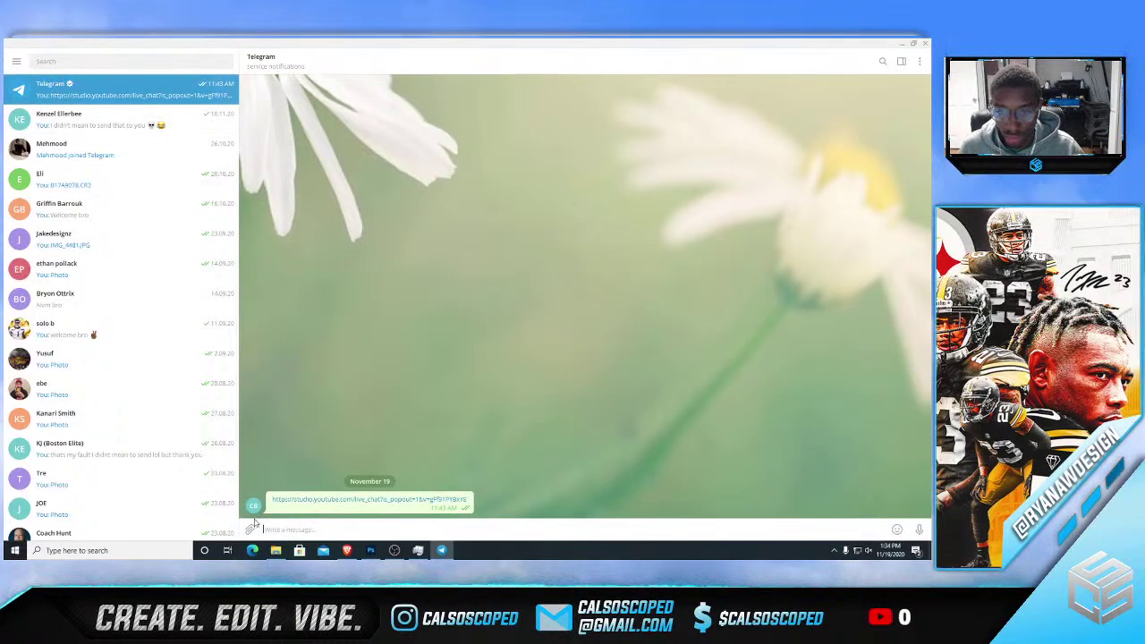
- Send the YouTube Studio live chat pop-out link in the Telegram service notifications chat and close the messenger
type("https://studio.youtube.com/live_chat?is_popout=1&v=kjtAZz_o8gY")
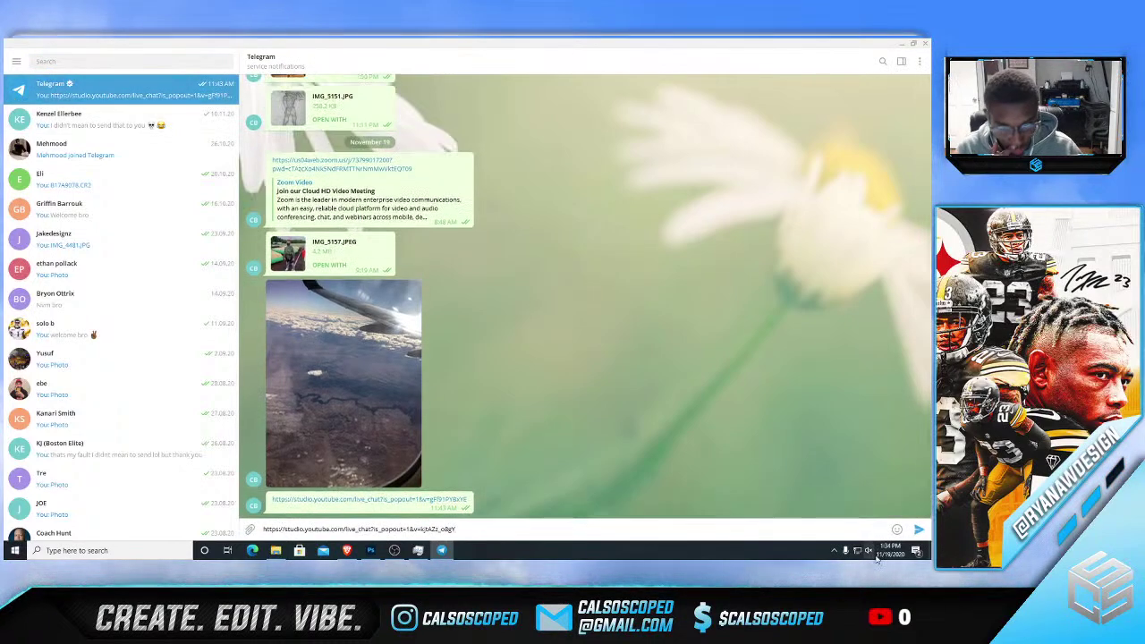
left_click(920, 531)
left_click(926, 43)
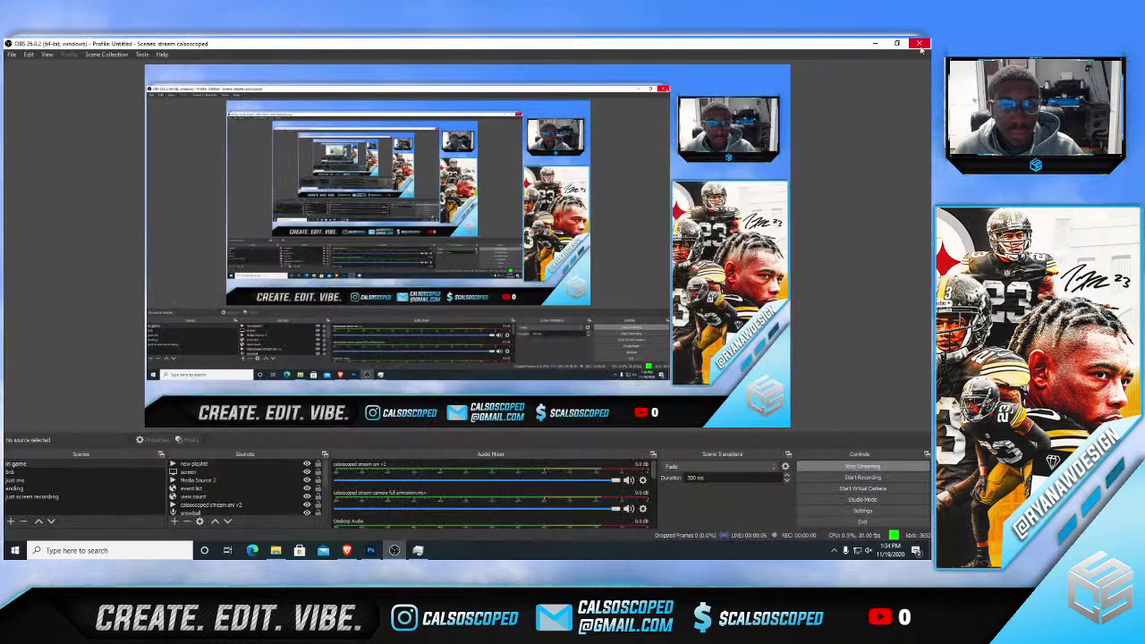
- Check the live stream dashboard in YouTube Studio and switch to the basketball uniform template in Photoshop
left_click(348, 550)
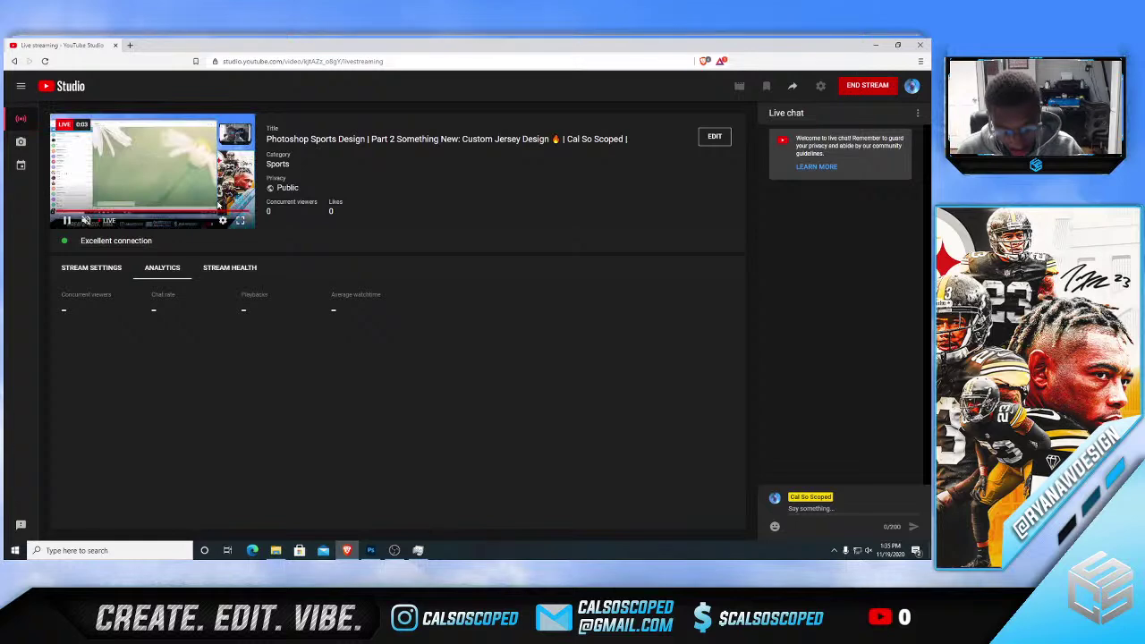
left_click(371, 550)
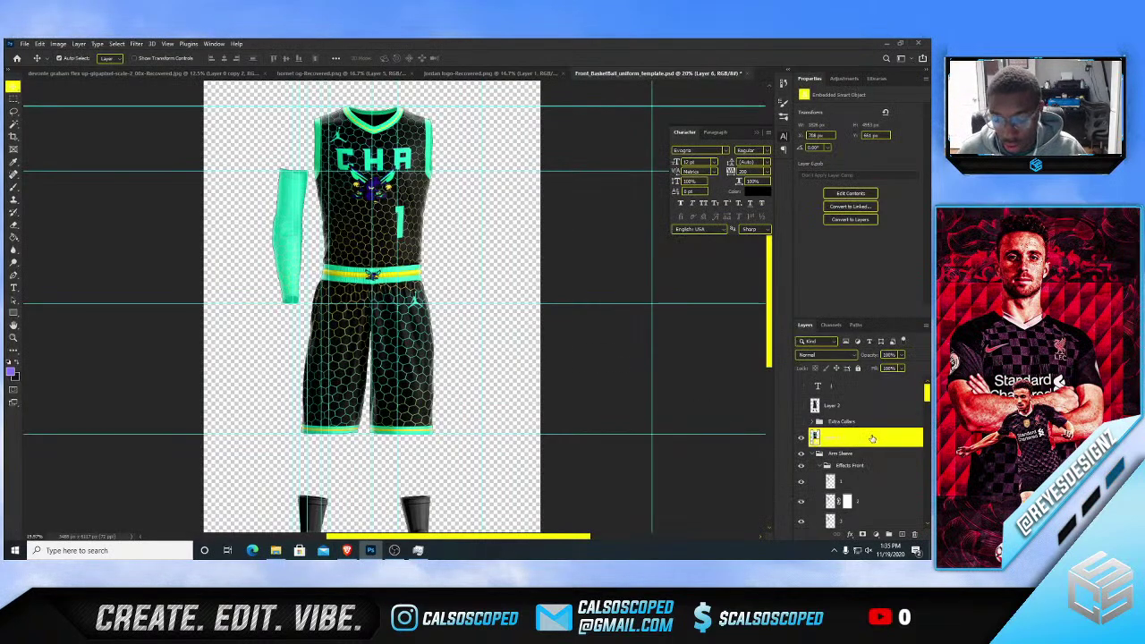
scroll(498, 143, "up", 2)
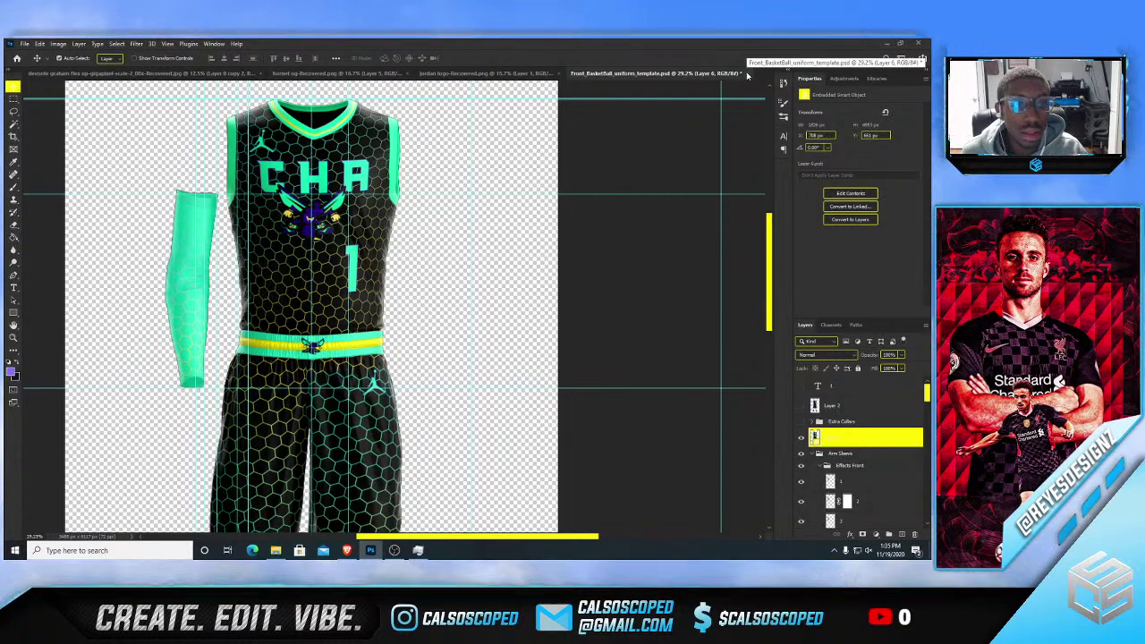
- Create a new 1080 x 1350 px document at 300 ppi and paste the copied basketball uniform into it
left_click(25, 44)
left_click(216, 94)
key("ctrl+n")
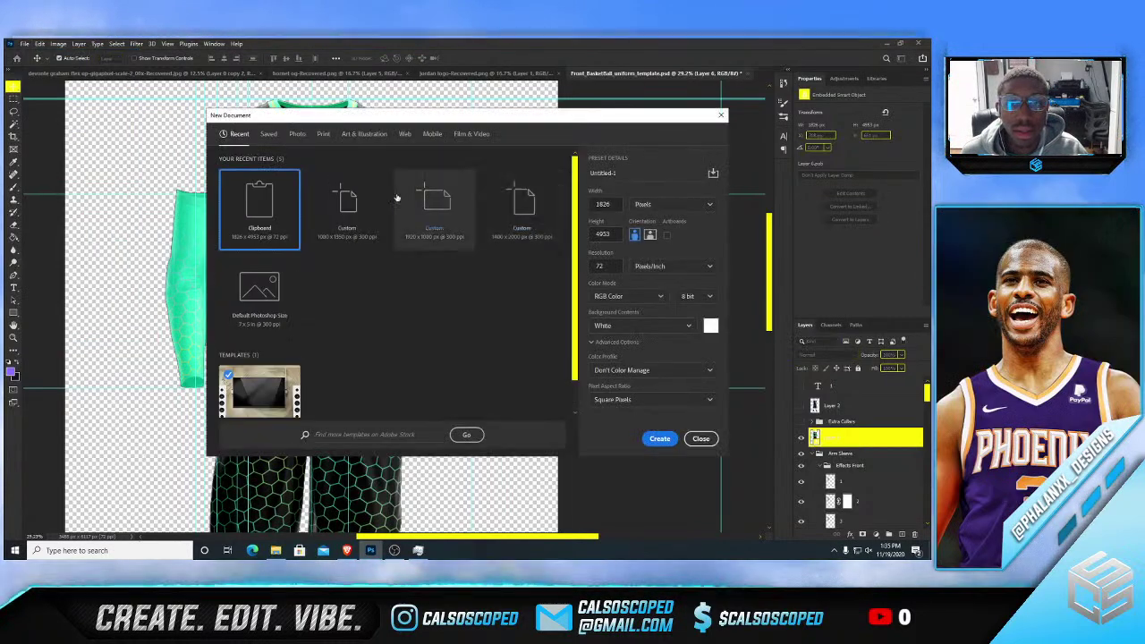
double_click(348, 213)
key("ctrl+v")
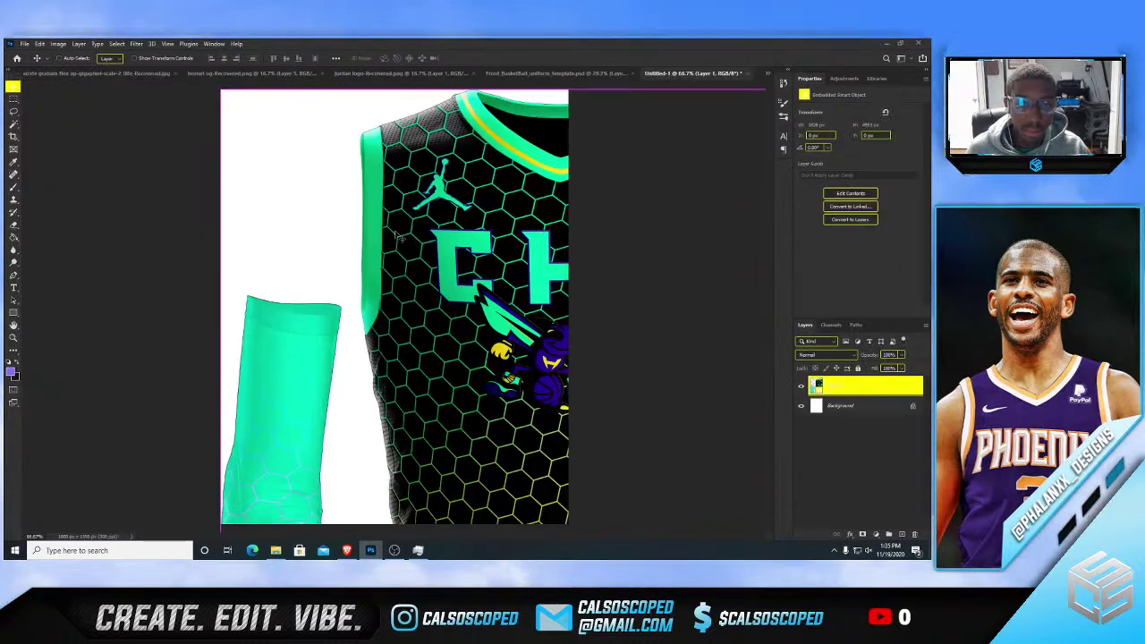
- Scale the pasted uniform layer down to about 7.79% and position it so the jersey and shorts fit the canvas
key("t")
scroll(254, 380, "down", 8)
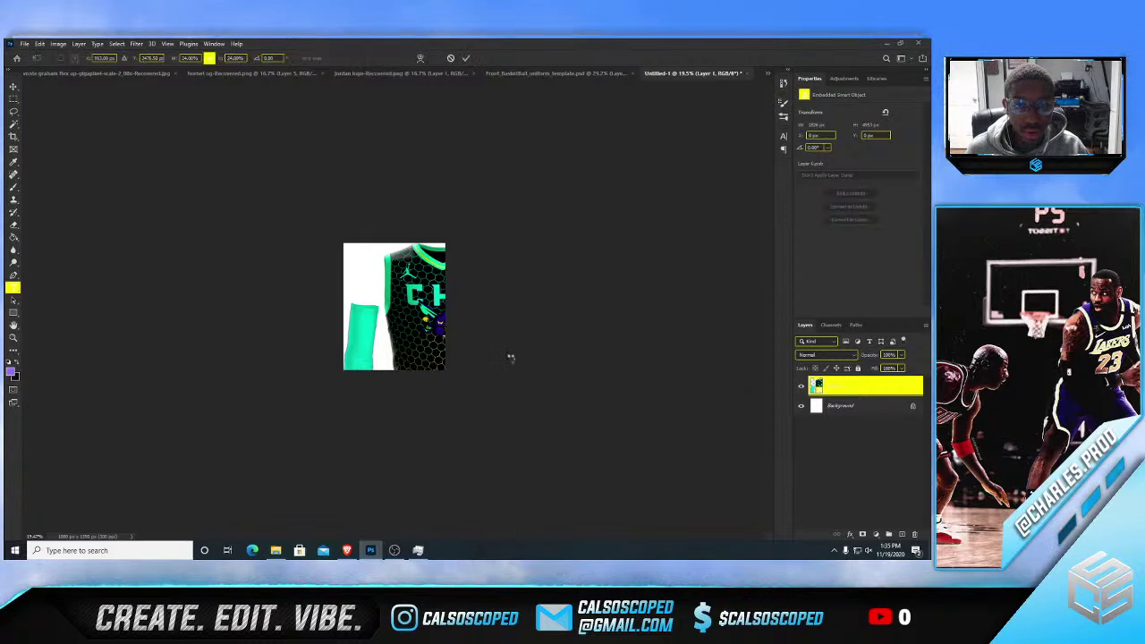
key("ctrl+t")
left_click_drag(515, 477, 400, 474)
left_click_drag(377, 455, 399, 305)
scroll(394, 306, "up", 4)
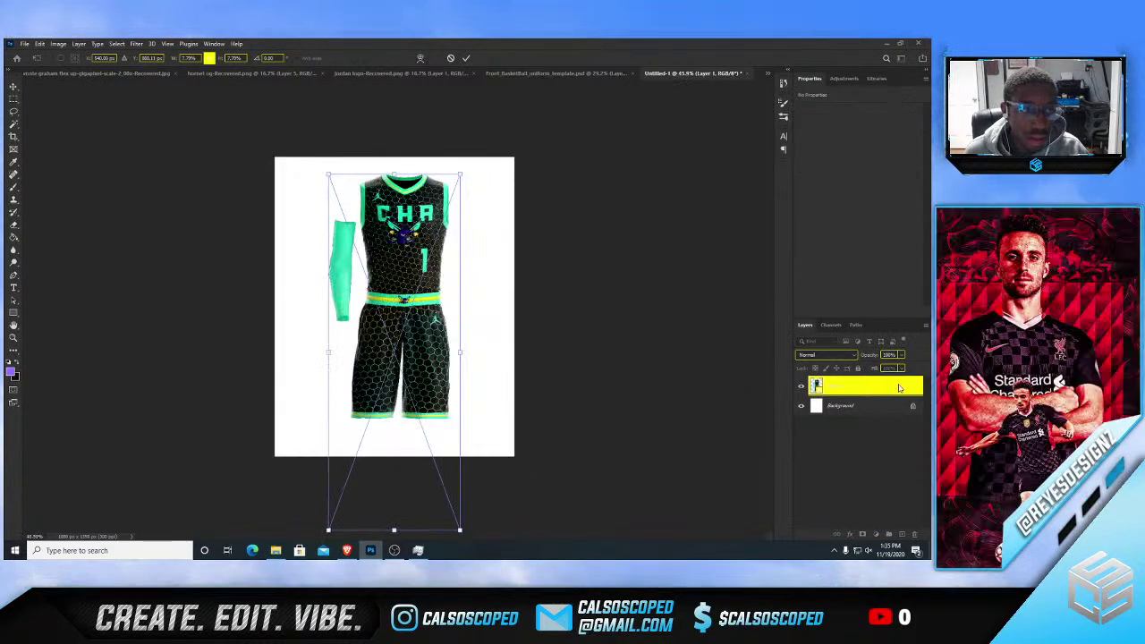
key("Return")
- Close the Front_BasketBall_uniform_template.psd document without saving its changes
left_click(573, 74)
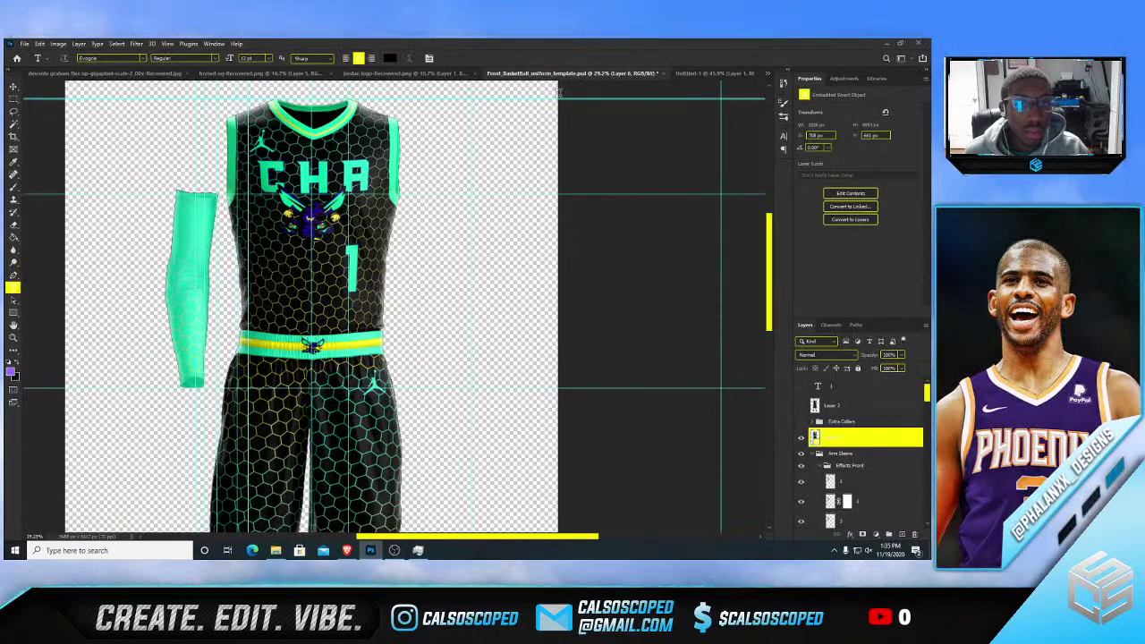
left_click(663, 73)
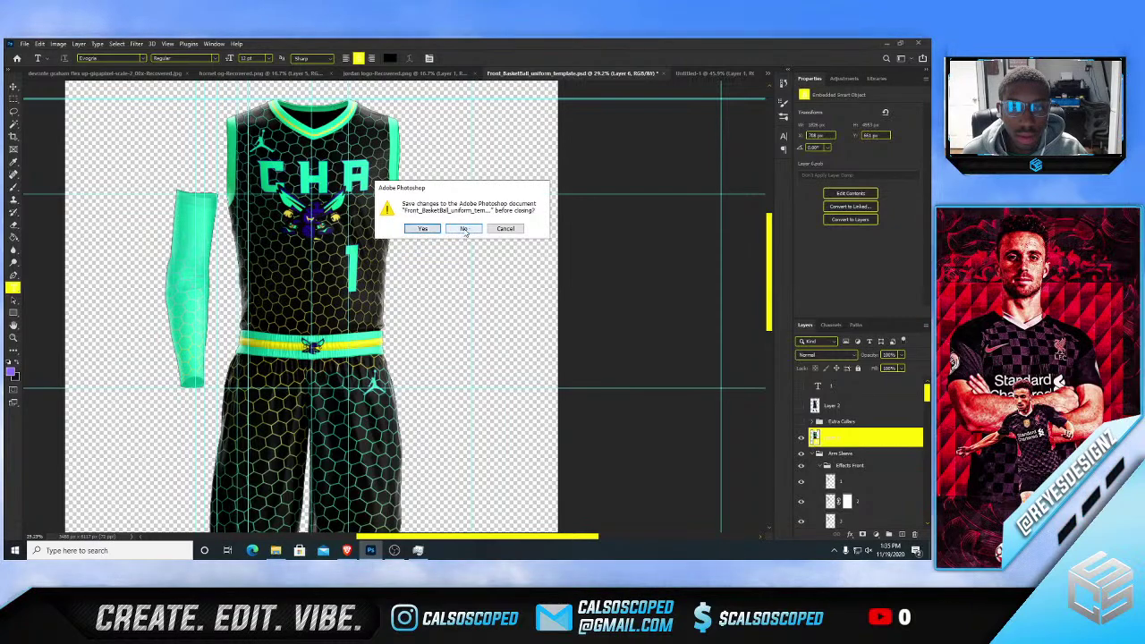
left_click(464, 229)
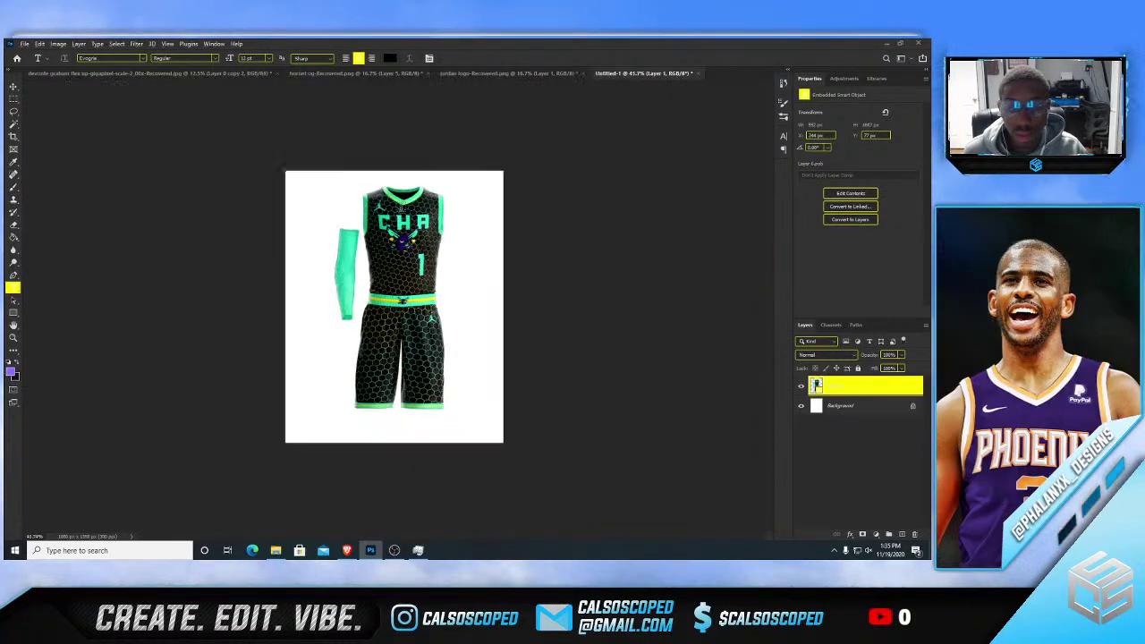
- Move the uniform layer slightly down and to the left on the white canvas
key("ctrl+0")
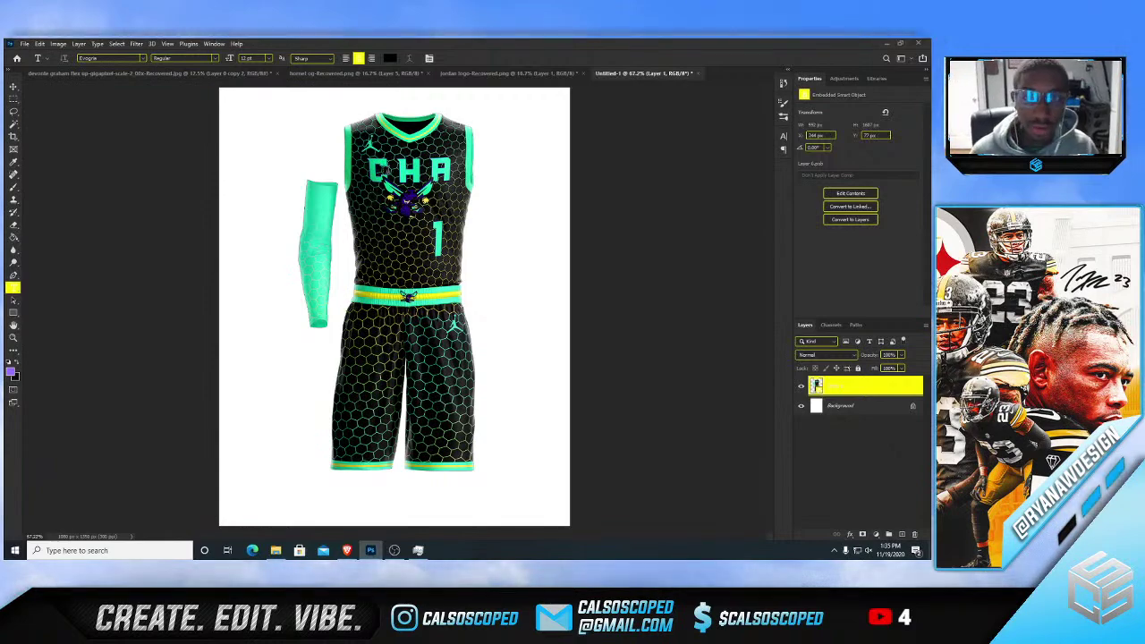
key("v")
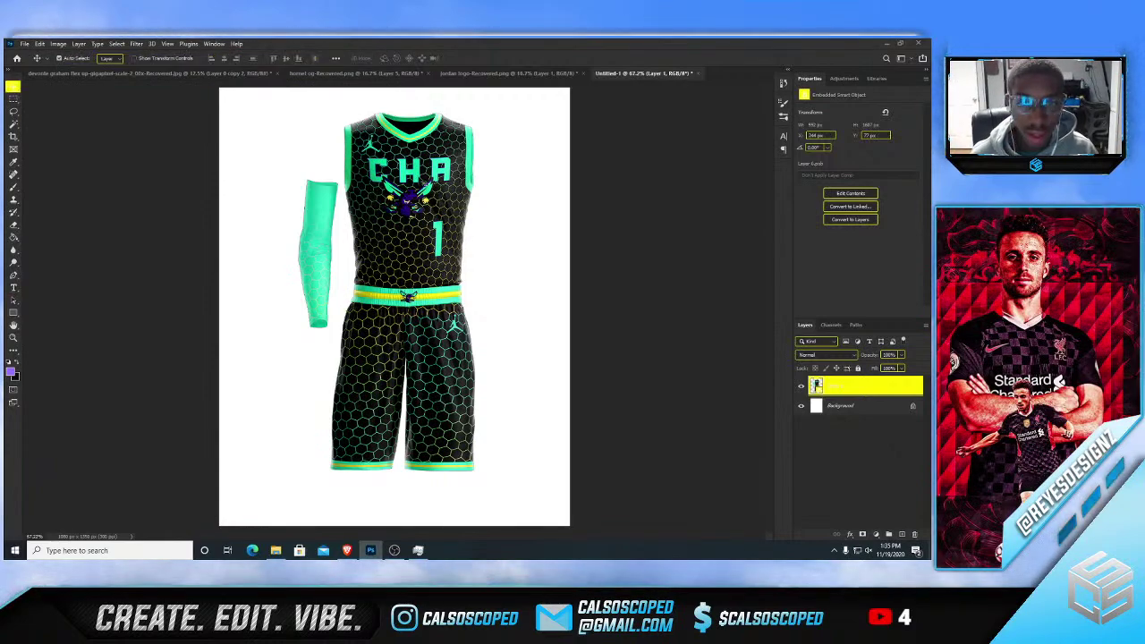
scroll(428, 208, "up", 3)
left_click_drag(430, 211, 409, 233)
scroll(410, 234, "down", 6)
scroll(410, 235, "up", 3)
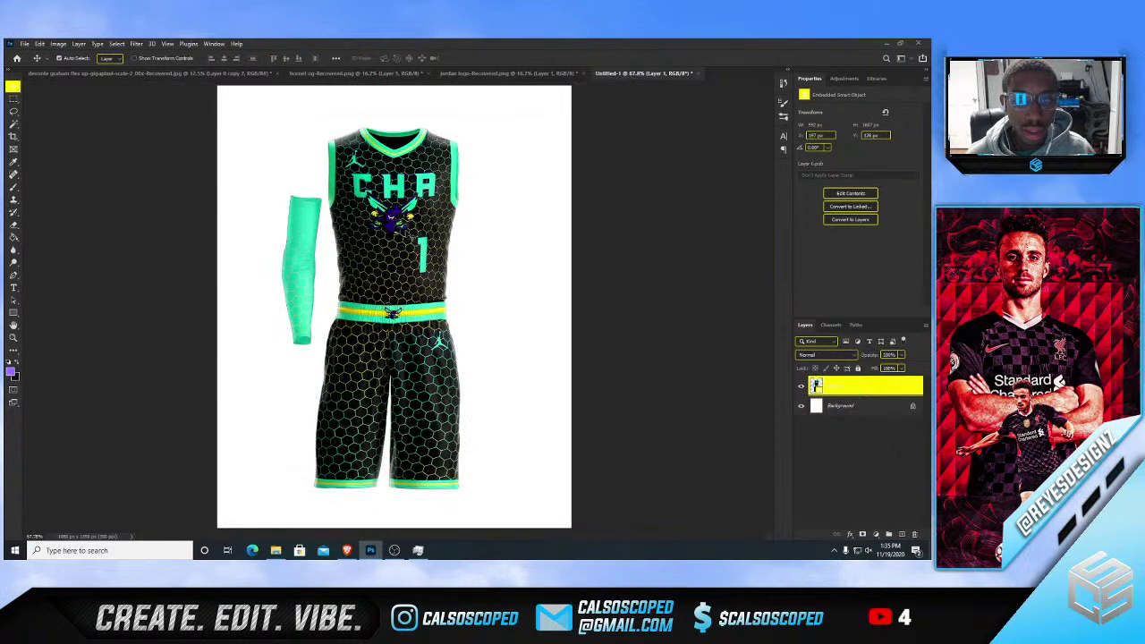
- Add a blank layer between the white background and the uniform layer
left_click(867, 405)
key("ctrl+shift+alt+n")
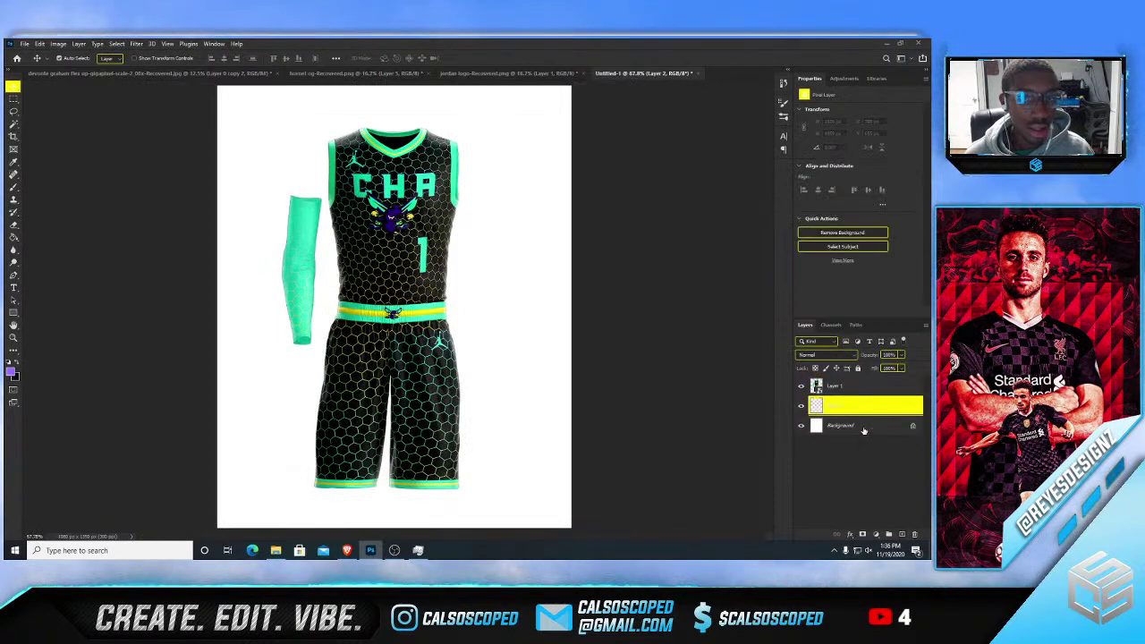
left_click_drag(399, 163, 420, 163)
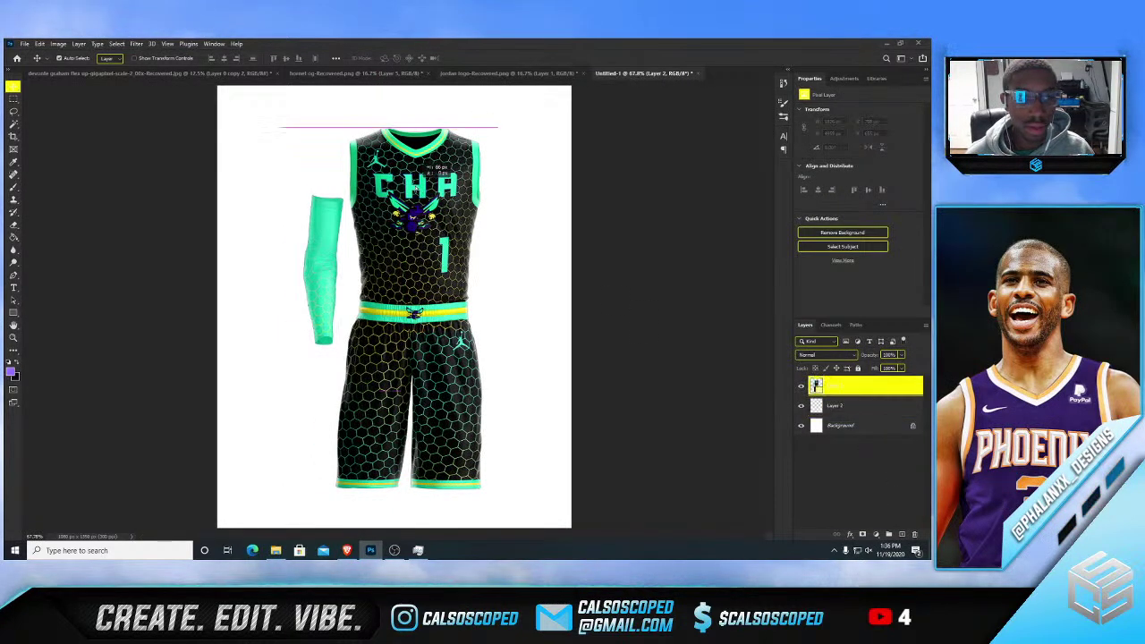
key("ctrl+z")
key("t")
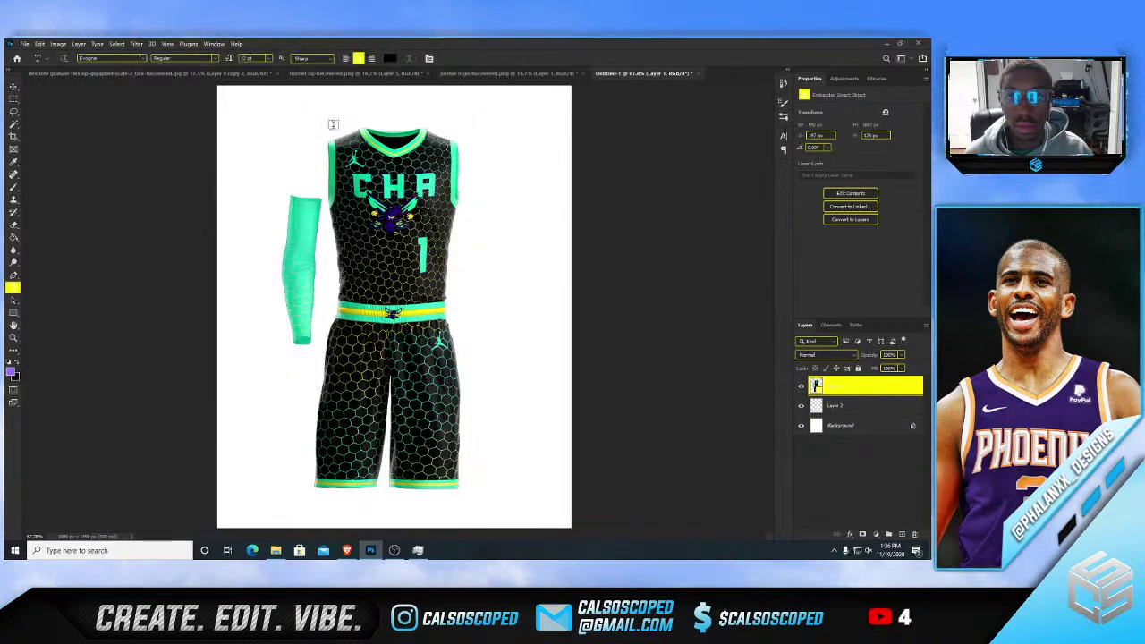
- Review the artwork in the open hornet logo, uniform and Jordan logo documents
left_click(348, 75)
scroll(413, 235, "up", 1)
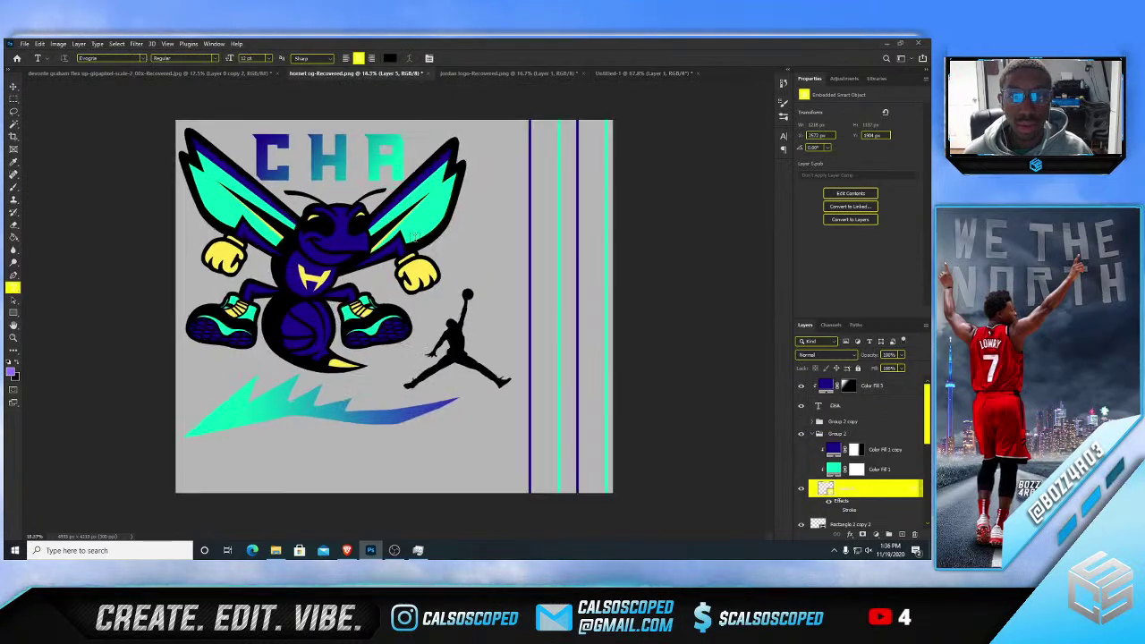
key("ctrl+0")
key("v")
key("ctrl+minus")
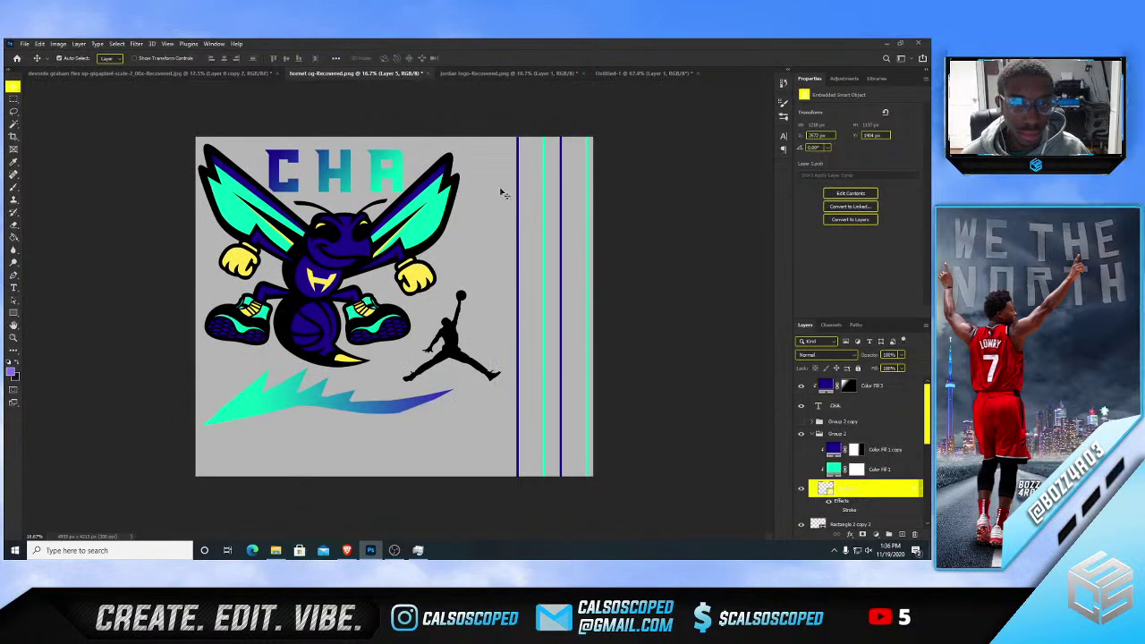
left_click(645, 72)
left_click(501, 72)
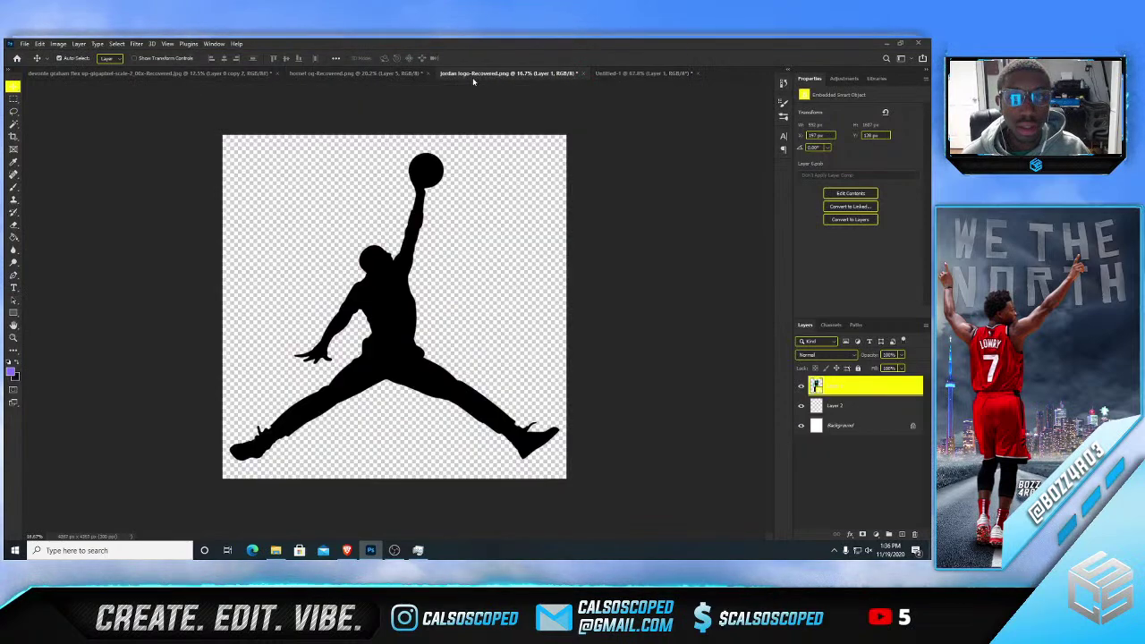
- In the Devonte Graham photo document, duplicate the top player cutout layer and rasterize the copy
left_click(204, 73)
key("ctrl+0")
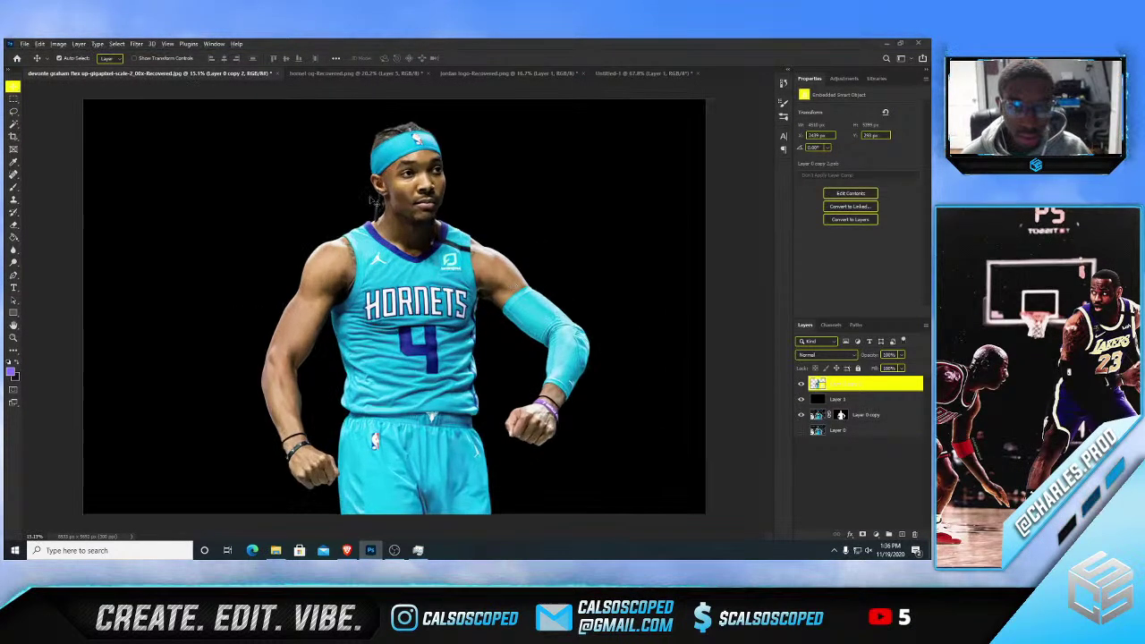
scroll(421, 349, "up", 3)
scroll(484, 392, "up", 1)
scroll(493, 418, "up", 2)
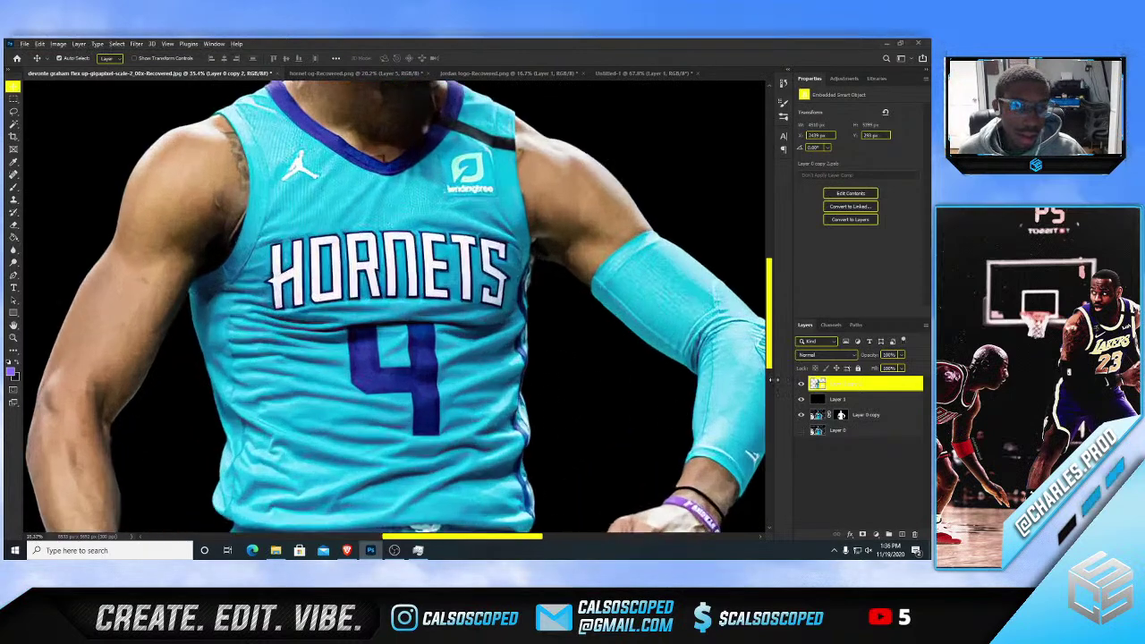
key("ctrl+j")
right_click(837, 383)
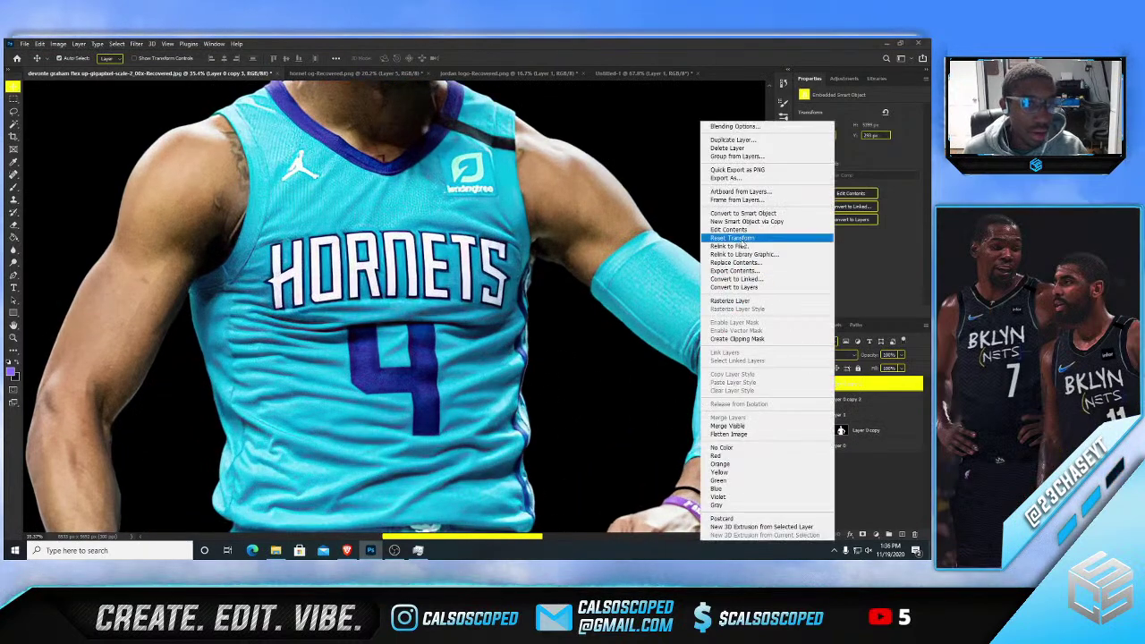
left_click(731, 302)
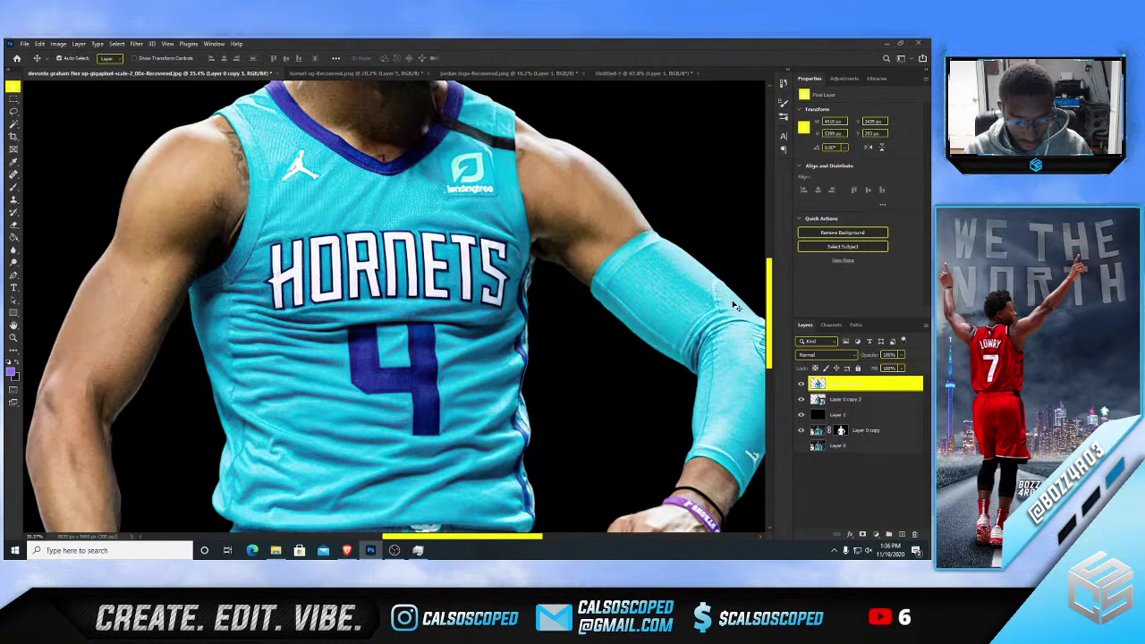
- Select the HORNETS lettering on the player's jersey with the Lasso tool
left_click(14, 123)
left_click(13, 112)
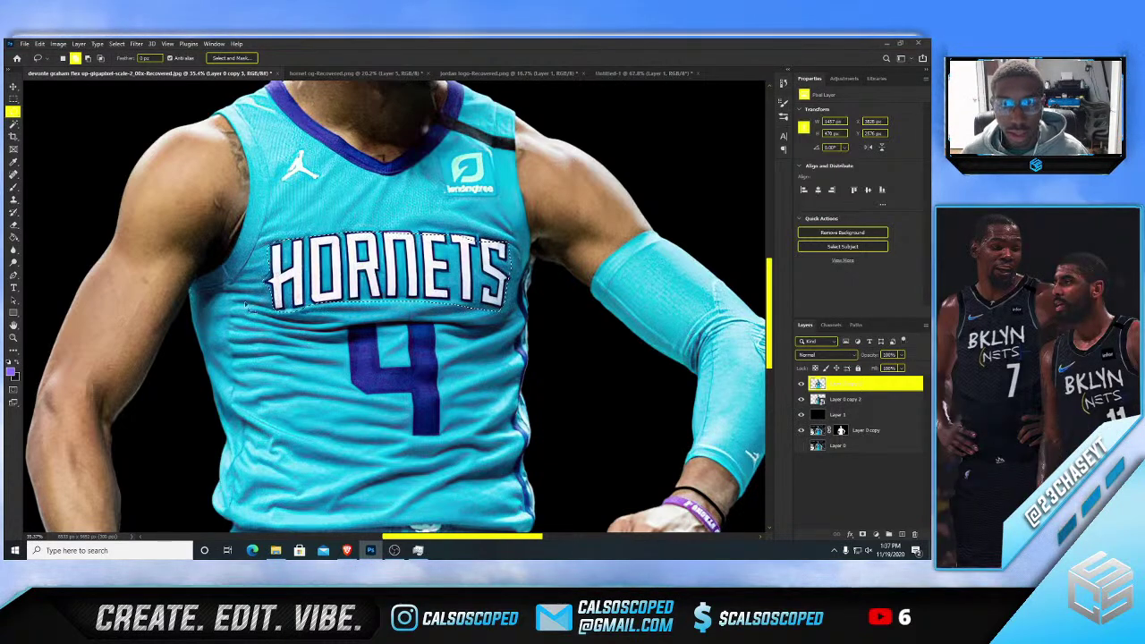
scroll(248, 300, "down", 5)
scroll(295, 304, "up", 2)
scroll(347, 314, "up", 5)
scroll(345, 334, "up", 1)
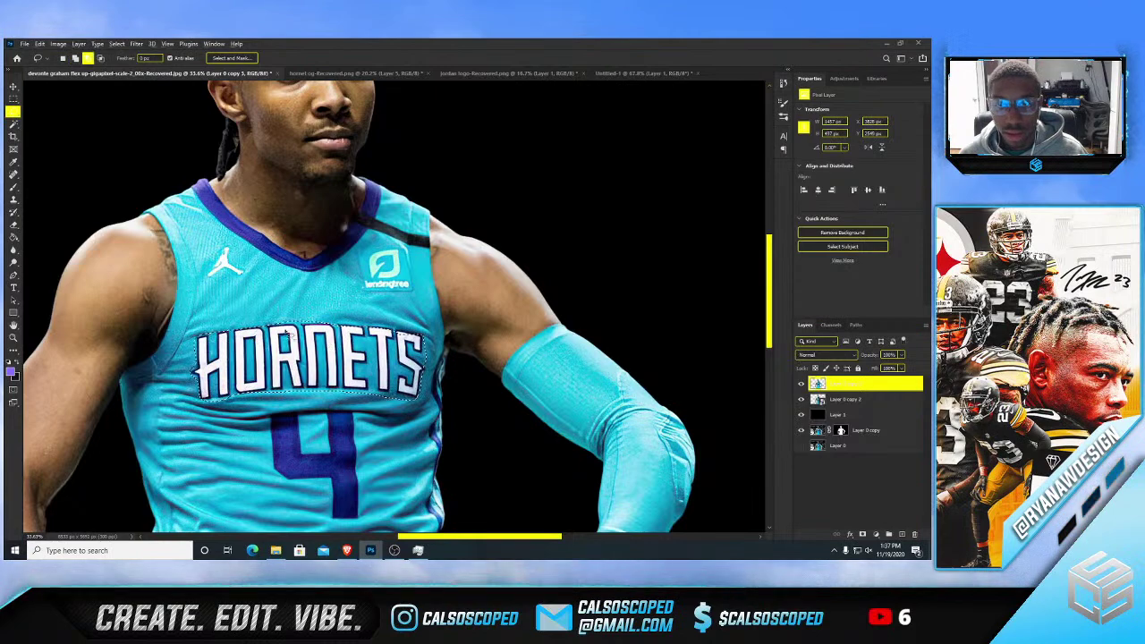
key("ctrl+0")
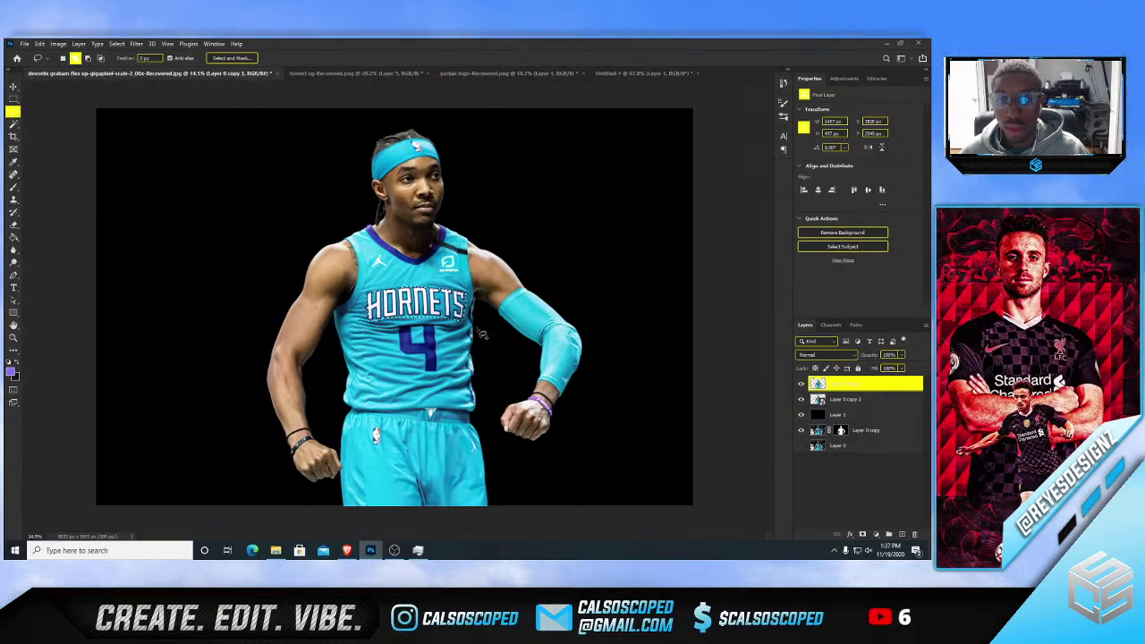
- Switch to the Brave browser and open the Getty Images editorial results for nfl 2020 in a new tab
key("alt+Tab")
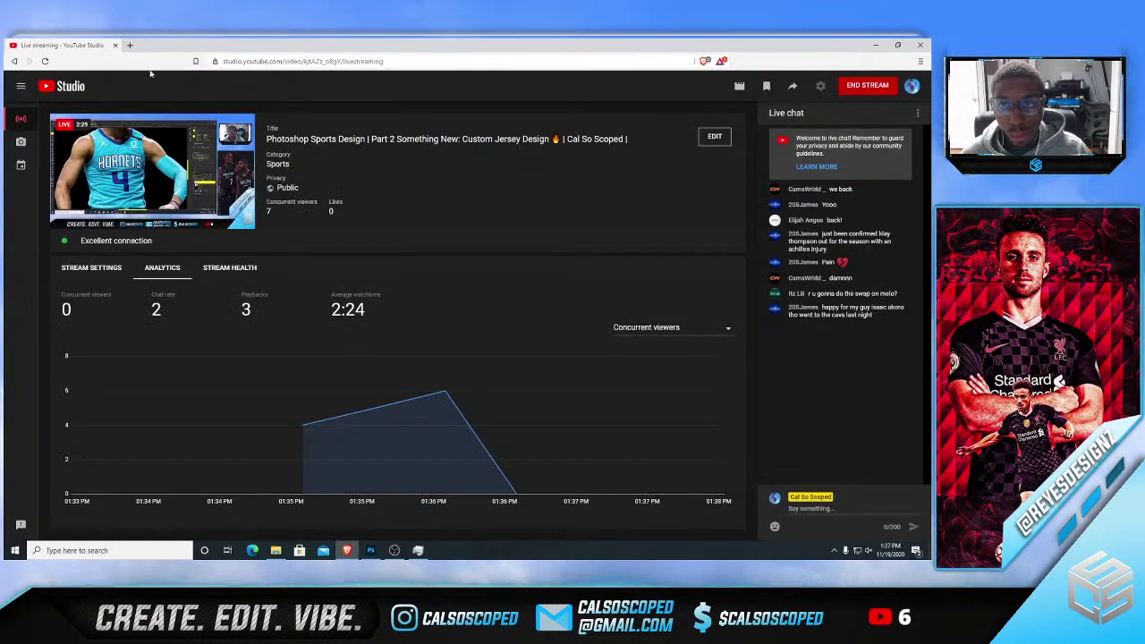
left_click(130, 45)
left_click(253, 63)
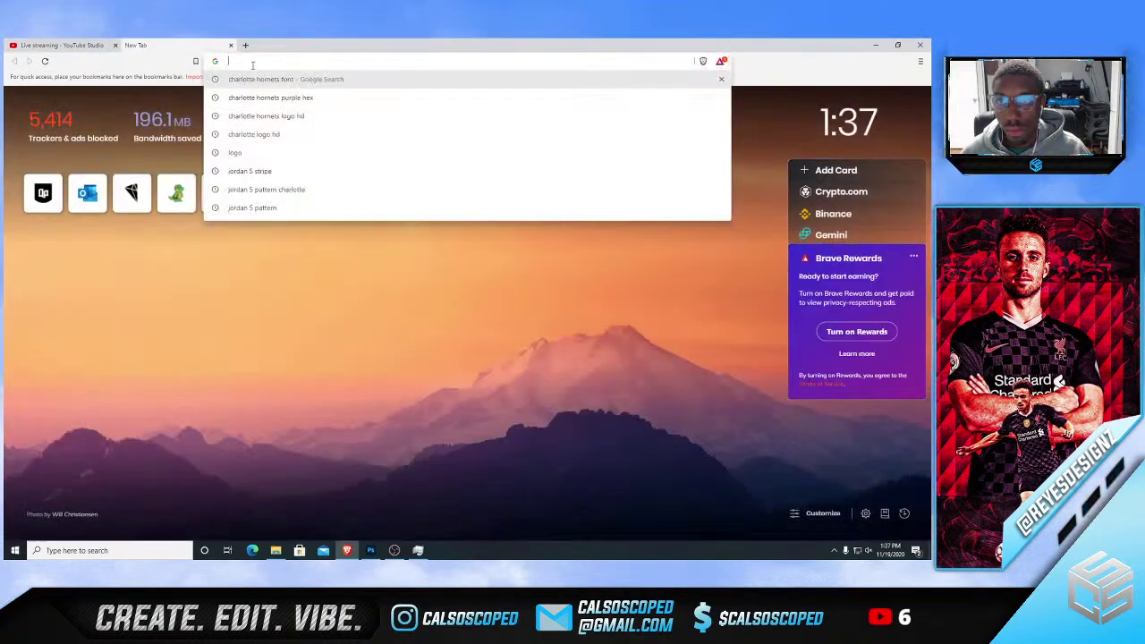
type("gettyimages.com/photos/nfl-2020?family=editorial&page=22&phrase=nfl%202020&sort=newest#license")
key("Return")
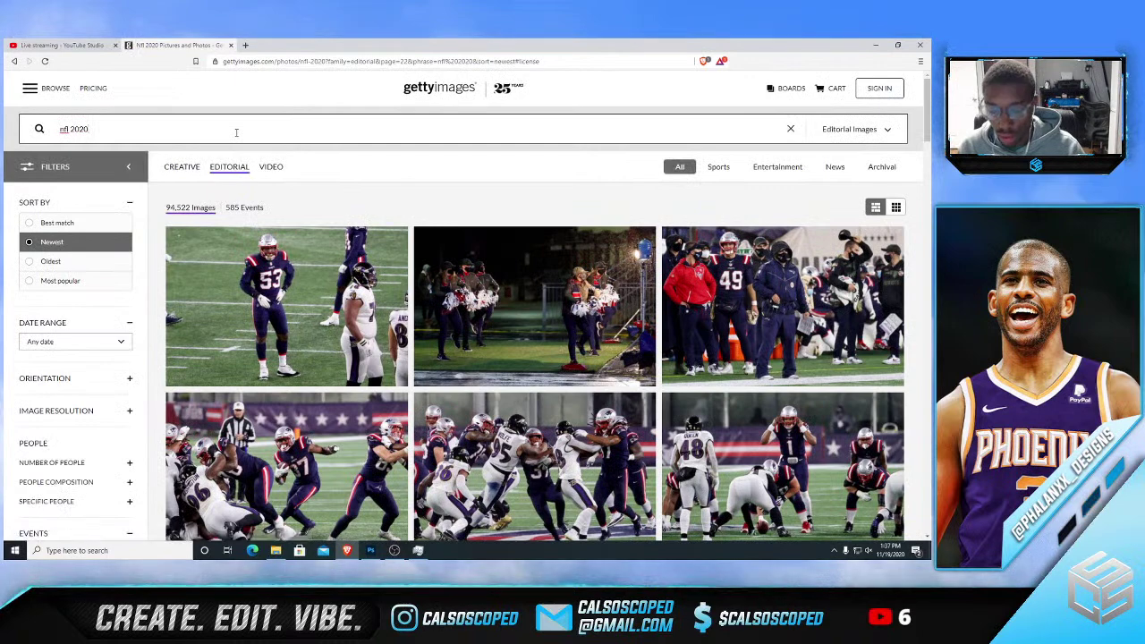
- Search the Getty Images editorial photos for "lamelo ball" and browse through the pictures
left_click(236, 132)
key("ctrl+a")
key("BackSpace")
type("lame")
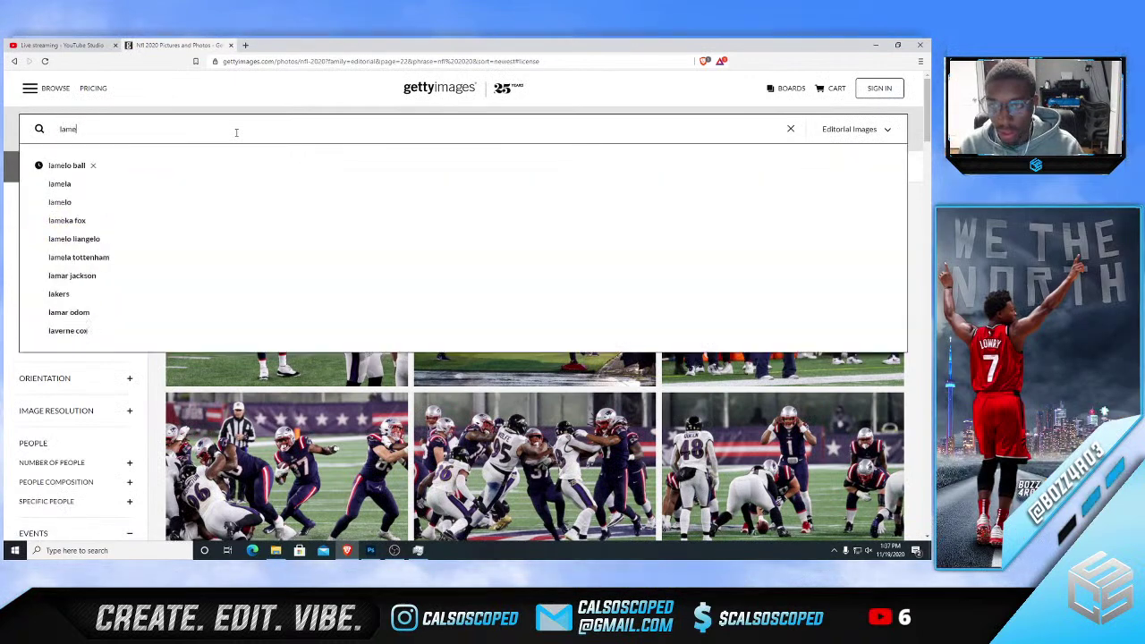
type("lo ball")
key("Return")
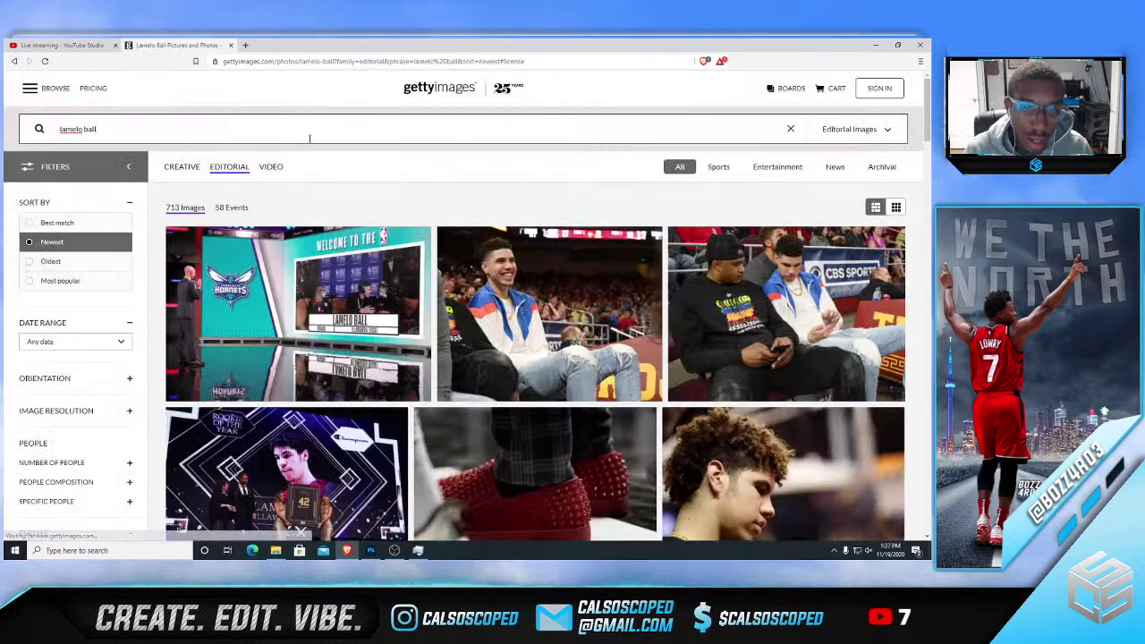
scroll(583, 235, "down", 2)
scroll(582, 235, "down", 15)
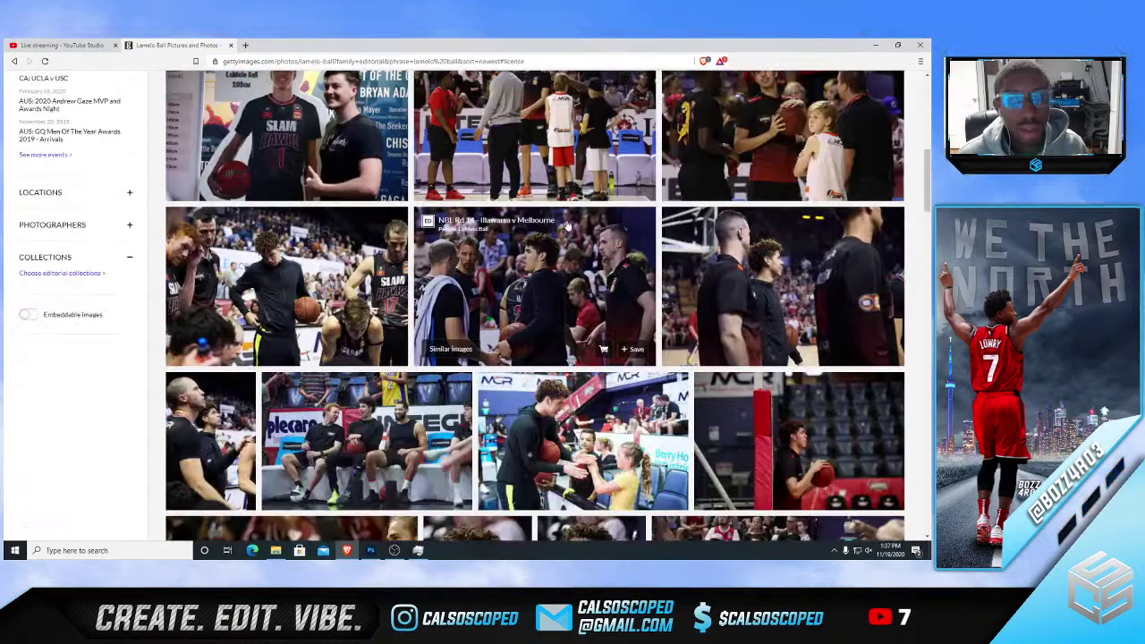
scroll(563, 223, "down", 6)
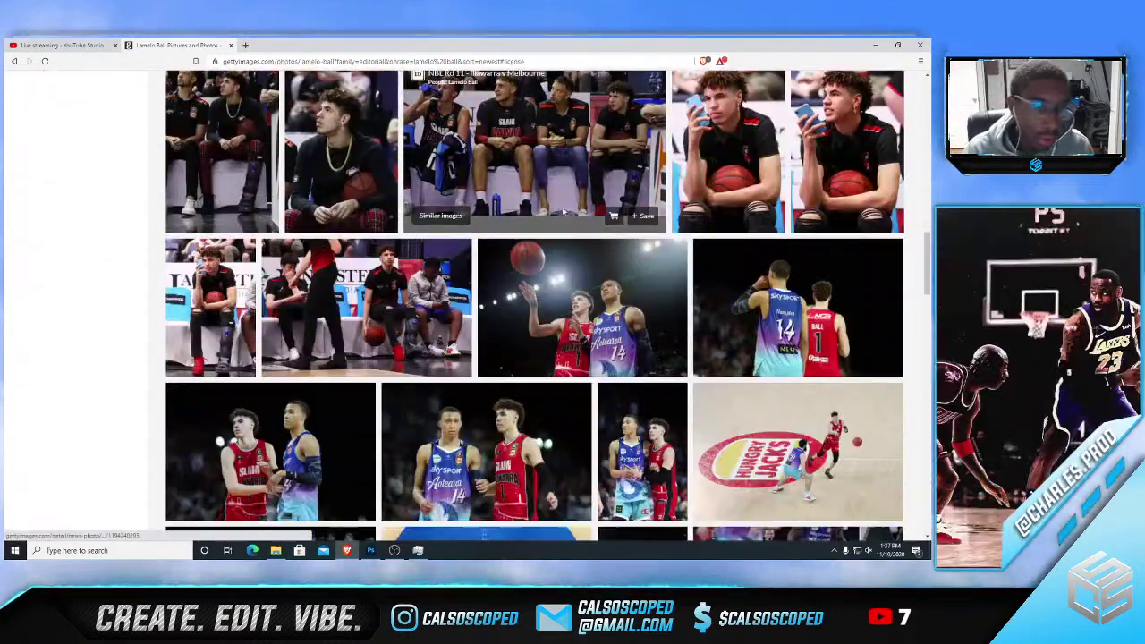
- Look through the remaining LaMelo Ball photos on the first results page
scroll(569, 234, "down", 7)
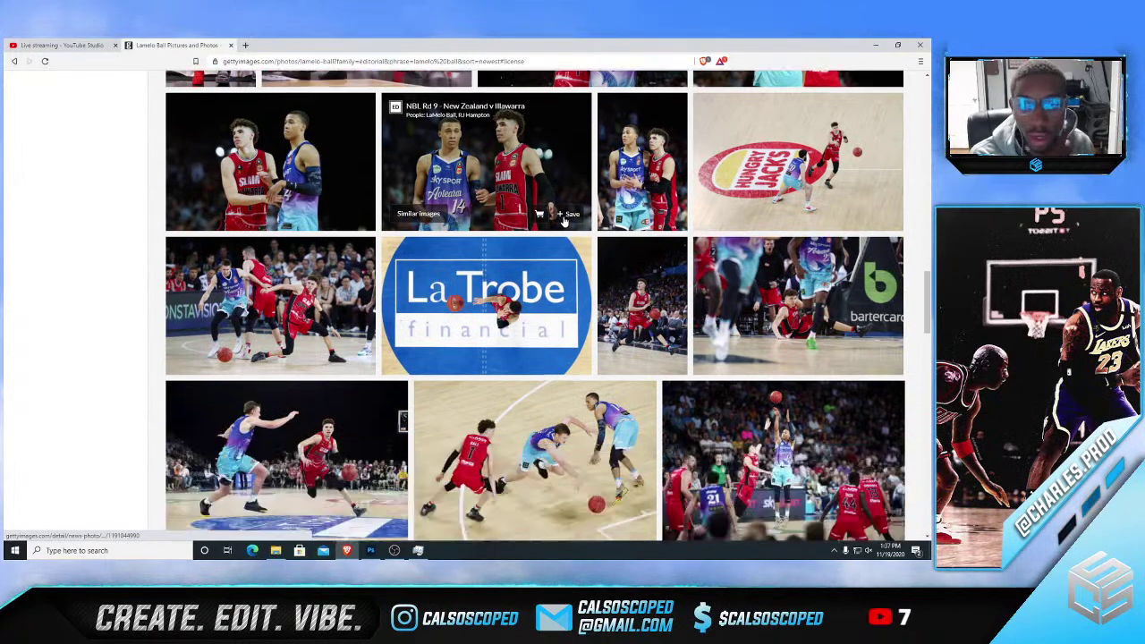
scroll(573, 228, "down", 10)
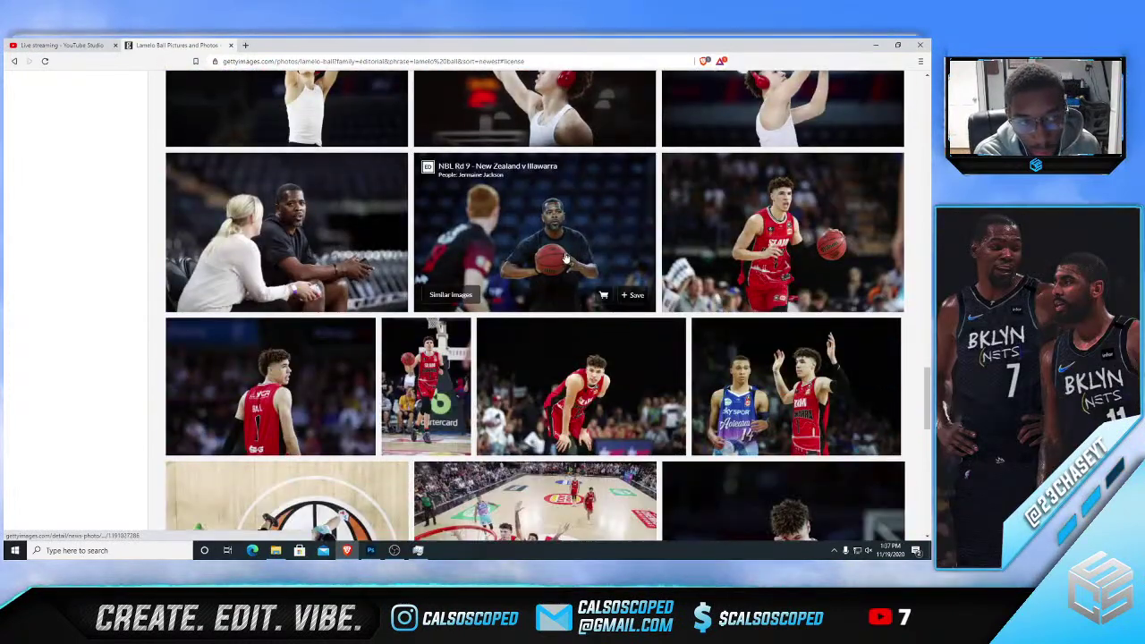
scroll(566, 259, "down", 5)
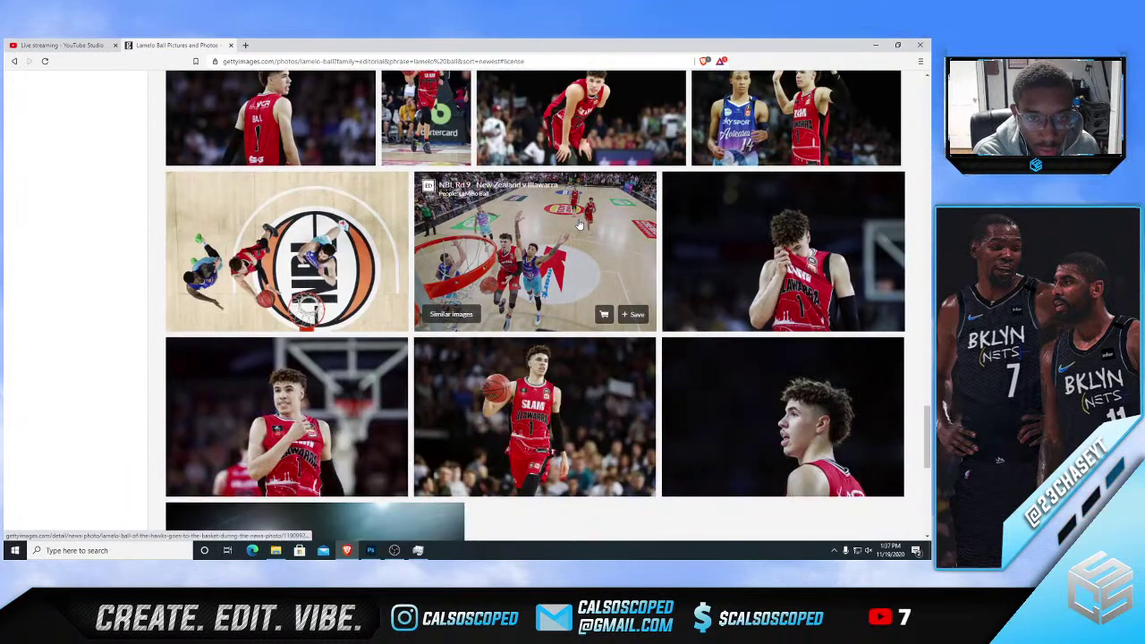
scroll(579, 226, "down", 5)
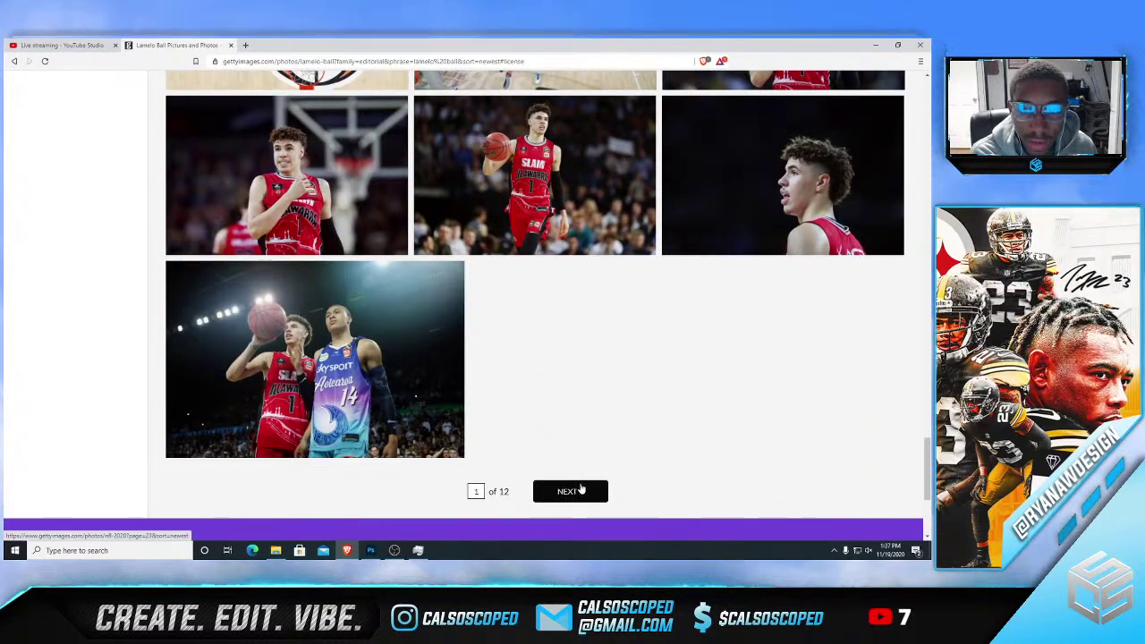
- On the second results page, open the photo of RJ Hampton and LaMelo Ball standing with hands on hips, and minimize its window
left_click(581, 489)
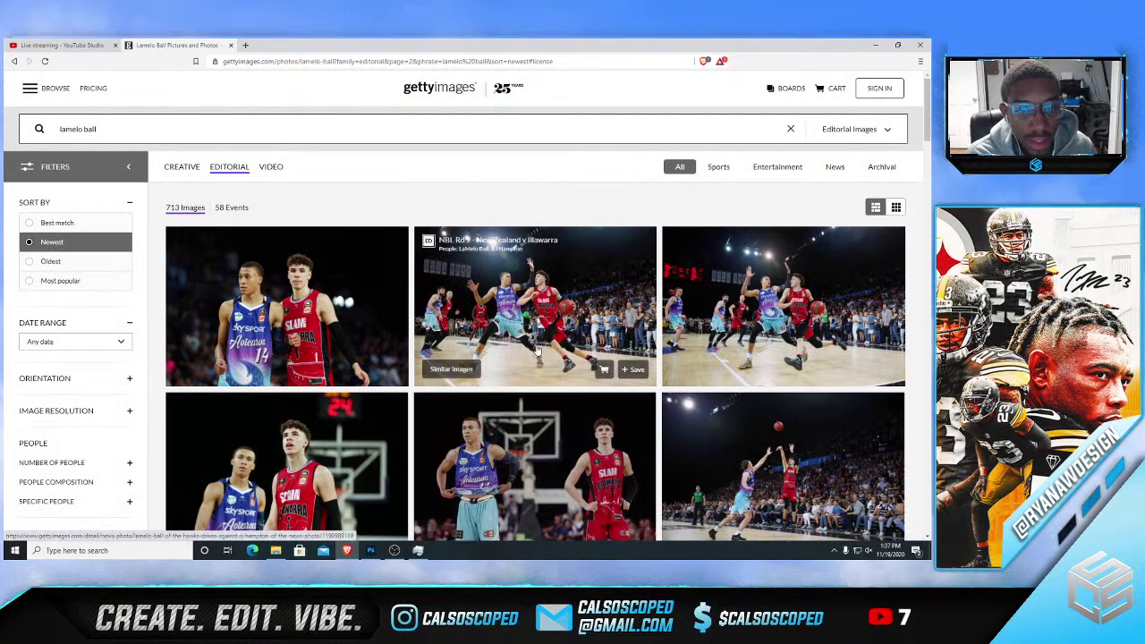
scroll(524, 313, "down", 2)
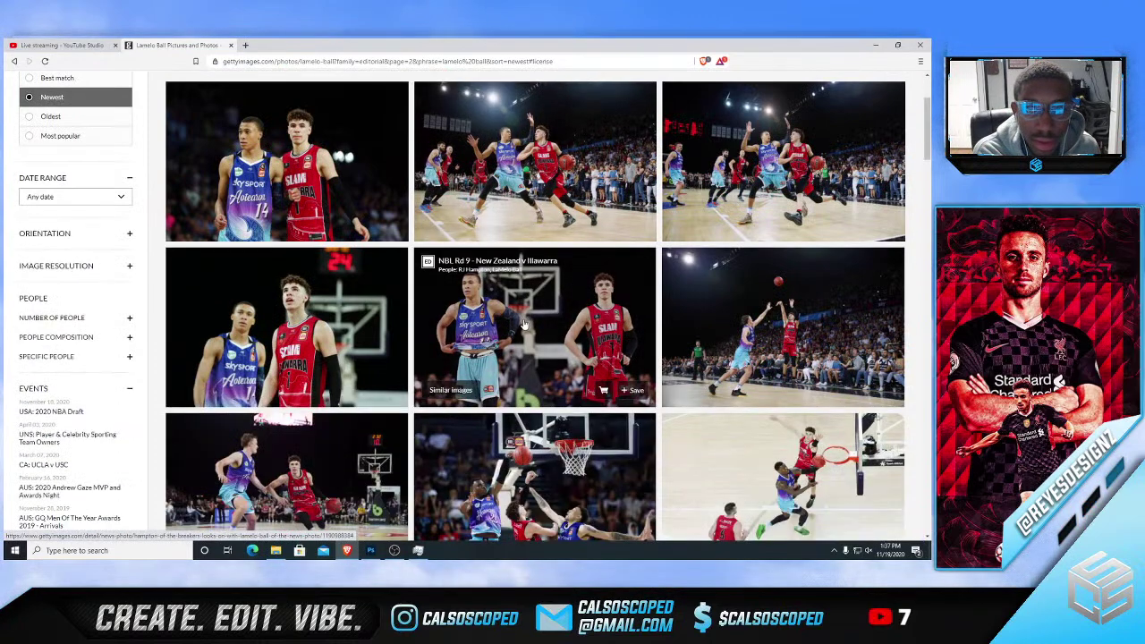
scroll(524, 325, "down", 1)
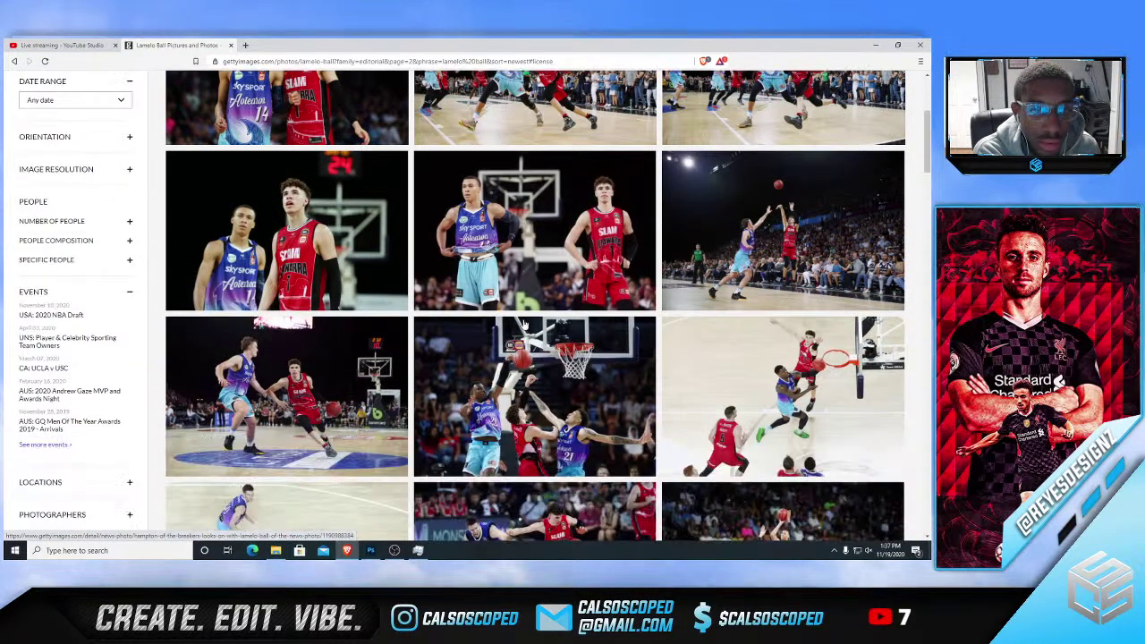
left_click(609, 249)
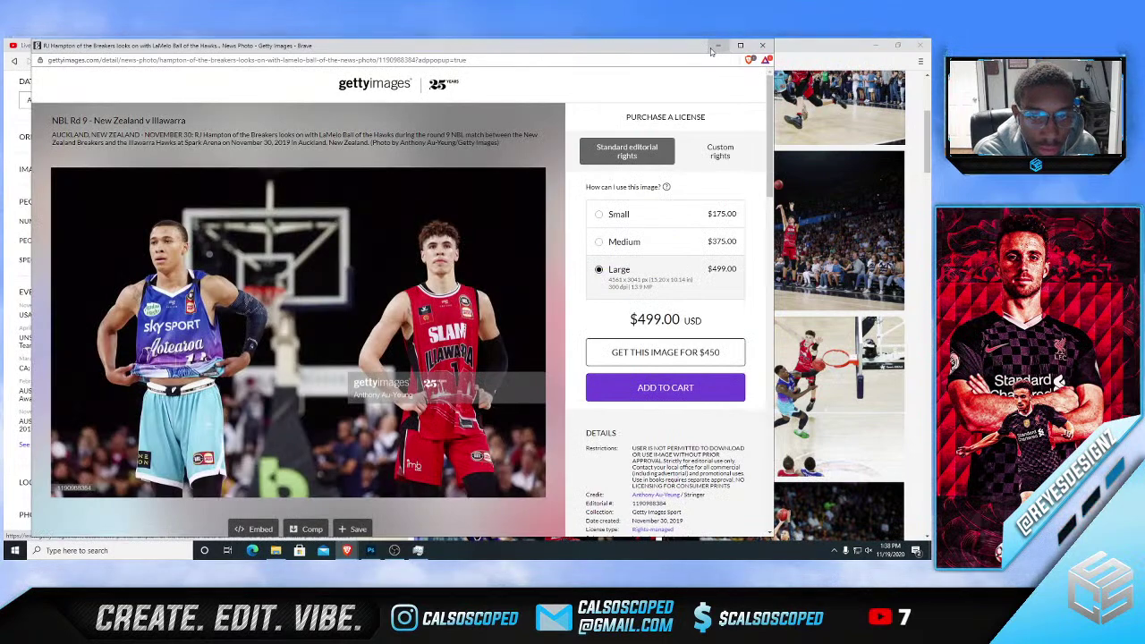
left_click(715, 47)
- Examine the rest of the second results page for a suitable LaMelo Ball photo
scroll(512, 328, "down", 2)
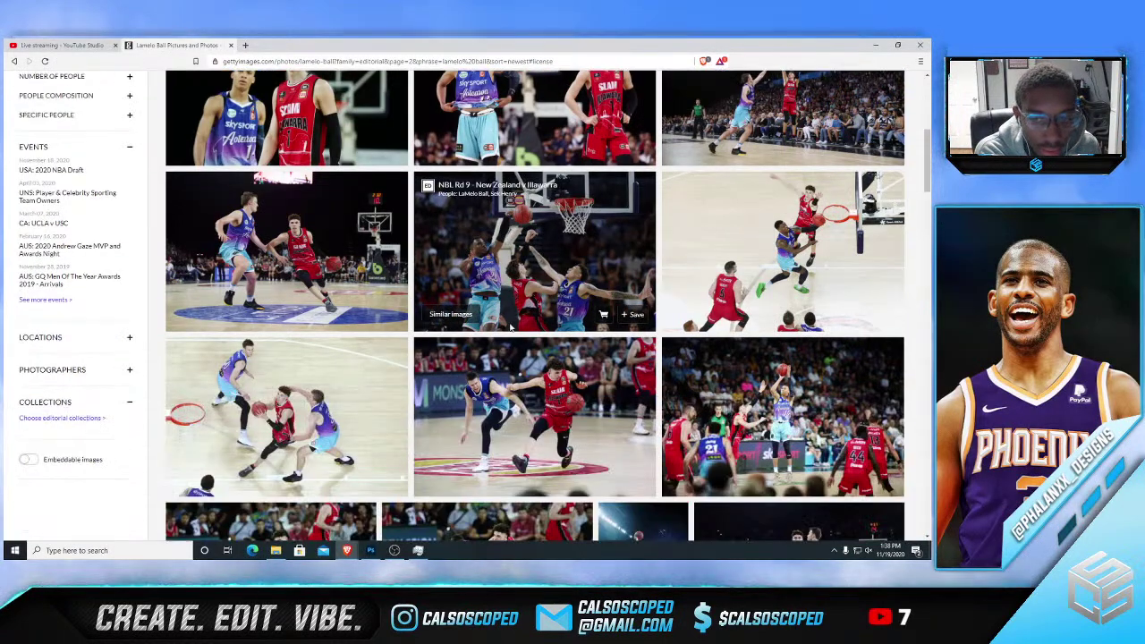
scroll(512, 328, "down", 1)
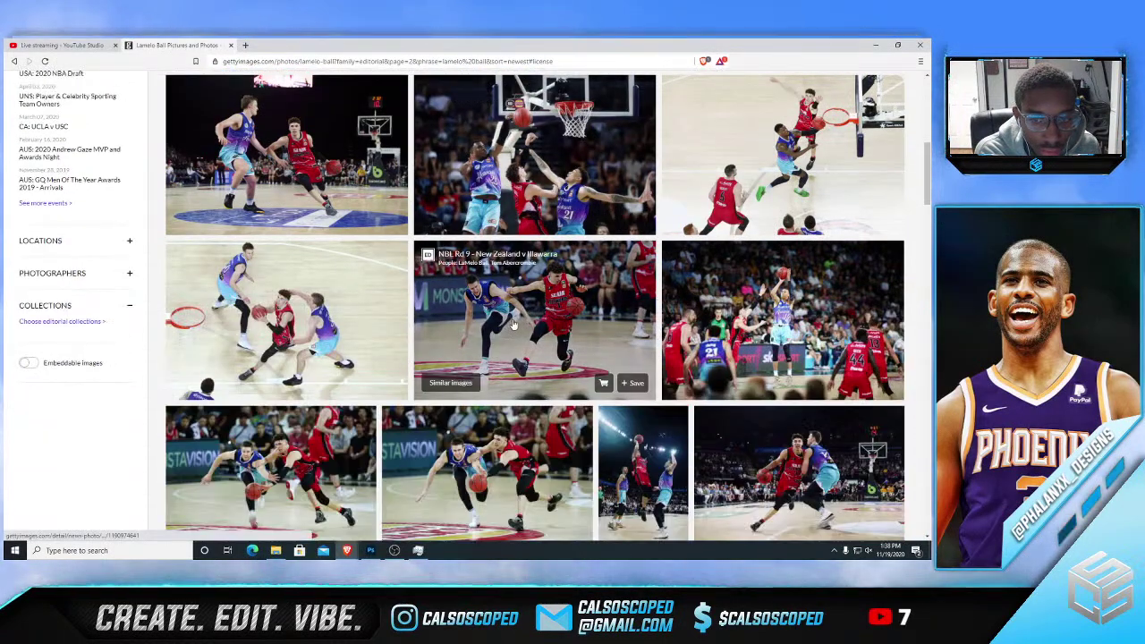
scroll(512, 326, "down", 10)
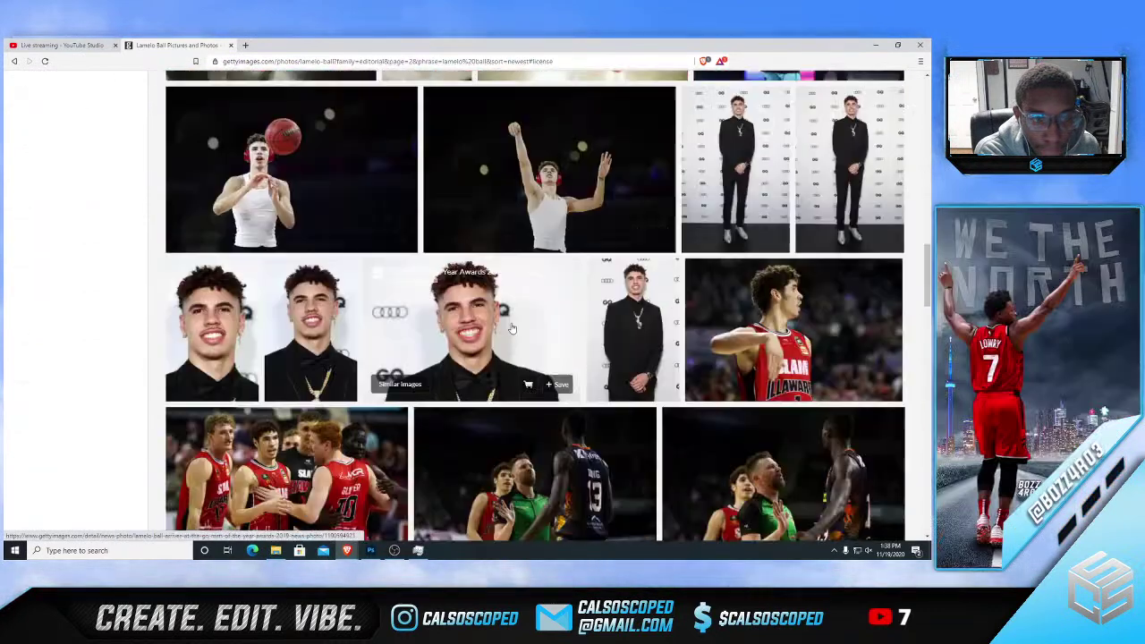
scroll(512, 328, "down", 3)
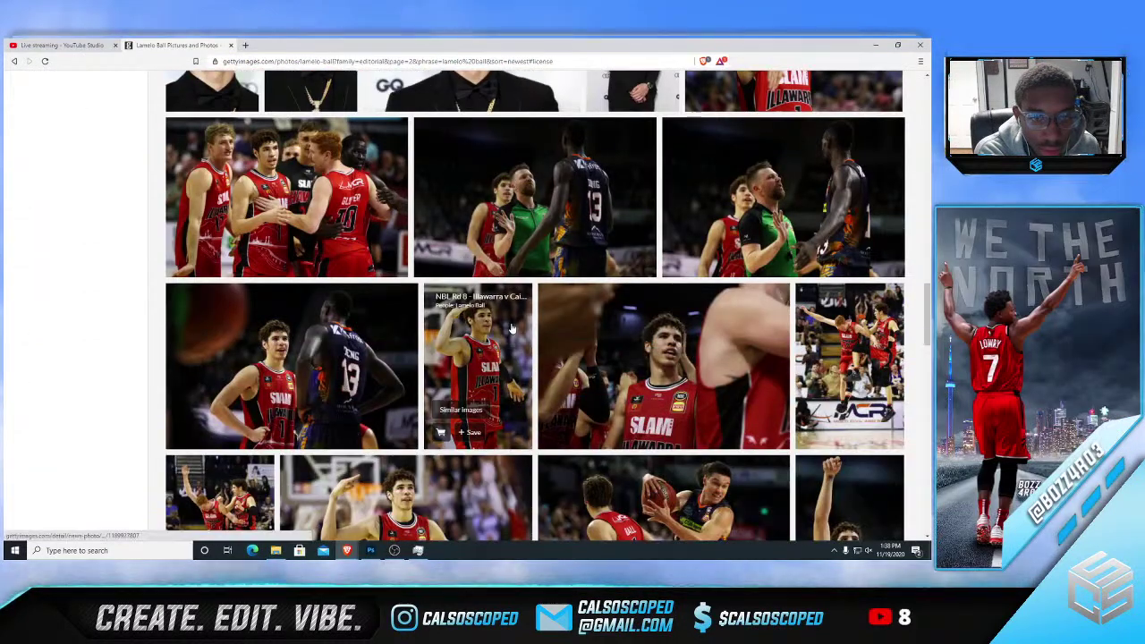
scroll(511, 329, "down", 2)
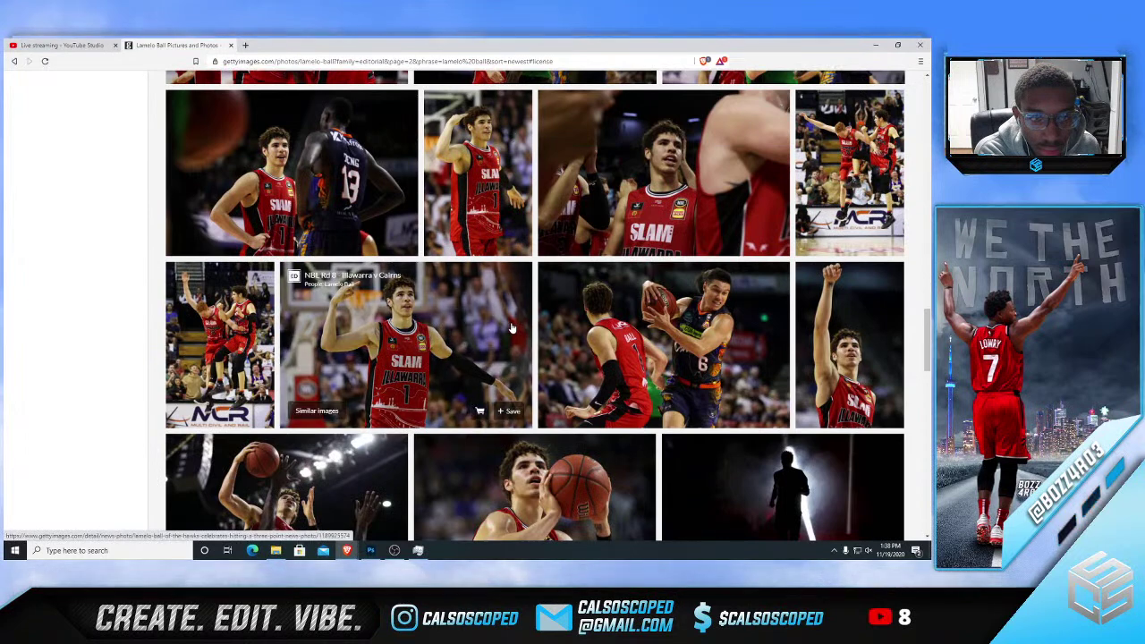
scroll(512, 329, "down", 4)
scroll(513, 329, "down", 3)
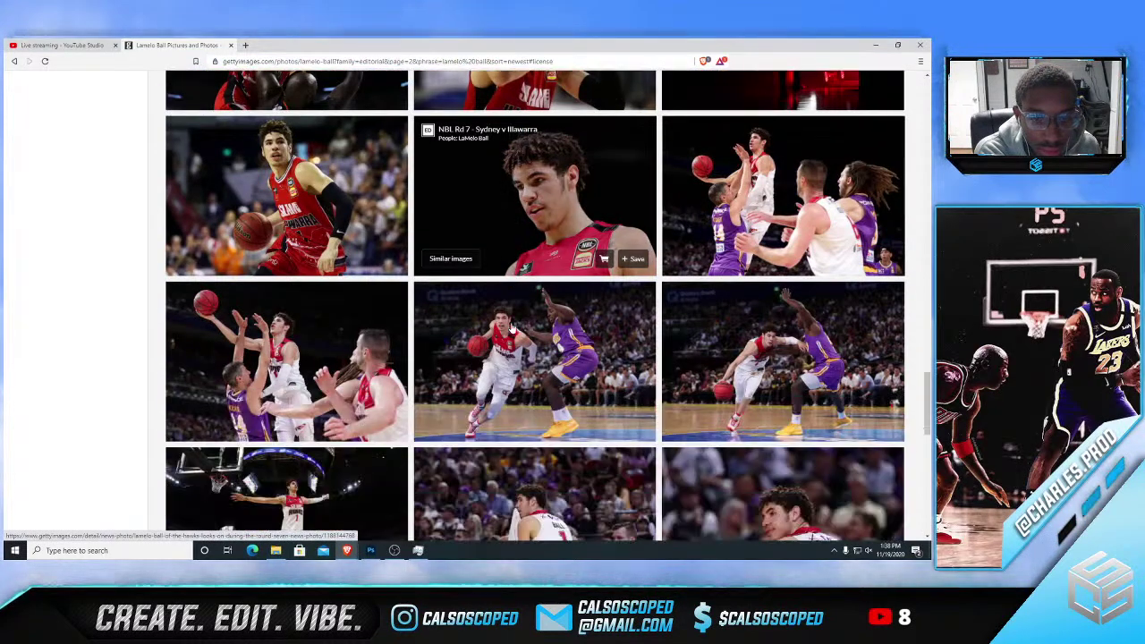
scroll(513, 328, "down", 8)
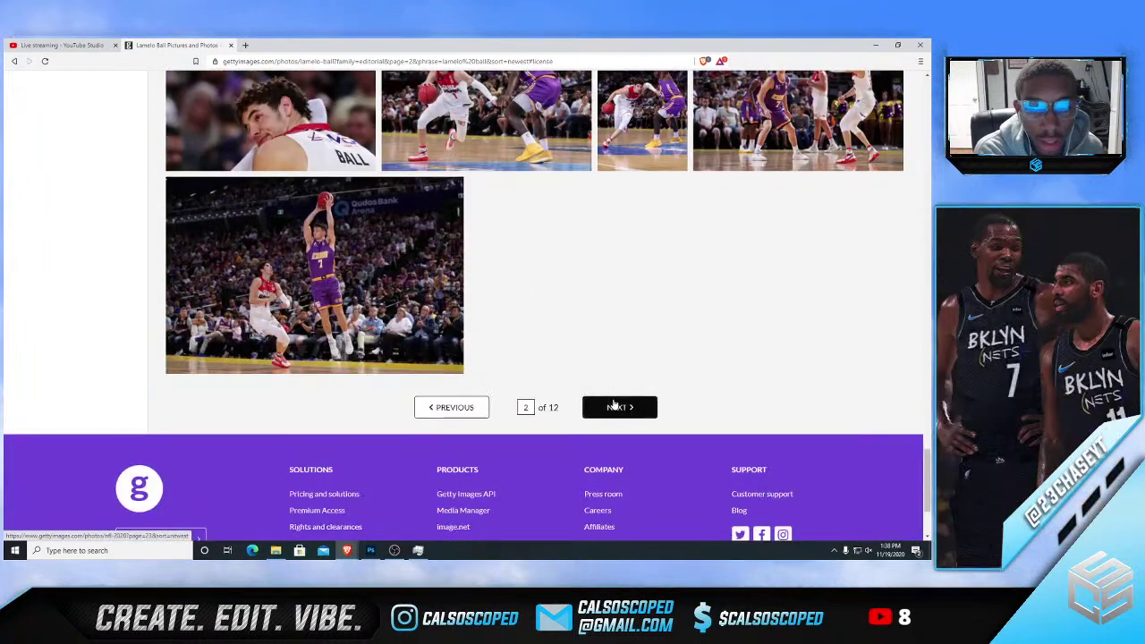
- On the third results page, open the vertical photo of LaMelo Ball dribbling in the white Hawks uniform, and minimize its window
left_click(615, 405)
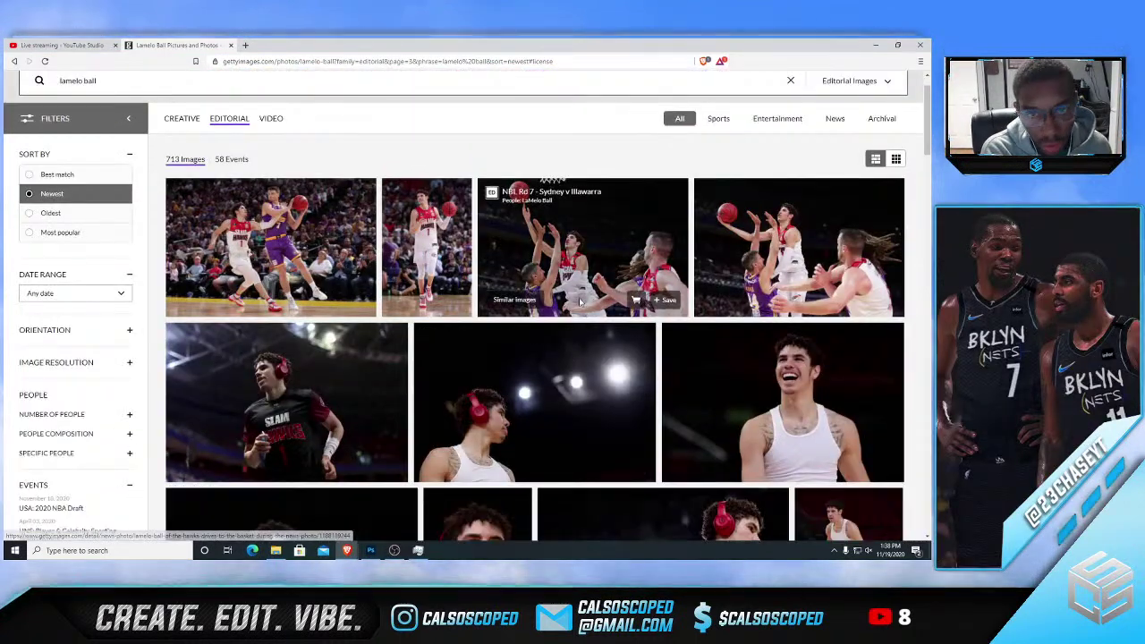
left_click(407, 211)
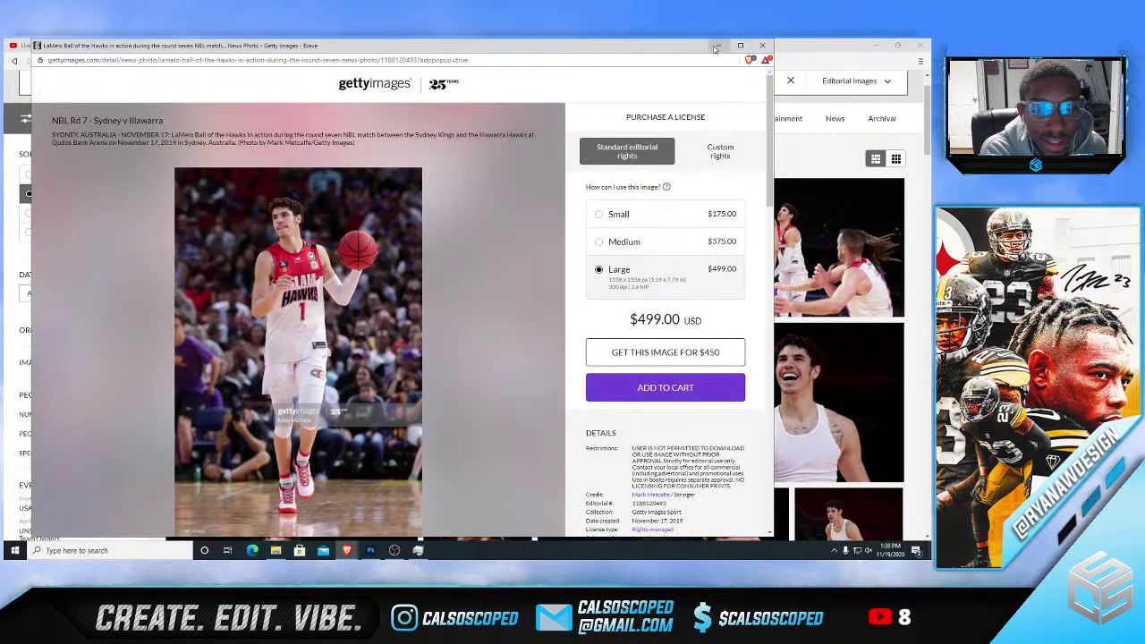
left_click(720, 48)
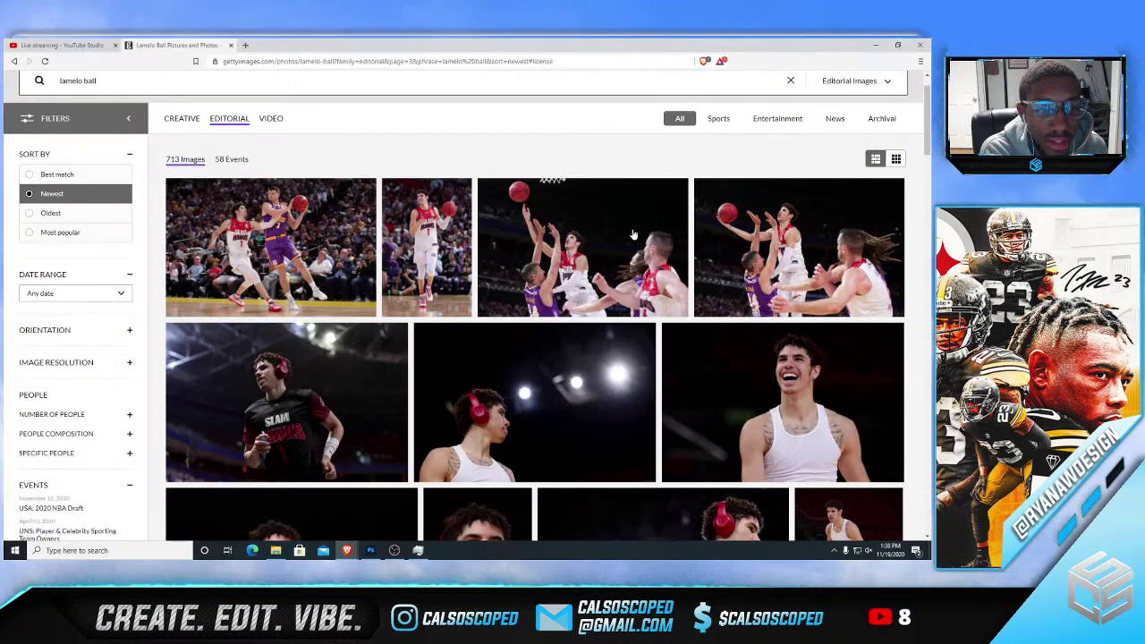
- Look through the rest of the third results page for more usable LaMelo Ball poses
scroll(582, 330, "down", 10)
scroll(582, 329, "down", 2)
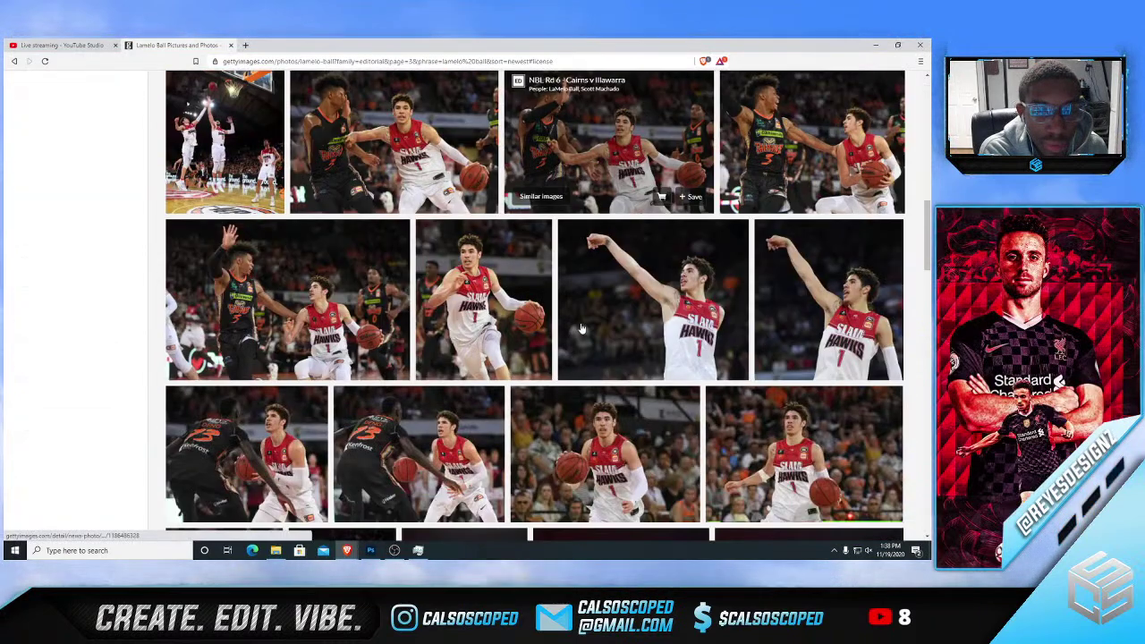
scroll(523, 281, "down", 2)
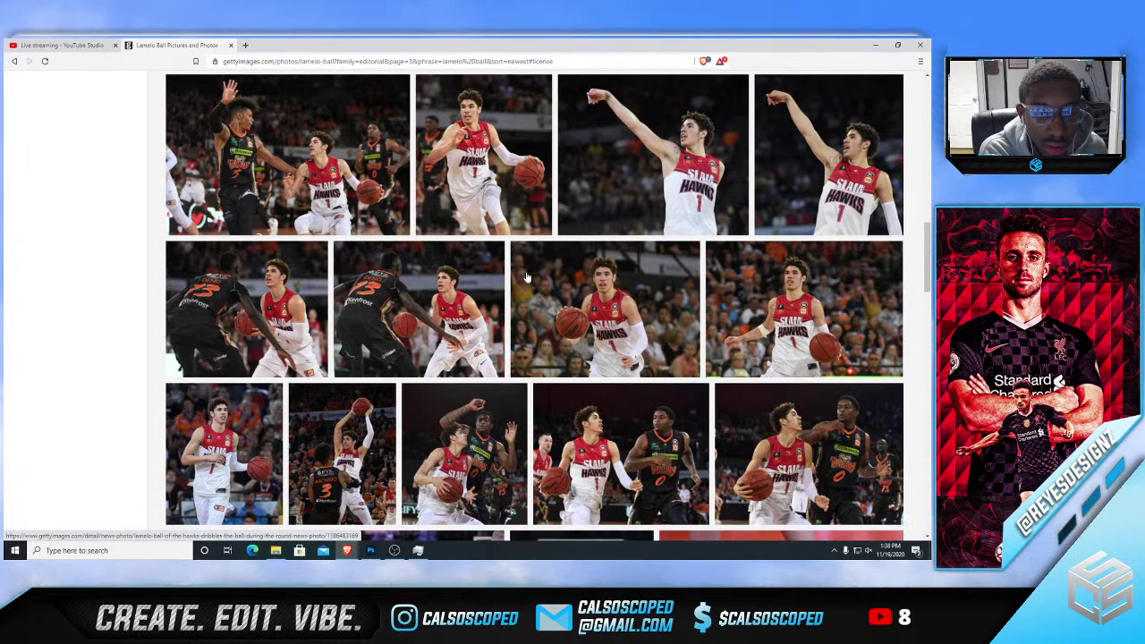
scroll(526, 279, "down", 1)
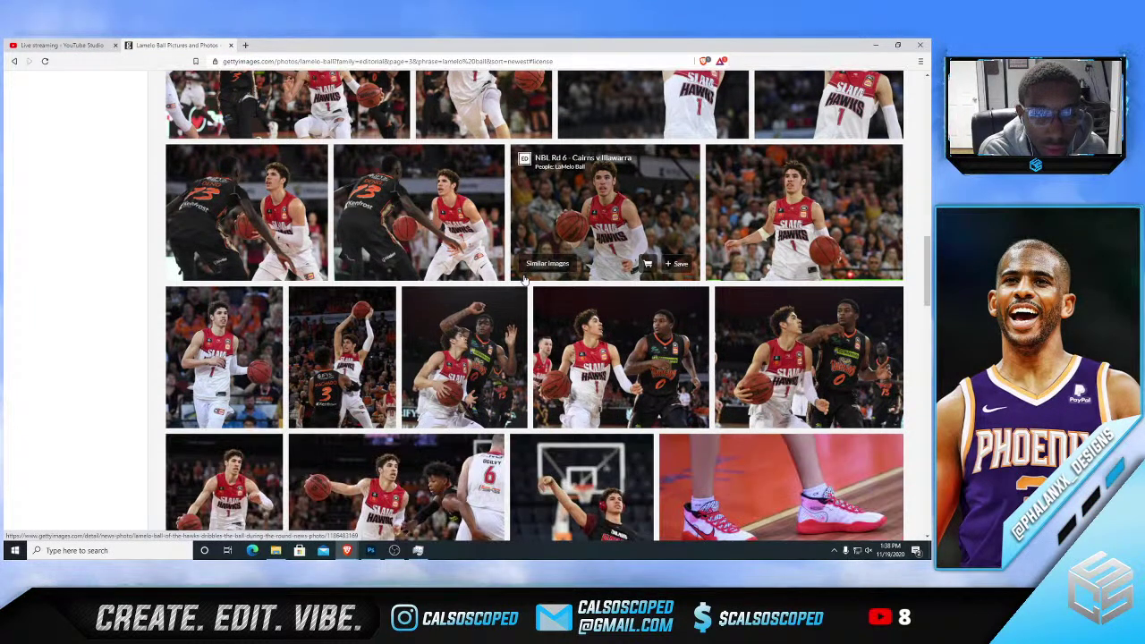
scroll(524, 280, "down", 2)
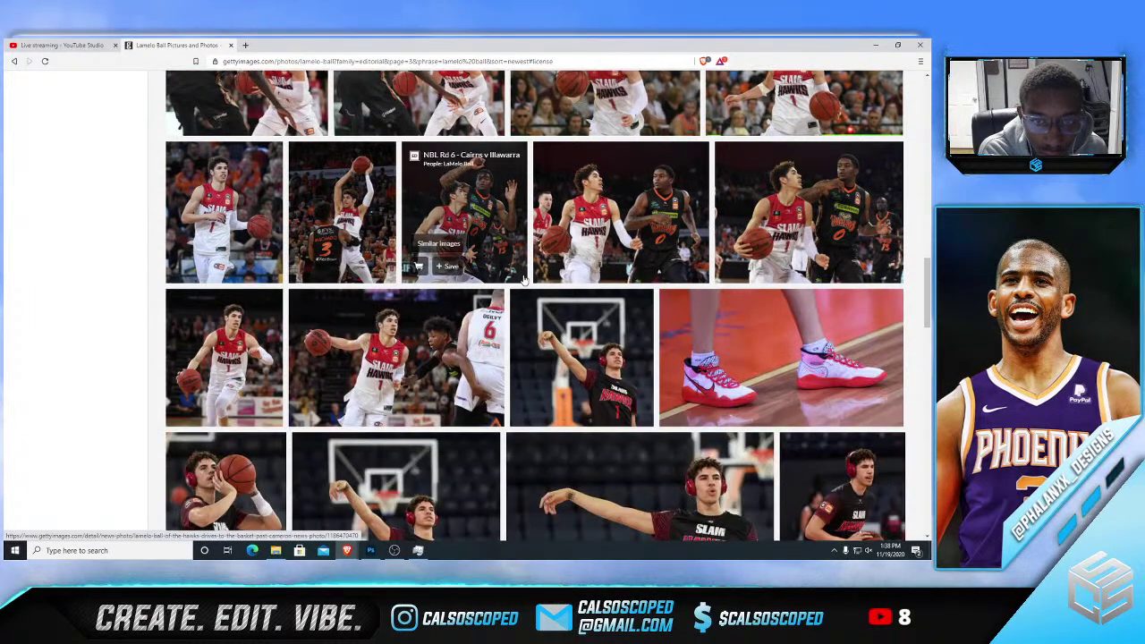
scroll(524, 280, "down", 10)
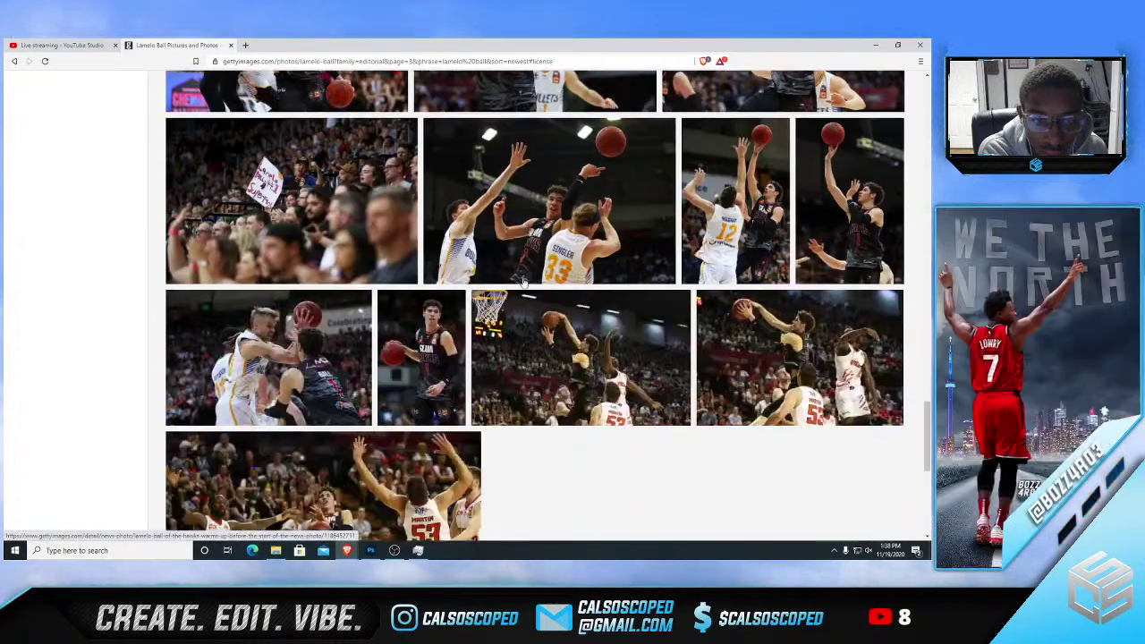
scroll(524, 280, "down", 2)
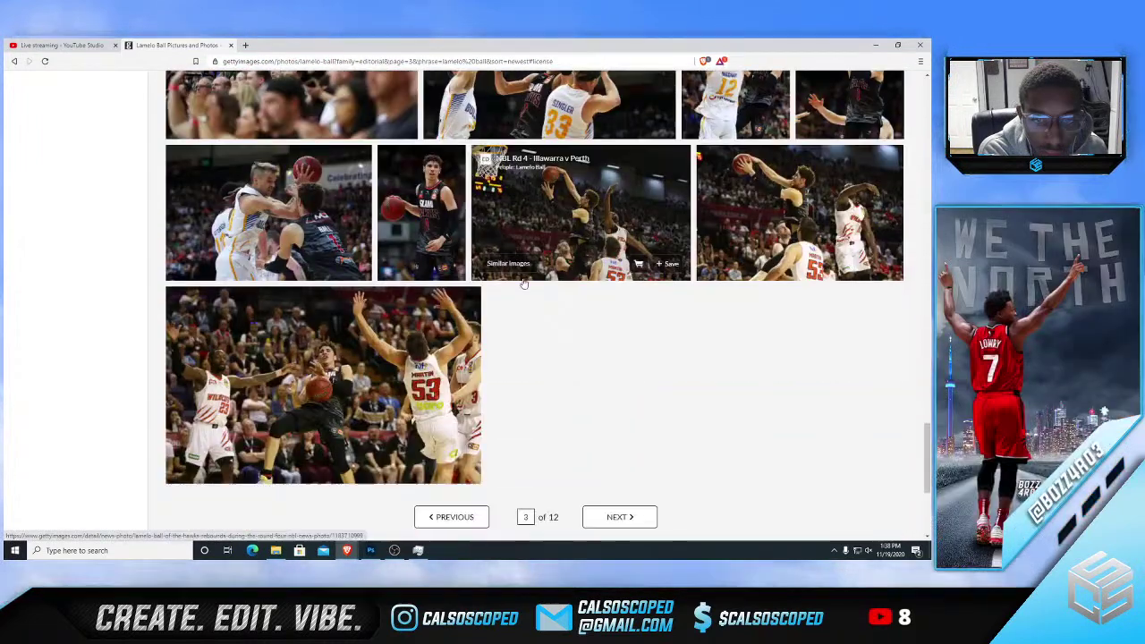
- On the fourth results page, open the vertical photo of LaMelo Ball standing in the white Hawks jersey, and minimize its window
left_click(619, 517)
scroll(525, 338, "down", 3)
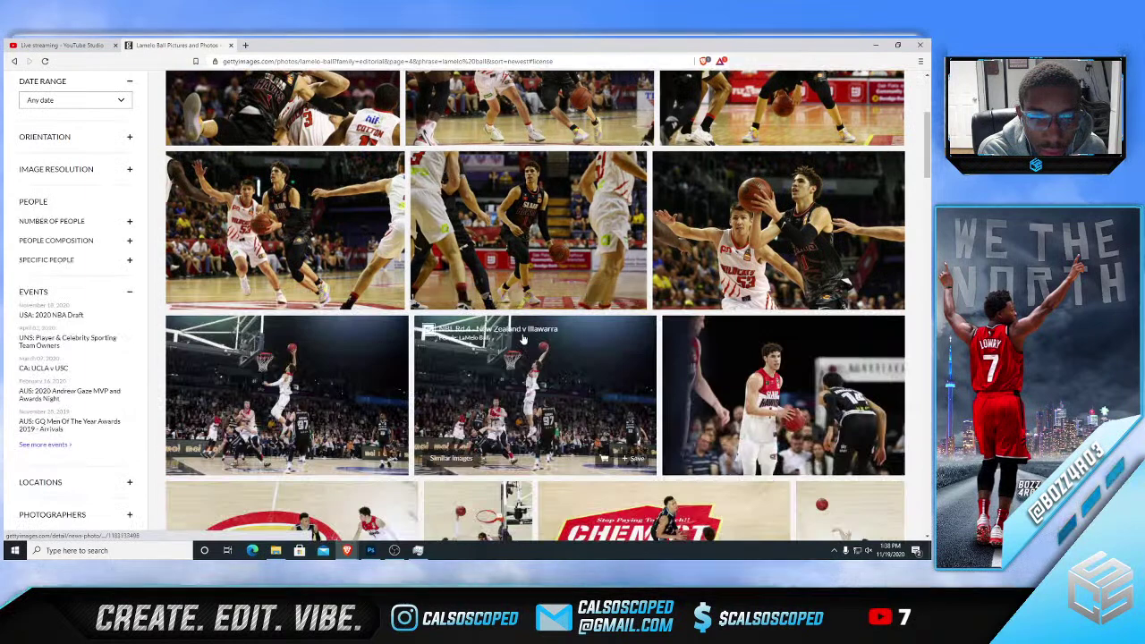
scroll(524, 338, "down", 10)
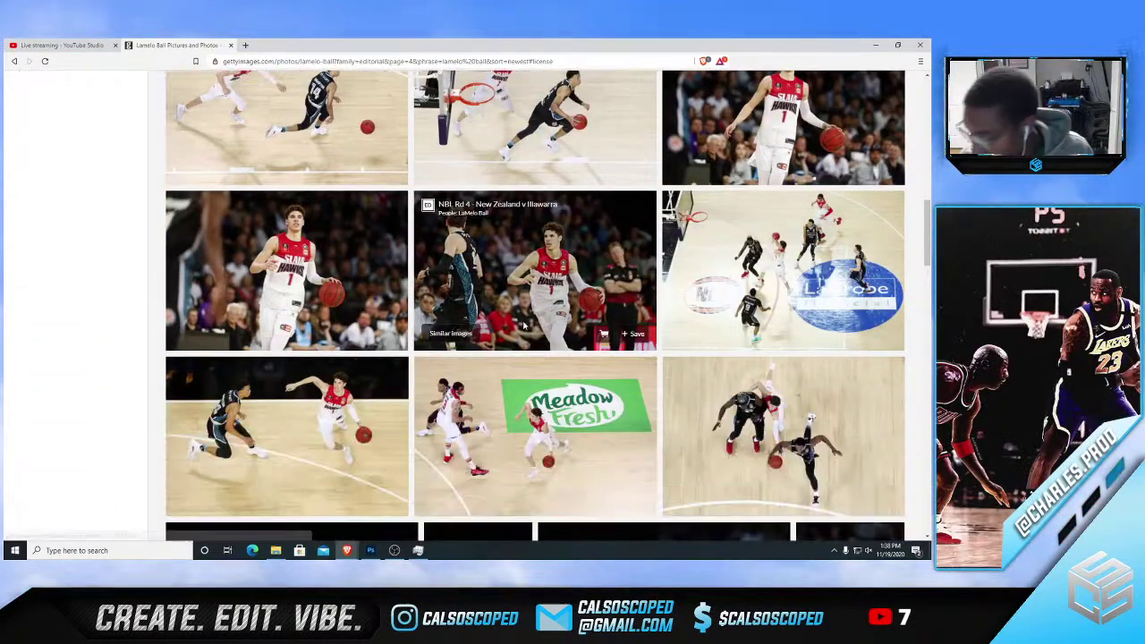
scroll(524, 327, "down", 1)
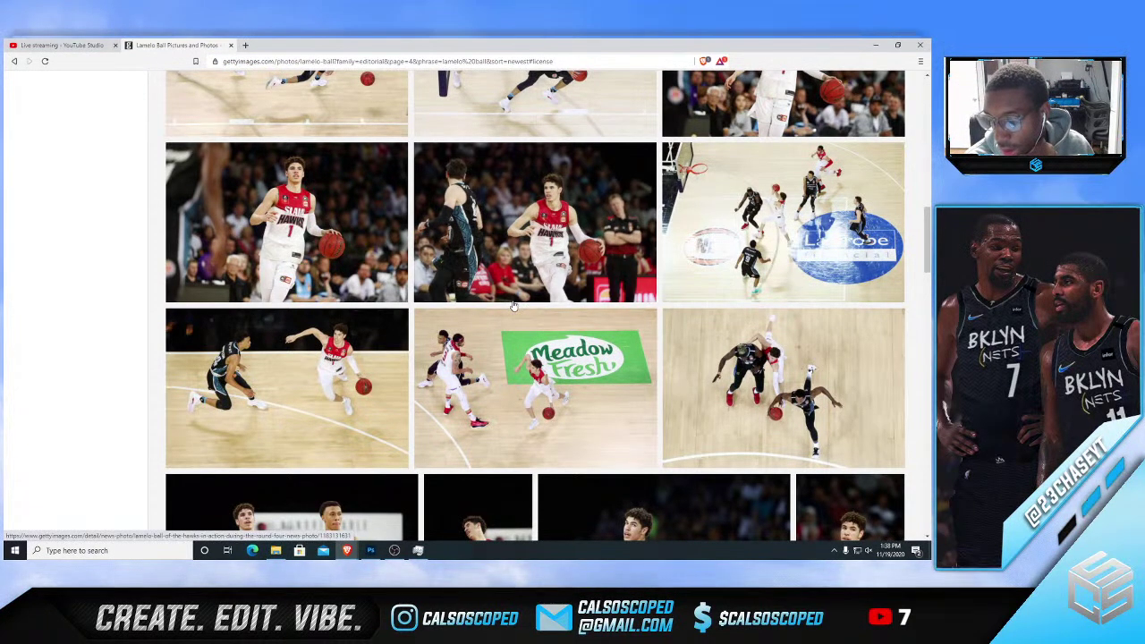
scroll(513, 303, "down", 10)
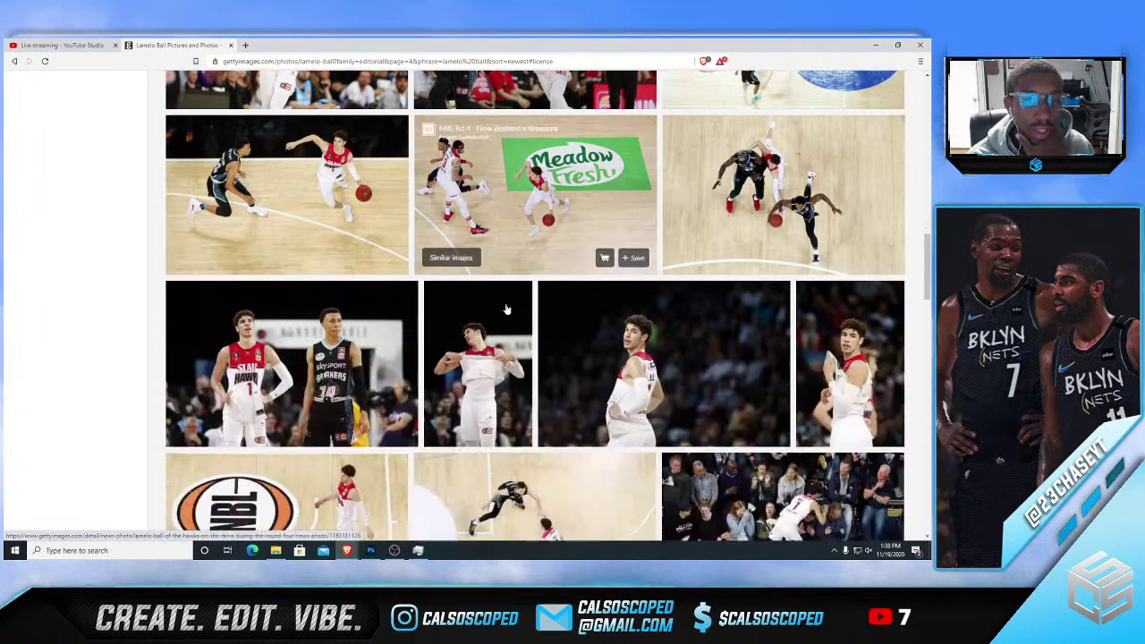
scroll(504, 307, "down", 1)
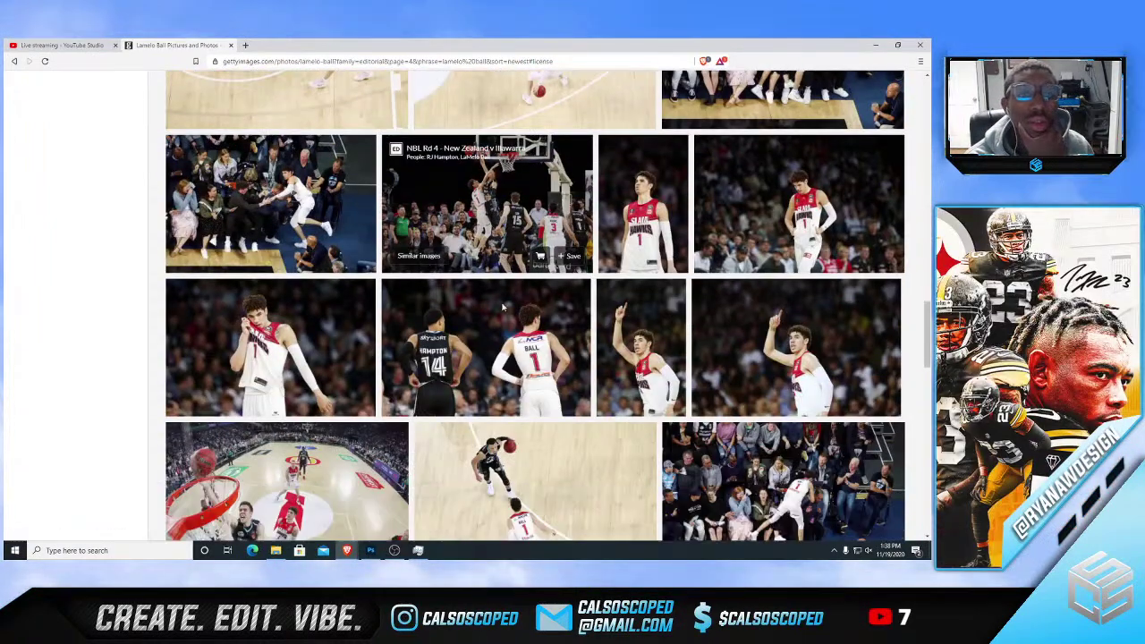
left_click(641, 211)
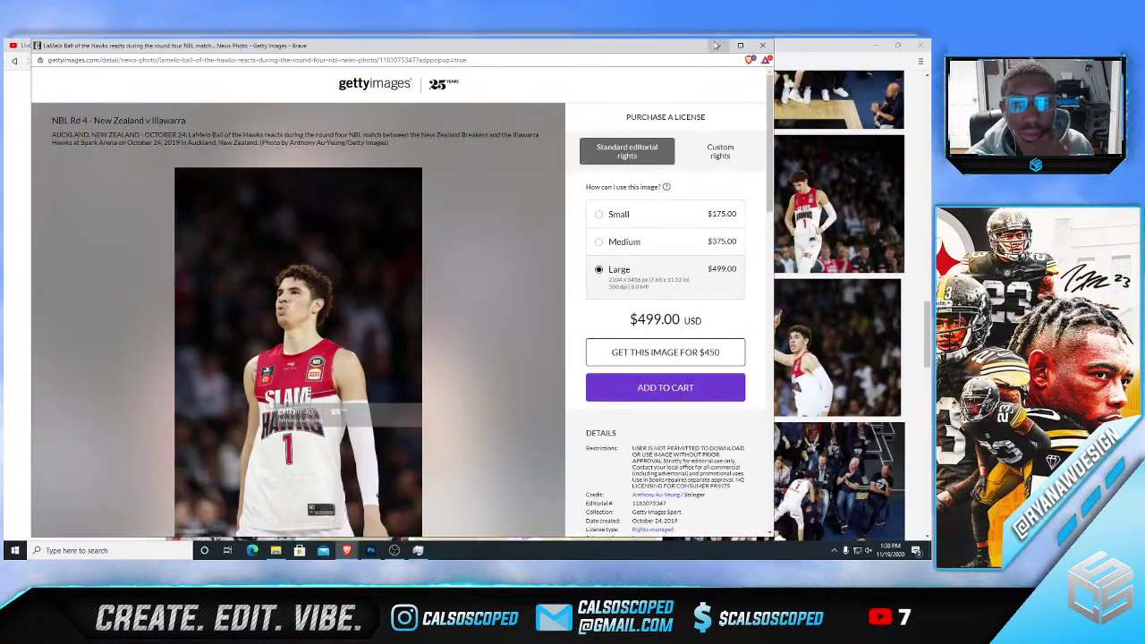
left_click(716, 46)
- Examine the rest of the fourth results page and the whole fifth page for more suitable LaMelo Ball photos
scroll(519, 301, "down", 3)
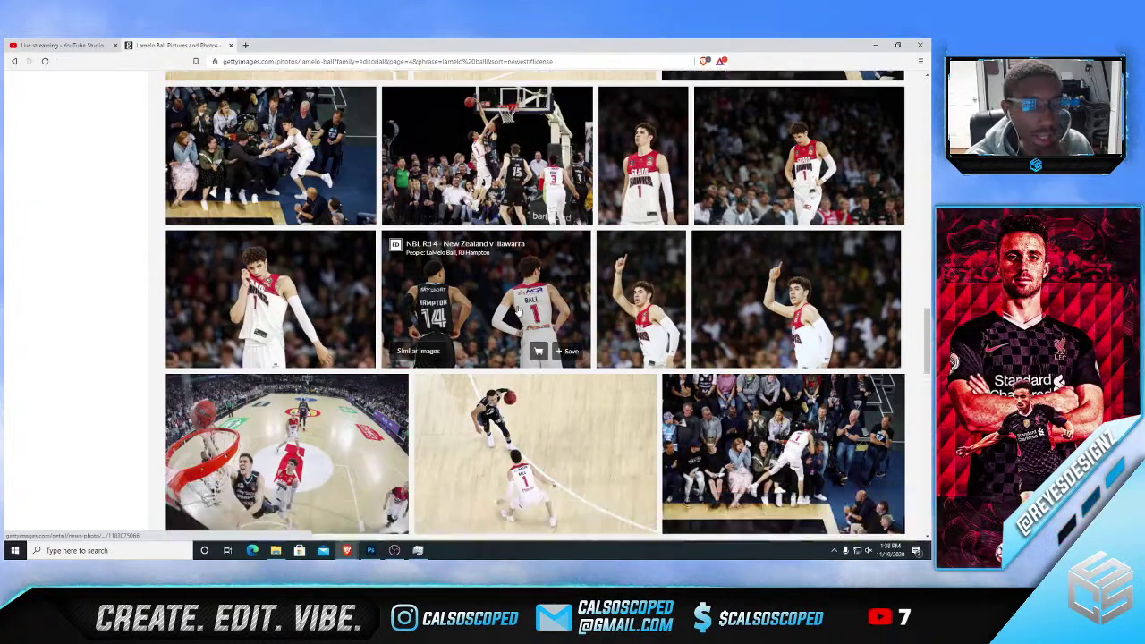
scroll(521, 300, "down", 8)
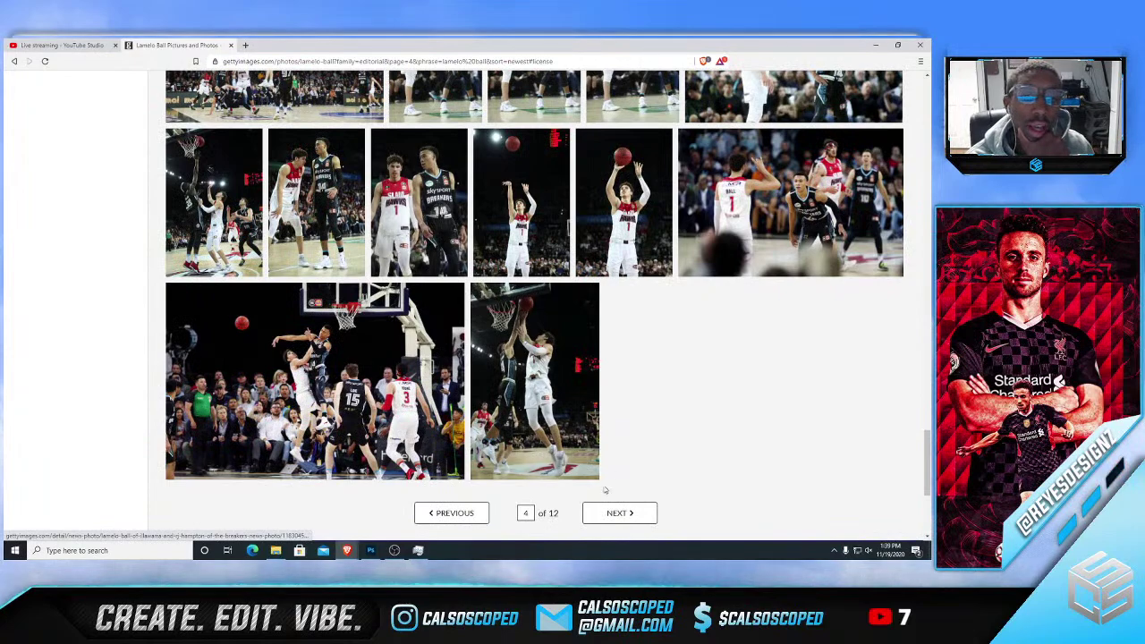
left_click(617, 513)
scroll(560, 346, "down", 10)
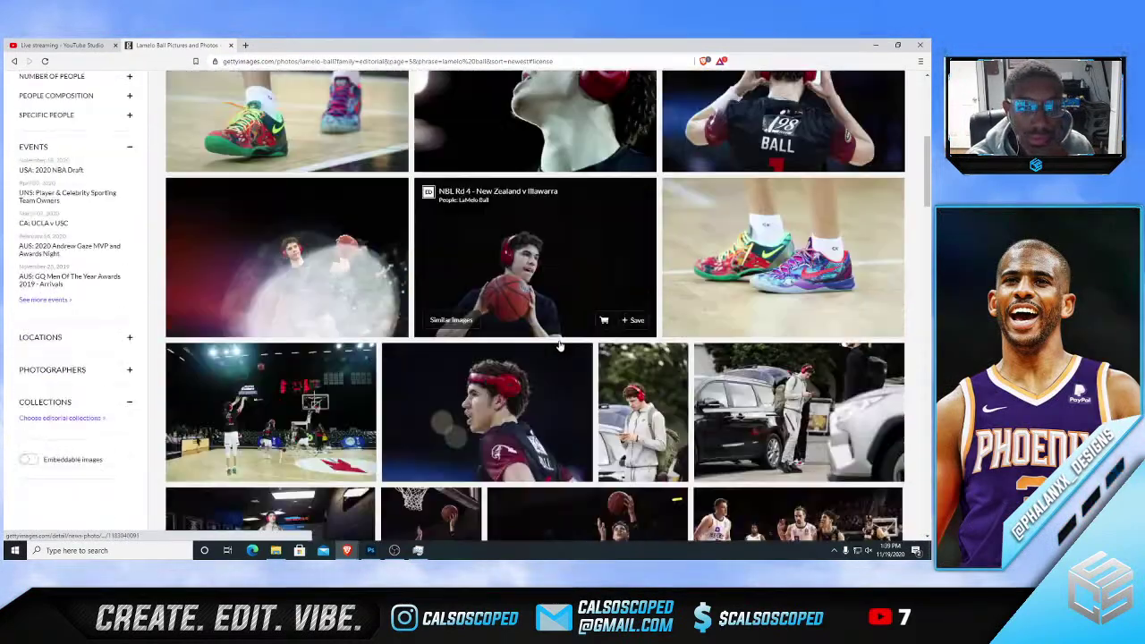
scroll(560, 345, "down", 3)
scroll(563, 344, "down", 5)
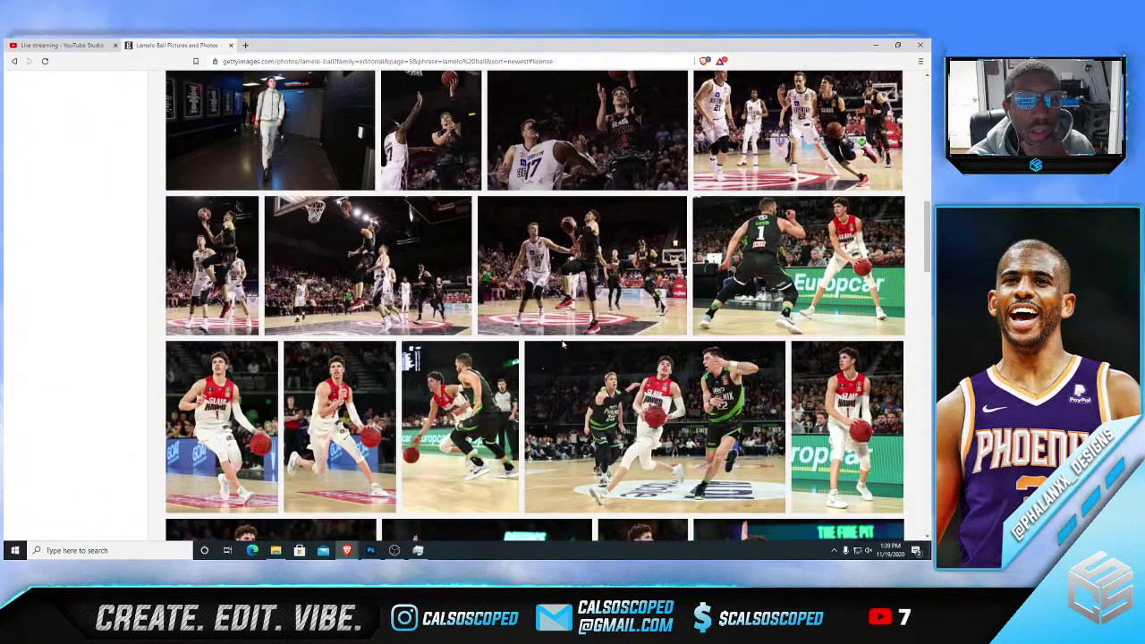
scroll(563, 347, "down", 1)
scroll(563, 346, "down", 1)
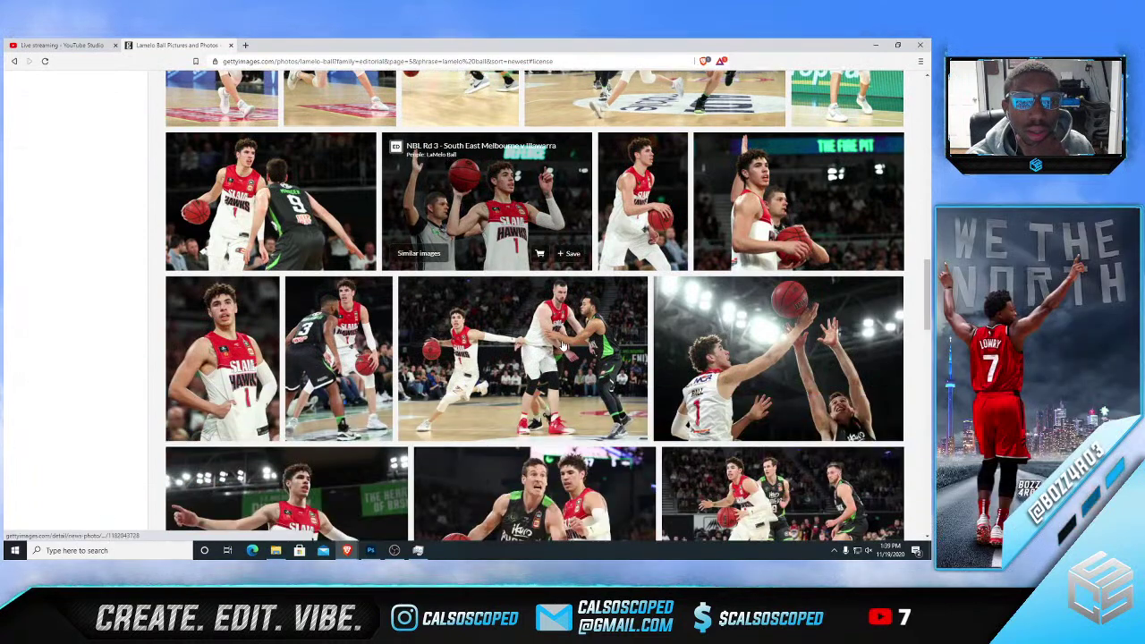
scroll(563, 346, "down", 2)
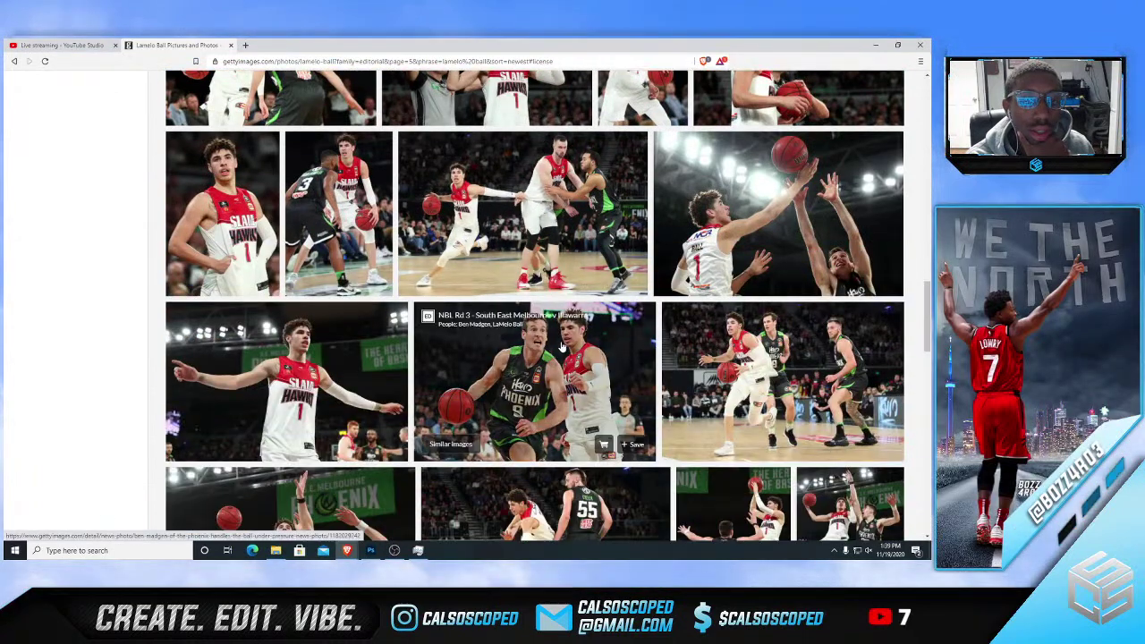
scroll(537, 349, "down", 3)
scroll(490, 354, "down", 7)
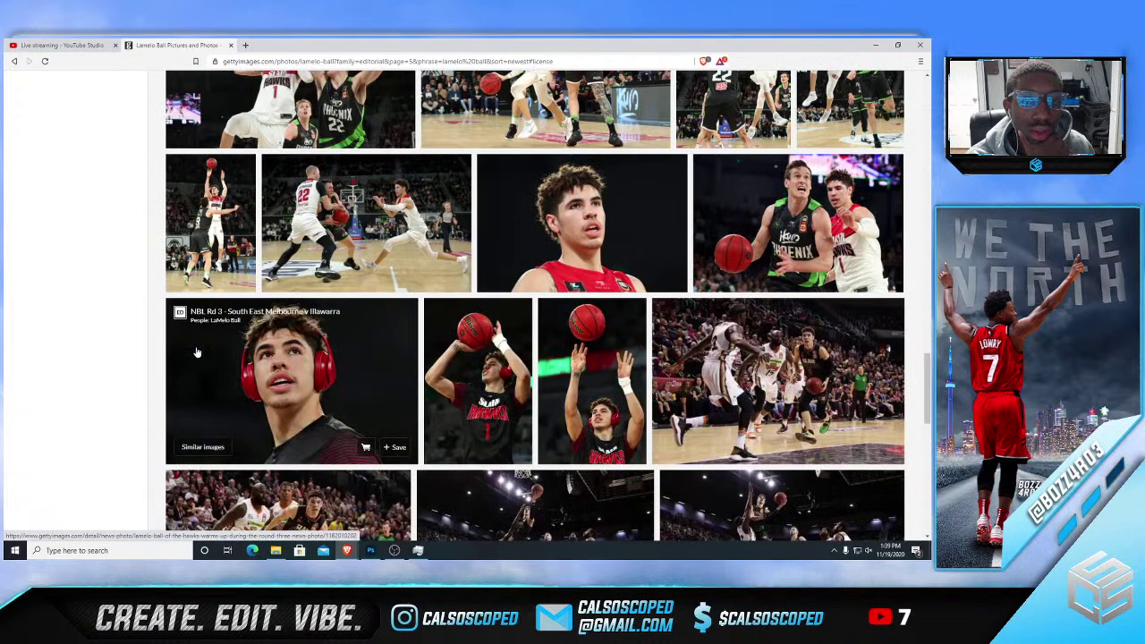
scroll(203, 347, "down", 5)
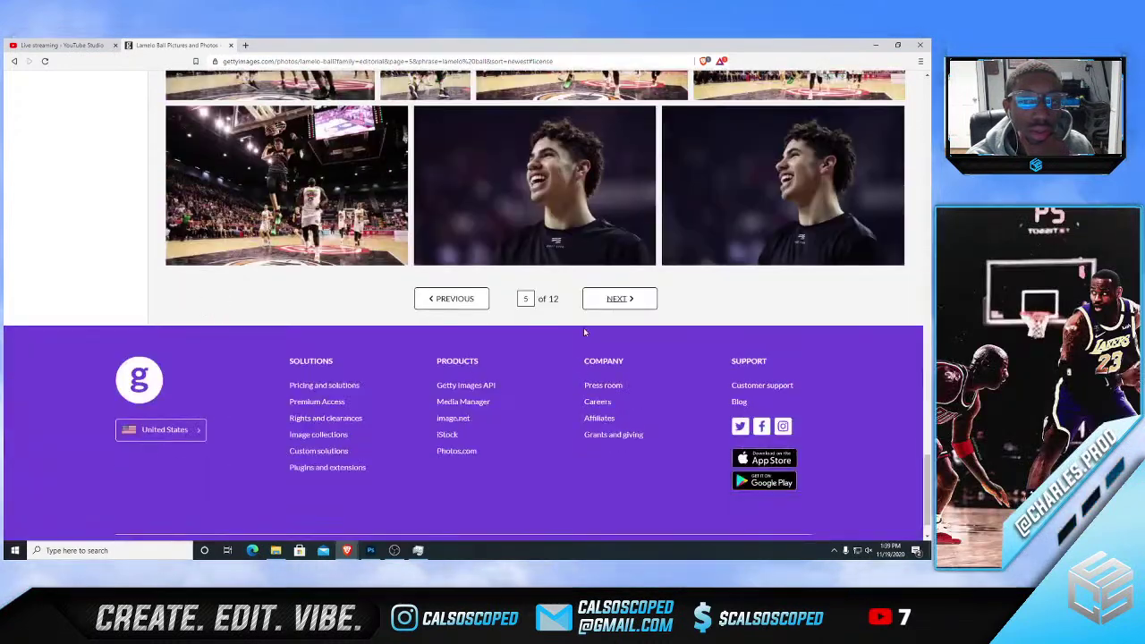
- On the sixth results page, open the photo of LaMelo Ball biting his white Slam Hawks jersey
left_click(619, 300)
scroll(614, 309, "down", 3)
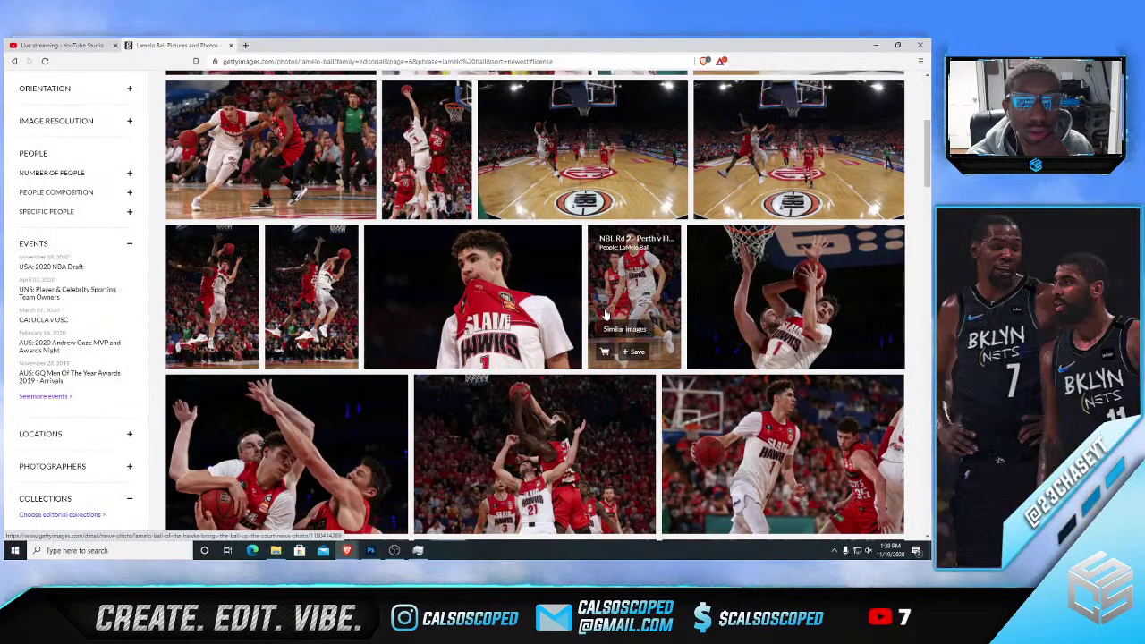
scroll(441, 323, "down", 2)
scroll(441, 324, "up", 1)
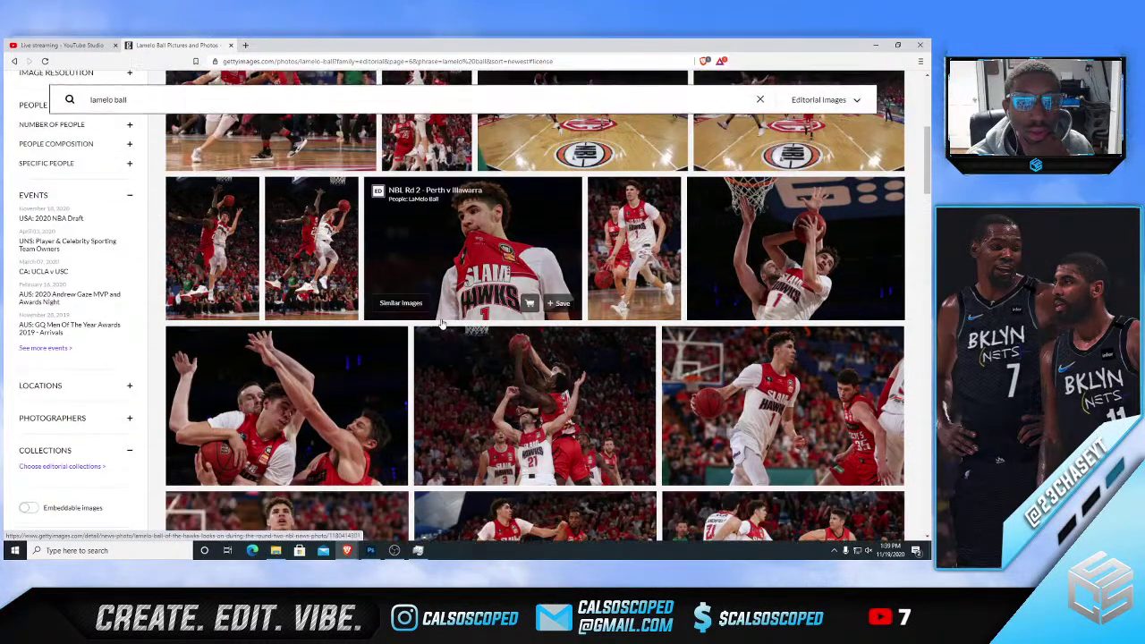
left_click(500, 269)
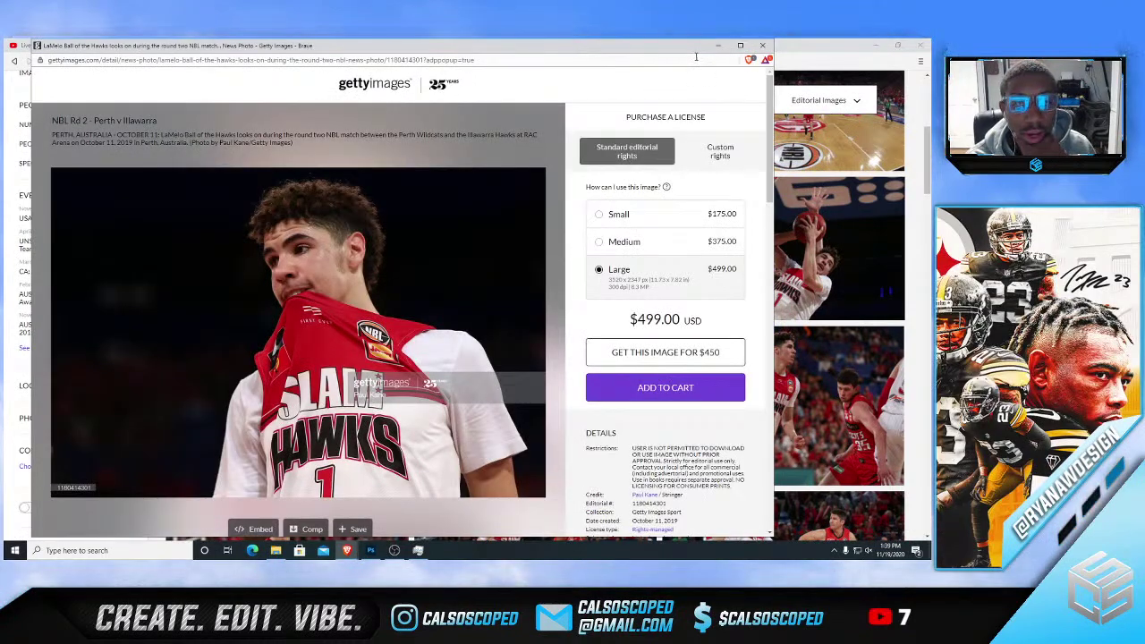
- Copy the web address of the jersey-biting photo's page and minimize its window
mouse_move(396, 562)
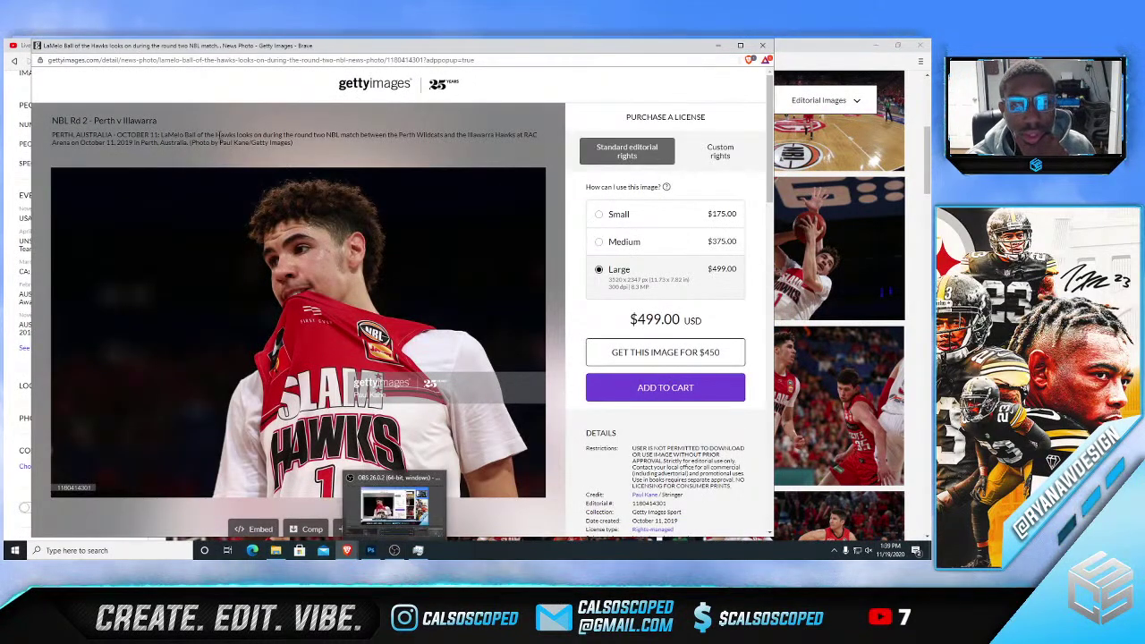
left_click(226, 60)
right_click(225, 60)
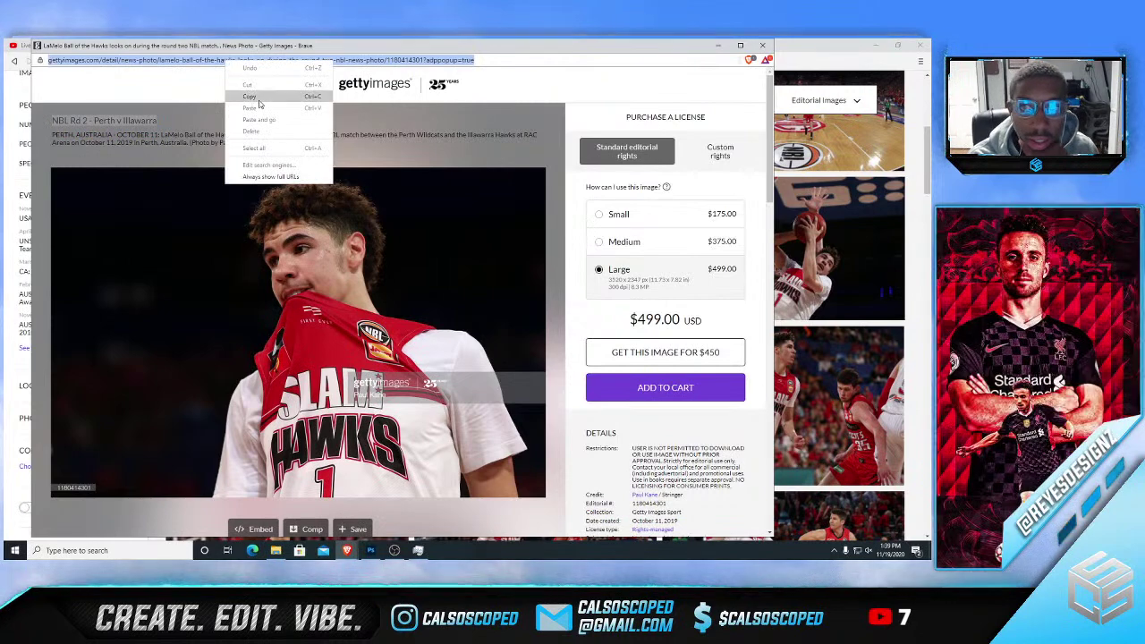
left_click(259, 99)
left_click(719, 46)
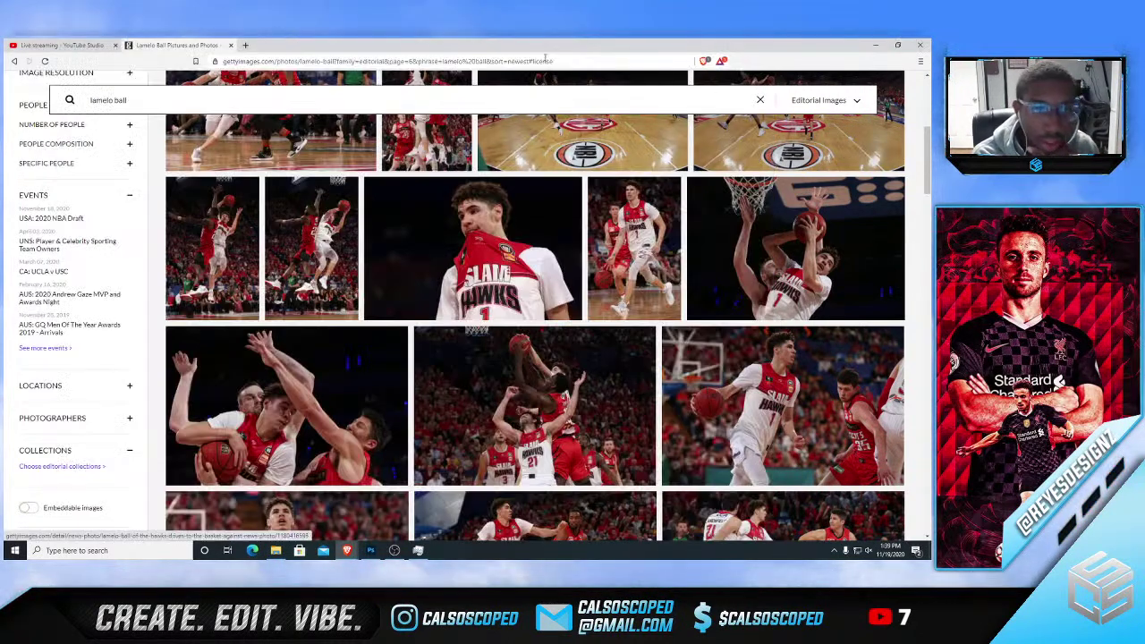
- Open downloader.la in a new tab and go to its Gettyimages downloader
left_click(245, 43)
type("down")
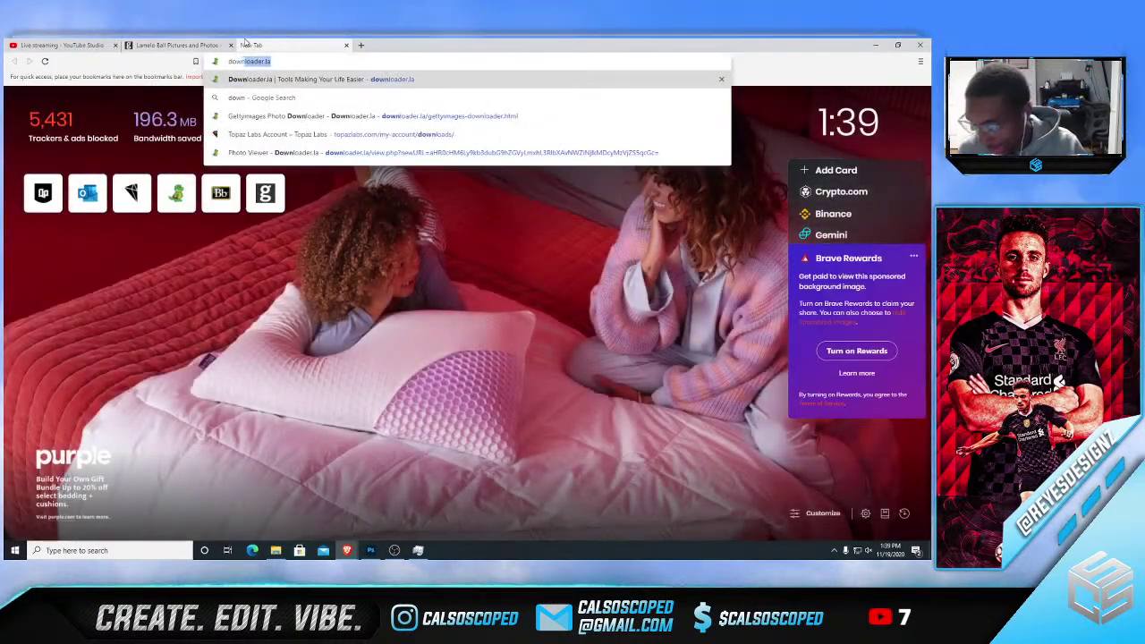
key("Return")
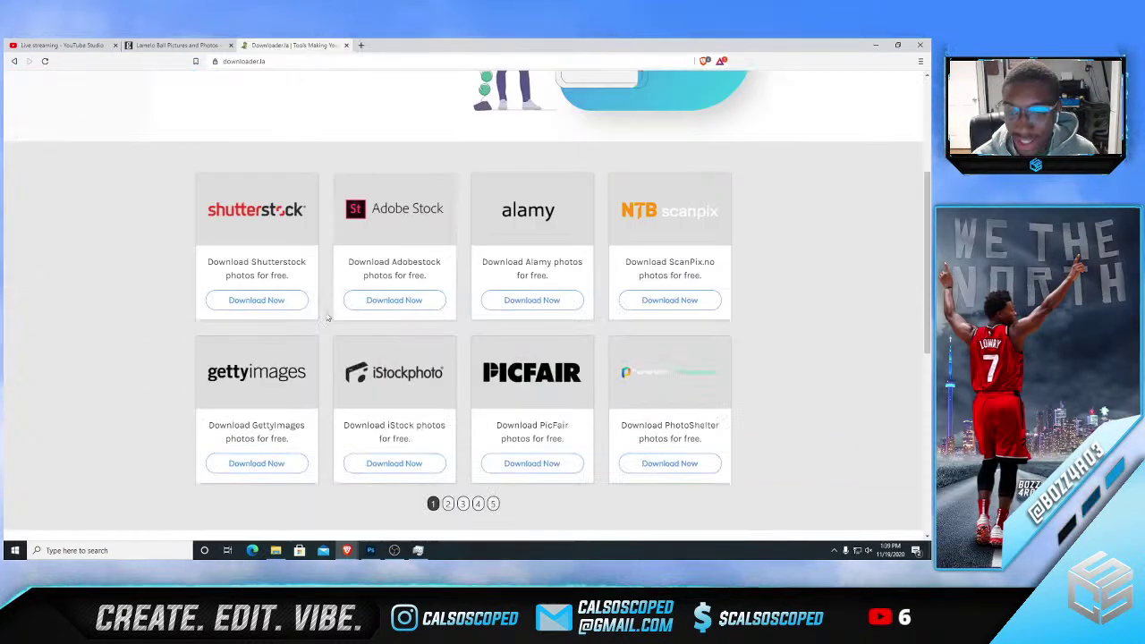
scroll(244, 448, "down", 5)
left_click(256, 464)
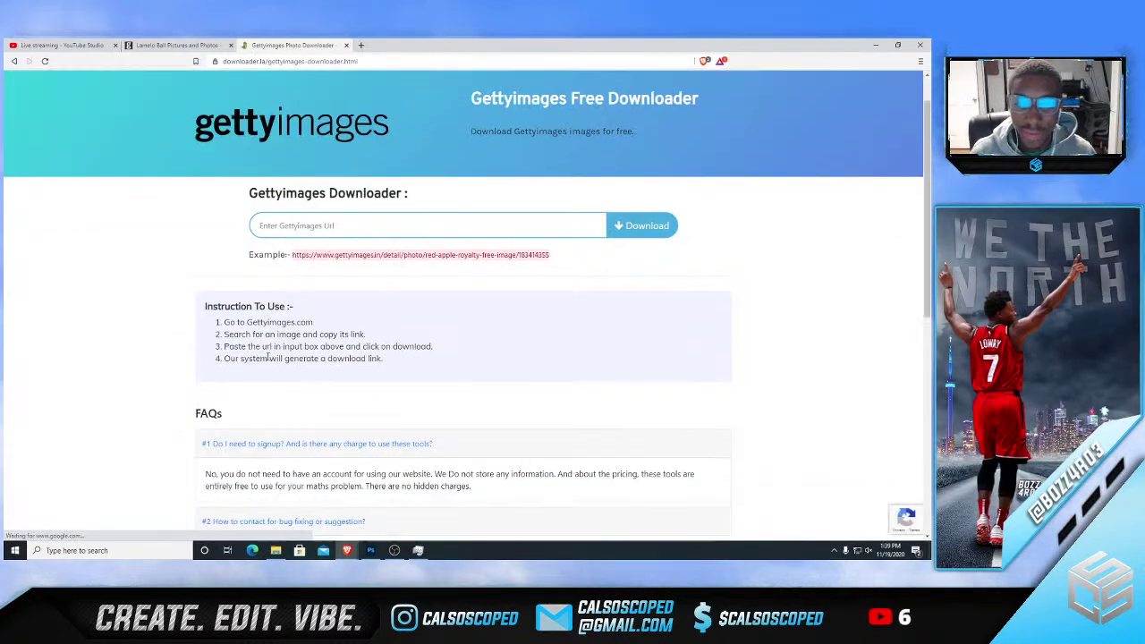
- Submit the copied Getty Images address to the downloader and open the resulting photo for viewing
scroll(564, 224, "down", 1)
left_click(564, 176)
key("ctrl+v")
key("Return")
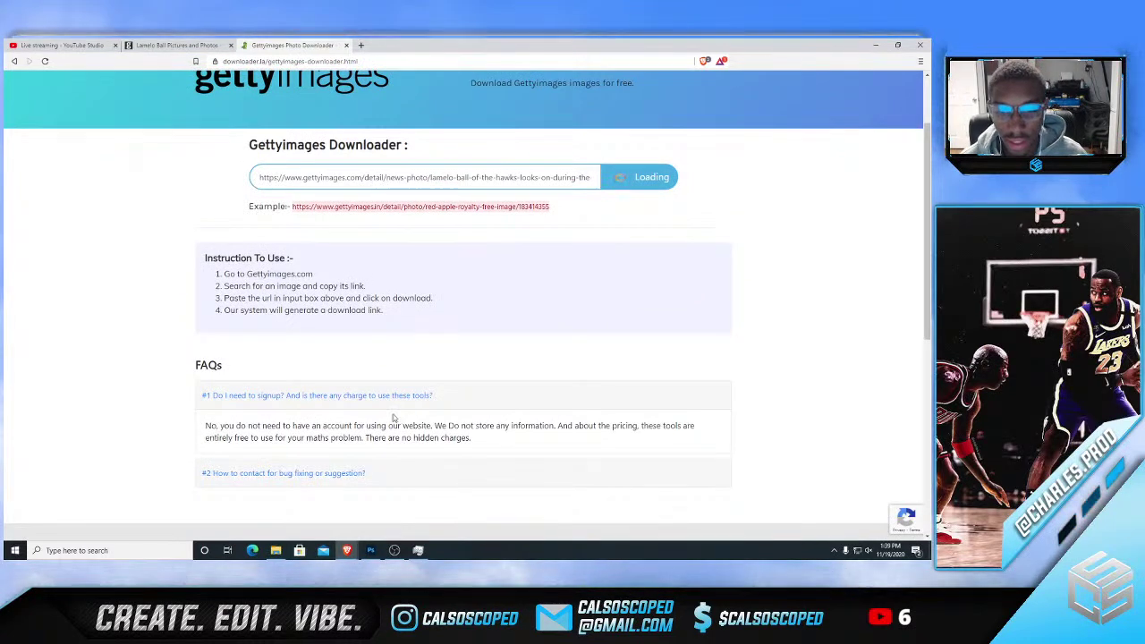
left_click(299, 214)
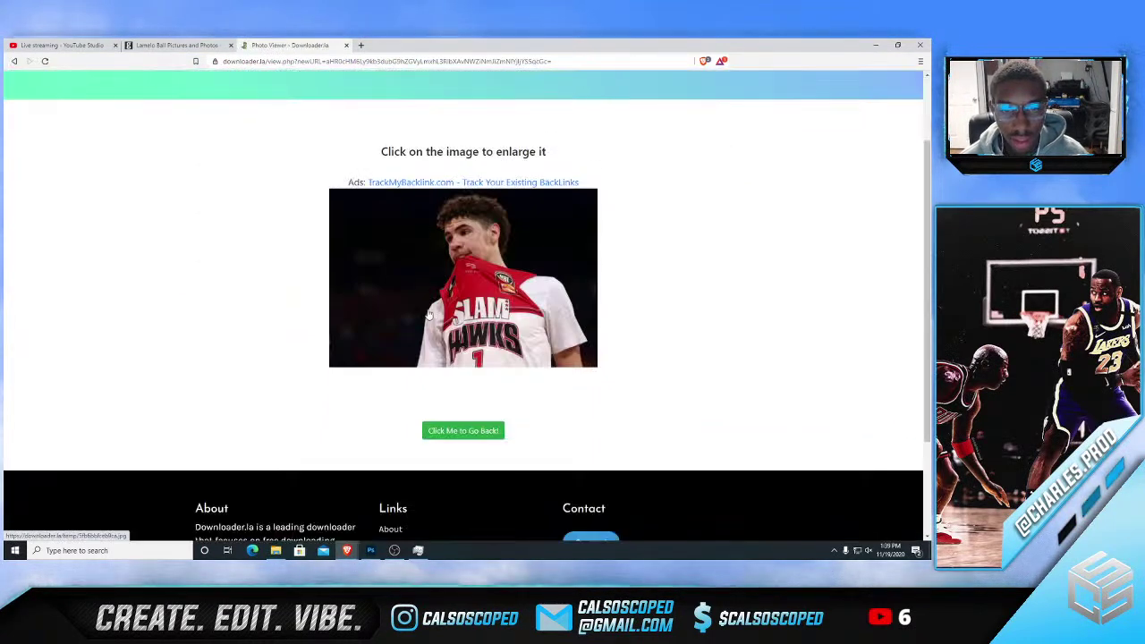
- Save the photo as a JPEG named "lamelo ball bite shirt" in the dgraham custom jersey folder
right_click(445, 276)
left_click(475, 374)
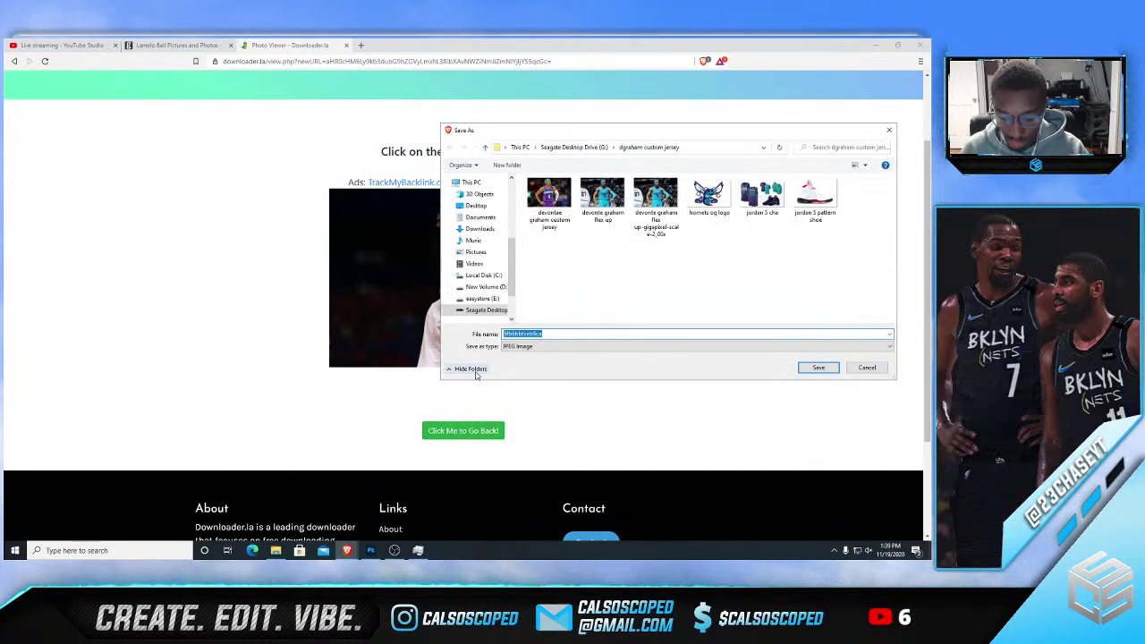
type("lamelo ball")
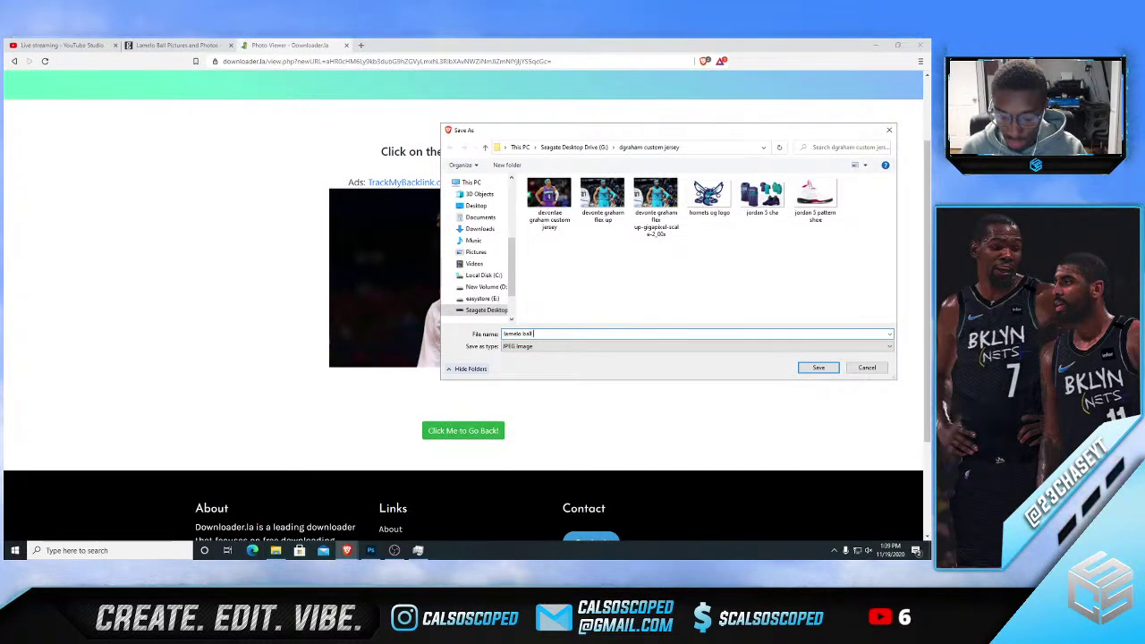
type(" bite shirt")
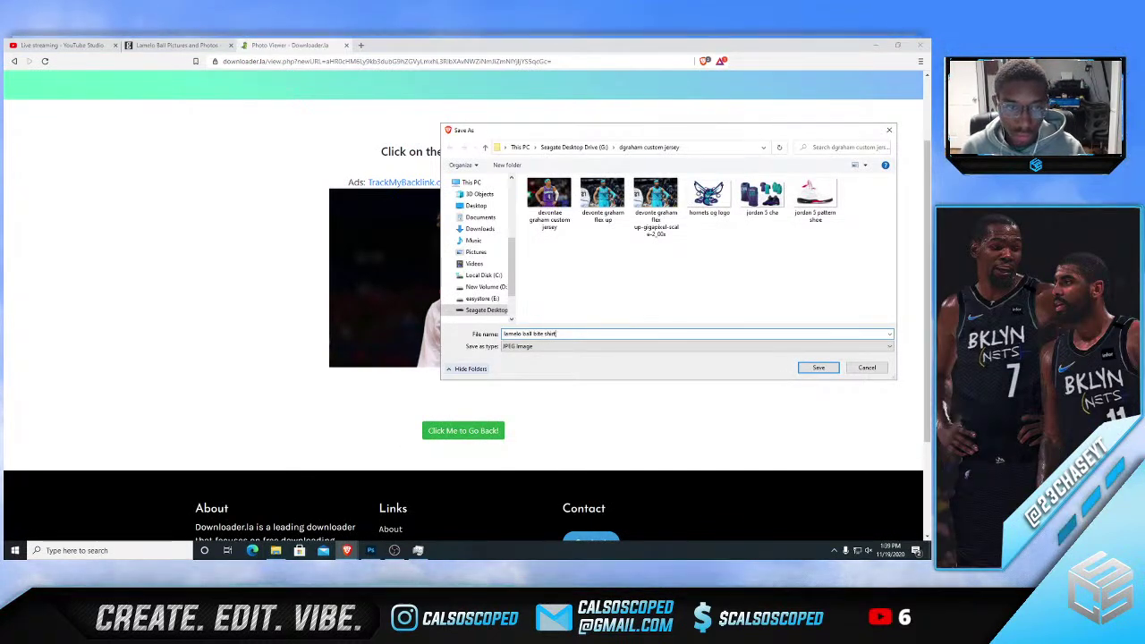
key("Return")
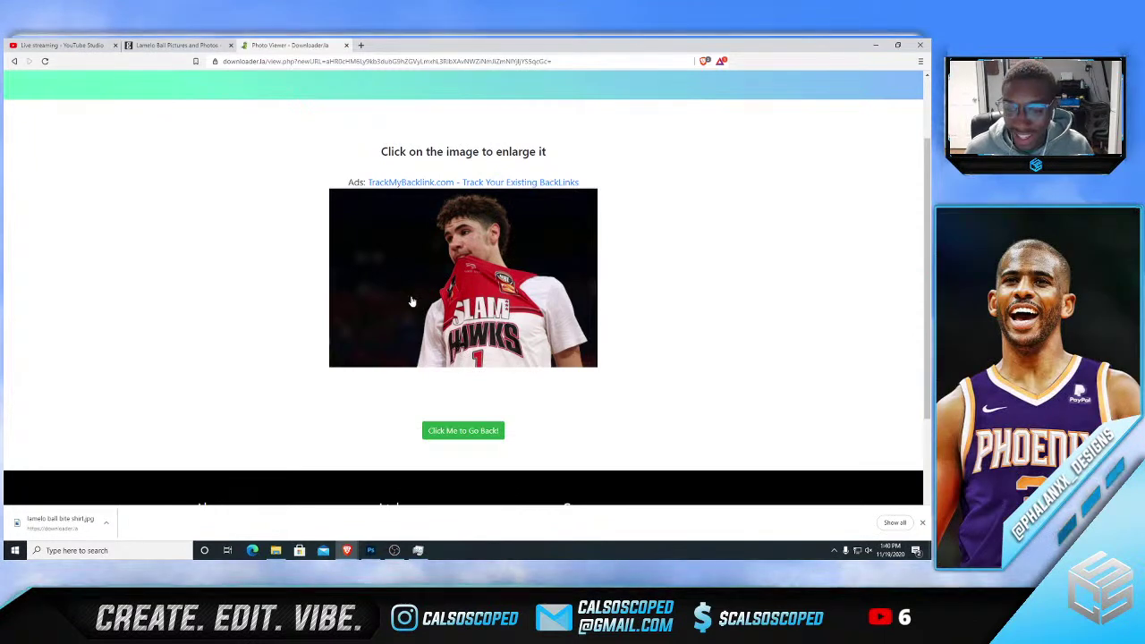
left_click(171, 553)
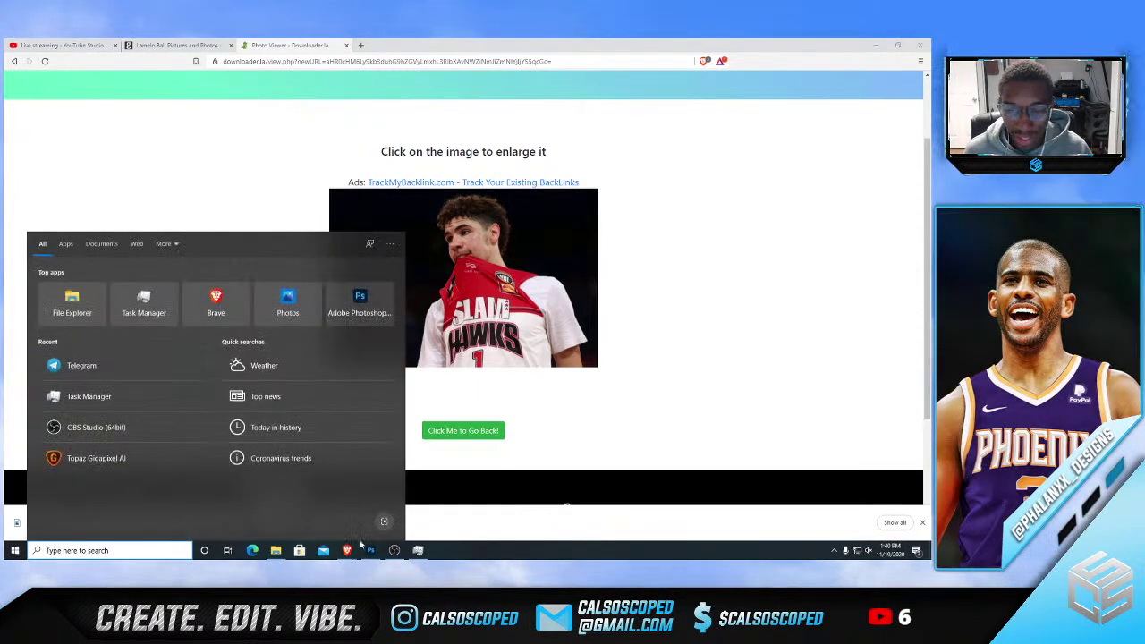
mouse_move(349, 551)
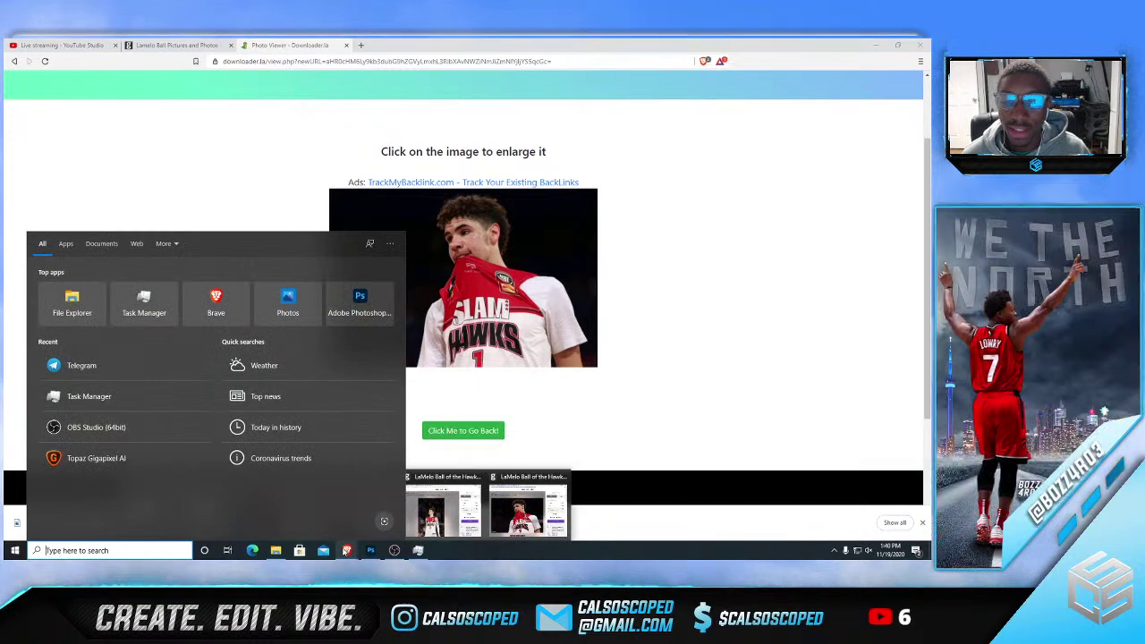
right_click(346, 549)
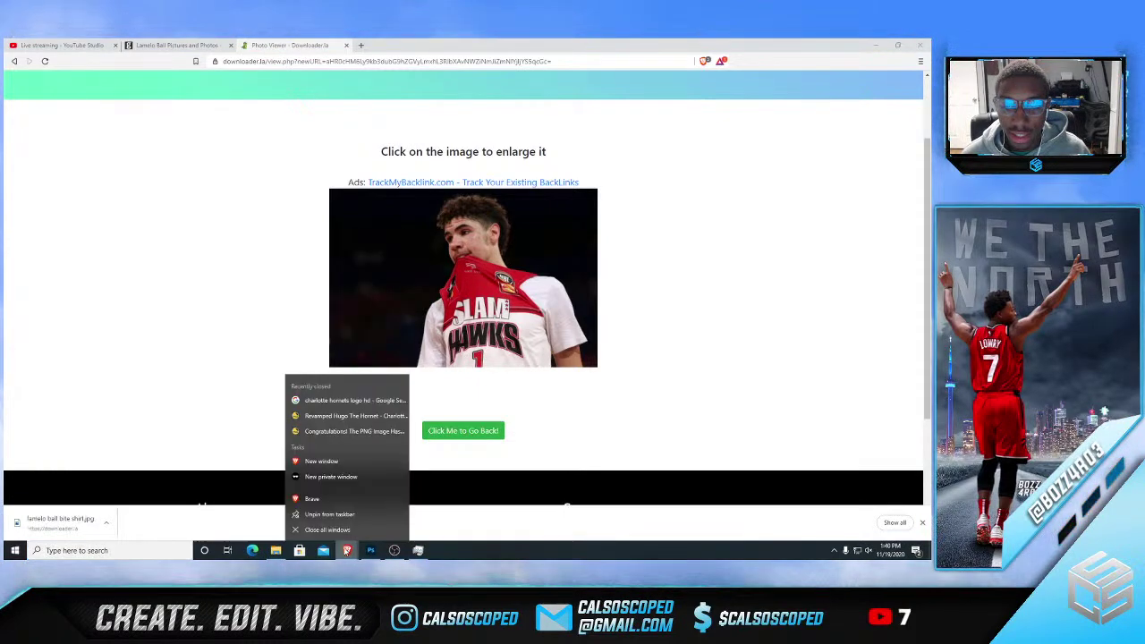
- Switch to the YouTube Studio live stream, enable live chat in the stream's edit settings, and save the changes
left_click(64, 45)
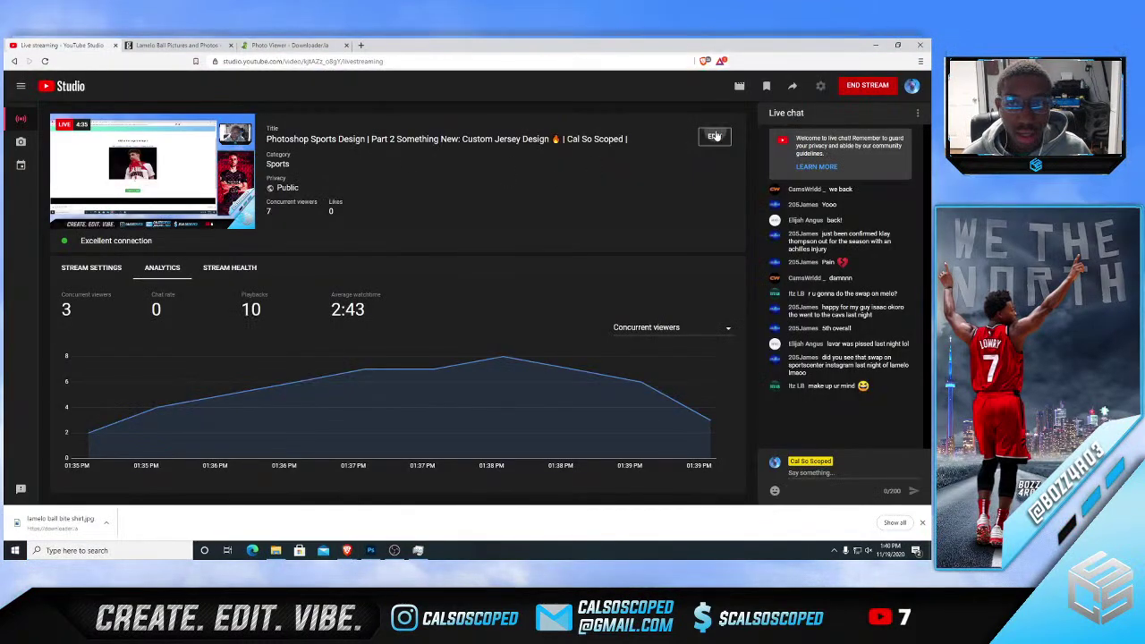
left_click(715, 137)
left_click(301, 200)
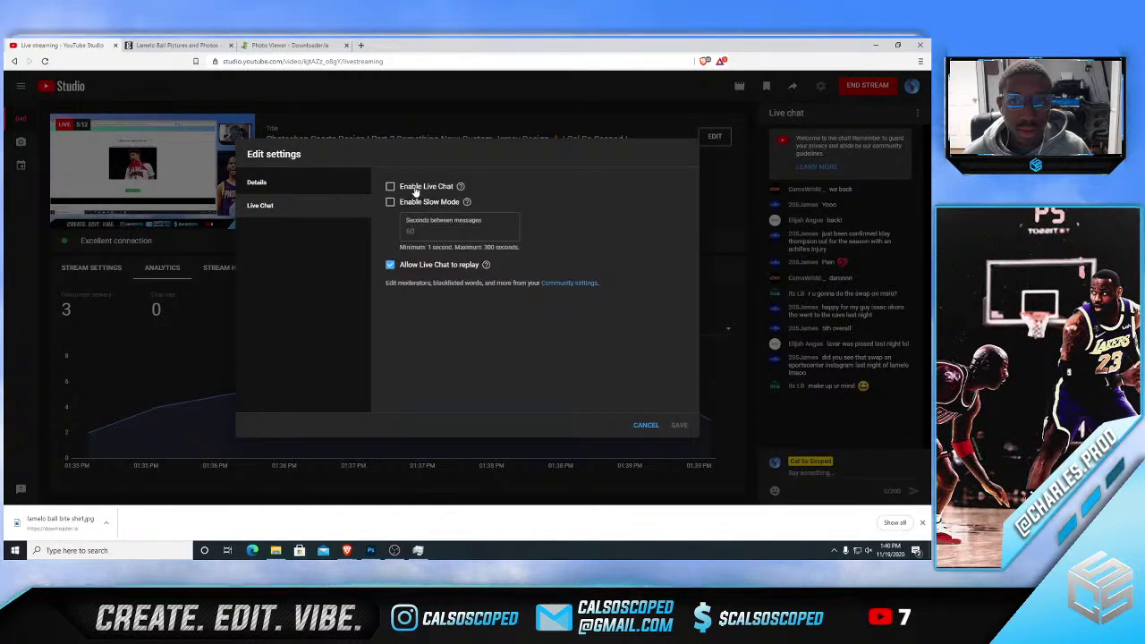
left_click(679, 425)
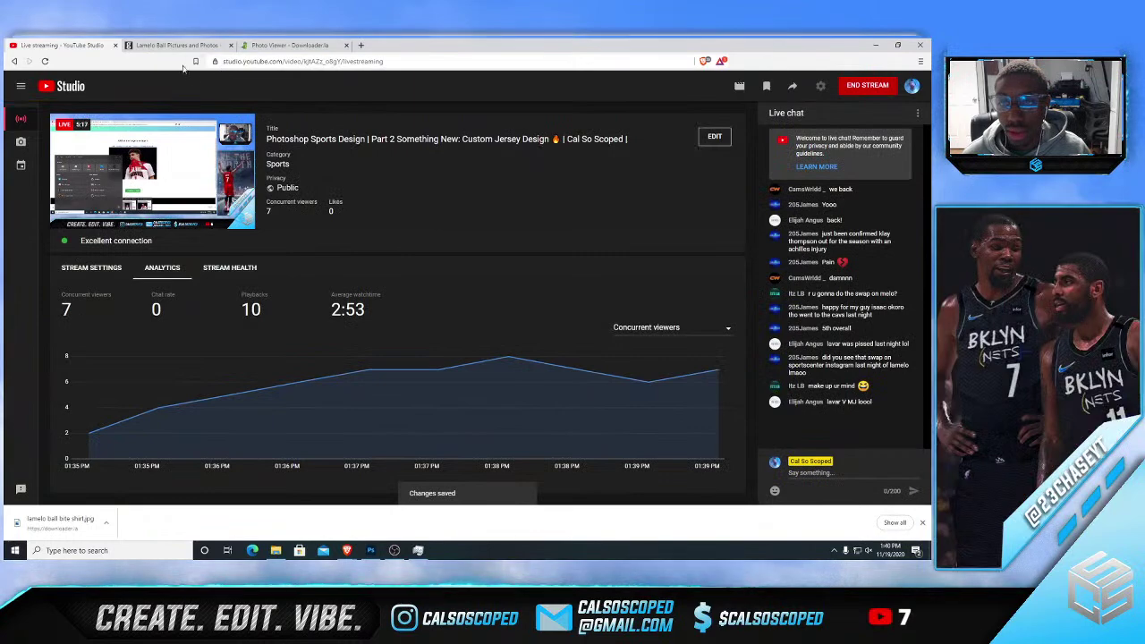
- Close the YouTube Studio, Getty Images results and Downloader.la pages to return to Photoshop
left_click(114, 48)
left_click(115, 47)
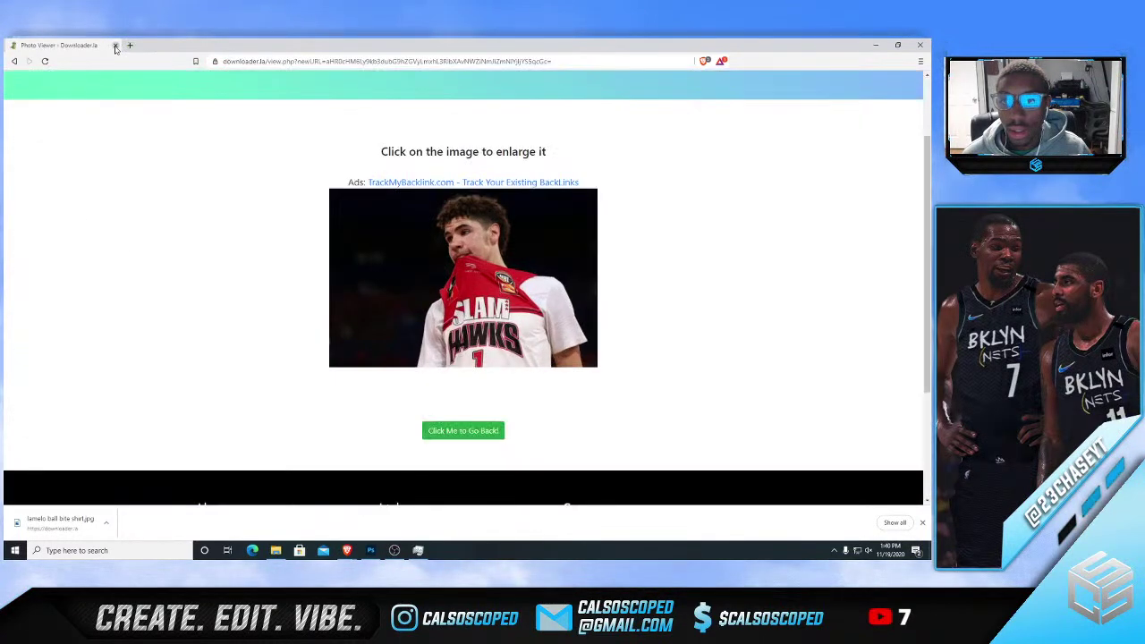
left_click(115, 46)
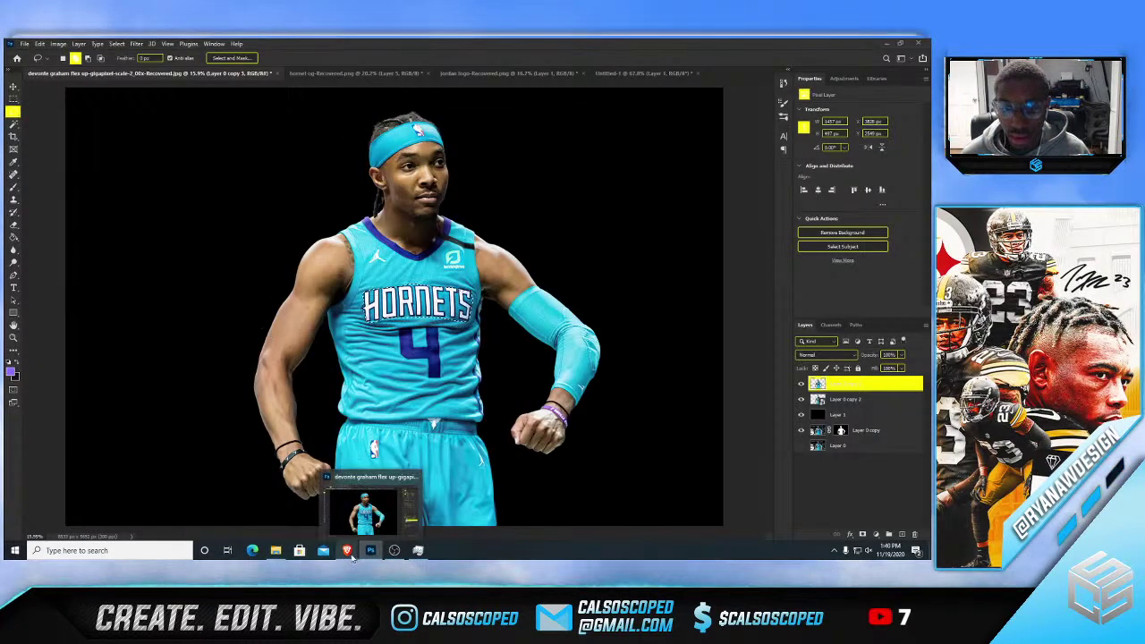
- Close the remaining Getty Images browser windows so that only Photoshop is left in front
right_click(347, 551)
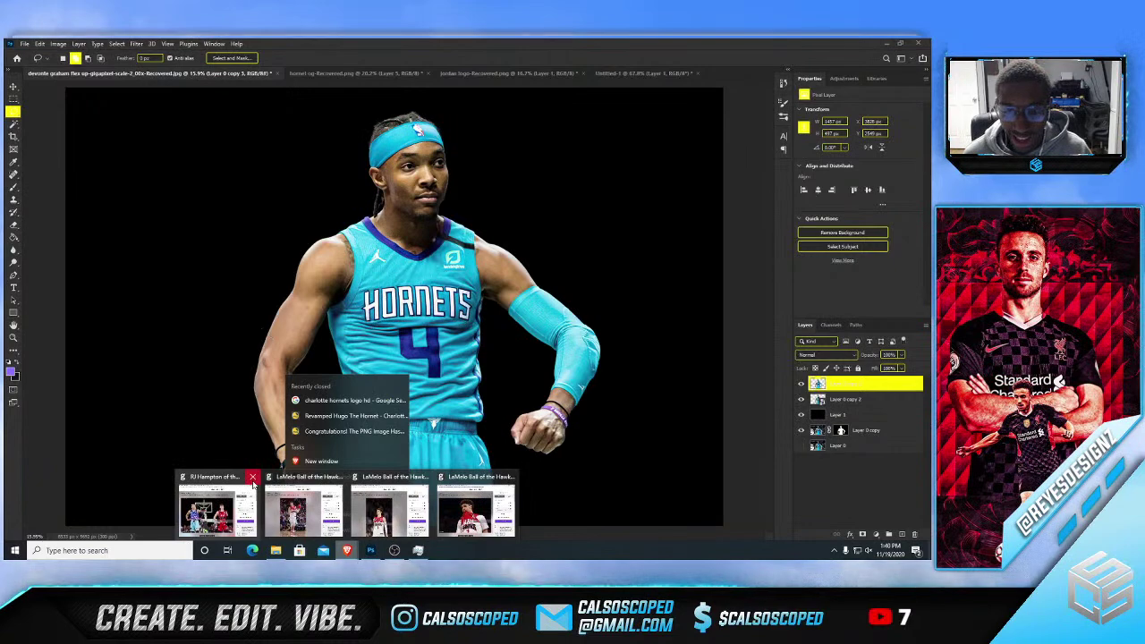
left_click(254, 480)
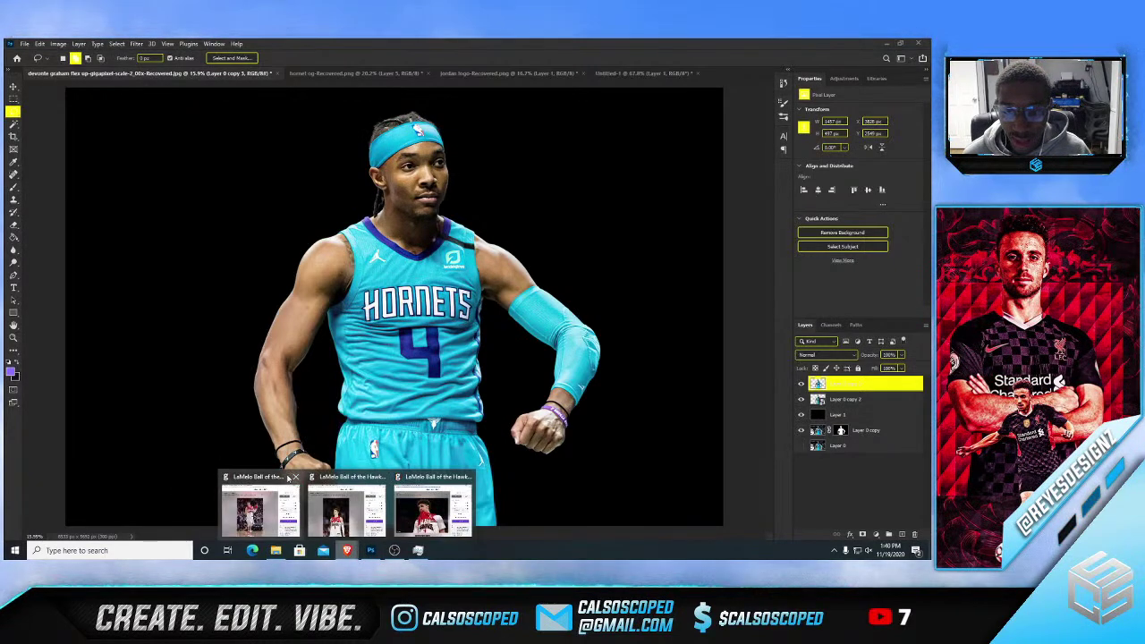
left_click(328, 502)
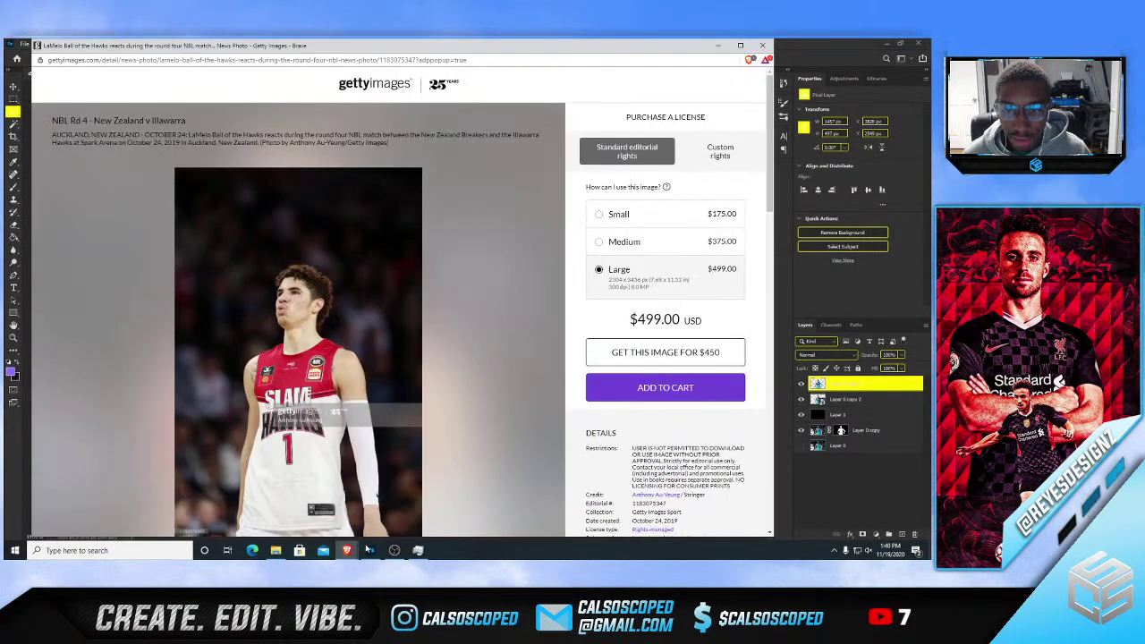
mouse_move(346, 549)
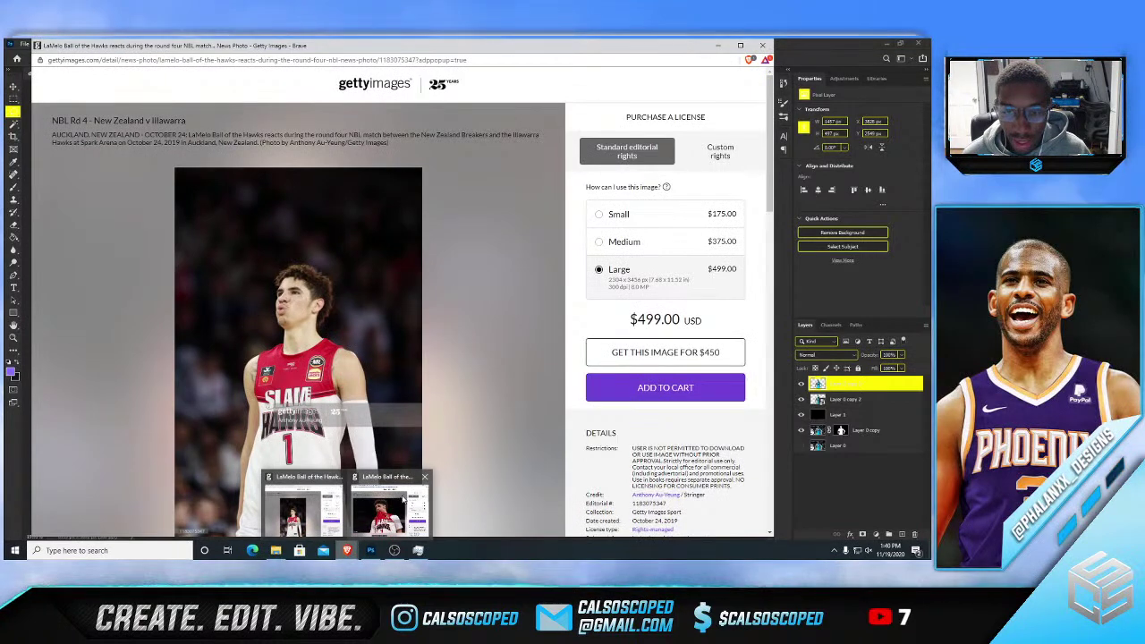
left_click(338, 479)
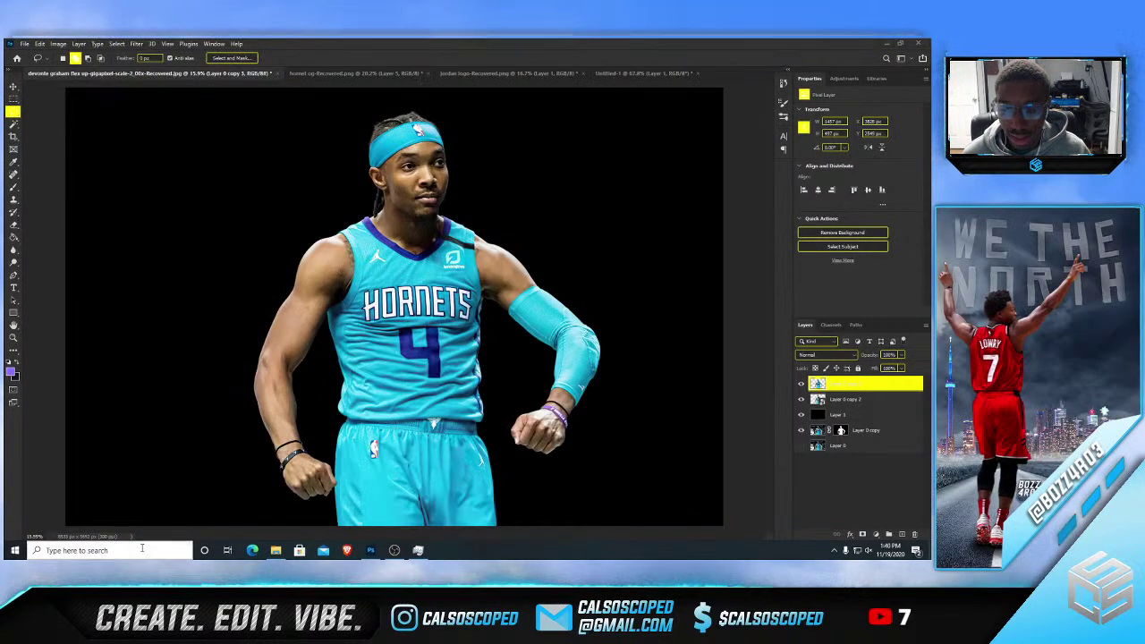
- Launch Topaz Gigapixel AI, dismiss its welcome screen, and open the "lamelo ball bite shirt" photo from the dgraham custom jersey folder
left_click(151, 547)
type("g")
key("Escape")
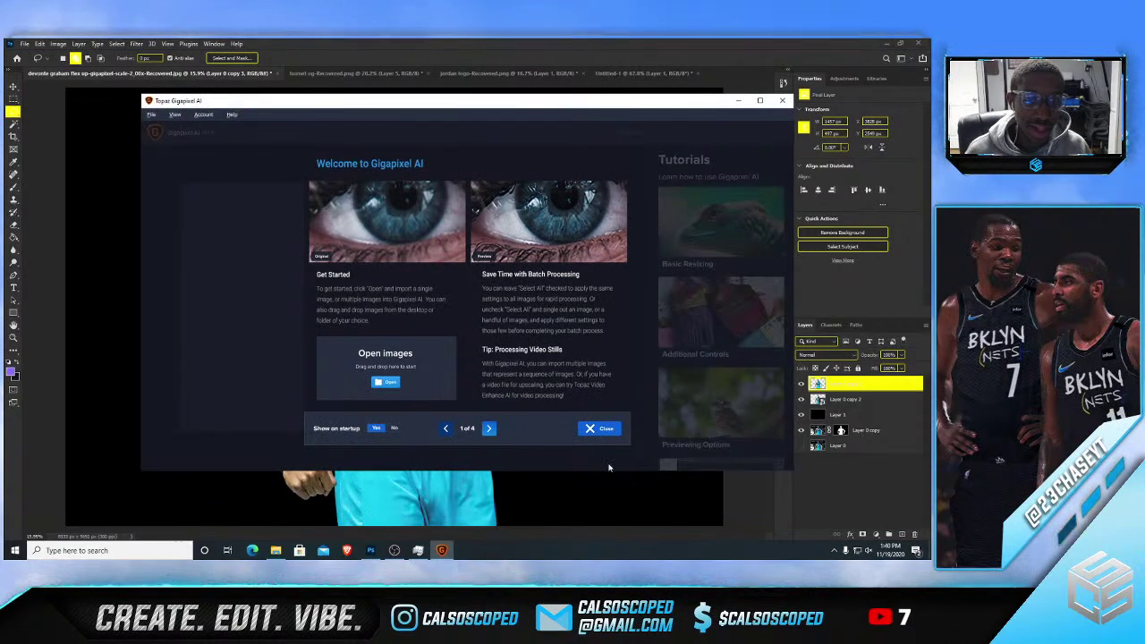
left_click(603, 430)
left_click(397, 324)
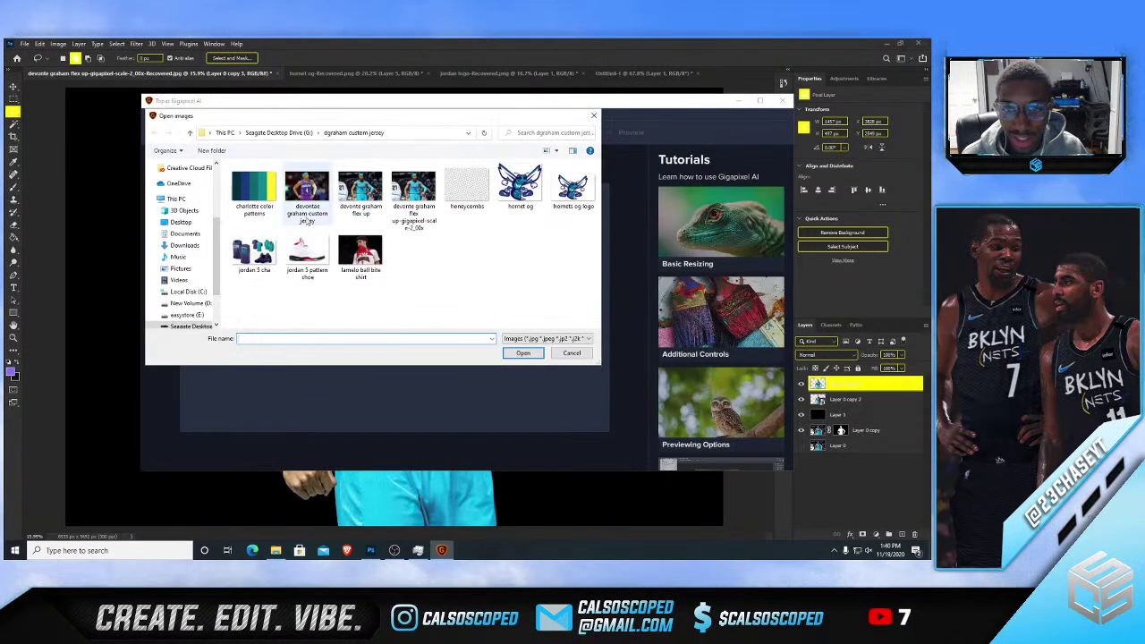
double_click(369, 257)
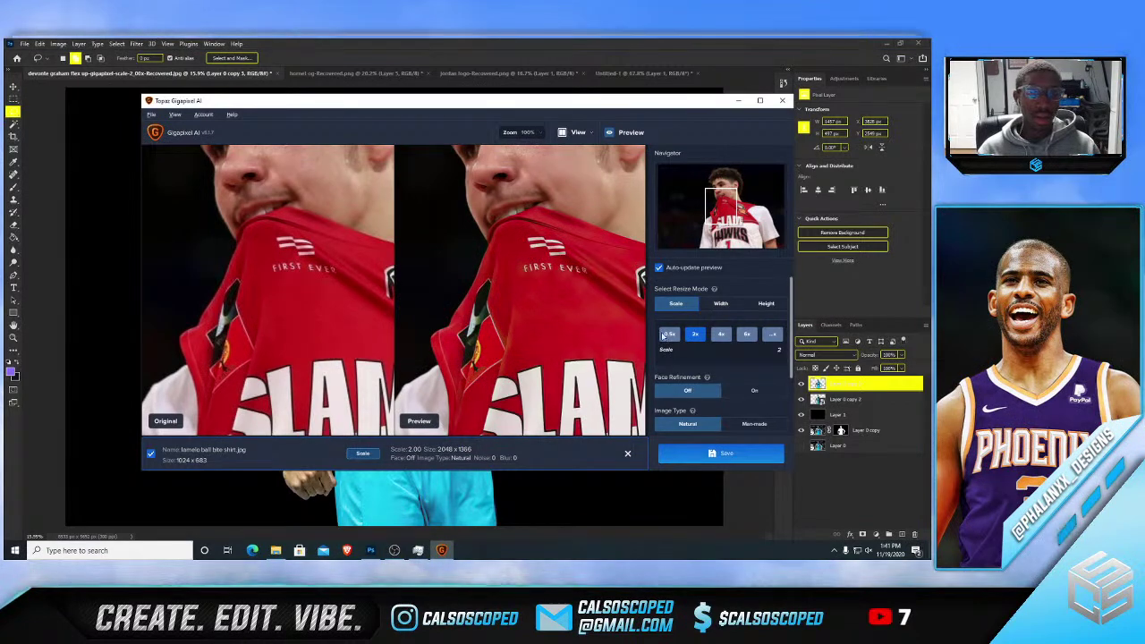
- Save the photo upscaled 2x as "lamelo ball bite shirt-gigapixel-scale-2_00x" in the source folder, keeping the source format, and close Gigapixel AI
left_click(719, 456)
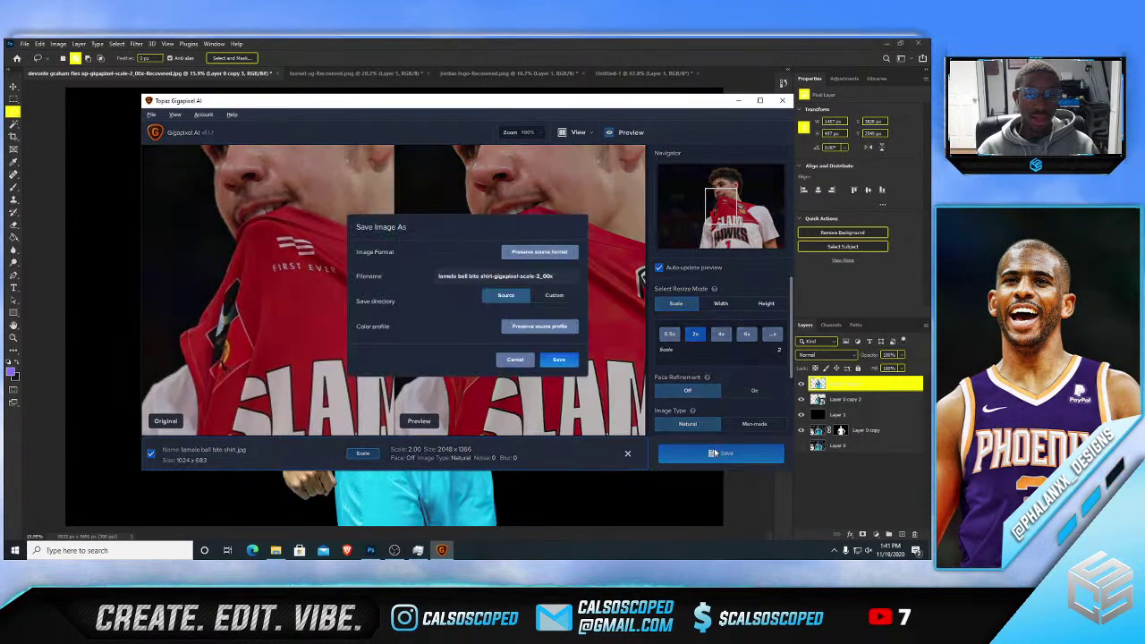
left_click(558, 360)
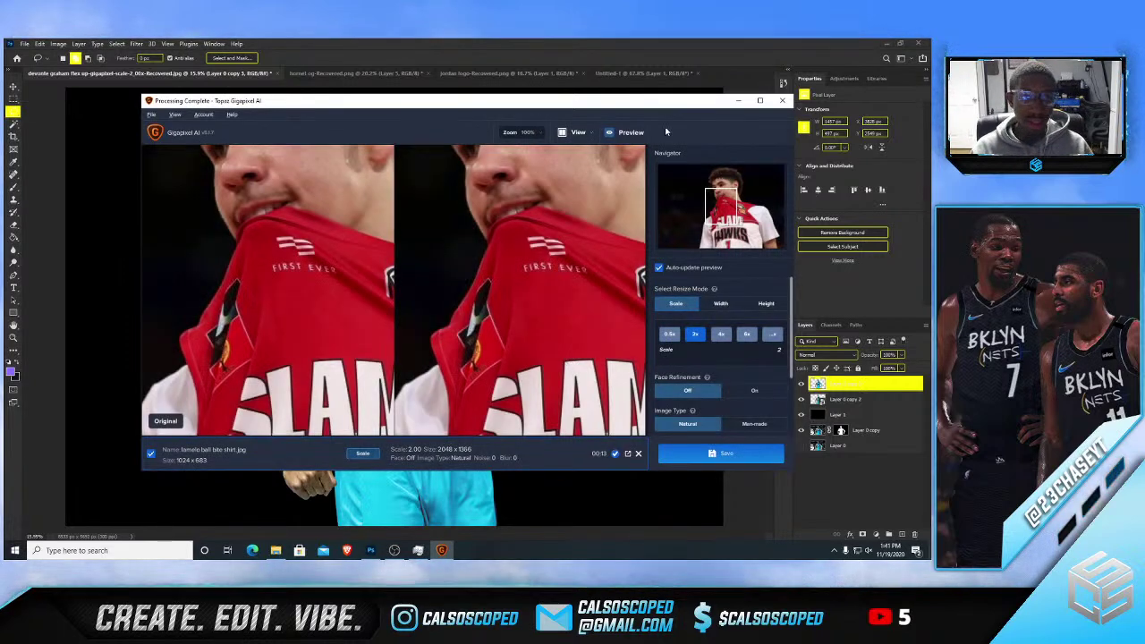
left_click(785, 100)
left_click(25, 44)
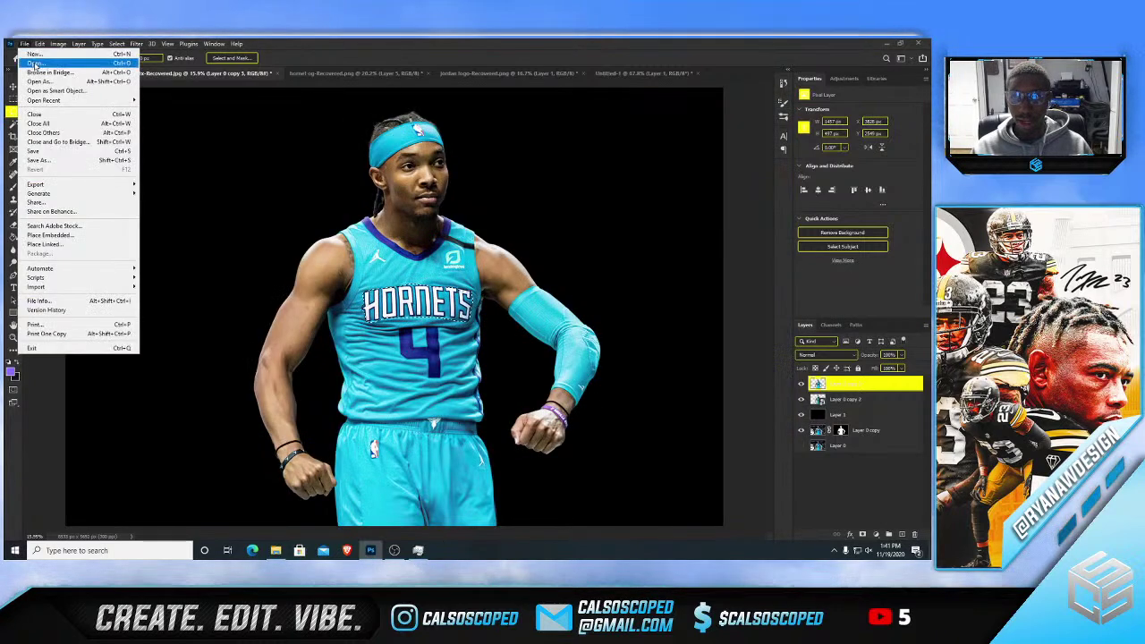
left_click(40, 59)
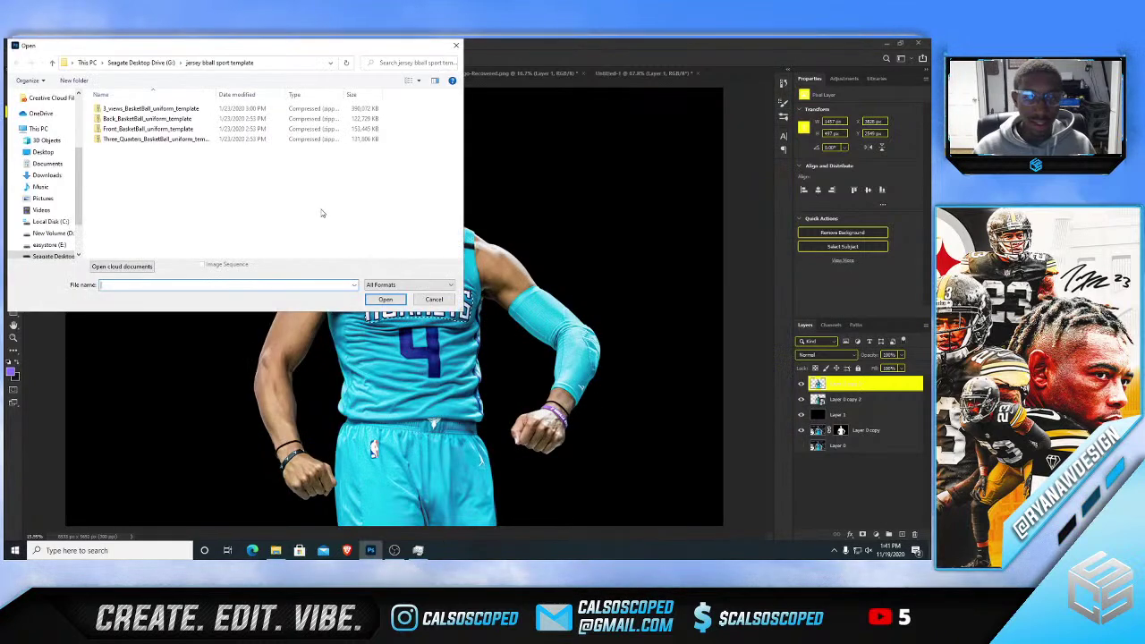
left_click(52, 256)
scroll(130, 178, "down", 2)
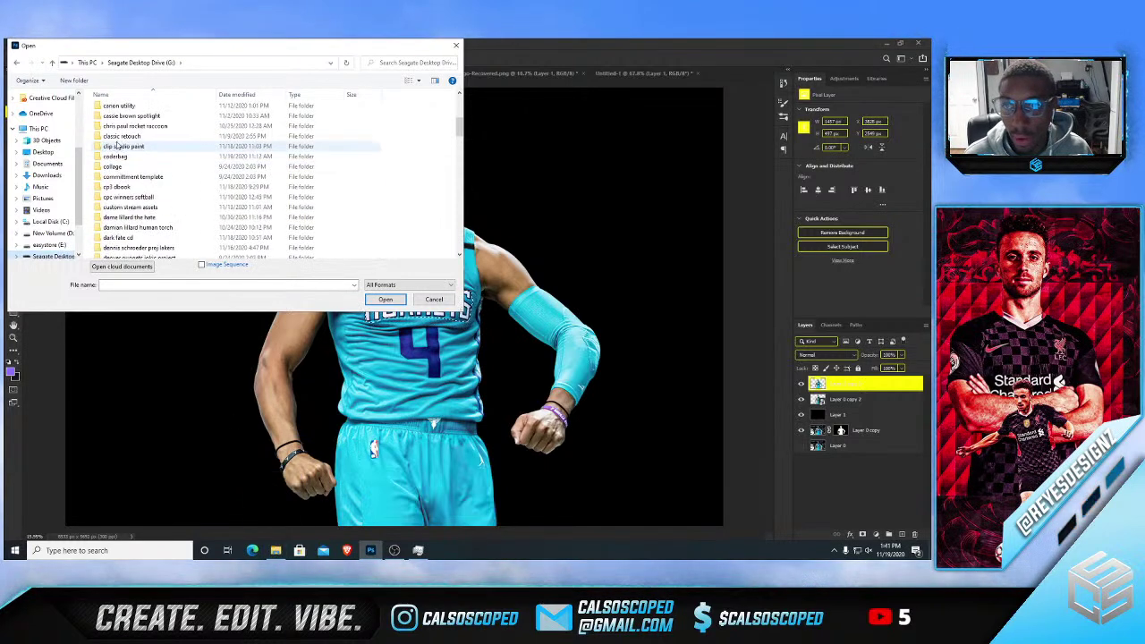
scroll(118, 142, "up", 3)
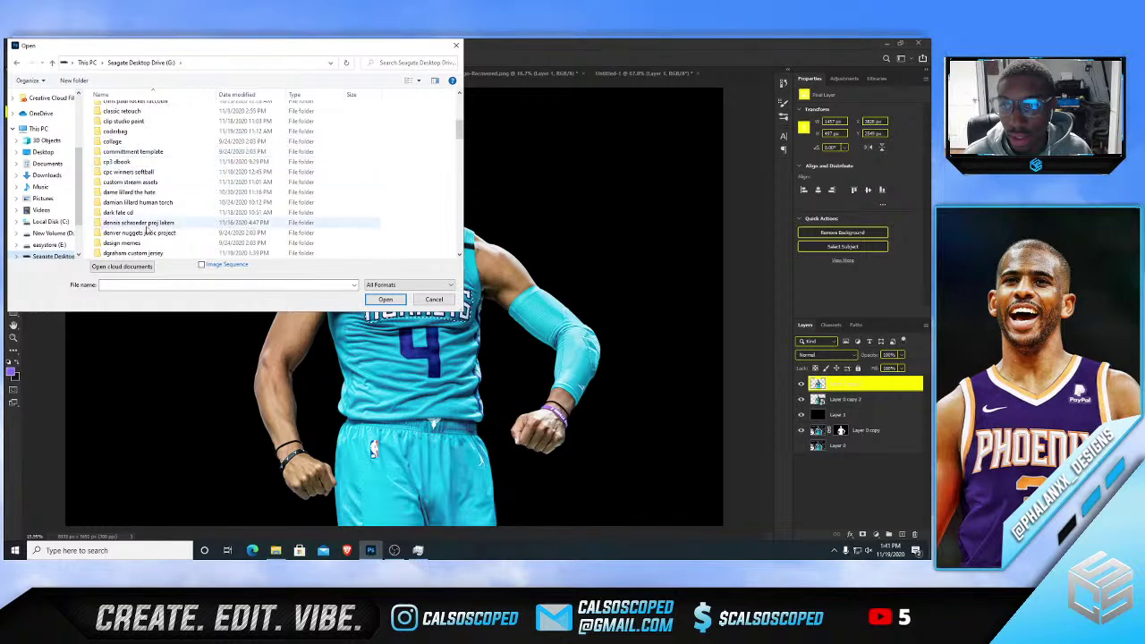
scroll(154, 234, "down", 1)
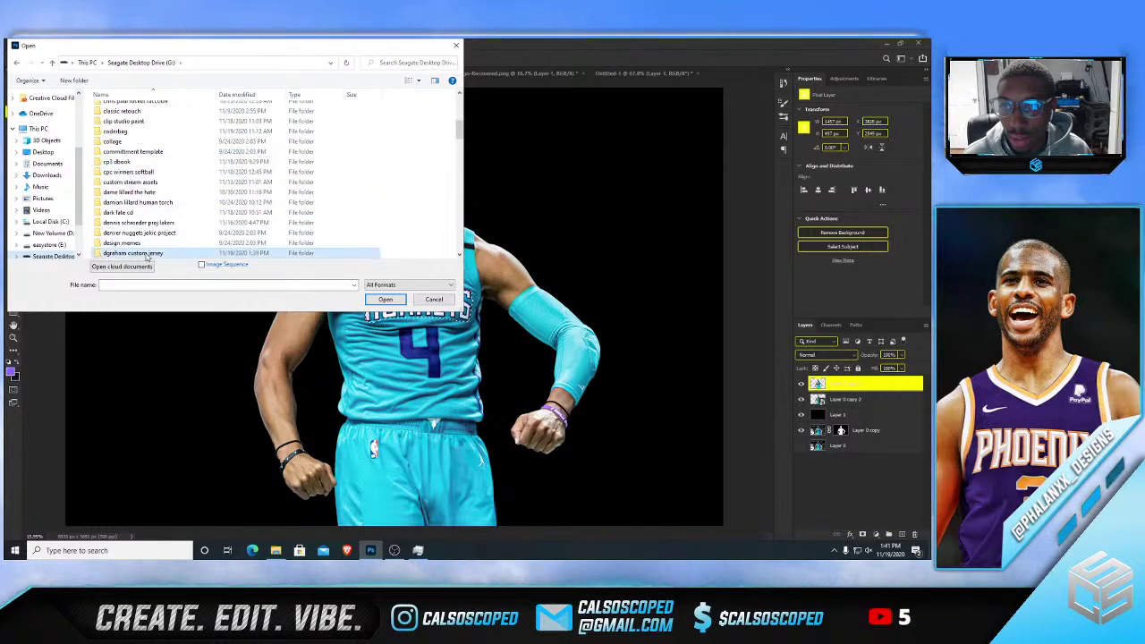
double_click(135, 253)
left_click(275, 188)
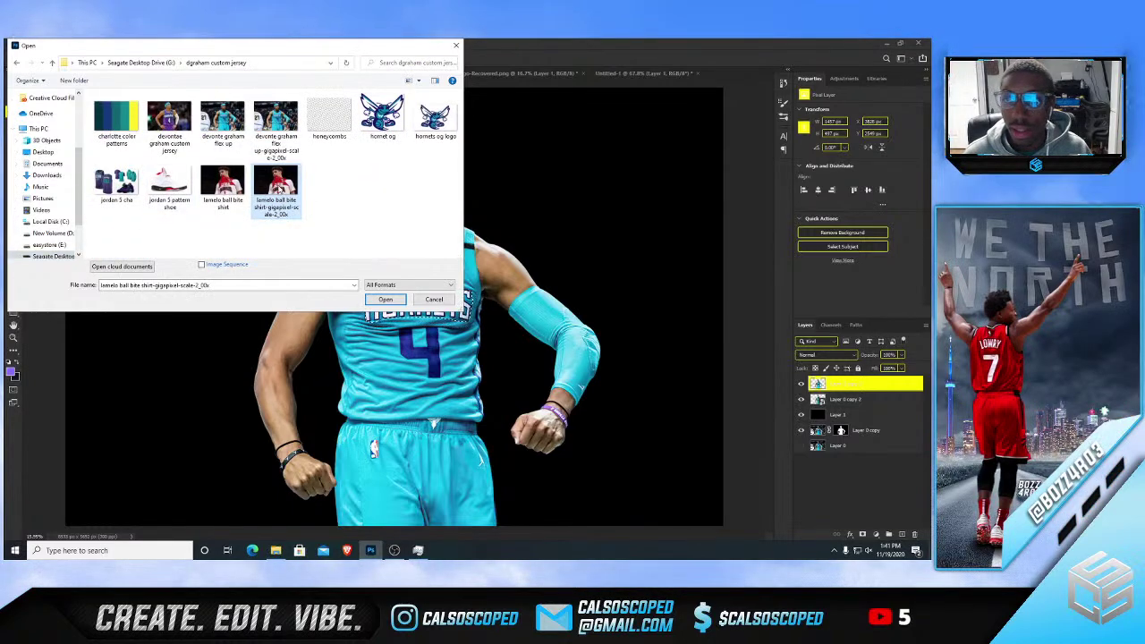
double_click(279, 188)
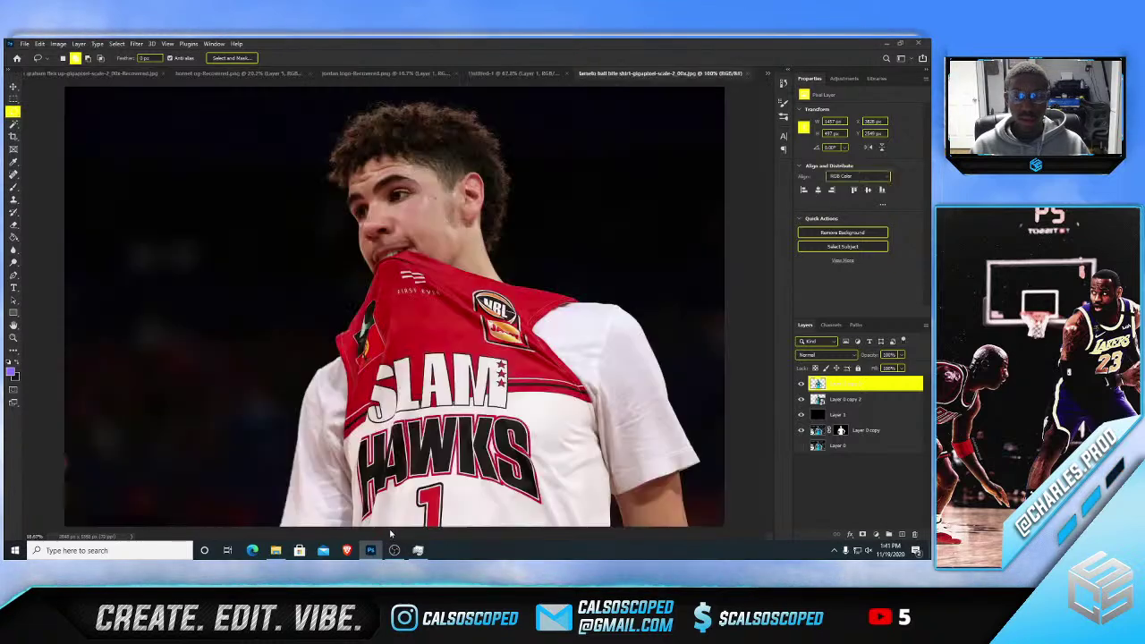
- Select the player automatically with Select Subject and dismiss the Select and Mask tip
scroll(394, 236, "down", 2)
scroll(457, 252, "up", 7)
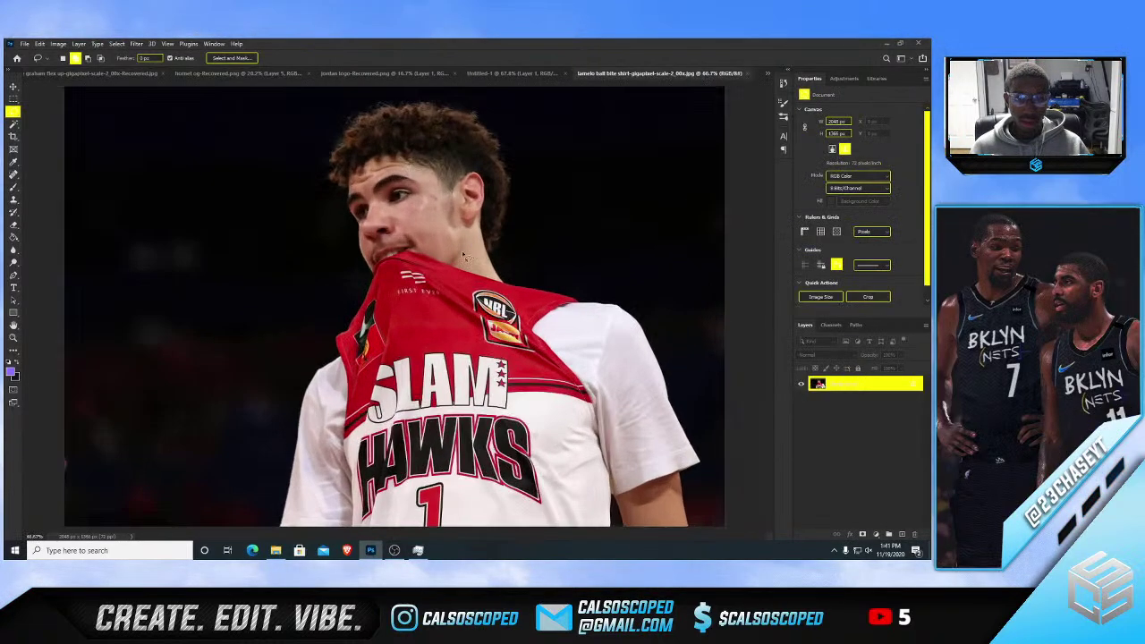
scroll(596, 323, "up", 1)
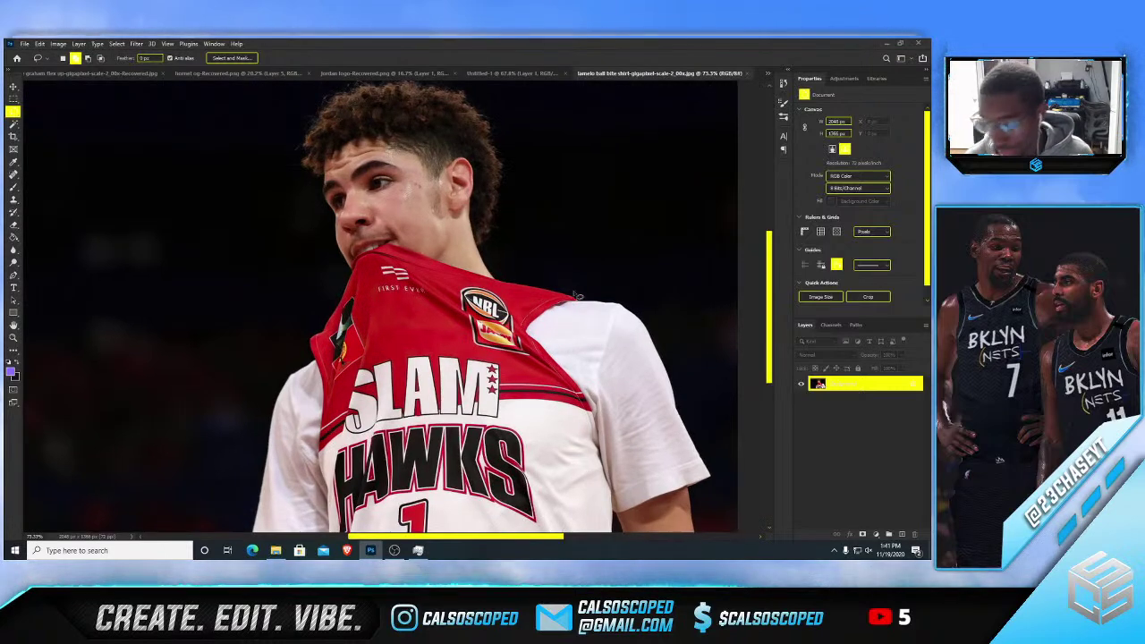
scroll(550, 246, "down", 2)
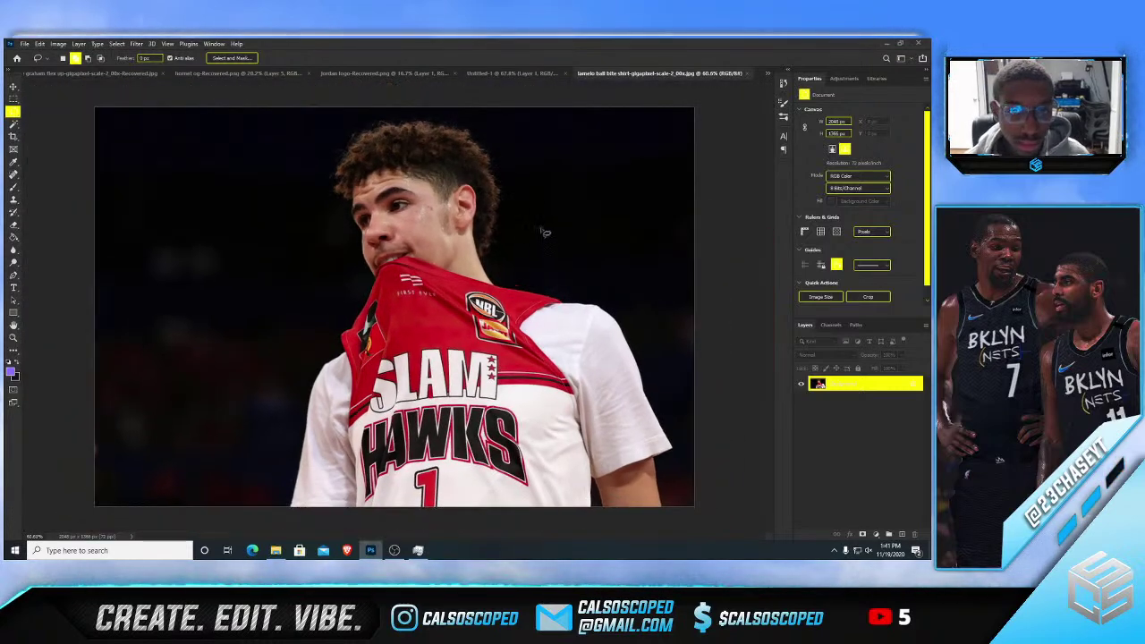
left_click(116, 43)
left_click(133, 158)
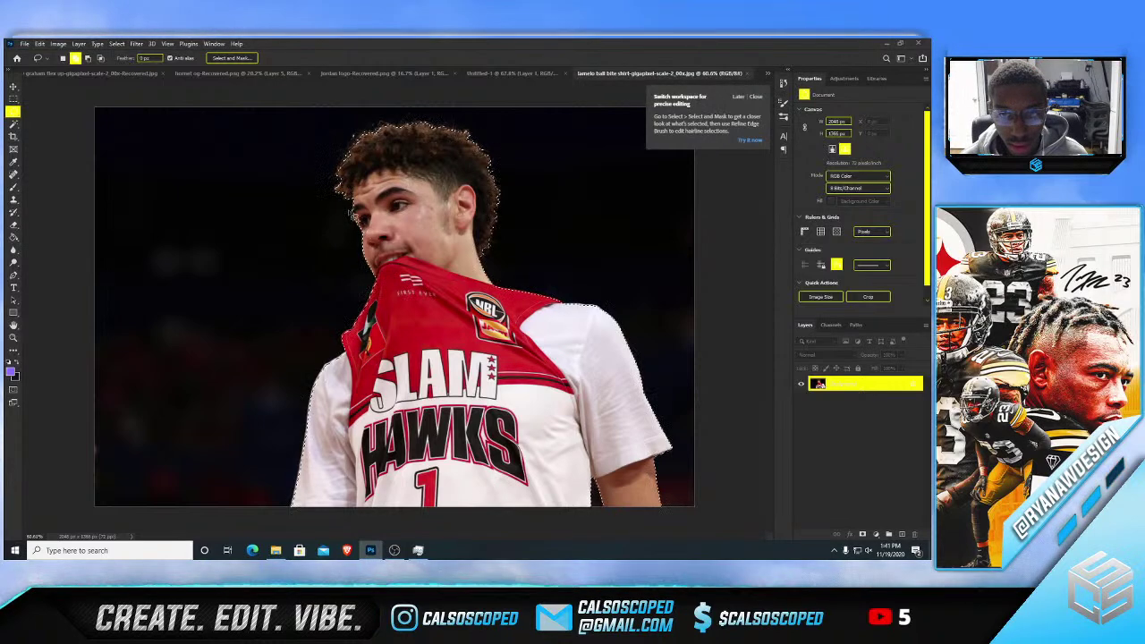
left_click(756, 97)
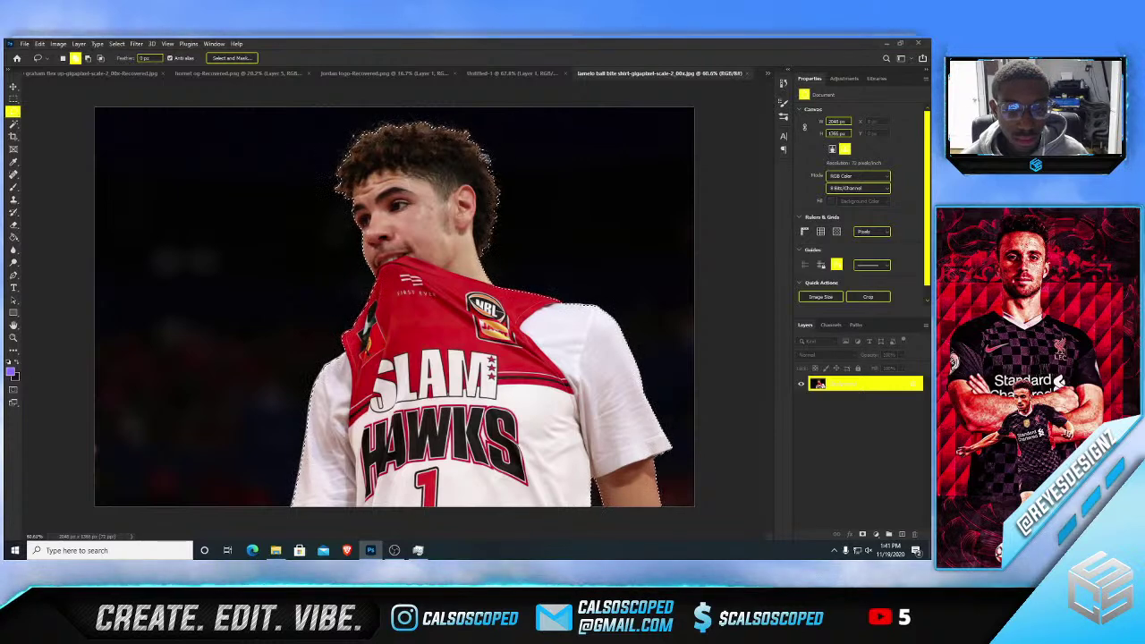
- Add the missed curls along the front and top of the player's hair to the selection with the Lasso tool
scroll(371, 161, "up", 2)
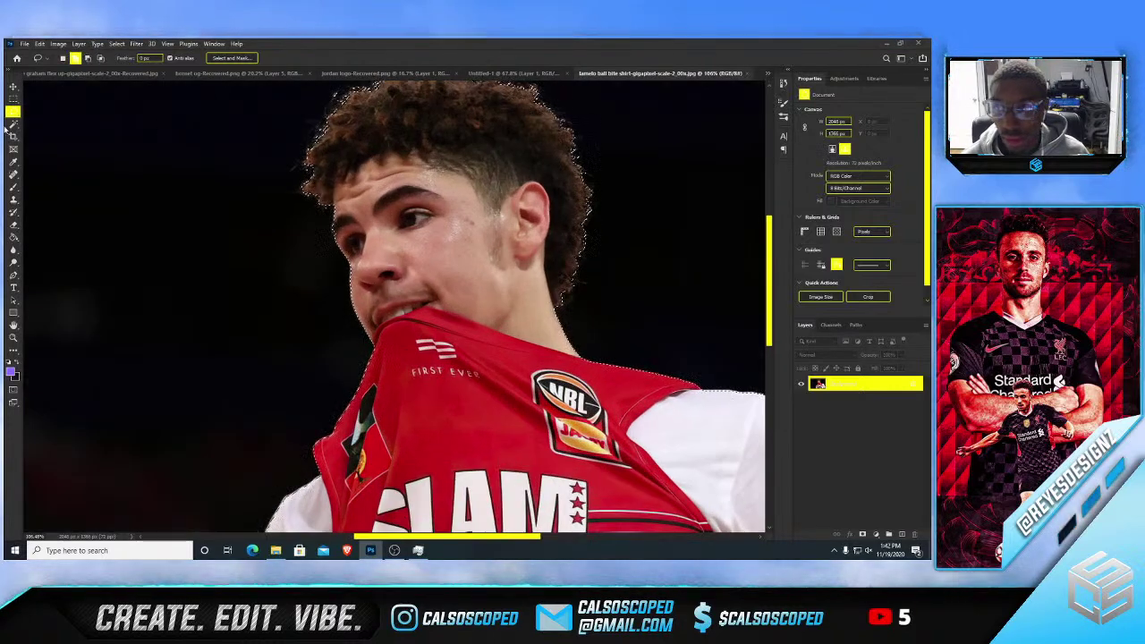
scroll(319, 152, "up", 1)
scroll(322, 157, "up", 1)
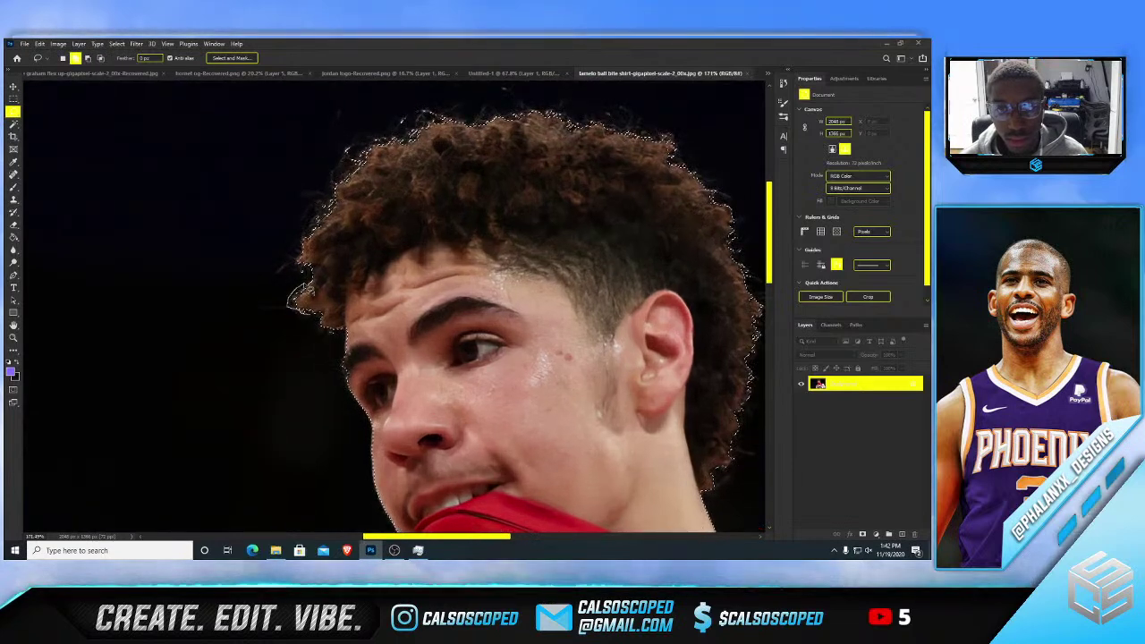
left_click_drag(280, 268, 309, 229)
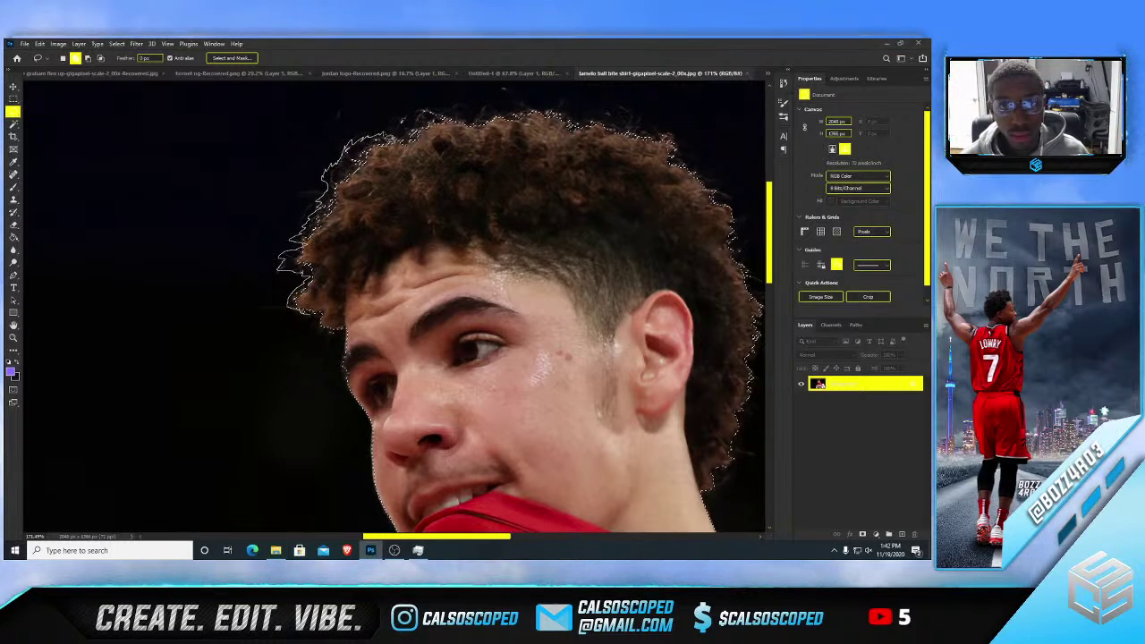
scroll(452, 237, "up", 2)
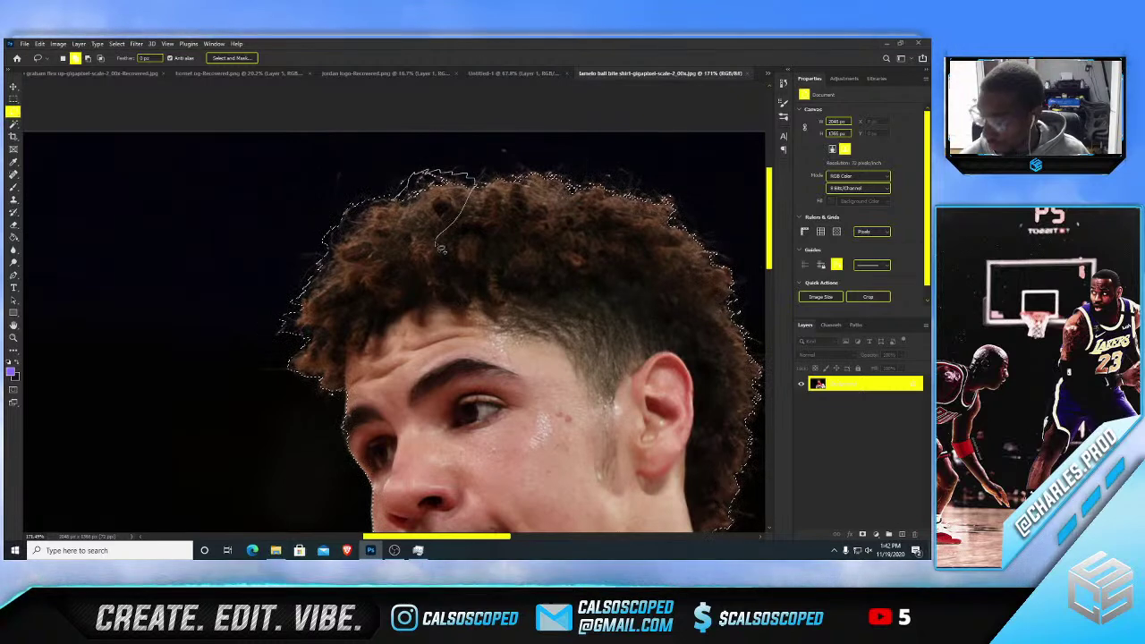
left_click_drag(441, 249, 439, 251)
scroll(439, 251, "up", 1)
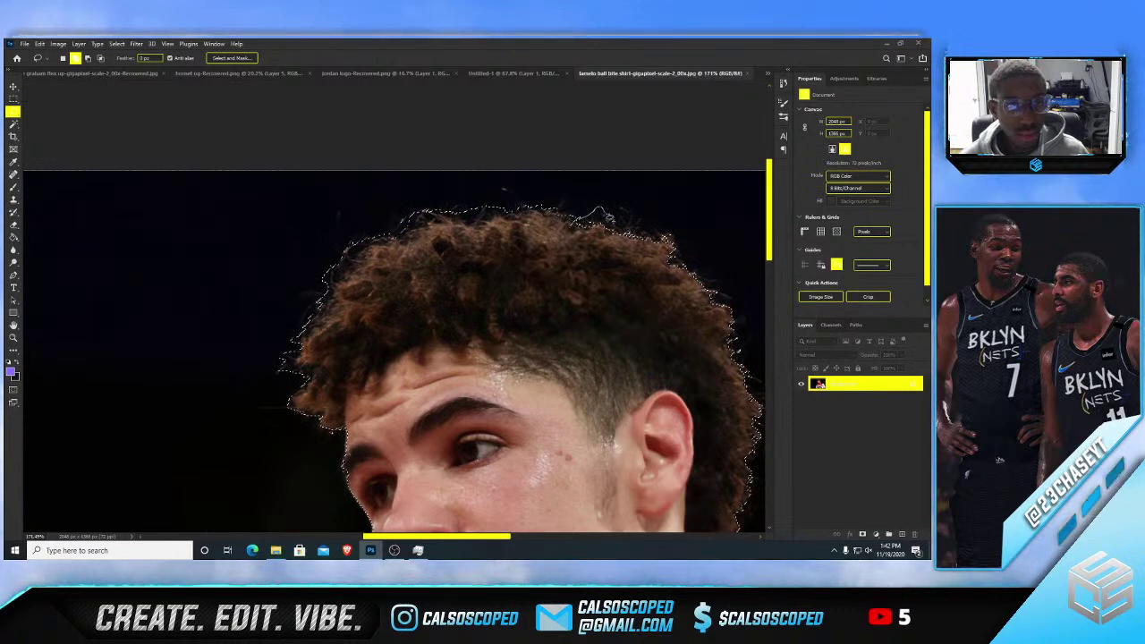
mouse_move(606, 218)
left_mouse_down()
mouse_move(586, 216)
mouse_move(637, 222)
left_mouse_up()
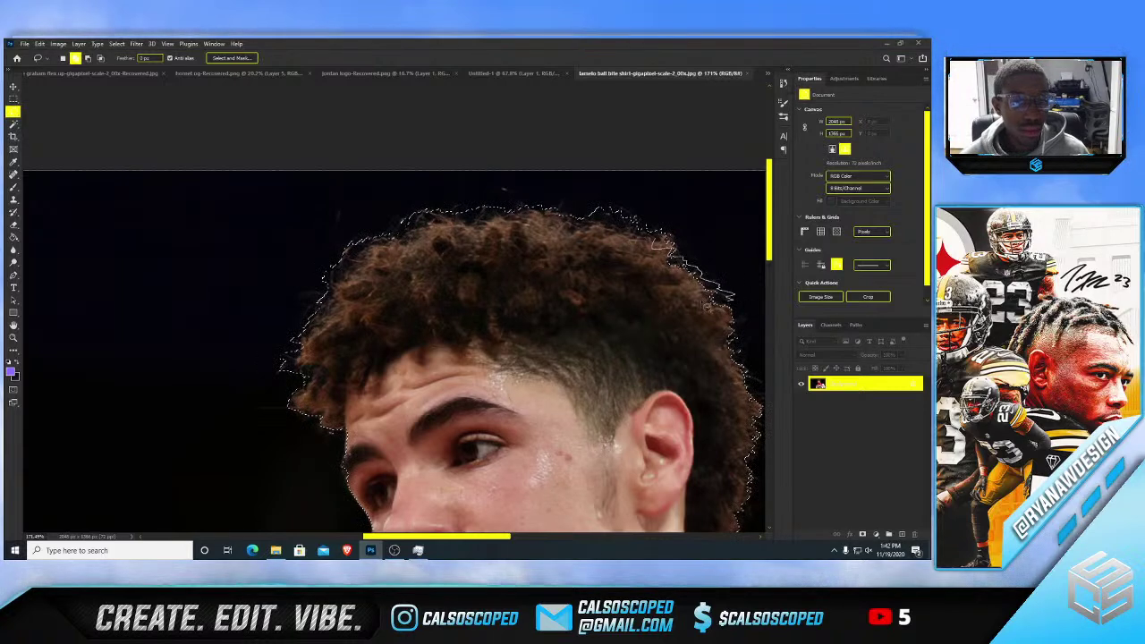
key("ctrl+0")
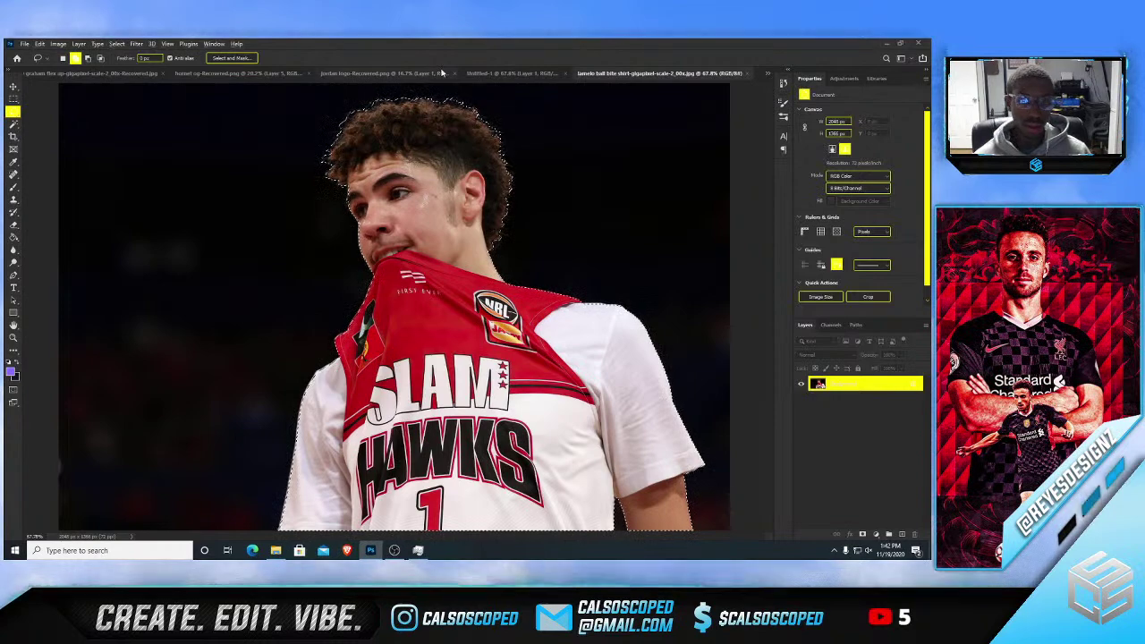
- Add the missed curls along the back of the player's hair, down to the neck, to the selection with the Lasso tool
scroll(449, 99, "up", 5)
scroll(512, 116, "up", 6)
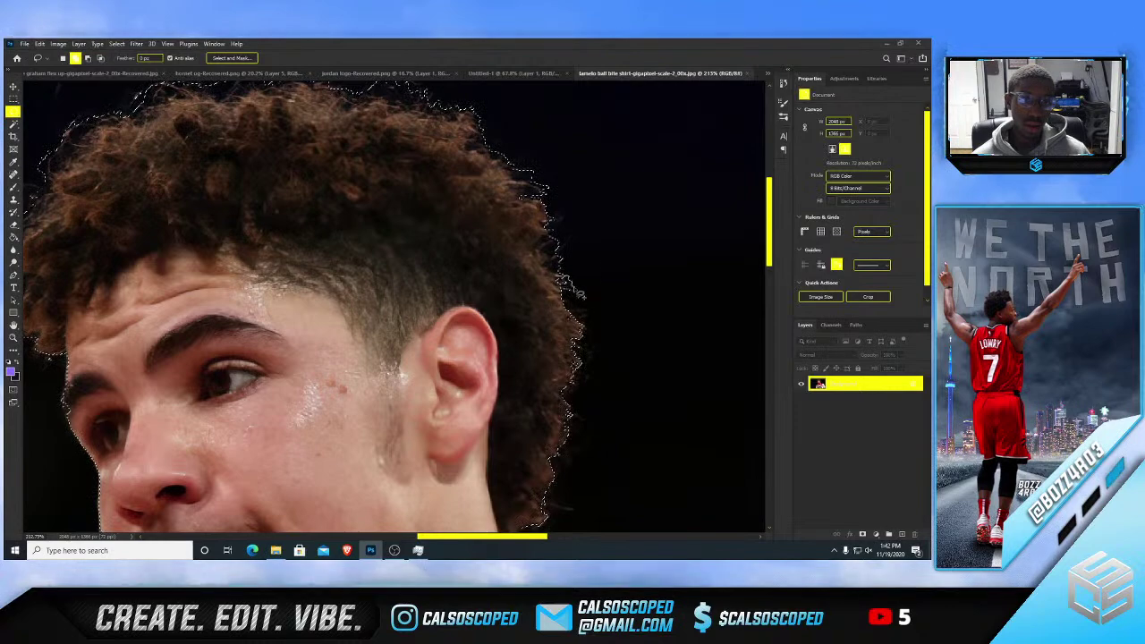
scroll(577, 294, "down", 2)
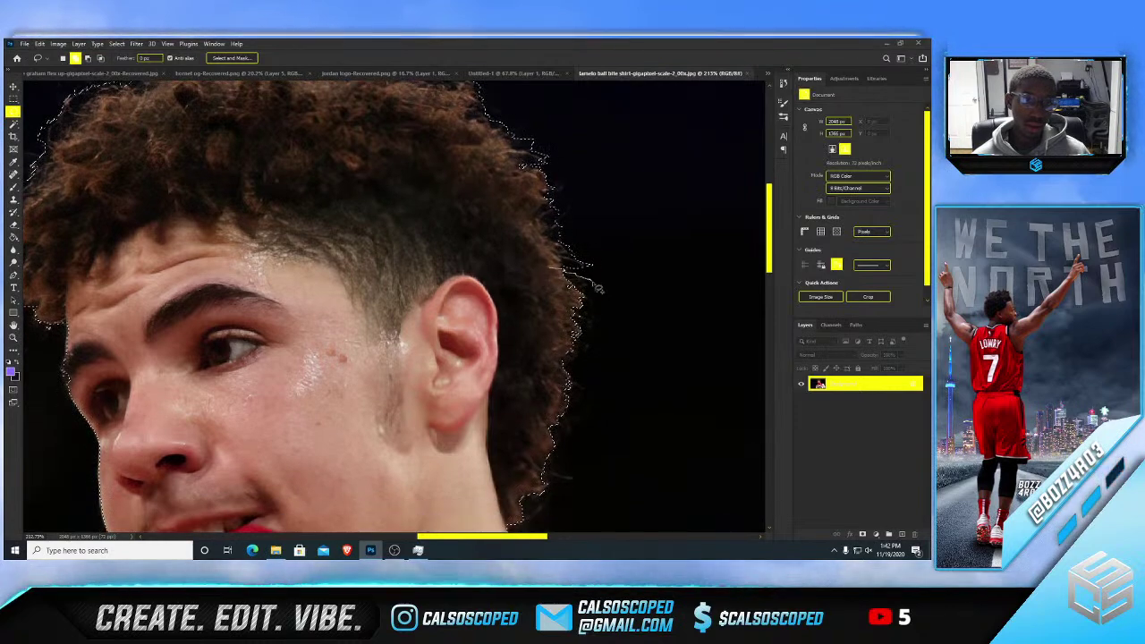
scroll(506, 301, "down", 2)
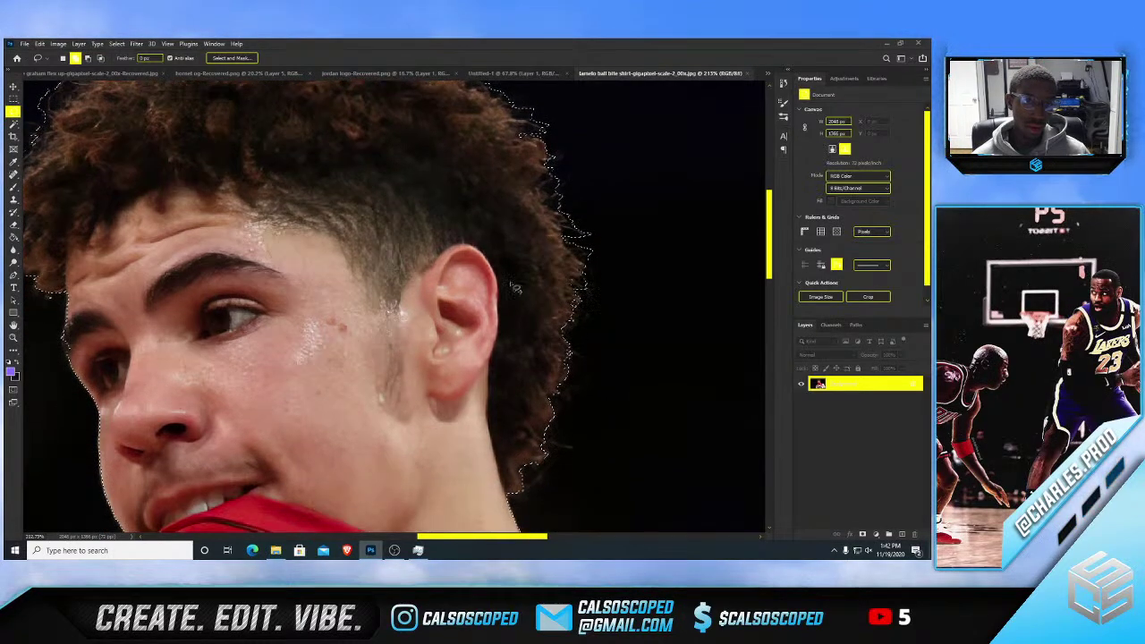
scroll(515, 289, "down", 4)
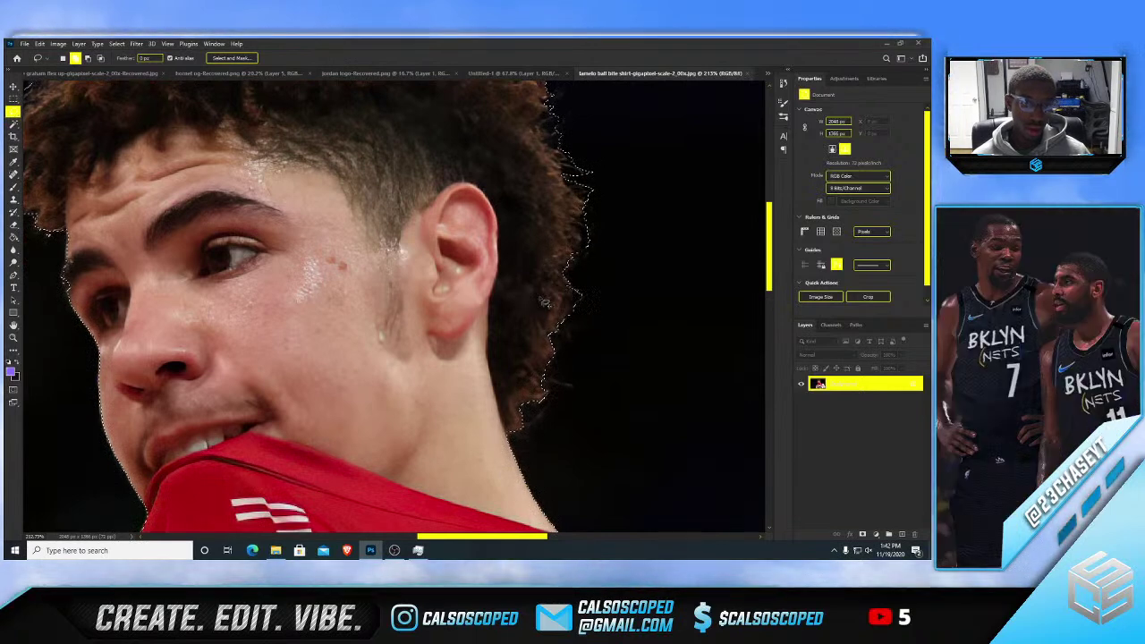
scroll(569, 305, "down", 2)
scroll(555, 310, "down", 2)
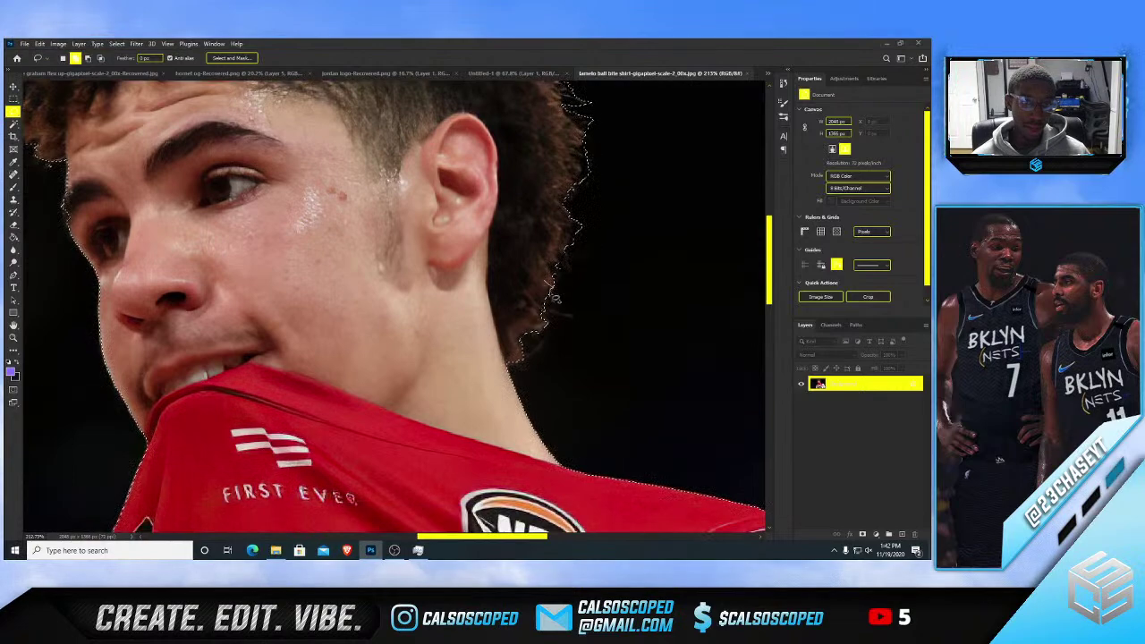
scroll(555, 322, "down", 1)
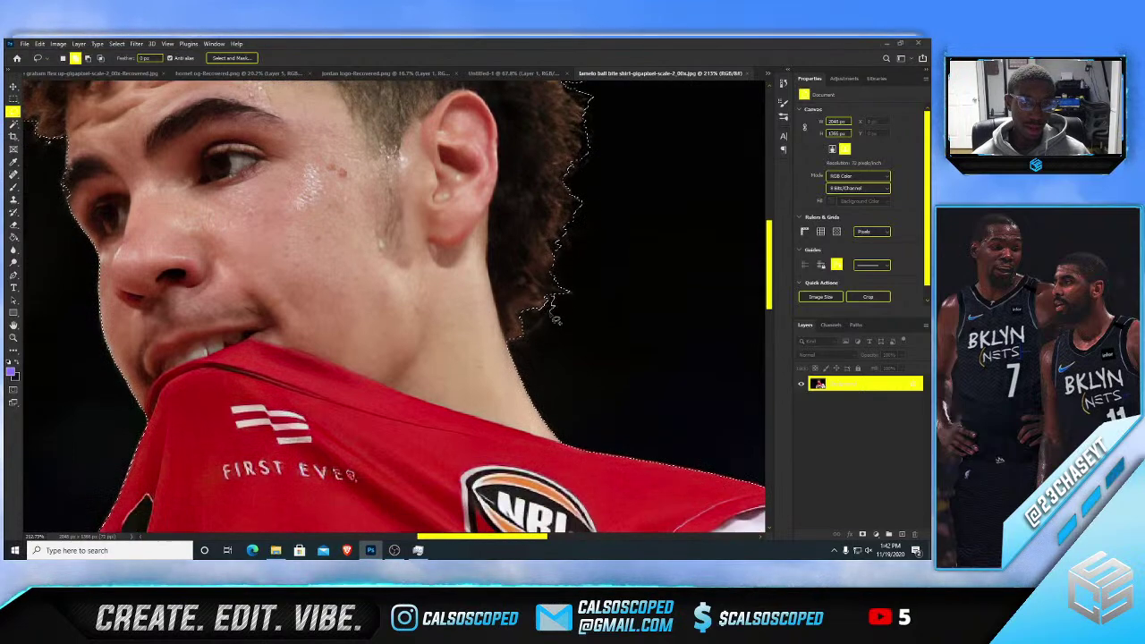
scroll(433, 217, "down", 8)
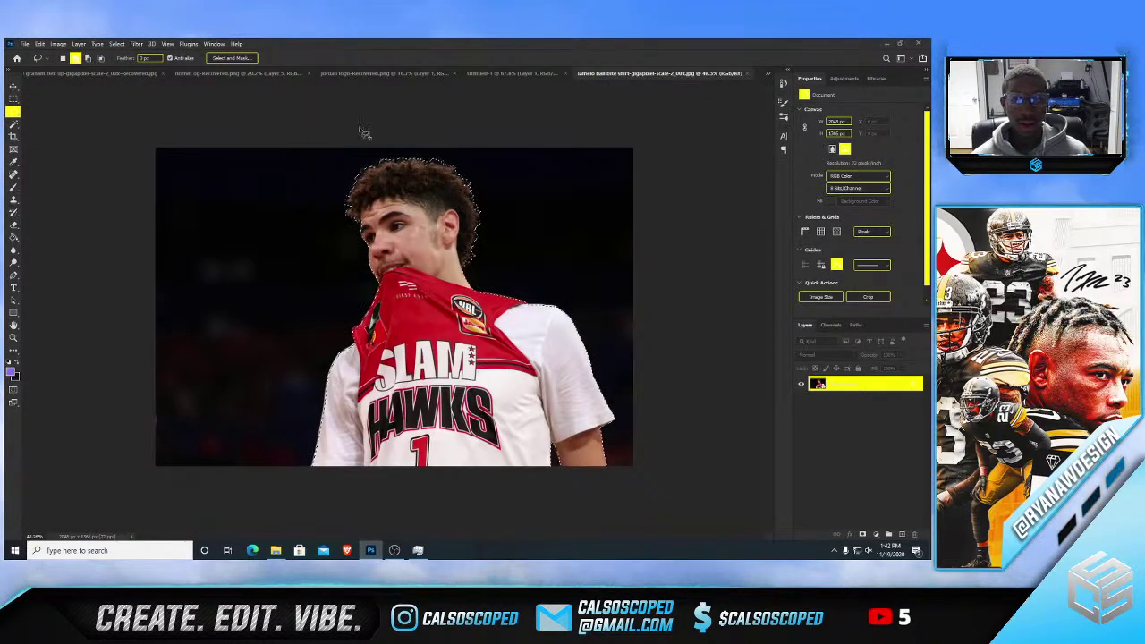
- Hide the background around the player by turning the selection into a layer mask
scroll(400, 121, "up", 3)
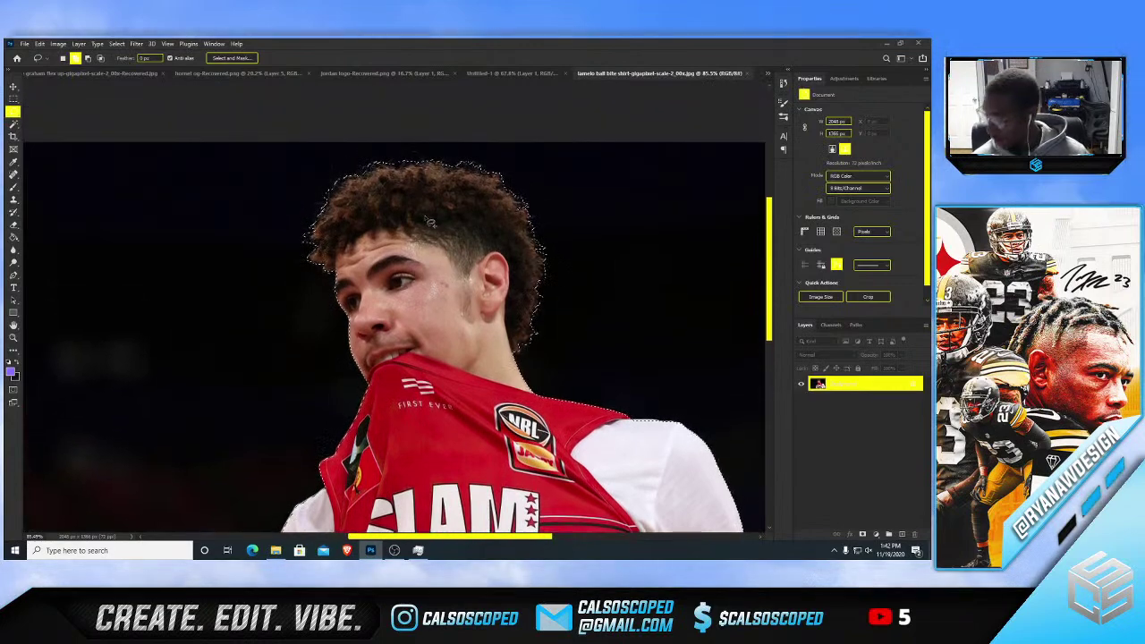
scroll(534, 315, "down", 4)
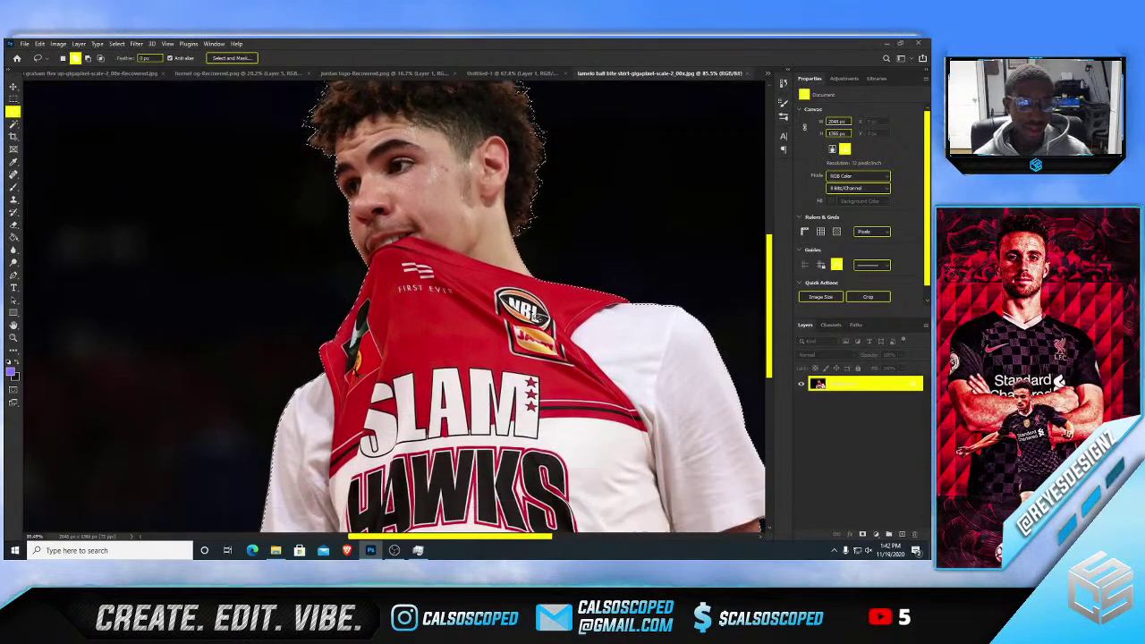
scroll(537, 317, "down", 7)
scroll(436, 296, "up", 4)
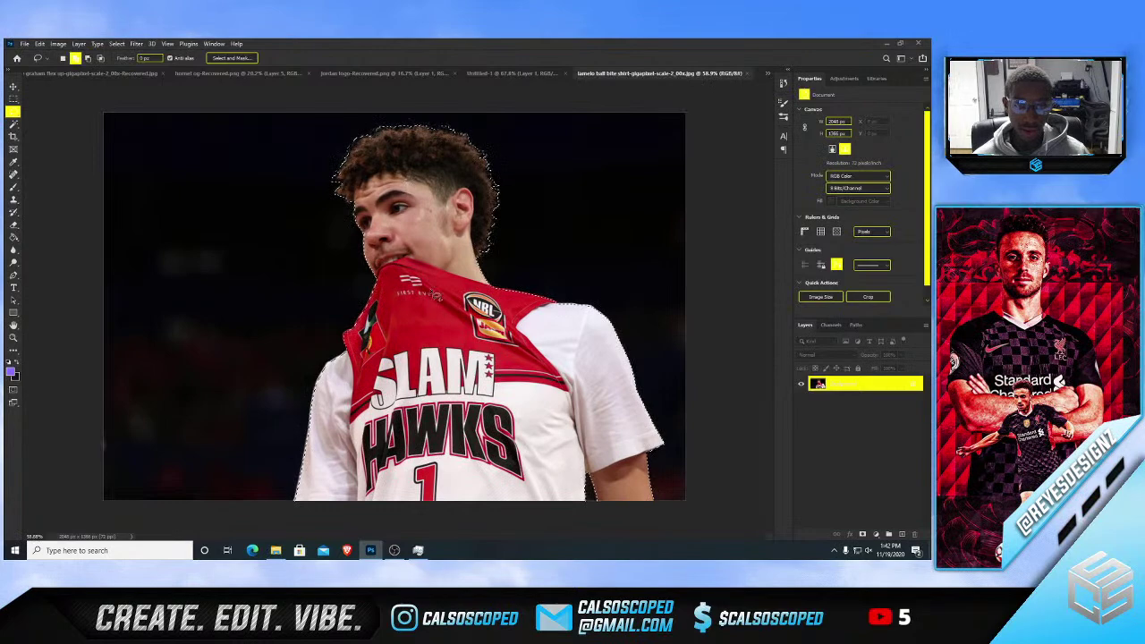
left_click(863, 534)
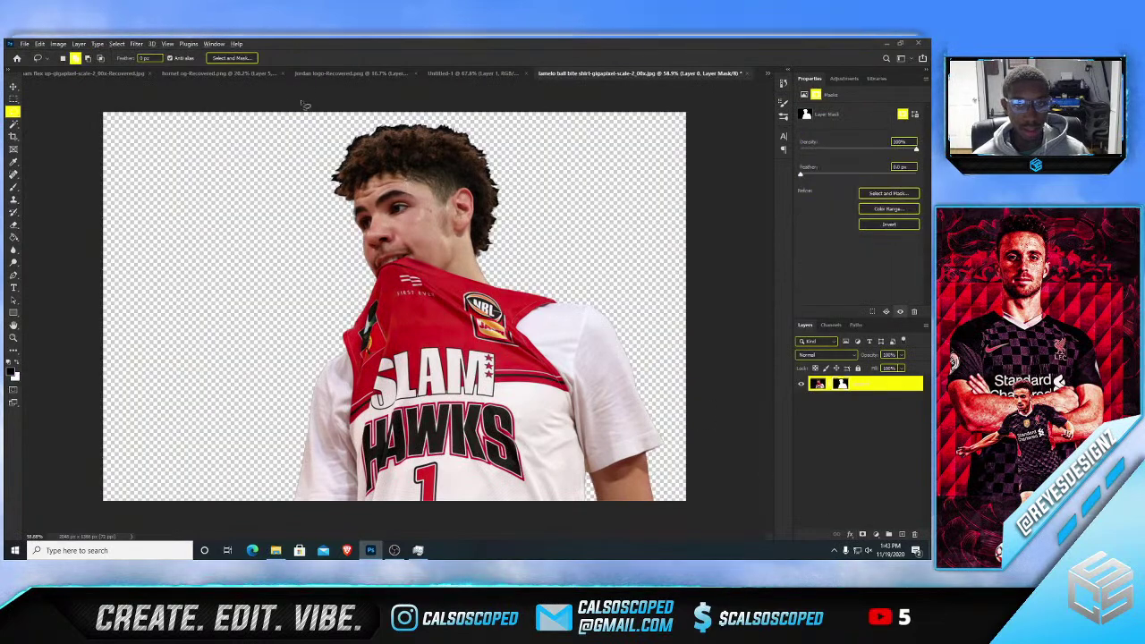
- Open the player's layer mask in Select and Mask, keep the Color Aware refine mode and expand the output settings
key("alt+ctrl+r")
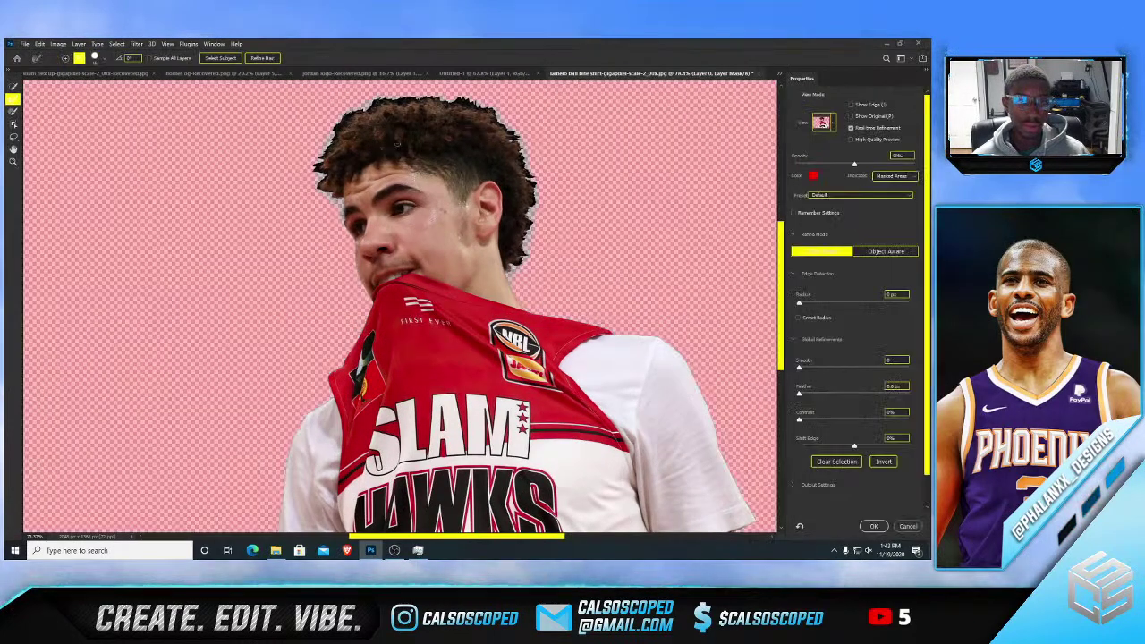
scroll(397, 144, "up", 3)
left_click(872, 254)
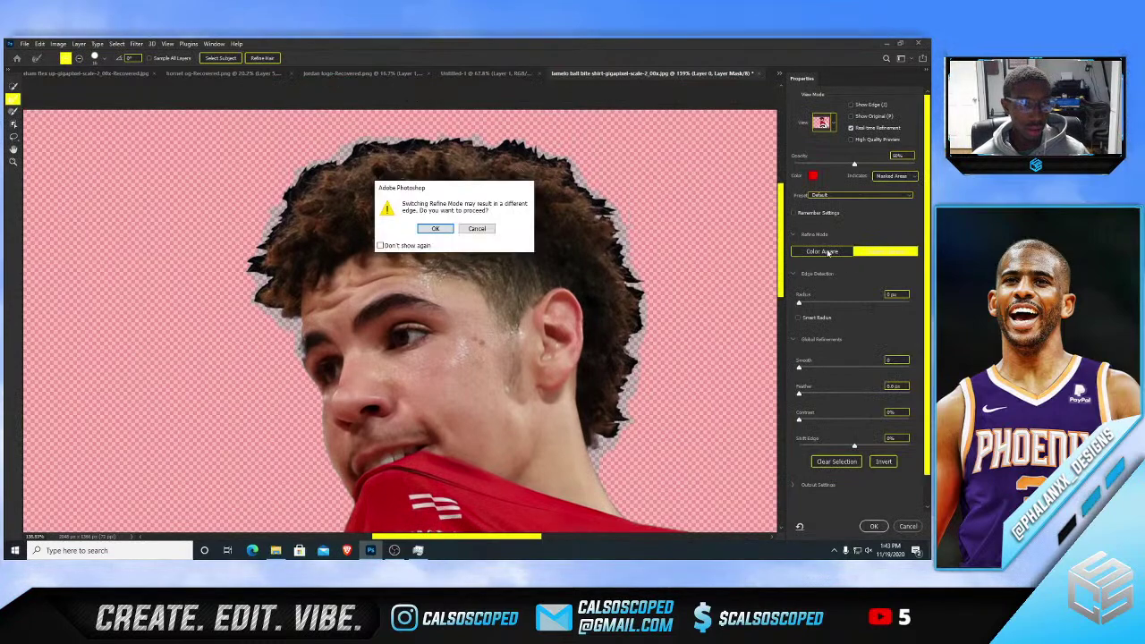
left_click(477, 229)
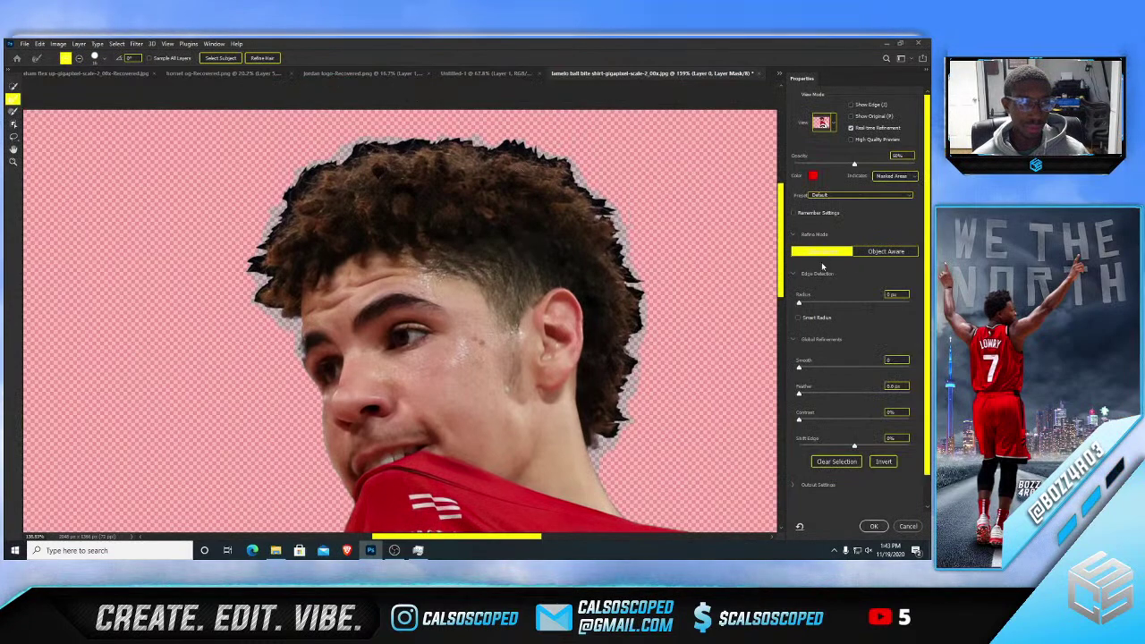
scroll(788, 440, "down", 1)
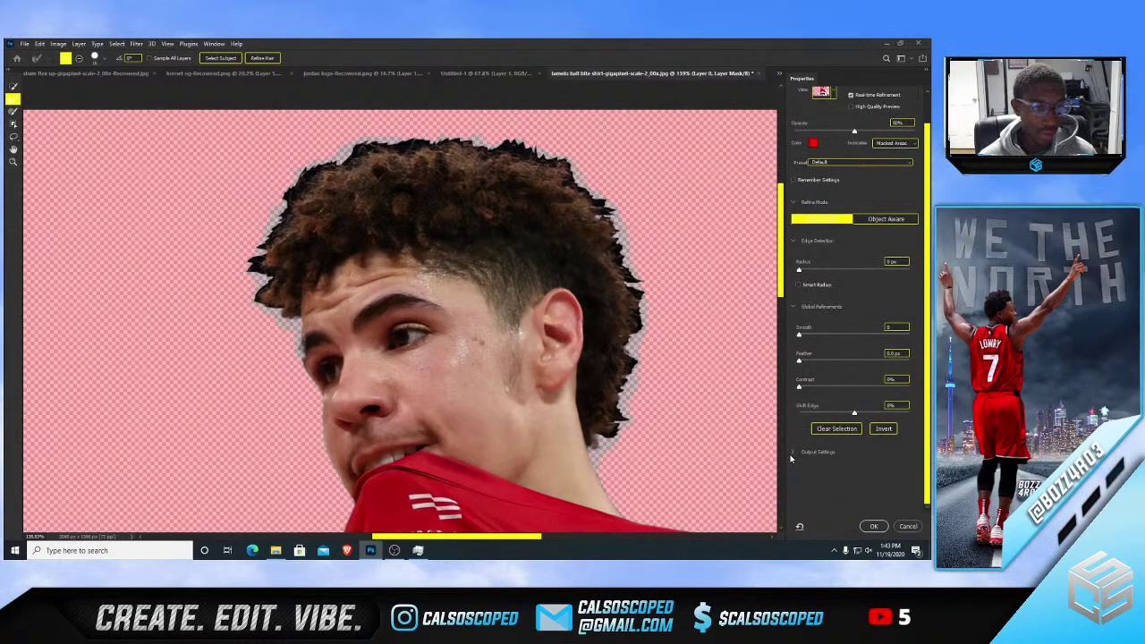
left_click(794, 453)
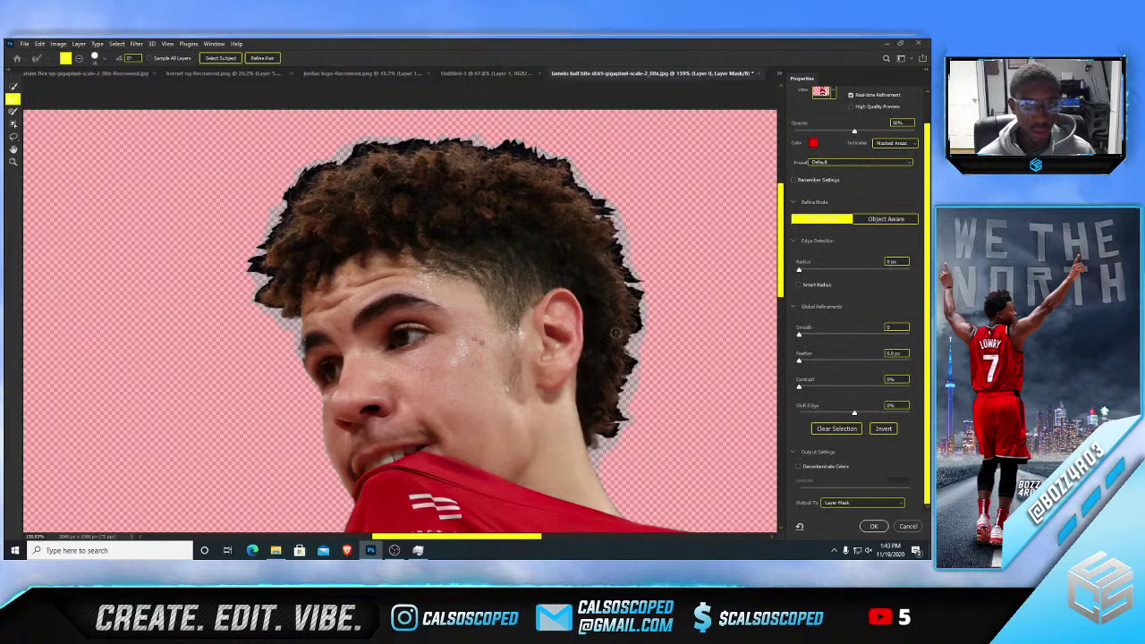
- Brush along the front and top edges of the player's hair with the Refine Edge Brush to remove the dark background fringe
scroll(309, 184, "up", 3)
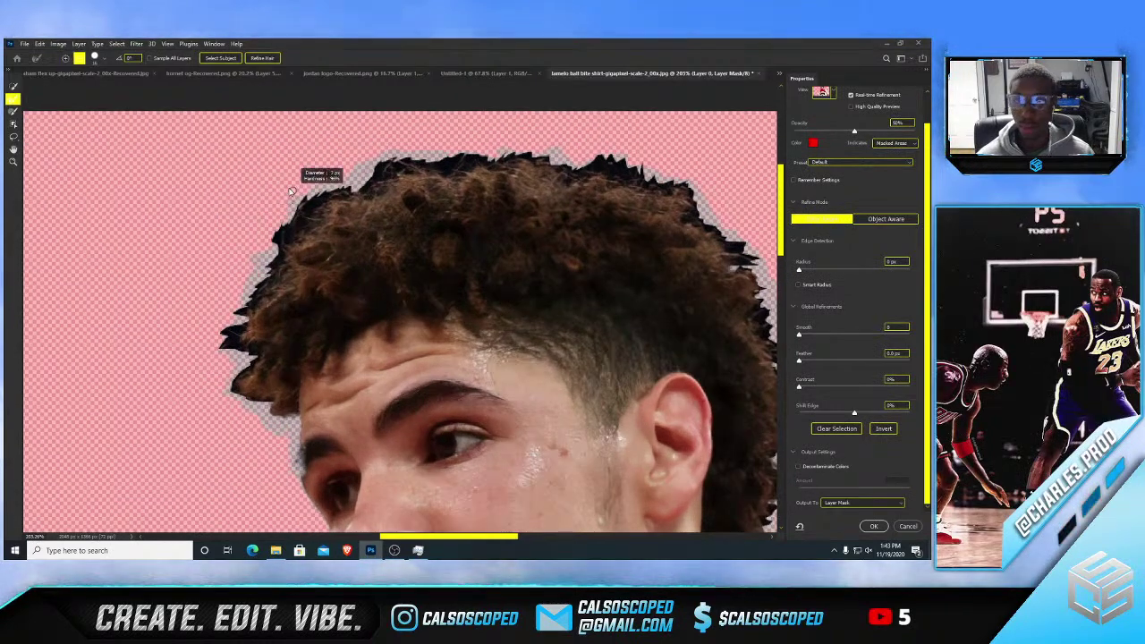
left_click_drag(300, 224, 278, 241)
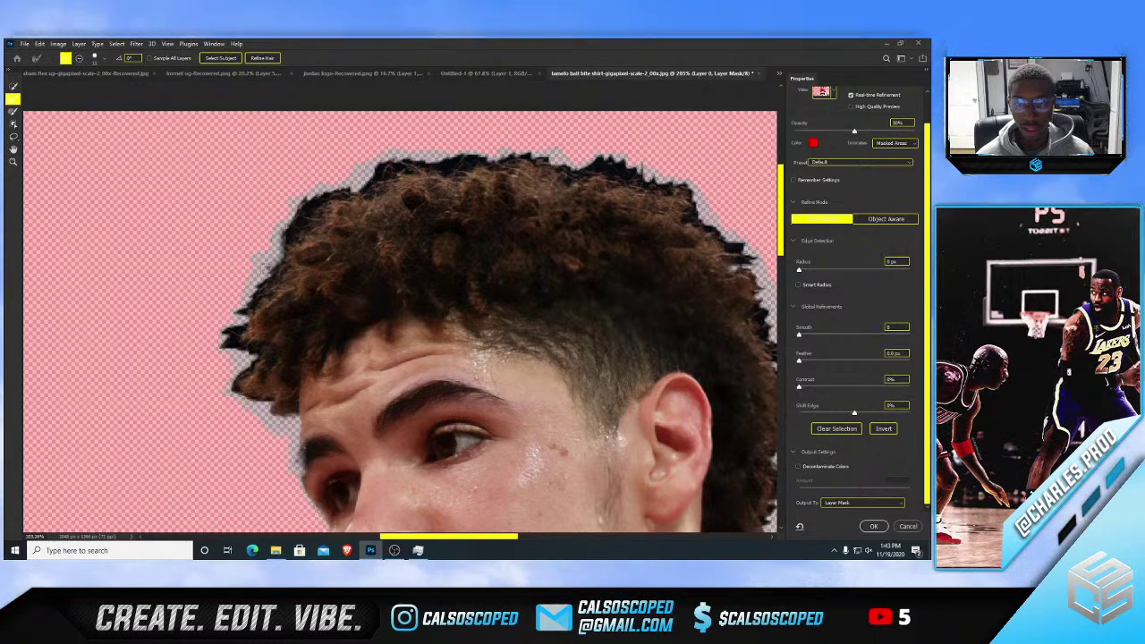
mouse_move(256, 294)
left_mouse_down()
mouse_move(234, 314)
mouse_move(253, 319)
mouse_move(225, 335)
mouse_move(264, 351)
mouse_move(237, 385)
left_mouse_up()
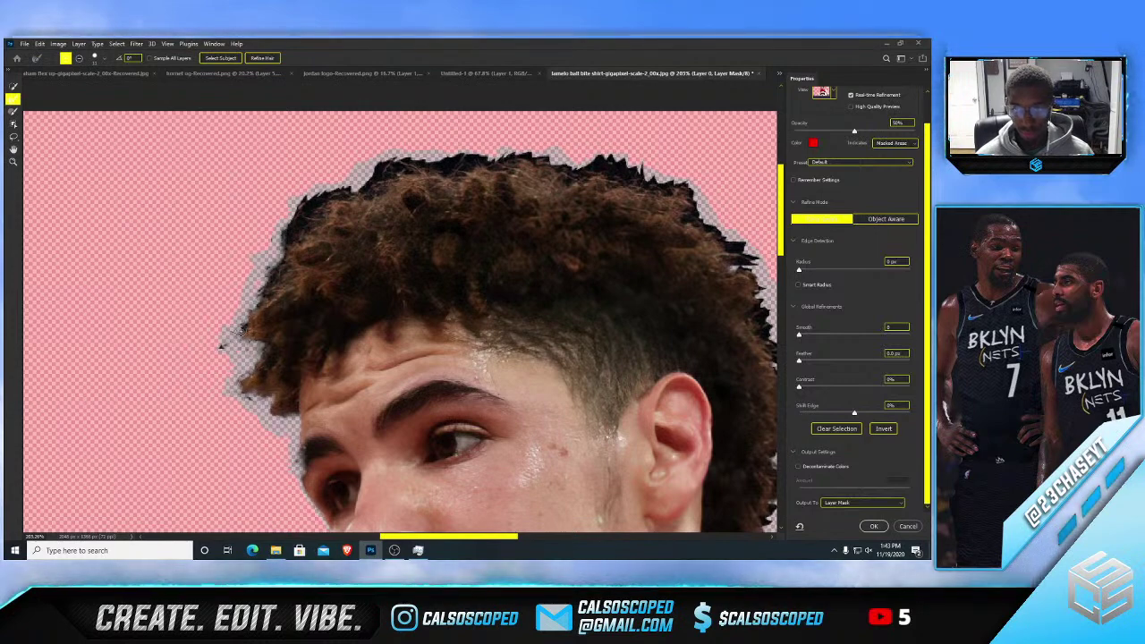
scroll(254, 289, "up", 2)
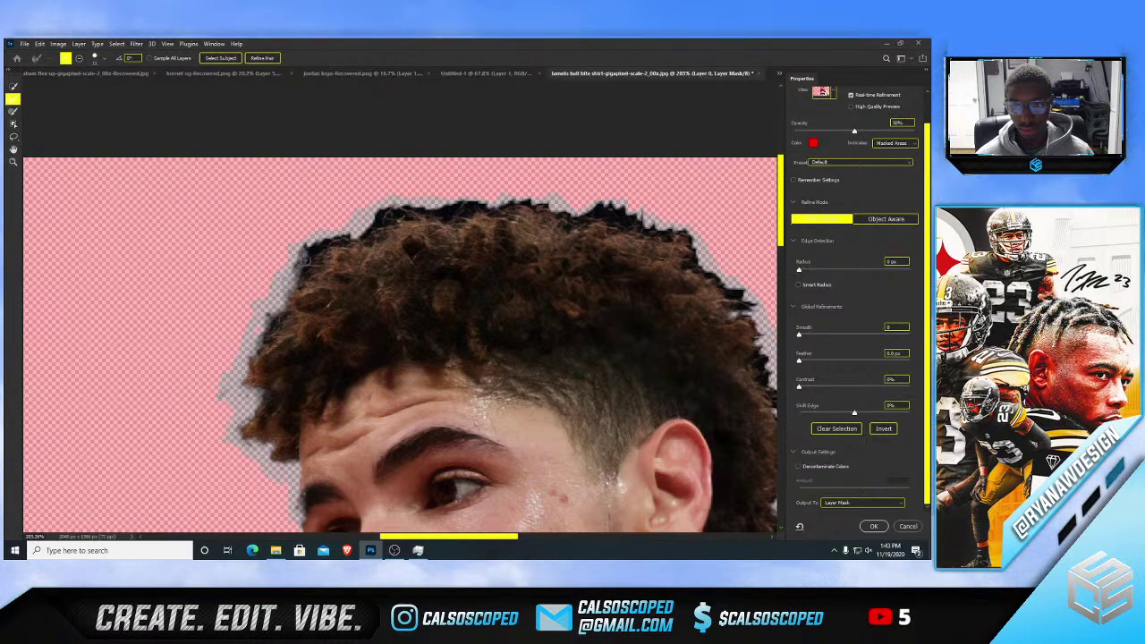
mouse_move(333, 242)
left_mouse_down()
mouse_move(403, 211)
mouse_move(492, 212)
mouse_move(530, 195)
mouse_move(579, 223)
mouse_move(534, 203)
mouse_move(595, 219)
left_mouse_up()
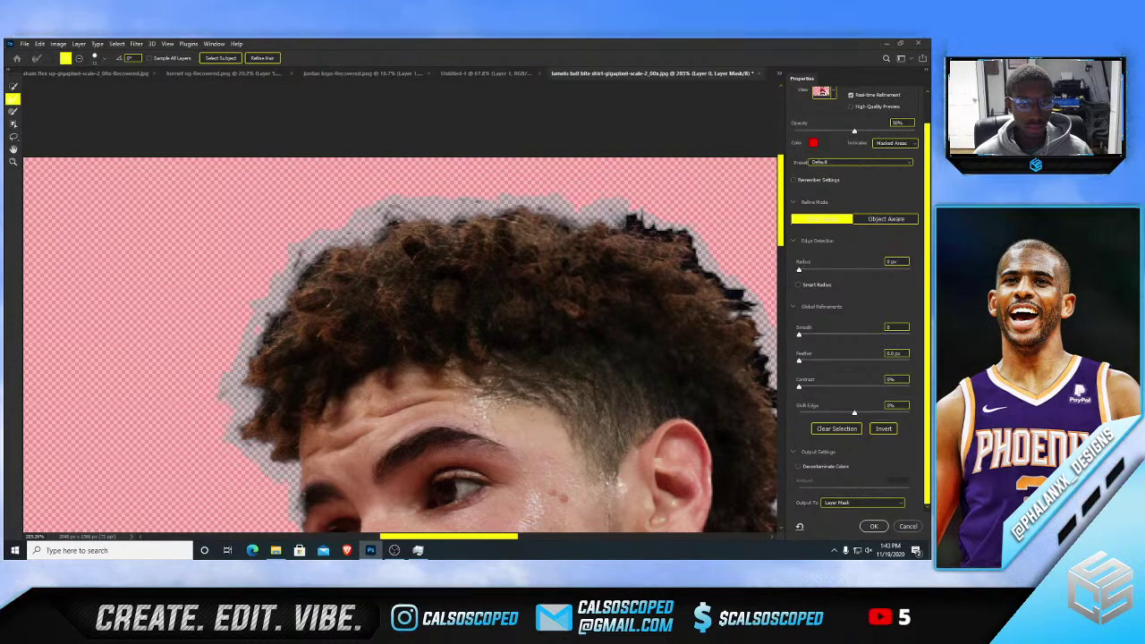
mouse_move(612, 220)
left_mouse_down()
mouse_move(682, 234)
mouse_move(732, 306)
left_mouse_up()
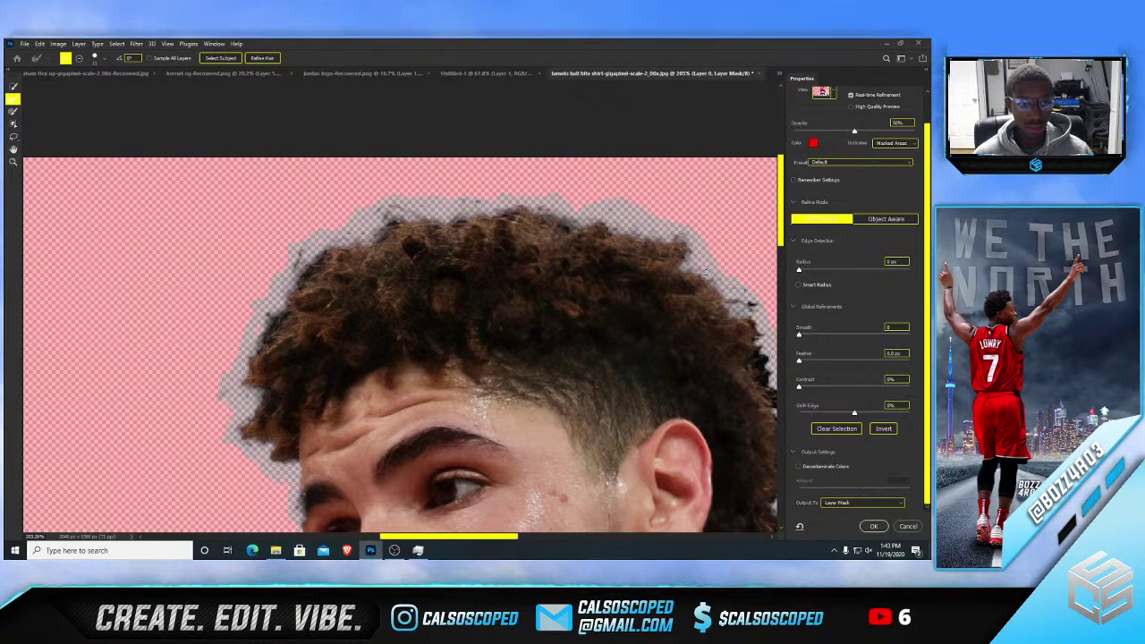
- Refine the hair edge down the back of the player's head to the neck with the Refine Edge Brush
scroll(706, 274, "down", 5)
scroll(702, 295, "up", 3)
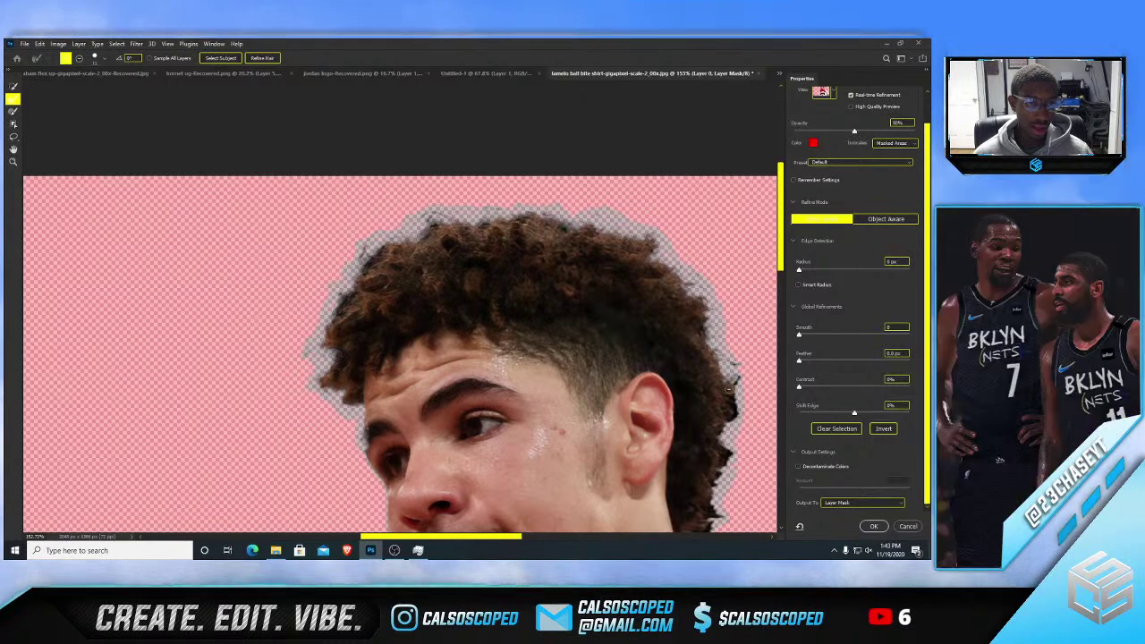
scroll(730, 407, "down", 2)
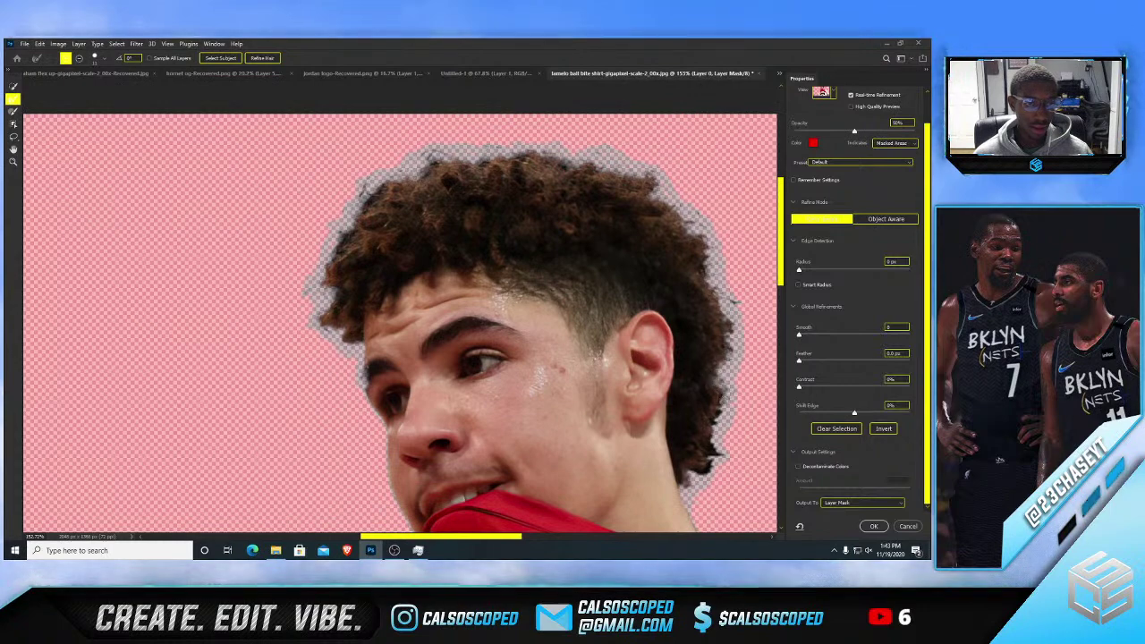
scroll(707, 452, "down", 2)
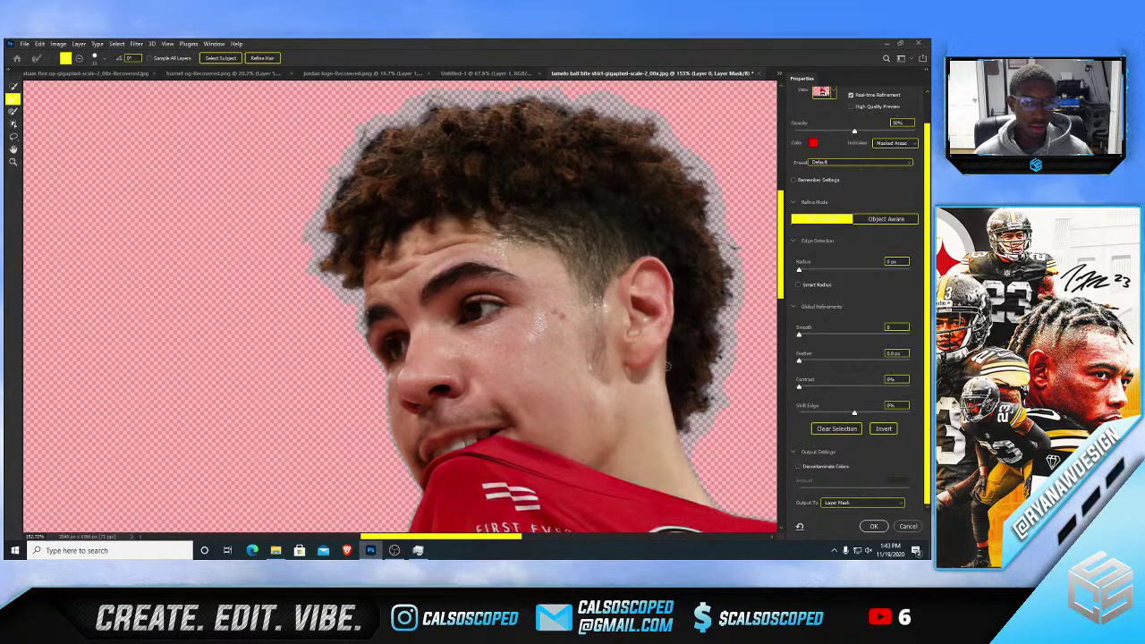
scroll(501, 238, "down", 8)
scroll(427, 134, "down", 1)
scroll(466, 143, "up", 4)
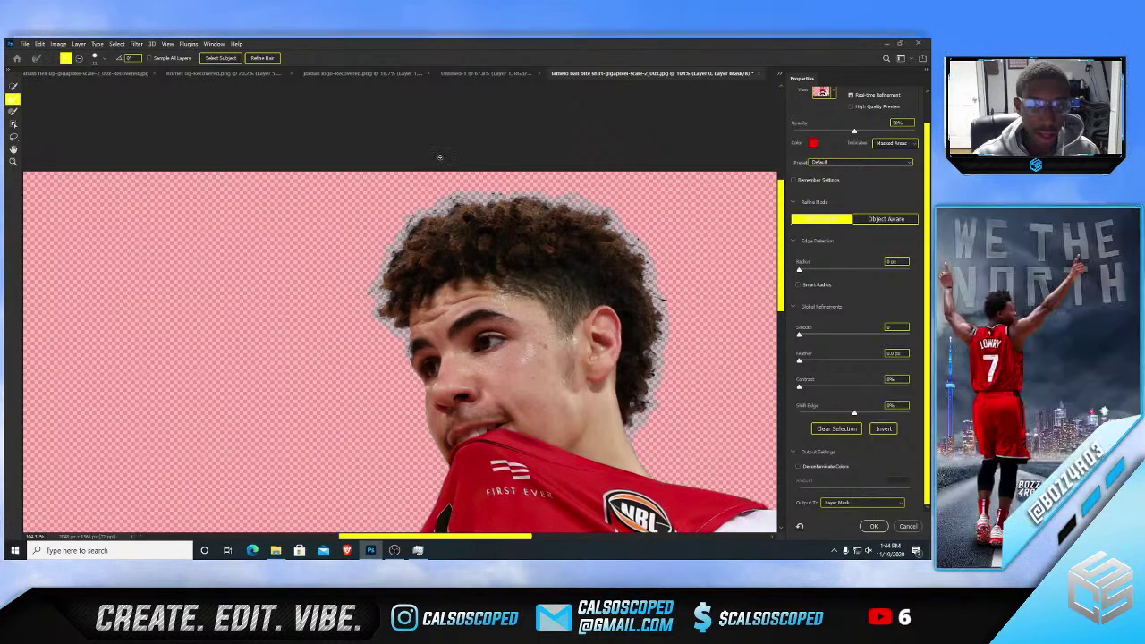
scroll(423, 190, "up", 2)
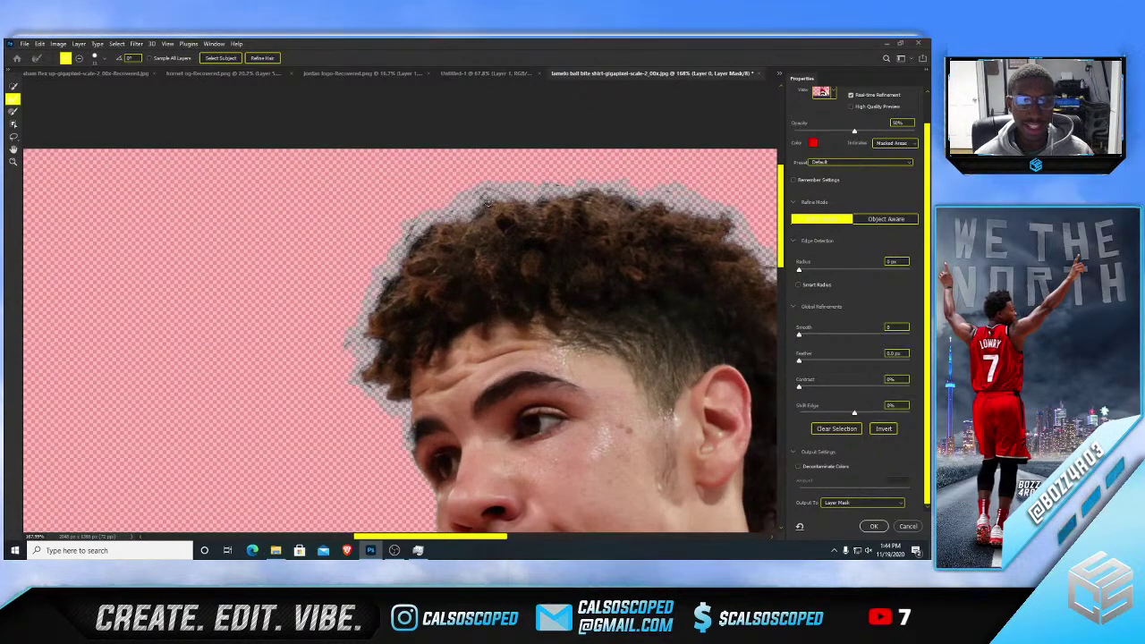
- Enable Decontaminate Colors and output the refined cutout to a new layer with layer mask
scroll(421, 254, "down", 3)
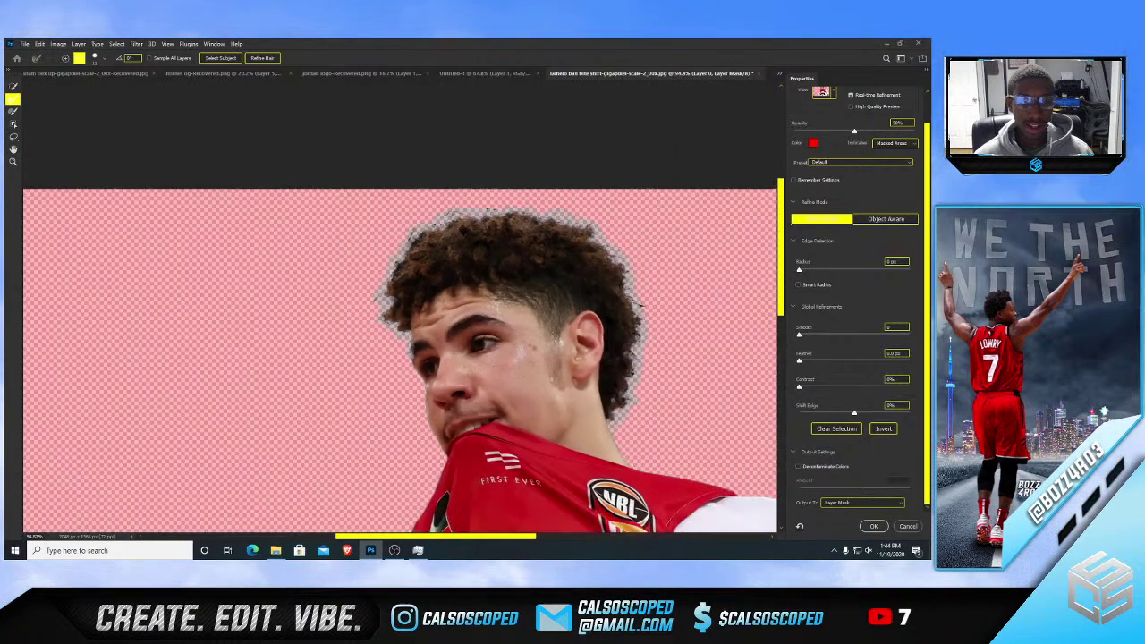
left_click(799, 466)
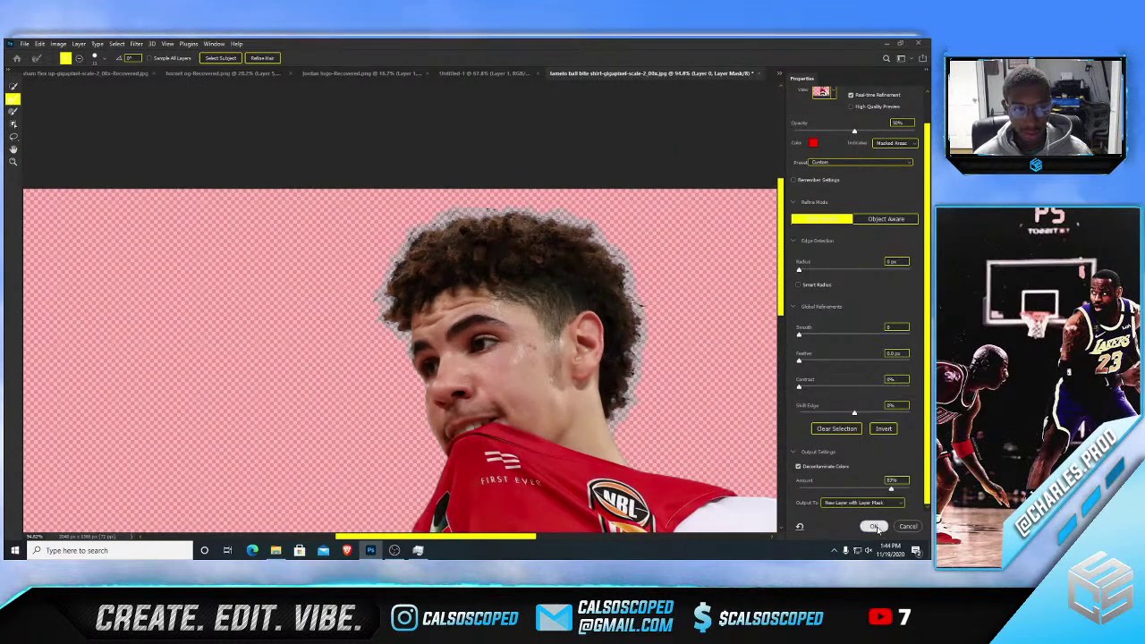
left_click(874, 526)
scroll(373, 240, "down", 2)
scroll(372, 240, "up", 3)
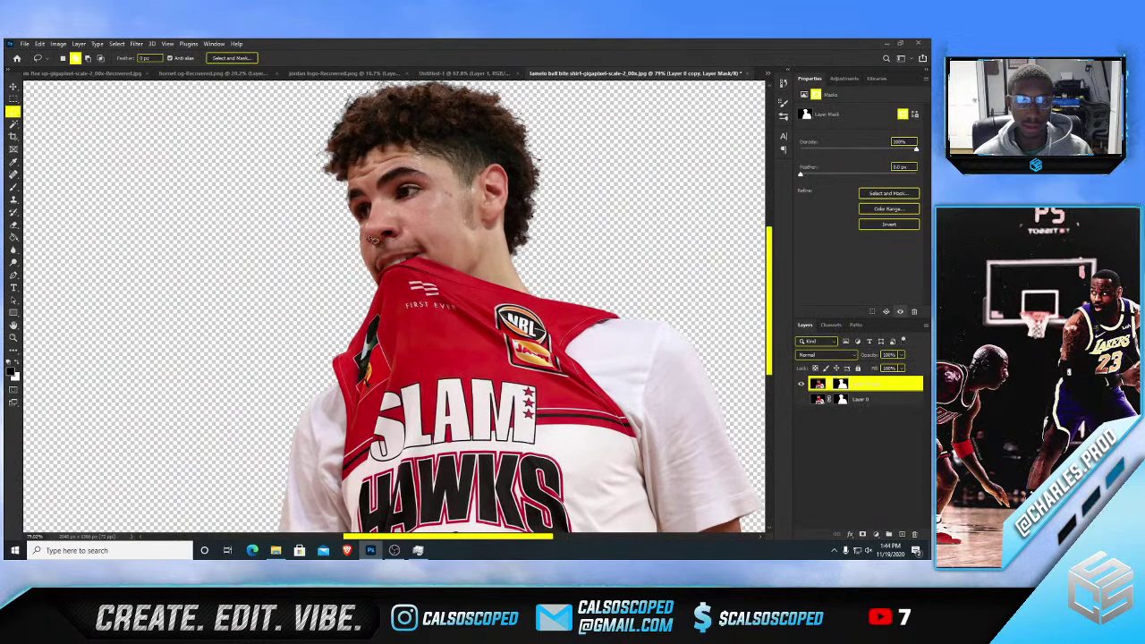
- Switch to the Move tool and target the refined cutout layer's image instead of its mask
key("v")
scroll(396, 235, "down", 2)
scroll(391, 186, "up", 2)
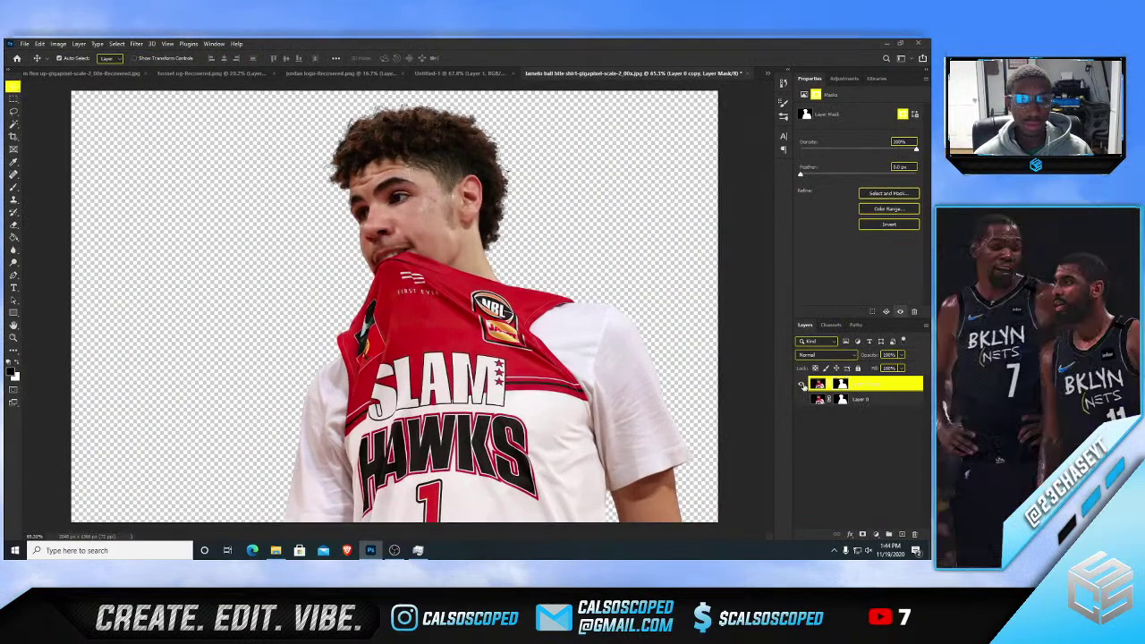
left_click(819, 384)
scroll(432, 157, "up", 2)
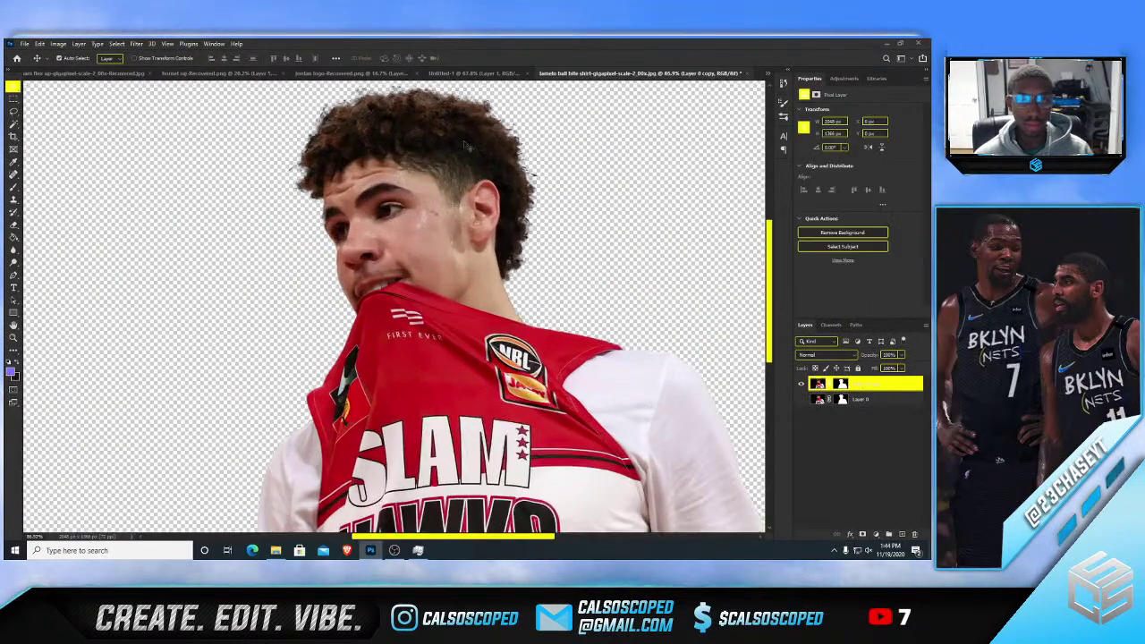
- Reorder the open documents so "hornet og-Recovered.png" sits beside the player photo, and return to the player photo
left_click(461, 75)
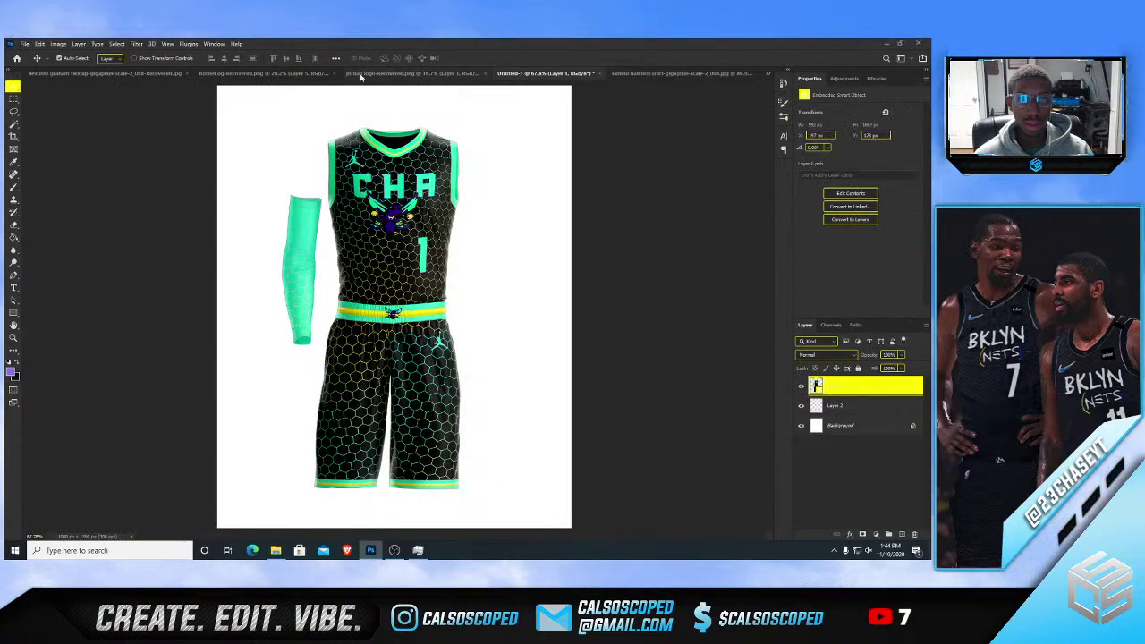
left_click_drag(249, 79, 521, 77)
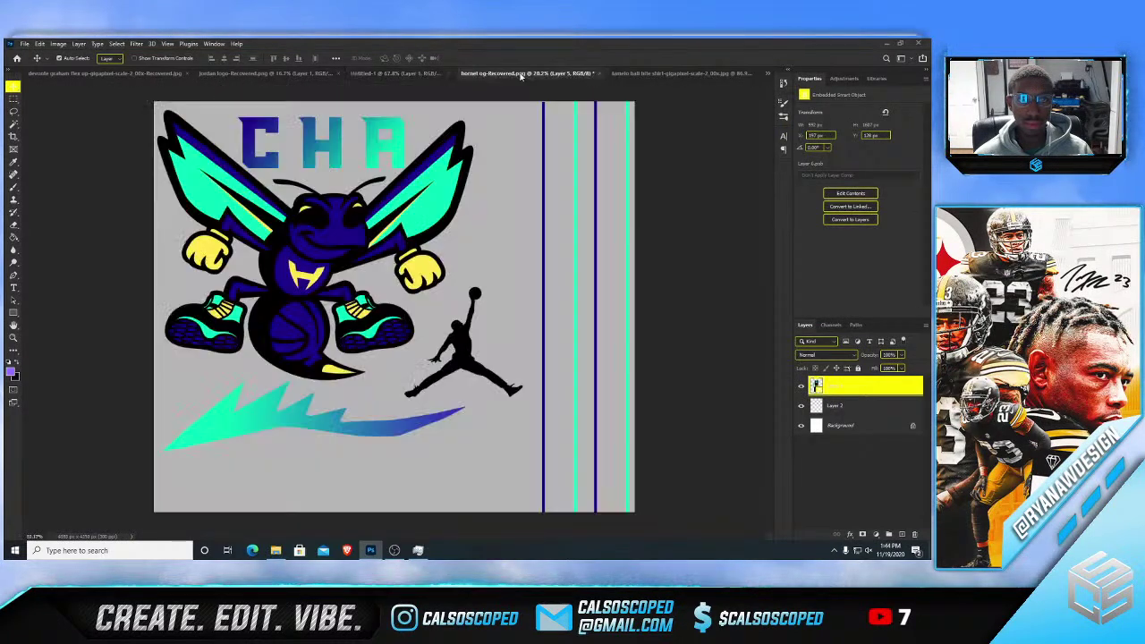
left_click(685, 74)
scroll(404, 287, "down", 6)
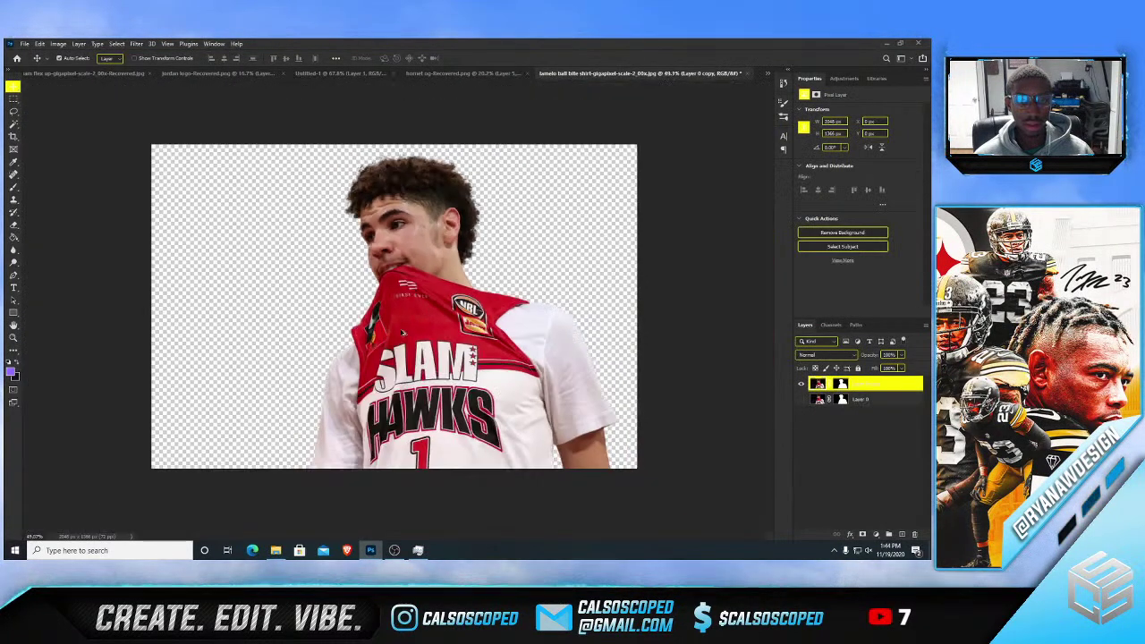
- Duplicate Layer 0, delete the duplicate's layer mask, and show the unmasked photo beneath the refined cutout
scroll(419, 394, "up", 5)
scroll(421, 408, "down", 3)
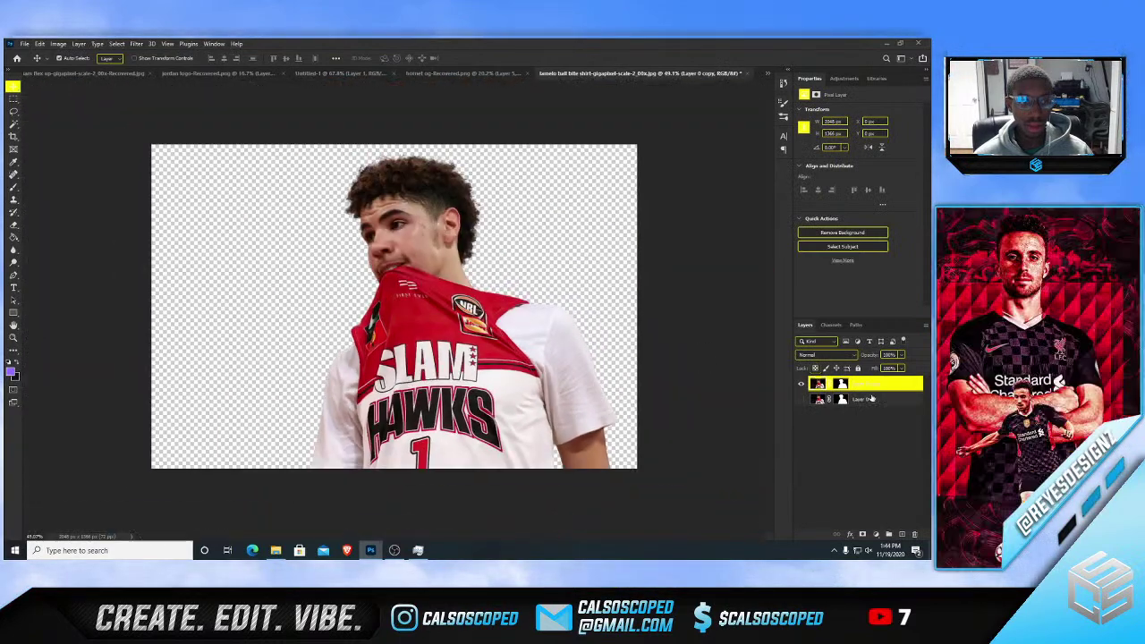
left_click(873, 399)
key("ctrl+j")
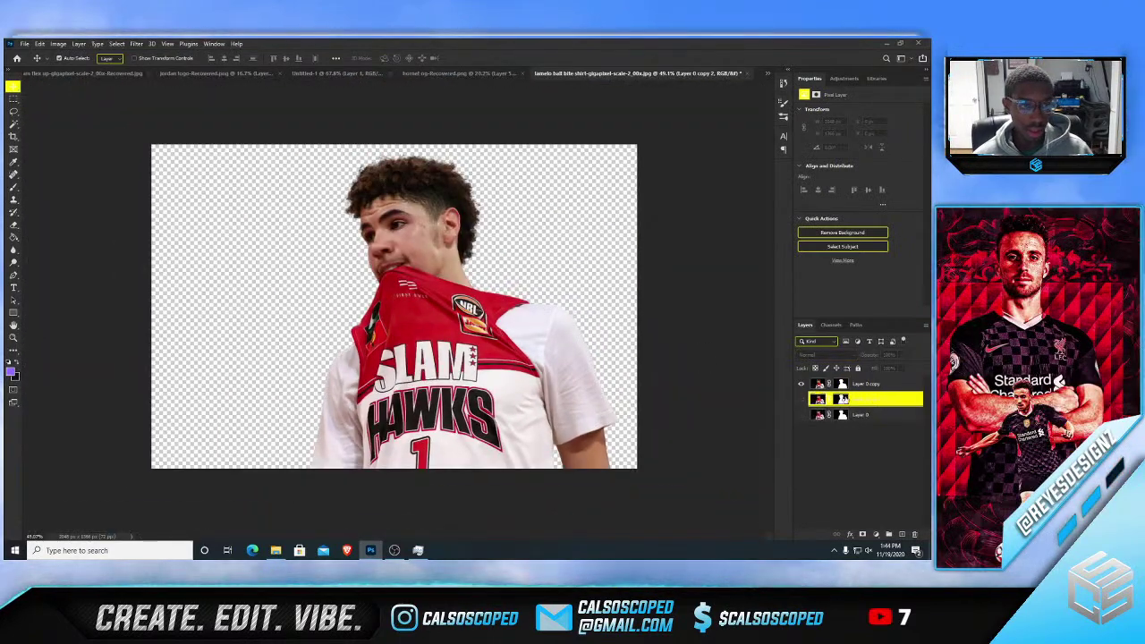
right_click(844, 400)
left_click(859, 417)
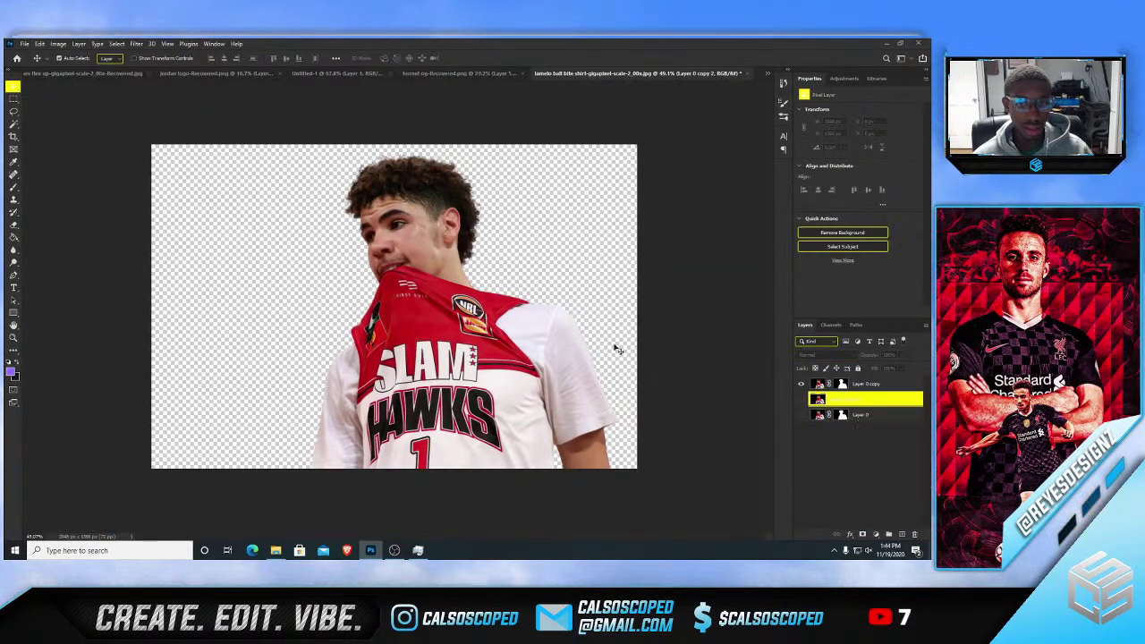
left_click(801, 400)
scroll(384, 206, "down", 2)
scroll(383, 206, "up", 3)
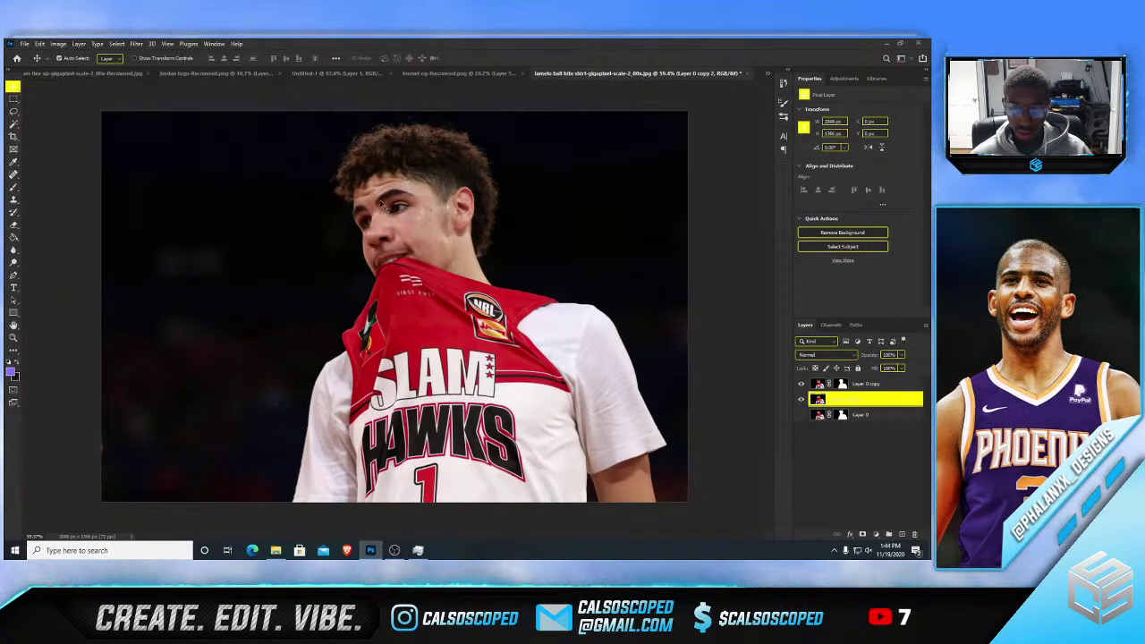
scroll(385, 206, "down", 2)
scroll(537, 197, "up", 3)
scroll(548, 198, "down", 1)
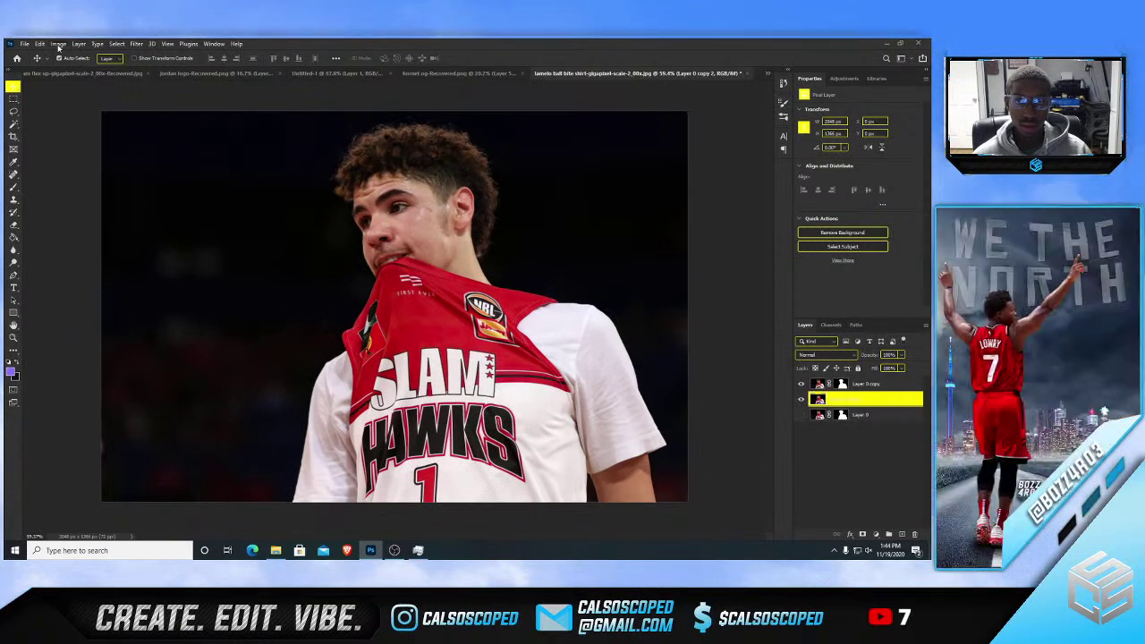
- Duplicate the refined cutout layer, Layer 0 copy, together with its mask
left_click(864, 384)
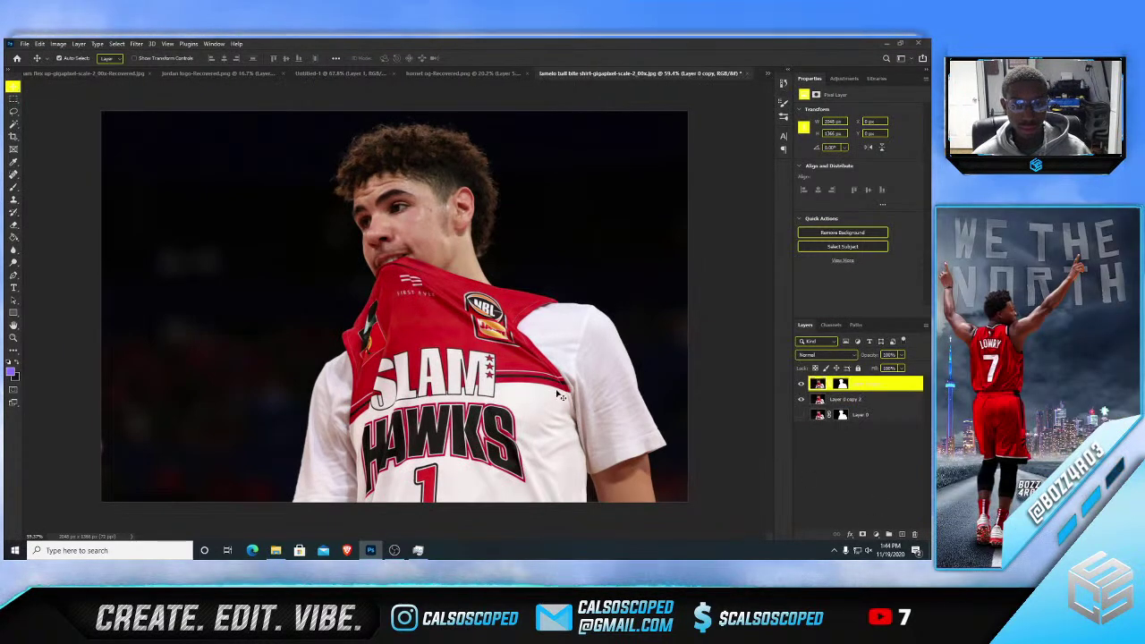
scroll(451, 422, "up", 1)
key("ctrl+j")
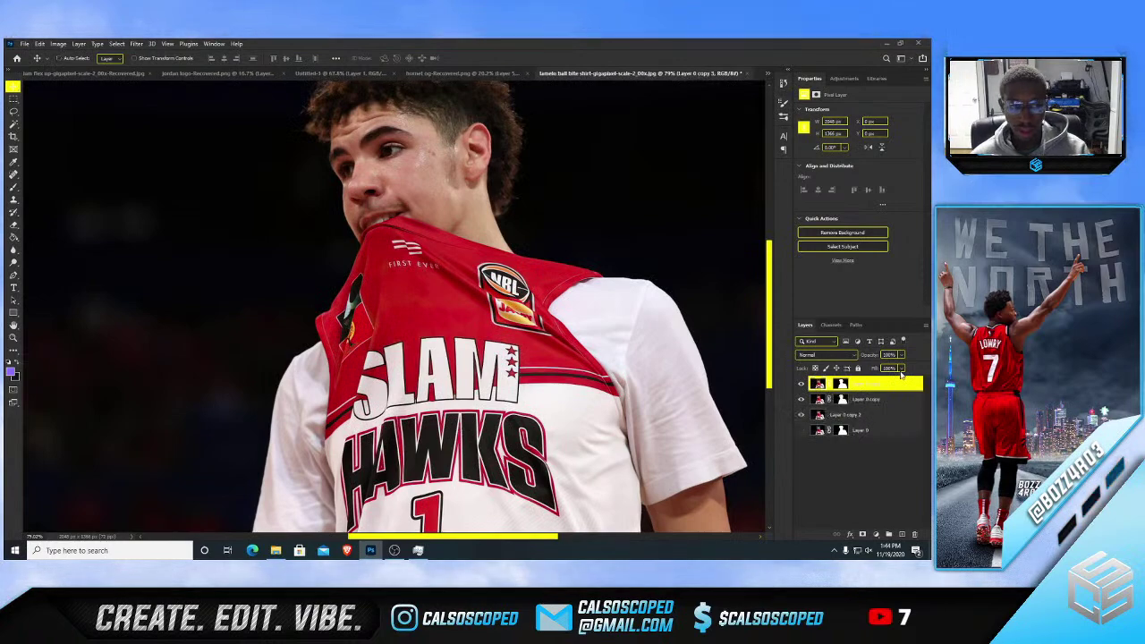
- Outline the HAWKS lettering on the jersey with a freehand Lasso selection, keeping the number 1 outside it
scroll(481, 528, "up", 3)
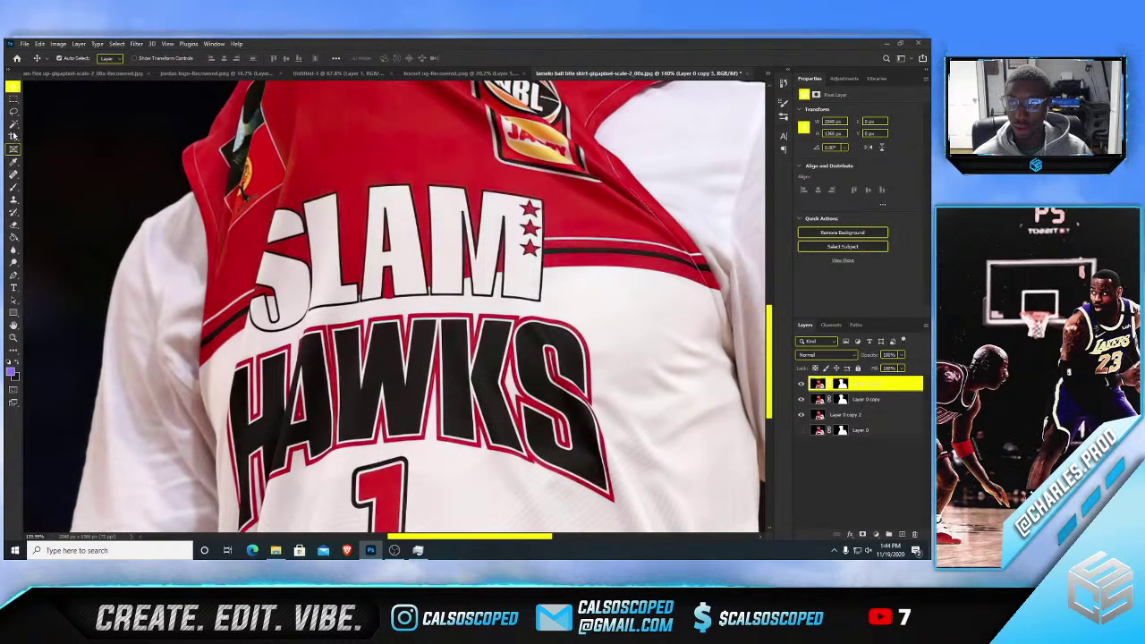
left_click(14, 112)
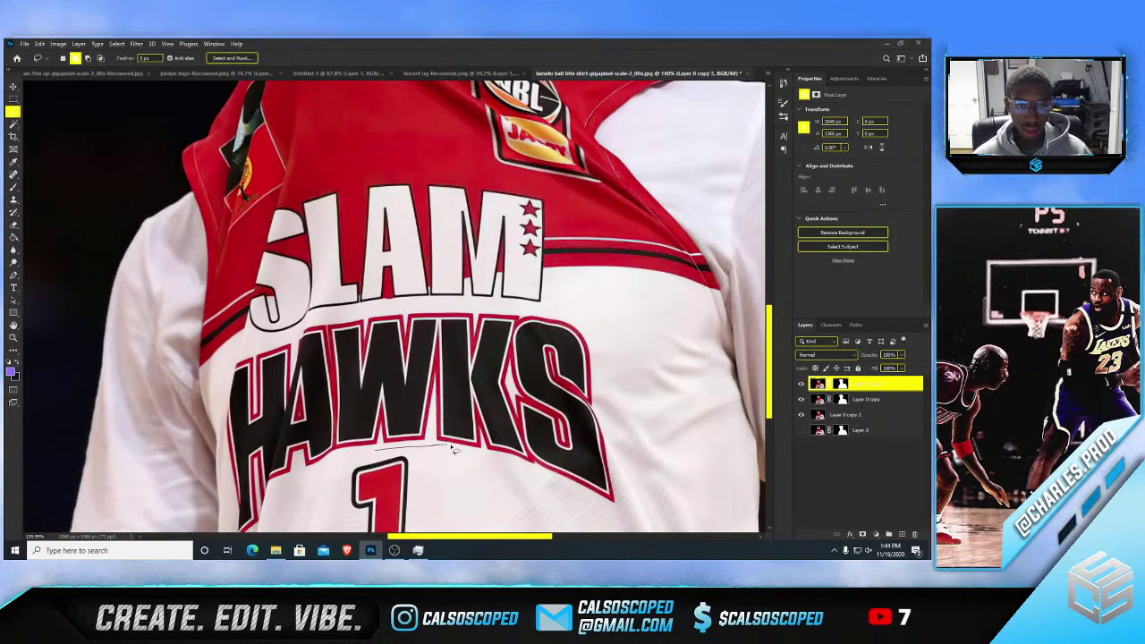
left_click_drag(376, 446, 517, 465)
left_click_drag(617, 511, 617, 499)
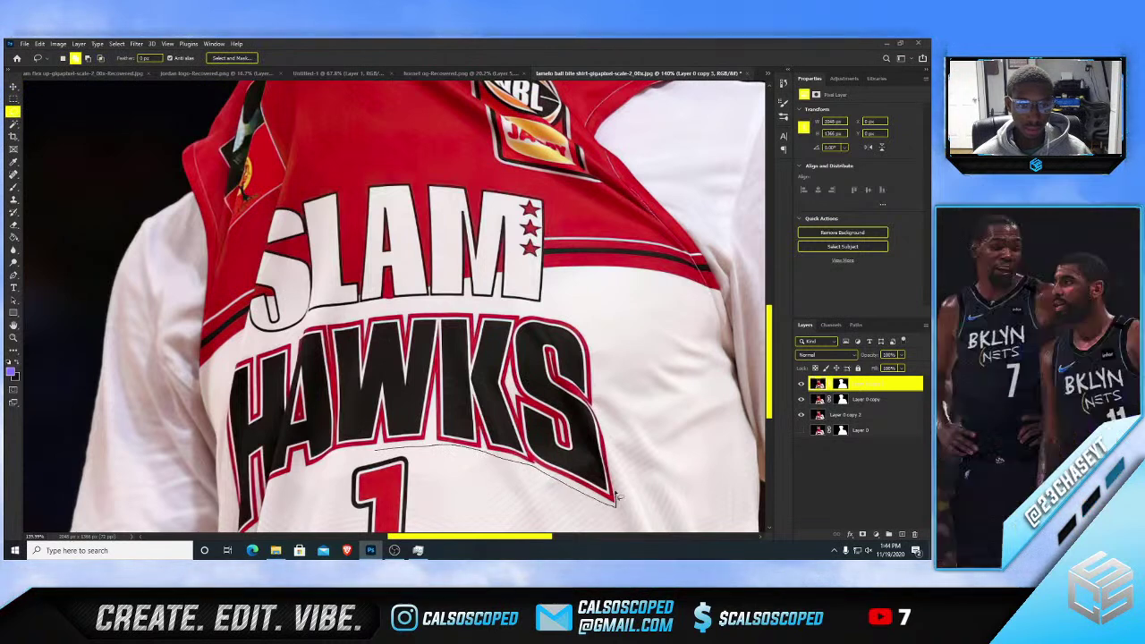
mouse_move(605, 425)
left_mouse_down()
mouse_move(584, 327)
mouse_move(556, 315)
mouse_move(406, 314)
mouse_move(291, 351)
left_mouse_up()
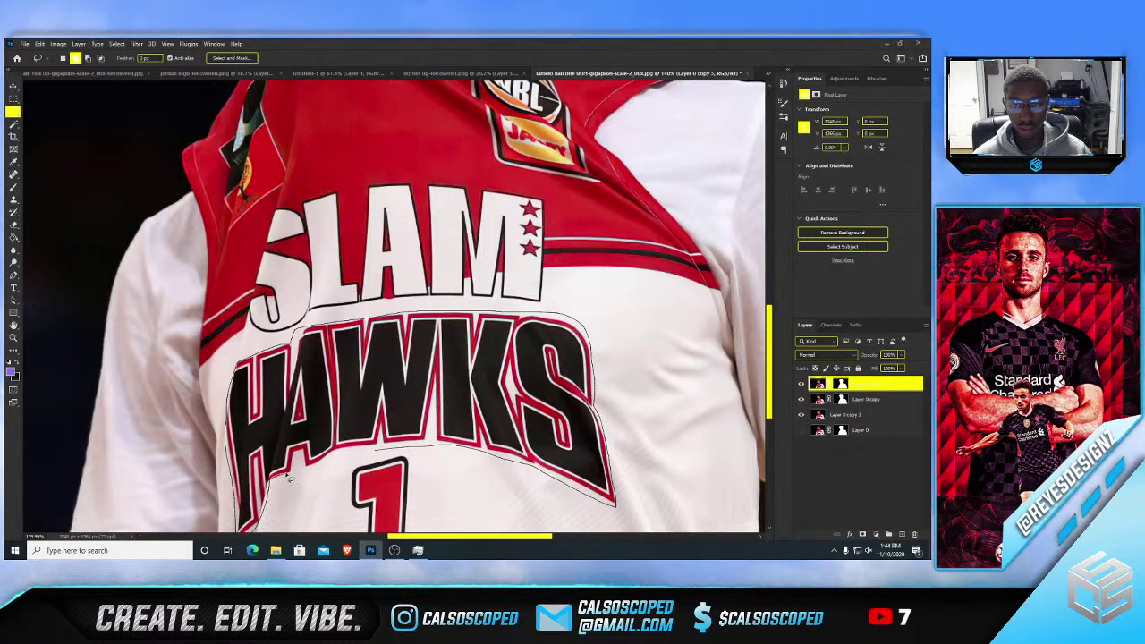
- Remove the selected HAWKS lettering with a content-aware Fill
key("ctrl+0")
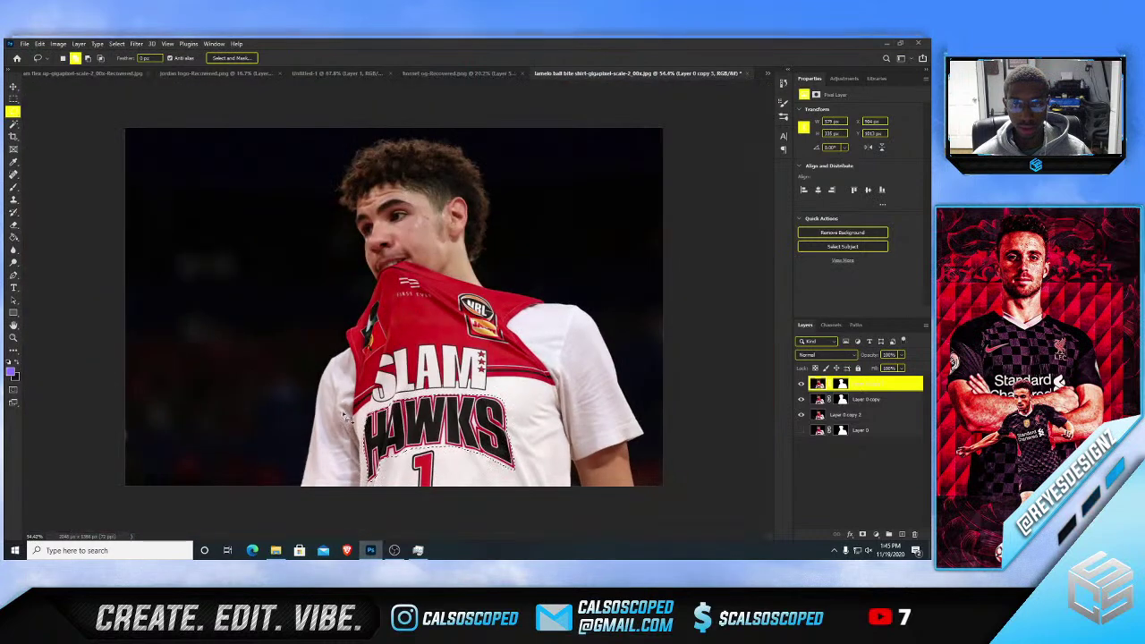
key("ctrl+1")
left_click_drag(769, 309, 770, 346)
scroll(390, 396, "up", 4)
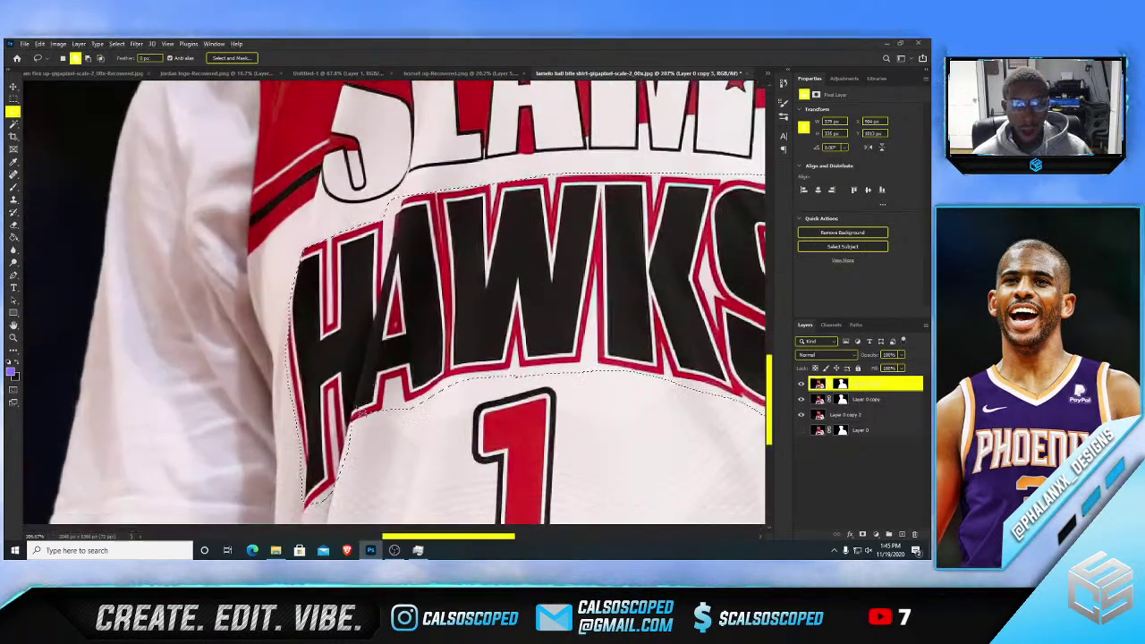
scroll(383, 394, "down", 1)
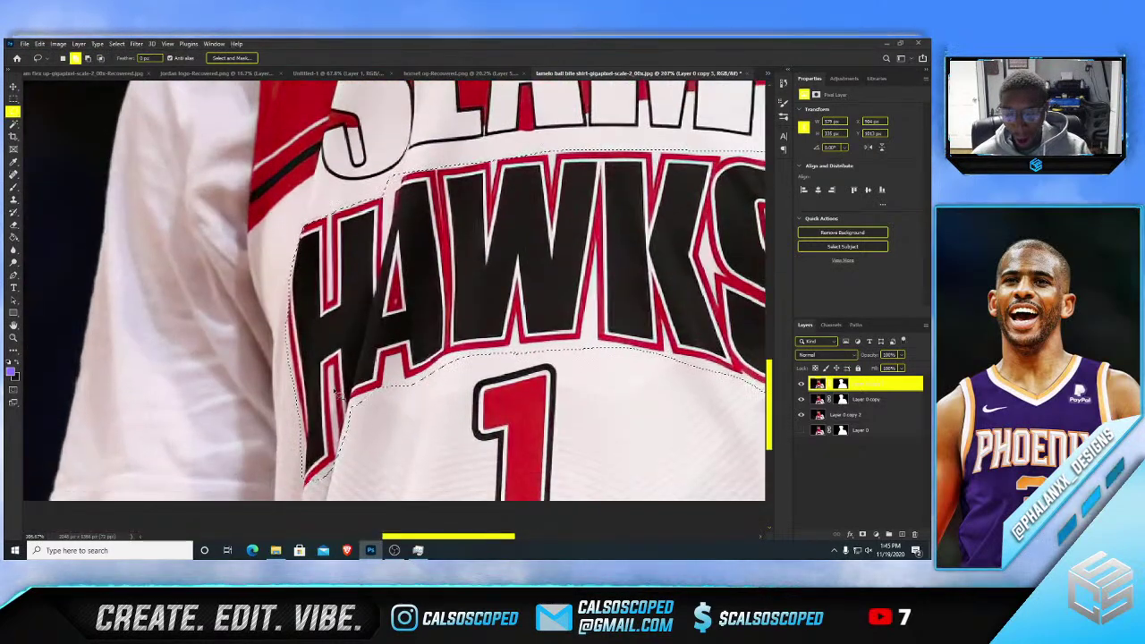
key("shift+F5")
key("Return")
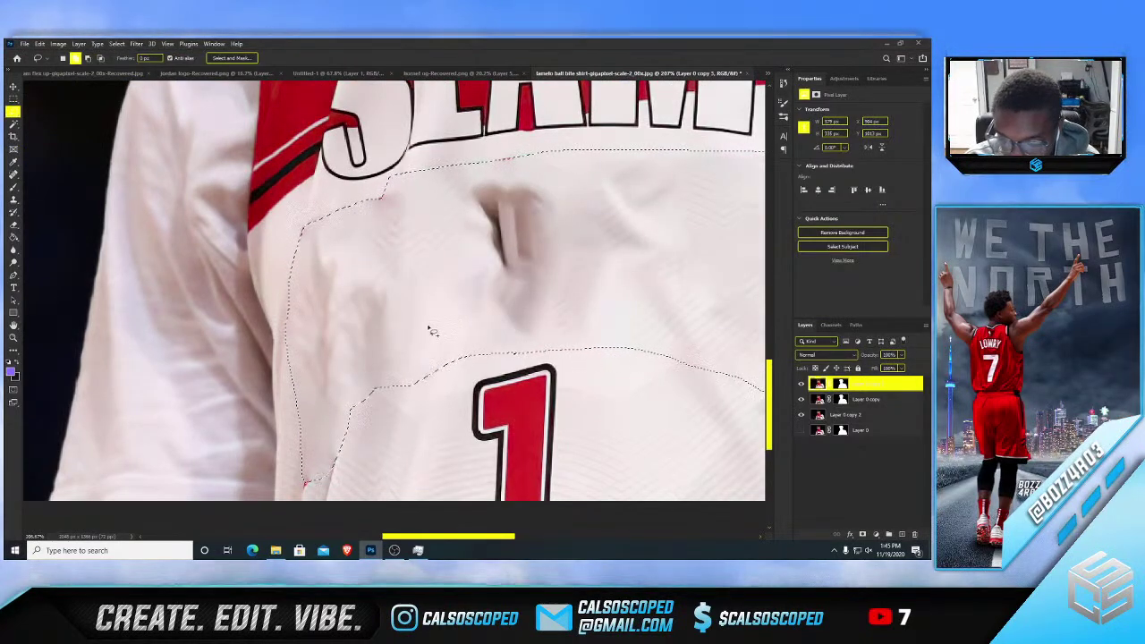
- Clone clean white fabric over the dark smudges in the filled area above the number with the Clone Stamp
scroll(390, 324, "down", 4)
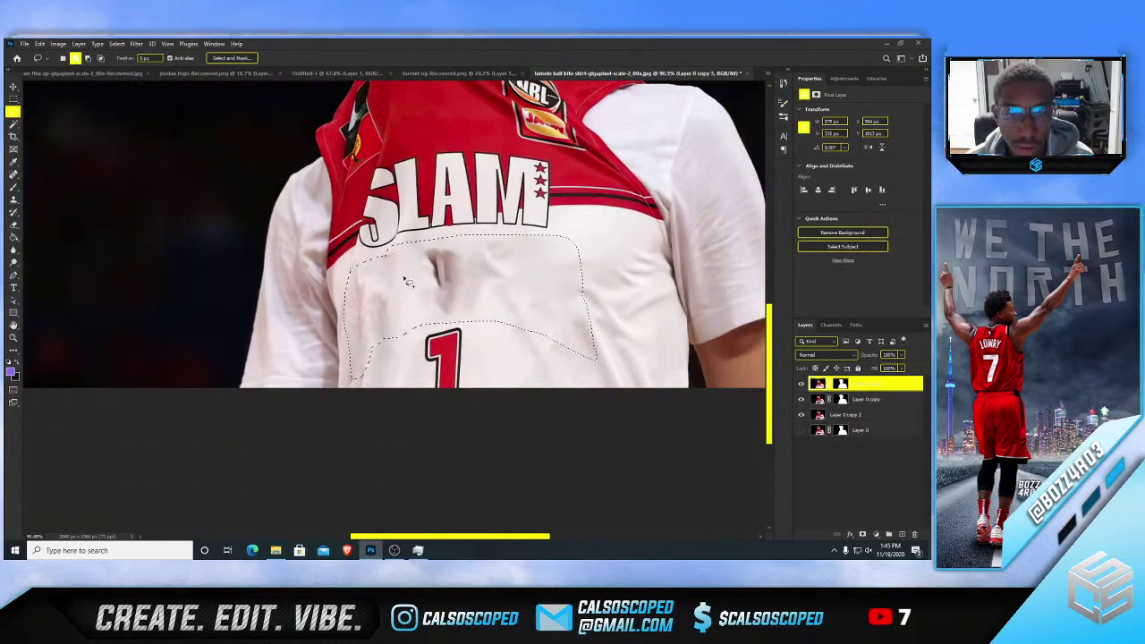
key("s")
left_click_drag(472, 295, 467, 290)
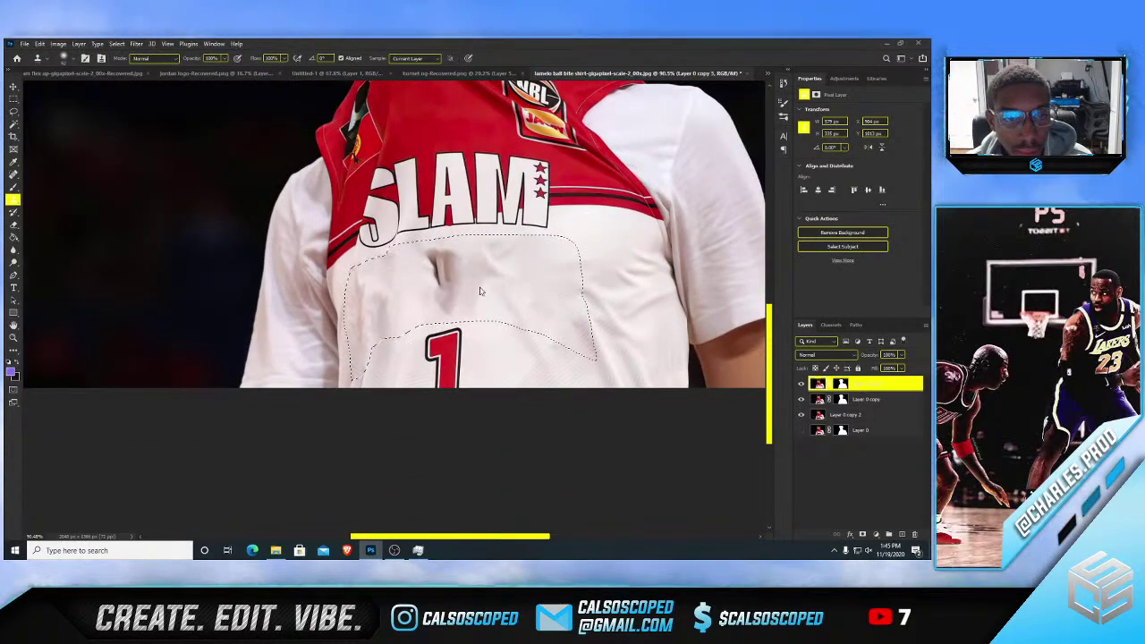
left_click_drag(405, 306, 403, 306)
left_click(428, 282, "alt")
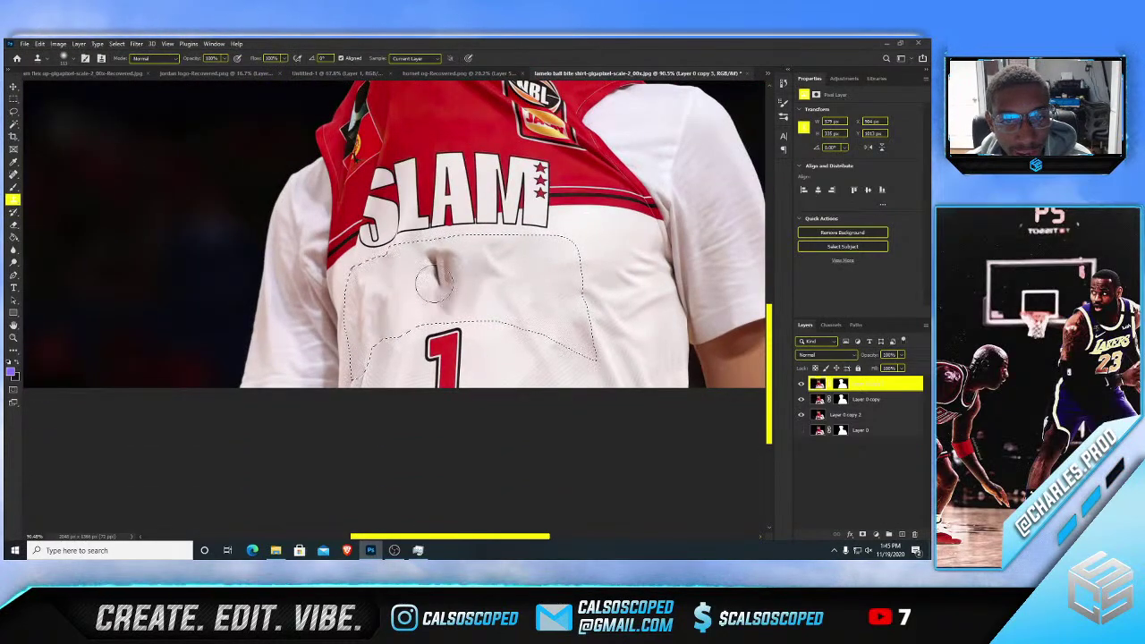
mouse_move(458, 266)
left_mouse_down()
mouse_move(427, 295)
mouse_move(428, 247)
mouse_move(469, 262)
mouse_move(497, 242)
left_mouse_up()
mouse_move(477, 304)
left_mouse_down()
mouse_move(448, 308)
mouse_move(476, 311)
left_mouse_up()
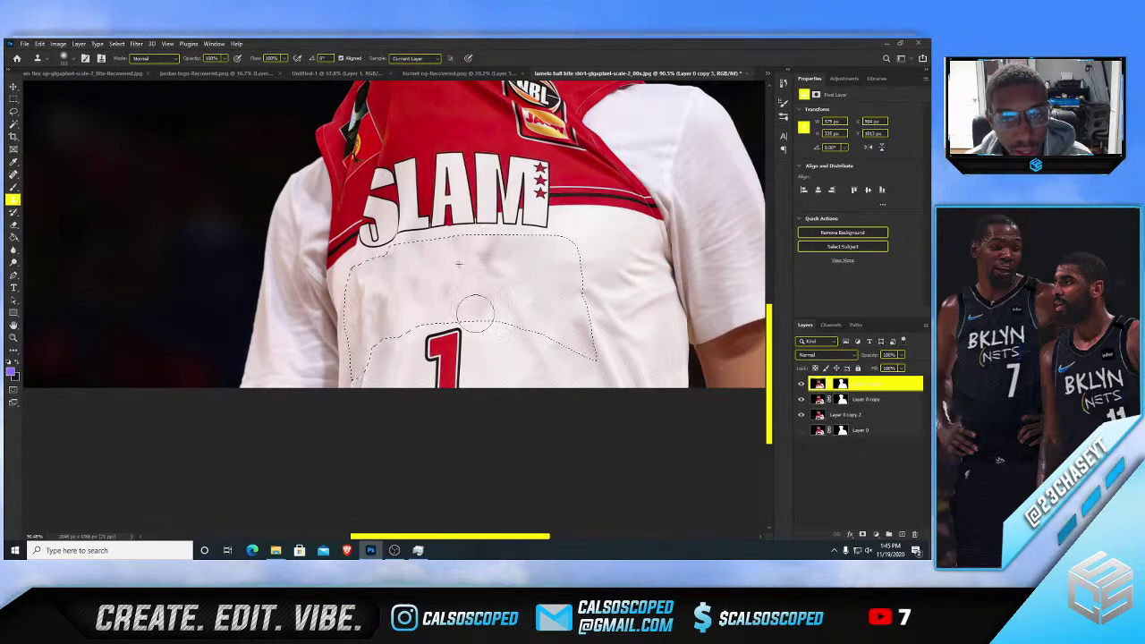
left_click(455, 283, "alt")
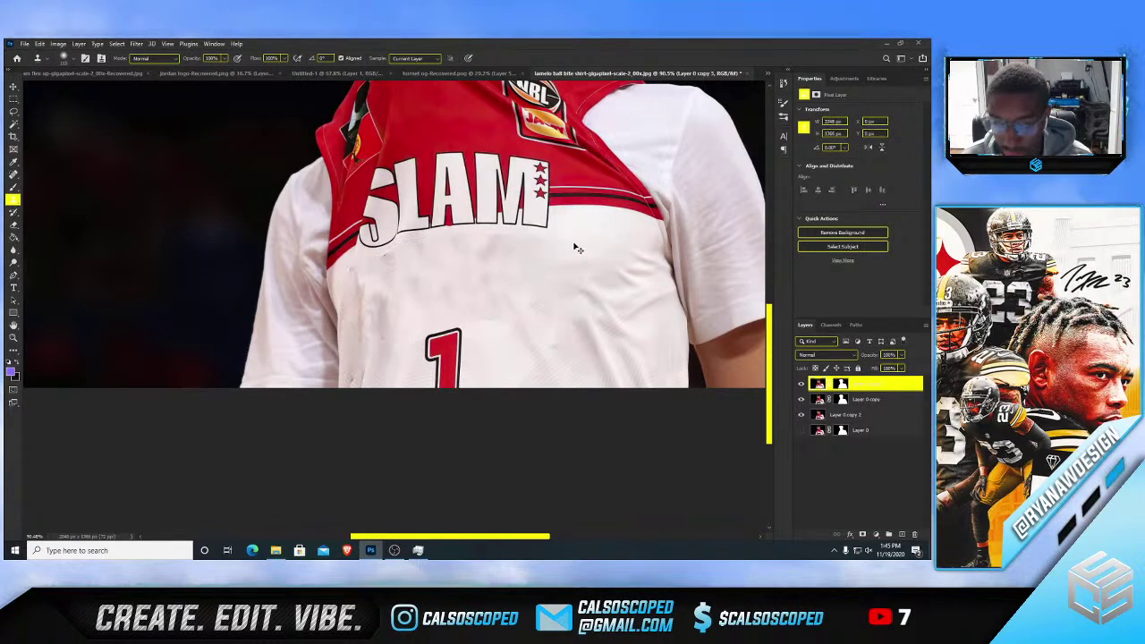
- Smooth the blotchy white fabric below SLAM with a resized Mixer Brush, undoing the first purple-tinted stroke
right_click(13, 186)
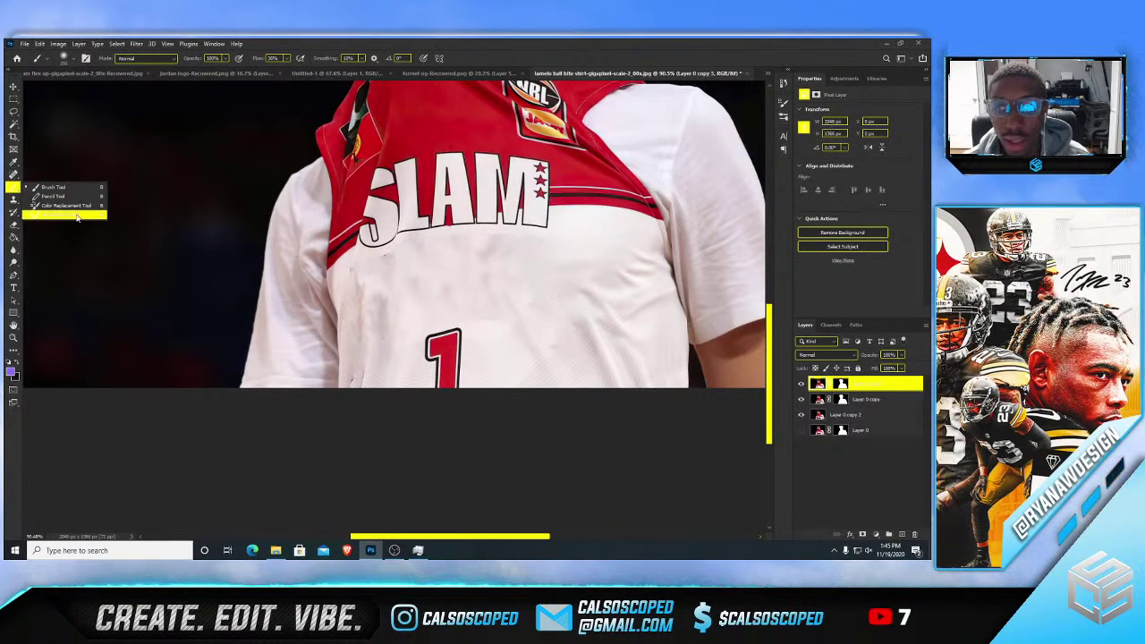
left_click(54, 214)
key("[")
key("[")
key("[")
key("[")
key("[")
key("[")
key("[")
key("[")
key("[")
key("[")
key("[")
key("[")
key("[")
key("[")
key("[")
key("[")
key("]")
key("]")
key("]")
key("]")
key("]")
key("]")
left_click_drag(517, 238, 476, 246)
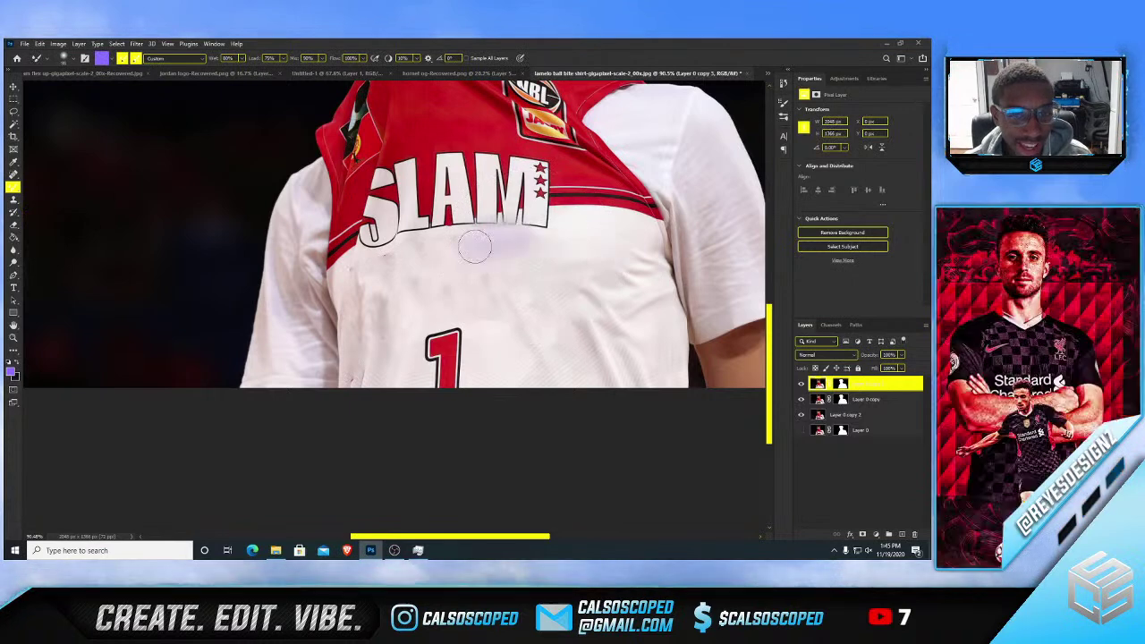
key("ctrl+z")
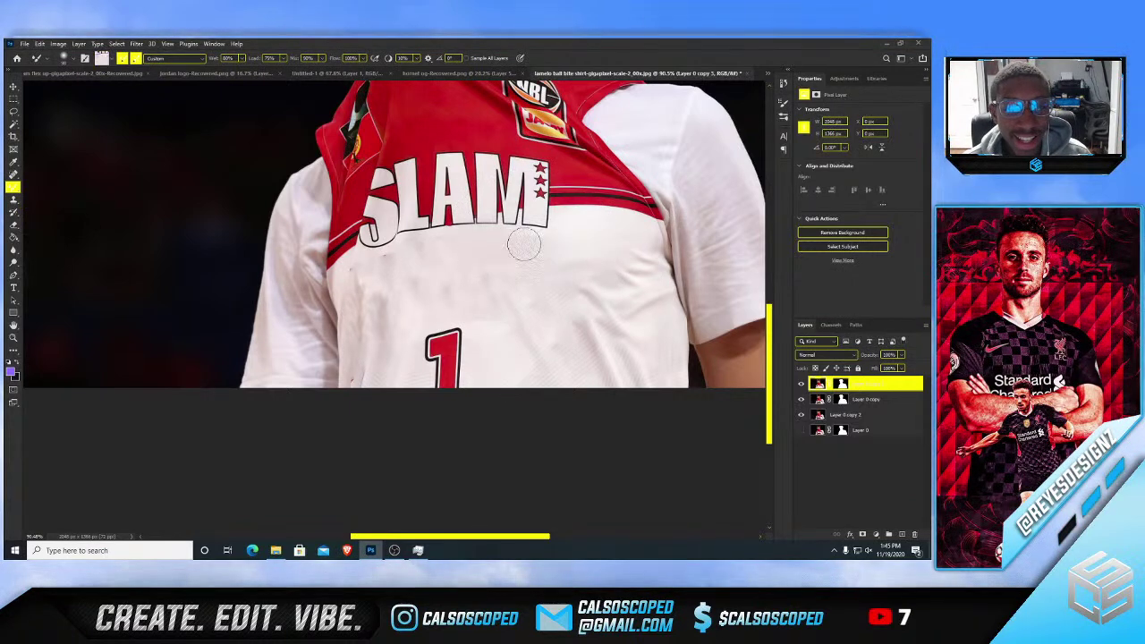
key("bracketright")
key("bracketright")
key("bracketright")
key("bracketright")
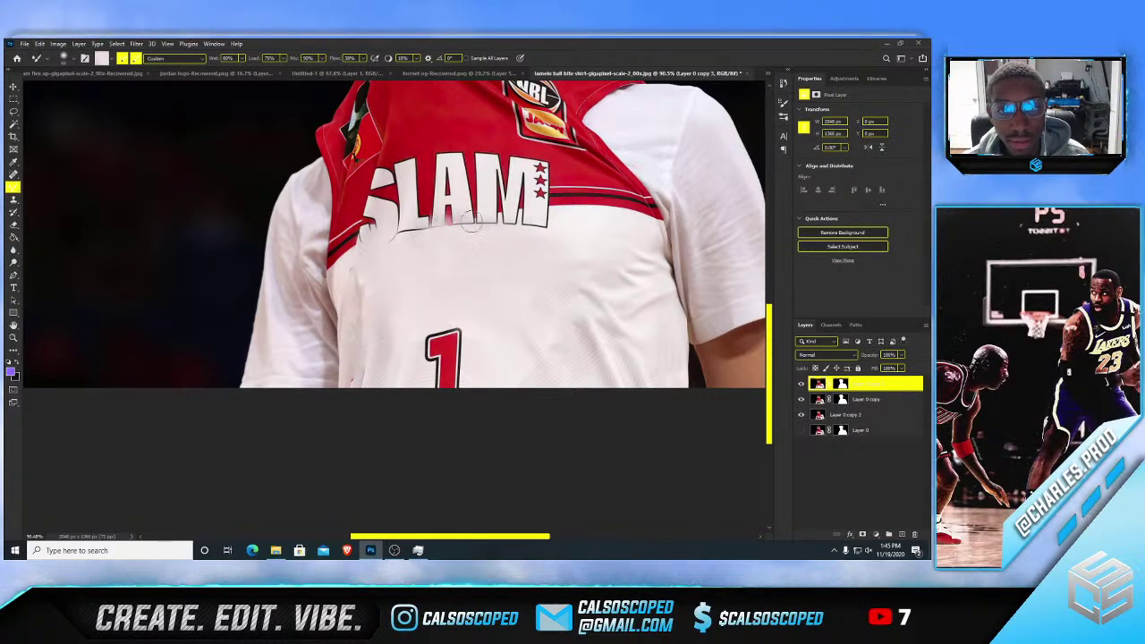
- Clone red jersey fabric over the upper part of the letter A in SLAM with the Clone Stamp
scroll(448, 235, "down", 8)
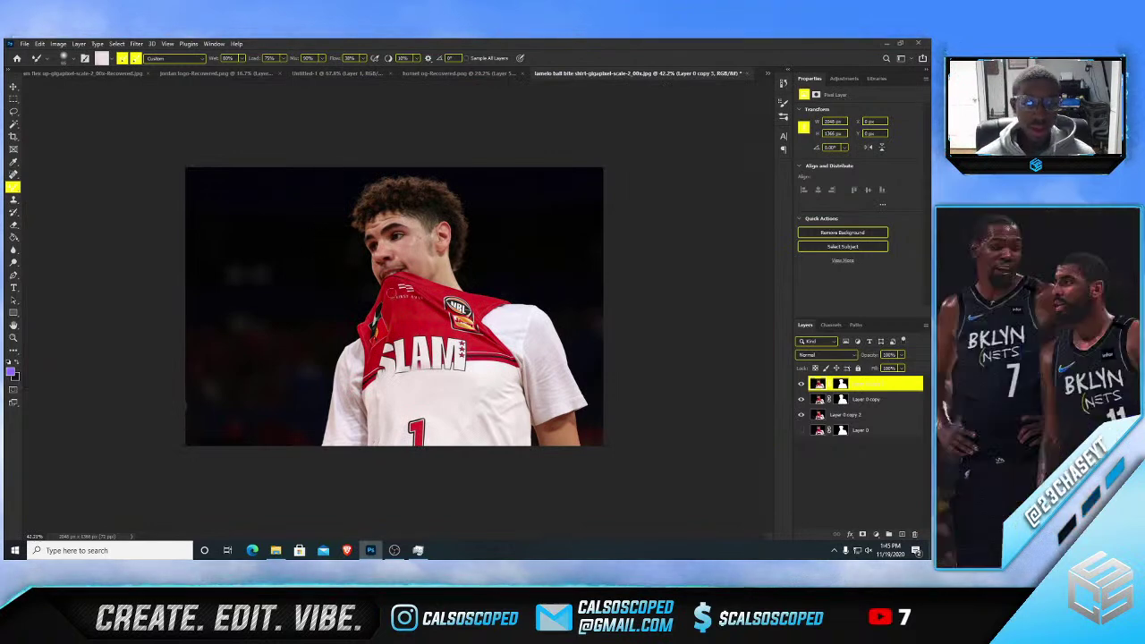
left_click(13, 200)
scroll(448, 320, "up", 5)
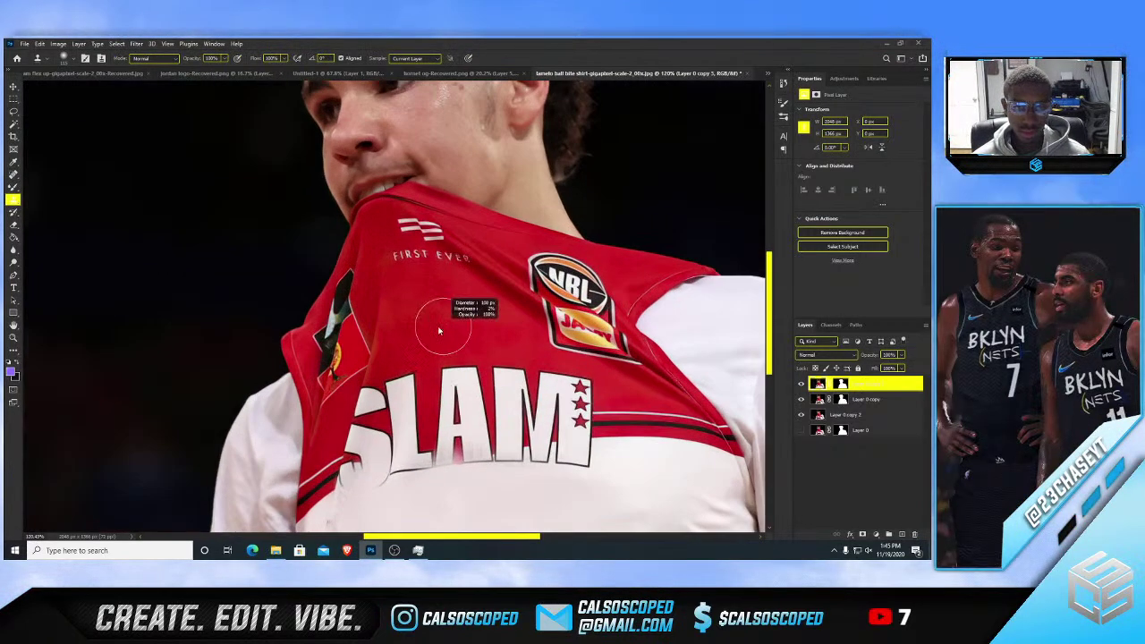
left_click_drag(467, 377, 444, 394)
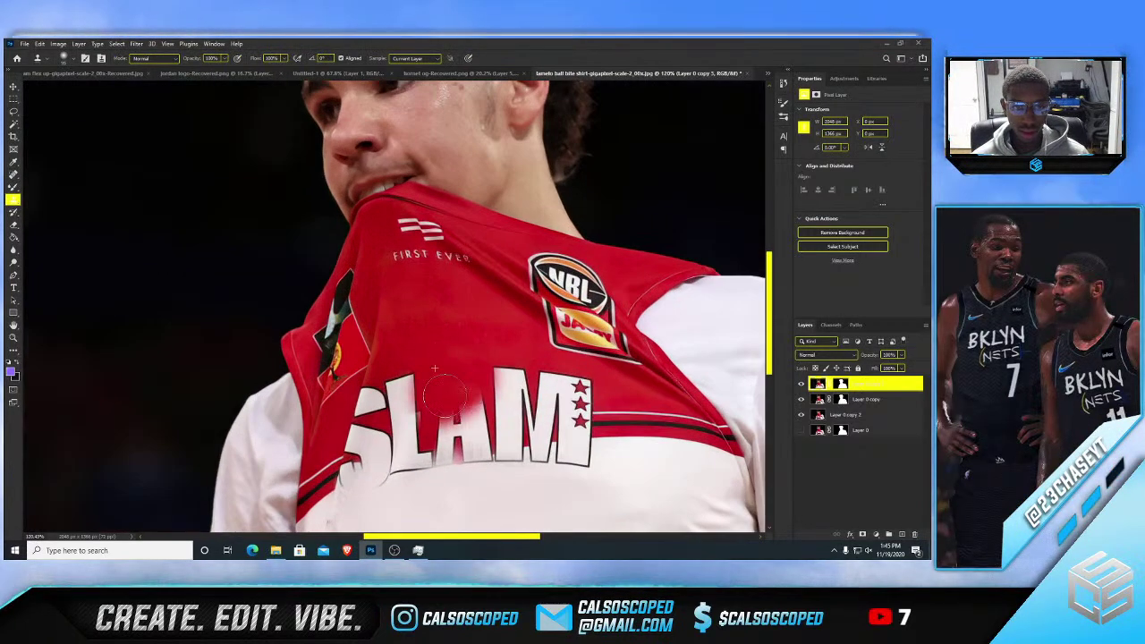
- Outline the remaining SLAM lettering and its three stars with a lasso selection
left_click(13, 111)
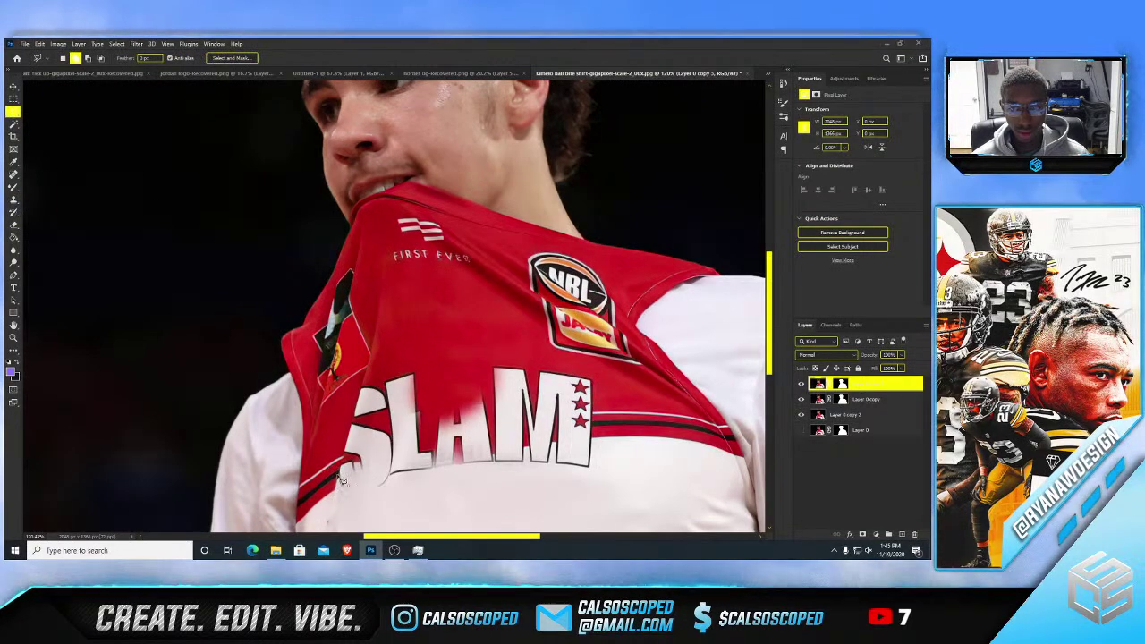
mouse_move(342, 483)
left_mouse_down()
mouse_move(359, 492)
mouse_move(394, 483)
left_mouse_up()
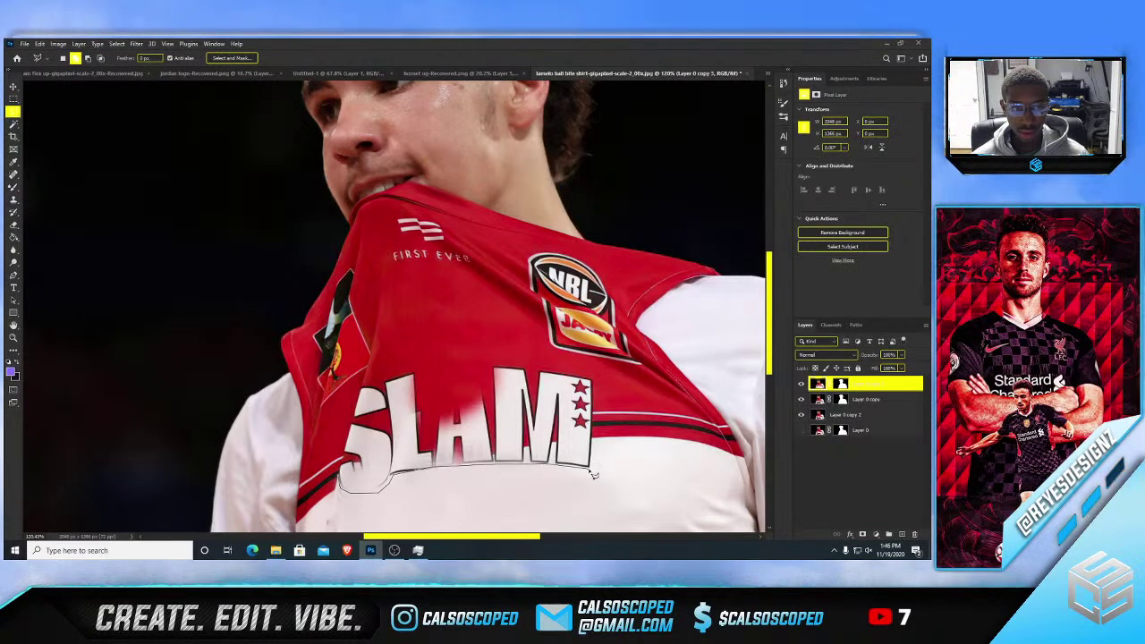
left_click(592, 379)
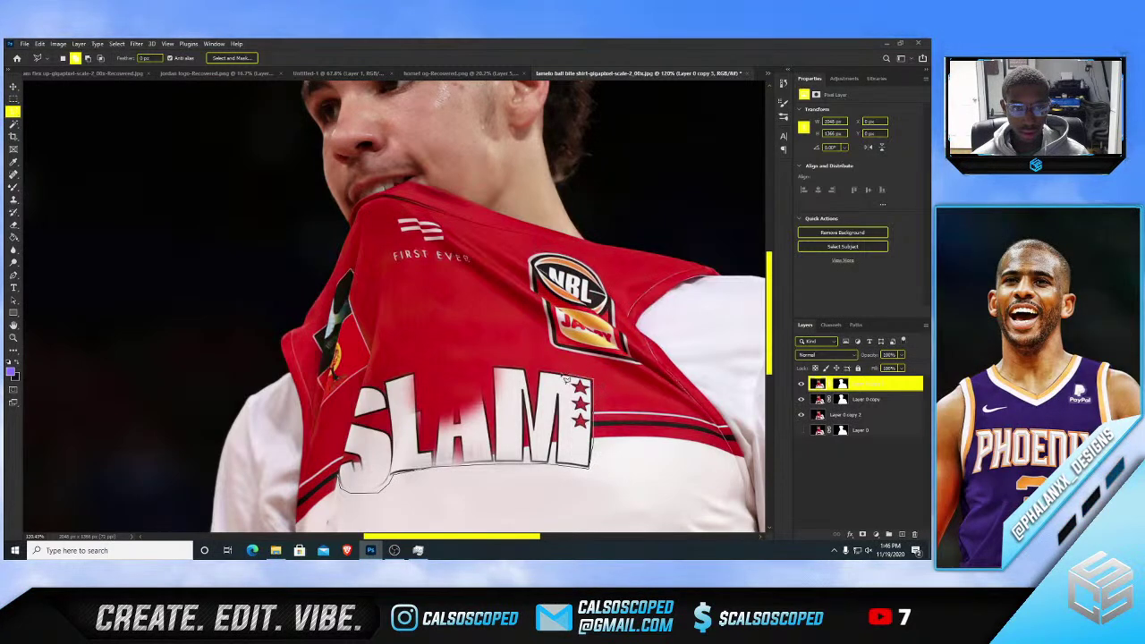
mouse_move(463, 374)
left_mouse_down()
mouse_move(431, 401)
mouse_move(431, 432)
mouse_move(417, 374)
mouse_move(391, 385)
left_mouse_up()
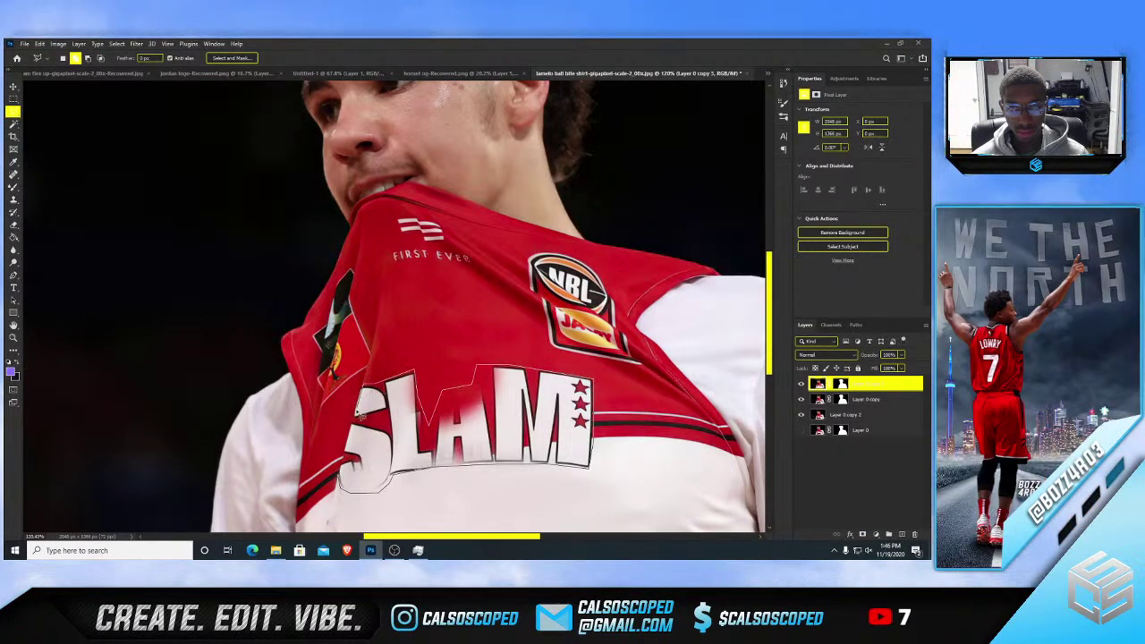
left_click_drag(344, 476, 354, 490)
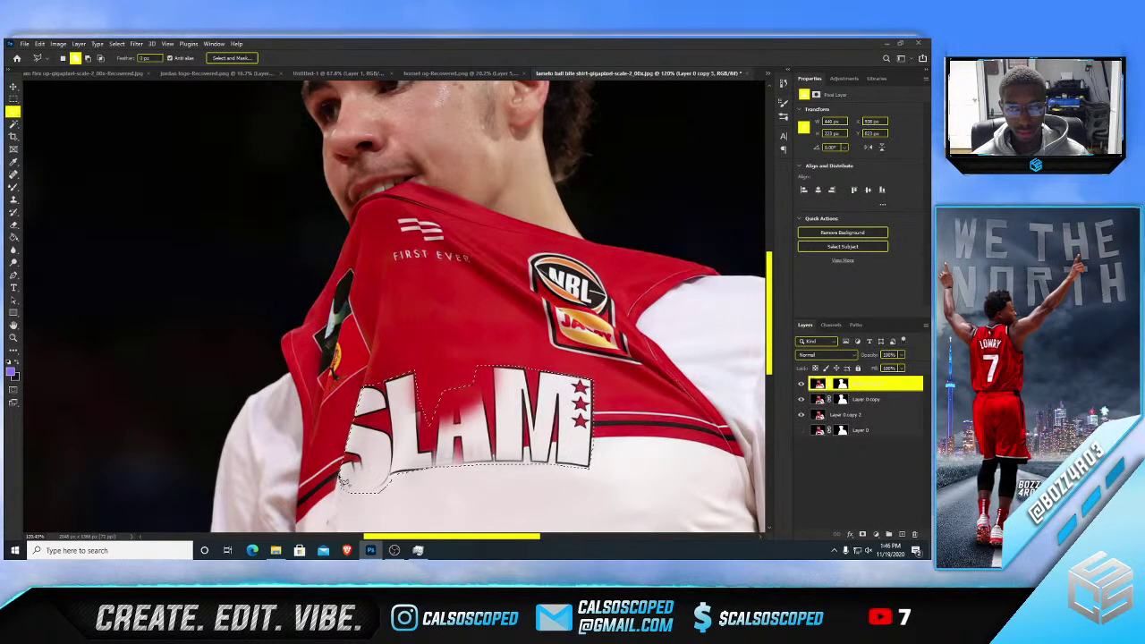
- Remove the selected SLAM lettering and stars with a content-aware Fill and clear the selection
key("shift+BackSpace")
key("Return")
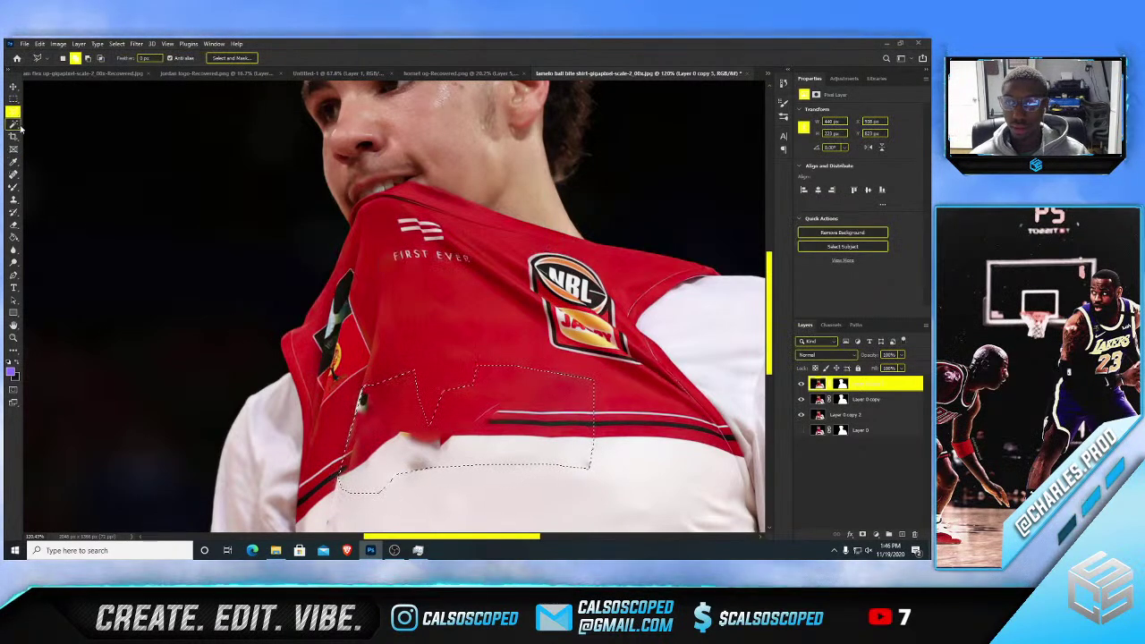
key("ctrl+d")
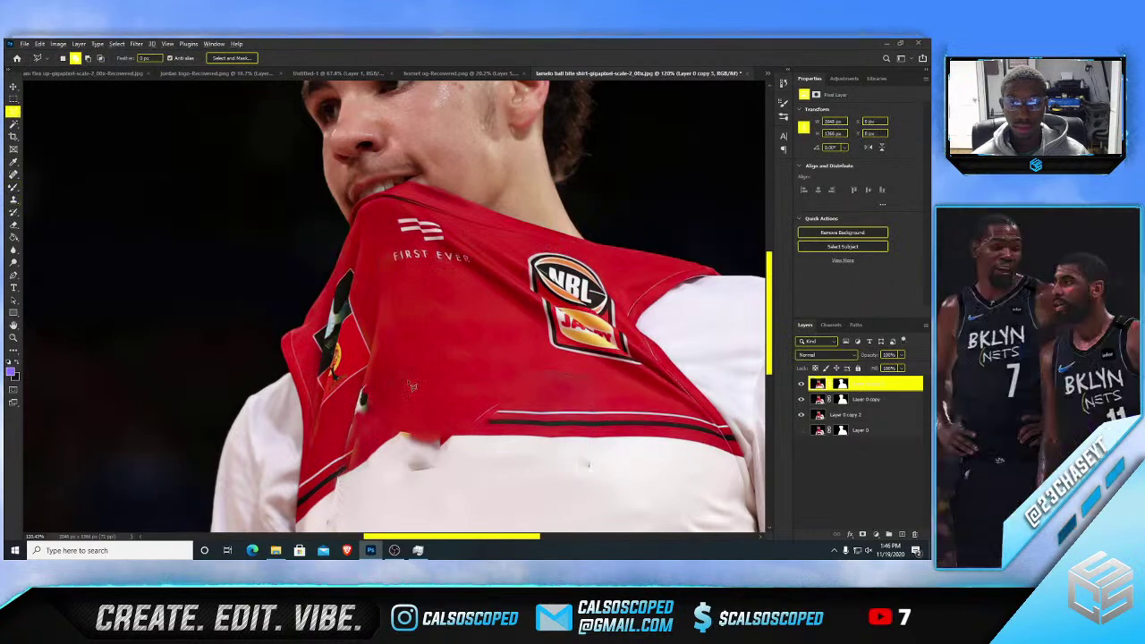
scroll(474, 330, "down", 7)
scroll(474, 329, "up", 7)
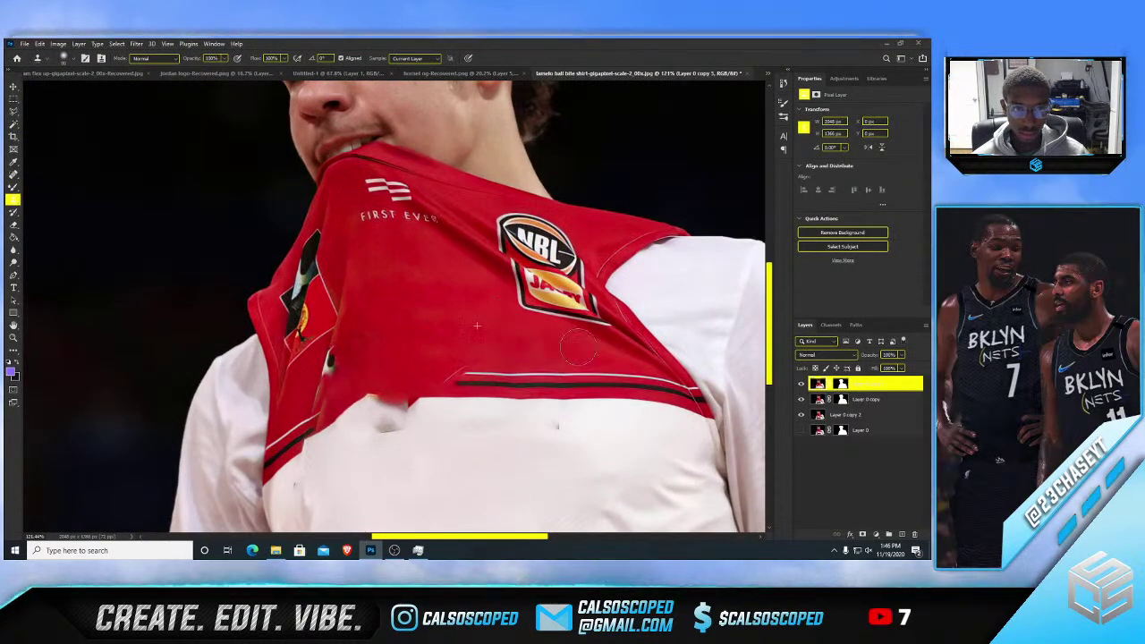
- Clone clean white shirt fabric over the dark smudges just below the jersey's hem with the Clone Stamp
scroll(481, 338, "up", 1)
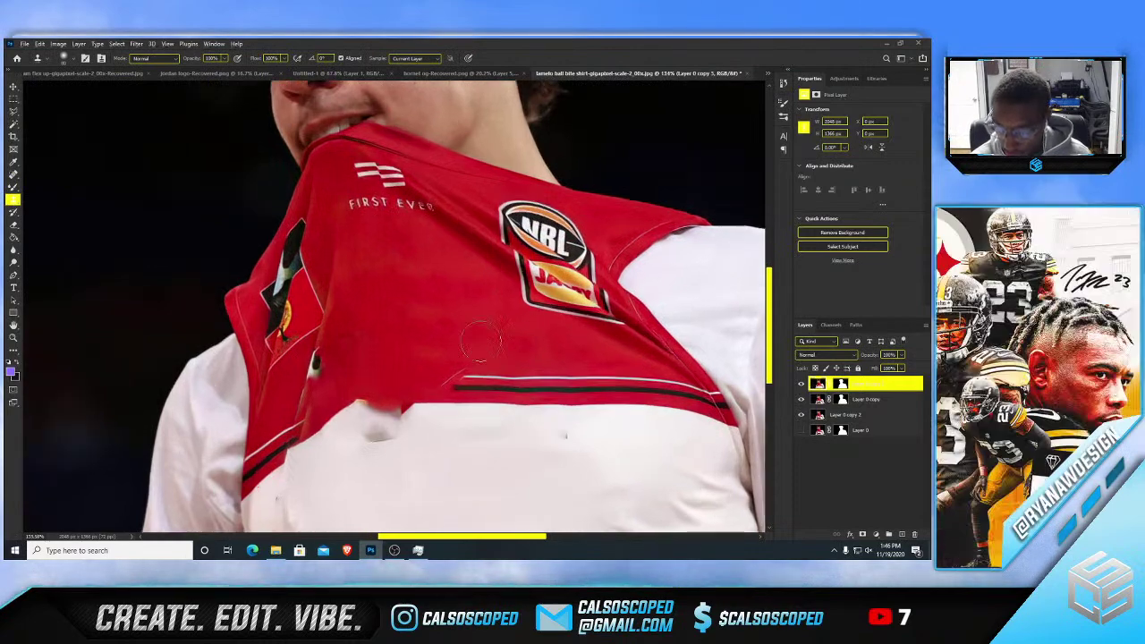
left_click(527, 439, "alt")
left_click_drag(582, 436, 555, 438)
right_click(457, 452, "alt")
left_click(454, 452, "alt")
mouse_move(412, 446)
left_mouse_down()
mouse_move(366, 439)
mouse_move(440, 430)
mouse_move(398, 419)
left_mouse_up()
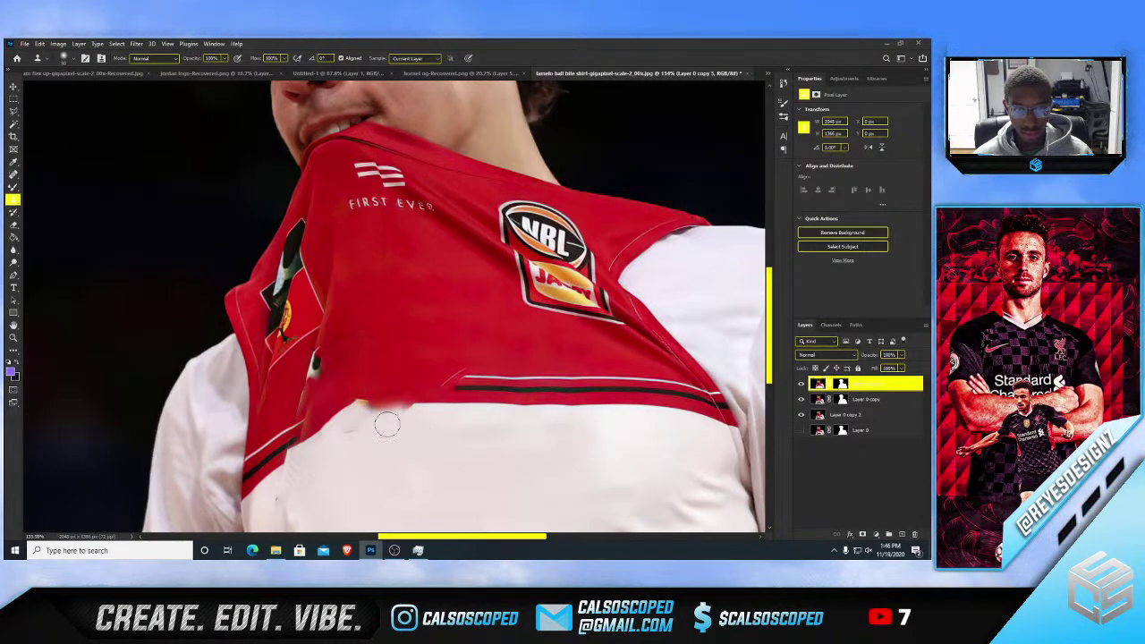
- Lasso the lower part of the yellow sponsor patch beneath the NBL badge and remove it with a content-aware Fill
key("ctrl+0")
scroll(407, 340, "up", 2)
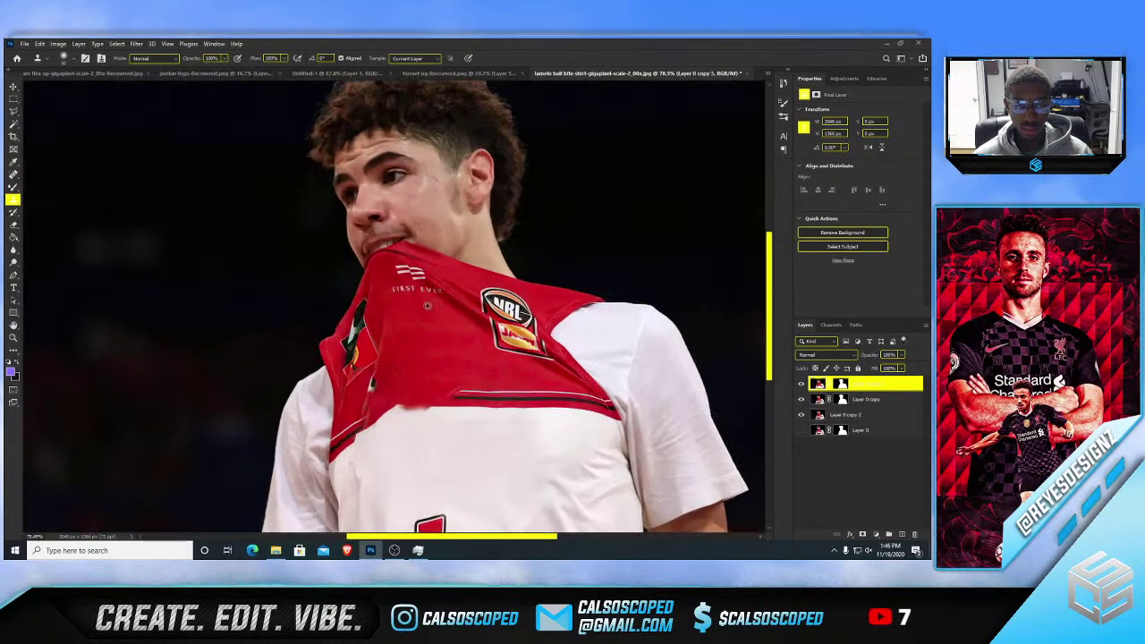
scroll(478, 333, "up", 1)
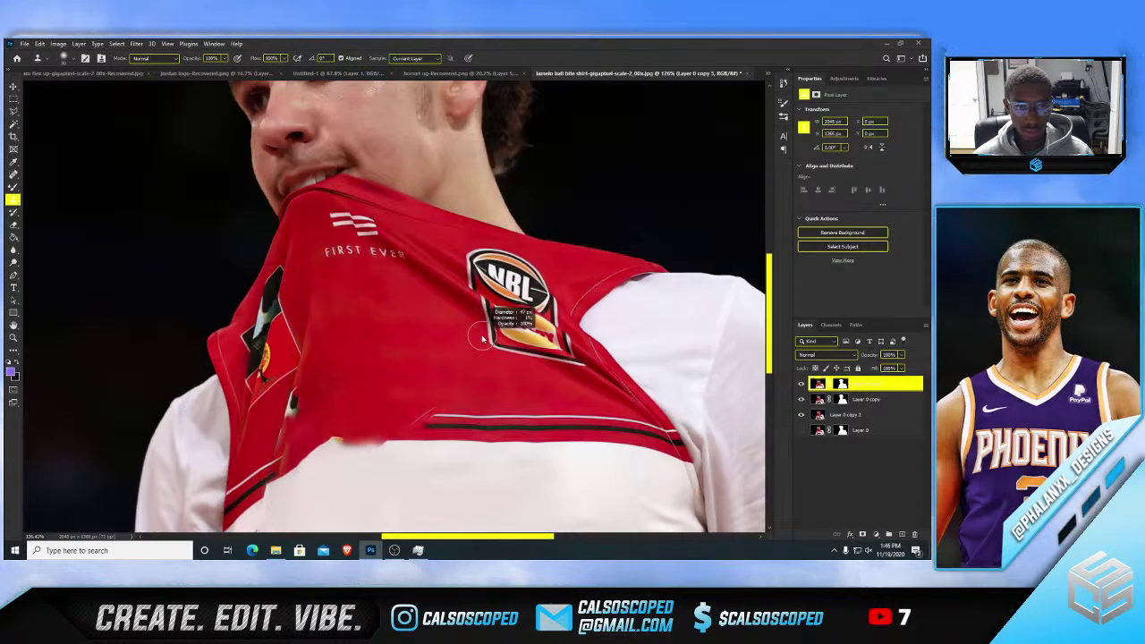
scroll(478, 334, "up", 1)
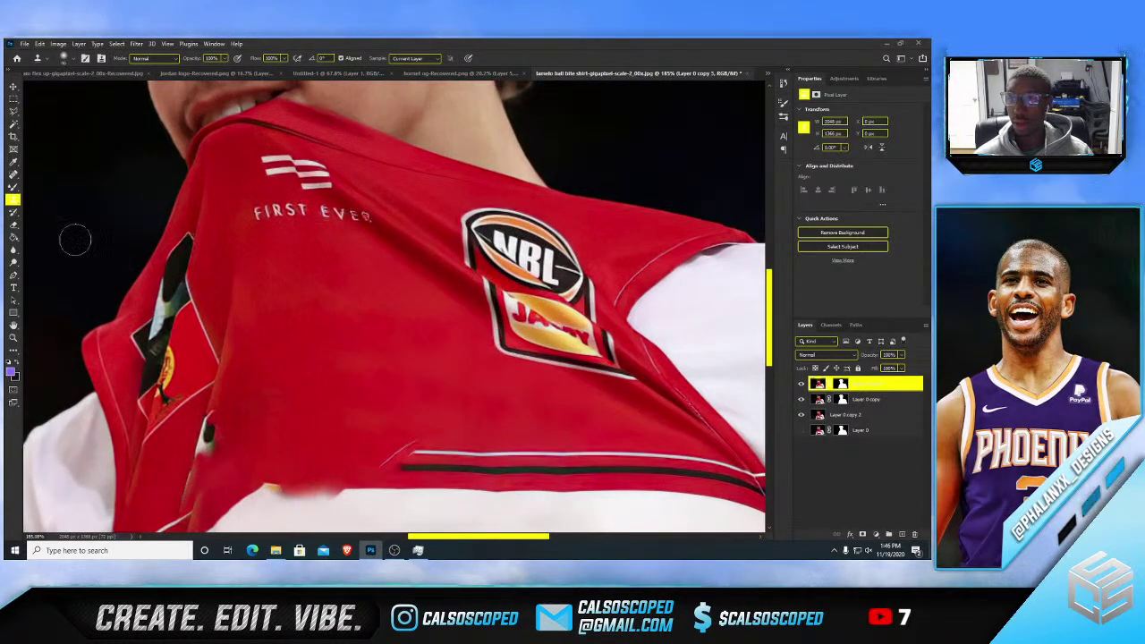
left_click(14, 110)
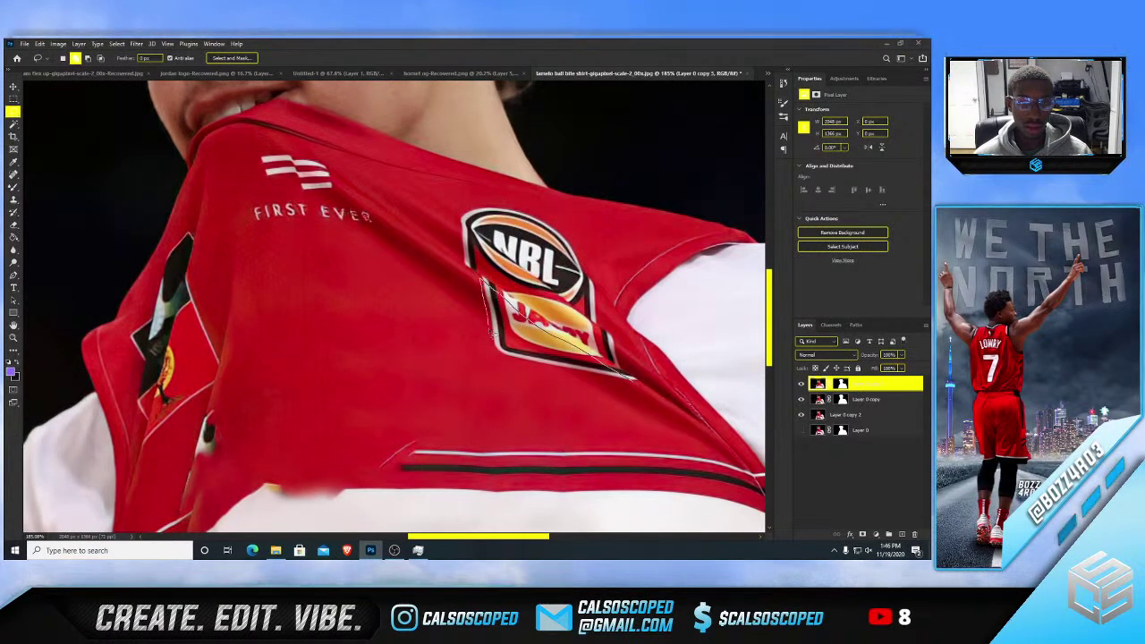
mouse_move(492, 335)
left_mouse_down()
mouse_move(548, 375)
mouse_move(634, 380)
left_mouse_up()
scroll(485, 313, "up", 1)
scroll(485, 313, "up", 5)
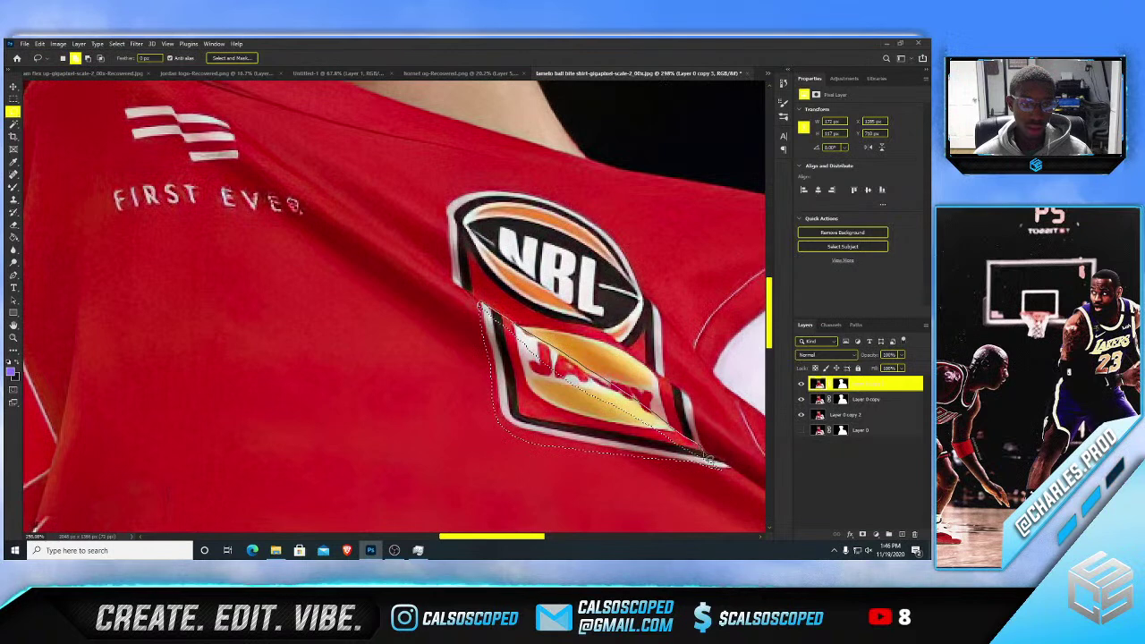
left_click_drag(730, 474, 624, 412)
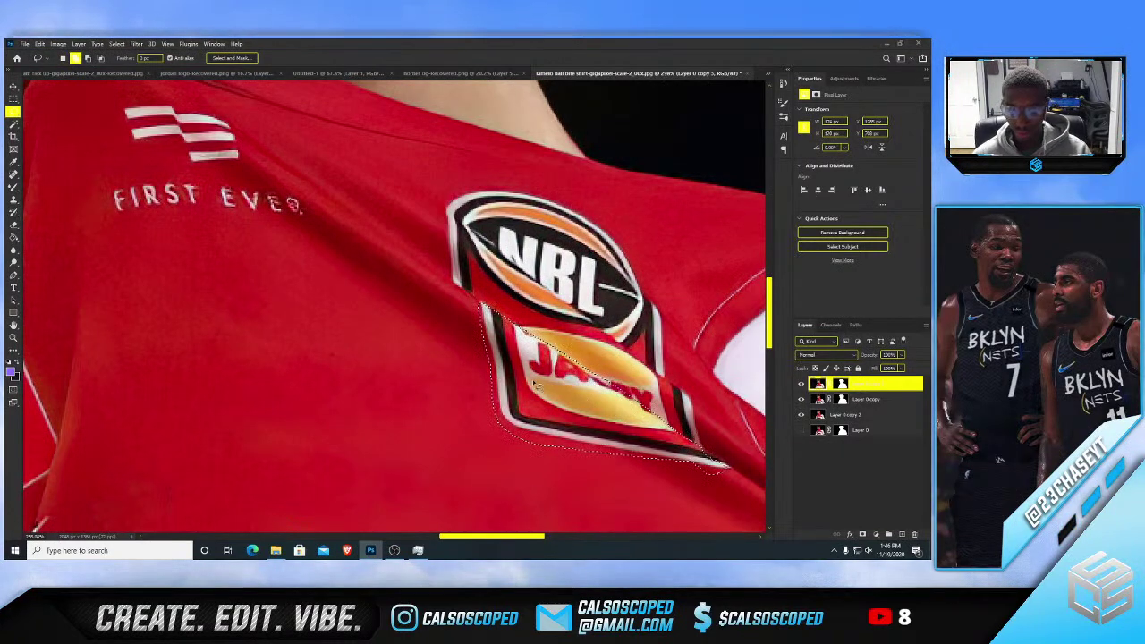
key("shift+F5")
key("Return")
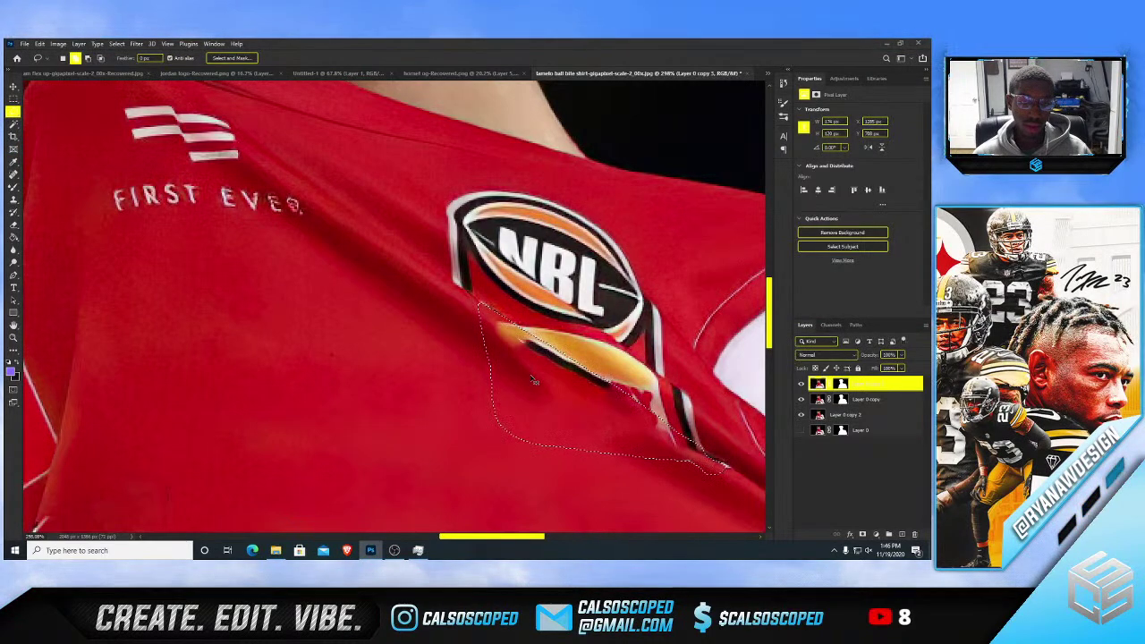
- Clone the jersey's diagonal fold over the patch remnants inside the selection with the Clone Stamp
key("s")
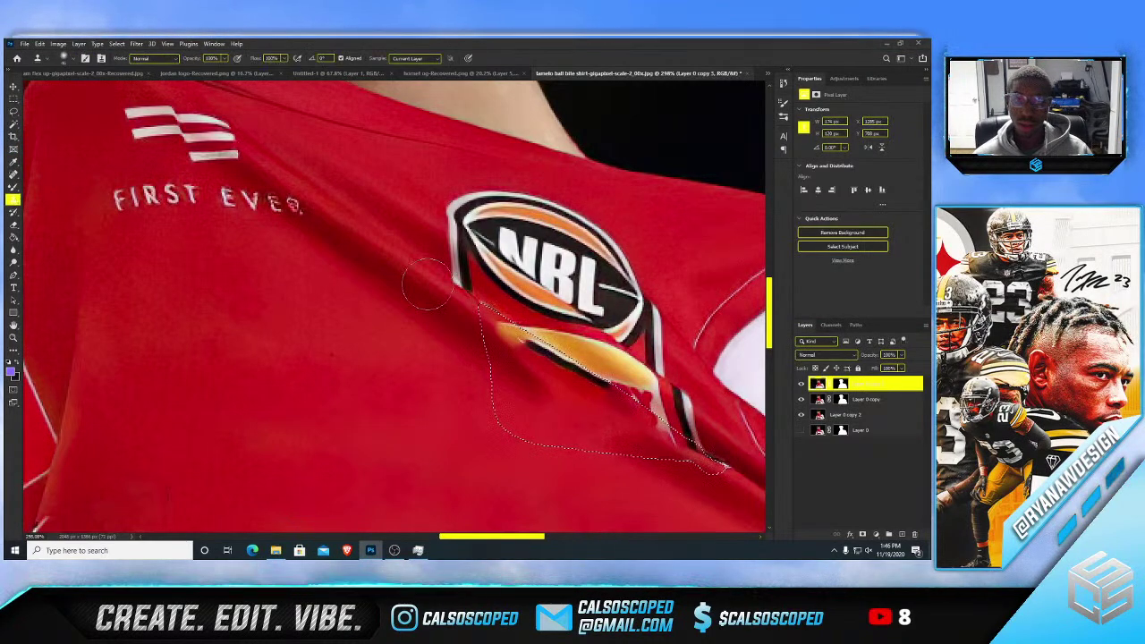
left_click(399, 271, "alt")
left_click_drag(509, 334, 776, 492)
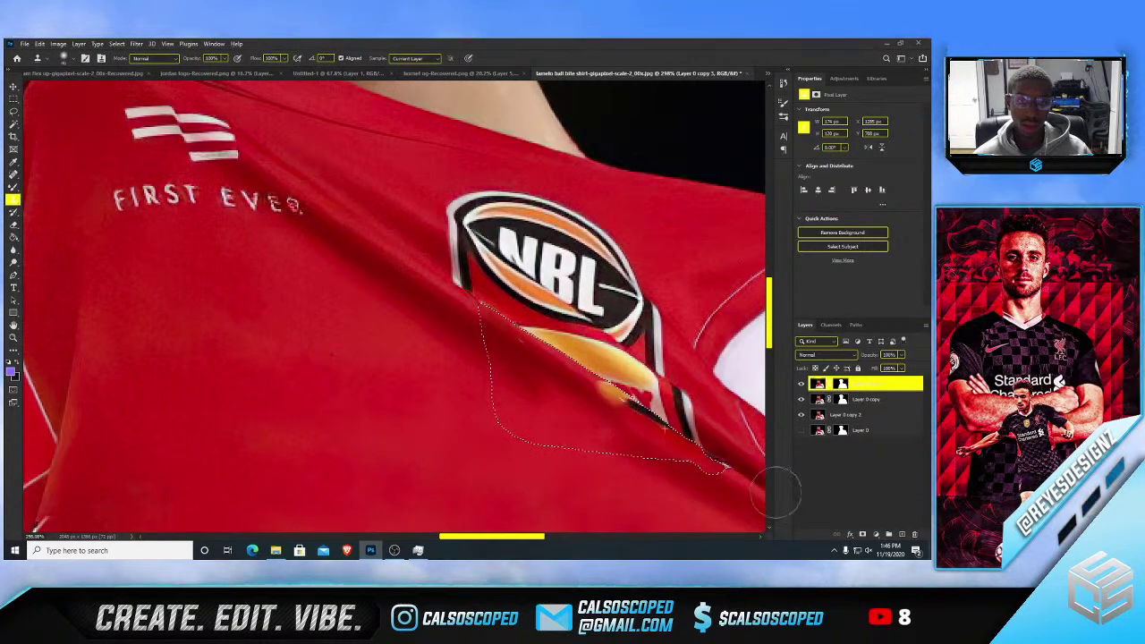
left_click_drag(566, 376, 763, 491)
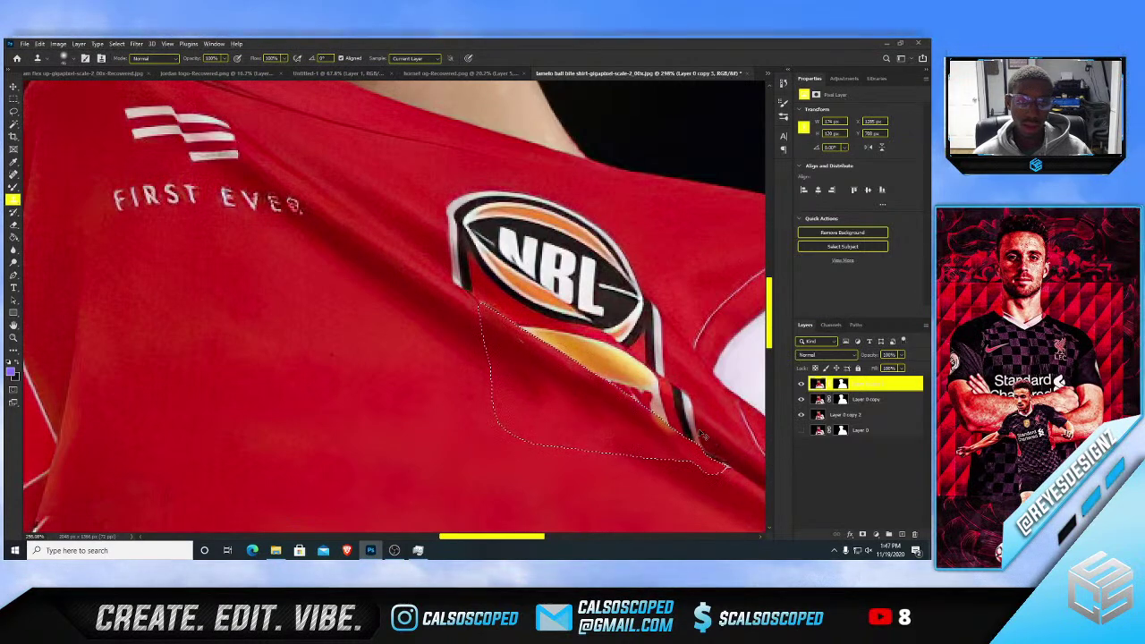
- Lasso the short black-and-white strip at the NBL badge's lower-left edge and remove it with a content-aware Fill
scroll(627, 402, "down", 6)
scroll(550, 430, "up", 3)
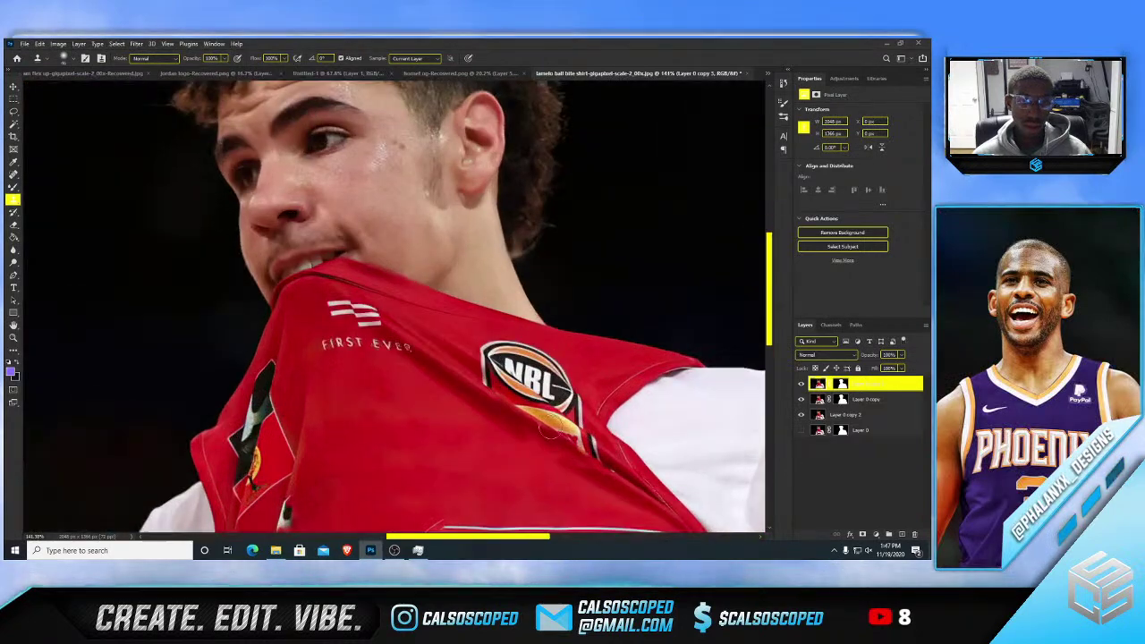
scroll(550, 430, "up", 5)
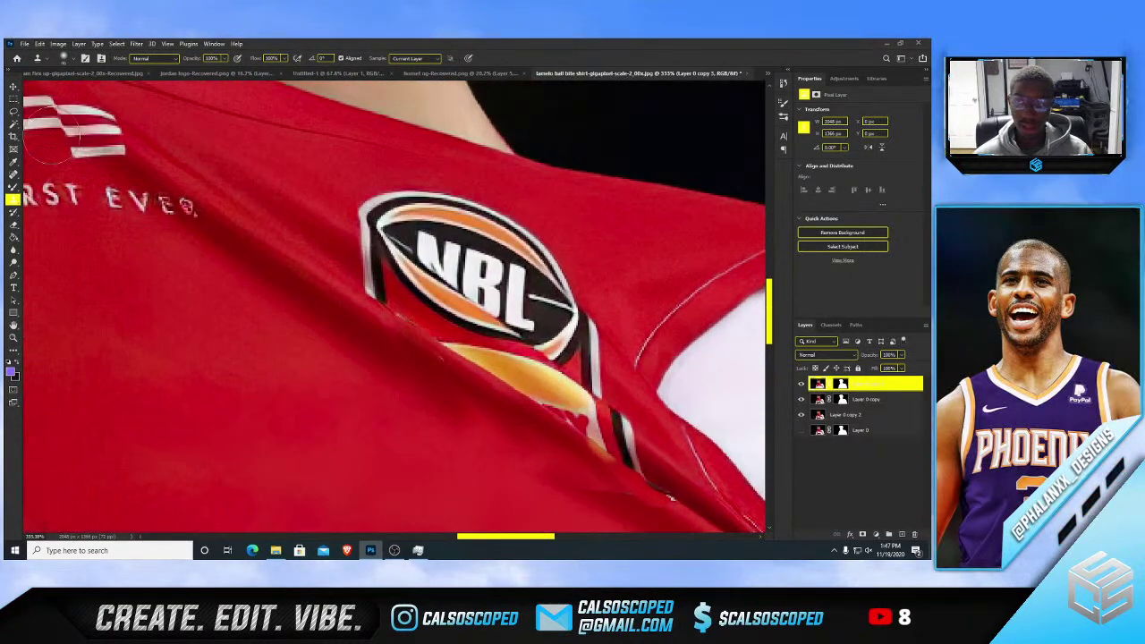
left_click(13, 110)
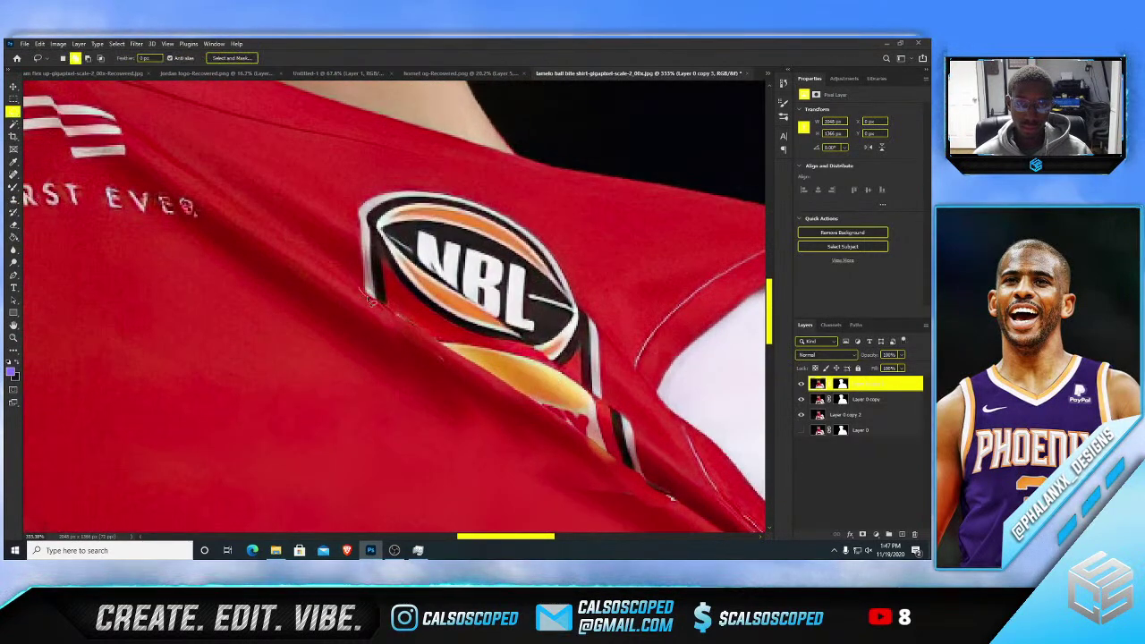
mouse_move(370, 301)
left_mouse_down()
mouse_move(385, 308)
mouse_move(389, 286)
mouse_move(376, 256)
mouse_move(360, 267)
left_mouse_up()
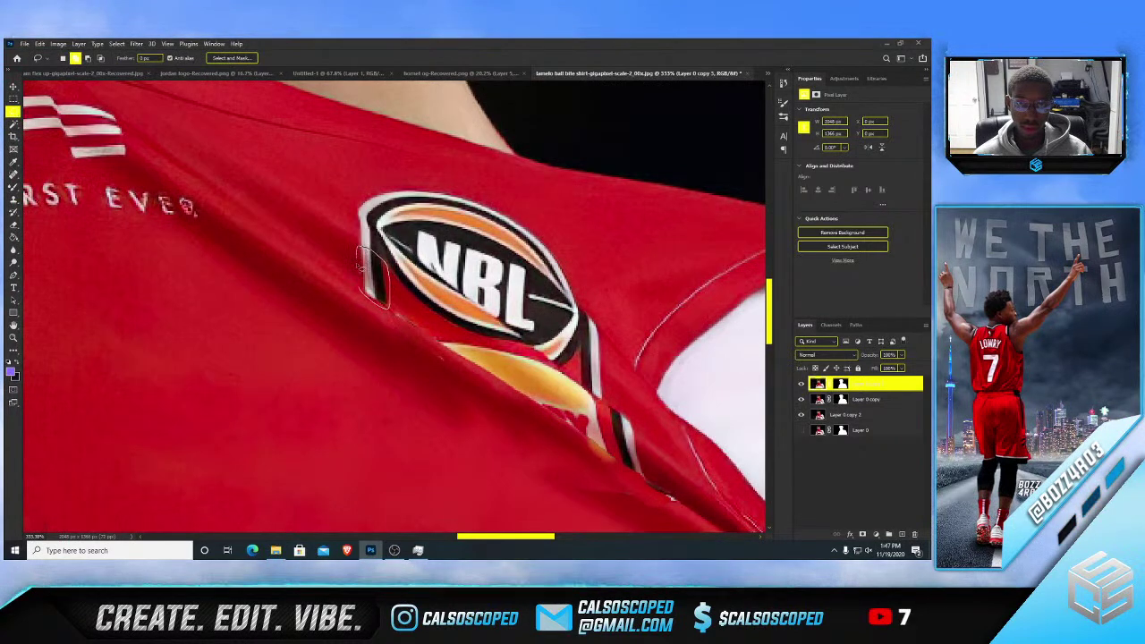
key("shift+F5")
key("Return")
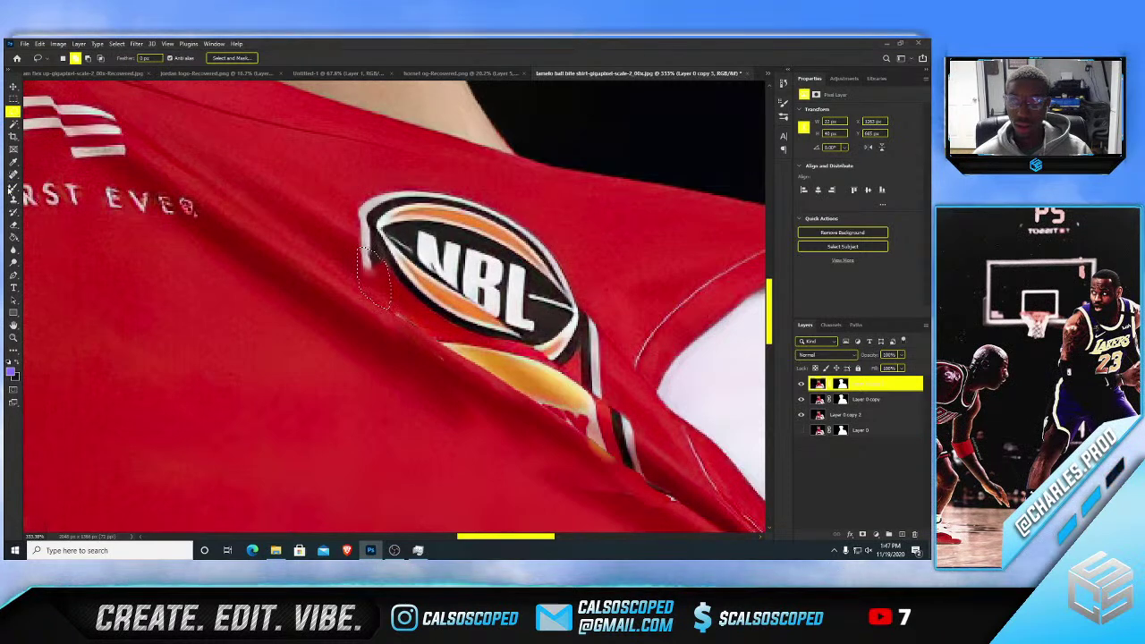
- Clone red fabric over the leftover white smudge beside the NBL badge and over the badge's upper border
left_click(12, 197)
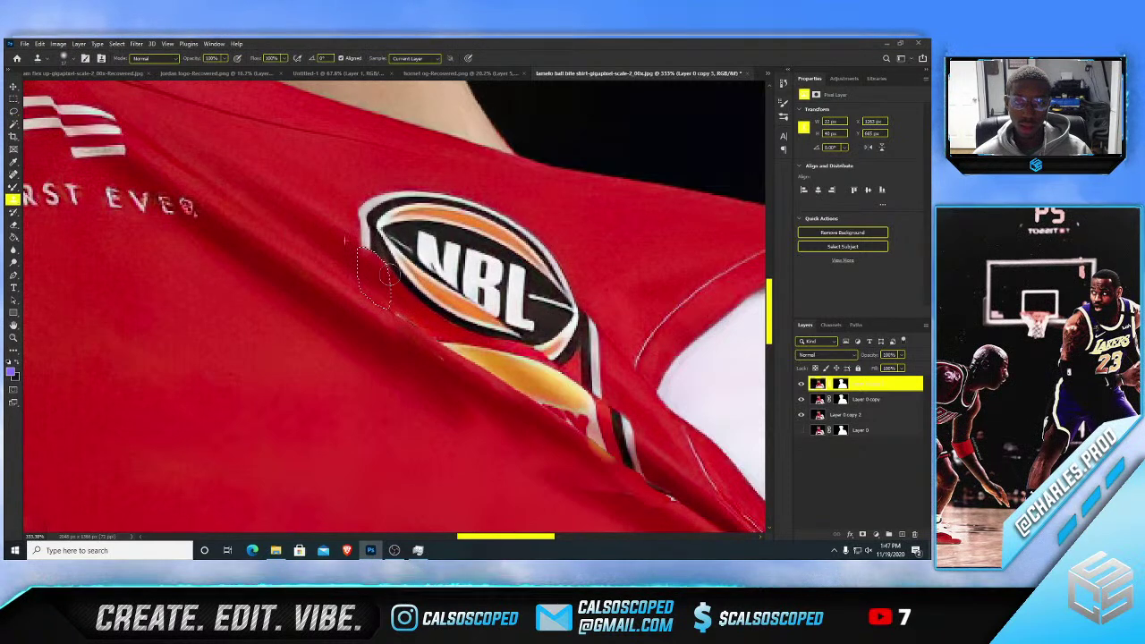
scroll(405, 280, "down", 3)
scroll(393, 259, "up", 3)
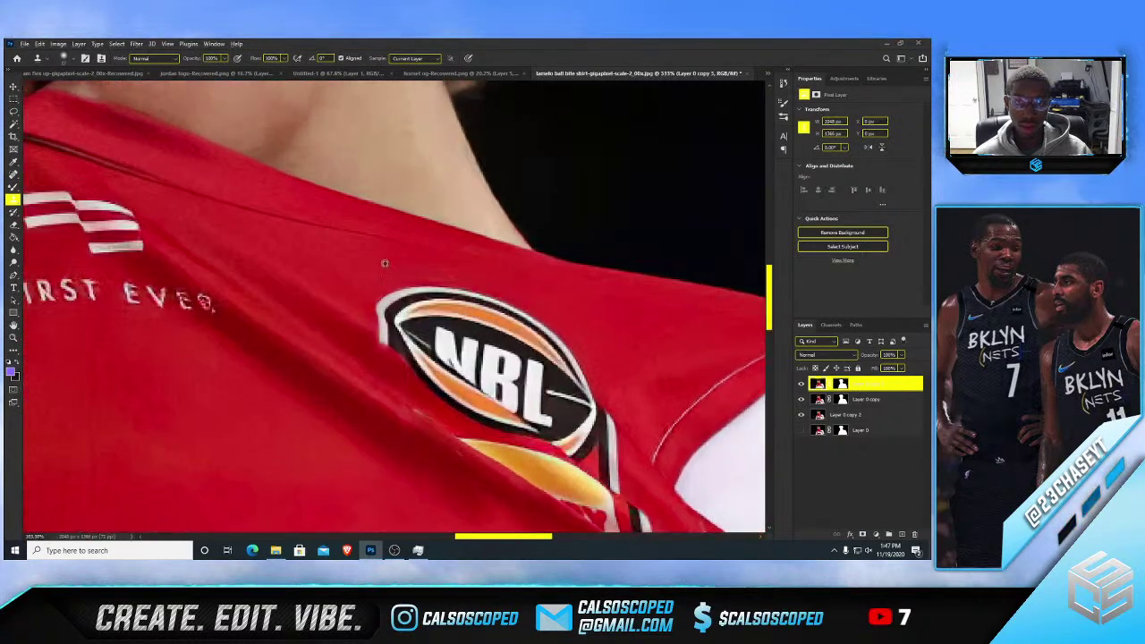
left_click(614, 332, "alt")
mouse_move(549, 335)
left_mouse_down()
mouse_move(451, 294)
mouse_move(468, 294)
mouse_move(391, 292)
left_mouse_up()
left_click_drag(545, 295, 385, 289)
- Clone red fabric over the NBL lettering and the upper half of the badge, resampling from the clean area beside it
scroll(465, 313, "up", 1)
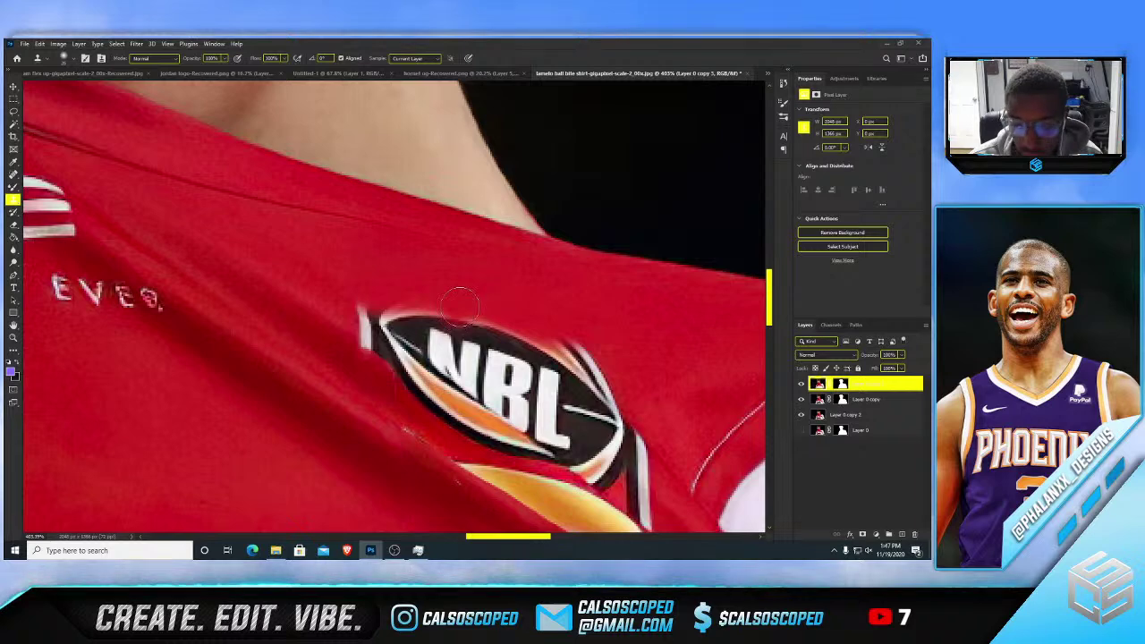
left_click(638, 350, "alt")
mouse_move(584, 354)
left_mouse_down()
mouse_move(621, 364)
mouse_move(399, 316)
left_mouse_up()
left_click(661, 329, "alt")
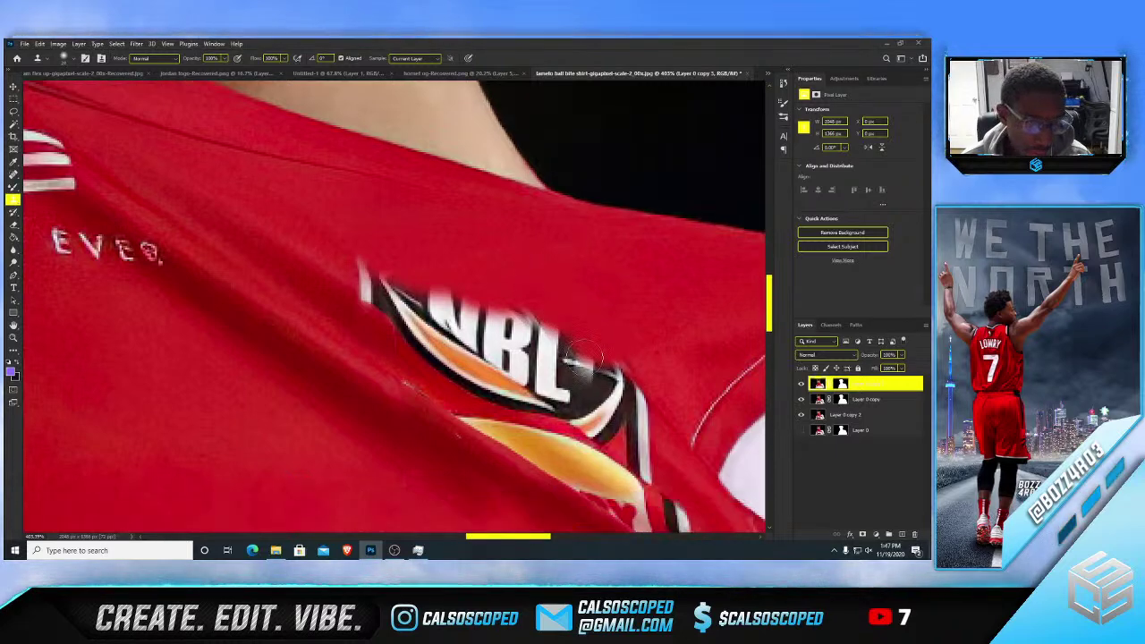
scroll(581, 367, "down", 3)
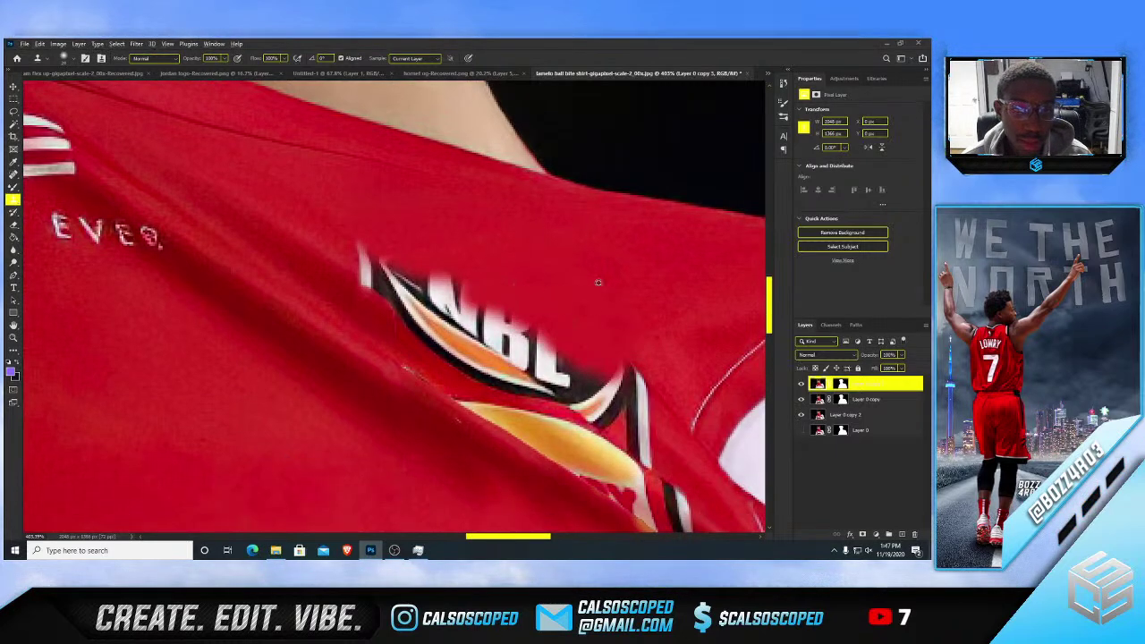
mouse_move(486, 302)
left_mouse_down()
mouse_move(449, 284)
mouse_move(595, 386)
mouse_move(635, 398)
left_mouse_up()
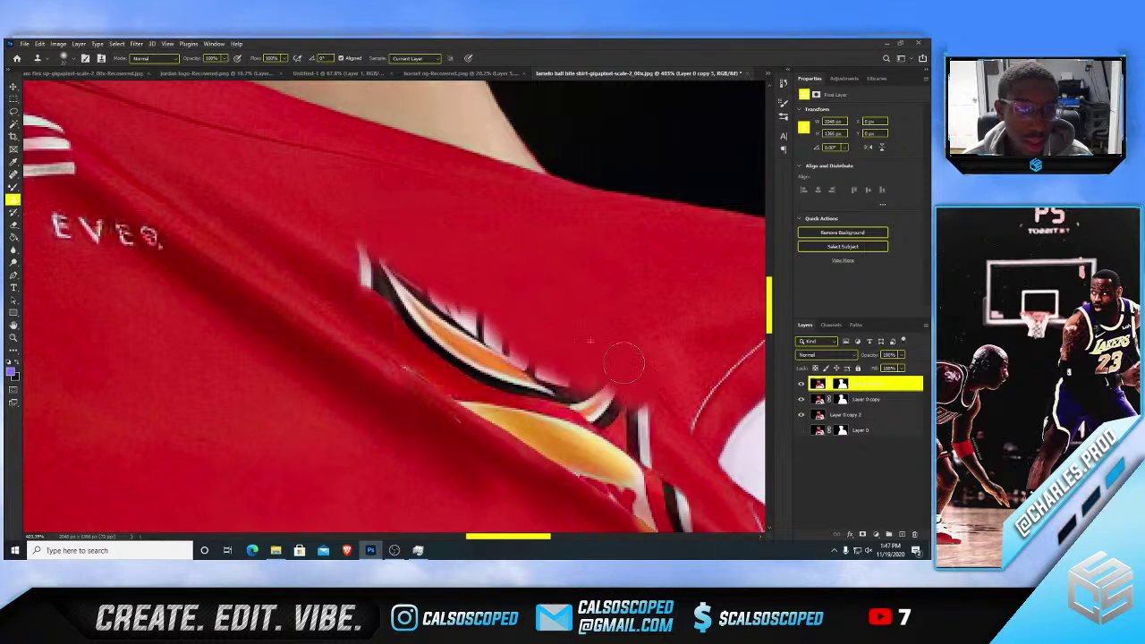
- Clone red fabric over the badge's remaining orange and black lower rim, undoing the first stroke and resampling
scroll(629, 350, "down", 5)
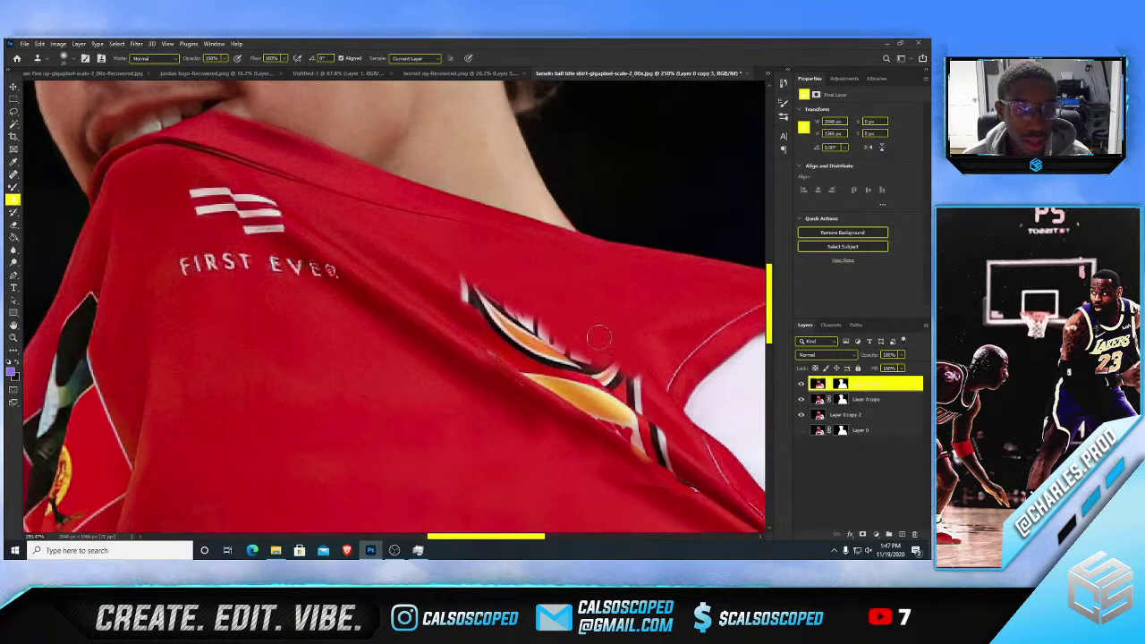
scroll(586, 304, "up", 1)
mouse_move(559, 326)
left_mouse_down()
mouse_move(532, 331)
mouse_move(486, 296)
mouse_move(497, 312)
mouse_move(456, 261)
mouse_move(464, 283)
mouse_move(443, 262)
mouse_move(457, 284)
mouse_move(438, 265)
mouse_move(511, 301)
mouse_move(502, 316)
mouse_move(566, 364)
mouse_move(595, 371)
mouse_move(555, 341)
mouse_move(611, 370)
mouse_move(574, 319)
mouse_move(564, 355)
mouse_move(630, 364)
mouse_move(628, 397)
left_mouse_up()
key("ctrl+z")
left_click(604, 337, "alt")
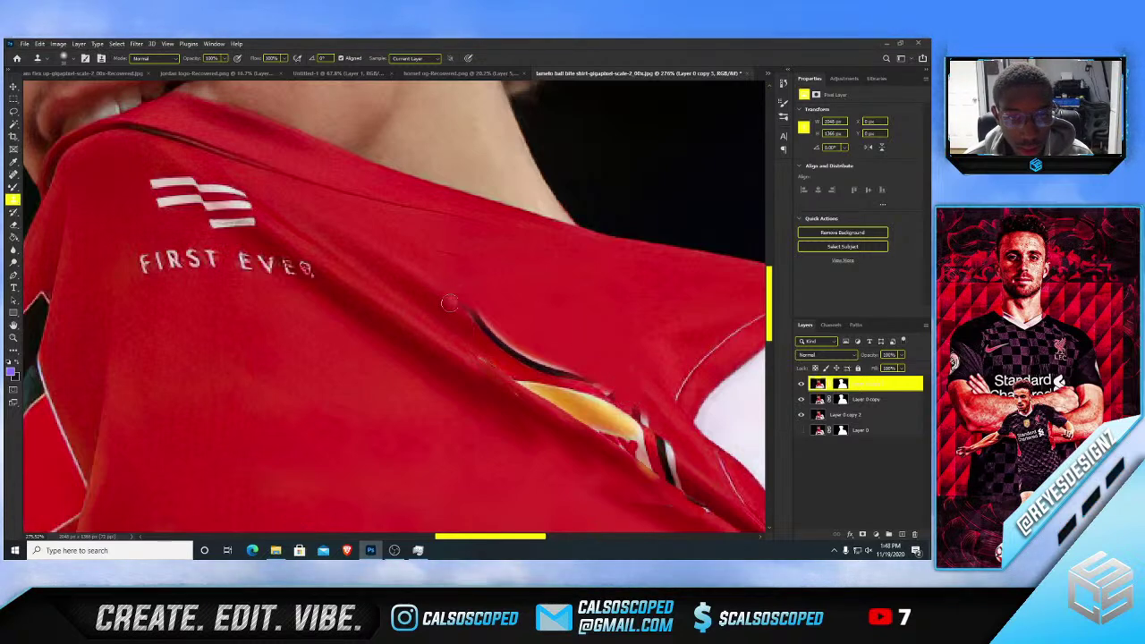
mouse_move(467, 304)
left_mouse_down()
mouse_move(537, 362)
mouse_move(516, 349)
mouse_move(583, 373)
mouse_move(515, 354)
mouse_move(459, 286)
left_mouse_up()
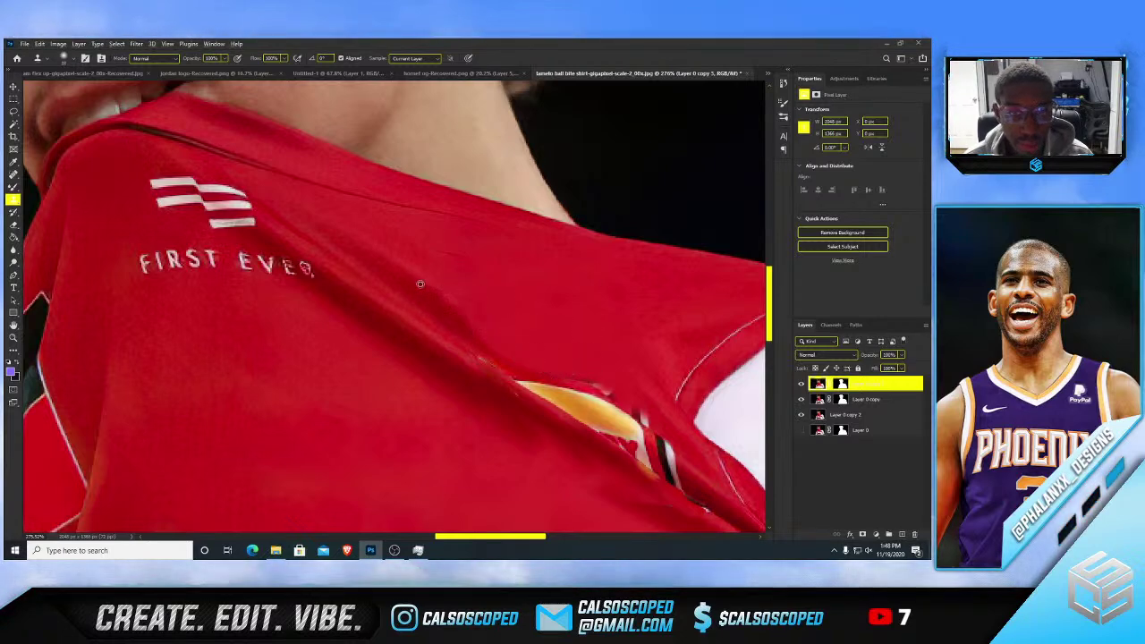
- Clone red fabric over the remaining yellow sponsor patch and its black-and-white side stripe above the fold
scroll(472, 319, "down", 5)
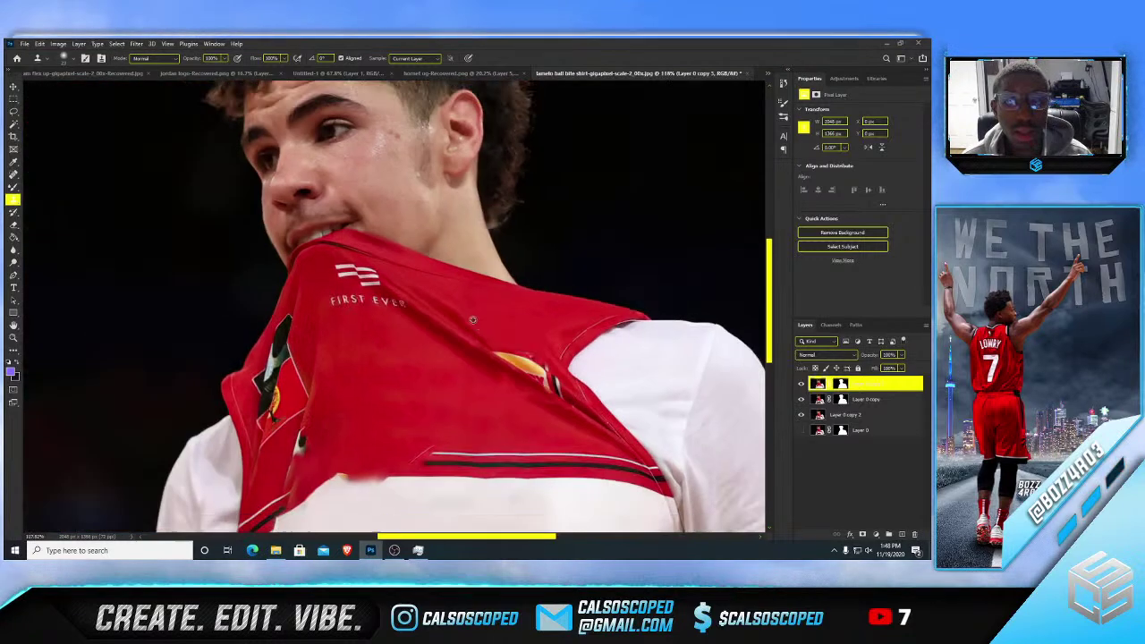
scroll(473, 320, "down", 2)
scroll(489, 342, "up", 5)
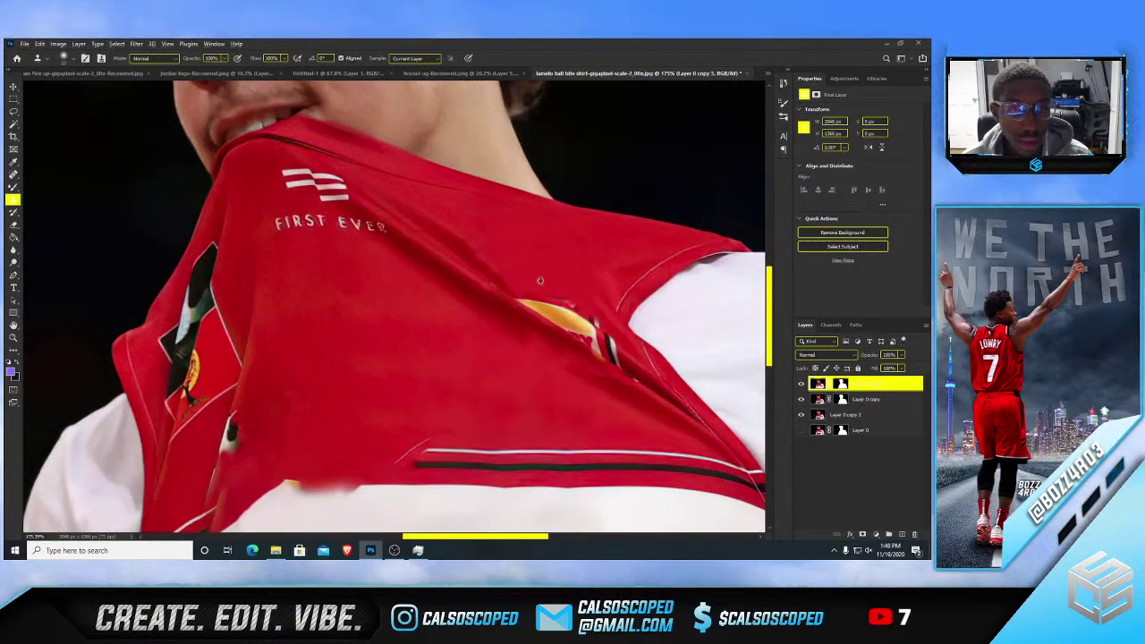
scroll(540, 281, "up", 3)
left_click(526, 233, "alt")
mouse_move(538, 290)
left_mouse_down()
mouse_move(597, 324)
mouse_move(570, 294)
mouse_move(595, 308)
mouse_move(494, 265)
left_mouse_up()
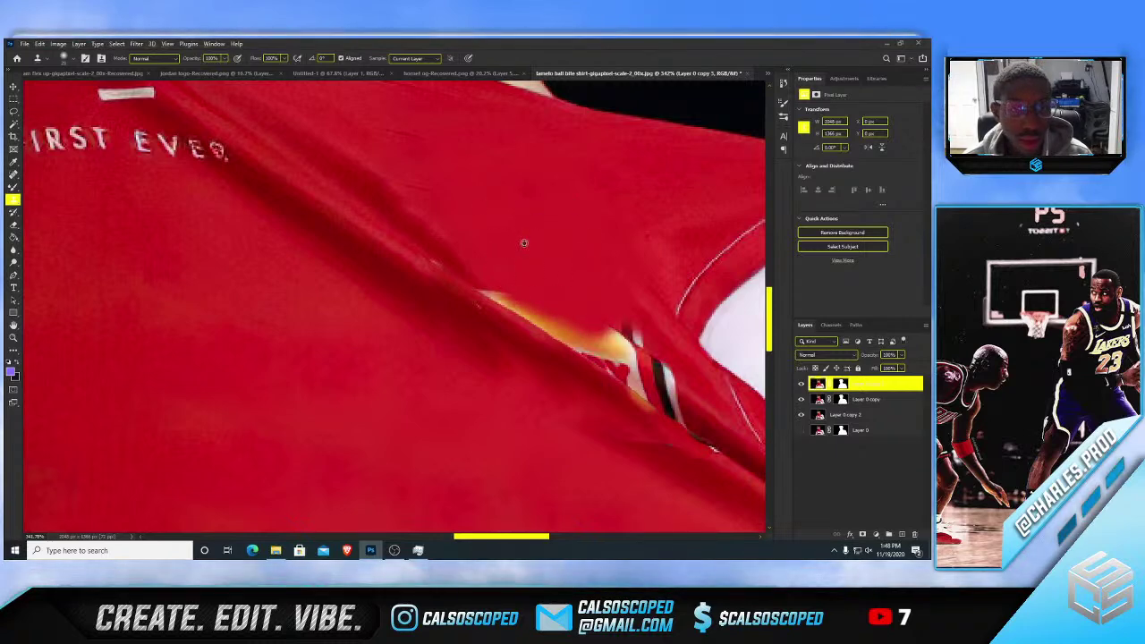
left_click(513, 249, "alt")
mouse_move(576, 332)
left_mouse_down()
mouse_move(649, 374)
mouse_move(639, 346)
mouse_move(670, 389)
mouse_move(646, 356)
left_mouse_up()
left_click(539, 257, "alt")
left_click(580, 287, "alt")
left_click(703, 405, "alt")
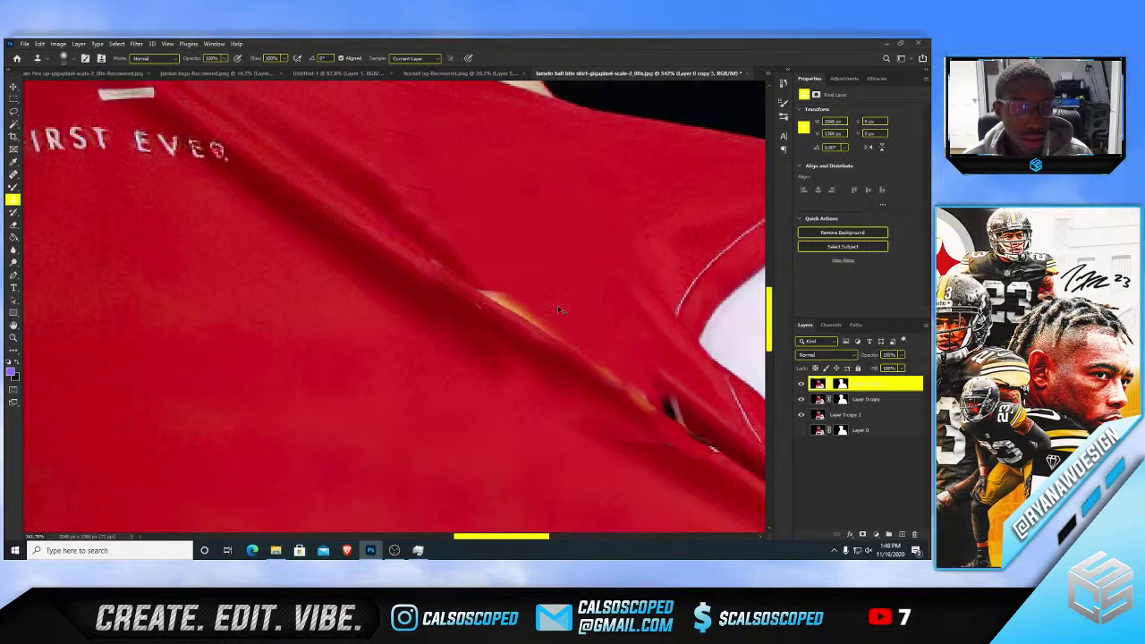
- Clone red fabric over the last yellow and black traces of the sponsor patch along the diagonal fold
mouse_move(588, 320)
left_mouse_down()
mouse_move(537, 315)
mouse_move(479, 274)
left_mouse_up()
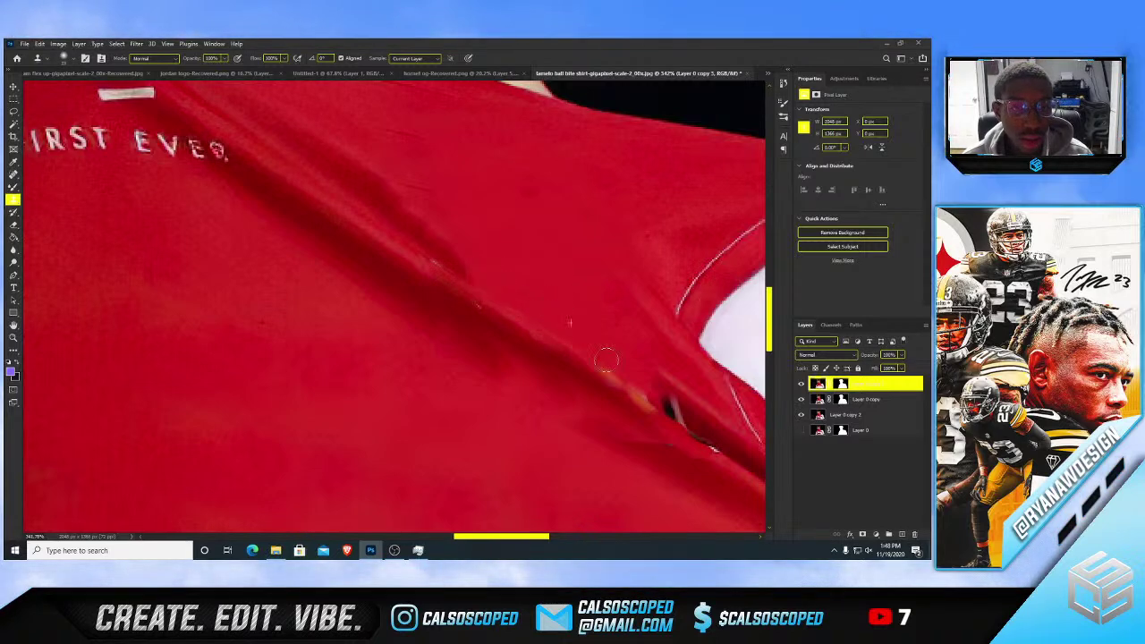
left_click_drag(633, 386, 678, 420)
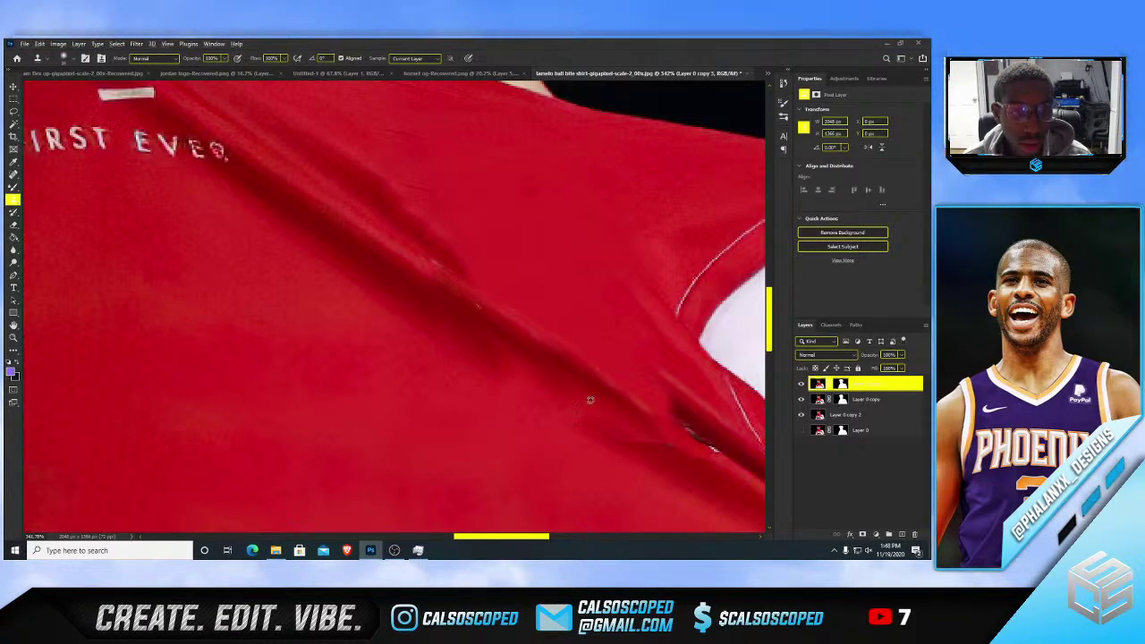
scroll(420, 315, "down", 13)
scroll(410, 310, "up", 5)
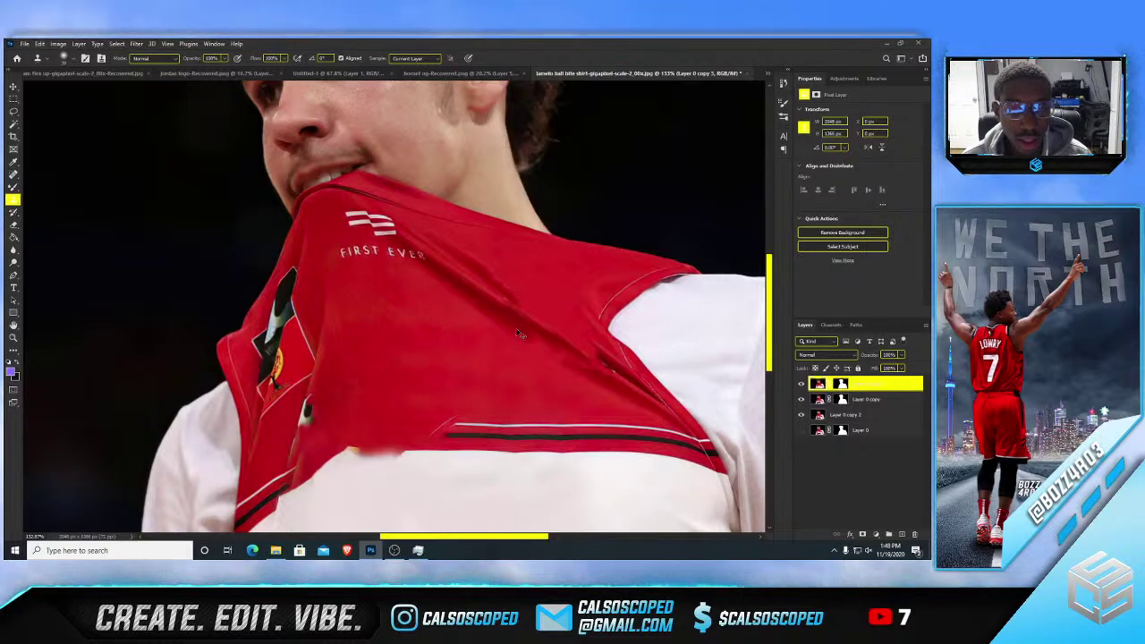
scroll(357, 302, "down", 5)
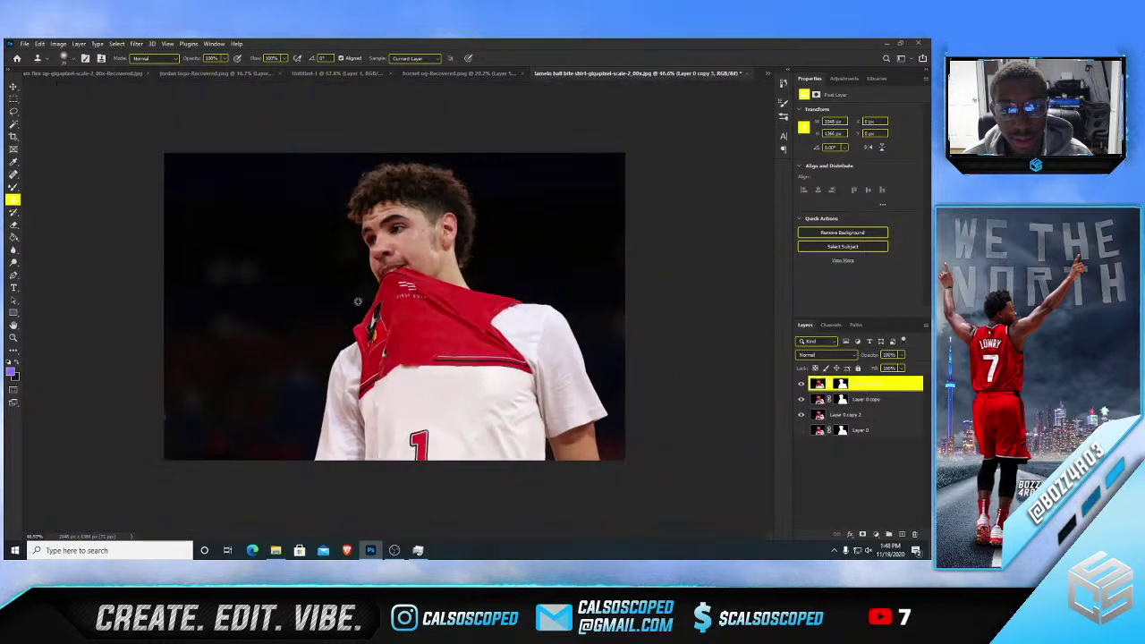
scroll(357, 302, "up", 5)
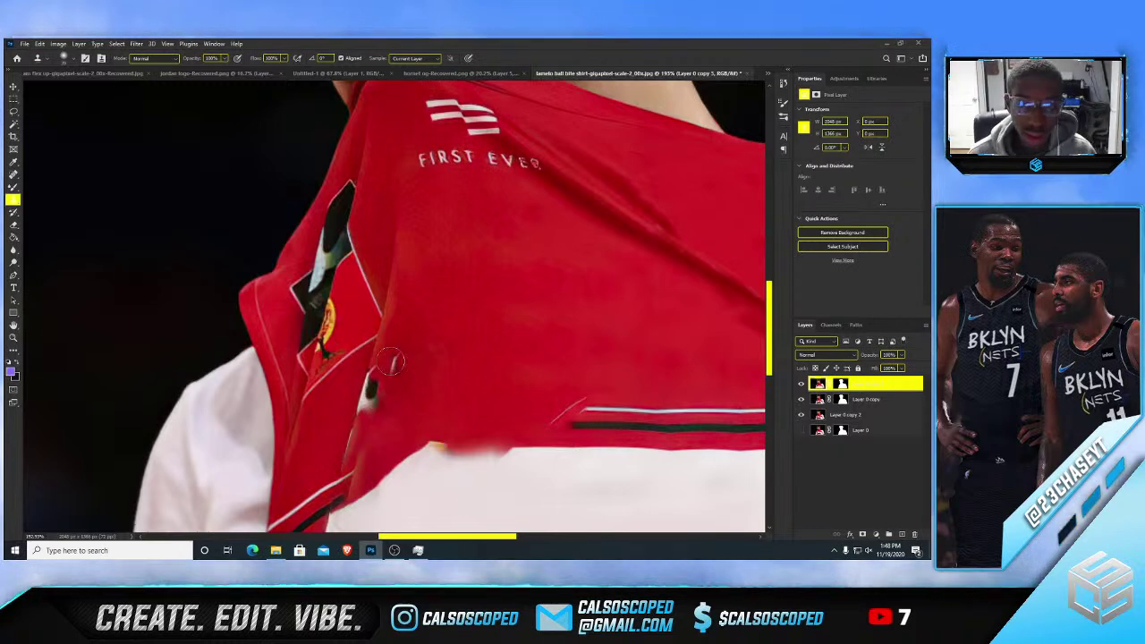
scroll(392, 361, "up", 3)
scroll(392, 344, "up", 2)
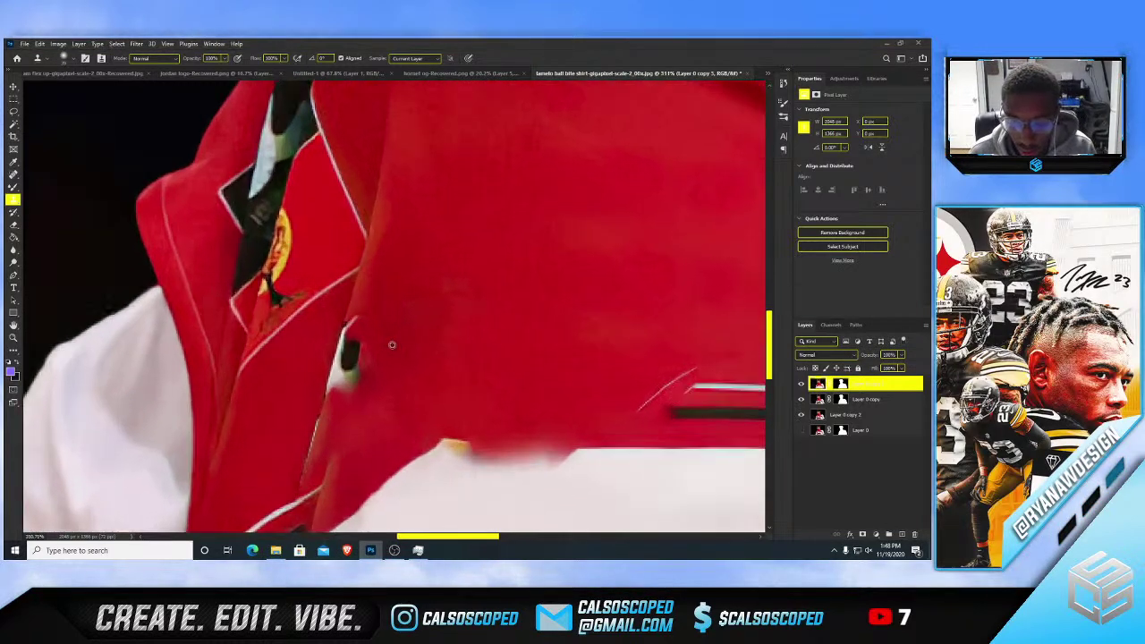
left_click(412, 318)
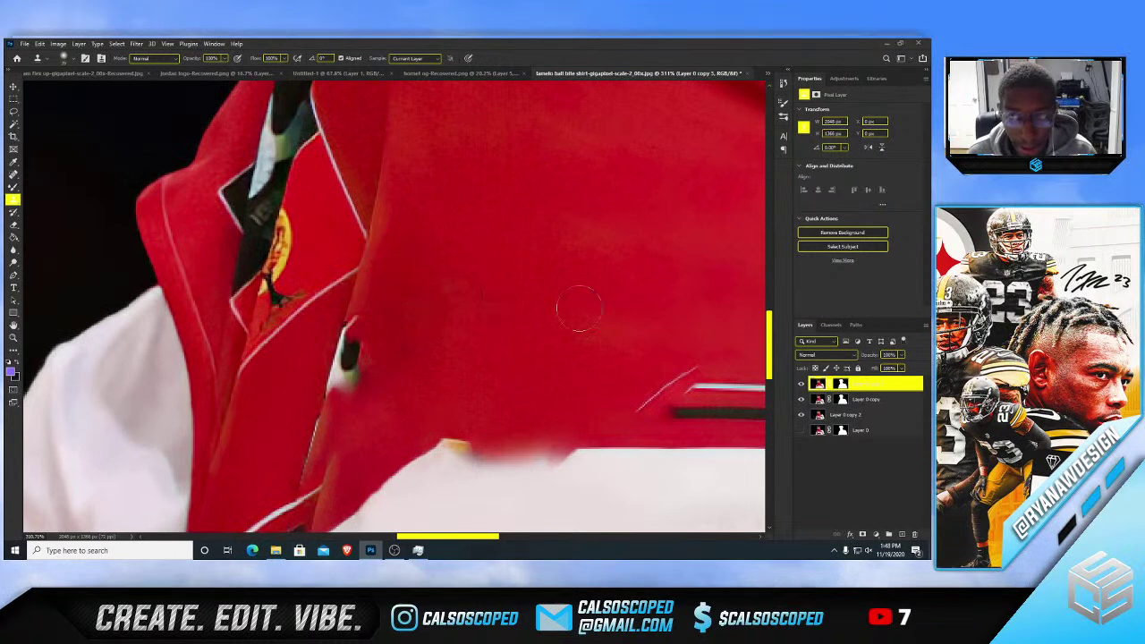
left_click(27, 44)
left_click(170, 193)
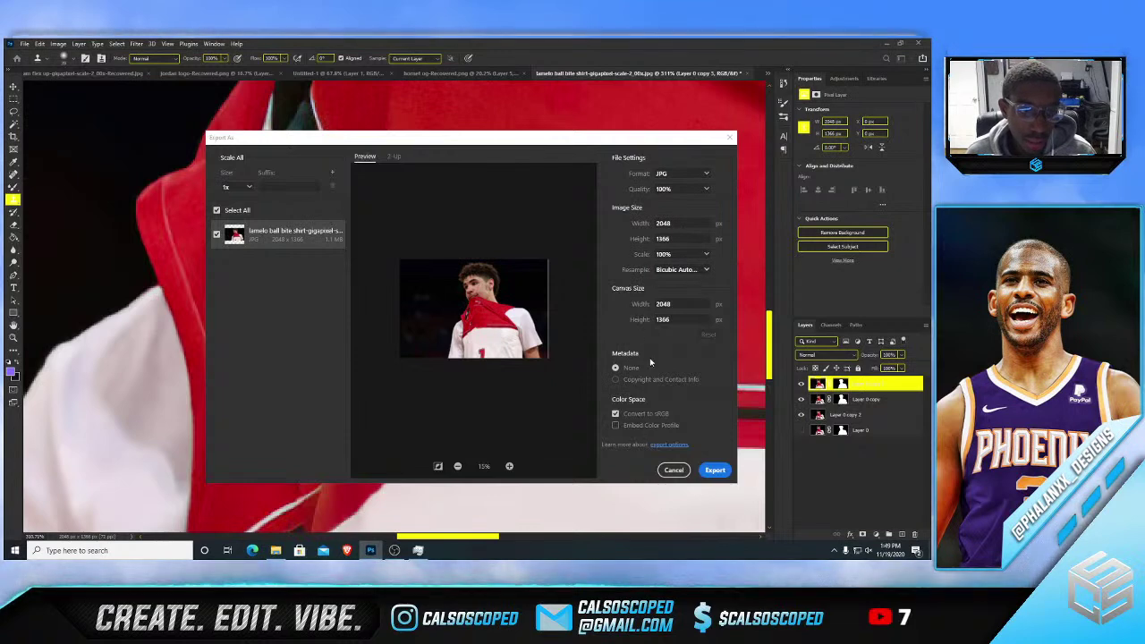
left_click(714, 471)
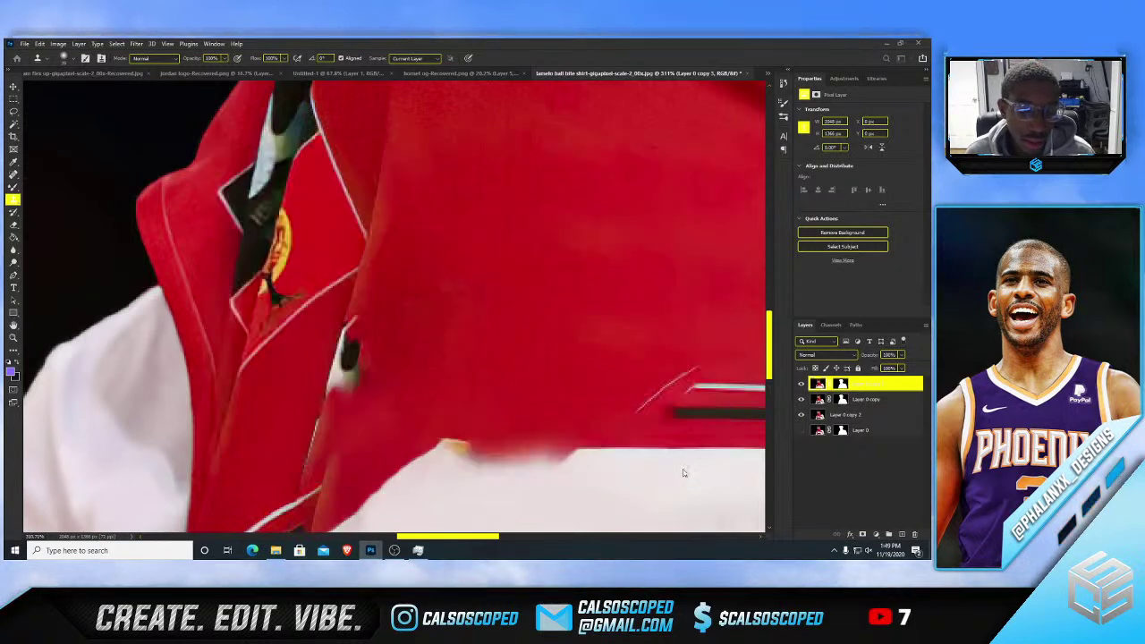
- Clone red fabric over the dark and white patch remnant beside the vertical fold, resampling between strokes
scroll(385, 283, "down", 2)
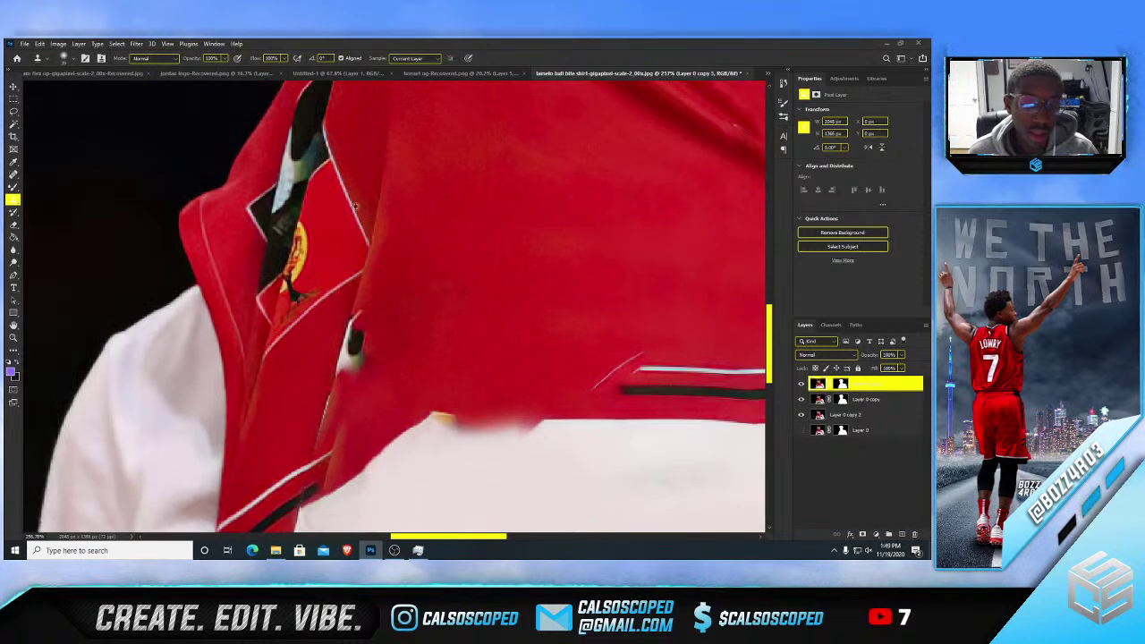
scroll(367, 324, "up", 2)
left_click(376, 306, "alt")
left_click_drag(361, 280, 342, 338)
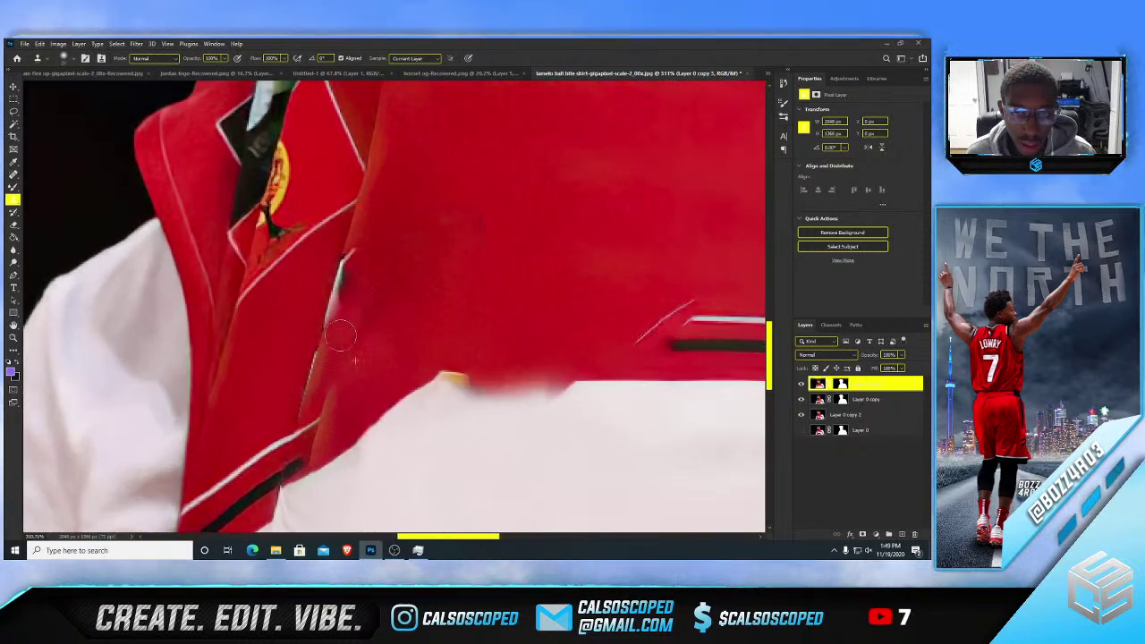
right_click(381, 294, "alt")
left_click(372, 285, "alt")
left_click_drag(360, 274, 339, 337)
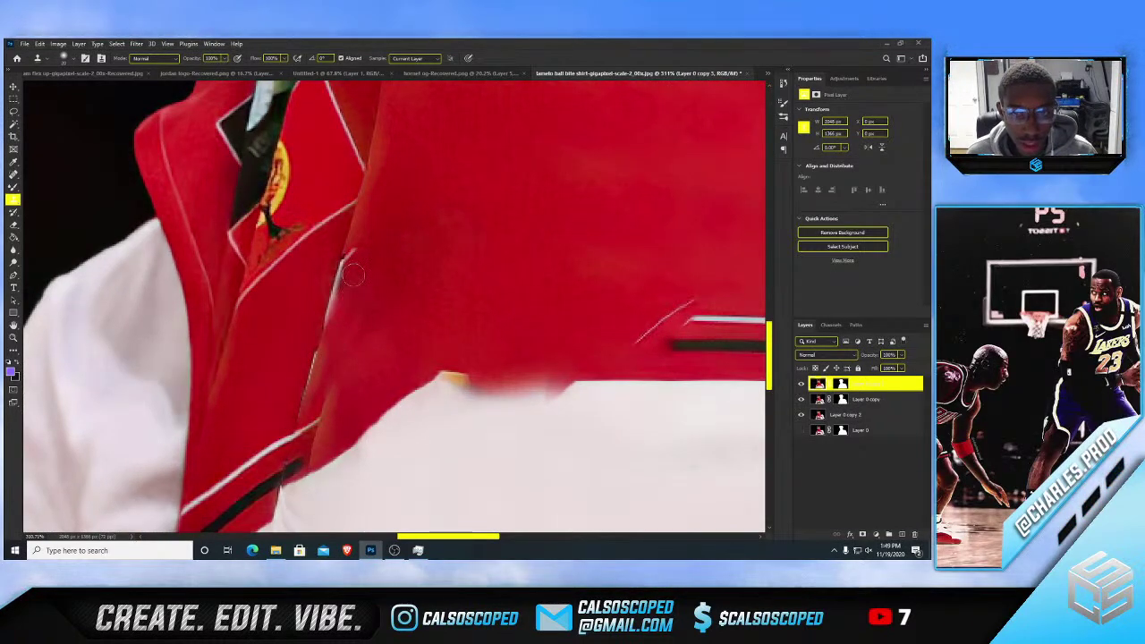
- Clone red fabric over the upper part of the thin white line along the vertical fold, undoing the first stroke and repeating it
left_click(357, 209, "alt")
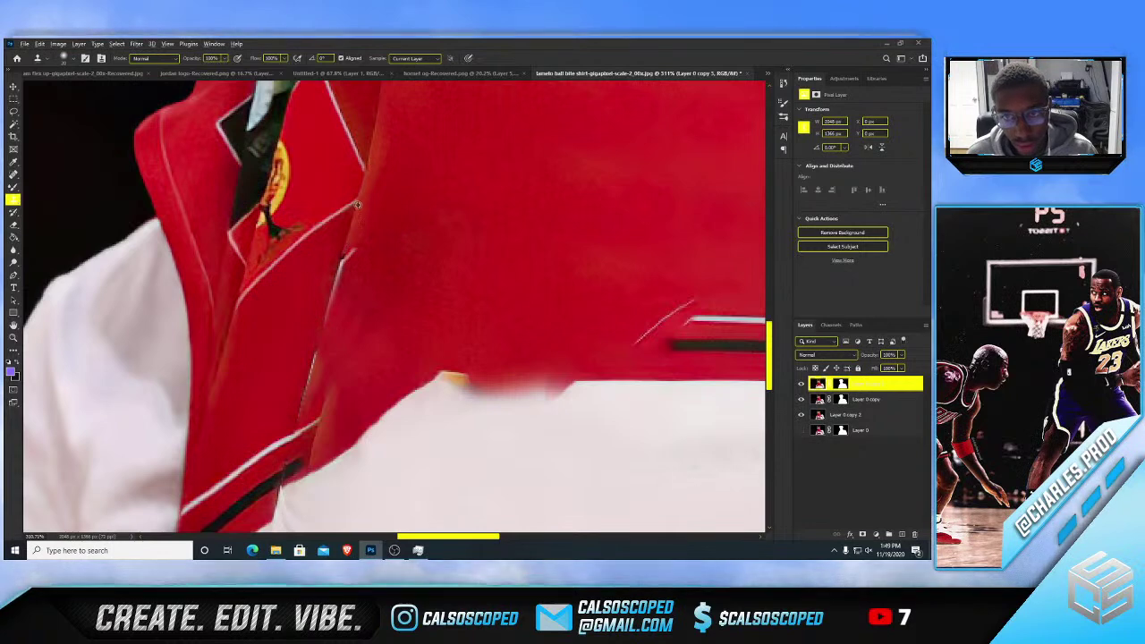
left_click_drag(348, 251, 321, 331)
key("ctrl+z")
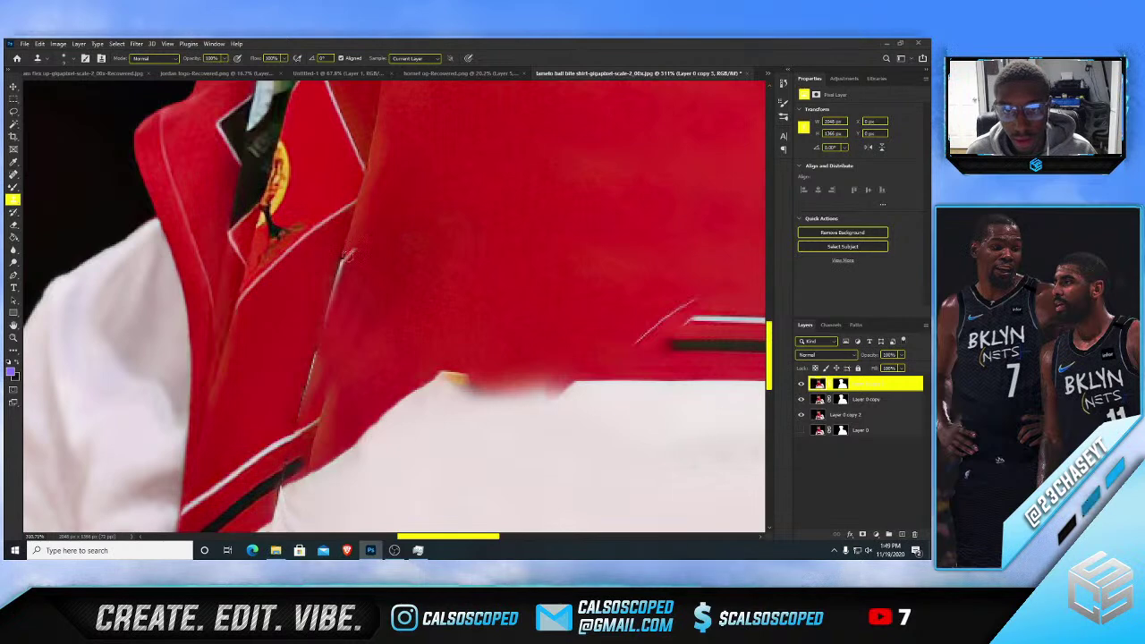
left_click_drag(350, 243, 322, 340)
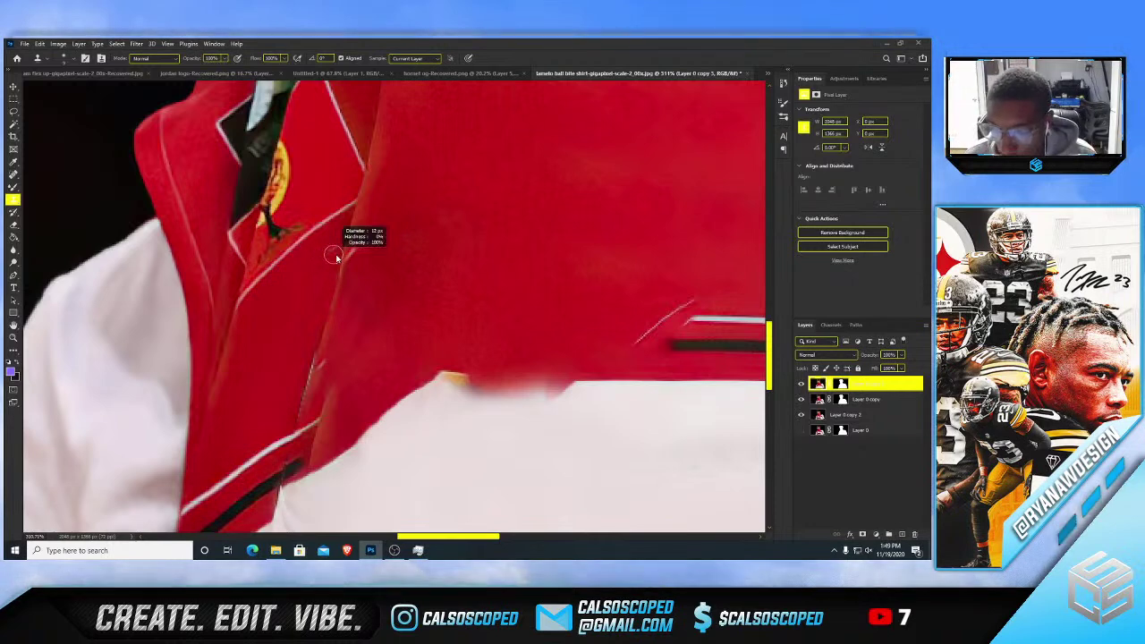
- Clone red fabric over the FIRST EVER lettering and the white striped logo above it, resampling below the diagonal fold
scroll(362, 235, "down", 5)
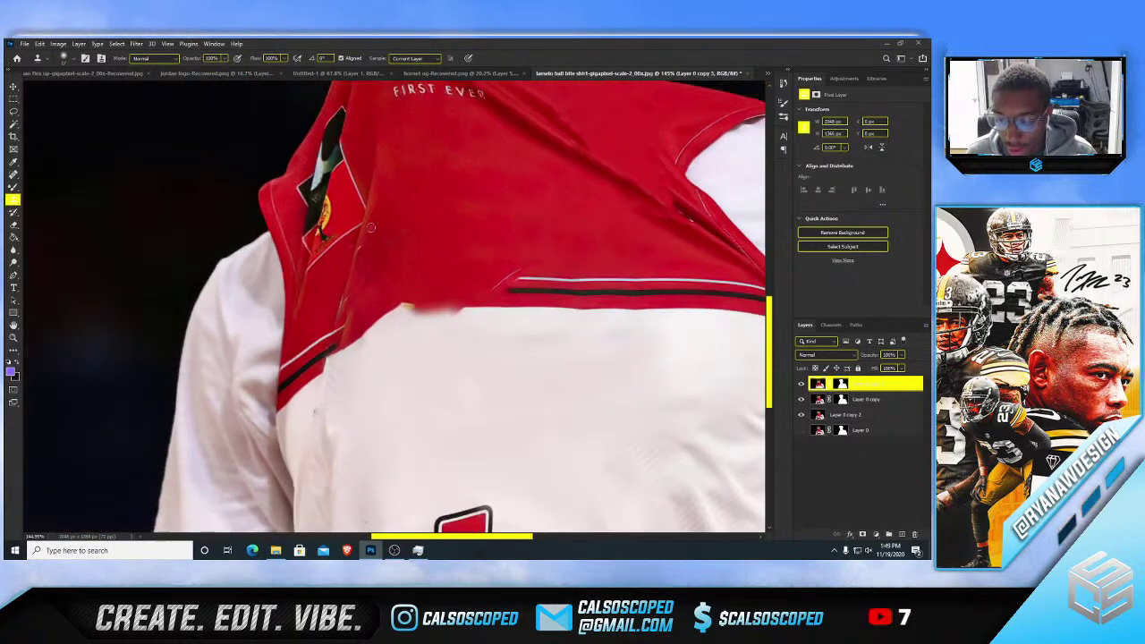
scroll(371, 228, "up", 2)
scroll(380, 259, "up", 2)
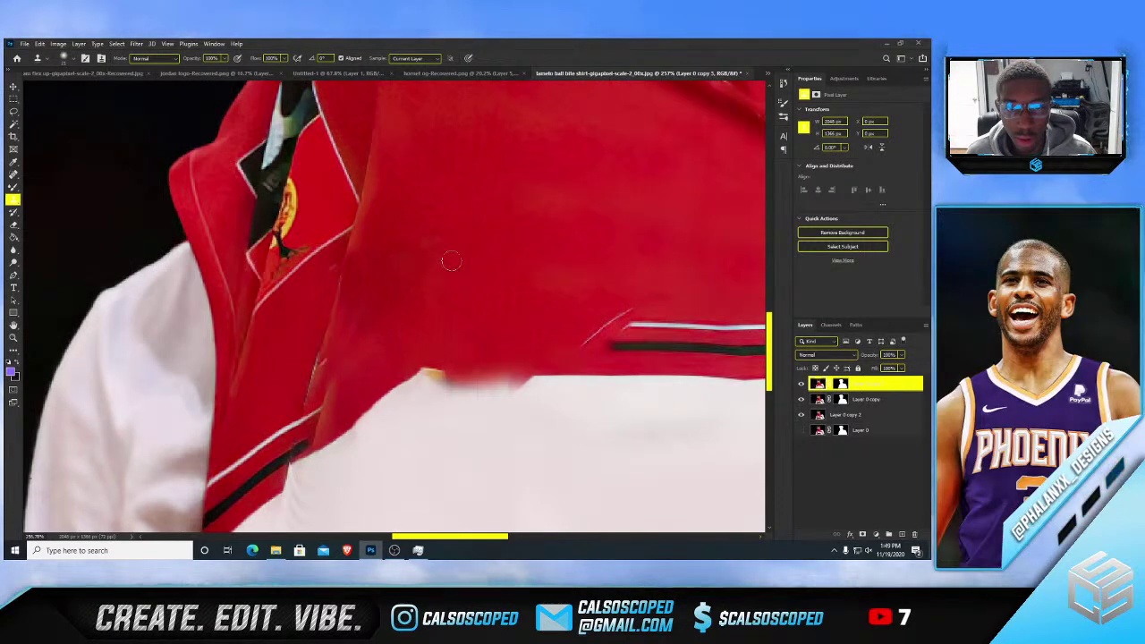
scroll(476, 325, "down", 1)
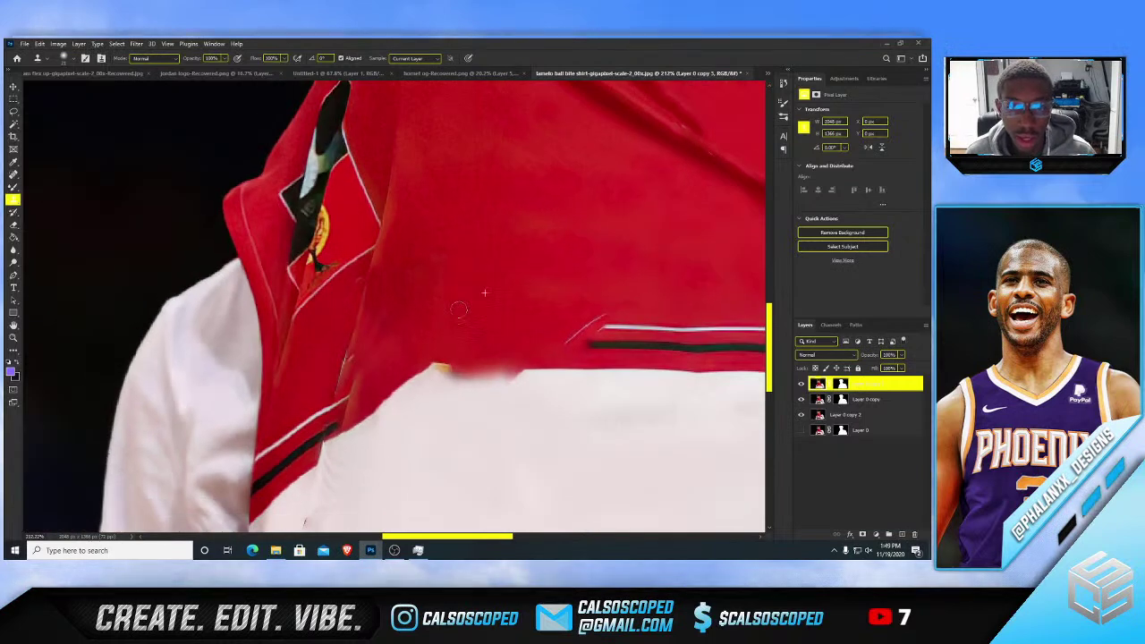
scroll(484, 293, "down", 3)
scroll(441, 215, "up", 4)
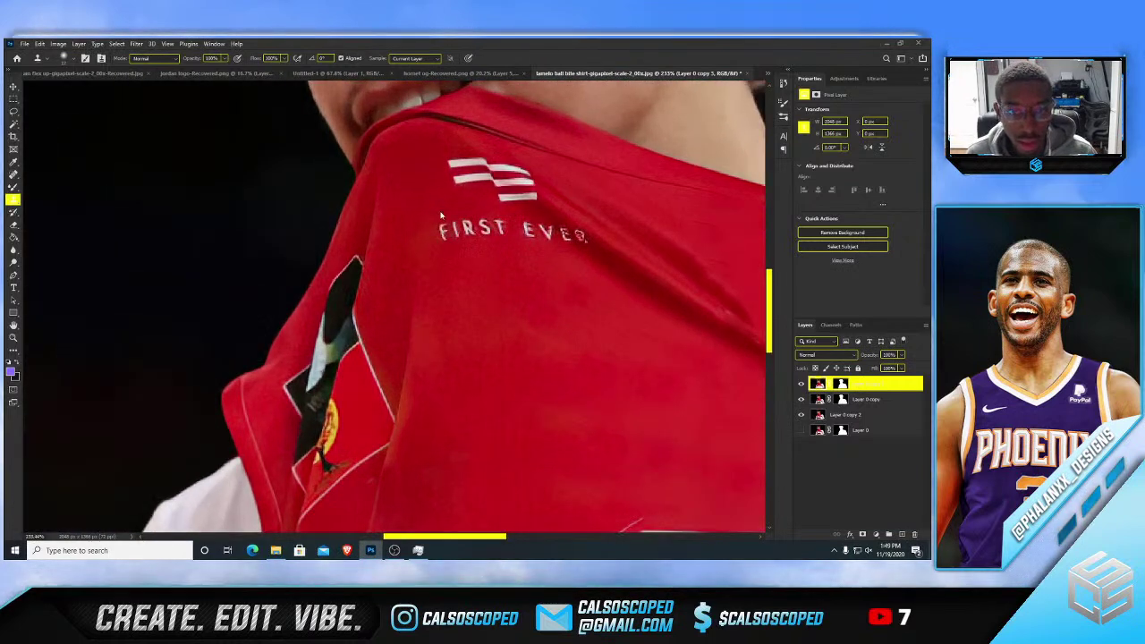
left_click(427, 187, "alt")
mouse_move(433, 214)
left_mouse_down()
mouse_move(472, 237)
mouse_move(451, 261)
mouse_move(496, 258)
mouse_move(471, 237)
mouse_move(471, 216)
mouse_move(527, 223)
left_mouse_up()
left_click(571, 275, "alt")
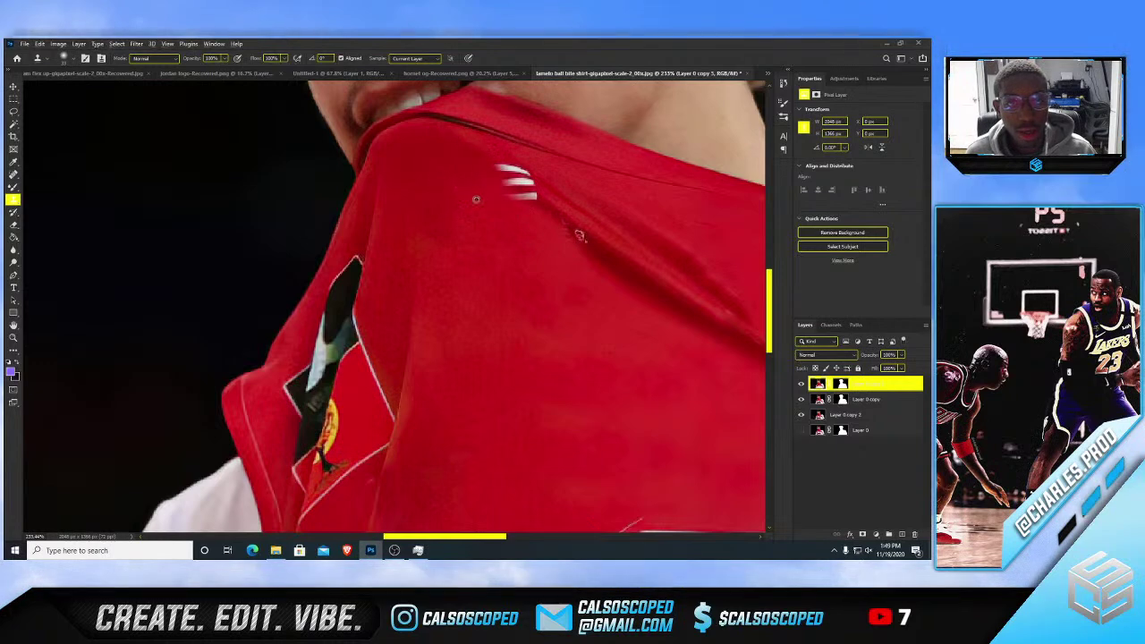
left_click_drag(524, 184, 482, 171)
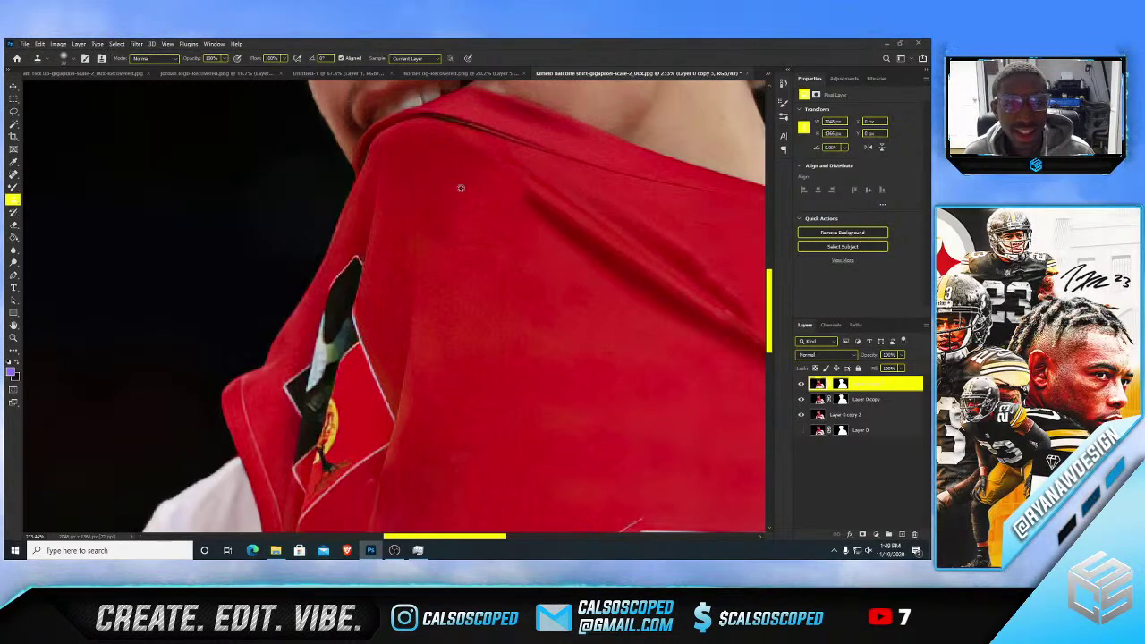
- Clone red fabric over the white piping and red corner around the side badge, resampling from the fabric beside it
key("ctrl+0")
scroll(425, 315, "up", 5)
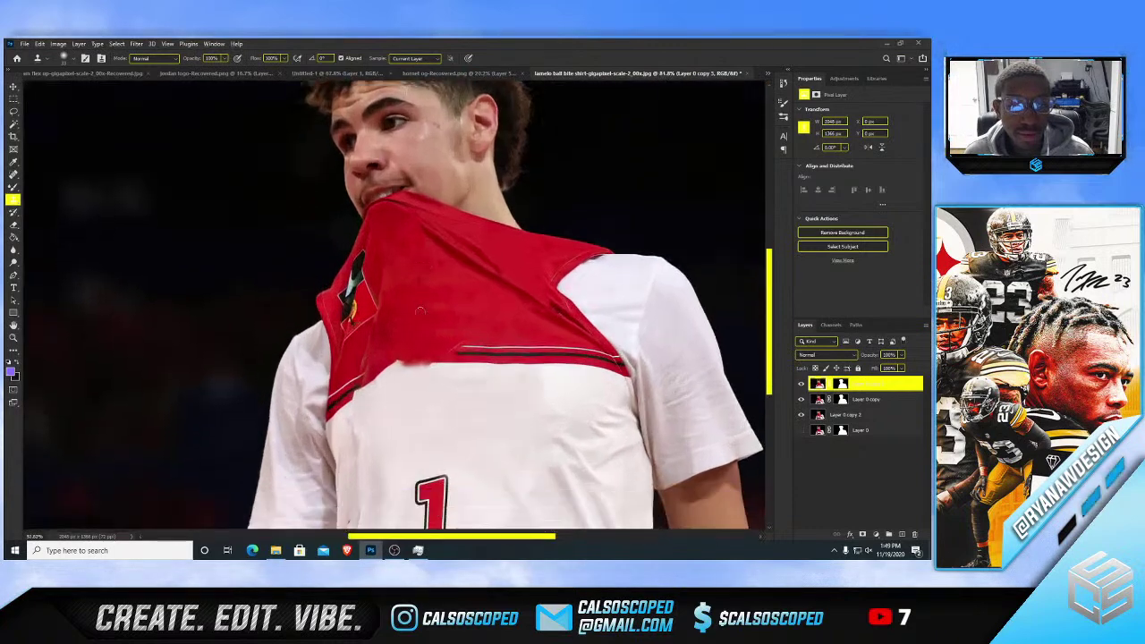
left_click(378, 197, "alt")
mouse_move(378, 262)
left_mouse_down()
mouse_move(379, 283)
mouse_move(368, 255)
left_mouse_up()
right_click(372, 232, "alt")
left_click(384, 223, "alt")
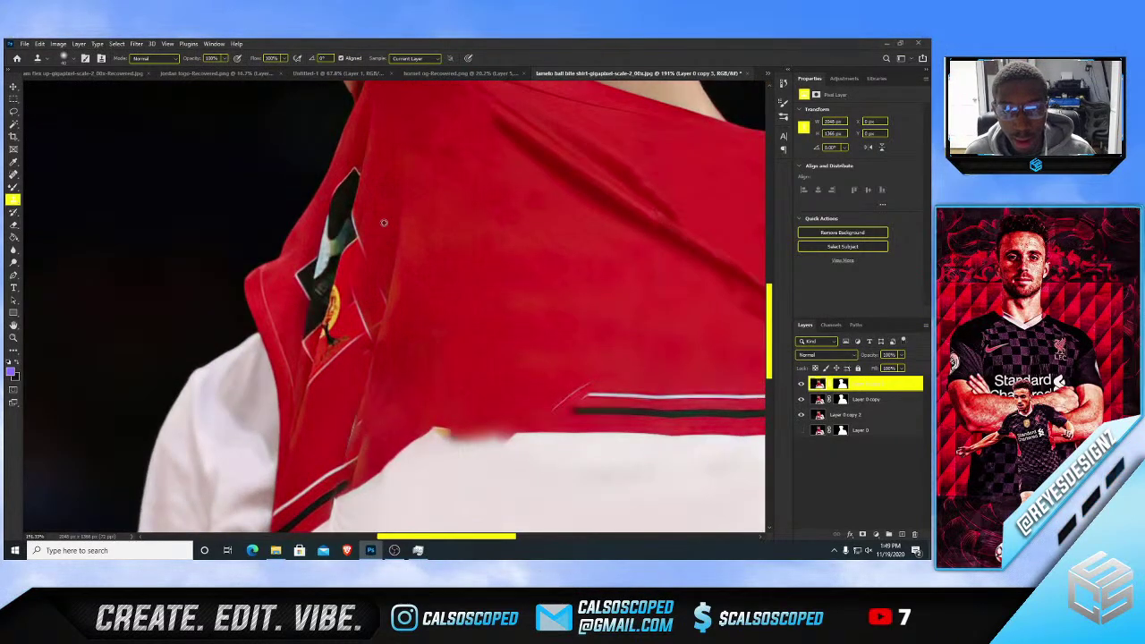
left_click_drag(354, 323, 340, 389)
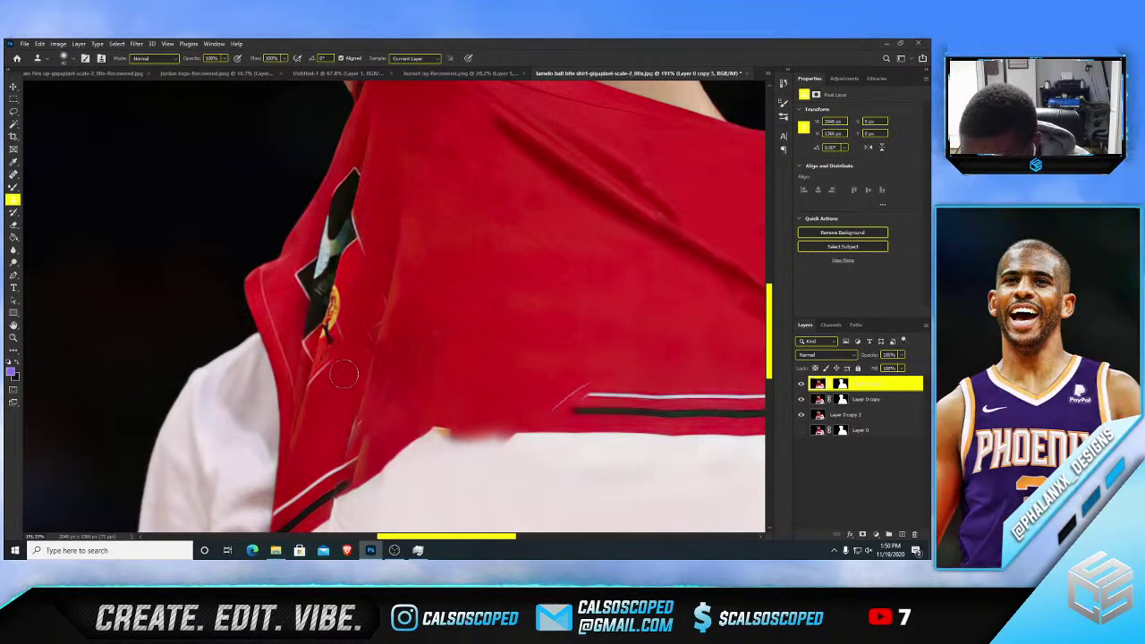
- Clone red fabric over the remaining piping and orange traces just below the side badge, sampling from the clean area underneath
scroll(348, 367, "down", 2)
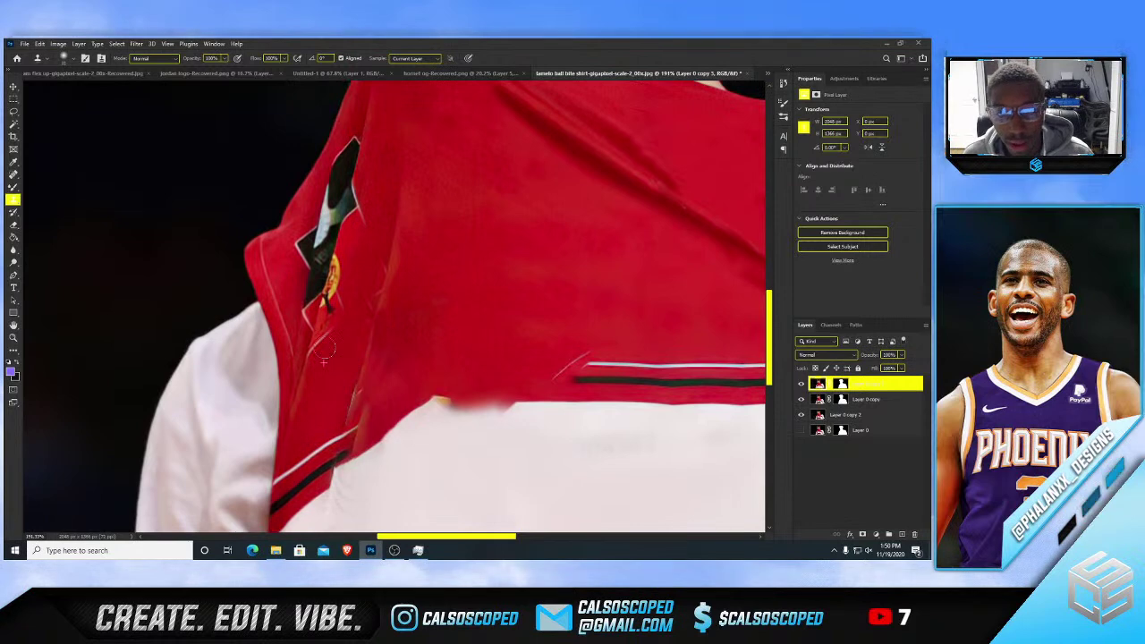
left_click(334, 379, "alt")
mouse_move(327, 358)
left_mouse_down()
mouse_move(349, 273)
mouse_move(339, 336)
mouse_move(353, 291)
left_mouse_up()
scroll(352, 300, "down", 1)
scroll(350, 305, "down", 3)
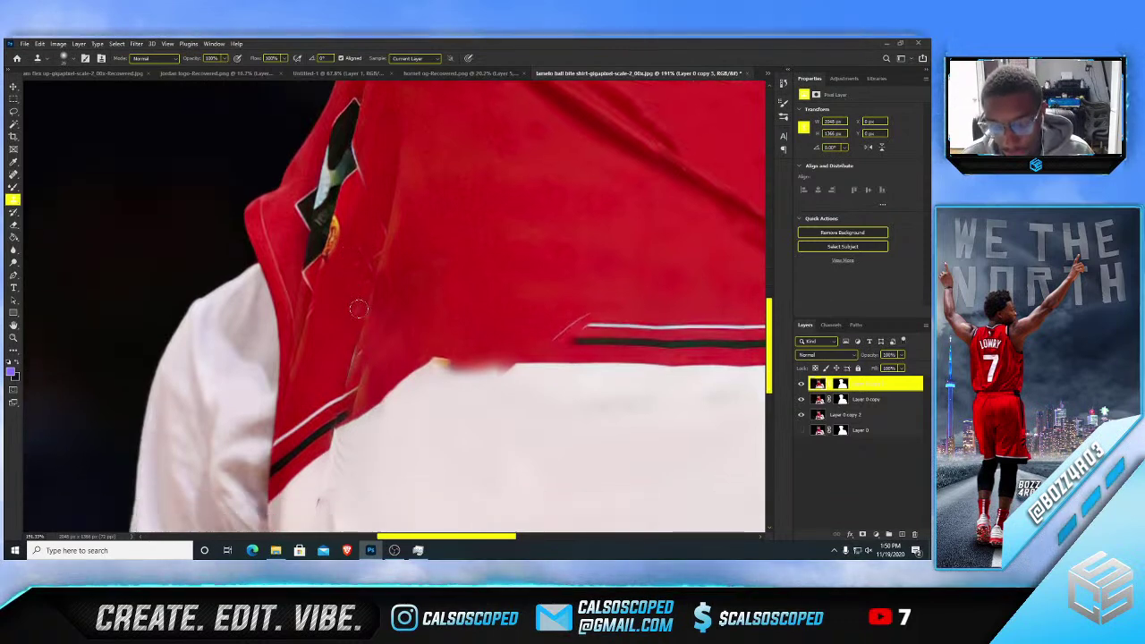
- Clone red fabric over the white outline along the inner edge of the black side patch, above the yellow badge
scroll(358, 306, "down", 1)
scroll(362, 308, "down", 3)
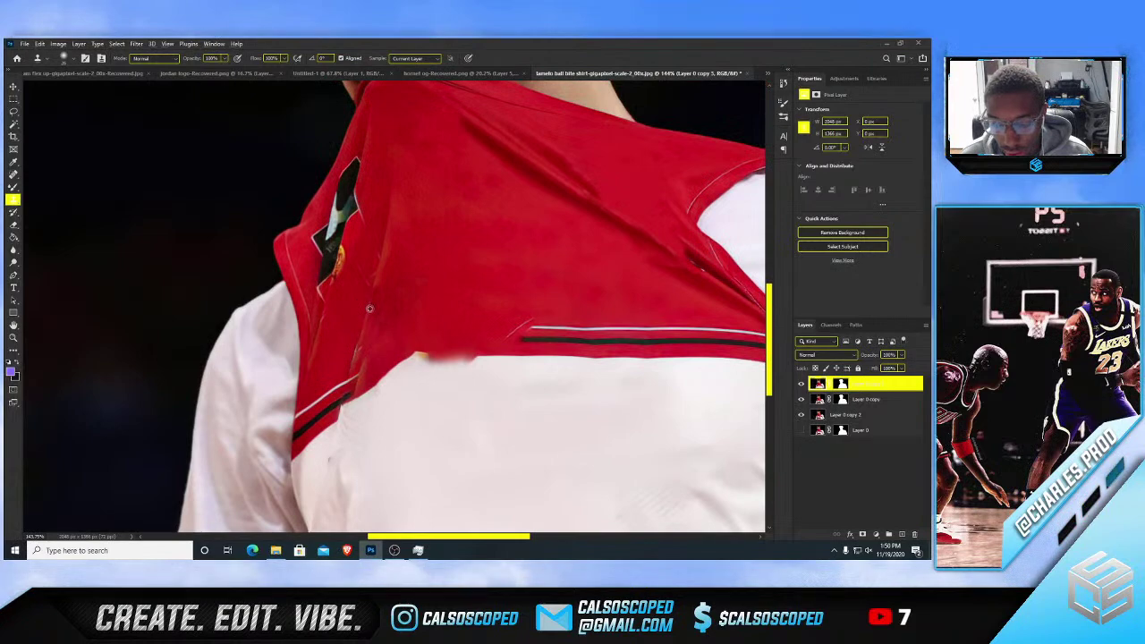
scroll(370, 309, "up", 1)
scroll(369, 309, "down", 4)
scroll(366, 308, "up", 8)
left_click_drag(360, 316, 359, 319)
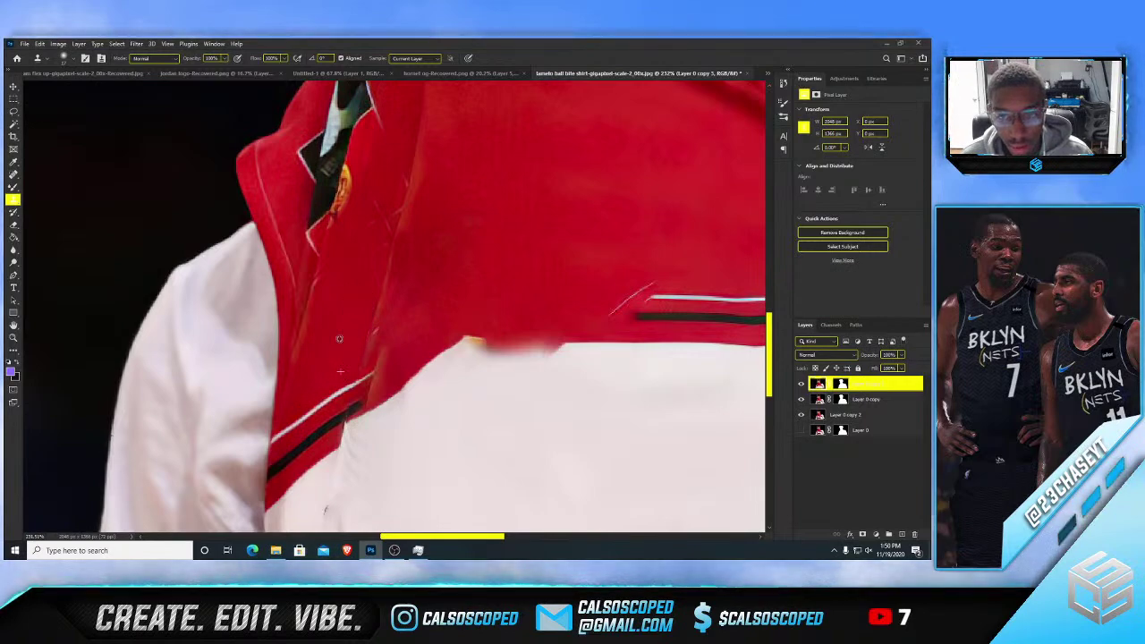
scroll(339, 338, "down", 5)
scroll(353, 341, "up", 5)
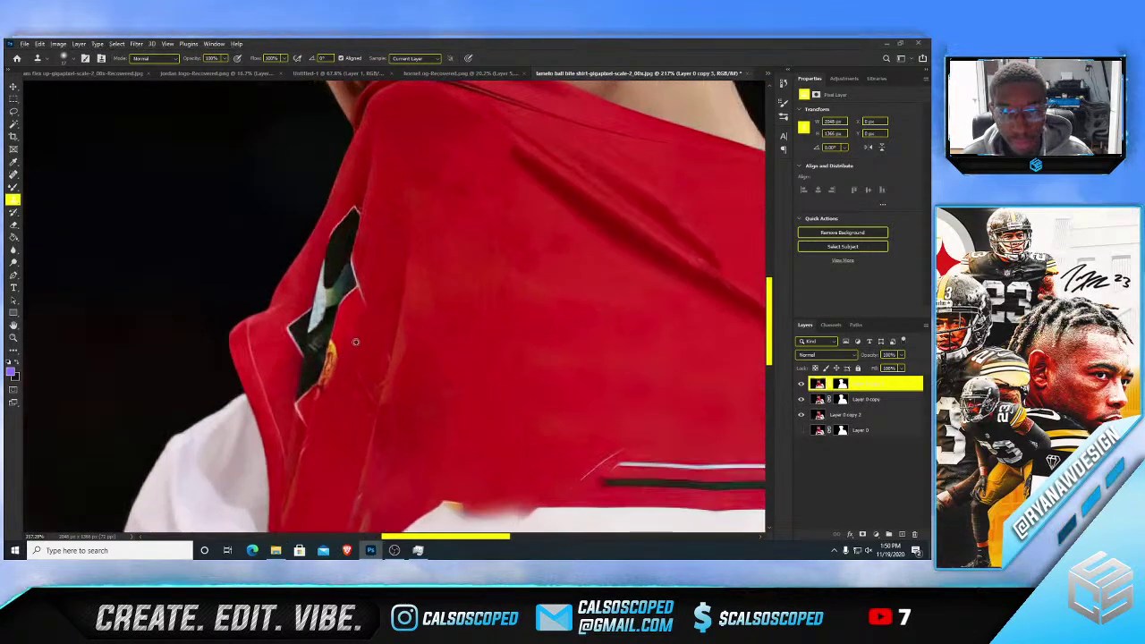
left_click(355, 341, "alt")
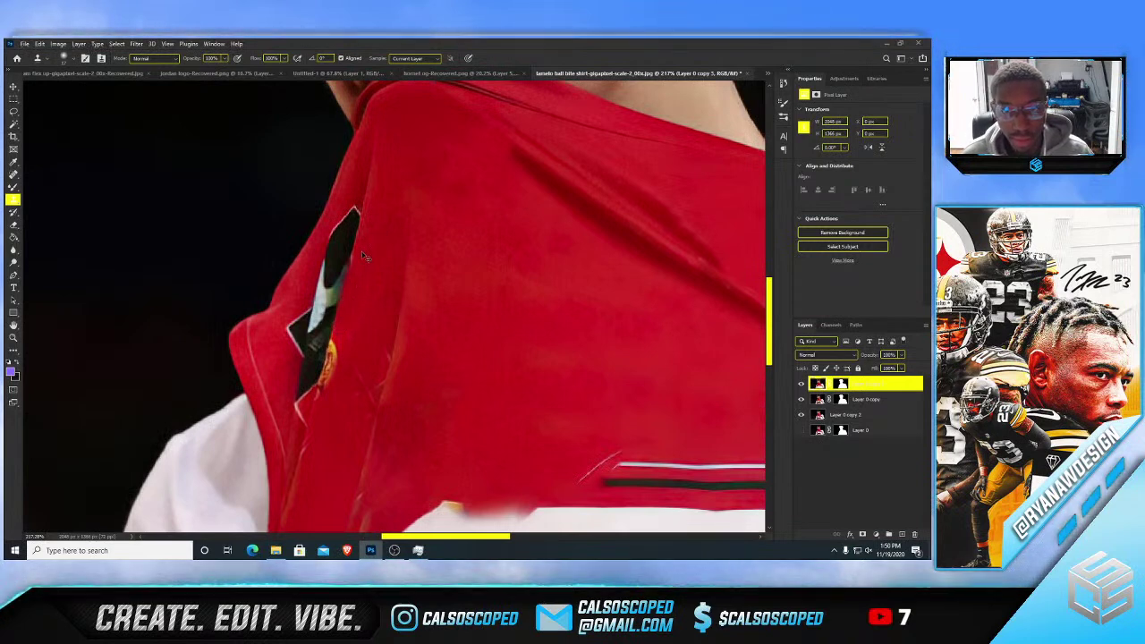
left_click_drag(346, 337, 348, 293)
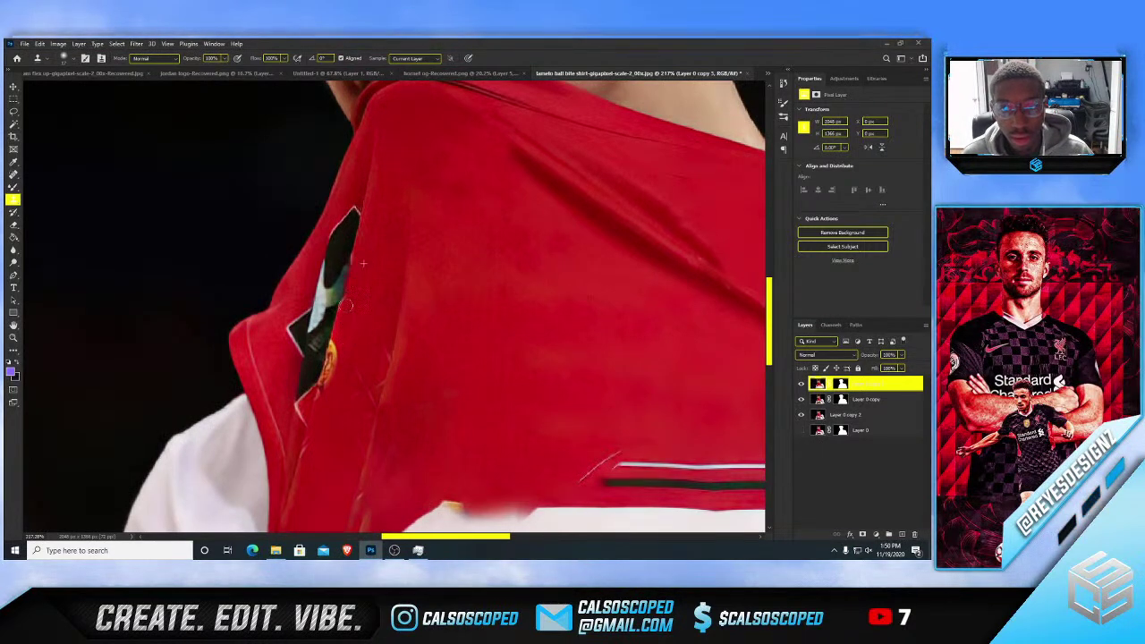
- Inspect the retouched red jersey, its diagonal folds and striped hem for leftover marks at close and full view
scroll(330, 202, "down", 12)
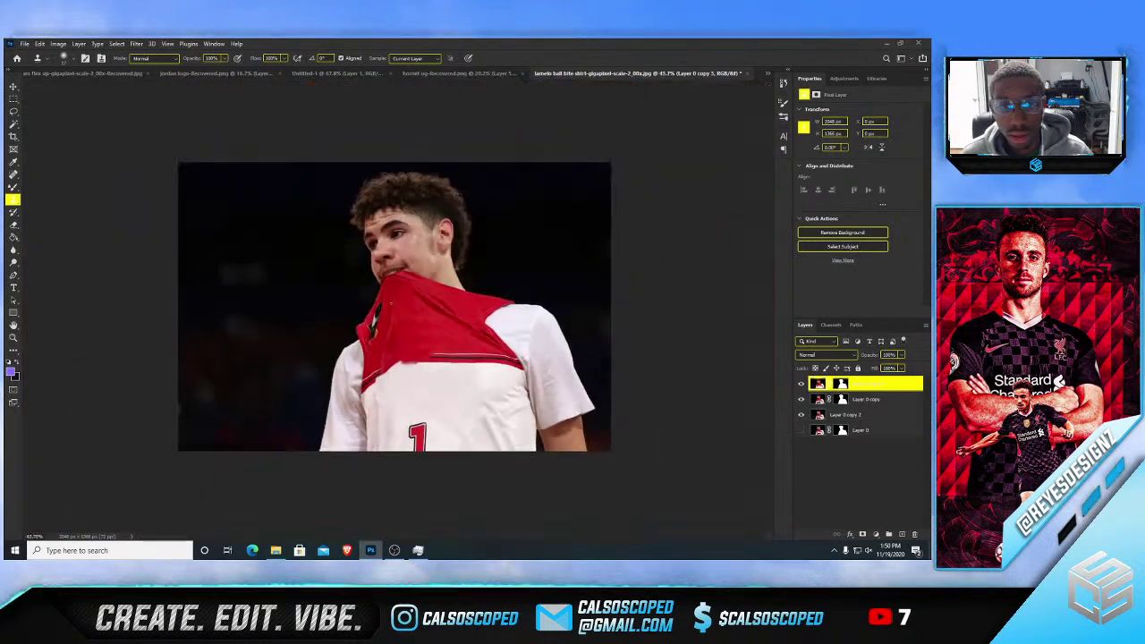
scroll(433, 309, "up", 5)
scroll(435, 309, "down", 1)
scroll(435, 309, "up", 2)
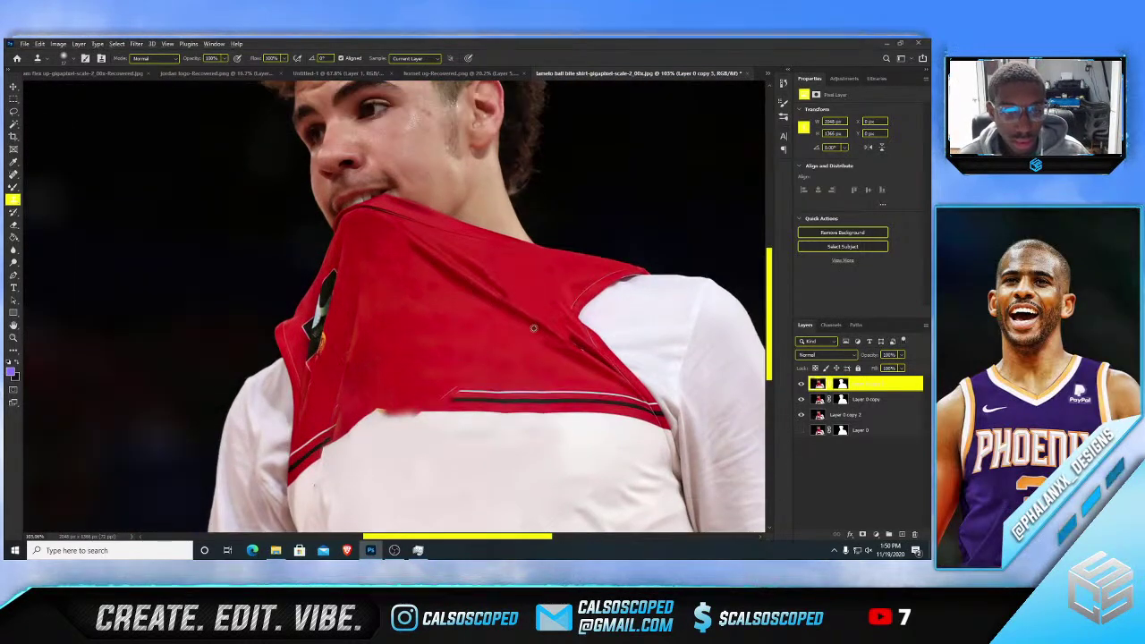
scroll(524, 340, "up", 3)
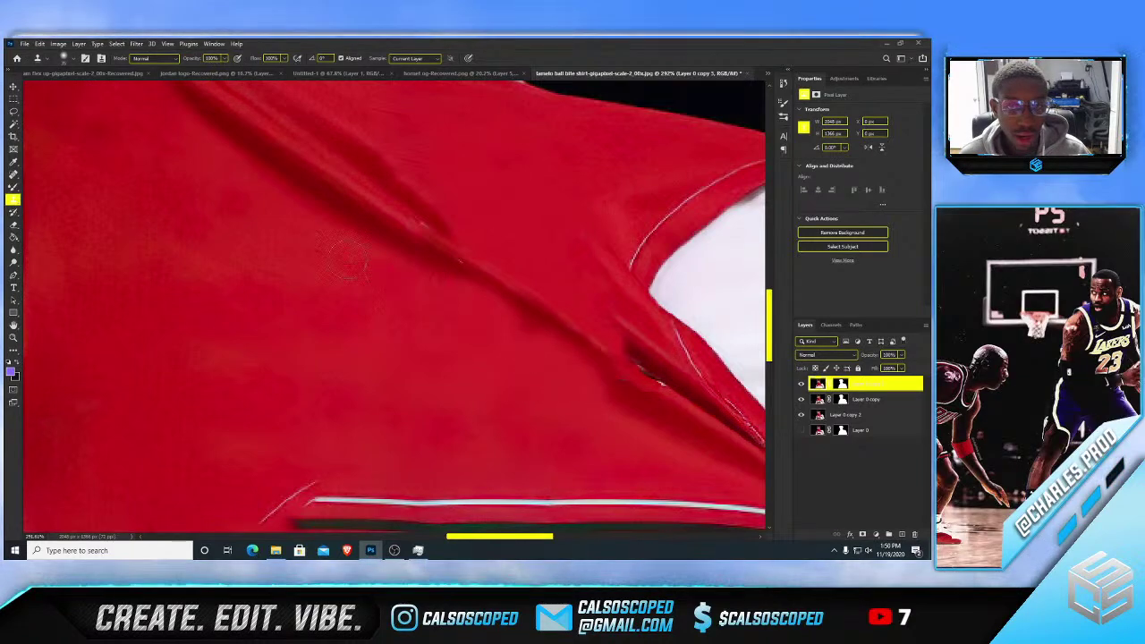
scroll(348, 259, "down", 3)
scroll(322, 252, "up", 3)
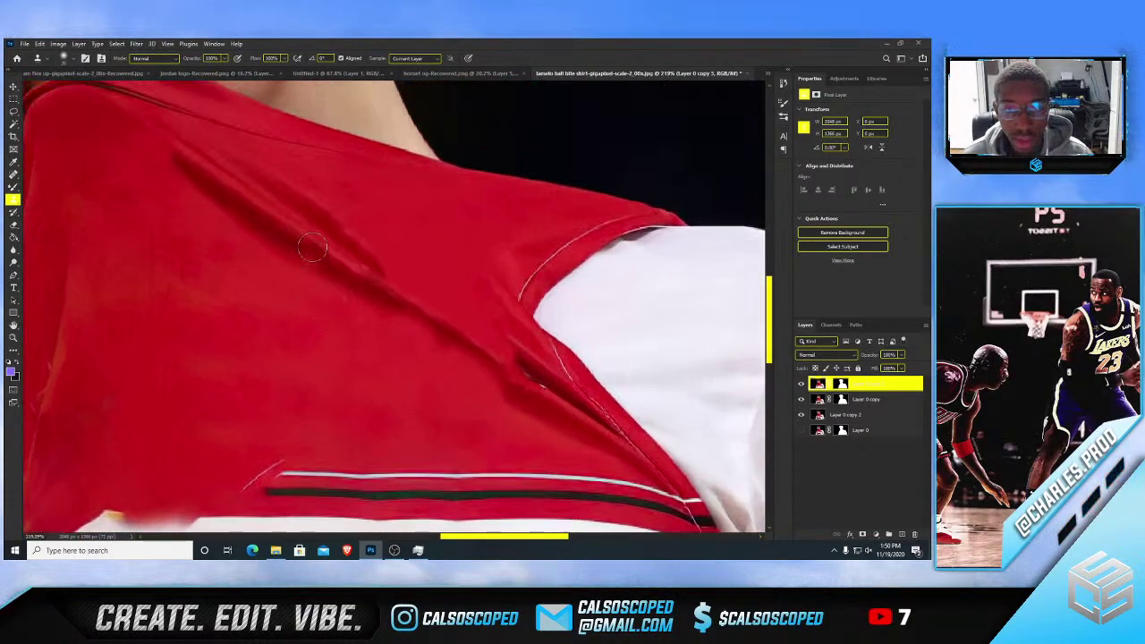
scroll(313, 248, "up", 3)
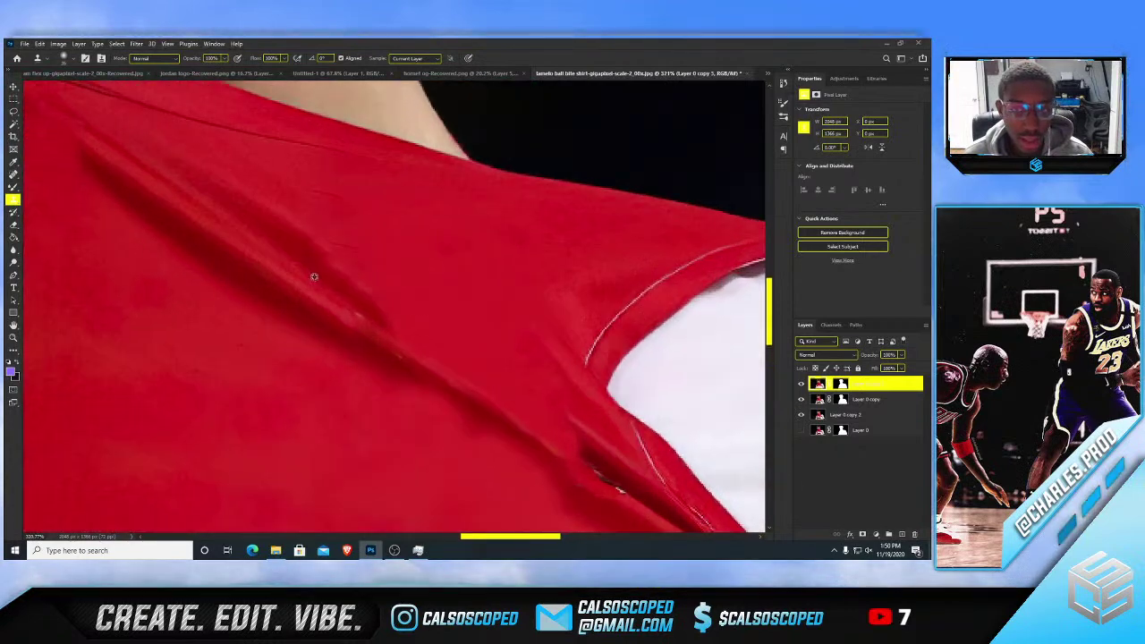
scroll(406, 340, "down", 5)
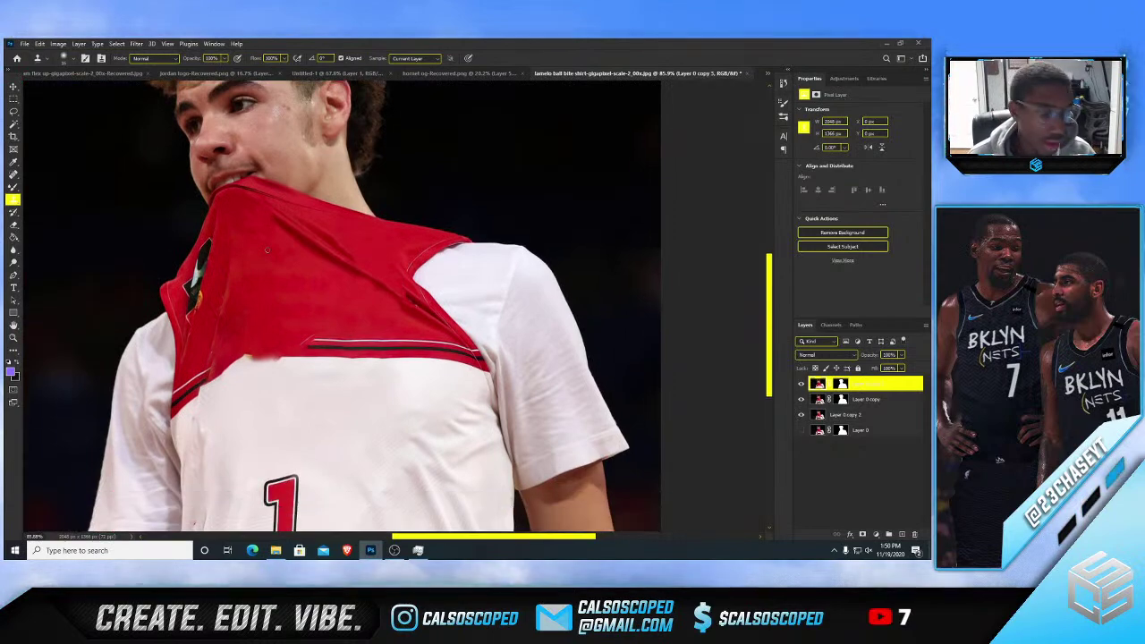
scroll(426, 355, "up", 2)
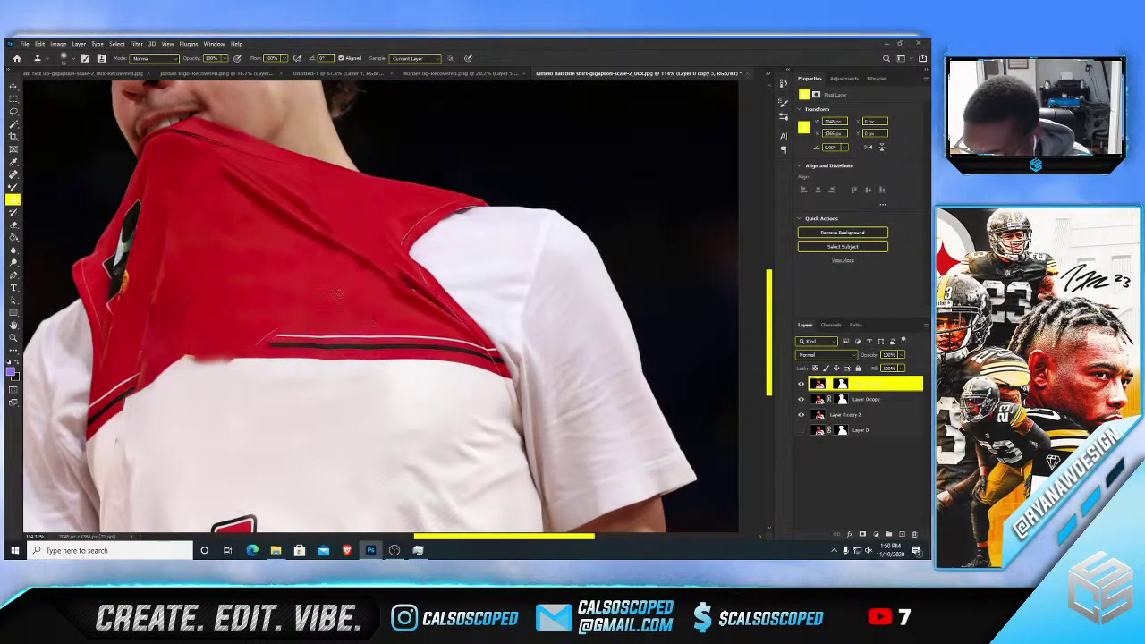
scroll(324, 275, "down", 3)
scroll(220, 321, "up", 3)
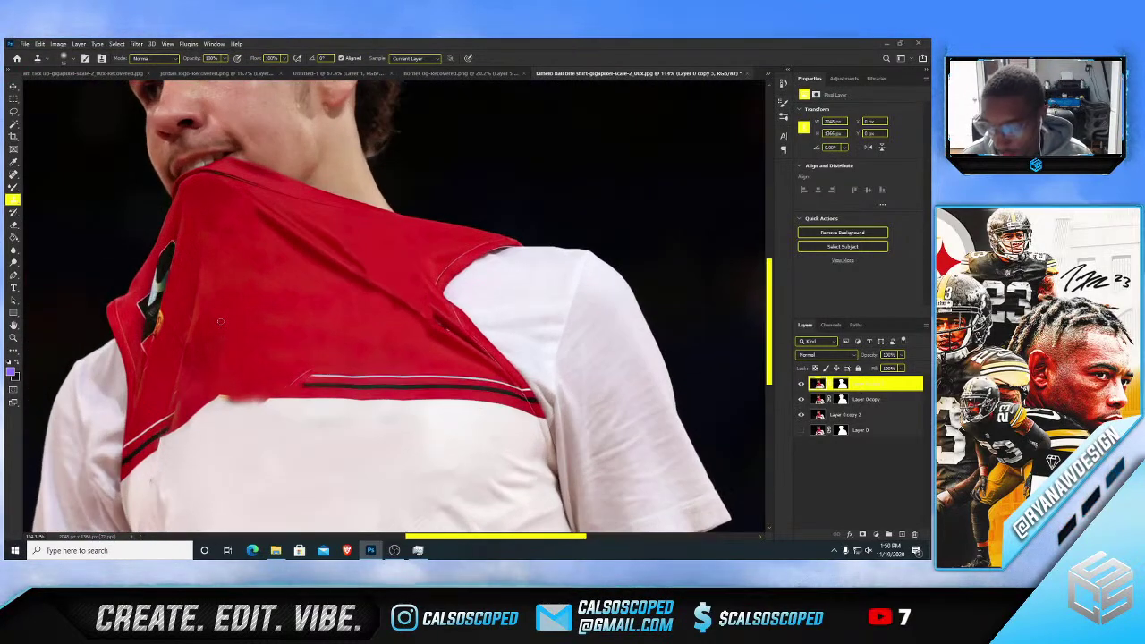
scroll(259, 311, "up", 1)
scroll(288, 300, "down", 3)
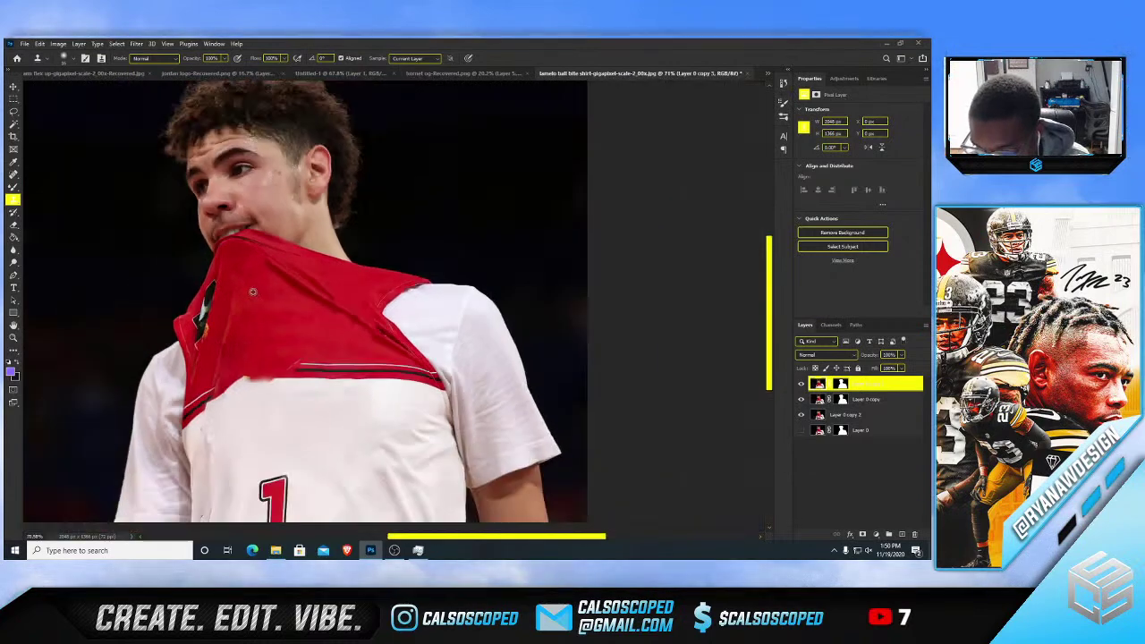
- Lasso the black side patch around its emblem, fill the selection with the surrounding red fabric, and deselect it
scroll(273, 290, "up", 3)
scroll(260, 280, "up", 1)
scroll(260, 280, "up", 1)
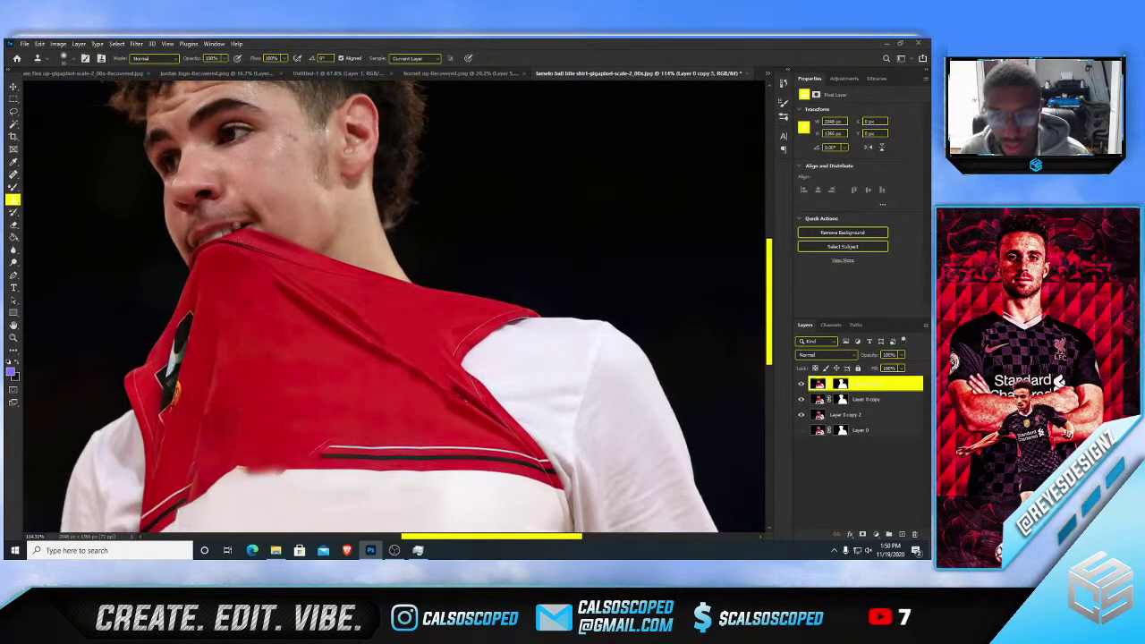
scroll(192, 297, "up", 1)
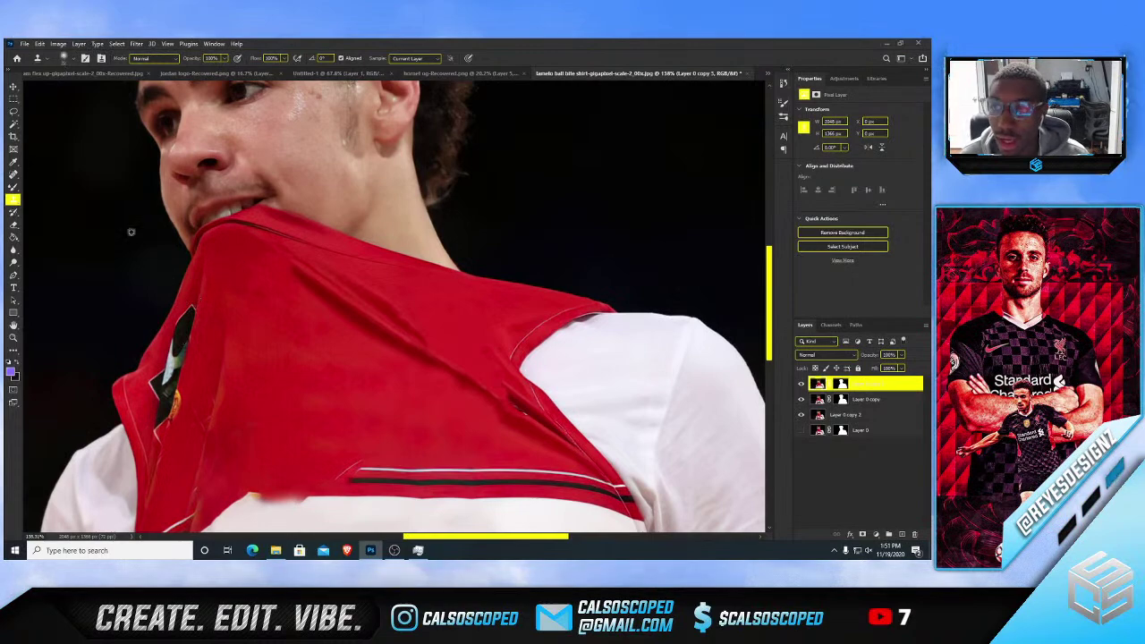
left_click(13, 112)
scroll(163, 367, "up", 1)
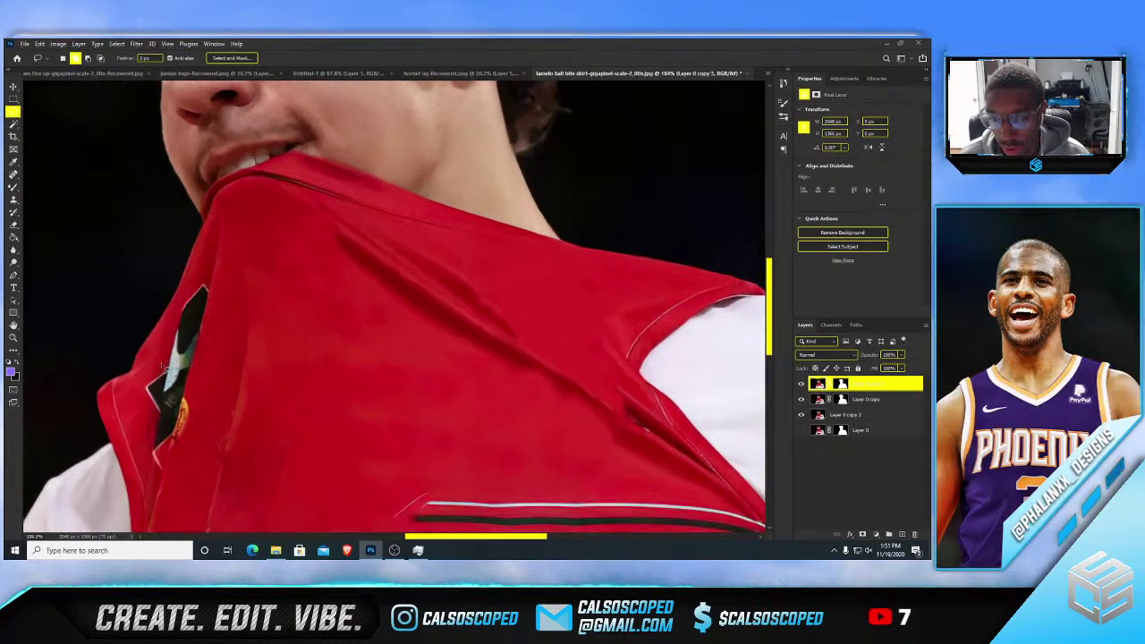
mouse_move(173, 465)
left_mouse_down()
mouse_move(161, 483)
mouse_move(178, 440)
left_mouse_up()
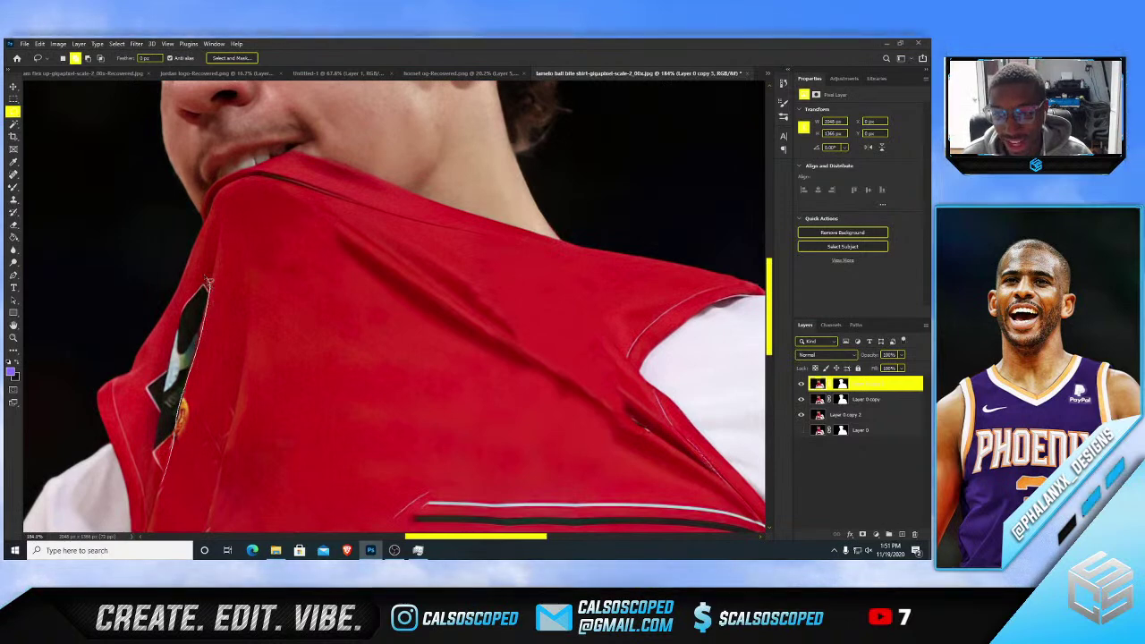
mouse_move(208, 283)
left_mouse_down()
mouse_move(151, 422)
mouse_move(154, 463)
mouse_move(188, 405)
left_mouse_up()
key("shift+F5")
key("Return")
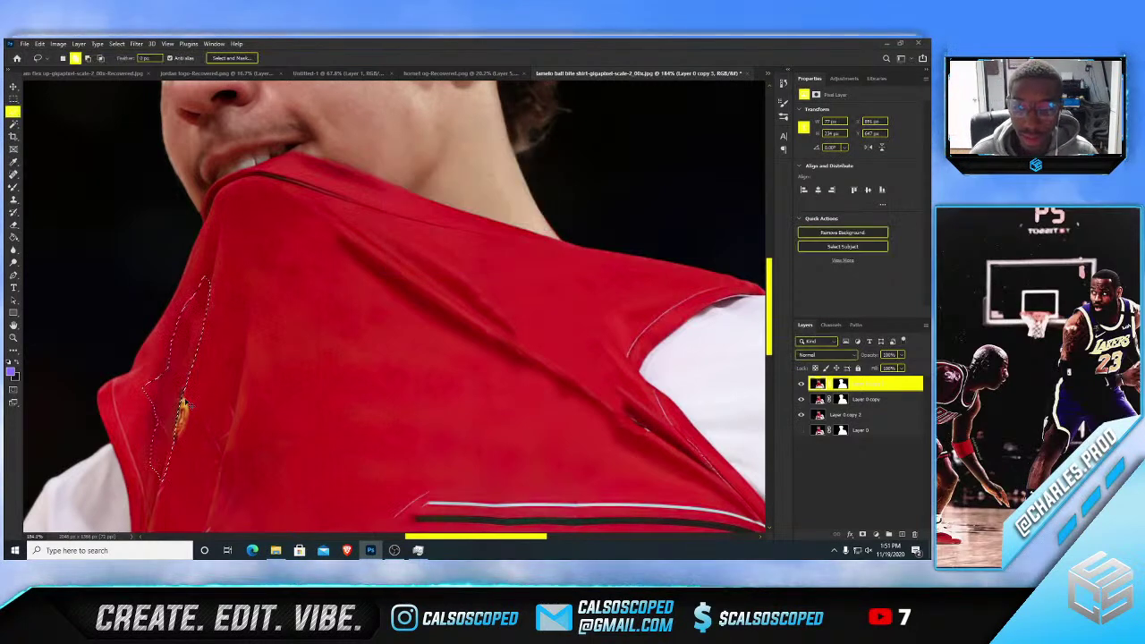
key("ctrl+d")
- Clone red fabric over the outline traces left by the side patch and over the small yellow badge beside them
key("s")
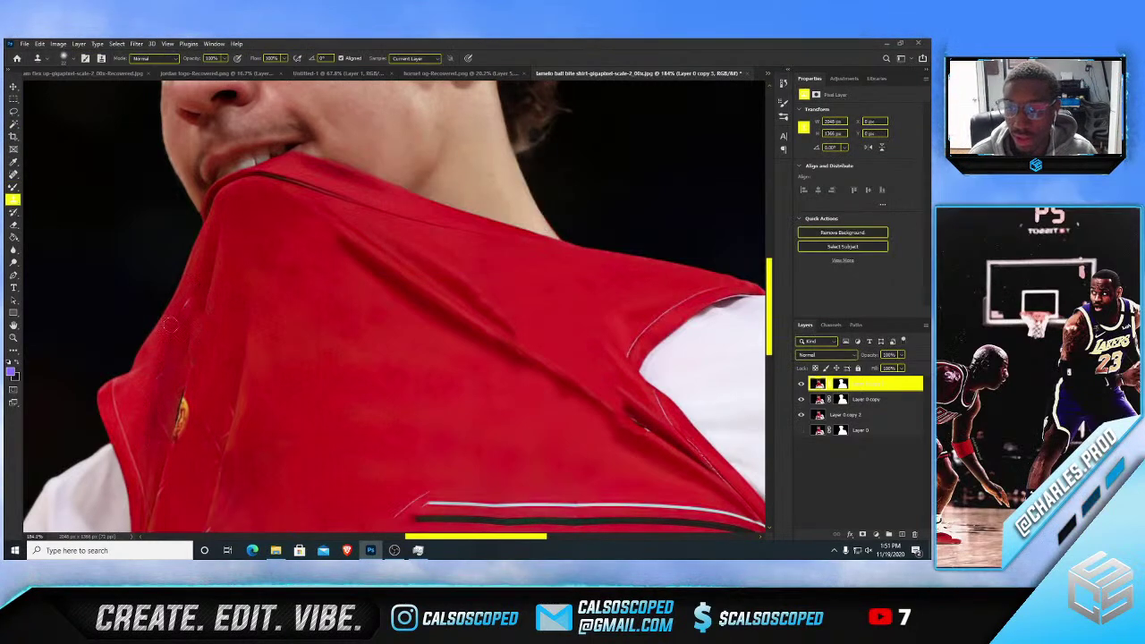
right_click(171, 346, "alt")
left_click(174, 336, "alt")
left_click_drag(185, 306, 186, 297)
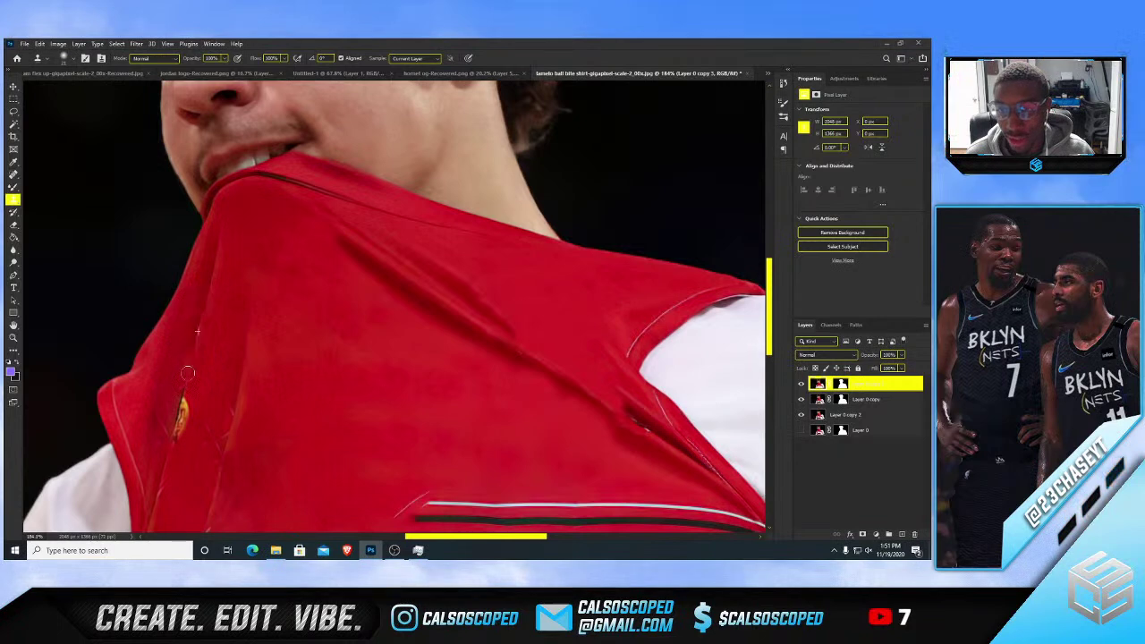
scroll(185, 353, "down", 1)
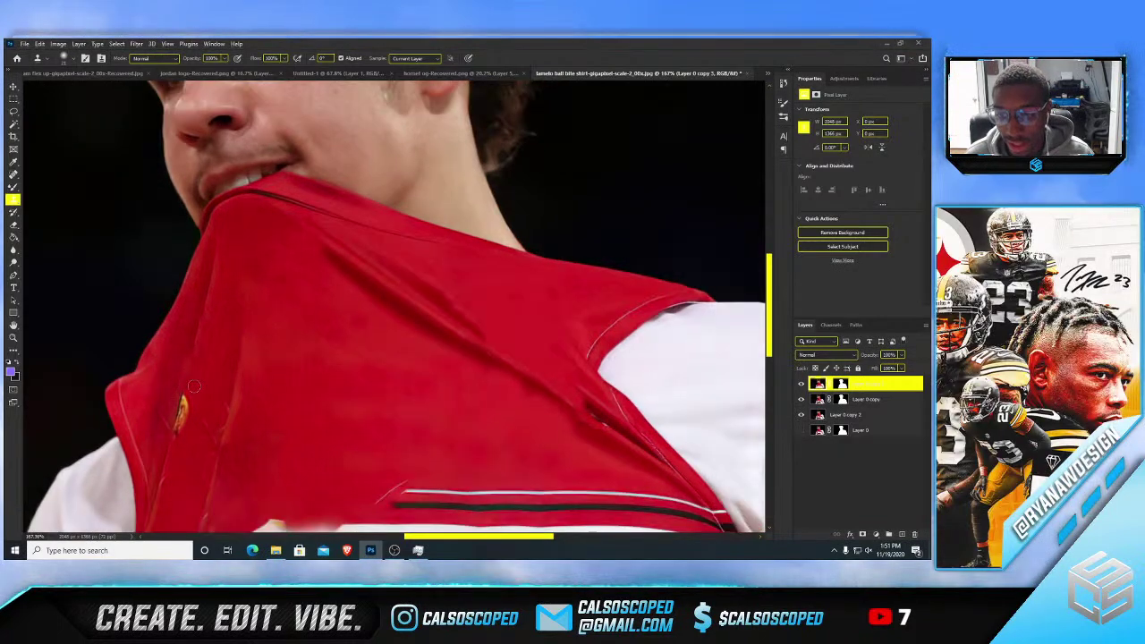
left_click_drag(182, 402, 174, 443)
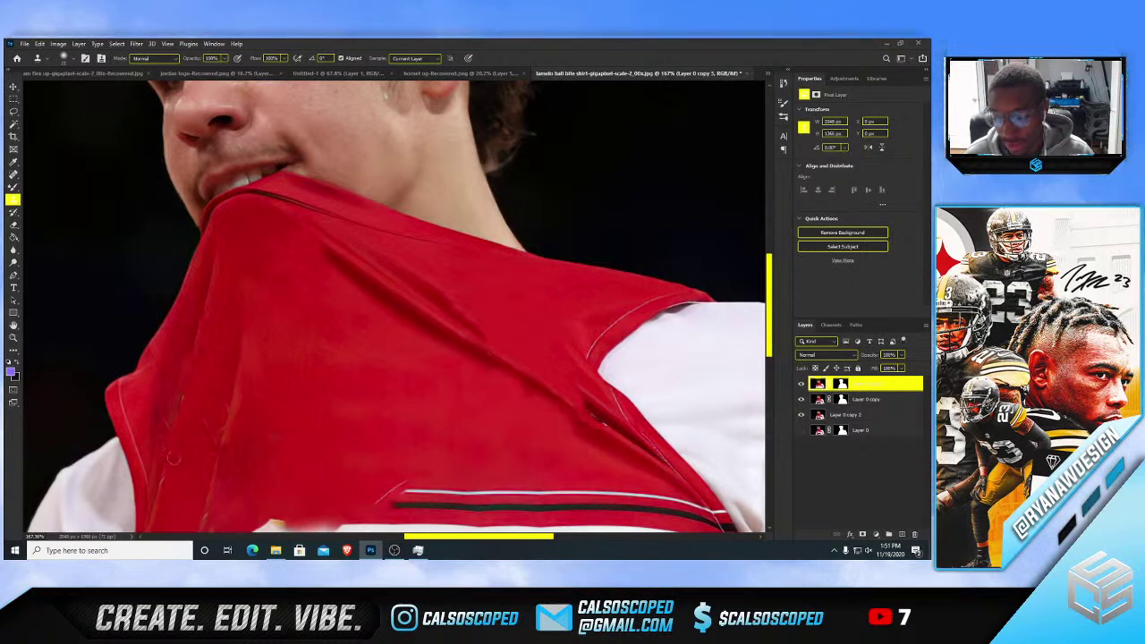
left_click_drag(180, 408, 175, 449)
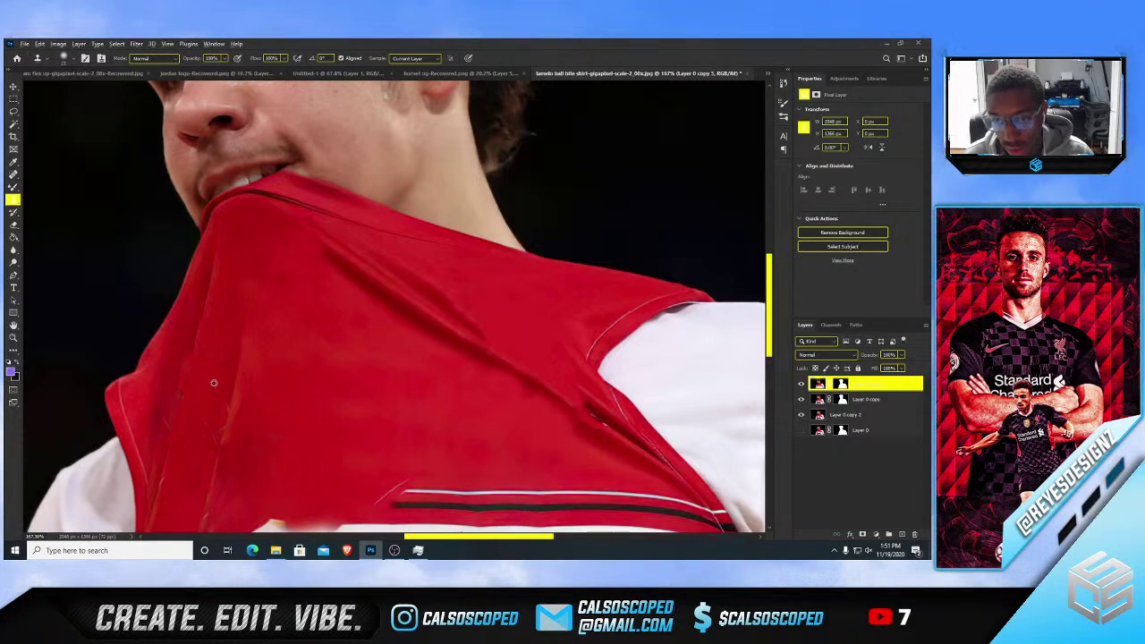
scroll(193, 471, "down", 5)
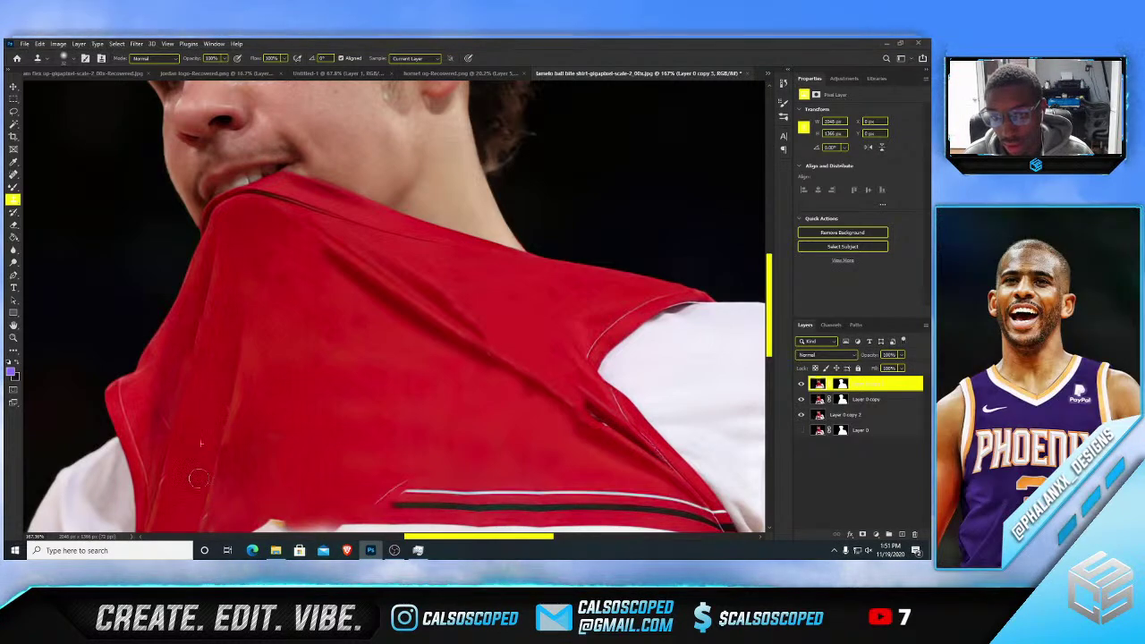
scroll(420, 335, "up", 2)
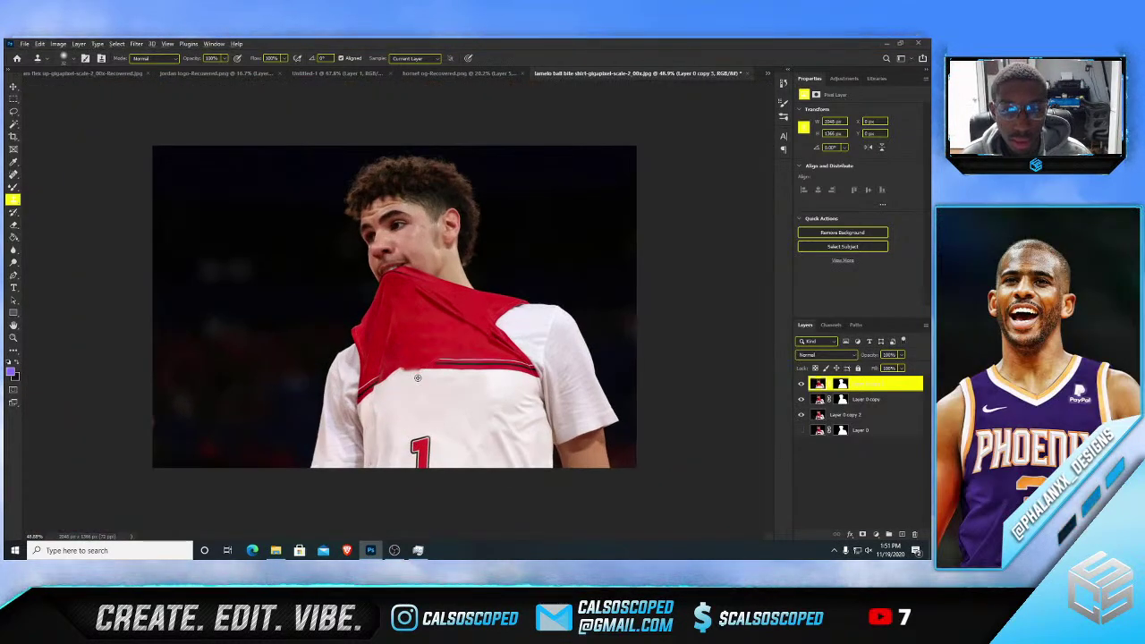
scroll(410, 367, "up", 3)
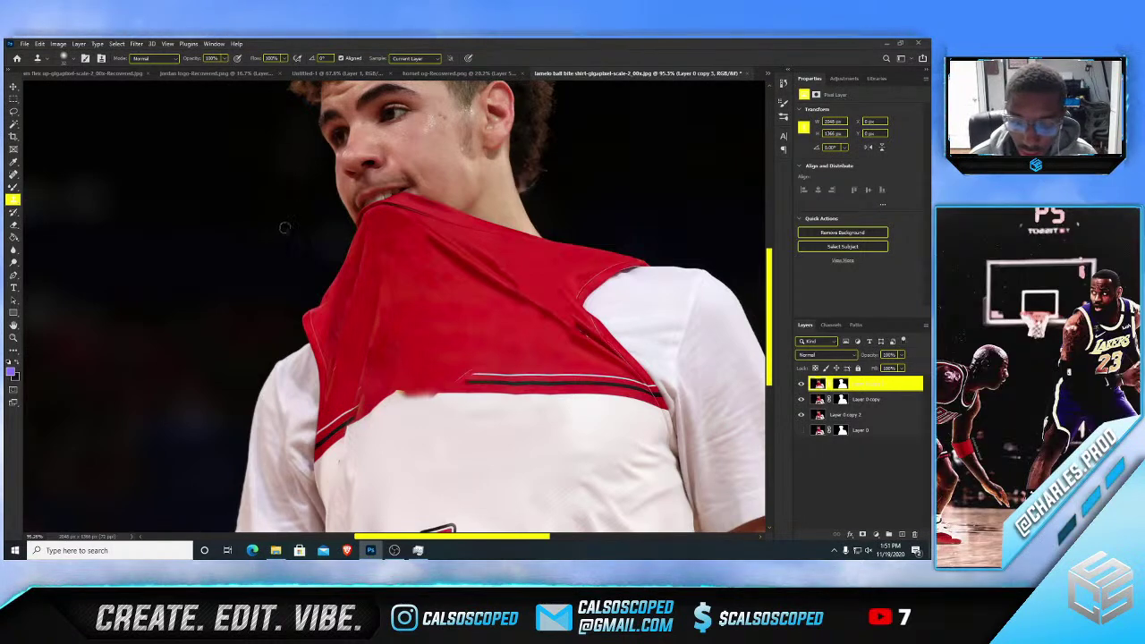
left_click(24, 43)
mouse_move(67, 186)
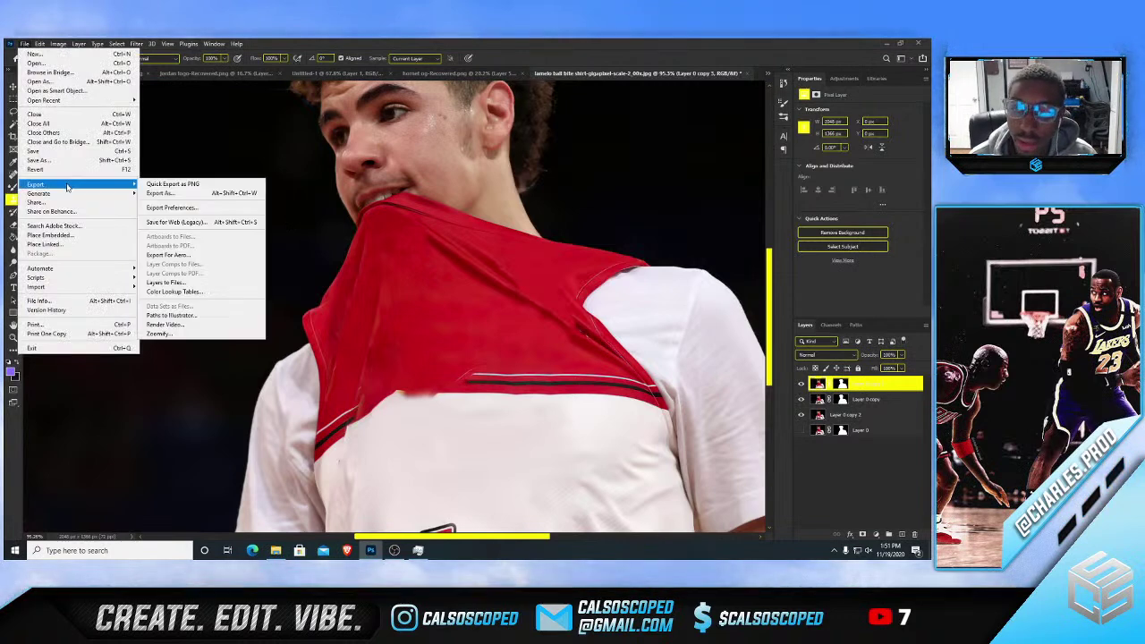
left_click(174, 193)
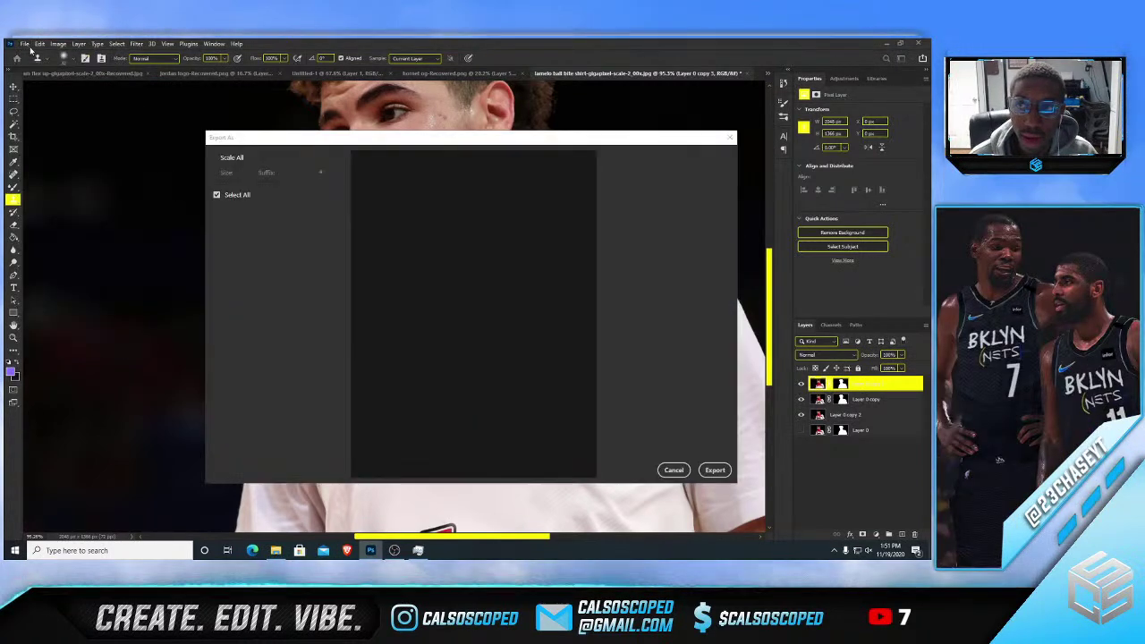
left_click(730, 138)
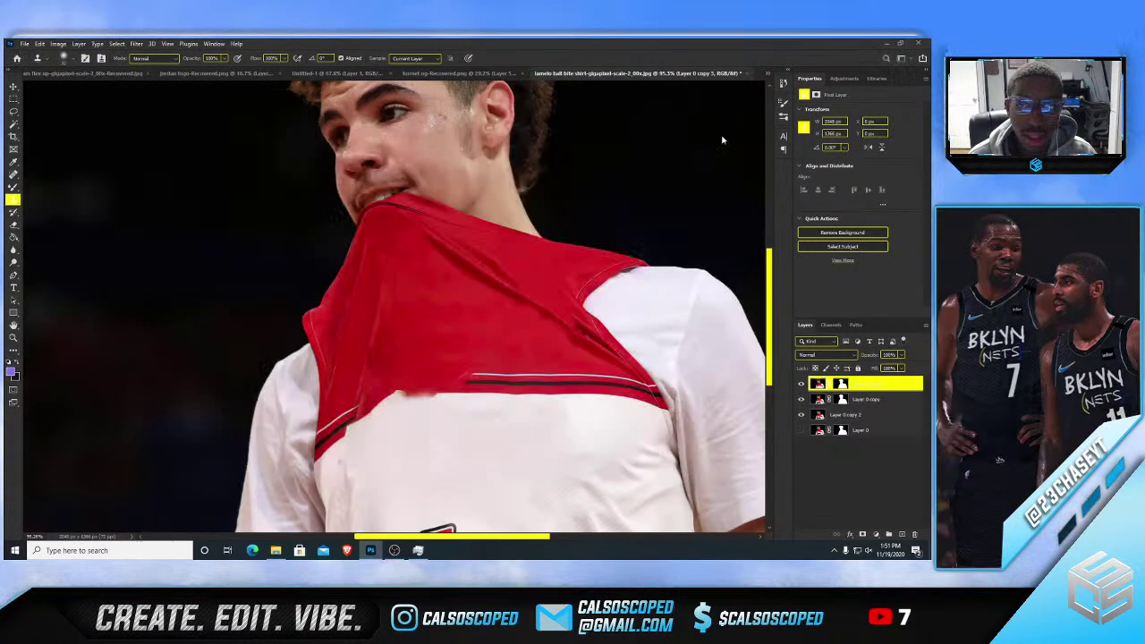
left_click(24, 43)
mouse_move(66, 183)
left_click(175, 193)
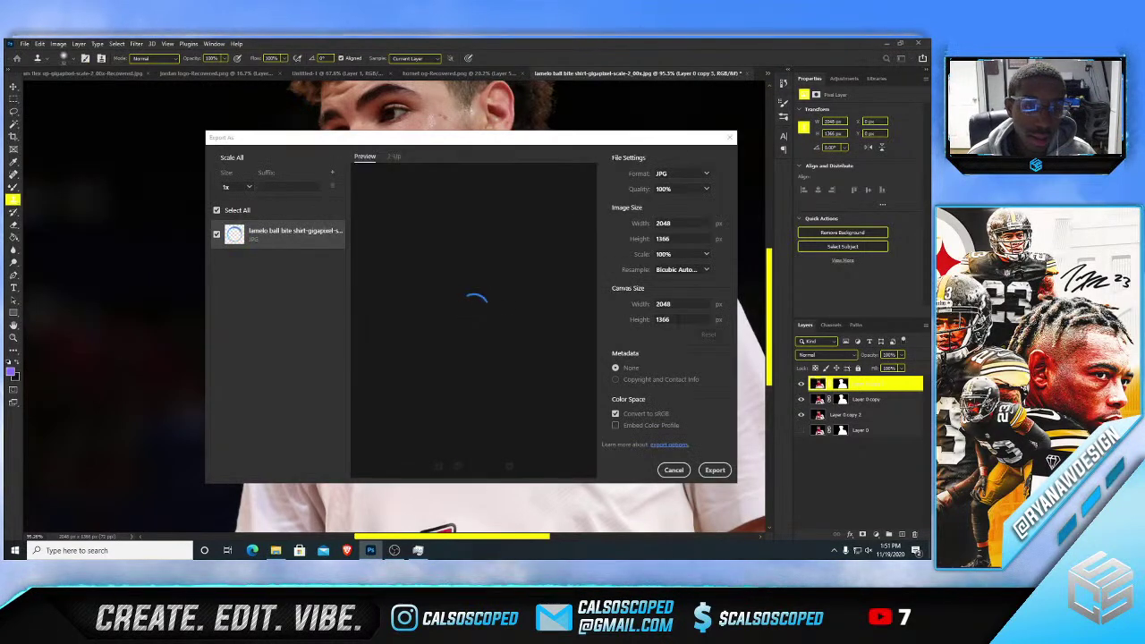
left_click(686, 270)
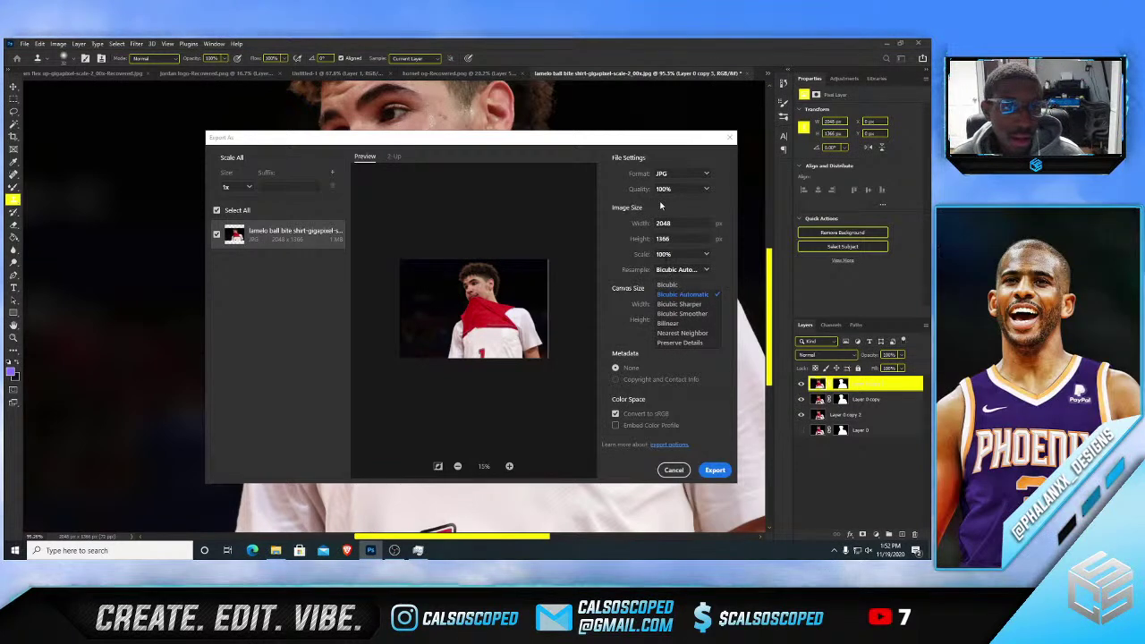
left_click(696, 279)
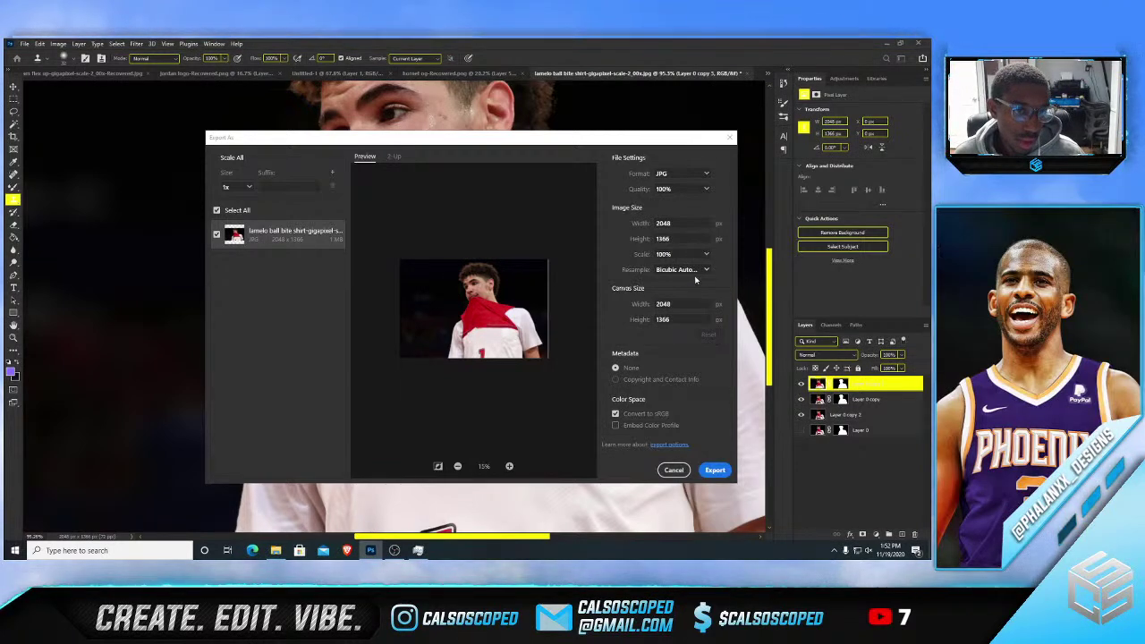
left_click(672, 471)
- Clone red fabric over the white and black stripes along the chest hem, up to just before the armhole edge
scroll(403, 339, "down", 1)
scroll(416, 351, "up", 1)
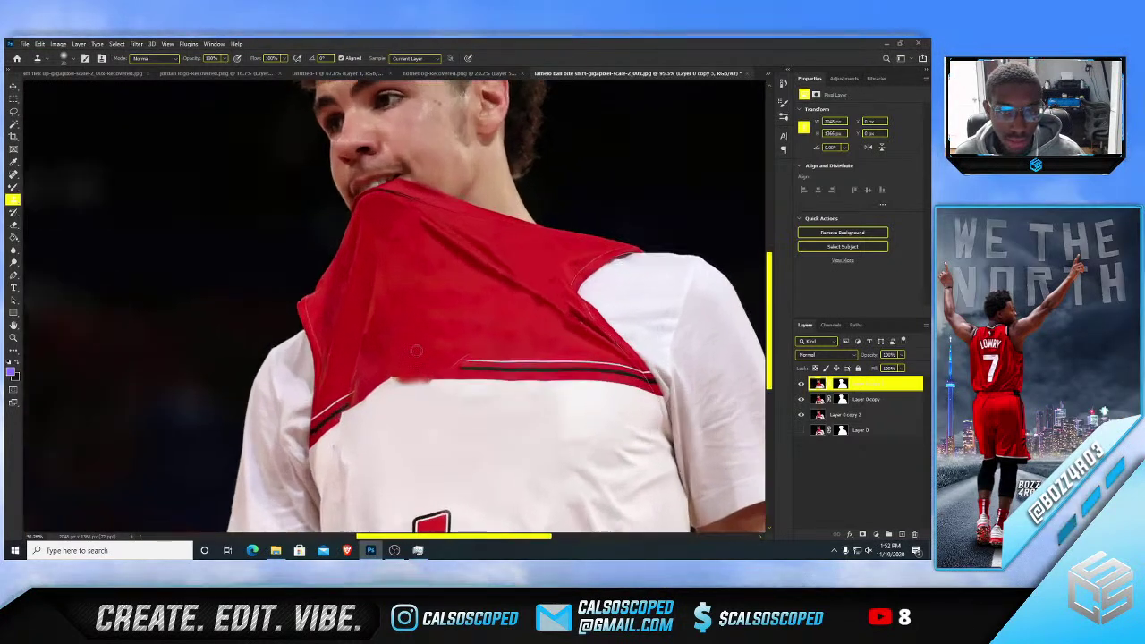
scroll(417, 350, "up", 2)
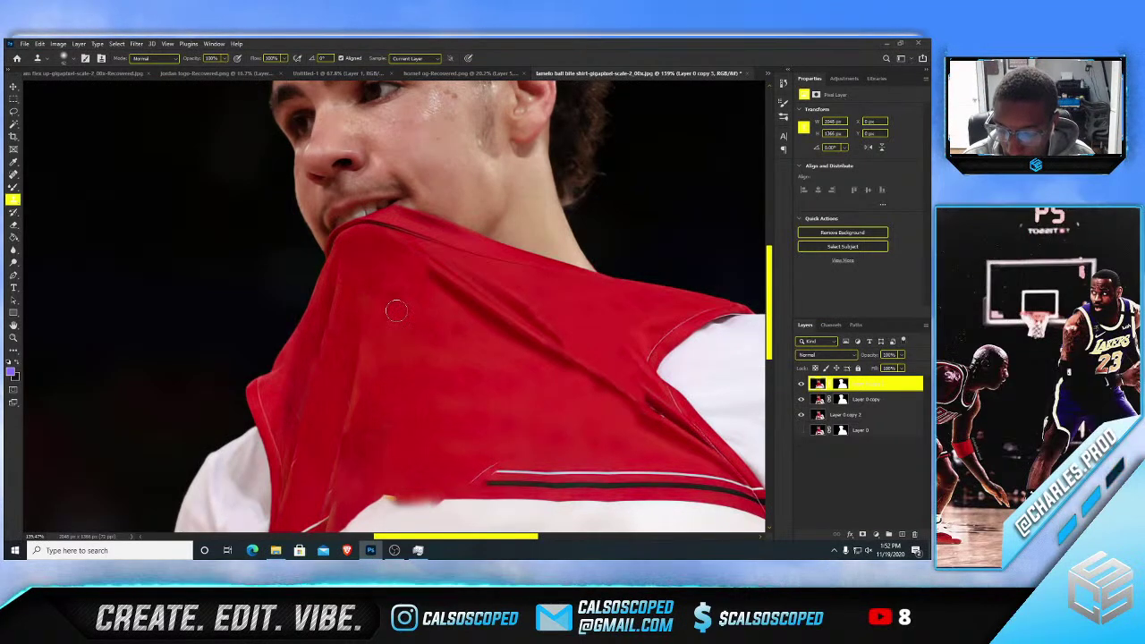
scroll(344, 303, "down", 1)
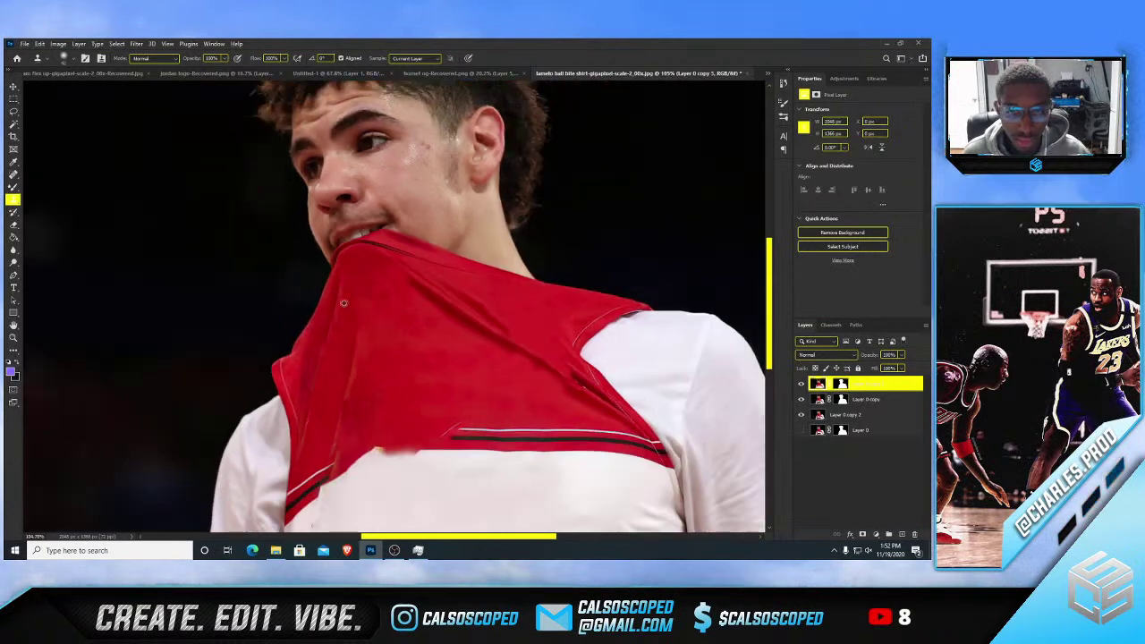
scroll(351, 320, "down", 1)
scroll(407, 425, "up", 2)
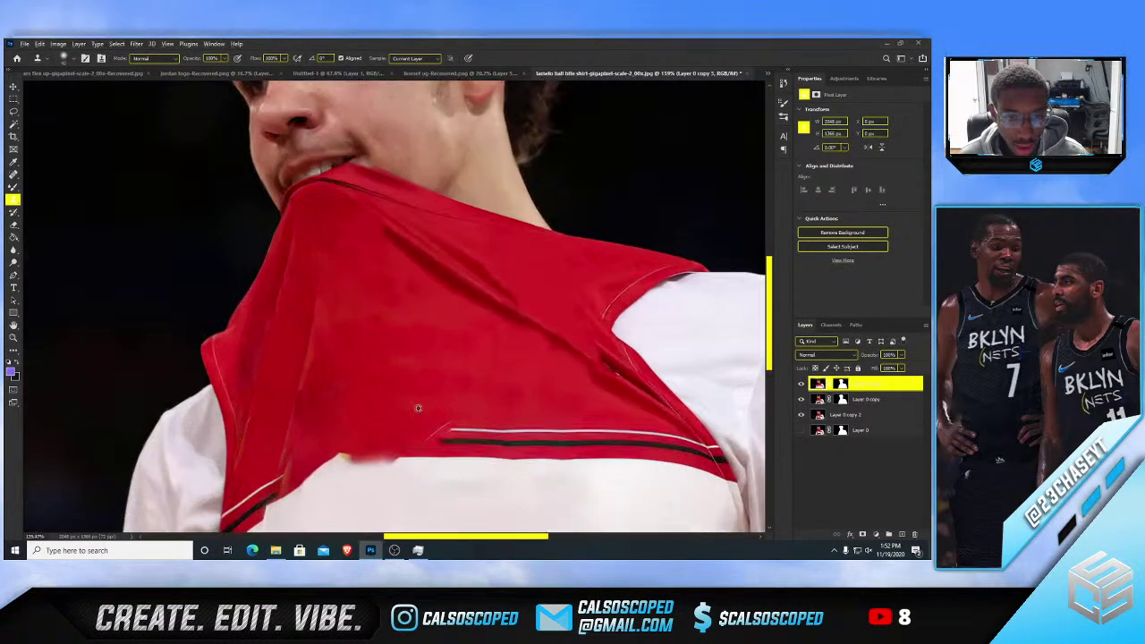
left_click_drag(464, 438, 587, 436)
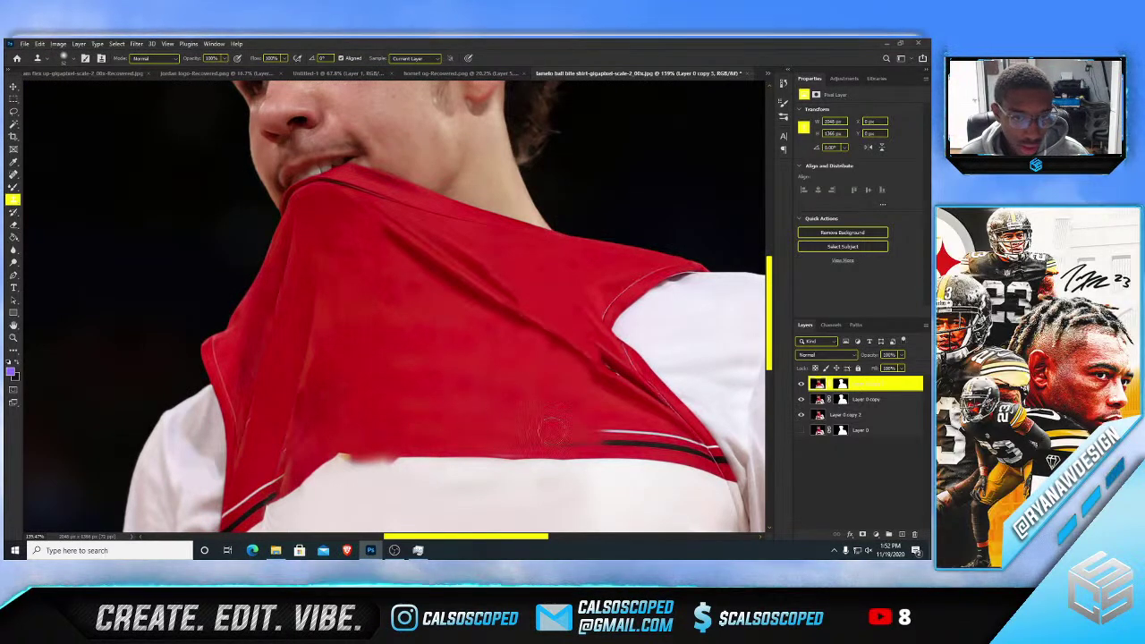
left_click_drag(635, 440, 694, 451)
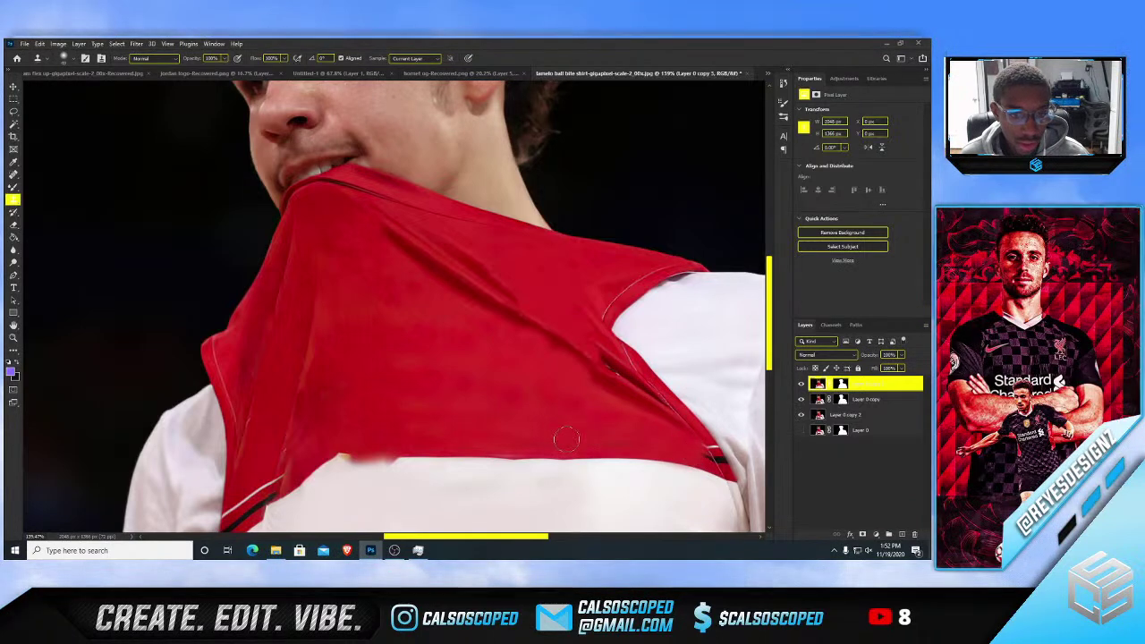
- Clone red fabric over the white and black stripes in the jersey's lower corner below the removed side patch
scroll(410, 423, "down", 3)
scroll(406, 338, "up", 3)
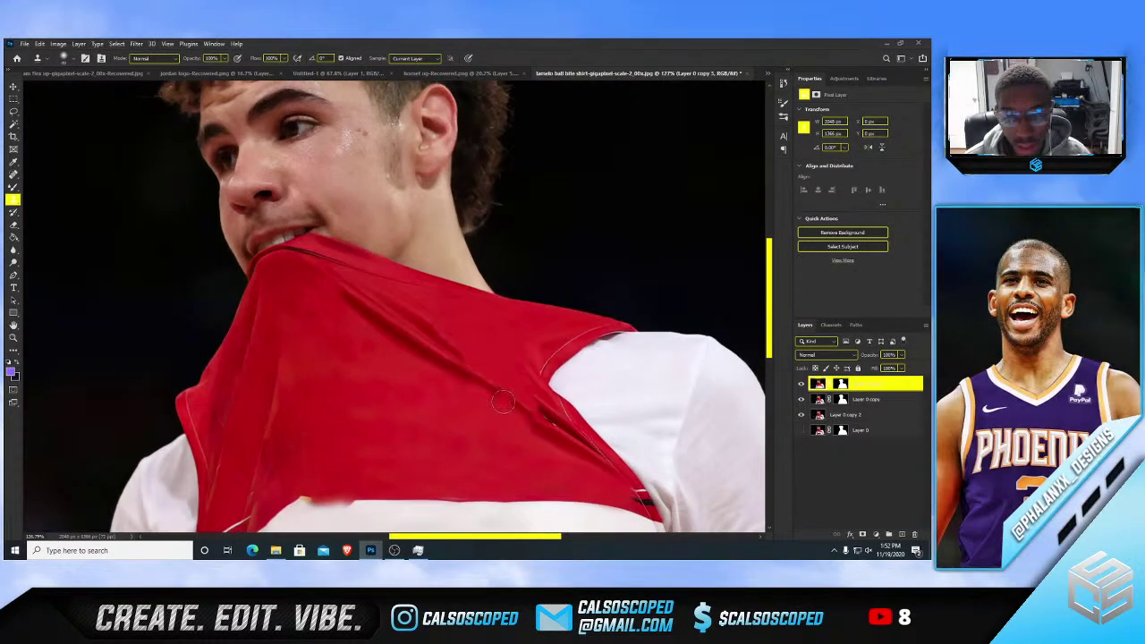
right_click(243, 412, "alt")
right_click(253, 343, "alt")
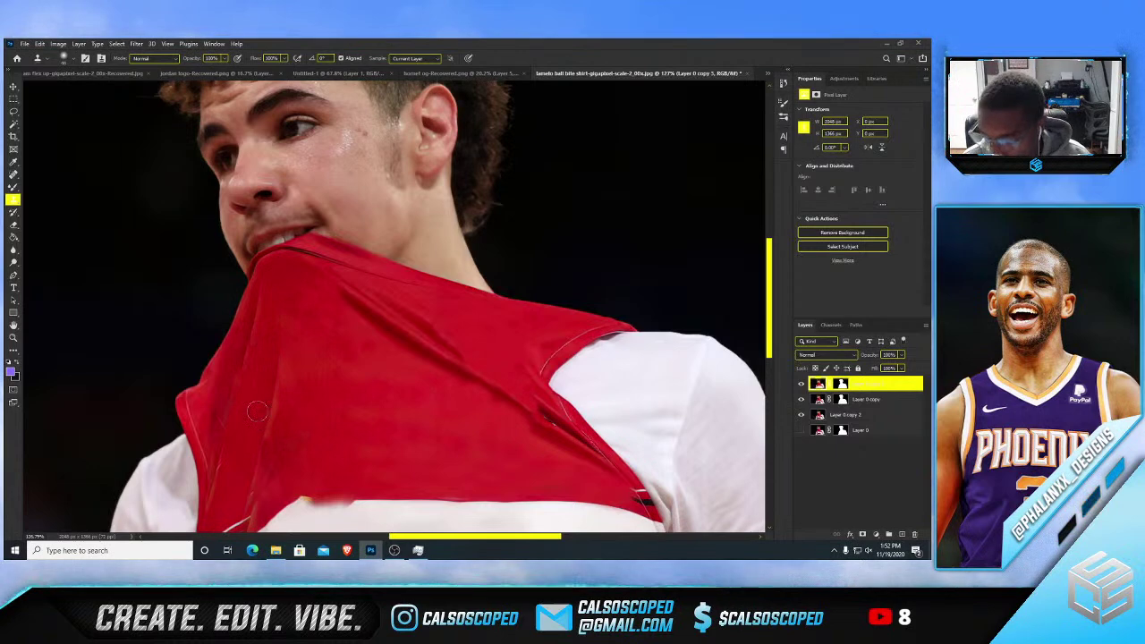
scroll(257, 411, "down", 3)
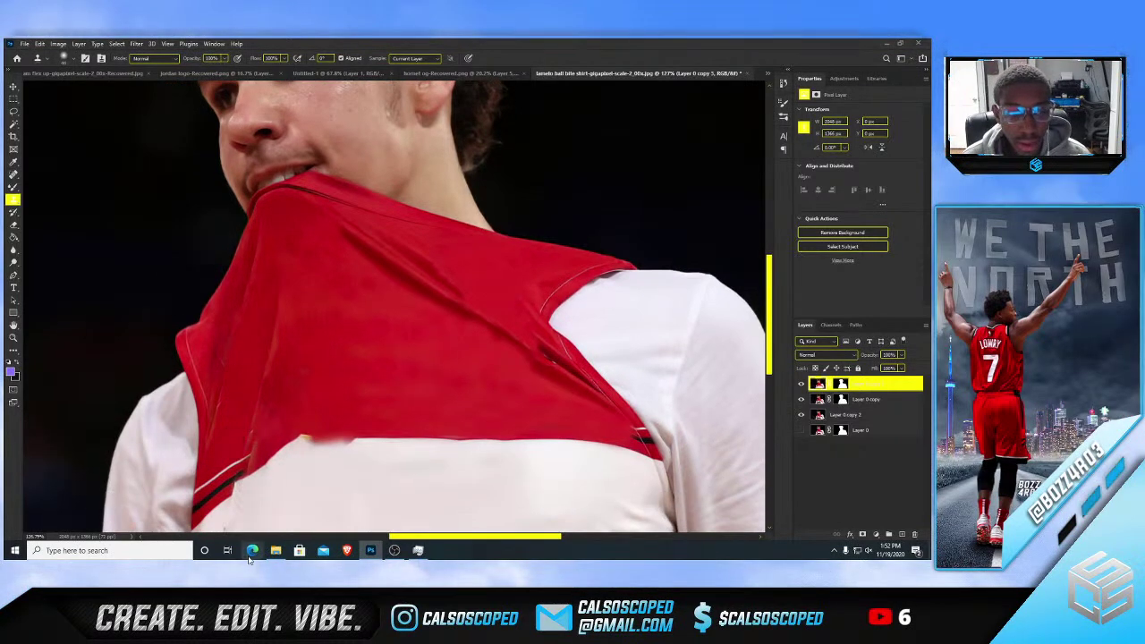
scroll(235, 499, "up", 2)
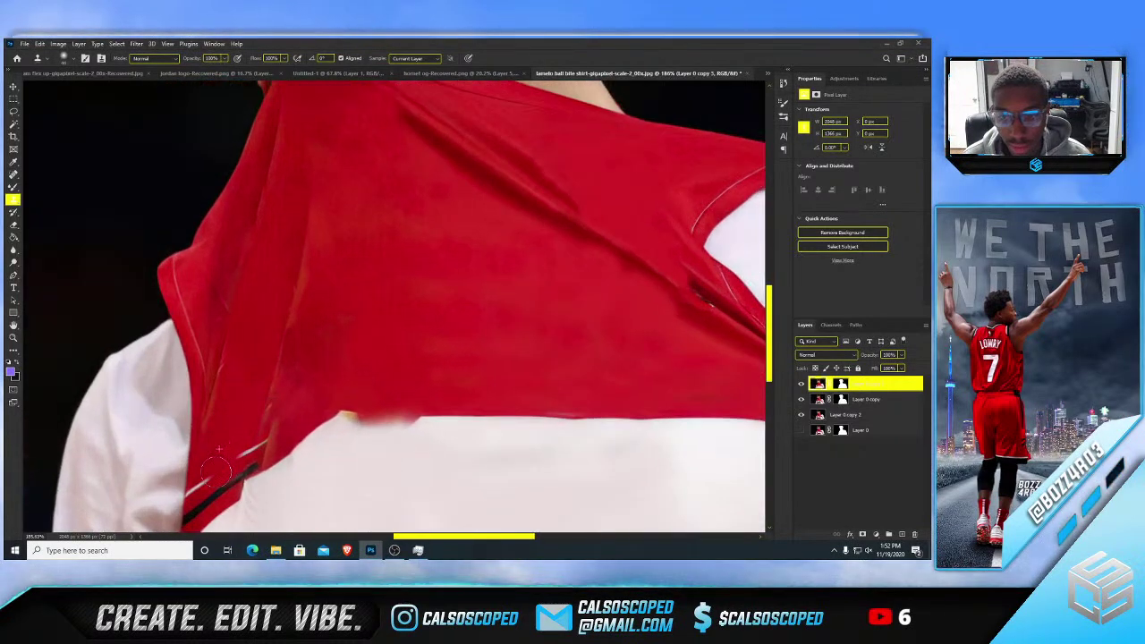
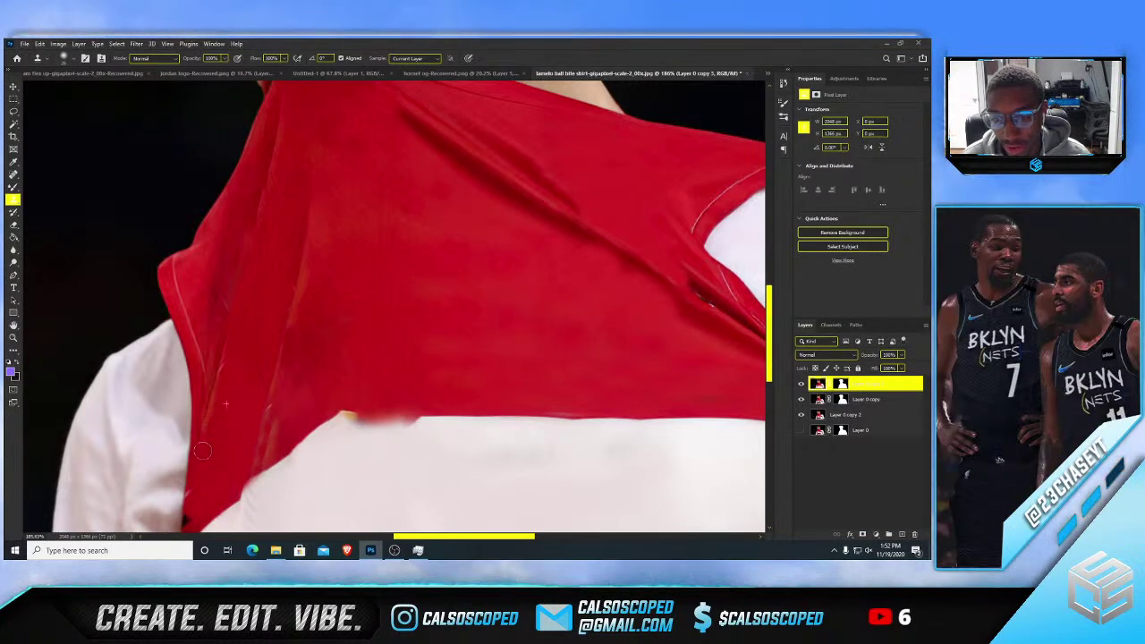
scroll(211, 313, "down", 6)
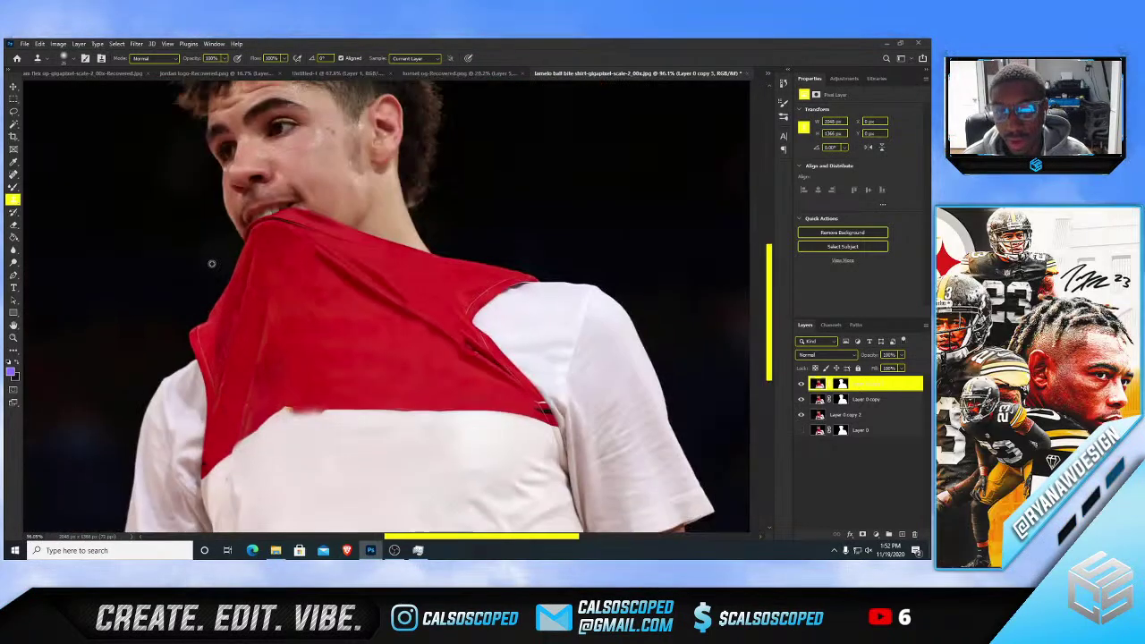
scroll(339, 371, "up", 2)
scroll(337, 368, "up", 4)
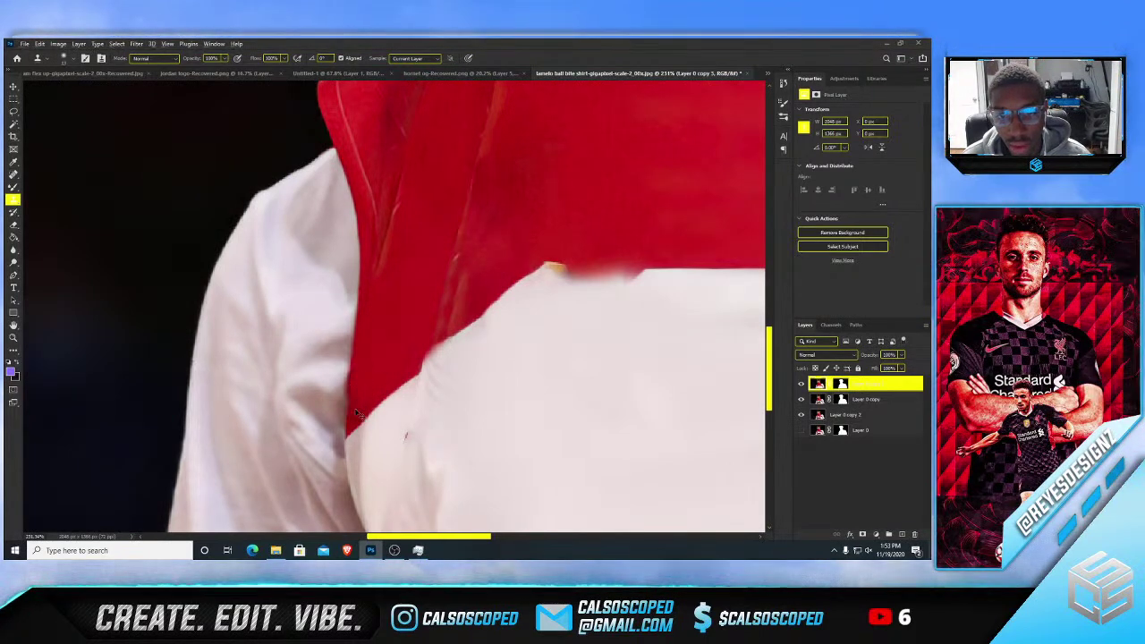
- Clone red fabric over the leftover mark at the dark fold beside the armhole
scroll(356, 413, "down", 5)
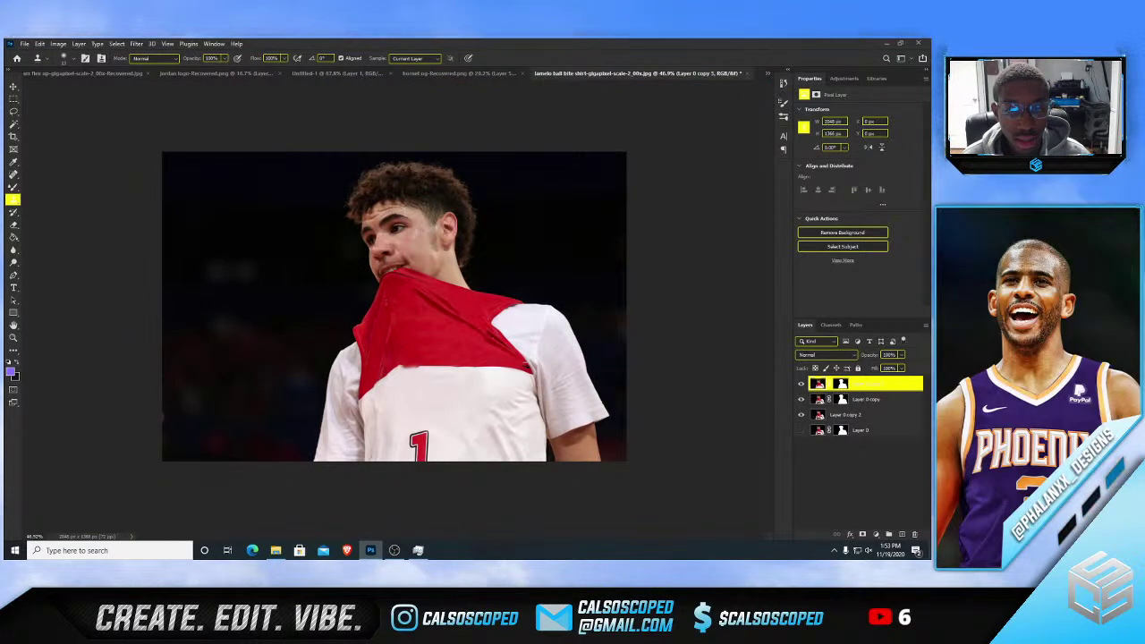
scroll(423, 299, "up", 4)
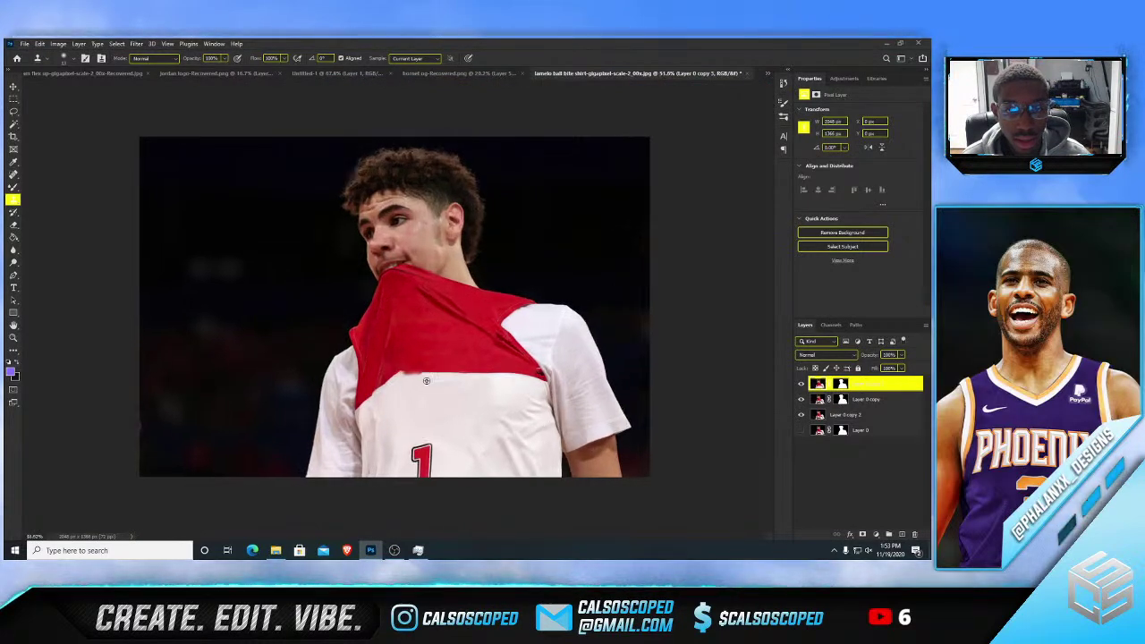
scroll(514, 344, "up", 3)
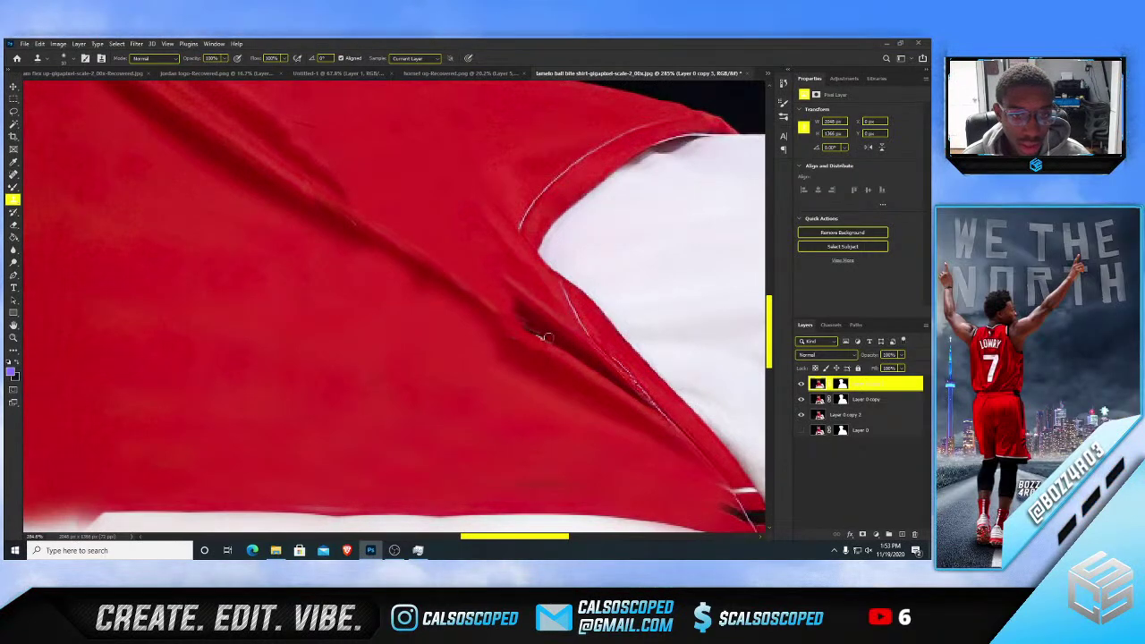
left_click_drag(520, 319, 550, 341)
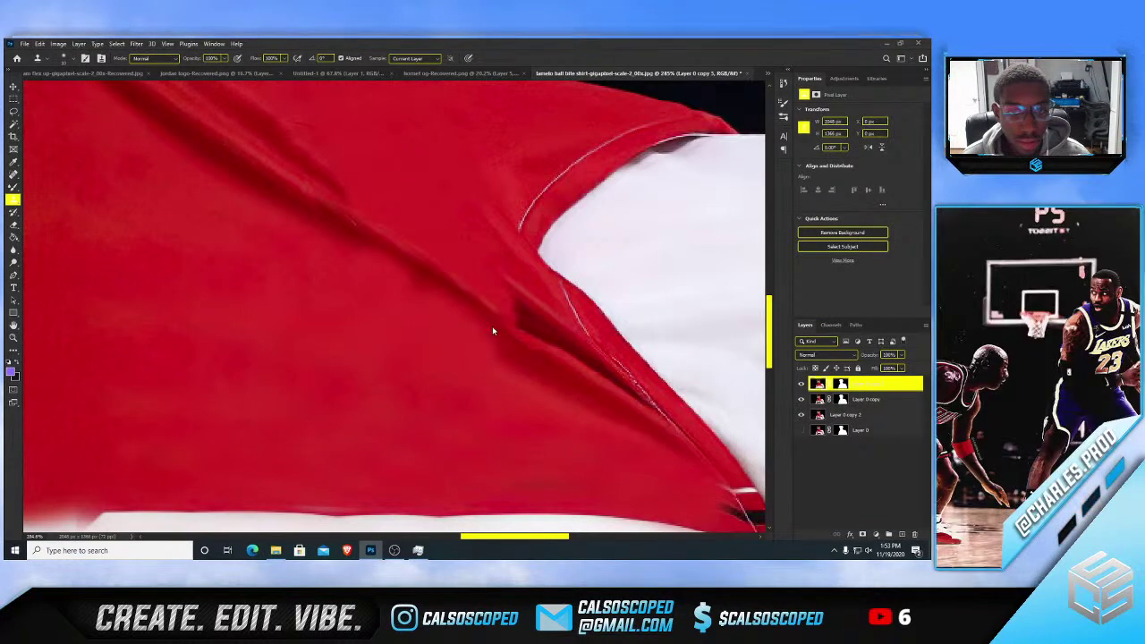
- Clone white fabric over the red number 1 at the lower edge of the white shirt
scroll(493, 326, "down", 5)
scroll(407, 268, "down", 2)
scroll(407, 269, "up", 1)
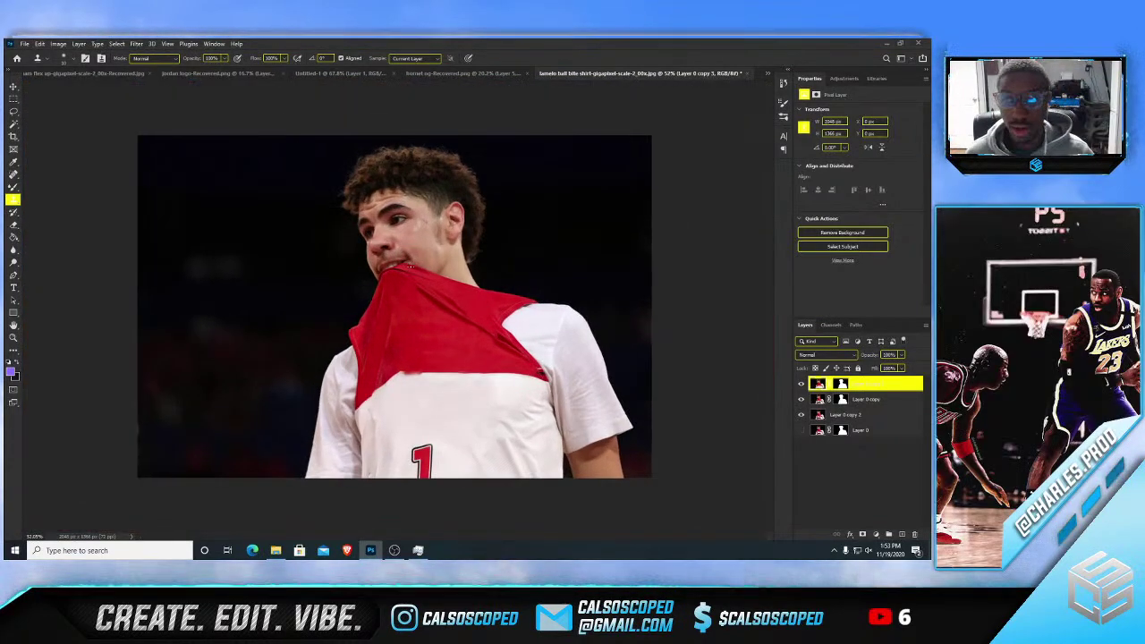
left_click_drag(415, 447, 417, 435)
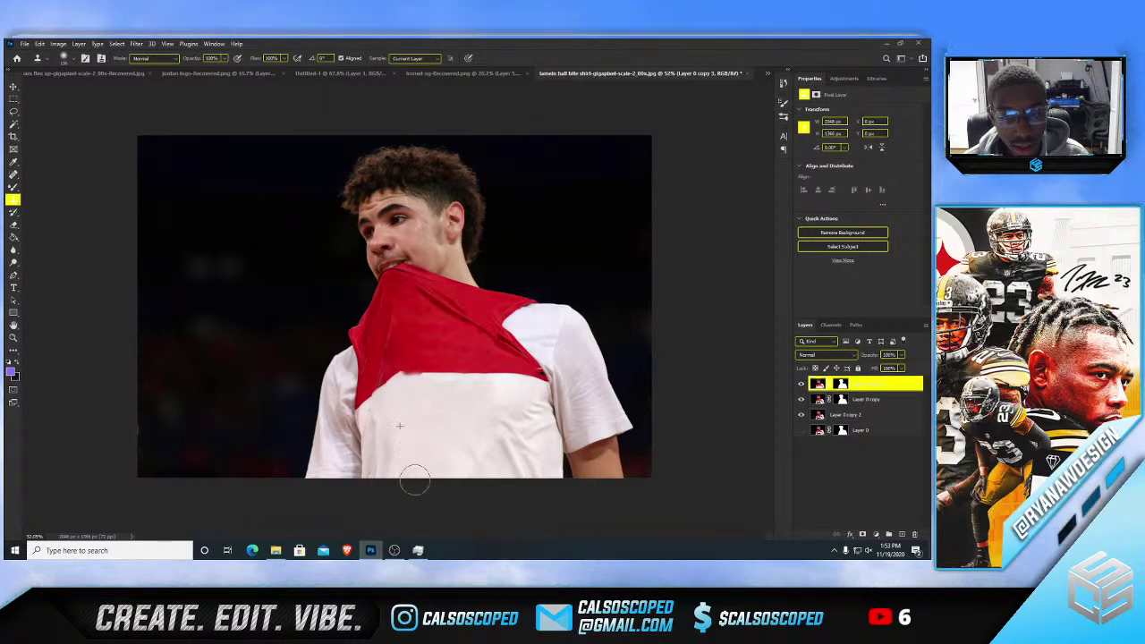
scroll(412, 466, "down", 3)
scroll(397, 427, "up", 2)
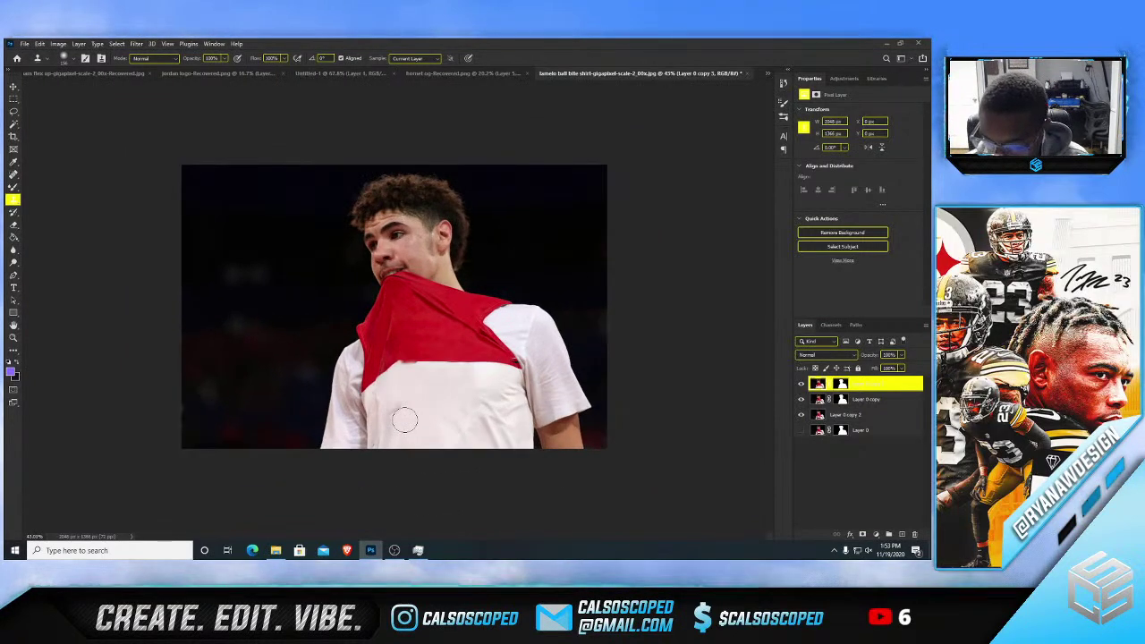
scroll(413, 370, "up", 1)
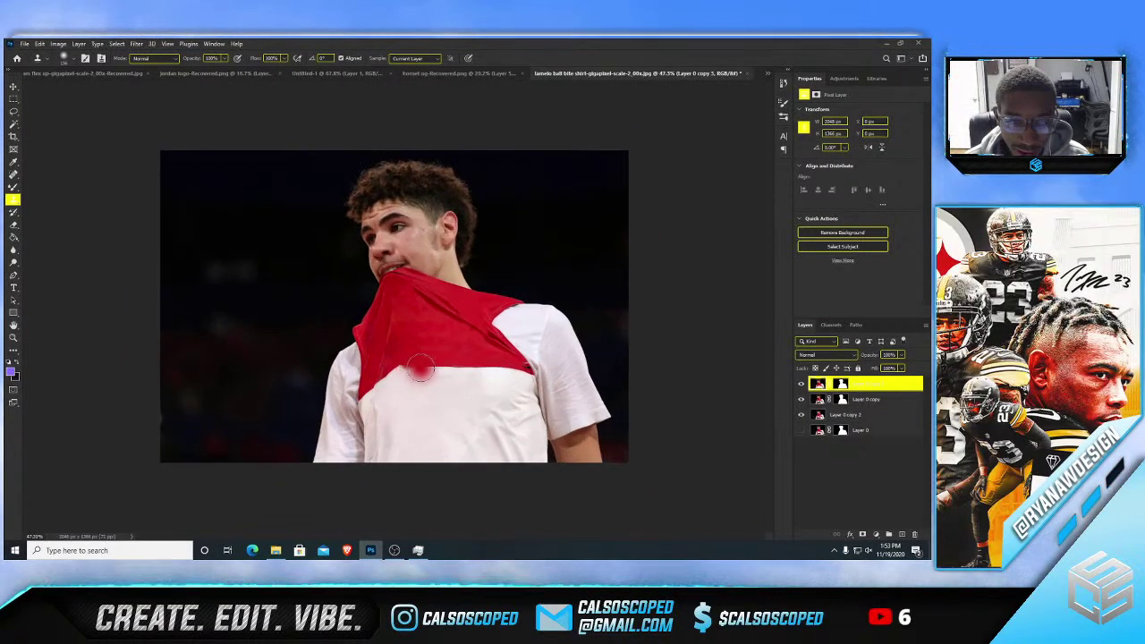
scroll(422, 368, "up", 1)
- Duplicate the cleaned-up jersey layer and apply the layer mask on the copy
key("v")
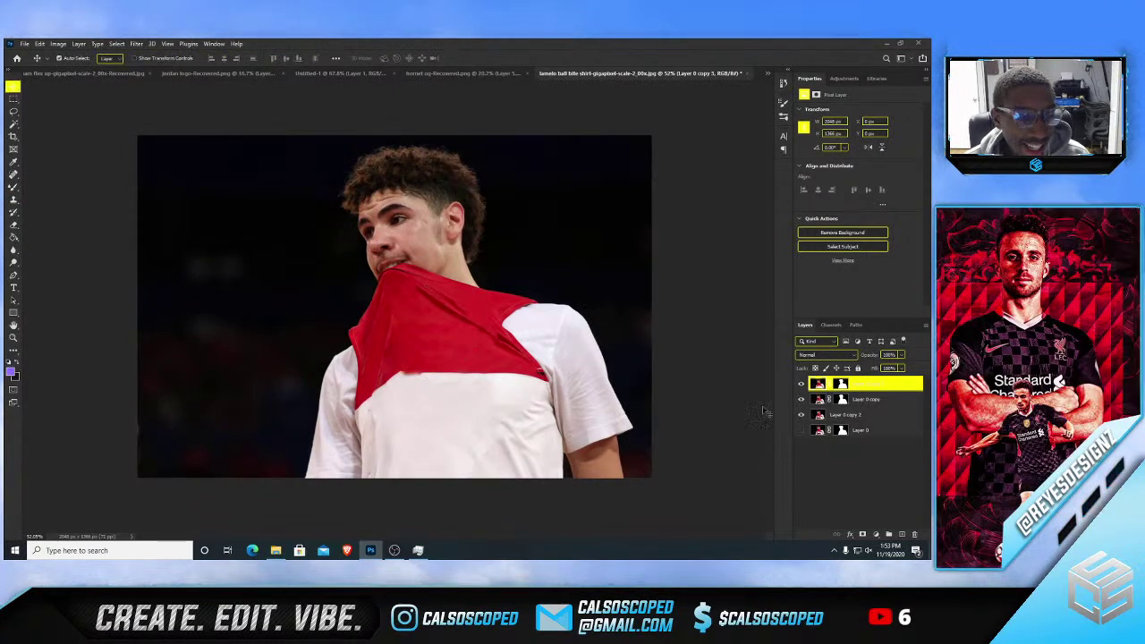
key("ctrl+j")
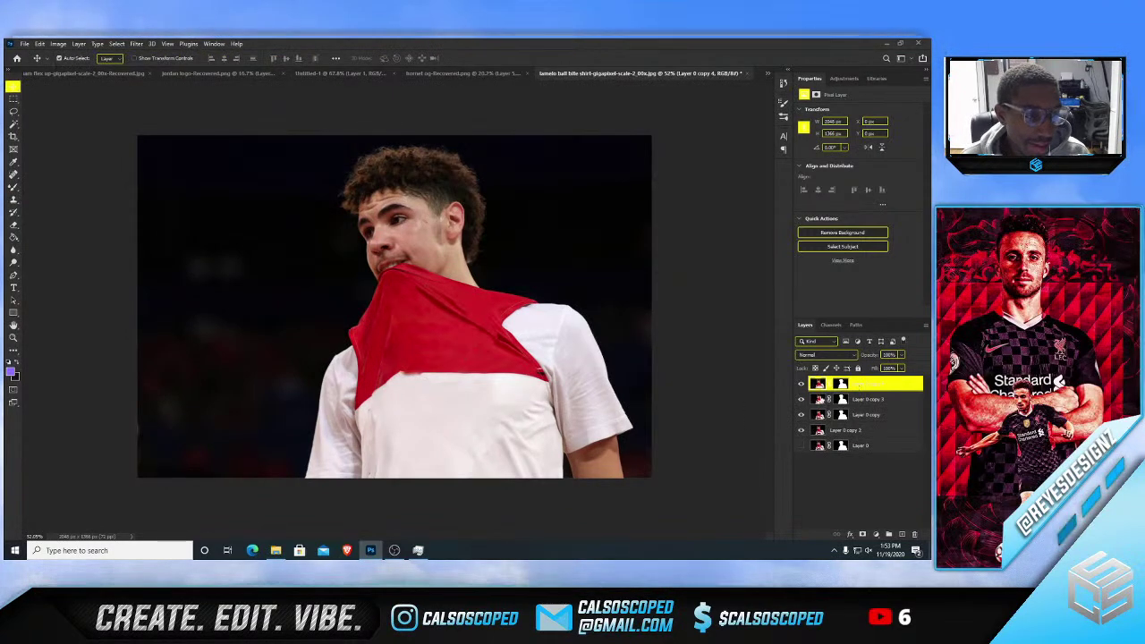
right_click(843, 385)
left_click(861, 414)
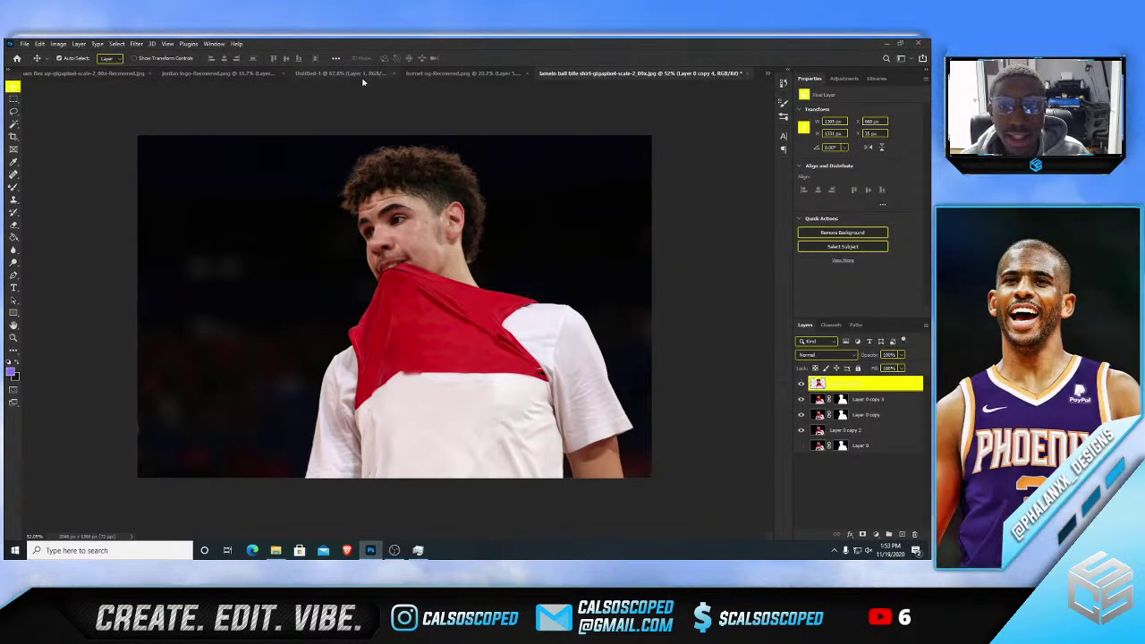
- Save the Hornets logo and stripes document on the computer as a Photoshop file named "elements jersey"
left_click(452, 73)
key("ctrl+s")
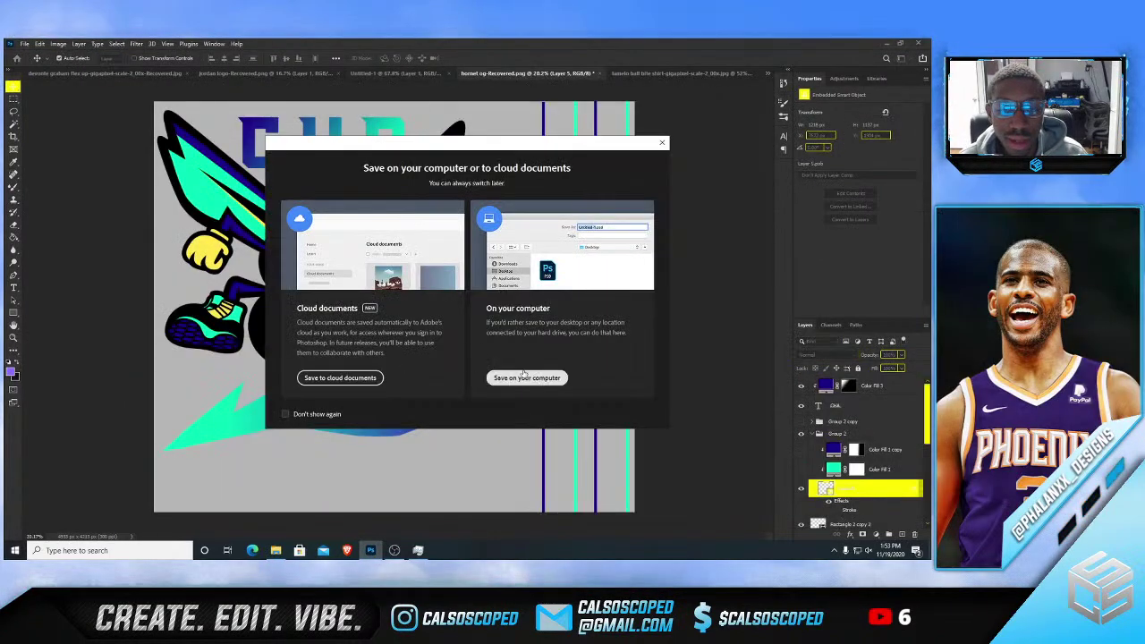
left_click(523, 377)
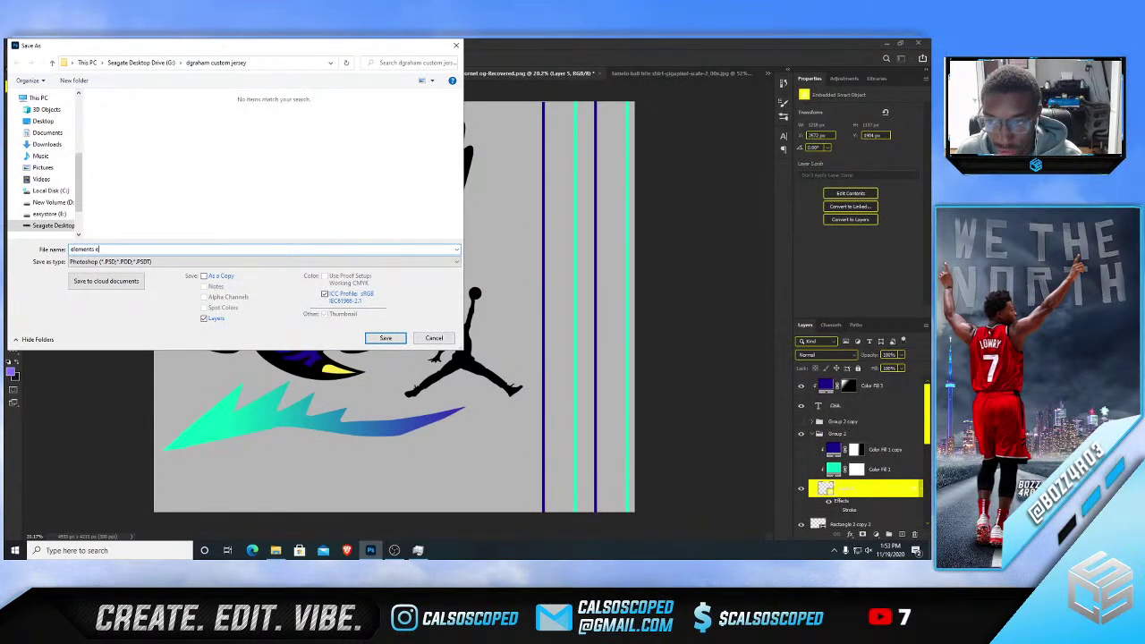
type("elements e")
key("BackSpace")
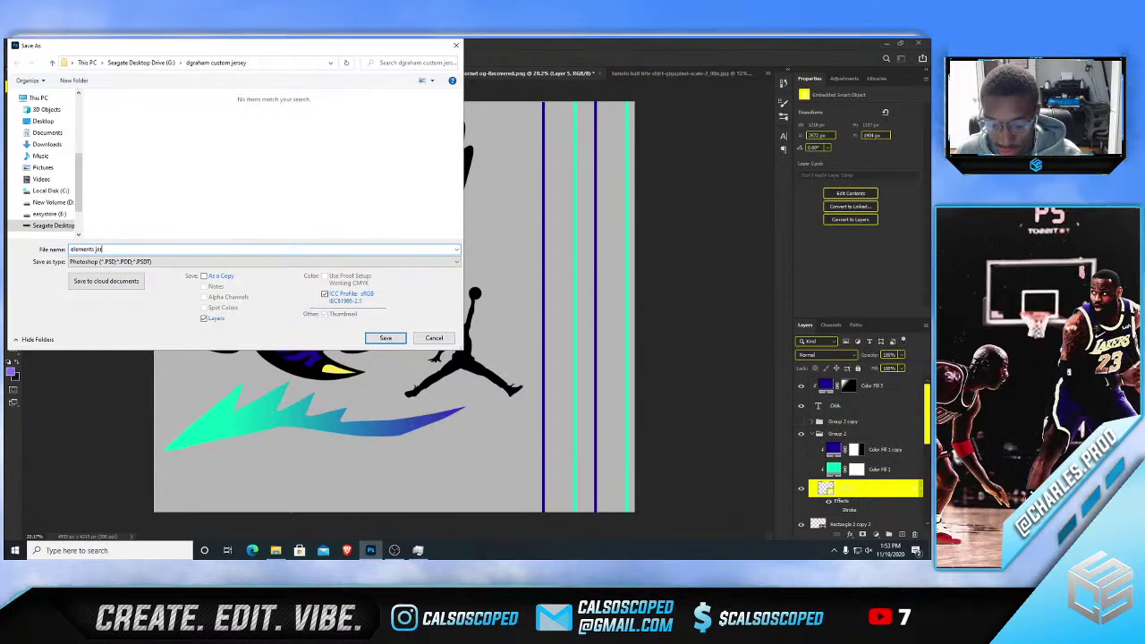
type("jersey")
key("Return")
left_click(573, 182)
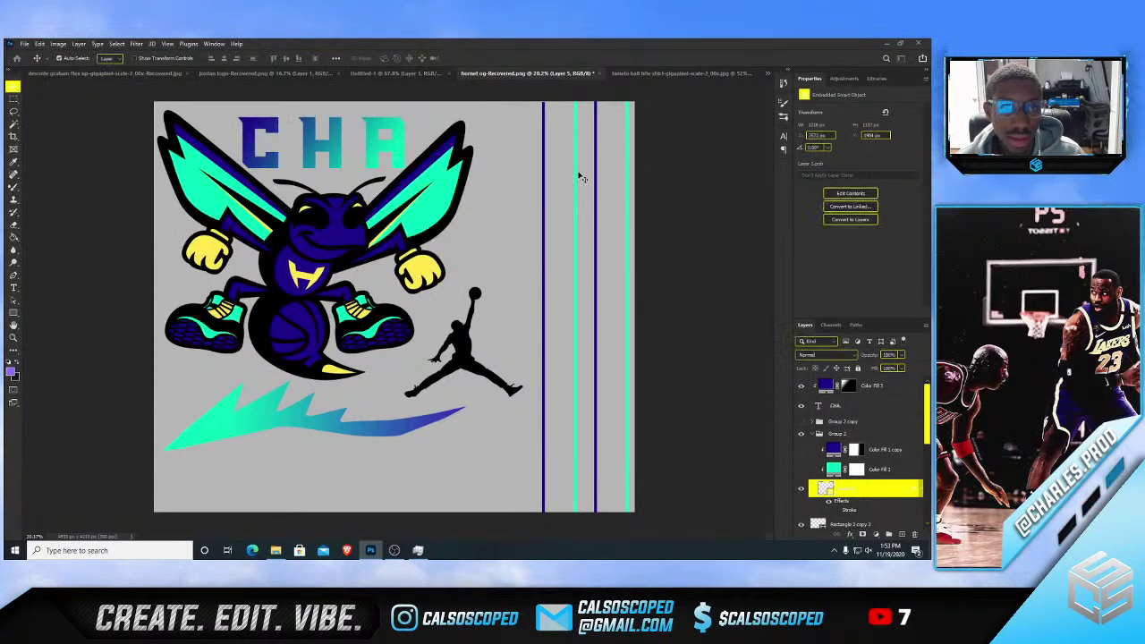
- Save the player photo document on the computer as a Photoshop file named "melo displace 1"
left_click(661, 74)
scroll(384, 390, "up", 3)
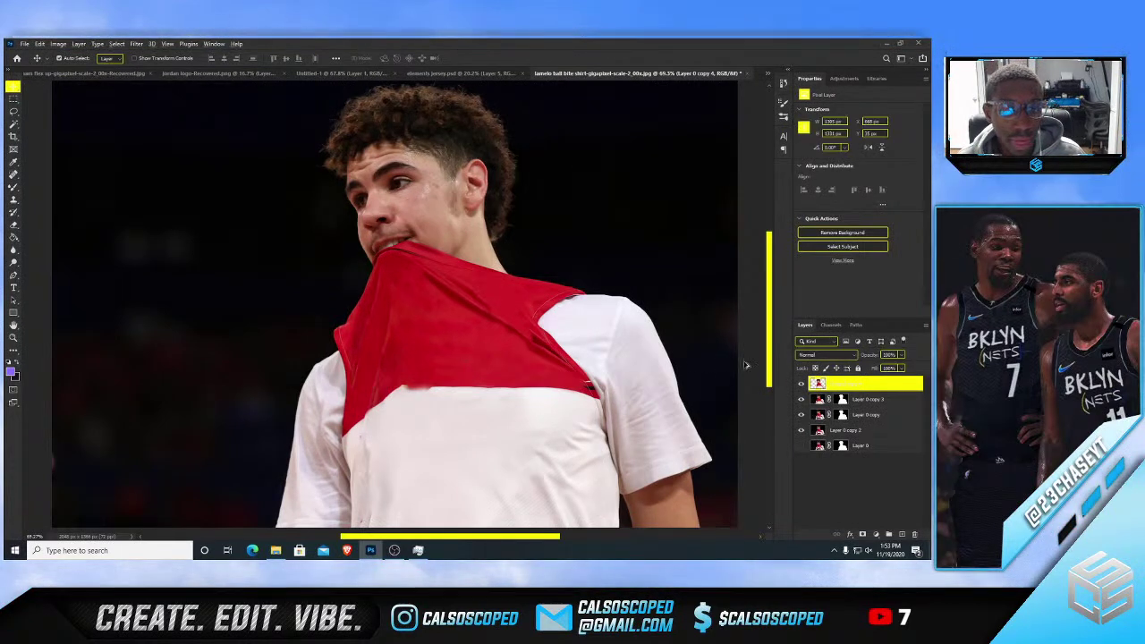
scroll(747, 366, "down", 8)
scroll(662, 332, "up", 3)
left_click(25, 44)
mouse_move(62, 182)
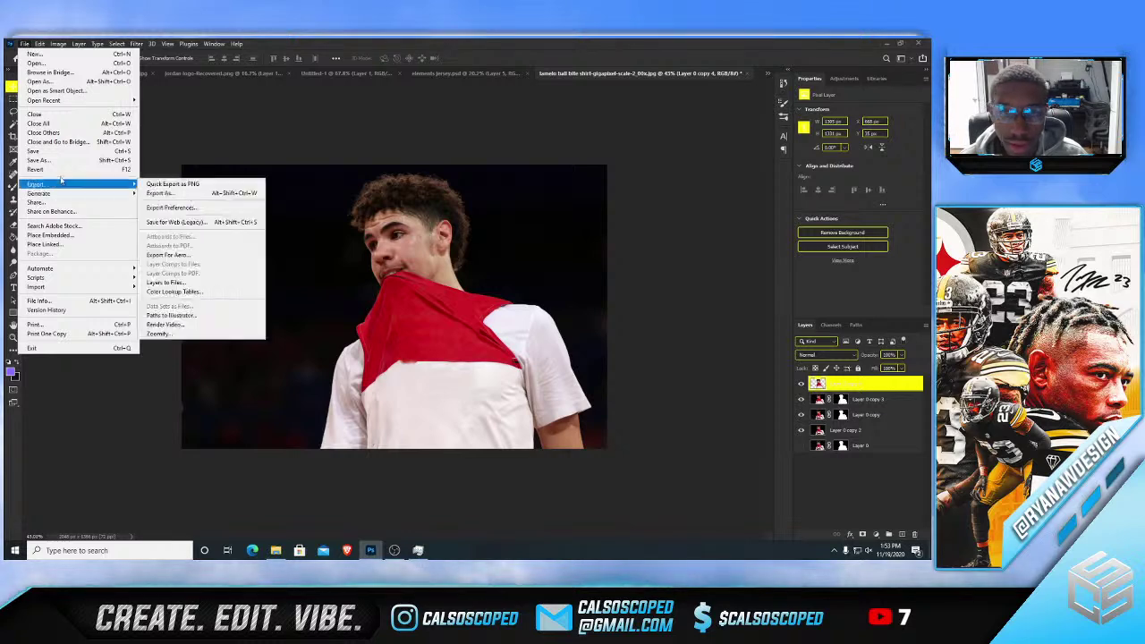
left_click(37, 160)
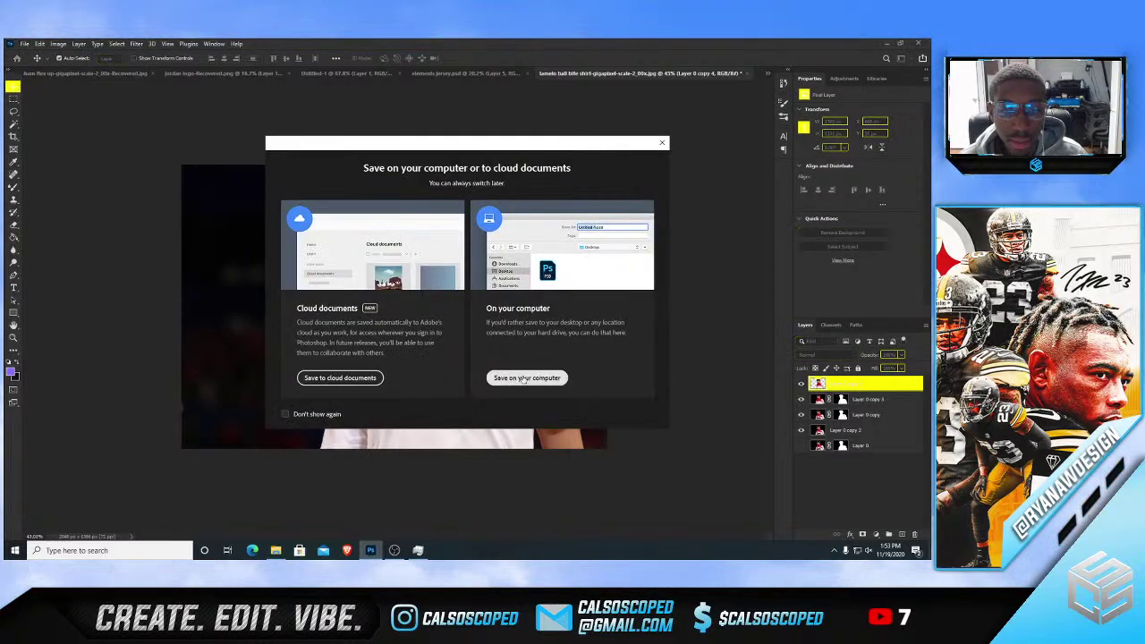
left_click(526, 377)
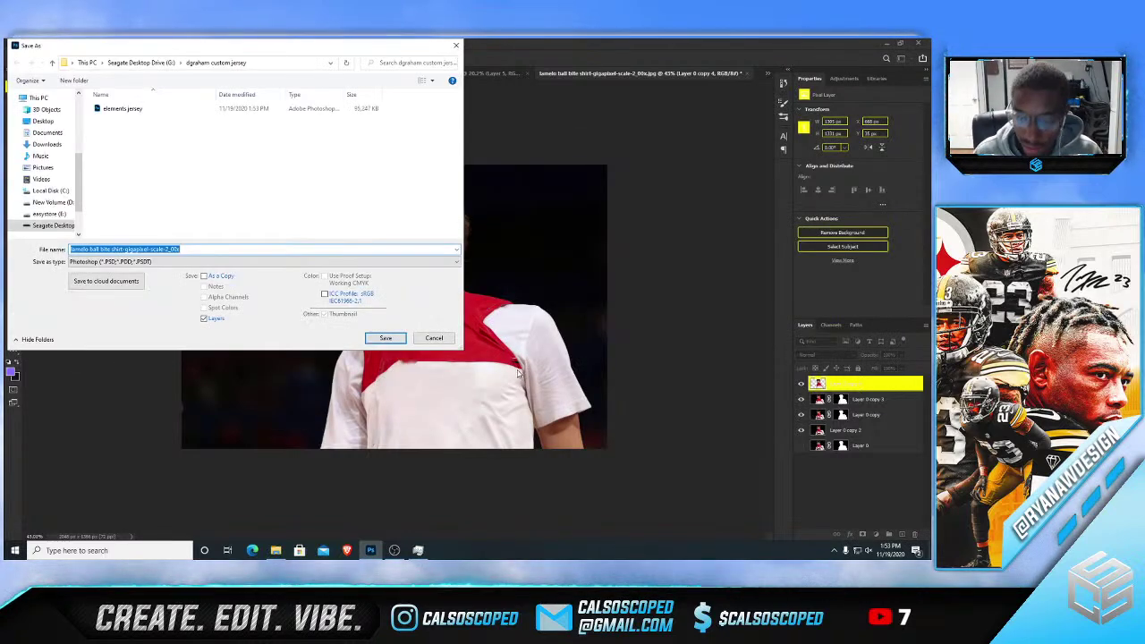
type("melo displace 1")
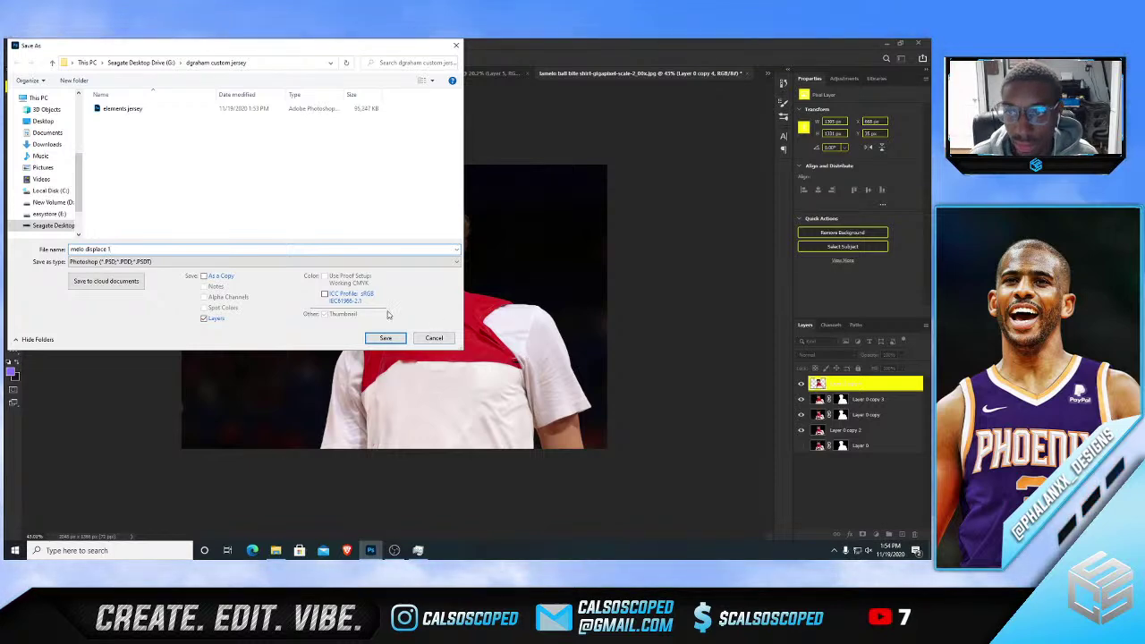
left_click_drag(112, 250, 65, 251)
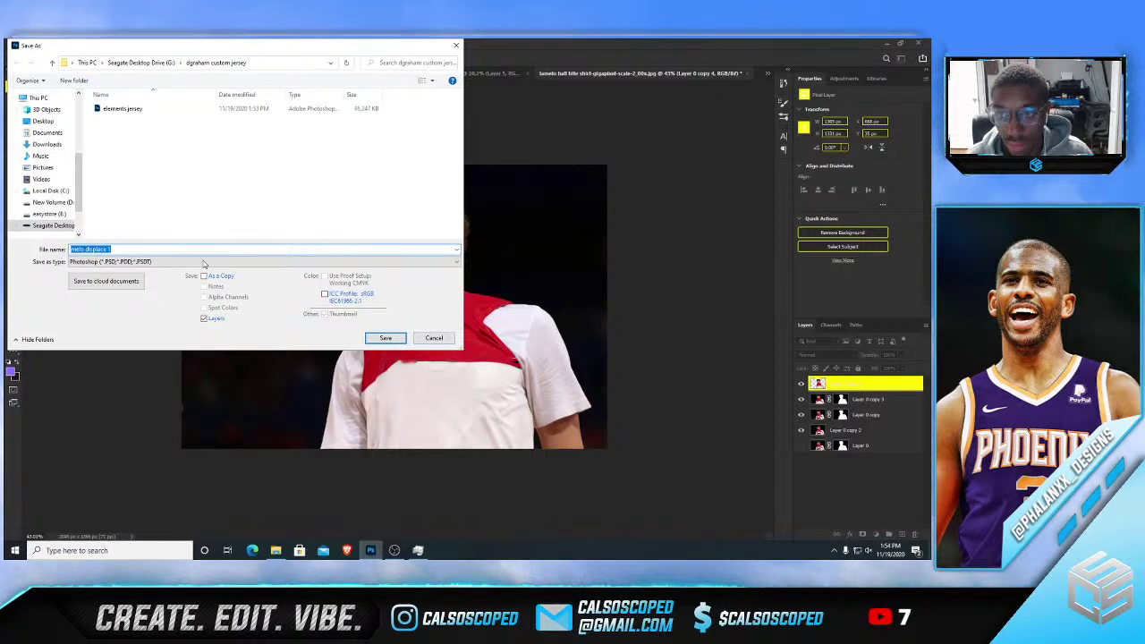
left_click(389, 343)
key("Return")
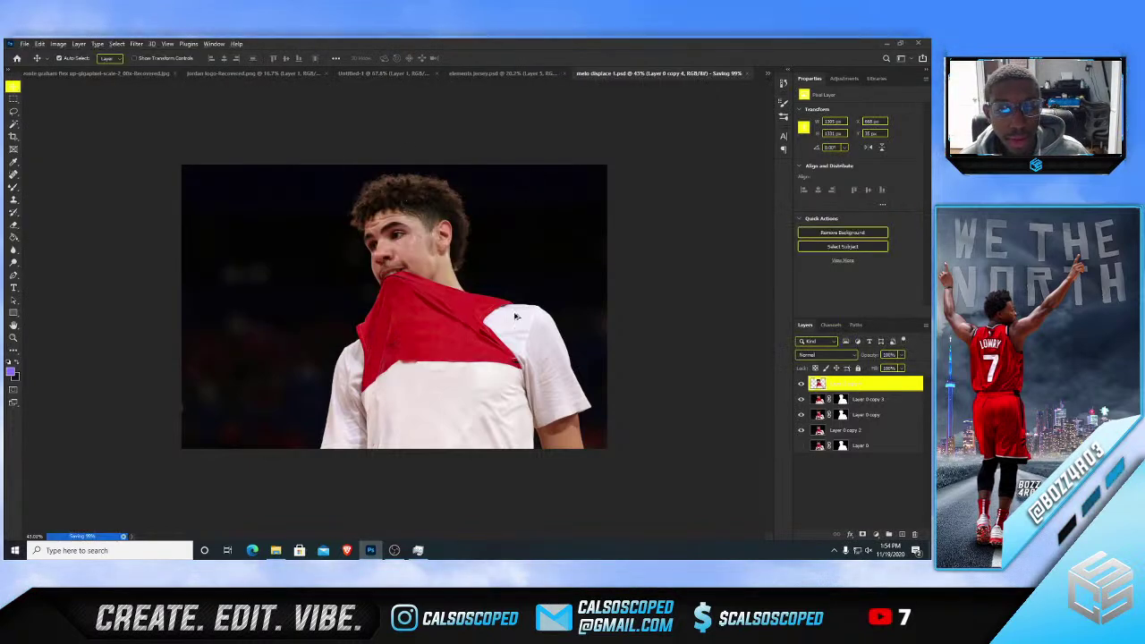
- Add a Channel Mixer adjustment clipped to the cutout layer, make it monochrome, and set Red to +32%
scroll(515, 315, "up", 2)
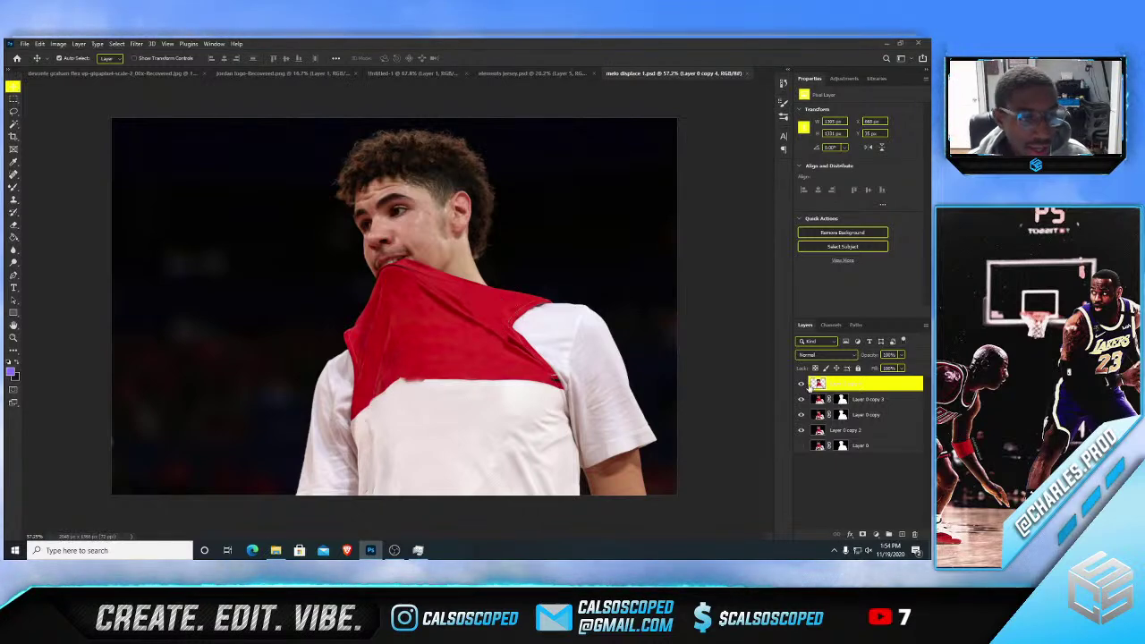
scroll(503, 351, "up", 1)
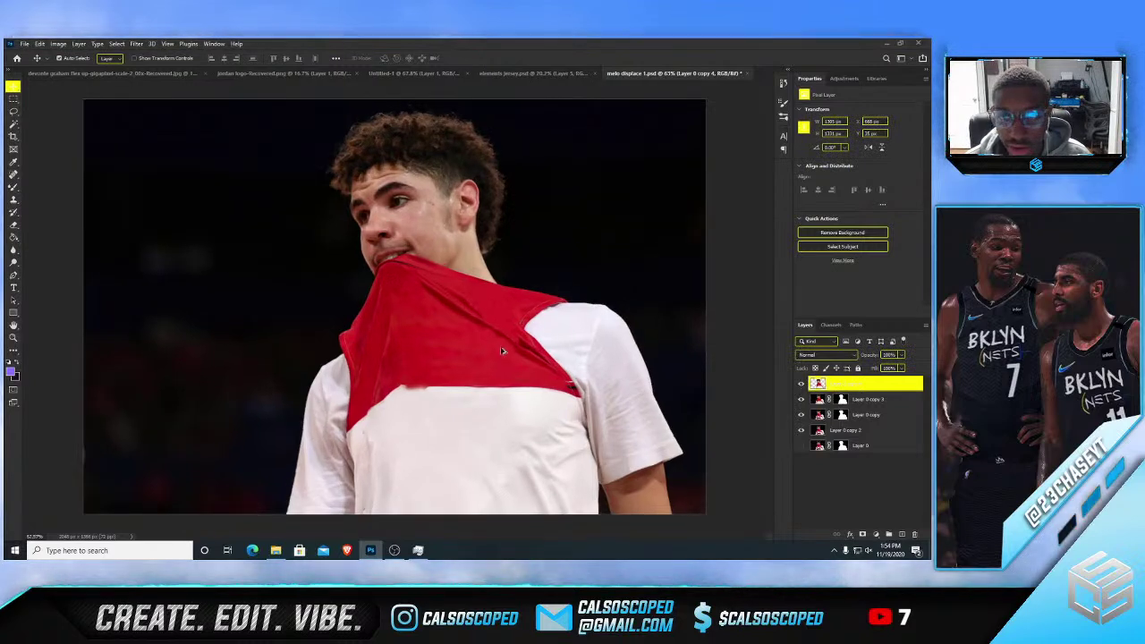
left_click(876, 534)
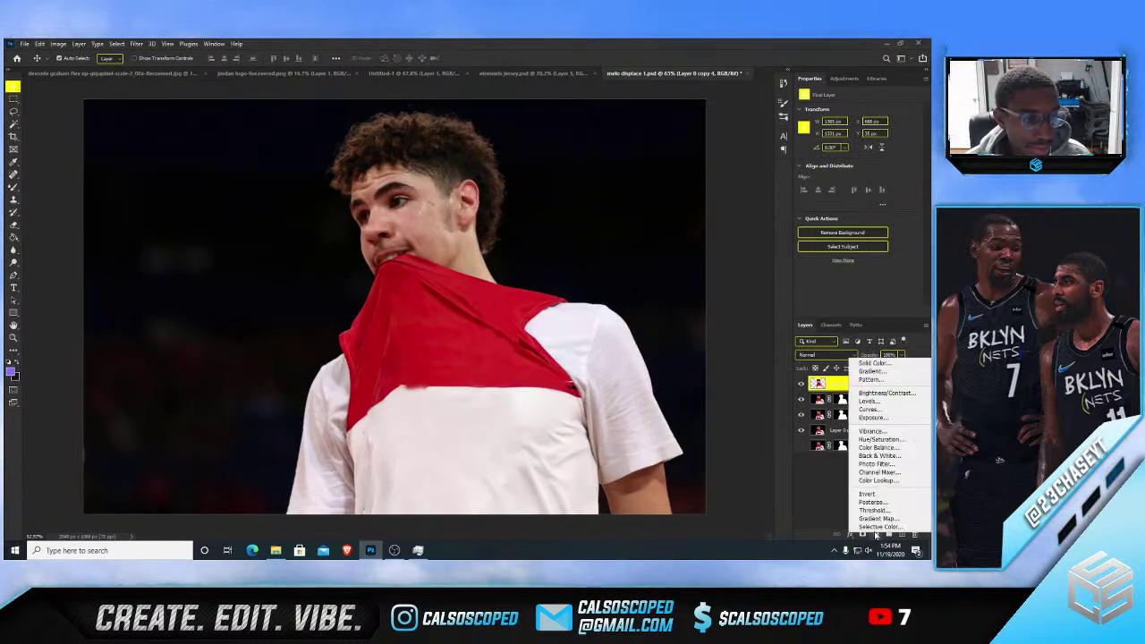
left_click(879, 472)
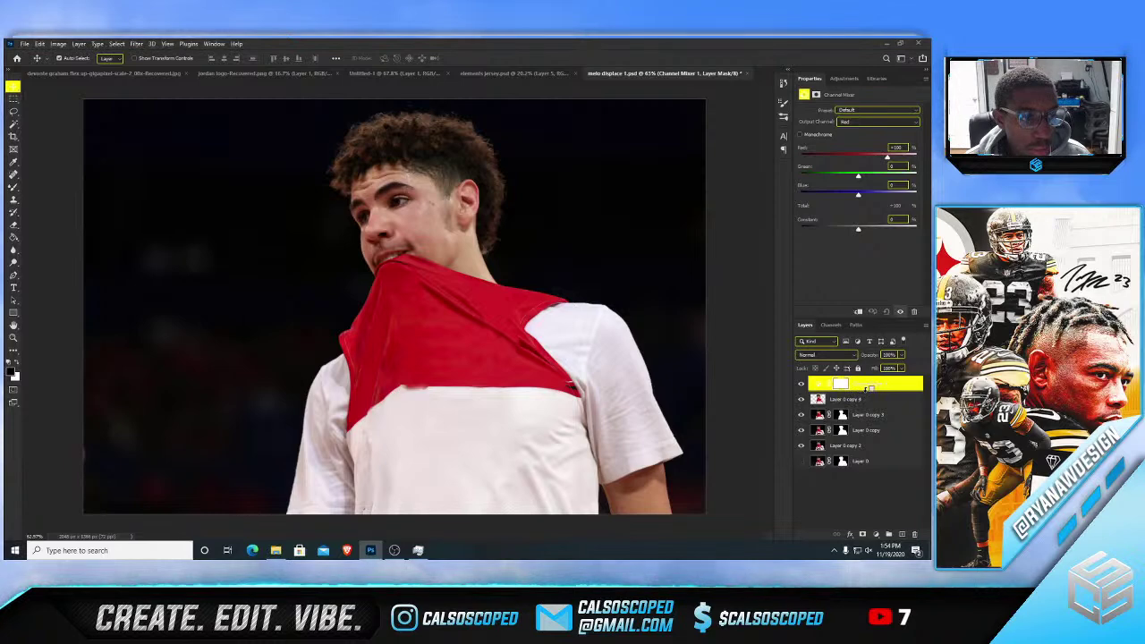
left_click(800, 134)
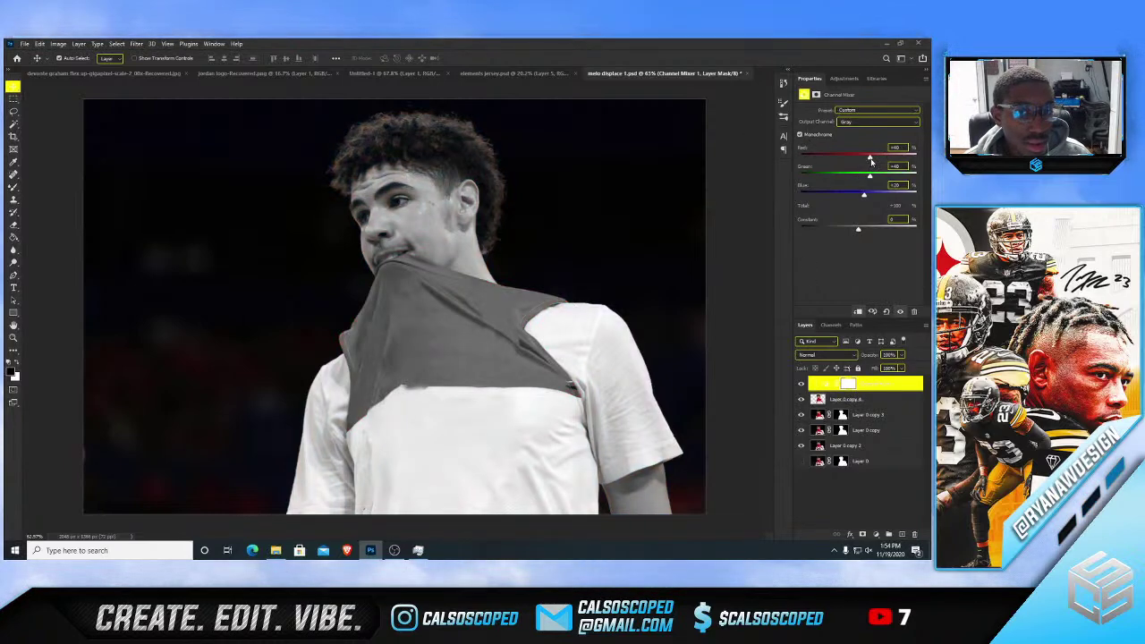
left_click_drag(871, 161, 868, 160)
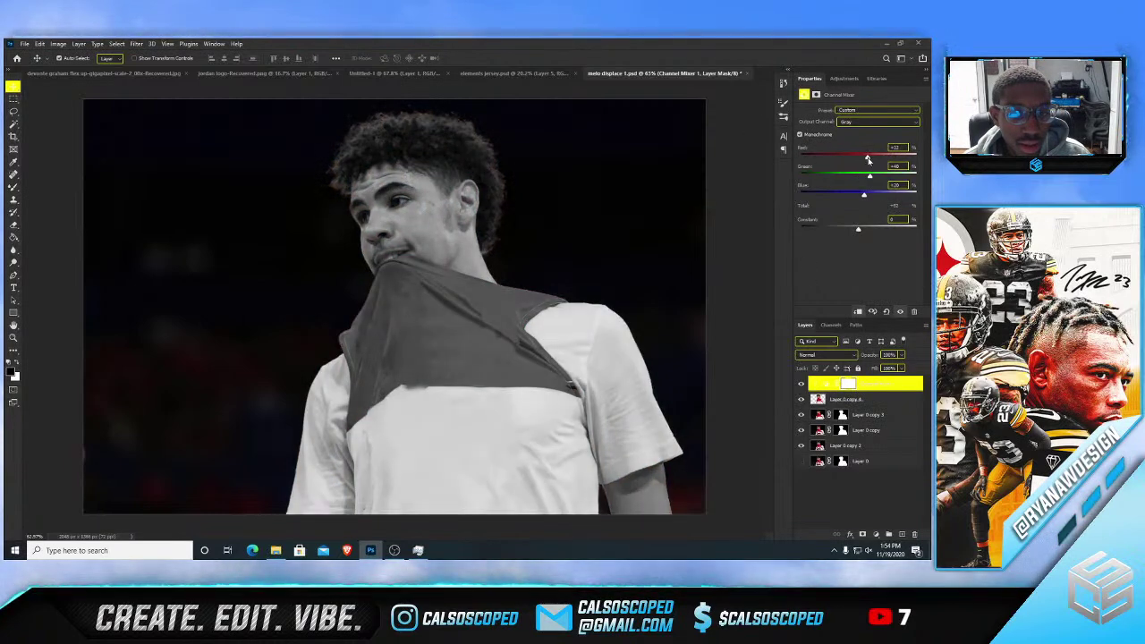
- Add a clipped Curves adjustment above the Channel Mixer and slightly lift the shadows with three points on the RGB curve
left_click(876, 534)
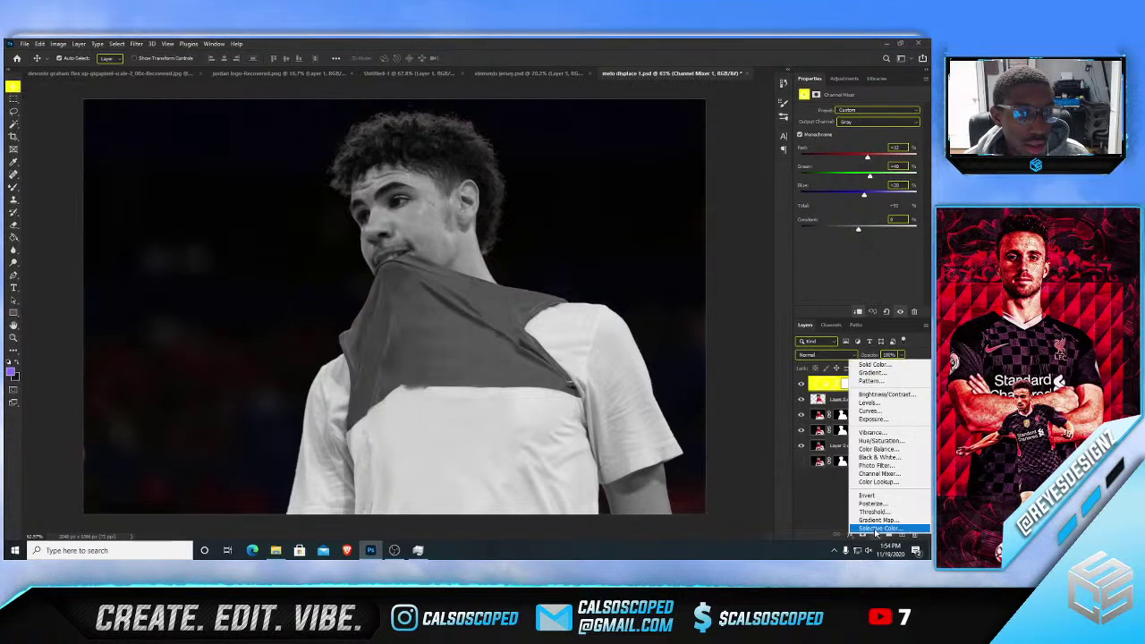
left_click(882, 411)
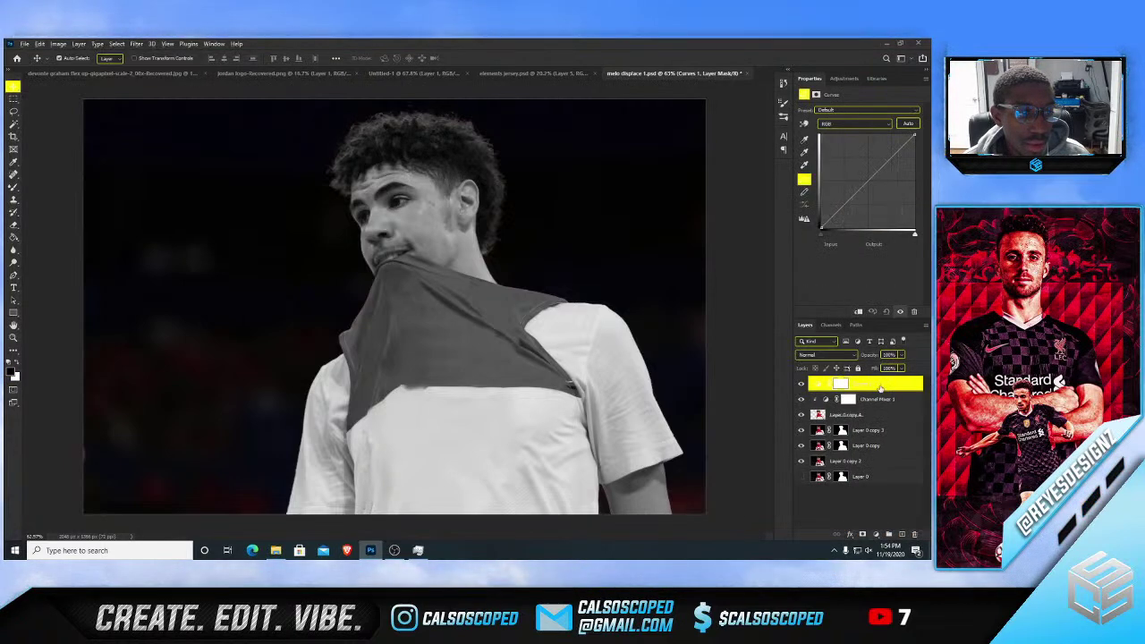
left_click(881, 391, "alt")
left_click_drag(844, 206, 880, 168)
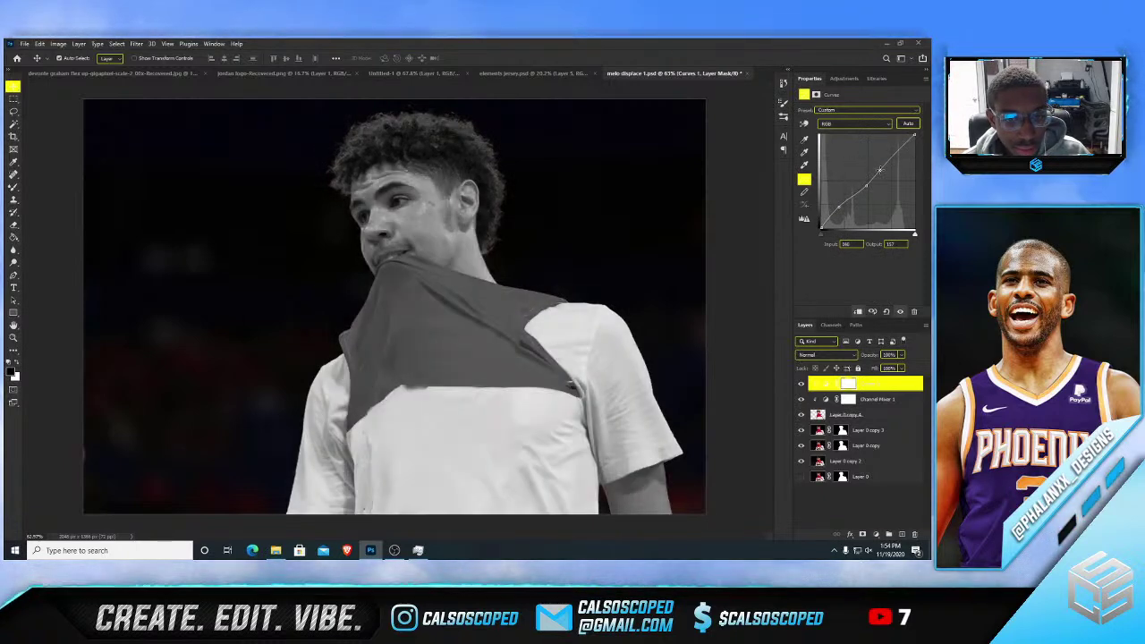
key("ctrl+minus")
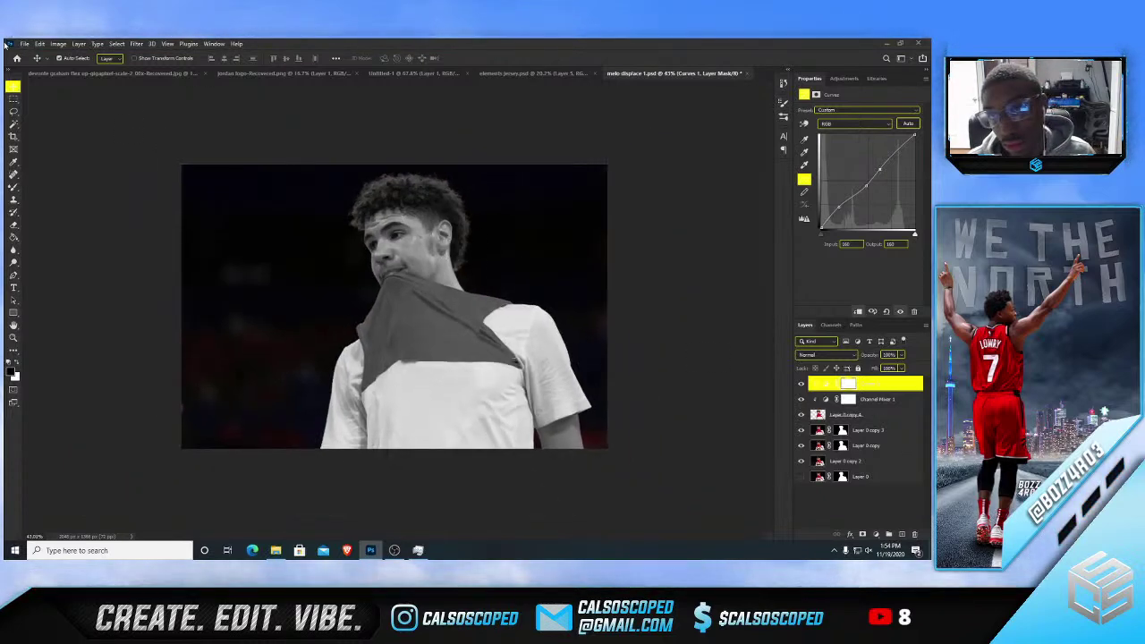
left_click(136, 43)
mouse_move(157, 186)
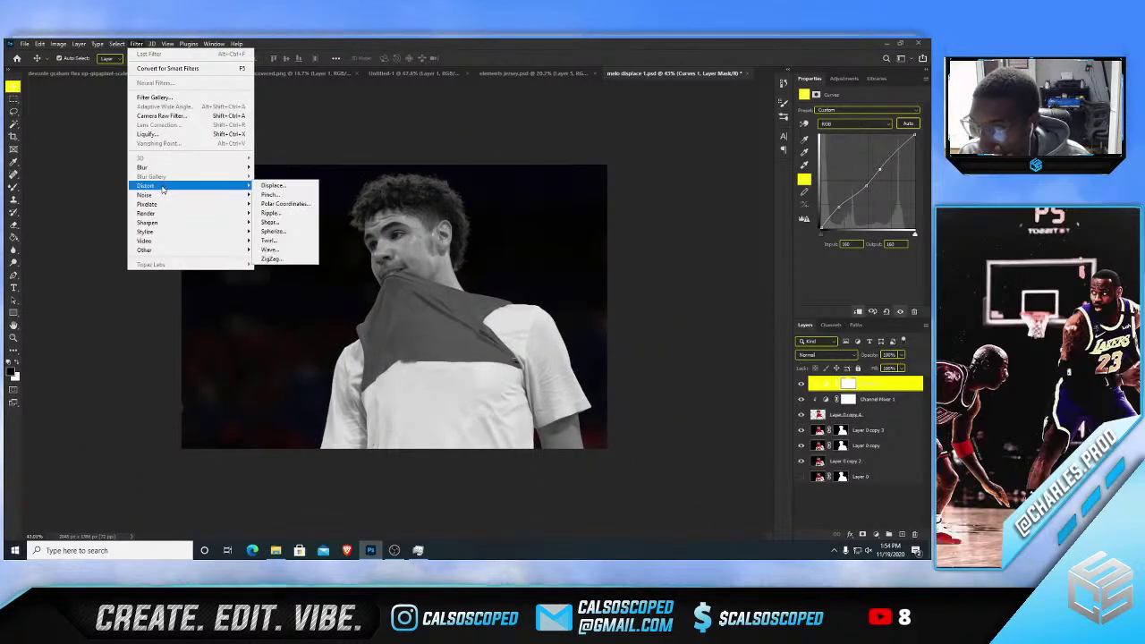
left_click(279, 188)
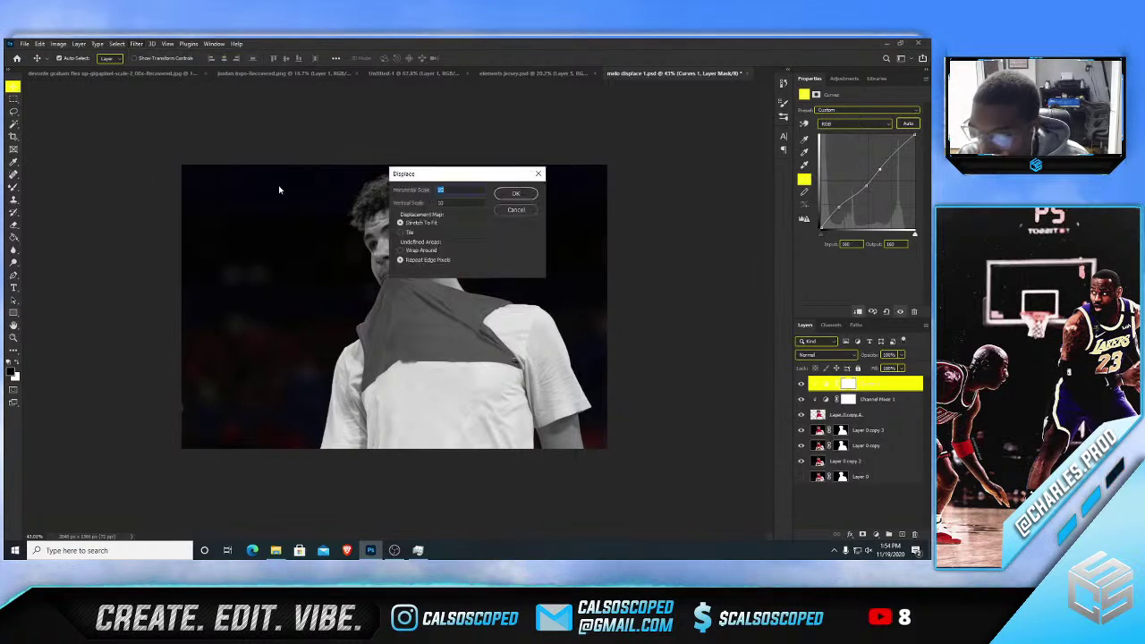
left_click(516, 210)
- Save the greyscale document on the computer as a separate Photoshop file named "melo displace 2"
left_click(25, 43)
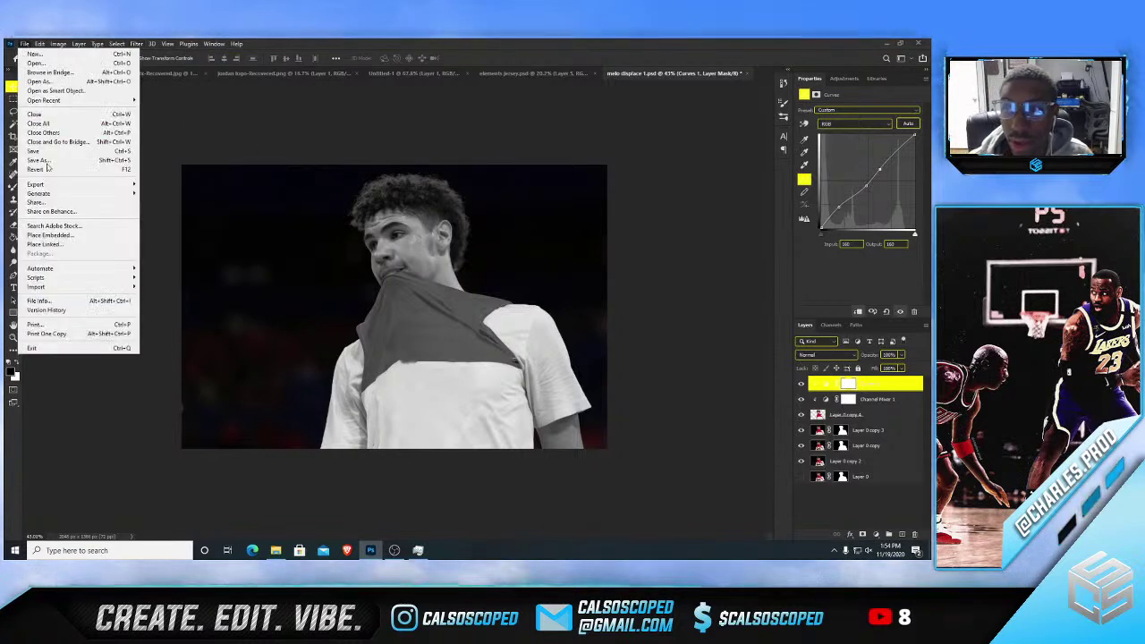
left_click(41, 167)
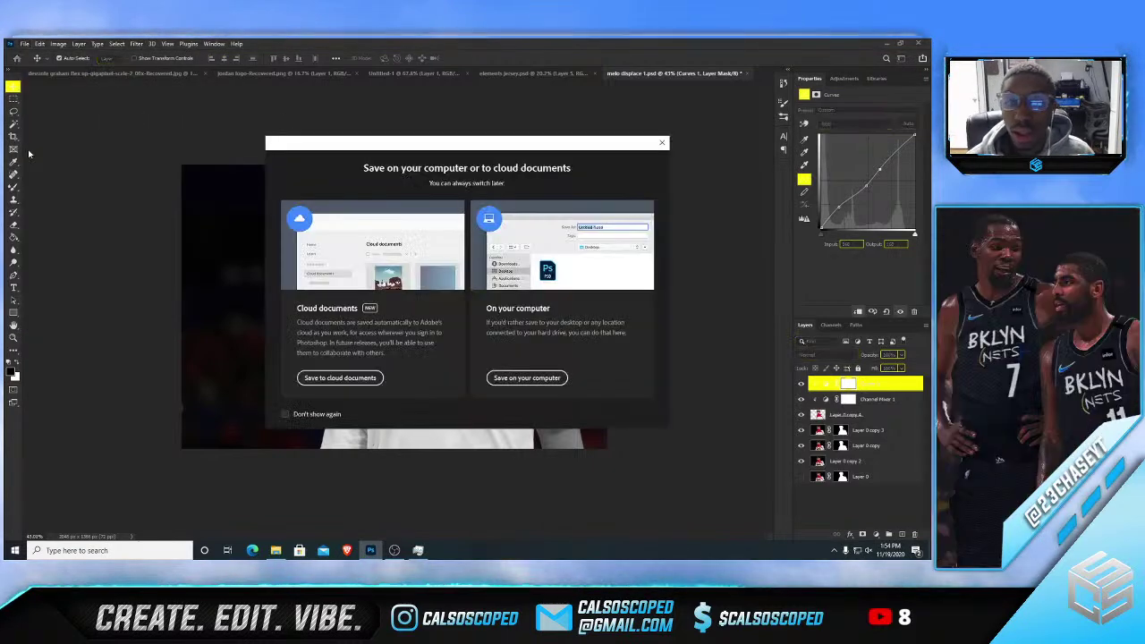
left_click(501, 379)
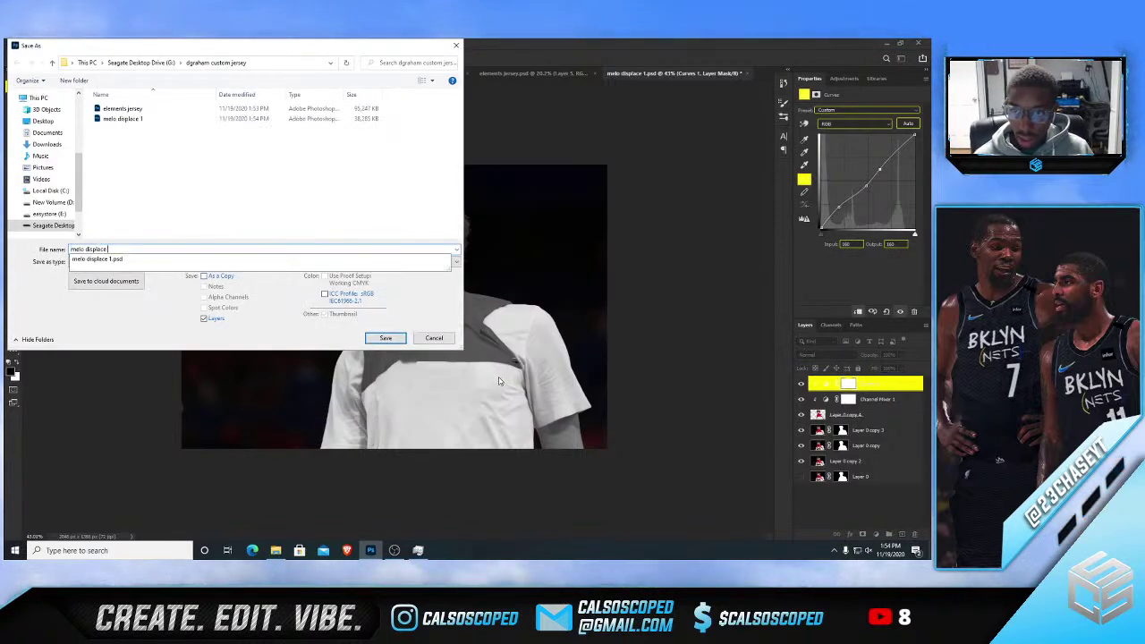
key("Return")
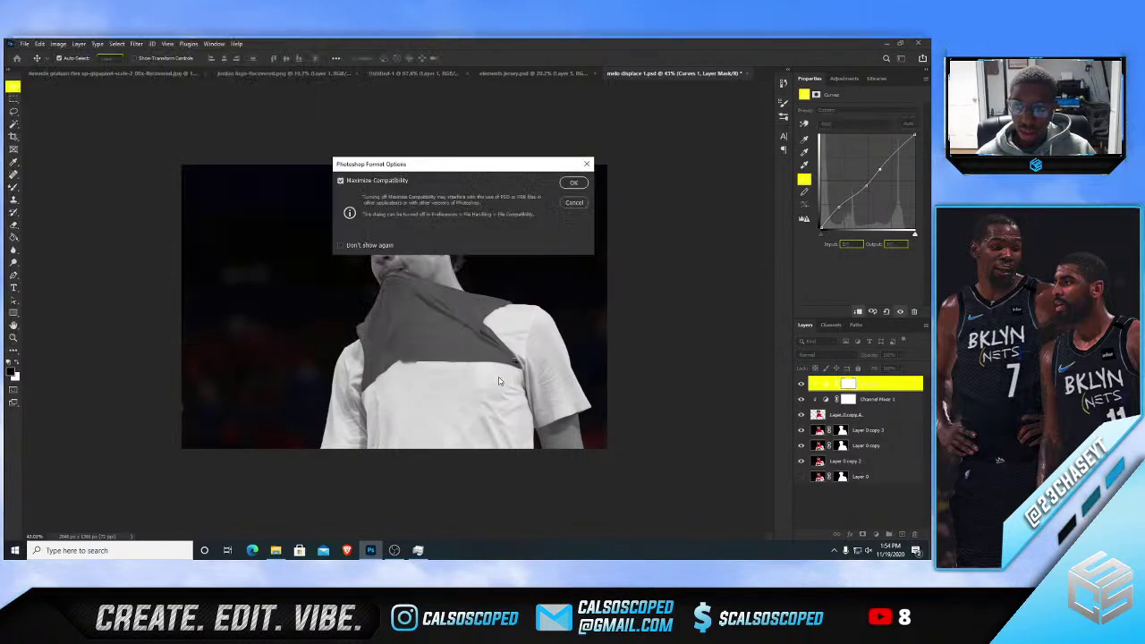
left_click(573, 184)
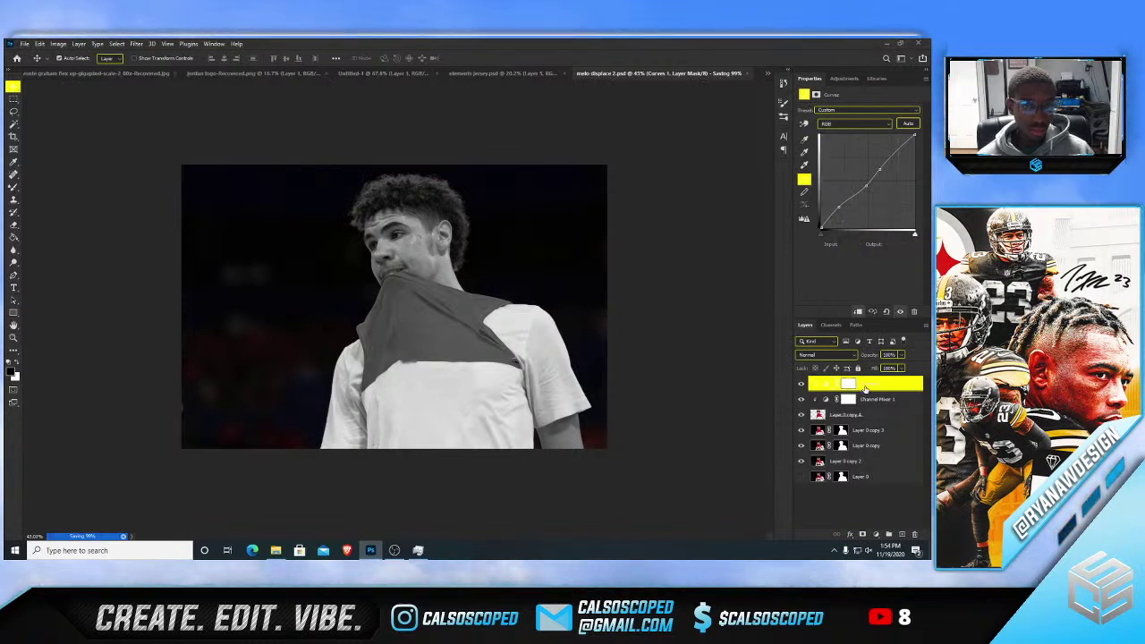
- Stamp all visible layers into a new top layer and apply a Gaussian Blur with a 1.4 pixel radius
key("ctrl+shift+alt+e")
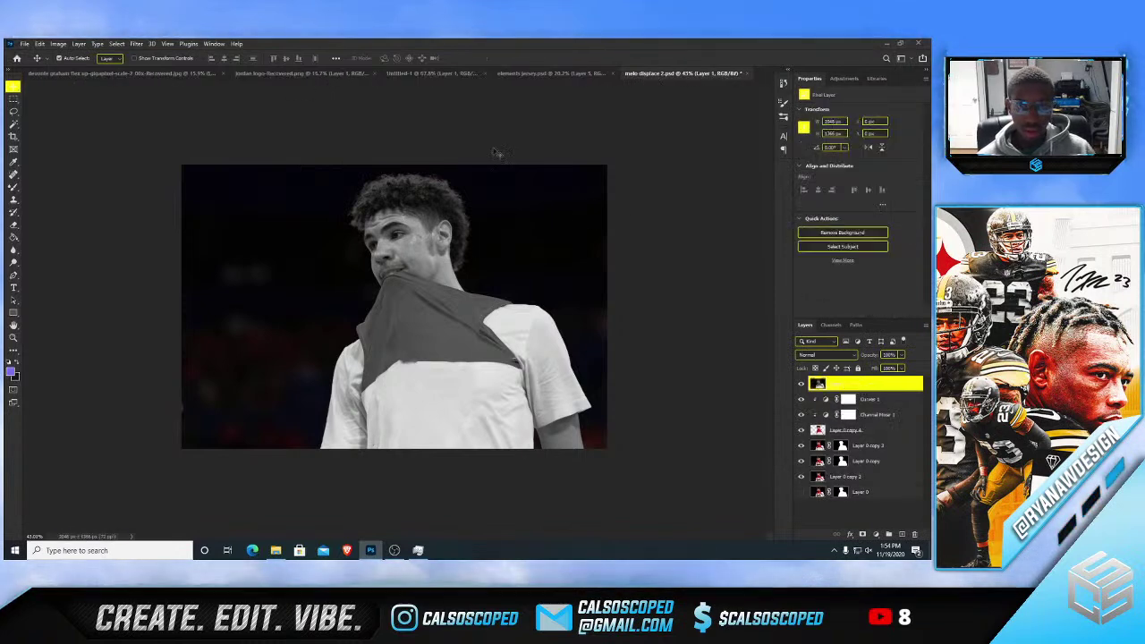
left_click(136, 43)
mouse_move(188, 168)
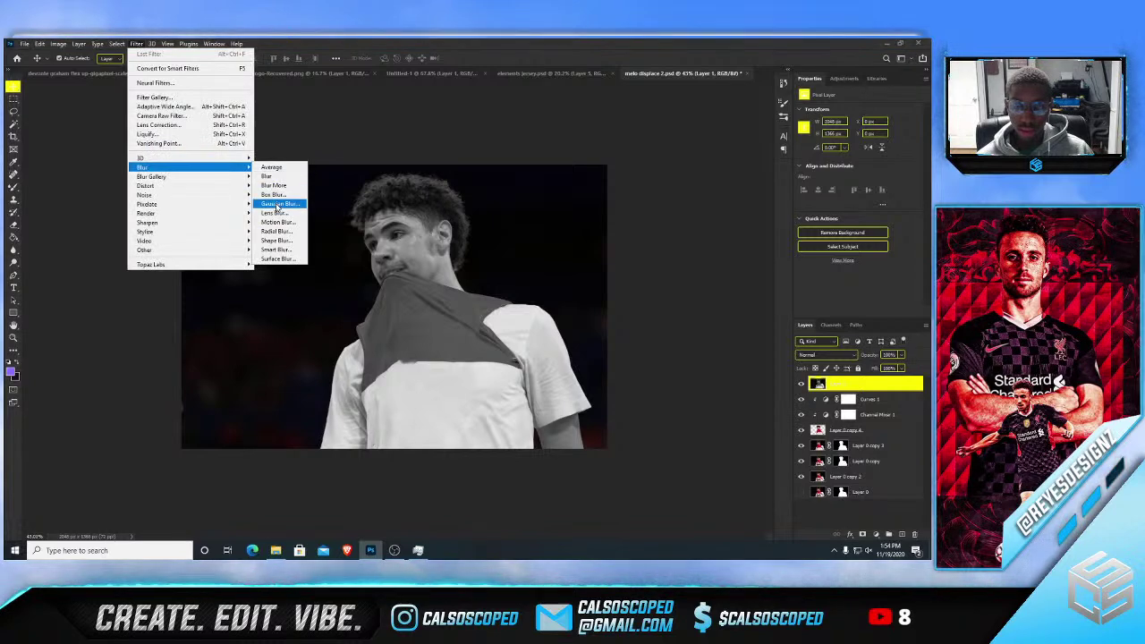
left_click(277, 204)
left_click_drag(446, 142, 571, 143)
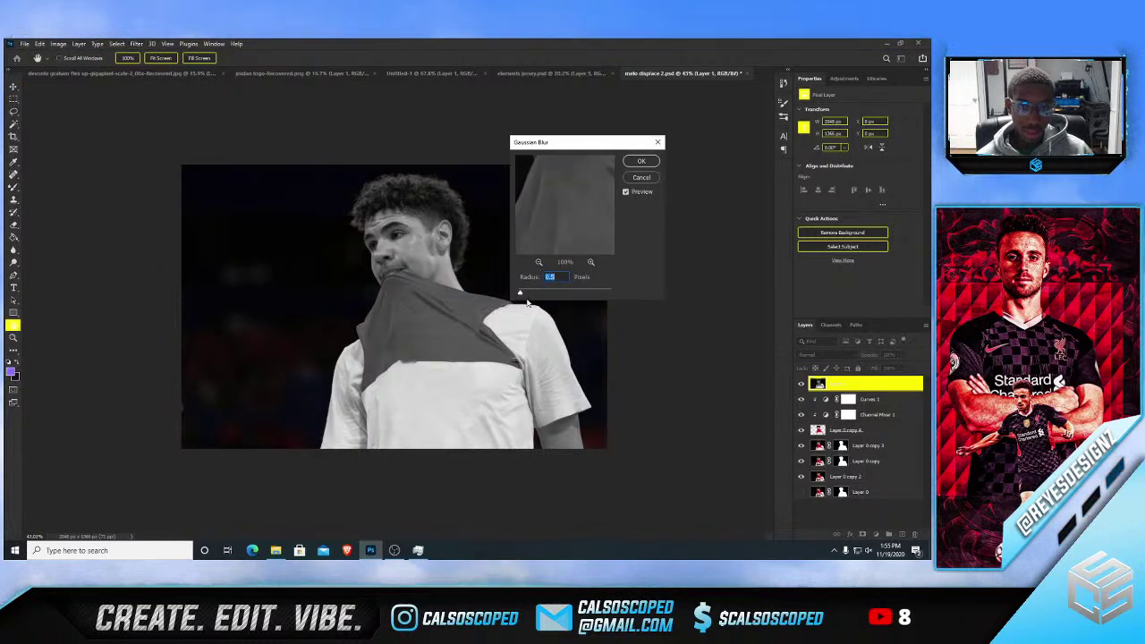
left_click_drag(532, 295, 527, 296)
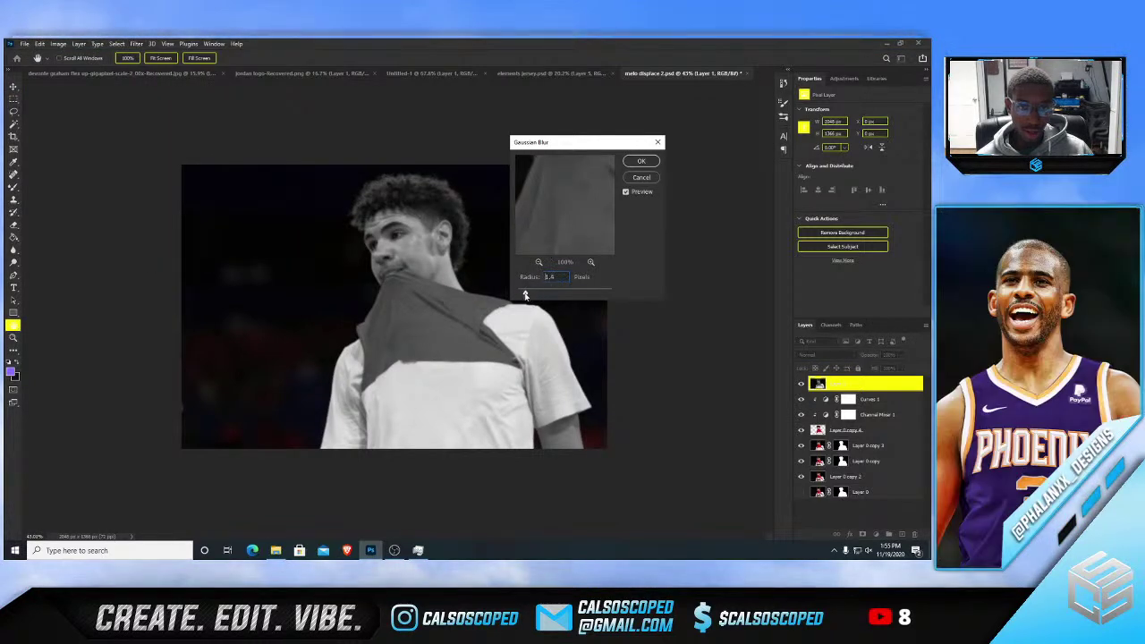
left_click(643, 162)
- Save the blurred greyscale version on the computer as a Photoshop file named "melo displace 3"
scroll(386, 166, "up", 3)
left_click(136, 44)
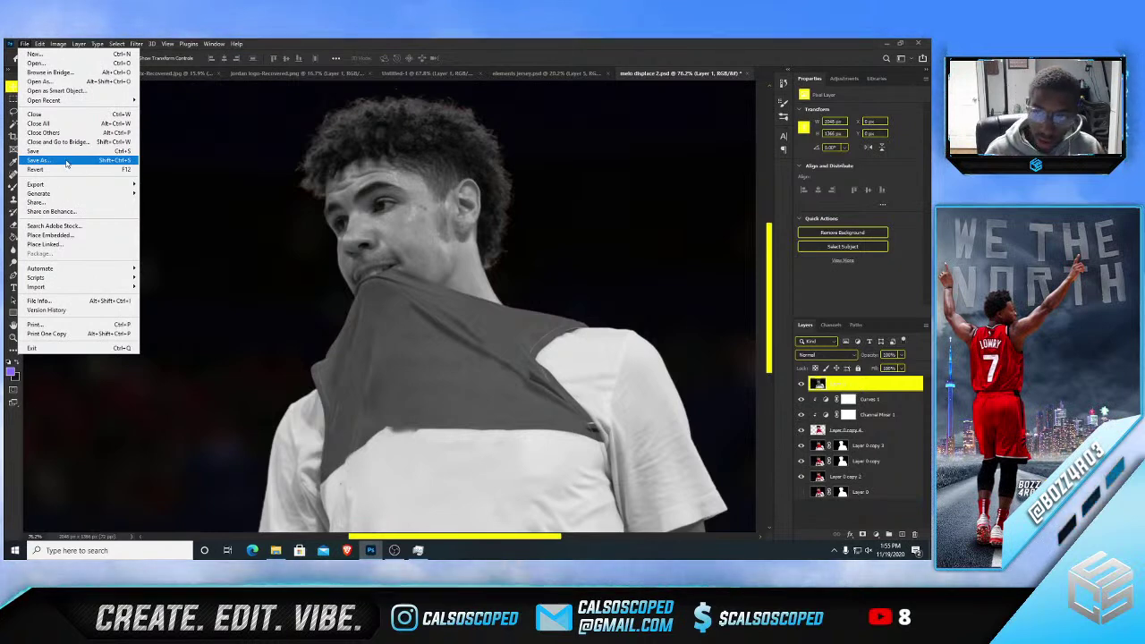
left_click(65, 162)
left_click(512, 383)
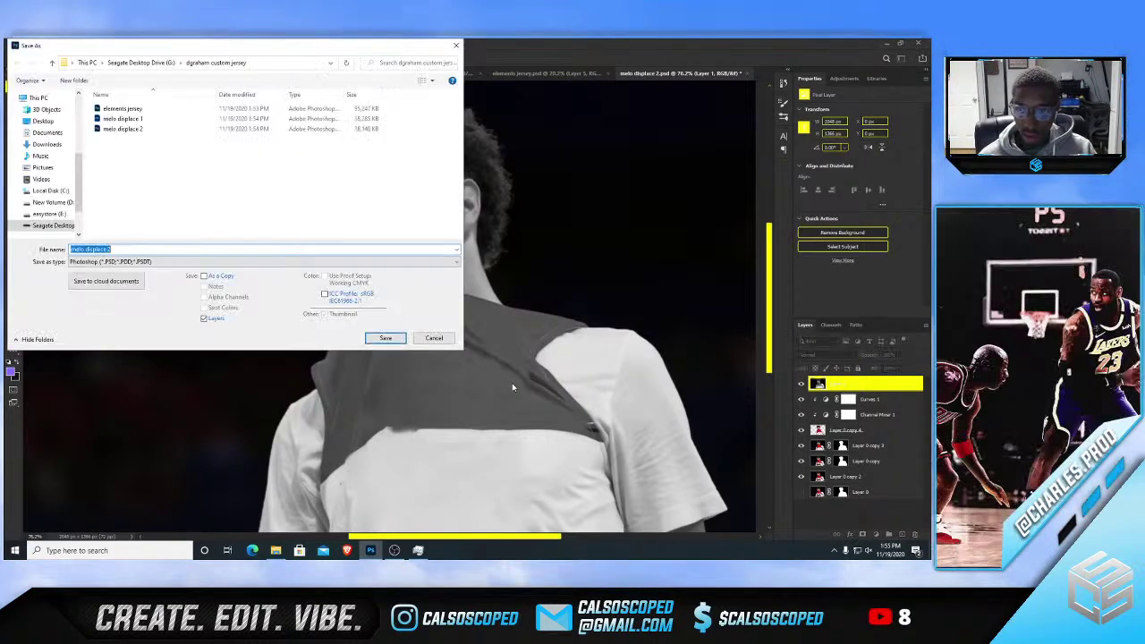
key("End")
key("BackSpace")
key("Return")
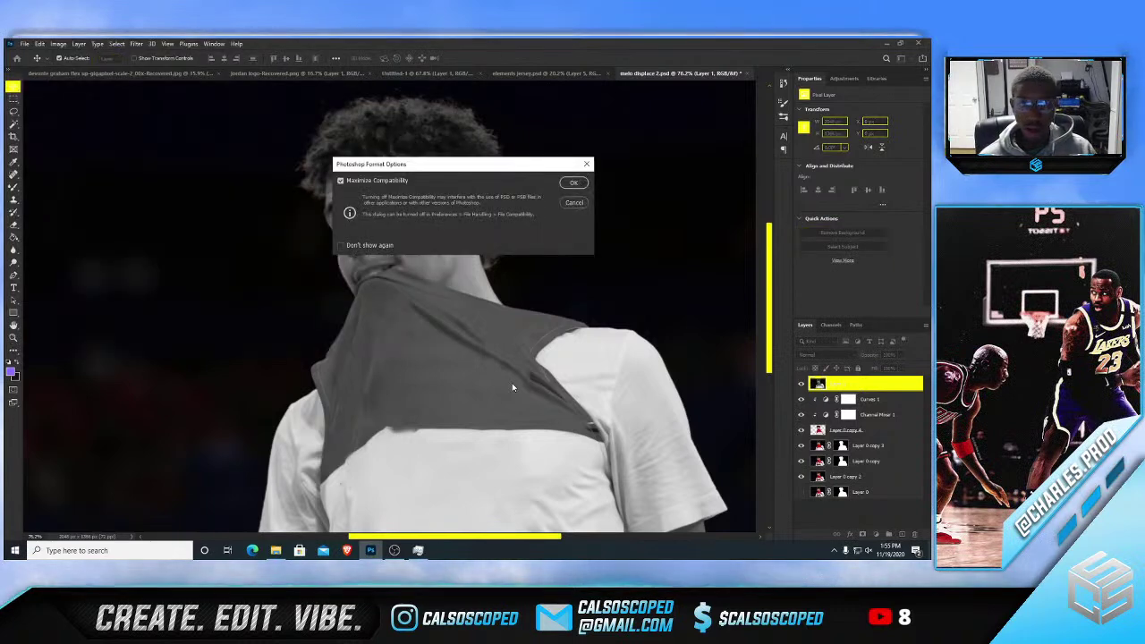
left_click(574, 184)
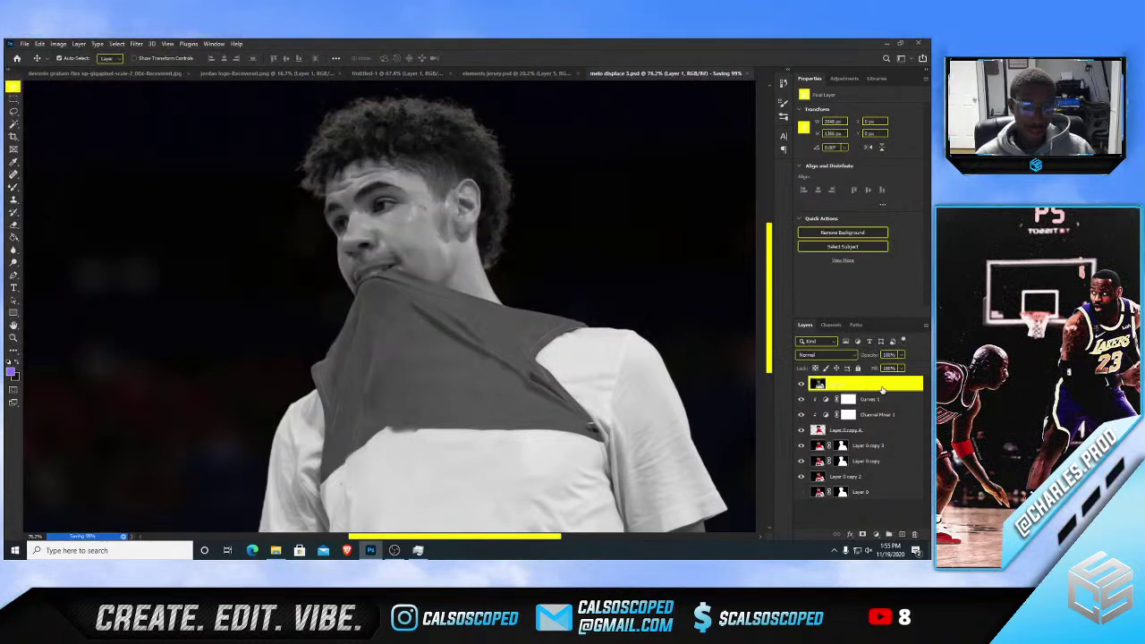
- Delete the blurred stamped layer and hide the Curves and Channel Mixer adjustments to bring back the colour photo
key("Delete")
left_click(870, 399)
left_click(800, 399)
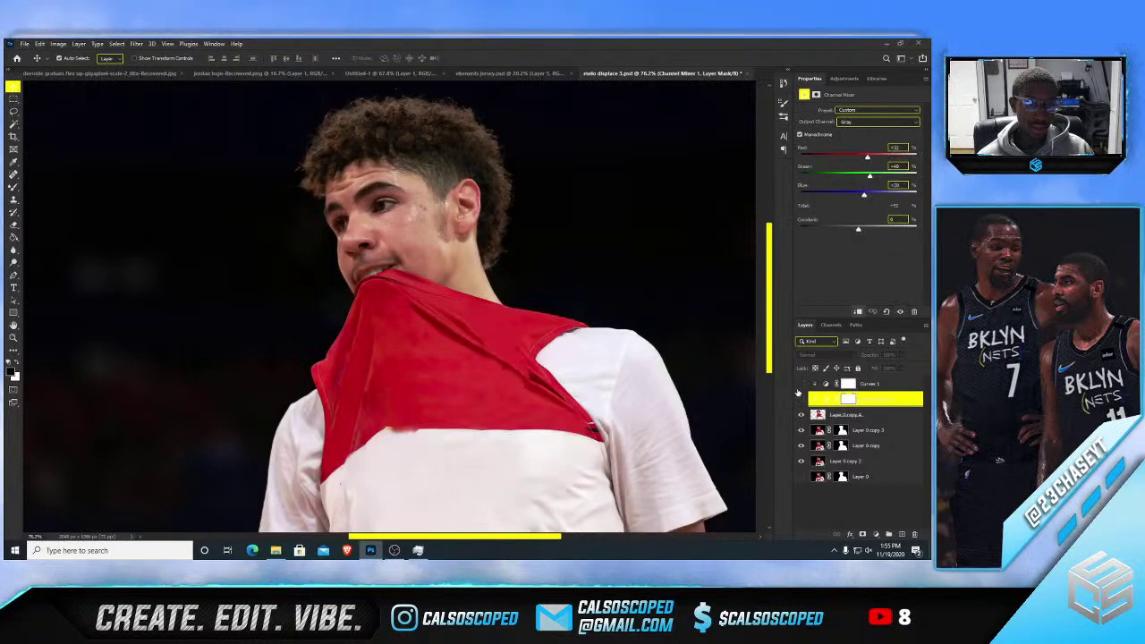
scroll(448, 300, "down", 11)
scroll(441, 297, "up", 12)
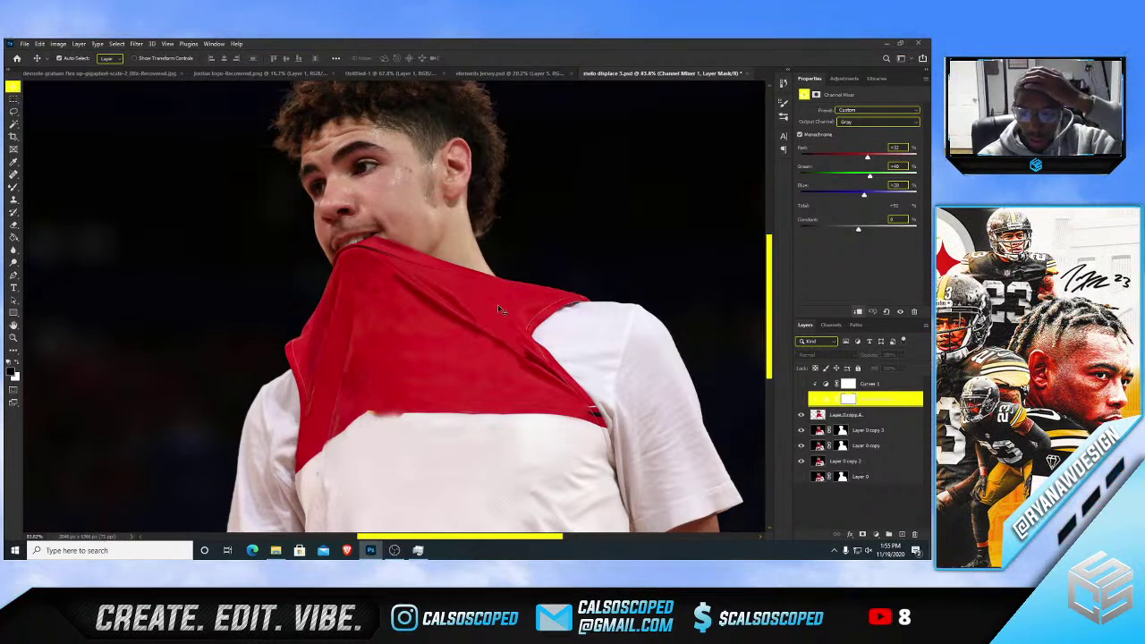
scroll(420, 345, "down", 4)
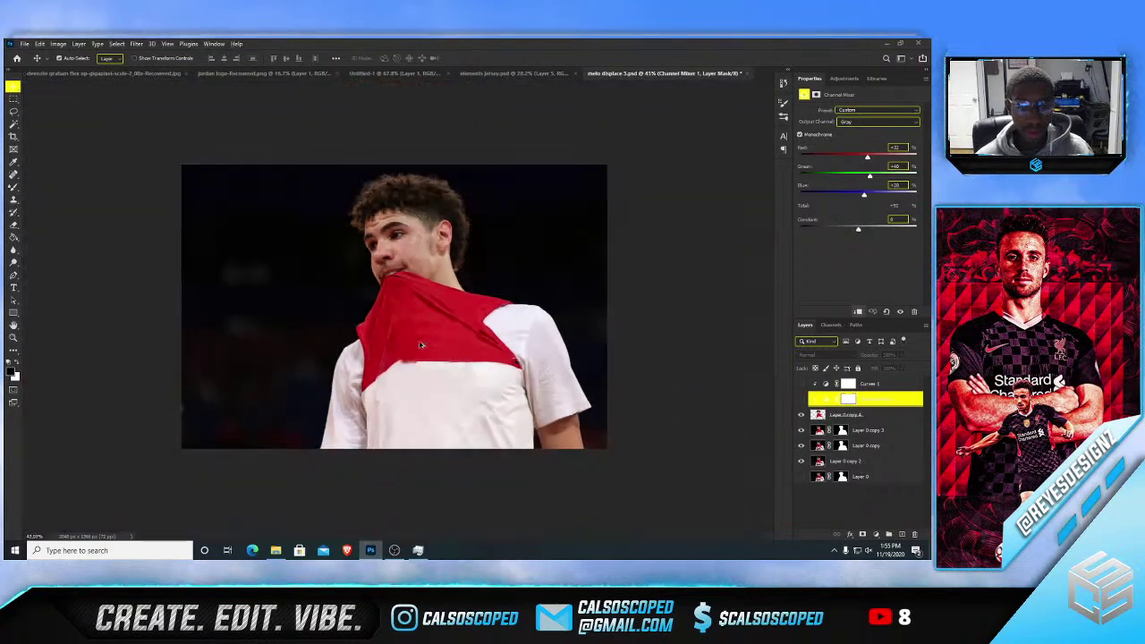
scroll(435, 345, "up", 4)
- On Layer 0 copy 4, lasso the ragged bit of the red panel's lower edge and clone white fabric over it
left_click(435, 345)
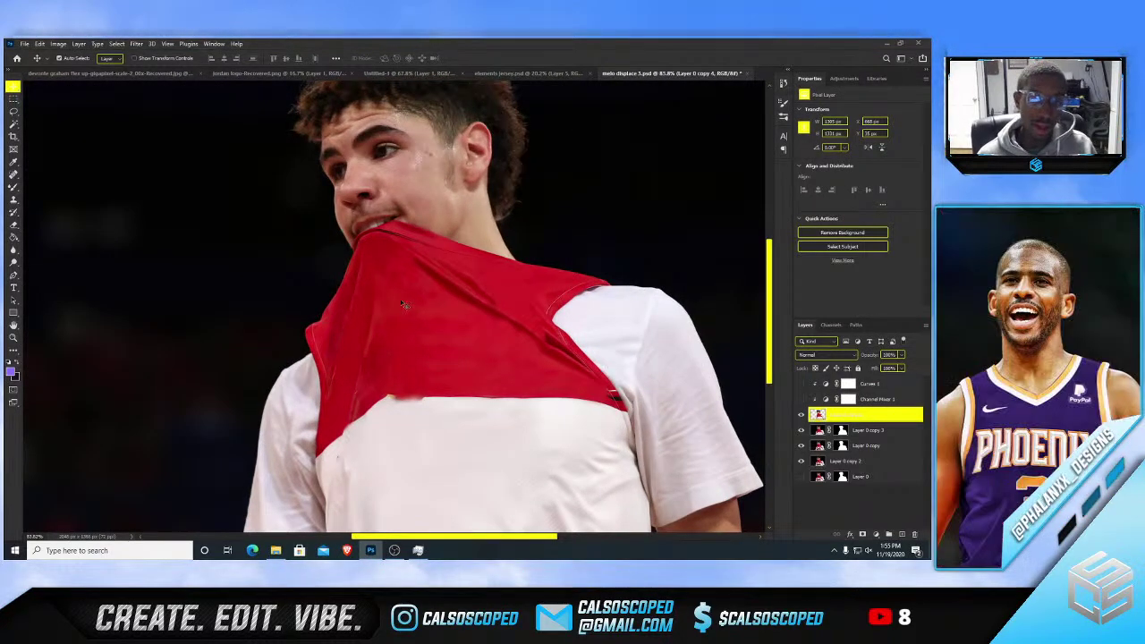
scroll(430, 367, "down", 4)
scroll(427, 390, "up", 3)
scroll(428, 390, "up", 2)
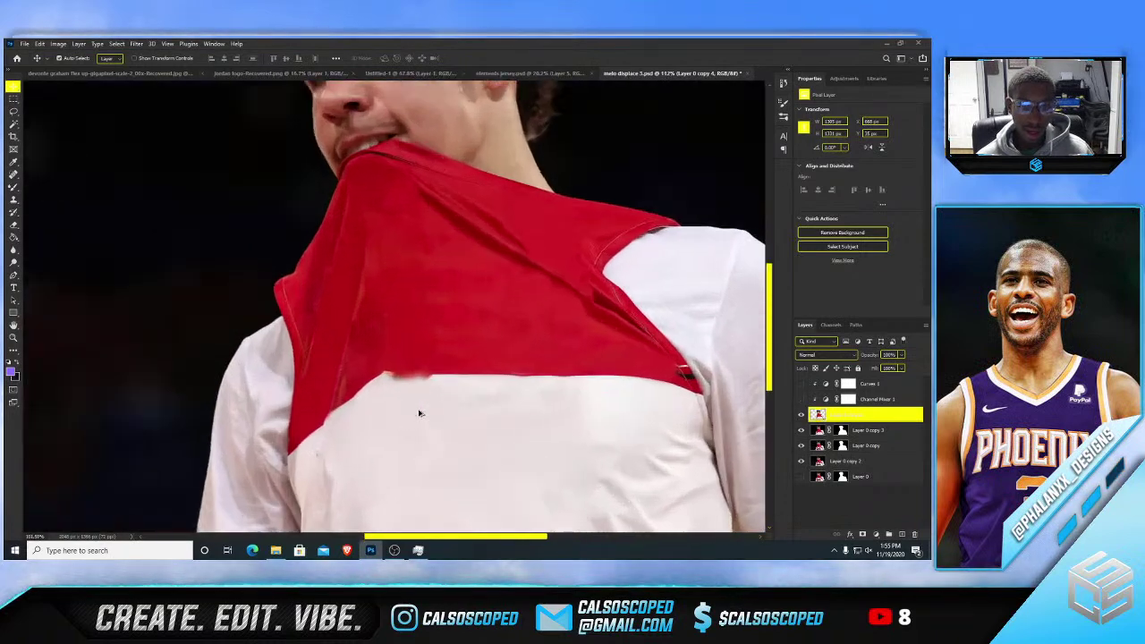
scroll(418, 403, "up", 3)
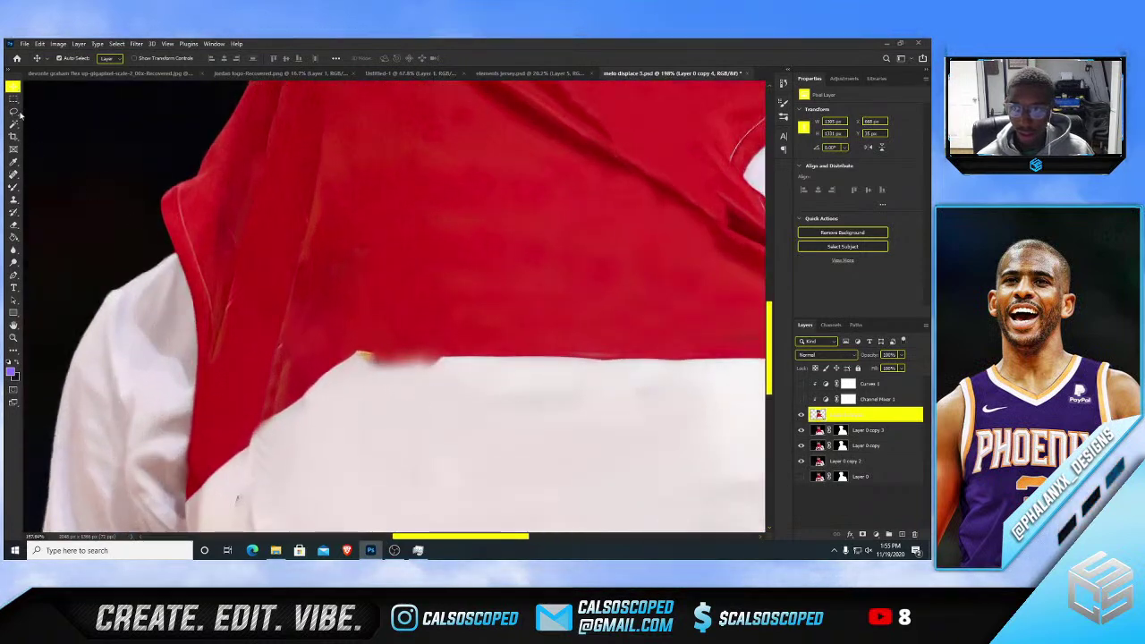
key("l")
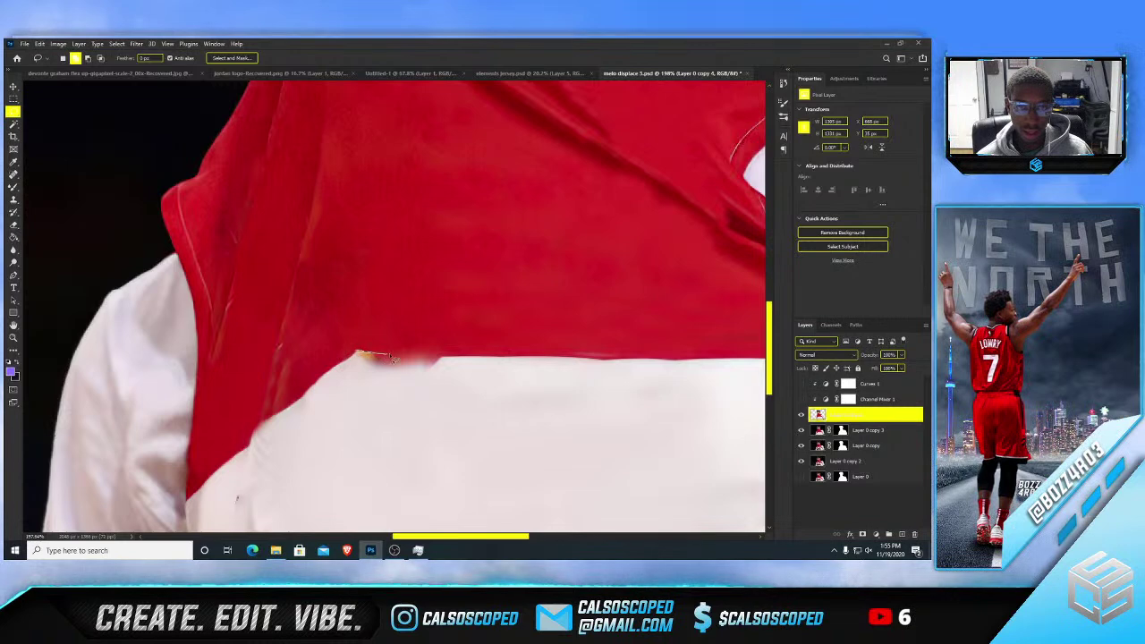
mouse_move(445, 362)
left_mouse_down()
mouse_move(378, 366)
mouse_move(357, 354)
left_mouse_up()
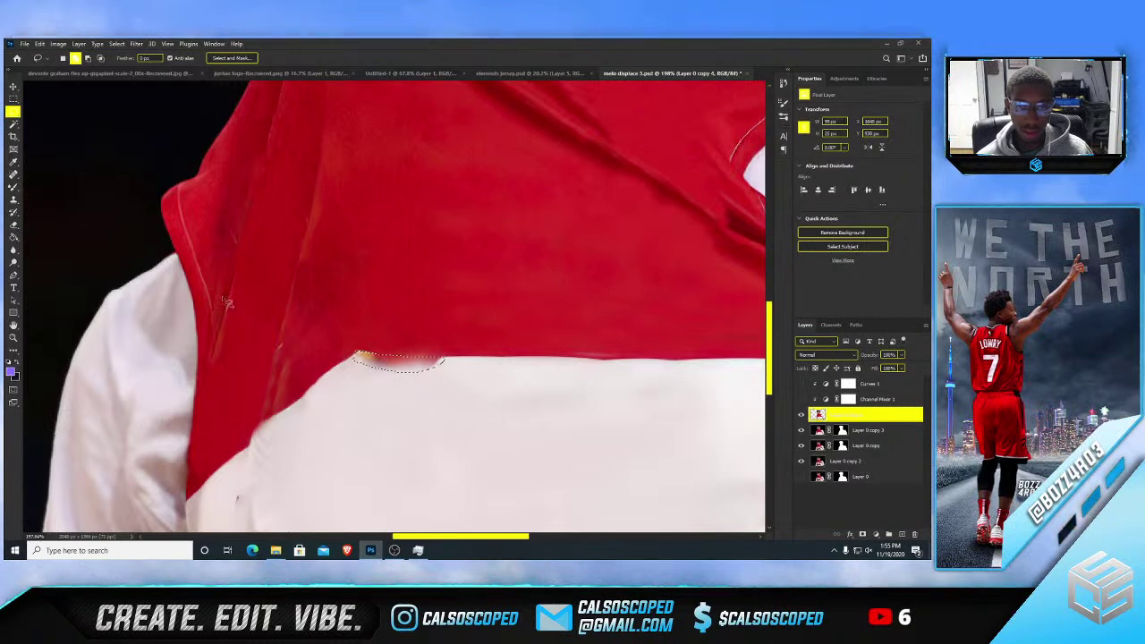
key("s")
right_click(530, 420, "alt")
left_click(506, 417, "alt")
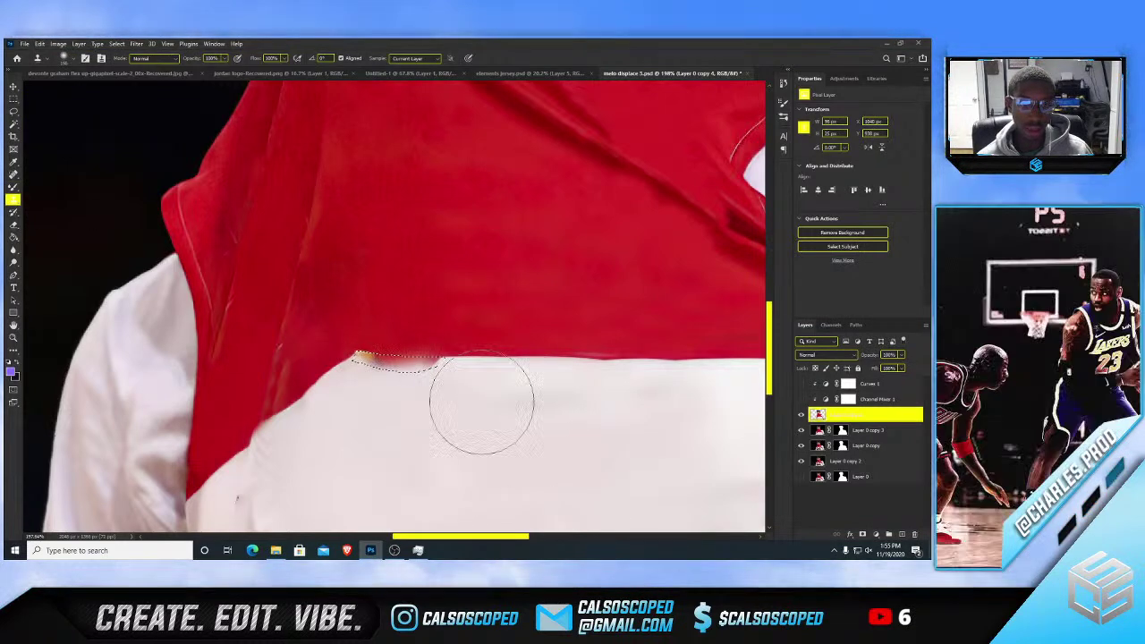
mouse_move(431, 367)
left_mouse_down()
mouse_move(389, 350)
mouse_move(340, 353)
left_mouse_up()
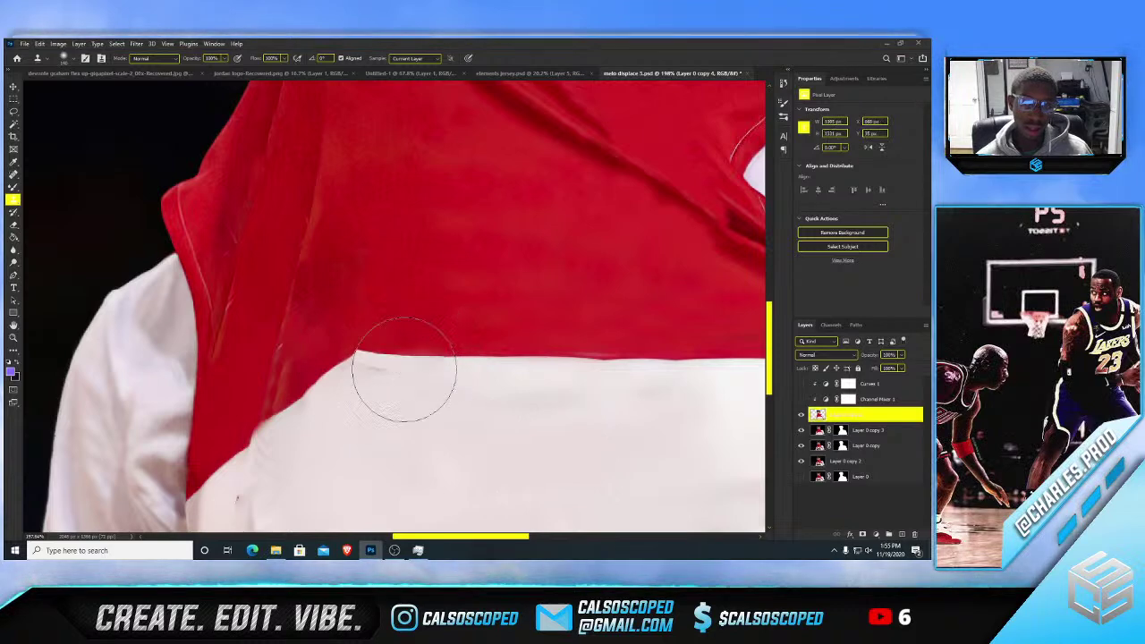
- Clone away the faint marks beneath the repaired edge's corner and the thin line in the red fabric's folds
scroll(363, 386, "up", 3)
right_click(390, 374, "alt")
right_click(371, 376, "alt")
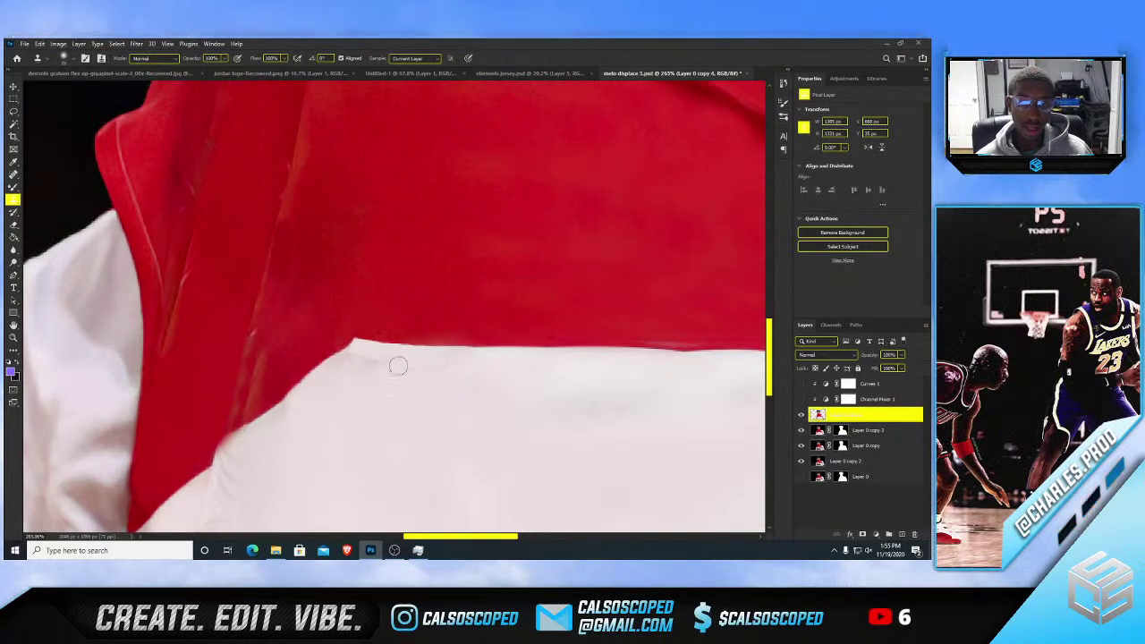
left_click_drag(356, 359, 352, 357)
scroll(224, 312, "down", 2)
scroll(191, 282, "up", 3)
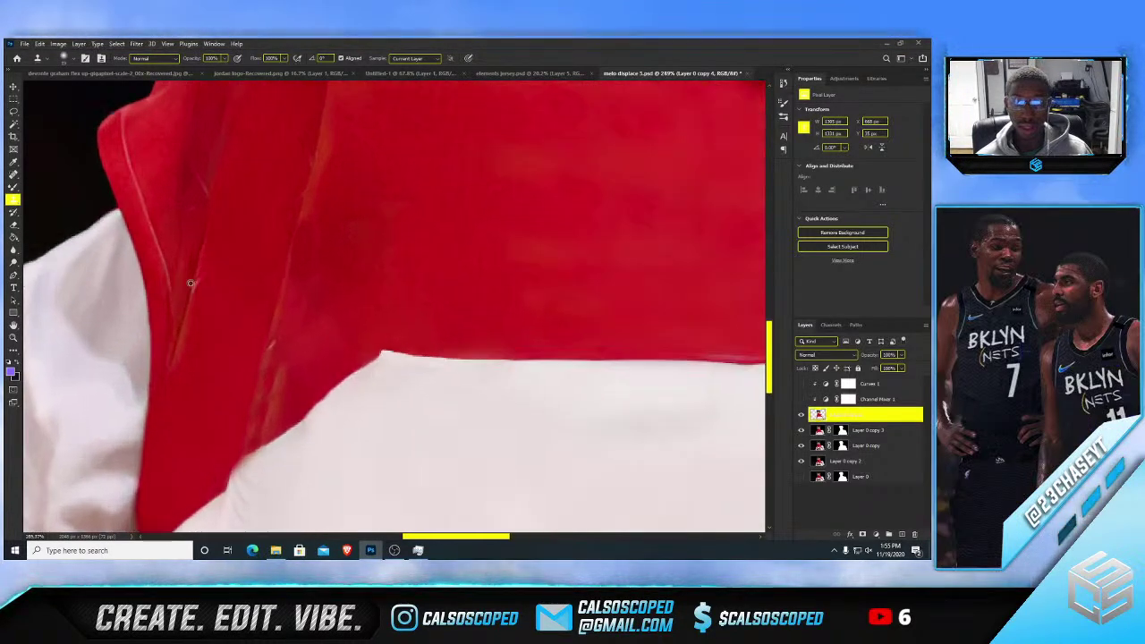
left_click_drag(204, 276, 200, 304)
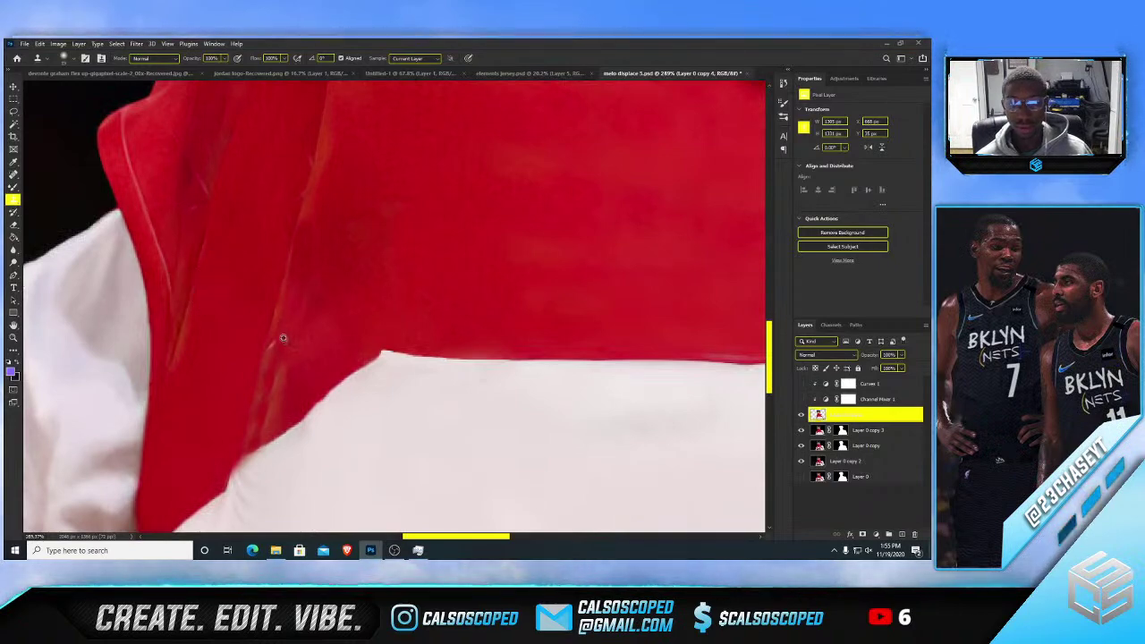
scroll(226, 222, "down", 15)
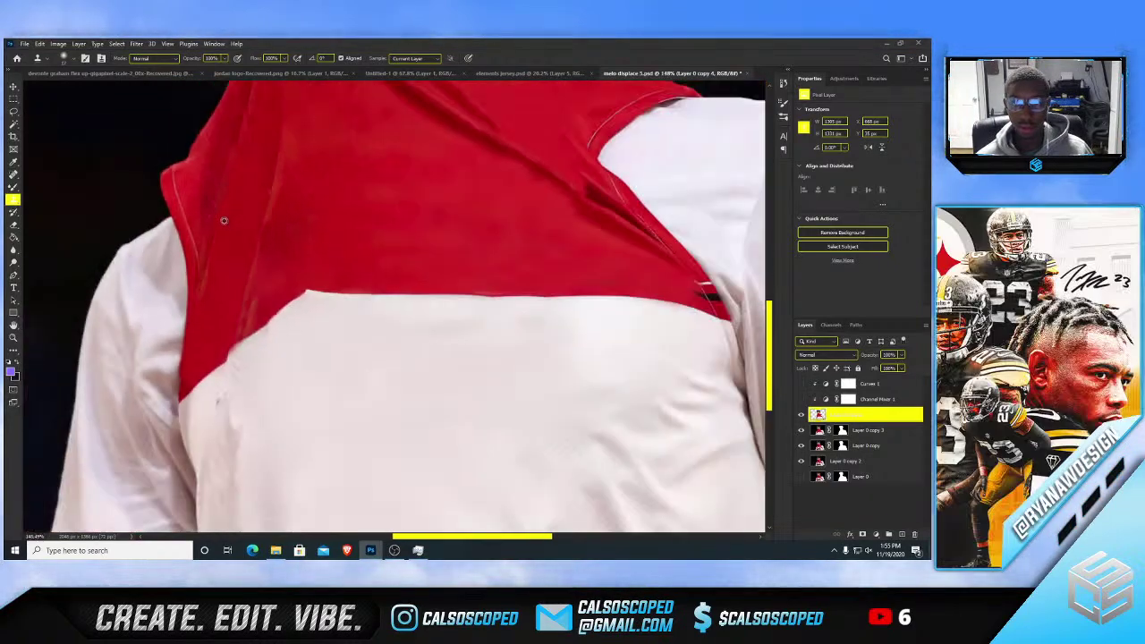
scroll(410, 299, "up", 4)
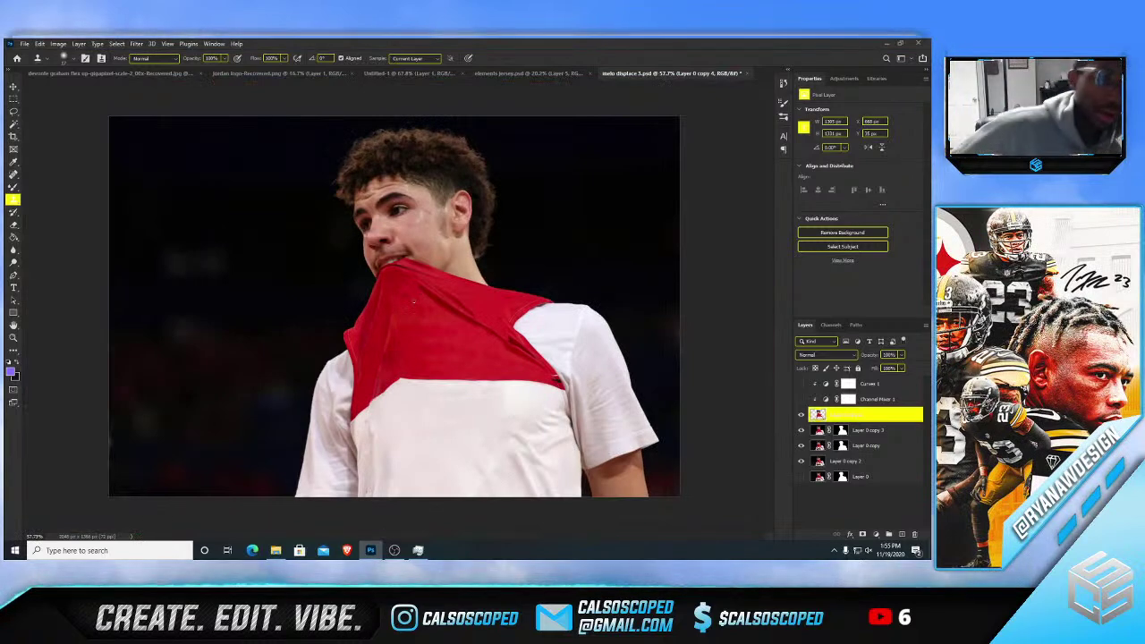
- Show the original Layer 0, duplicate it with its mask, and move the duplicate above Layer 0 copy 2
key("v")
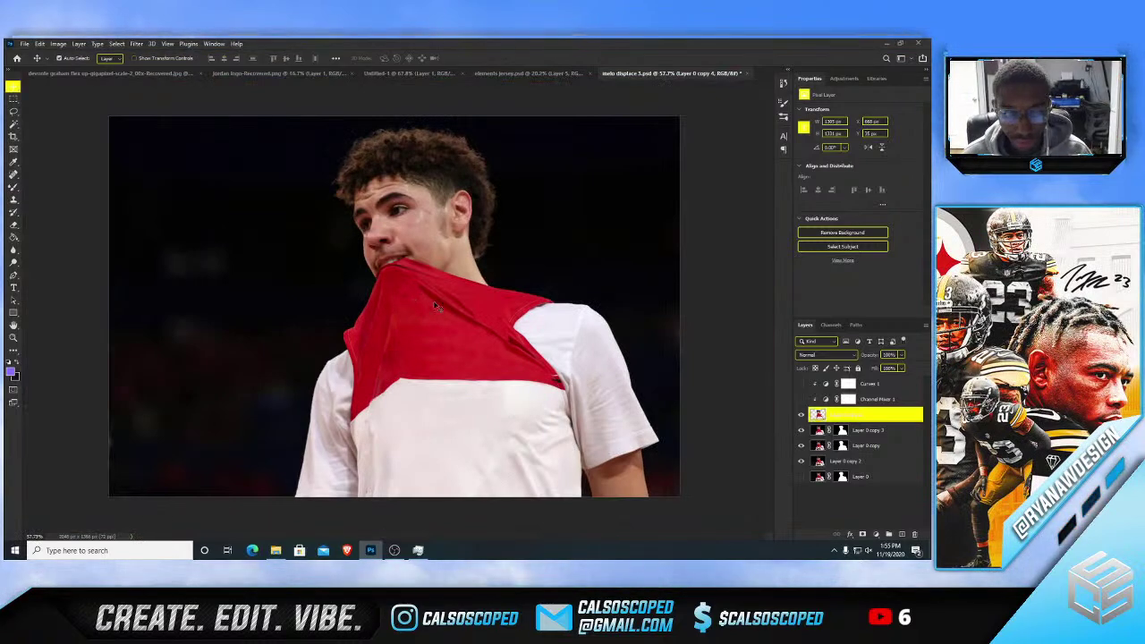
scroll(414, 302, "down", 1)
scroll(468, 364, "up", 2)
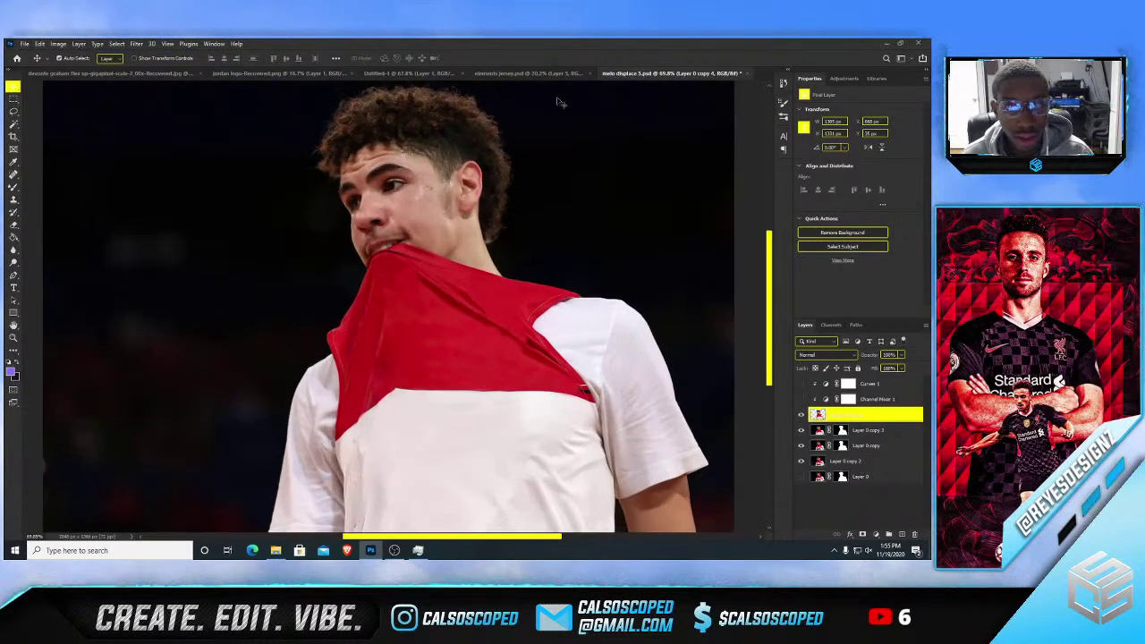
left_click(802, 463)
left_click(802, 462)
left_click(843, 463)
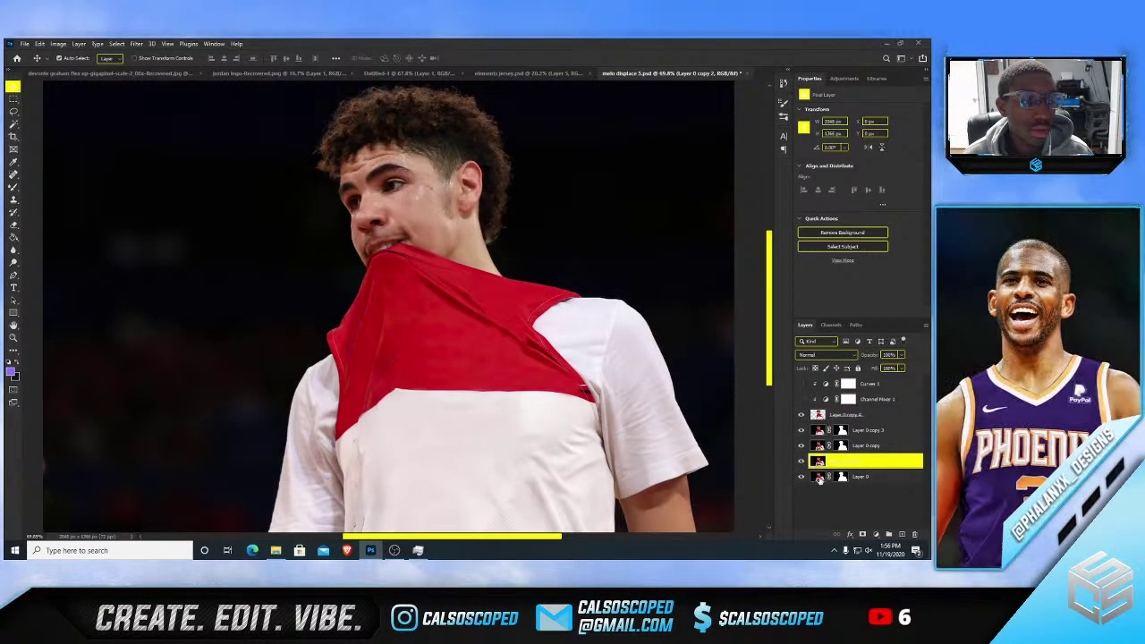
key("ctrl+j")
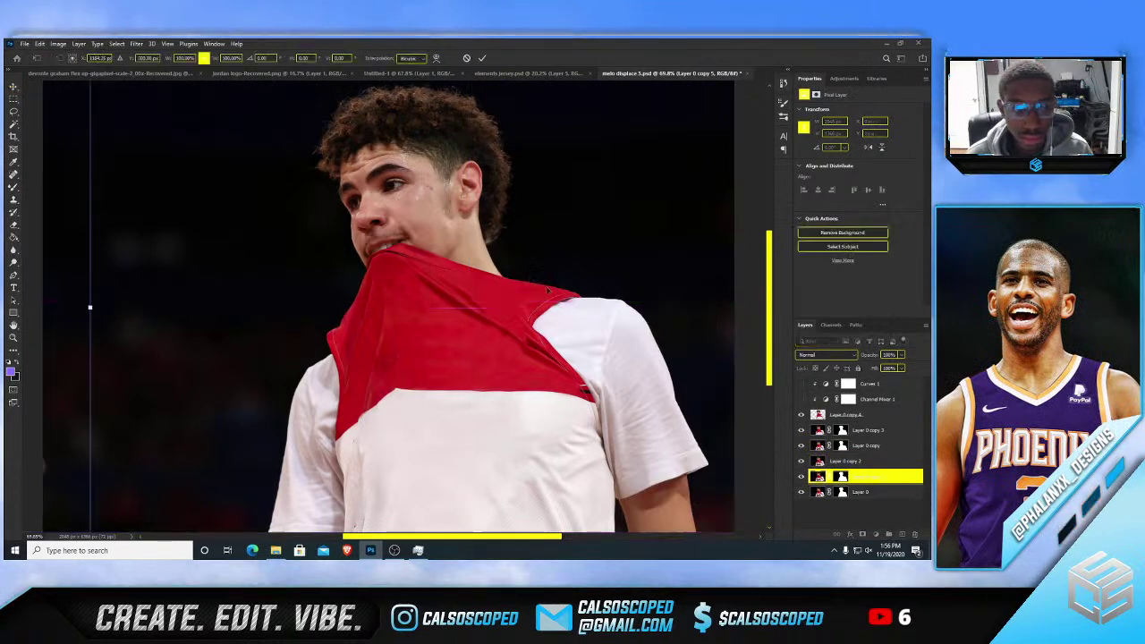
key("ctrl+t")
left_click_drag(868, 476, 869, 453)
- Move the duplicated original layer sideways so the unedited lettered jersey sits beside the cleaned one
key("ctrl+t")
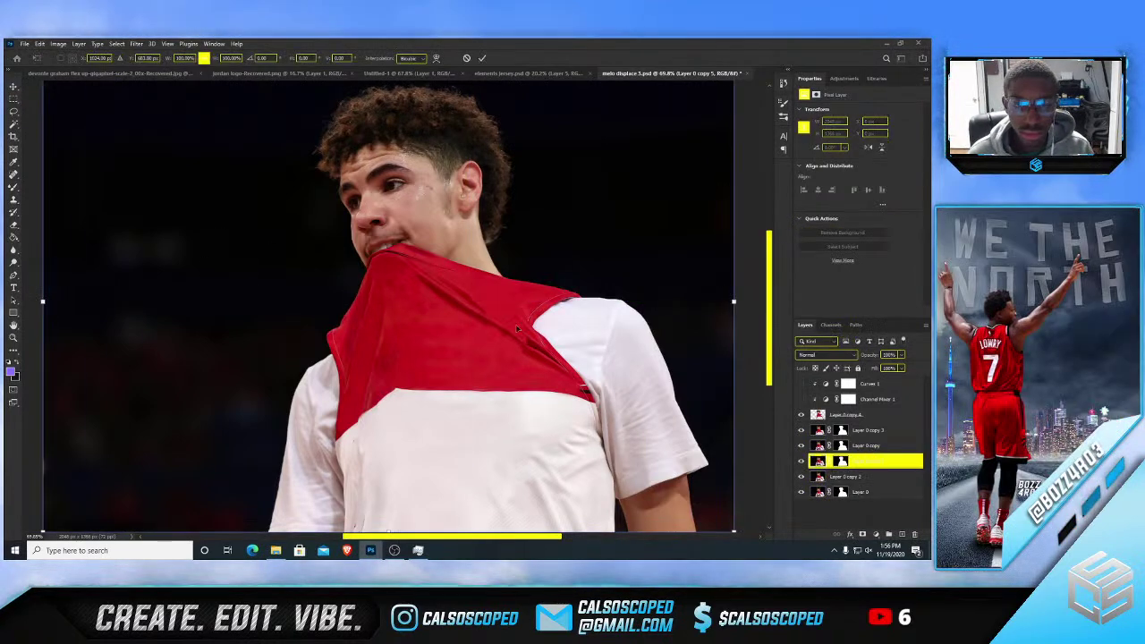
left_click_drag(488, 329, 186, 317)
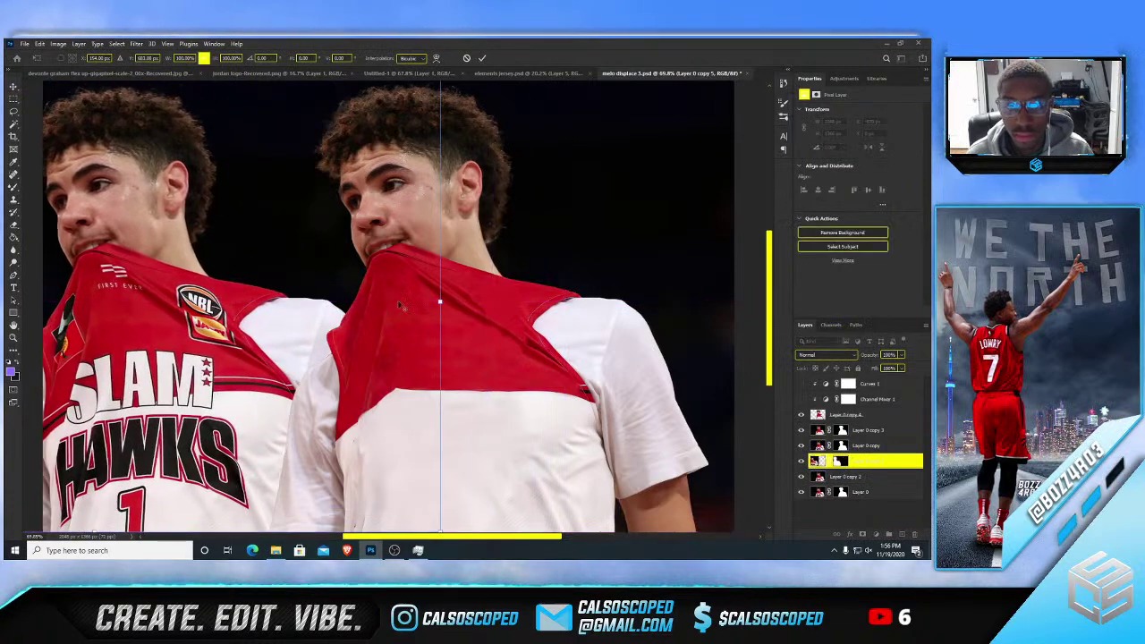
scroll(290, 225, "down", 4)
scroll(289, 226, "up", 1)
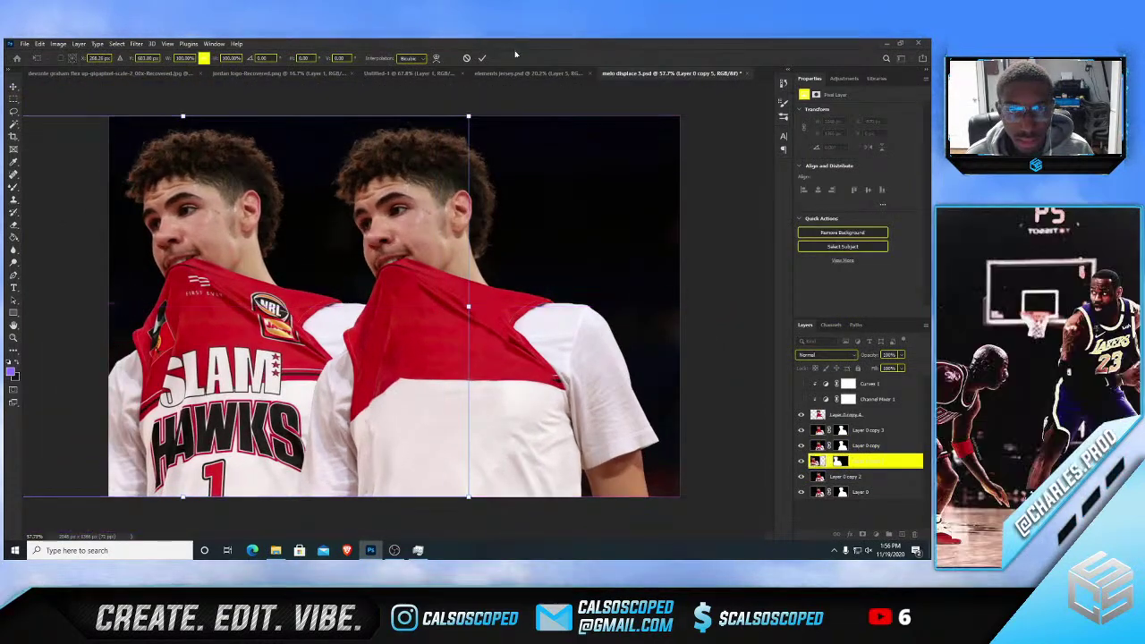
left_click(482, 58)
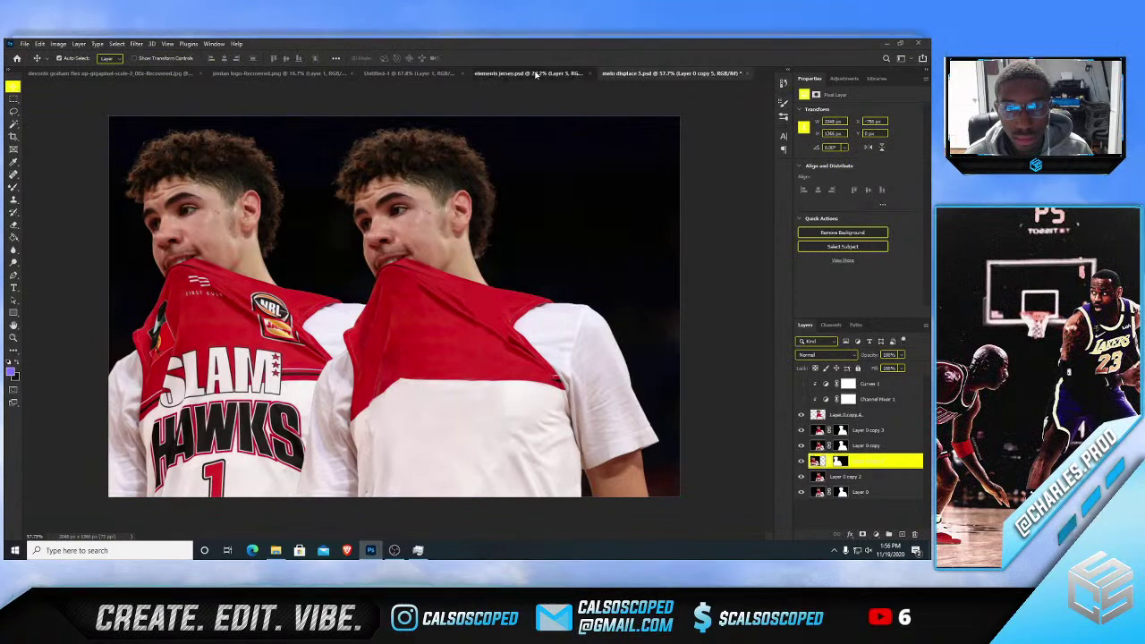
- Check the elements jersey document, return to the player photo and make Layer 0 copy 4 active
left_click(533, 73)
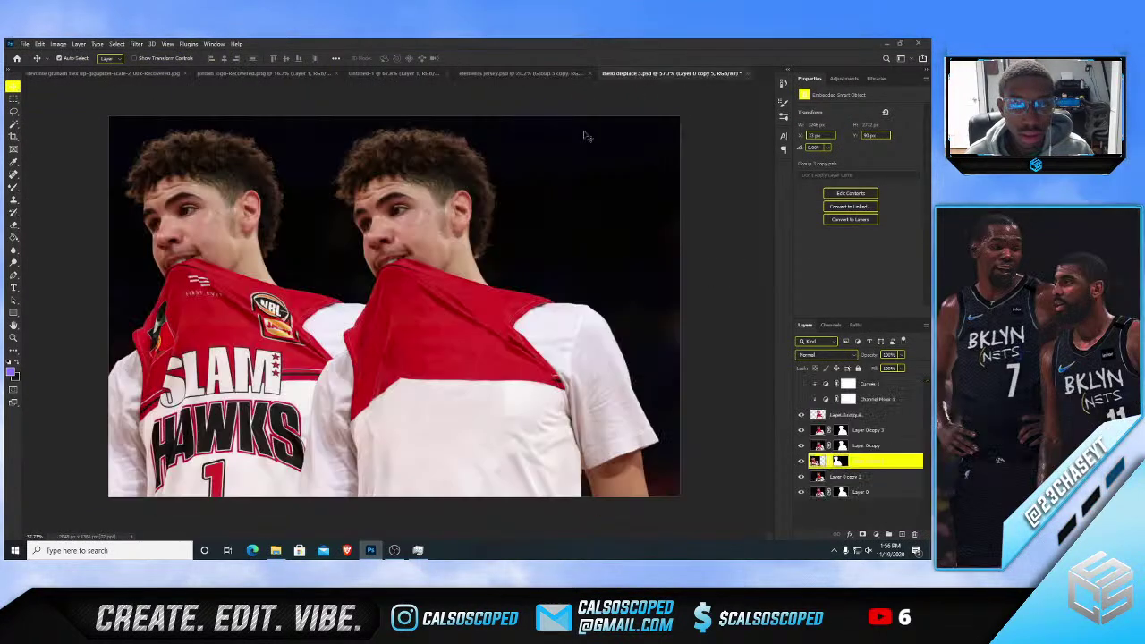
left_click(671, 72)
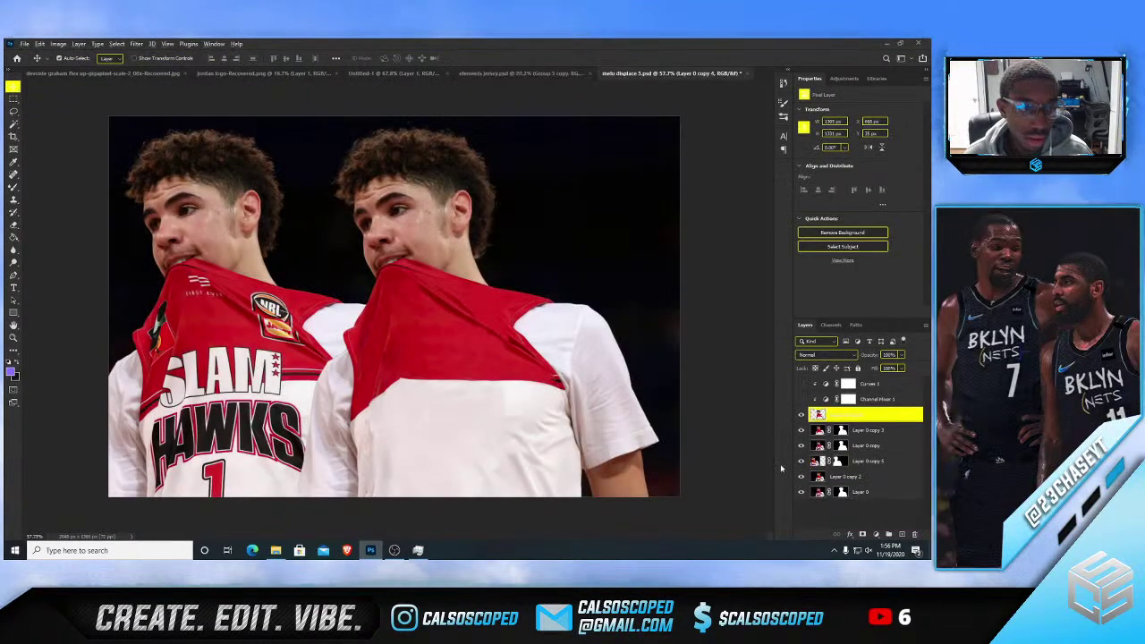
scroll(519, 396, "up", 3)
left_click(865, 415)
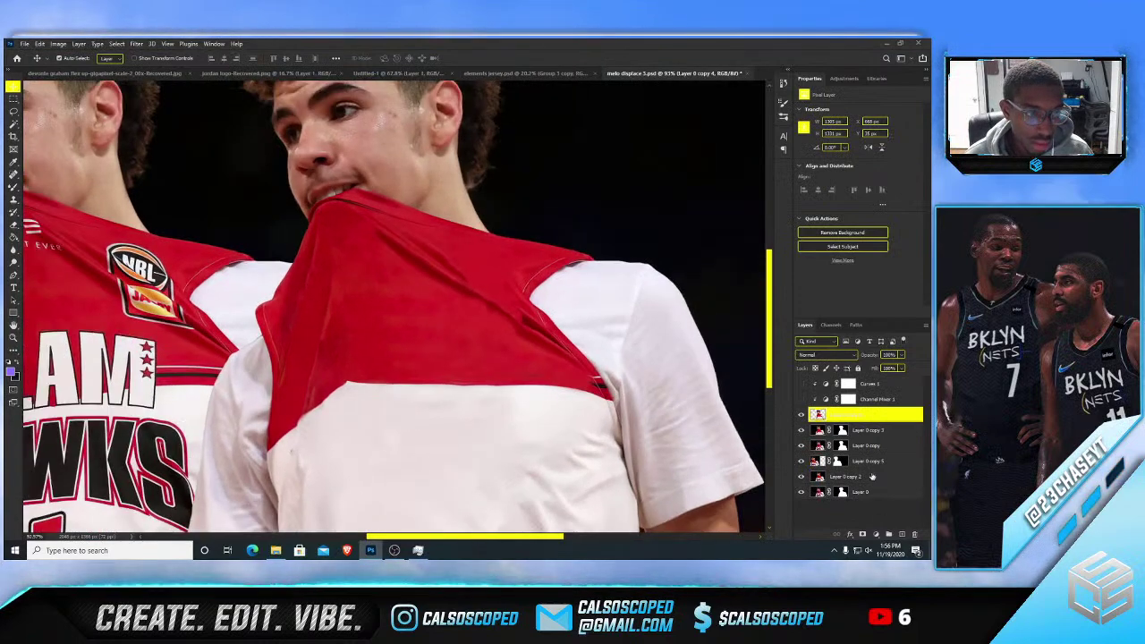
left_click(879, 534)
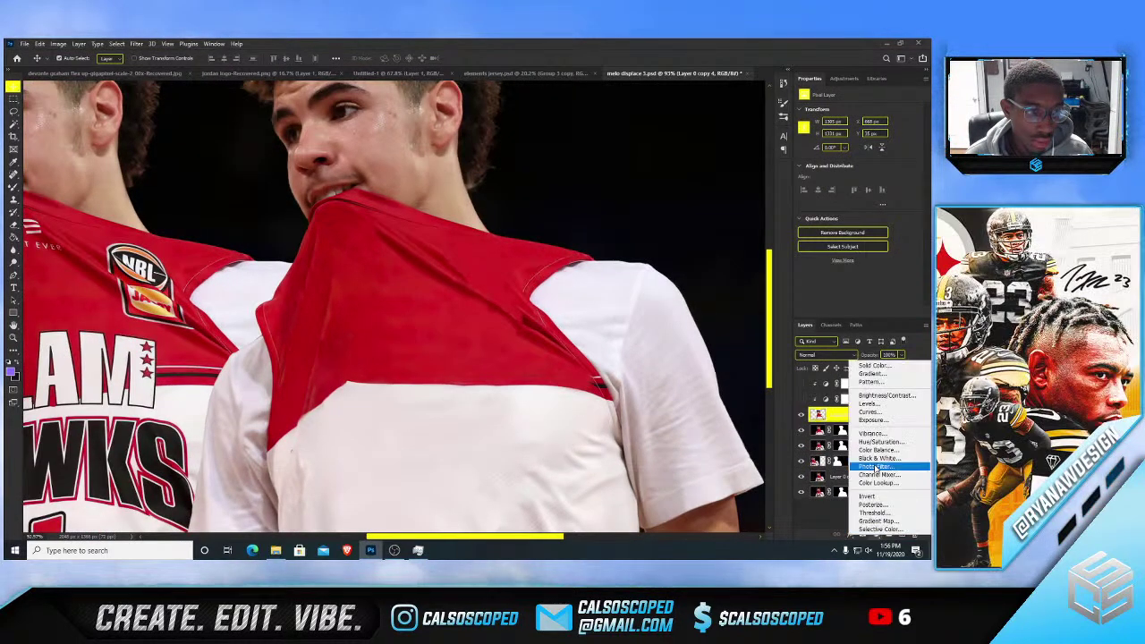
left_click(831, 416)
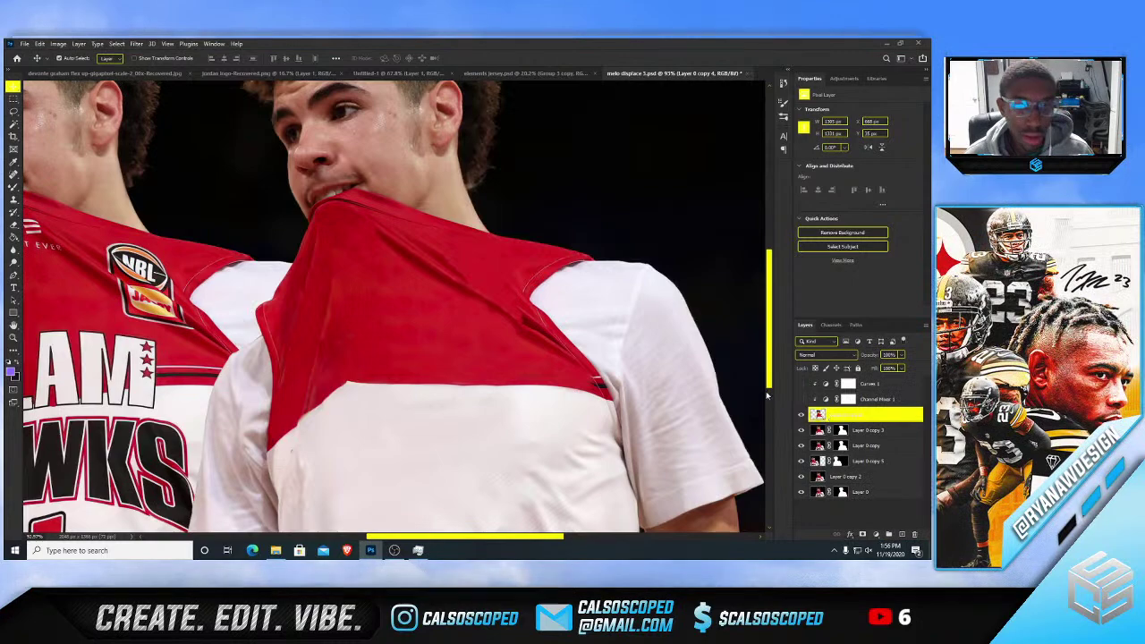
- Start a Pen path at the photo's lower edge and trace the cleaned jersey's side beside the duplicate up to the shoulder
key("p")
scroll(275, 499, "up", 5)
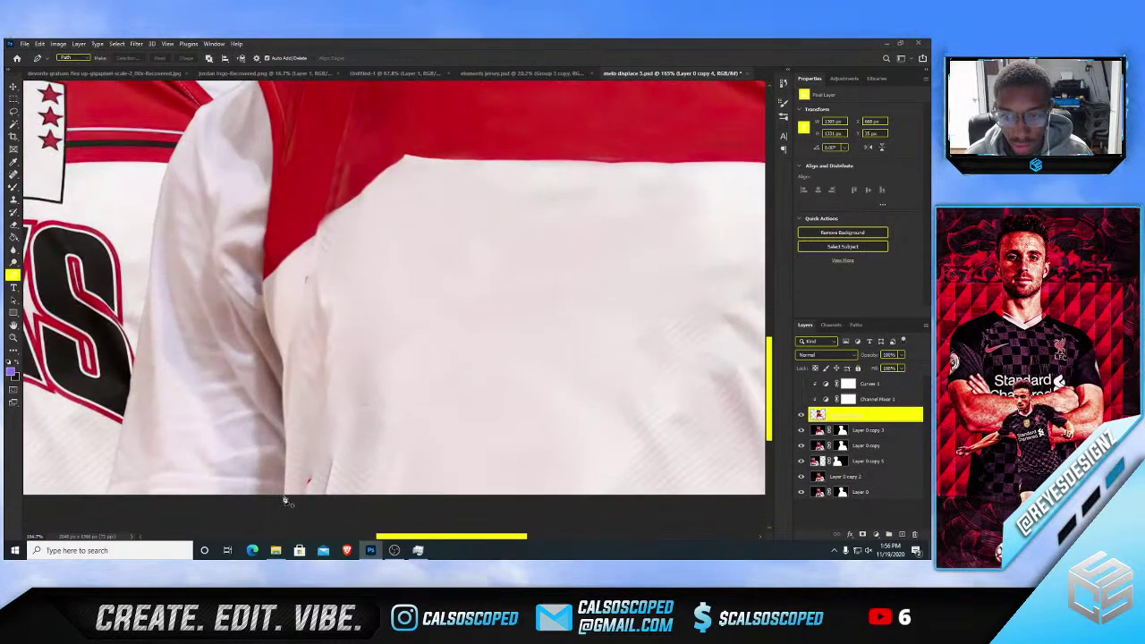
left_click(282, 493)
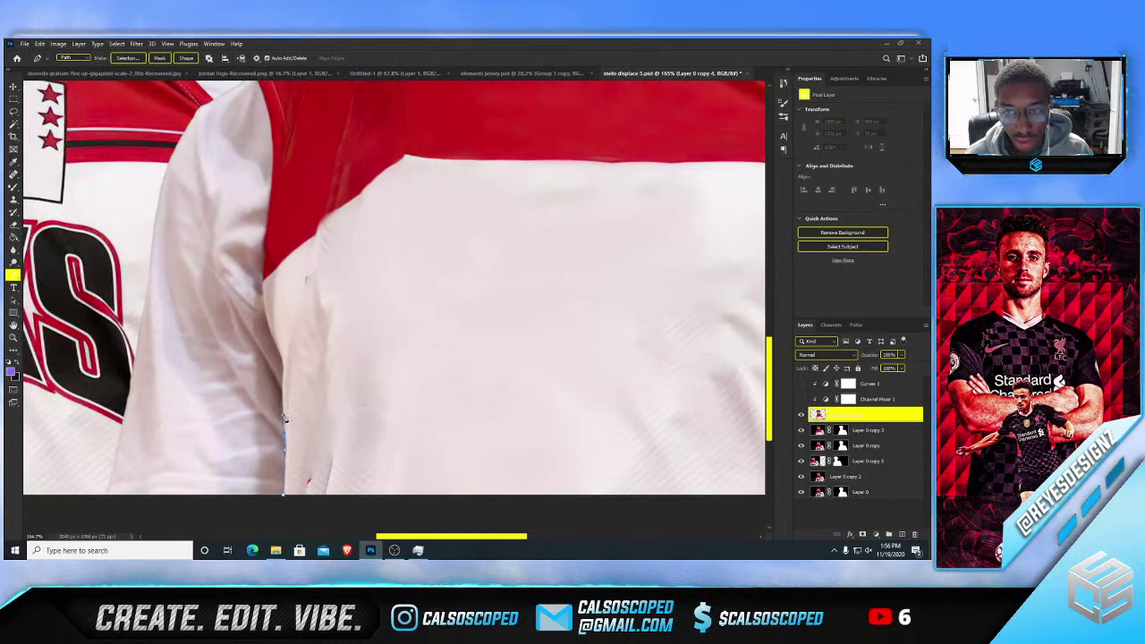
scroll(282, 434, "down", 4)
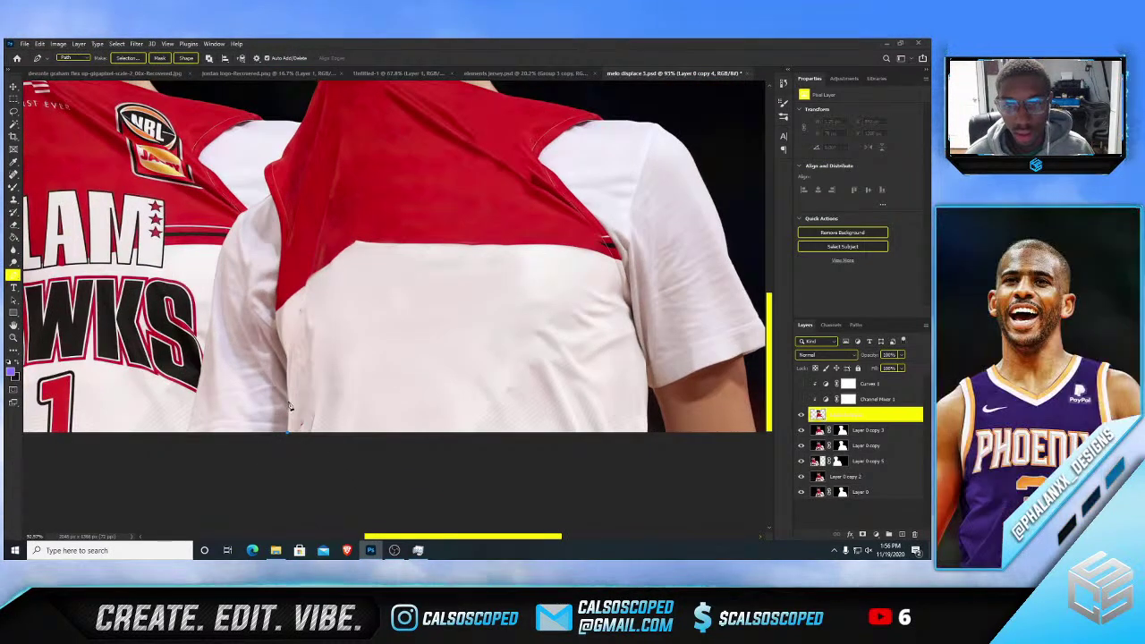
left_click_drag(288, 402, 286, 364)
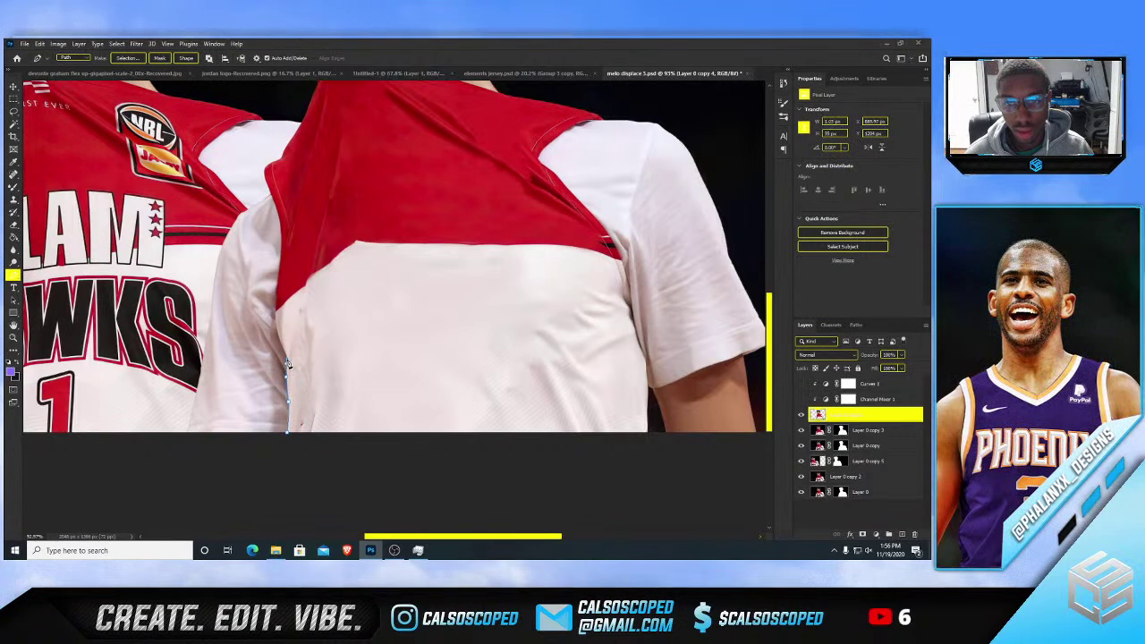
left_click(282, 347)
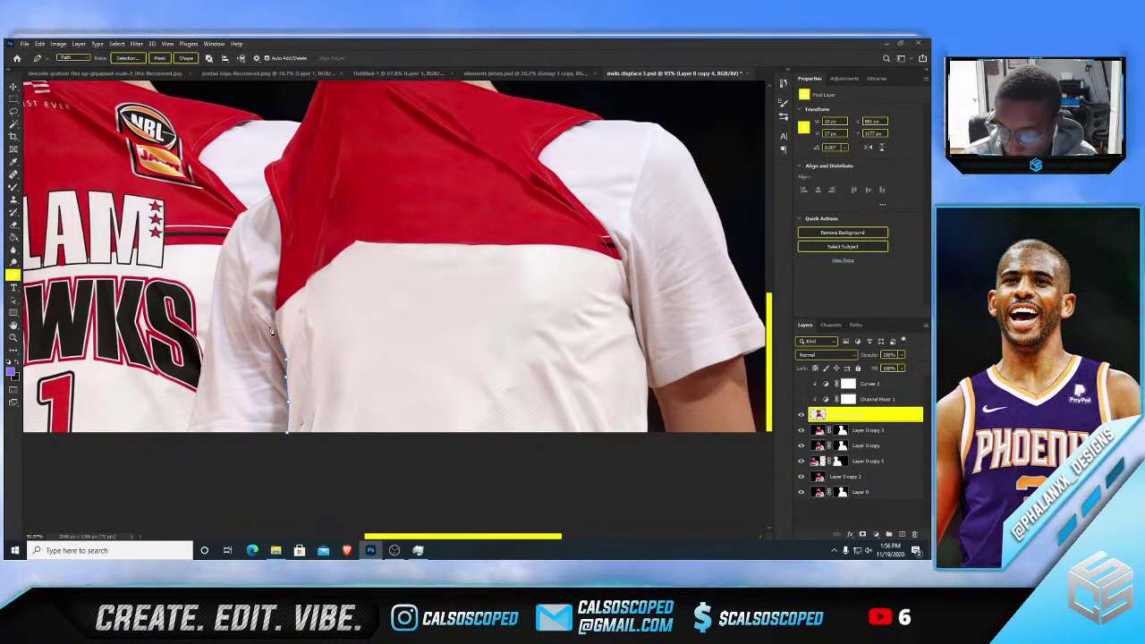
scroll(262, 301, "up", 1)
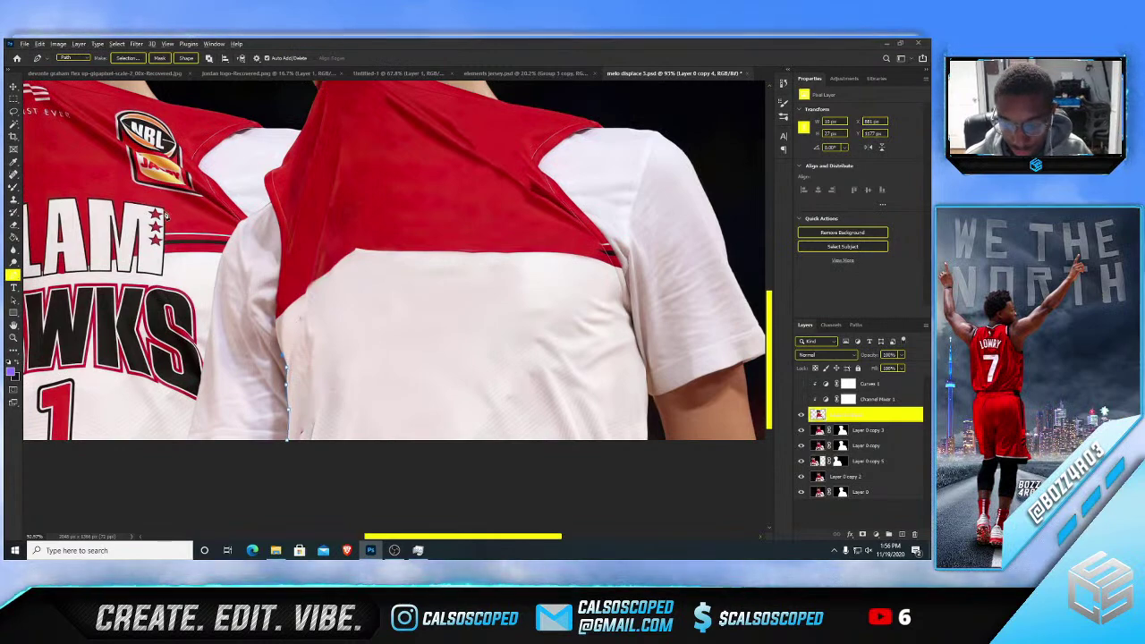
scroll(245, 187, "up", 3)
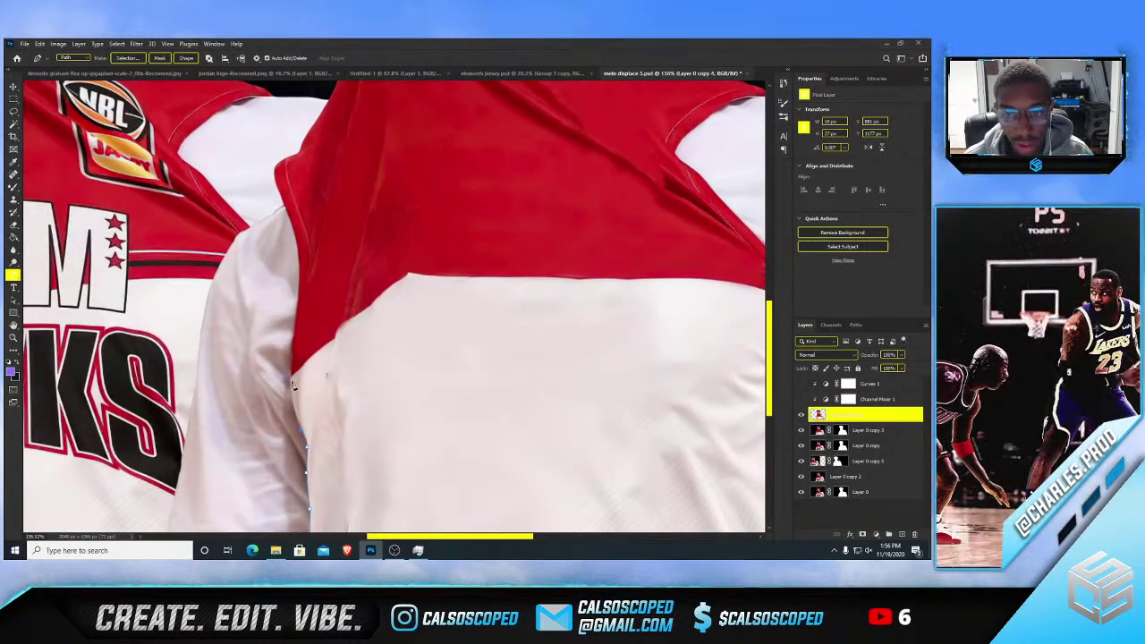
left_click(291, 367)
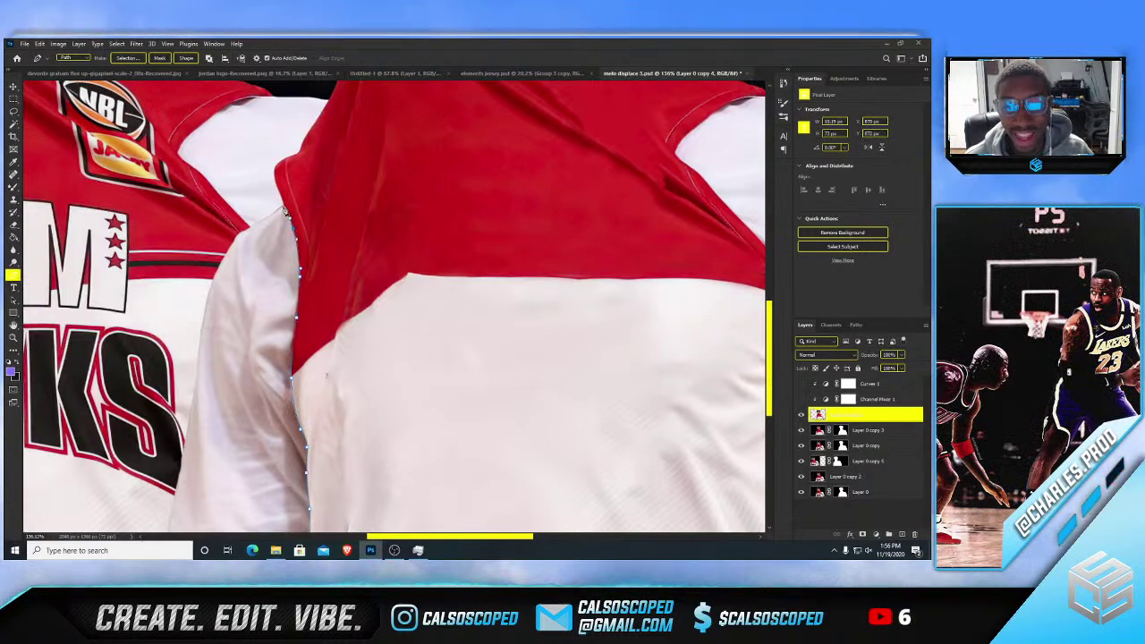
- Extend the path outside the red shoulder to the chin, then trace the bitten collar edge along the mouth and cheek
scroll(283, 202, "down", 3)
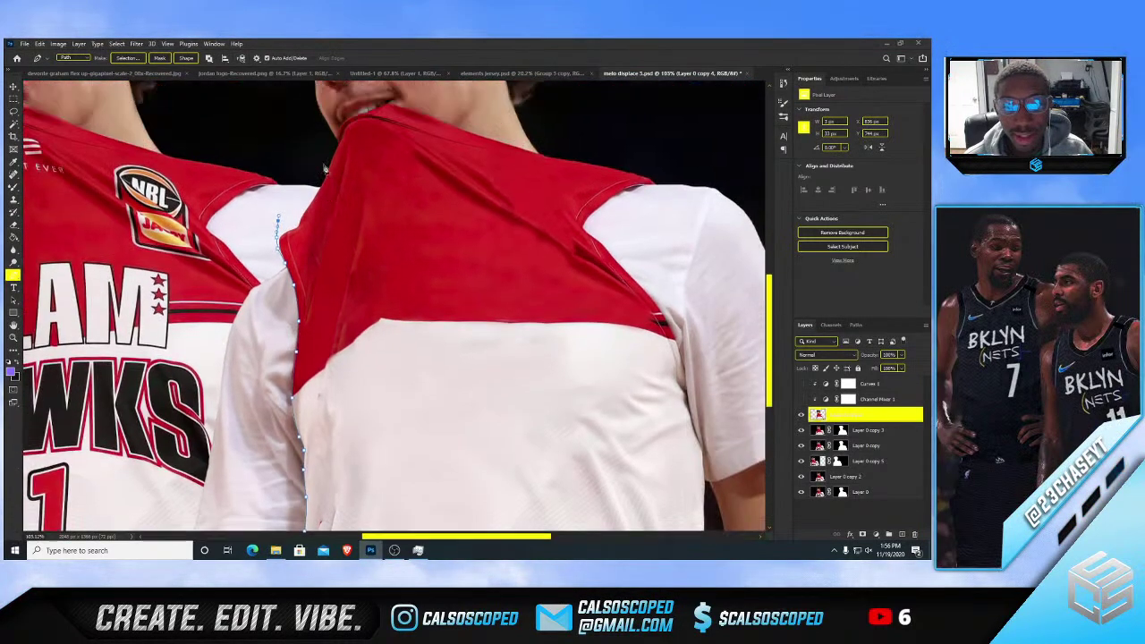
scroll(334, 134, "up", 8)
left_click(329, 212)
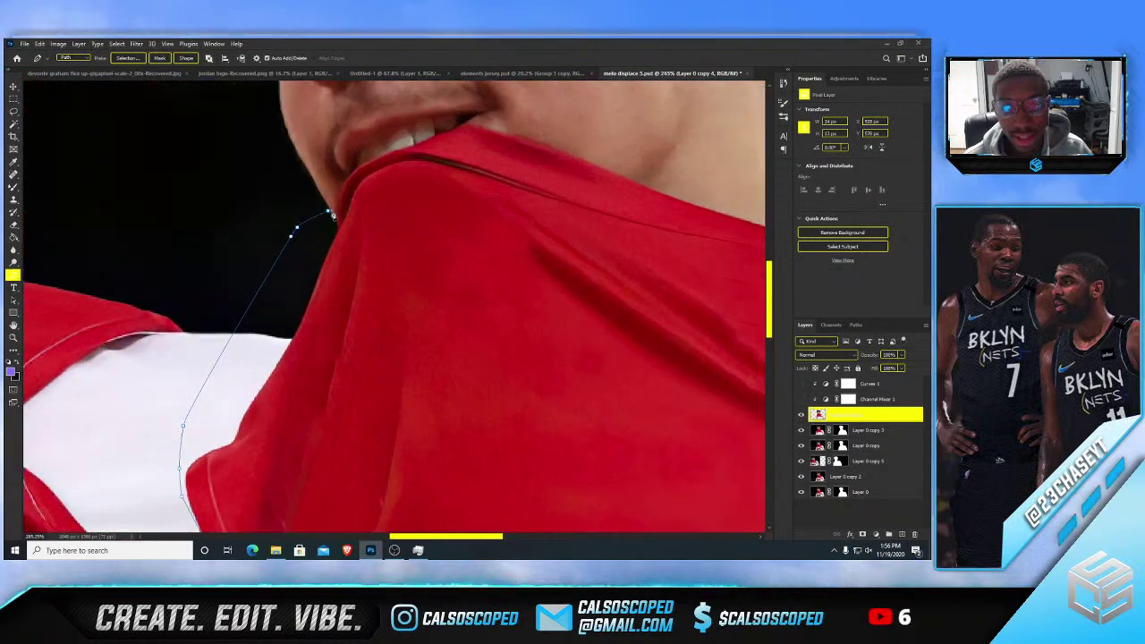
left_click(343, 179)
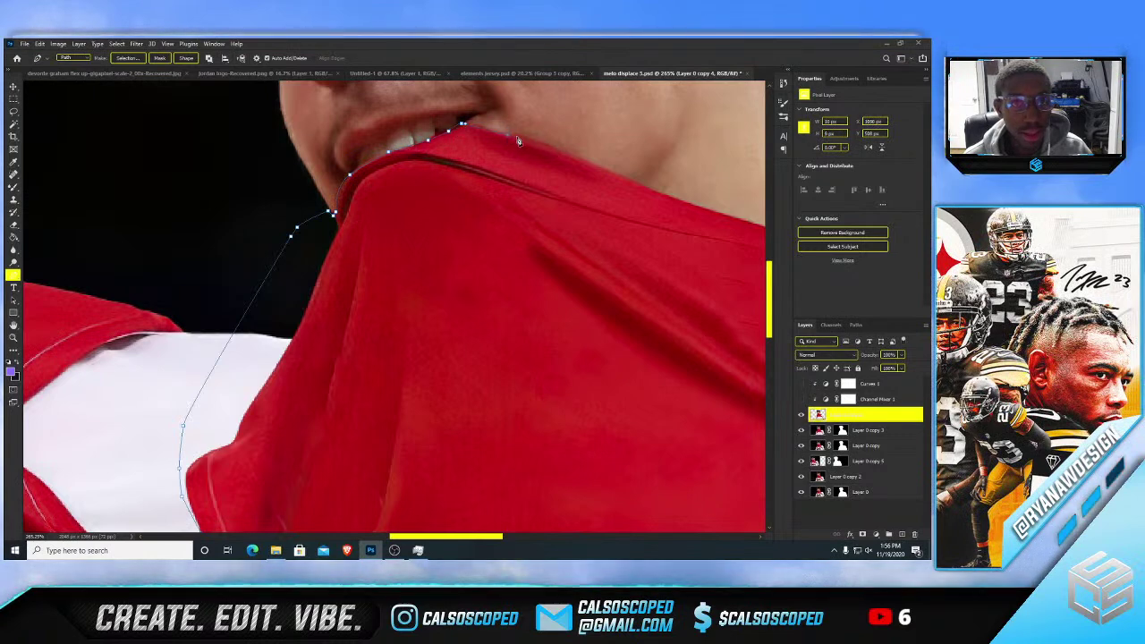
left_click_drag(503, 133, 540, 143)
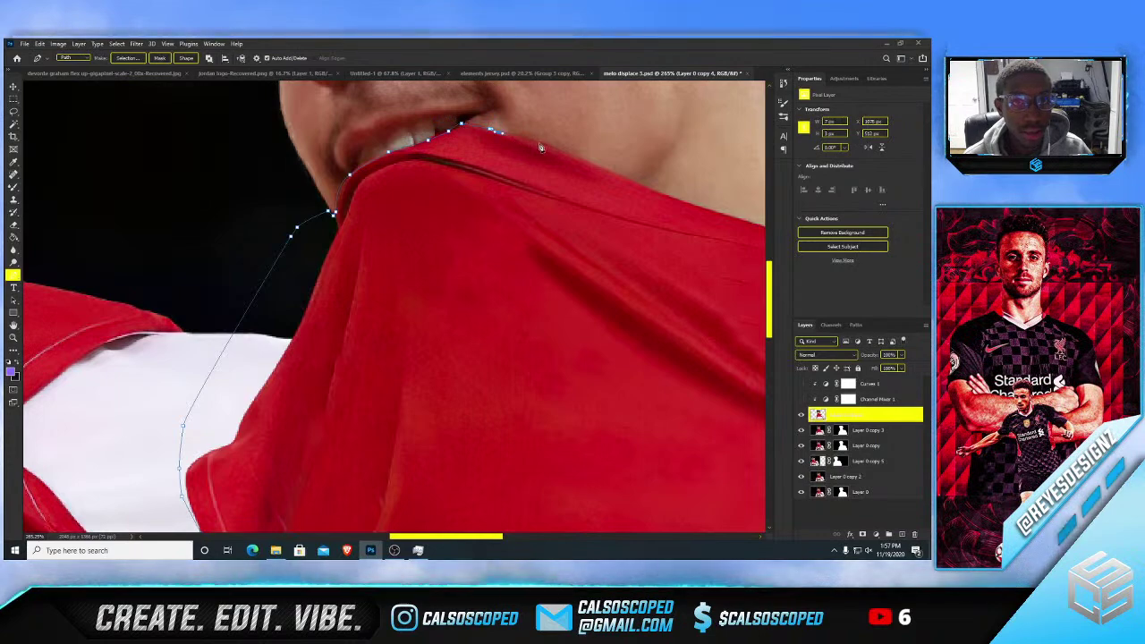
left_click(594, 165)
- Continue the path along the red collar below the neck and around the outer tip of the far shoulder
scroll(665, 209, "down", 10)
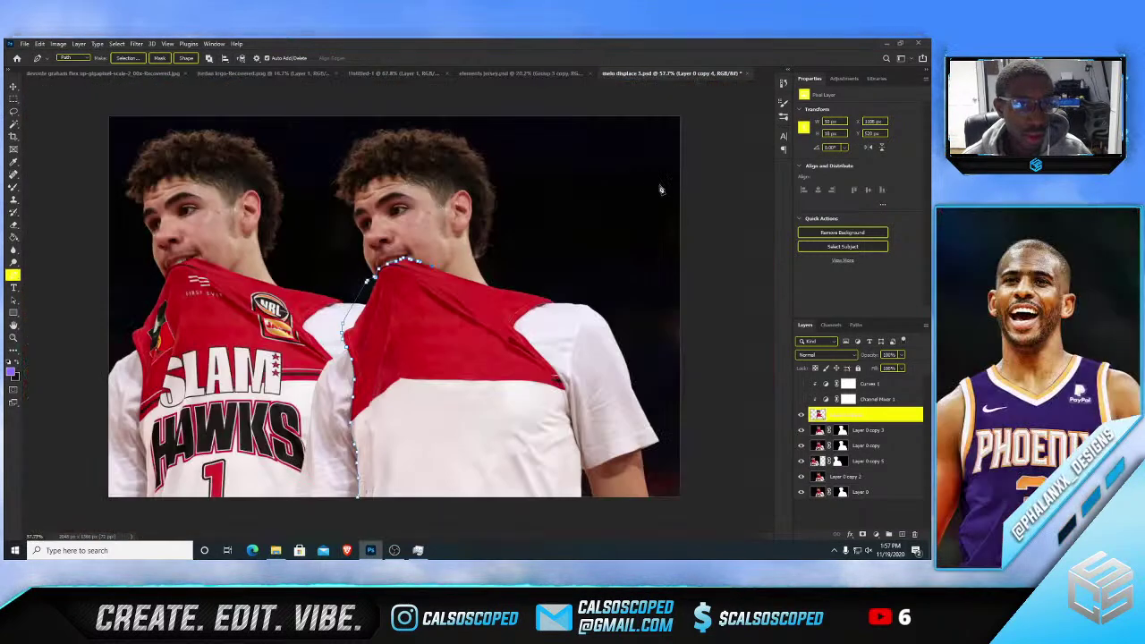
scroll(488, 279, "up", 8)
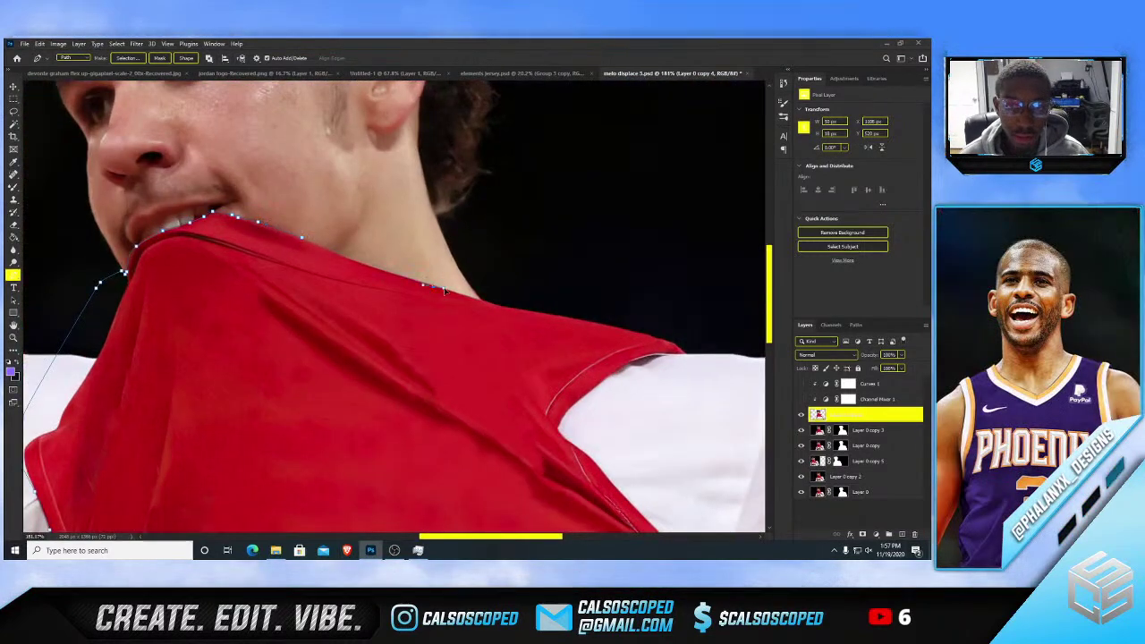
left_click(479, 299)
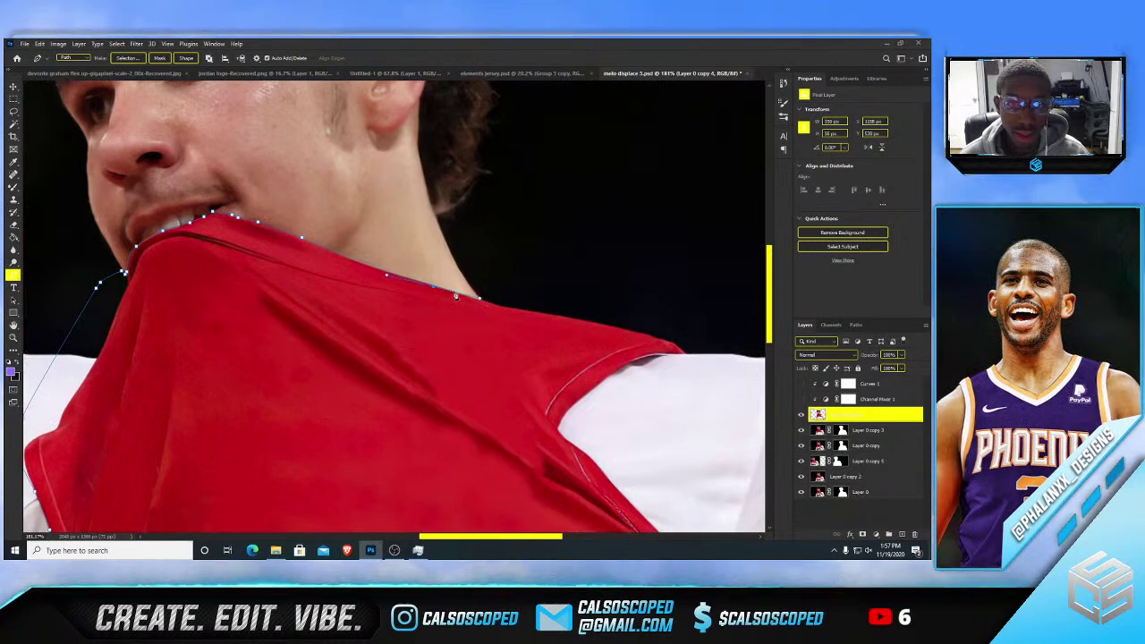
left_click(453, 291)
left_click(496, 305)
left_click(539, 311)
left_click(607, 322)
left_click(653, 329)
left_click_drag(683, 336, 690, 340)
left_click_drag(700, 348, 701, 354)
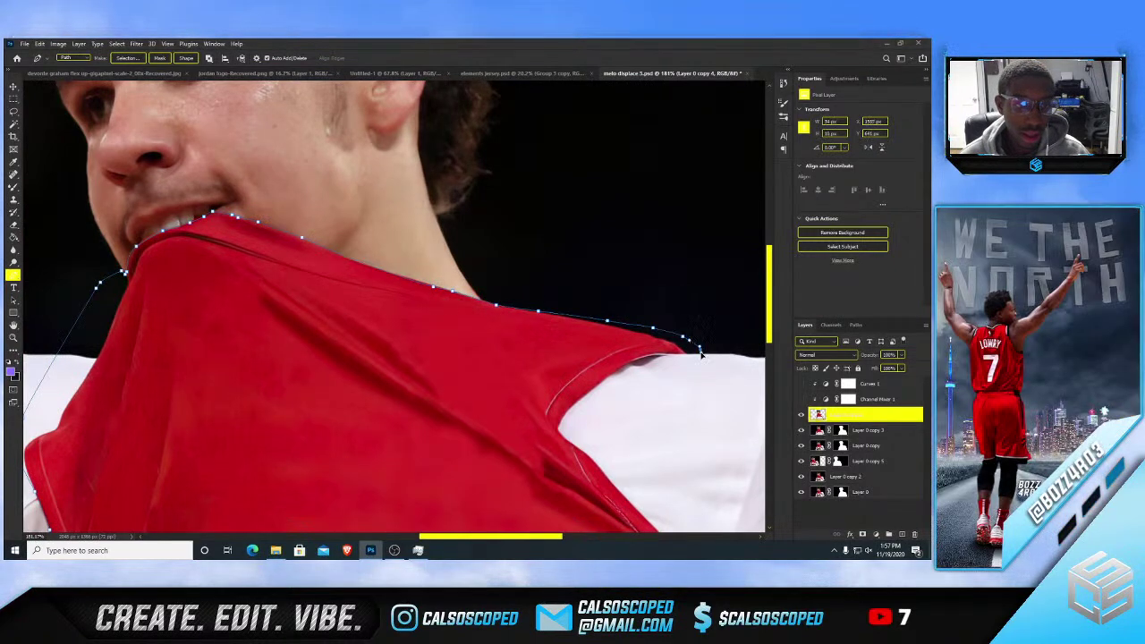
- Trace the path along the far armhole's red edge, from the shoulder tip down towards the dark stripe
left_click(688, 355)
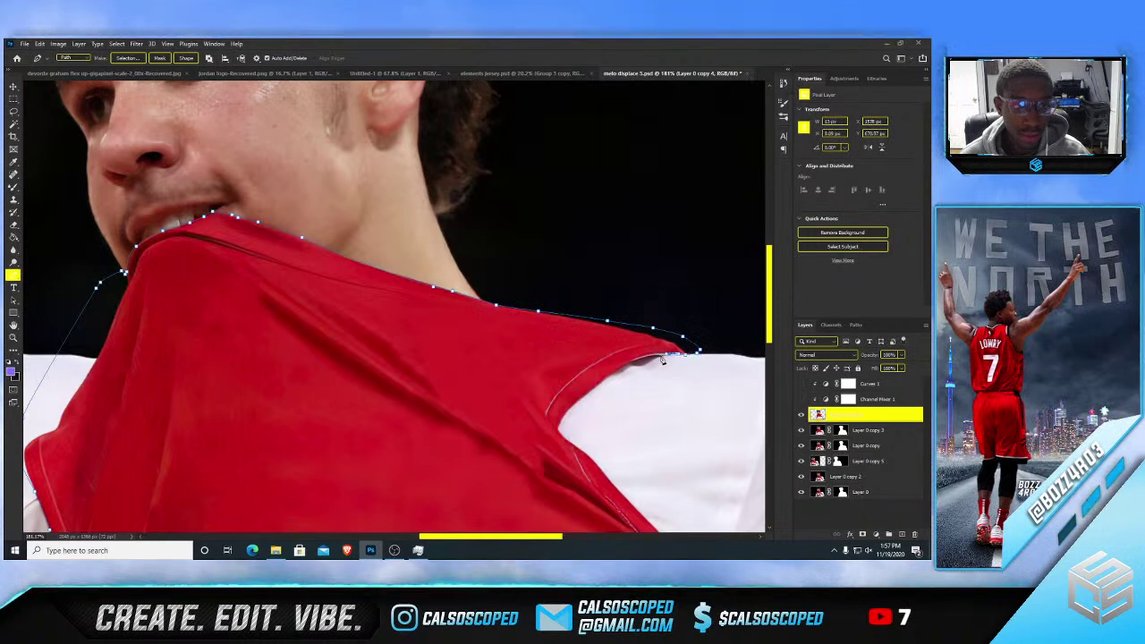
left_click(665, 356)
left_click(616, 372)
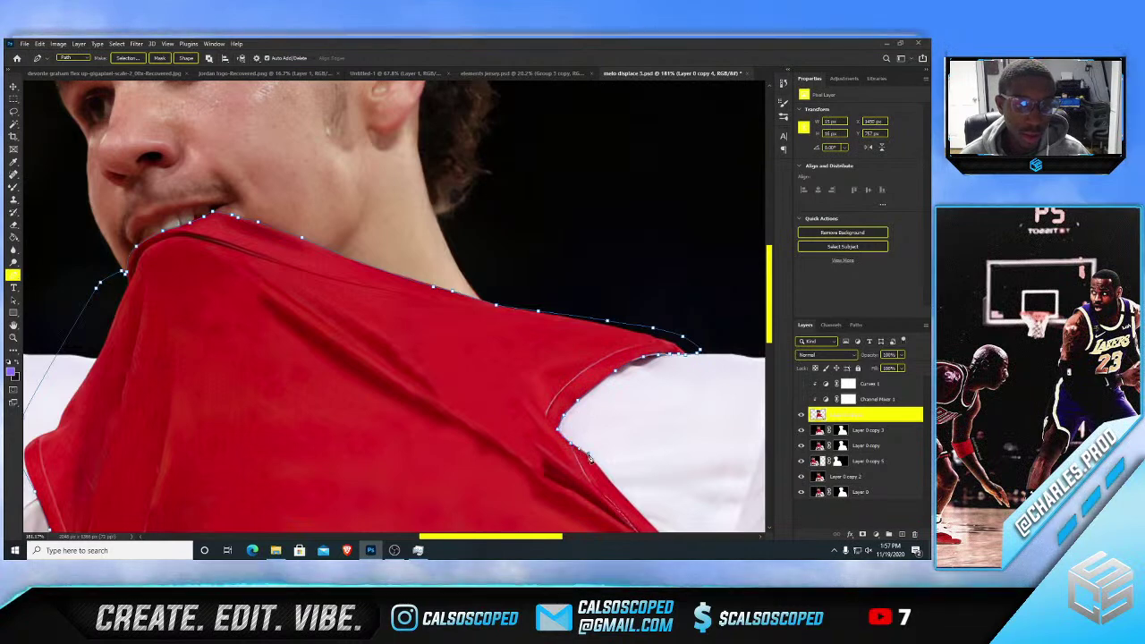
left_click(589, 455)
scroll(591, 457, "down", 2)
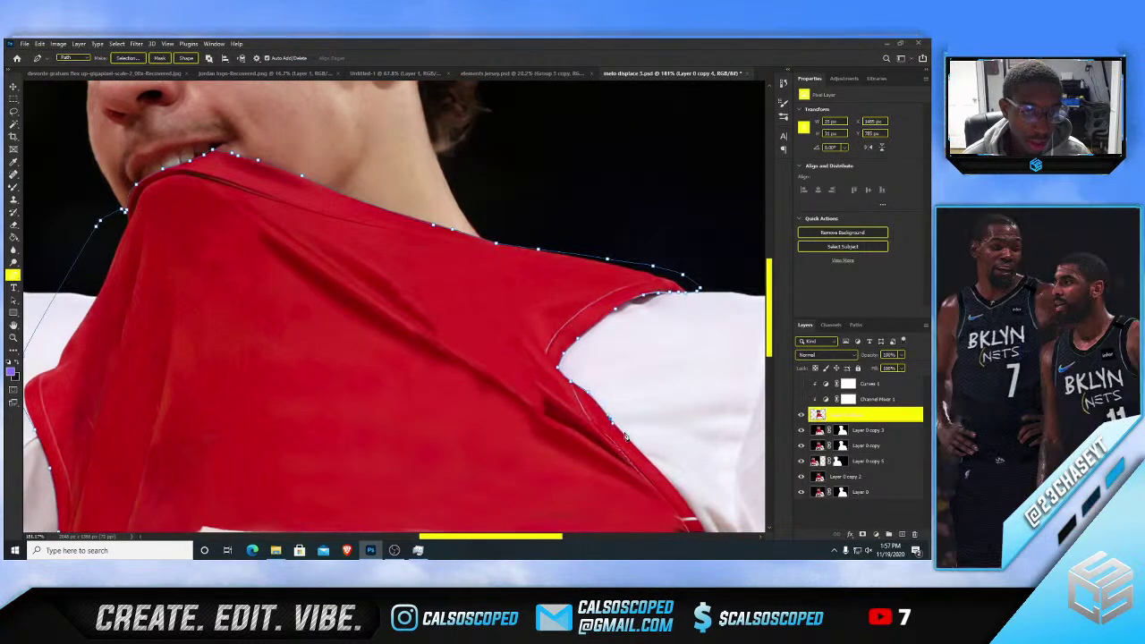
left_click(627, 438)
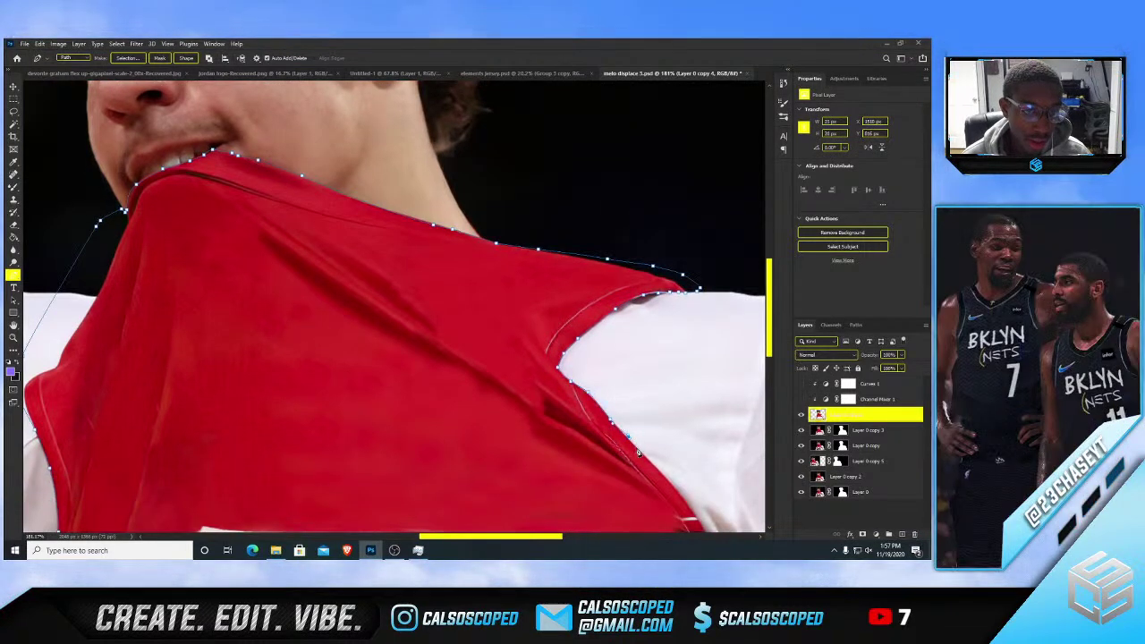
scroll(671, 475, "down", 1)
left_click(687, 463)
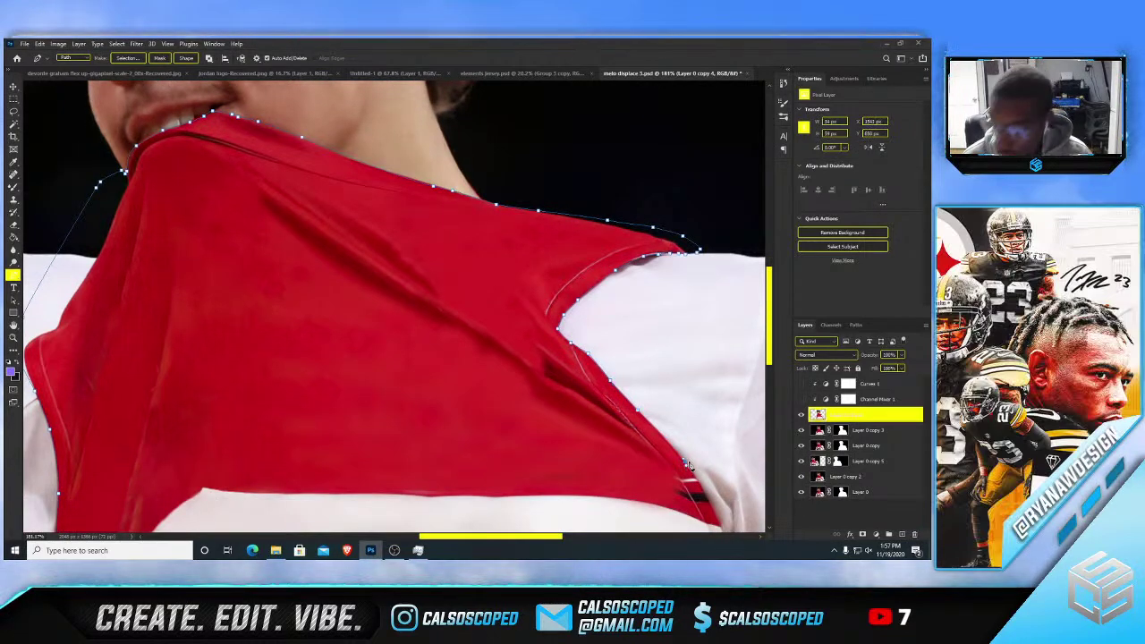
- Continue the path past the red panel's lower corner and down the white jersey side next to the sleeve
scroll(678, 443, "down", 1)
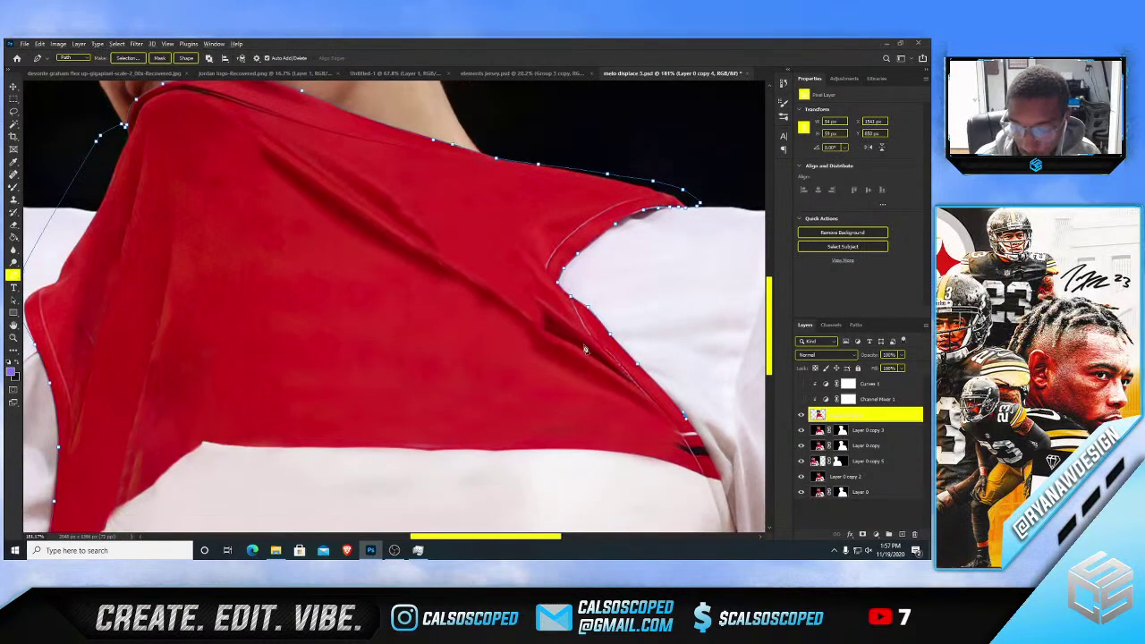
scroll(585, 349, "down", 8)
scroll(603, 342, "up", 6)
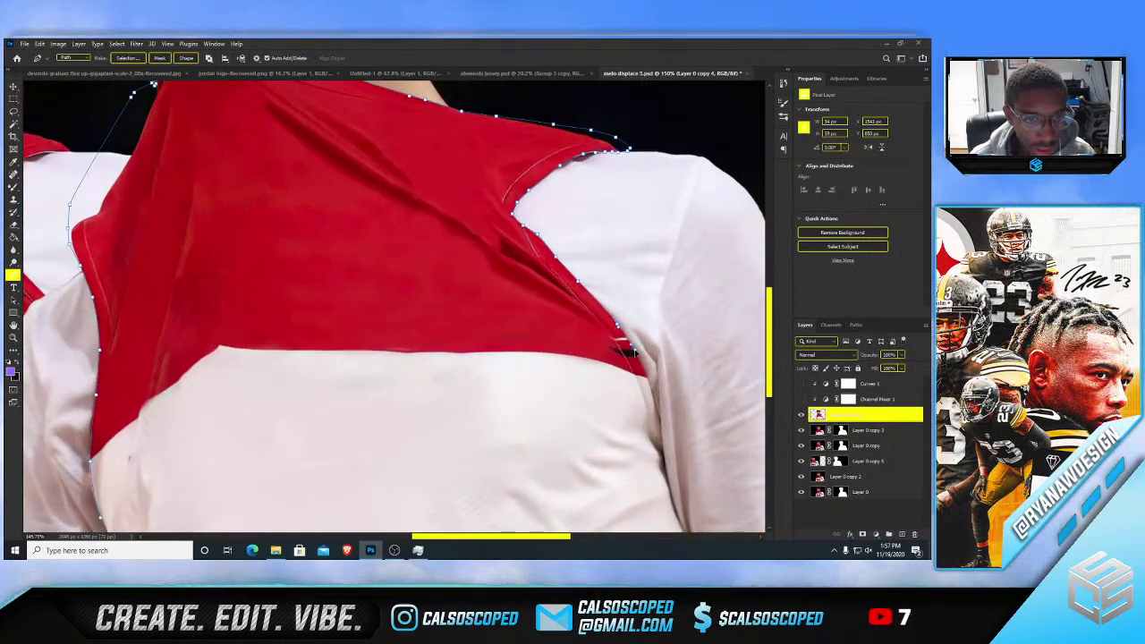
left_click(650, 379)
left_click(658, 414)
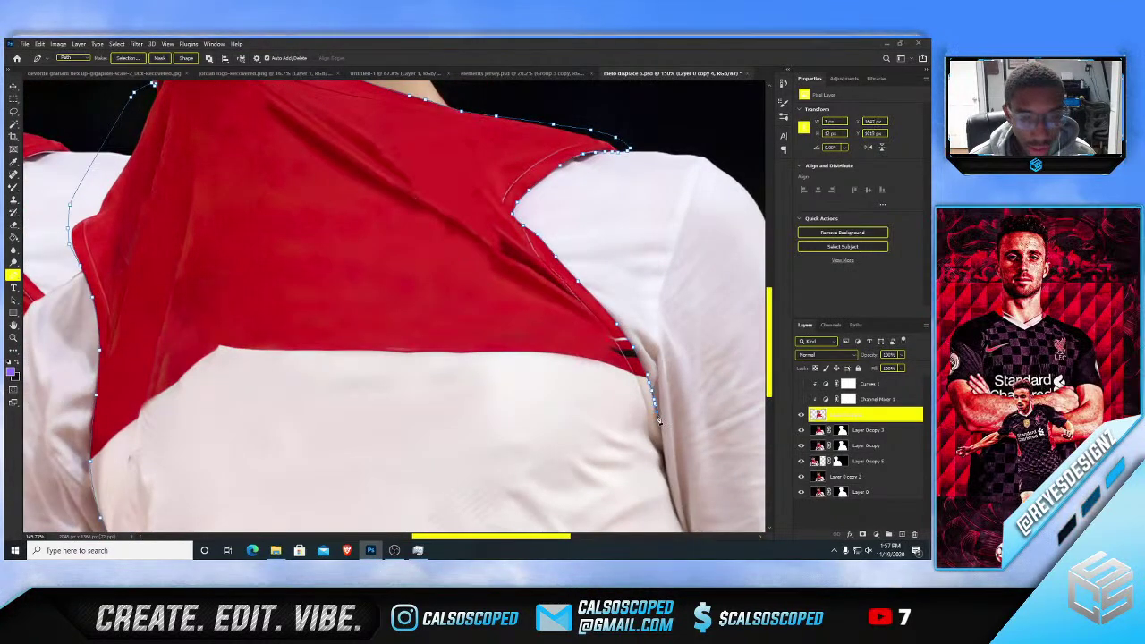
scroll(654, 393, "down", 2)
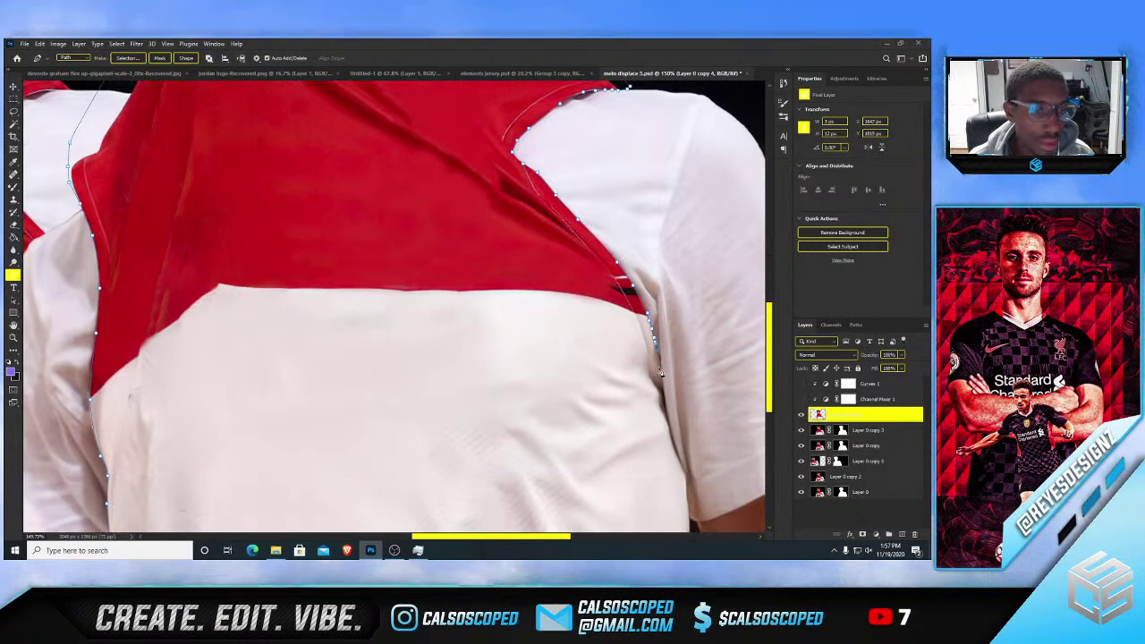
left_click(664, 391)
left_click(666, 409)
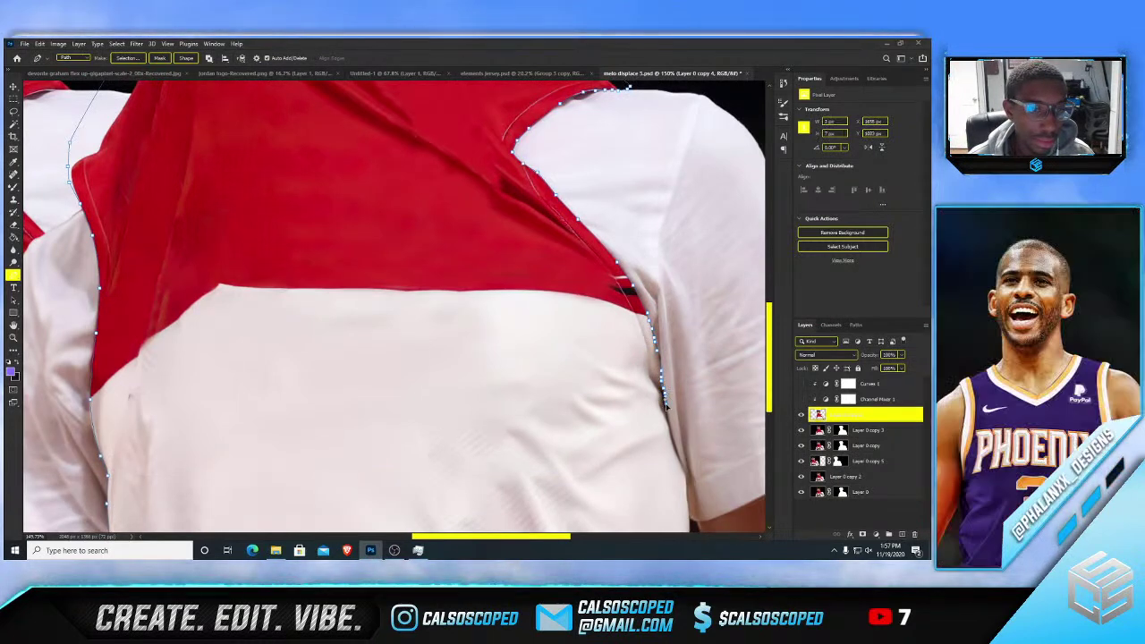
- Continue the Pen path down the jersey's edge beside the sleeve and across below the image's lower edge
left_click(670, 425)
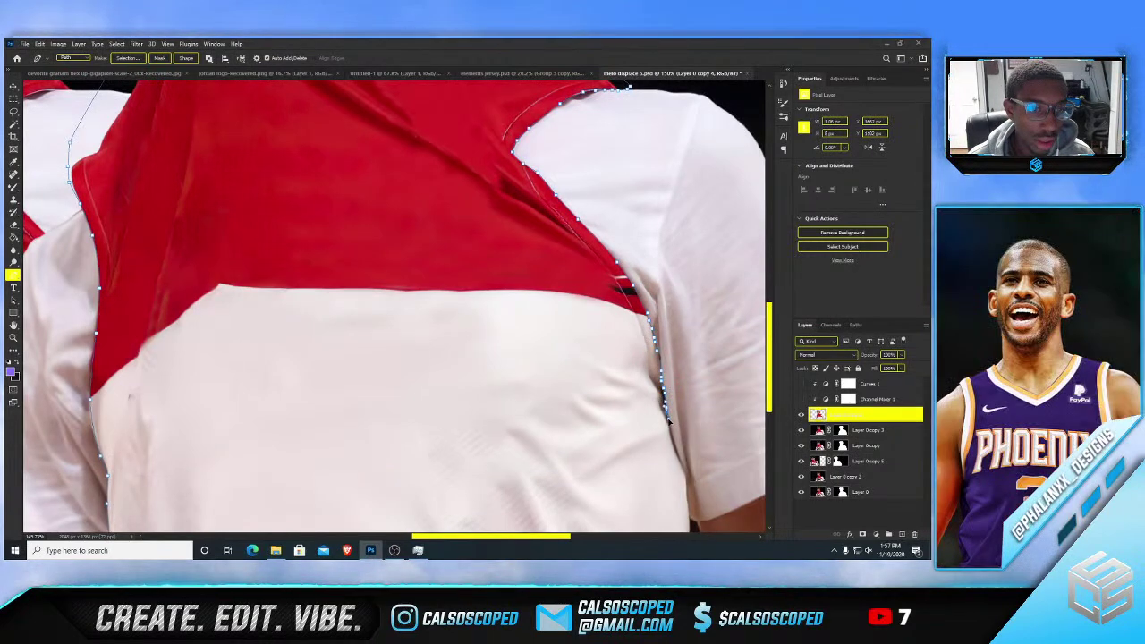
left_click(685, 479)
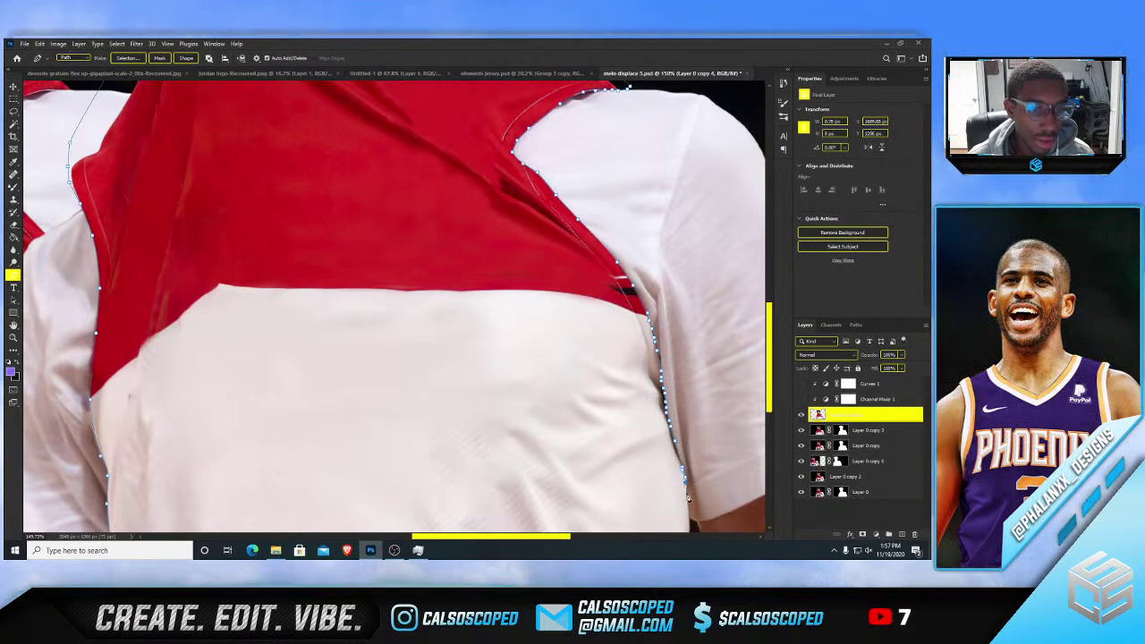
left_click(689, 505)
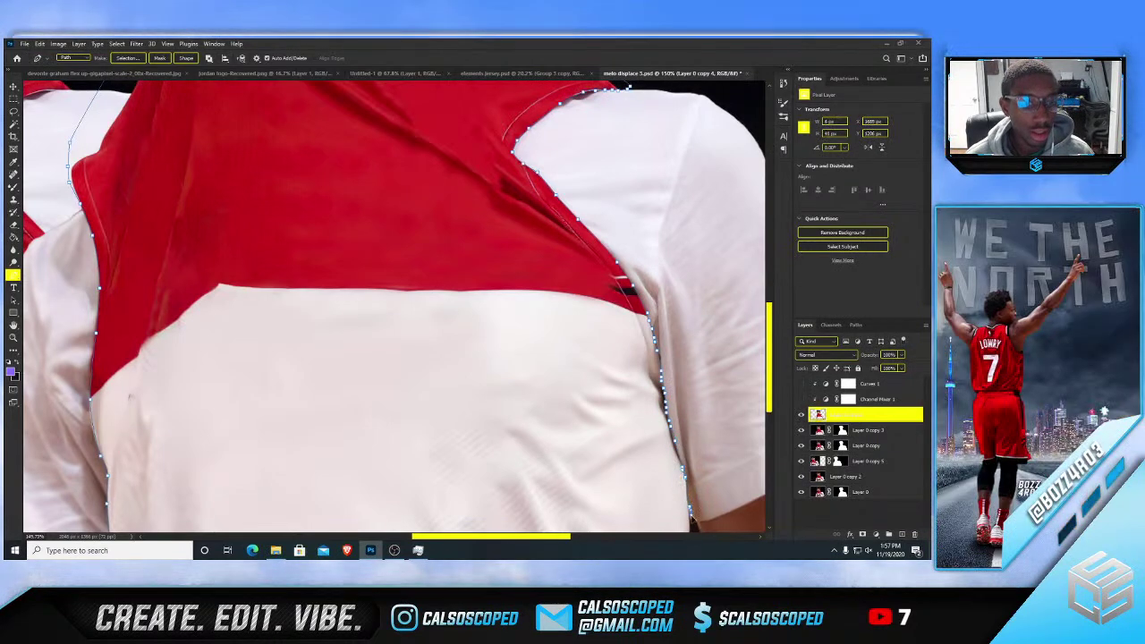
scroll(691, 501, "down", 2)
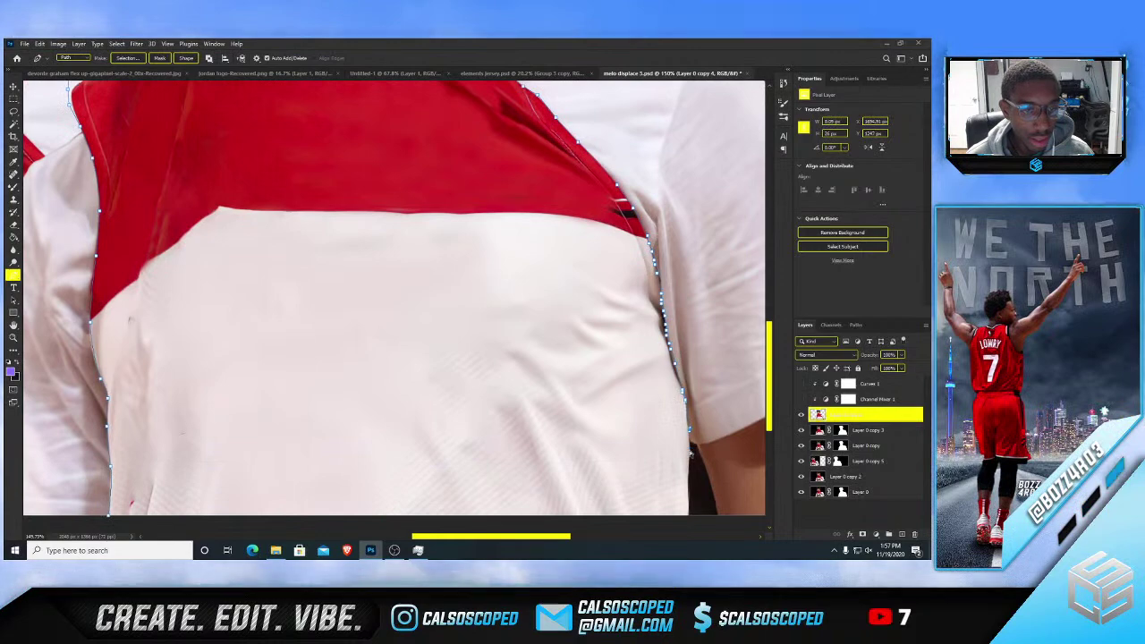
scroll(690, 453, "down", 3)
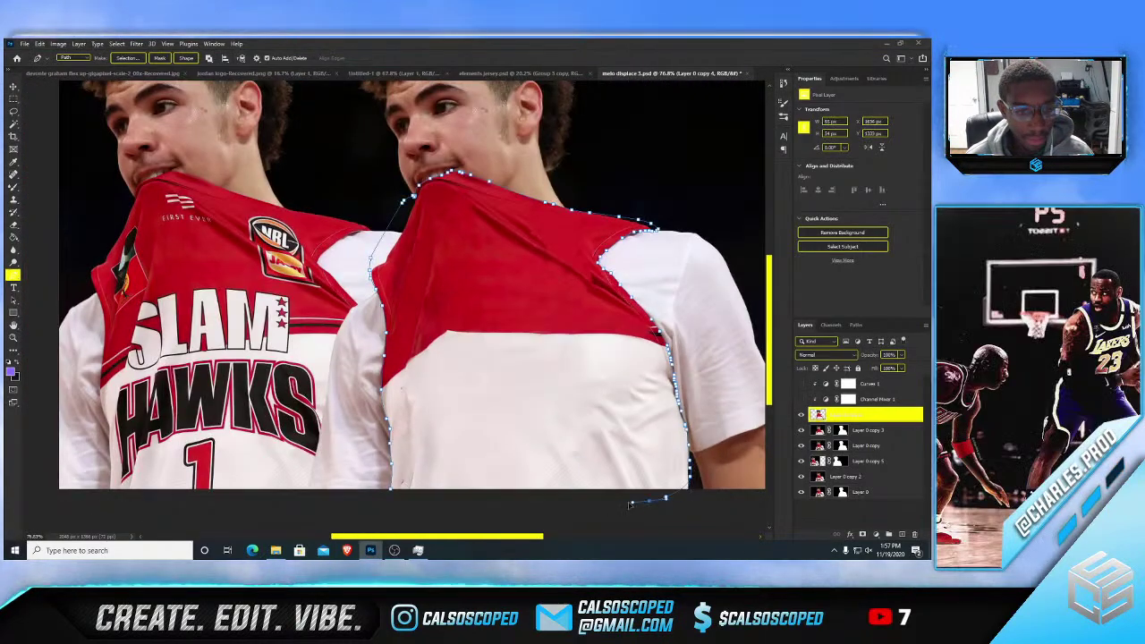
left_click(683, 506)
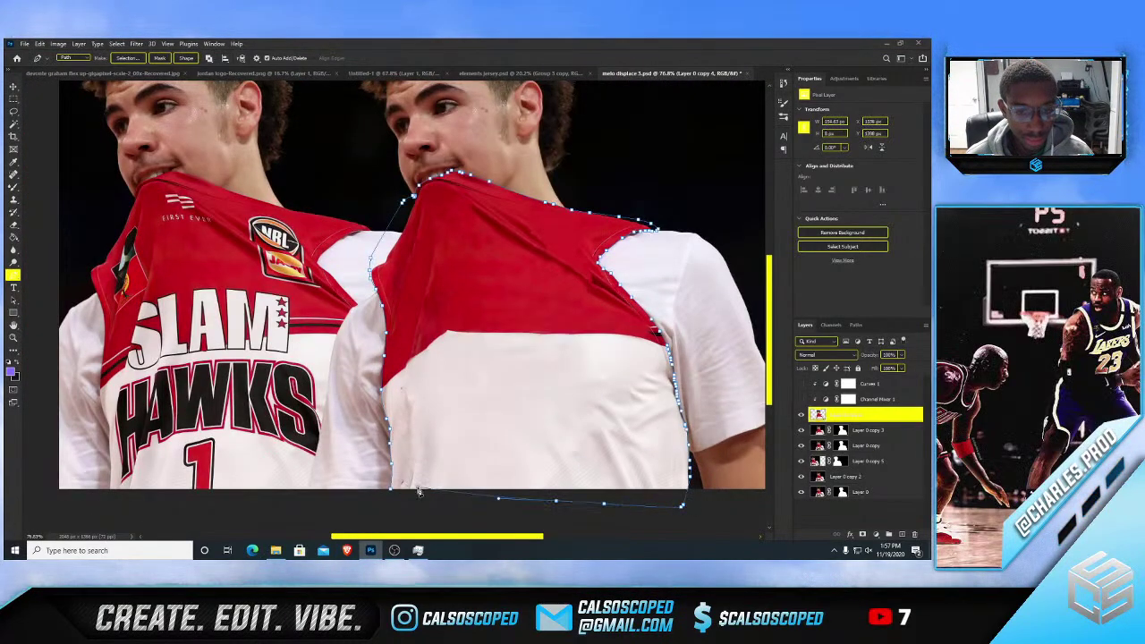
left_click(399, 507)
- Convert the jersey path into a selection and apply it as a layer mask on Layer 0 copy 4
right_click(472, 380)
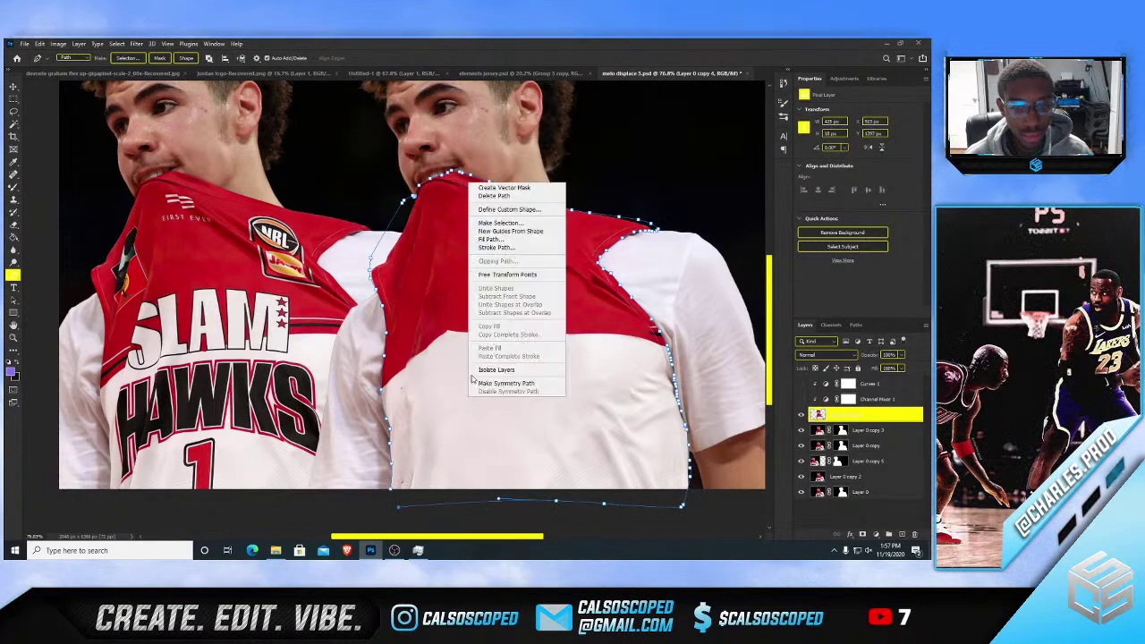
left_click(510, 223)
key("Return")
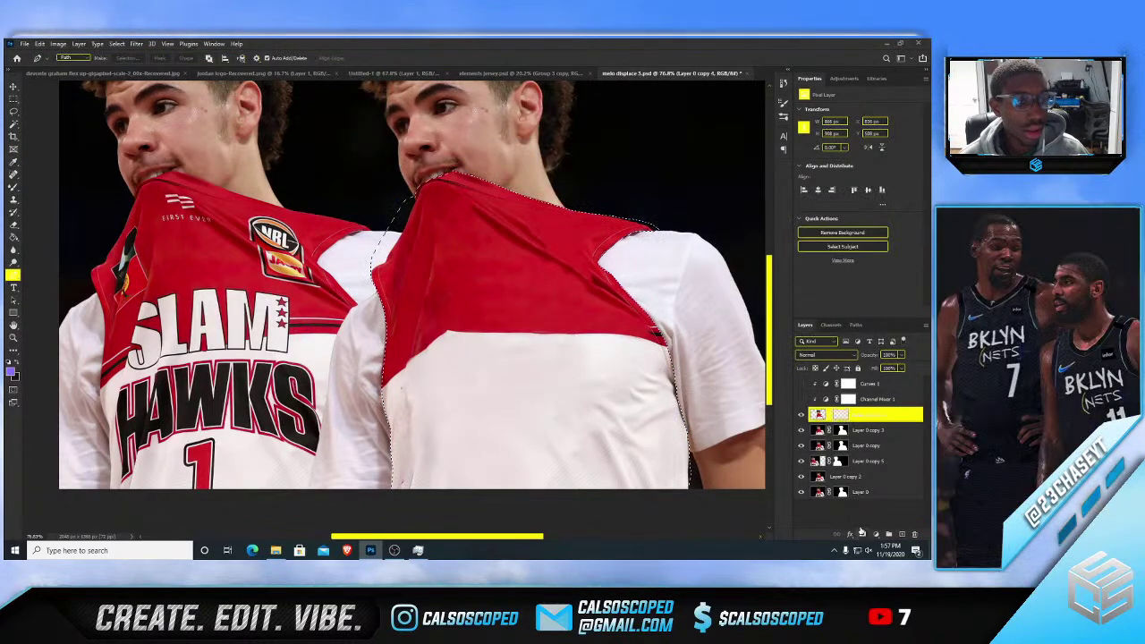
left_click(863, 534)
- Add a Channel Mixer adjustment clipped to the masked jersey layer, with Monochrome enabled and Red set to +47
left_click(877, 535)
left_click(888, 469)
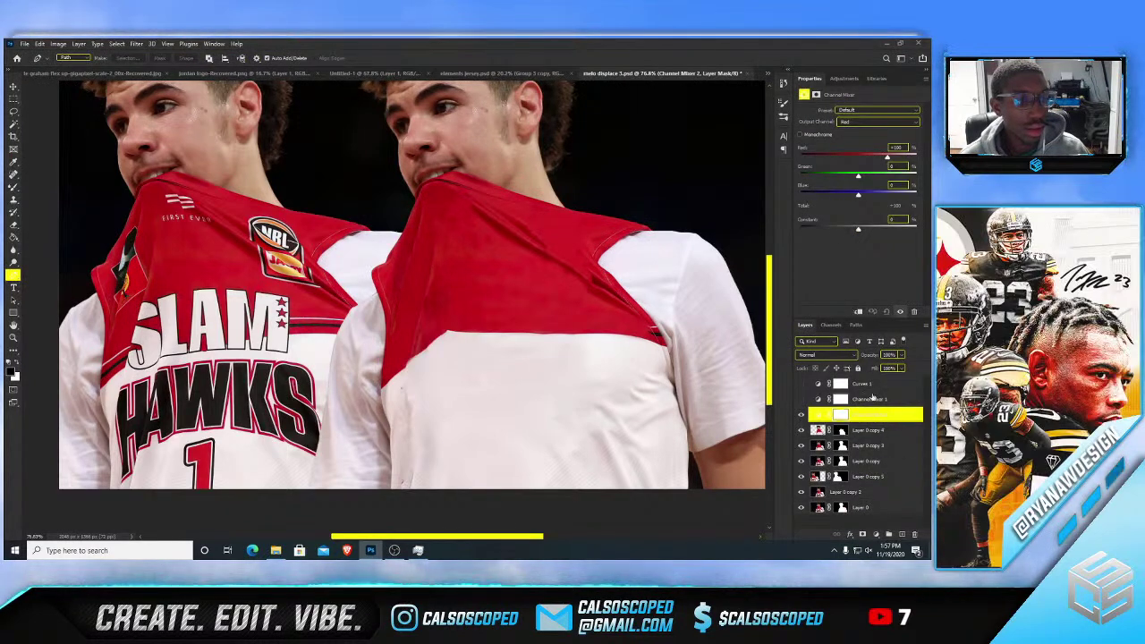
left_click(800, 134)
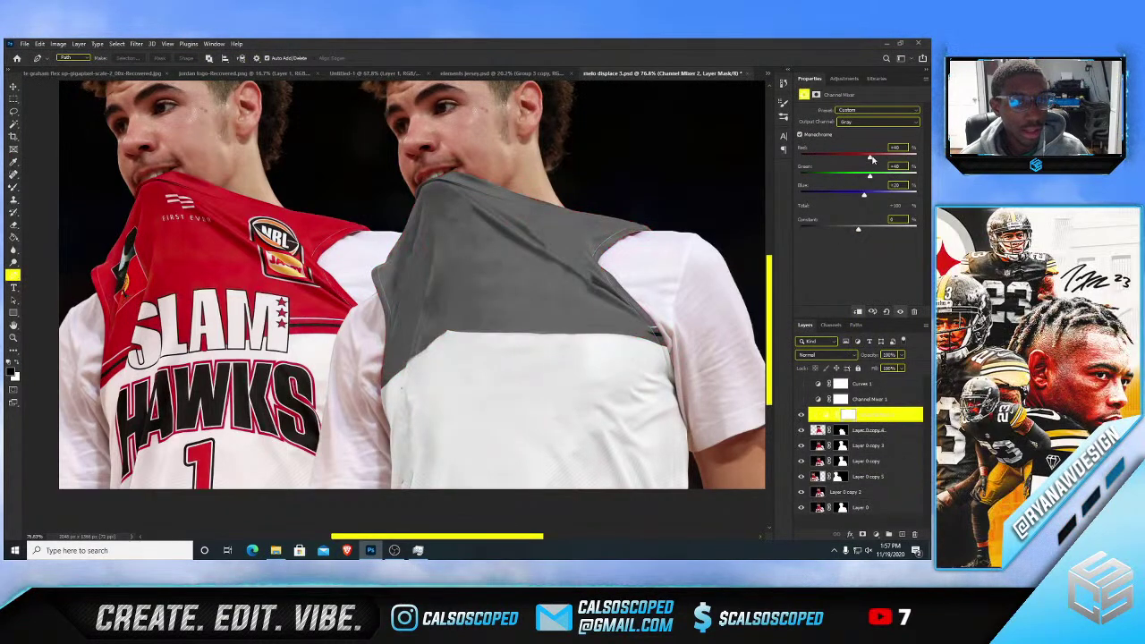
mouse_move(873, 159)
left_mouse_down()
mouse_move(846, 159)
mouse_move(900, 160)
mouse_move(870, 160)
left_mouse_up()
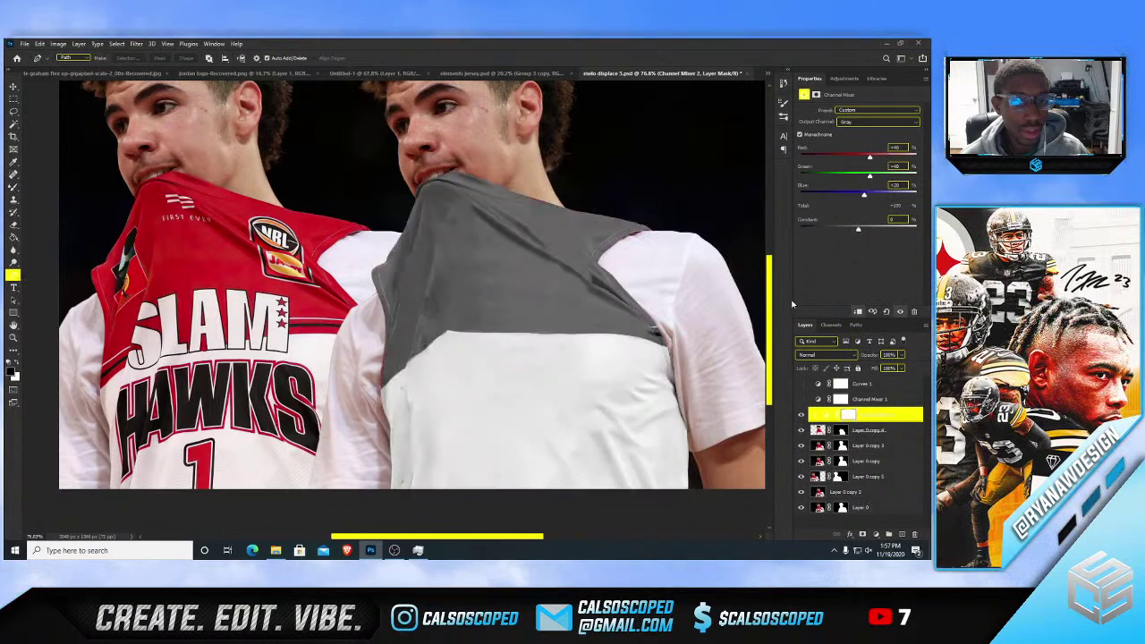
left_click(864, 416)
scroll(532, 285, "up", 2)
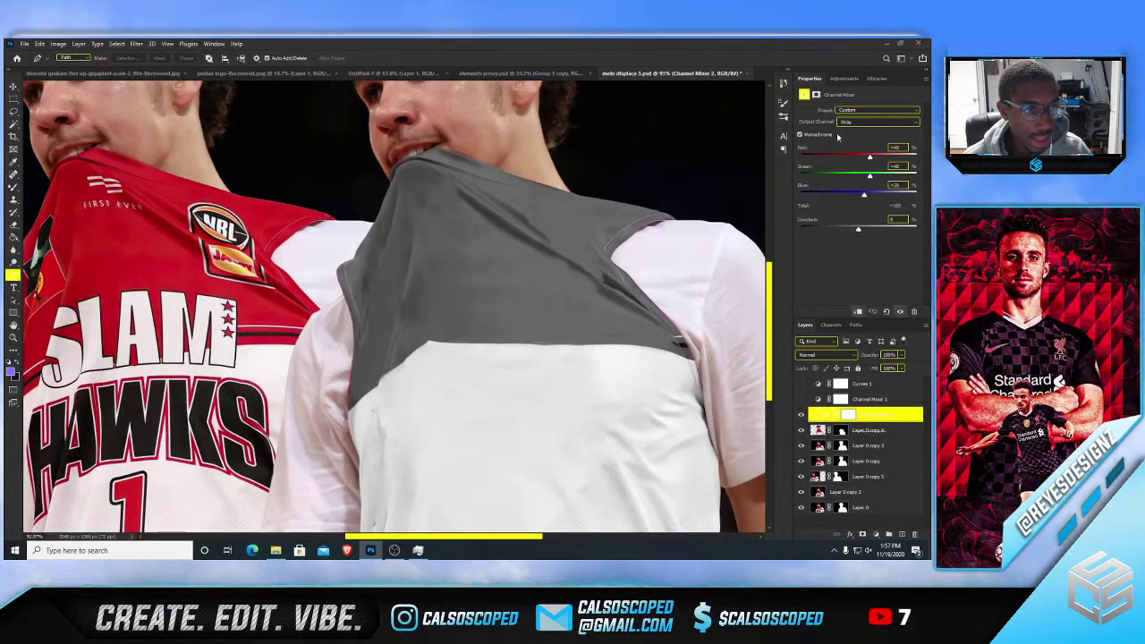
mouse_move(870, 158)
left_mouse_down()
mouse_move(891, 158)
mouse_move(874, 159)
left_mouse_up()
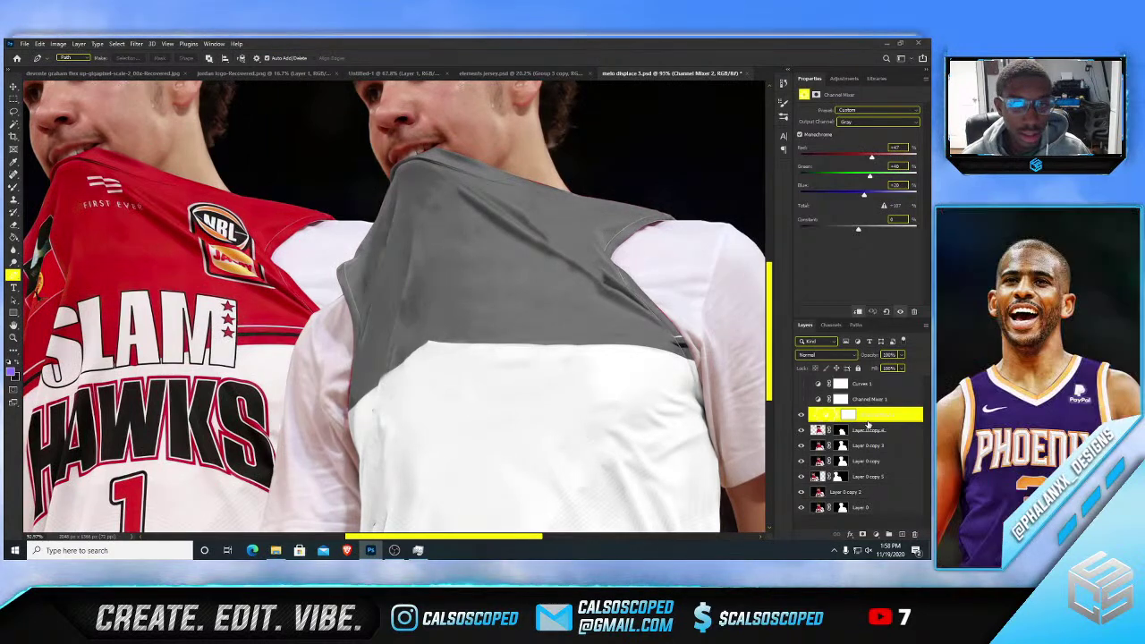
- Add a white Solid Color fill layer above the Channel Mixer and clip it to the jersey layer
left_click(876, 534)
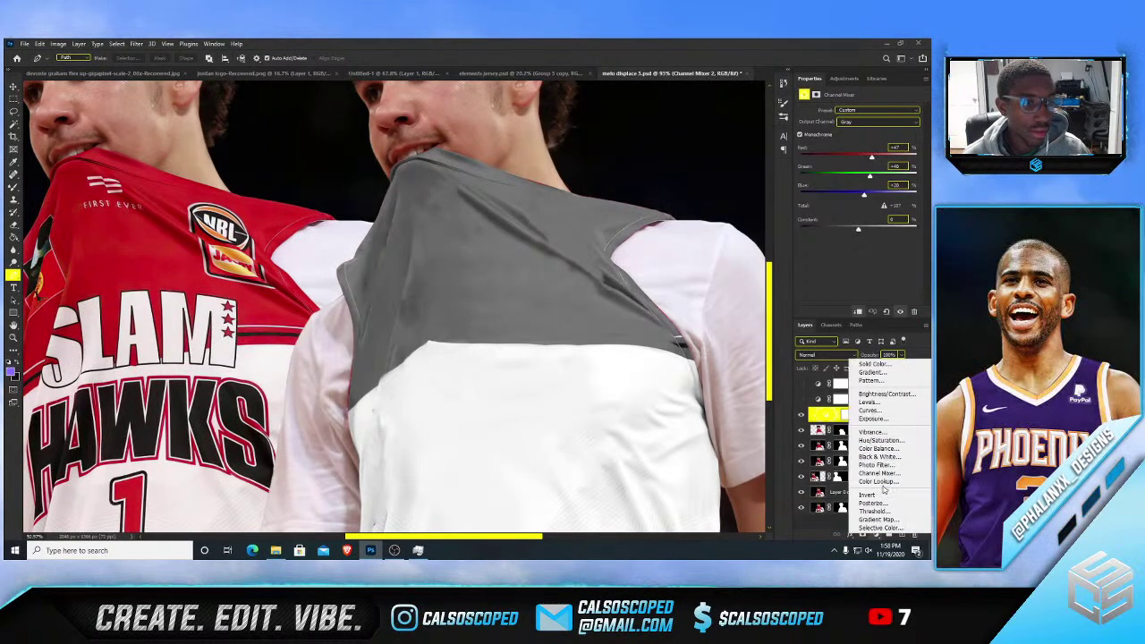
left_click(875, 367)
left_click(151, 161)
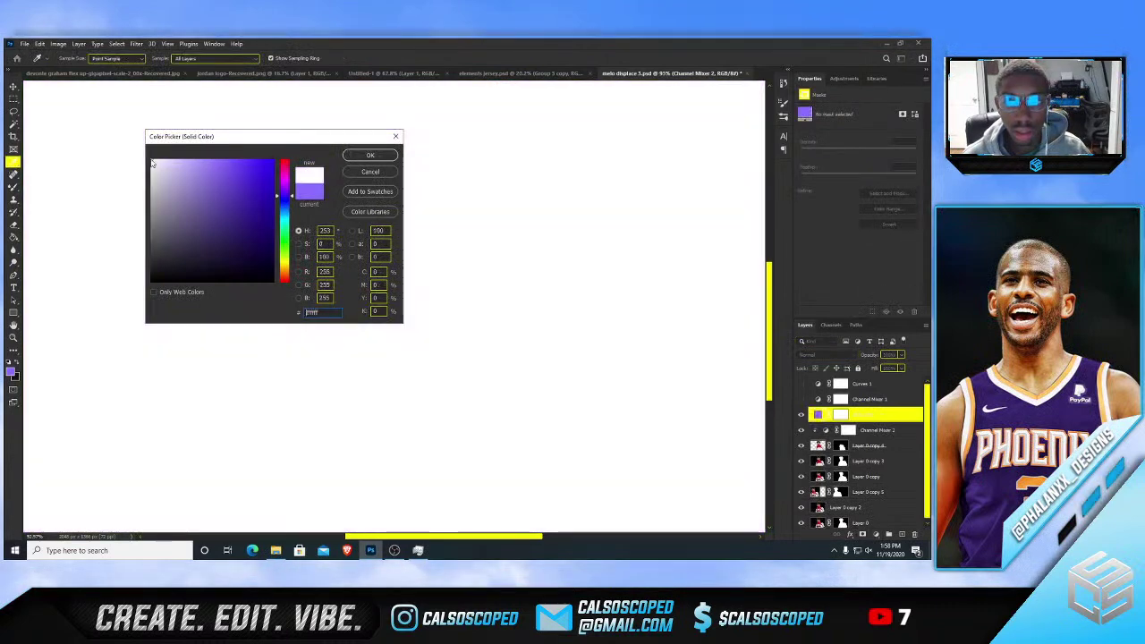
left_click(371, 156)
key("ctrl+alt+g")
- Set the colour fill's blend mode to Linear Light and change its colour to light grey c1c1c1
left_click(825, 354)
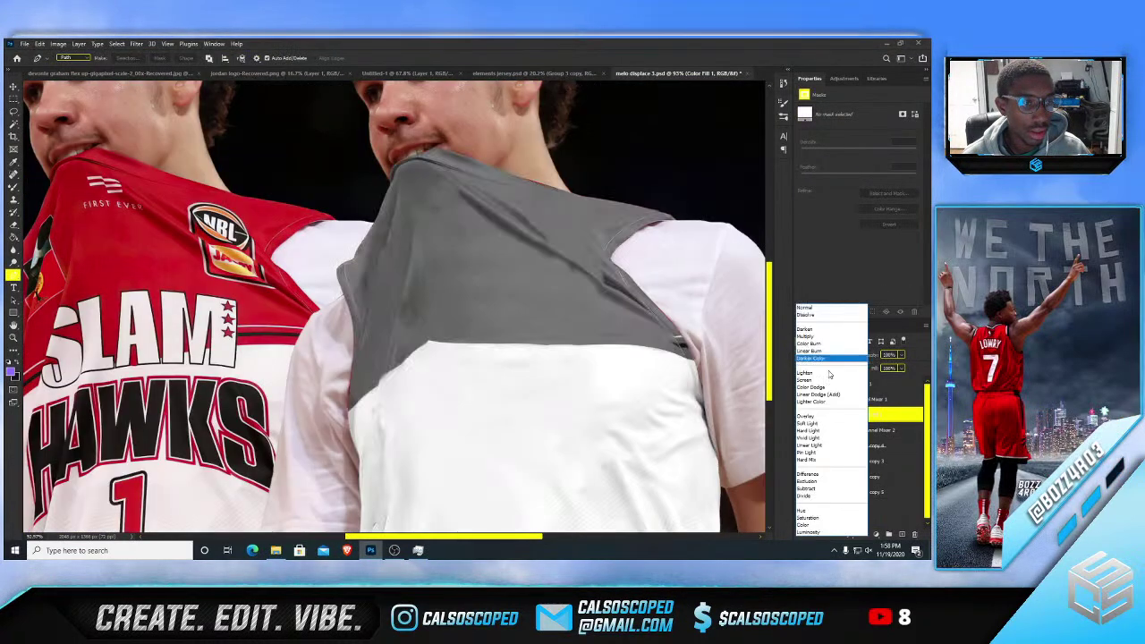
left_click(830, 434)
double_click(826, 414)
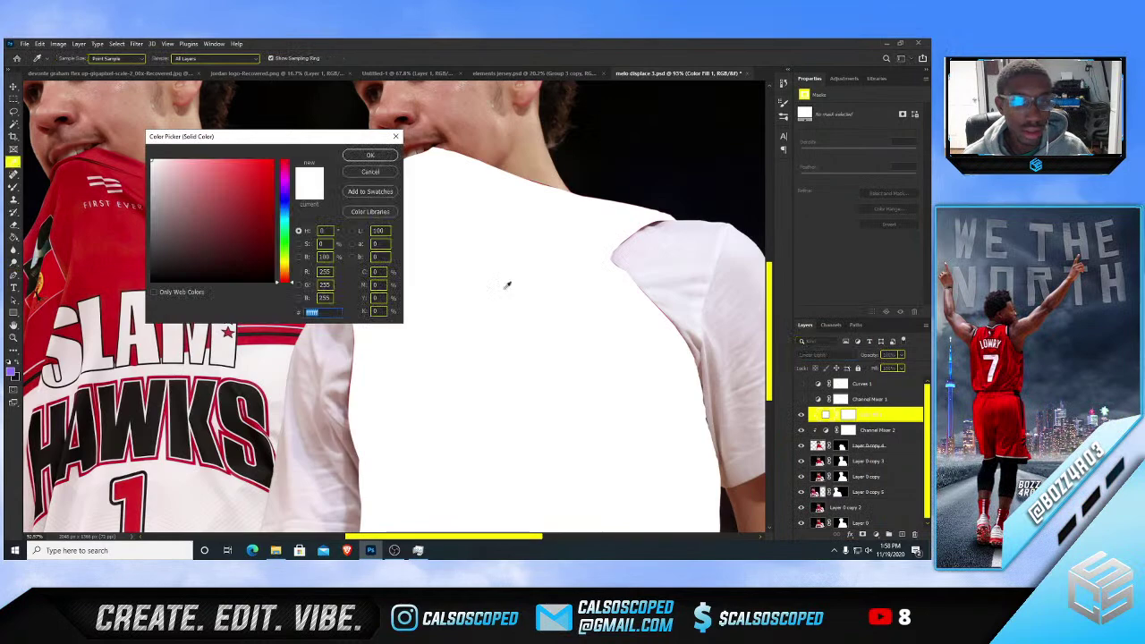
left_click_drag(157, 217, 149, 226)
left_click(137, 192)
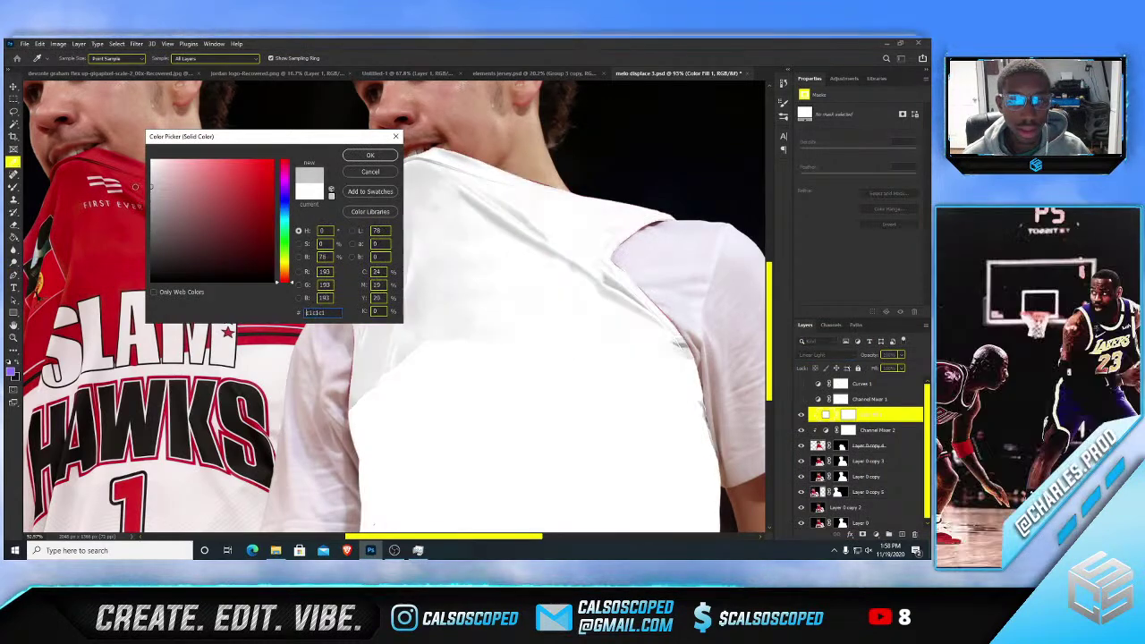
left_click(357, 158)
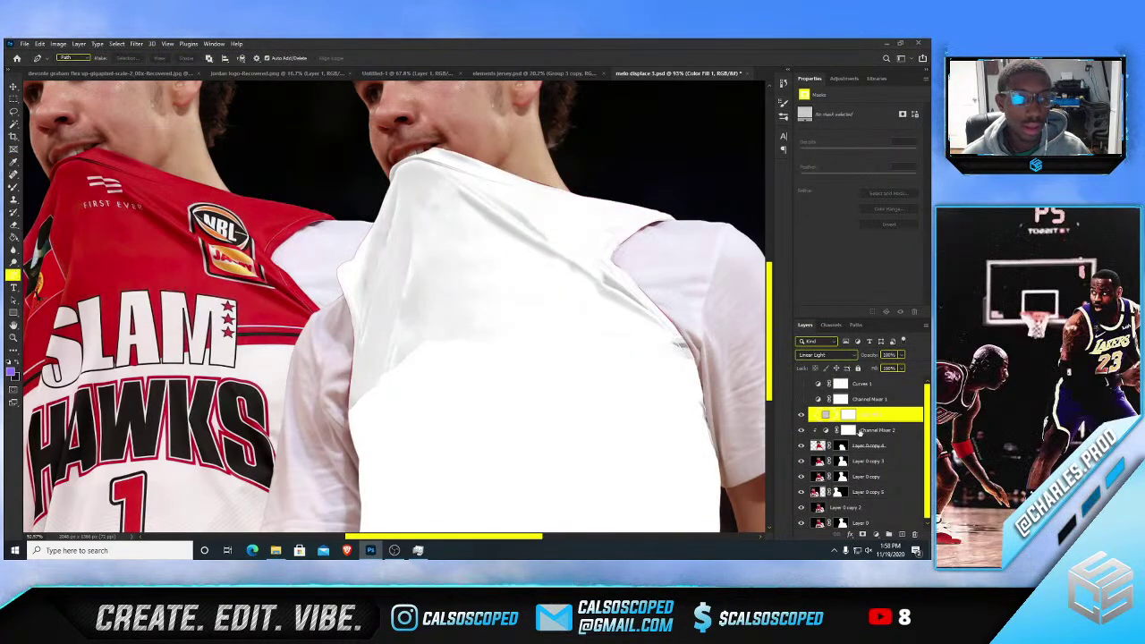
- Invert the colour fill's layer mask to black and activate the regular Brush tool
left_click(849, 416)
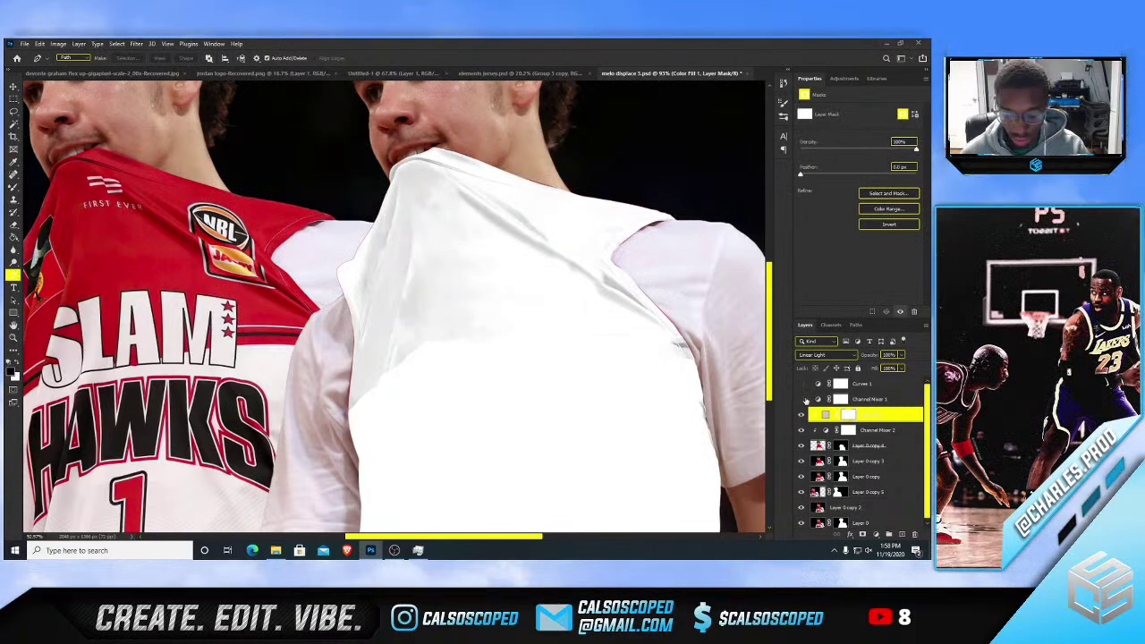
key("ctrl+i")
key("b")
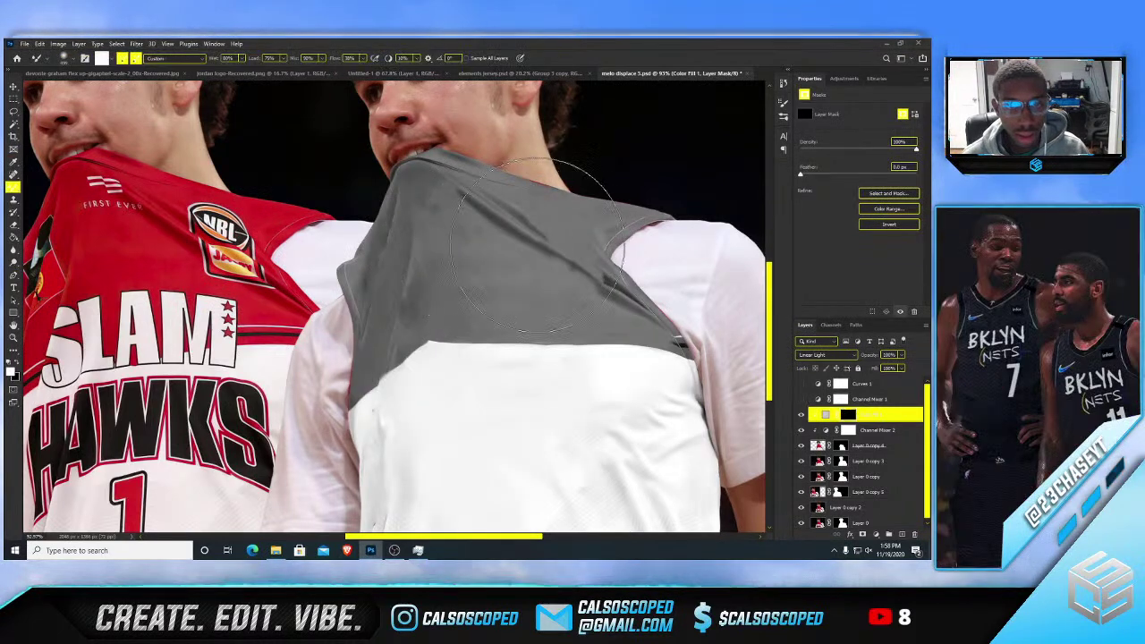
key("shift+b")
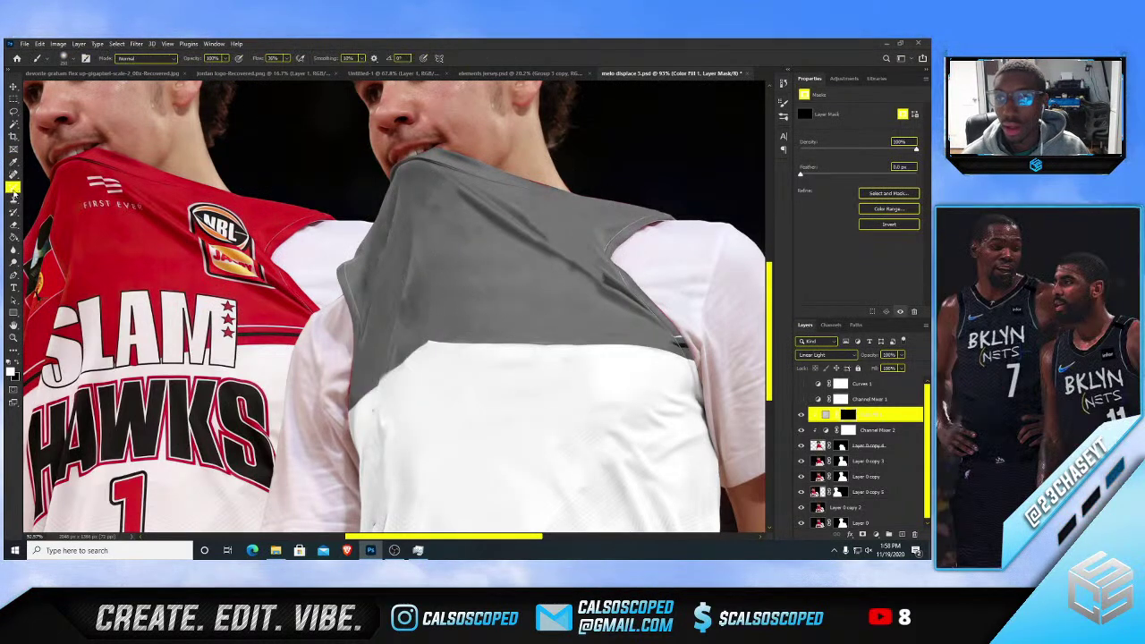
- Paint white on the fill's mask across the jersey's grey upper section, raising the brush flow to 100%
mouse_move(402, 240)
left_mouse_down()
mouse_move(547, 248)
mouse_move(466, 228)
left_mouse_up()
left_click(287, 59)
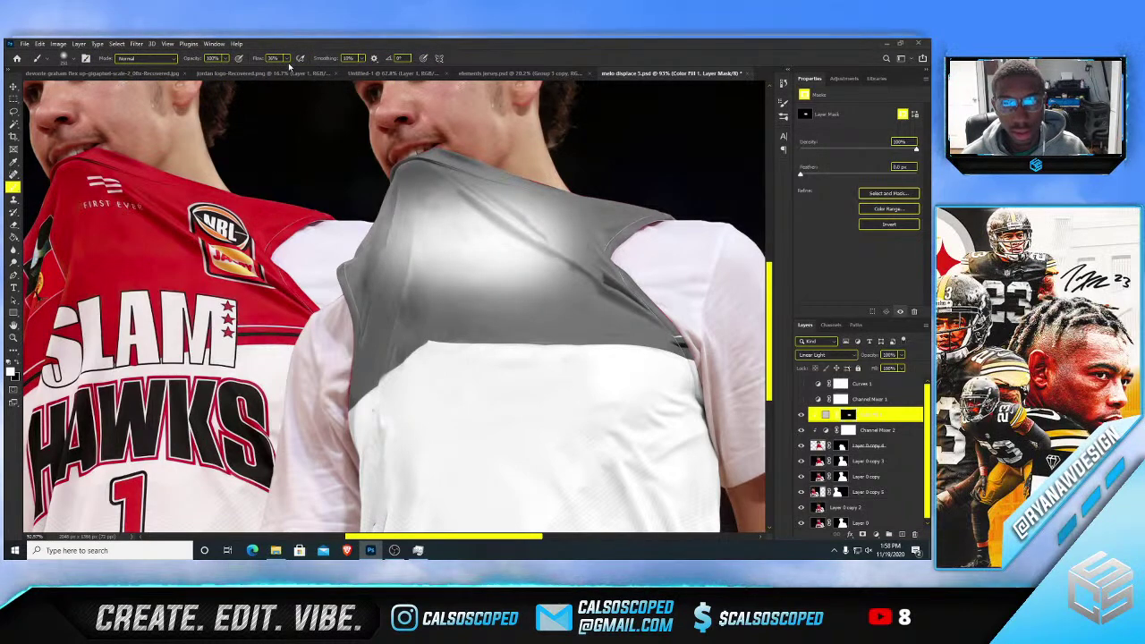
left_click_drag(290, 67, 314, 68)
left_click_drag(459, 178, 464, 212)
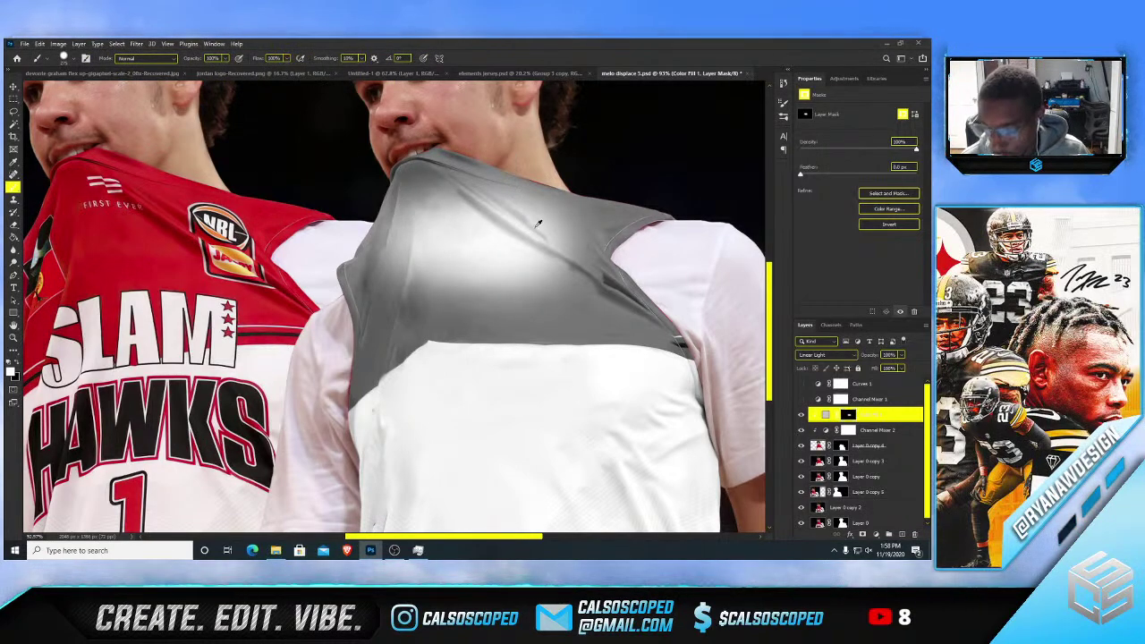
mouse_move(537, 225)
left_mouse_down()
mouse_move(499, 231)
mouse_move(598, 243)
left_mouse_up()
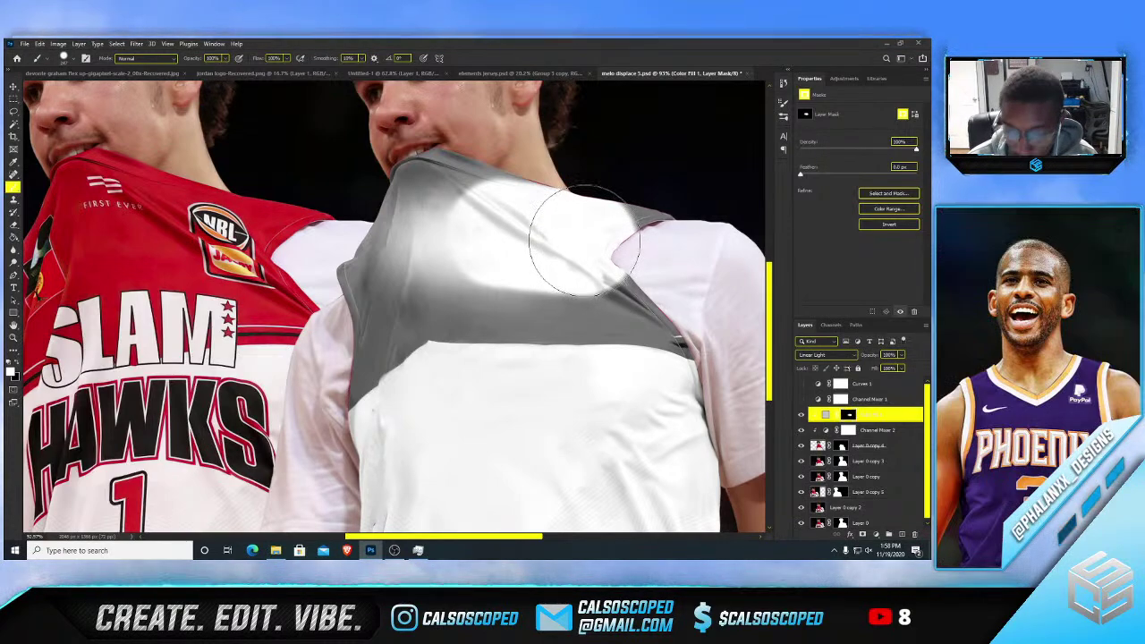
mouse_move(498, 247)
left_mouse_down()
mouse_move(537, 264)
mouse_move(435, 200)
mouse_move(550, 205)
mouse_move(628, 233)
mouse_move(653, 218)
mouse_move(659, 268)
mouse_move(621, 275)
left_mouse_up()
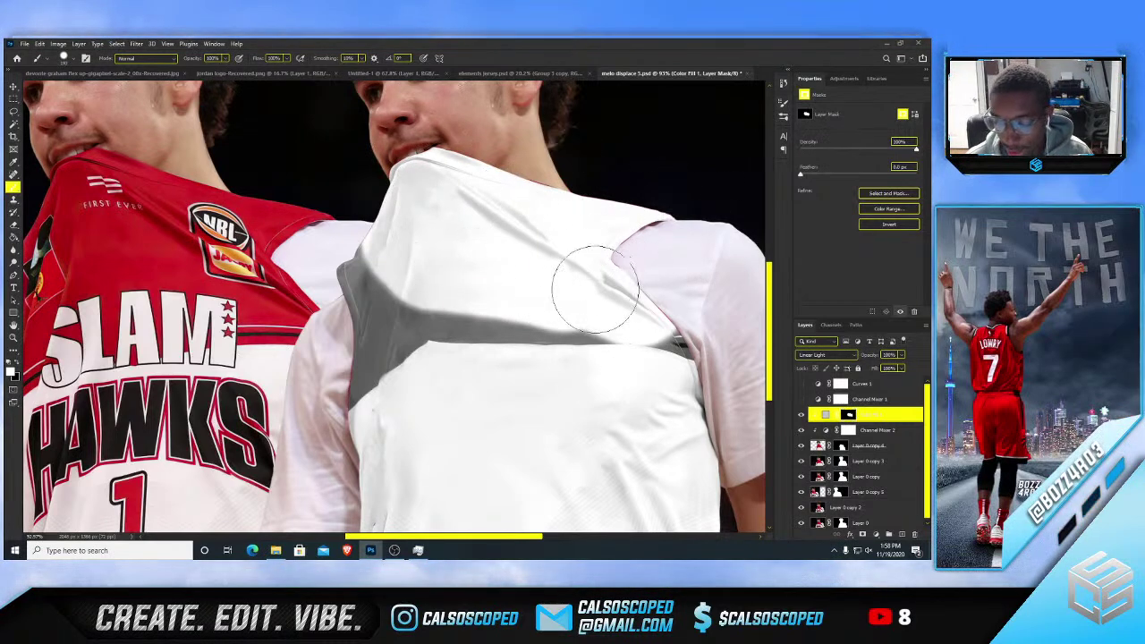
mouse_move(580, 293)
left_mouse_down()
mouse_move(492, 290)
mouse_move(393, 306)
mouse_move(418, 283)
mouse_move(373, 268)
left_mouse_up()
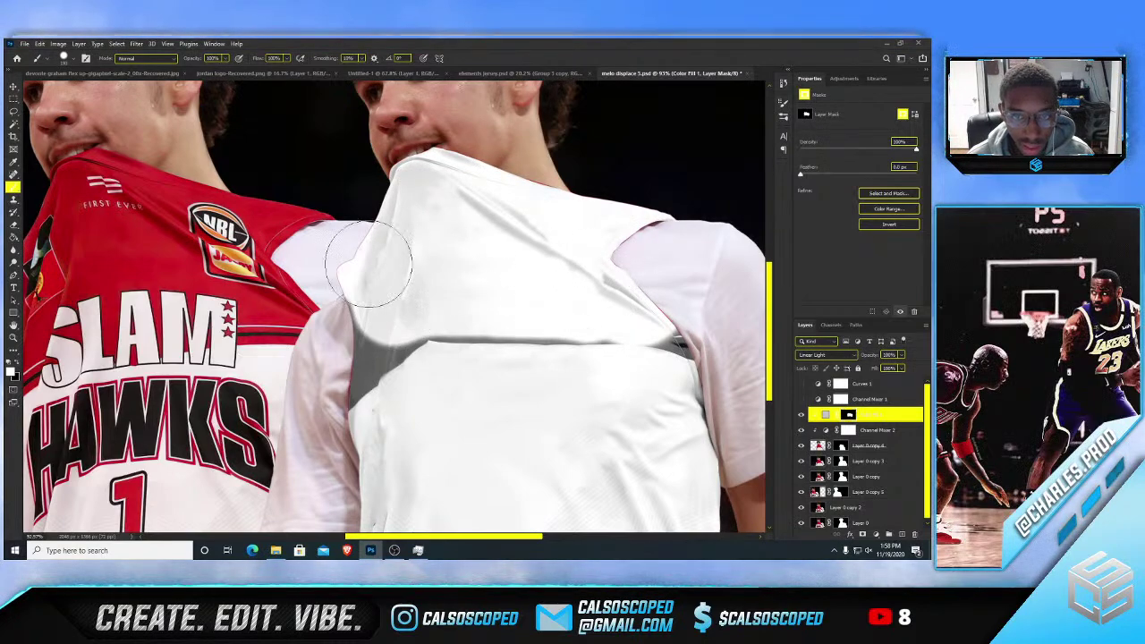
- Paint the remaining grey areas white on the mask along the jersey's side edge and horizontal chest seam
scroll(399, 270, "down", 2)
scroll(407, 322, "up", 4)
mouse_move(388, 332)
left_mouse_down()
mouse_move(437, 322)
mouse_move(426, 337)
mouse_move(442, 341)
mouse_move(412, 358)
mouse_move(438, 348)
mouse_move(414, 371)
mouse_move(386, 329)
mouse_move(359, 379)
mouse_move(363, 276)
left_mouse_up()
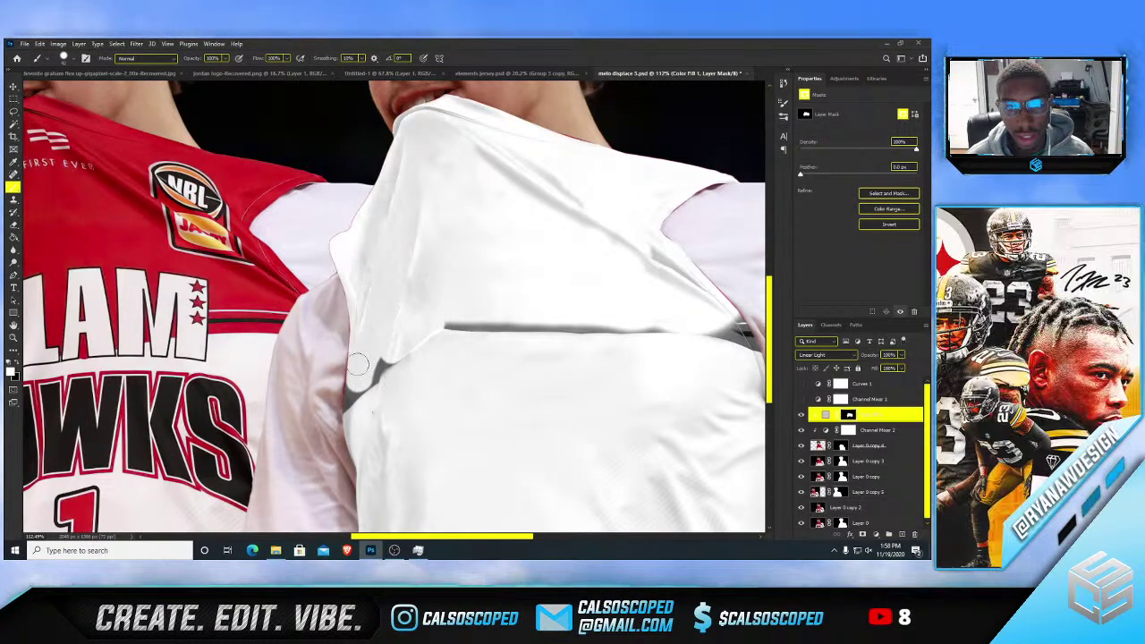
left_click_drag(343, 385, 370, 372)
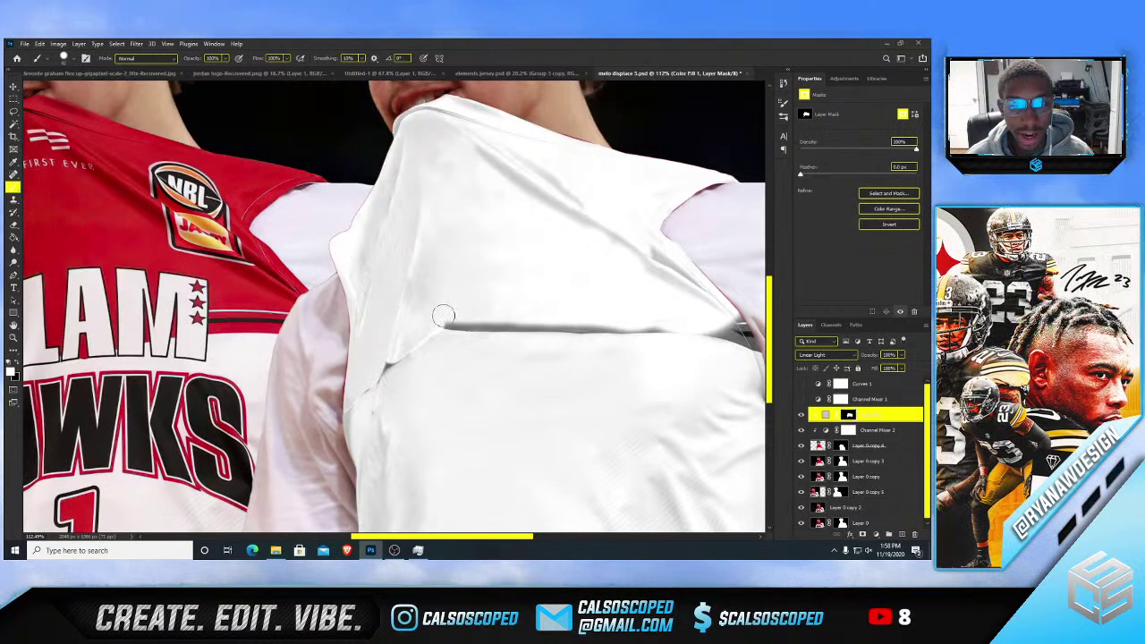
left_click_drag(445, 319, 748, 335)
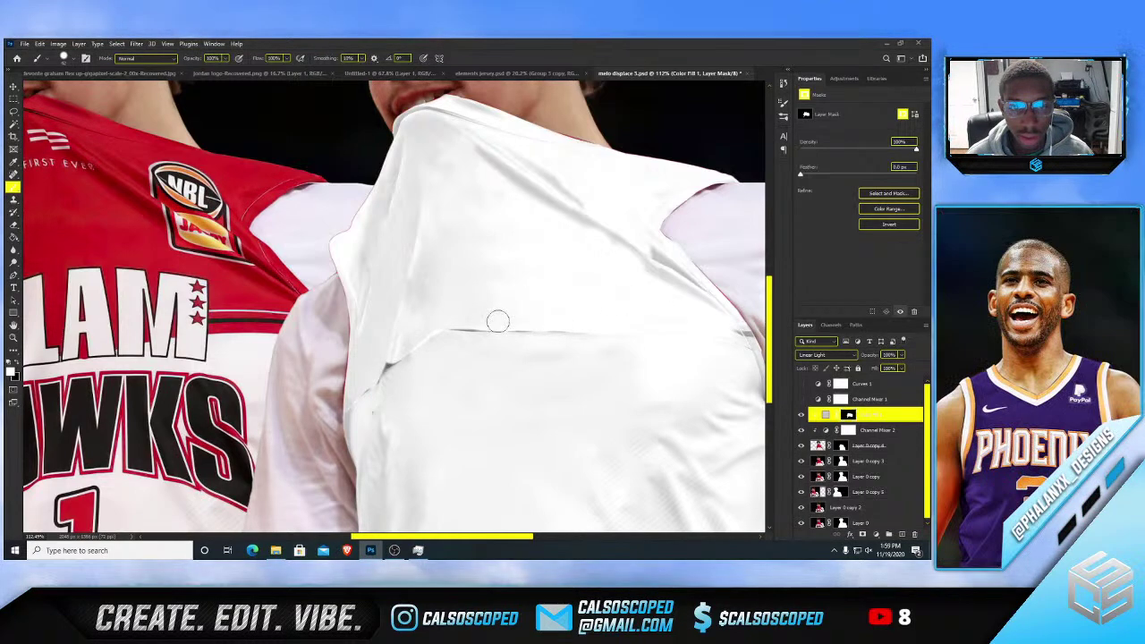
- Touch up the mask along the seam between the jersey's upper and lower sections and switch to the Move tool
scroll(435, 309, "down", 7)
scroll(403, 371, "up", 4)
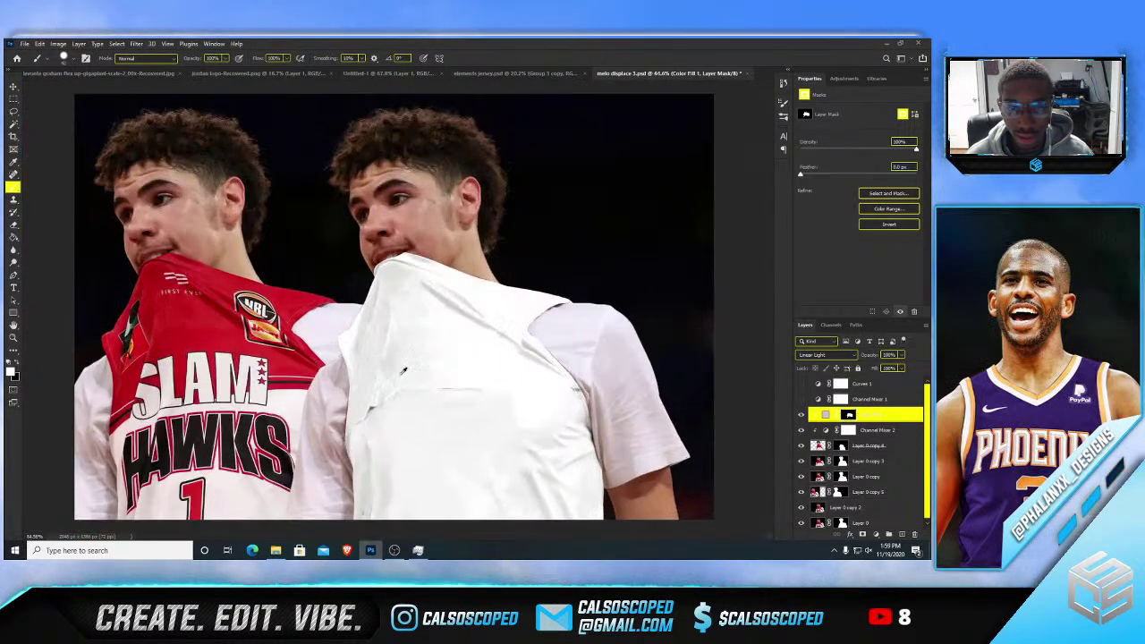
scroll(387, 391, "up", 4)
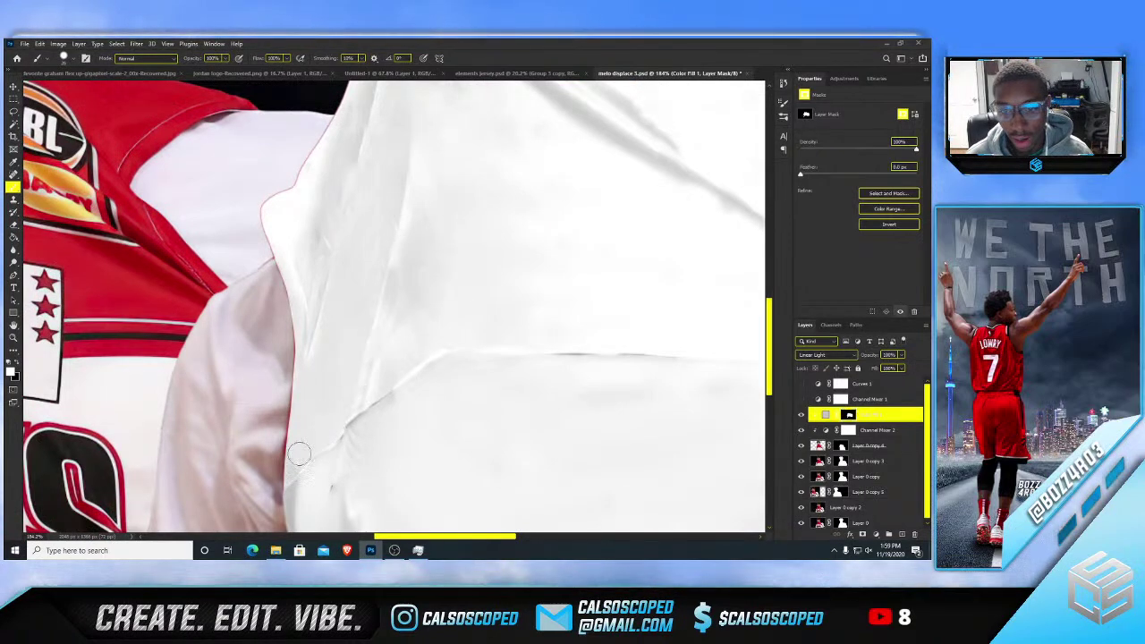
scroll(299, 454, "down", 5)
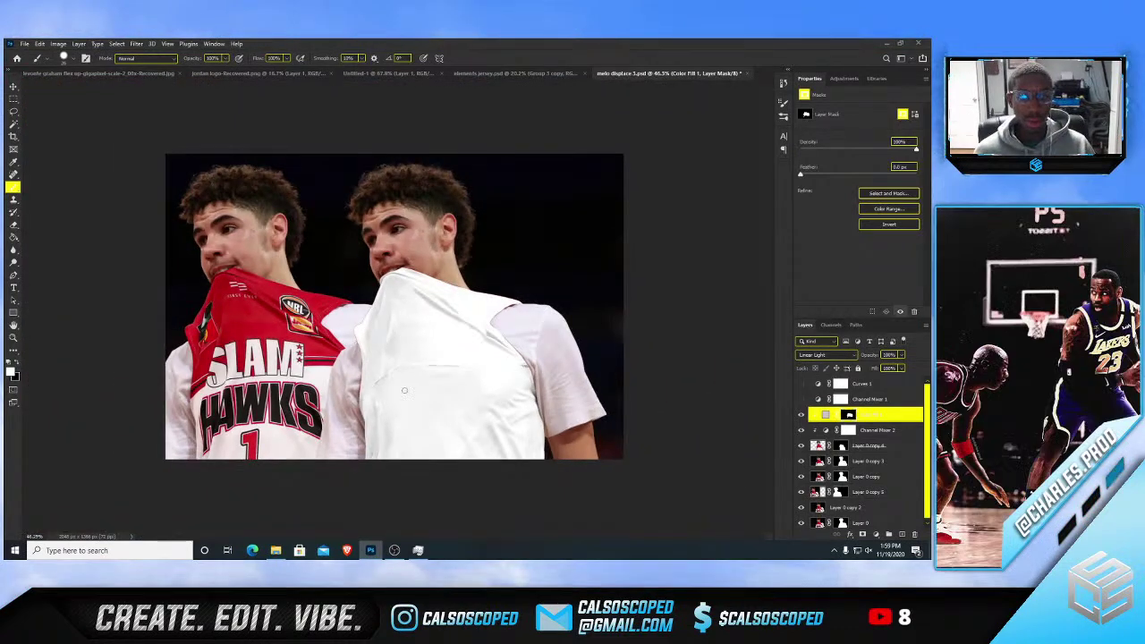
scroll(431, 324, "up", 5)
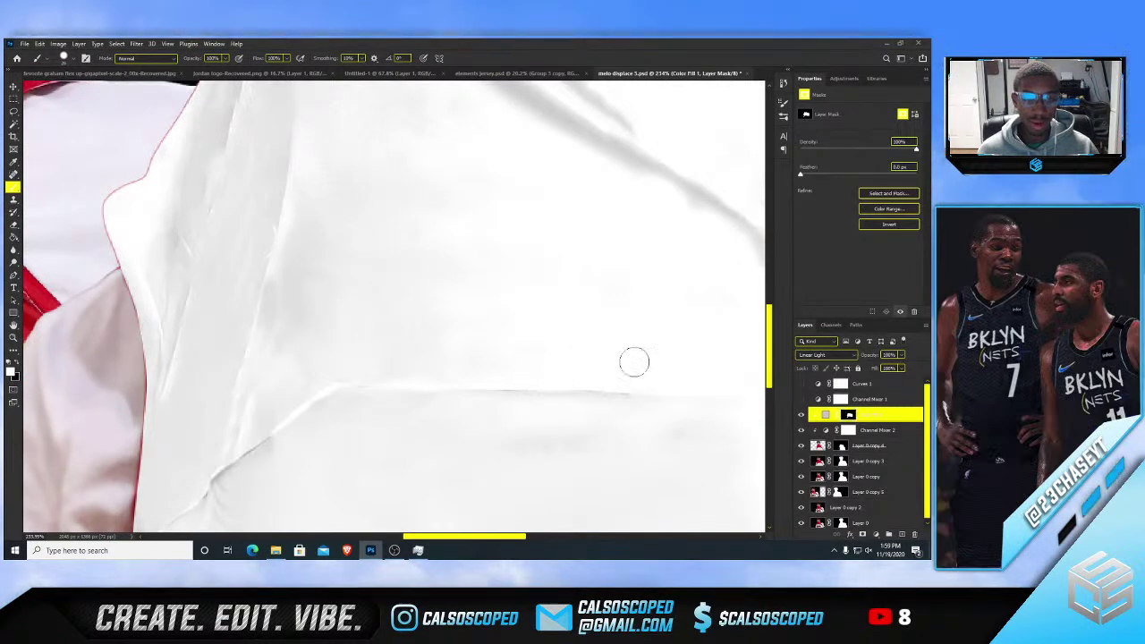
scroll(635, 362, "down", 10)
key("v")
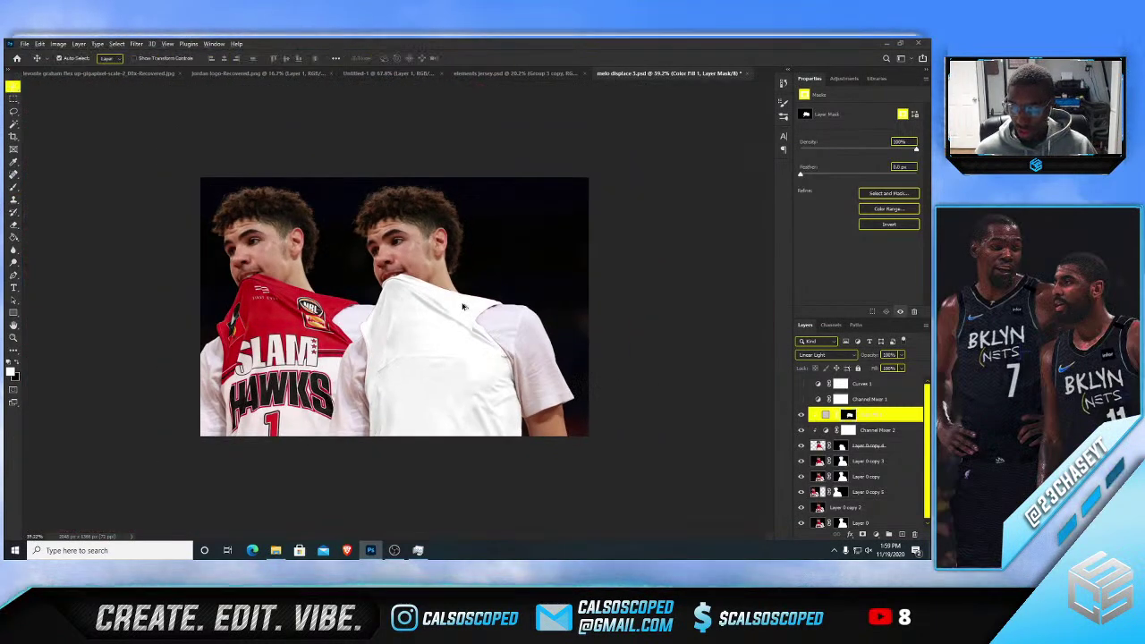
- Examine the whitened jersey up close and in full, comparing it with the underlying jersey layer hidden and shown
scroll(464, 307, "up", 3)
scroll(434, 270, "up", 1)
scroll(413, 264, "down", 4)
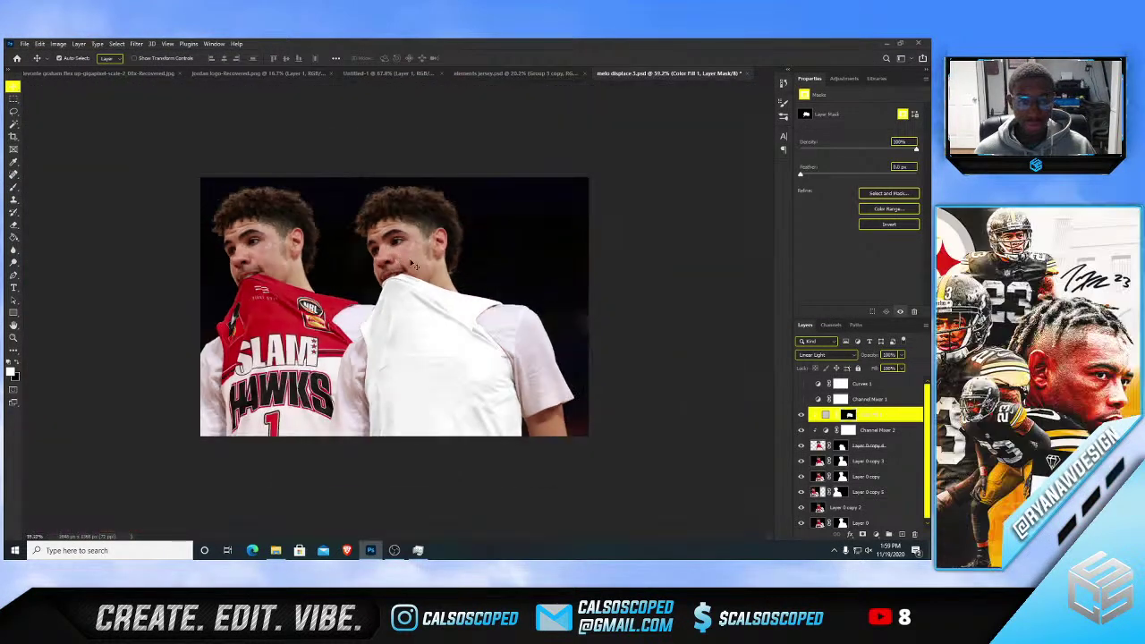
scroll(403, 264, "down", 2)
scroll(416, 275, "up", 4)
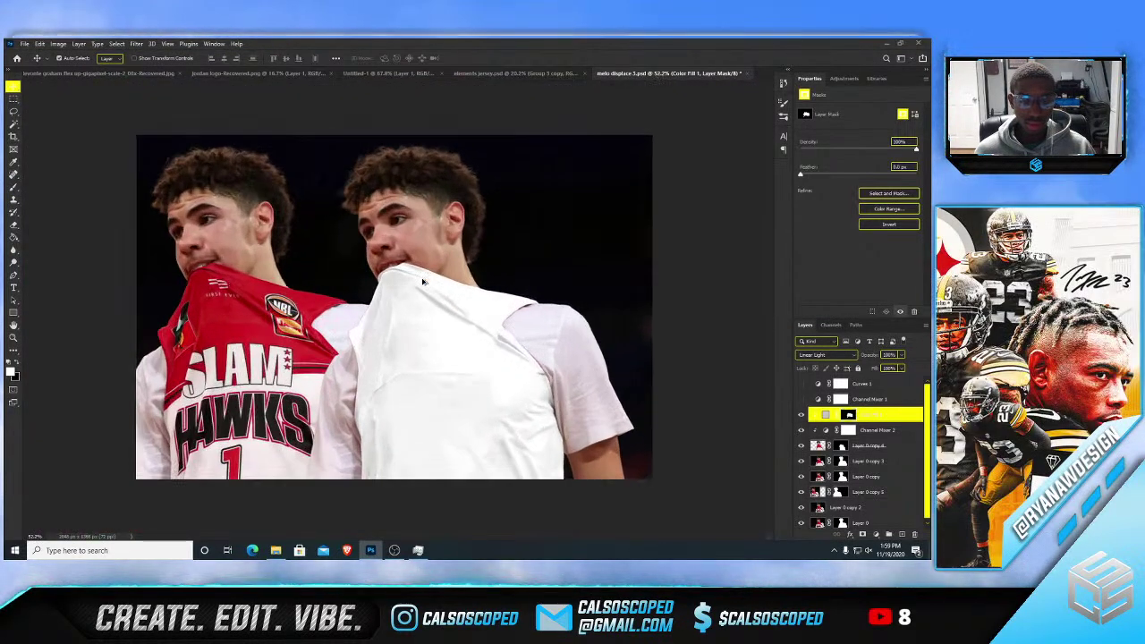
scroll(449, 392, "up", 2)
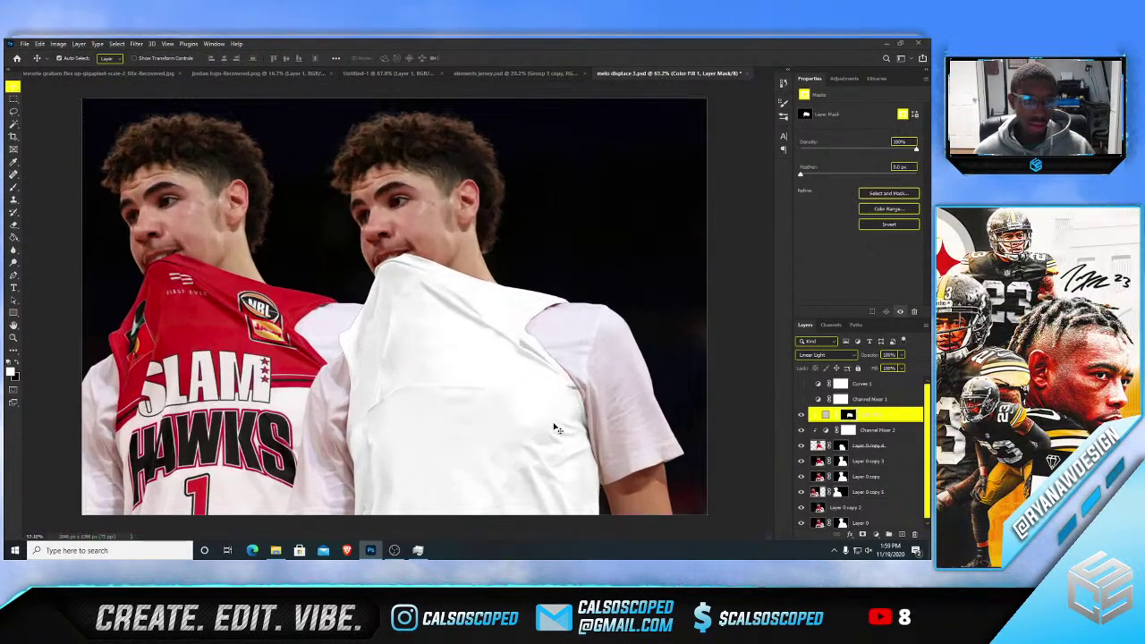
left_click(803, 446)
left_click(803, 446)
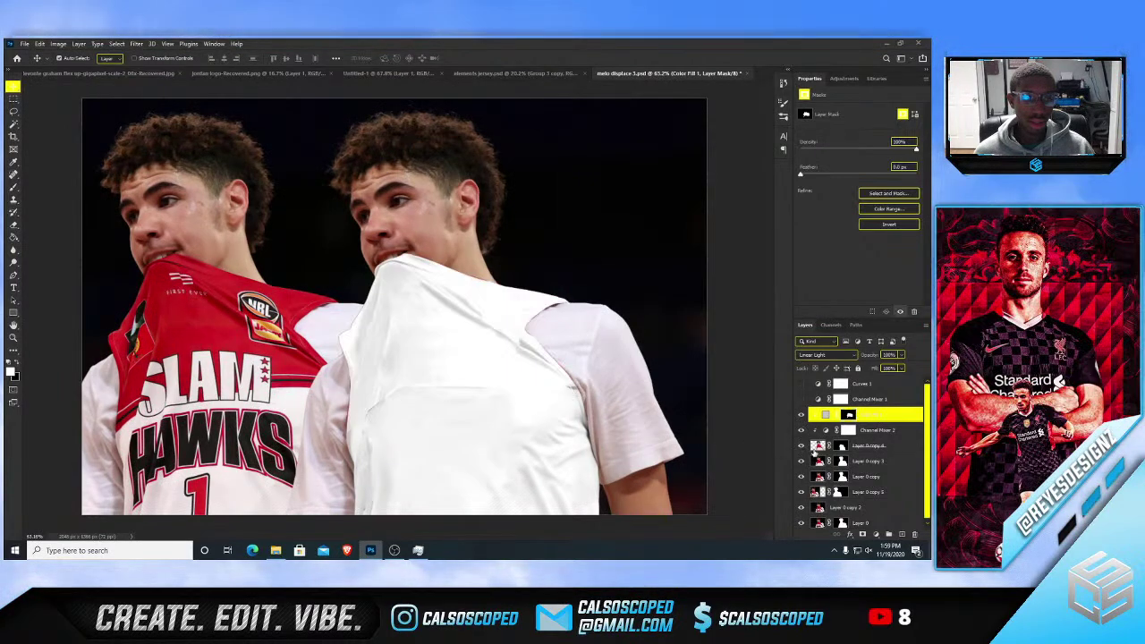
- Convert the colour fill, its Channel Mixer and the masked jersey layer into one smart object and compare it hidden and shown
left_click(867, 446, "shift")
key("ctrl+alt+s")
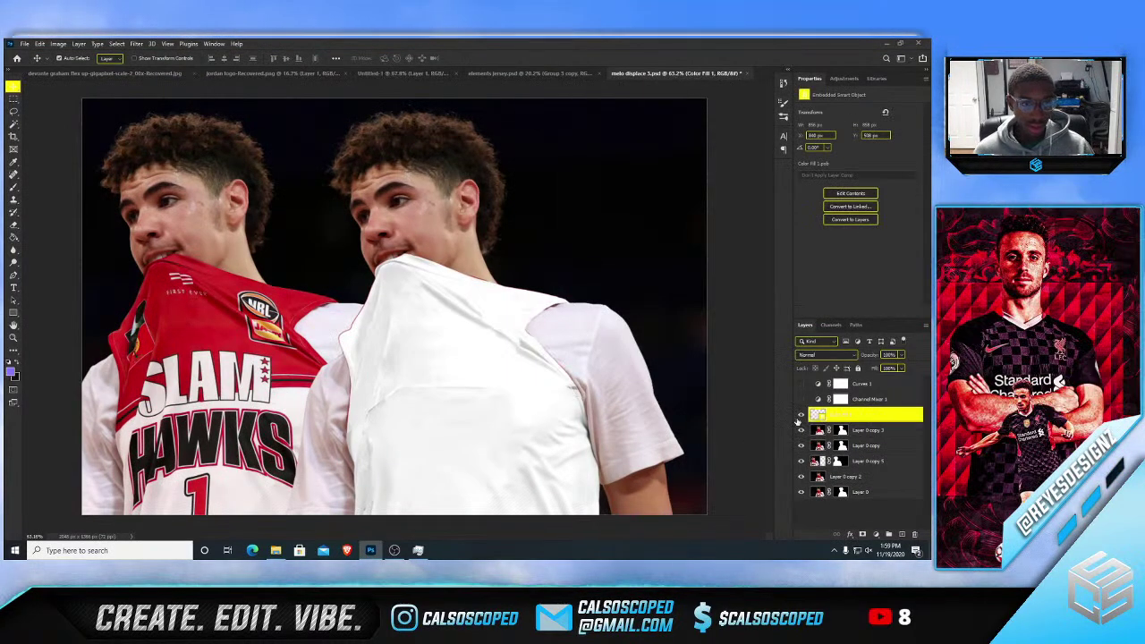
left_click(801, 419)
left_click(800, 419)
left_click(800, 419)
left_click(801, 415)
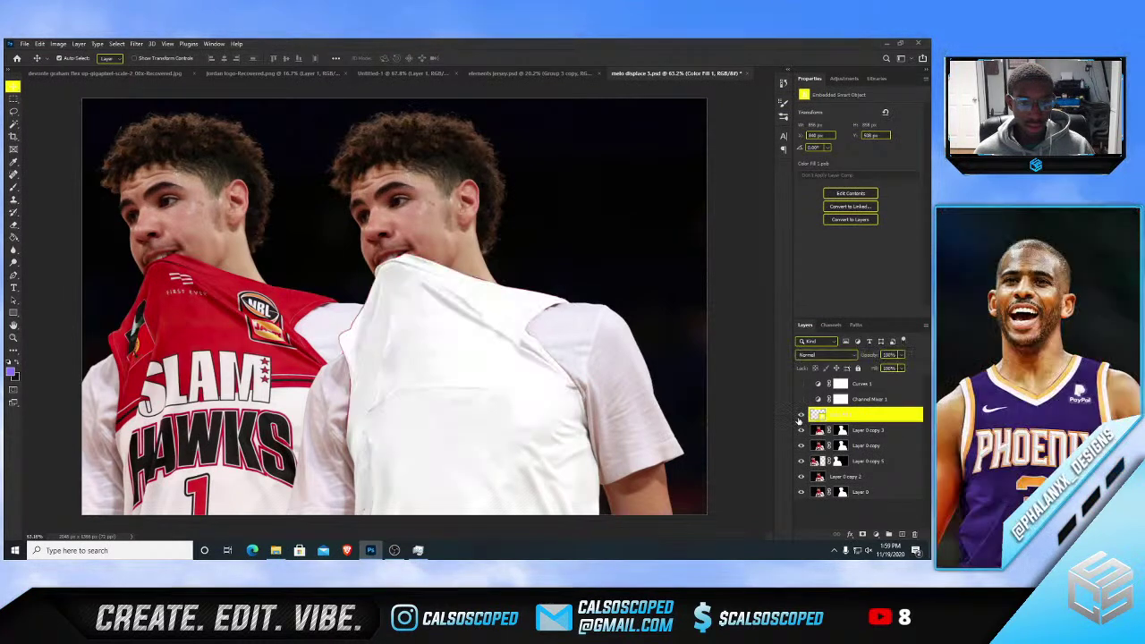
- Duplicate the Layer 0 copy 3 layer directly below the smart object and apply the duplicate's layer mask
left_click(879, 432)
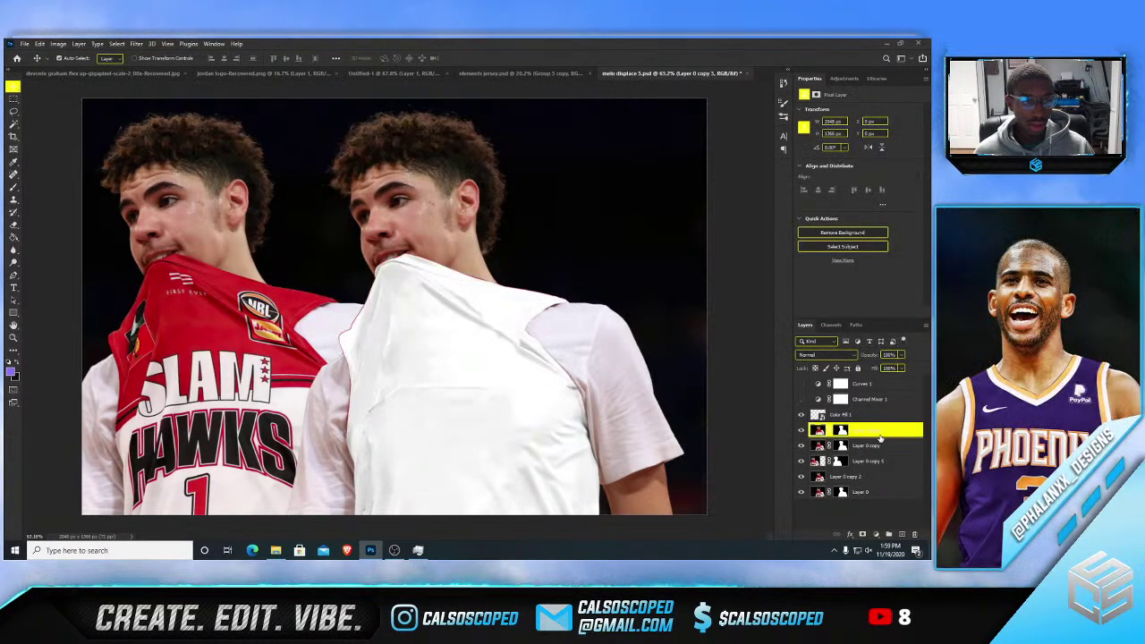
right_click(842, 431)
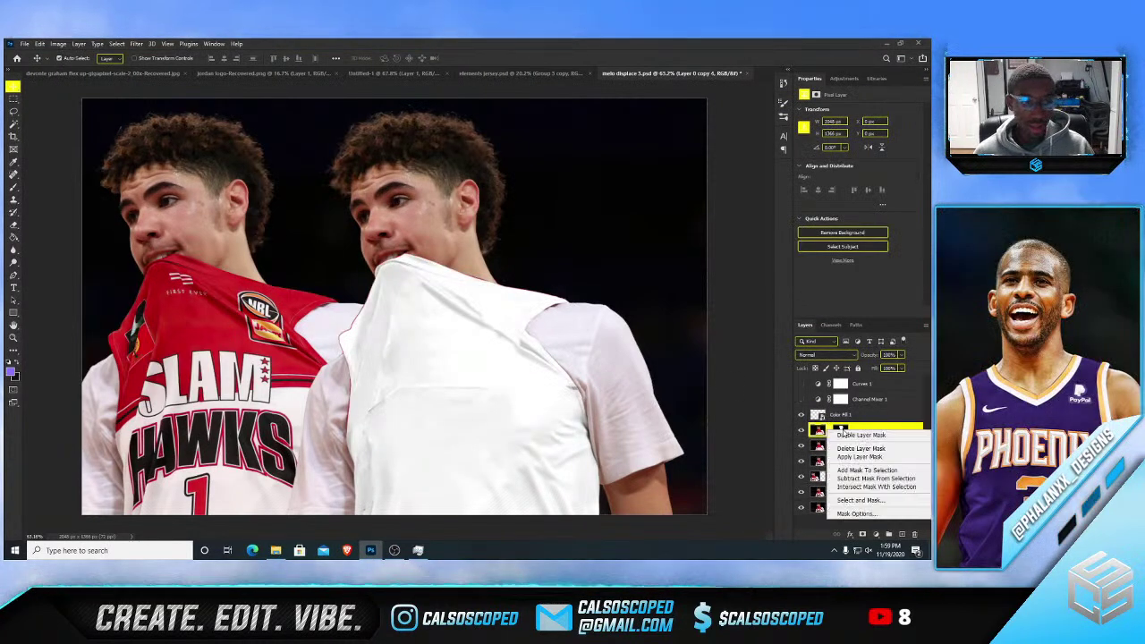
left_click(851, 449)
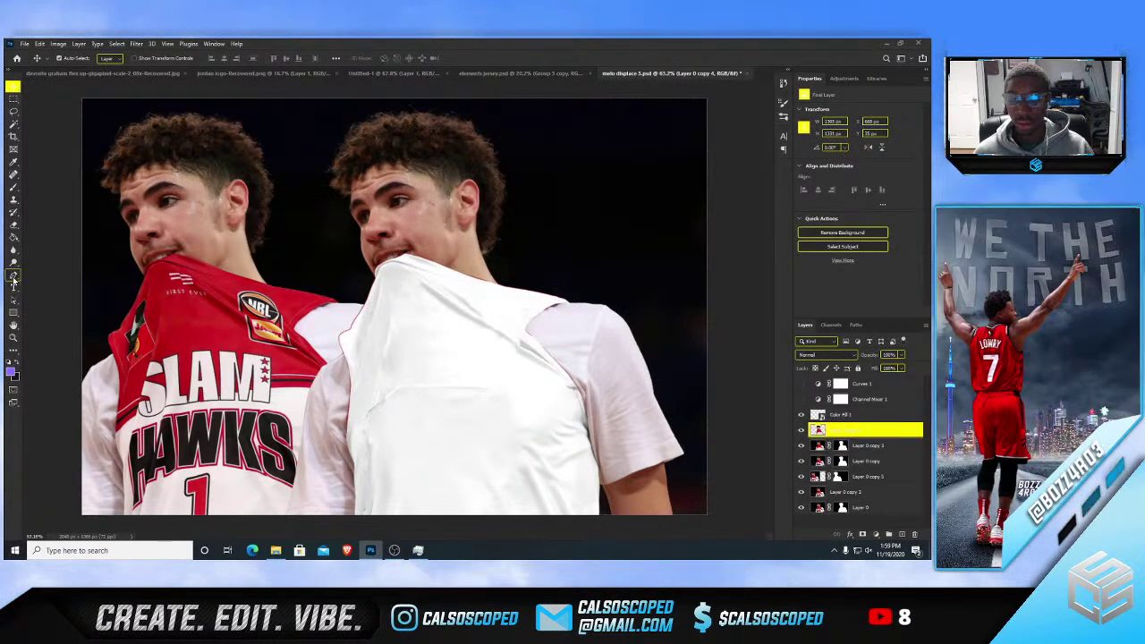
- Start a Pen tool path below the canvas between the two figures and trace it up around the second player's near sleeve
left_click(13, 276)
left_click(281, 525)
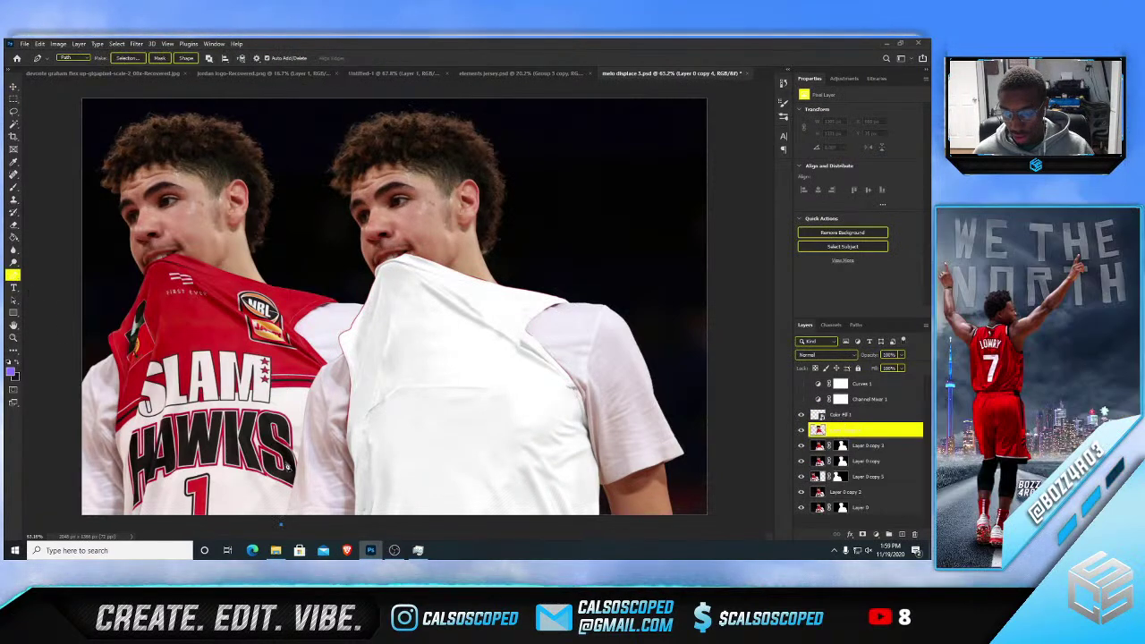
left_click(287, 458)
left_click(299, 409)
left_click(309, 383)
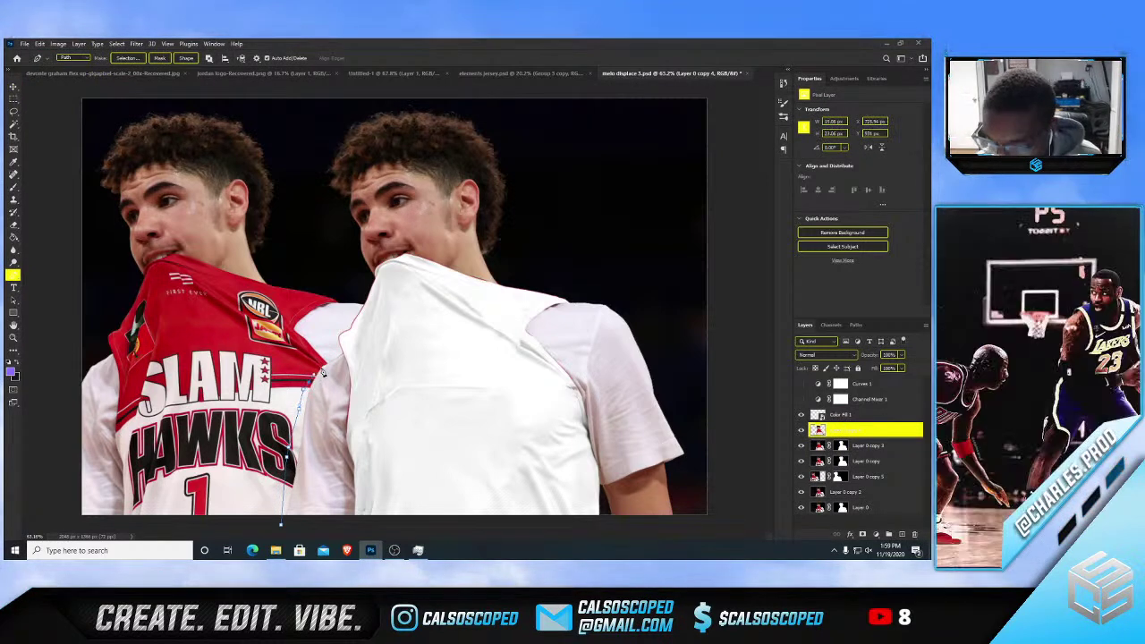
left_click(321, 368)
left_click(334, 353)
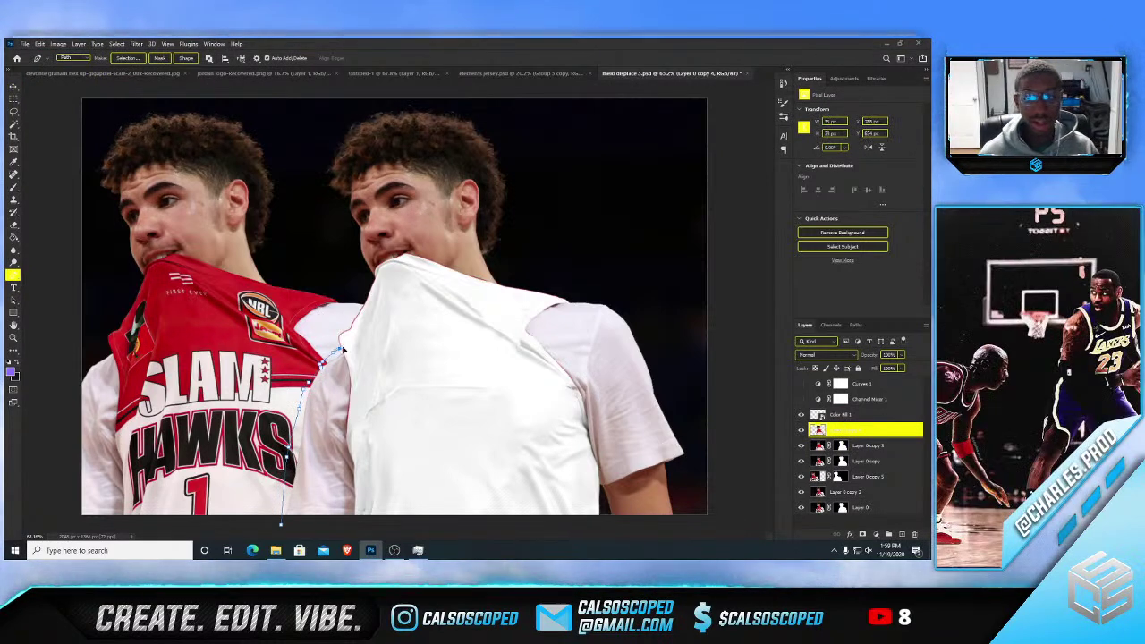
- Continue the path across the white jersey and loosely around the outside of the far shoulder and sleeve
left_click(376, 341)
left_click(445, 319)
left_click(496, 304)
left_click(548, 294)
left_click(580, 293)
left_click(603, 293)
left_click(628, 299)
left_click_drag(662, 349, 664, 366)
left_click_drag(668, 393, 692, 435)
- Trace the path closely along the hem of the far sleeve, where the white fabric meets the arm
scroll(695, 453, "up", 3)
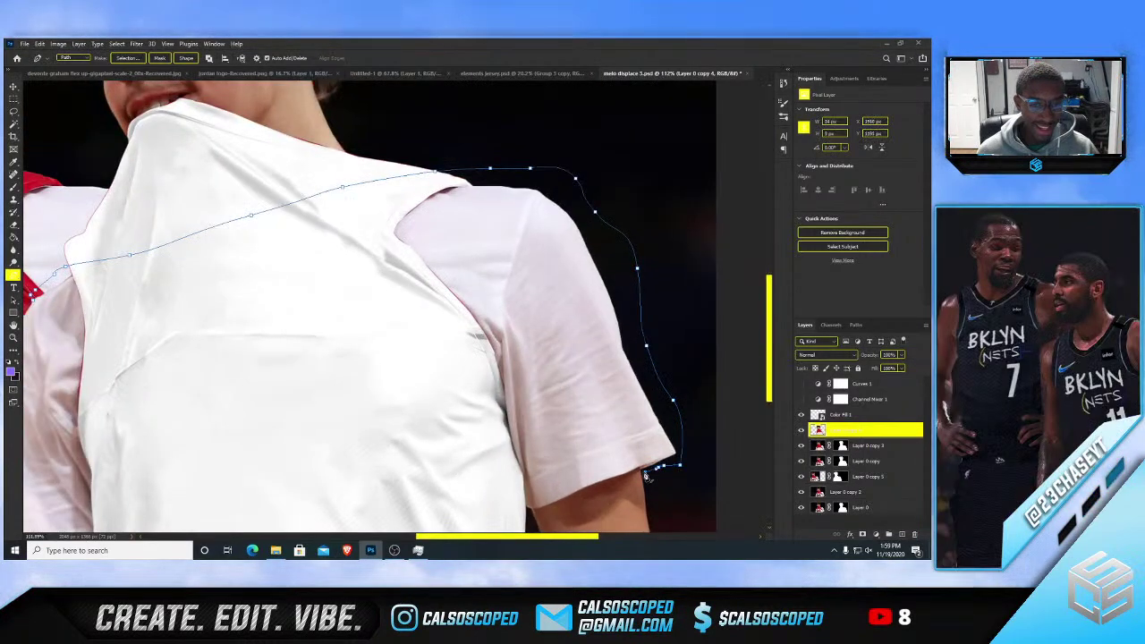
left_click(597, 483)
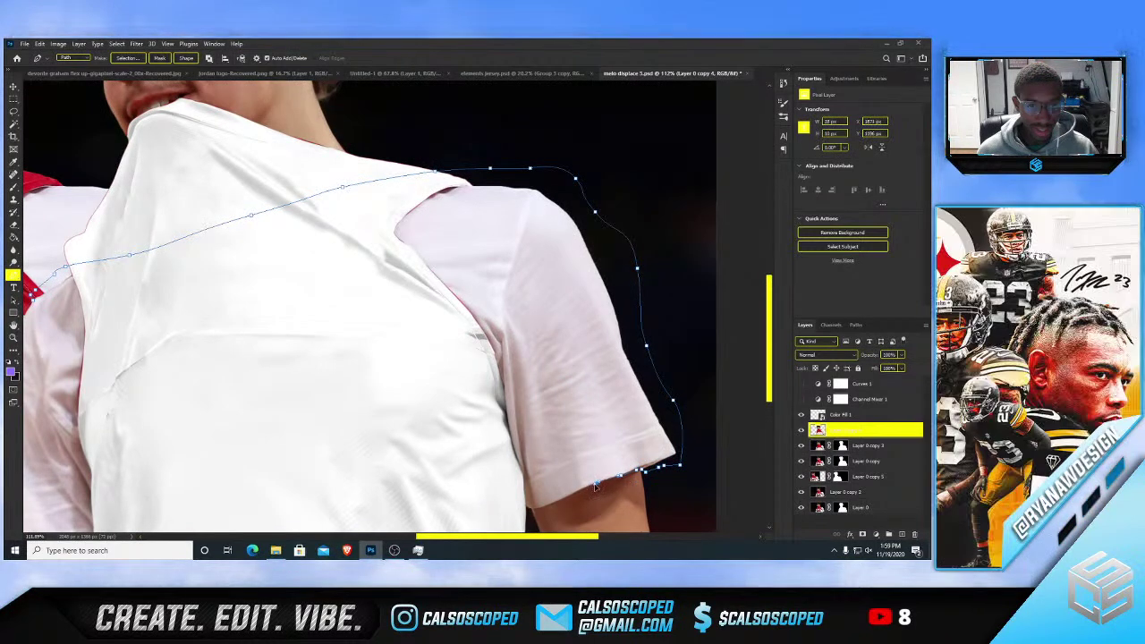
left_click(564, 499)
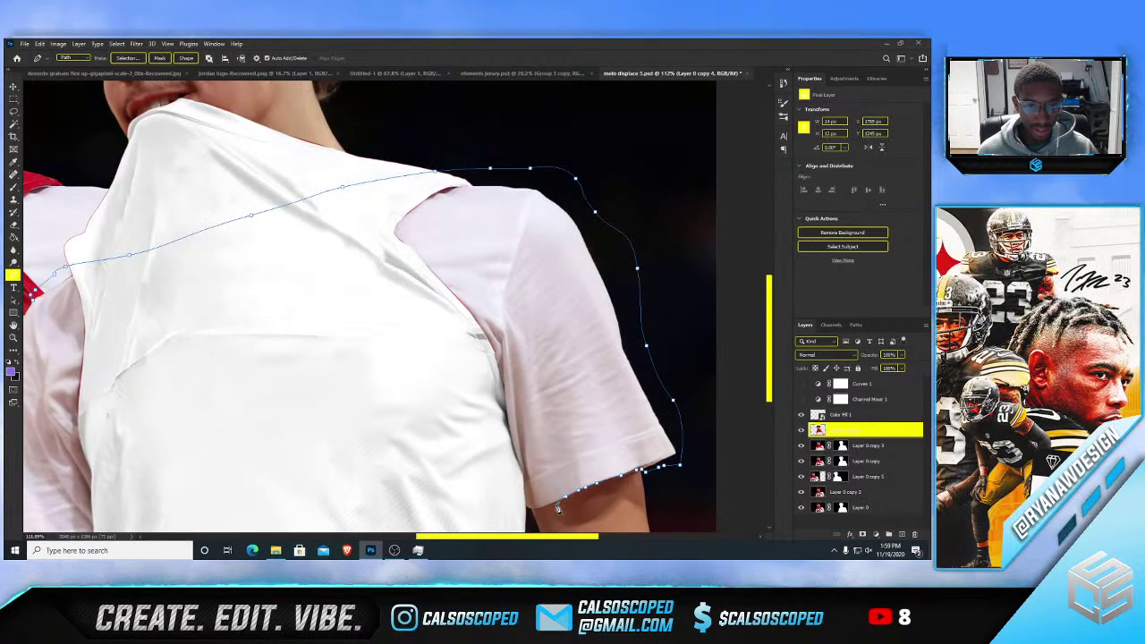
left_click(553, 507)
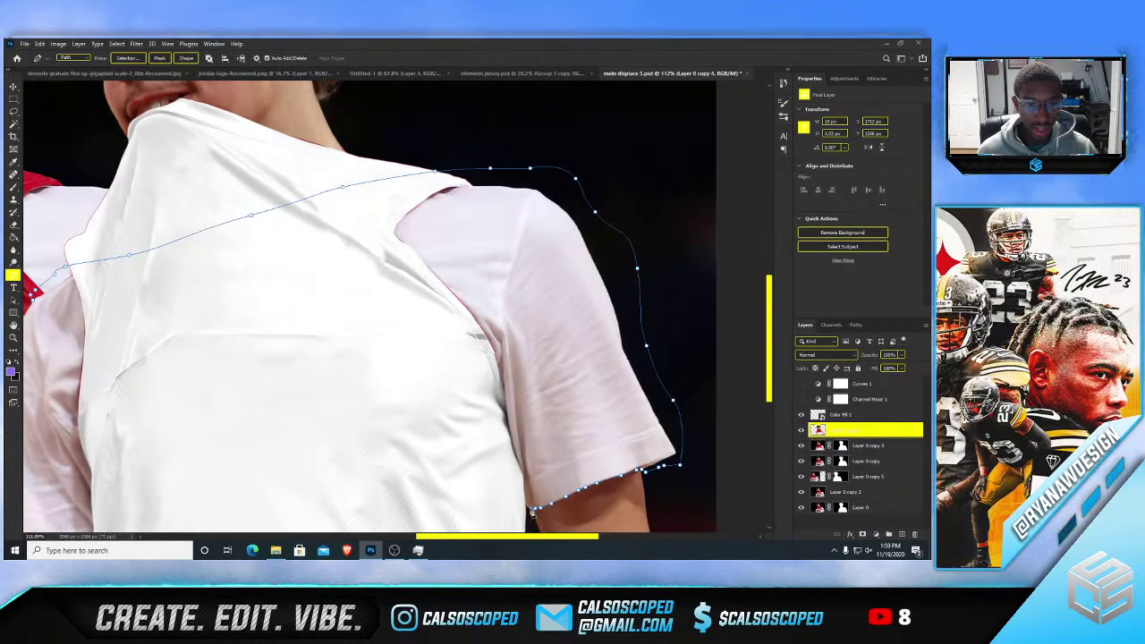
- Extend the path from the sleeve hem across the lower jersey and back below the canvas near its starting point
scroll(399, 461, "down", 6)
scroll(283, 448, "up", 4)
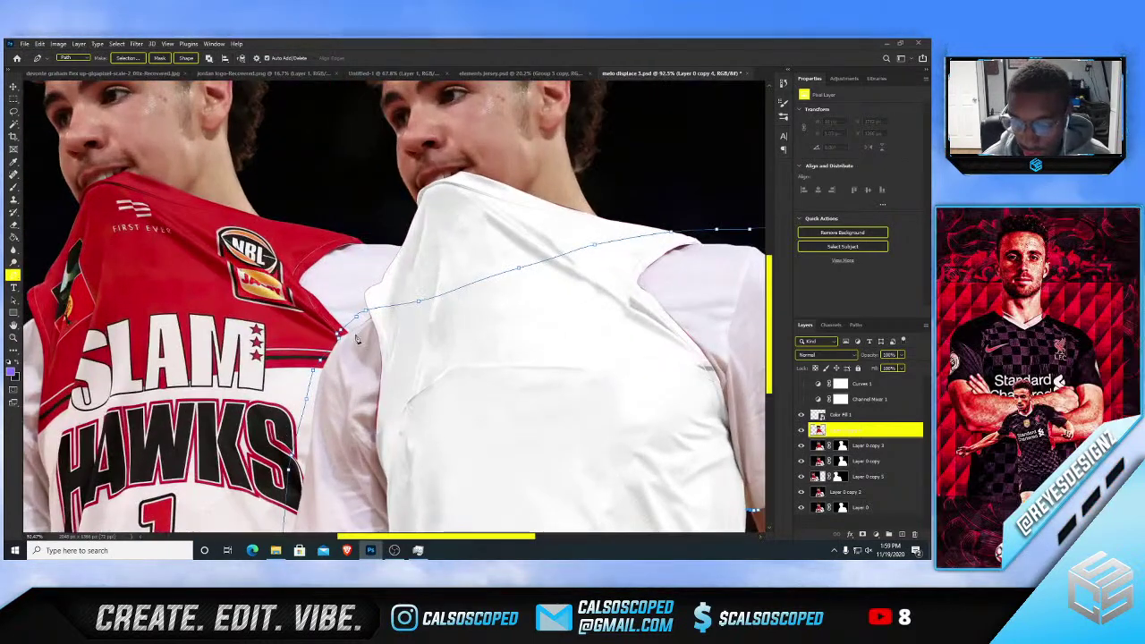
scroll(427, 476, "down", 5)
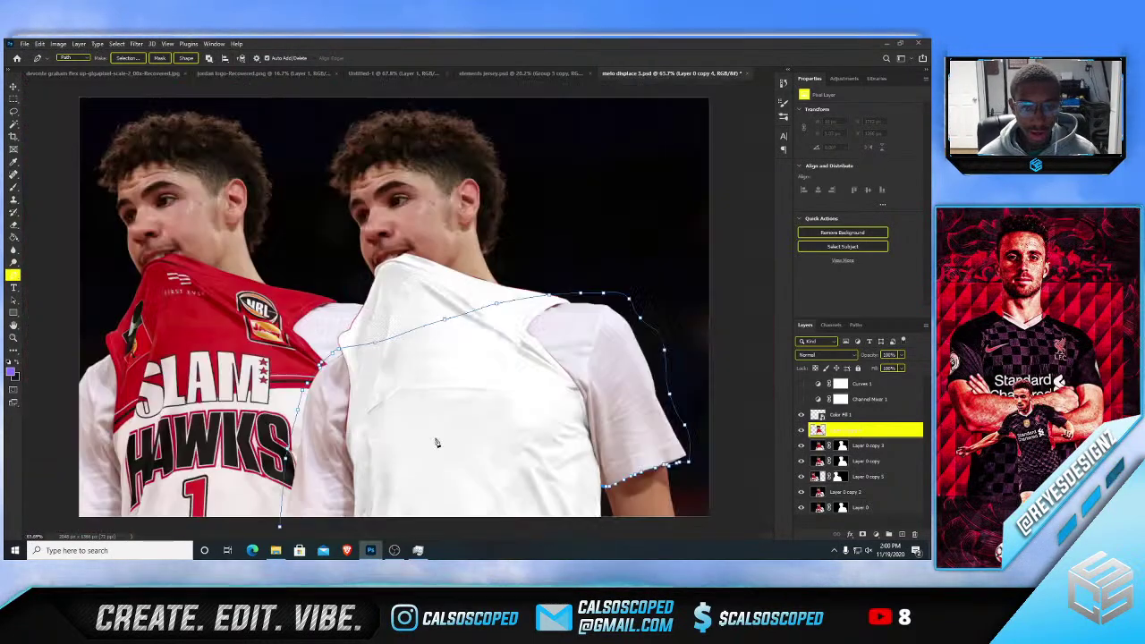
left_click(505, 499)
left_click(462, 512)
left_click(422, 515)
left_click(392, 517)
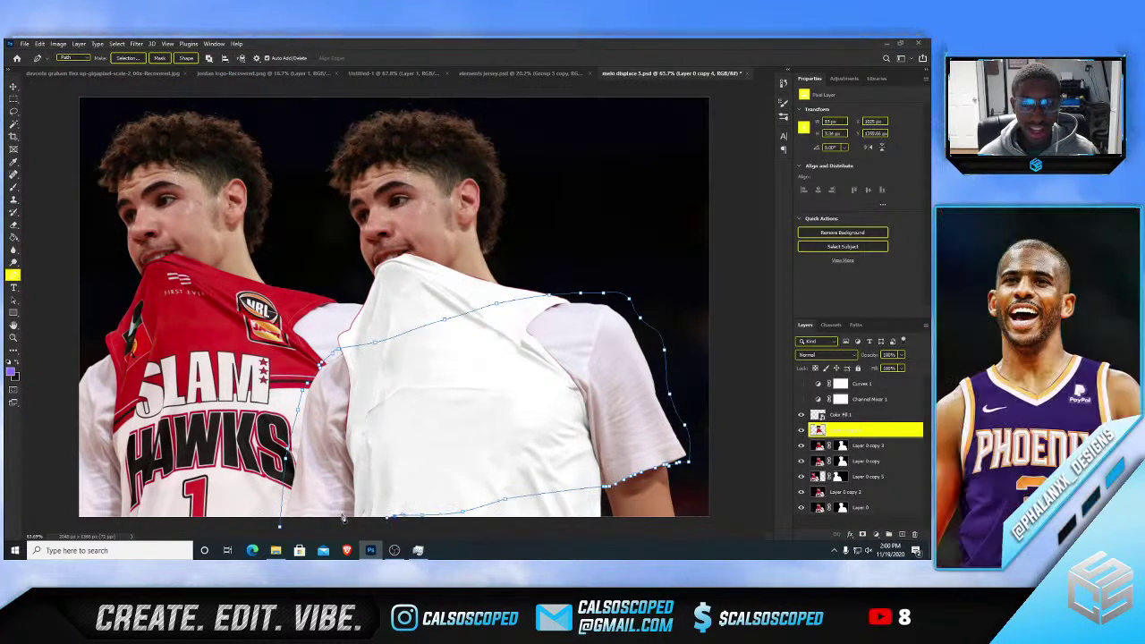
left_click(312, 528)
- Turn the path into a new selection and add it as a layer mask on the duplicated player layer
right_click(395, 431)
left_click(427, 255)
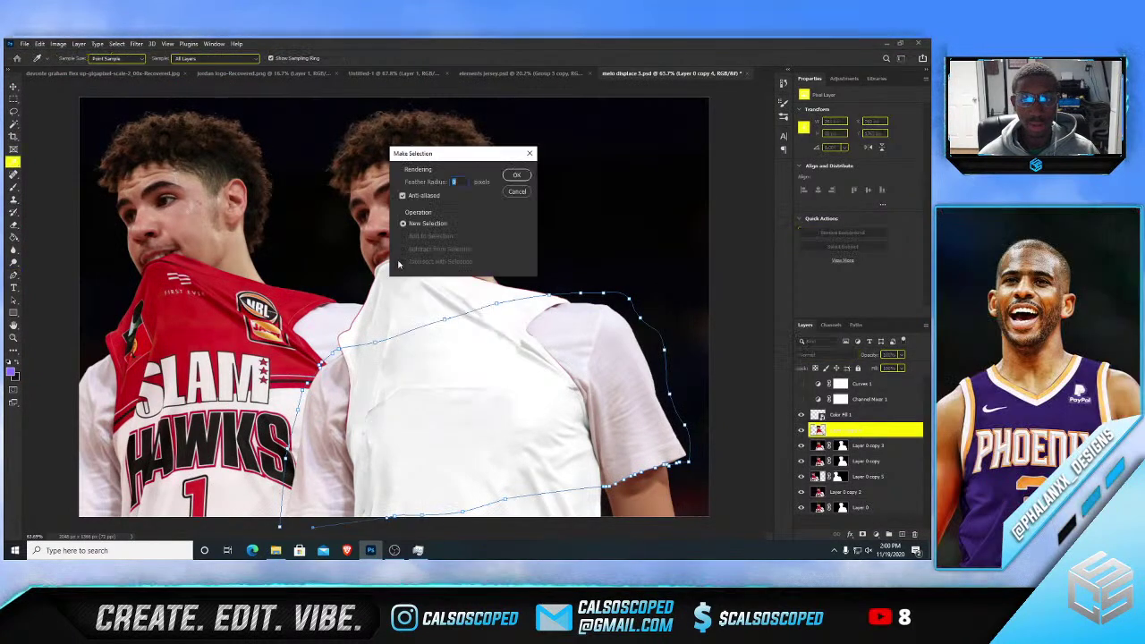
left_click(518, 177)
left_click(863, 534)
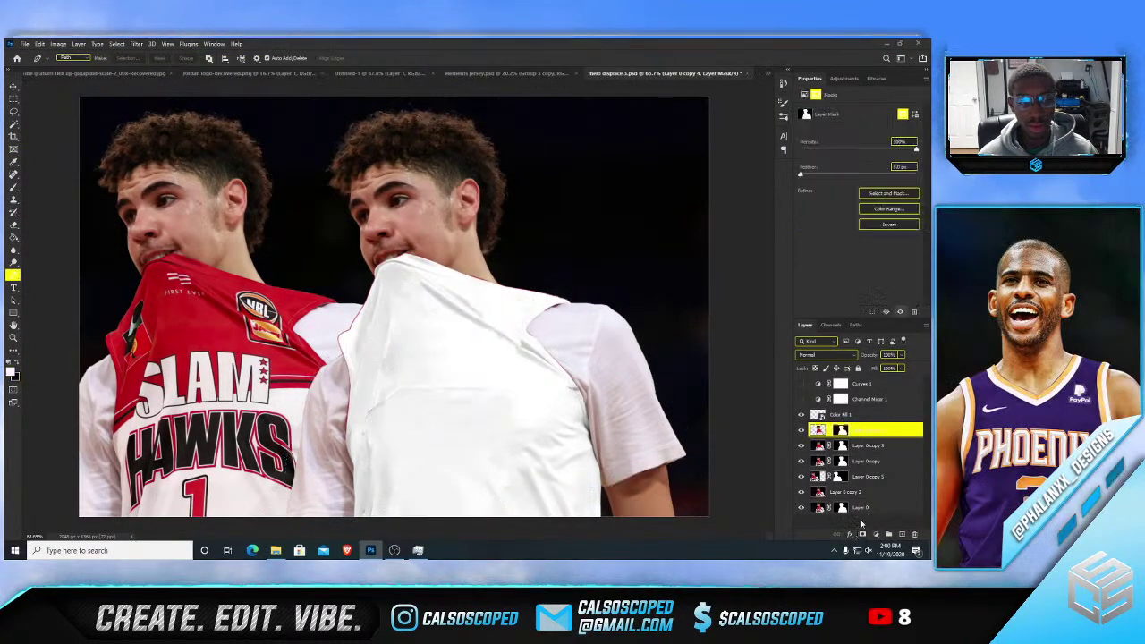
- Add a monochrome Channel Mixer clipped to the masked undershirt layer and raise its Red value slightly to whiten the sleeves
left_click(876, 534)
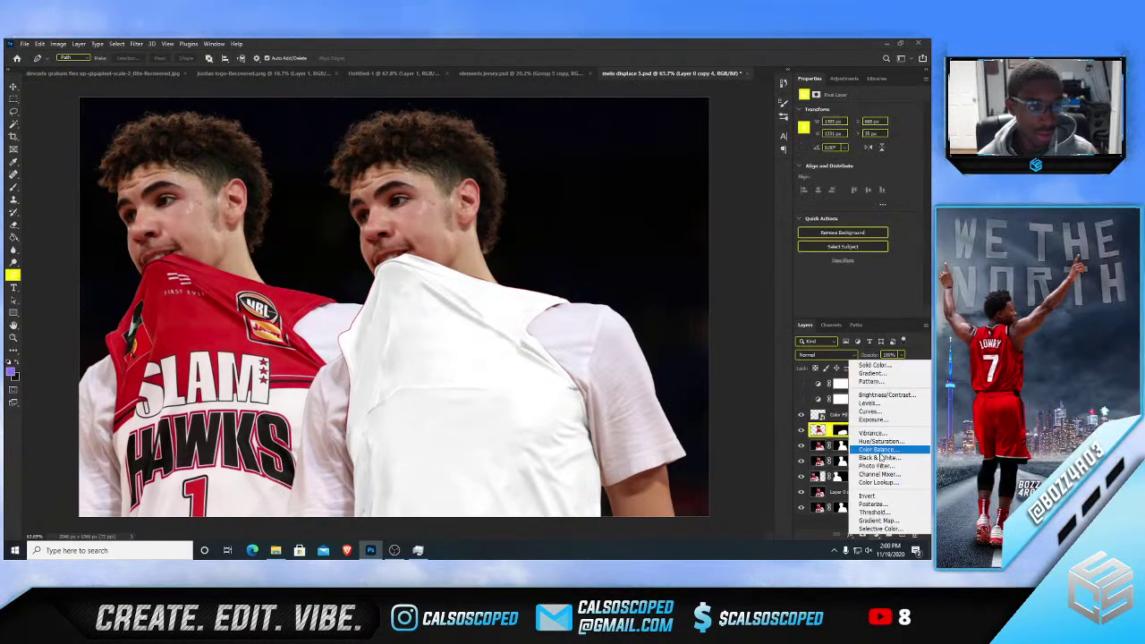
left_click(872, 471)
scroll(880, 437, "up", 1)
left_click(875, 445)
left_click(876, 438, "alt")
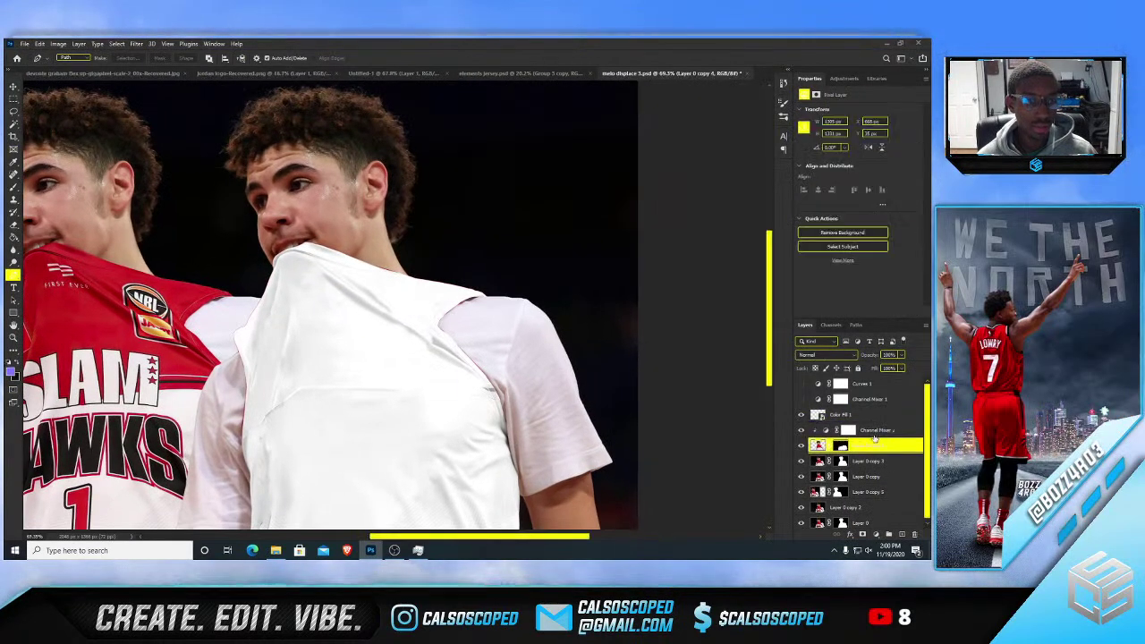
left_click(875, 430)
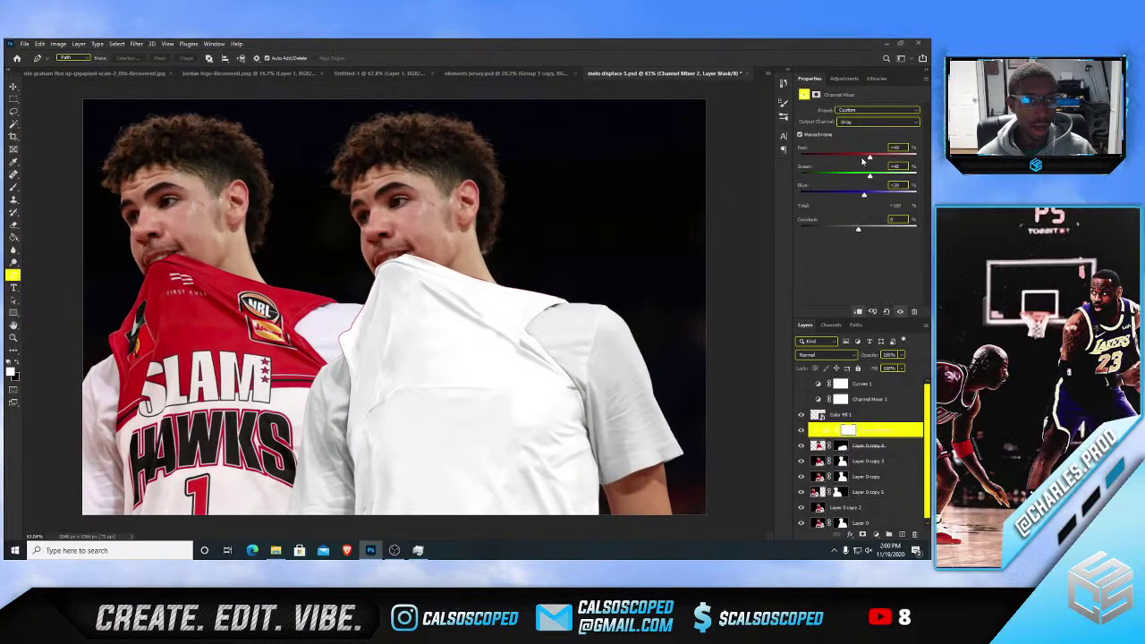
left_click_drag(864, 161, 873, 159)
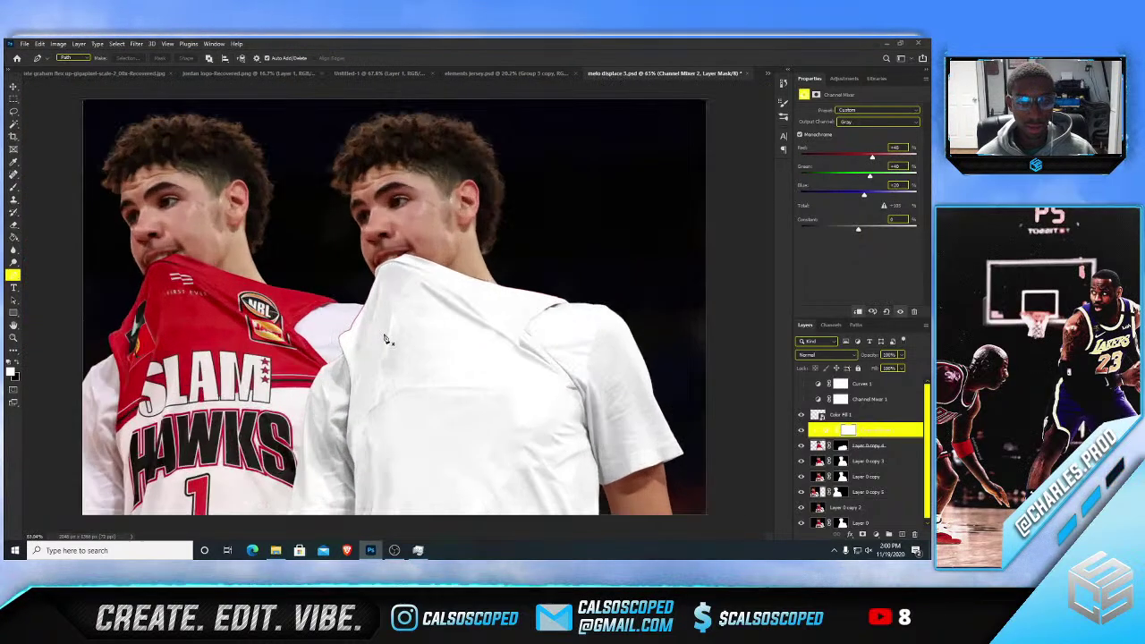
- Hide the colour fill smart object and compare the undershirt with the new Channel Mixer off and on
key("v")
left_click(473, 383)
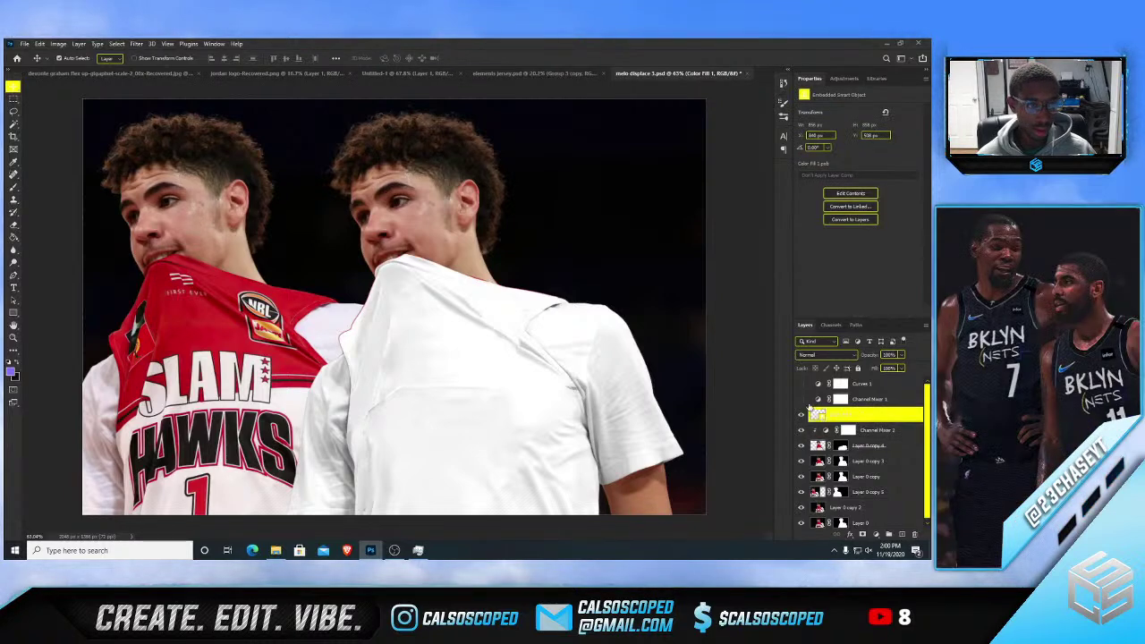
left_click(881, 432)
left_click(876, 461, "shift")
left_click(878, 449, "shift")
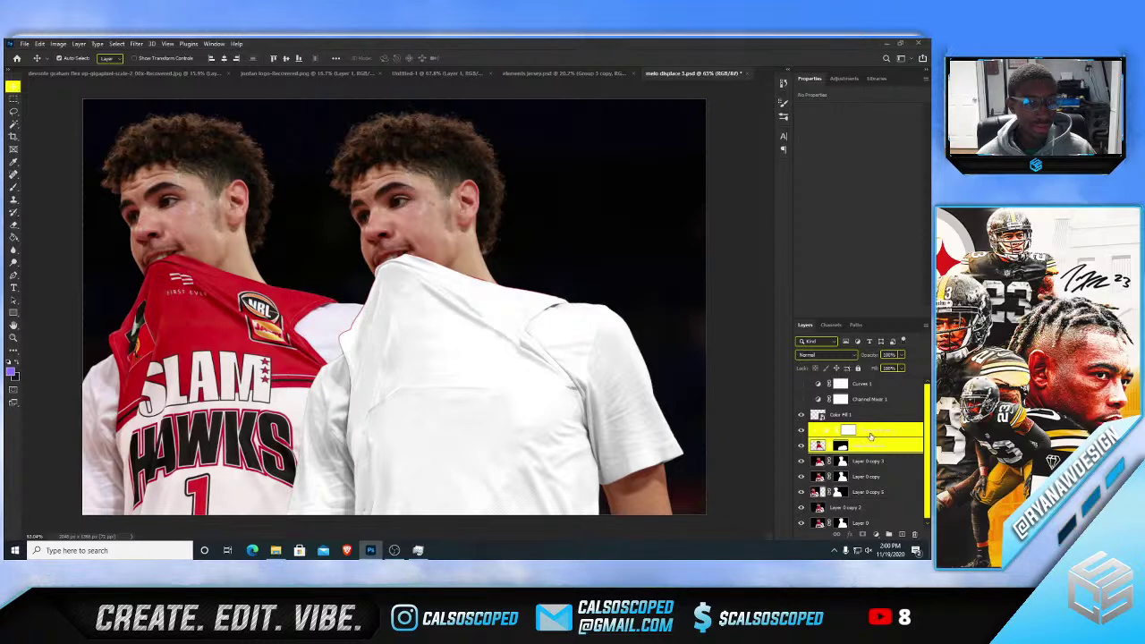
left_click(872, 436)
left_click(802, 415)
left_click(802, 433)
left_click(803, 434)
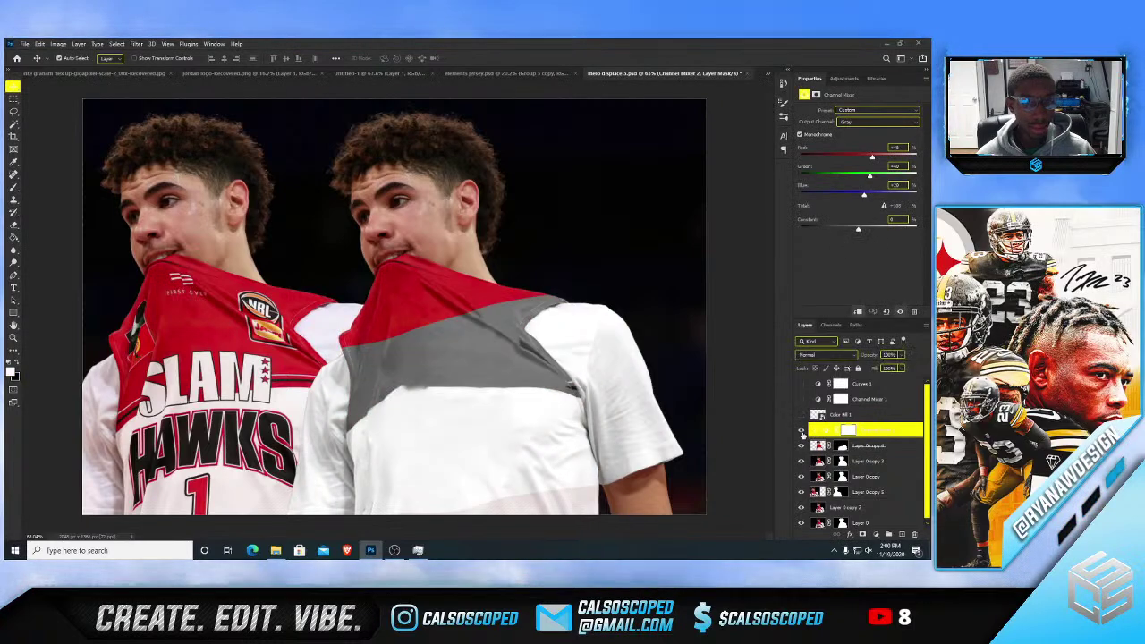
left_click(802, 431)
left_click(802, 430)
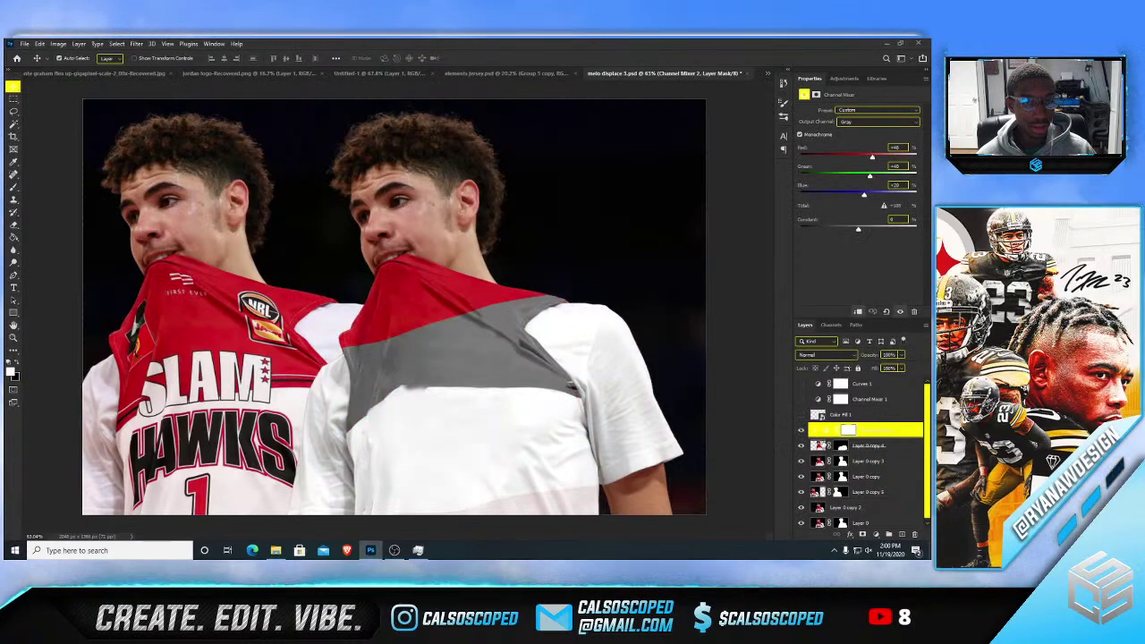
- Show the colour fill smart object again and hide the Layer 0 copy 3 and Layer 0 copy layers
left_click(801, 414)
left_click(801, 430)
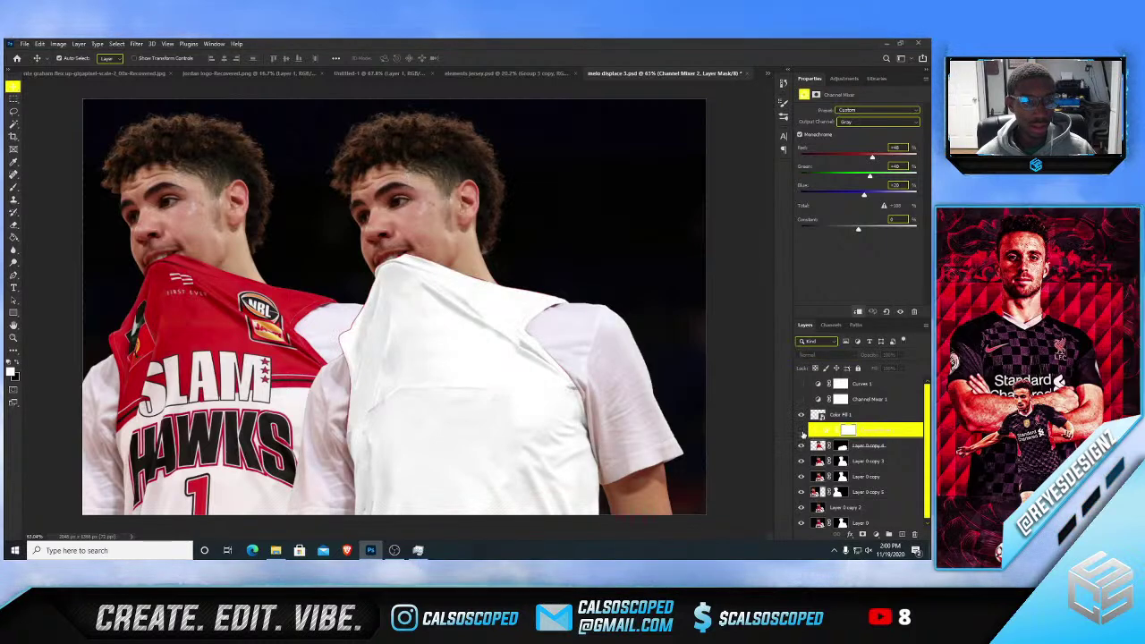
left_click(802, 430)
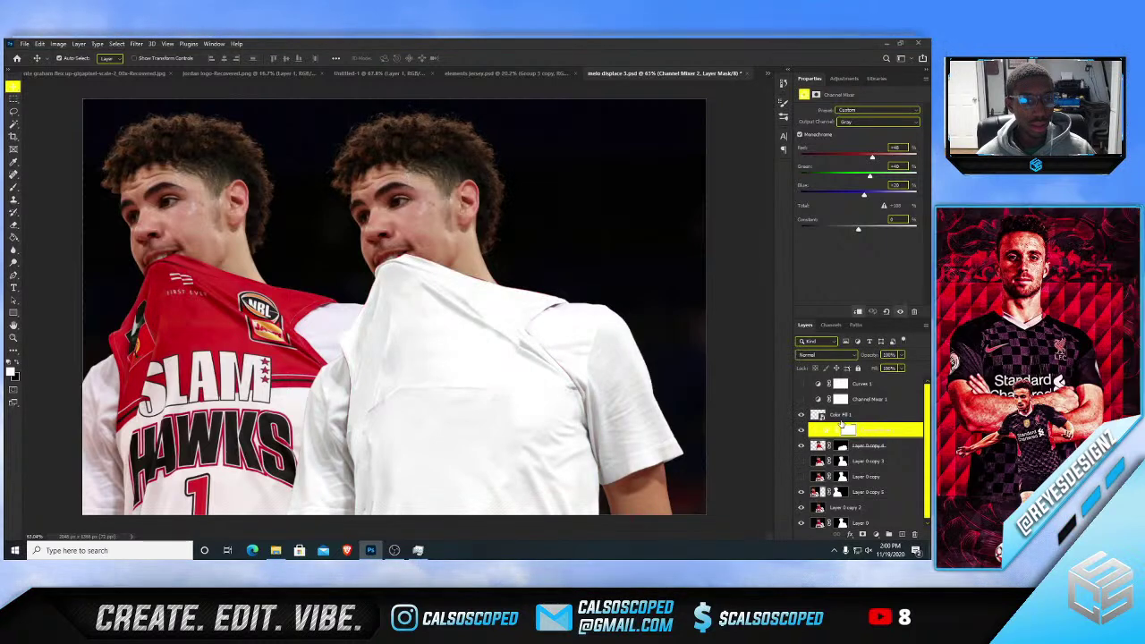
- Group the colour fill smart object, the Channel Mixer and the masked undershirt layer, and compare the group hidden and shown
left_click(842, 417)
left_click(871, 448, "shift")
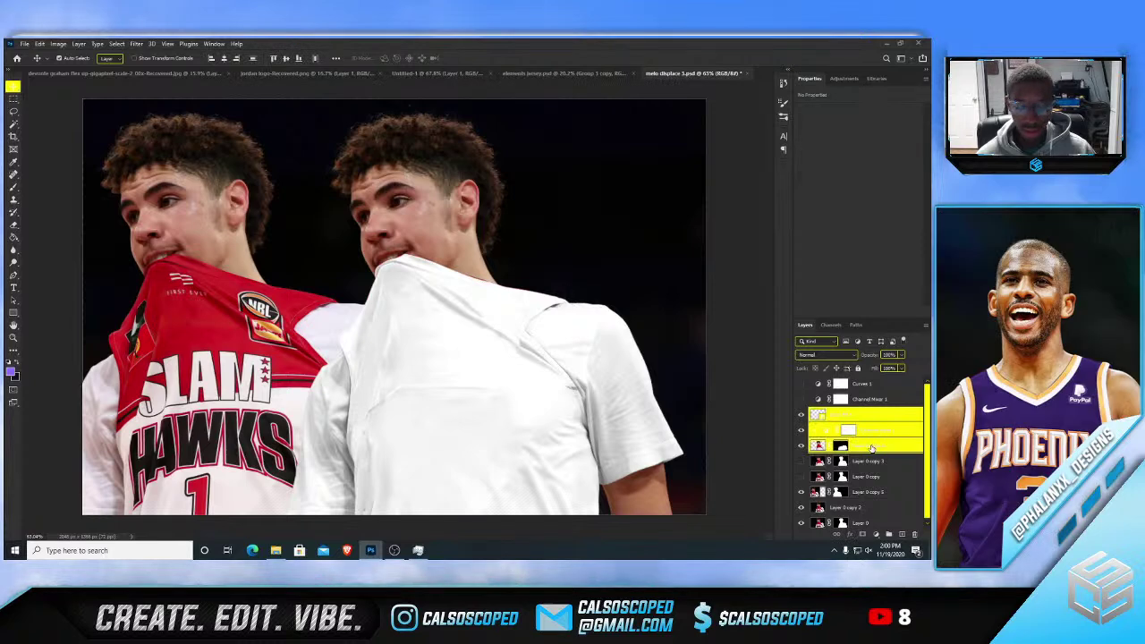
key("ctrl+g")
left_click(800, 413)
left_click(800, 413)
left_click(850, 417, "ctrl")
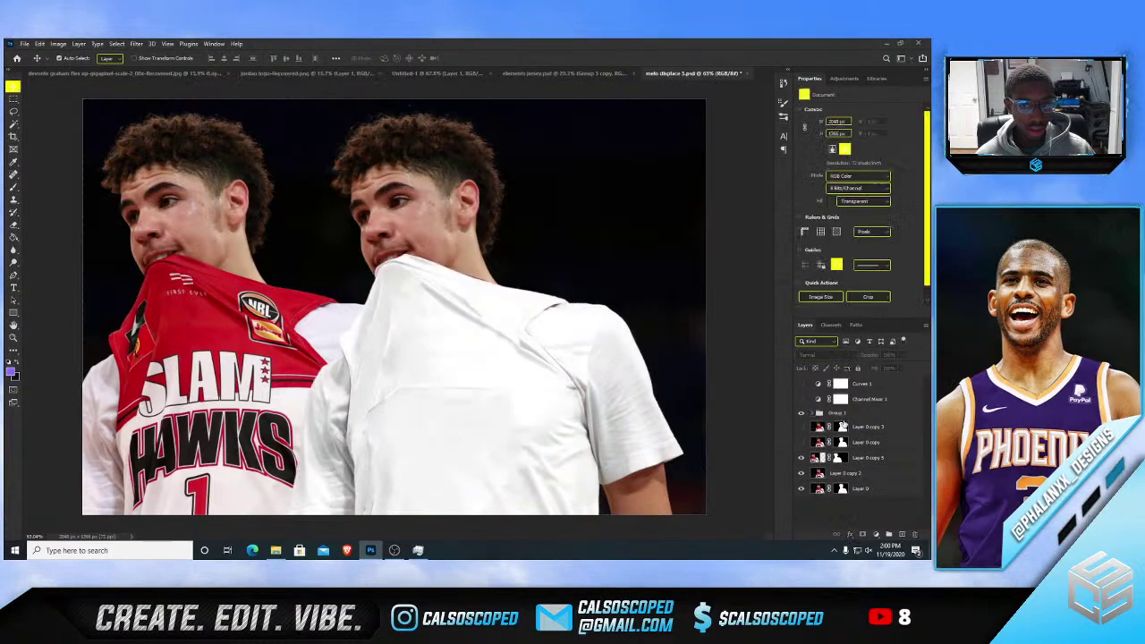
- Duplicate Group 1 and convert the copy into a smart object, with the original group hidden
left_click(850, 417)
key("ctrl+j")
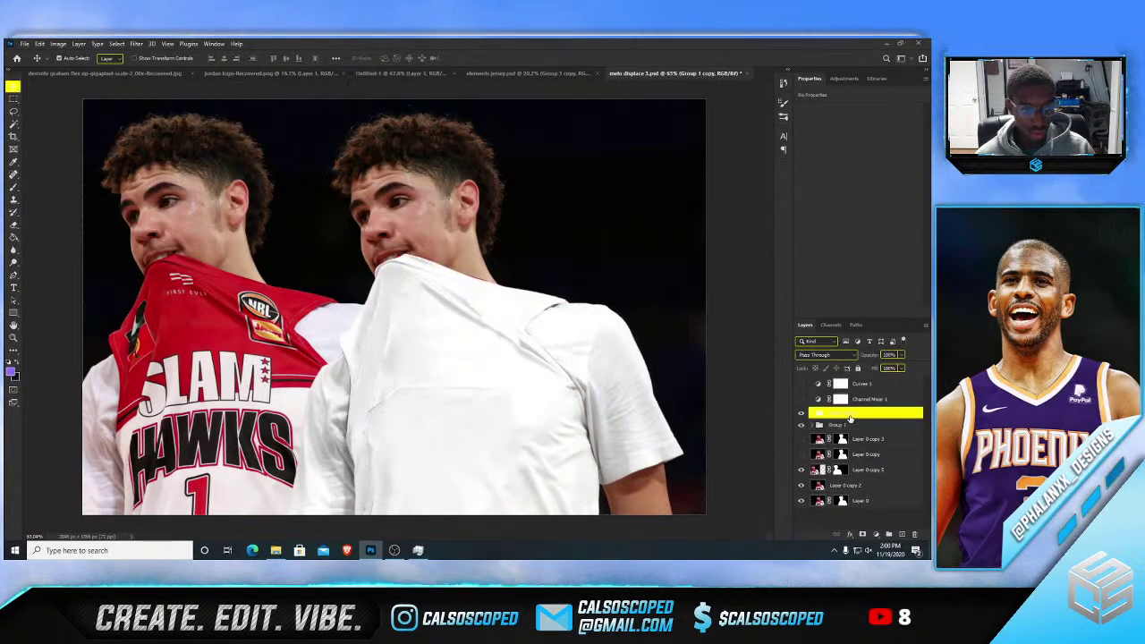
key("F2")
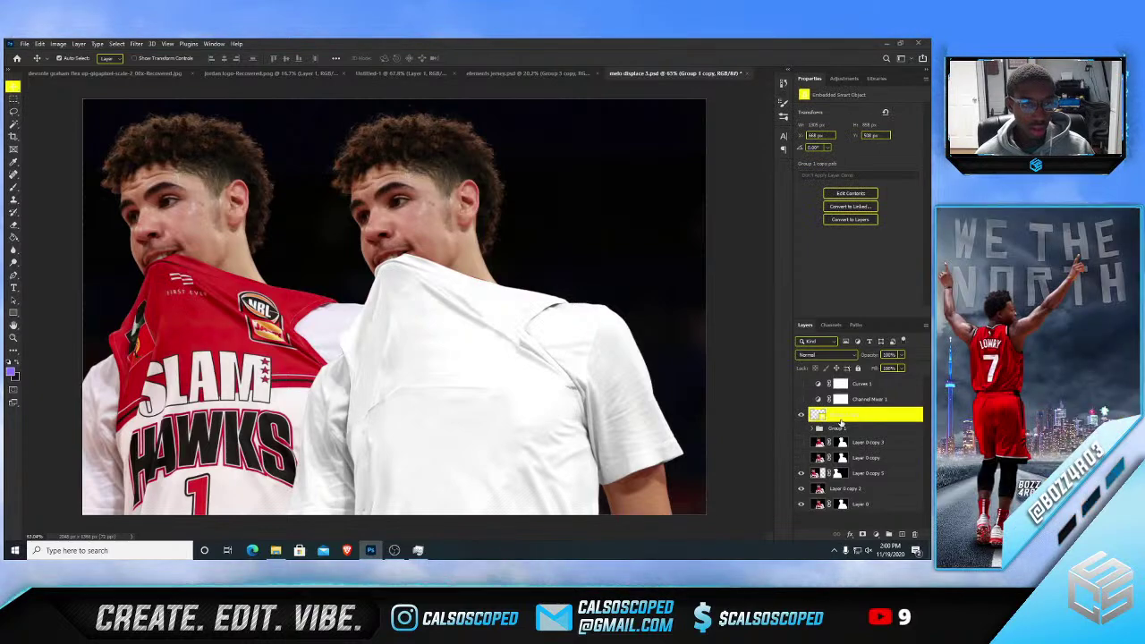
- Rasterize the Group 1 copy smart object and lasso the diagonal seam across the front of the white shirt
right_click(841, 422)
left_click(787, 303)
scroll(397, 406, "up", 4)
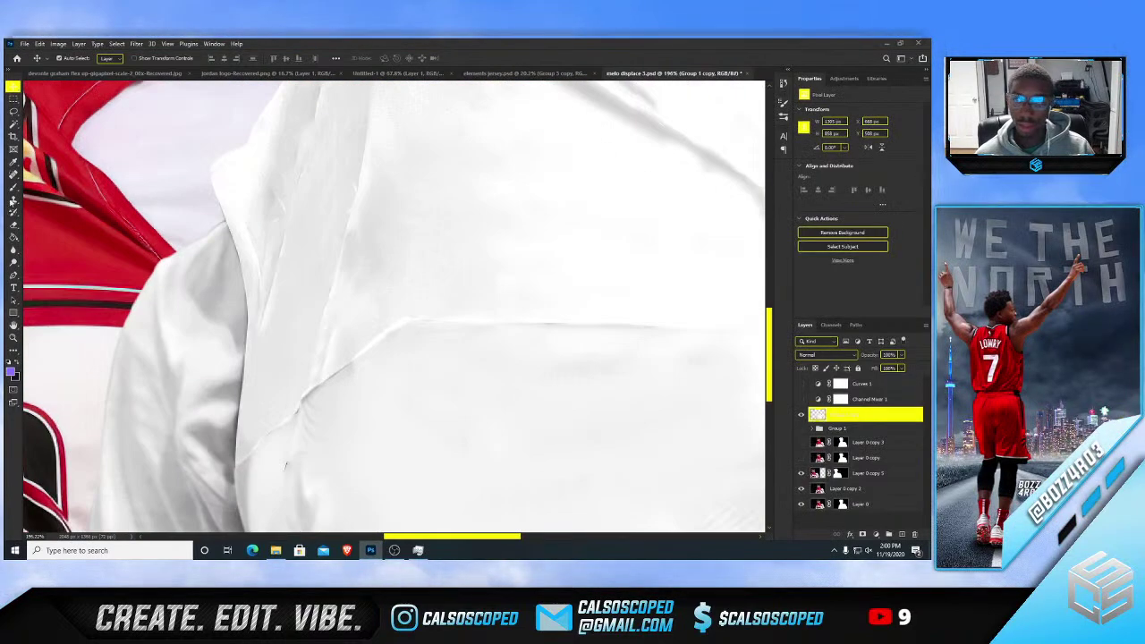
key("l")
mouse_move(343, 366)
left_mouse_down()
mouse_move(384, 325)
mouse_move(442, 320)
mouse_move(324, 375)
mouse_move(310, 396)
mouse_move(347, 373)
mouse_move(241, 464)
mouse_move(266, 454)
left_mouse_up()
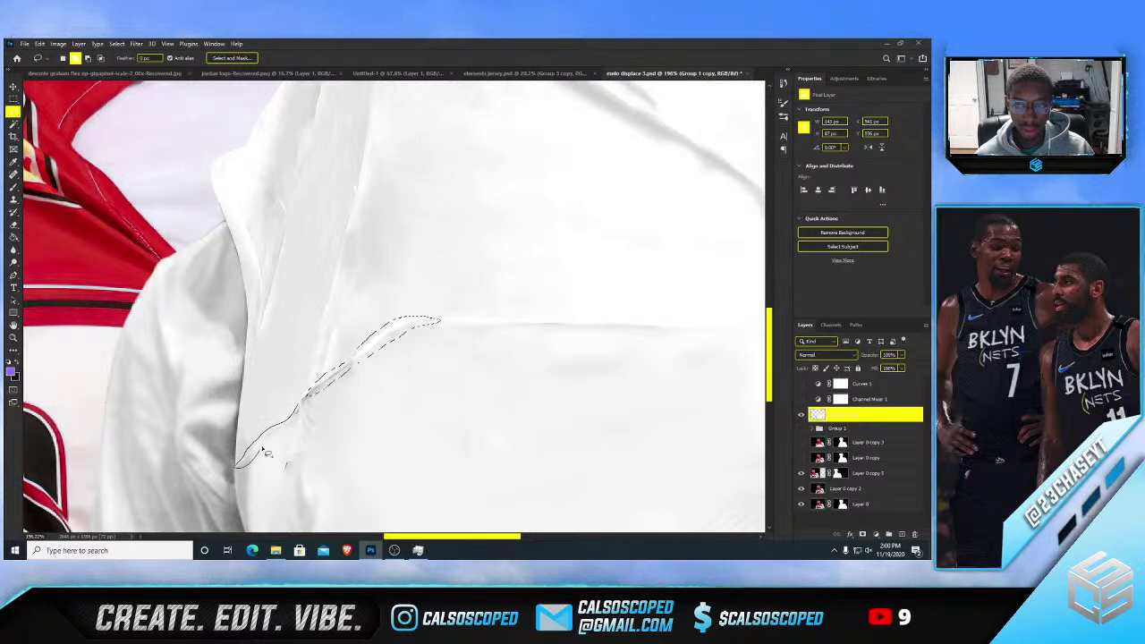
- Add the horizontal chest seam and the short seam beside the sleeve to the selection, remove the selected seam lines, and deselect
scroll(318, 390, "down", 1)
scroll(523, 351, "up", 2)
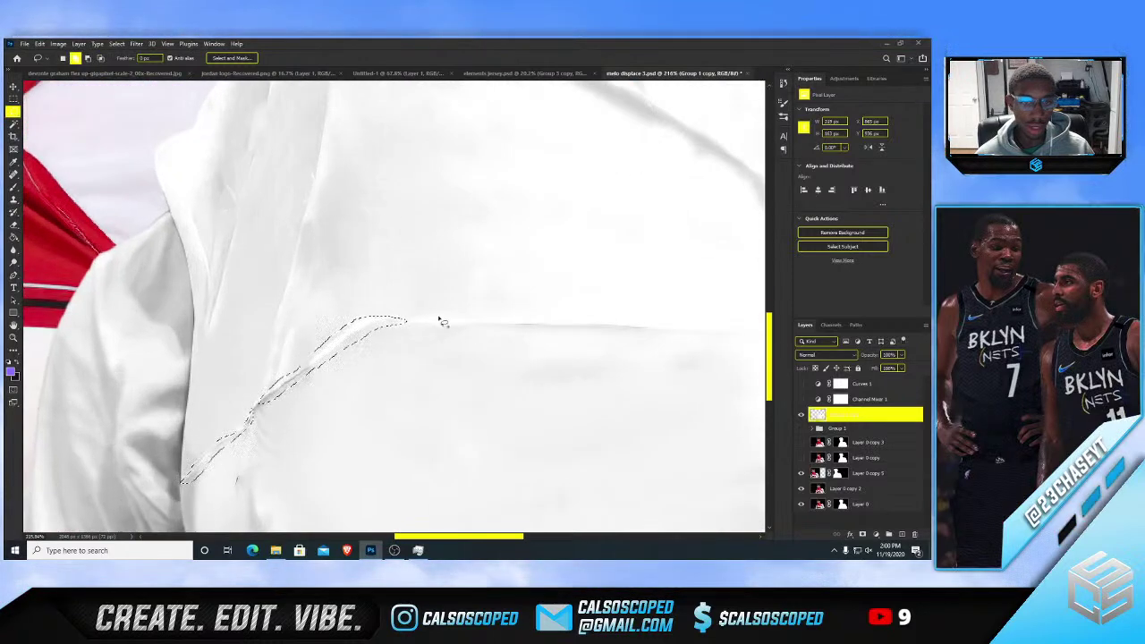
left_click_drag(640, 333, 437, 328)
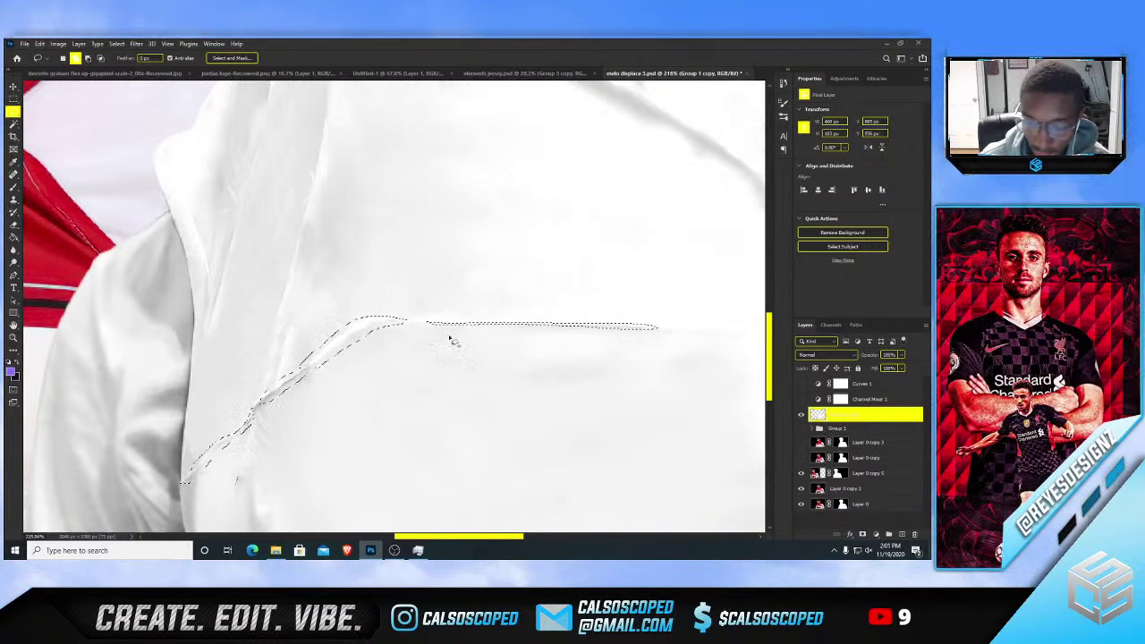
scroll(448, 340, "down", 5)
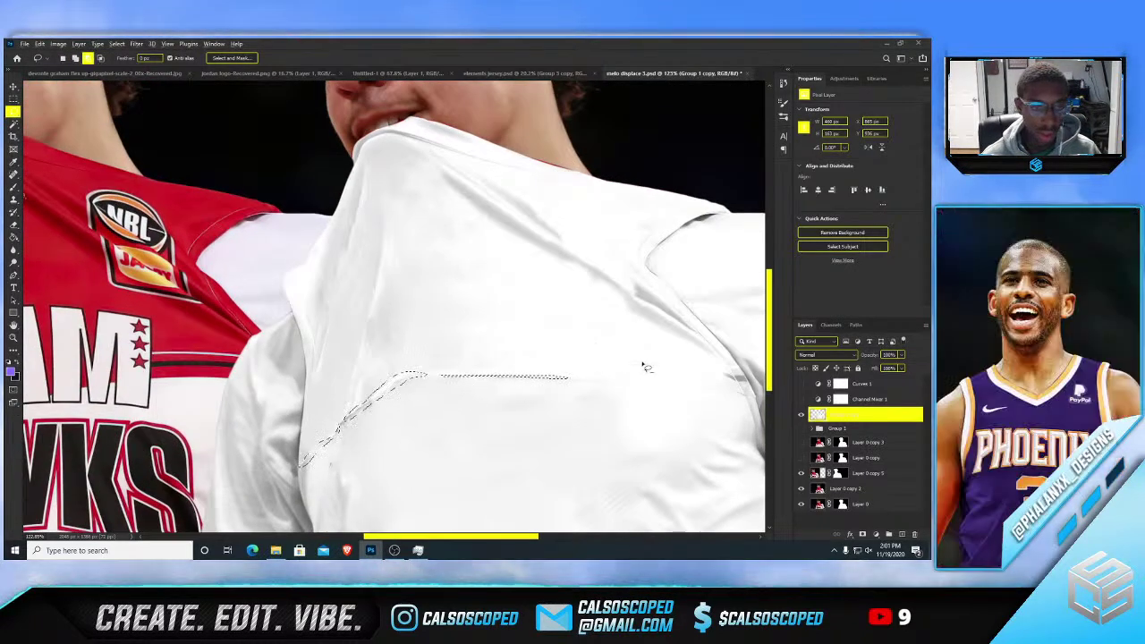
left_click_drag(701, 379, 728, 398)
scroll(600, 349, "down", 3)
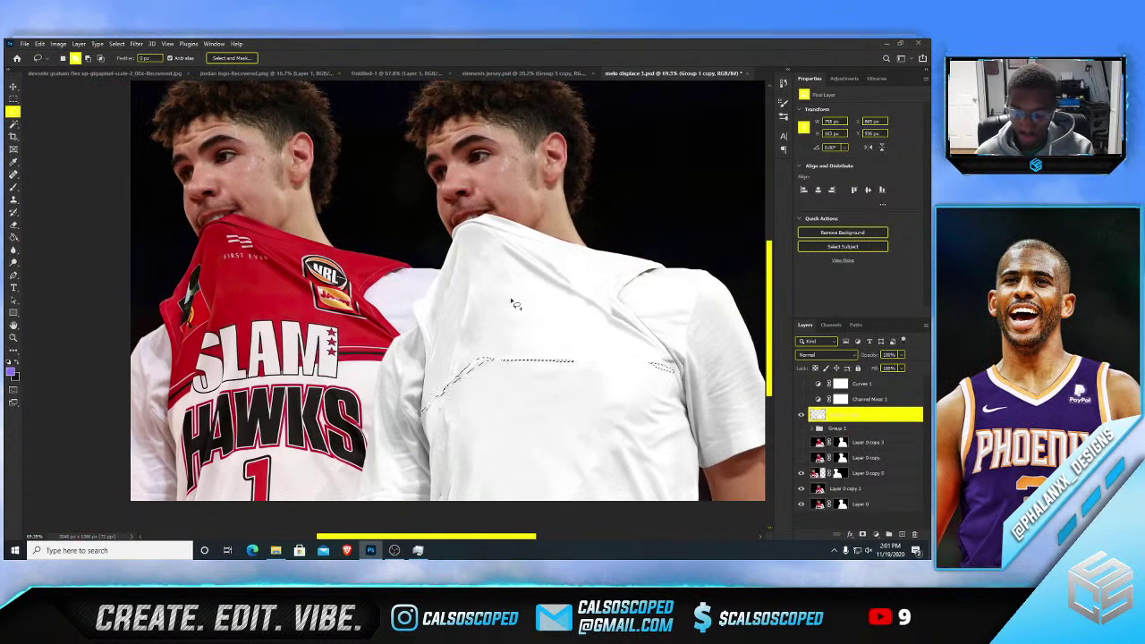
scroll(514, 305, "down", 2)
scroll(395, 387, "up", 5)
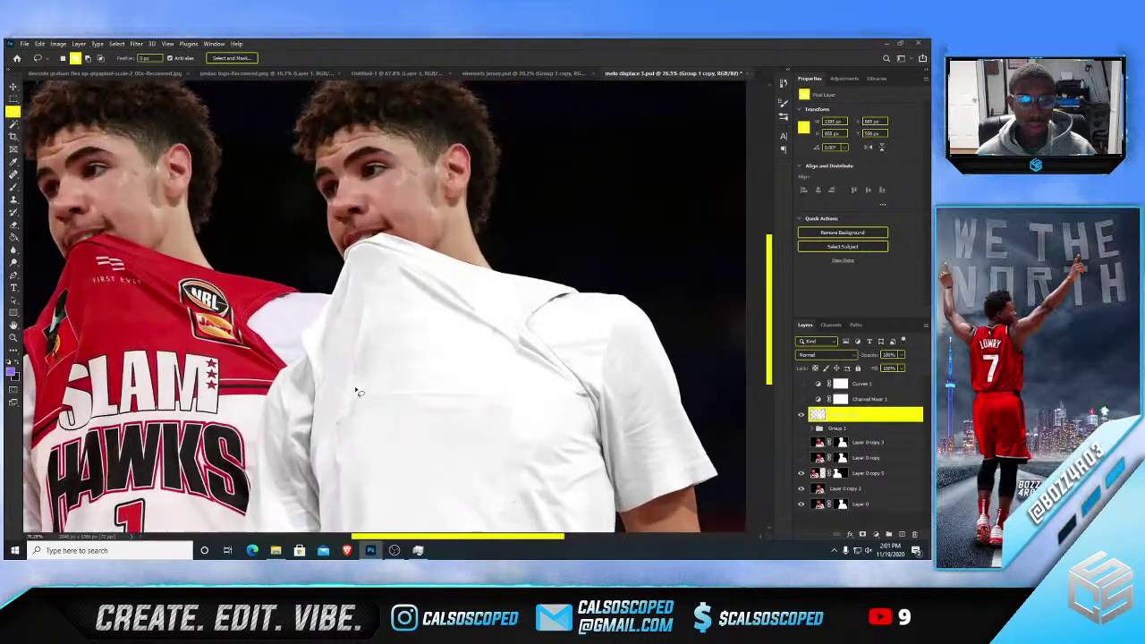
key("ctrl+d")
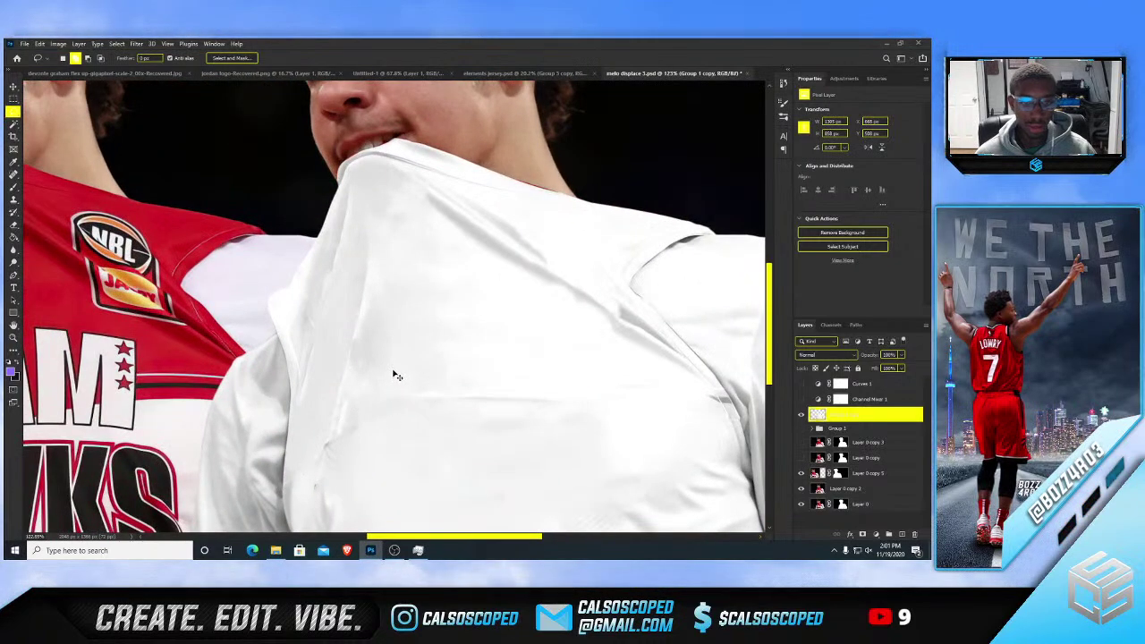
- Cover the middle of the horizontal chest seam with sampled white fabric, using the Clone Stamp with an enlarged brush
left_click(14, 199)
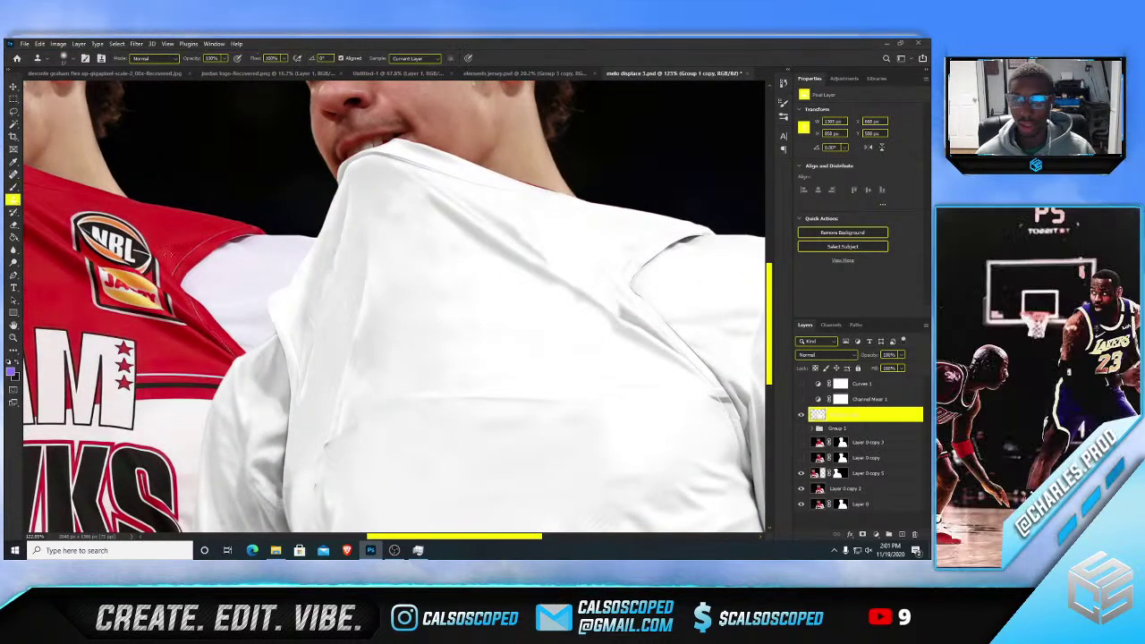
left_click(519, 386, "alt")
key("]")
key("]")
key("]")
key("]")
mouse_move(546, 406)
left_mouse_down()
mouse_move(529, 402)
mouse_move(562, 403)
left_mouse_up()
left_click(496, 392, "alt")
left_click_drag(477, 429, 540, 418)
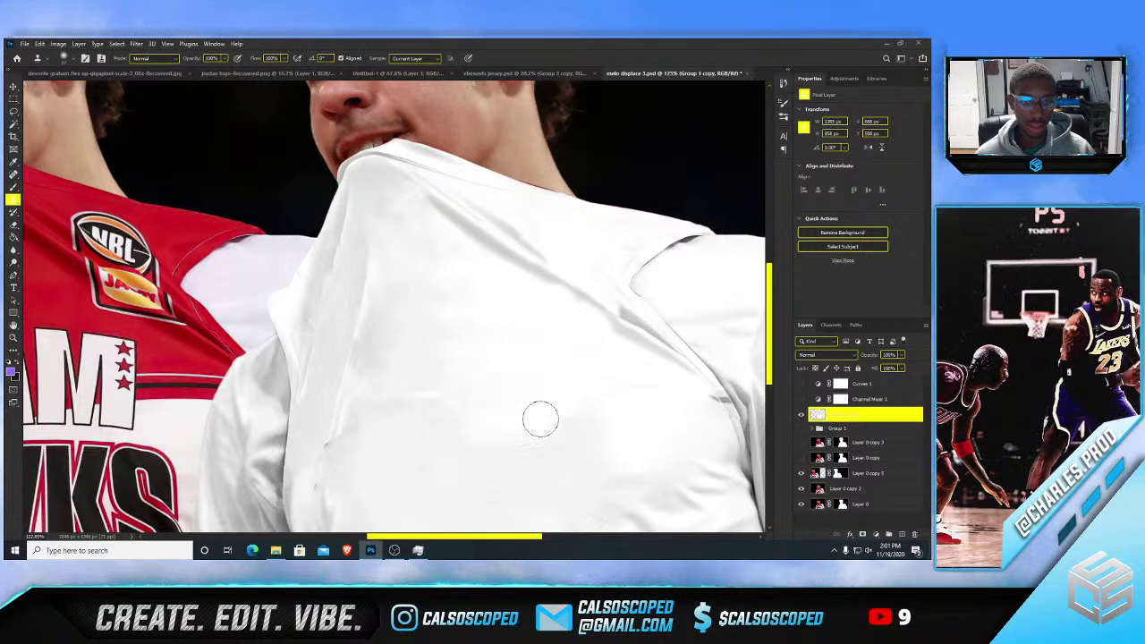
- Clone clean fabric over the remaining marks on both sides of the chest seam and check the shirt
mouse_move(628, 395)
left_mouse_down()
mouse_move(609, 401)
mouse_move(637, 385)
left_mouse_up()
left_click(634, 397, "alt")
left_click_drag(693, 417, 682, 414)
left_click(554, 396, "alt")
left_click_drag(473, 410, 407, 407)
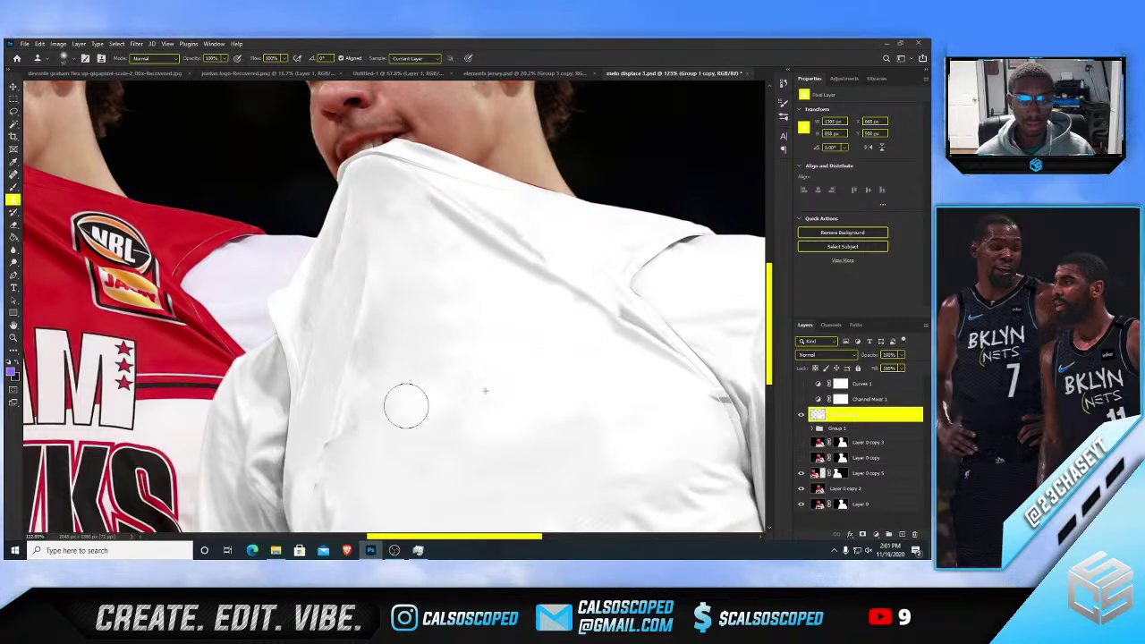
scroll(358, 421, "down", 3)
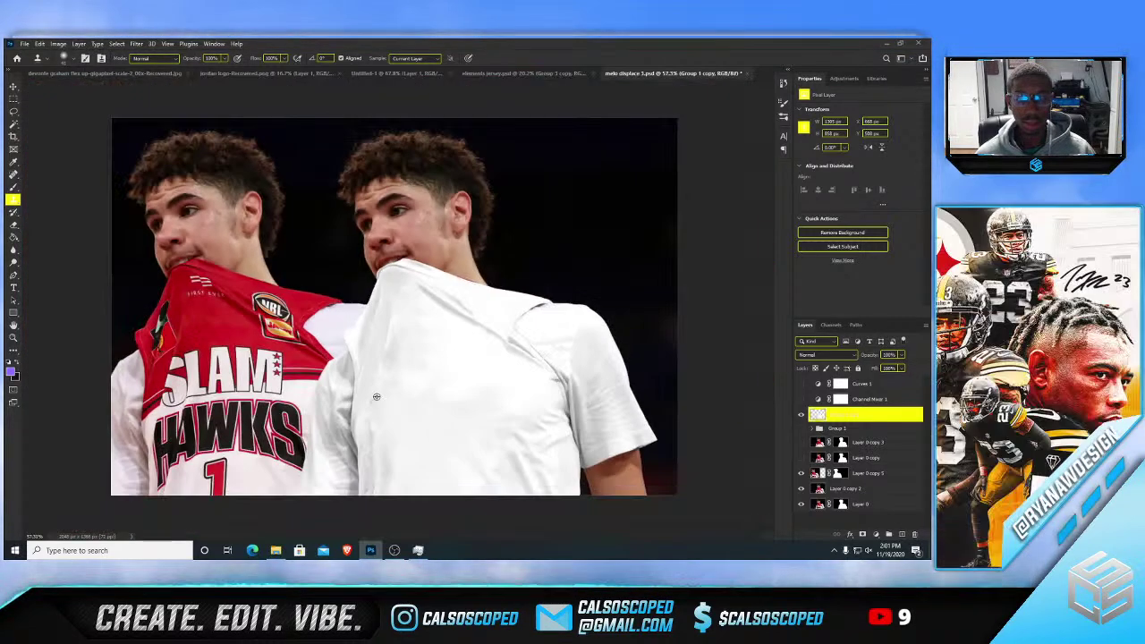
scroll(438, 384, "down", 1)
scroll(437, 383, "up", 5)
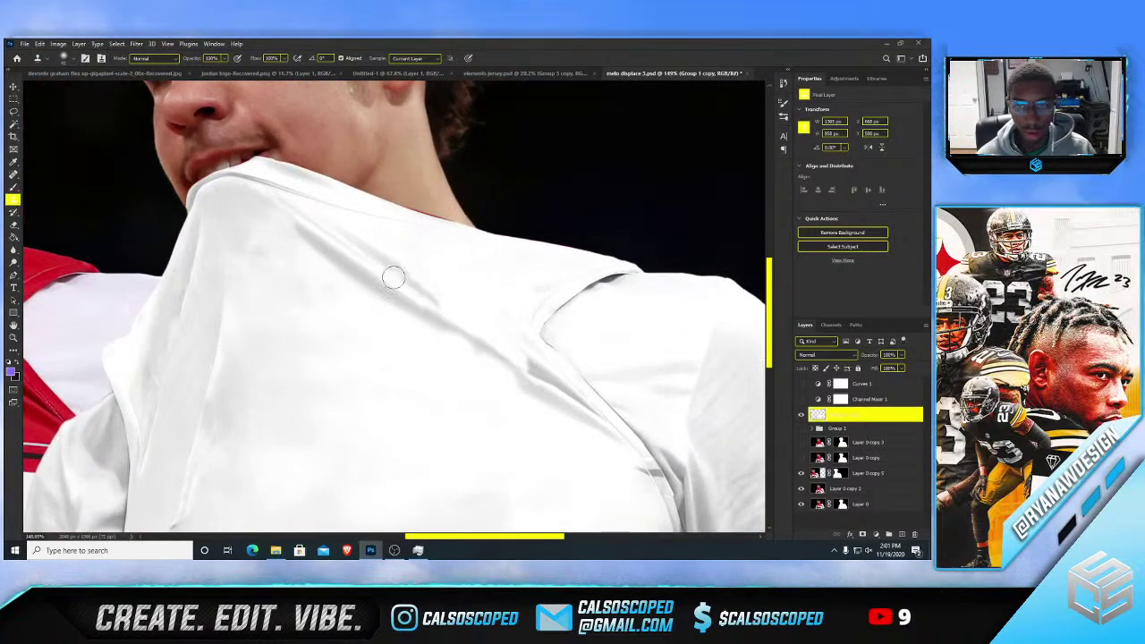
scroll(394, 278, "down", 4)
scroll(418, 312, "up", 2)
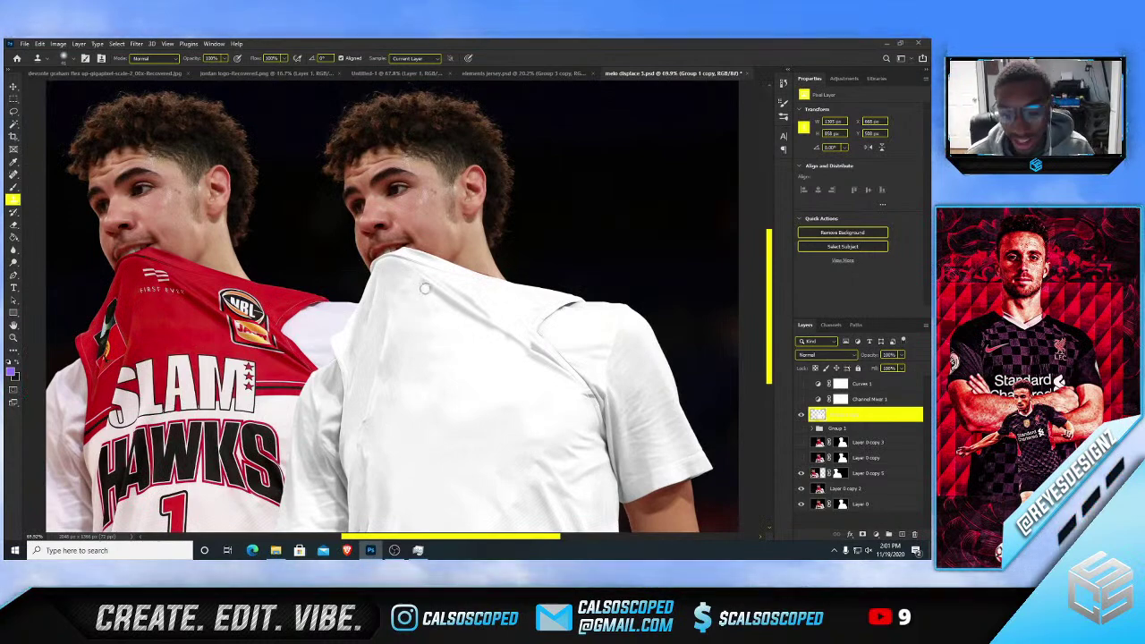
- Copy the teal and black CHA uniform from the Untitled-1 document into the melo displace document
key("v")
scroll(441, 279, "up", 1)
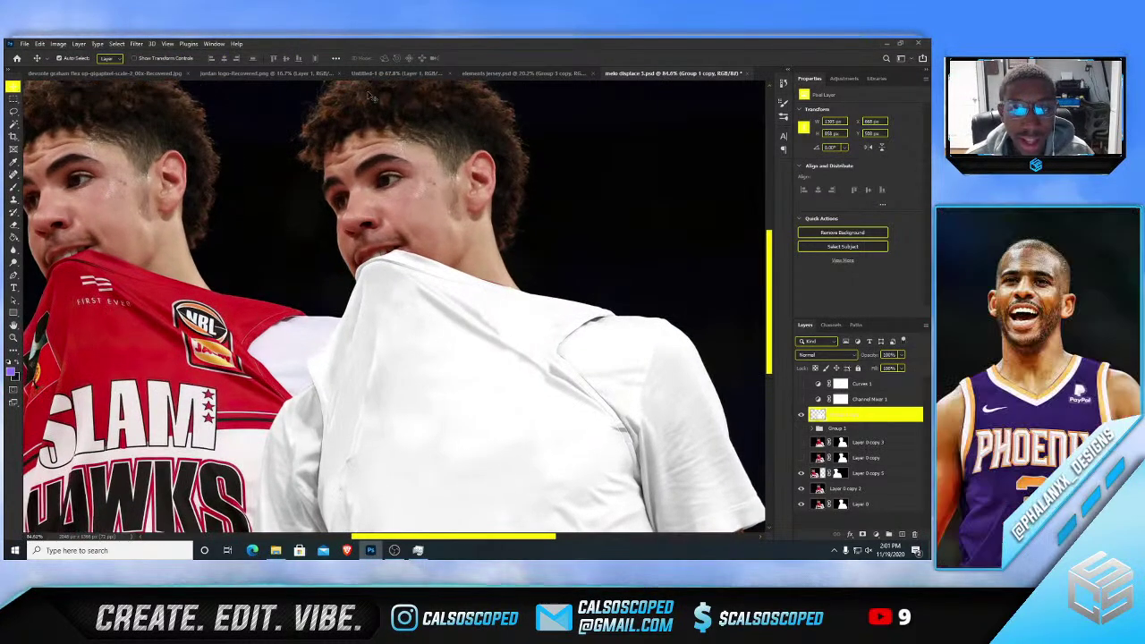
left_click(517, 75)
left_click(658, 75)
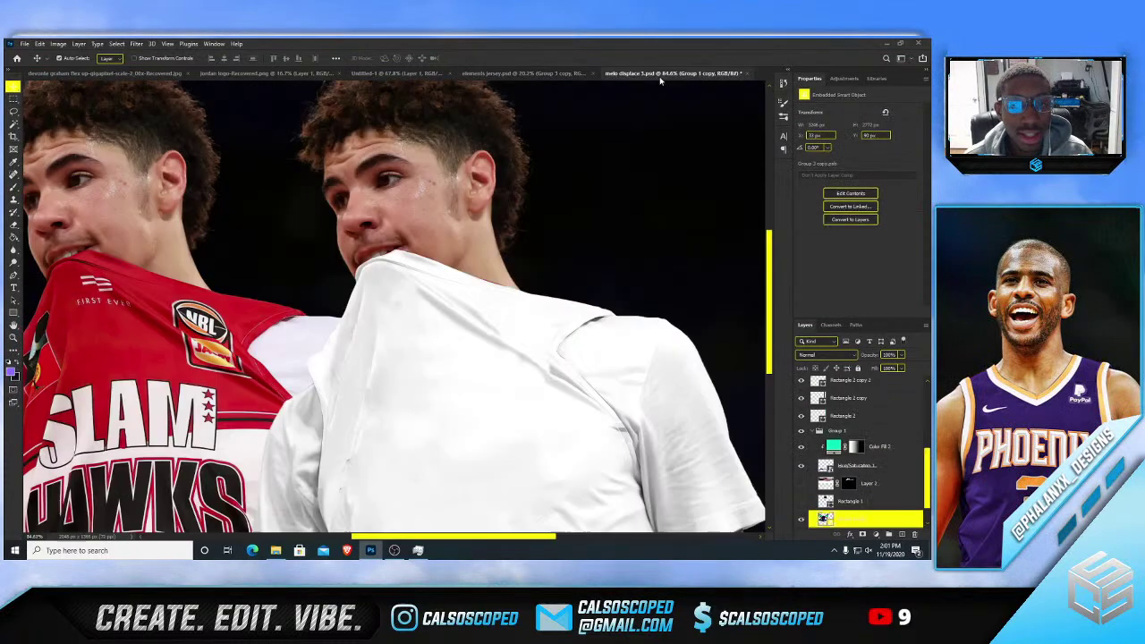
left_click(498, 74)
left_click(407, 75)
scroll(419, 125, "up", 1)
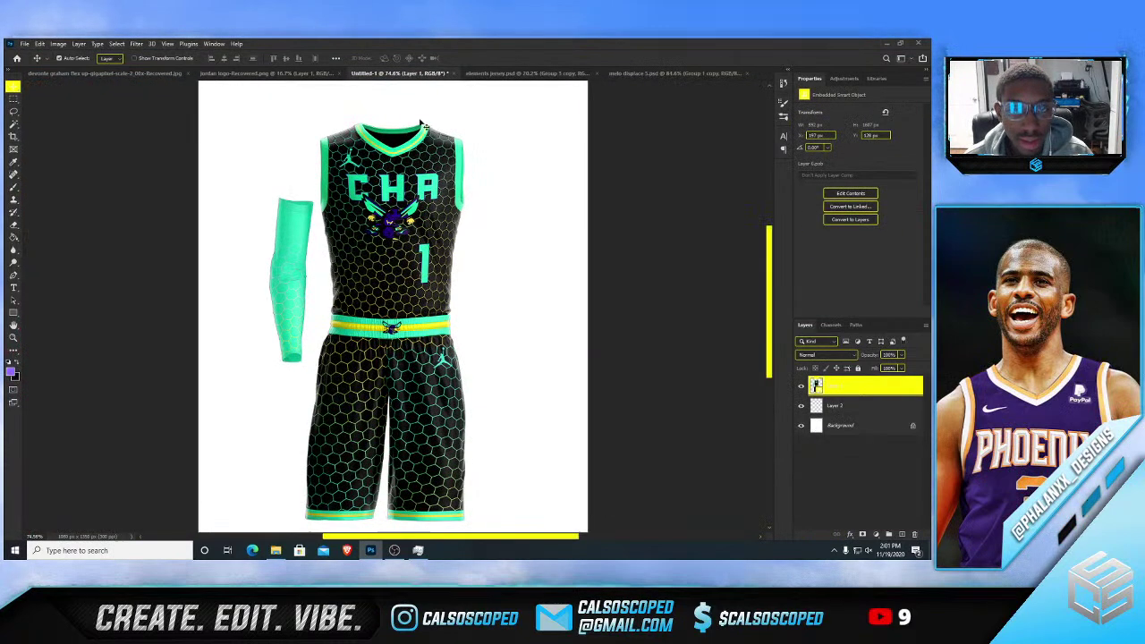
left_click(661, 73)
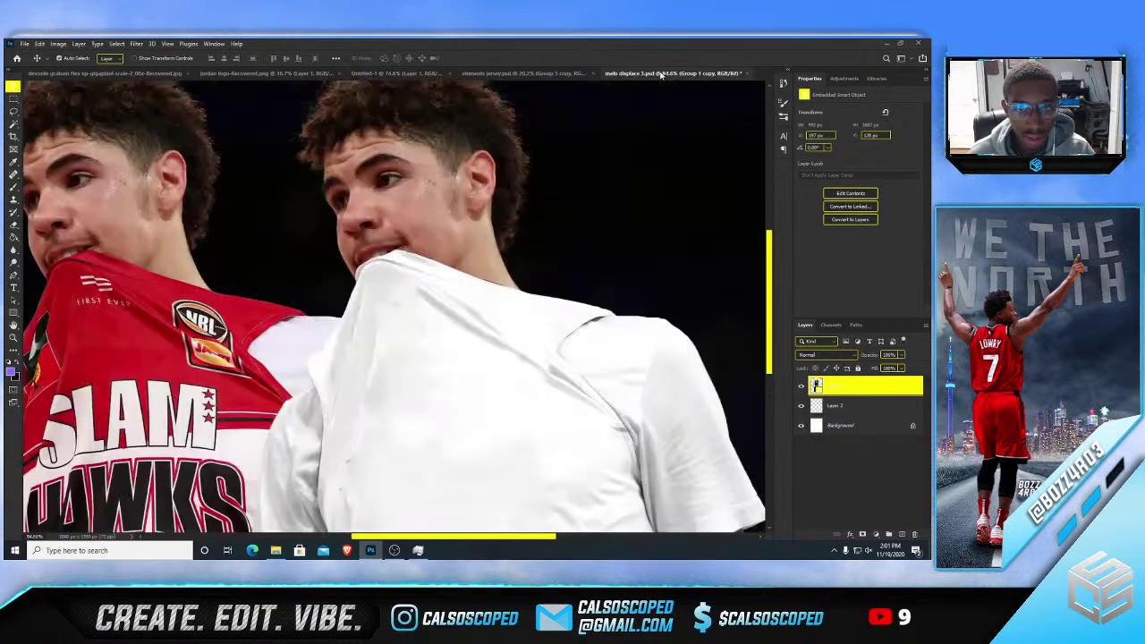
scroll(560, 242, "down", 7)
key("ctrl+v")
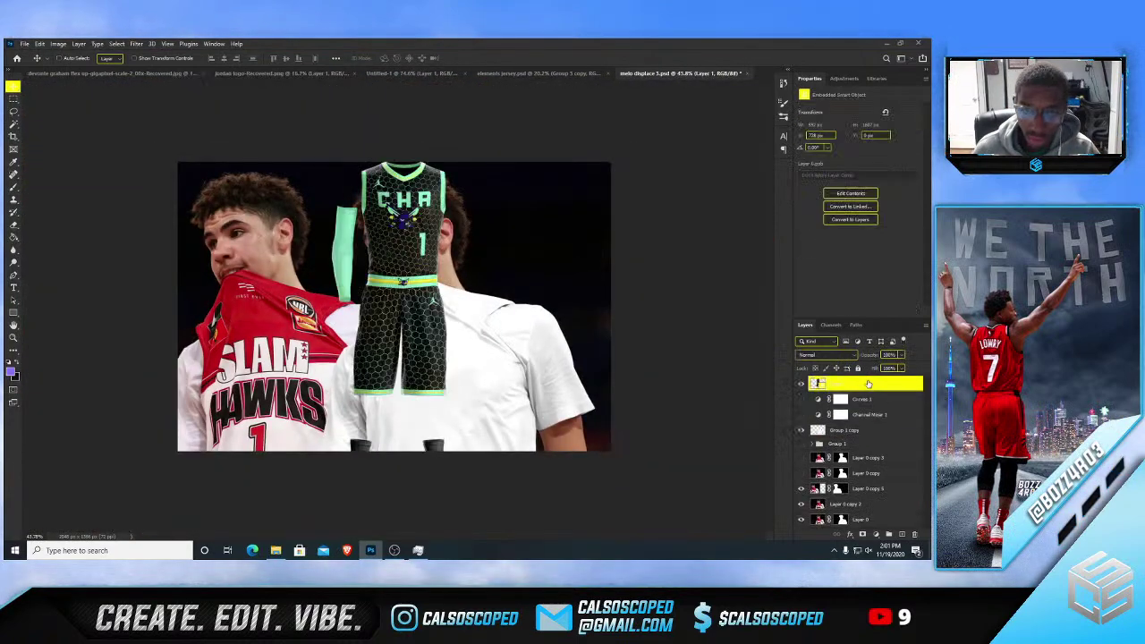
- Scale the pasted uniform down and place it beside the white-shirted player near the photo's right edge
key("ctrl+t")
left_click_drag(459, 331, 575, 260)
scroll(484, 234, "up", 5)
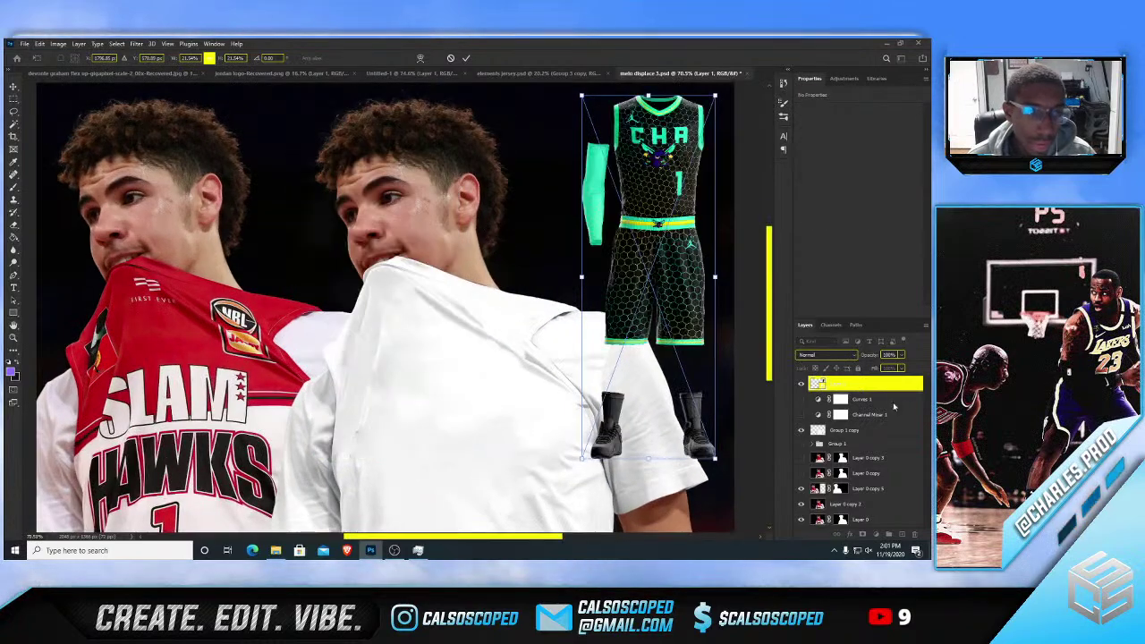
key("Return")
scroll(642, 233, "up", 2)
scroll(642, 234, "down", 5)
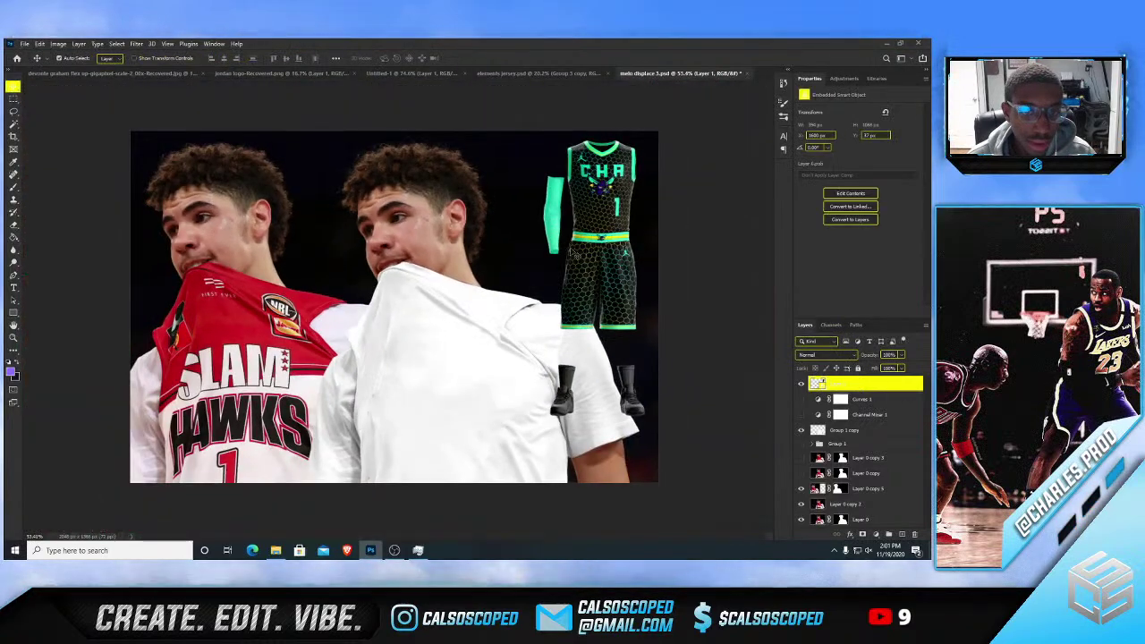
scroll(523, 346, "up", 1)
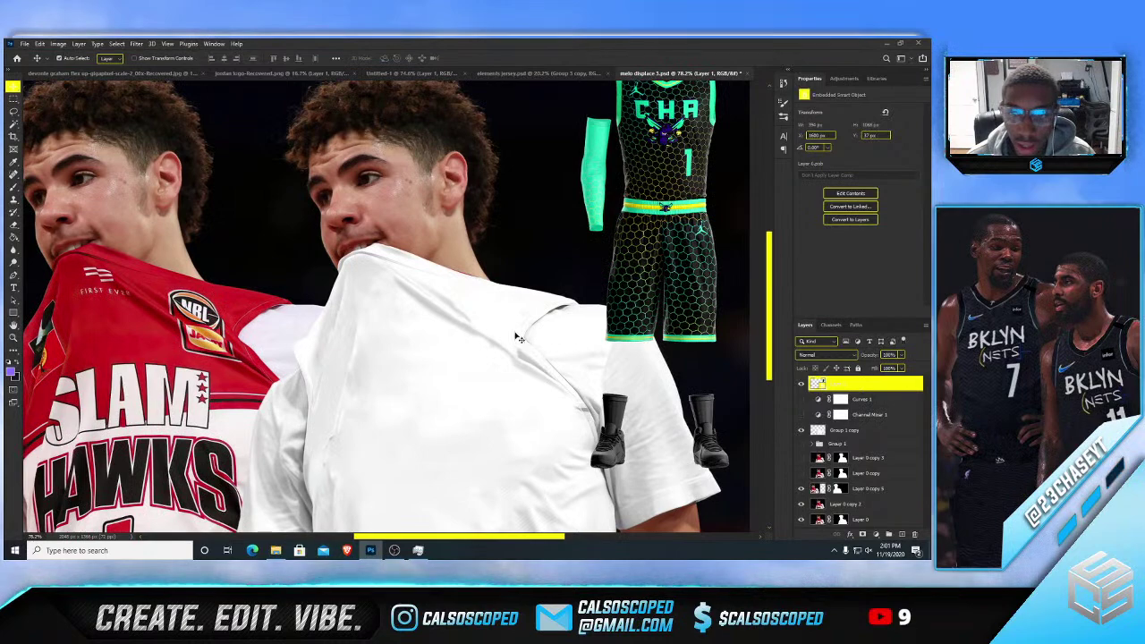
- Select the Group 1 copy layer and choose the Mixer Brush Tool for blending the shirt
left_click(537, 310)
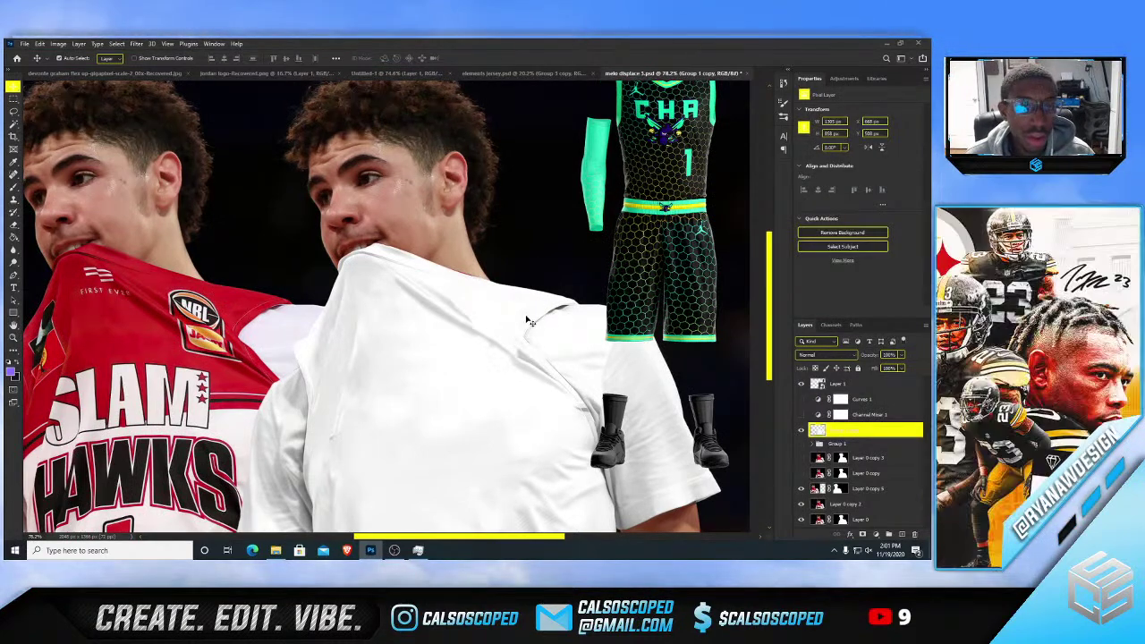
scroll(512, 287, "down", 1)
scroll(488, 336, "up", 1)
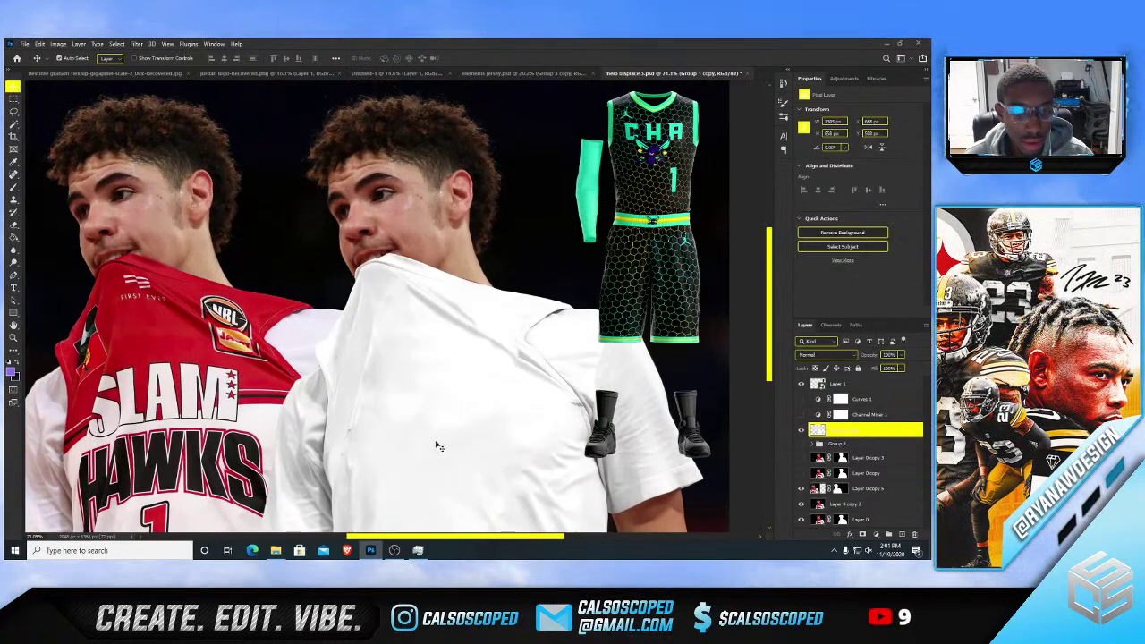
scroll(448, 449, "up", 2)
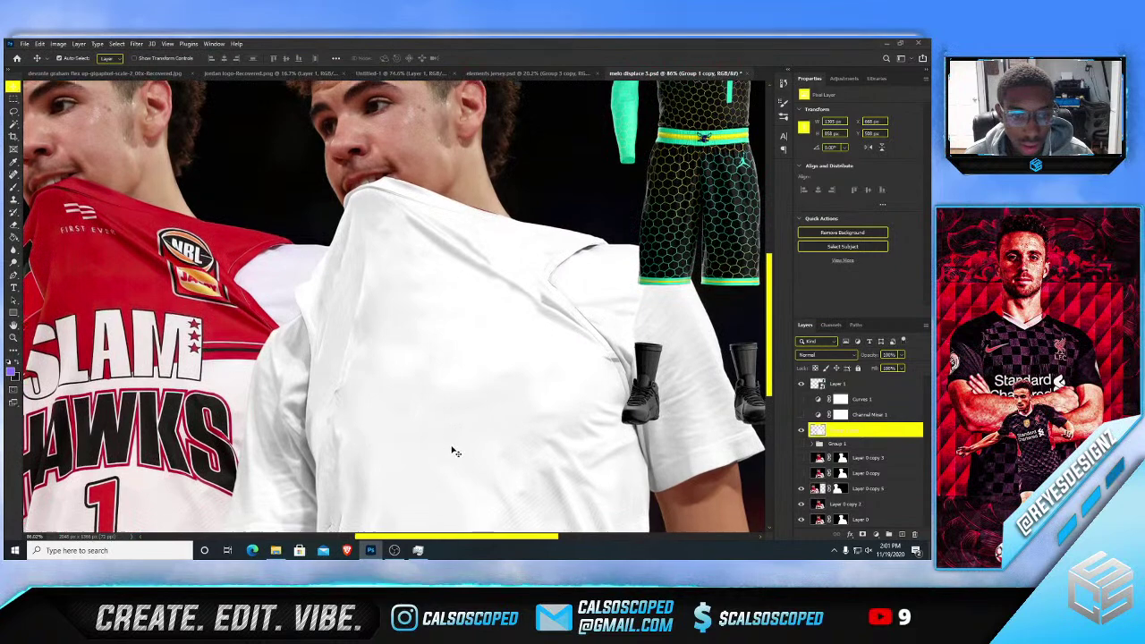
scroll(455, 451, "down", 2)
left_click(13, 187)
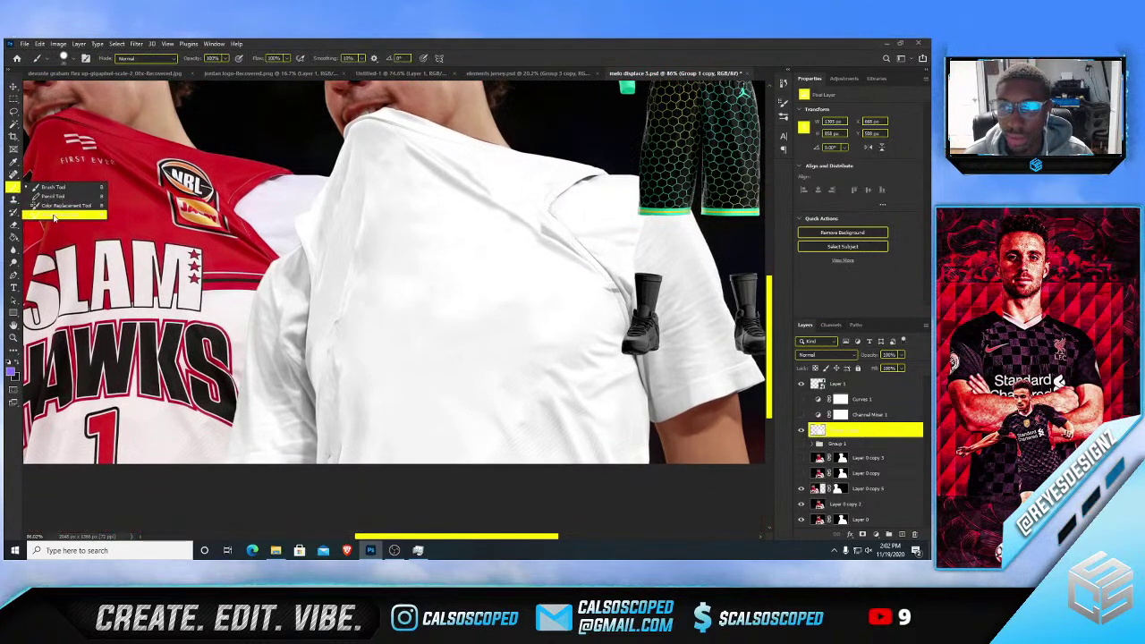
left_click_drag(54, 217, 54, 218)
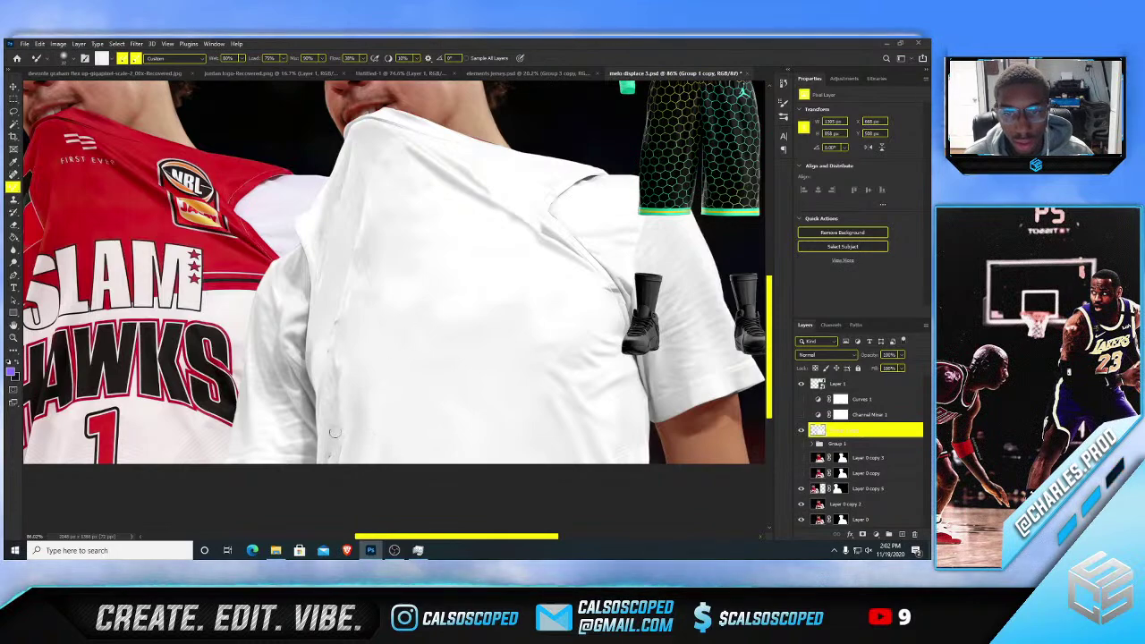
key("ctrl+0")
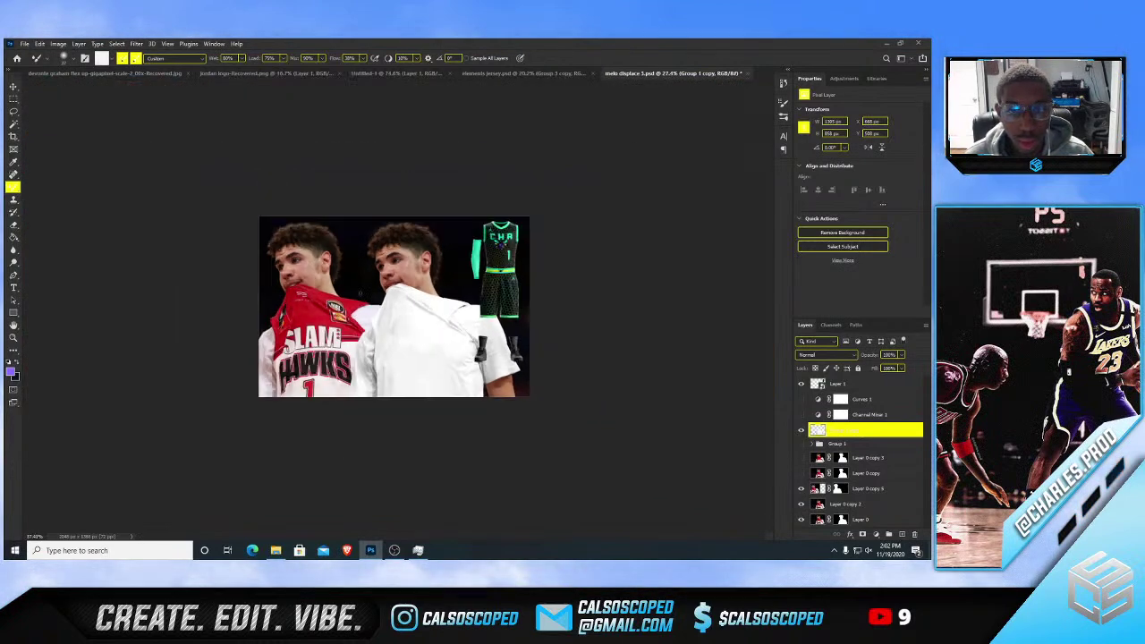
key("v")
key("ctrl+plus")
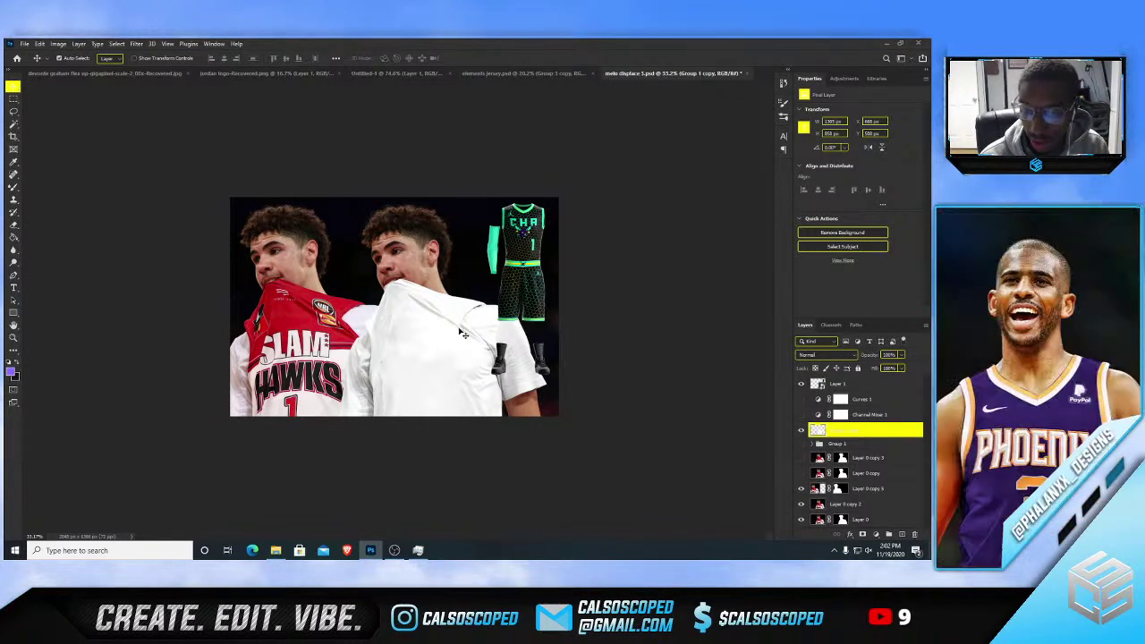
scroll(432, 347, "up", 1)
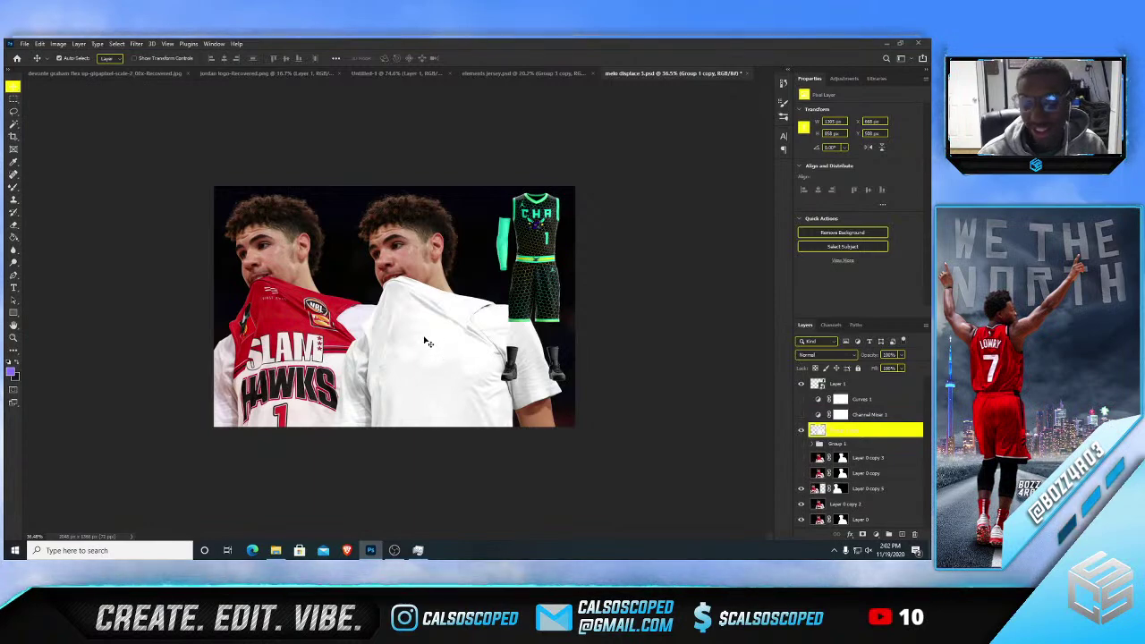
scroll(429, 306, "up", 4)
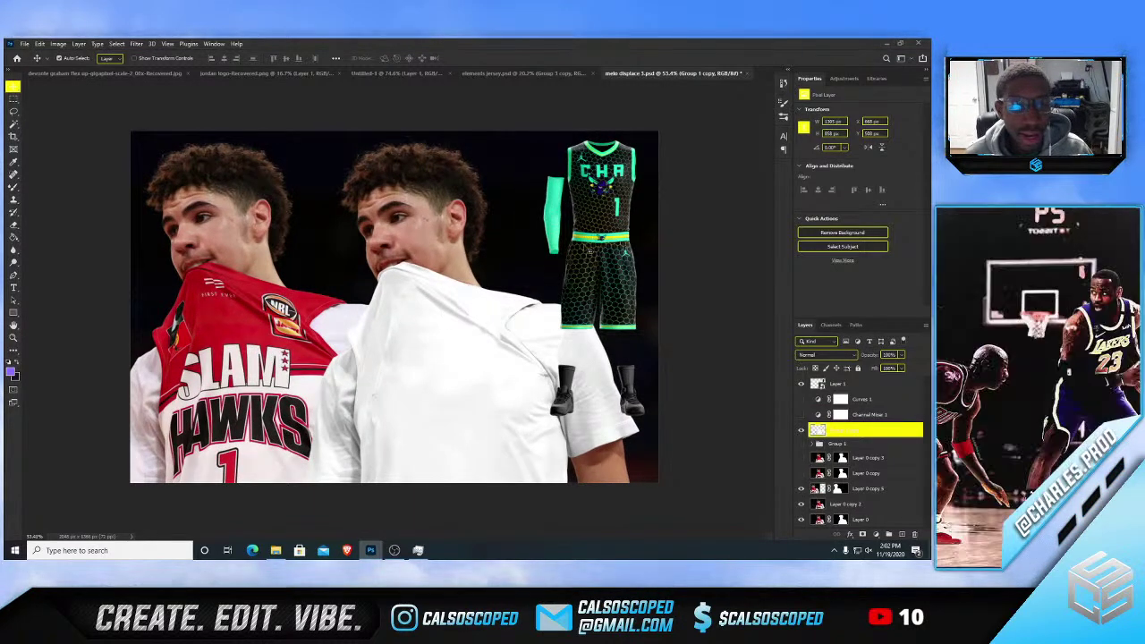
- Try moving the uniform image closer to the player, and undo the move
left_click(590, 252)
scroll(624, 283, "up", 5)
left_click_drag(671, 283, 595, 284)
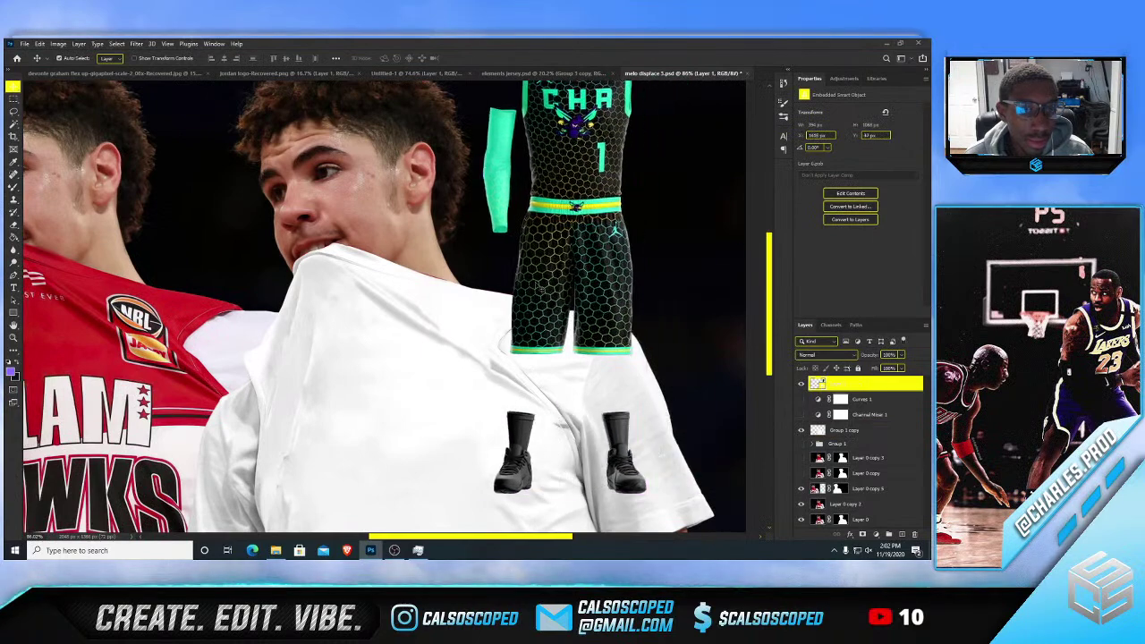
key("ctrl+z")
scroll(596, 283, "down", 2)
scroll(595, 285, "down", 1)
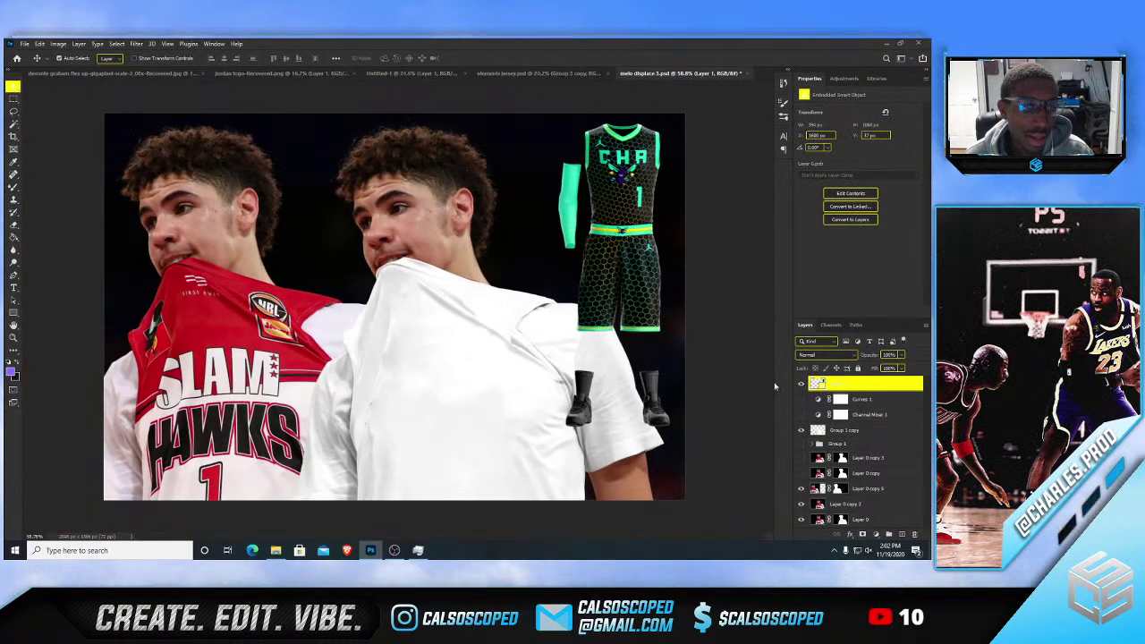
- Toggle the uniform layer's visibility and compare the player with the Group 1 copy layer hidden and shown
left_click(801, 383)
left_click(801, 383)
left_click(839, 432)
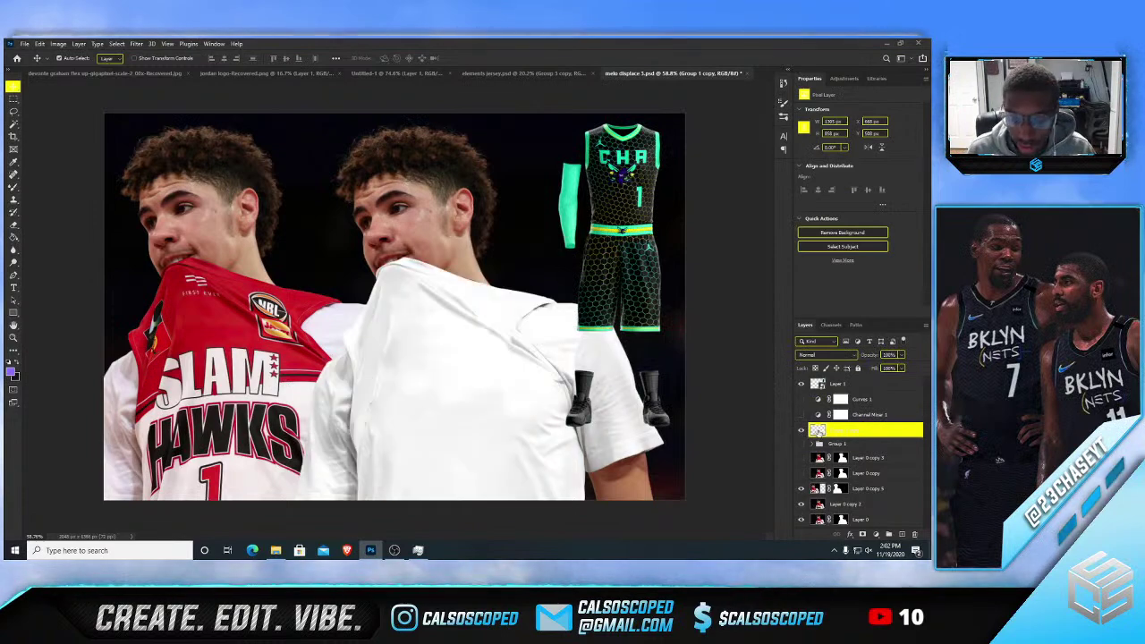
left_click(801, 431)
left_click(800, 432)
left_click(801, 432)
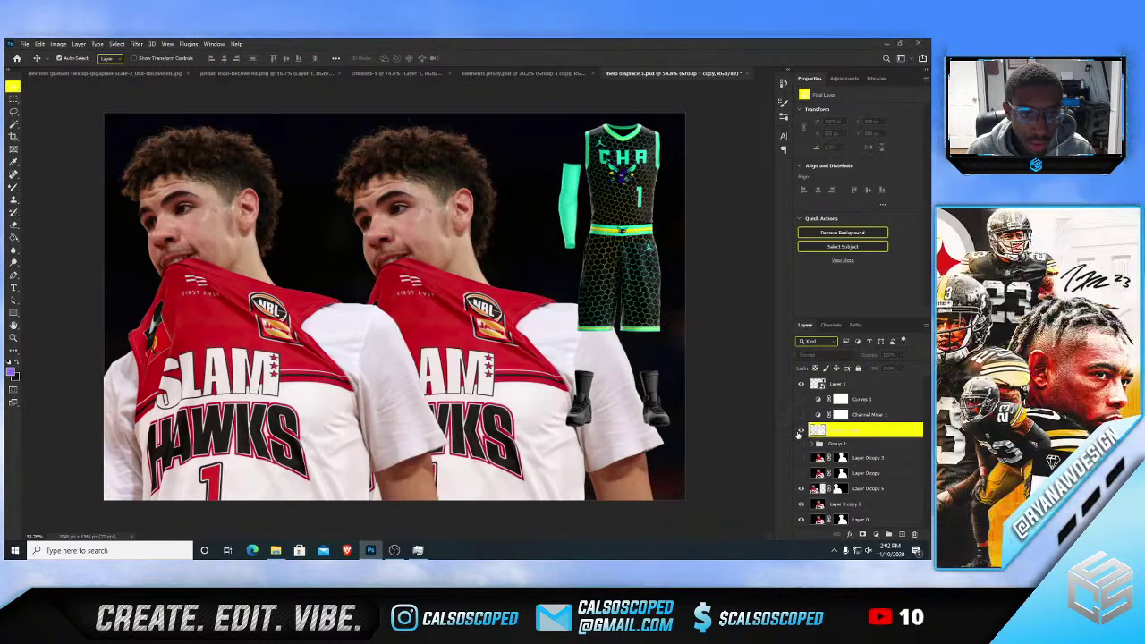
- Make the Group 1 copy layer with the white shirt visible again
left_click(801, 431)
left_click(801, 431)
left_click(801, 431)
- Try moving the white shirt over to the red-jersey player with Free Transform, and undo the move
key("ctrl+t")
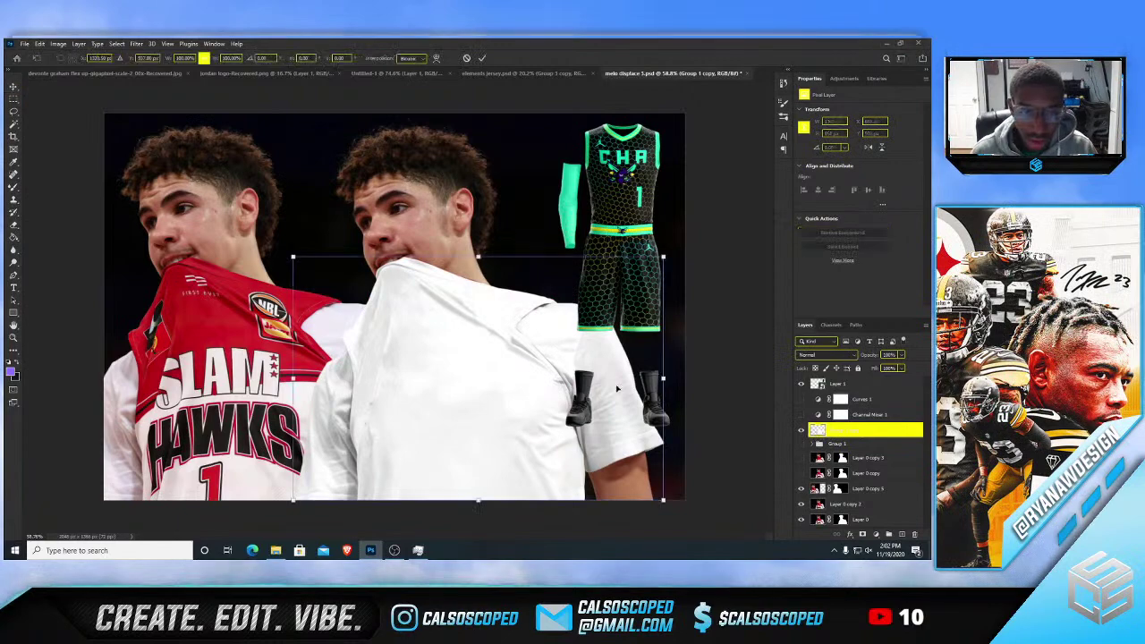
left_click_drag(540, 360, 317, 332)
key("ctrl+z")
key("Return")
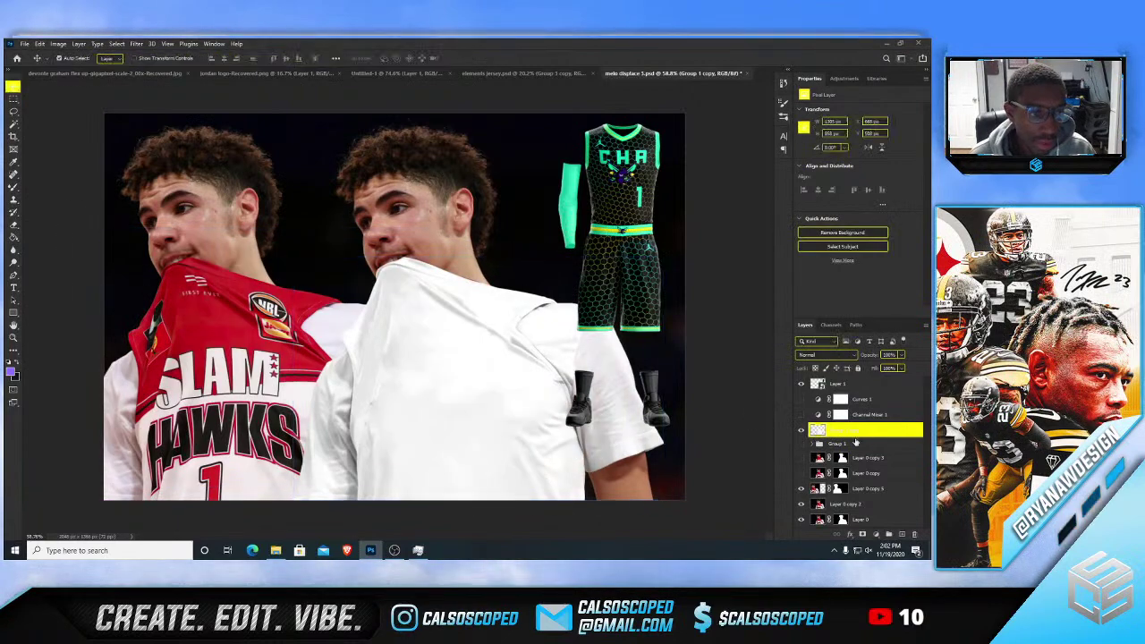
- Add a medium gray Solid Color fill layer clipped to the Group 1 copy layer, with its blend mode set to Linear Light
left_click(876, 535)
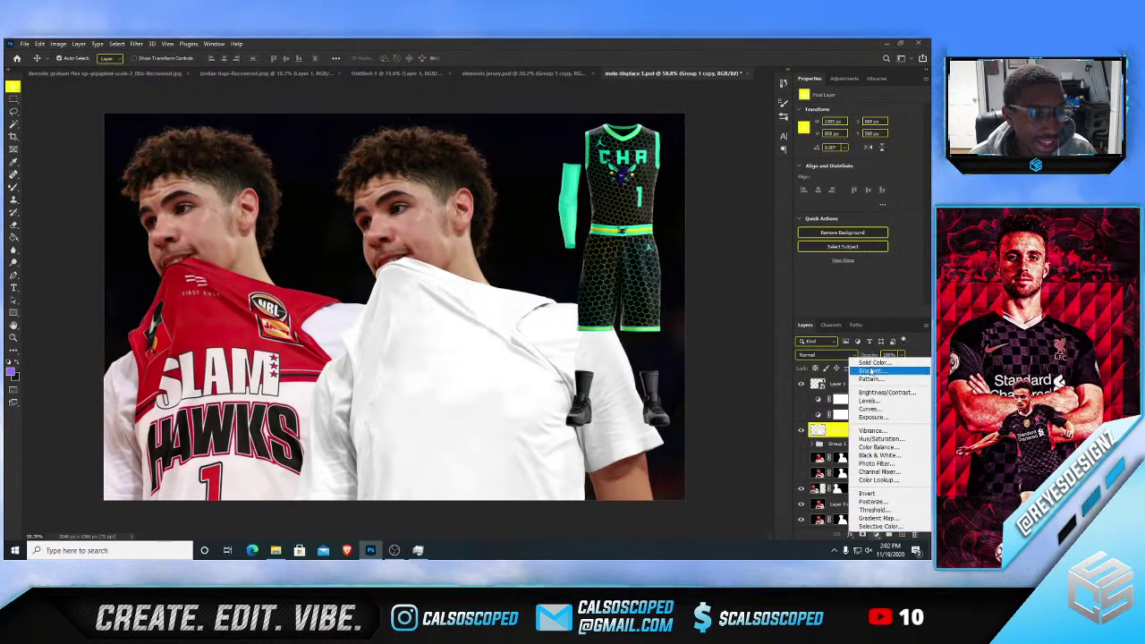
left_click(873, 363)
type("808080")
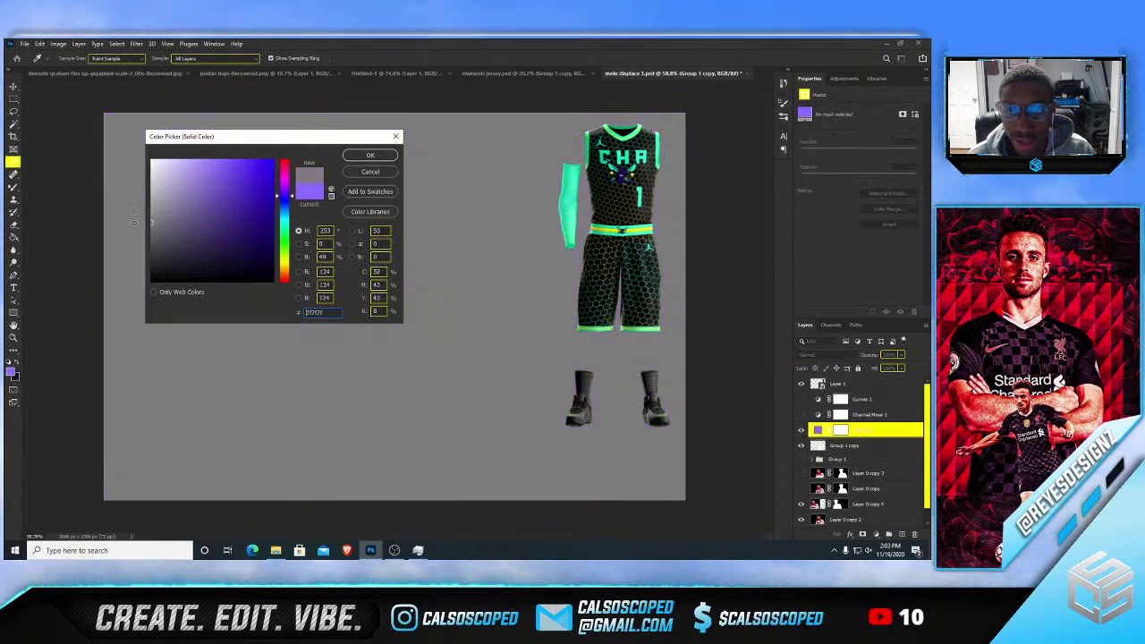
left_click(371, 155)
left_click(877, 437, "alt")
left_click(828, 355)
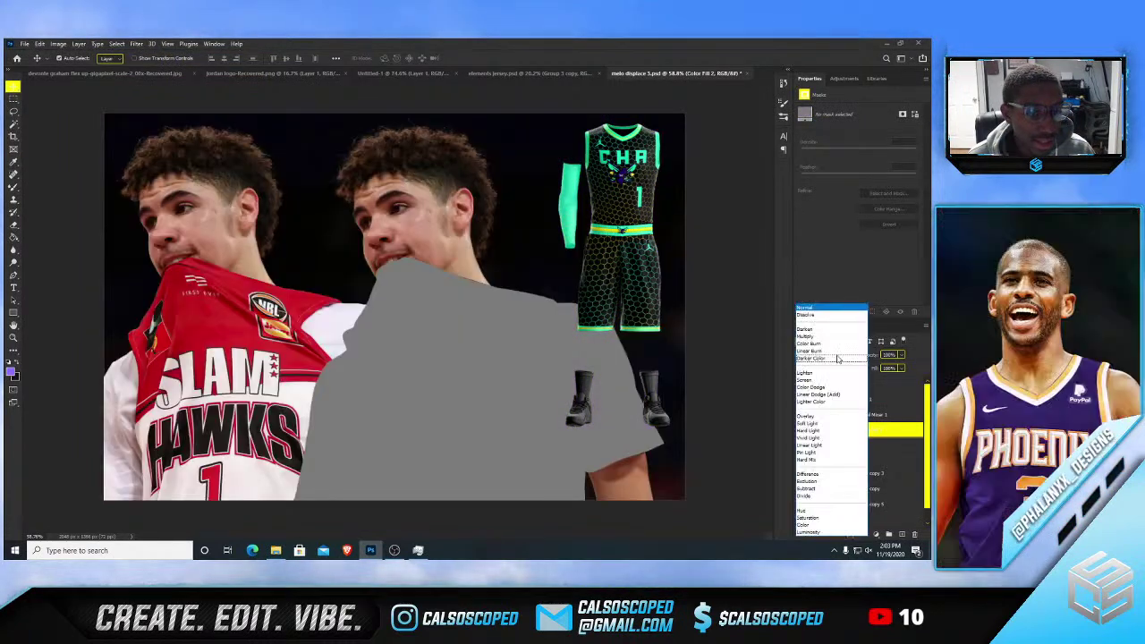
left_click(822, 448)
- Change the clipped fill layer's color to near-black (101010) so the shirt turns black, and check the folds
double_click(825, 431)
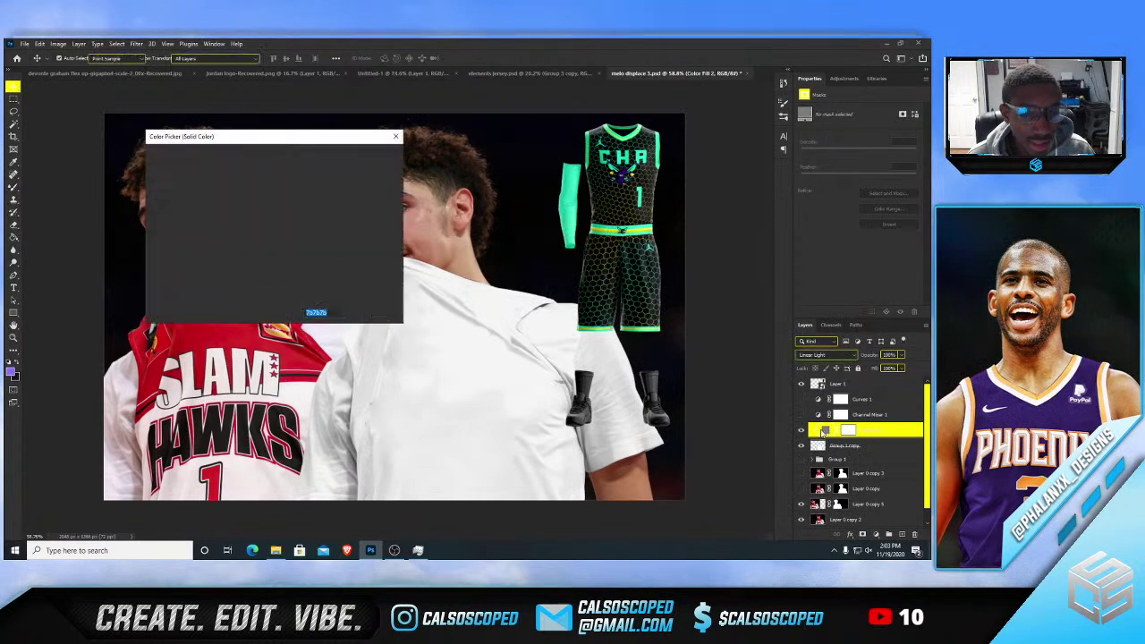
left_click_drag(152, 205, 123, 271)
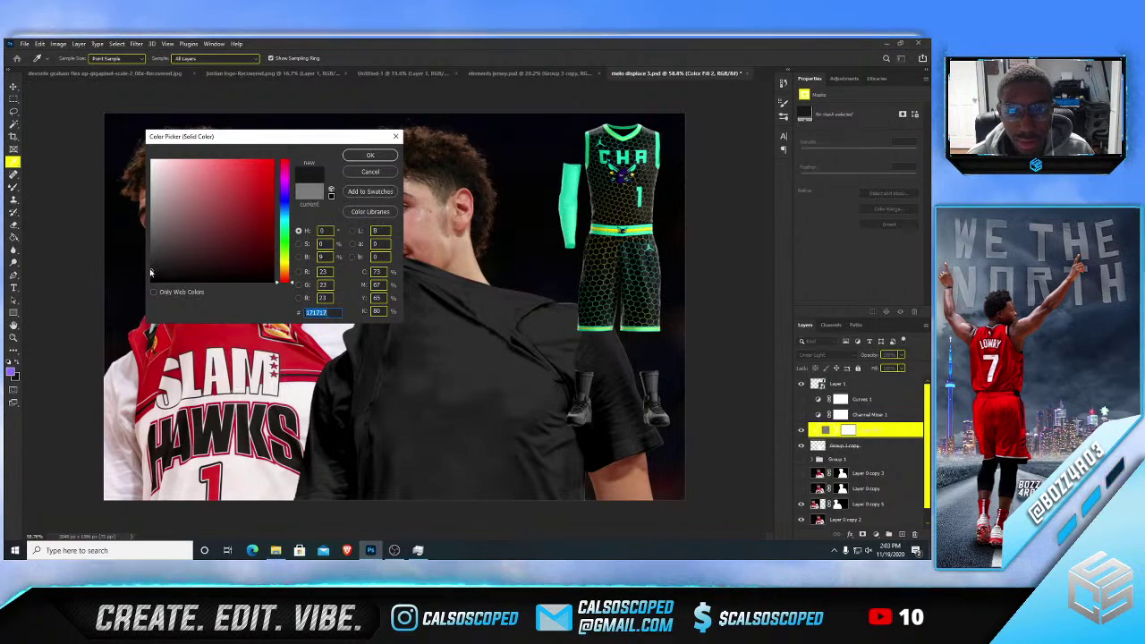
left_click(146, 275)
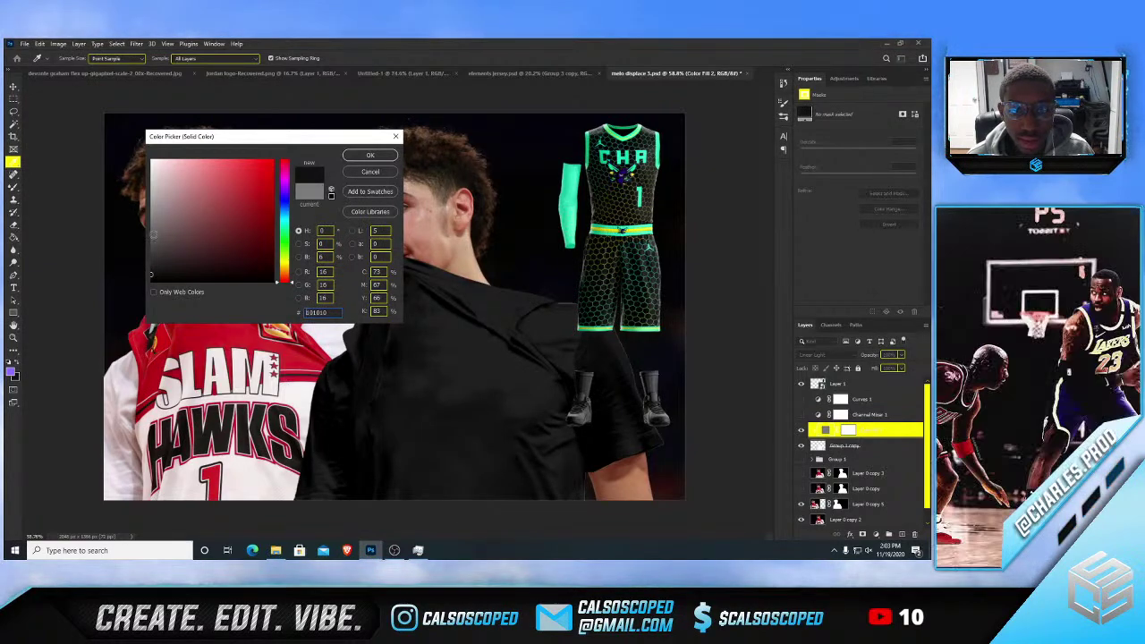
left_click(373, 157)
scroll(475, 369, "up", 5)
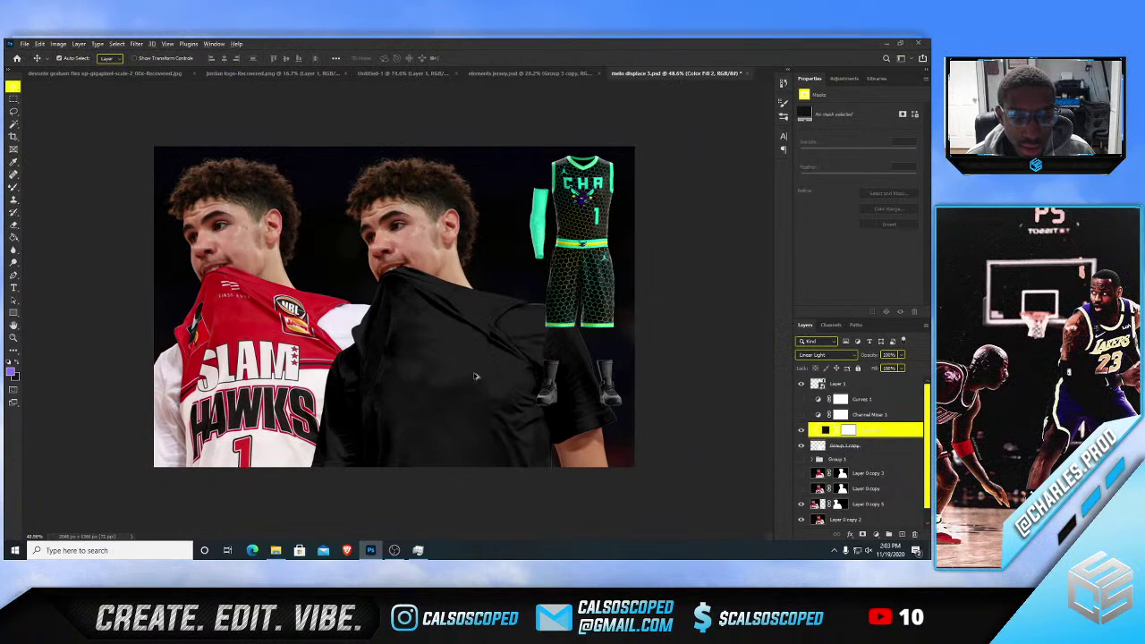
key("ctrl+0")
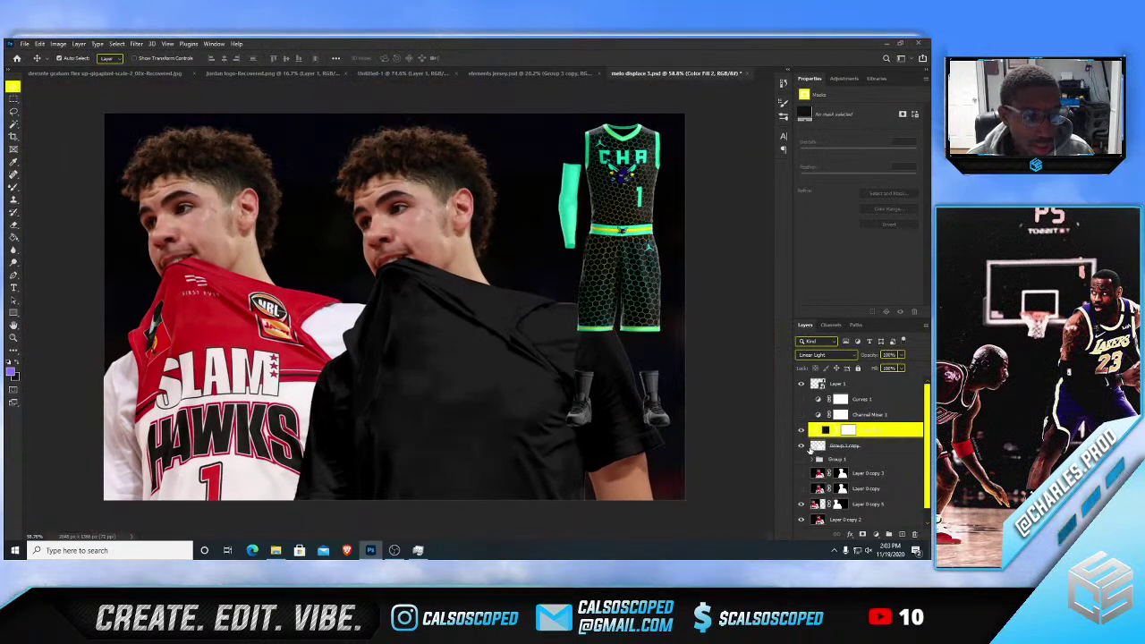
scroll(372, 374, "down", 2)
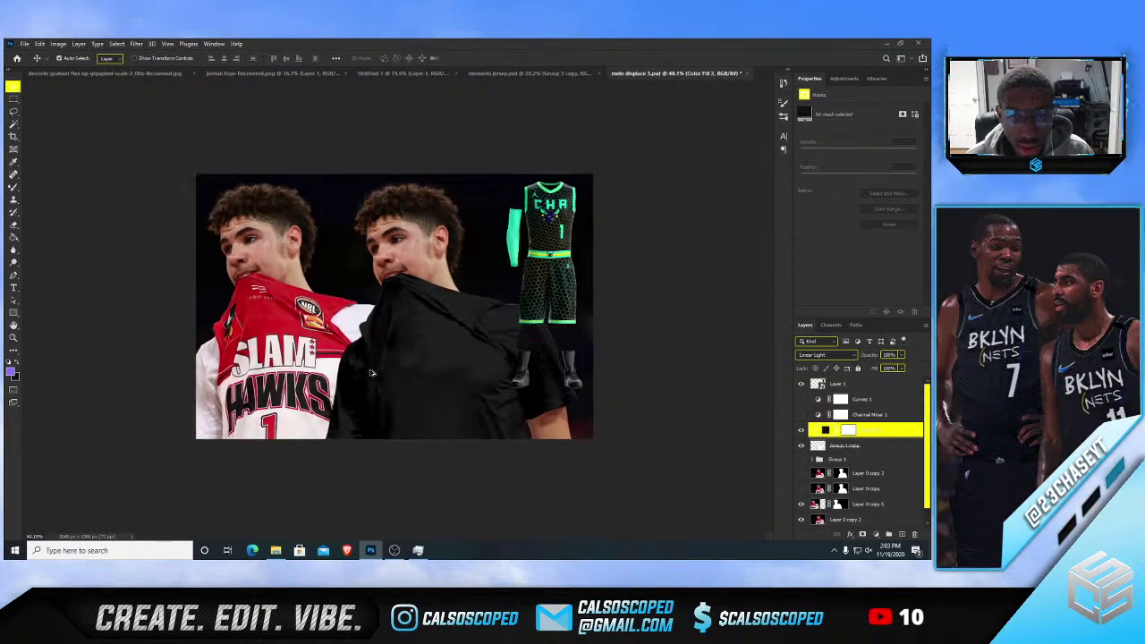
scroll(372, 373, "up", 2)
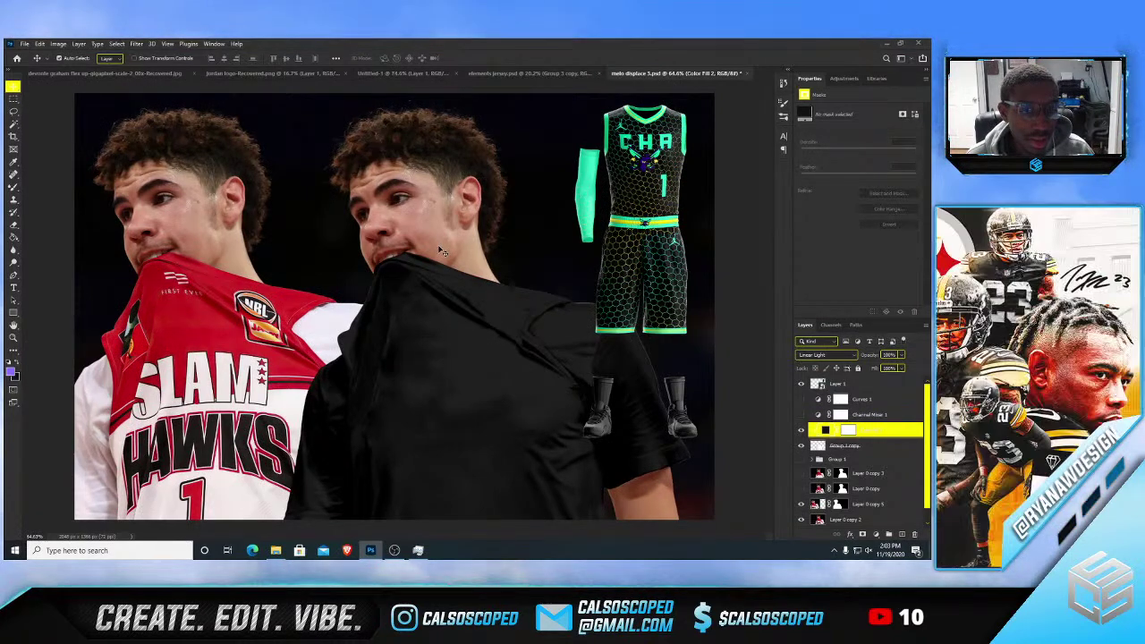
- Look through the open jersey elements, uniform, Jordan logo and player photo documents for usable design artwork
left_click(545, 75)
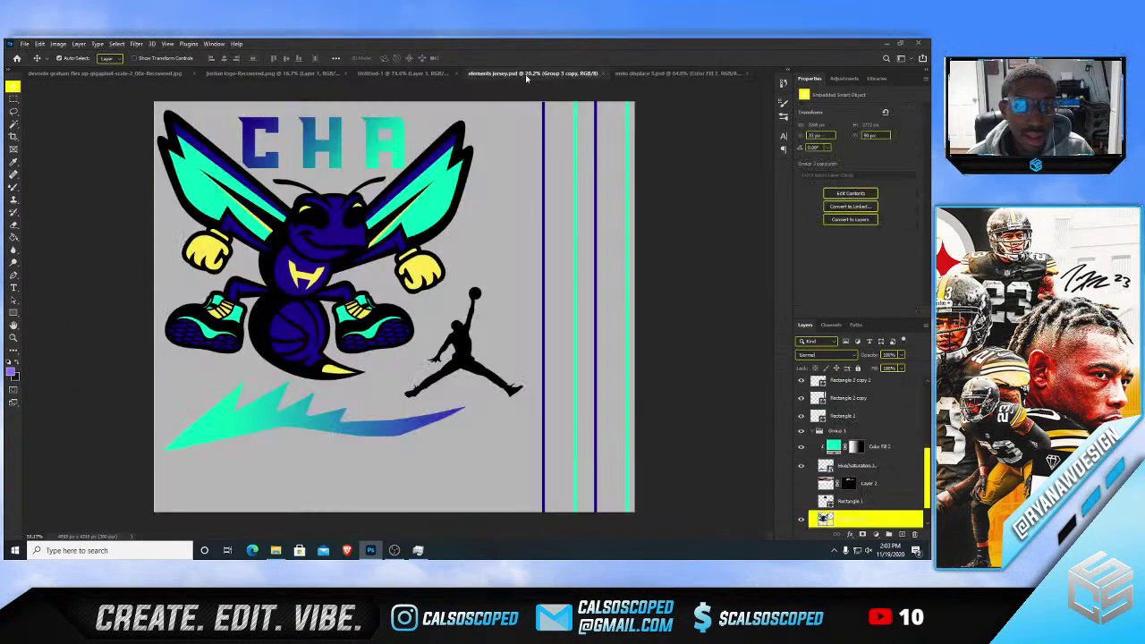
left_click(405, 74)
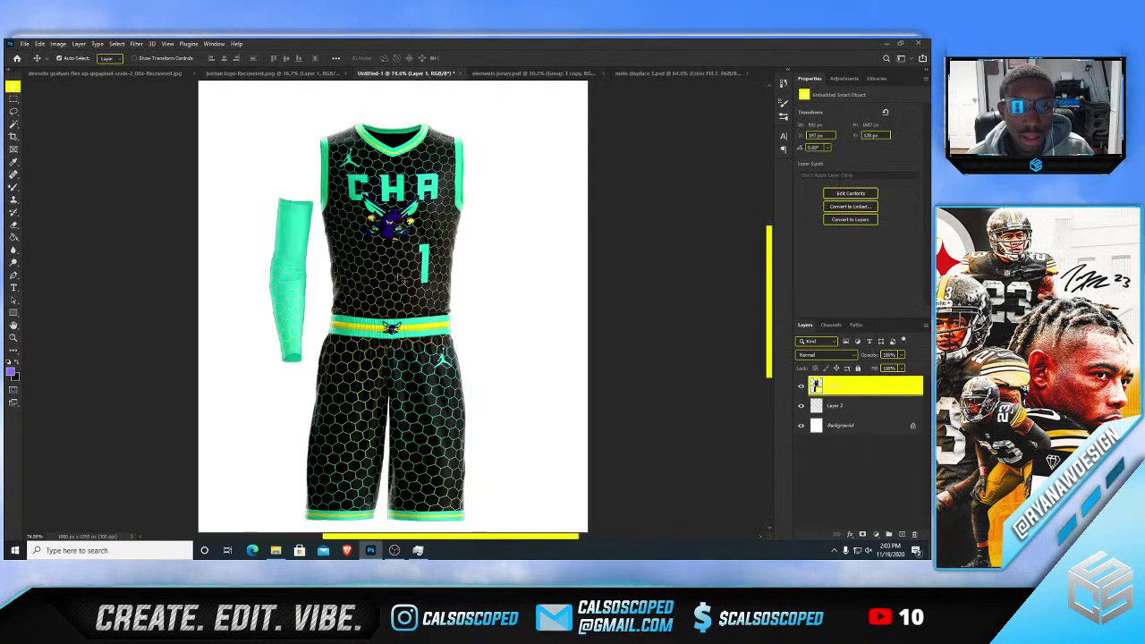
left_click(284, 74)
left_click(112, 73)
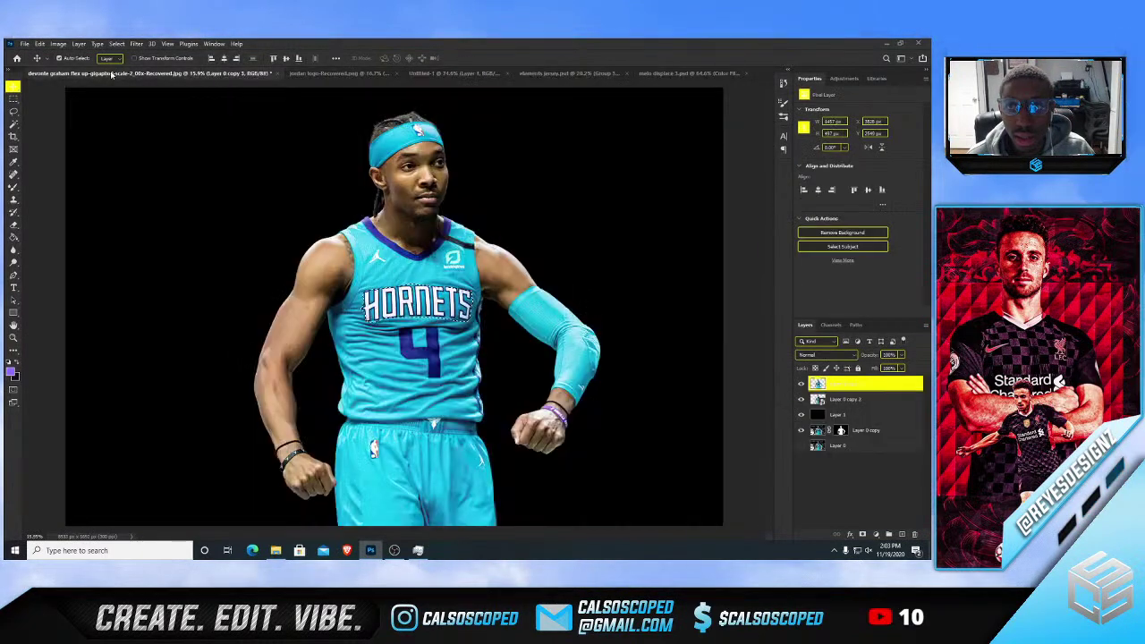
left_click(340, 73)
left_click(443, 73)
left_click(542, 74)
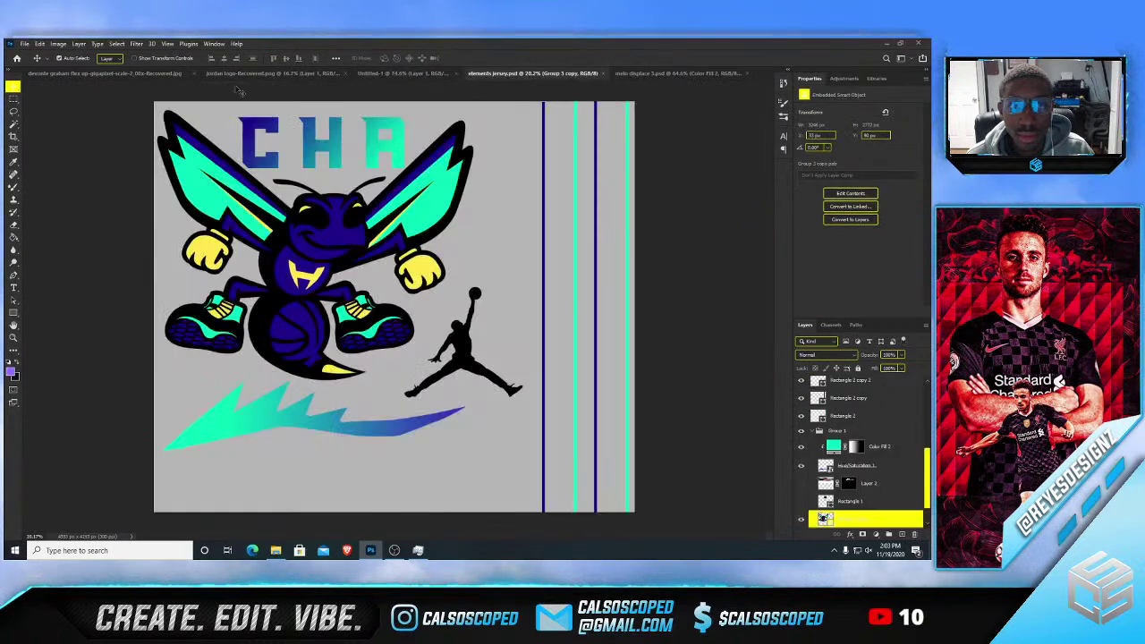
- Open the Front_BasketBall_uniform_template file from the sports jersey templates folder on the easystore drive
left_click(24, 43)
left_click(36, 61)
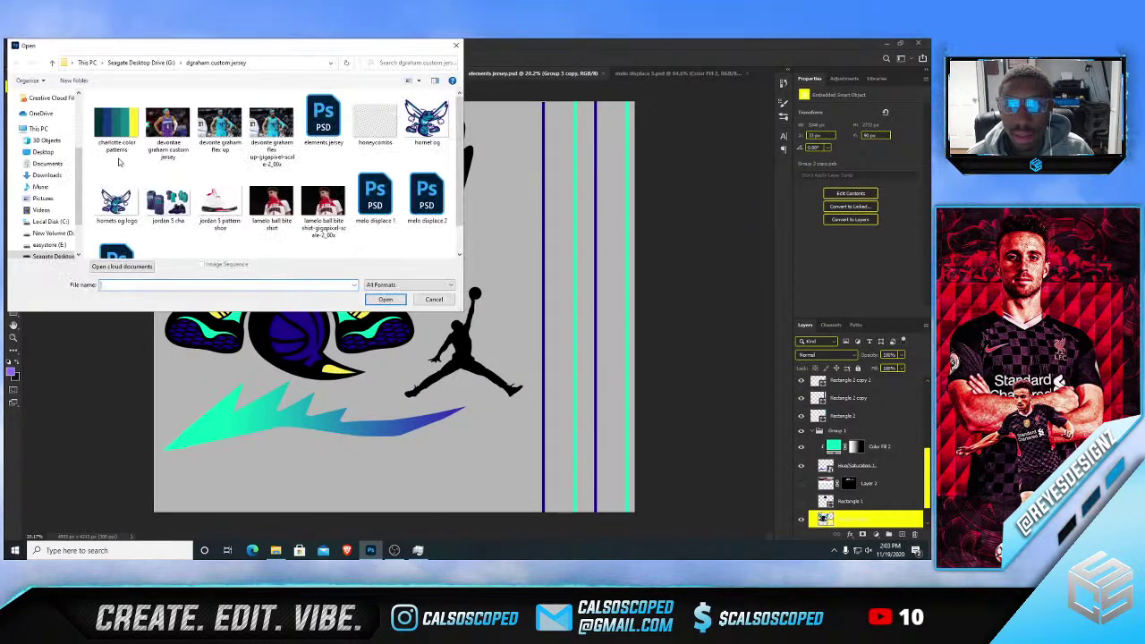
scroll(98, 231, "down", 1)
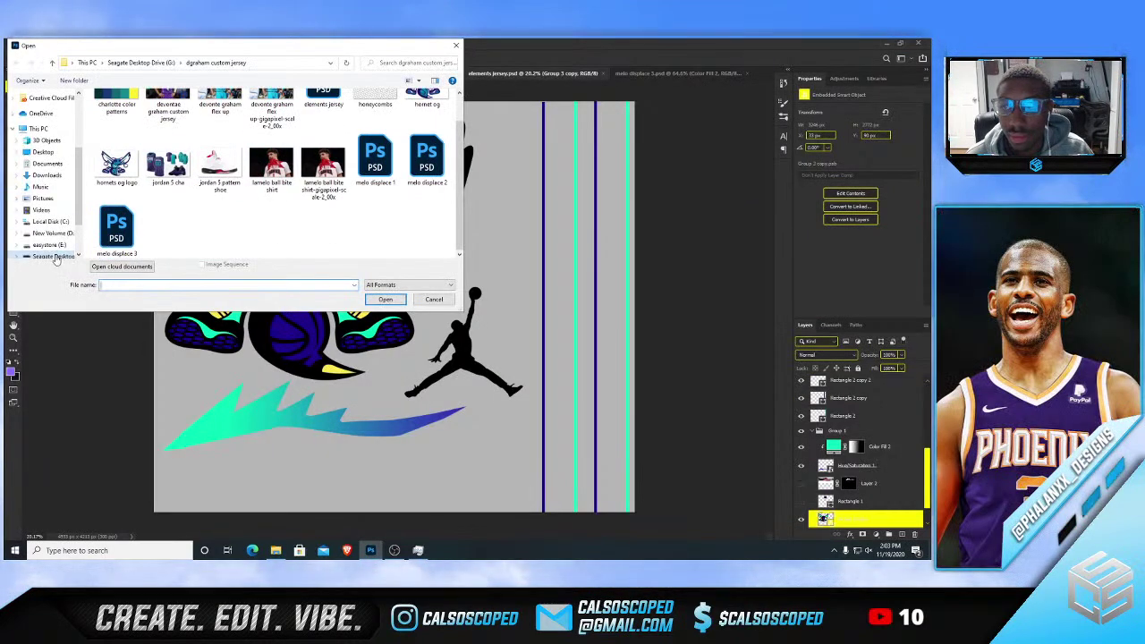
left_click(54, 257)
left_click(49, 244)
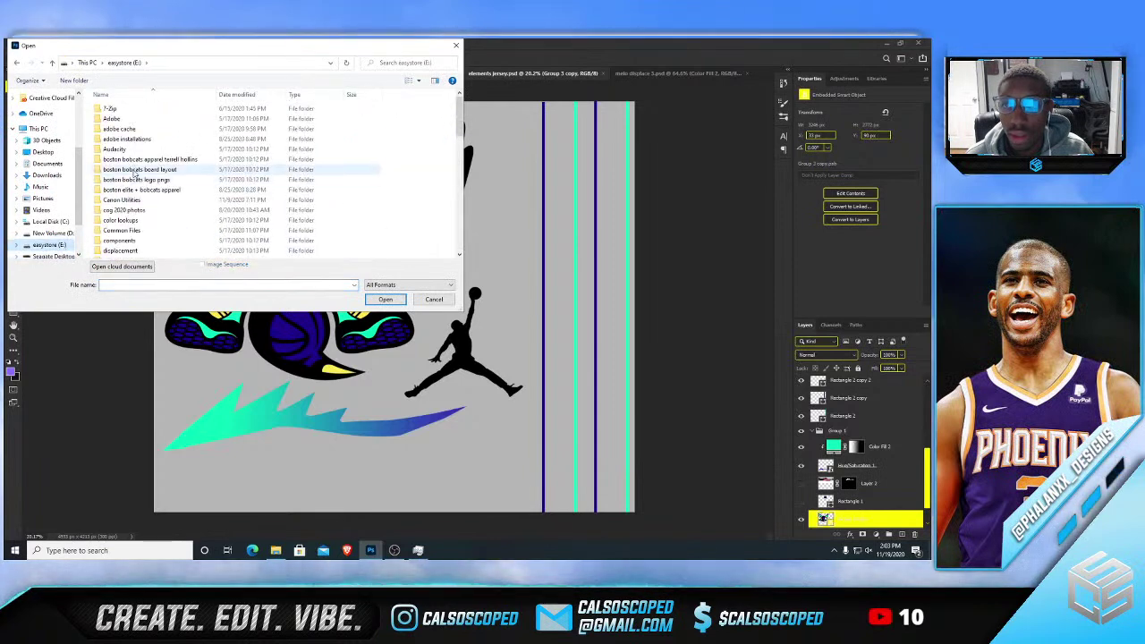
scroll(134, 174, "down", 10)
left_click(145, 193)
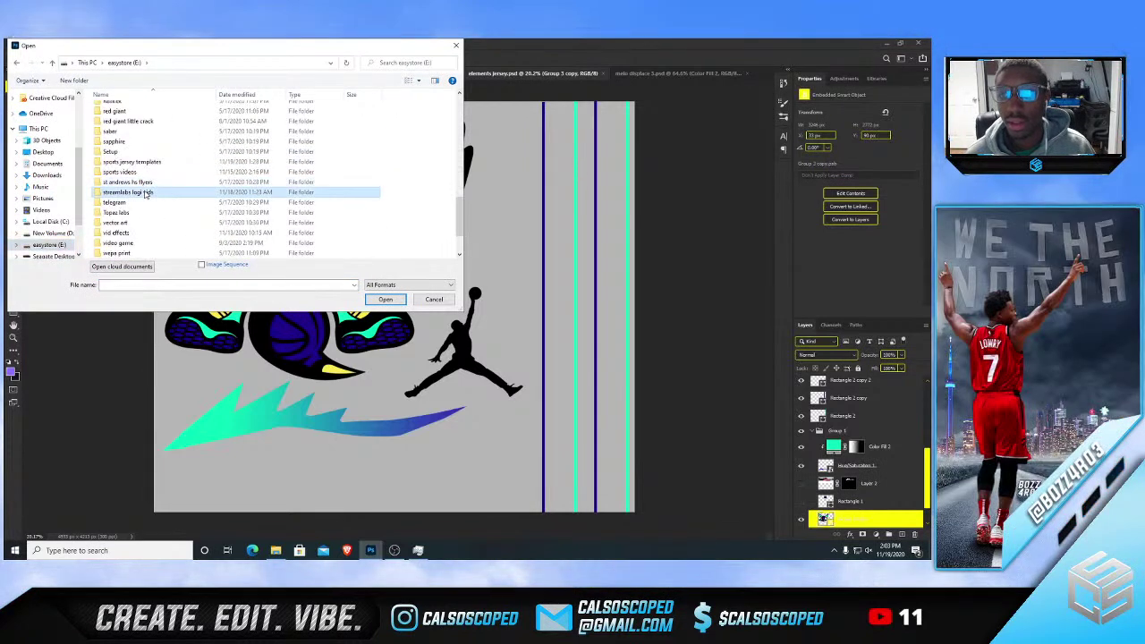
double_click(133, 162)
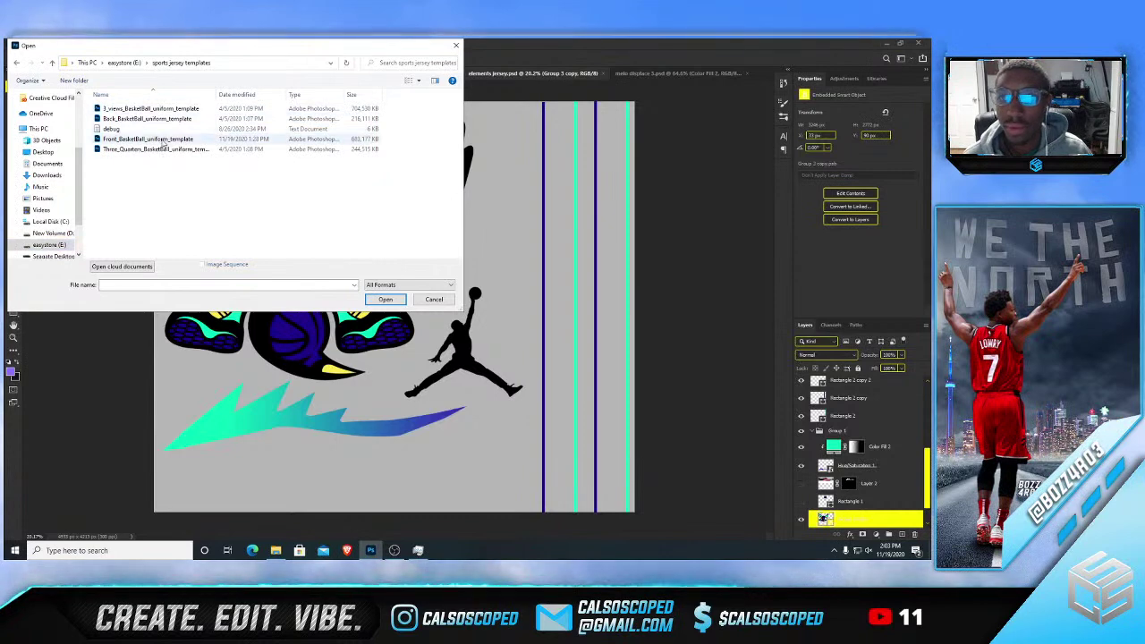
double_click(148, 140)
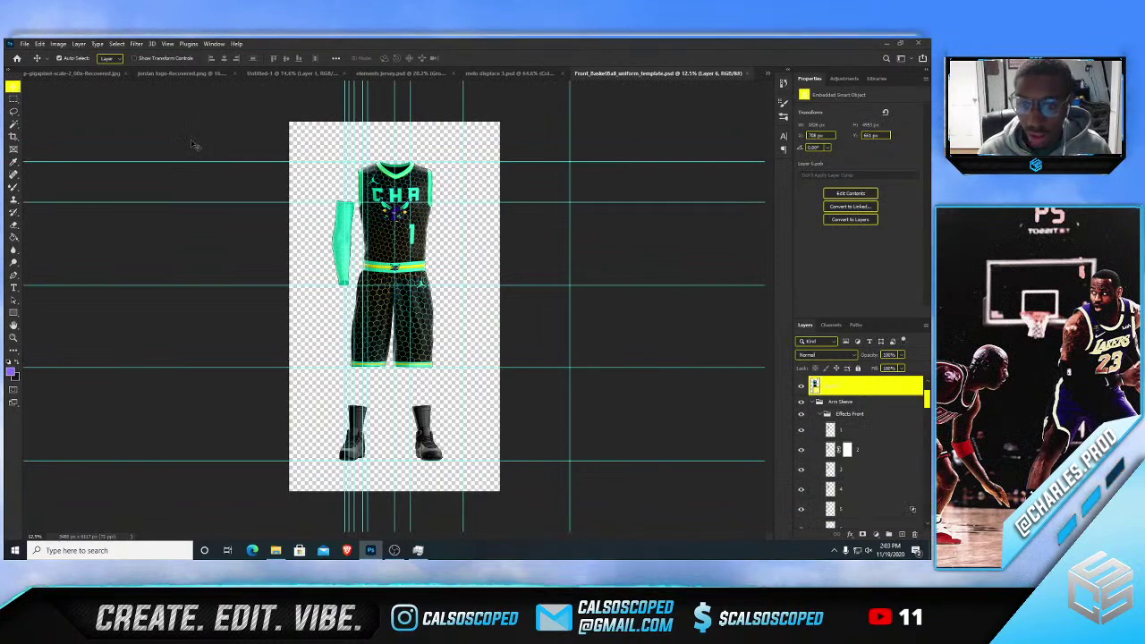
- Shift the flattened uniform layer on top of the template slightly aside, and hide it
scroll(387, 214, "up", 5)
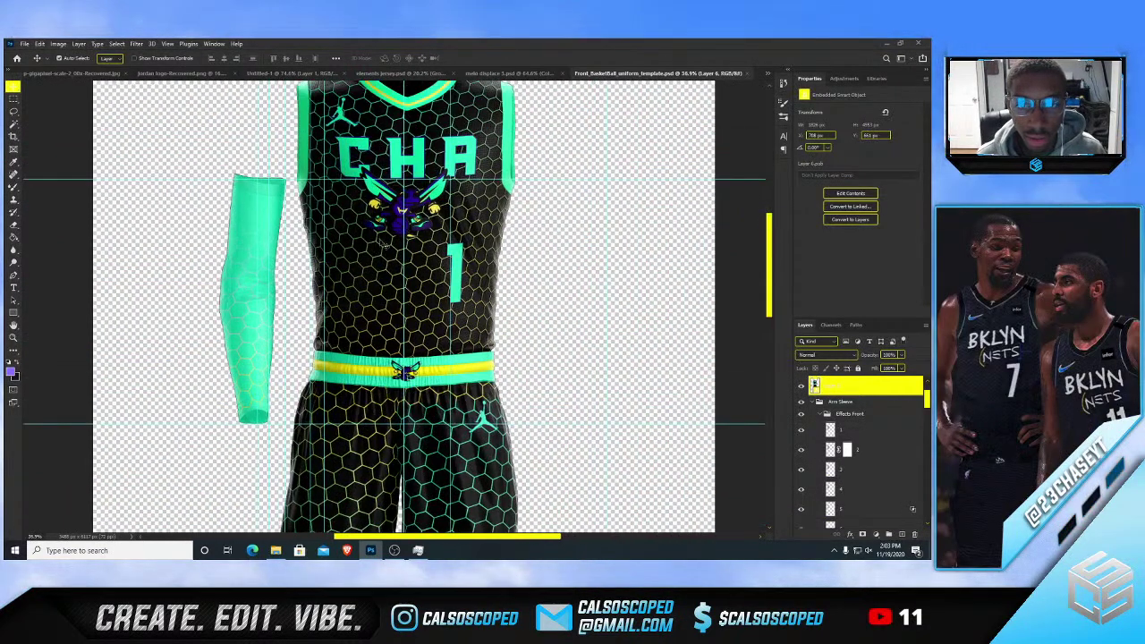
left_click_drag(368, 242, 329, 251)
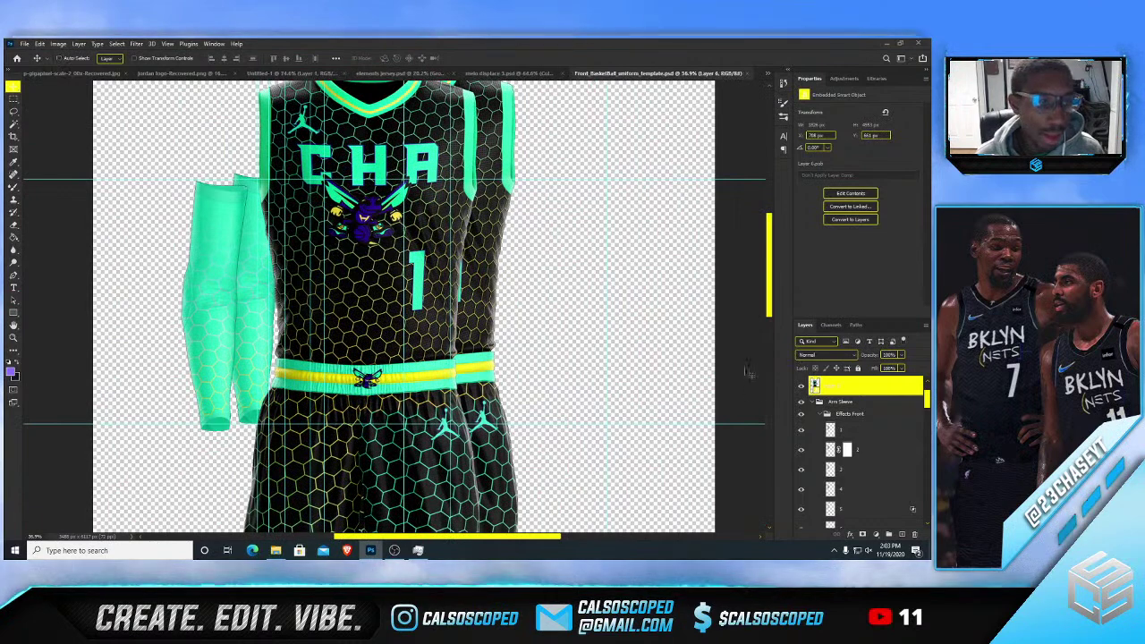
left_click(802, 386)
- Check the fill color of the Jersey Main Color layer without changing it, and deselect the layer
left_click(446, 287)
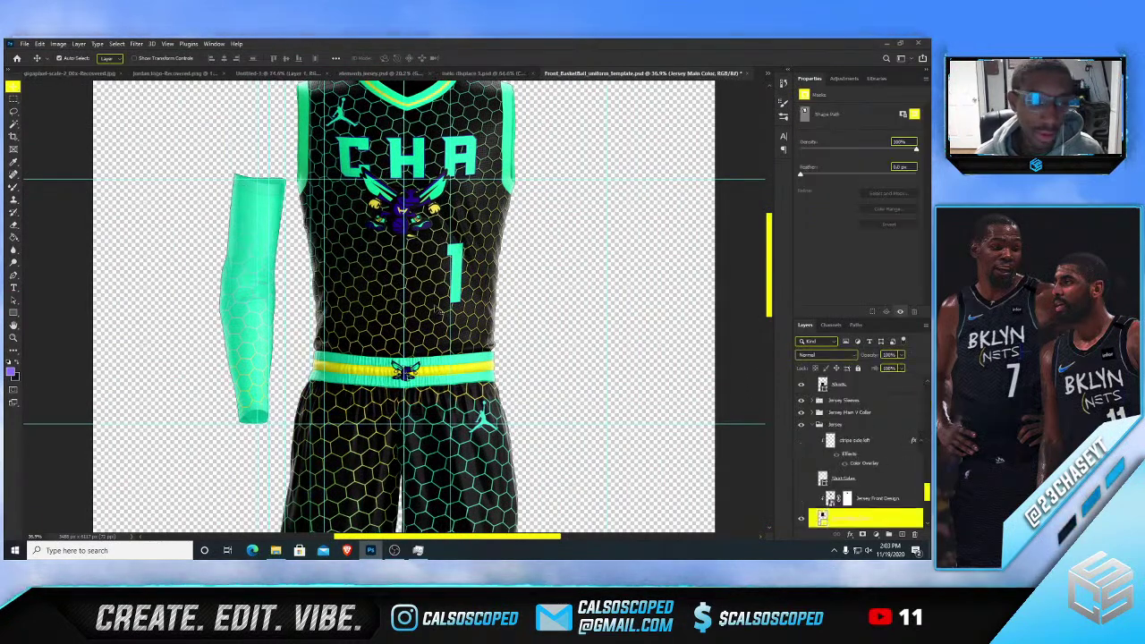
double_click(823, 520)
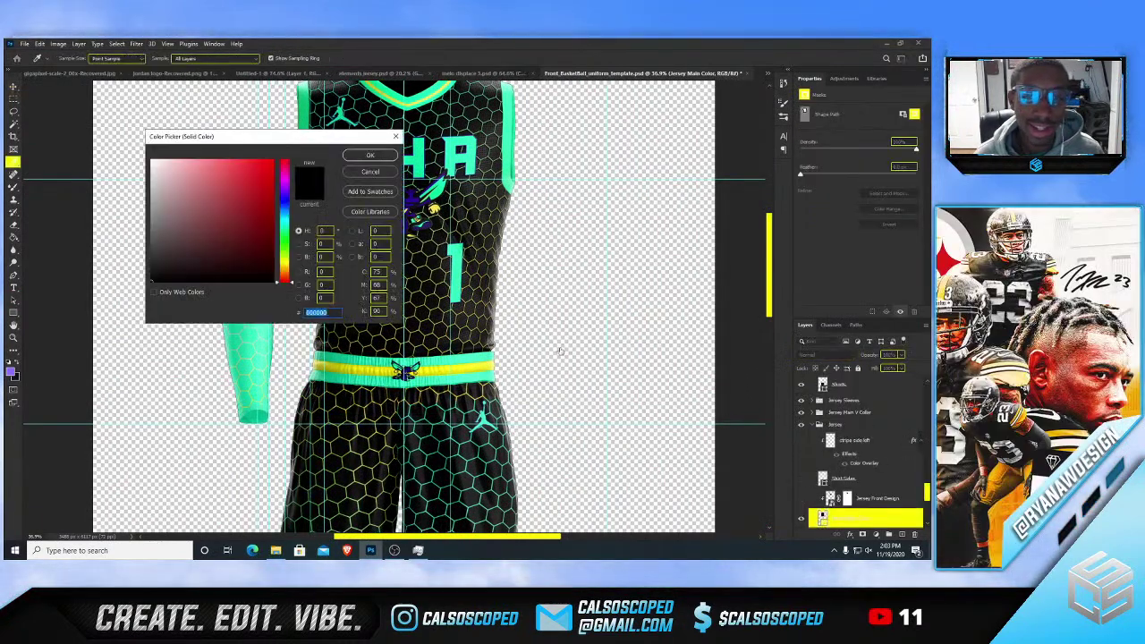
left_click(362, 171)
scroll(840, 491, "down", 2)
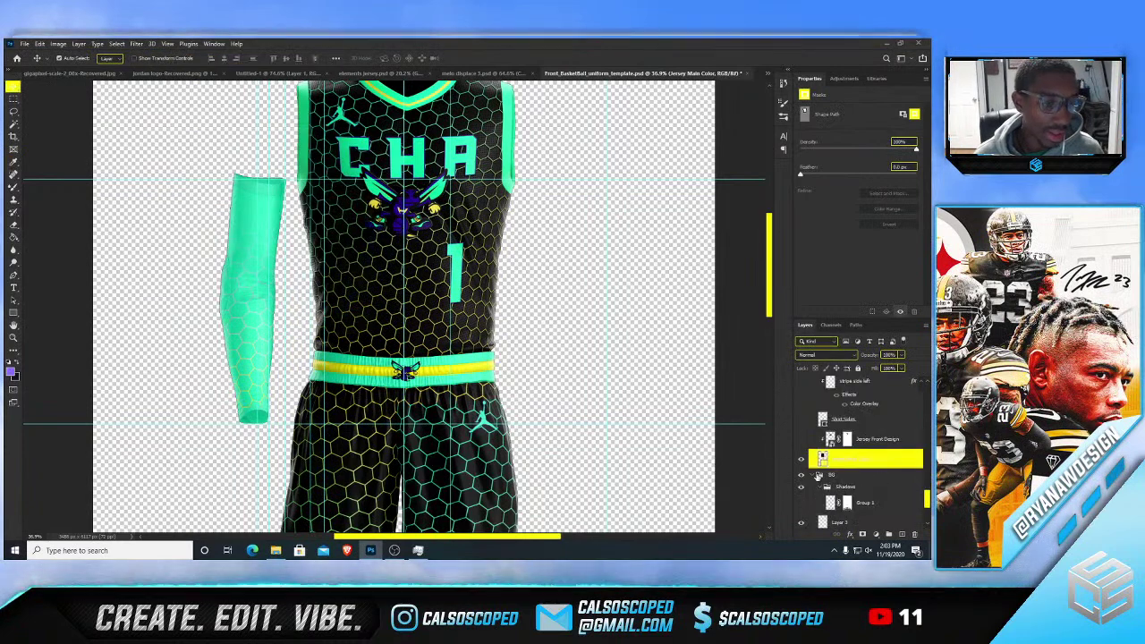
left_click(641, 387)
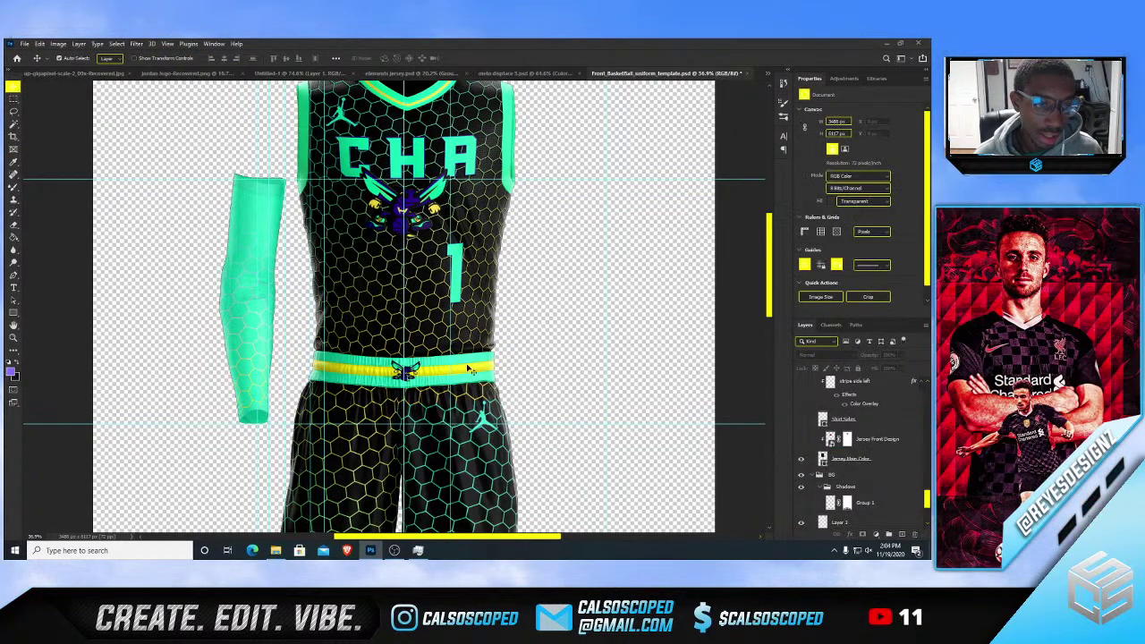
- Open the contents of the Add Jersey Design Here copy smart object for editing
left_click(427, 329)
scroll(833, 474, "down", 6)
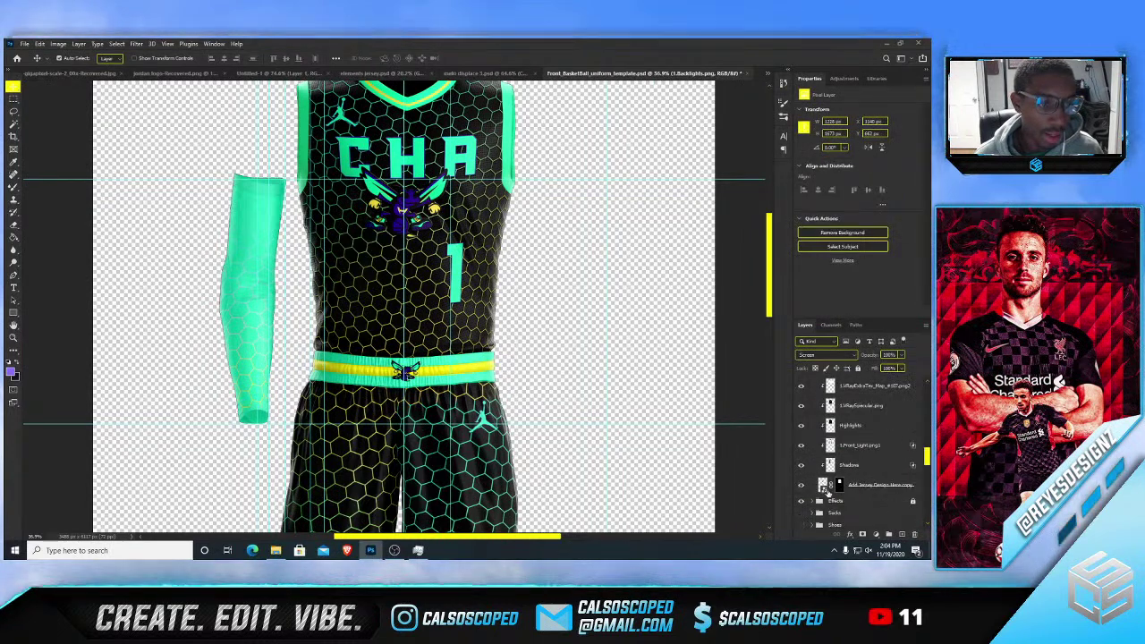
double_click(825, 489)
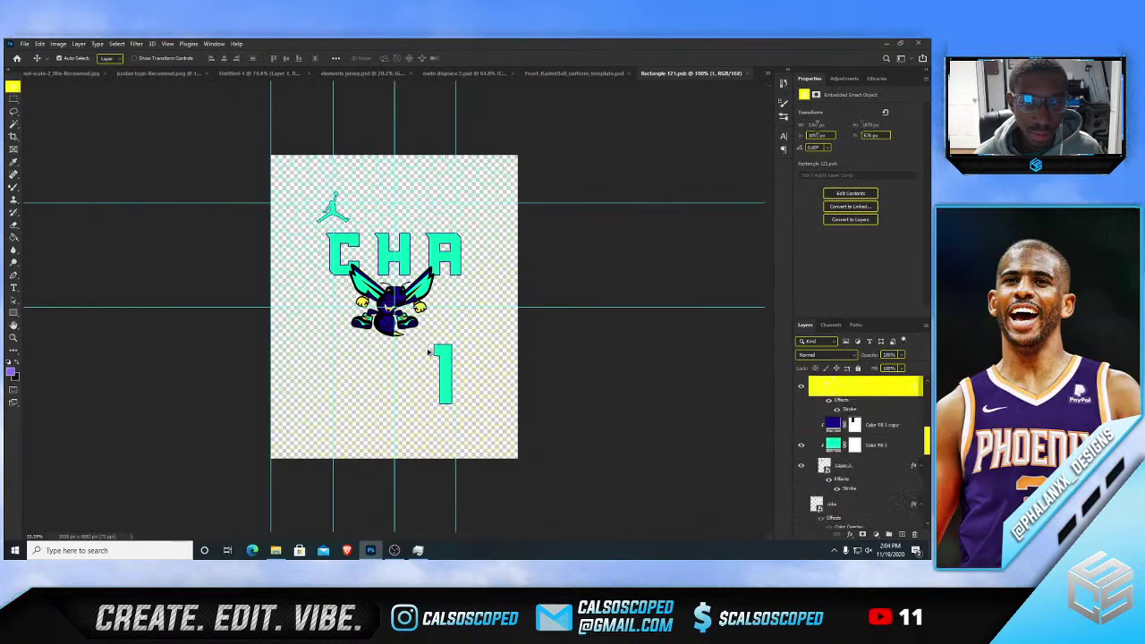
- Convert the honeycomb pattern layer beneath the two Color Fill 4 layers into a smart object
left_click(528, 397)
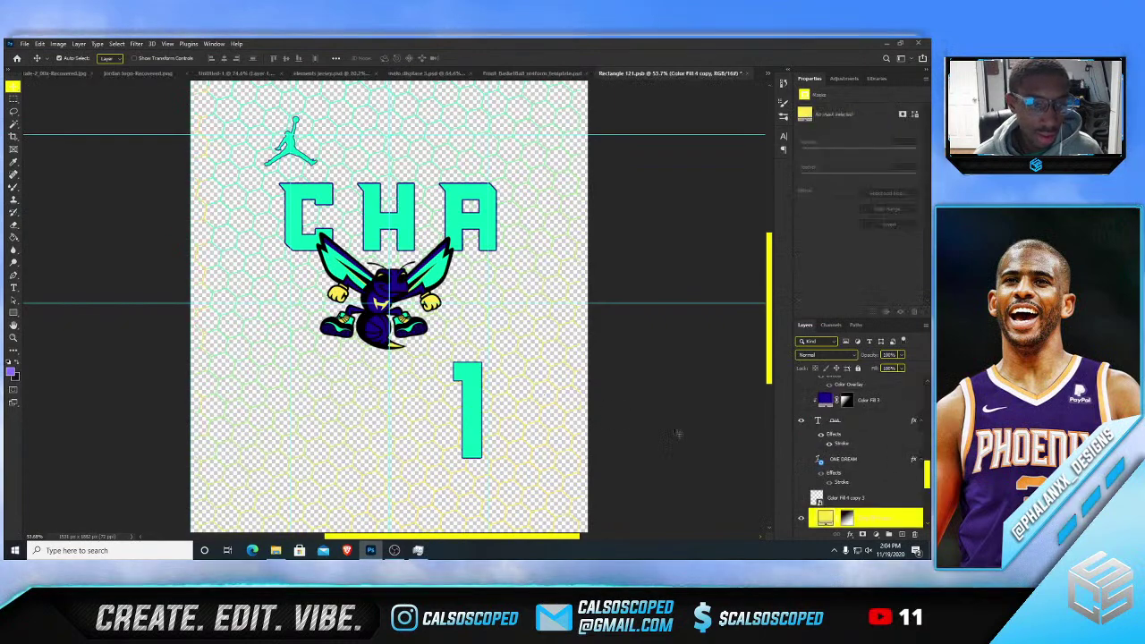
scroll(866, 495, "down", 3)
left_click(846, 481, "shift")
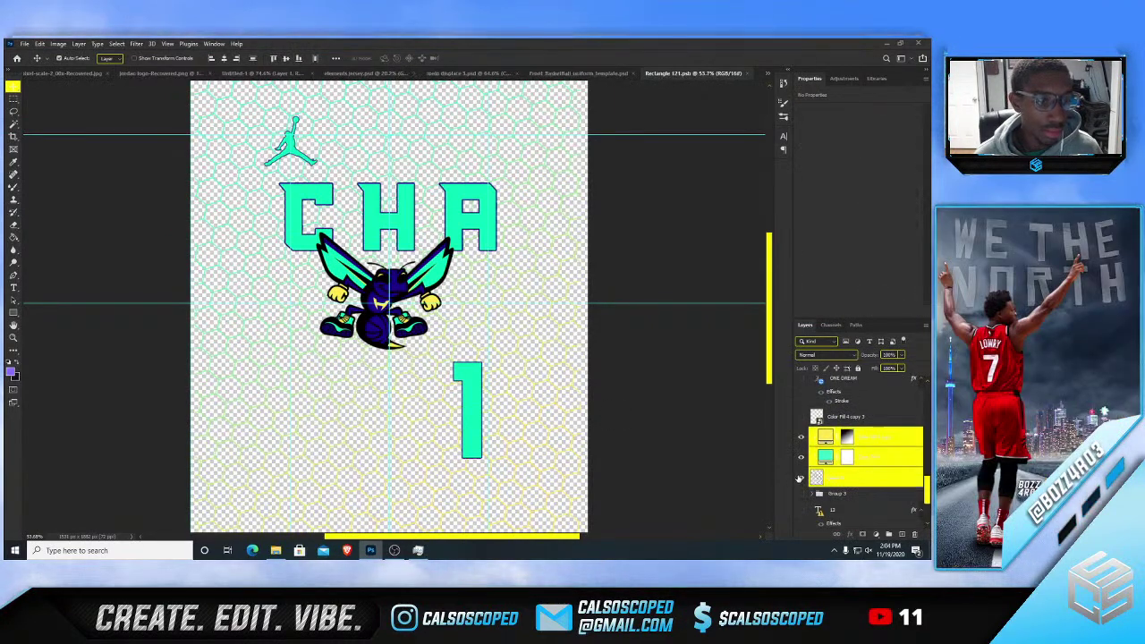
left_click(845, 480)
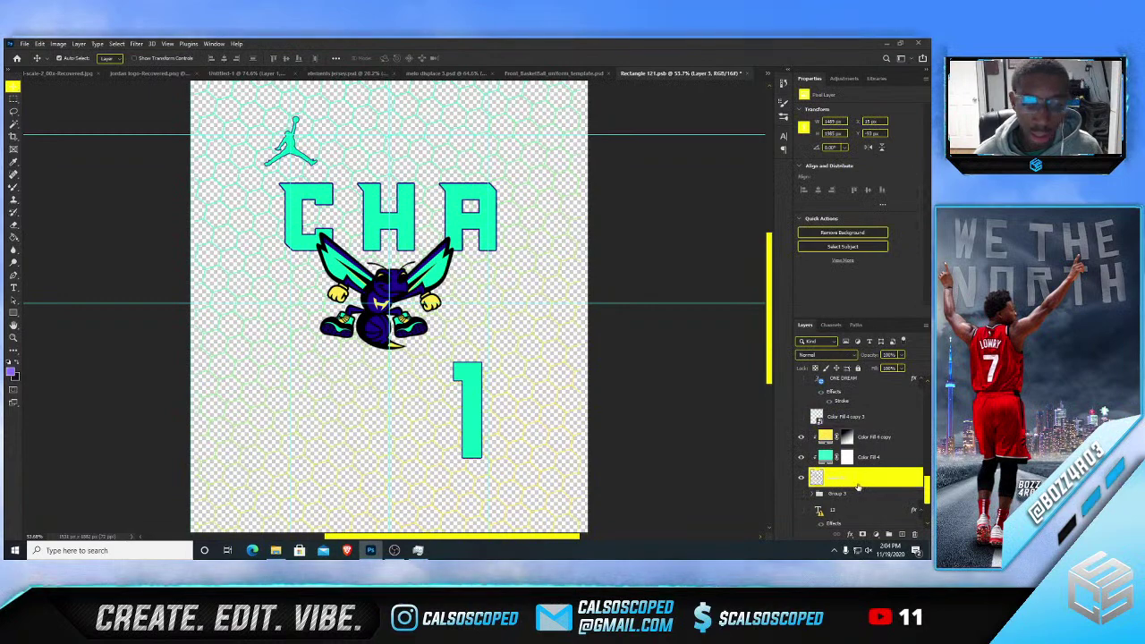
key("F2")
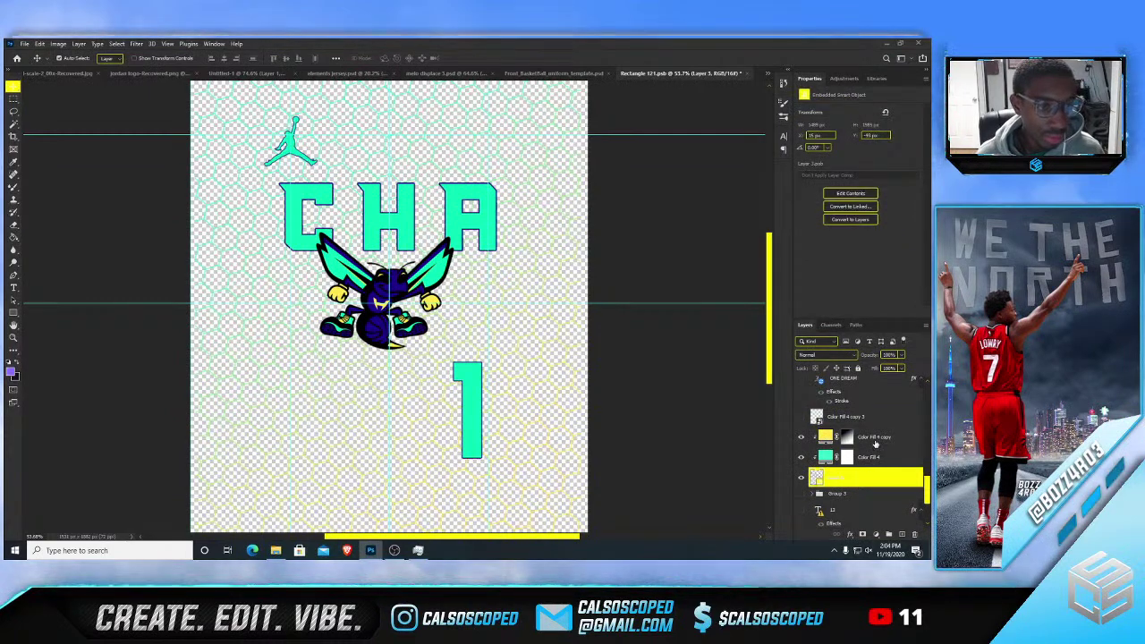
- Copy the honeycomb layer with its two Color Fill 4 layers into the melo displace 5 document, above the black shirt fill
left_click(875, 445, "shift")
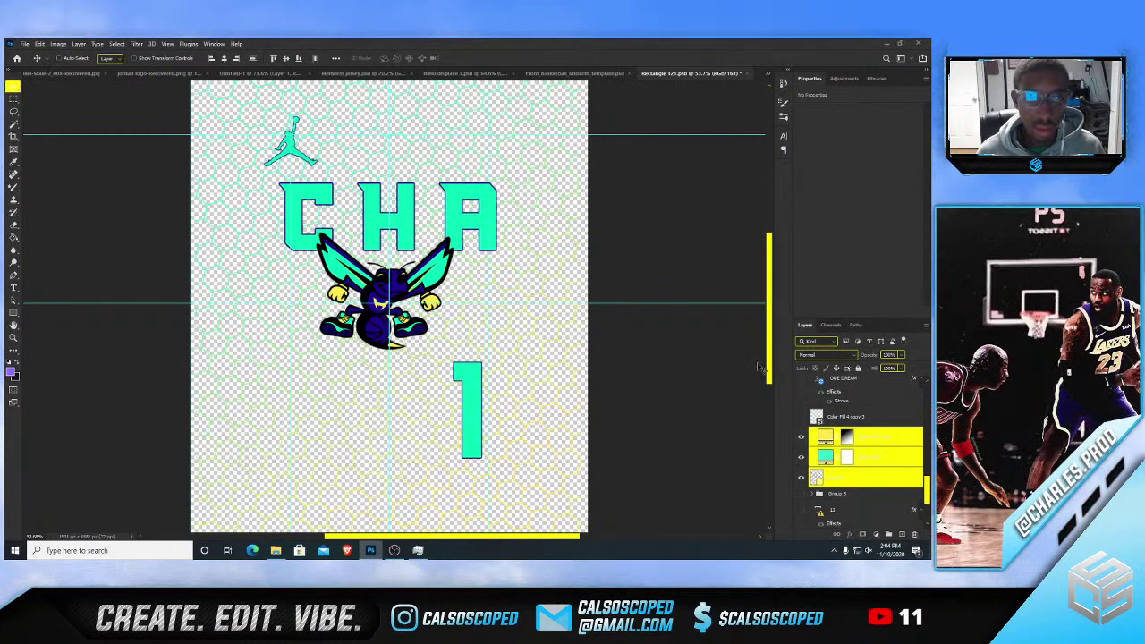
left_click(577, 74)
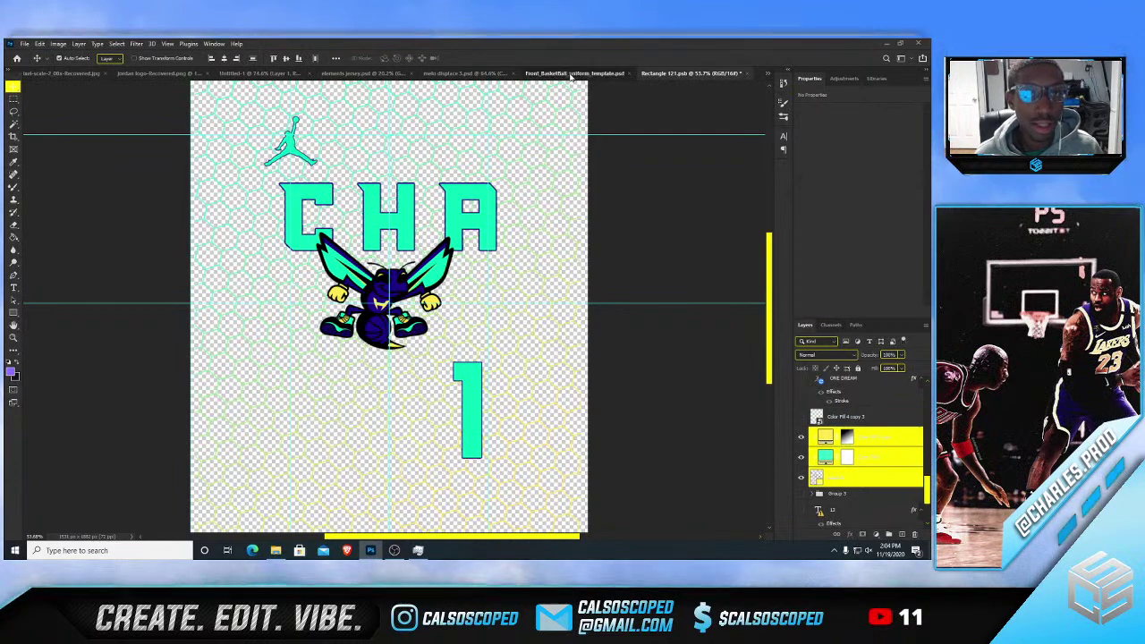
left_click(475, 73)
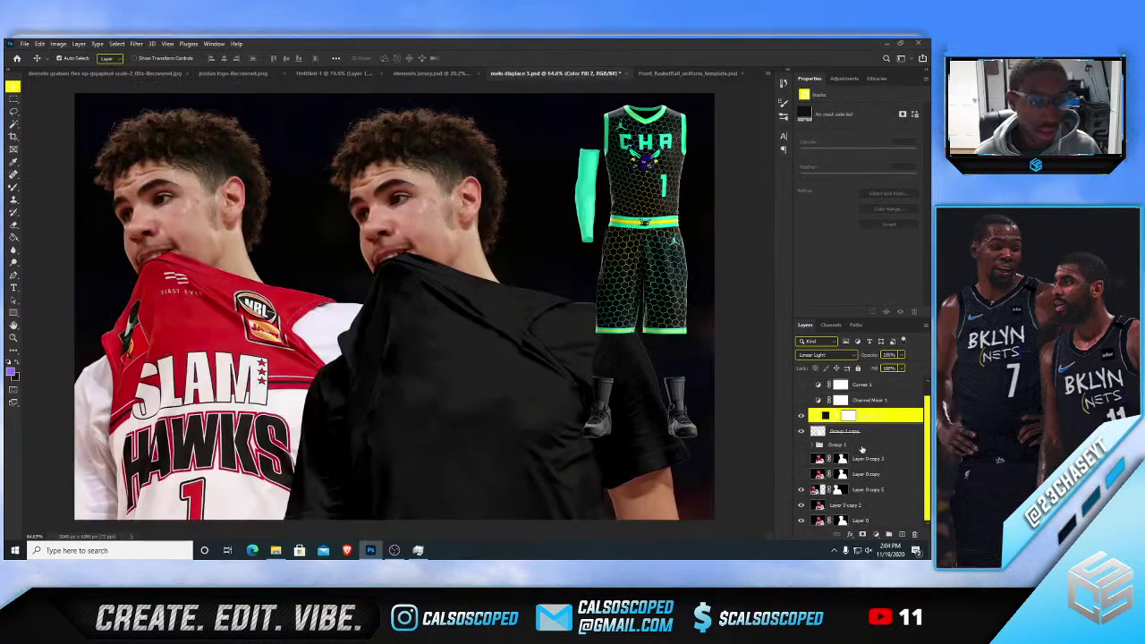
key("ctrl+v")
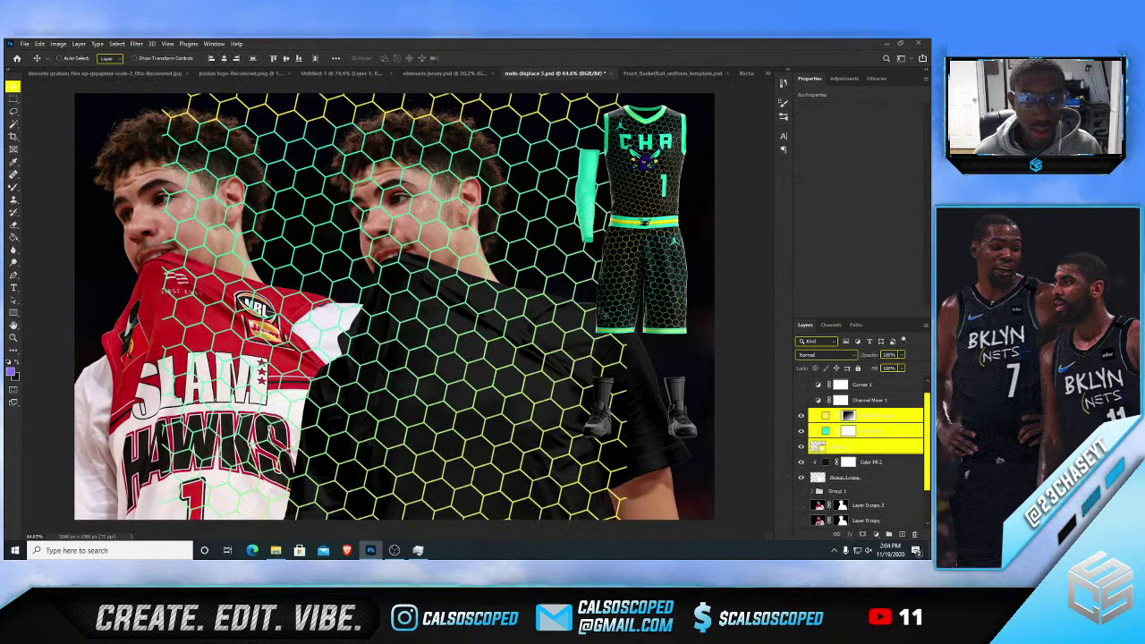
key("ctrl+t")
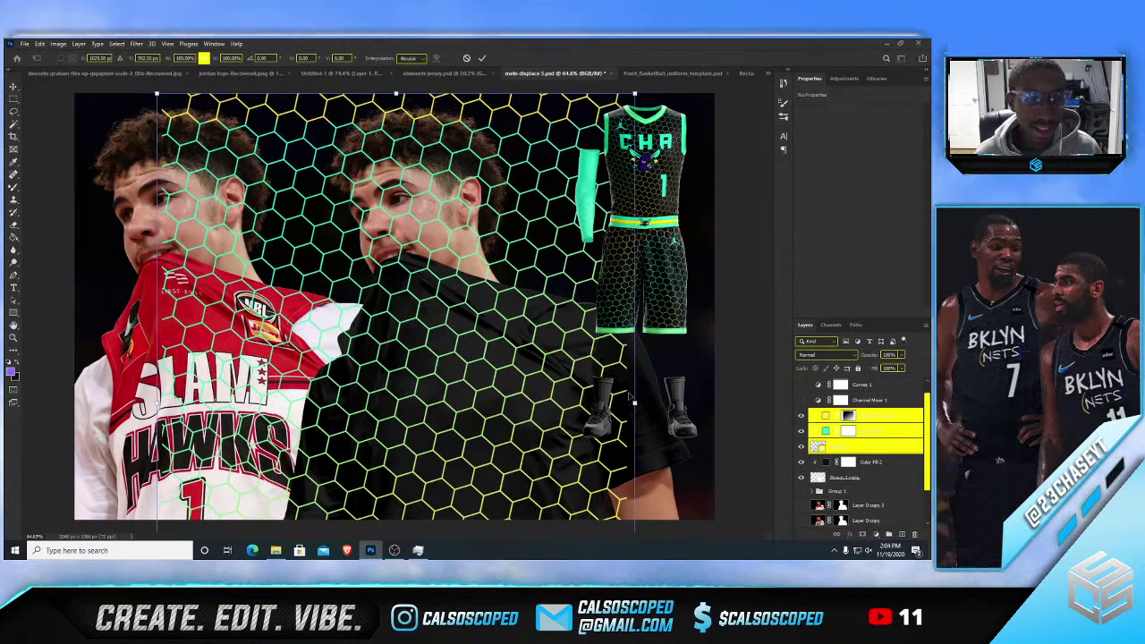
left_click_drag(634, 403, 440, 403)
left_click_drag(391, 406, 573, 429)
scroll(508, 412, "up", 2)
scroll(771, 341, "down", 2)
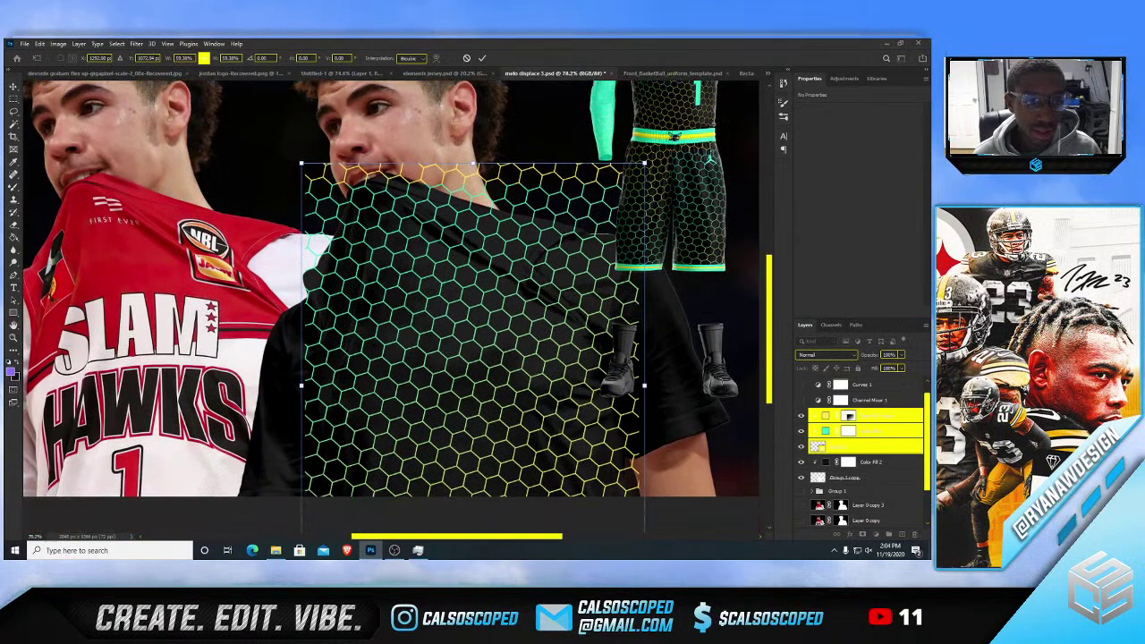
left_click_drag(644, 386, 564, 385)
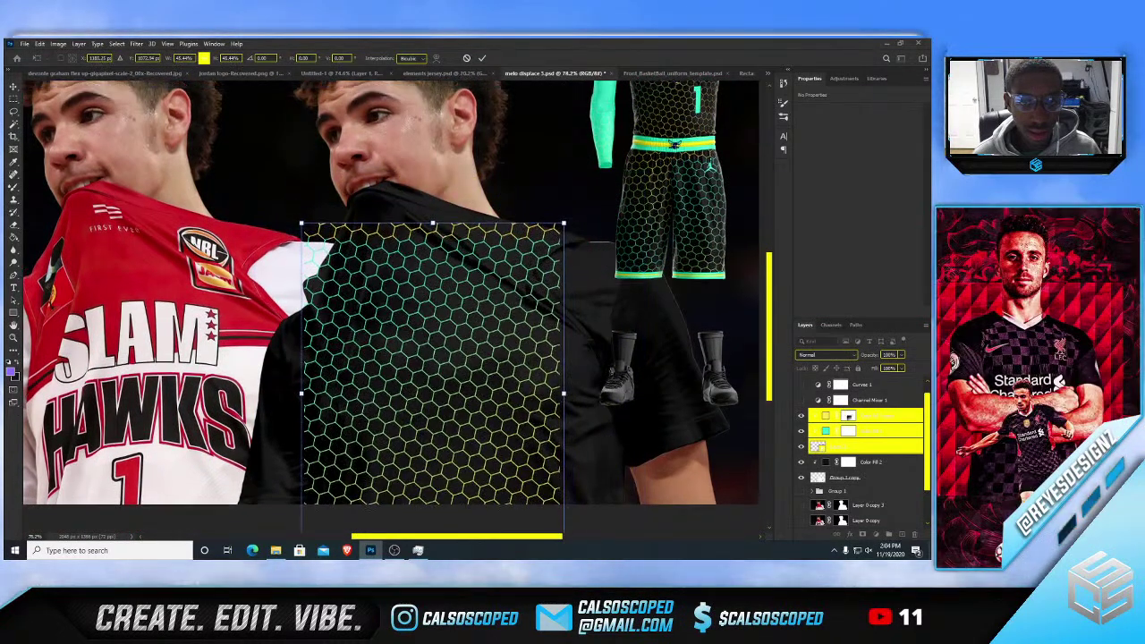
key("Return")
key("Escape")
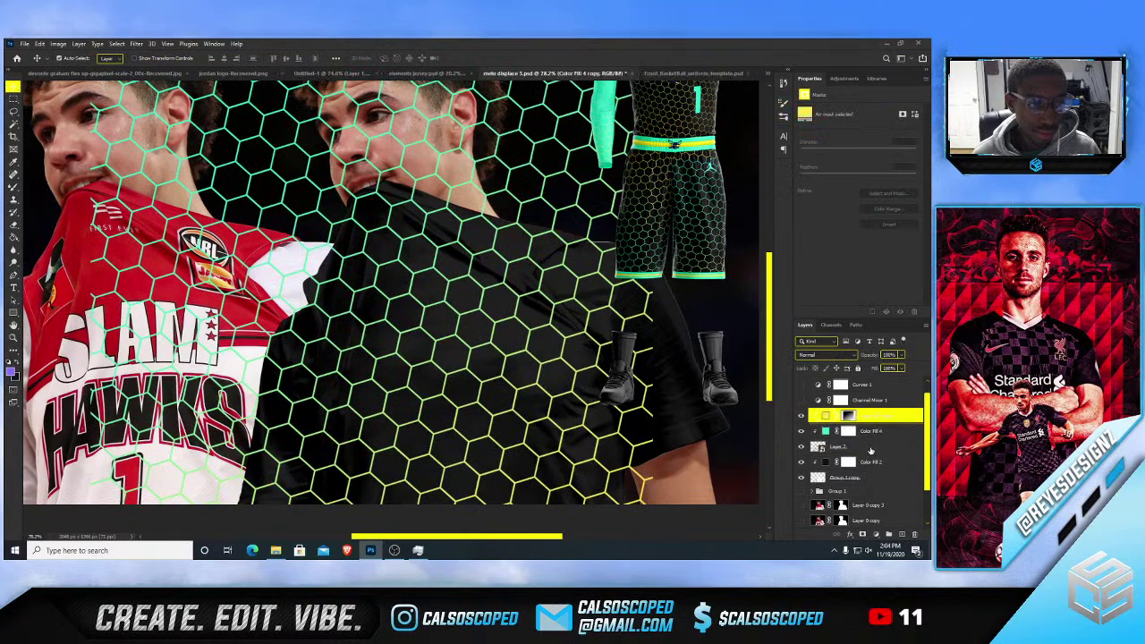
- Combine the honeycomb layer and its two color fills into one smart object, and scale it to about 40% over the black shirt
key("ctrl+e")
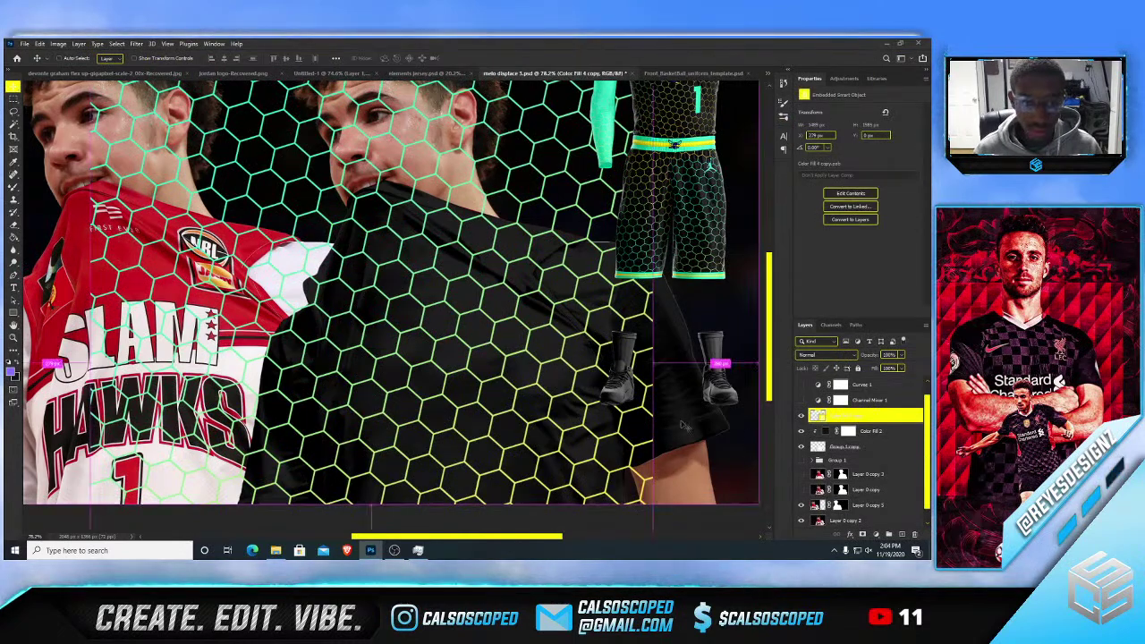
key("ctrl+t")
left_click_drag(759, 363, 545, 367)
scroll(545, 367, "down", 6)
scroll(545, 367, "up", 3)
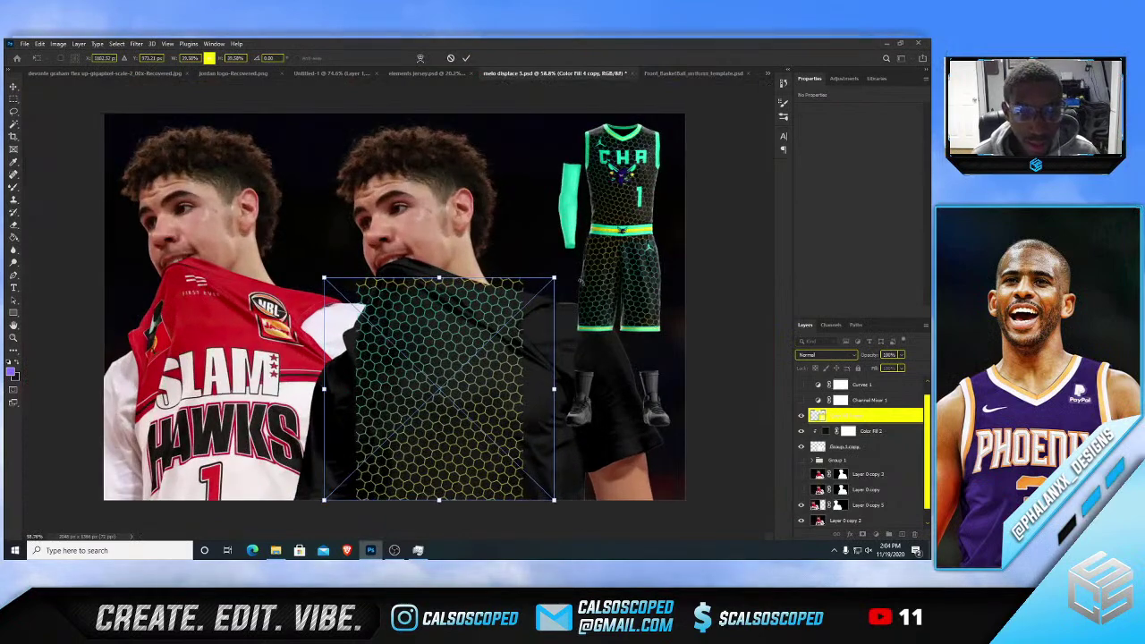
- Distort the honeycomb pattern so it slants with the pulled-up black shirt, its top edge near the player's mouth
right_click(413, 294)
left_click(430, 340)
left_click_drag(321, 279, 317, 348)
left_click_drag(527, 384, 498, 325)
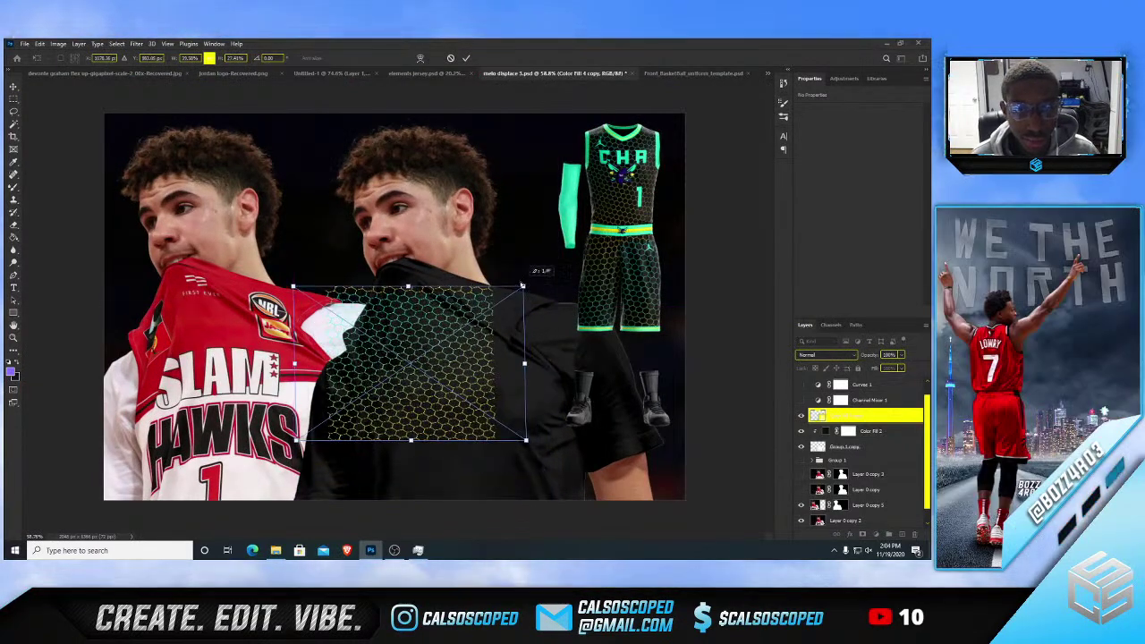
left_click_drag(523, 286, 489, 257)
left_click_drag(411, 440, 453, 459)
left_click_drag(392, 354, 404, 324)
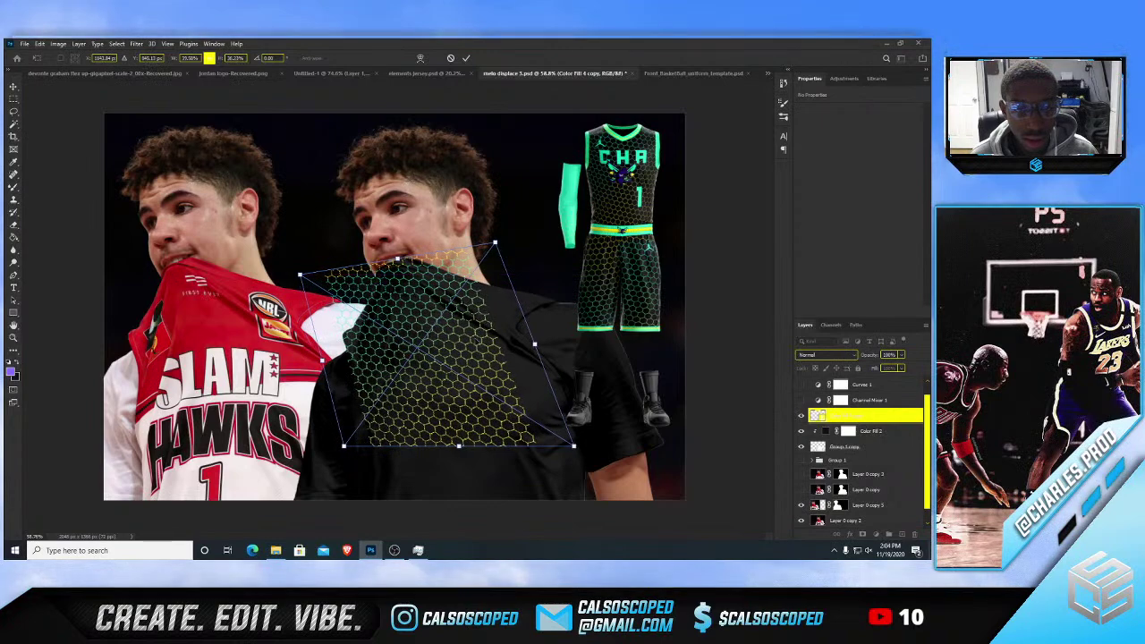
key("Return")
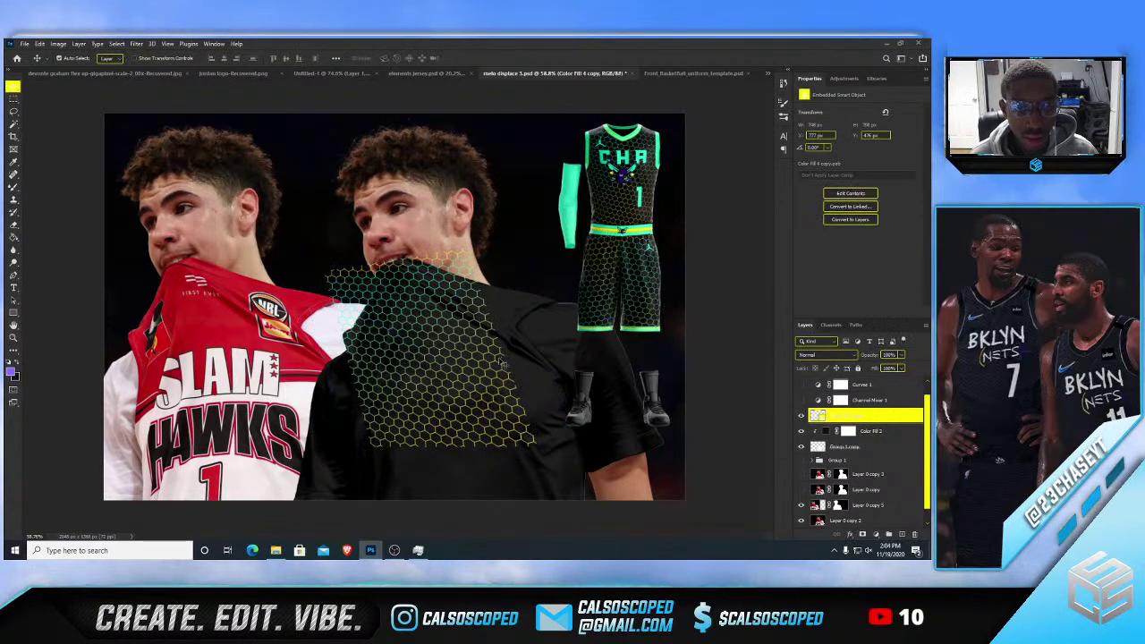
- Enlarge the slanted honeycomb pattern so it covers the chest down past the photo's bottom edge
key("ctrl+t")
left_click_drag(592, 475, 671, 509)
mouse_move(671, 510)
left_mouse_down()
mouse_move(558, 488)
mouse_move(586, 453)
mouse_move(555, 470)
mouse_move(677, 519)
left_mouse_up()
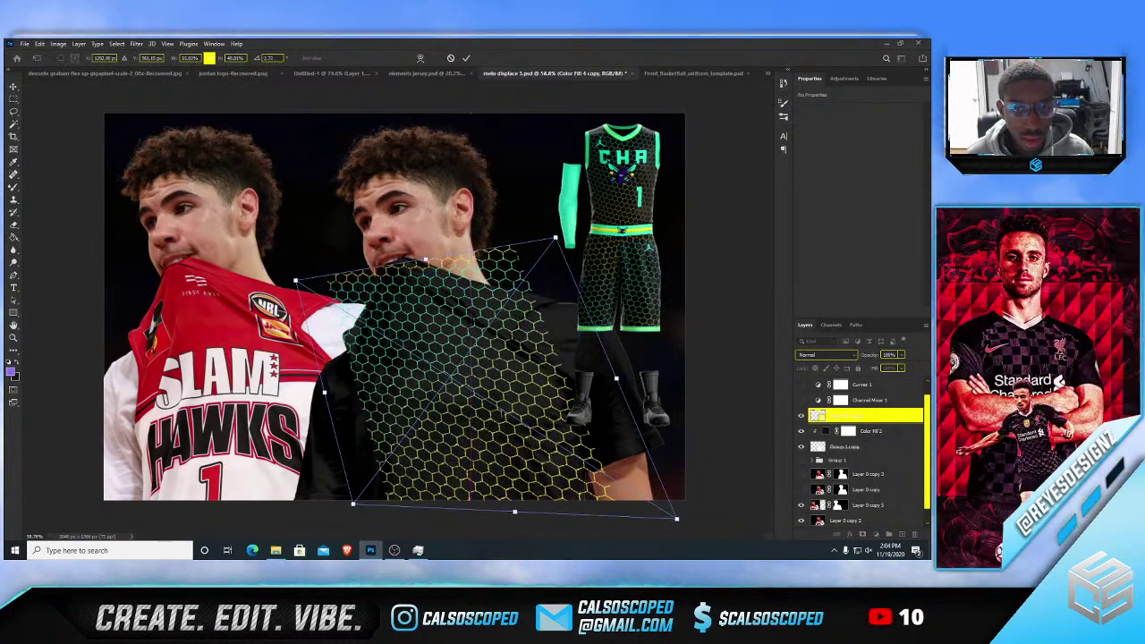
- Warp the honeycomb pattern's upper edge and corners to follow the bitten collar and the shoulders of the black shirt
right_click(421, 312)
left_click(456, 384)
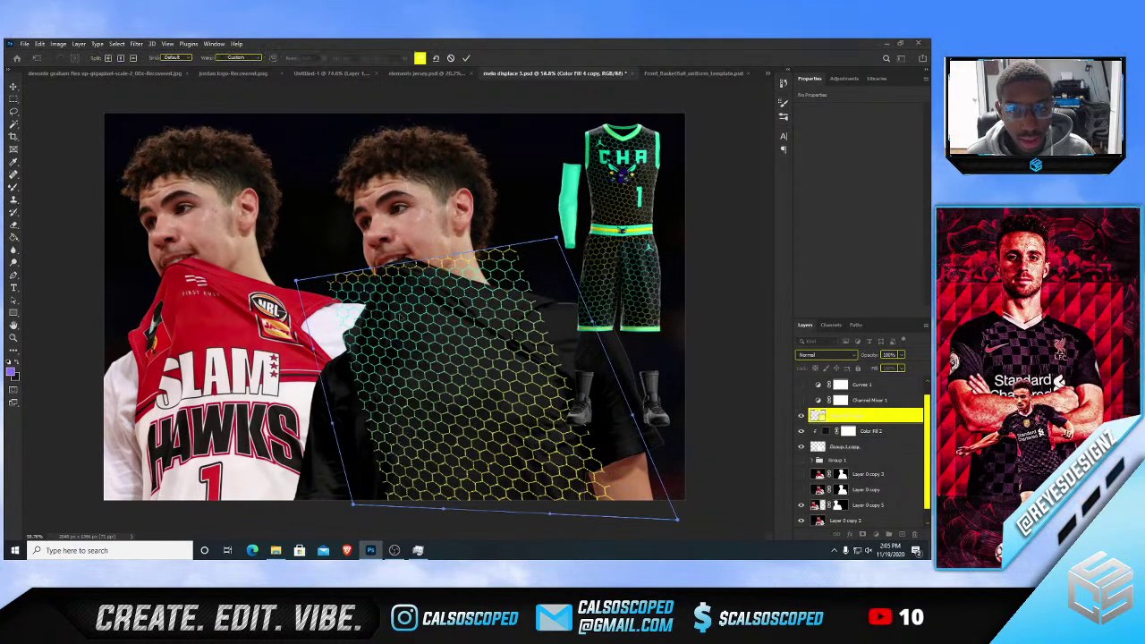
left_click_drag(369, 268, 346, 264)
left_click_drag(455, 255, 462, 234)
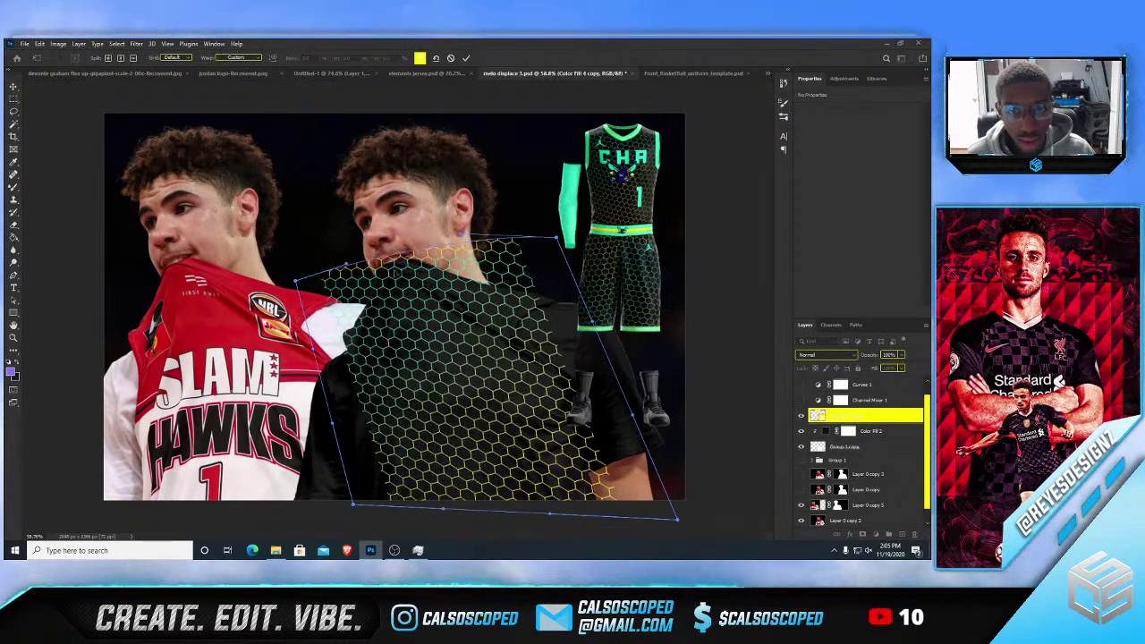
left_click_drag(306, 291, 330, 312)
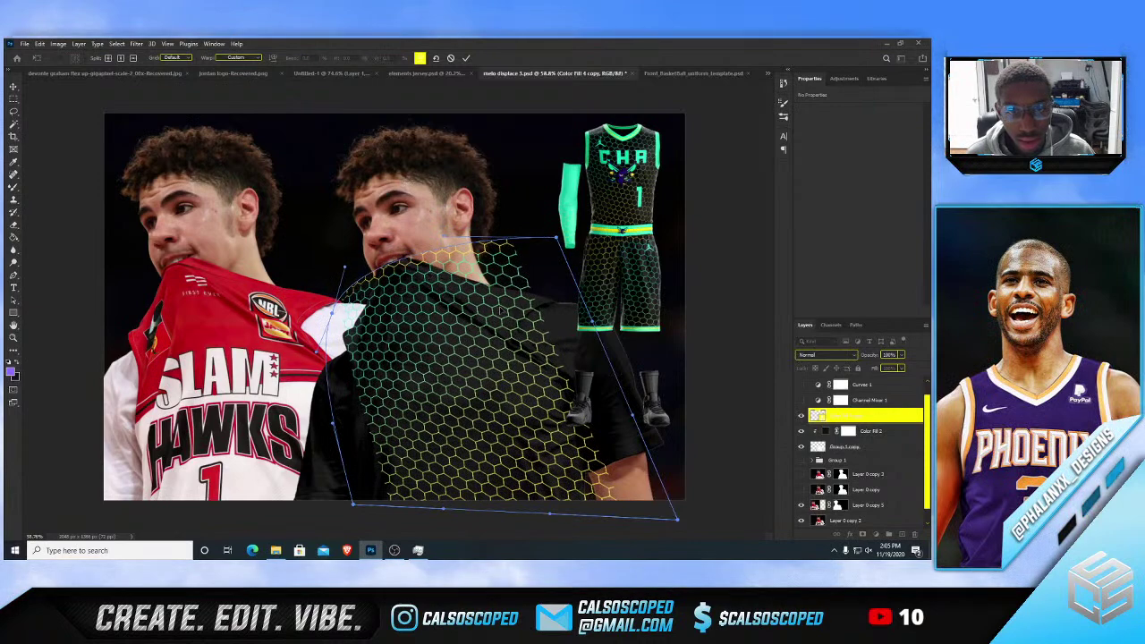
left_click_drag(557, 237, 590, 268)
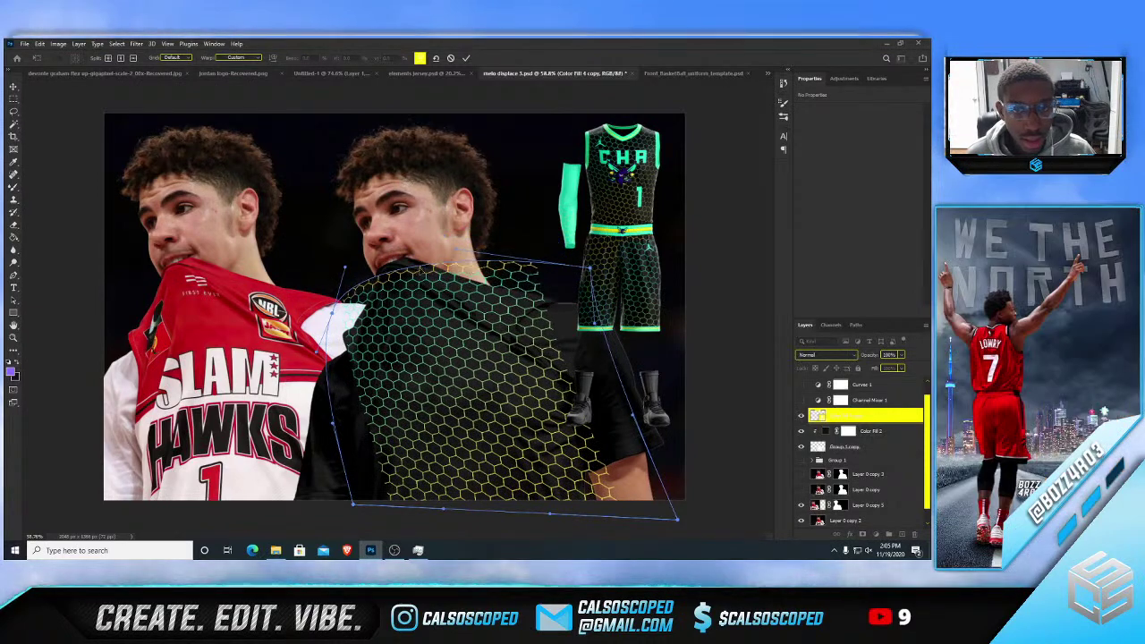
left_click(406, 275, "alt")
left_click_drag(405, 274, 402, 260)
key("Return")
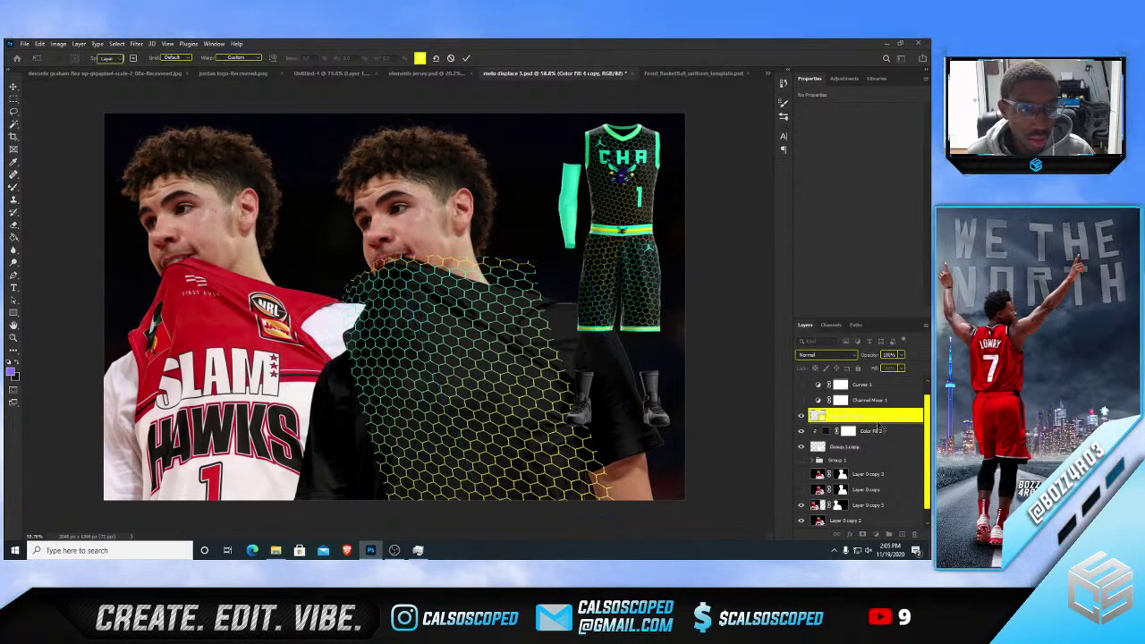
- Apply the Displace filter to the honeycomb pattern, using the displacement map from the dgraham folder on the Seagate Desktop Drive
scroll(417, 222, "up", 3)
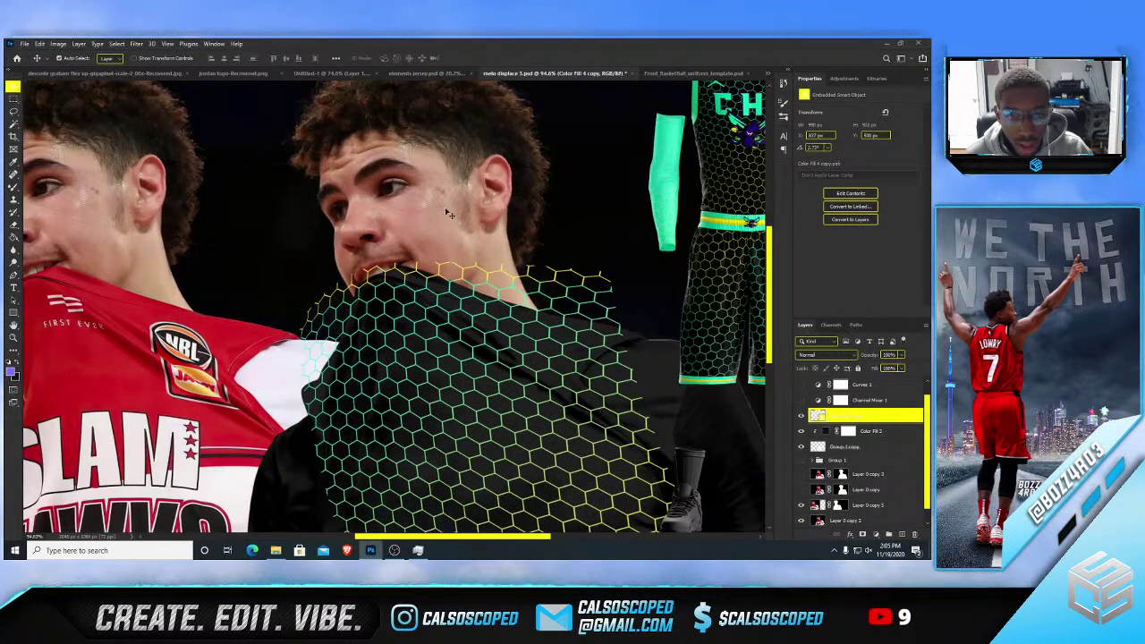
left_click(136, 43)
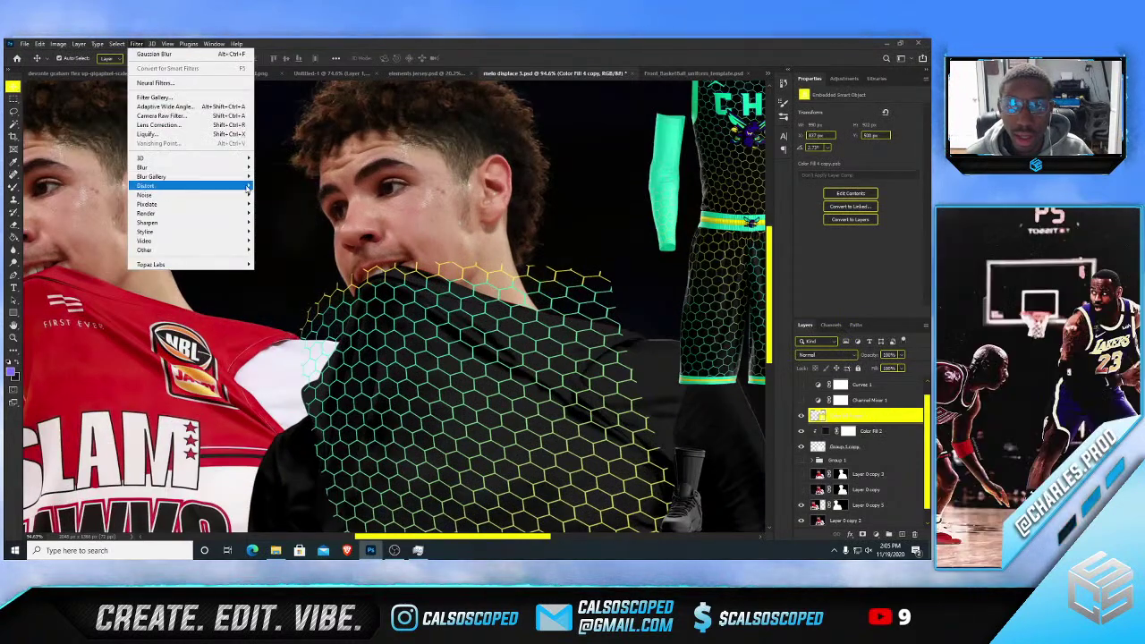
left_click(273, 186)
left_click(516, 195)
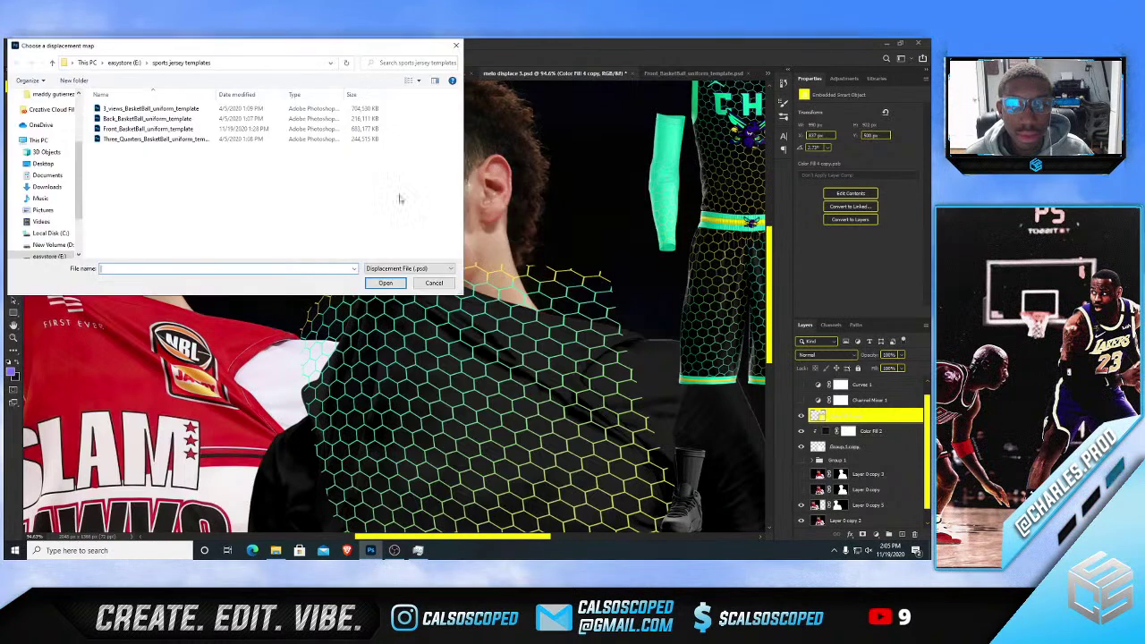
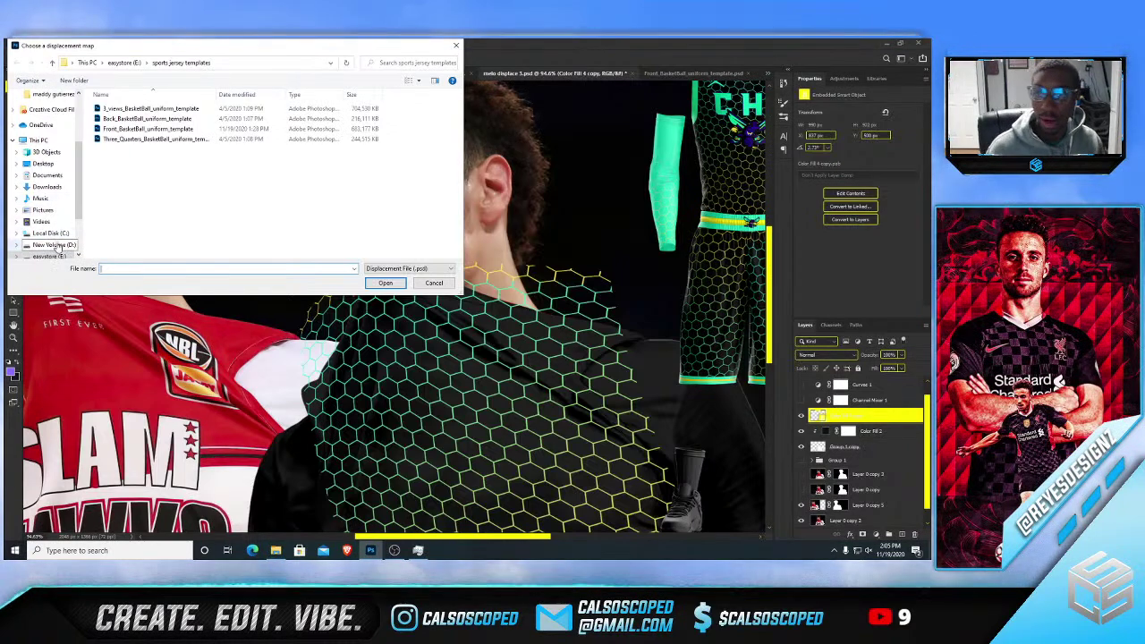
scroll(56, 247, "down", 1)
left_click(52, 256)
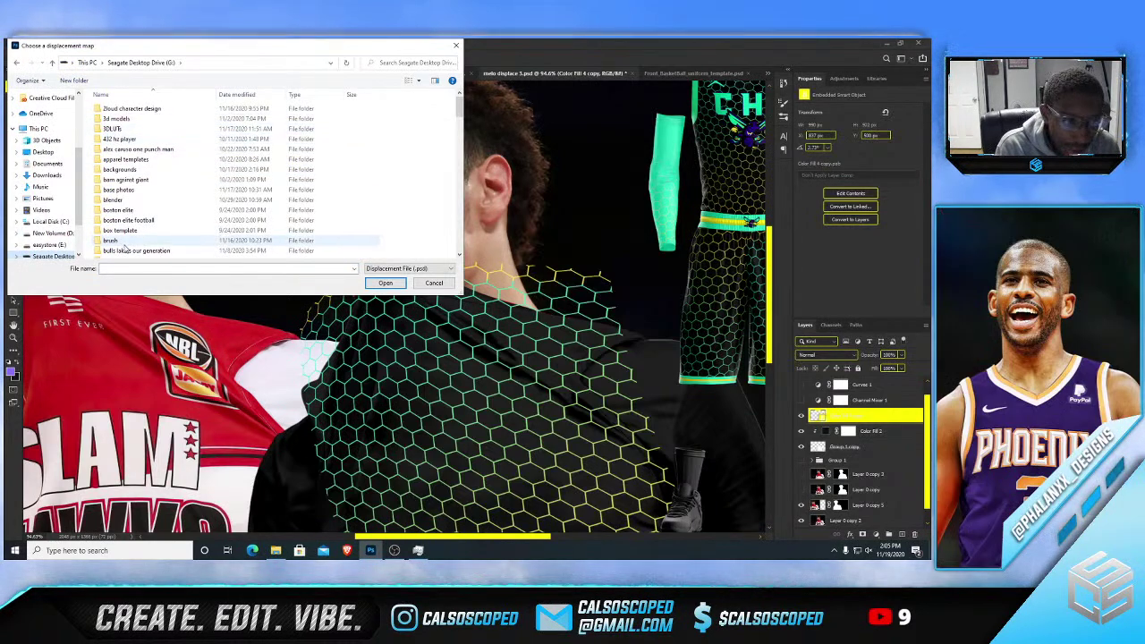
scroll(116, 244, "down", 1)
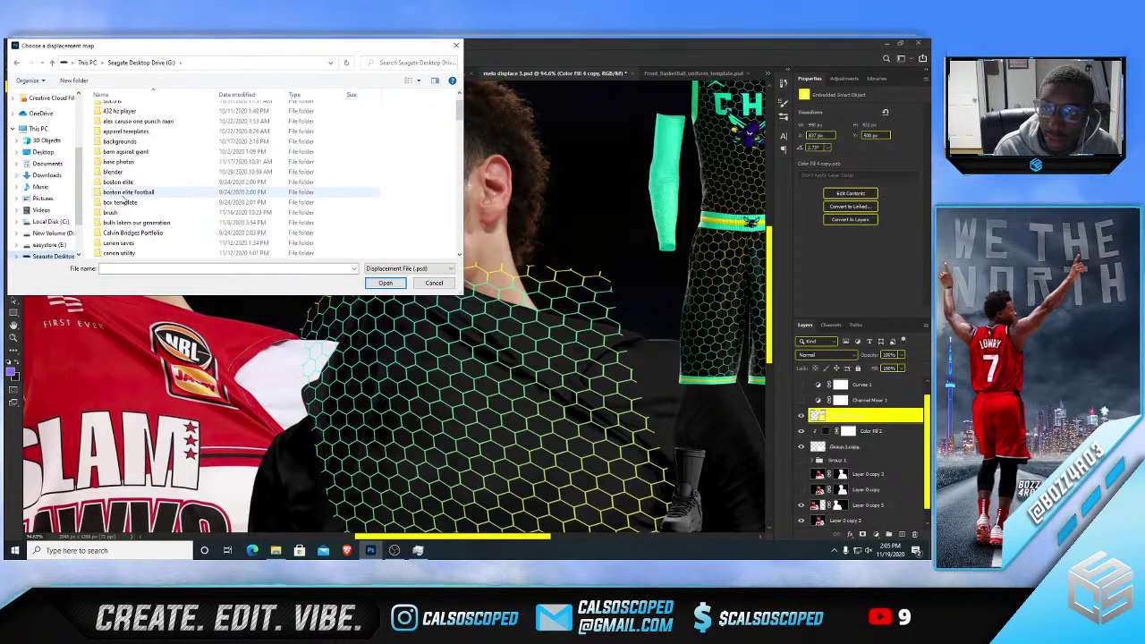
scroll(131, 203, "down", 5)
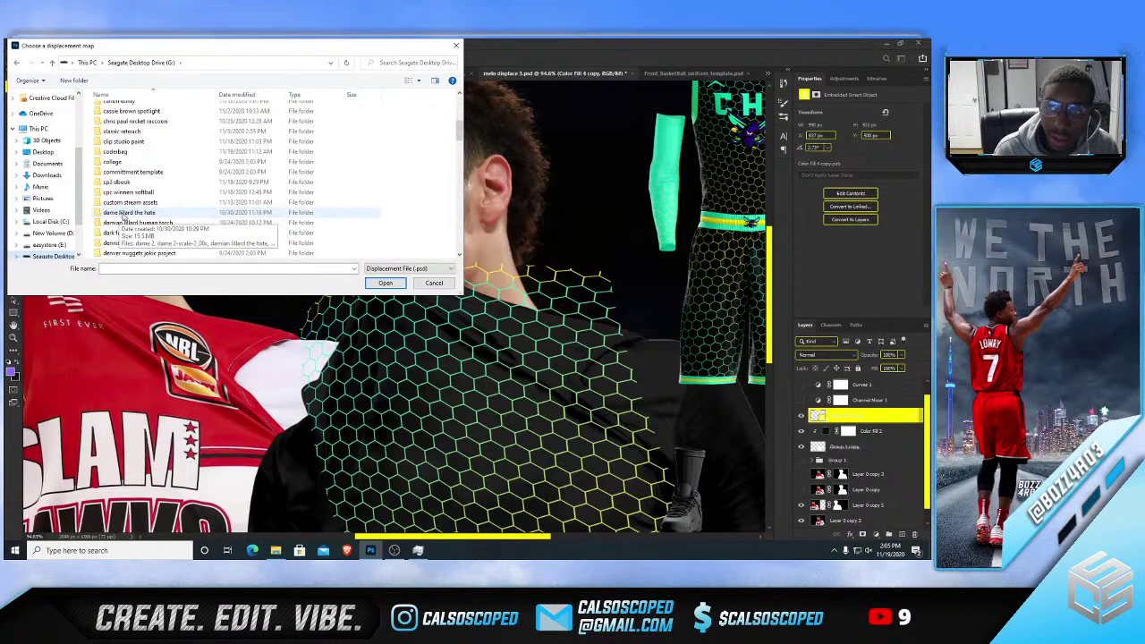
scroll(125, 215, "down", 3)
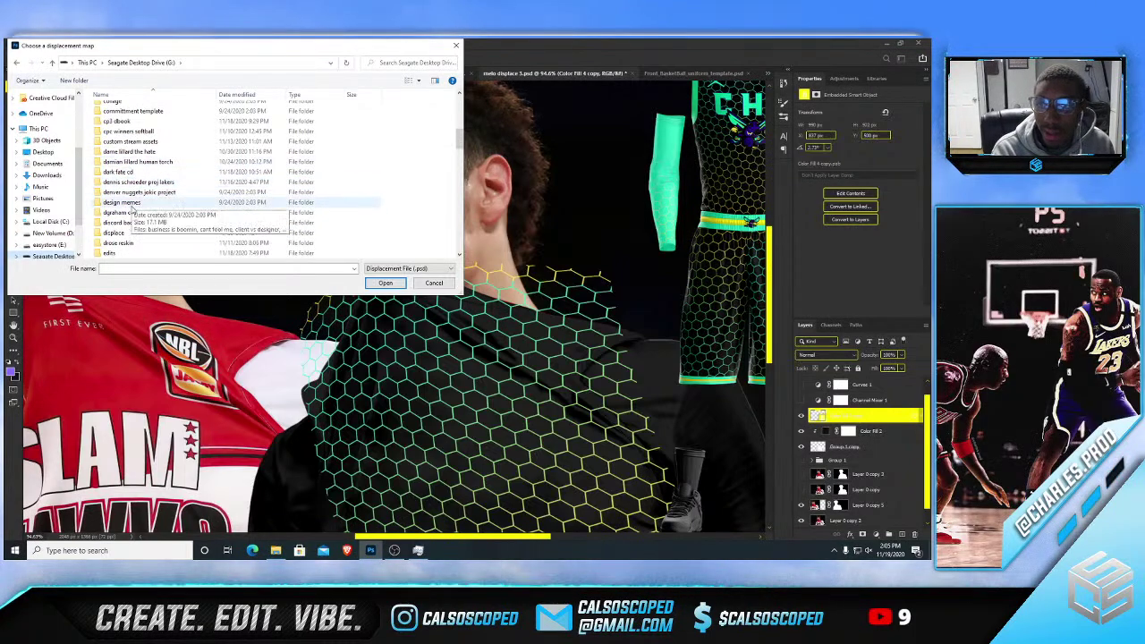
double_click(121, 212)
double_click(143, 140)
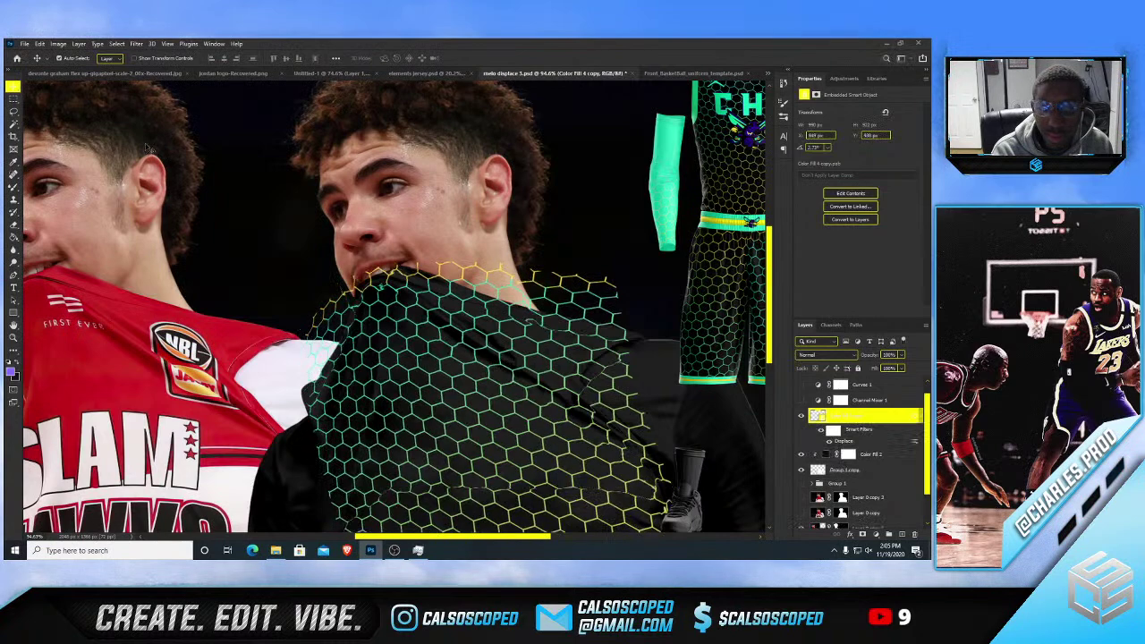
- Compare the shirt with the honeycomb layer hidden and shown, and examine how the displaced pattern follows the fabric folds
left_click(802, 417)
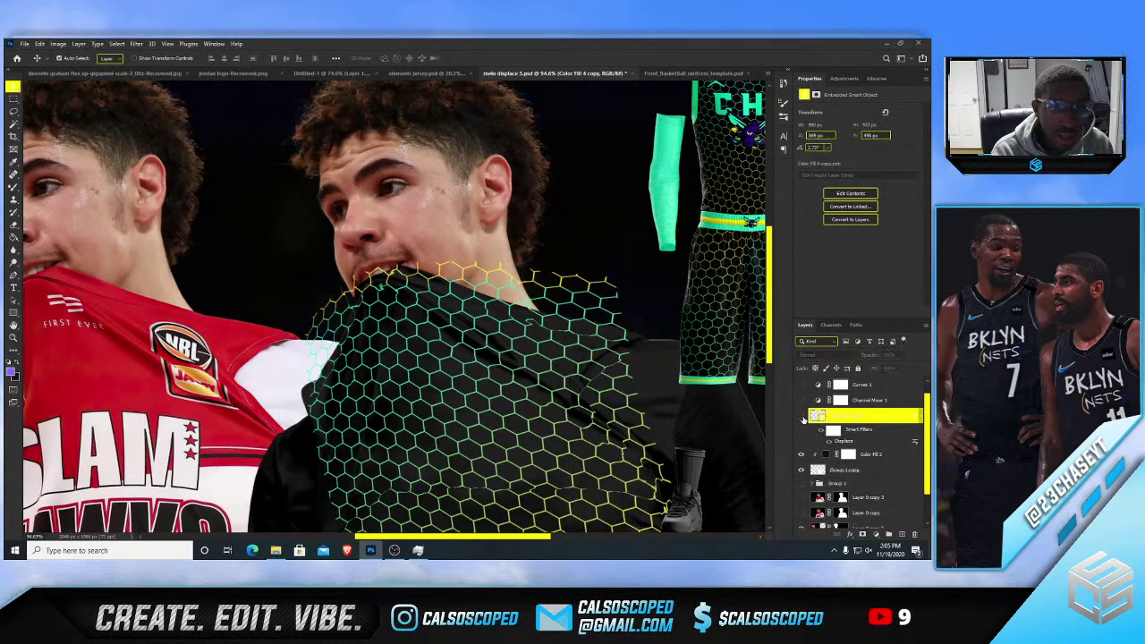
left_click(802, 417)
scroll(498, 380, "down", 4)
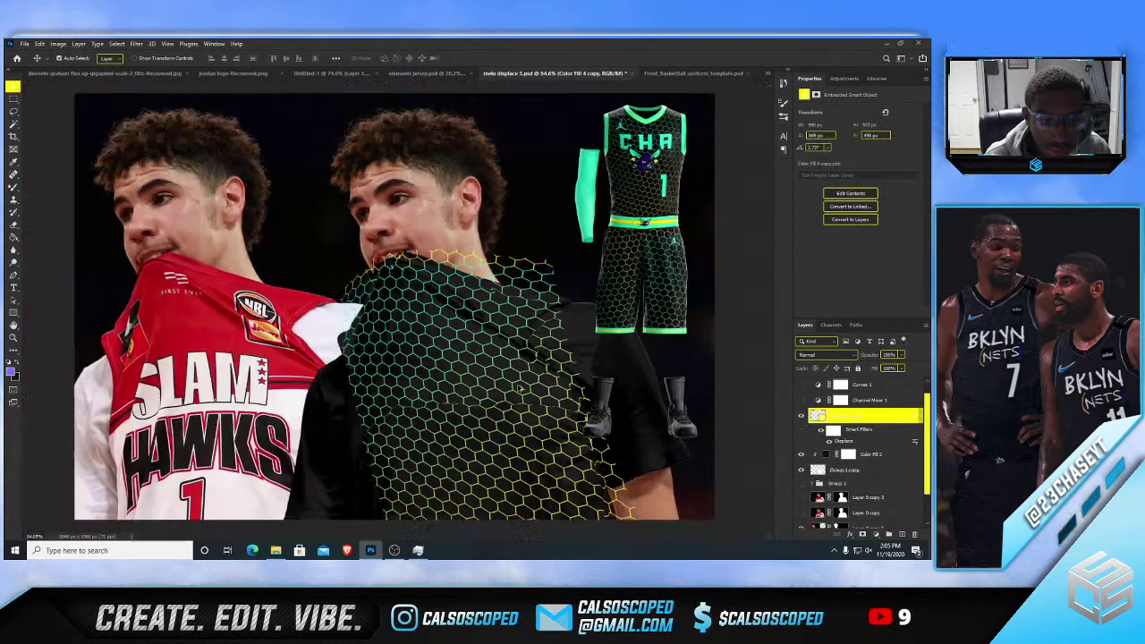
scroll(504, 346, "up", 6)
scroll(505, 343, "up", 1)
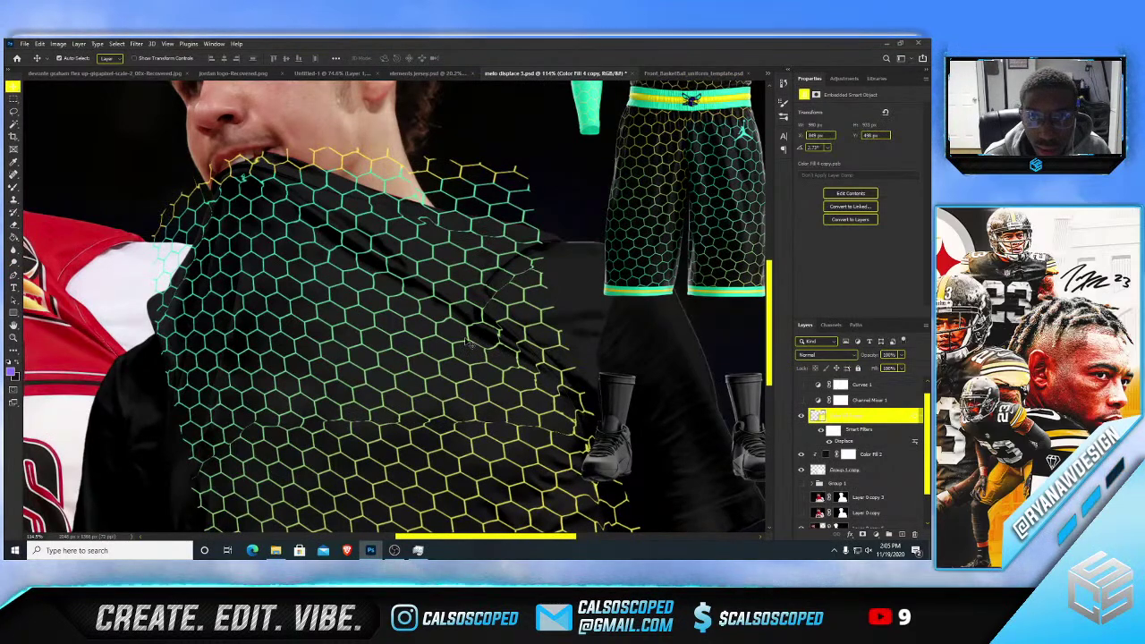
- Check the honeycomb against the fabric folds, lower its fill to about half, and clip it to the shirt layers below
scroll(469, 344, "down", 5)
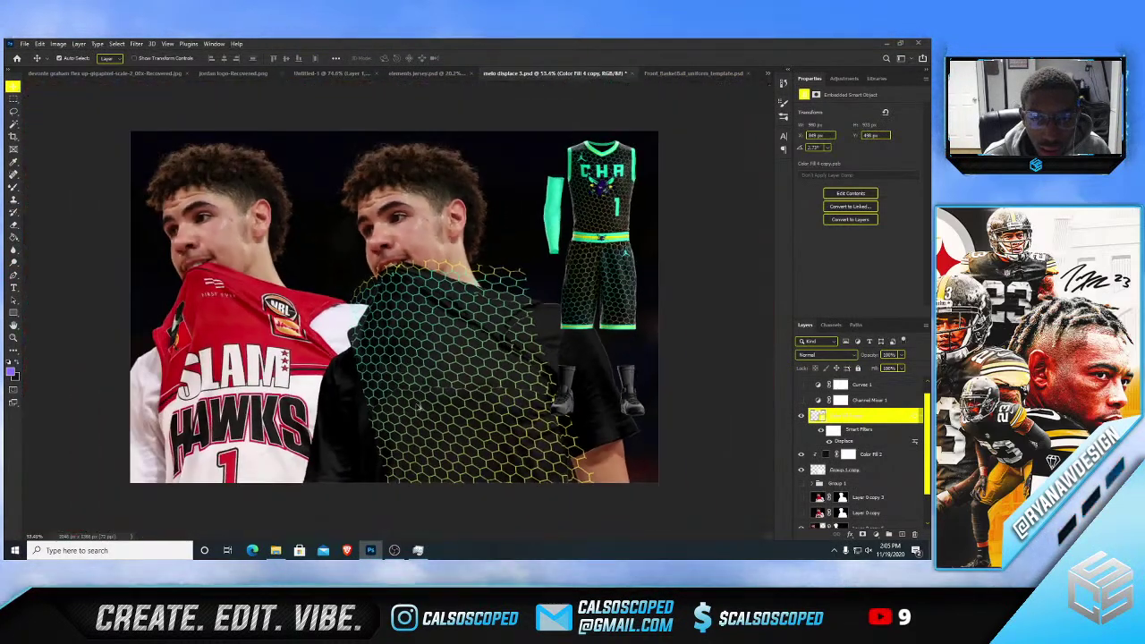
scroll(419, 407, "up", 5)
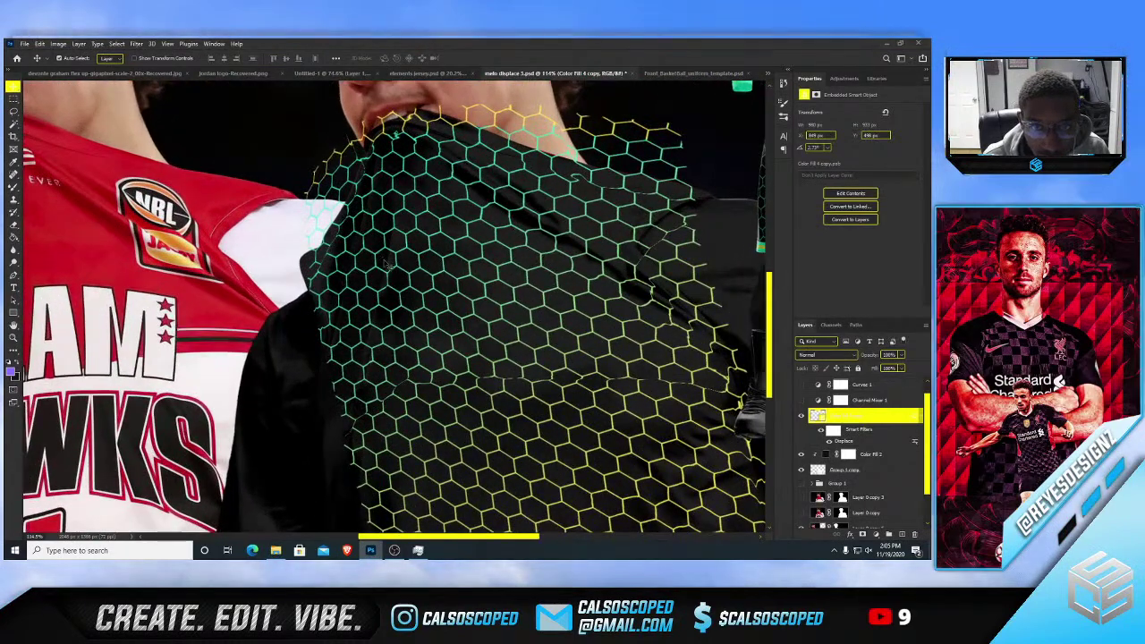
scroll(385, 266, "down", 4)
scroll(374, 283, "up", 4)
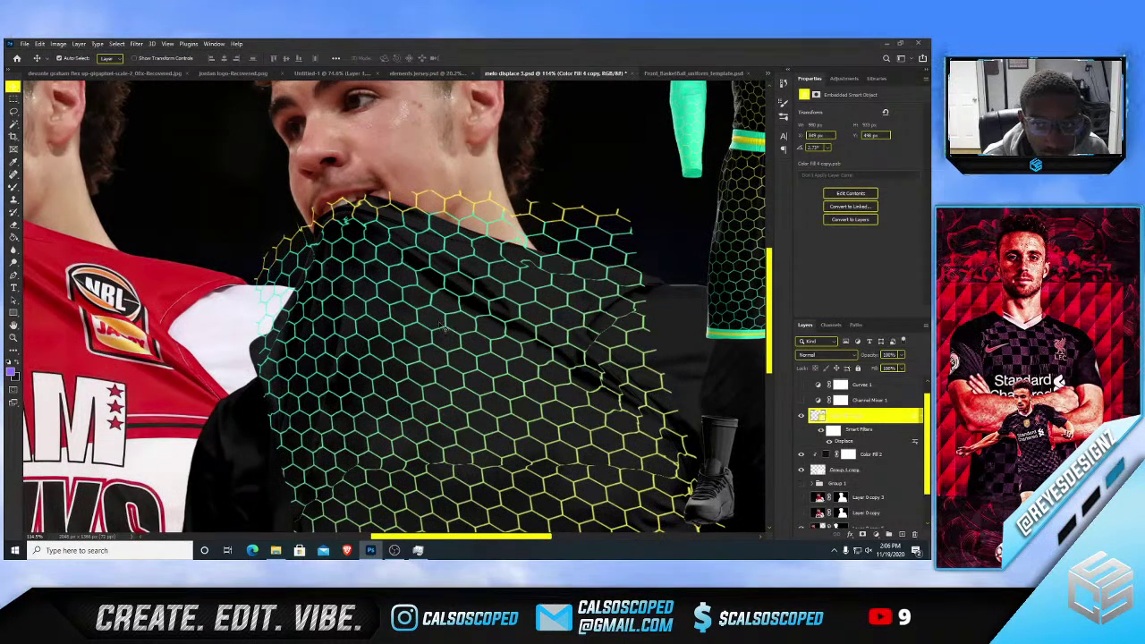
scroll(466, 349, "down", 4)
scroll(503, 399, "up", 2)
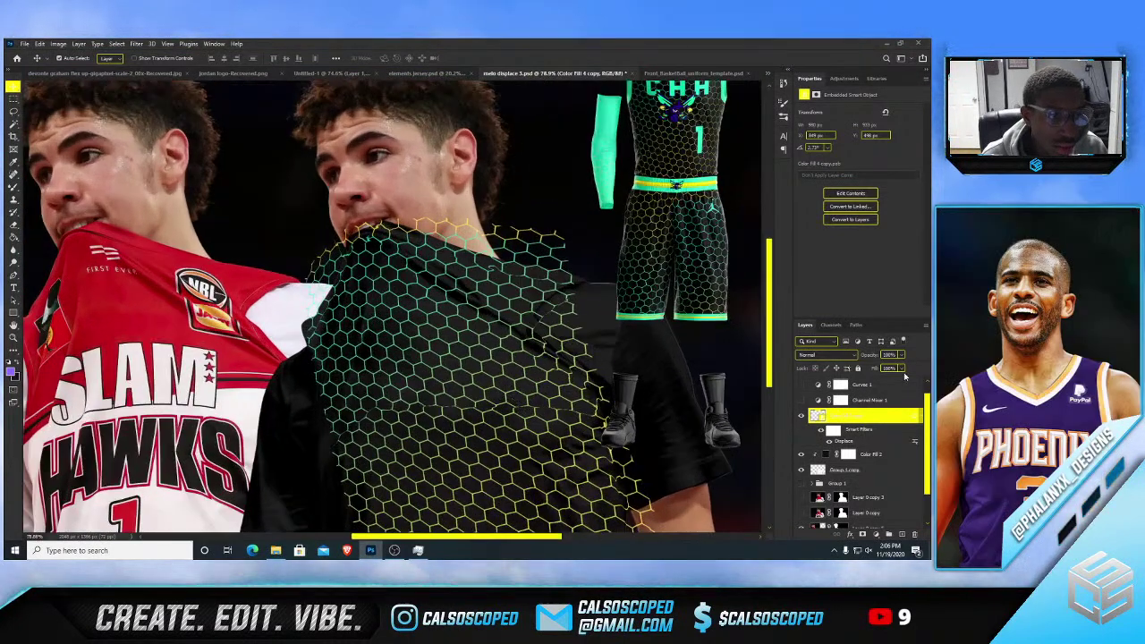
left_click_drag(890, 383, 880, 383)
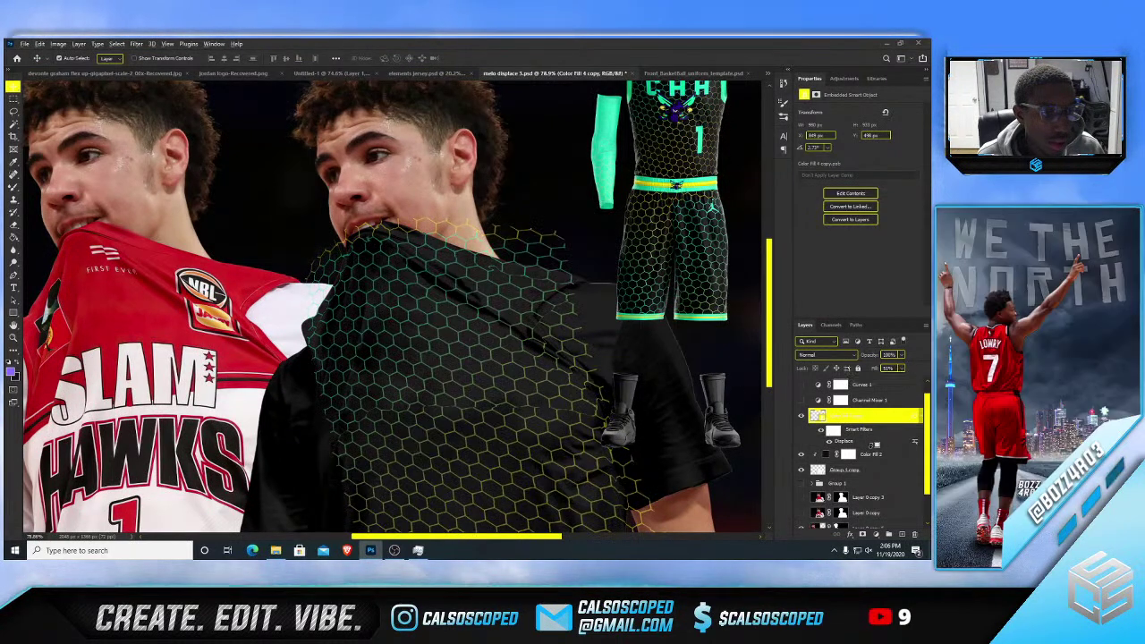
left_click(874, 446, "alt")
scroll(422, 331, "down", 5)
scroll(422, 331, "up", 2)
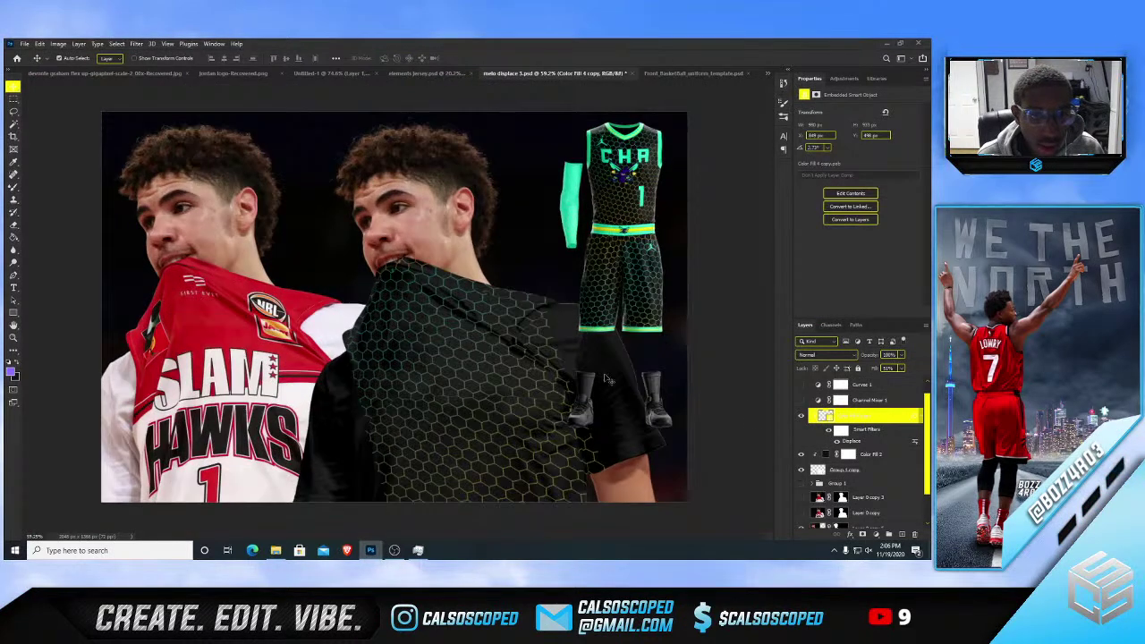
- Restore the honeycomb layer's fill to 100%
left_click(901, 368)
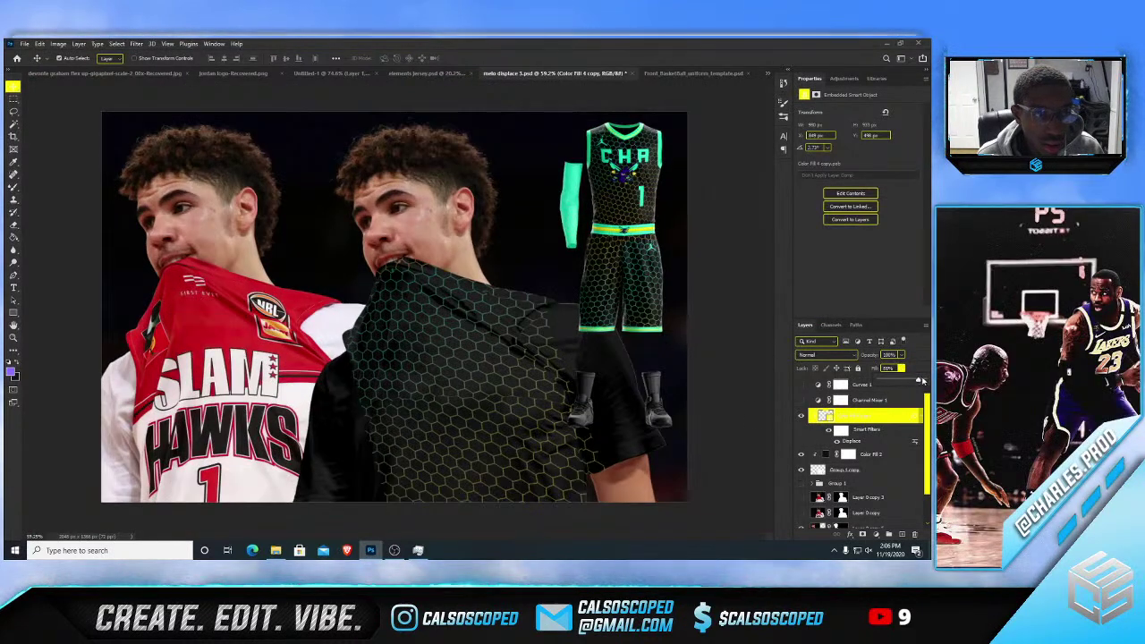
left_click_drag(923, 381, 929, 383)
scroll(501, 346, "down", 5)
scroll(493, 345, "up", 5)
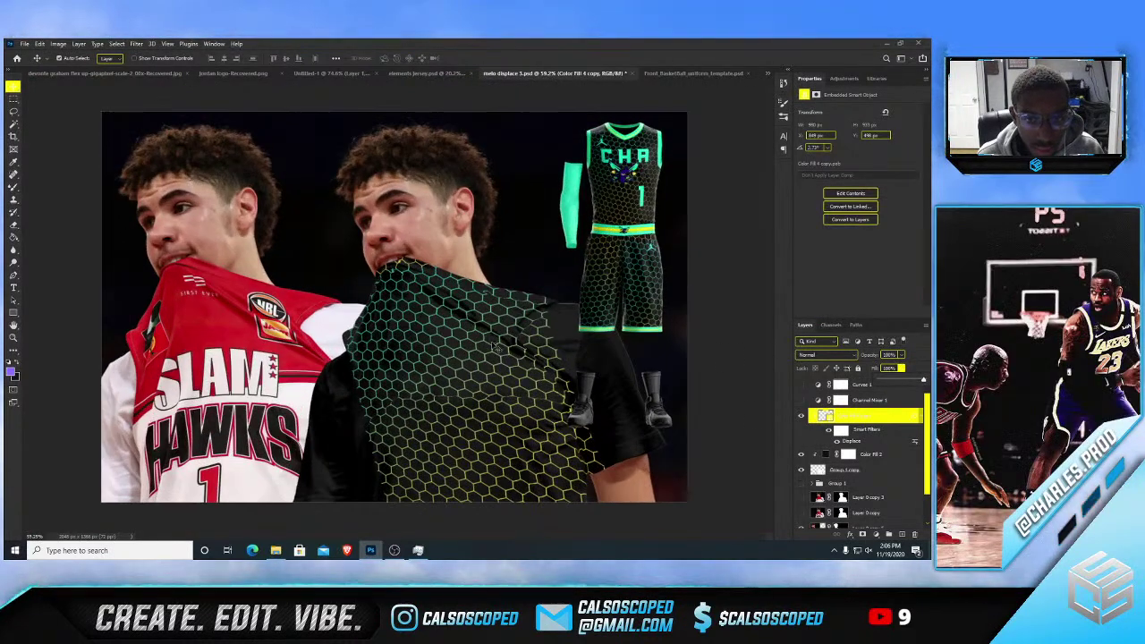
- Try the honeycomb's Displace filter with horizontal and vertical scales of 25, and inspect the distortion along the folds
scroll(556, 356, "up", 3)
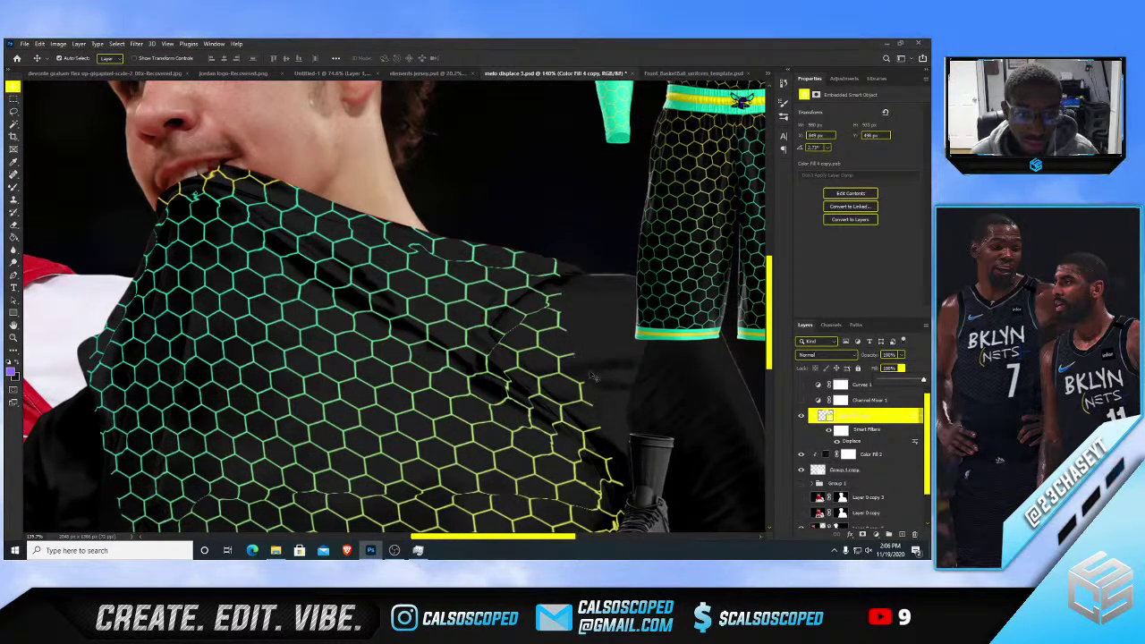
double_click(851, 441)
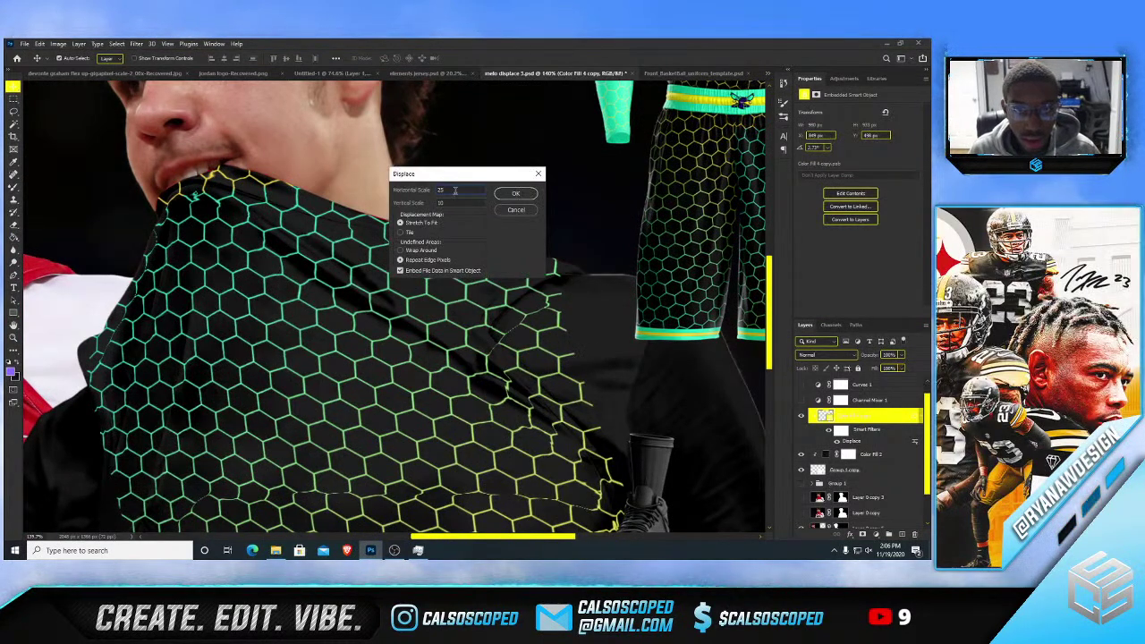
key("Tab")
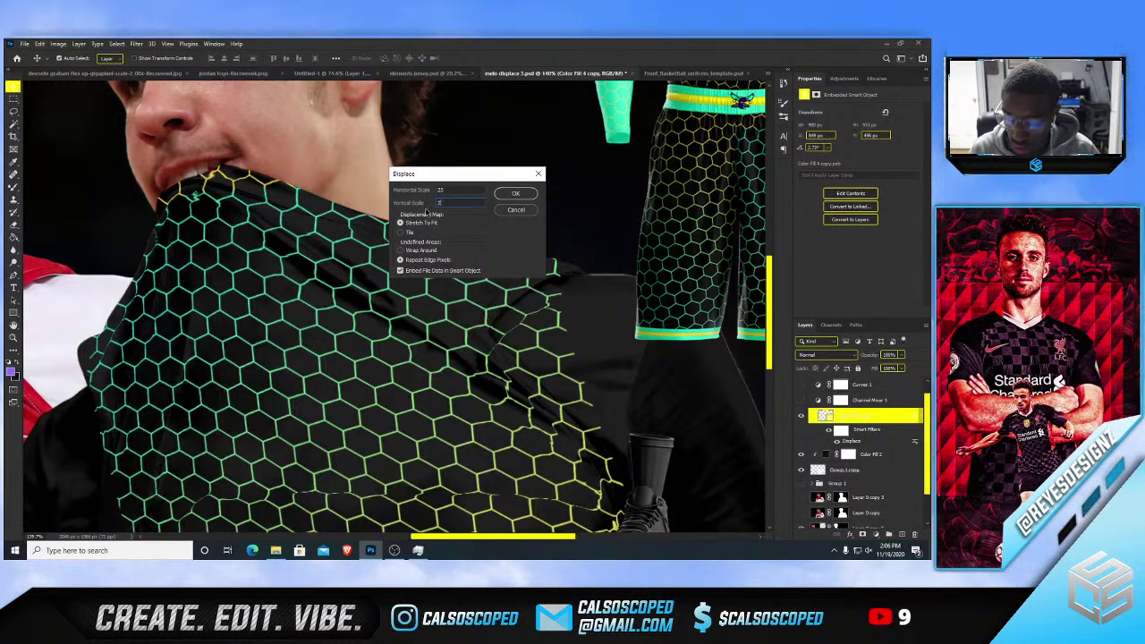
type("25")
left_click(513, 193)
double_click(110, 143)
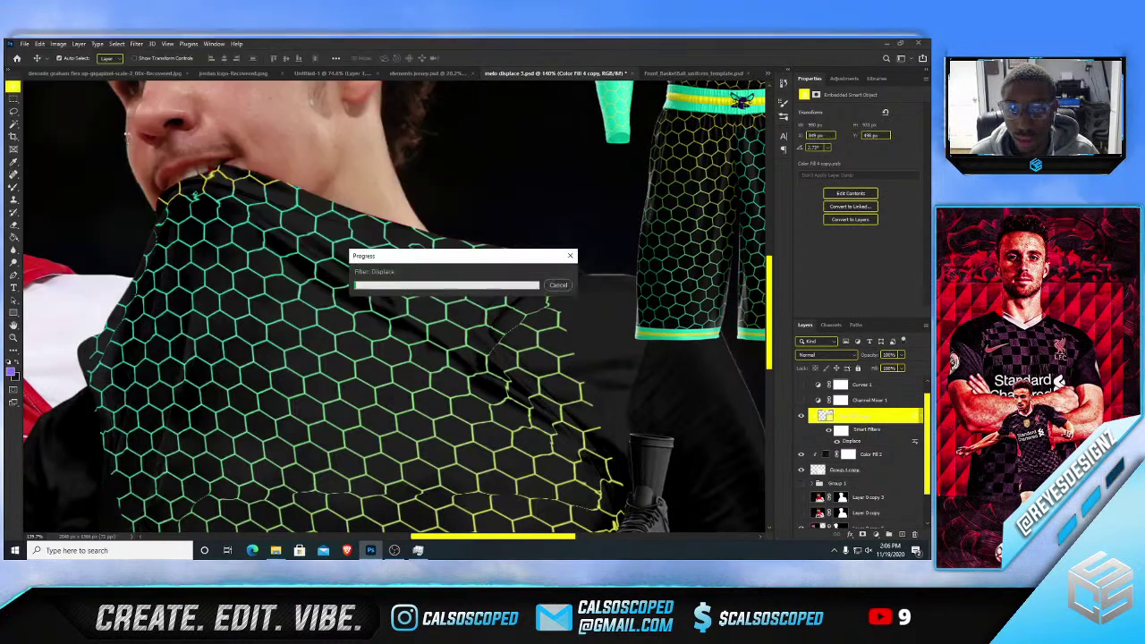
scroll(206, 207, "down", 7)
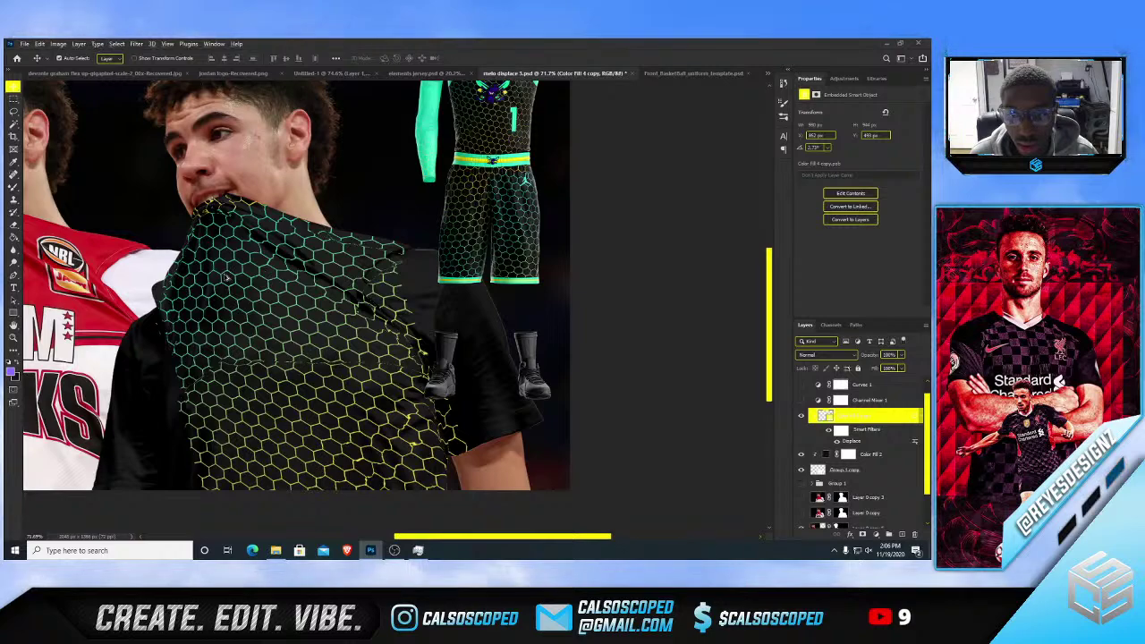
scroll(245, 279, "up", 6)
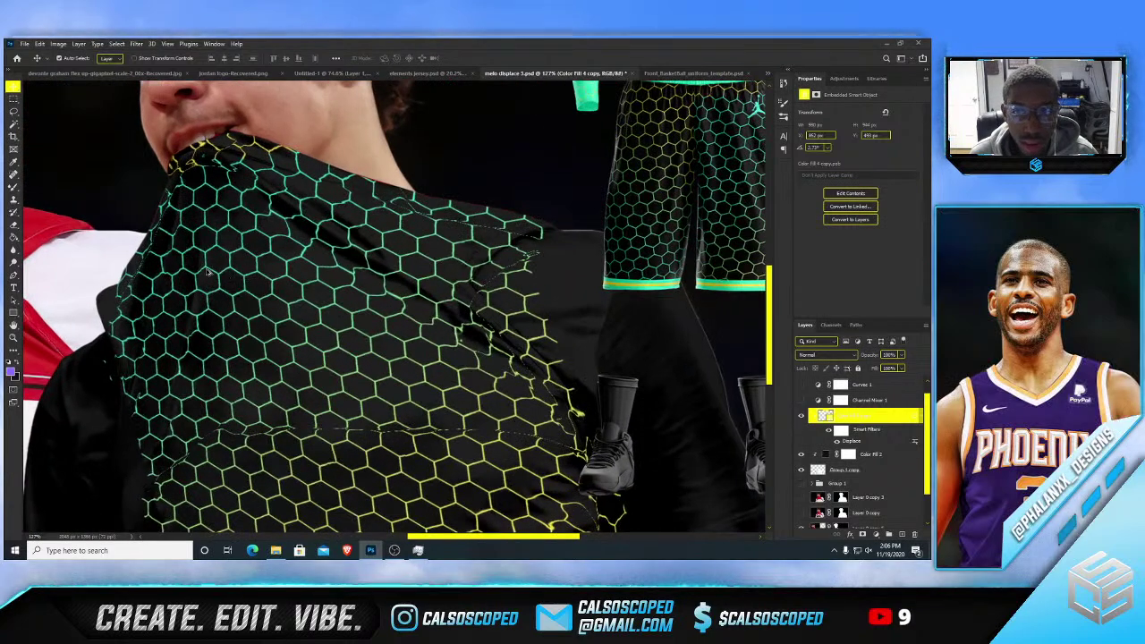
scroll(249, 277, "down", 2)
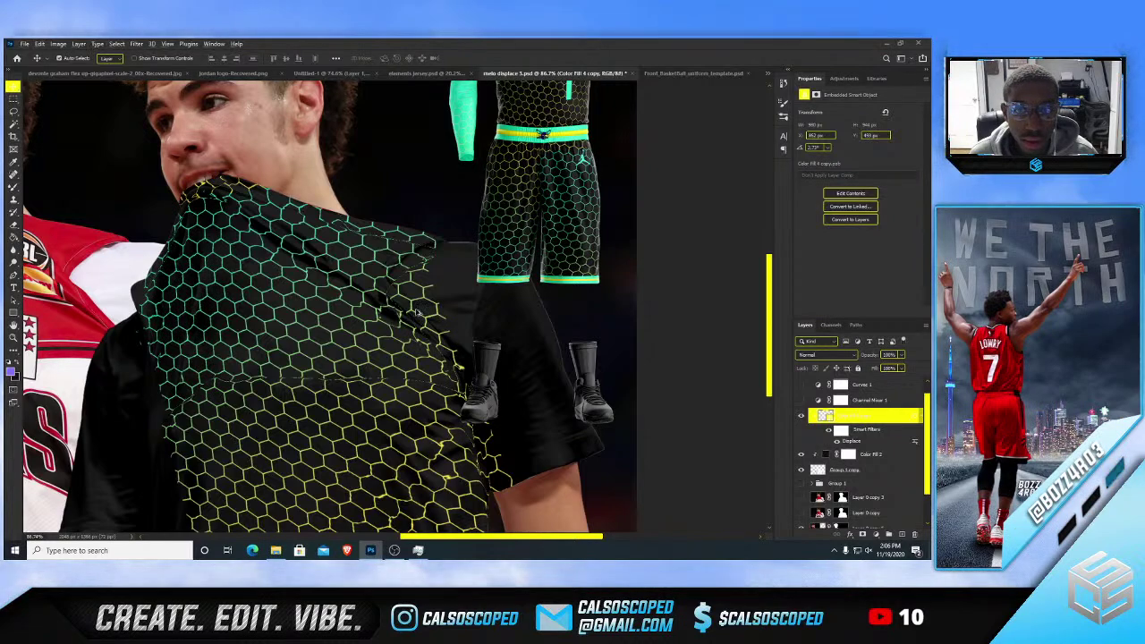
scroll(416, 312, "up", 2)
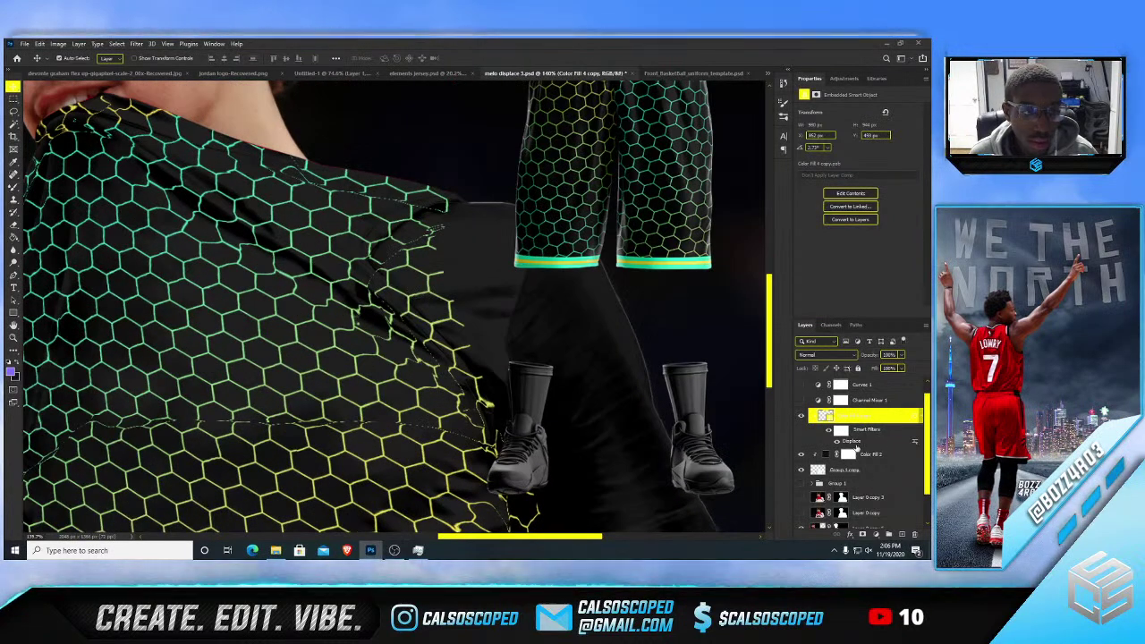
- Set the Displace filter's horizontal scale to 20, reduce its vertical scale, and apply melo displace 1 as the map
double_click(853, 442)
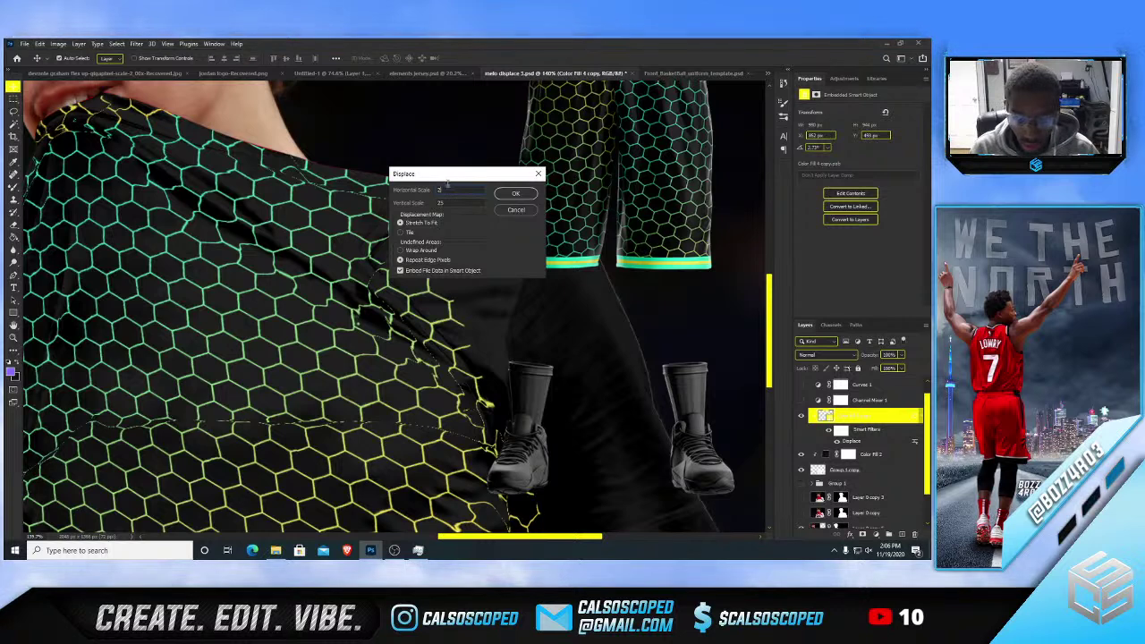
left_click(426, 205)
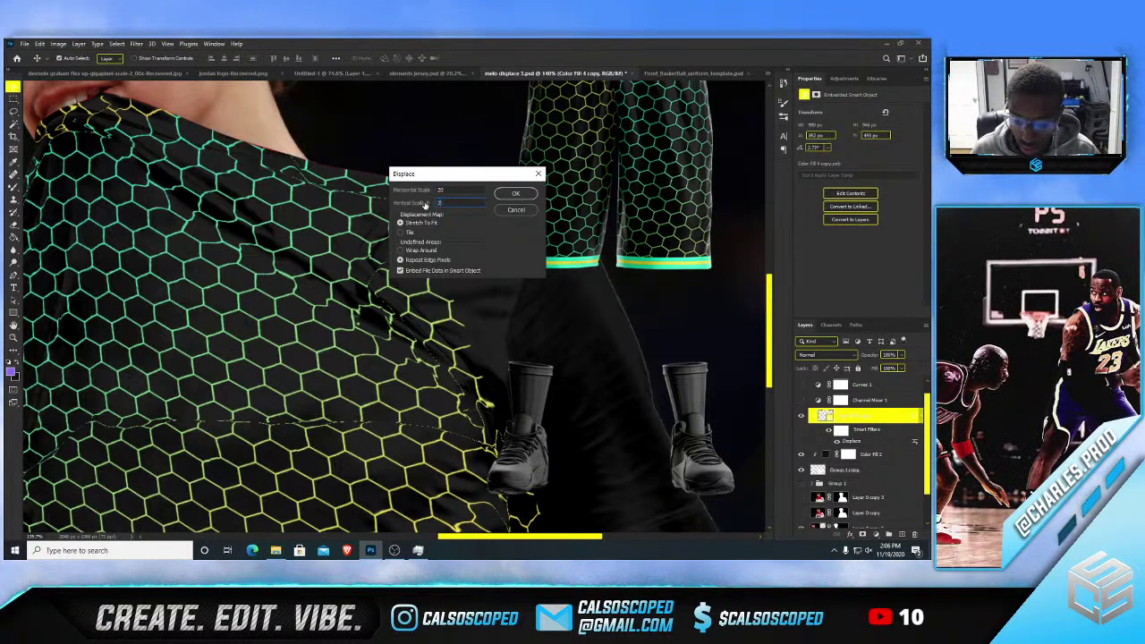
left_click(515, 193)
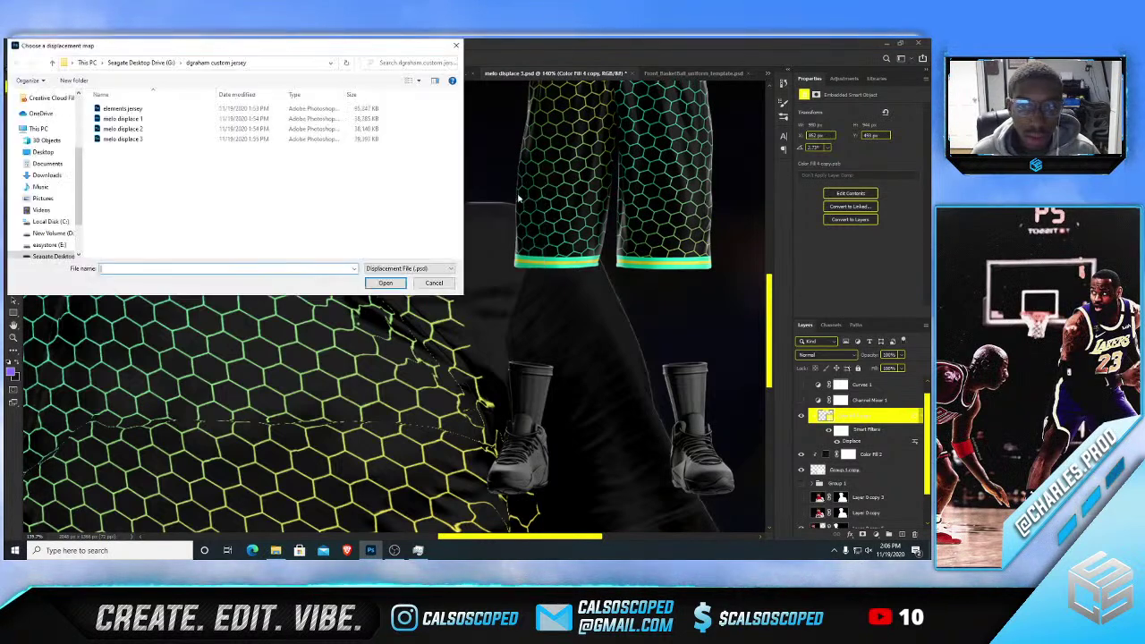
double_click(128, 119)
scroll(214, 169, "down", 3)
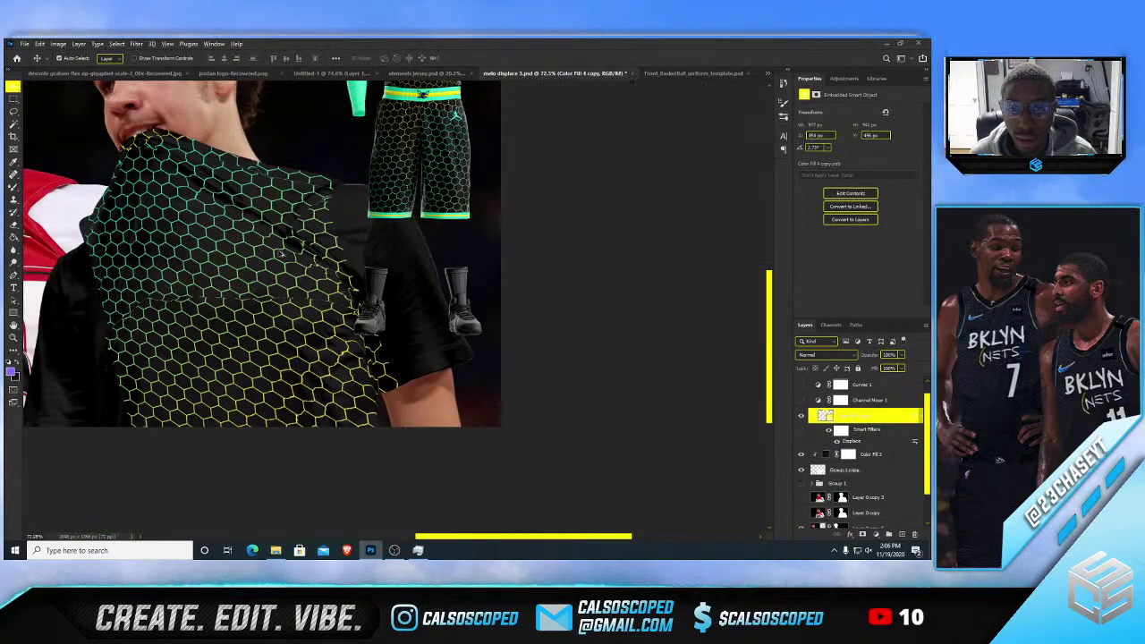
- Add a layer mask to the honeycomb pattern and ready a brush with black as the foreground colour
left_click(863, 535)
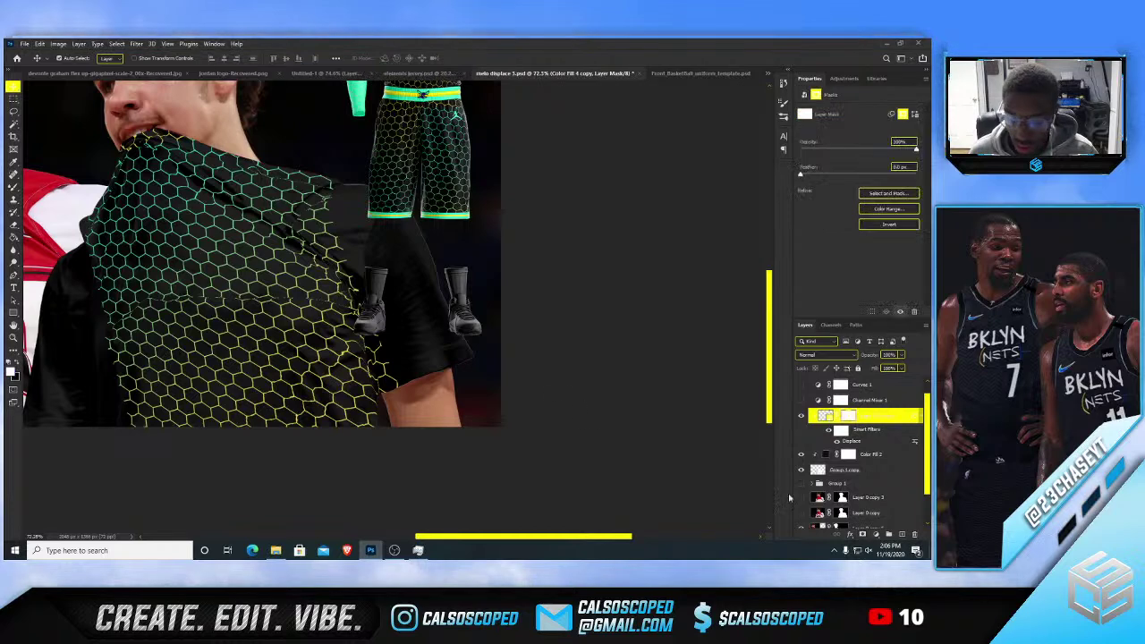
key("b")
scroll(386, 300, "up", 4)
key("x")
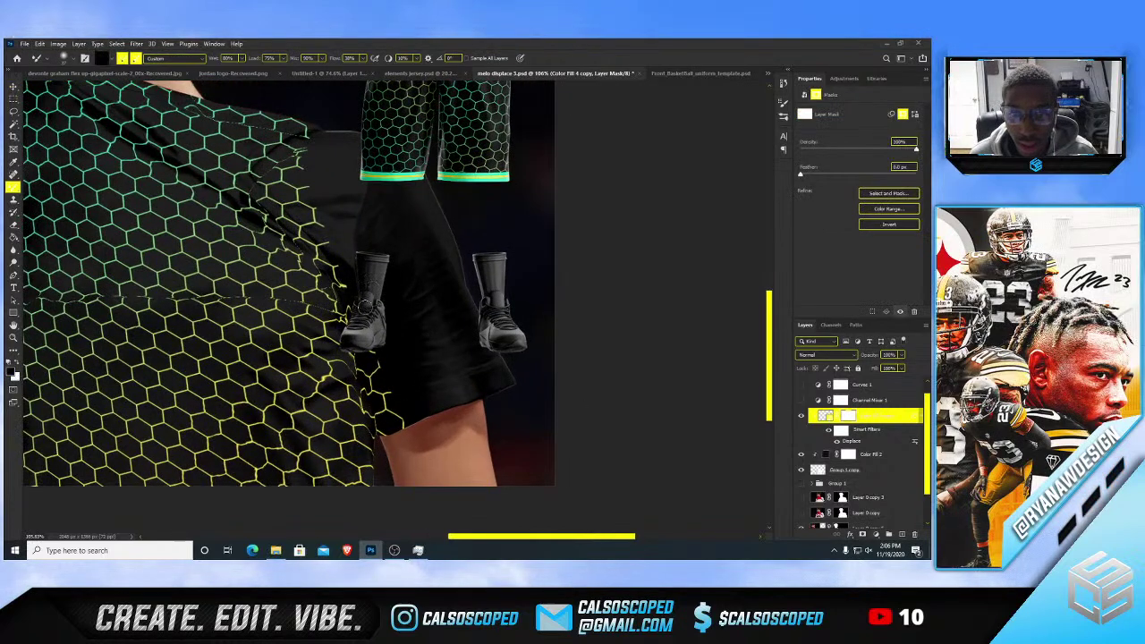
- Expand Group 1, hide Group 1 copy, and compare the shirt with Color Fill 1 hidden and shown
left_click(812, 484)
scroll(813, 488, "down", 2)
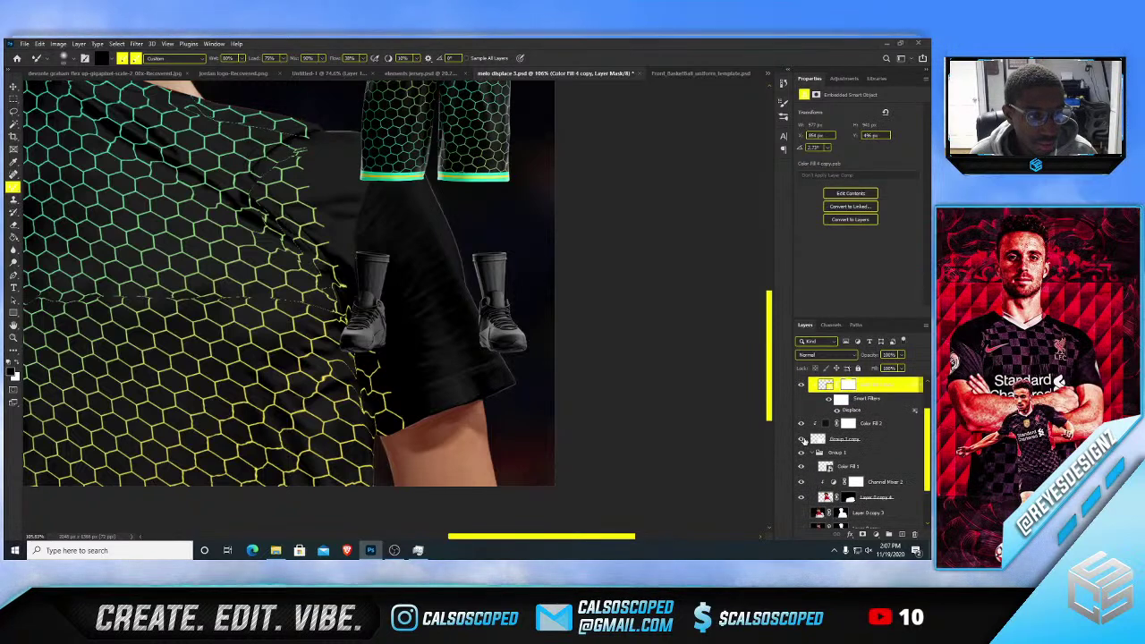
left_click(802, 440)
left_click(802, 467)
left_click(801, 467)
left_click(802, 466)
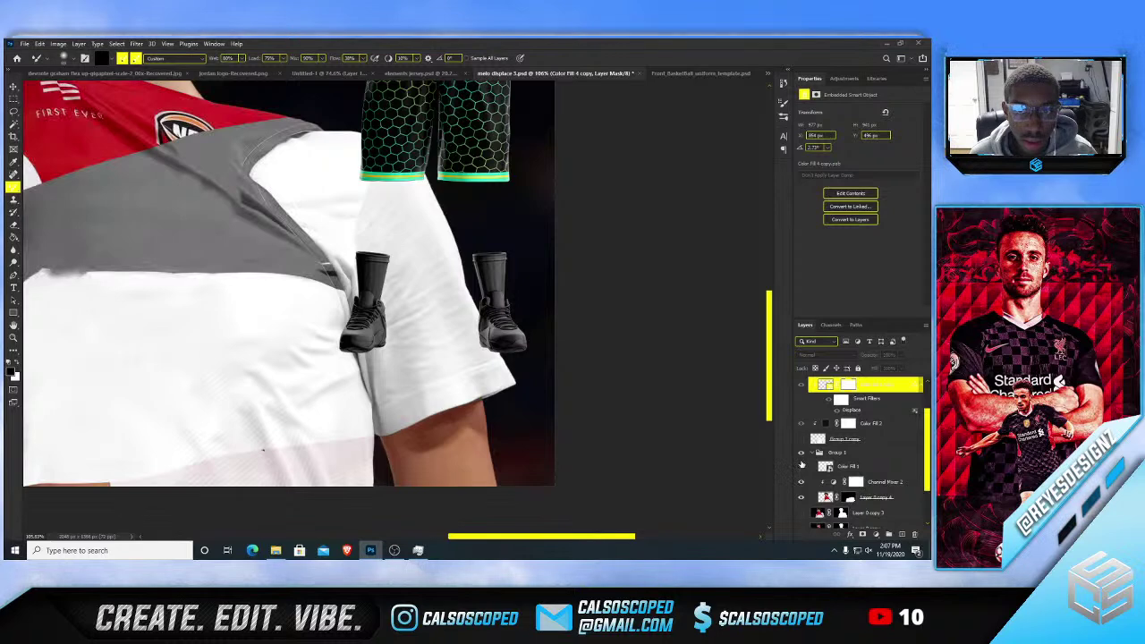
left_click(802, 466)
left_click(858, 468)
key("ctrl+0")
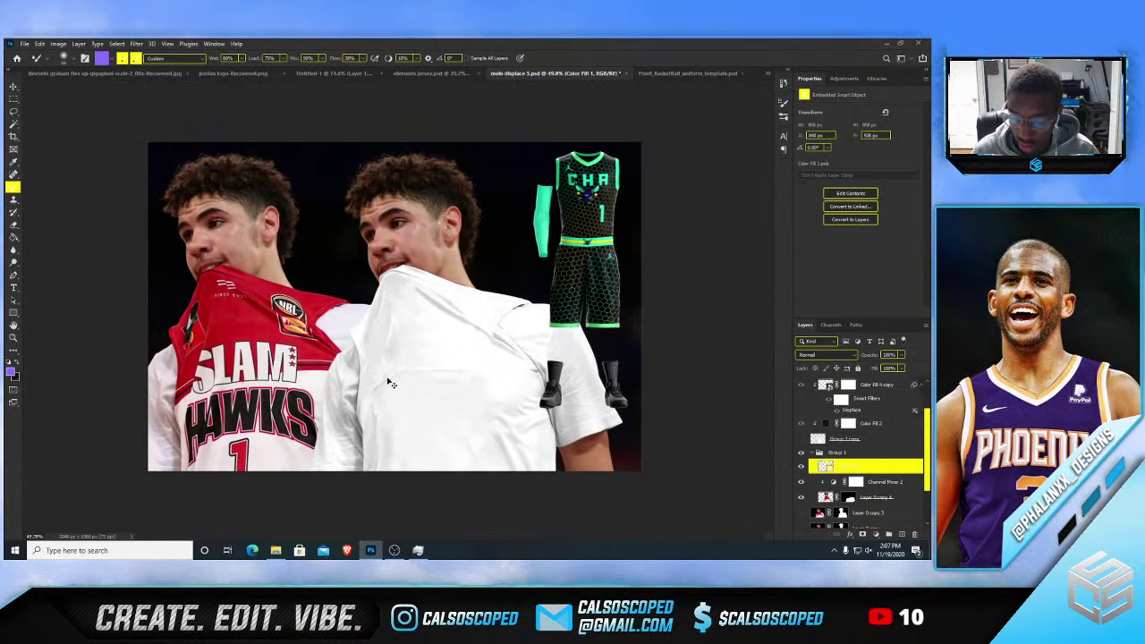
key("ctrl+t")
left_click_drag(448, 356, 266, 322)
key("Escape")
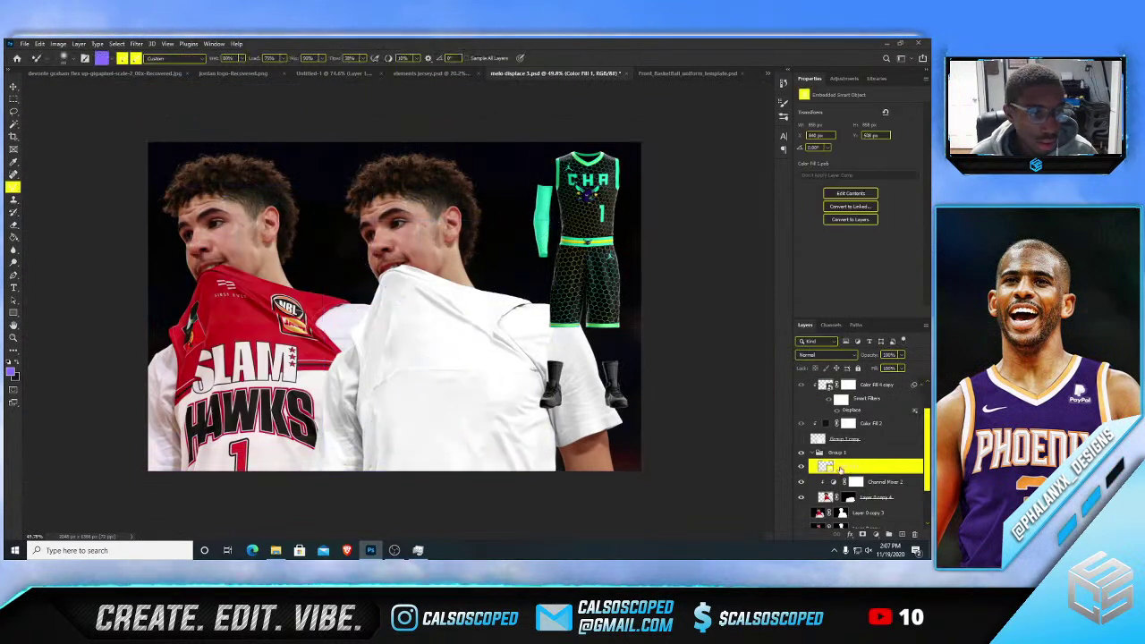
- Move Color Fill 1 out of Group 1 to just above Group 1 copy, and show Group 1 copy again
scroll(841, 443, "up", 2)
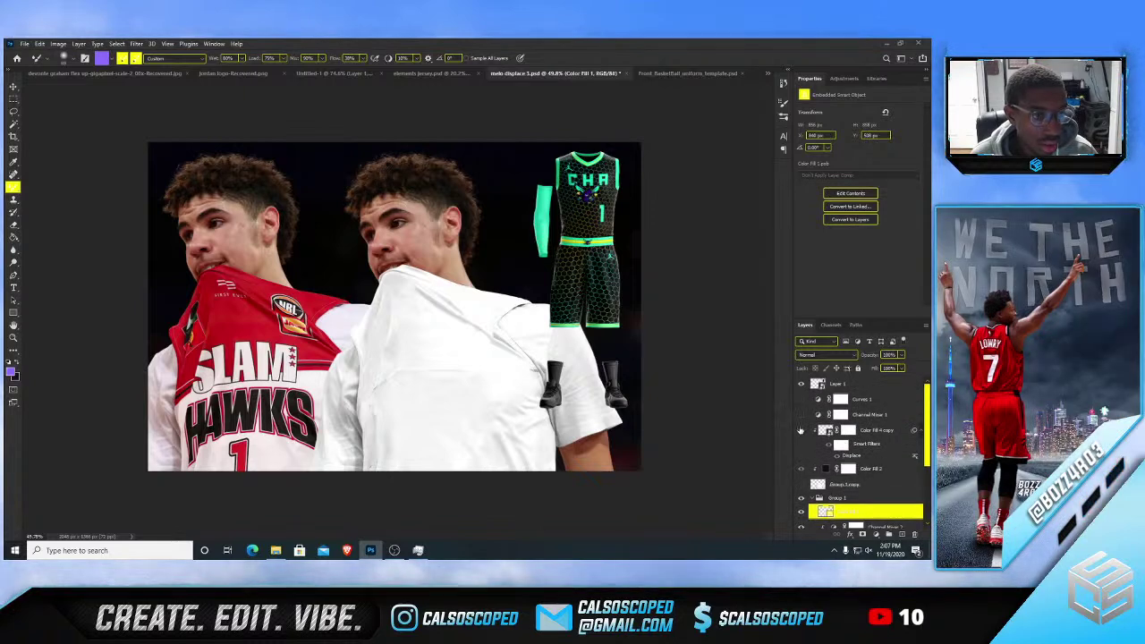
mouse_move(854, 501)
left_mouse_down()
mouse_move(852, 483)
mouse_move(832, 489)
mouse_move(841, 486)
left_mouse_up()
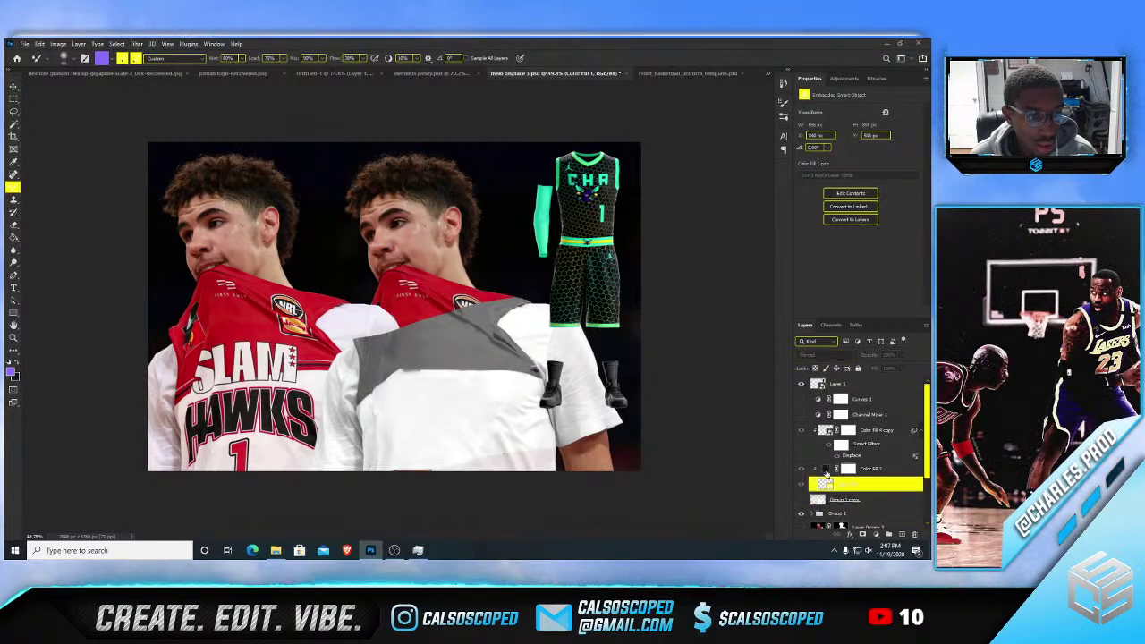
left_click(822, 472)
left_click(800, 499)
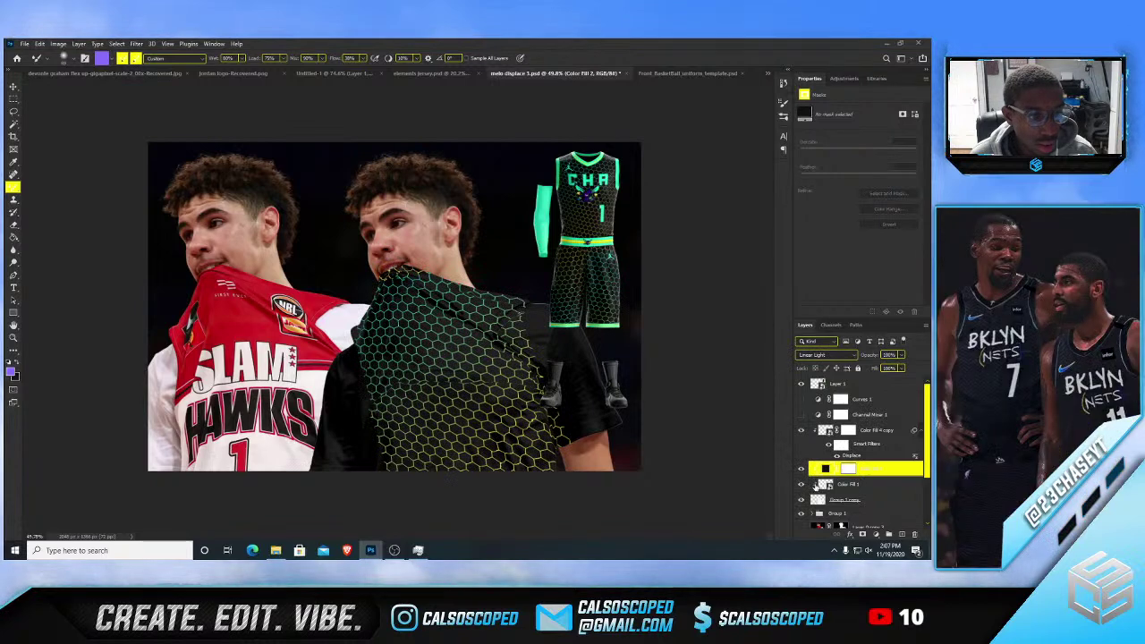
- Hide the honeycomb pattern and compare the black shirt with Color Fill 2 and Color Fill 1 toggled off and on
left_click(804, 436)
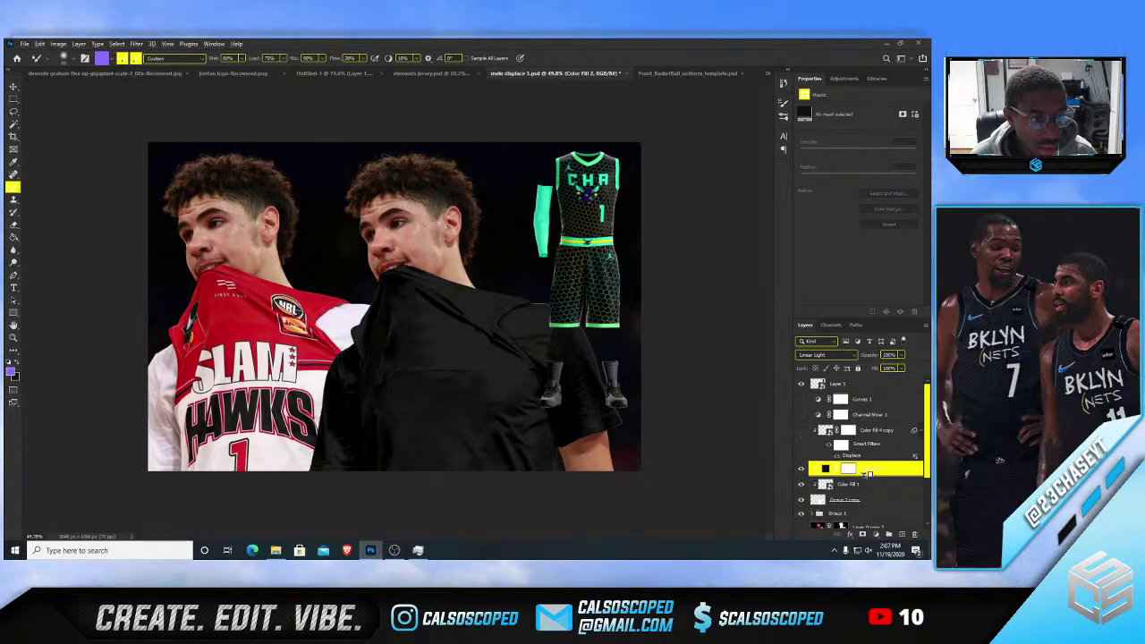
left_click(803, 436)
left_click(804, 436)
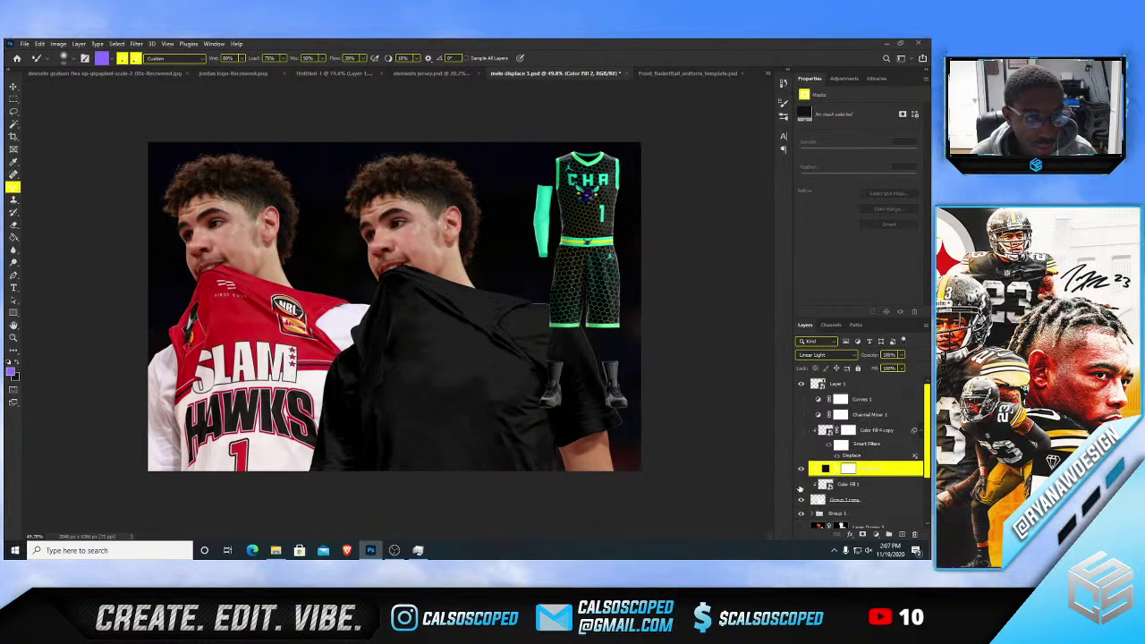
left_click(802, 470)
left_click(802, 470)
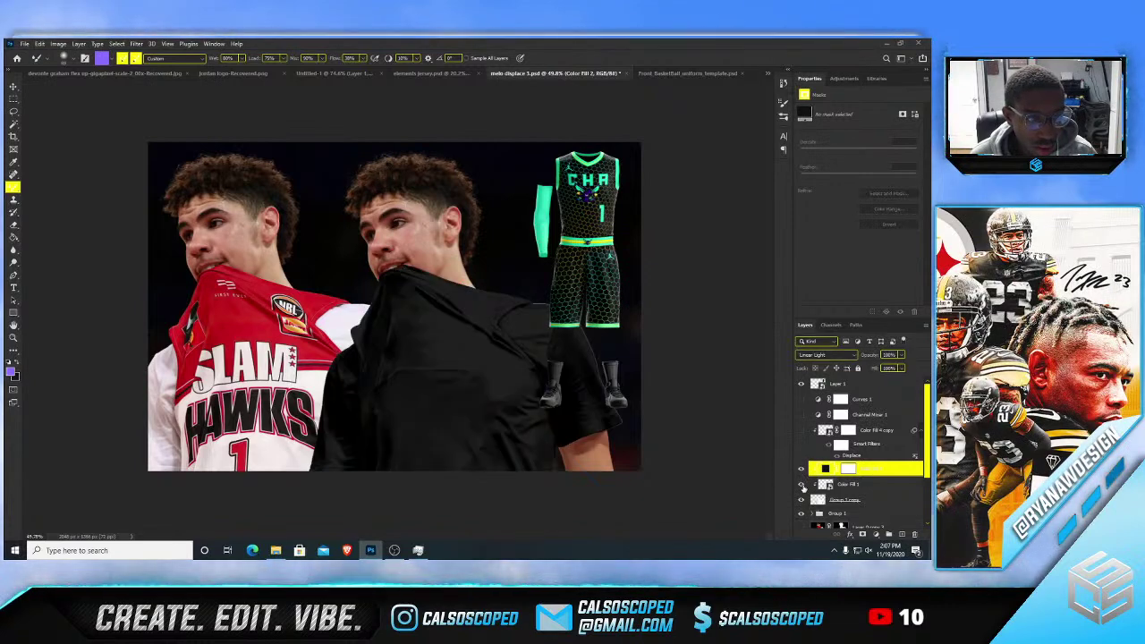
left_click(803, 487)
- Move Color Fill 1 below Group 1 copy and compare the shirt with it hidden and shown
left_click_drag(864, 488, 859, 507)
left_click(801, 485)
left_click(802, 485)
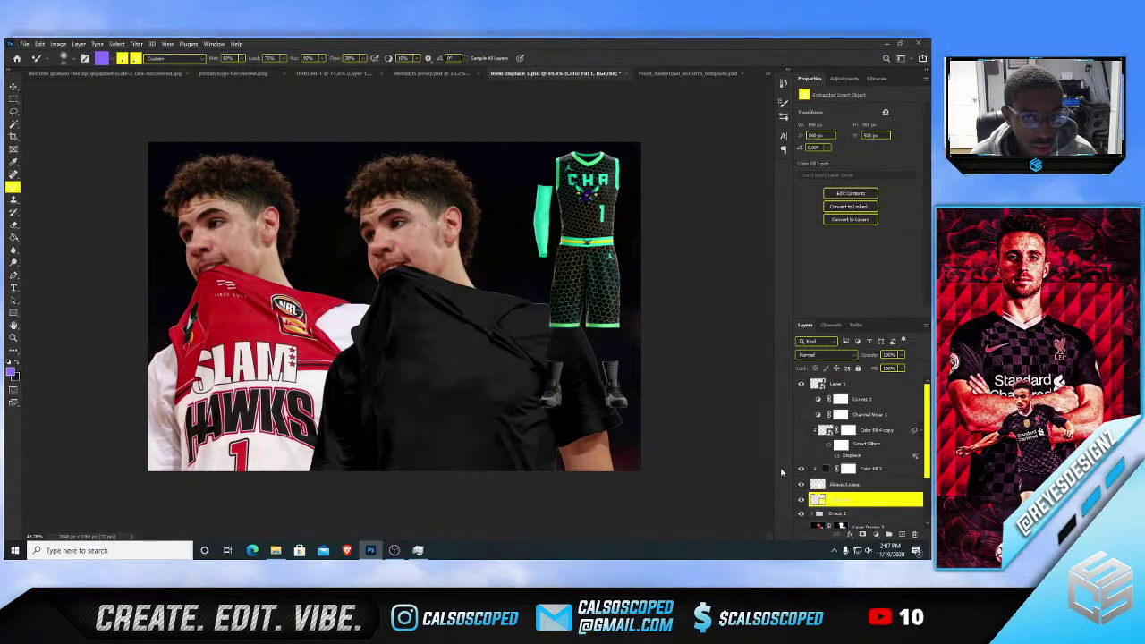
- Show the honeycomb pattern on the shirt again and switch to the Move tool
scroll(495, 348, "up", 4)
key("v")
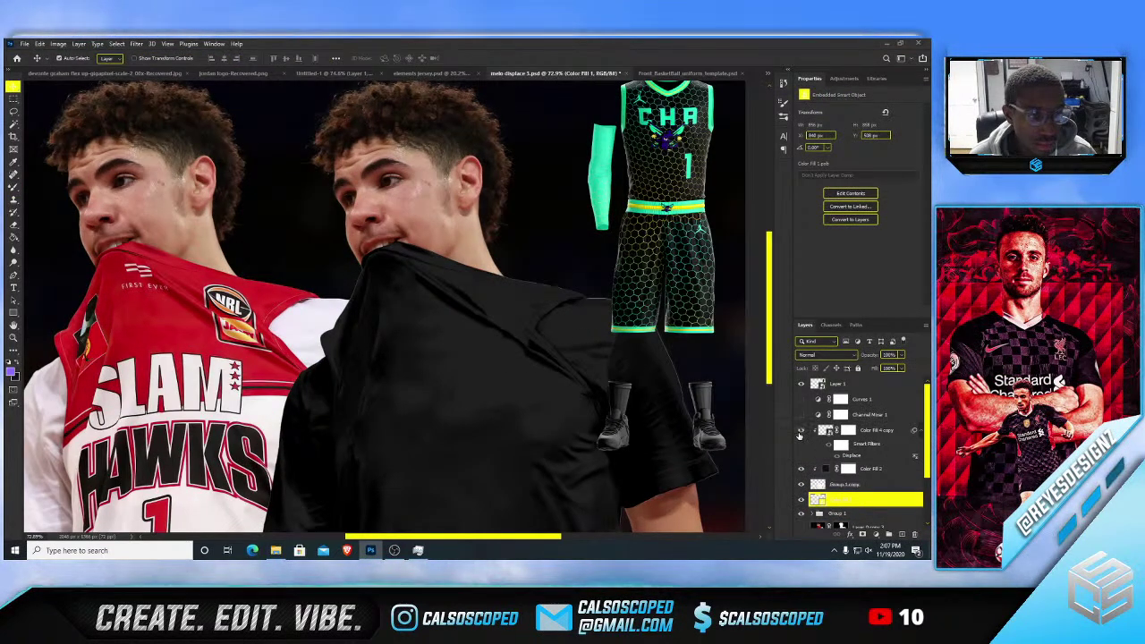
left_click(801, 432)
scroll(332, 329, "up", 2)
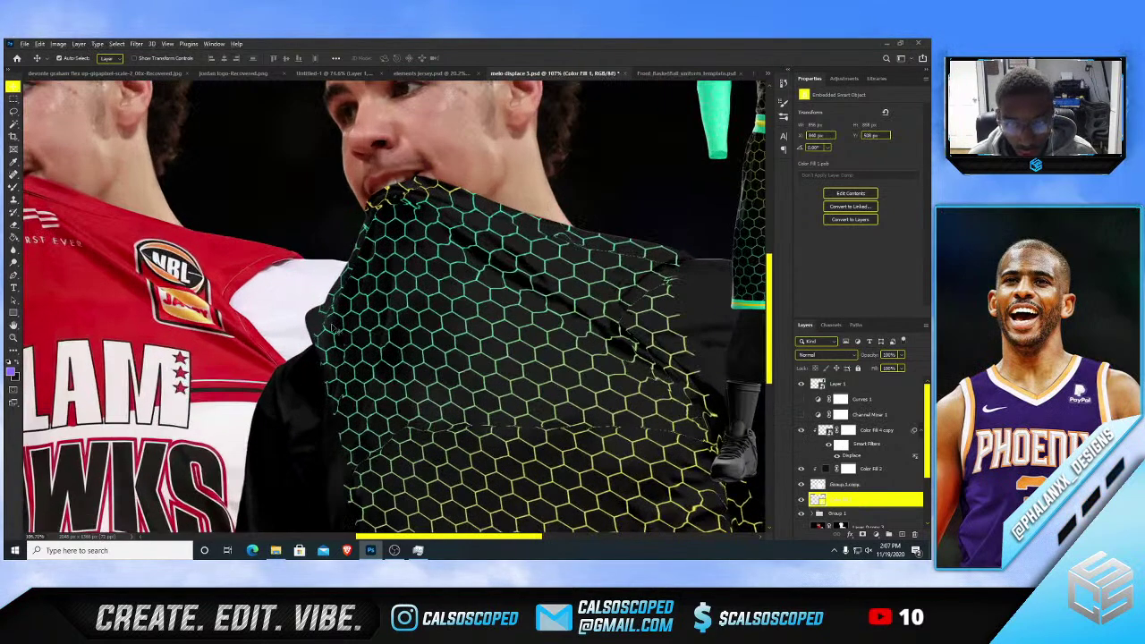
- Compare the black shirt with the honeycomb layer Color Fill 4 copy hidden and shown
left_click(332, 328)
scroll(602, 431, "down", 6)
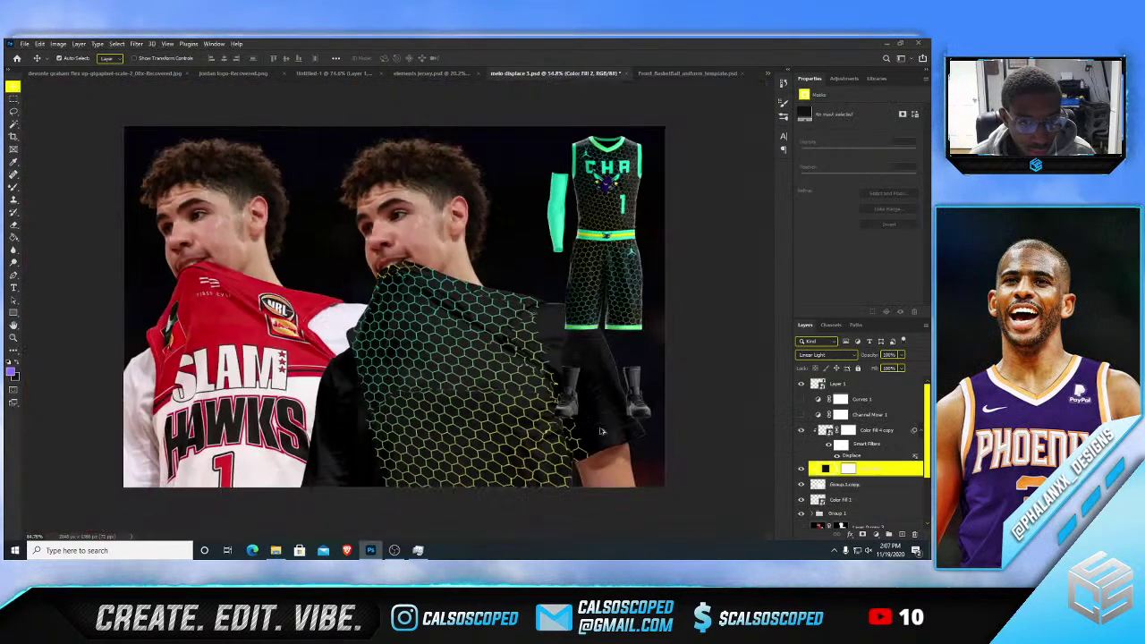
scroll(602, 432, "up", 2)
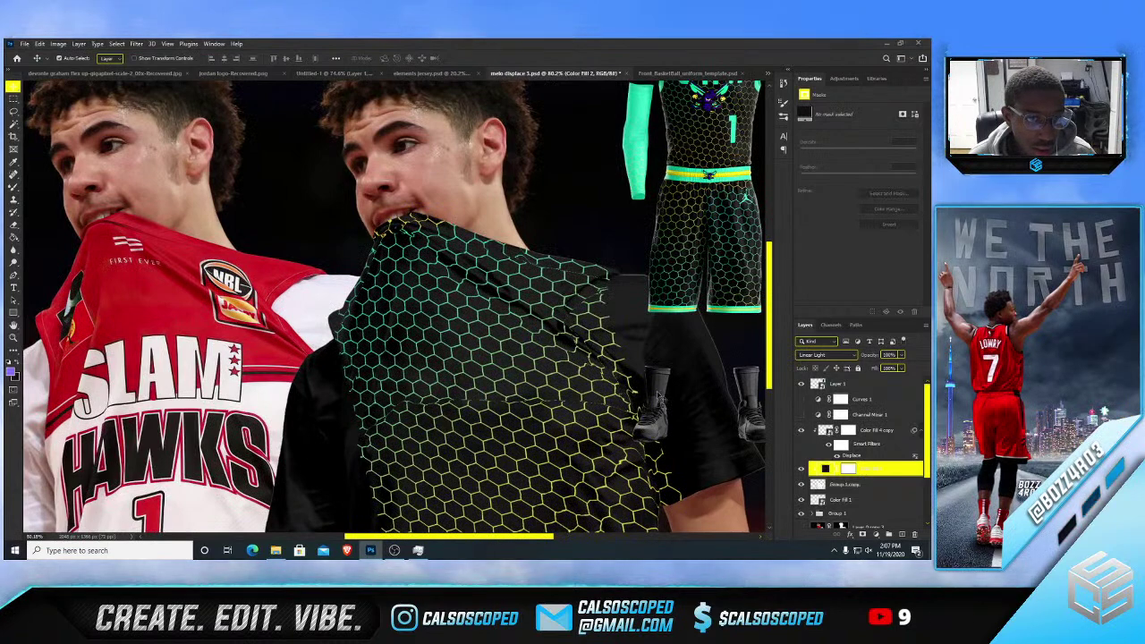
left_click(824, 432)
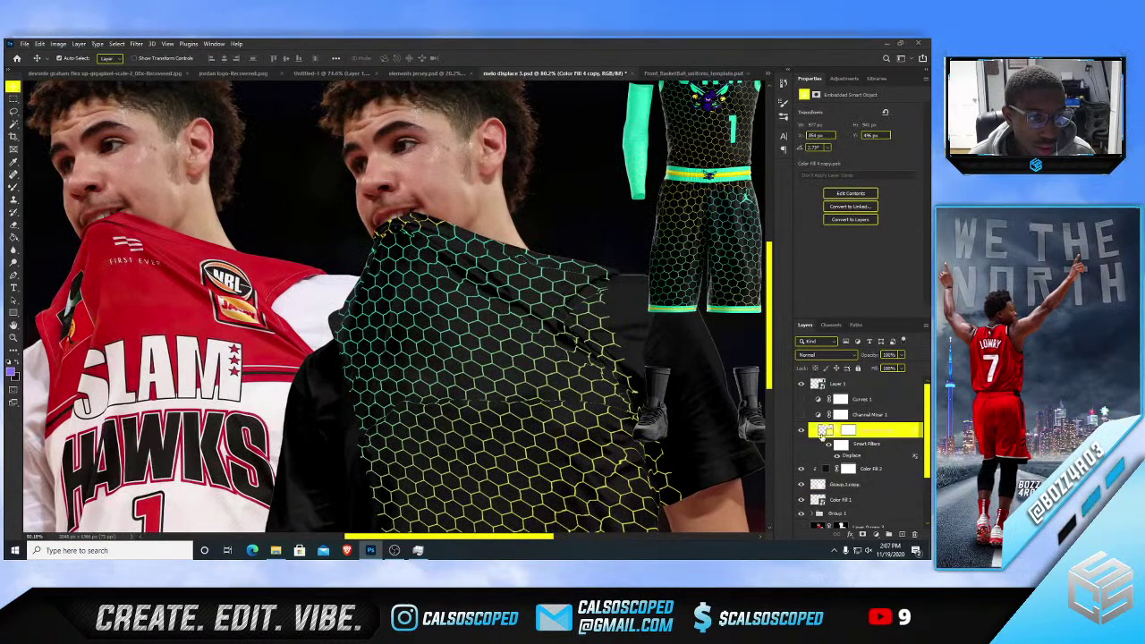
left_click(801, 431)
left_click(802, 432)
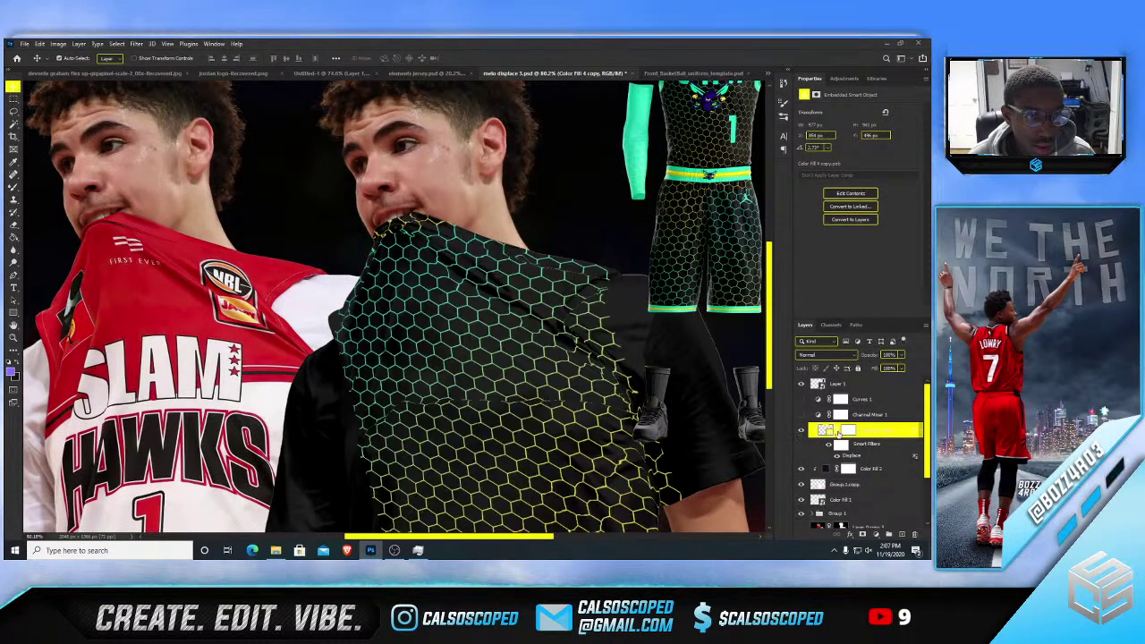
- Paint black with the Brush tool on Color Fill 4 copy's mask to remove the honeycomb spilling onto the sleeve beside the shirt's folds
left_click(847, 432)
key("b")
scroll(595, 322, "up", 2)
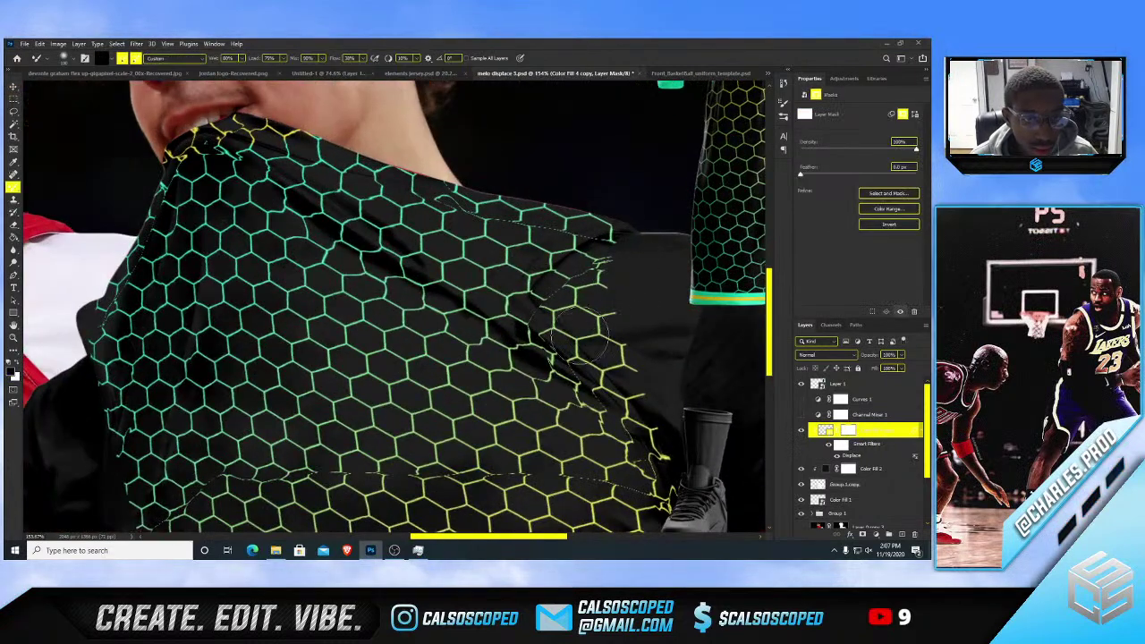
left_click_drag(611, 280, 615, 315)
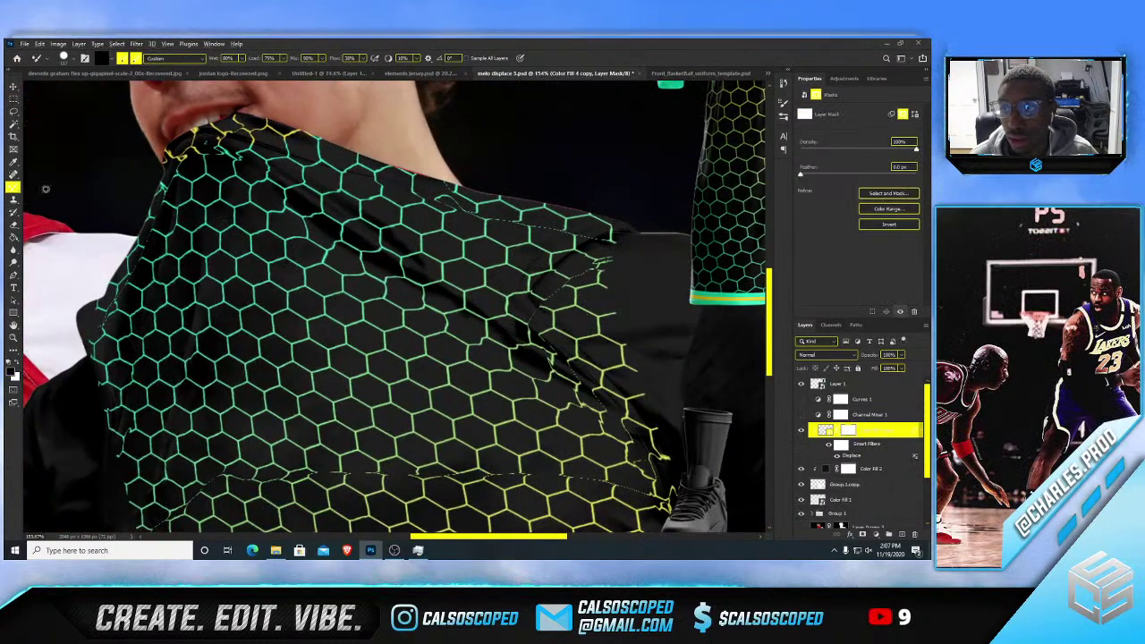
left_click(14, 188)
mouse_move(587, 252)
left_mouse_down()
mouse_move(501, 170)
mouse_move(577, 249)
mouse_move(646, 273)
mouse_move(593, 306)
left_mouse_up()
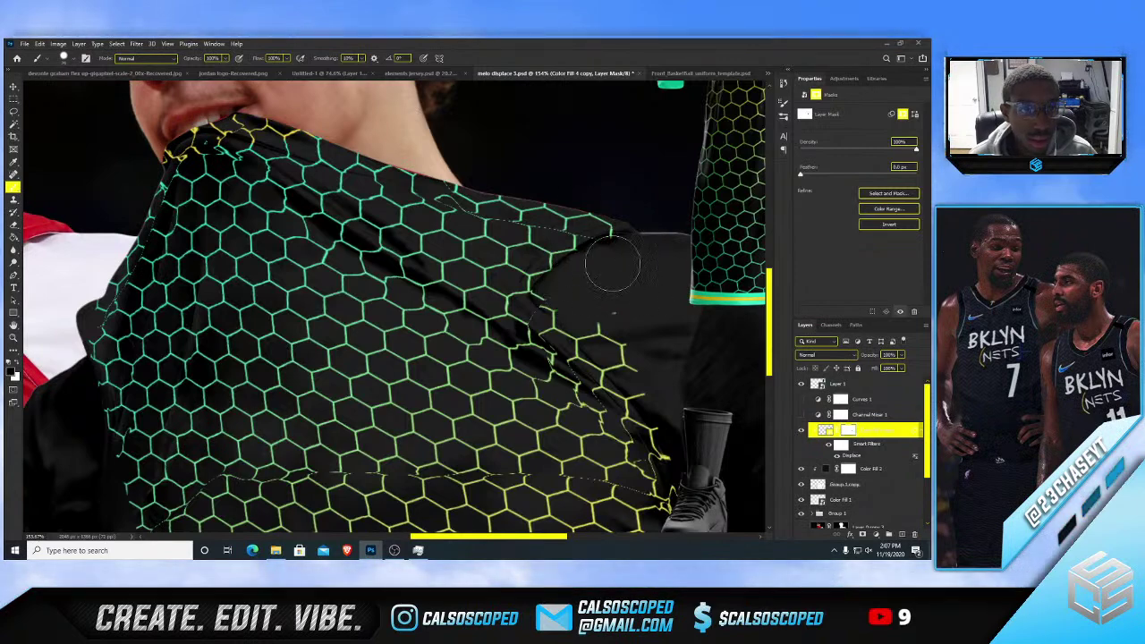
mouse_move(628, 365)
left_mouse_down()
mouse_move(670, 418)
mouse_move(644, 373)
left_mouse_up()
scroll(663, 345, "down", 2)
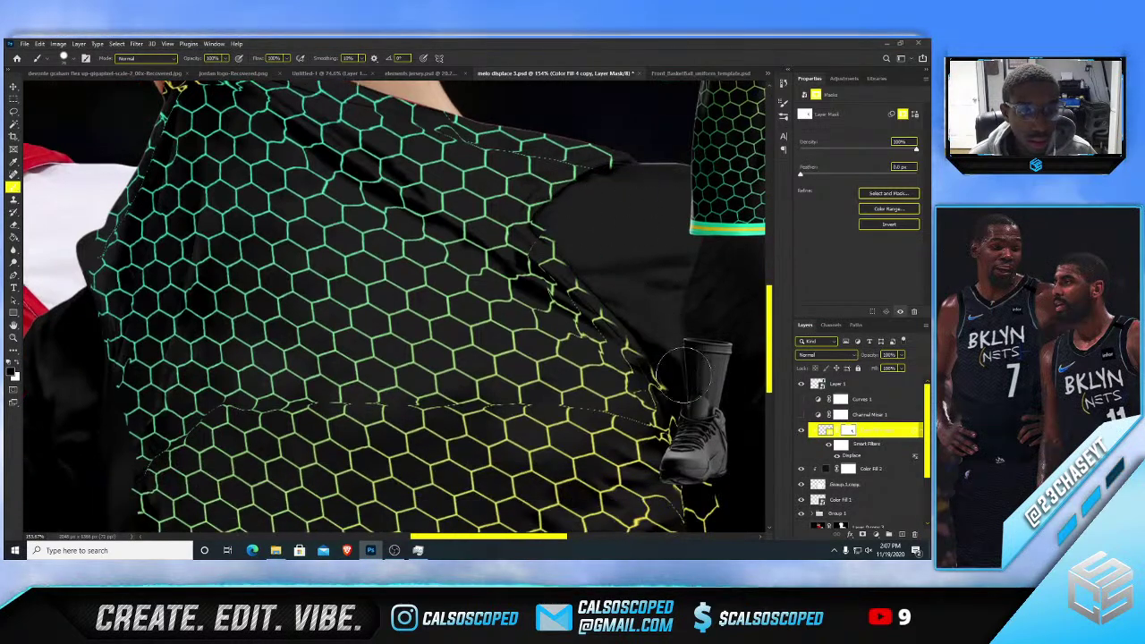
scroll(738, 466, "down", 4)
scroll(602, 441, "up", 3)
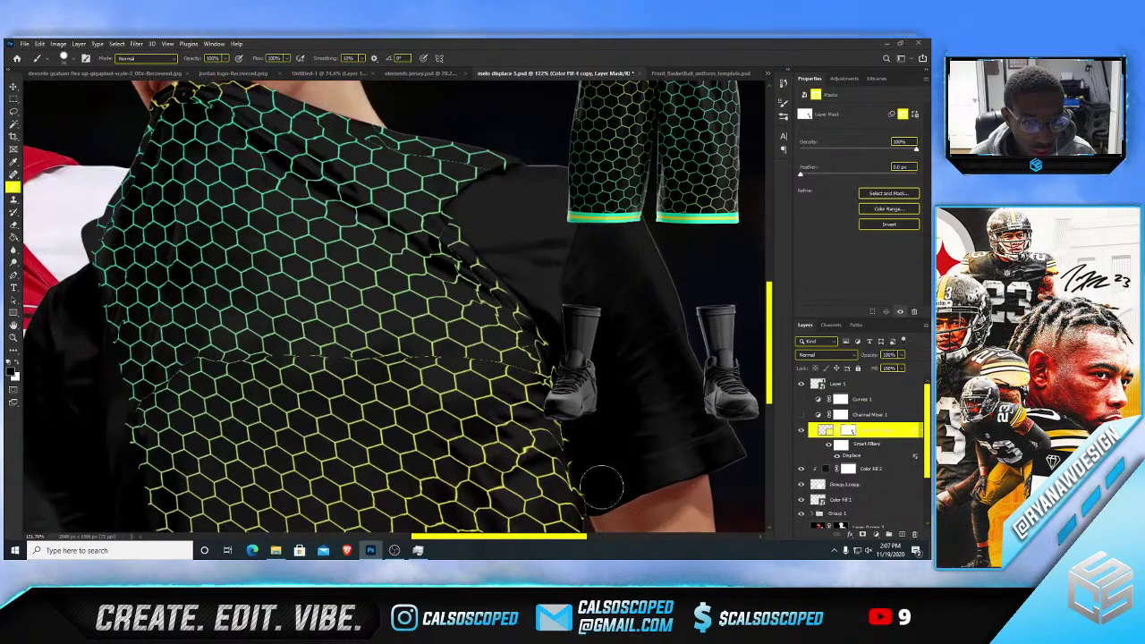
- Examine the honeycomb along the shirt's lower edges and compare the shirt with the pattern hidden and shown
scroll(598, 486, "down", 4)
scroll(278, 340, "up", 6)
scroll(381, 320, "down", 1)
scroll(393, 309, "down", 3)
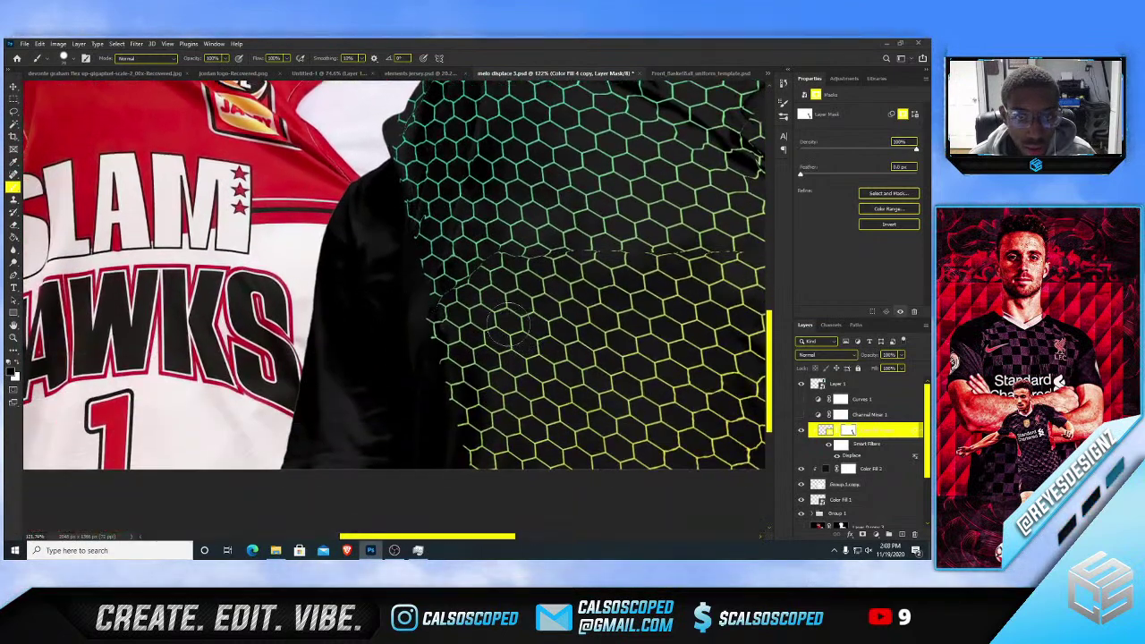
scroll(509, 326, "down", 4)
scroll(376, 394, "up", 3)
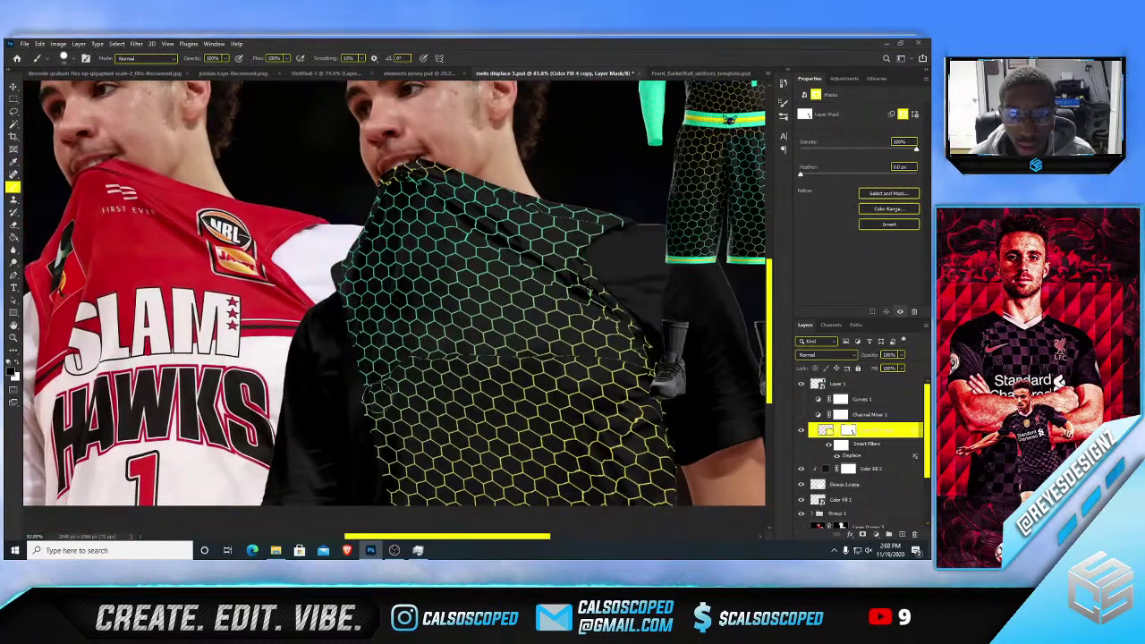
key("v")
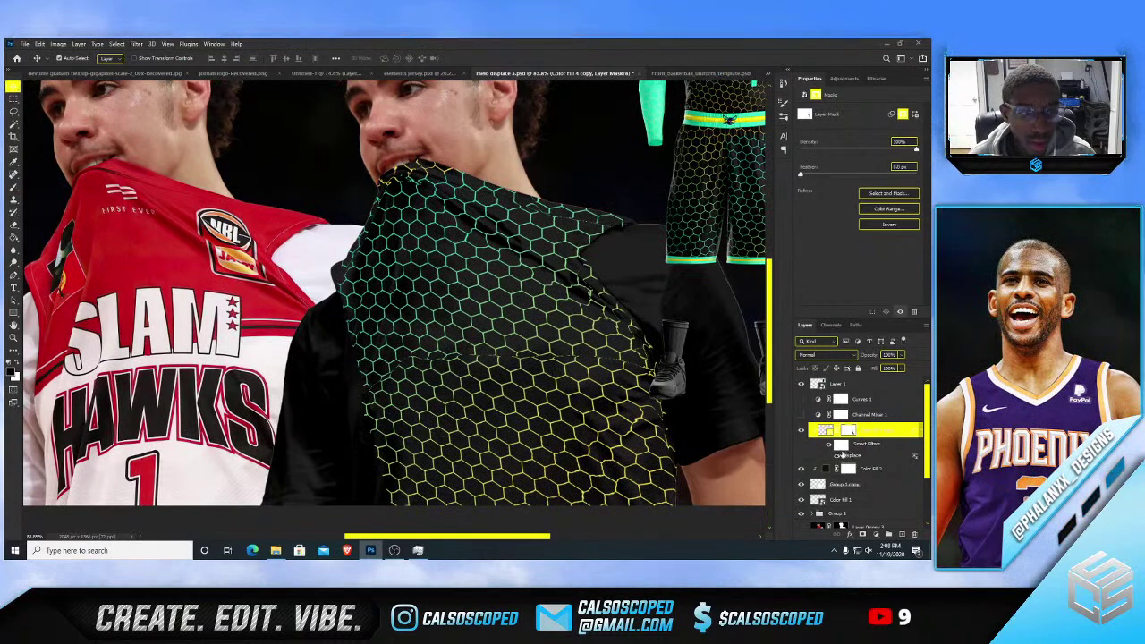
left_click(801, 430)
left_click(801, 431)
- Convert the masked and displaced honeycomb layer Color Fill 4 copy into a single smart object
left_click(876, 435)
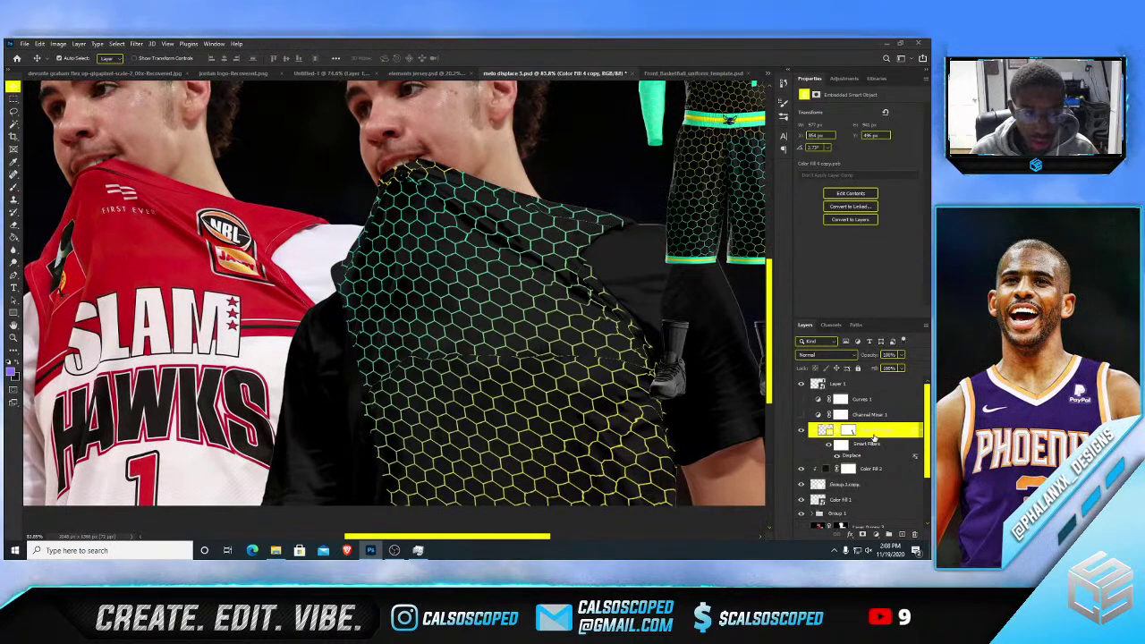
right_click(874, 436)
left_click(789, 213)
key("ctrl+t")
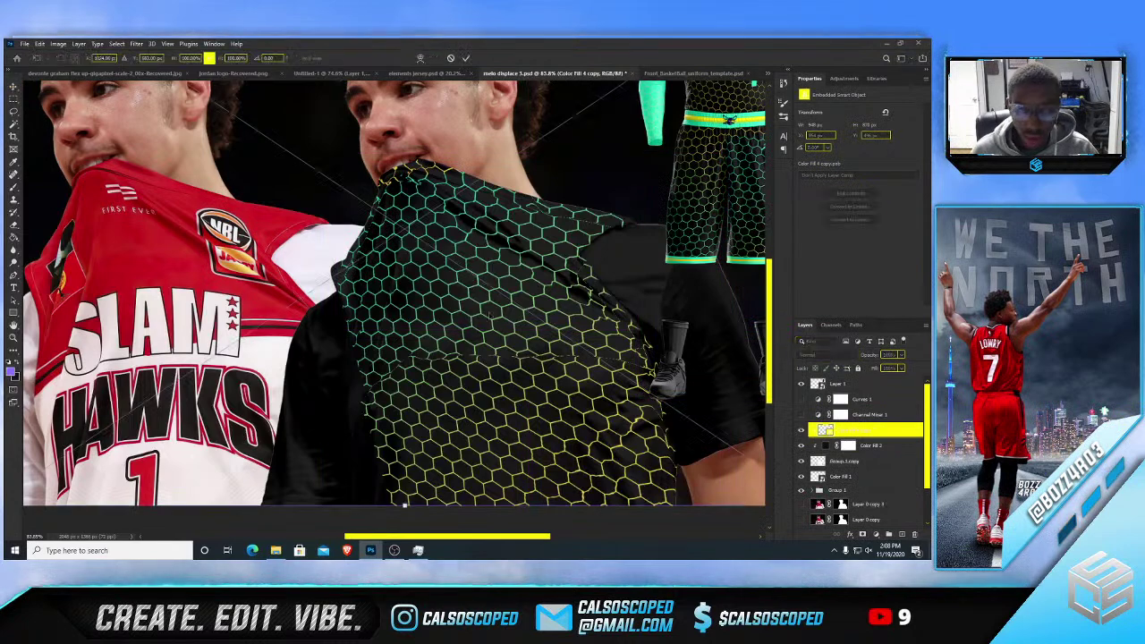
right_click(486, 321)
left_click(855, 435)
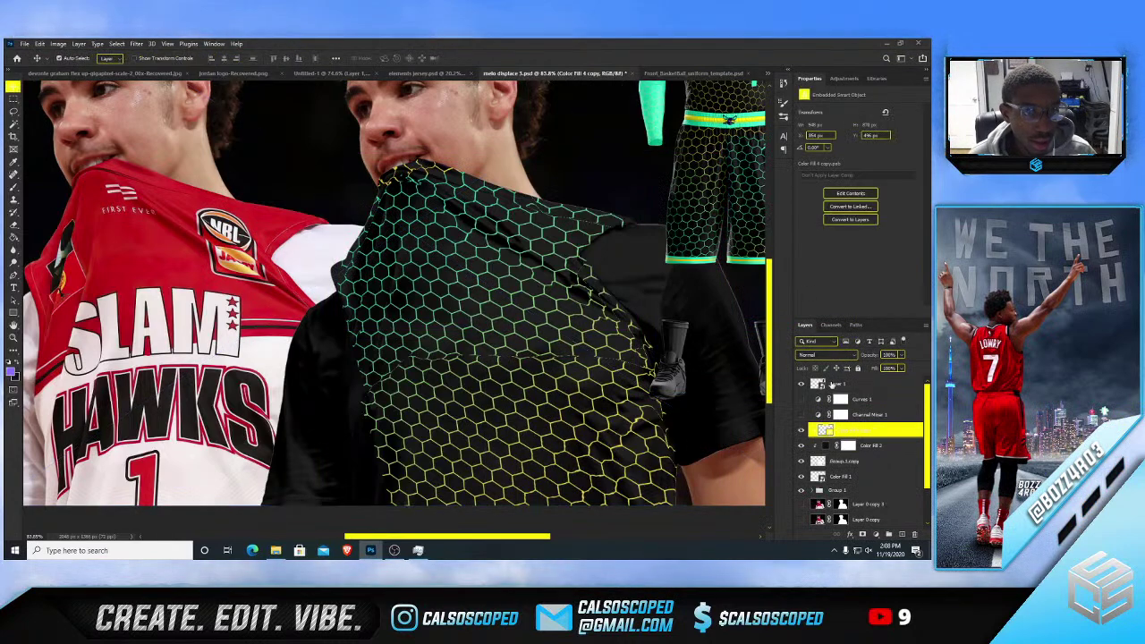
right_click(866, 442)
- Warp the honeycomb layer, adding a split near the chest and pulling its lower corner outward to fill the shirt beside the sleeve
key("ctrl+t")
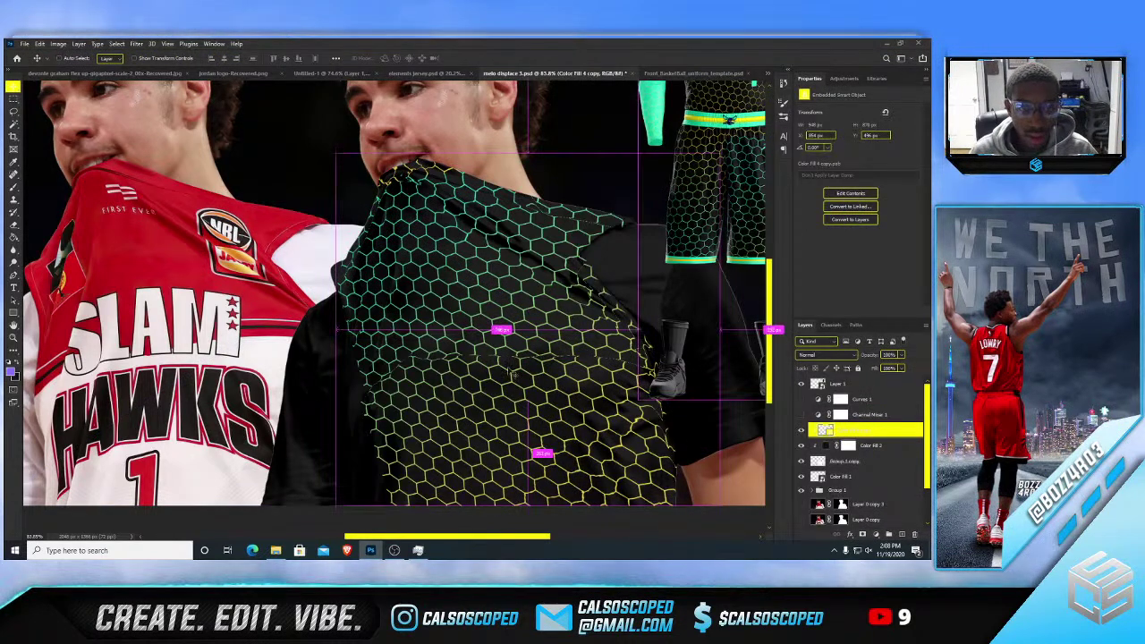
right_click(469, 423)
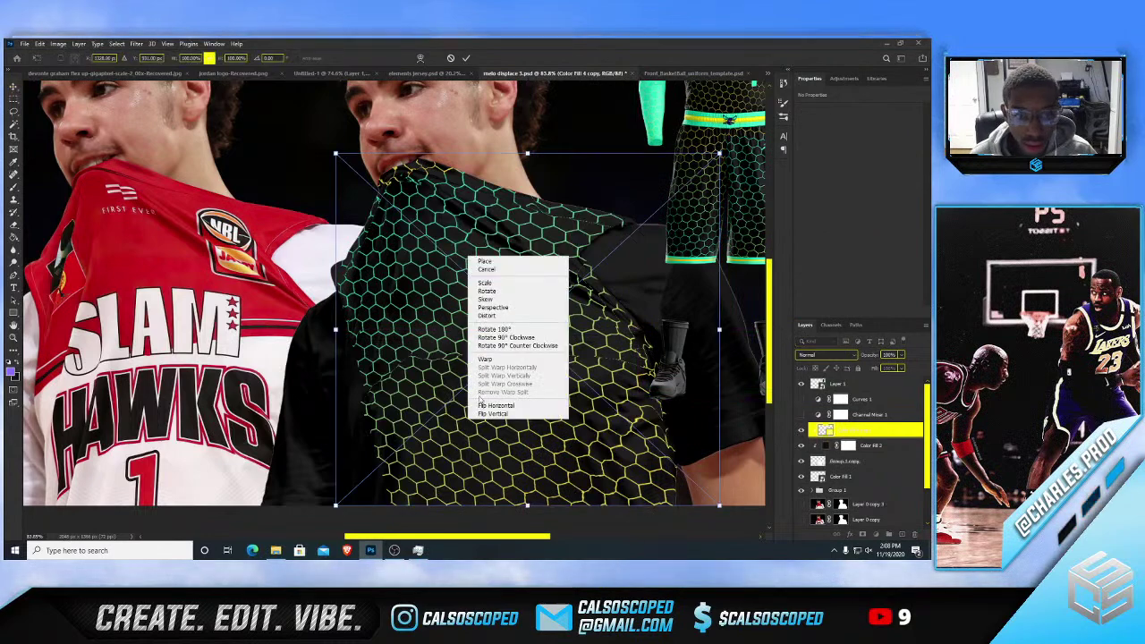
left_click(490, 359)
left_click_drag(391, 501, 350, 502)
left_click(522, 238, "alt")
left_click_drag(524, 244, 523, 249)
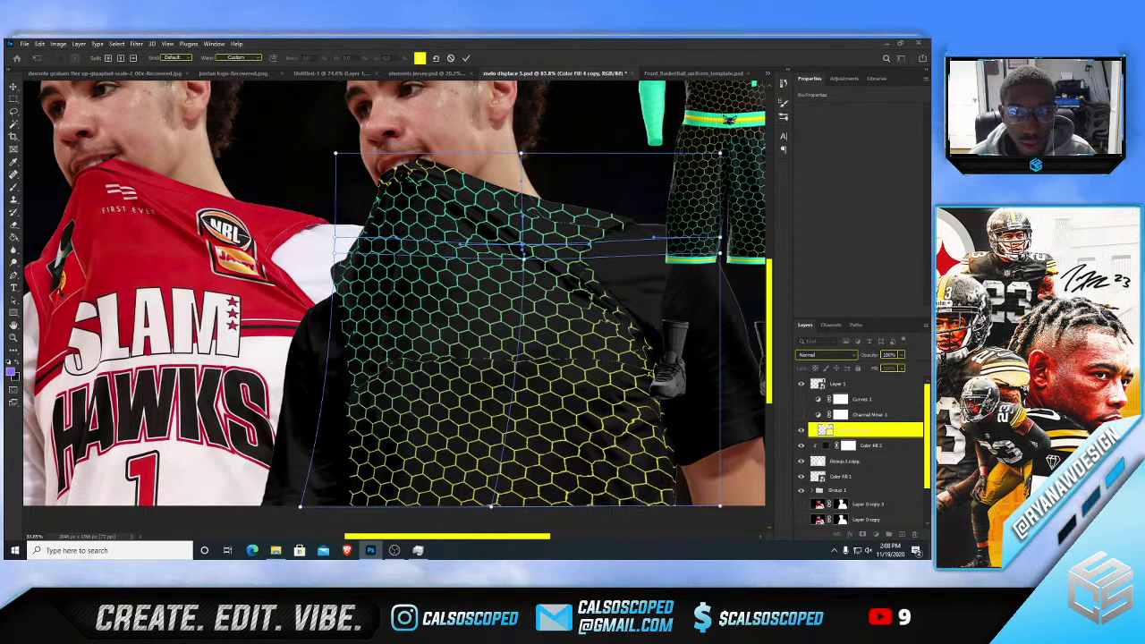
left_click_drag(301, 506, 313, 511)
left_click_drag(354, 438, 349, 437)
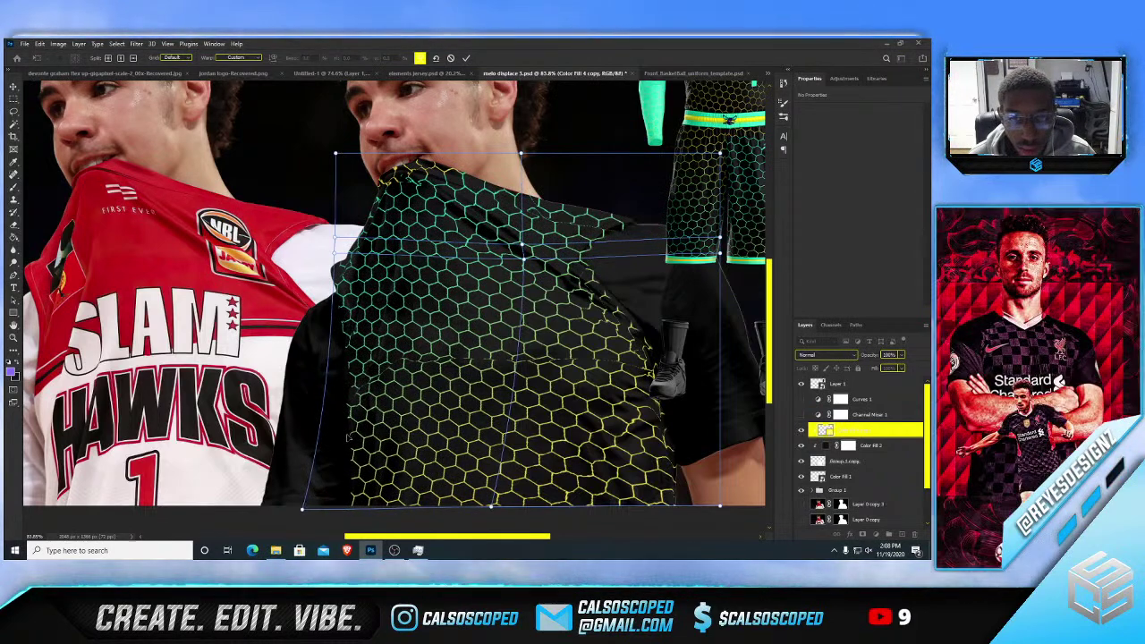
key("Return")
- Set the honeycomb layer's Blend If so the Underlying Layer's black slider splits at 0 / 32, revealing the shirt's shadows
scroll(358, 247, "down", 8)
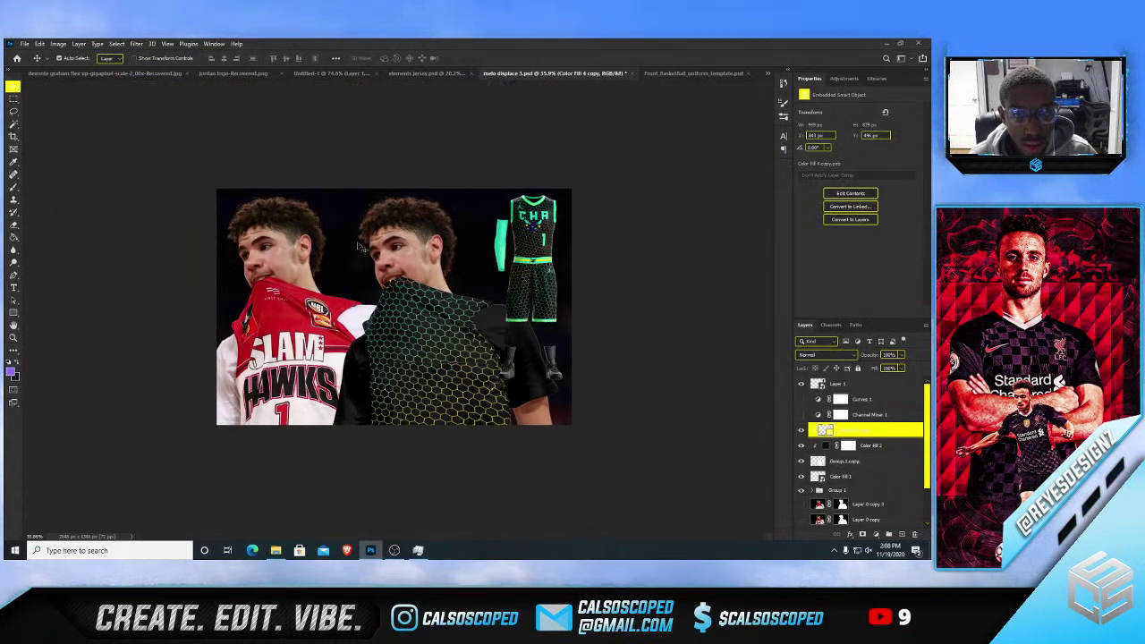
scroll(373, 246, "up", 2)
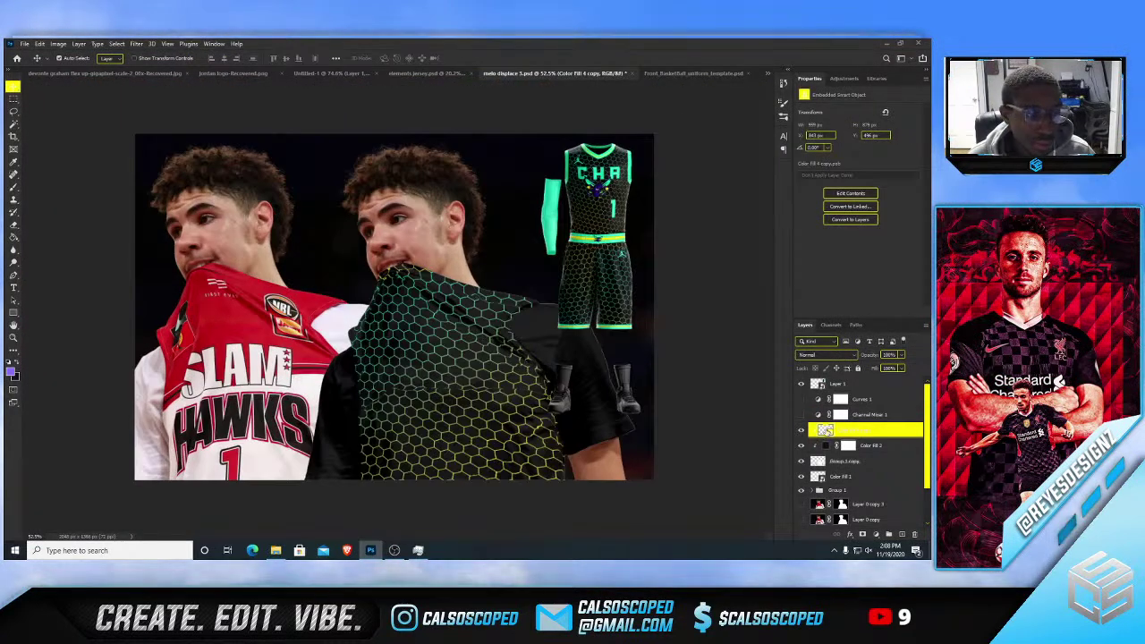
right_click(825, 431)
left_click(835, 242)
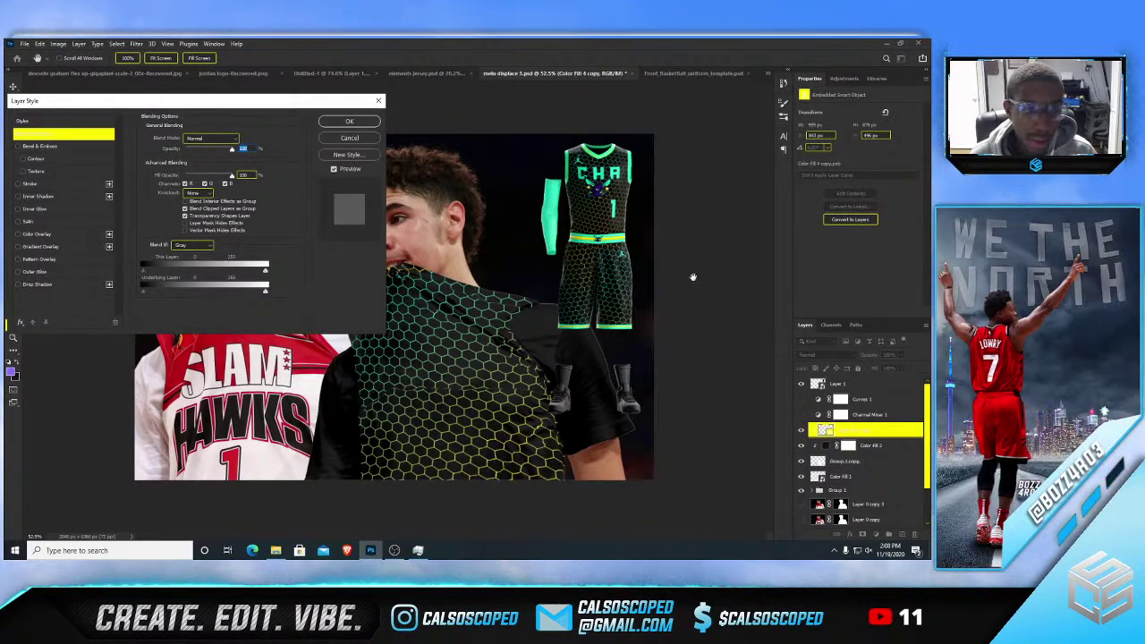
mouse_move(143, 291)
left_mouse_down()
mouse_move(185, 289)
mouse_move(159, 294)
left_mouse_up()
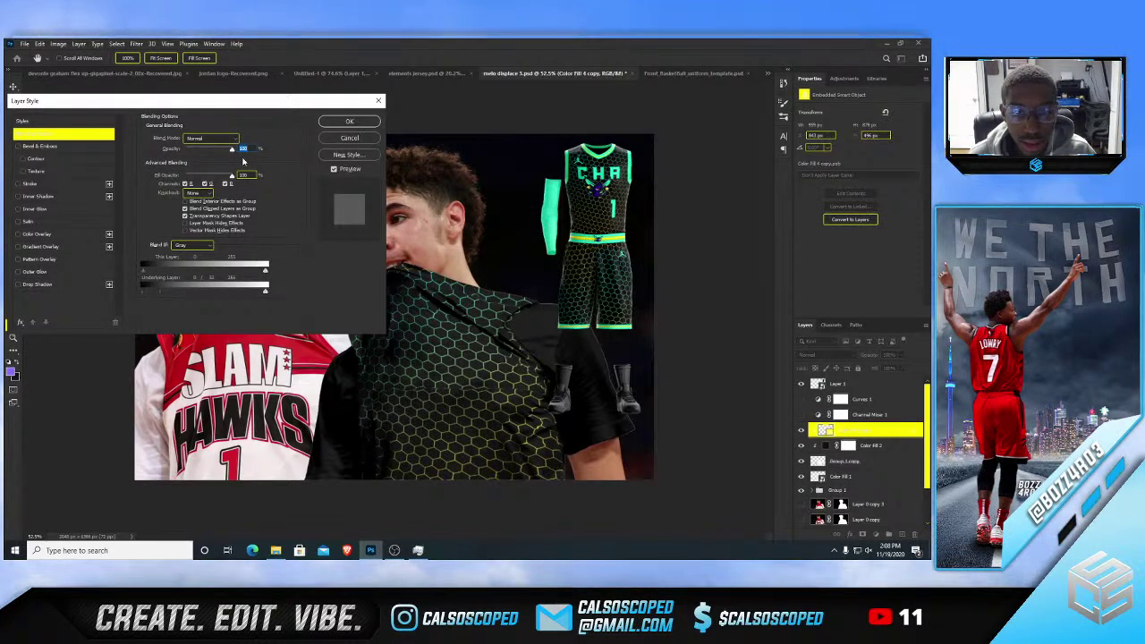
left_click(349, 120)
scroll(591, 338, "up", 2)
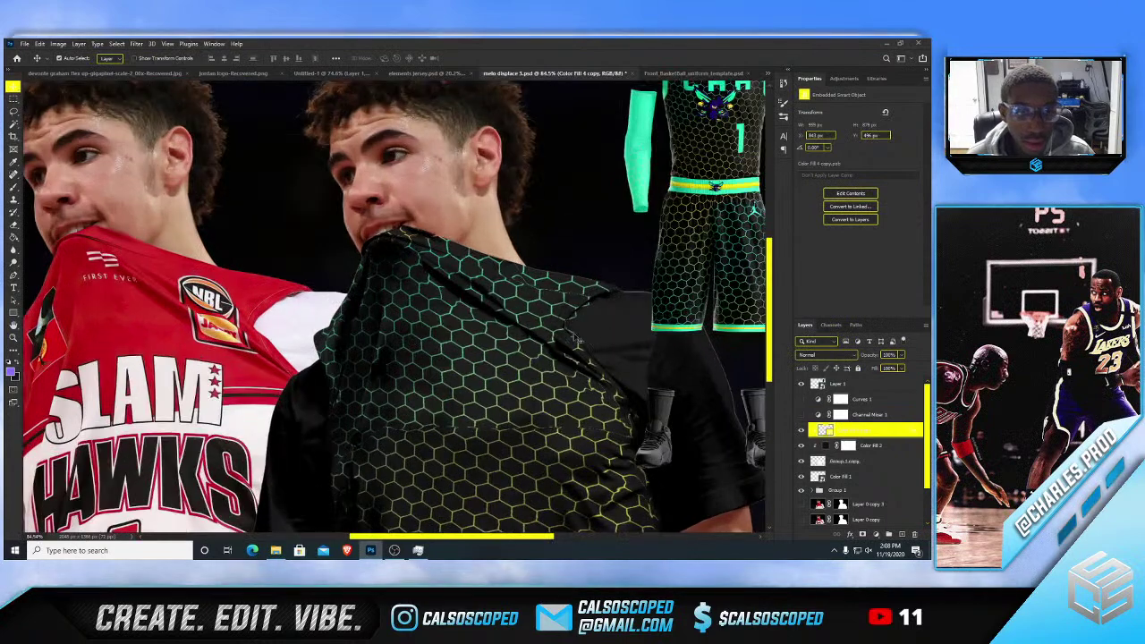
scroll(578, 338, "down", 3)
scroll(538, 338, "up", 1)
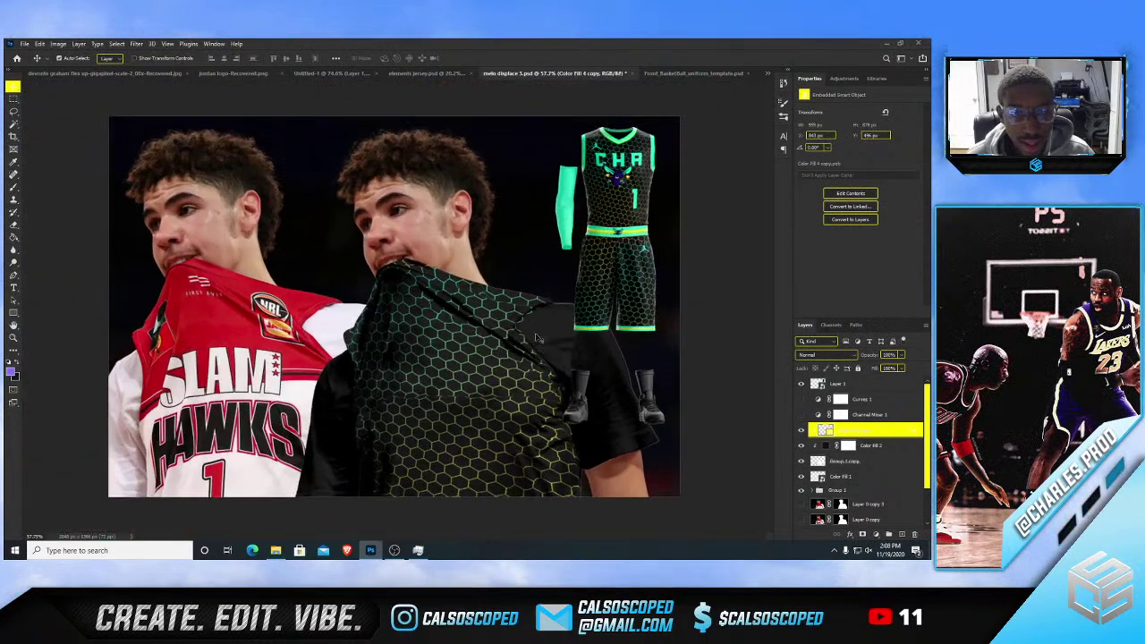
scroll(541, 339, "up", 3)
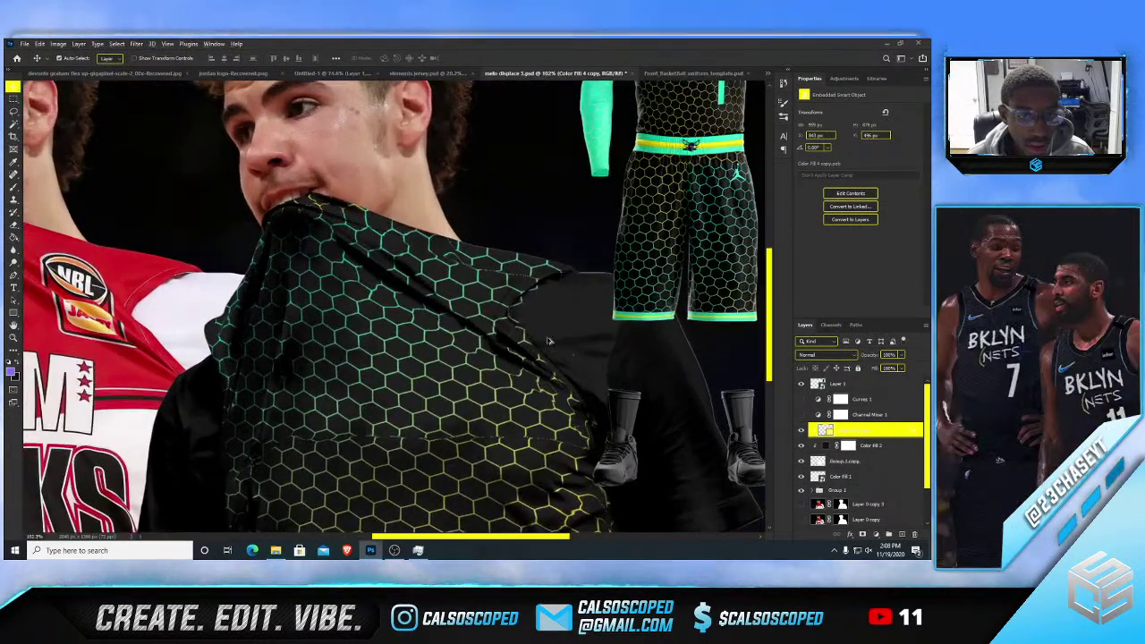
scroll(550, 341, "down", 4)
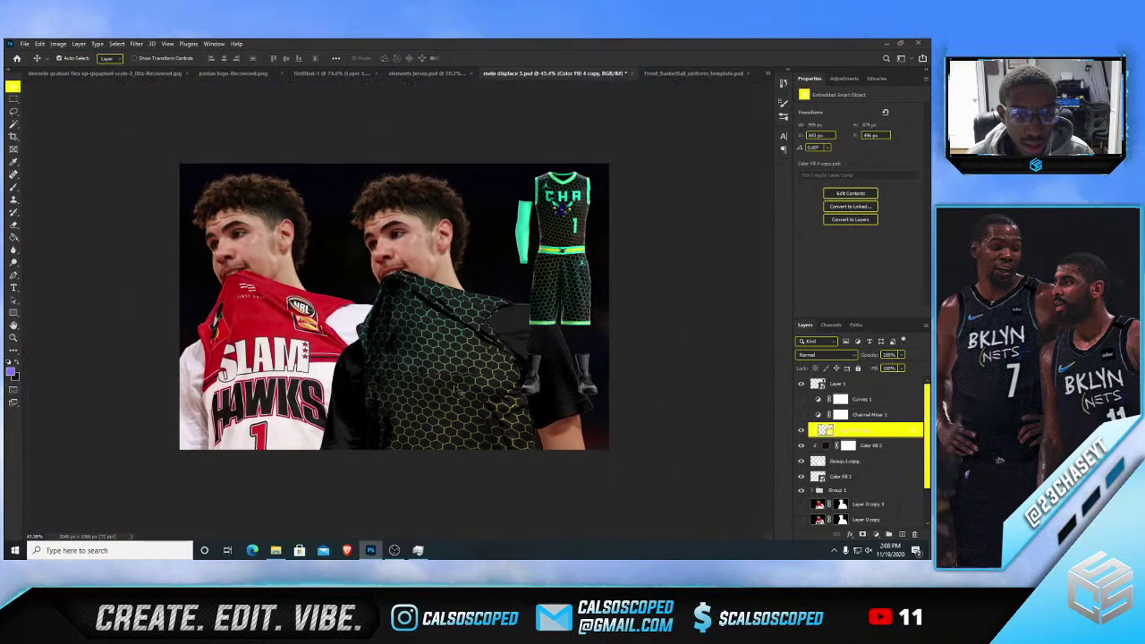
scroll(459, 392, "up", 2)
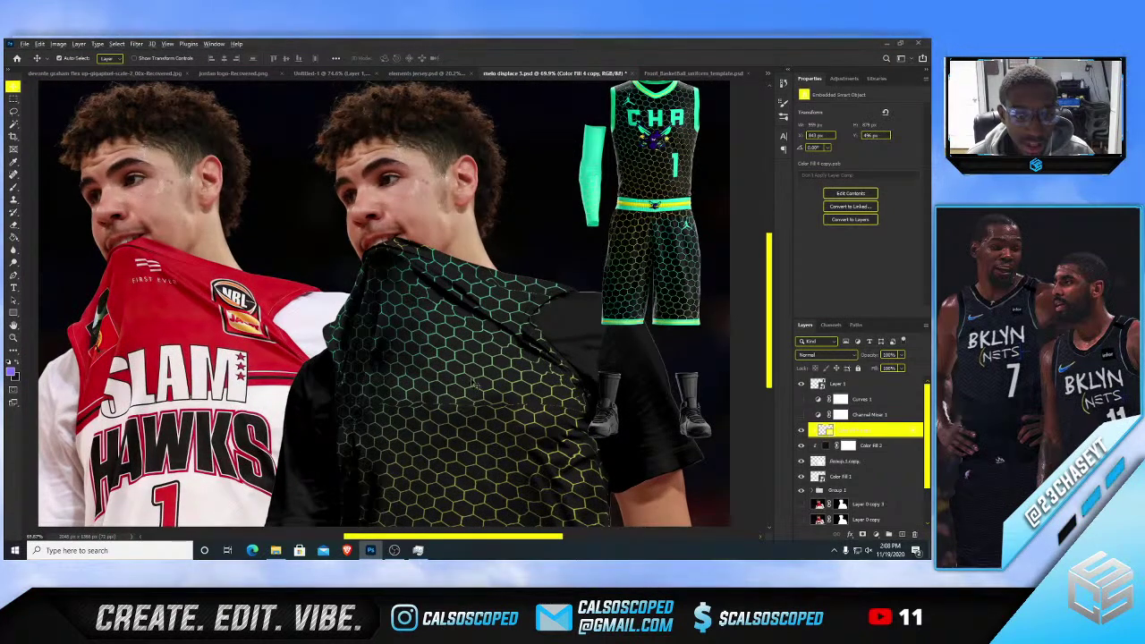
- Switch to elements jersey.psd and compare its CHA lettering with the lettering on the basketball uniform template
left_click(428, 73)
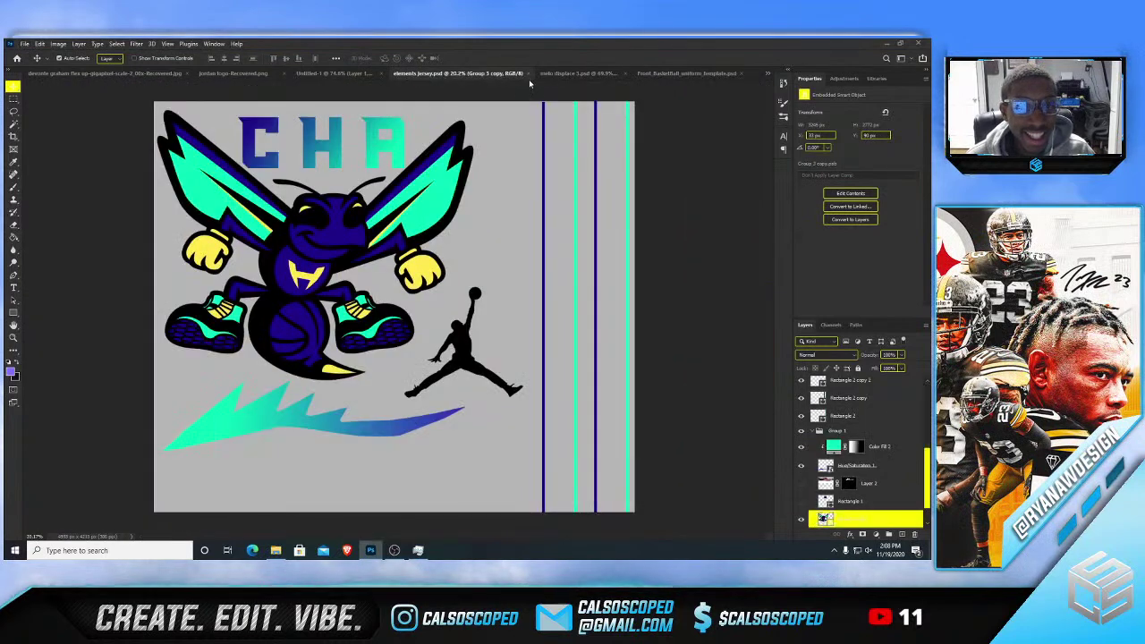
left_click(332, 153)
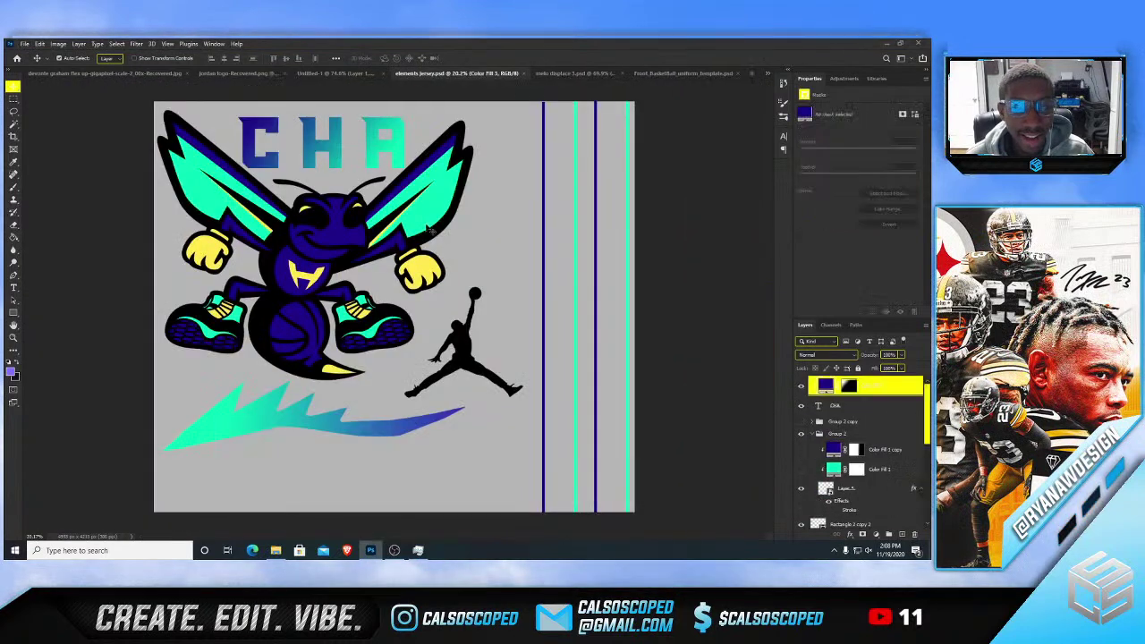
left_click(601, 75)
left_click(680, 73)
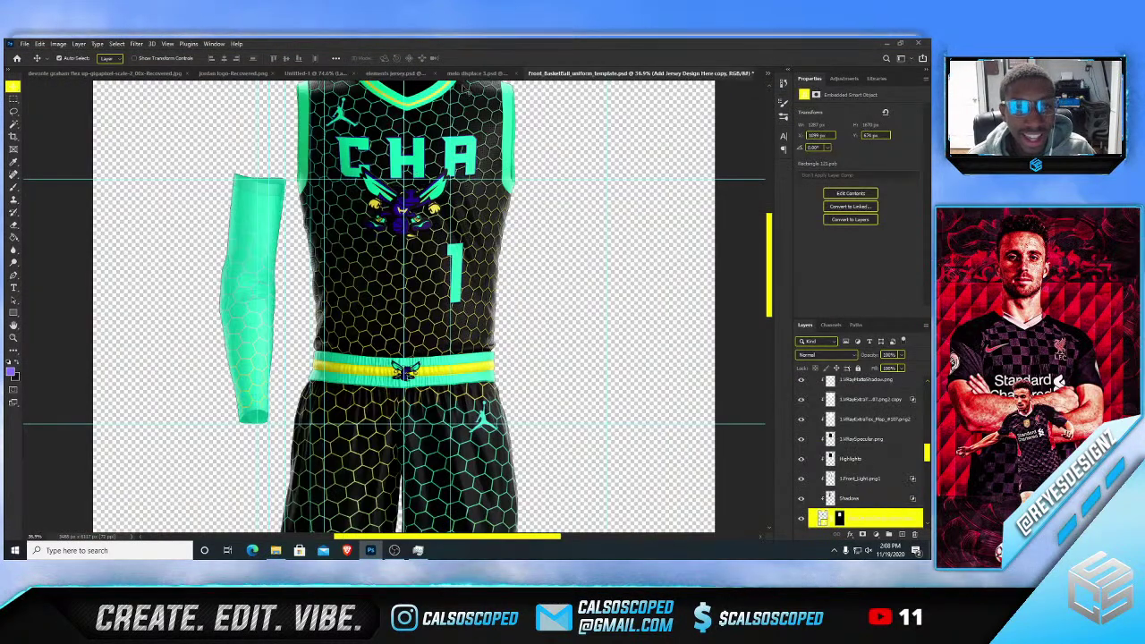
left_click(478, 73)
left_click(428, 73)
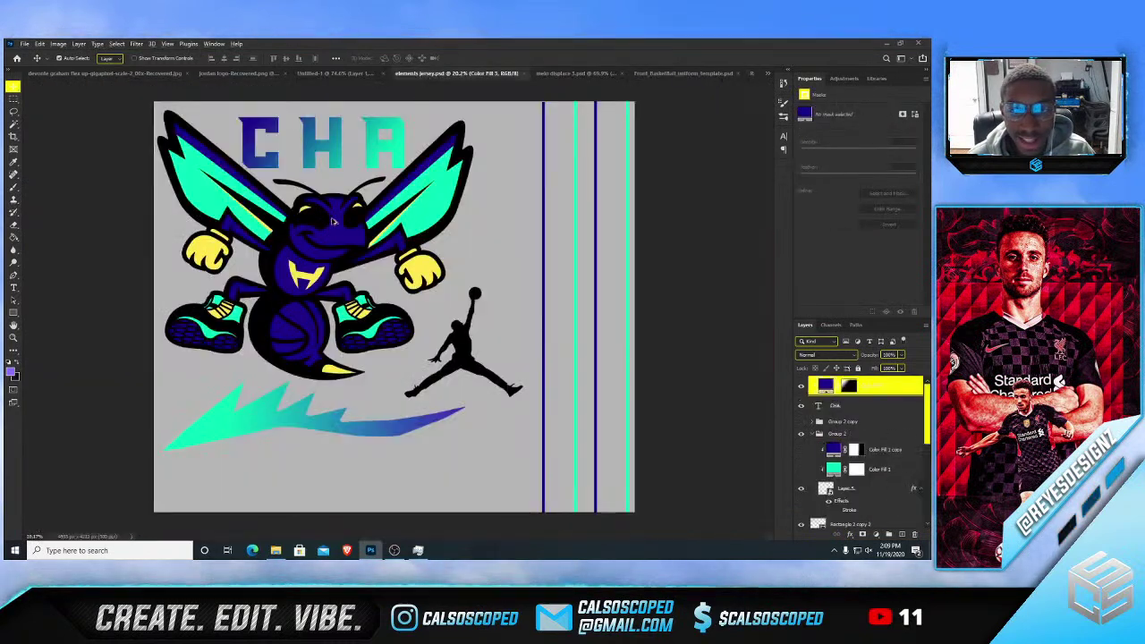
- Hide the Color Fill 3 gradient over the CHA lettering and give the CHA text layer a dark blue stroke
scroll(334, 222, "up", 4)
left_click(803, 386)
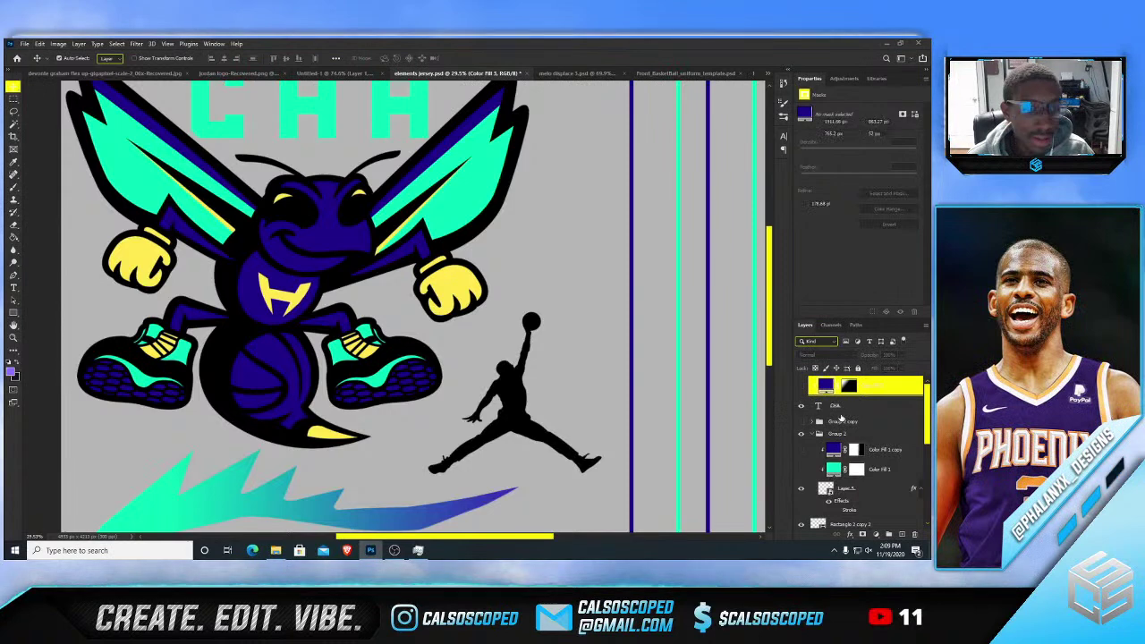
left_click(880, 408)
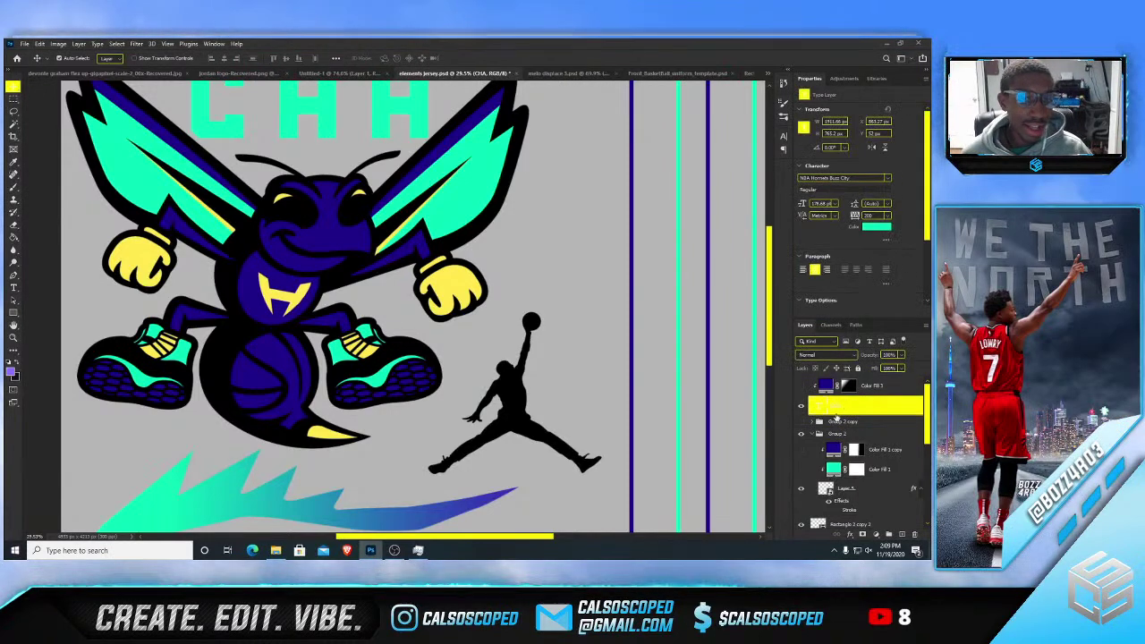
left_click(851, 534)
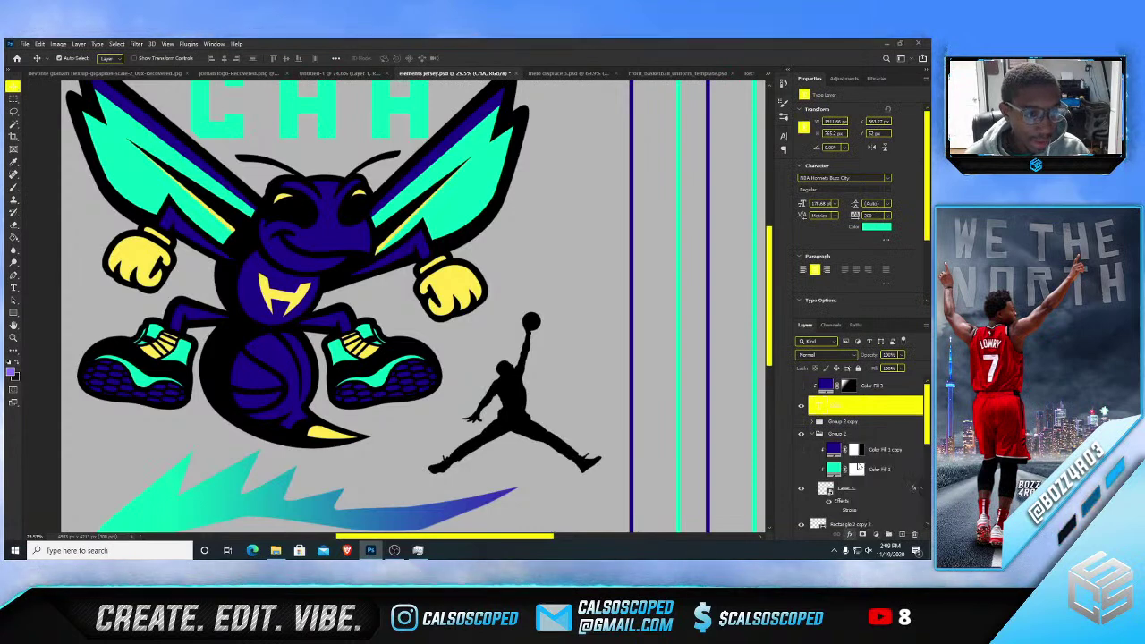
left_click(864, 460)
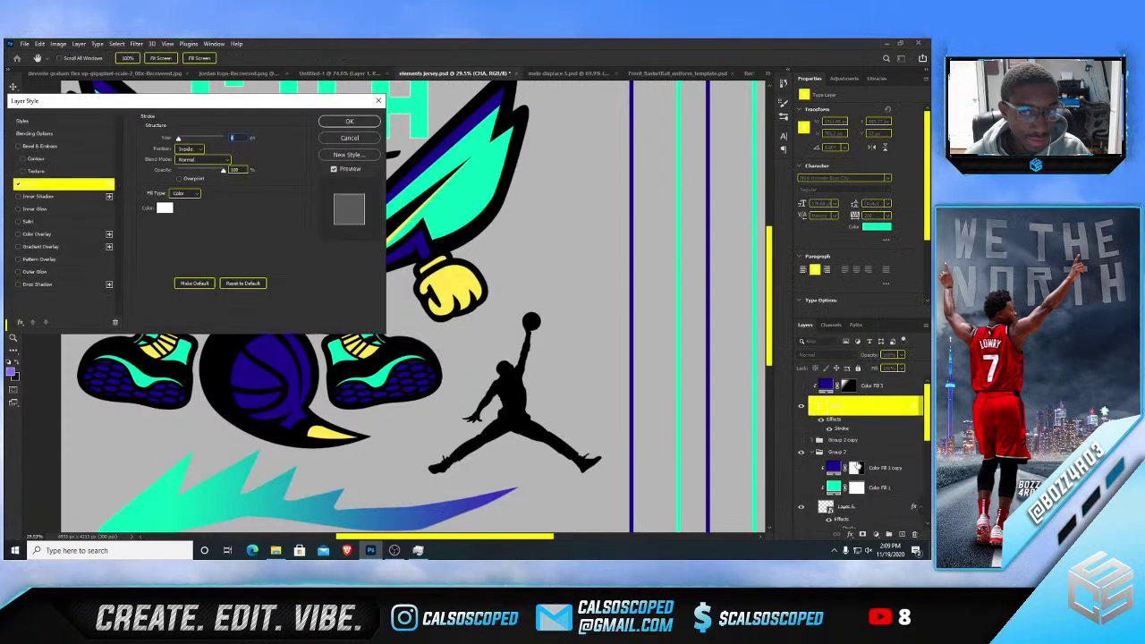
left_click(163, 209)
left_click(363, 157)
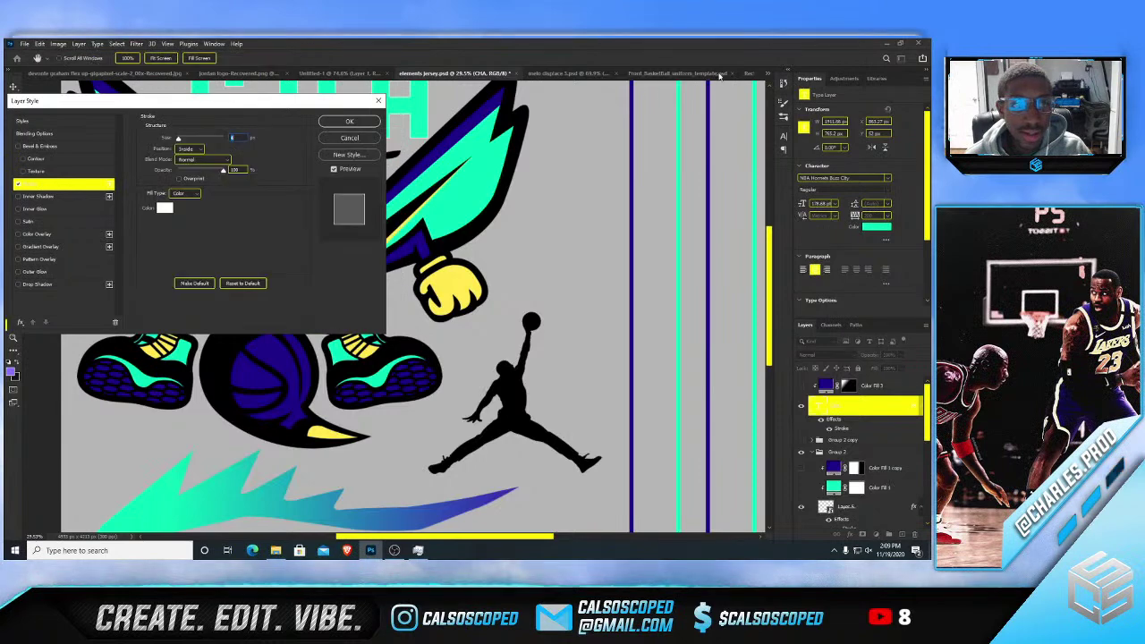
left_click(163, 209)
left_click(445, 146)
left_click(370, 155)
left_click(349, 121)
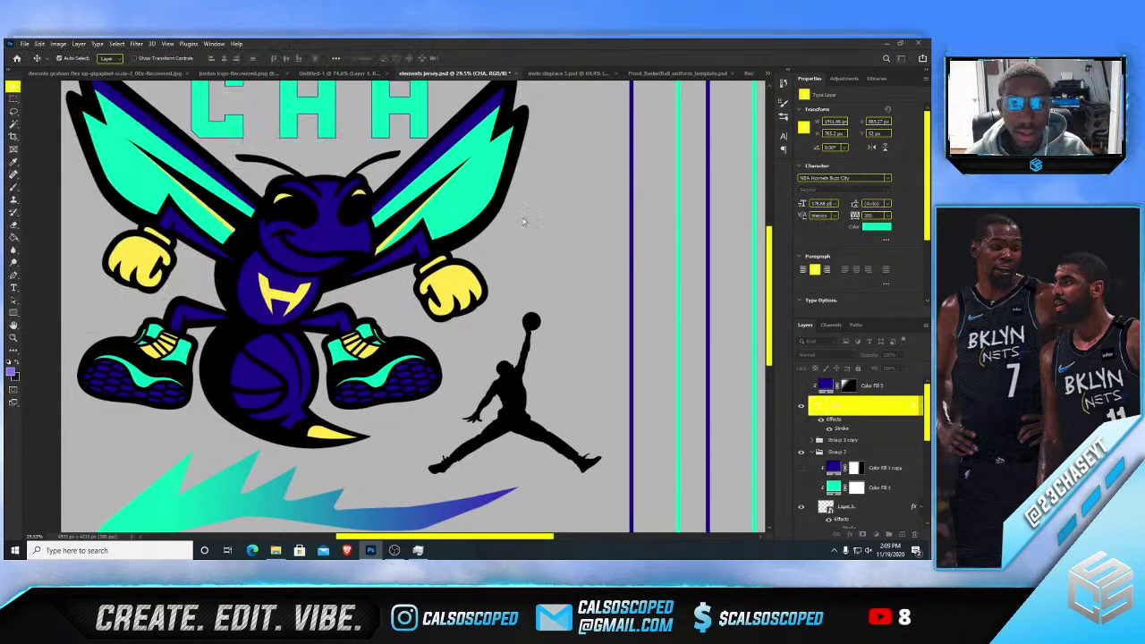
double_click(831, 421)
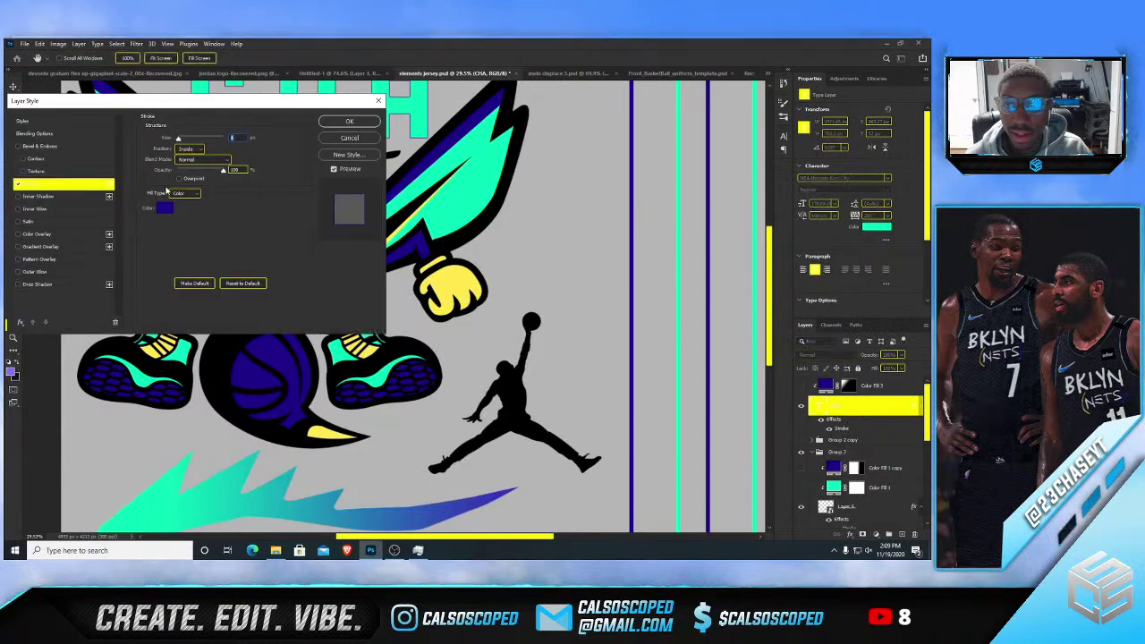
key("Return")
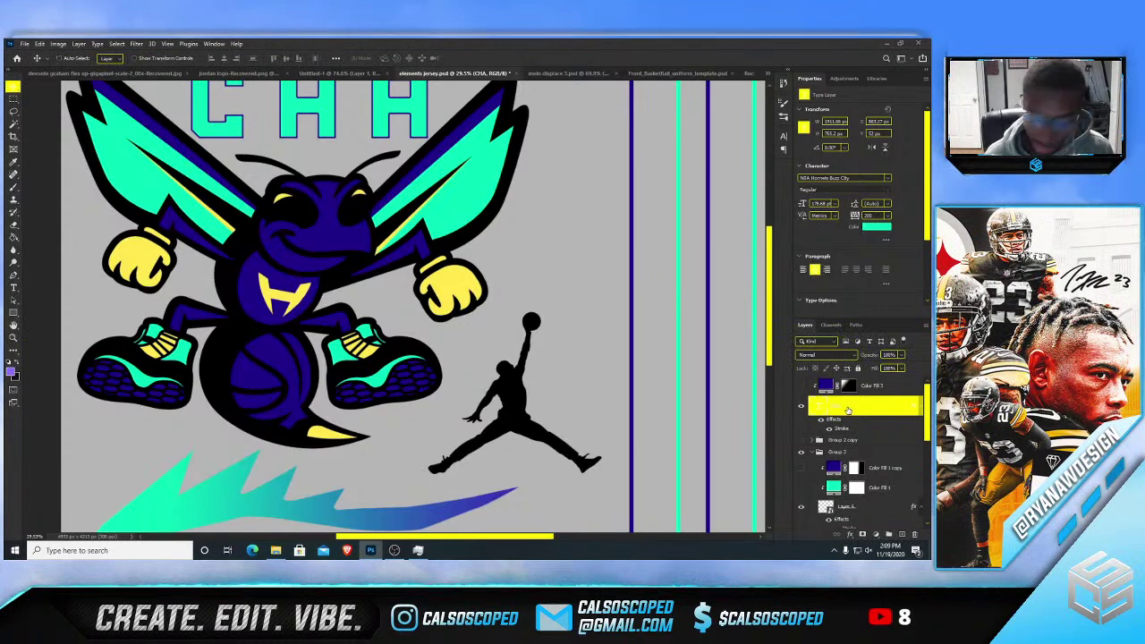
- Copy the outlined CHA text layer into the player photo document, placing it above the Curves 1 adjustment
left_click(569, 72)
left_click(863, 400)
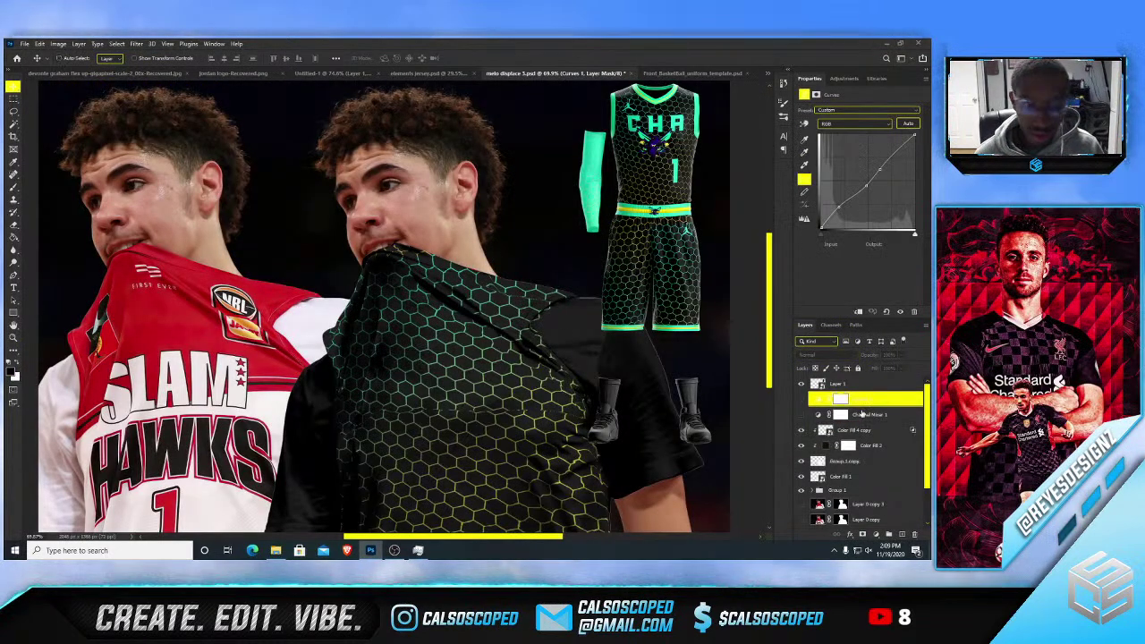
key("ctrl+v")
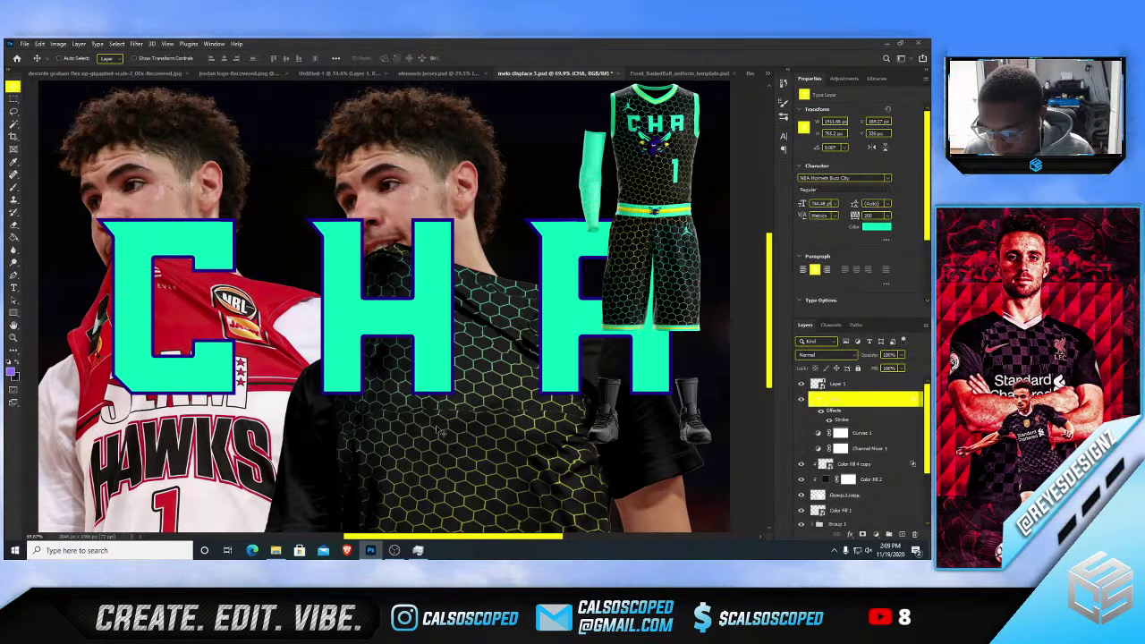
- Scale the CHA lettering down to about 31%, tilt it about 6° counter-clockwise, and place it across the black shirt's chest
key("ctrl")
key("ctrl+t")
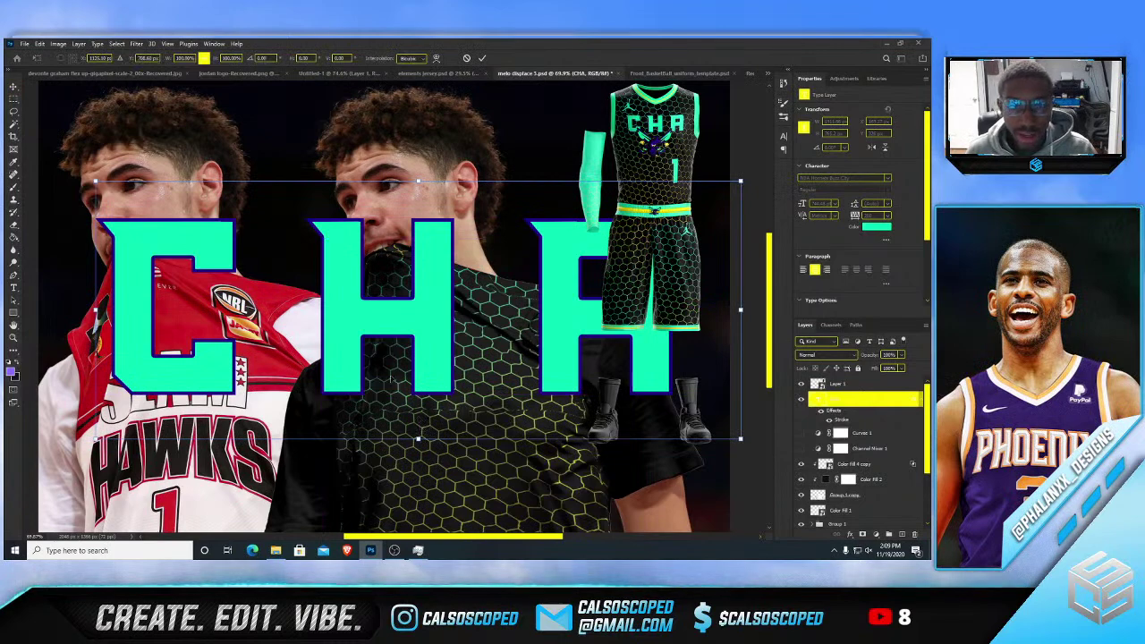
left_click_drag(419, 181, 452, 376)
left_click_drag(556, 374, 559, 364)
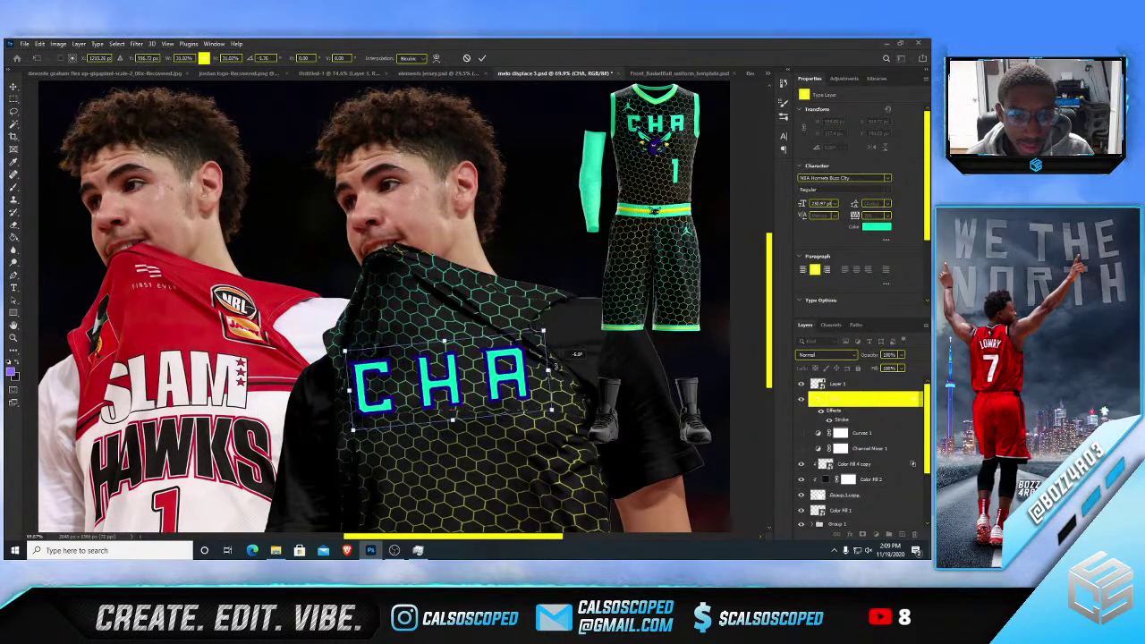
scroll(559, 363, "down", 4)
scroll(388, 329, "up", 5)
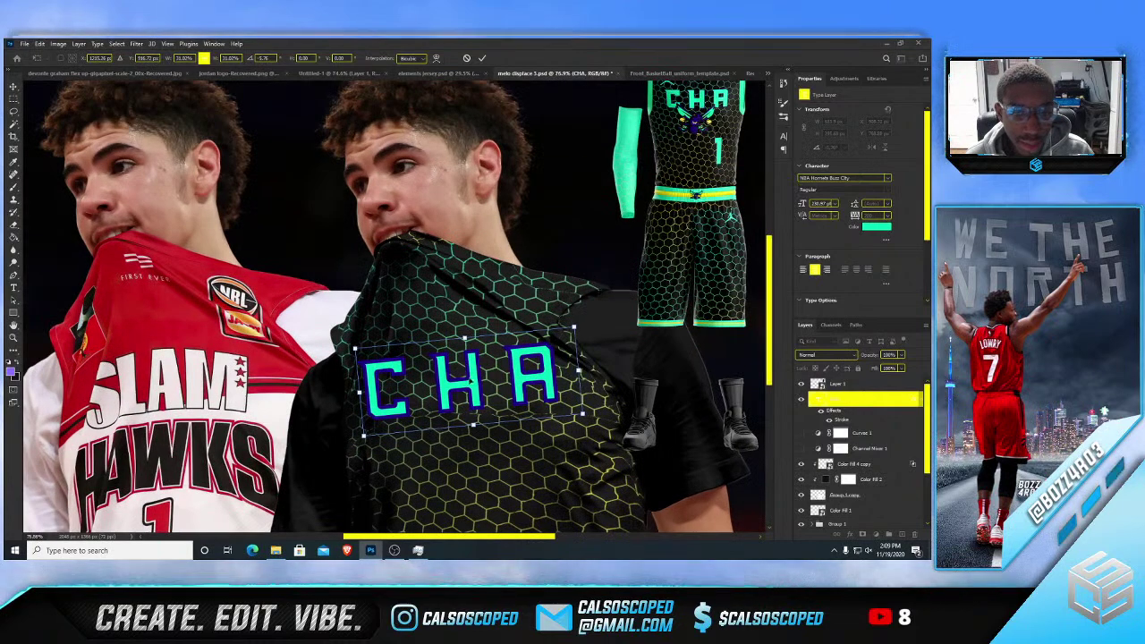
left_click_drag(478, 393, 473, 369)
key("Return")
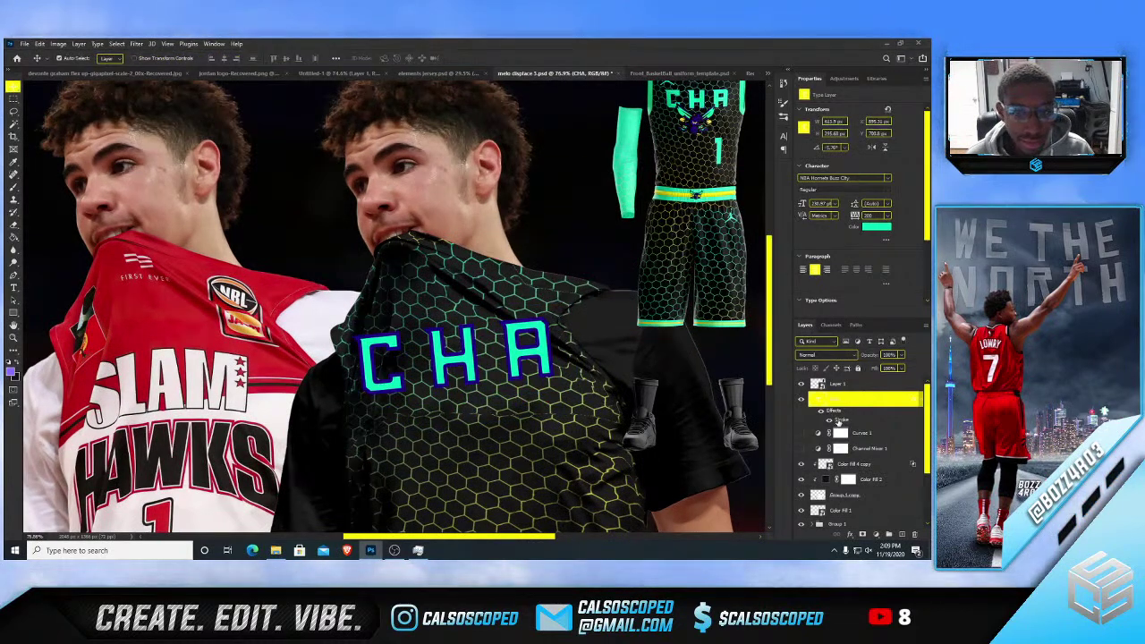
- Set the lettering's stroke position to Outside with a thinner size, and nudge the lettering slightly down
double_click(838, 420)
left_click(199, 150)
left_click(188, 160)
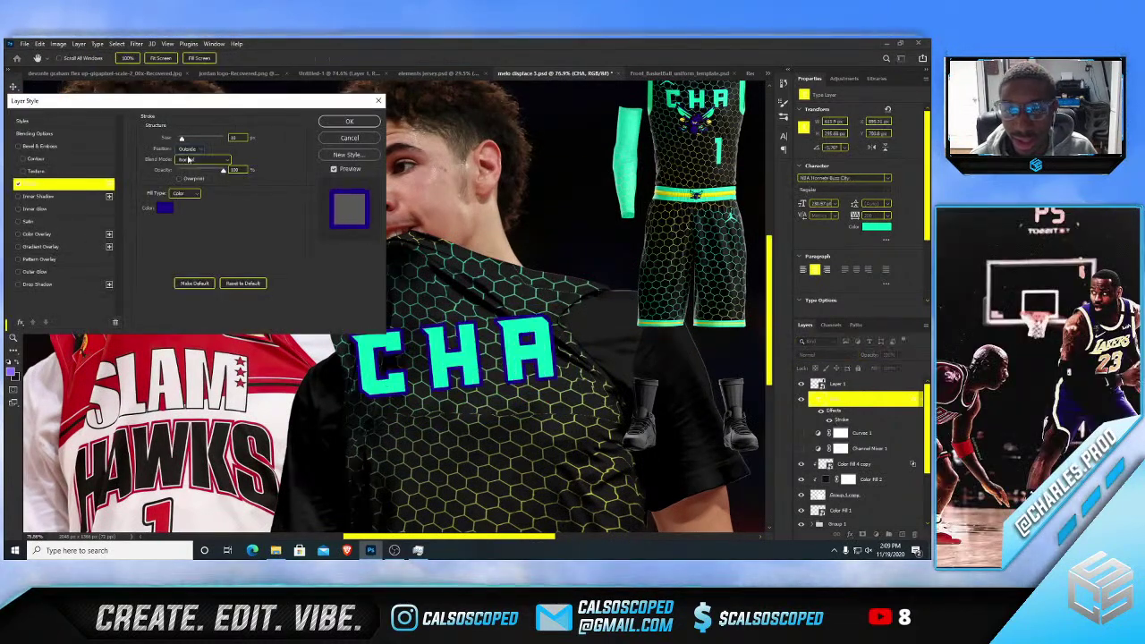
left_click_drag(182, 139, 180, 140)
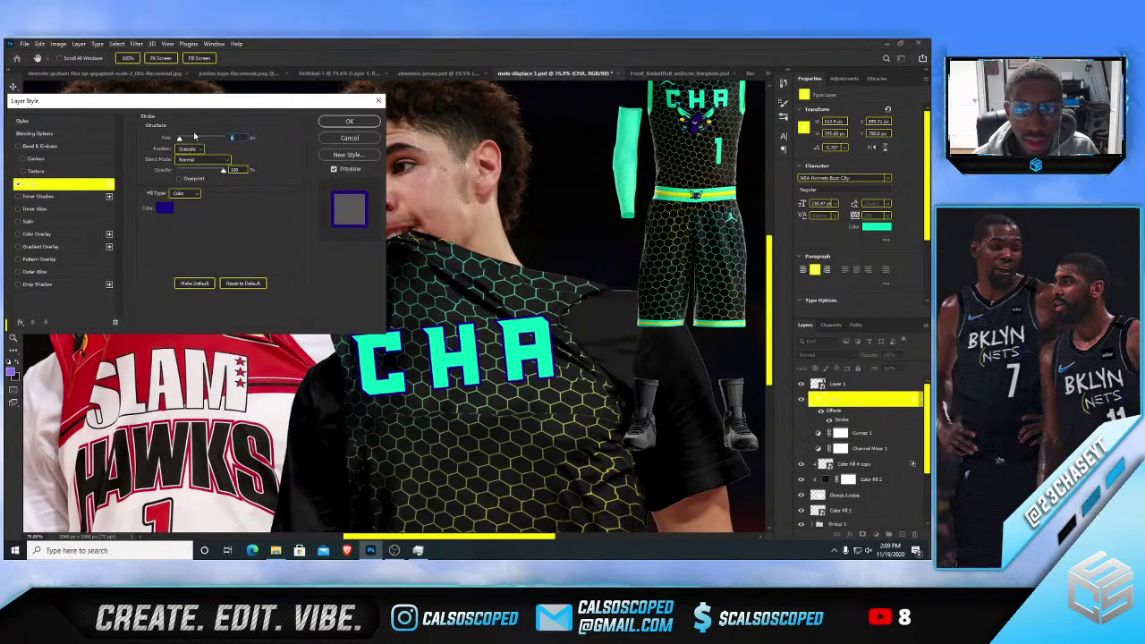
left_click(349, 120)
key("ctrl+0")
scroll(418, 362, "up", 4)
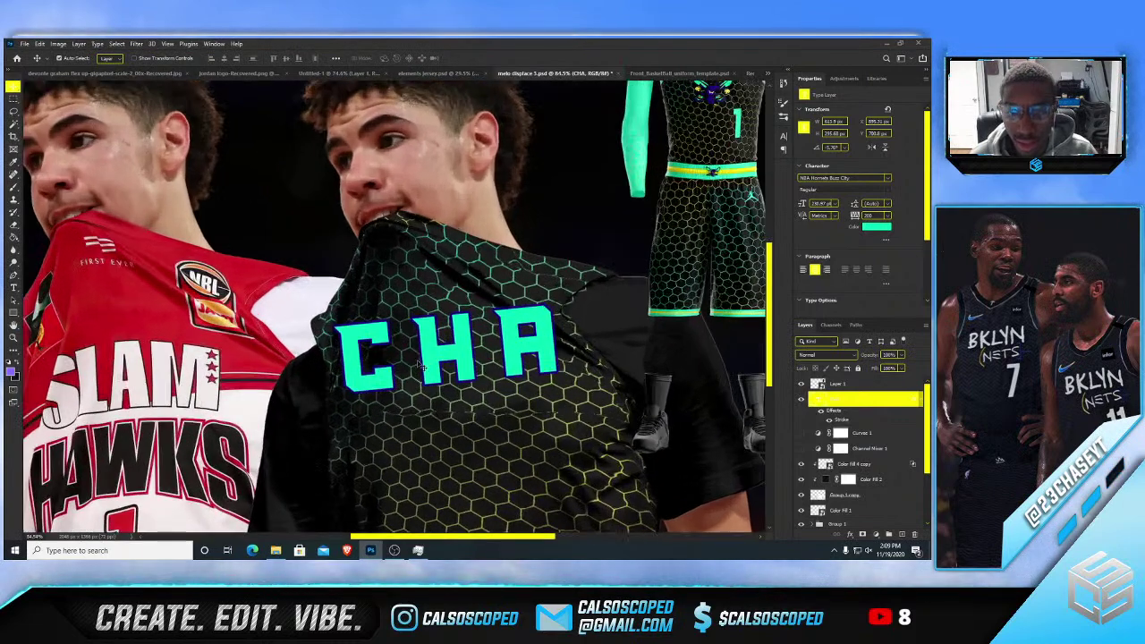
mouse_move(437, 351)
left_mouse_down()
mouse_move(490, 376)
mouse_move(437, 356)
left_mouse_up()
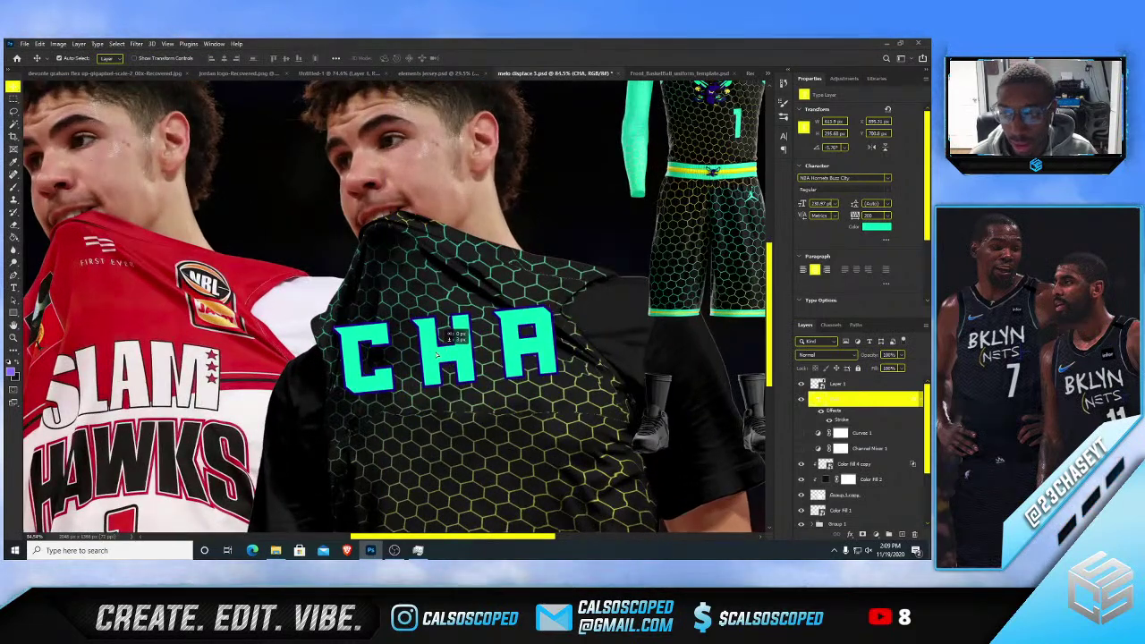
- Try to reposition the CHA lettering elsewhere on the shirt
key("ctrl+t")
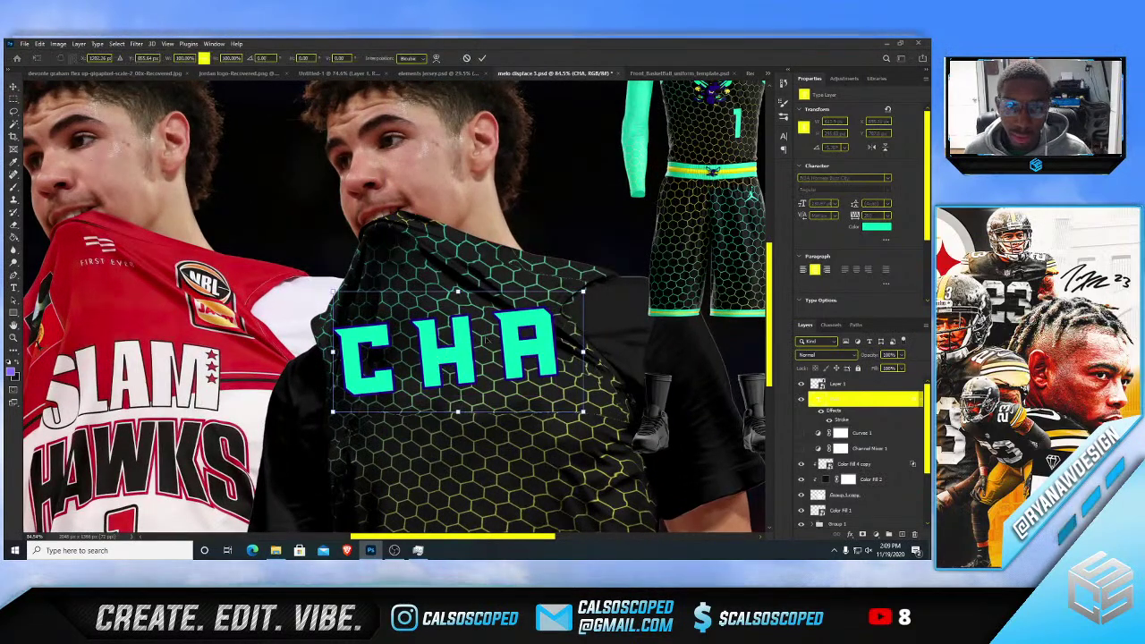
right_click(489, 336)
left_click(457, 332)
key("ctrl+0")
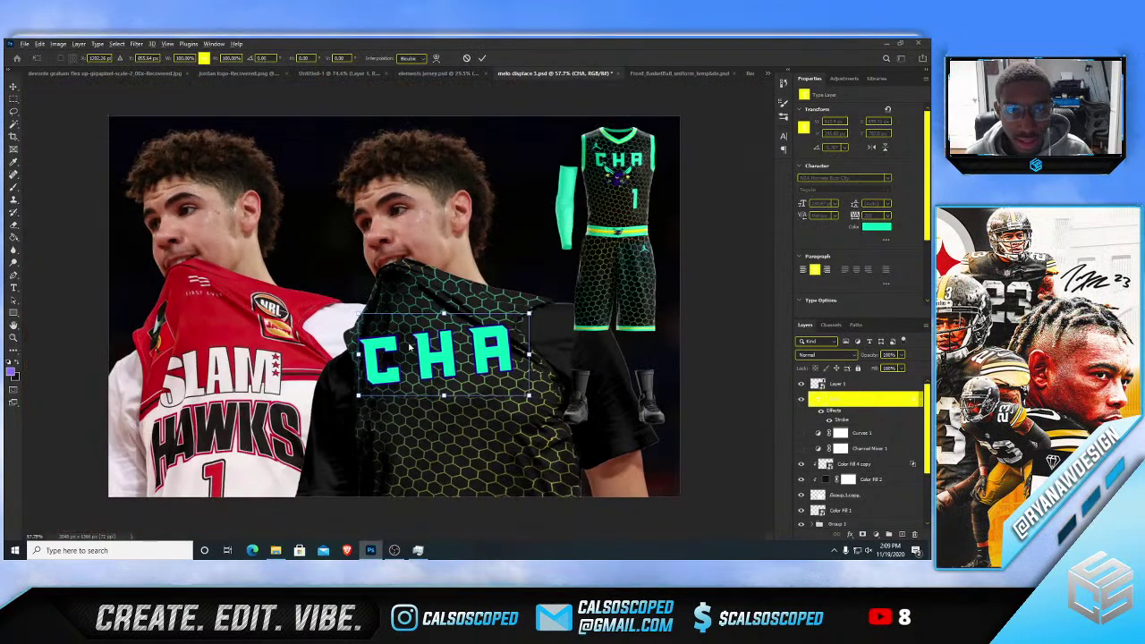
scroll(410, 346, "up", 4)
scroll(420, 354, "down", 3)
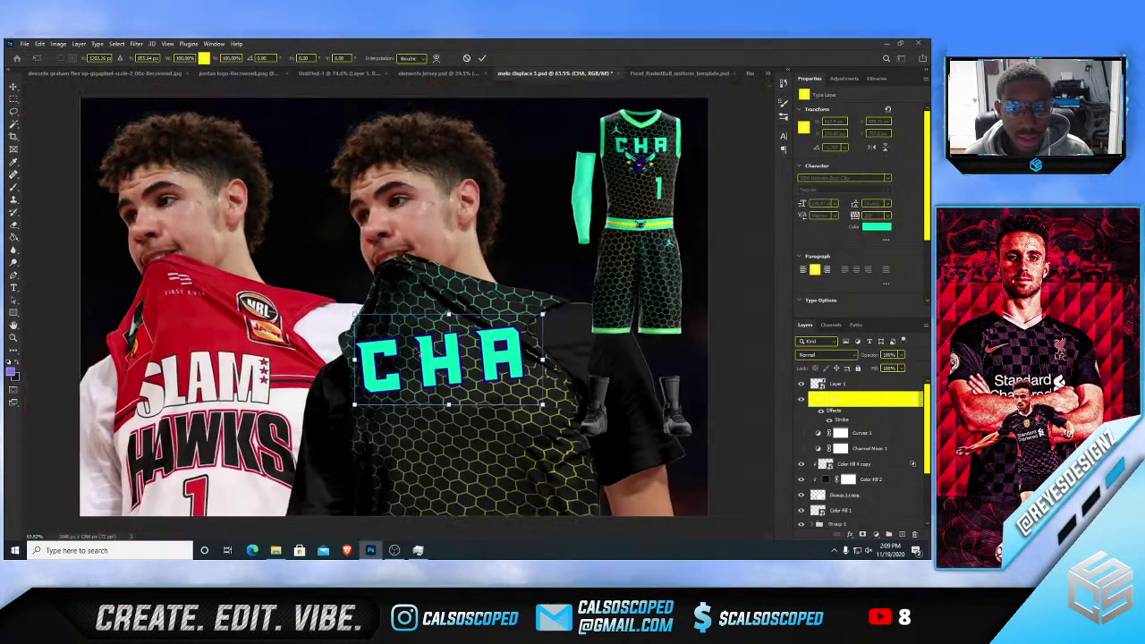
scroll(417, 356, "up", 2)
scroll(439, 357, "down", 2)
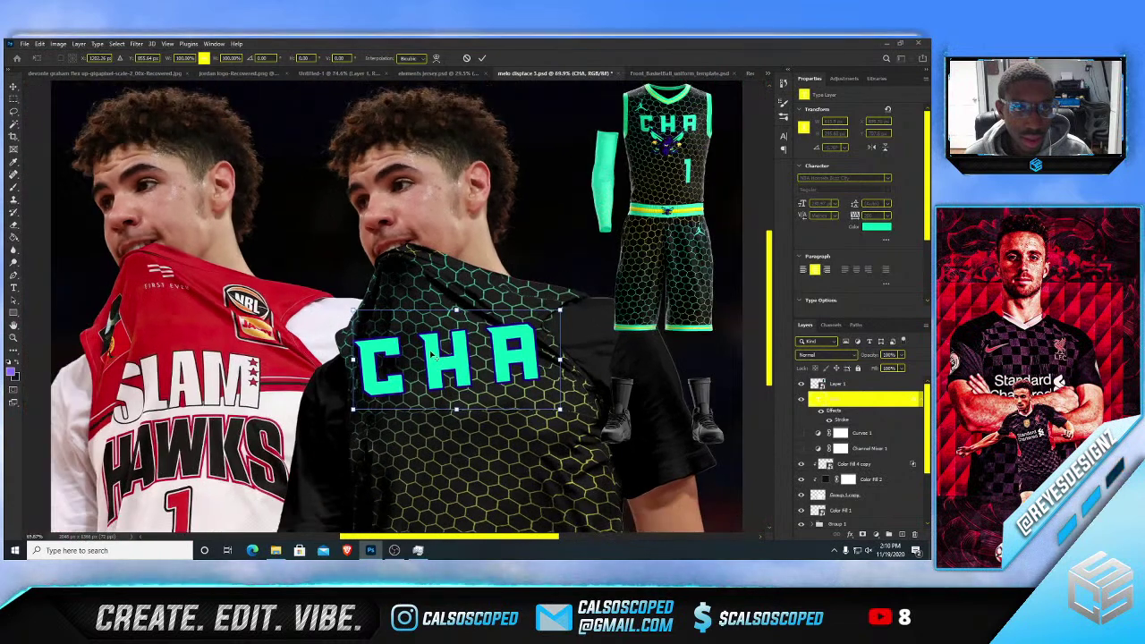
scroll(440, 356, "up", 3)
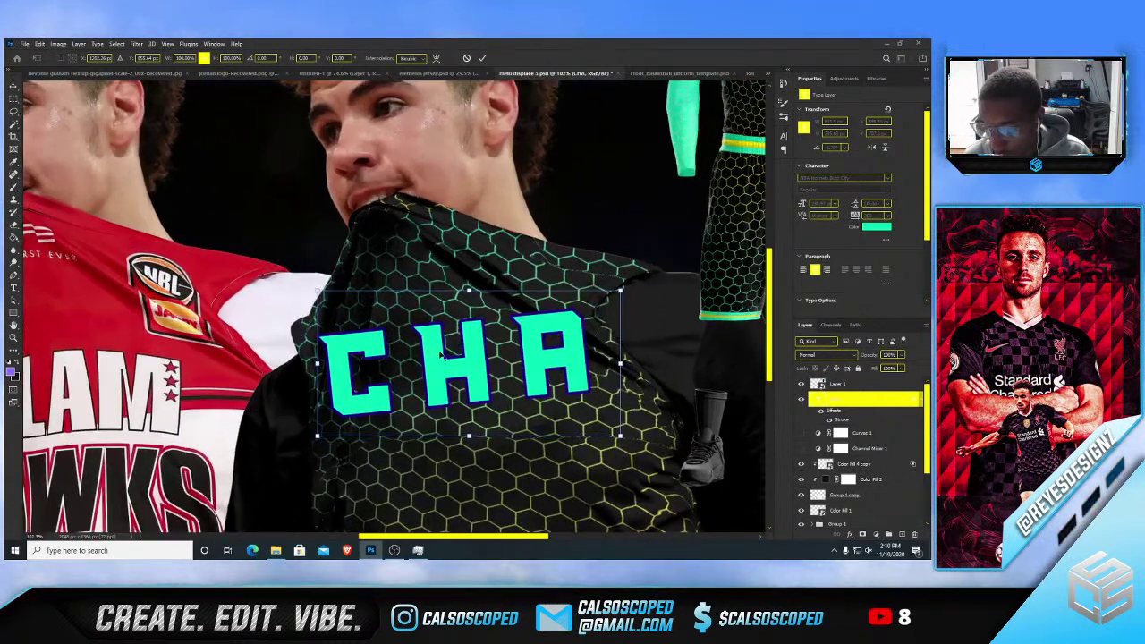
scroll(440, 356, "down", 4)
scroll(504, 269, "up", 1)
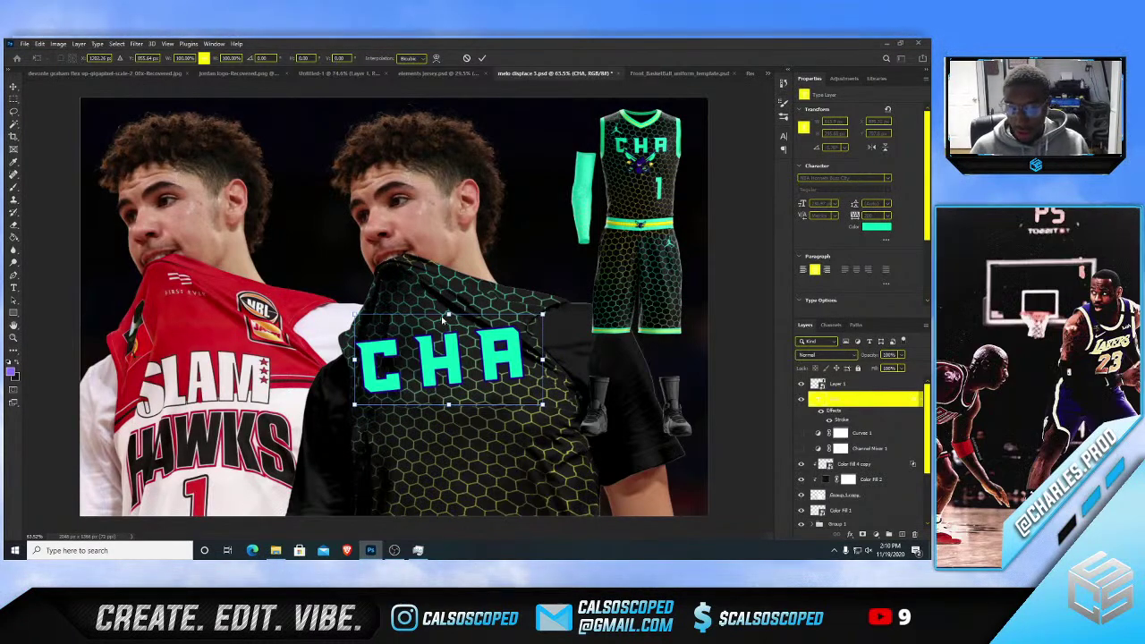
left_click_drag(456, 353, 547, 386)
key("ctrl+z")
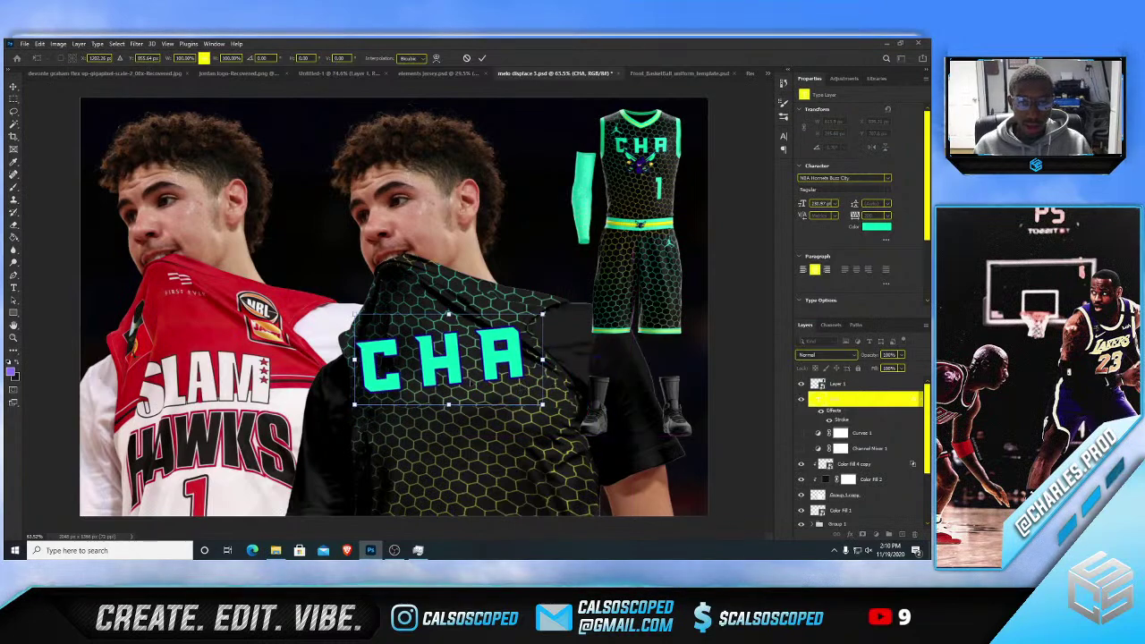
- Move the CHA lettering slightly lower and toward the original photo on the chest, and convert its layer to a smart object
scroll(447, 351, "up", 3)
right_click(455, 347)
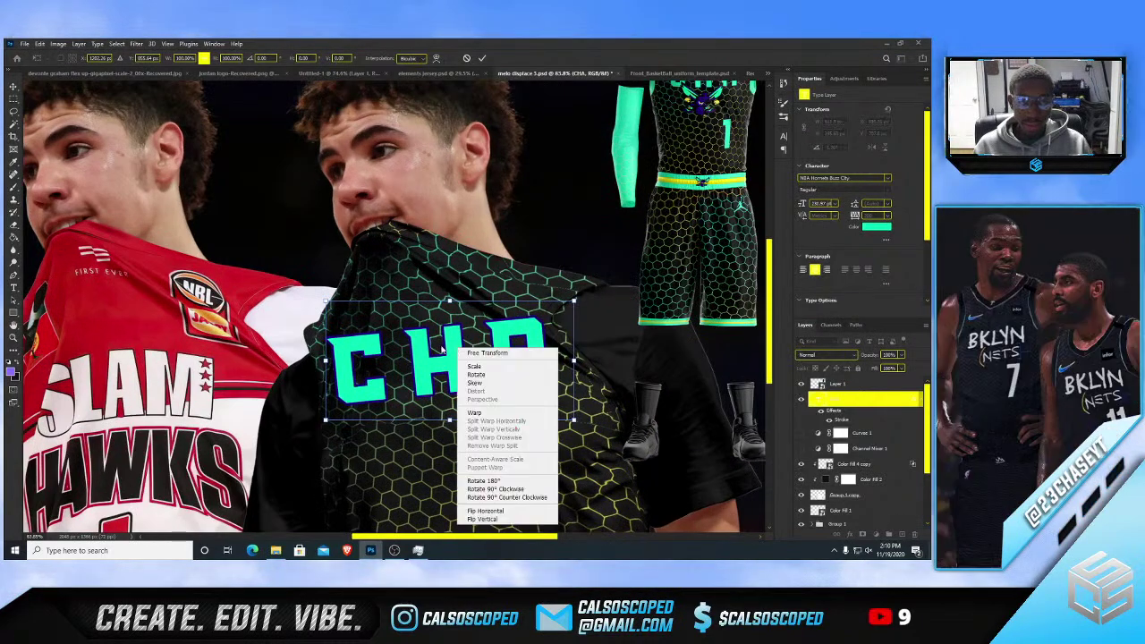
mouse_move(444, 350)
left_mouse_down()
mouse_move(441, 369)
mouse_move(443, 350)
left_mouse_up()
scroll(421, 355, "down", 2)
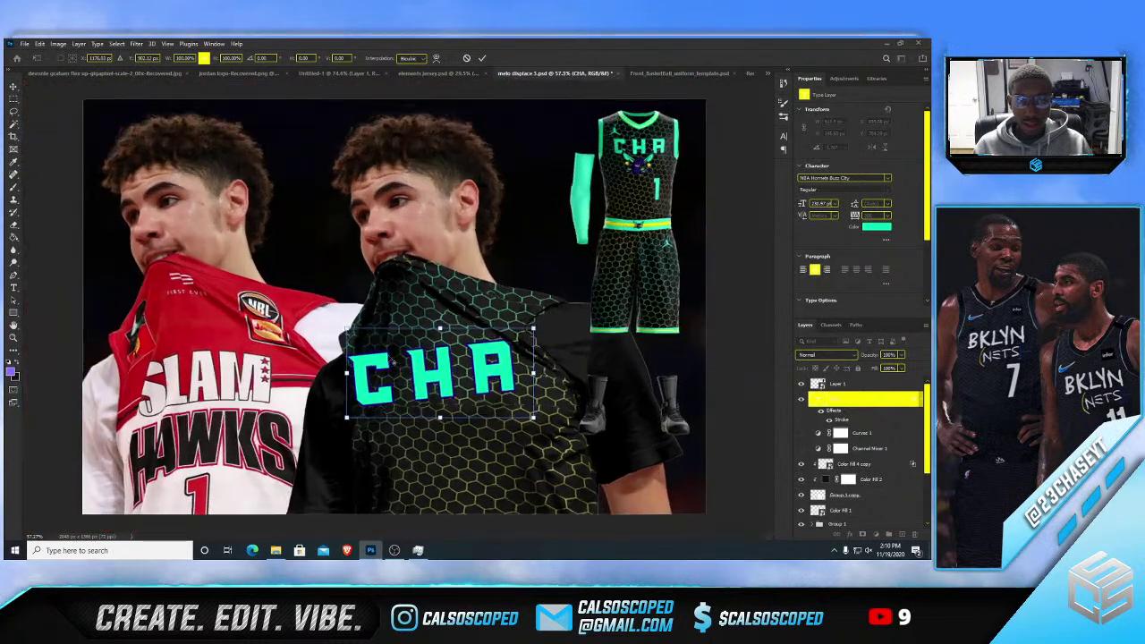
right_click(472, 367)
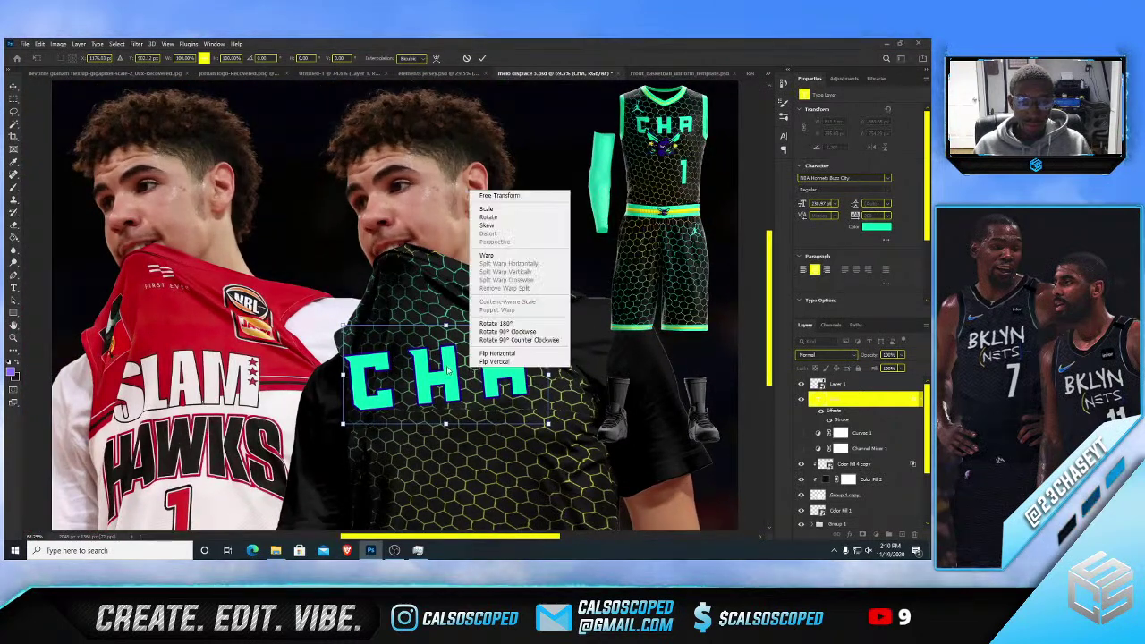
left_click(863, 401)
key("Return")
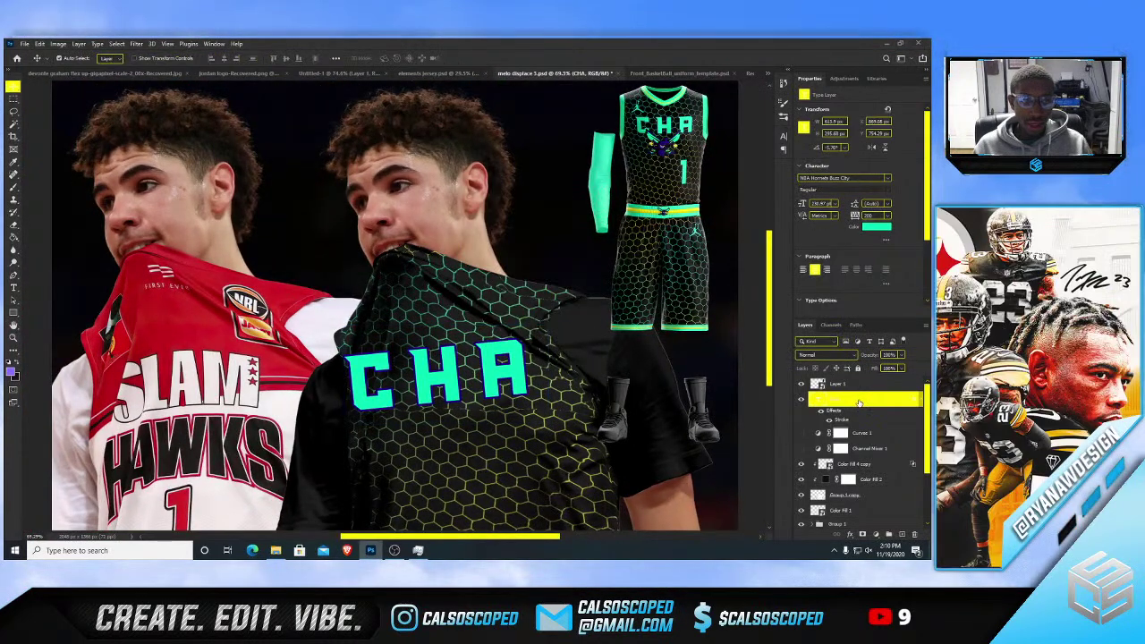
- Warp the CHA lettering so the edge beside the A pulls inward and bends to follow the shirt's chest
key("ctrl+t")
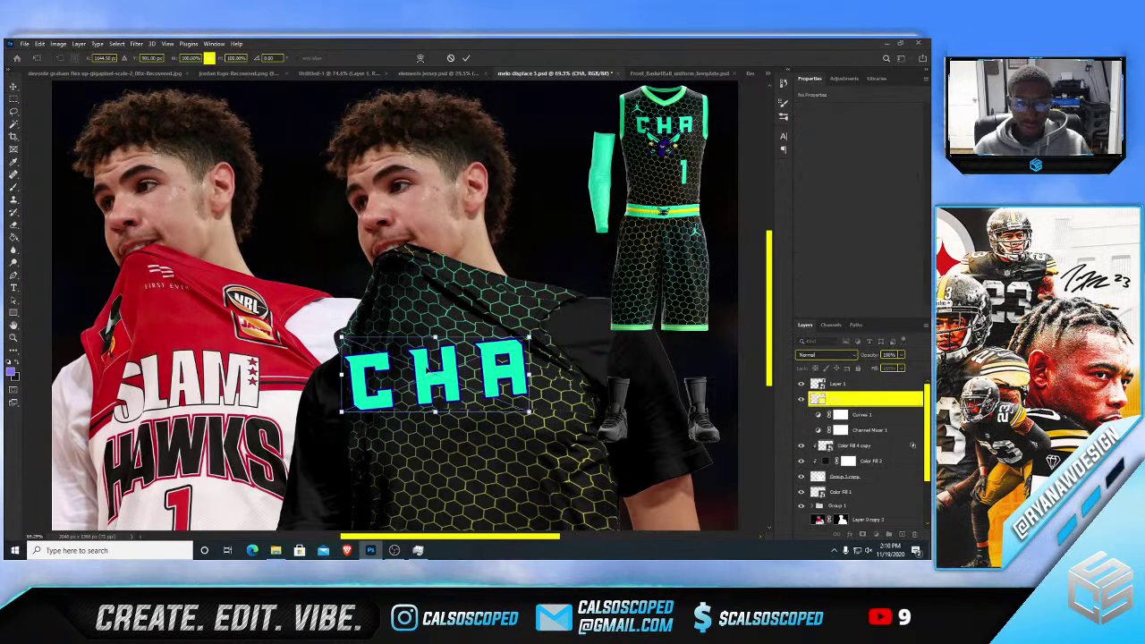
right_click(435, 368)
left_click(448, 419)
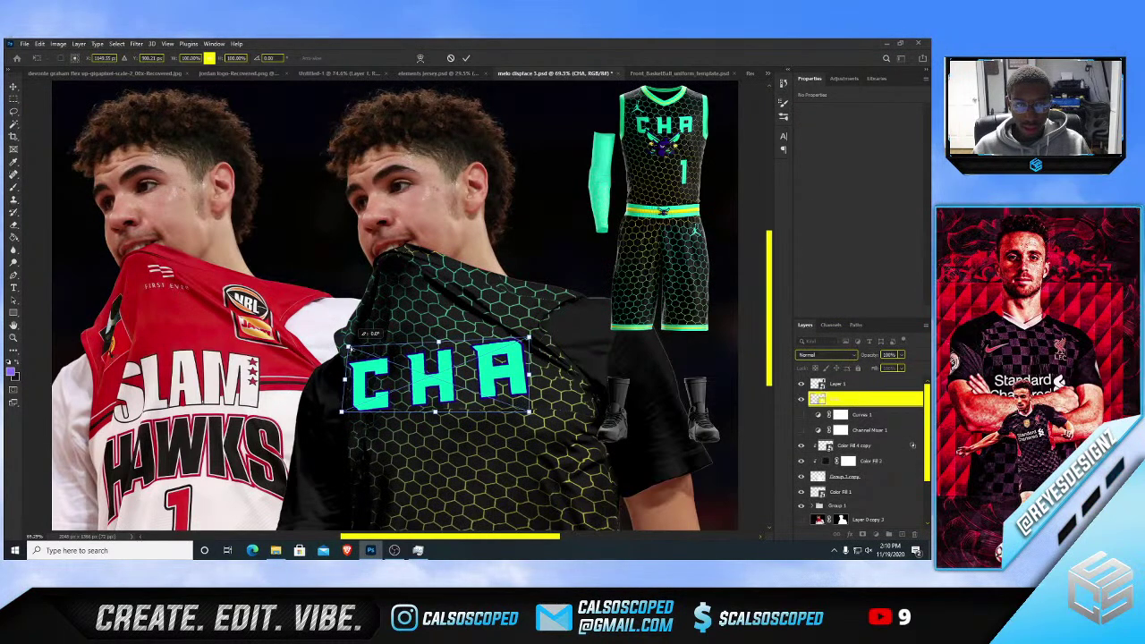
right_click(471, 361)
left_click(494, 435)
left_click_drag(521, 380, 508, 383)
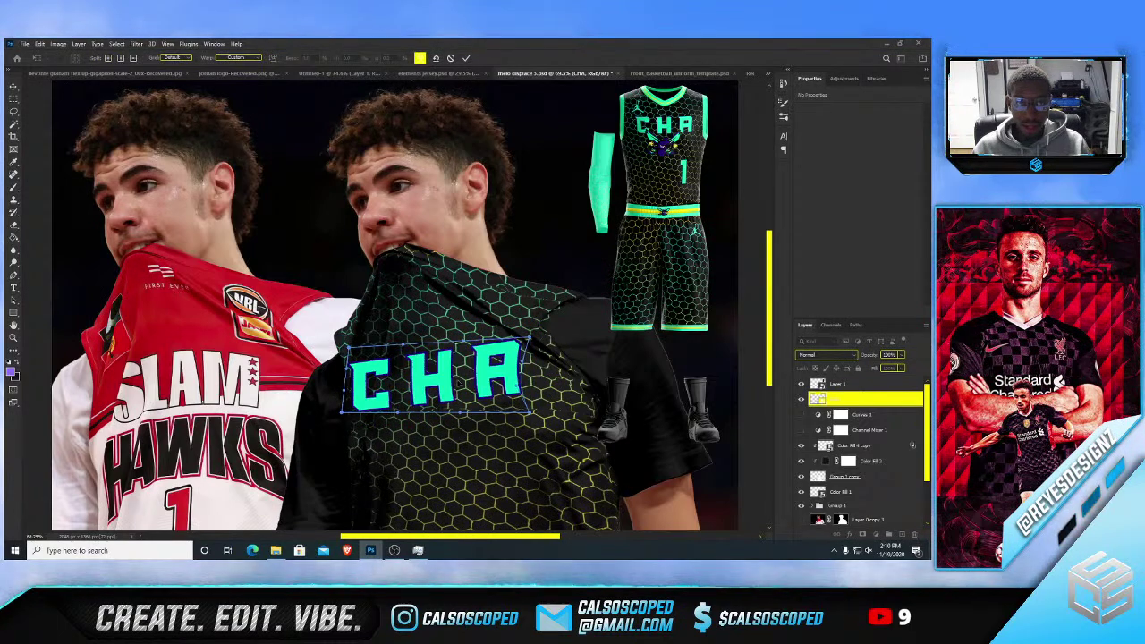
left_click_drag(528, 410, 516, 414)
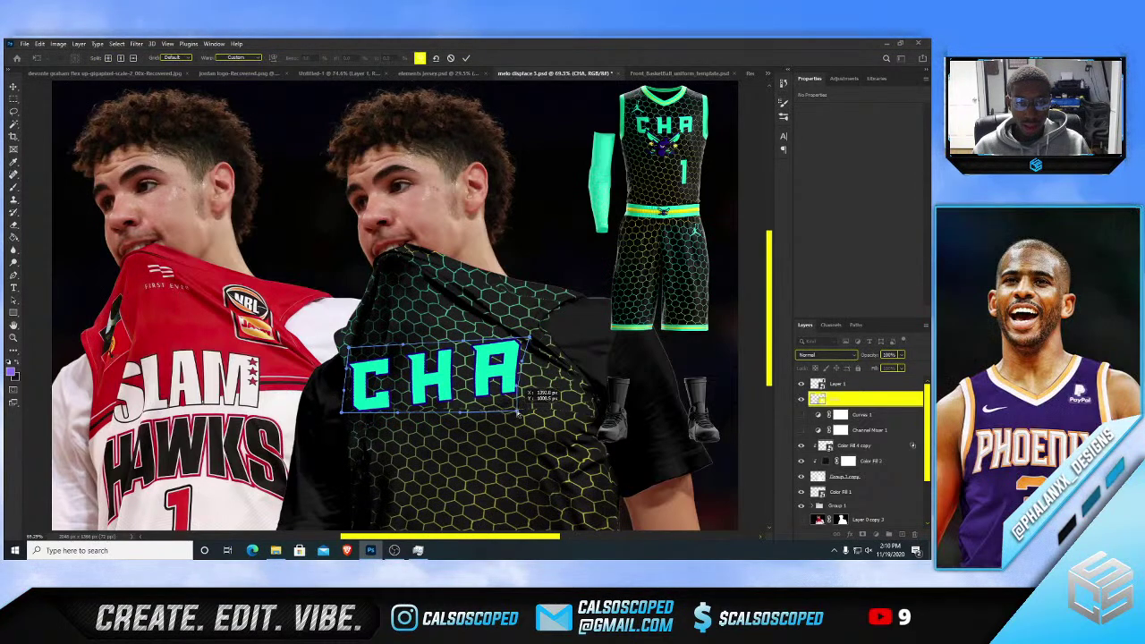
left_click_drag(528, 340, 519, 339)
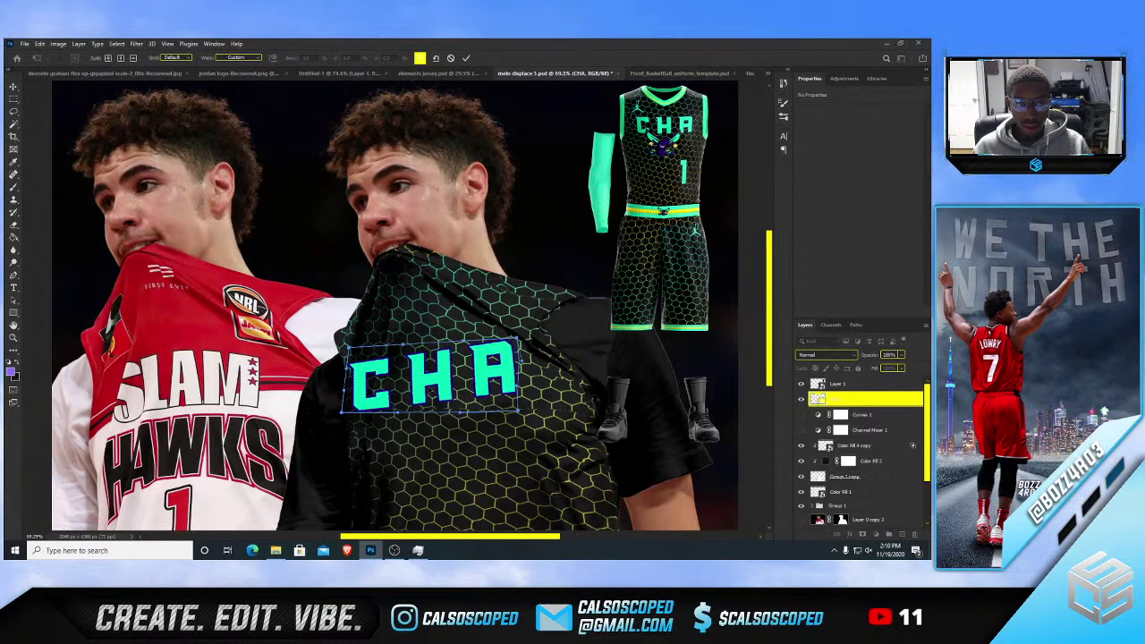
mouse_move(518, 387)
left_mouse_down()
mouse_move(528, 389)
mouse_move(522, 405)
left_mouse_up()
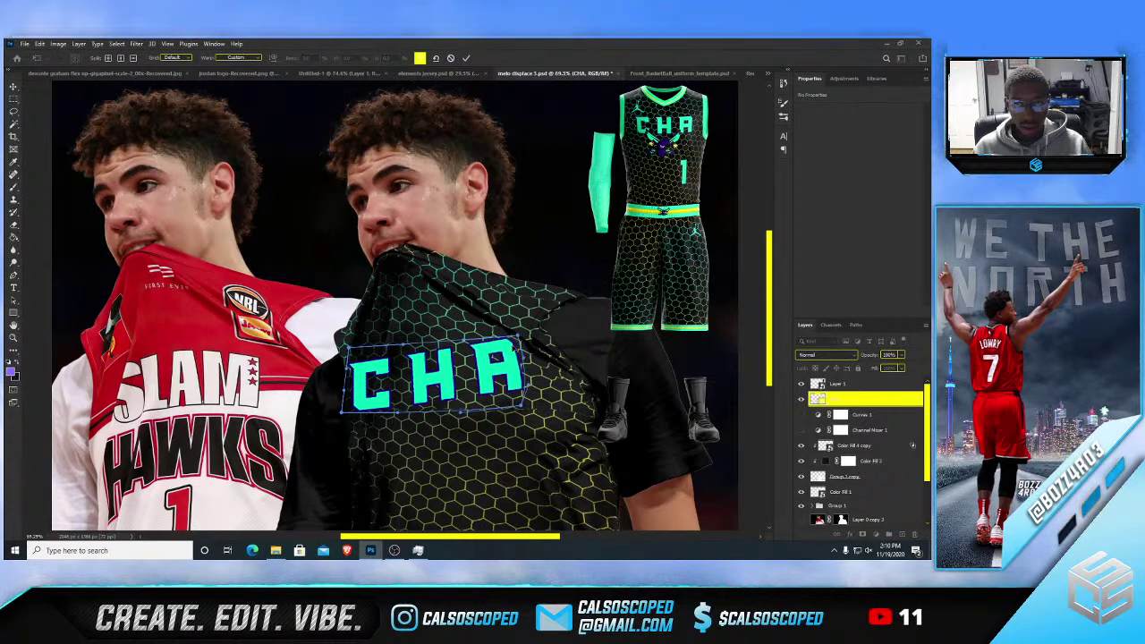
left_click_drag(518, 336, 519, 341)
left_click(847, 387)
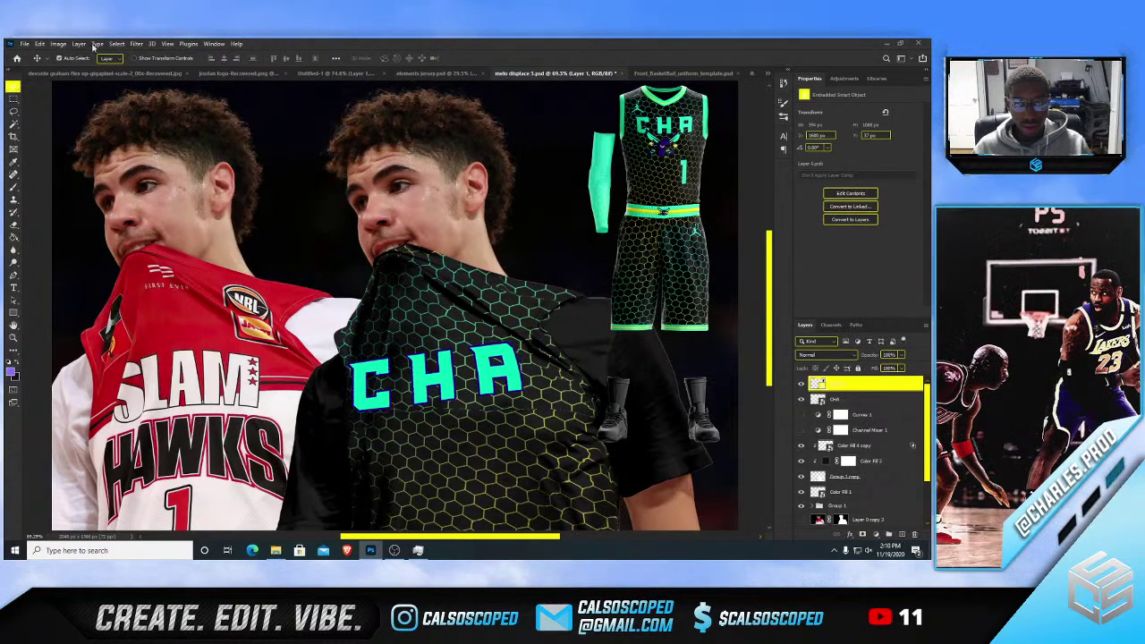
left_click(136, 43)
mouse_move(161, 174)
left_click(278, 176)
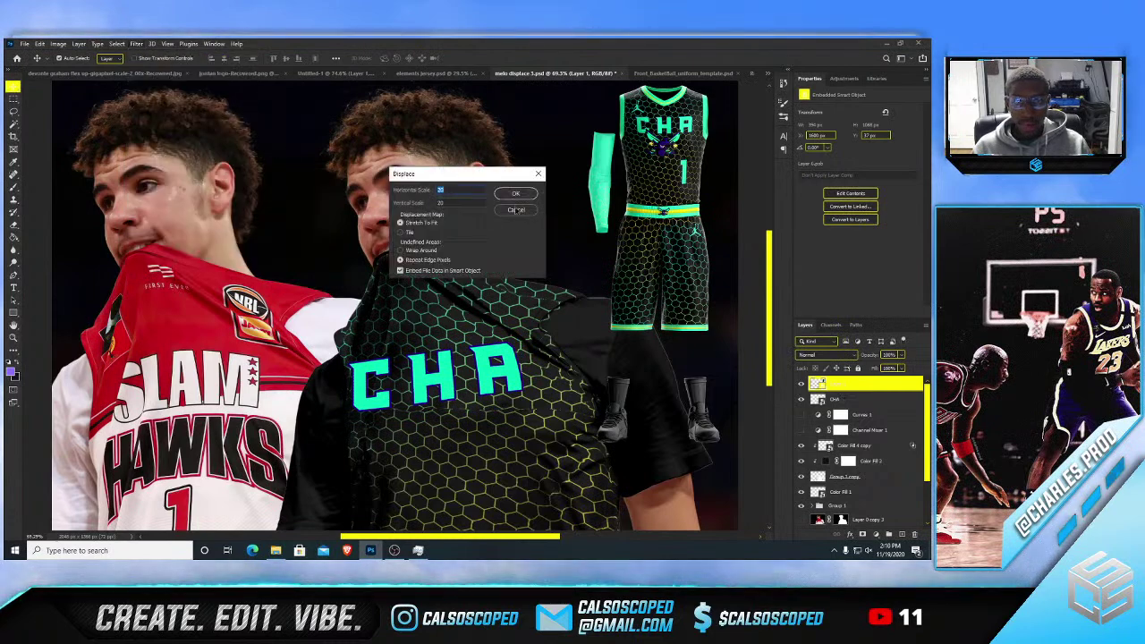
type("10")
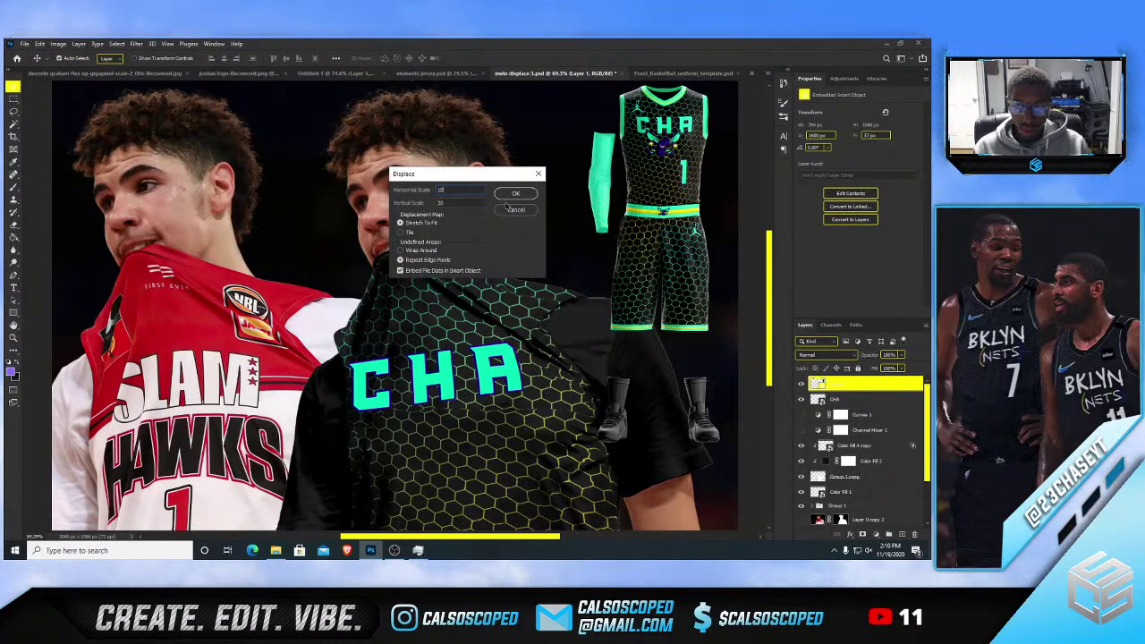
left_click_drag(445, 203, 431, 213)
type("1")
left_click(524, 194)
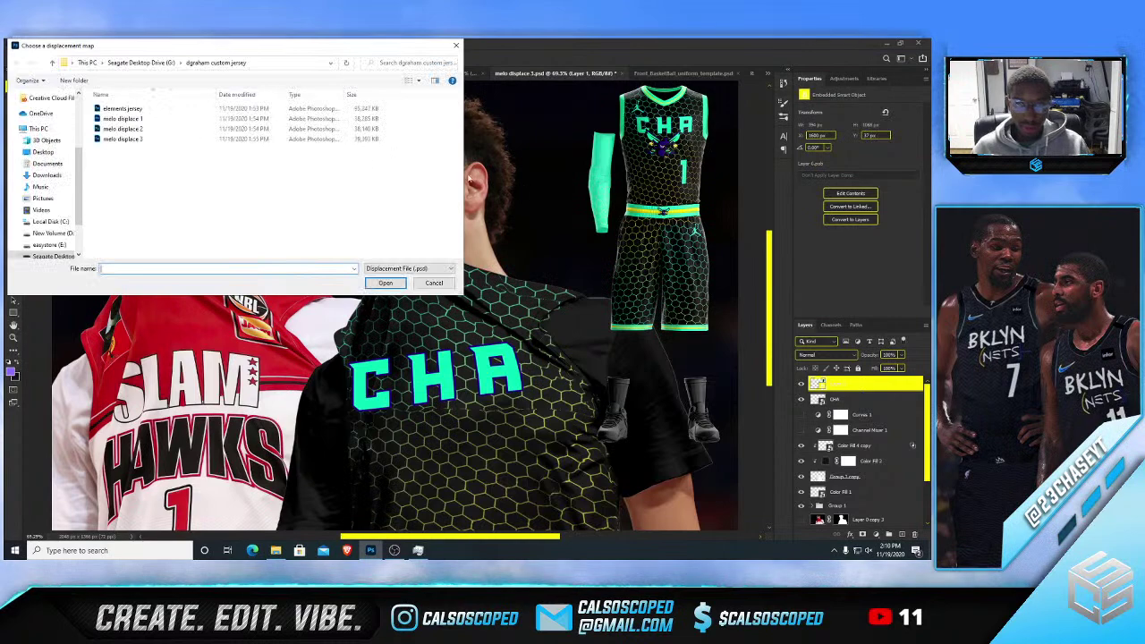
double_click(127, 140)
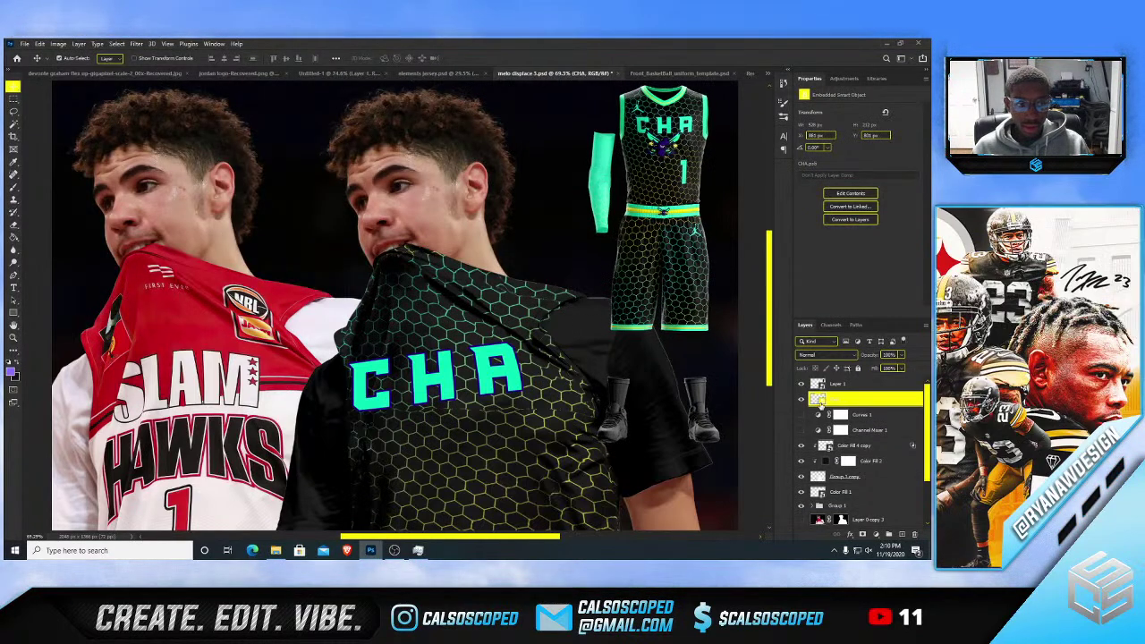
- Apply the Displace filter to the CHA lettering layer using the melo displace 3 file as the displacement map
left_click(136, 43)
mouse_move(152, 185)
left_click(278, 185)
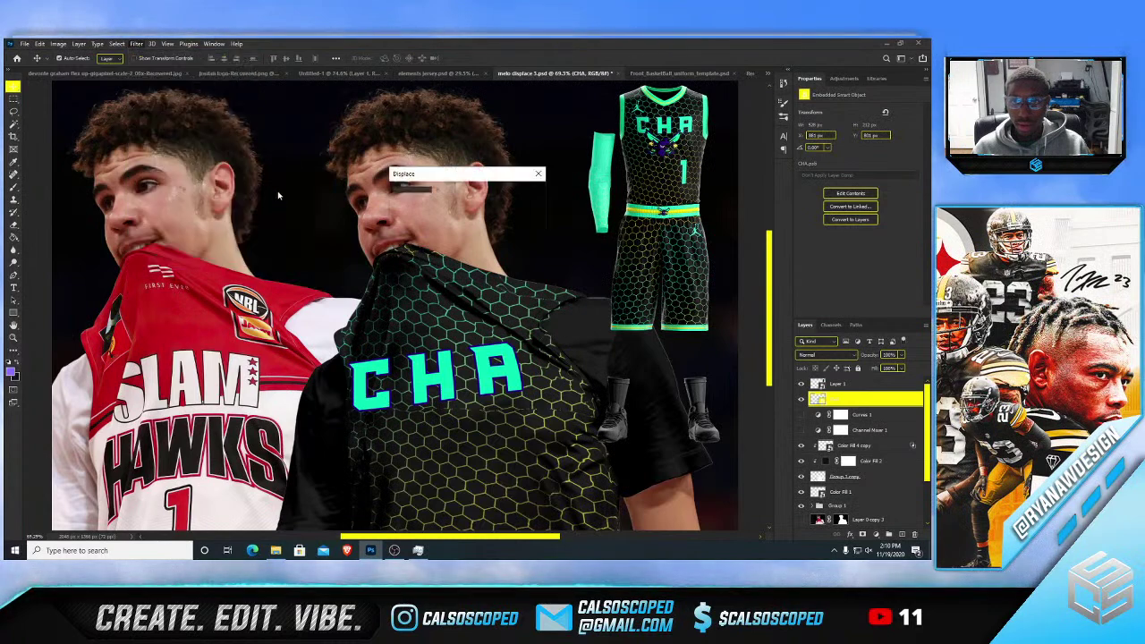
left_click(515, 194)
double_click(127, 135)
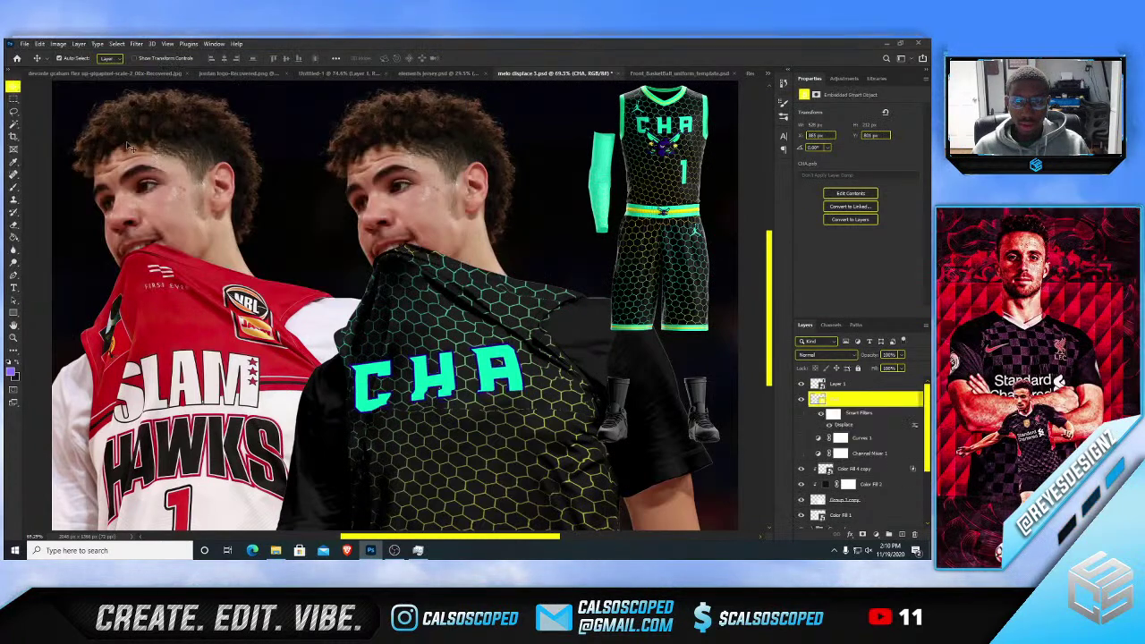
scroll(463, 405, "up", 3)
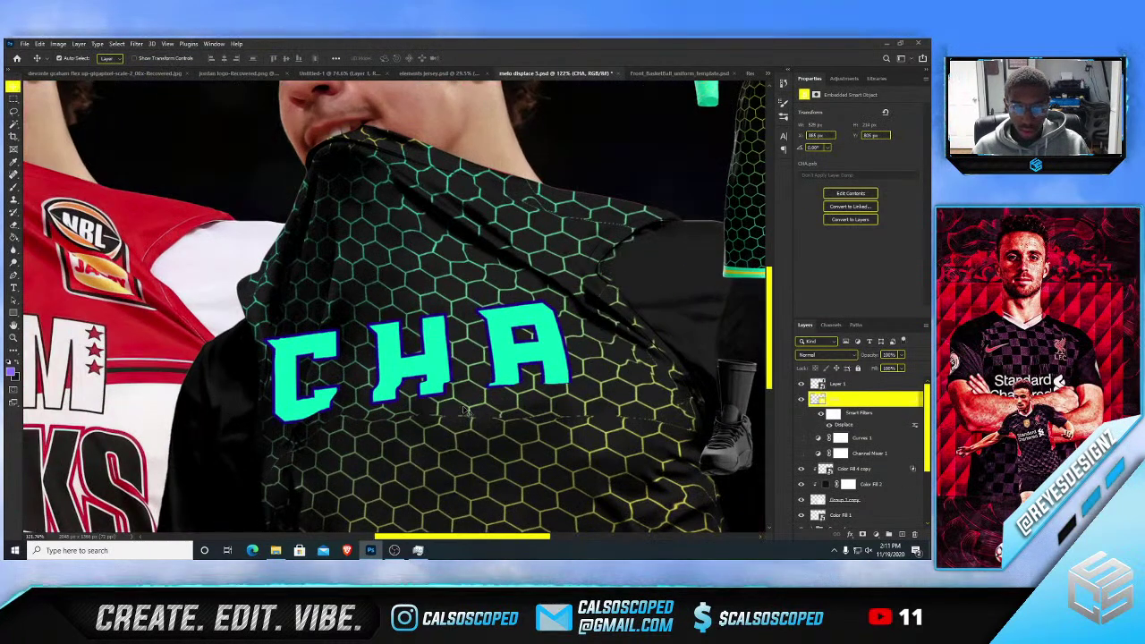
scroll(463, 412, "down", 3)
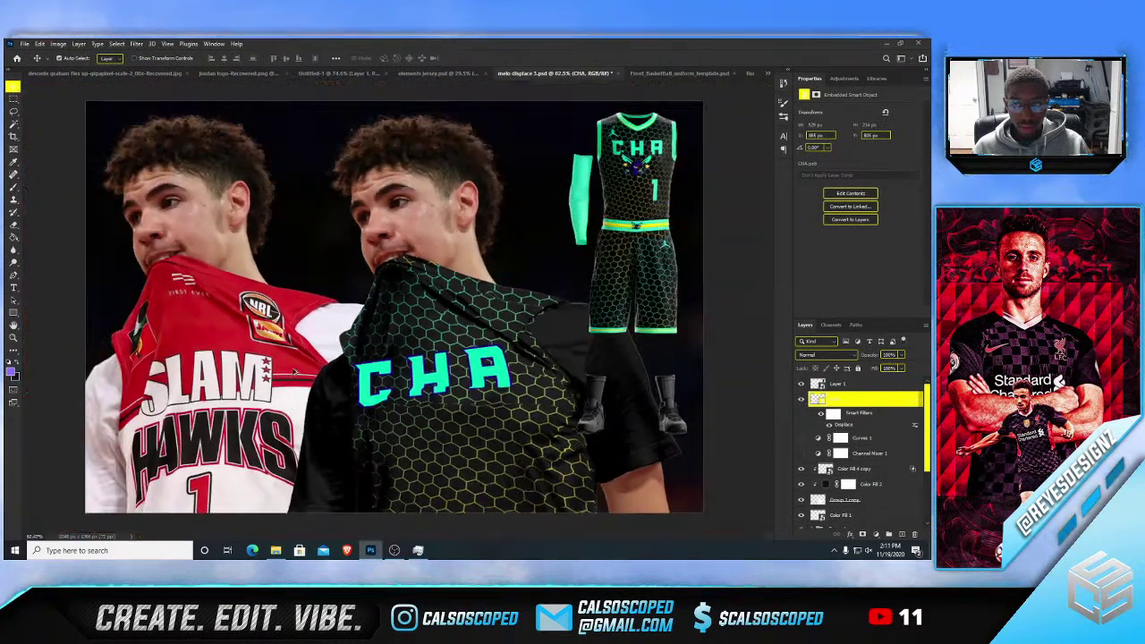
- Add a layer mask to the CHA lettering and brush away the outer part of the C where the shirt folds
scroll(349, 383, "up", 3)
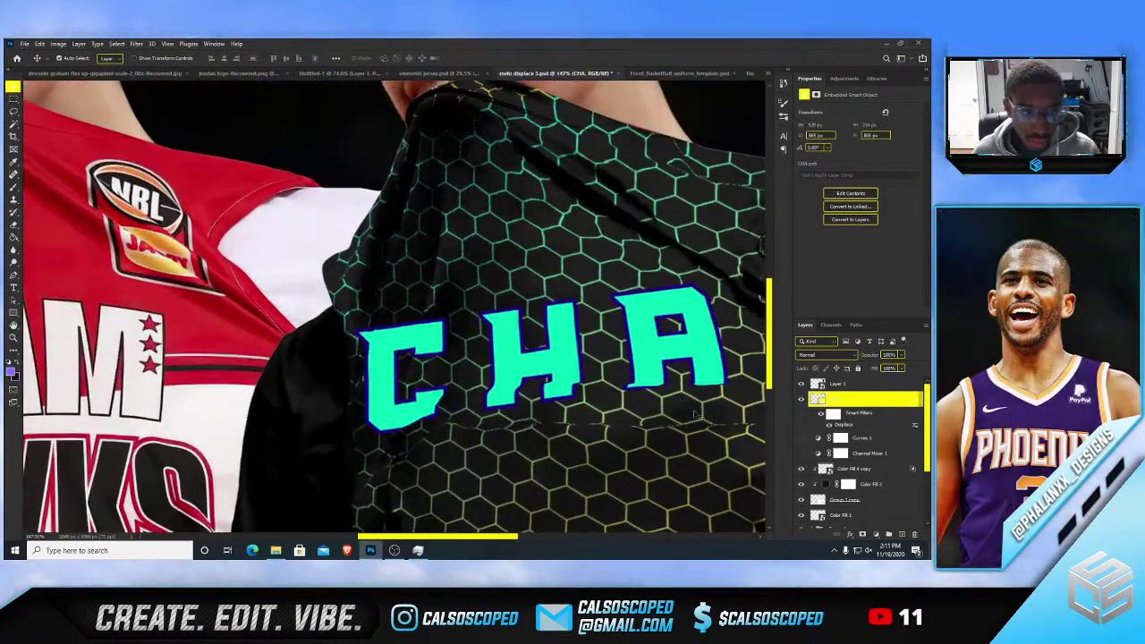
left_click(861, 535)
key("b")
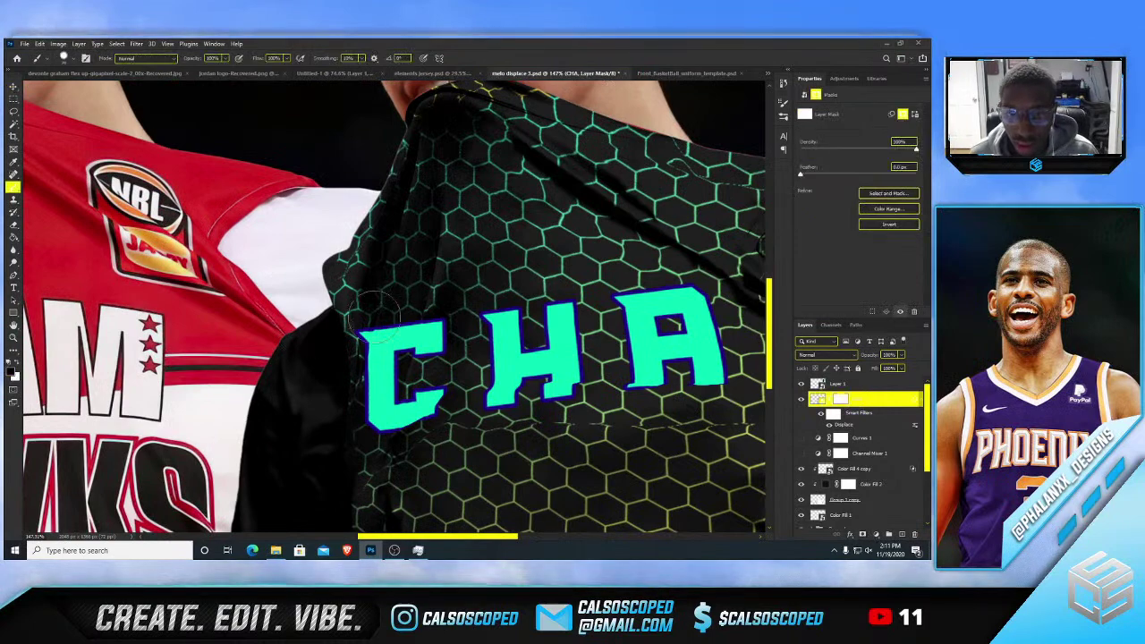
mouse_move(384, 309)
left_mouse_down()
mouse_move(367, 388)
mouse_move(395, 314)
mouse_move(374, 408)
left_mouse_up()
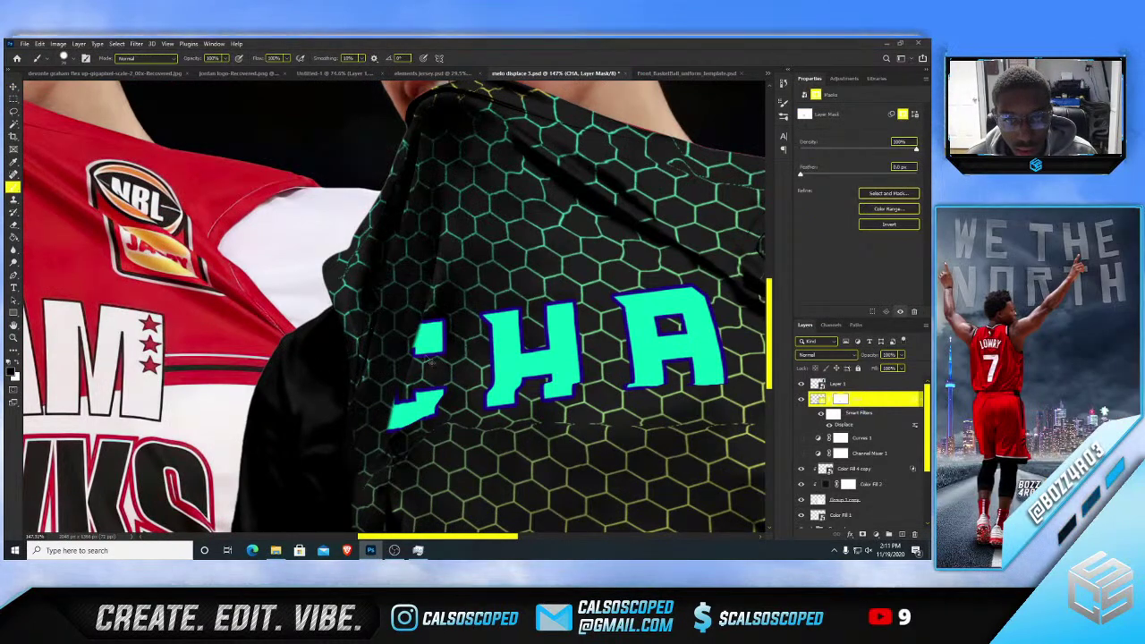
key("ctrl+z")
left_click_drag(397, 335, 385, 353)
key("x")
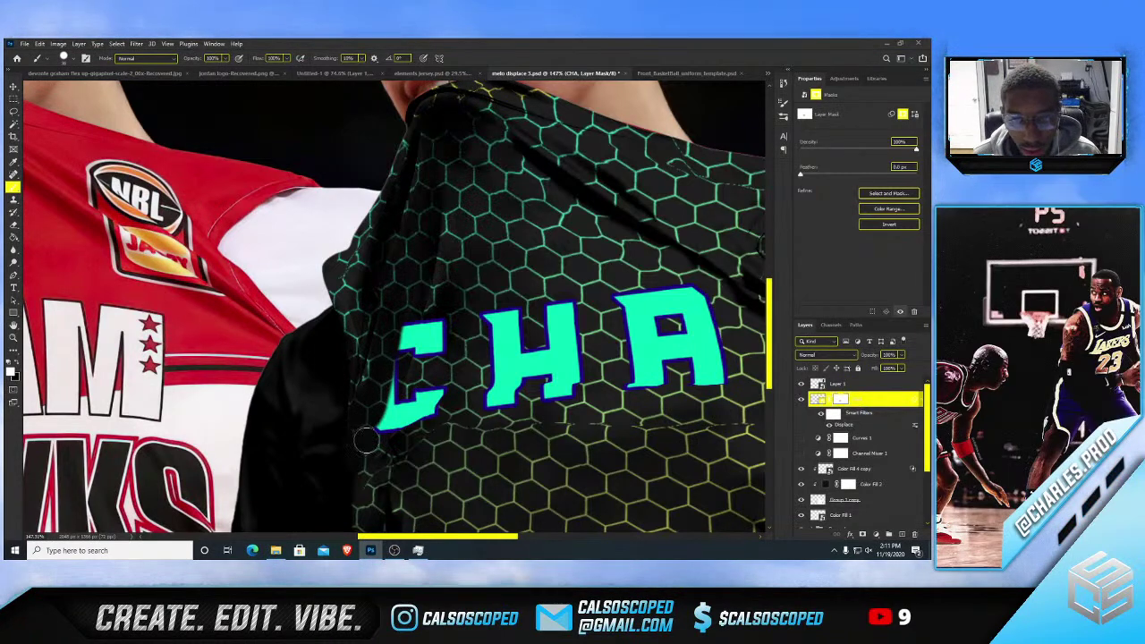
left_click_drag(400, 346, 395, 364)
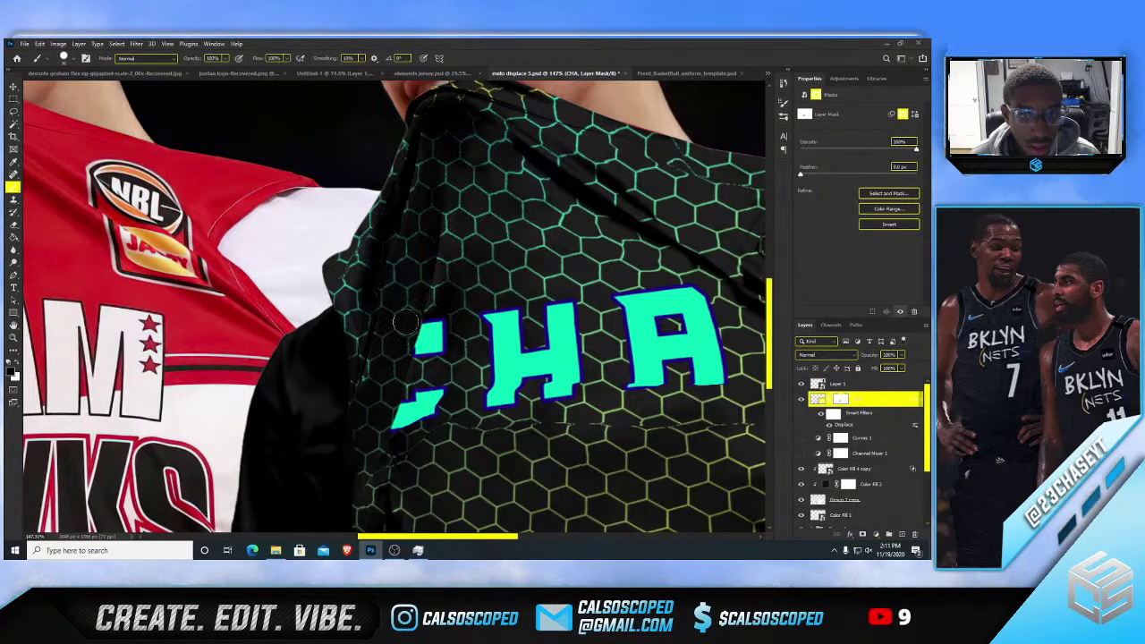
- Examine the masked CHA lettering on the black shirt, both close up and with the whole composition in view
key("ctrl+0")
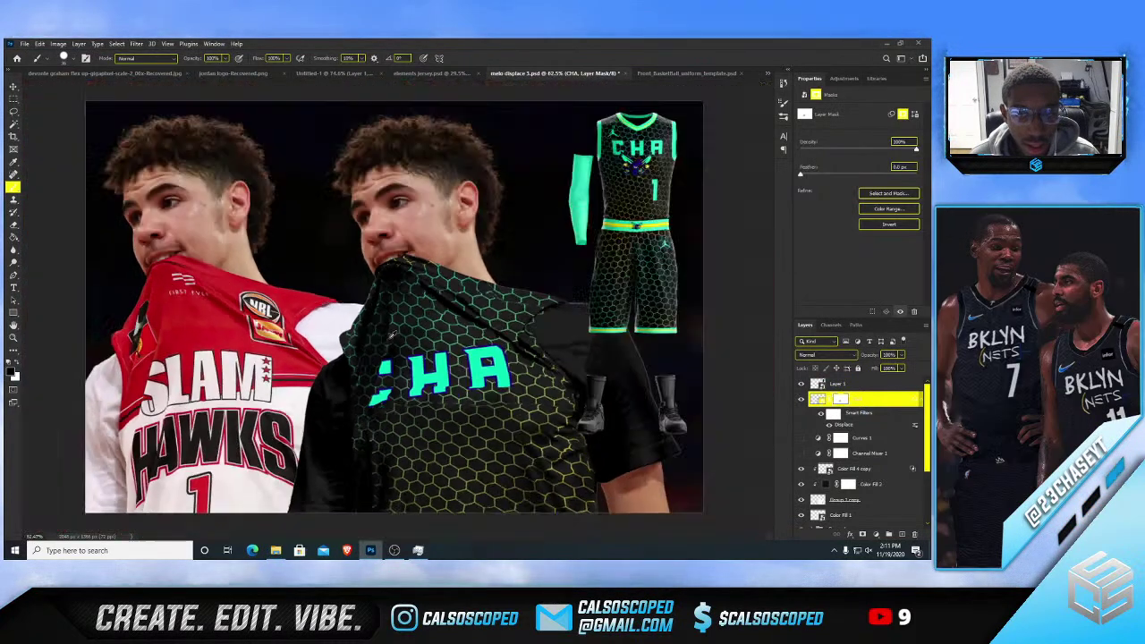
scroll(391, 335, "down", 1)
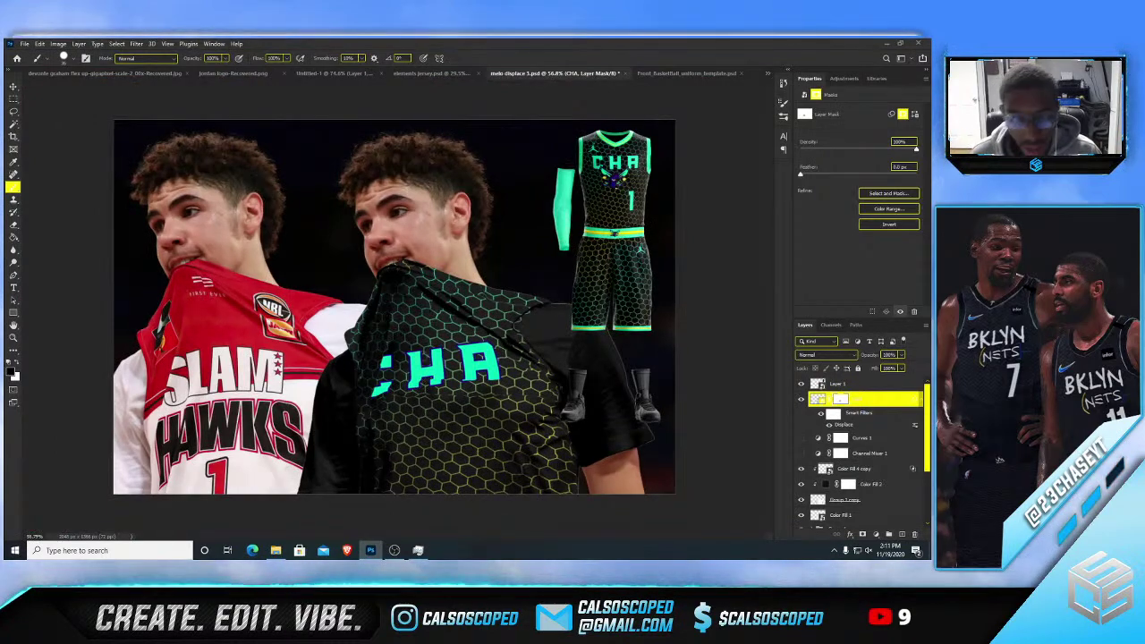
scroll(447, 365, "up", 1)
key("v")
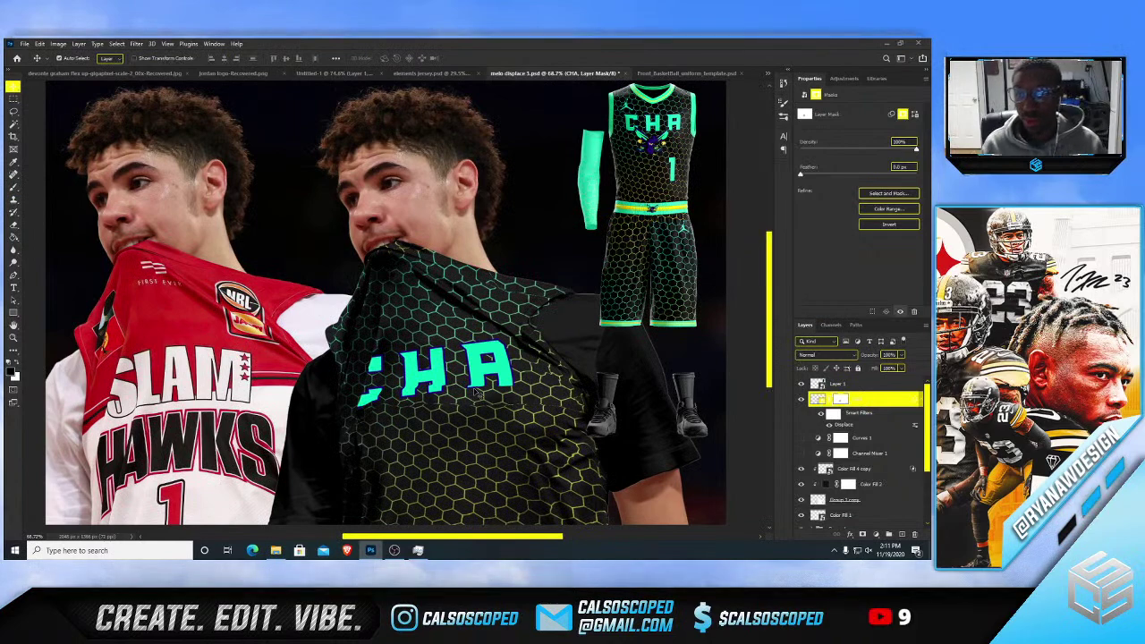
scroll(417, 392, "up", 2)
left_click_drag(437, 348, 434, 386)
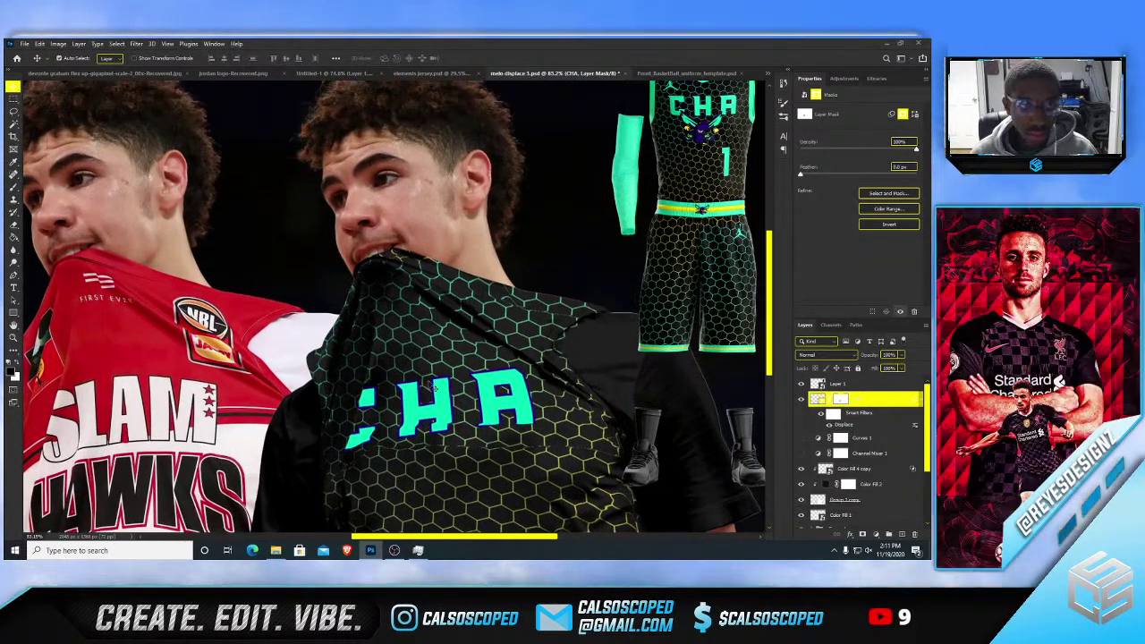
scroll(397, 329, "down", 4)
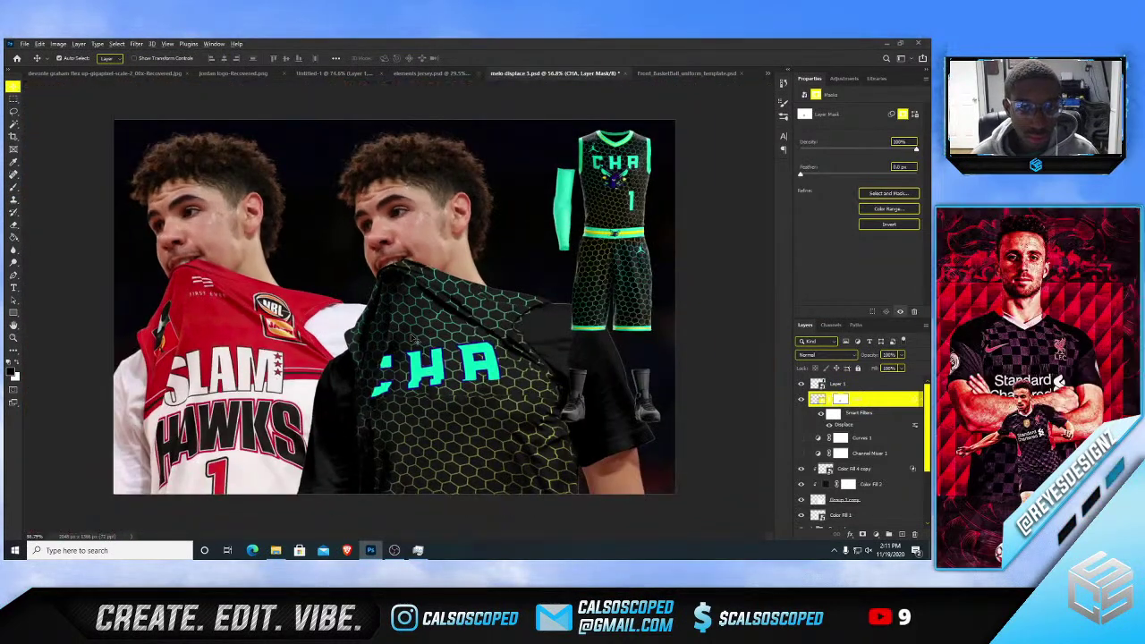
scroll(412, 337, "up", 1)
scroll(417, 341, "down", 1)
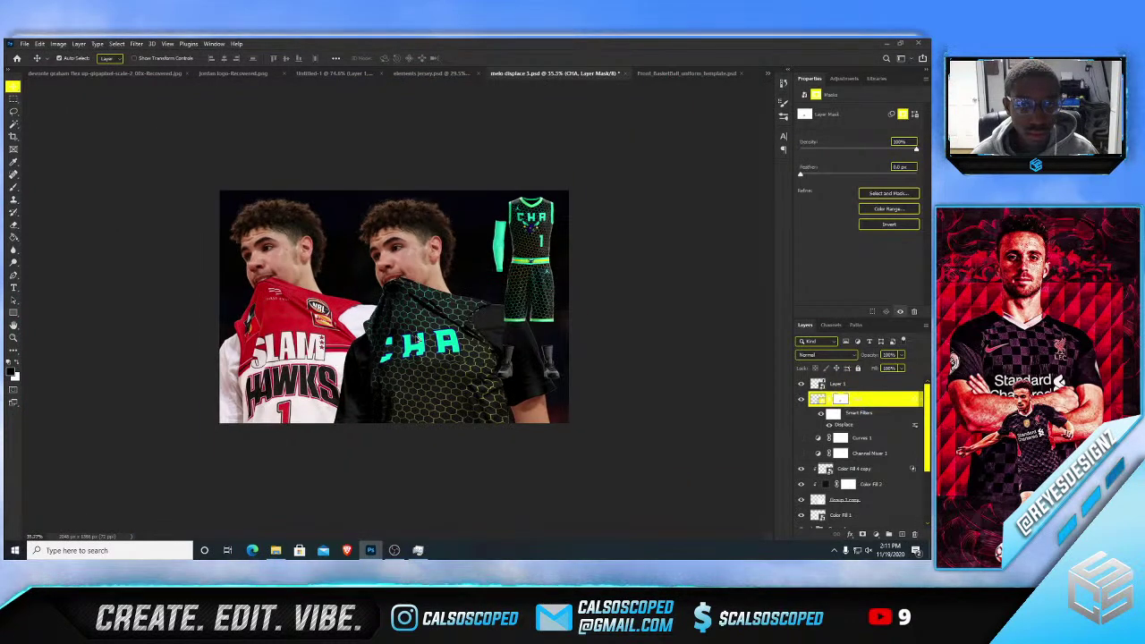
scroll(425, 331, "up", 4)
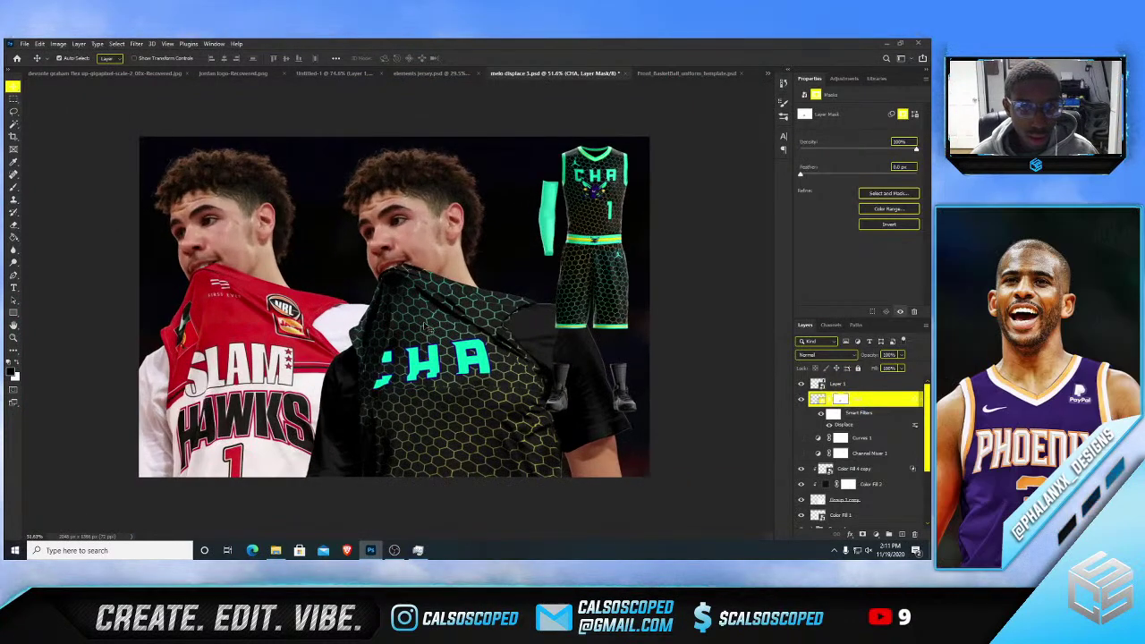
scroll(395, 268, "up", 3)
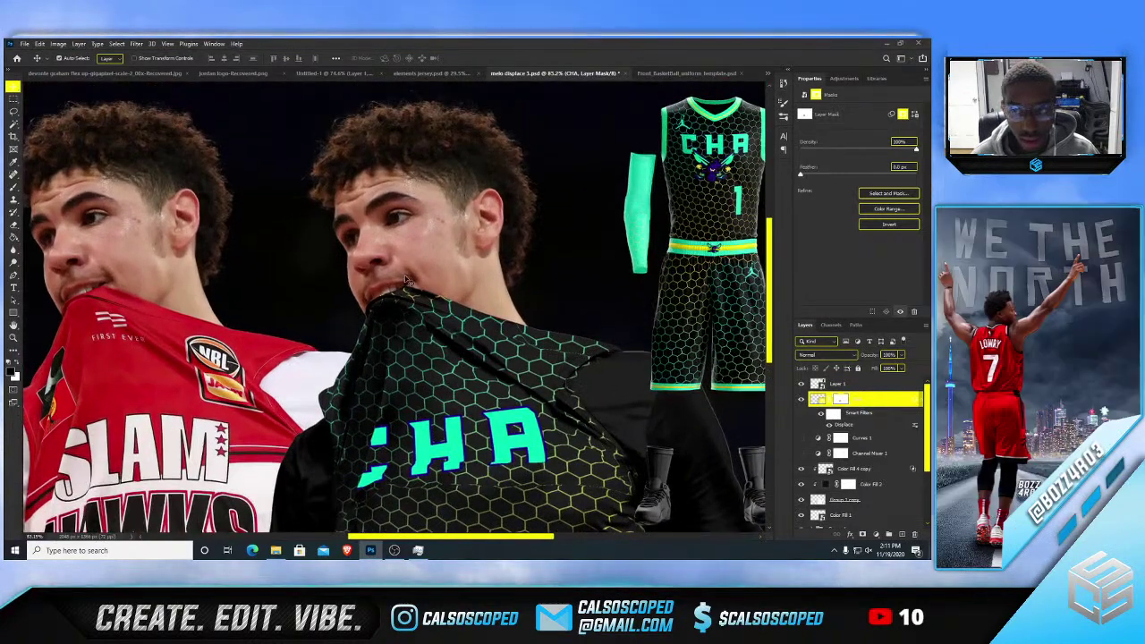
scroll(407, 282, "down", 3)
scroll(429, 280, "up", 3)
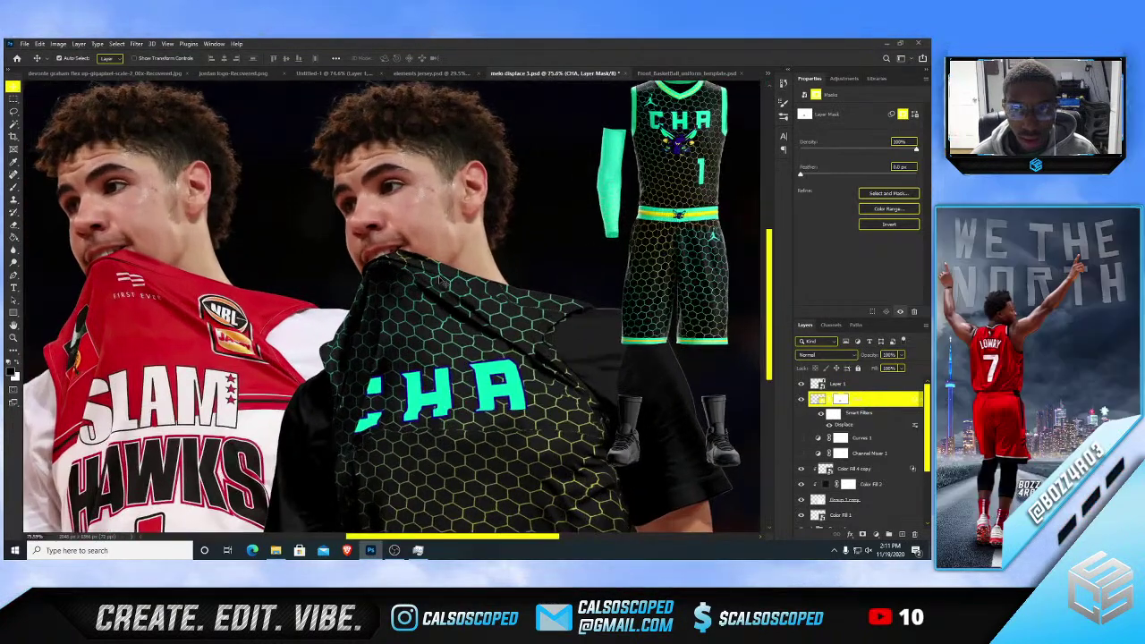
- Add a solid color fill layer directly above the Color Fill 4 copy layer, using the teal sampled from the CHA lettering
left_click(851, 484)
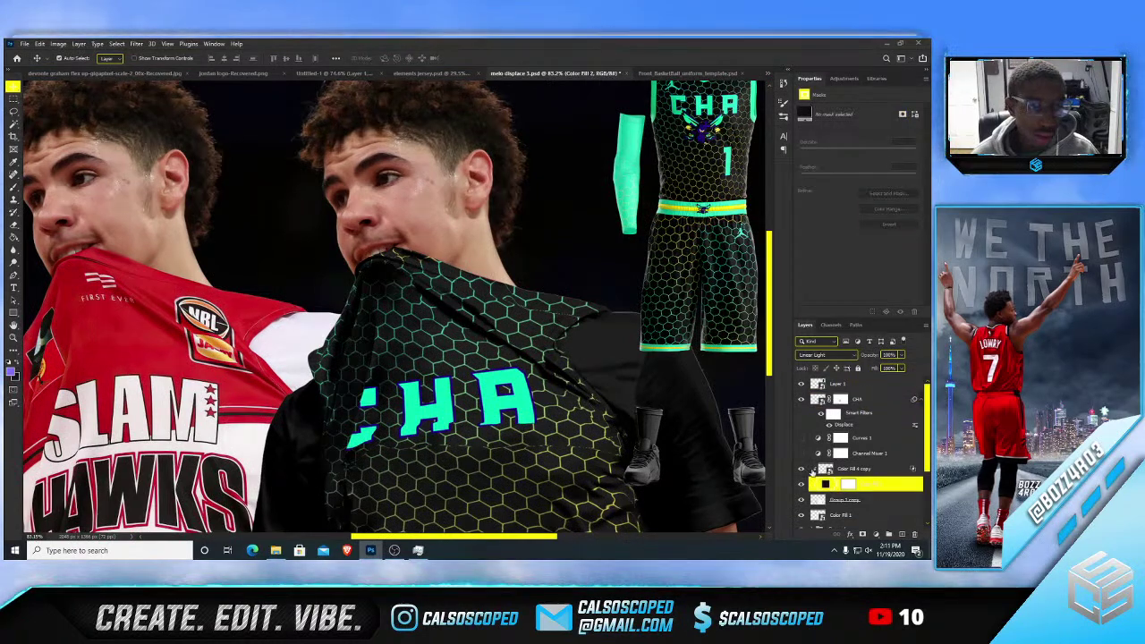
left_click(850, 469)
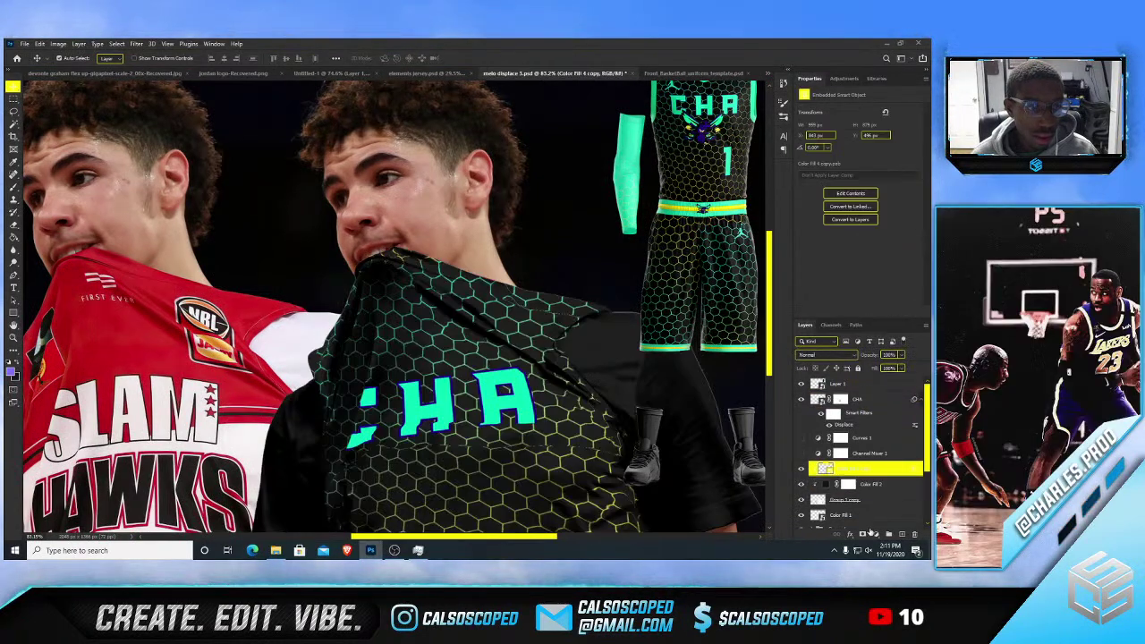
left_click(874, 535)
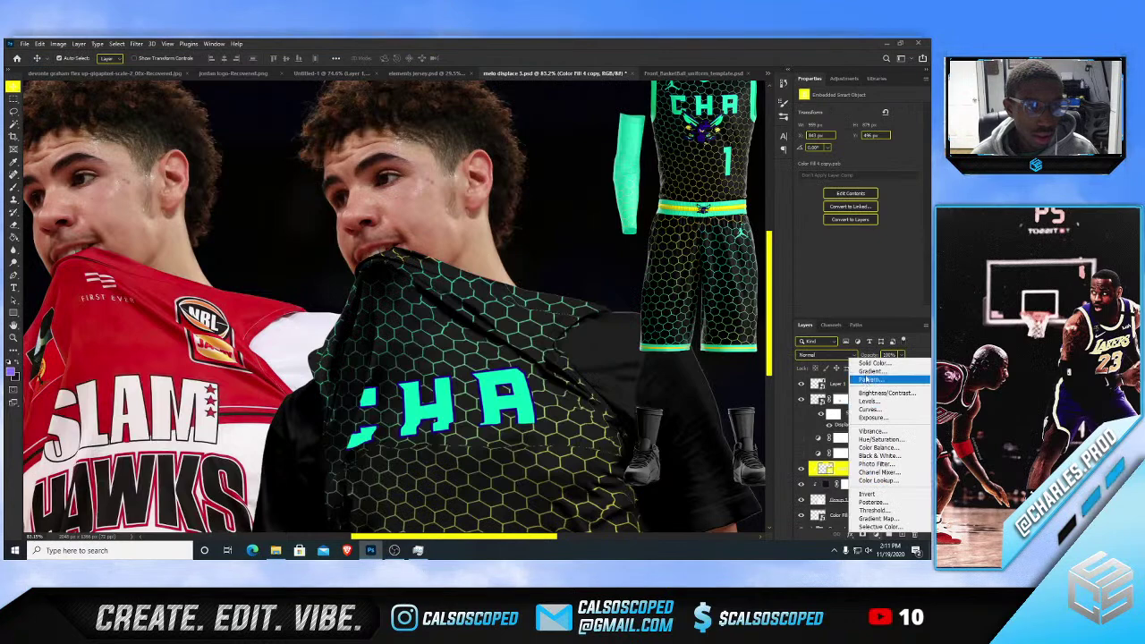
left_click(854, 360)
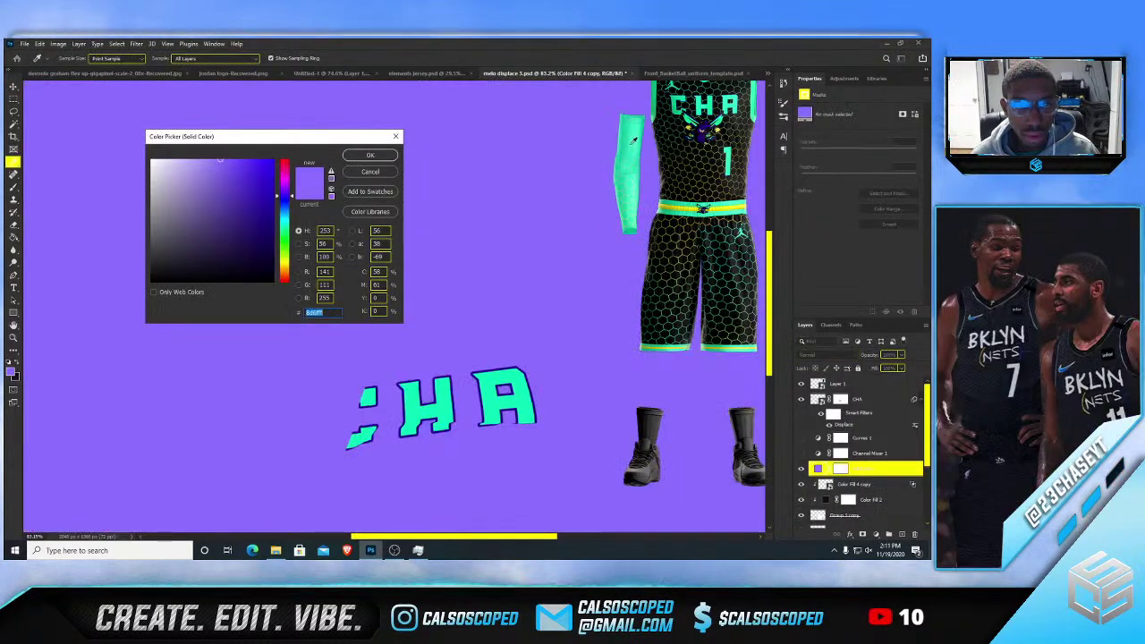
left_click(428, 409)
left_click(385, 157)
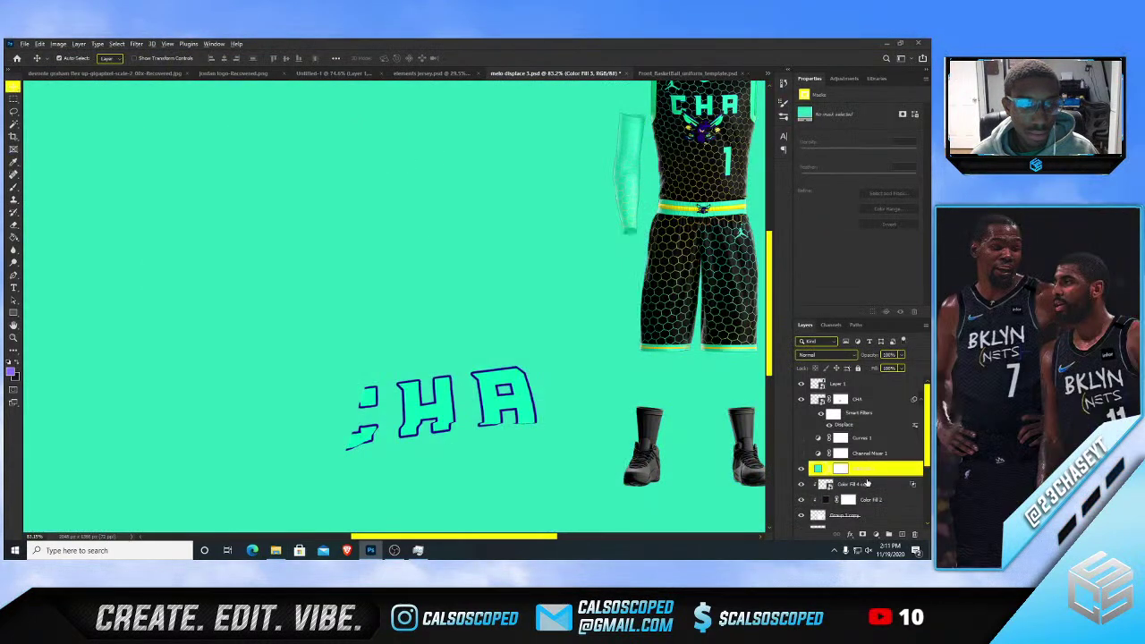
- Clip the teal fill layer to the shirt layers below and set its blend mode to Linear Light
key("ctrl+0")
left_click(867, 480)
left_click(867, 476, "alt")
left_click(866, 469)
left_click(825, 355)
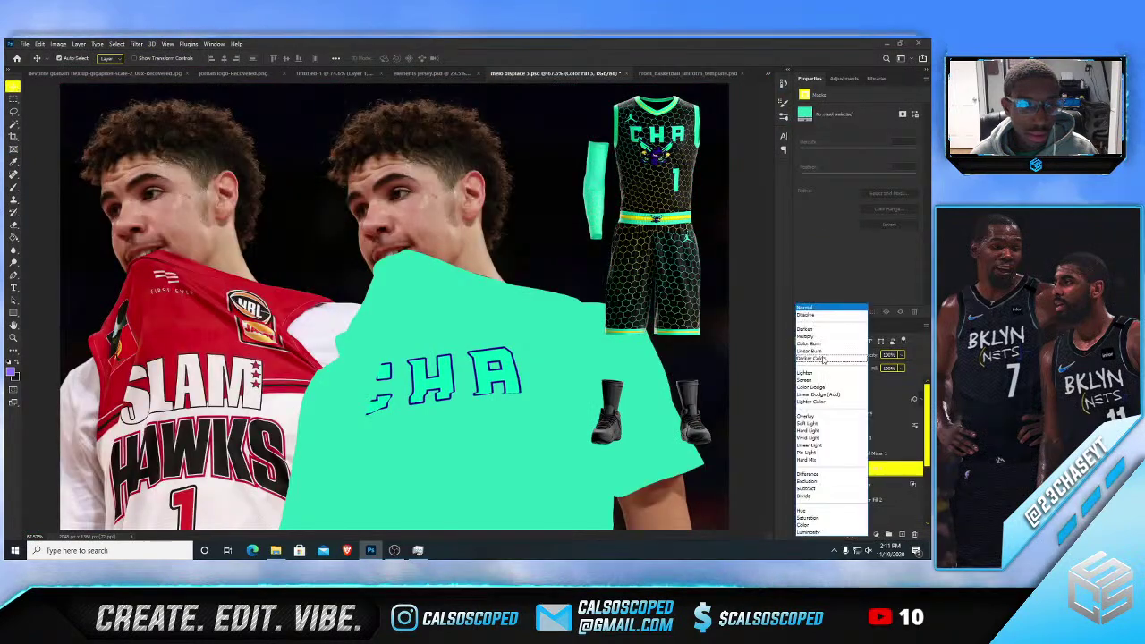
left_click(818, 445)
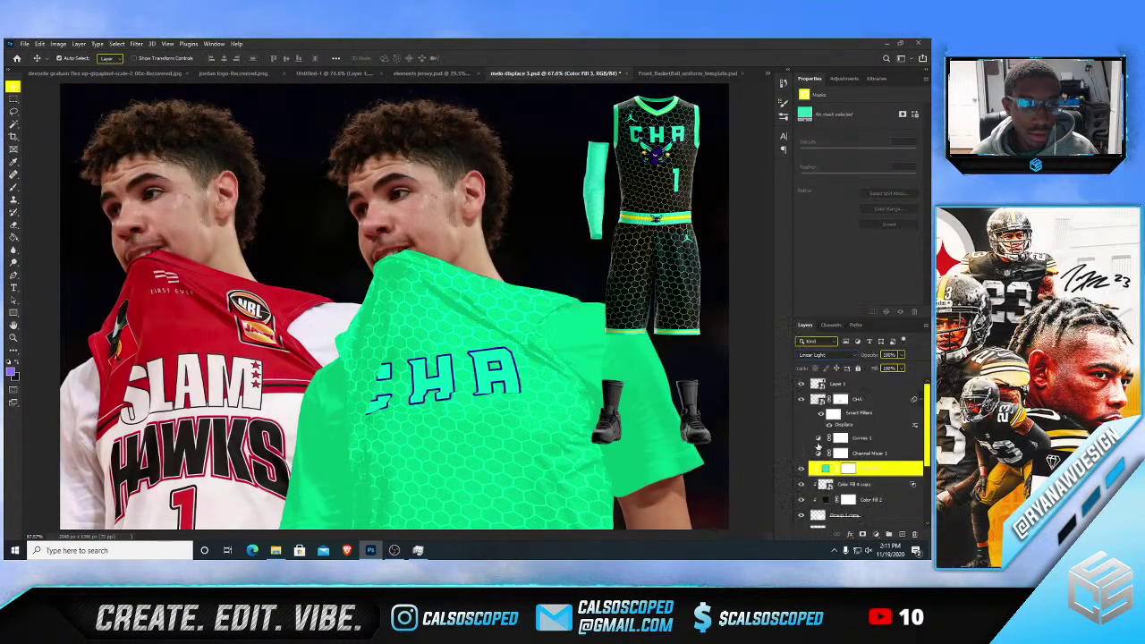
- Change the teal fill layer's color to the lighter teal 67dfc5
double_click(825, 469)
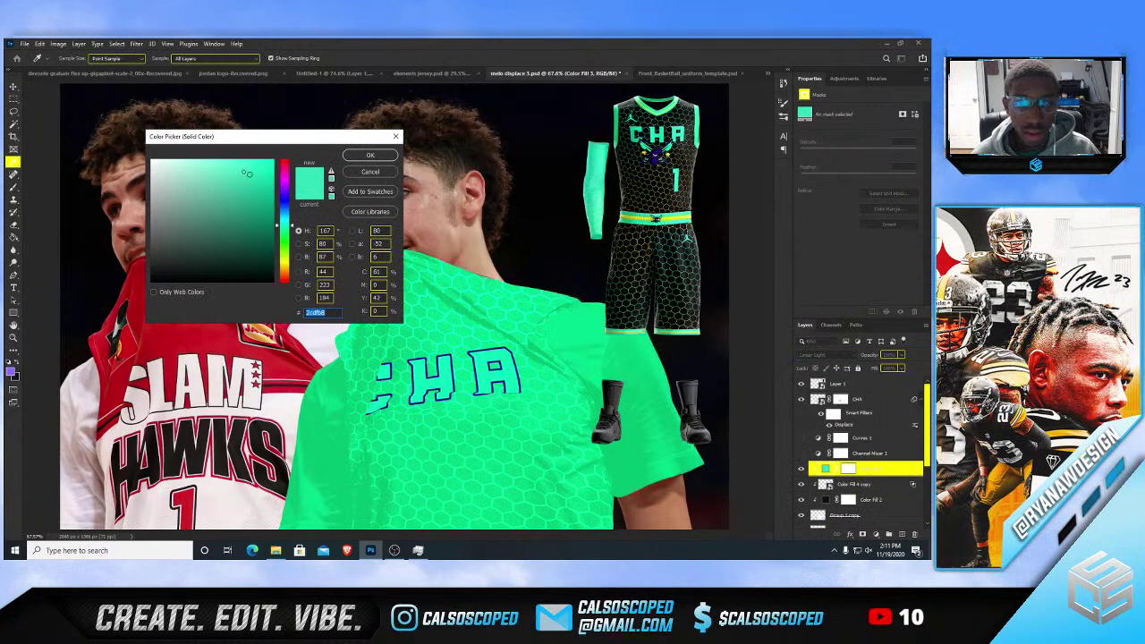
mouse_move(247, 173)
left_mouse_down()
mouse_move(226, 188)
mouse_move(216, 174)
left_mouse_up()
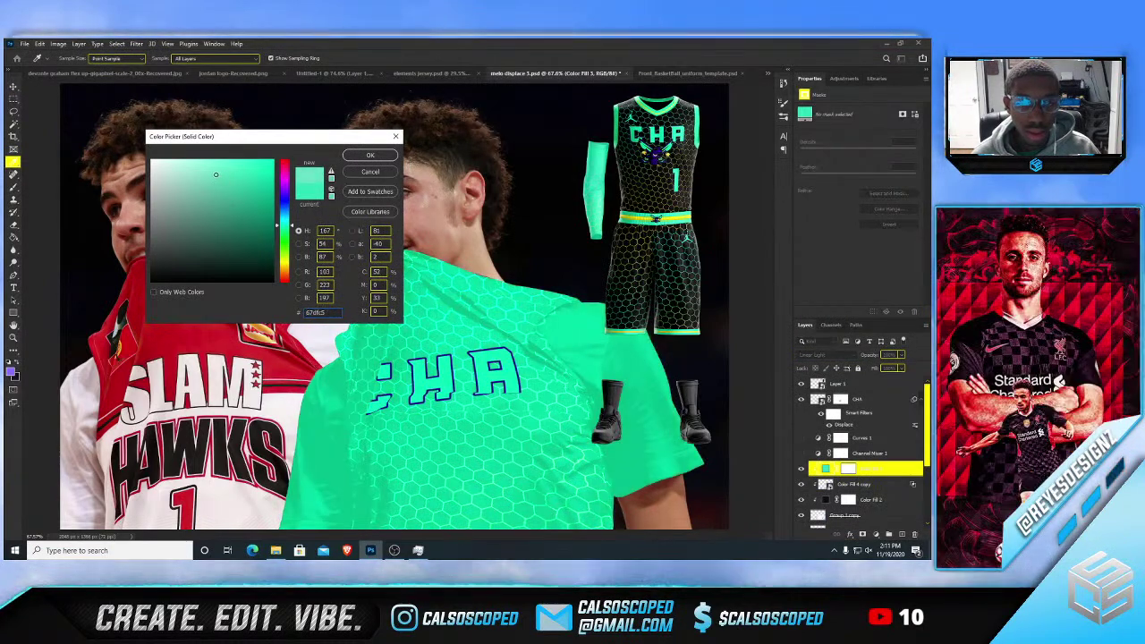
left_click(369, 155)
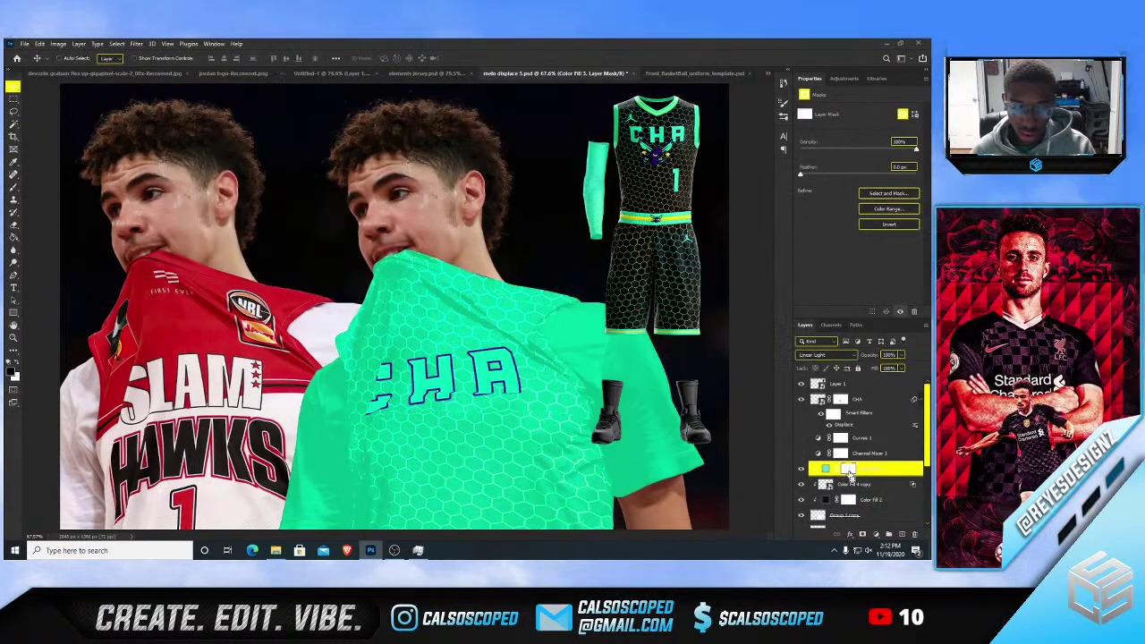
- Invert the teal fill layer's mask and paint the teal back in along the shirt's collar edge
key("ctrl+i")
key("b")
scroll(523, 281, "up", 2)
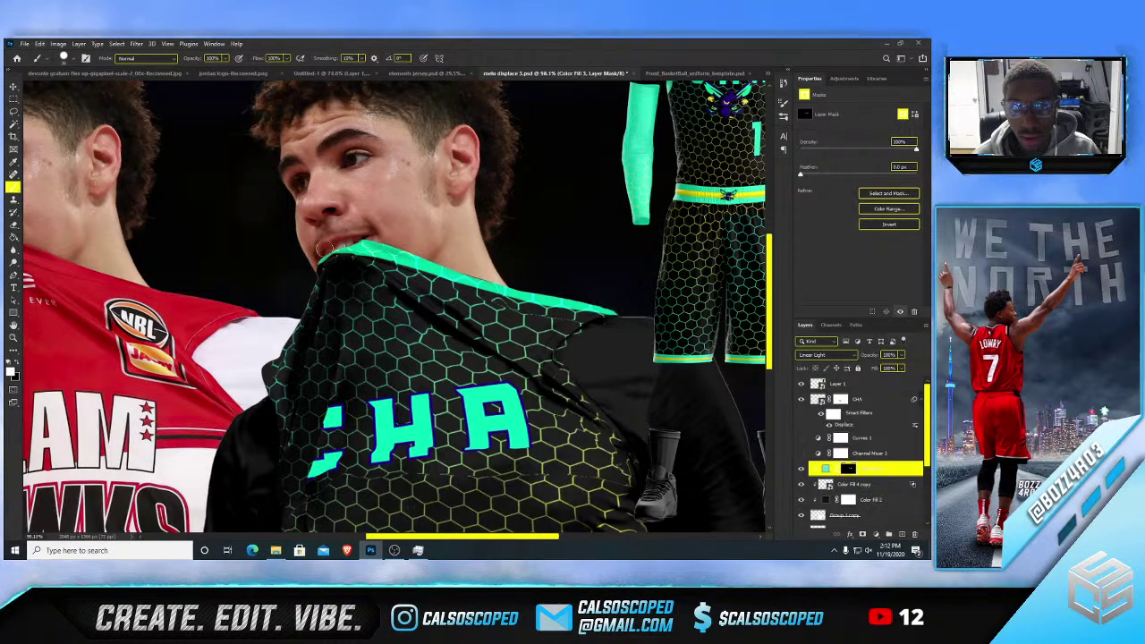
key("x")
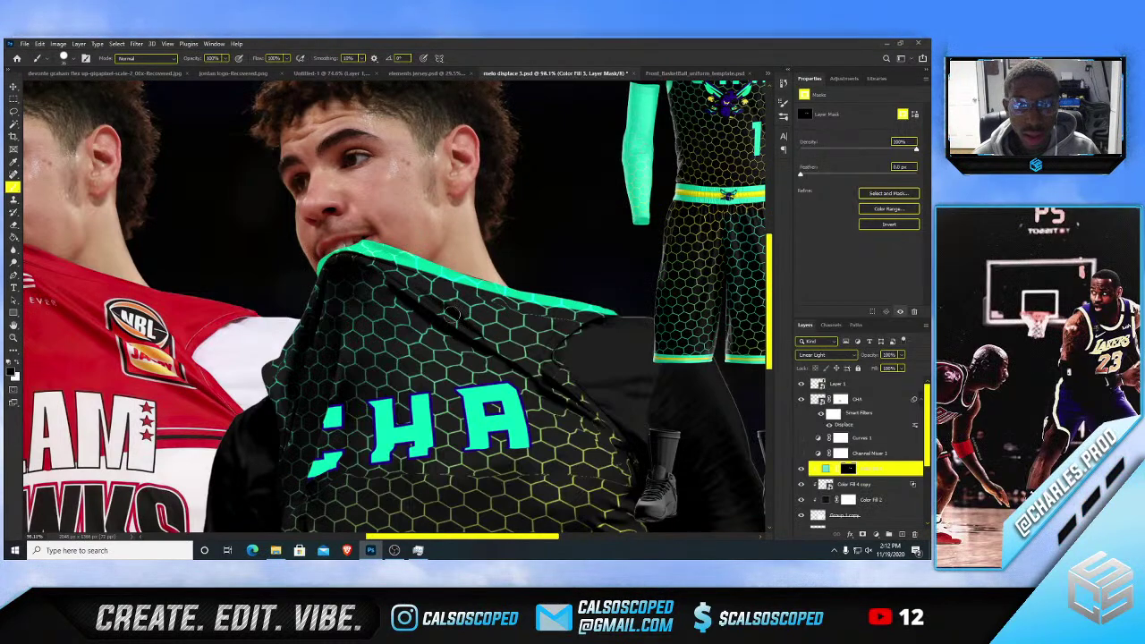
scroll(528, 289, "down", 8)
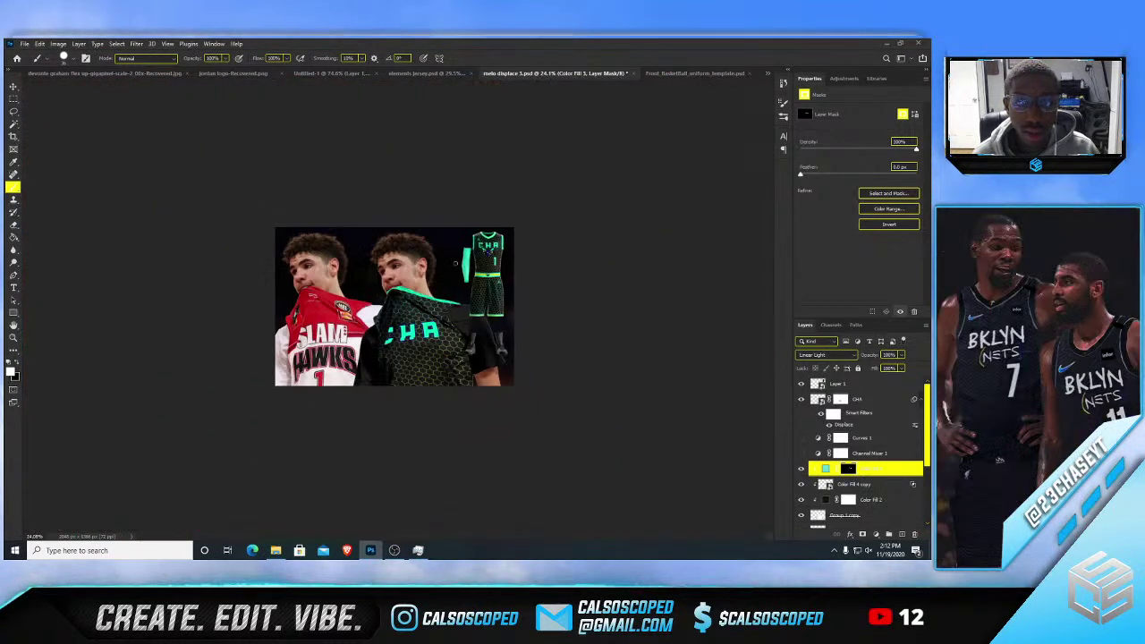
key("v")
scroll(452, 279, "up", 3)
scroll(454, 280, "up", 2)
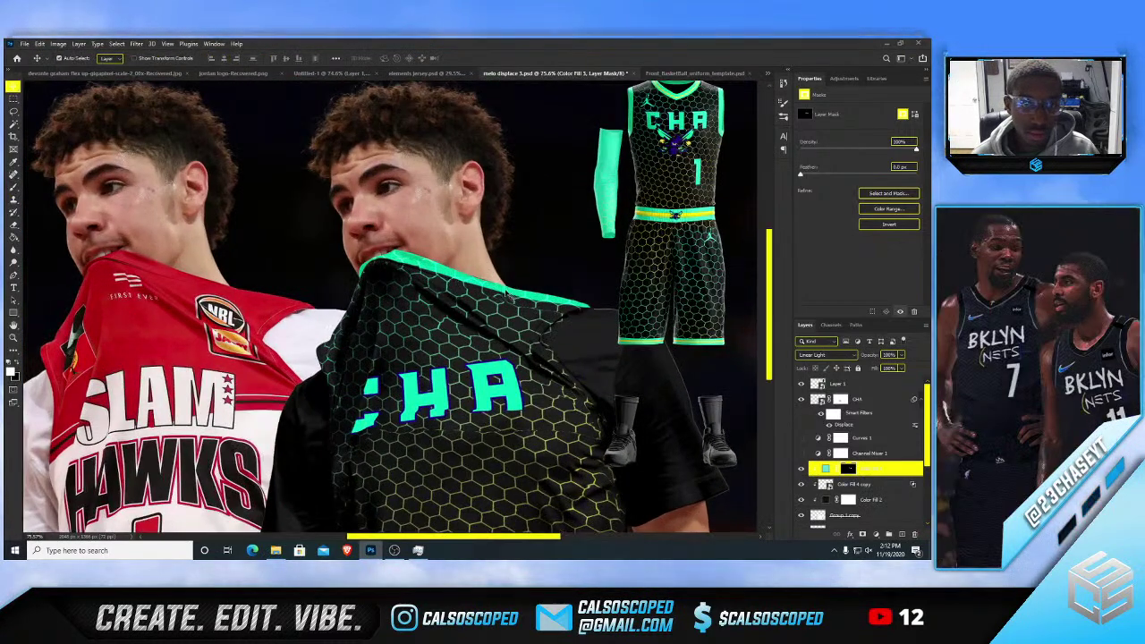
- Add a layer mask to the Color Fill 4 copy layer and brush away the honeycomb pattern along the teal collar
left_click(855, 484)
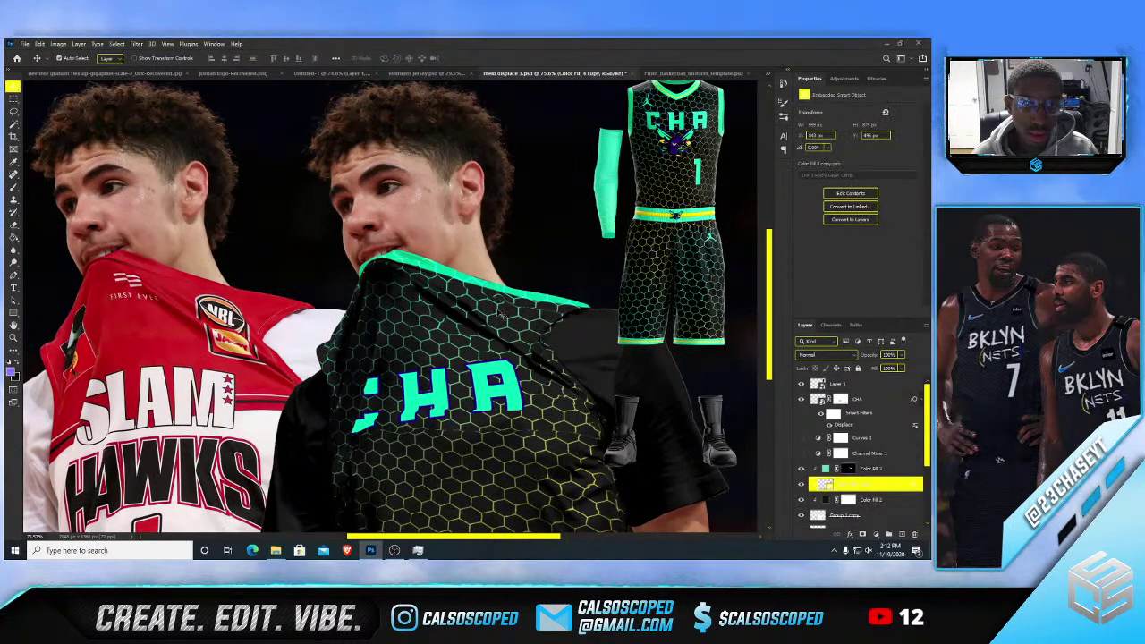
left_click(801, 485)
left_click(801, 485)
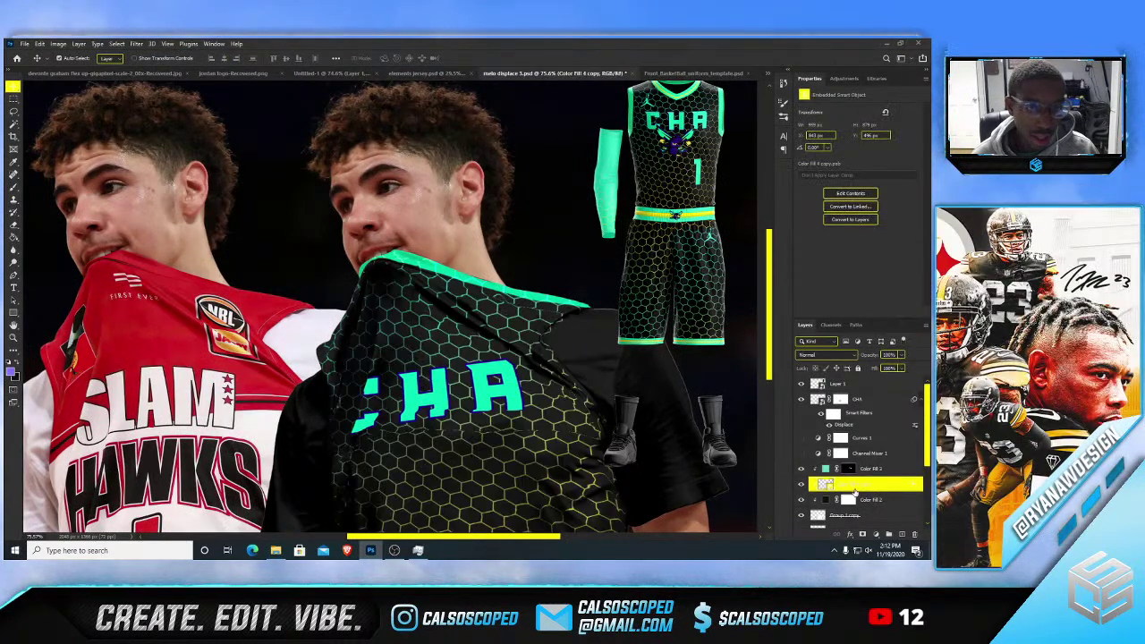
left_click(863, 534)
key("b")
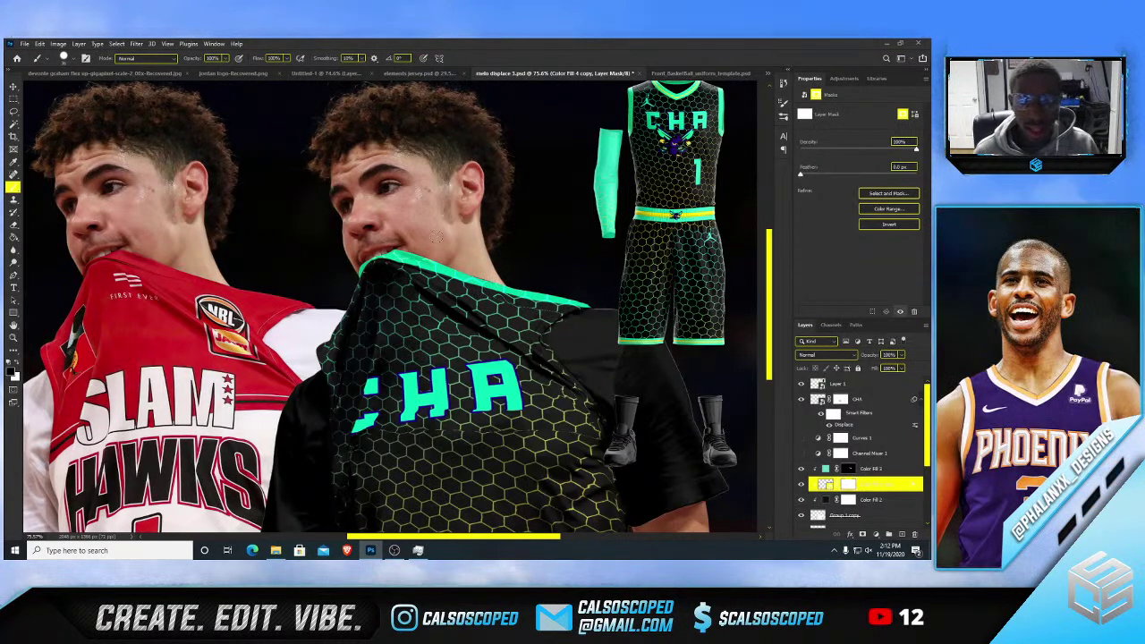
scroll(437, 235, "up", 2)
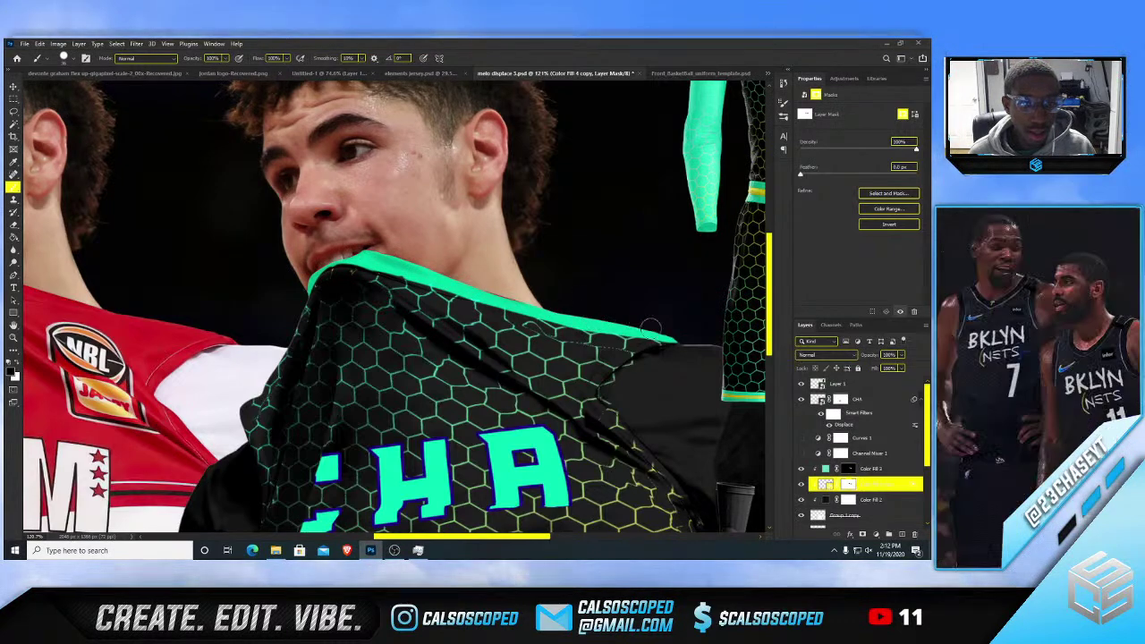
- Examine the teal collar on the black shirt and compare it with the original red jersey's collar
scroll(650, 327, "down", 8)
scroll(405, 251, "up", 3)
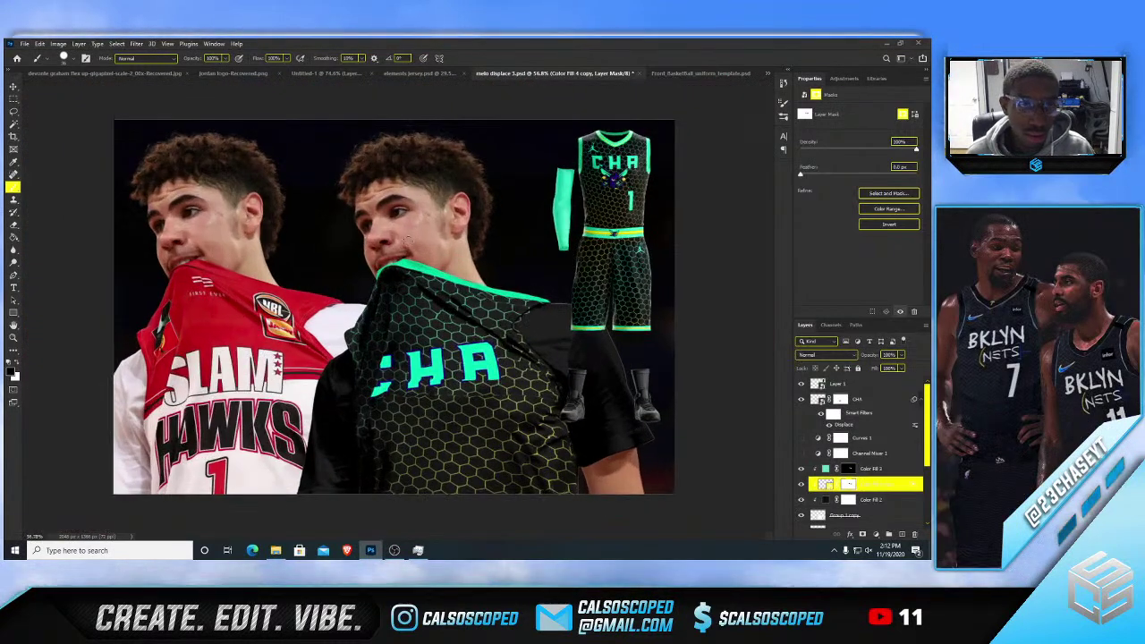
key("v")
scroll(420, 257, "up", 3)
scroll(440, 264, "down", 4)
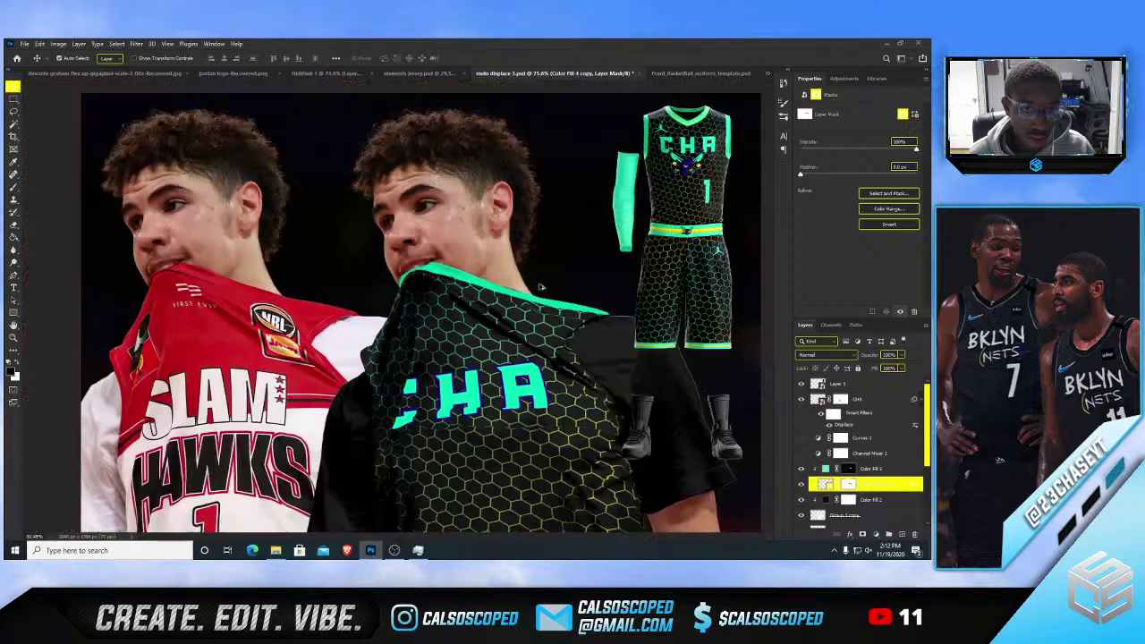
scroll(240, 284, "up", 3)
scroll(240, 285, "up", 3)
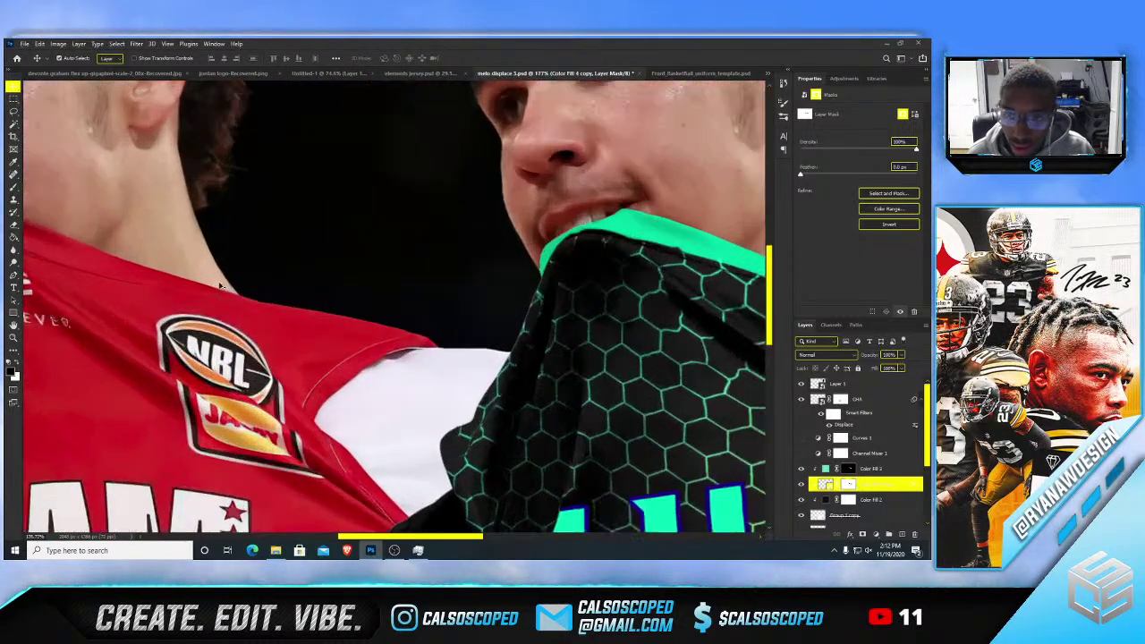
scroll(225, 287, "down", 5)
scroll(530, 315, "up", 3)
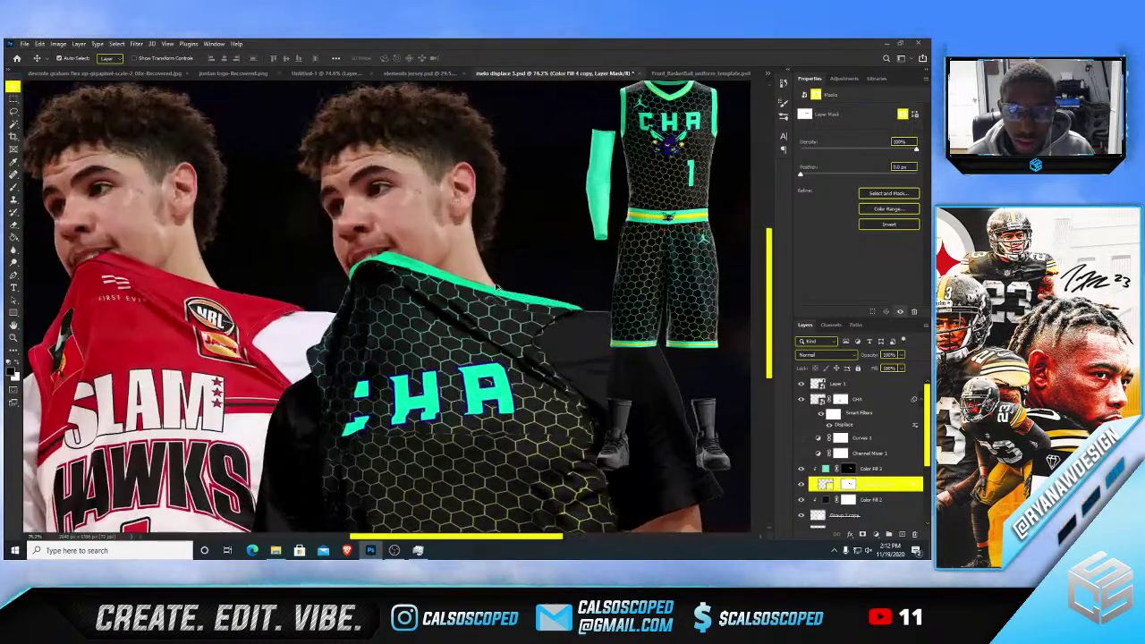
- Trim the teal collar on the fill layer's mask so it narrows toward the shoulder
left_click(543, 305)
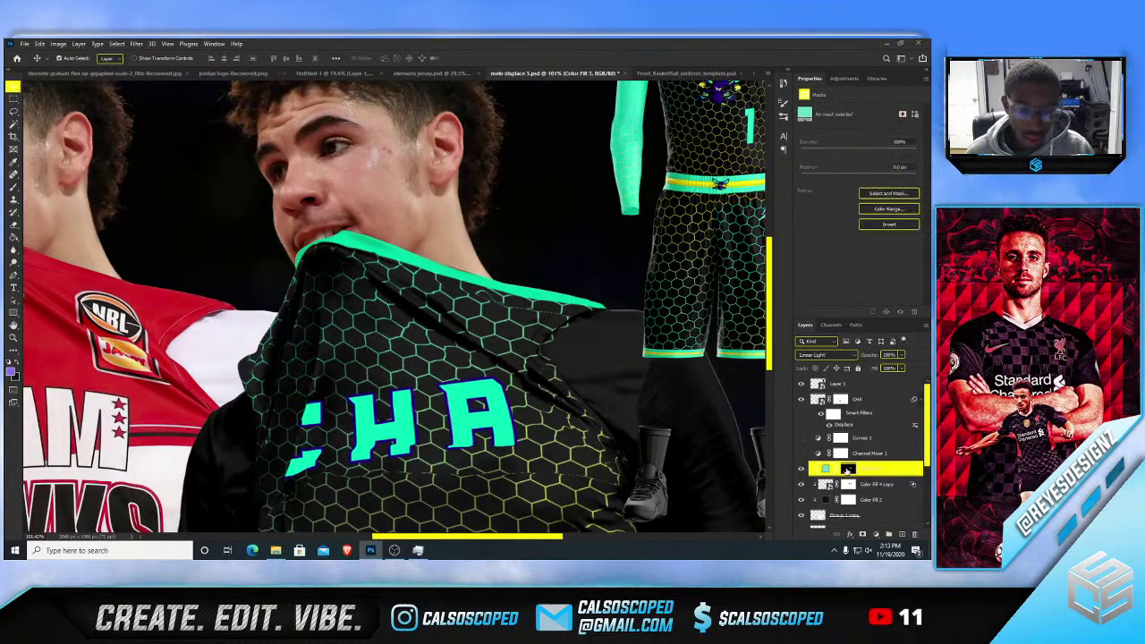
key("b")
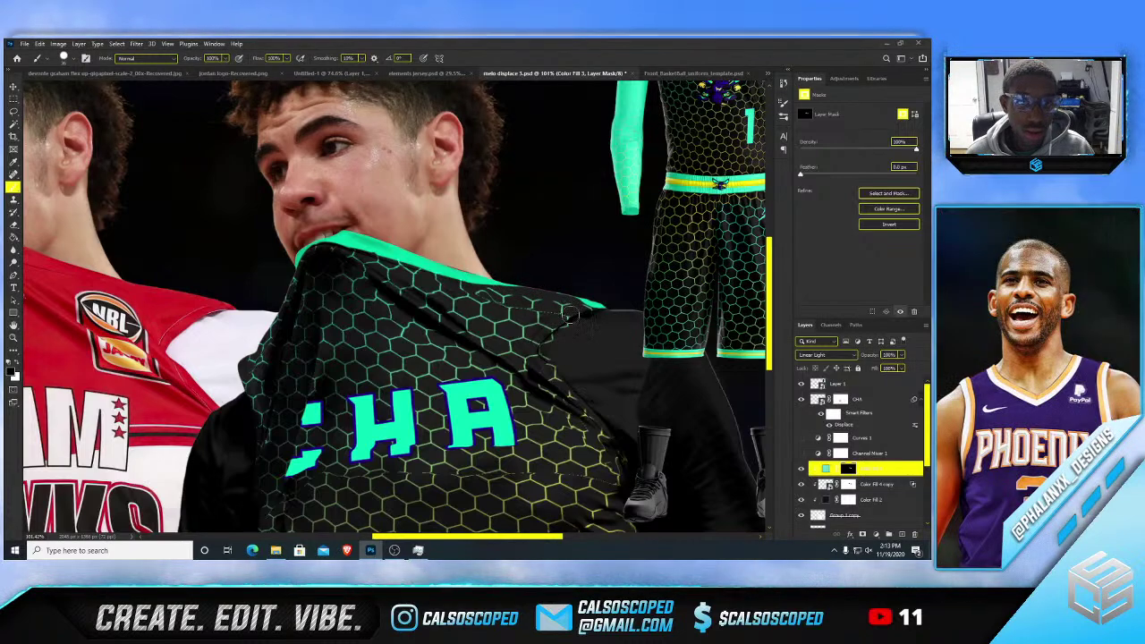
scroll(508, 297, "down", 5)
scroll(509, 297, "up", 5)
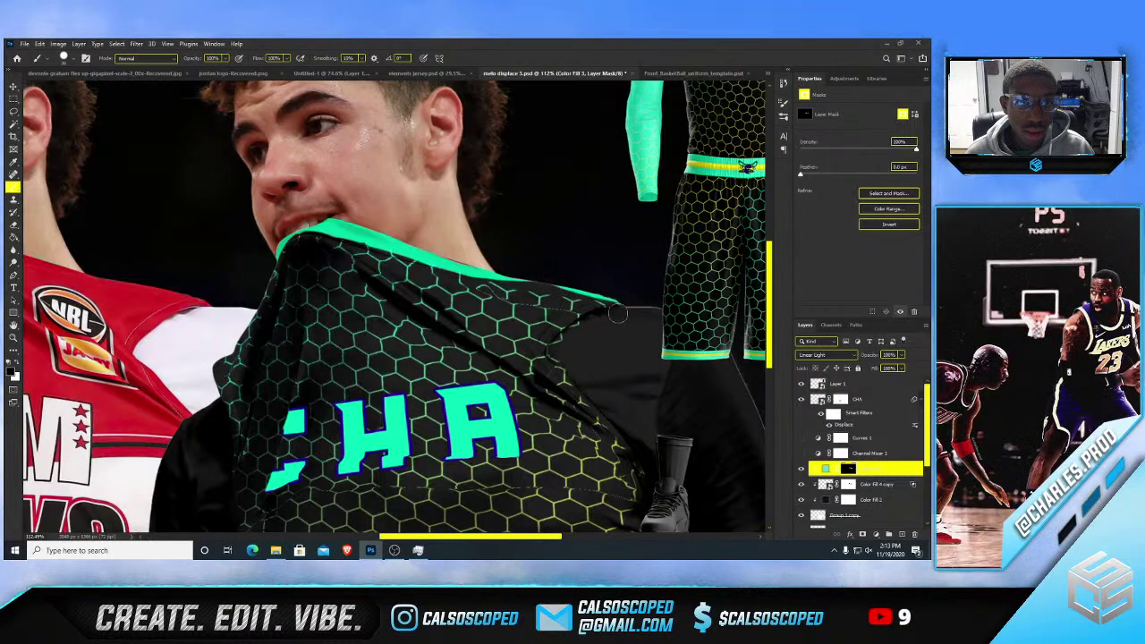
scroll(603, 305, "down", 4)
scroll(451, 273, "up", 3)
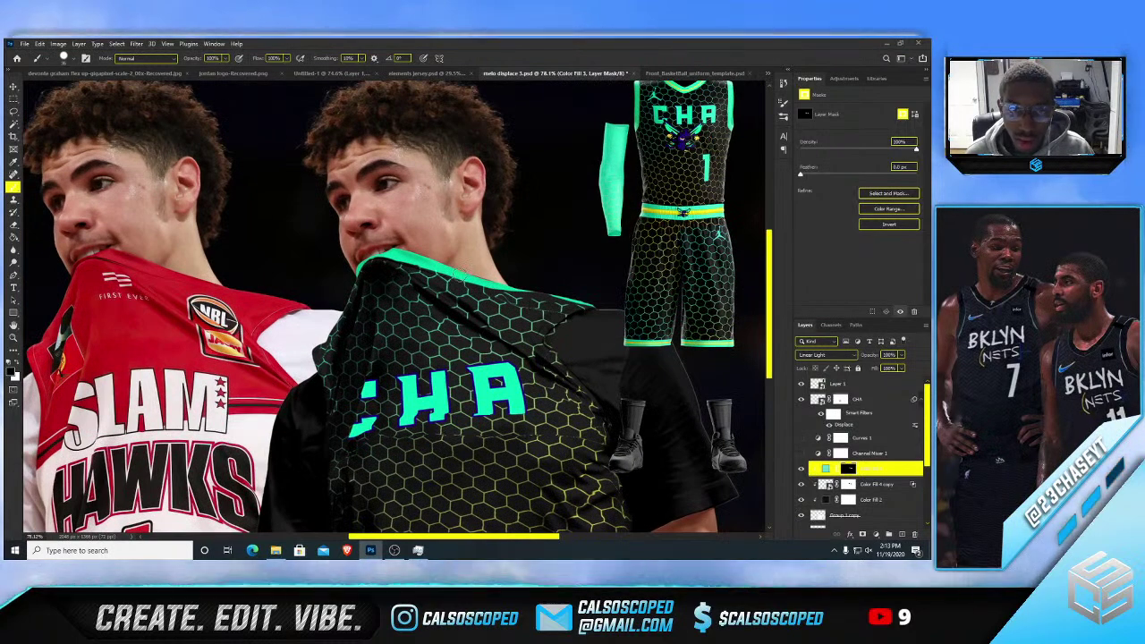
scroll(458, 274, "down", 2)
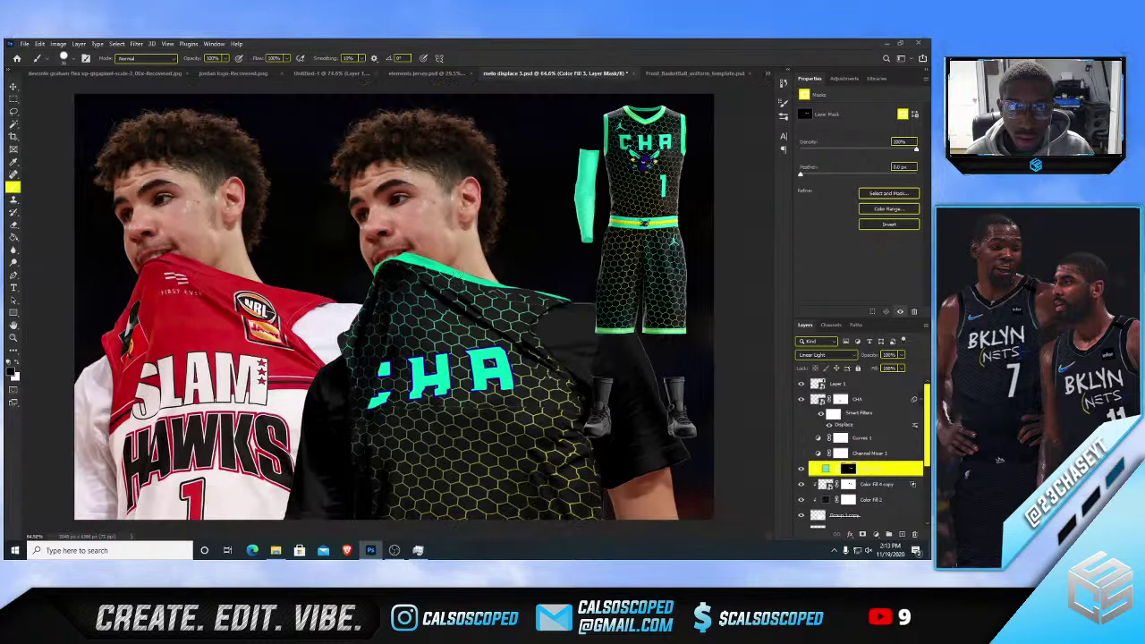
- Rework the shoulder end of the collar on the teal fill's mask into a thin teal line along the shirt edge
key("x")
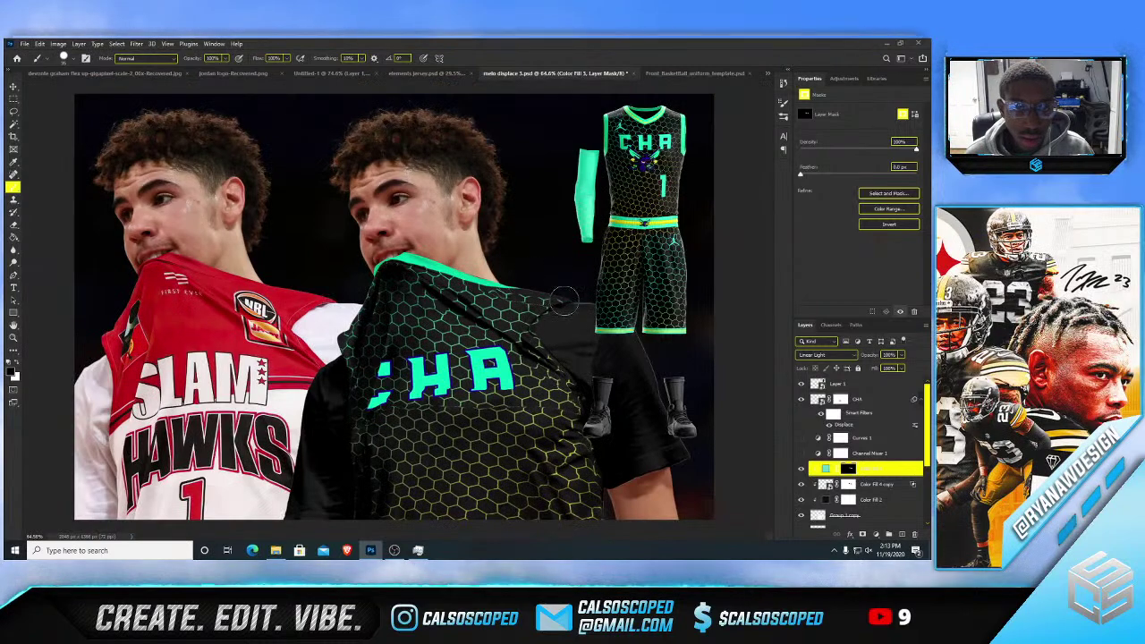
mouse_move(531, 277)
left_mouse_down()
mouse_move(496, 289)
mouse_move(566, 297)
left_mouse_up()
scroll(523, 279, "up", 3)
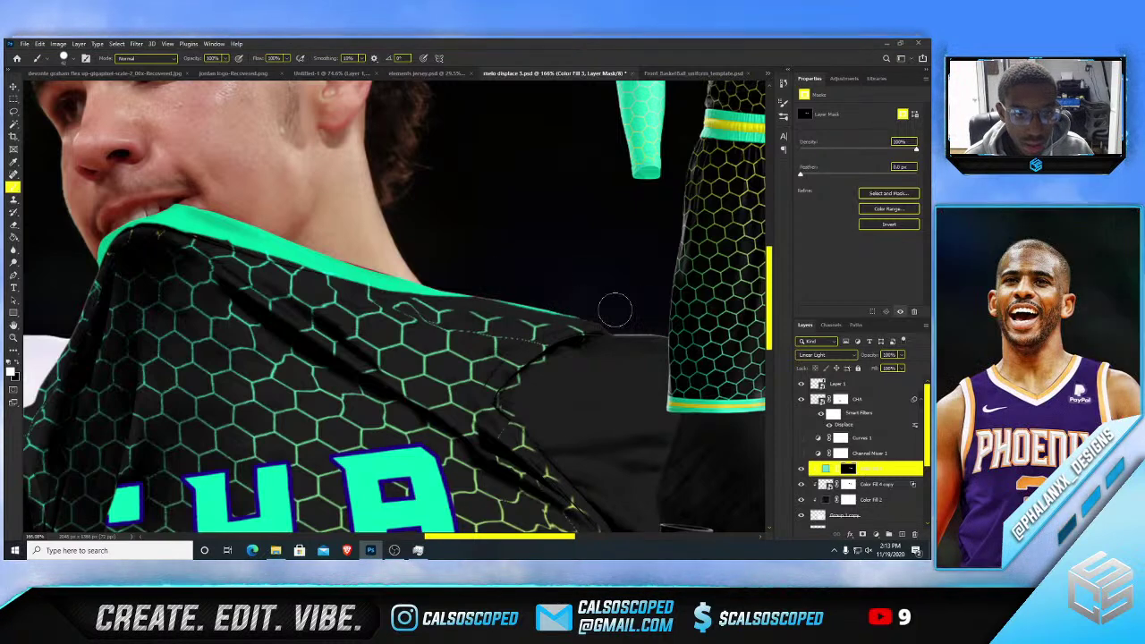
scroll(560, 307, "down", 5)
scroll(548, 315, "up", 4)
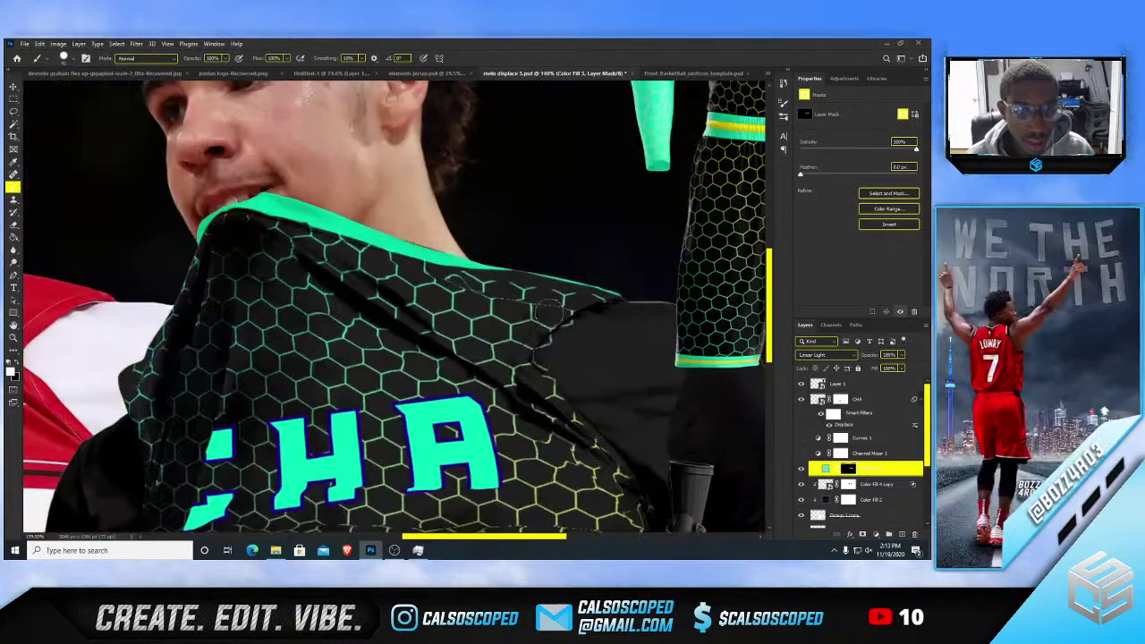
- Undo the last mask stroke and paint a teal trim strip along the upper armhole seam with a smaller brush
key("ctrl+z")
right_click(558, 330, "alt")
scroll(543, 335, "up", 5)
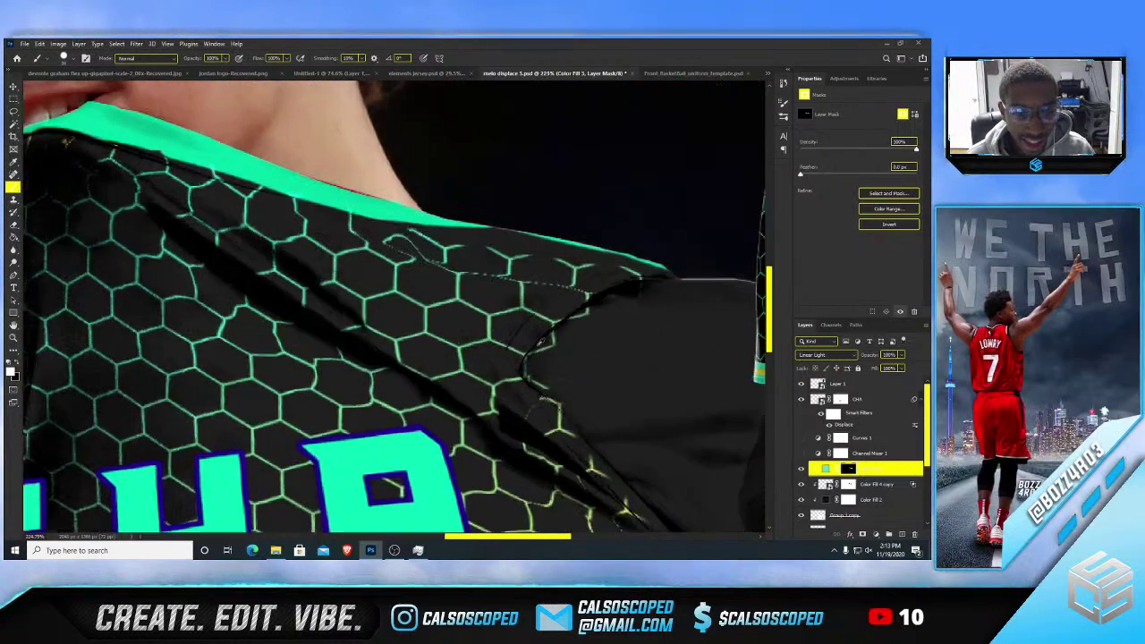
right_click(520, 350, "alt")
left_click_drag(519, 350, 581, 301)
key("ctrl+z")
mouse_move(512, 358)
left_mouse_down()
mouse_move(555, 310)
mouse_move(618, 280)
mouse_move(597, 312)
mouse_move(606, 296)
mouse_move(578, 314)
mouse_move(547, 306)
mouse_move(512, 349)
mouse_move(528, 323)
left_mouse_up()
key("x")
key("x")
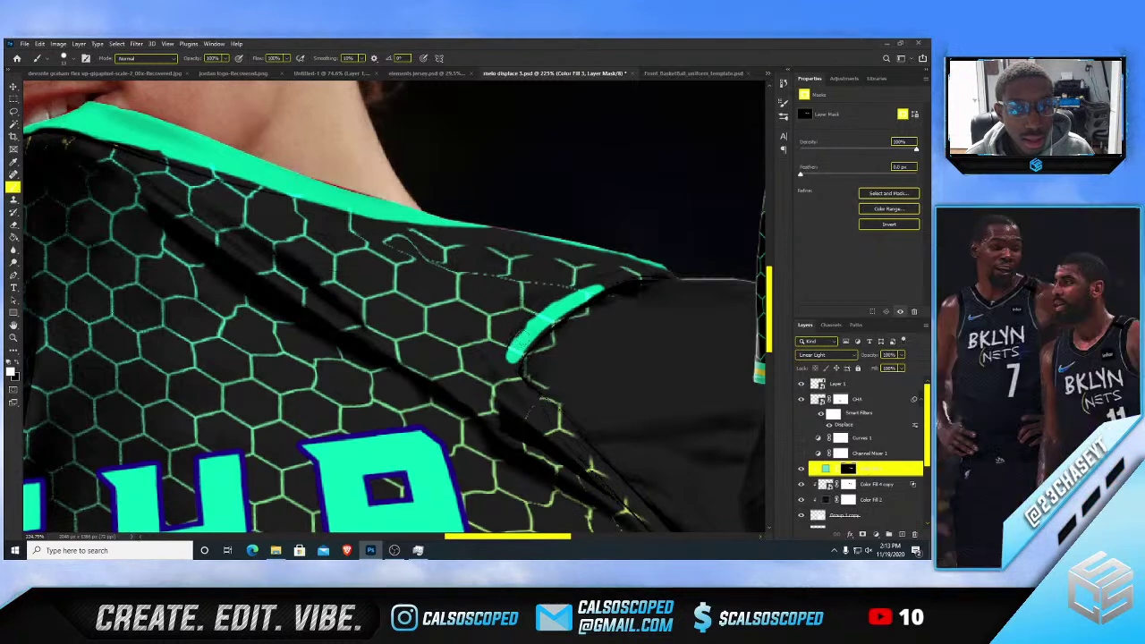
- Extend the armhole trim to the shoulder tip and refine its lower end using a finer brush
right_click(647, 270, "alt")
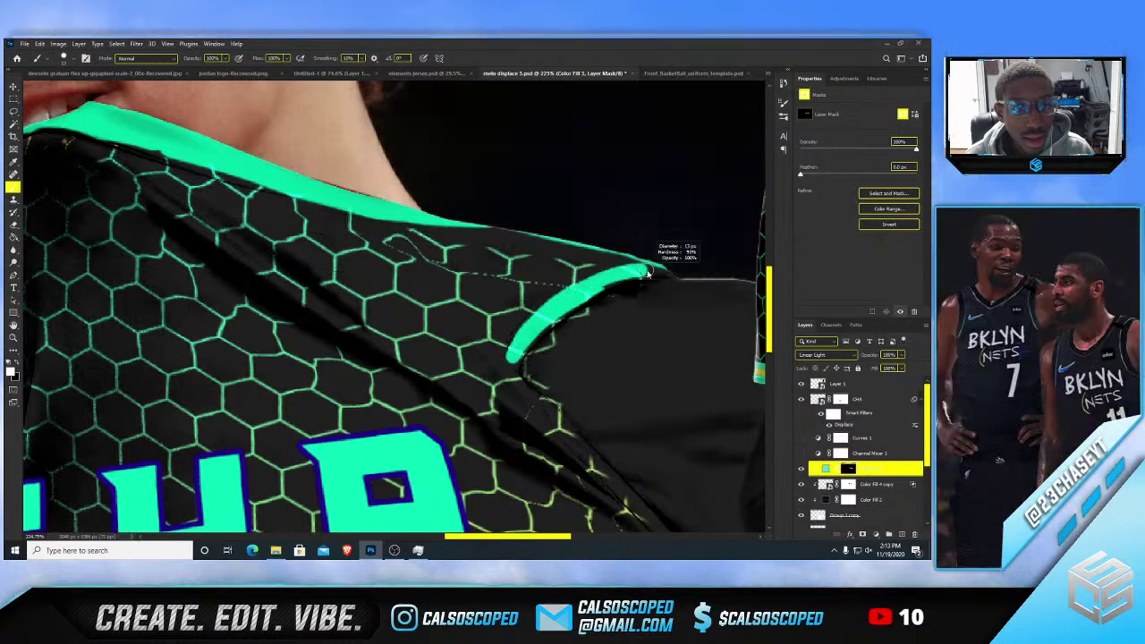
left_click_drag(641, 269, 662, 271)
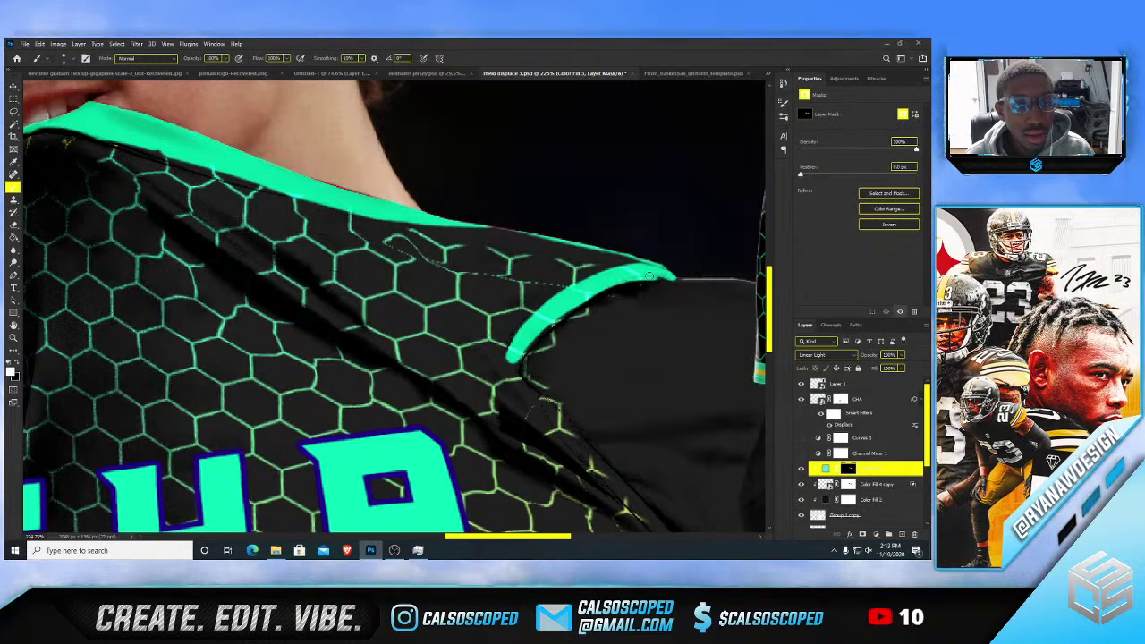
right_click(514, 359, "alt")
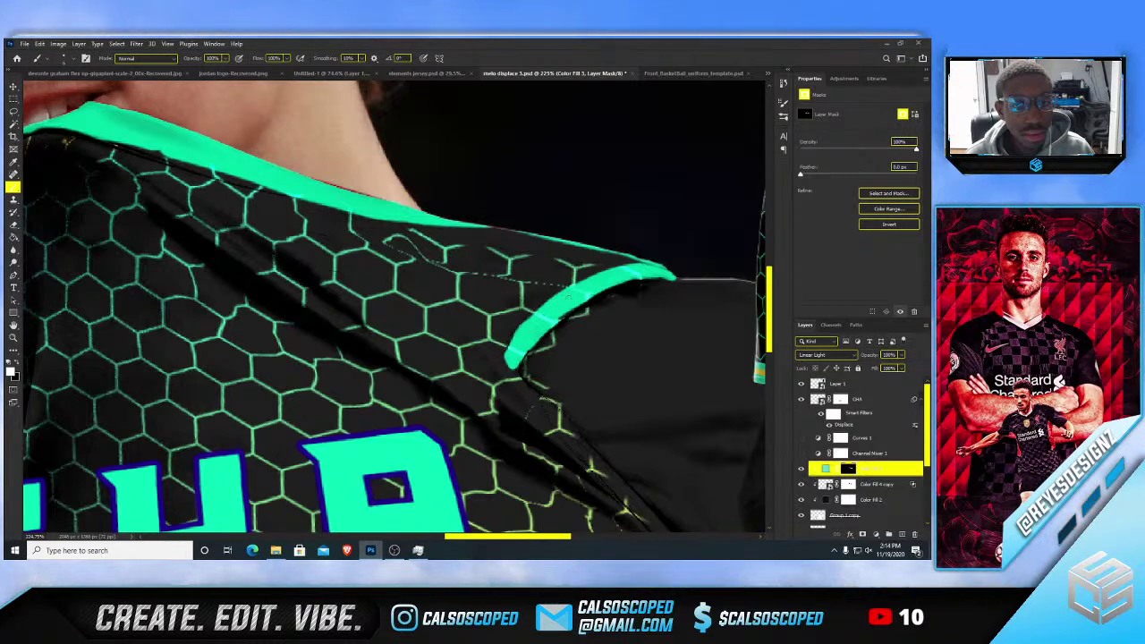
scroll(568, 298, "down", 4)
scroll(385, 287, "up", 1)
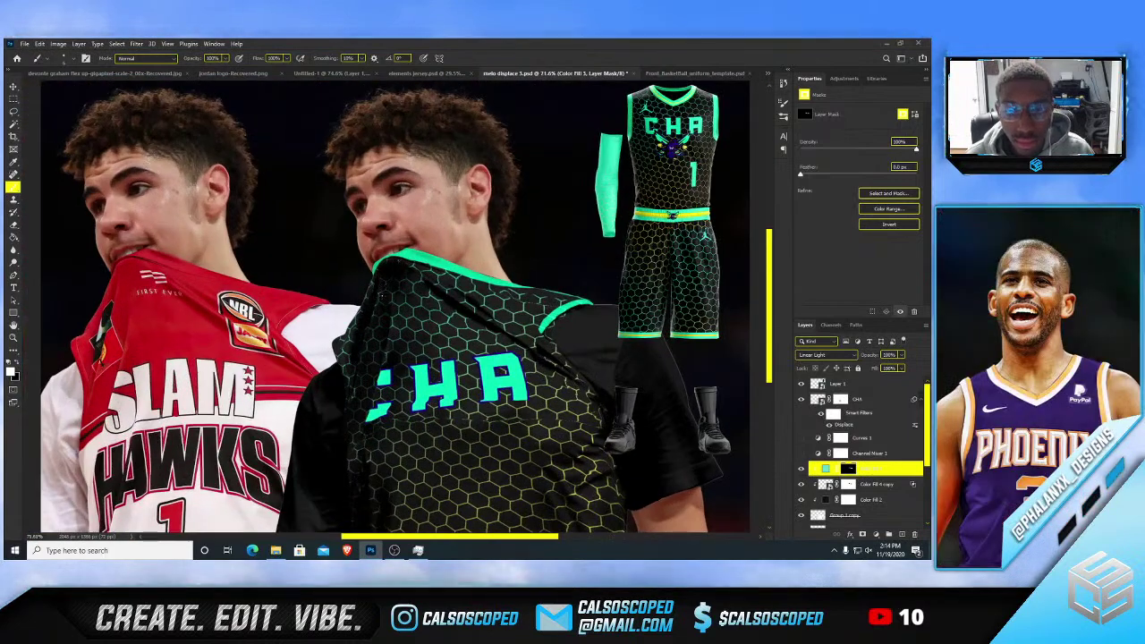
- Paint a thin teal trim line along the lower armhole edge, below the shirt's fold
scroll(627, 324, "up", 3)
scroll(627, 324, "up", 2)
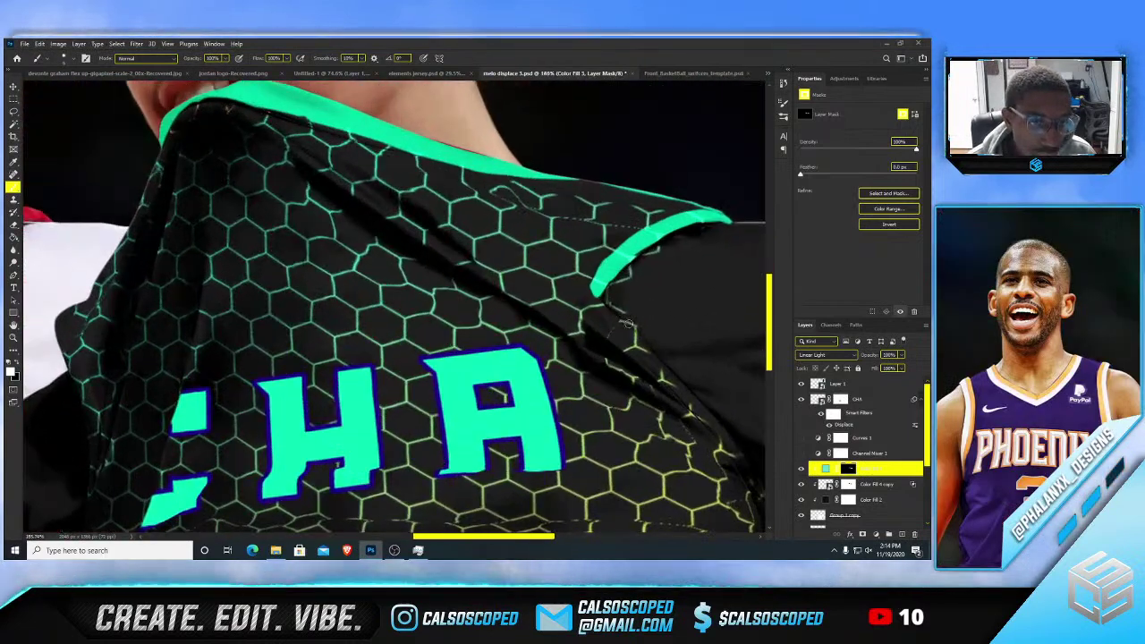
left_click_drag(629, 324, 739, 458)
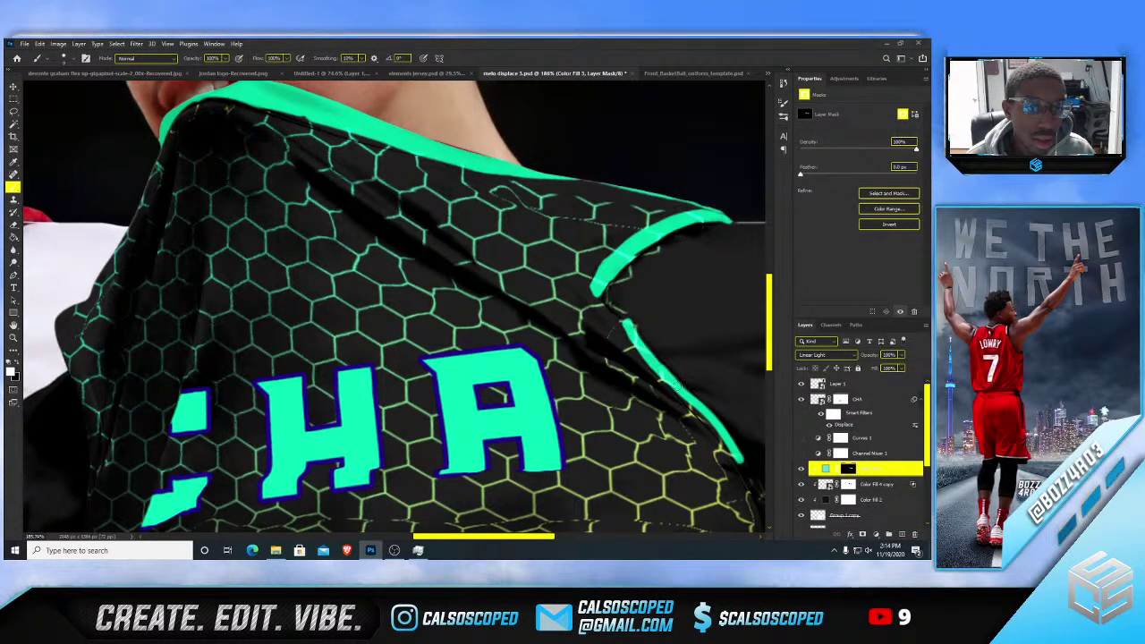
scroll(627, 381, "down", 6)
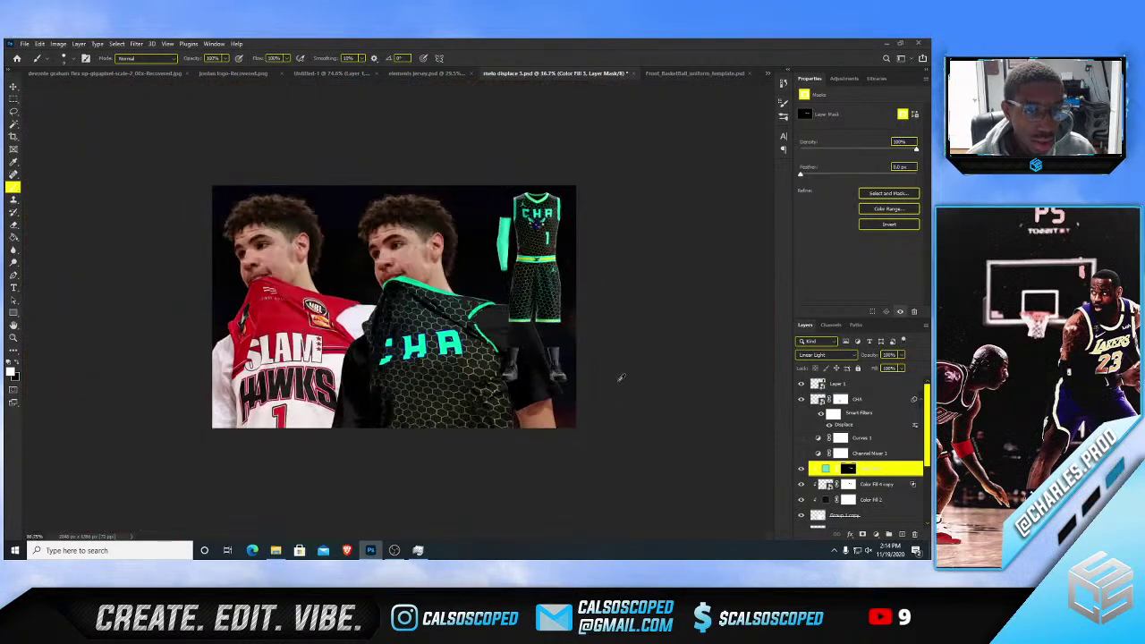
scroll(514, 295, "up", 7)
key("v")
key("alt+v")
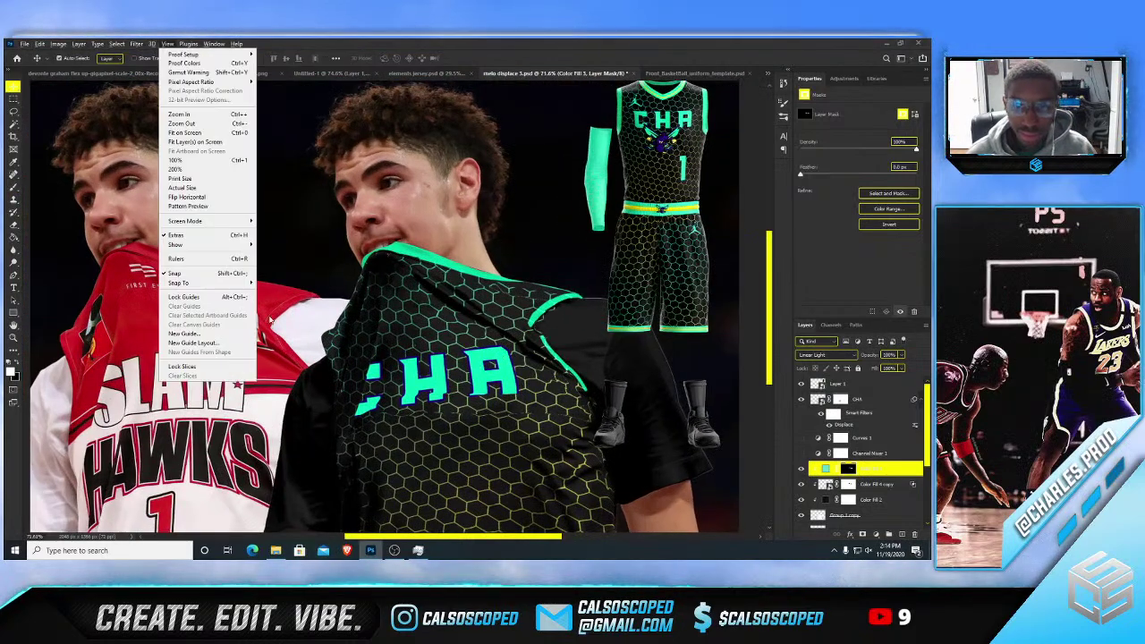
- Move the copy of the photo with the original red jersey up and to the left within the composition
left_click(127, 269)
scroll(155, 274, "down", 3)
left_click_drag(162, 269, 136, 243)
key("ctrl+z")
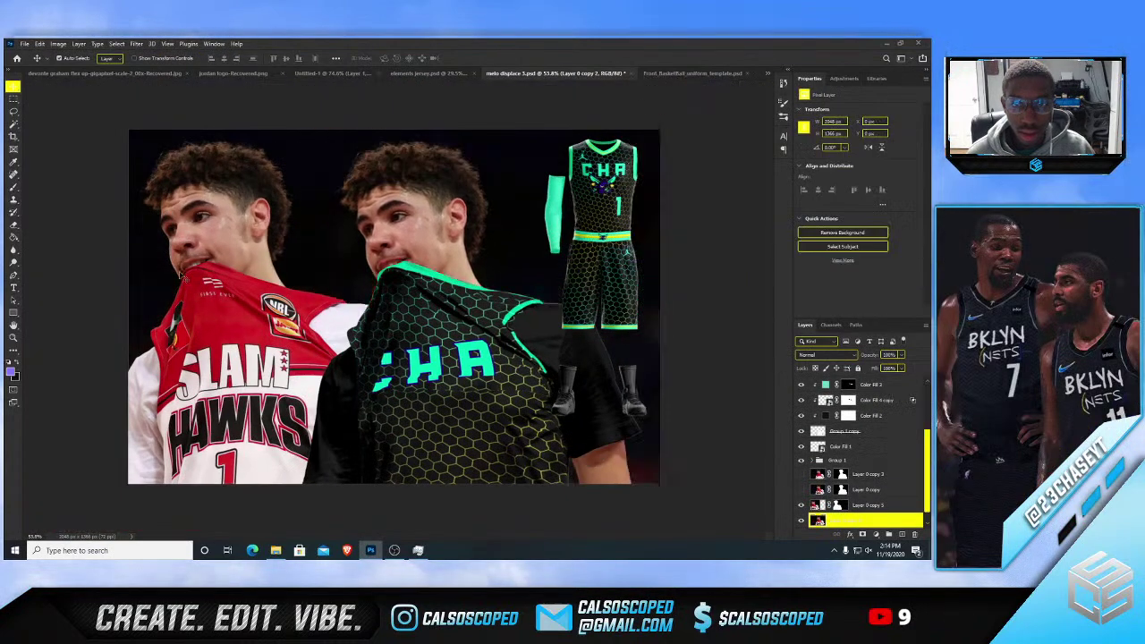
left_click_drag(230, 323, 171, 256)
- Outline a thin strip along the lower armhole edge with a closed Pen path and convert it to a selection
scroll(324, 286, "up", 5)
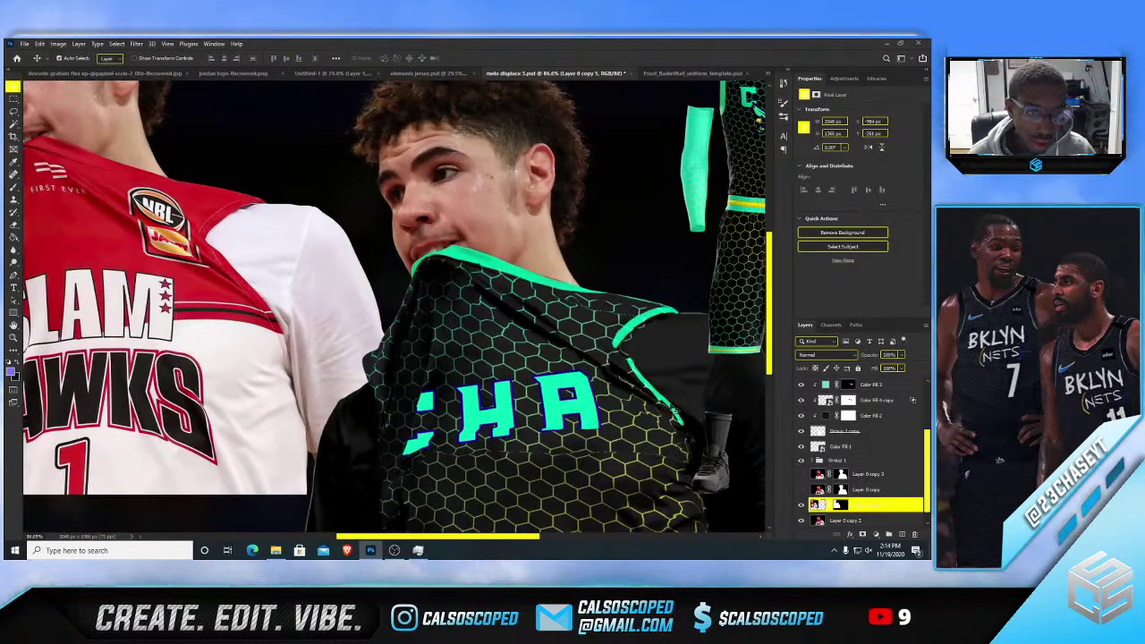
left_click(669, 405)
scroll(688, 432, "up", 3)
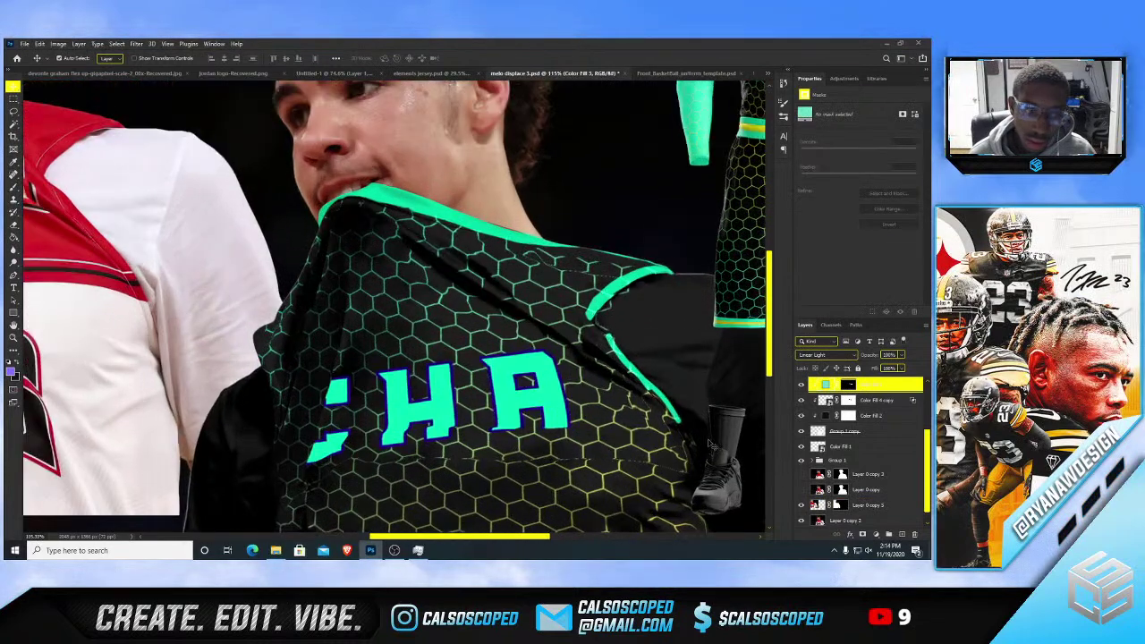
scroll(711, 445, "down", 1)
left_click(13, 275)
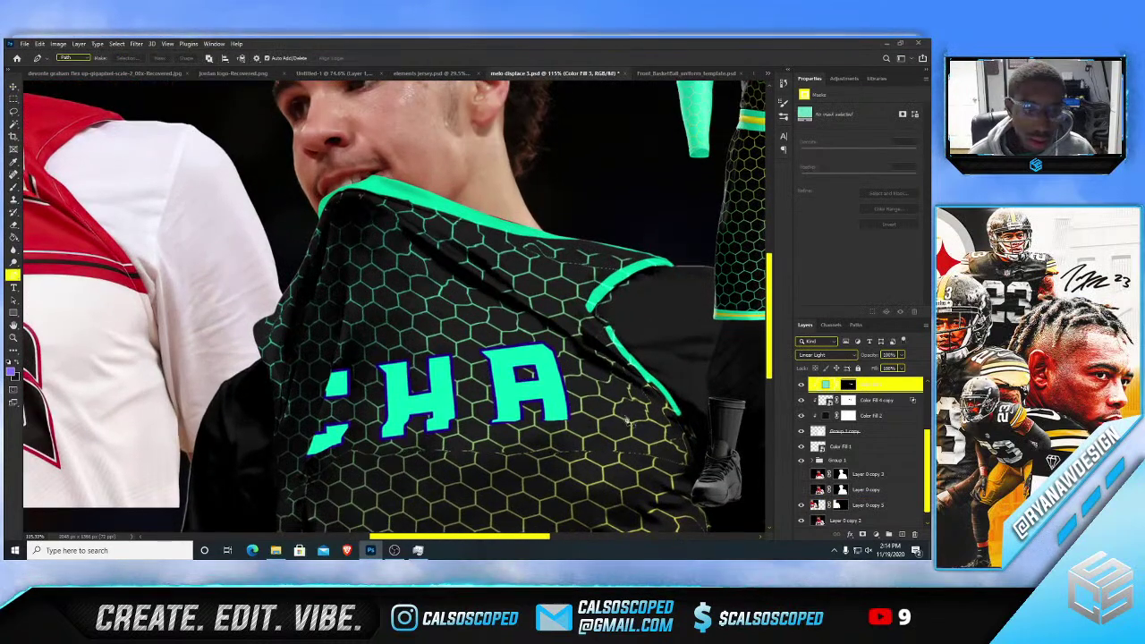
left_click(651, 386)
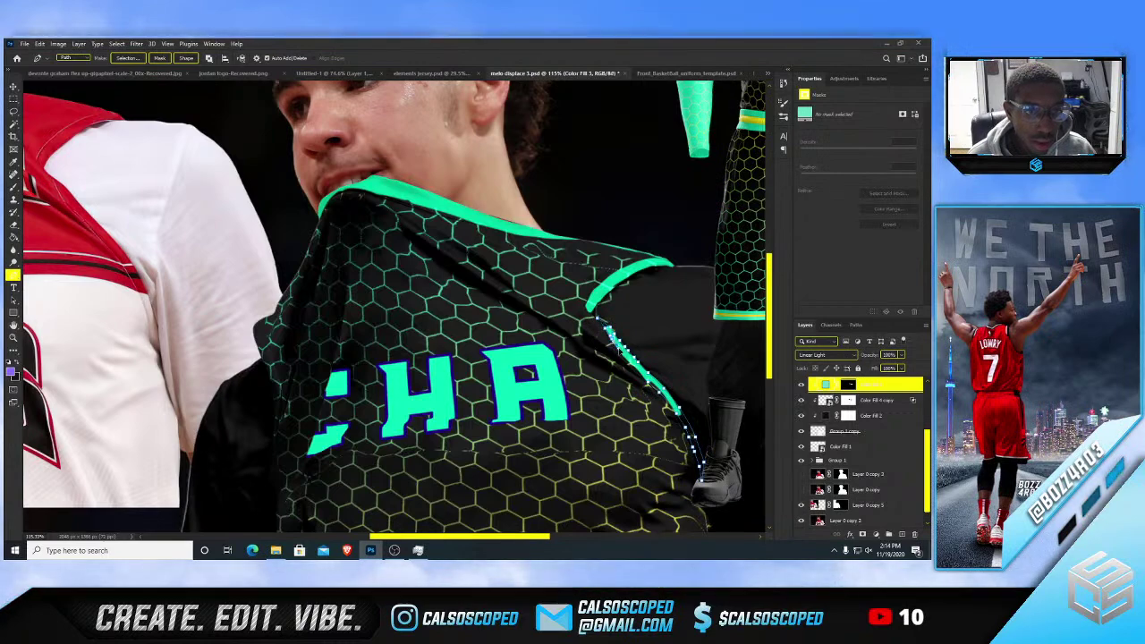
right_click(655, 148)
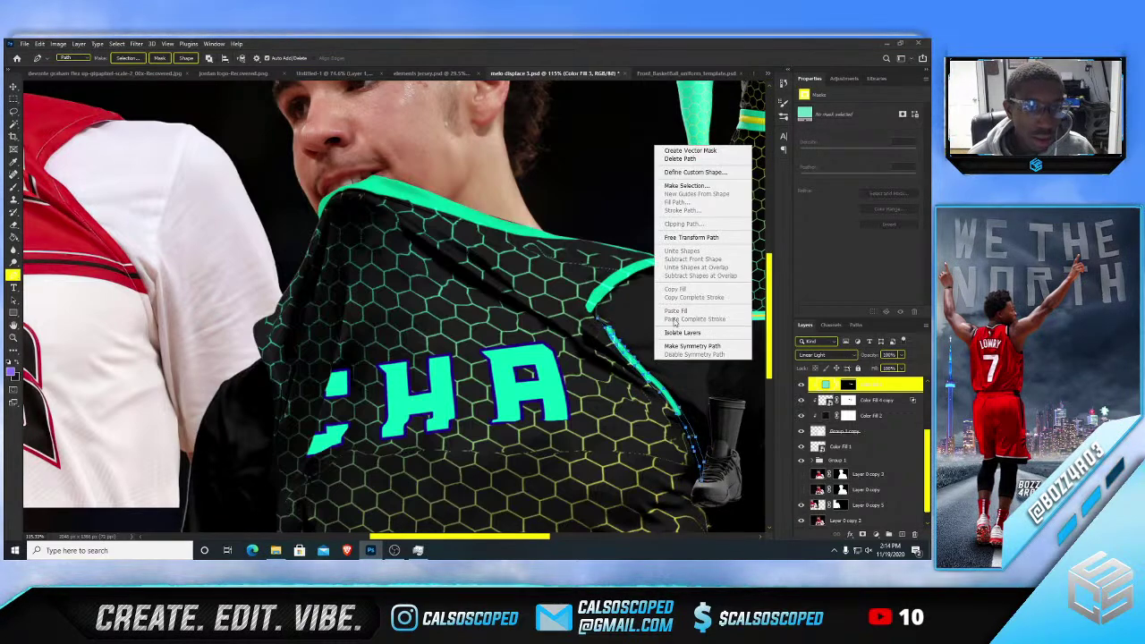
left_click(685, 186)
key("Return")
key("b")
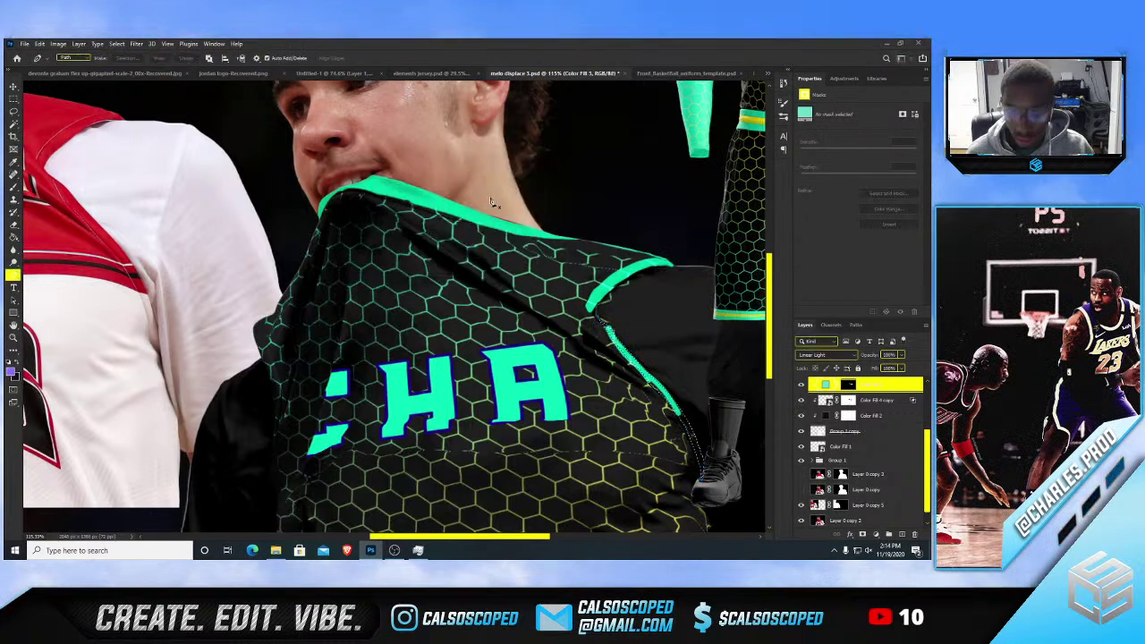
- Paint the selected strip on the teal fill's mask to extend the armhole trim down the shirt's side
left_click(848, 385)
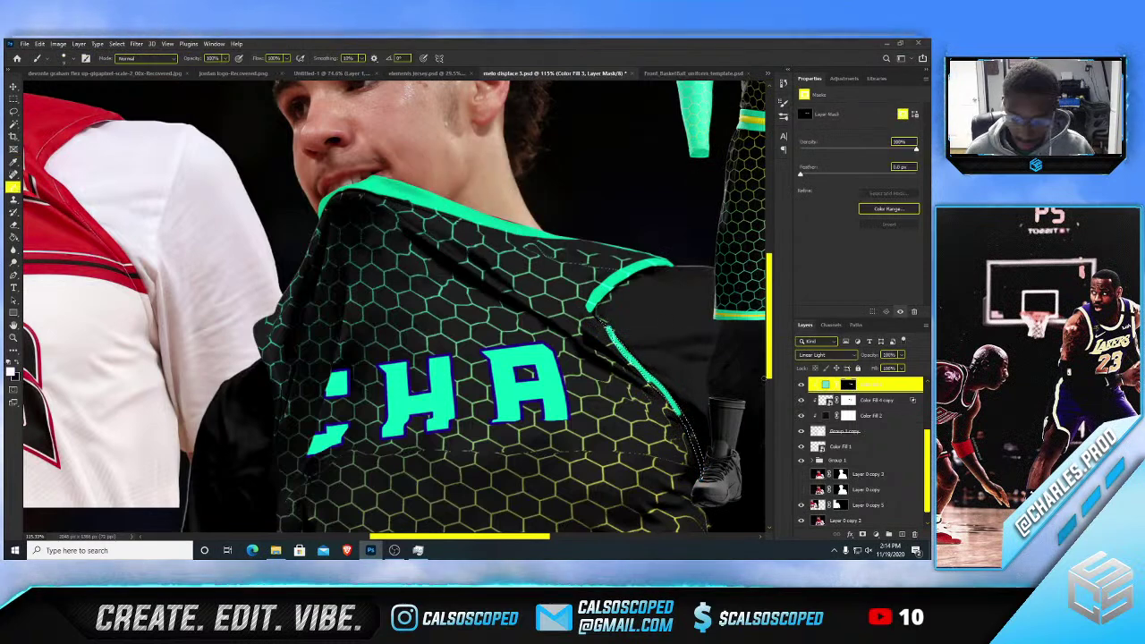
left_click_drag(635, 347, 695, 387)
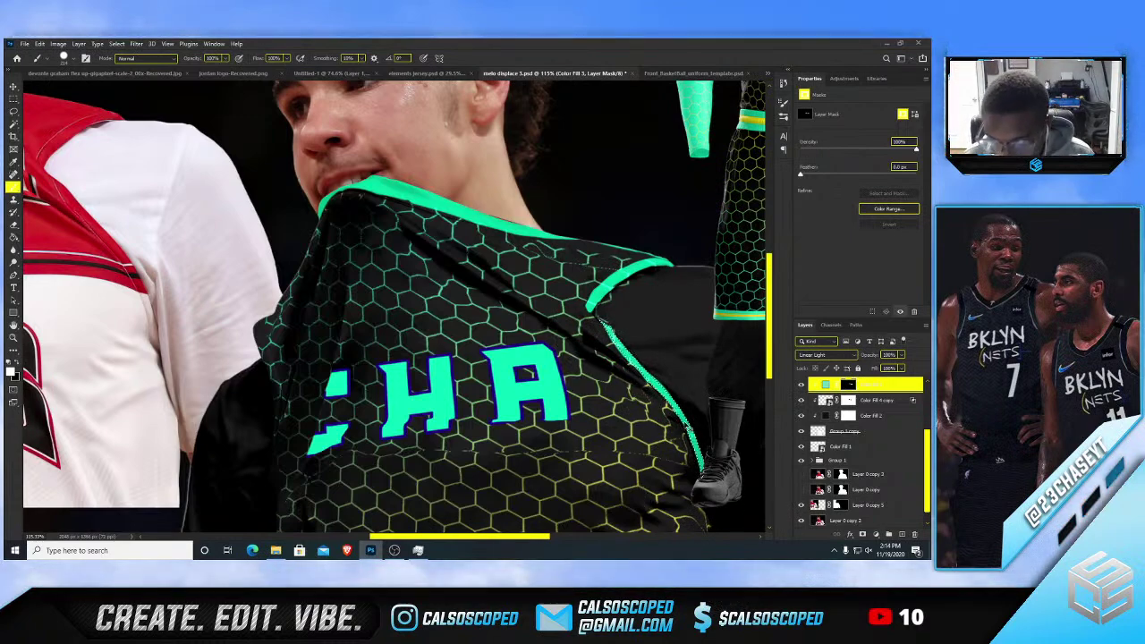
key("v")
scroll(682, 431, "down", 6)
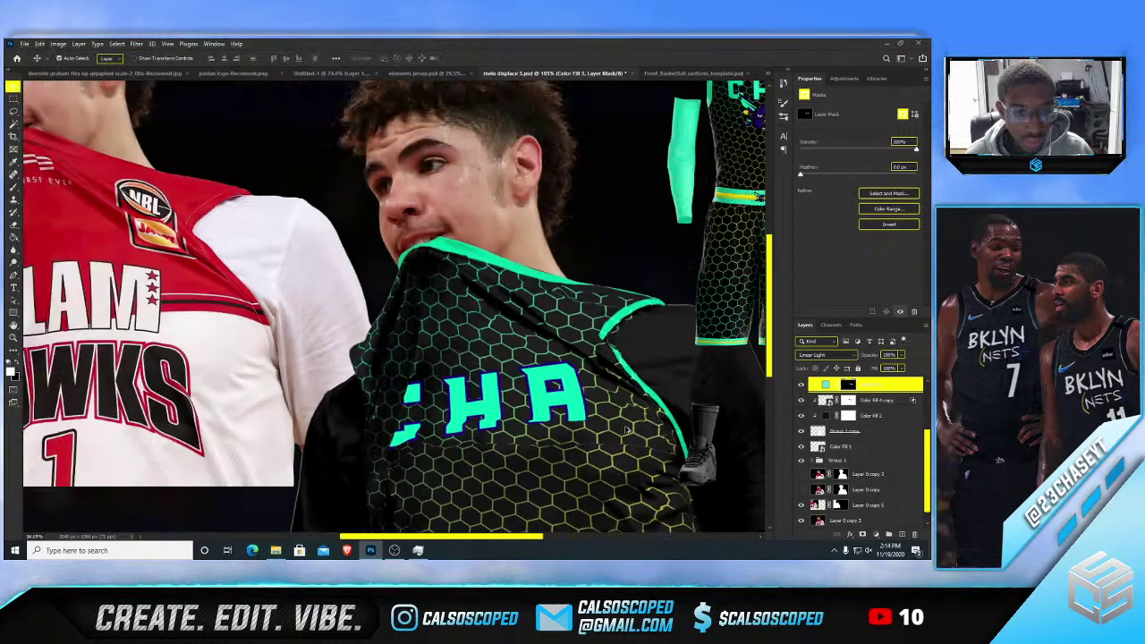
mouse_move(584, 315)
left_mouse_down()
mouse_move(626, 315)
mouse_move(581, 309)
left_mouse_up()
scroll(449, 324, "up", 1)
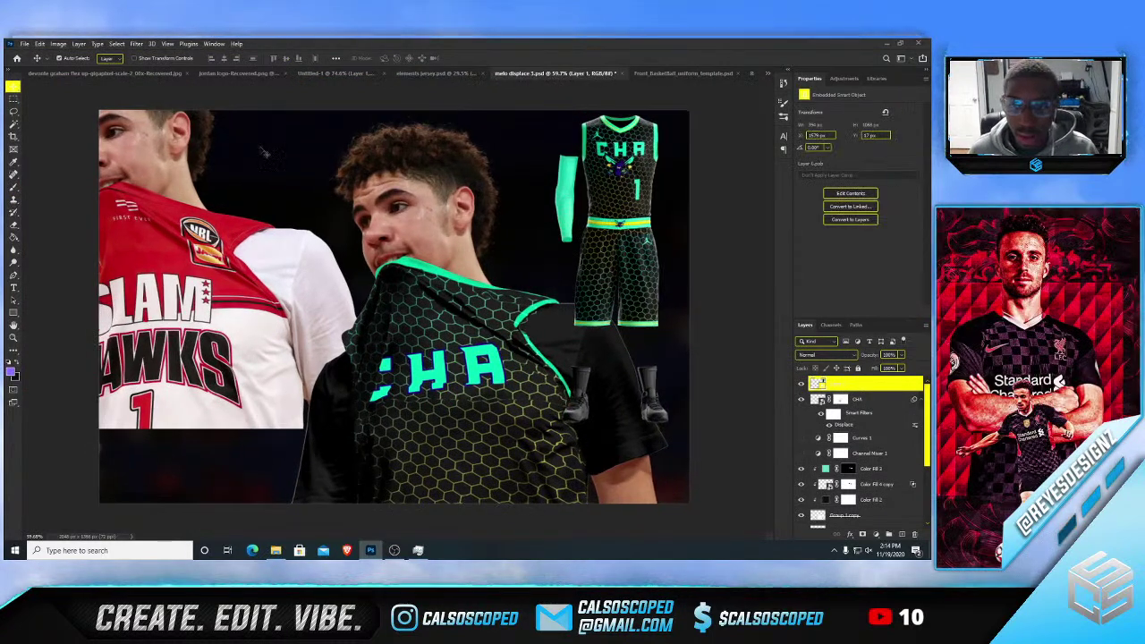
scroll(499, 245, "up", 1)
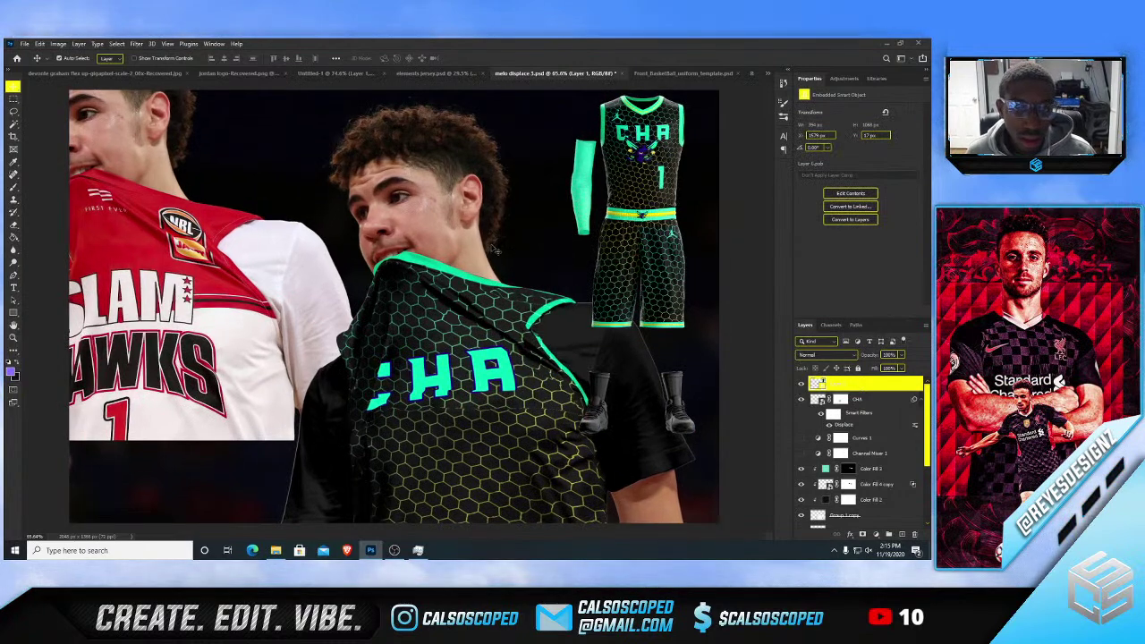
- Mask out the honeycomb pattern spilling past the armhole trim onto the sleeve, painting black on the pattern layer's mask
scroll(528, 309, "up", 13)
mouse_move(526, 308)
left_mouse_down()
mouse_move(535, 329)
mouse_move(488, 320)
left_mouse_up()
left_click(847, 484)
key("b")
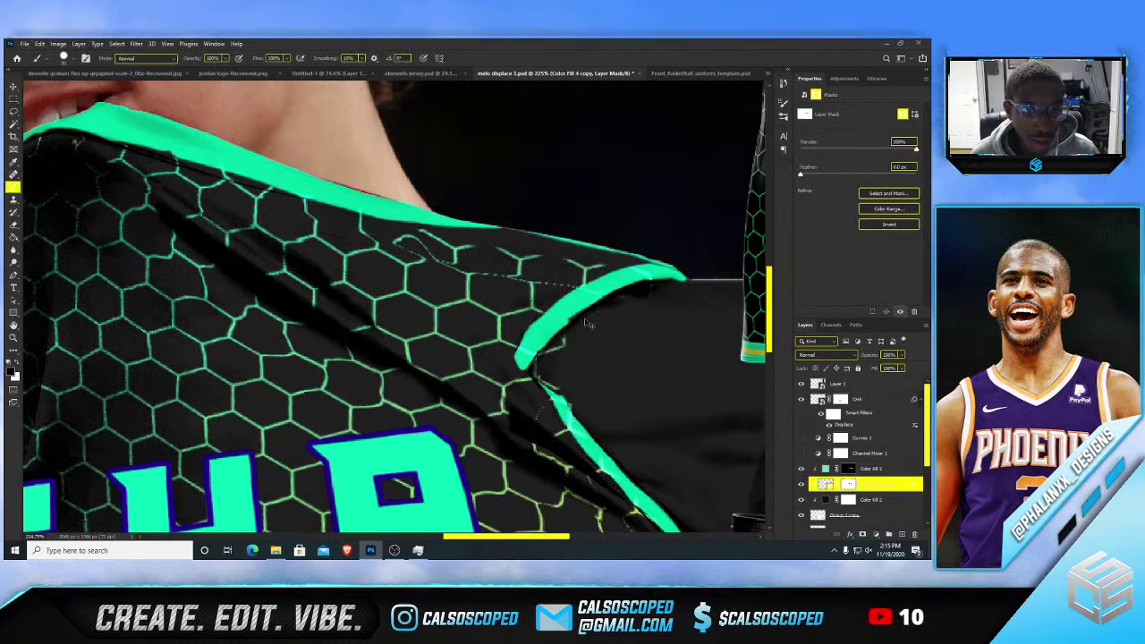
left_click_drag(585, 323, 580, 335)
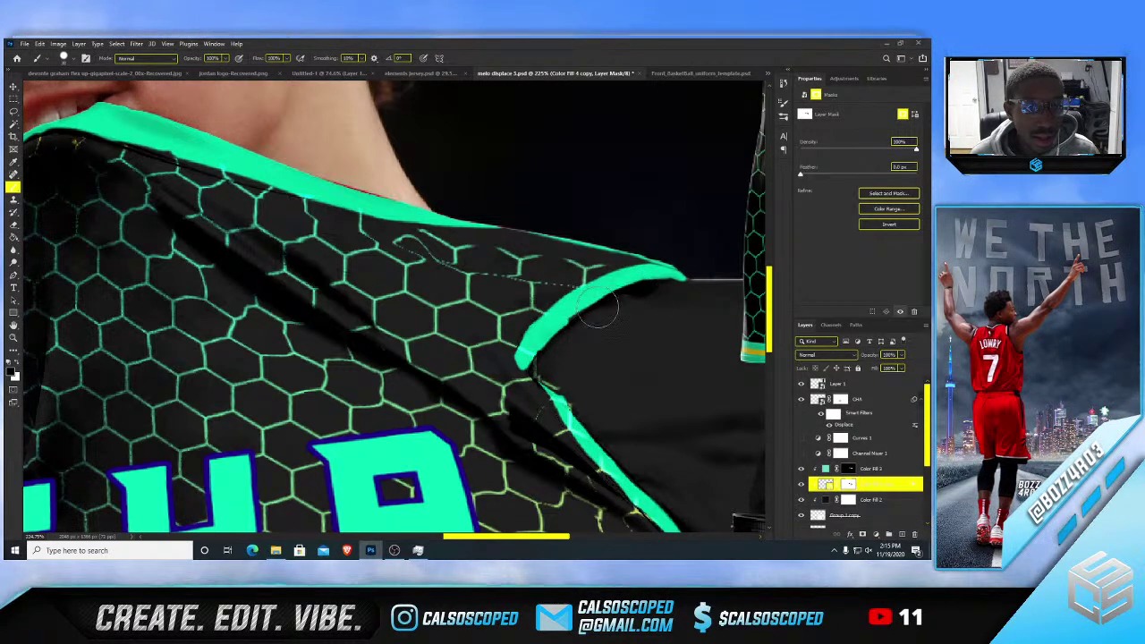
scroll(542, 344, "down", 1)
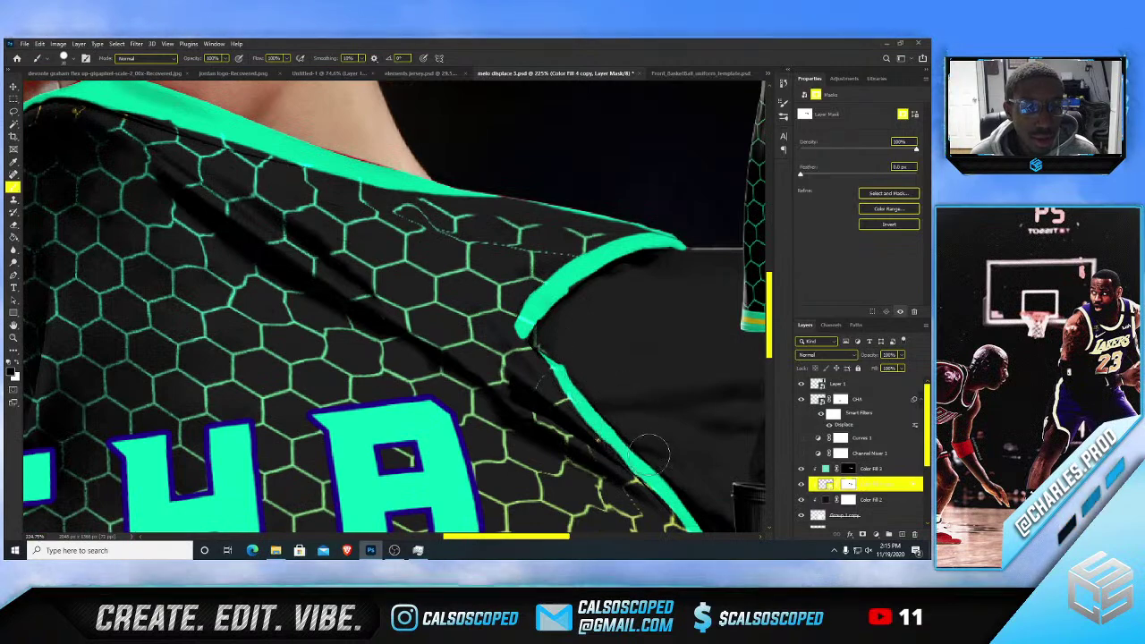
scroll(649, 455, "down", 2)
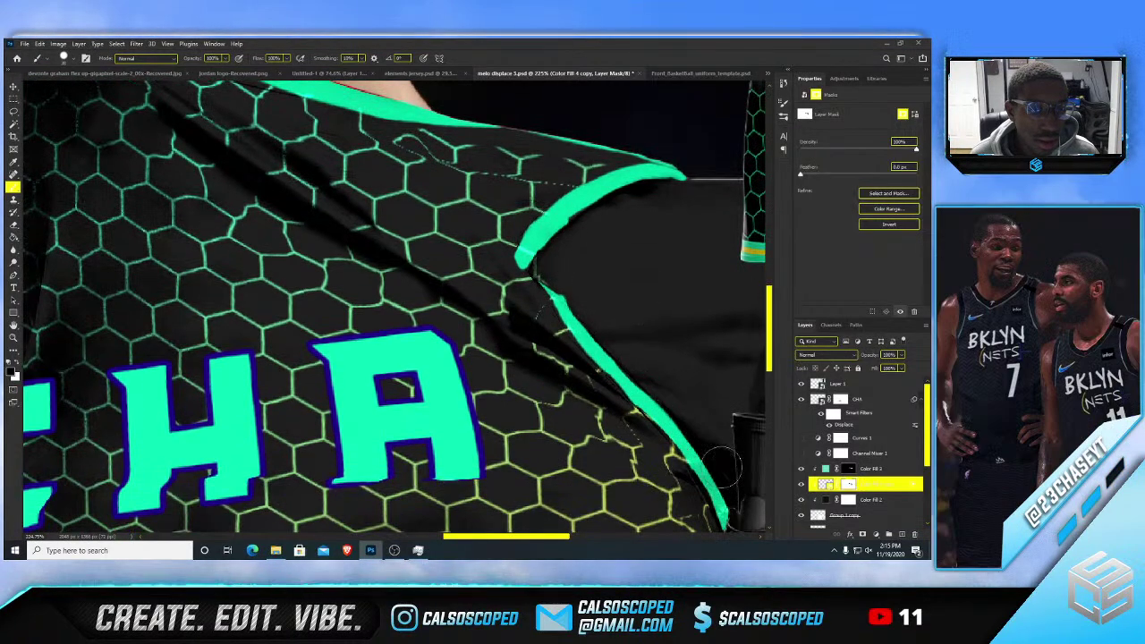
scroll(663, 429, "down", 8)
key("v")
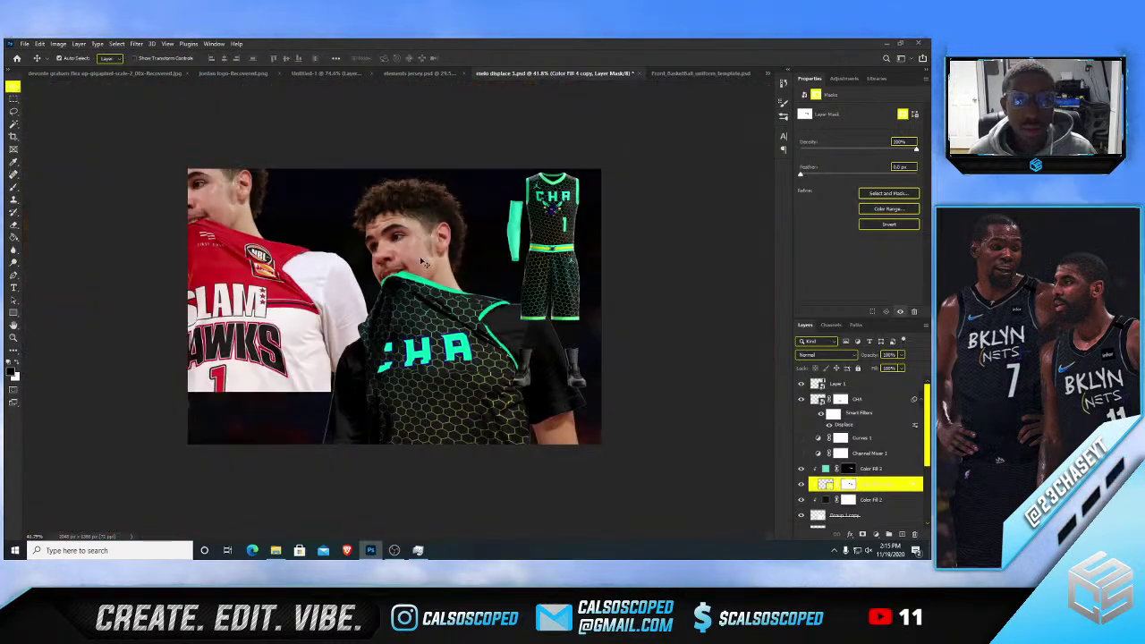
scroll(425, 262, "up", 2)
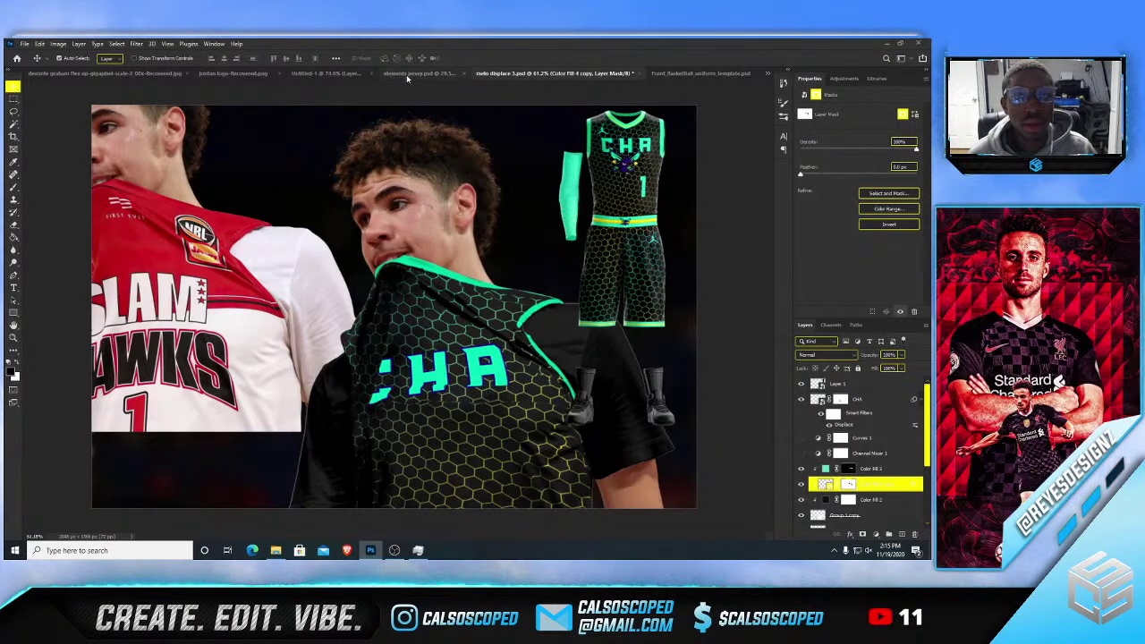
left_click(407, 75)
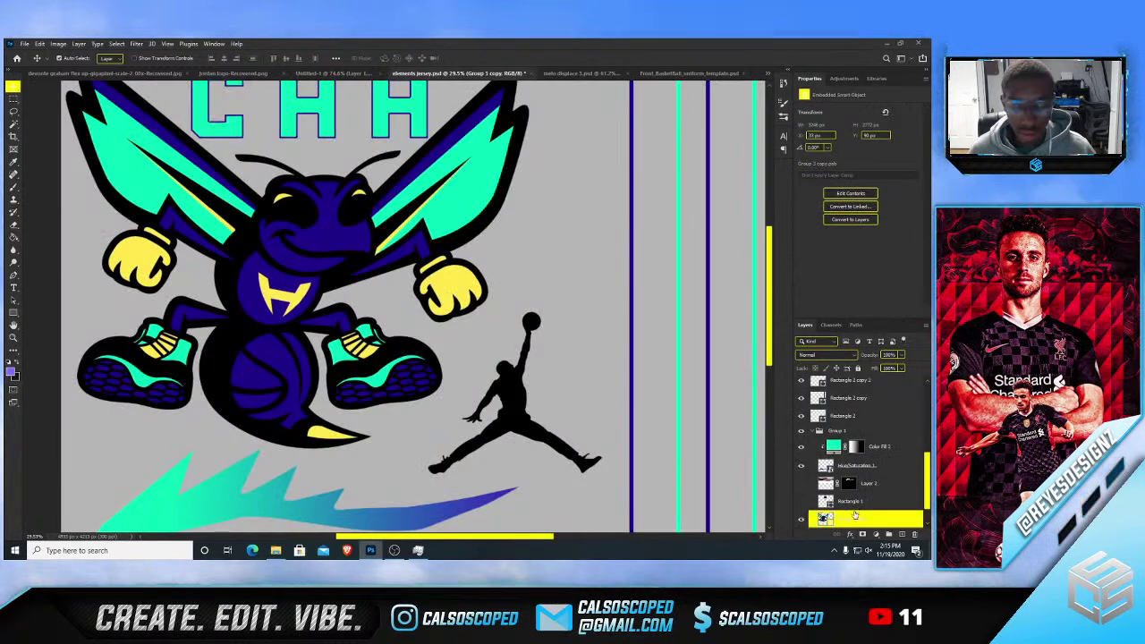
left_click(850, 501)
left_click(581, 75)
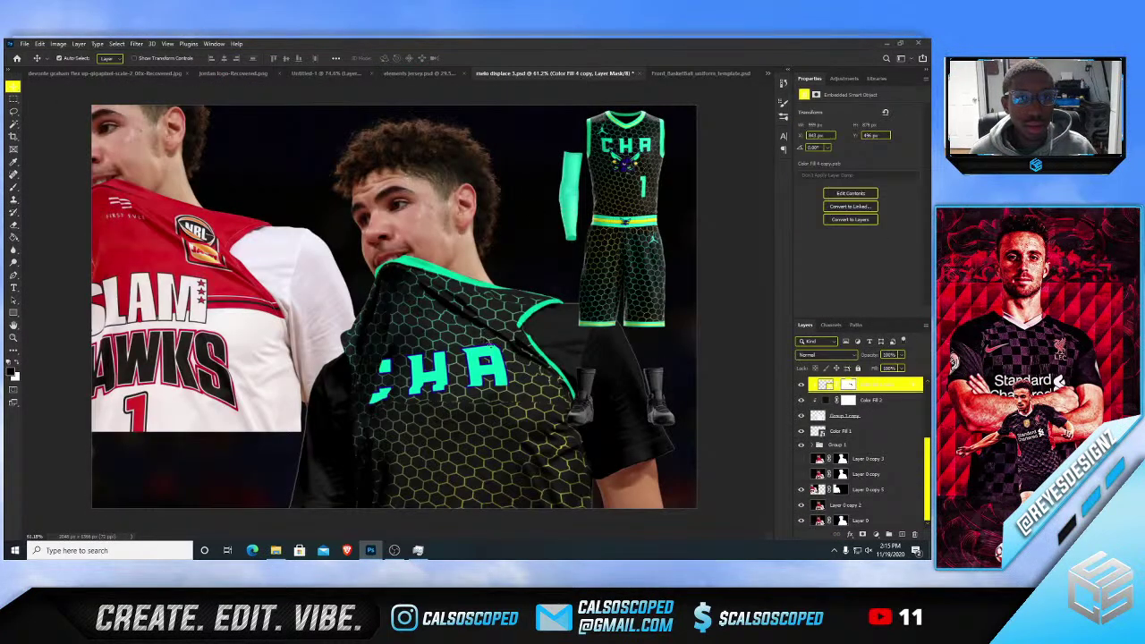
scroll(490, 345, "up", 1)
left_click(886, 387)
scroll(885, 394, "up", 1)
left_click(876, 419)
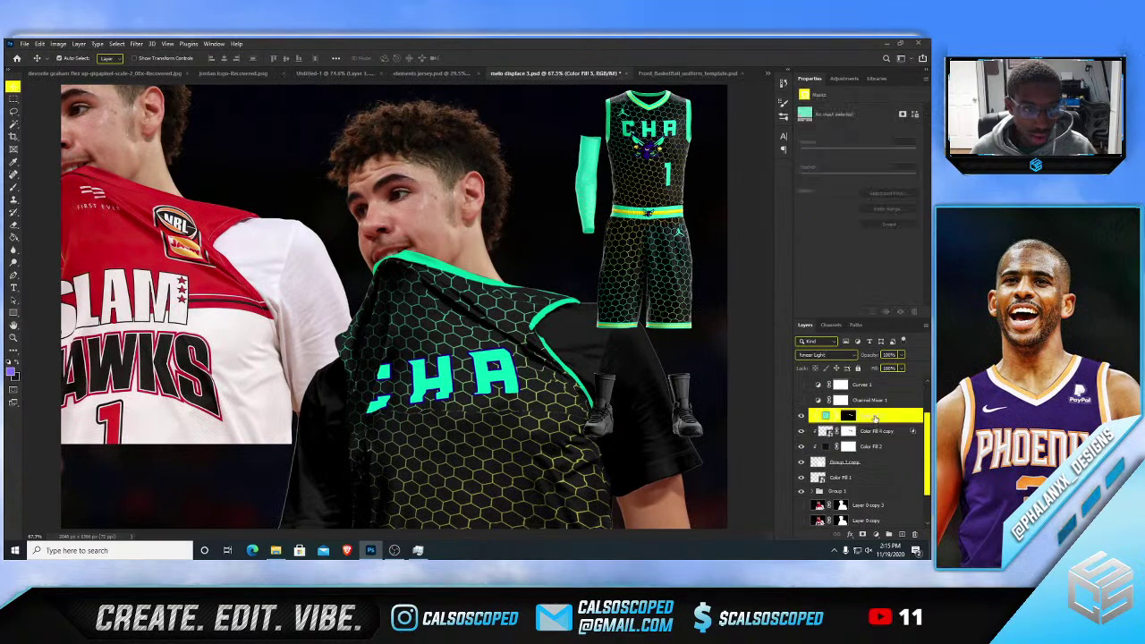
key("ctrl+v")
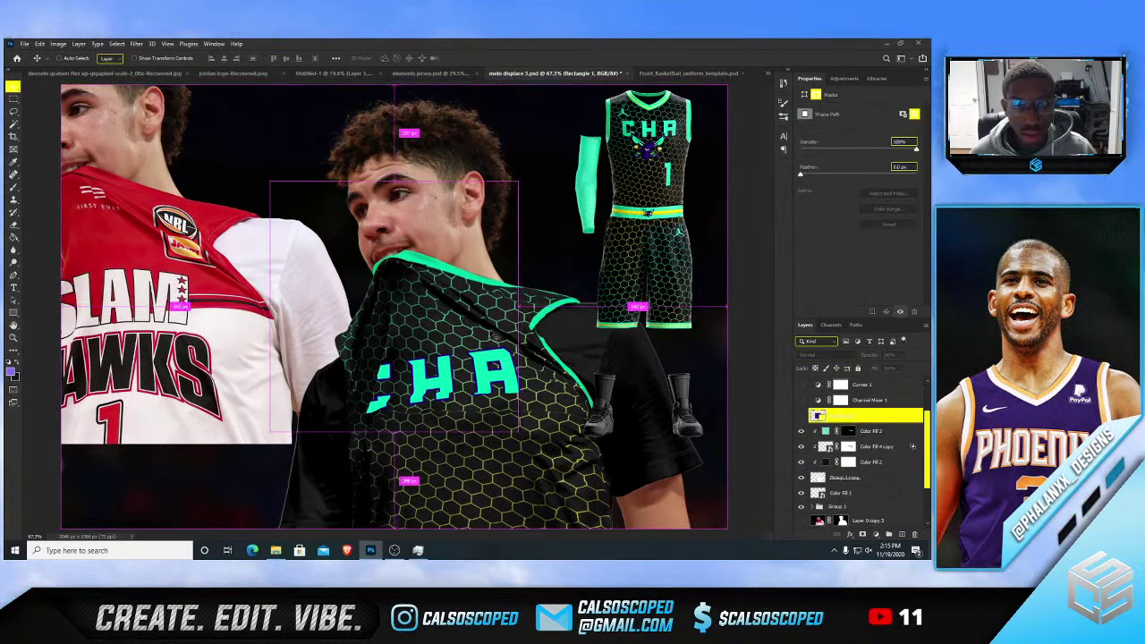
left_click(802, 416)
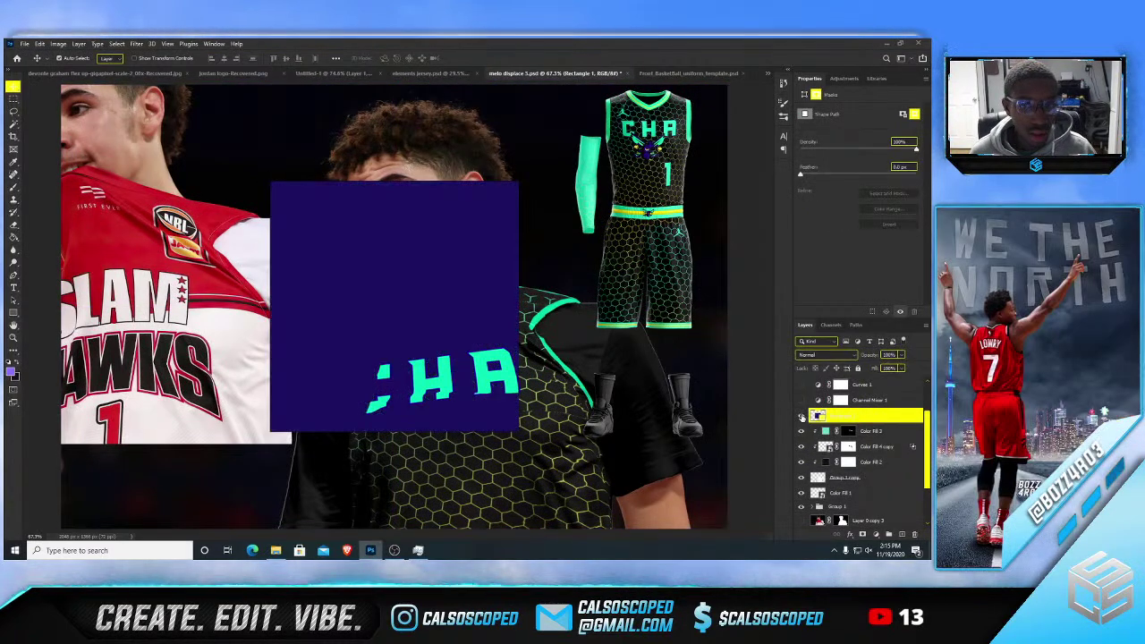
left_click(802, 416)
left_click(857, 420)
key("Delete")
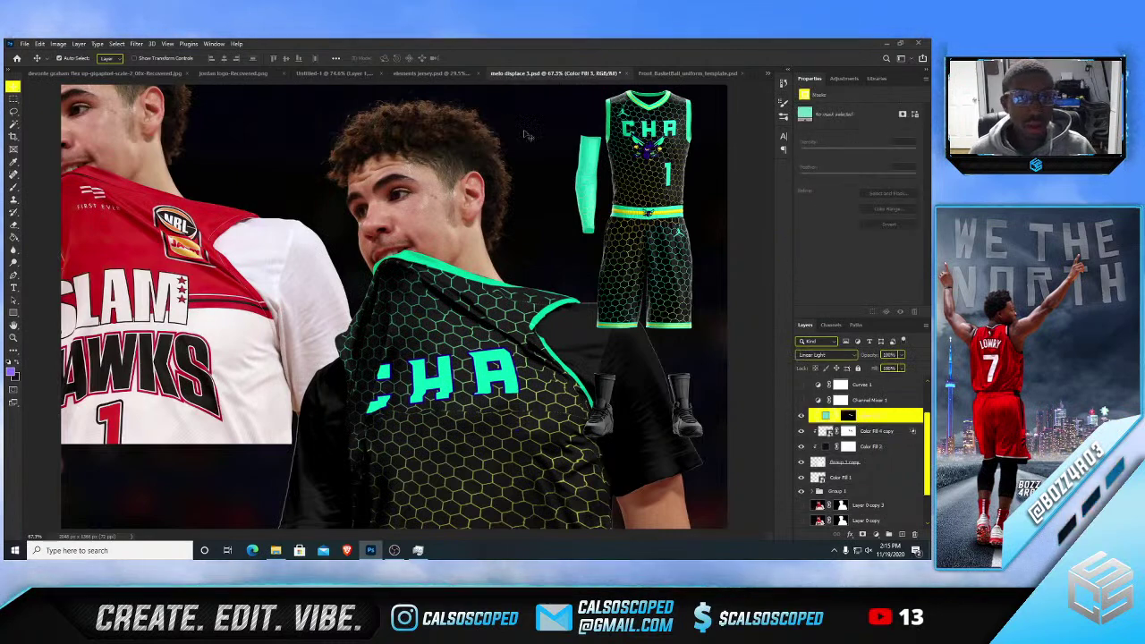
- Inspect the jersey layers in the basketball uniform template by toggling the jersey design's visibility
left_click(673, 73)
left_click(414, 204)
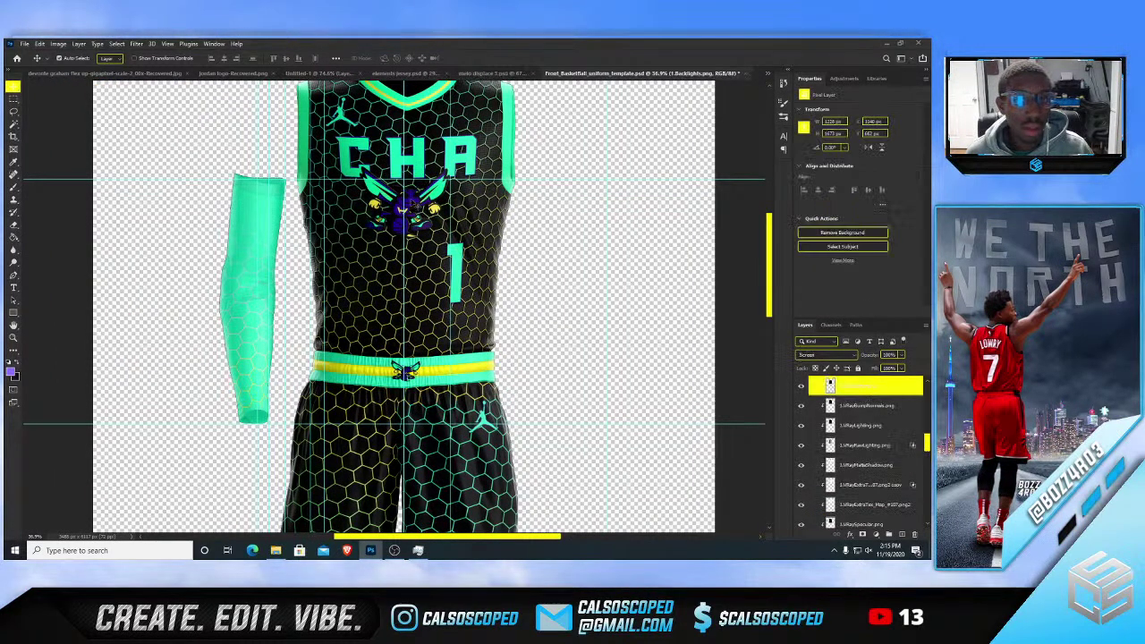
left_click(801, 388)
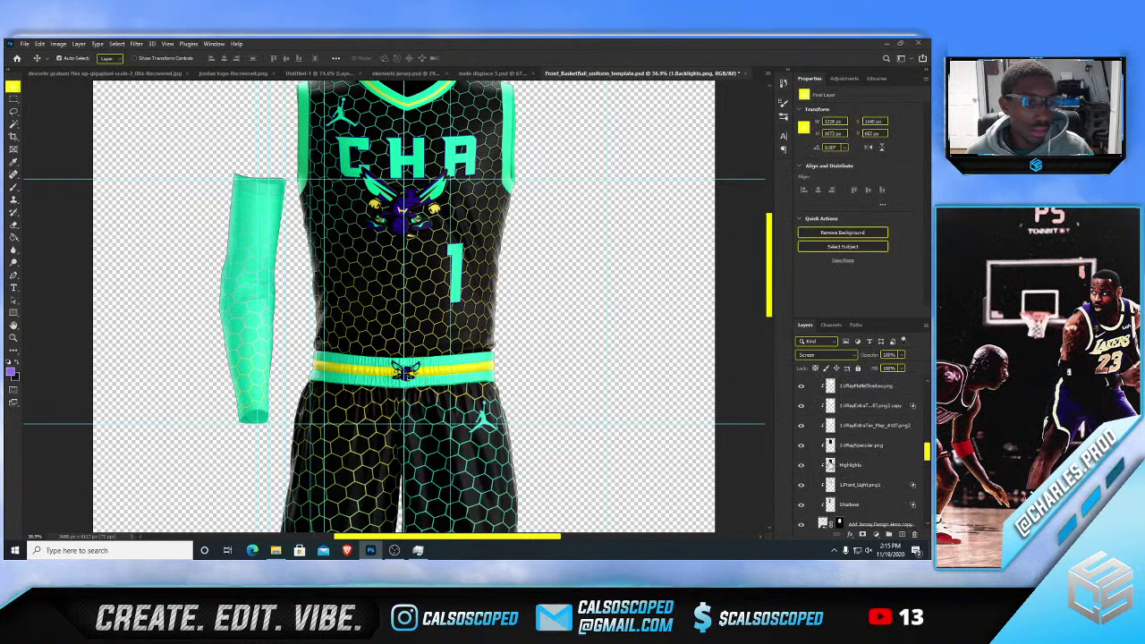
scroll(822, 457, "down", 3)
left_click(804, 467)
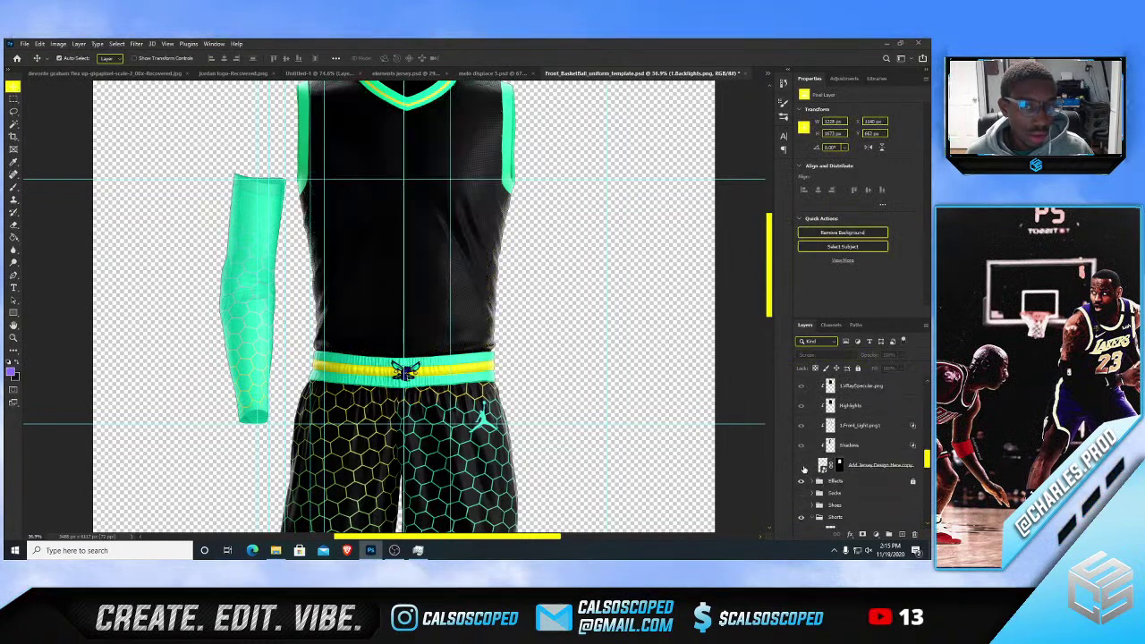
left_click(803, 467)
scroll(420, 179, "up", 2)
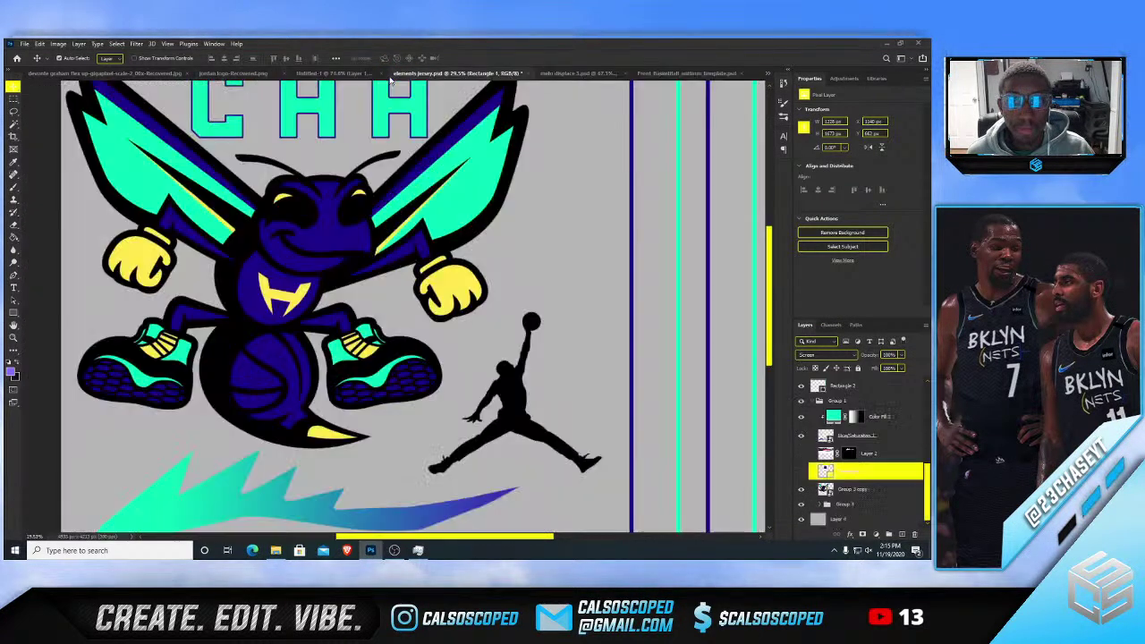
- Copy the hornet mascot logo from the jersey elements document and paste it above the teal trim fill in the player composition
left_click(391, 73)
left_click(447, 125)
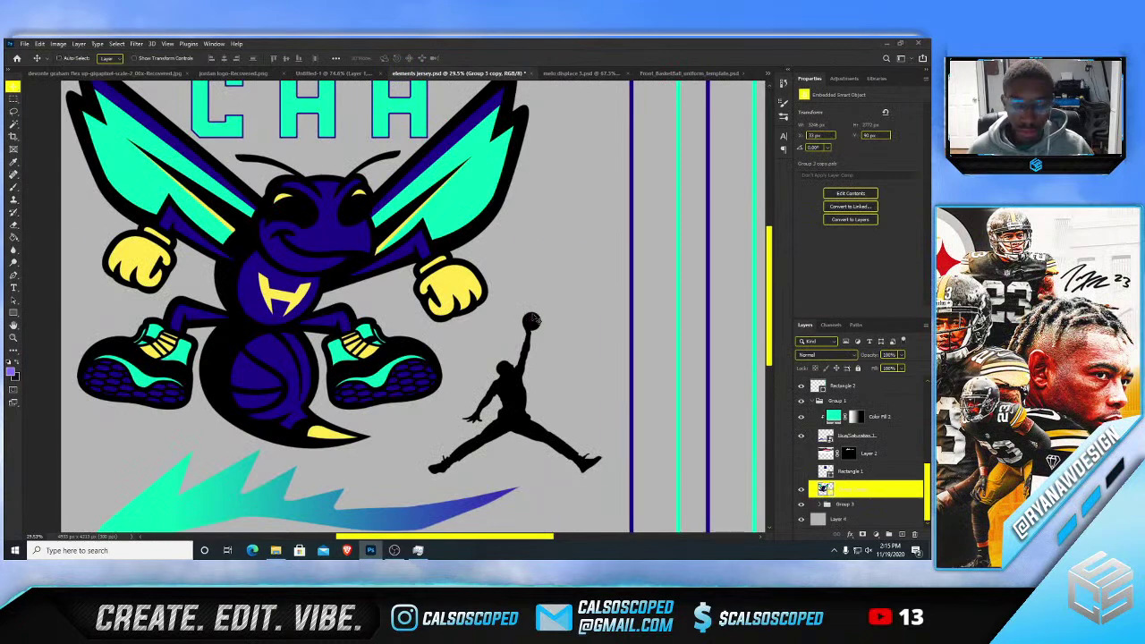
left_click(666, 75)
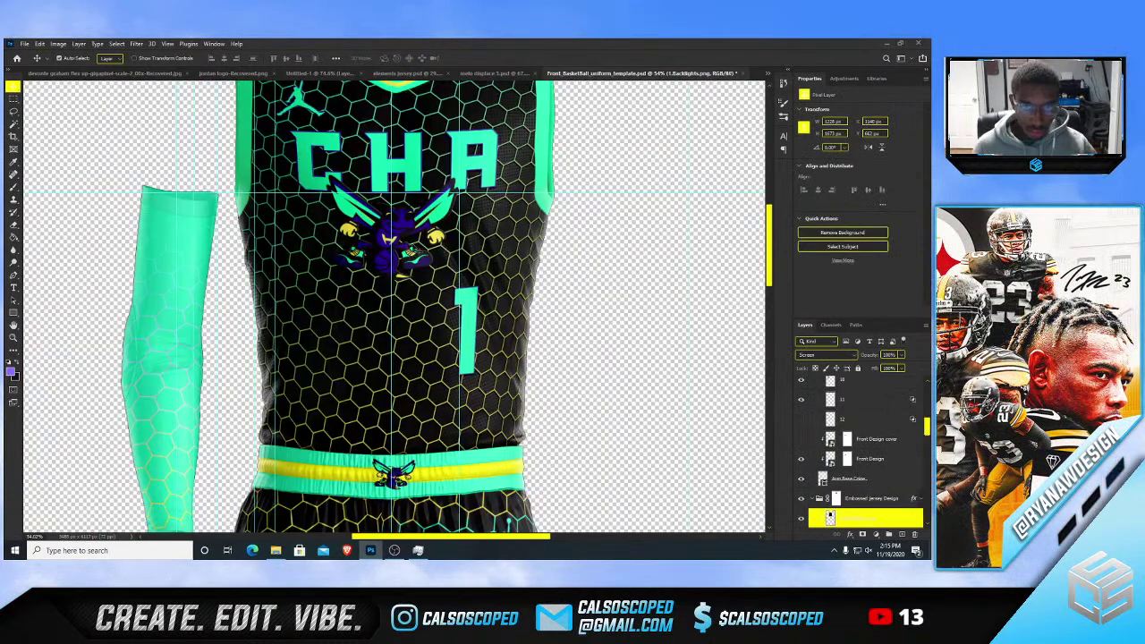
left_click(488, 73)
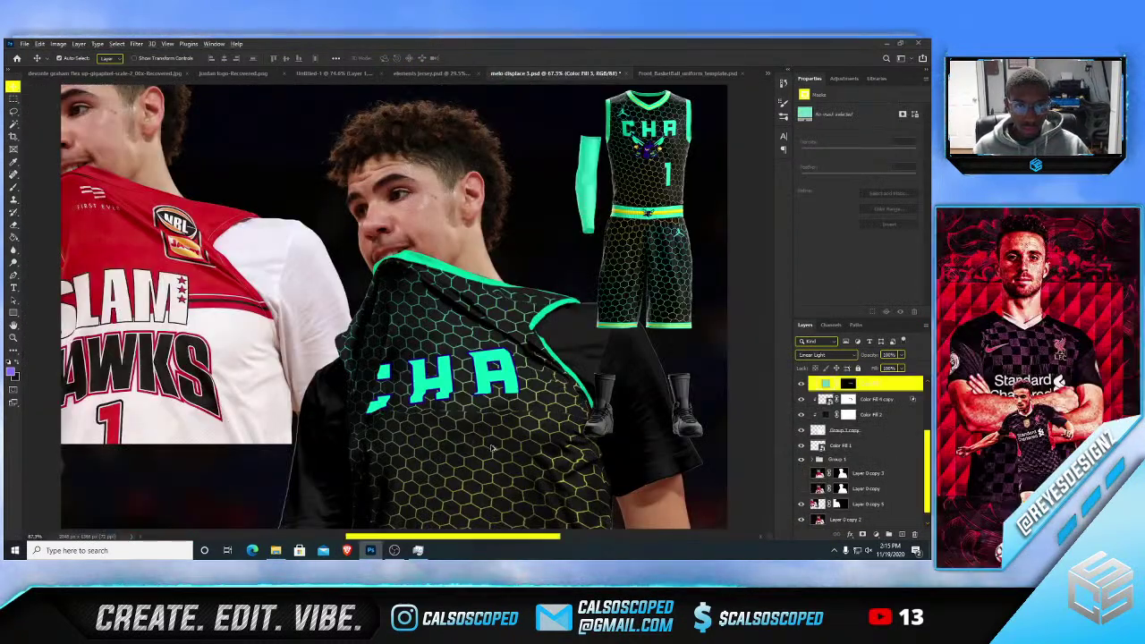
scroll(491, 451, "up", 2)
scroll(491, 450, "down", 1)
key("ctrl+v")
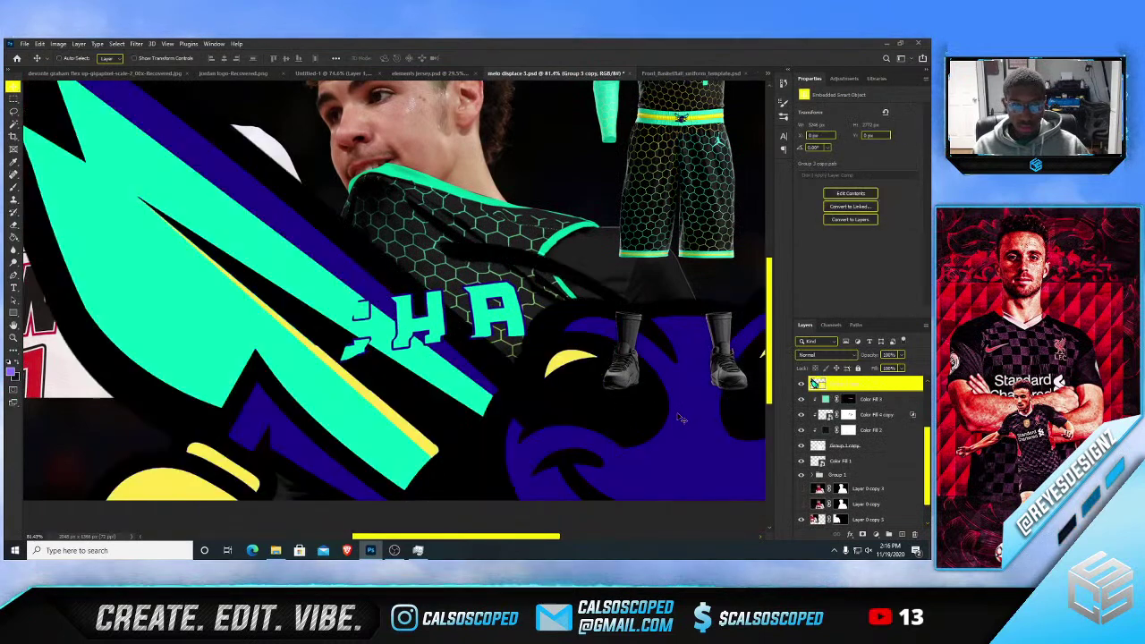
- Scale the oversized hornet logo down to chest size and tilt it beneath the CHA lettering on the player's shirt
key("ctrl+t")
scroll(661, 416, "down", 3)
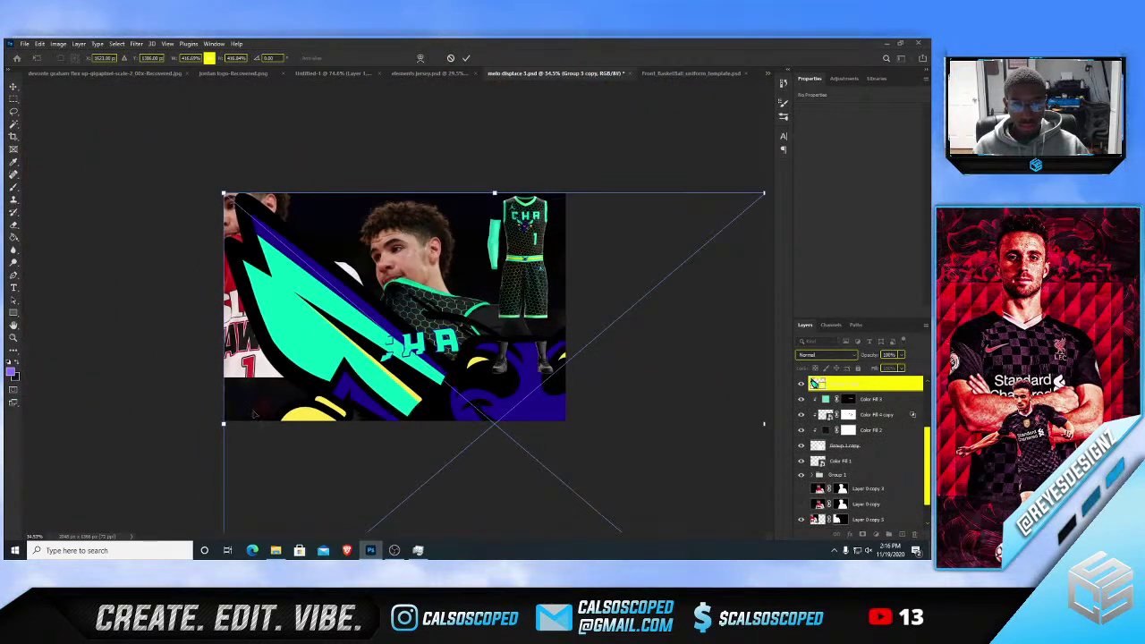
left_click_drag(224, 424, 430, 382)
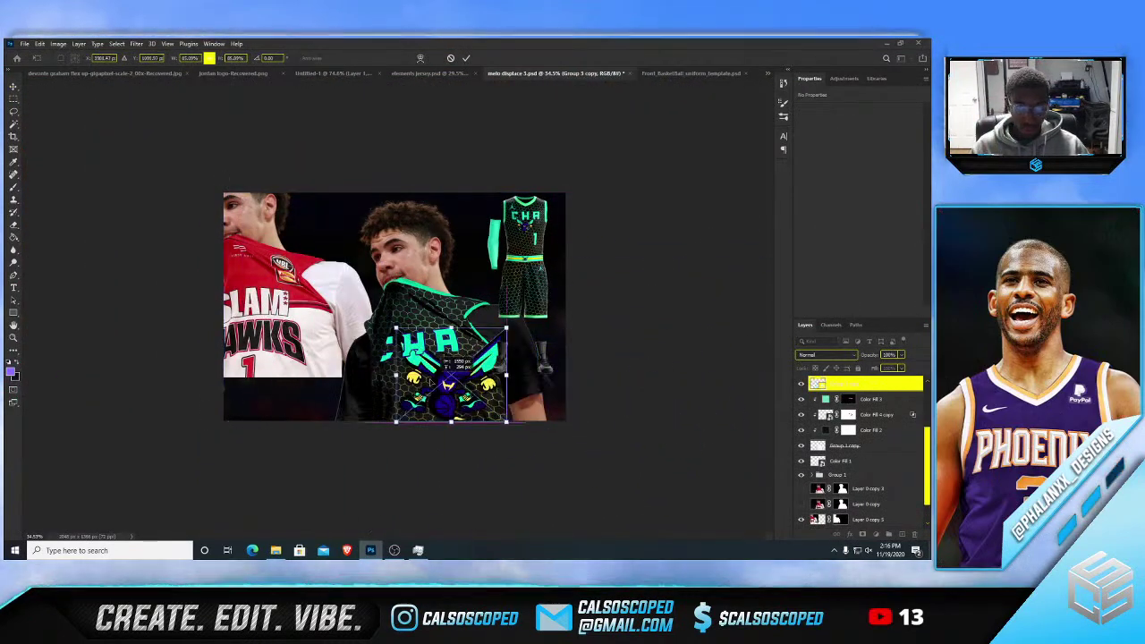
scroll(439, 380, "up", 3)
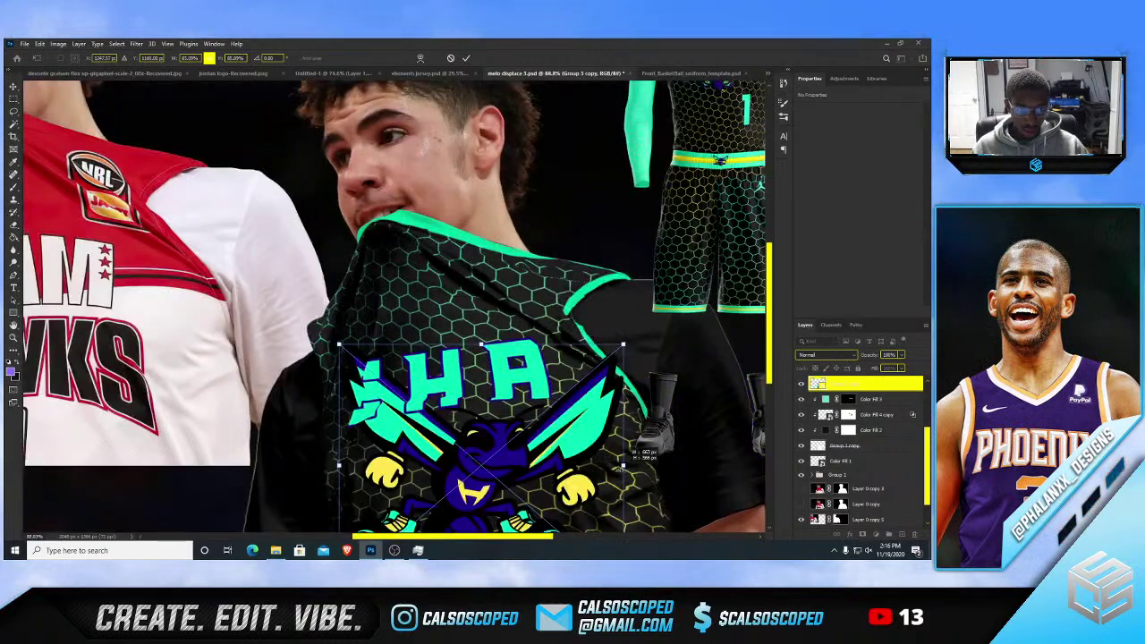
left_click_drag(619, 469, 468, 467)
left_click_drag(477, 530, 490, 515)
left_click_drag(444, 439, 491, 396)
scroll(490, 395, "up", 3)
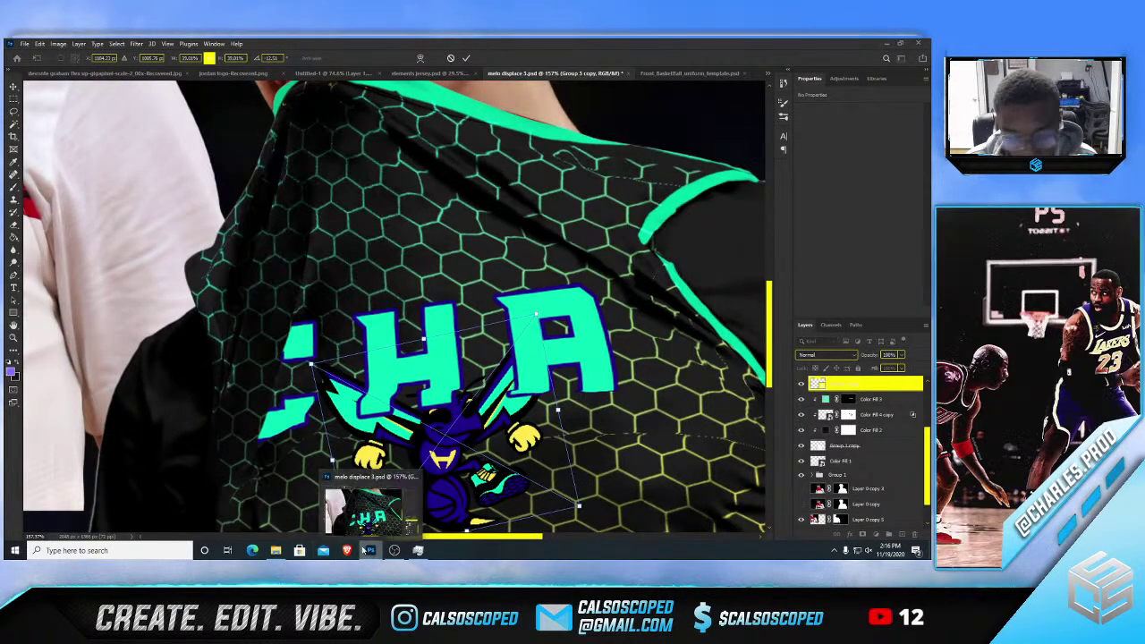
- Switch to OBS, lower the volume of the new playlist audio source, and return to Photoshop
left_click(399, 552)
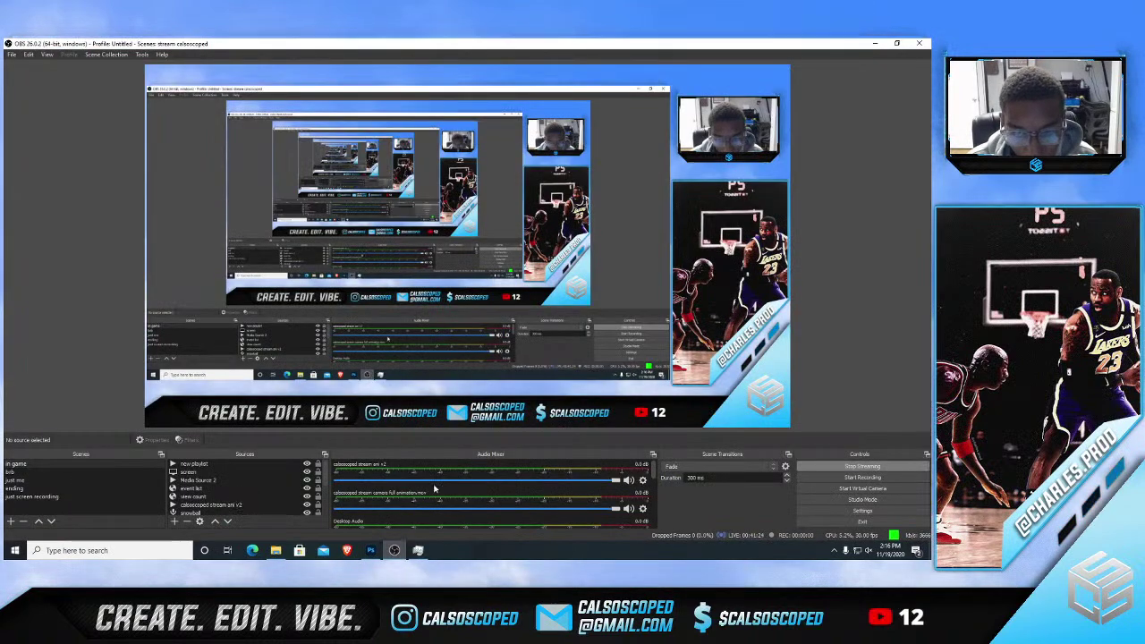
scroll(516, 512, "down", 3)
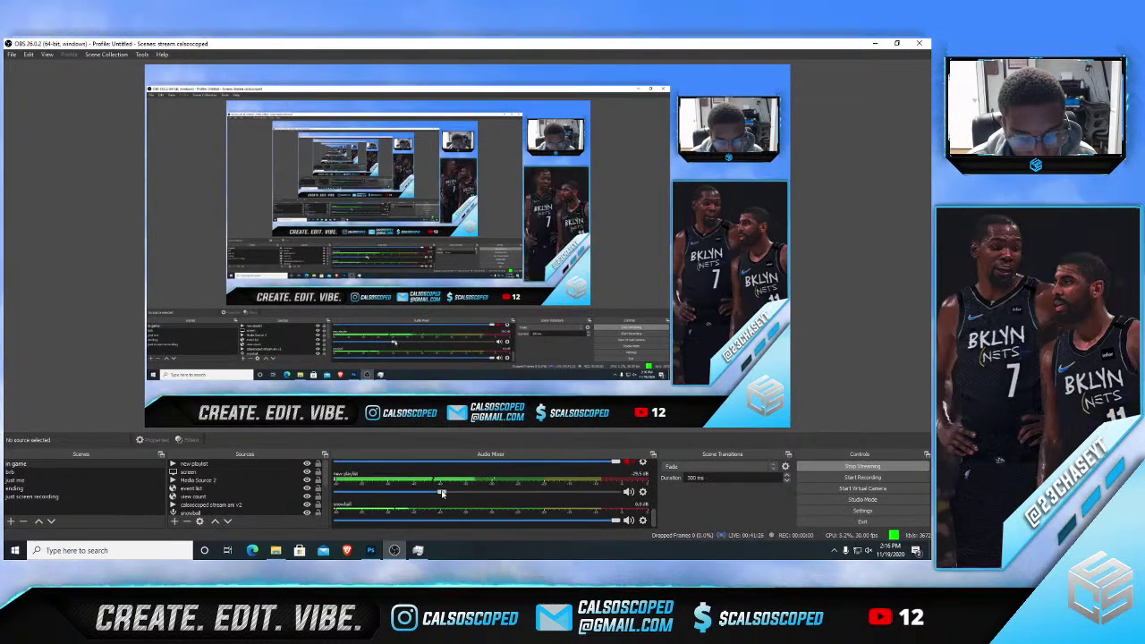
left_click_drag(443, 493, 419, 493)
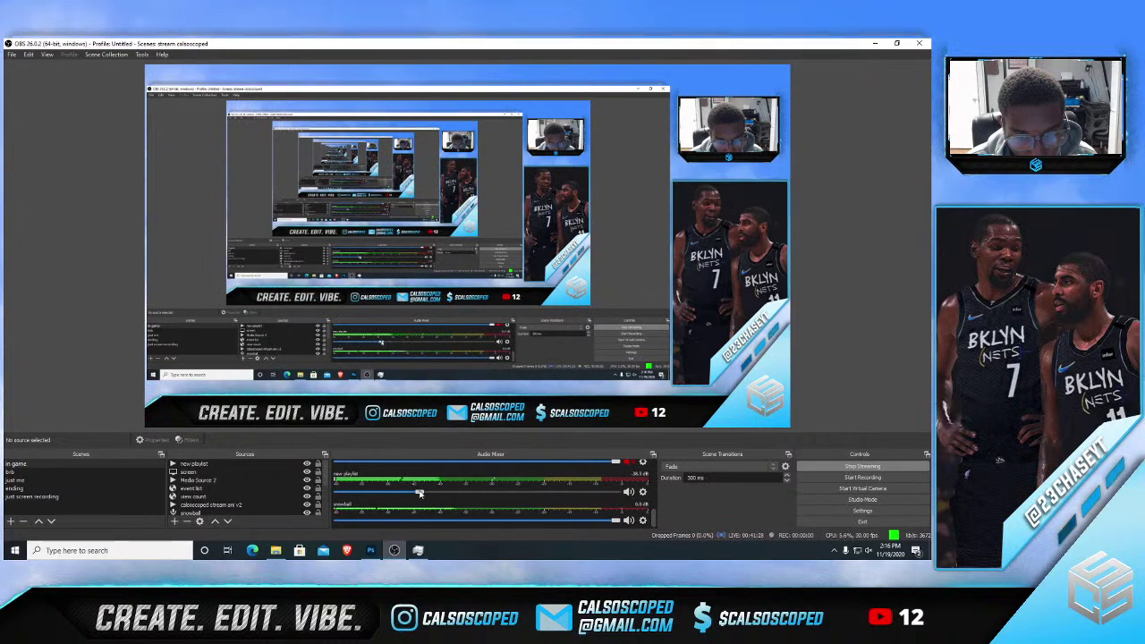
left_click(371, 551)
- Reposition and rotate the hornet logo under the CHA letters and distort its upper corner to follow the shirt
scroll(355, 311, "down", 3)
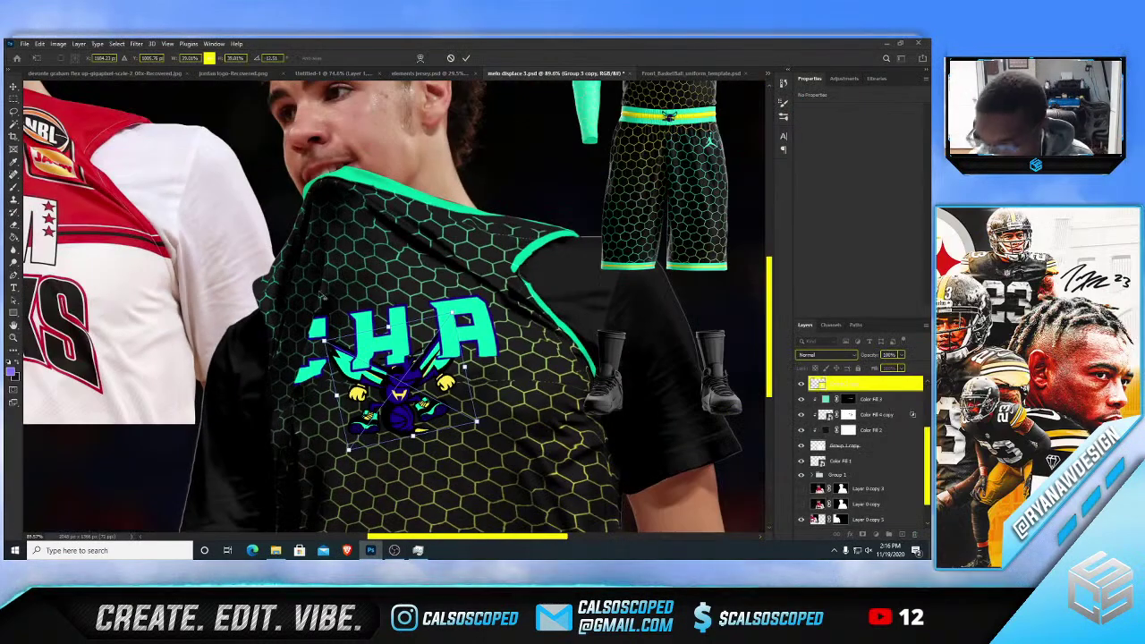
scroll(340, 311, "up", 1)
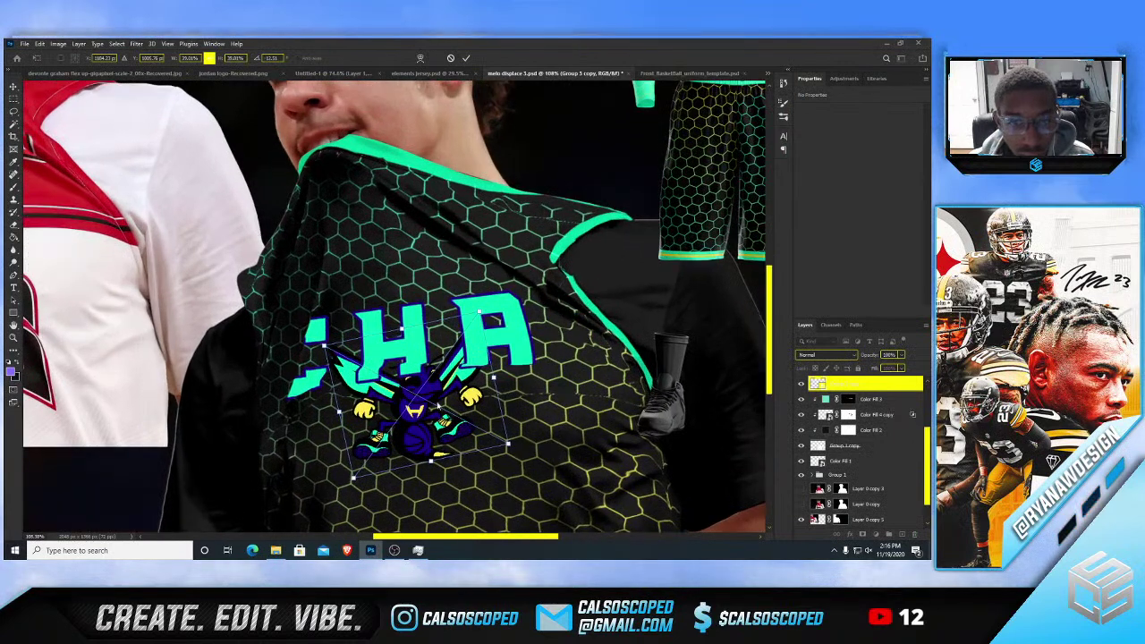
left_click_drag(415, 402, 423, 429)
left_click_drag(528, 378, 531, 386)
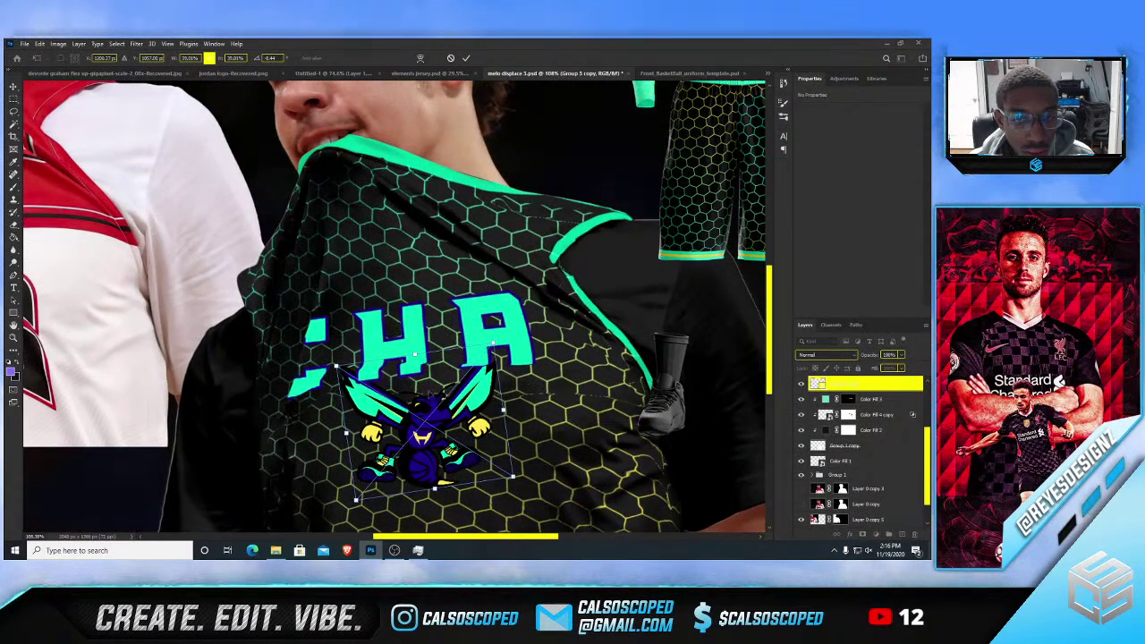
right_click(431, 393)
left_click(440, 288)
mouse_move(340, 361)
left_mouse_down()
mouse_move(366, 369)
mouse_move(358, 358)
left_mouse_up()
scroll(871, 410, "up", 3)
key("Return")
key("Return")
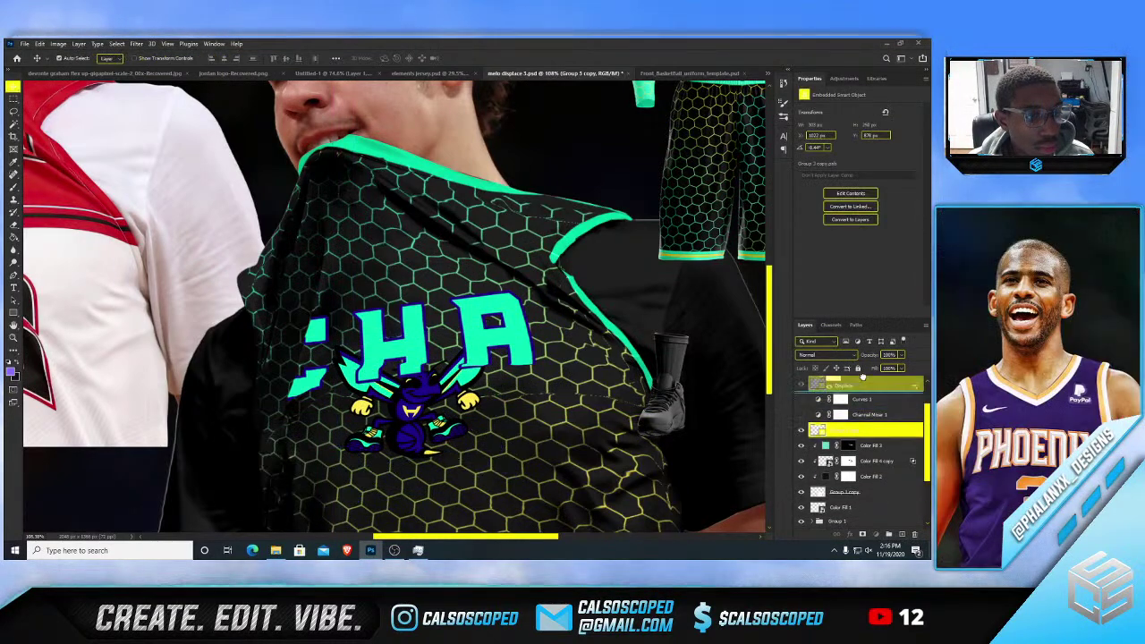
- Move the hornet logo layer above the CHA lettering layer and place the logo lower on the chest, just under the letters
scroll(863, 403, "up", 2)
left_click_drag(872, 375, 873, 392)
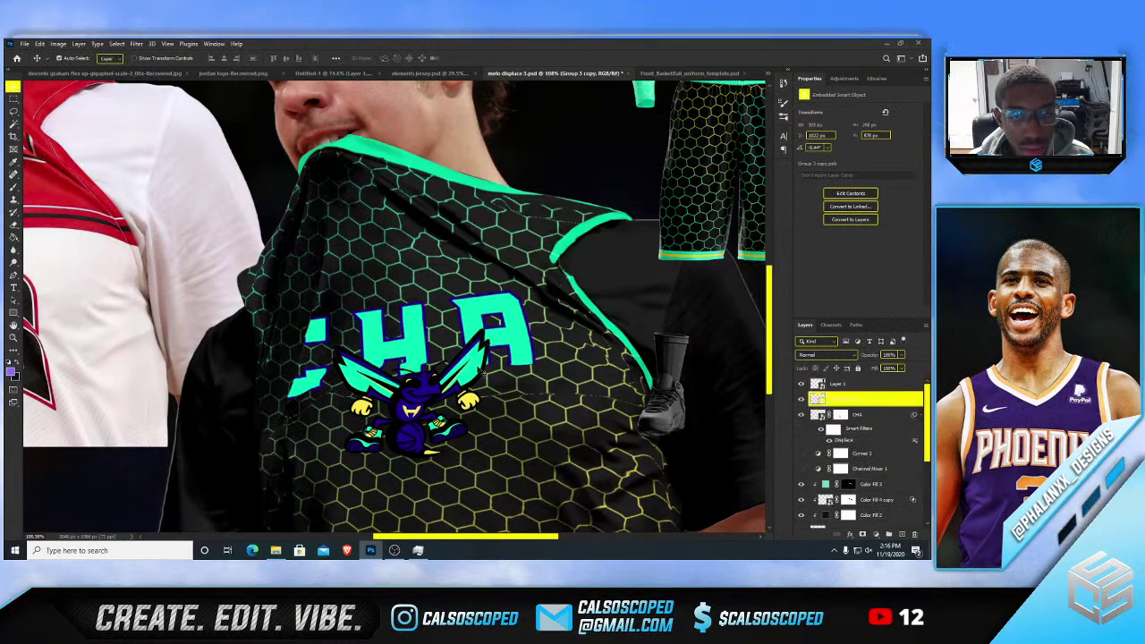
left_click_drag(421, 395, 414, 404)
key("ctrl+minus")
key("ctrl+minus")
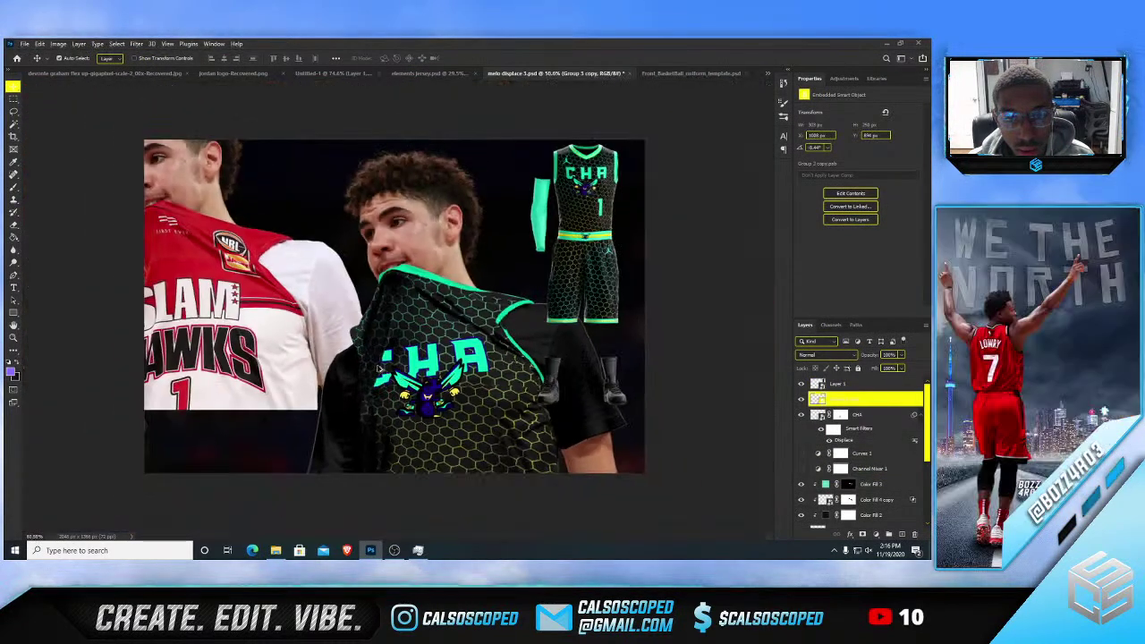
scroll(392, 304, "up", 3)
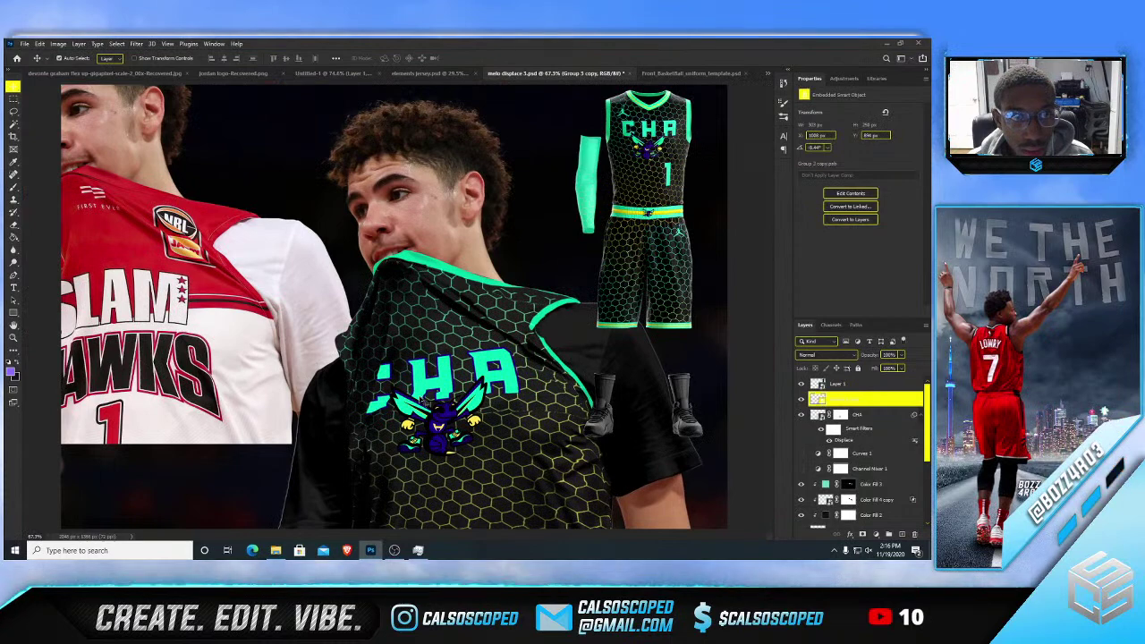
scroll(425, 404, "up", 1)
left_click_drag(435, 407, 426, 423)
scroll(431, 421, "down", 2)
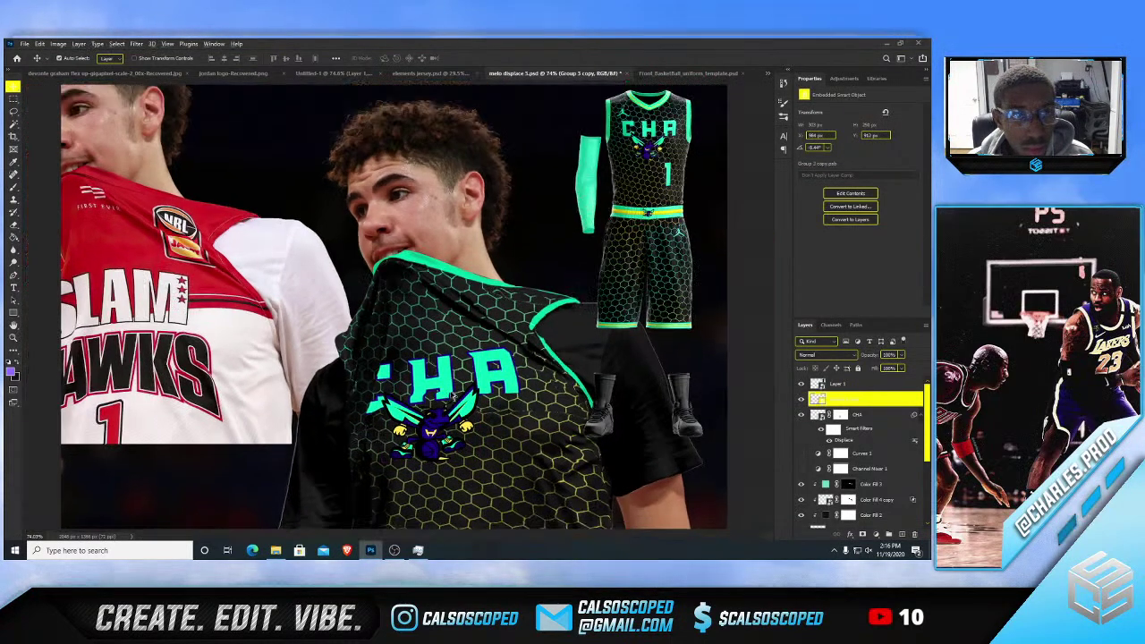
scroll(431, 421, "up", 1)
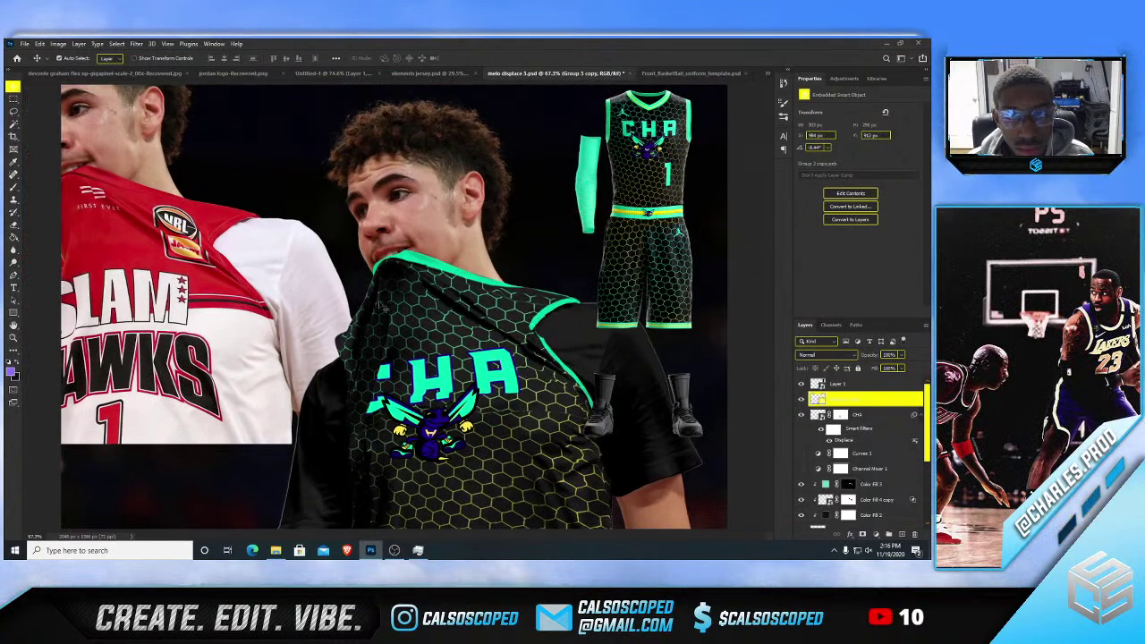
- Distort the hornet logo slightly to match the angle of the fabric
key("ctrl+t")
right_click(430, 413)
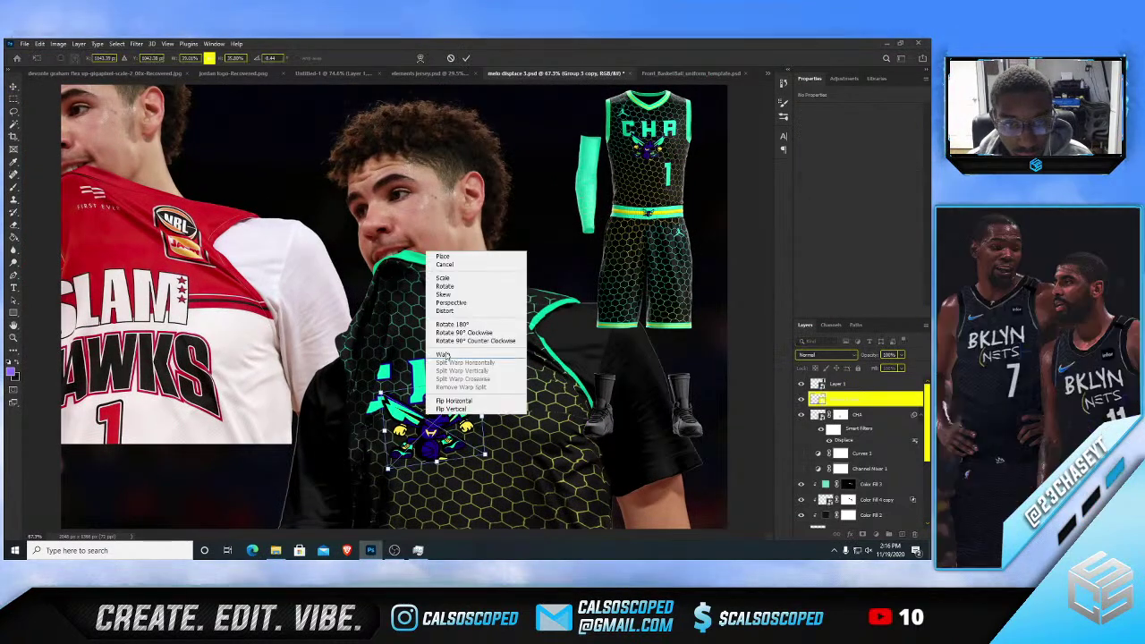
left_click(447, 310)
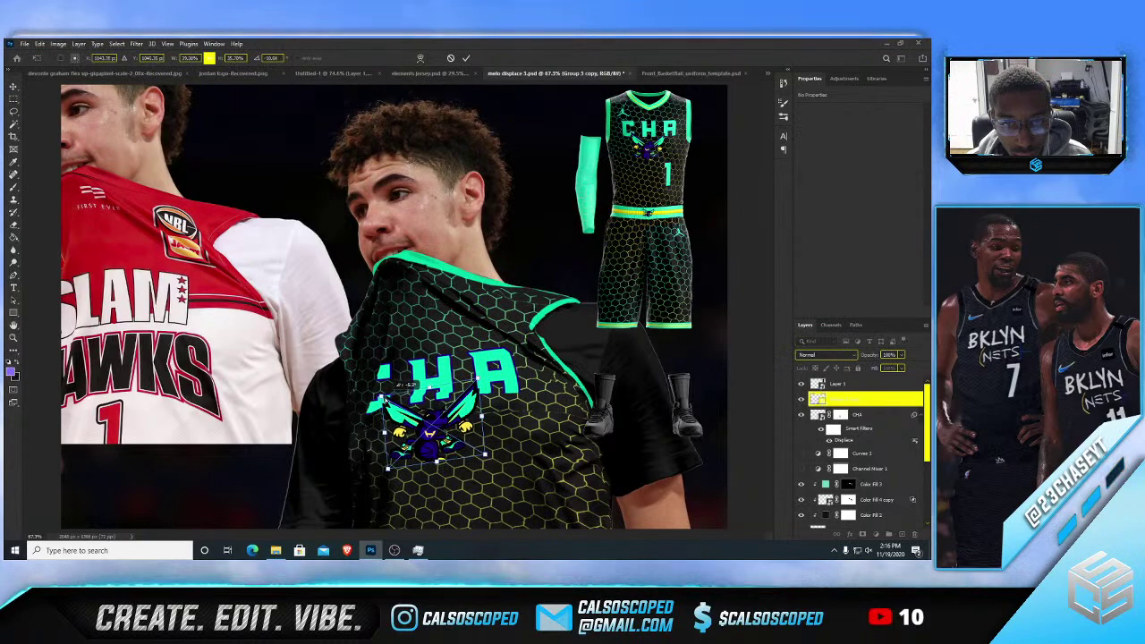
key("Return")
- Apply a Displace filter to the hornet logo, using melo displace 3 as the displacement map
left_click(136, 43)
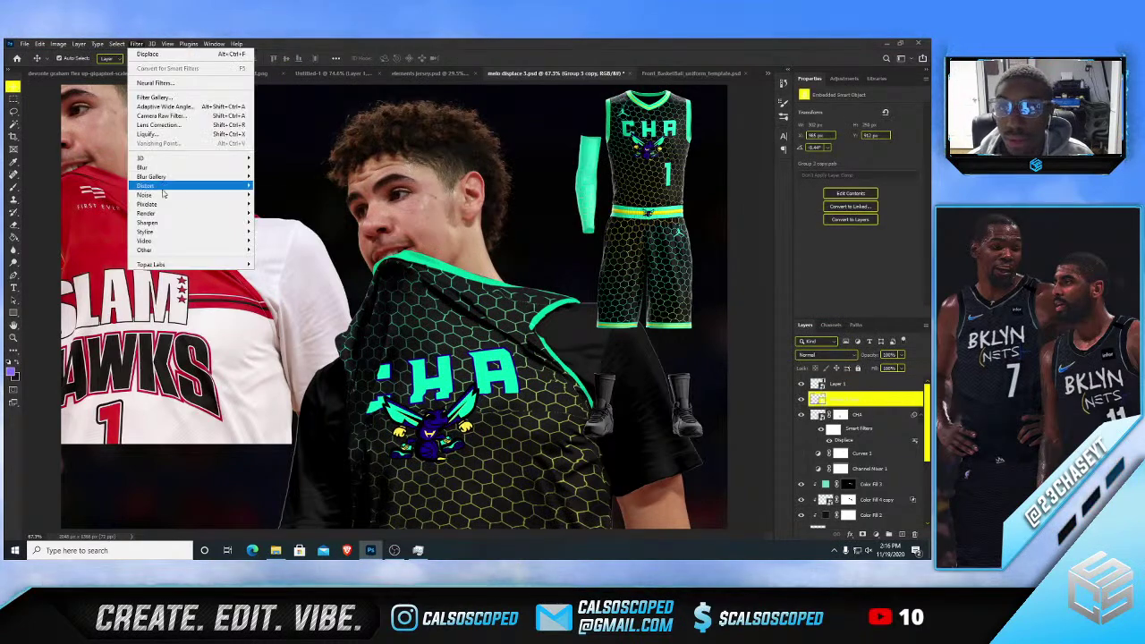
mouse_move(168, 188)
left_click(272, 185)
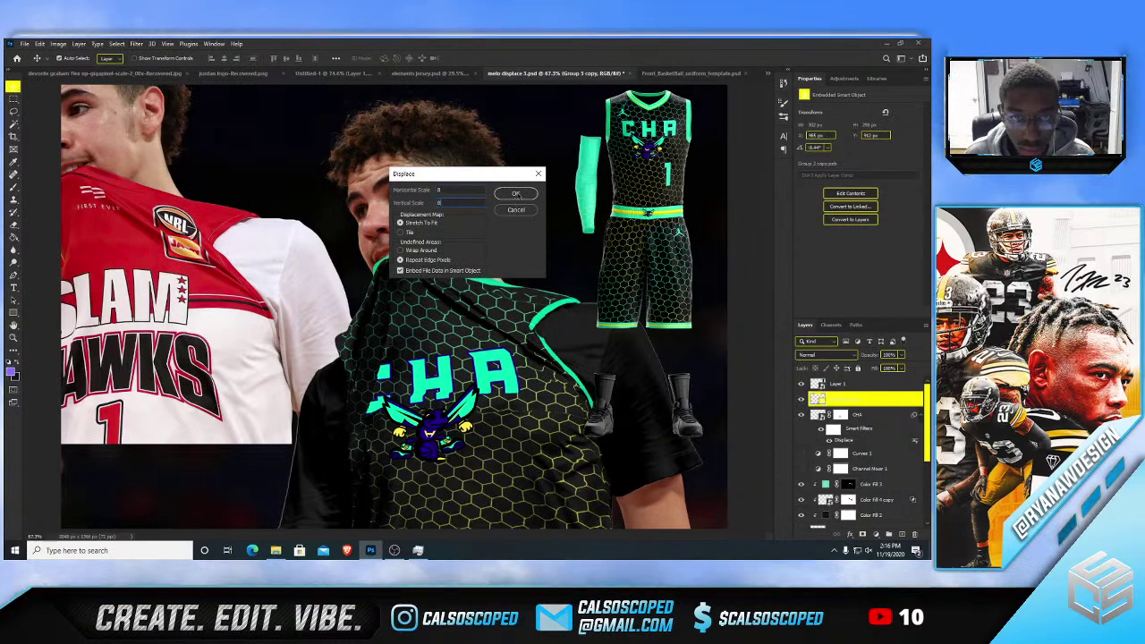
left_click(516, 194)
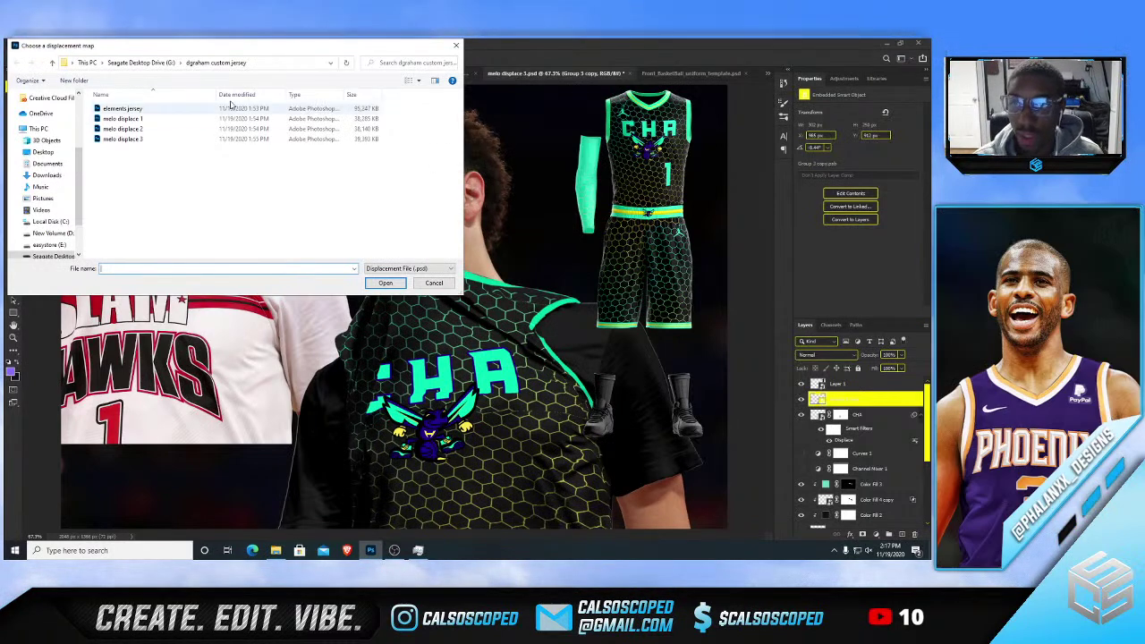
double_click(134, 139)
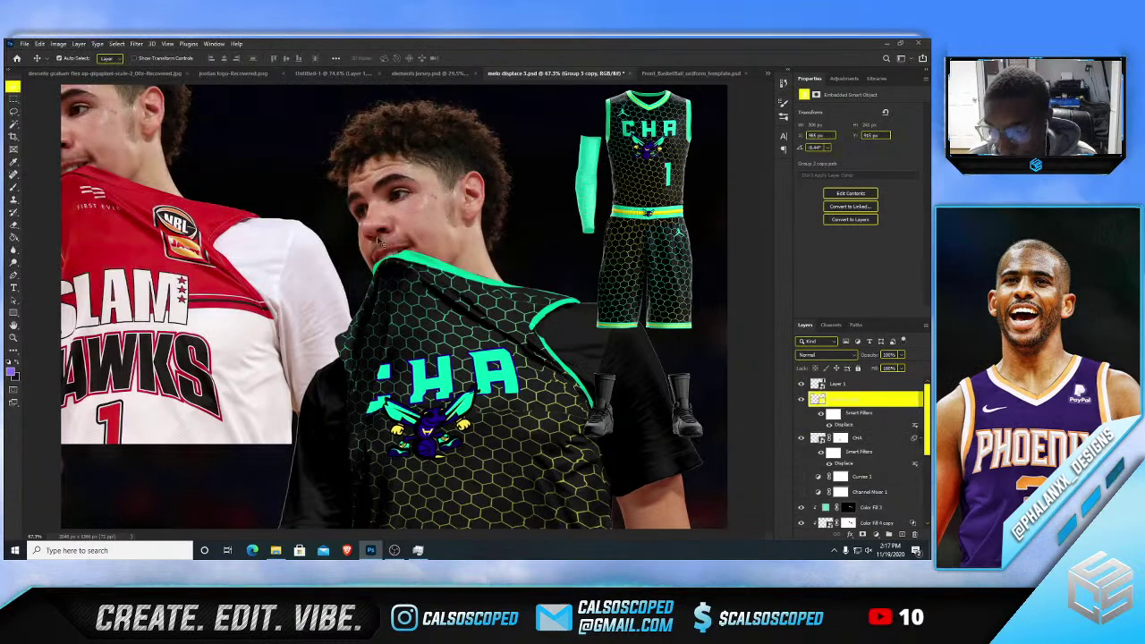
- Examine the displaced hornet logo on the shirt and compare it with the front of the CHA uniform mockup
scroll(460, 421, "up", 3)
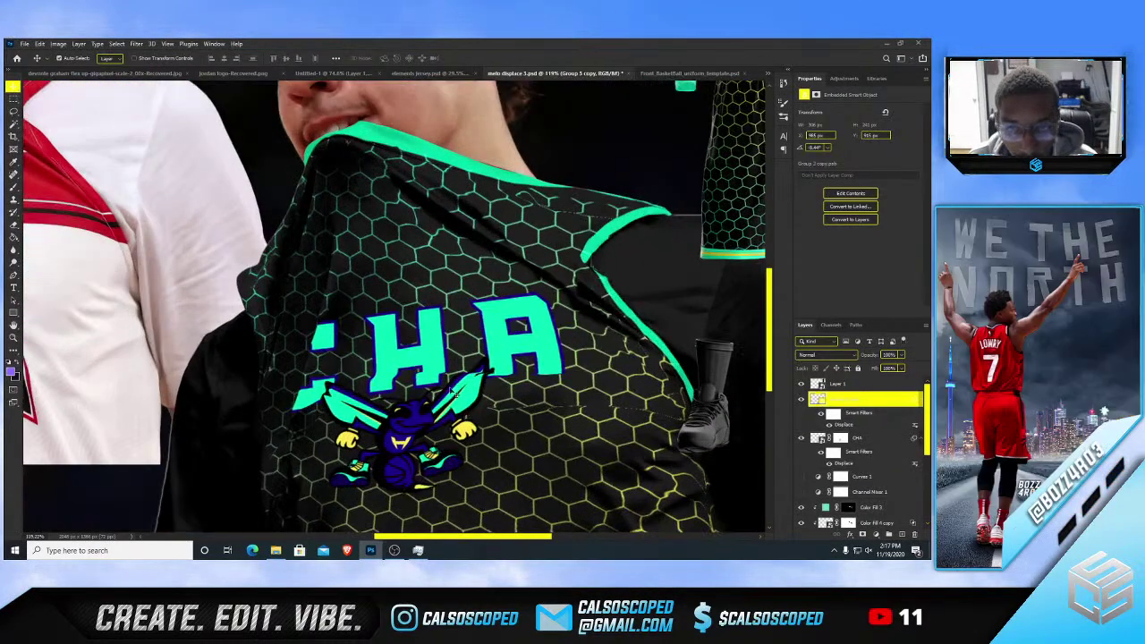
scroll(452, 376, "down", 3)
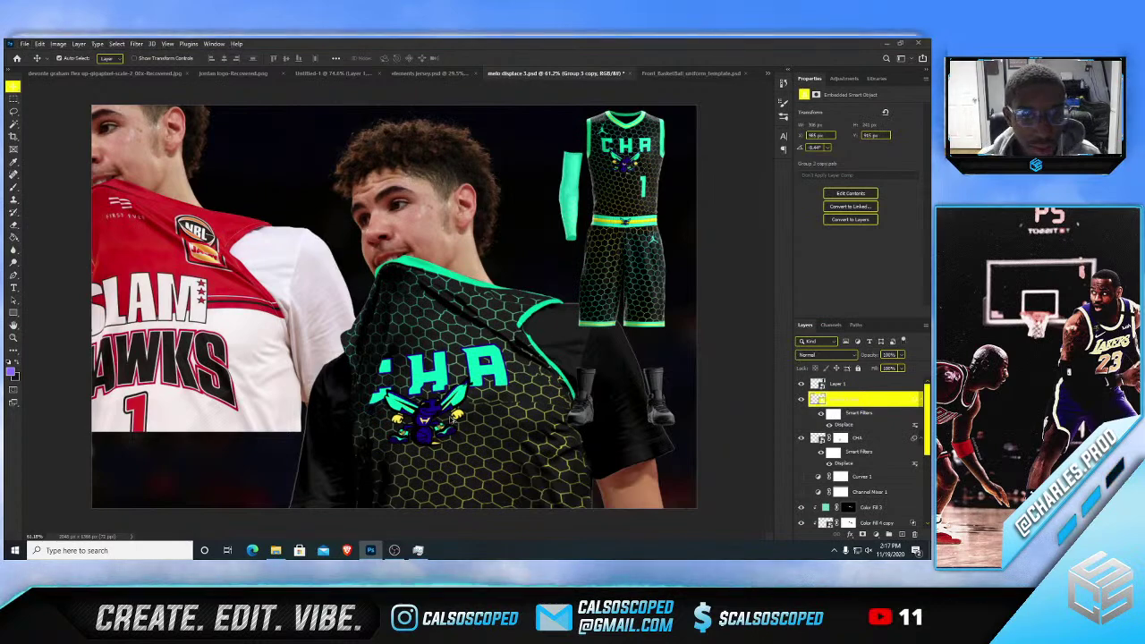
scroll(453, 418, "up", 2)
scroll(465, 423, "down", 4)
scroll(480, 431, "up", 1)
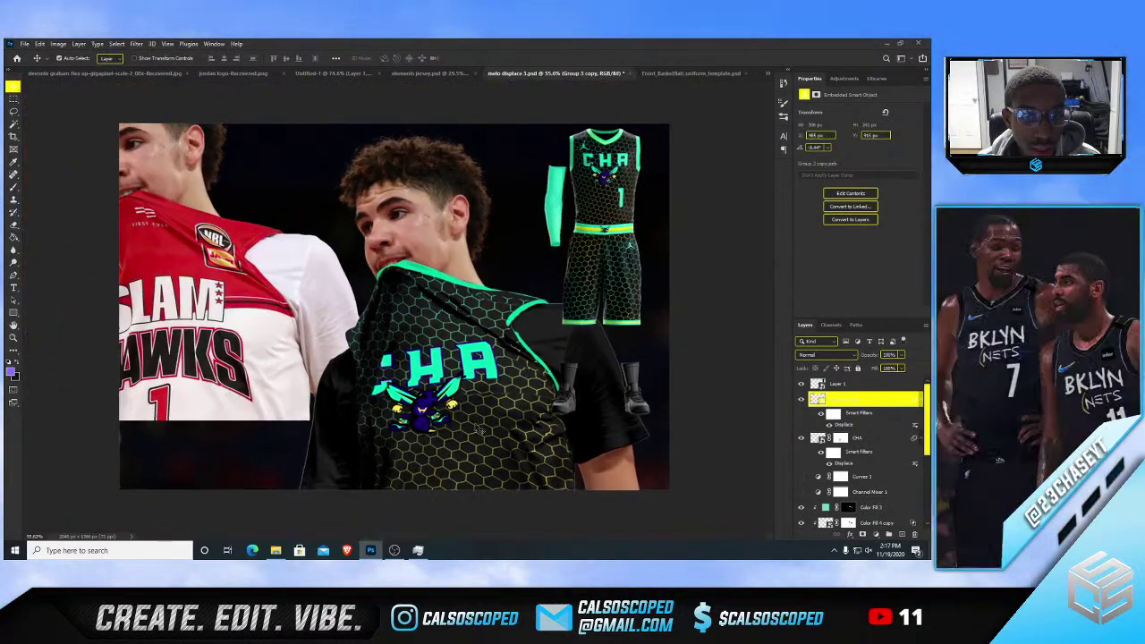
scroll(439, 315, "up", 2)
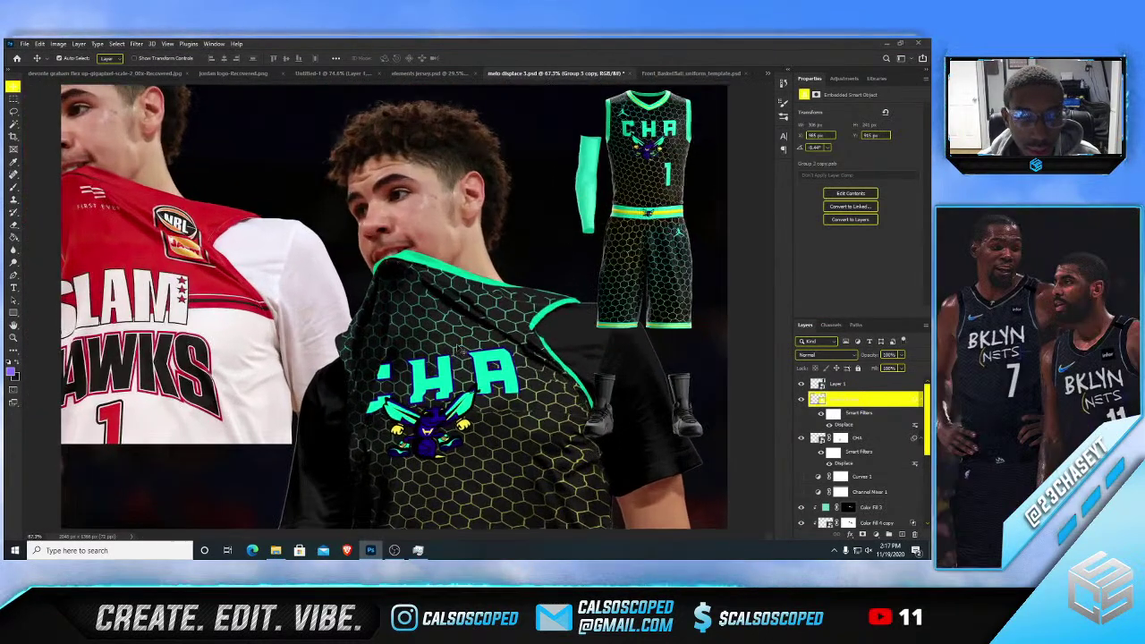
left_click(340, 73)
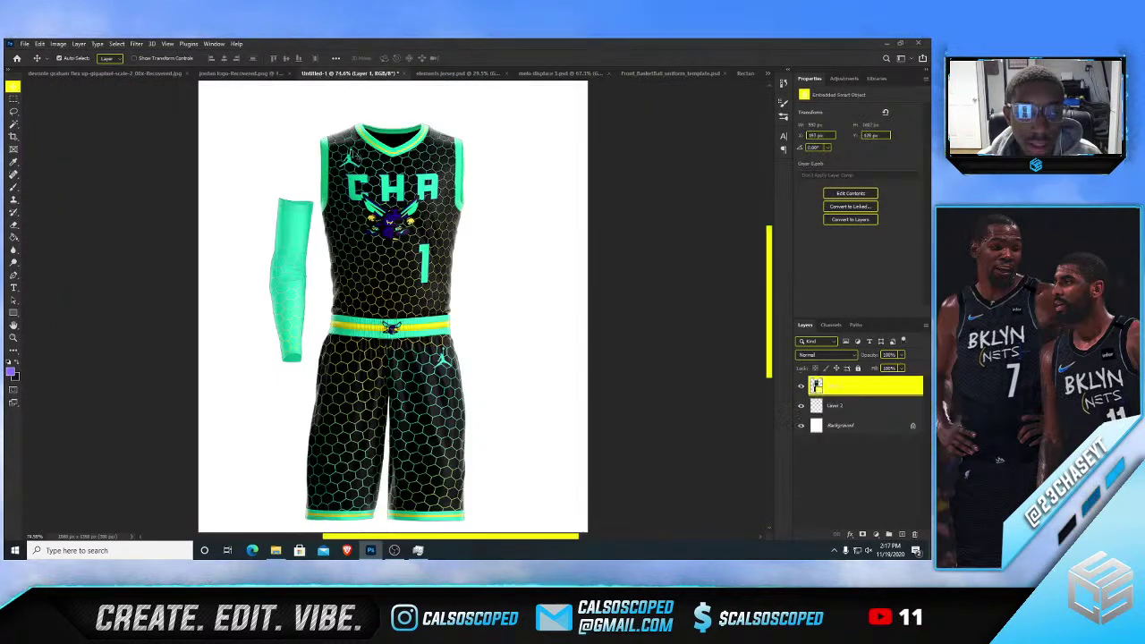
scroll(437, 259, "up", 3)
- Activate the Type tool in the jersey elements document
left_click(457, 72)
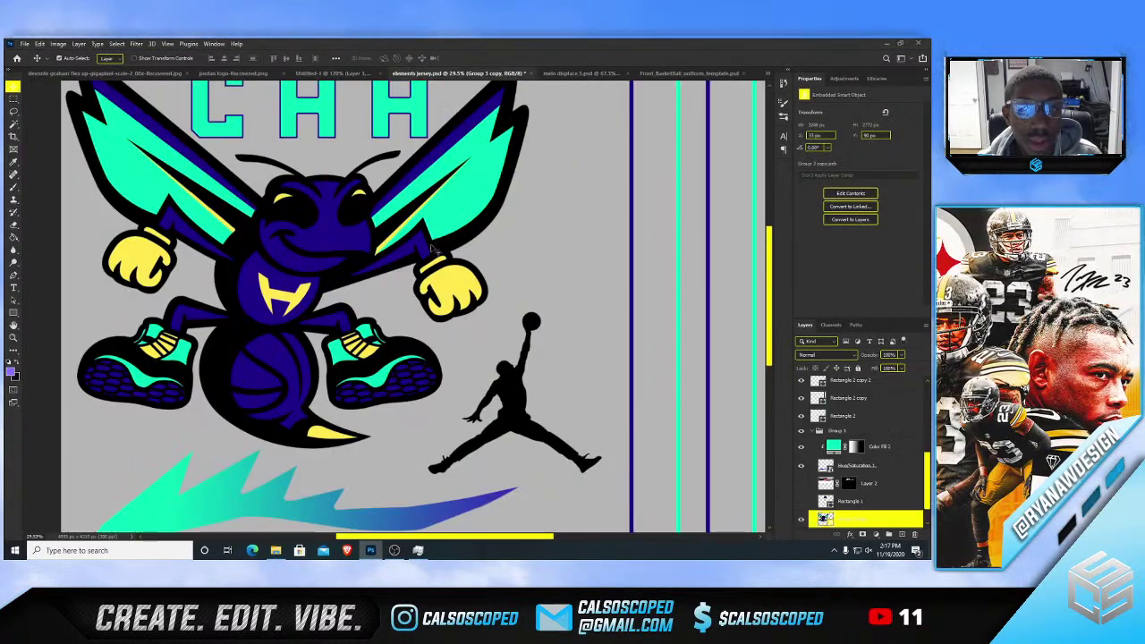
scroll(329, 324, "down", 2)
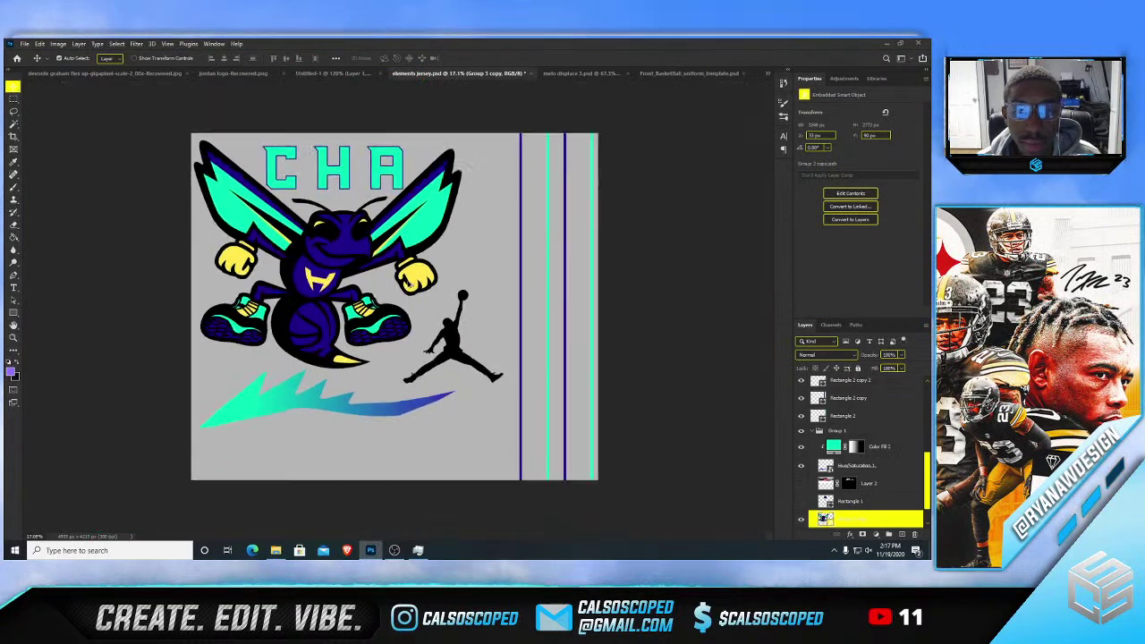
left_click(13, 288)
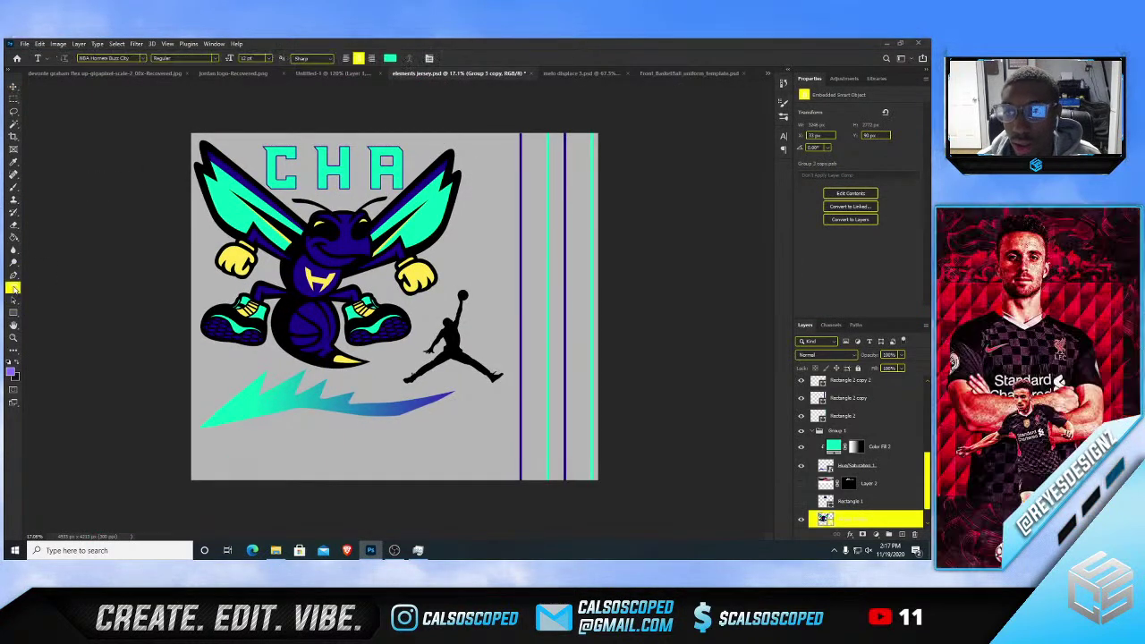
- Add the turquoise number 1 as text and enlarge it to about 240 pt below the Jumpman logo
left_click(443, 399)
type("1")
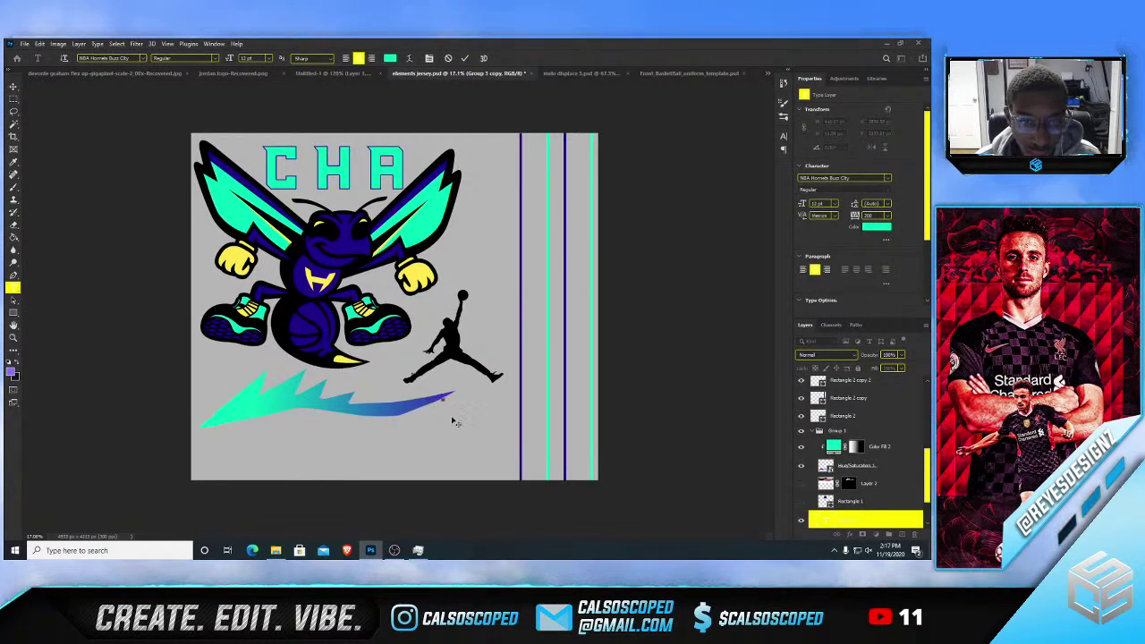
scroll(455, 421, "up", 2)
left_click(811, 519)
key("ctrl+t")
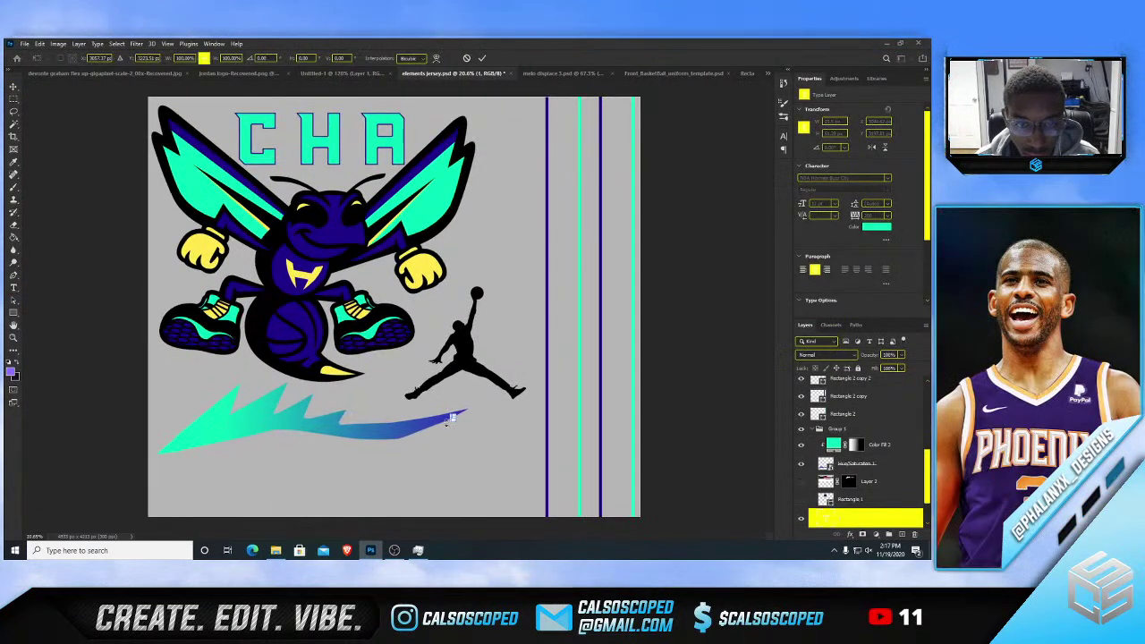
mouse_move(478, 444)
left_mouse_down()
mouse_move(566, 503)
mouse_move(462, 413)
mouse_move(503, 420)
mouse_move(492, 439)
left_mouse_up()
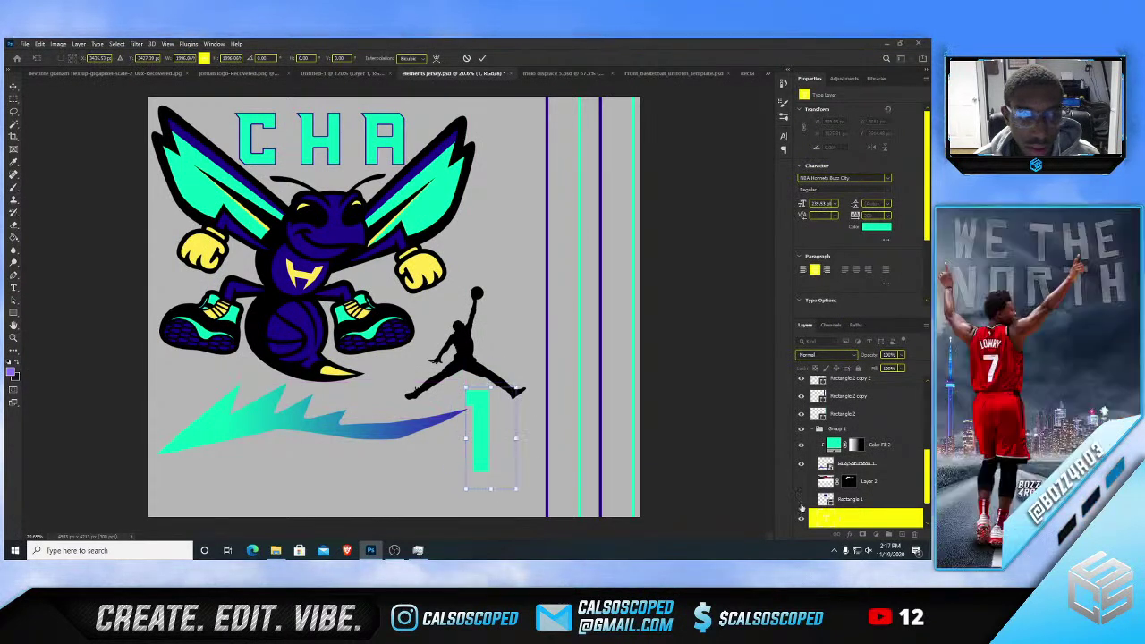
- Give the number 1 a dark blue outside stroke
left_click(847, 518)
right_click(846, 519)
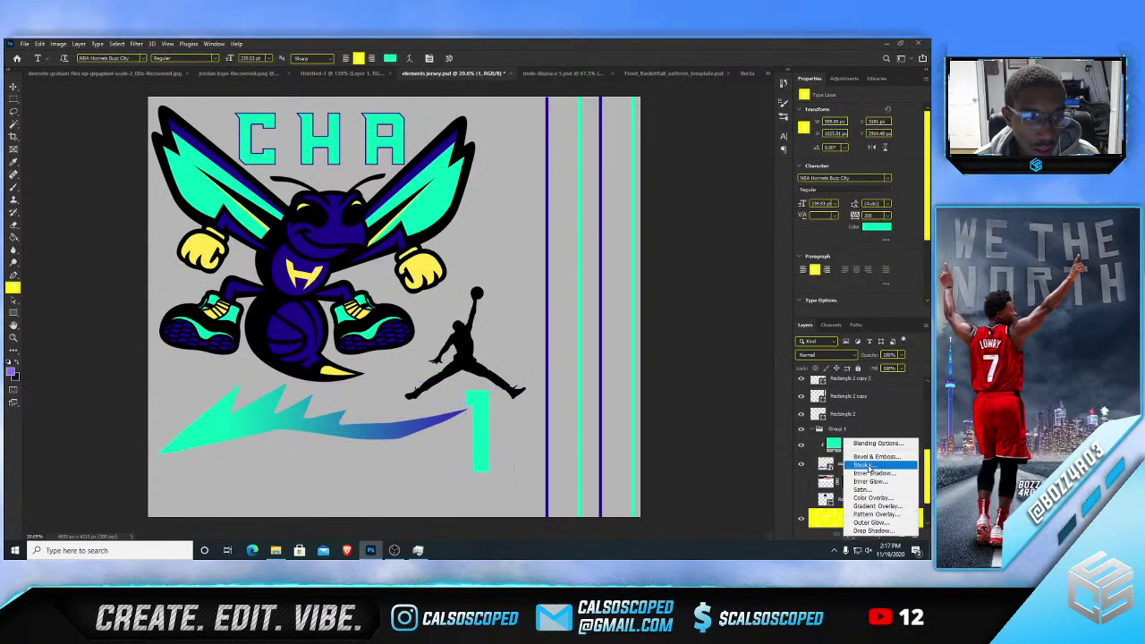
left_click(866, 468)
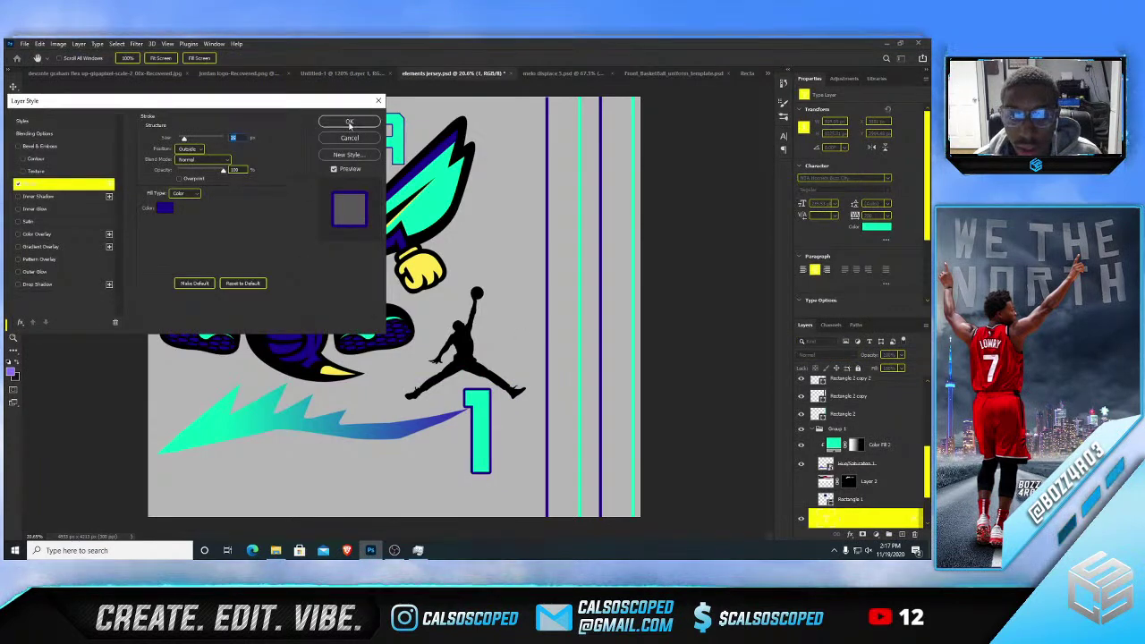
left_click(349, 123)
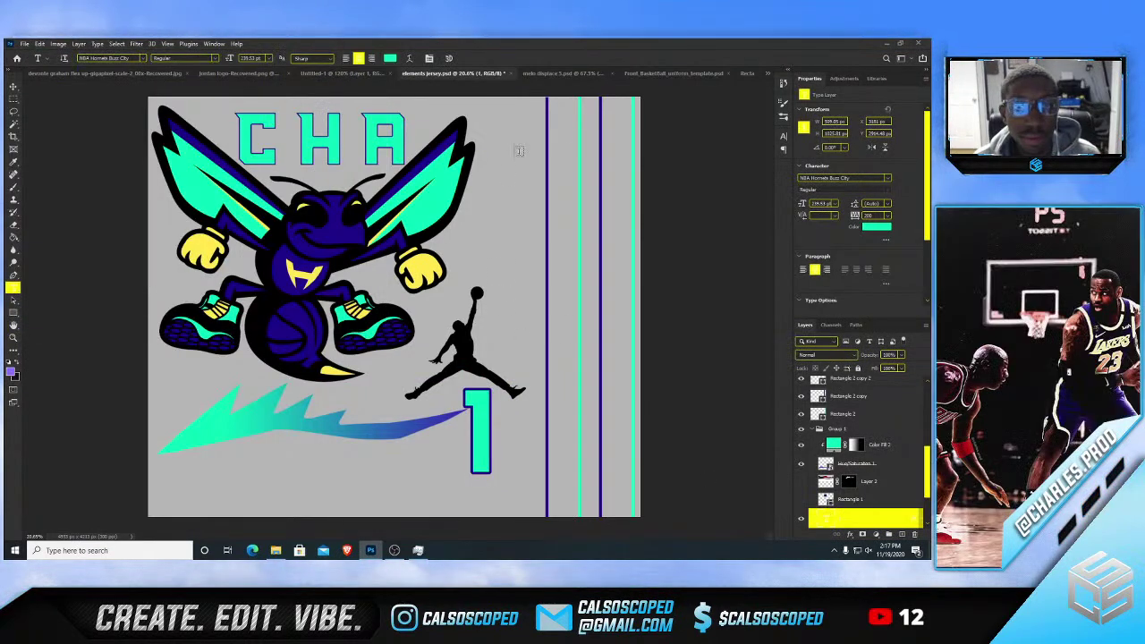
- Copy the outlined 1 into the melo displace 3 document, scaled to about 27%, on the worn jersey below the A
left_click(564, 74)
scroll(834, 414, "up", 1)
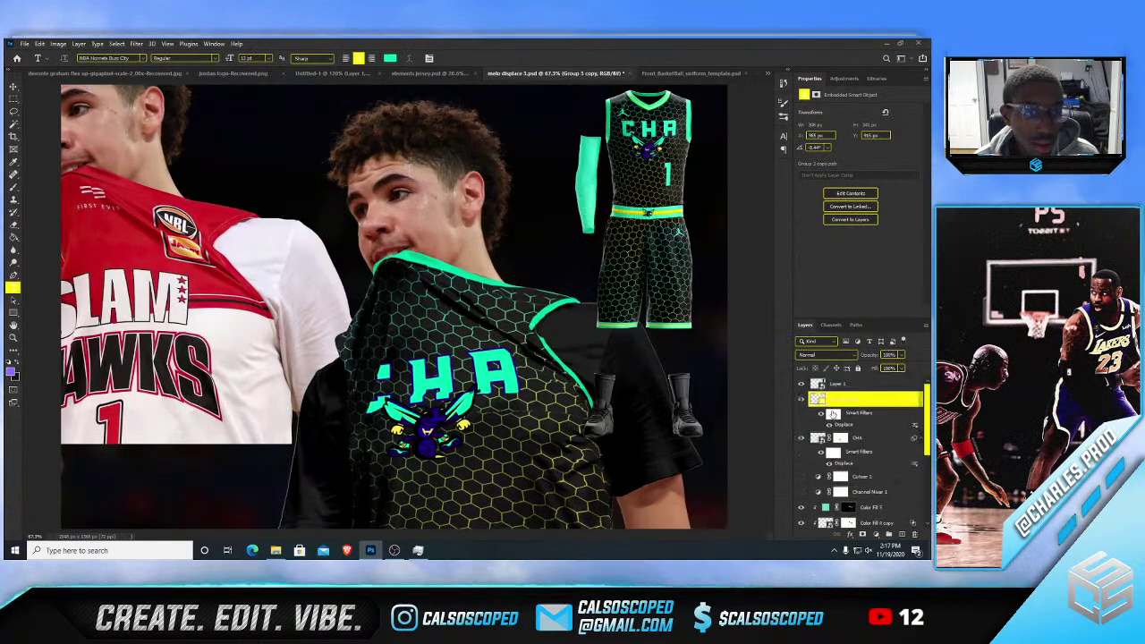
key("ctrl+v")
key("ctrl+t")
left_click_drag(406, 249, 506, 331)
left_click_drag(621, 247, 526, 438)
scroll(526, 437, "up", 2)
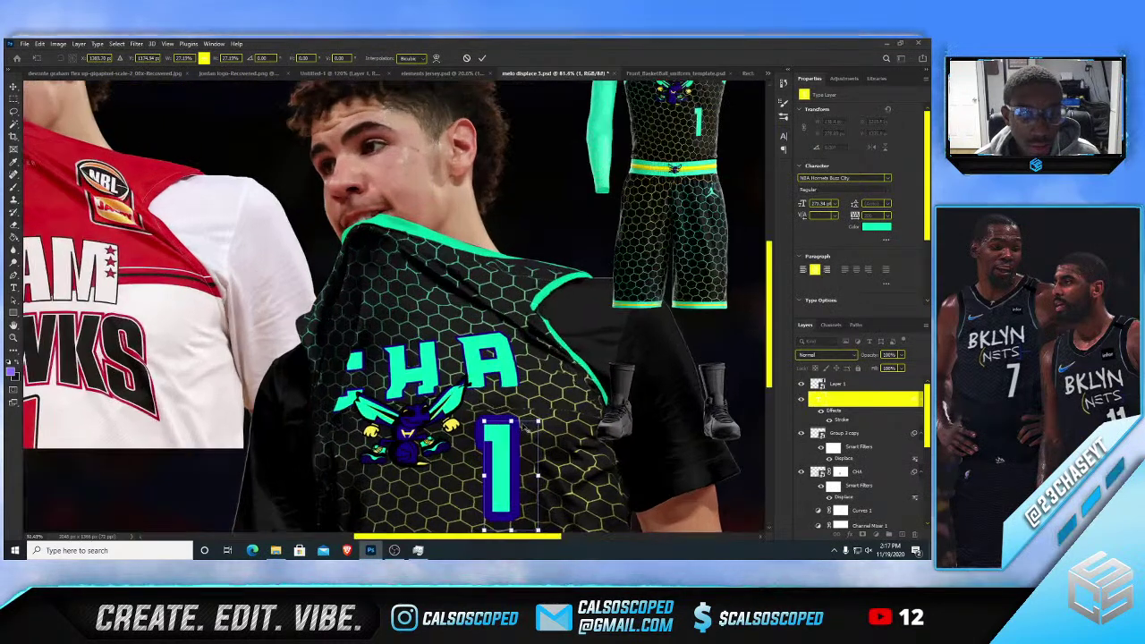
scroll(746, 342, "down", 3)
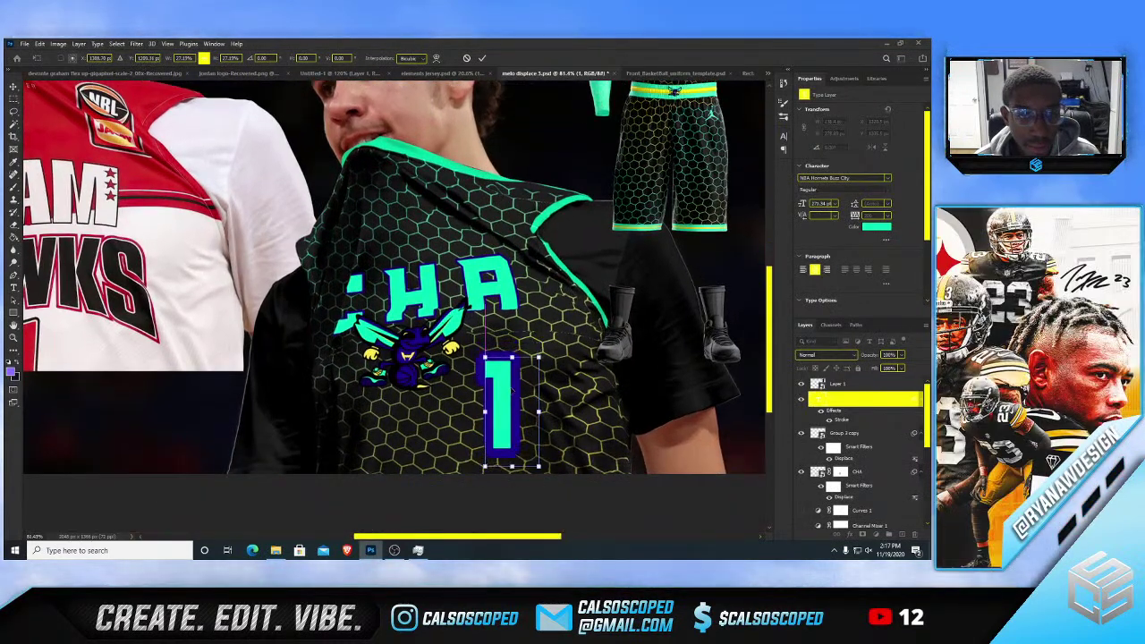
right_click(512, 388)
left_click(512, 389)
key("Return")
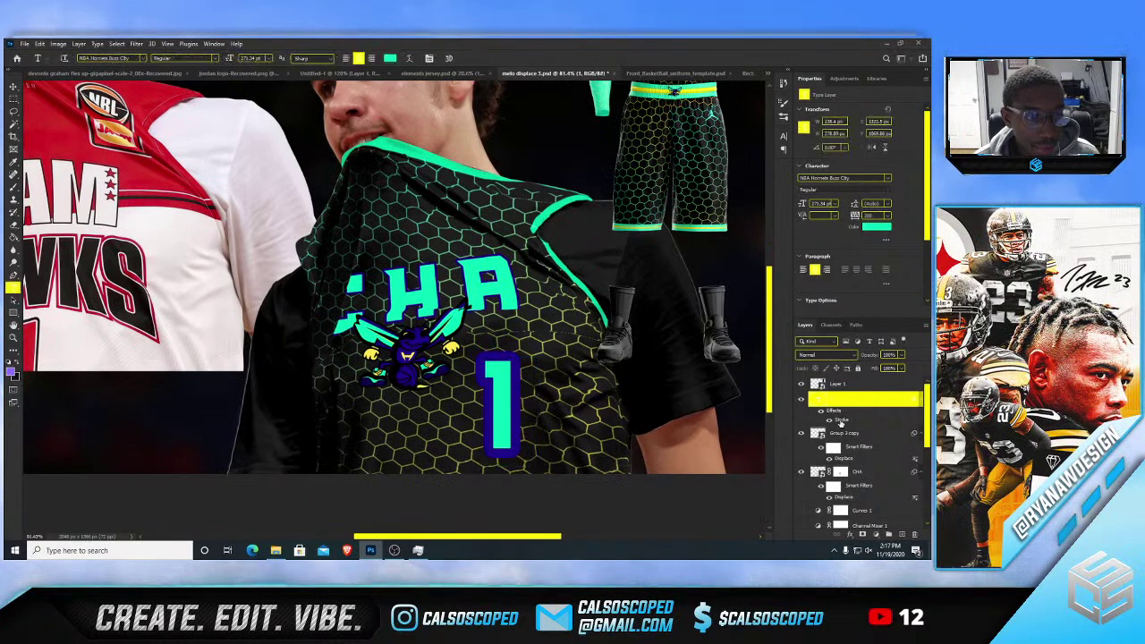
- Reduce the stroke size on the jersey's 1 to a thin outline
double_click(834, 417)
left_click_drag(187, 141, 182, 144)
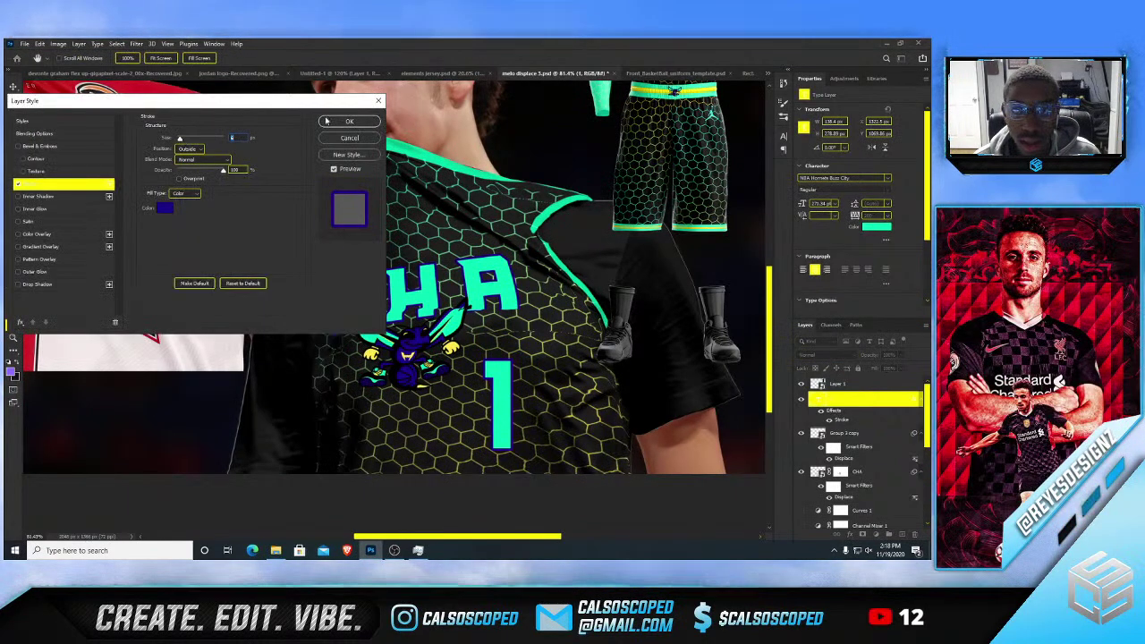
key("Return")
key("ctrl+0")
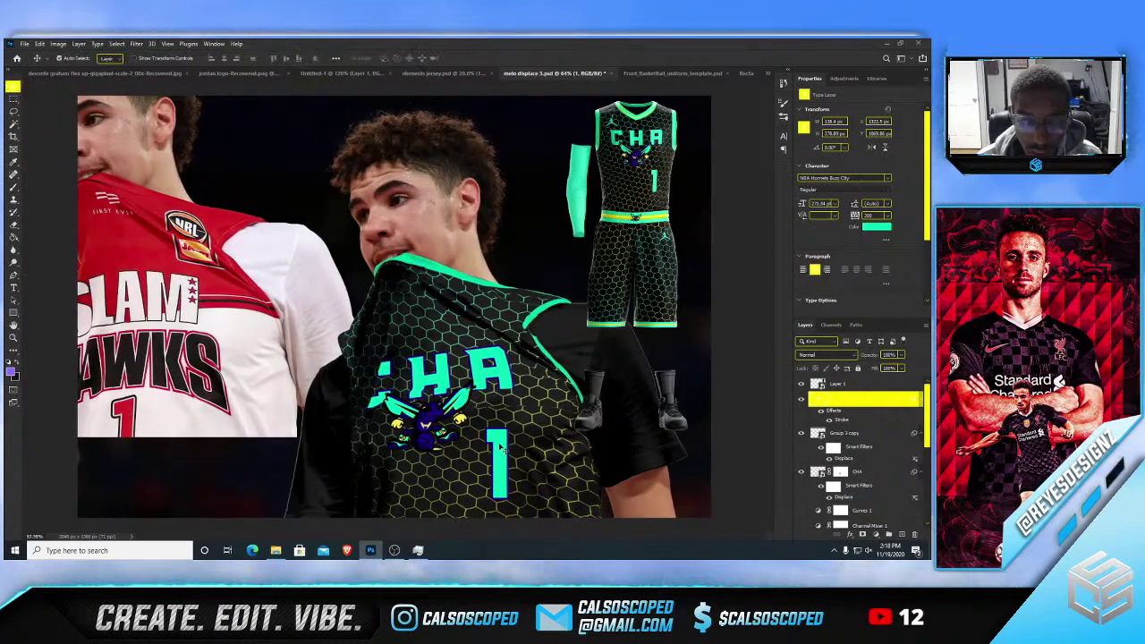
- Rotate the 1 about 5° counterclockwise and move it down to the lower edge of the worn jersey
key("ctrl+t")
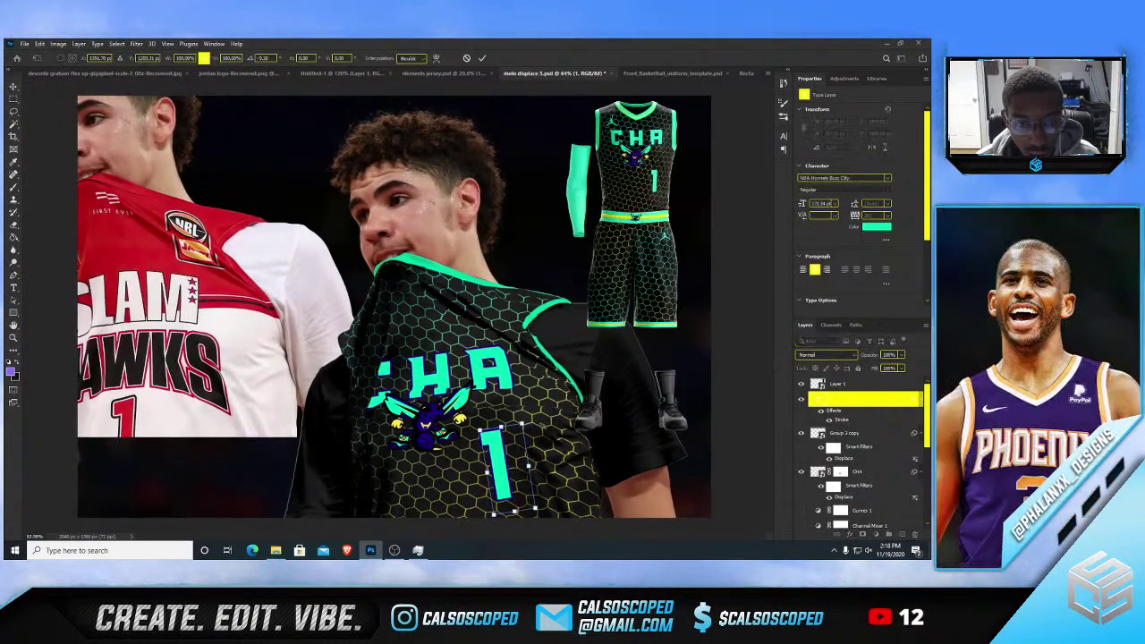
left_click_drag(542, 436, 498, 469)
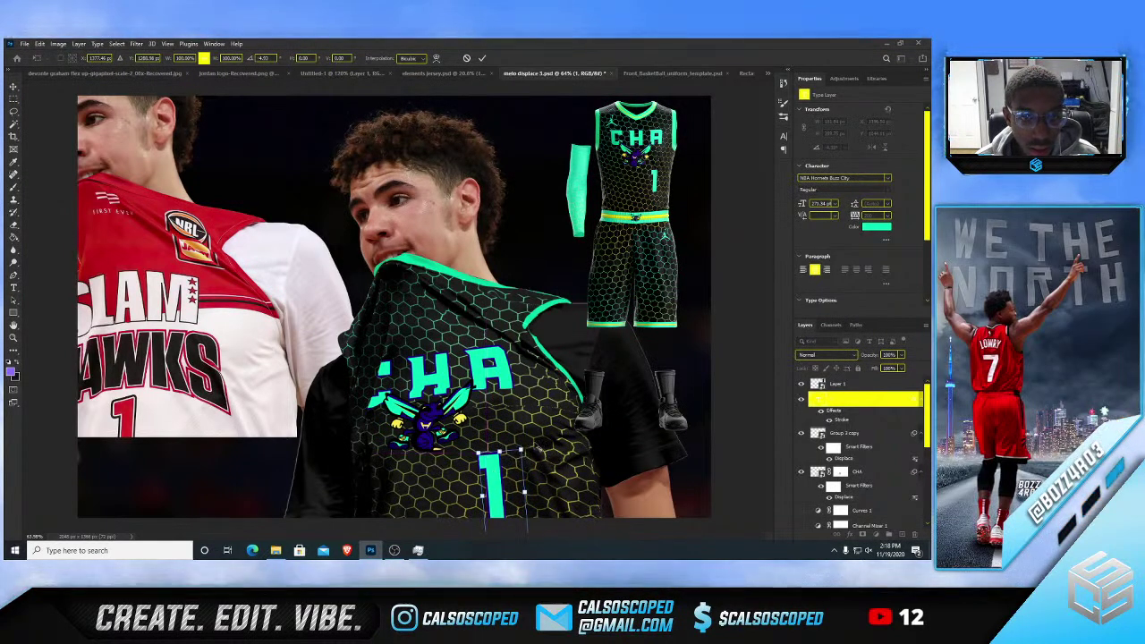
scroll(539, 448, "down", 2)
scroll(539, 448, "up", 3)
key("Return")
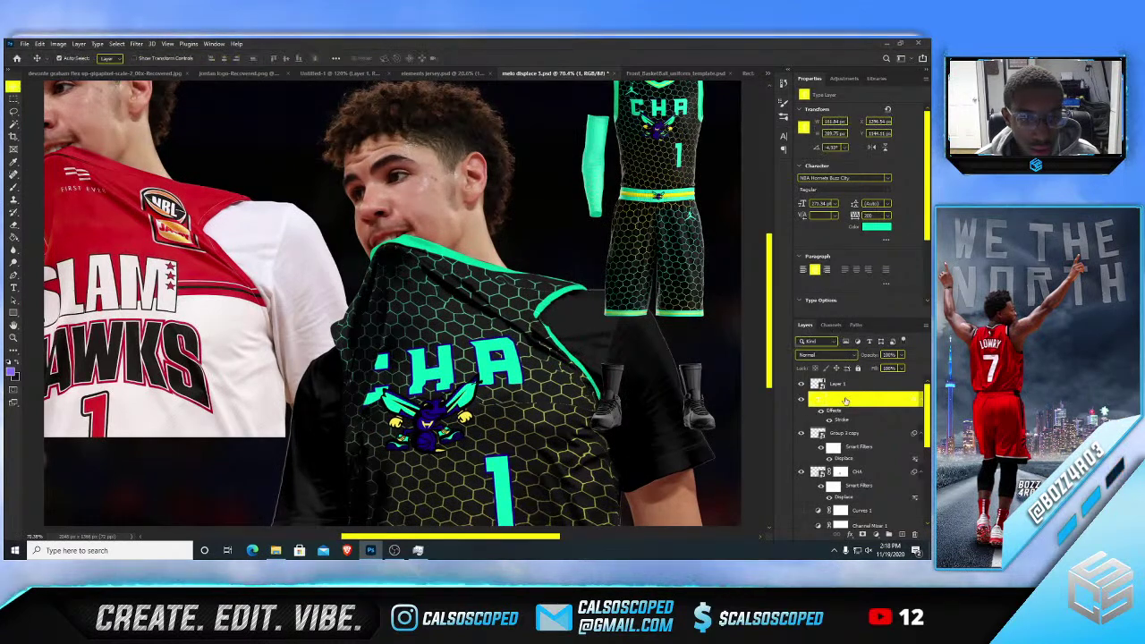
key("ctrl+t")
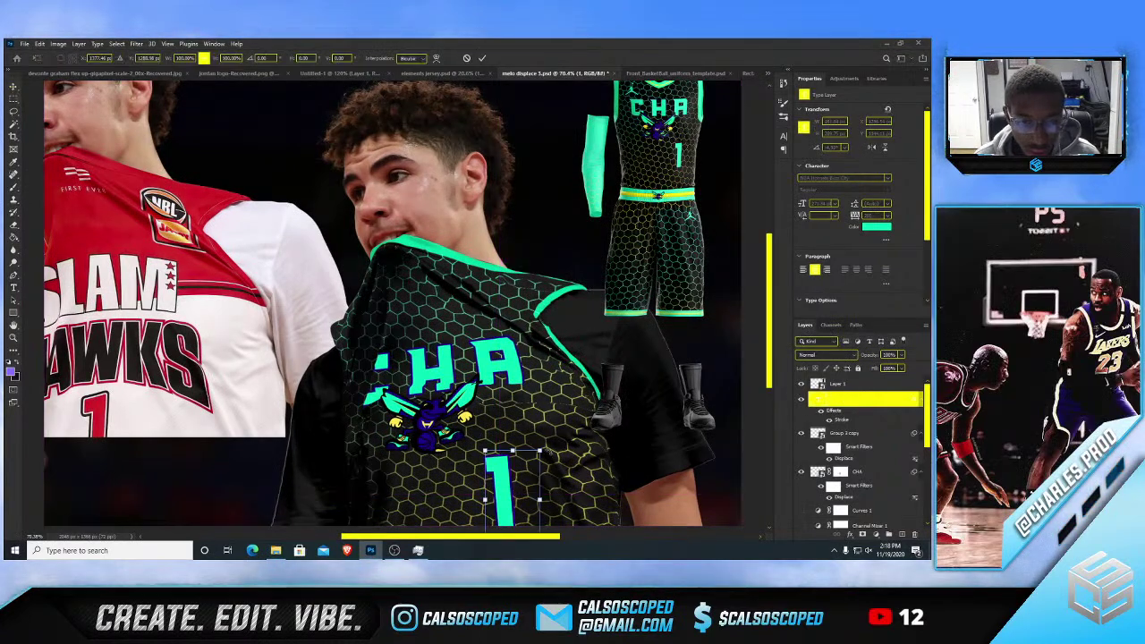
key("Return")
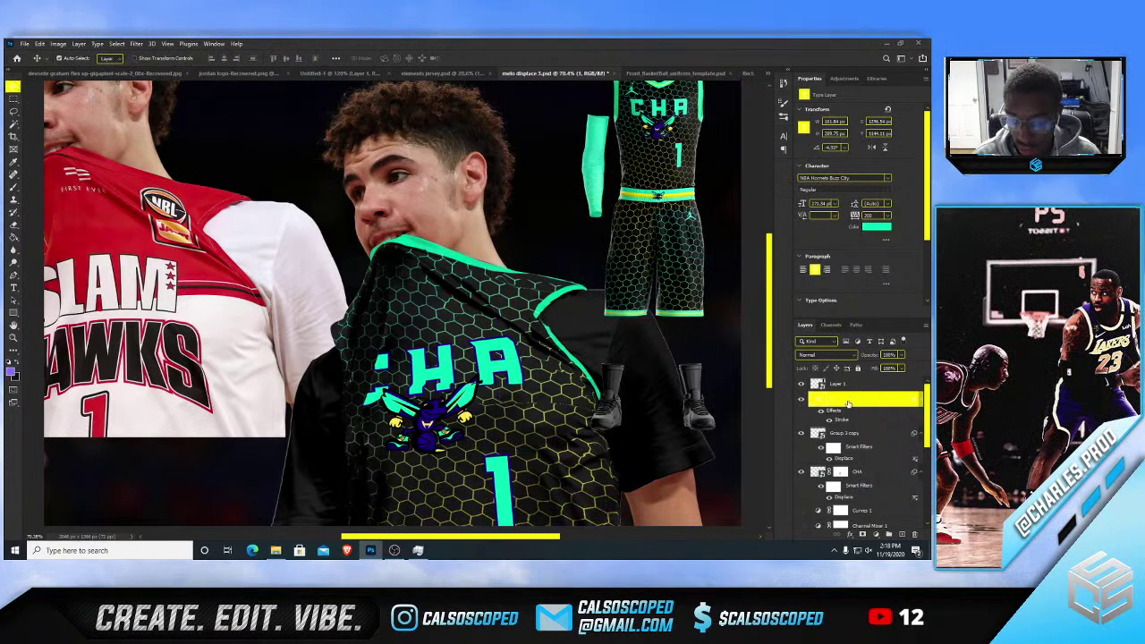
- Convert the 1 to a smart object and distort its upper corners to follow the angle of the jersey
right_click(849, 405)
left_click(785, 211)
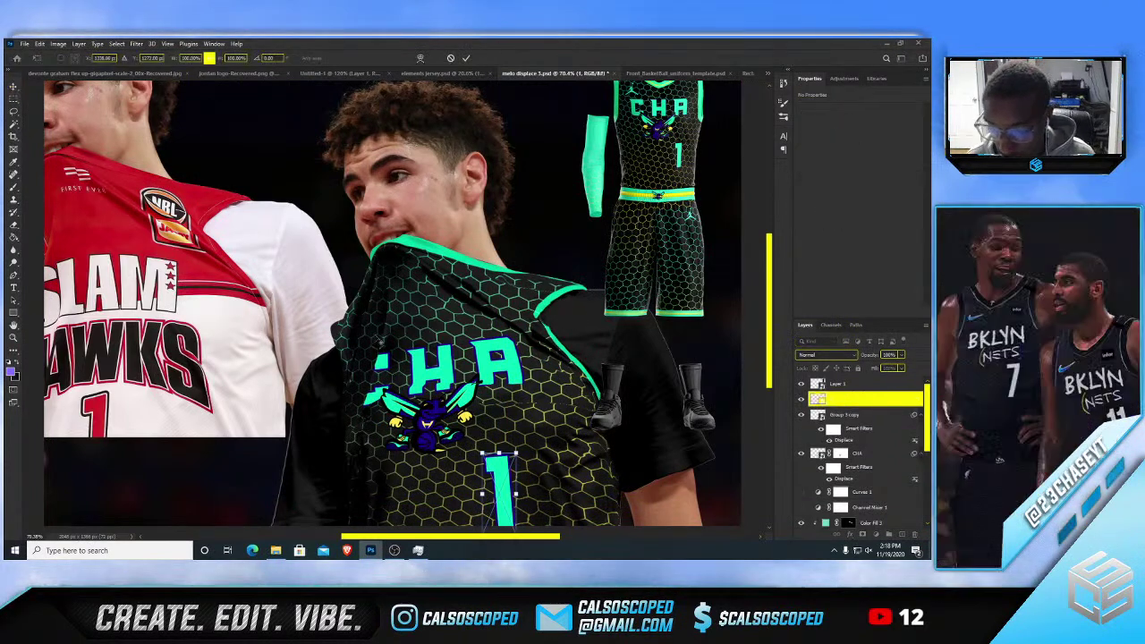
scroll(412, 340, "down", 2)
key("ctrl+t")
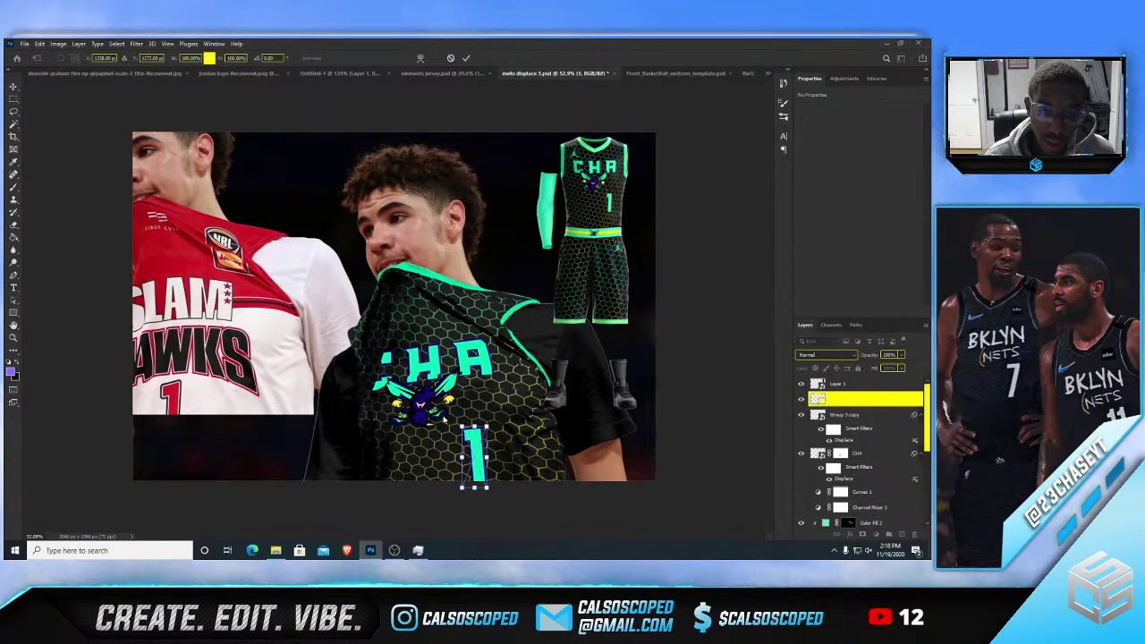
scroll(498, 436, "up", 4)
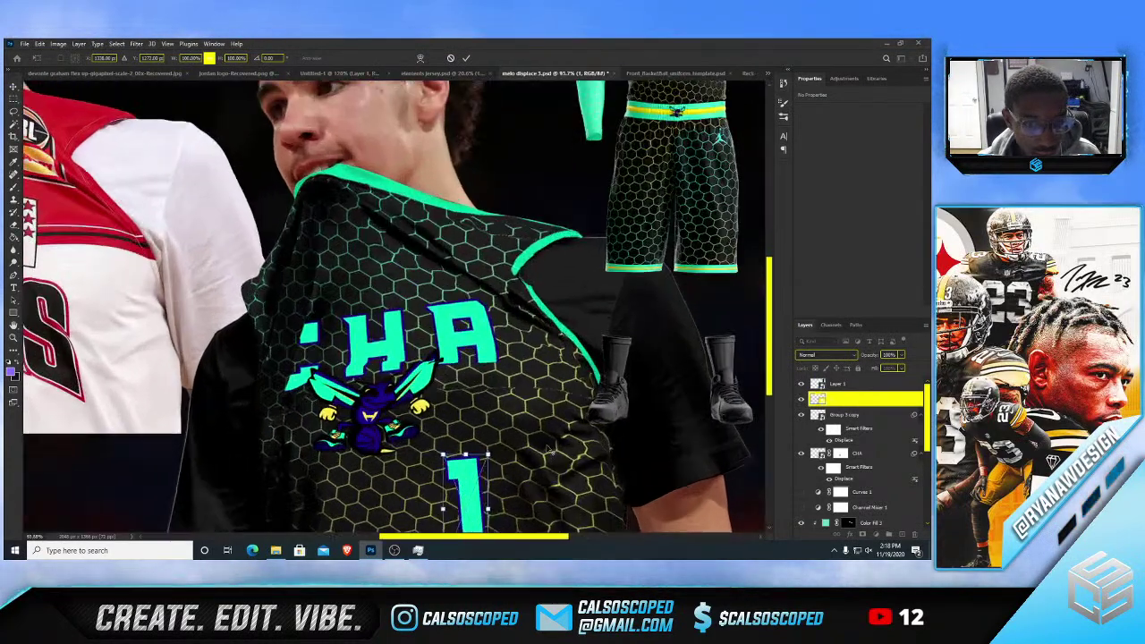
scroll(774, 360, "down", 3)
right_click(467, 231)
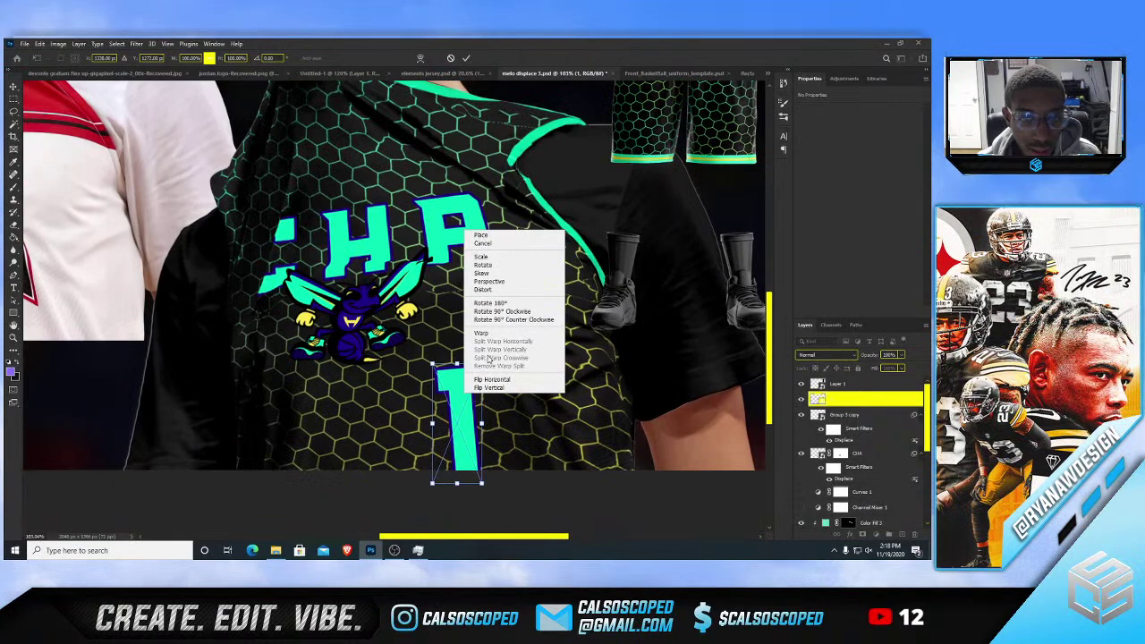
left_click(484, 291)
left_click_drag(433, 366, 483, 370)
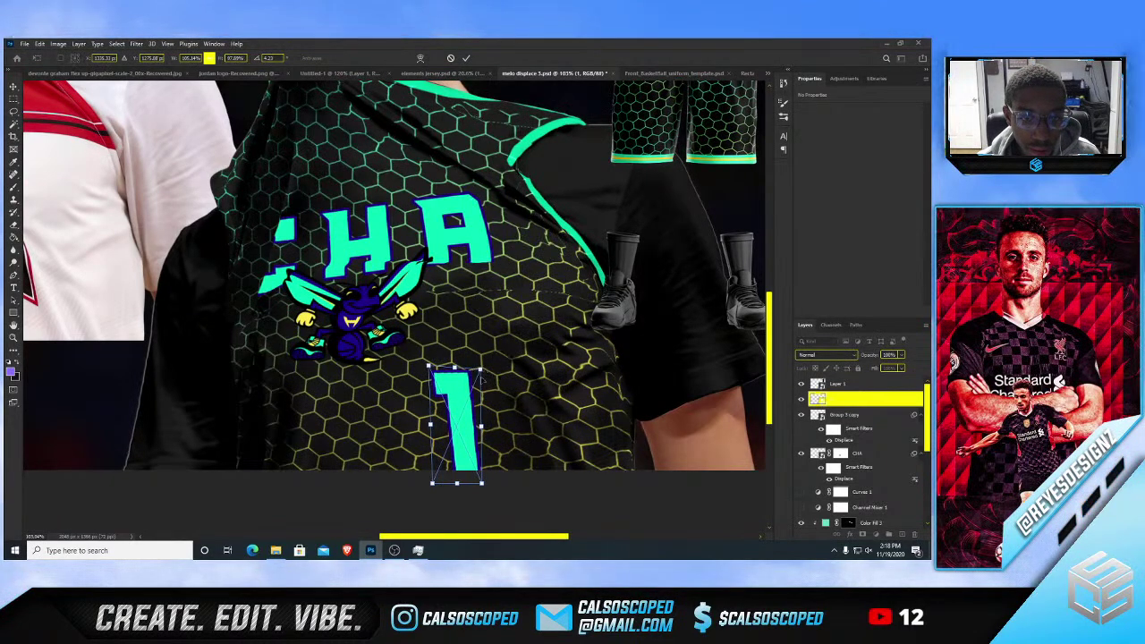
key("Return")
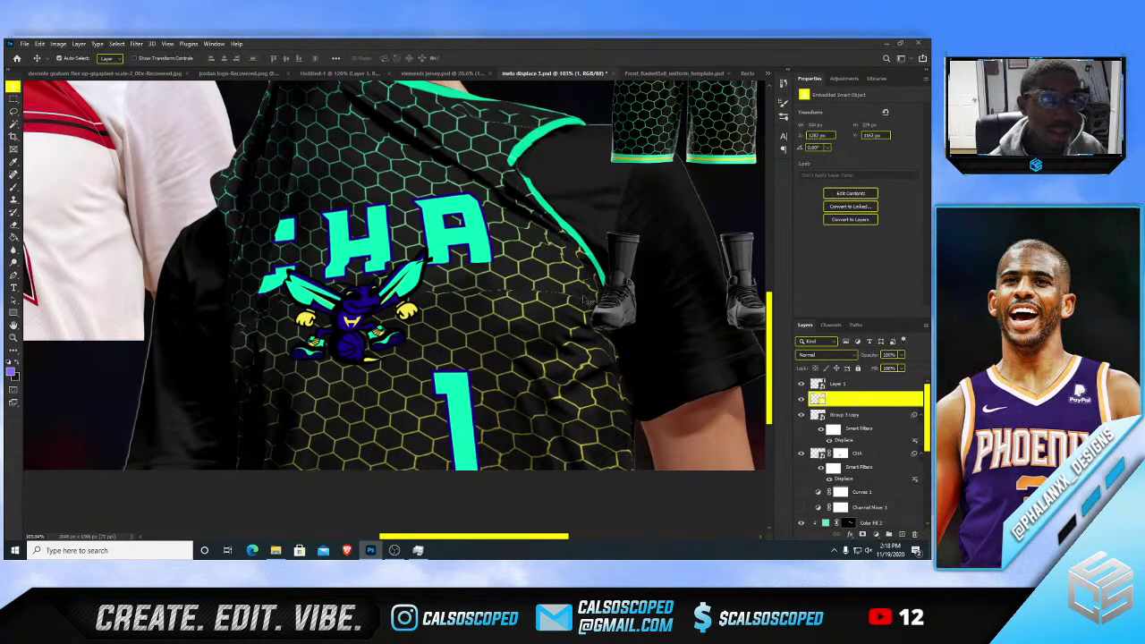
- Apply the Displace filter to the 1, using the melo displace 3 file as the displacement map
left_click(137, 43)
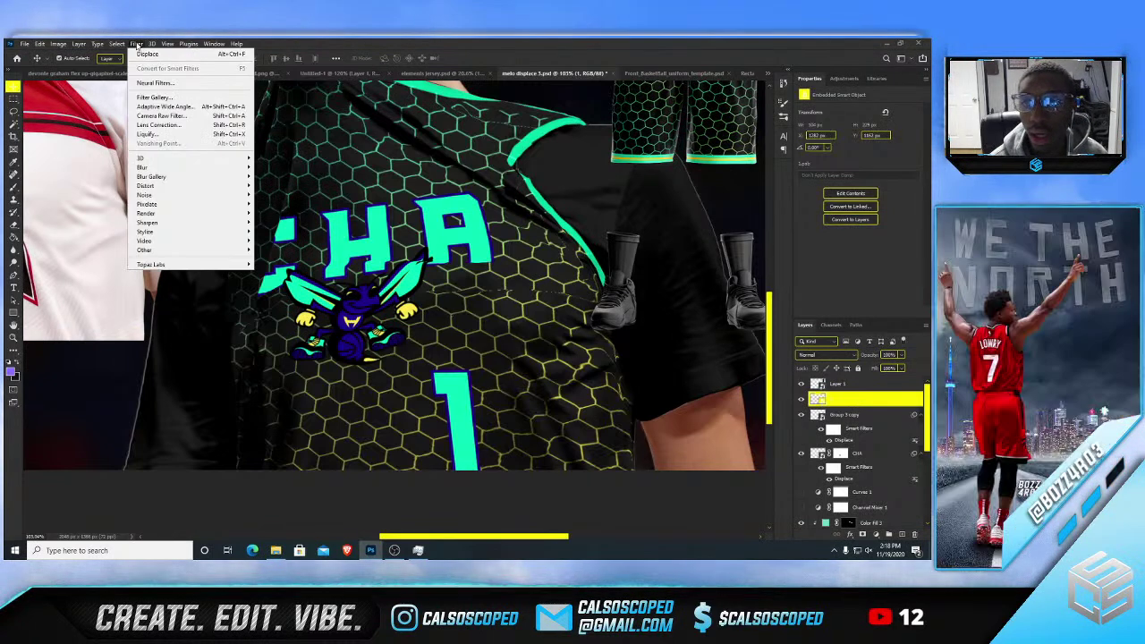
left_click(269, 186)
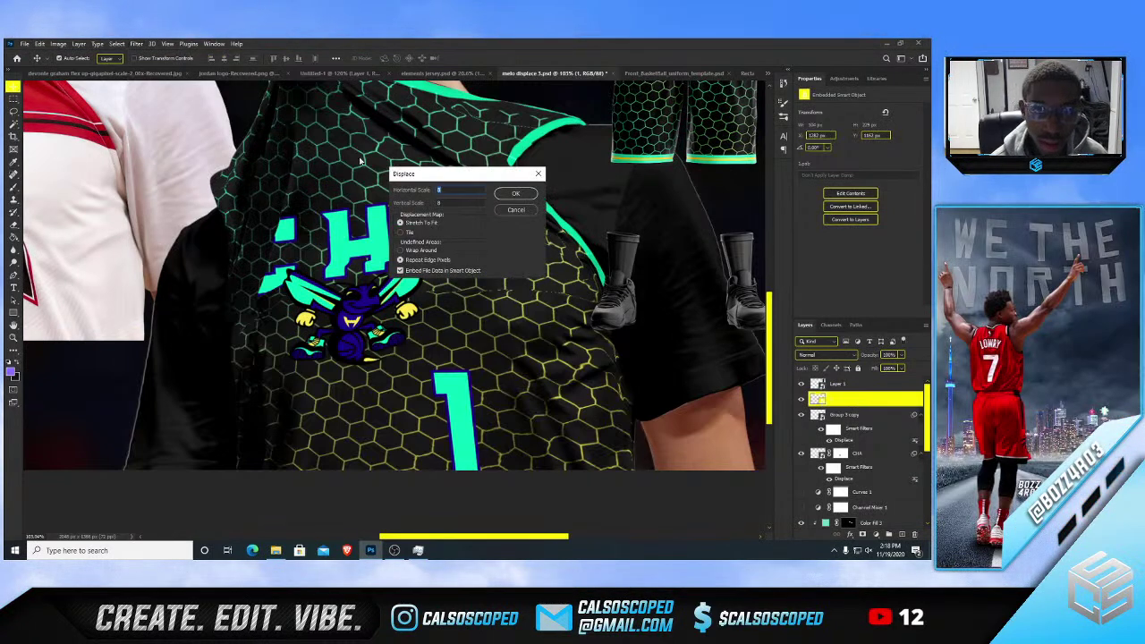
left_click(510, 193)
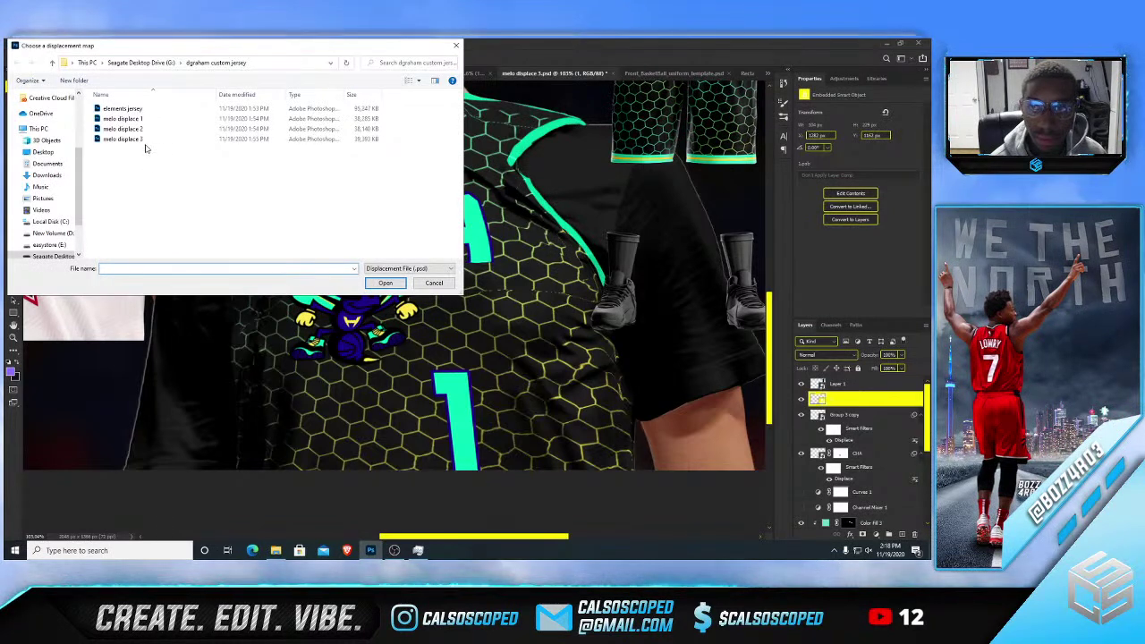
double_click(135, 139)
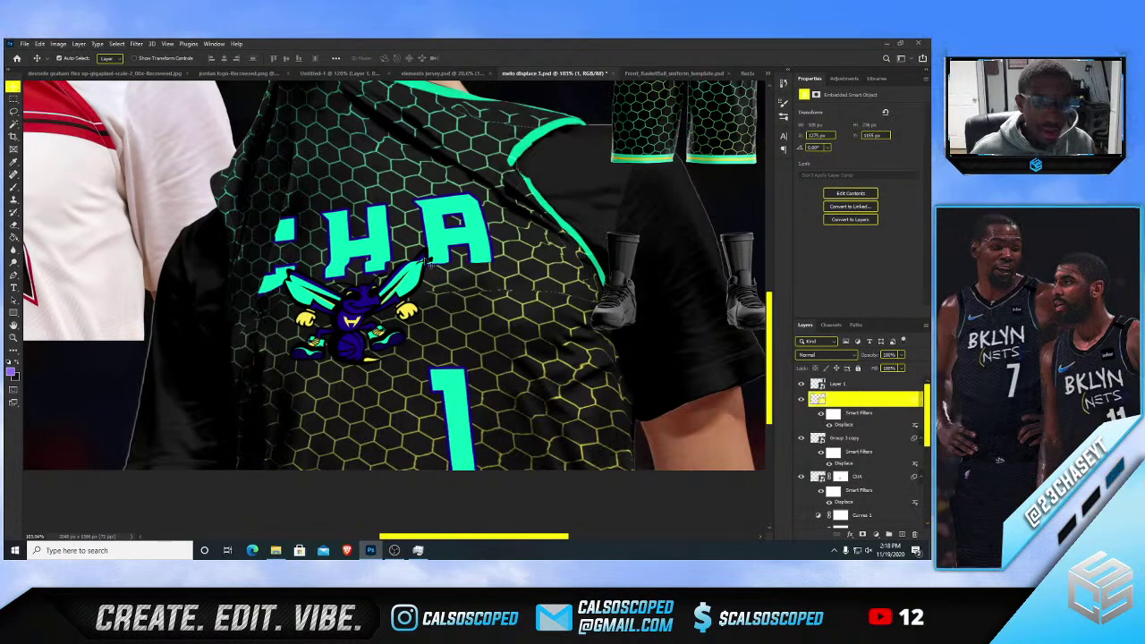
- Examine how the 1 sits on the jersey fabric, both up close and within the whole composition
scroll(452, 393, "up", 3)
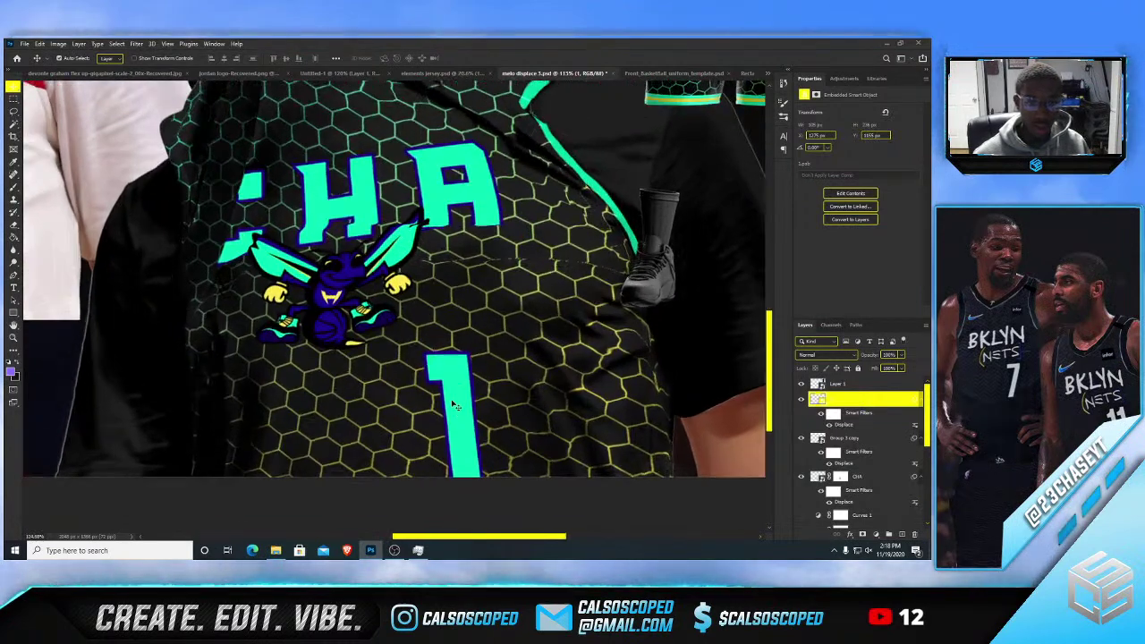
scroll(426, 322, "down", 4)
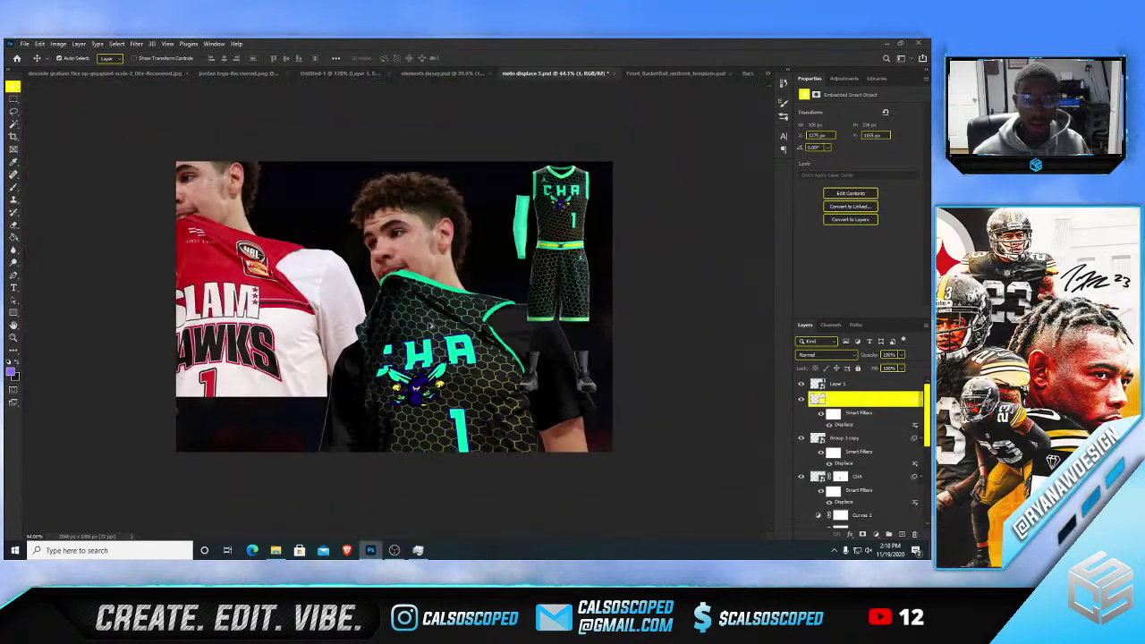
scroll(449, 392, "up", 2)
scroll(497, 469, "up", 2)
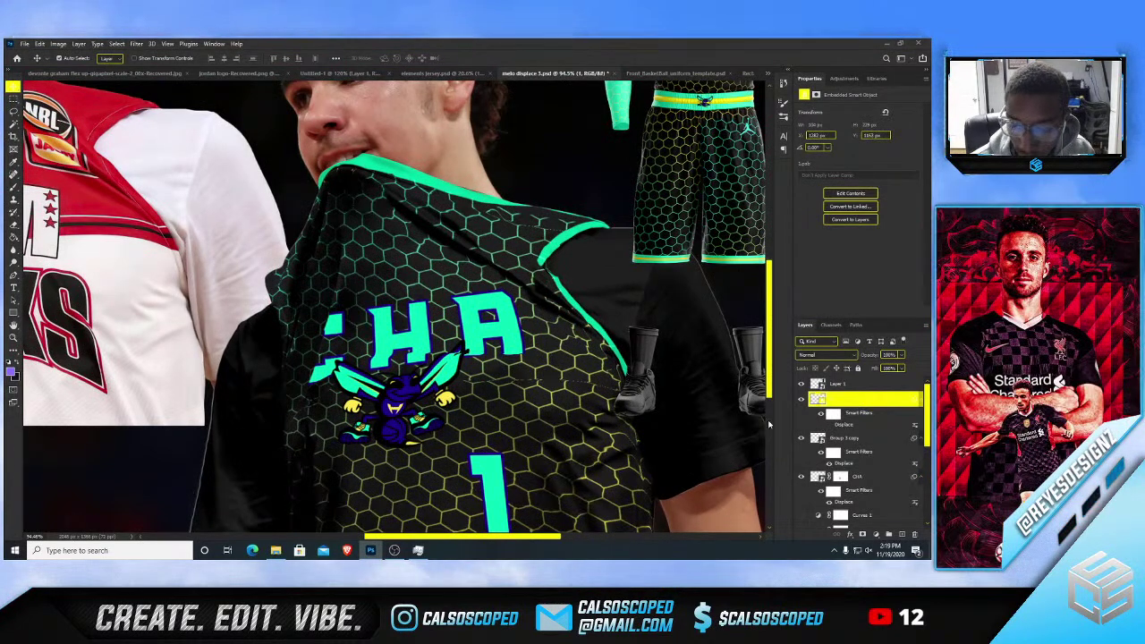
scroll(608, 409, "down", 4)
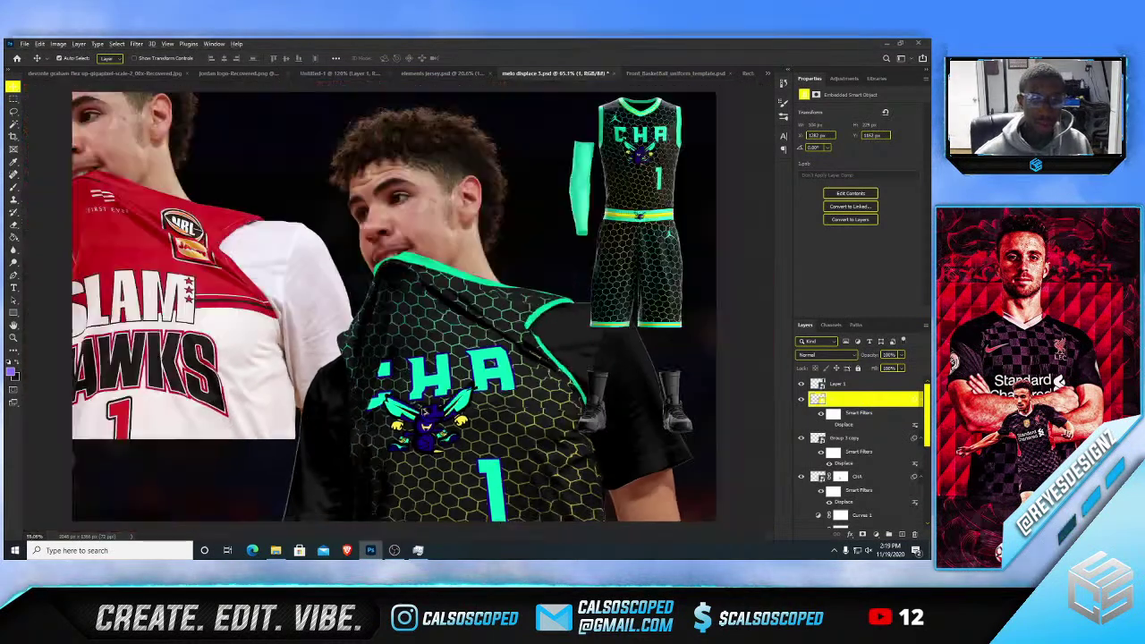
scroll(389, 337, "up", 1)
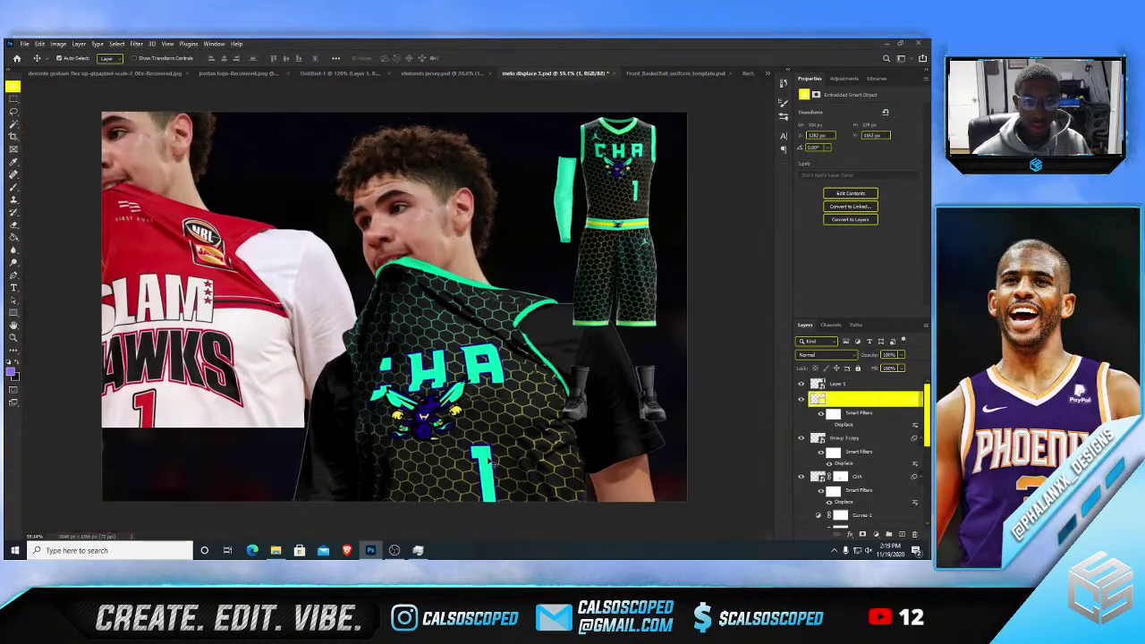
left_click(565, 327)
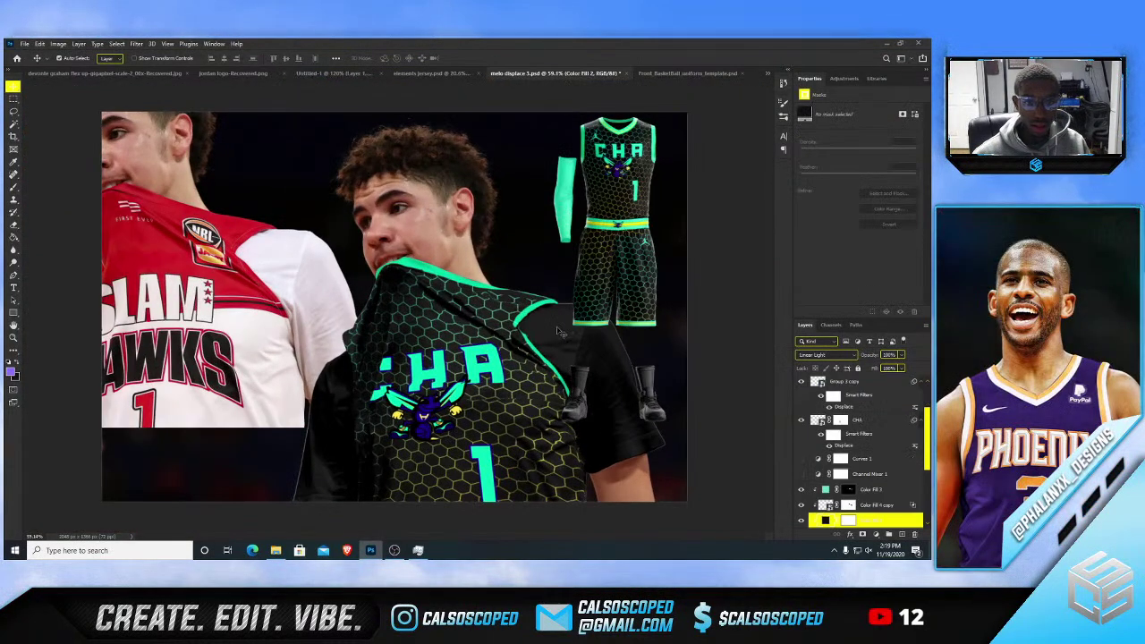
scroll(519, 332, "down", 4)
scroll(380, 338, "up", 2)
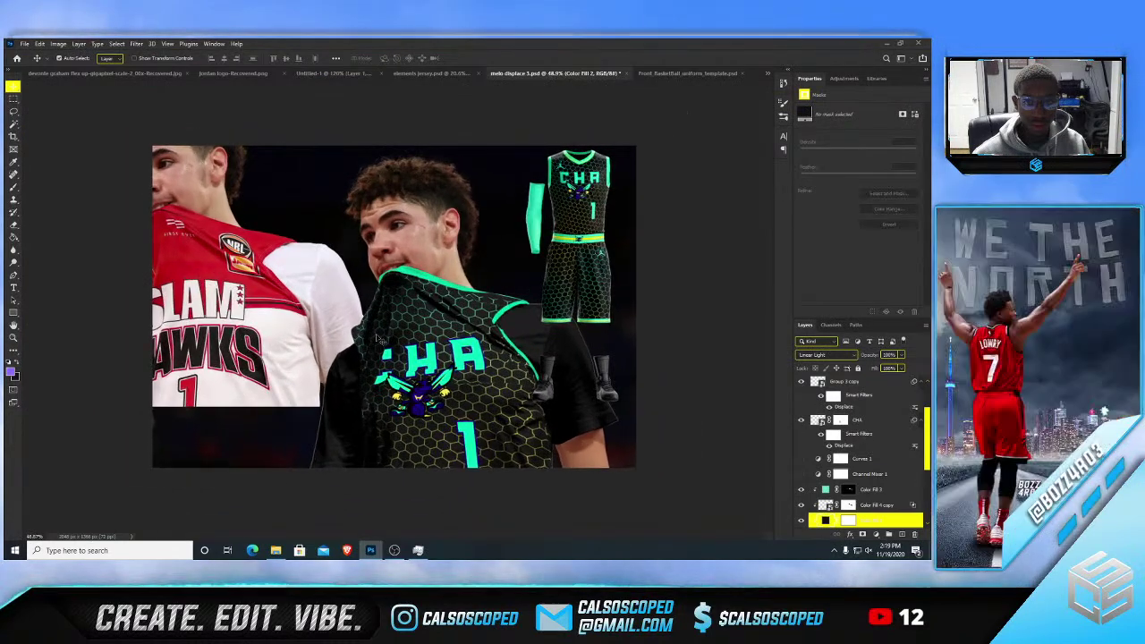
scroll(384, 324, "up", 1)
scroll(385, 325, "down", 2)
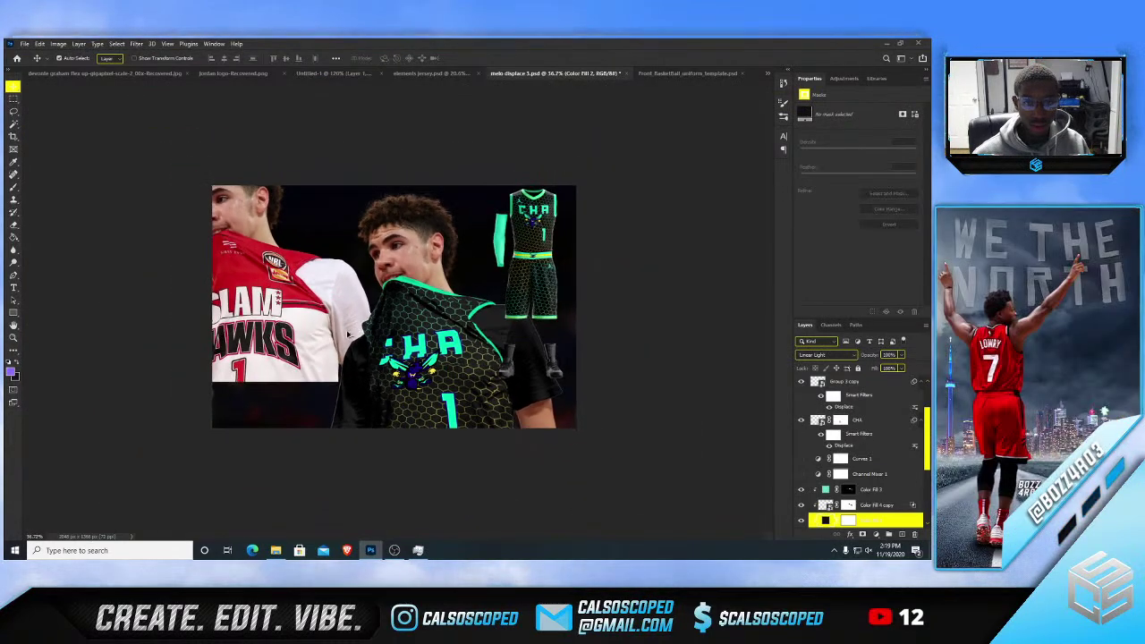
- Move the original red-and-white jersey photo up and to the right, behind the swapped jersey
scroll(385, 325, "up", 3)
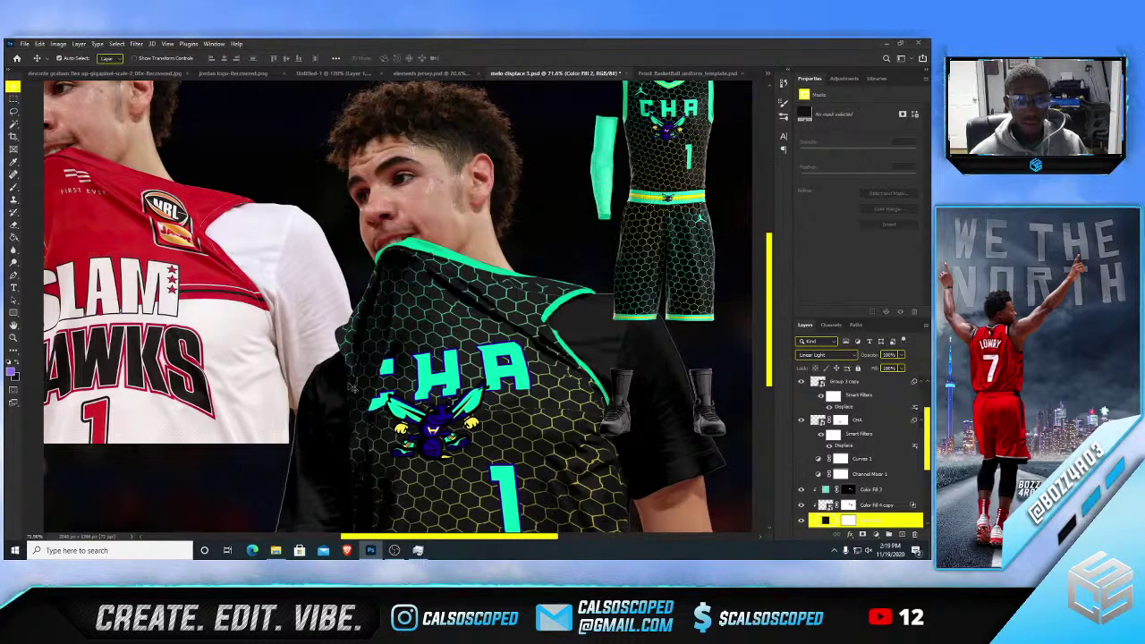
scroll(353, 389, "down", 2)
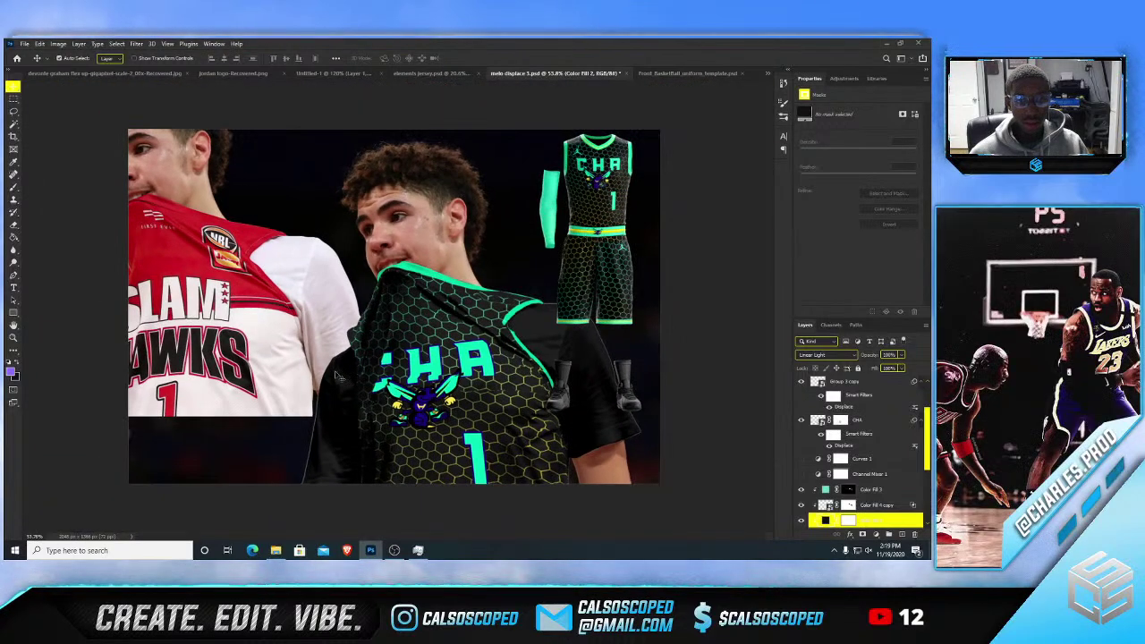
scroll(346, 298, "up", 1)
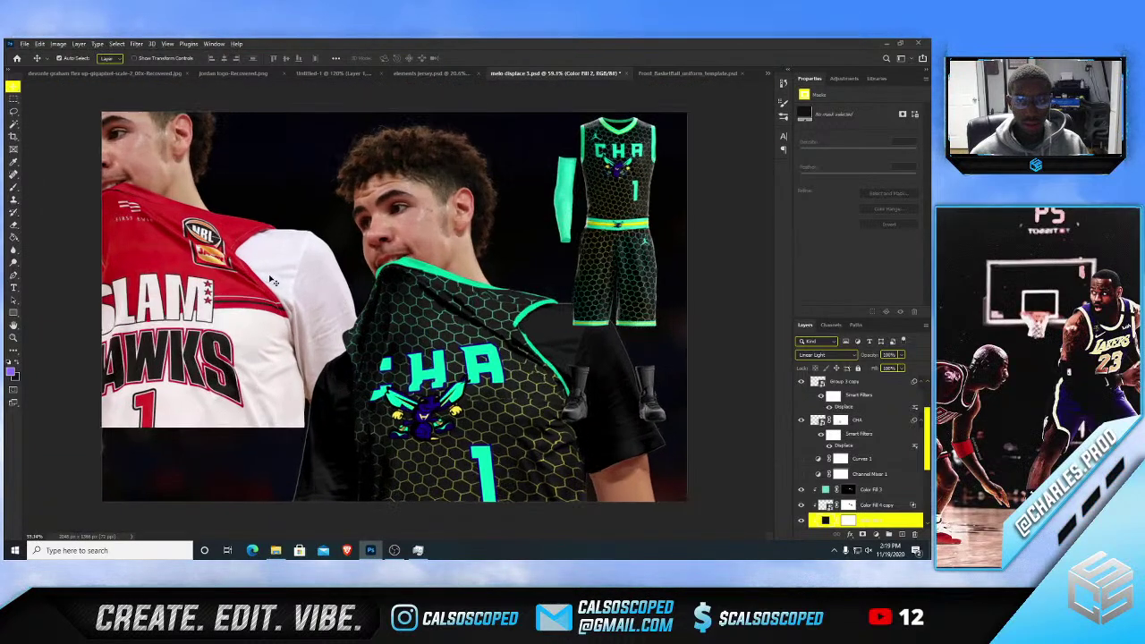
left_click_drag(248, 265, 452, 202)
- Examine the armhole edge on the original jersey photo and compare it with the swapped jersey's left edge
scroll(370, 225, "up", 3)
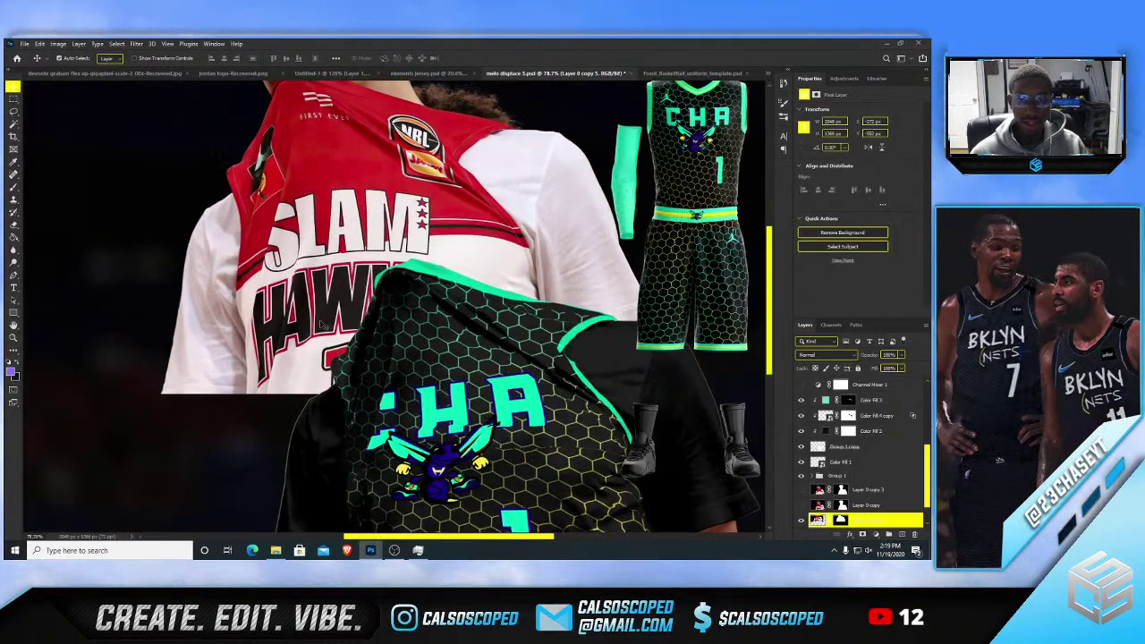
scroll(370, 225, "up", 1)
scroll(341, 288, "up", 1)
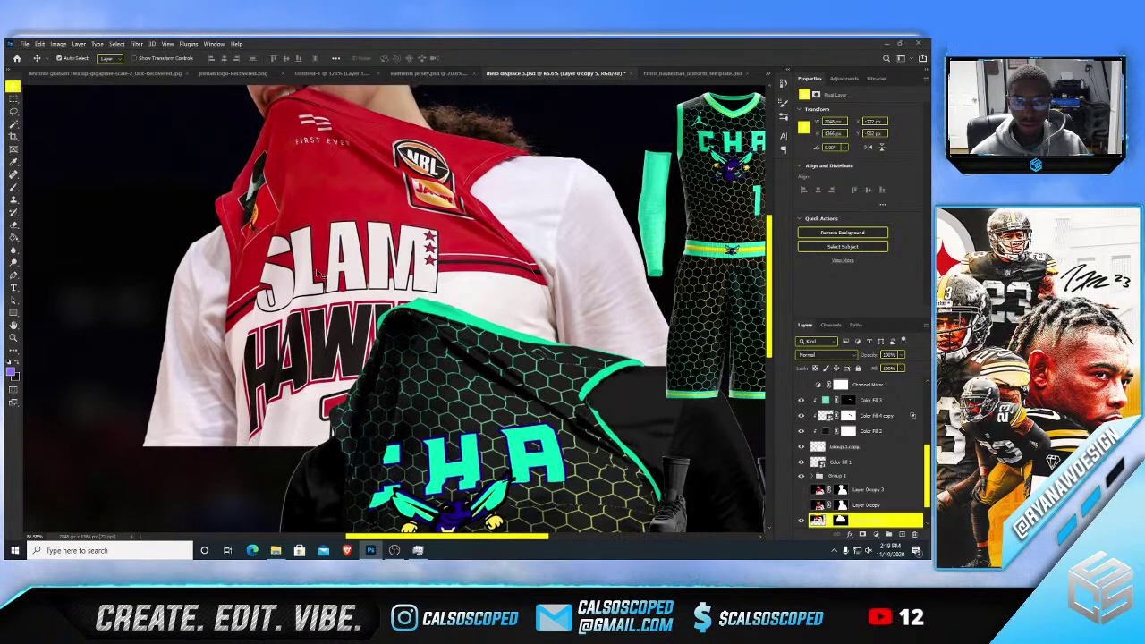
scroll(318, 273, "down", 2)
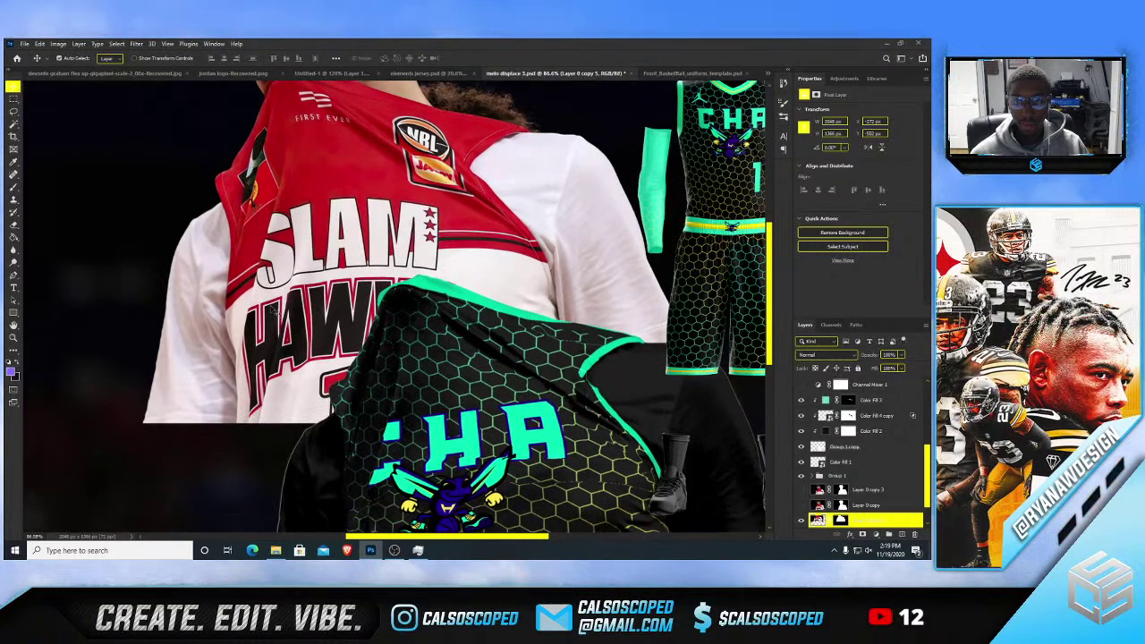
scroll(276, 312, "down", 1)
scroll(358, 394, "up", 4)
left_click(359, 439)
scroll(358, 447, "down", 2)
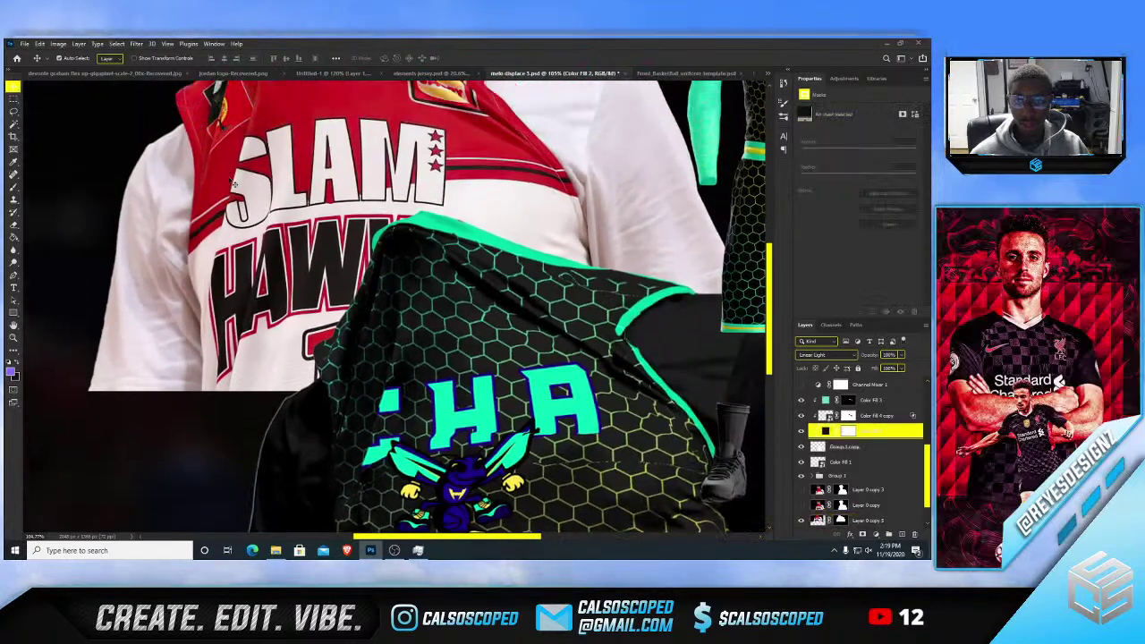
left_click(653, 425)
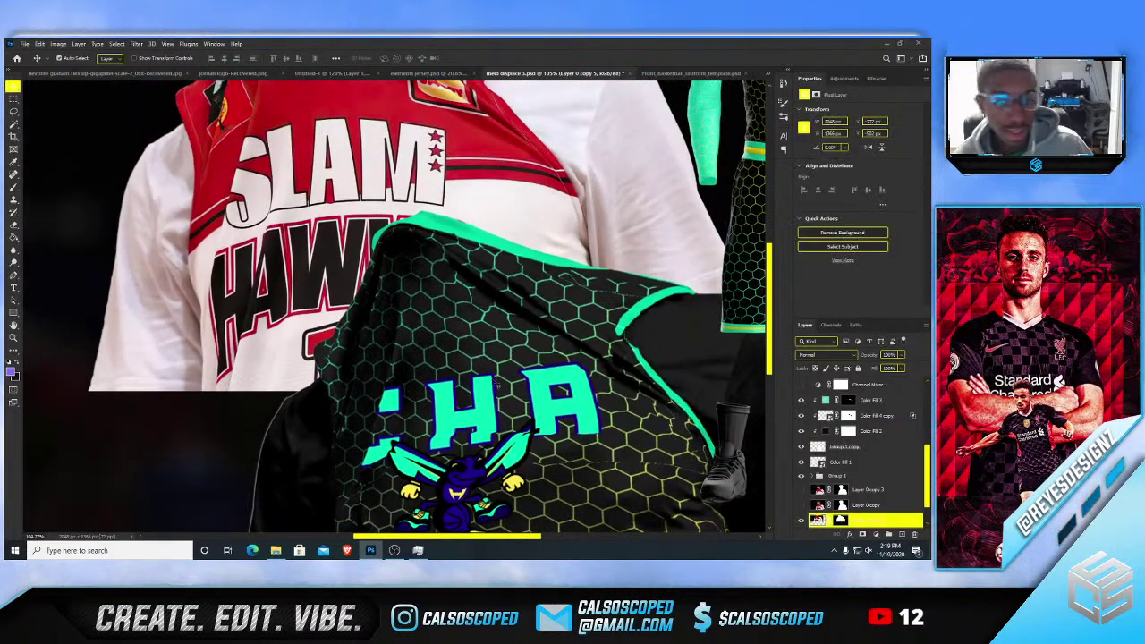
- Trace the swapped jersey's left armhole edge with the Pen tool for the Color Fill 3 layer and convert the path to a selection
left_click(830, 402)
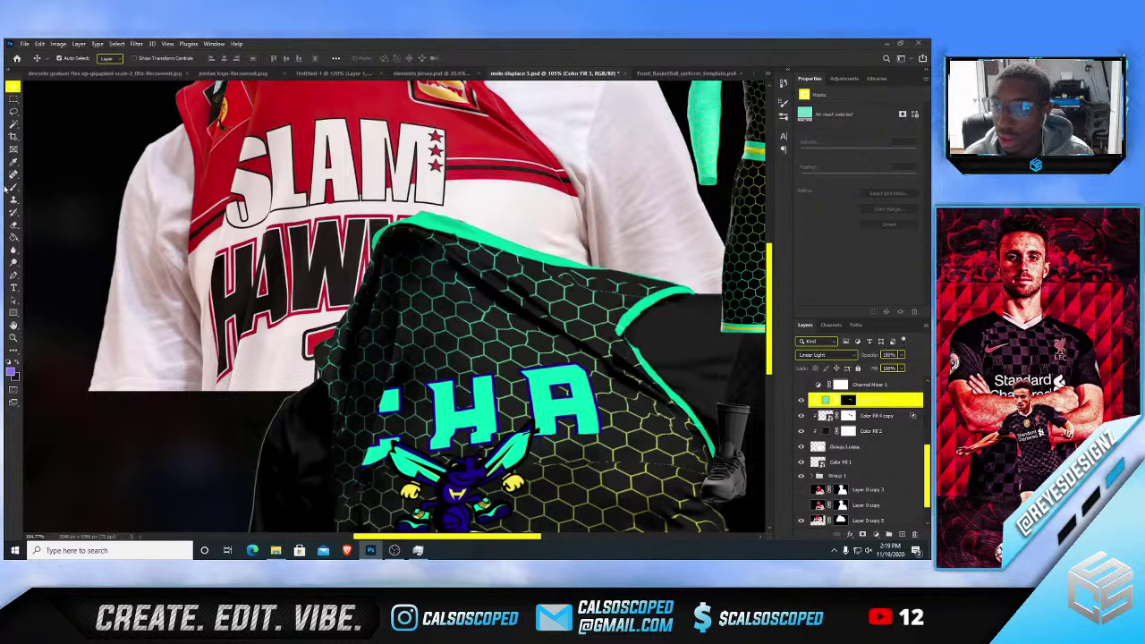
left_click(12, 276)
scroll(332, 400, "up", 3)
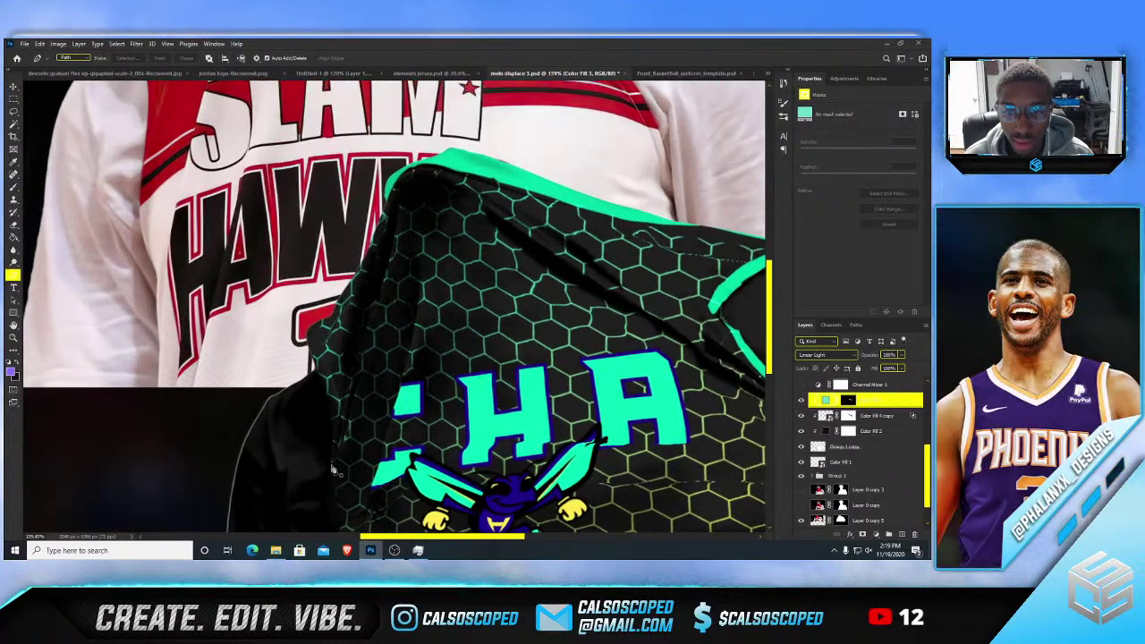
left_click(332, 464)
left_click(340, 446)
left_click(341, 431)
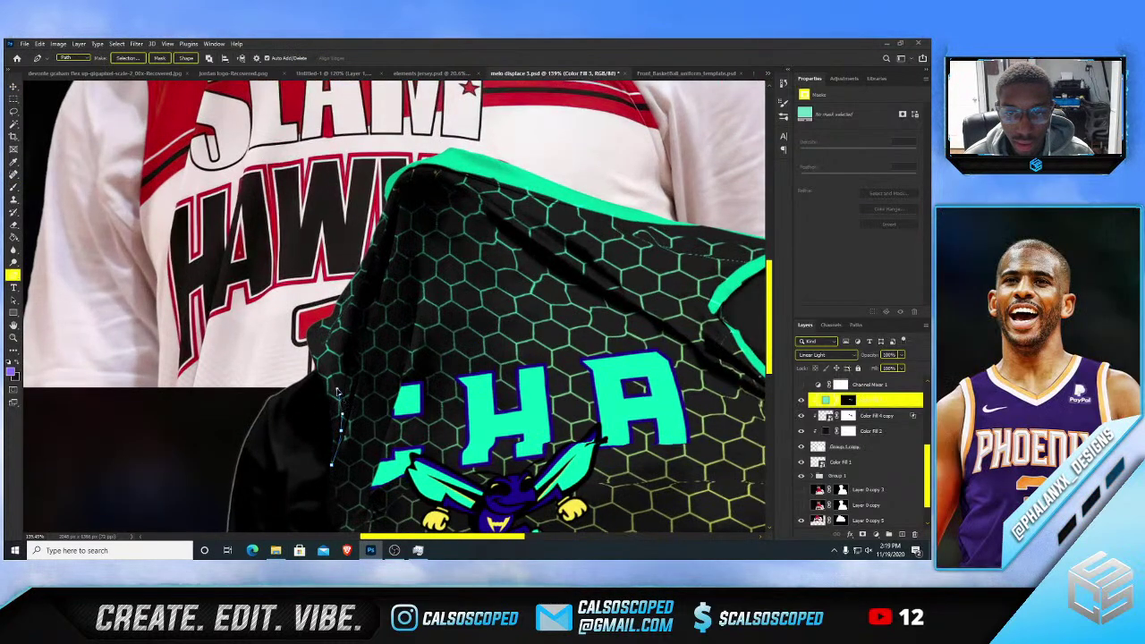
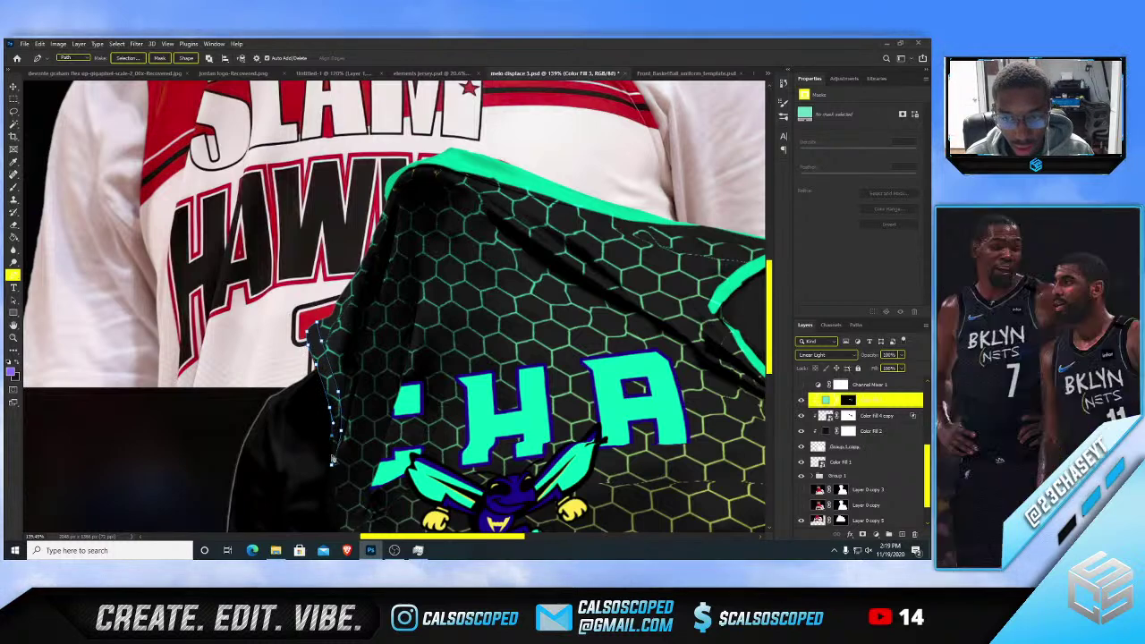
right_click(357, 365)
left_click(394, 189)
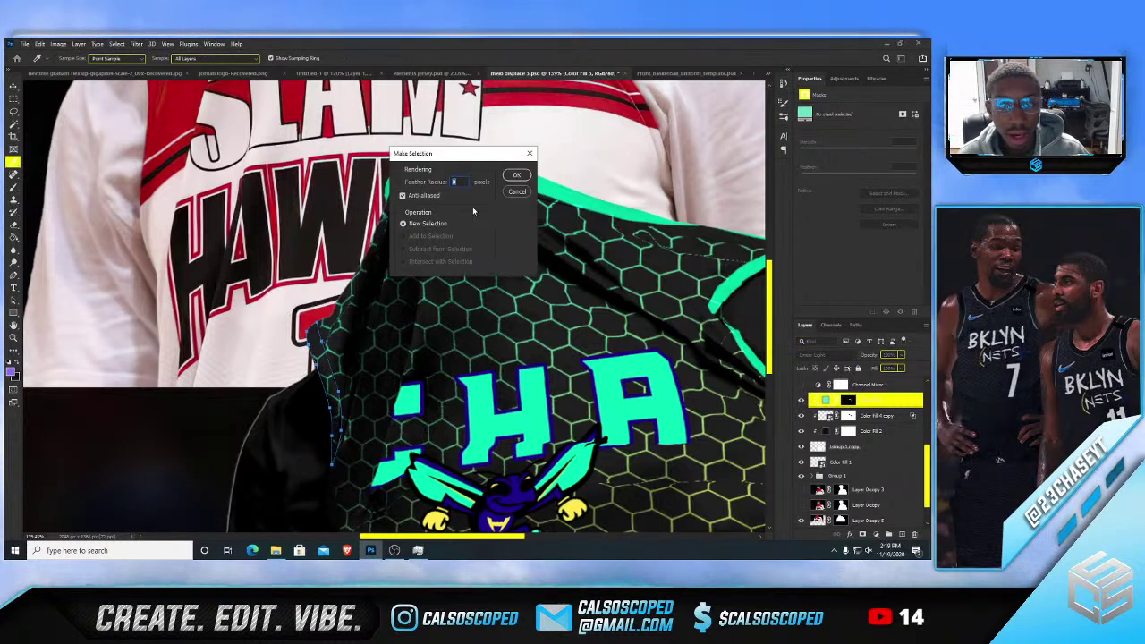
left_click(516, 176)
- Paint the Color Fill 3 mask white within the armhole selection, deselect, and ready the Brush on the Color Fill 4 copy mask
left_click(851, 401)
key("b")
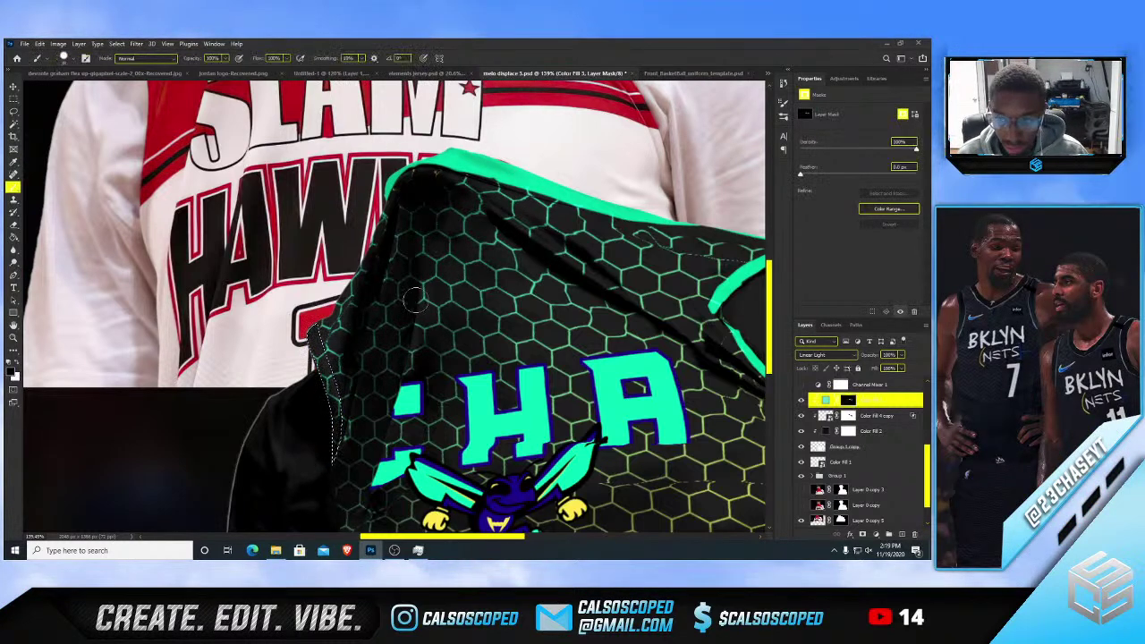
left_click_drag(313, 335, 313, 459)
key("v")
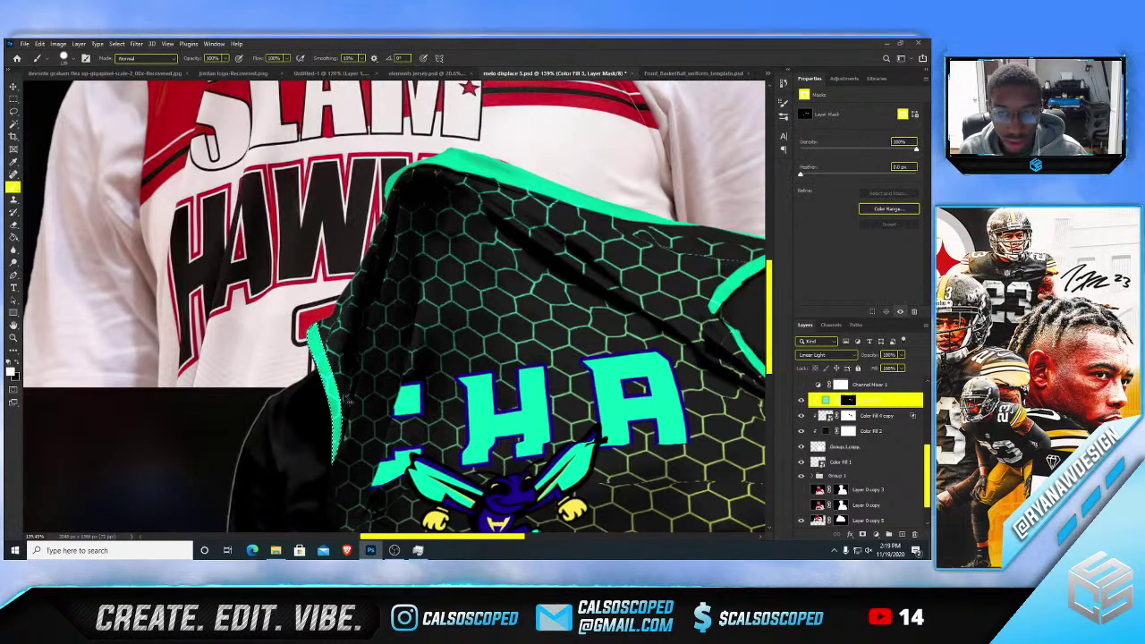
key("ctrl+d")
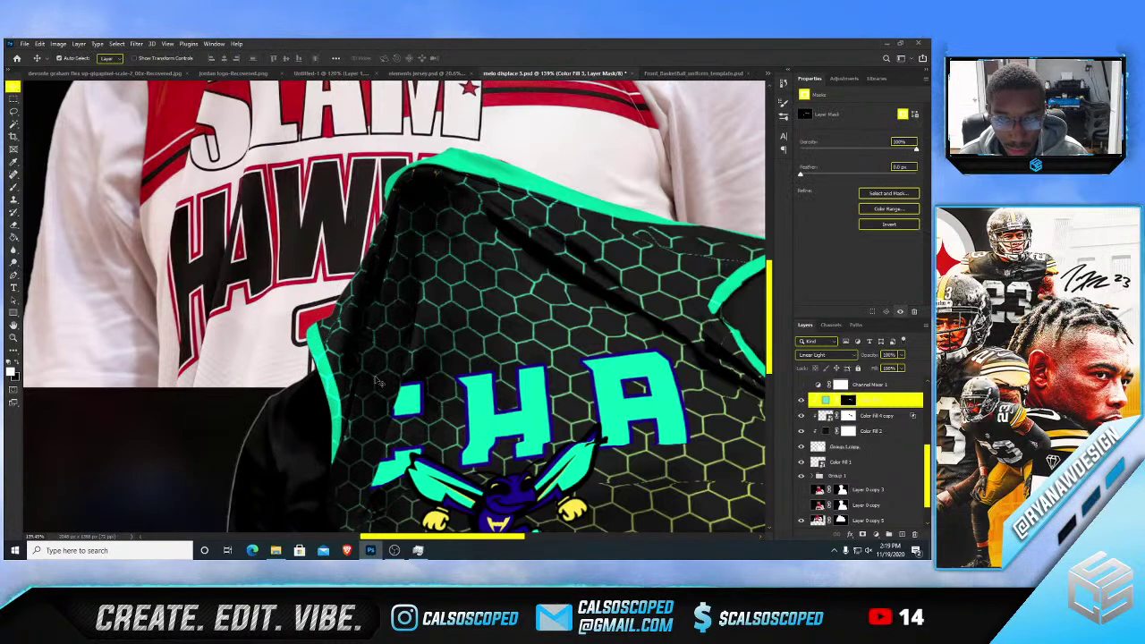
left_click(828, 415)
key("b")
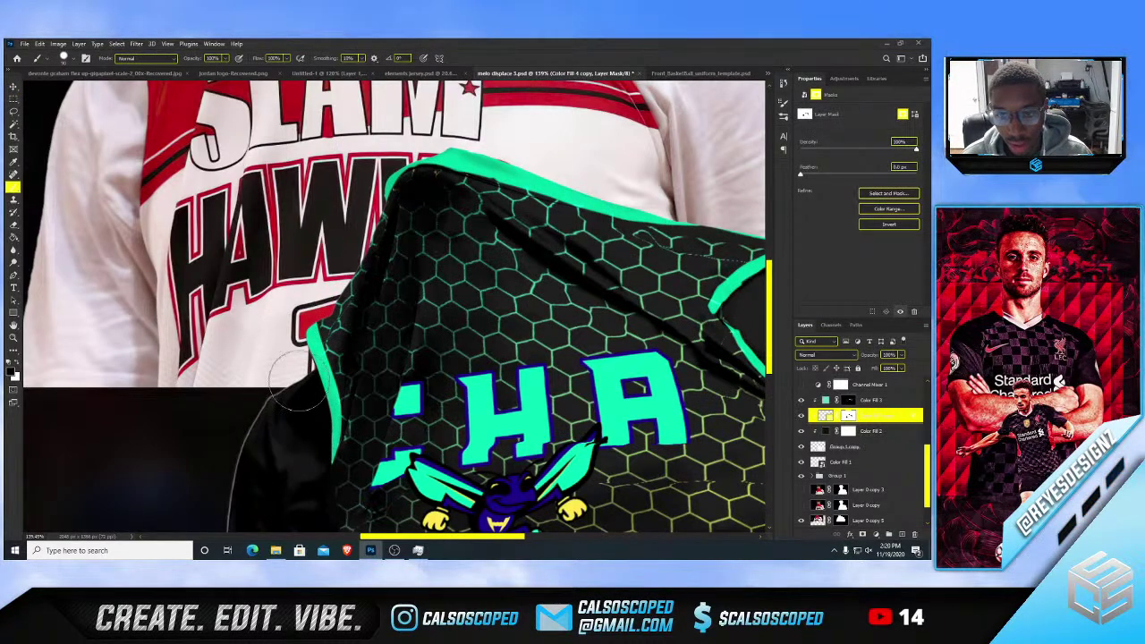
- Move the original jersey photo down and to the left so the player's face shows beside the swap
scroll(279, 287, "down", 6)
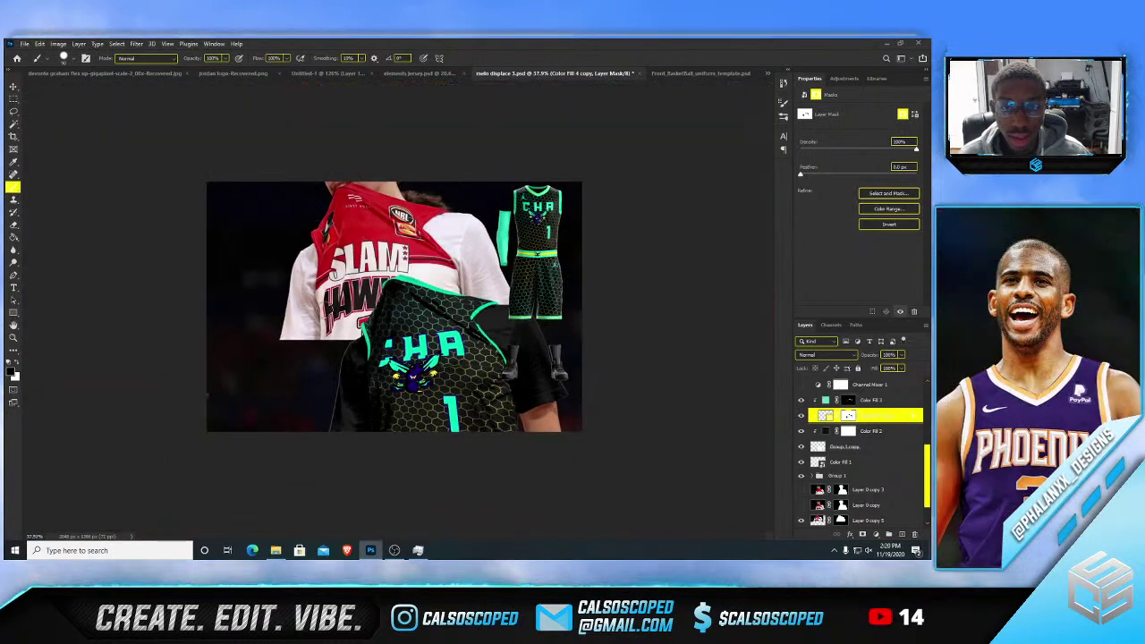
key("v")
left_click_drag(346, 271, 235, 363)
scroll(295, 311, "up", 2)
scroll(302, 302, "up", 1)
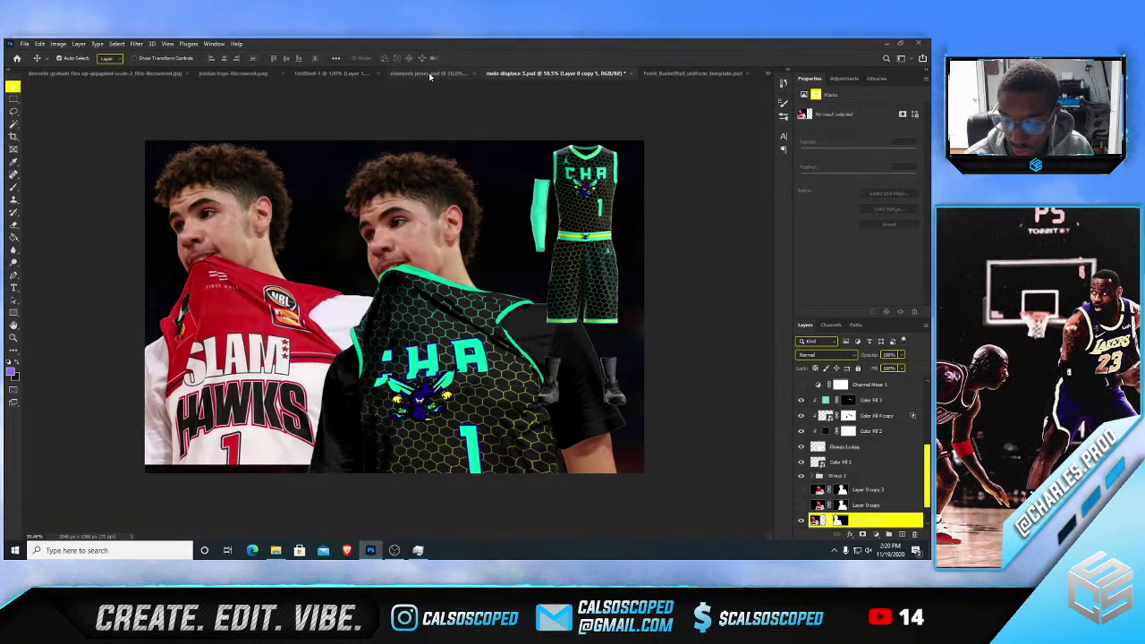
- Copy the Jordan logo from the elements jersey file and paste it above Color Fill 3 in the melo displace document
left_click(429, 72)
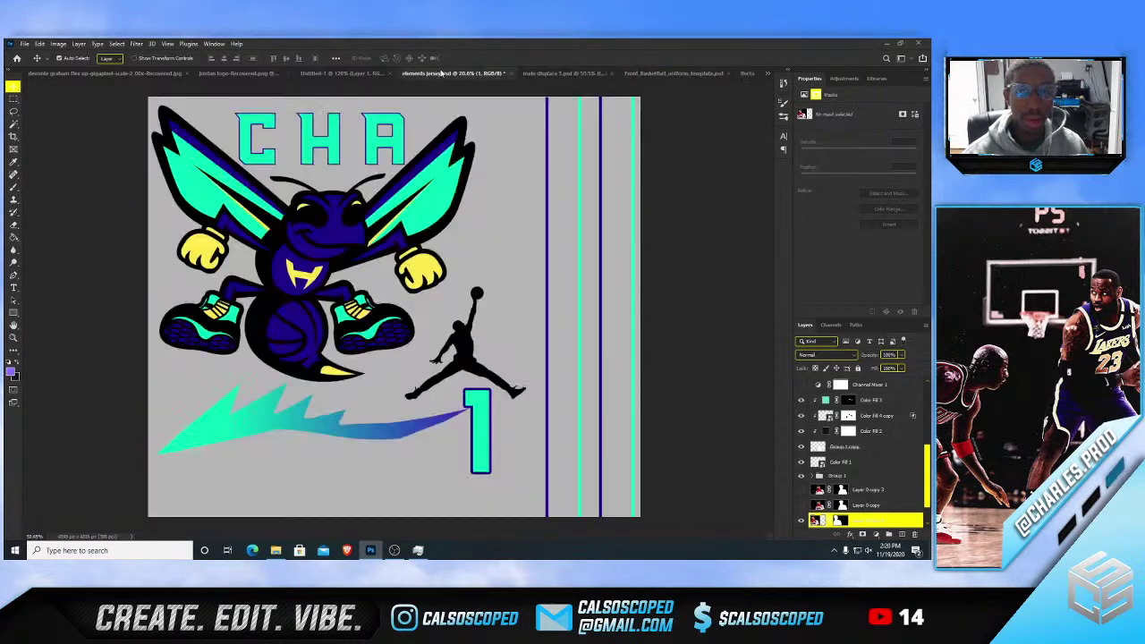
left_click(458, 345)
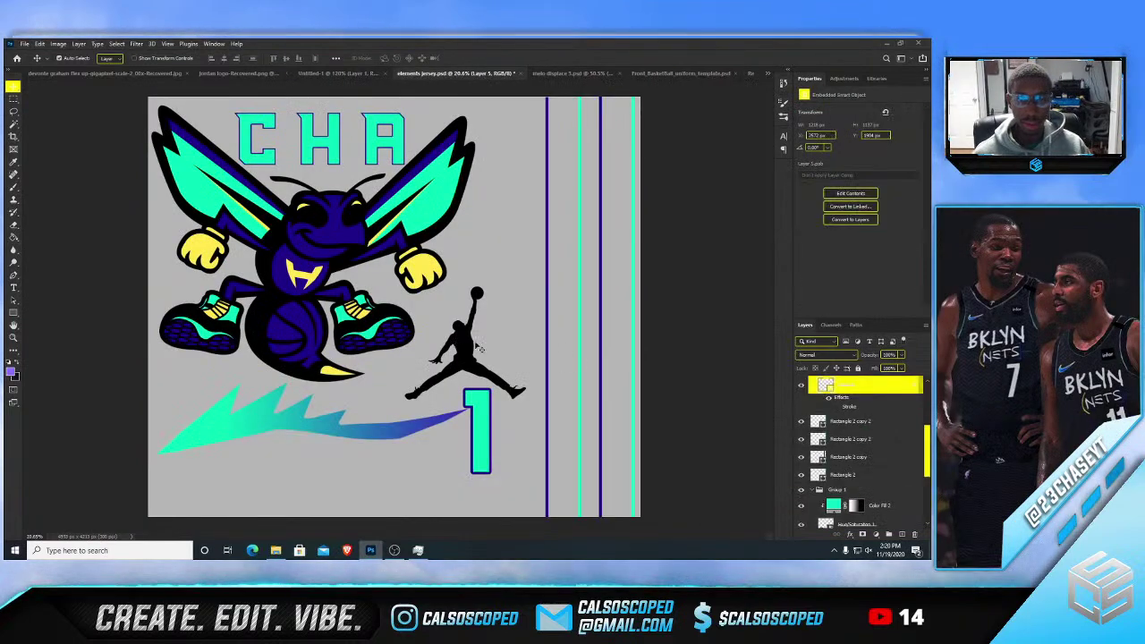
left_click(546, 73)
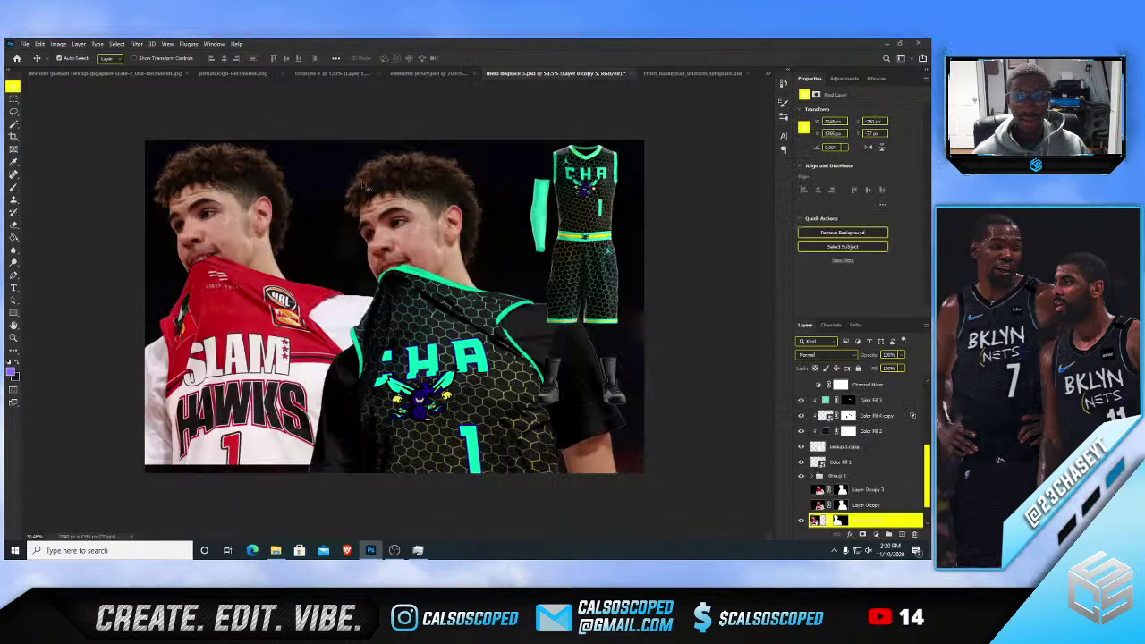
scroll(334, 297, "up", 4)
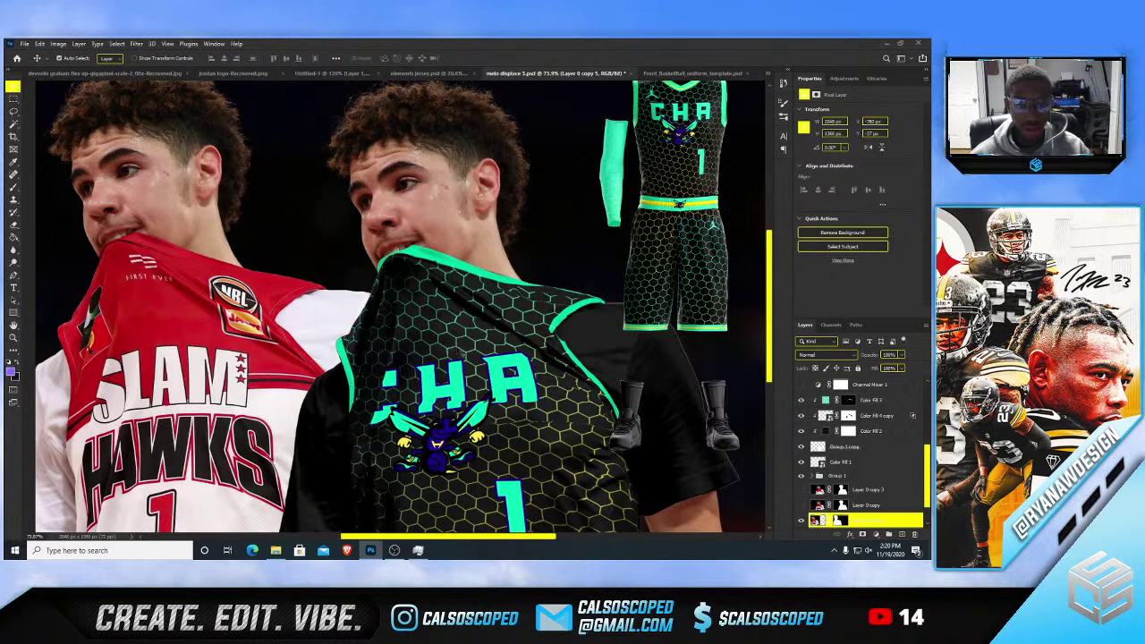
left_click(403, 331)
left_click(872, 400)
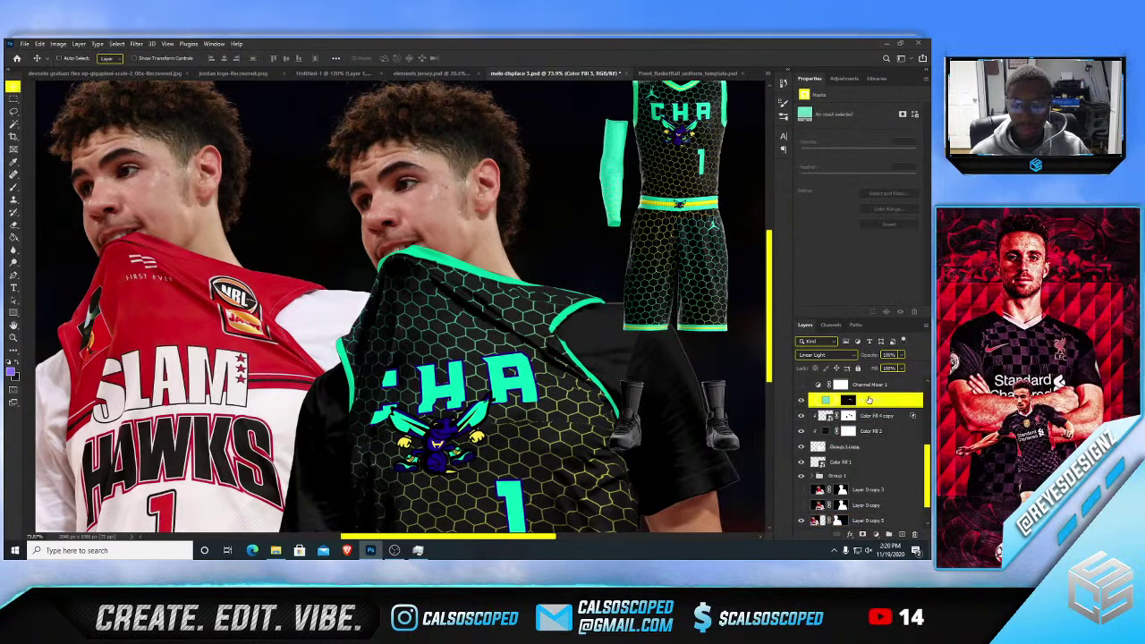
key("ctrl+v")
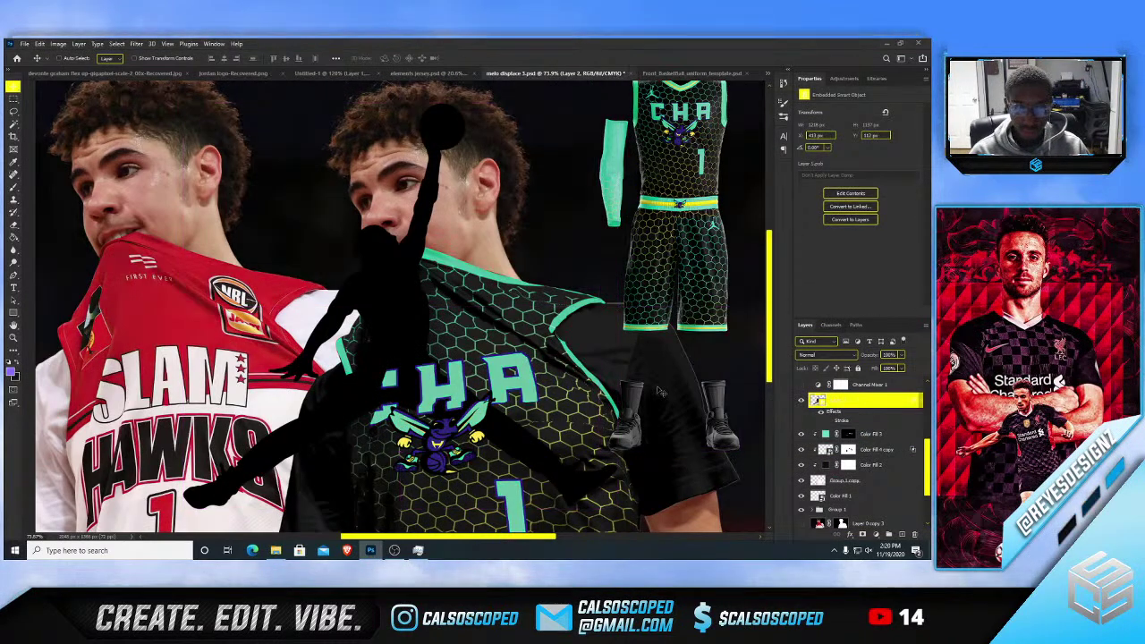
- Scale the Jordan logo down to a small emblem and place it on the worn jersey's upper left, above the CHA lettering
key("ctrl+t")
left_click_drag(618, 306, 381, 311)
scroll(381, 311, "up", 2)
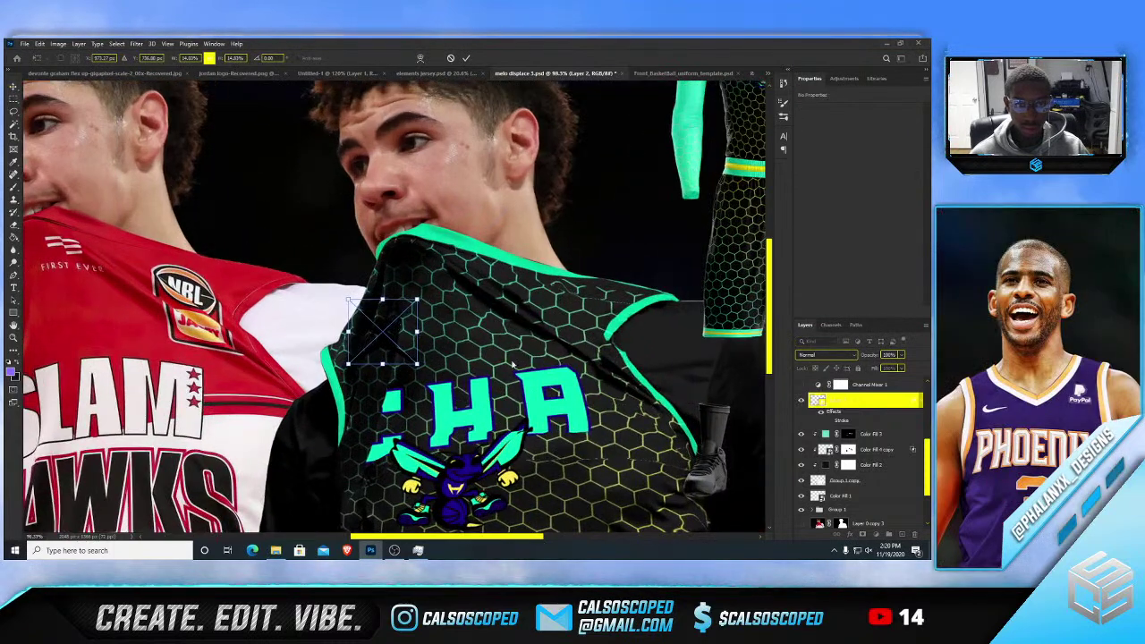
key("Return")
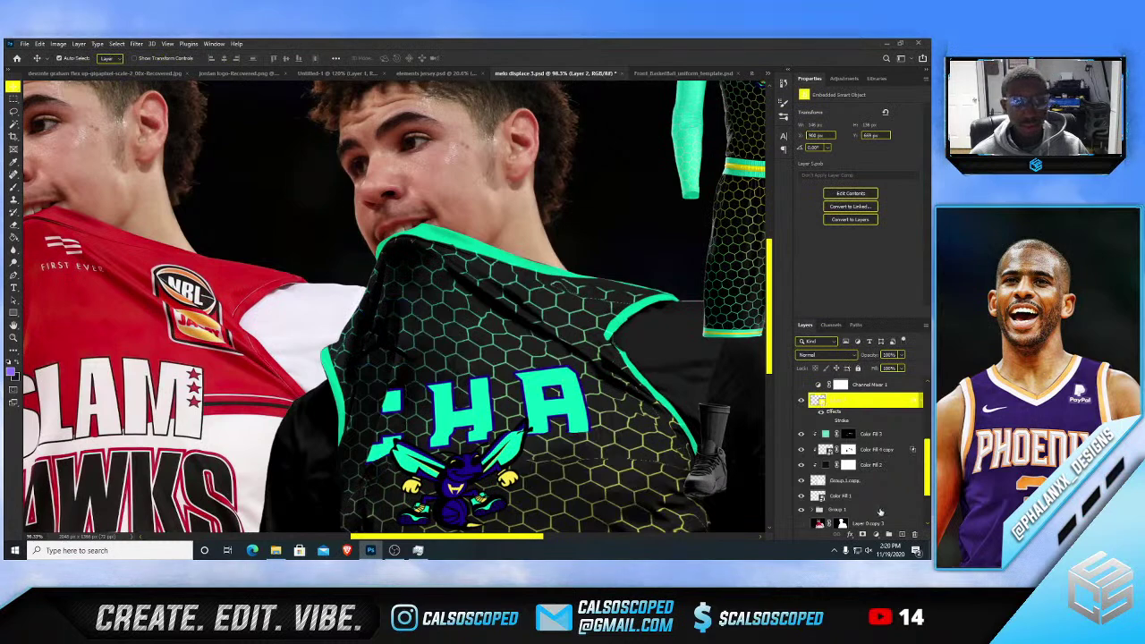
- Clip a solid color fill to the Jordan logo and set it to the lettering's teal, 02f3b8
left_click(876, 535)
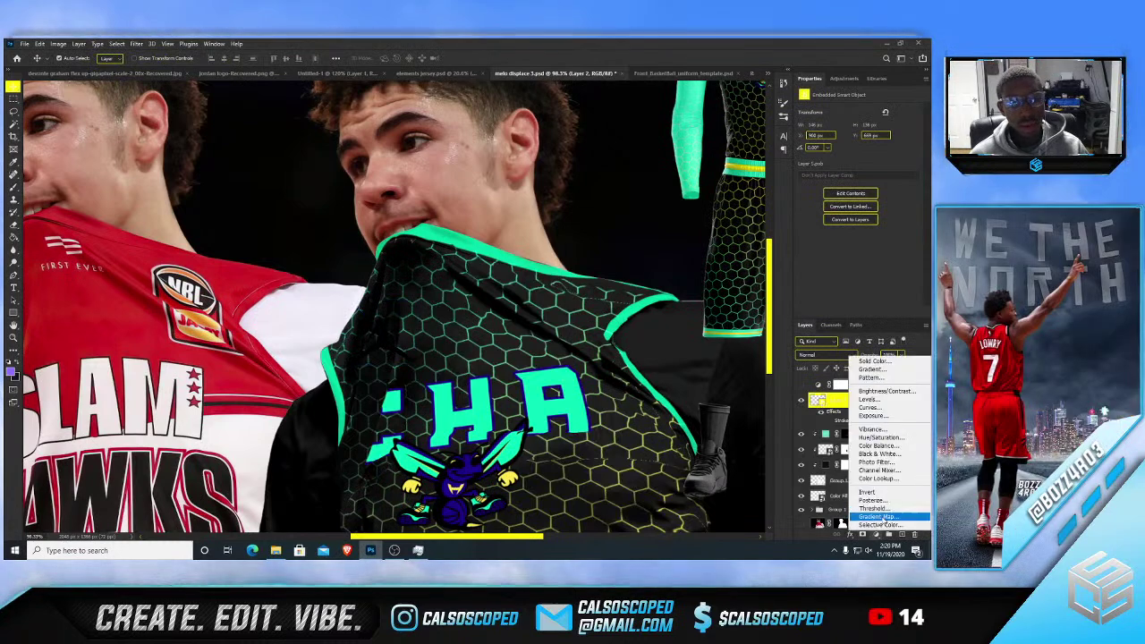
left_click(874, 361)
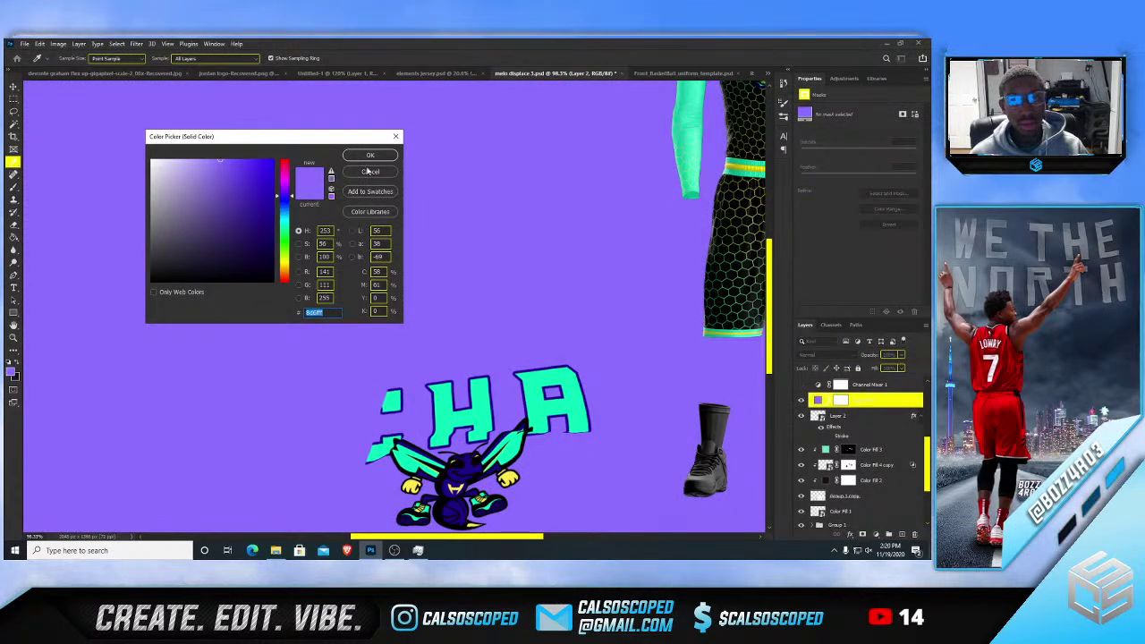
key("Return")
left_click(854, 408, "alt")
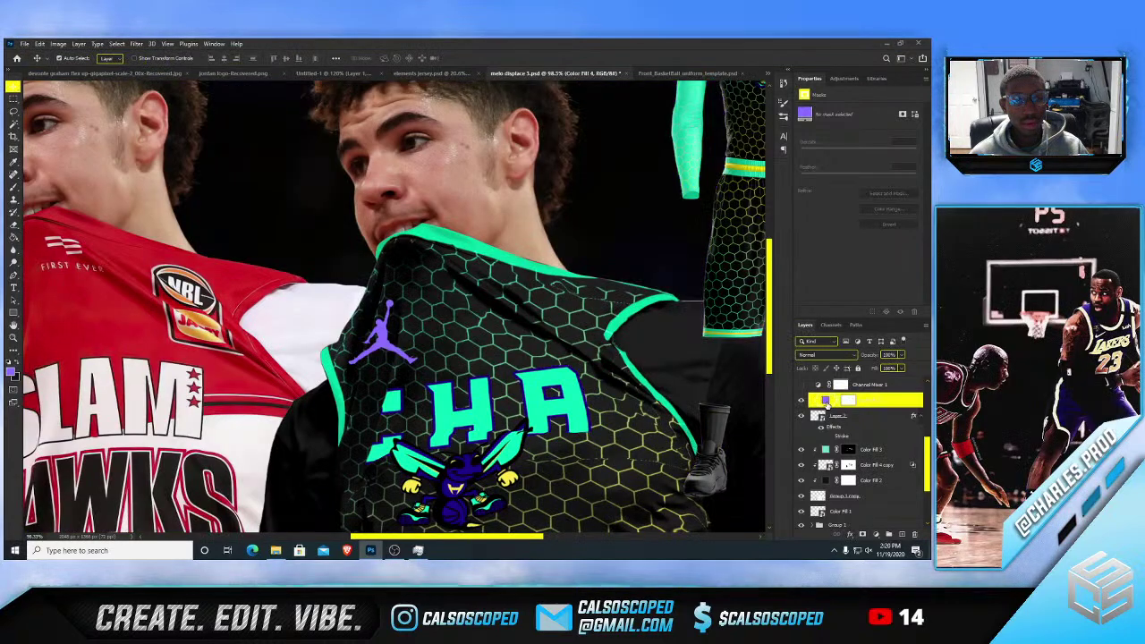
double_click(826, 401)
left_click(481, 385)
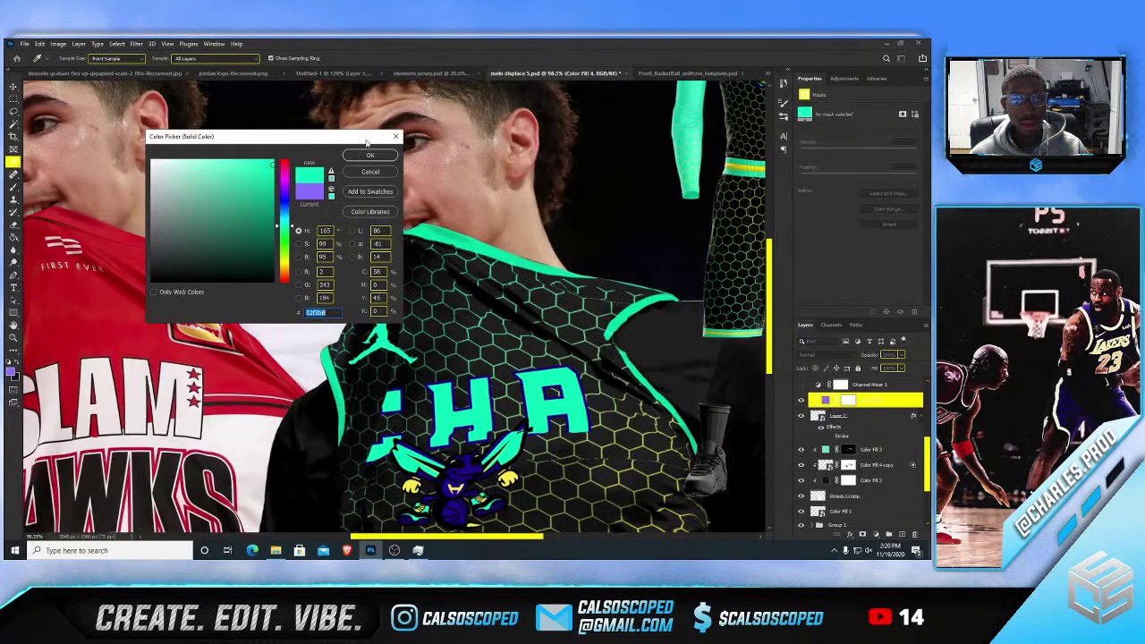
key("Return")
- Combine the teal fill and the Jordan logo layer into a single smart object
left_click(861, 423, "shift")
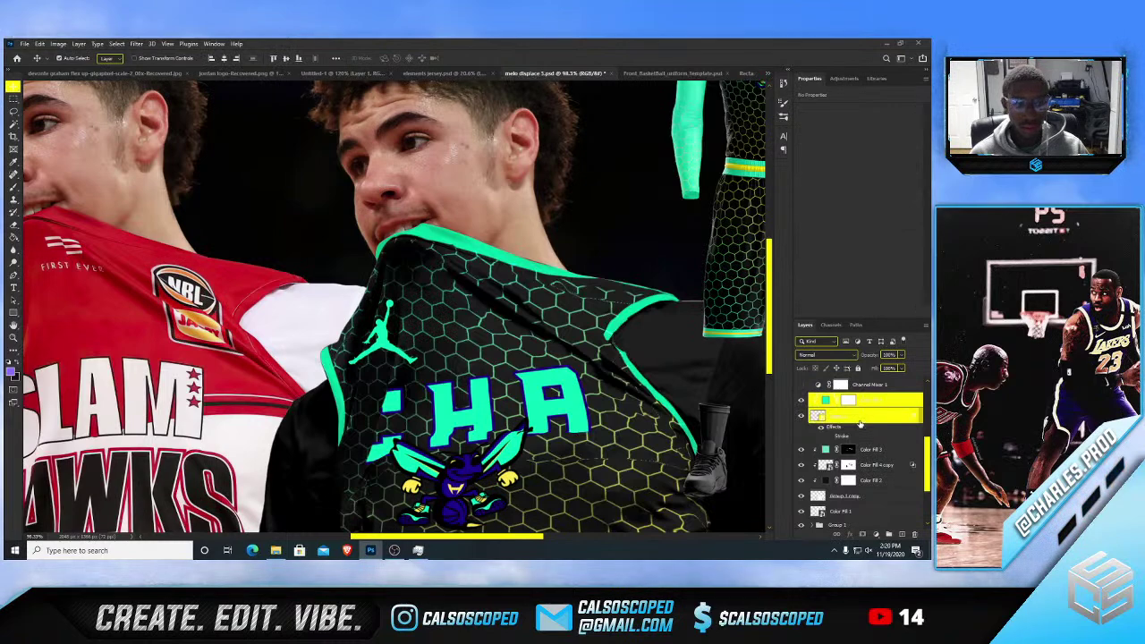
key("ctrl+e")
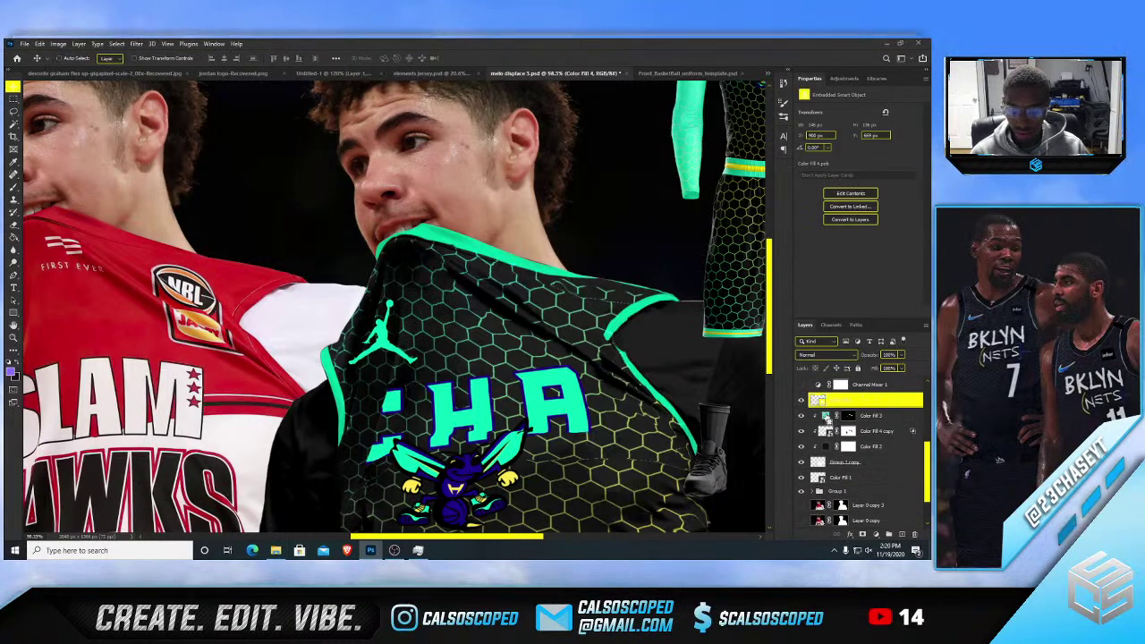
key("ctrl+t")
right_click(839, 400)
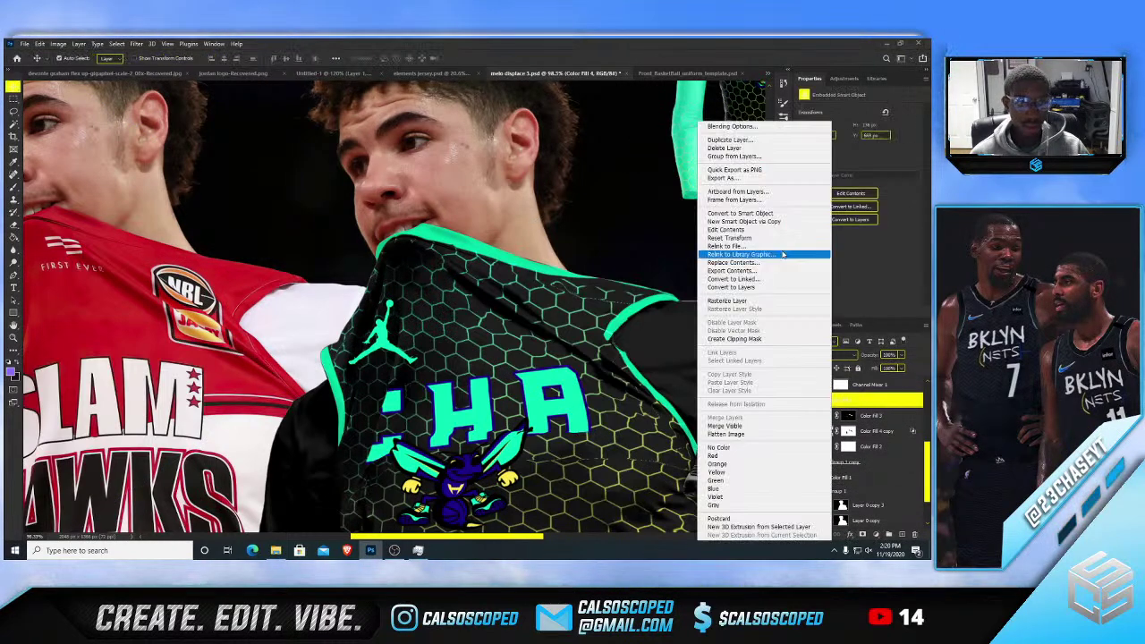
left_click(759, 220)
- Move the Jordan logo closer to the left armhole trim and rotate it about 15.6 degrees counterclockwise to follow the jersey's tilt
key("ctrl+t")
scroll(308, 305, "down", 8)
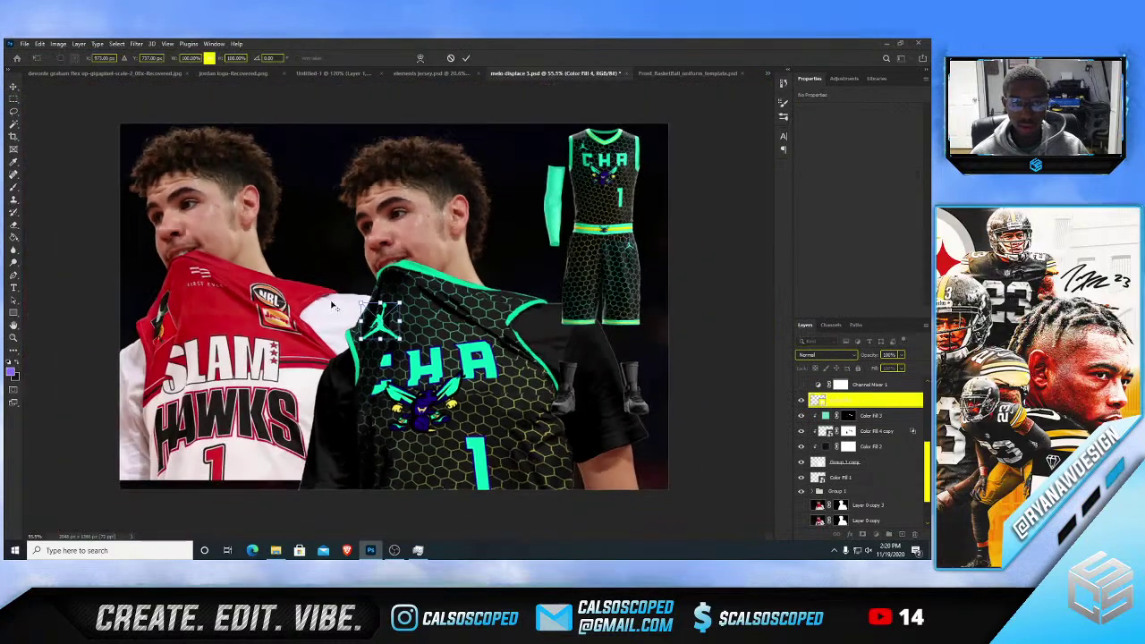
scroll(307, 305, "up", 6)
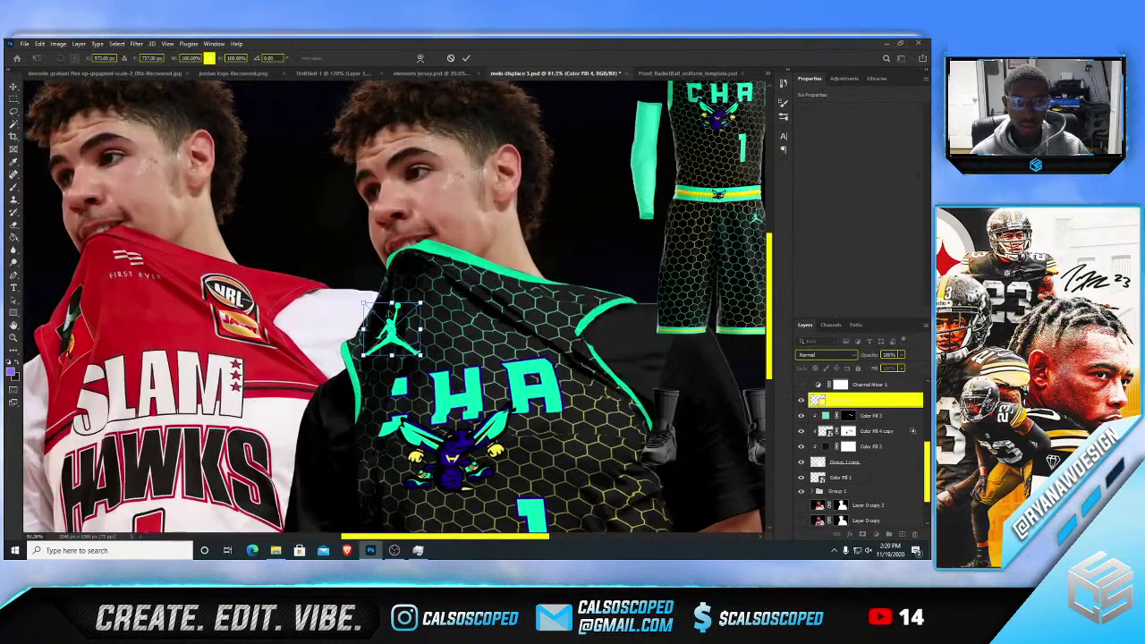
left_click_drag(391, 316, 375, 307)
scroll(750, 314, "up", 3)
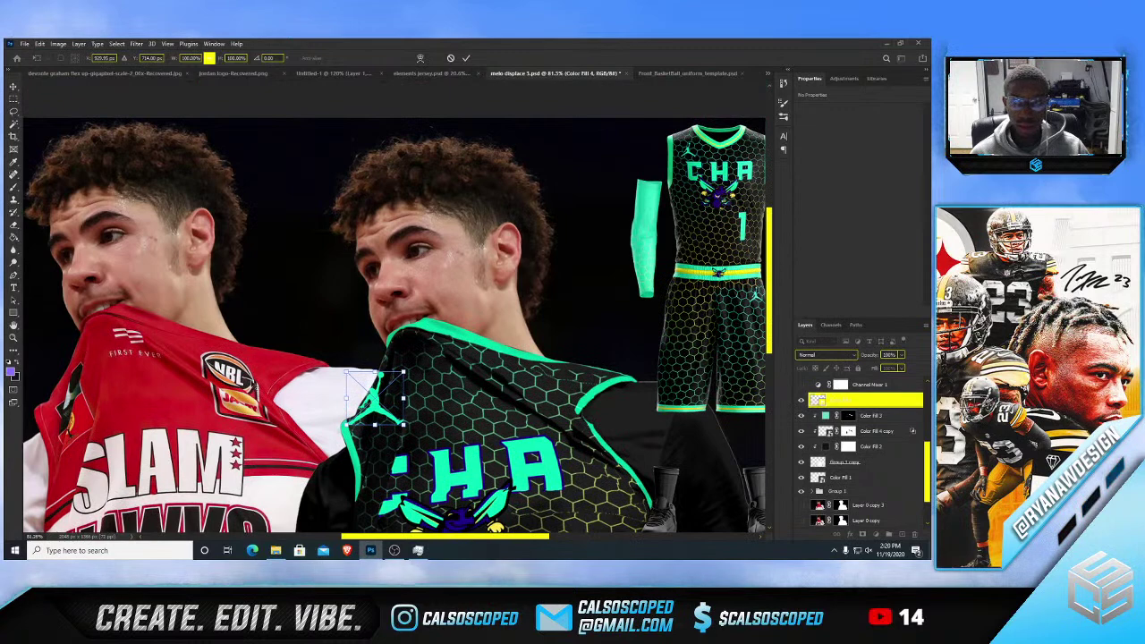
scroll(206, 423, "up", 3)
left_click_drag(421, 537, 388, 536)
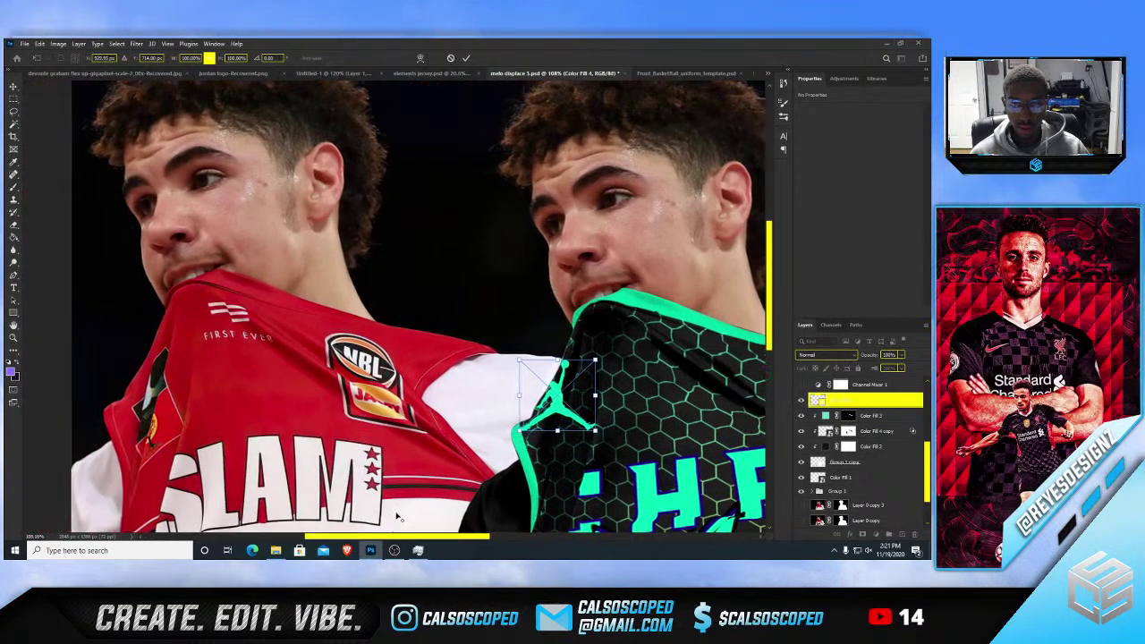
scroll(398, 517, "up", 1)
left_click_drag(633, 352, 621, 337)
left_click_drag(586, 372, 592, 390)
scroll(605, 349, "down", 7)
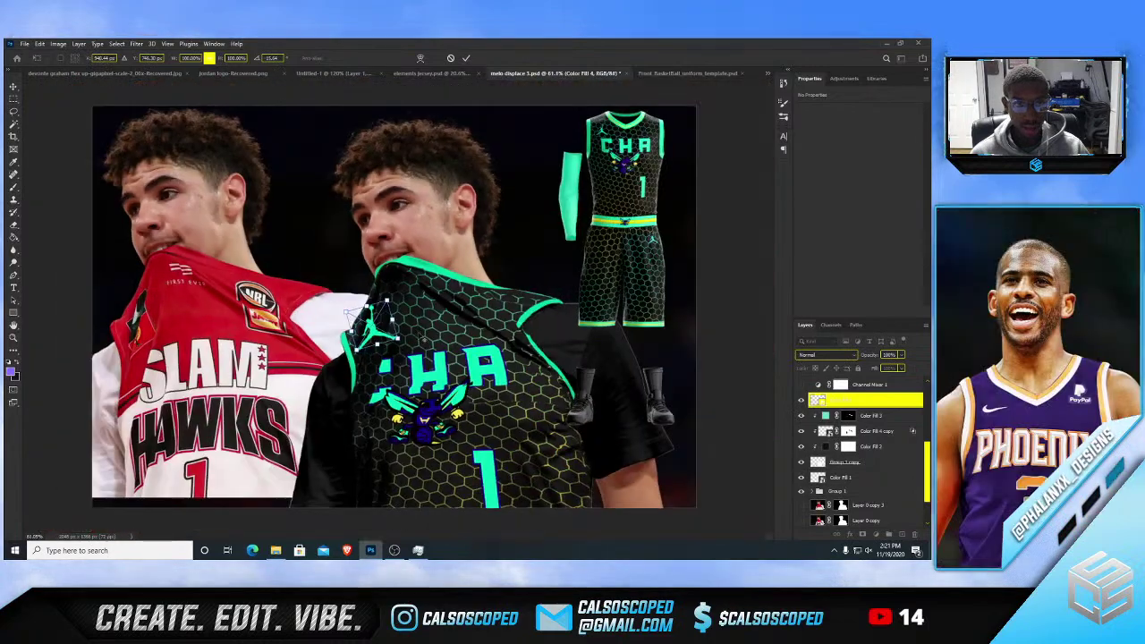
scroll(340, 376, "up", 5)
scroll(126, 364, "up", 4)
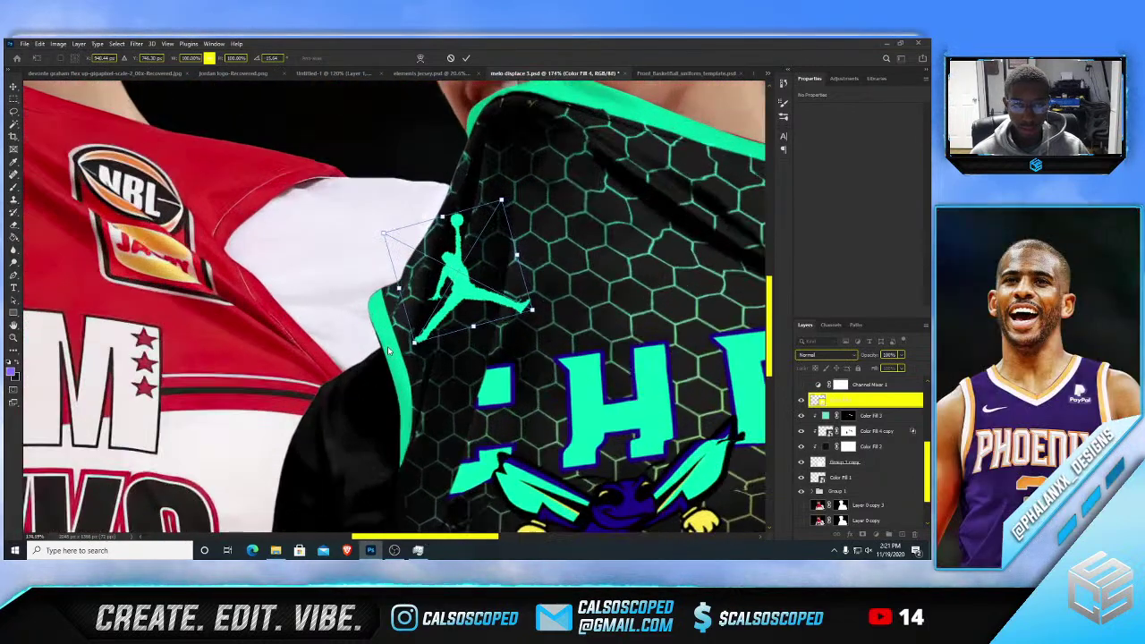
key("Return")
scroll(245, 336, "down", 3)
scroll(243, 337, "down", 4)
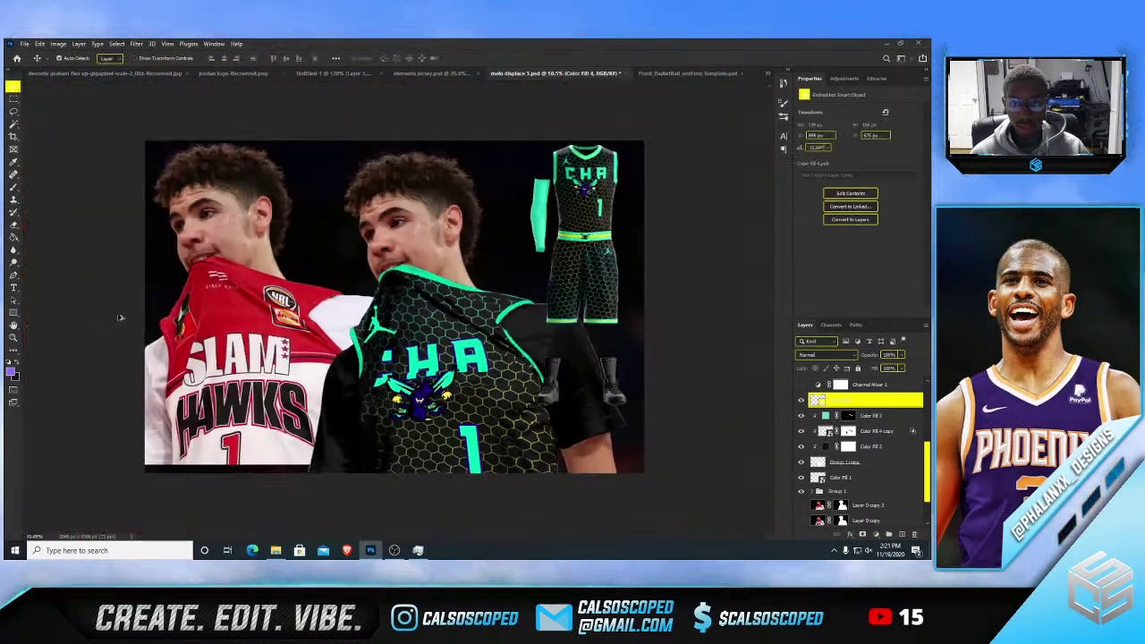
- Distort the Jordan logo by pulling its upper-left and lower-right corners inward so it matches the fabric's perspective
scroll(321, 341, "up", 3)
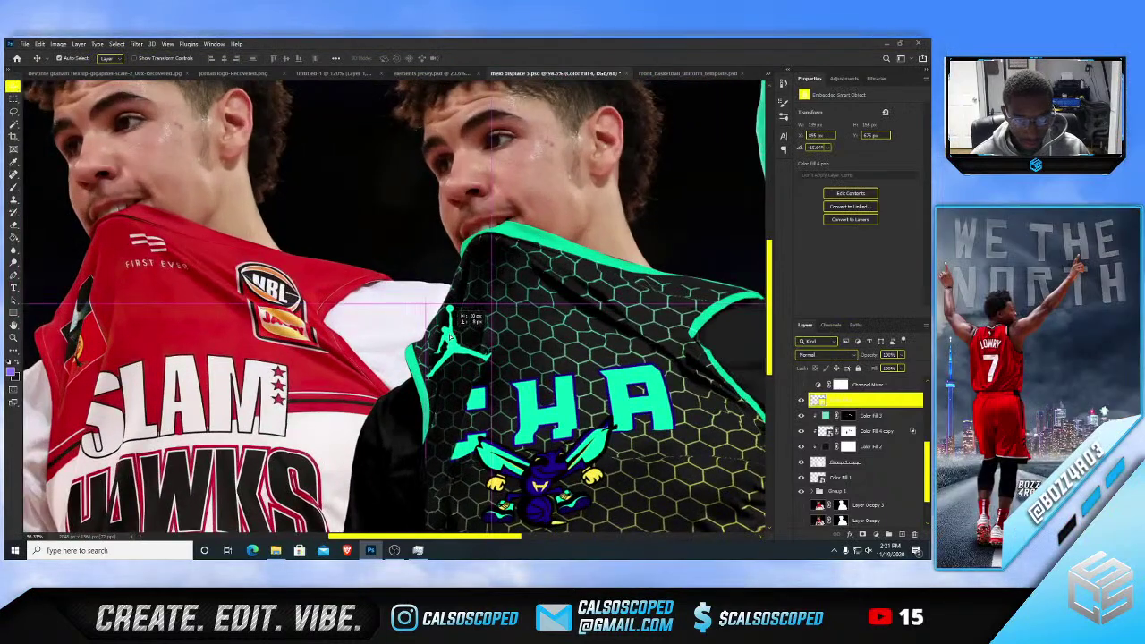
key("ctrl+t")
right_click(431, 319)
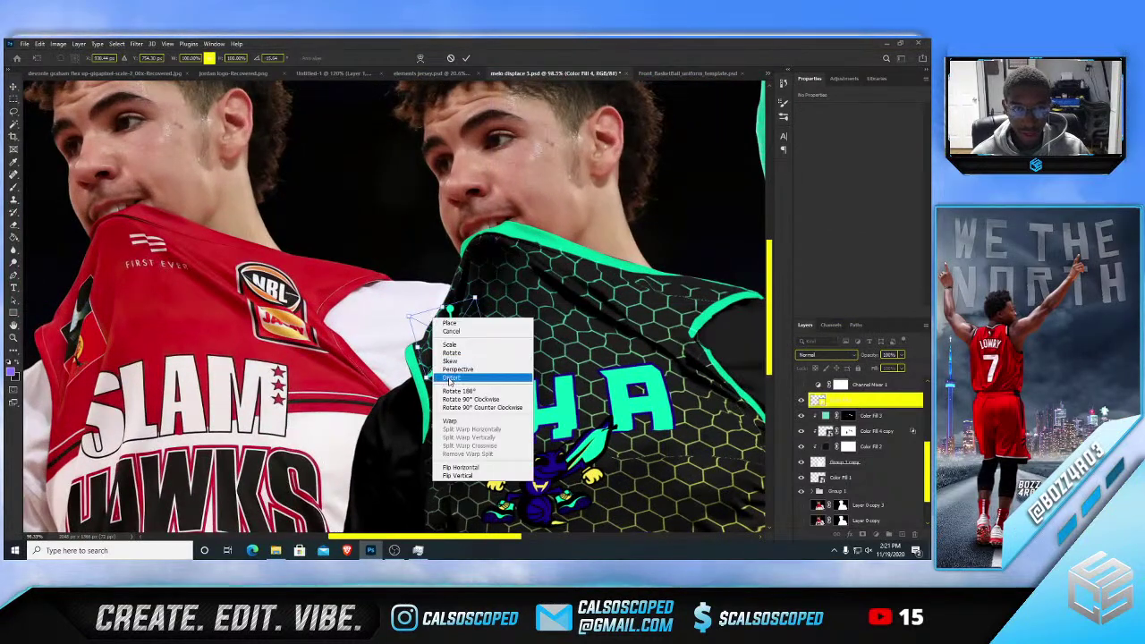
left_click(450, 378)
left_click_drag(409, 316, 422, 320)
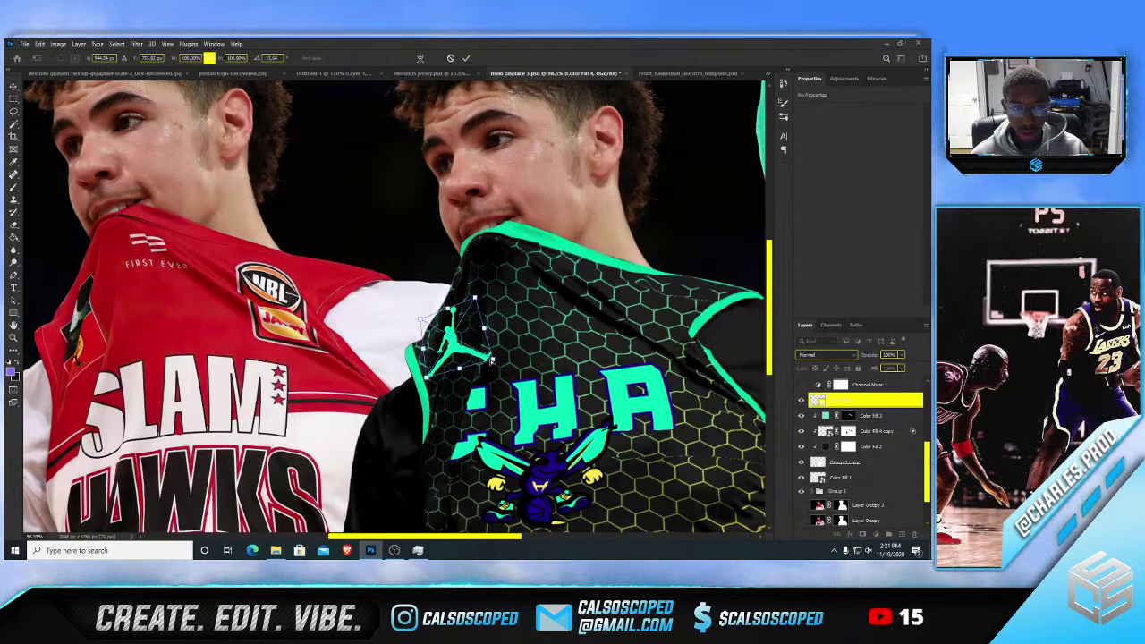
left_click_drag(491, 360, 482, 353)
scroll(426, 310, "down", 4)
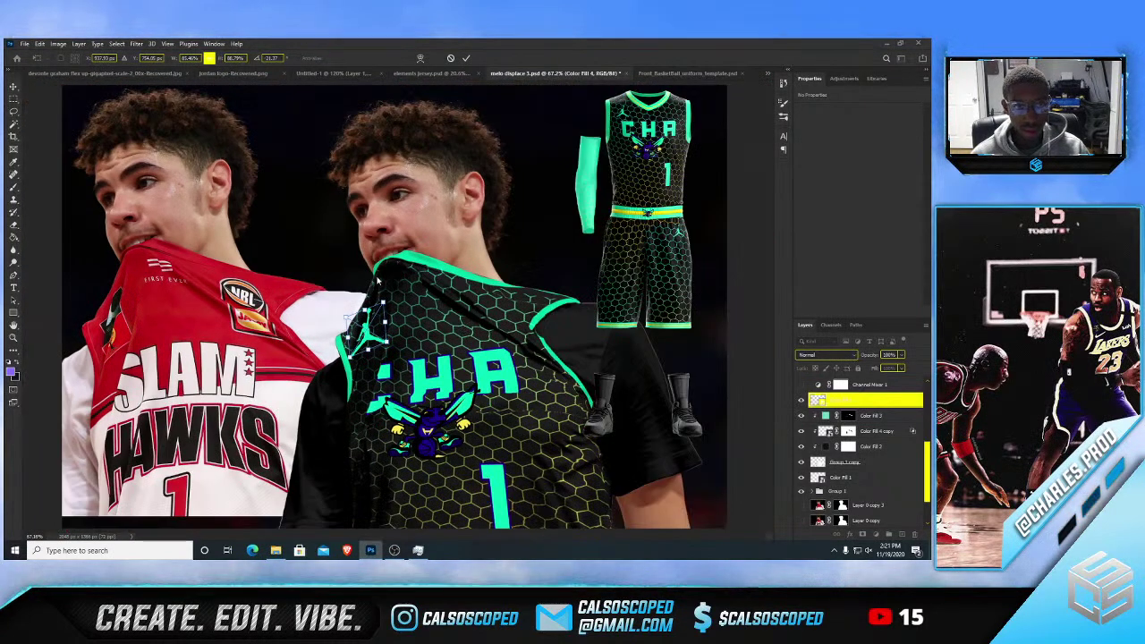
scroll(366, 324, "up", 3)
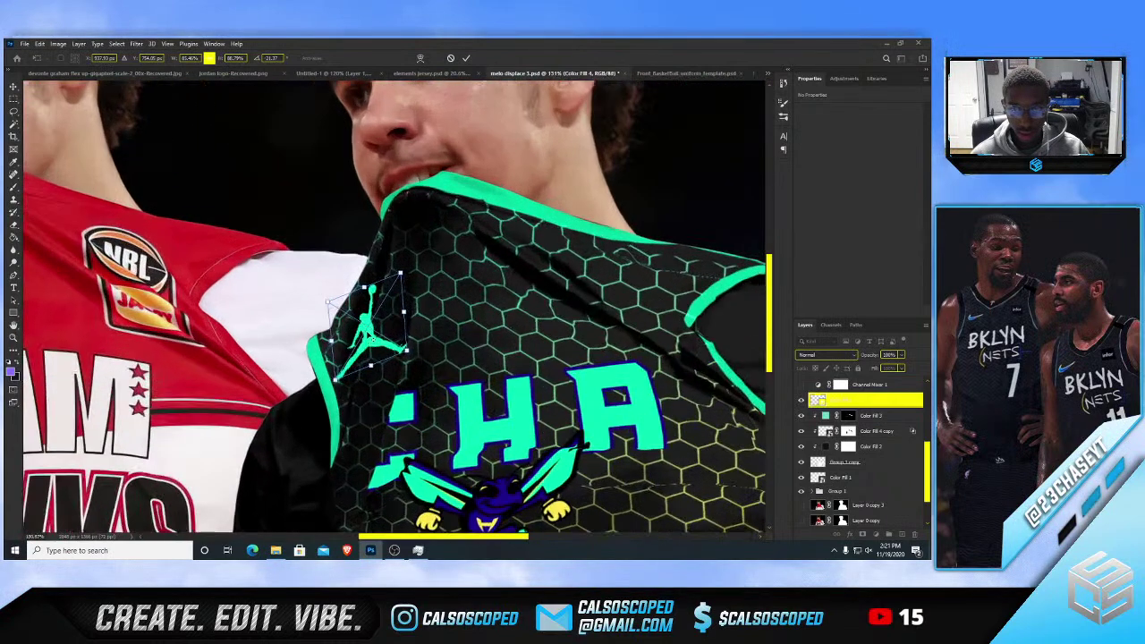
key("Return")
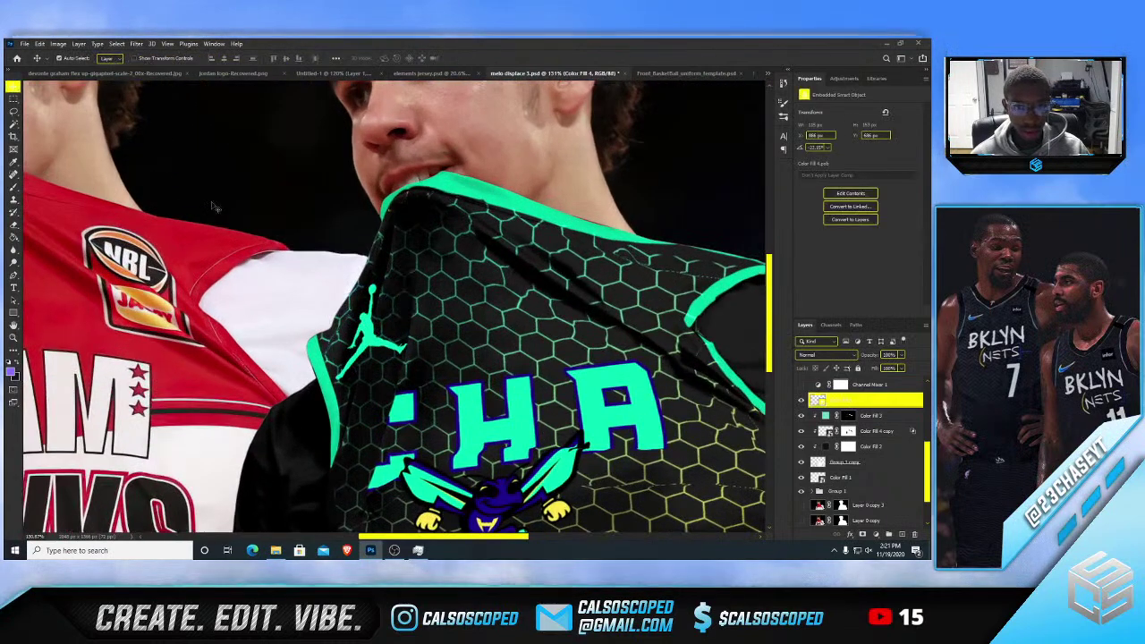
- Try a Displace filter on the Jordan logo using the melo displace 3 map
left_click(136, 43)
mouse_move(179, 184)
left_click(288, 187)
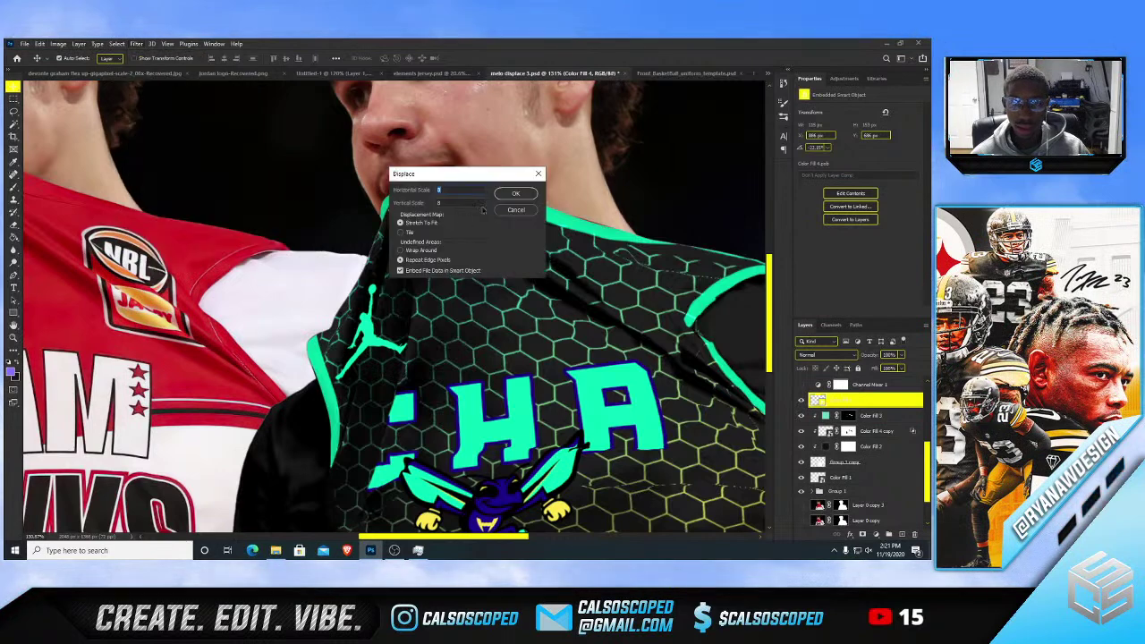
left_click(515, 194)
double_click(119, 141)
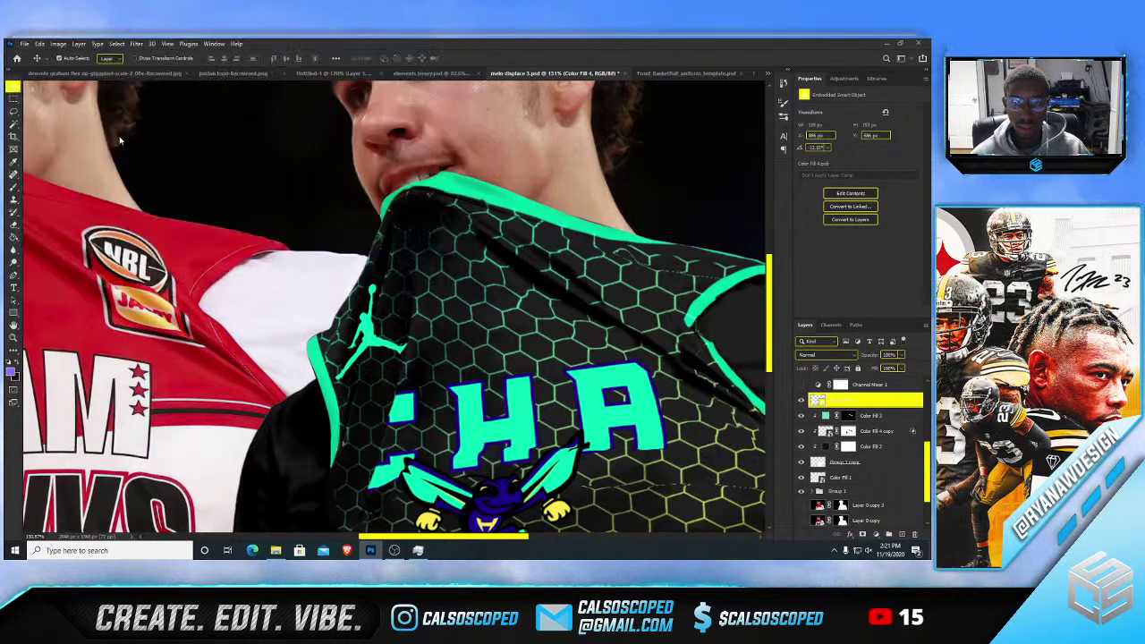
scroll(380, 318, "up", 6)
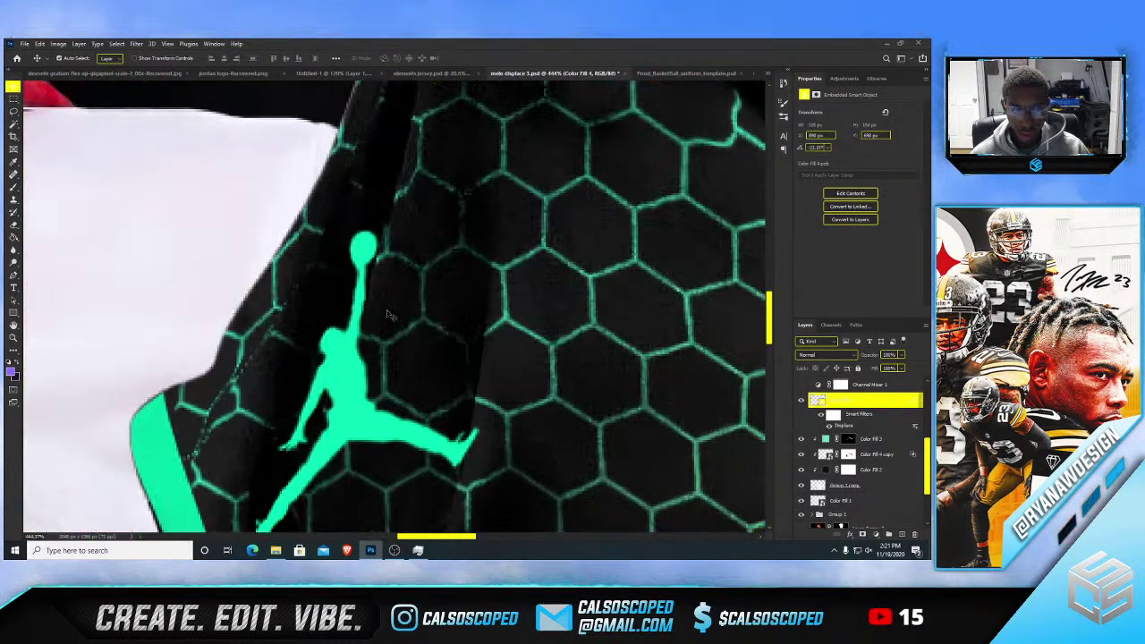
left_click(136, 43)
mouse_move(174, 185)
left_click(272, 185)
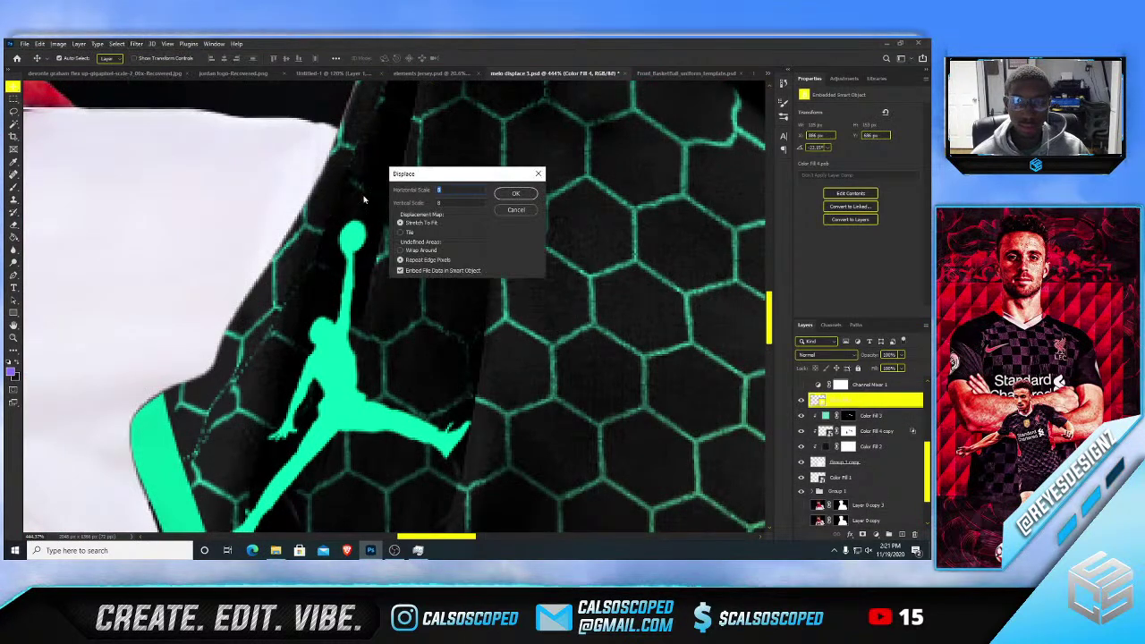
left_click(513, 195)
left_click(435, 283)
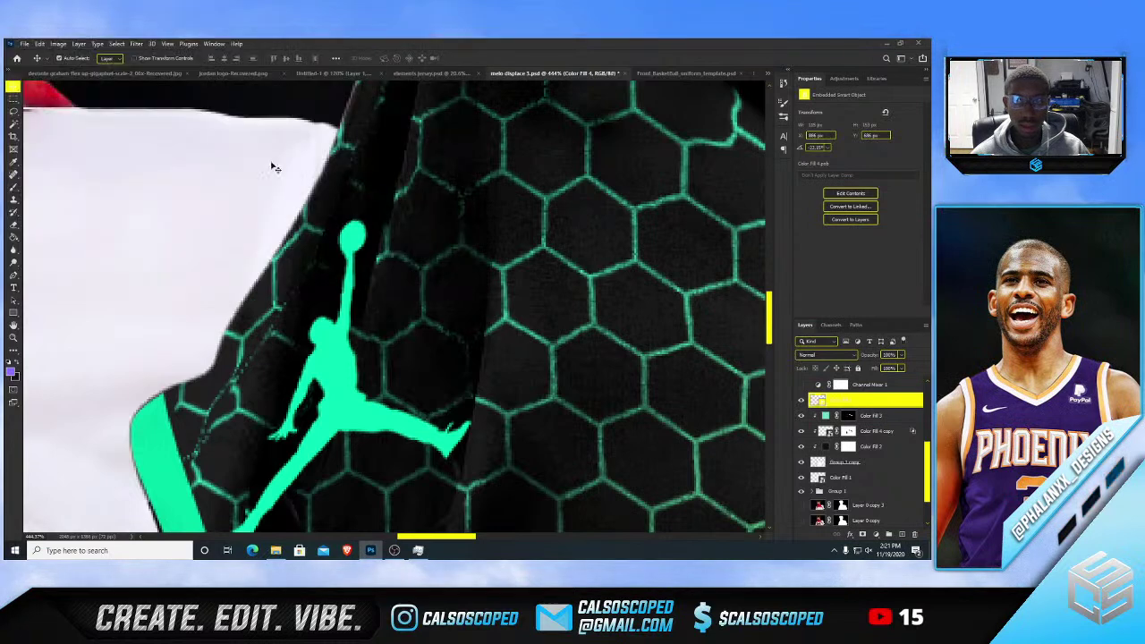
- Apply a Displace filter to the Jordan logo with a horizontal scale of 15, using melo displace 3 as the map
left_click(136, 43)
mouse_move(153, 185)
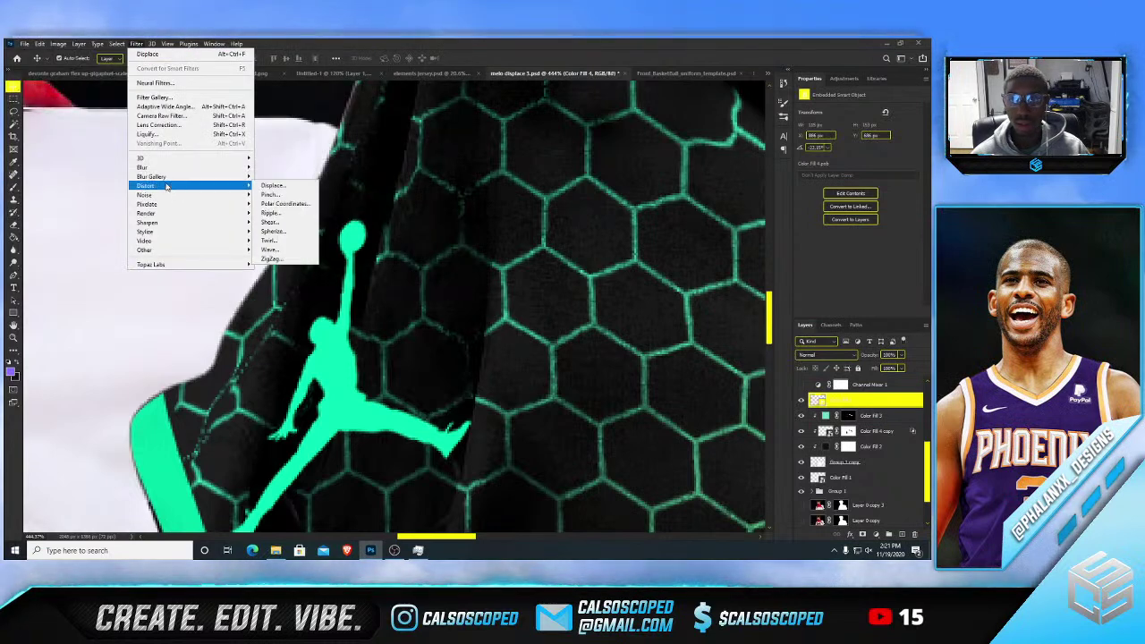
left_click(272, 185)
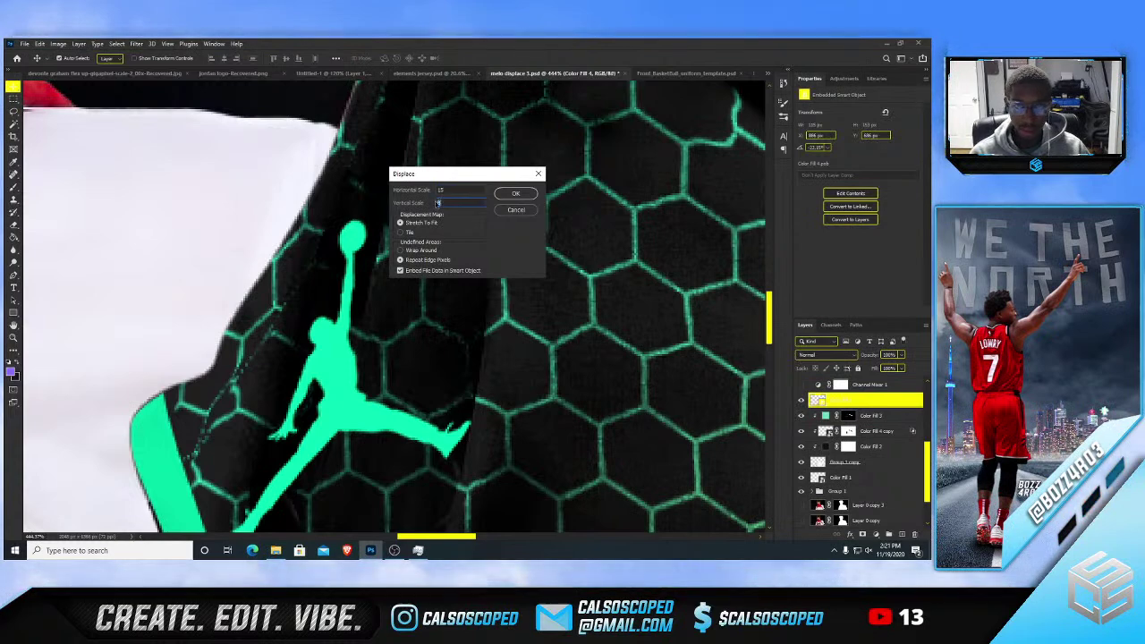
left_click(508, 193)
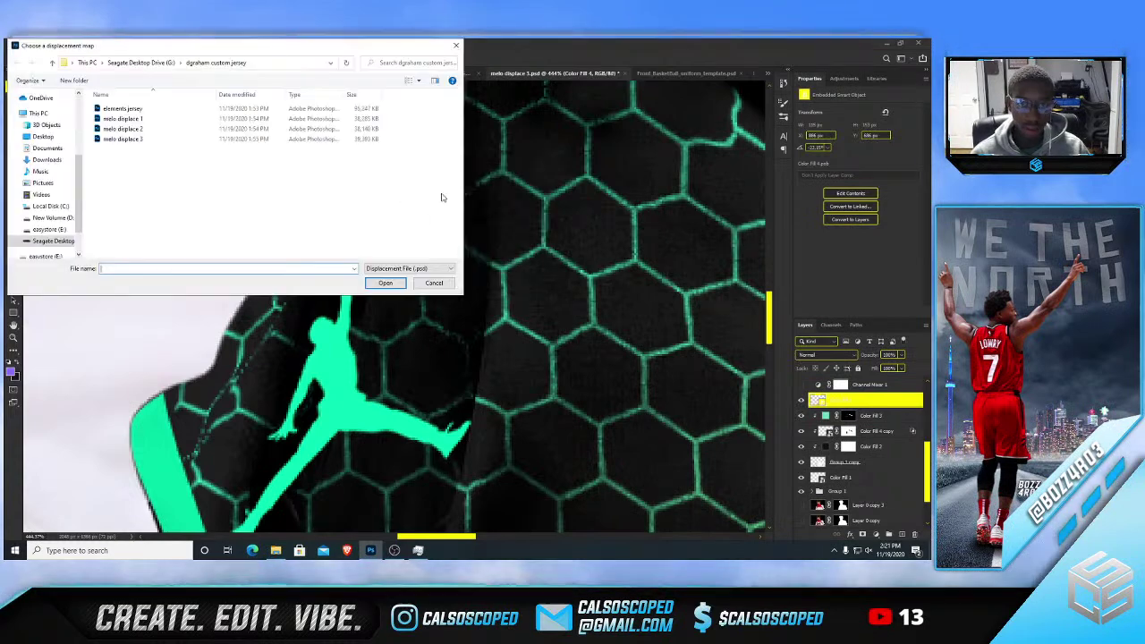
double_click(130, 139)
scroll(349, 257, "down", 10)
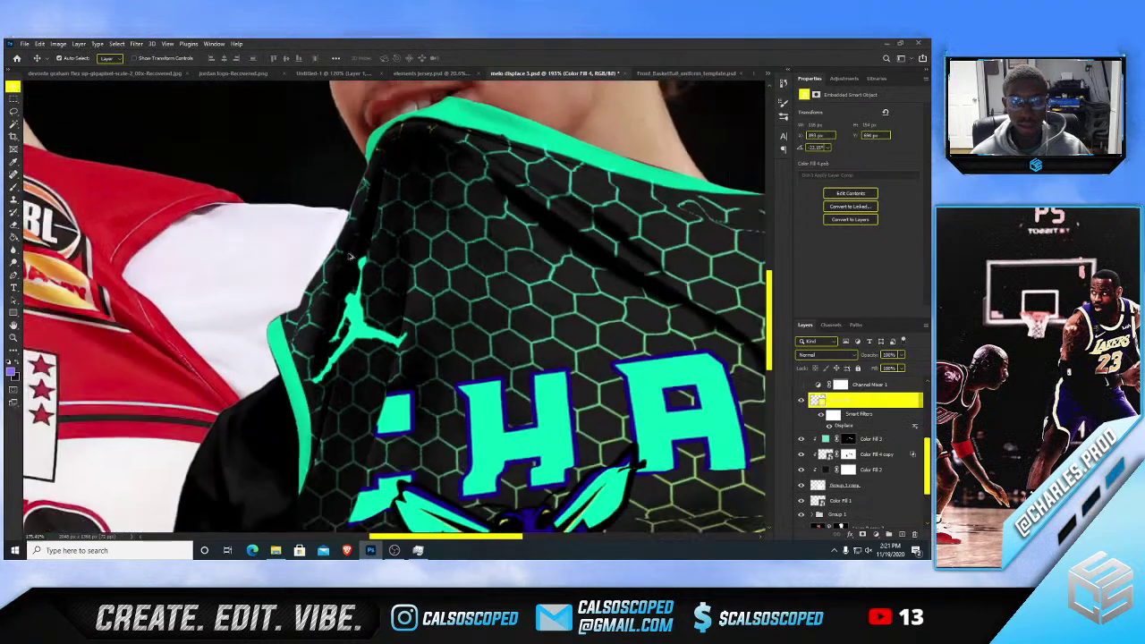
scroll(350, 257, "down", 5)
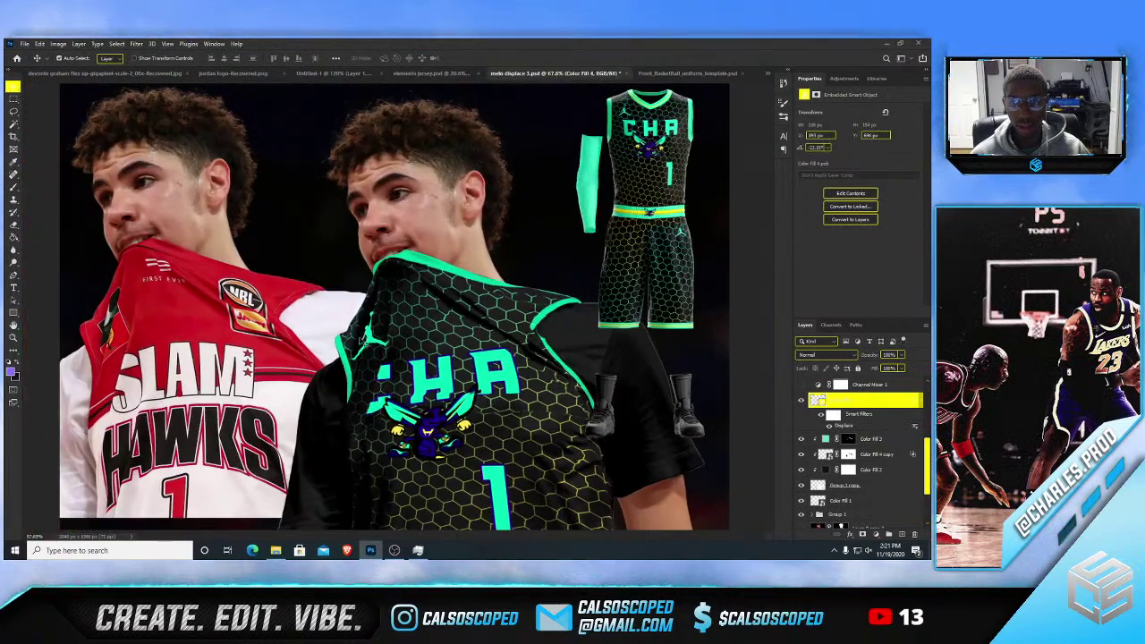
scroll(362, 338, "up", 5)
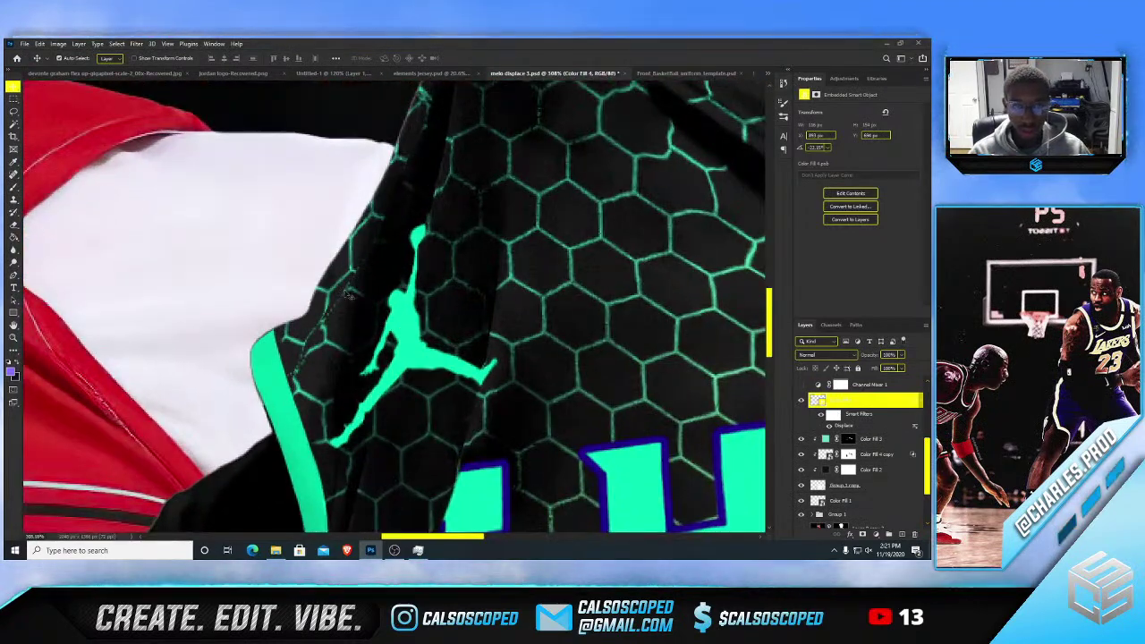
scroll(397, 354, "down", 5)
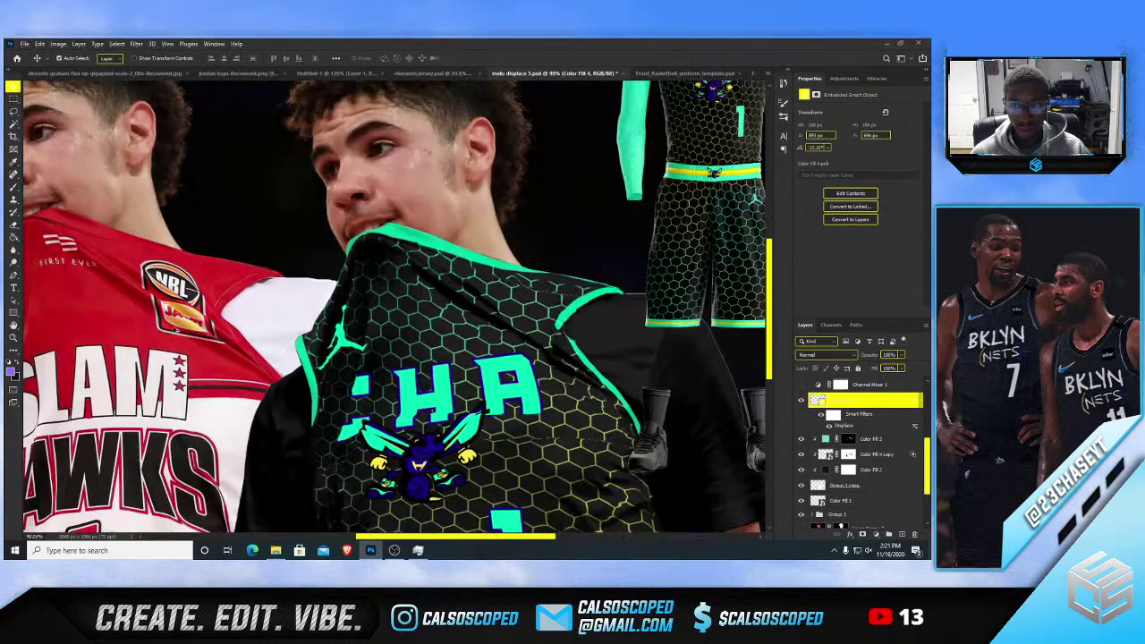
scroll(422, 393, "up", 3)
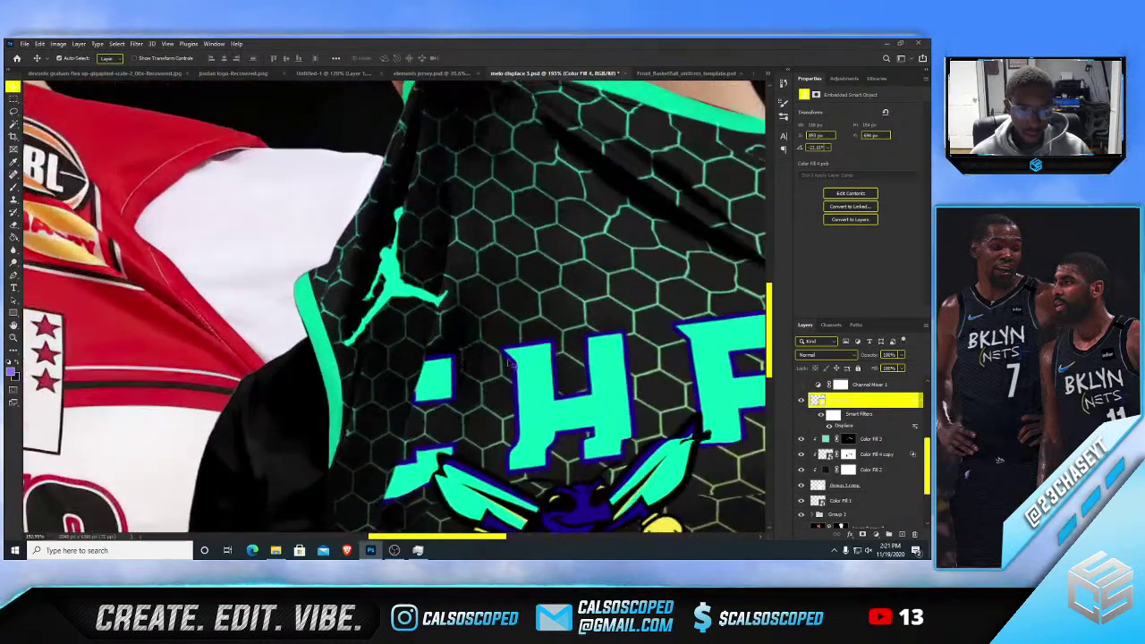
left_click(865, 534)
key("b")
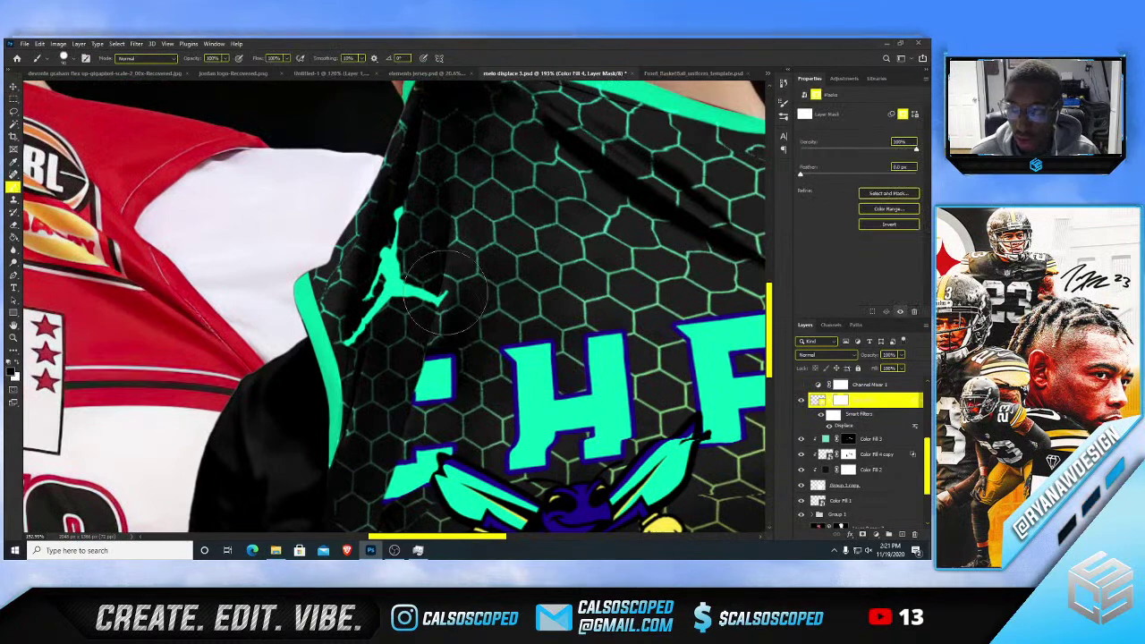
key("ctrl+z")
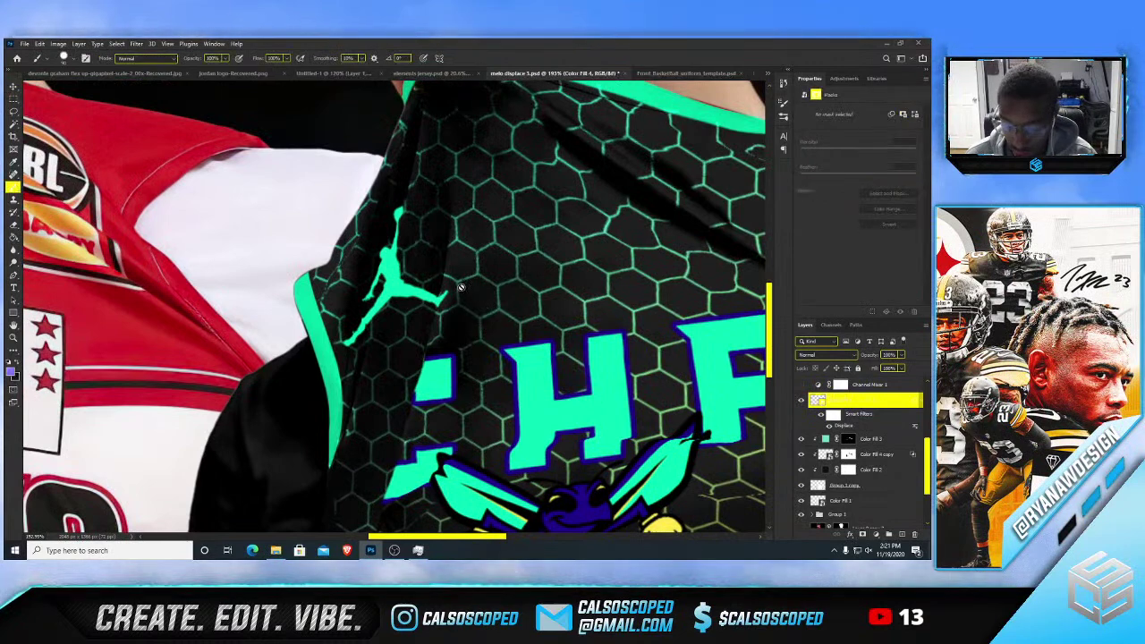
- Add a layer mask to the Jordan logo and paint out its foot tip where it crosses the jersey fold
left_click(864, 534)
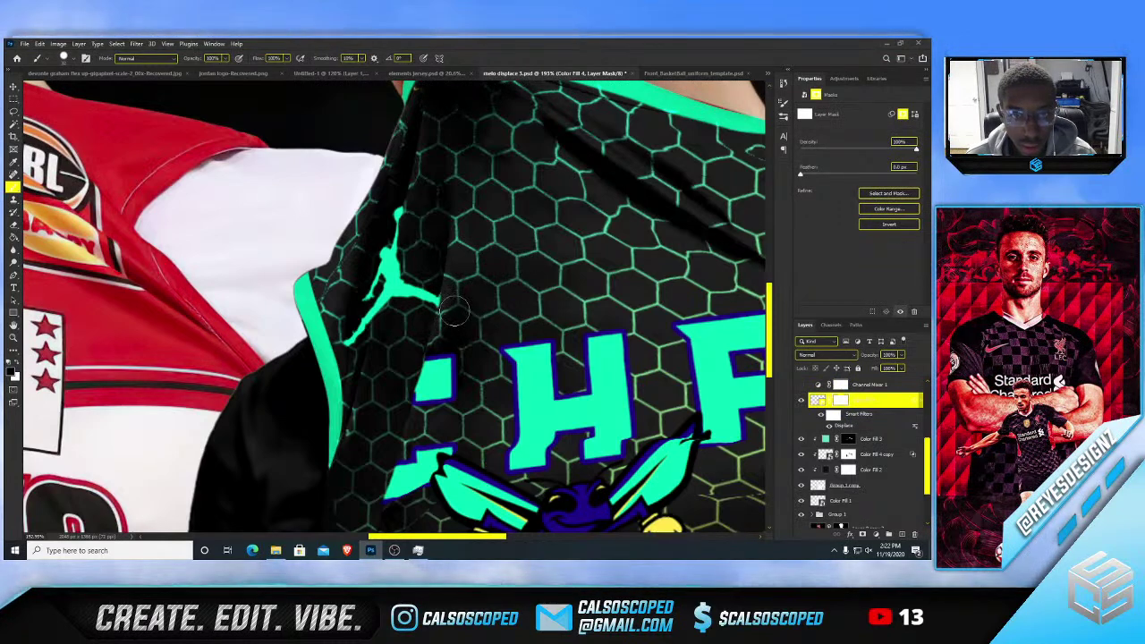
scroll(455, 307, "down", 4)
scroll(205, 283, "up", 2)
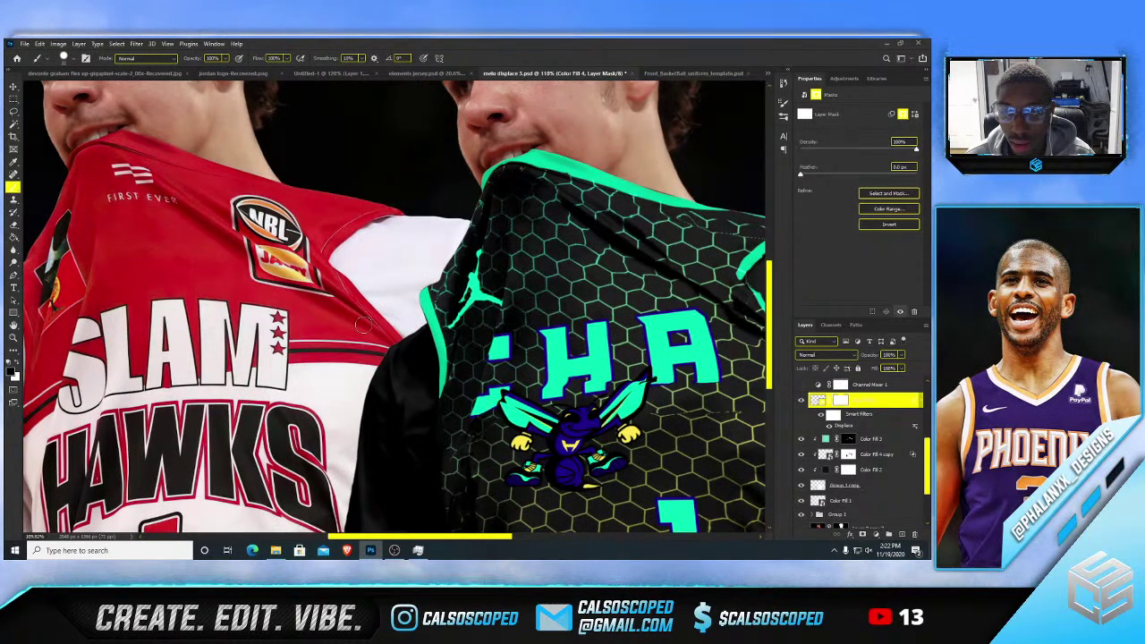
scroll(532, 303, "up", 6)
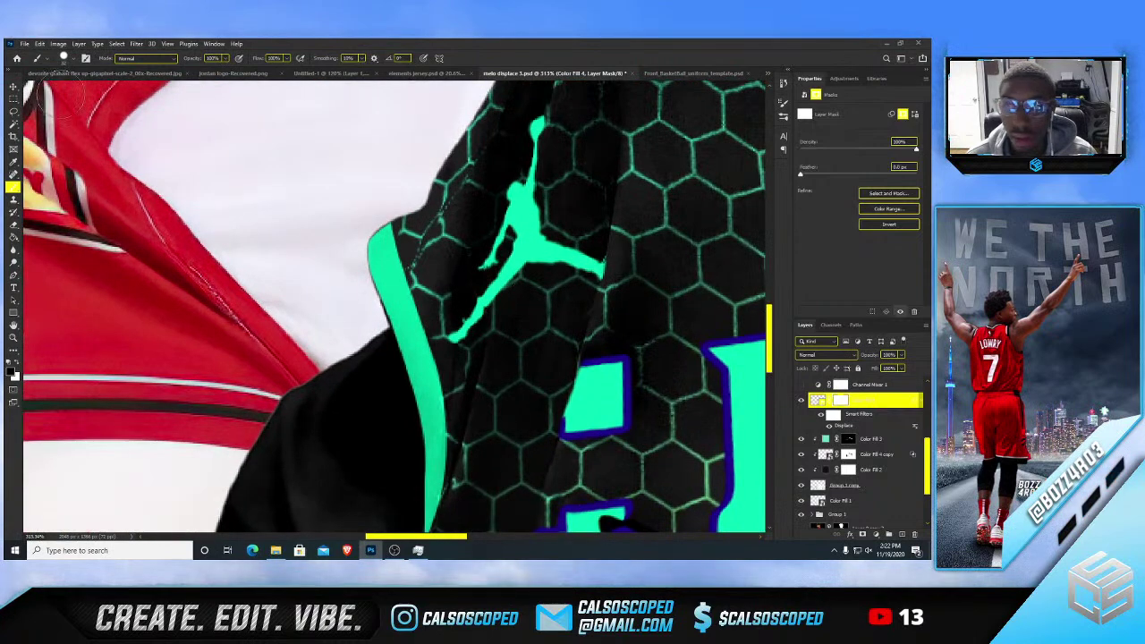
- Duplicate the Jordan logo layer, hide the original, convert the copy to a smart object and rasterize it
left_click(12, 113)
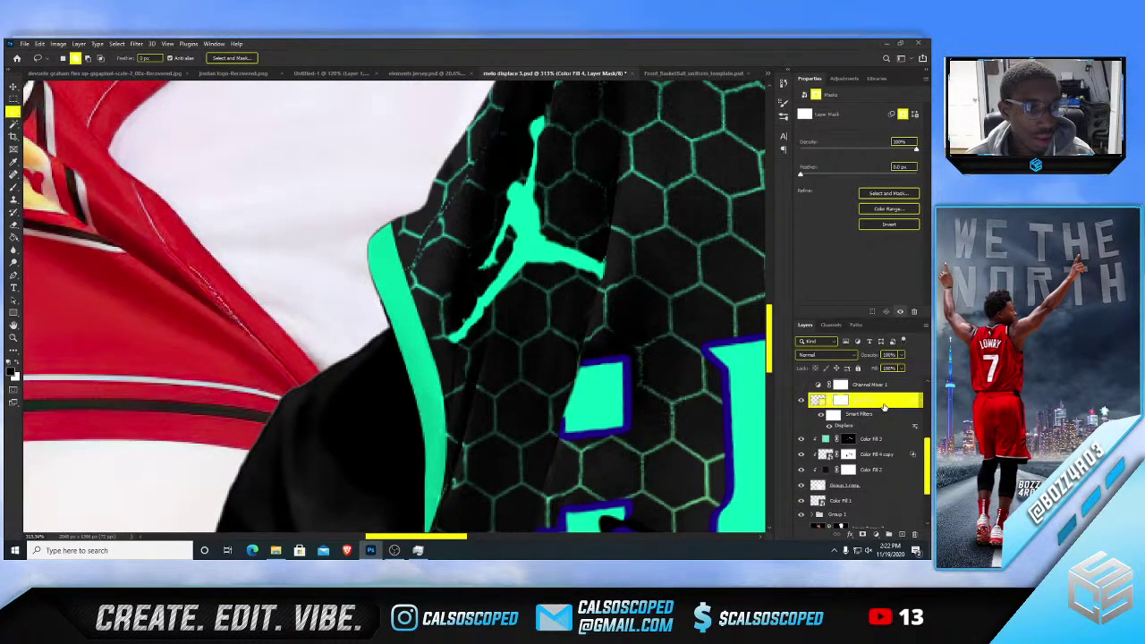
left_click(884, 407)
key("ctrl+j")
left_click(812, 440)
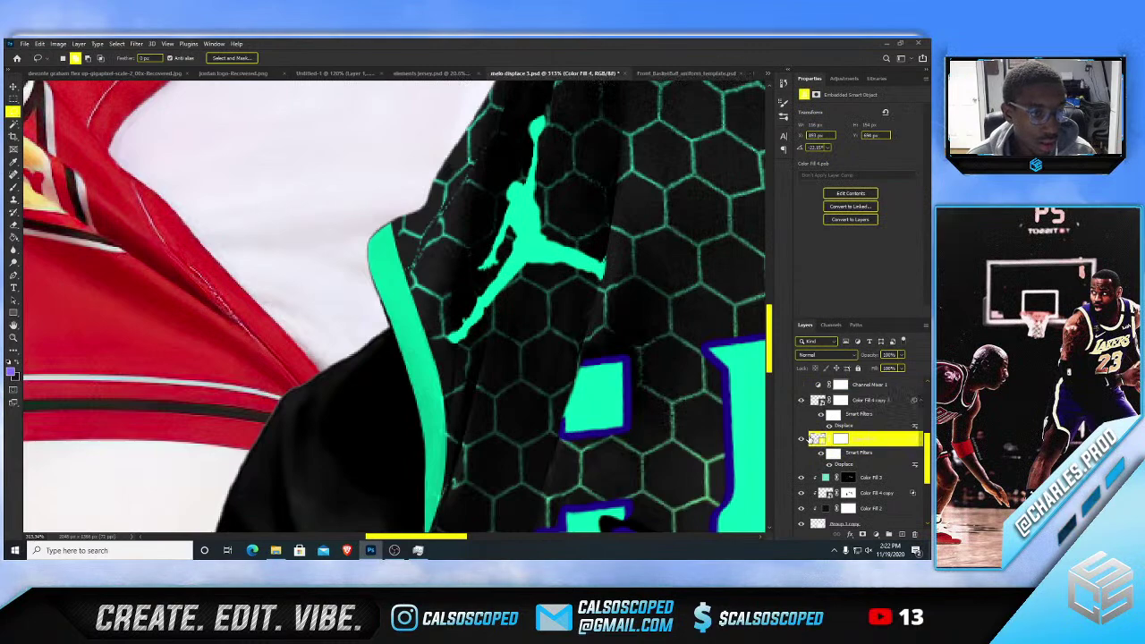
right_click(810, 438)
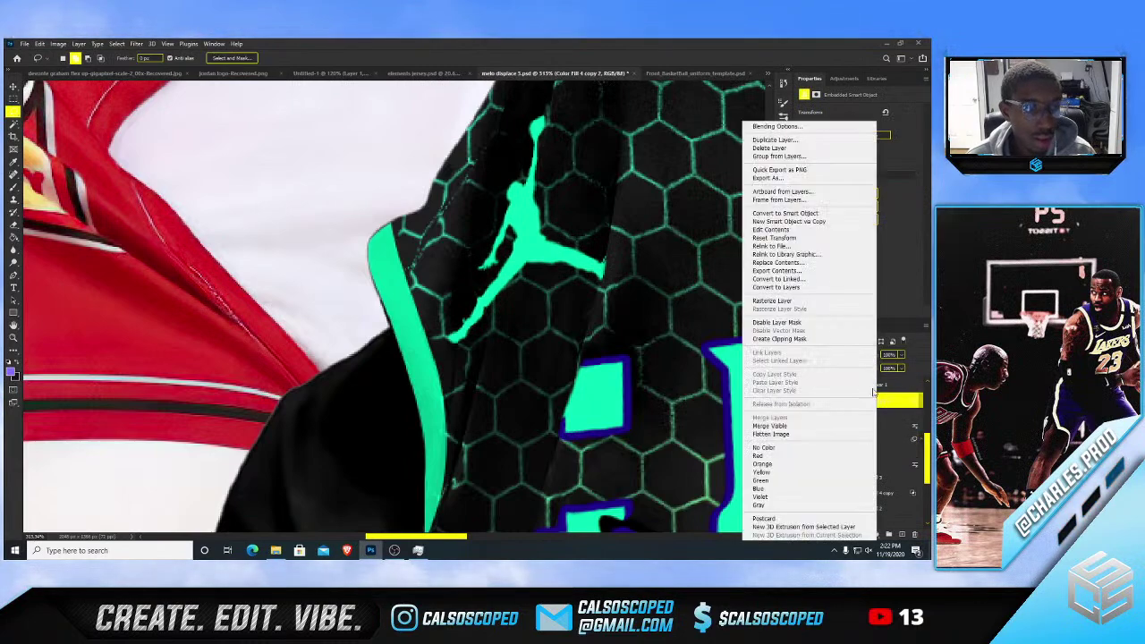
left_click(805, 215)
right_click(801, 439)
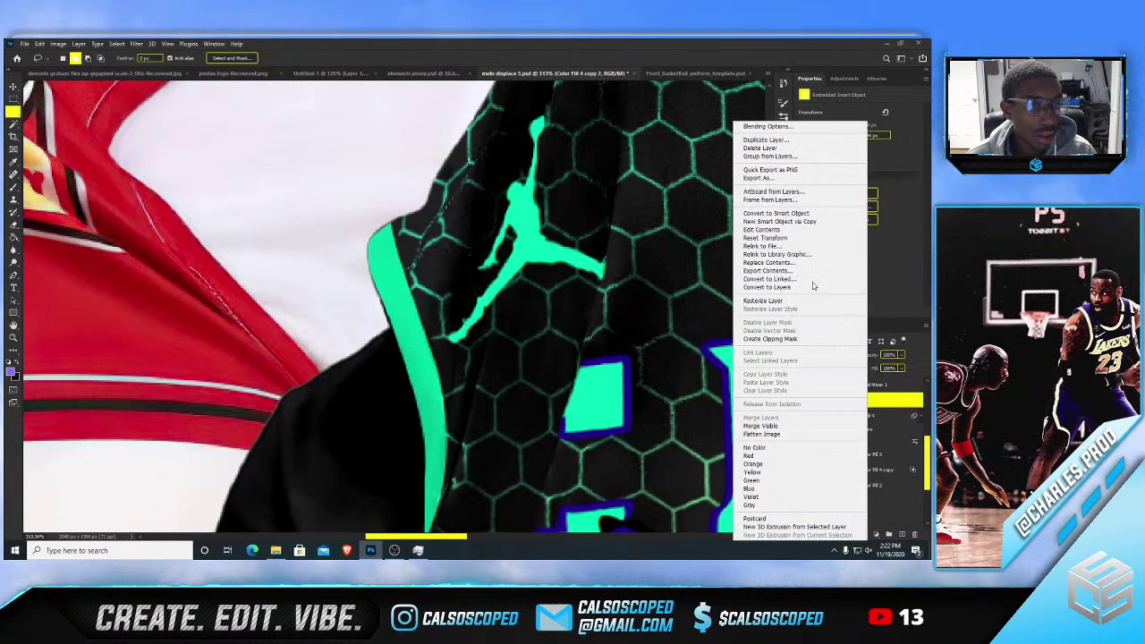
left_click(765, 301)
- Select the Jordan logo's lower leg with the Polygonal Lasso and transform it slightly downward with a small rotation
right_click(13, 115)
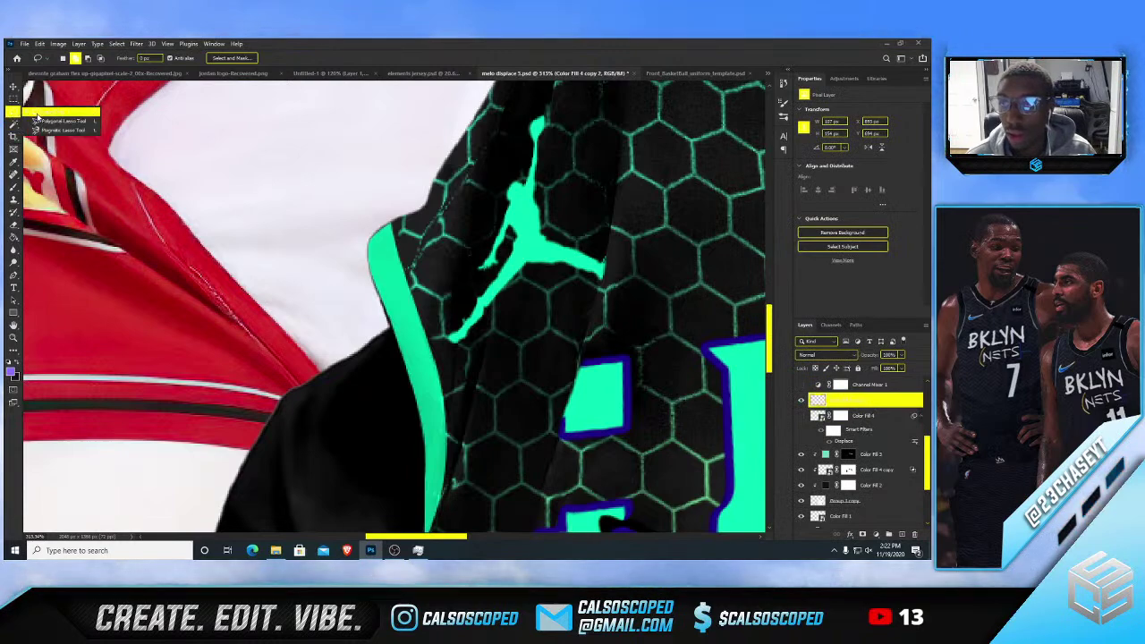
left_click(54, 113)
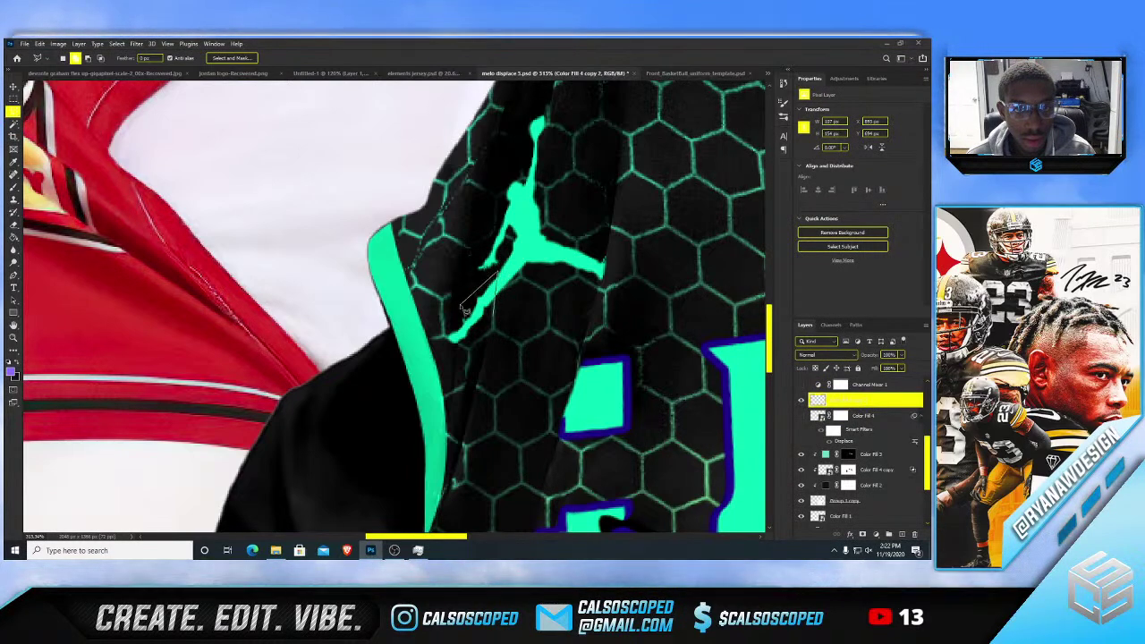
mouse_move(466, 311)
left_mouse_down()
mouse_move(446, 338)
mouse_move(450, 358)
mouse_move(492, 338)
left_mouse_up()
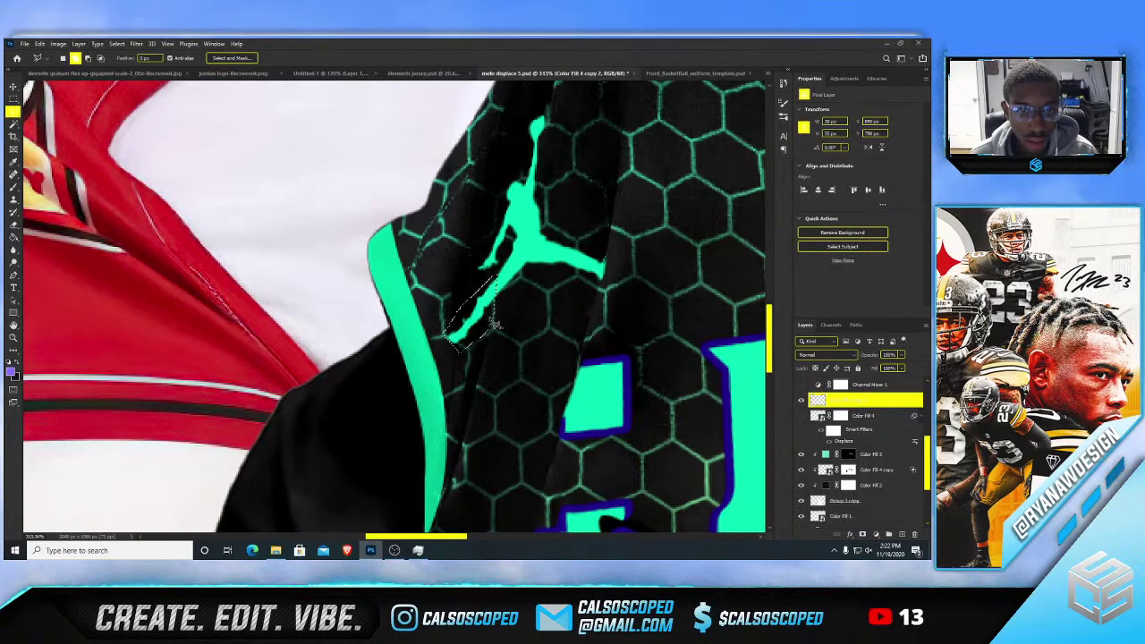
key("ctrl+t")
left_click_drag(480, 298, 478, 313)
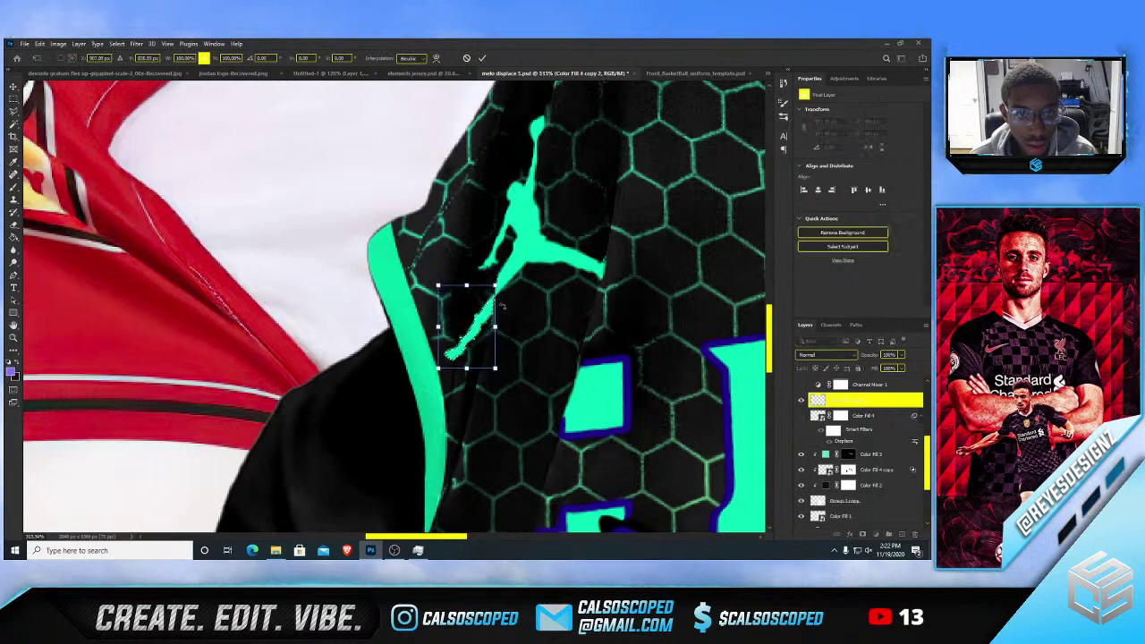
scroll(505, 301, "up", 2)
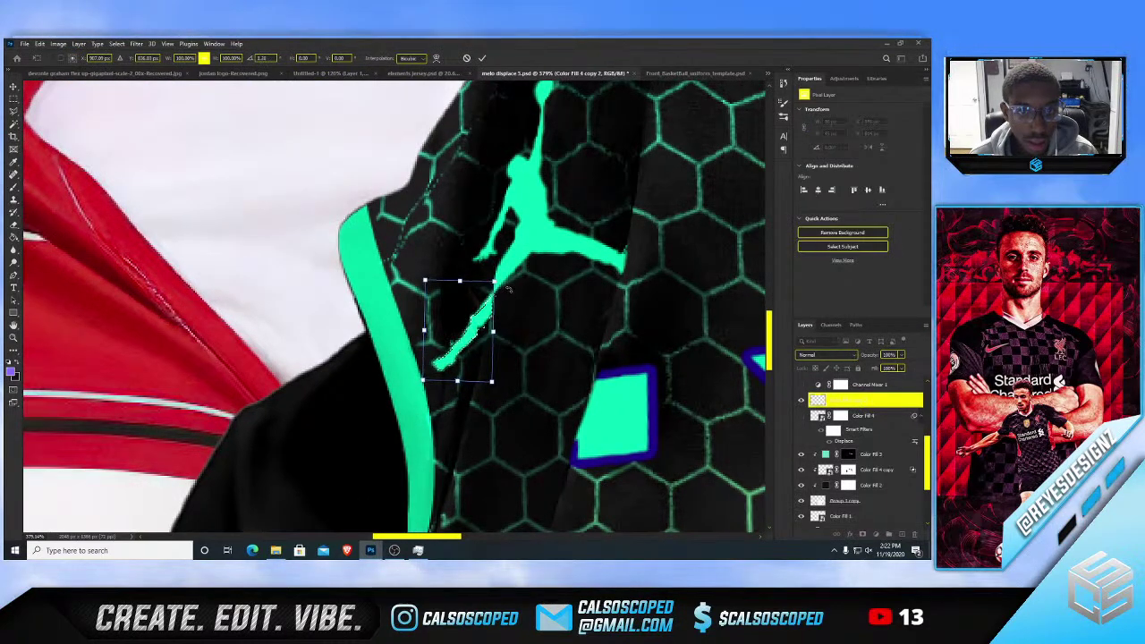
key("Return")
scroll(512, 284, "down", 2)
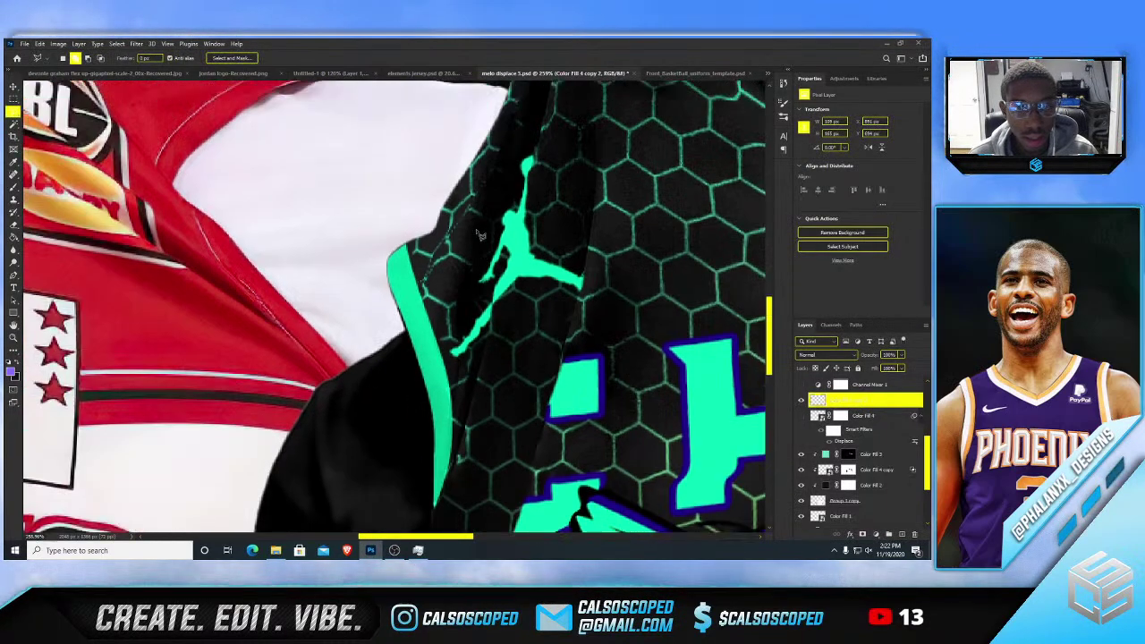
- Select the ball above the Jordan logo's raised hand and shift it slightly upward
scroll(512, 285, "down", 3)
scroll(495, 233, "up", 3)
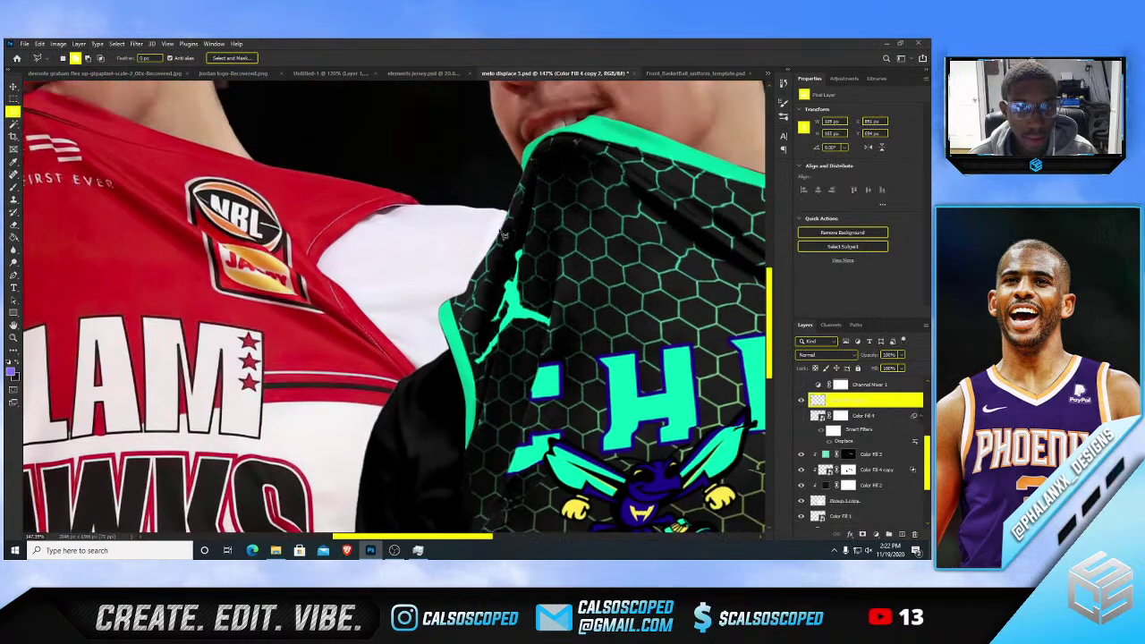
scroll(540, 249, "up", 1)
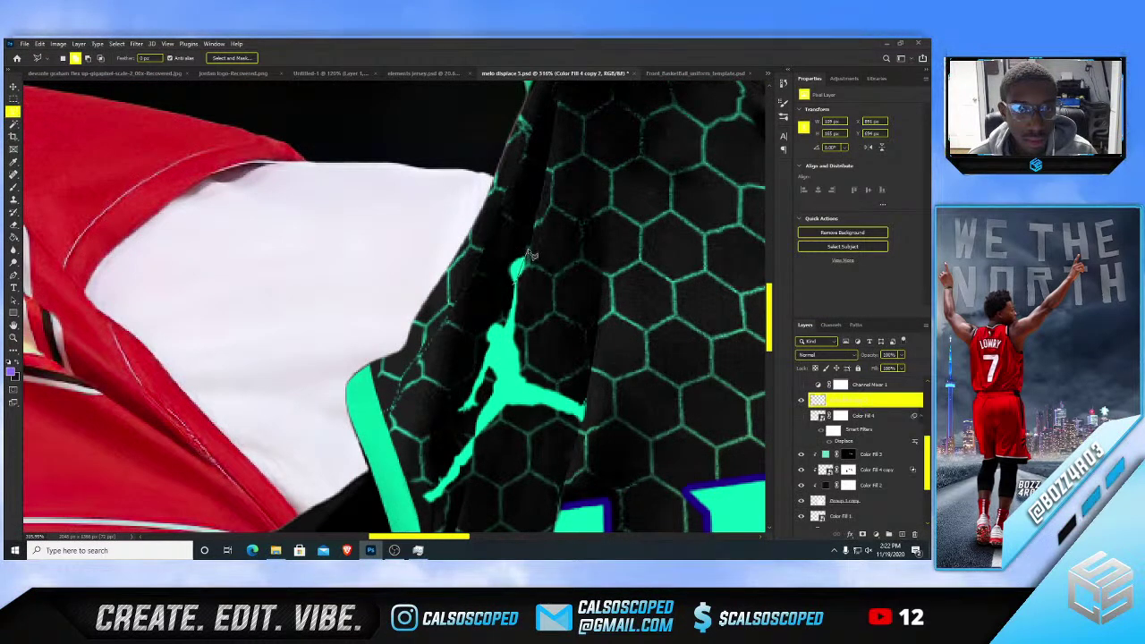
left_click(511, 286)
key("ctrl+t")
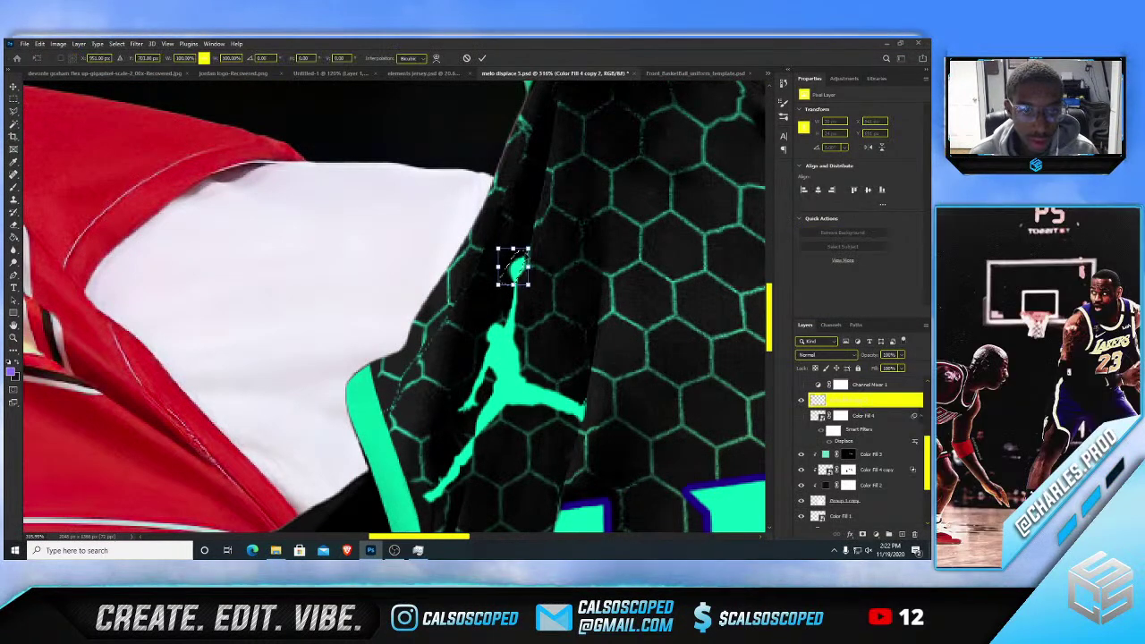
left_click_drag(522, 264, 521, 260)
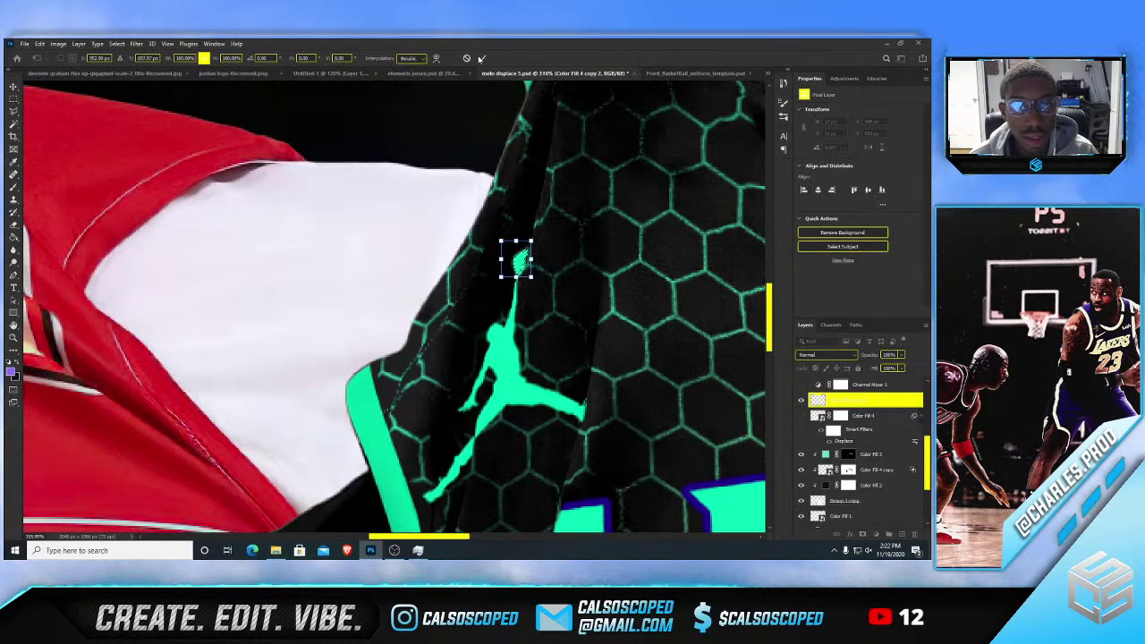
key("Return")
scroll(544, 294, "down", 1)
scroll(544, 293, "down", 5)
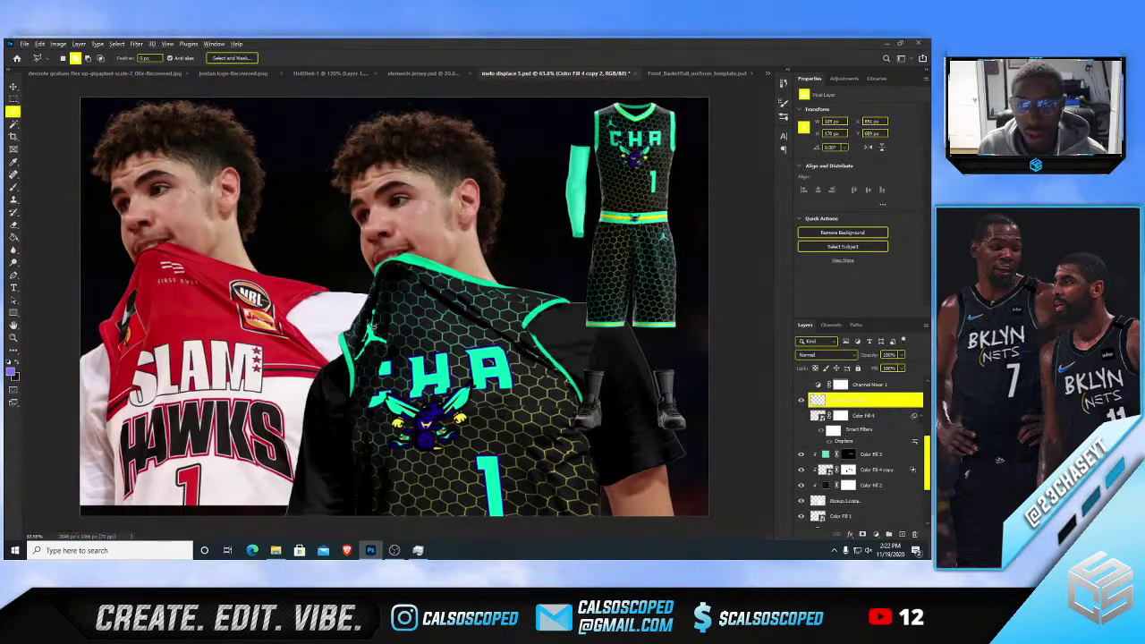
- Blend the Jordan logo into the fabric with Blend If, splitting the Underlying Layer's white slider at 52 and nudging the black slider apart
scroll(369, 333, "up", 4)
key("v")
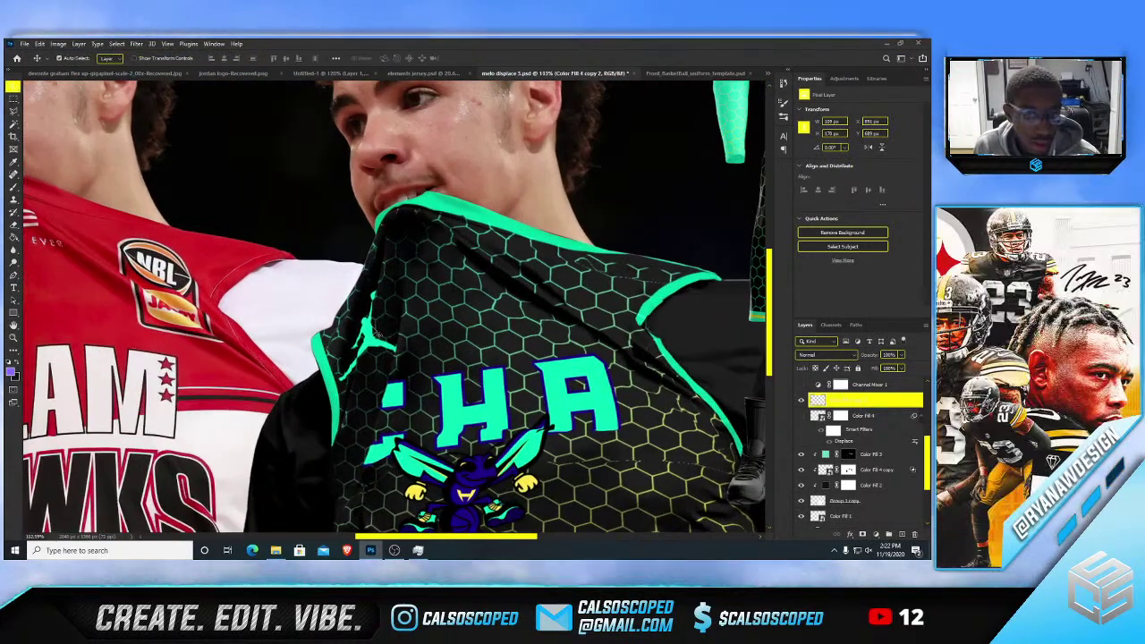
right_click(819, 402)
left_click(850, 213)
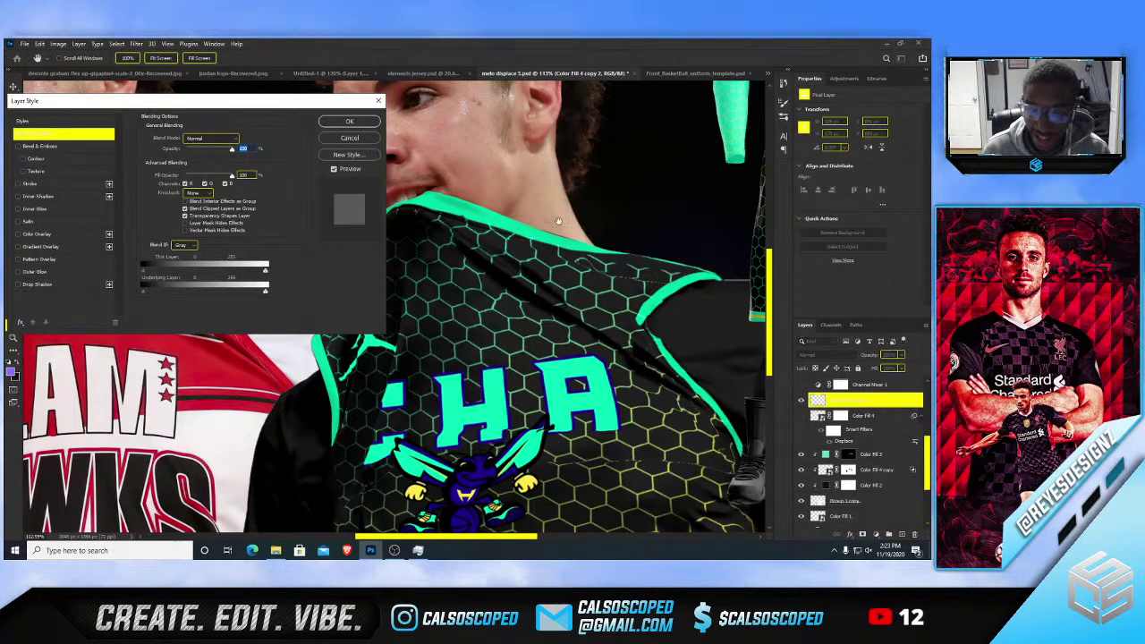
left_click_drag(143, 290, 223, 299)
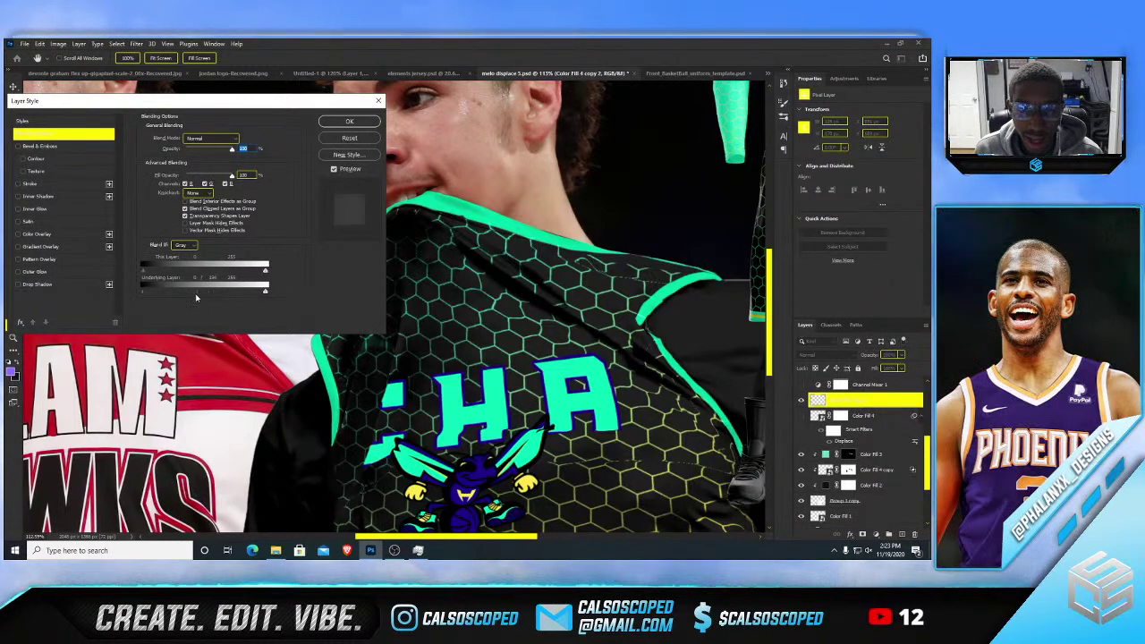
left_click_drag(159, 100, 695, 147)
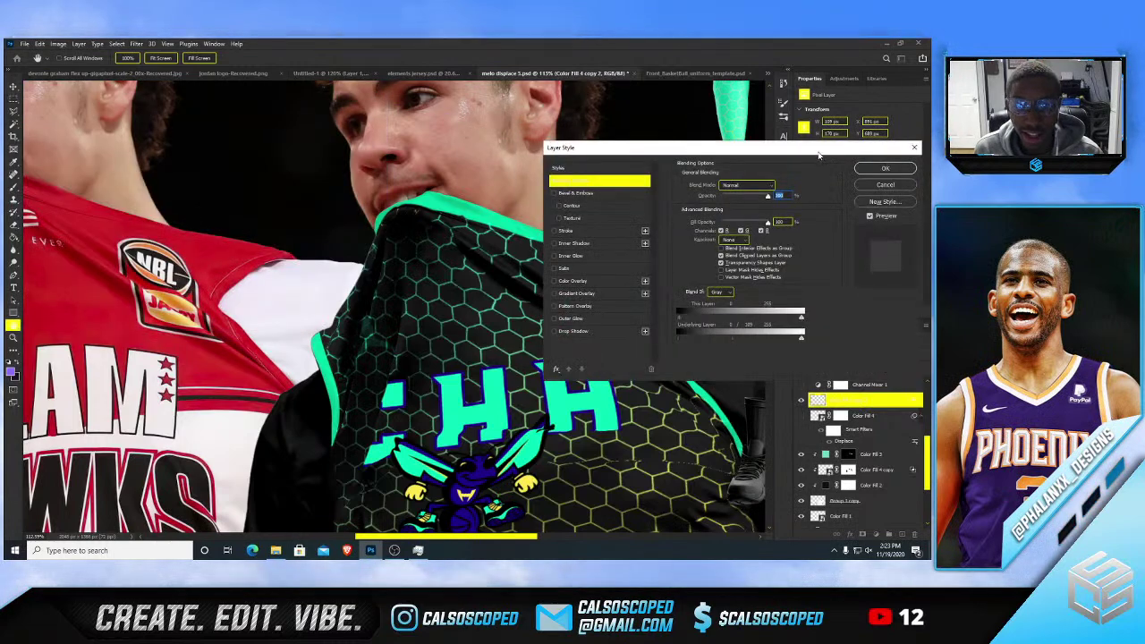
left_click_drag(732, 341, 804, 320)
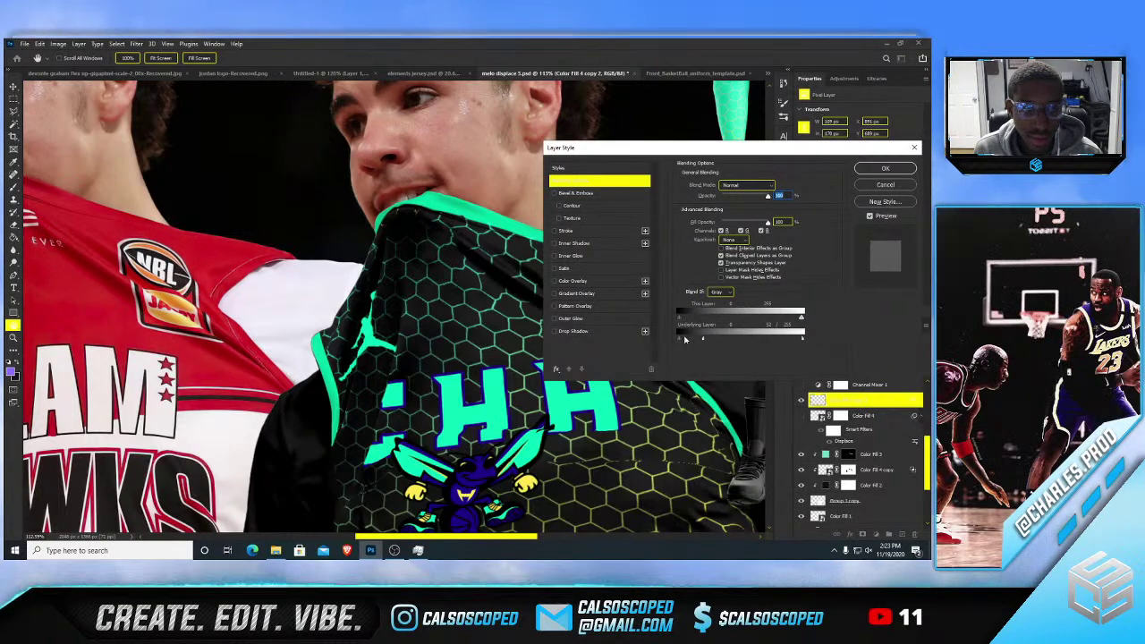
left_click_drag(681, 339, 686, 340)
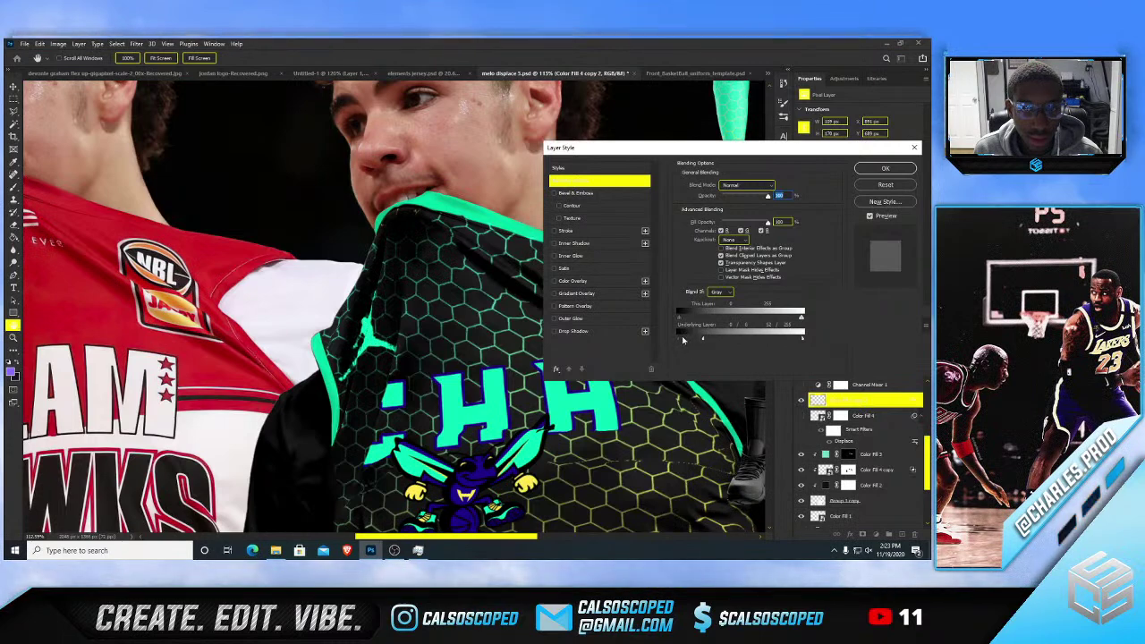
left_click(912, 168)
- Examine the overall jersey swap at several magnifications, comparing it with the original photo and the uniform template
scroll(358, 313, "down", 3)
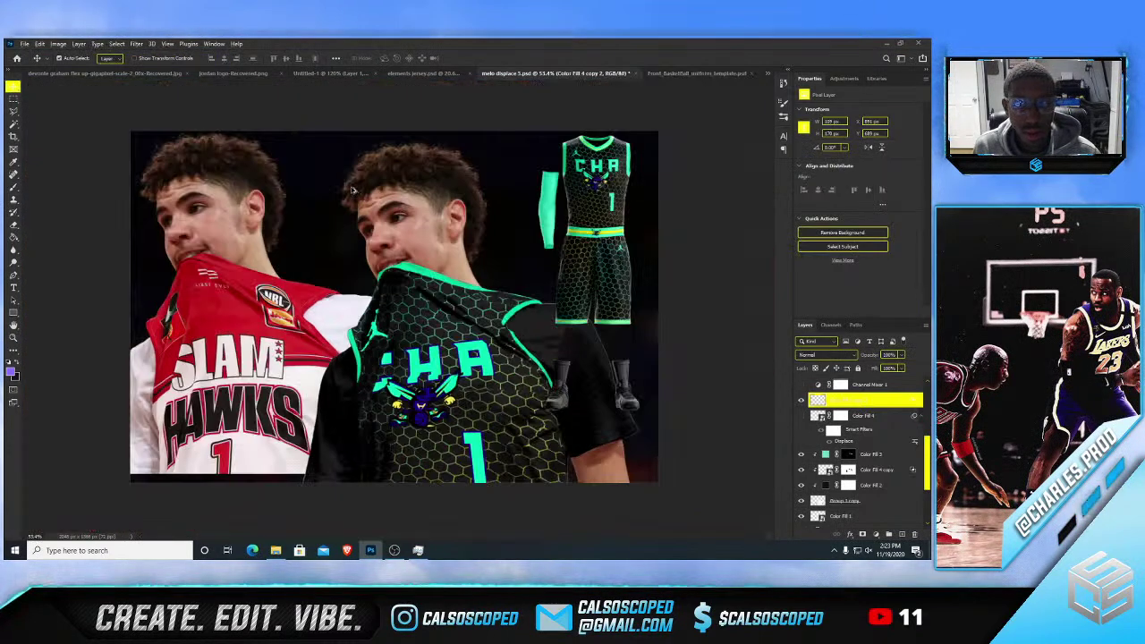
scroll(358, 313, "up", 2)
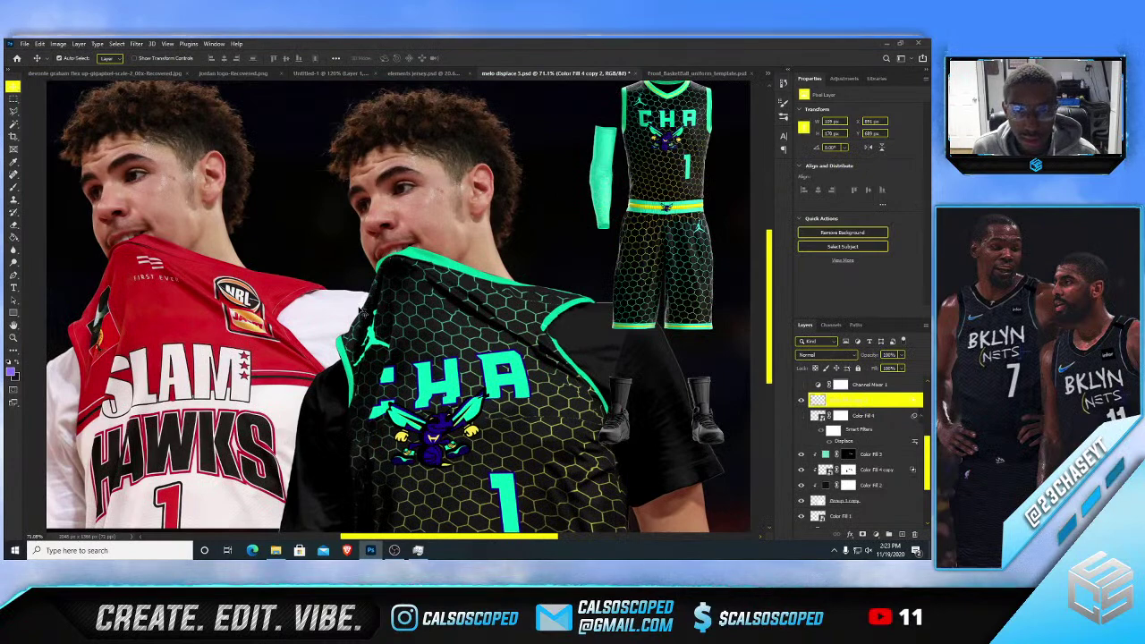
scroll(438, 331, "up", 2)
scroll(516, 295, "down", 2)
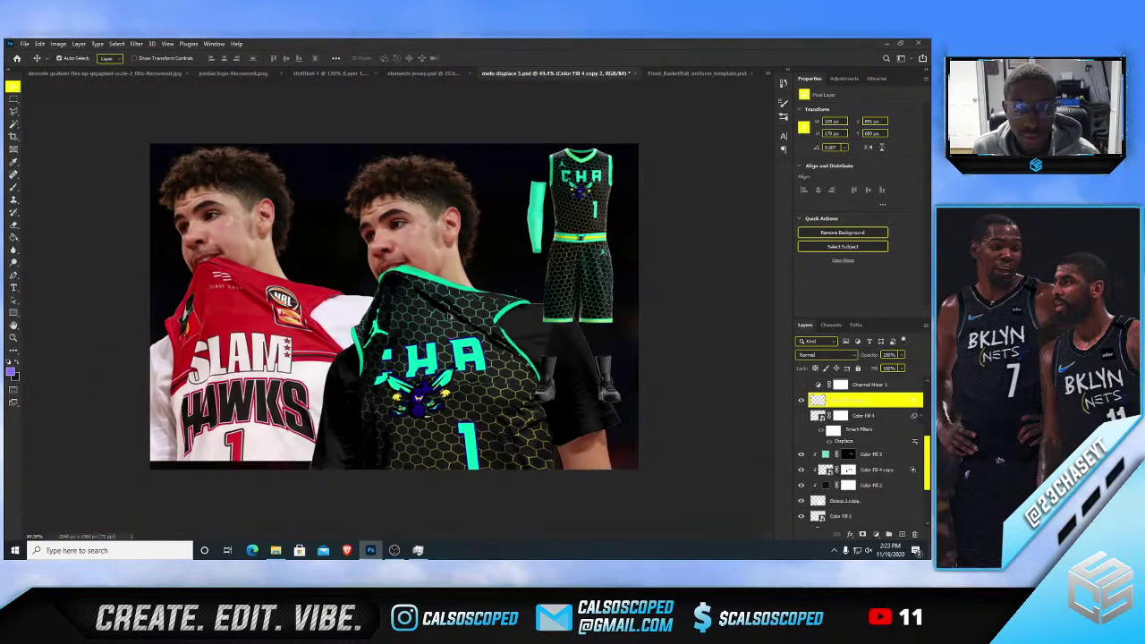
scroll(447, 316, "up", 2)
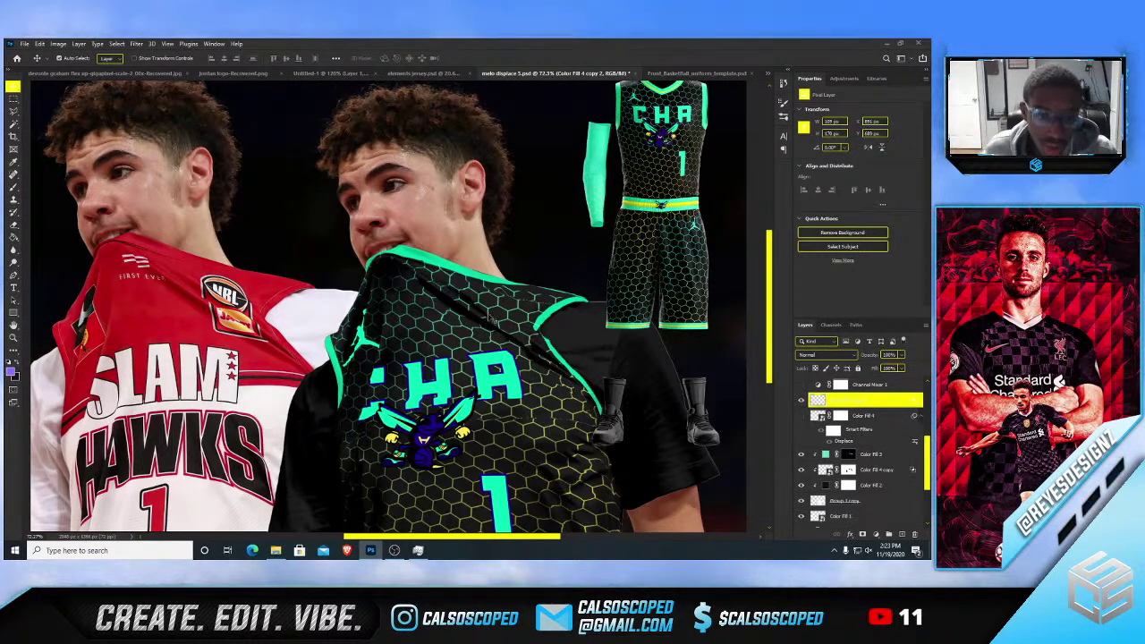
scroll(424, 284, "down", 6)
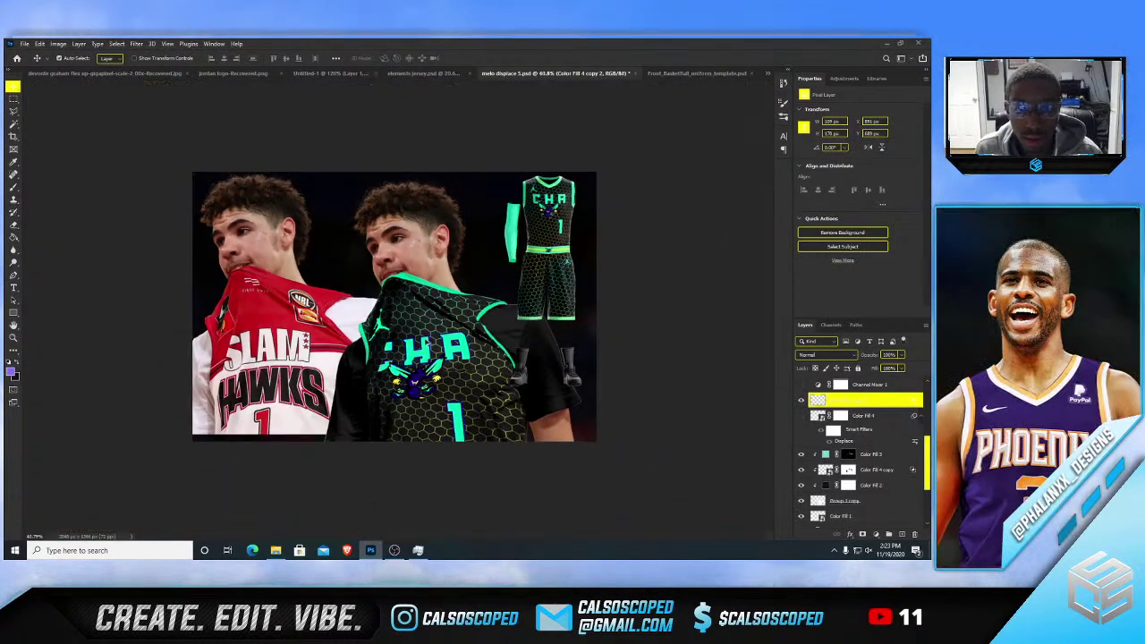
scroll(455, 349, "up", 2)
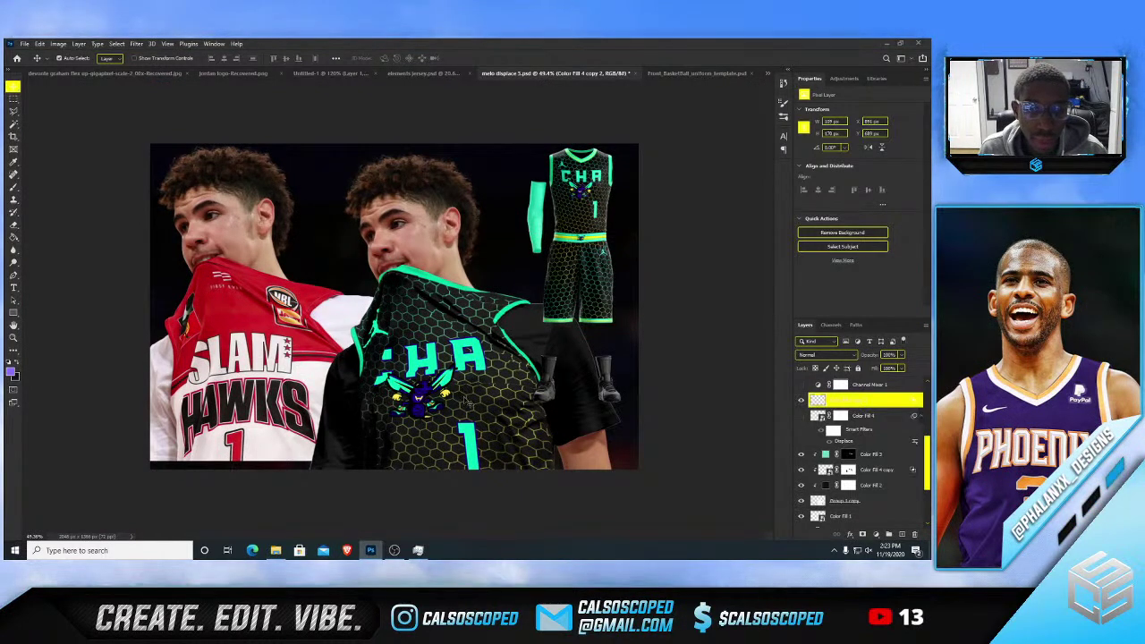
scroll(393, 296, "up", 1)
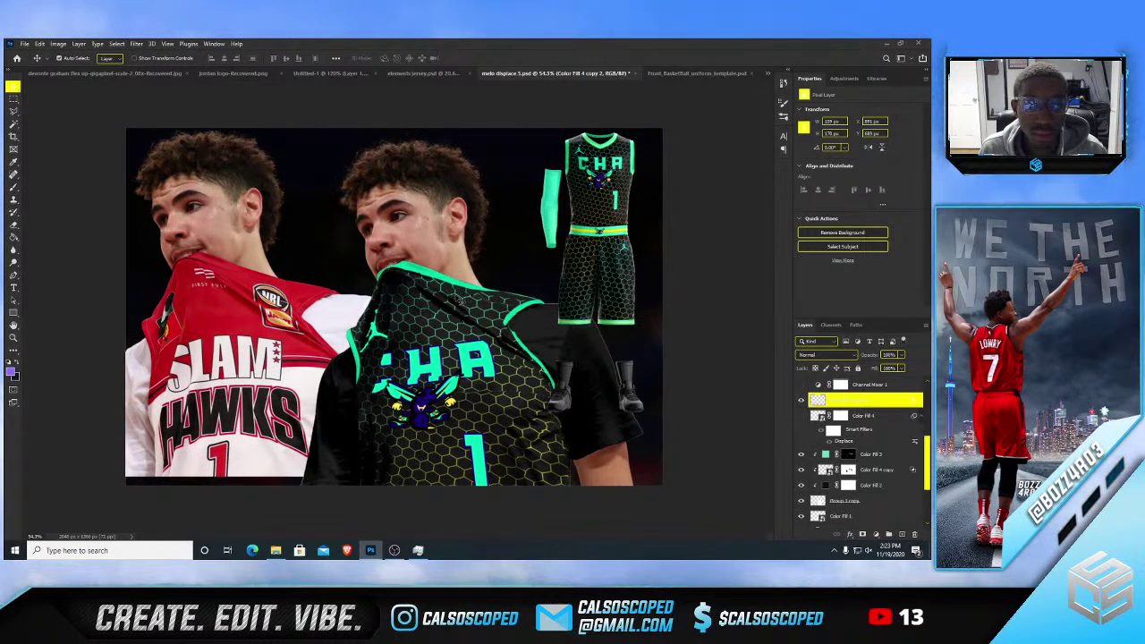
scroll(501, 382, "up", 1)
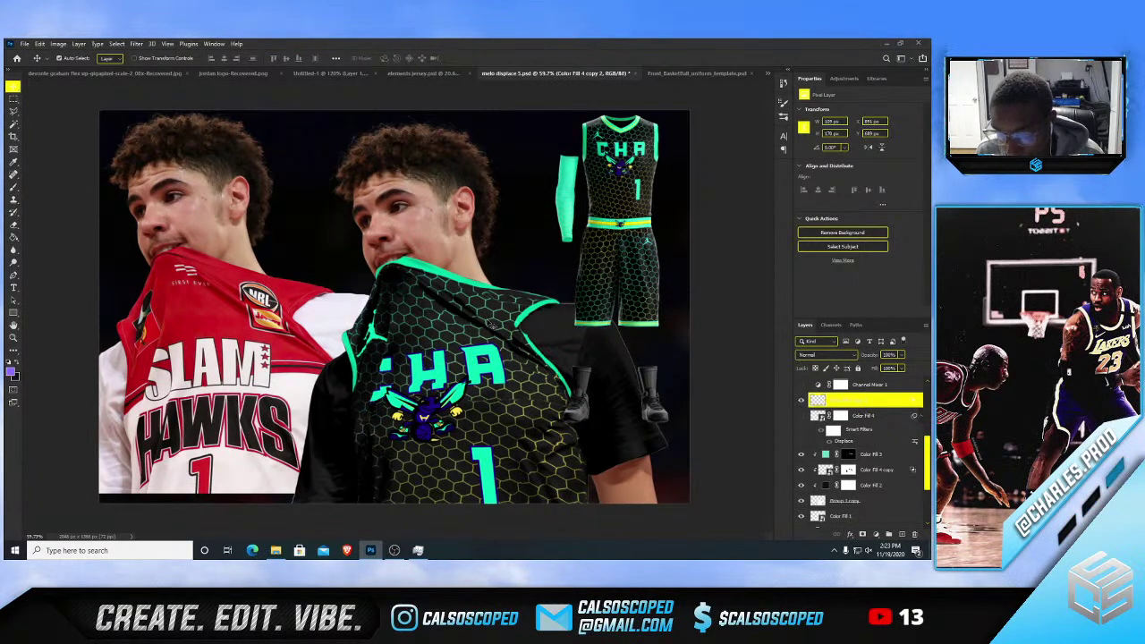
scroll(447, 317, "up", 1)
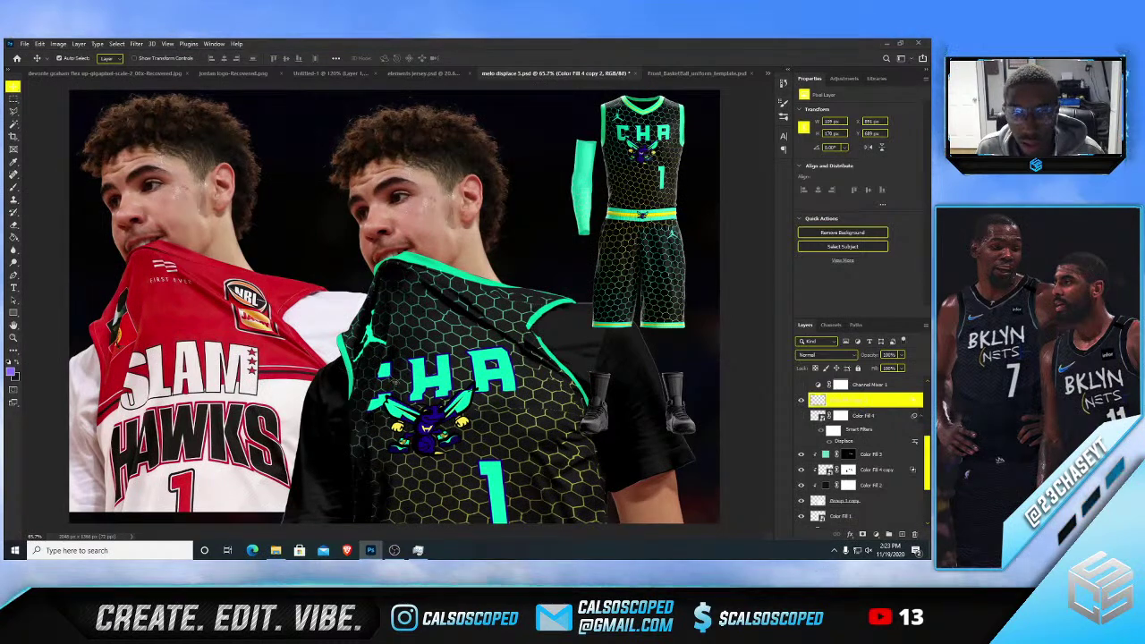
- Duplicate the CHA lettering layer and delete the layer mask from the copy
left_click(404, 380)
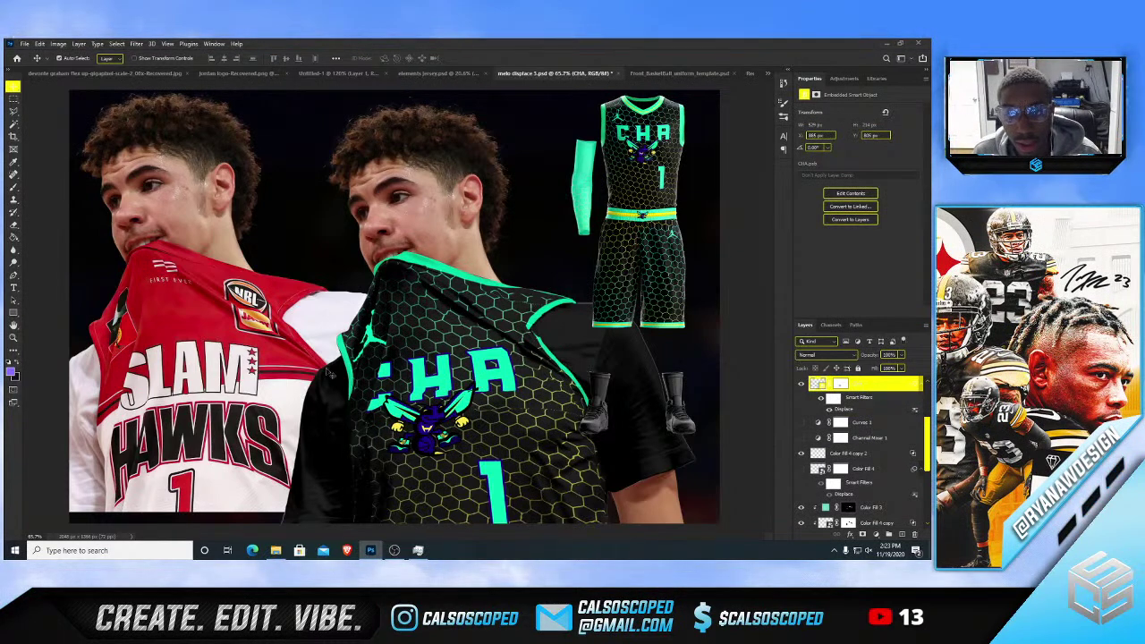
scroll(358, 374, "up", 2)
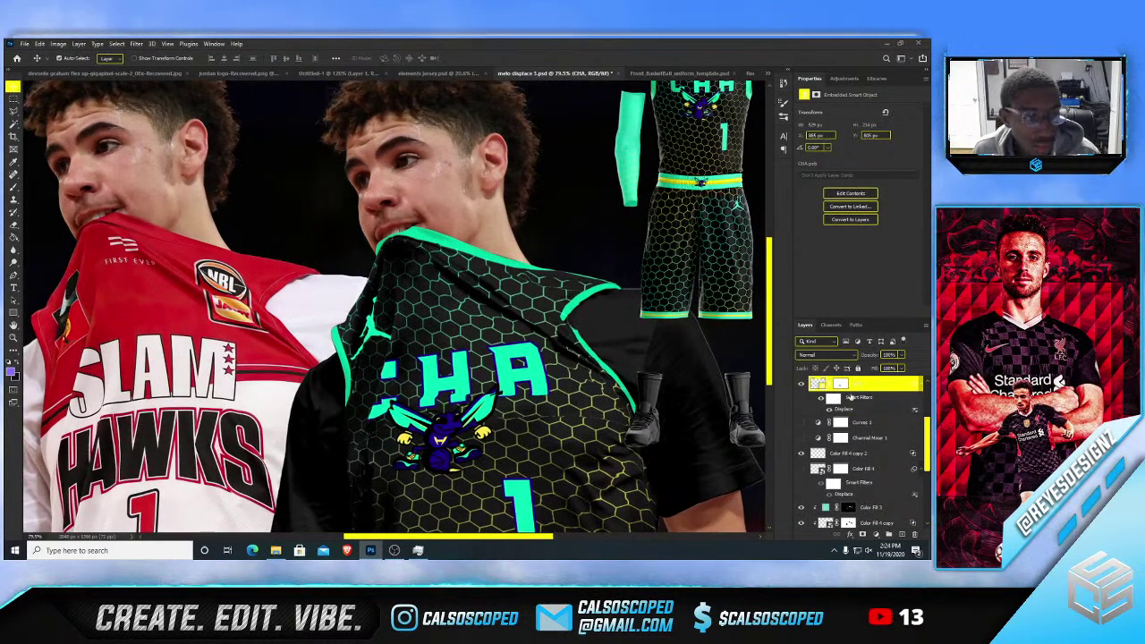
scroll(845, 400, "up", 1)
key("ctrl+j")
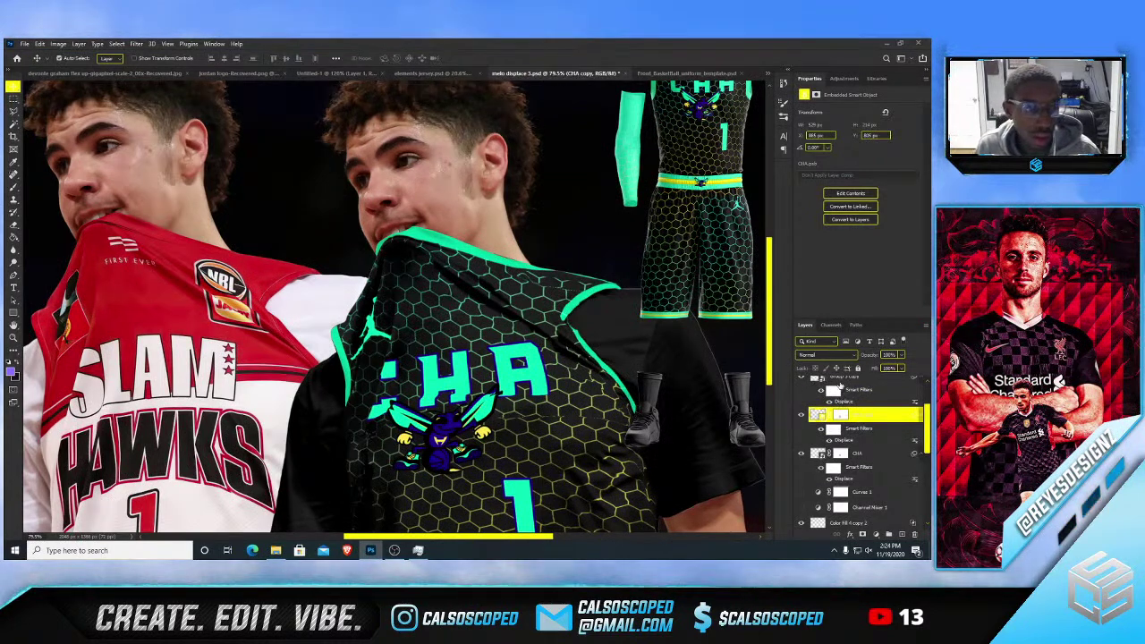
right_click(842, 414)
left_click(844, 432)
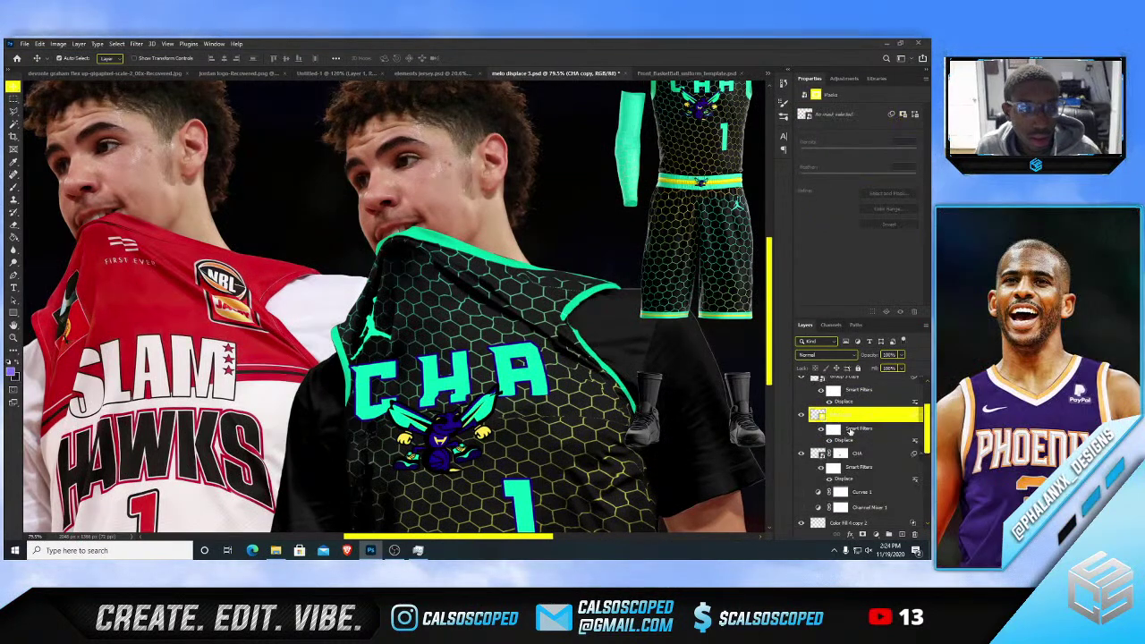
left_click(860, 419)
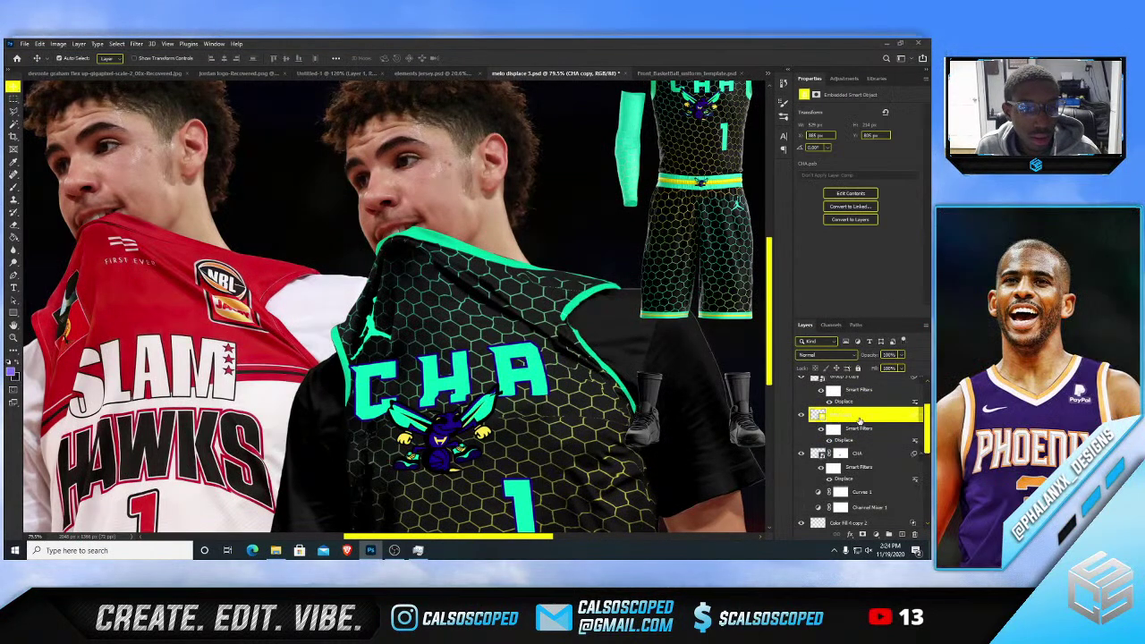
- Add a layer mask to the CHA copy and paint out the H and A so only the C remains
left_click(863, 534)
key("b")
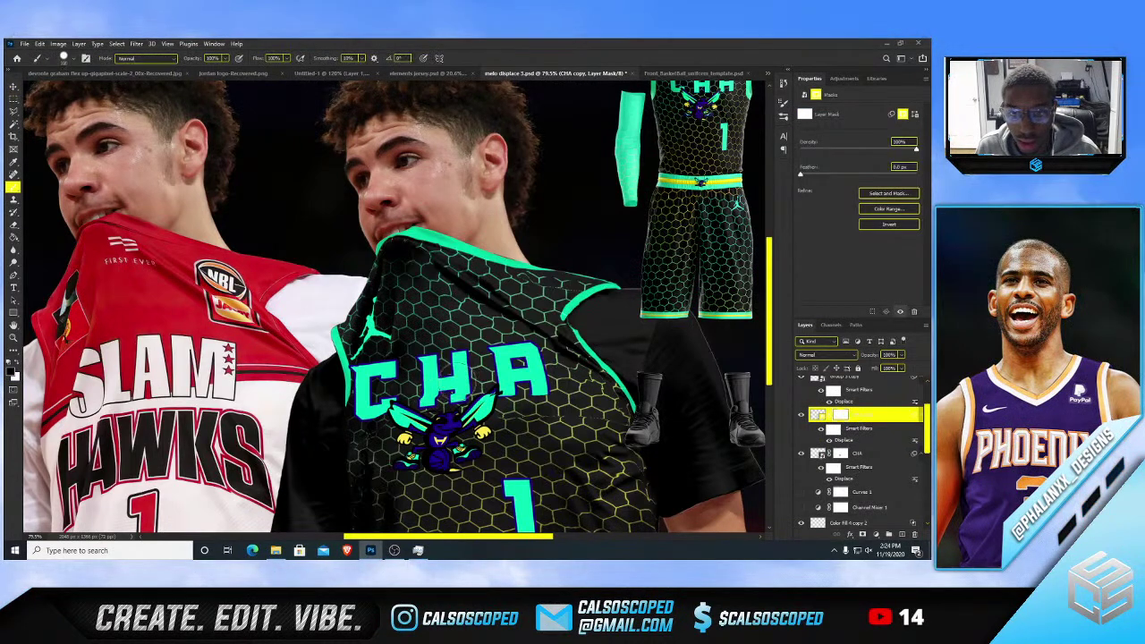
left_click_drag(403, 347, 373, 380)
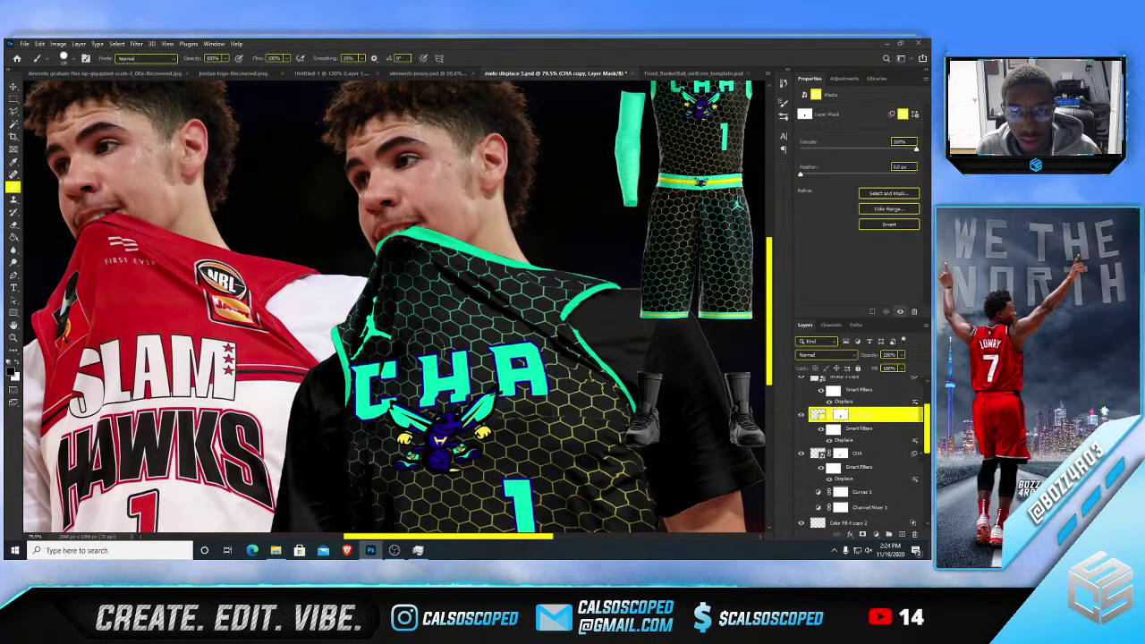
left_click_drag(455, 344, 553, 357)
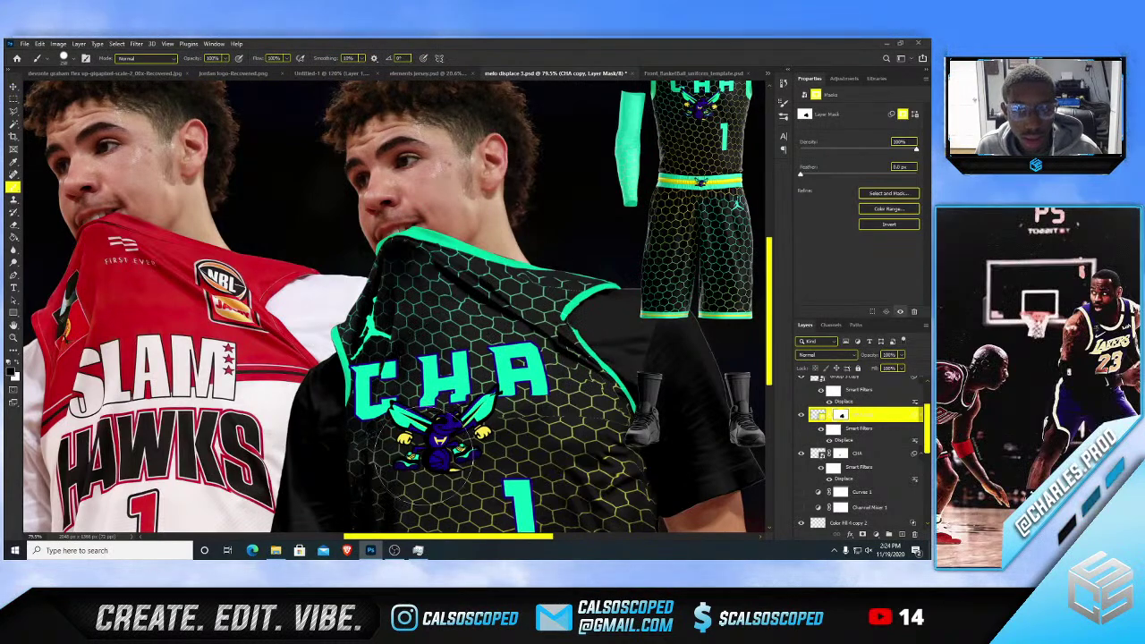
left_click(889, 416)
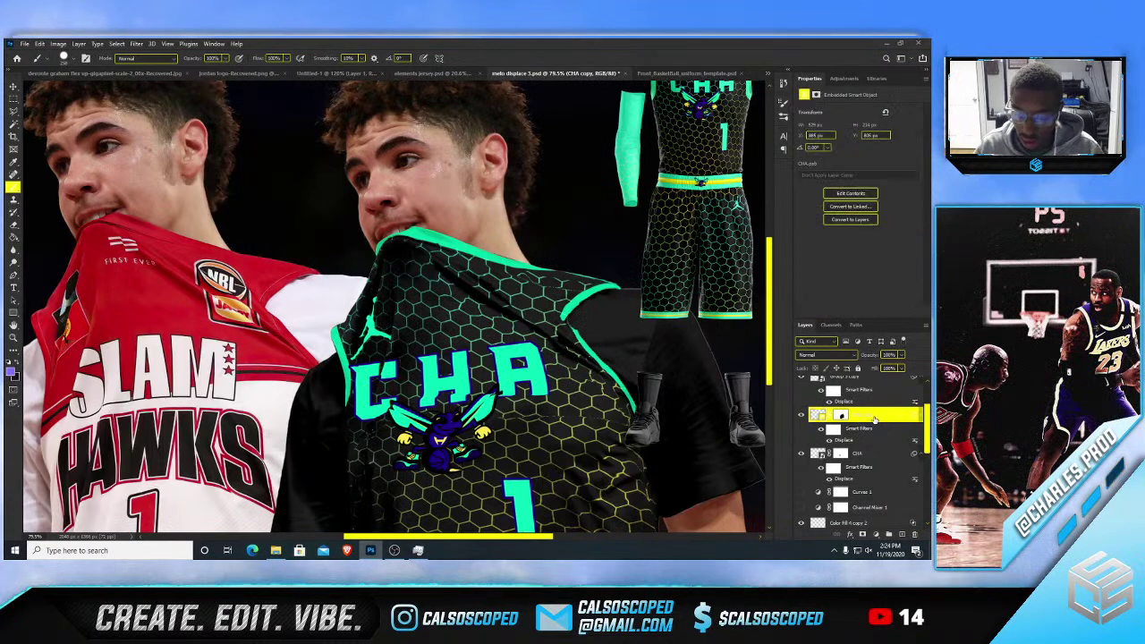
key("ctrl+t")
left_click(477, 242)
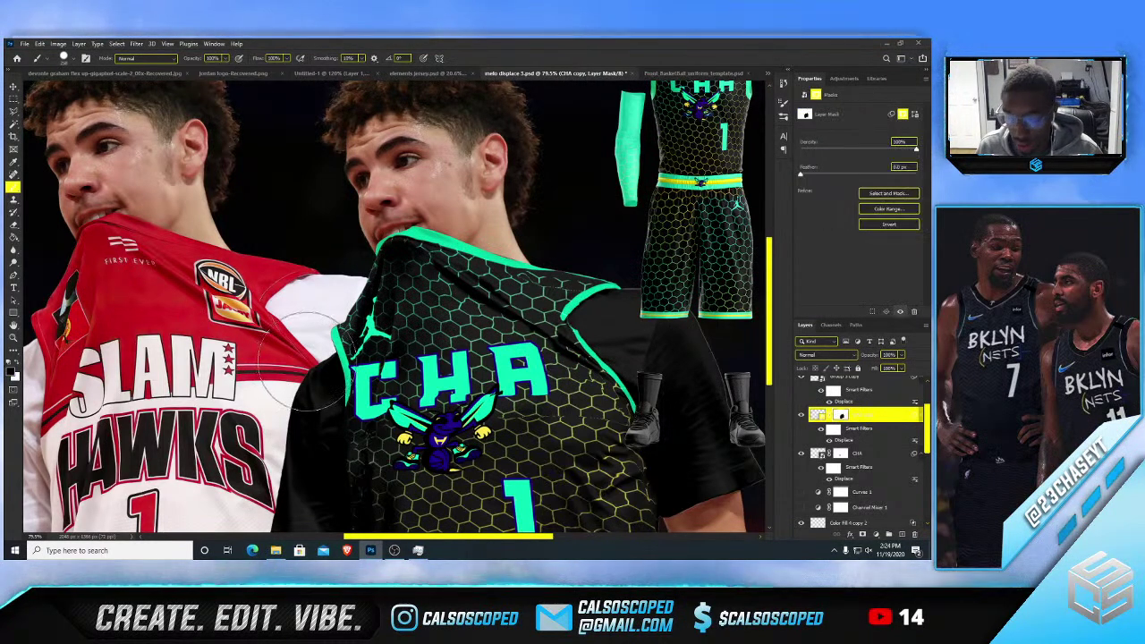
- Convert the masked CHA copy, now holding only the C, into a new smart object
left_click(818, 415)
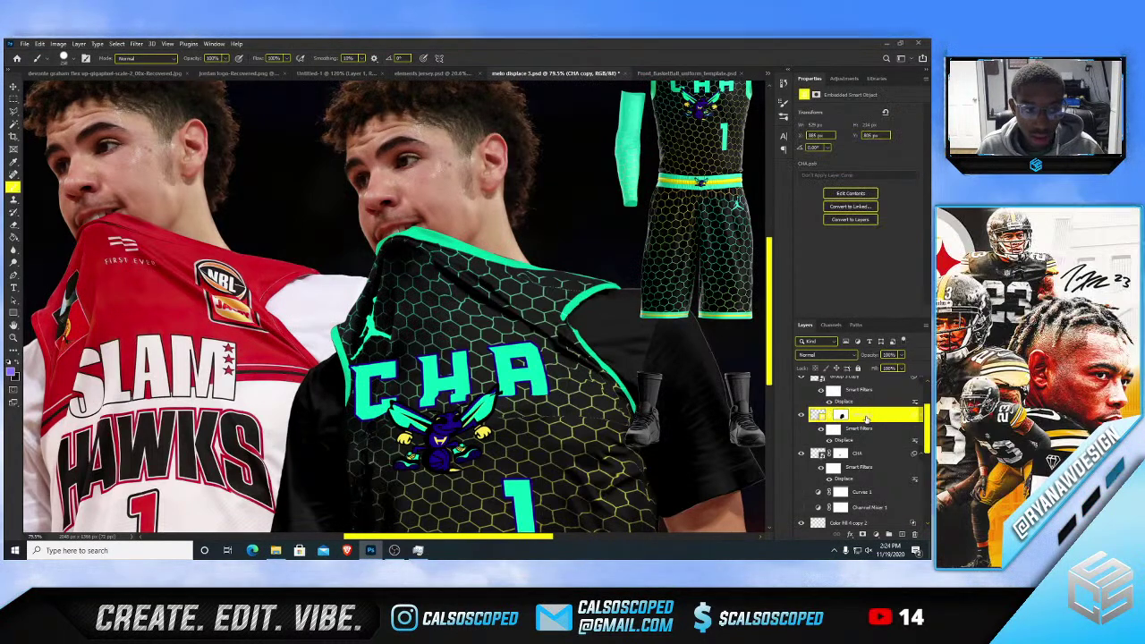
right_click(866, 419)
key("Escape")
right_click(850, 418)
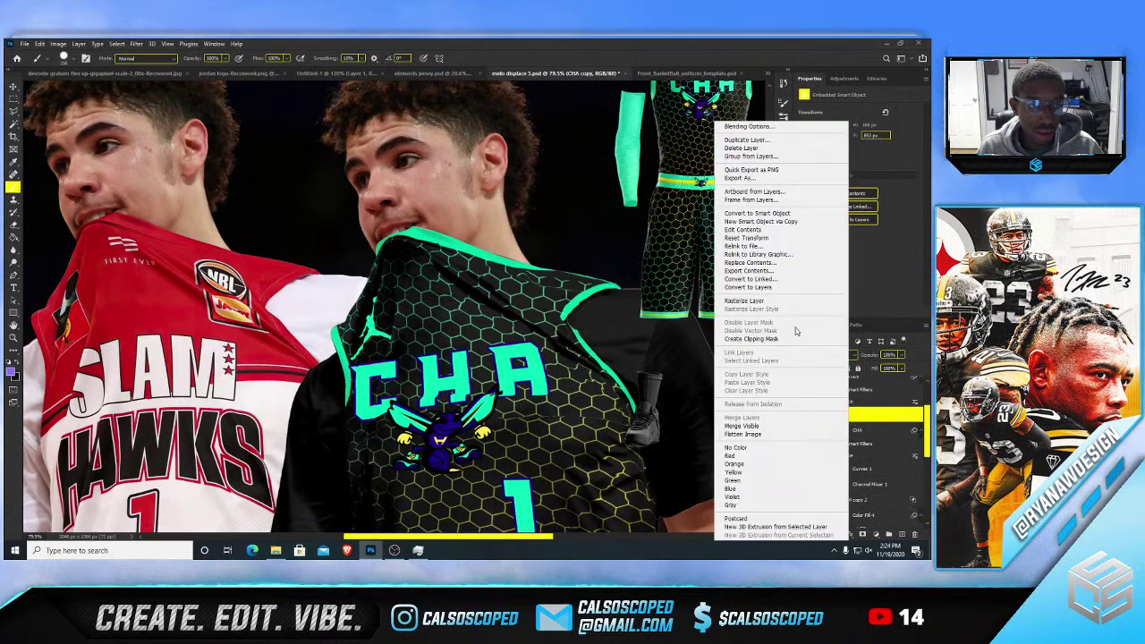
left_click(873, 418)
key("ctrl+t")
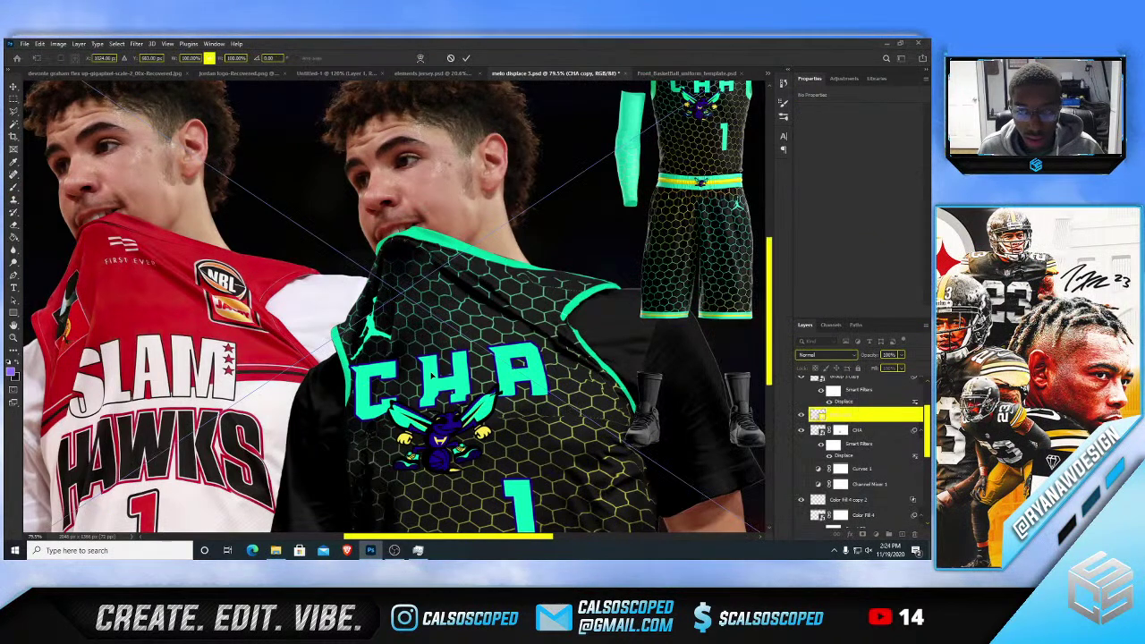
key("Escape")
right_click(858, 417)
left_click(805, 214)
- Rotate the duplicate C about 5° clockwise and shift it slightly against the original lettering
key("ctrl+t")
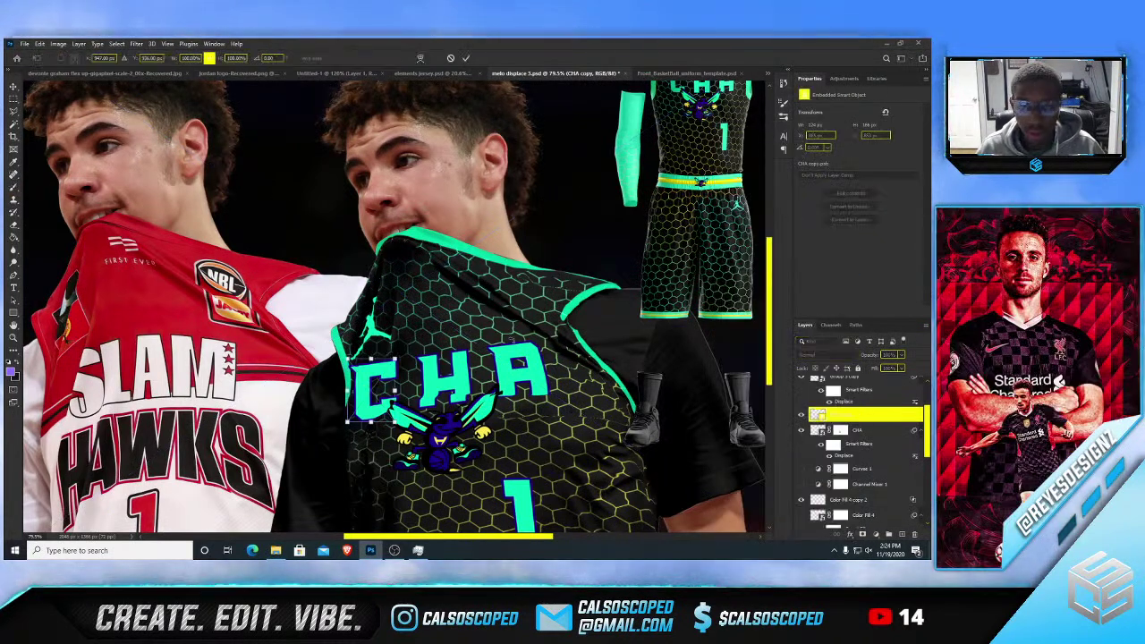
scroll(400, 376, "up", 4)
left_click_drag(400, 376, 417, 360)
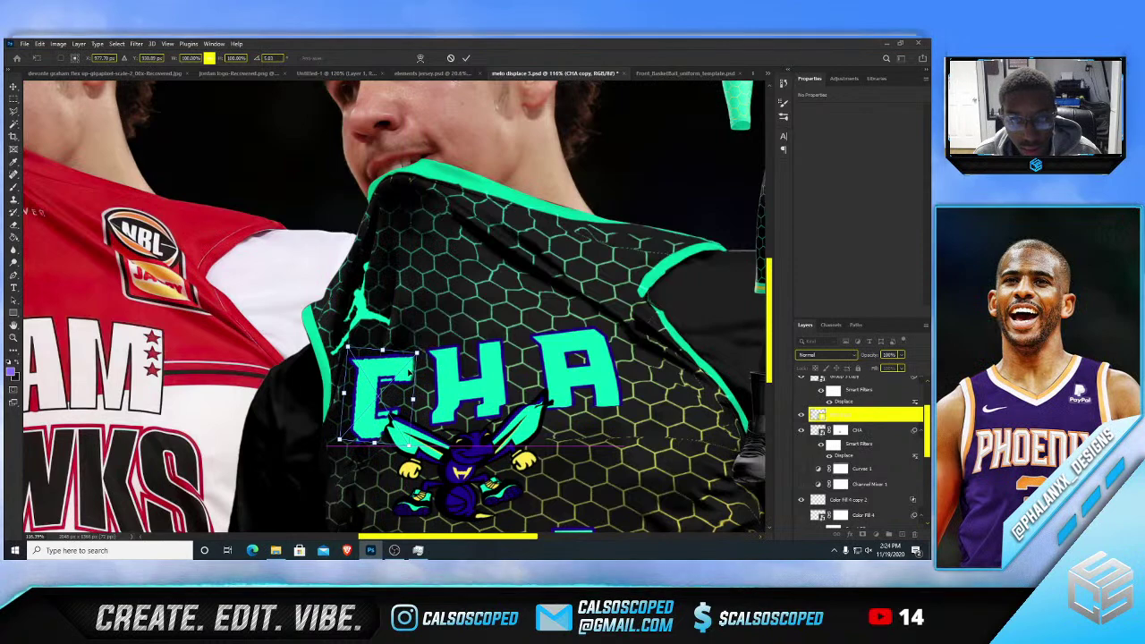
key("Return")
- Mask off part of the duplicate C at the fold, then rotate it about 3° more and nudge it sideways
left_click(865, 535)
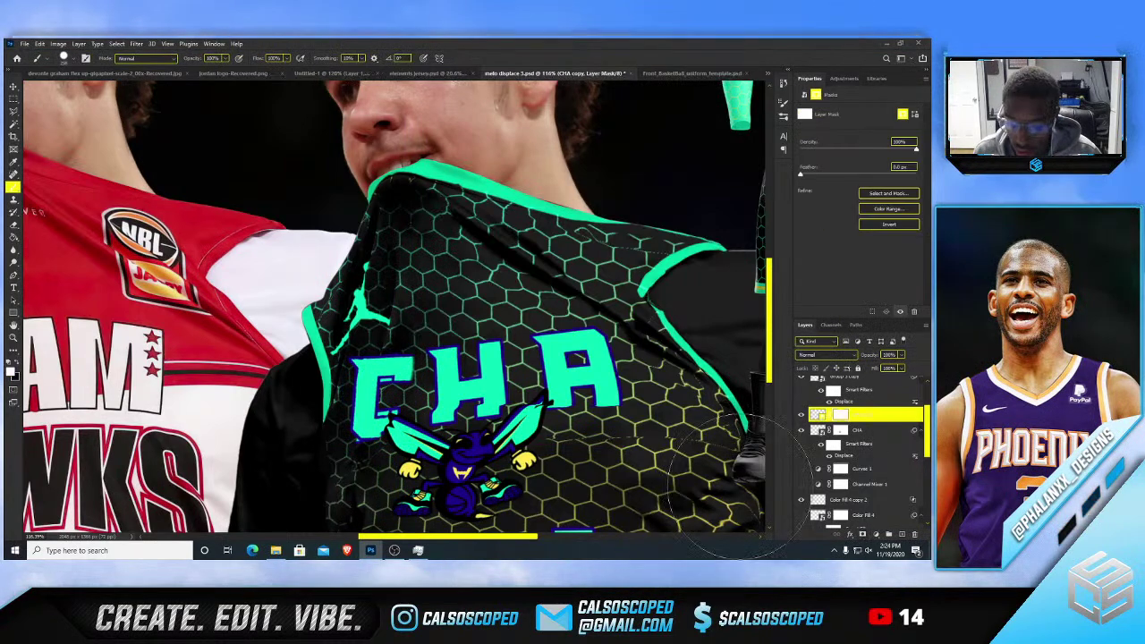
scroll(355, 429, "up", 2)
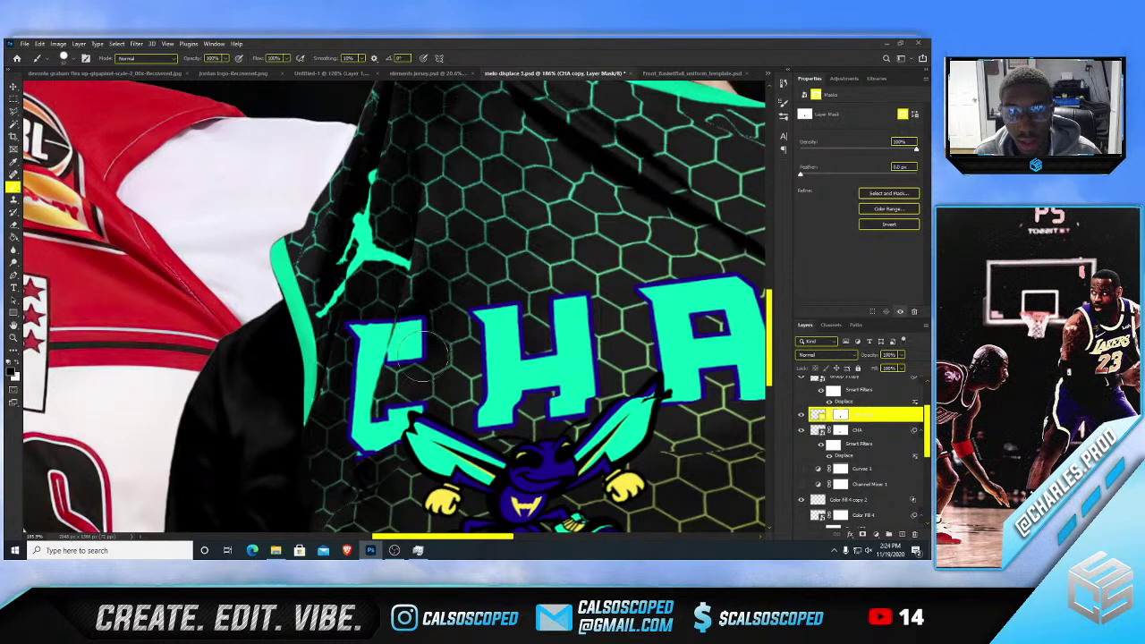
key("ctrl+t")
mouse_move(427, 364)
left_mouse_down()
mouse_move(464, 350)
mouse_move(434, 366)
left_mouse_up()
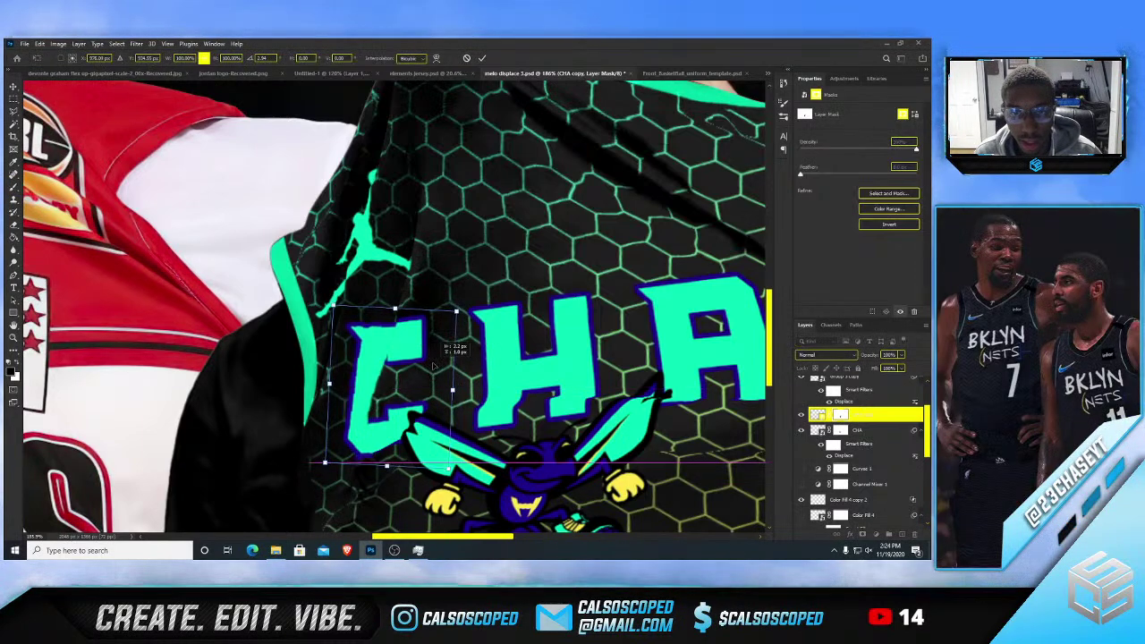
key("Return")
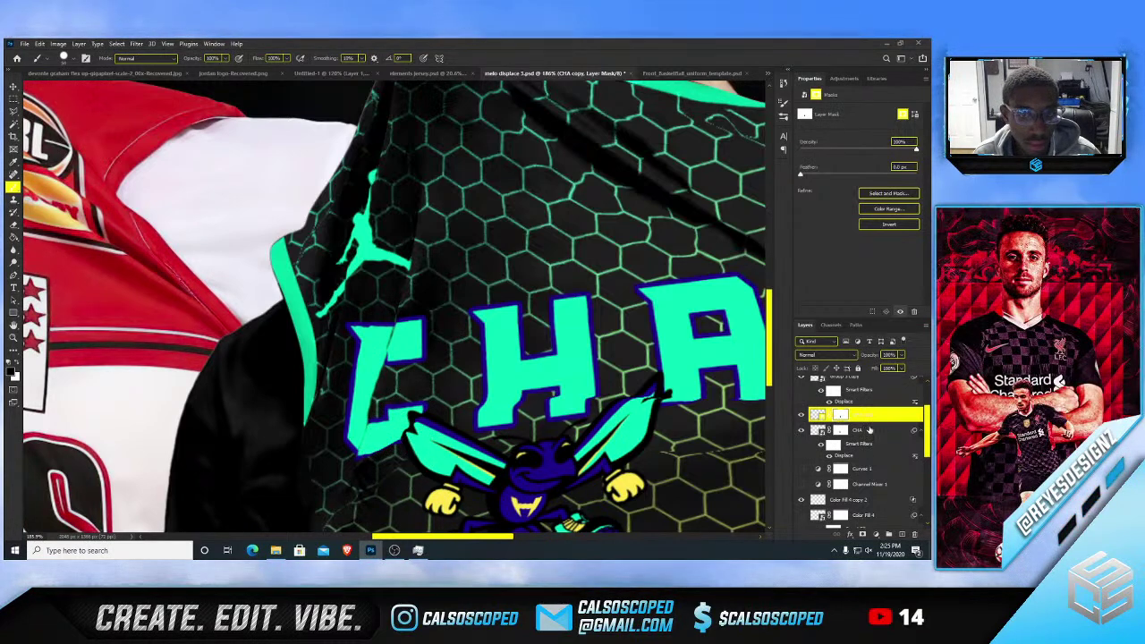
- Refine the duplicate C's mask along the fold using a soft brush with flow lowered to 23%
left_click(869, 417)
left_click_drag(367, 371, 179, 402)
key("x")
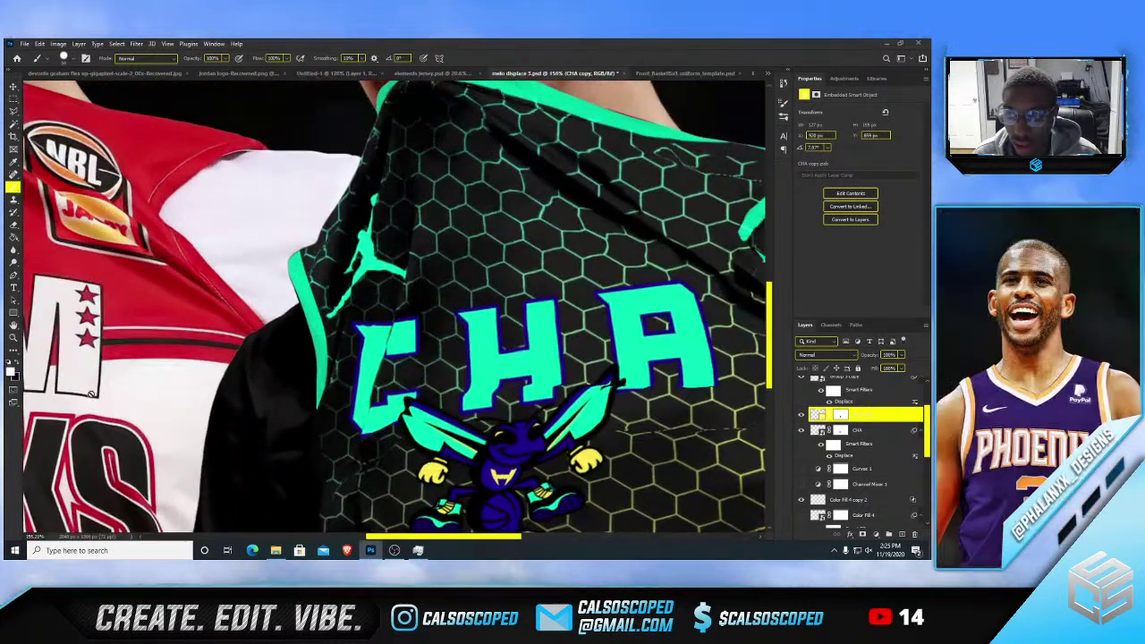
scroll(389, 421, "up", 2)
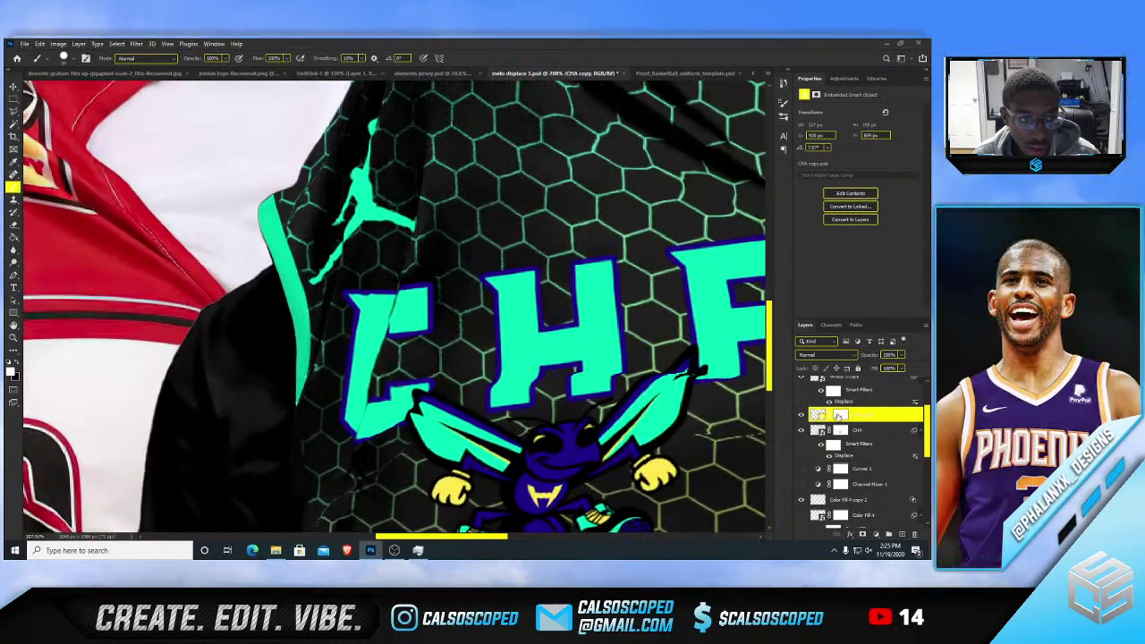
left_click(839, 416)
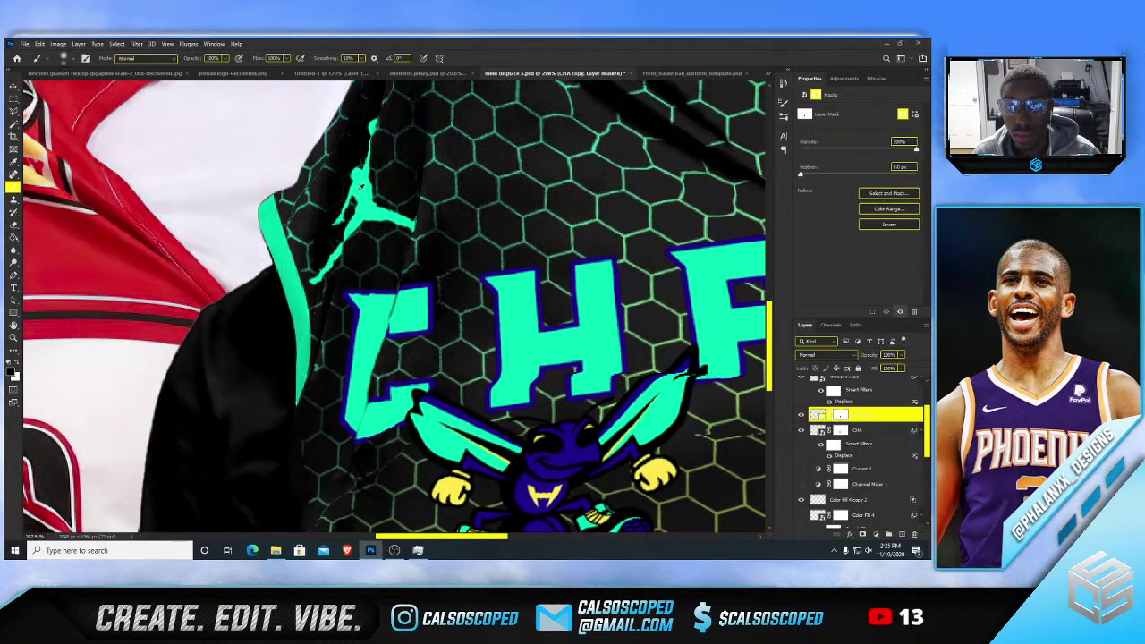
left_click_drag(284, 69, 261, 69)
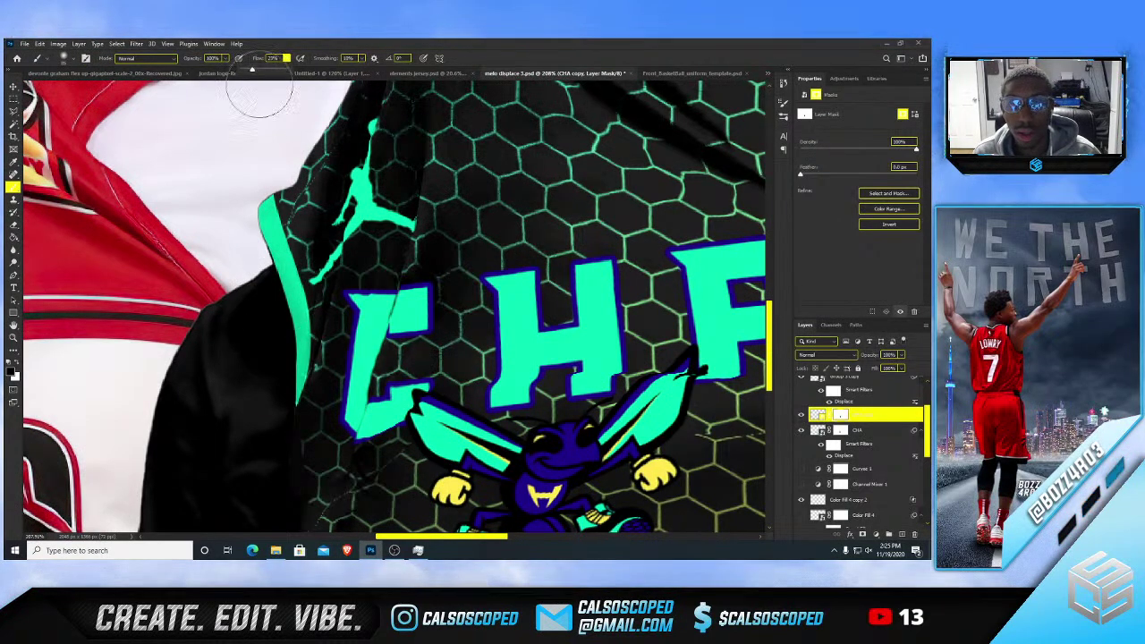
scroll(411, 368, "up", 4)
left_click_drag(410, 370, 347, 427)
key("x")
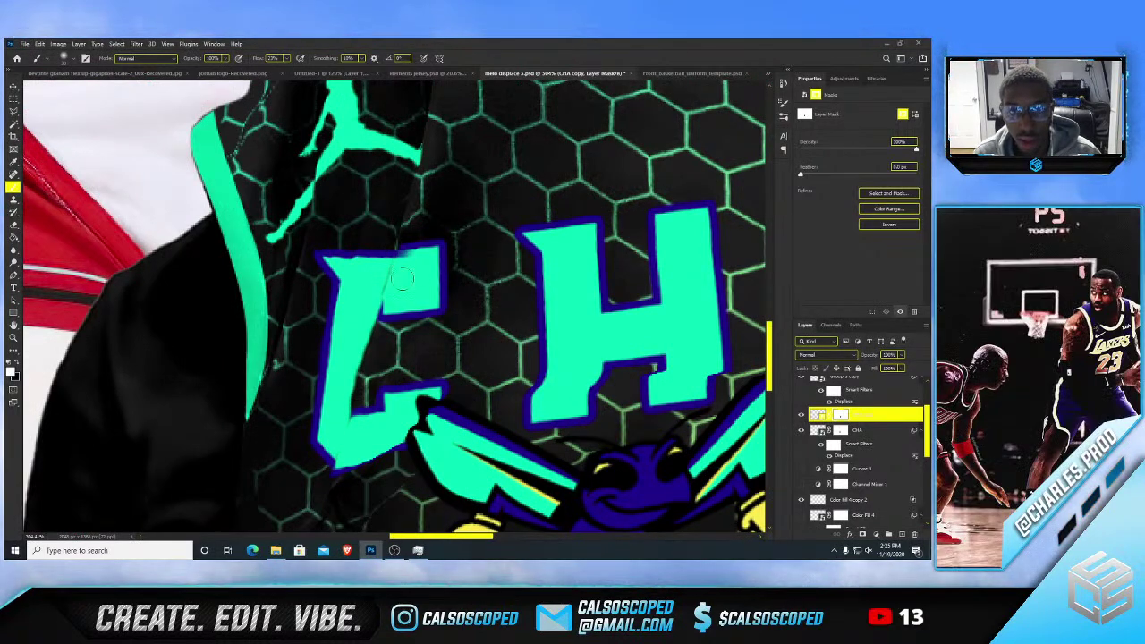
- Add a new layer above the CHA copy and paint a thin black shadow along the fold through the C
scroll(403, 280, "down", 2)
scroll(408, 262, "down", 5)
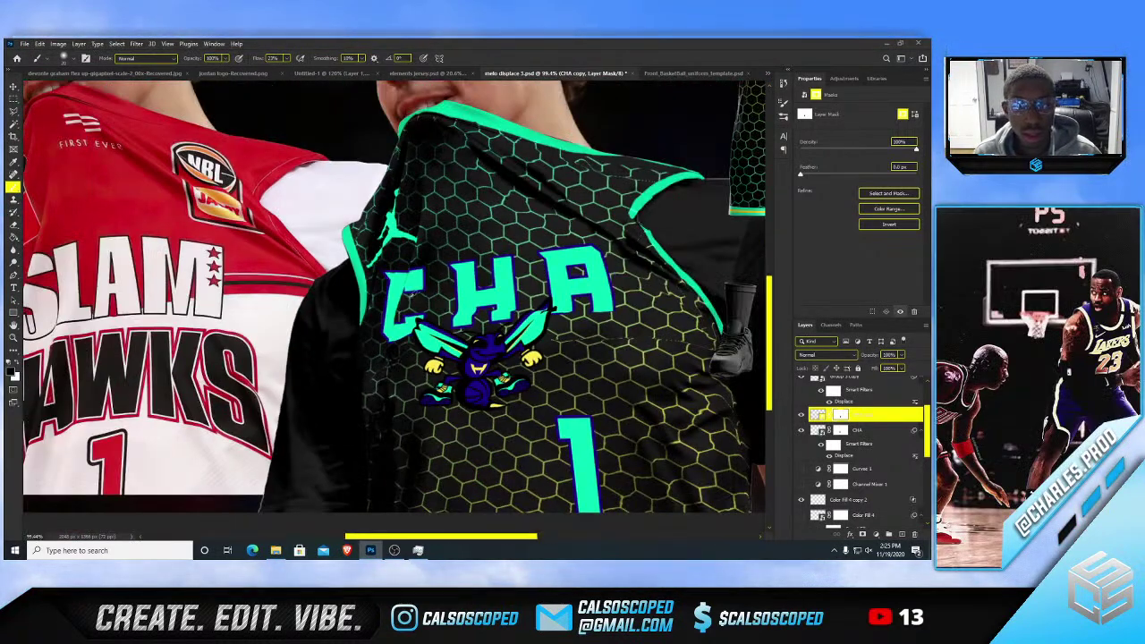
scroll(386, 374, "up", 2)
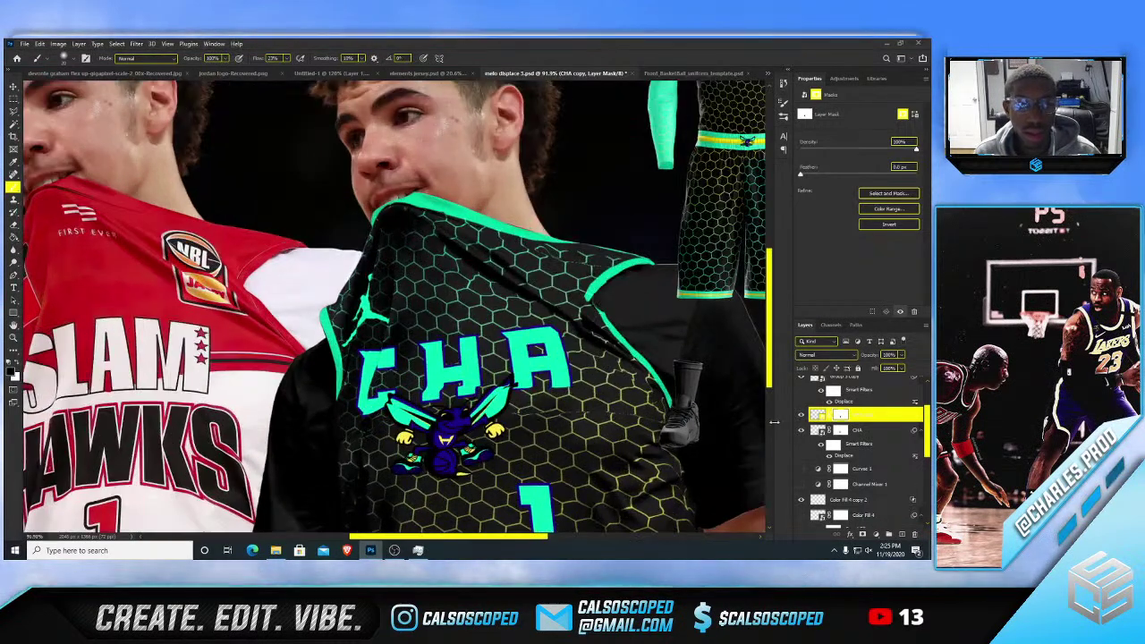
key("ctrl+shift+alt+n")
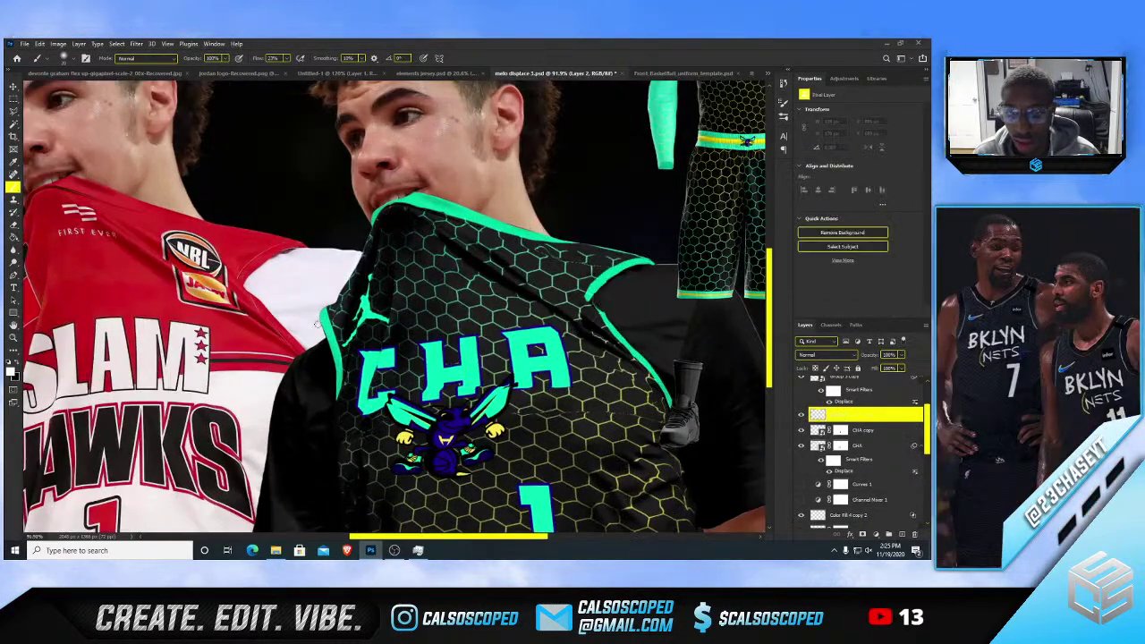
scroll(385, 342, "up", 2)
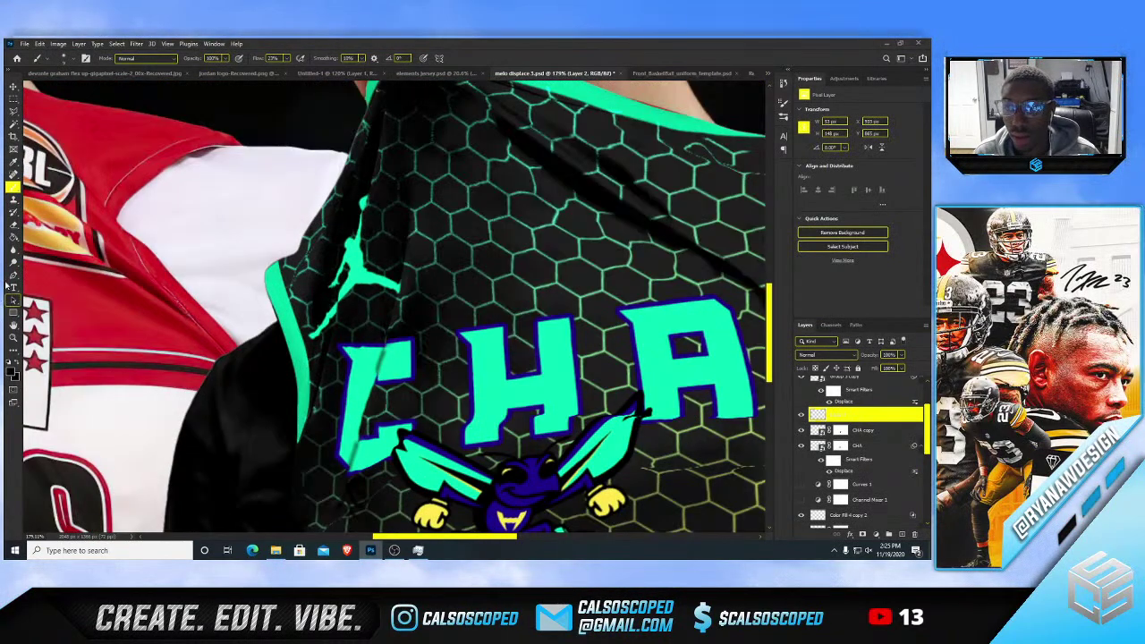
- Soften the painted fold shadow with the Blur tool and lower its layer's fill to 60%
left_click(13, 256)
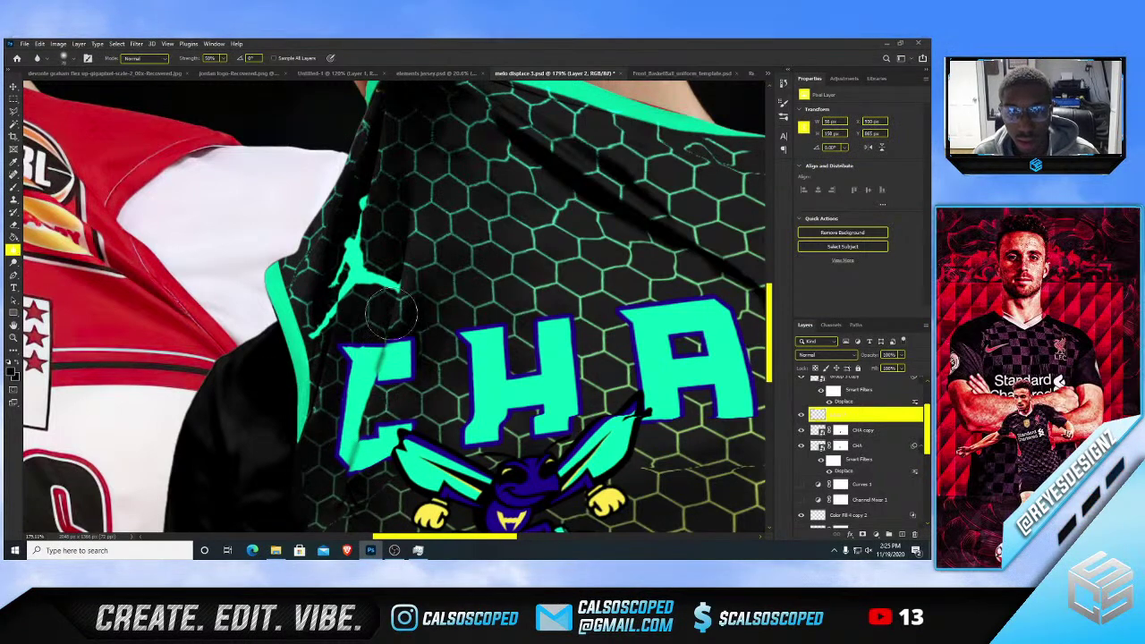
left_click_drag(383, 321, 391, 388)
left_click_drag(902, 369, 878, 383)
key("ctrl+0")
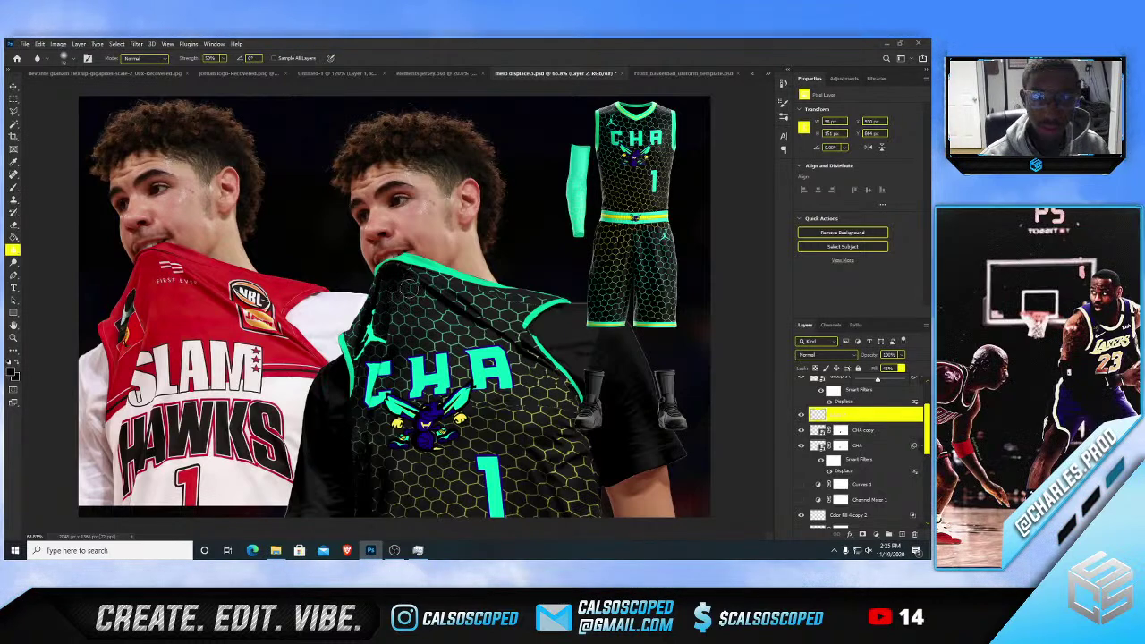
scroll(528, 403, "up", 2)
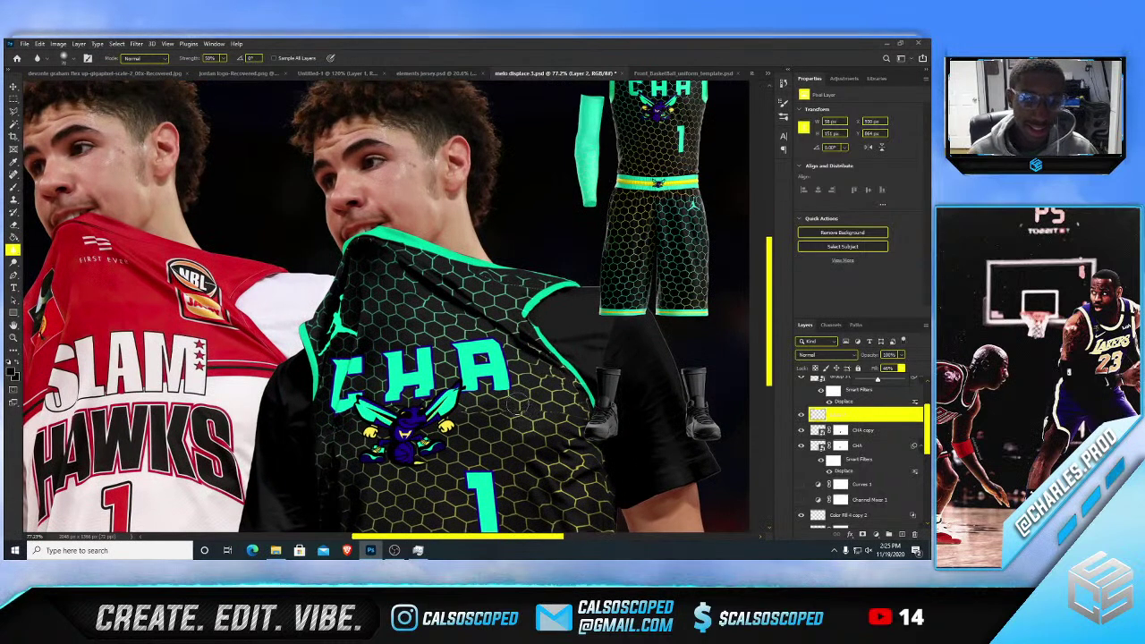
- Touch up the hexagon pattern layer's mask beside the teal armhole trim with the Blur tool and ready the Brush tool
key("v")
key("alt+v")
left_click(650, 227)
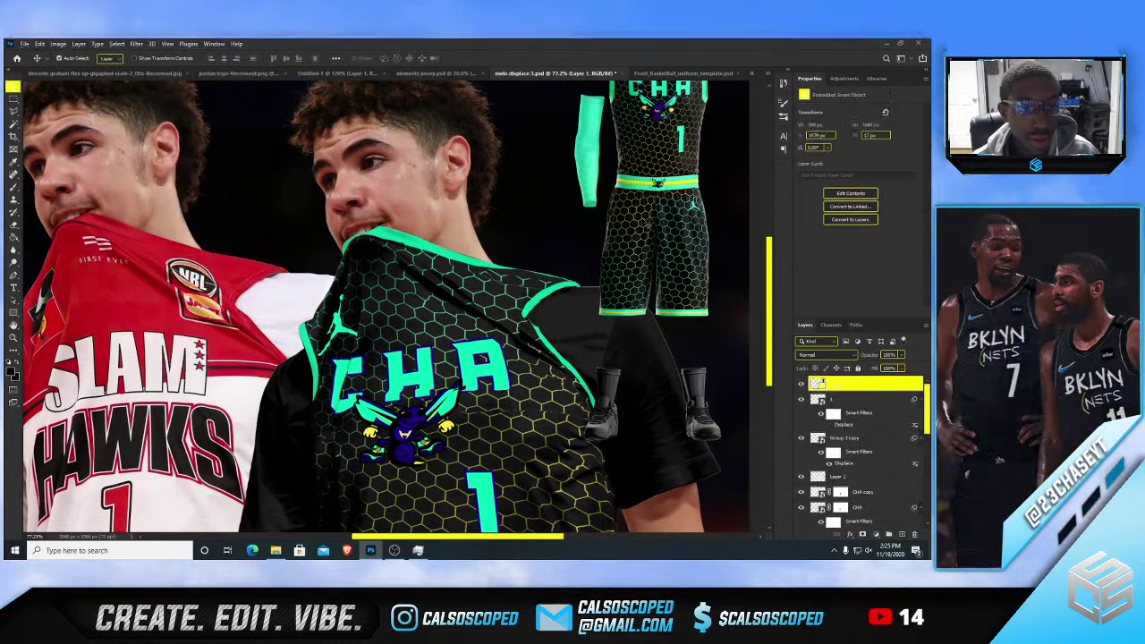
scroll(535, 299, "up", 10)
left_click(498, 307)
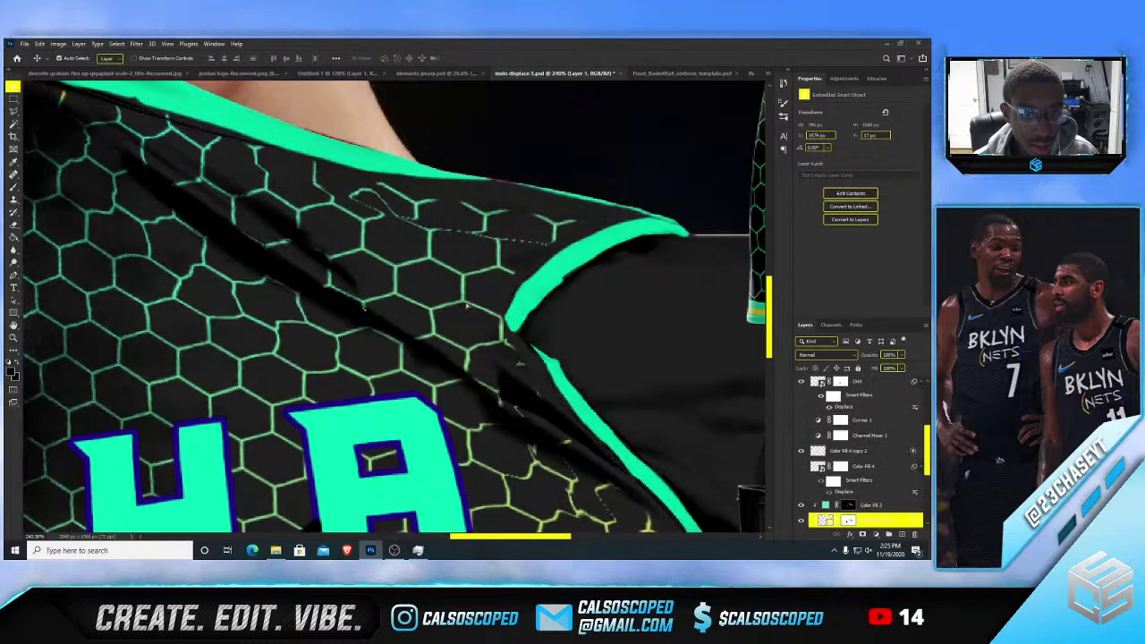
left_click(849, 521)
key("r")
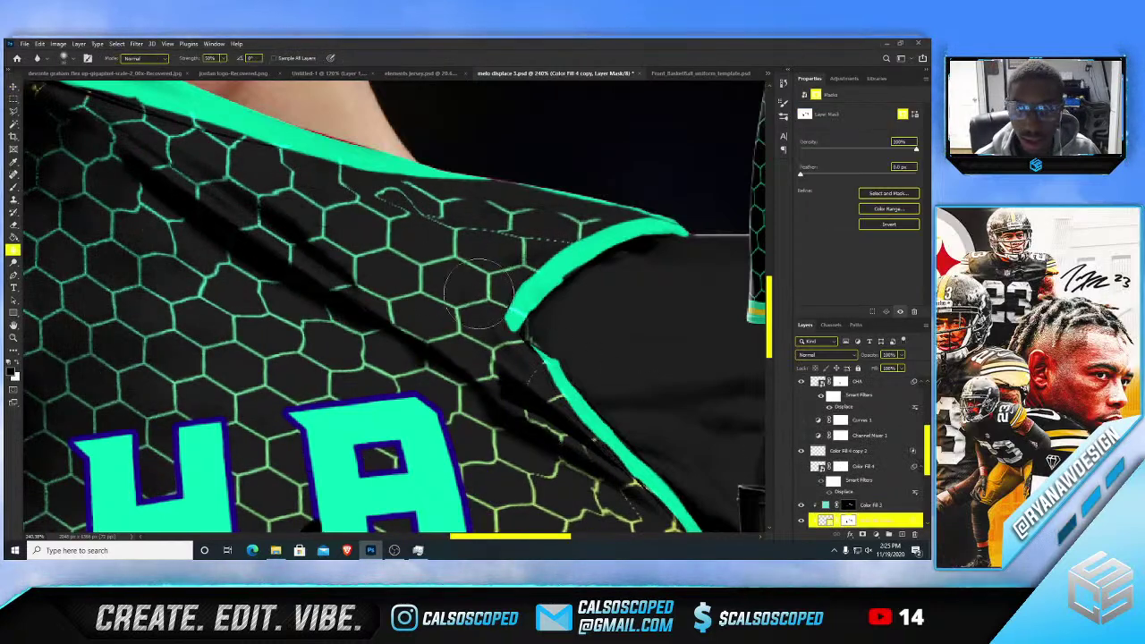
left_click_drag(519, 307, 514, 312)
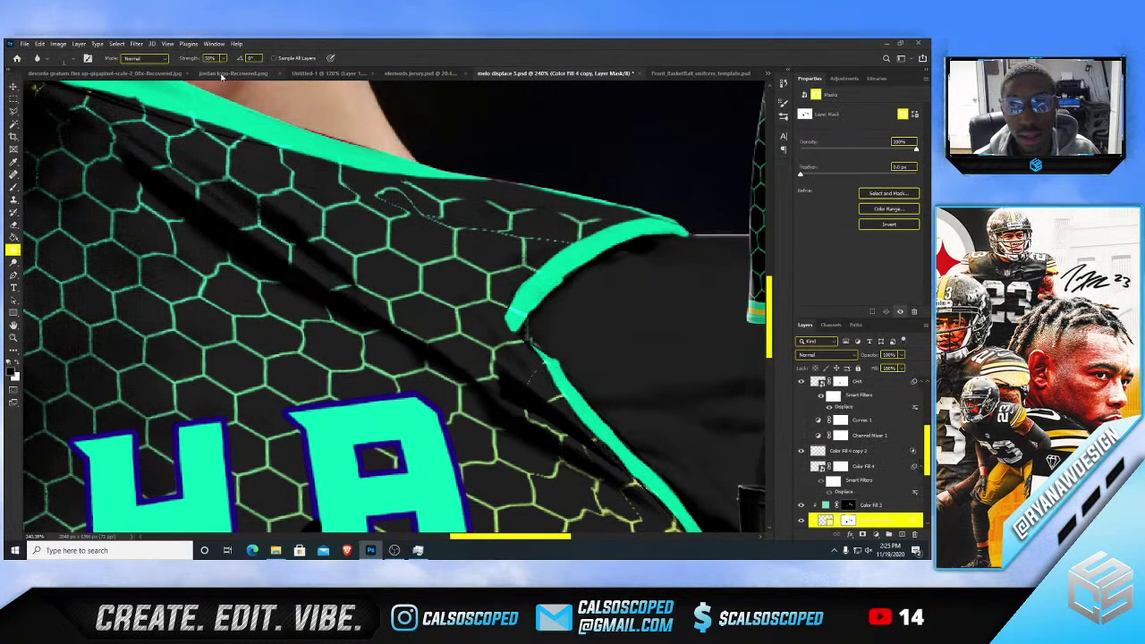
left_click(14, 186)
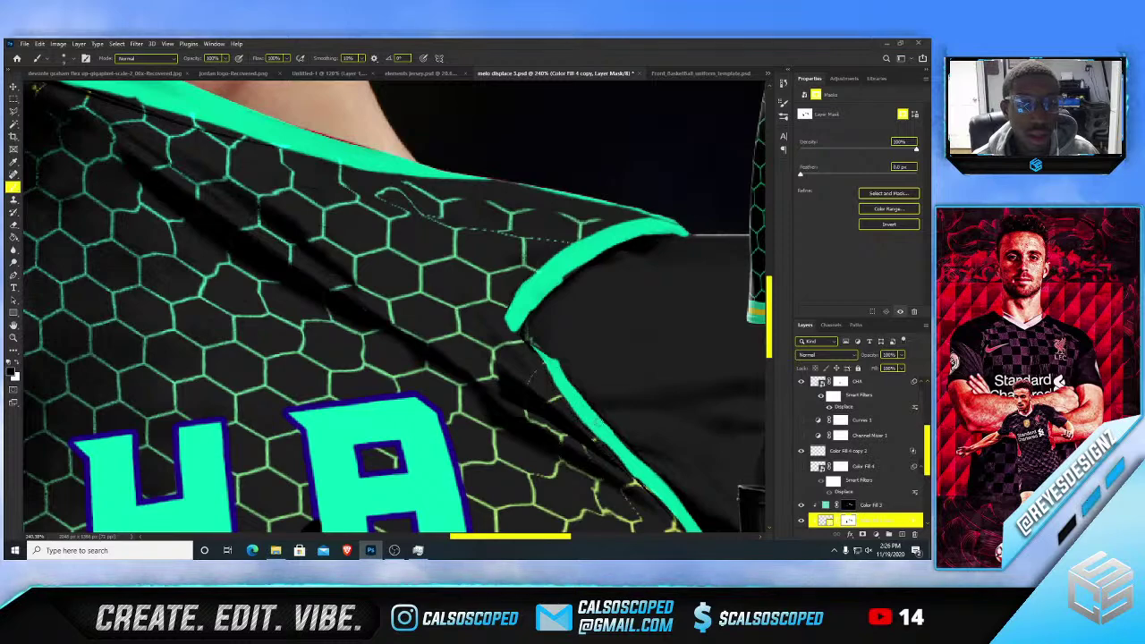
- Examine the whole jersey swap and compare it with the basketball uniform template document
key("ctrl+0")
scroll(392, 309, "down", 2)
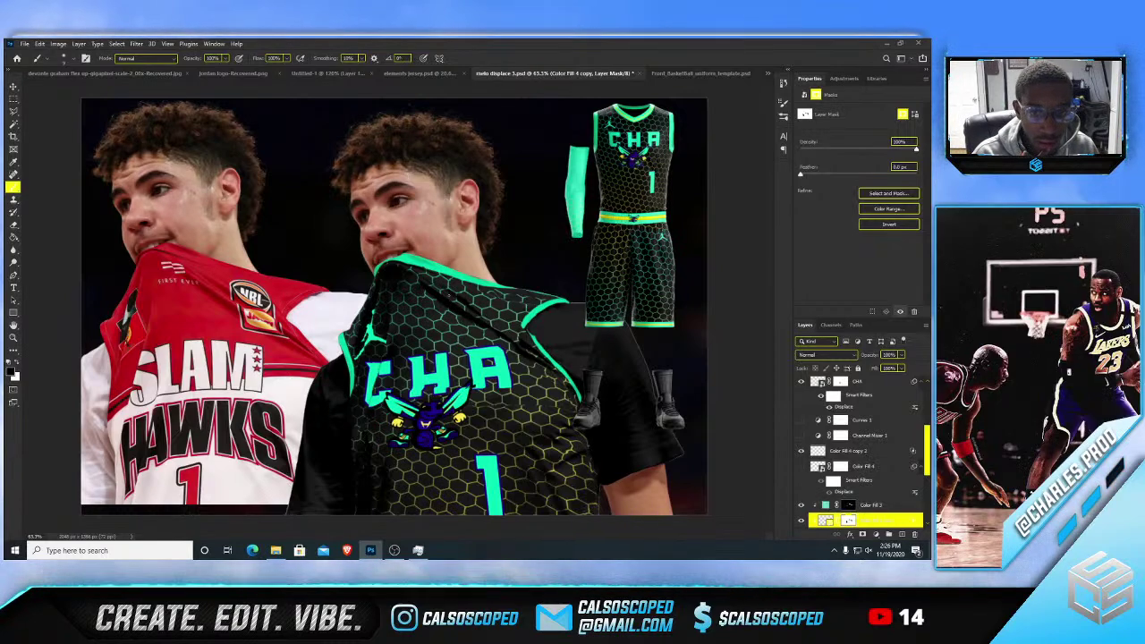
scroll(460, 237, "up", 1)
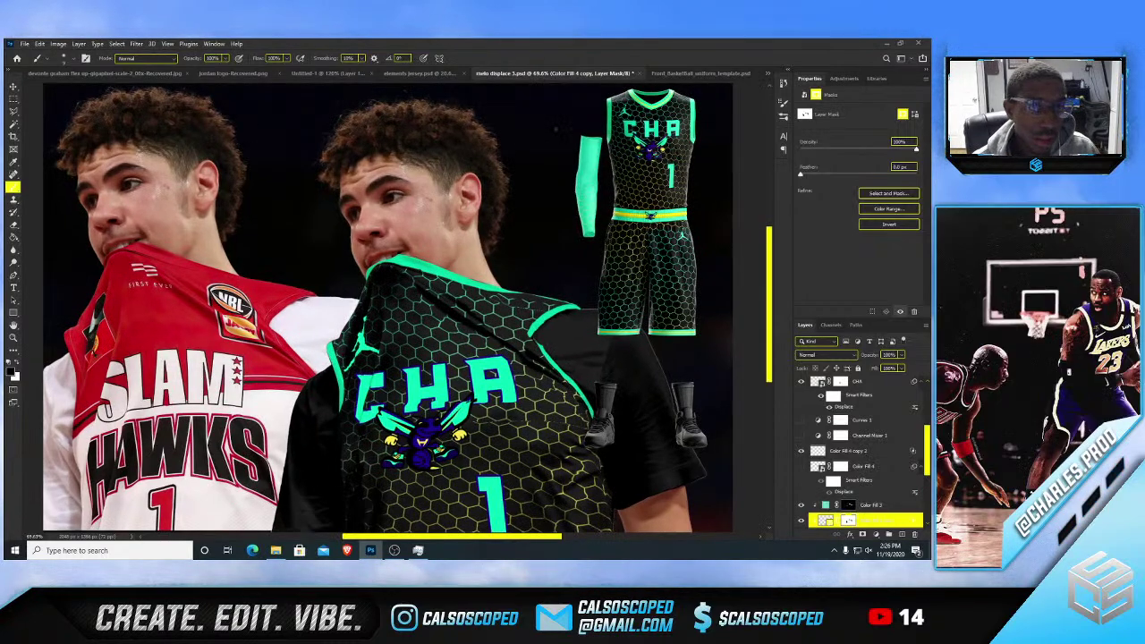
left_click(700, 75)
left_click(487, 74)
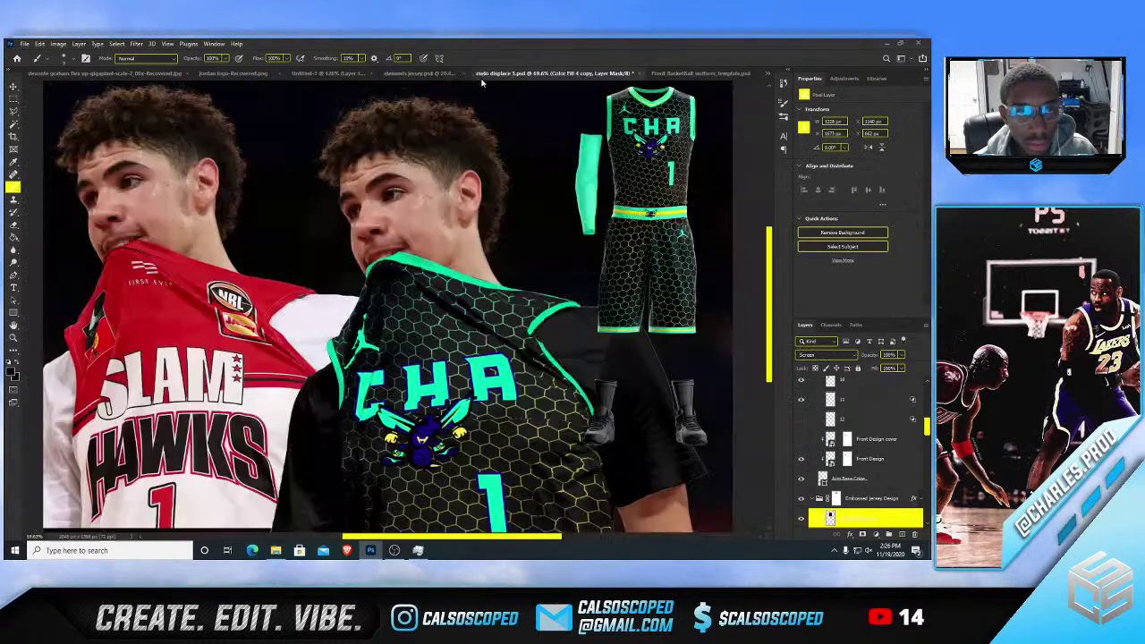
left_click(669, 73)
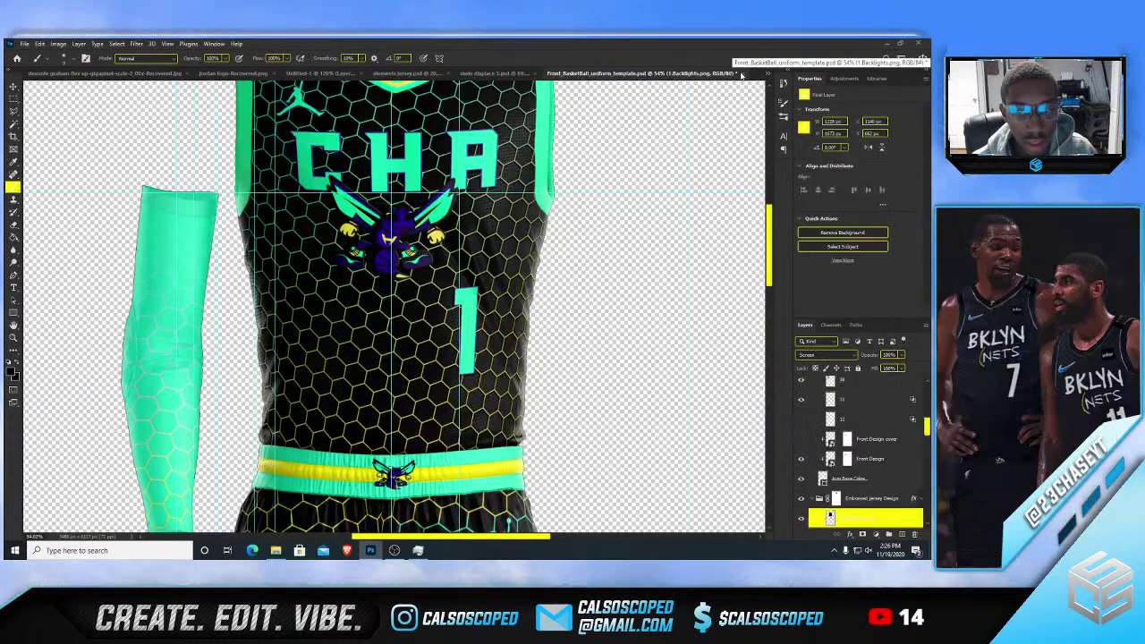
- Save the changes to the front basketball uniform template and close that document
left_click(737, 73)
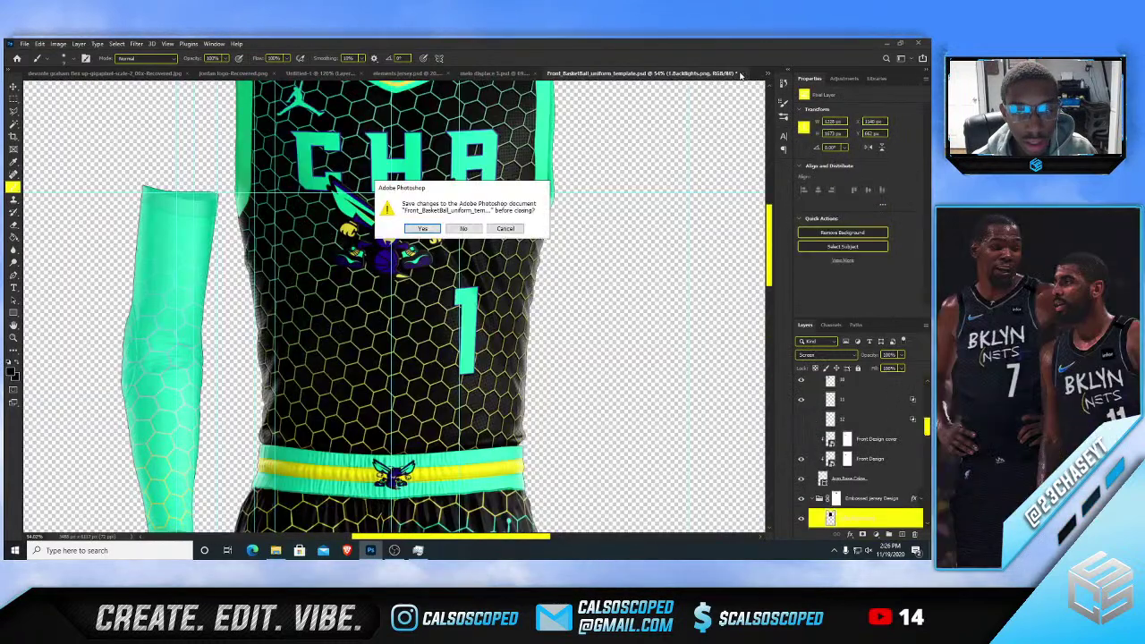
left_click(418, 230)
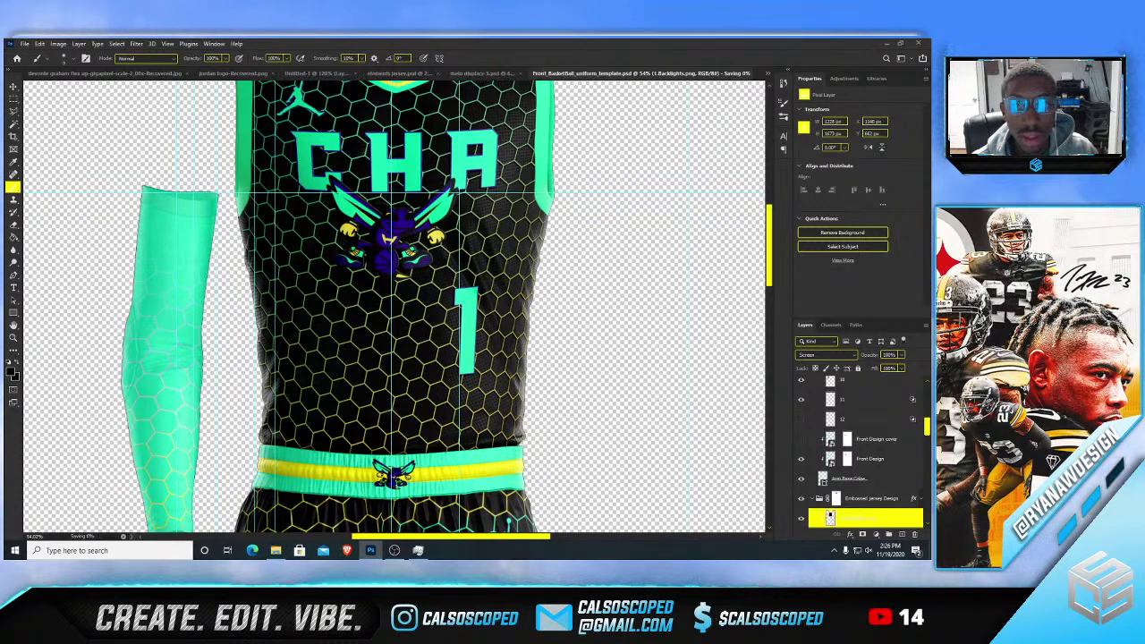
key("ctrl+0")
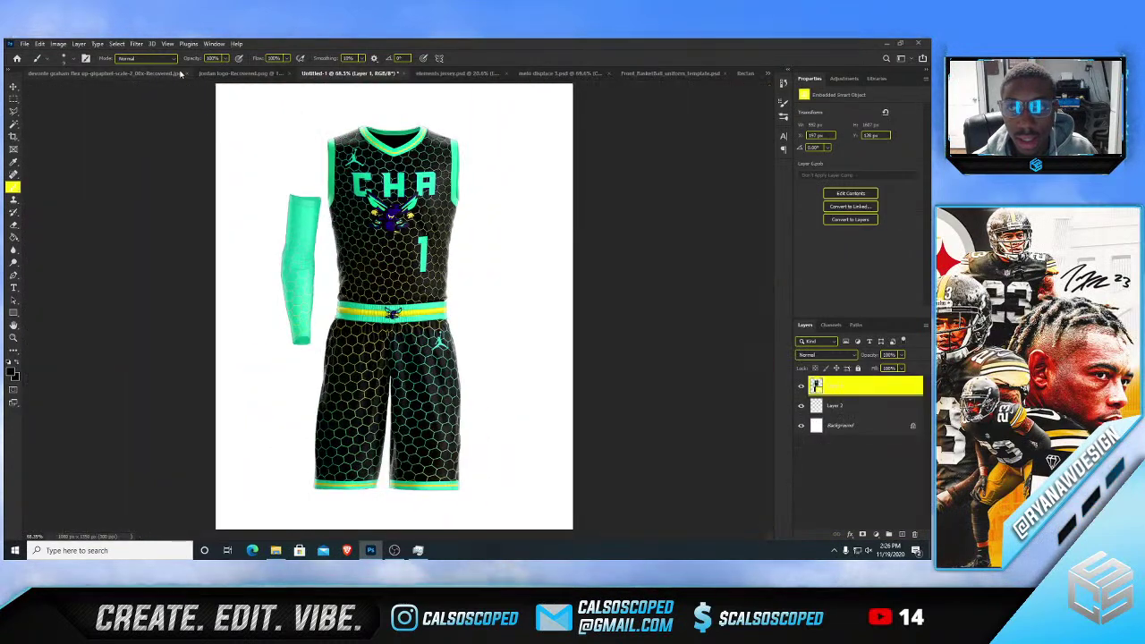
- Examine the teal Hornets player photo around the logos and black shoulder band, and check its image size
left_click(115, 74)
scroll(458, 272, "up", 5)
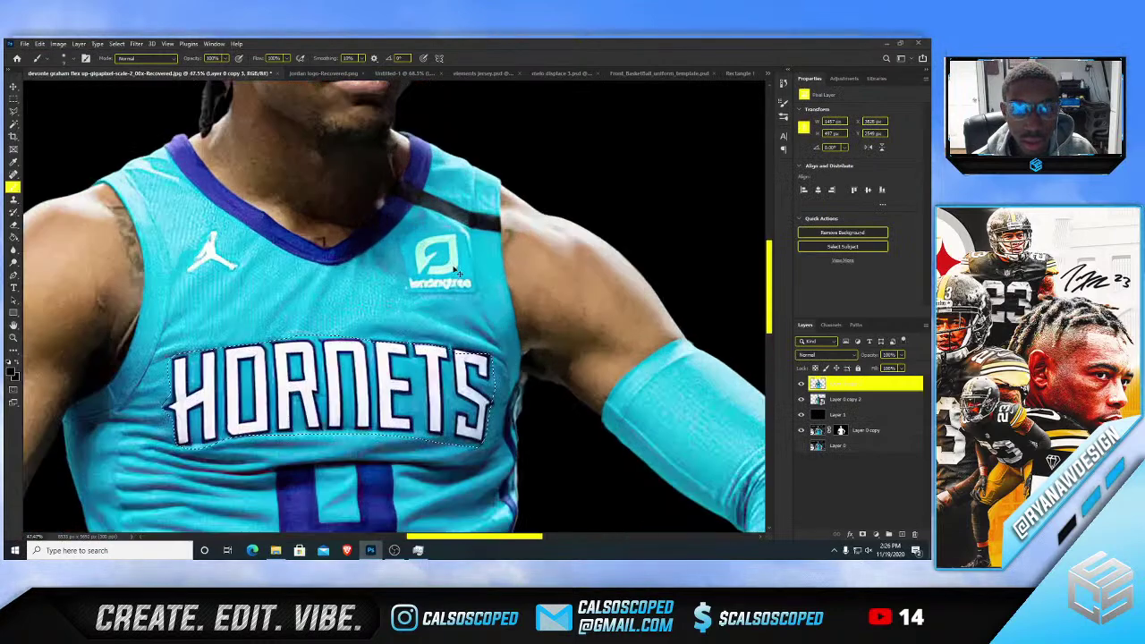
scroll(456, 273, "down", 4)
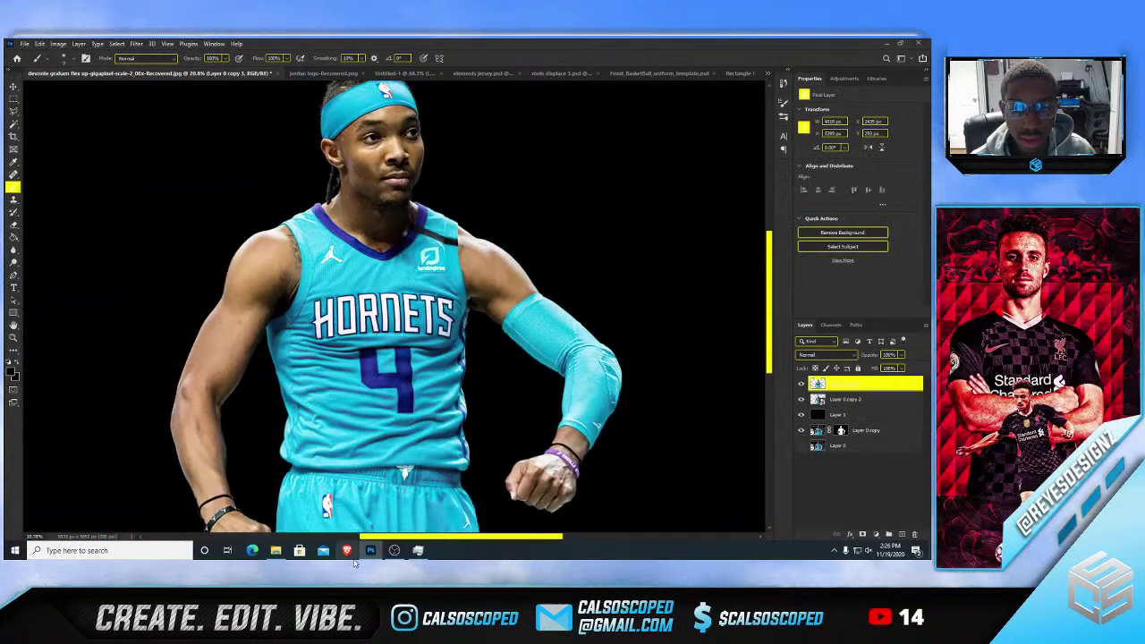
mouse_move(396, 521)
mouse_move(400, 552)
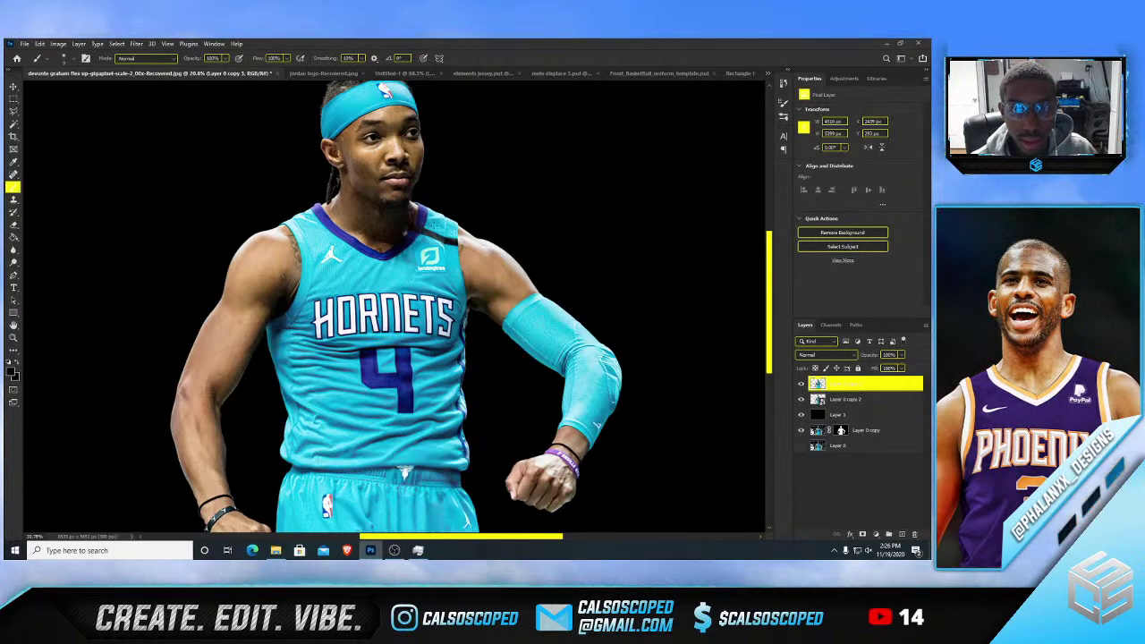
key("v")
scroll(439, 240, "up", 4)
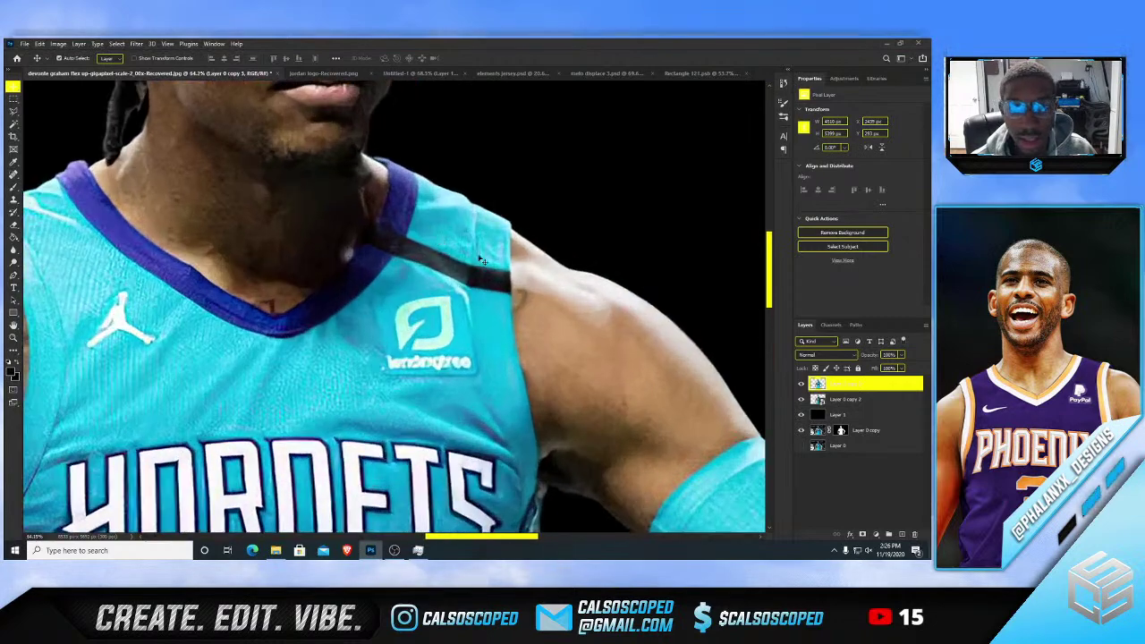
scroll(387, 243, "down", 5)
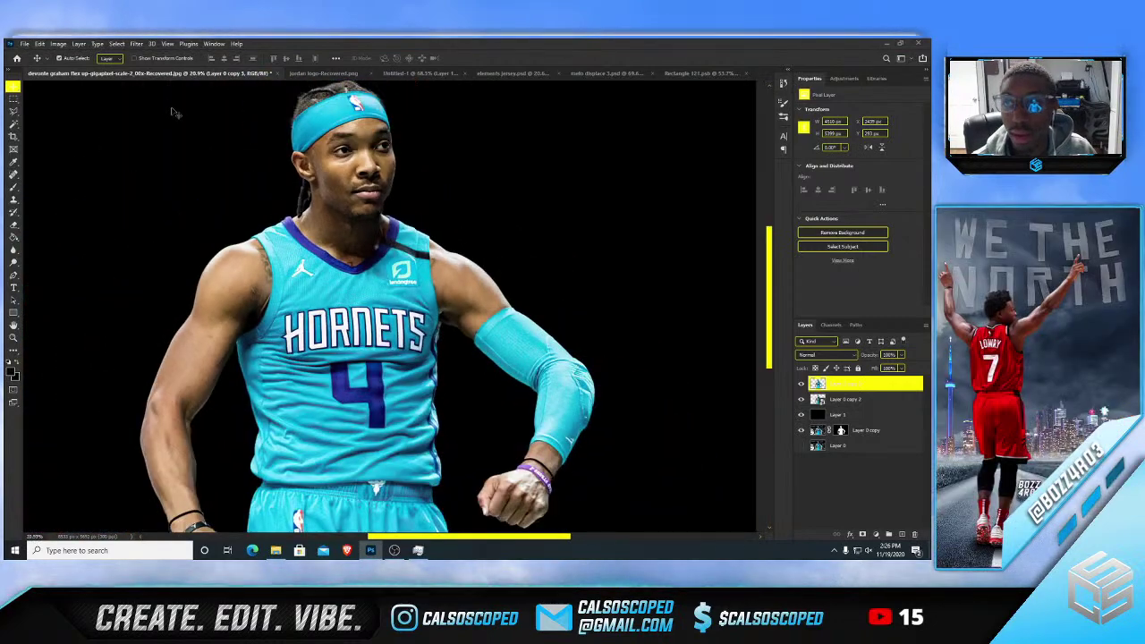
left_click(58, 44)
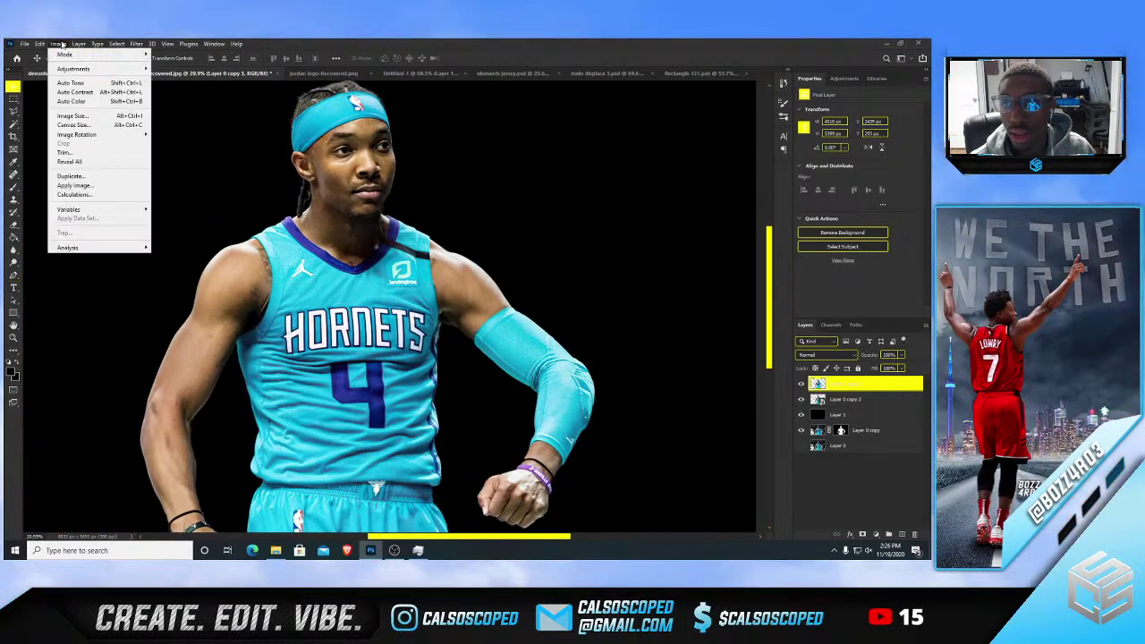
left_click(72, 115)
left_click(611, 138)
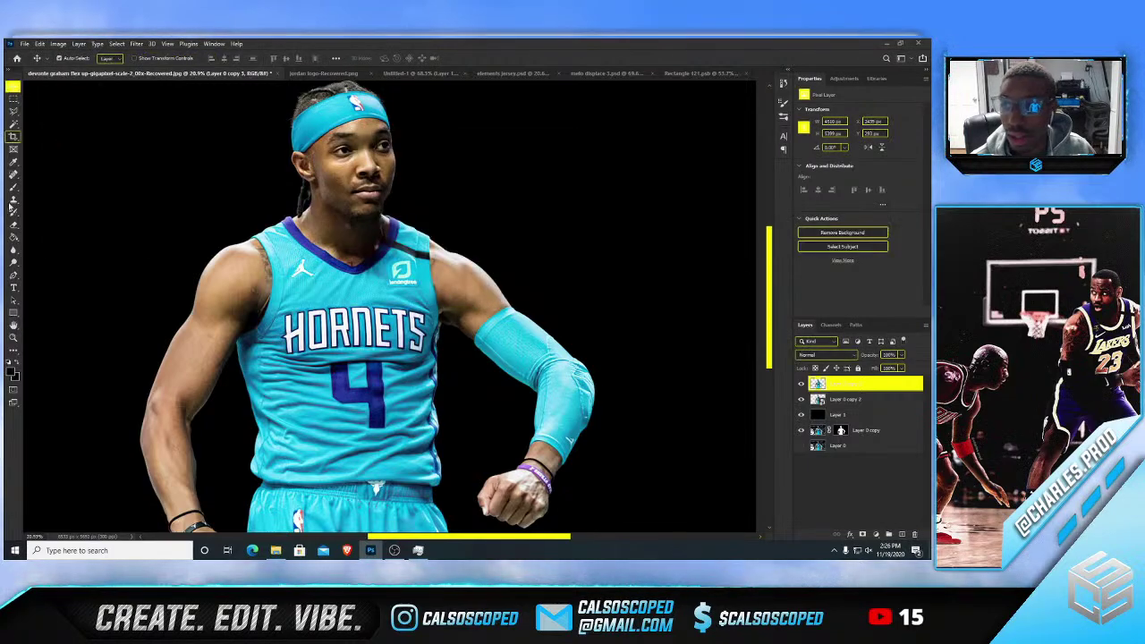
- Trace the black shoulder band with the Pen tool, turn the path into a selection, and mask it out as a separate smart object layer
key("p")
scroll(462, 293, "up", 3)
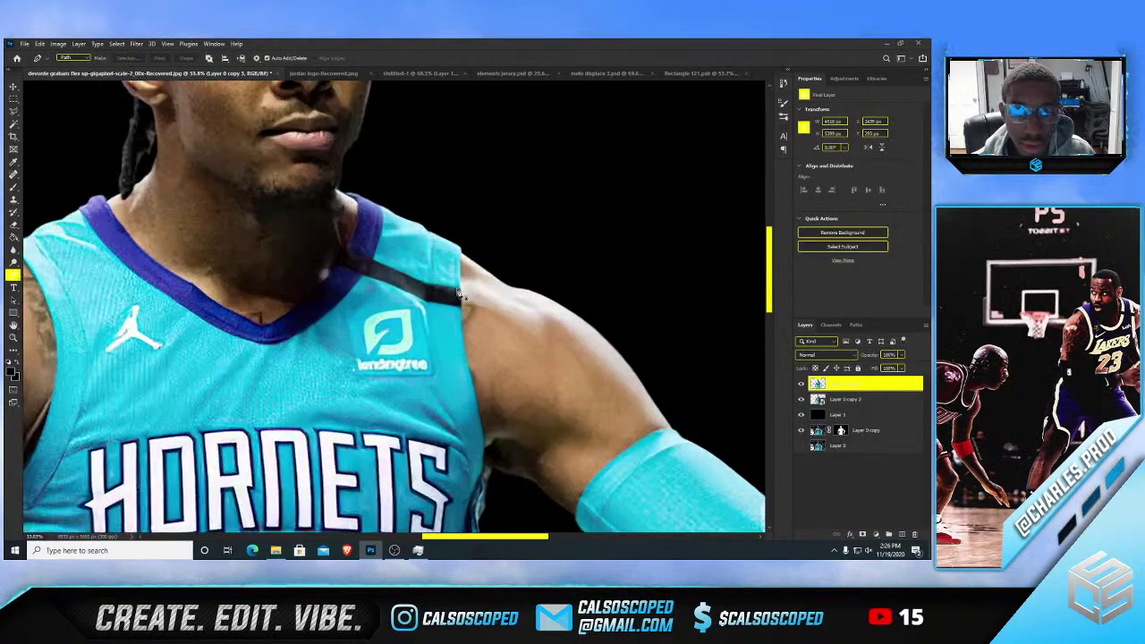
left_click(445, 284)
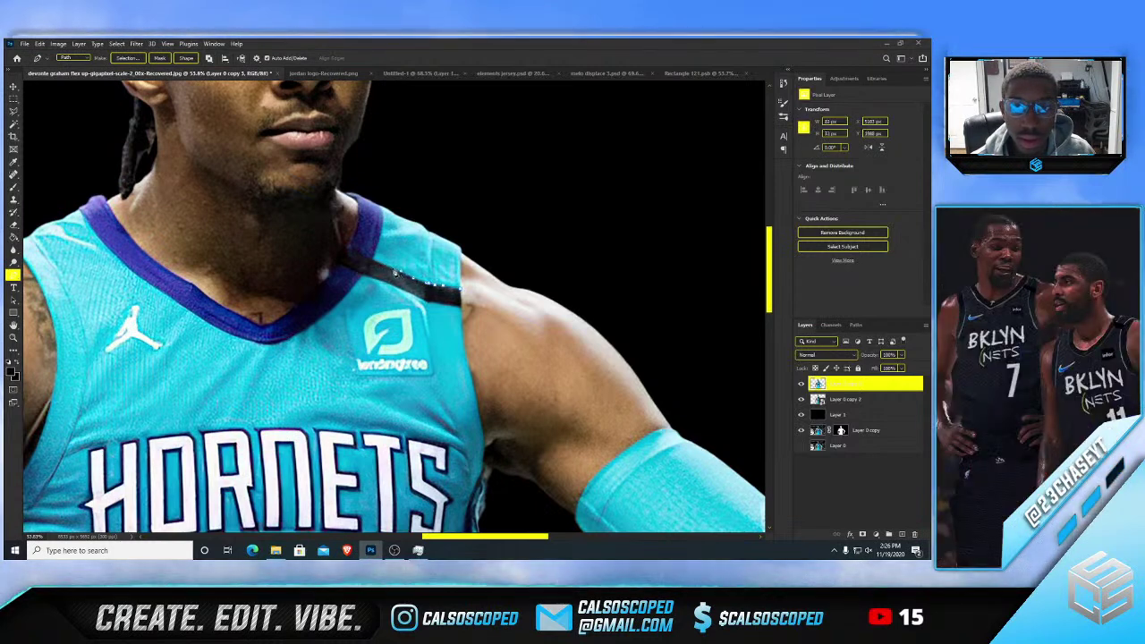
left_click(351, 250)
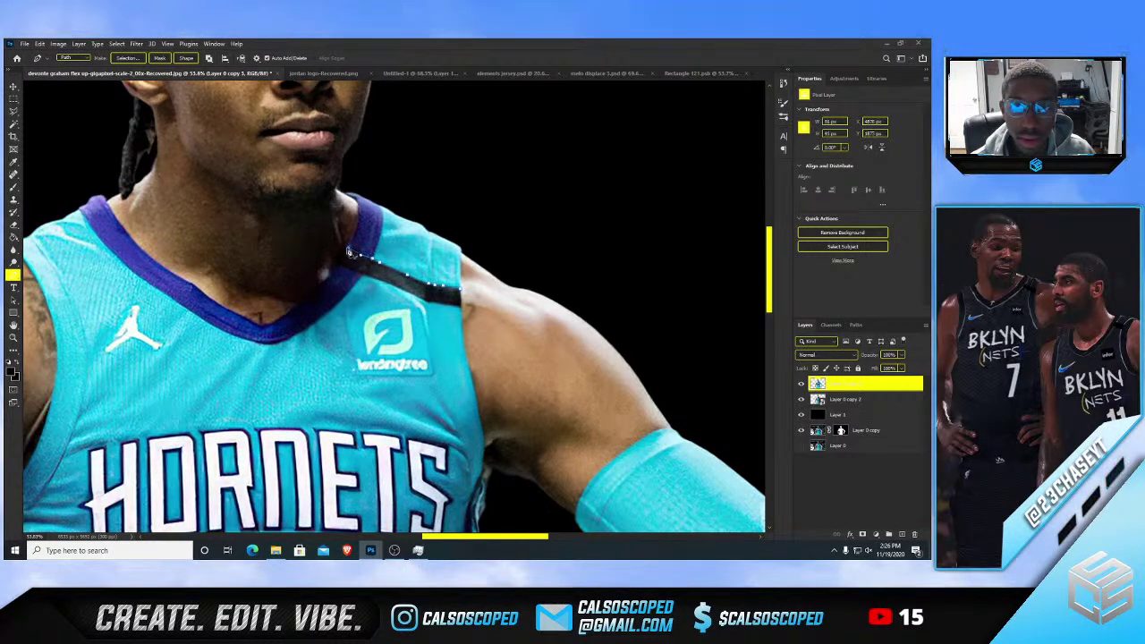
left_click(359, 277)
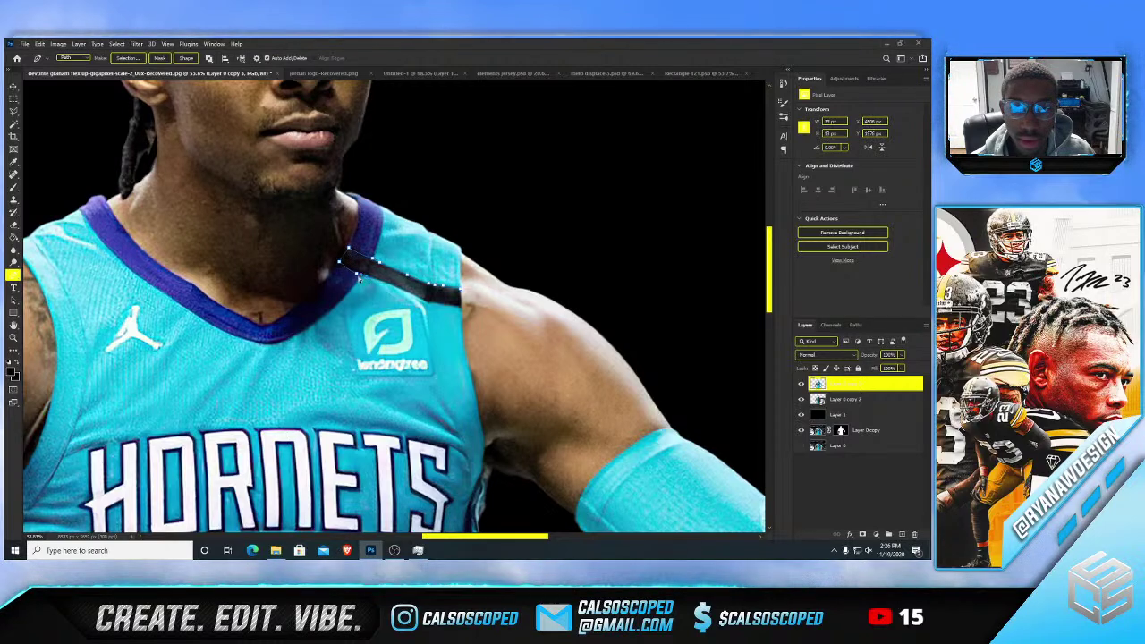
left_click(340, 267)
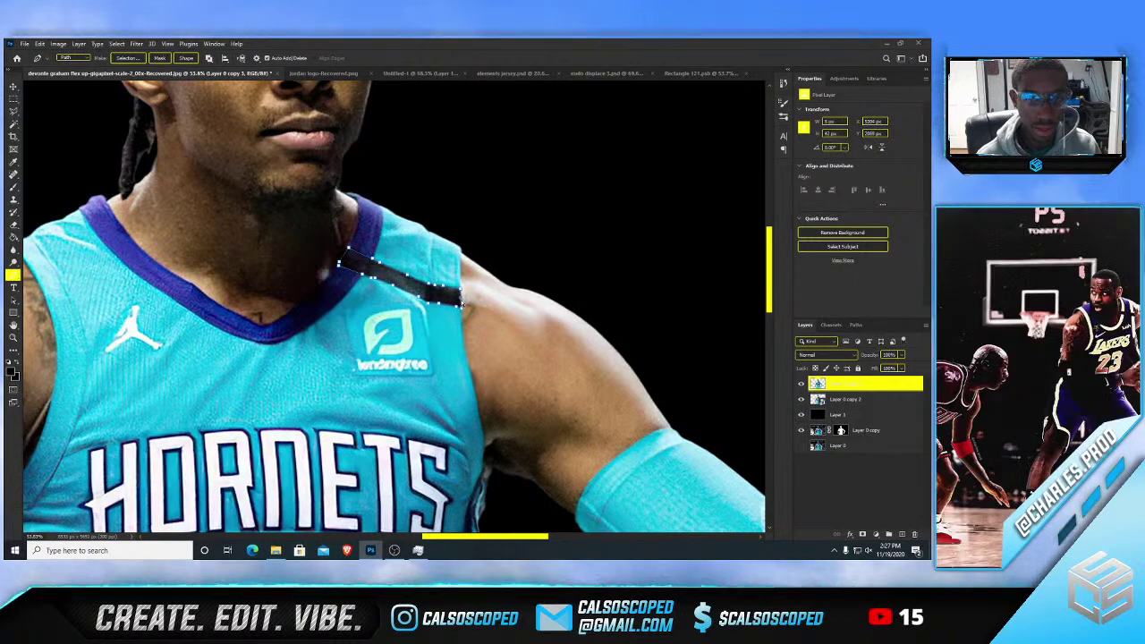
right_click(452, 249)
left_click(501, 282)
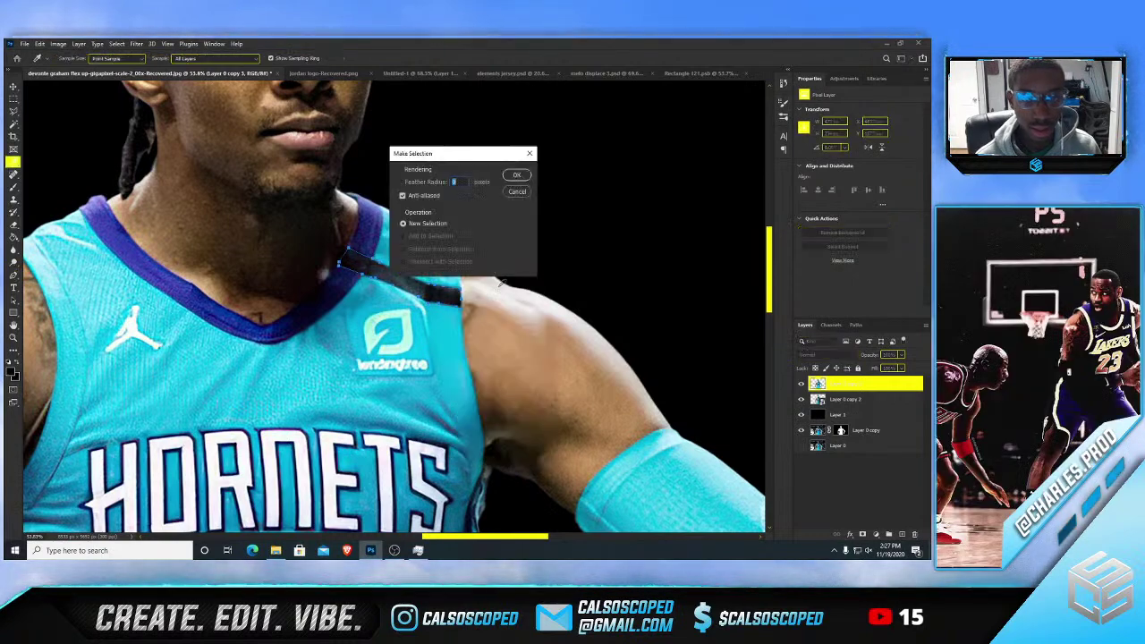
left_click(516, 174)
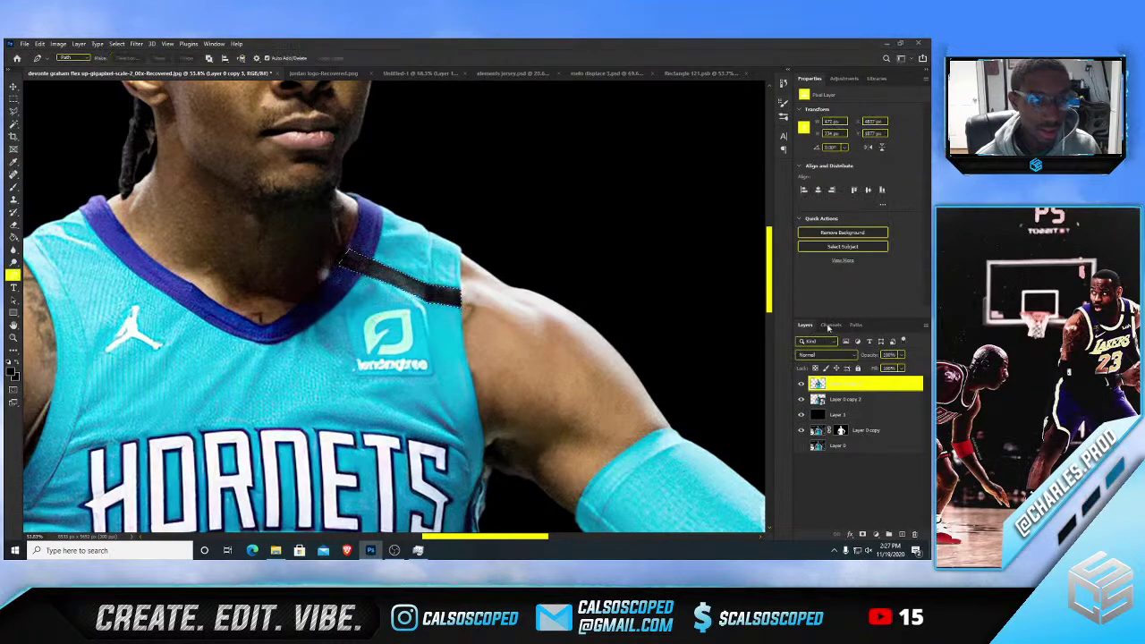
left_click(862, 534)
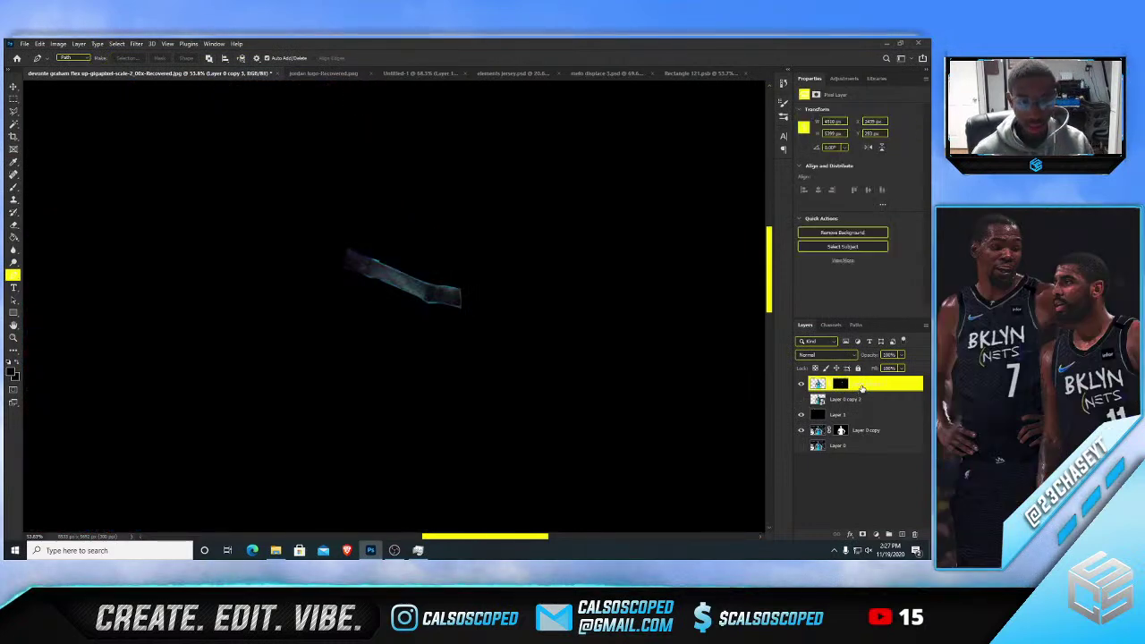
key("ctrl+j")
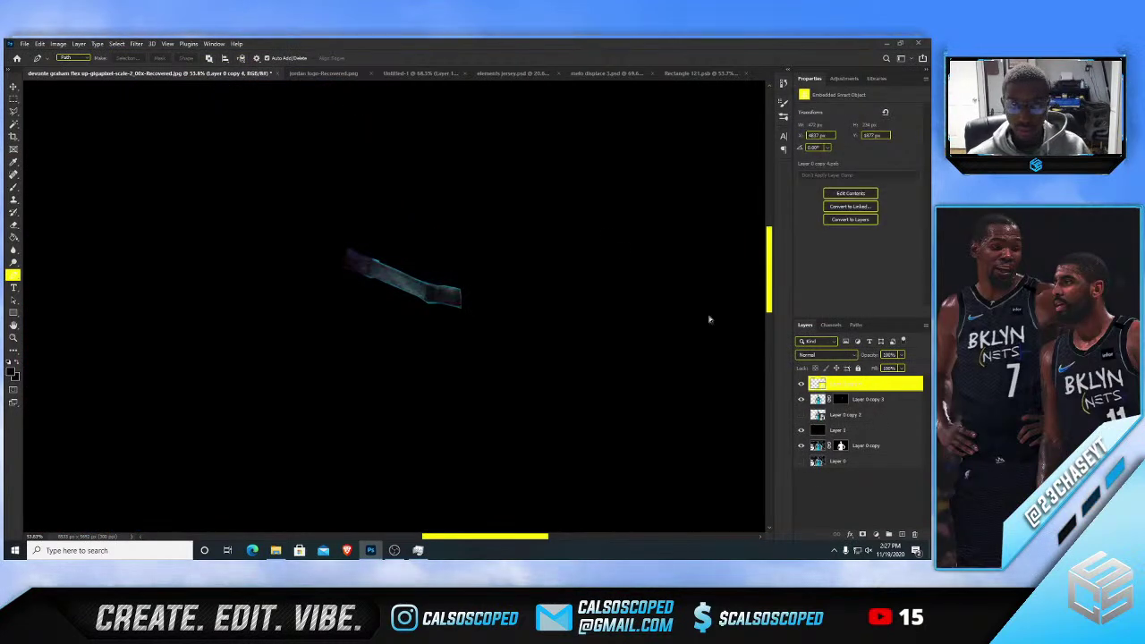
- Paste the cut-out band into the melo displace document above Layer 1 and place it across the jersey's shoulder
left_click(404, 73)
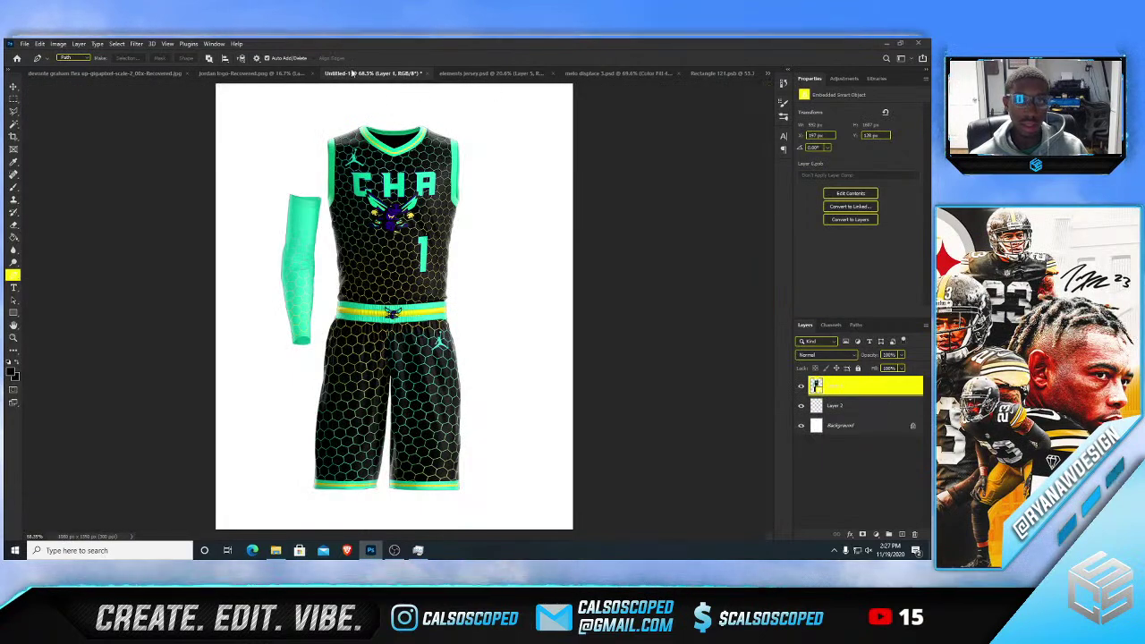
left_click(602, 75)
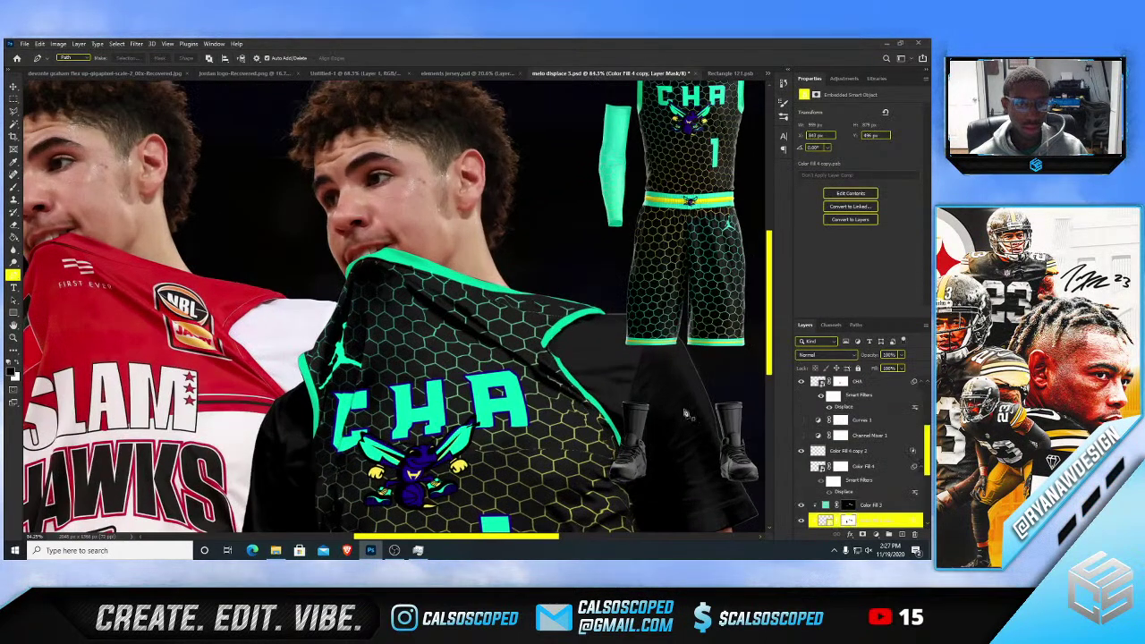
scroll(864, 395, "up", 5)
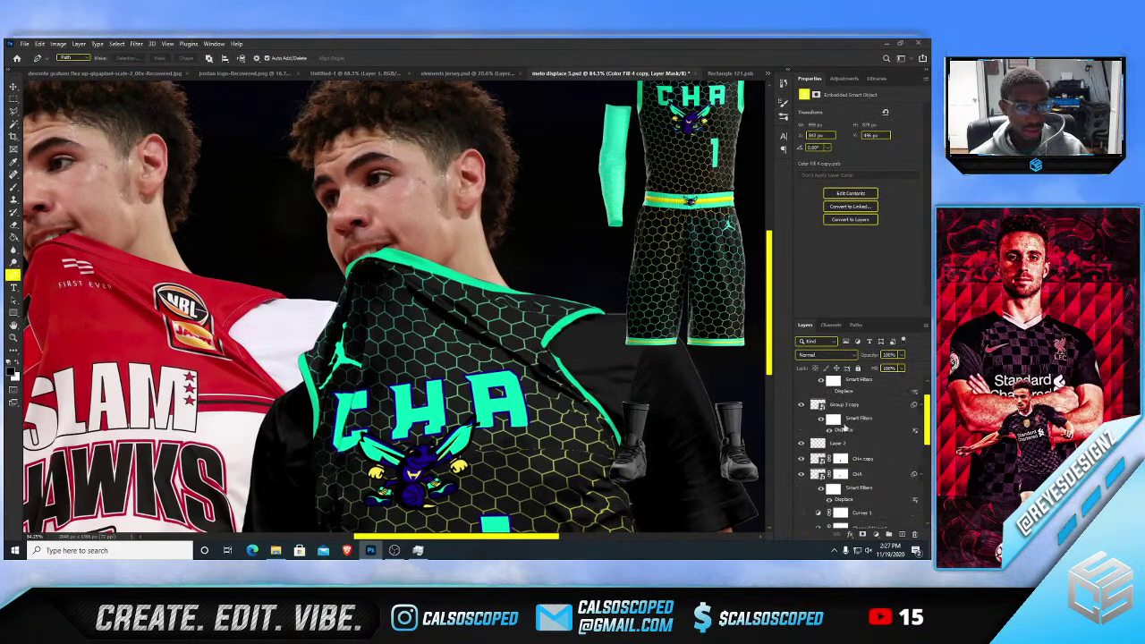
left_click(857, 389)
key("ctrl+v")
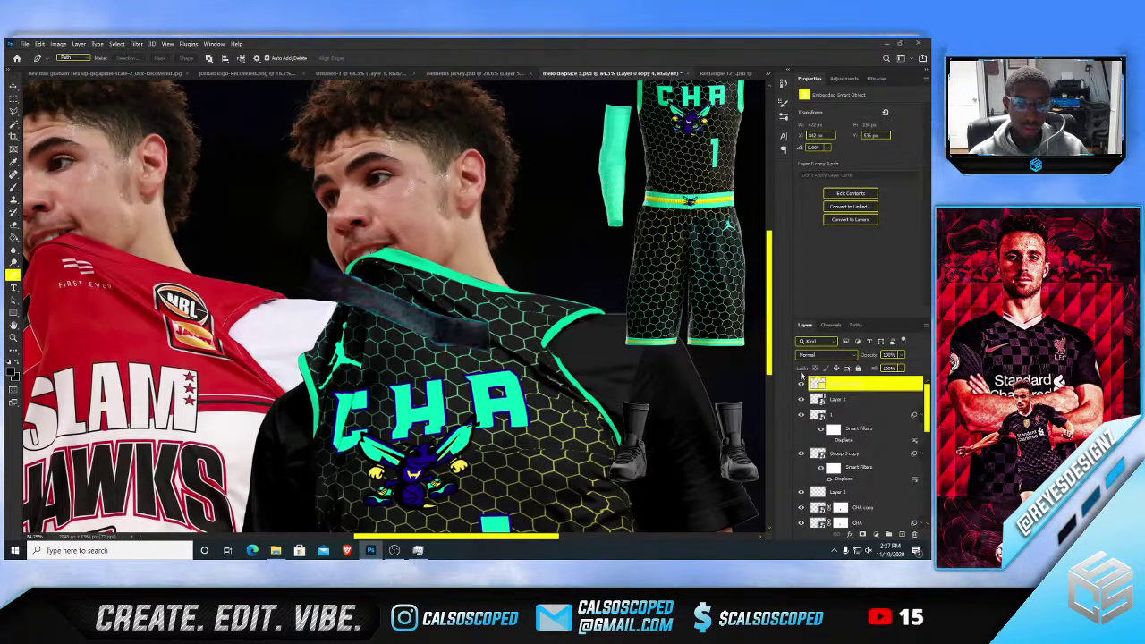
key("ctrl+t")
scroll(439, 303, "up", 5)
left_click_drag(439, 299, 618, 272)
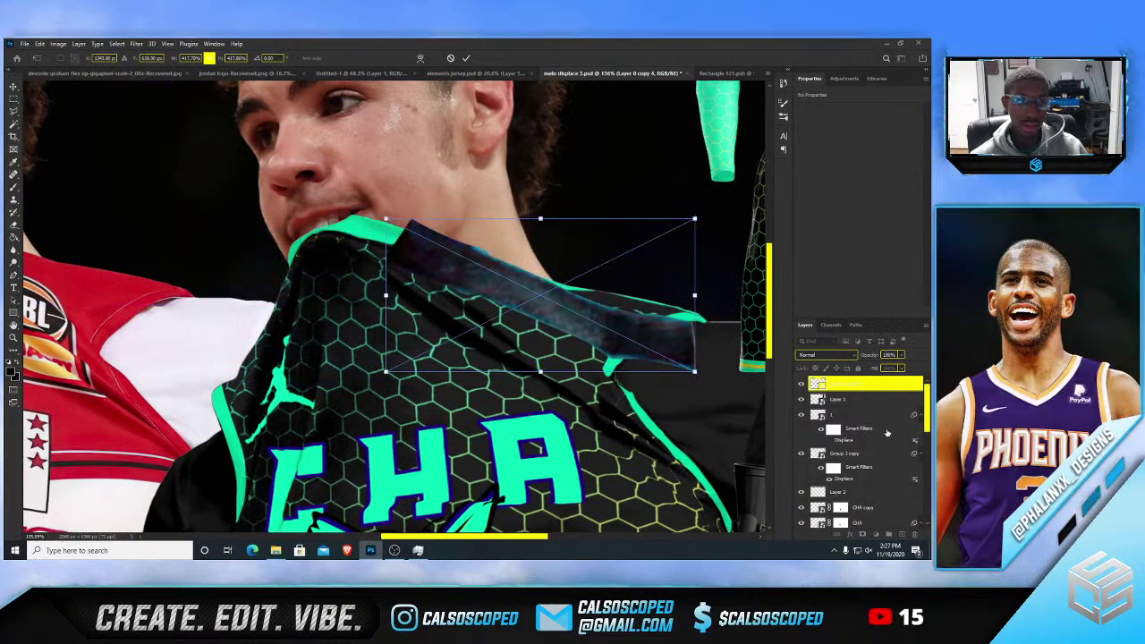
key("Return")
- Clip a monochrome Channel Mixer adjustment to the band and lower its red level below zero to darken the band
key("p")
left_click(875, 535)
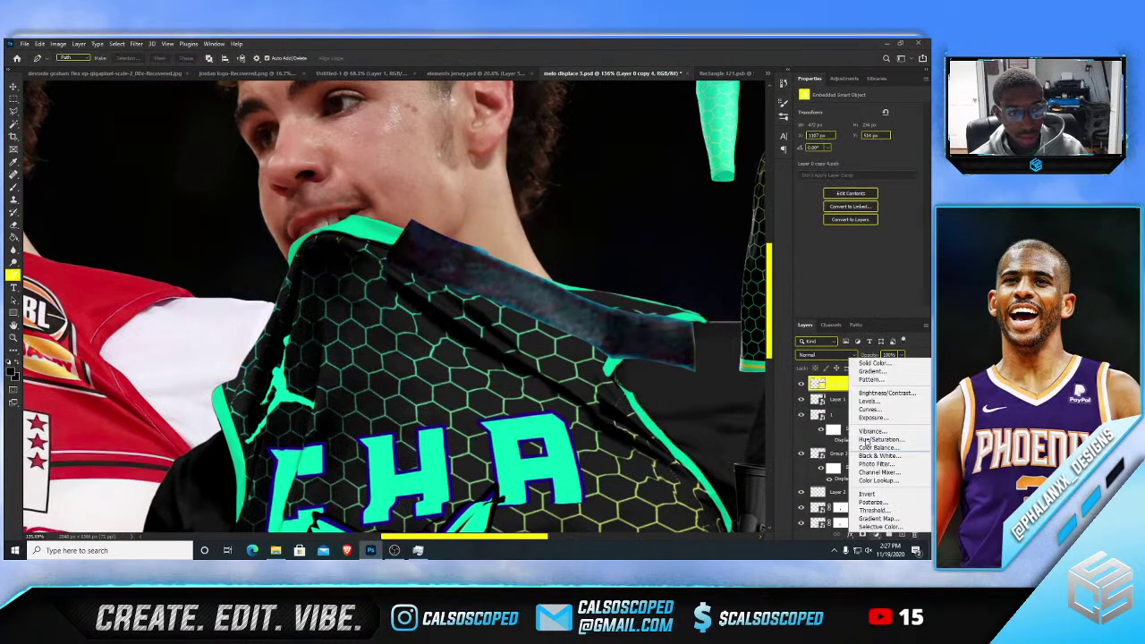
left_click(872, 472)
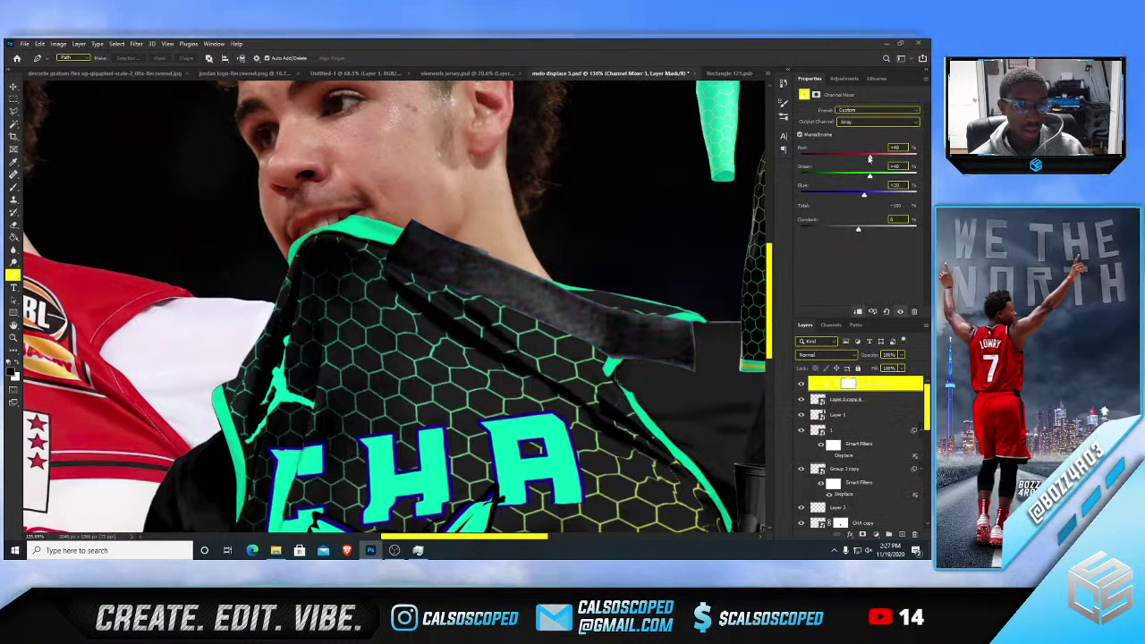
left_click_drag(870, 158, 834, 167)
scroll(399, 265, "down", 7)
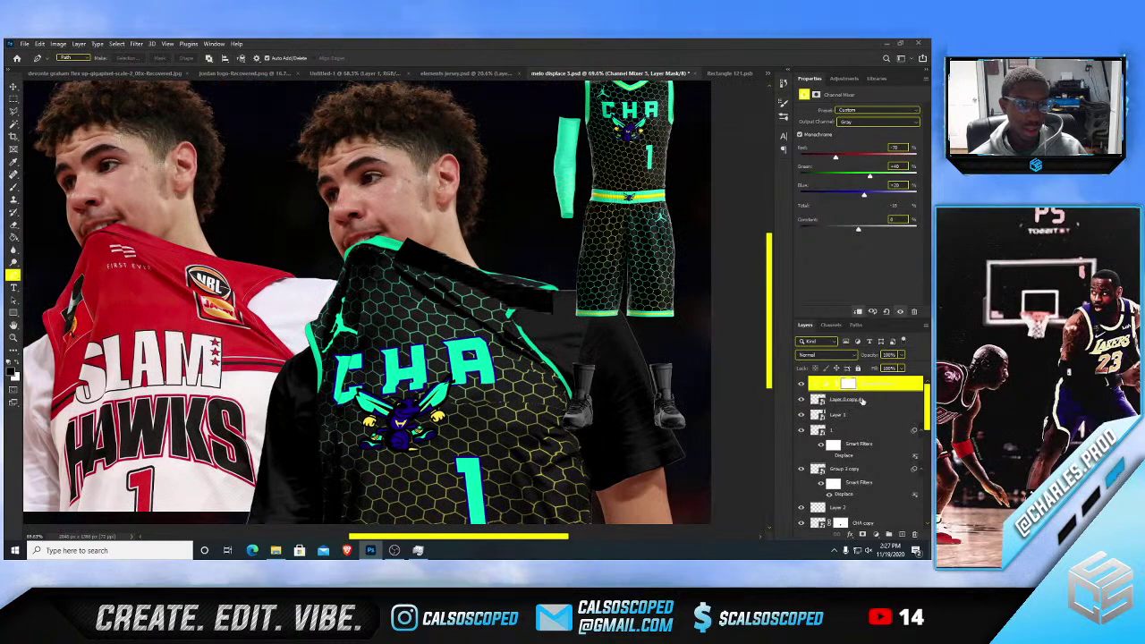
- Delete the pasted shoulder band together with its Channel Mixer adjustment
left_click(851, 401, "shift")
key("alt+F9")
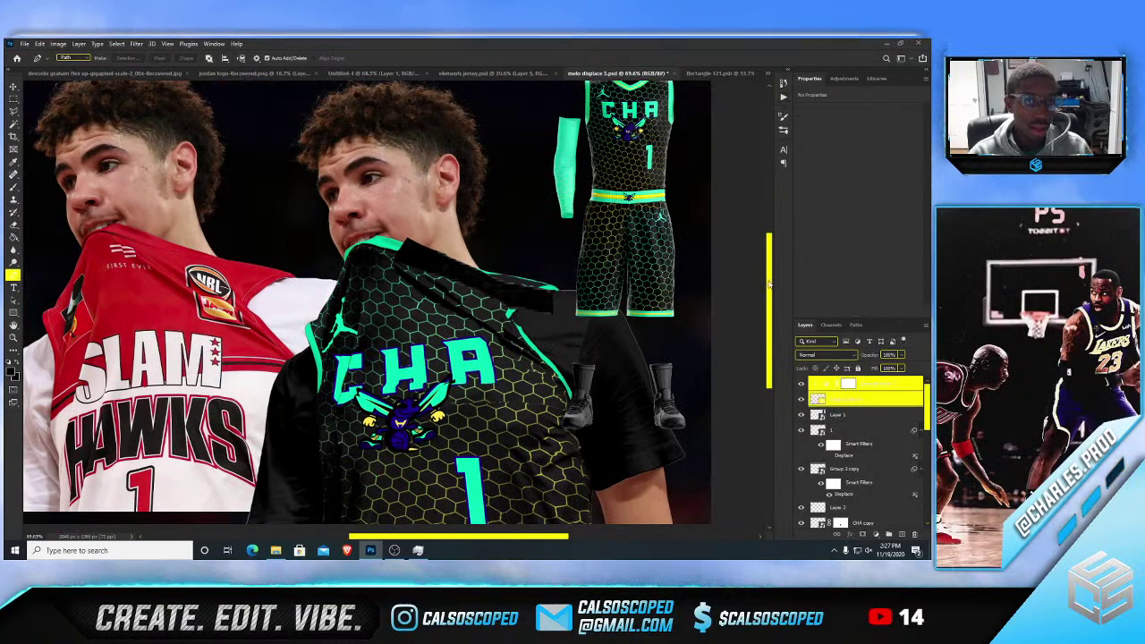
key("Delete")
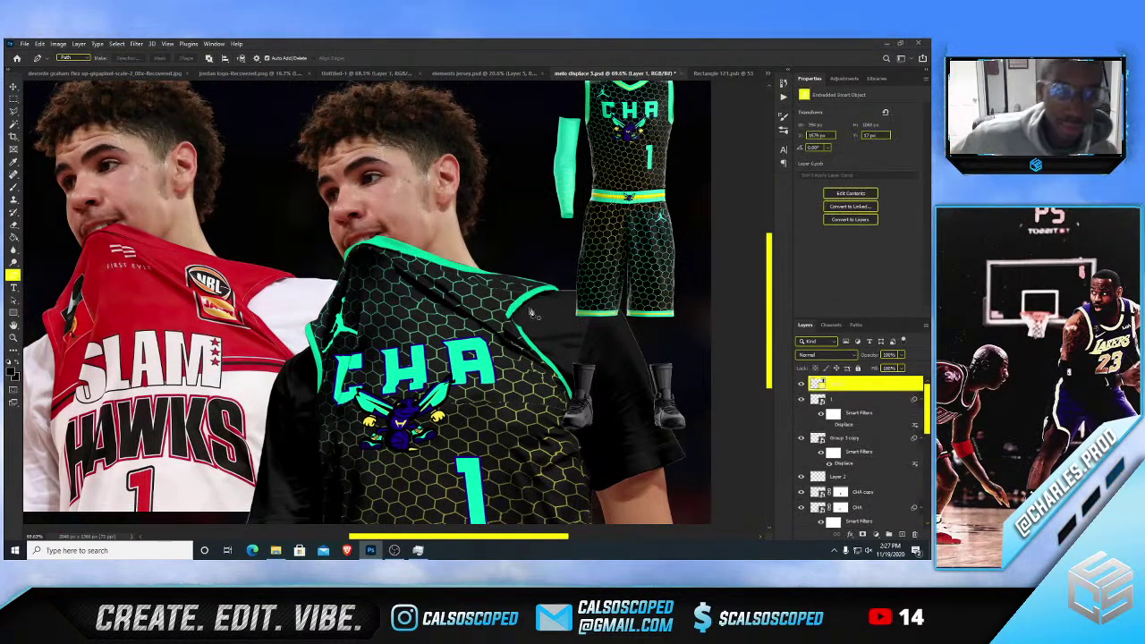
scroll(398, 334, "down", 5)
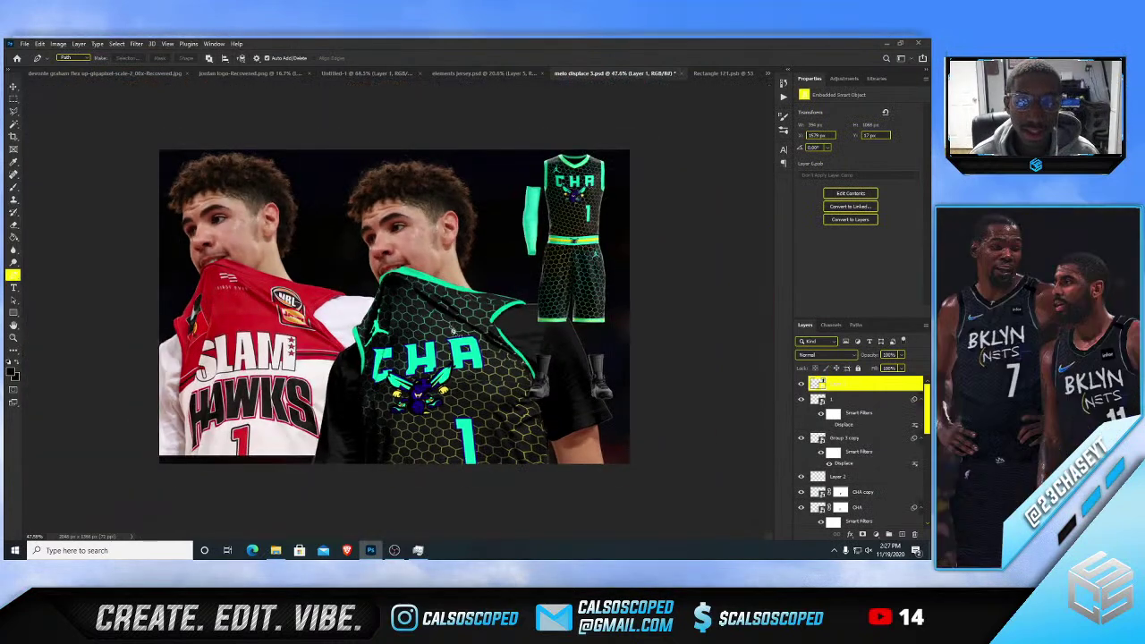
scroll(411, 326, "up", 4)
scroll(416, 234, "up", 2)
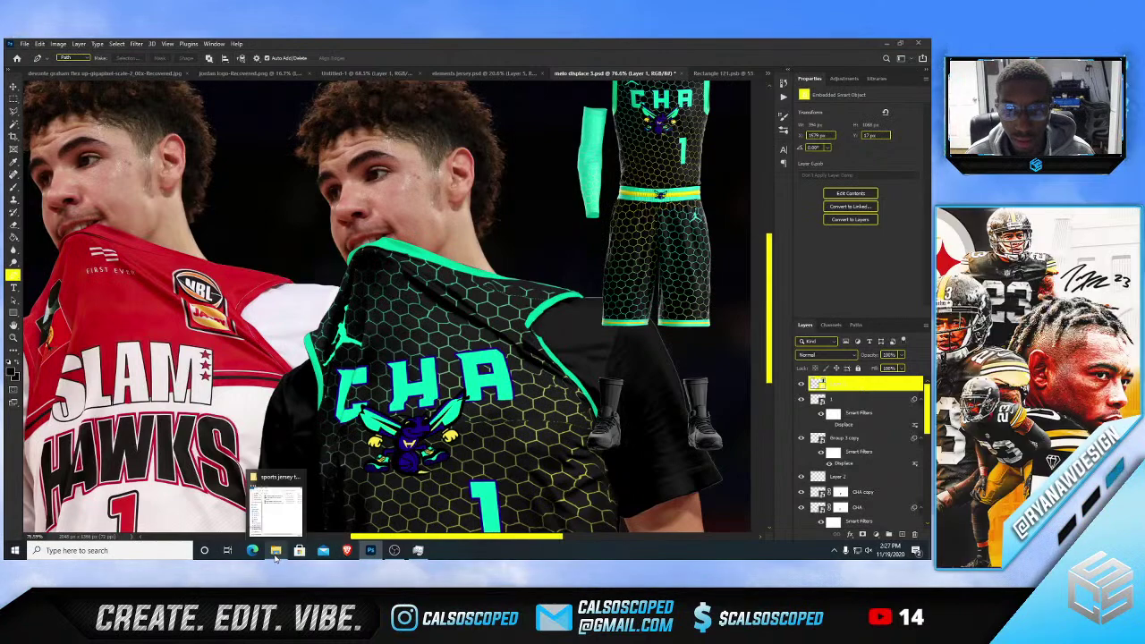
right_click(277, 556)
left_click(281, 529)
- Switch to the Brave browser and search Google Images for "hornets jersey"
left_click(346, 550)
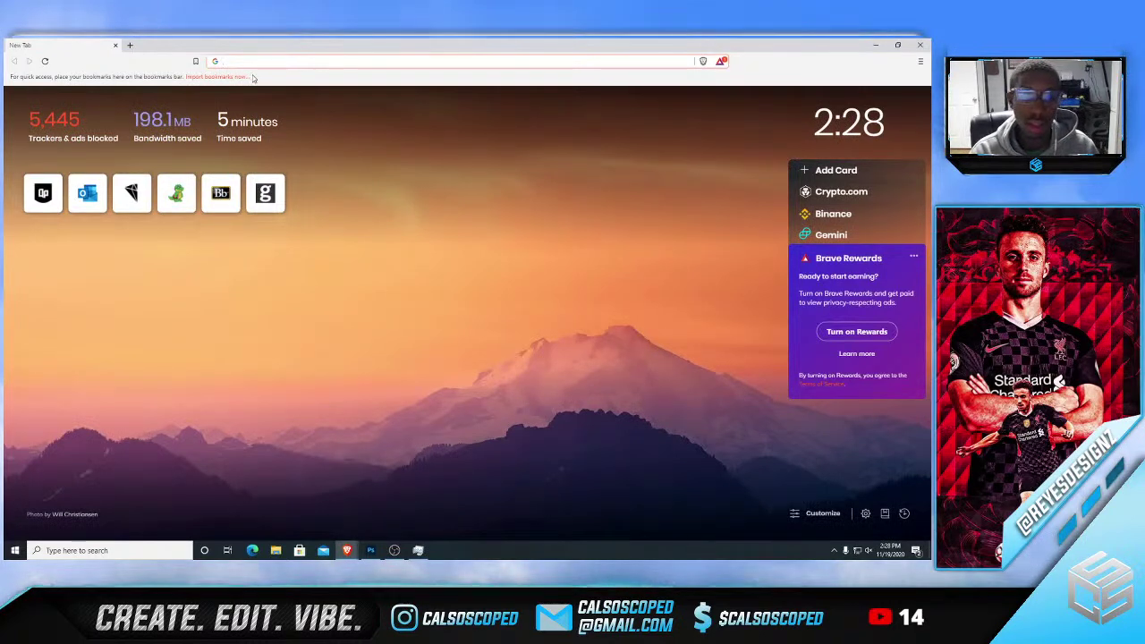
left_click(371, 551)
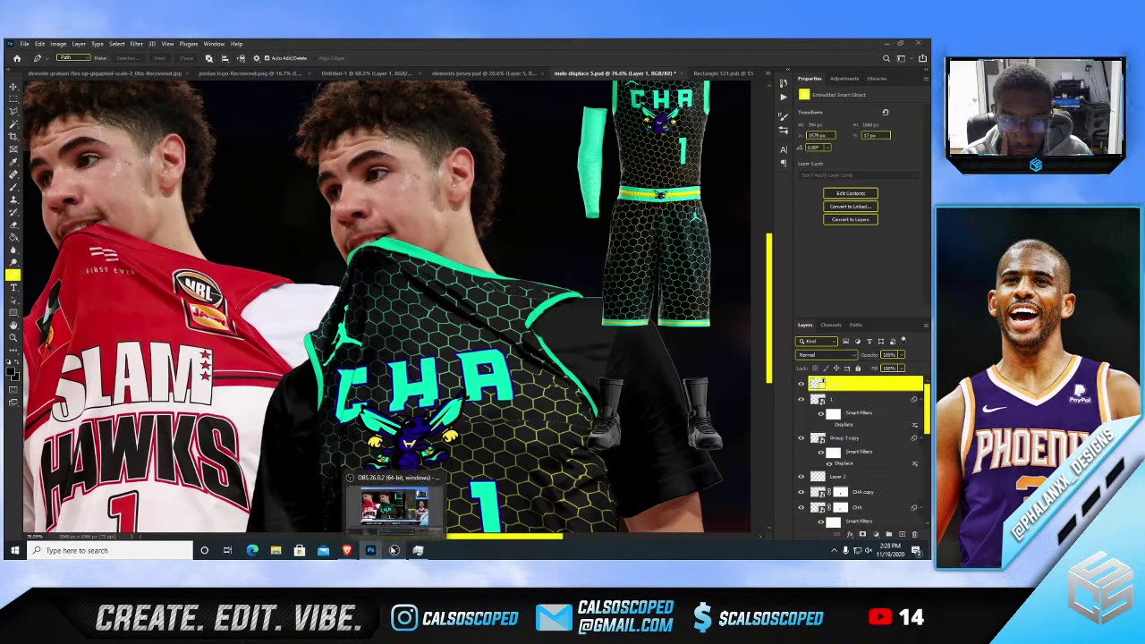
mouse_move(347, 550)
left_click(383, 514)
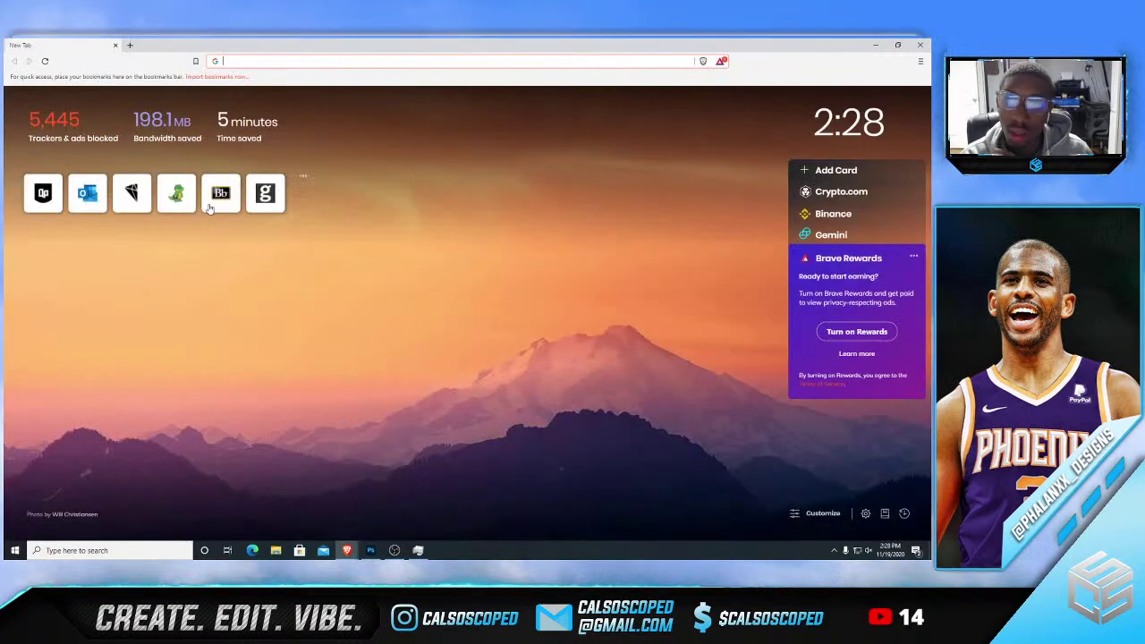
type("hore")
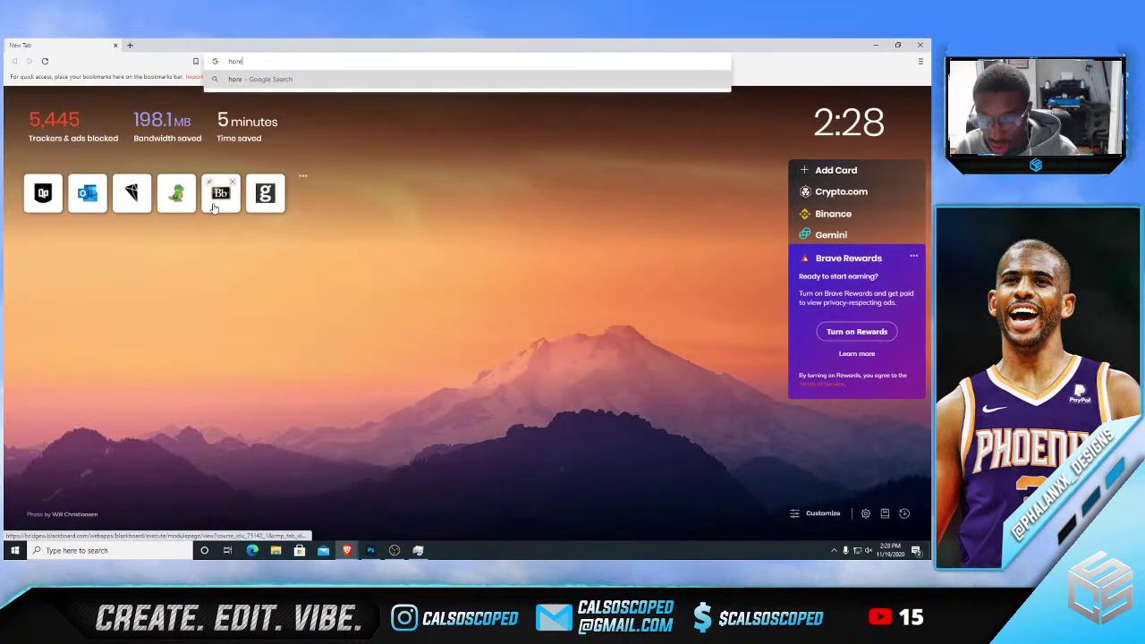
key("BackSpace")
type("nets je")
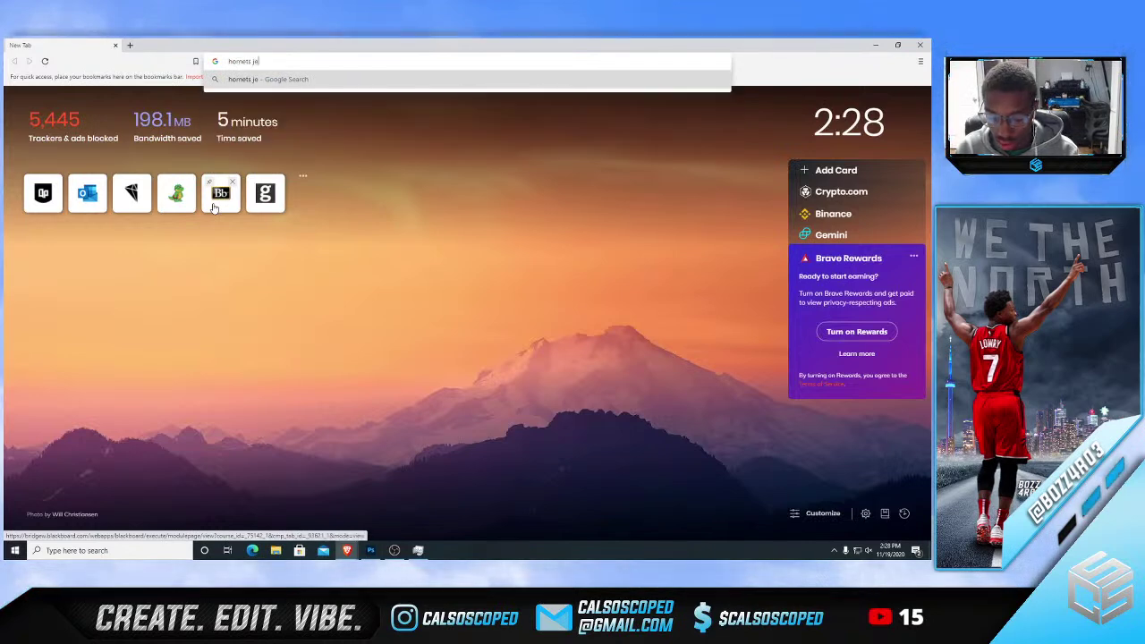
type("rsey")
key("Return")
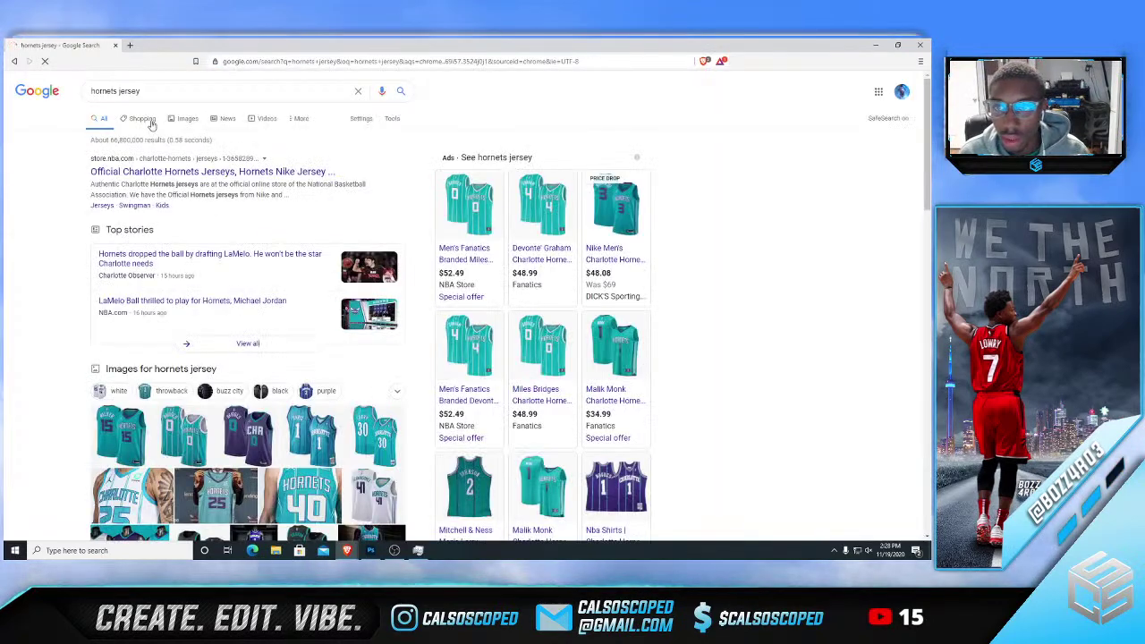
left_click(172, 128)
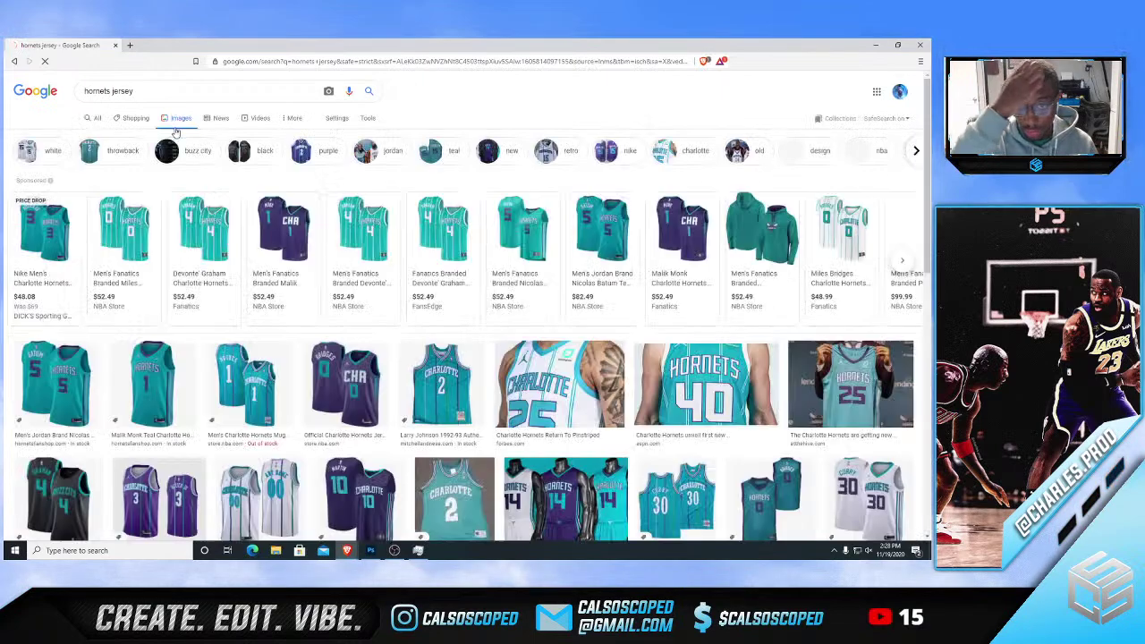
- Browse the jersey images and preview the Union Journal photo of the new Charlotte Hornets pinstripe jerseys with the lendingtree patch
scroll(385, 333, "down", 1)
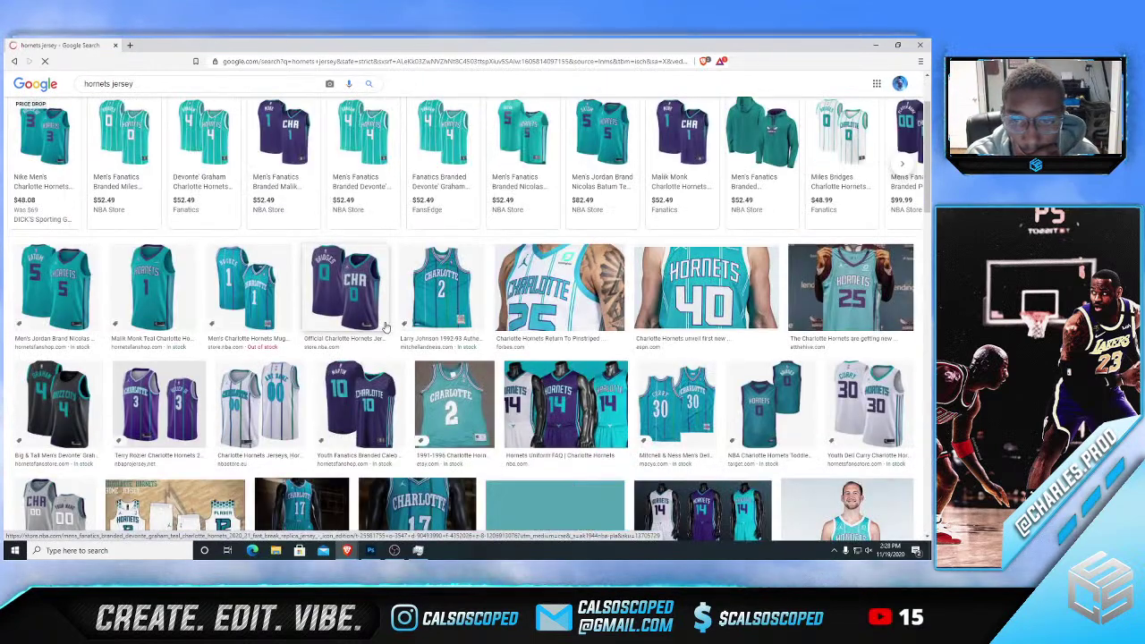
scroll(385, 333, "down", 2)
scroll(385, 329, "down", 1)
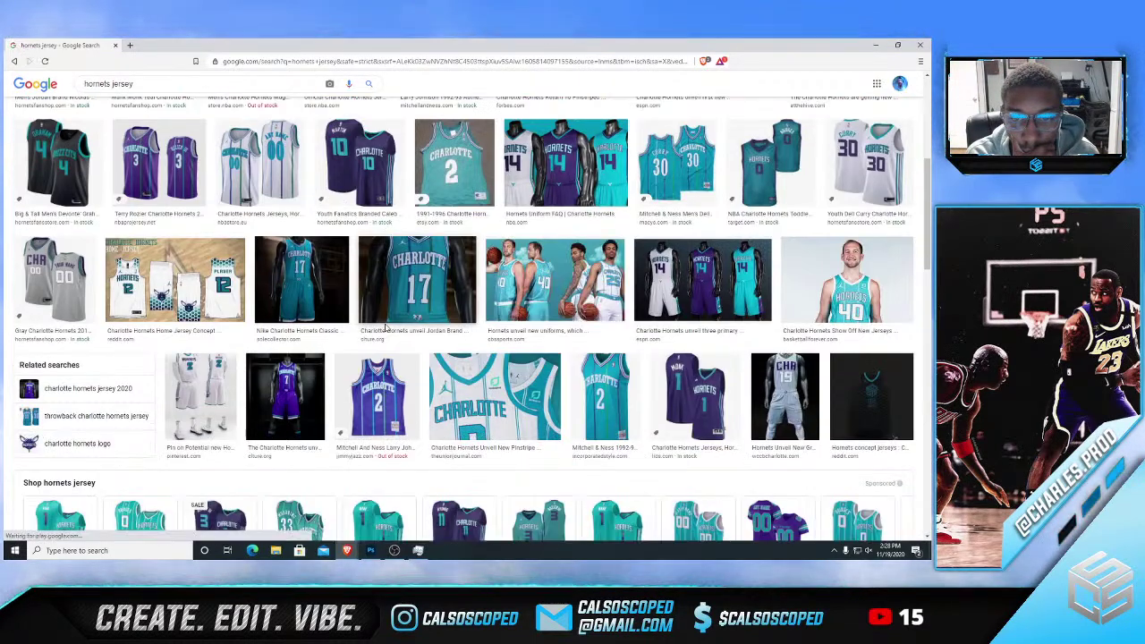
scroll(386, 330, "down", 1)
scroll(387, 331, "down", 1)
left_click(466, 269)
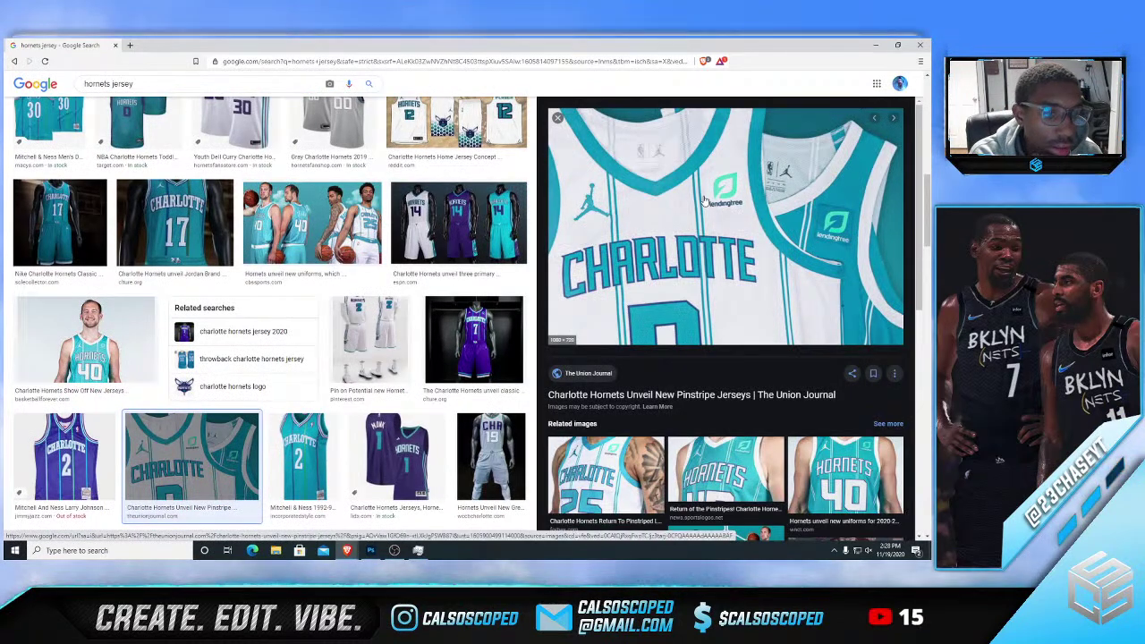
- Save the pinstripe jersey photo as a JPEG named hornets sponsor in the dgraham custom jersey folder, then close the browser page
right_click(712, 195)
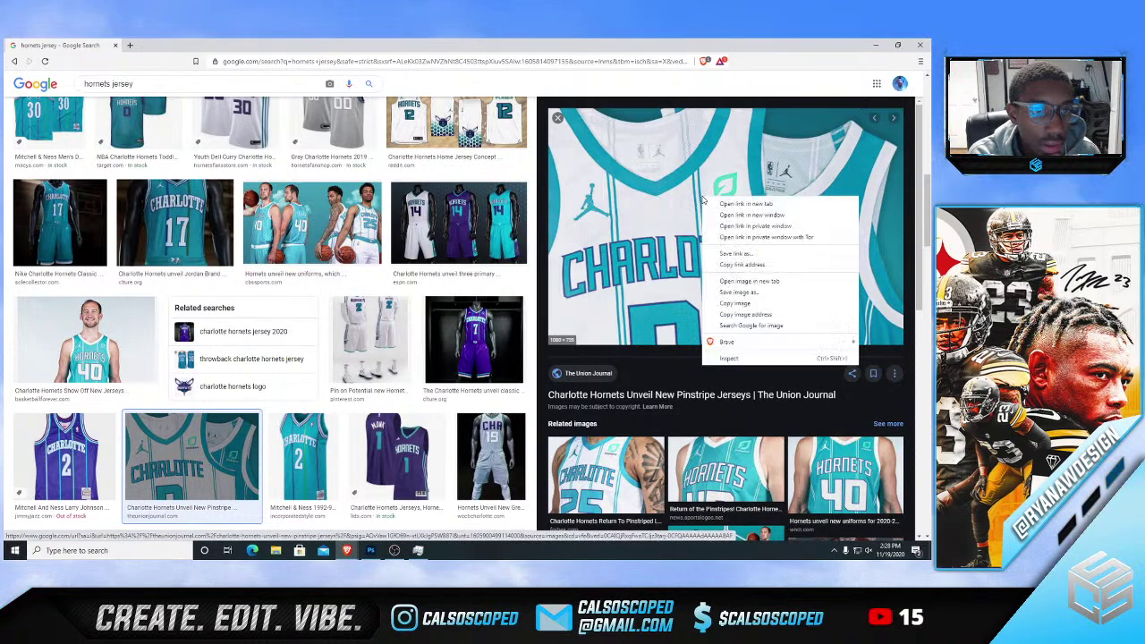
left_click(742, 292)
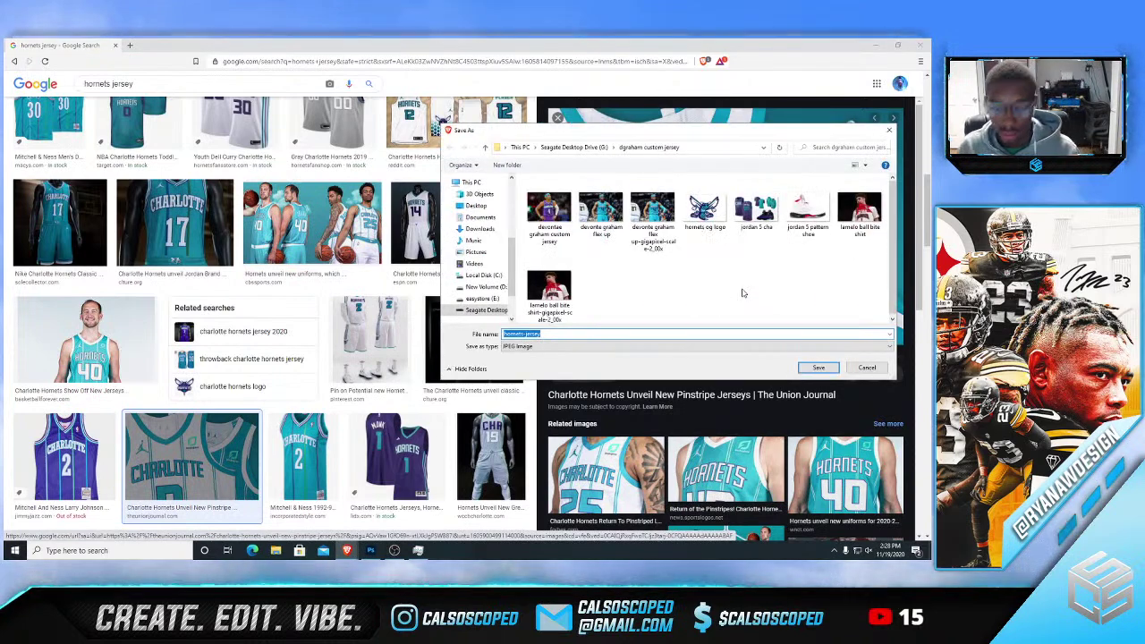
type("hornets spo")
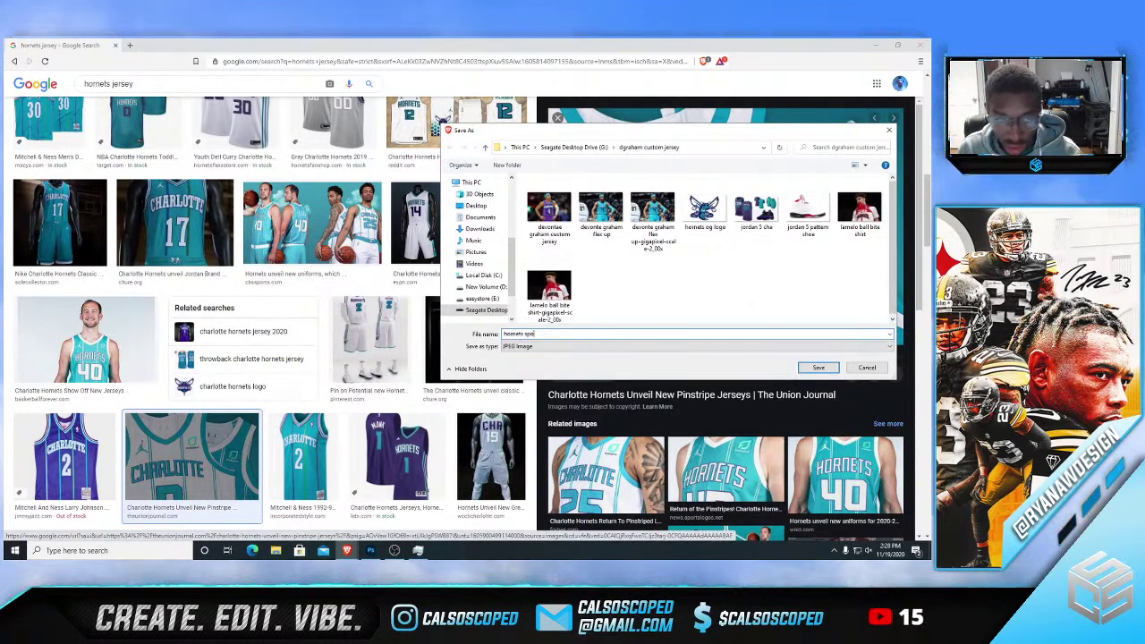
type("nsor")
key("Return")
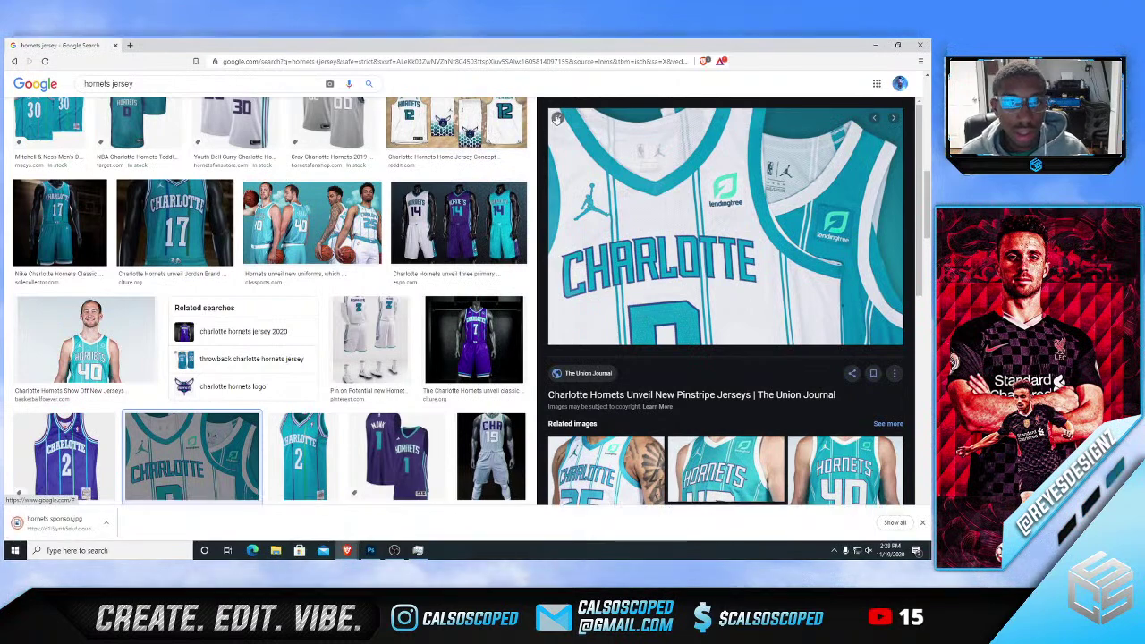
left_click(557, 119)
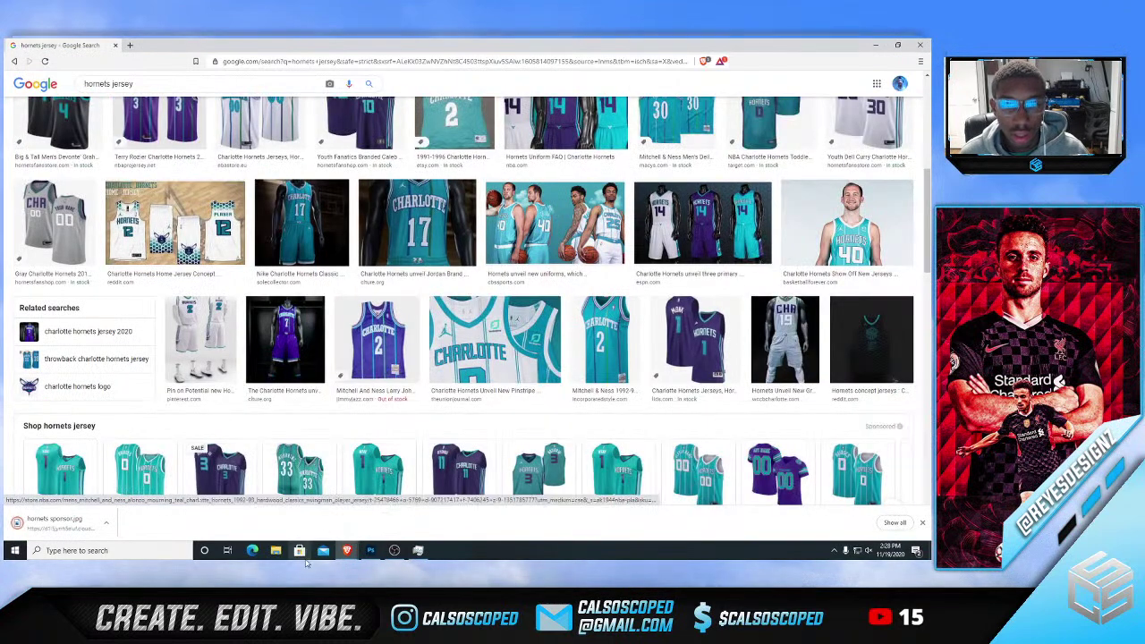
left_click(115, 45)
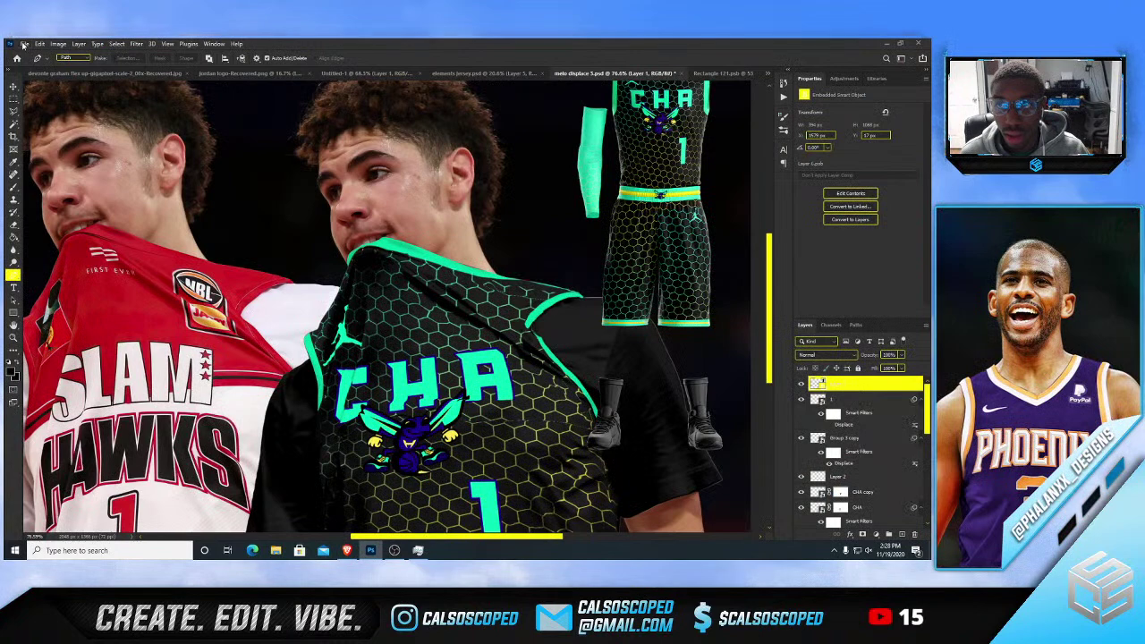
- Open the hornets sponsor image from the dgraham custom jersey folder in Photoshop
left_click(24, 44)
left_click(33, 56)
left_click(722, 115)
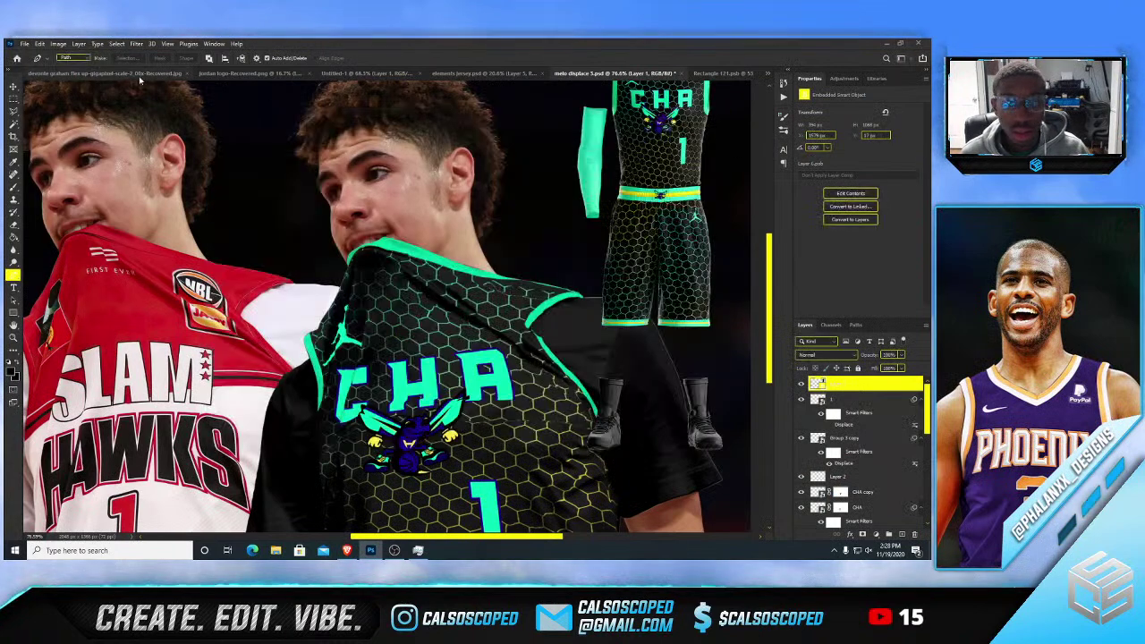
left_click(24, 44)
left_click(34, 63)
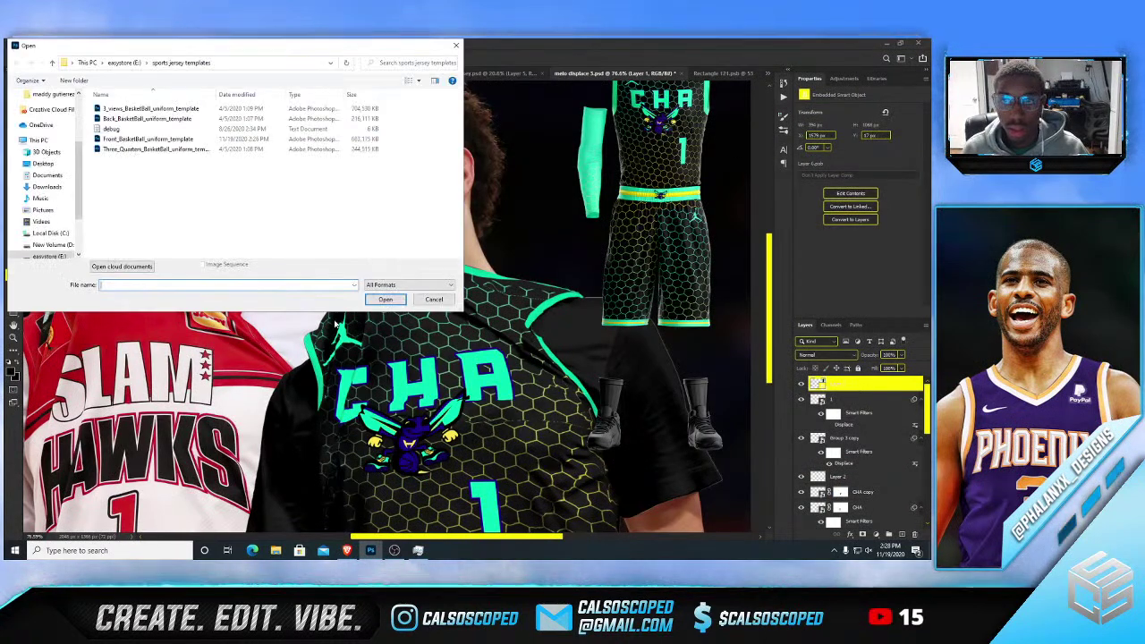
scroll(49, 177, "up", 3)
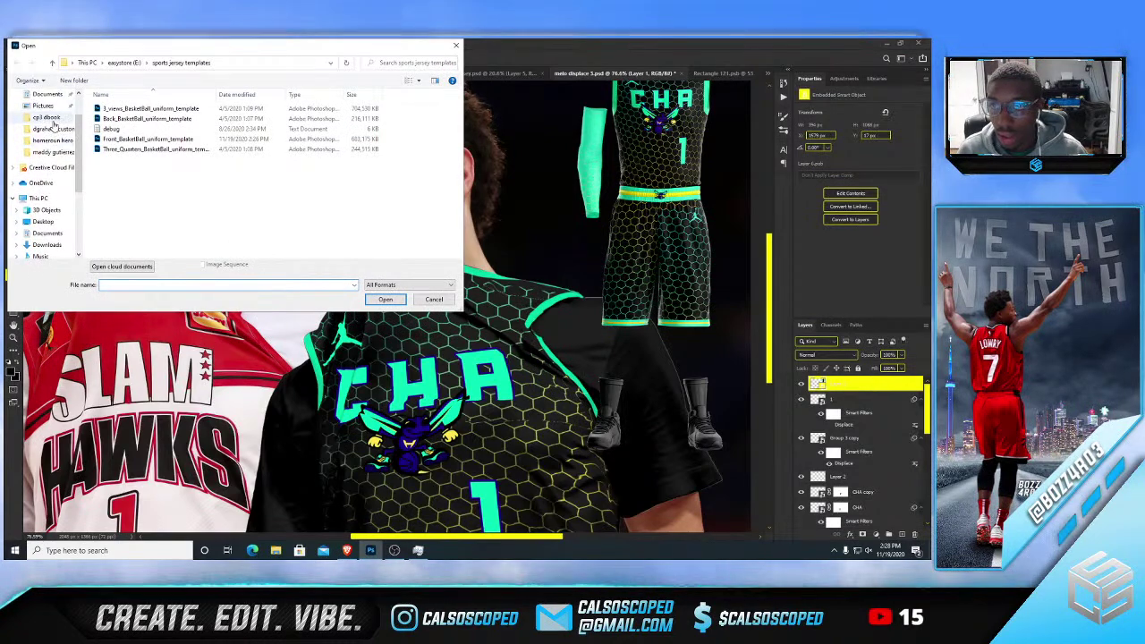
left_click(55, 130)
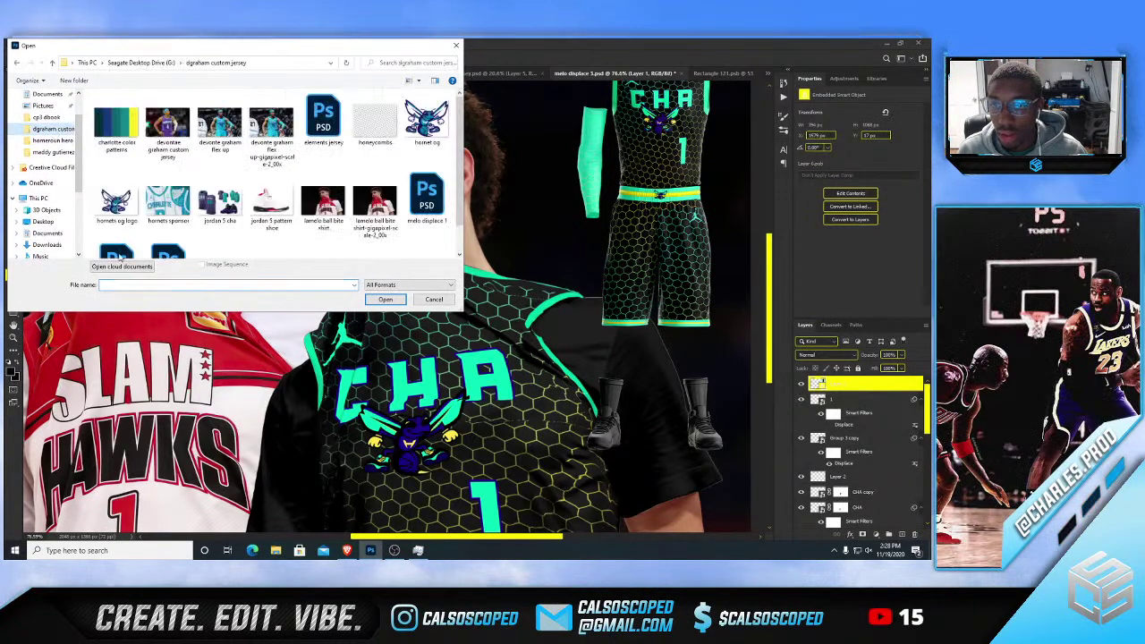
double_click(168, 198)
- Trace the lendingtree patch on the teal jersey with the Pen tool, turn the path into a selection, and mask out everything else
scroll(430, 247, "up", 5)
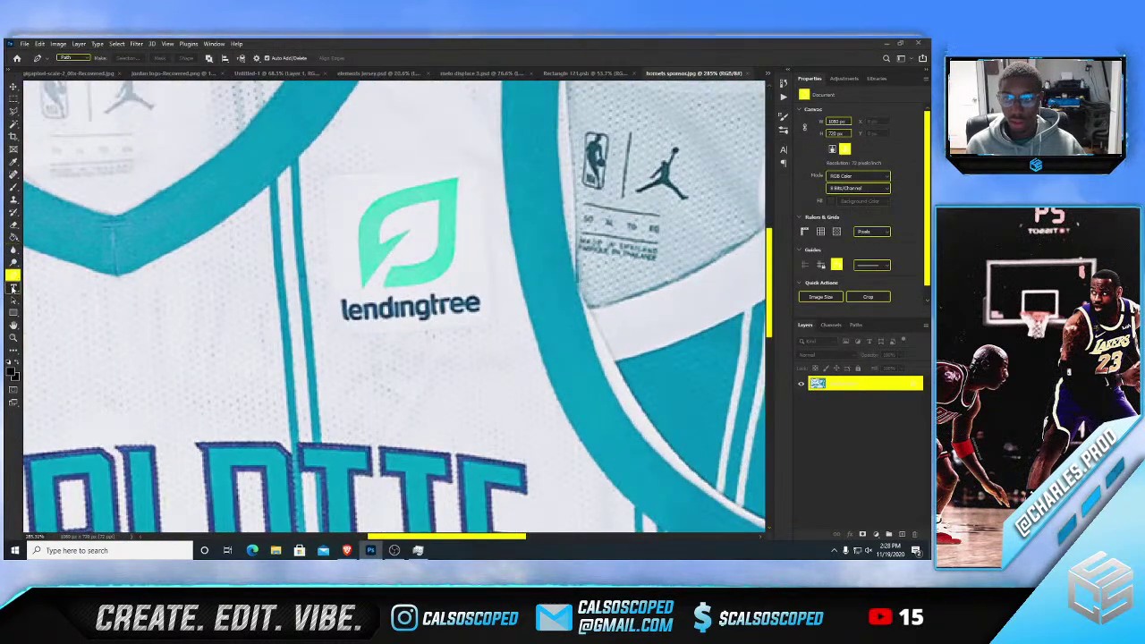
scroll(483, 306, "down", 3)
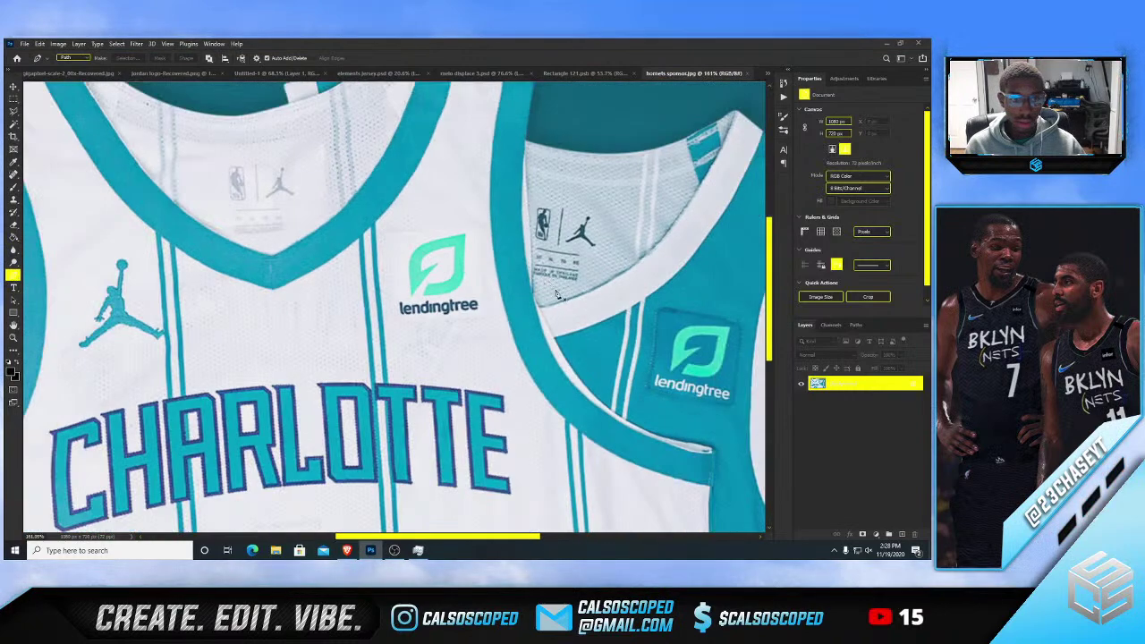
scroll(708, 400, "up", 2)
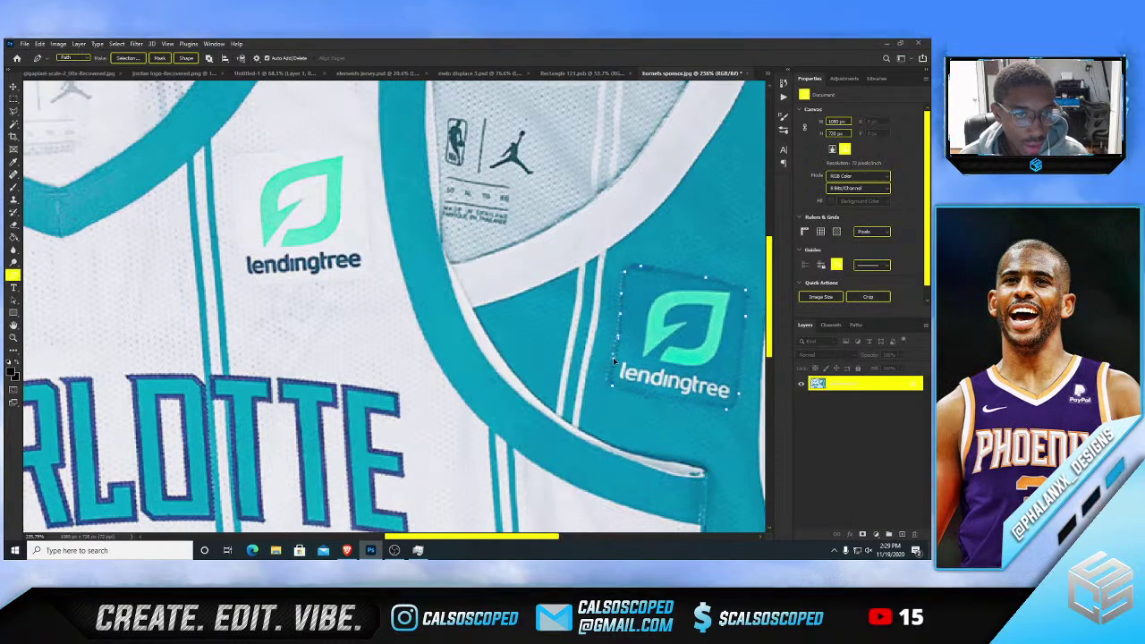
right_click(640, 329)
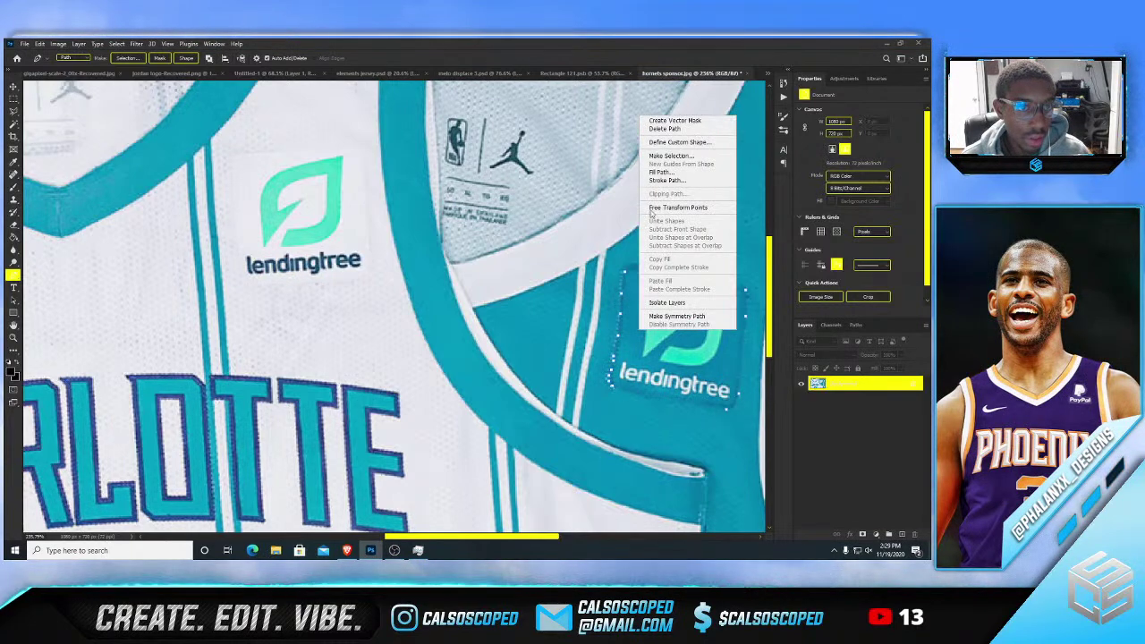
left_click(670, 156)
left_click(517, 175)
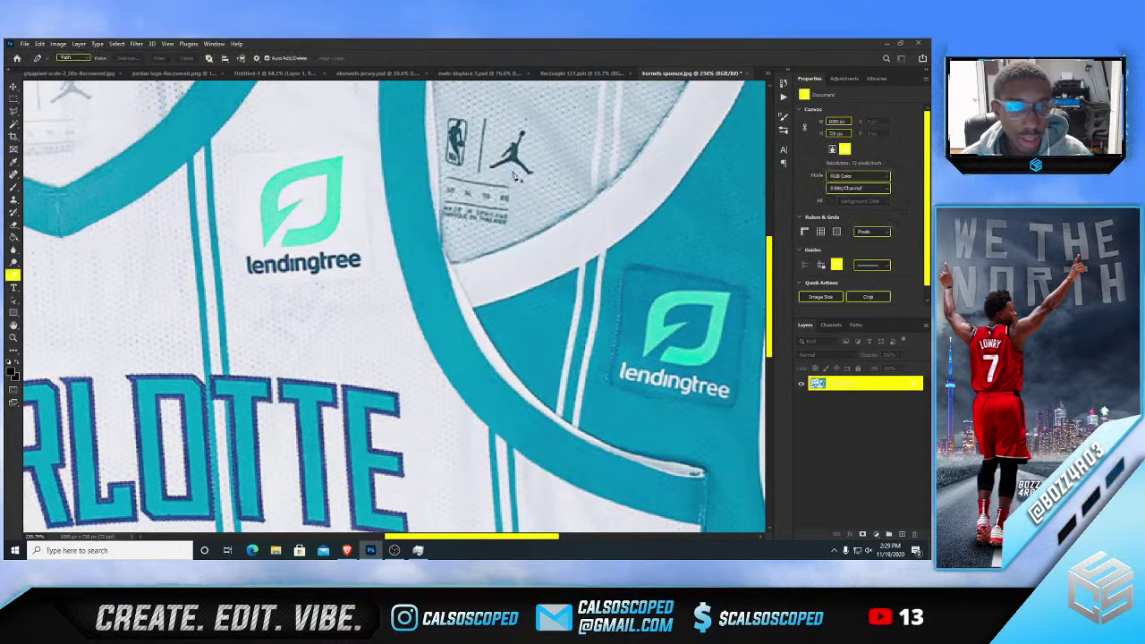
left_click(864, 534)
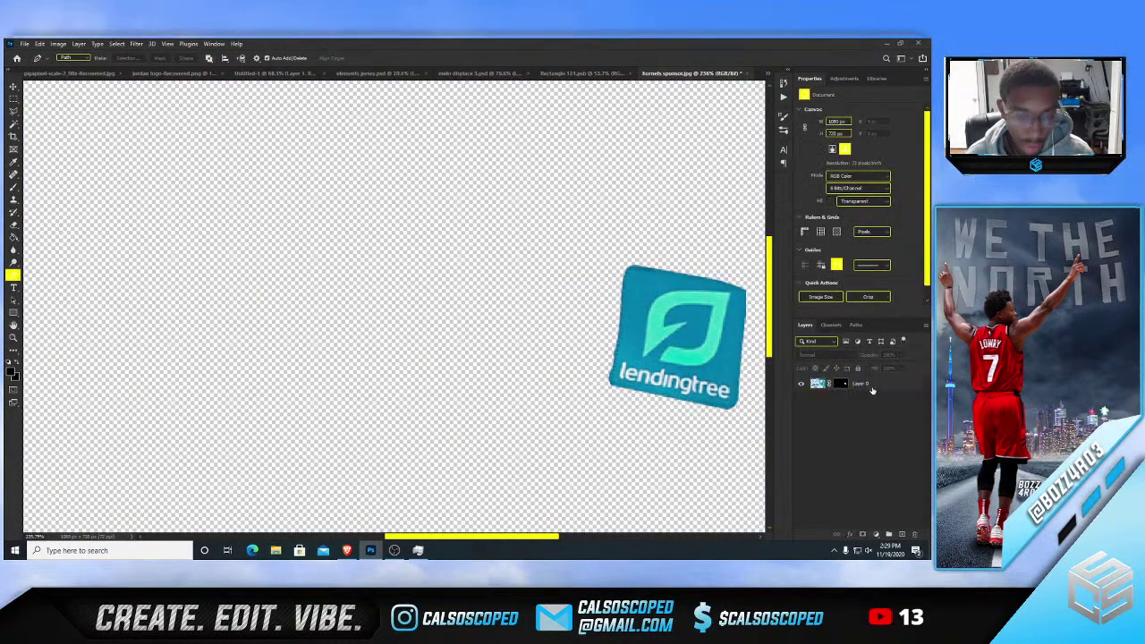
- Copy the masked lendingtree patch into the melo displace document above Layer 1 and place it at the jersey's shoulder edge
left_click(867, 384)
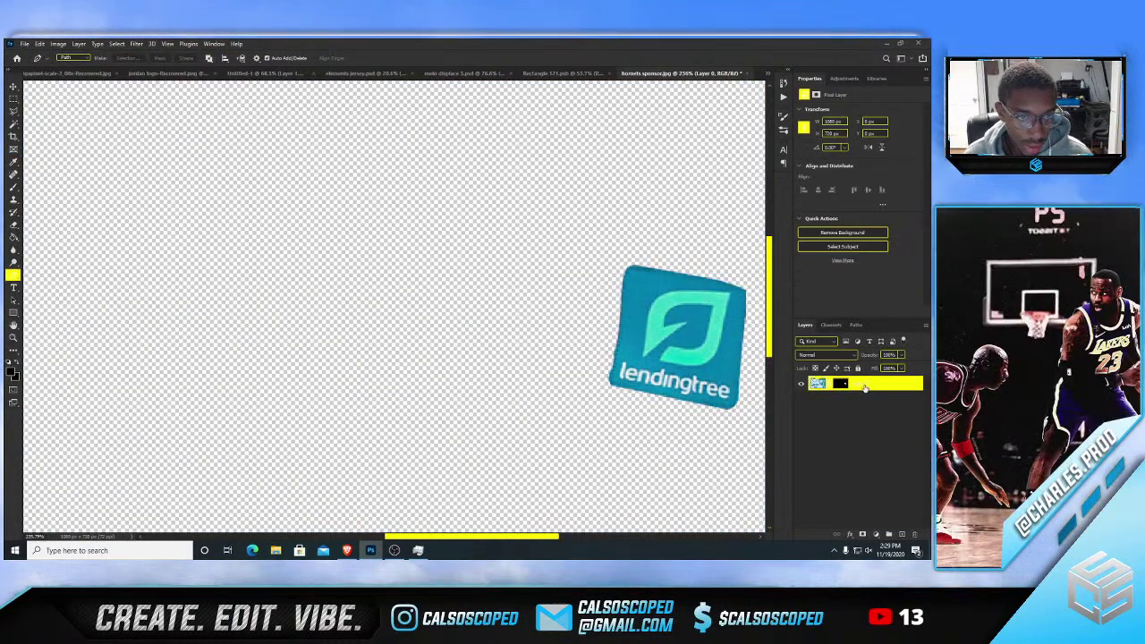
left_click(434, 73)
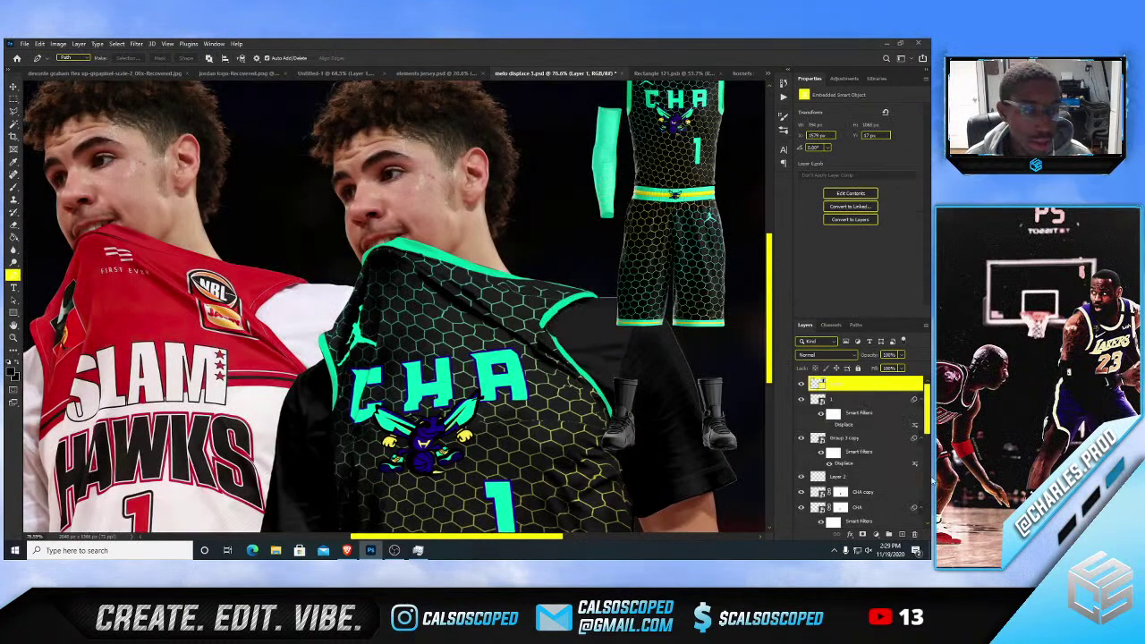
key("ctrl+v")
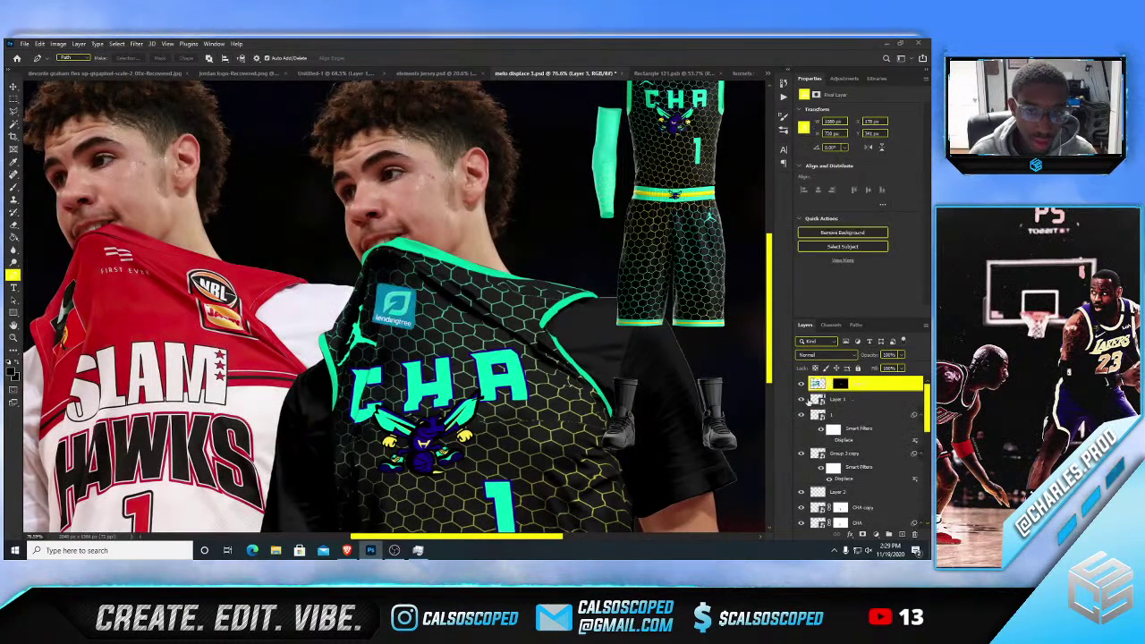
key("ctrl+t")
left_click_drag(451, 313, 603, 297)
key("Return")
- Collapse the patch and its mask into a single layer and move the patch inward onto the jersey's upper chest
key("p")
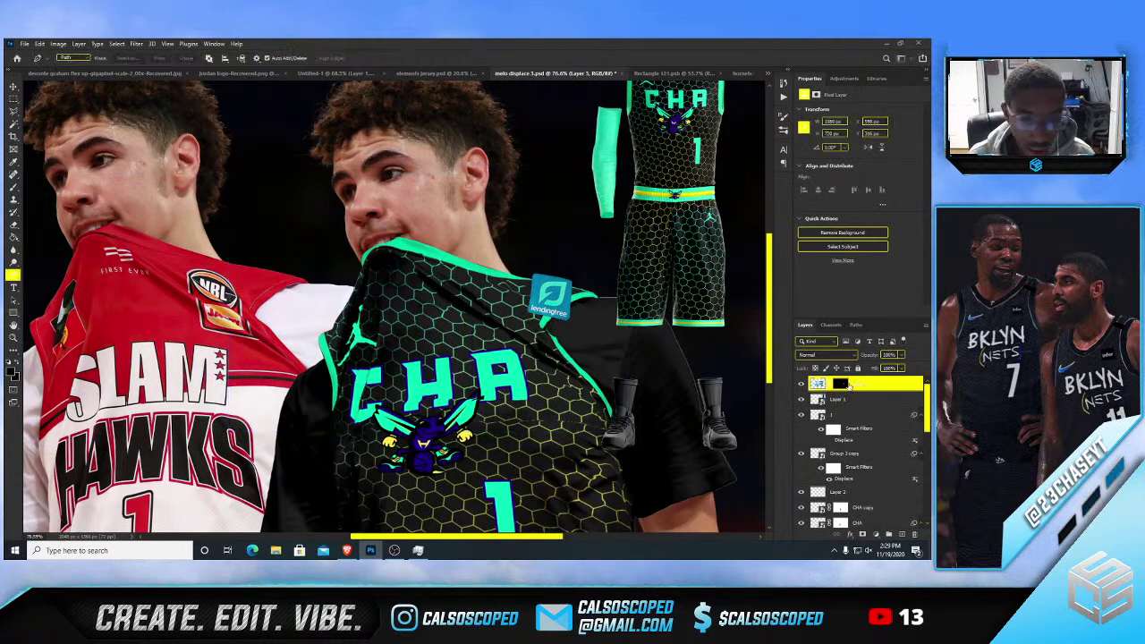
key("ctrl+alt+s")
key("ctrl+t")
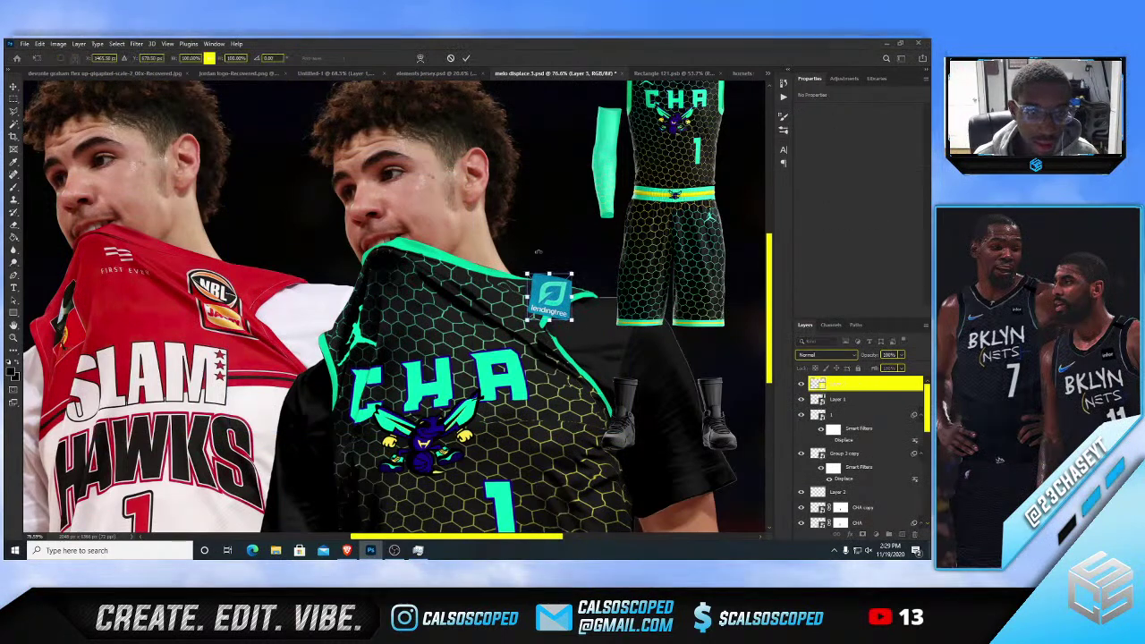
scroll(551, 295, "up", 3)
left_click_drag(550, 296, 464, 291)
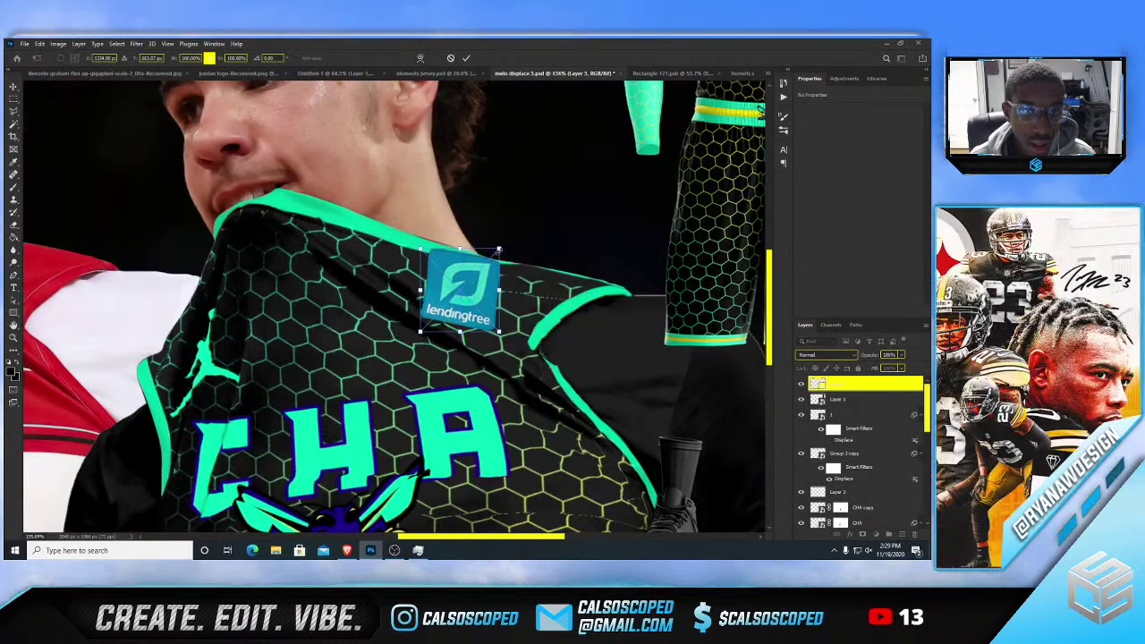
- Rotate the lendingtree patch about 10° and reshape its corners to follow the slant of the jersey's shoulder
right_click(472, 279)
left_click(496, 339)
left_click_drag(499, 248, 495, 266)
left_click_drag(422, 250, 526, 280)
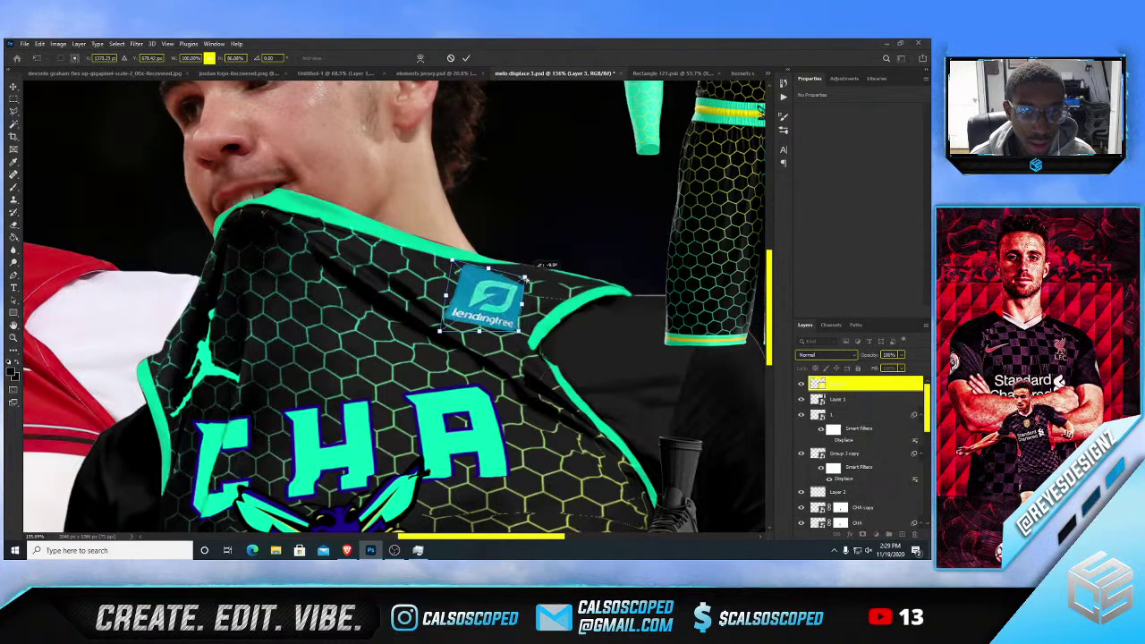
left_click_drag(519, 333, 516, 335)
left_click_drag(440, 333, 439, 320)
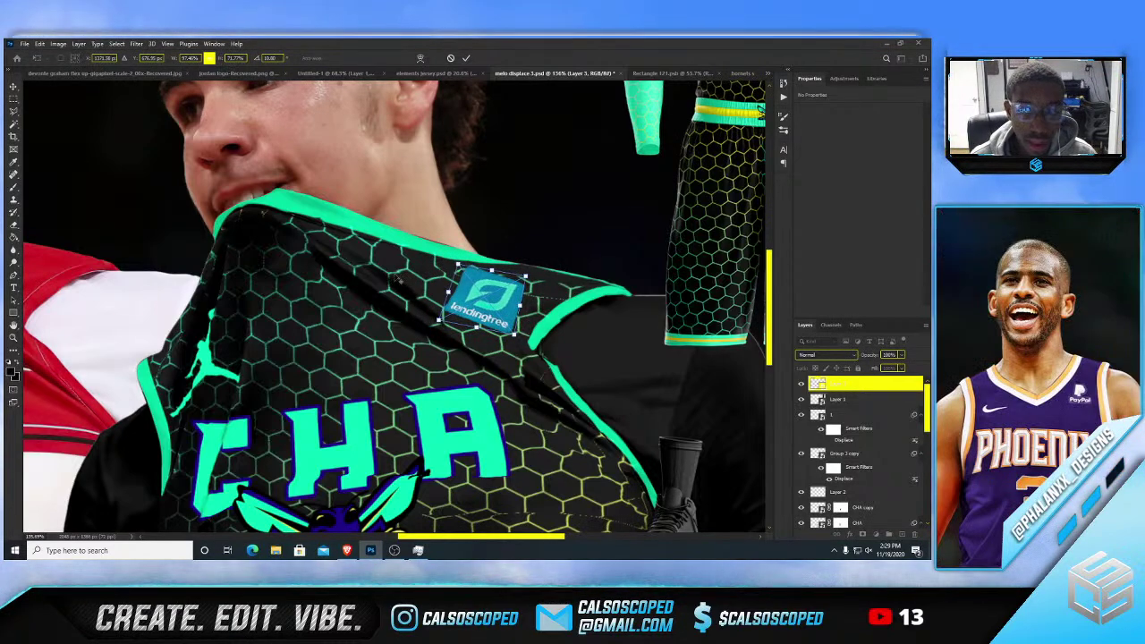
- Move the lendingtree patch lower on the upper chest, above the letter A, and apply the transformation
key("ctrl+0")
scroll(499, 307, "up", 5)
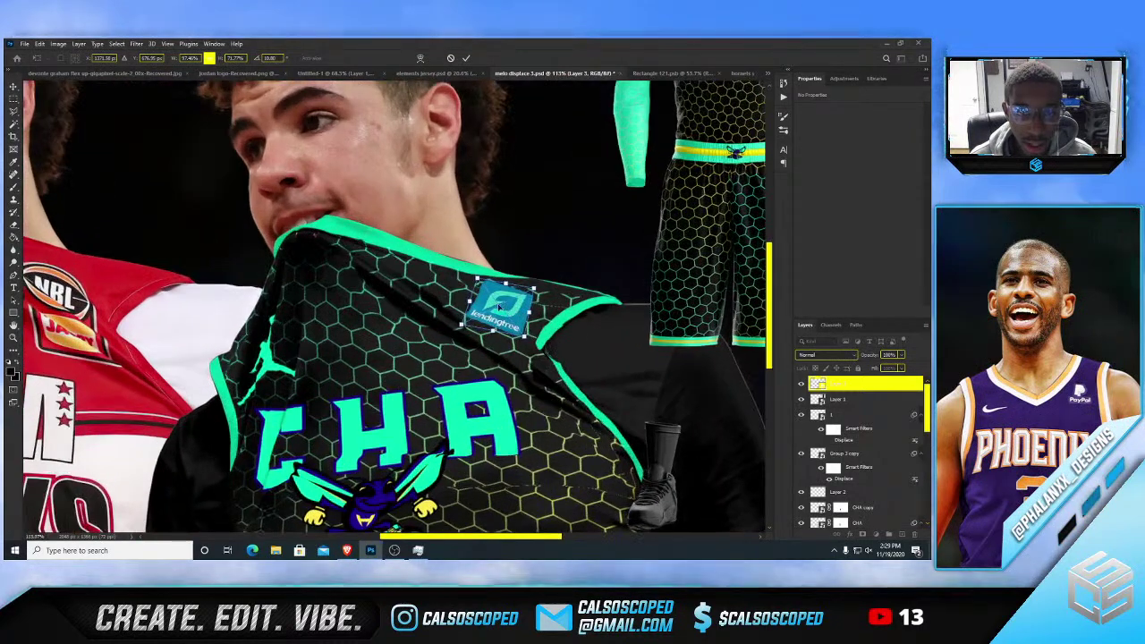
mouse_move(499, 307)
left_mouse_down()
mouse_move(483, 338)
mouse_move(516, 313)
mouse_move(479, 300)
left_mouse_up()
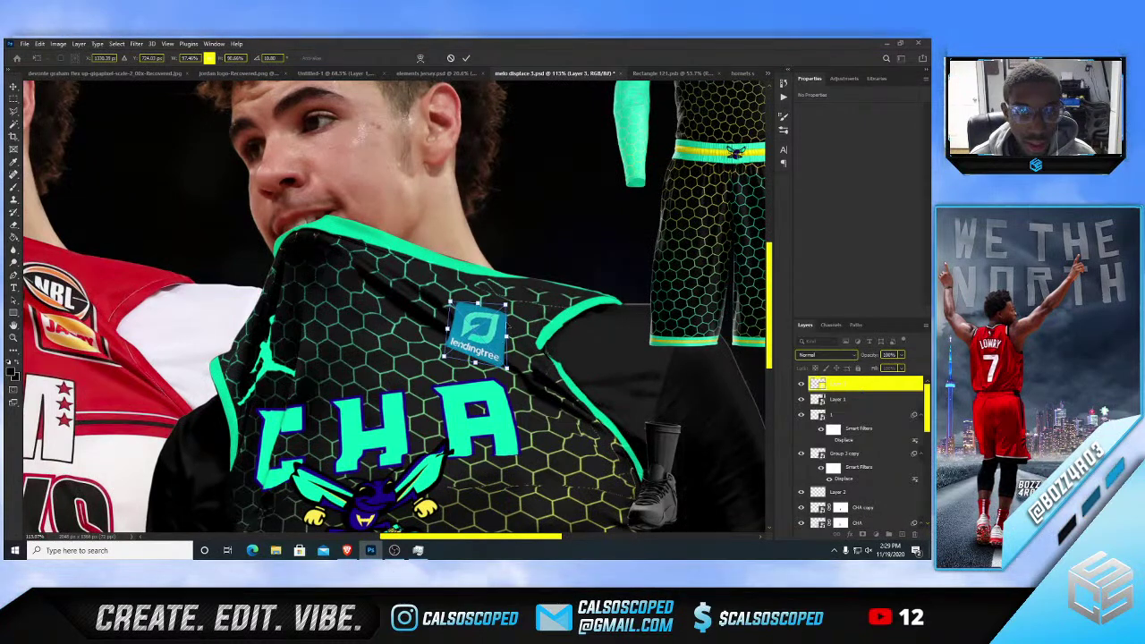
key("Return")
- Try a monochrome Channel Mixer adjustment clipped to the lendingtree patch, with the constant lowered to about -45%
key("ctrl+0")
scroll(479, 320, "up", 4)
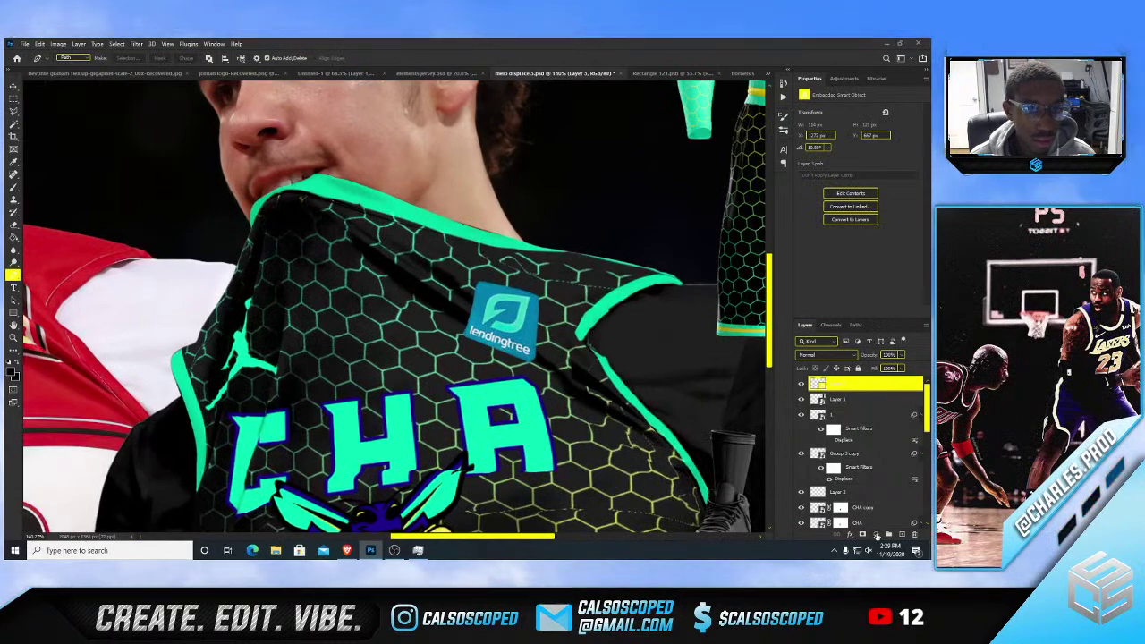
left_click(877, 534)
left_click(886, 477)
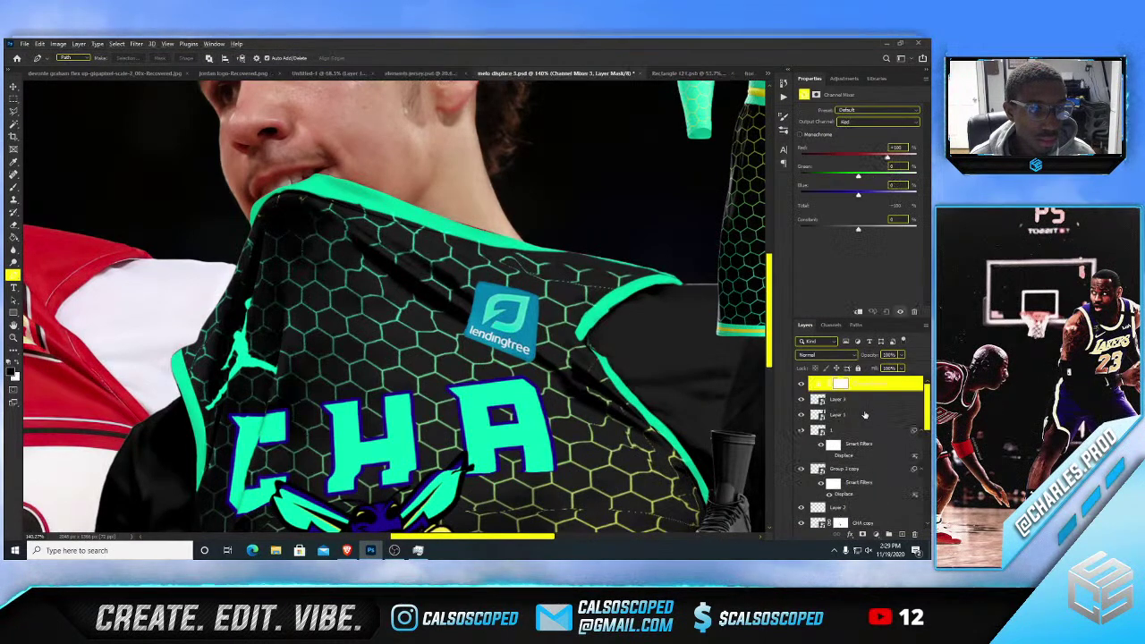
left_click(800, 133)
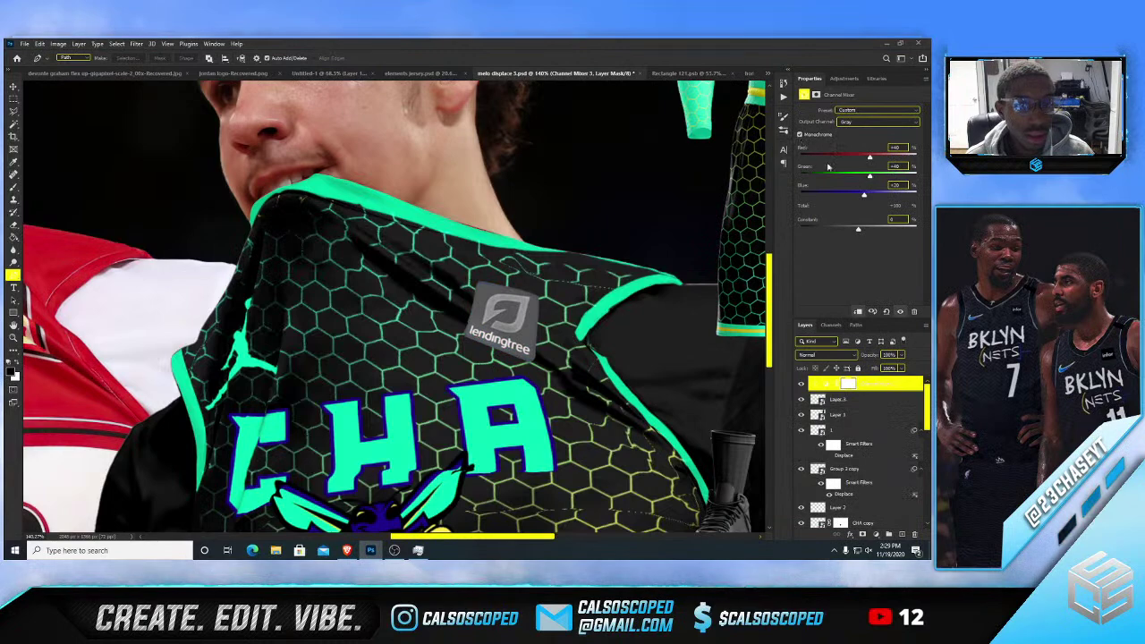
mouse_move(869, 161)
left_mouse_down()
mouse_move(837, 159)
mouse_move(902, 160)
mouse_move(821, 158)
mouse_move(870, 158)
left_mouse_up()
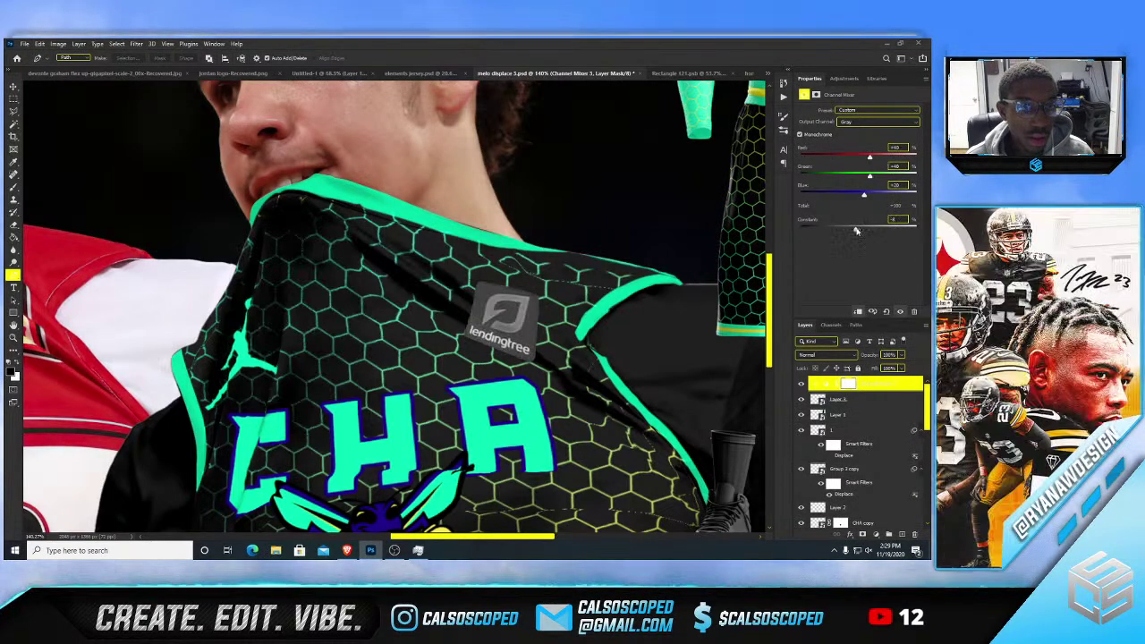
mouse_move(858, 230)
left_mouse_down()
mouse_move(833, 231)
mouse_move(846, 232)
left_mouse_up()
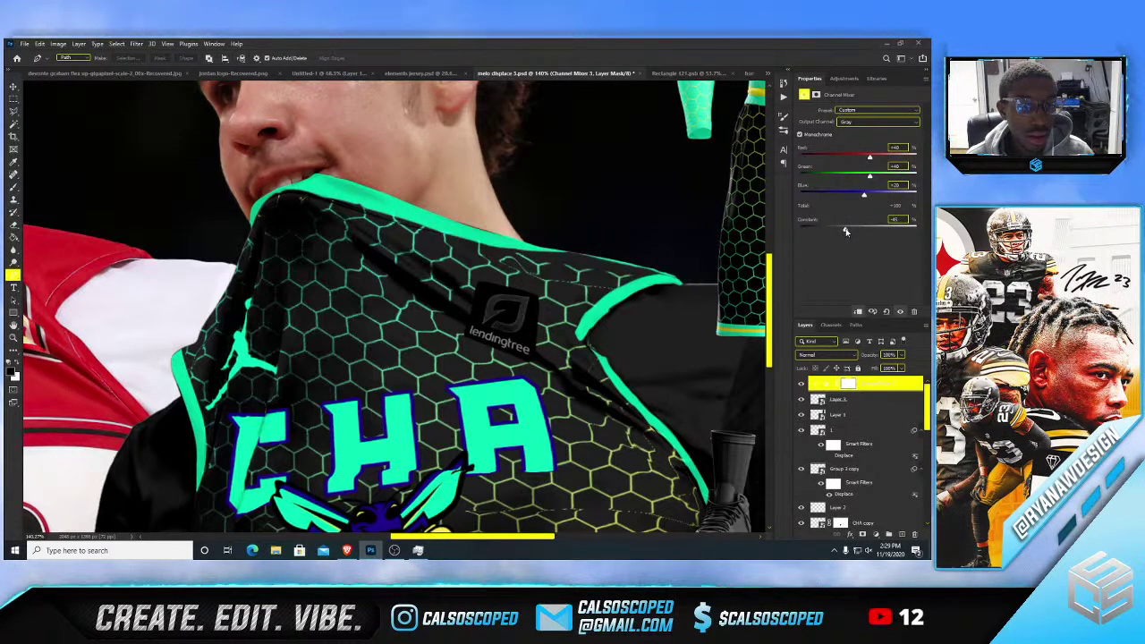
- Brush over the leaf logo on the Channel Mixer mask to restore its teal colour
scroll(501, 337, "up", 7)
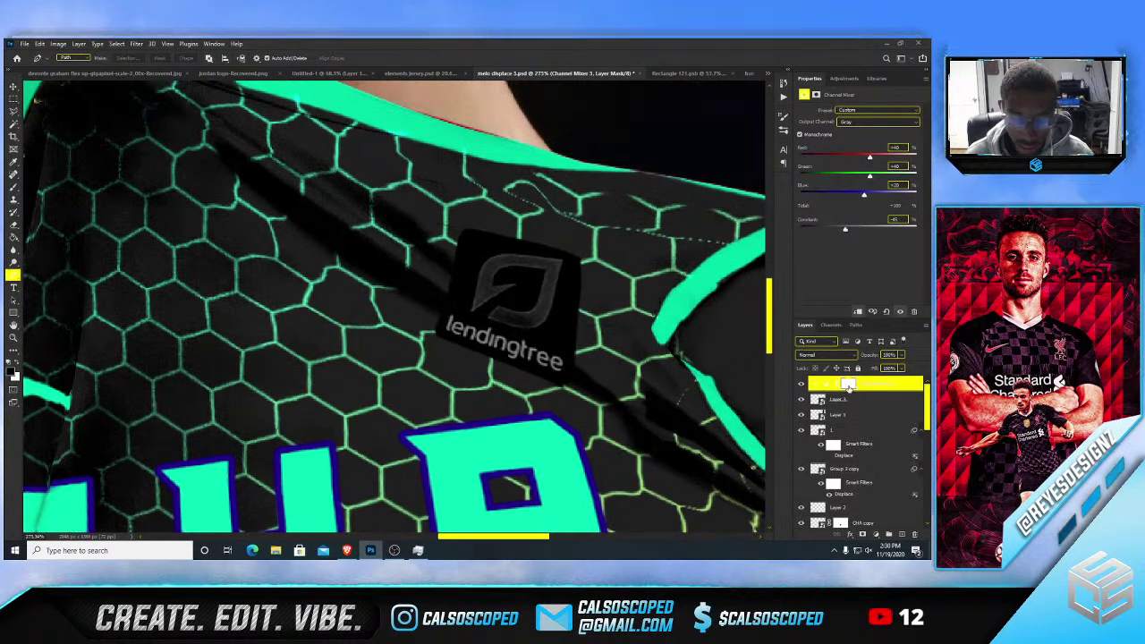
left_click(848, 385)
key("b")
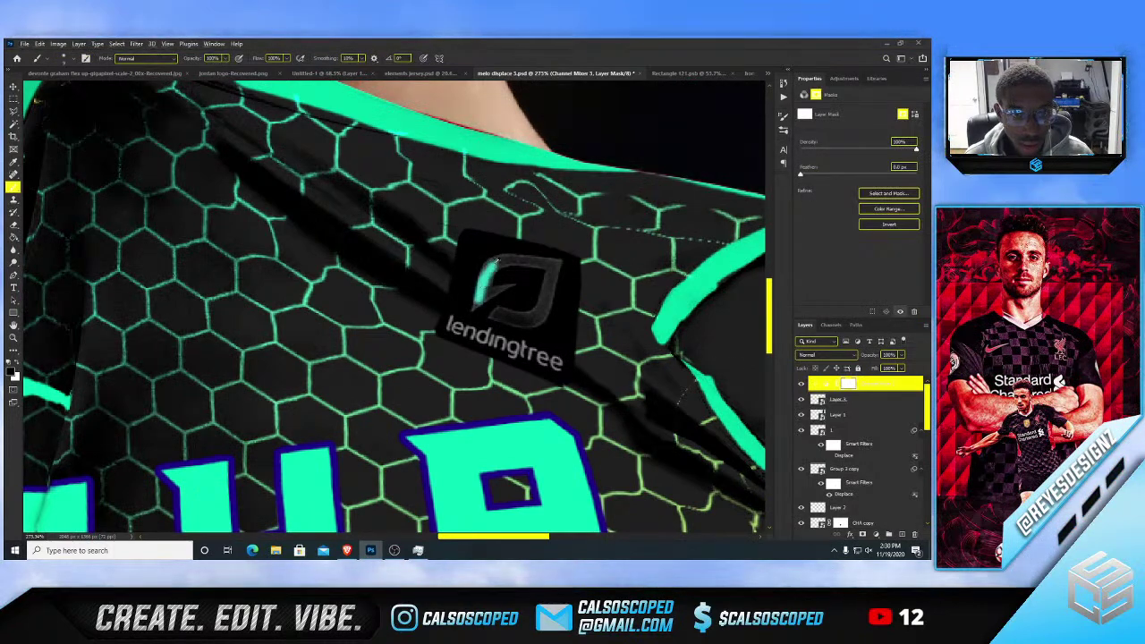
mouse_move(508, 259)
left_mouse_down()
mouse_move(552, 261)
mouse_move(550, 283)
left_mouse_up()
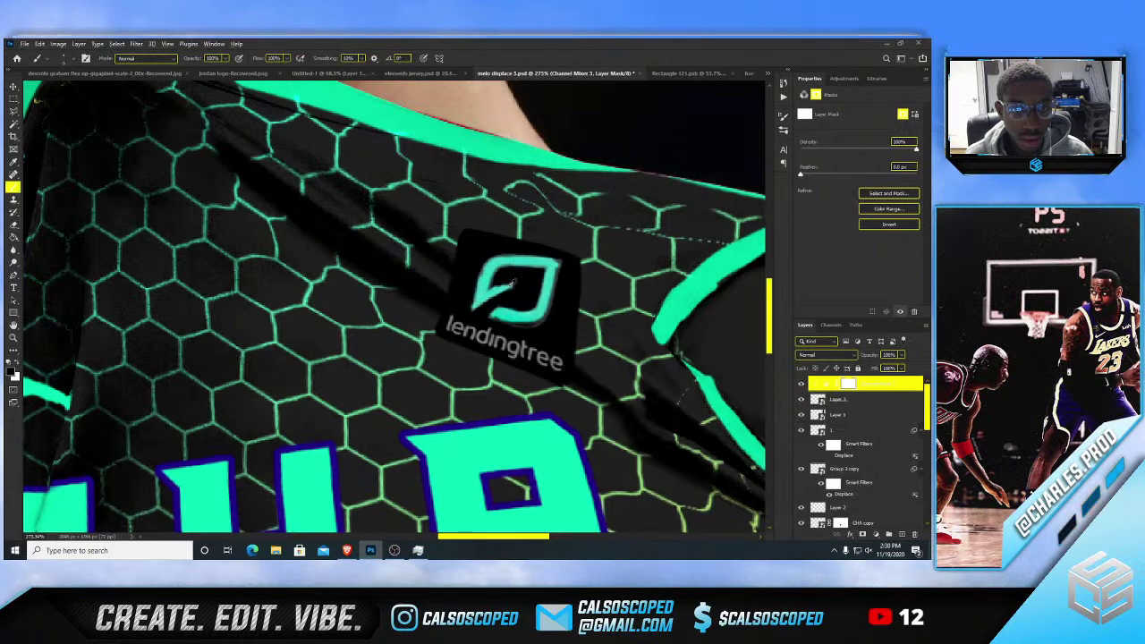
scroll(537, 268, "down", 5)
scroll(494, 293, "up", 3)
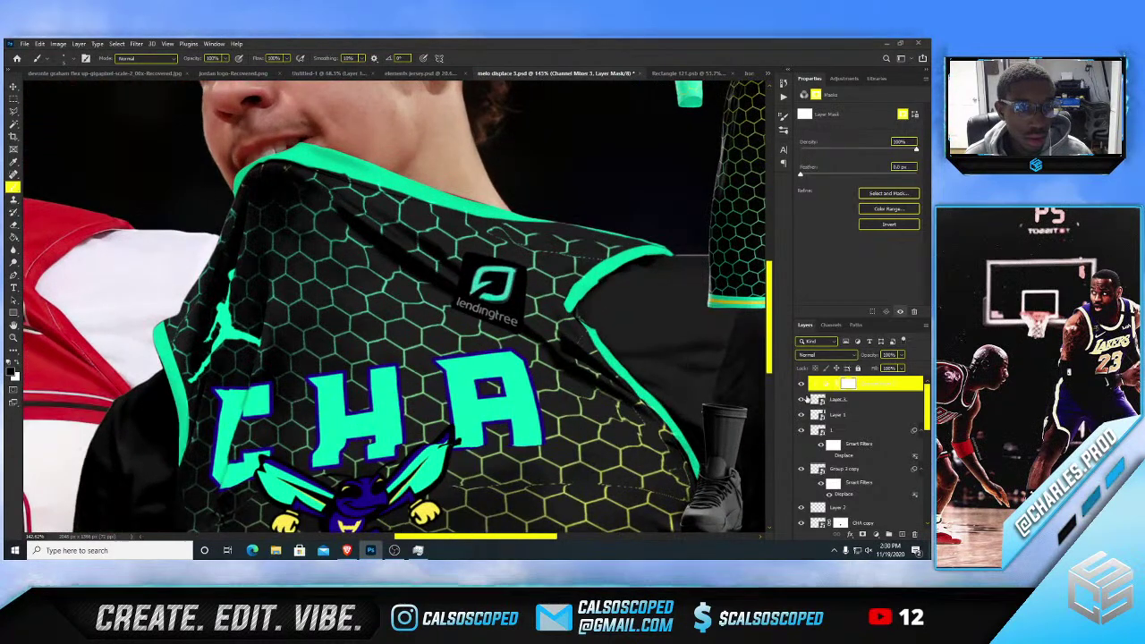
- Try Blend If tonal limits on the Channel Mixer adjustment, discard them, and delete the adjustment layer
left_click(852, 399)
left_click(827, 385)
right_click(827, 384)
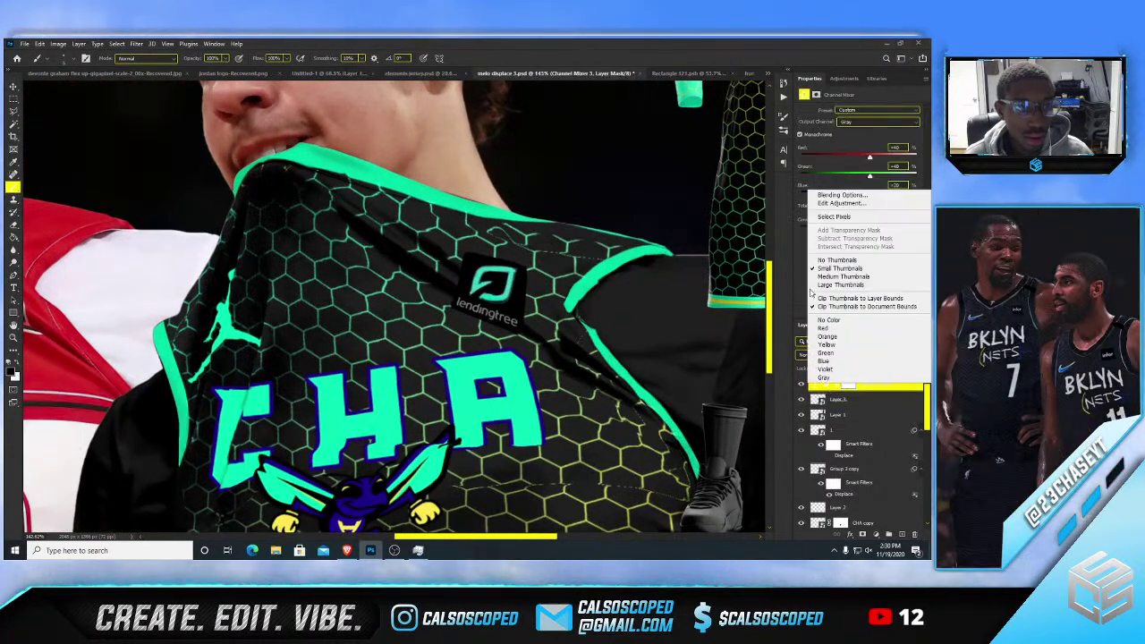
left_click(842, 196)
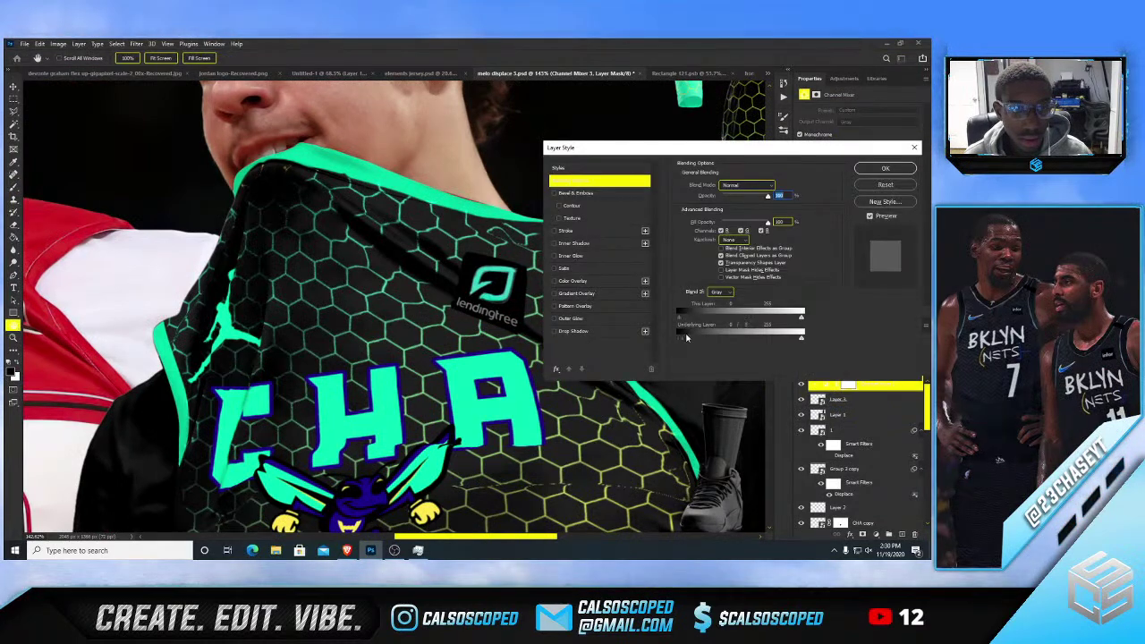
mouse_move(801, 338)
left_mouse_down()
mouse_move(698, 336)
mouse_move(803, 337)
left_mouse_up()
mouse_move(680, 317)
left_mouse_down()
mouse_move(698, 318)
mouse_move(660, 317)
mouse_move(702, 321)
left_mouse_up()
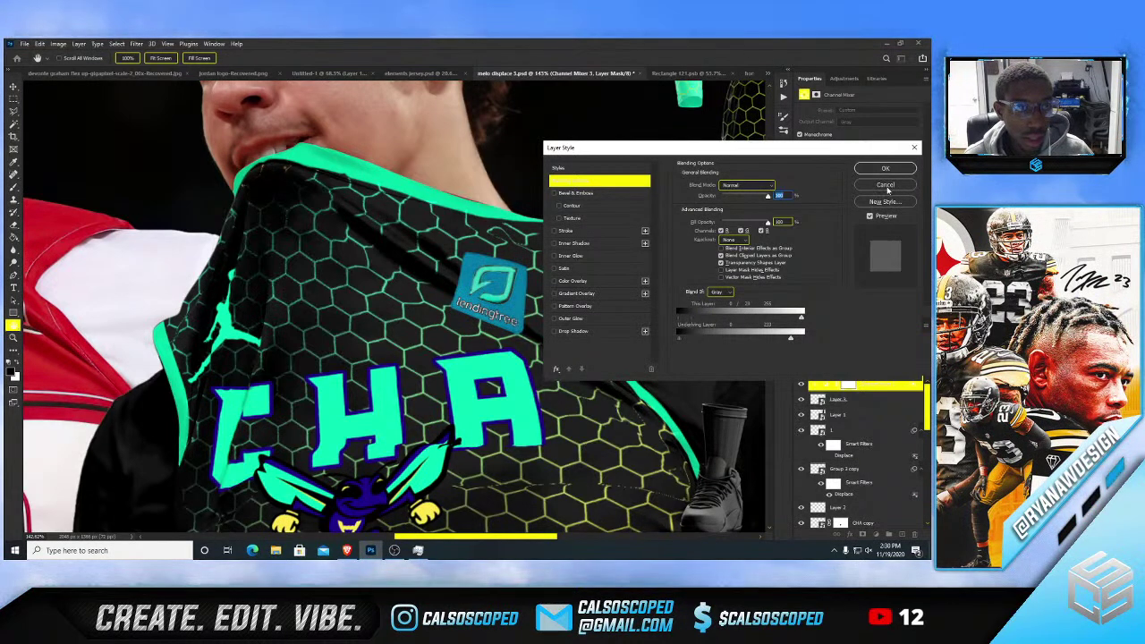
left_click(887, 186)
key("Delete")
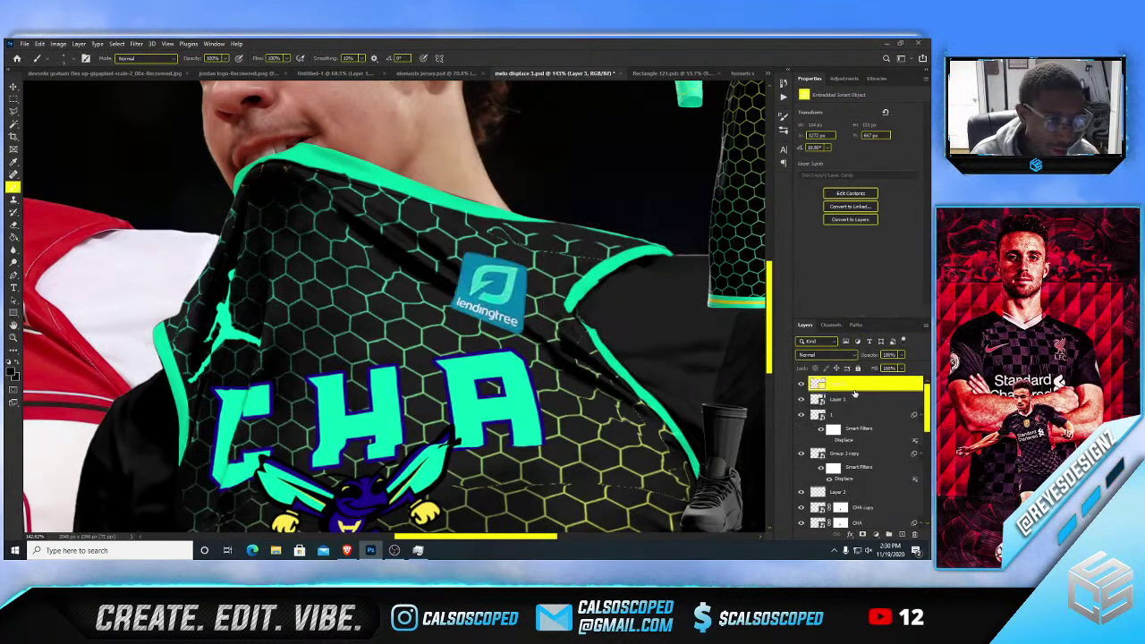
- Turn the patch gray with a clipped monochrome Channel Mixer and combine both layers into one smart object
left_click(877, 534)
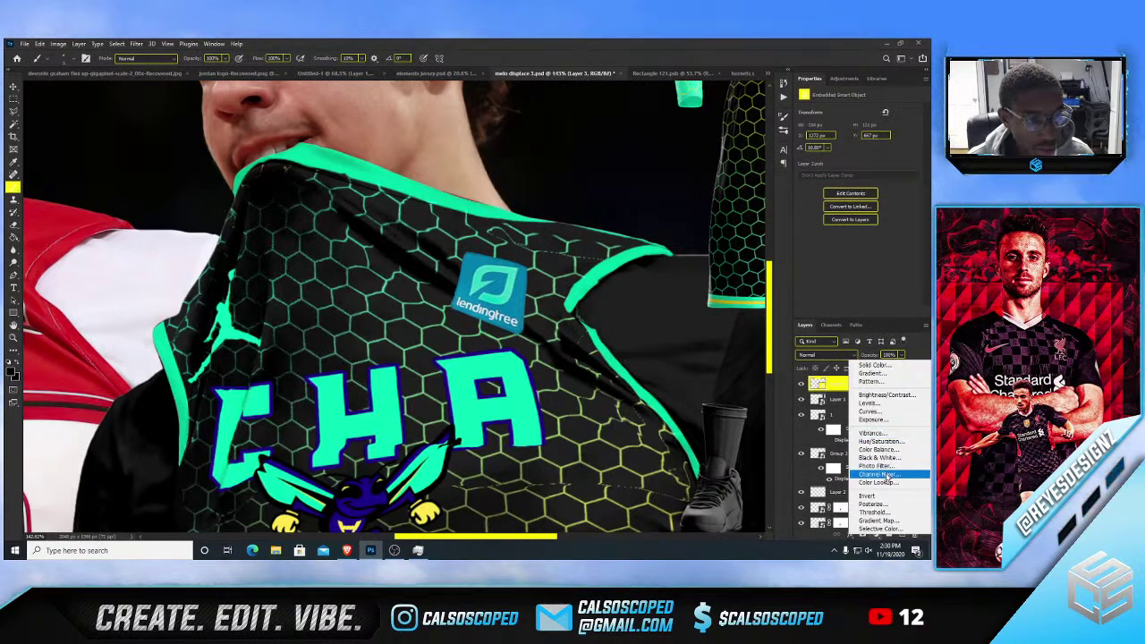
left_click(886, 474)
left_click(800, 134)
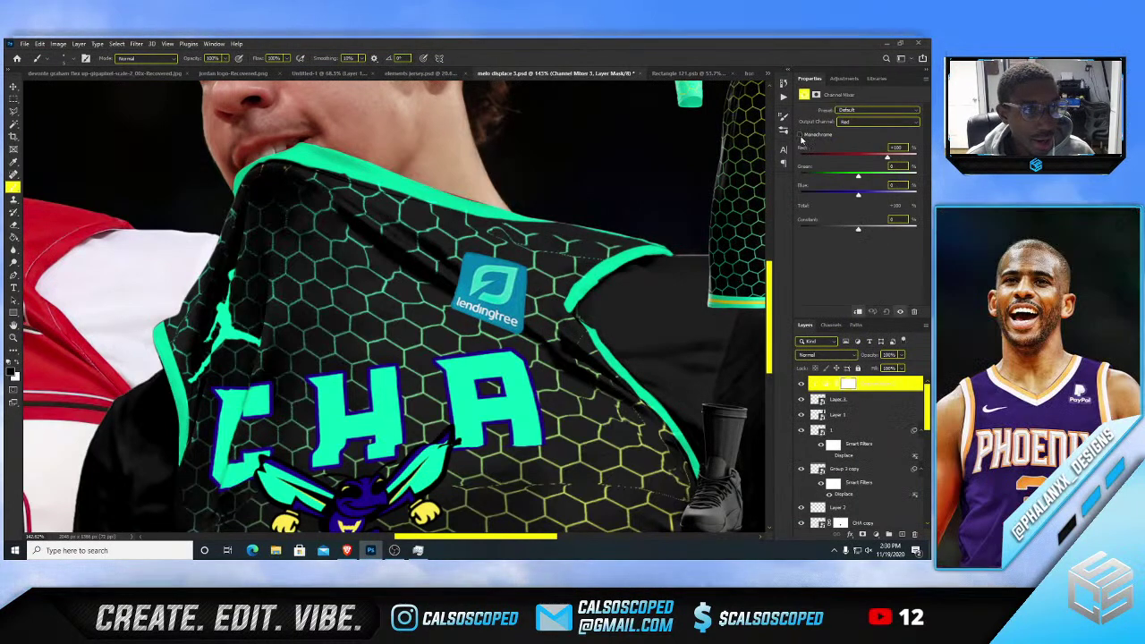
left_click(864, 402)
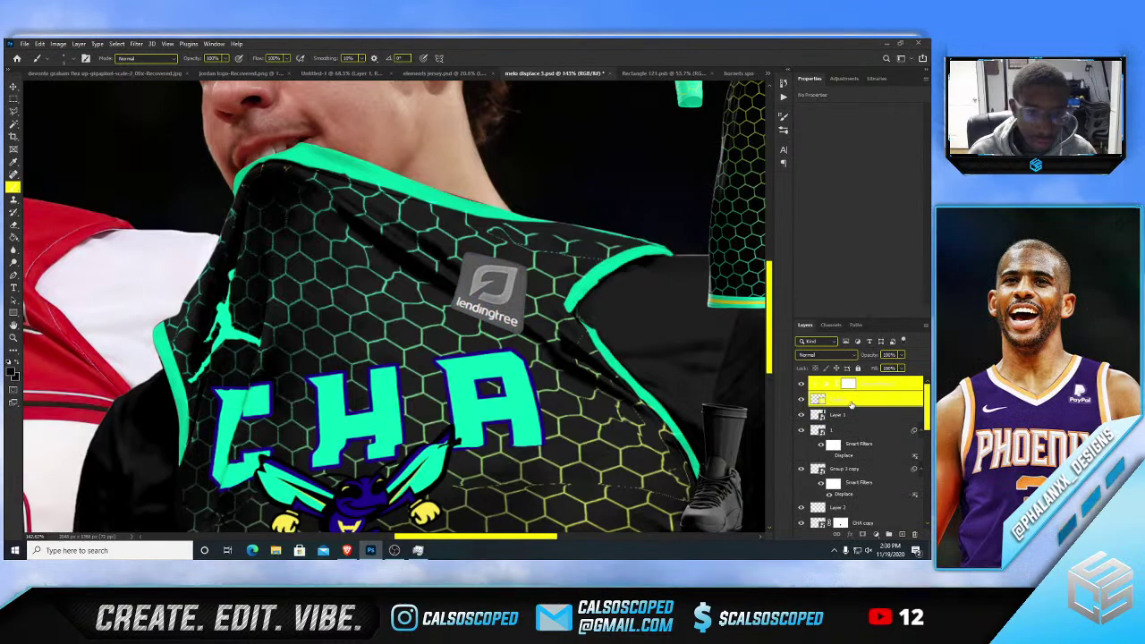
key("F2")
- Add a Gradient Map clipped to the gray patch, with its first stop set to white (ffffff)
left_click(876, 535)
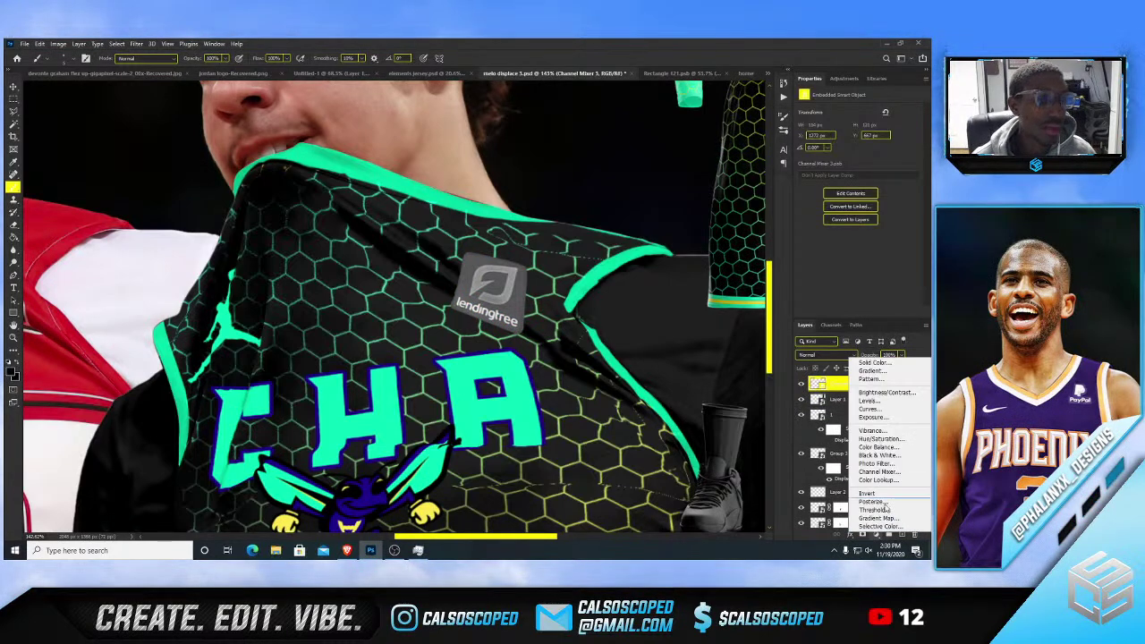
left_click(880, 518)
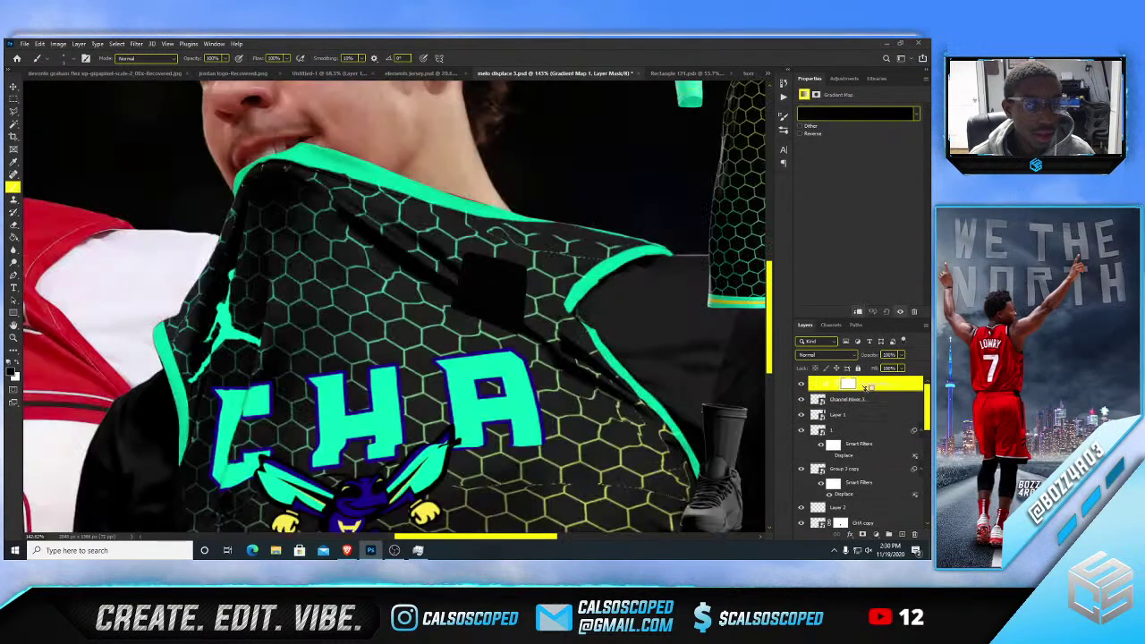
left_click(806, 114)
double_click(603, 275)
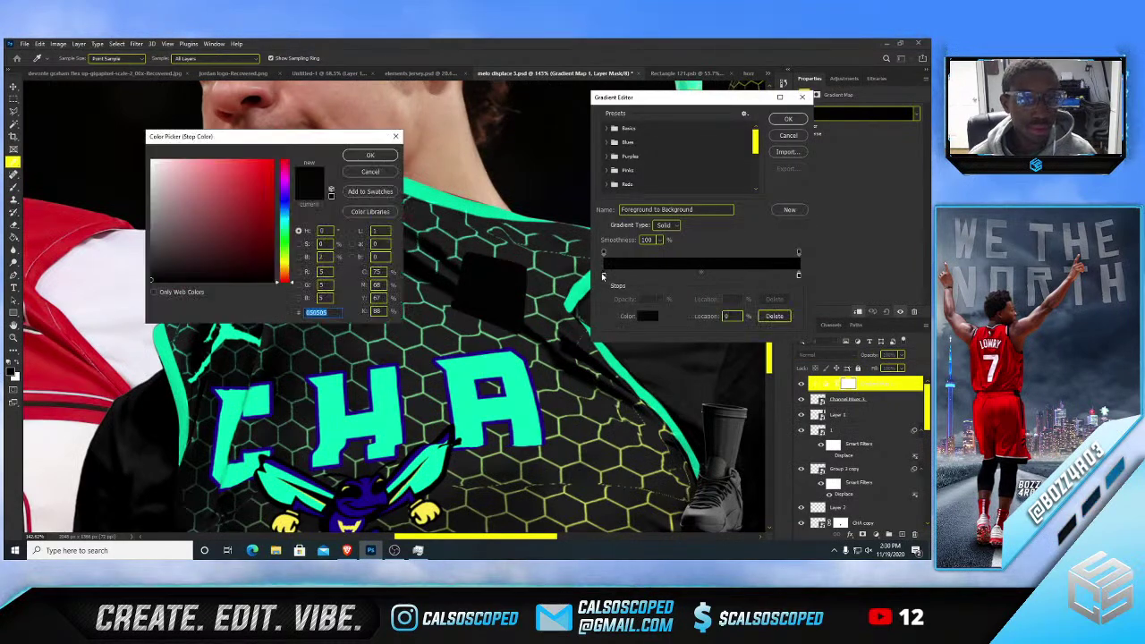
type("ff0000")
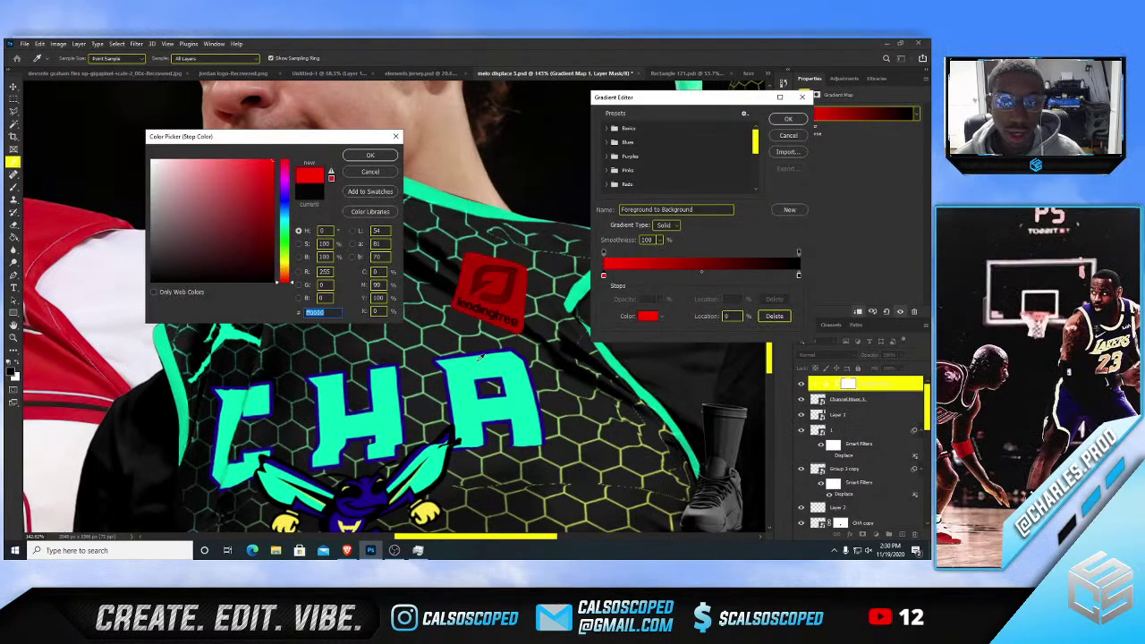
type("ffffff")
left_click(390, 154)
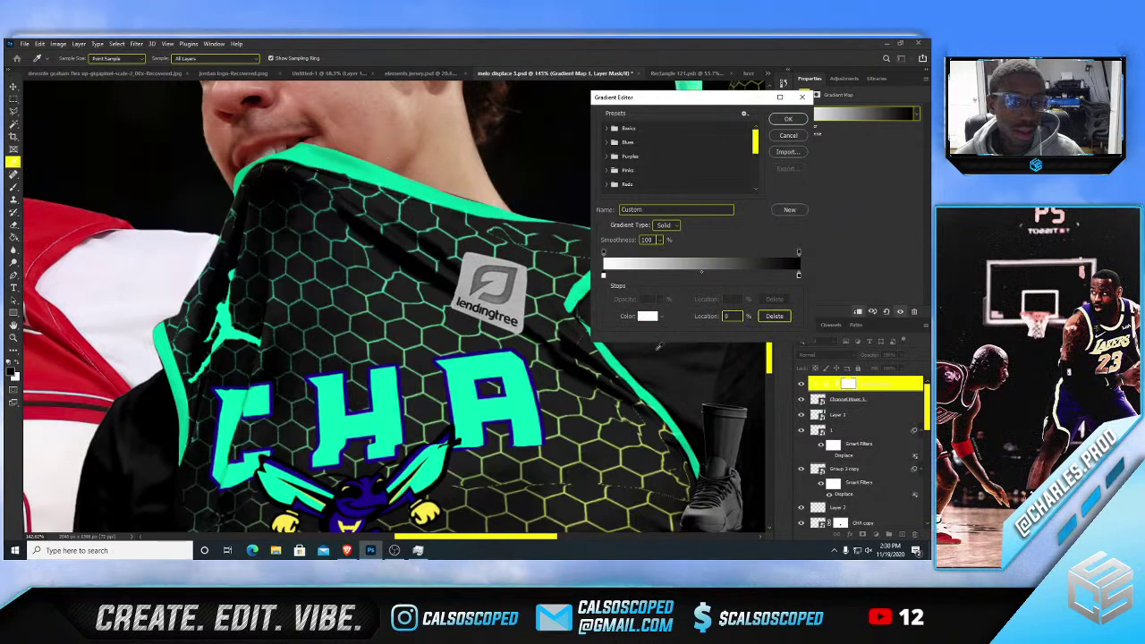
key("Return")
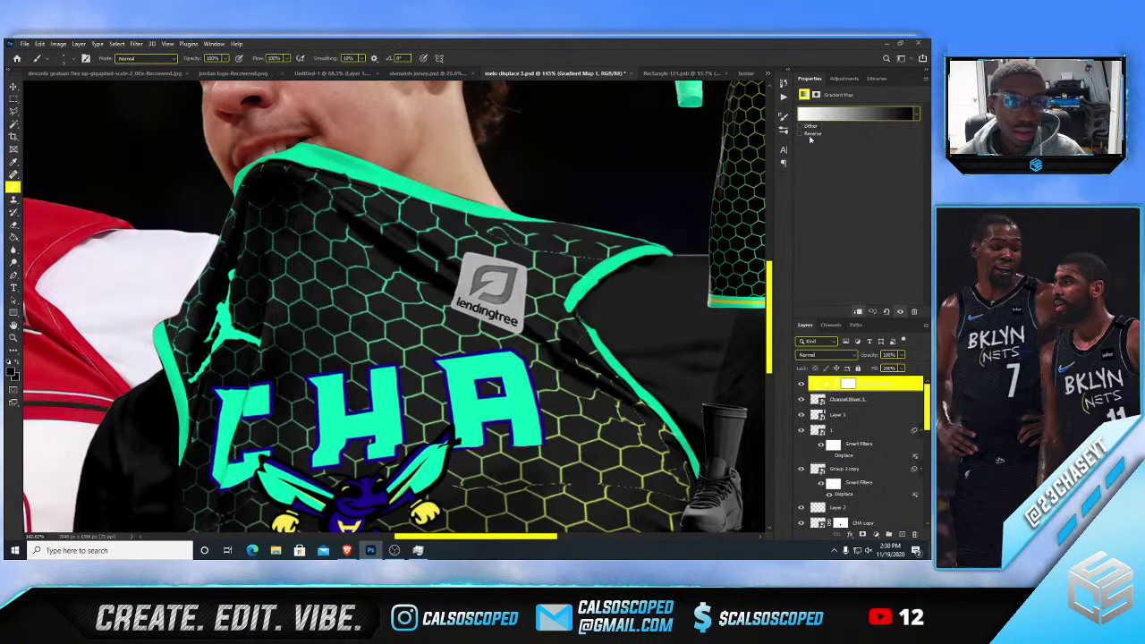
- Change the Gradient Map's first colour stop to a bright teal sampled from the jersey trim
left_click(830, 116)
double_click(603, 275)
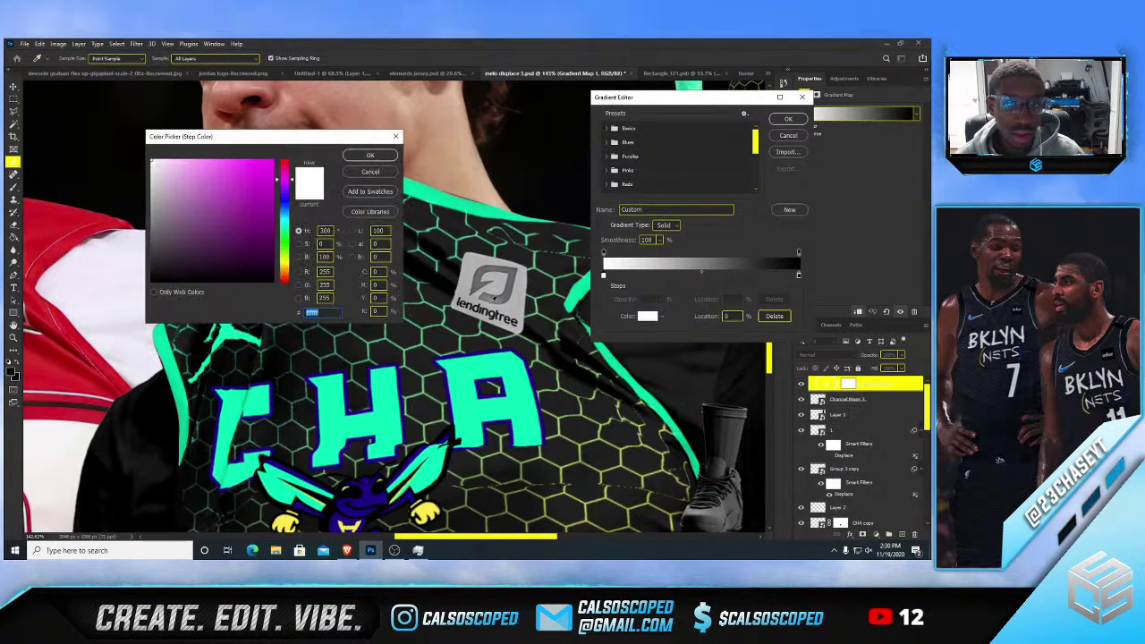
left_click(577, 295)
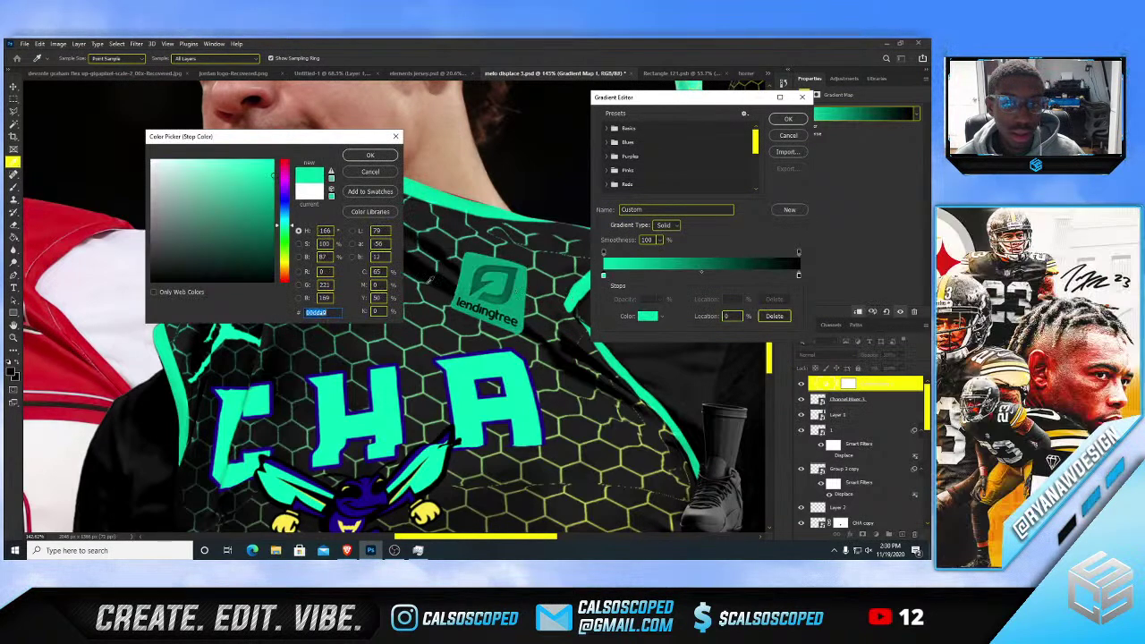
key("Return")
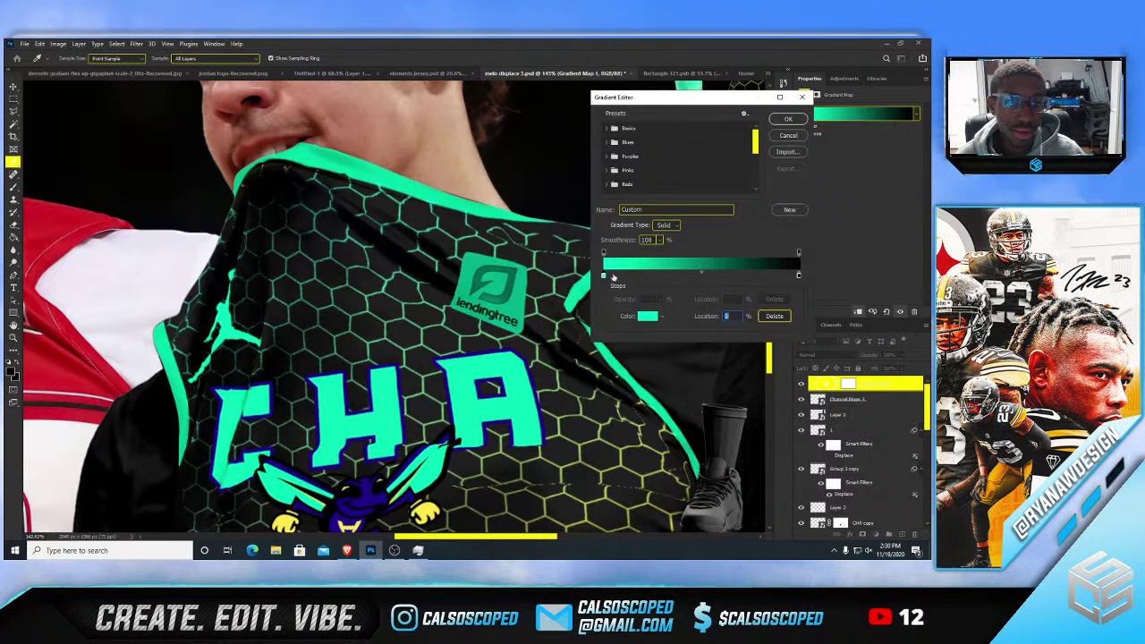
- Add a colour stop at 40% of the gradient and set it to a muted teal, 3ecbaa
left_click(684, 273)
double_click(683, 274)
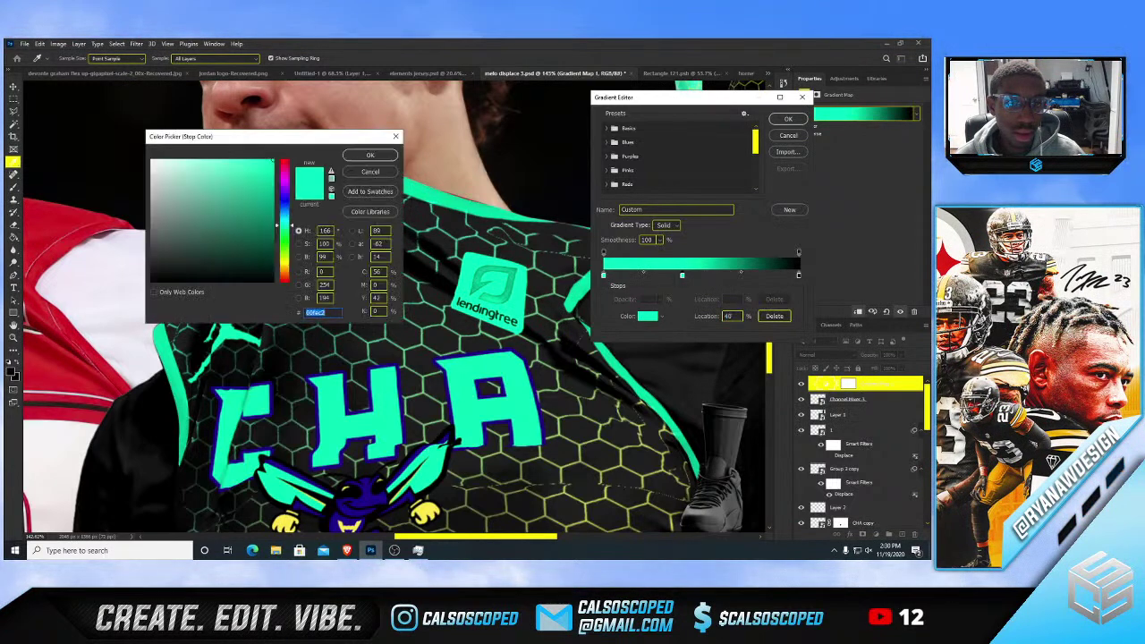
mouse_move(274, 160)
left_mouse_down()
mouse_move(163, 218)
mouse_move(189, 263)
mouse_move(263, 196)
mouse_move(234, 214)
mouse_move(183, 175)
mouse_move(253, 226)
mouse_move(221, 174)
mouse_move(239, 202)
mouse_move(236, 184)
left_mouse_up()
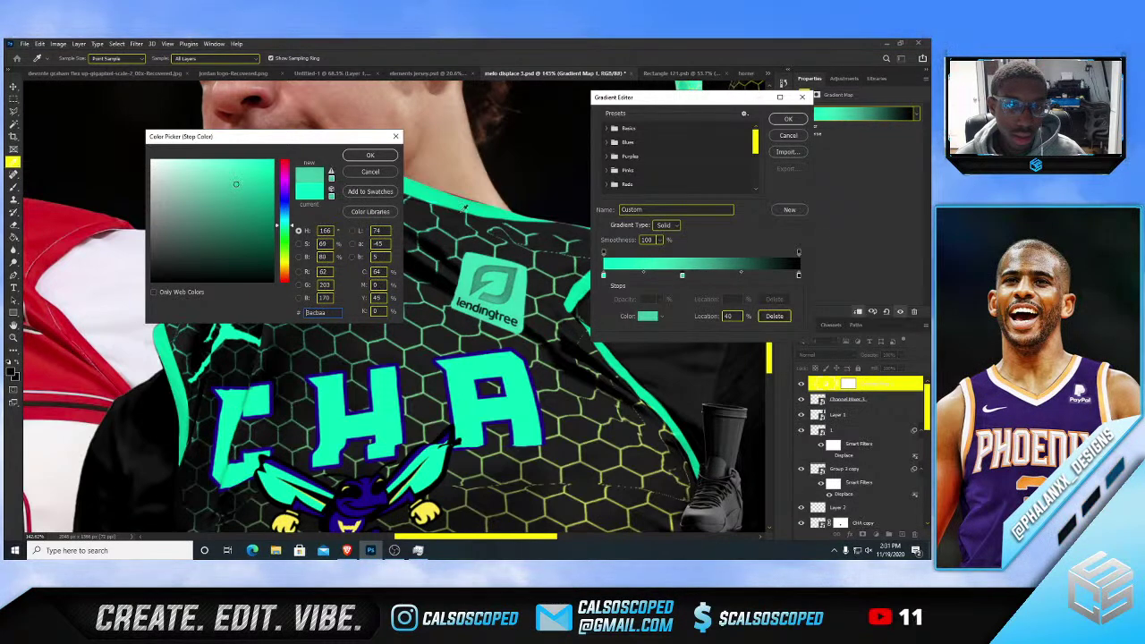
left_click(799, 277)
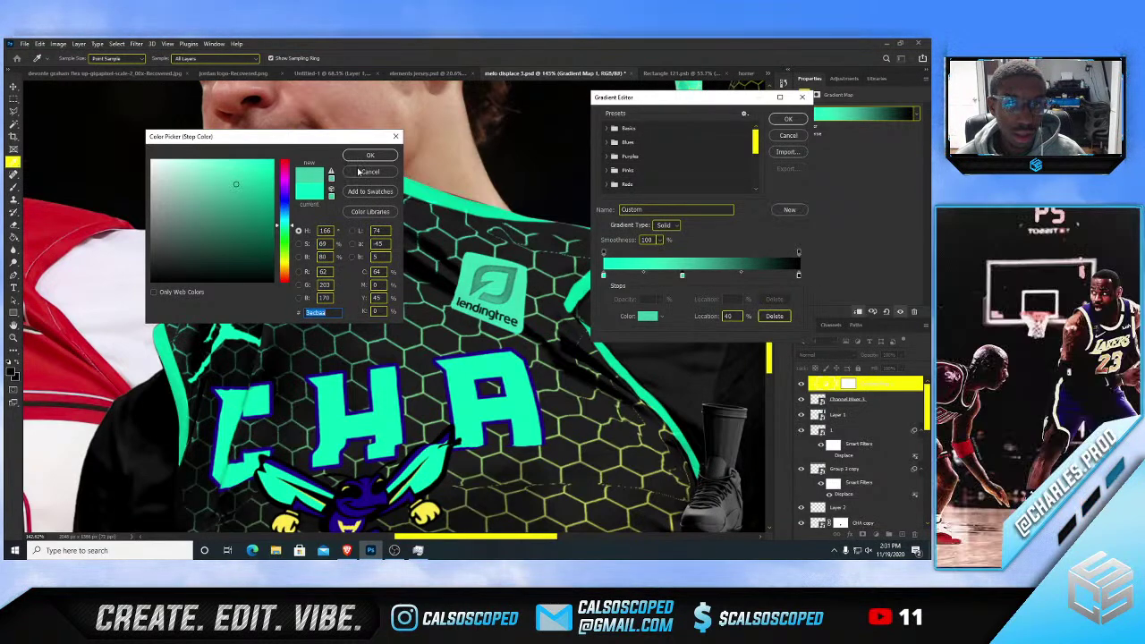
left_click(374, 159)
- Set the Gradient Map's last colour stop to dark blue (1f0387) sampled from the CHA outline, apply it and compare the patch without the adjustment
double_click(798, 278)
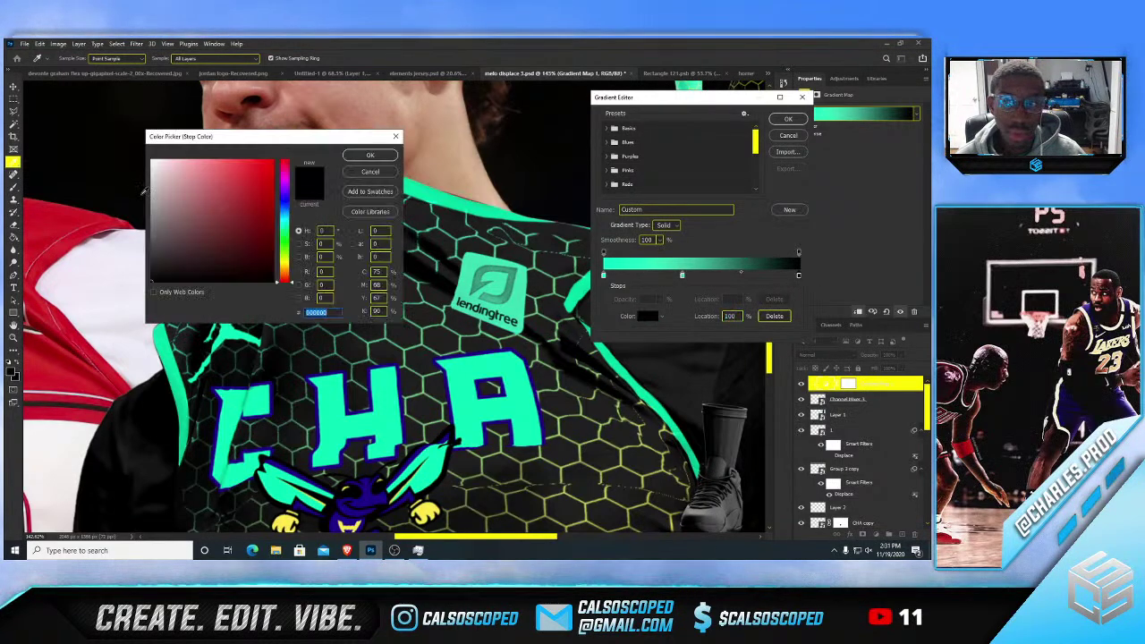
left_click(155, 159)
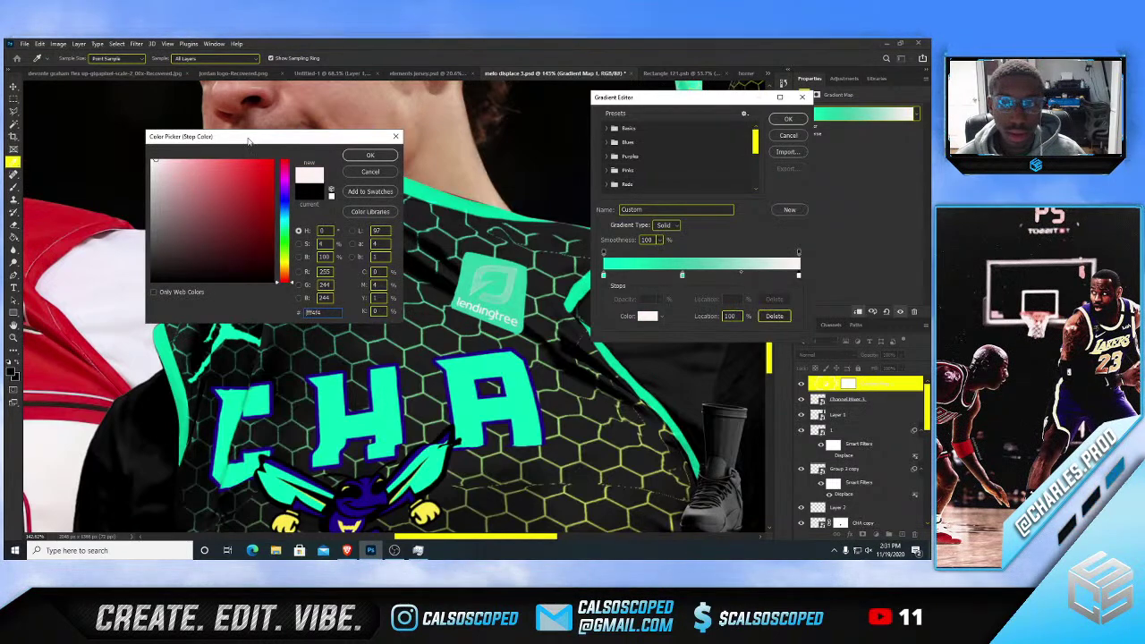
left_click_drag(268, 136, 99, 144)
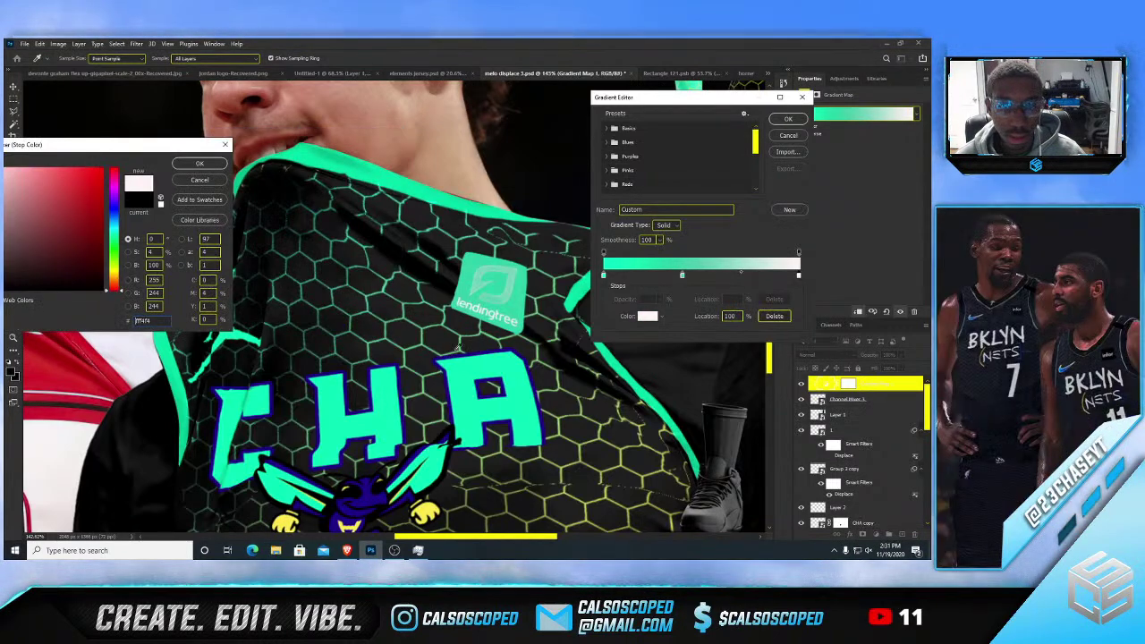
left_click(454, 355)
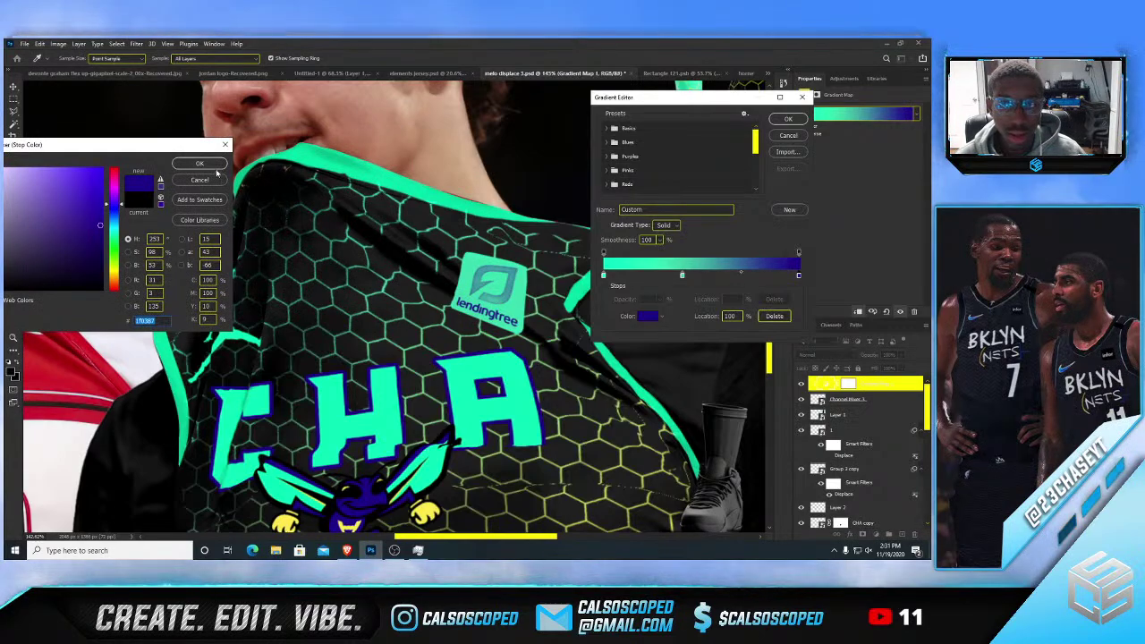
left_click(200, 164)
left_click(790, 119)
scroll(465, 232, "down", 6)
scroll(452, 222, "down", 2)
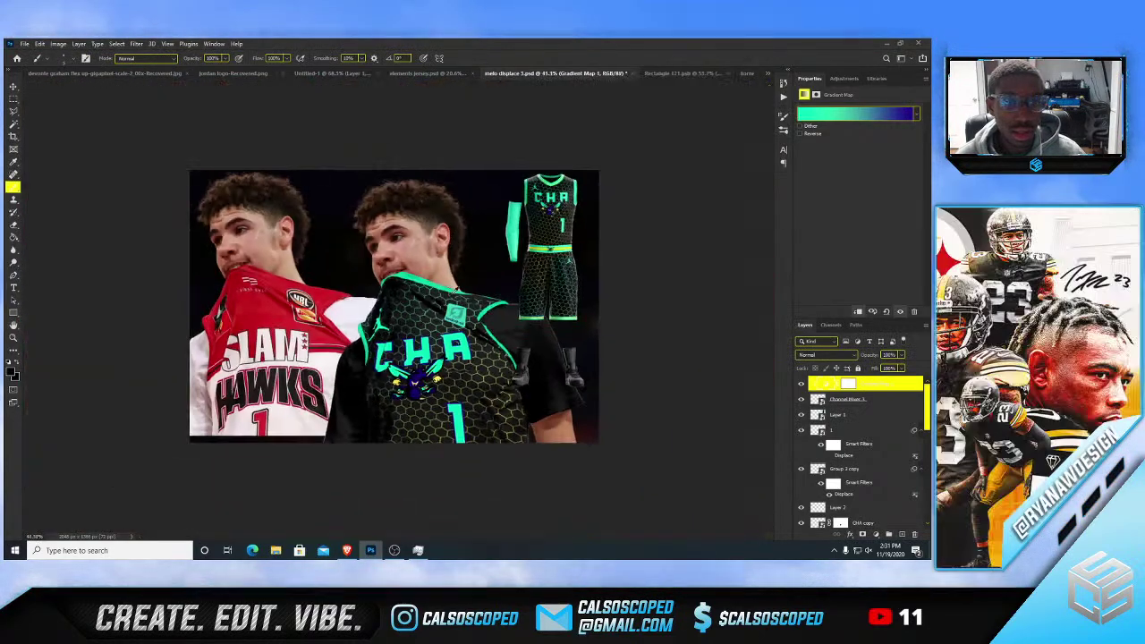
scroll(455, 292, "up", 7)
left_click(801, 386)
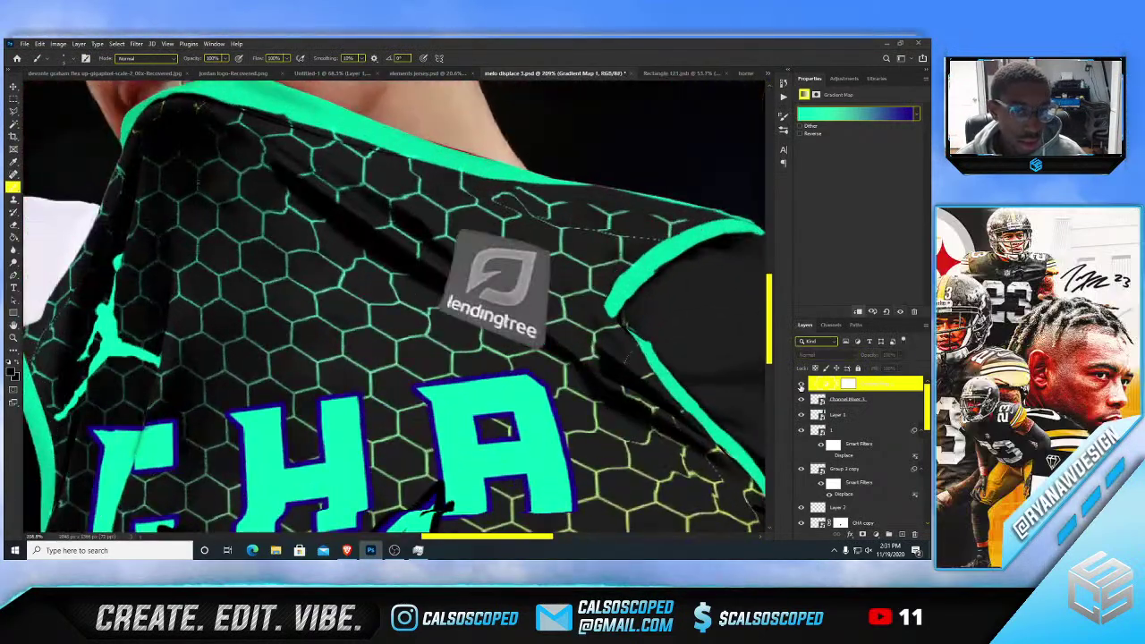
left_click(801, 386)
- Add a second Gradient Map above the first one and clip it to the lendingtree patch
key("v")
left_click(513, 302)
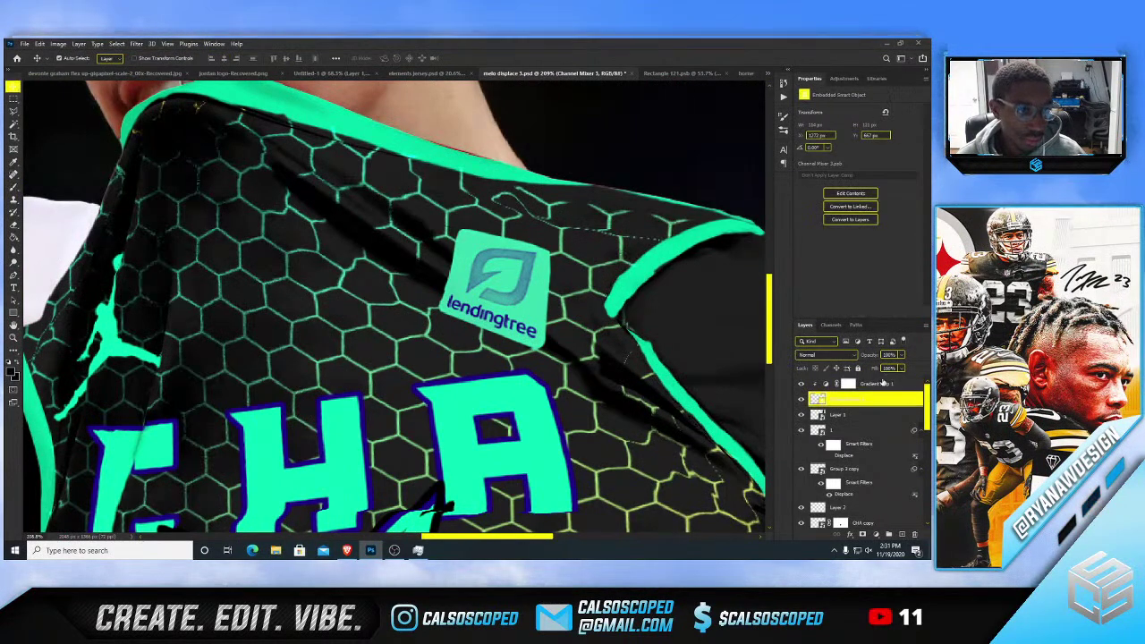
left_click(885, 383)
left_click(878, 534)
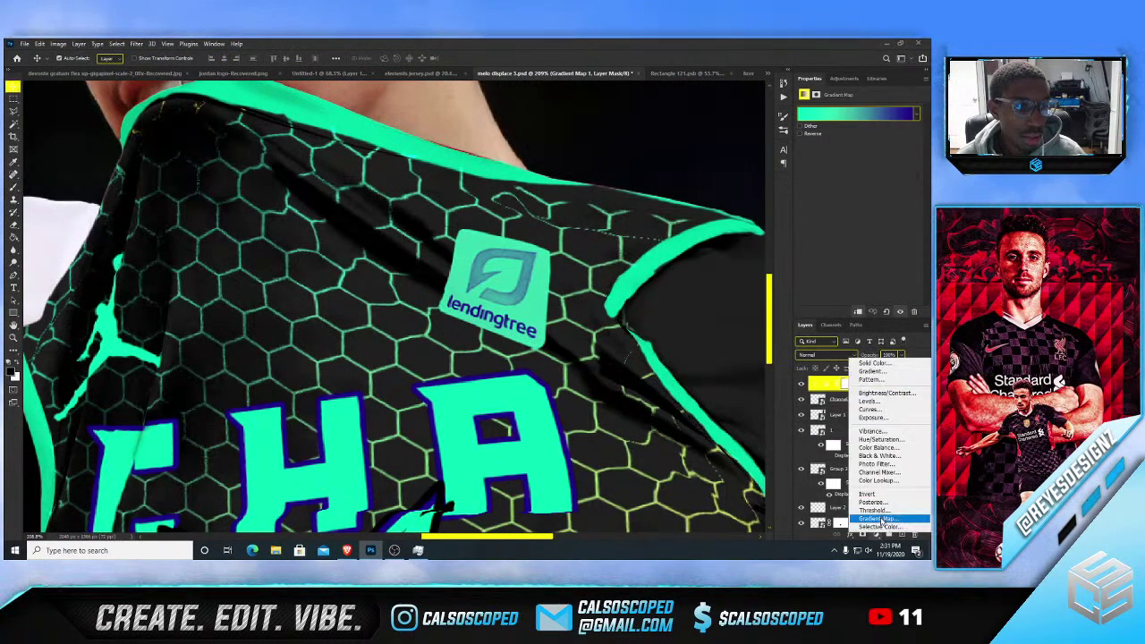
left_click(872, 525)
left_click(867, 391, "alt")
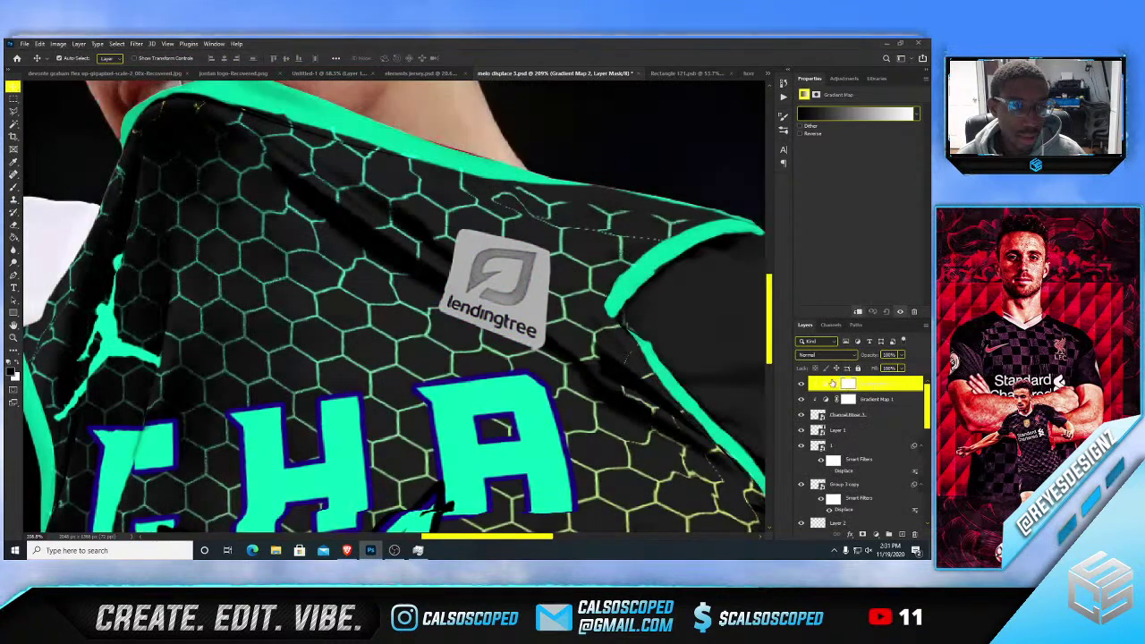
left_click(851, 115)
double_click(603, 276)
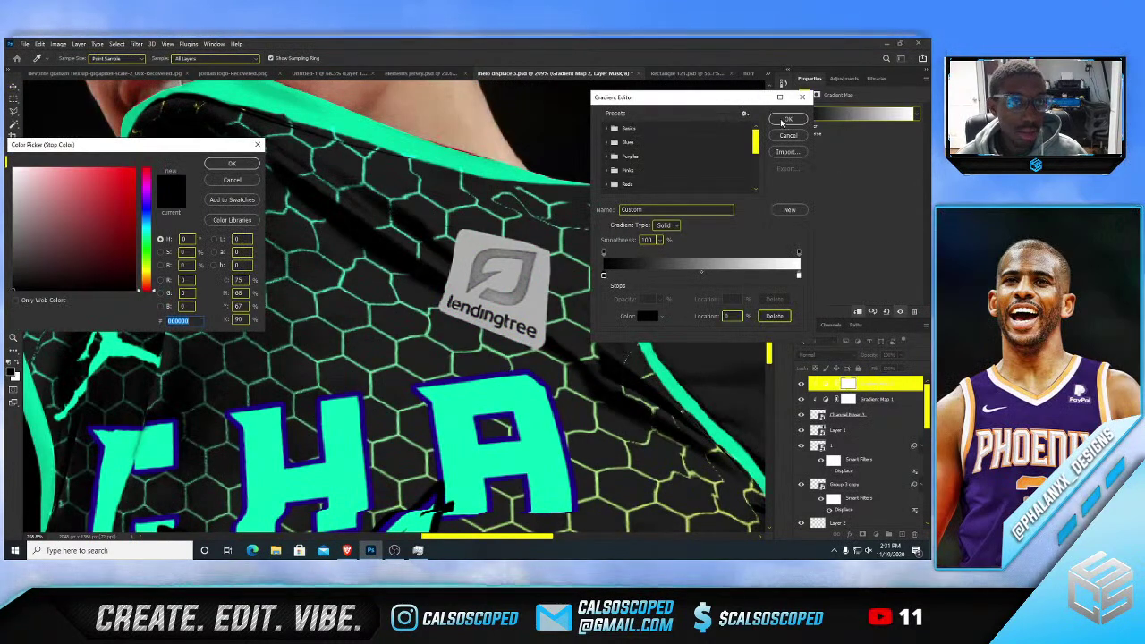
key("Return")
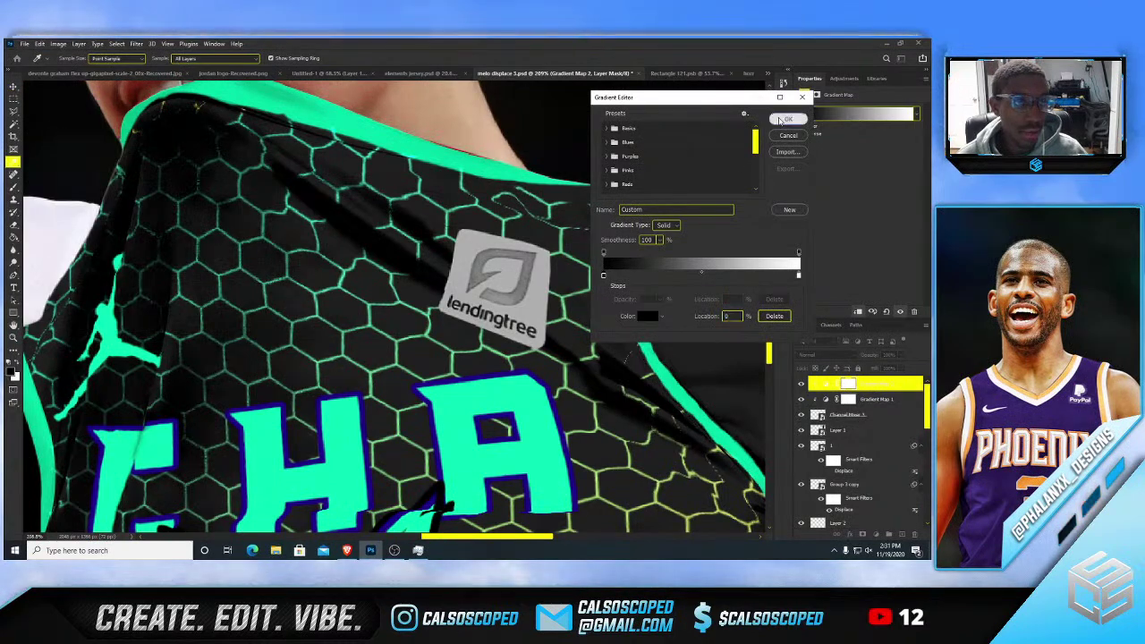
left_click(788, 119)
left_click(864, 396)
double_click(876, 387)
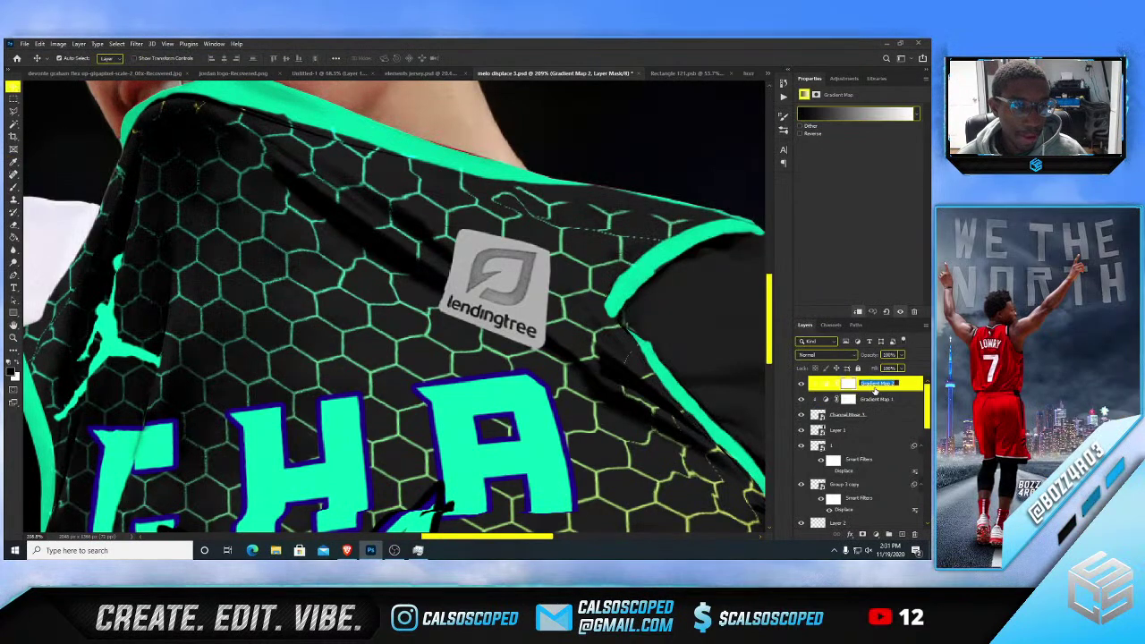
left_click(826, 384)
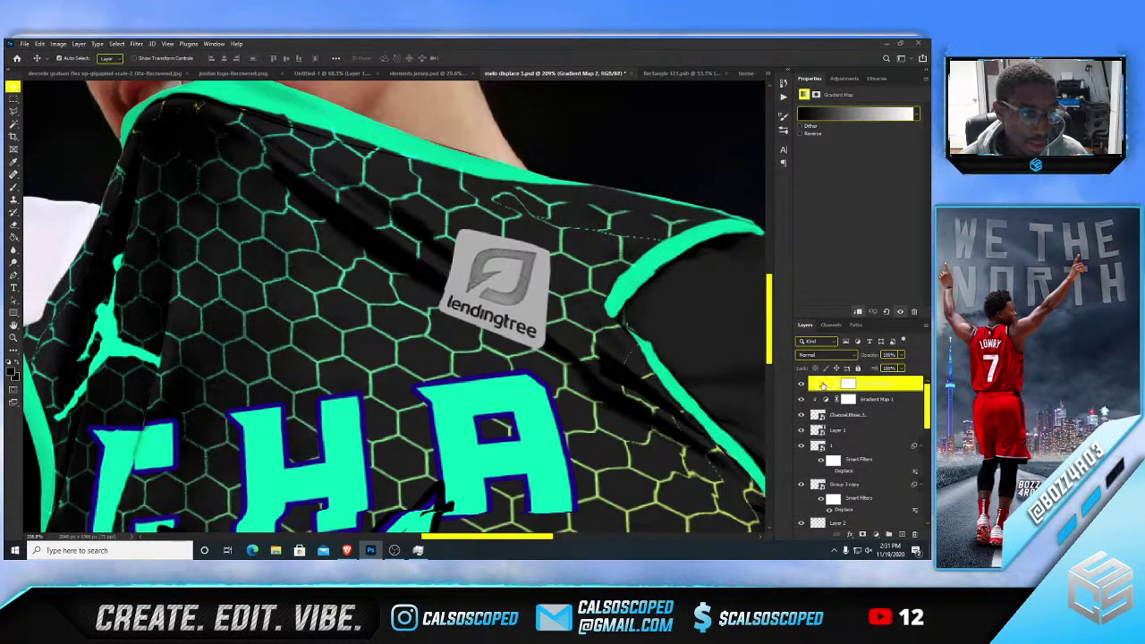
- Set the first colour stop of the second Gradient Map to dark blue (1c1a8c)
left_click(842, 111)
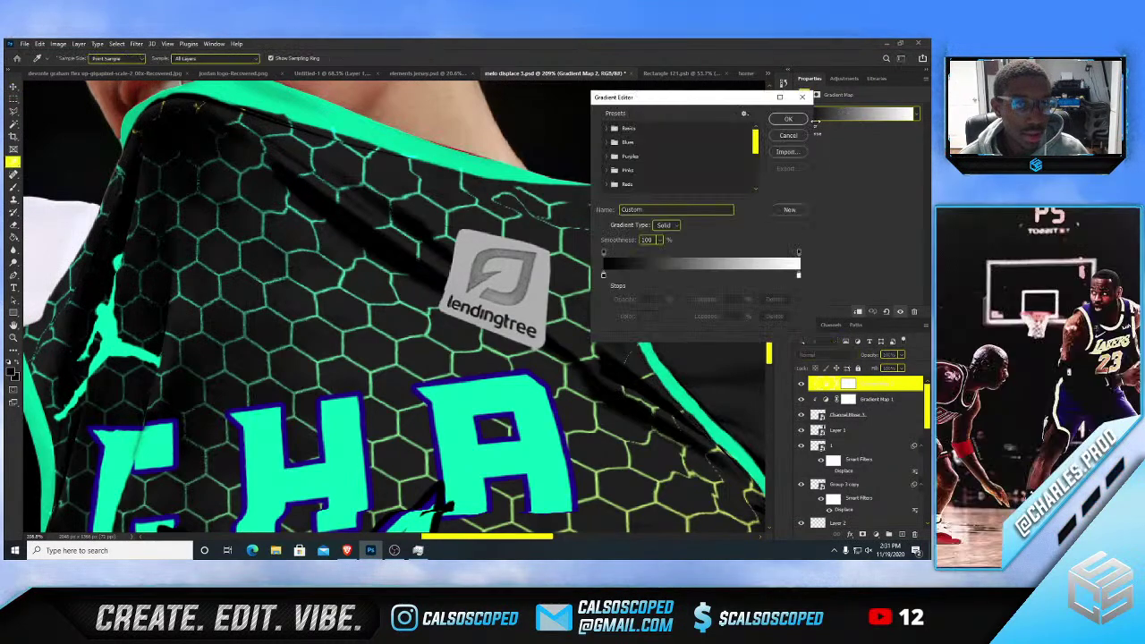
double_click(604, 276)
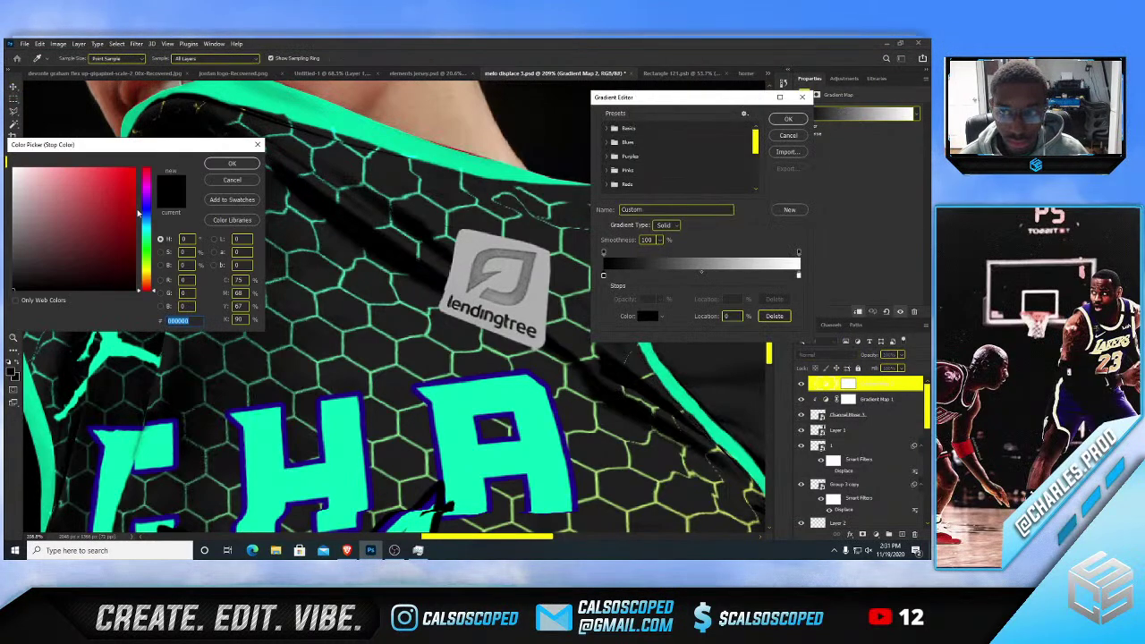
left_click(142, 193)
left_click(113, 222)
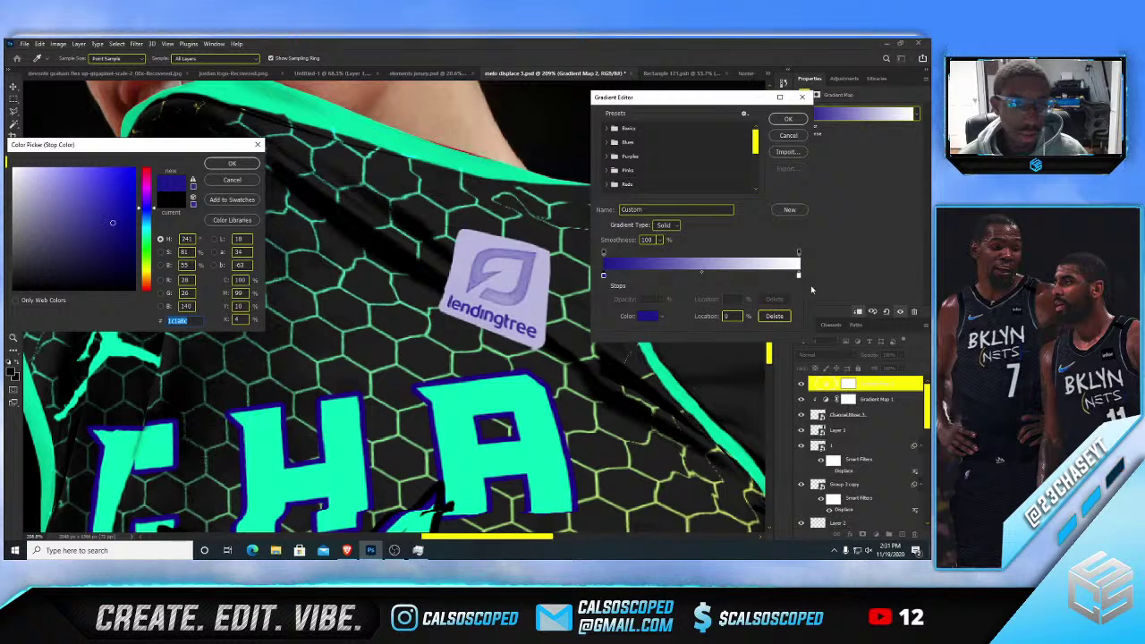
key("Return")
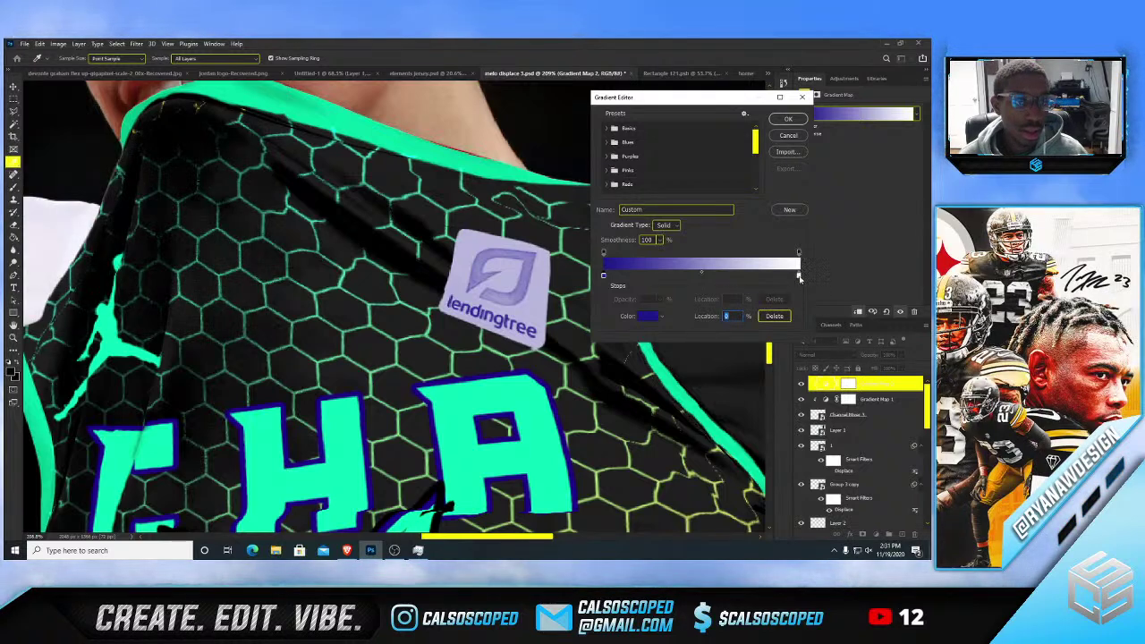
- Set the second Gradient Map's last colour stop to a dark purple, 3f2598, and apply the gradient
double_click(799, 278)
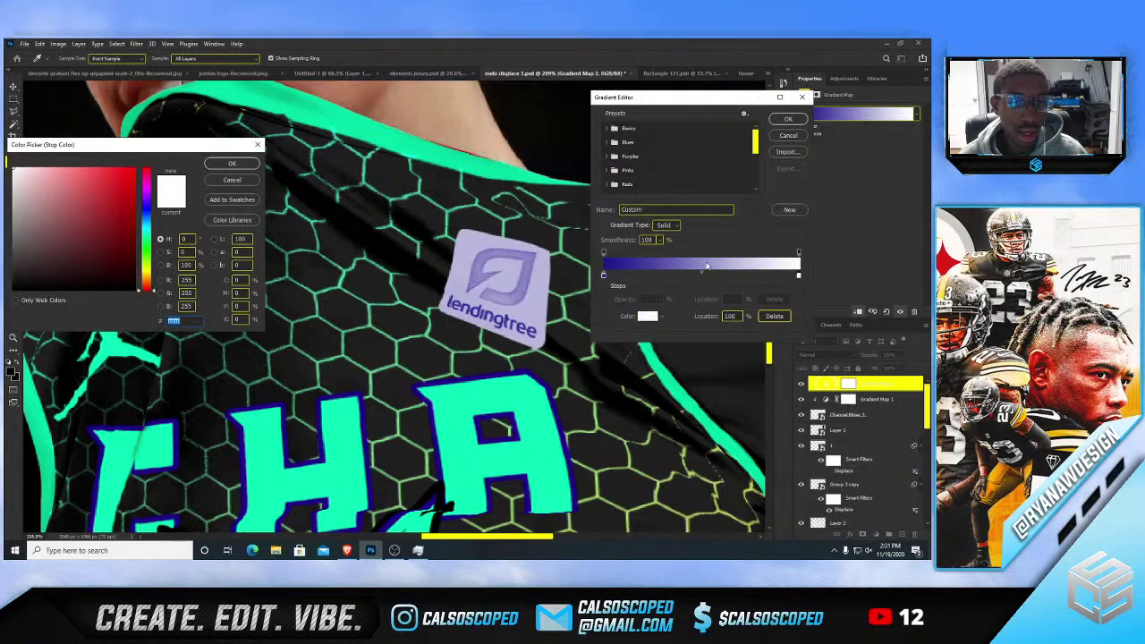
left_click(434, 404)
mouse_move(133, 224)
left_mouse_down()
mouse_move(102, 180)
mouse_move(126, 169)
left_mouse_up()
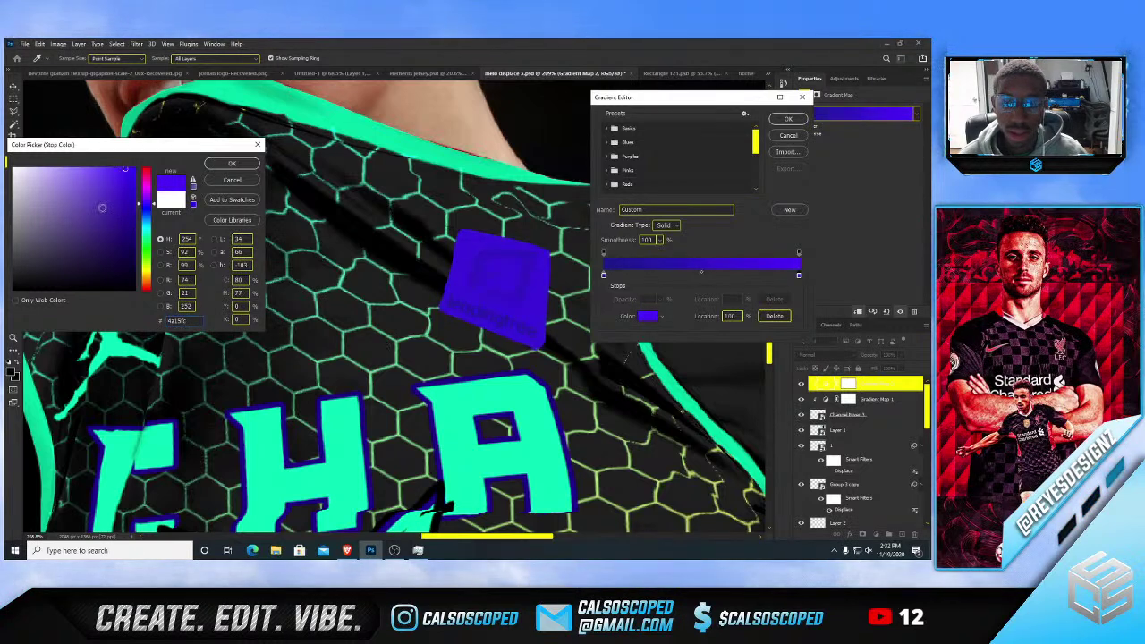
mouse_move(106, 210)
left_mouse_down()
mouse_move(115, 230)
mouse_move(104, 215)
left_mouse_up()
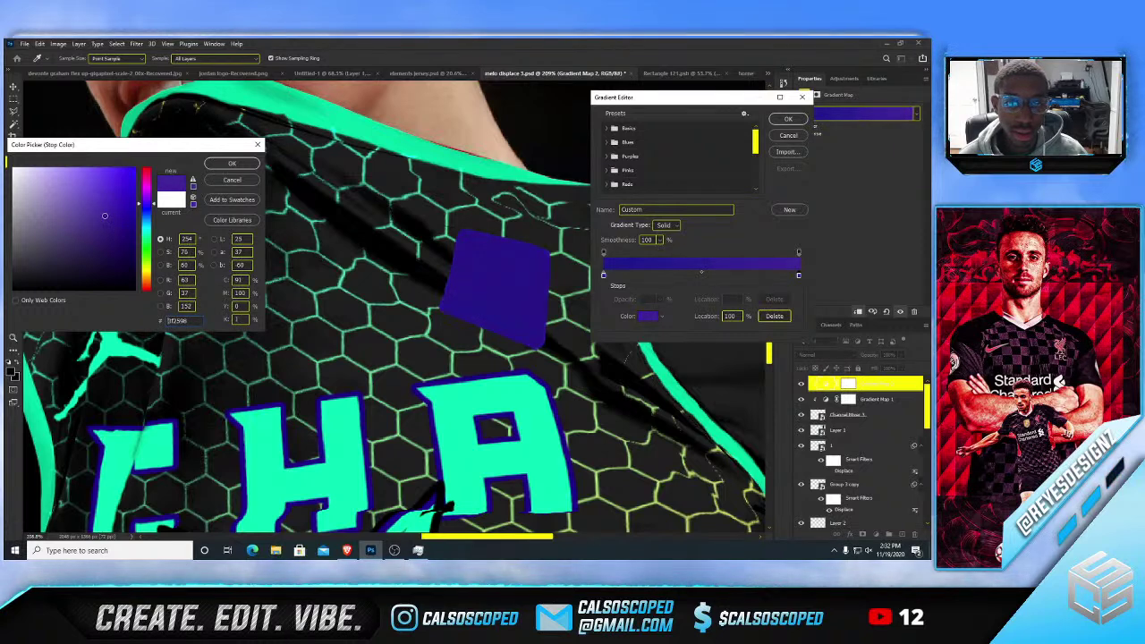
left_click(232, 164)
left_click(789, 119)
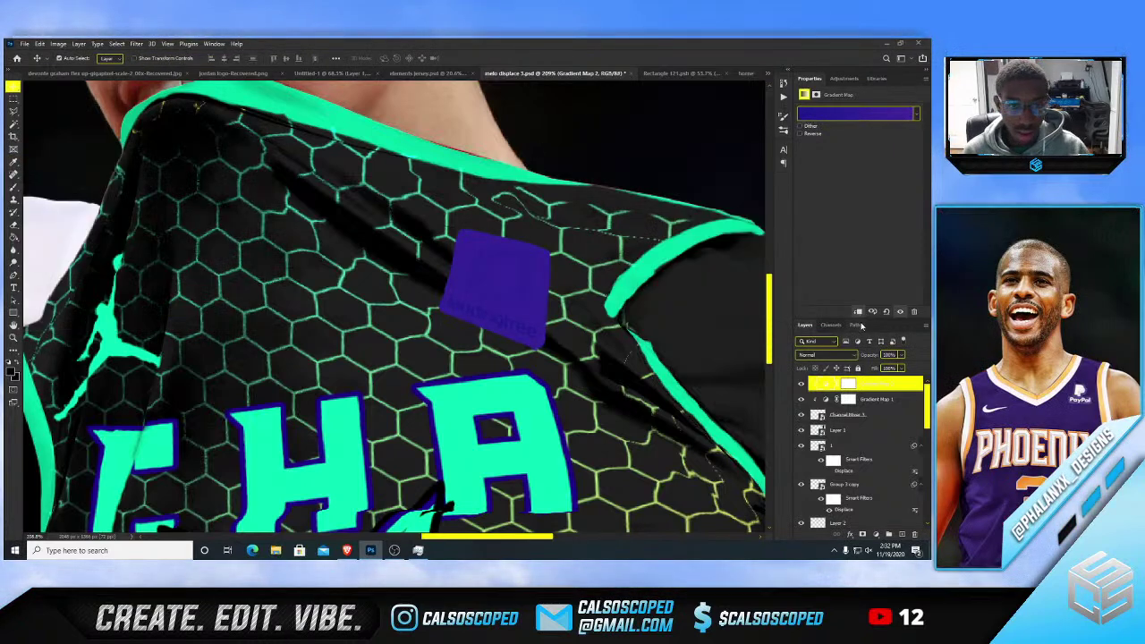
- Invert the second Gradient Map's mask to black and brush white over the leaf logo's upper-left curve to reveal the purple there
left_click(848, 384)
key("ctrl+i")
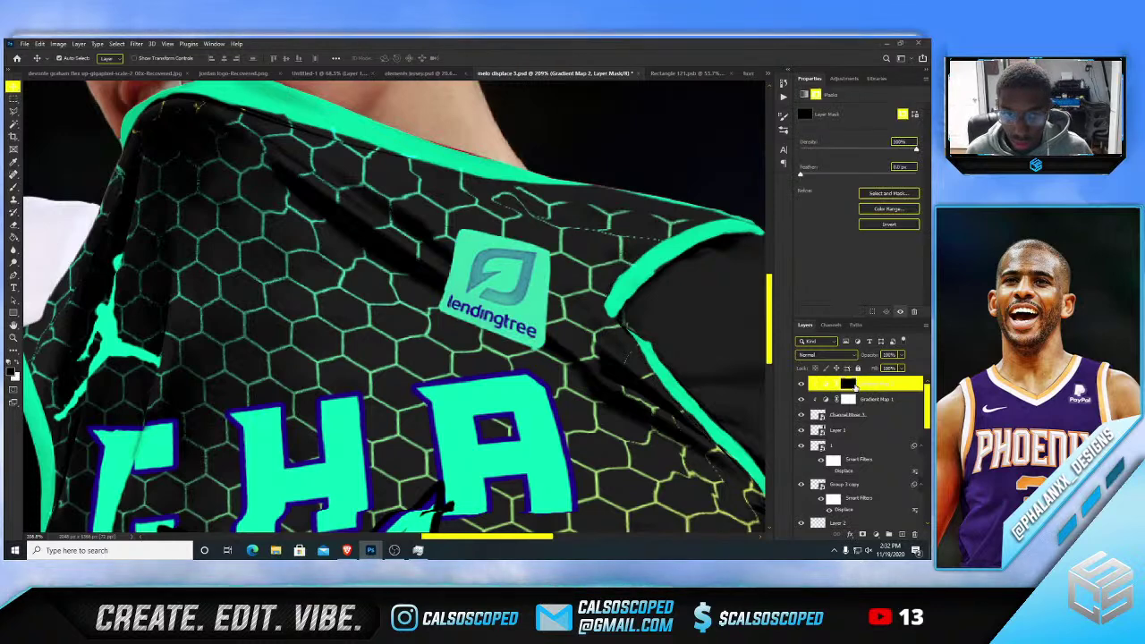
key("b")
scroll(532, 206, "up", 5)
key("x")
mouse_move(453, 303)
left_mouse_down()
mouse_move(445, 324)
mouse_move(442, 298)
mouse_move(464, 282)
mouse_move(504, 281)
mouse_move(447, 295)
mouse_move(447, 325)
left_mouse_up()
key("ctrl+z")
right_click(446, 312, "alt")
key("ctrl+z")
right_click(455, 315, "alt")
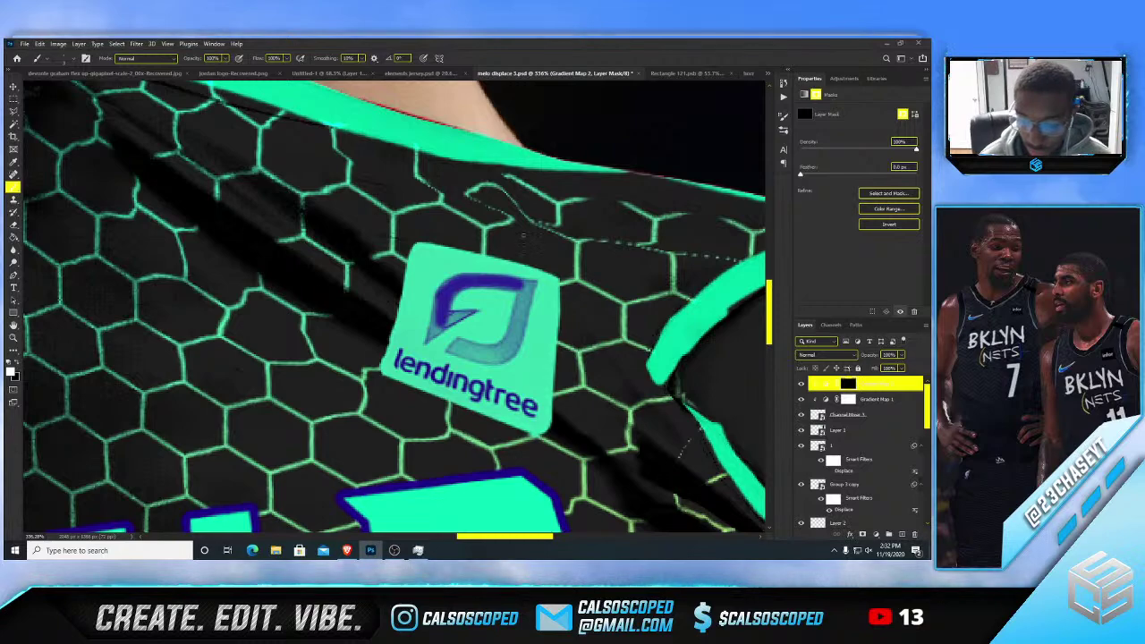
scroll(523, 192, "down", 6)
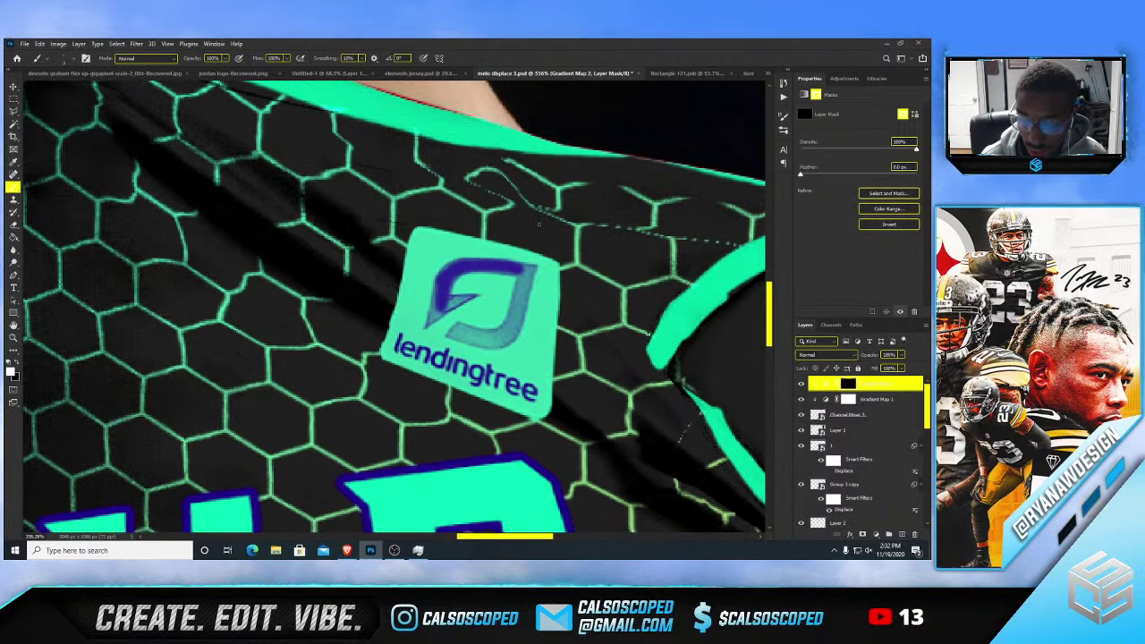
scroll(516, 188, "up", 4)
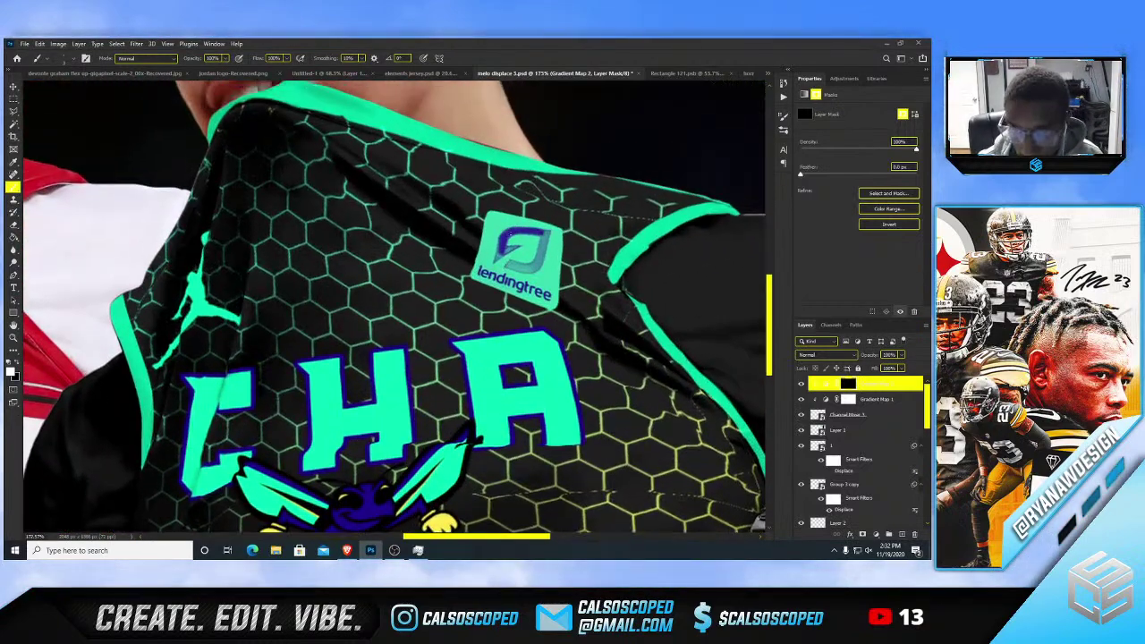
scroll(509, 257, "down", 4)
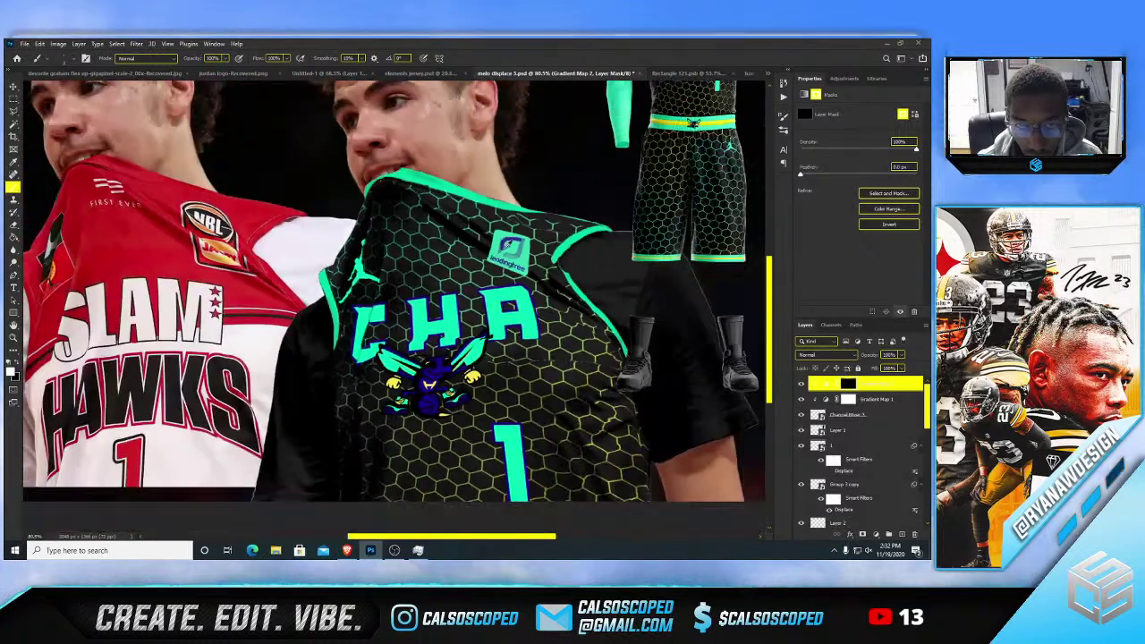
scroll(509, 257, "up", 2)
scroll(509, 257, "down", 1)
- Set the first Gradient Map's first colour stop to black (000000)
left_click(899, 400)
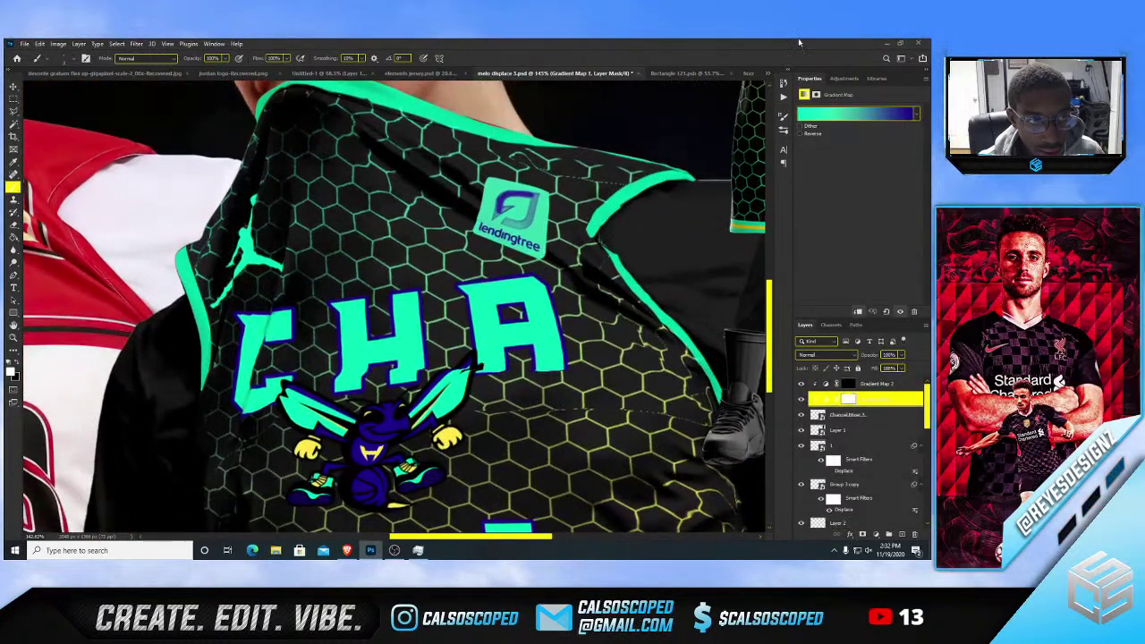
left_click(820, 111)
double_click(605, 274)
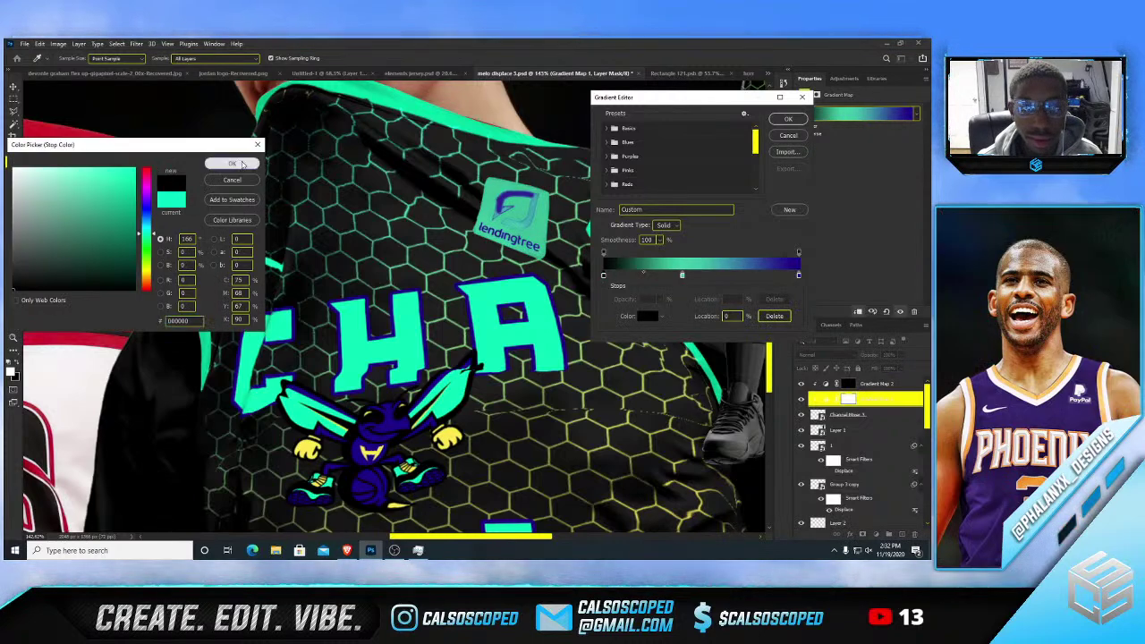
left_click(236, 164)
- Try black (000000) on the 40% colour stop and discard that change
double_click(683, 276)
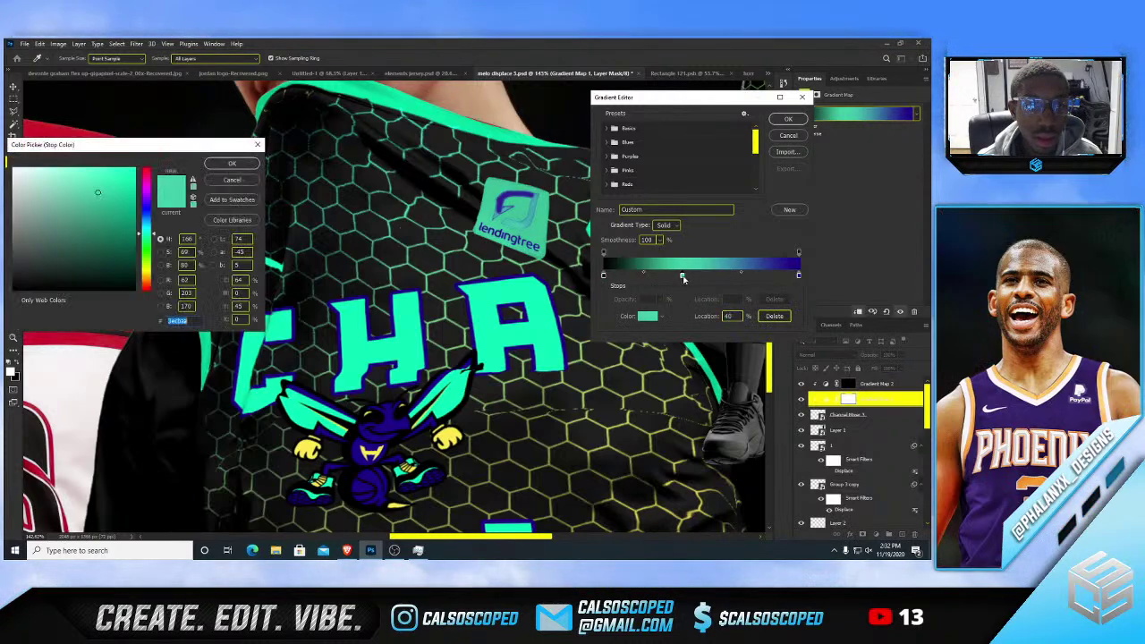
type("000000")
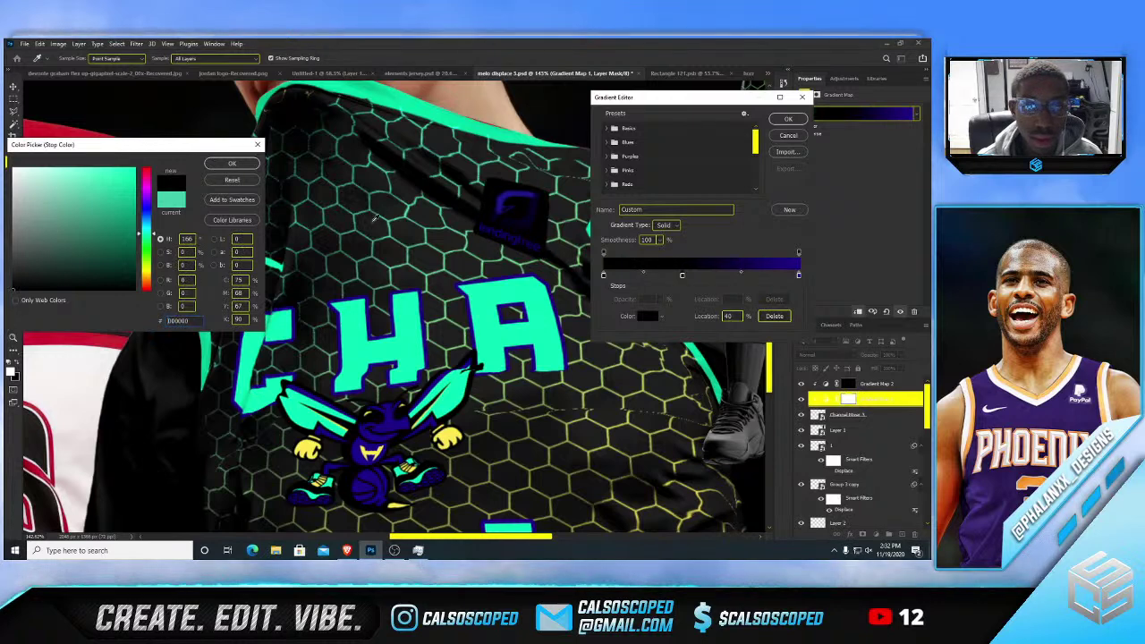
left_click(233, 181)
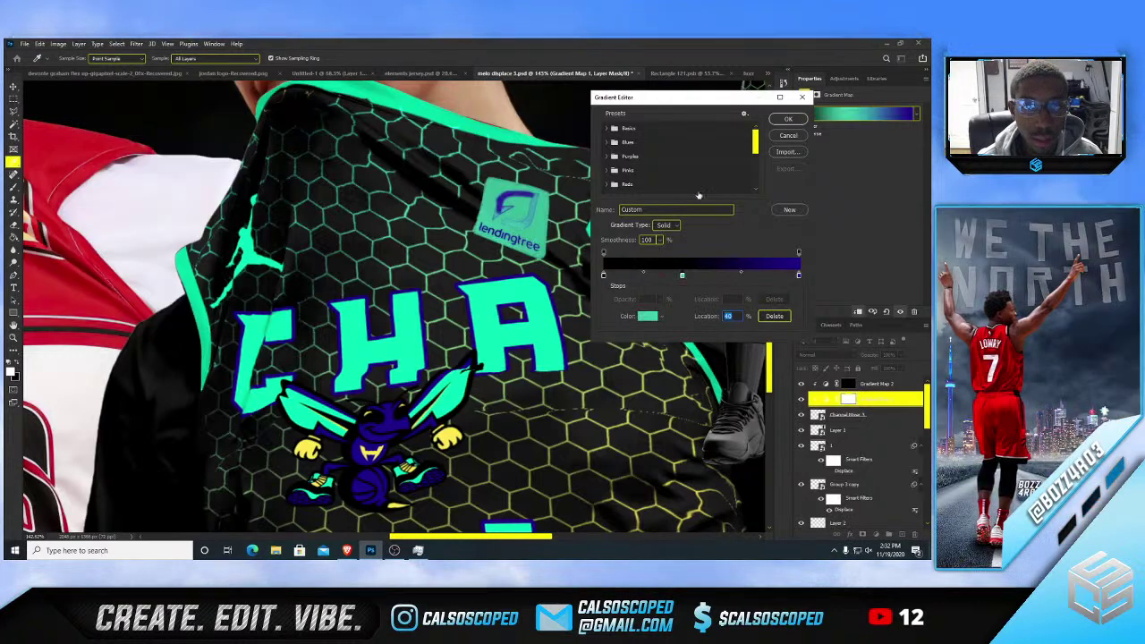
- Brush white on the second Gradient Map's mask over the rest of the leaf logo to make the whole leaf purple
left_click(788, 120)
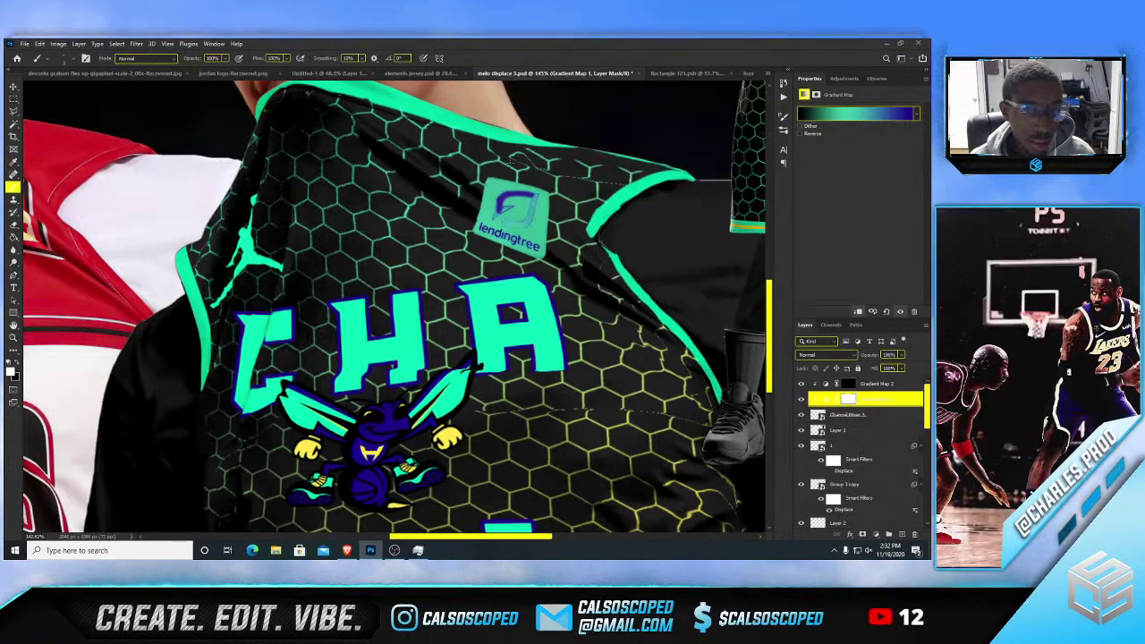
scroll(510, 215, "up", 5)
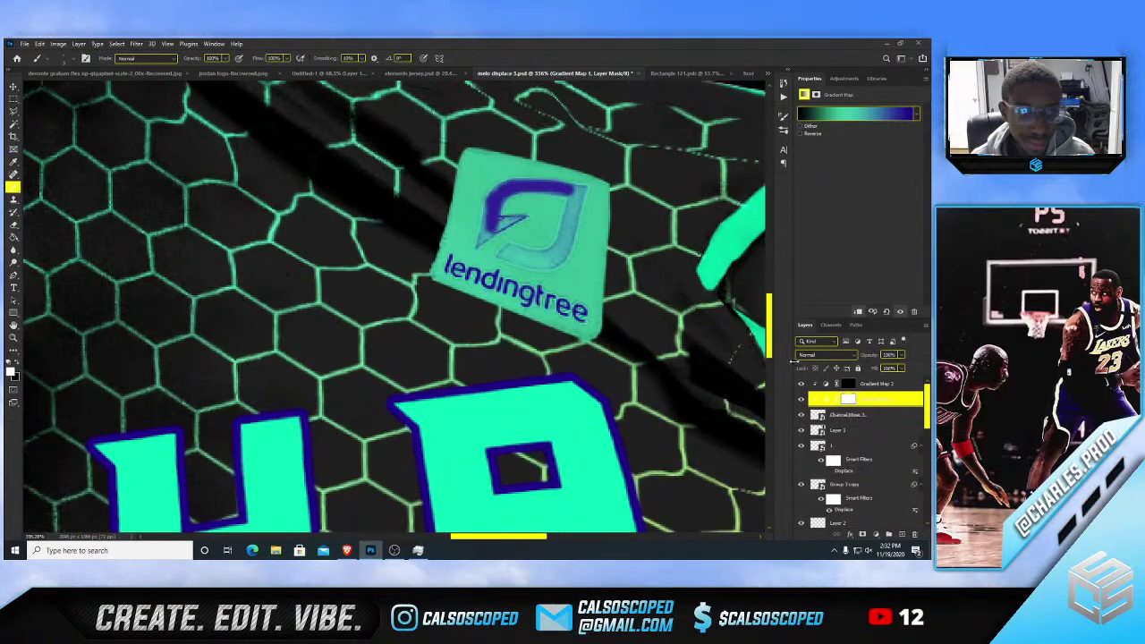
left_click(848, 384)
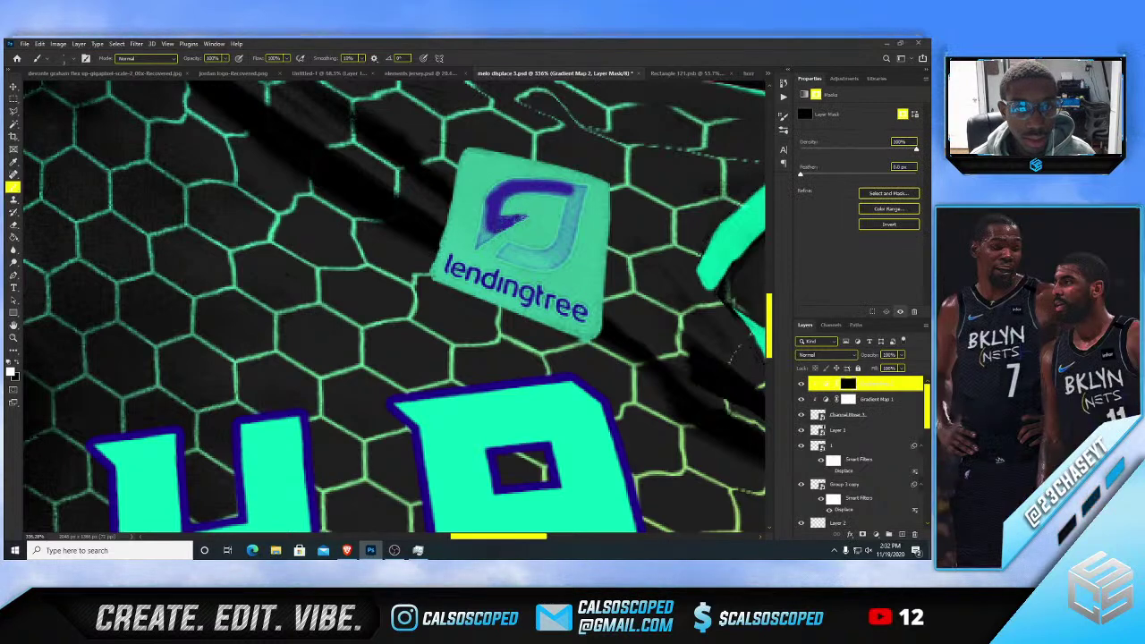
mouse_move(505, 218)
left_mouse_down()
mouse_move(481, 240)
mouse_move(481, 229)
left_mouse_up()
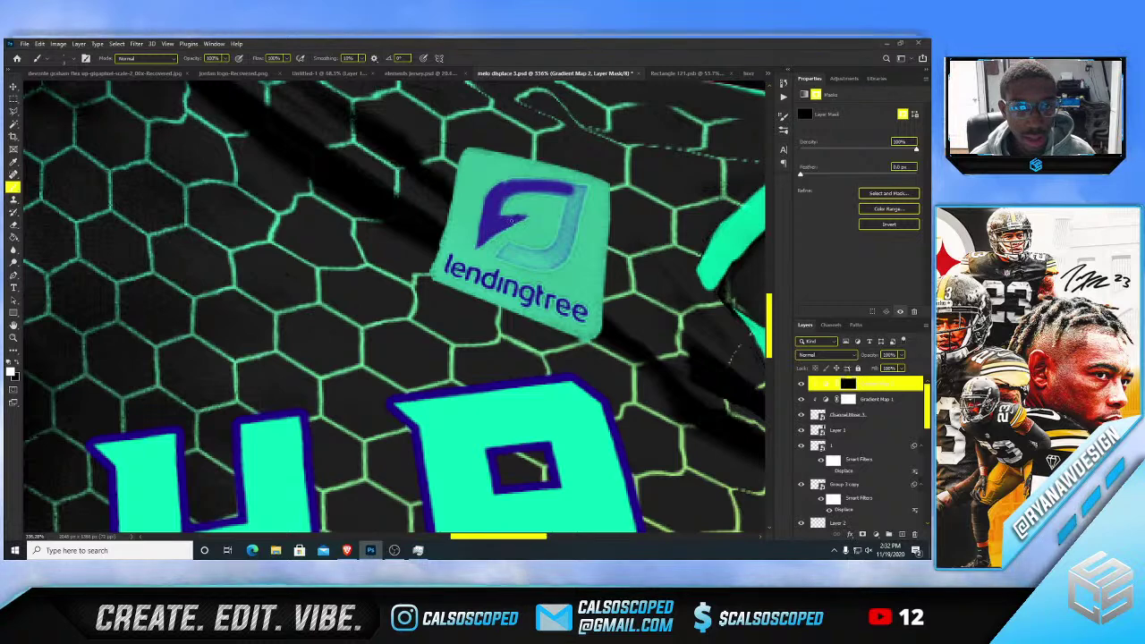
right_click(514, 265, "alt")
mouse_move(505, 249)
left_mouse_down()
mouse_move(562, 237)
mouse_move(555, 256)
mouse_move(579, 190)
left_mouse_up()
right_click(541, 261, "alt")
right_click(561, 250, "alt")
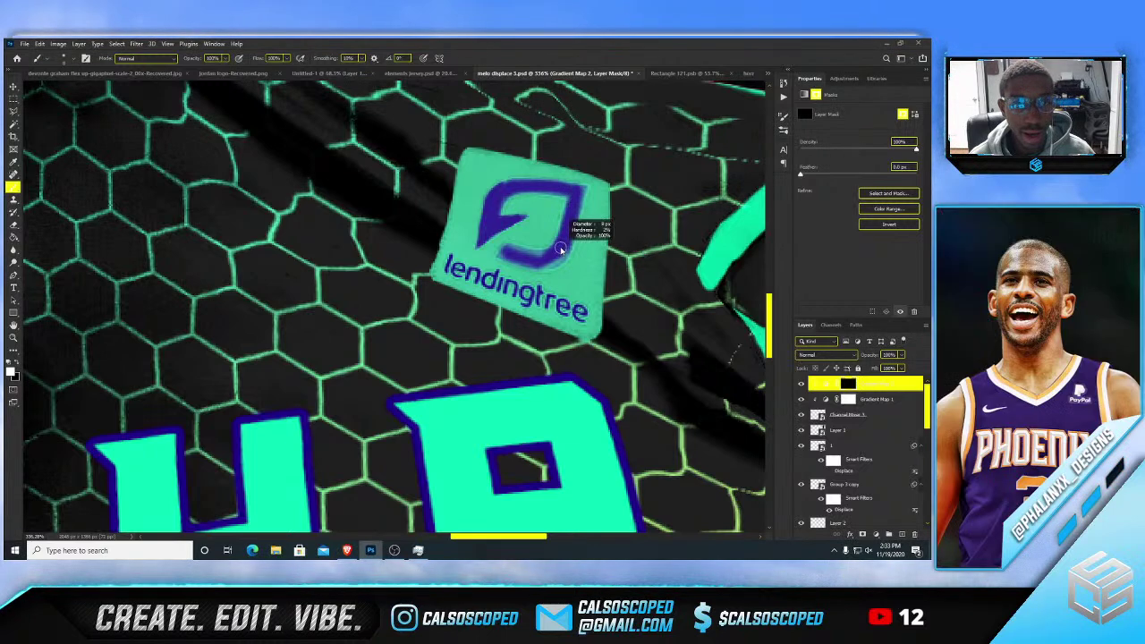
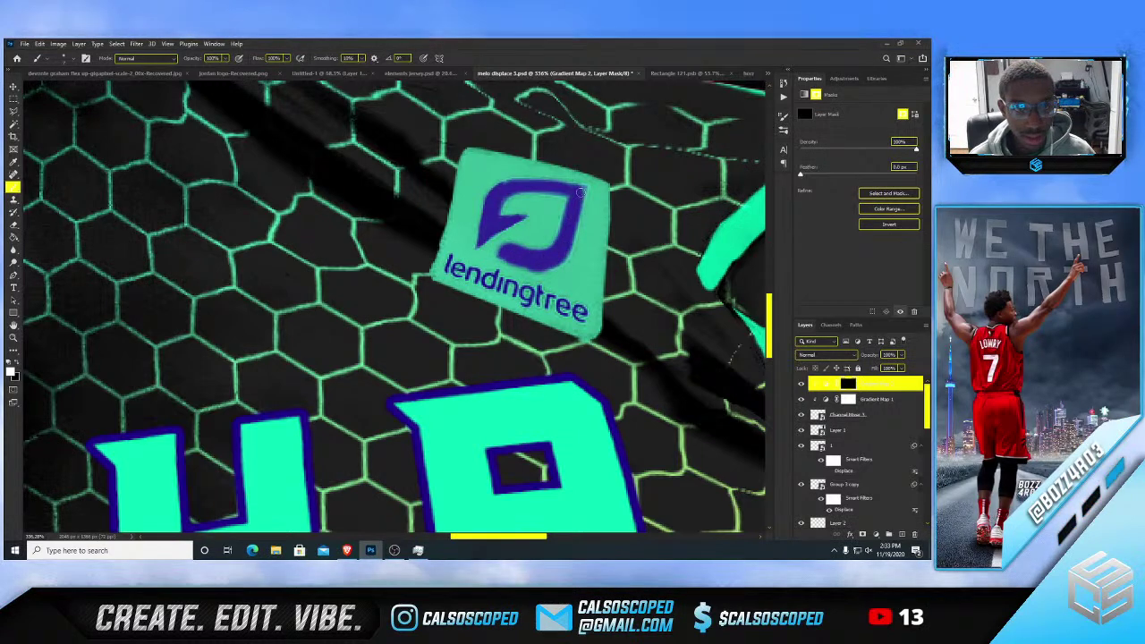
- Set the first Gradient Map's 40% colour stop to a brighter teal, 57f2ce, and apply the gradient
scroll(581, 191, "down", 10)
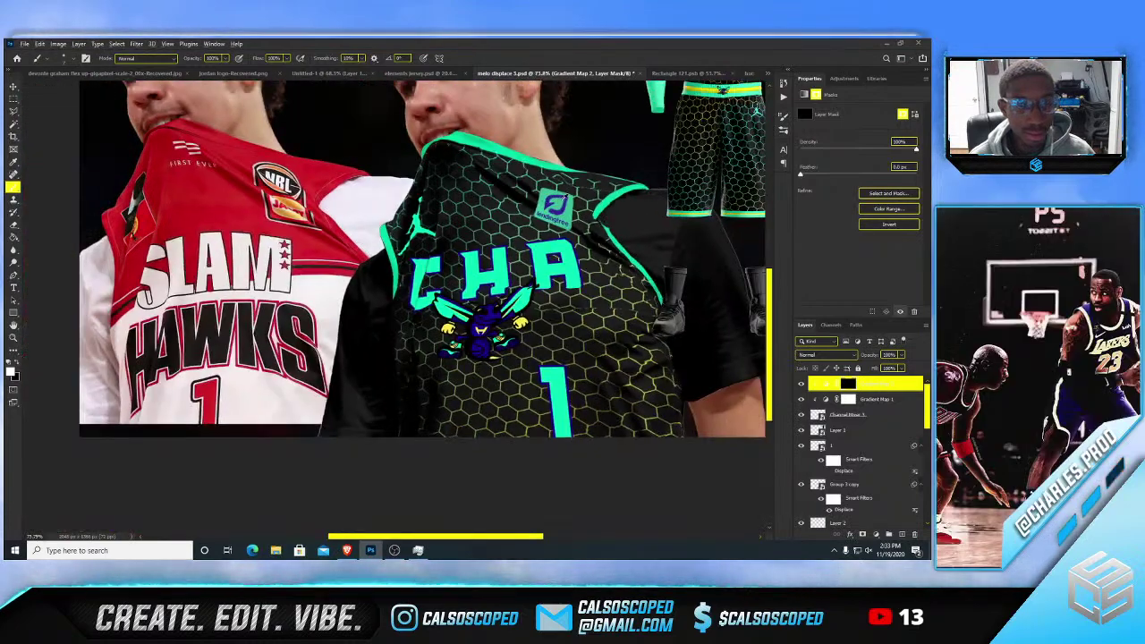
scroll(555, 213, "up", 10)
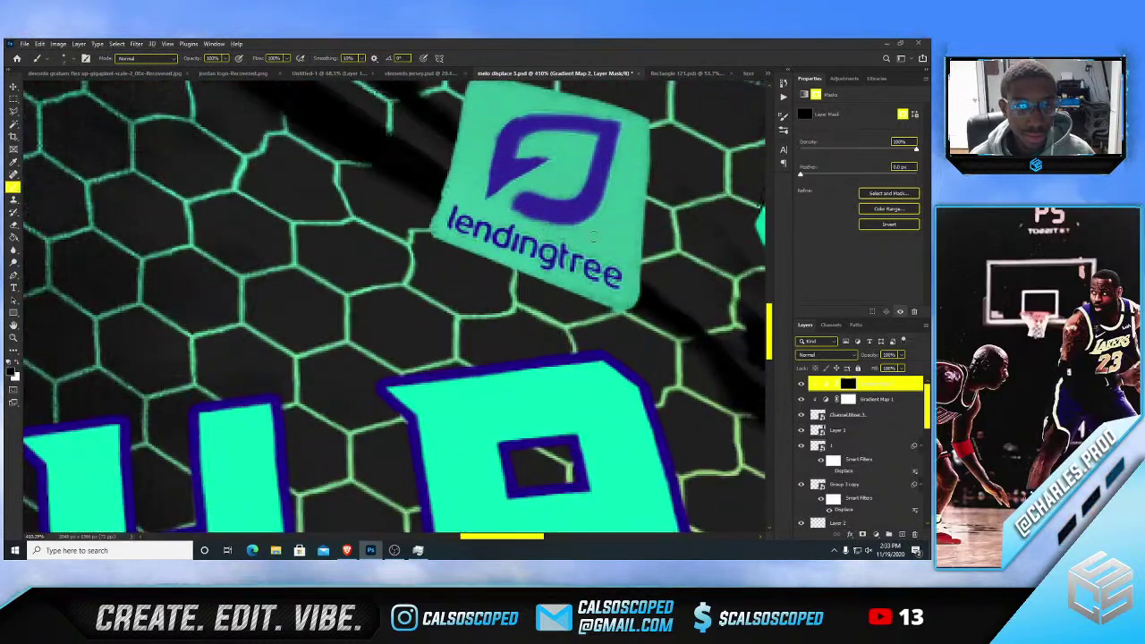
scroll(593, 236, "down", 8)
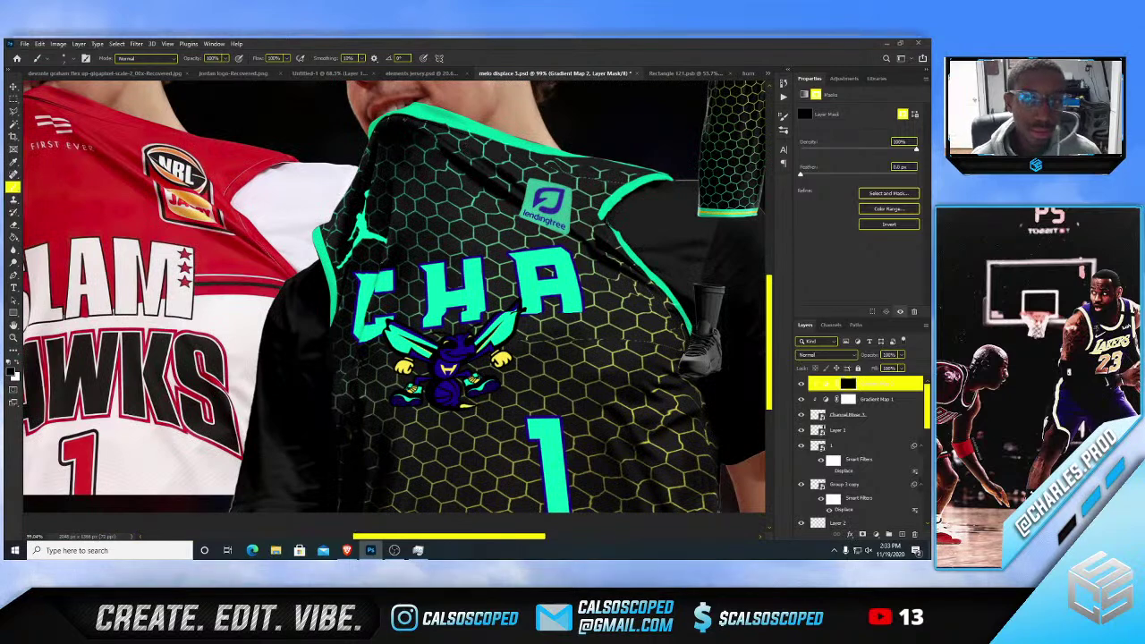
scroll(548, 215, "down", 5)
scroll(482, 326, "up", 4)
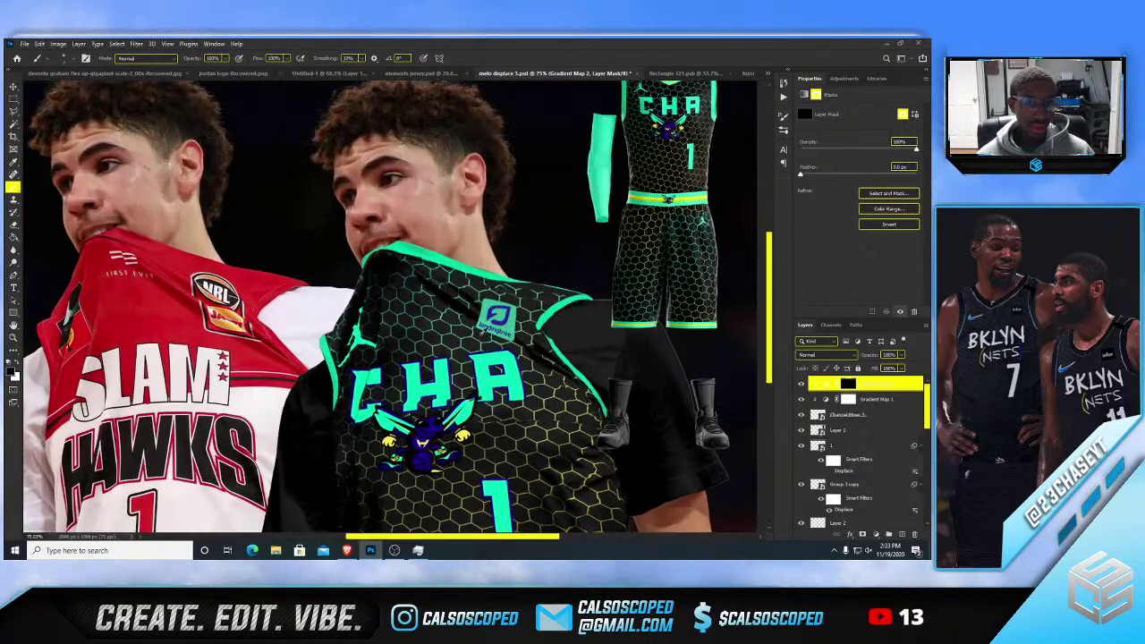
scroll(483, 332, "up", 5)
left_click(834, 399)
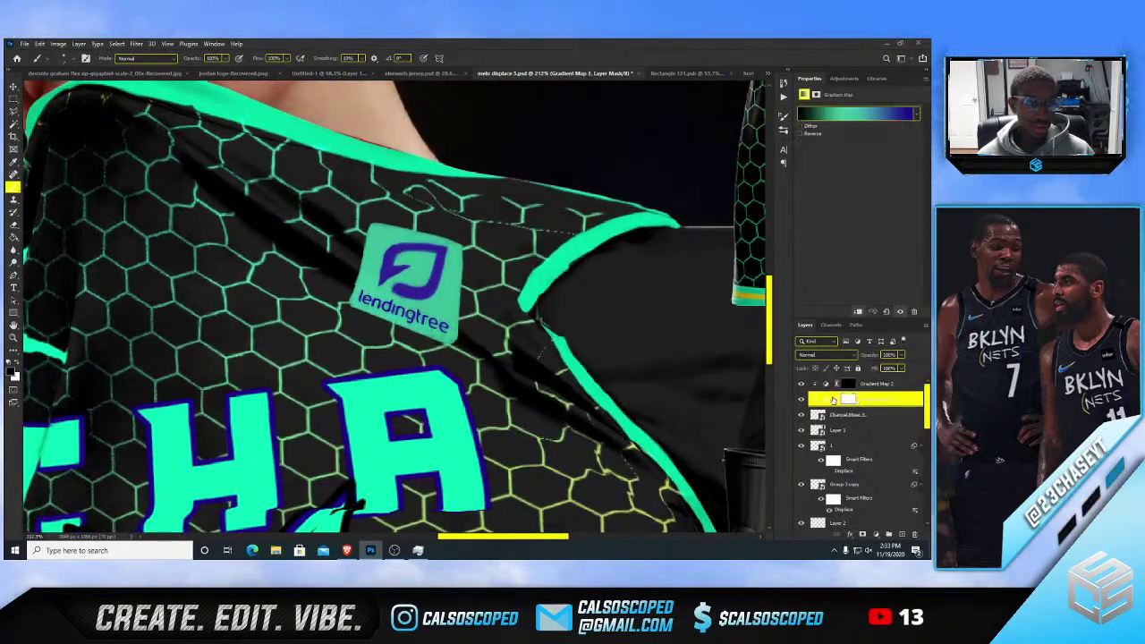
left_click(844, 114)
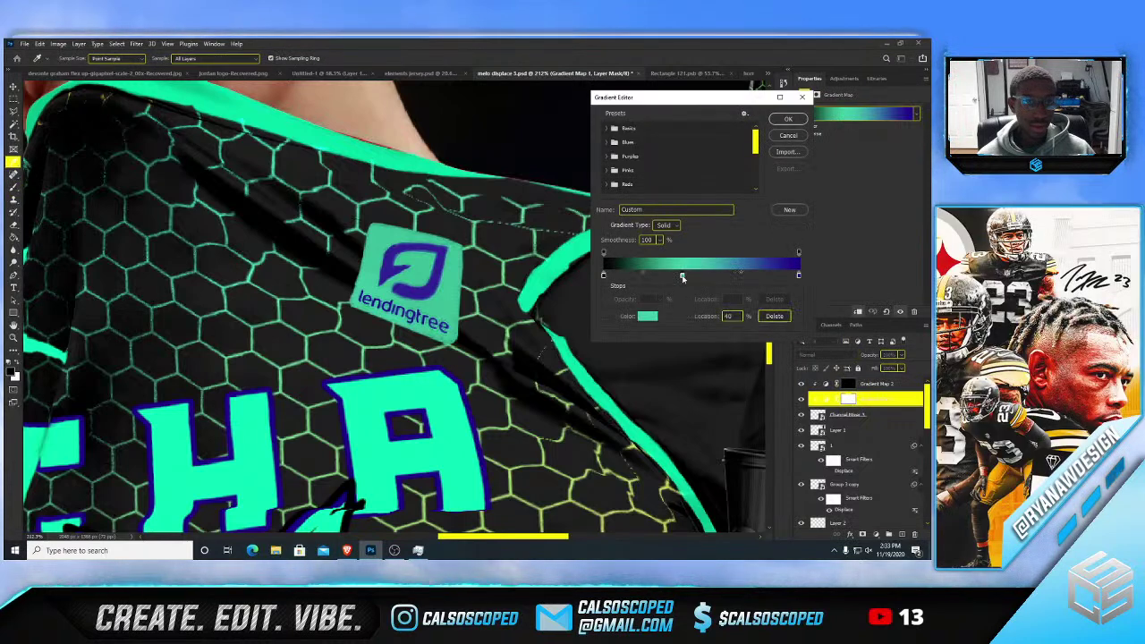
double_click(682, 276)
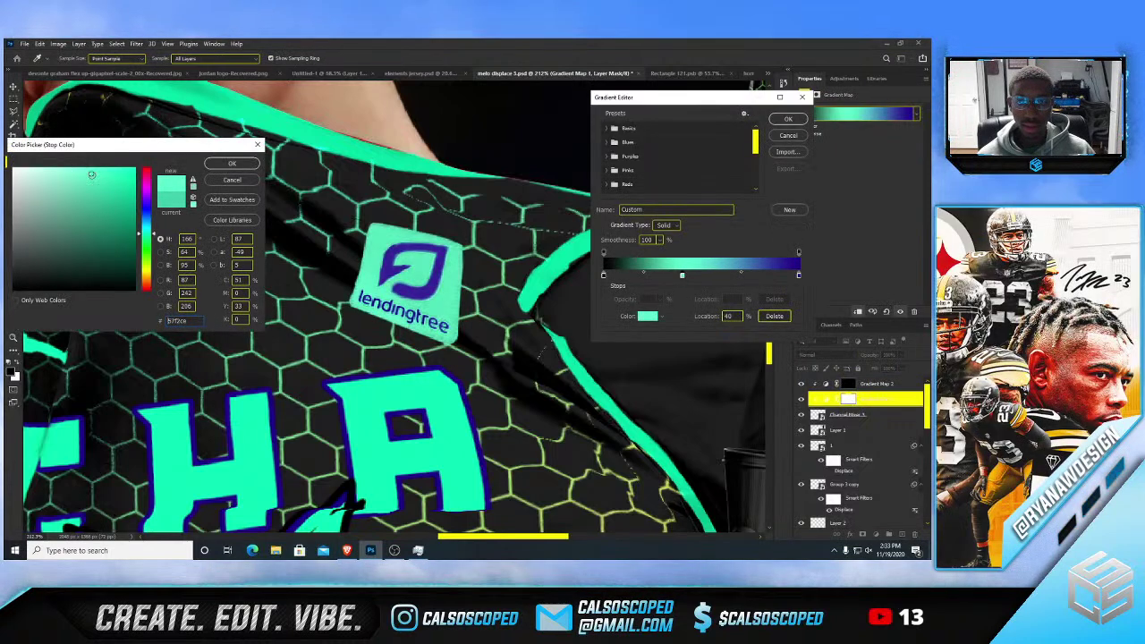
left_click(224, 163)
left_click(779, 122)
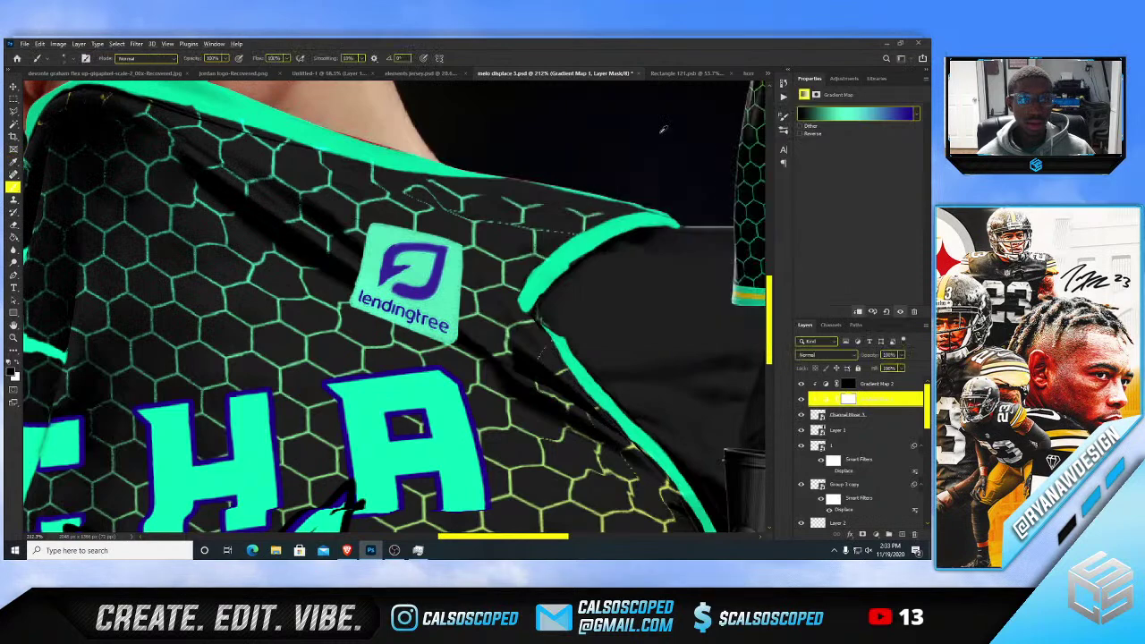
- Combine both Gradient Map layers and the lendingtree patch layer beneath them into one smart object
scroll(474, 158, "down", 8)
scroll(410, 160, "down", 3)
key("ctrl+1")
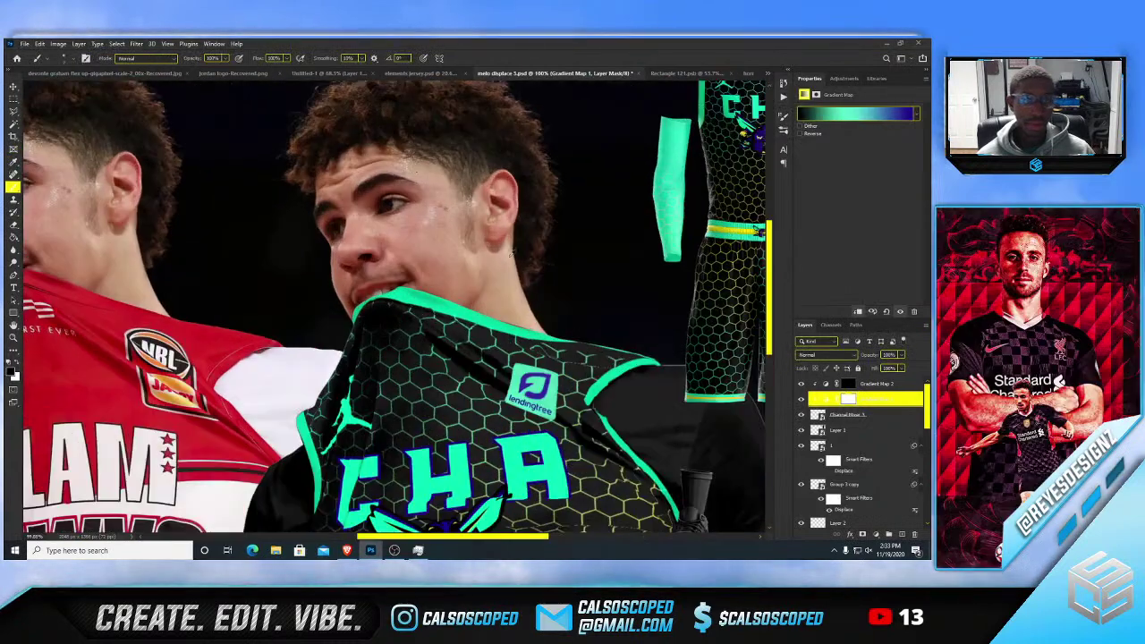
left_click(859, 384, "shift")
left_click(852, 415, "shift")
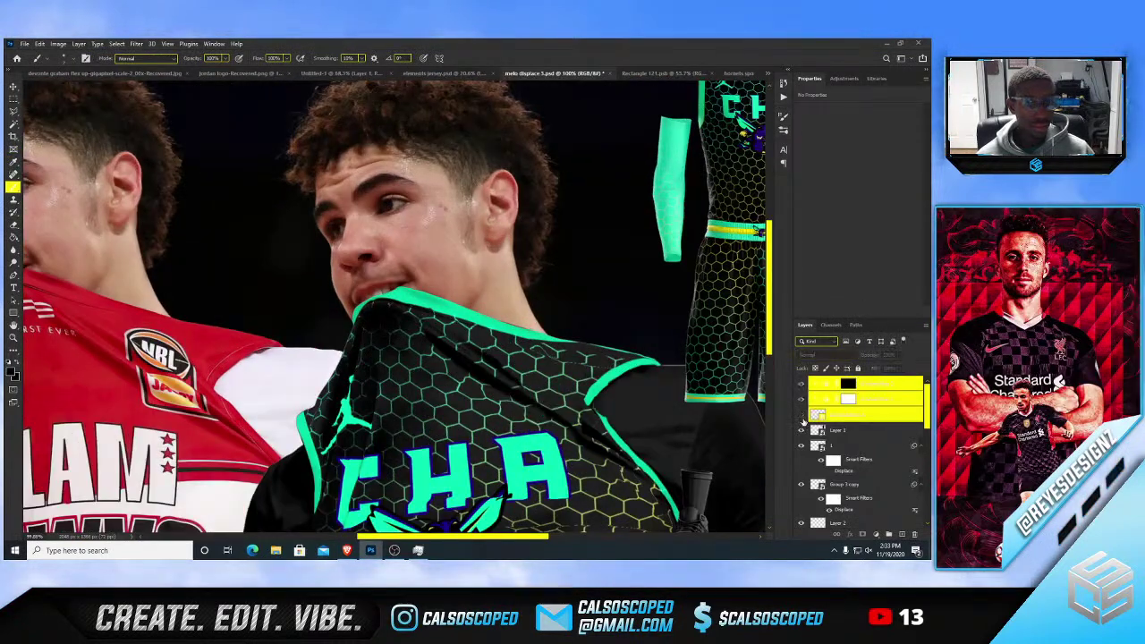
key("F2")
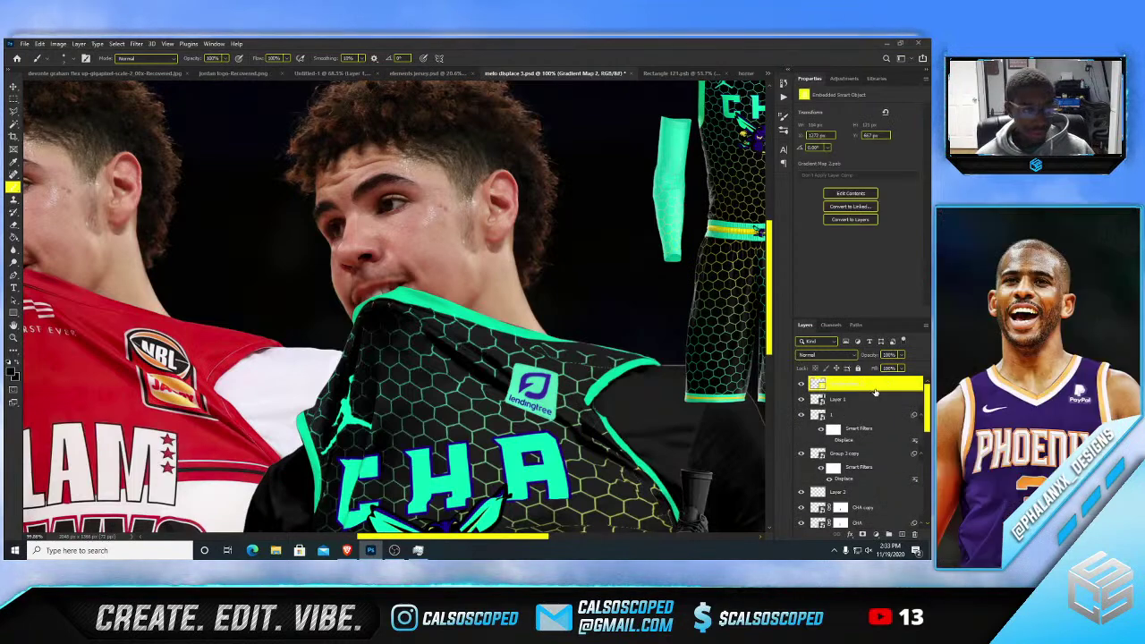
- Apply a Displace filter to the lendingtree patch with 10 horizontal and 10 vertical scale, using melo displace 3 as the map
scroll(538, 387, "up", 4)
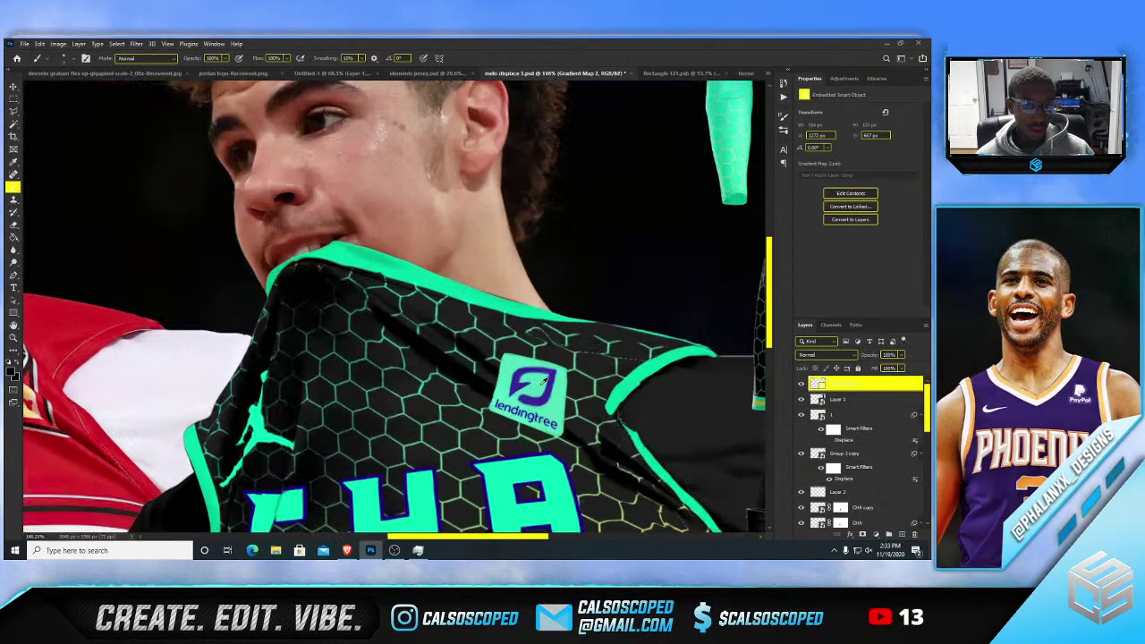
left_click(136, 43)
mouse_move(178, 189)
left_click(275, 188)
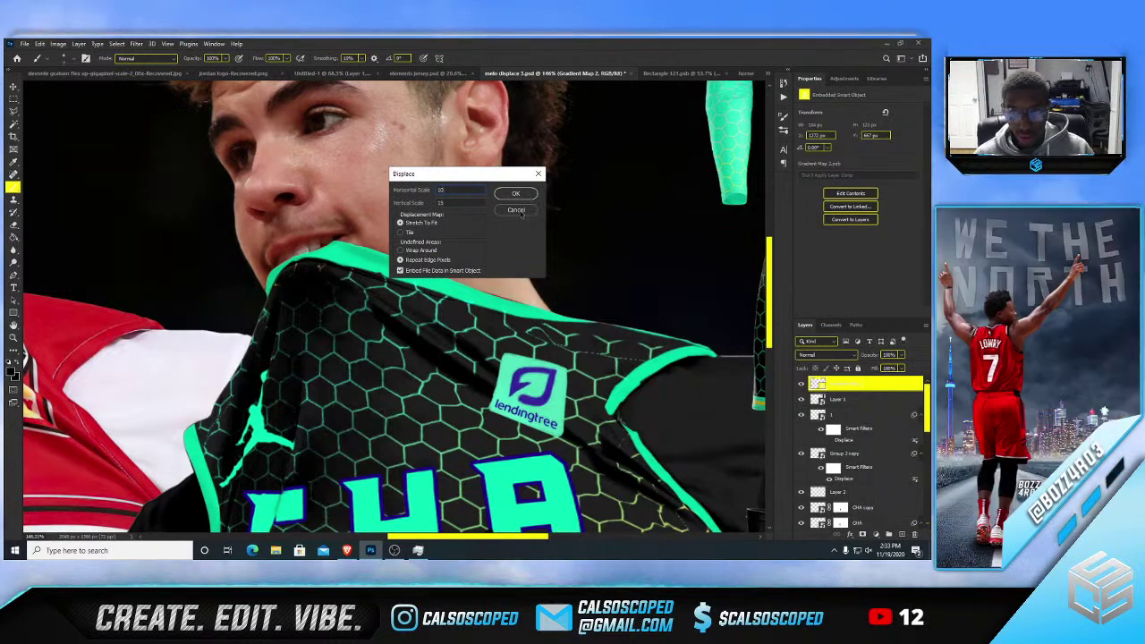
key("Return")
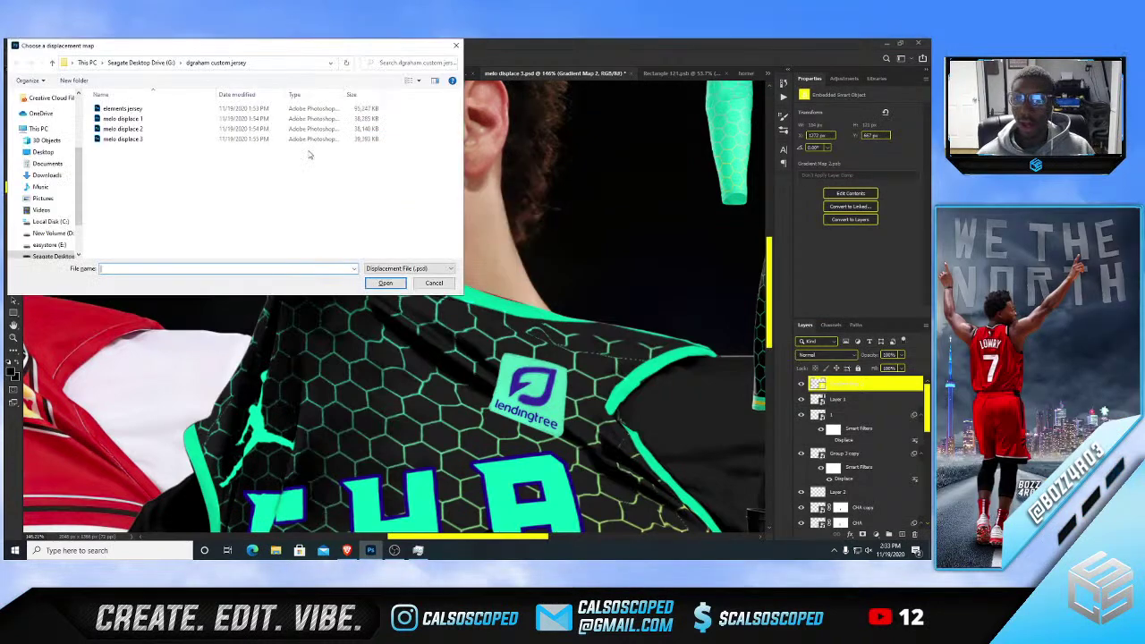
left_click(158, 141)
double_click(158, 141)
- Examine how the displaced lendingtree patch sits on the jersey at several magnifications, comparing with its layer hidden and shown
scroll(500, 322, "up", 5)
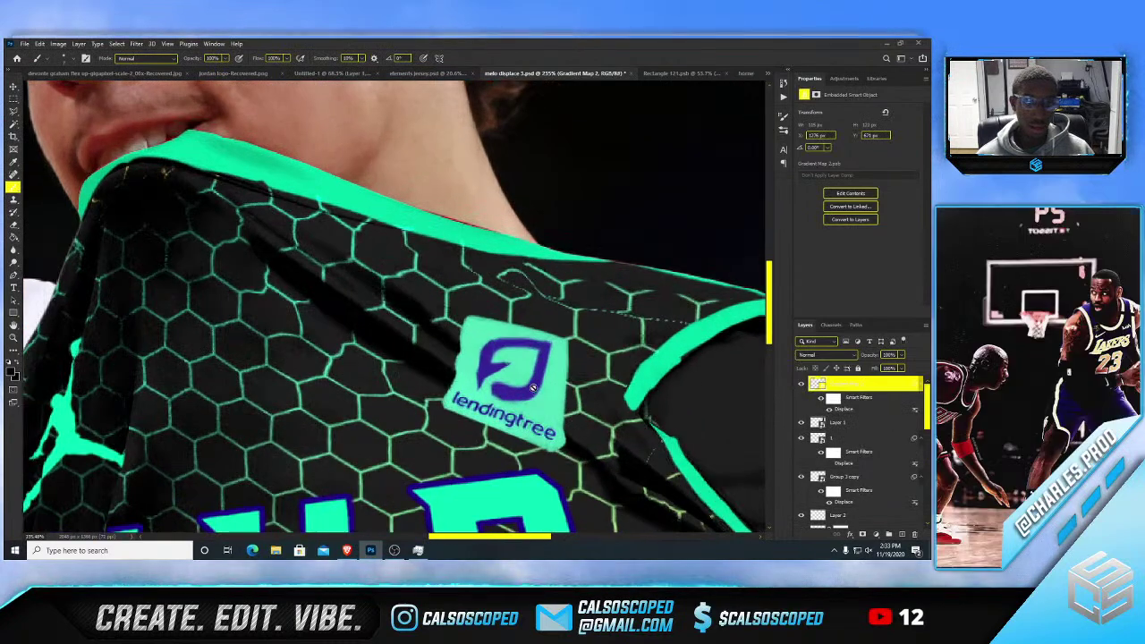
scroll(500, 320, "down", 5)
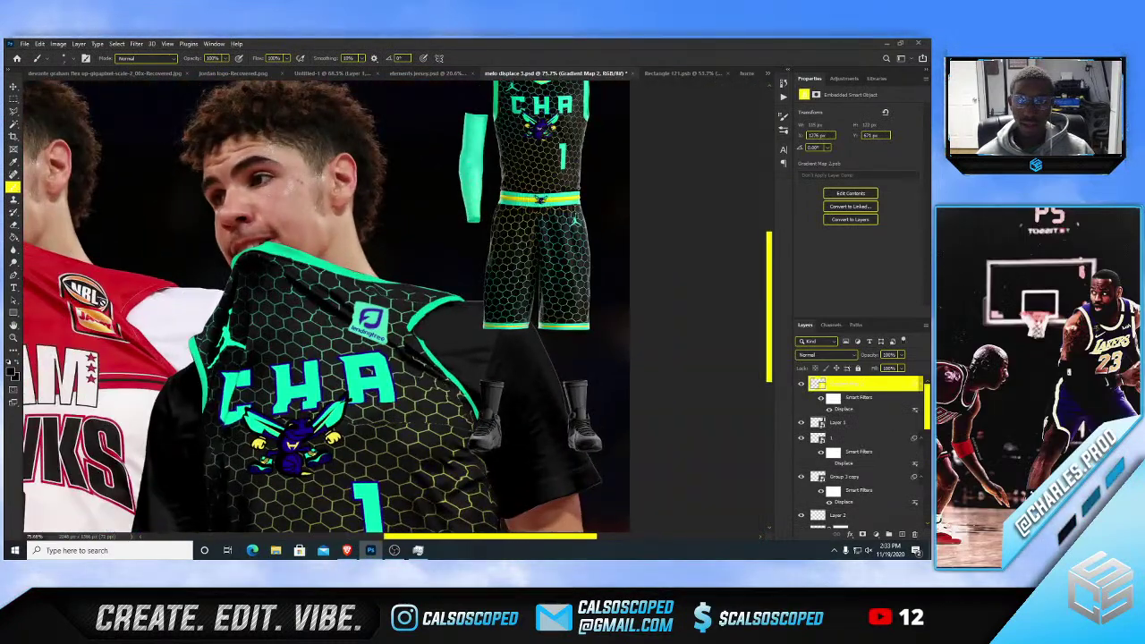
scroll(386, 316, "up", 4)
key("v")
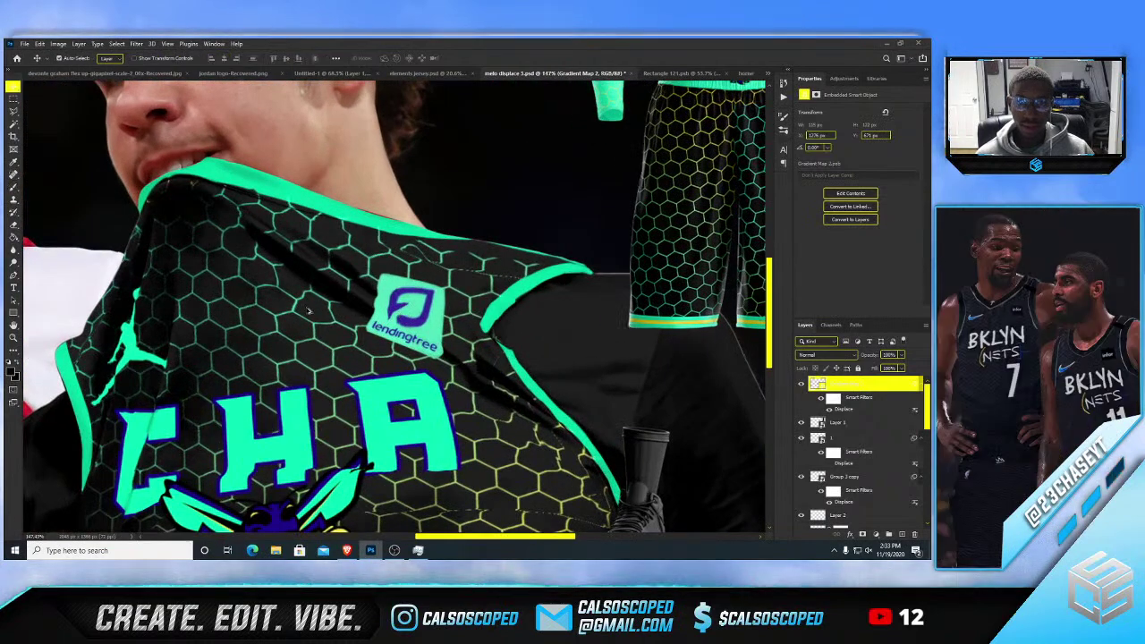
scroll(301, 306, "down", 4)
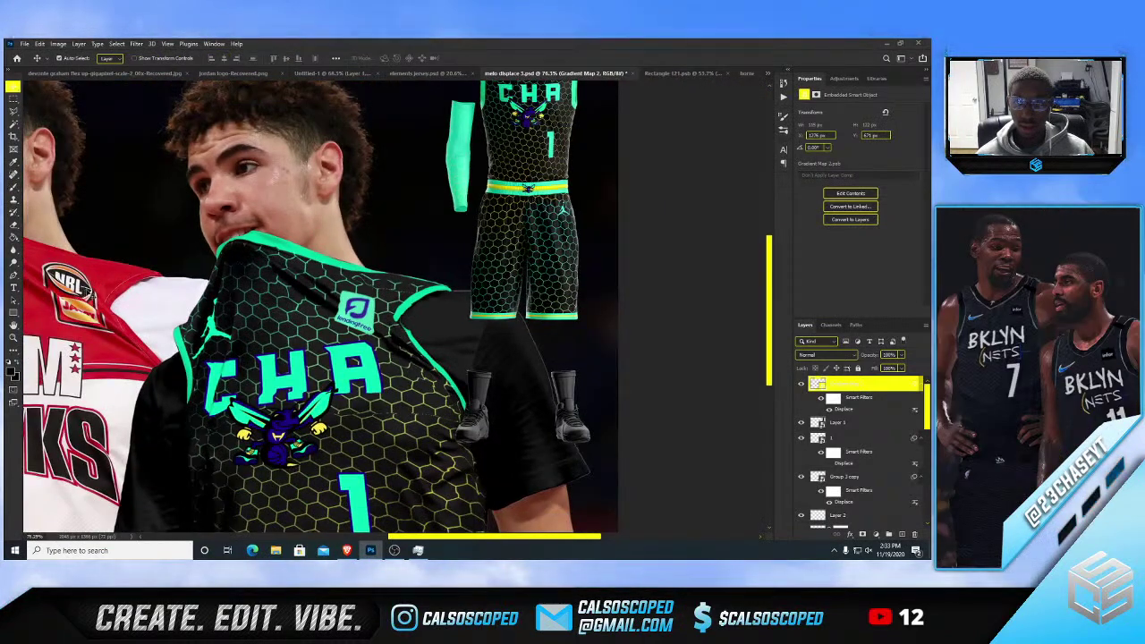
scroll(97, 295, "up", 3)
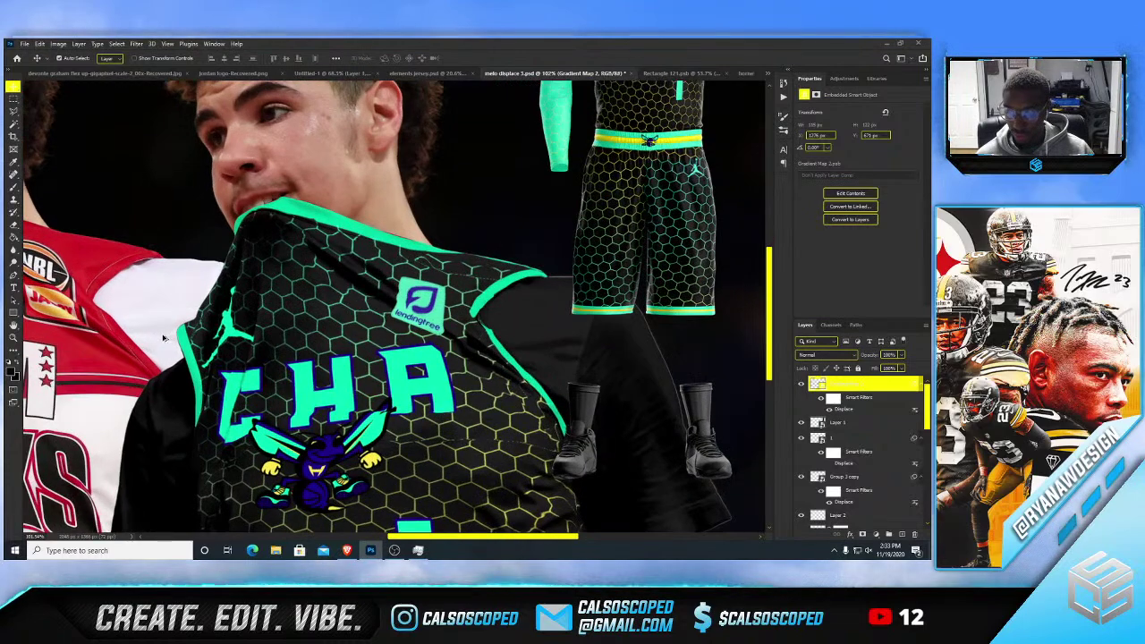
scroll(385, 308, "down", 5)
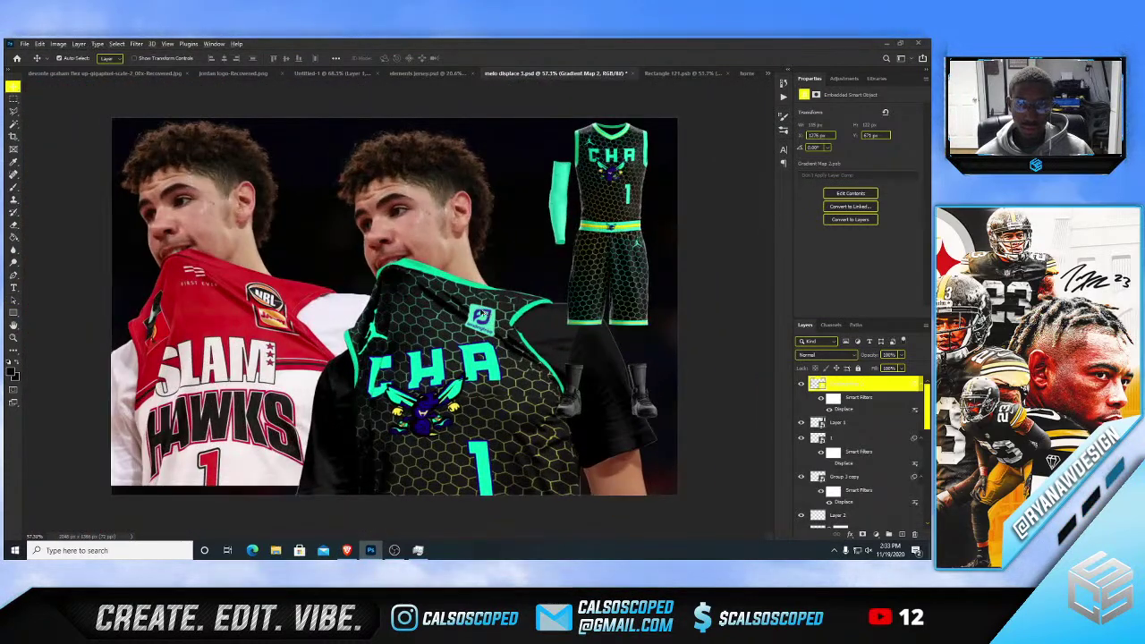
scroll(481, 313, "up", 5)
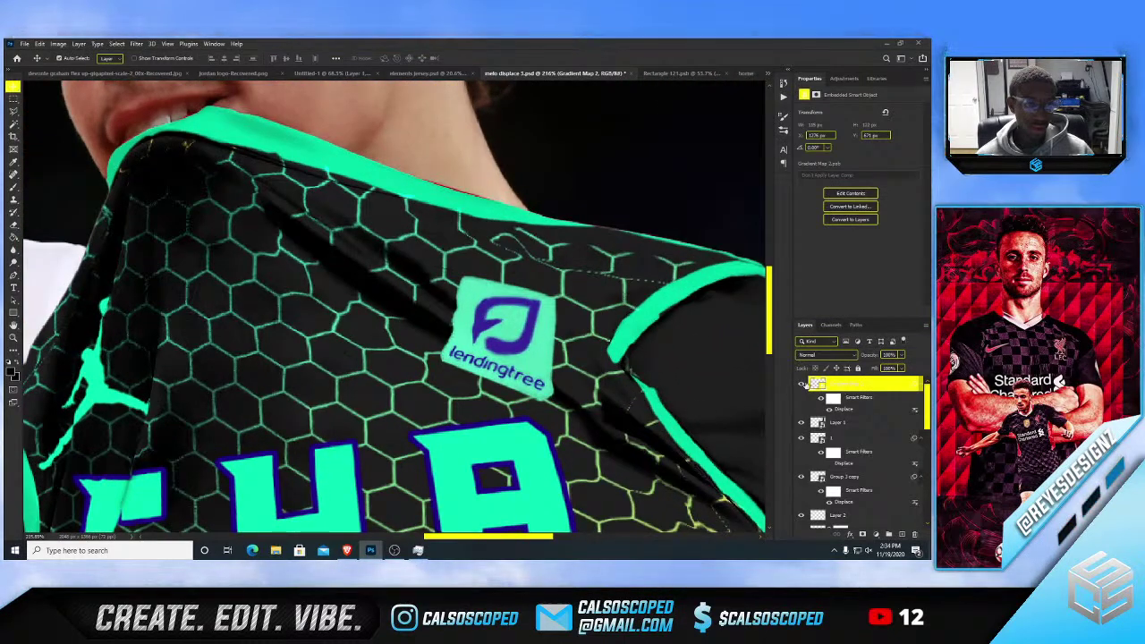
left_click(803, 383)
left_click(803, 383)
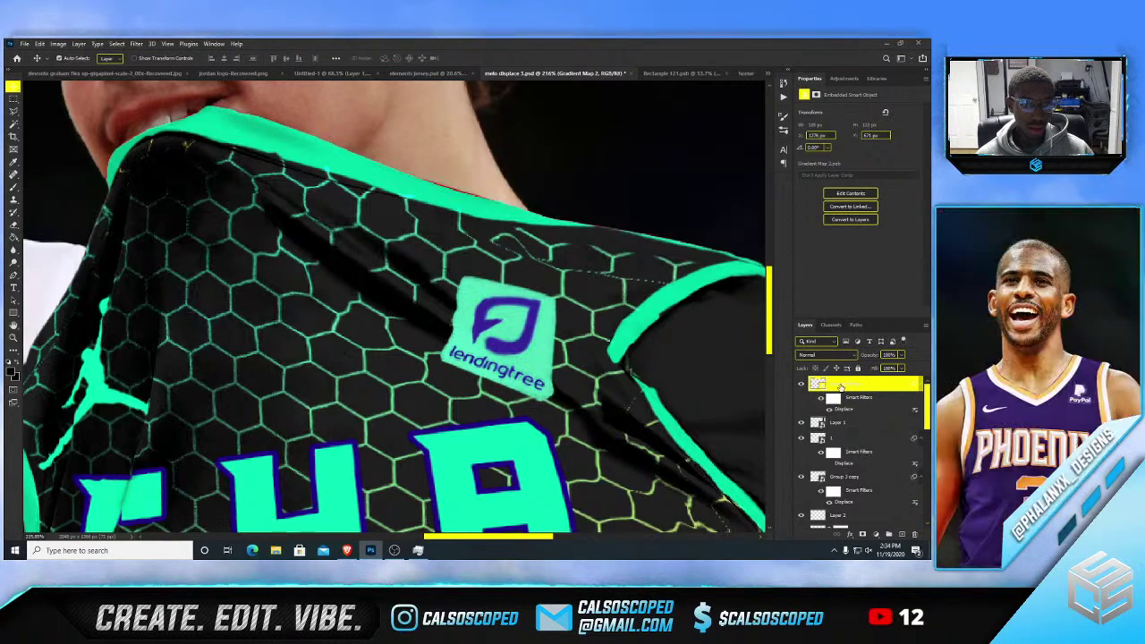
- Convert the lendingtree patch layer, including its Displace filter, into a new smart object
right_click(841, 387)
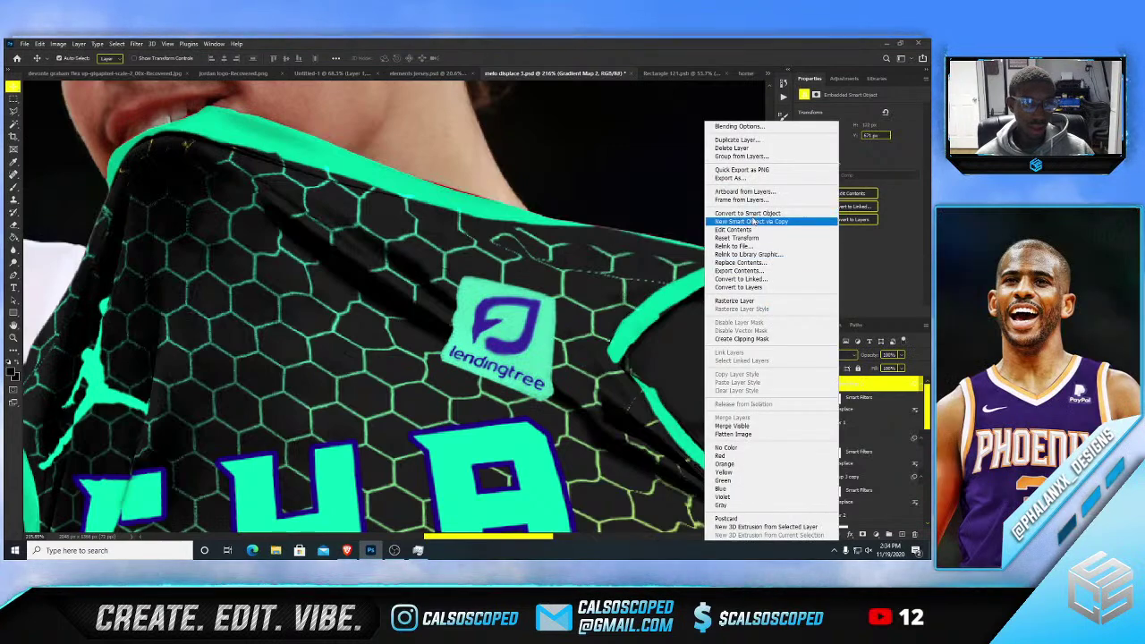
left_click(754, 221)
scroll(503, 329, "down", 5)
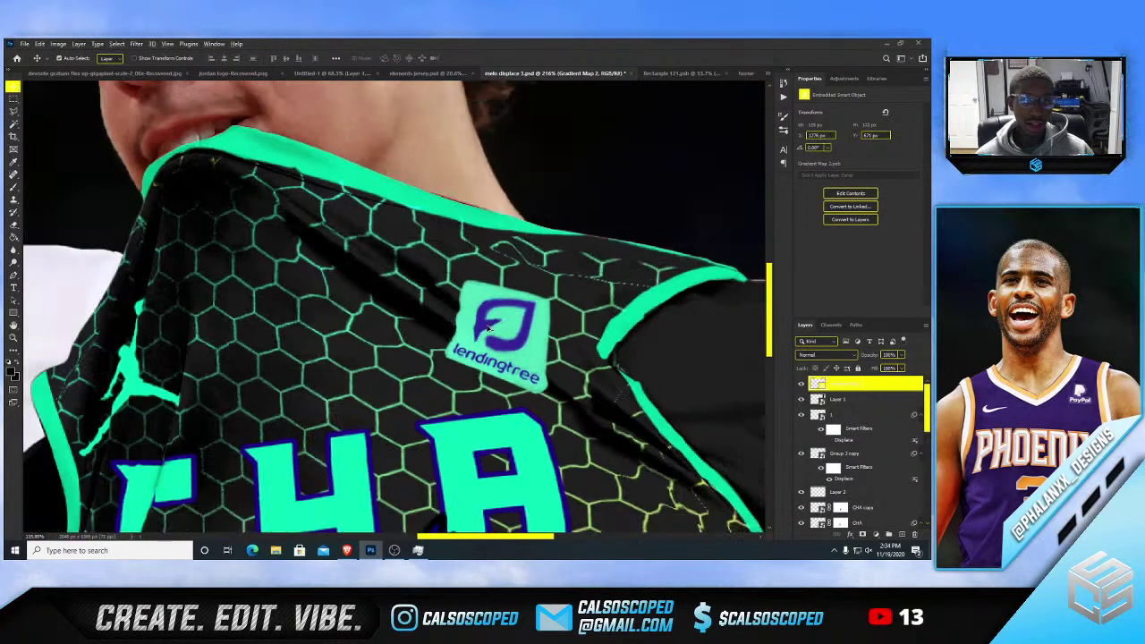
- Try moving the lendingtree patch toward the armhole and undo the move
scroll(481, 322, "up", 2)
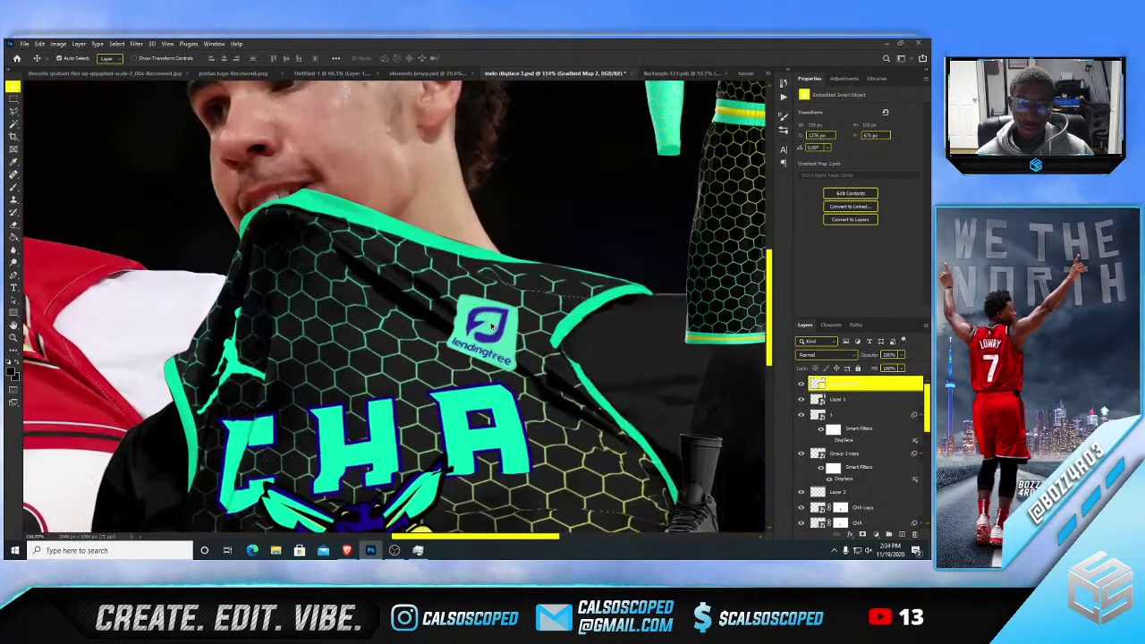
scroll(483, 330, "up", 8)
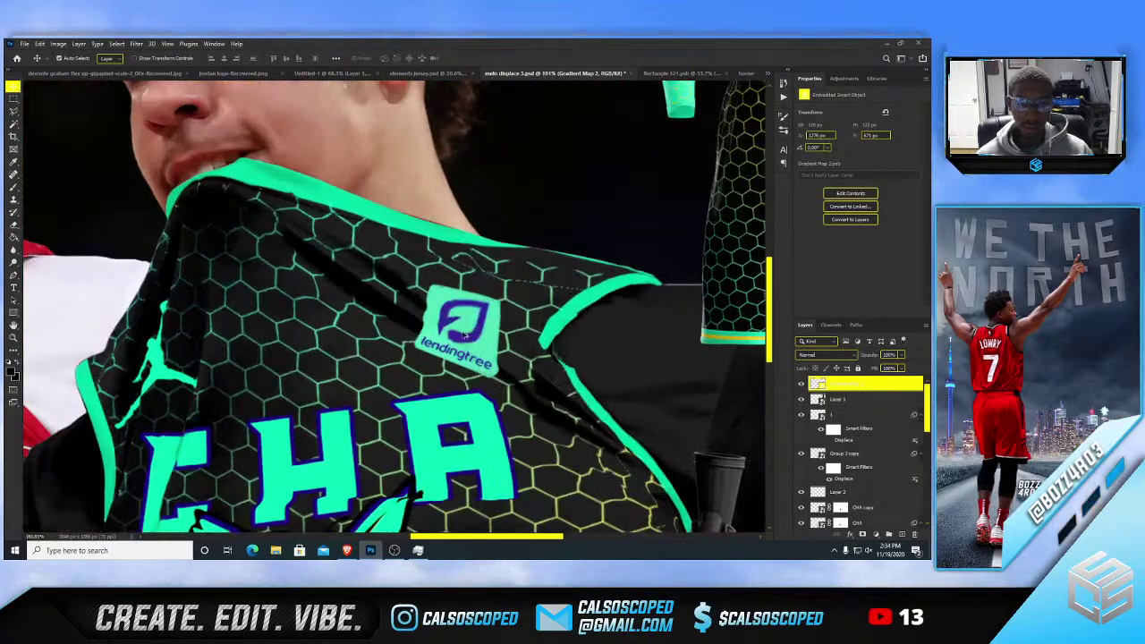
left_click_drag(479, 330, 554, 344)
key("ctrl+z")
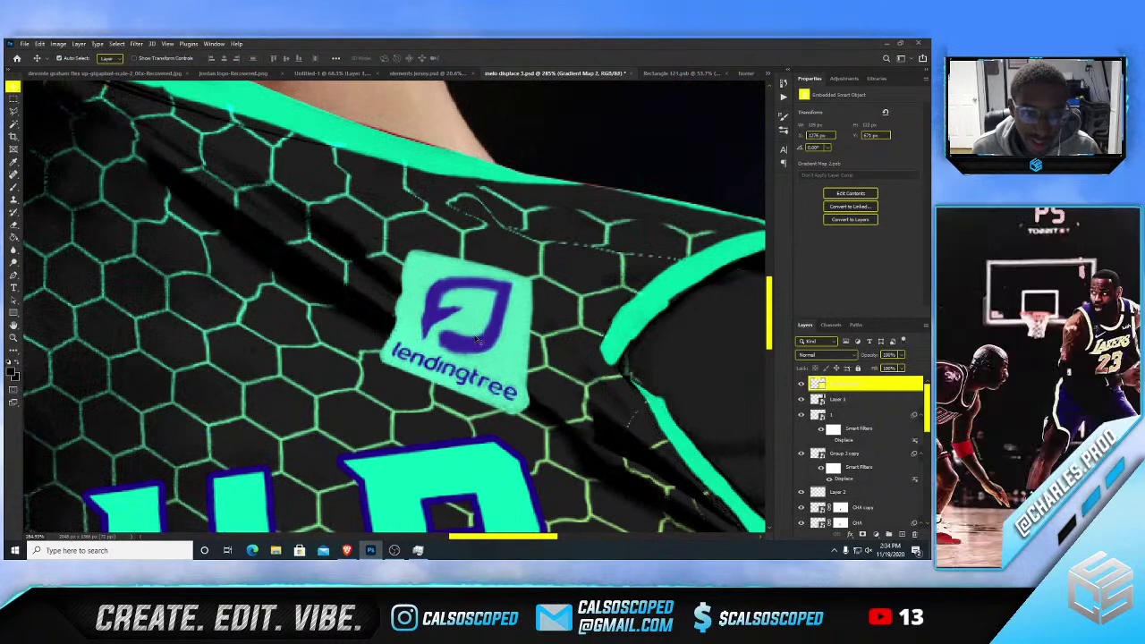
scroll(474, 331, "down", 5)
scroll(565, 356, "up", 1)
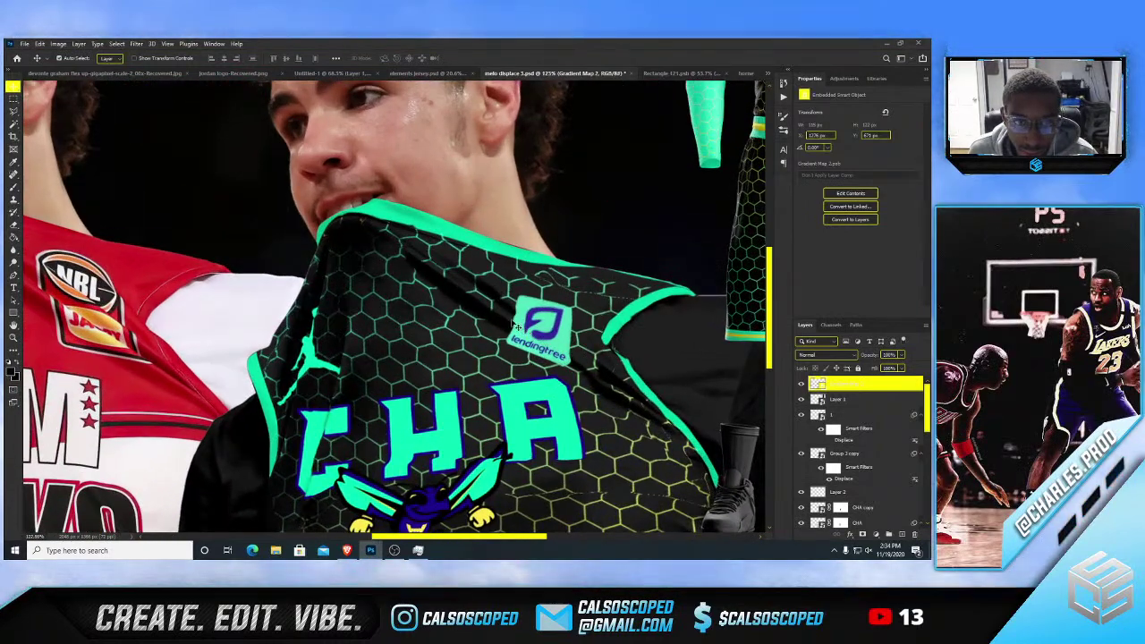
scroll(515, 326, "up", 4)
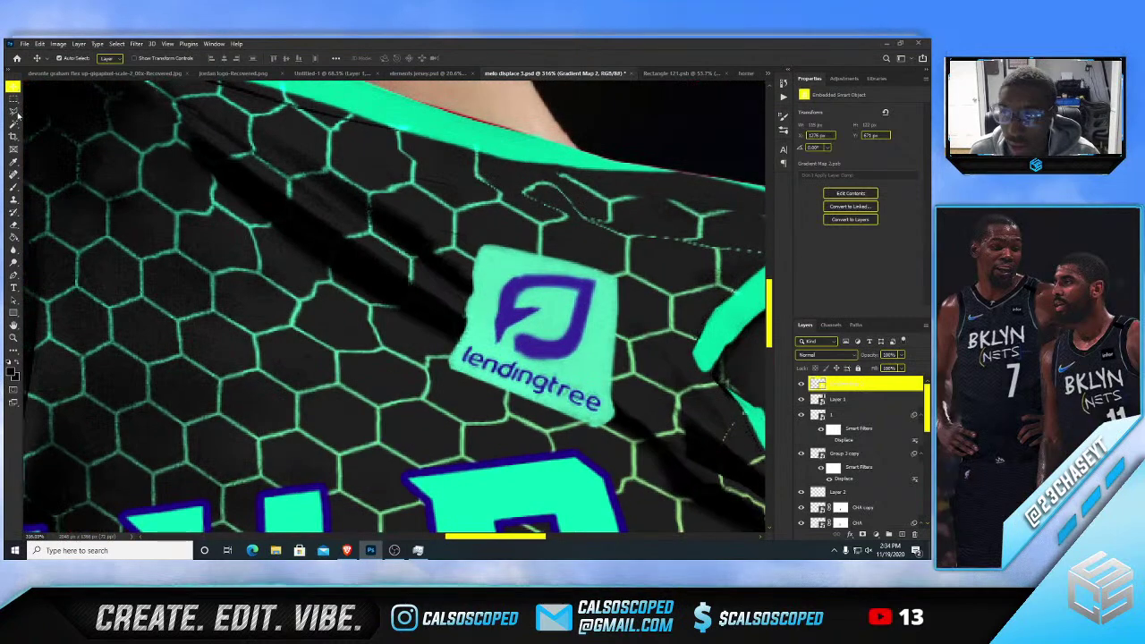
- Outline a diagonal strip across the middle of the lendingtree patch with the Polygonal Lasso and rasterize the patch layer
key("l")
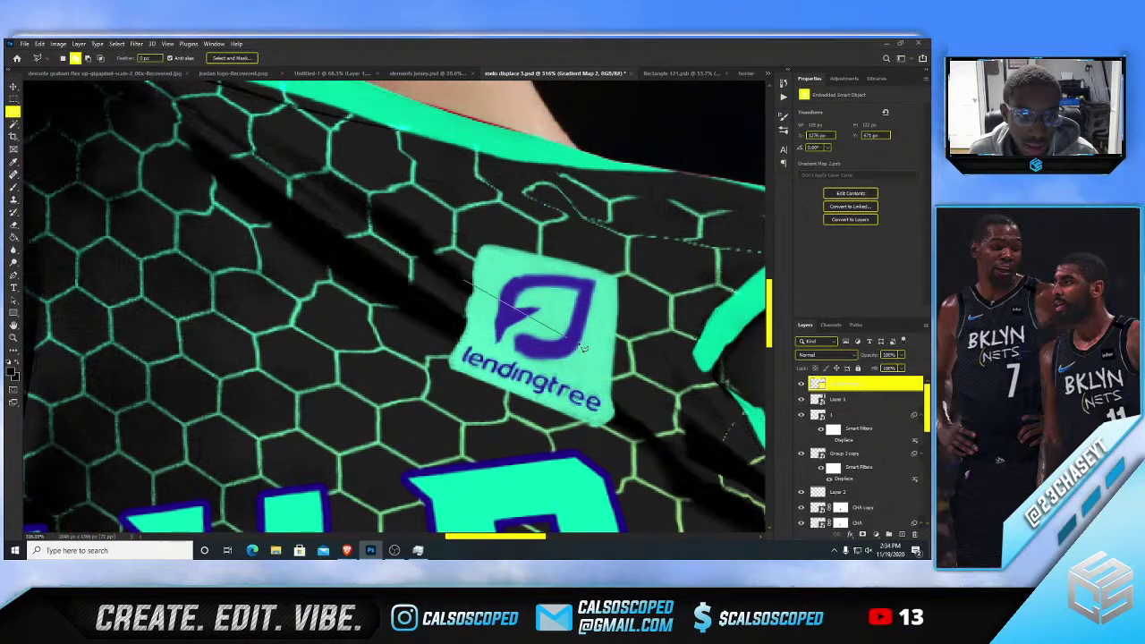
left_click(630, 376)
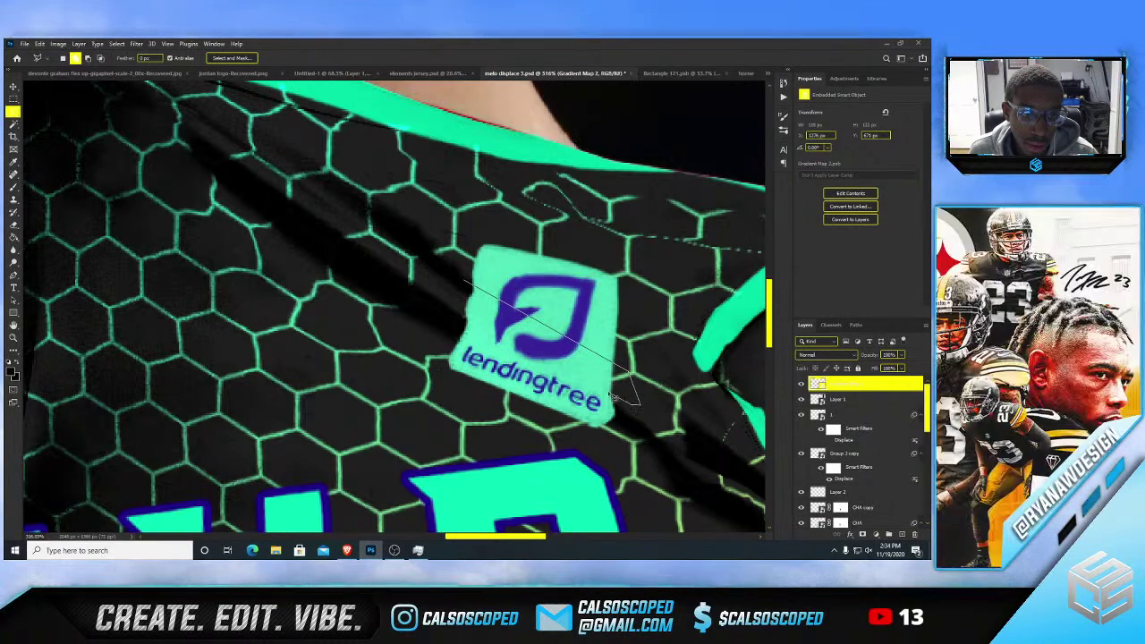
left_click(460, 284)
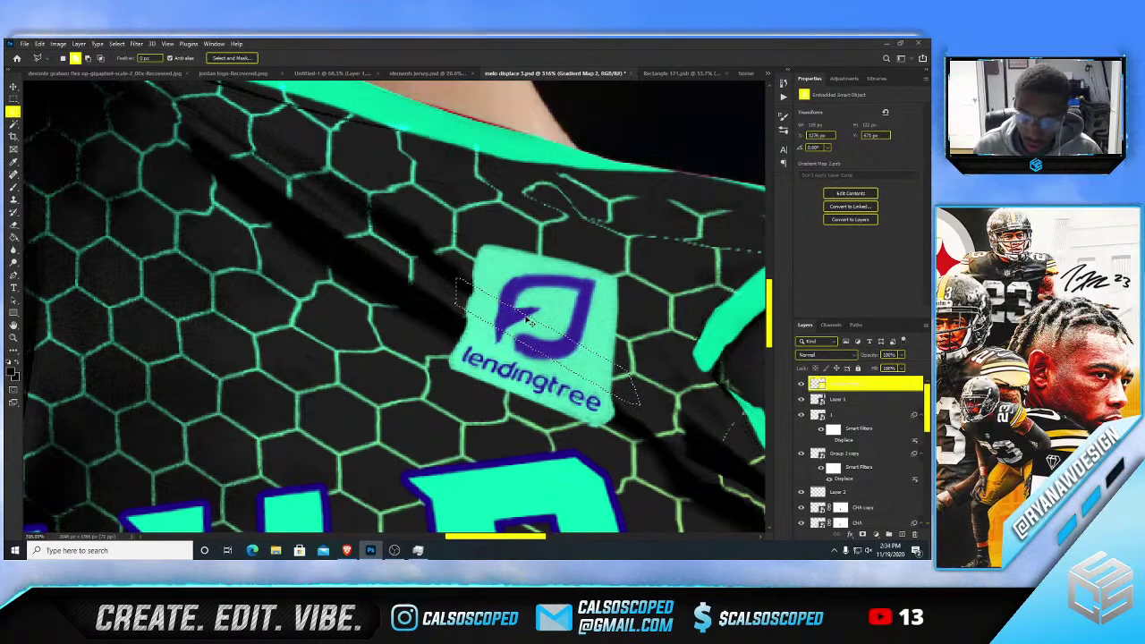
right_click(843, 384)
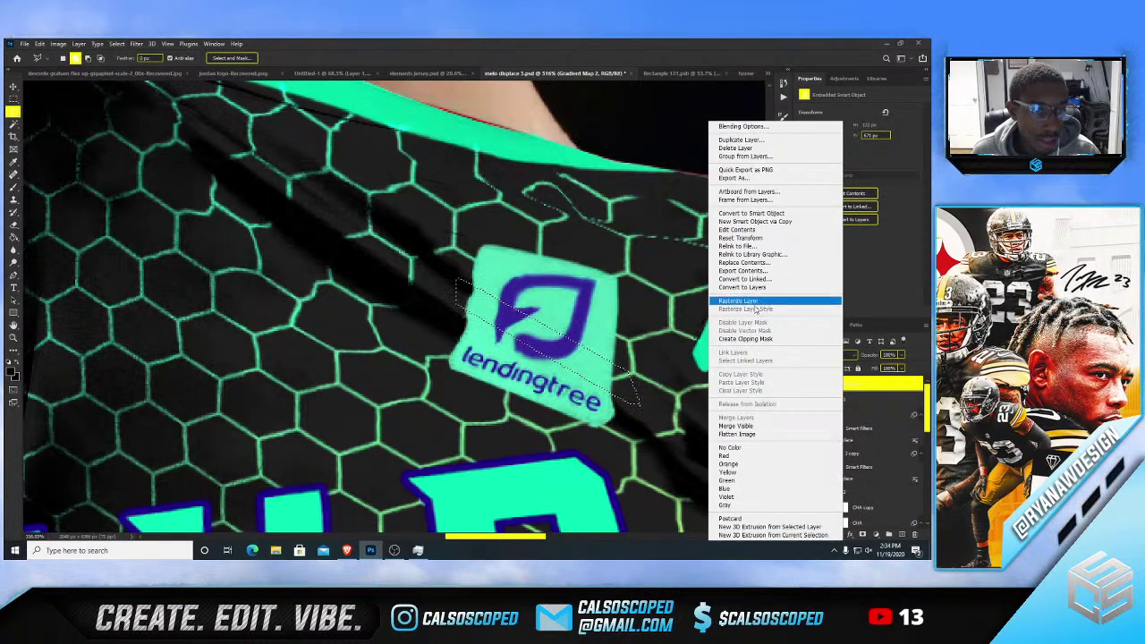
left_click(755, 302)
- Shift the selected diagonal strip of the patch up toward the collar-side fold with Free Transform and deselect it
key("ctrl+t")
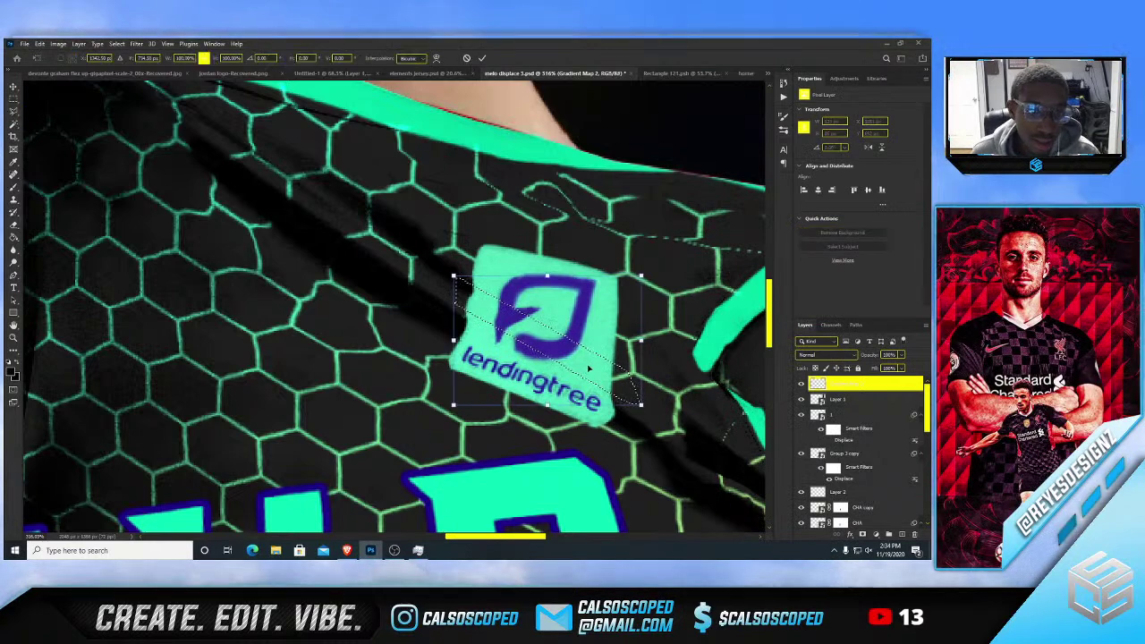
left_click_drag(589, 368, 564, 355)
key("Down")
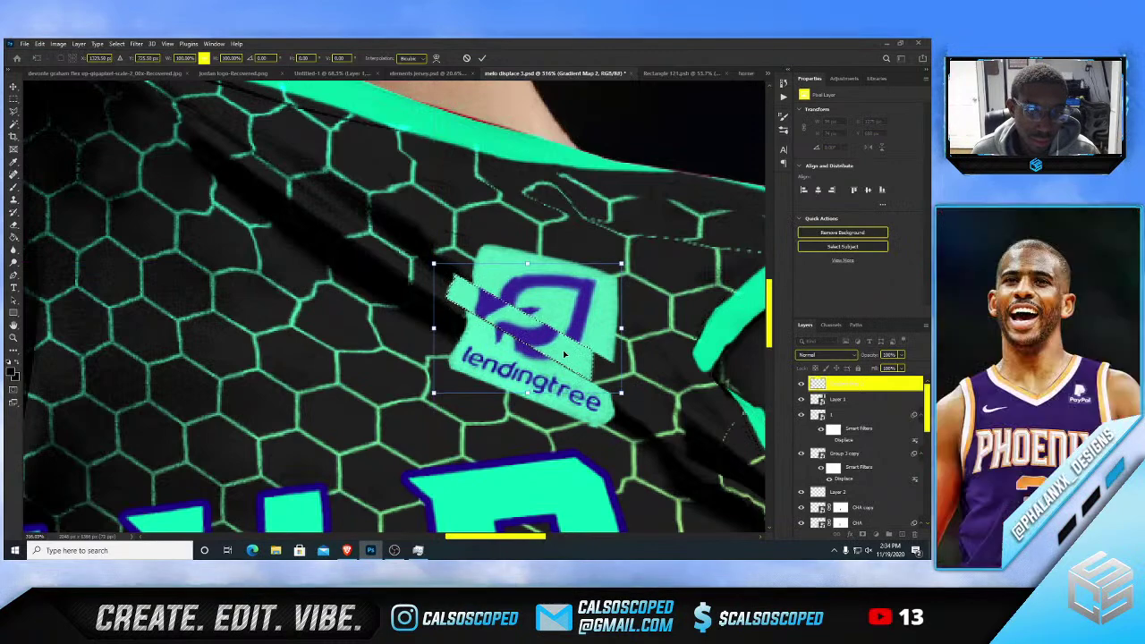
key("Return")
key("ctrl+d")
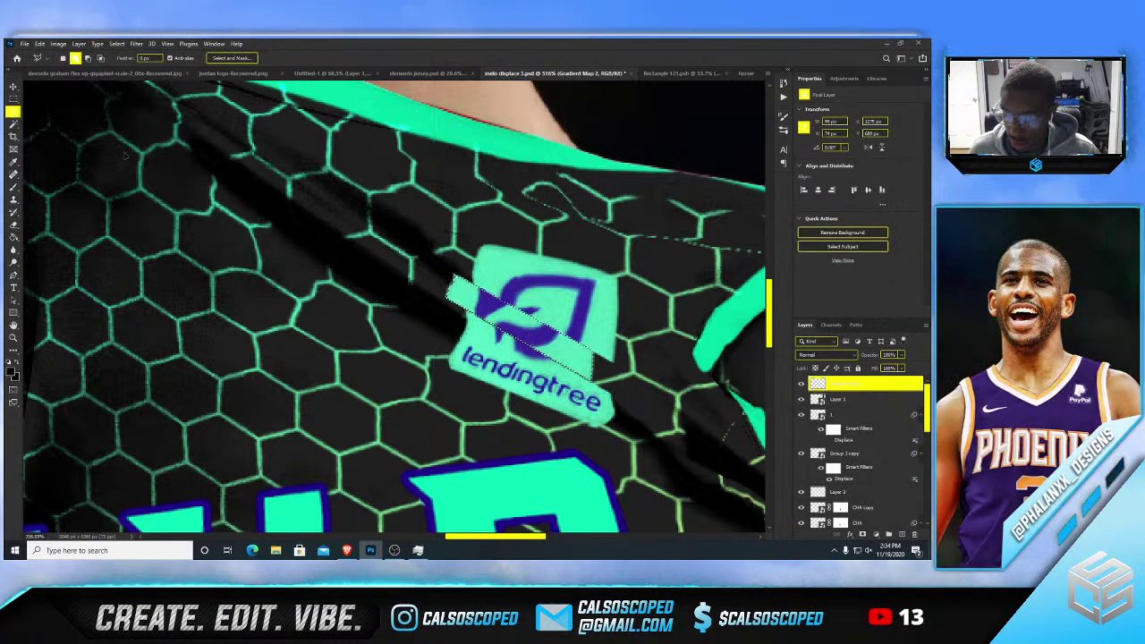
- Lasso the upper part of the lendingtree patch, shift it into line with the offset strip, and deselect
scroll(457, 257, "down", 4)
scroll(456, 255, "down", 2)
scroll(475, 270, "up", 5)
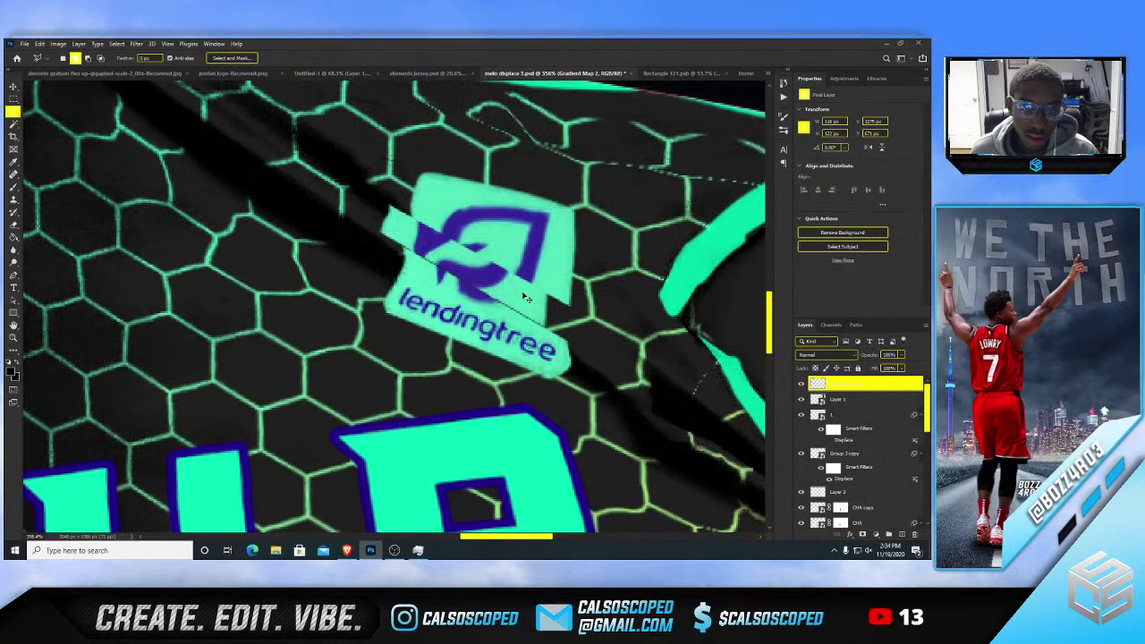
scroll(528, 298, "down", 5)
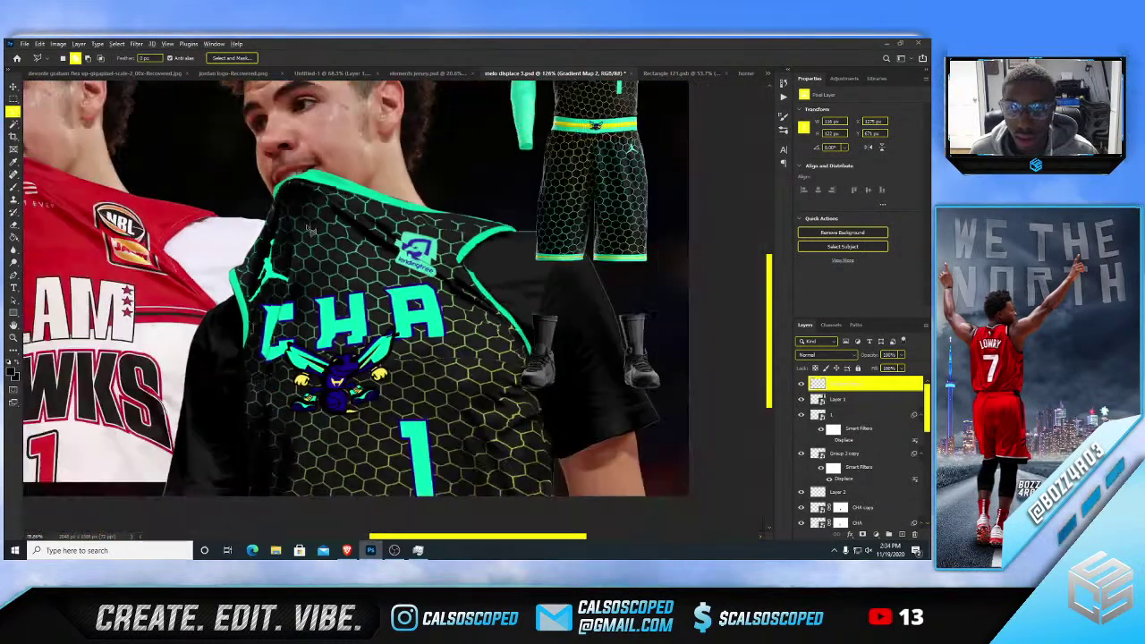
scroll(310, 230, "down", 2)
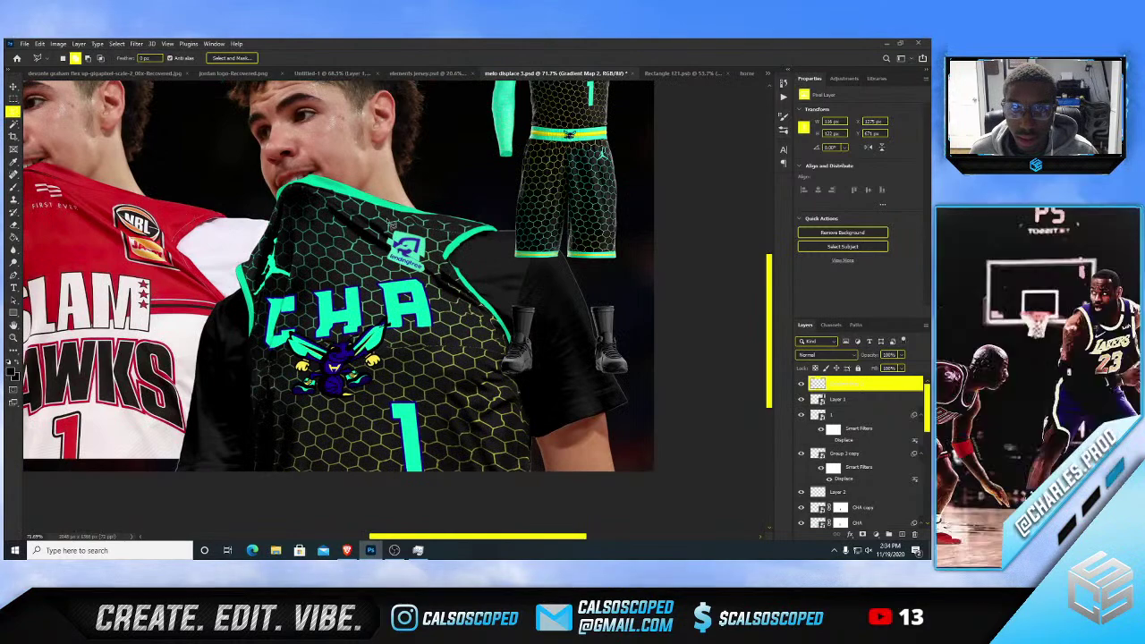
scroll(391, 224, "up", 5)
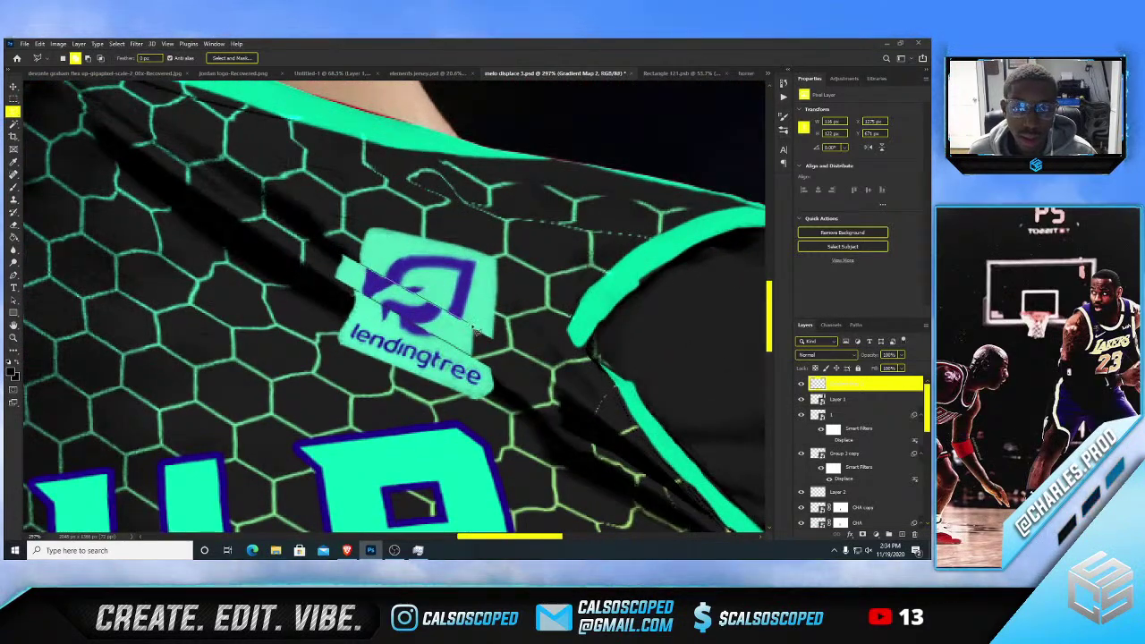
left_click(521, 230)
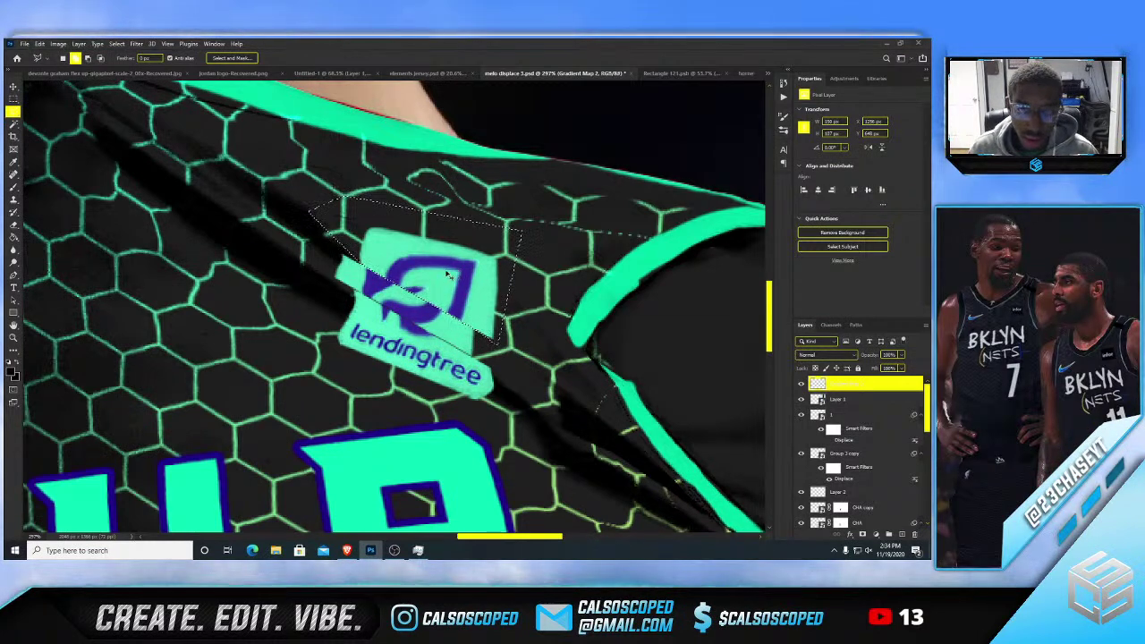
key("ctrl+t")
left_click_drag(451, 271, 429, 260)
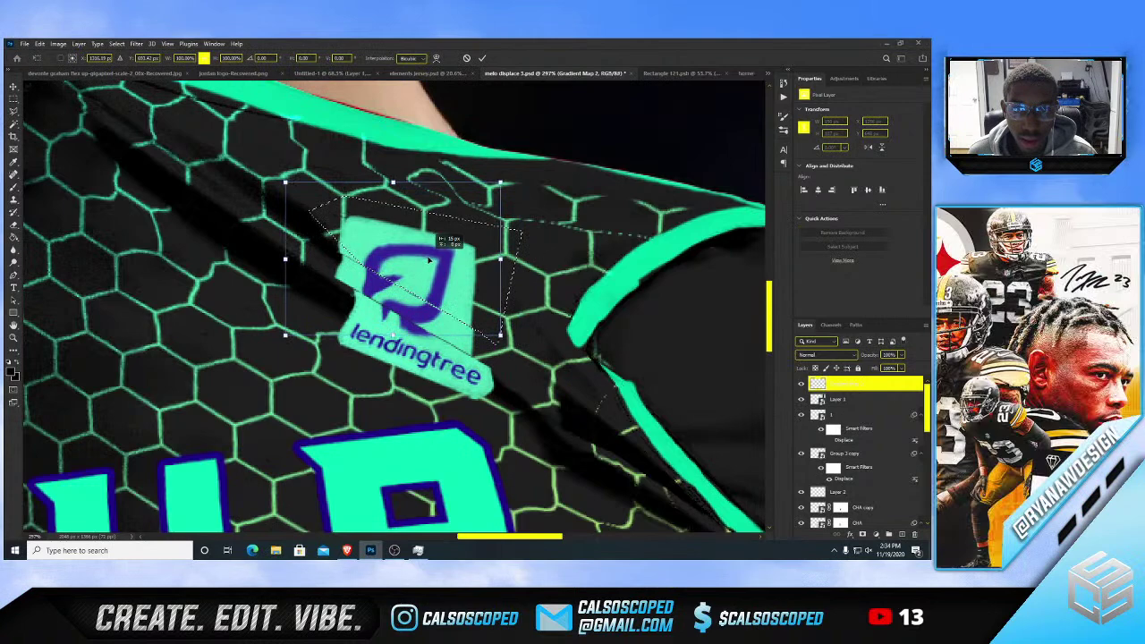
left_click(849, 384)
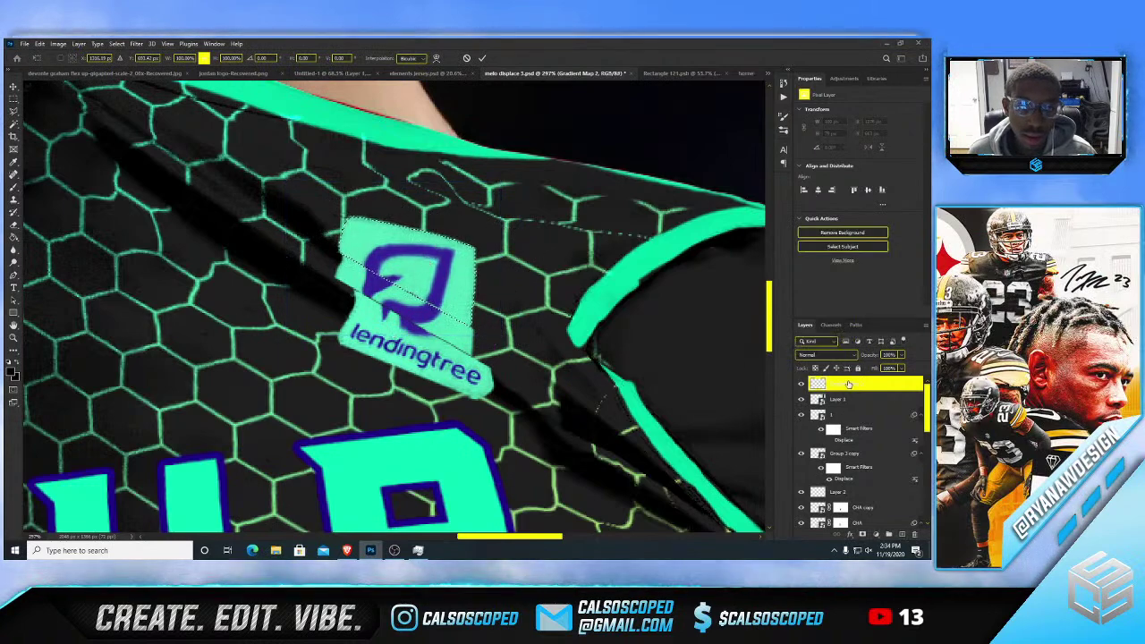
key("ctrl+d")
- Split the patch layer's Underlying Layer Blend If sliders at both the shadow and highlight ends to blend it into the jersey
scroll(324, 261, "down", 6)
scroll(325, 257, "down", 3)
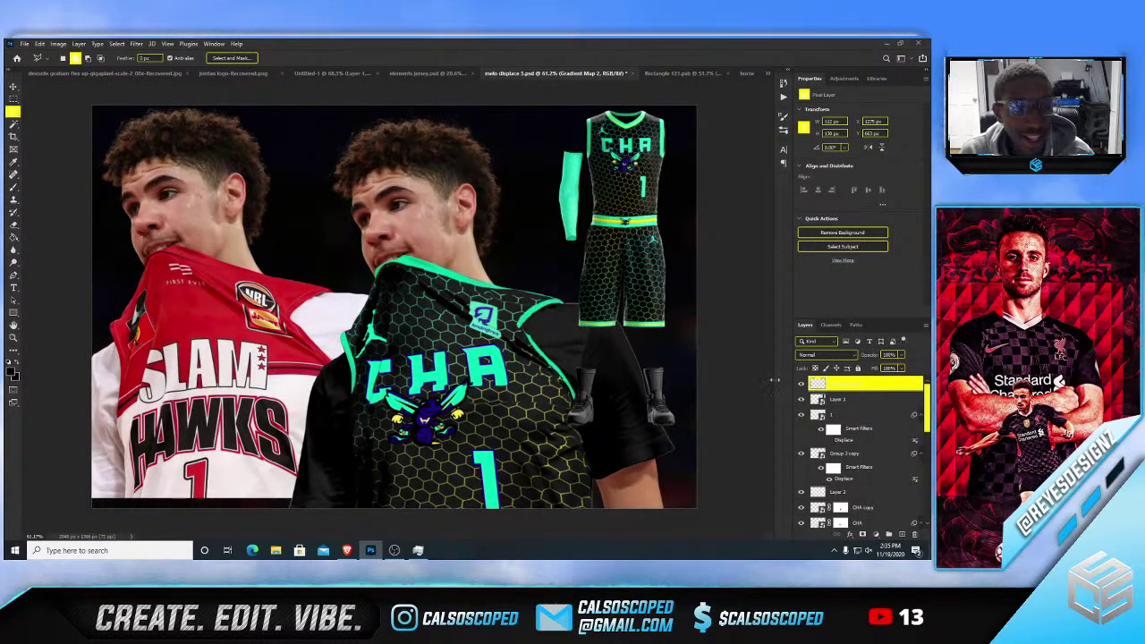
right_click(816, 385)
left_click(841, 195)
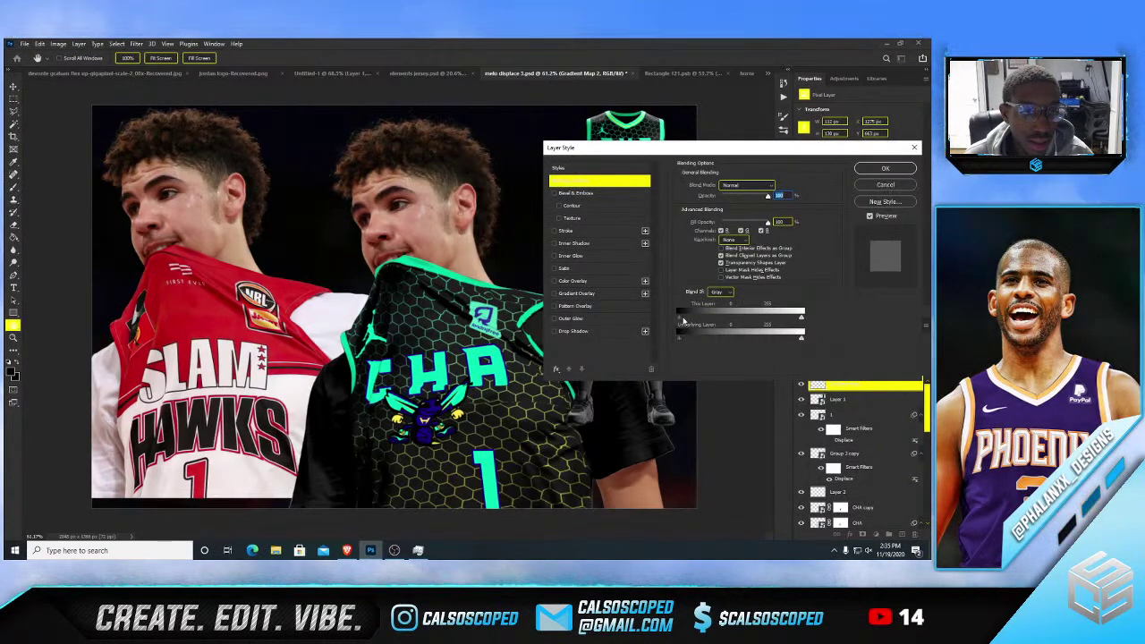
left_click_drag(798, 339, 747, 340)
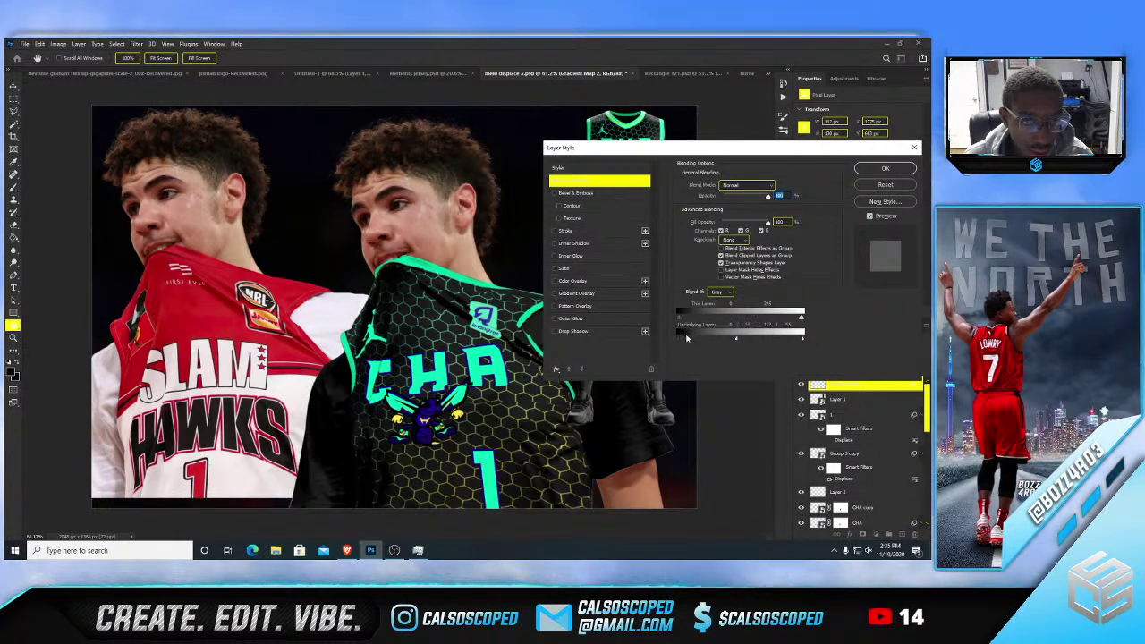
left_click_drag(688, 339, 685, 338)
left_click(881, 168)
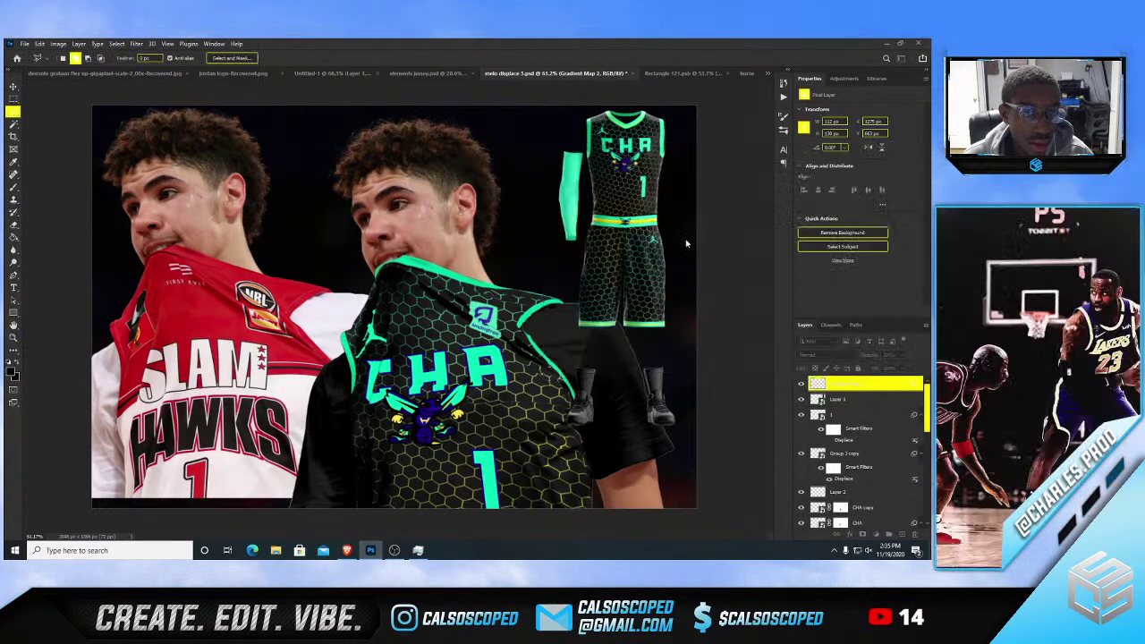
- Refine the patch's Underlying Layer Blend If range, with the shadow point at 0 and the highlight split starting at about 172
scroll(454, 315, "up", 7)
scroll(456, 317, "down", 4)
scroll(456, 318, "up", 5)
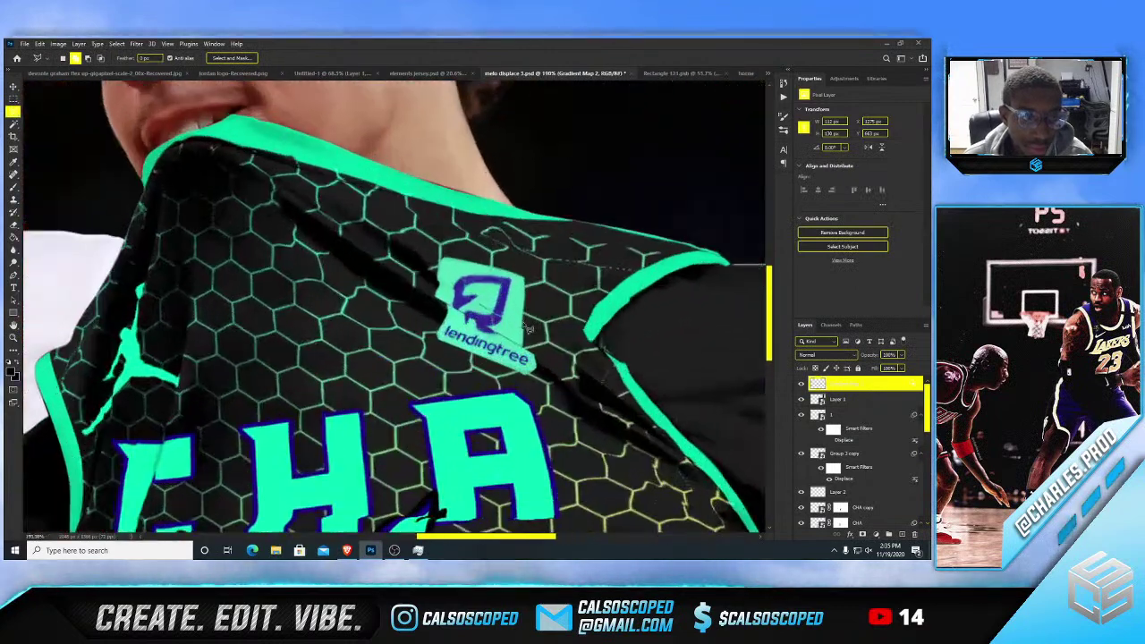
right_click(820, 383)
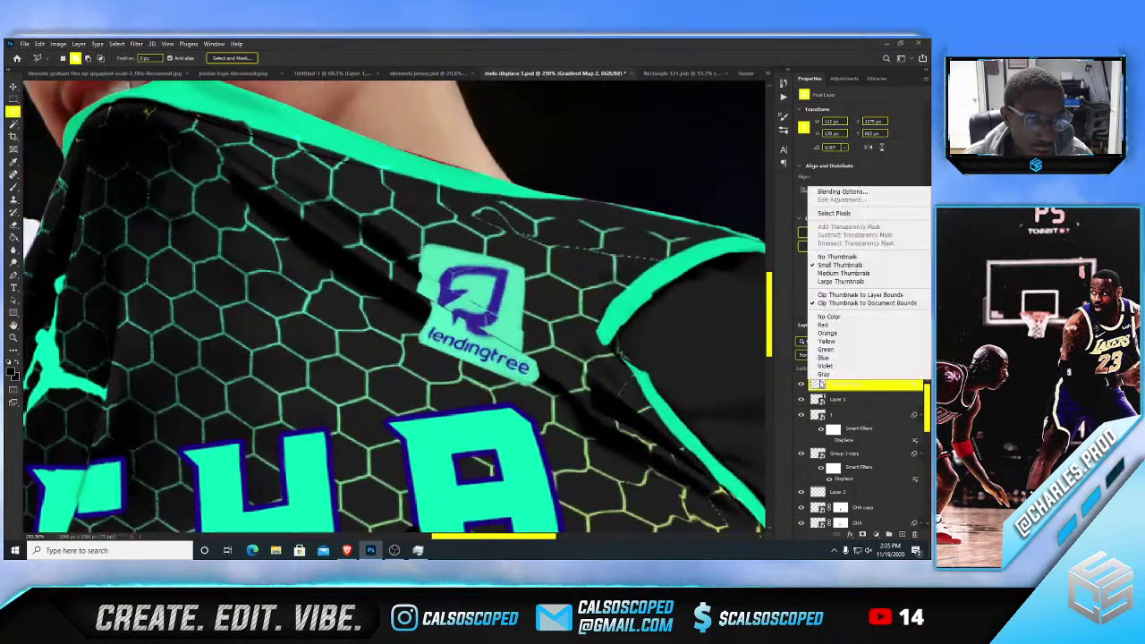
left_click(842, 192)
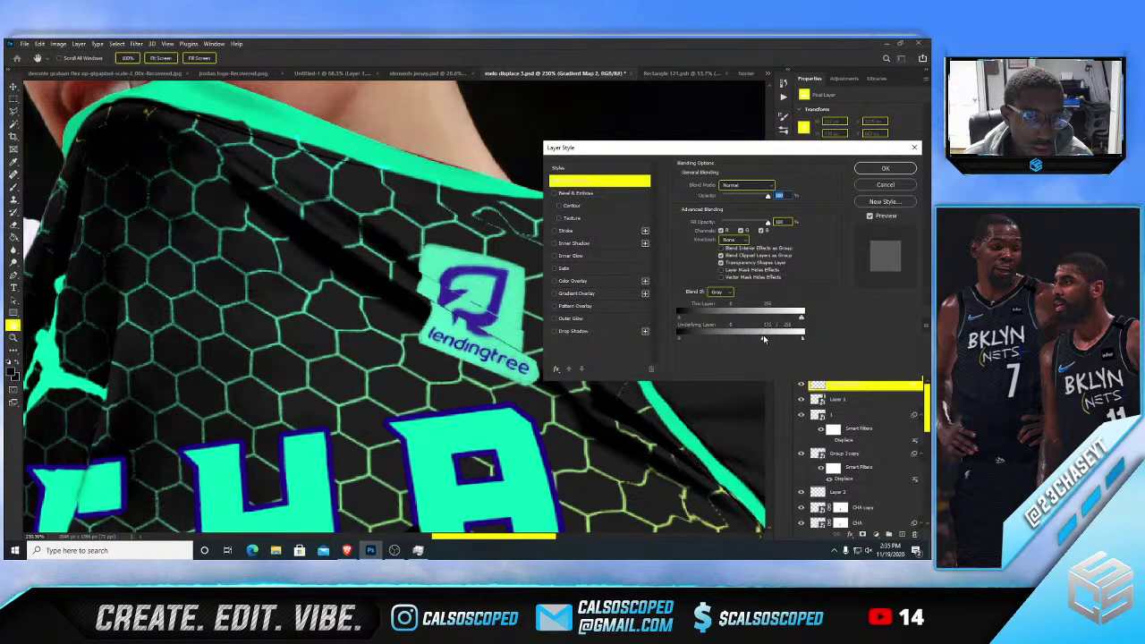
key("Return")
- Add a layer mask to the lendingtree patch layer and ready the Brush tool for it
scroll(450, 295, "down", 5)
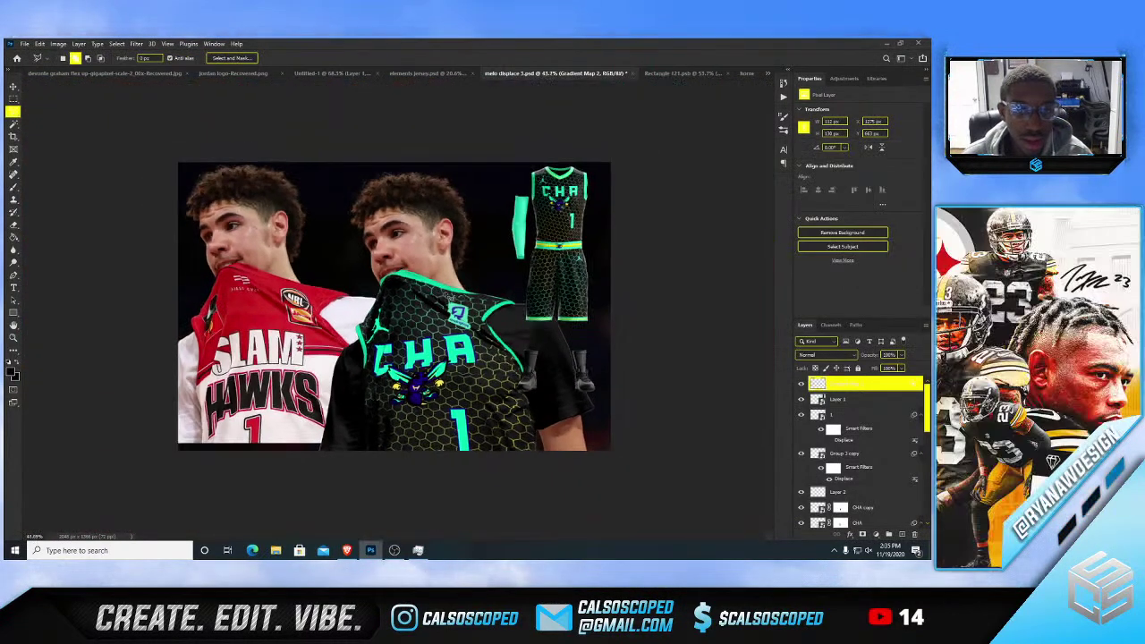
key("v")
scroll(454, 309, "up", 3)
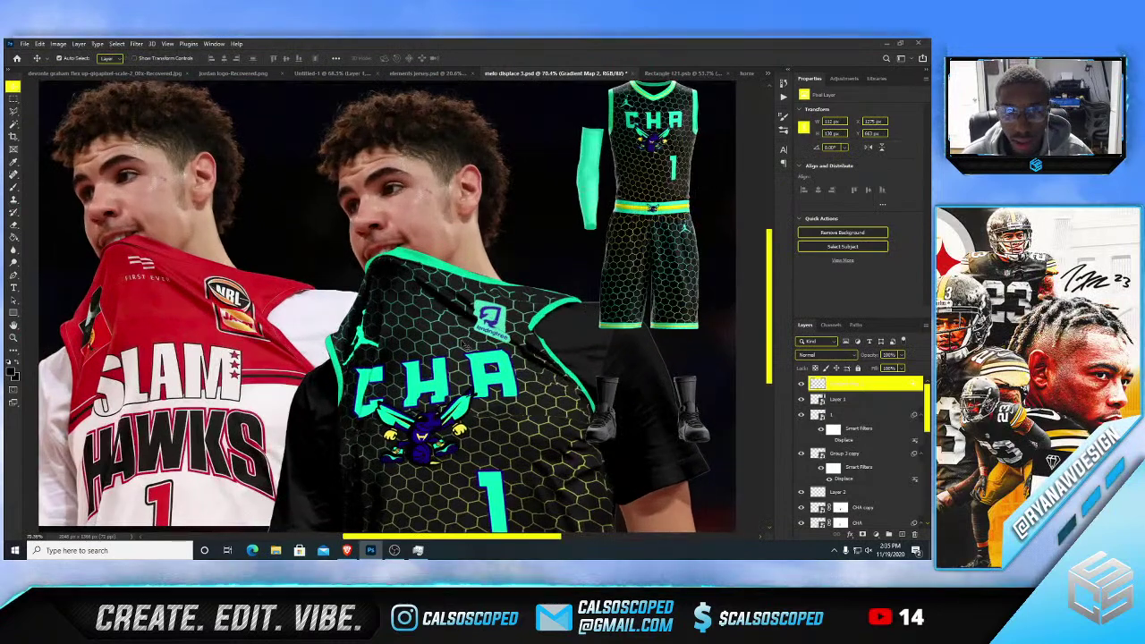
scroll(508, 337, "up", 8)
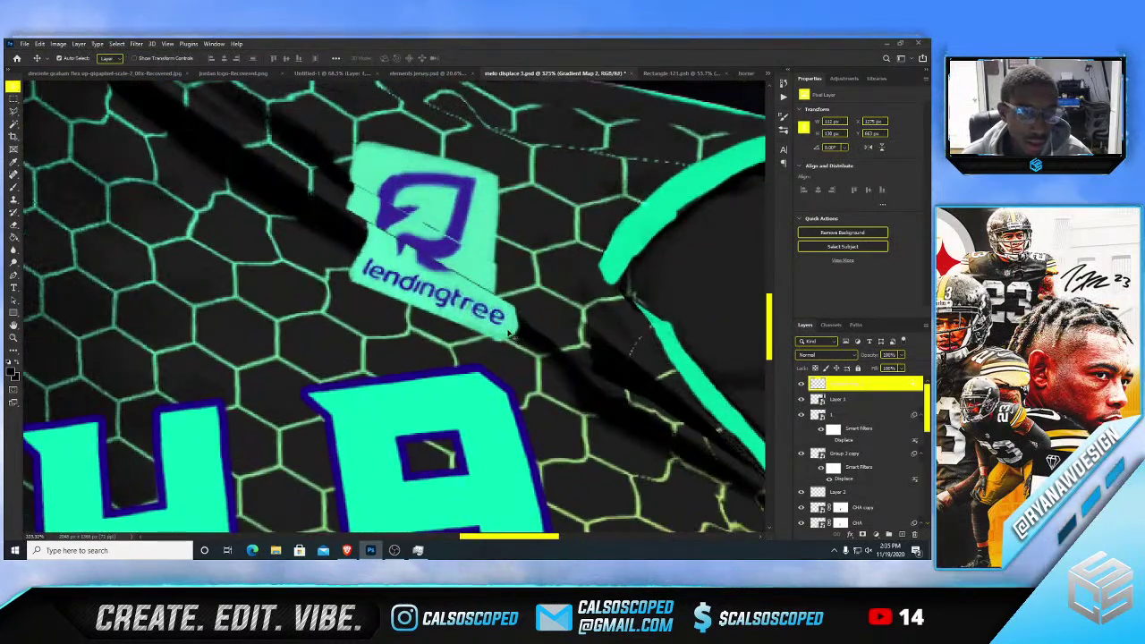
left_click(863, 535)
key("b")
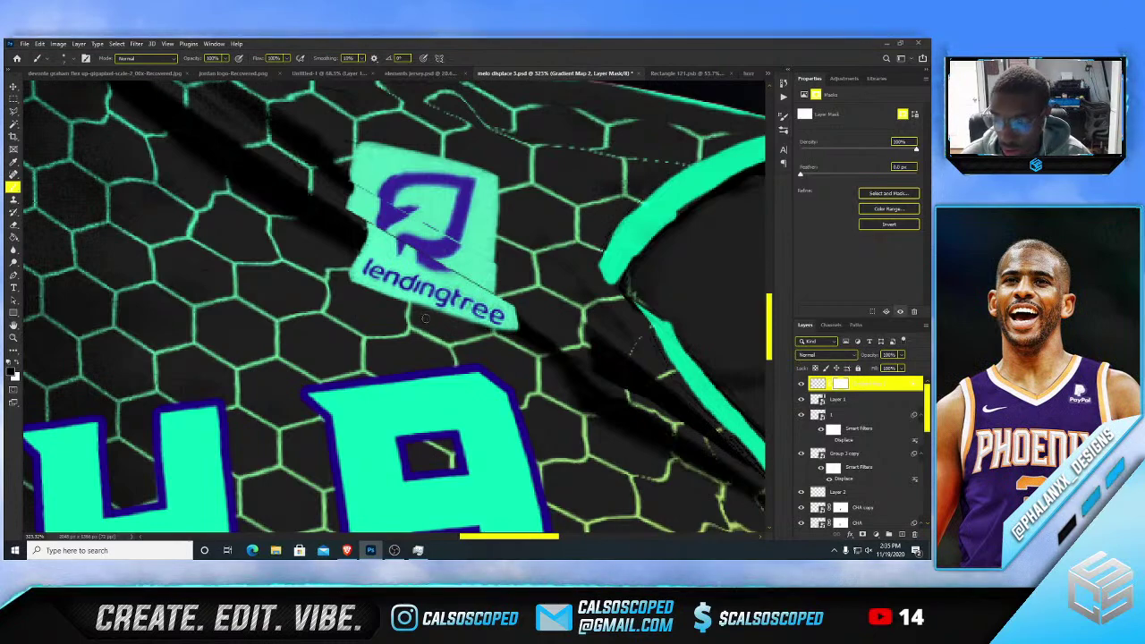
scroll(428, 320, "down", 10)
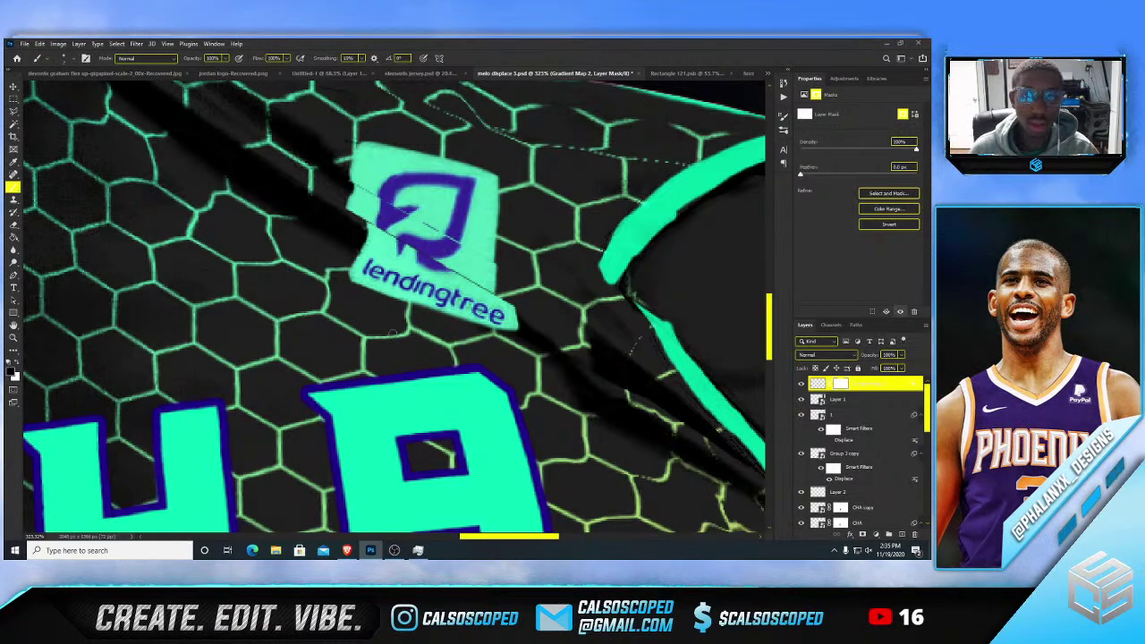
- Check the Color Fill 2 layer's coverage by hiding and showing it, and mask the black fill off the sleeve beside the original player
key("v")
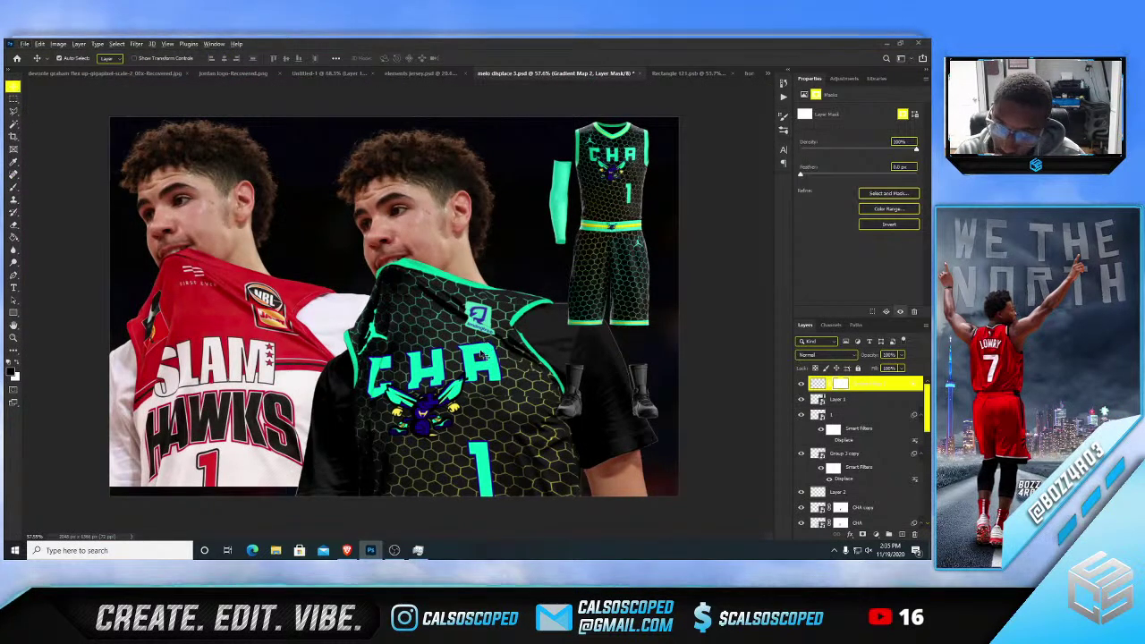
left_click(608, 359)
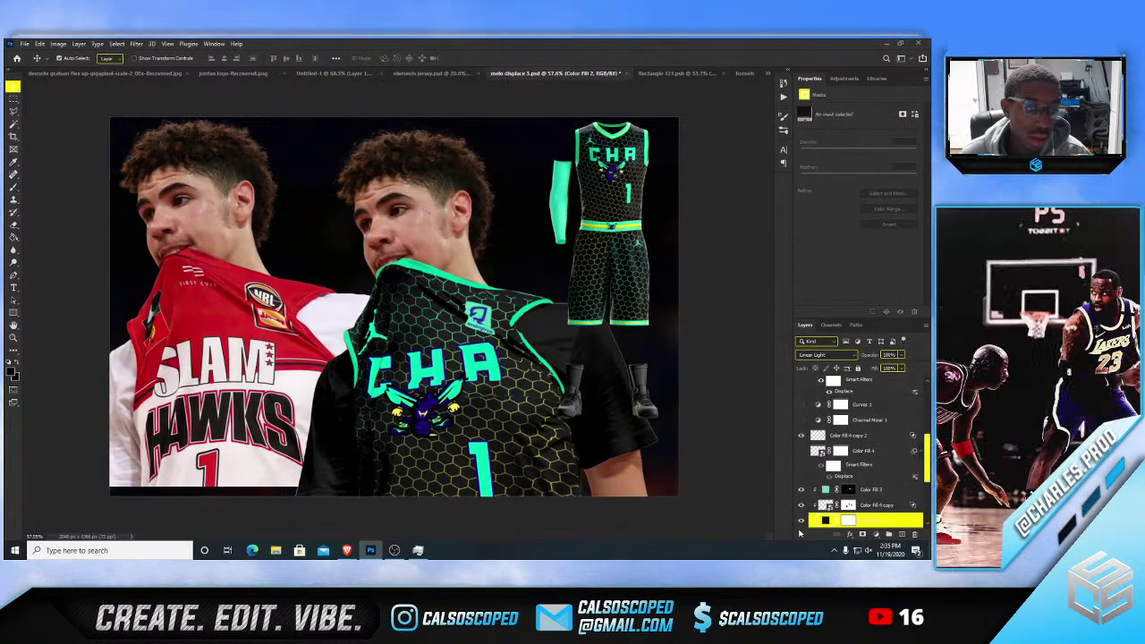
left_click(802, 521)
left_click(802, 522)
left_click(802, 522)
left_click(802, 522)
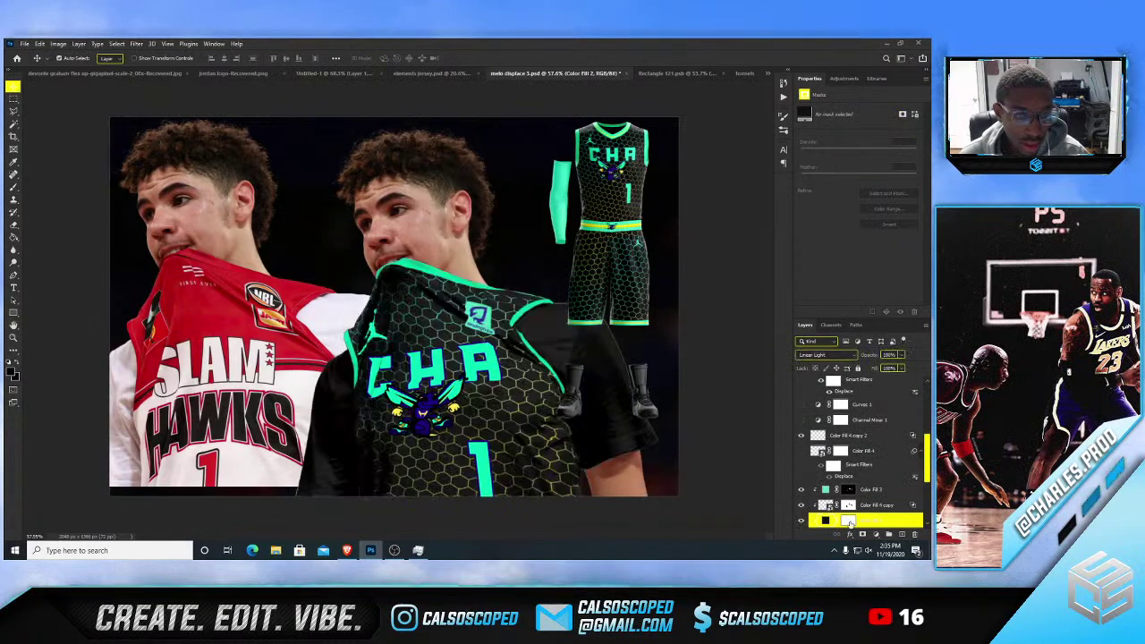
left_click(848, 520)
key("b")
left_click_drag(337, 391, 346, 391)
mouse_move(330, 384)
left_mouse_down()
mouse_move(304, 468)
mouse_move(307, 443)
mouse_move(333, 563)
left_mouse_up()
key("ctrl+z")
left_click_drag(288, 269, 290, 345)
left_click_drag(342, 343, 338, 412)
mouse_move(305, 365)
left_mouse_down()
mouse_move(290, 429)
mouse_move(299, 408)
mouse_move(291, 479)
left_mouse_up()
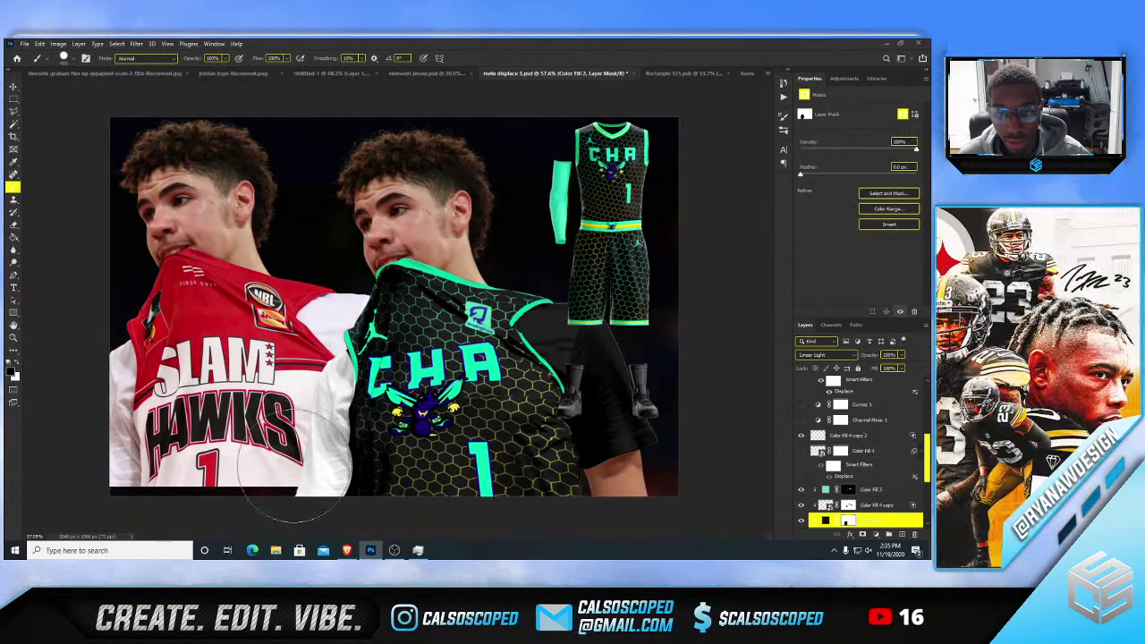
- Examine the unmasked white sleeve and its edge with the jersey, up close and in the full composition
scroll(303, 384, "up", 5)
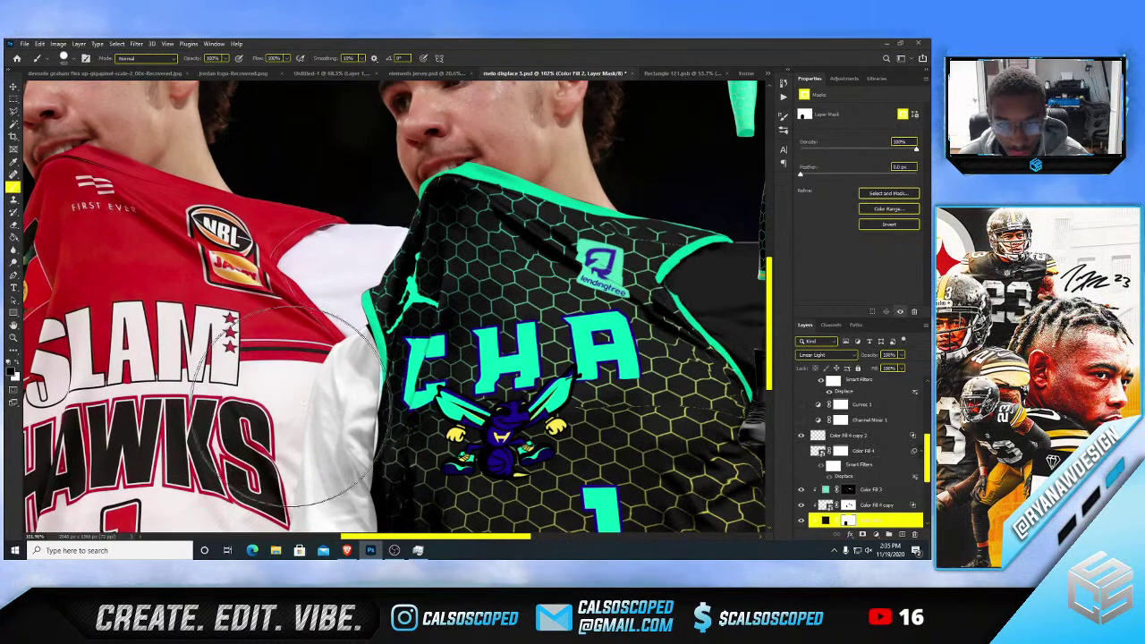
scroll(277, 398, "down", 2)
scroll(262, 393, "up", 1)
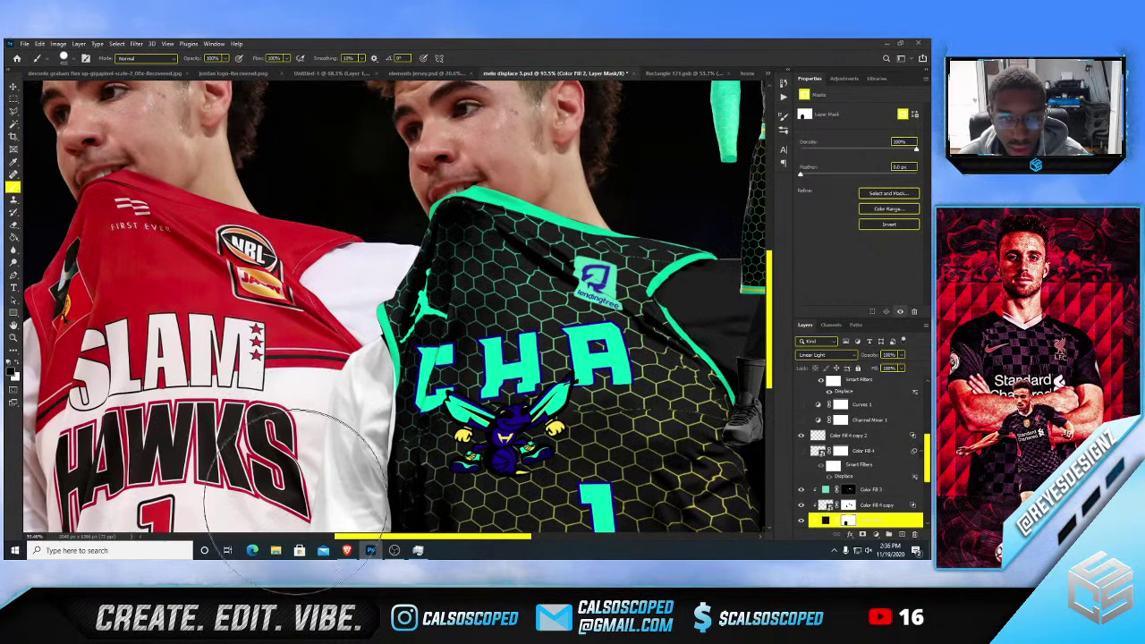
scroll(268, 443, "down", 2)
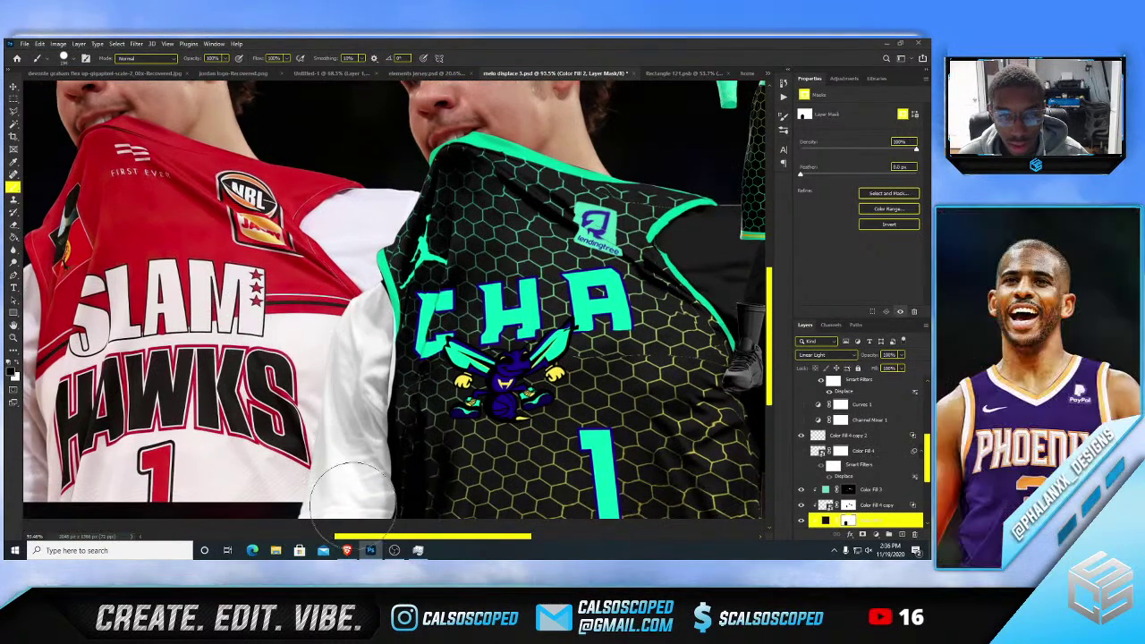
scroll(350, 439, "down", 6)
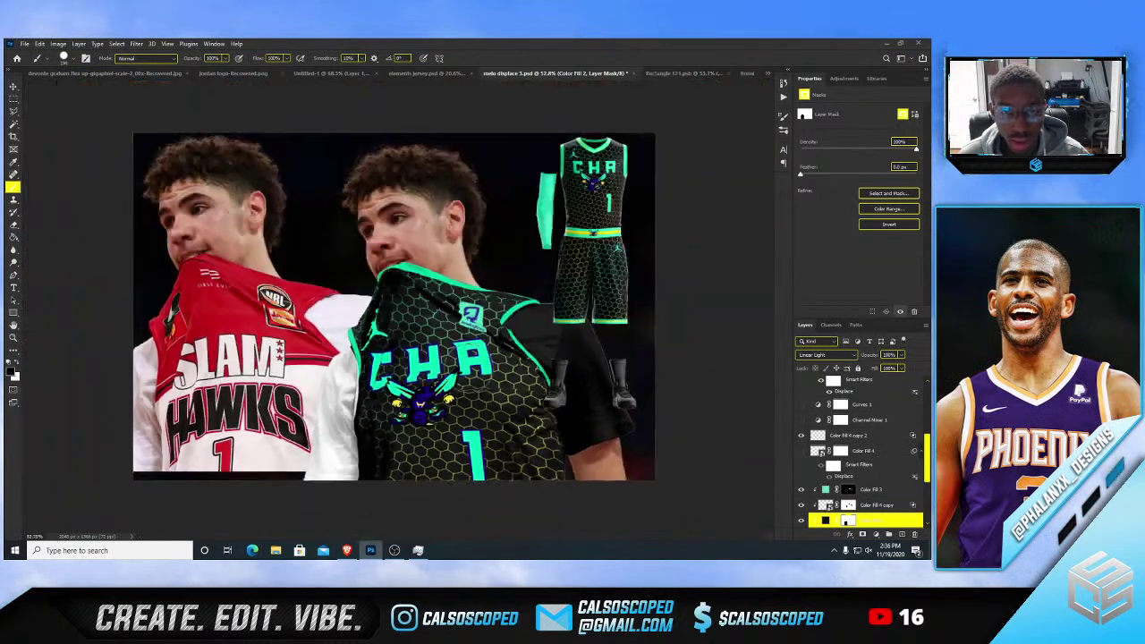
scroll(571, 335, "up", 4)
scroll(572, 333, "down", 3)
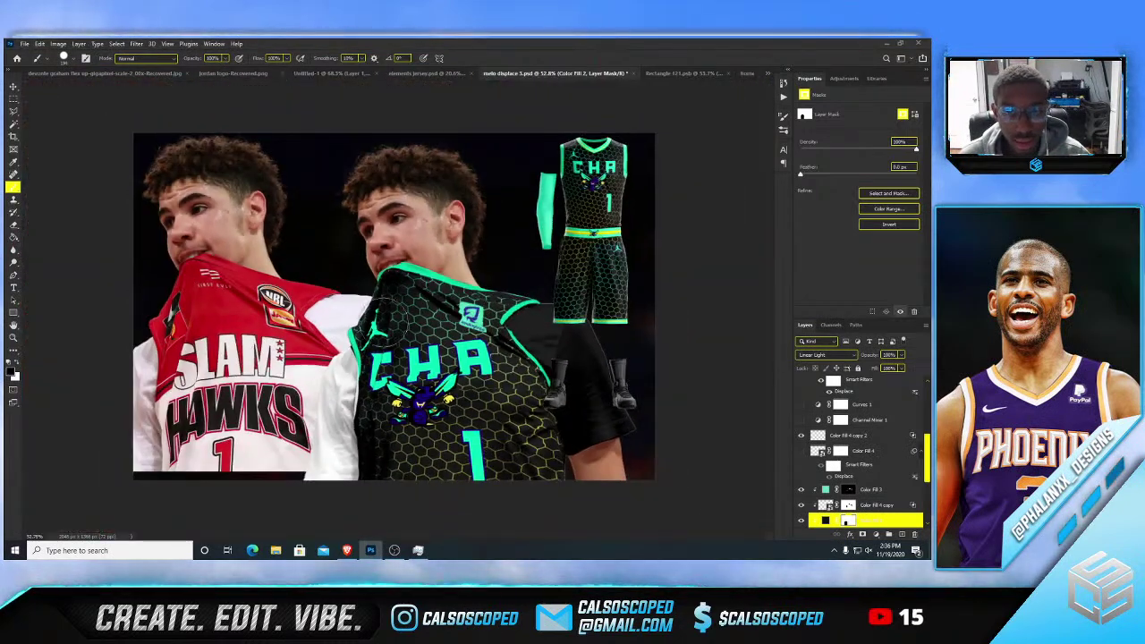
- Paint on the Color Fill 3 mask to extend the teal trim down the jersey edge beside the white sleeve
scroll(337, 345, "up", 4)
key("v")
scroll(336, 345, "up", 2)
left_click(331, 341)
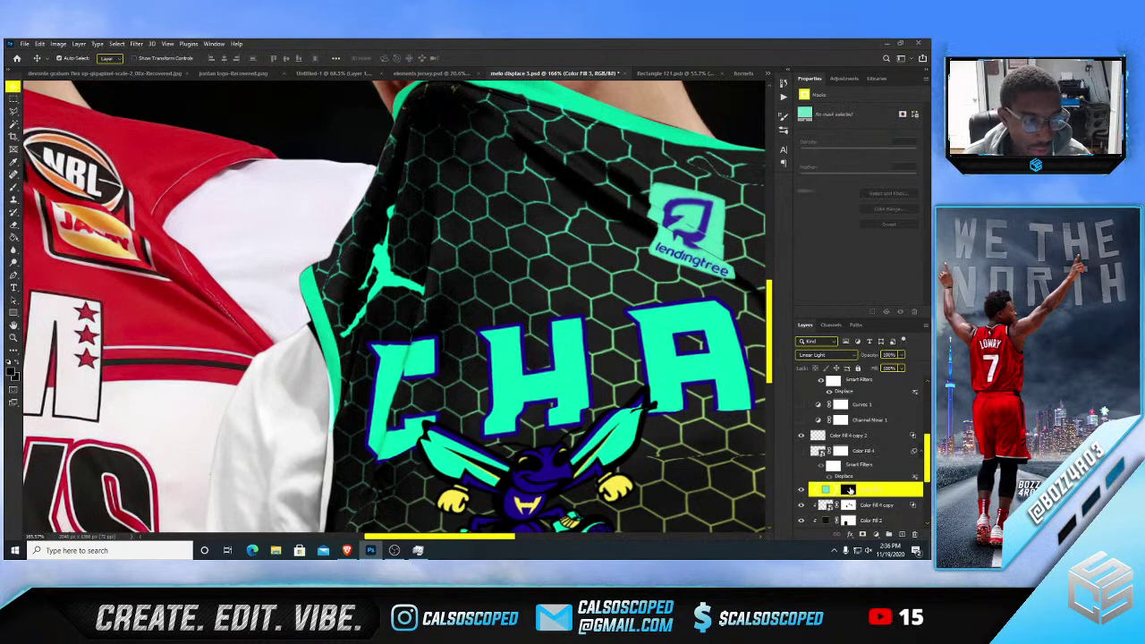
left_click(848, 489)
key("b")
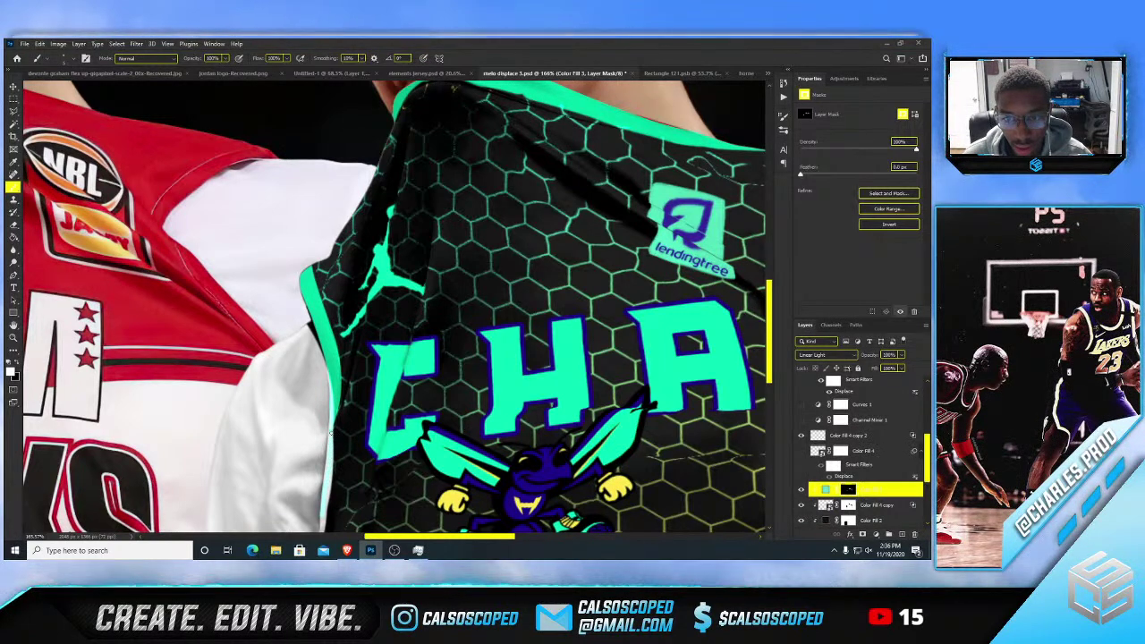
scroll(328, 458, "up", 2)
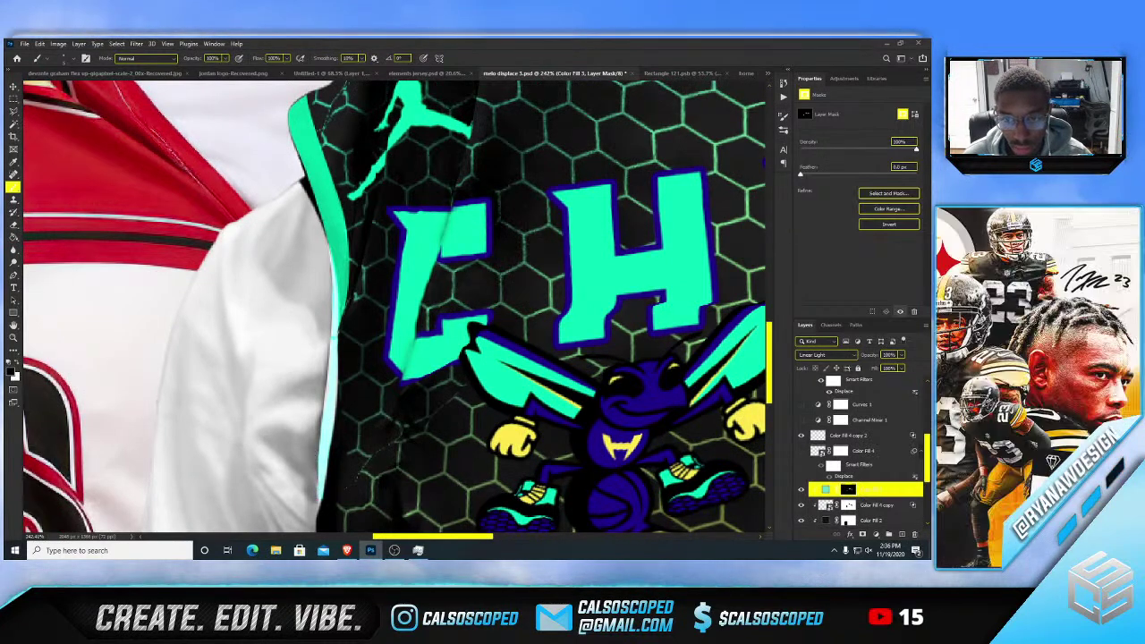
scroll(324, 466, "down", 3)
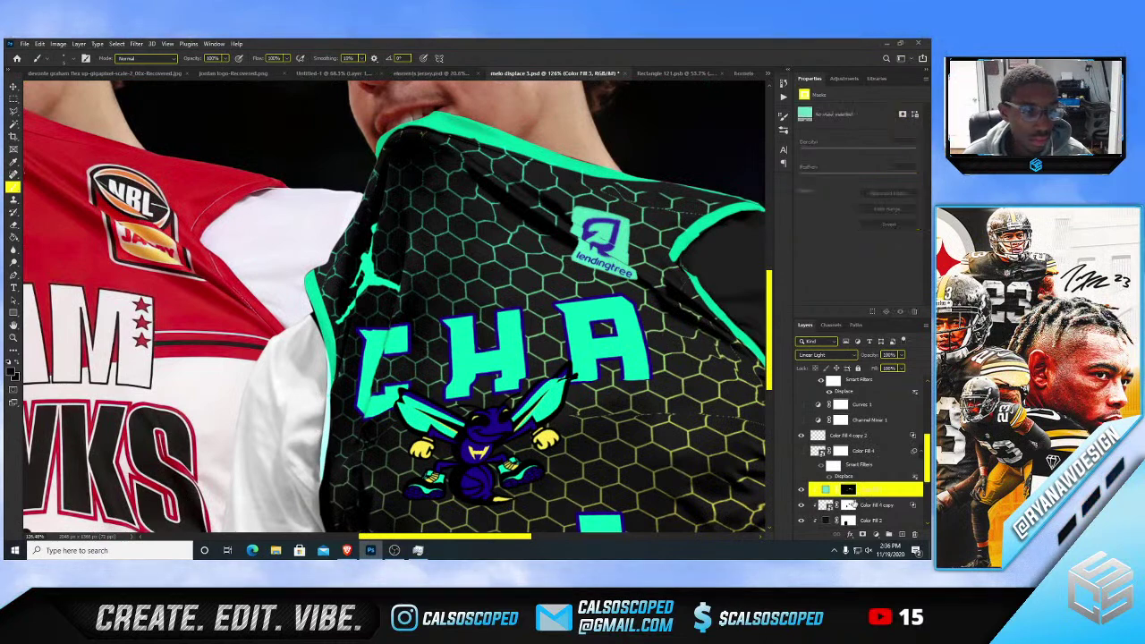
- Hide and show Color Fill 2 and Color Fill 3 to check what each covers along the sleeve edge
left_click(801, 522)
left_click(802, 521)
left_click(847, 521)
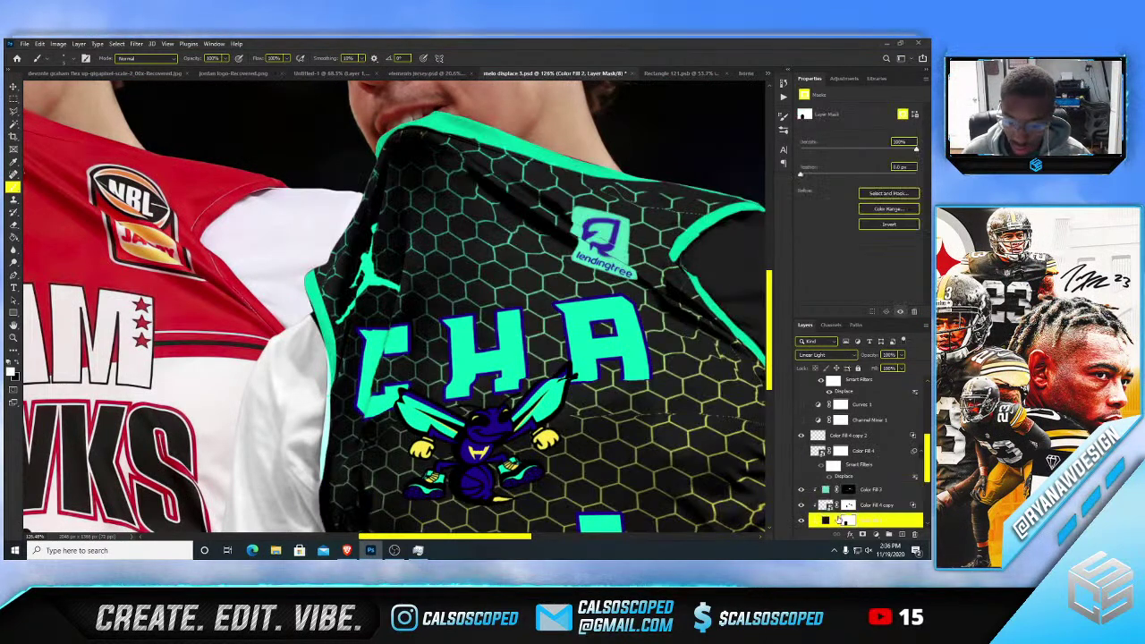
scroll(409, 452, "up", 3)
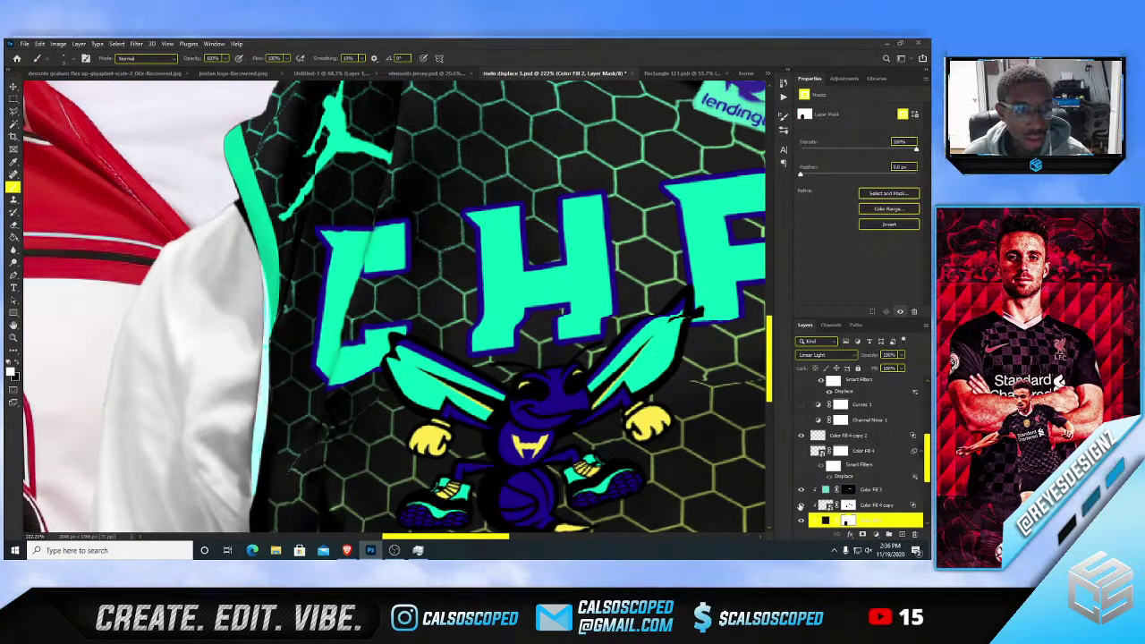
left_click(804, 491)
left_click(804, 492)
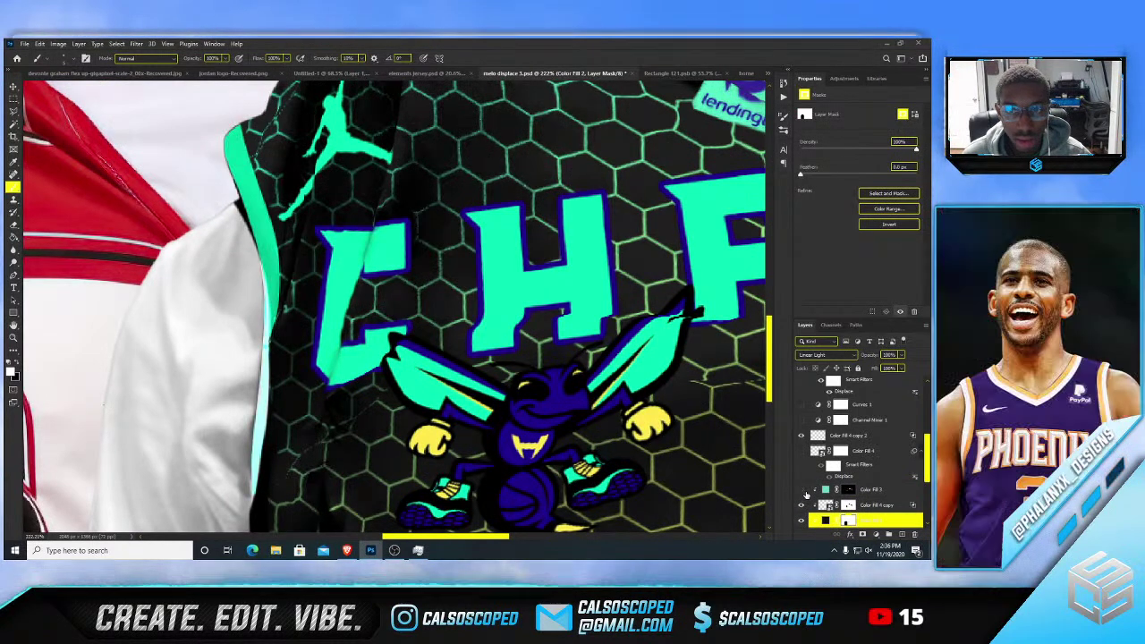
left_click(804, 491)
left_click(803, 491)
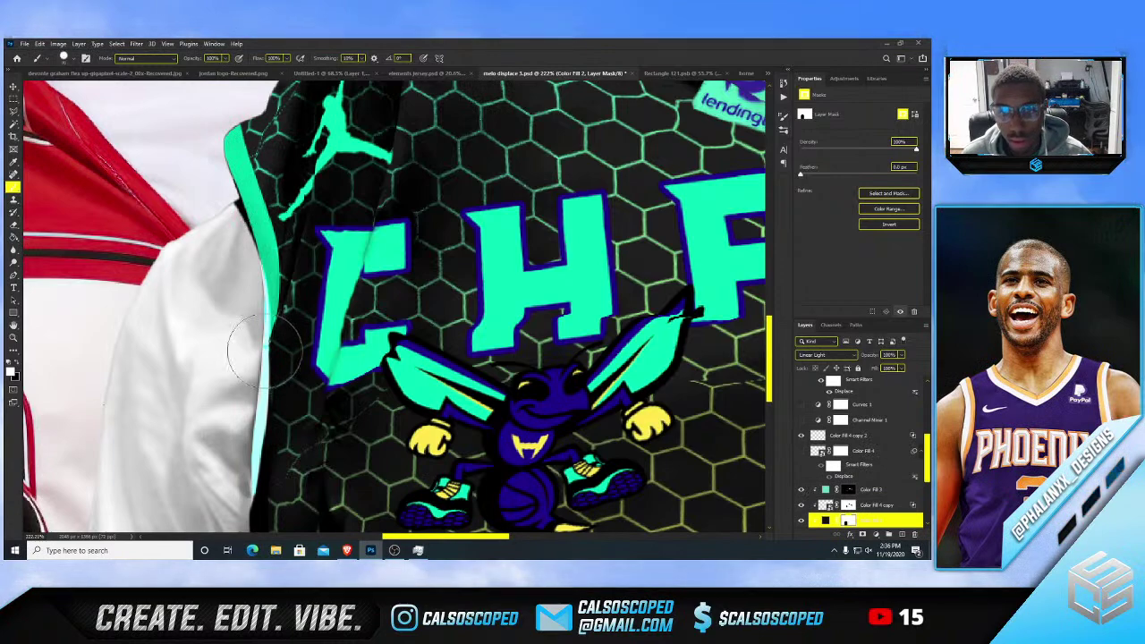
- Paint the Color Fill 2 black back in under the trim's outer edge and mask the excess off the white sleeve
mouse_move(255, 344)
left_mouse_down()
mouse_move(246, 484)
mouse_move(234, 244)
left_mouse_up()
scroll(224, 268, "down", 5)
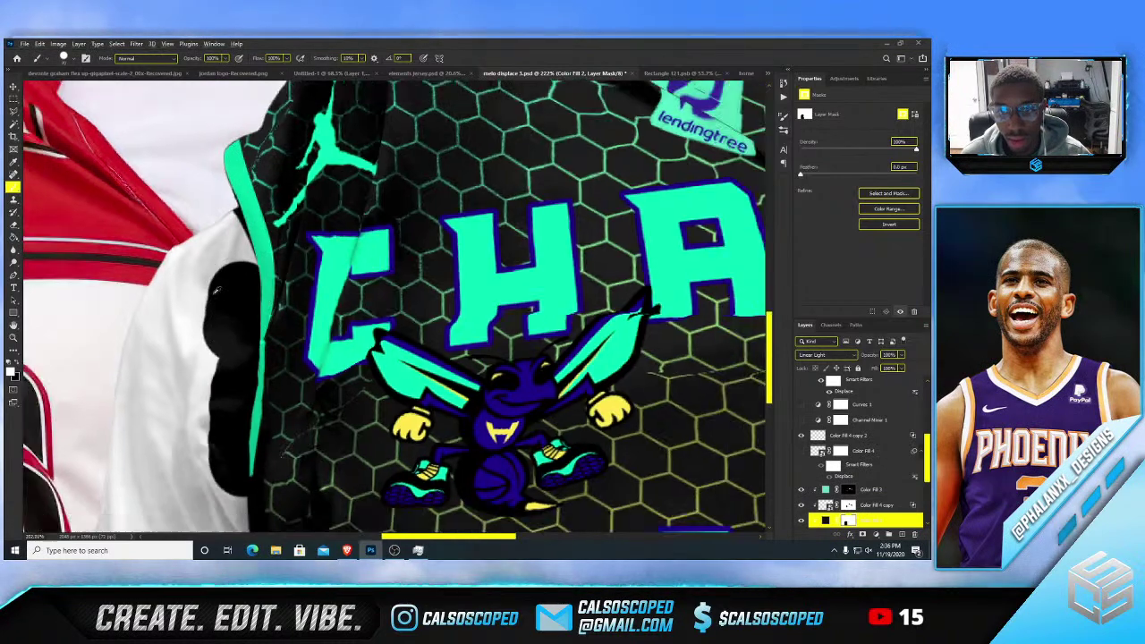
scroll(327, 367, "up", 4)
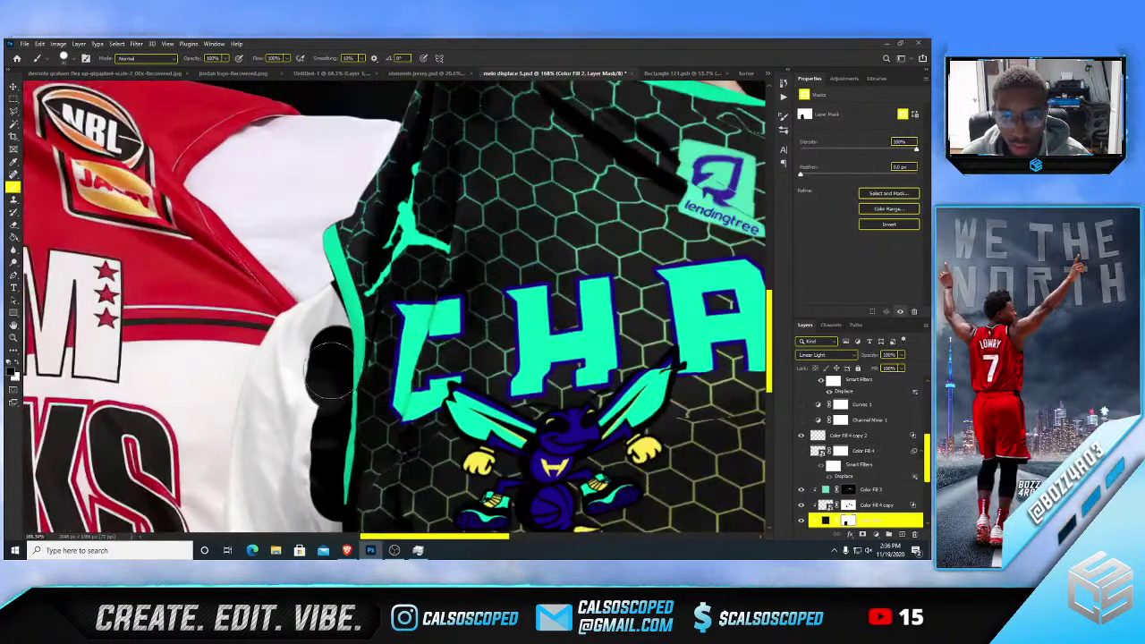
left_click_drag(324, 327, 318, 514)
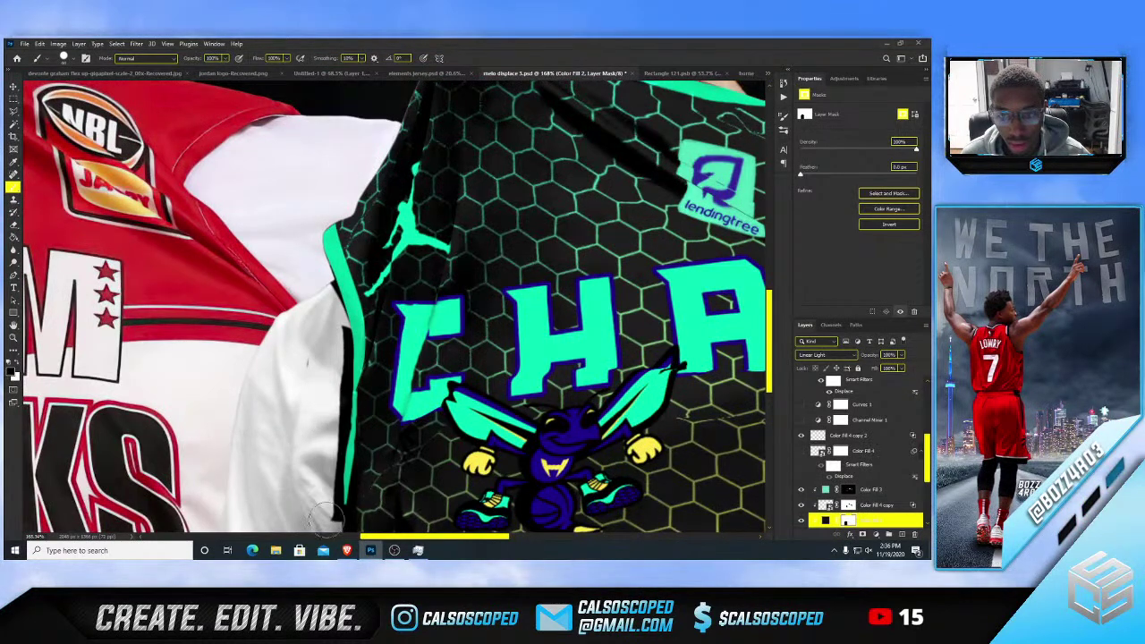
scroll(325, 521, "down", 2)
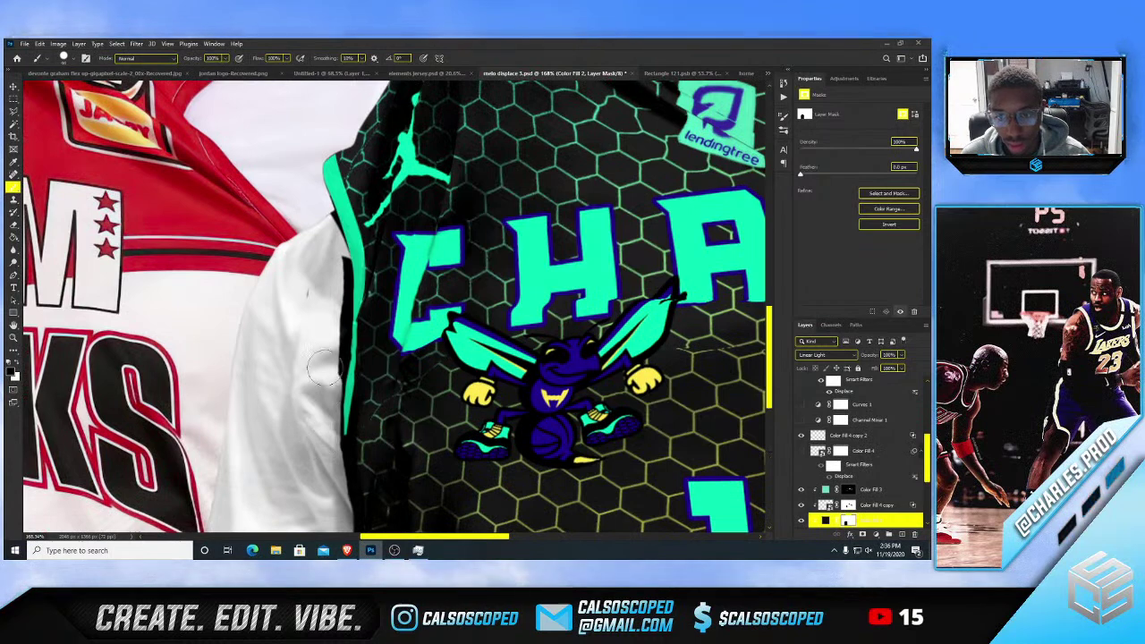
left_click_drag(325, 380, 334, 295)
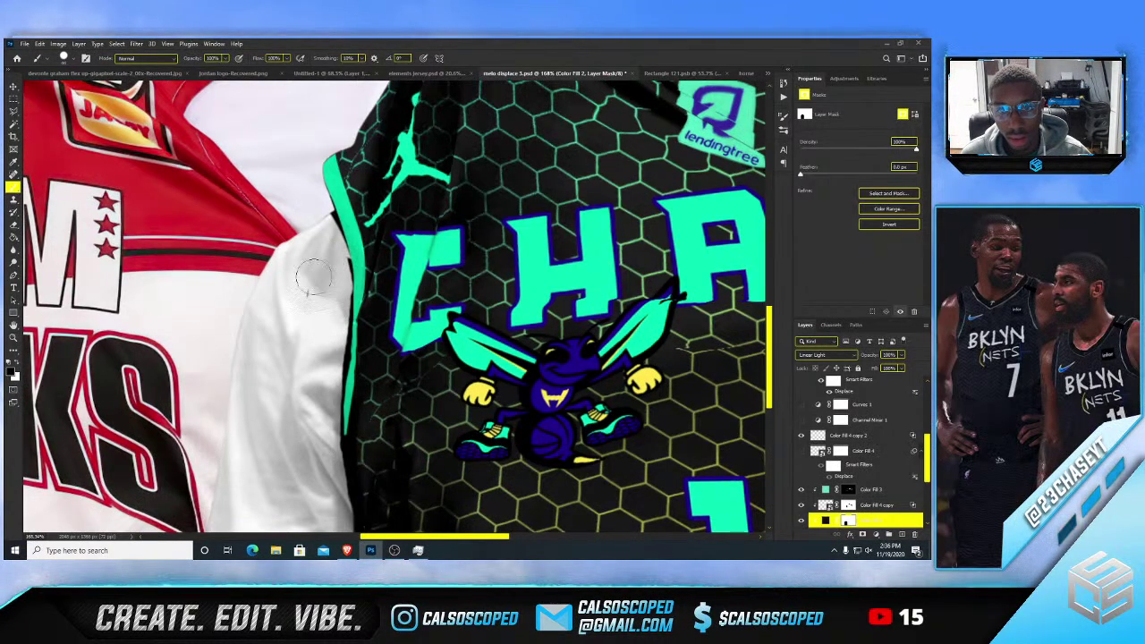
scroll(313, 315, "down", 8)
scroll(345, 394, "up", 7)
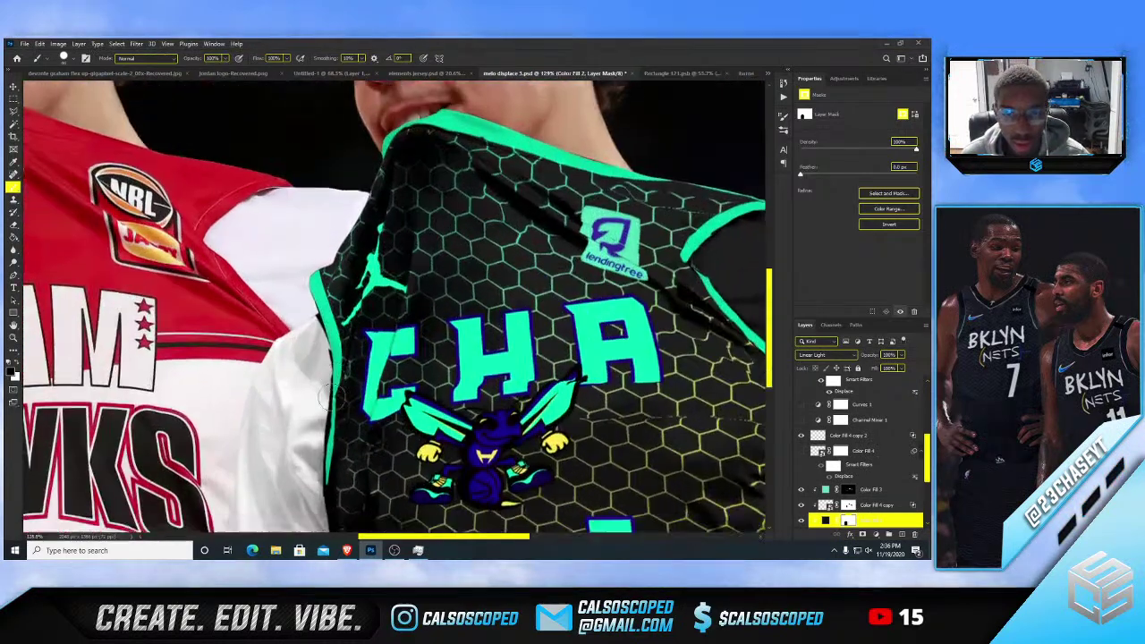
scroll(327, 396, "up", 4)
key("alt+]")
key("alt+]")
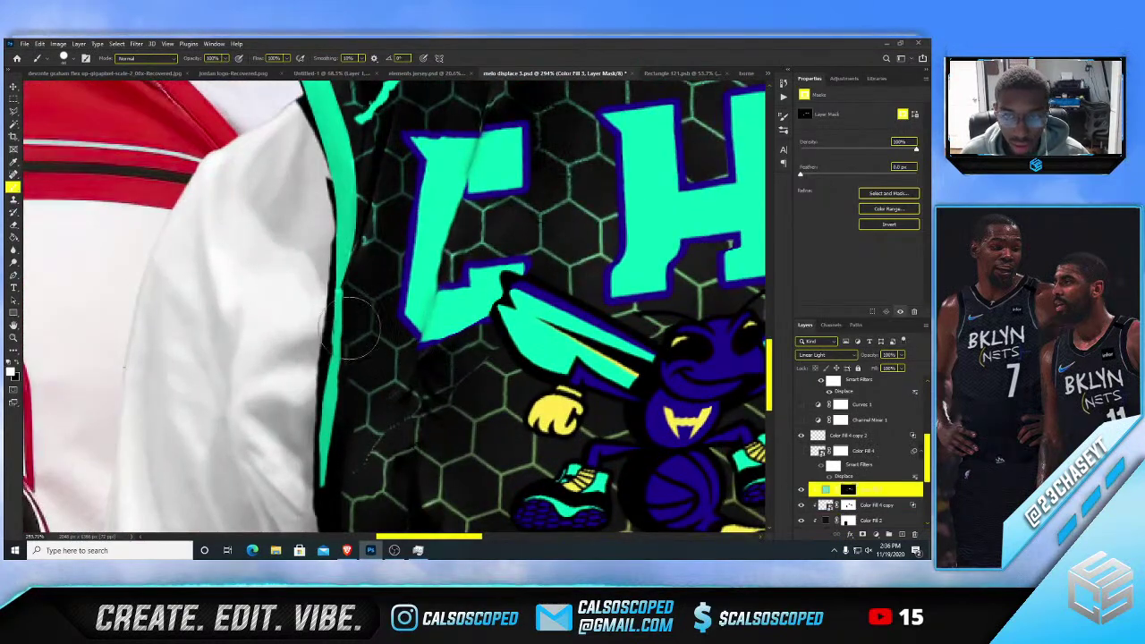
key("v")
left_click_drag(354, 354, 429, 351)
key("ctrl+z")
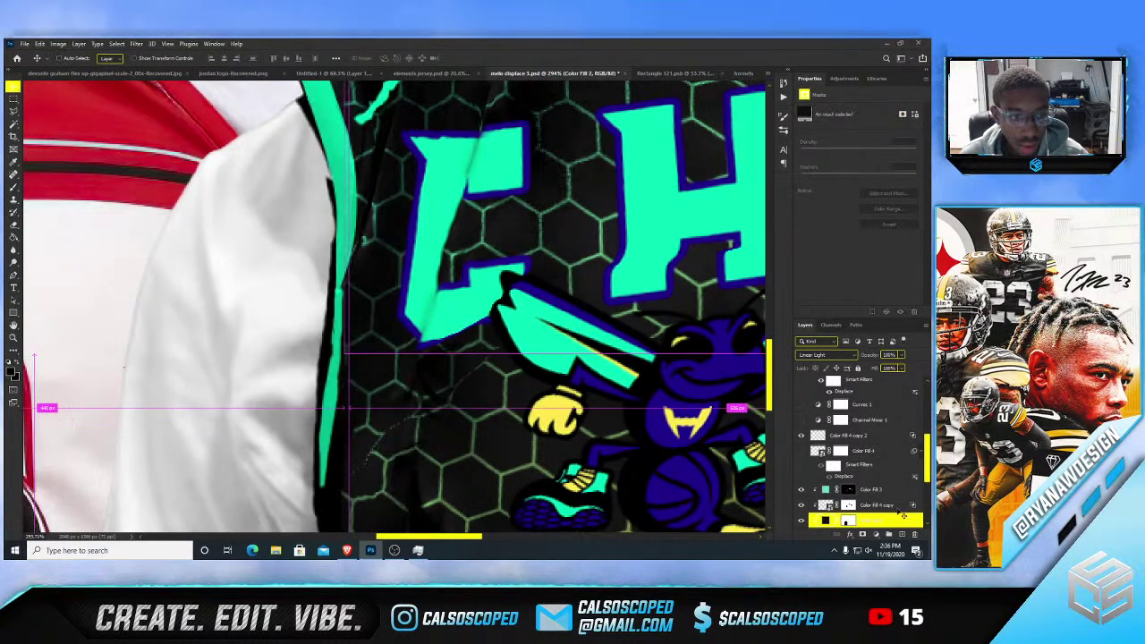
- Mask the leftover black strip of Color Fill 2 off the white sleeve, following the outer edge of the teal trim
left_click(847, 520)
key("b")
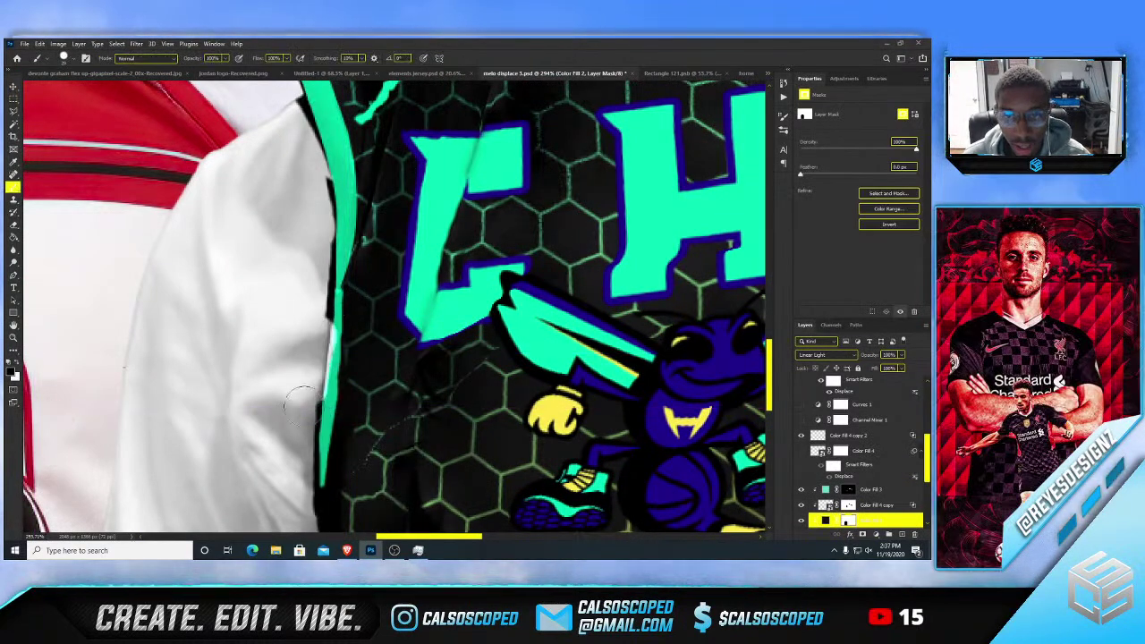
key("ctrl+z")
left_click_drag(301, 426, 299, 403)
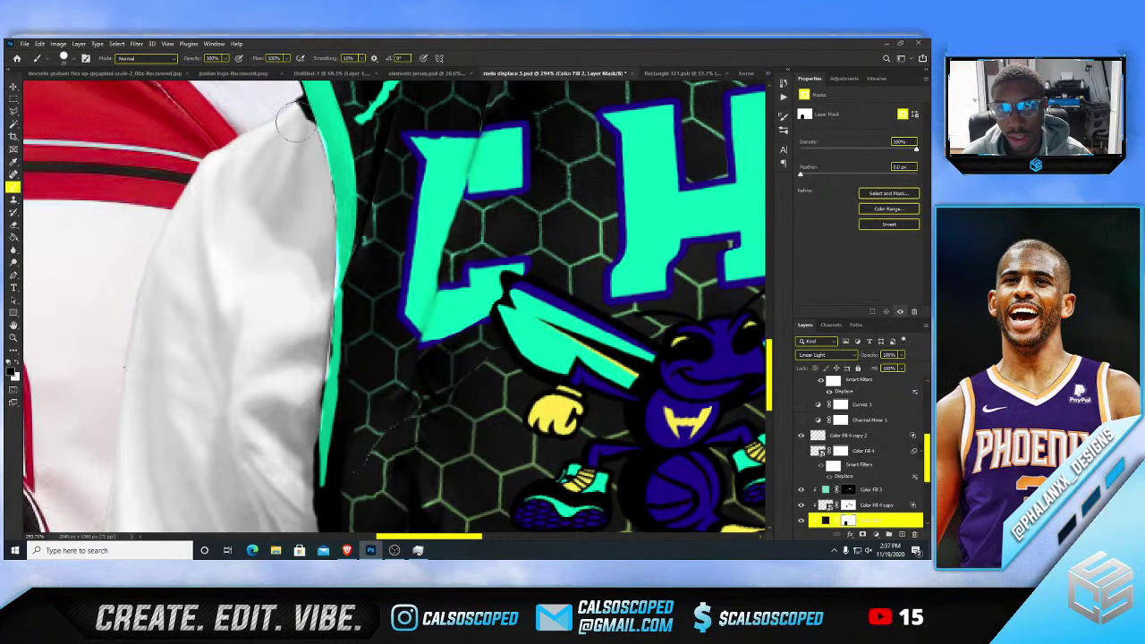
scroll(321, 105, "up", 3)
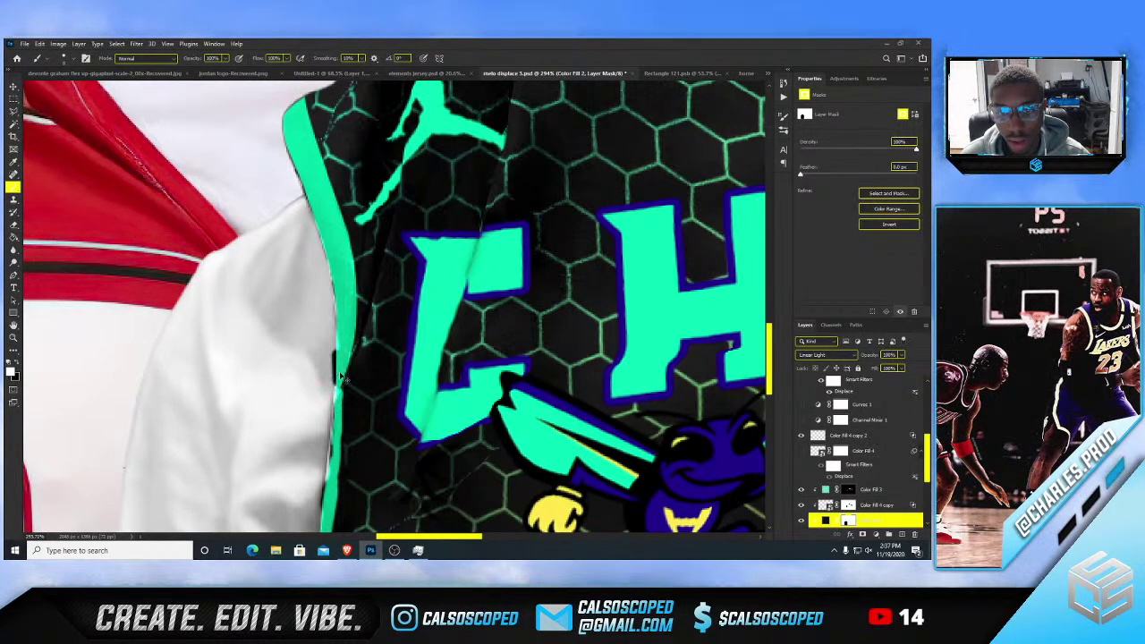
scroll(343, 322, "down", 3)
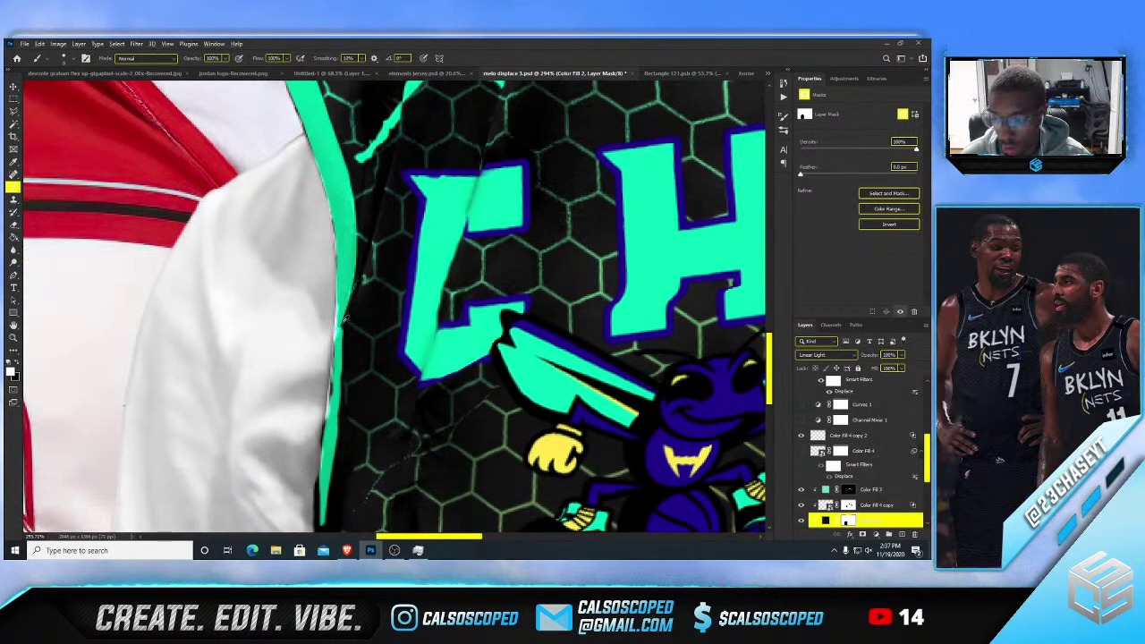
scroll(340, 340, "up", 2)
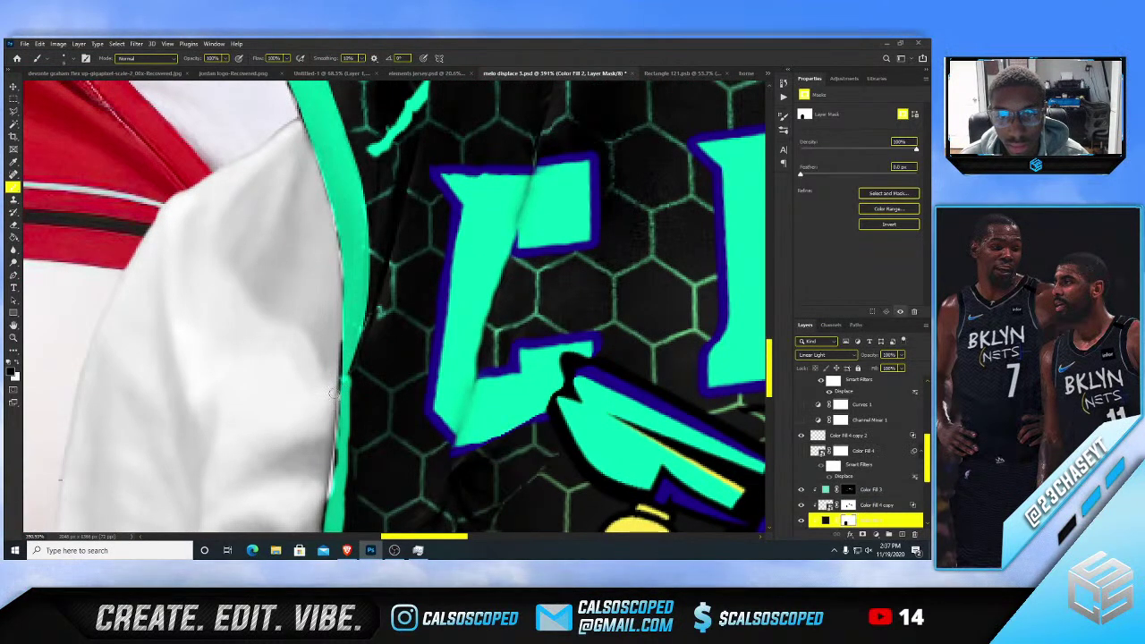
scroll(326, 315, "down", 5)
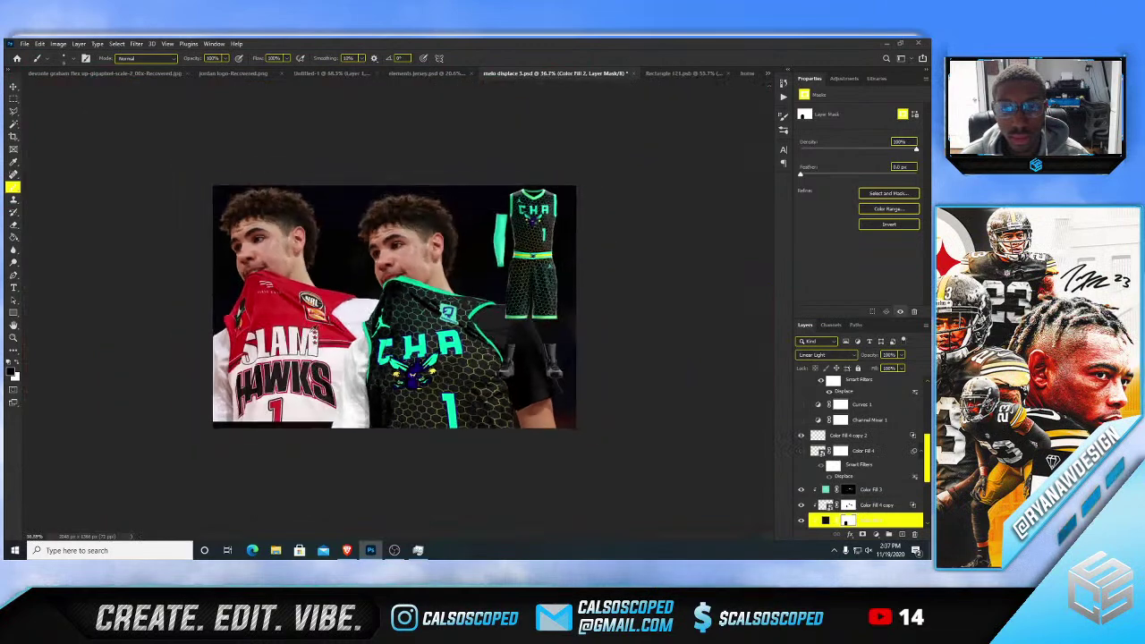
- Clean up the boundary between sleeve and trim on the Color Fill 2 mask with a very small brush, alternating black and white
scroll(345, 352, "up", 3)
scroll(347, 372, "up", 5)
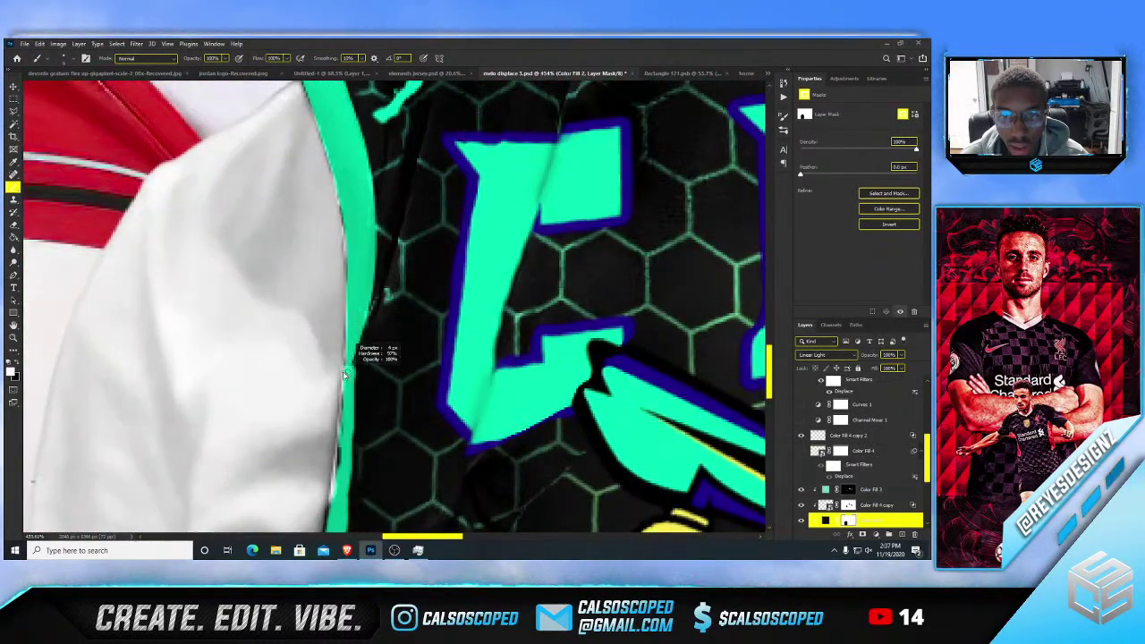
key("x")
right_click(333, 442, "alt")
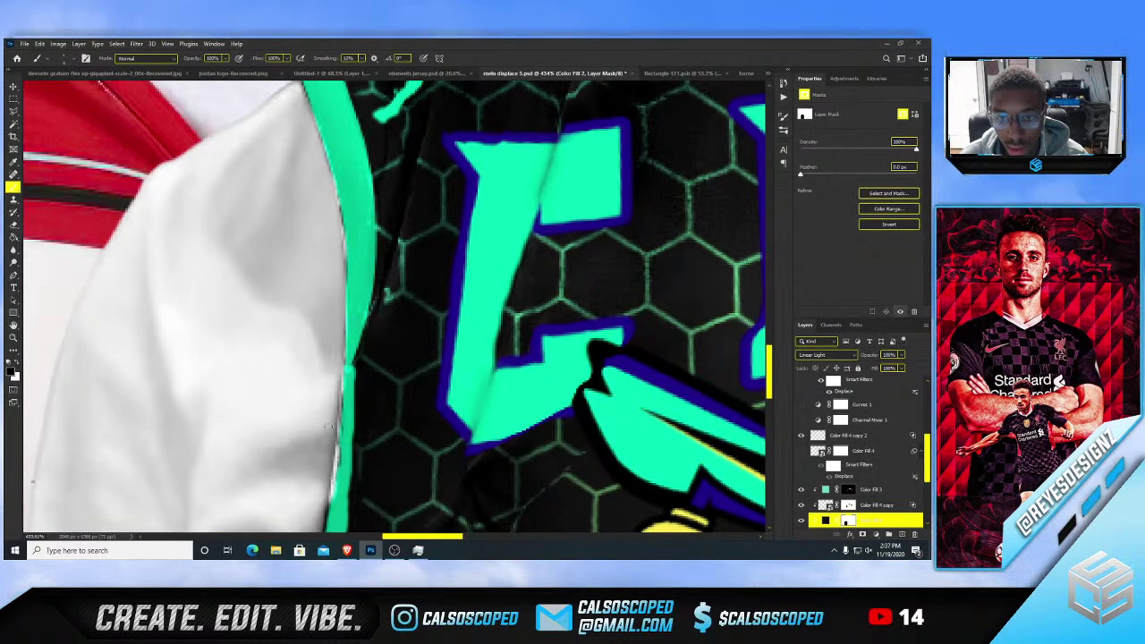
scroll(331, 413, "down", 3)
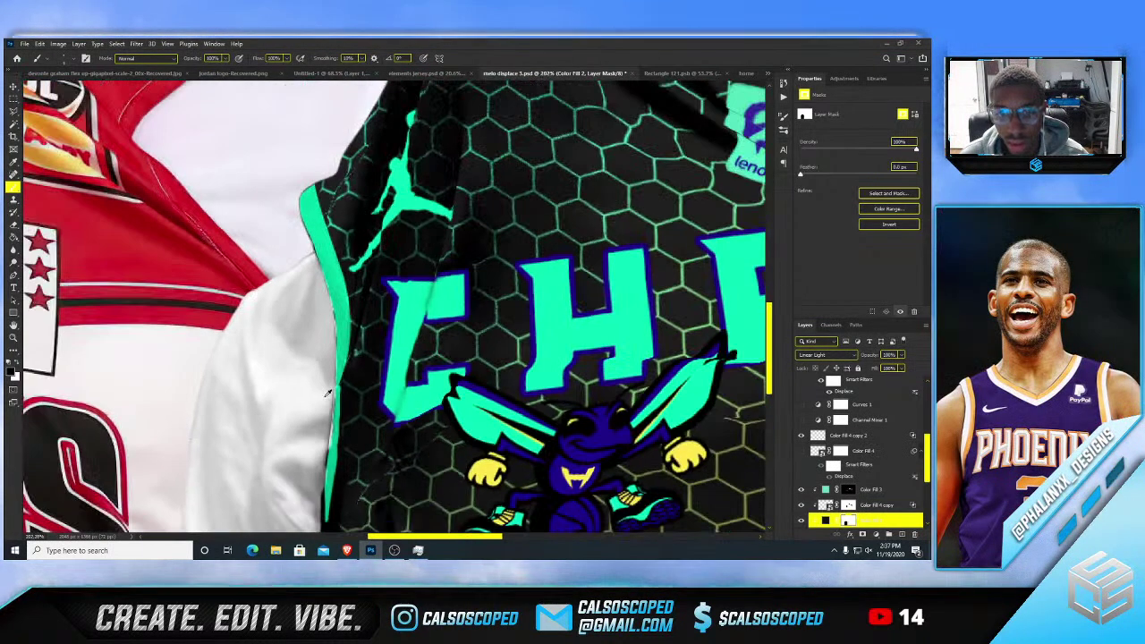
scroll(331, 419, "up", 4)
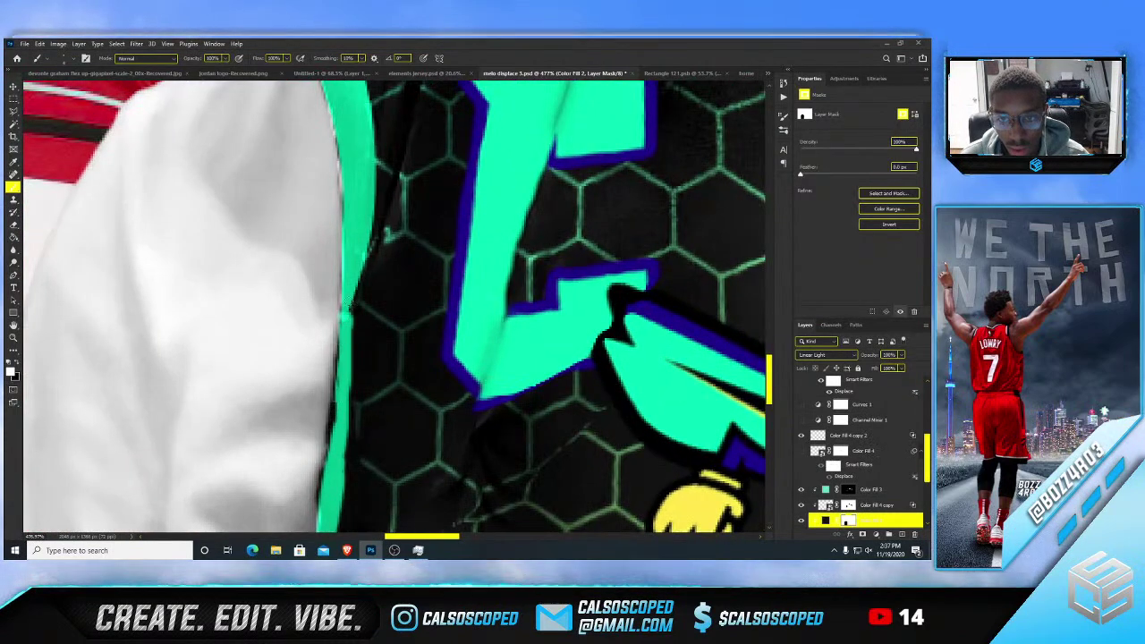
scroll(327, 403, "down", 3)
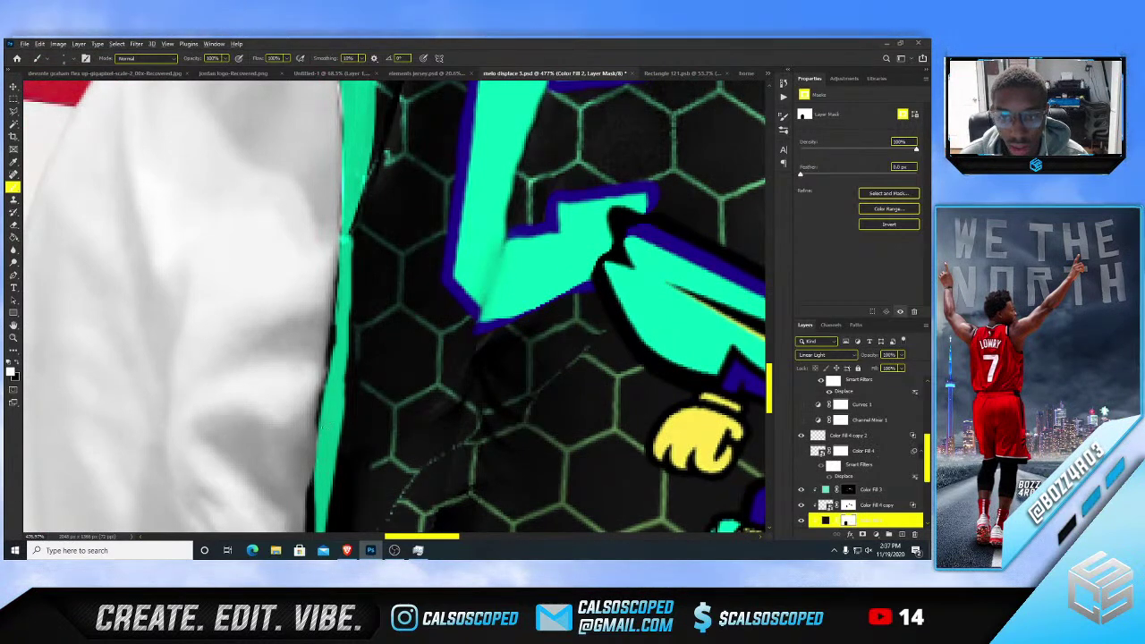
- Touch up the teal trim's edge along the white sleeve on the Color Fill 3 mask
left_click(870, 490)
left_click(848, 489)
key("x")
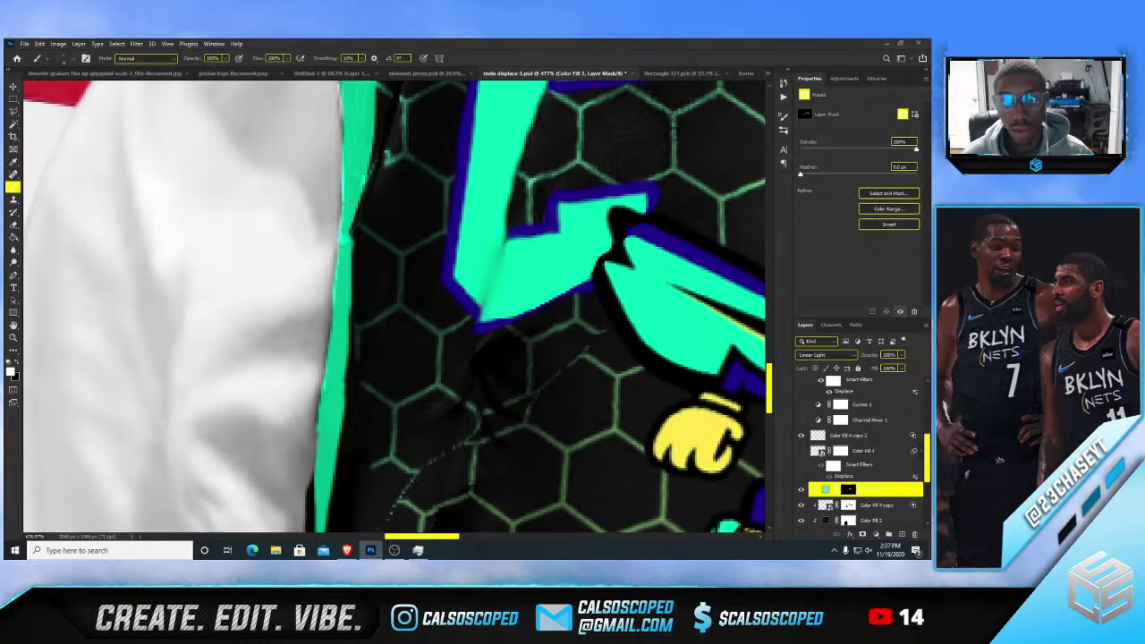
scroll(358, 123, "down", 6)
scroll(350, 220, "up", 5)
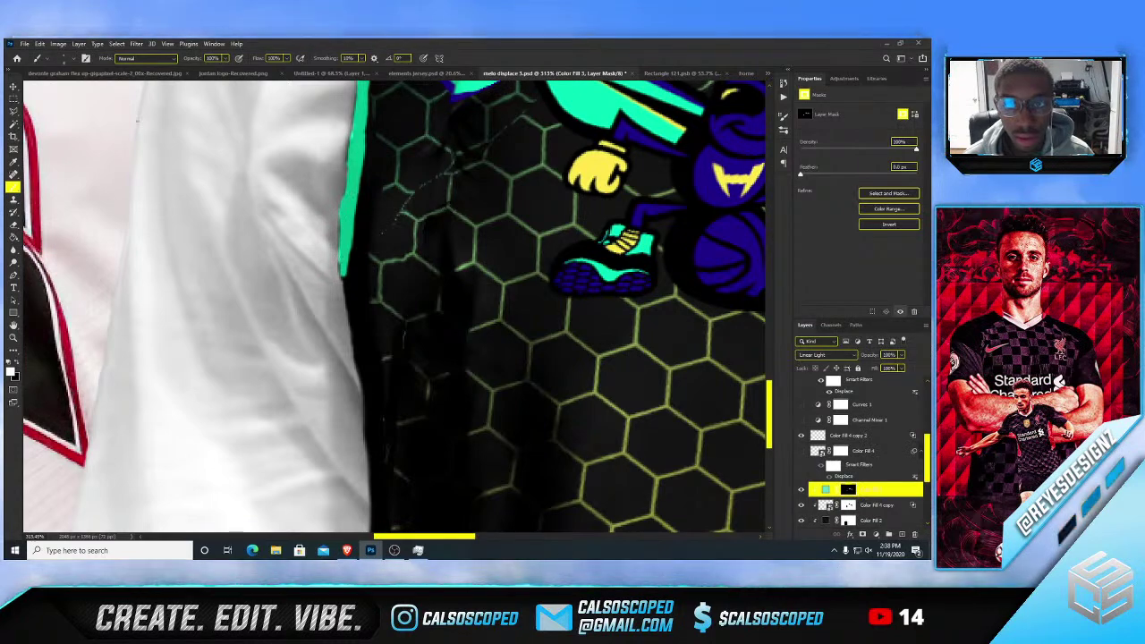
scroll(347, 214, "down", 6)
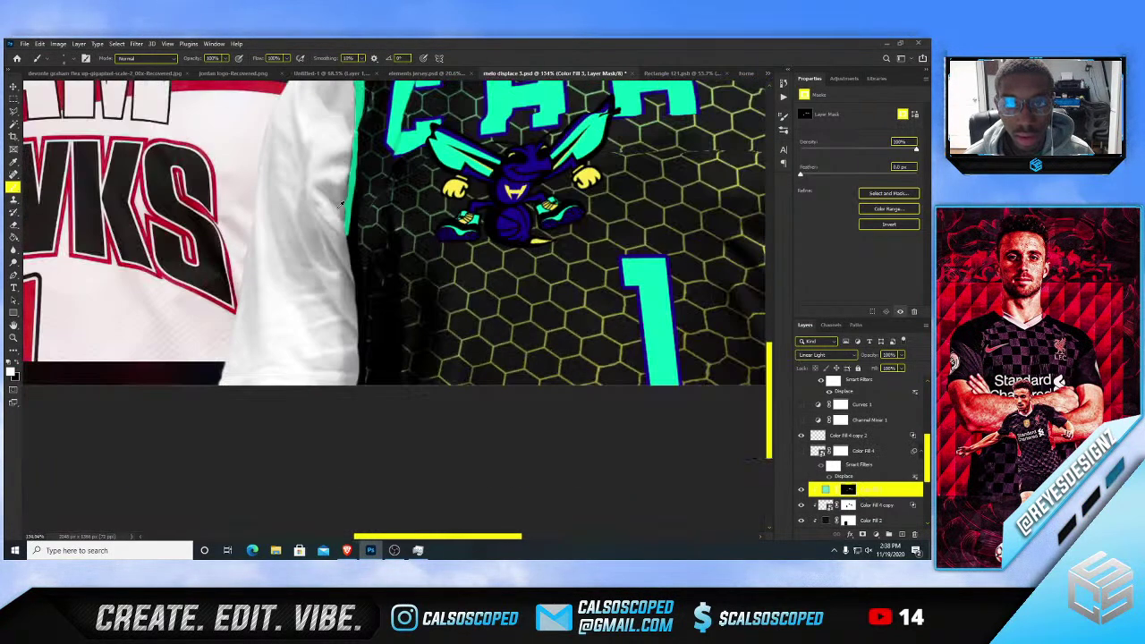
scroll(349, 400, "up", 5)
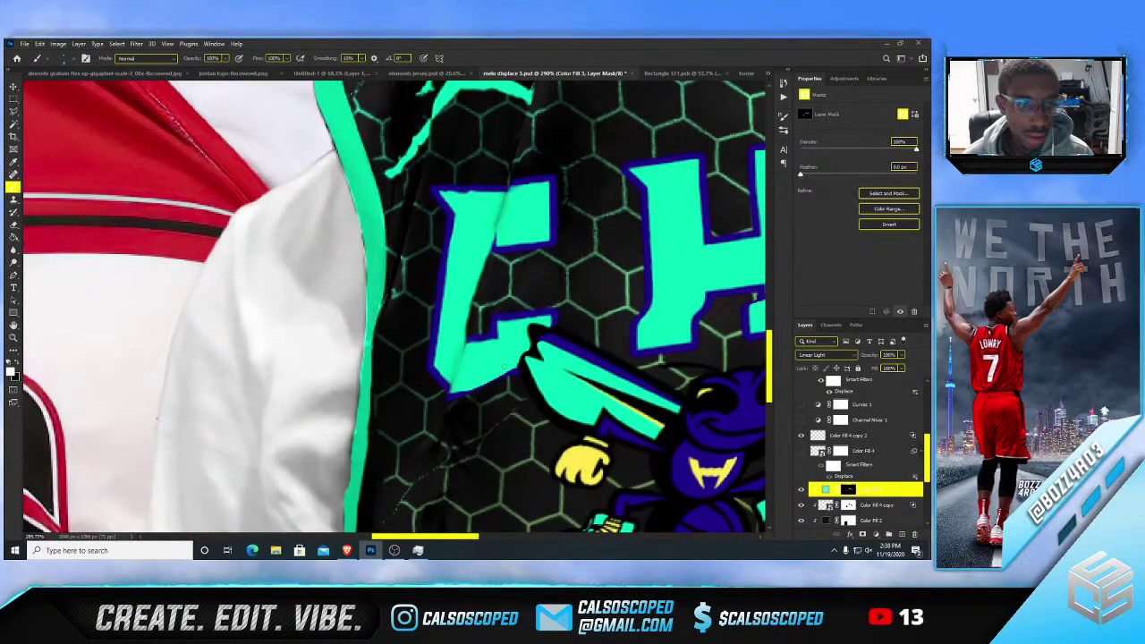
- Examine the black CHA jersey's armhole trim, lettering and hornet logo close up and in the full composition
key("v")
left_click(650, 448)
left_click(848, 507)
key("b")
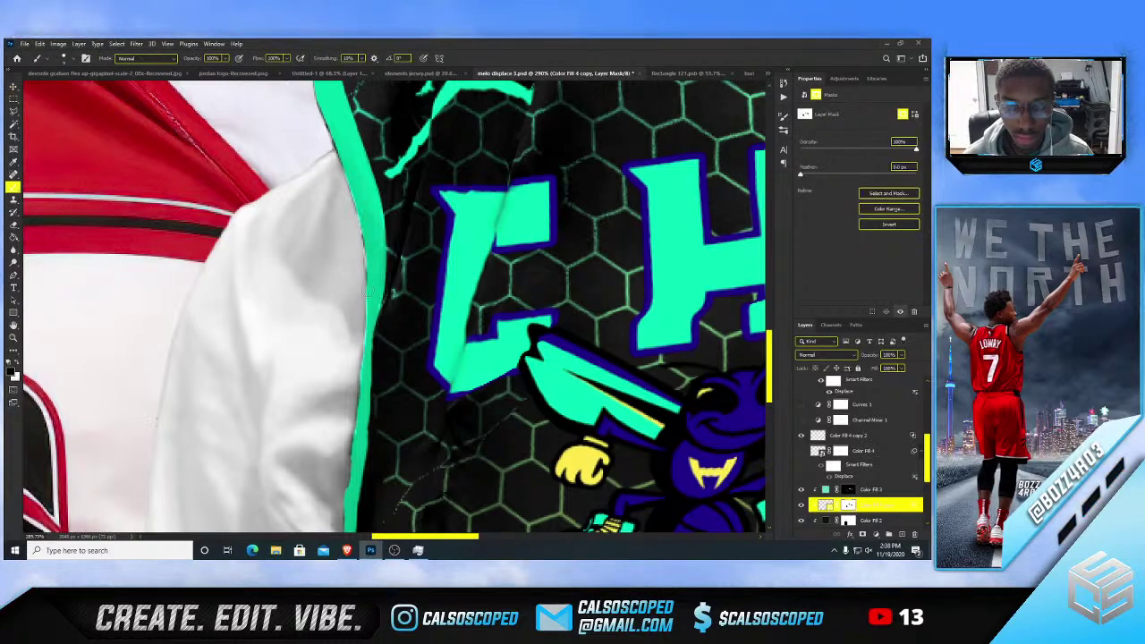
scroll(349, 217, "down", 6)
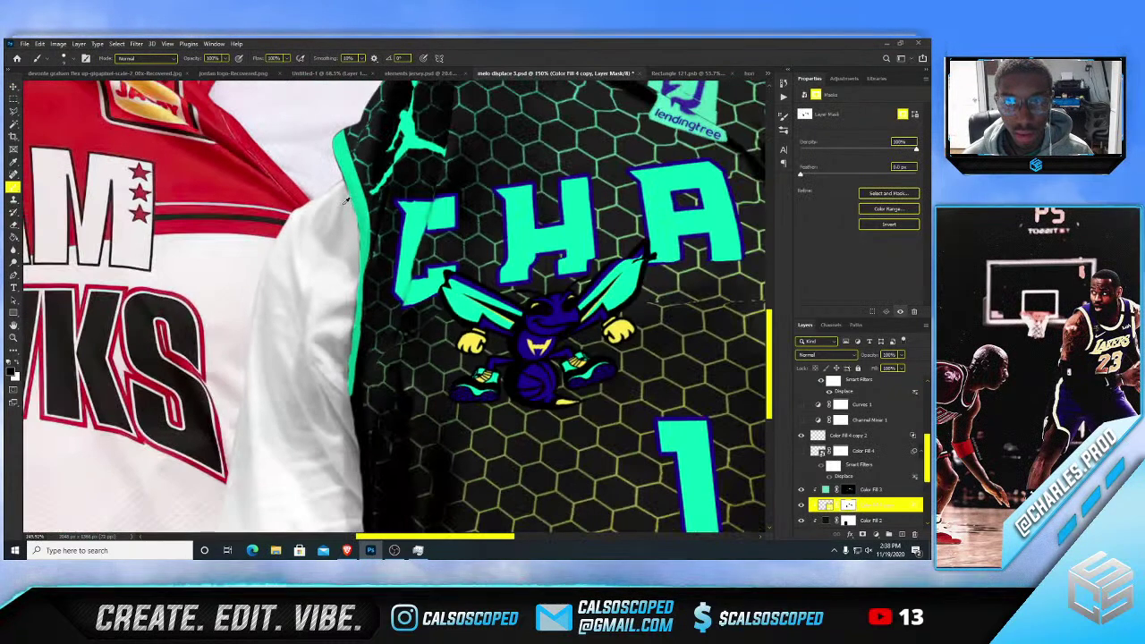
key("v")
key("ctrl+minus")
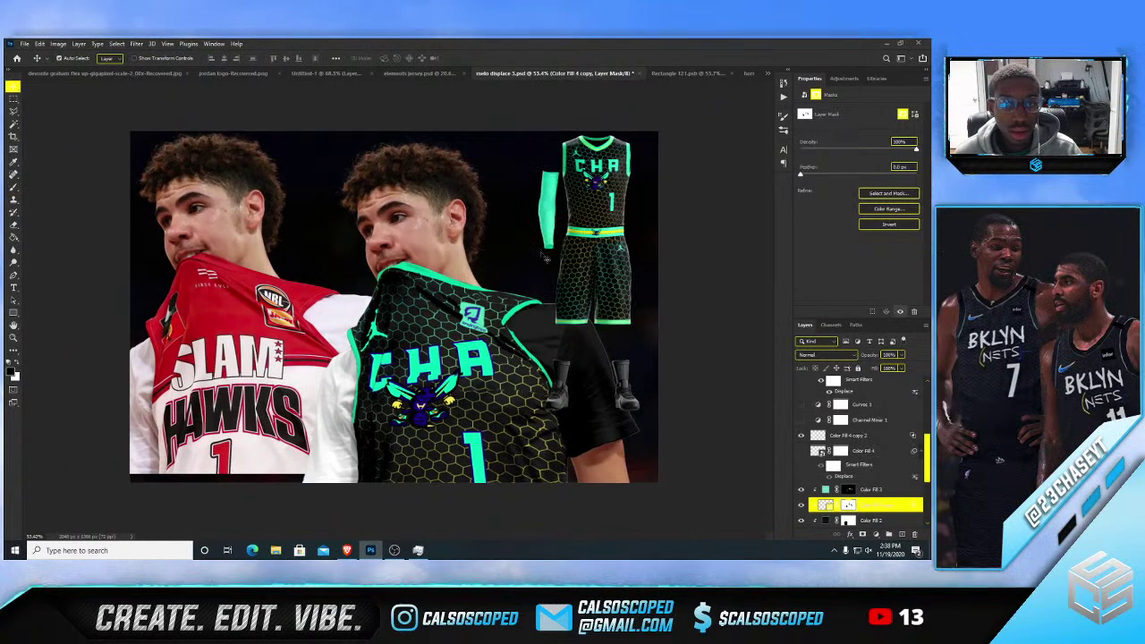
scroll(542, 257, "up", 2)
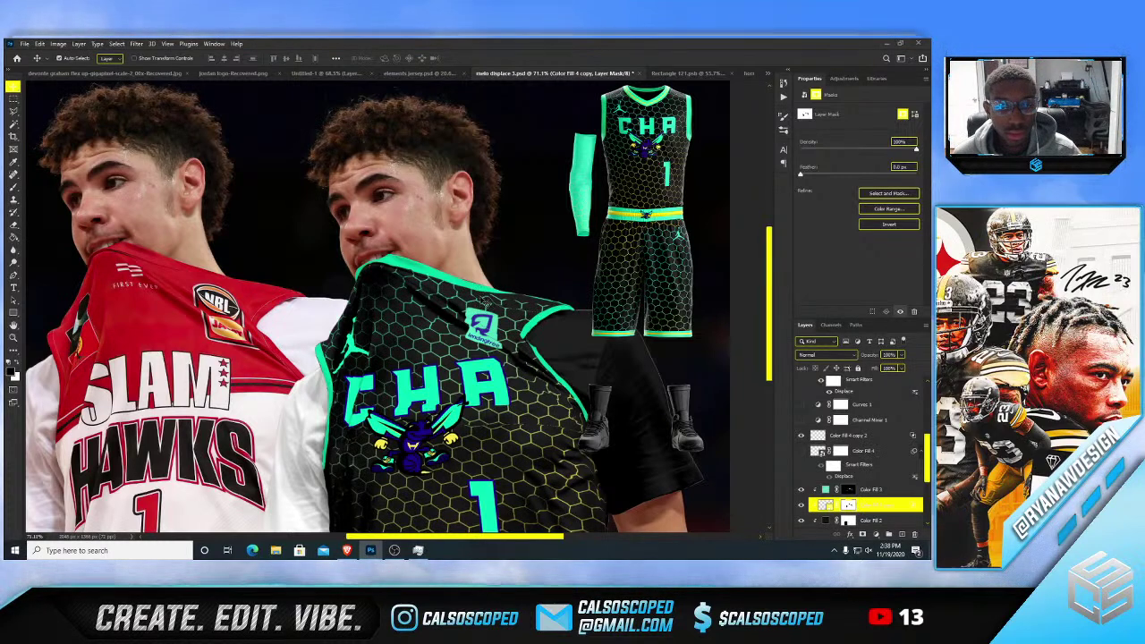
scroll(483, 303, "down", 2)
scroll(473, 337, "up", 5)
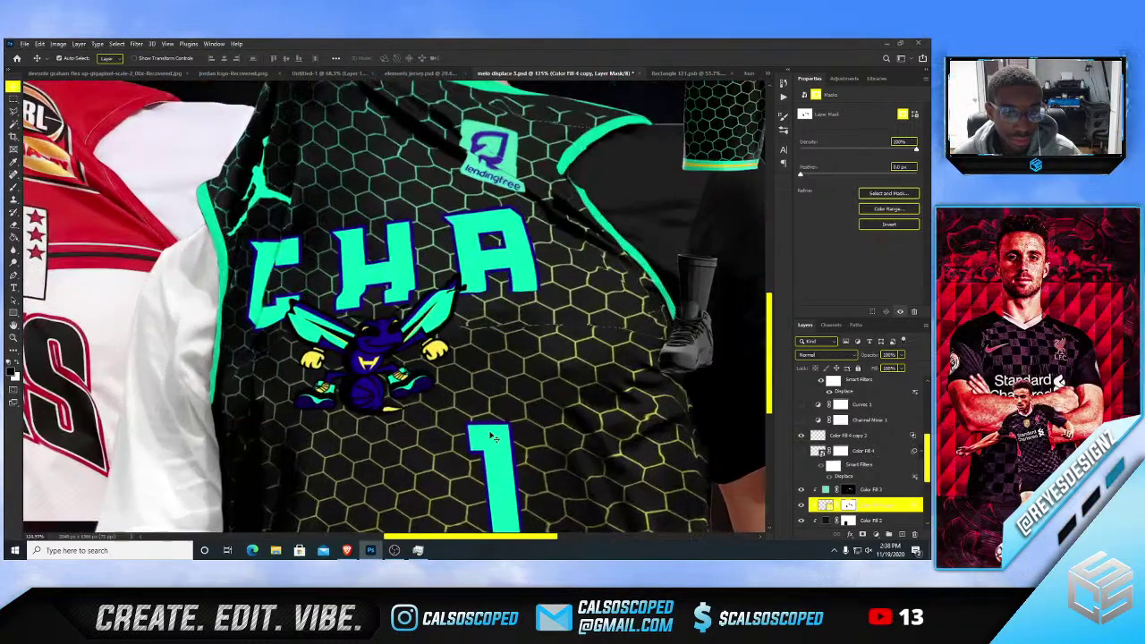
- Select the Color Fill 2 layer that darkens the undershirt sleeve beside the boots
left_click(493, 437)
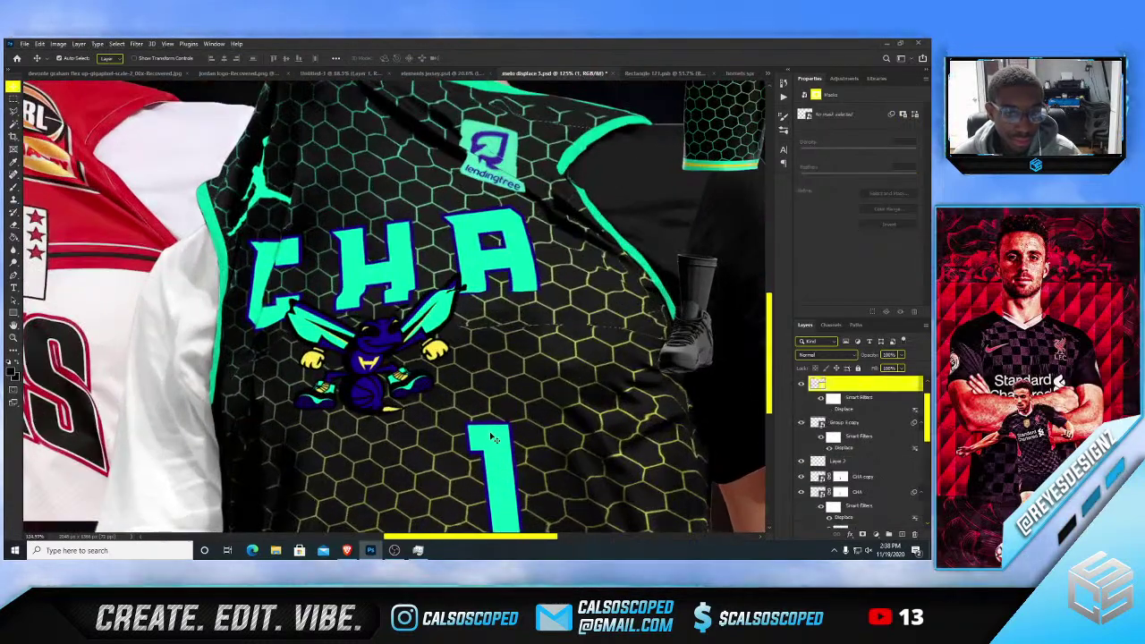
scroll(493, 437, "down", 4)
left_click(447, 219)
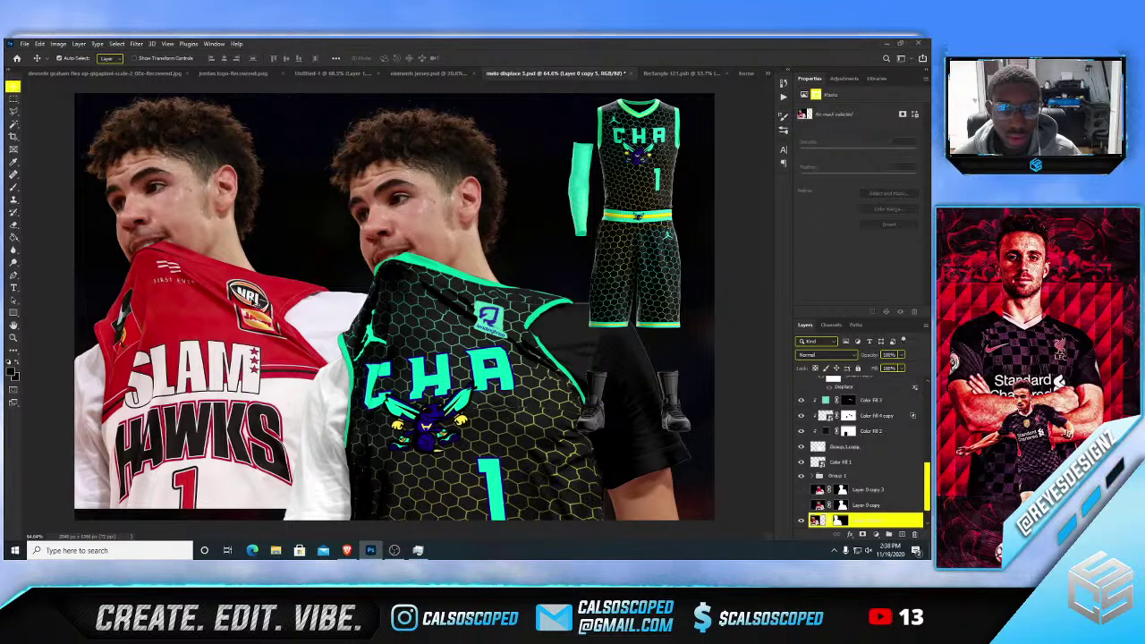
left_click(314, 397)
left_click(629, 379)
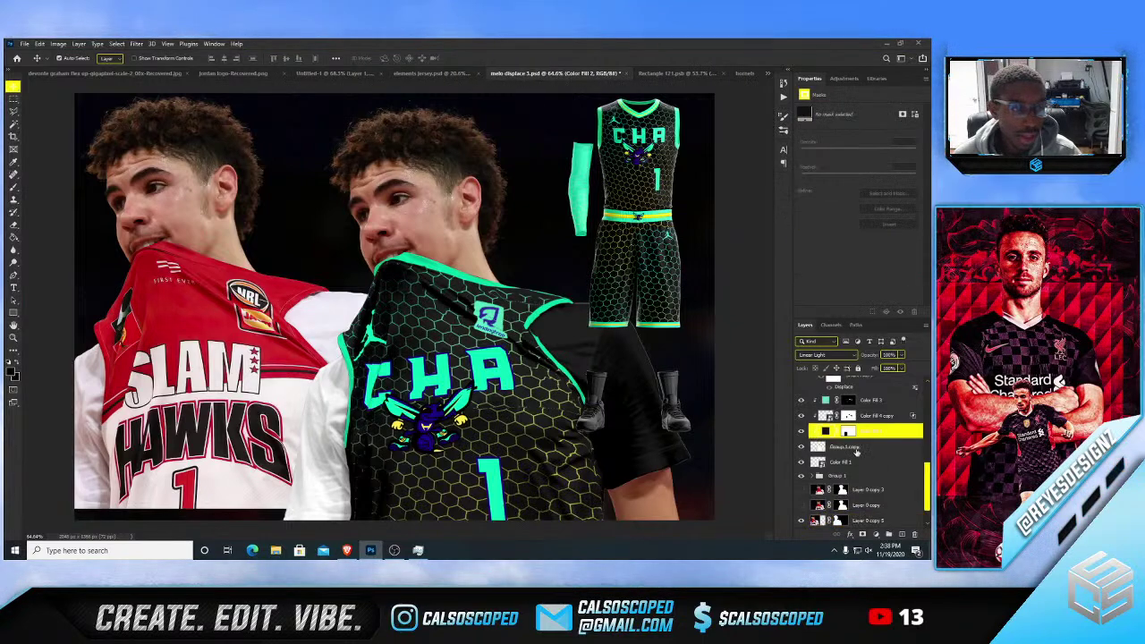
- Trace a Pen tool path around the black undershirt sleeve, following the green armhole trim and the sleeve hem
scroll(644, 452, "up", 3)
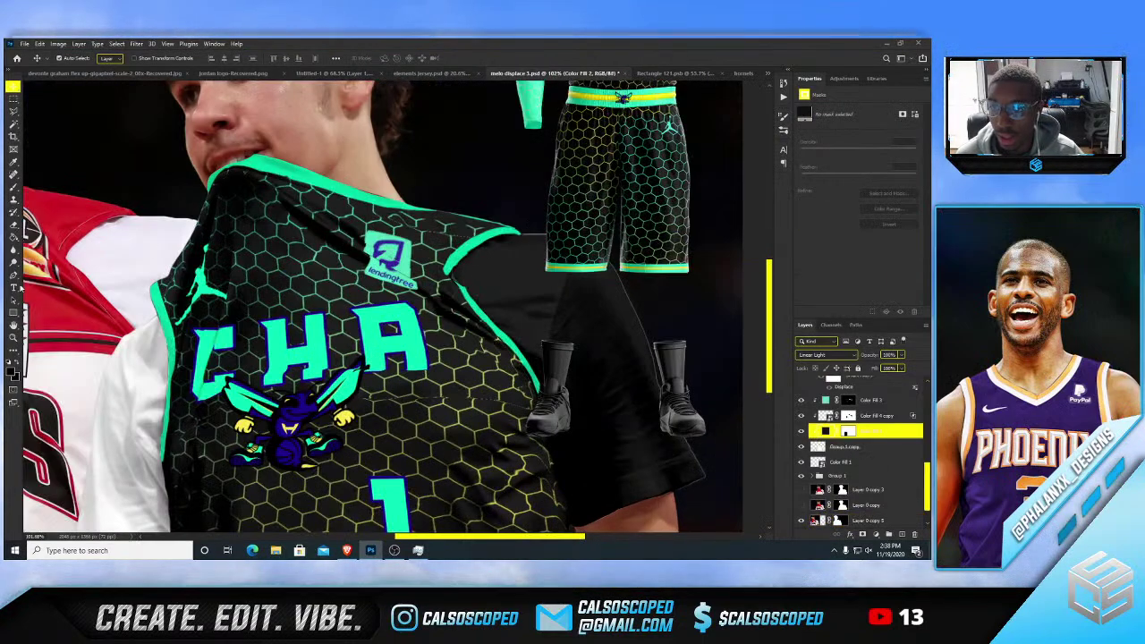
left_click(13, 274)
scroll(466, 256, "up", 2)
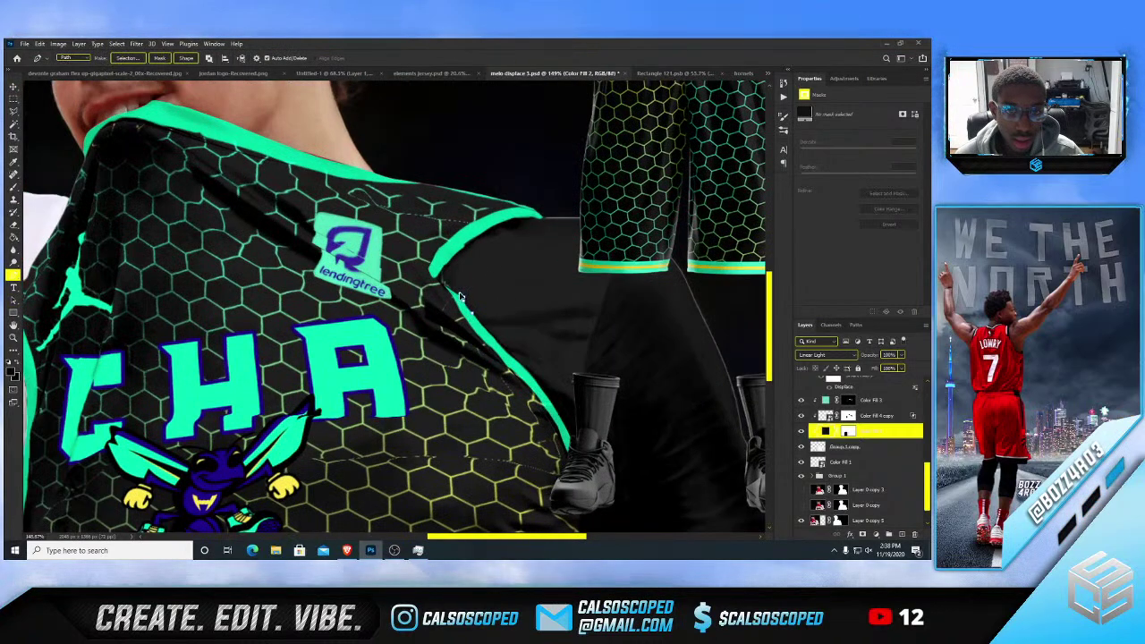
left_click(452, 291)
left_click(446, 283)
left_click(442, 271)
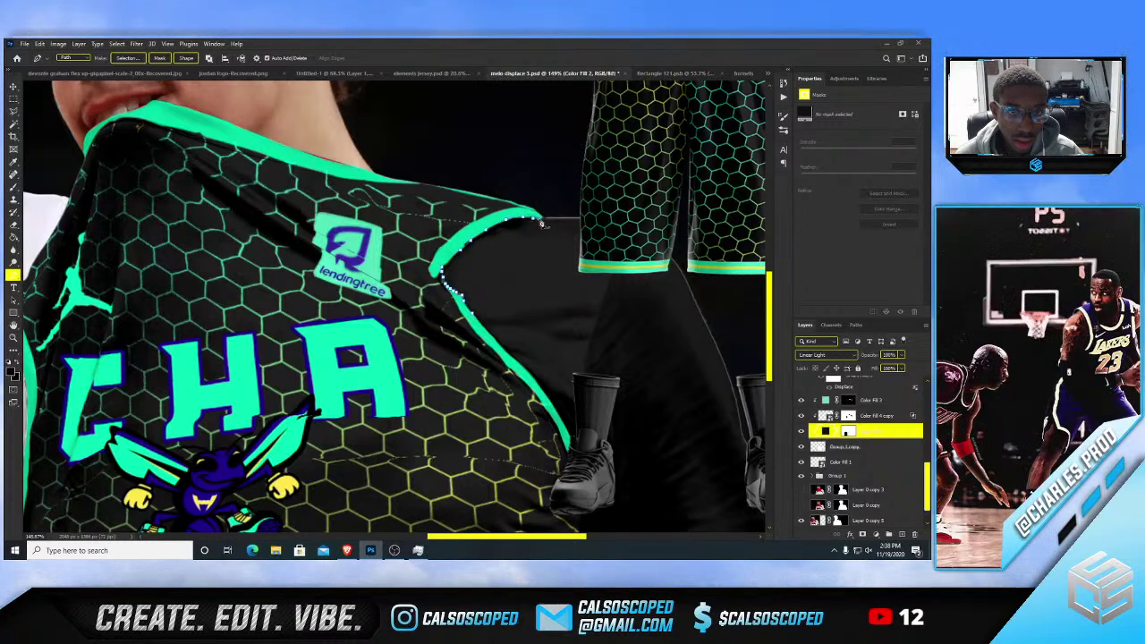
scroll(732, 234, "down", 10)
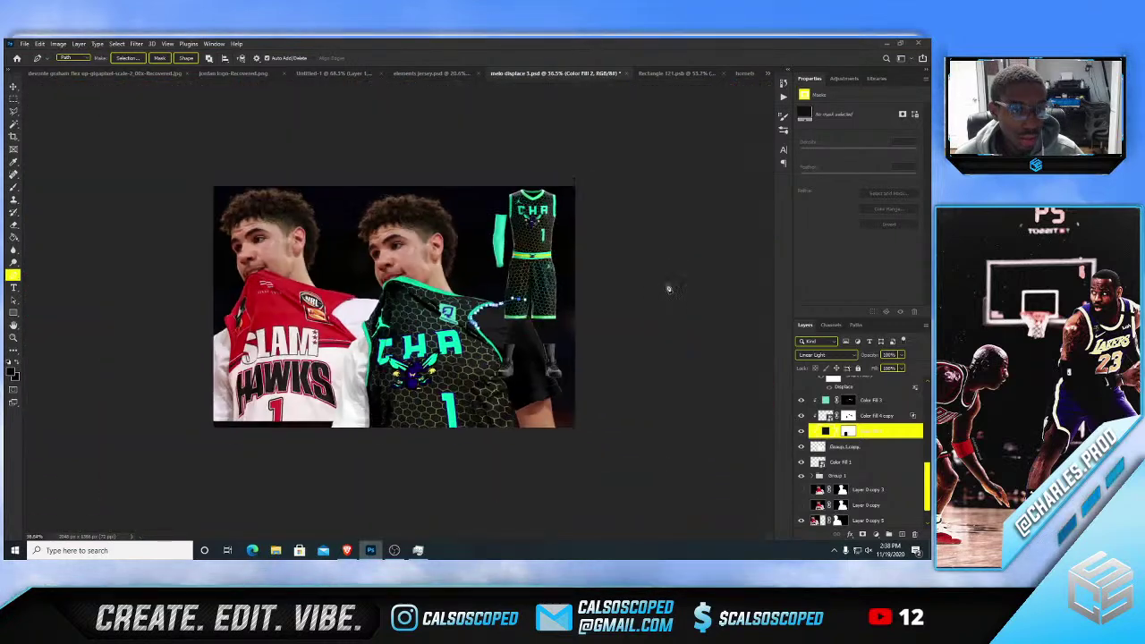
left_click_drag(567, 371, 558, 408)
scroll(426, 324, "up", 4)
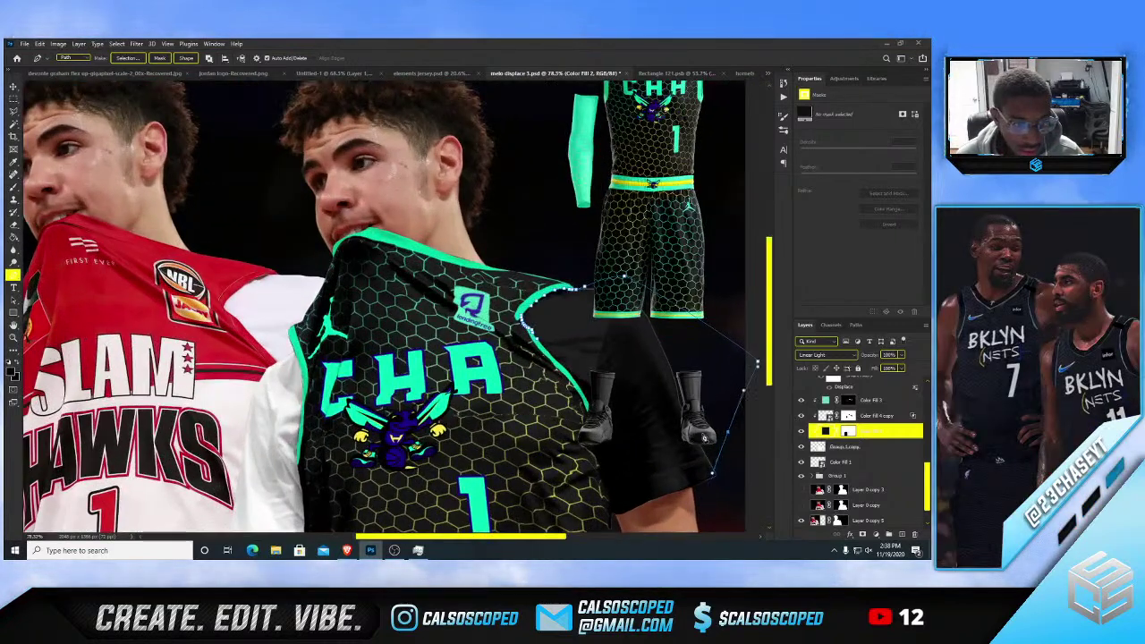
scroll(706, 524, "up", 3)
left_click(395, 551)
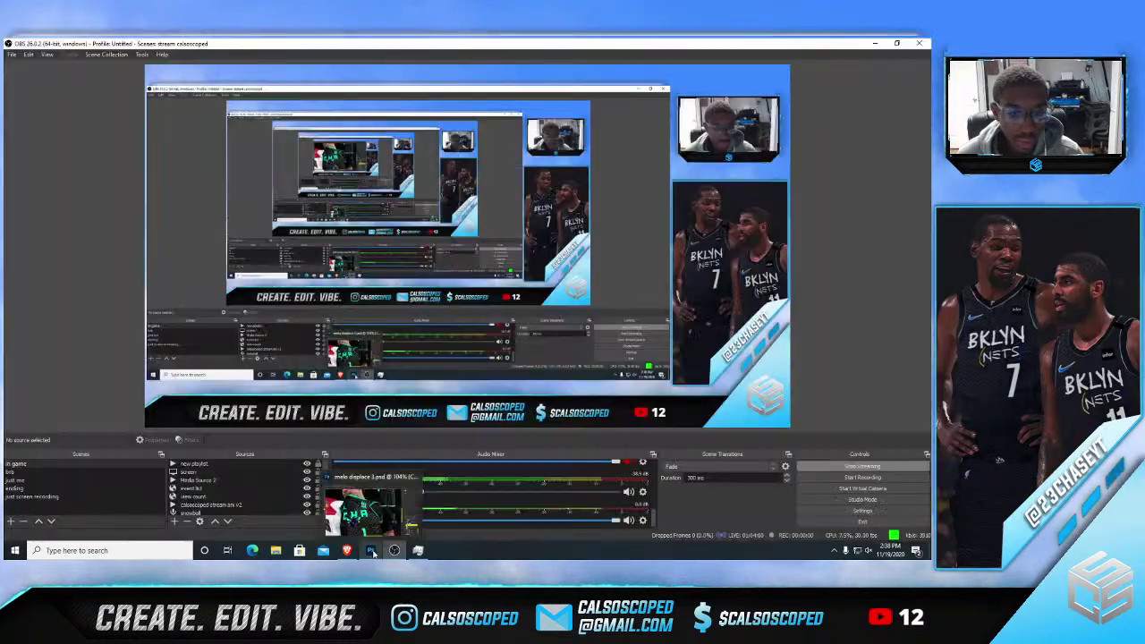
left_click(372, 550)
- Convert the path around the undershirt sleeve into a new anti-aliased selection
scroll(676, 481, "up", 1)
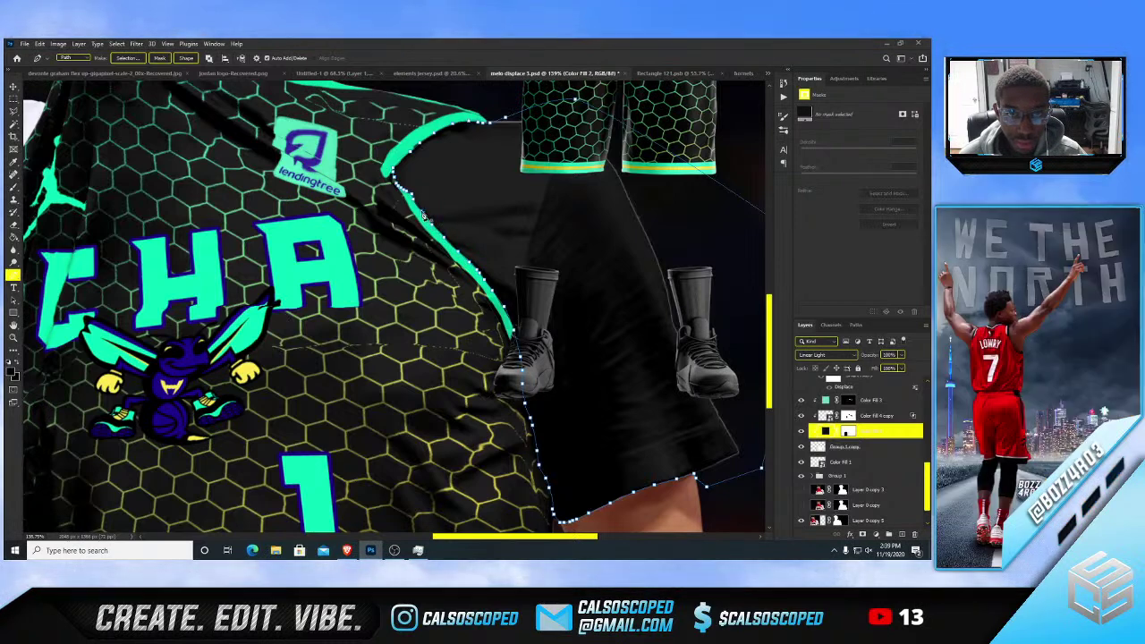
right_click(456, 196)
left_click(483, 229)
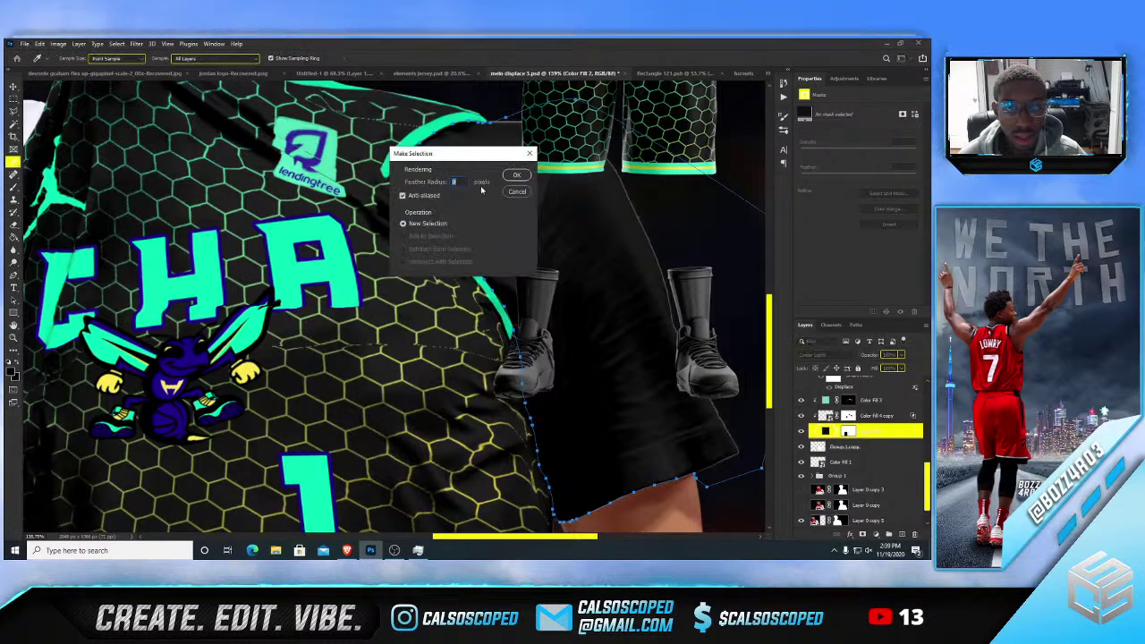
left_click(516, 175)
- Paint the Color Fill 2 mask with an enlarged brush inside the selection to hide the black from the sleeve, and deselect
key("ctrl+0")
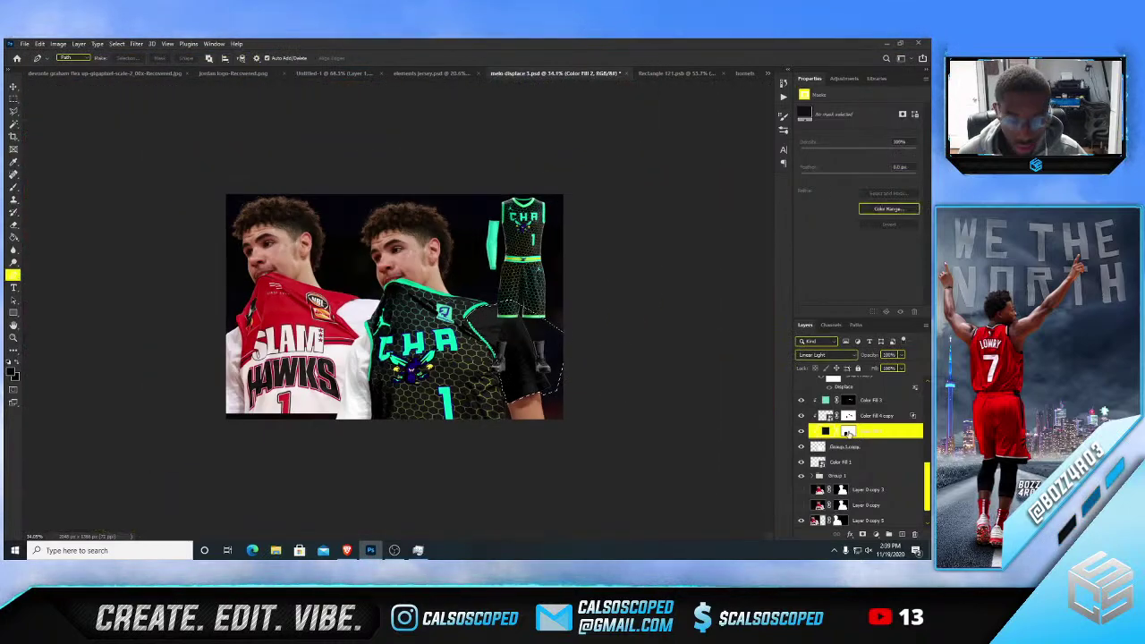
key("b")
key("bracketright")
key("bracketright")
key("bracketright")
key("bracketright")
key("bracketright")
key("bracketright")
mouse_move(513, 285)
left_mouse_down()
mouse_move(519, 428)
mouse_move(497, 280)
mouse_move(482, 254)
mouse_move(513, 361)
mouse_move(548, 420)
left_mouse_up()
left_click_drag(455, 193, 535, 452)
key("ctrl+d")
key("ctrl+0")
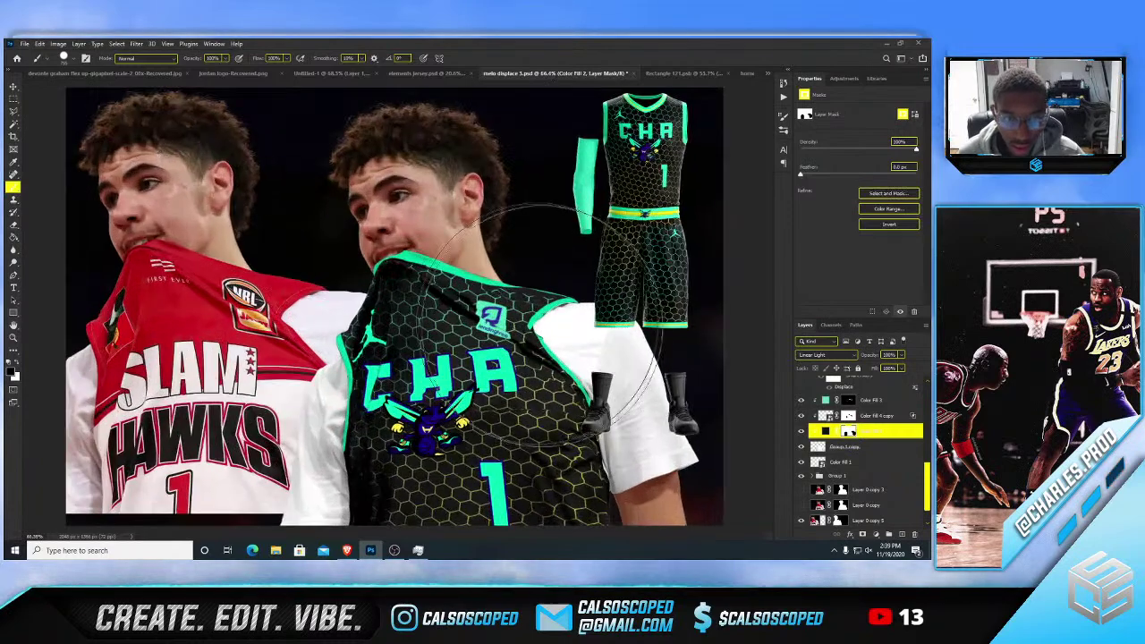
- Duplicate the Group 1 copy layer that holds the white undershirt and jersey shading
key("v")
left_click(575, 341)
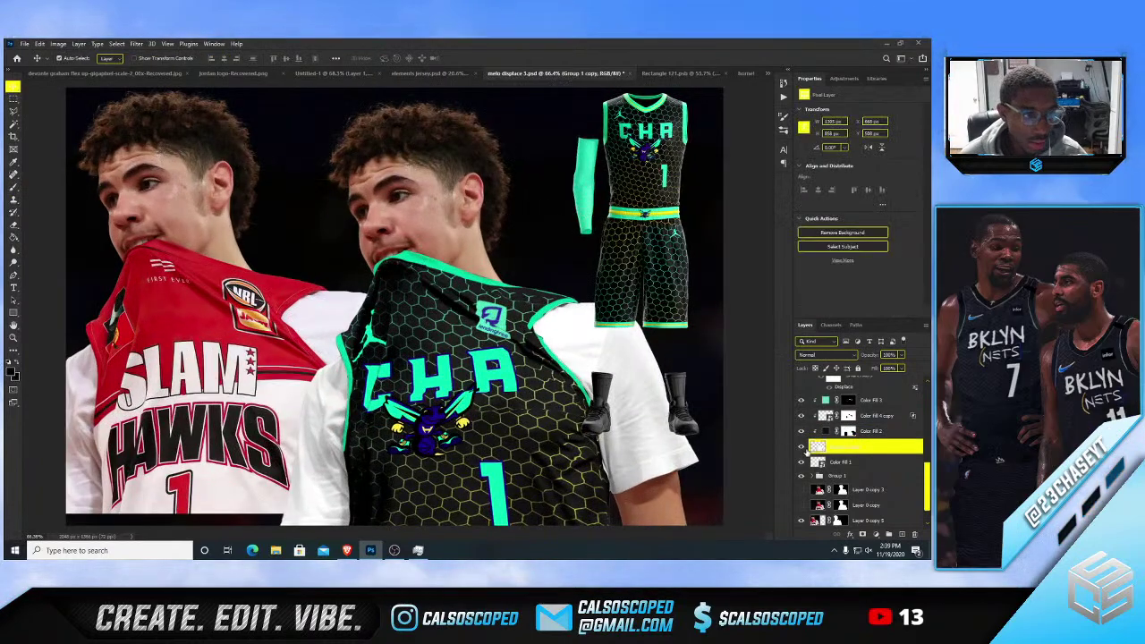
left_click(803, 448)
left_click(804, 448)
left_click(839, 461)
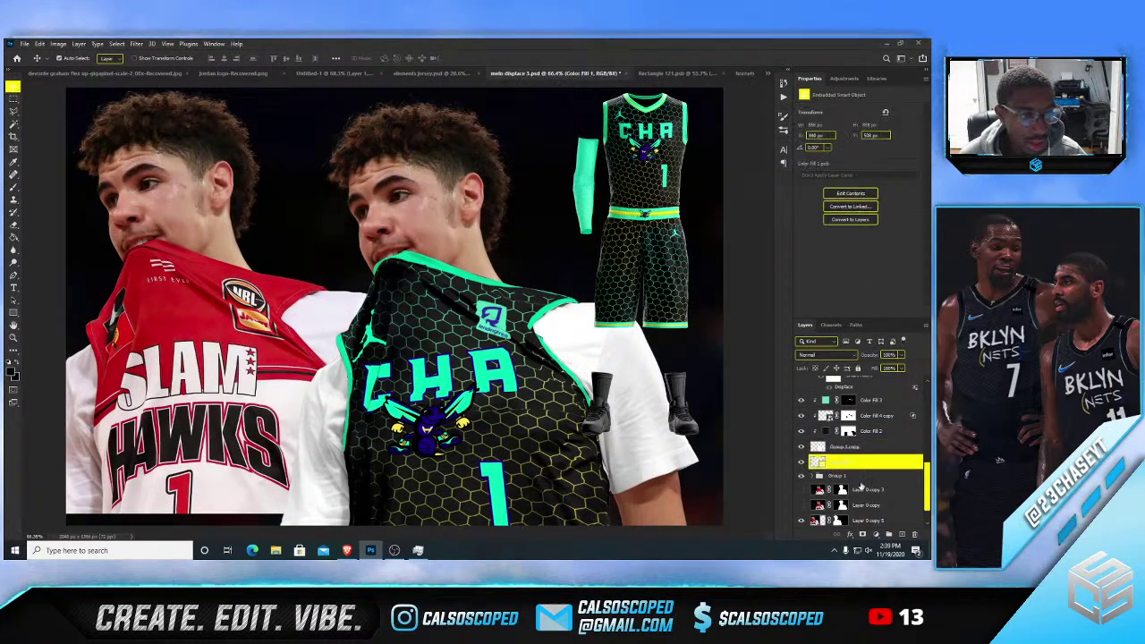
left_click(848, 451)
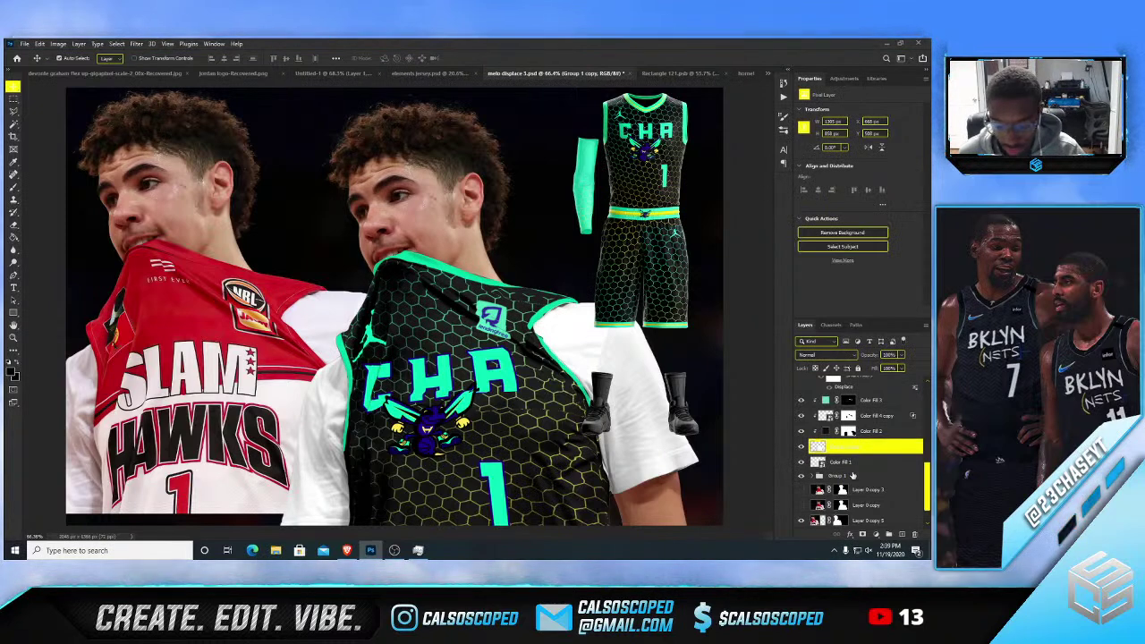
key("ctrl+j")
- Add a solid colour fill of #050505 above Group 1 copy and clip it to that layer
left_click(855, 466)
left_click(876, 534)
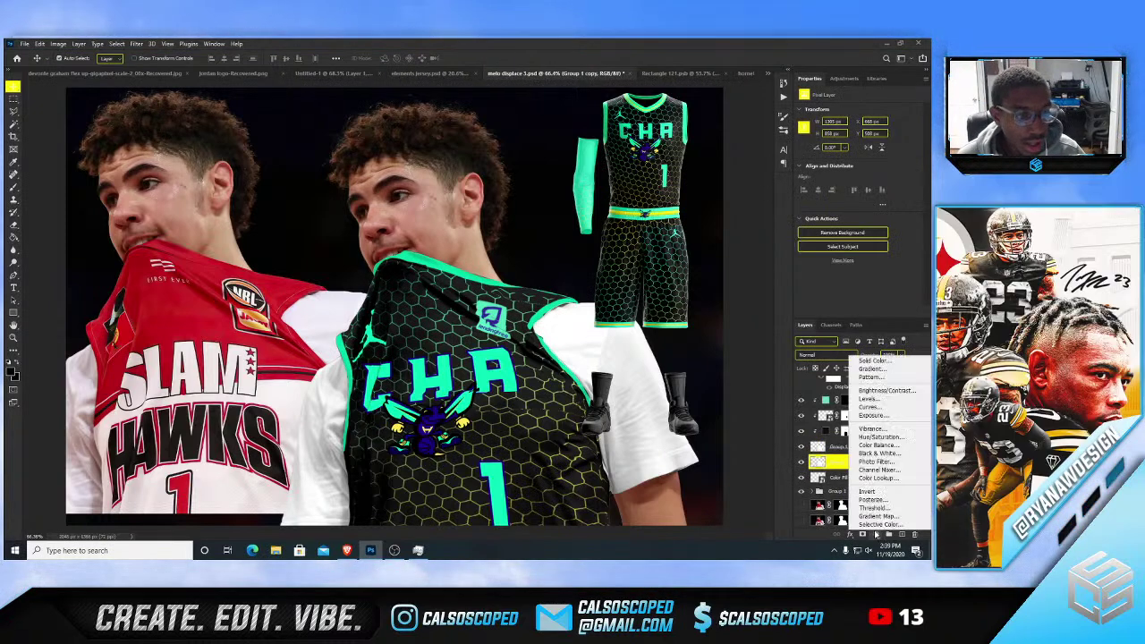
left_click(873, 361)
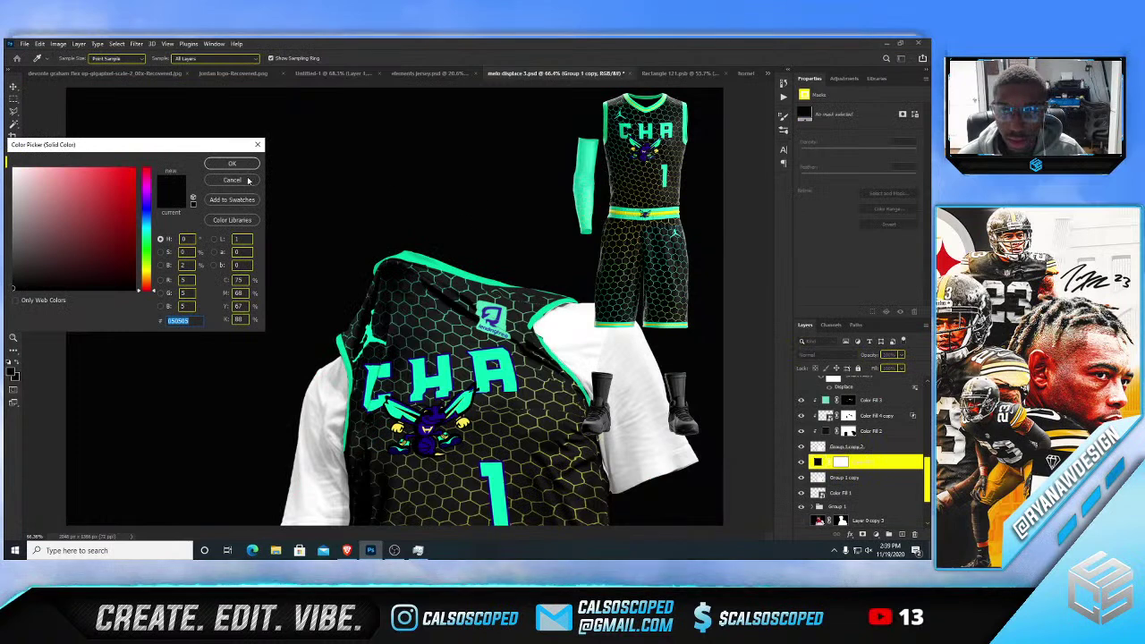
left_click(253, 166)
left_click(870, 469, "alt")
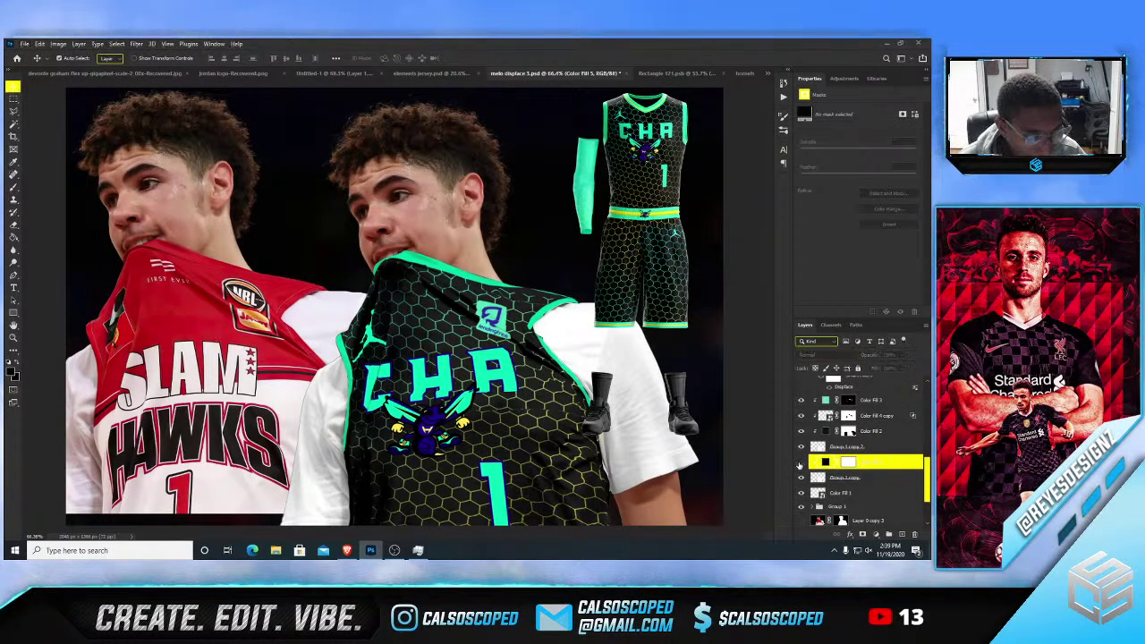
- Toggle Group 1 copy 2 to compare the shirt, and add a layer mask to it
left_click(803, 446)
left_click(803, 447)
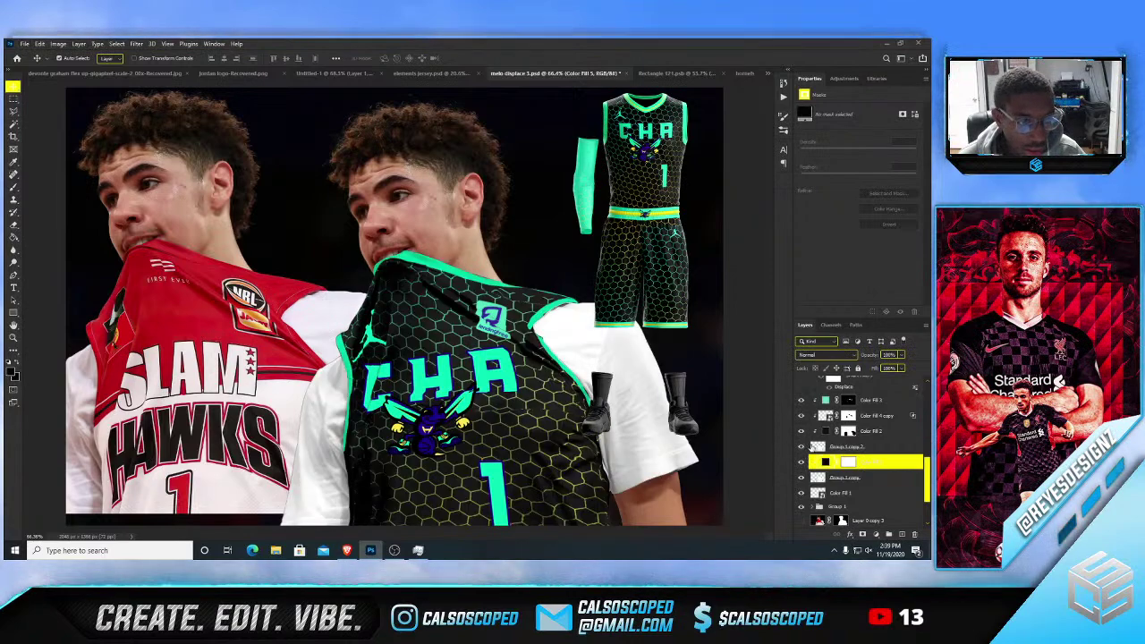
left_click(854, 448)
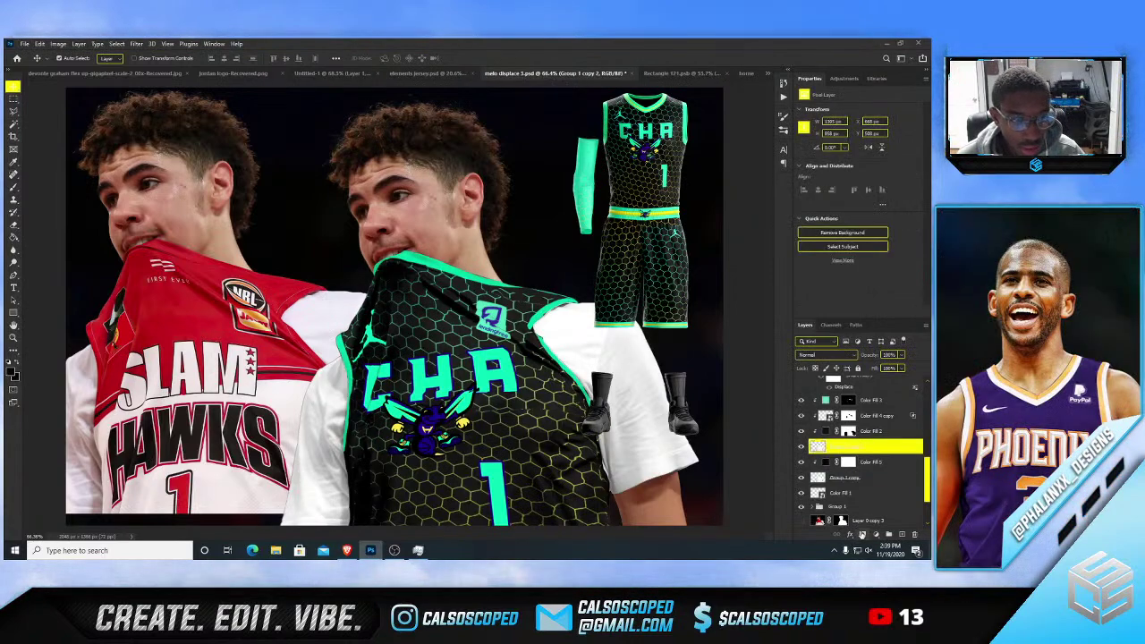
left_click(861, 534)
- Try to paint out the sleeve nearest the red jersey on the Group 1 copy 2 mask, and undo the strokes
key("b")
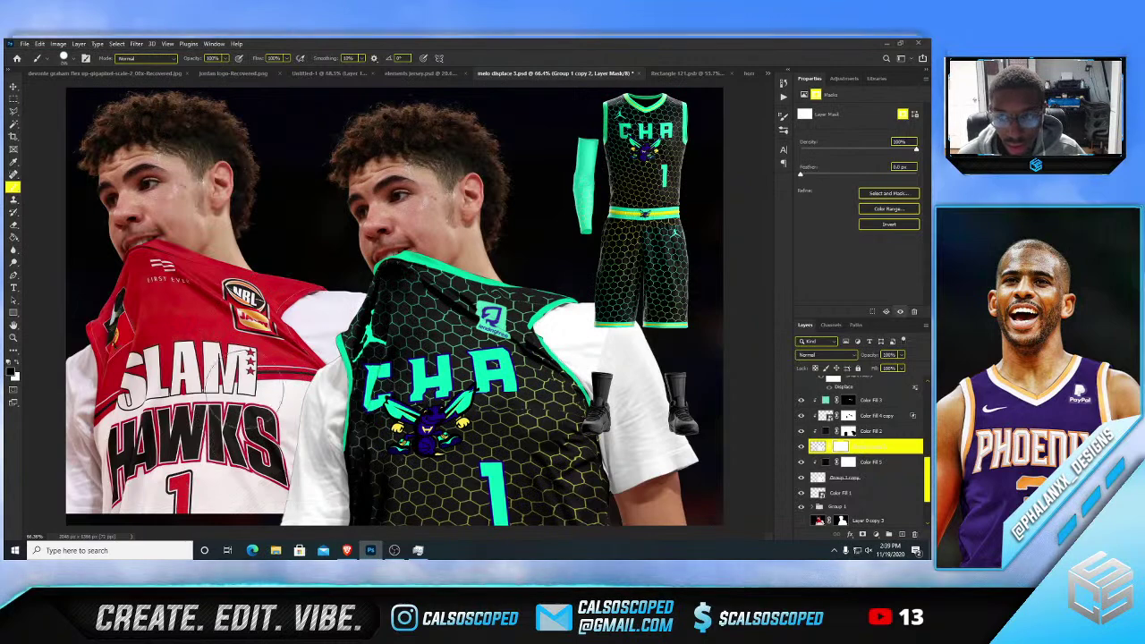
left_click(289, 467)
left_click_drag(313, 403, 313, 475)
key("ctrl+z")
left_click(313, 401)
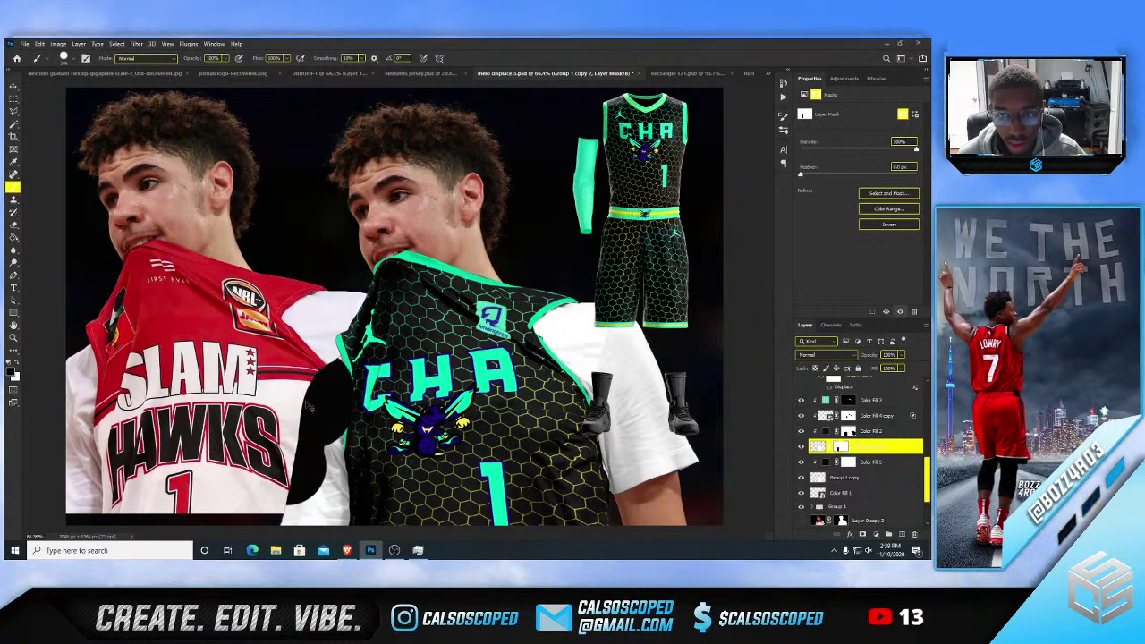
key("ctrl+z")
key("ctrl+z")
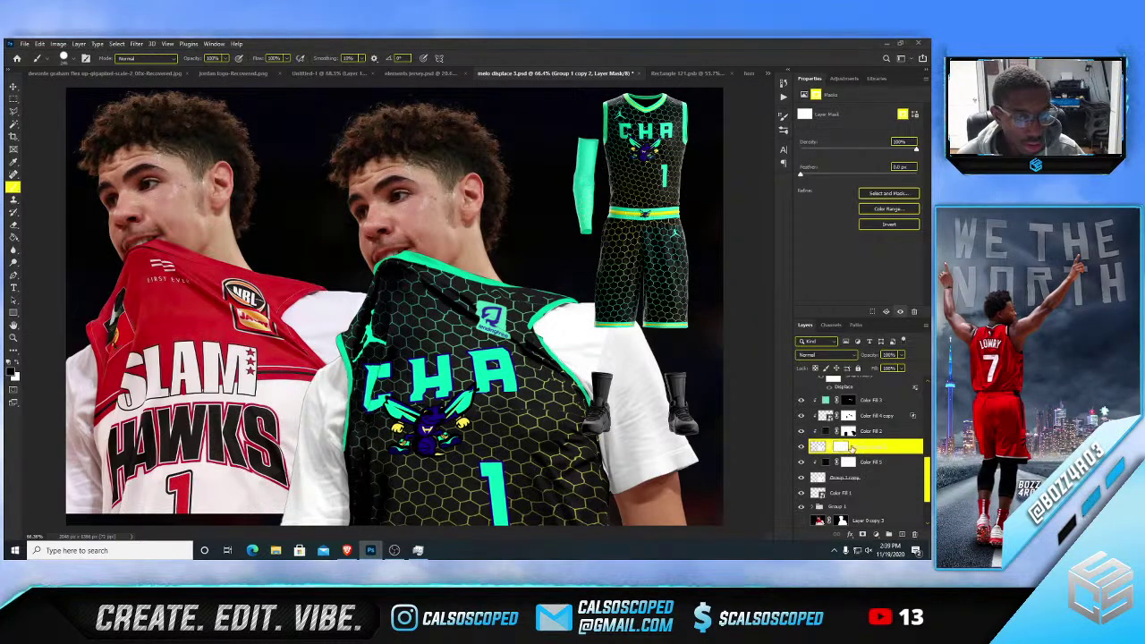
- Toggle the Group 1 copy 2 and Color Fill 2 layers to examine how each affects the shirt and jersey
left_click(819, 446)
key("v")
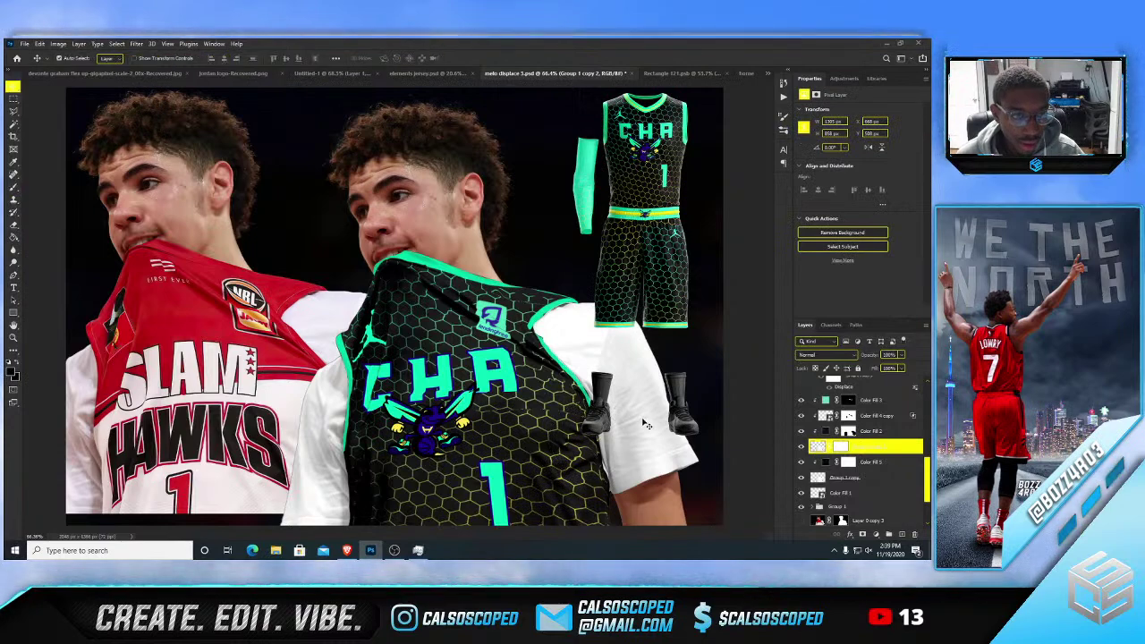
left_click(801, 447)
left_click(801, 448)
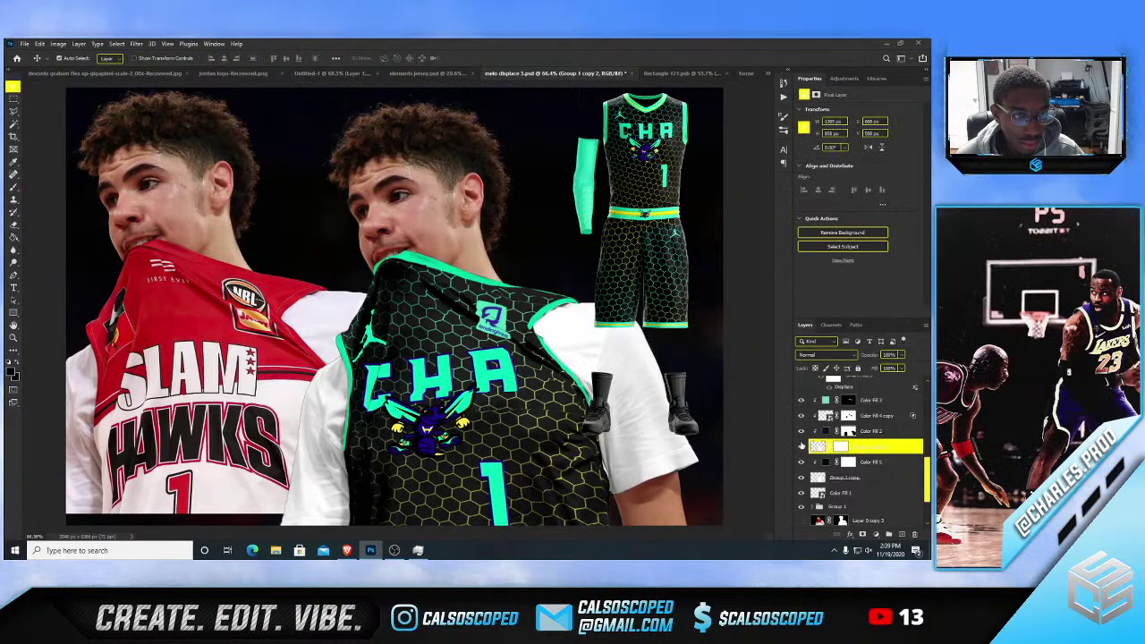
left_click(800, 447)
left_click(801, 447)
left_click(801, 434)
left_click(802, 435)
left_click(801, 446)
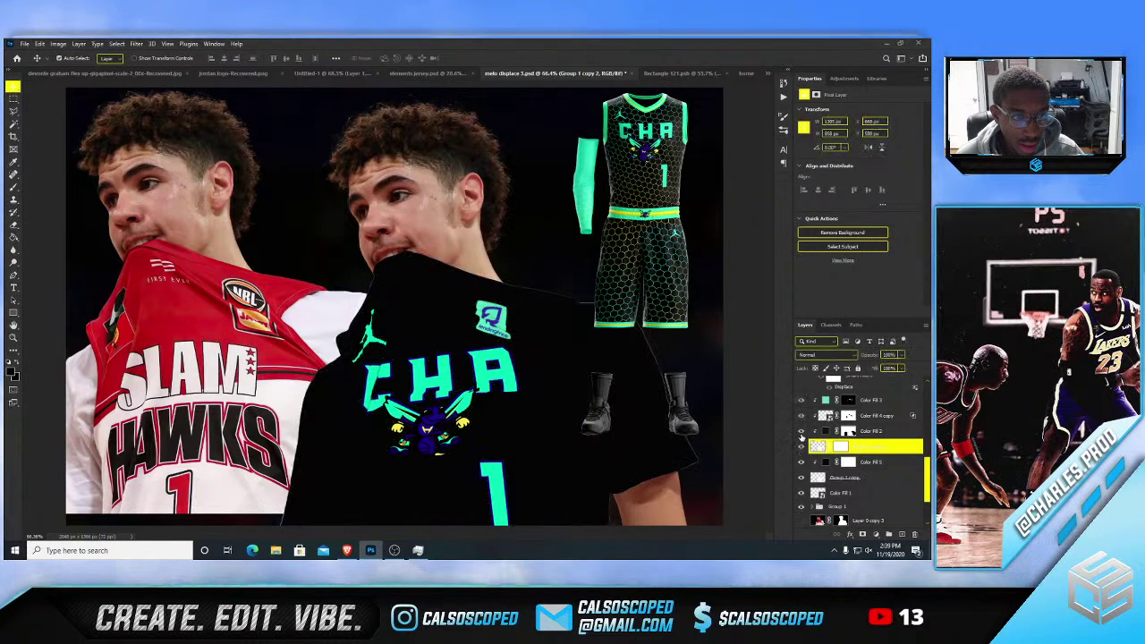
left_click(802, 446)
left_click(802, 446)
left_click(802, 447)
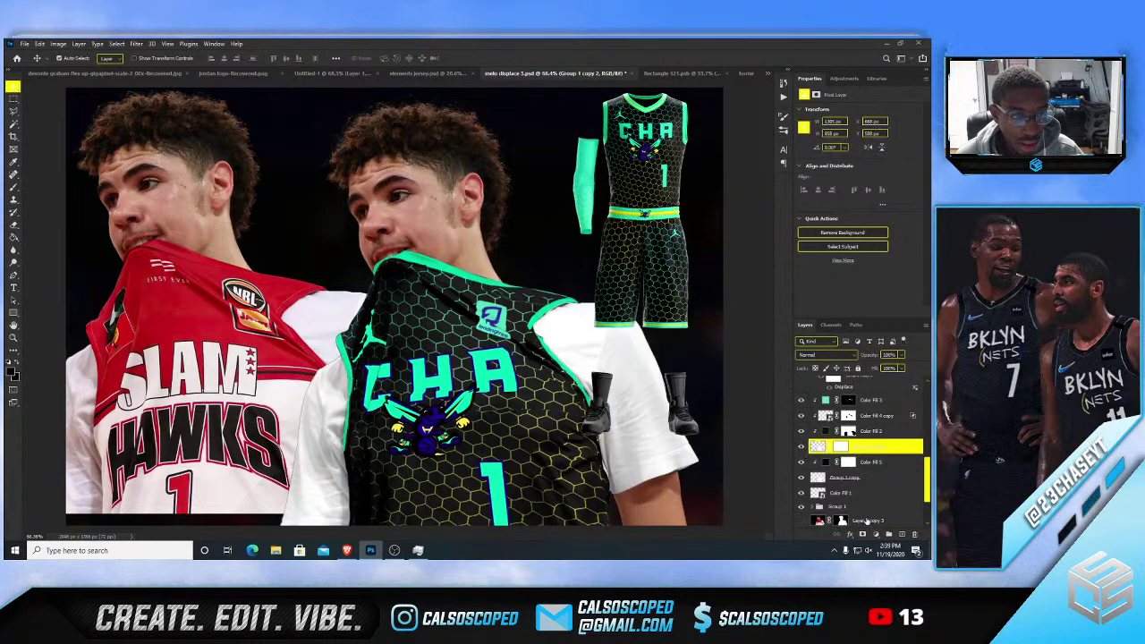
- Add a solid colour fill of #43ffba above Group 1 copy 2 and clip it to that layer
left_click(879, 535)
left_click(874, 363)
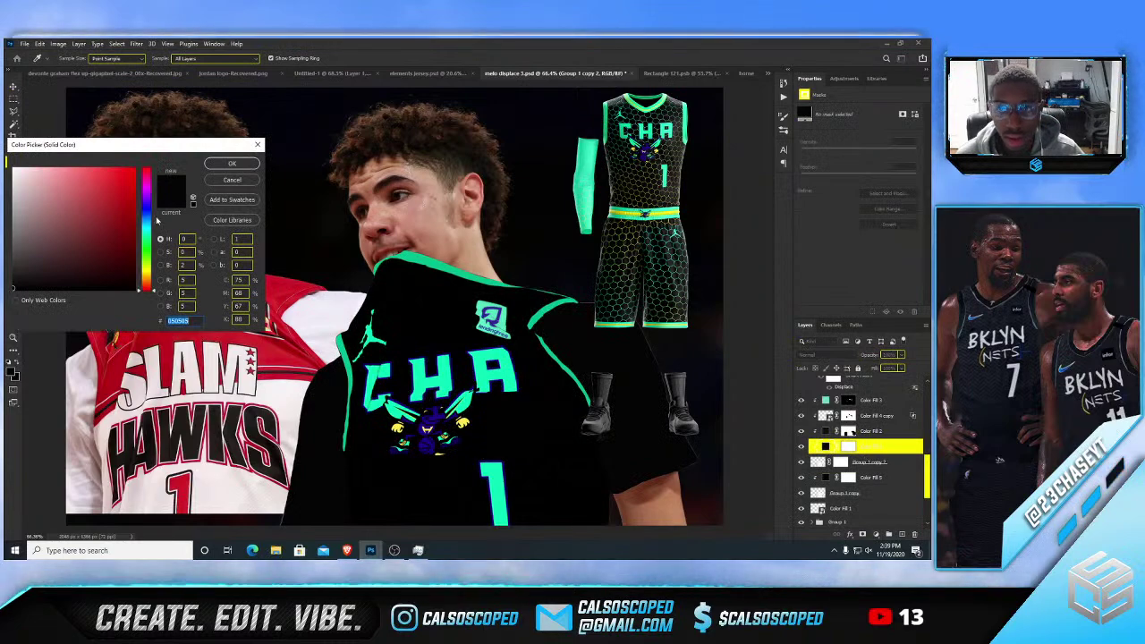
left_click(148, 236)
left_click(103, 168)
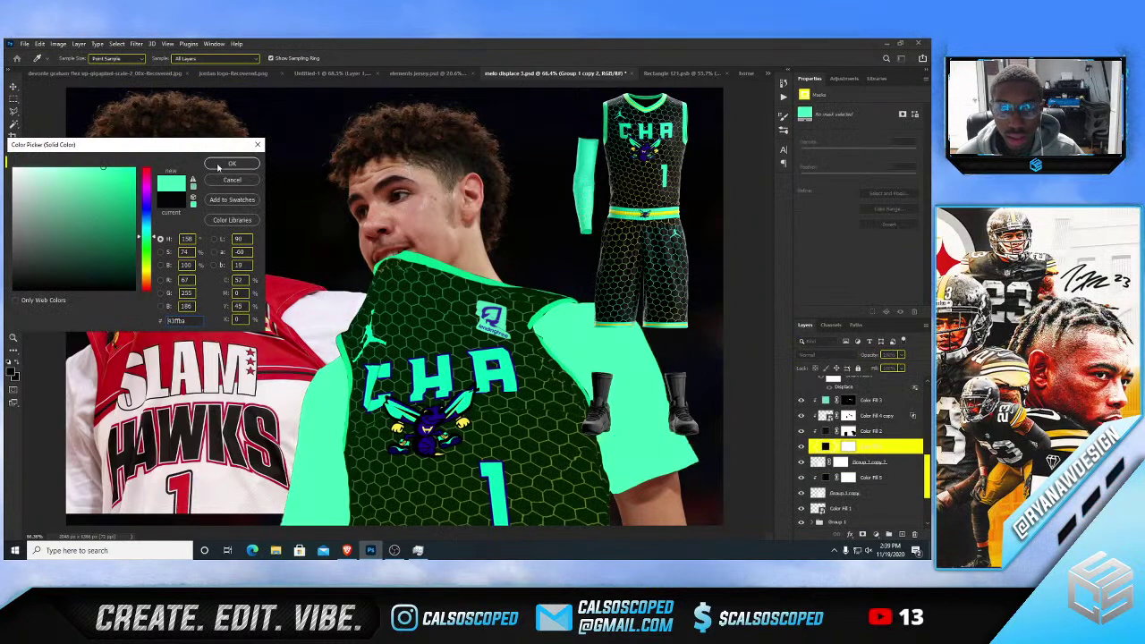
left_click(220, 165)
left_click(875, 452, "alt")
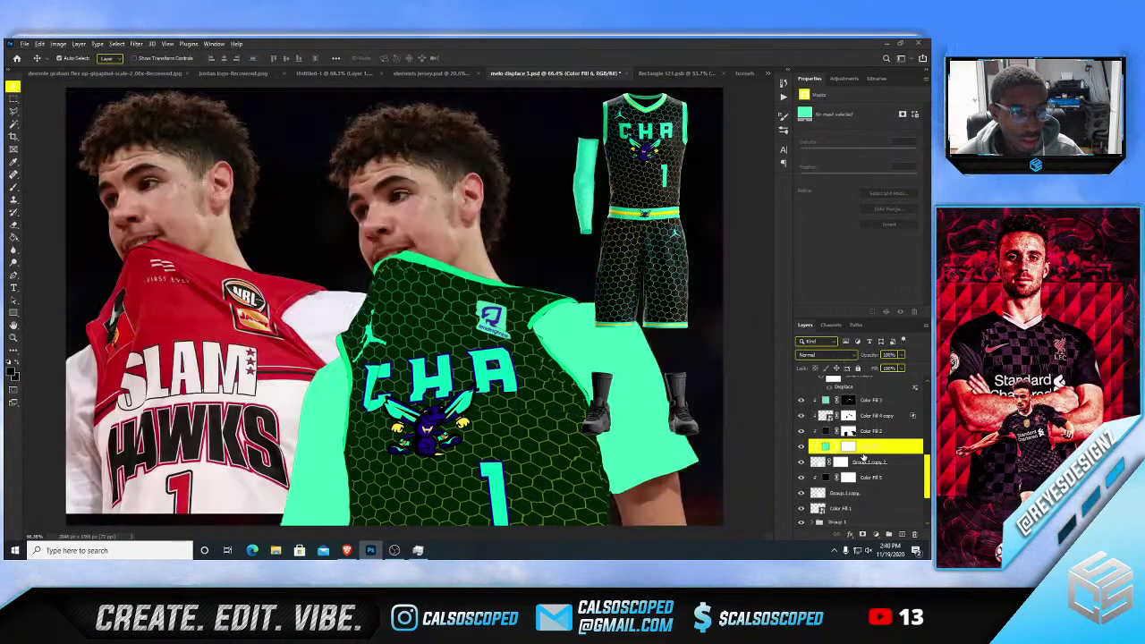
- Set the new mint fill's blend mode to Linear Light and darken its colour to green #2a785c
left_click(819, 354)
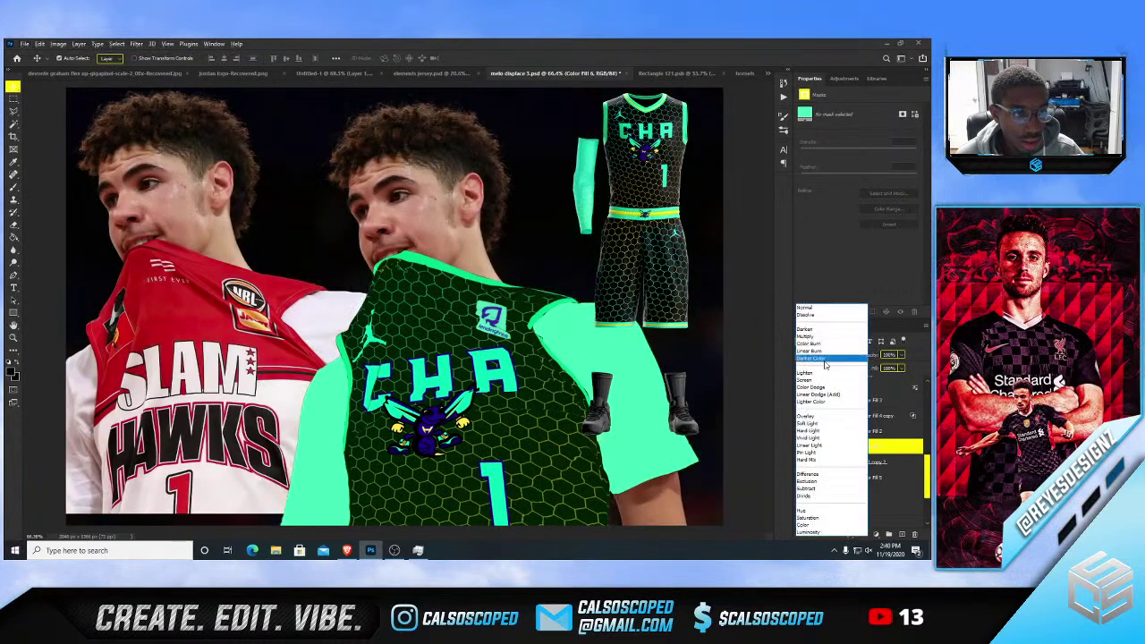
left_click(823, 445)
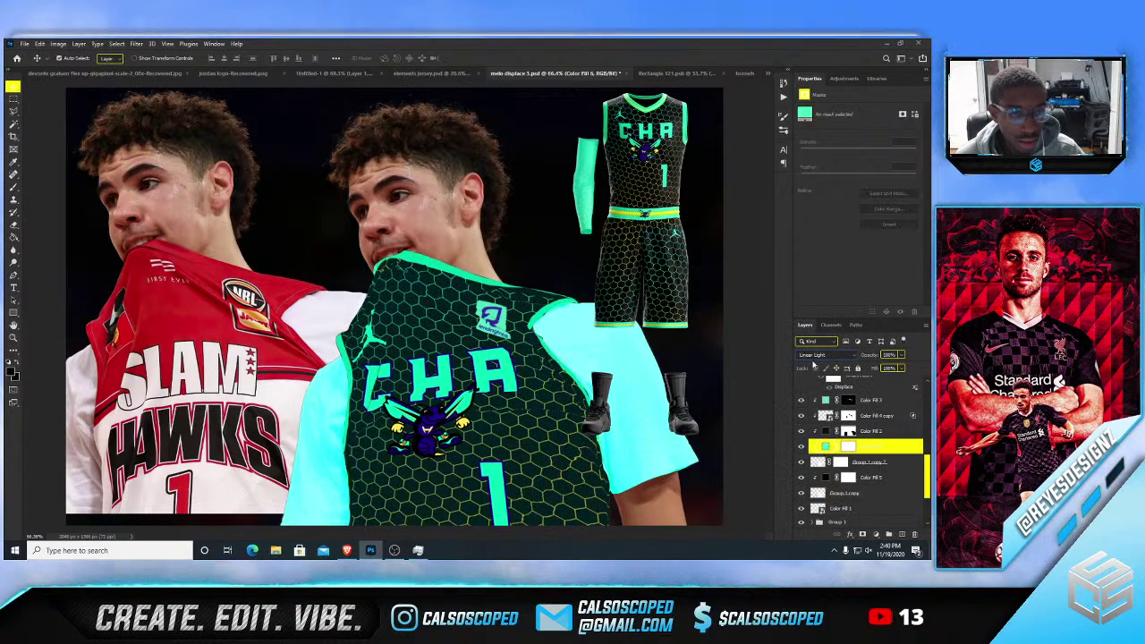
double_click(825, 446)
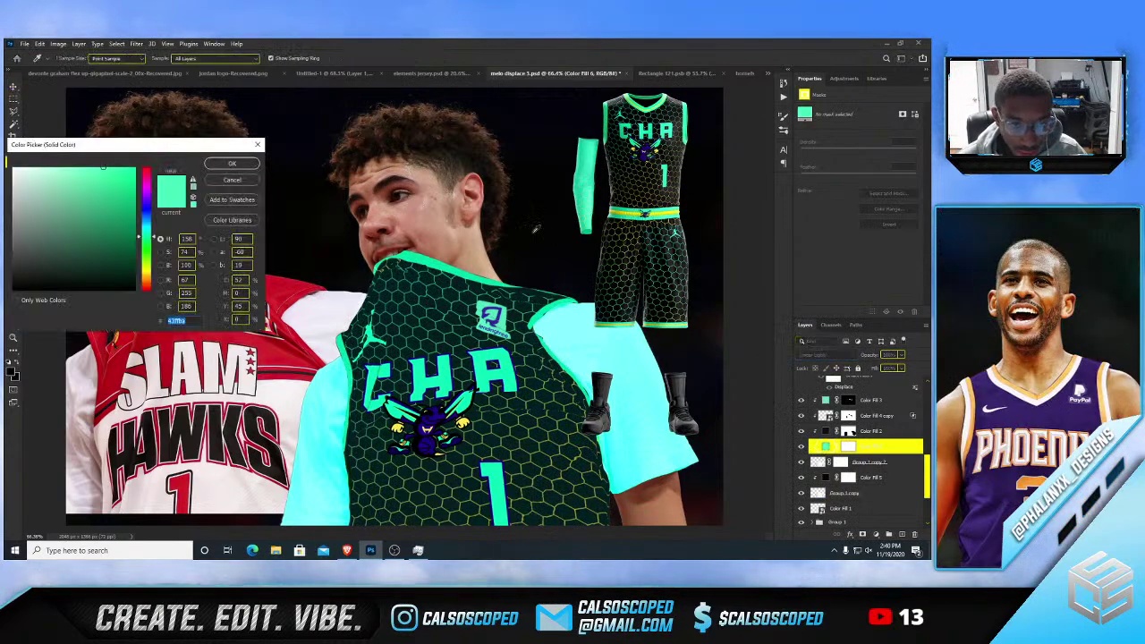
type("87cdb3")
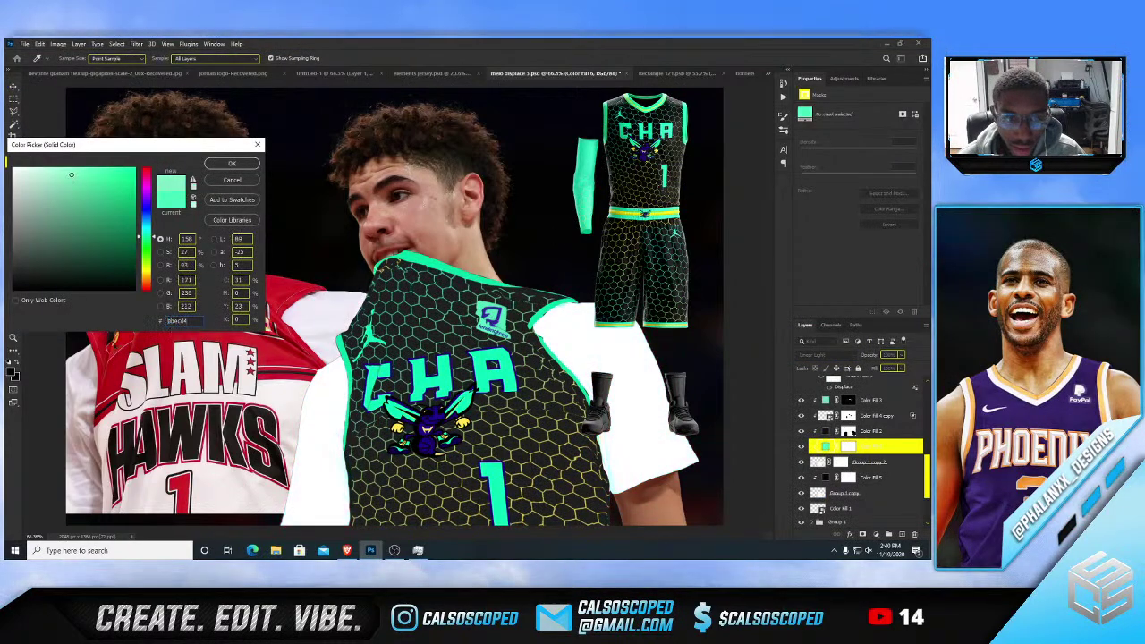
mouse_move(72, 175)
left_mouse_down()
mouse_move(56, 242)
mouse_move(68, 199)
mouse_move(64, 245)
mouse_move(92, 233)
left_mouse_up()
left_click(91, 233)
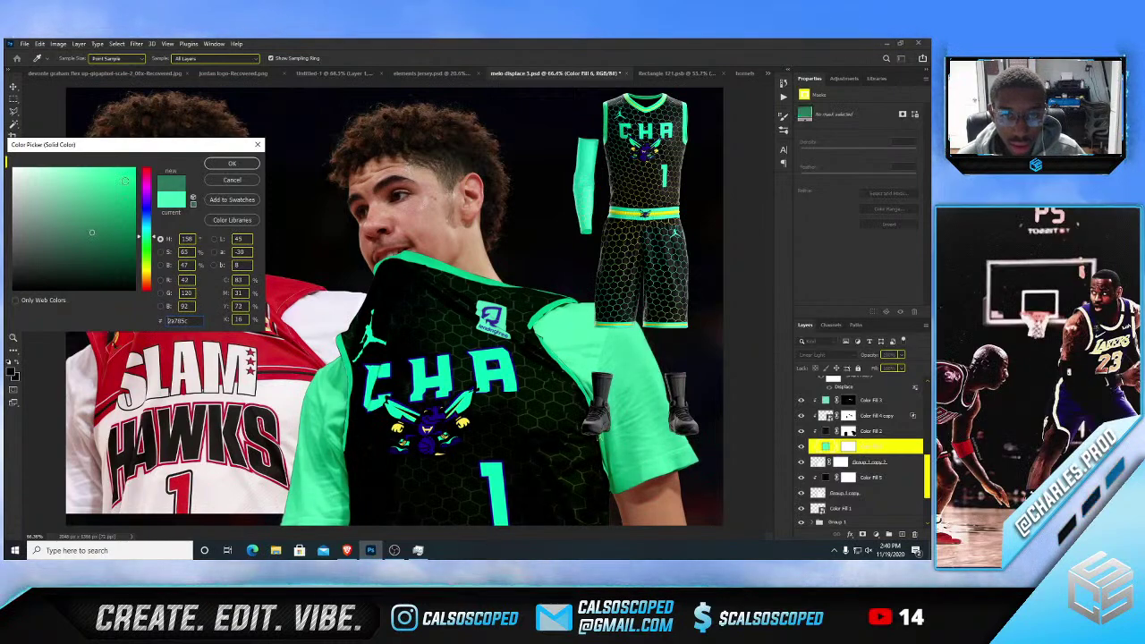
left_click(232, 163)
- Paint the jersey body out of the Color Fill 6 mask with black so the green tints only the sleeves
key("ctrl+minus")
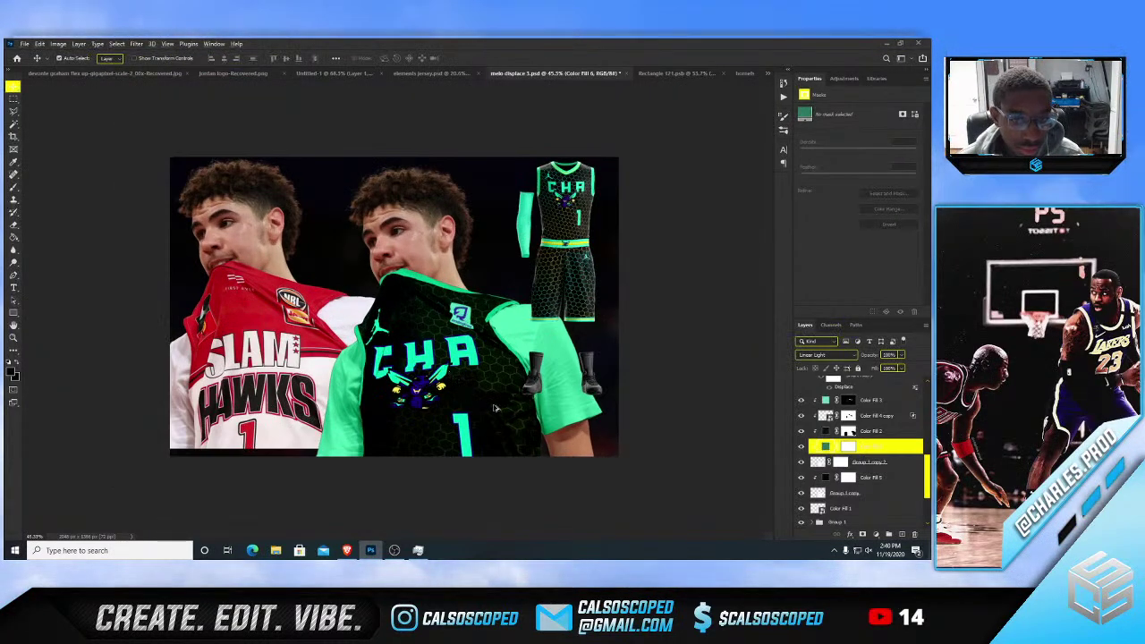
scroll(495, 408, "up", 2)
left_click(849, 447)
key("b")
mouse_move(392, 371)
left_mouse_down()
mouse_move(465, 474)
mouse_move(524, 486)
mouse_move(528, 394)
mouse_move(515, 393)
mouse_move(471, 311)
mouse_move(416, 300)
mouse_move(385, 311)
left_mouse_up()
left_click_drag(394, 394, 389, 325)
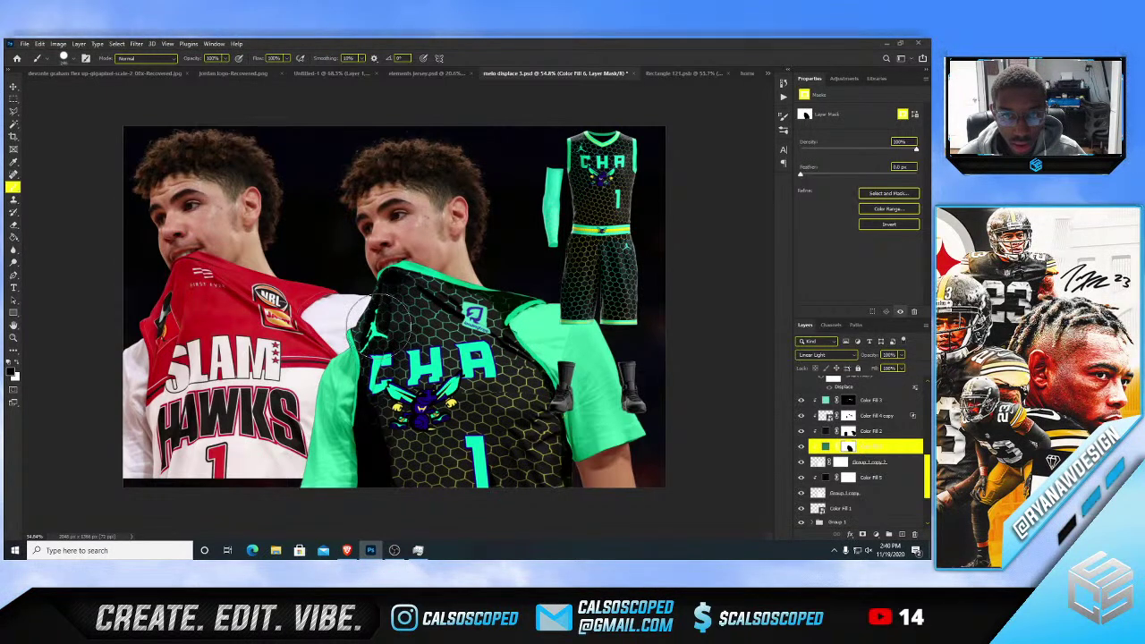
mouse_move(394, 416)
left_mouse_down()
mouse_move(383, 467)
mouse_move(394, 459)
left_mouse_up()
- Refine the Color Fill 6 mask along the armhole and side seam of the jersey, painting in white and black
scroll(452, 310, "up", 5)
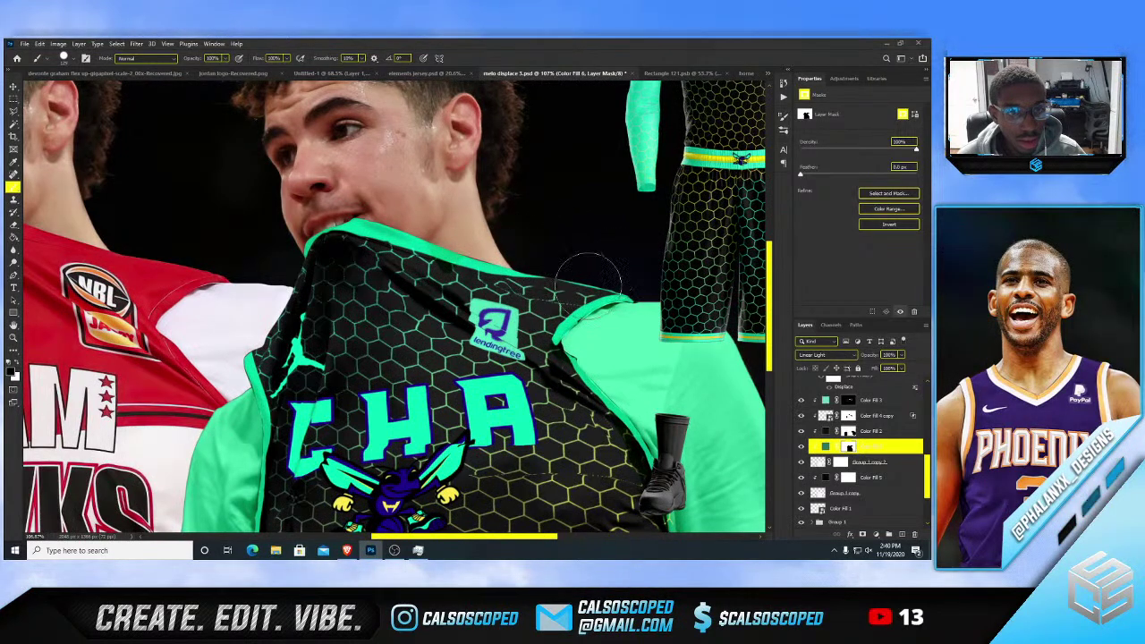
scroll(607, 452, "up", 3)
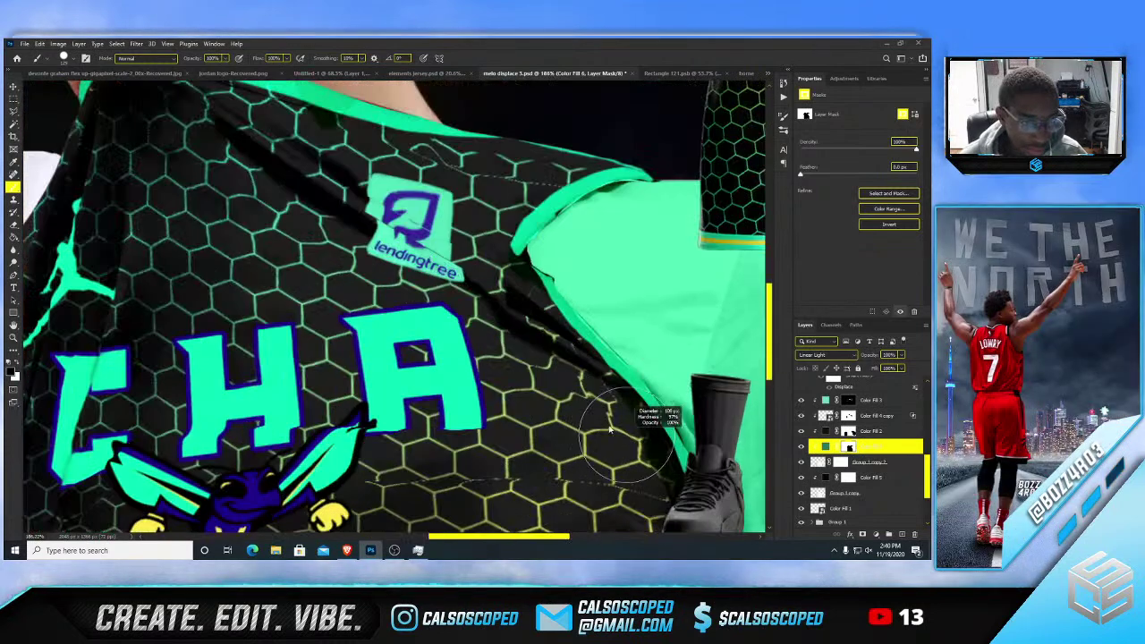
mouse_move(624, 430)
left_mouse_down()
mouse_move(625, 407)
mouse_move(582, 371)
mouse_move(539, 306)
mouse_move(537, 324)
left_mouse_up()
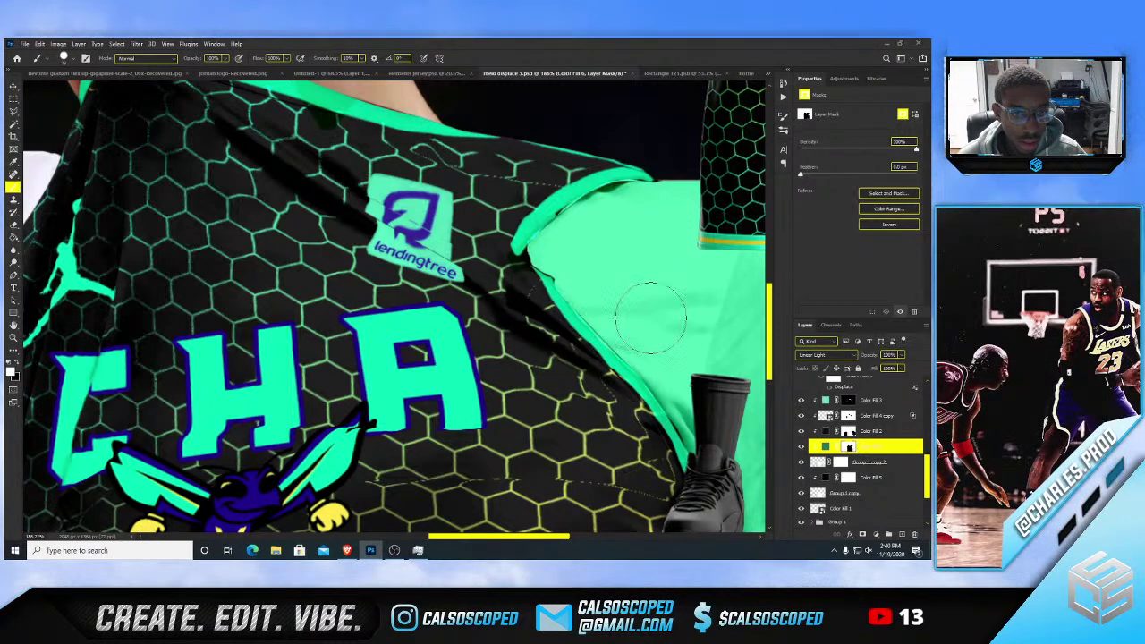
scroll(573, 334, "down", 5)
scroll(570, 383, "down", 2)
scroll(614, 399, "up", 3)
key("x")
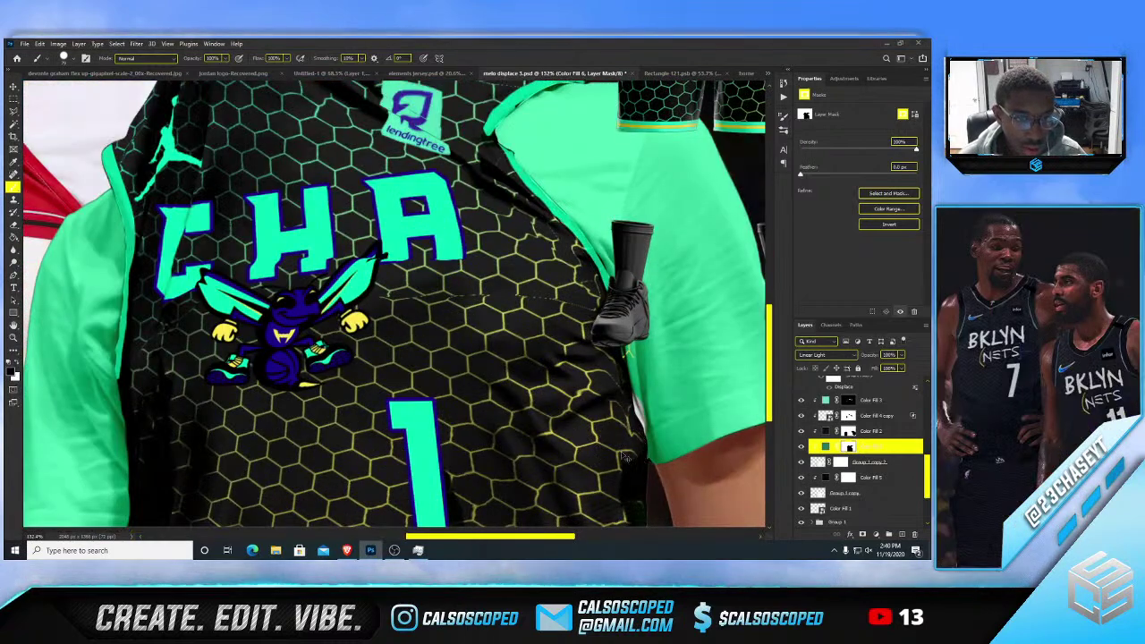
mouse_move(627, 457)
left_mouse_down()
mouse_move(618, 416)
mouse_move(611, 476)
mouse_move(626, 543)
mouse_move(617, 454)
left_mouse_up()
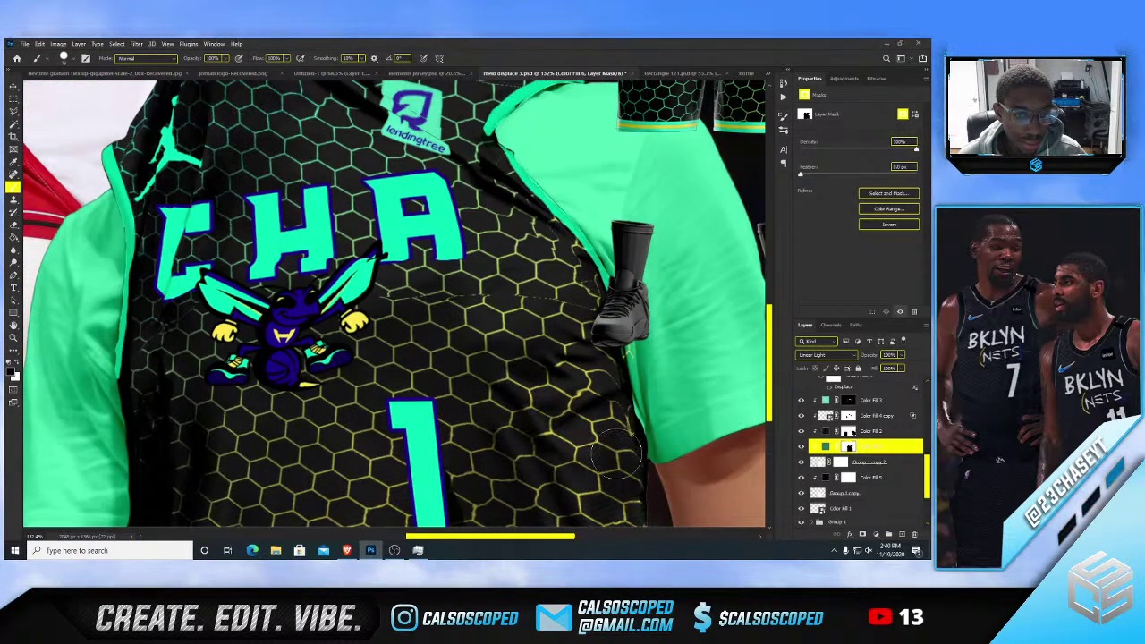
- Move the reference uniform and shoes away from the jersey's side edge, towards the outer side of the sleeve
key("v")
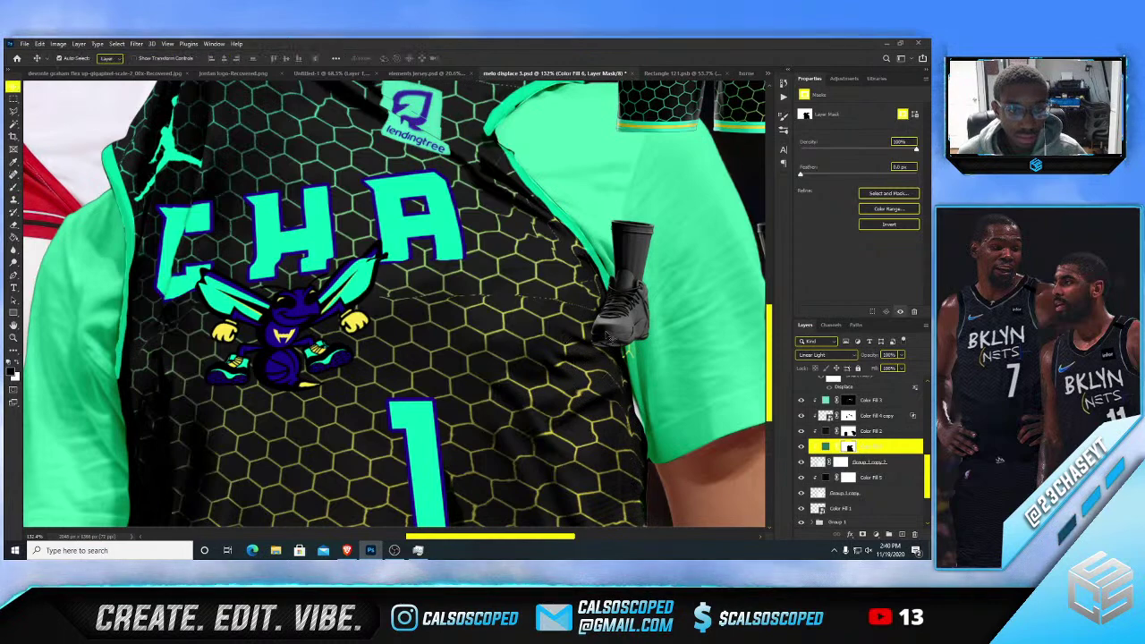
left_click_drag(599, 343, 705, 309)
scroll(509, 301, "down", 4)
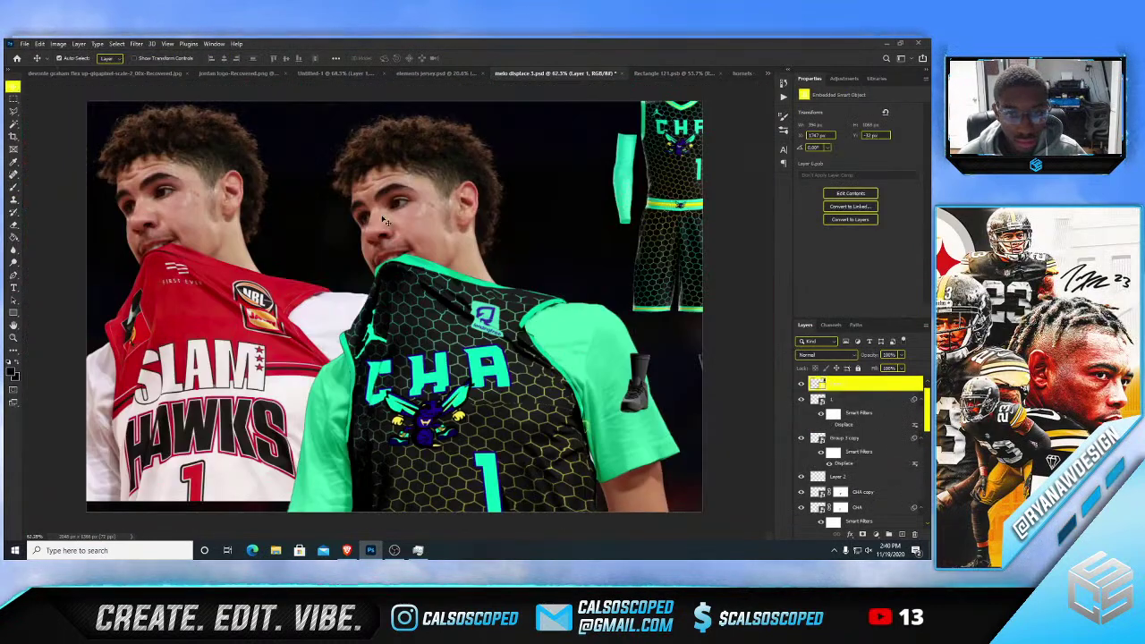
- Change the Color Fill 6 sleeve colour to #2d7b5f
left_click(577, 357)
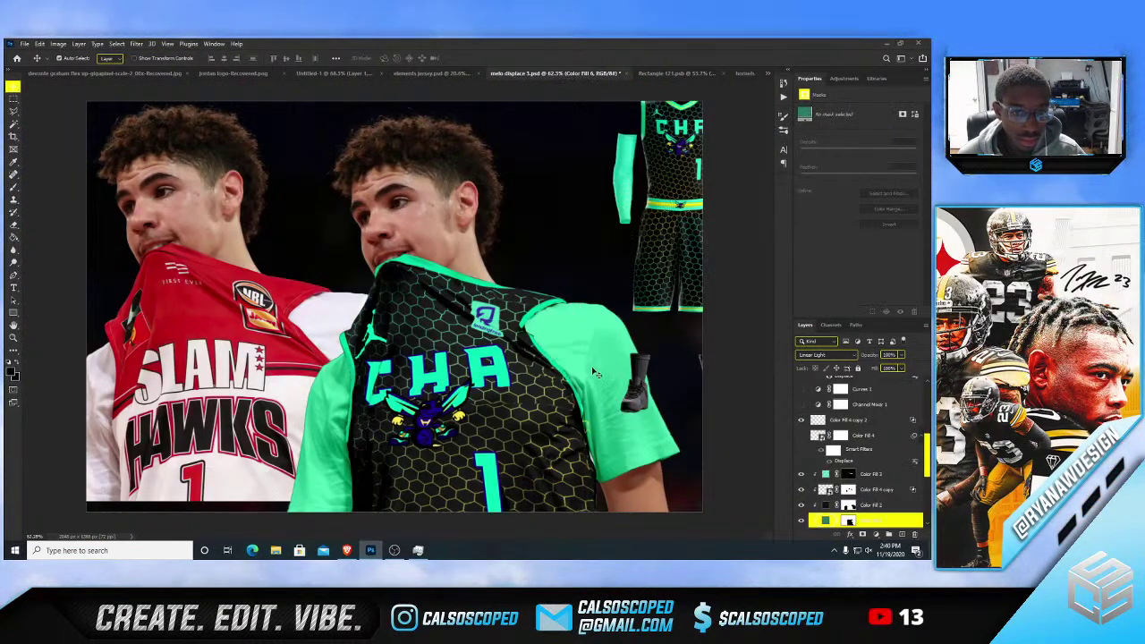
scroll(590, 456, "up", 2)
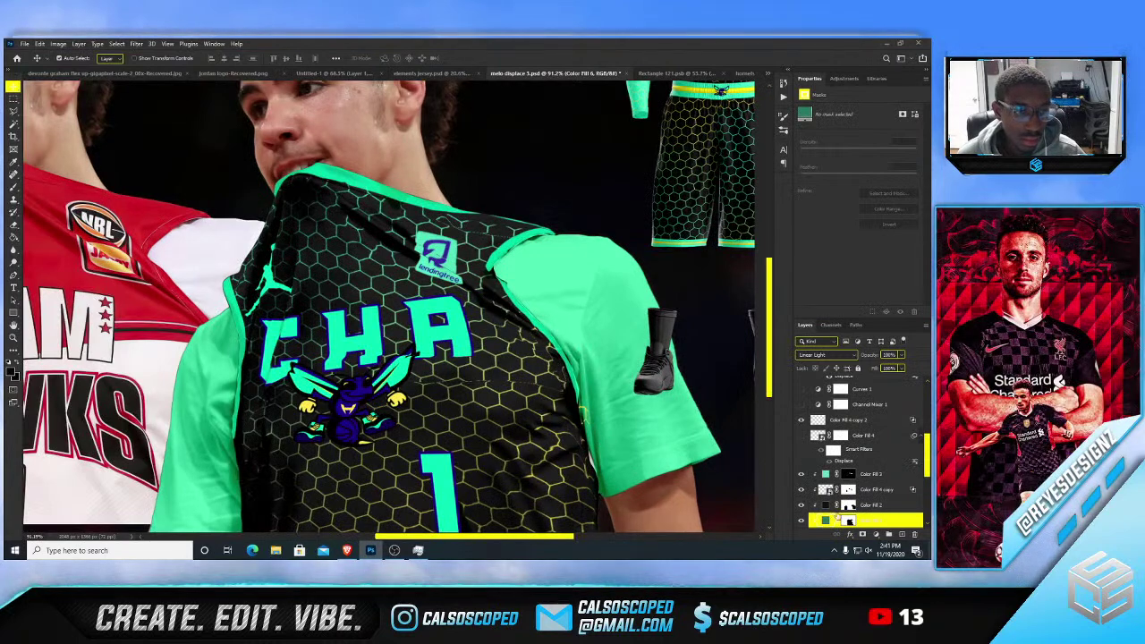
double_click(825, 520)
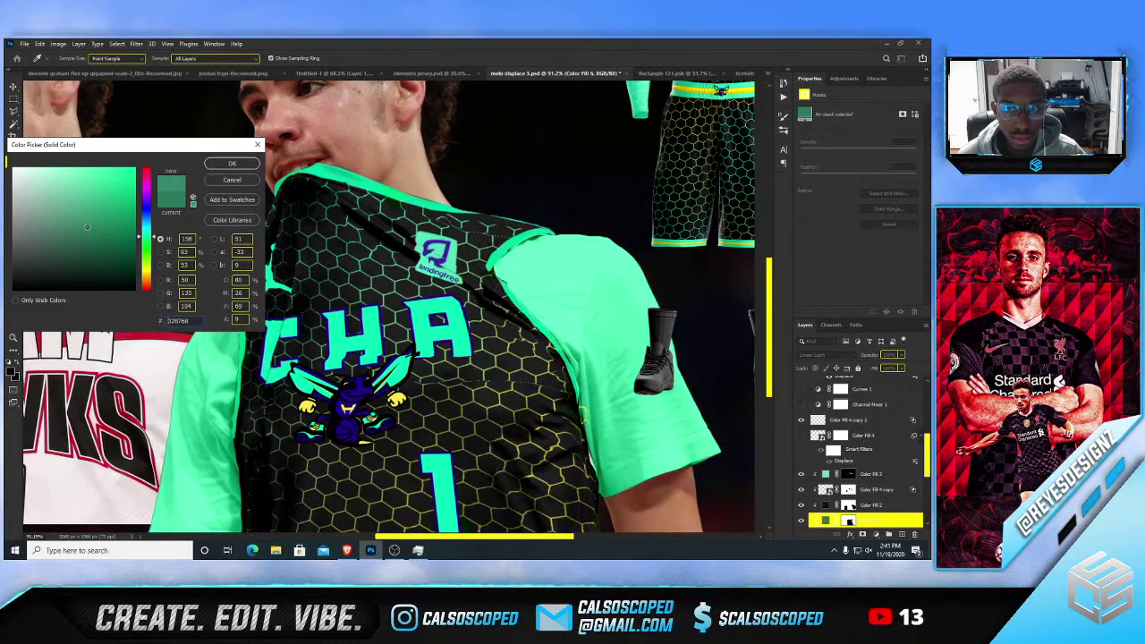
left_click(89, 227)
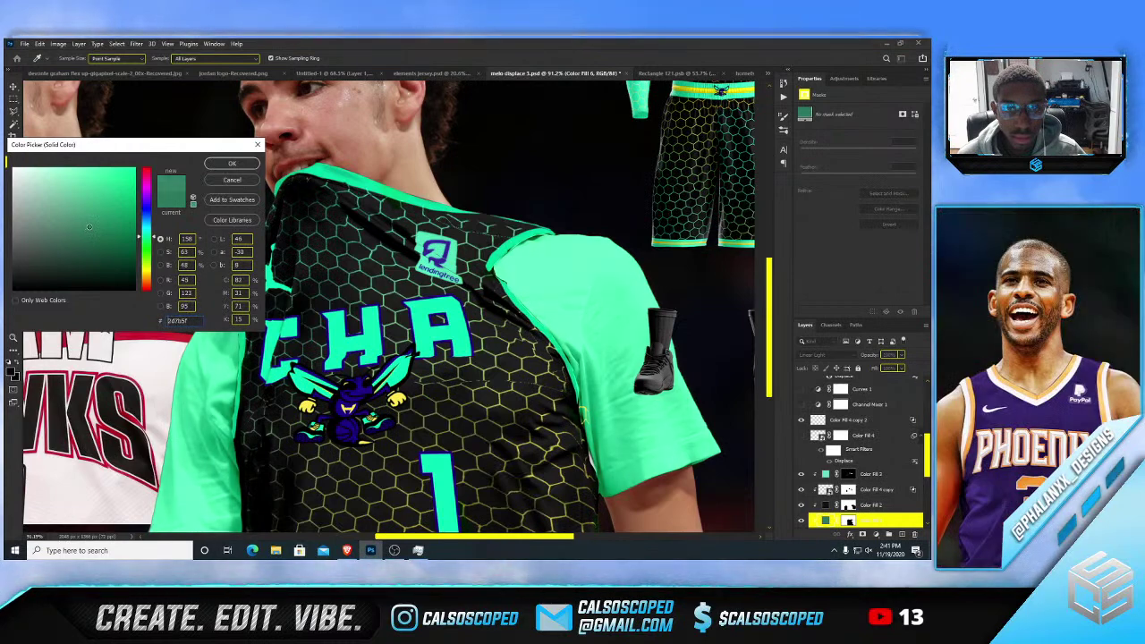
left_click(234, 162)
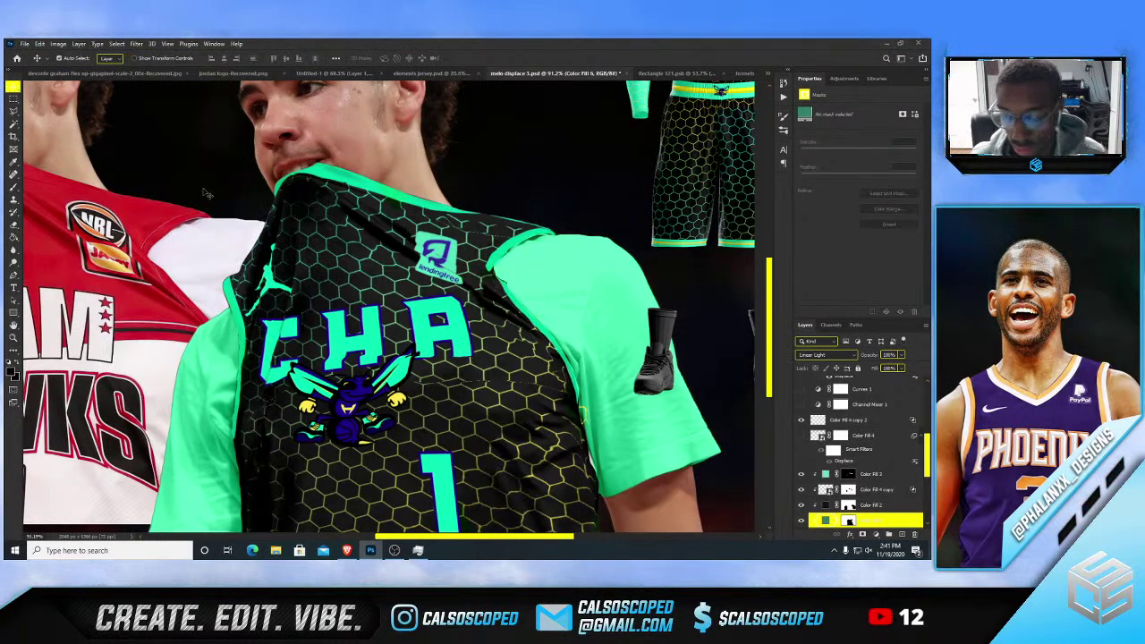
- Paint the stray yellow honeycomb lines beside the armhole out of the Color Fill 4 copy mask
scroll(205, 192, "down", 3)
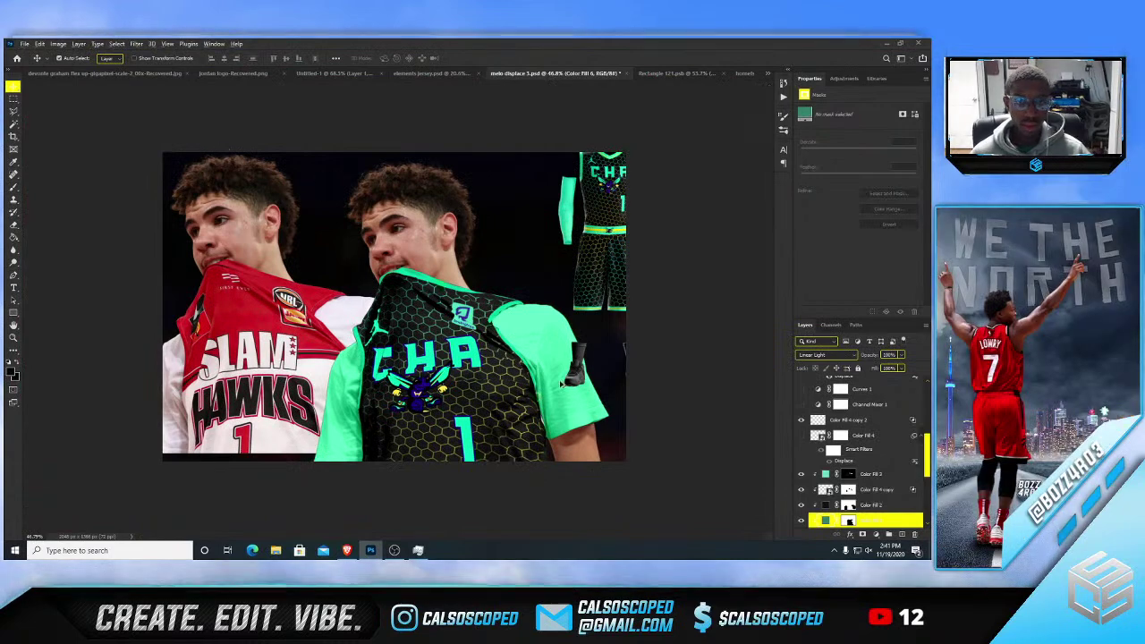
scroll(560, 385, "up", 6)
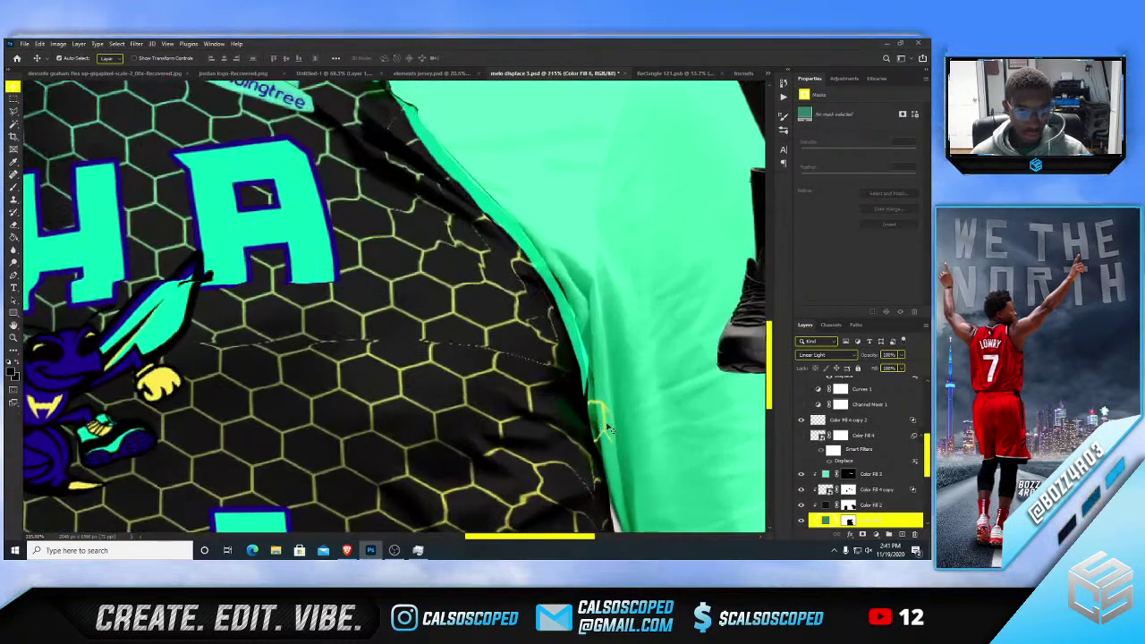
left_click(848, 490)
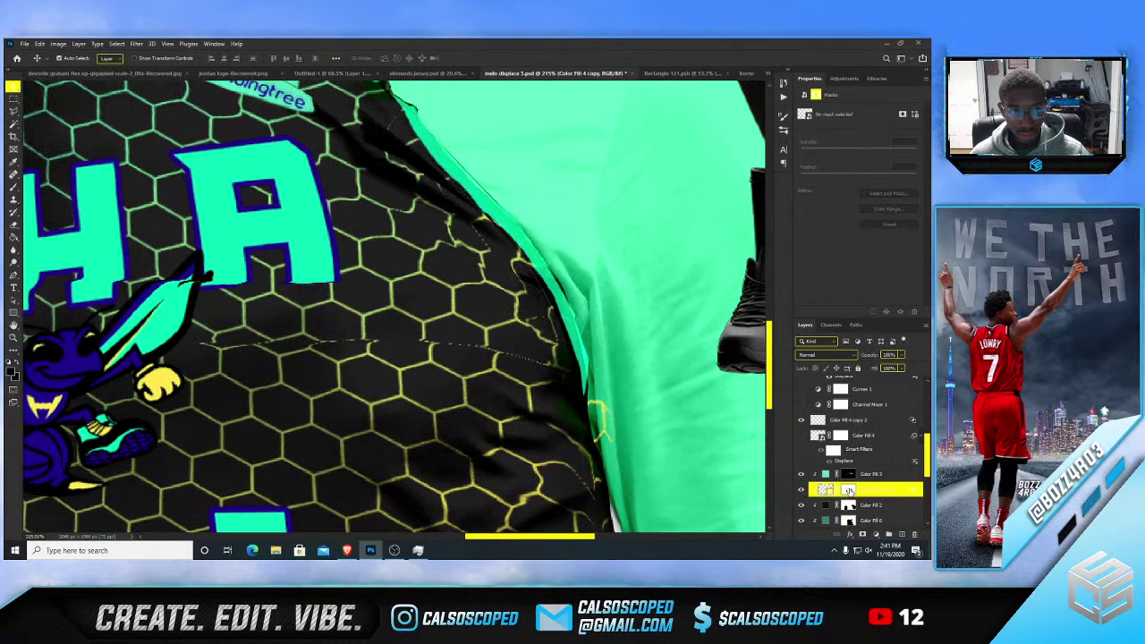
key("b")
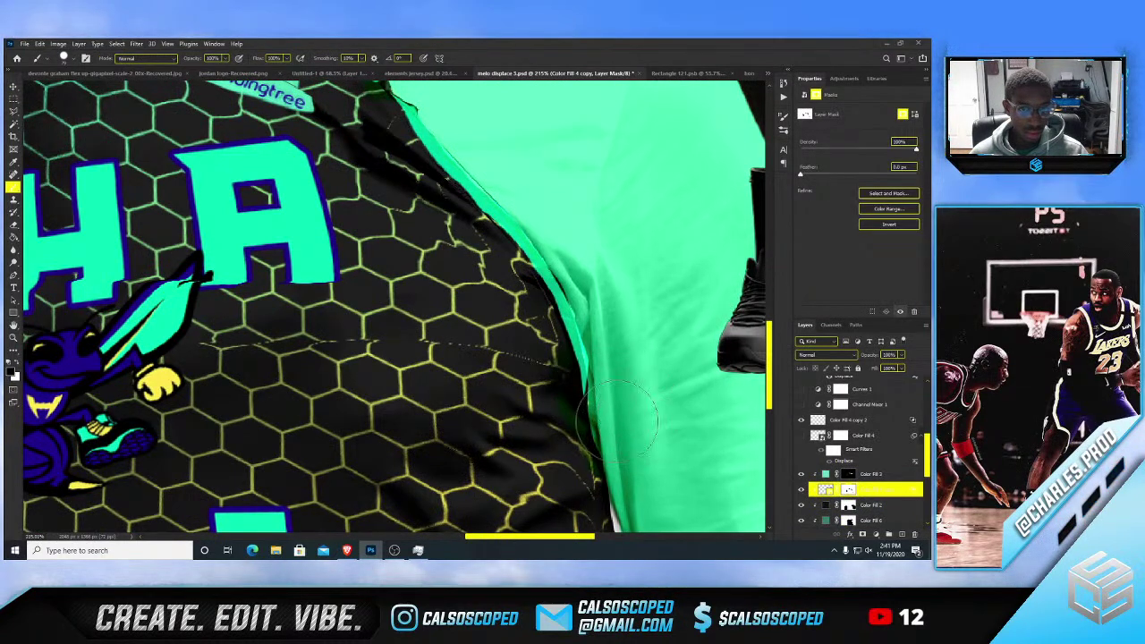
- Toggle the Color Fill 2 and Color Fill 6 layers to examine which one tints the jersey's side edge
key("v")
left_click(579, 418)
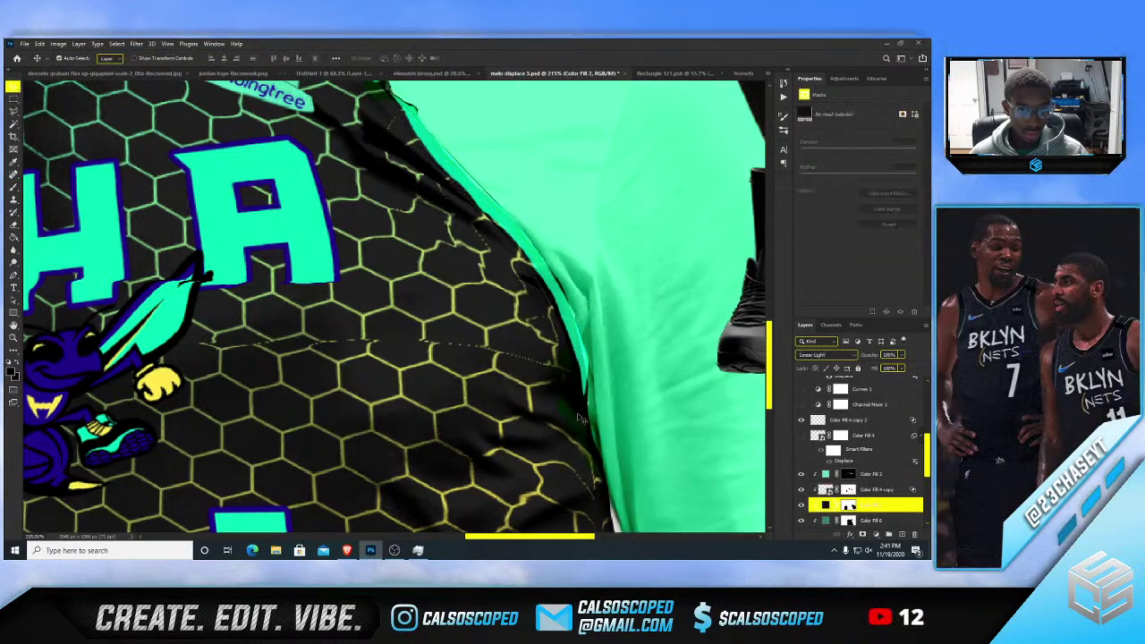
left_click(801, 506)
left_click(801, 506)
left_click(802, 520)
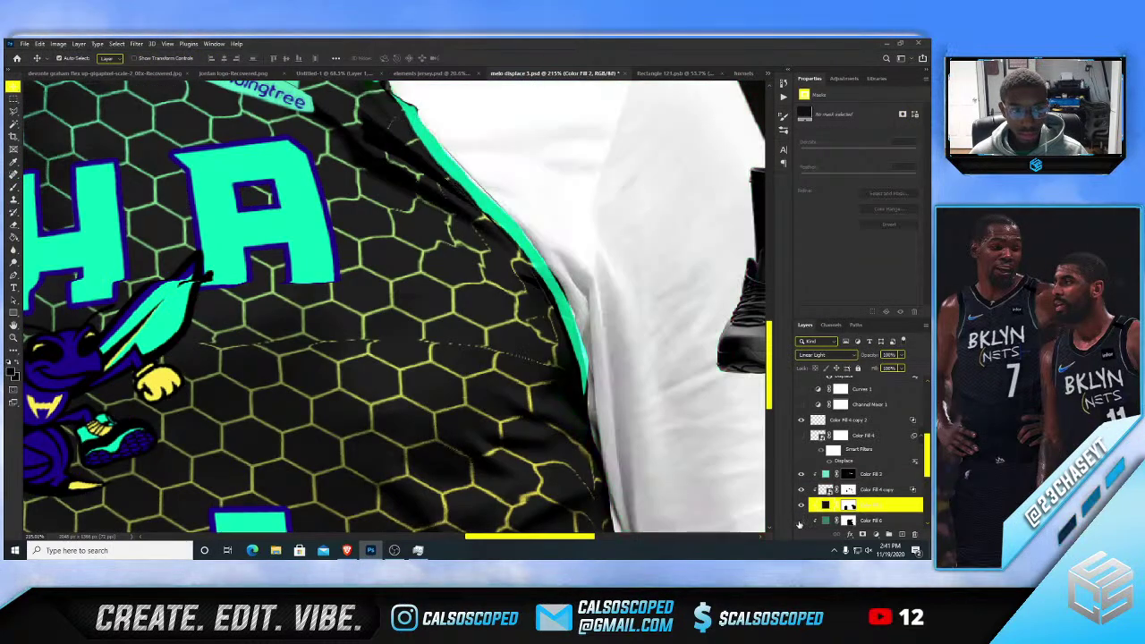
left_click(802, 520)
- Paint the green tint off the jersey's side edge on the Color Fill 6 mask, and undo the last stroke
left_click(849, 521)
key("b")
right_click(511, 379)
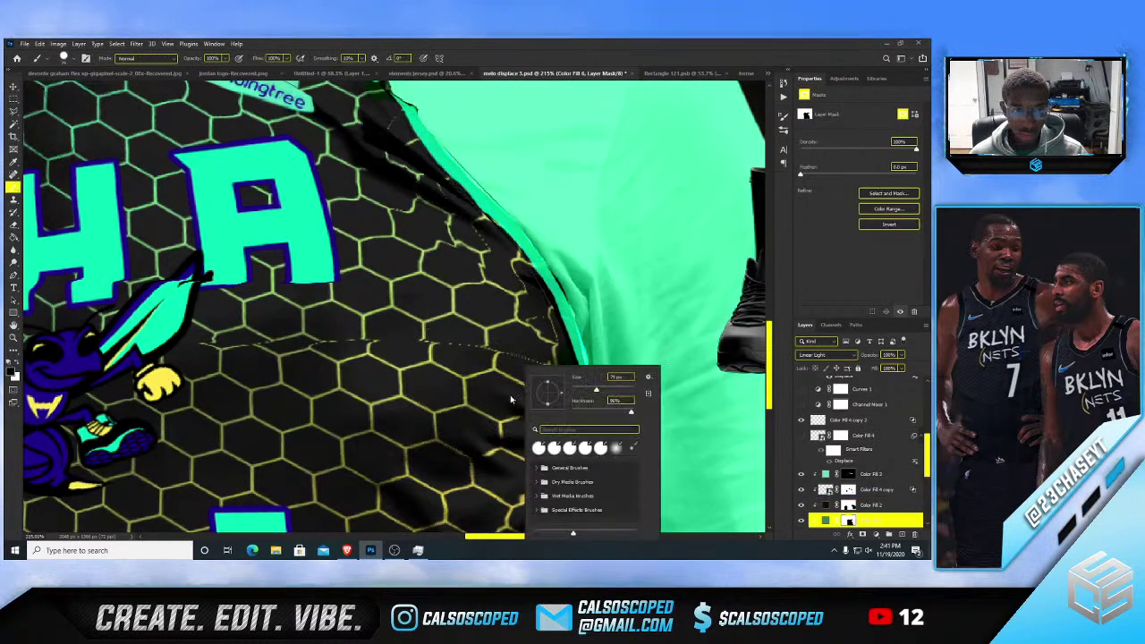
left_click(513, 386)
mouse_move(511, 387)
left_mouse_down()
mouse_move(547, 387)
mouse_move(555, 442)
left_mouse_up()
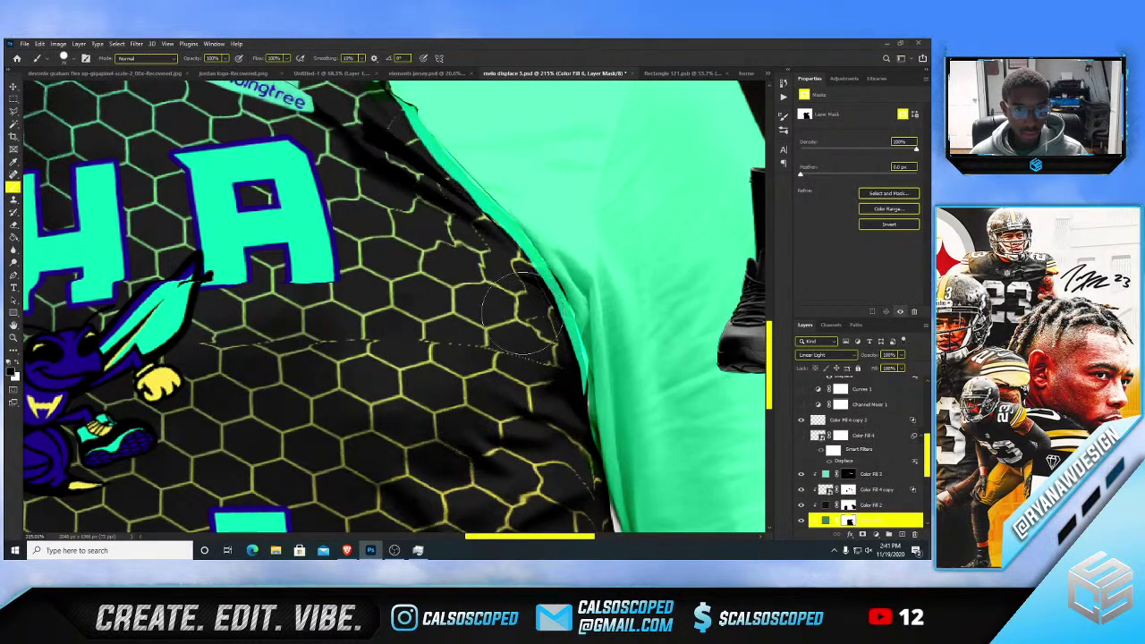
left_click_drag(509, 367, 551, 465)
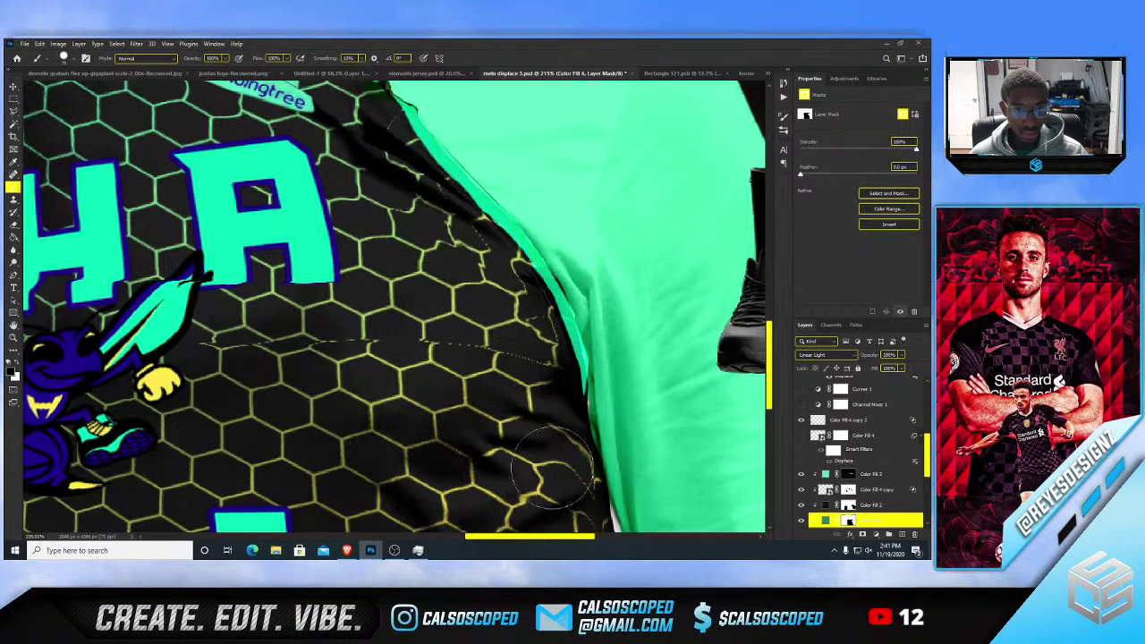
scroll(553, 469, "down", 2)
scroll(518, 461, "up", 3)
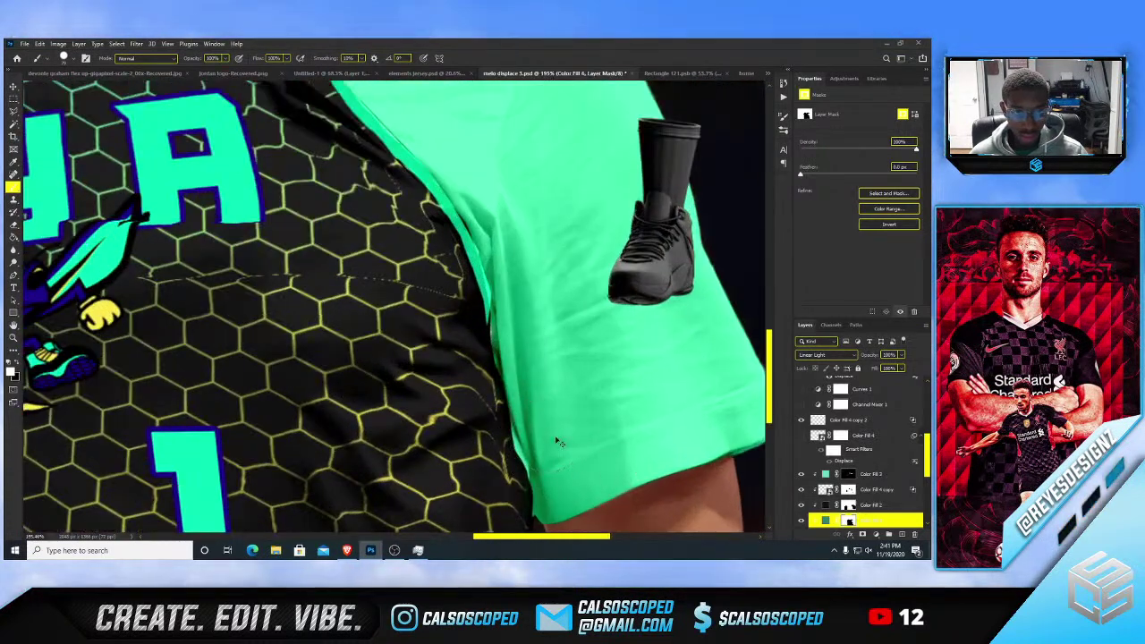
key("ctrl+z")
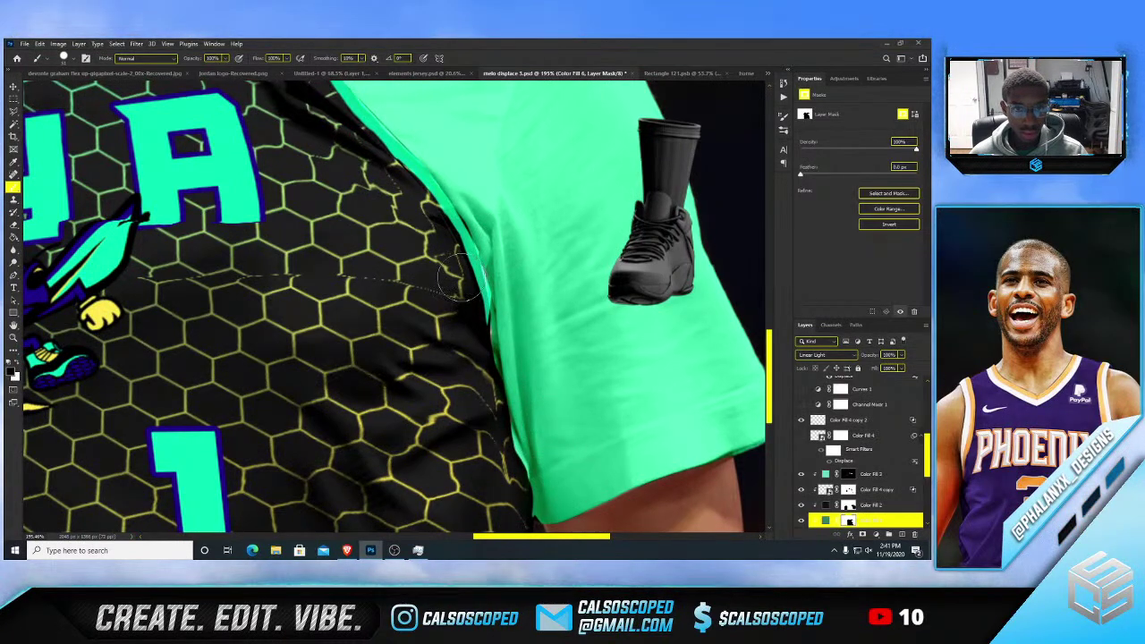
- Toggle the Color Fill 2 layer to examine the black fill along the jersey's side edge, and select its mask
key("v")
mouse_move(474, 297)
left_mouse_down()
mouse_move(495, 296)
mouse_move(483, 331)
mouse_move(547, 289)
mouse_move(505, 294)
mouse_move(542, 290)
mouse_move(508, 309)
left_mouse_up()
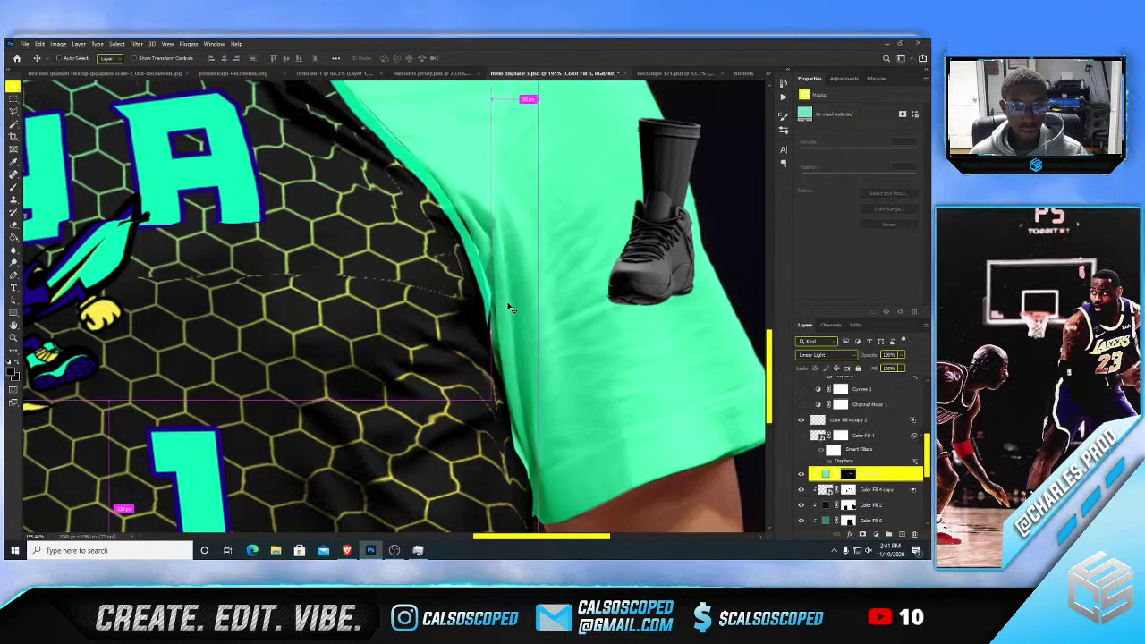
left_click(801, 506)
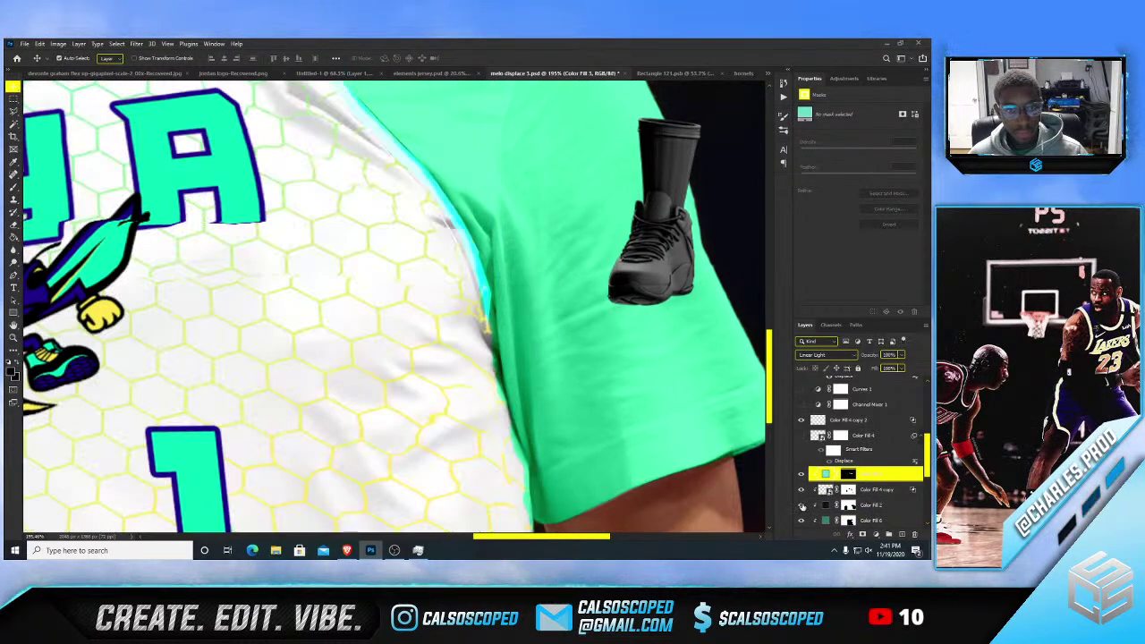
left_click(802, 505)
left_click(849, 506)
key("b")
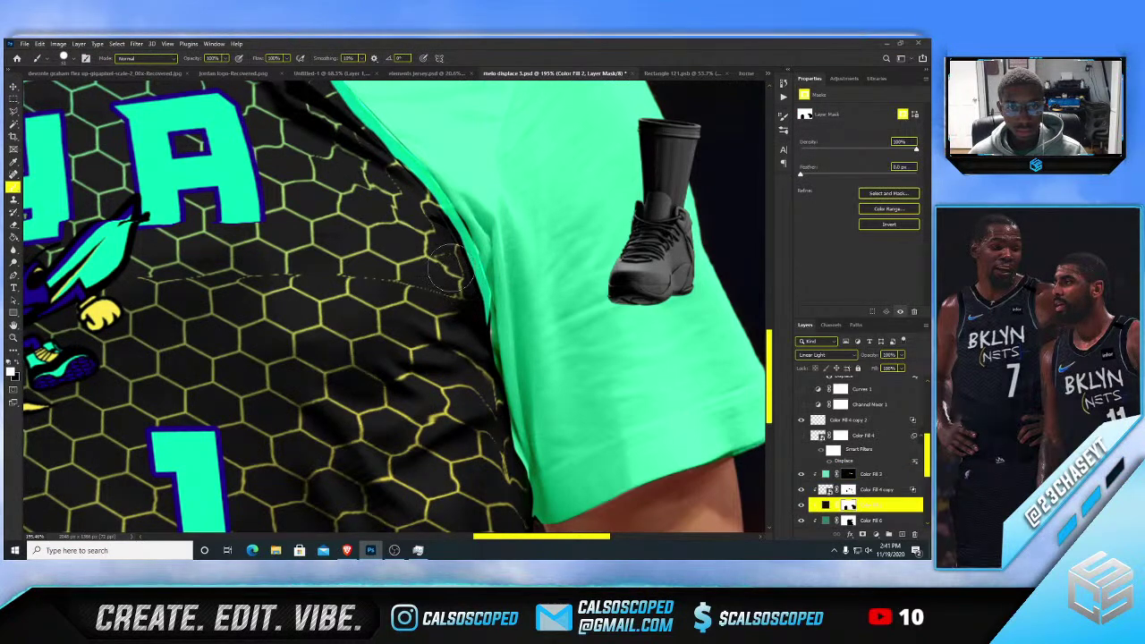
scroll(454, 278, "down", 8)
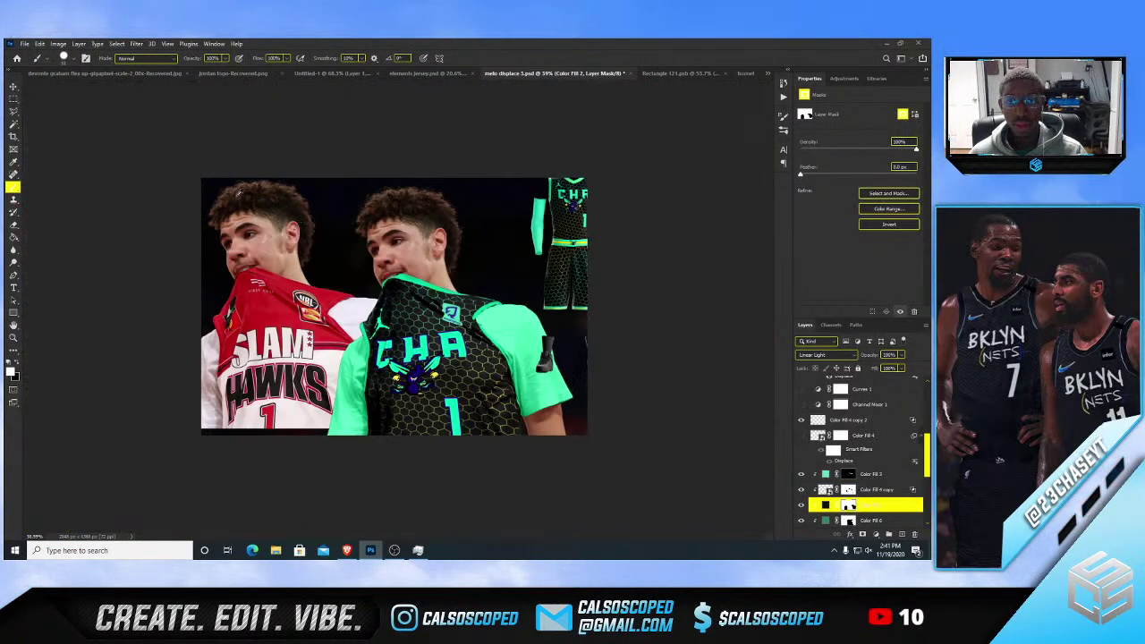
scroll(470, 321, "up", 1)
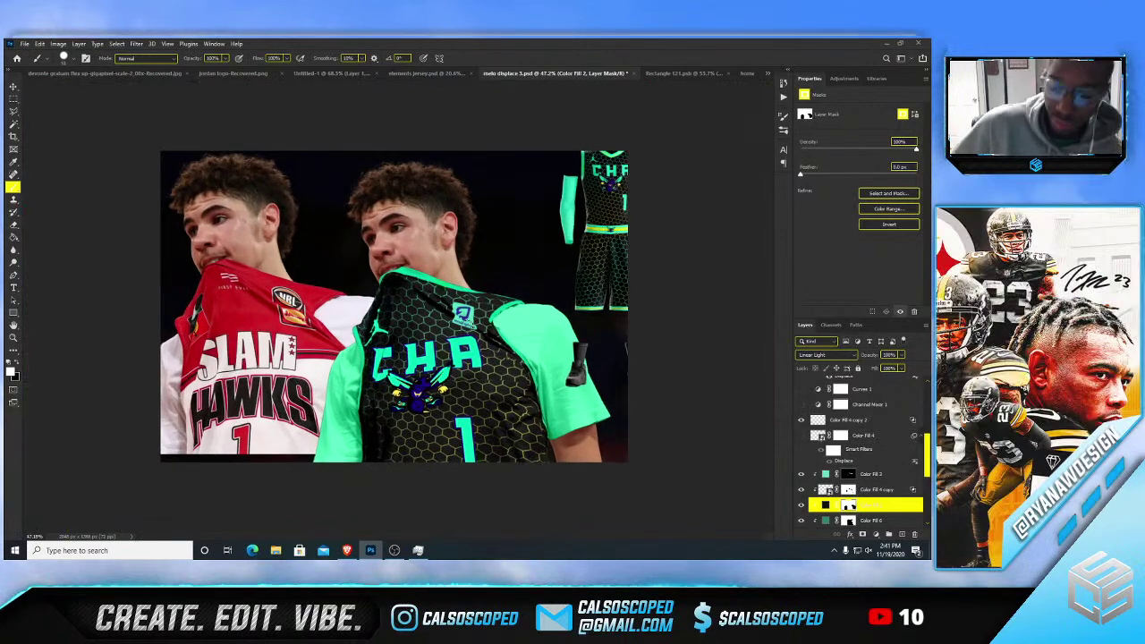
scroll(555, 402, "up", 8)
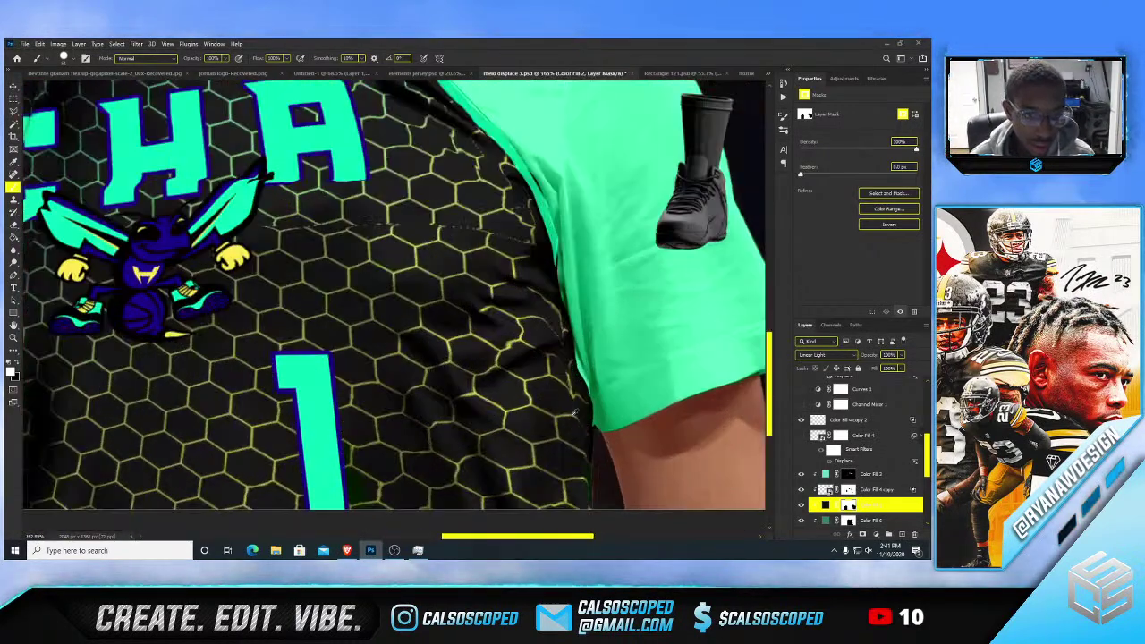
- Check the Color Fill 2 and Color Fill 6 layers, and paint the green tint off the jersey's lower side edge on the Color Fill 6 mask
scroll(570, 379, "down", 8)
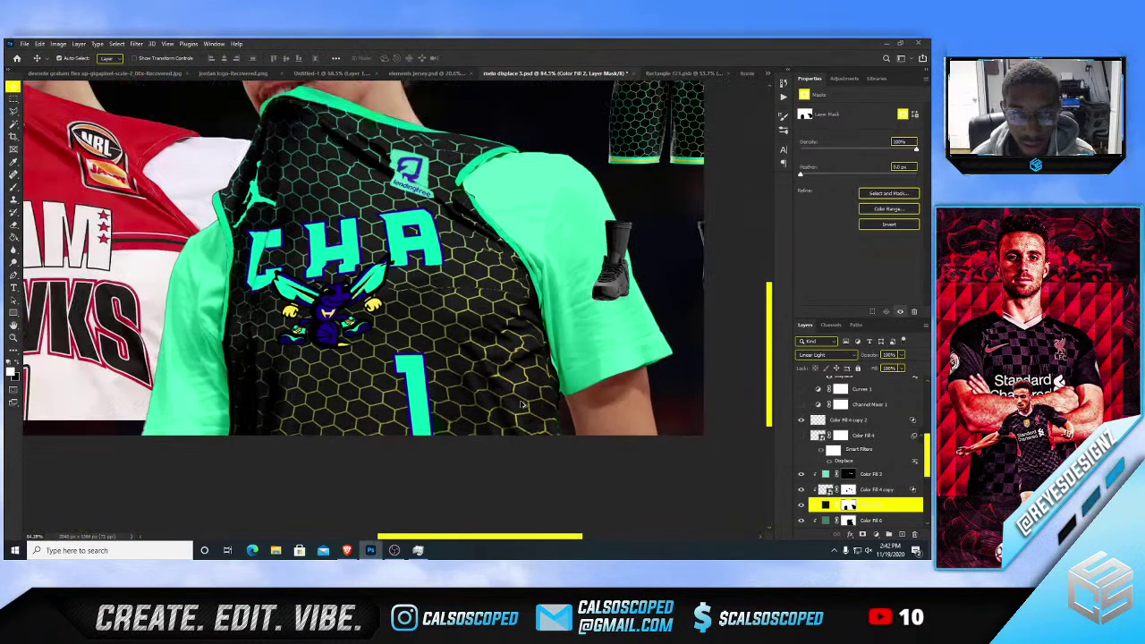
scroll(568, 423, "up", 6)
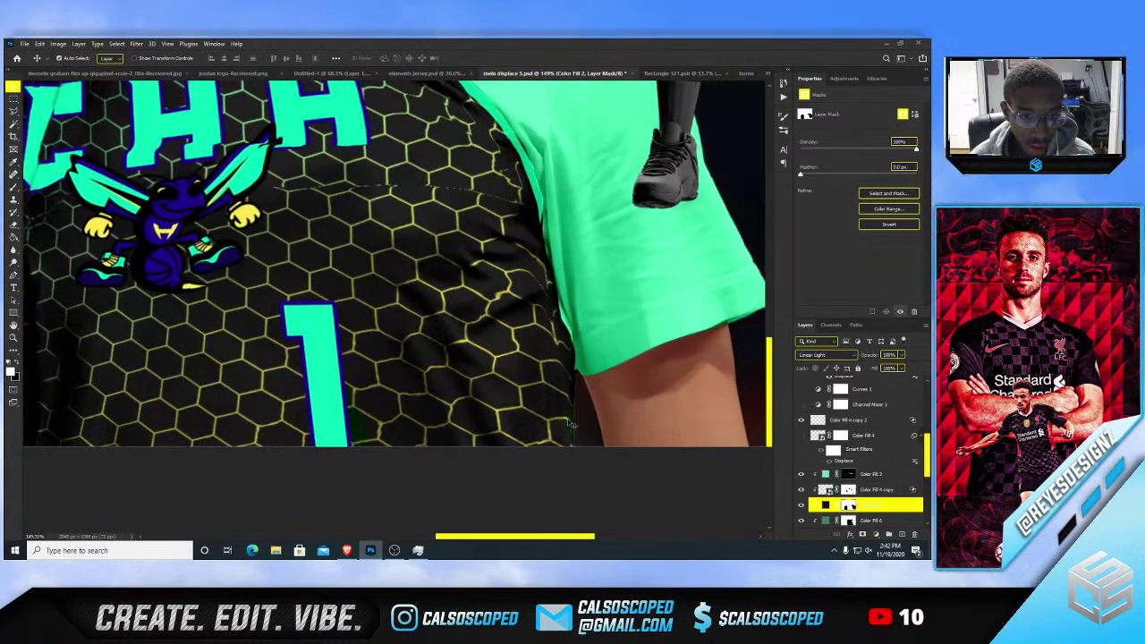
left_click(803, 505)
left_click(802, 521)
left_click(802, 521)
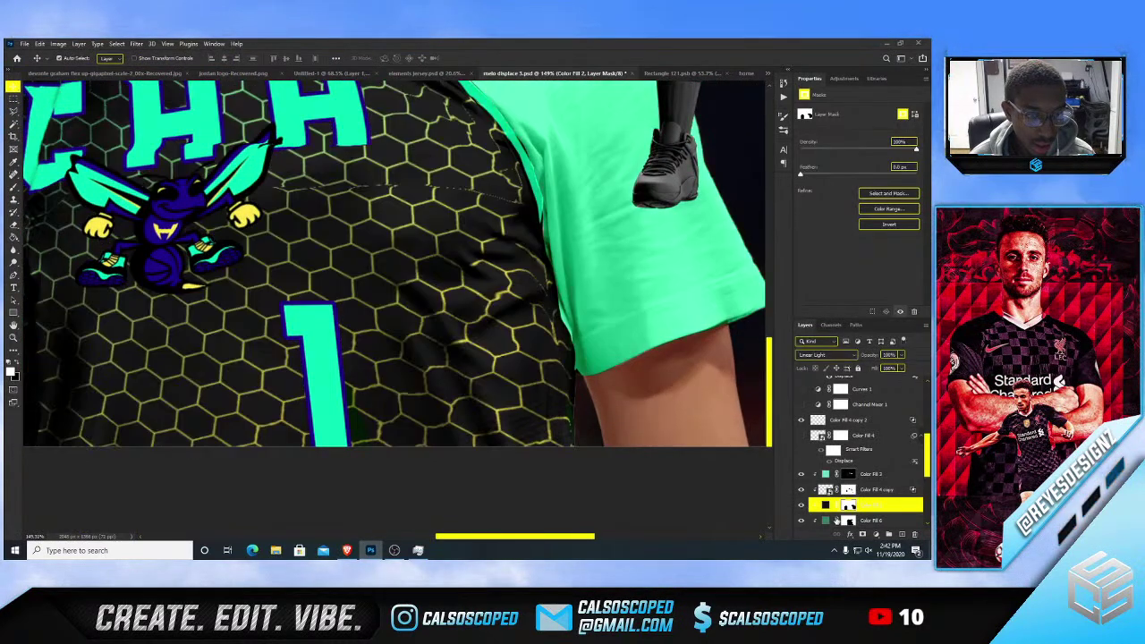
left_click(846, 521)
key("b")
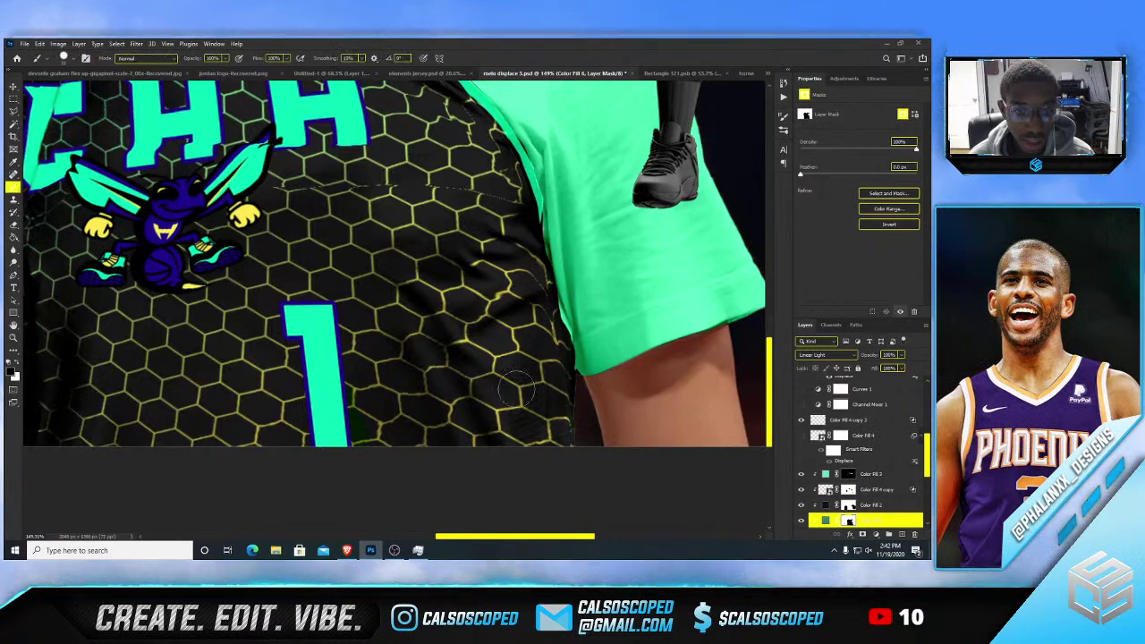
scroll(564, 442, "down", 5)
scroll(428, 249, "up", 5)
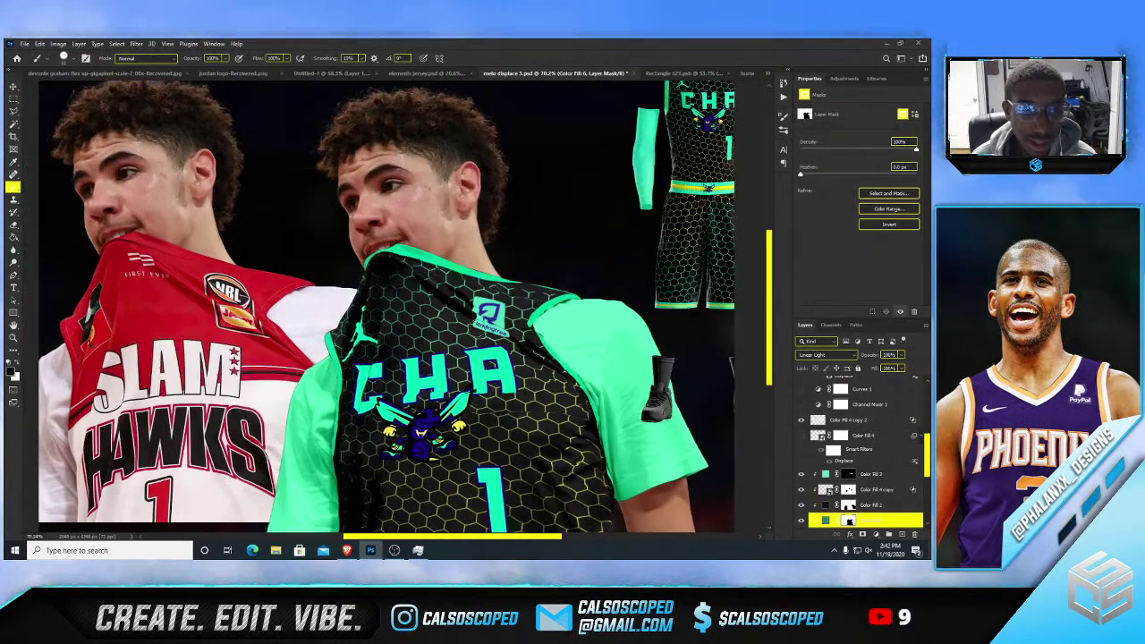
- Touch up the mint armhole trim below the lendingtree patch on the Color Fill 3 mask
key("v")
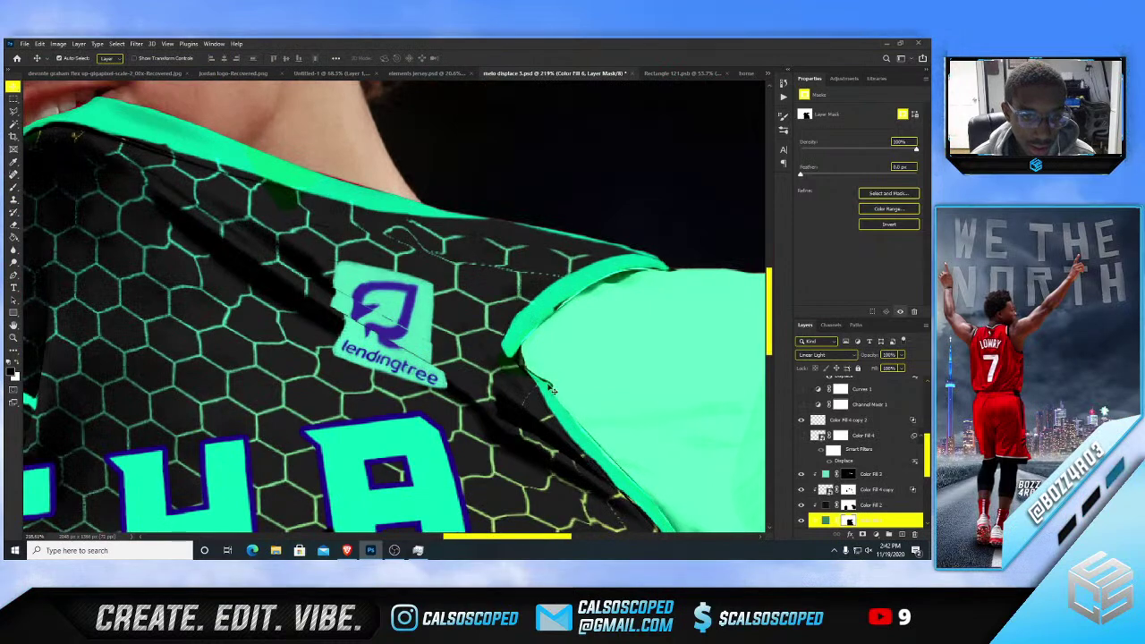
mouse_move(552, 390)
left_mouse_down()
mouse_move(549, 366)
mouse_move(556, 394)
mouse_move(503, 386)
mouse_move(522, 373)
left_mouse_up()
left_click(848, 474)
key("b")
key("x")
scroll(576, 394, "up", 3)
key("x")
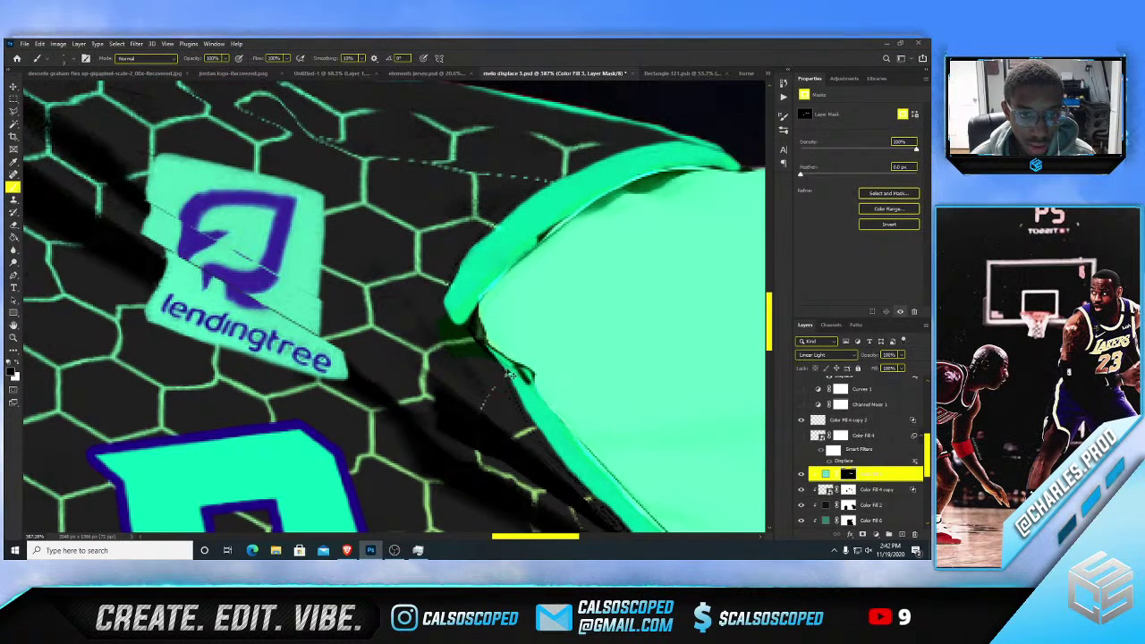
- Paint the green tint off the black fabric beside the armhole trim on the Color Fill 6 mask with a smaller brush
key("v")
left_click(818, 503)
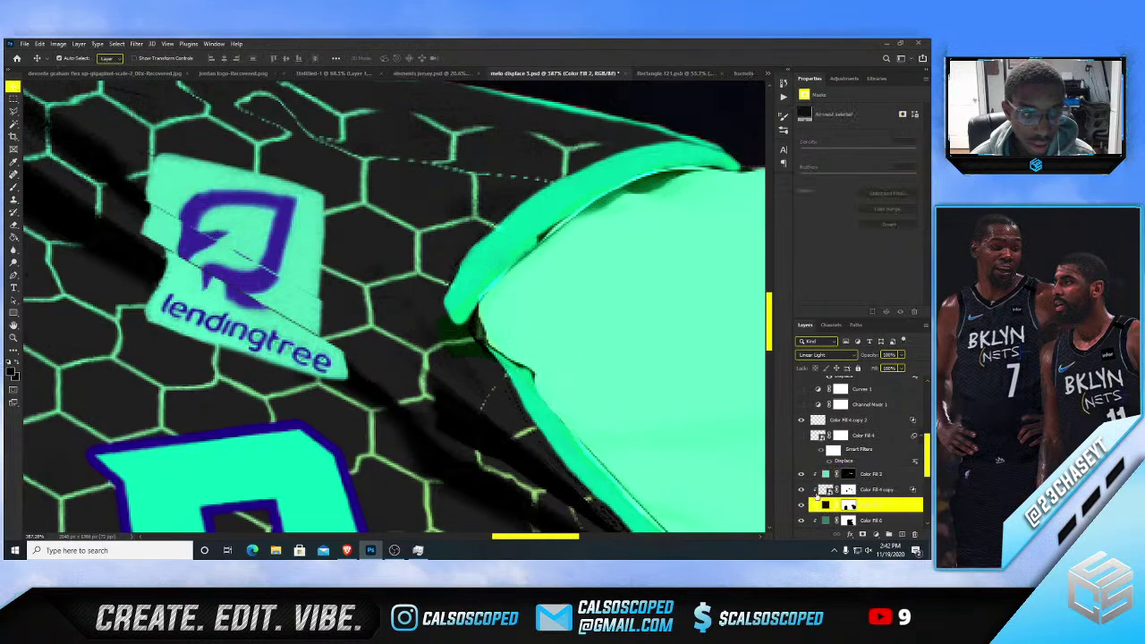
left_click(849, 520)
key("b")
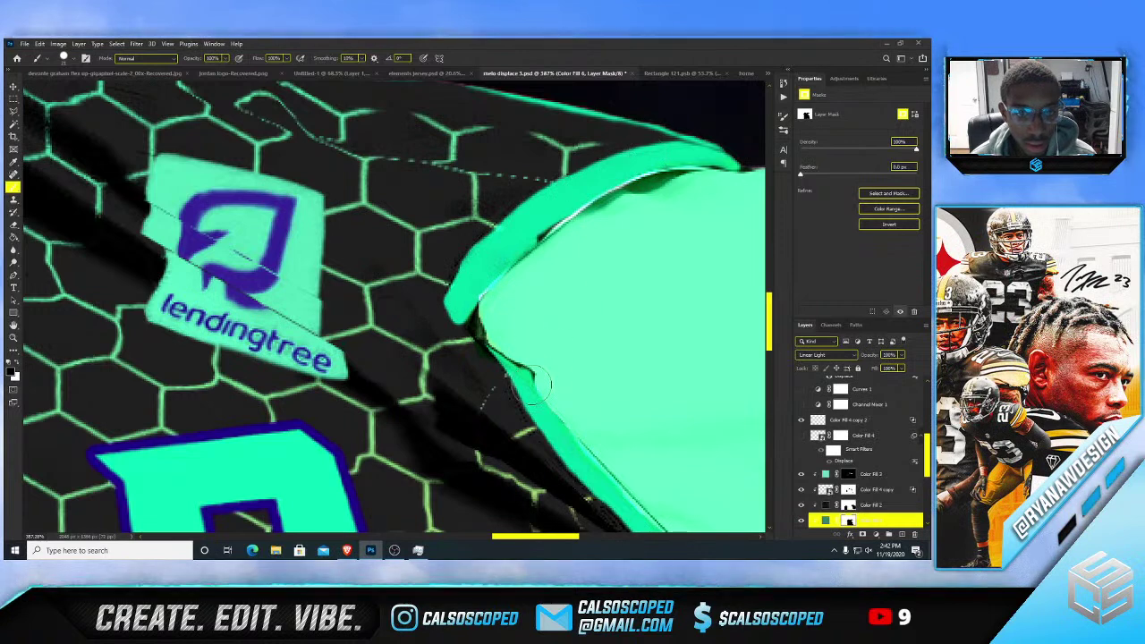
key("bracketleft")
key("bracketleft")
key("bracketleft")
key("bracketleft")
key("bracketleft")
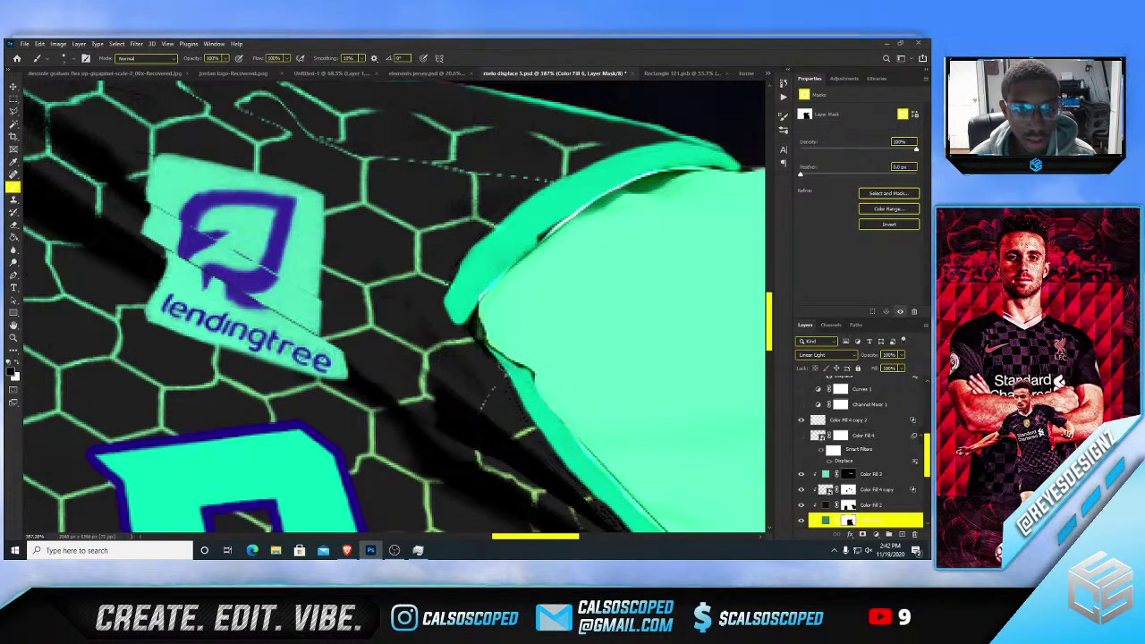
scroll(500, 377, "down", 12)
scroll(503, 401, "up", 11)
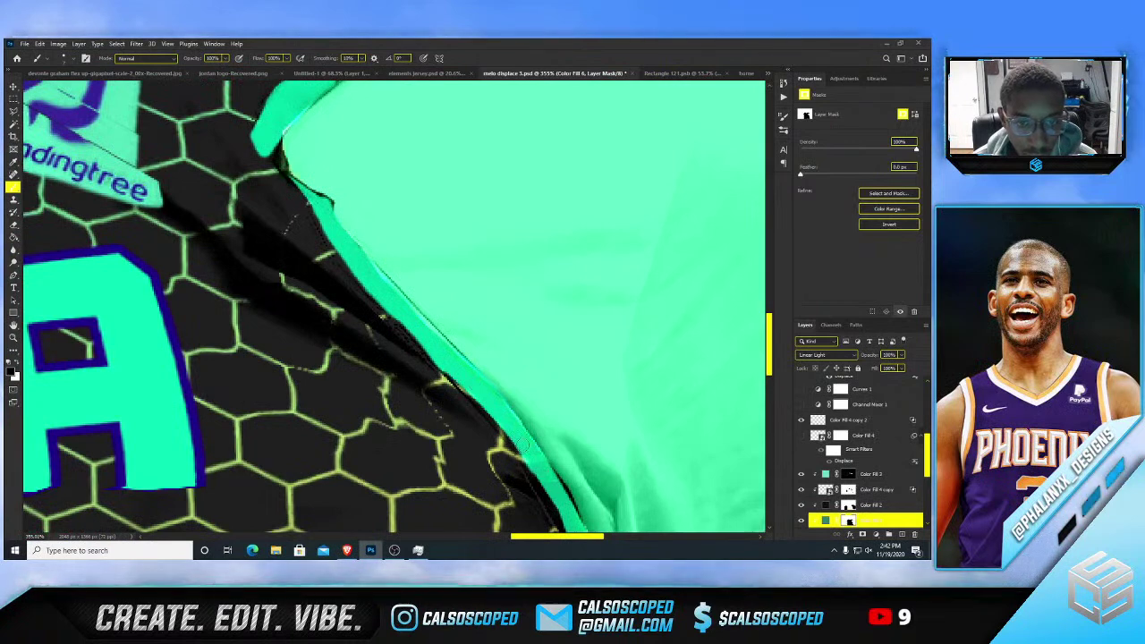
scroll(545, 470, "down", 2)
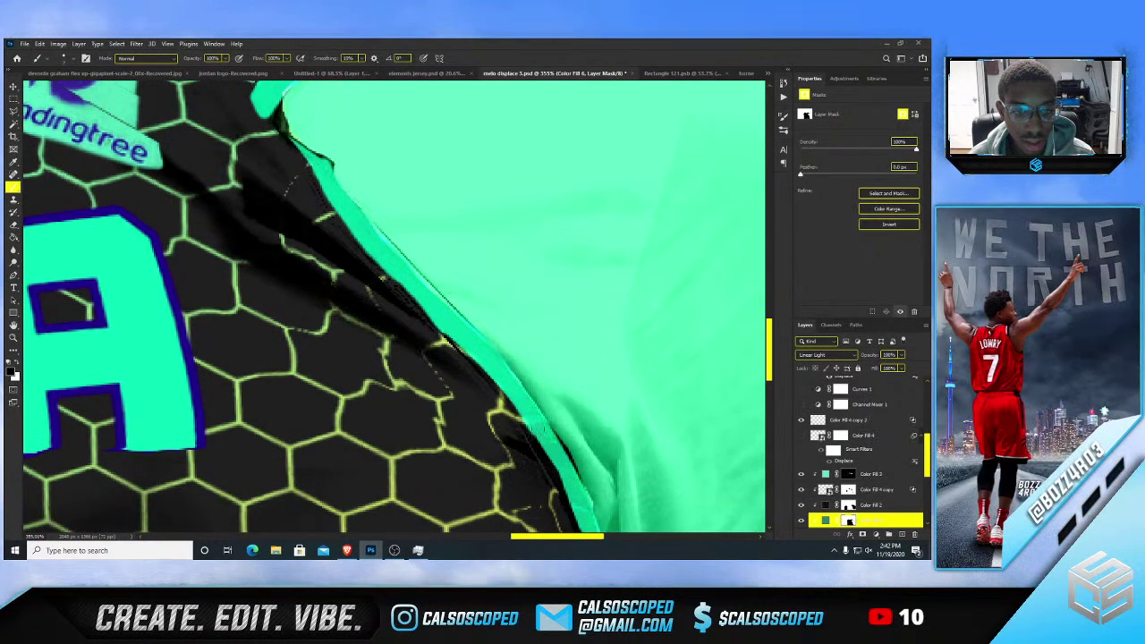
- Paint the green tint off the black fabric along the opposite armhole trim, beside the Jordan logo and letter C, on the Color Fill 6 mask
scroll(539, 429, "down", 10)
scroll(348, 360, "up", 5)
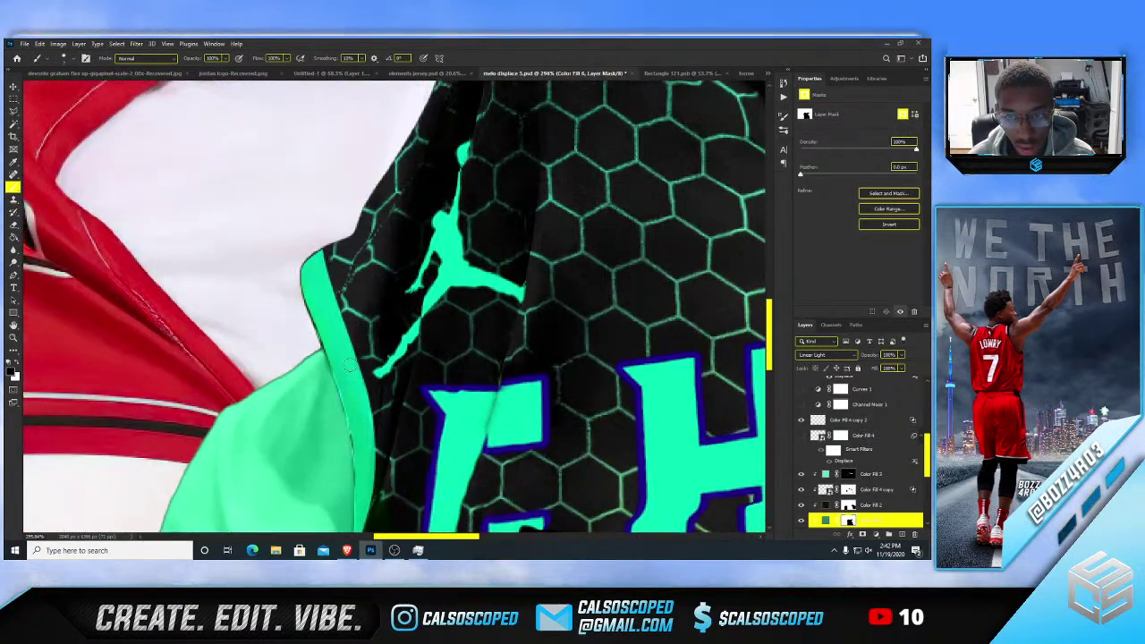
scroll(311, 254, "down", 2)
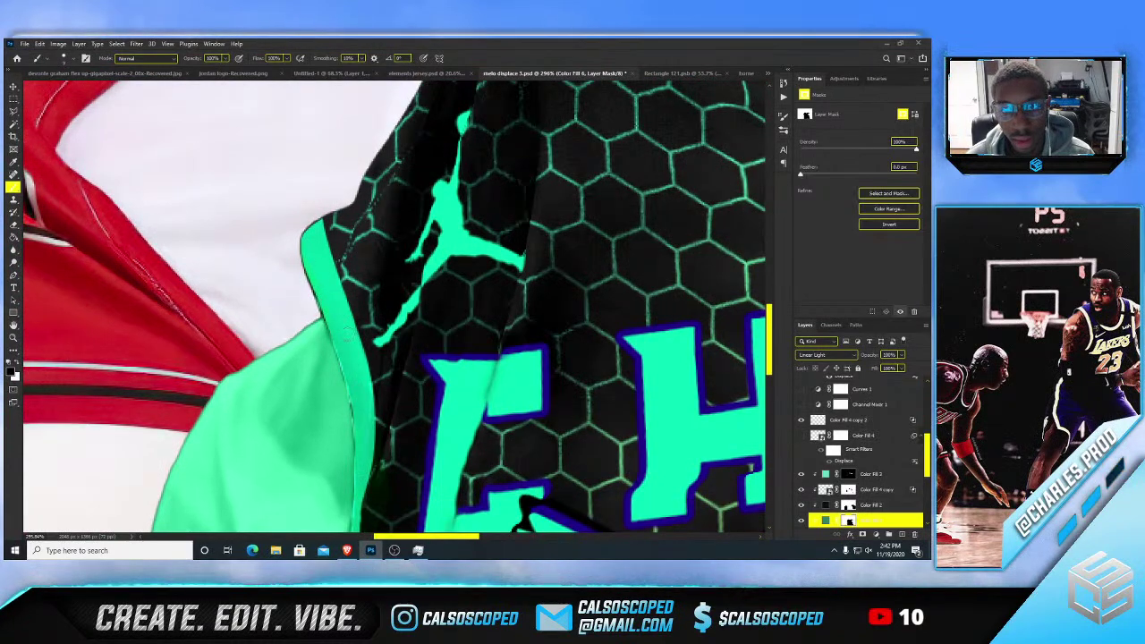
scroll(348, 336, "down", 4)
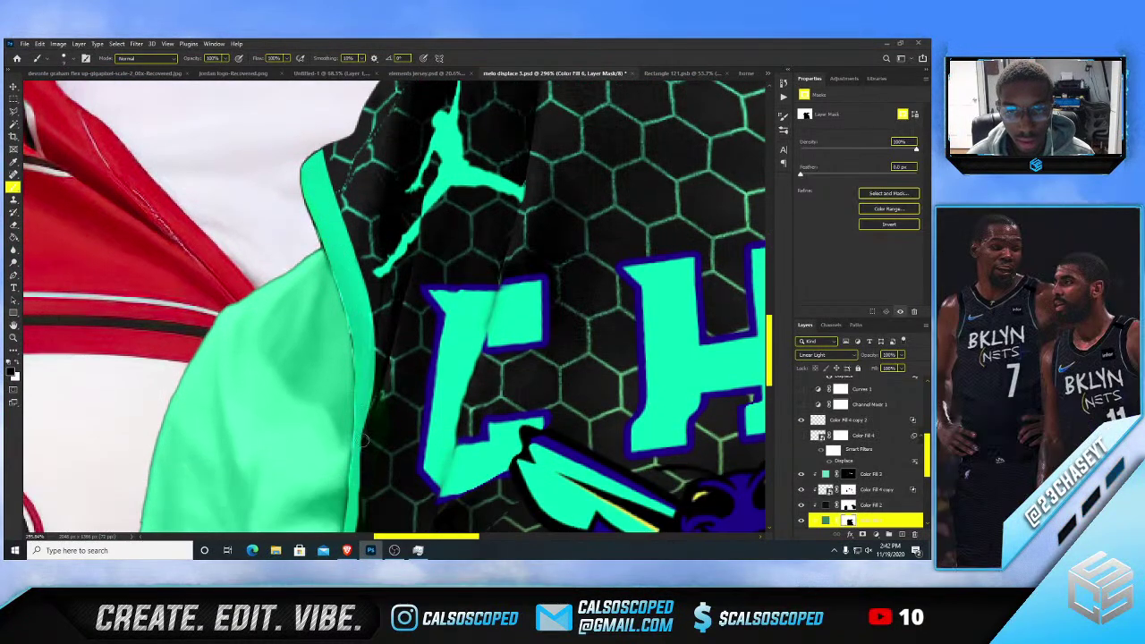
scroll(362, 472, "down", 4)
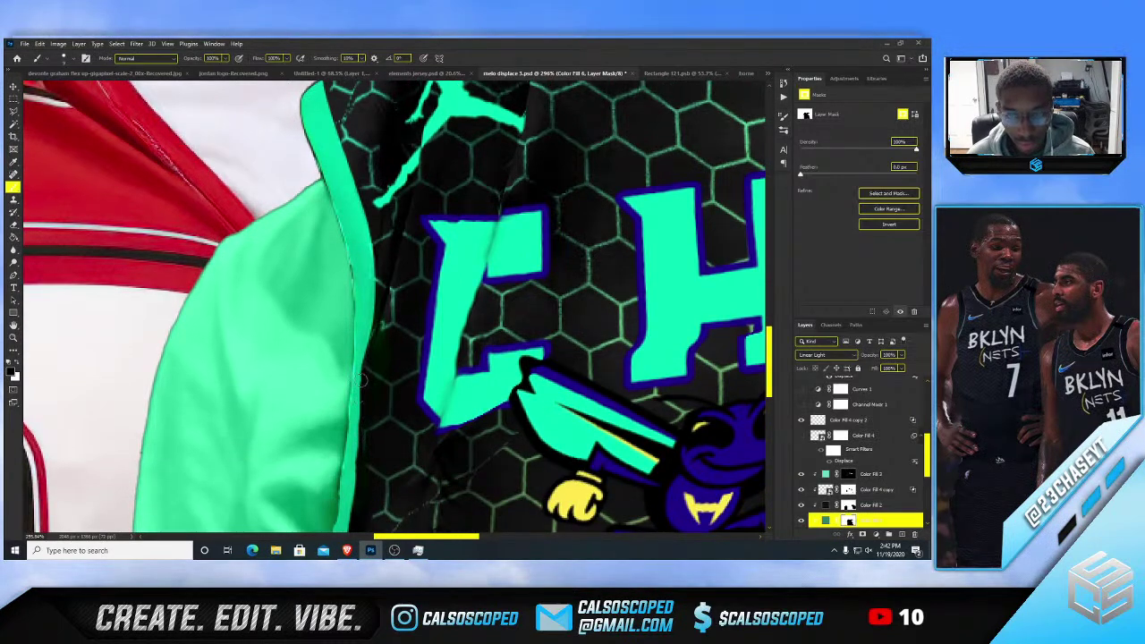
scroll(351, 442, "down", 4)
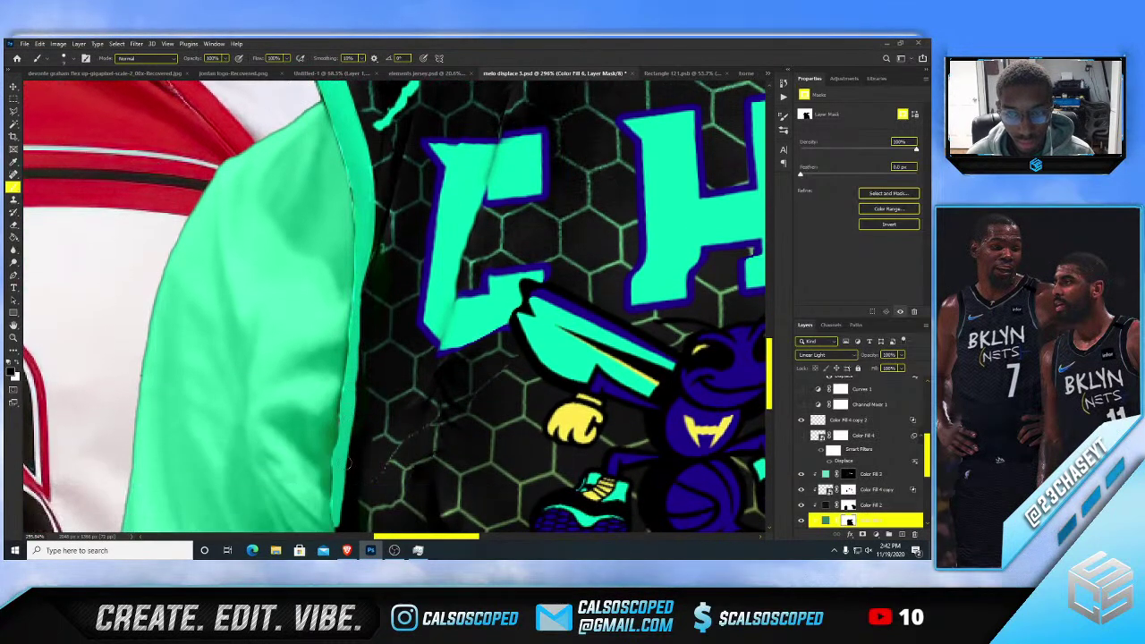
scroll(372, 430, "down", 8)
- Paint the green tint off the black fabric below the collar trim on the Color Fill 6 mask with a larger brush
key("v")
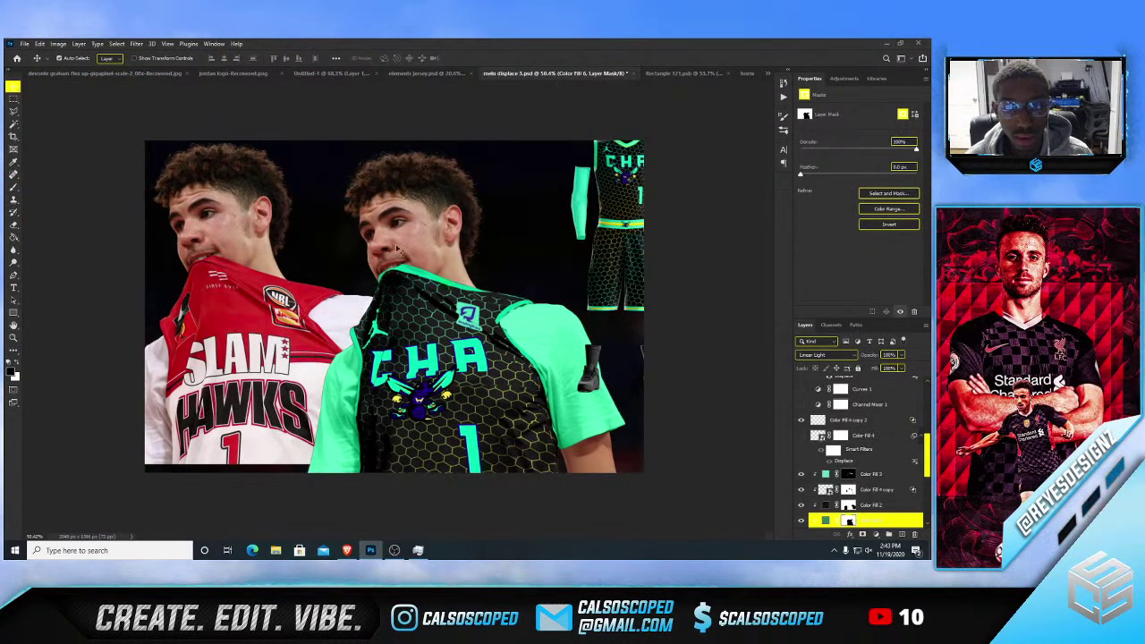
scroll(399, 251, "up", 5)
left_click(501, 291)
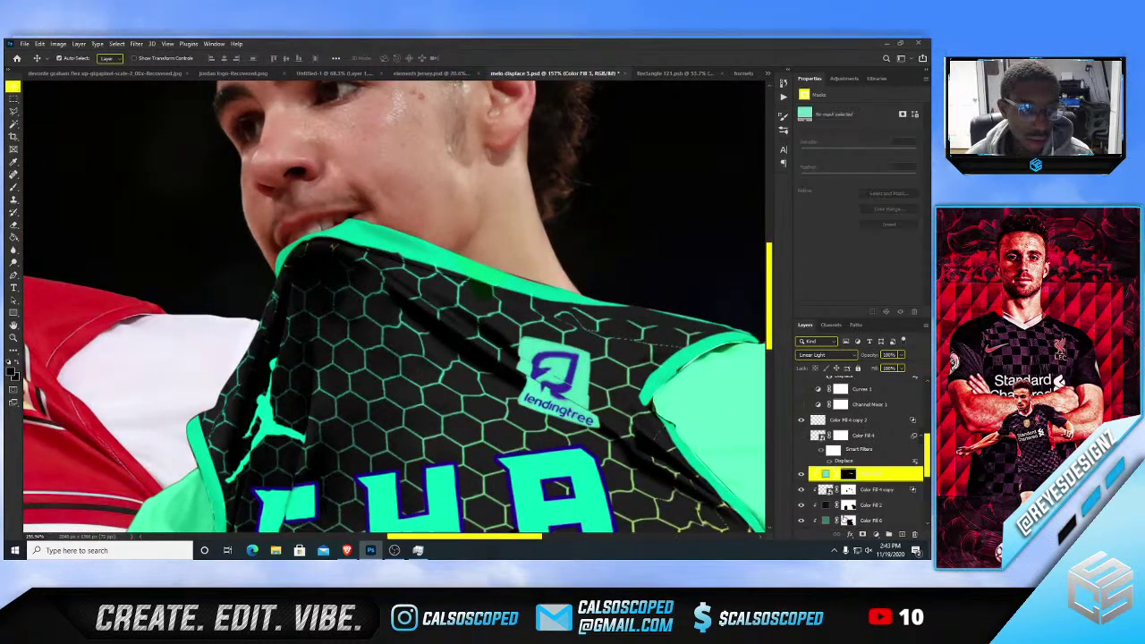
left_click(848, 520)
key("b")
scroll(522, 280, "up", 1)
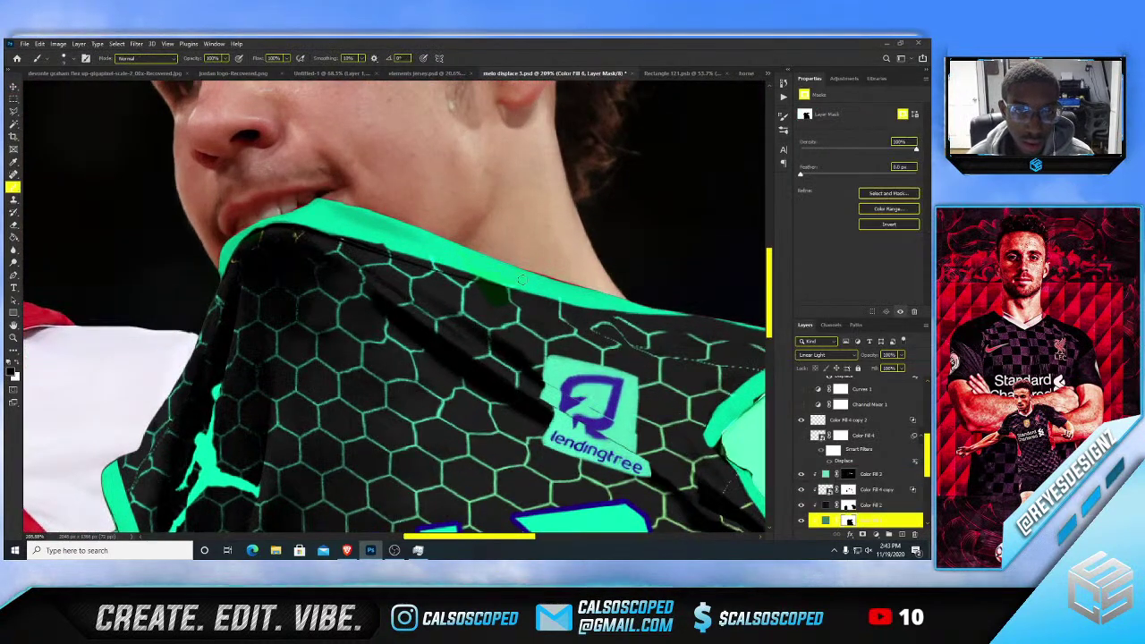
key("]")
key("]")
key("]")
key("]")
key("]")
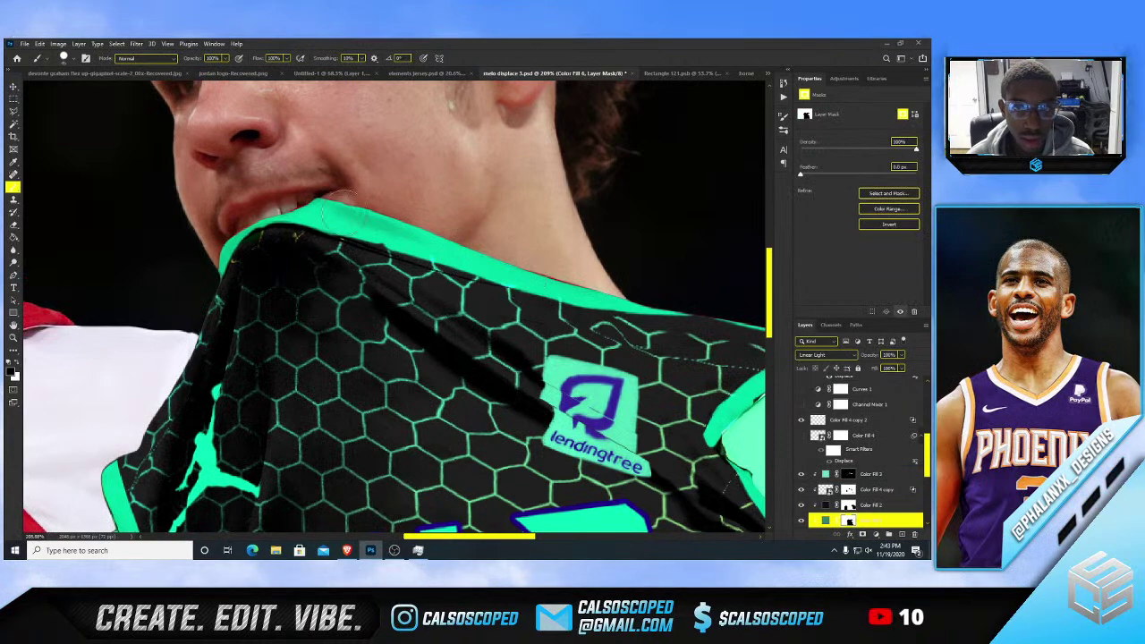
- Hide the Layer 0 copy 5 layer showing the original player in the red and white jersey
scroll(503, 278, "down", 6)
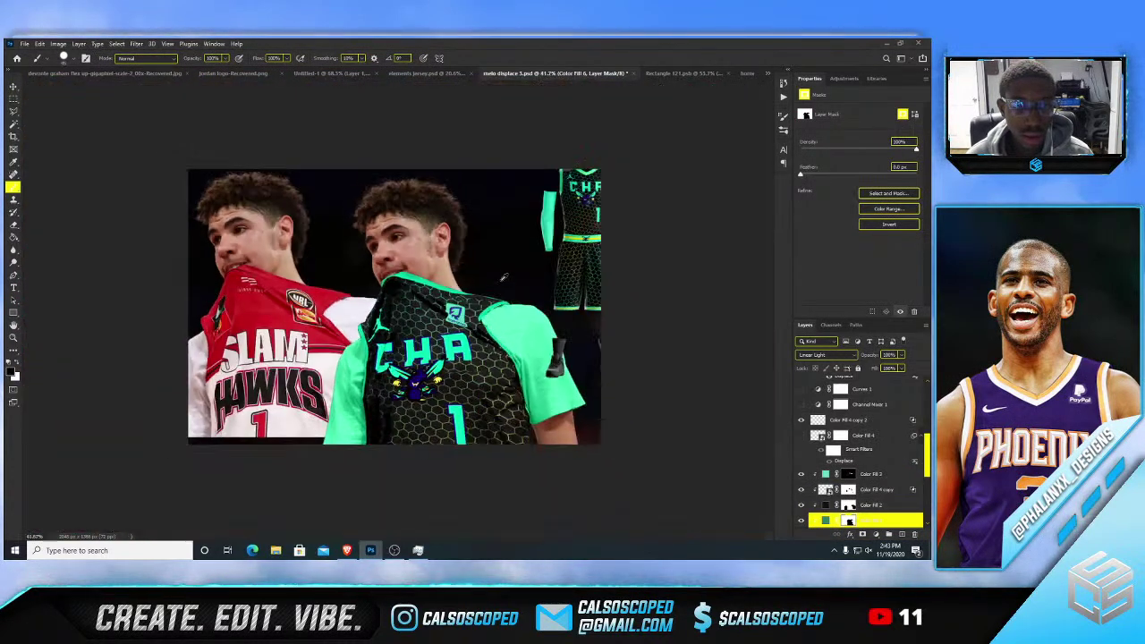
scroll(852, 519, "down", 3)
left_click(864, 521)
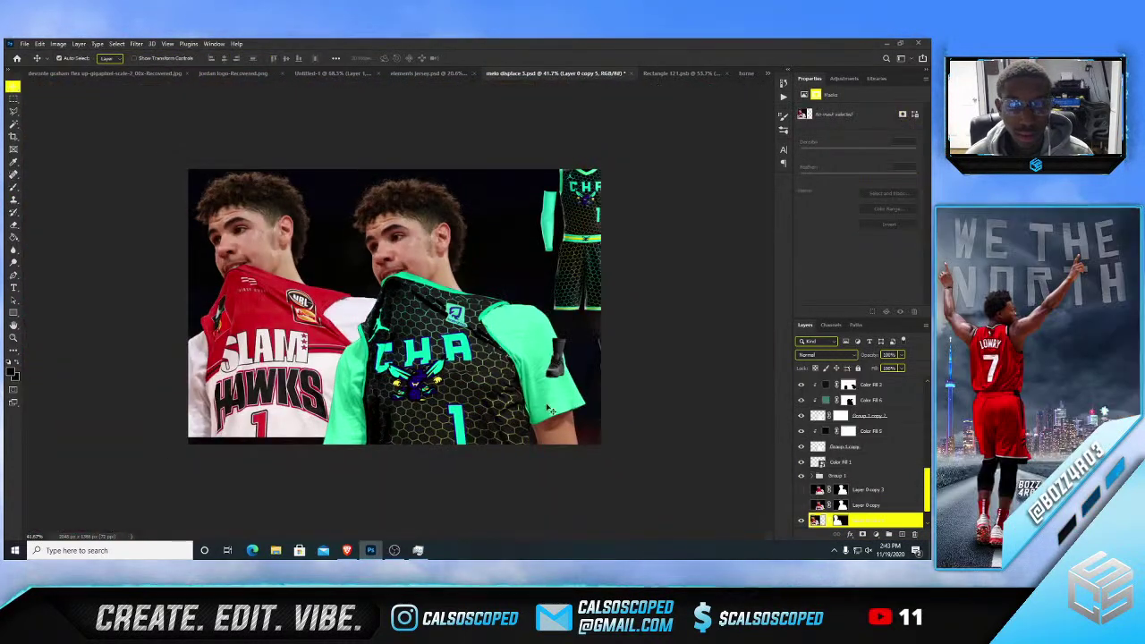
left_click(802, 521)
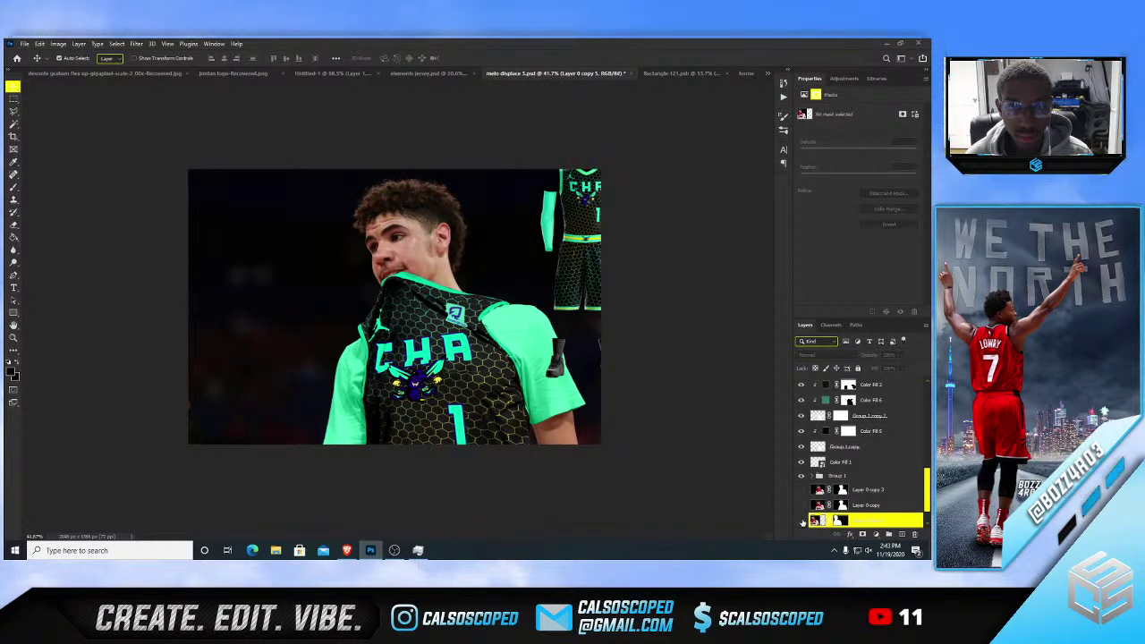
- Examine the recoloured jersey and sleeves up close, toggling Layer 0 copy 5 once for comparison
scroll(588, 427, "up", 3)
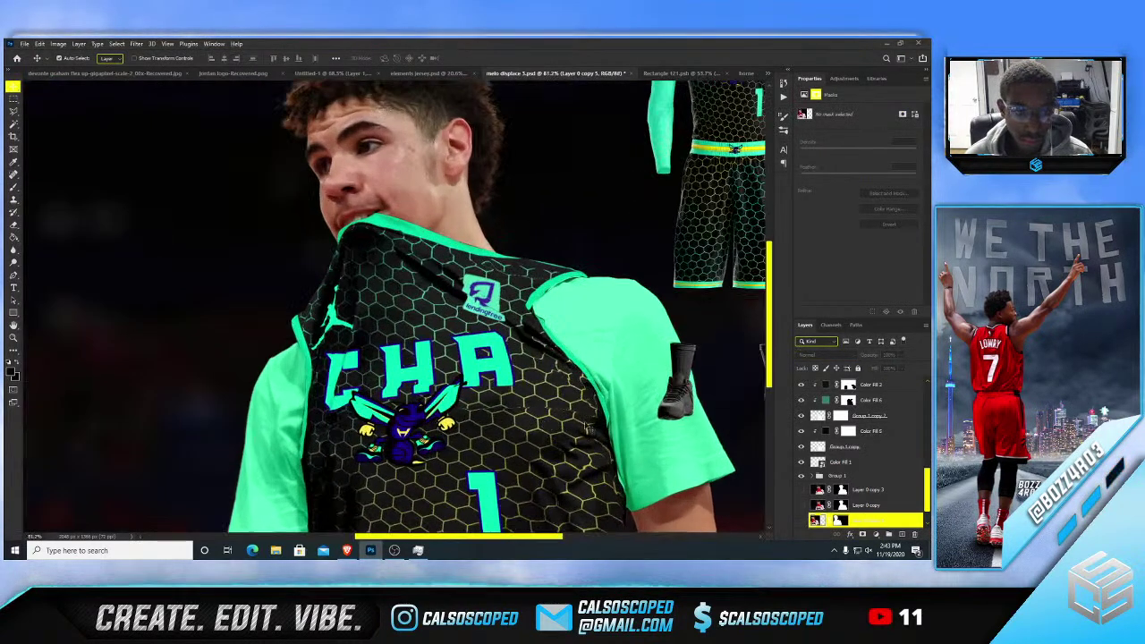
scroll(588, 427, "up", 2)
scroll(401, 380, "down", 3)
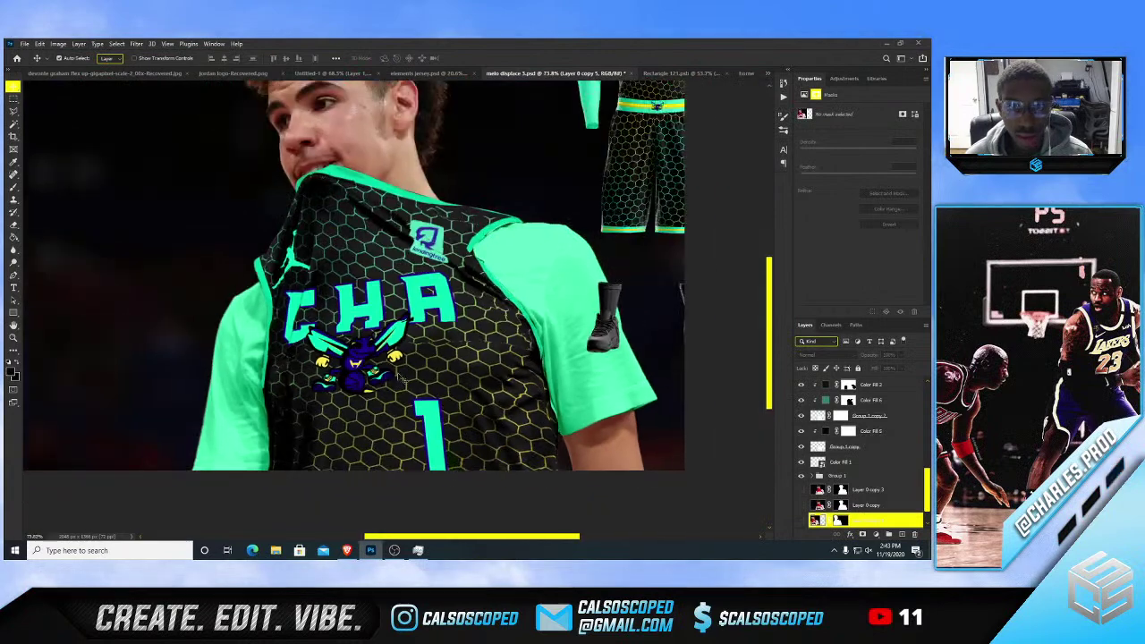
scroll(401, 380, "down", 2)
left_click(802, 521)
left_click(802, 521)
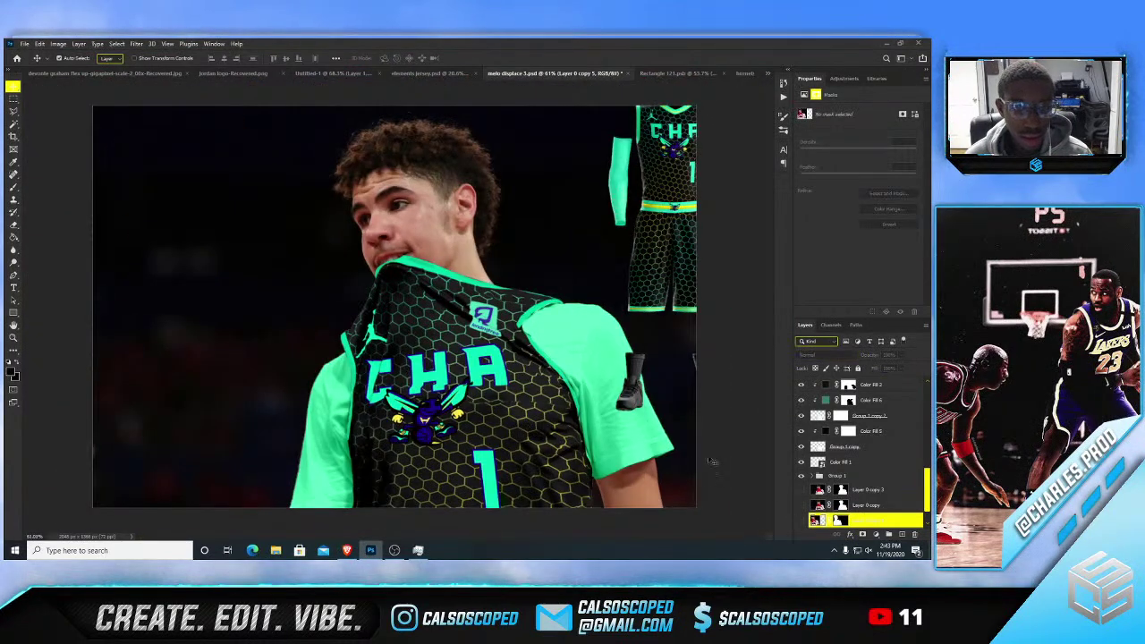
scroll(470, 198, "up", 2)
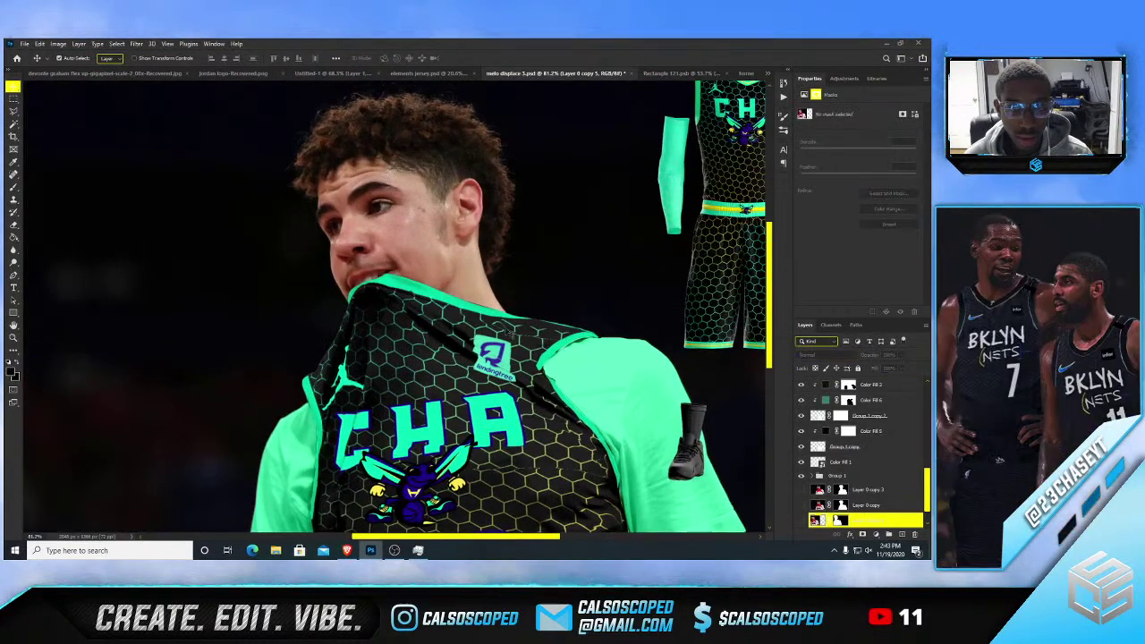
scroll(508, 335, "up", 3)
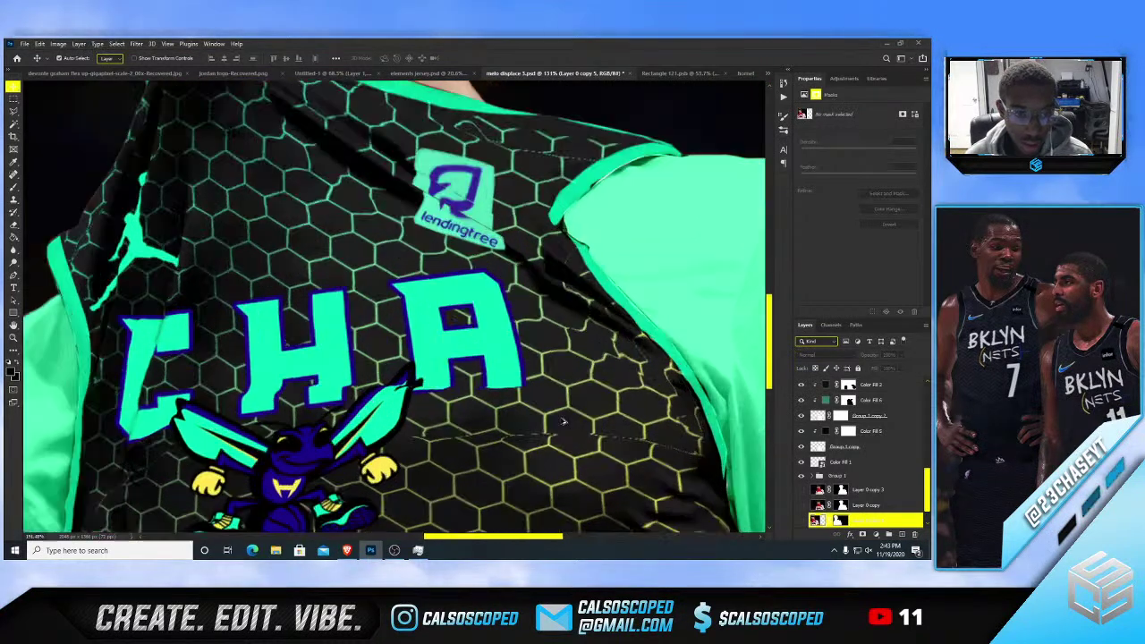
- Paint out the dashed seam across the hexagon pattern below the letter A on the Color Fill 4 copy mask, adjusting the brush flow
scroll(563, 421, "up", 5)
left_click_drag(626, 441, 613, 444)
key("ctrl+z")
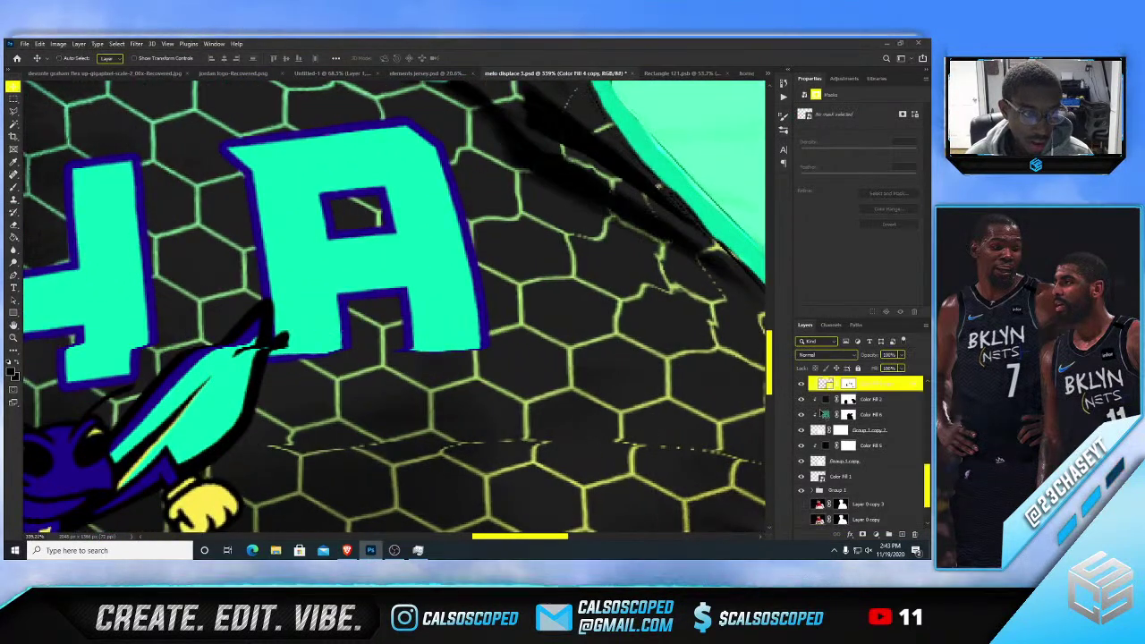
left_click(848, 384)
key("b")
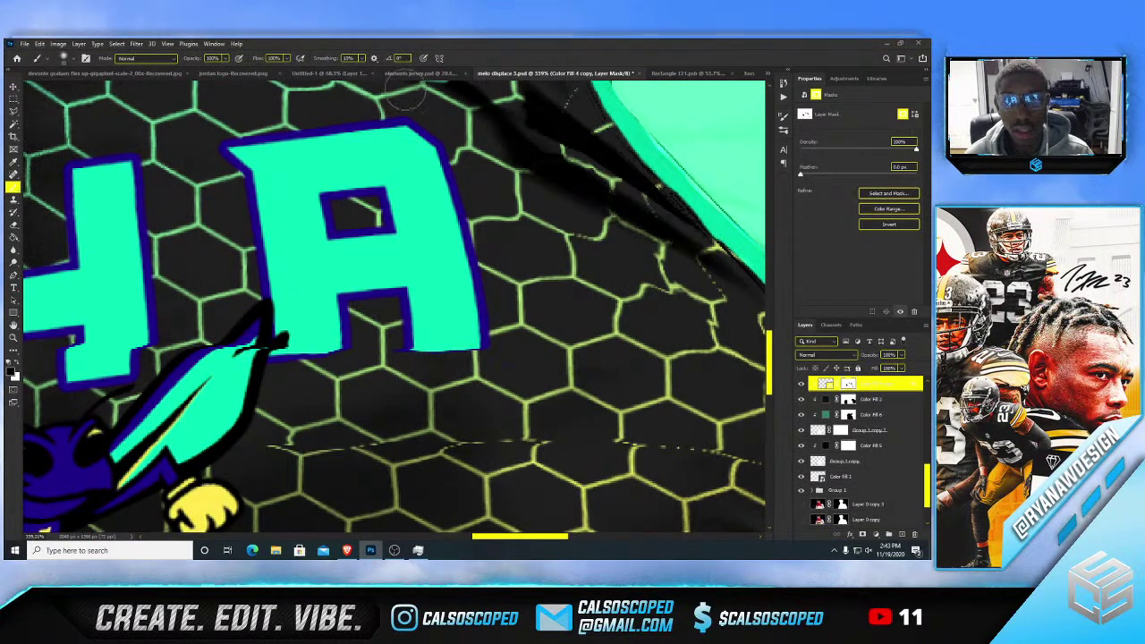
left_click_drag(287, 58, 251, 71)
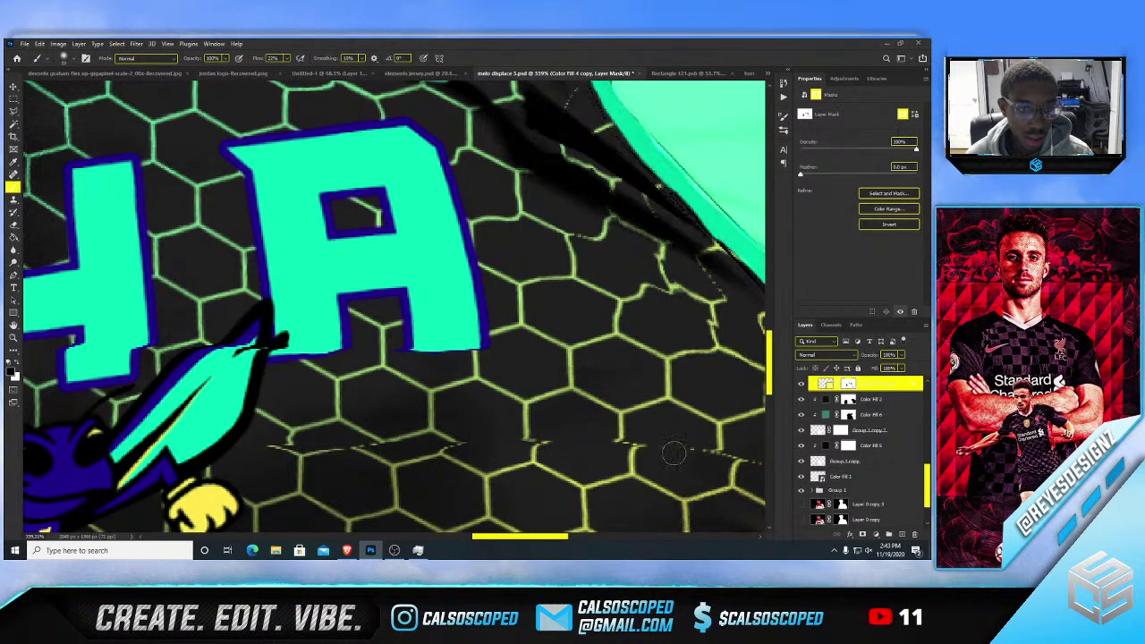
scroll(657, 449, "down", 10)
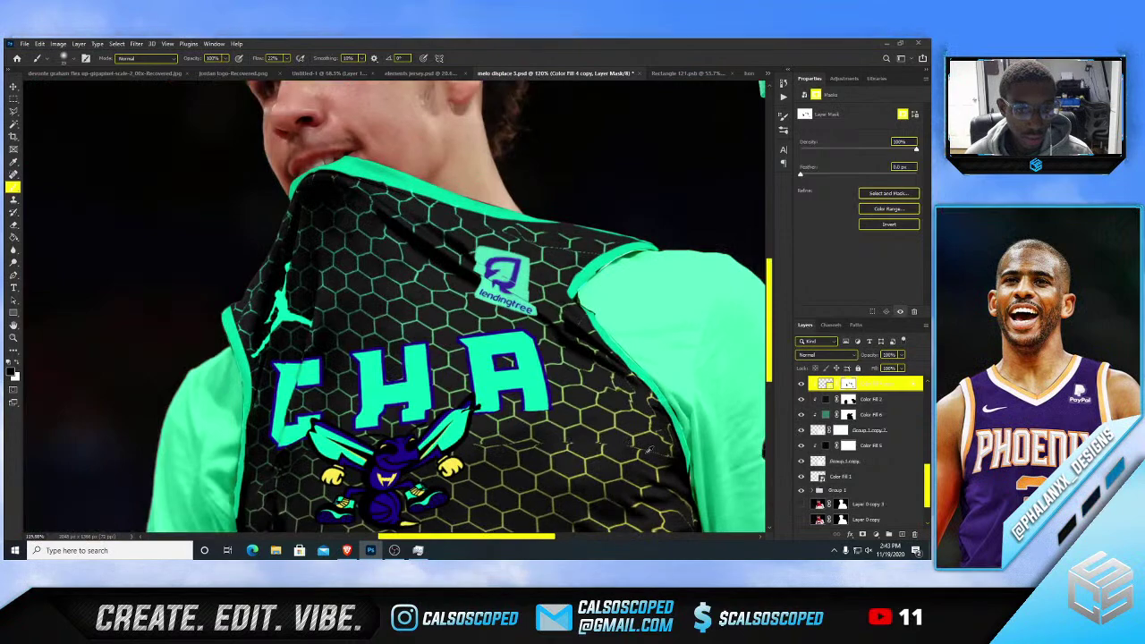
scroll(657, 448, "up", 10)
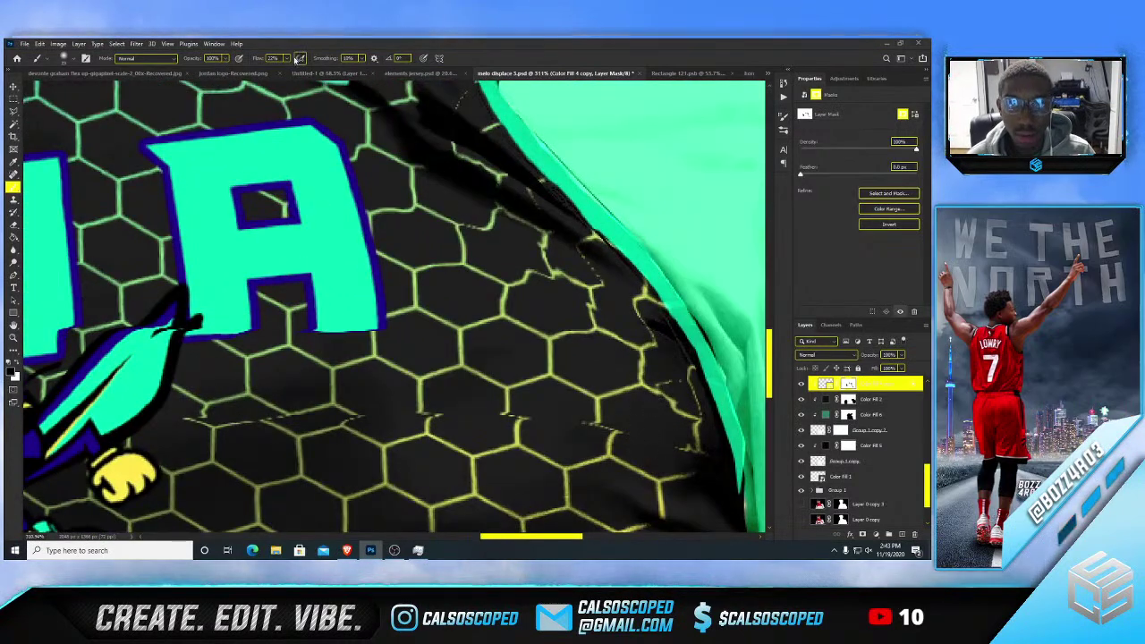
right_click(612, 324, "alt")
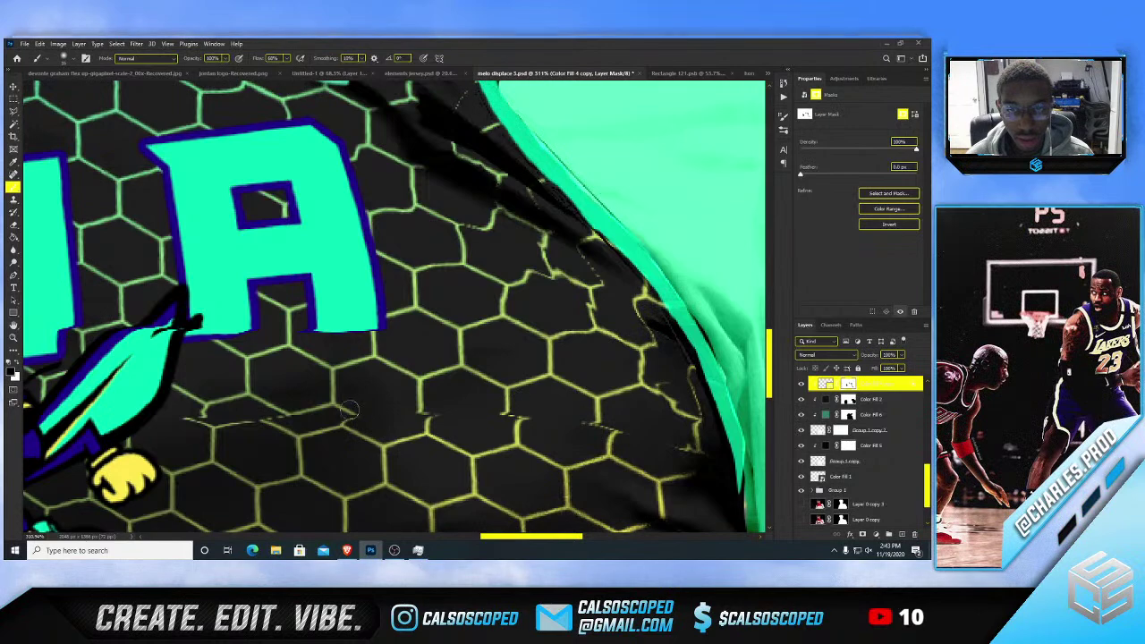
- Examine the full recoloured jersey, from the collar and lettering down to the number 1 and lower edge
scroll(367, 407, "down", 5)
scroll(253, 408, "down", 3)
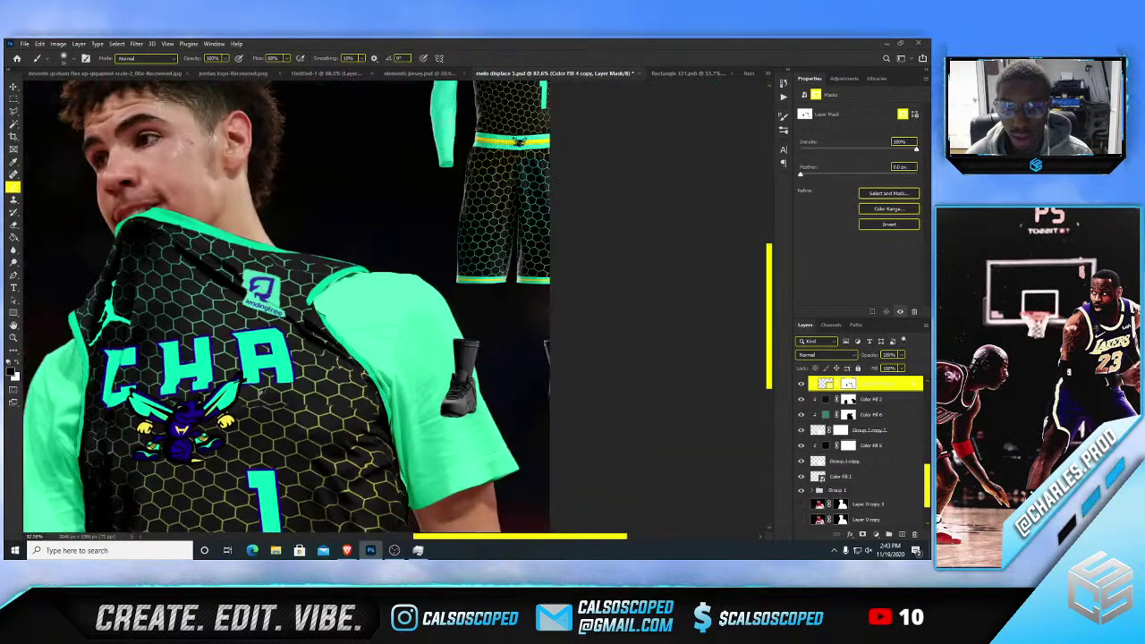
scroll(262, 392, "down", 3)
key("v")
key("alt+v")
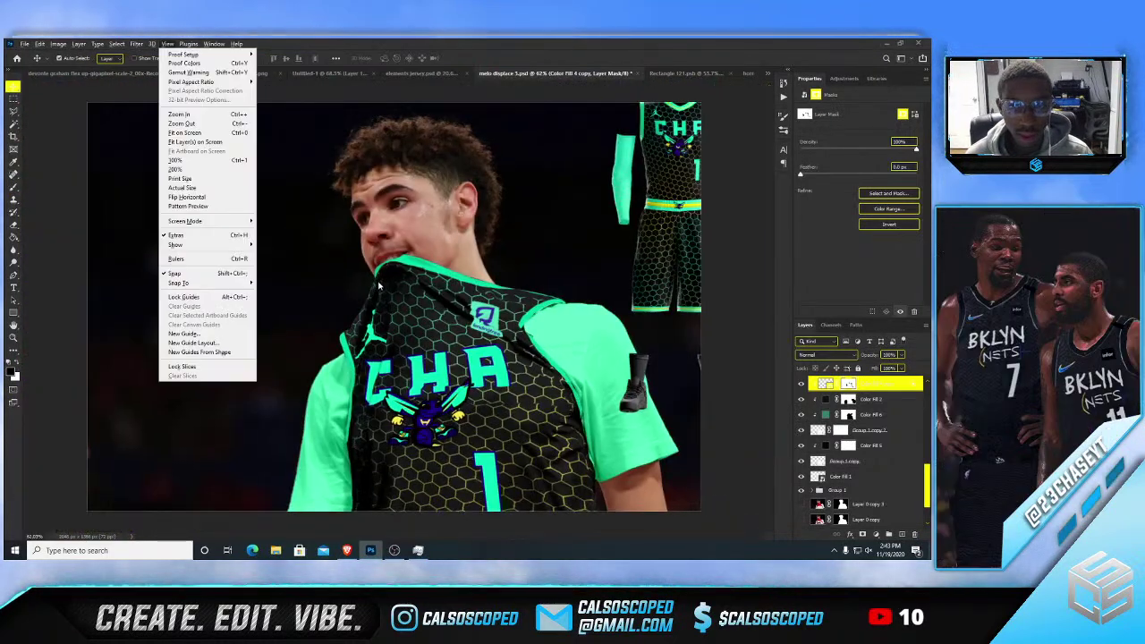
left_click(360, 322)
left_click(454, 319)
left_click(459, 329)
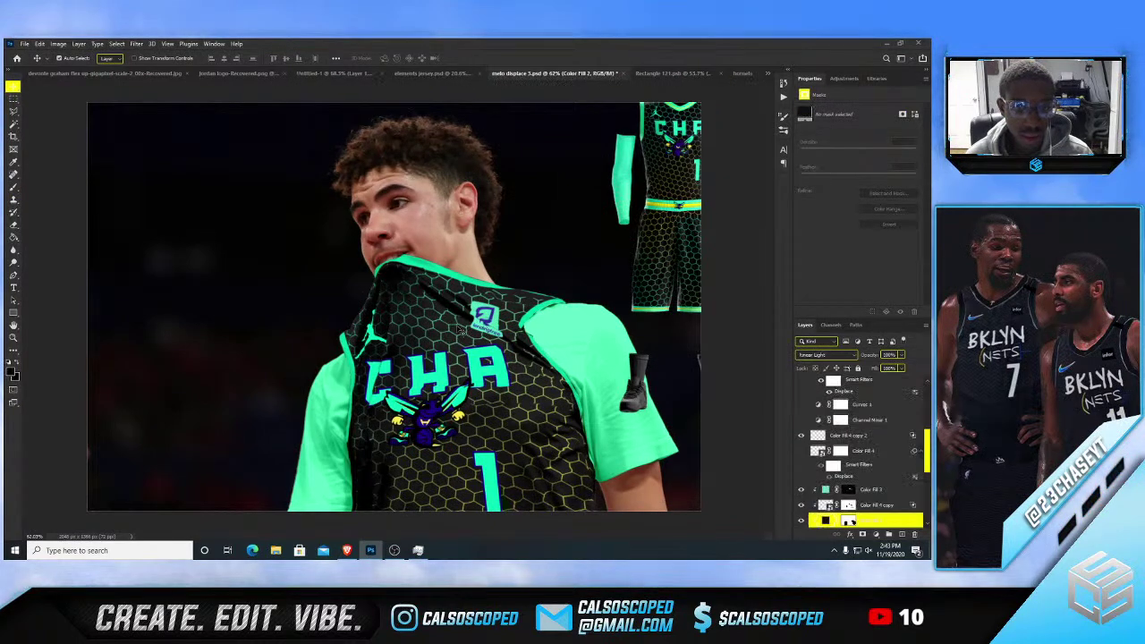
scroll(462, 331, "up", 2)
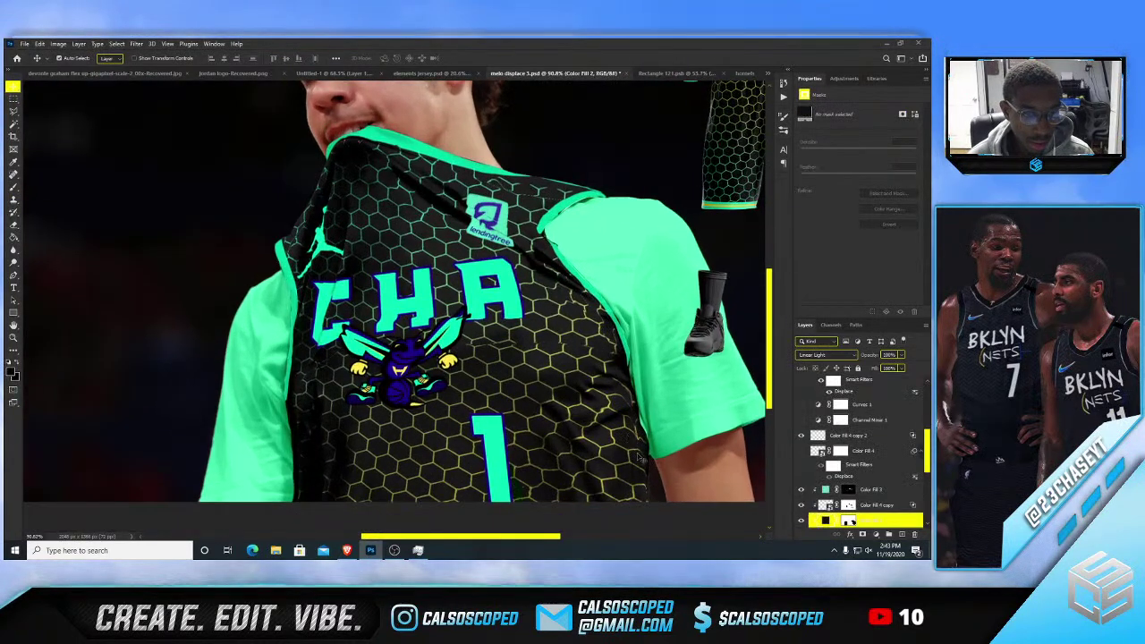
scroll(640, 456, "up", 3)
scroll(513, 150, "down", 5)
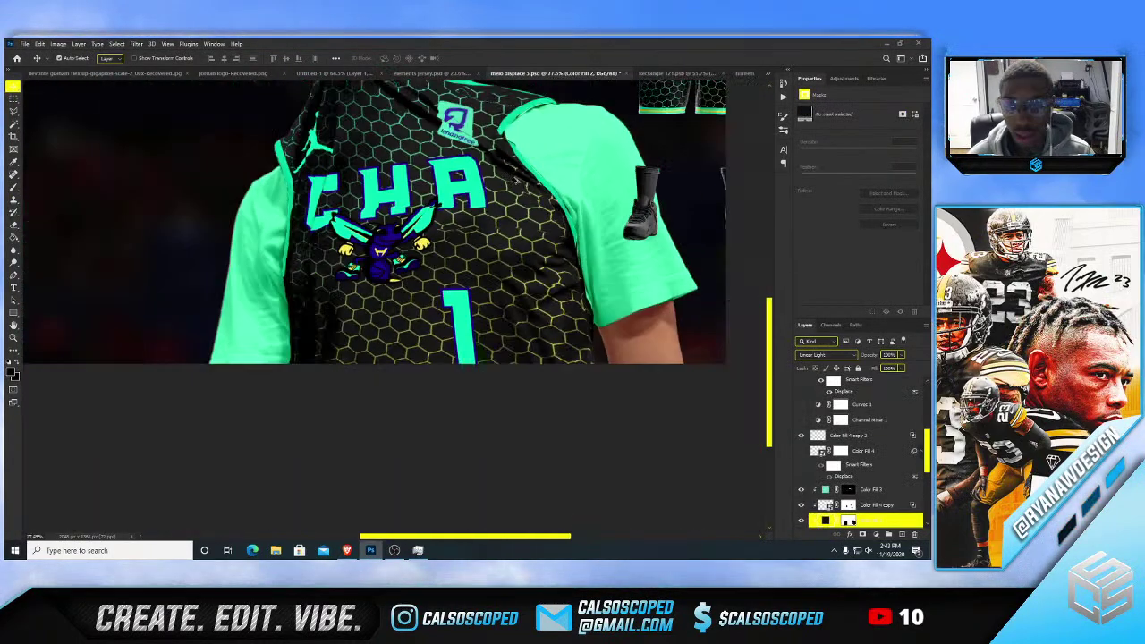
- Toggle Color Fill 2 to compare the armhole trim beside the letter C, and retouch the trim's edge on its mask at 100% flow
scroll(293, 266, "up", 6)
scroll(293, 266, "up", 4)
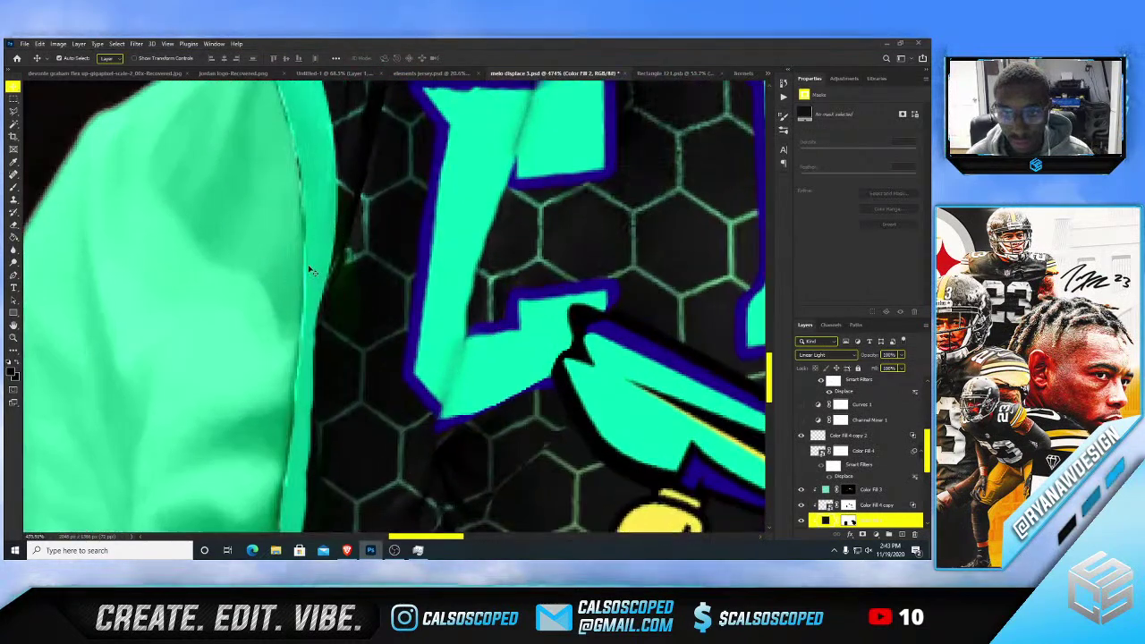
left_click(815, 490)
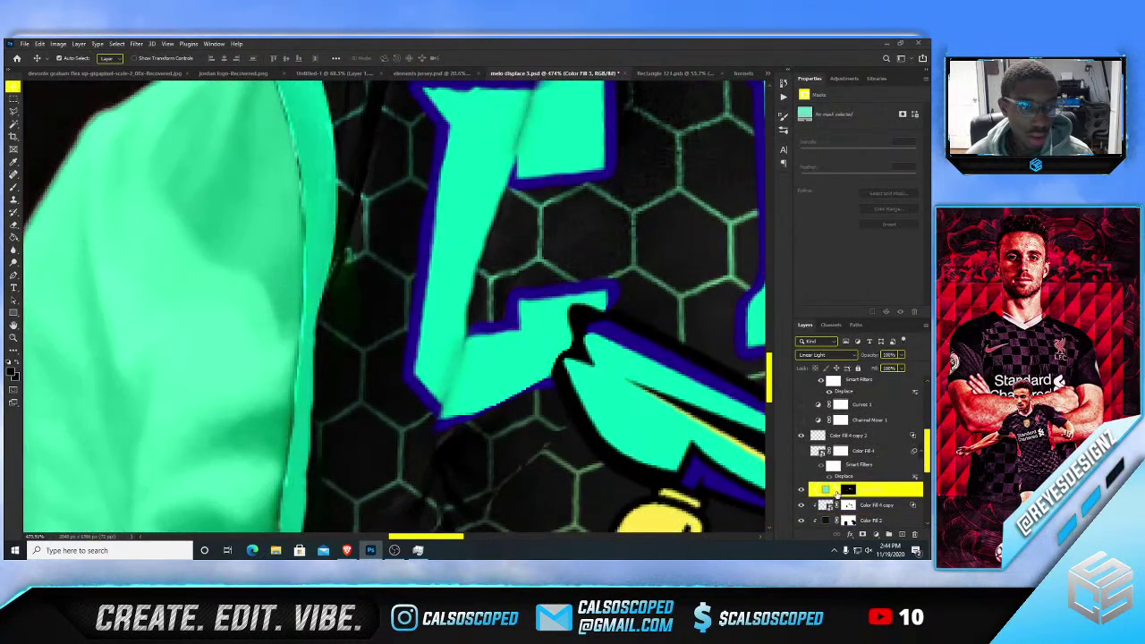
left_click(847, 489)
key("b")
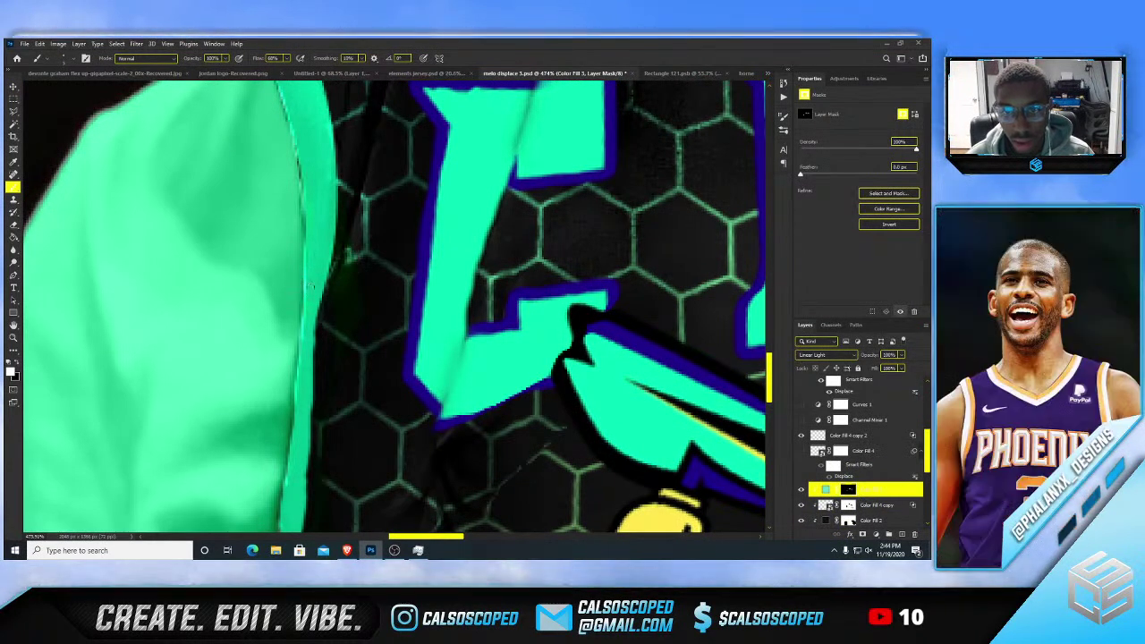
left_click(801, 522)
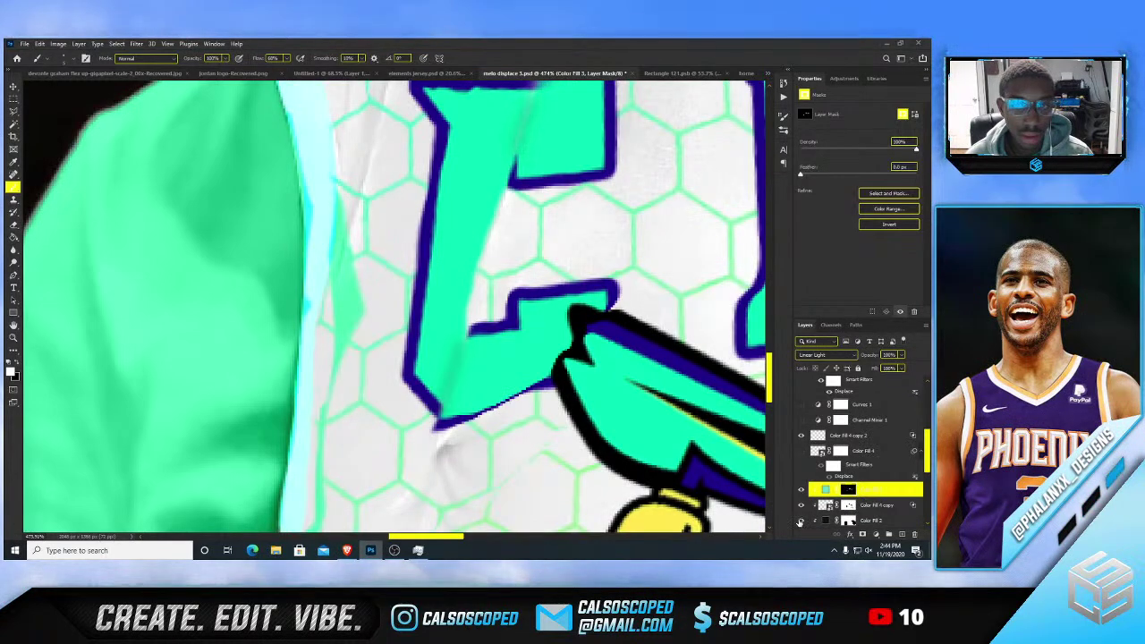
left_click(800, 521)
left_click(849, 521)
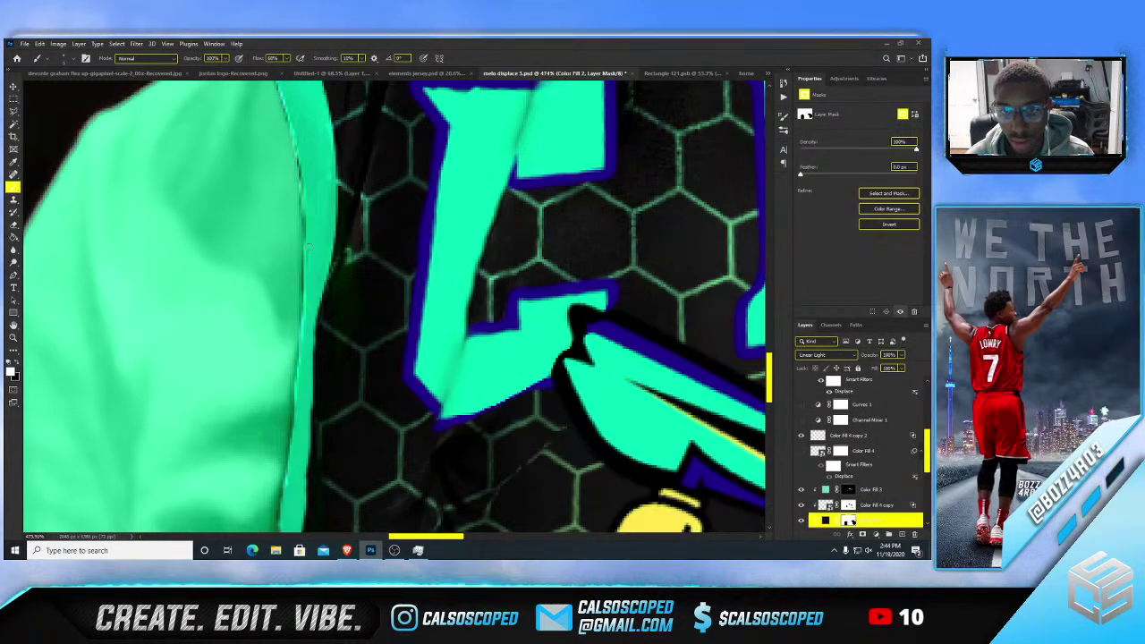
left_click_drag(312, 273, 328, 524)
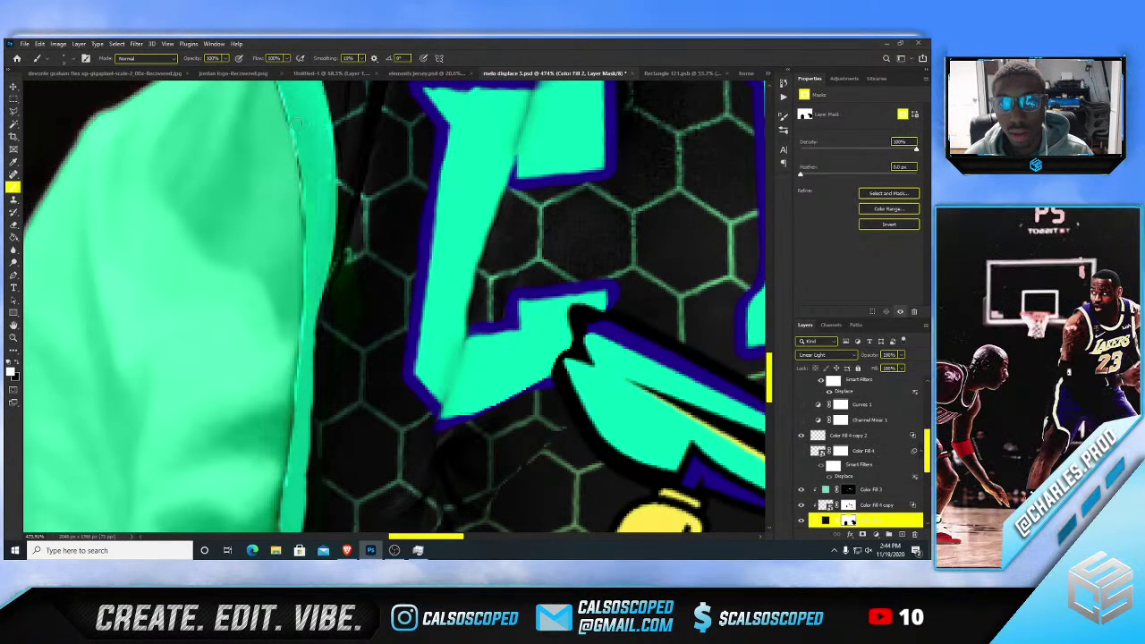
- Refine the upper and lower ends of the armhole trim beside the letter C on the Color Fill 2 mask
scroll(298, 108, "up", 2)
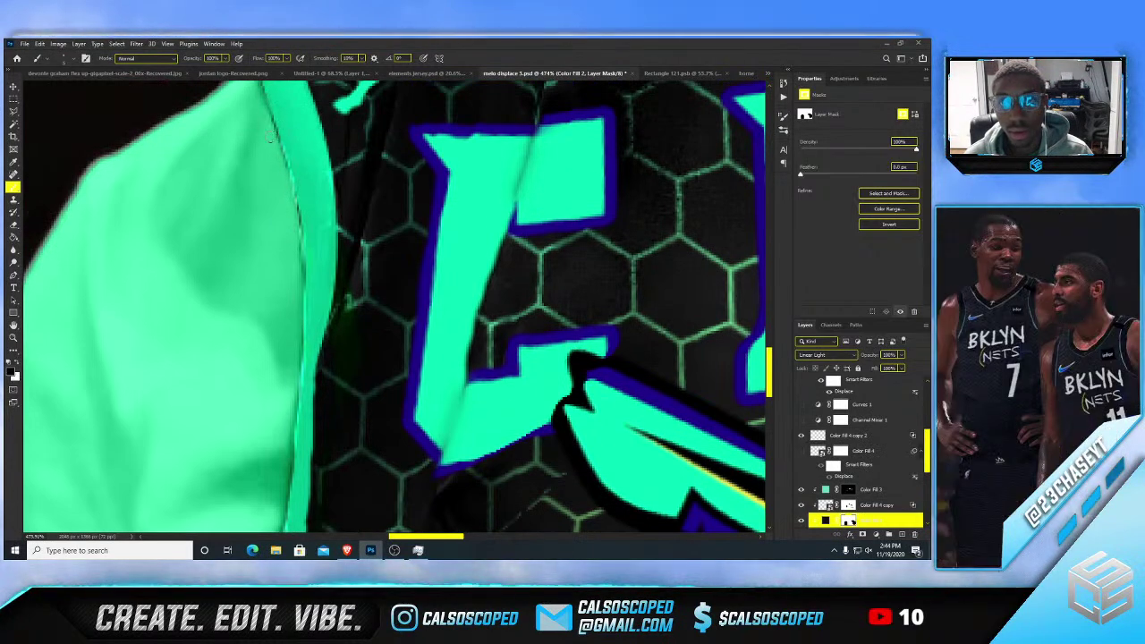
scroll(272, 312, "down", 8)
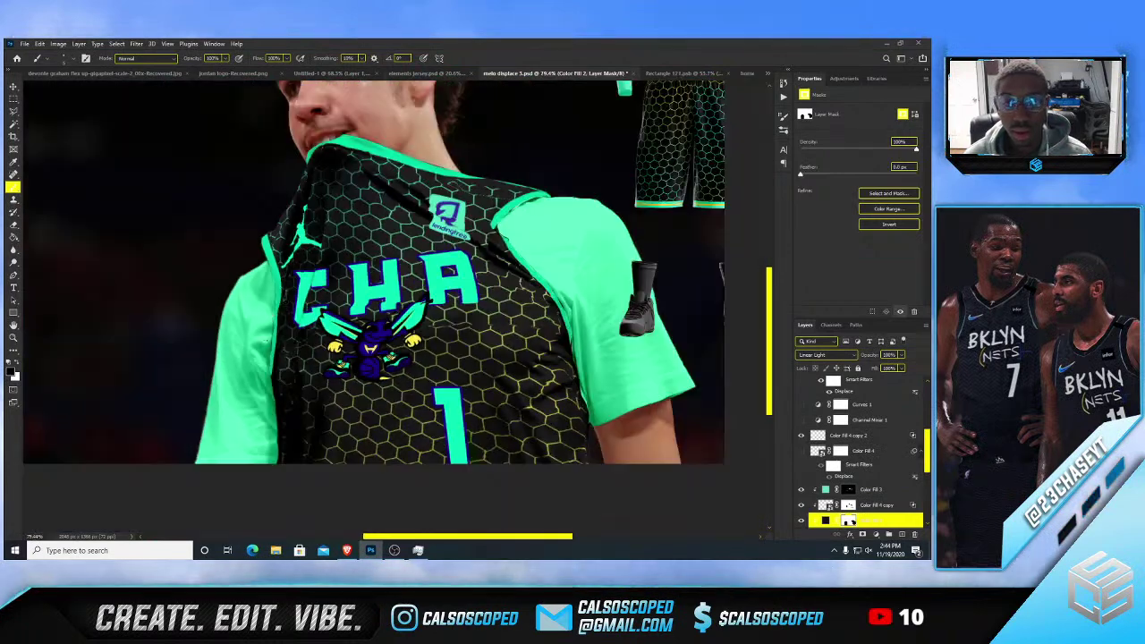
scroll(266, 340, "up", 8)
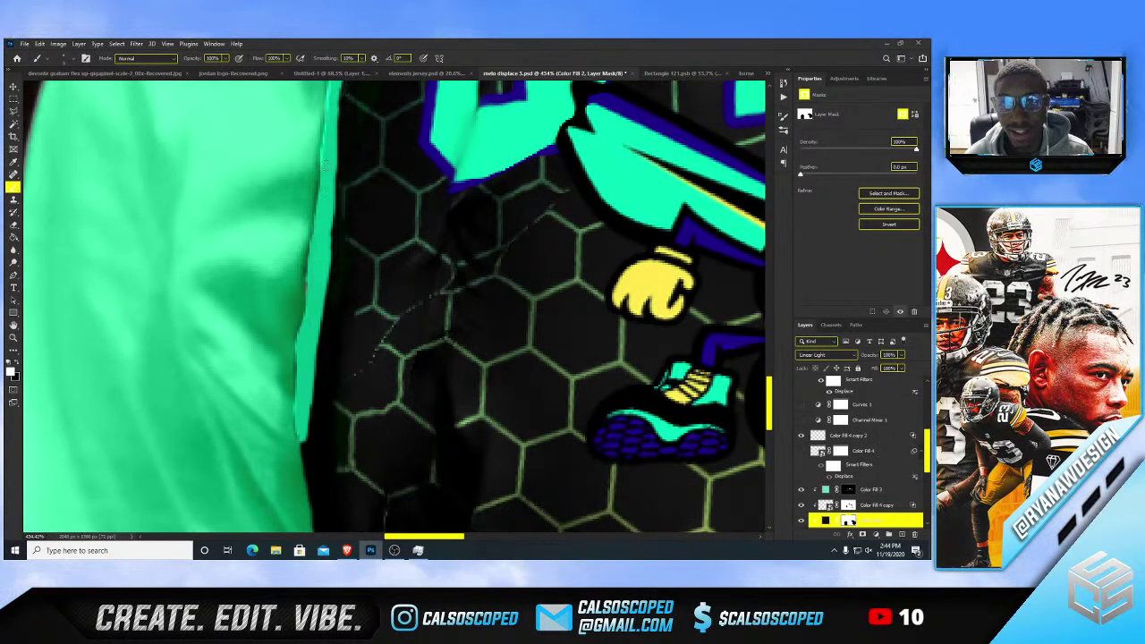
scroll(365, 285, "down", 8)
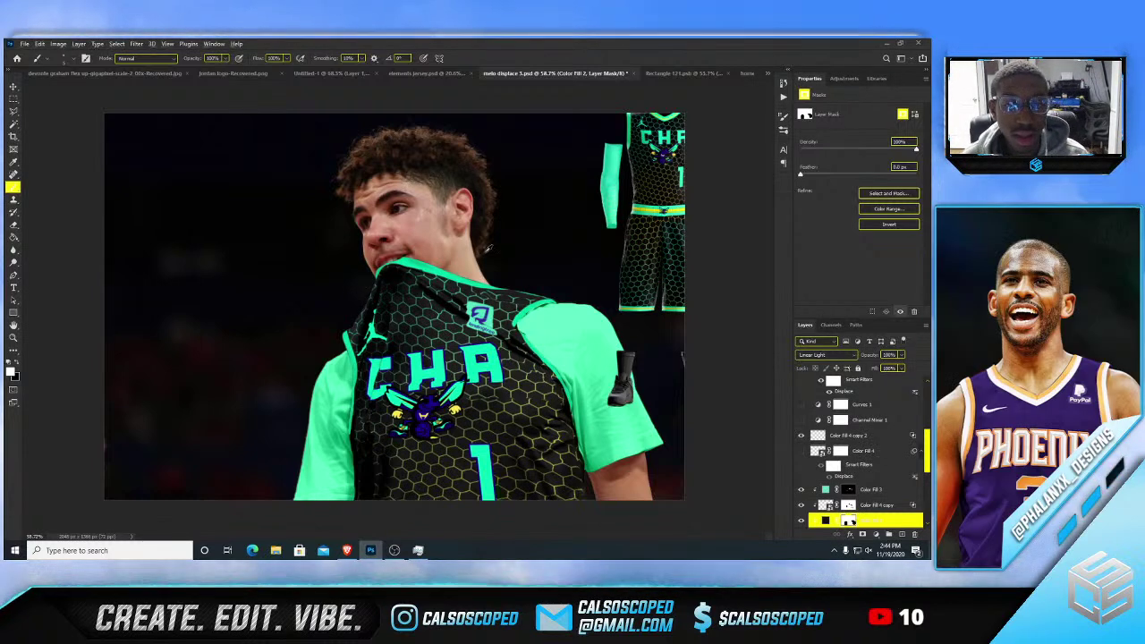
- Try to retouch the shoulder armhole edge near the lendingtree patch on Color Fill 6, and decline rasterizing the fill
scroll(487, 248, "up", 6)
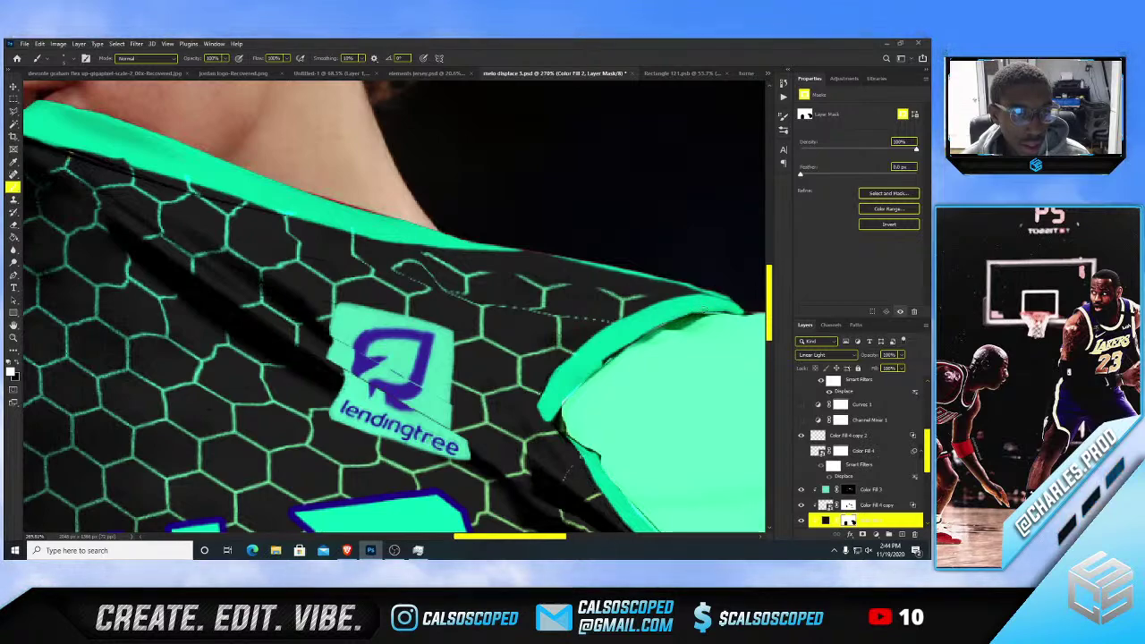
scroll(618, 313, "down", 10)
scroll(557, 322, "up", 4)
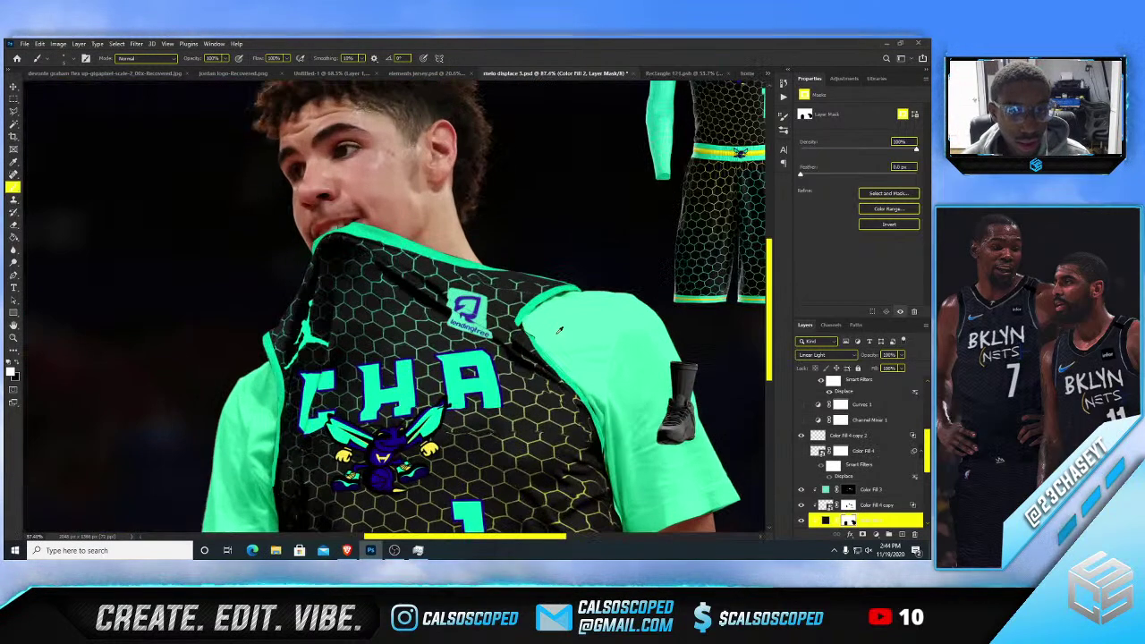
scroll(547, 337, "up", 3)
key("v")
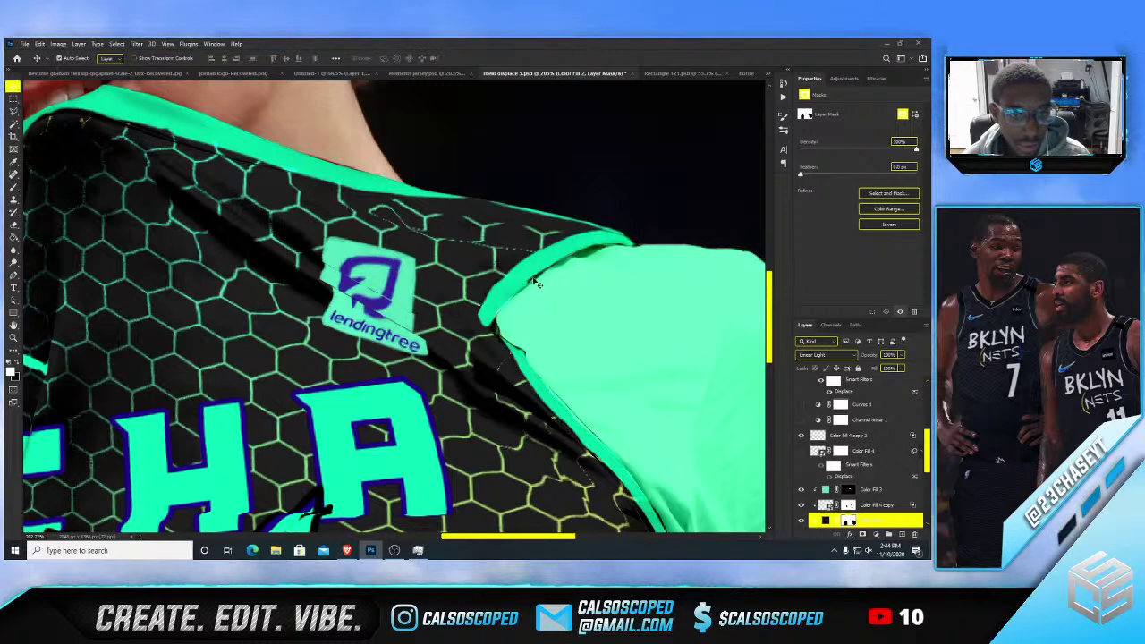
left_click(552, 286)
left_click(855, 490)
key("b")
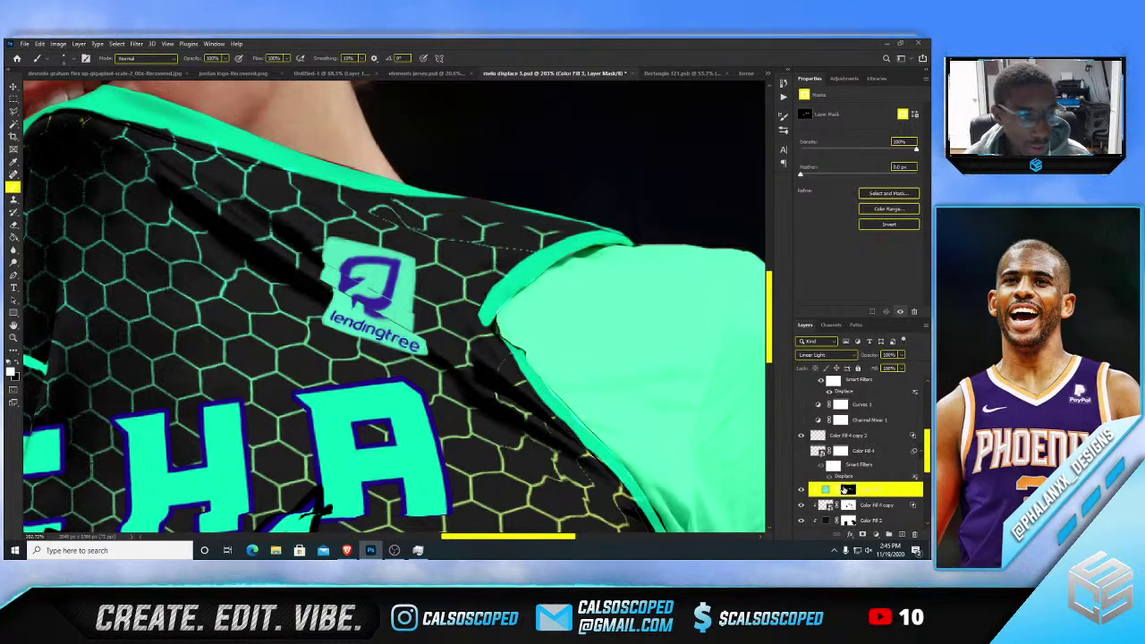
scroll(845, 491, "down", 2)
left_click(847, 506)
scroll(507, 381, "up", 3)
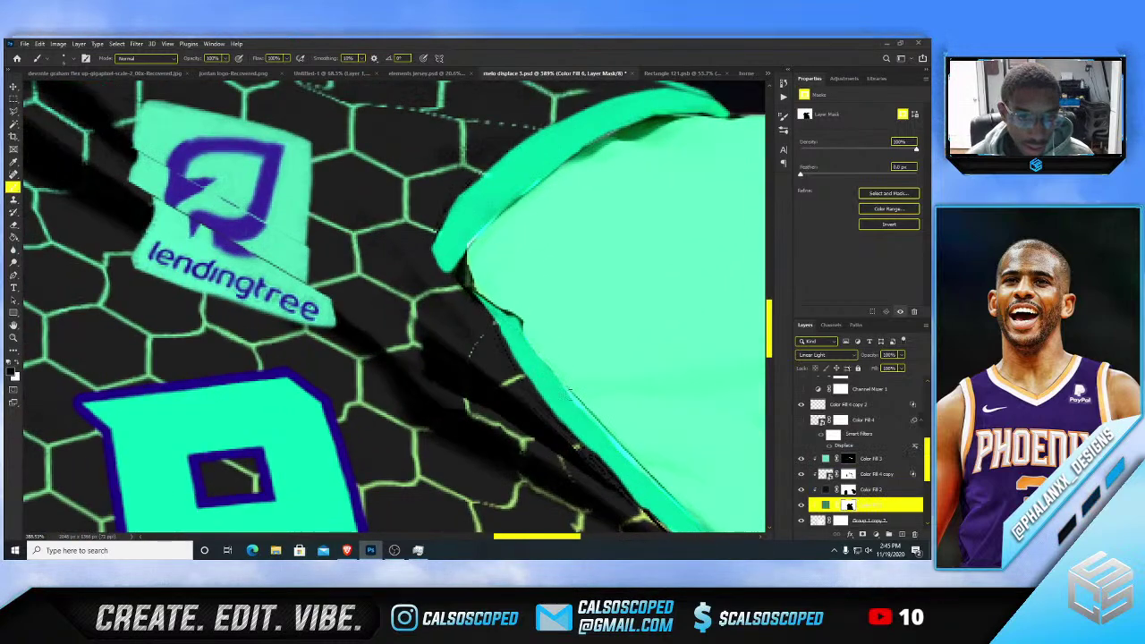
key("ctrl+z")
left_click(571, 385)
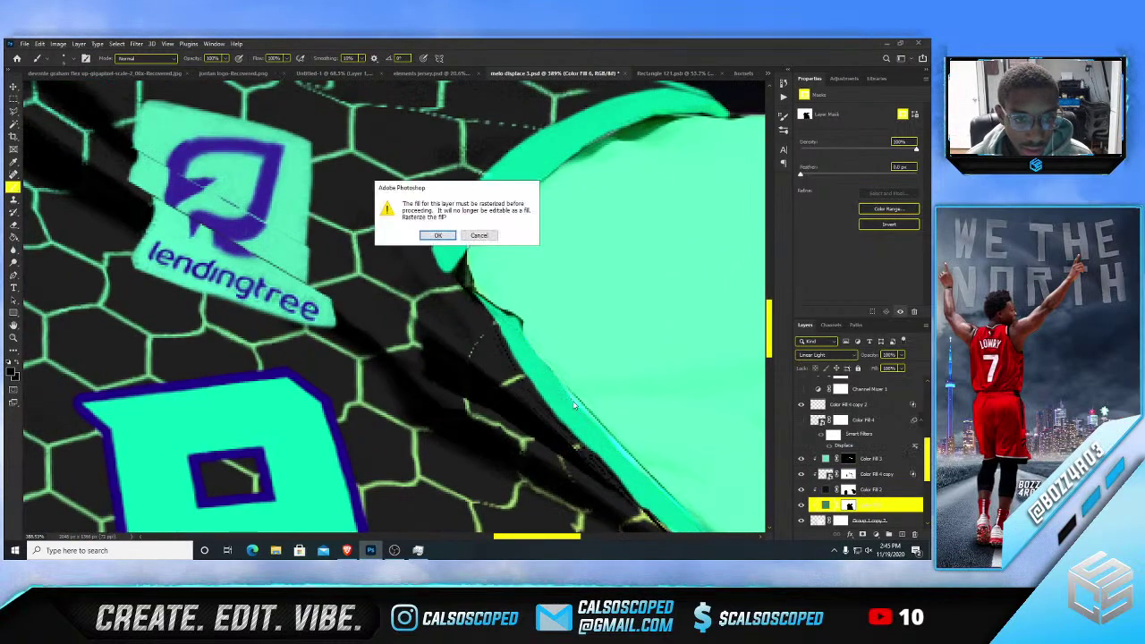
left_click(479, 236)
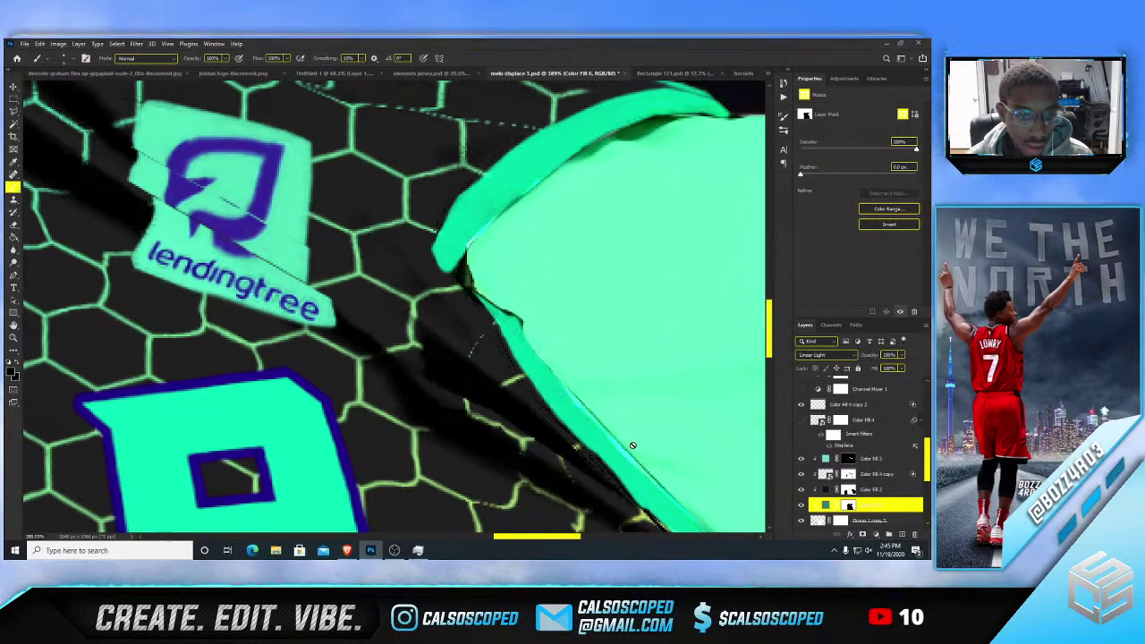
- Touch up the seam between shoulder armhole trim and sleeve on the Color Fill 6 and Color Fill 3 masks
key("ctrl+backslash")
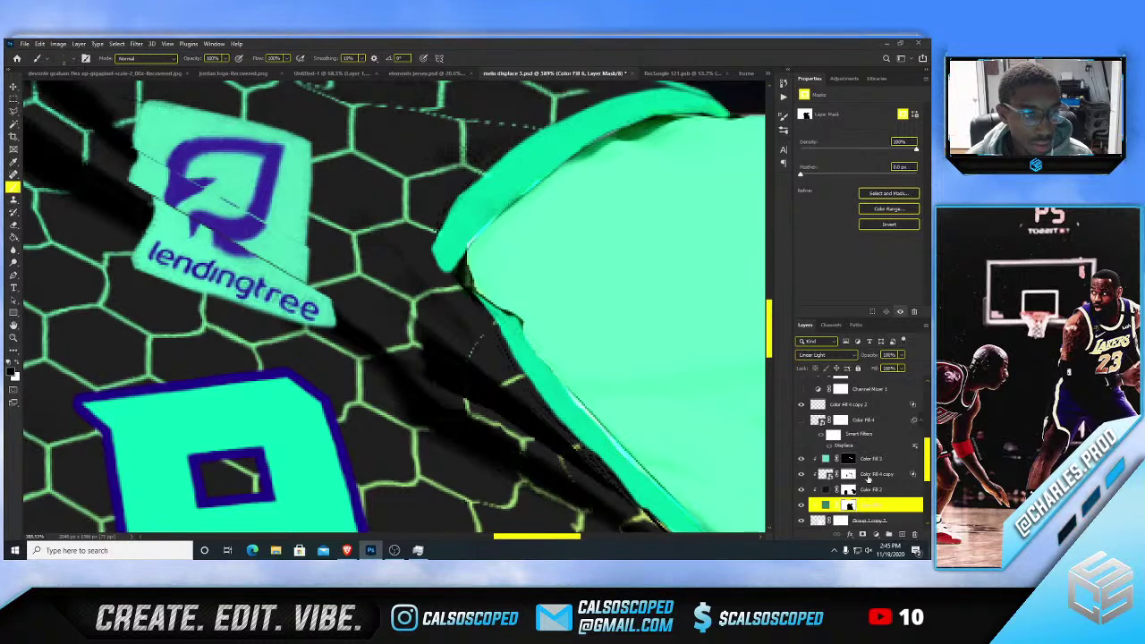
left_click(808, 460)
key("x")
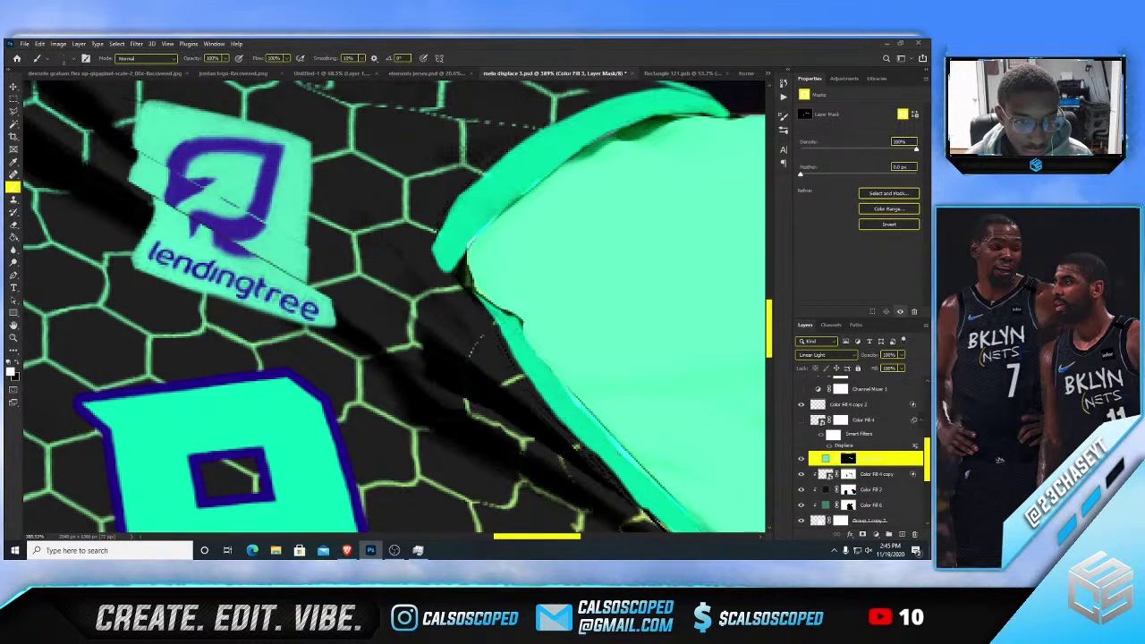
key("x")
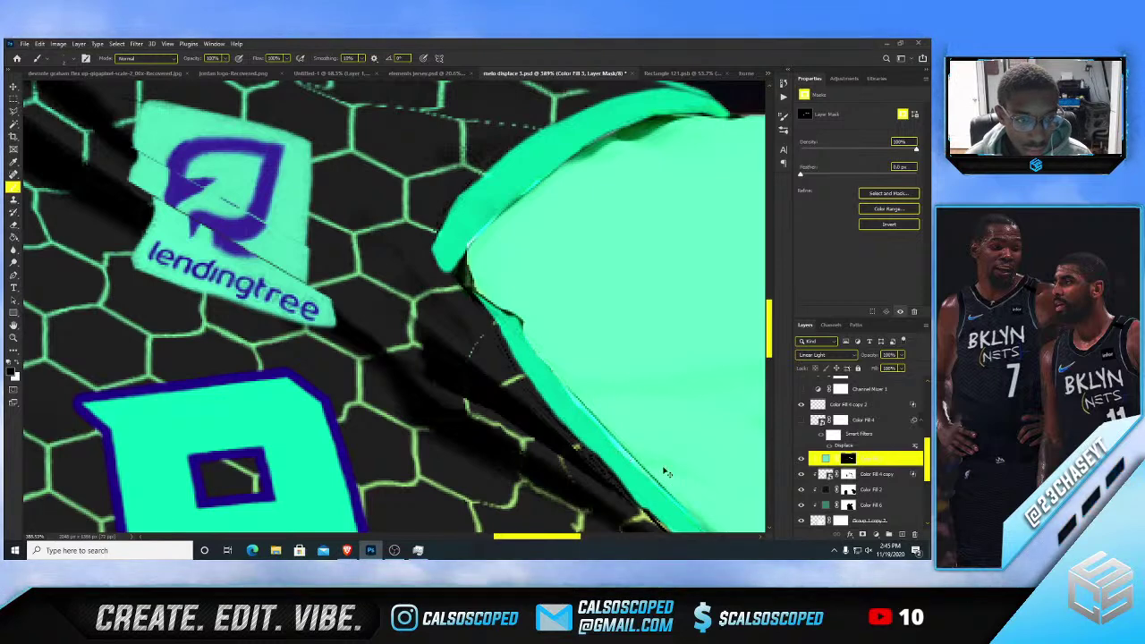
- Paint away the light sliver between the shoulder armhole trim and the sleeve on the Color Fill 2 mask
left_click(846, 492)
key("x")
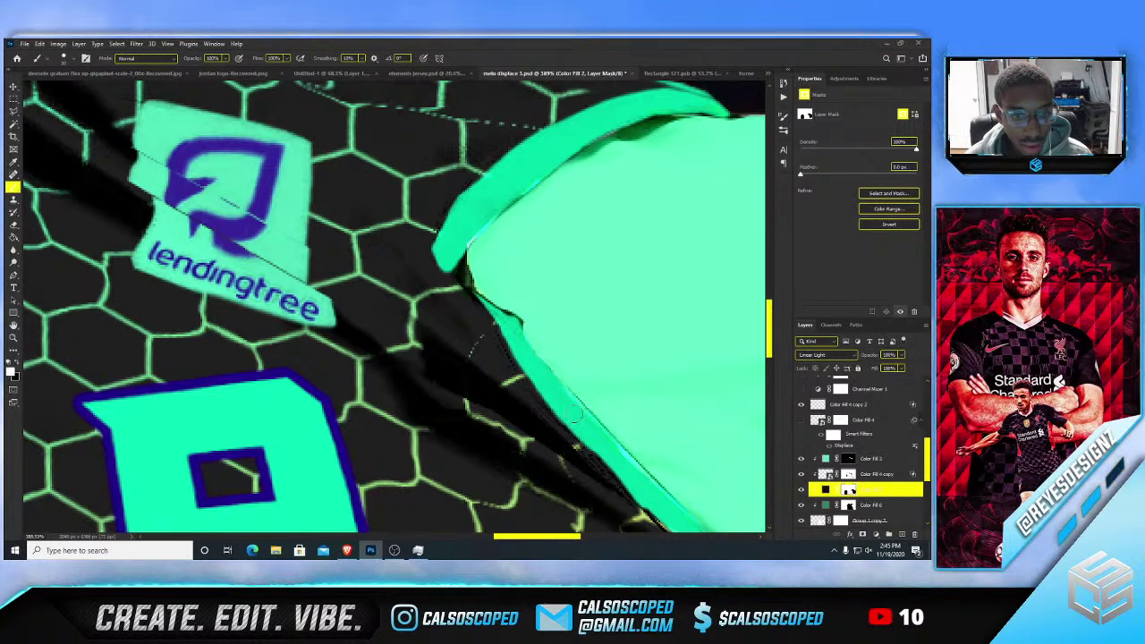
key("x")
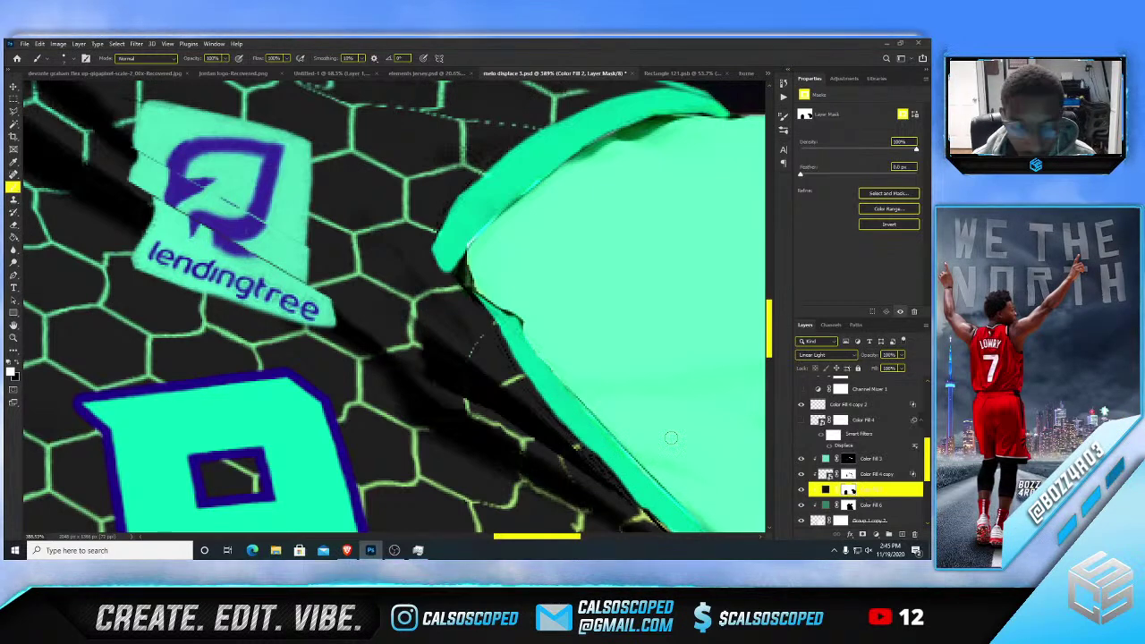
scroll(662, 452, "up", 2)
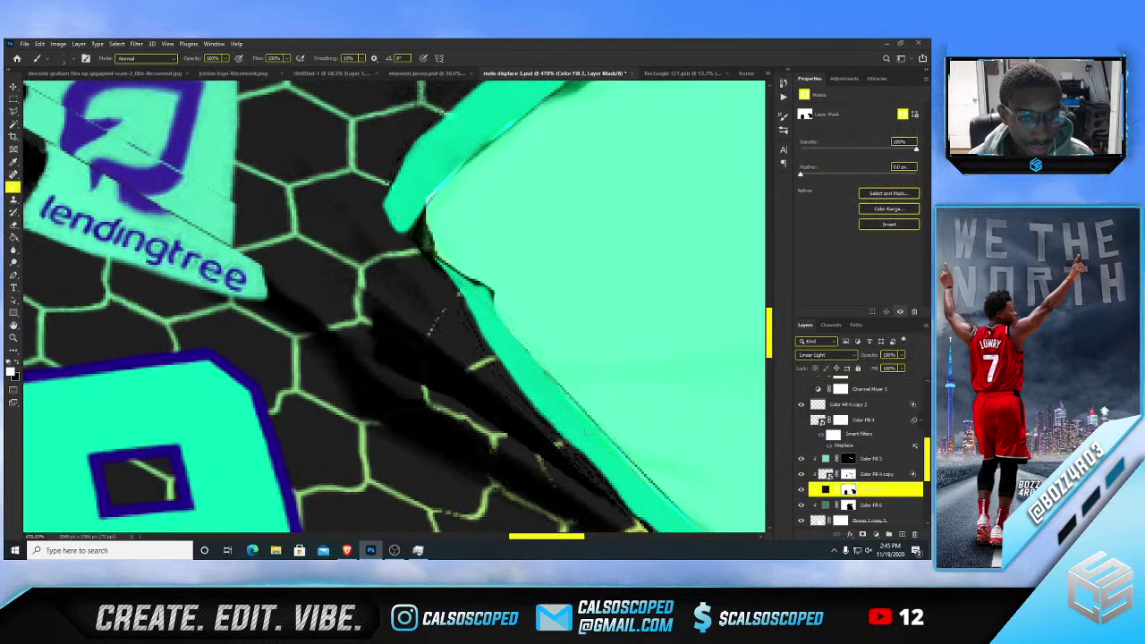
scroll(586, 433, "down", 5)
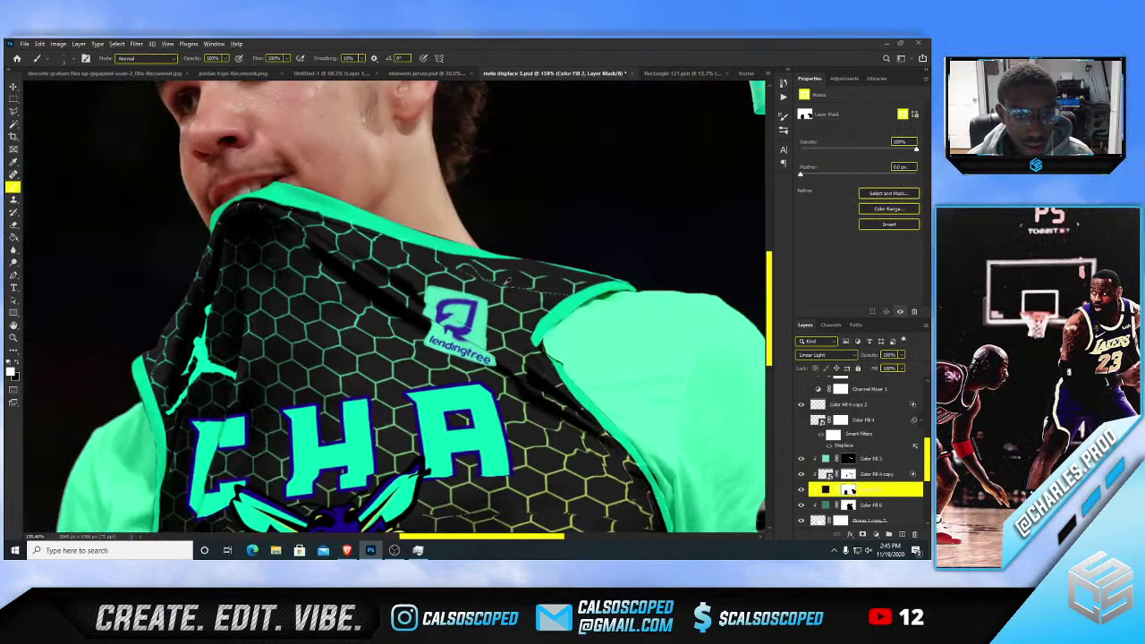
- Examine the seam between the shoulder armhole trim and sleeve, selecting the Color Fill 6 mask and the Color Fill 3 mask
scroll(507, 283, "up", 5)
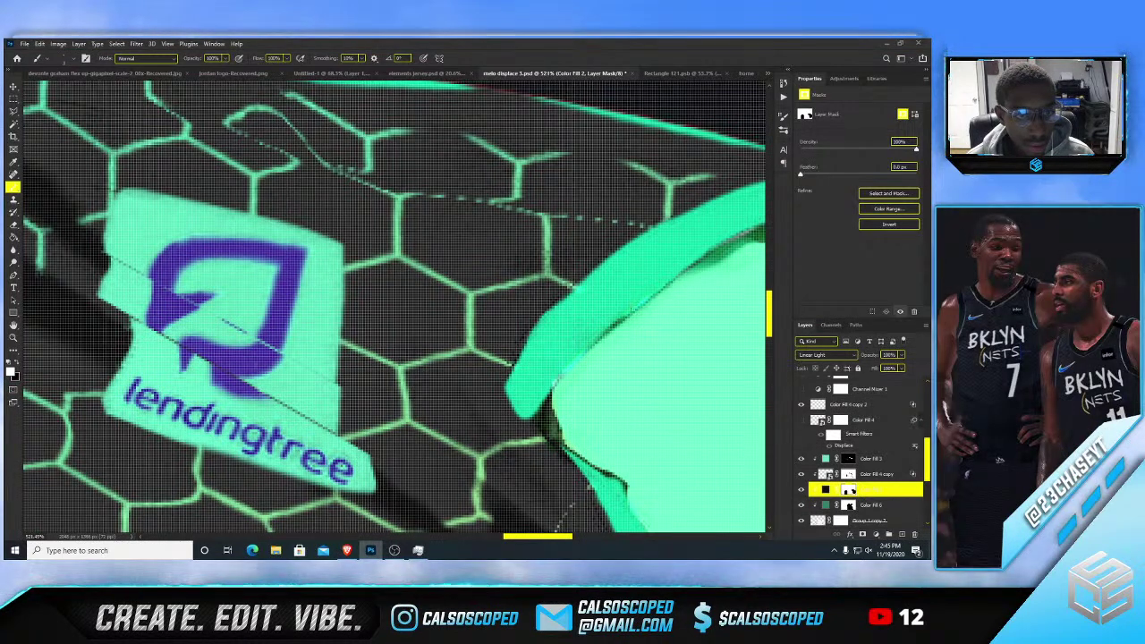
key("v")
left_click(690, 396)
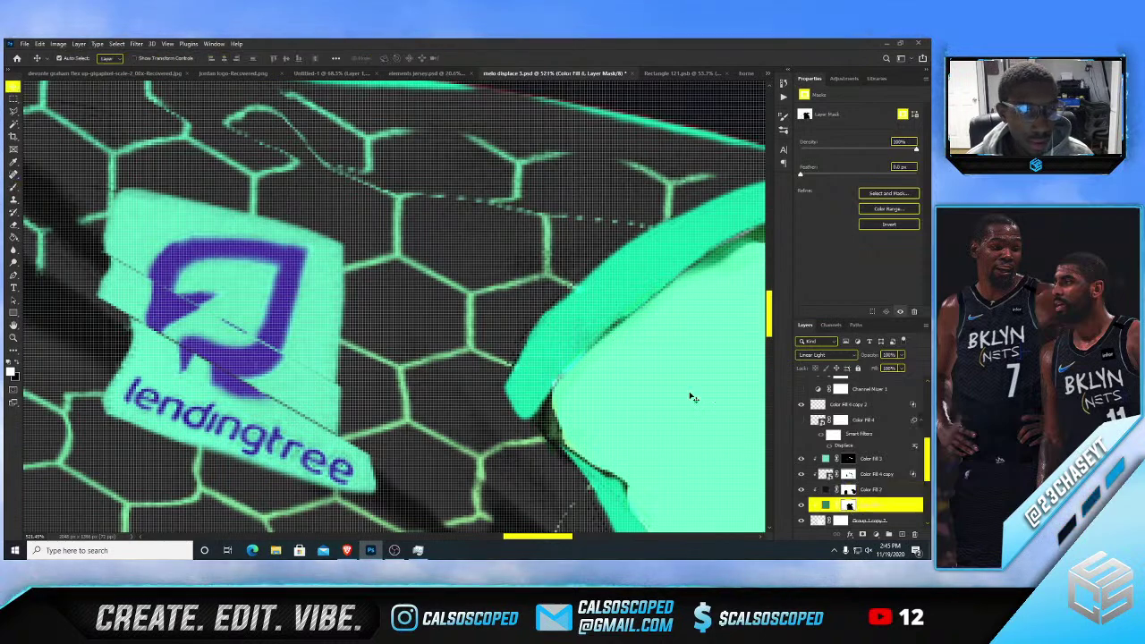
key("b")
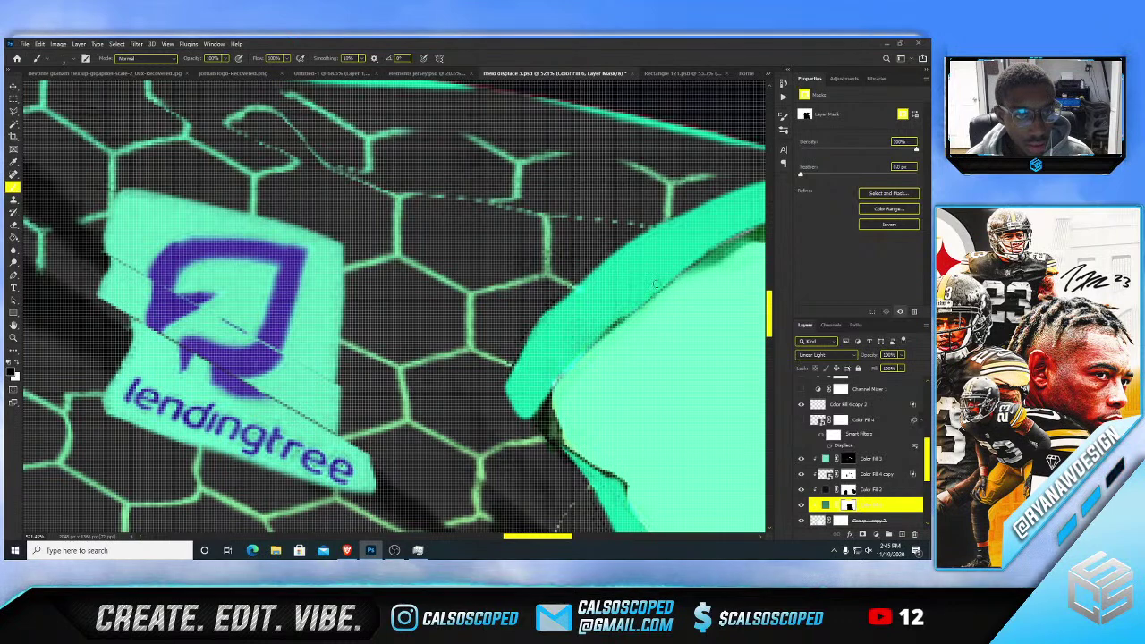
scroll(508, 341, "down", 5)
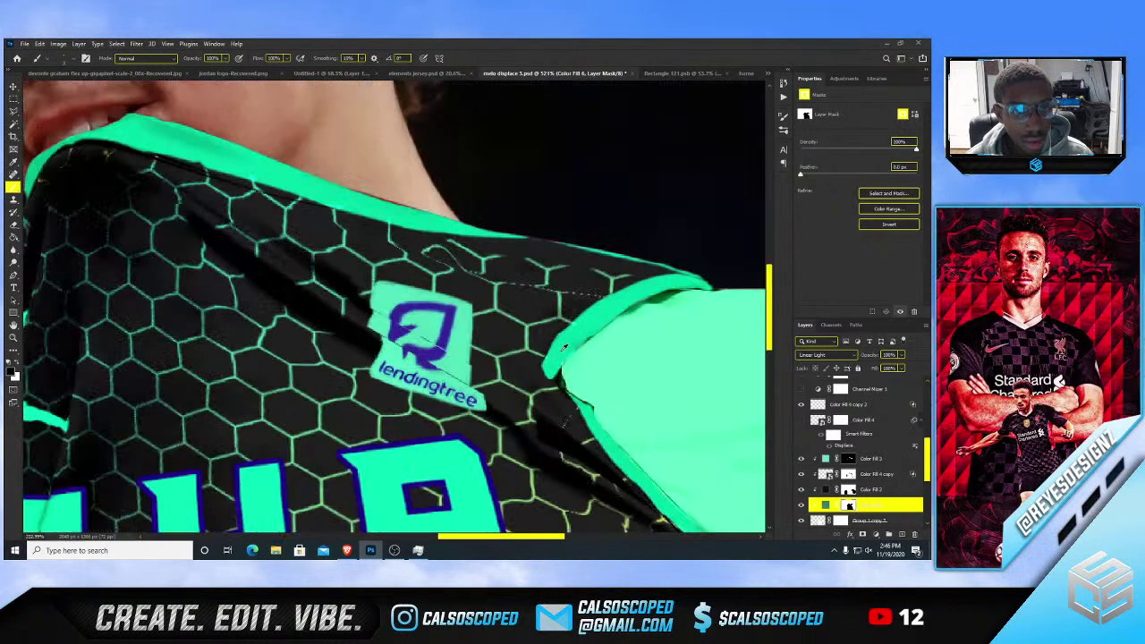
scroll(539, 382, "up", 5)
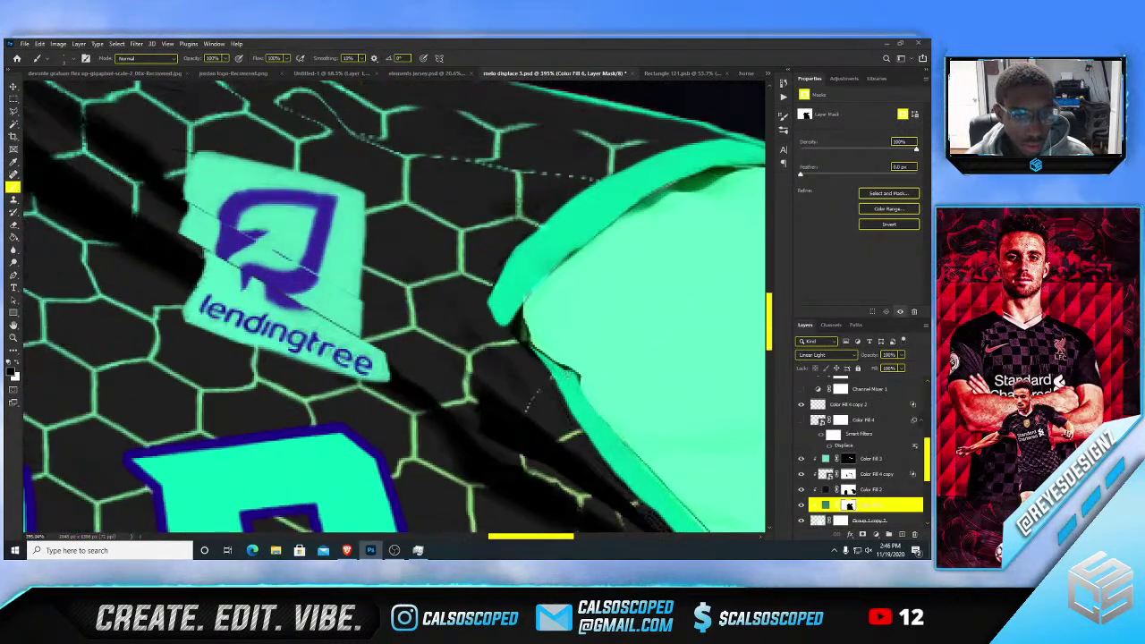
key("x")
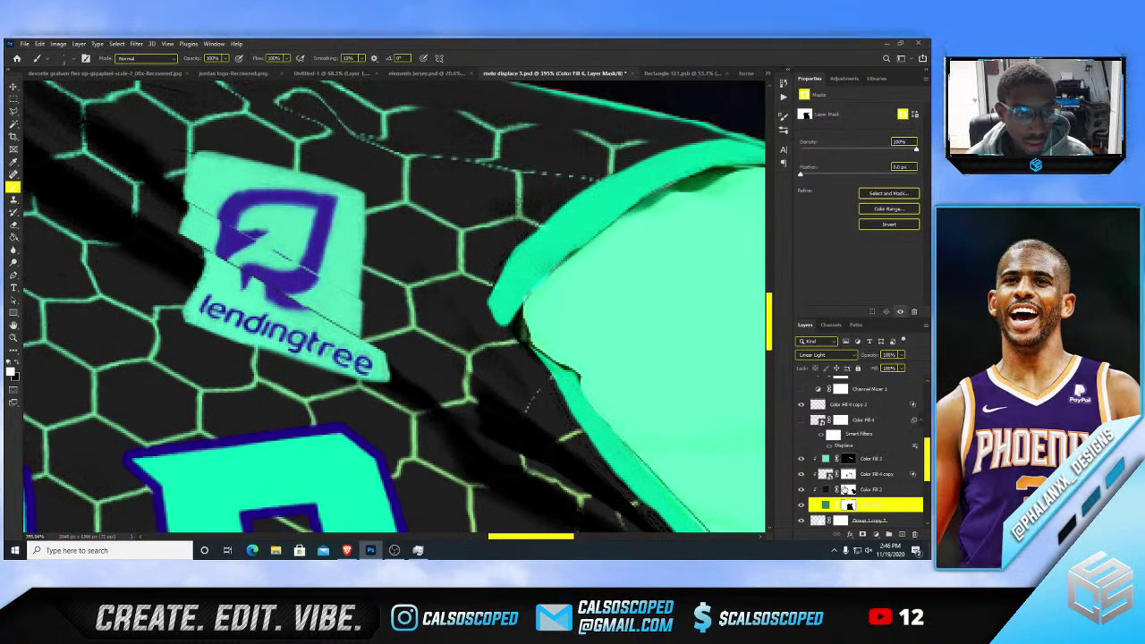
left_click(844, 460)
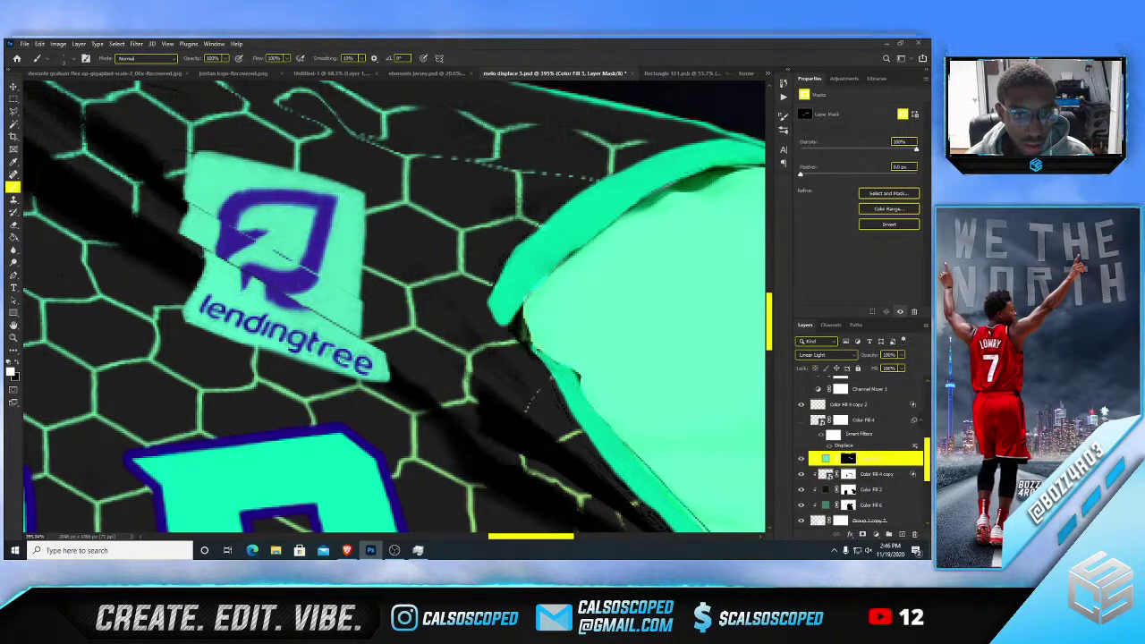
- Move the reference uniform image from the photo's right edge to the empty dark area left of the player
key("ctrl+0")
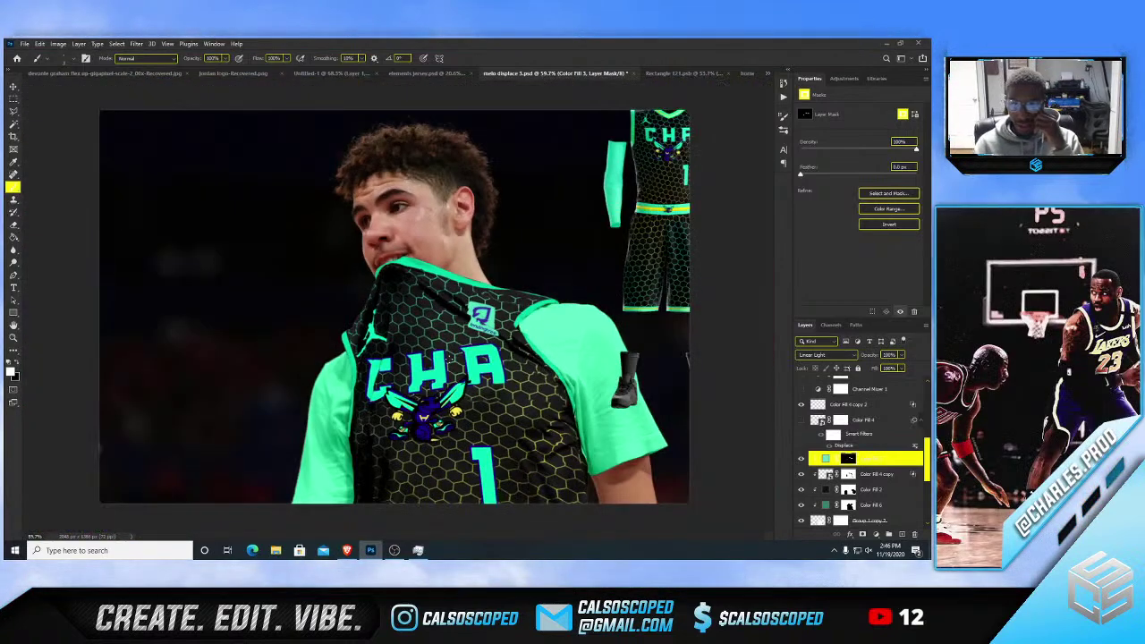
scroll(443, 313, "down", 2)
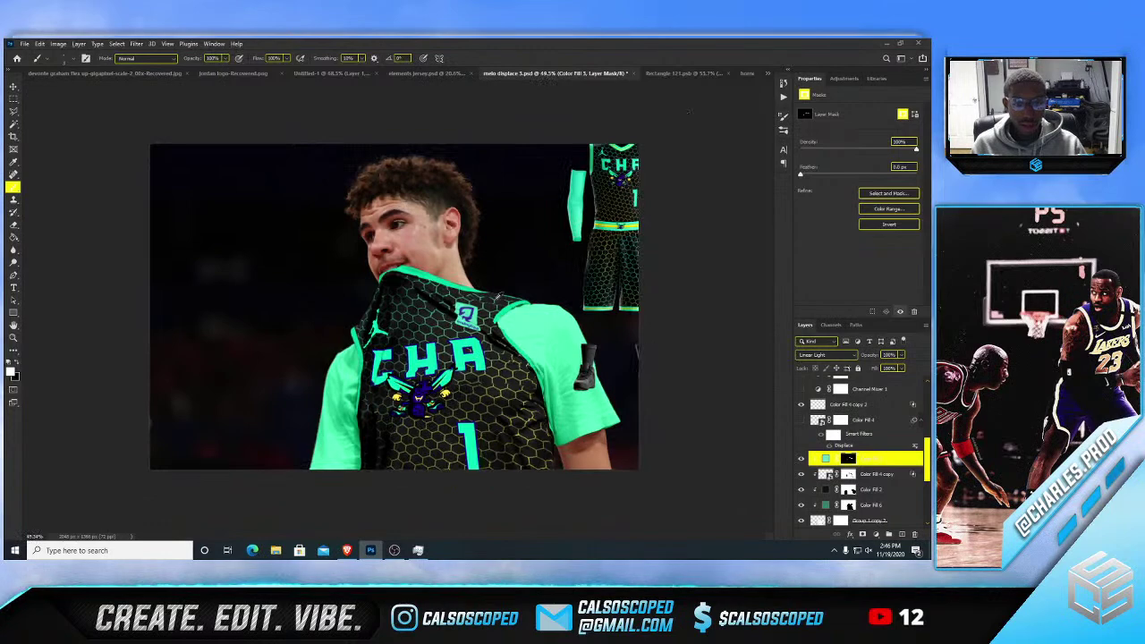
scroll(443, 314, "up", 4)
key("v")
scroll(438, 300, "down", 3)
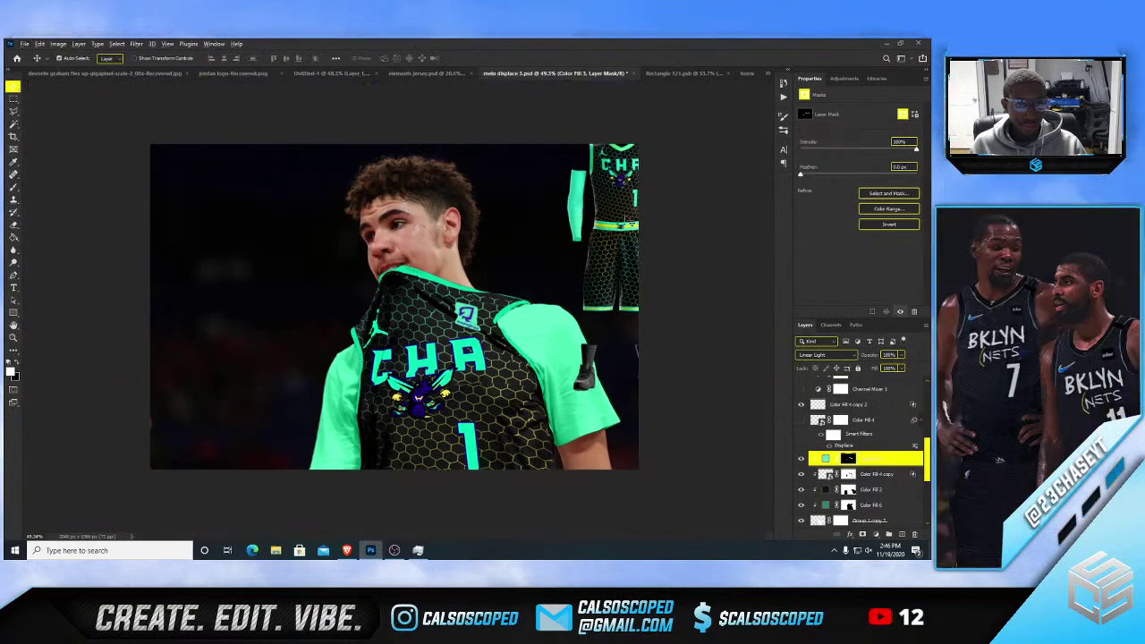
left_click(591, 241)
left_click_drag(591, 241, 602, 280)
left_click_drag(498, 245, 191, 246)
scroll(400, 305, "up", 1)
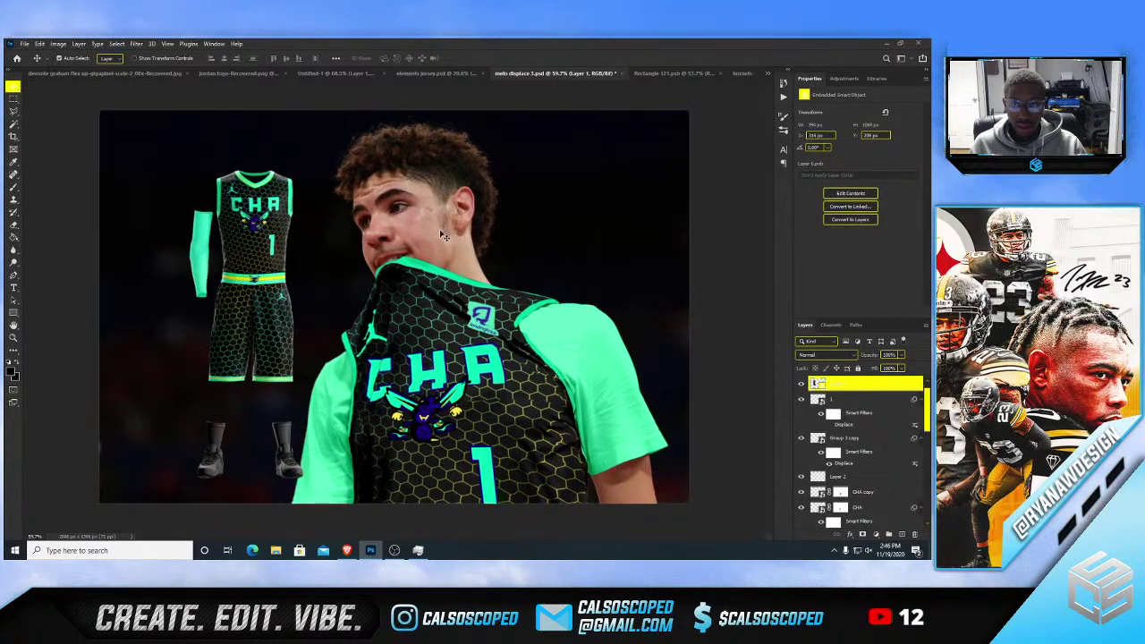
scroll(444, 235, "up", 2)
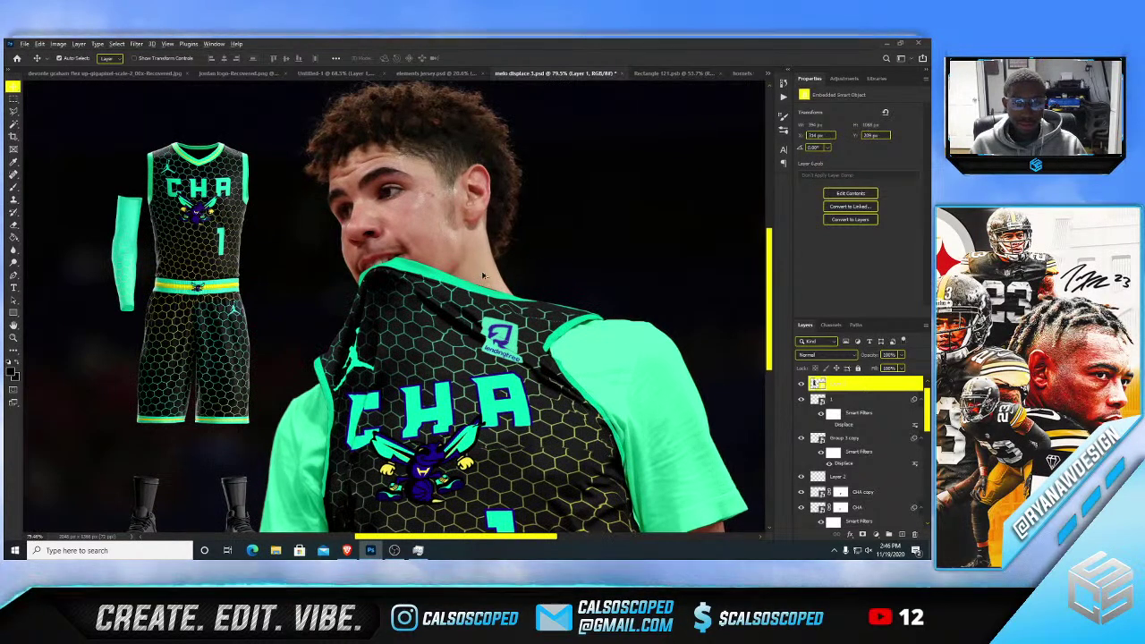
- Compare the collar area with Layer 0 copy 2 hidden and shown, and make Layer 0 copy 5 visible
scroll(485, 276, "up", 8)
left_click_drag(482, 273, 489, 258)
key("ctrl+z")
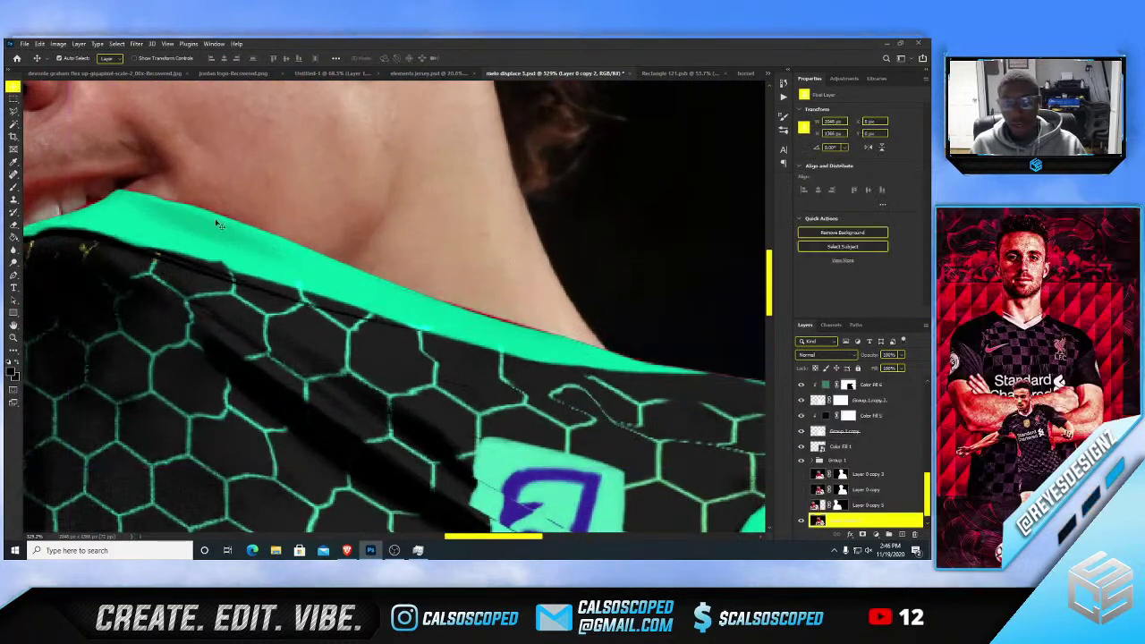
scroll(828, 492, "down", 1)
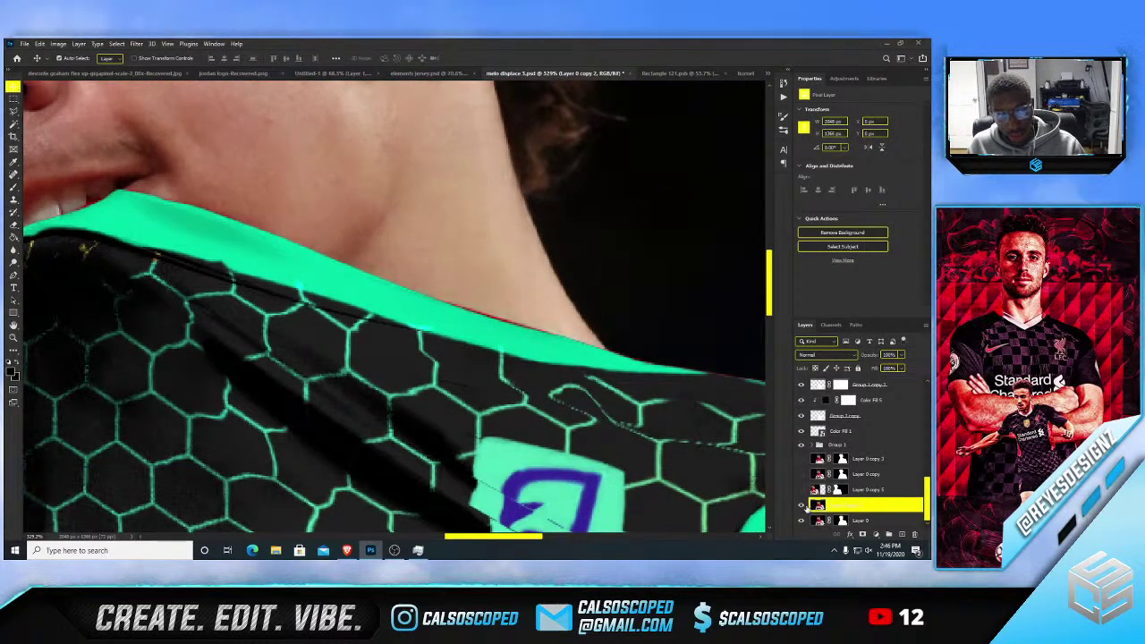
left_click(802, 506)
left_click(801, 505)
left_click(802, 506)
left_click(802, 505)
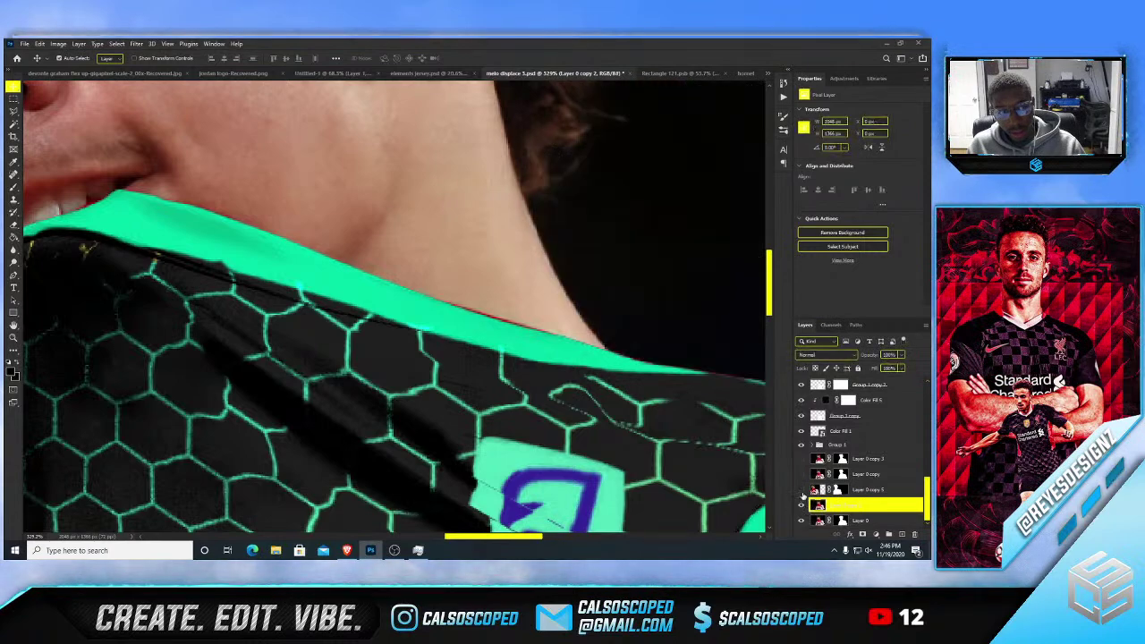
left_click(802, 500)
left_click(802, 502)
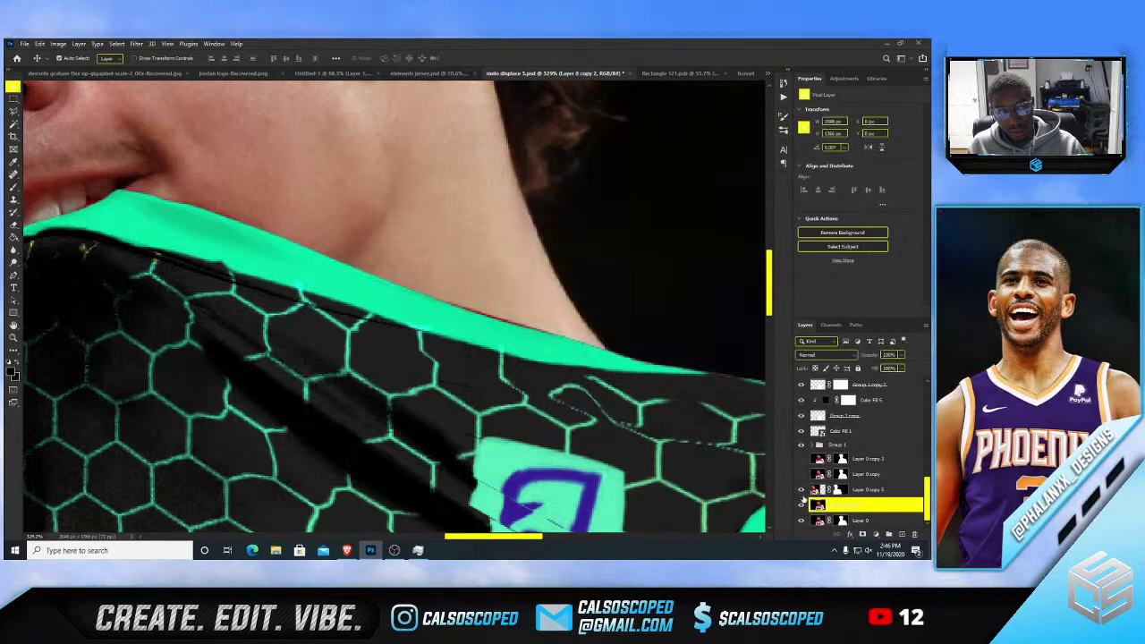
- Select Layer 0 copy 5 and activate the Clone Stamp tool for retouching the neck beside the collar
left_click(850, 490)
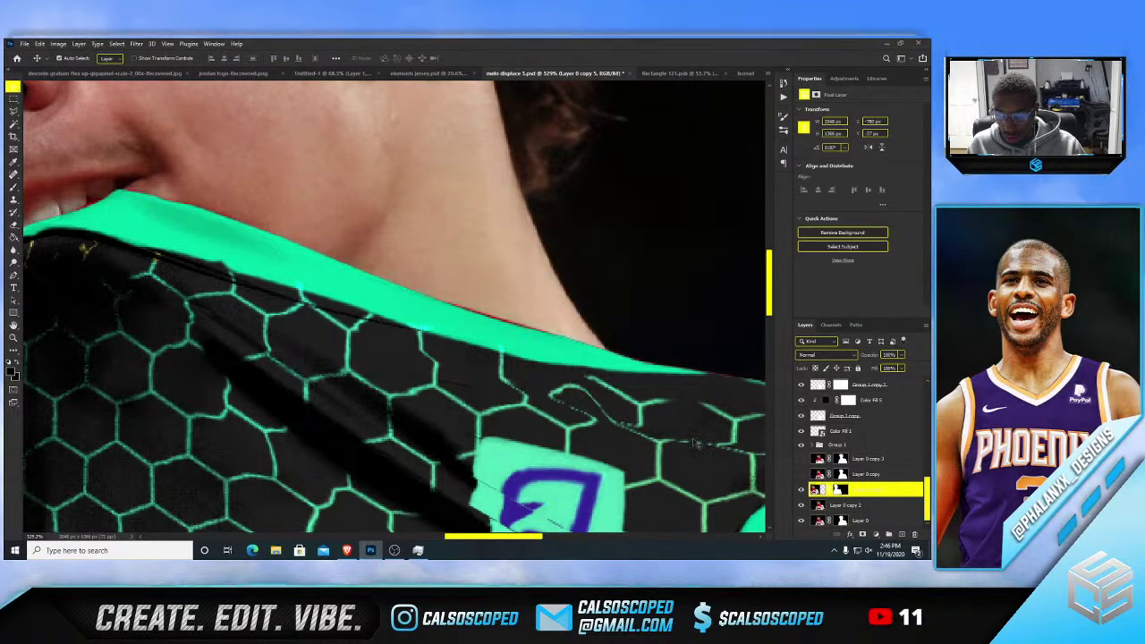
key("b")
scroll(348, 204, "up", 3)
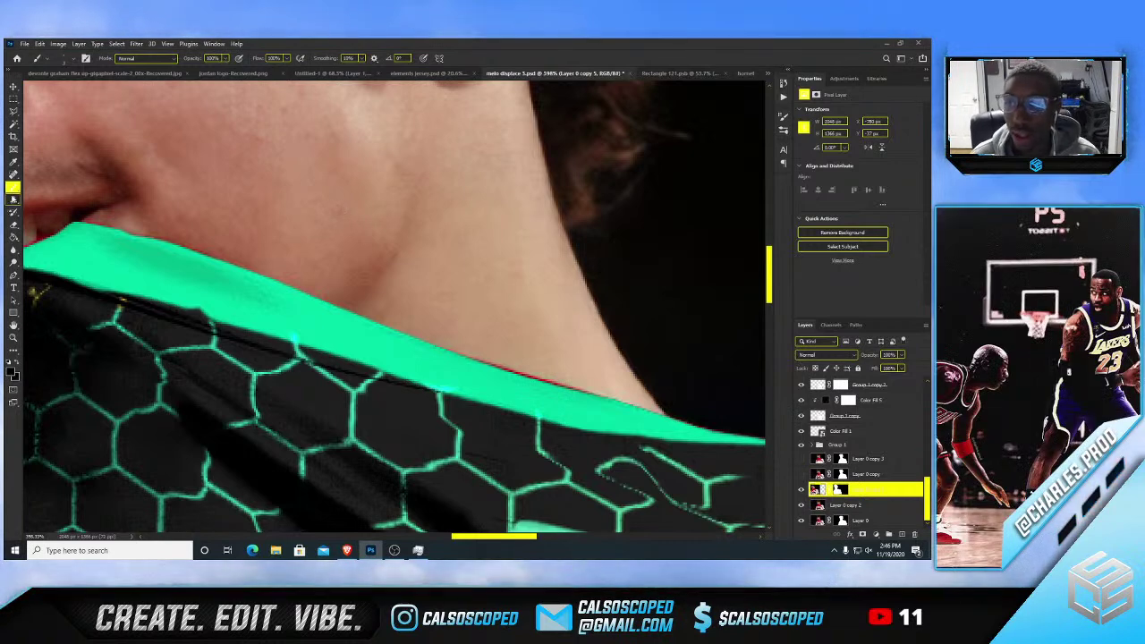
key("s")
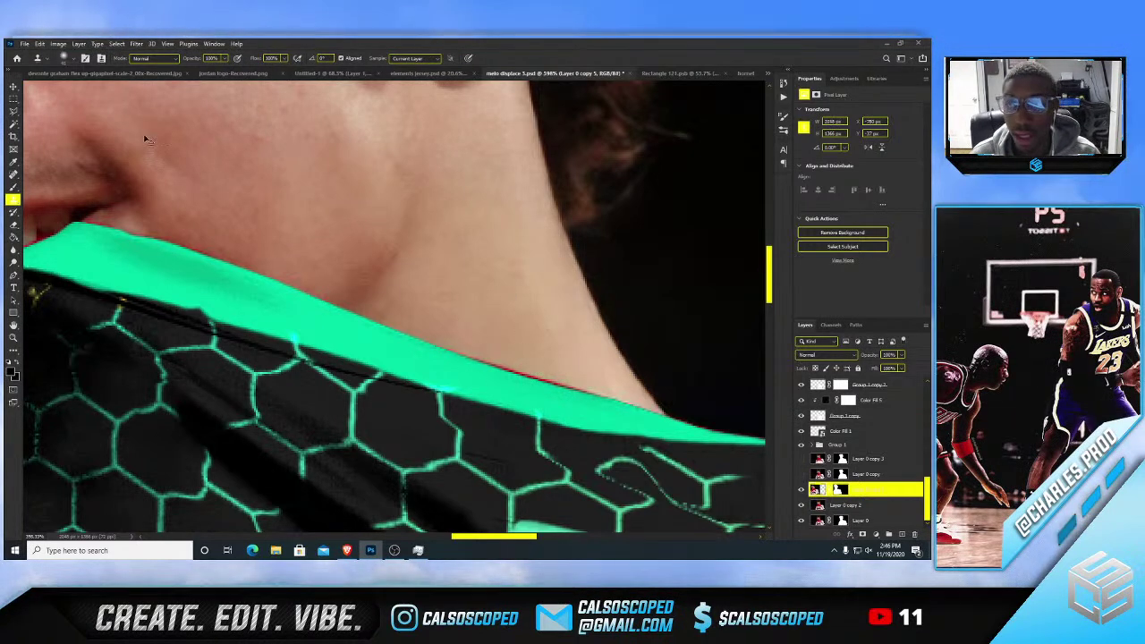
- Close the Rectangle 121.psb document without saving its changes
left_click(678, 73)
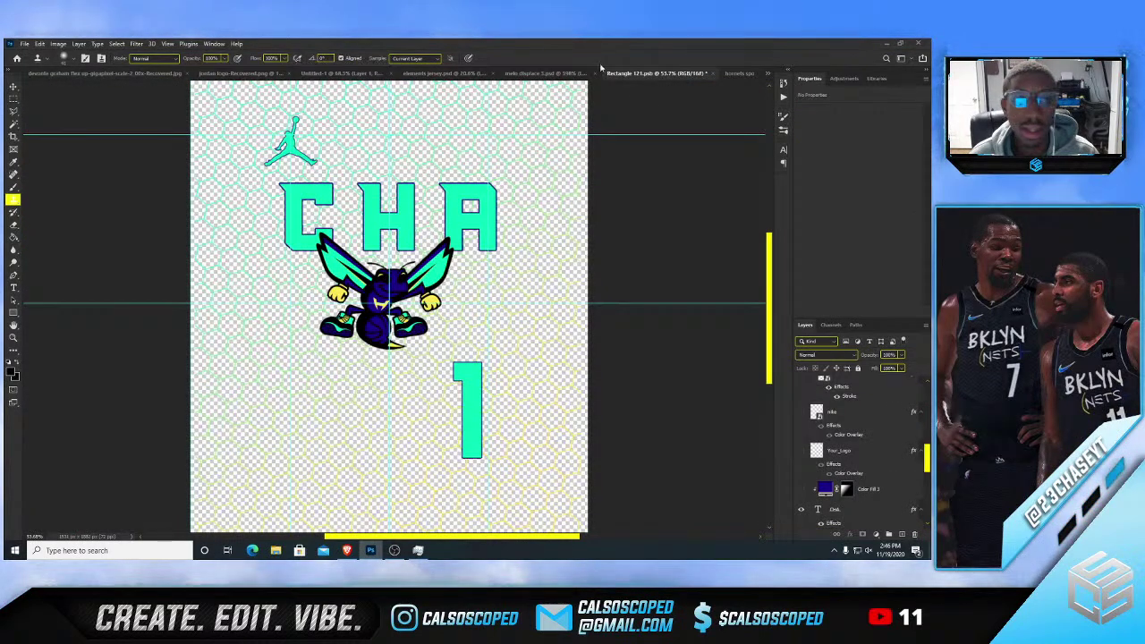
left_click(713, 74)
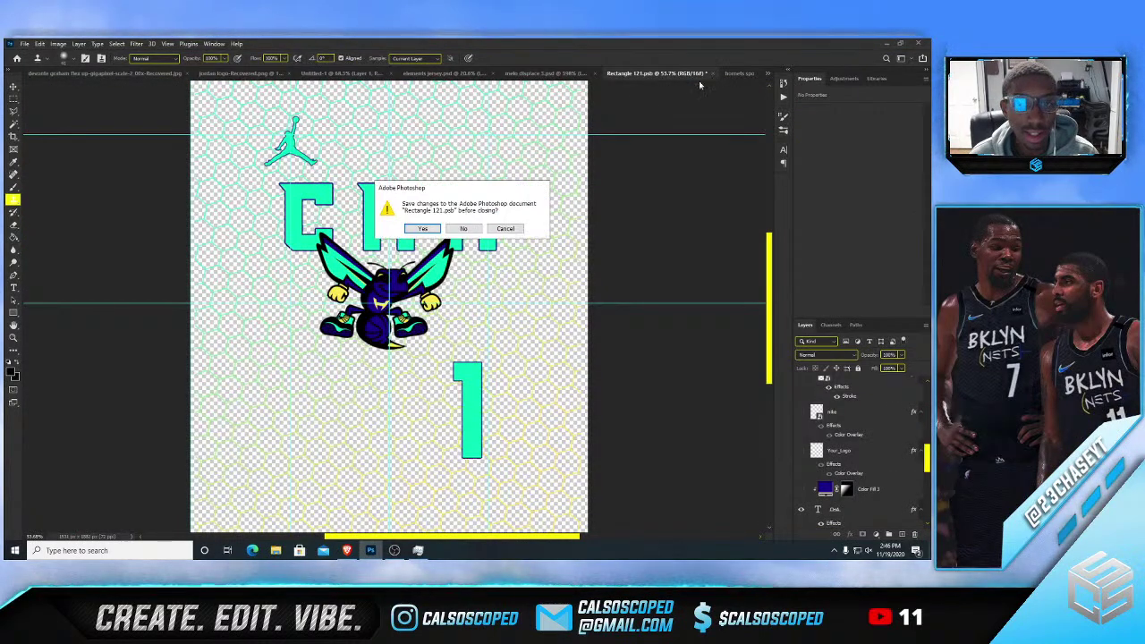
left_click(475, 230)
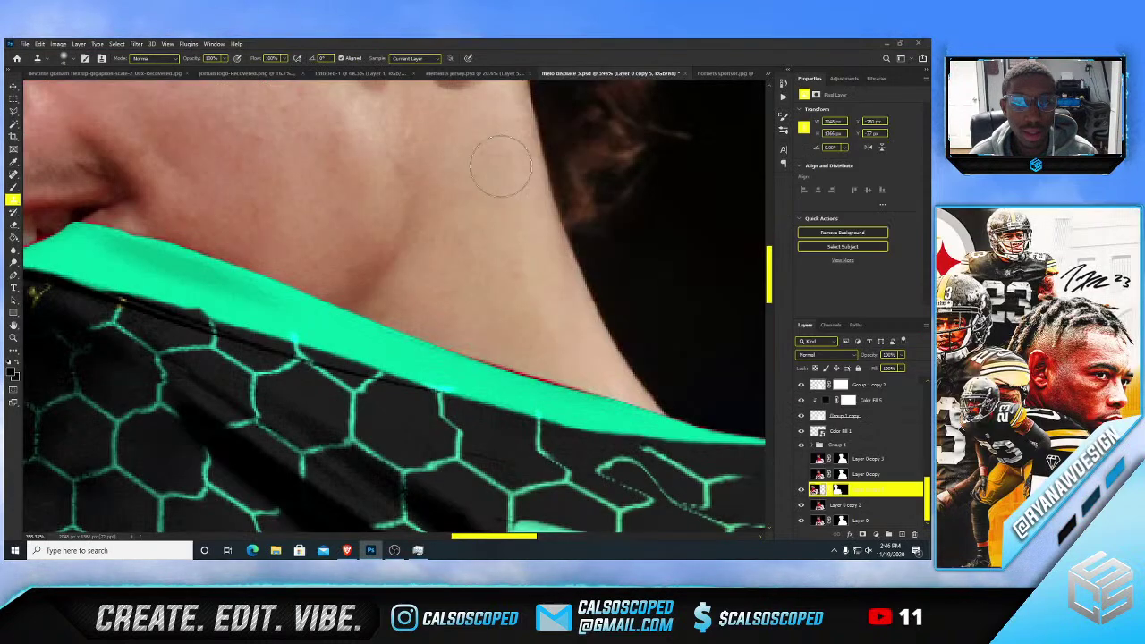
- Review the elements jersey.psd and Untitled-1 uniform documents, and return to the player photo document
left_click(767, 75)
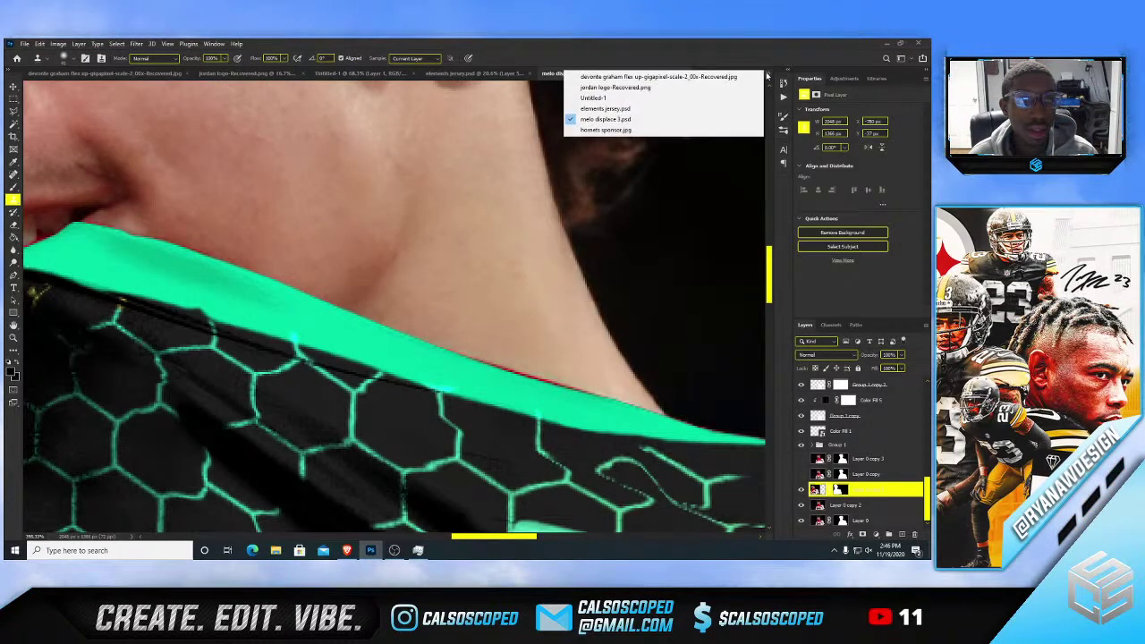
left_click(458, 74)
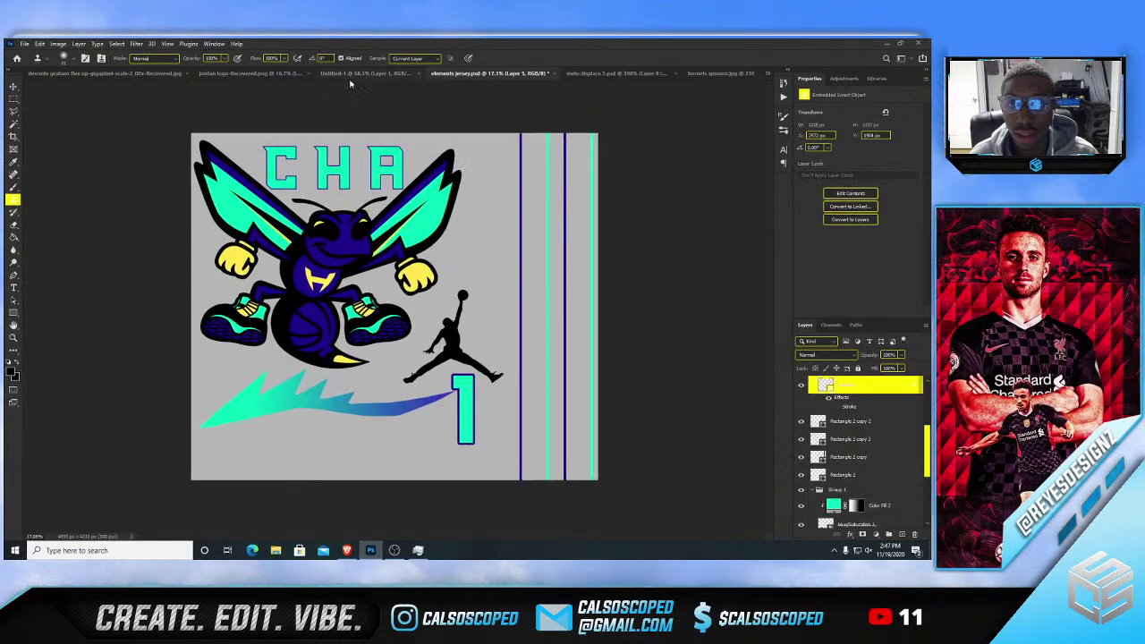
left_click(338, 75)
scroll(395, 206, "up", 1)
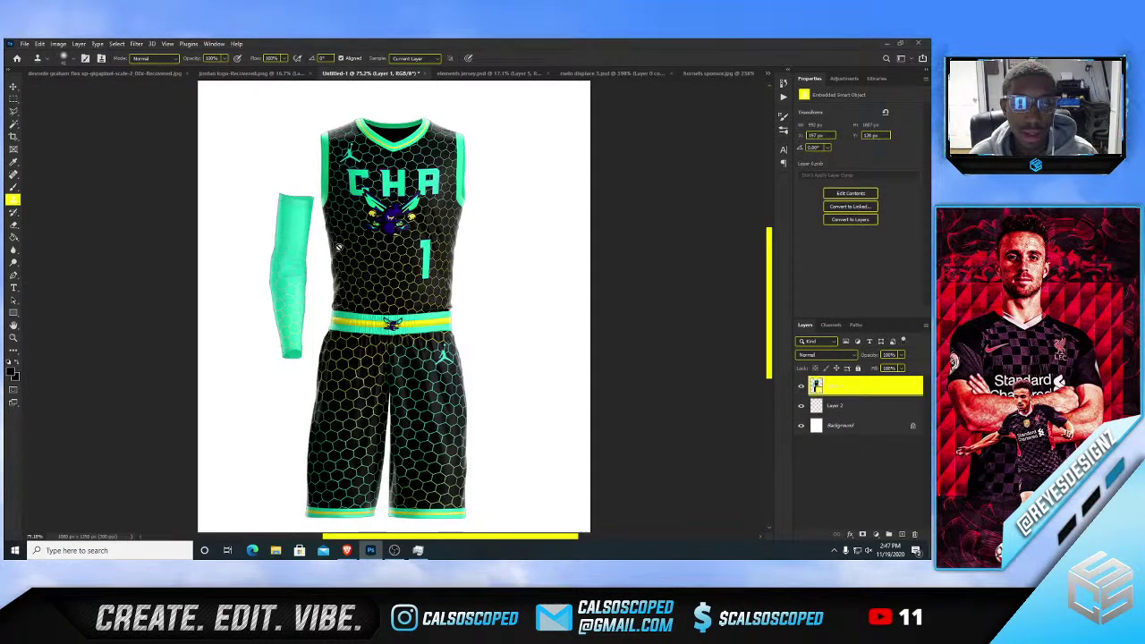
scroll(428, 361, "down", 3)
scroll(427, 360, "up", 2)
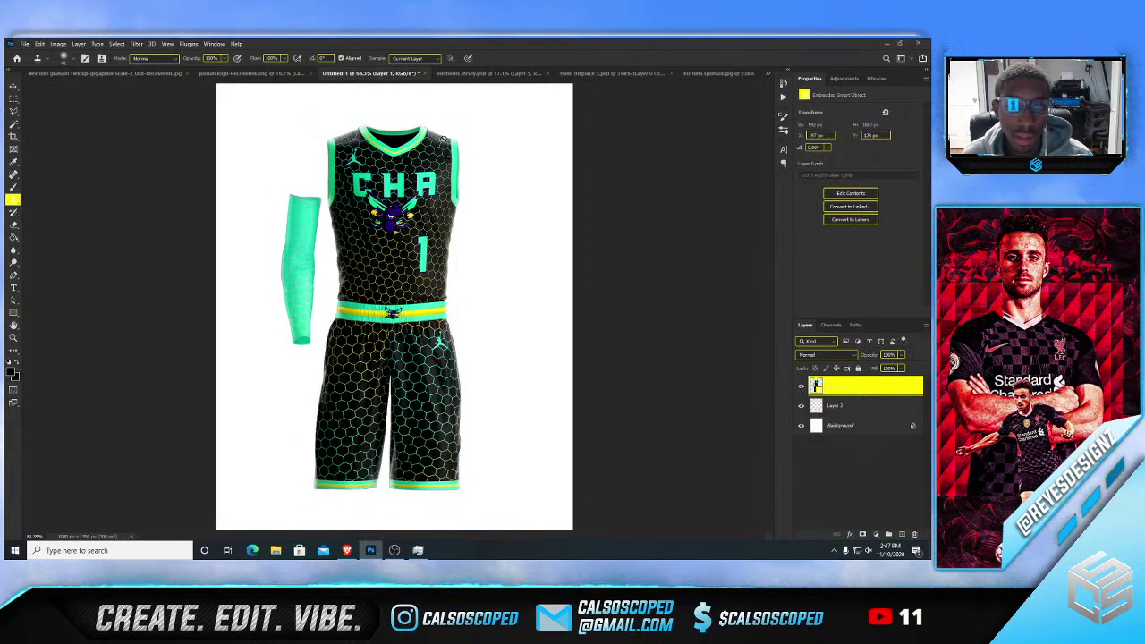
left_click(493, 75)
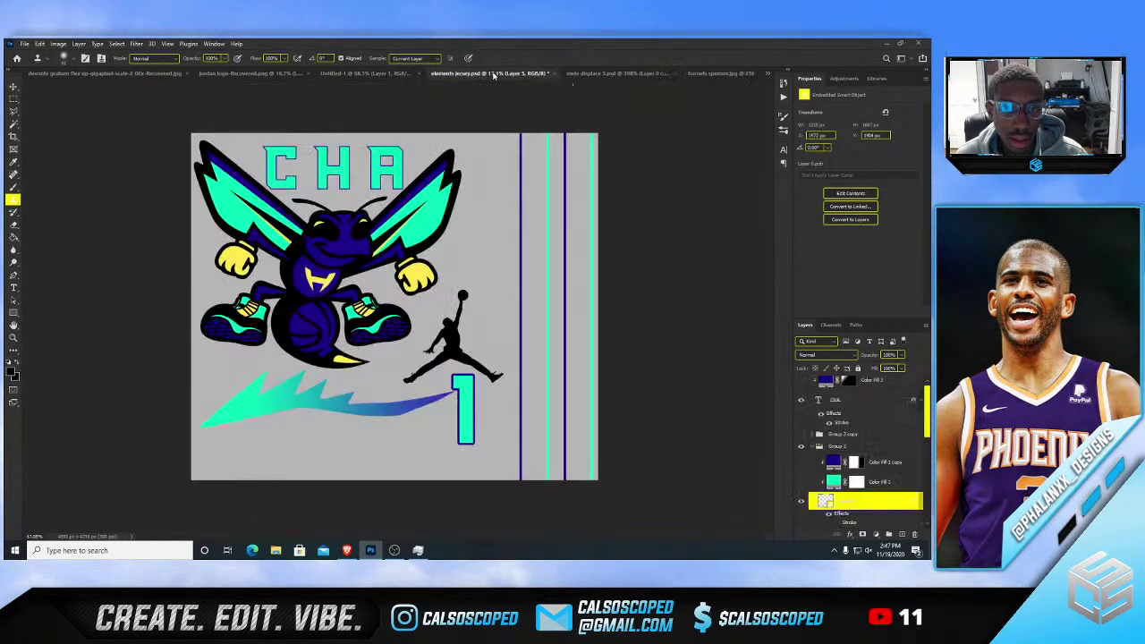
left_click(596, 74)
- Try to clone neck skin over the dark edge above the mint collar on Layer 0 copy 5
scroll(450, 253, "down", 7)
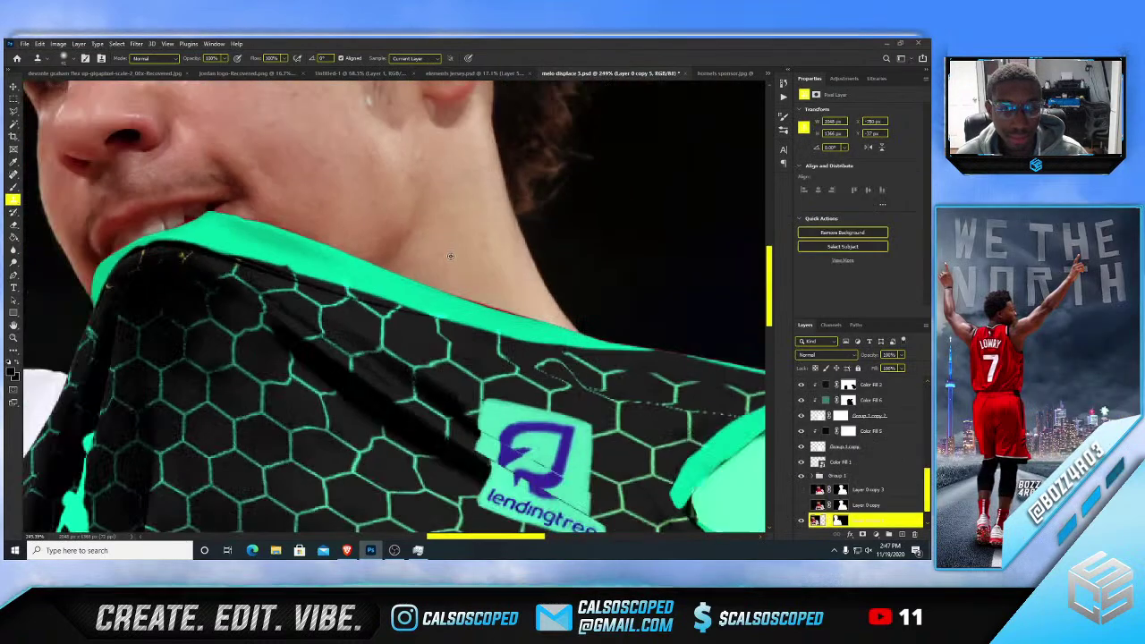
scroll(483, 309, "up", 5)
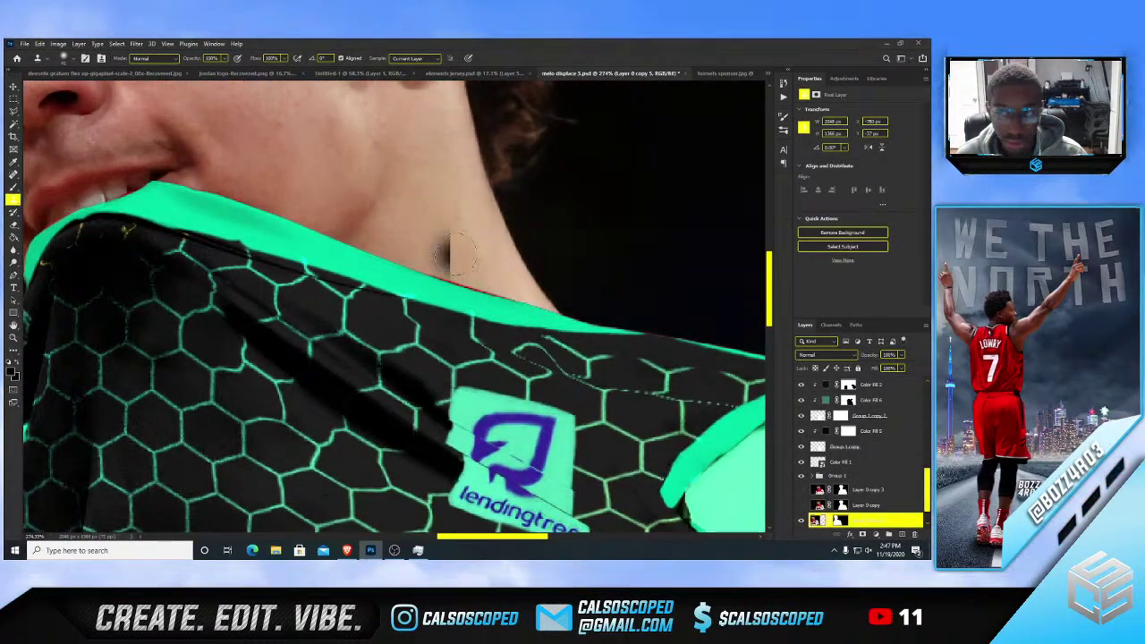
left_click(440, 224, "alt")
left_click_drag(436, 266, 449, 290)
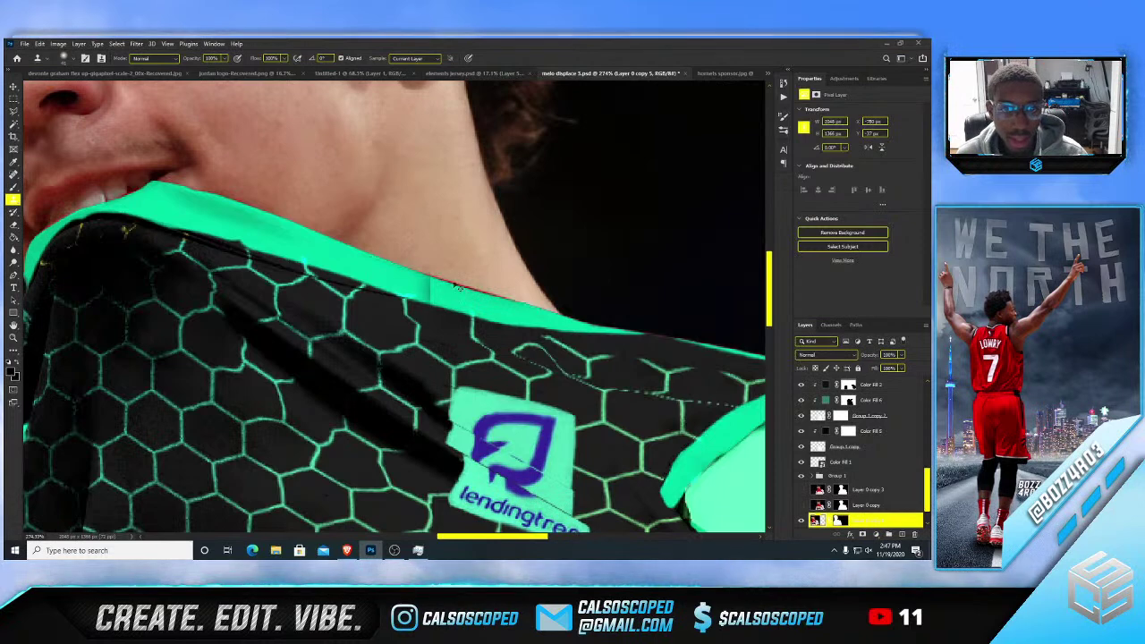
key("c")
key("v")
- Select the background photo layer, Layer 0 copy 2, and hide it
left_click(459, 253)
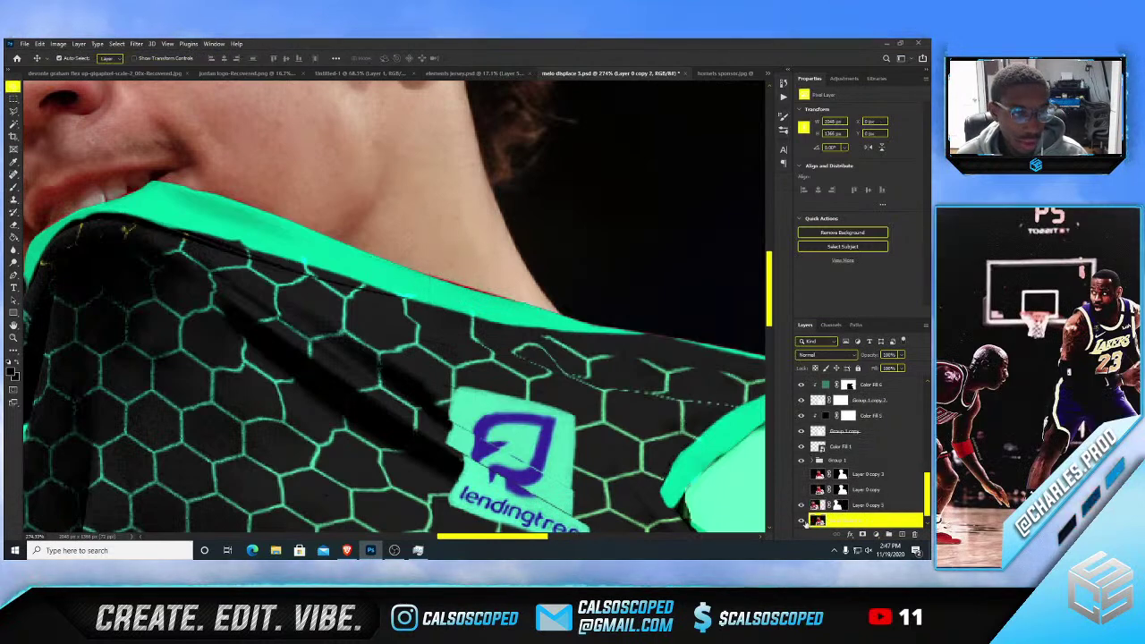
left_click(802, 521)
left_click(802, 521)
left_click(801, 520)
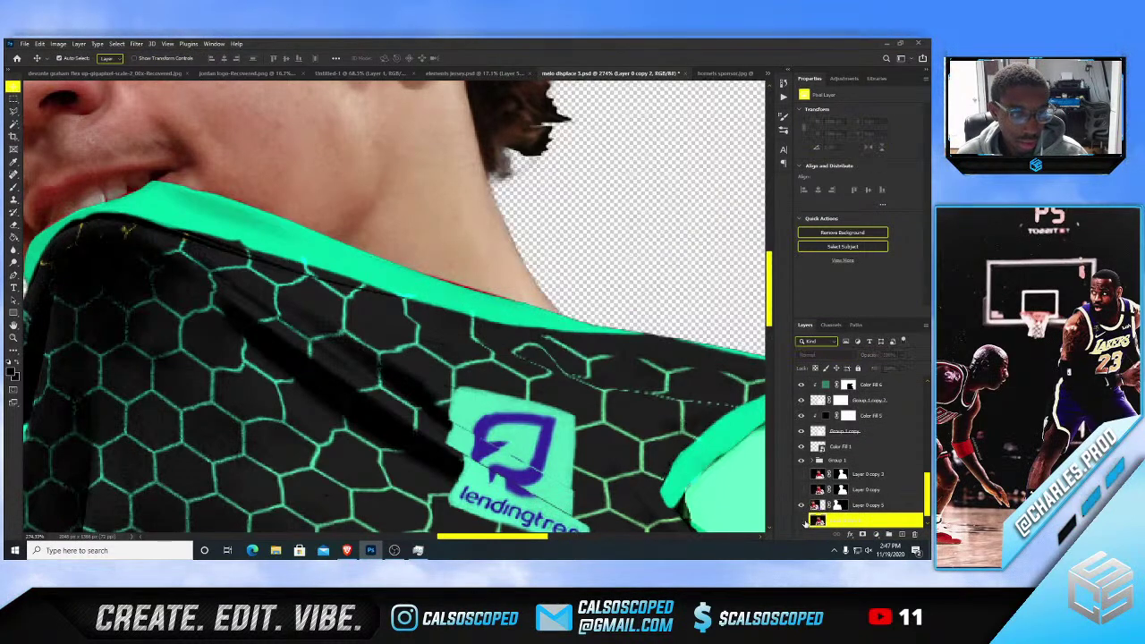
- Select the masked player cutout, Layer 0, and move it above Layer 0 copy 2 in the layer order
left_click(861, 505)
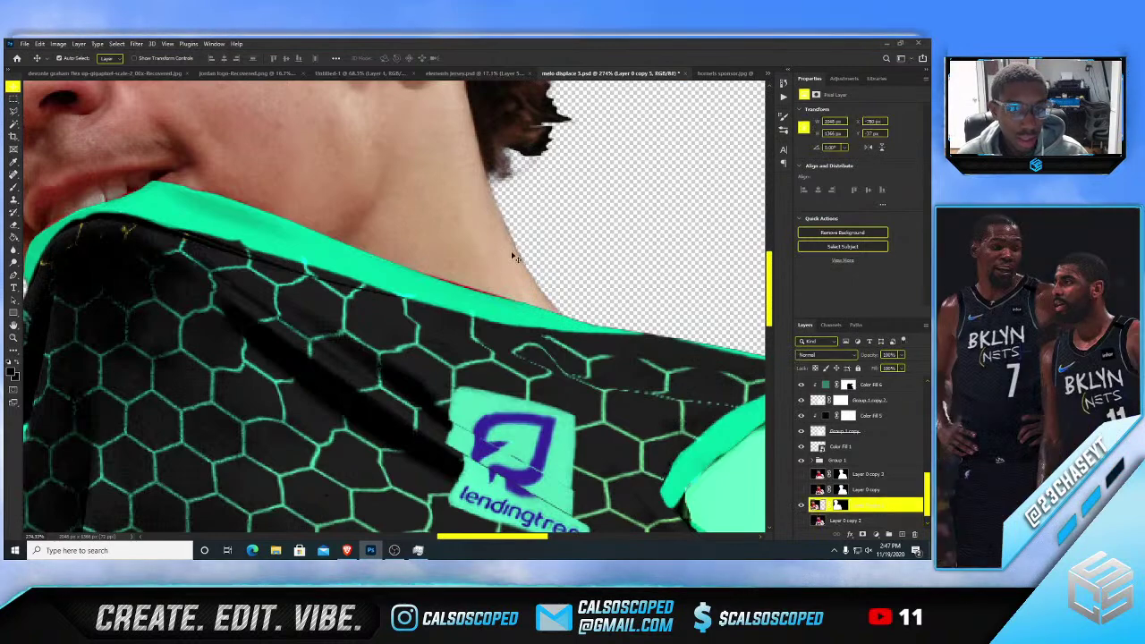
mouse_move(517, 256)
left_mouse_down()
mouse_move(678, 234)
mouse_move(516, 248)
left_mouse_up()
key("ctrl+z")
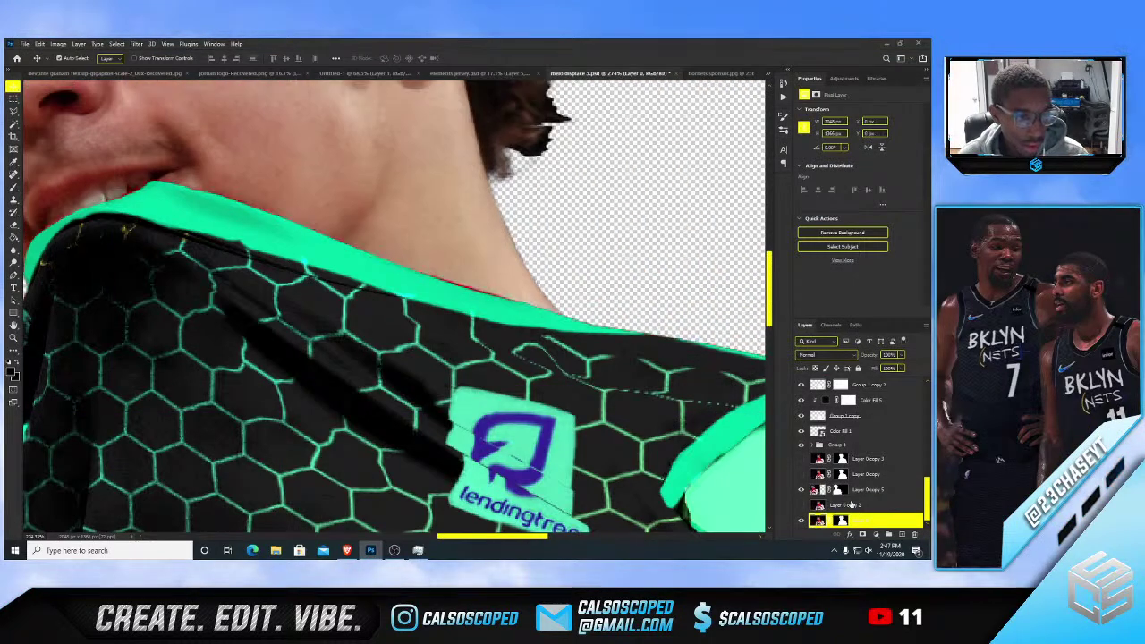
left_click_drag(864, 498, 862, 497)
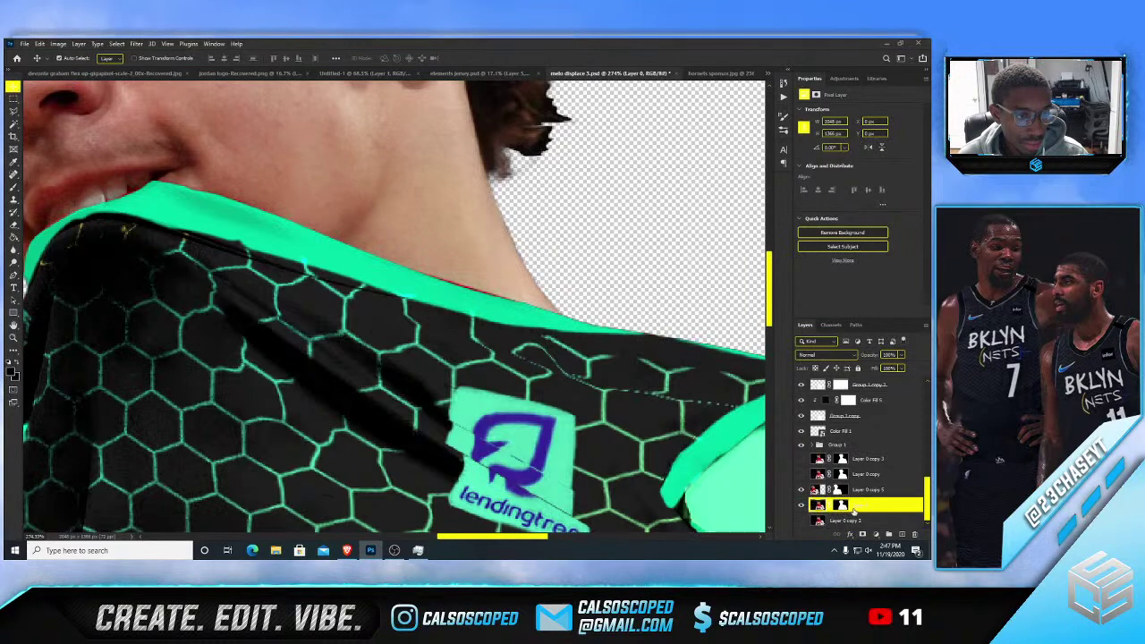
- Show the background photo layer, Layer 0 copy 2, again
left_click(801, 520)
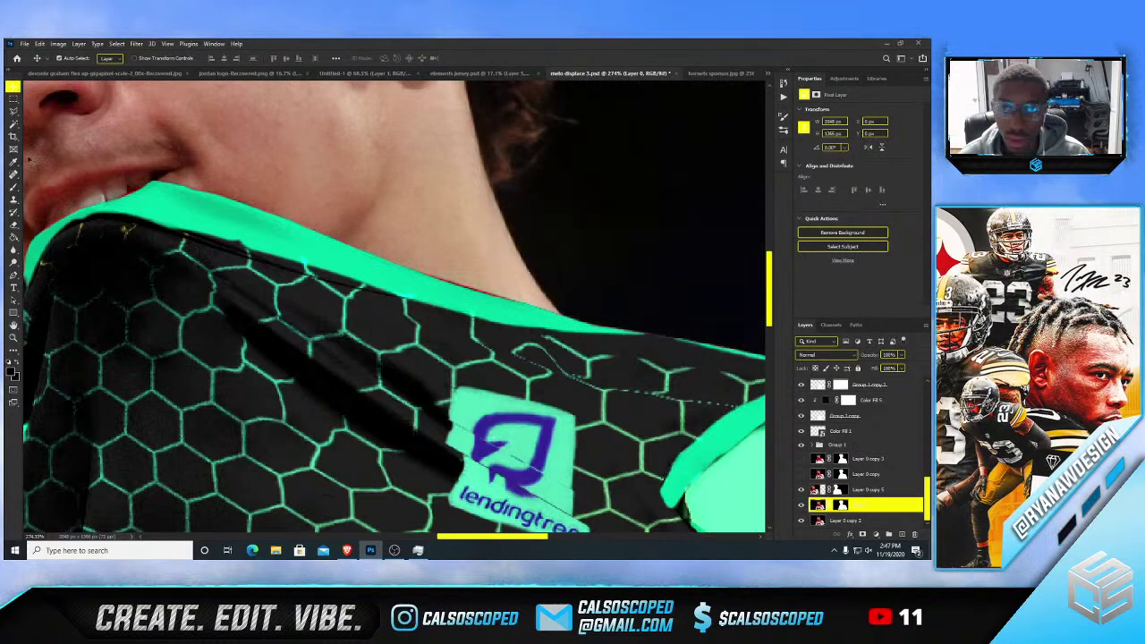
left_click(14, 200)
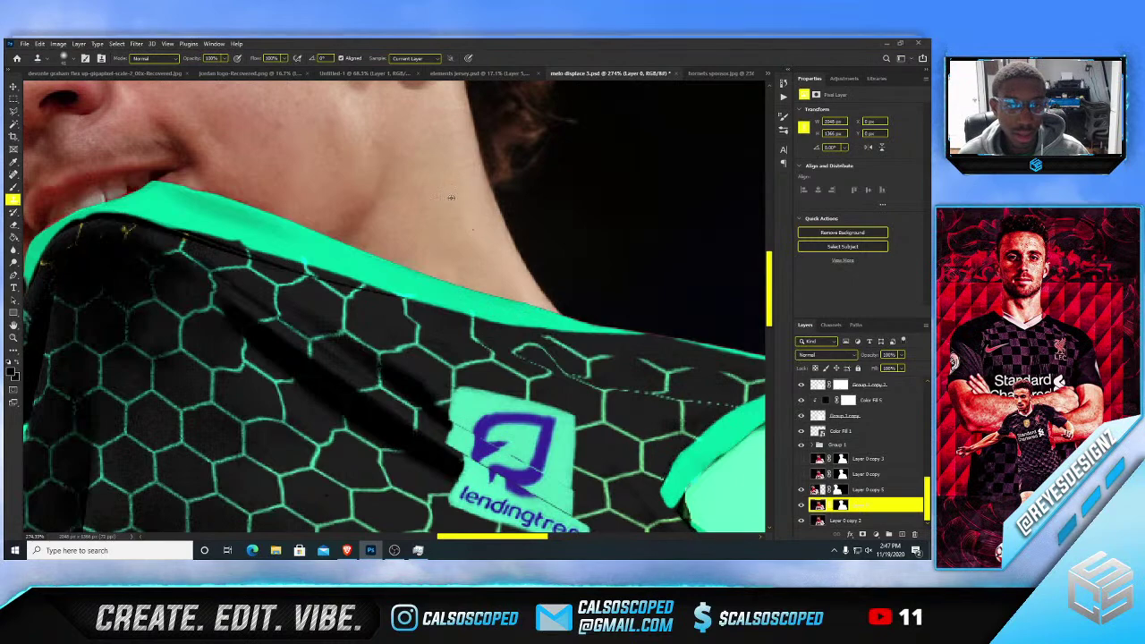
left_click(841, 507, "ctrl")
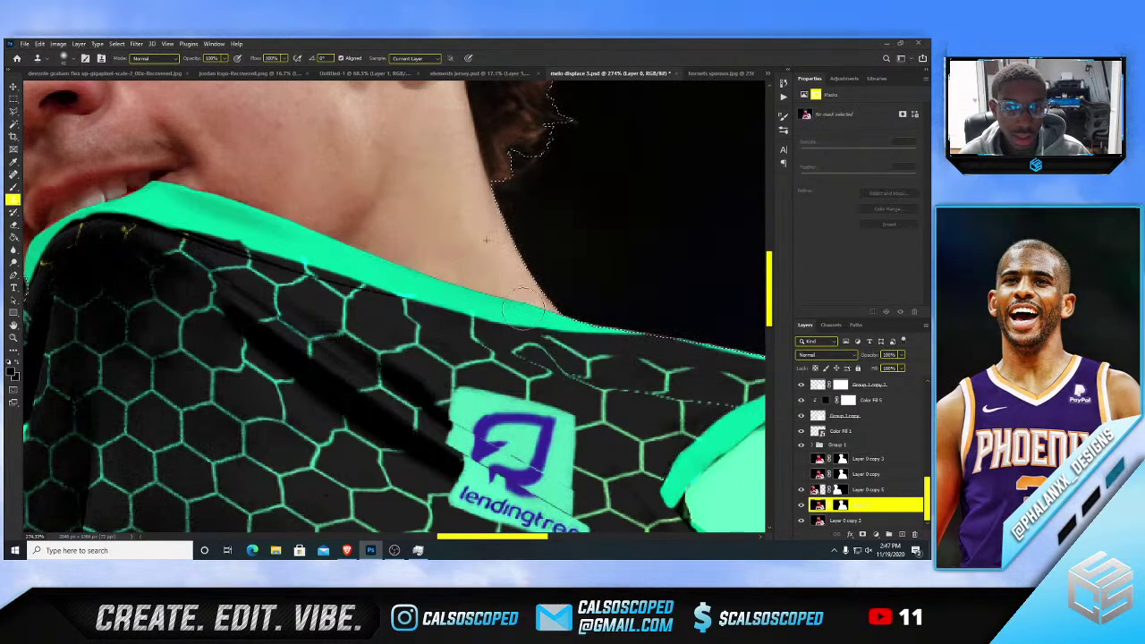
scroll(523, 309, "down", 3)
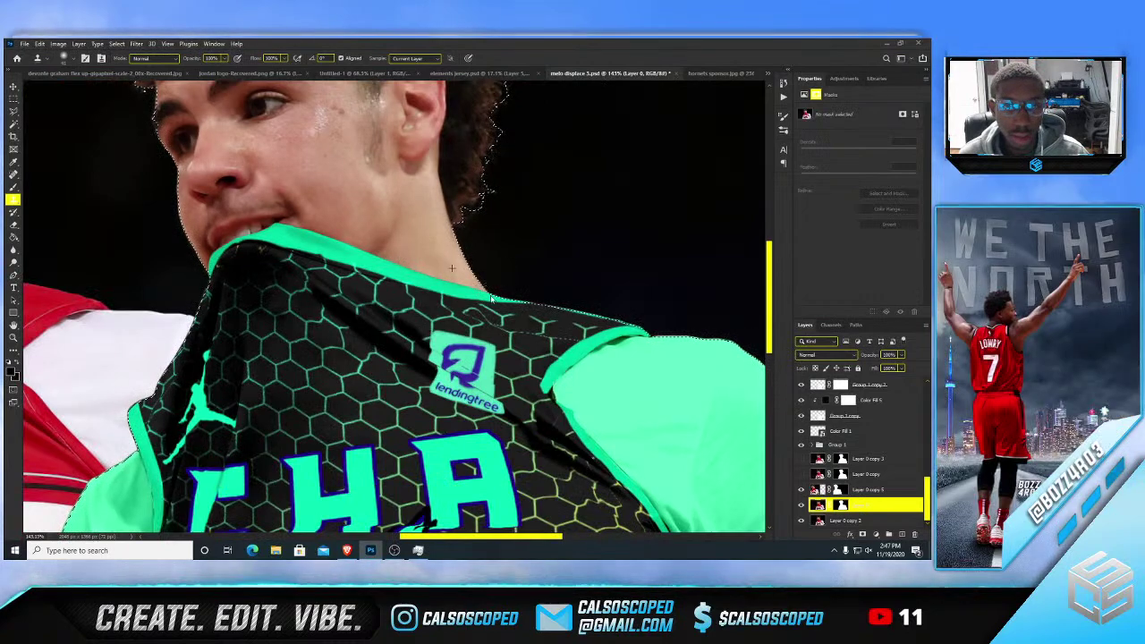
scroll(452, 268, "down", 4)
scroll(409, 240, "up", 1)
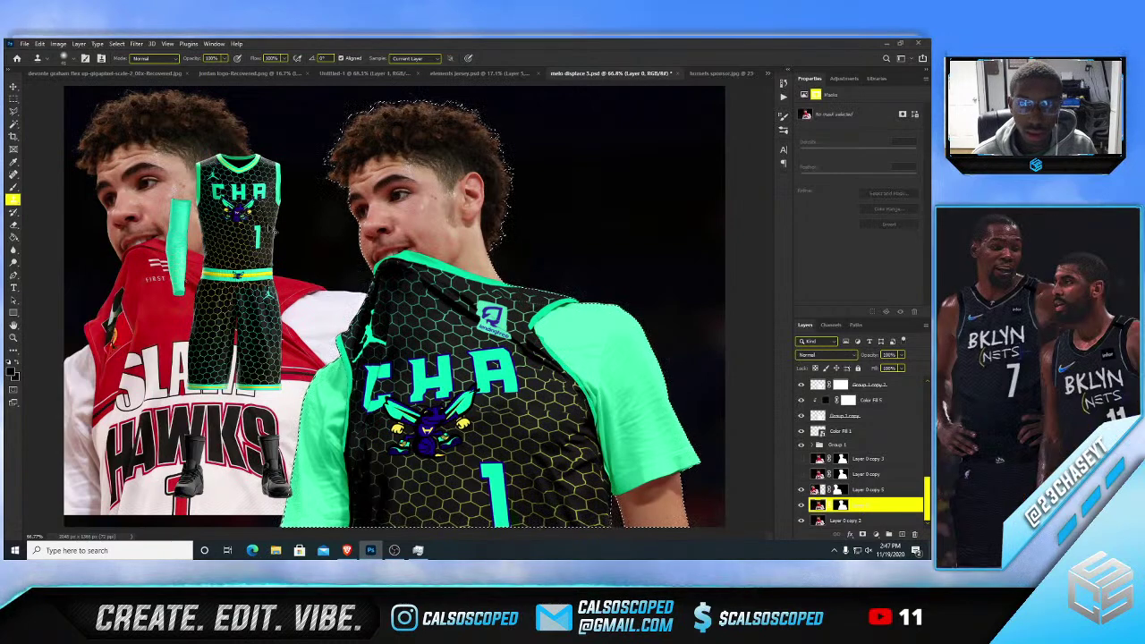
key("ctrl+d")
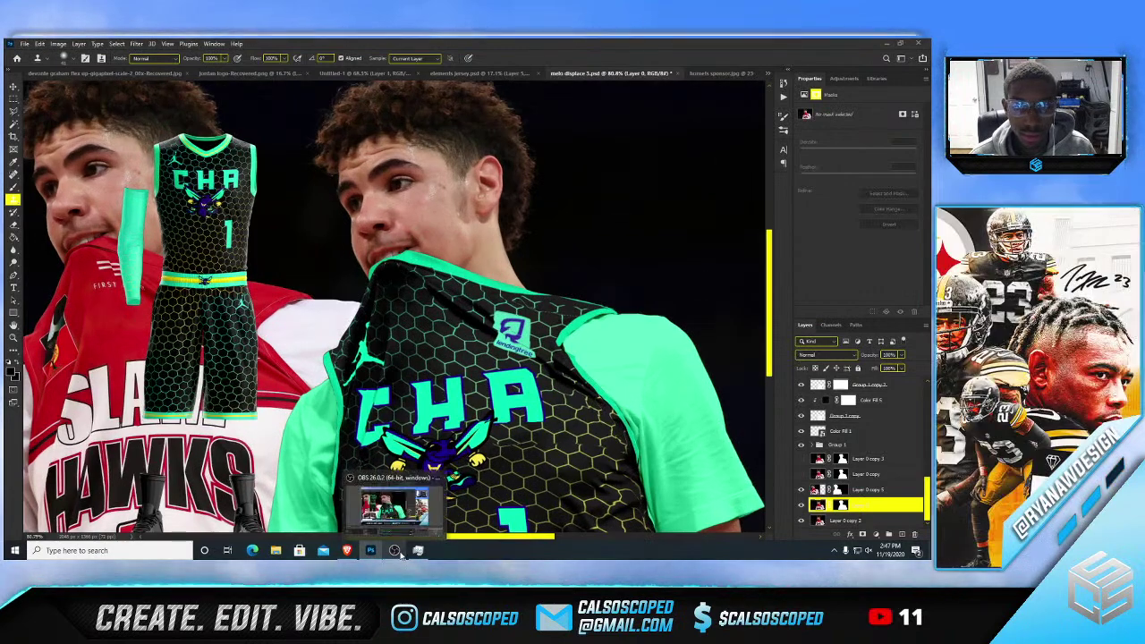
- Check the OBS window and the original player photo on Getty Images, and return to the Photoshop document
left_click(394, 551)
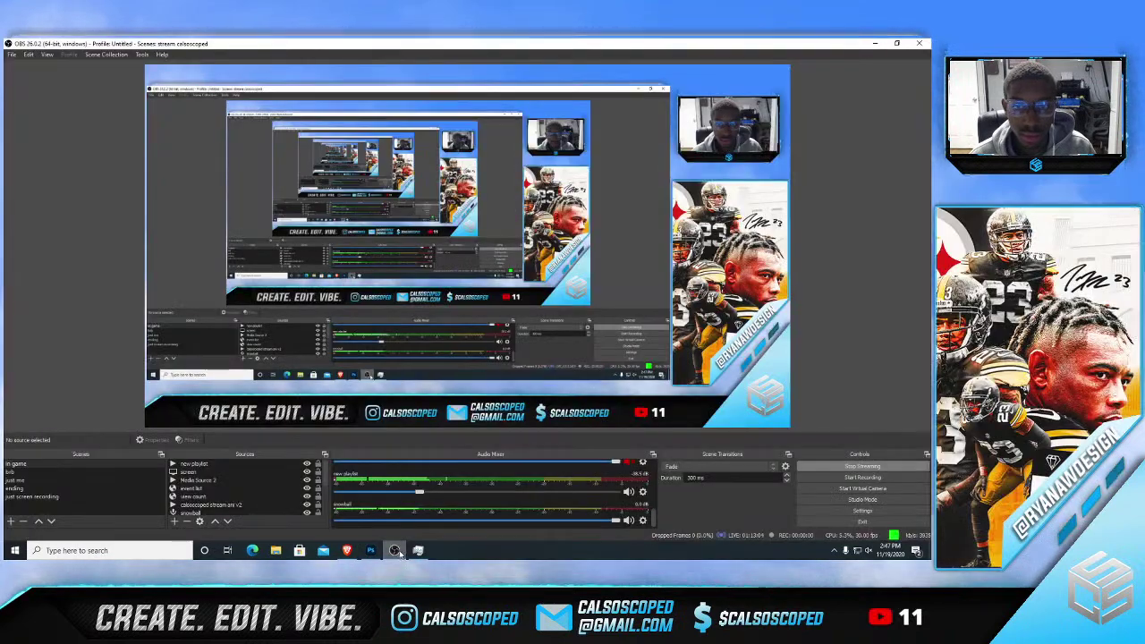
left_click(347, 551)
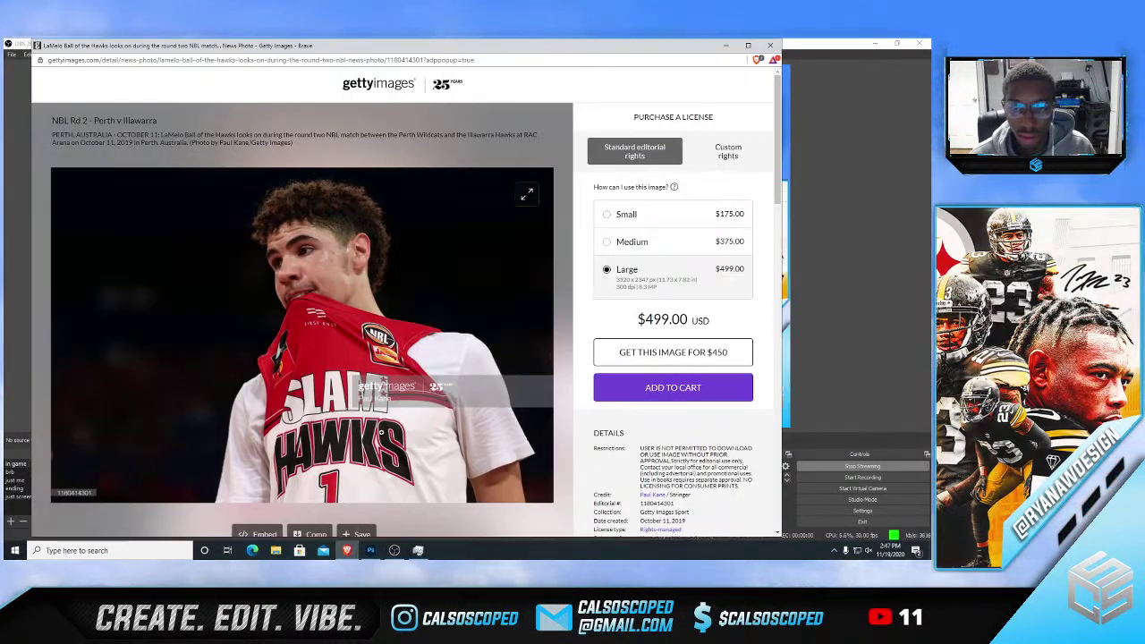
left_click(391, 522)
scroll(411, 304, "down", 6)
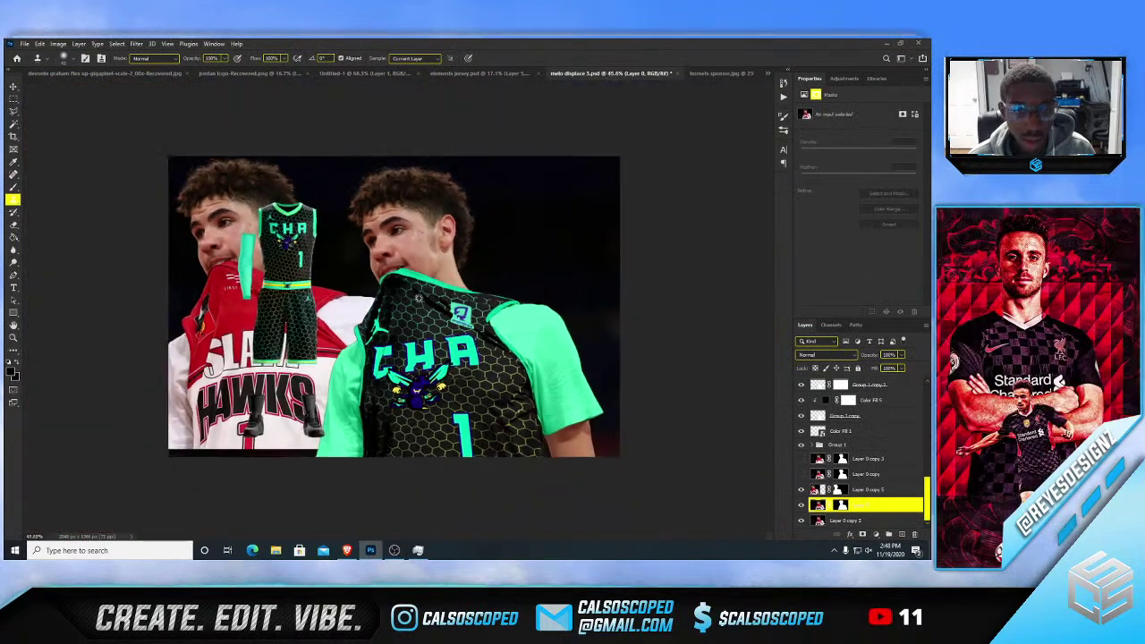
- Inspect the swapped jersey up close, including the CHA lettering, mascot, number, sponsor patch, collar and shoulder trim
scroll(412, 304, "up", 5)
key("v")
scroll(460, 334, "up", 2)
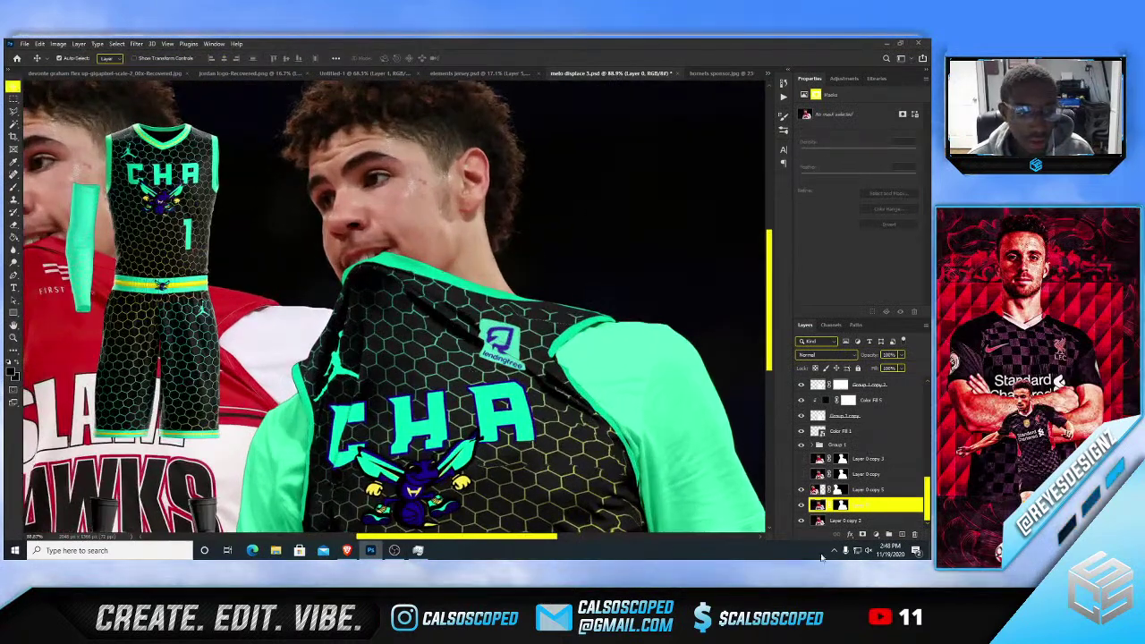
scroll(488, 394, "up", 1)
scroll(505, 444, "down", 2)
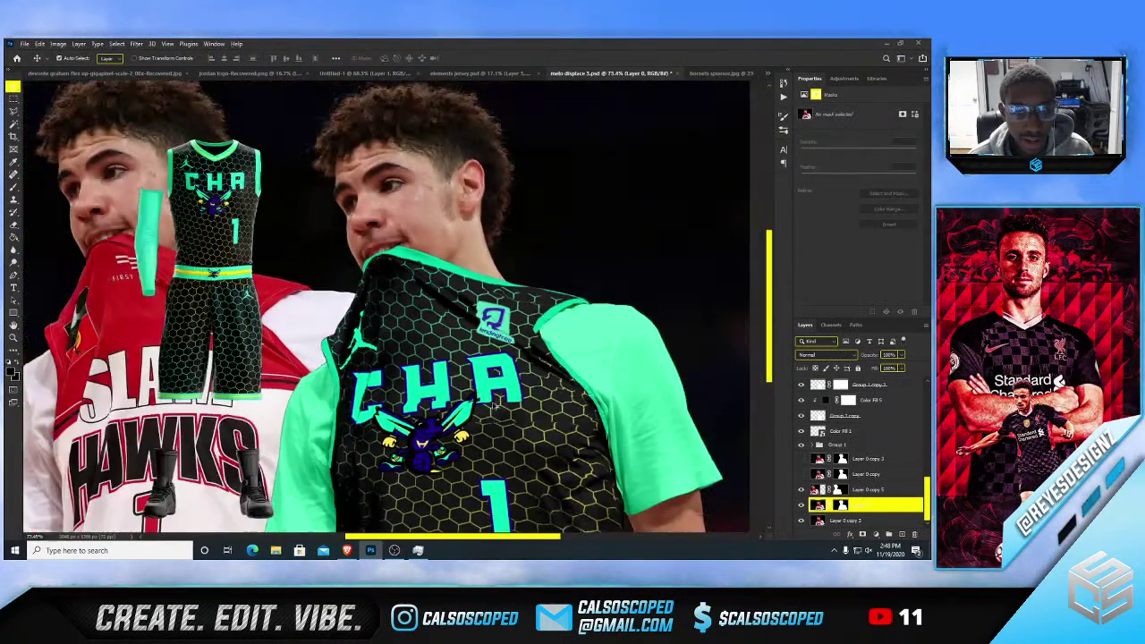
scroll(483, 437, "up", 3)
scroll(477, 432, "up", 2)
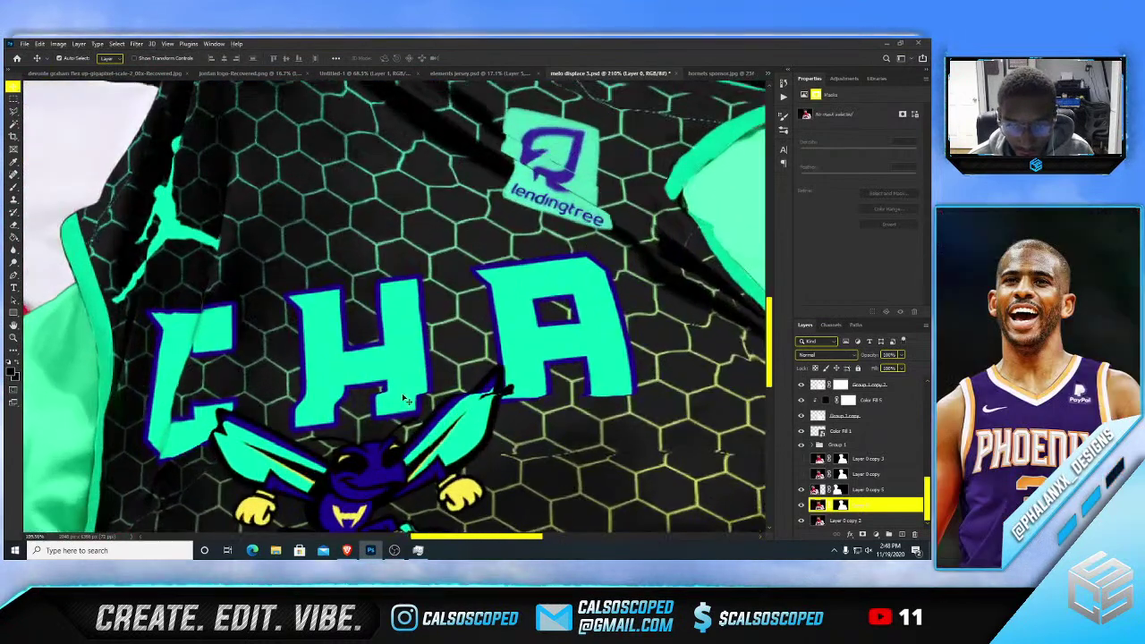
scroll(356, 391, "down", 2)
scroll(357, 391, "down", 3)
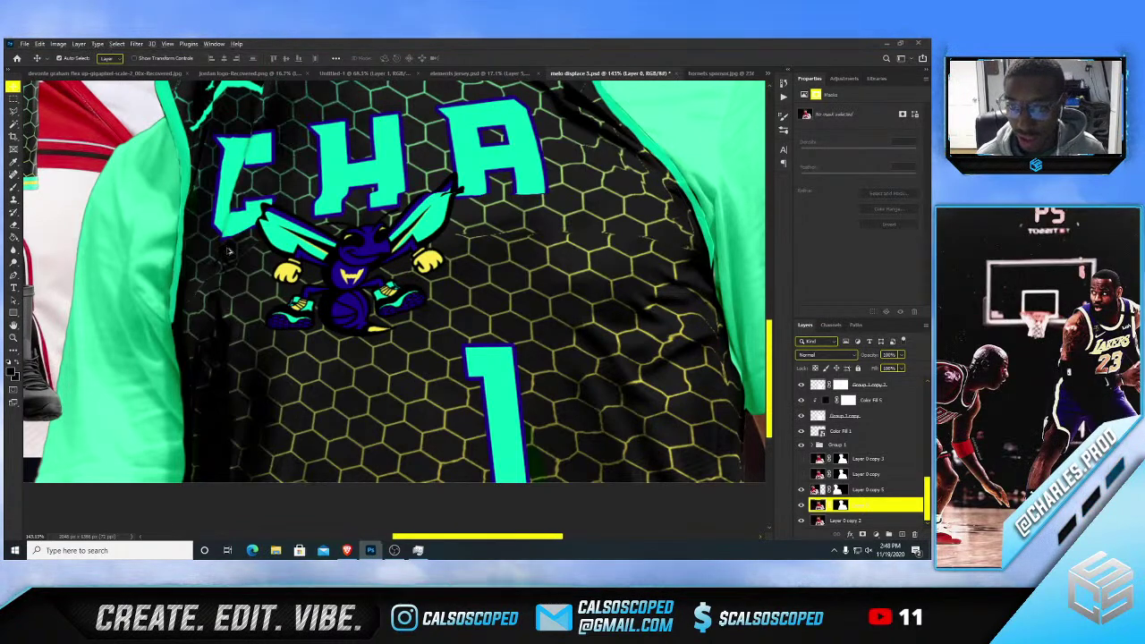
key("ctrl+0")
scroll(439, 334, "up", 3)
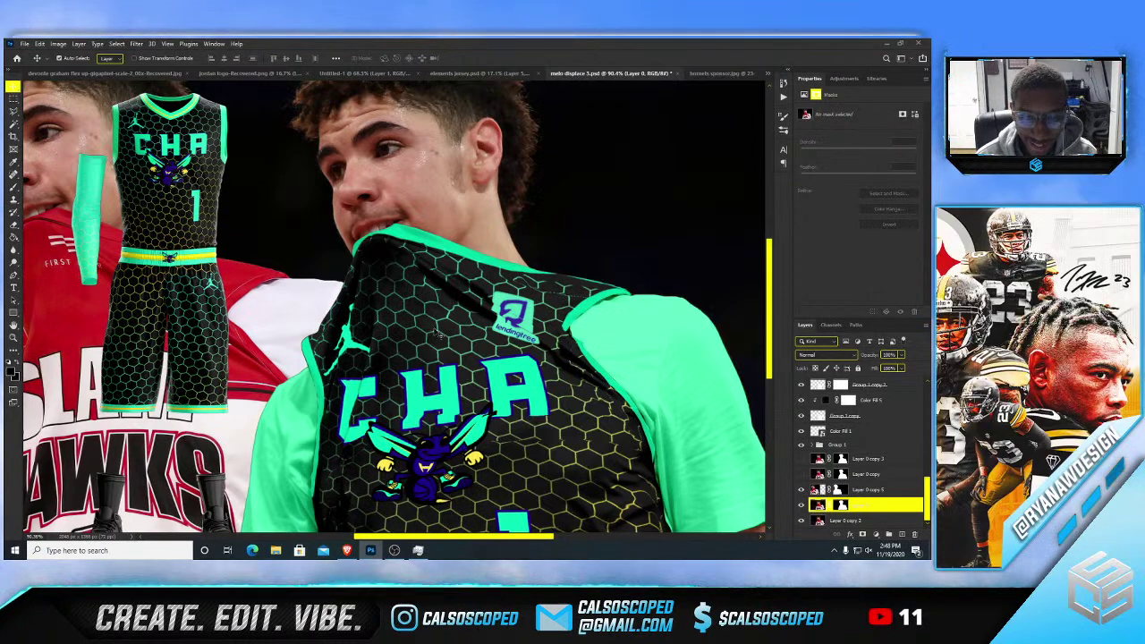
scroll(573, 313, "up", 5)
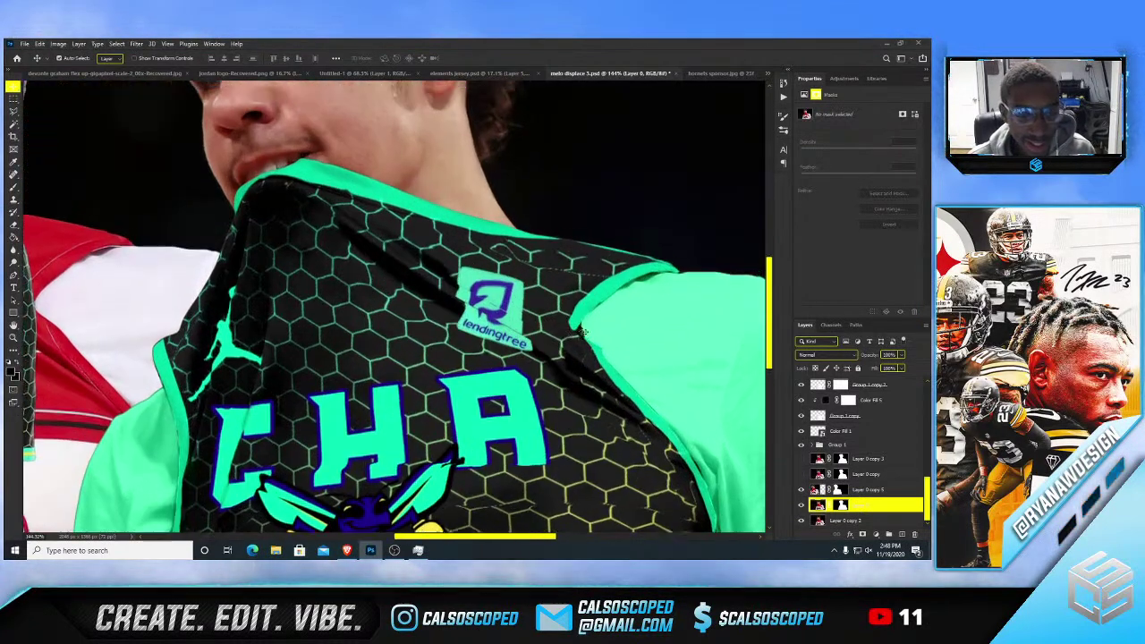
left_click(582, 344)
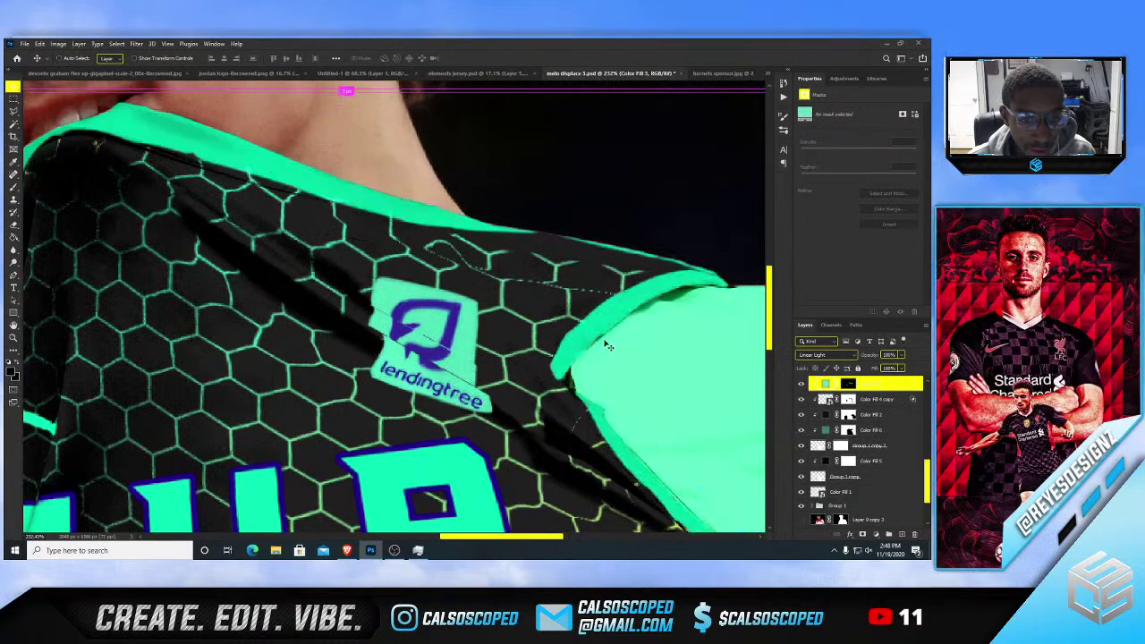
scroll(592, 338, "down", 2)
scroll(626, 322, "up", 3)
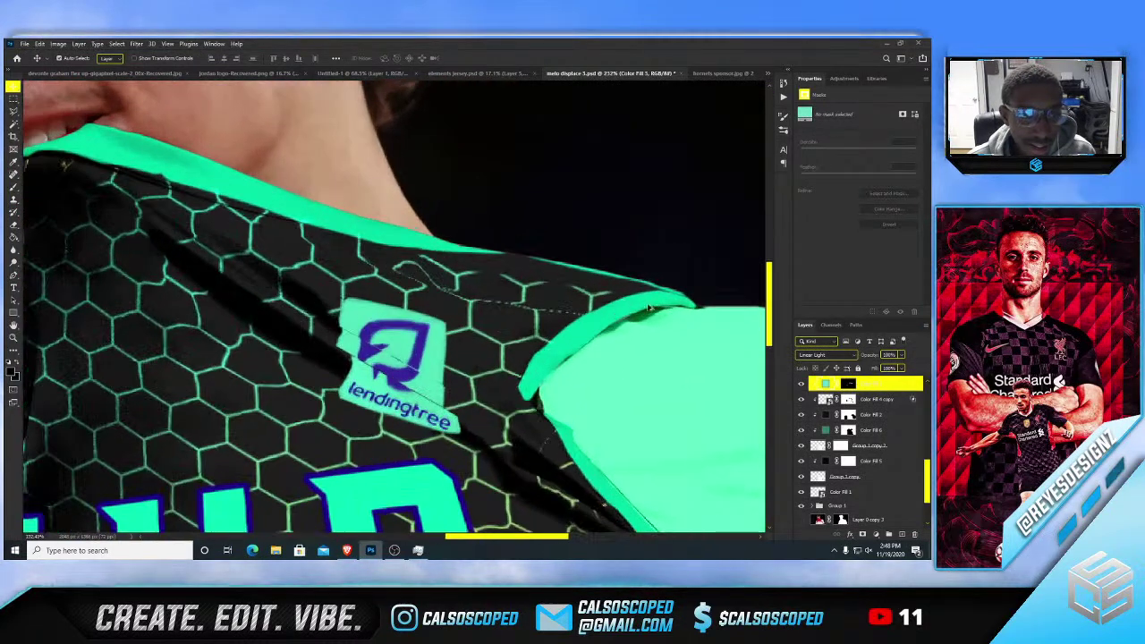
scroll(637, 307, "down", 5)
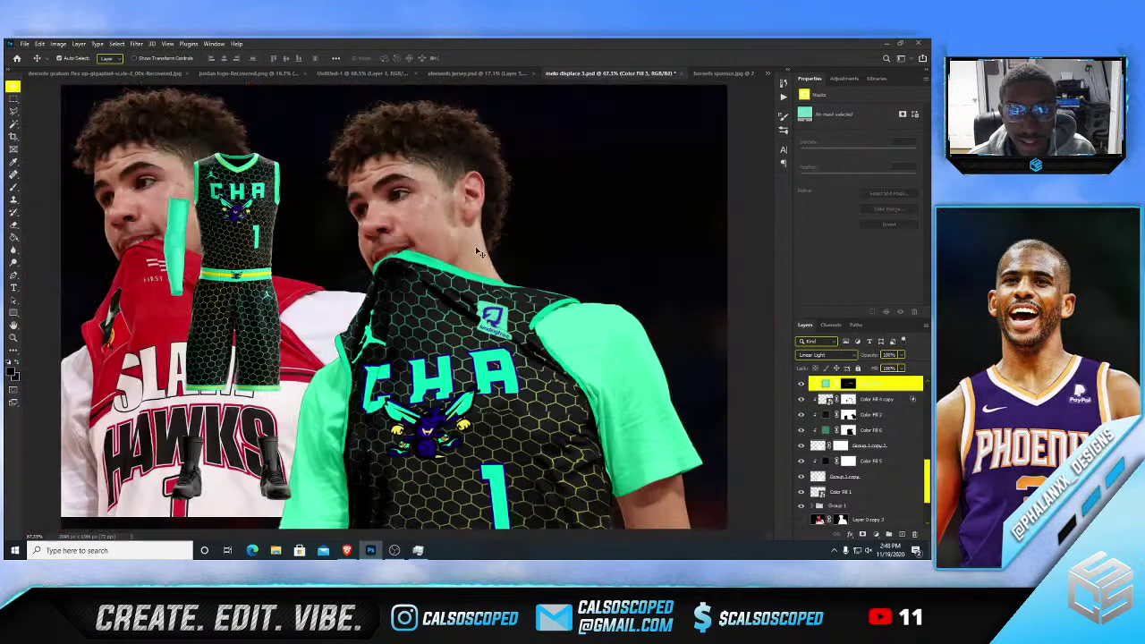
- Try to move the player cutout, Layer 0, and undo the move
left_click_drag(480, 253, 431, 232)
key("ctrl+z")
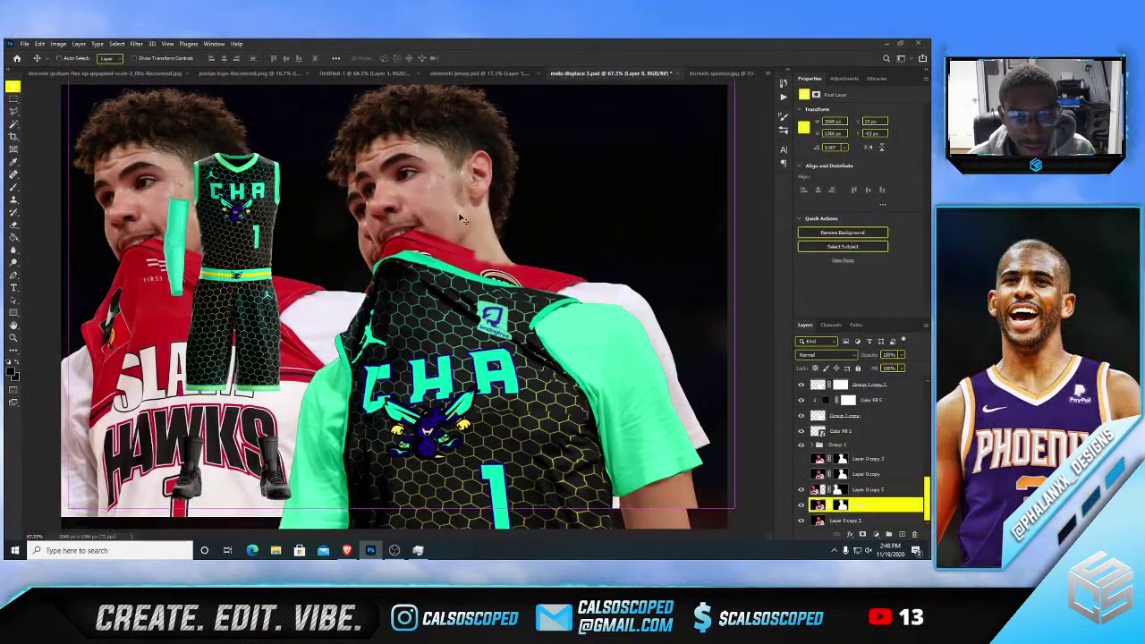
scroll(452, 215, "down", 2)
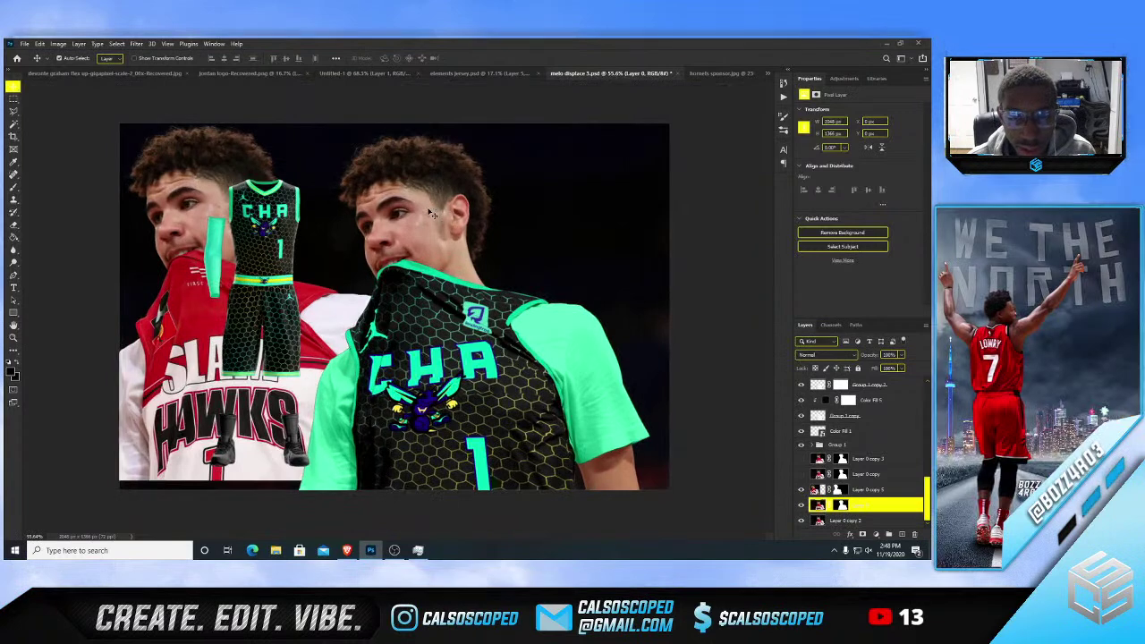
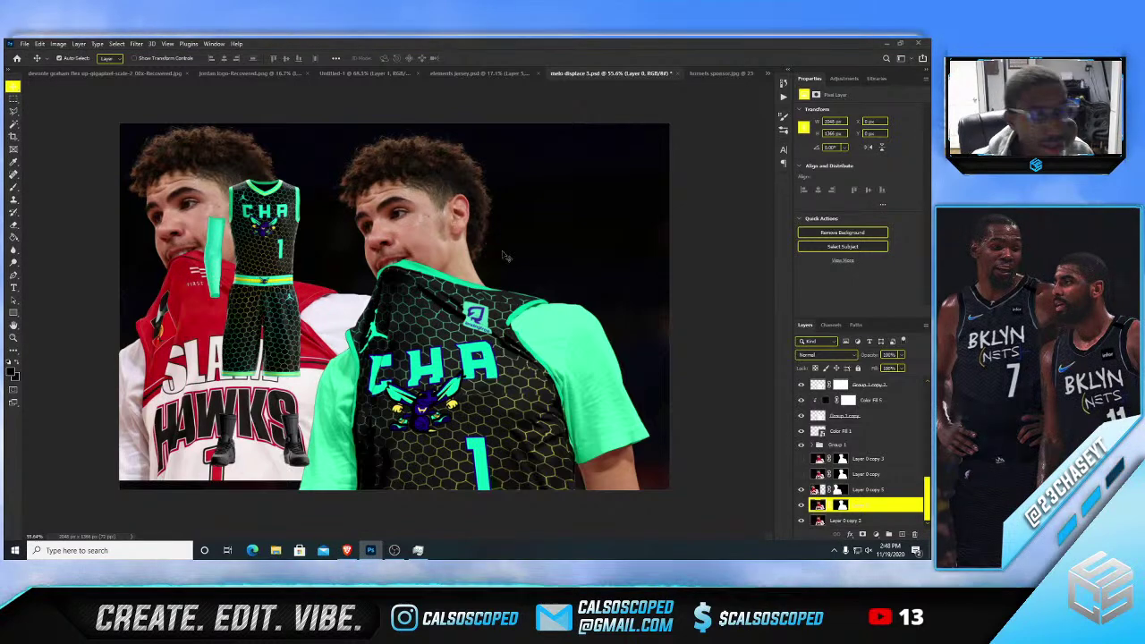
- Select the mint sleeve fill layer, Color Fill 3, at the player's shoulder
key("ctrl+plus")
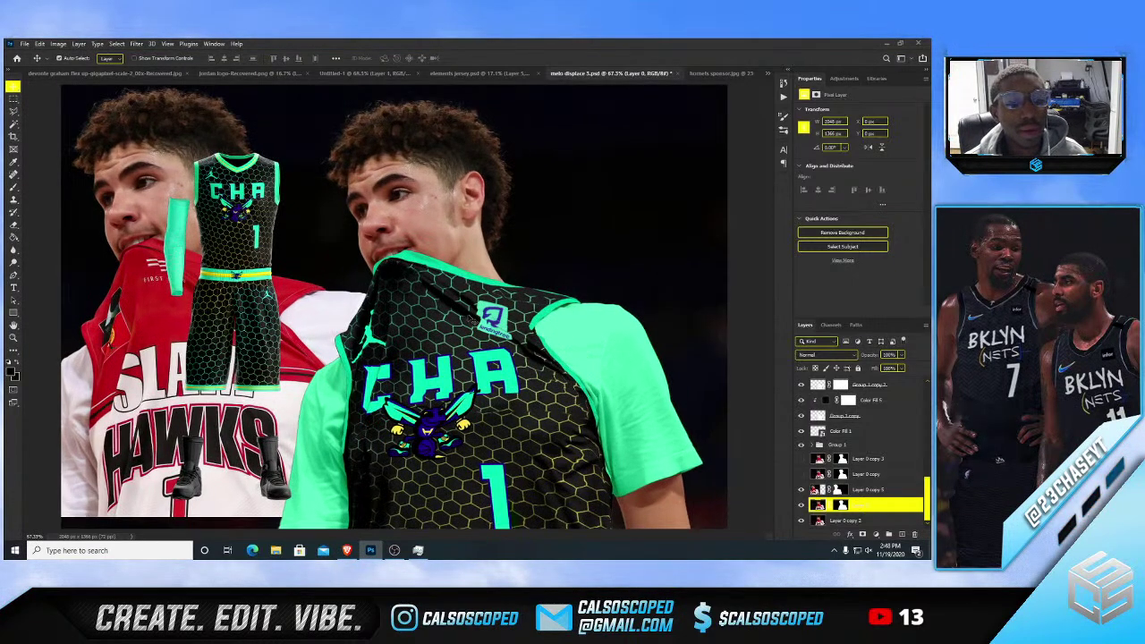
scroll(291, 234, "up", 1)
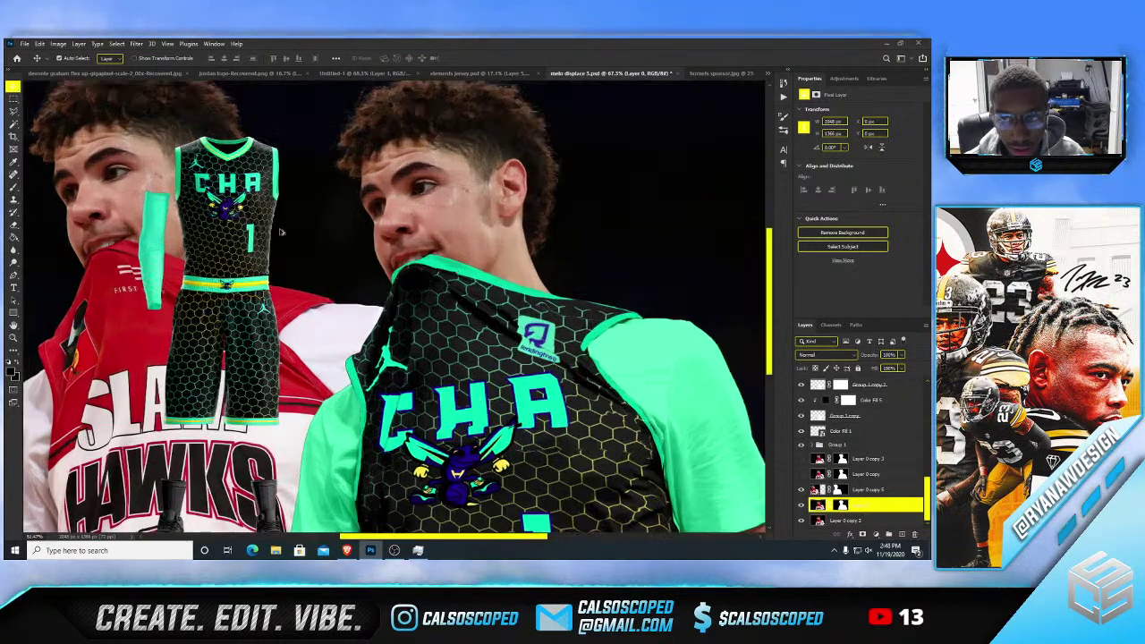
scroll(256, 172, "up", 1)
scroll(613, 329, "up", 1)
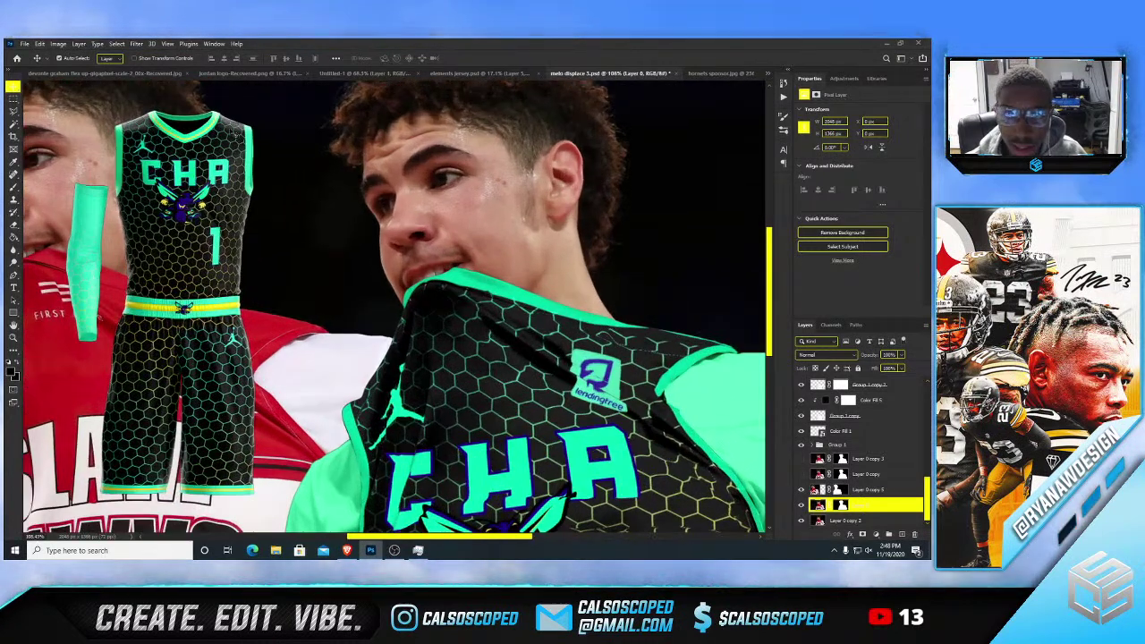
scroll(573, 309, "up", 1)
left_click(746, 378)
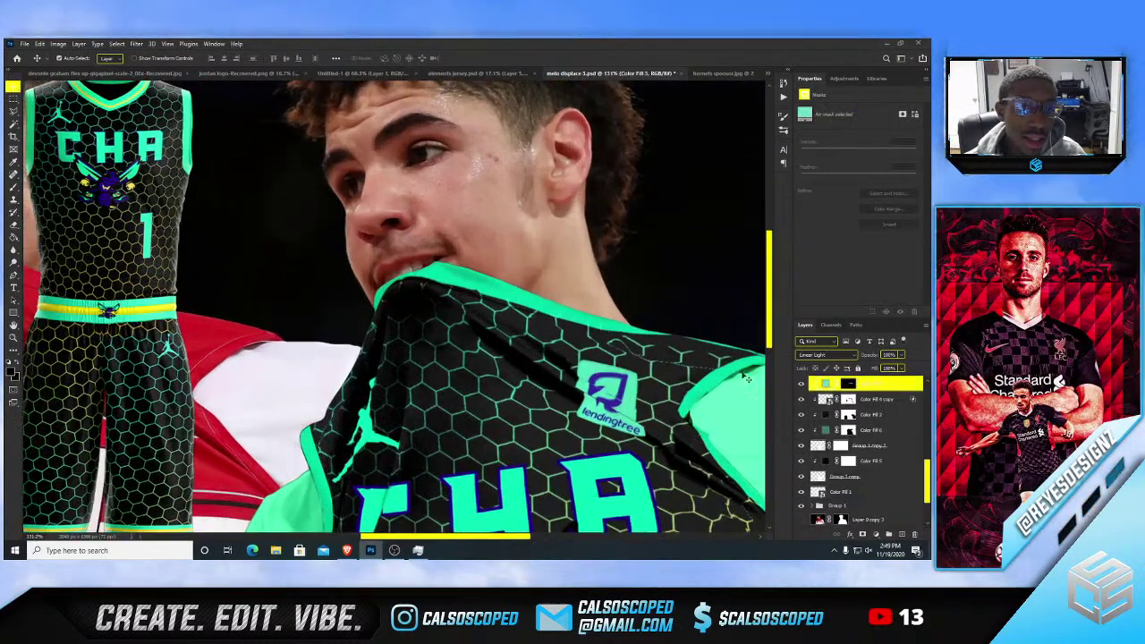
scroll(883, 460, "up", 1)
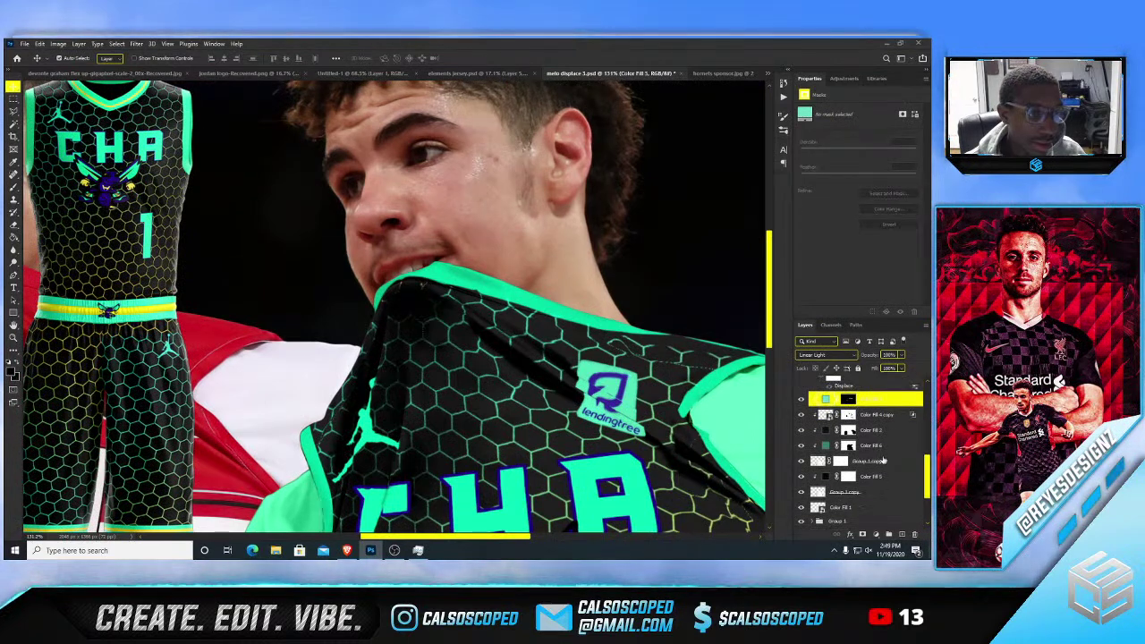
- Try a black solid color fill layer above Color Fill 3 with Linear Dodge (Add) blending
left_click(876, 533)
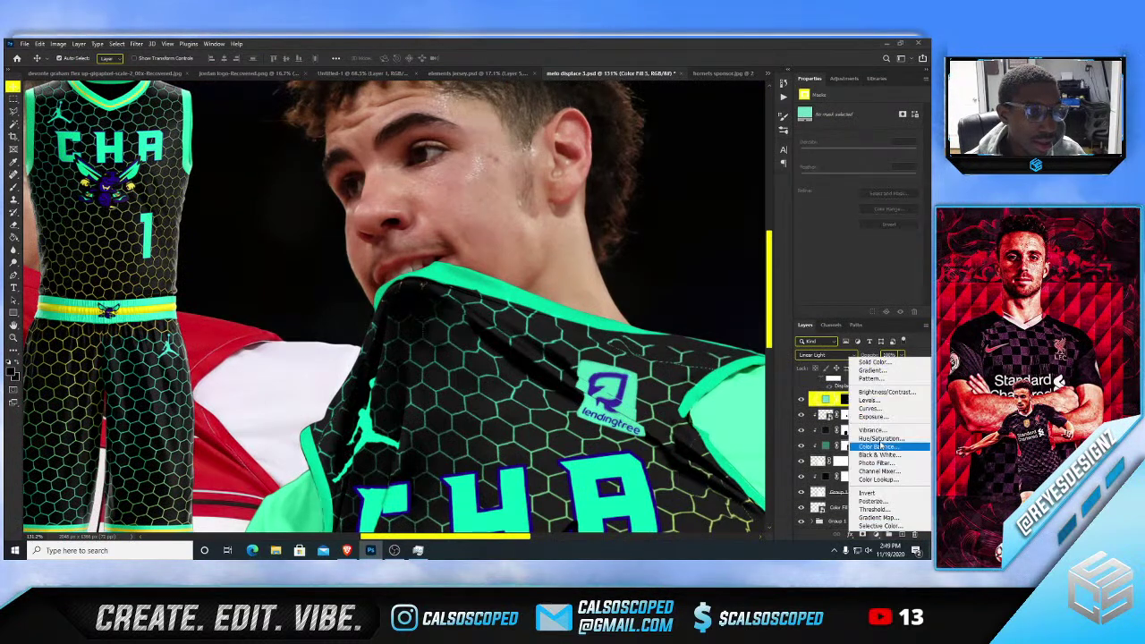
left_click(873, 359)
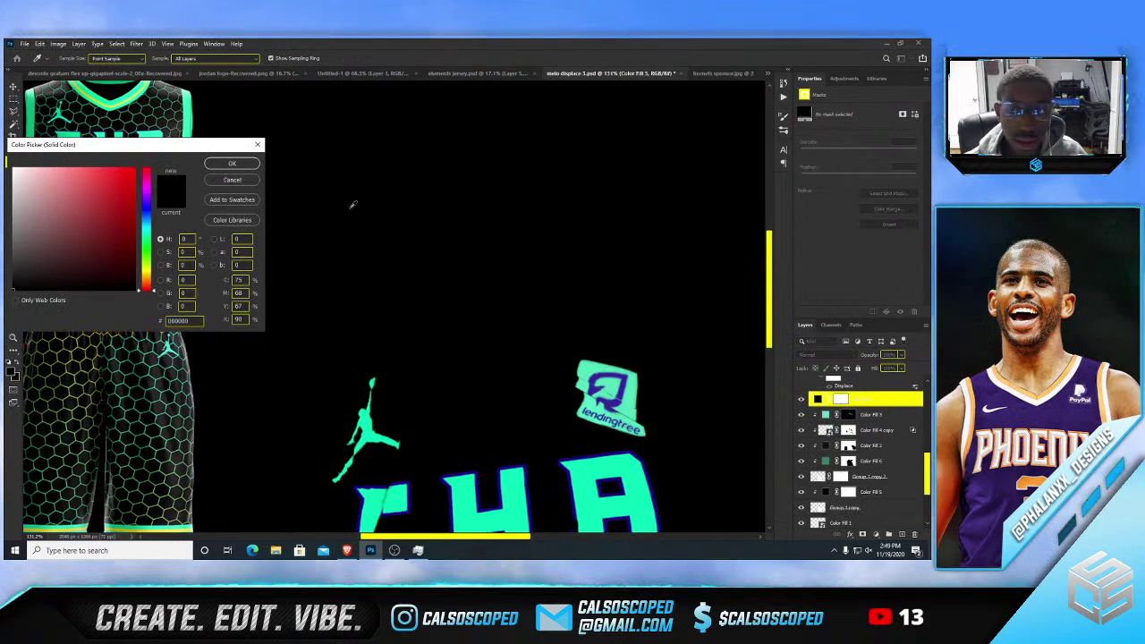
key("Return")
left_click(825, 354)
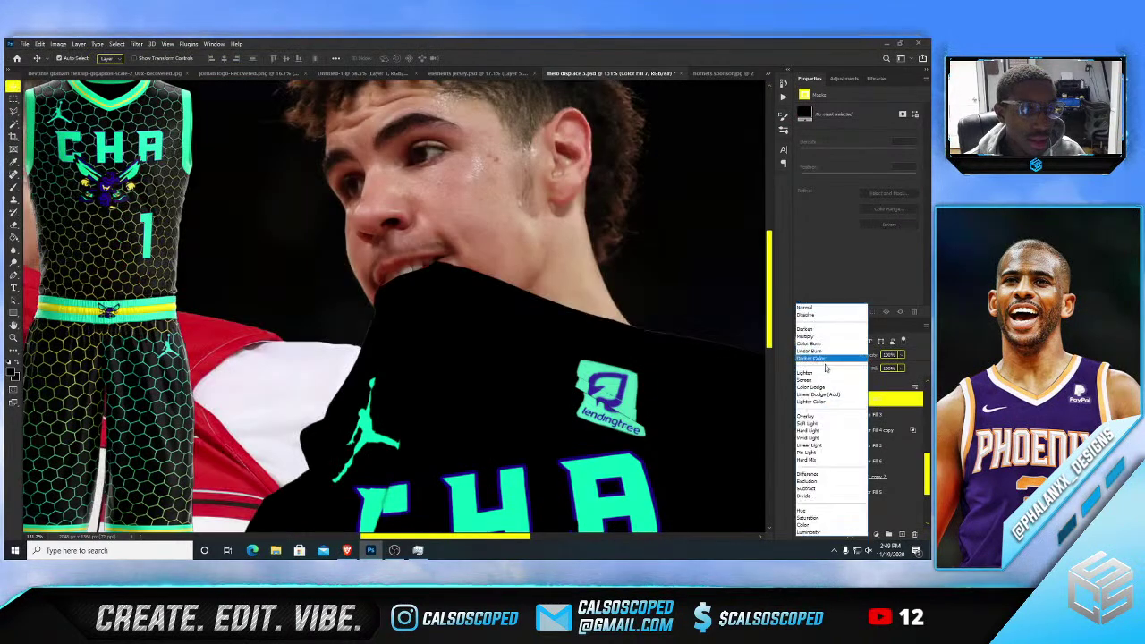
left_click(830, 396)
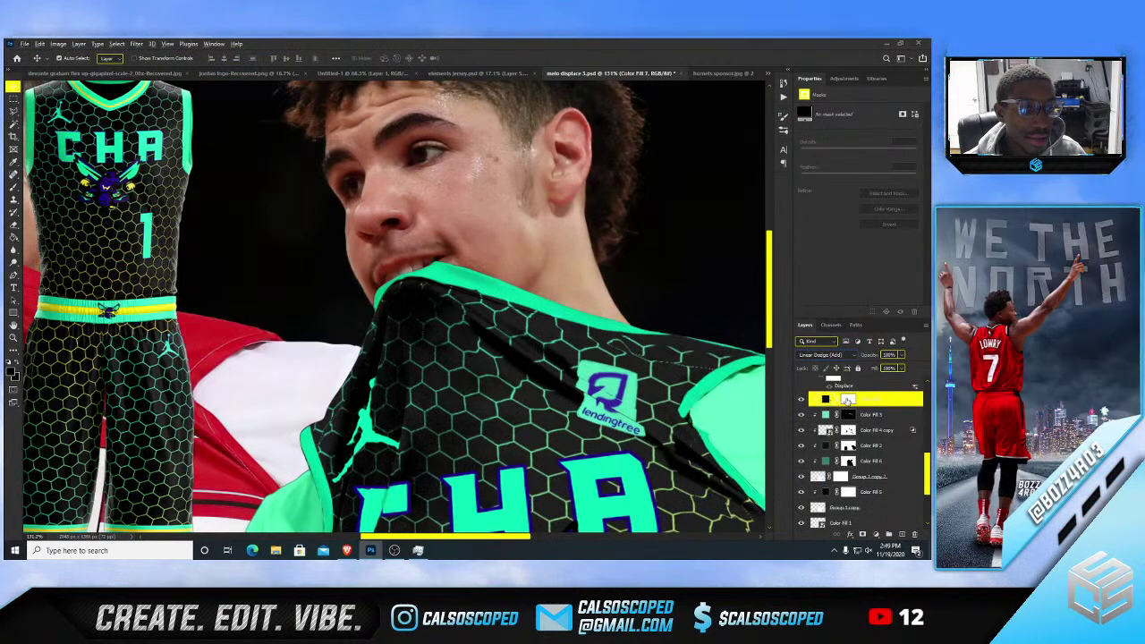
- Invert the mask of the black fill layer and delete the layer
left_click(847, 400)
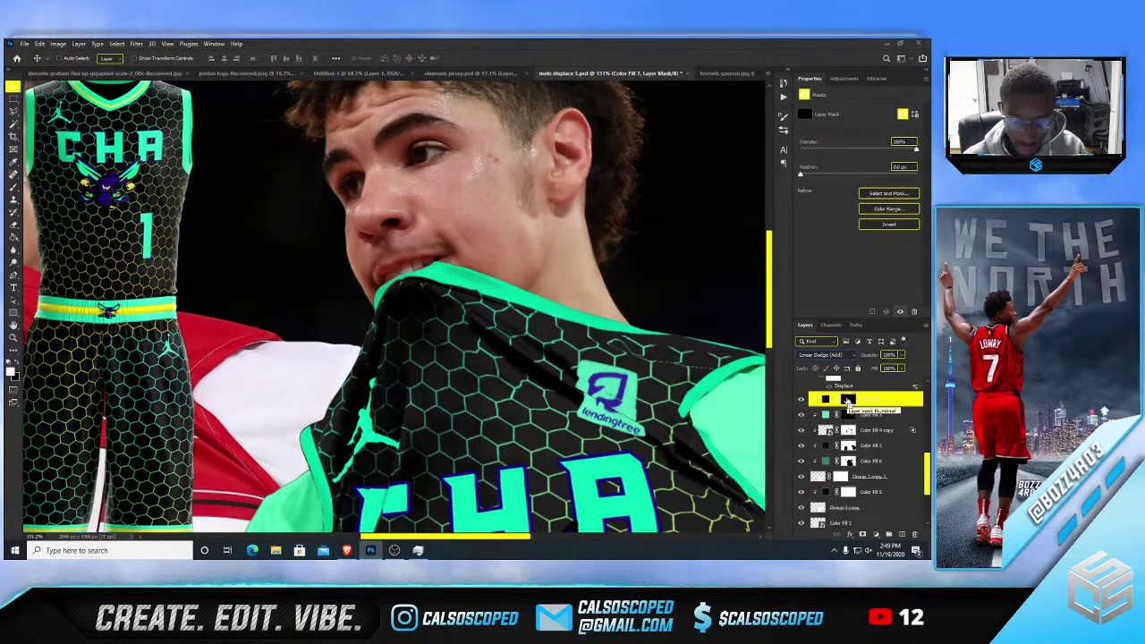
key("ctrl+i")
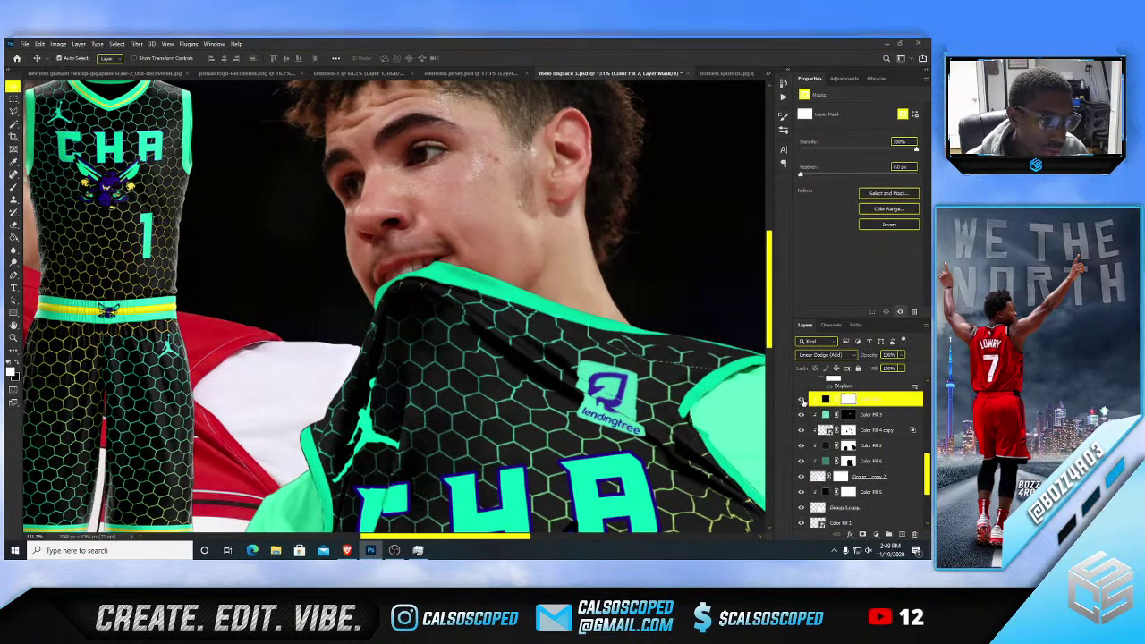
left_click(802, 400)
key("Delete")
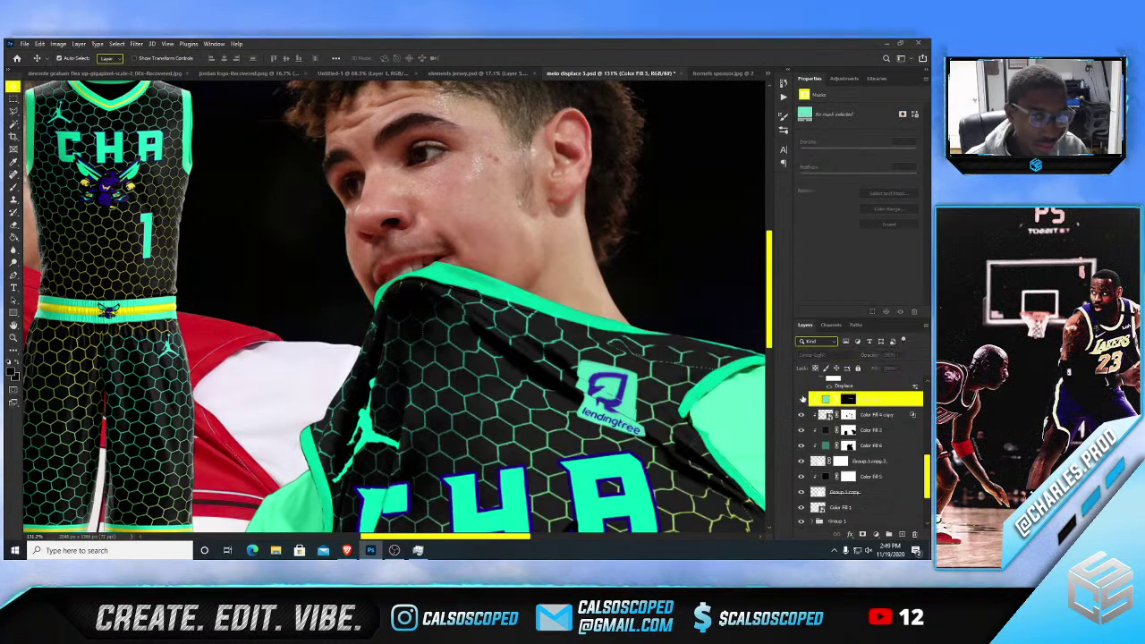
- Compare the Color Fill 3 layer off and on, and try a Hue/Saturation adjustment layer with lowered lightness above it
left_click(802, 399)
left_click(802, 399)
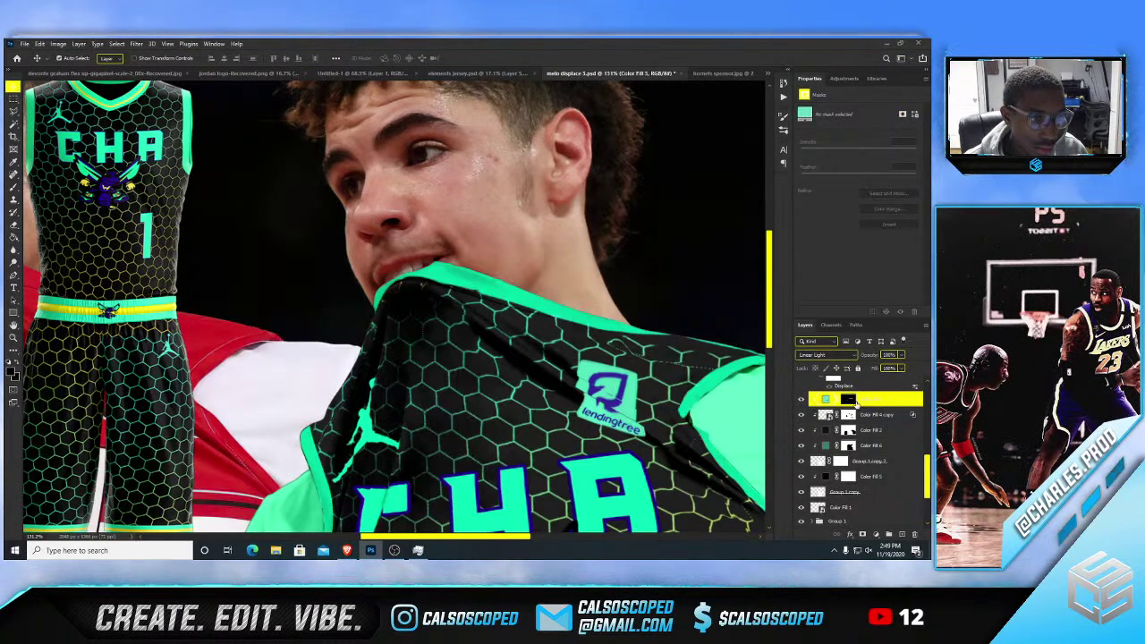
left_click(881, 533)
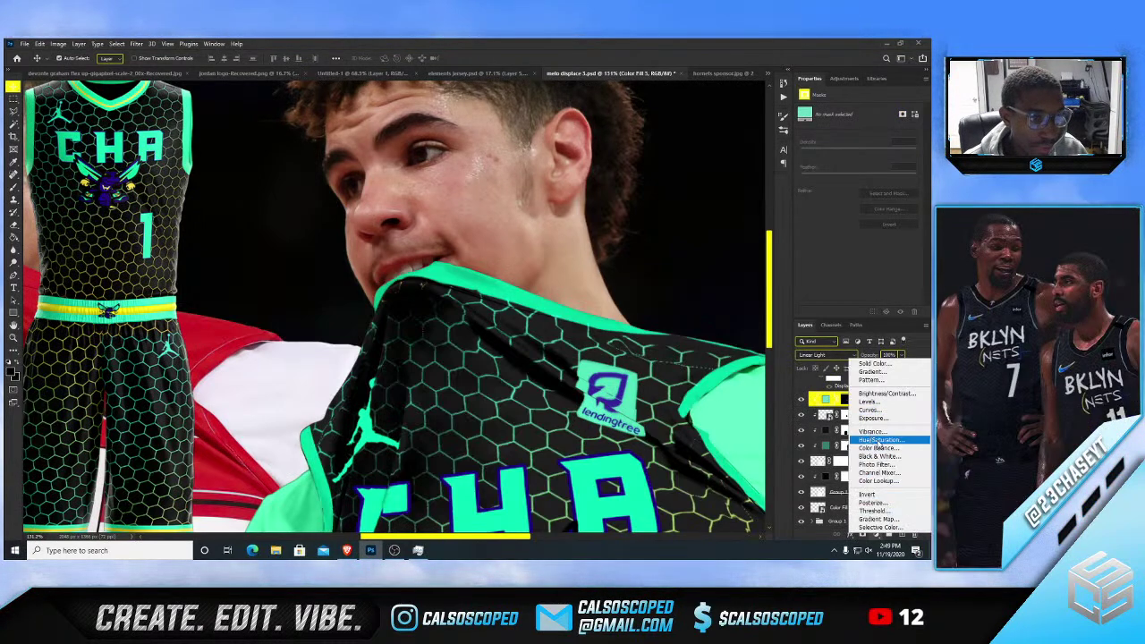
left_click(873, 425)
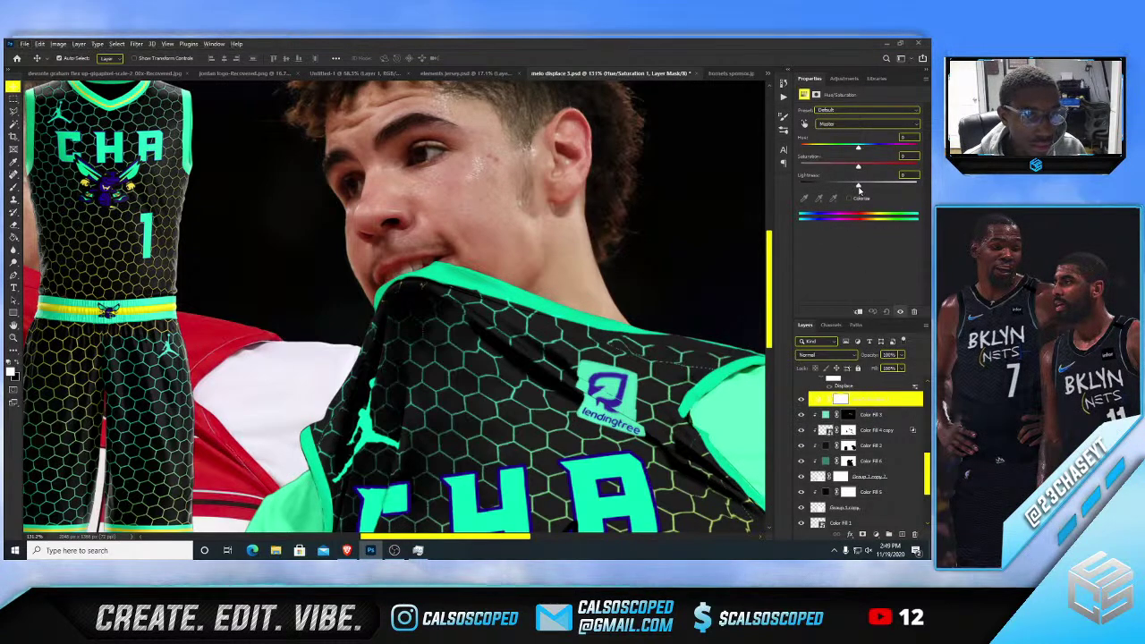
left_click_drag(859, 187, 814, 190)
key("ctrl+z")
left_click(871, 400)
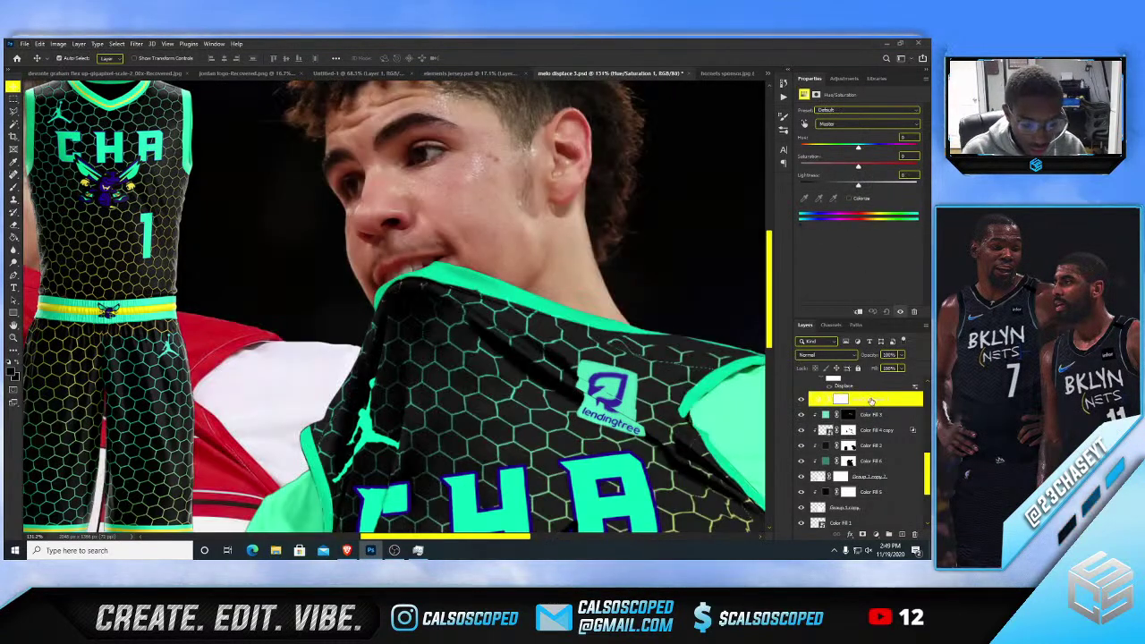
key("Delete")
- Add a black solid color fill layer above Color Fill 3 and clip it to the jersey layers below
left_click(881, 534)
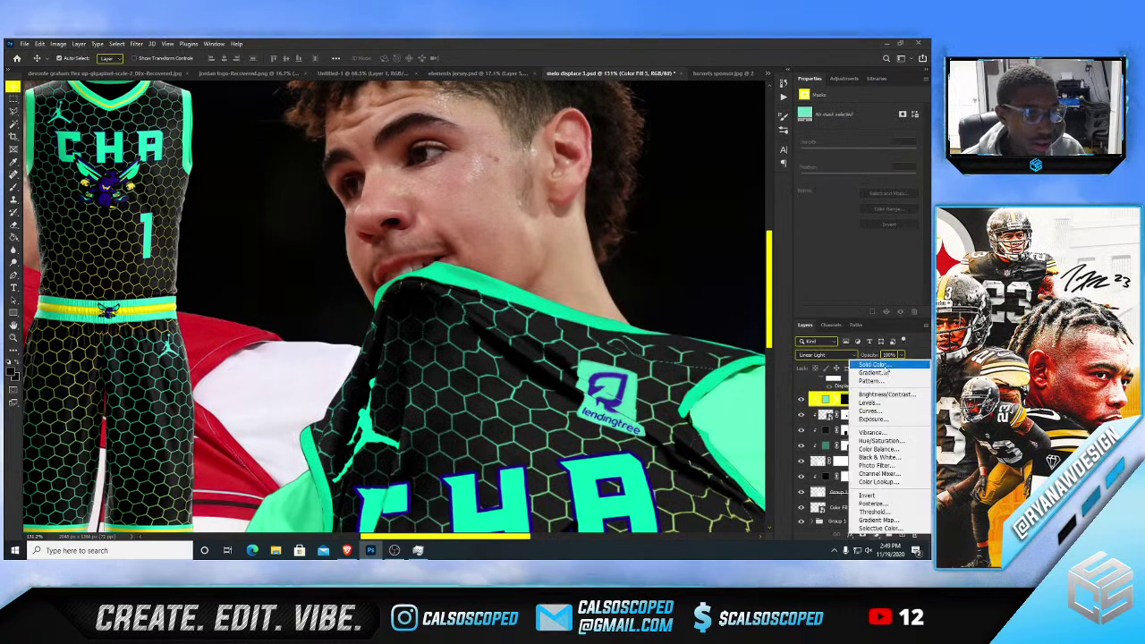
left_click(875, 366)
left_click(245, 163)
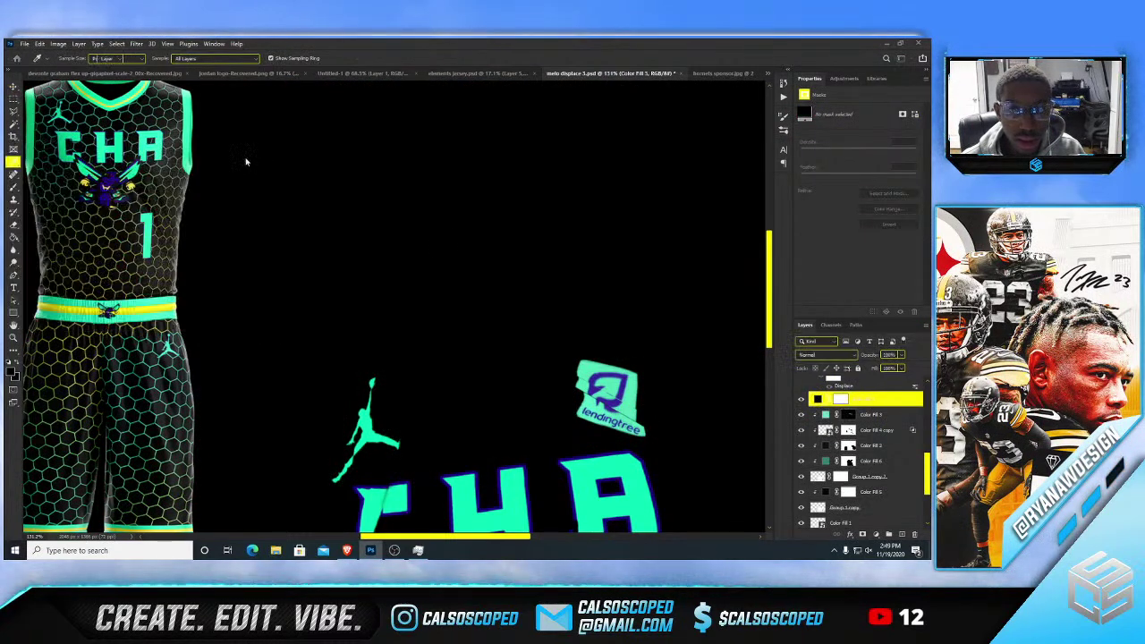
left_click(868, 407, "alt")
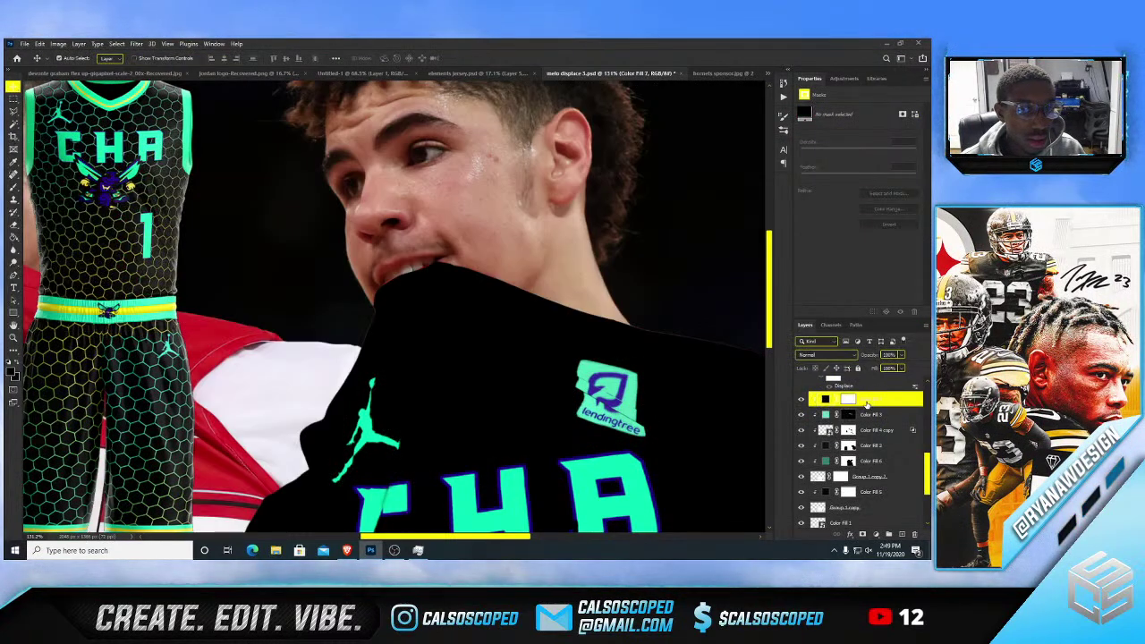
- Recolor the new fill with yellow ede609 sampled from the reference uniform's waistband and set its blending to Linear Light
double_click(819, 398)
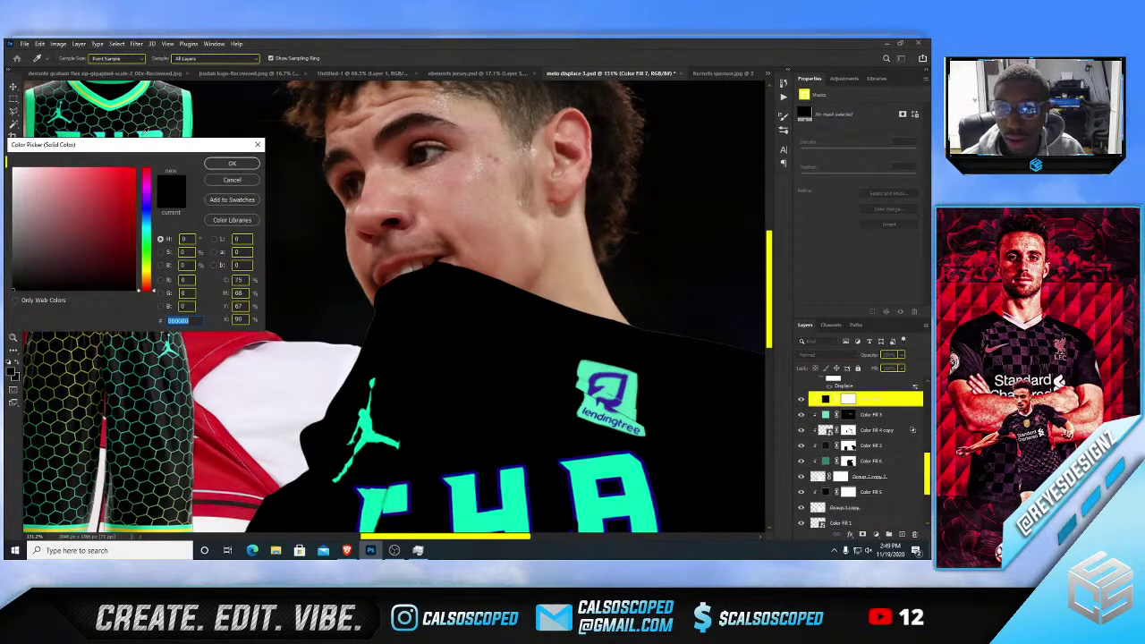
left_click_drag(105, 144, 341, 138)
left_click(140, 310)
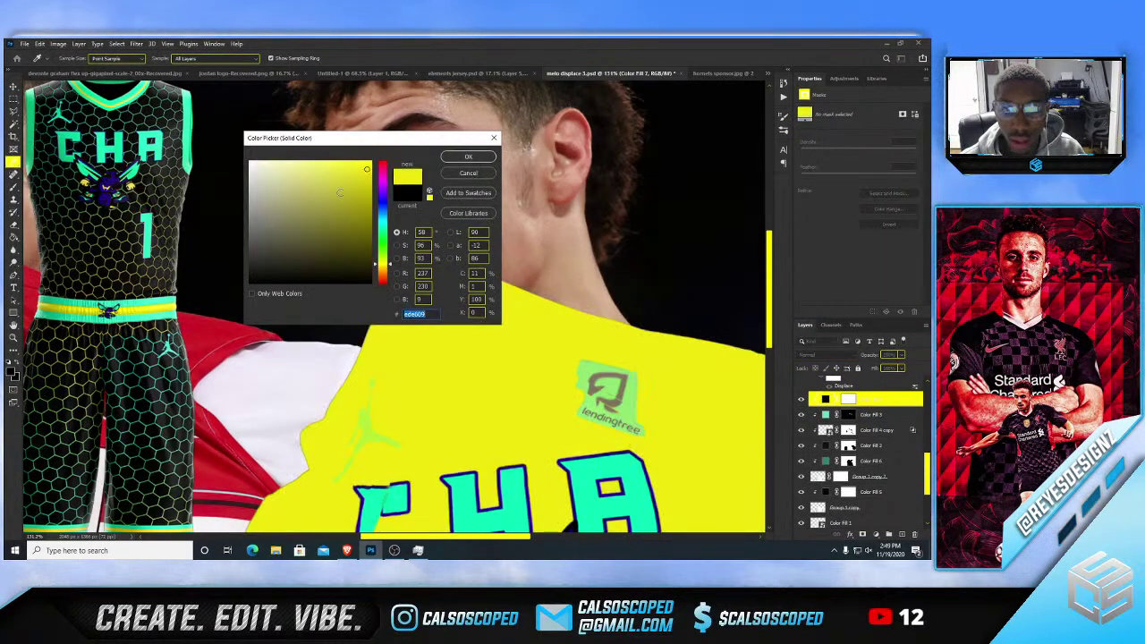
left_click(461, 158)
left_click(824, 355)
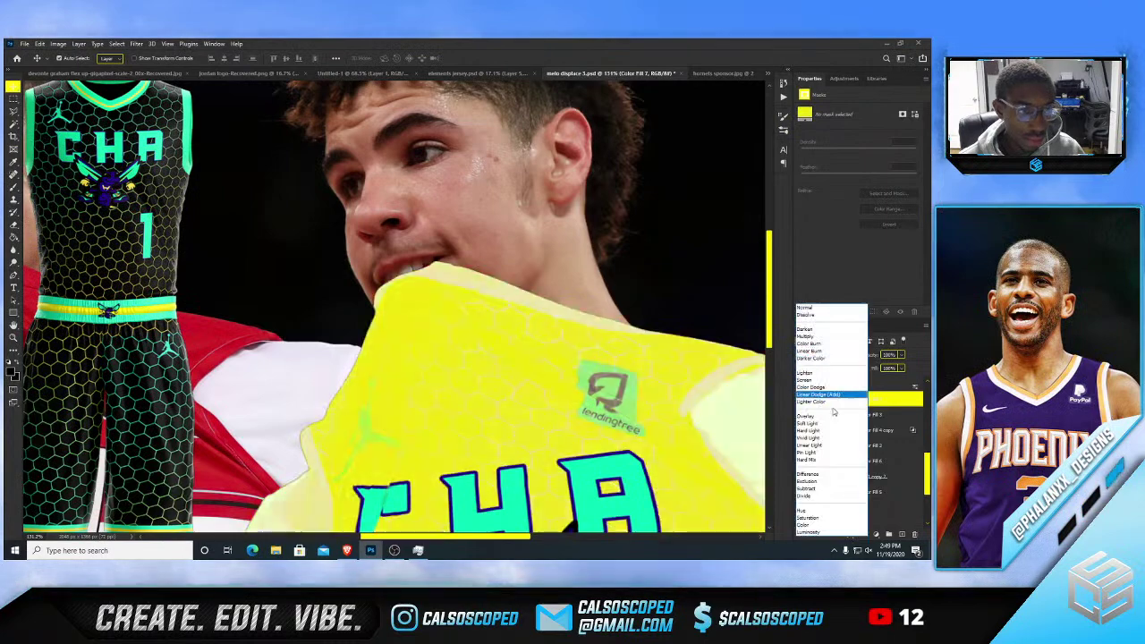
left_click(827, 447)
- Lighten the yellow of the fill layer and invert its layer mask to hide the color
double_click(828, 400)
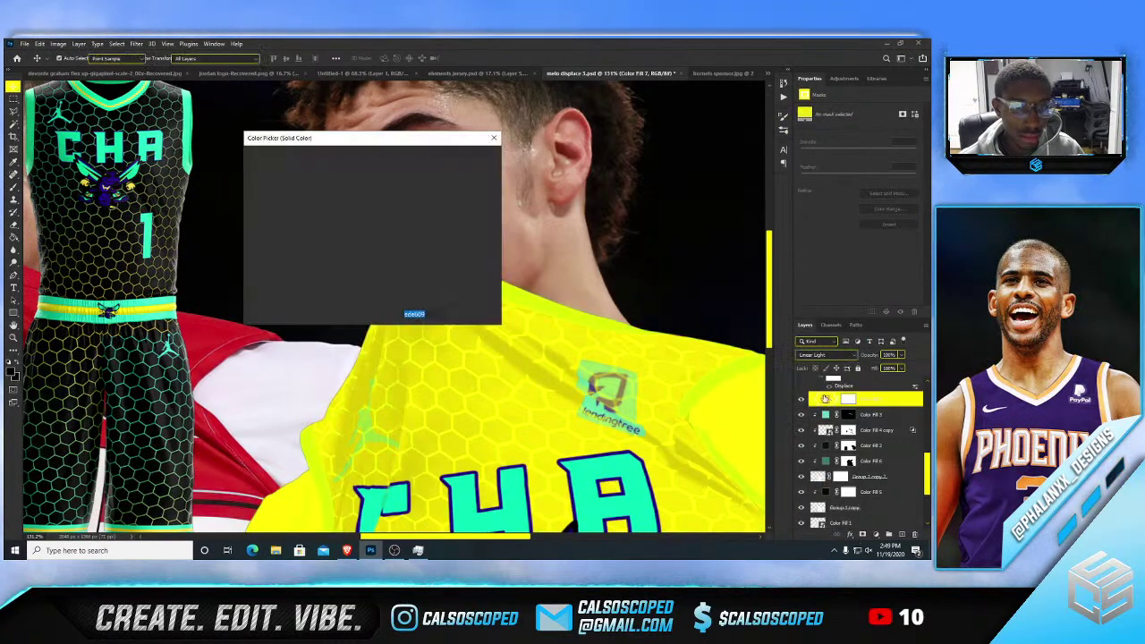
mouse_move(288, 166)
left_mouse_down()
mouse_move(332, 169)
mouse_move(312, 165)
mouse_move(321, 159)
left_mouse_up()
left_click(471, 158)
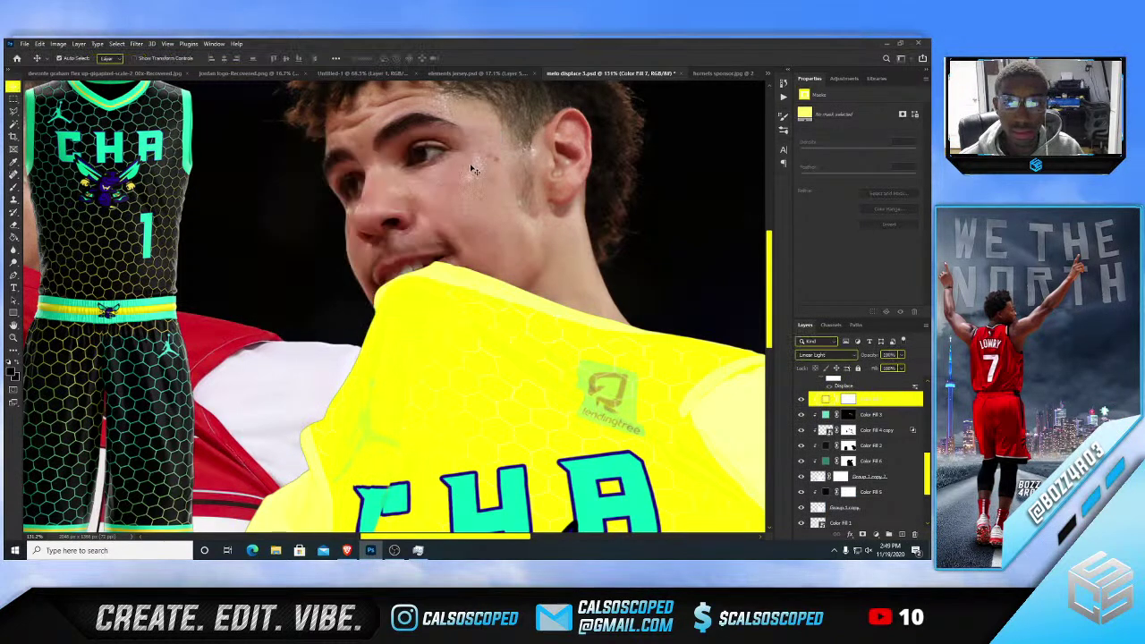
left_click(848, 402)
key("ctrl+i")
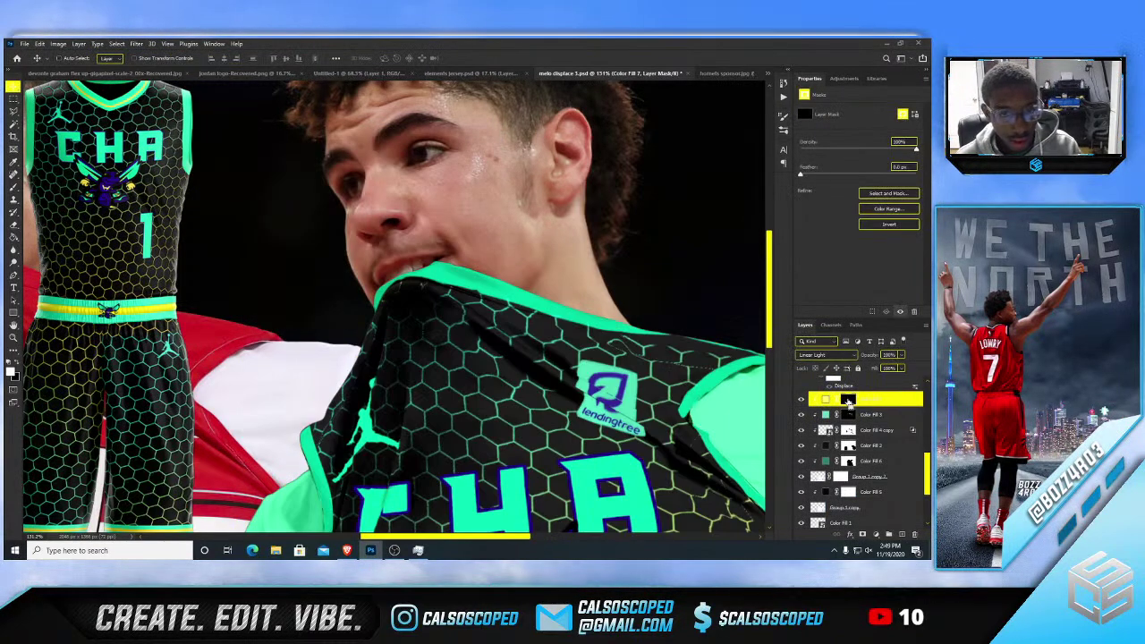
- Outline a thin stripe along the middle of the mint collar trim with the Pen tool and convert the path to a selection
key("b")
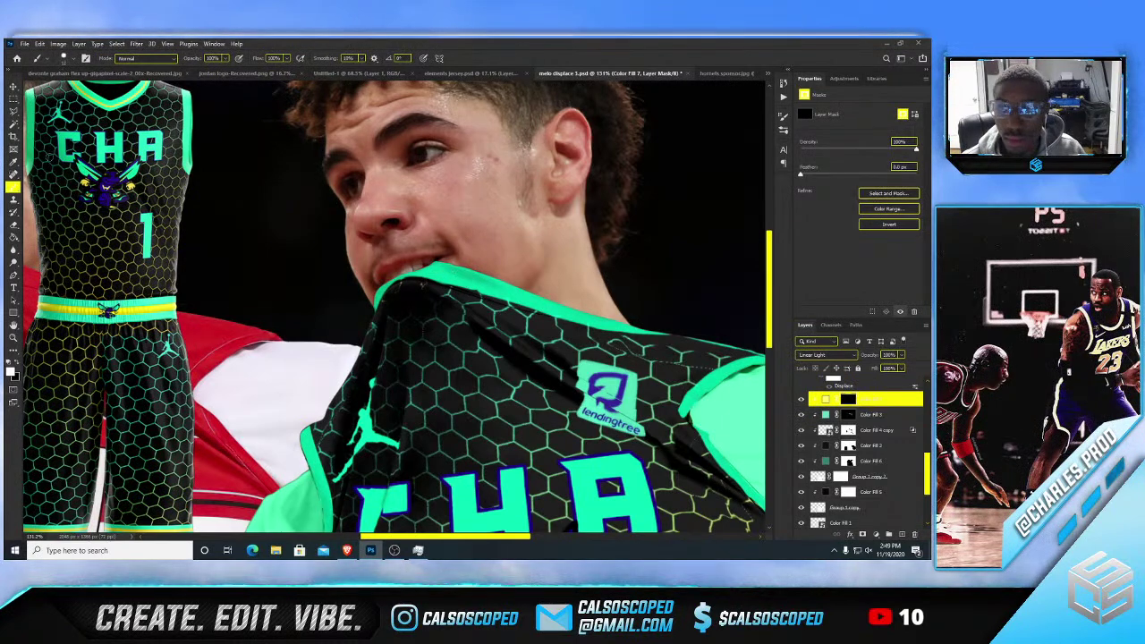
key("p")
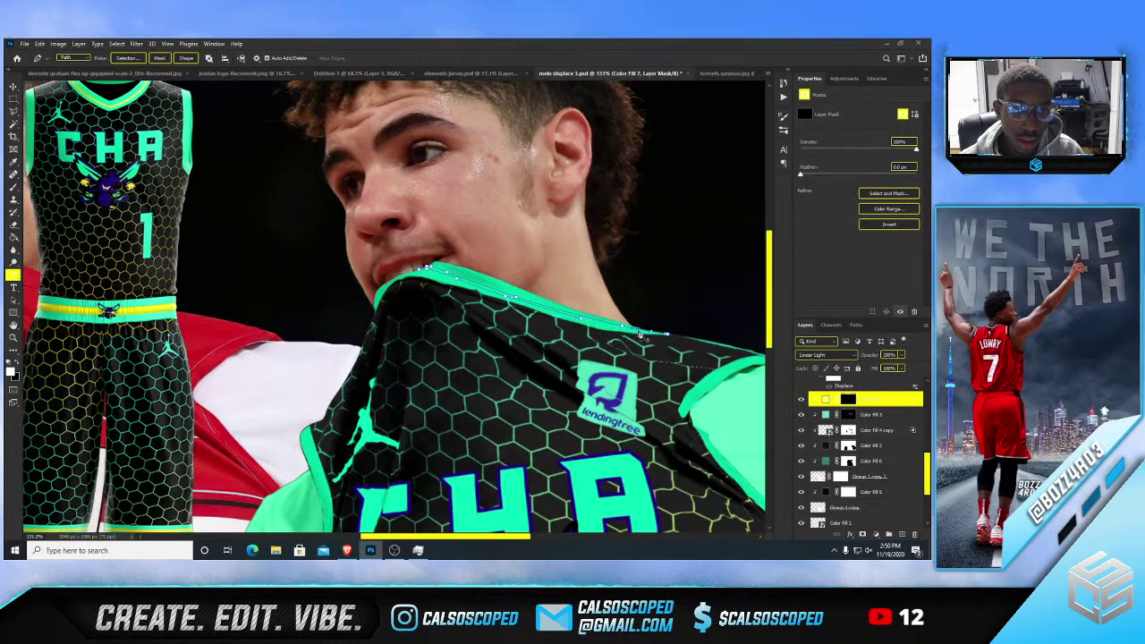
scroll(638, 335, "up", 4)
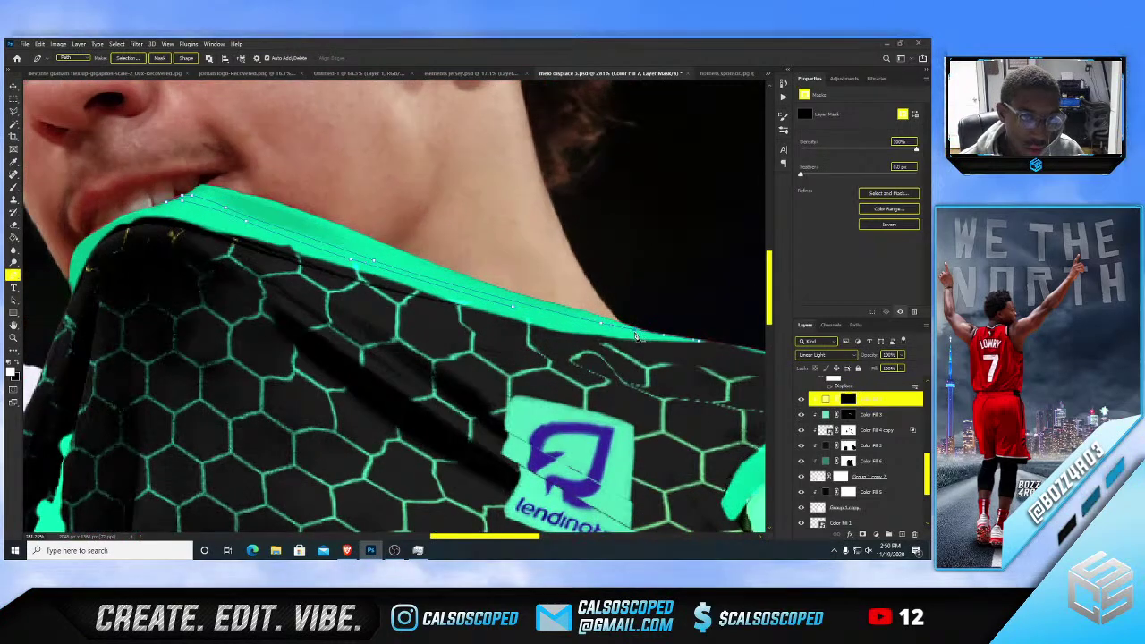
scroll(632, 335, "up", 2)
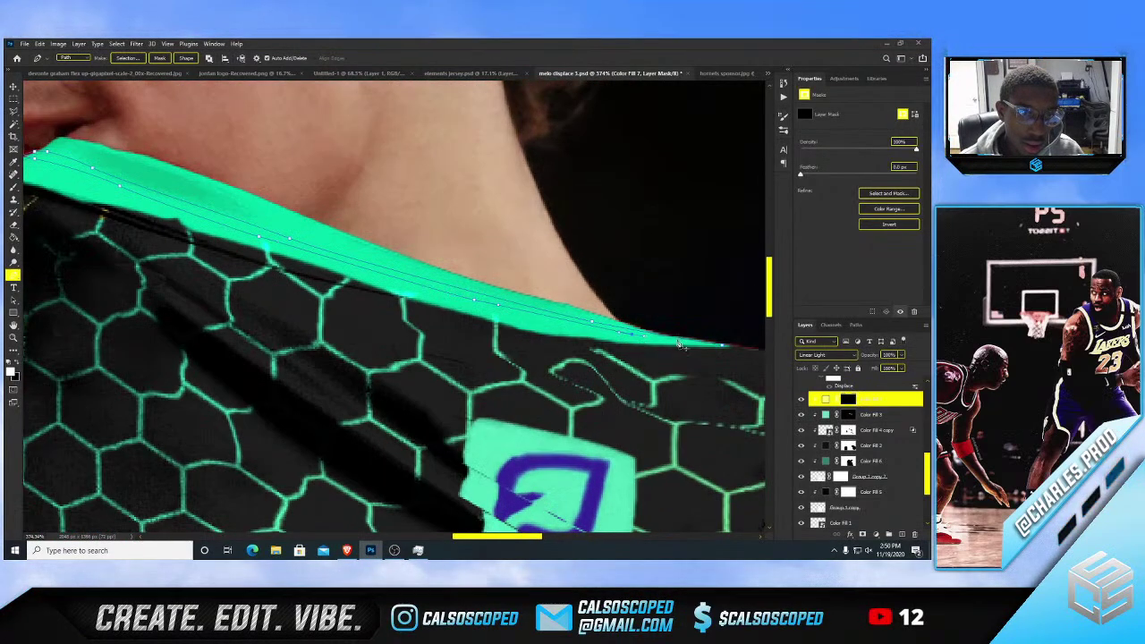
right_click(569, 322)
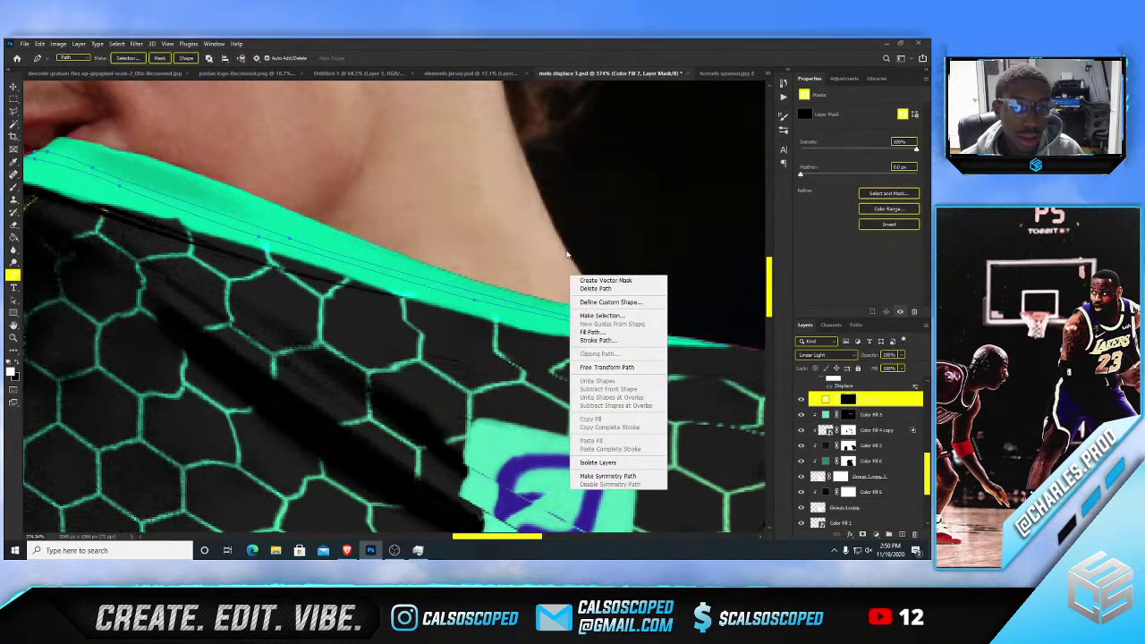
left_click(617, 333)
left_click(521, 178)
- Paint white on the yellow fill's mask within the selection to reveal the collar stripe, and deselect
scroll(379, 239, "down", 6)
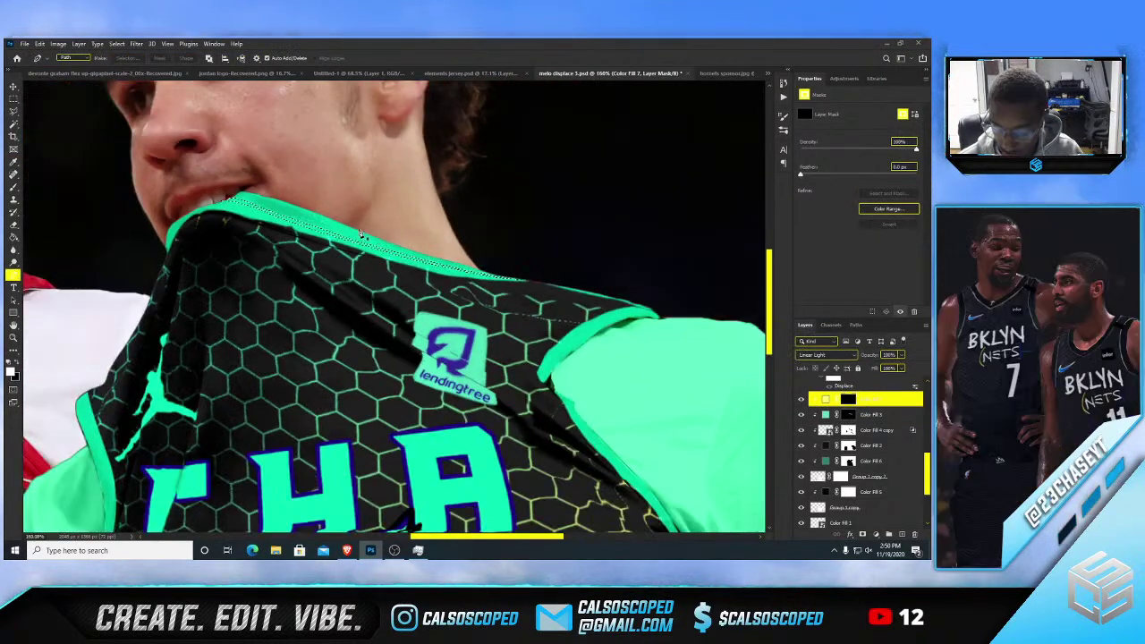
key("b")
left_click_drag(348, 247, 476, 250)
mouse_move(539, 229)
left_mouse_down()
mouse_move(217, 243)
mouse_move(142, 184)
mouse_move(368, 270)
left_mouse_up()
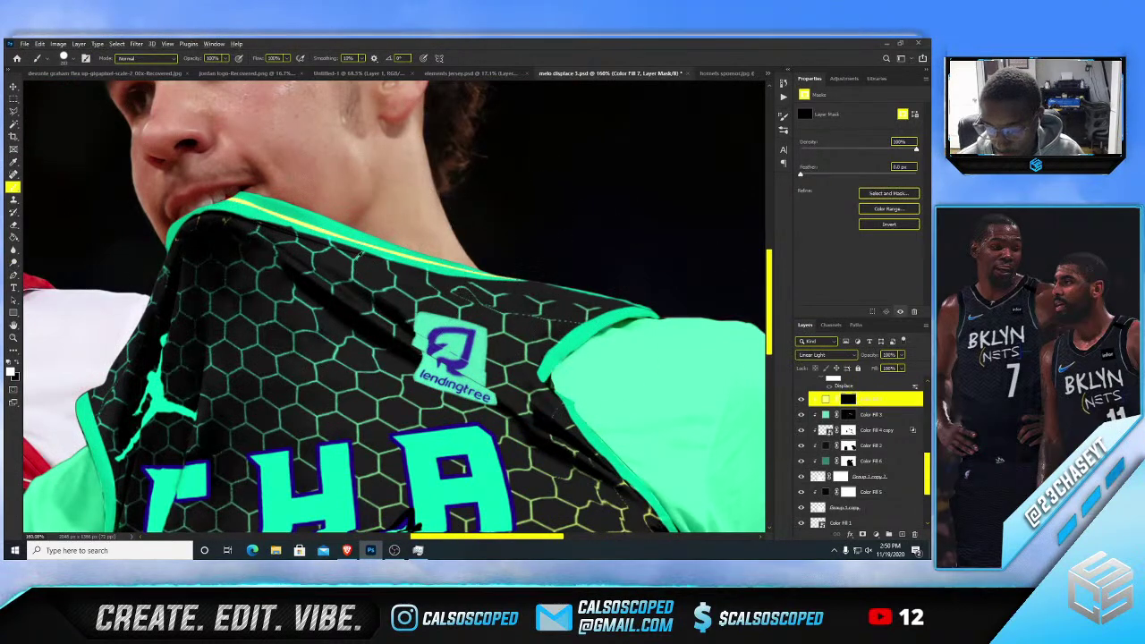
- Set the collar stripe's fill color to the more saturated yellow fff941
scroll(340, 251, "down", 3)
scroll(362, 240, "up", 3)
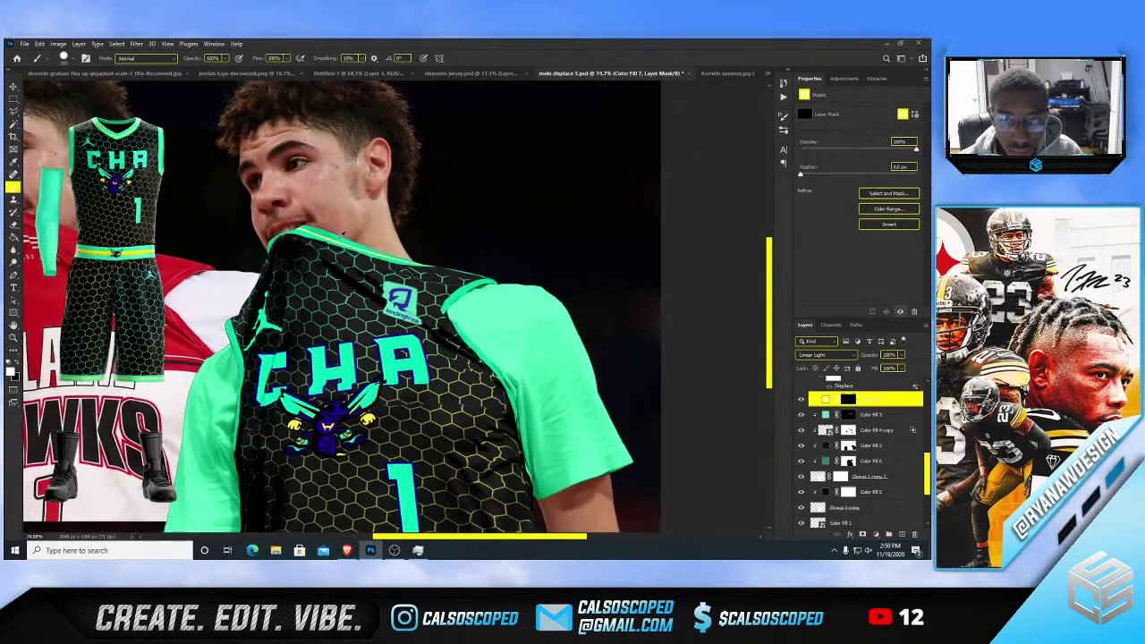
scroll(380, 253, "up", 2)
double_click(826, 399)
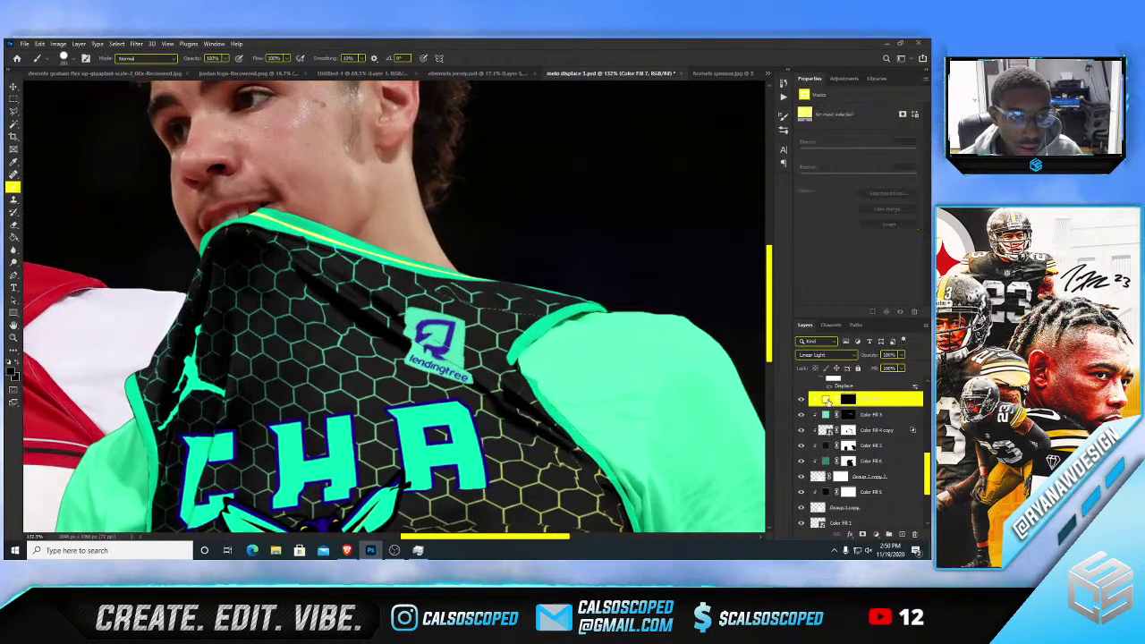
left_click_drag(395, 147, 601, 142)
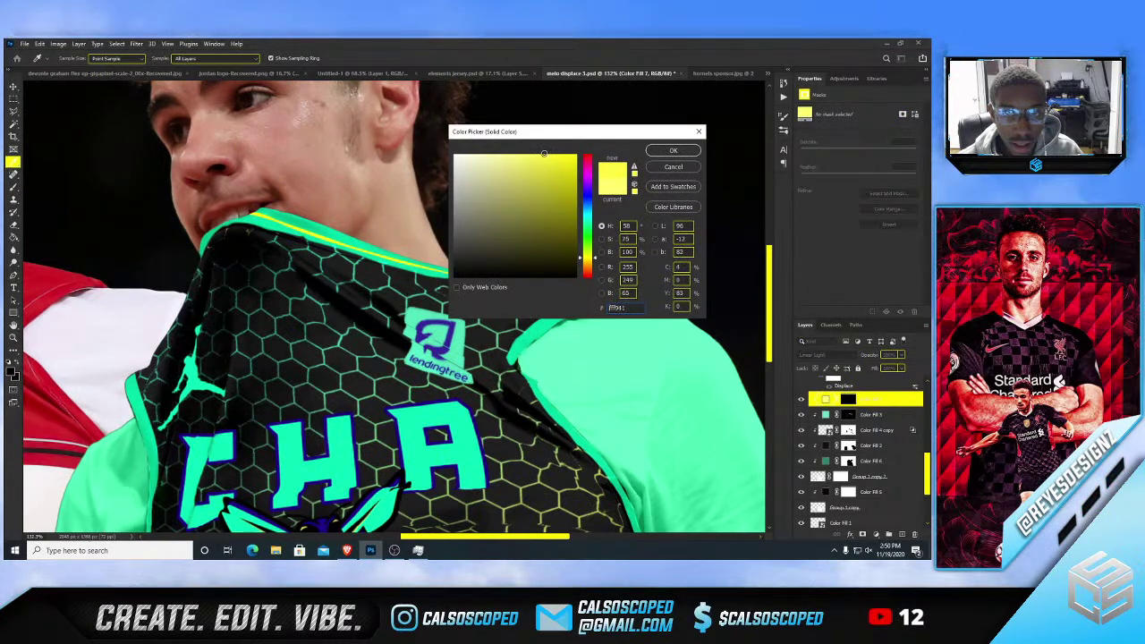
left_click(673, 151)
- Review the yellow collar stripe against the whole image and examine the armhole trim beside the mint sleeve
scroll(407, 273, "down", 5)
scroll(407, 273, "up", 3)
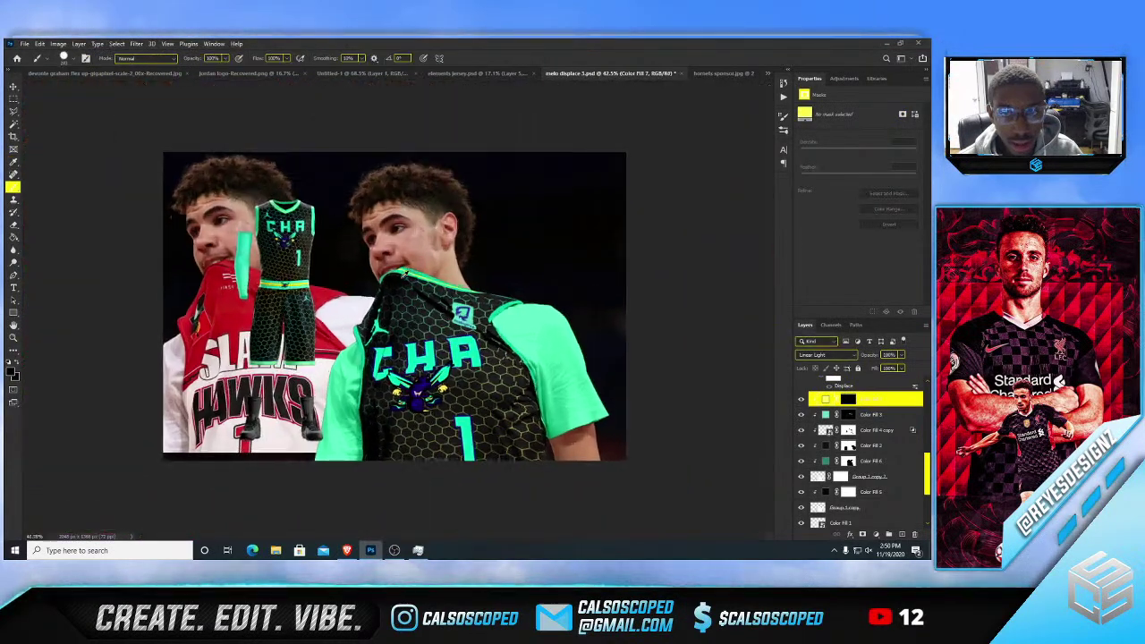
key("v")
scroll(367, 278, "up", 3)
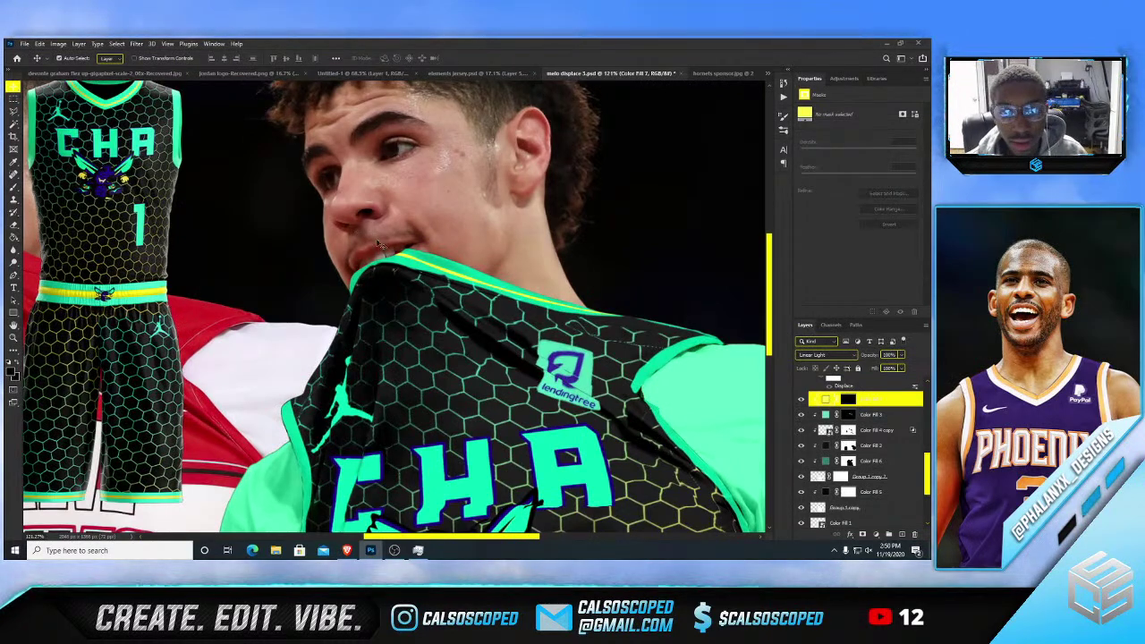
scroll(430, 247, "down", 3)
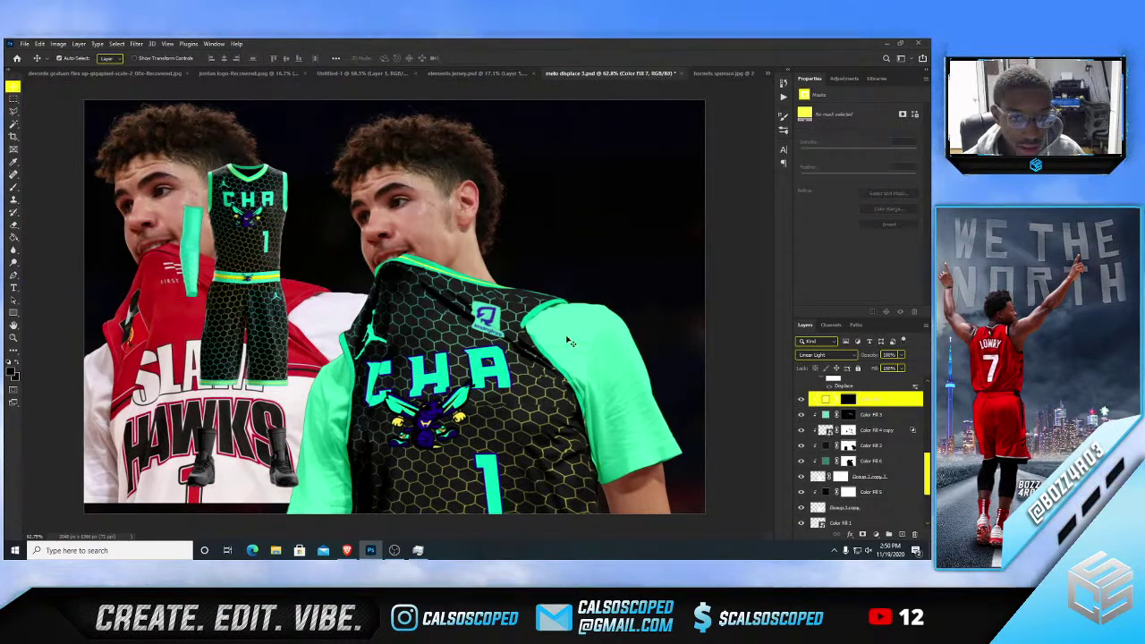
scroll(567, 340, "up", 1)
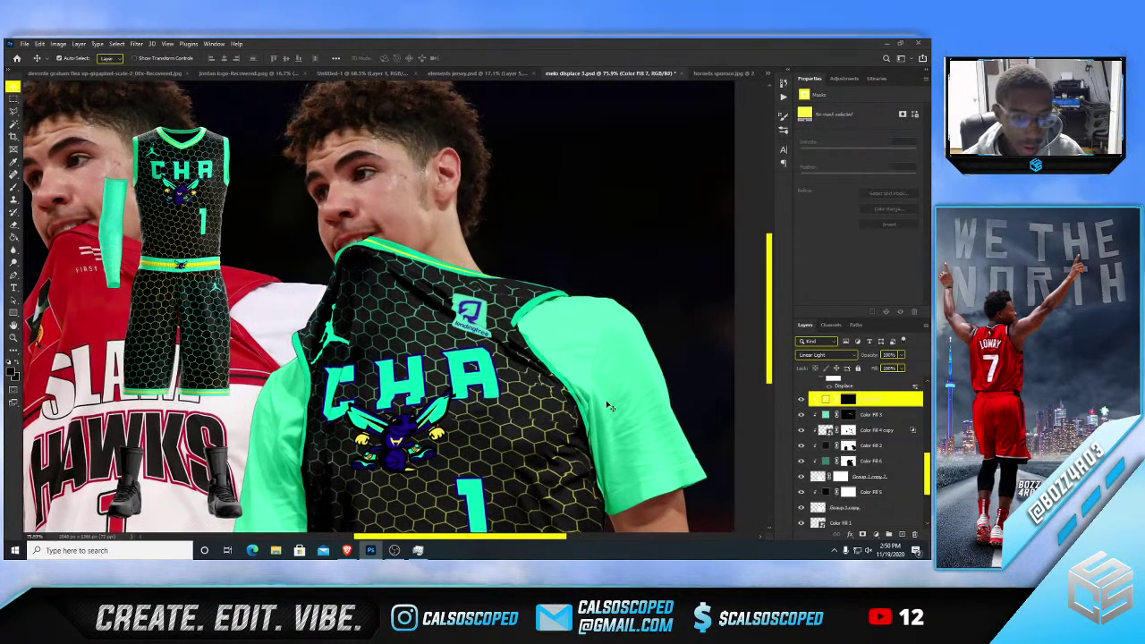
scroll(597, 432, "up", 8)
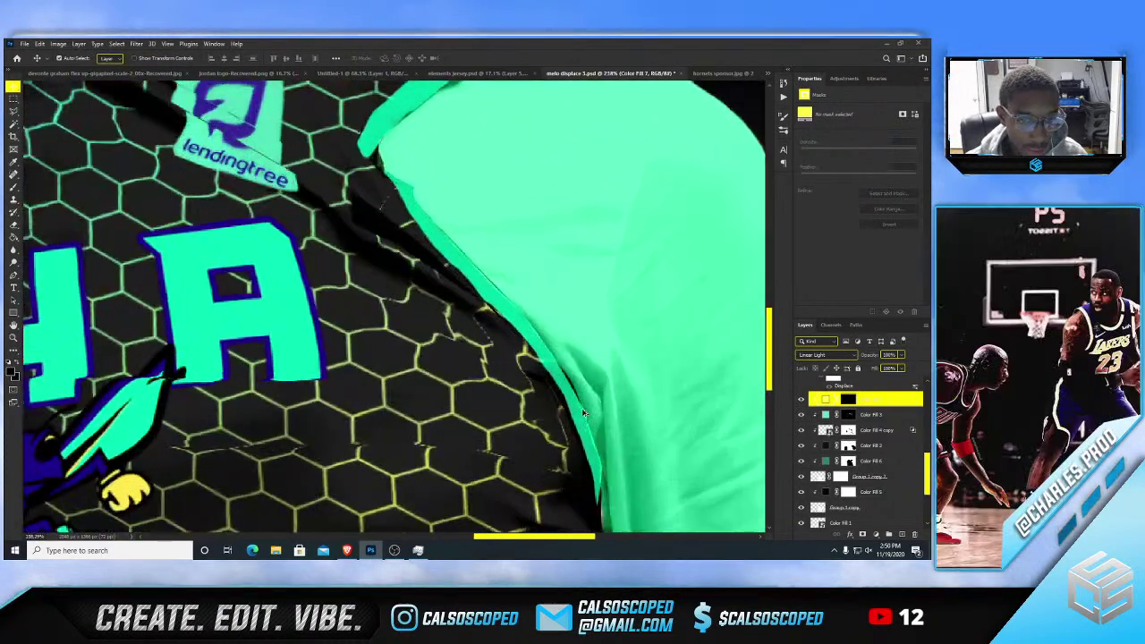
- Select the Color Fill 6 mask and brush white along the outer edge of the armhole trim
left_click(578, 385)
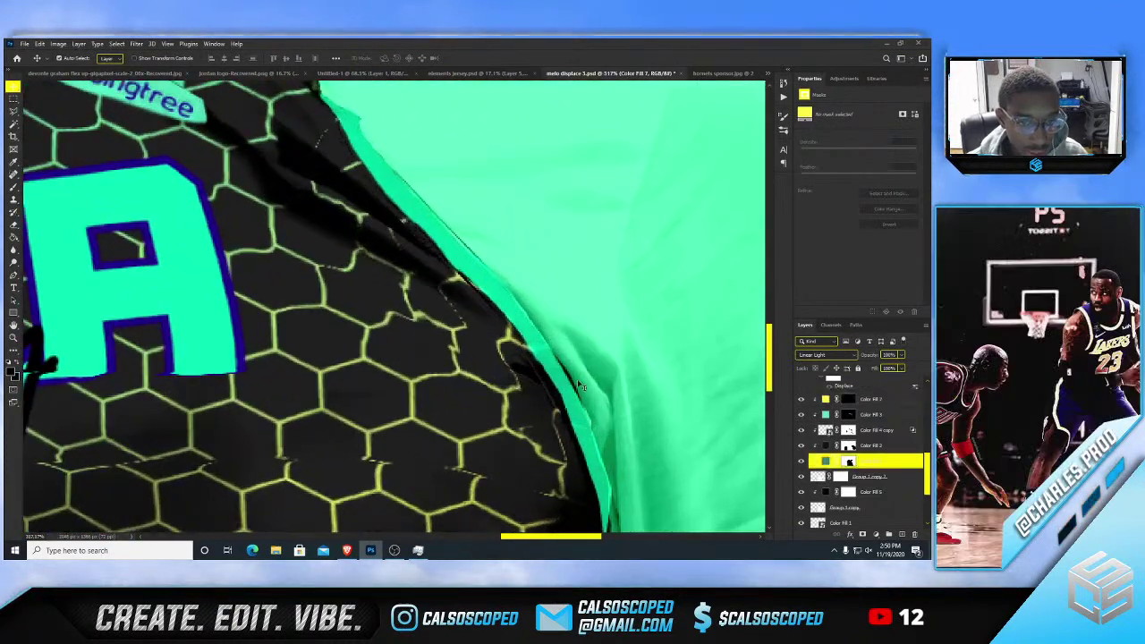
left_click_drag(578, 385, 600, 373)
key("ctrl+z")
left_click(850, 462)
key("b")
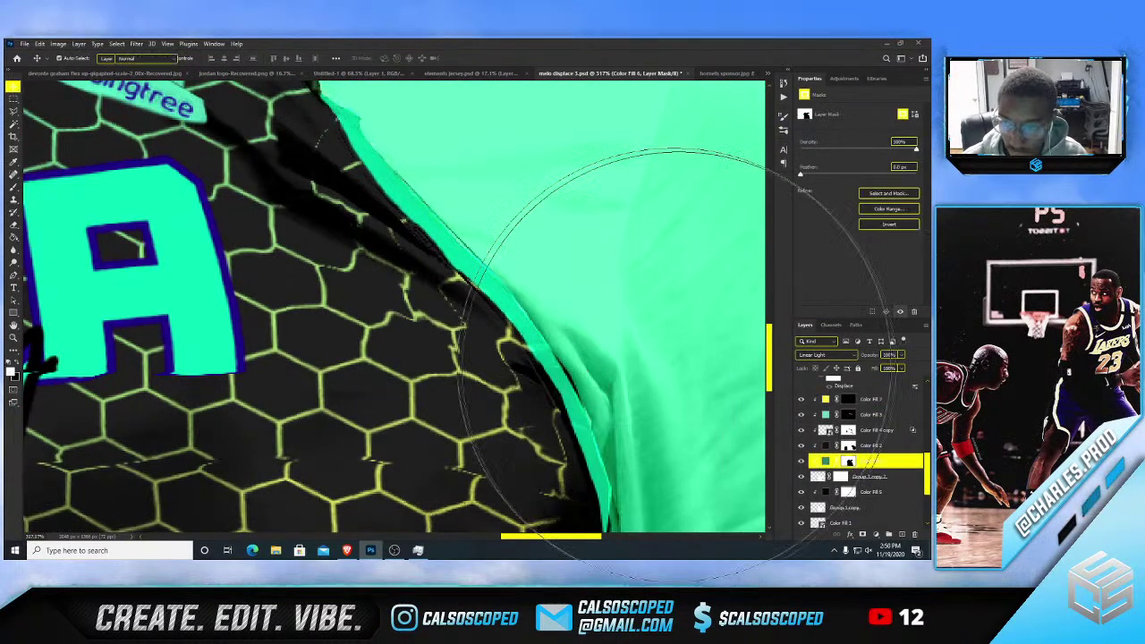
left_click_drag(664, 326, 559, 327)
left_click_drag(575, 369, 569, 365)
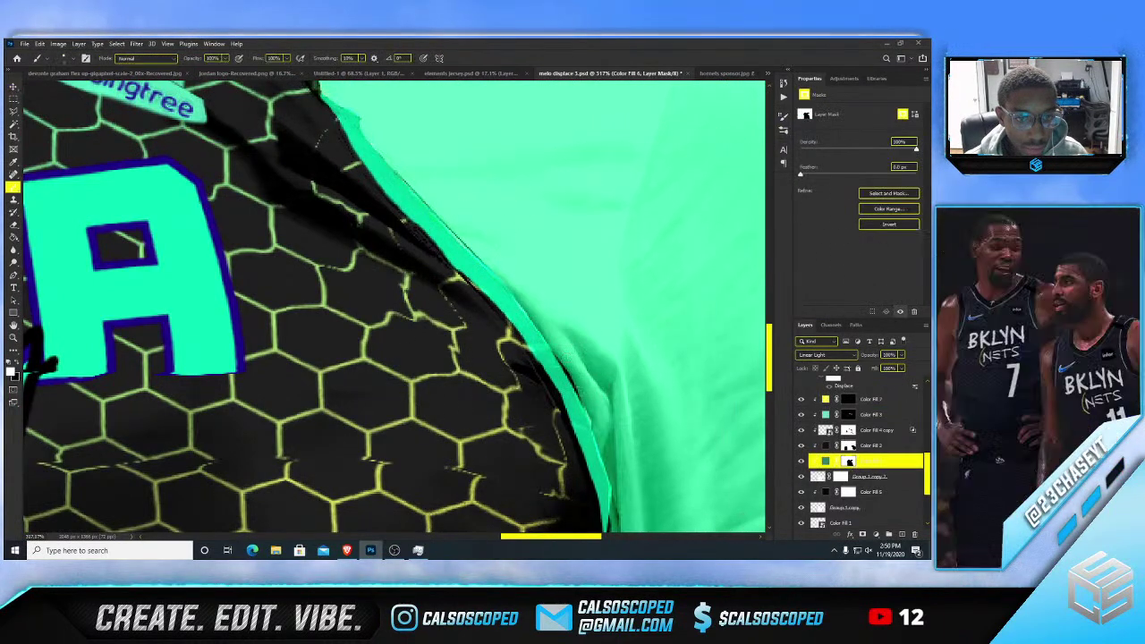
- Select the Color Fill 2 mask and touch up the armhole trim's edge against the sleeve, switching the brush to black
key("v")
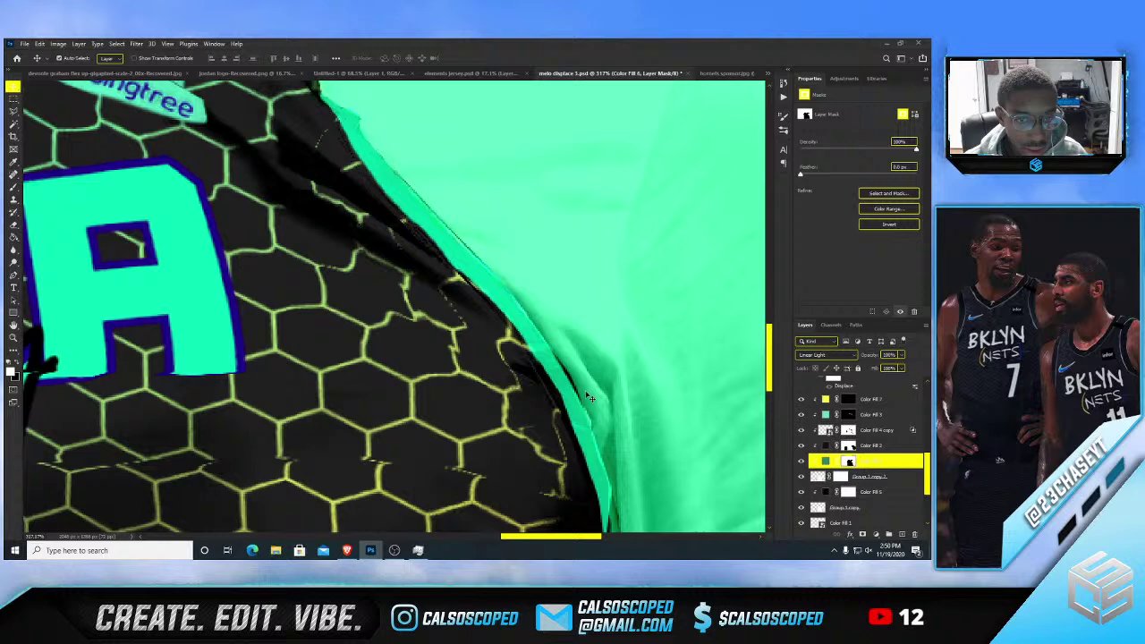
left_click(534, 391)
left_click(849, 445)
key("b")
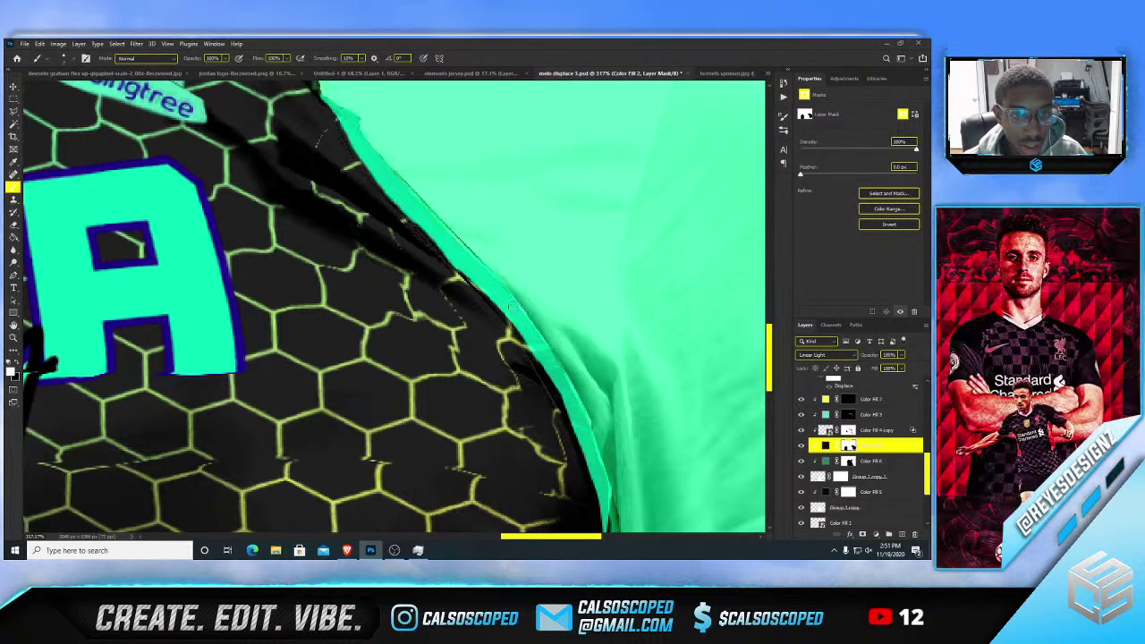
key("x")
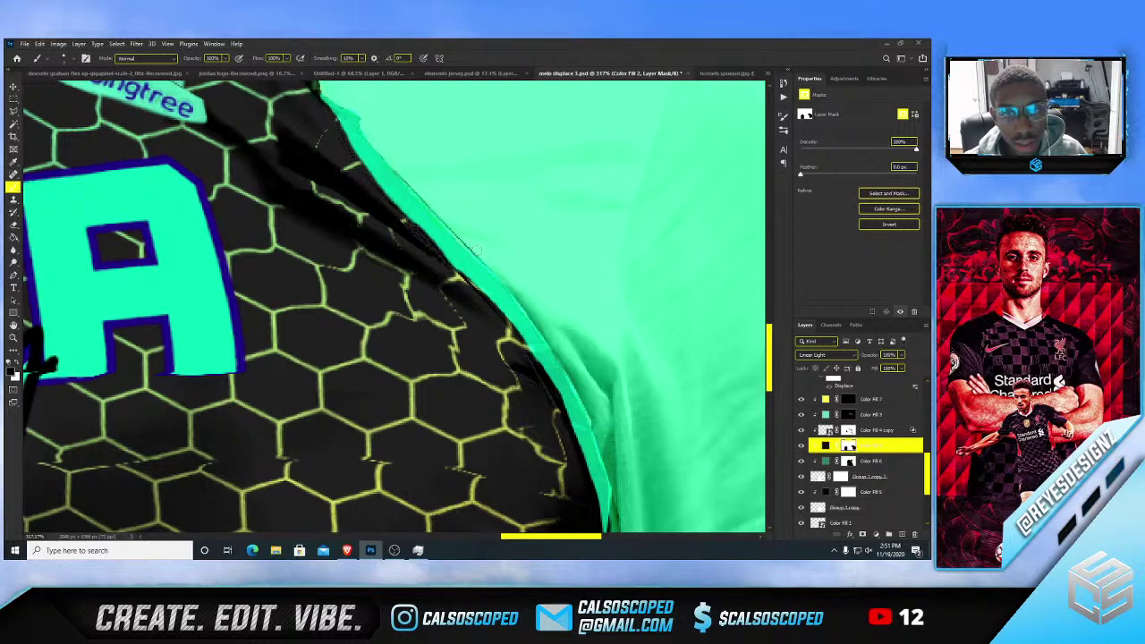
scroll(457, 281, "down", 3)
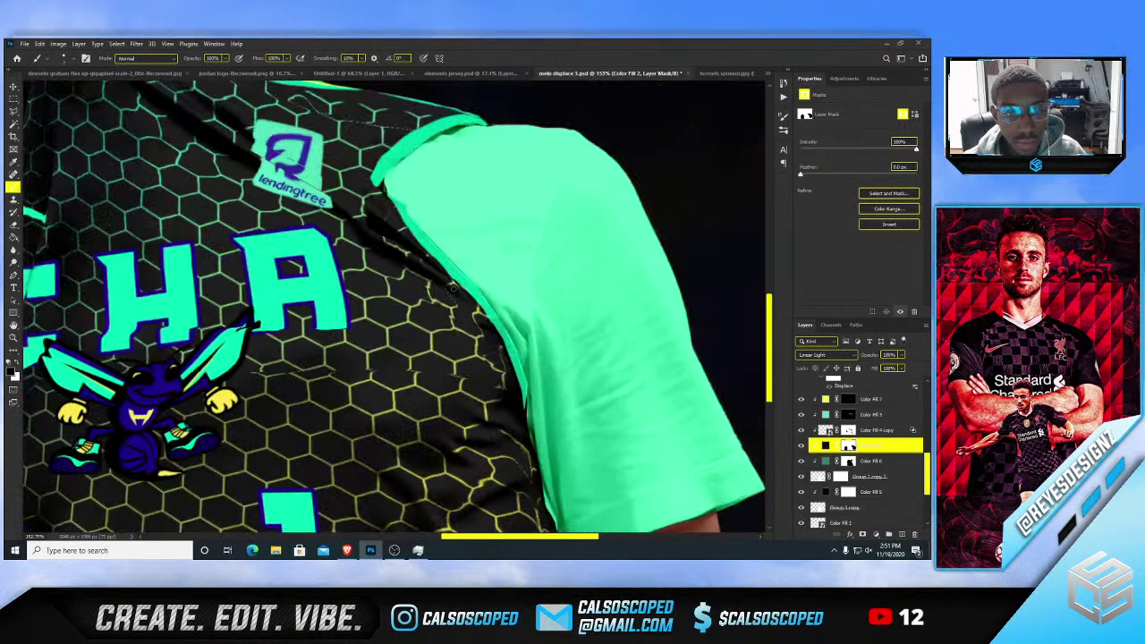
- Touch up the lower armhole edge beside the mint sleeve with black on the Color Fill 2 mask, and select the Color Fill 4 copy mask
scroll(487, 381, "up", 5)
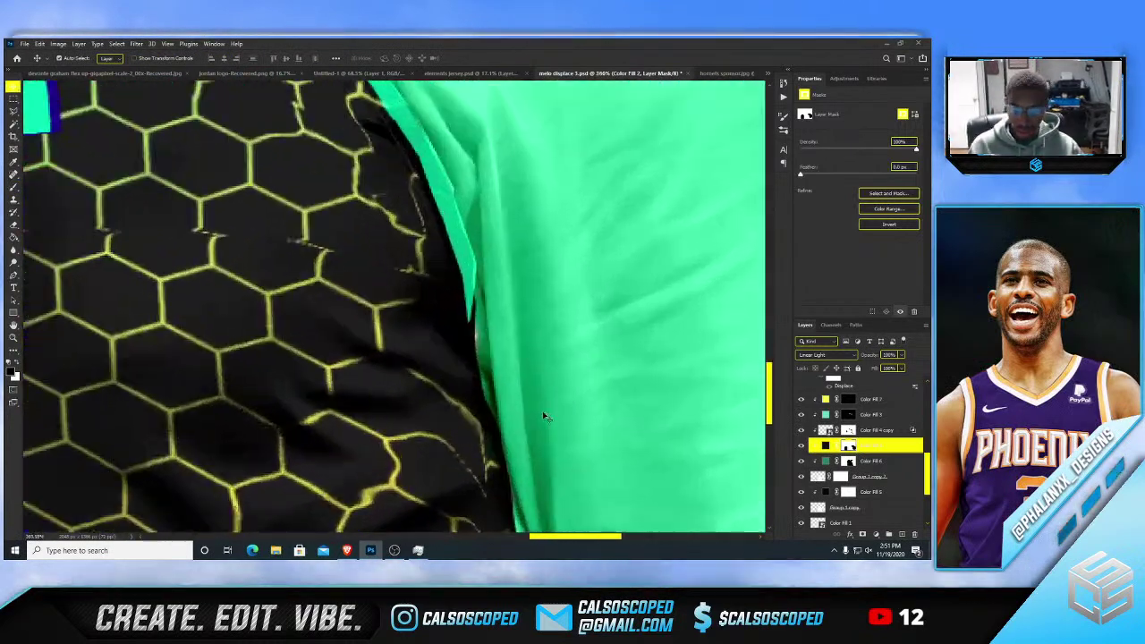
left_click_drag(488, 377, 484, 351)
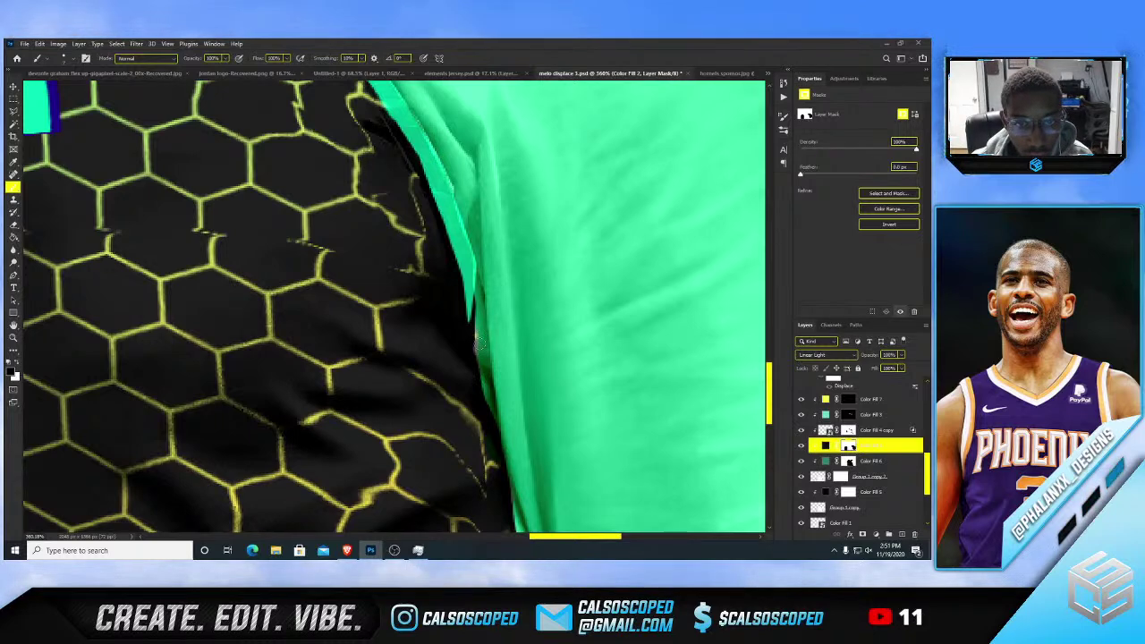
key("v")
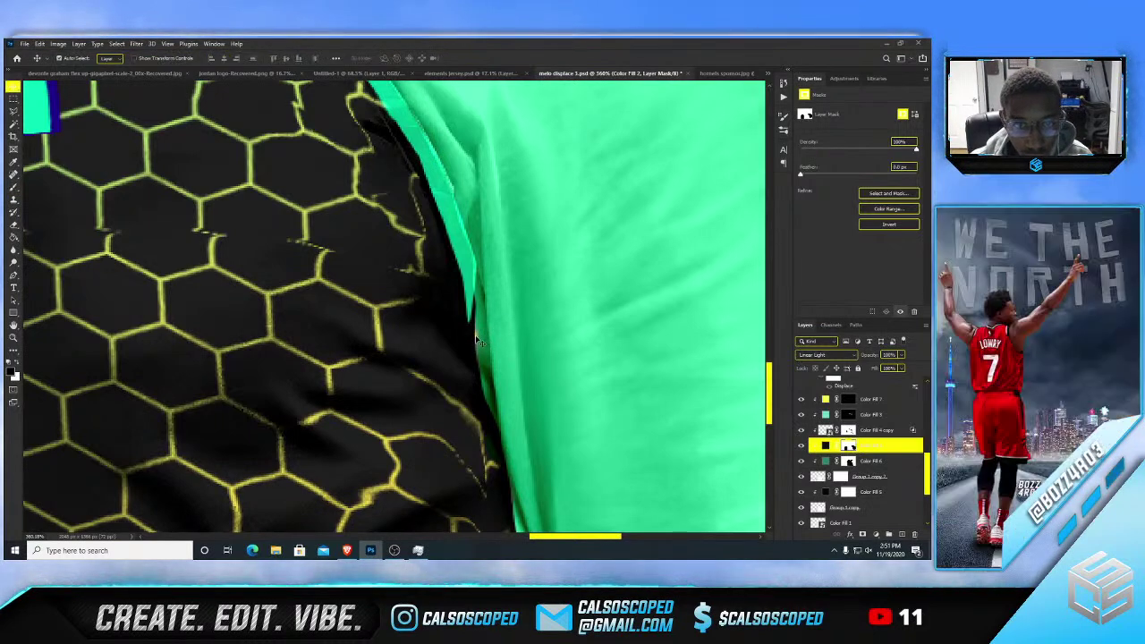
left_click(478, 338)
left_click(802, 431)
left_click(802, 431)
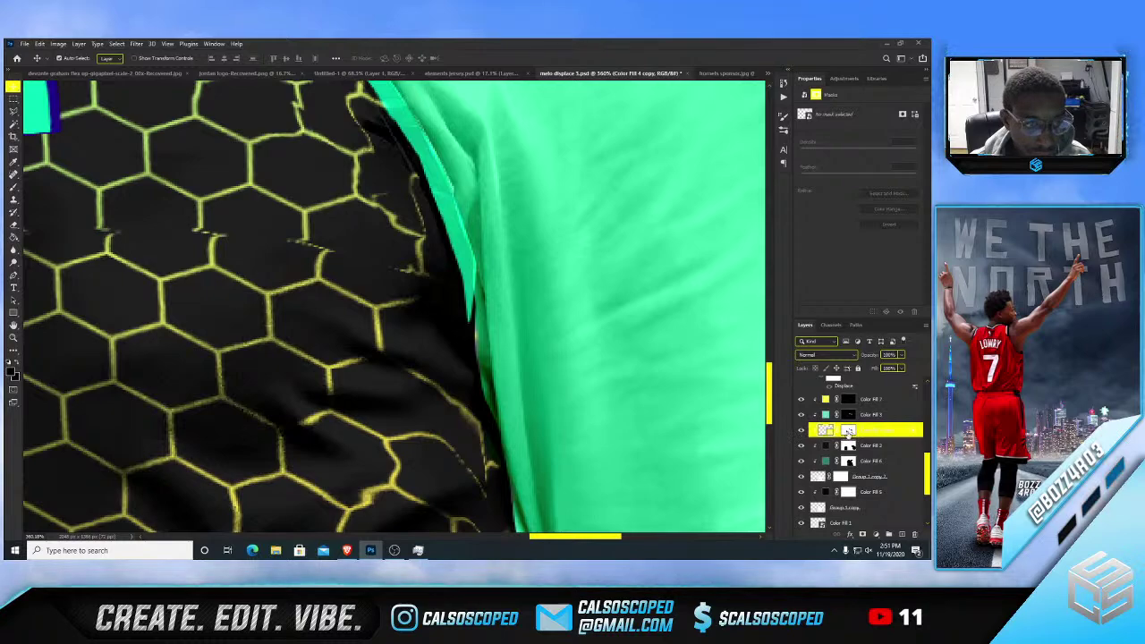
left_click(848, 431)
key("b")
key("ctrl+0")
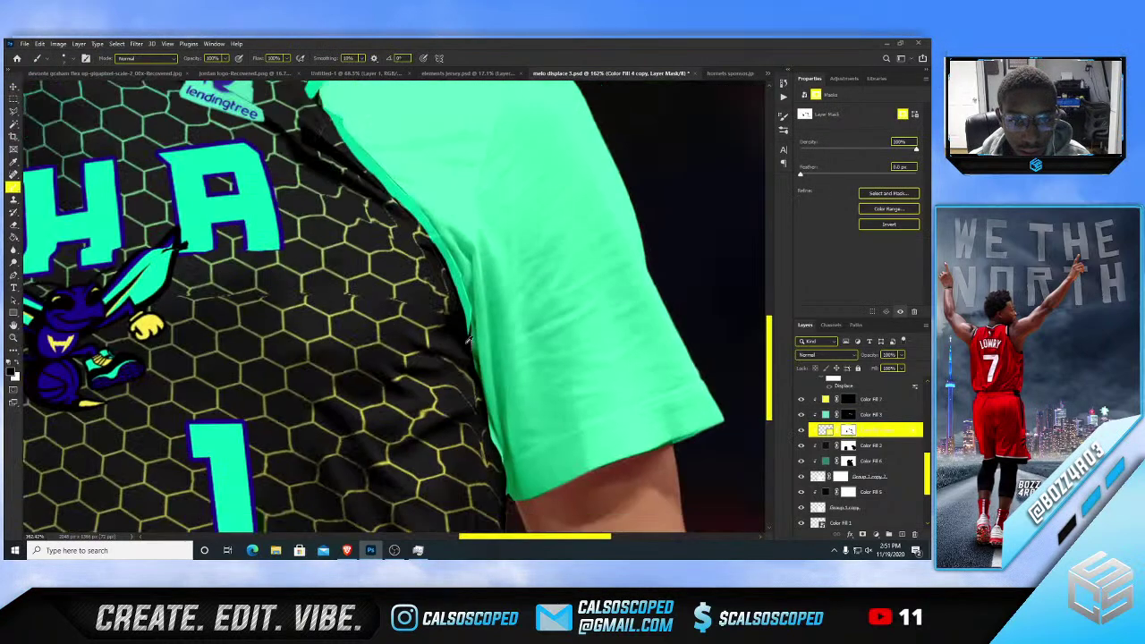
key("v")
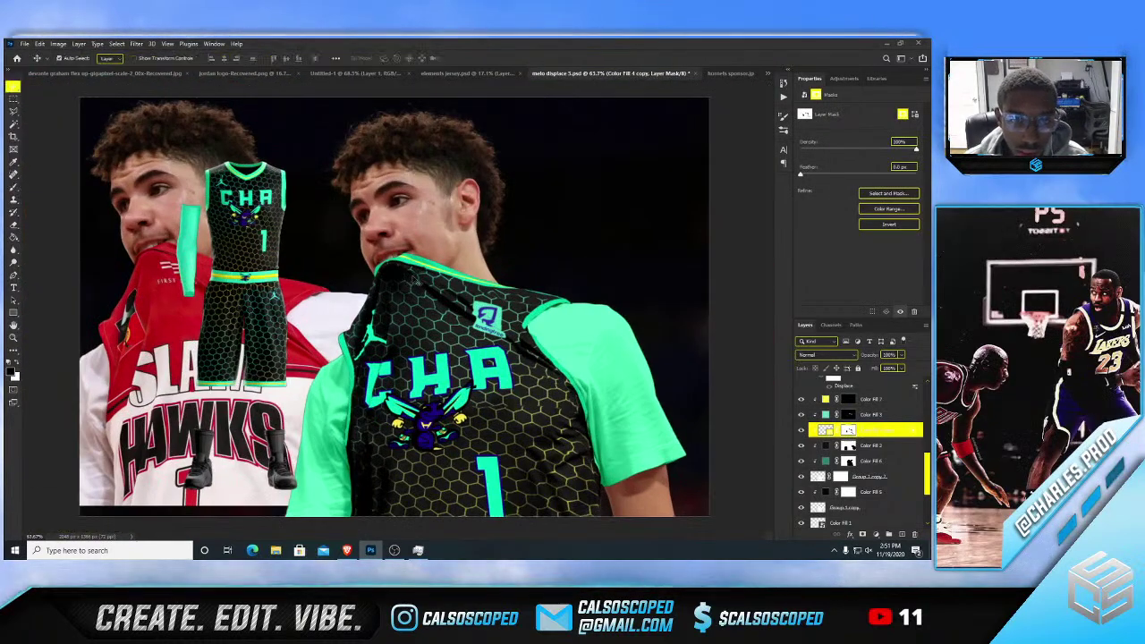
- Select the Color Fill 2 mask and brush the notch at the lower end of the shoulder trim, switching between black and white
scroll(422, 262, "up", 3)
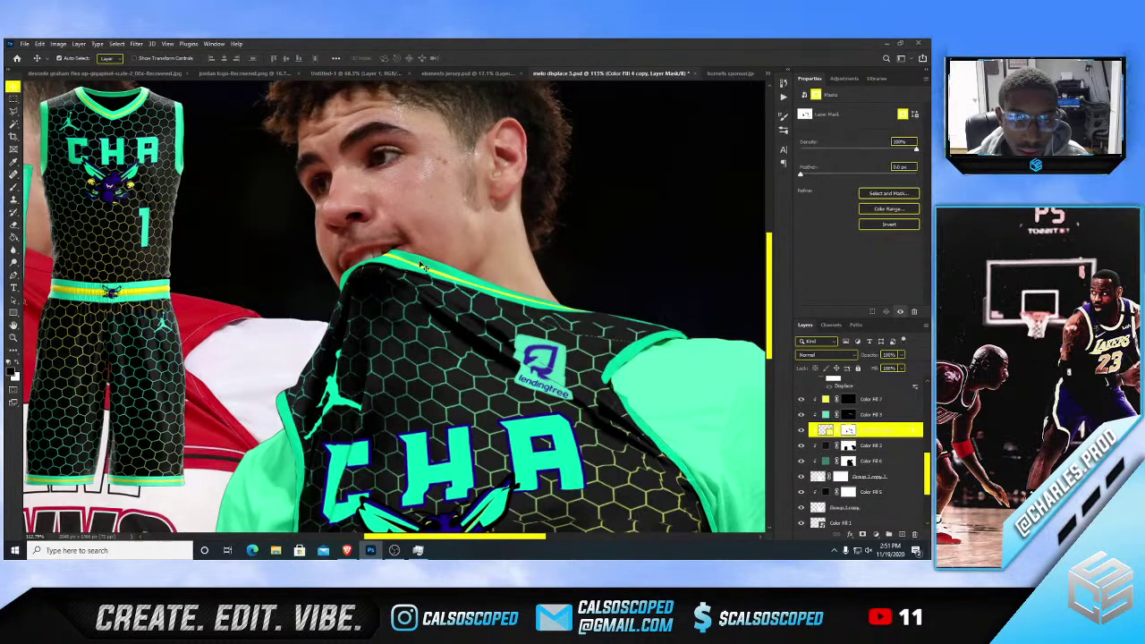
scroll(512, 322, "up", 4)
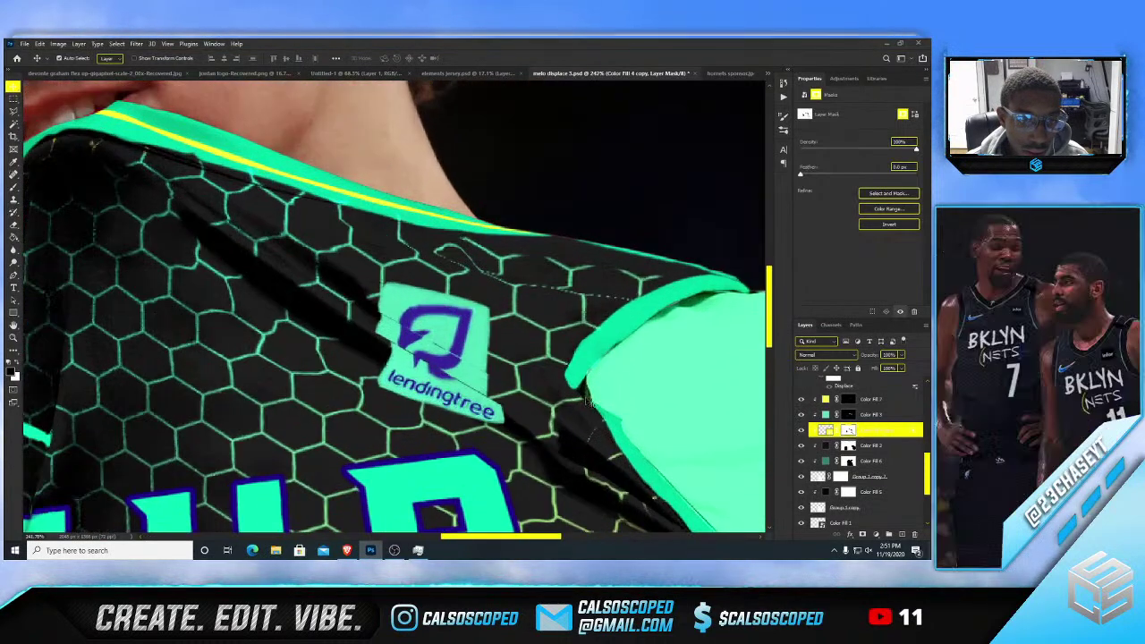
left_click(732, 433)
left_click(801, 446)
left_click(801, 445)
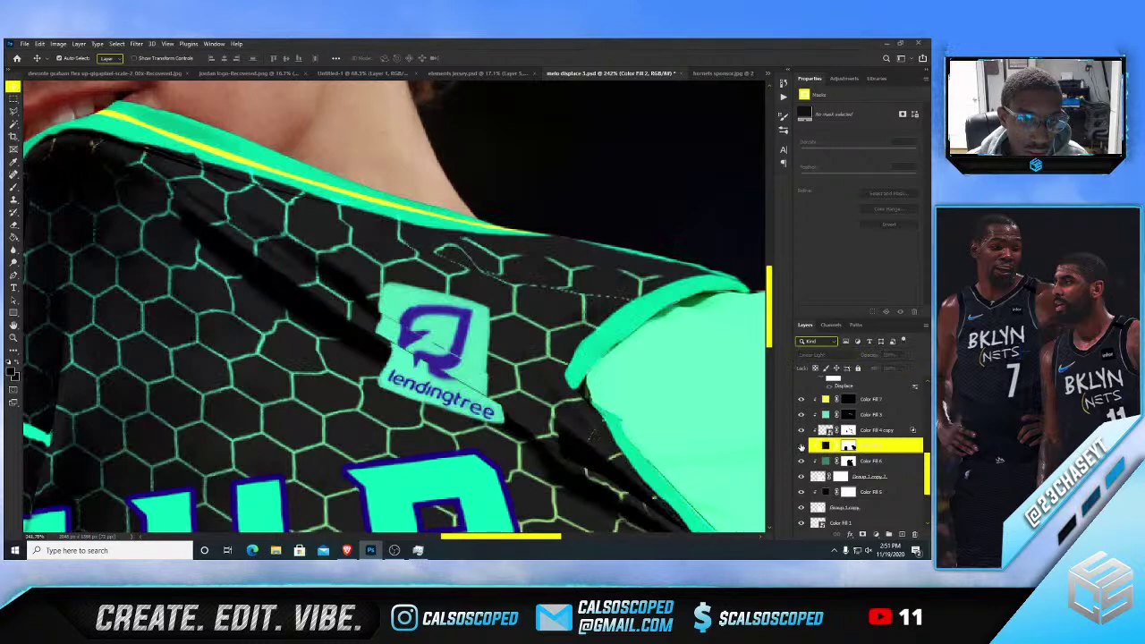
left_click(801, 446)
left_click(801, 445)
left_click(850, 447)
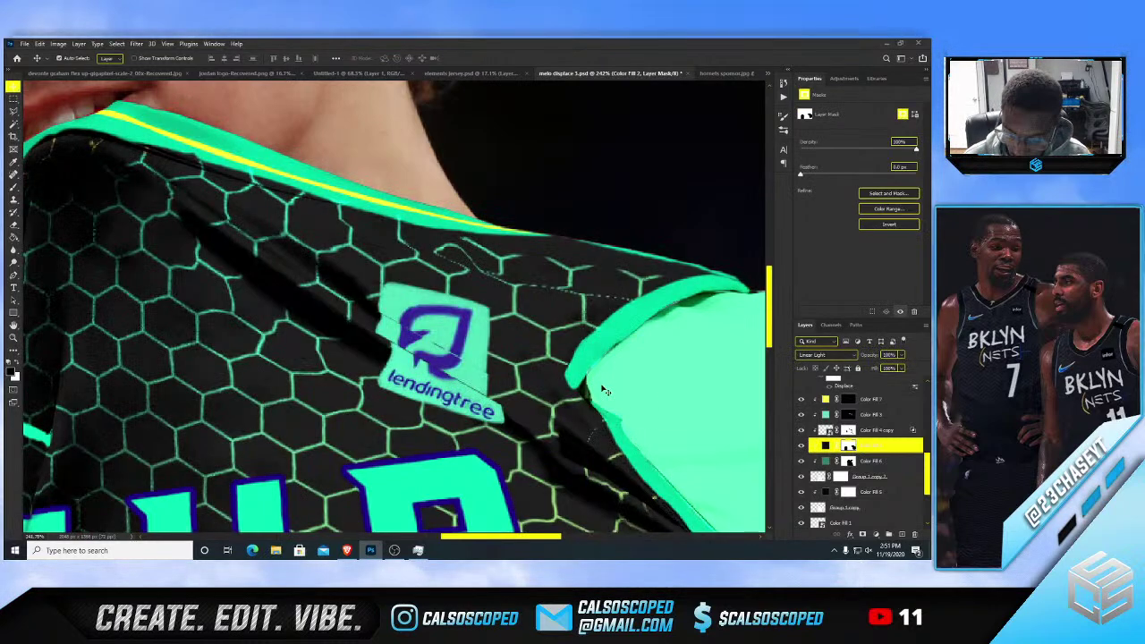
key("b")
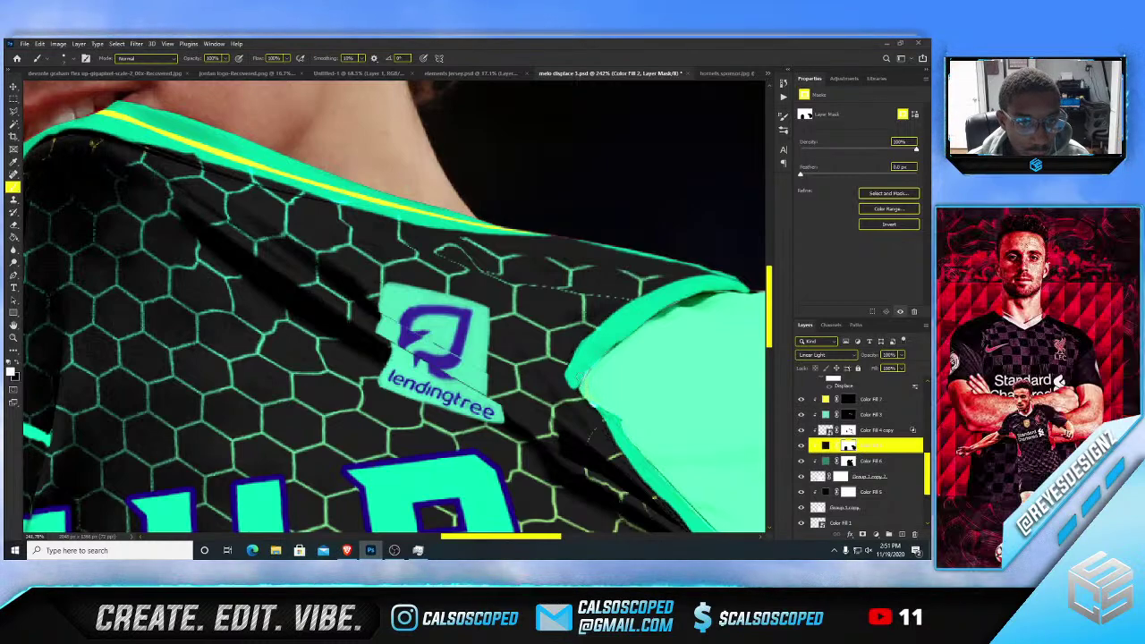
key("x")
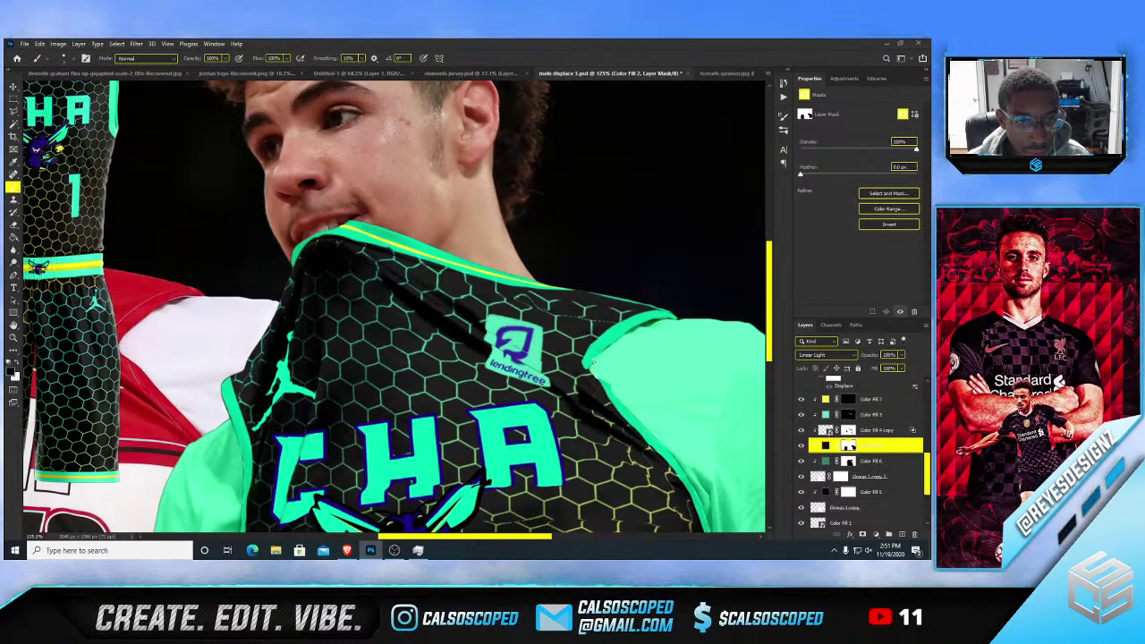
scroll(598, 368, "up", 5)
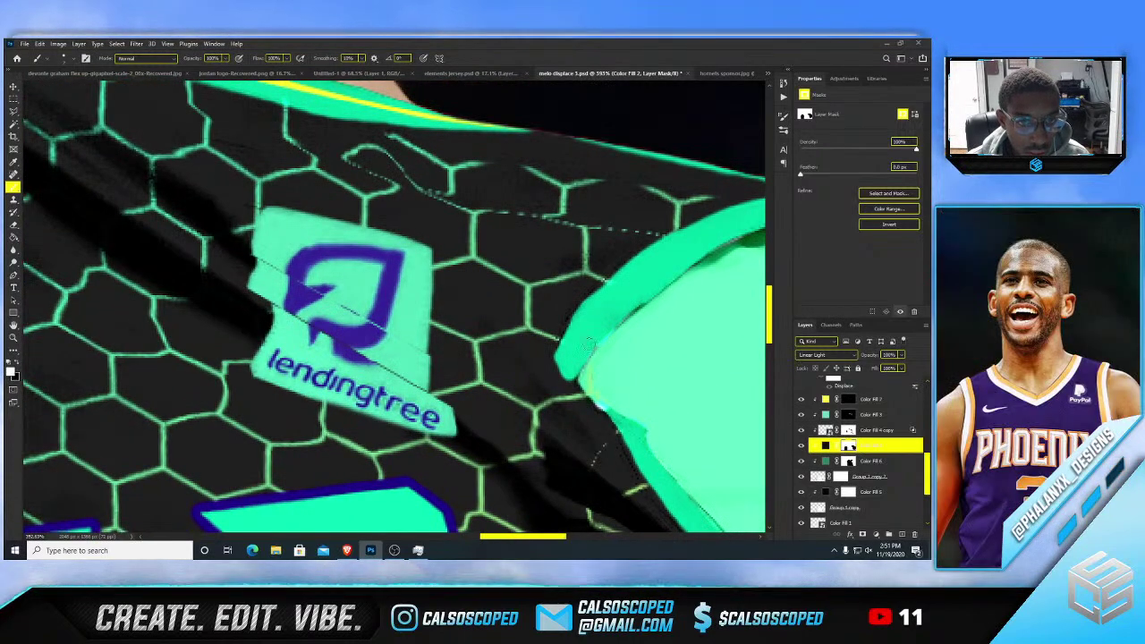
key("ctrl+0")
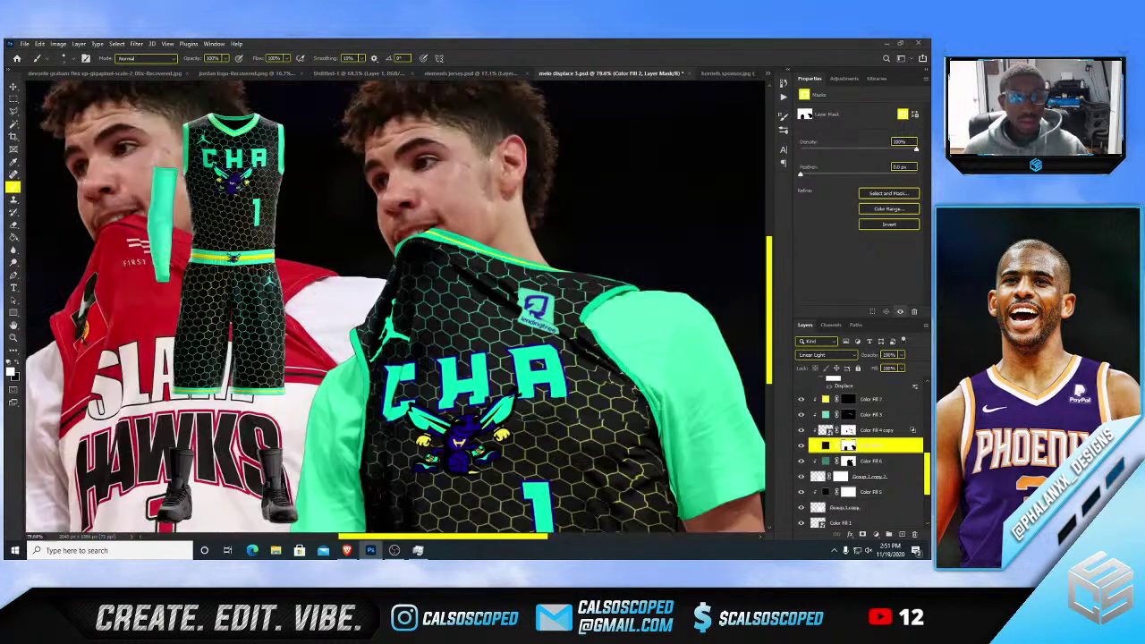
- Brush black on the Color Fill 2 mask along the sleeve's edge just below the end of the shoulder trim
scroll(658, 367, "up", 7)
scroll(657, 367, "up", 3)
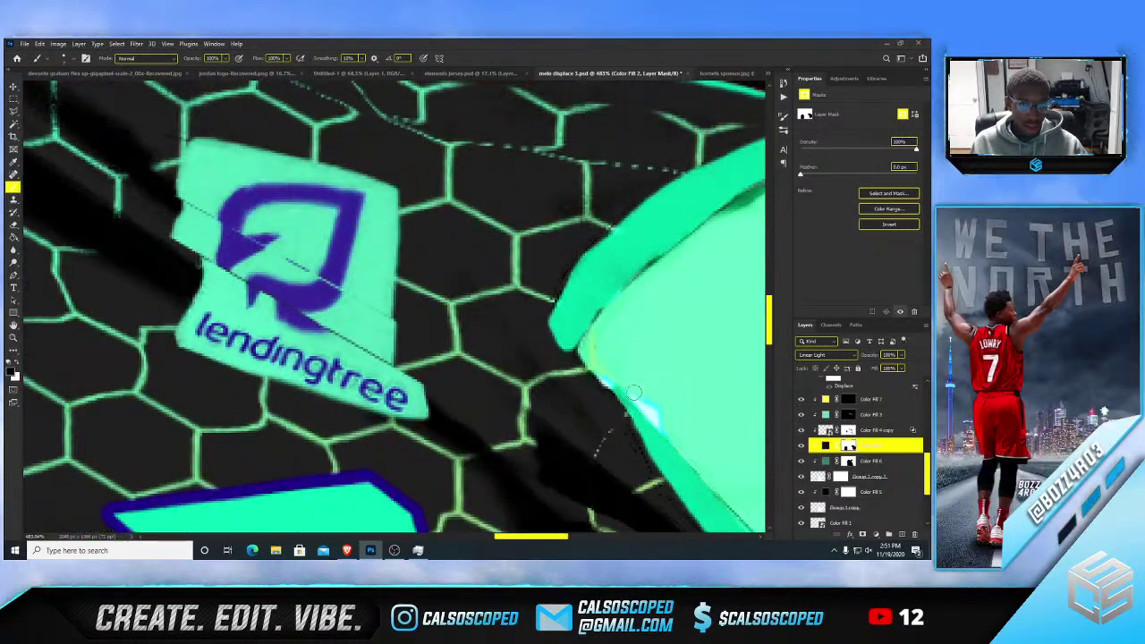
scroll(640, 380, "down", 5)
scroll(658, 391, "up", 6)
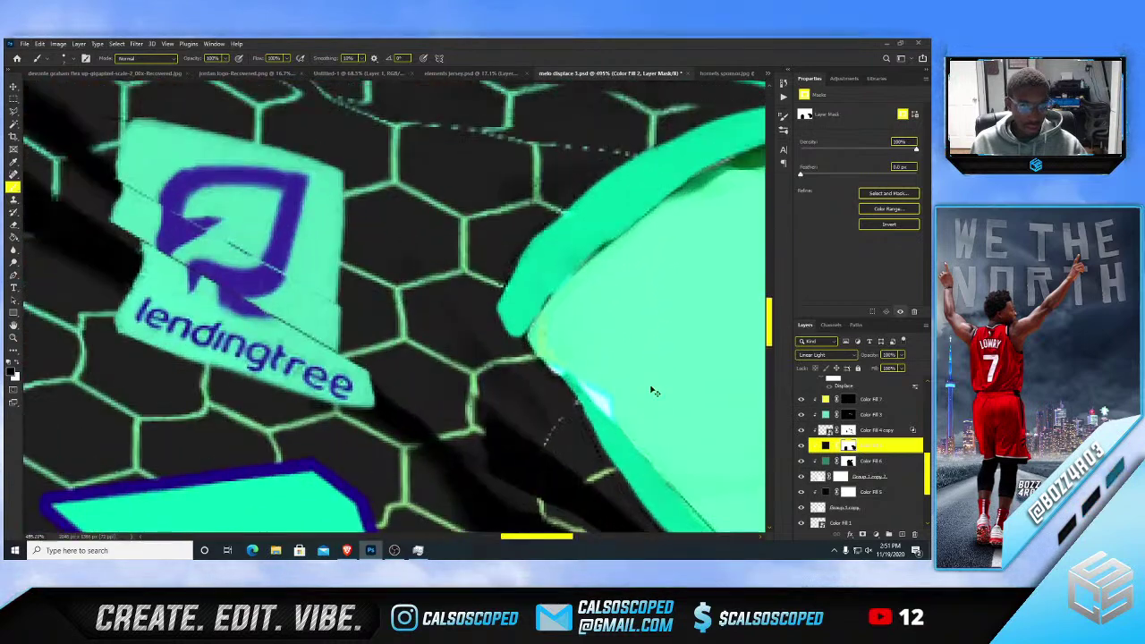
- Select the Color Fill 6 mask and brush white over the pale patch at the sleeve's edge below the shoulder trim
key("v")
left_click(658, 393)
left_click(848, 461)
key("b")
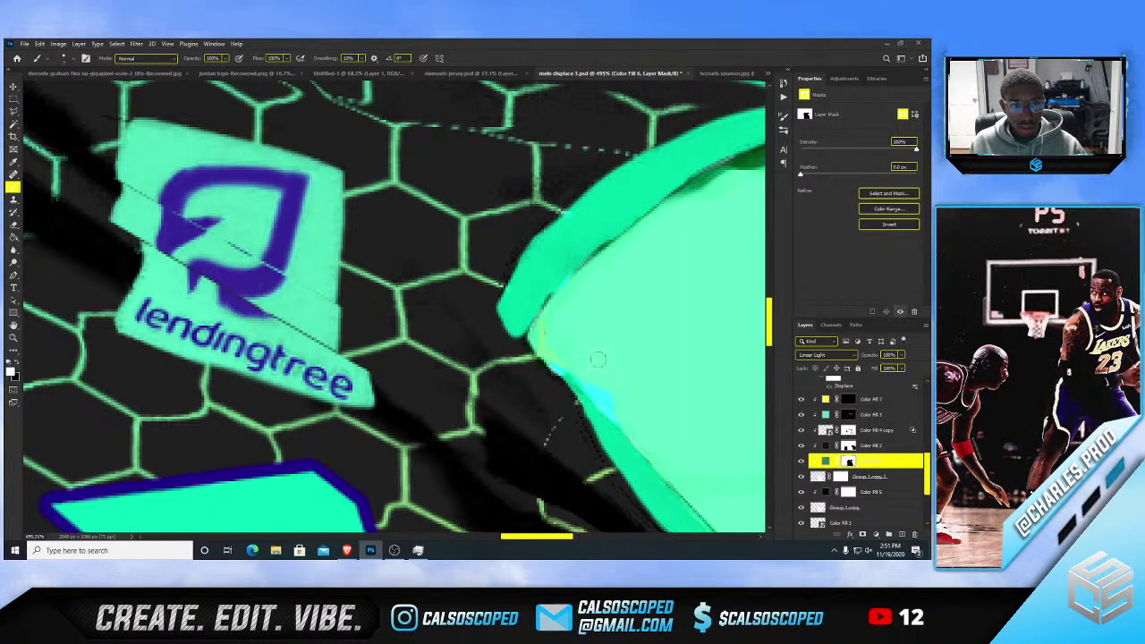
- Try to brush white on the Color Fill 2 mask over the cyan patch at the sleeve's edge
left_click(848, 446)
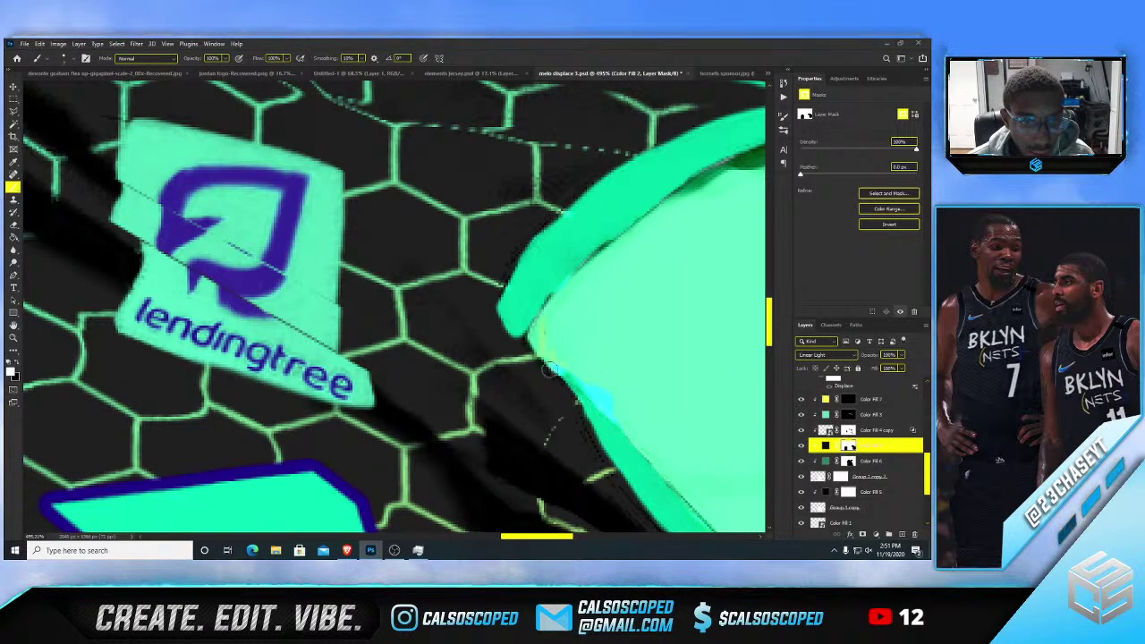
left_click_drag(551, 359, 561, 363)
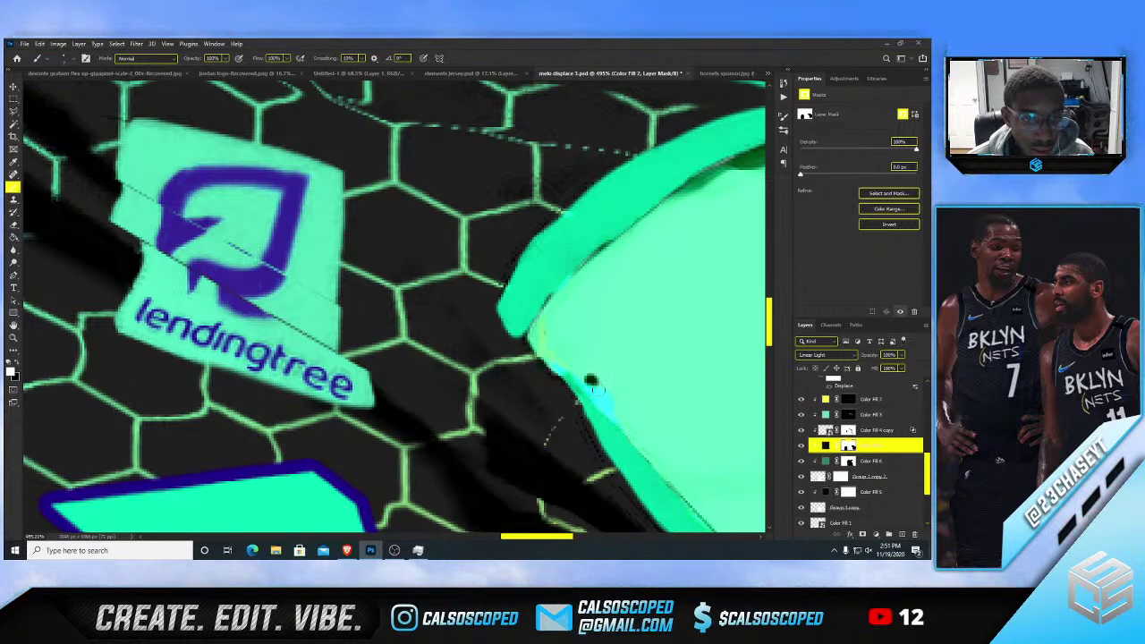
key("ctrl+z")
key("ctrl+z")
- Check the Color Fill 2 layer's coverage and brush white on its mask over the cyan patch to extend the armhole trim
left_click(802, 447)
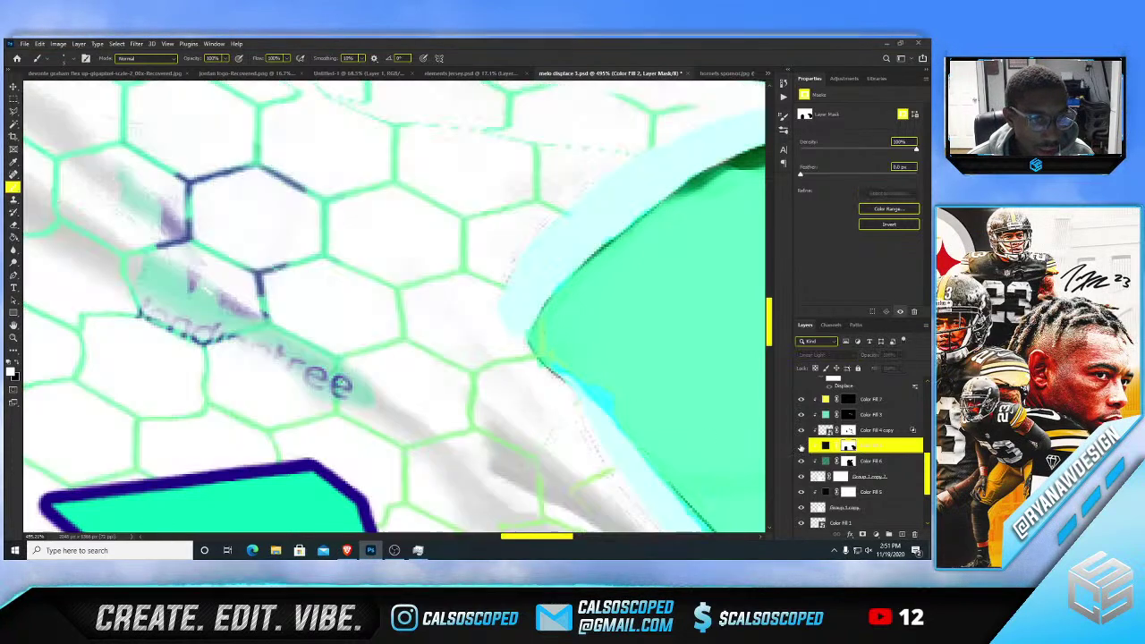
left_click(802, 446)
mouse_move(618, 390)
left_mouse_down()
mouse_move(617, 416)
mouse_move(556, 361)
left_mouse_up()
left_click(849, 431)
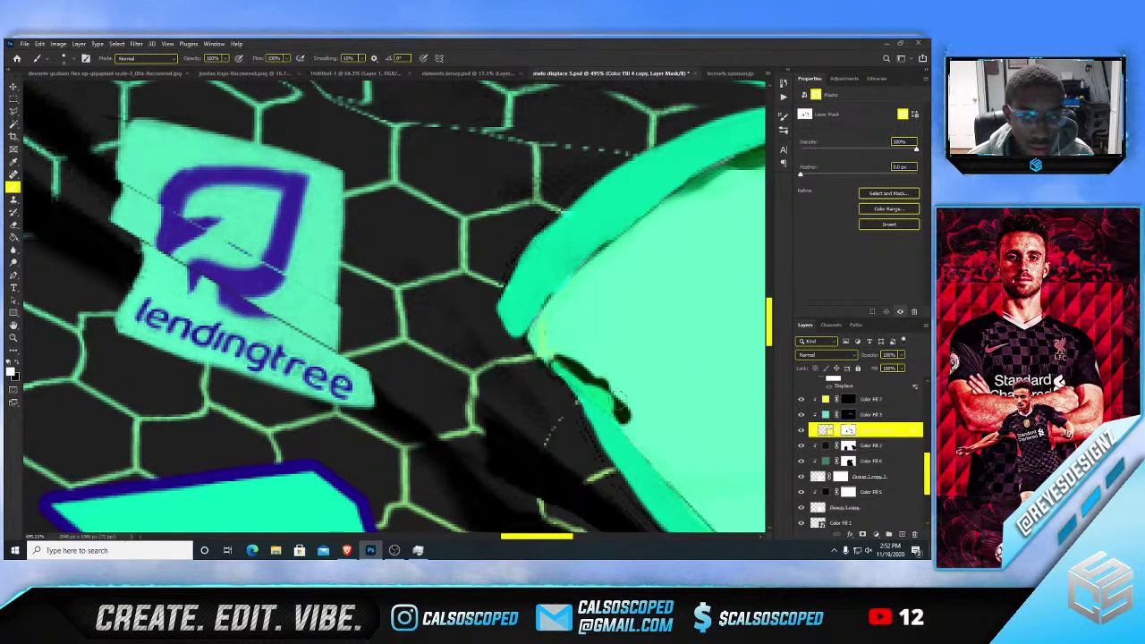
left_click(849, 445)
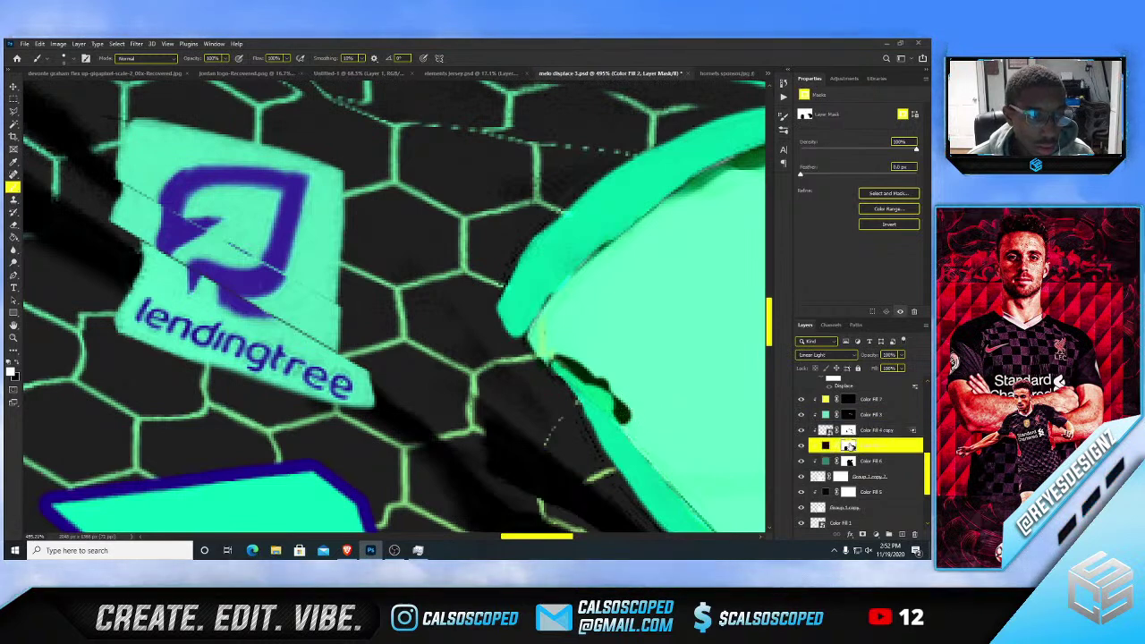
left_click_drag(628, 421, 632, 421)
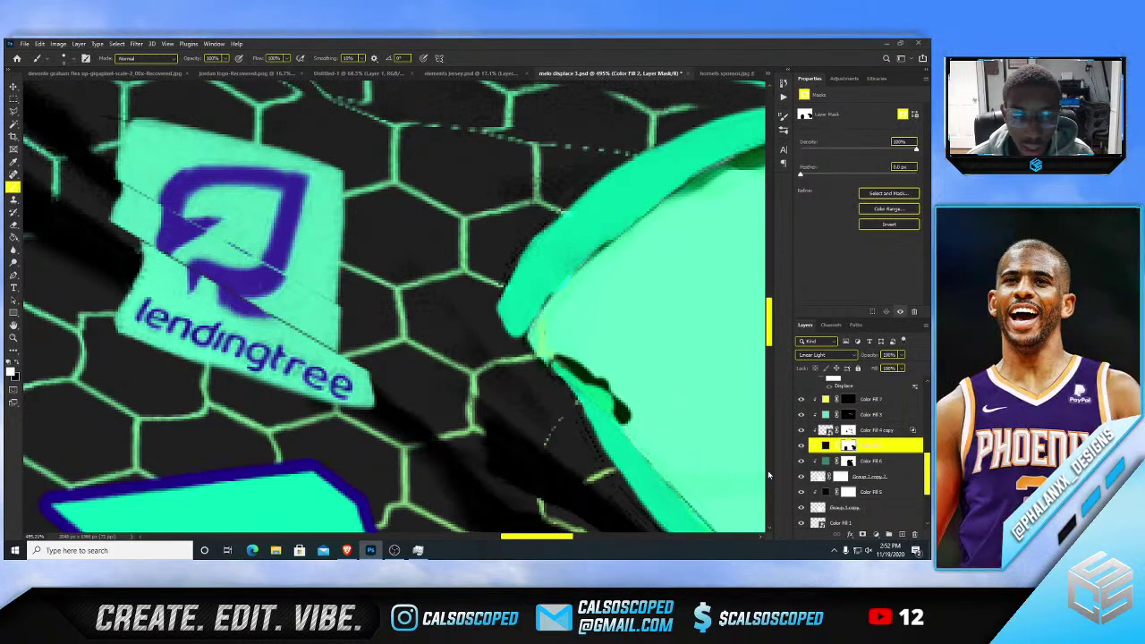
- Brush black on the Color Fill 2 mask to clear the dark overspill from the sleeve beside the trim
left_click(849, 461)
key("alt+bracketright")
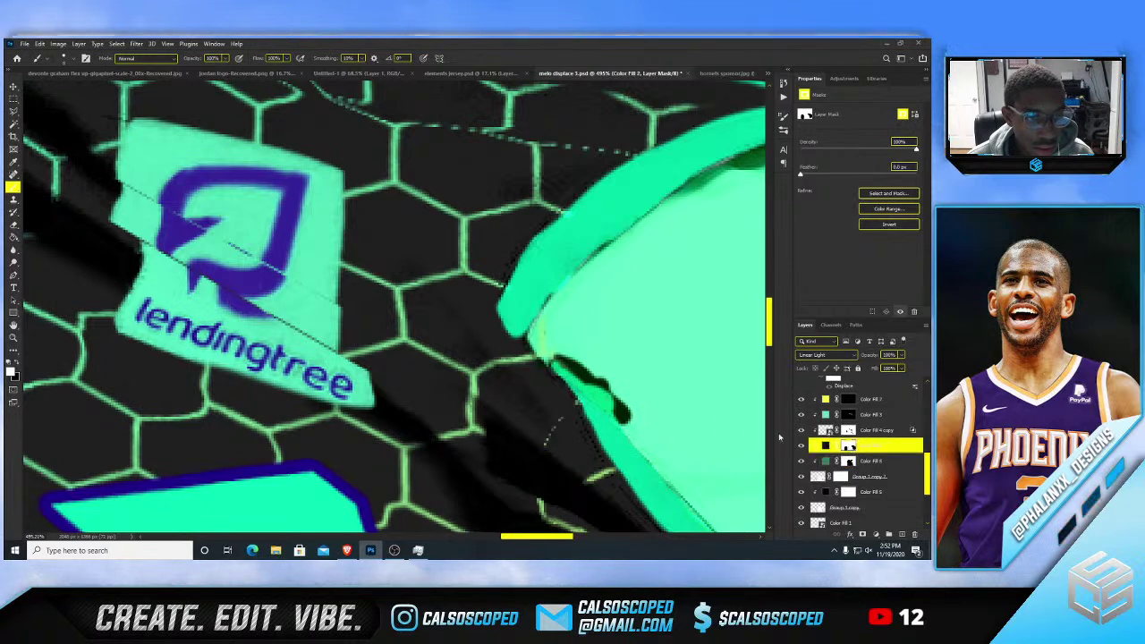
left_click_drag(636, 427, 561, 351)
scroll(577, 358, "down", 5)
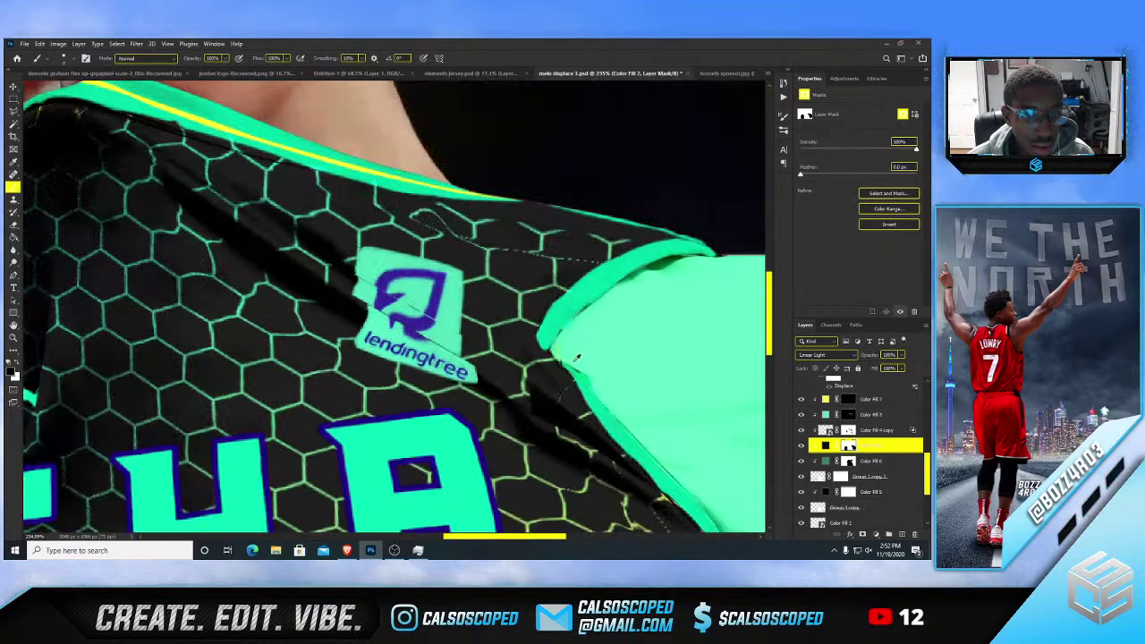
- Check which fill layer covers the trim corner beside the sleeve and select the Color Fill 4 copy mask
scroll(596, 379, "up", 5)
left_click(802, 462)
left_click(802, 461)
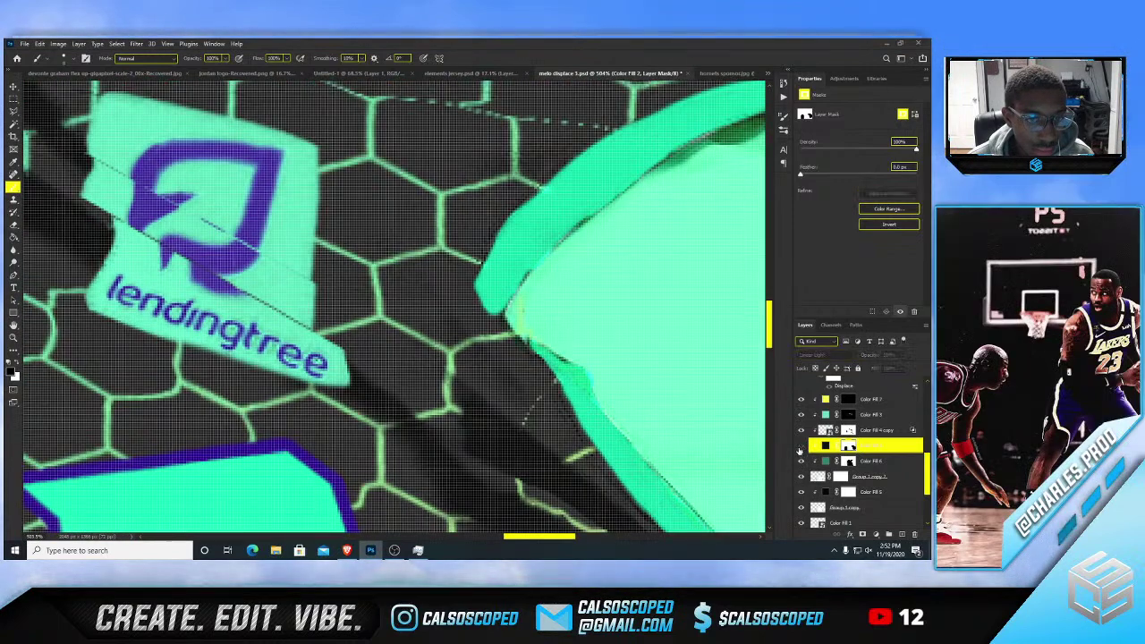
left_click(802, 461)
left_click(802, 461)
left_click(825, 461)
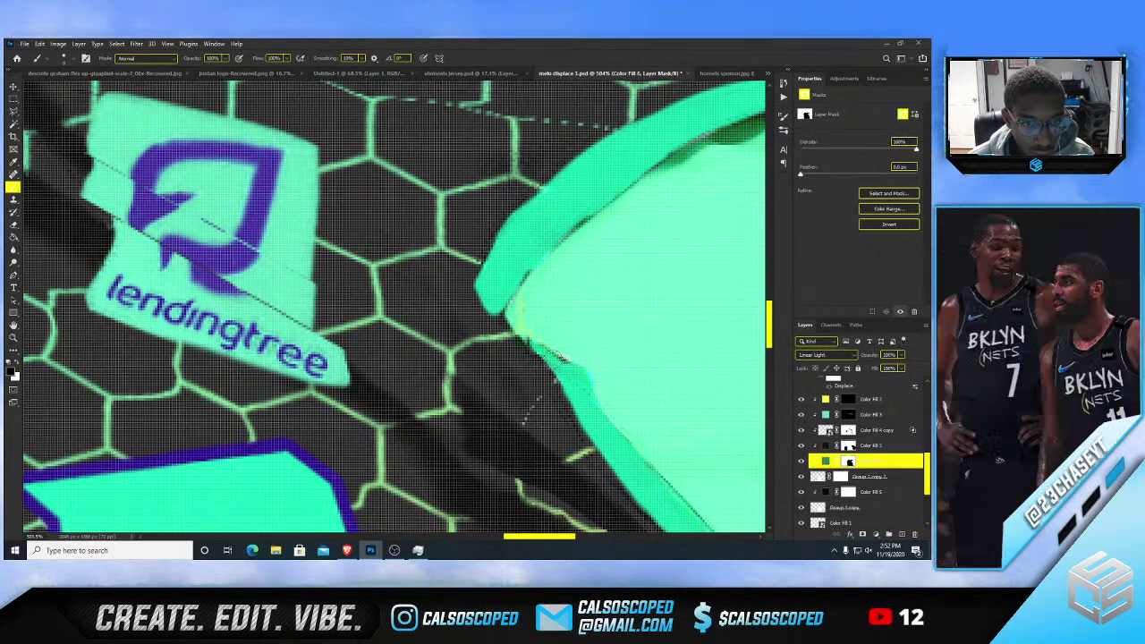
key("ctrl+z")
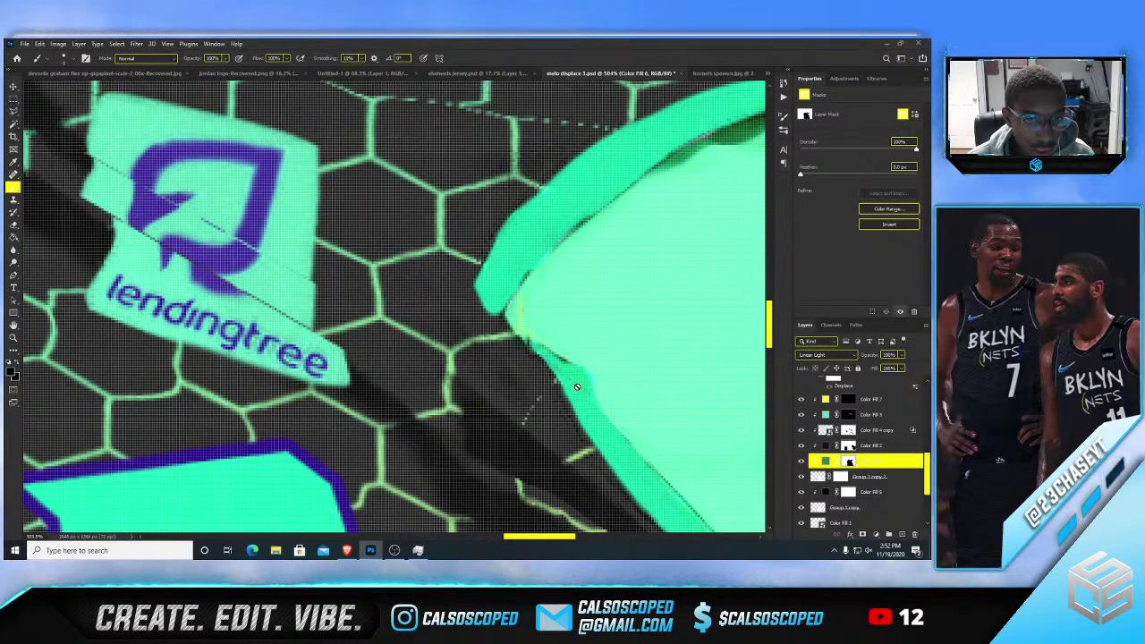
left_click(848, 431)
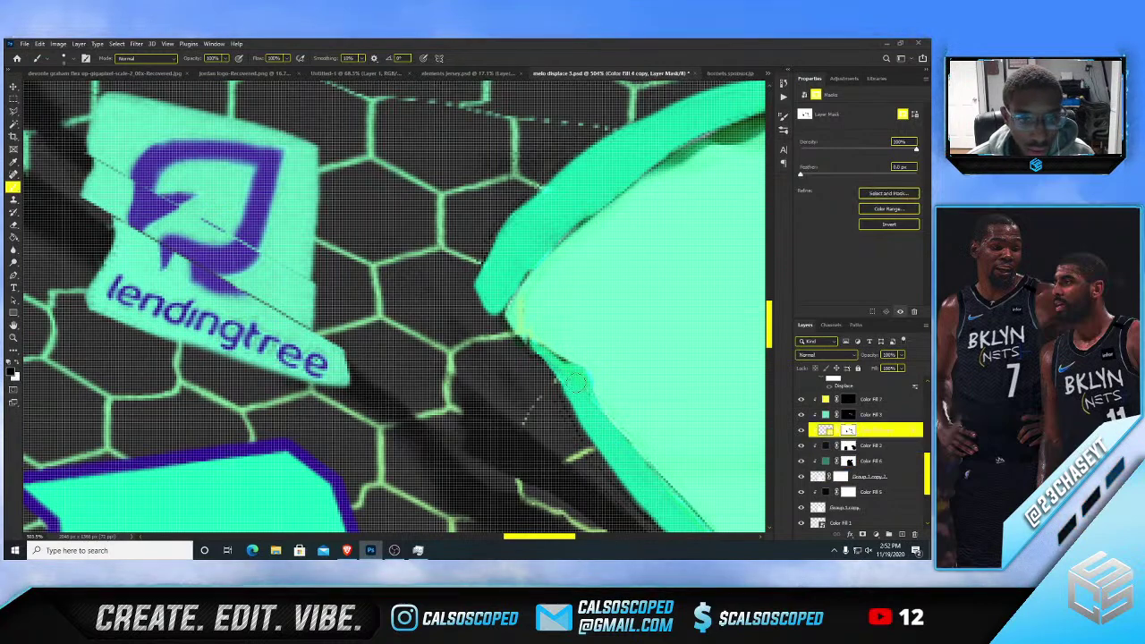
- Review the cleaned-up armhole trim, sleeves and jersey against the whole image and the reference uniform
scroll(567, 349, "down", 6)
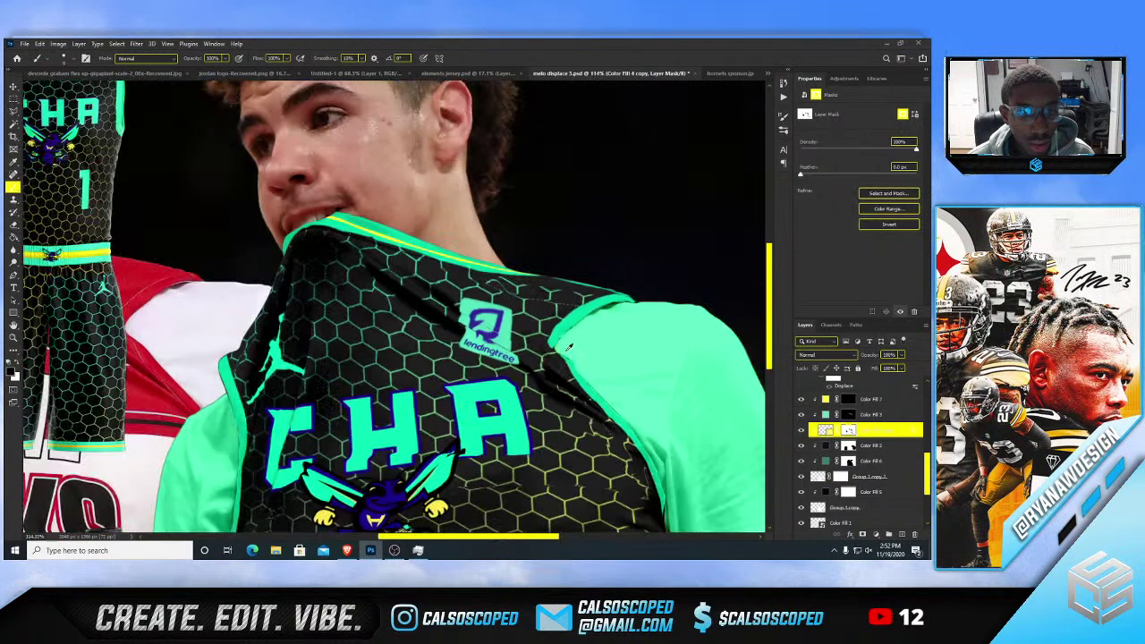
scroll(551, 314, "down", 5)
scroll(355, 385, "up", 4)
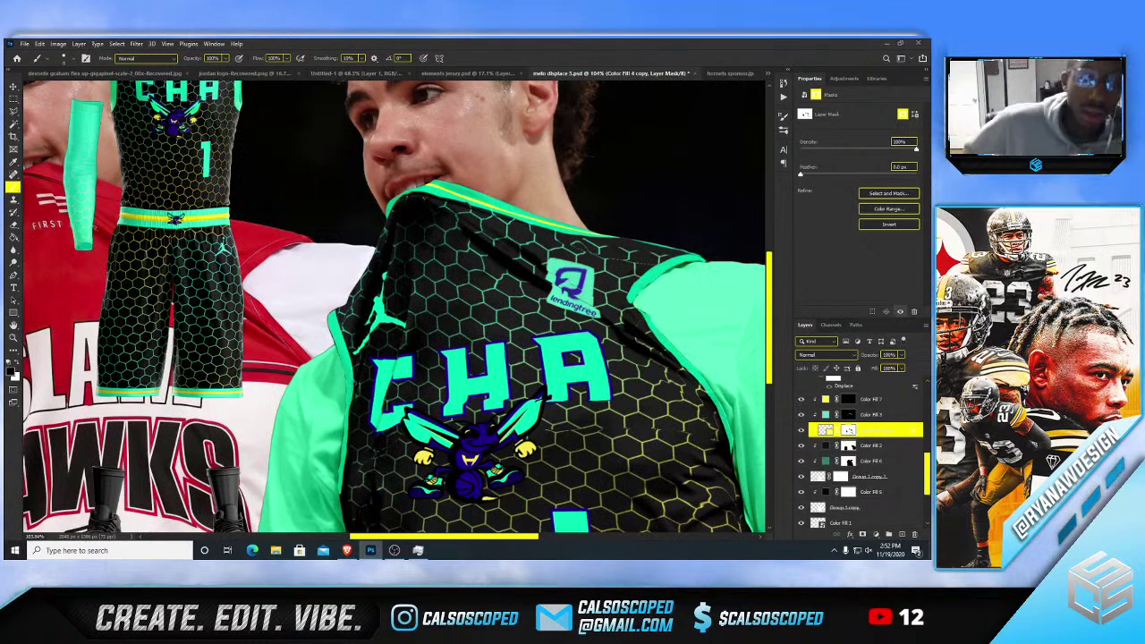
scroll(354, 385, "down", 4)
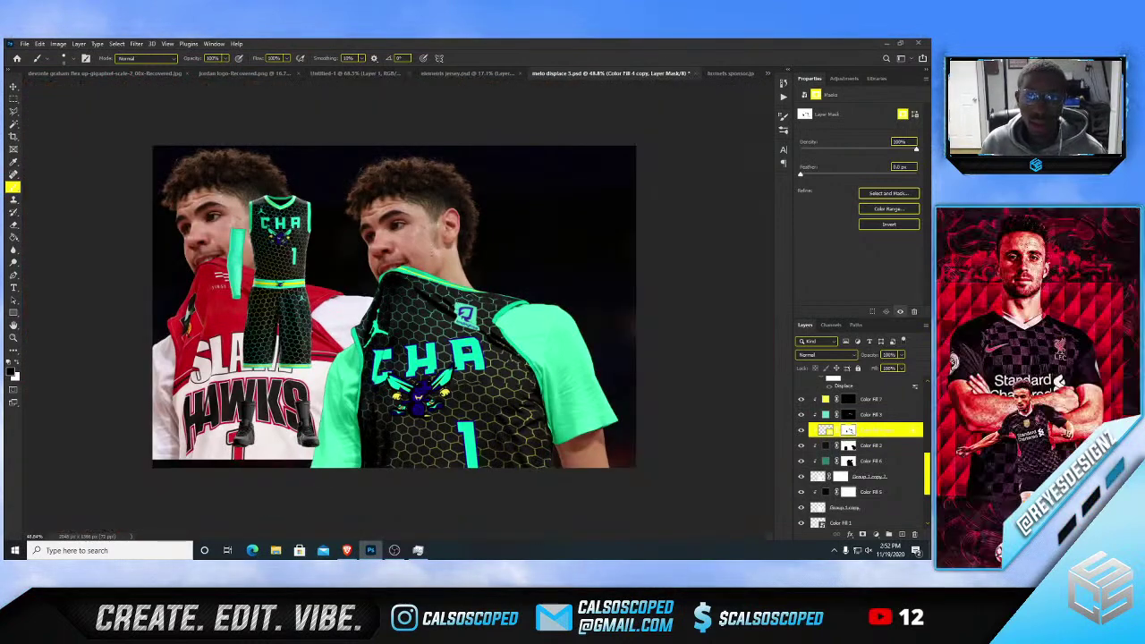
scroll(400, 186, "up", 2)
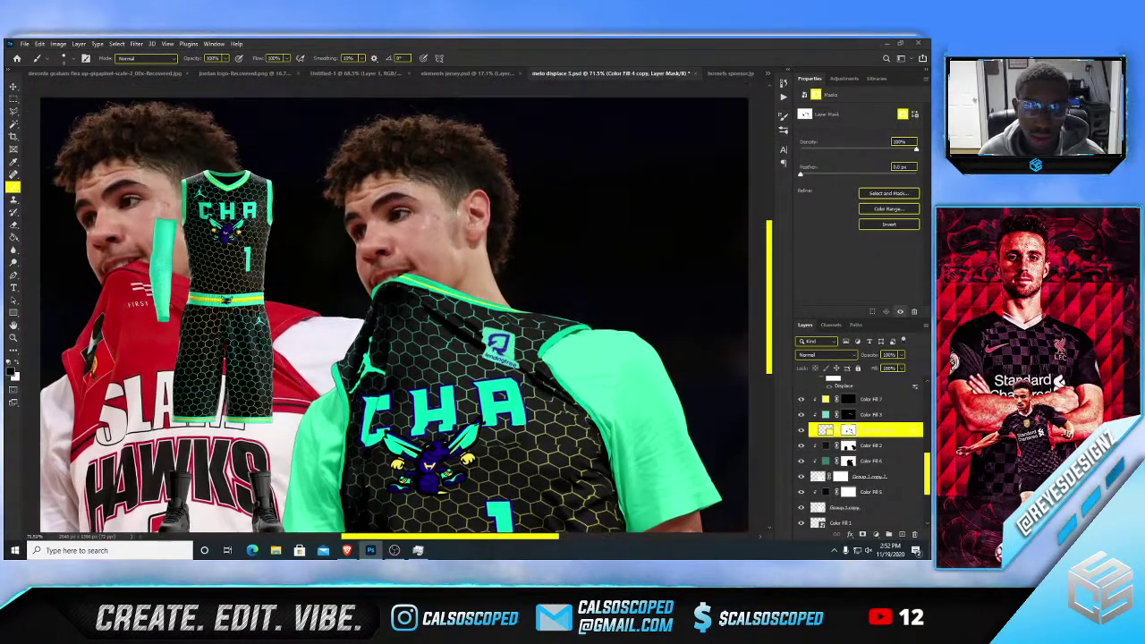
key("v")
scroll(519, 308, "down", 3)
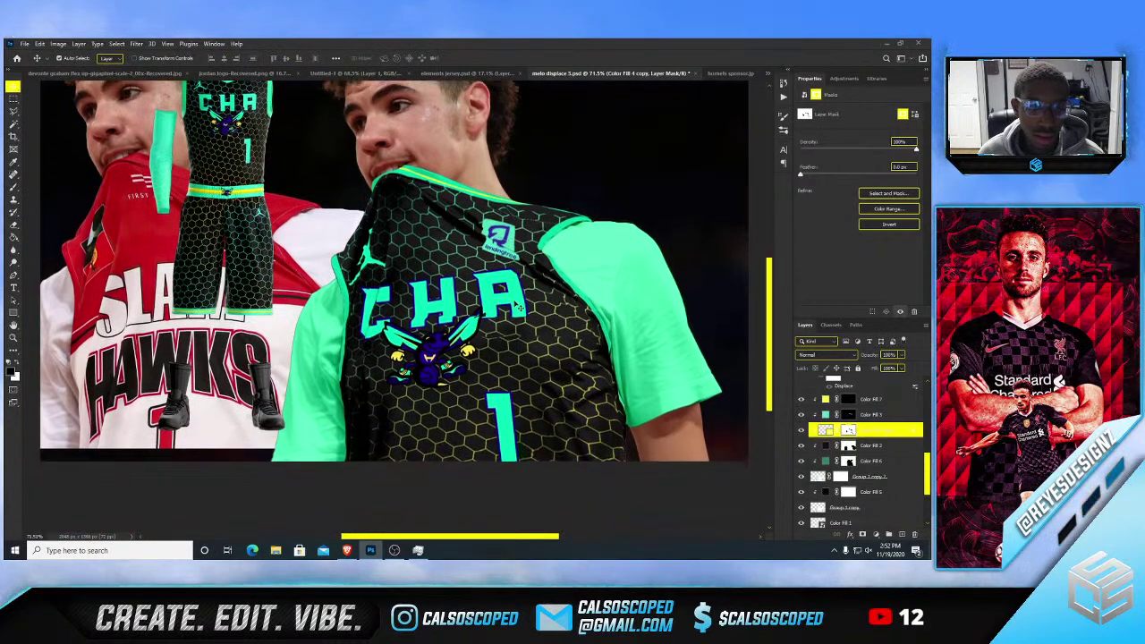
scroll(496, 274, "up", 3)
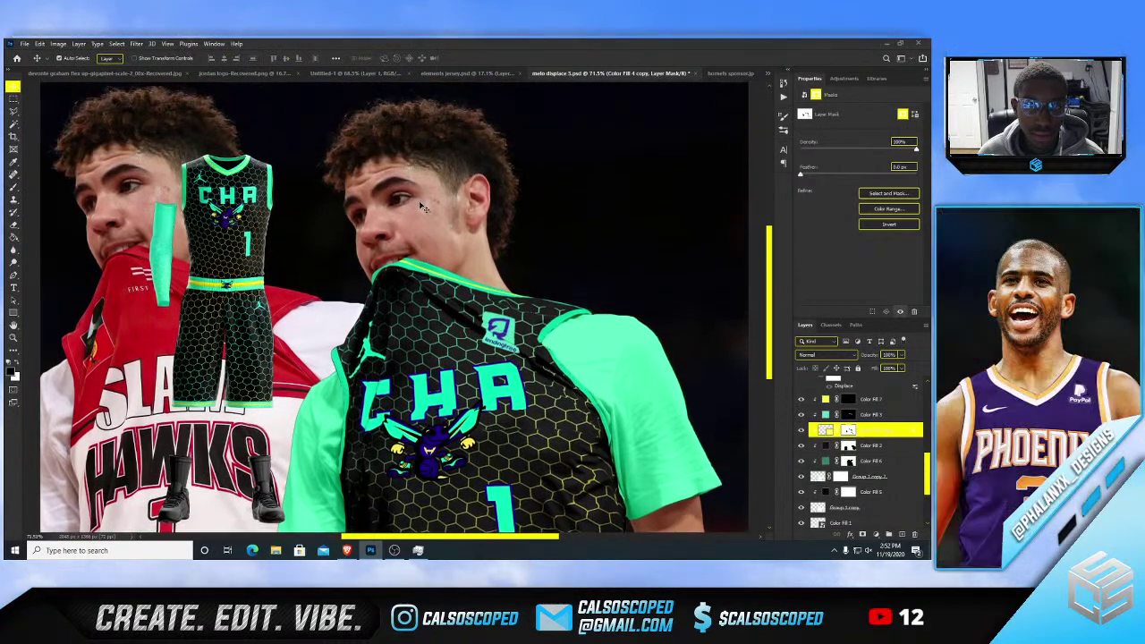
scroll(407, 208, "up", 8)
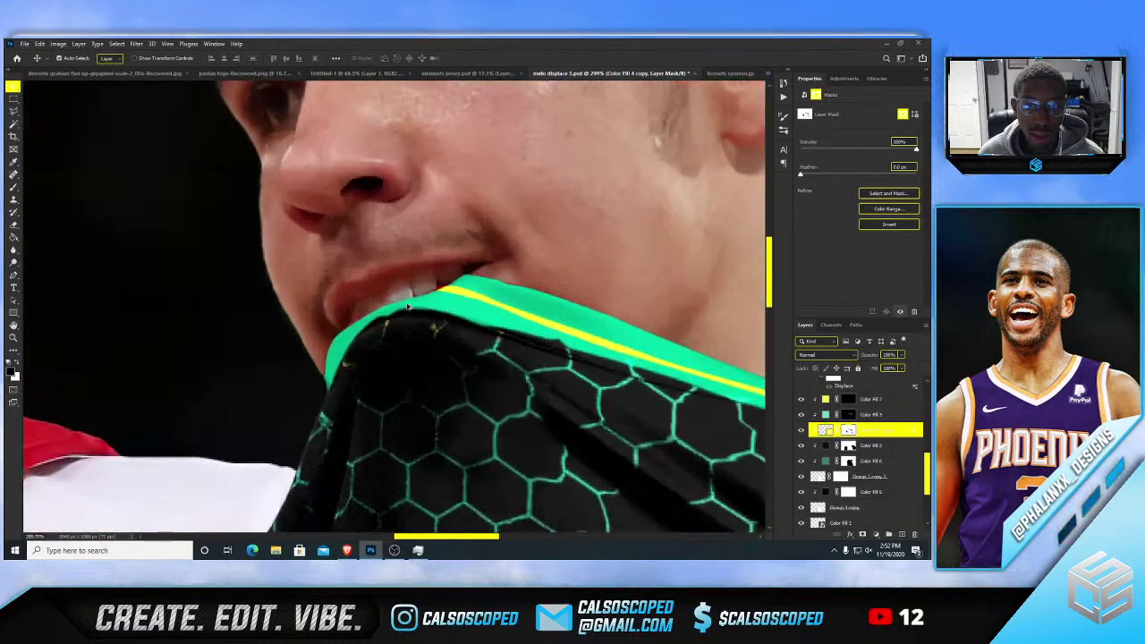
scroll(408, 307, "up", 2)
left_click_drag(508, 316, 493, 330)
key("ctrl+z")
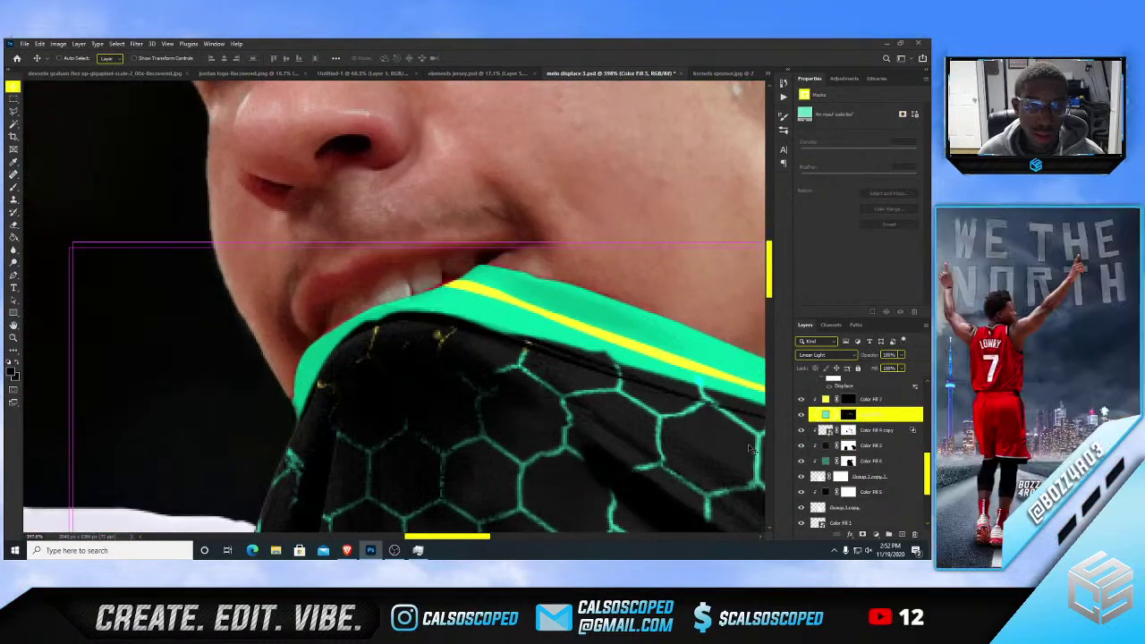
left_click(849, 415)
key("b")
key("x")
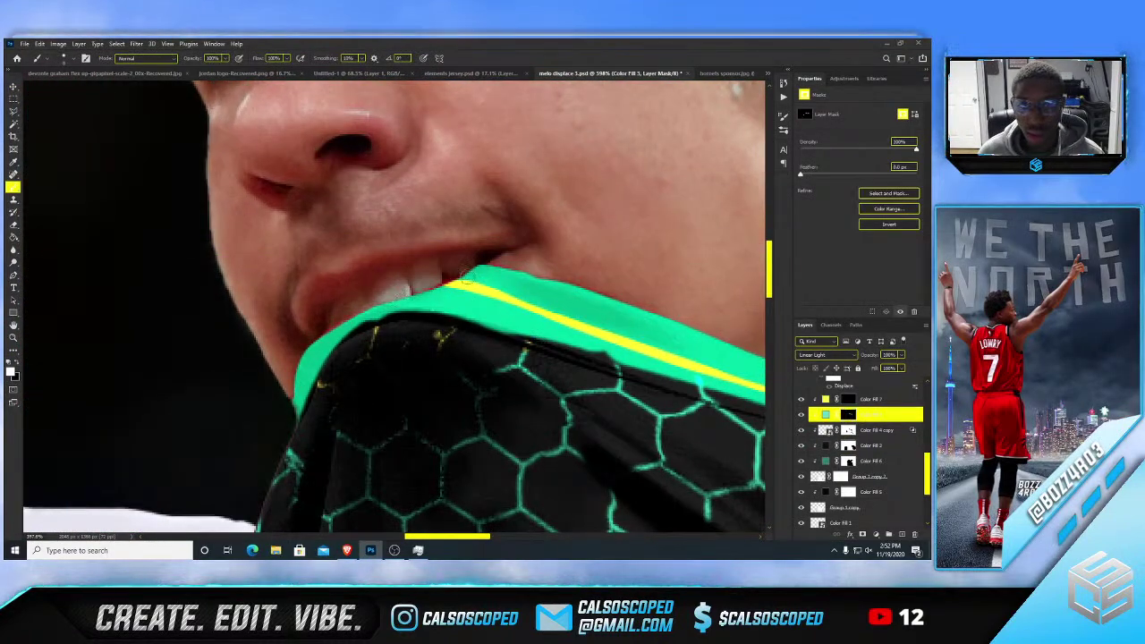
- Use the Clone Stamp on Layer 0 to cover the red fringe between the teeth and the mint collar
key("v")
left_click(313, 238)
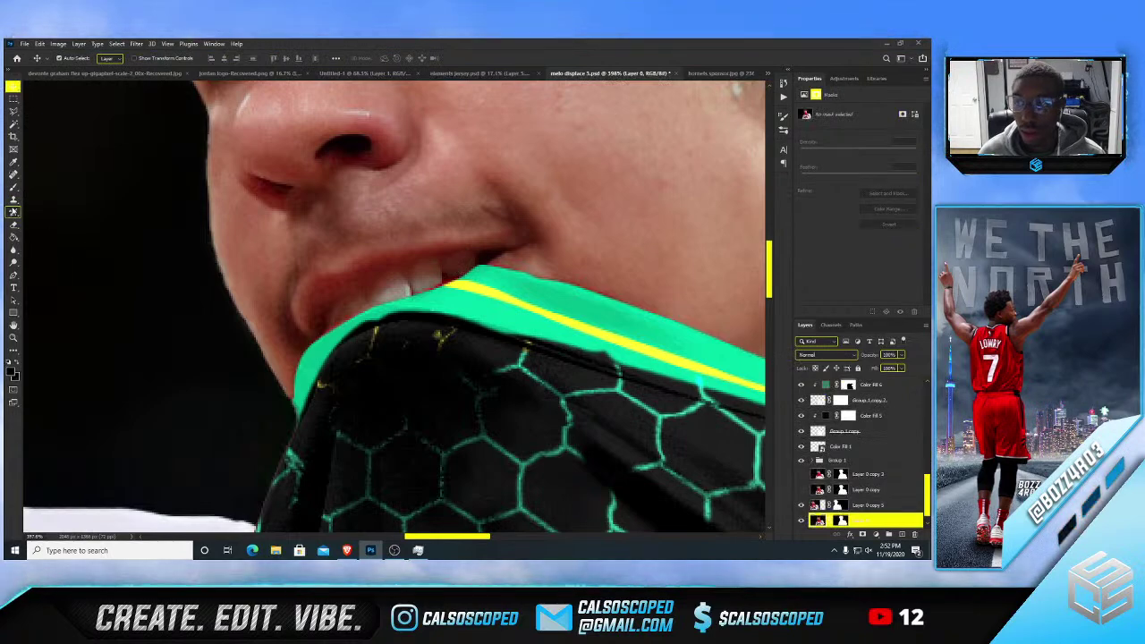
left_click(15, 202)
scroll(407, 297, "up", 4)
scroll(446, 283, "down", 3)
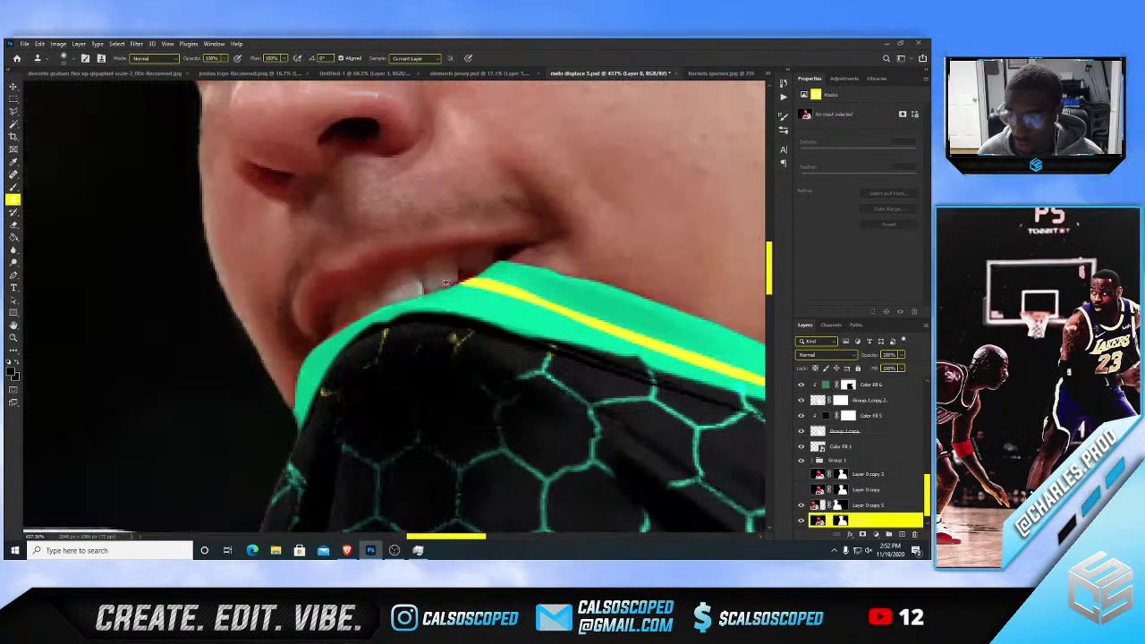
scroll(446, 282, "up", 2)
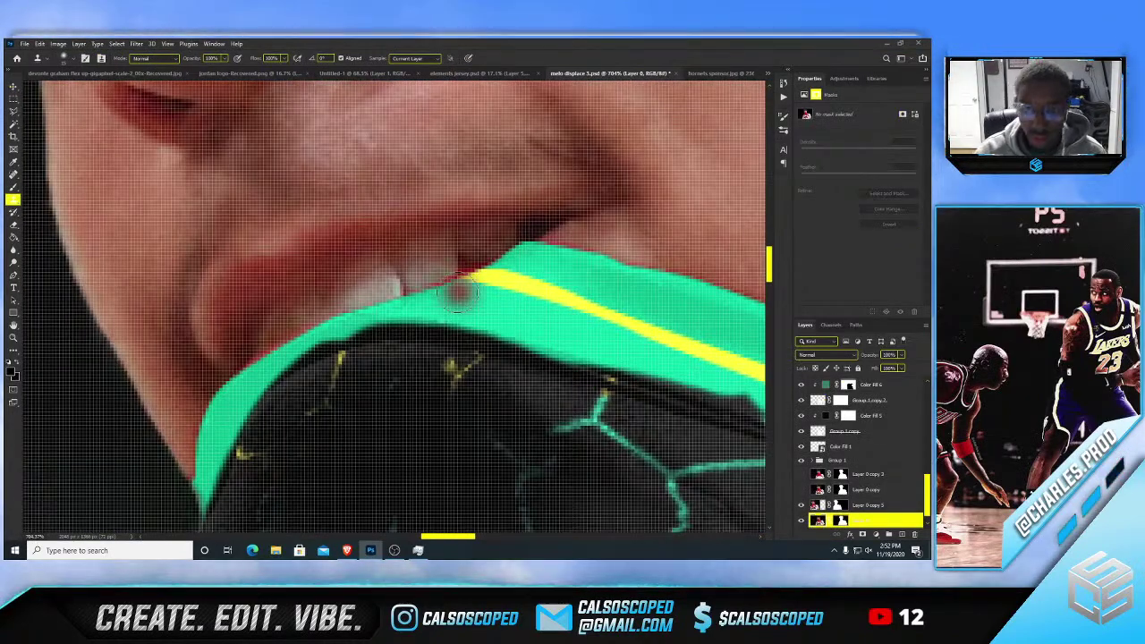
scroll(438, 273, "down", 1)
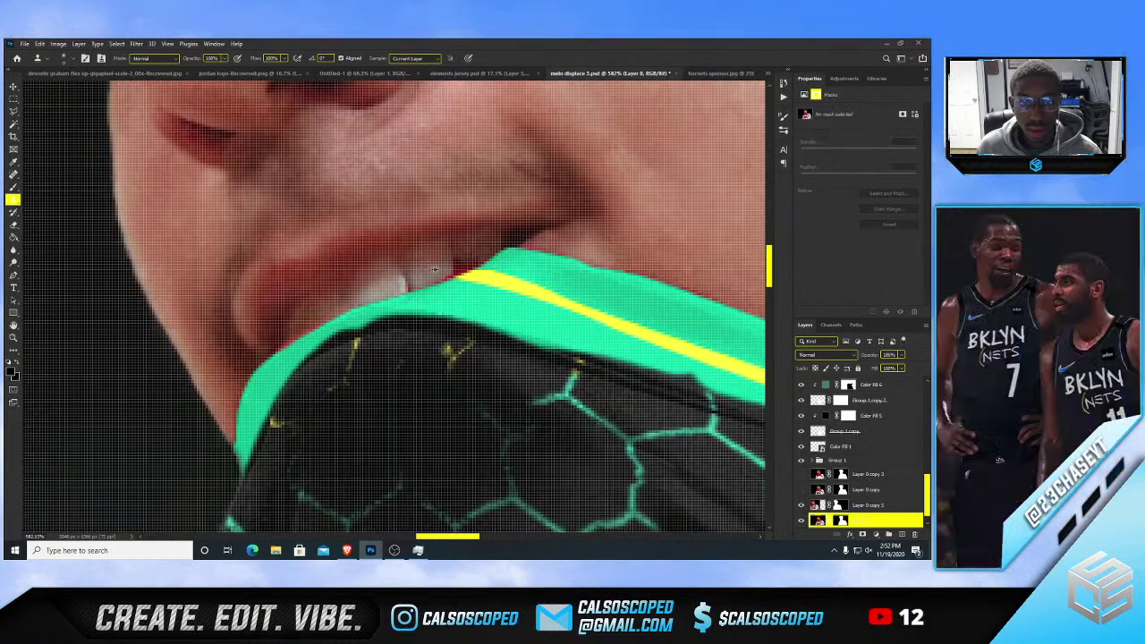
scroll(456, 277, "down", 2)
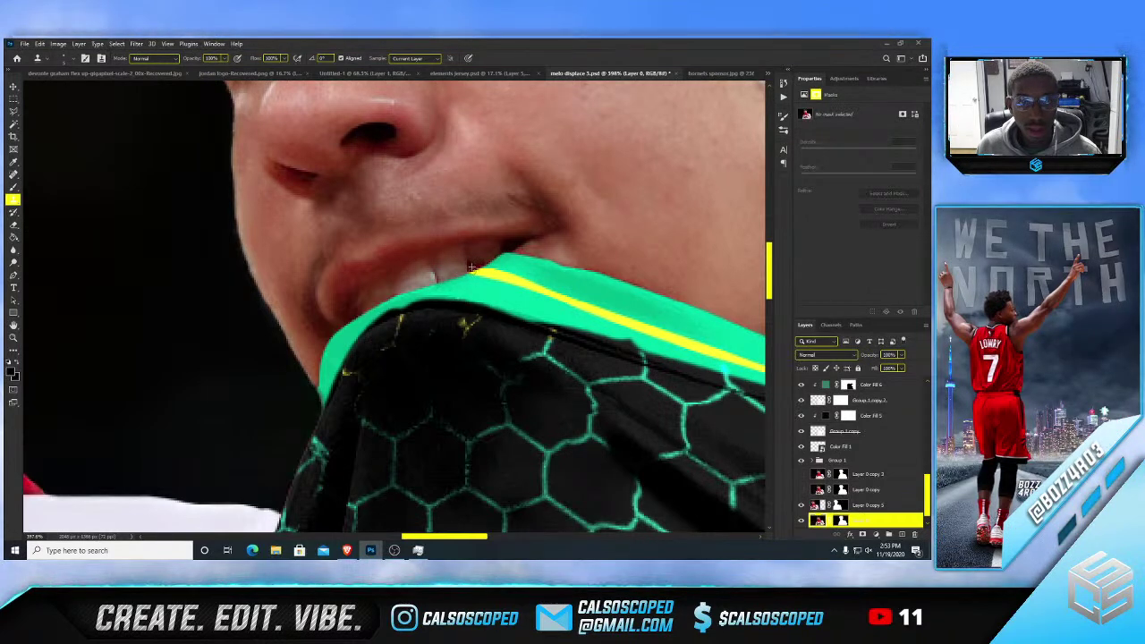
scroll(474, 267, "down", 8)
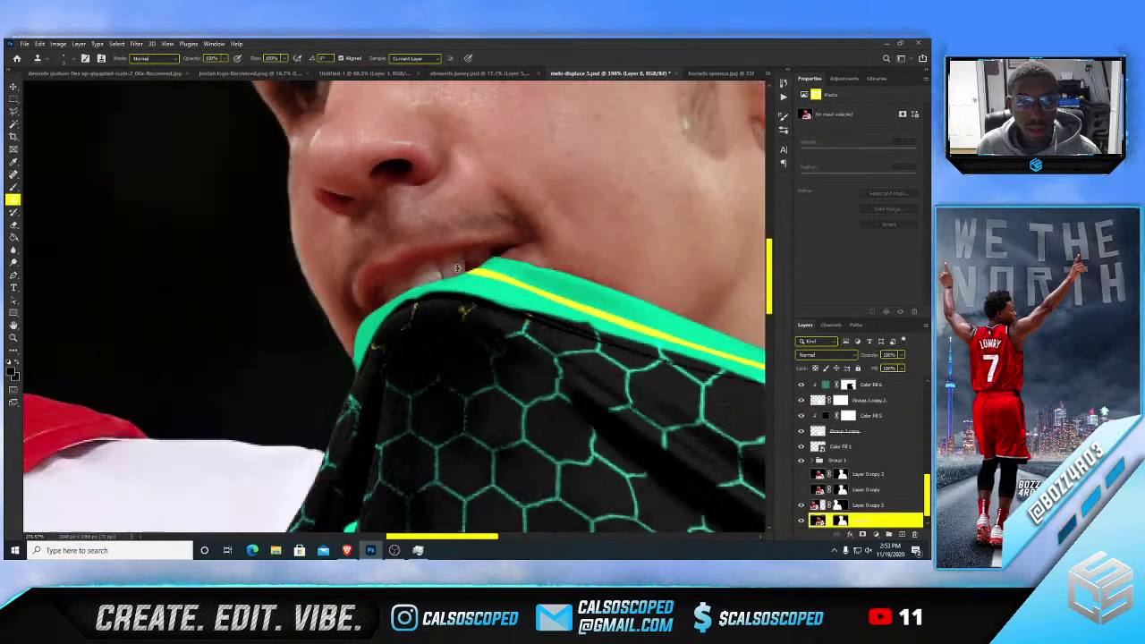
key("v")
scroll(480, 308, "down", 1)
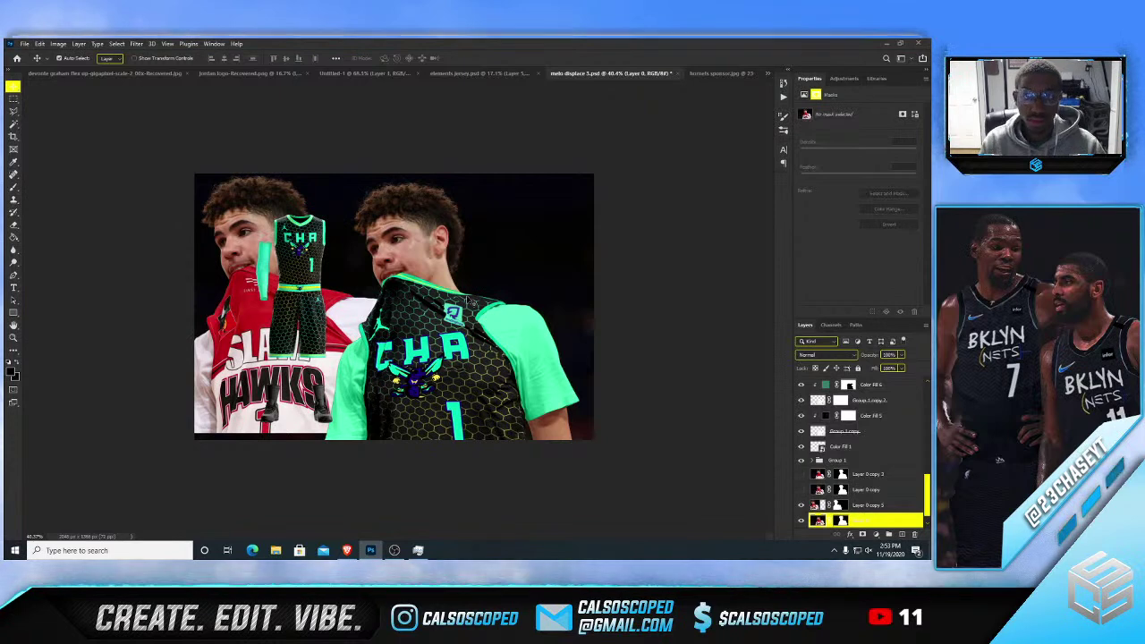
- Add a Color Balance adjustment clipped to Layer 0 and shift its midtones to about -26 toward cyan and +14 toward green
left_click(877, 536)
left_click(886, 457)
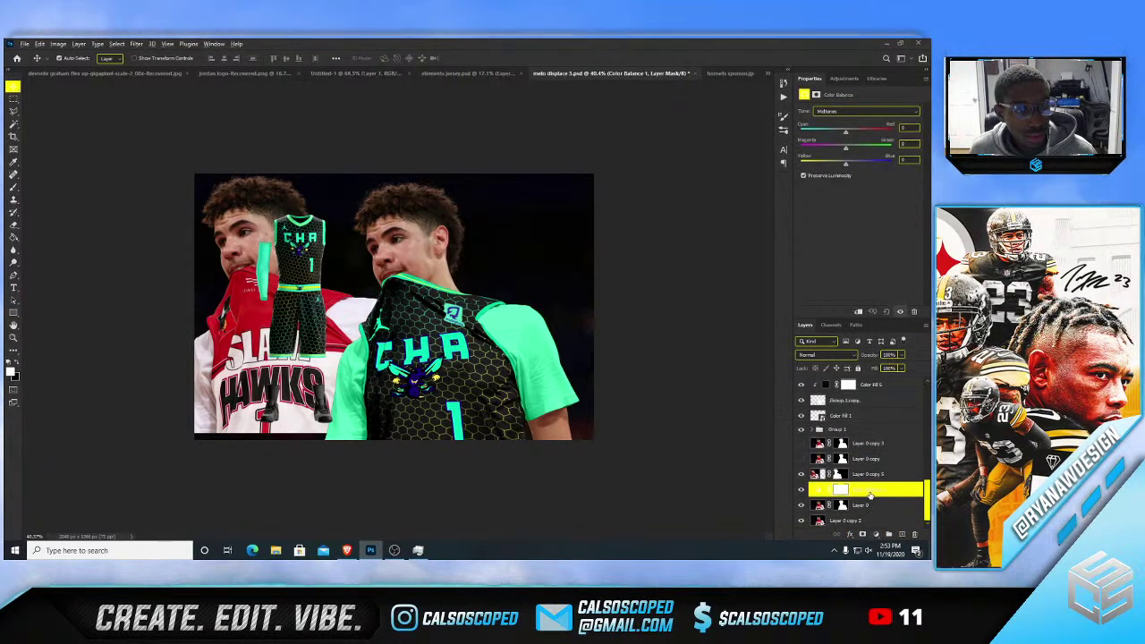
key("ctrl+0")
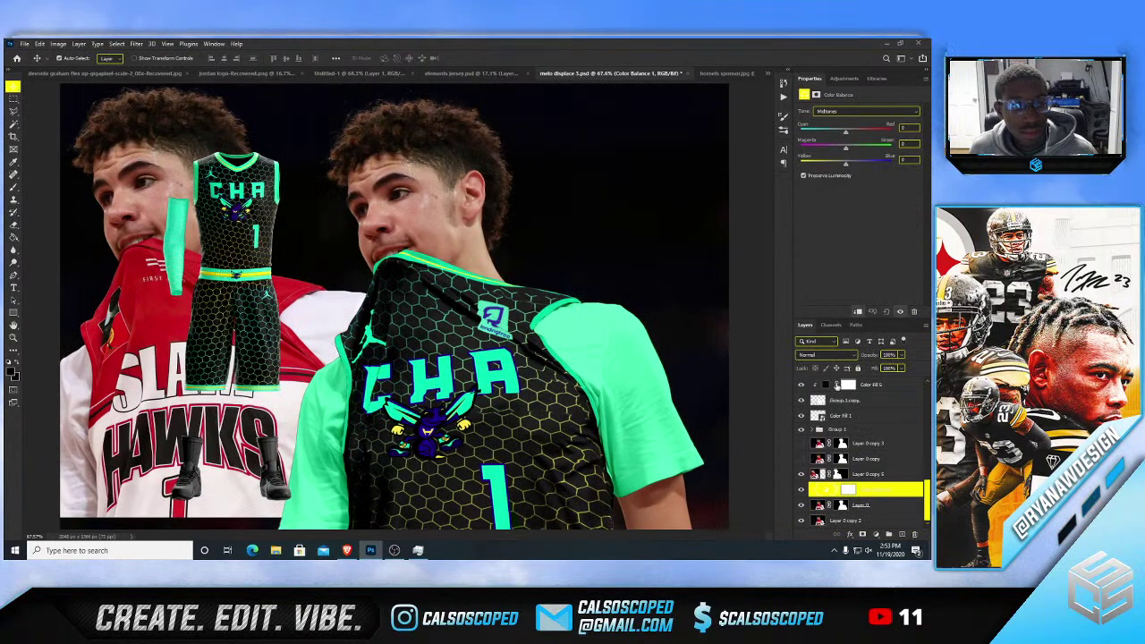
left_click_drag(859, 167, 845, 164)
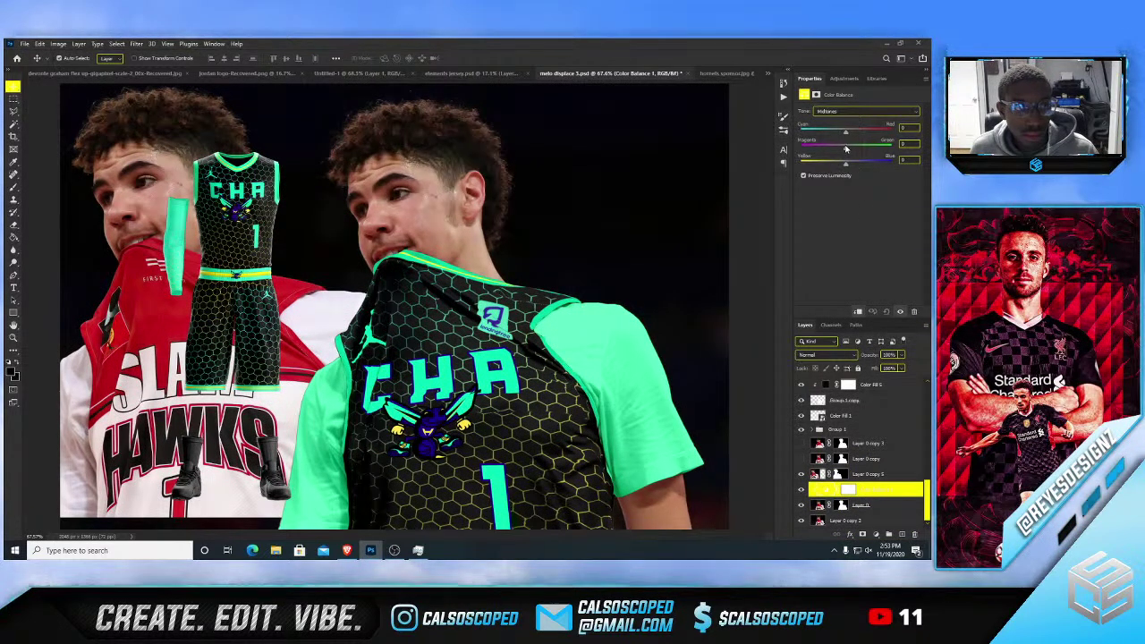
left_click(853, 149)
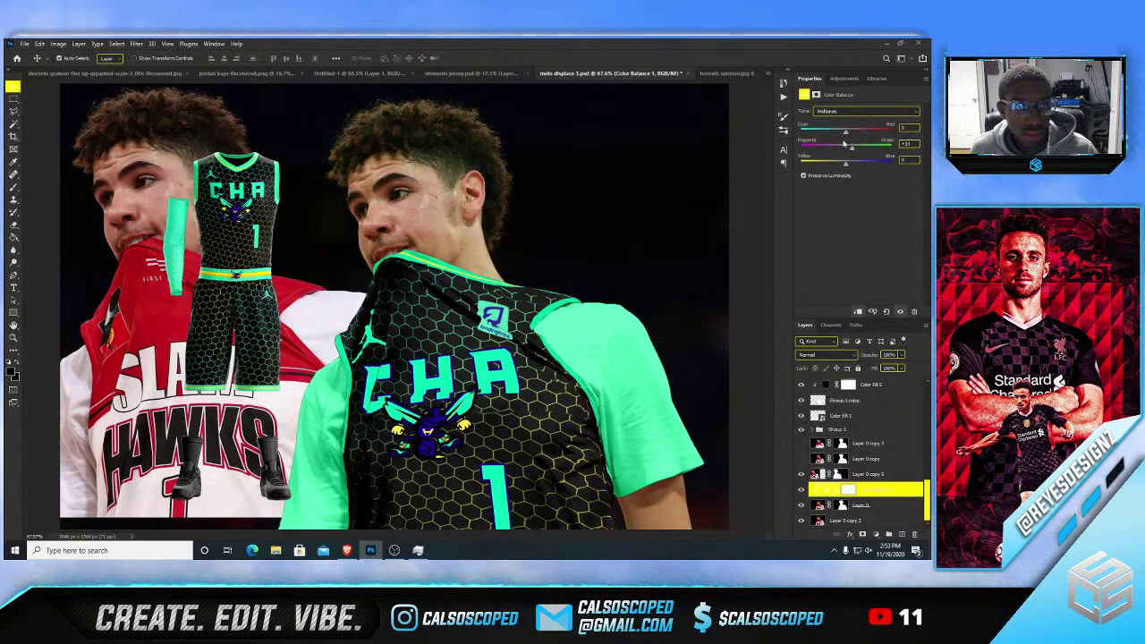
left_click_drag(846, 132, 832, 135)
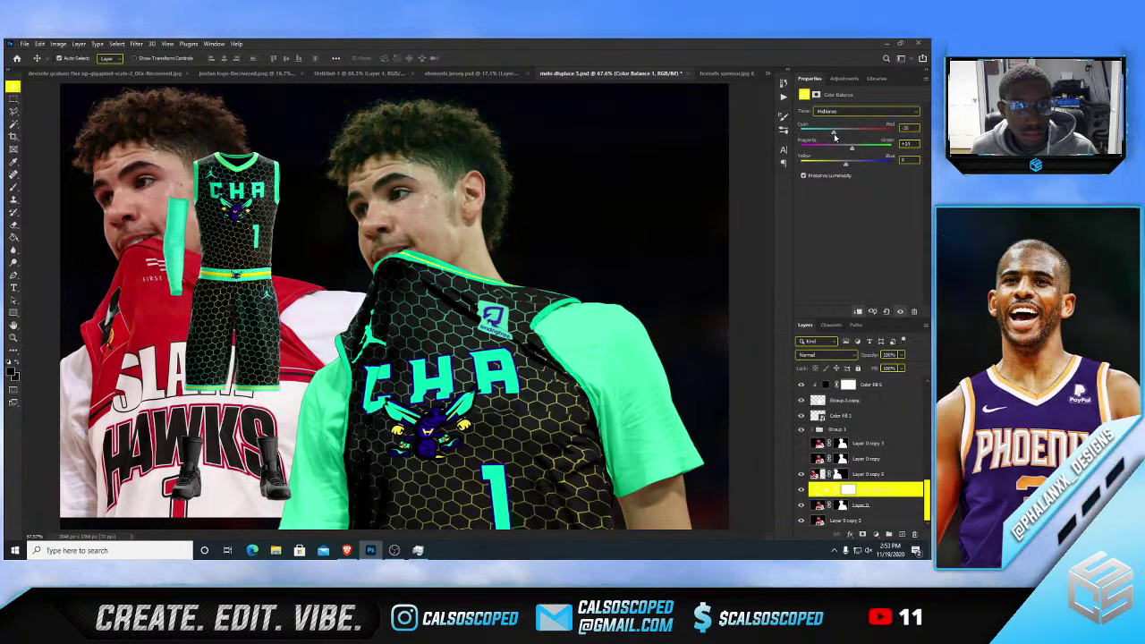
- Lower the Color Balance layer's fill and toggle the layer's visibility to compare the skin tone
scroll(490, 227, "down", 2)
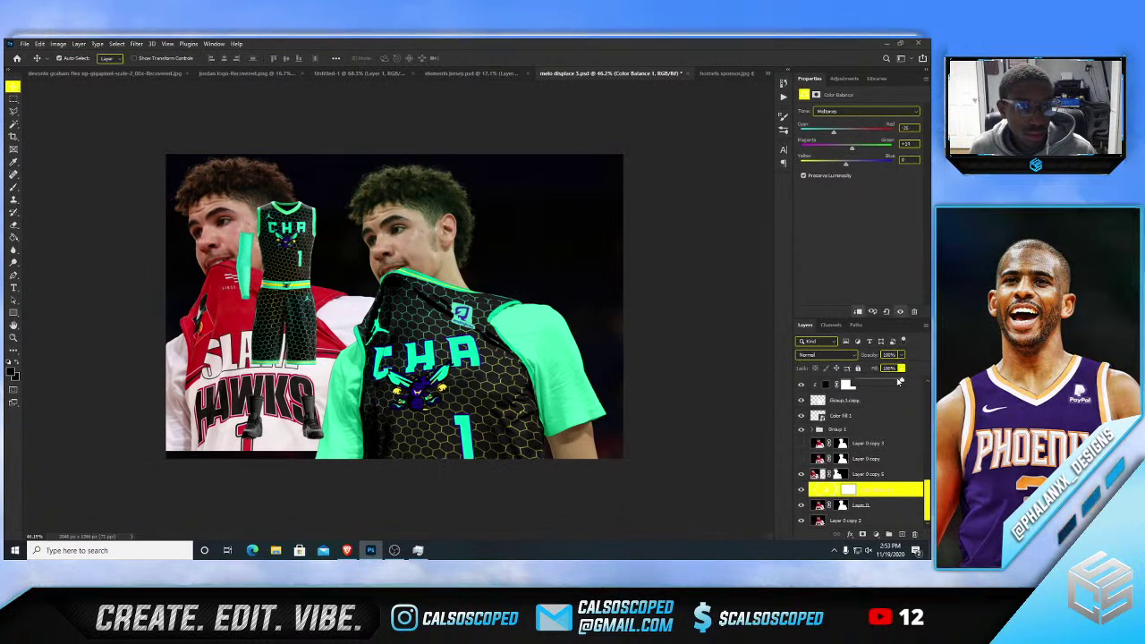
left_click_drag(901, 382, 877, 394)
left_click(802, 490)
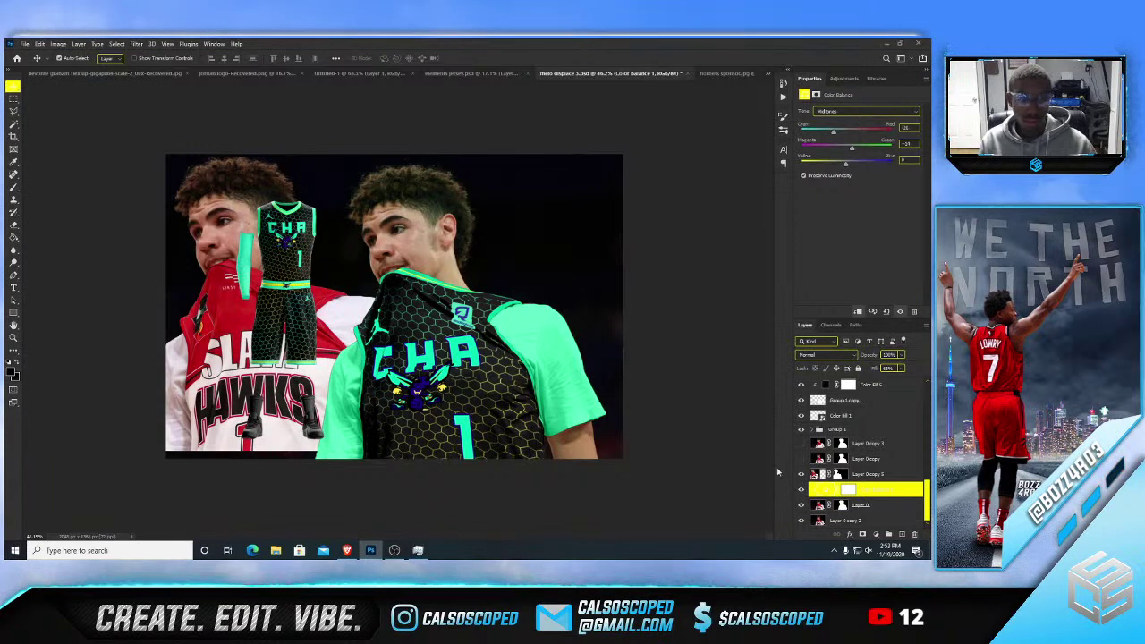
- Brush black at 15% flow on the Color Balance mask to reduce the green tint around the hair
left_click(847, 491)
key("b")
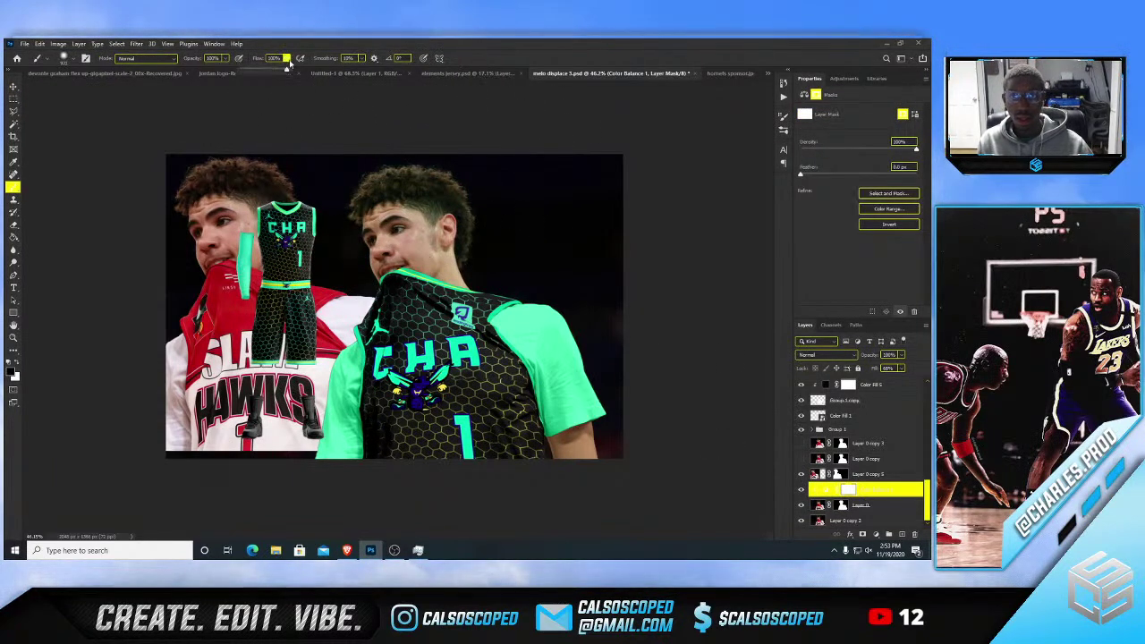
left_click_drag(358, 190, 379, 175)
right_click(447, 199, "alt")
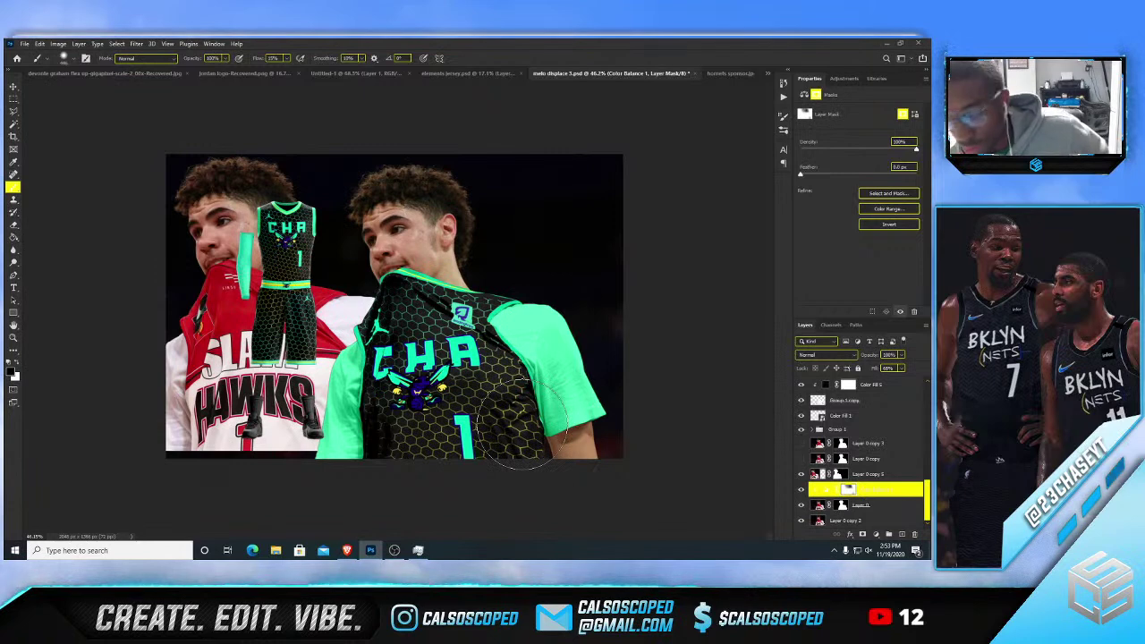
key("v")
scroll(326, 237, "down", 2)
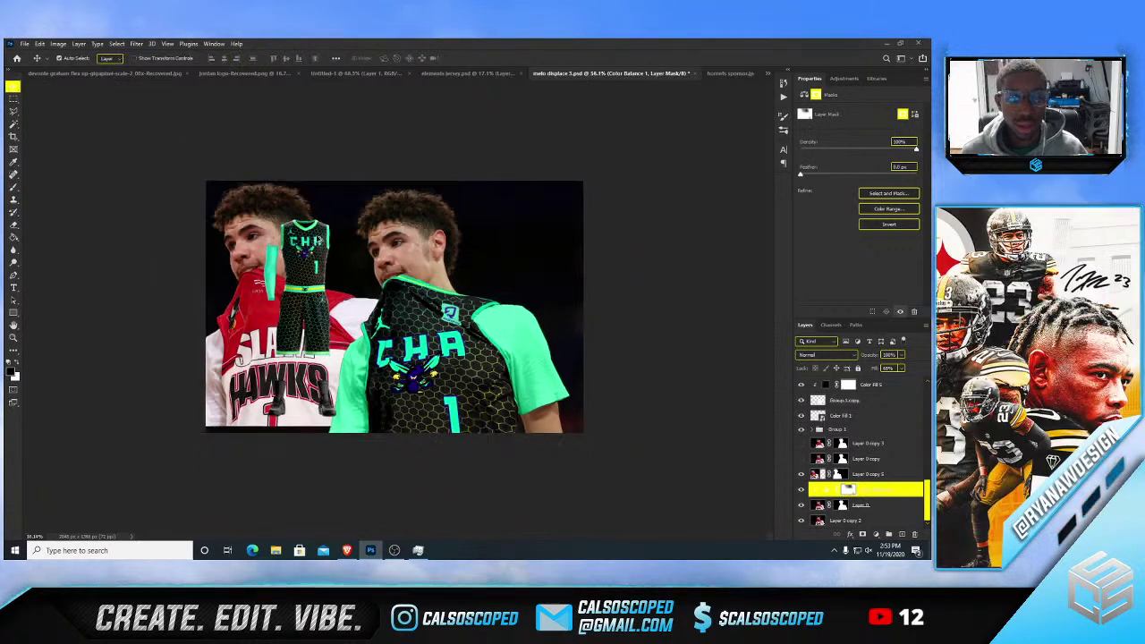
- Select the reference uniform on Layer 1 and toggle its visibility to compare the original jersey with the swap
scroll(301, 308, "up", 3)
left_click(515, 330)
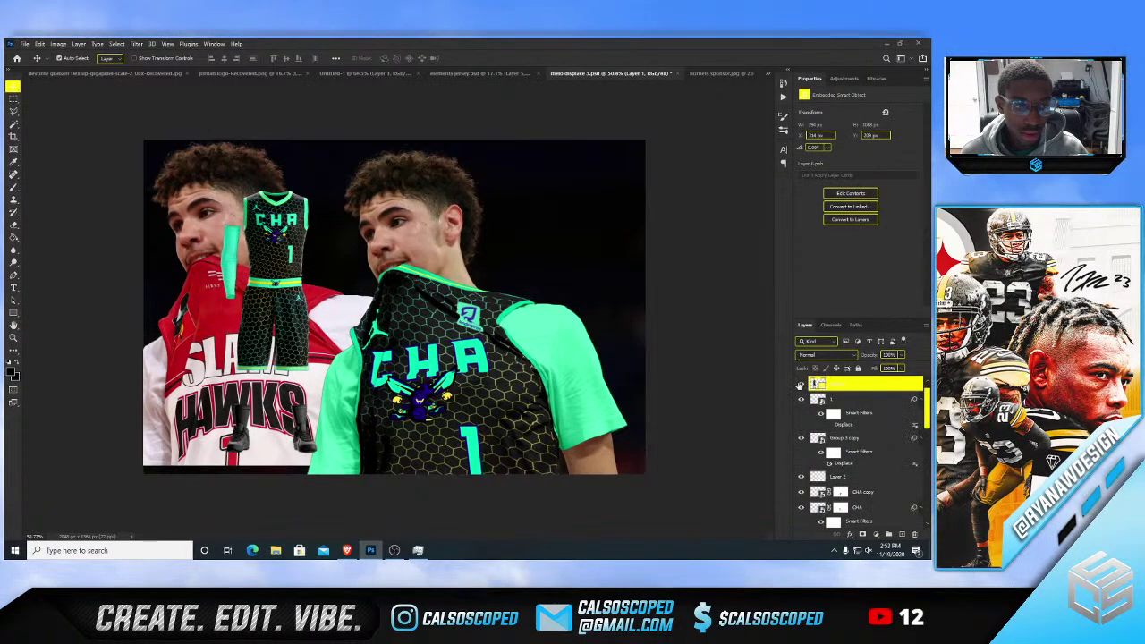
left_click(801, 385)
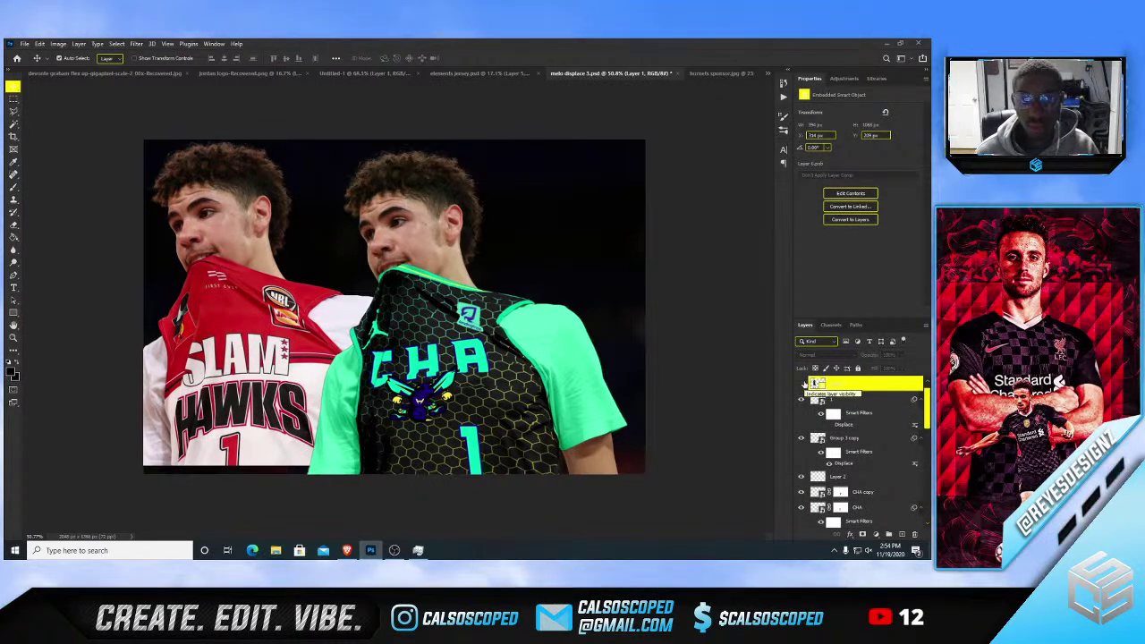
left_click(802, 385)
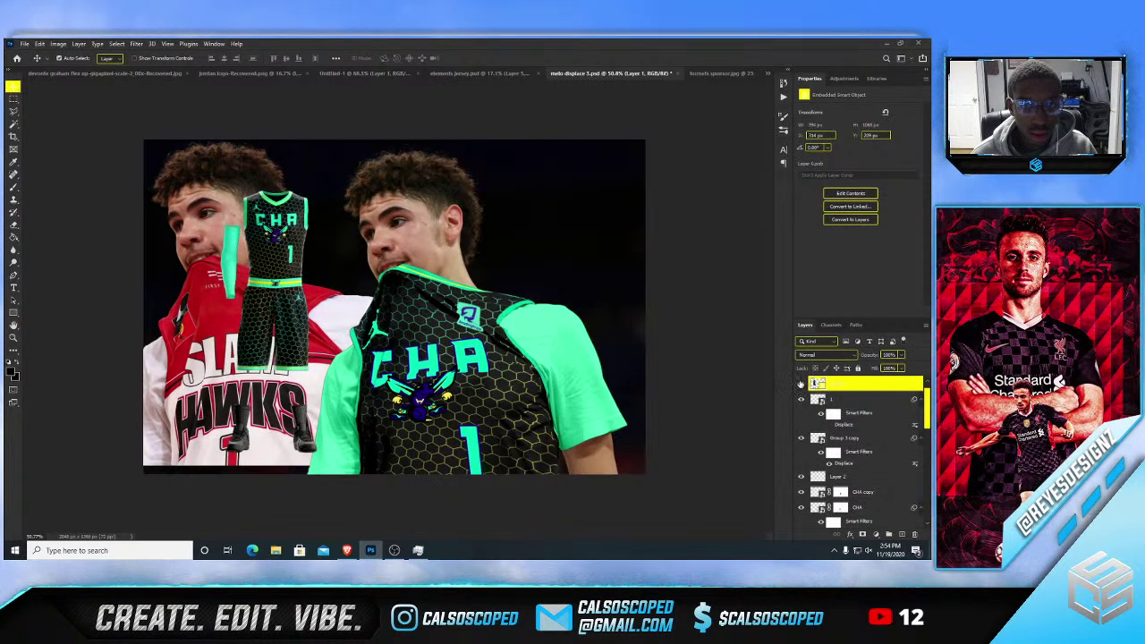
- Select the Color Fill 3 layer and toggle its visibility to check its coverage of the collar at the mouth
scroll(381, 254, "up", 5)
scroll(381, 253, "up", 3)
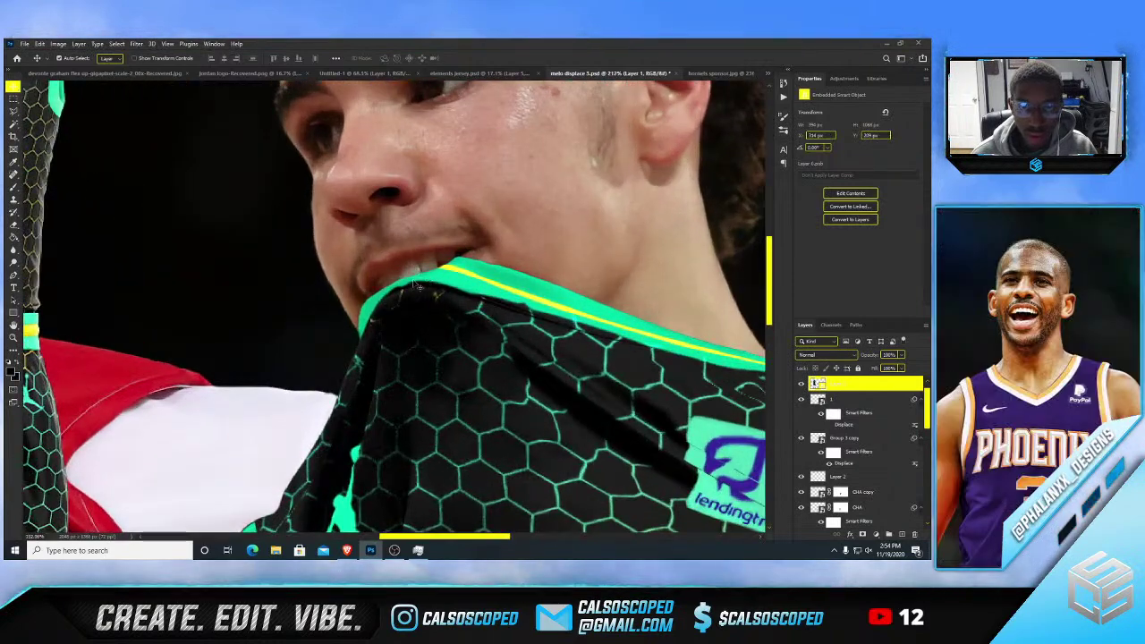
left_click(448, 288)
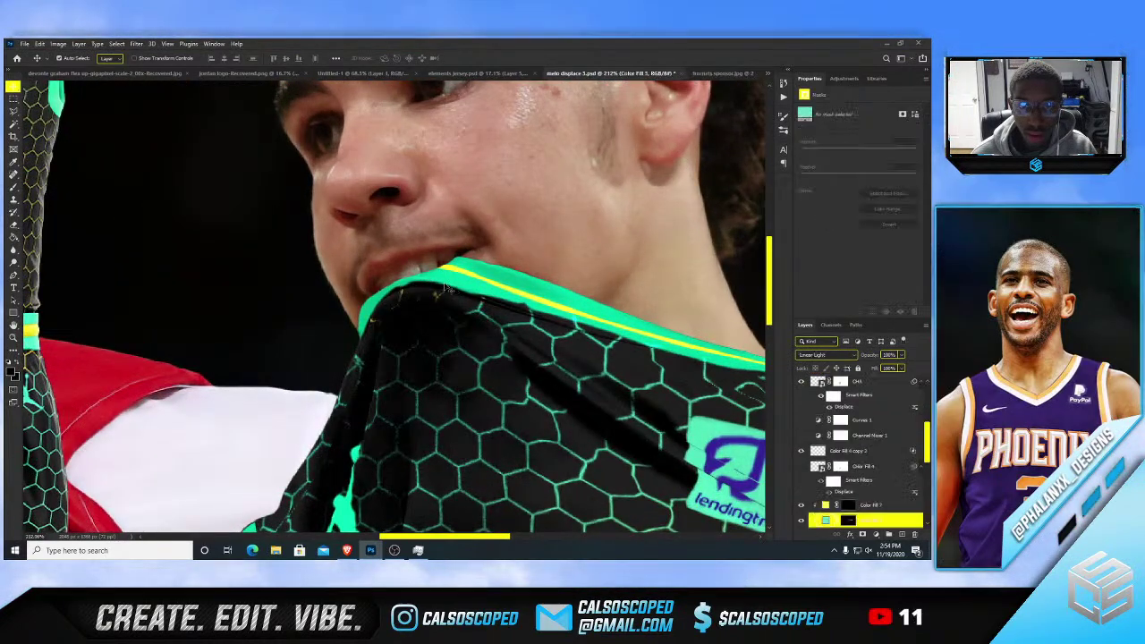
left_click(802, 520)
left_click(802, 520)
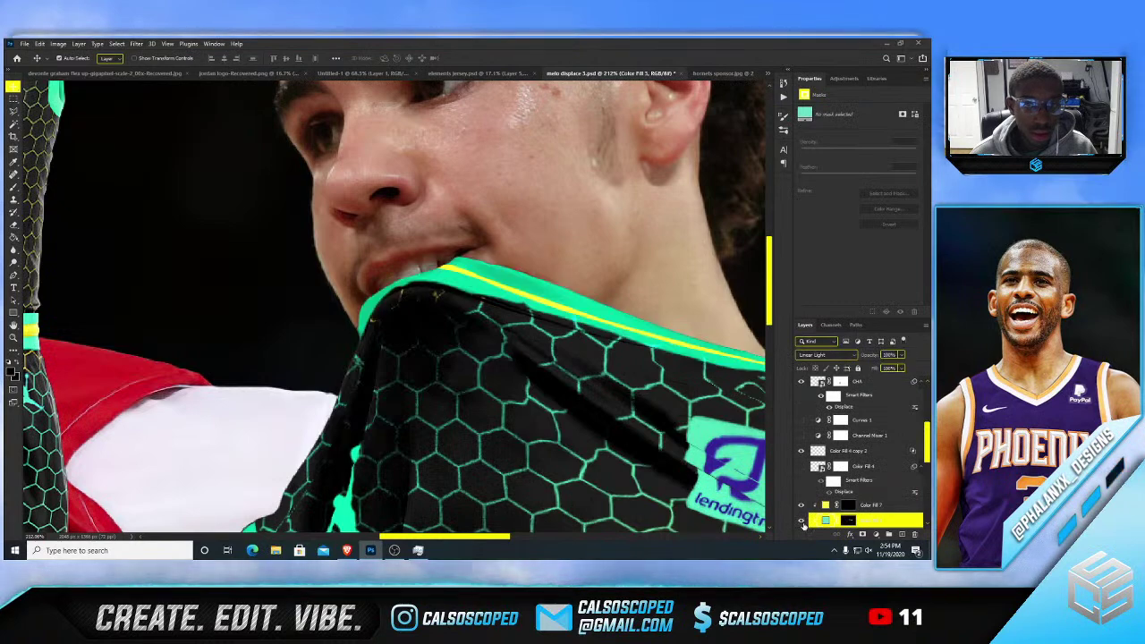
- Brush white on the Color Fill 3 mask with a smaller brush at 100% flow to refine the mint collar trim at the mouth
left_click(848, 520)
key("b")
key("bracketleft")
key("bracketleft")
key("bracketleft")
key("bracketleft")
key("bracketleft")
key("bracketleft")
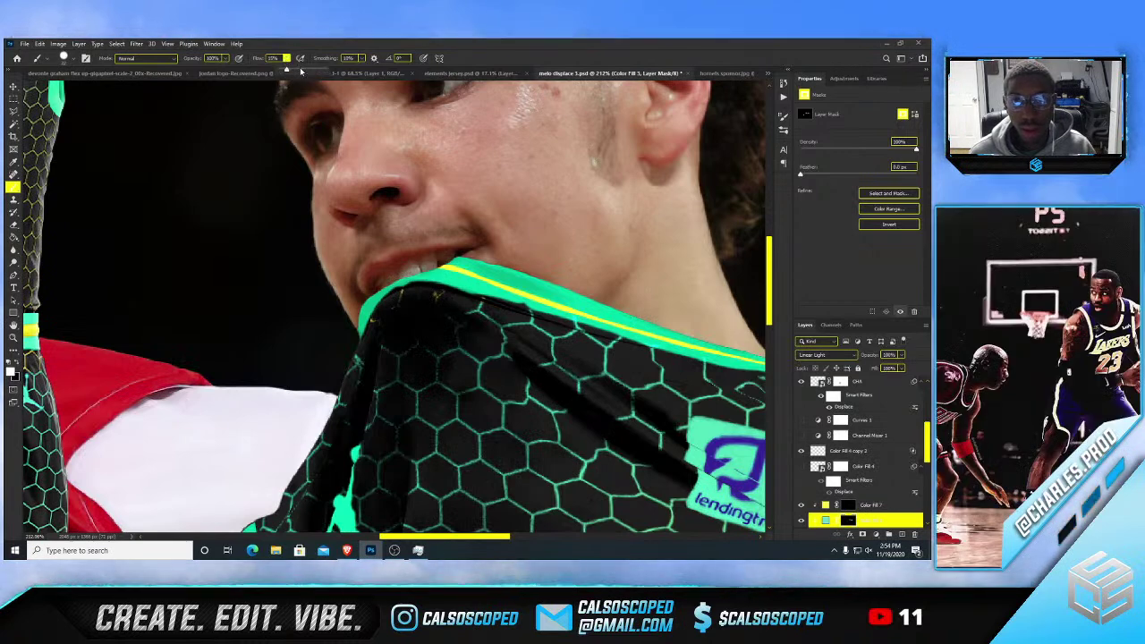
scroll(402, 291, "down", 1)
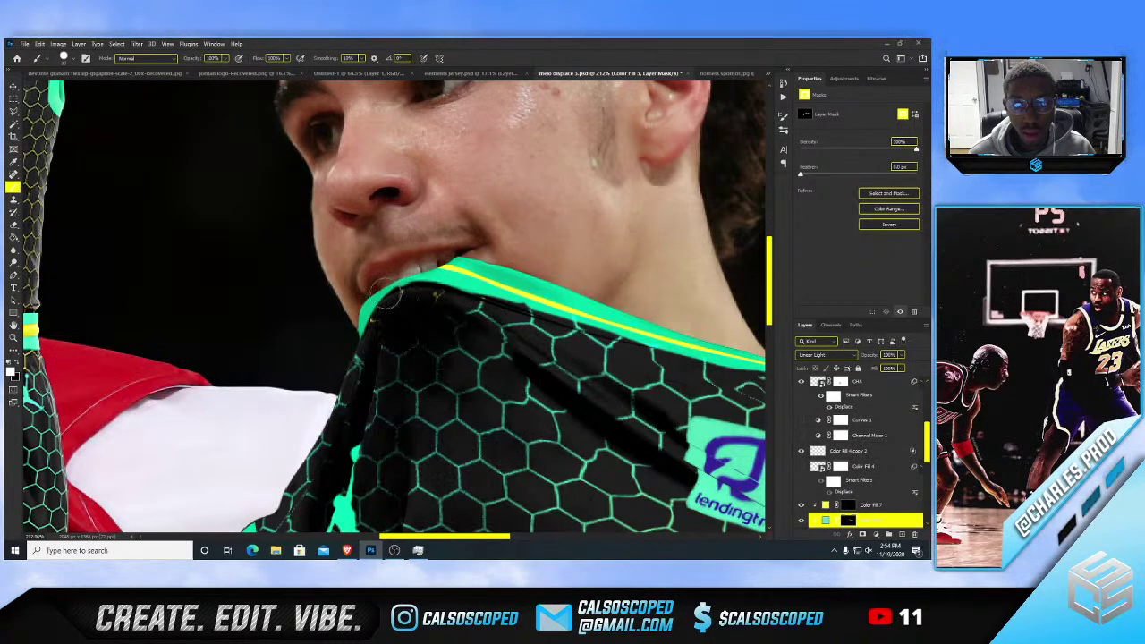
scroll(419, 279, "down", 1)
scroll(417, 280, "down", 3)
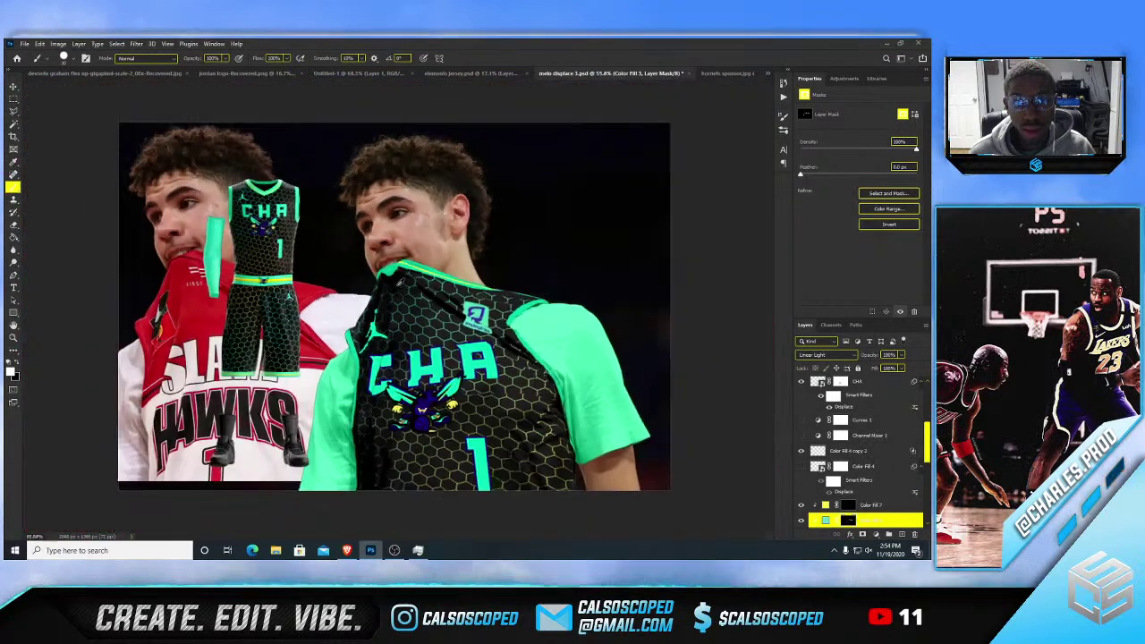
scroll(398, 284, "up", 3)
scroll(381, 235, "up", 1)
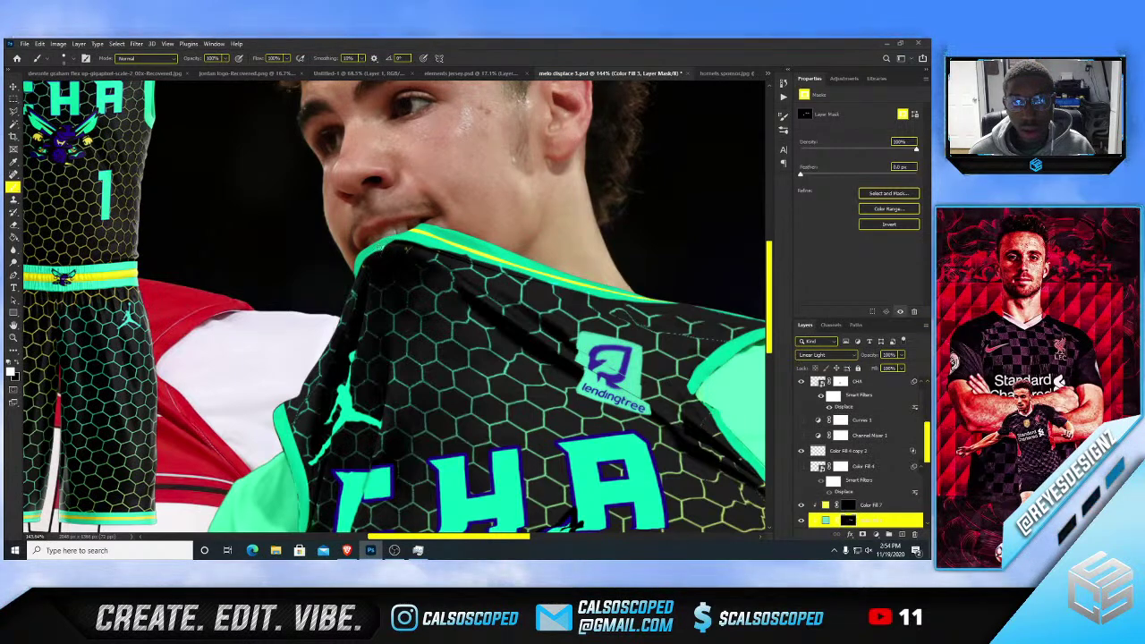
- Review the collar trim at the mouth up close and against the whole image and the reference uniform
scroll(394, 240, "down", 2)
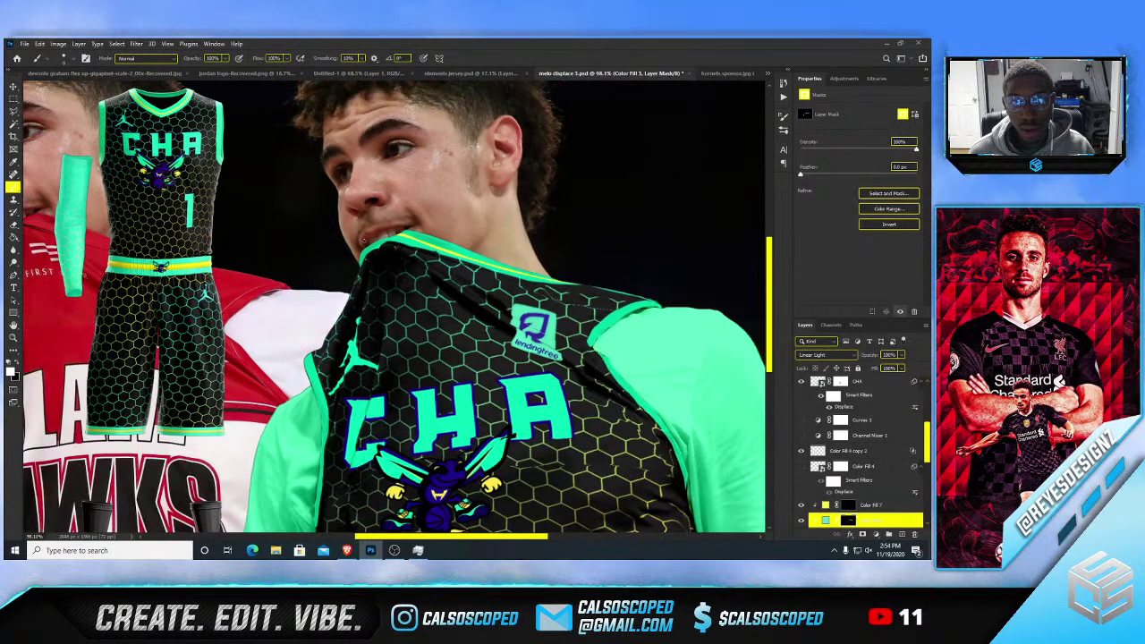
scroll(363, 240, "down", 1)
scroll(393, 269, "up", 2)
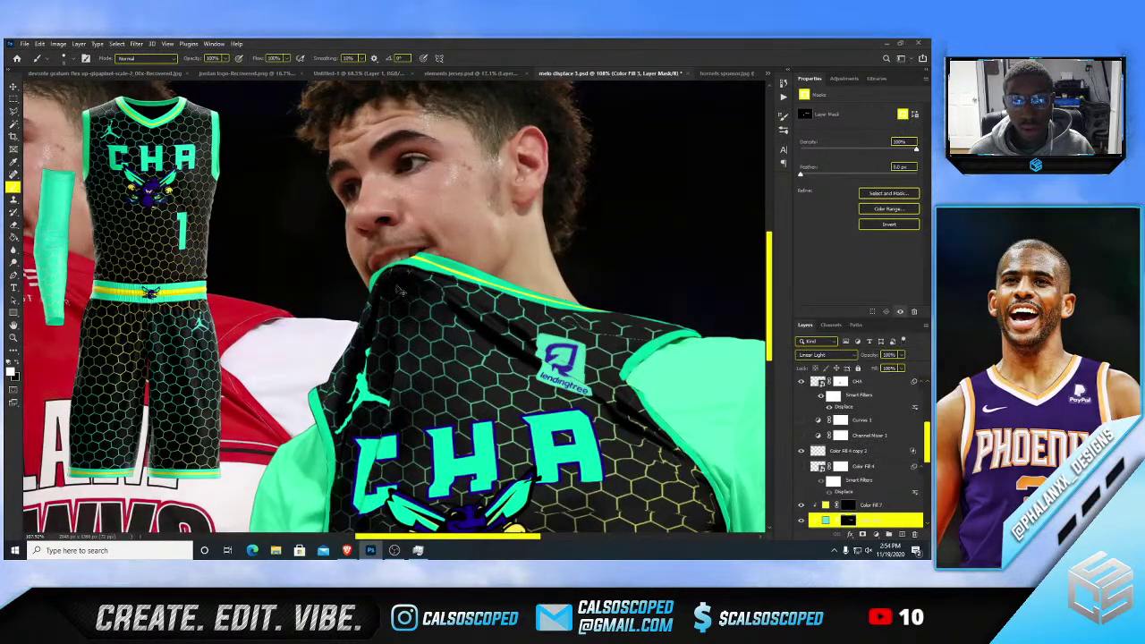
scroll(388, 269, "up", 2)
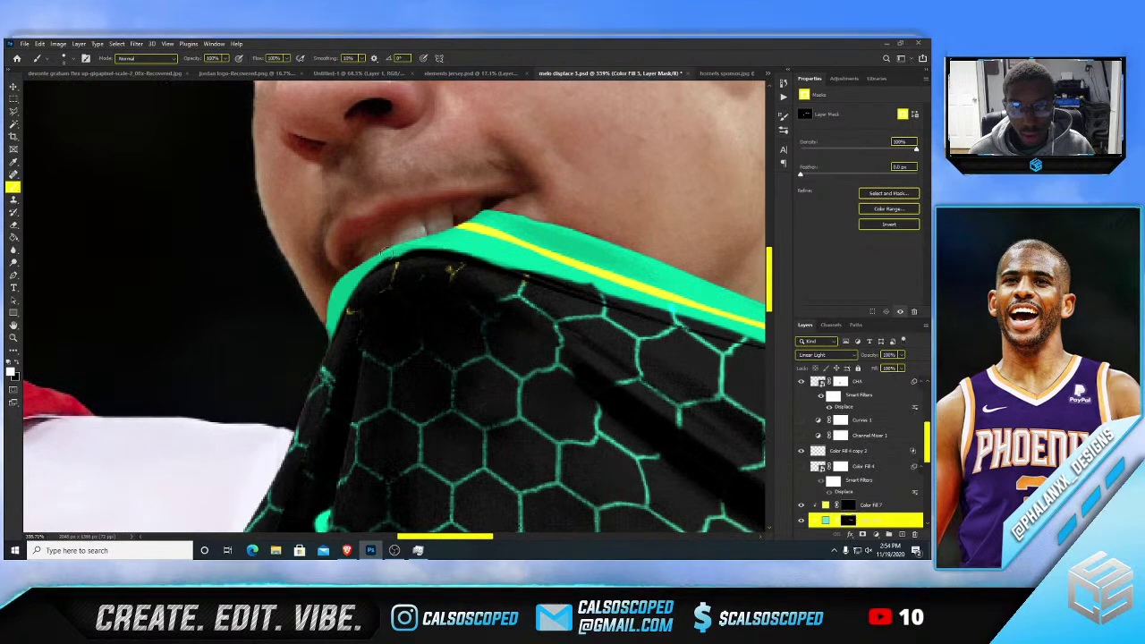
scroll(391, 253, "down", 3)
scroll(390, 252, "down", 3)
key("v")
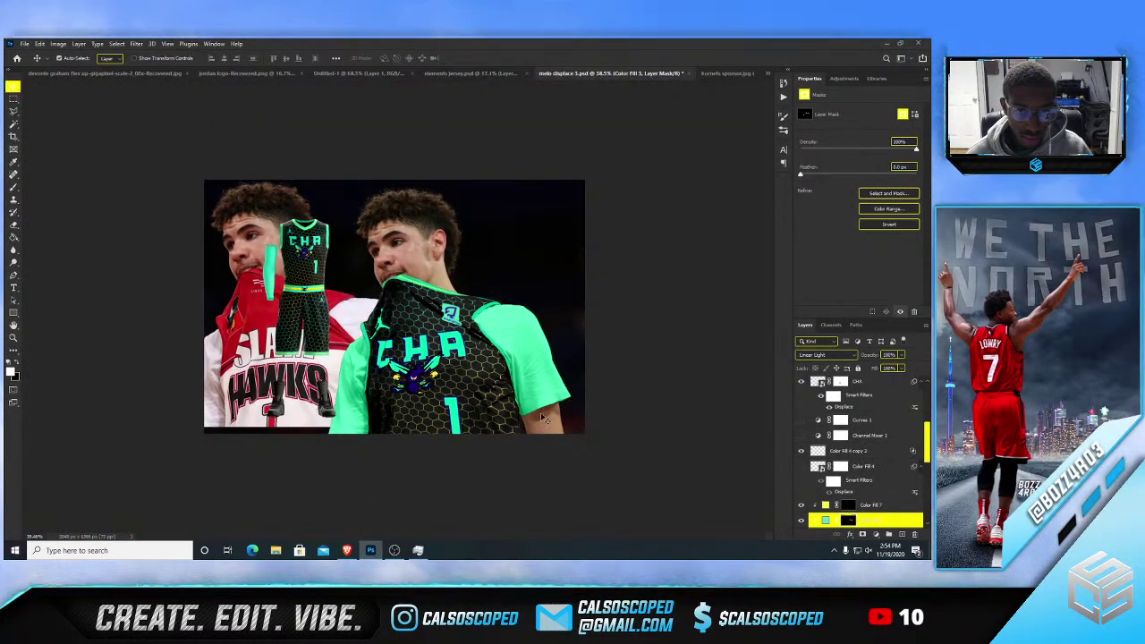
- Hide the original player photo layer and the reference uniform on Layer 1 so only the swapped player shows
scroll(310, 290, "up", 1)
left_click(231, 237)
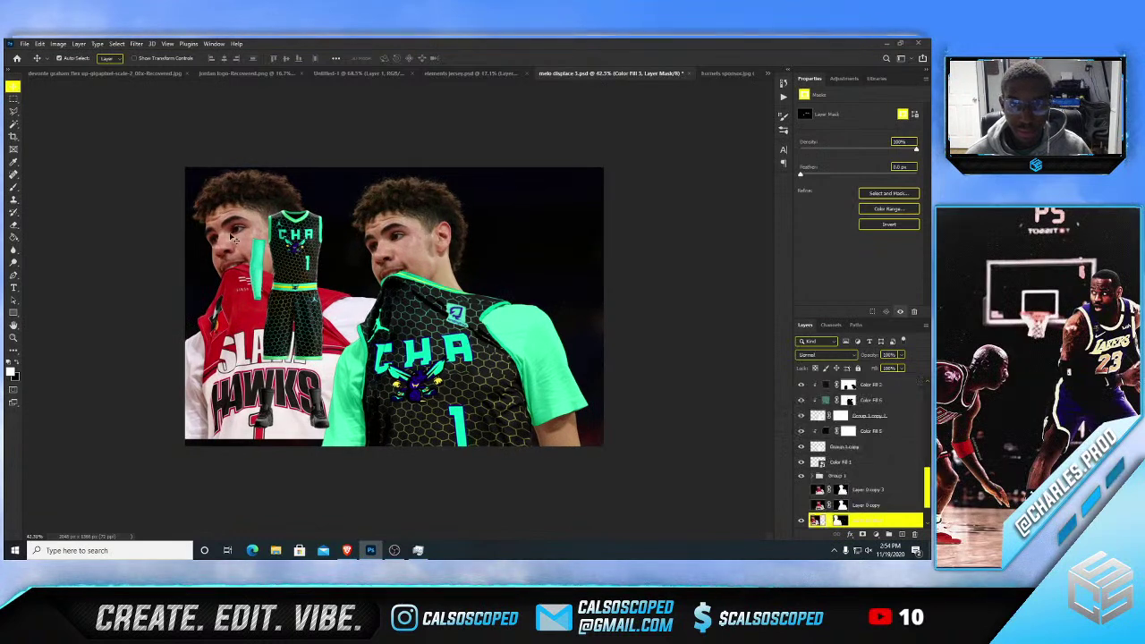
left_click(802, 521)
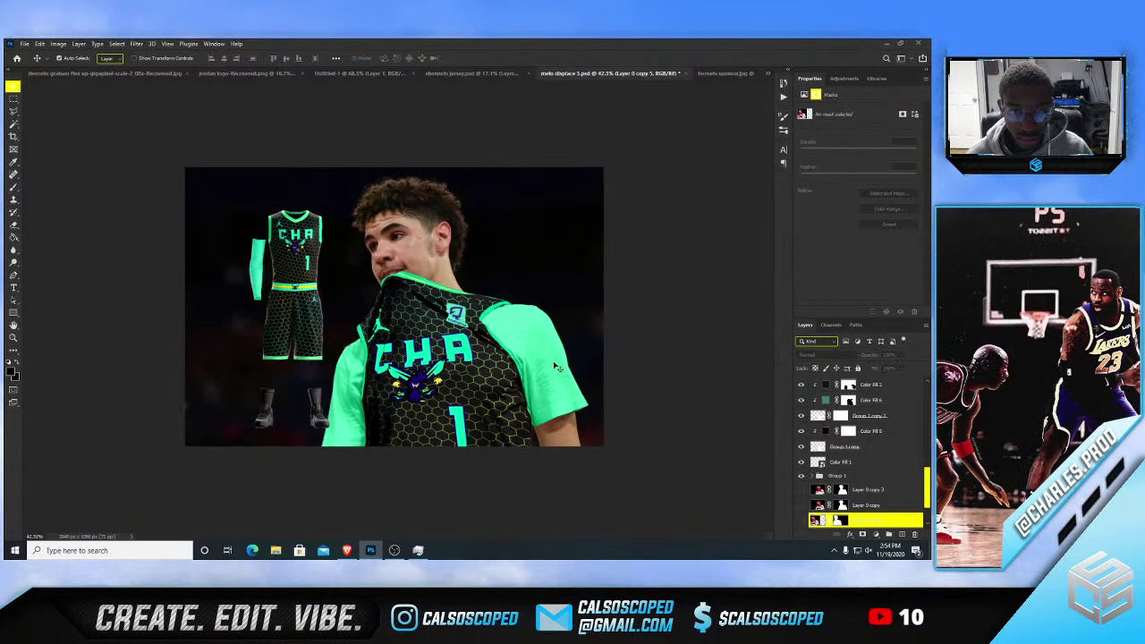
left_click(593, 371)
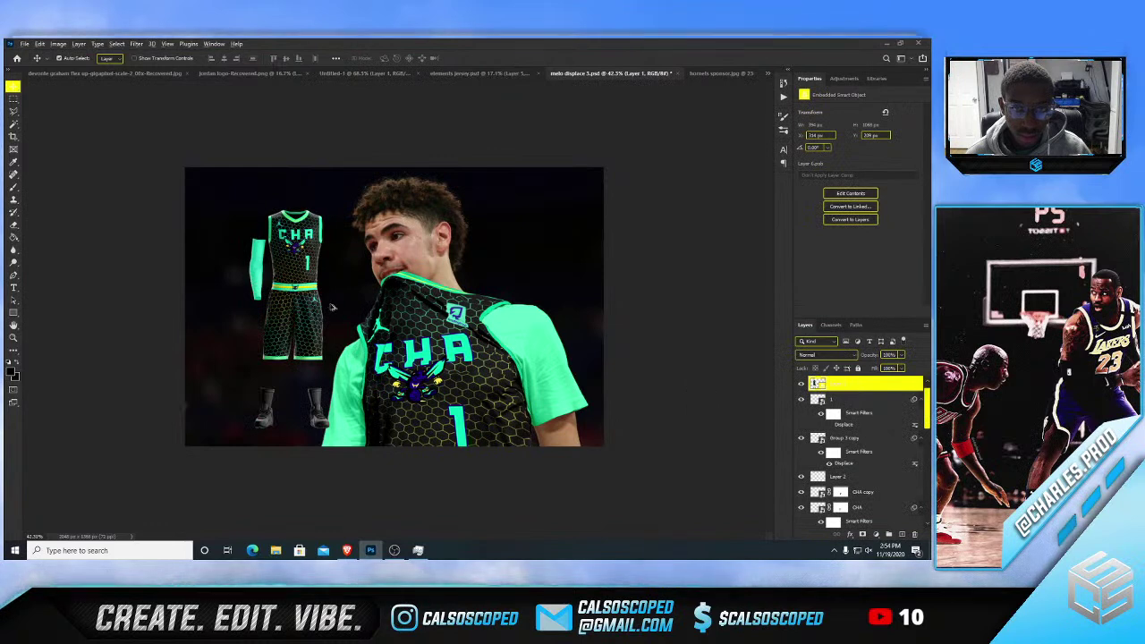
scroll(394, 309, "up", 2)
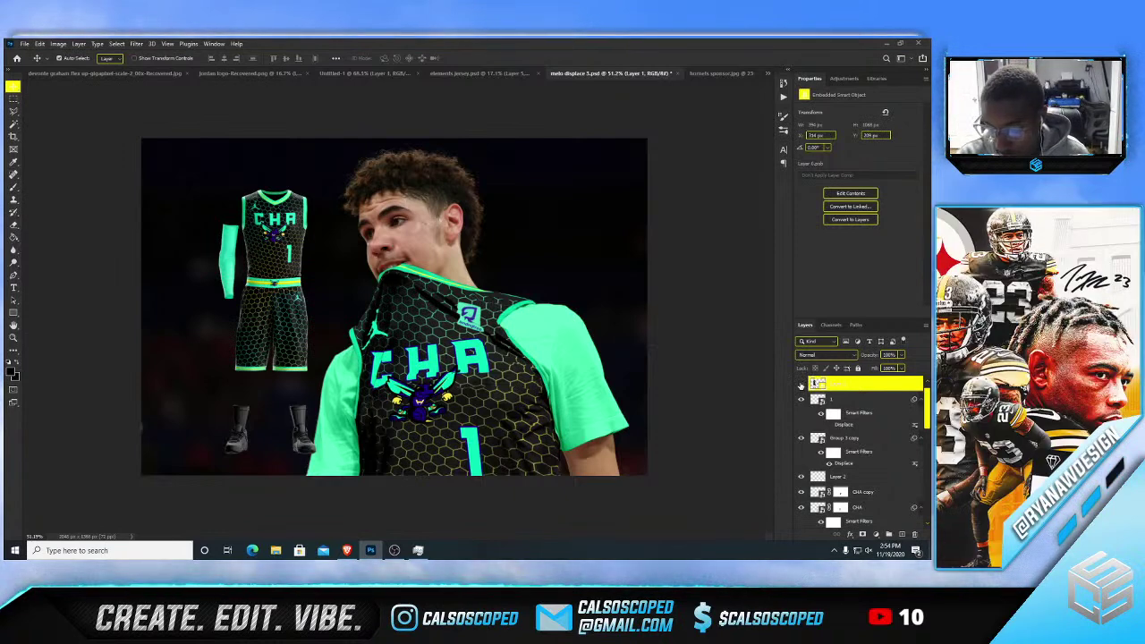
left_click(801, 385)
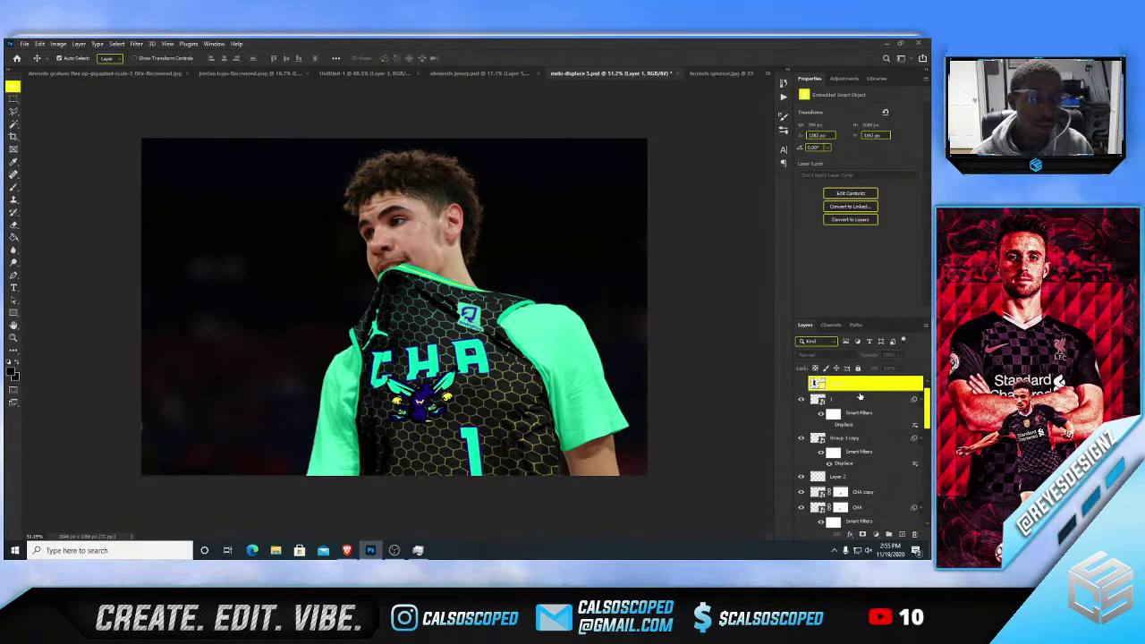
- Inspect the finished jersey swap up close at the lettering, logos and sleeves, and as a whole image
left_click(855, 400)
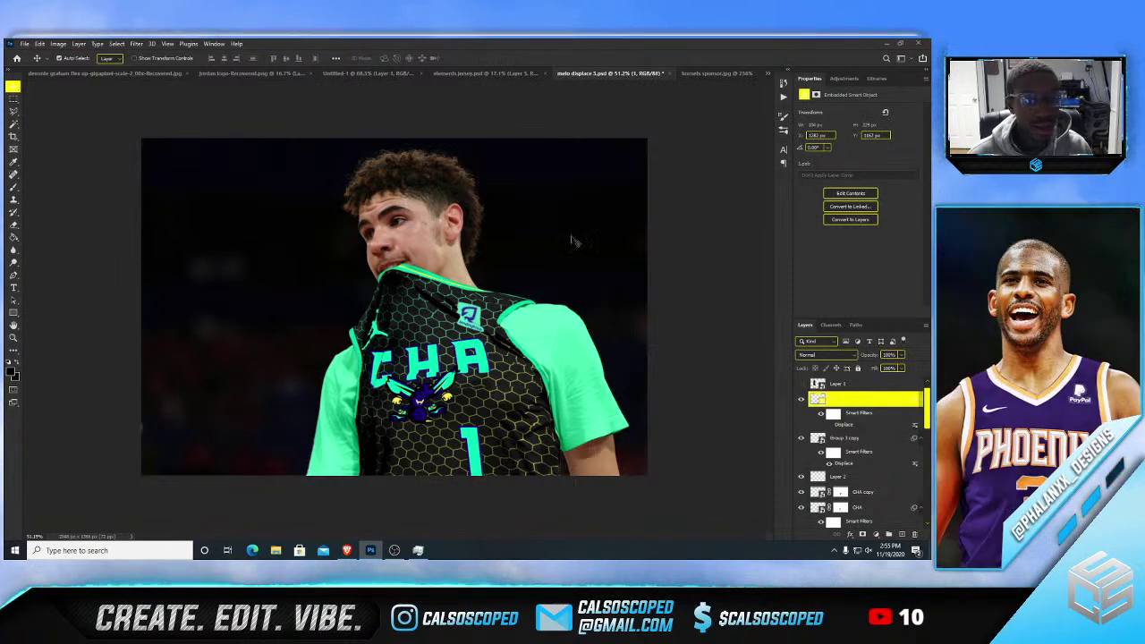
scroll(563, 406, "down", 1)
scroll(563, 406, "up", 4)
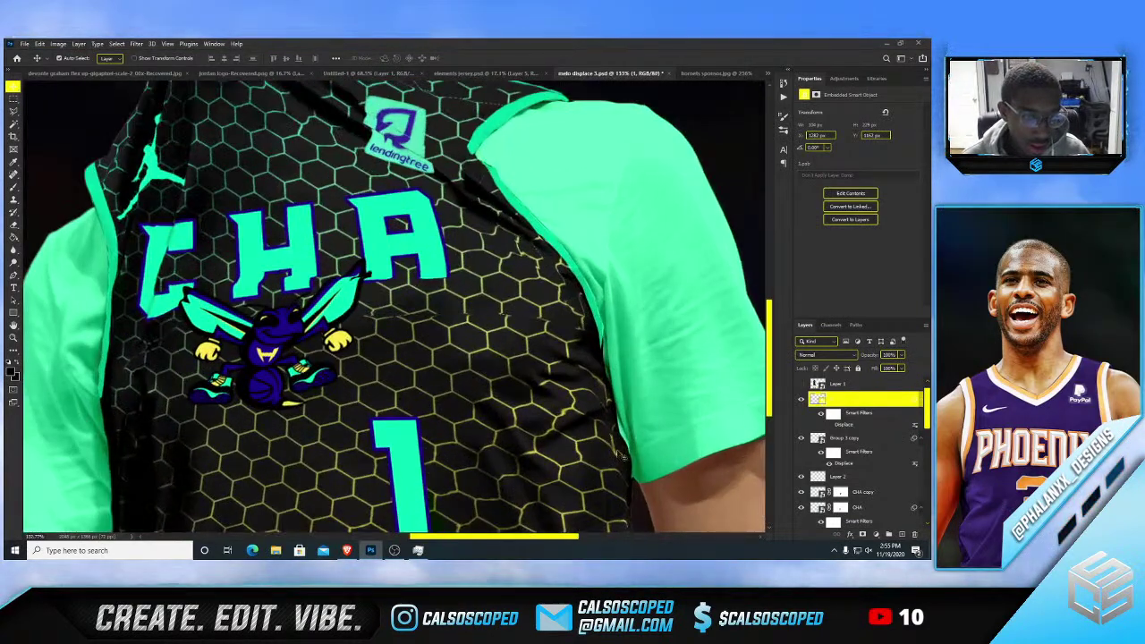
scroll(620, 452, "down", 3)
scroll(400, 387, "down", 2)
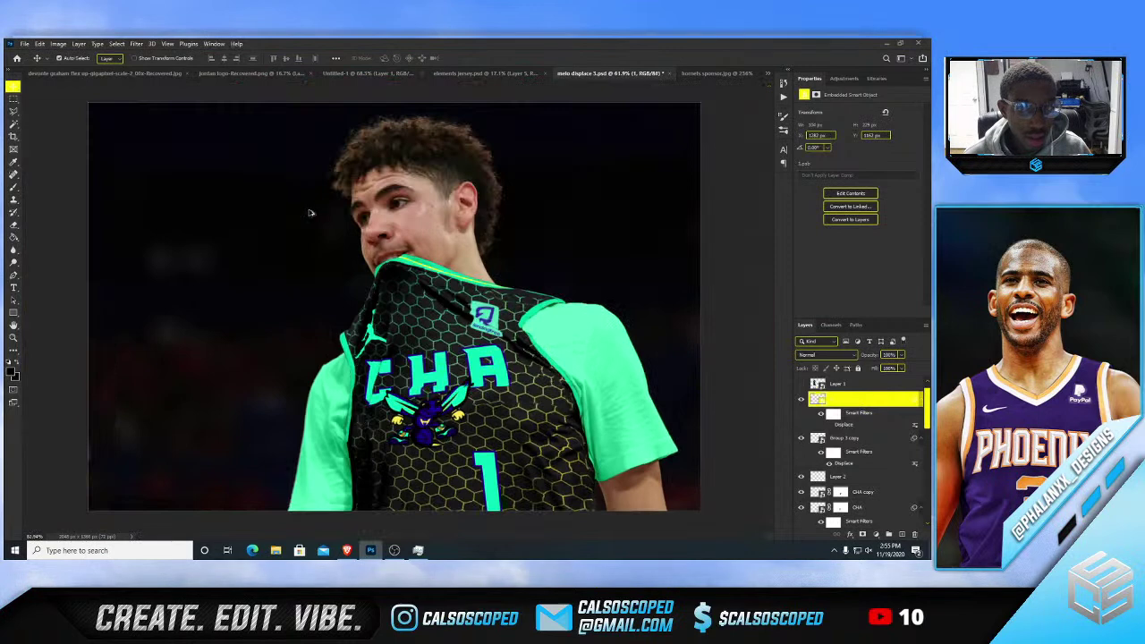
scroll(400, 387, "up", 1)
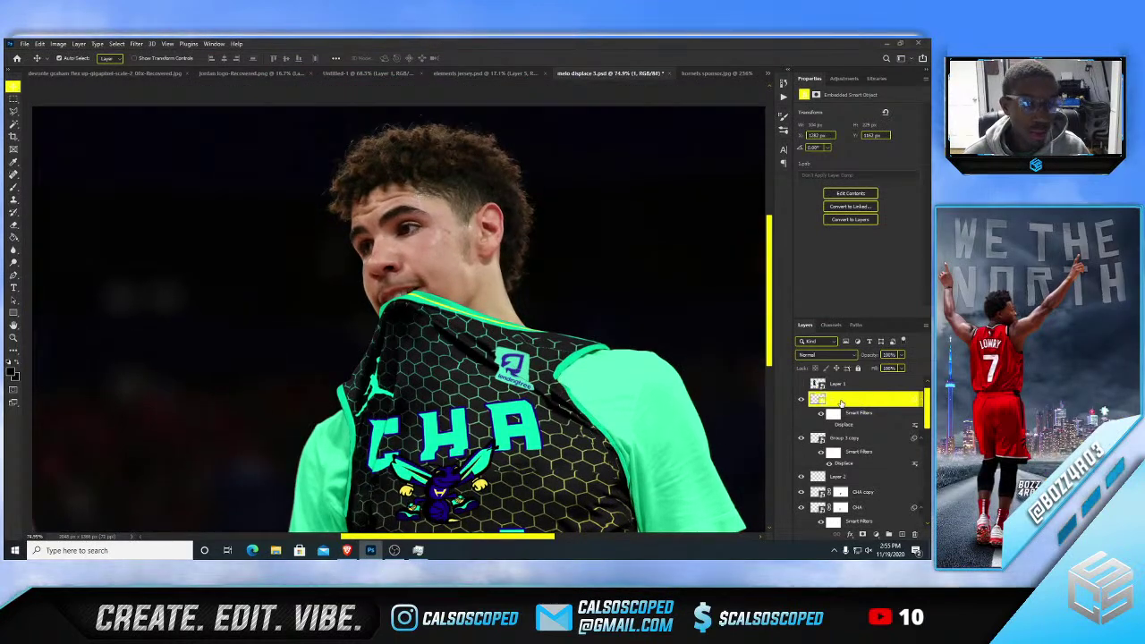
- Look through the jersey elements and sponsor logo documents alongside the finished melo displace swap
left_click(496, 75)
left_click(591, 75)
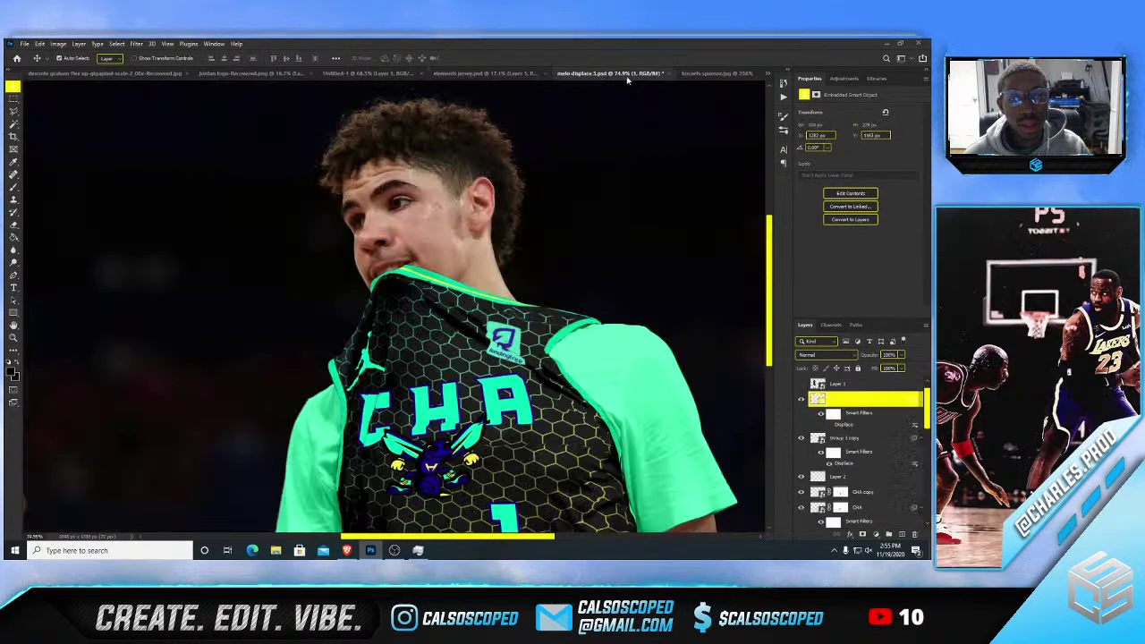
left_click(714, 73)
left_click(600, 73)
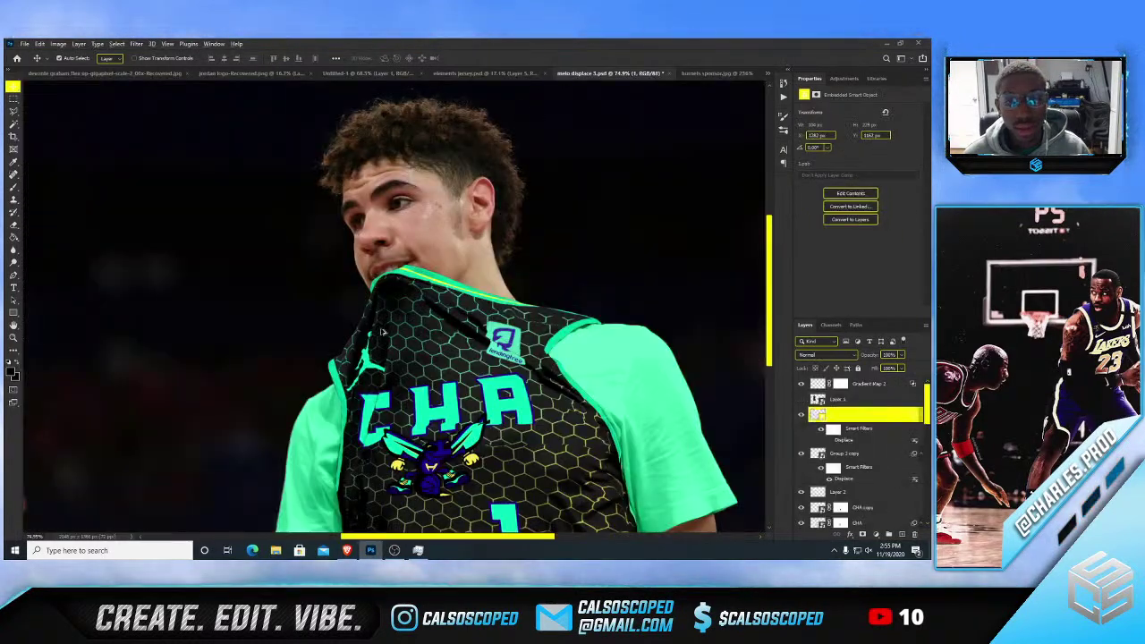
scroll(381, 331, "up", 2)
left_click(503, 74)
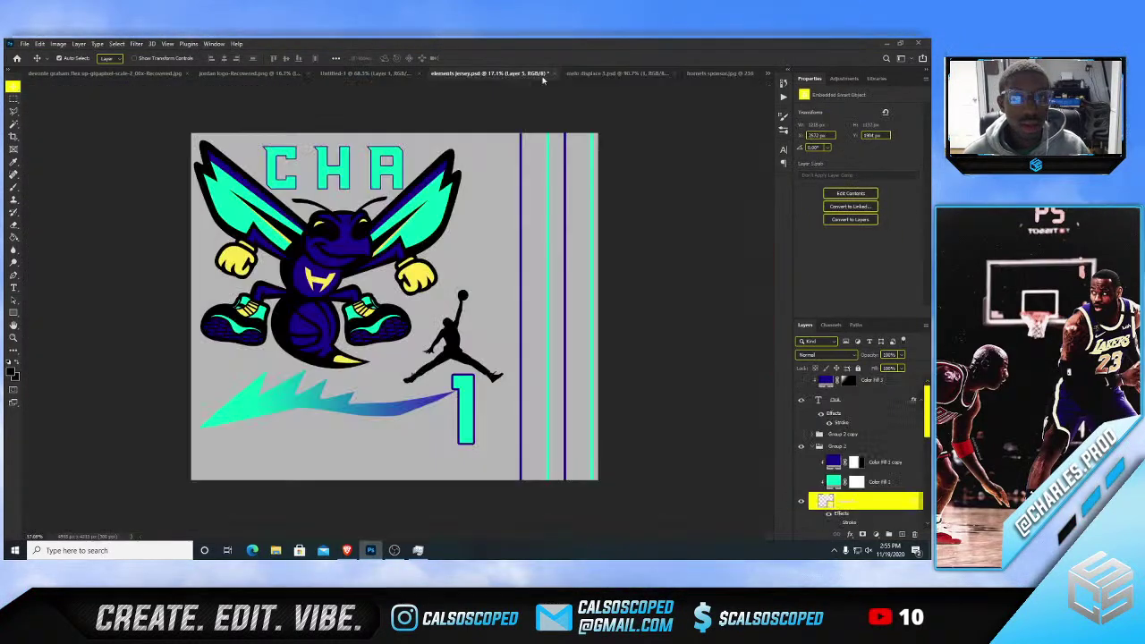
left_click(603, 76)
left_click(523, 75)
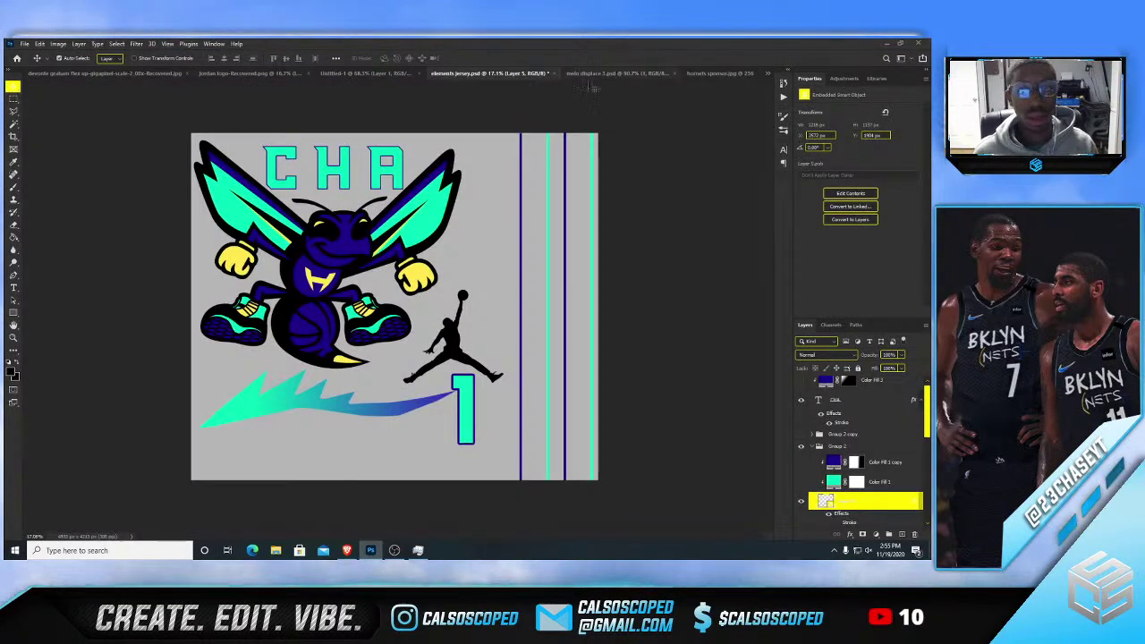
- Switch to the Untitled-1 uniform document and fill its Background layer with green, then with black
left_click(367, 74)
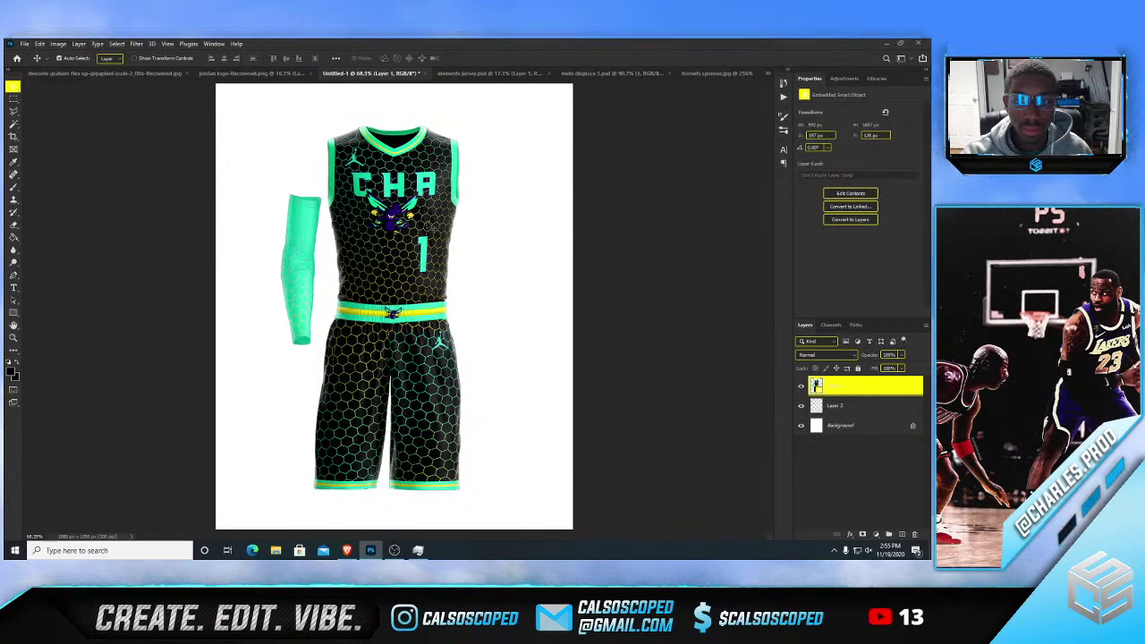
left_click(862, 424)
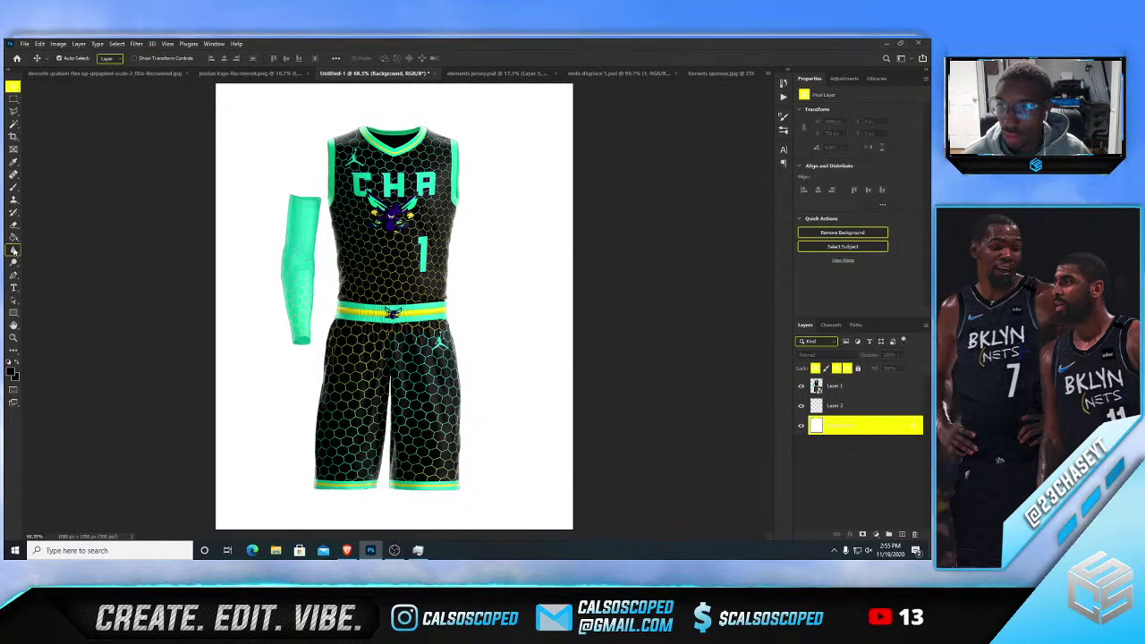
left_click(13, 239)
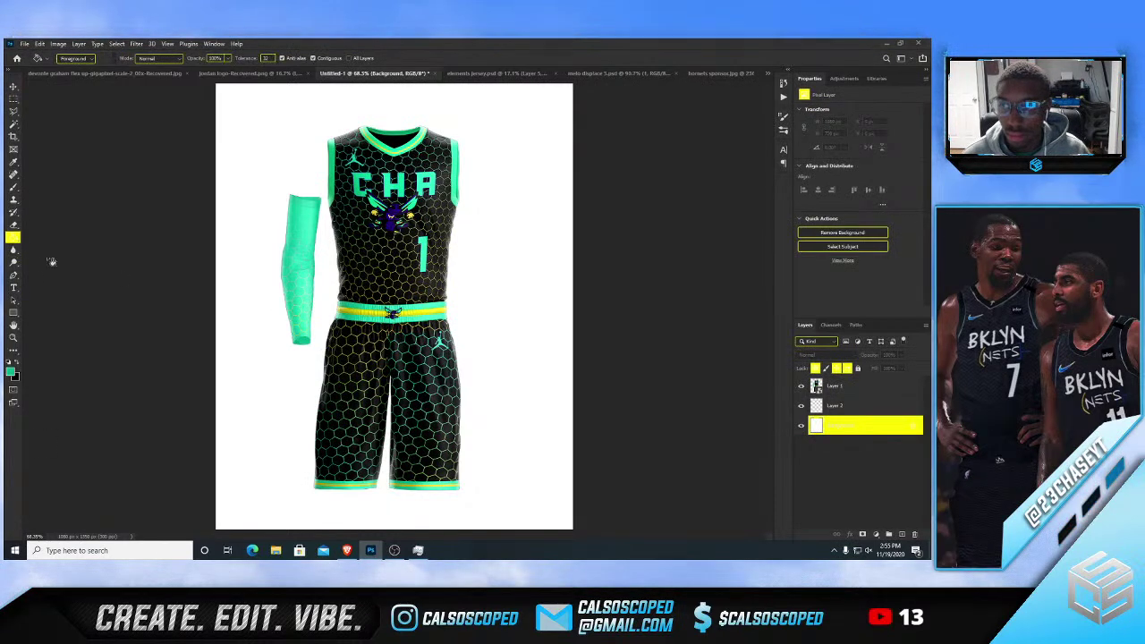
left_click(300, 293)
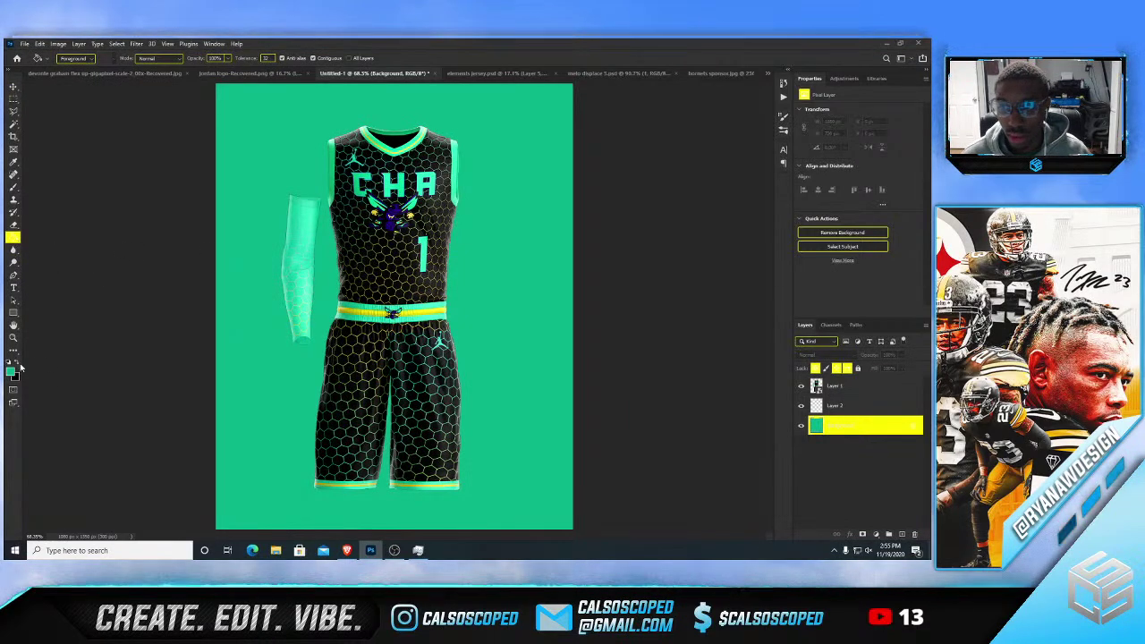
key("x")
left_click(307, 382)
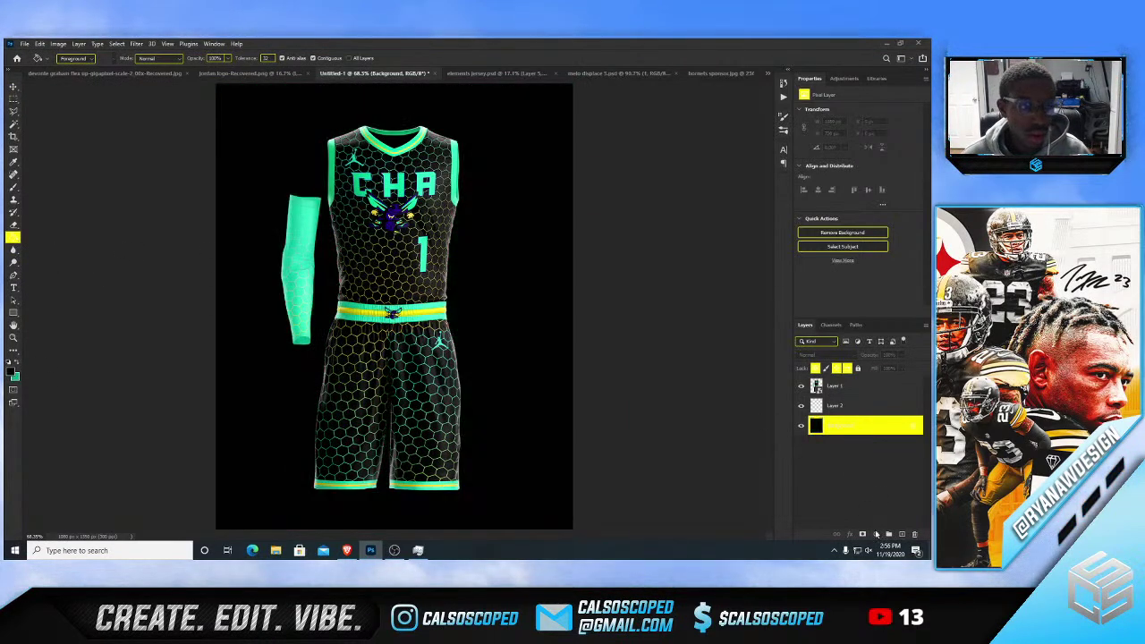
- Add a radial Gradient Fill above the Background, fading from a green sampled from the CHA lettering to transparent
left_click(877, 534)
left_click(877, 367)
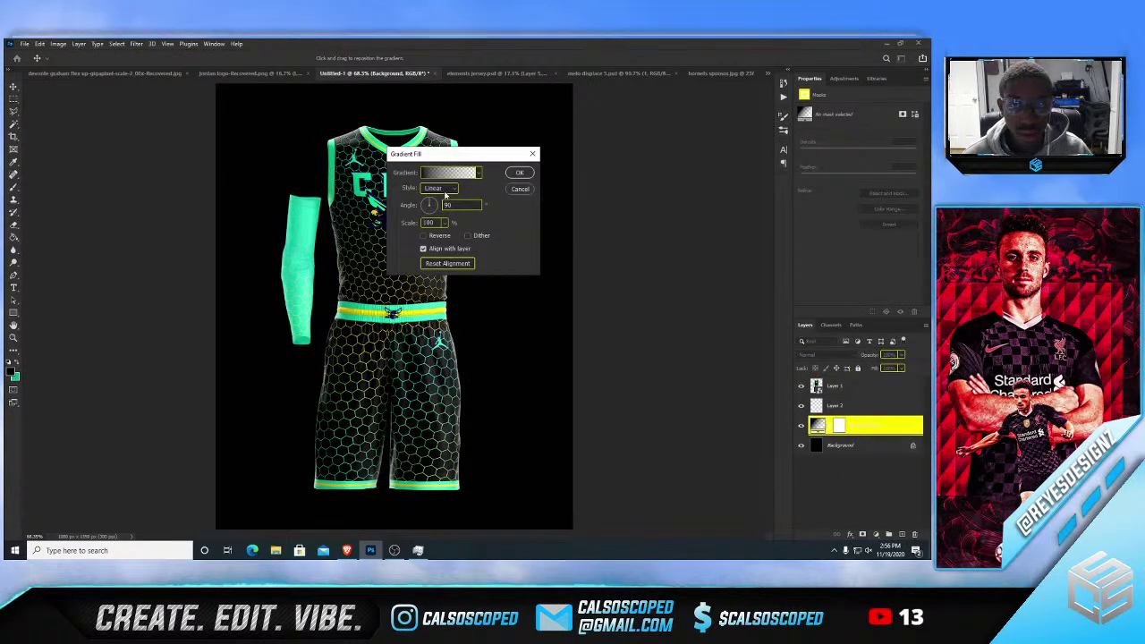
left_click(439, 188)
left_click(434, 200)
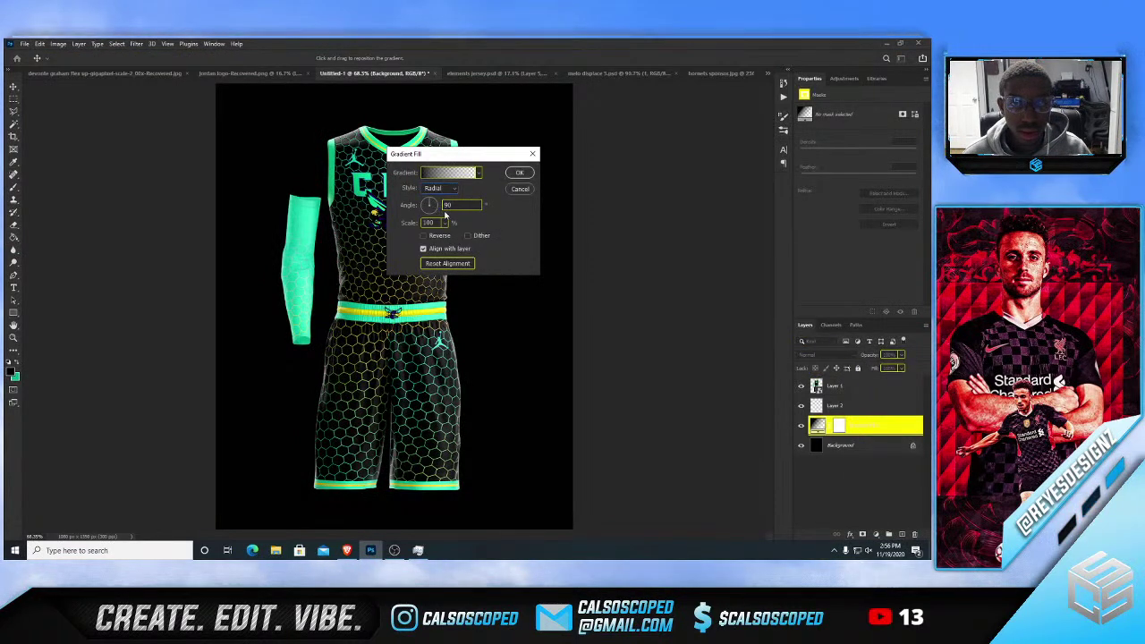
left_click(448, 172)
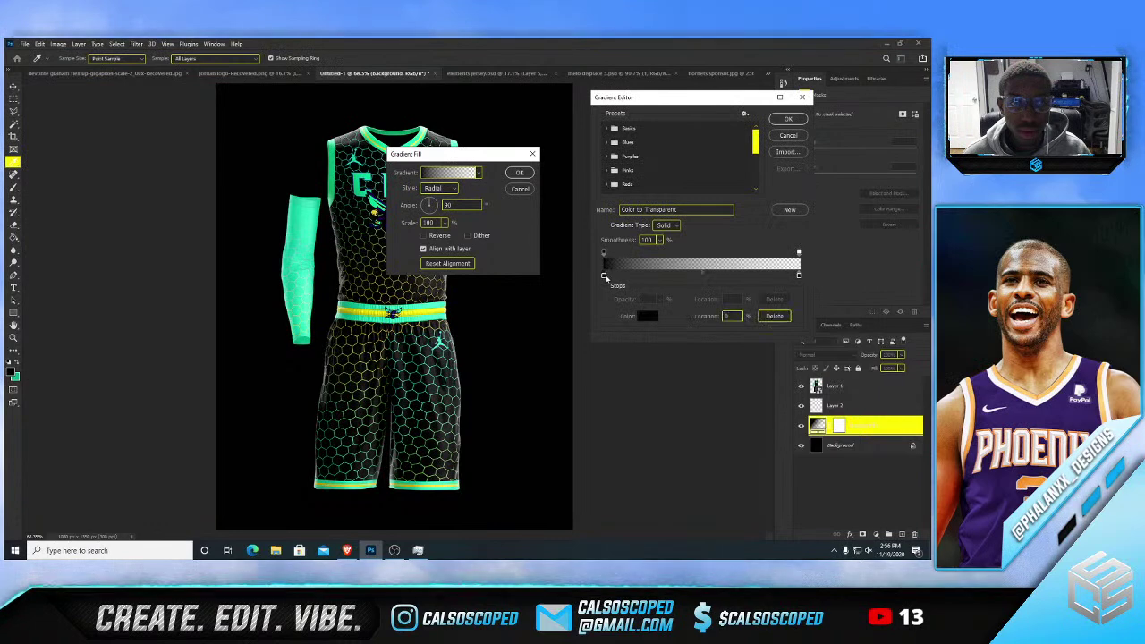
double_click(604, 277)
left_click(361, 182)
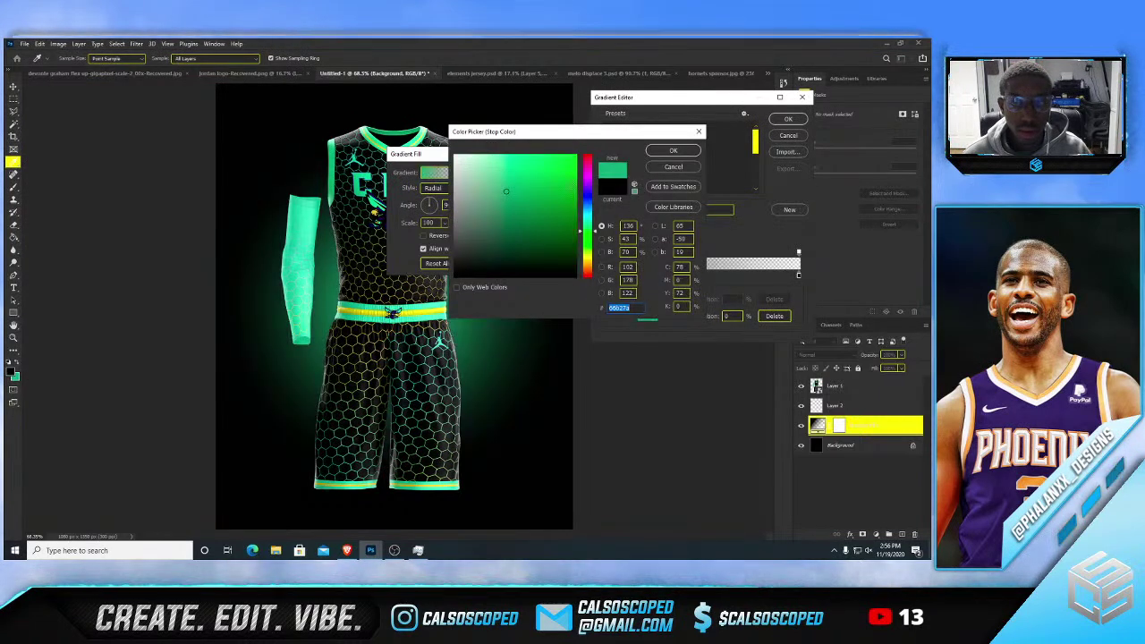
left_click(673, 151)
left_click(788, 119)
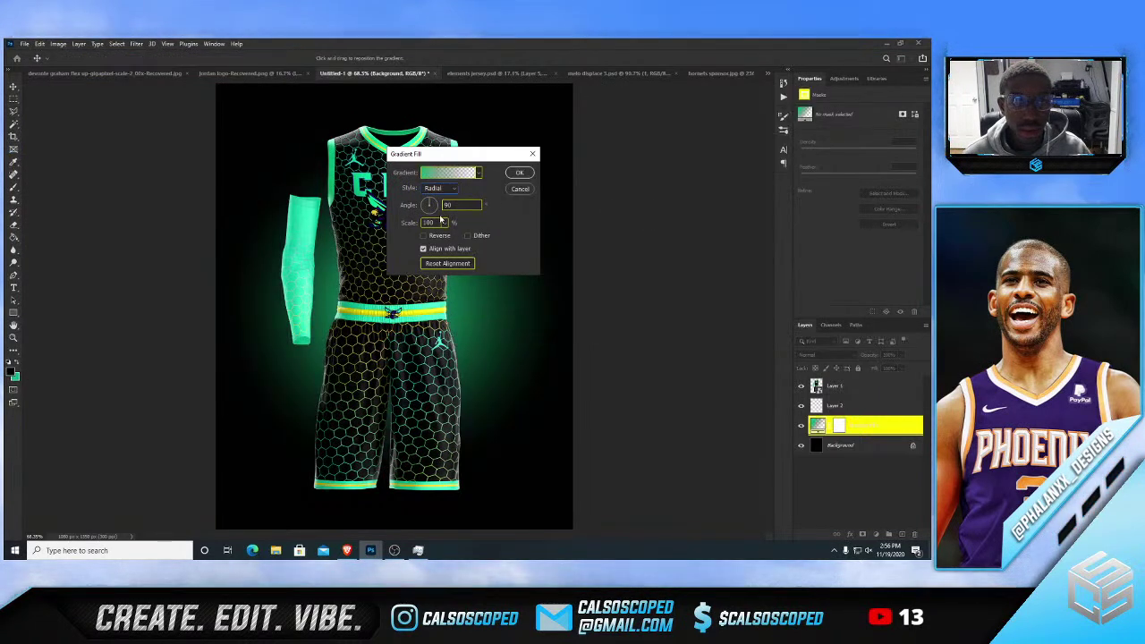
- Set the radial gradient's scale to 133% and apply the Gradient Fill
left_click(444, 223)
left_click_drag(460, 236, 446, 237)
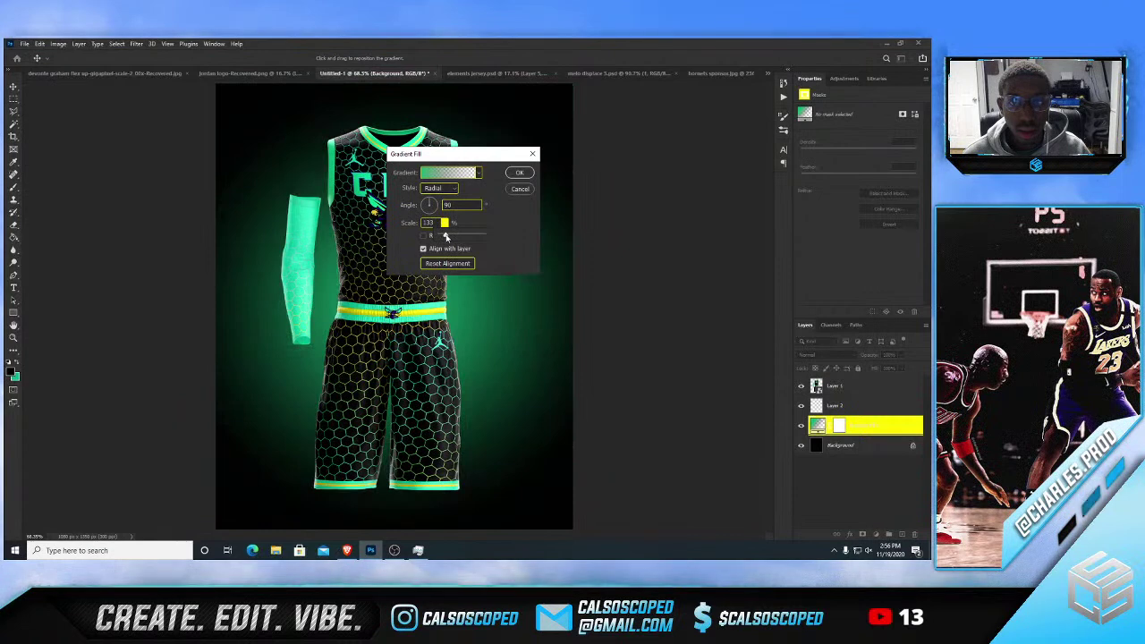
left_click(520, 174)
- Fill the Background layer with white, then with a bright yellow based on the uniform's waistband stripe
left_click(810, 444)
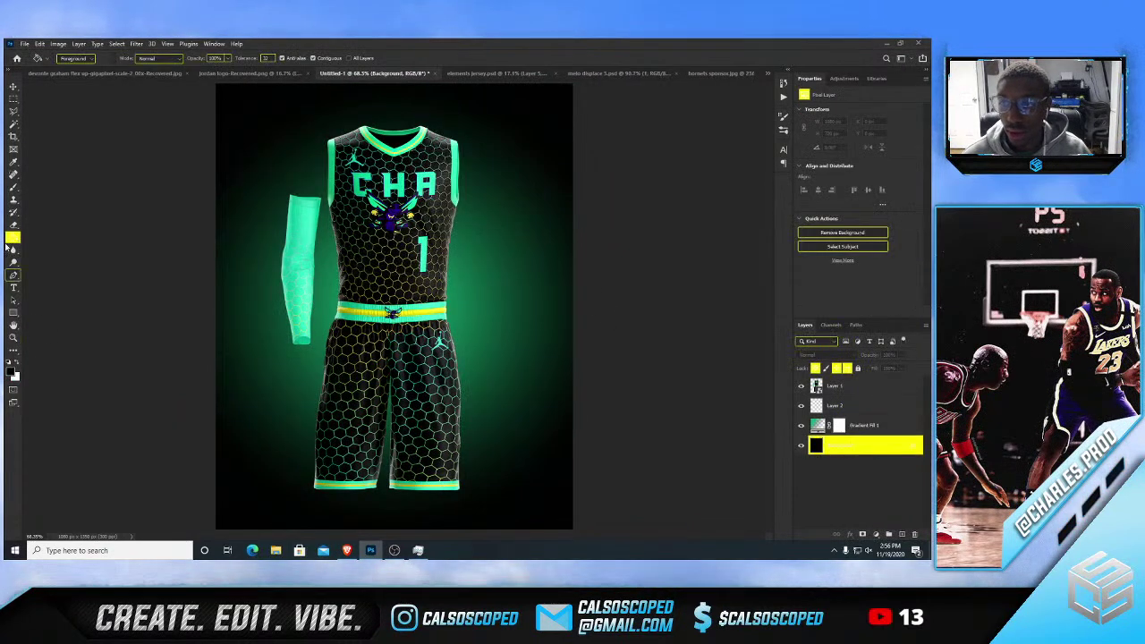
left_click(280, 155)
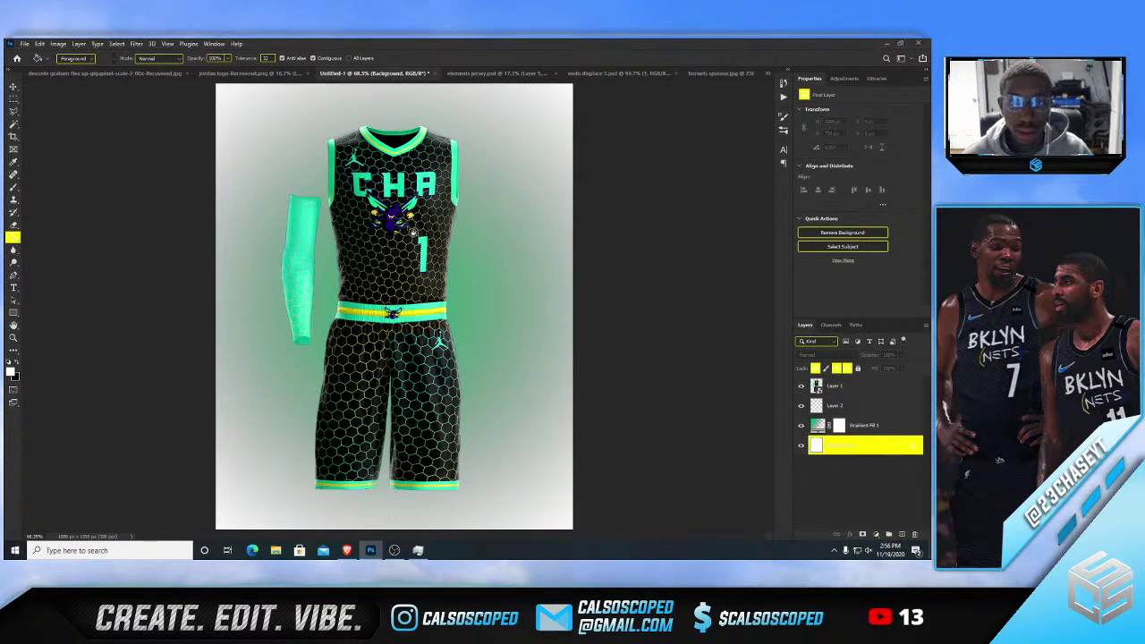
left_click(11, 371)
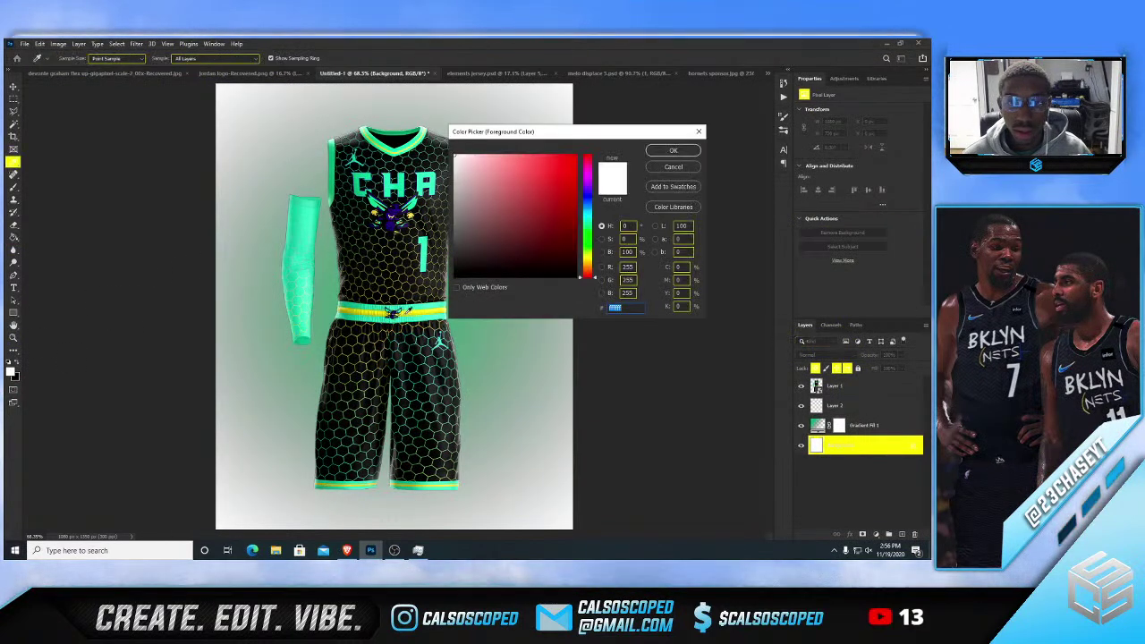
left_click(407, 312)
left_click(574, 156)
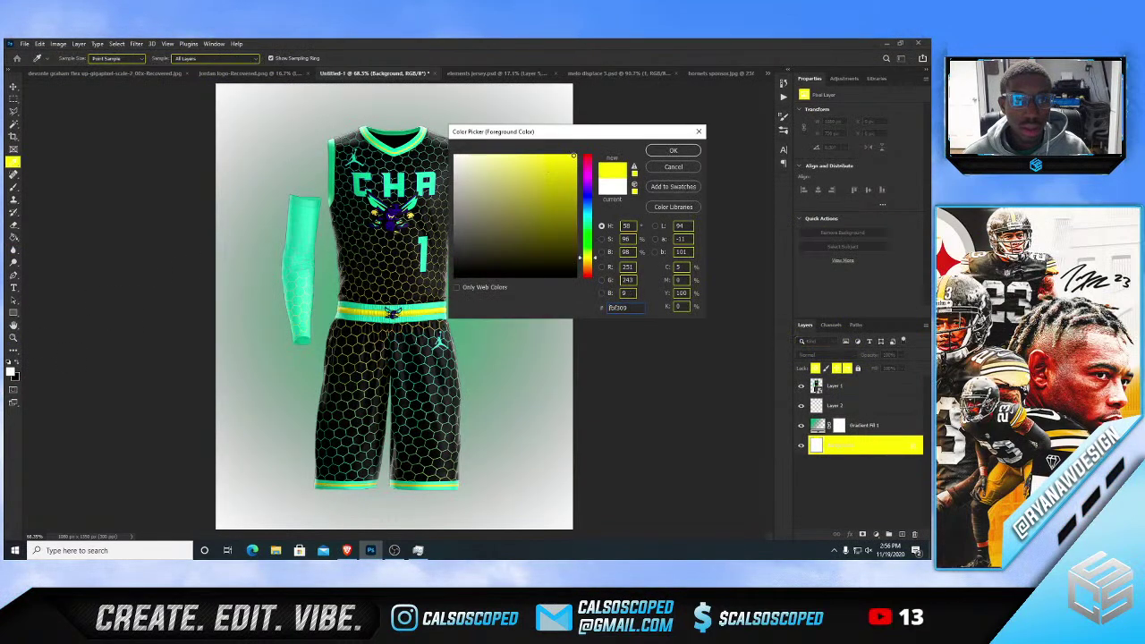
left_click(683, 150)
left_click(545, 158)
scroll(465, 184, "down", 2)
scroll(455, 193, "up", 3)
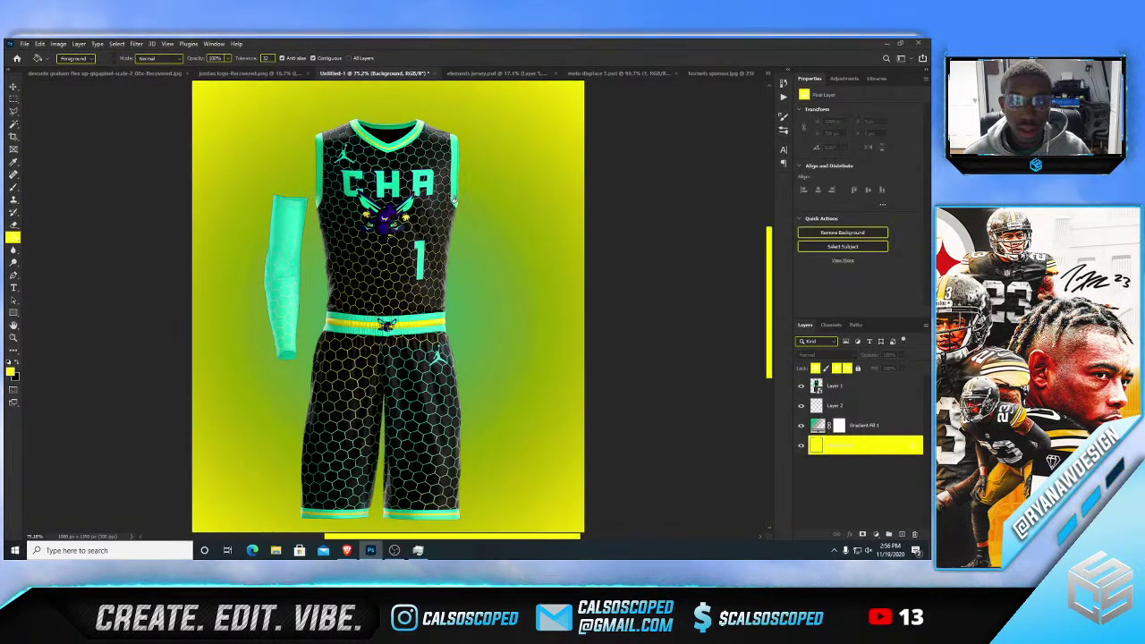
- Change the starting color stop of Gradient Fill 1 to turquoise 00ffd2
double_click(817, 426)
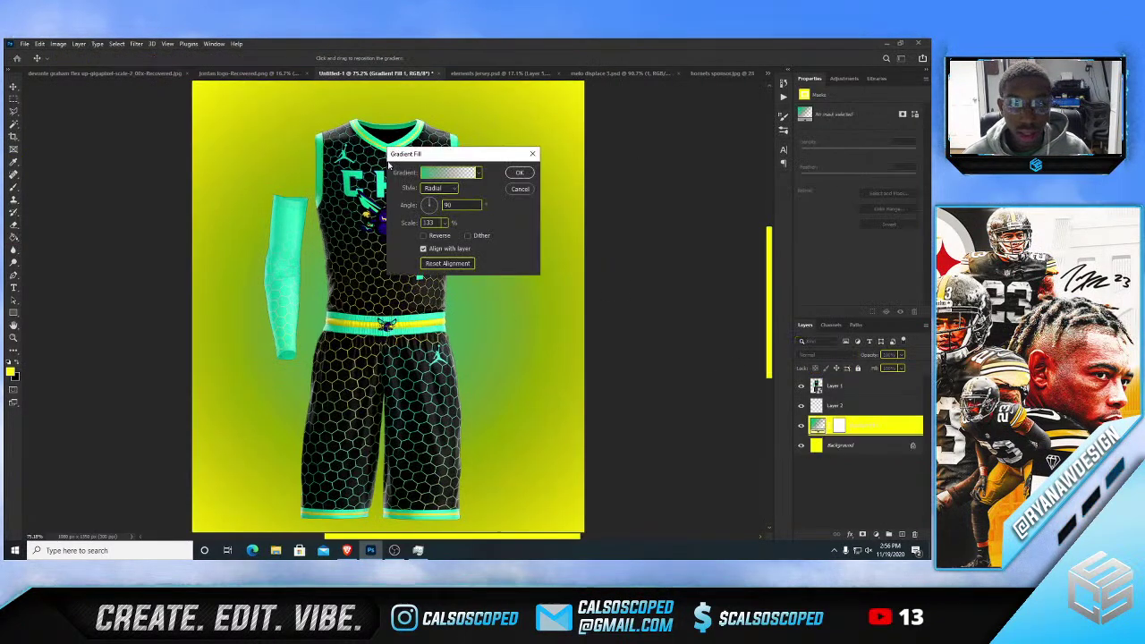
left_click(450, 172)
double_click(605, 277)
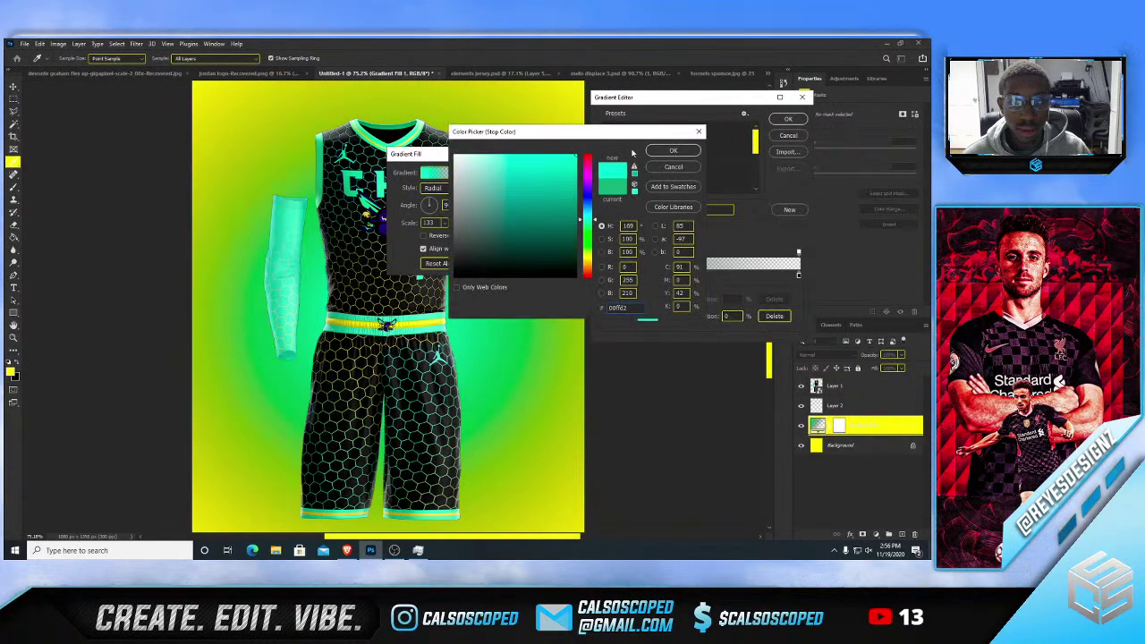
left_click(673, 150)
key("Return")
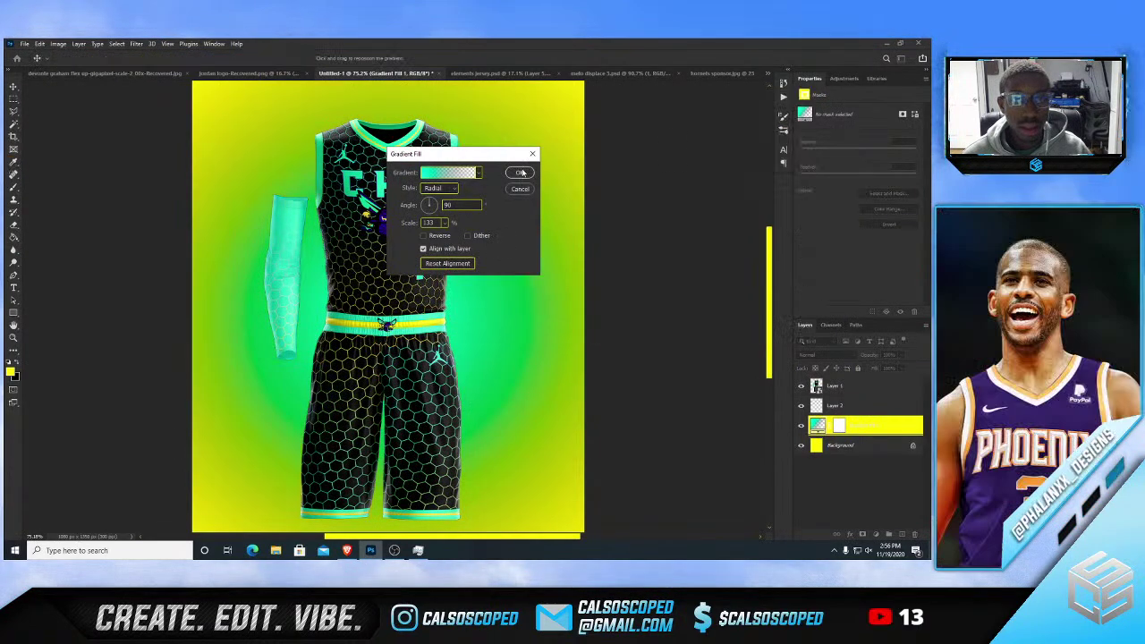
left_click(523, 173)
key("ctrl+0")
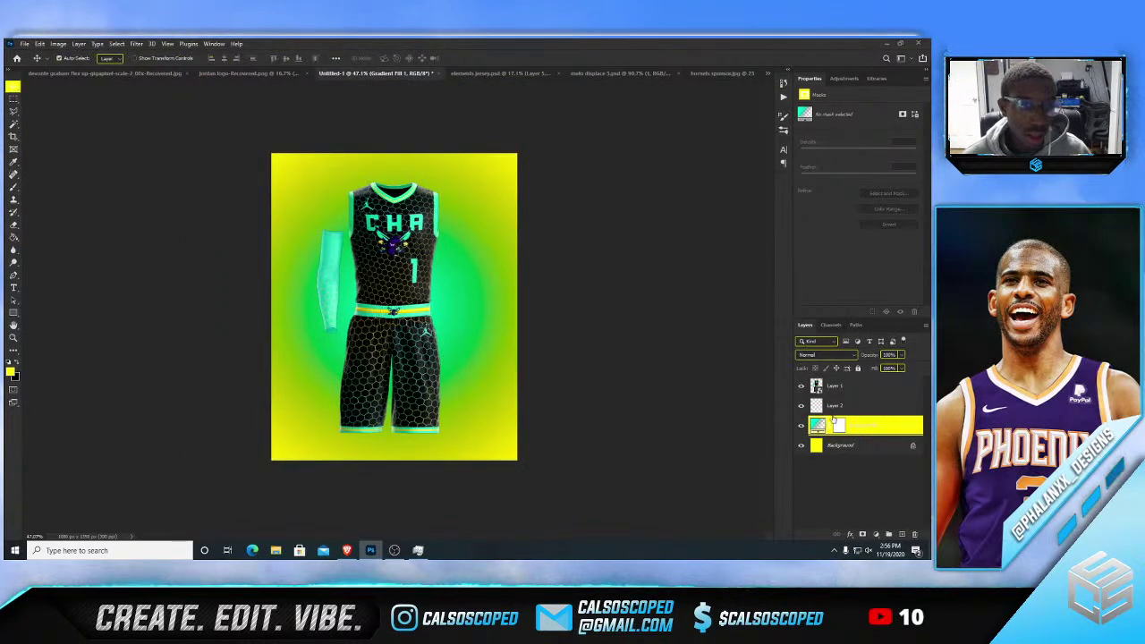
- Fill the Background layer with dark purple-blue sampled from the hornet logo on the jersey
left_click(838, 447)
left_click(12, 371)
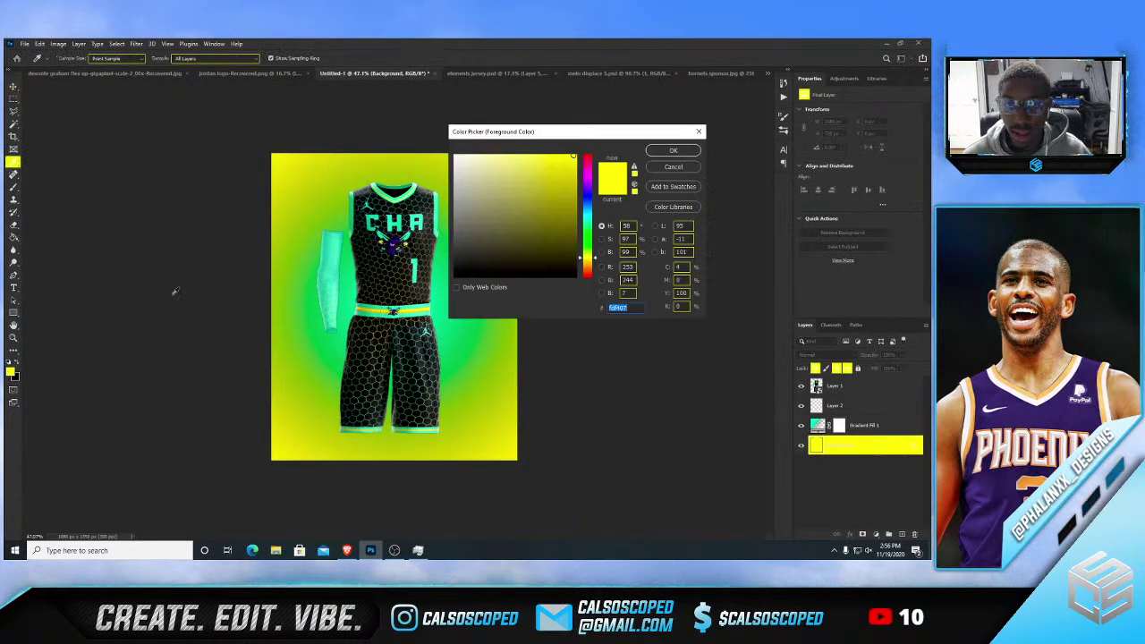
left_click(394, 246)
left_click(673, 150)
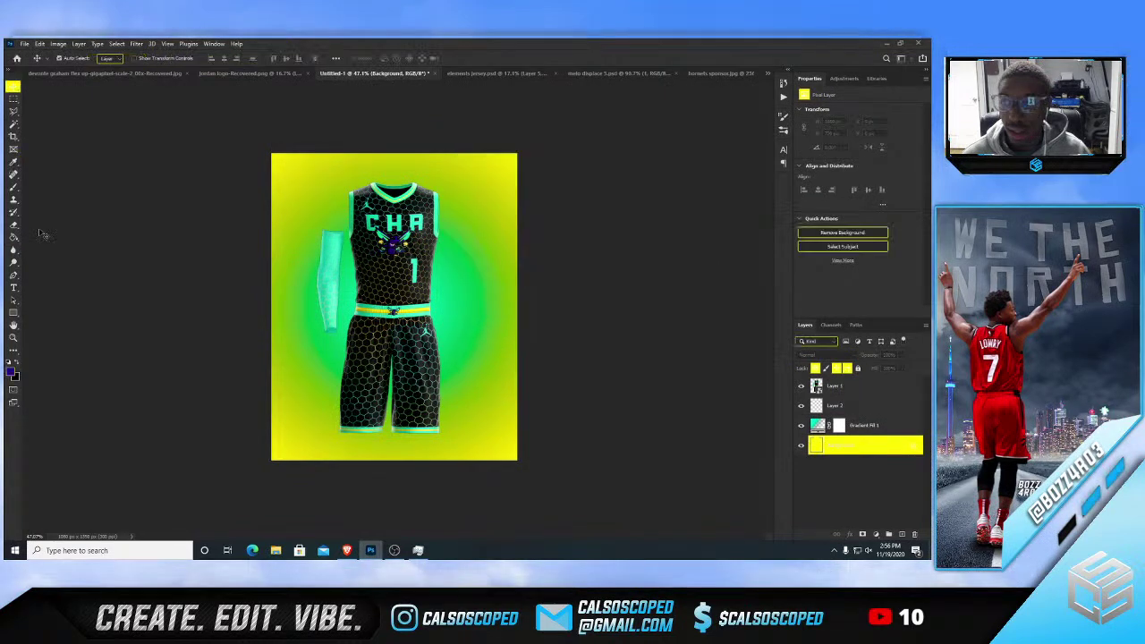
left_click(14, 237)
left_click(314, 195)
key("v")
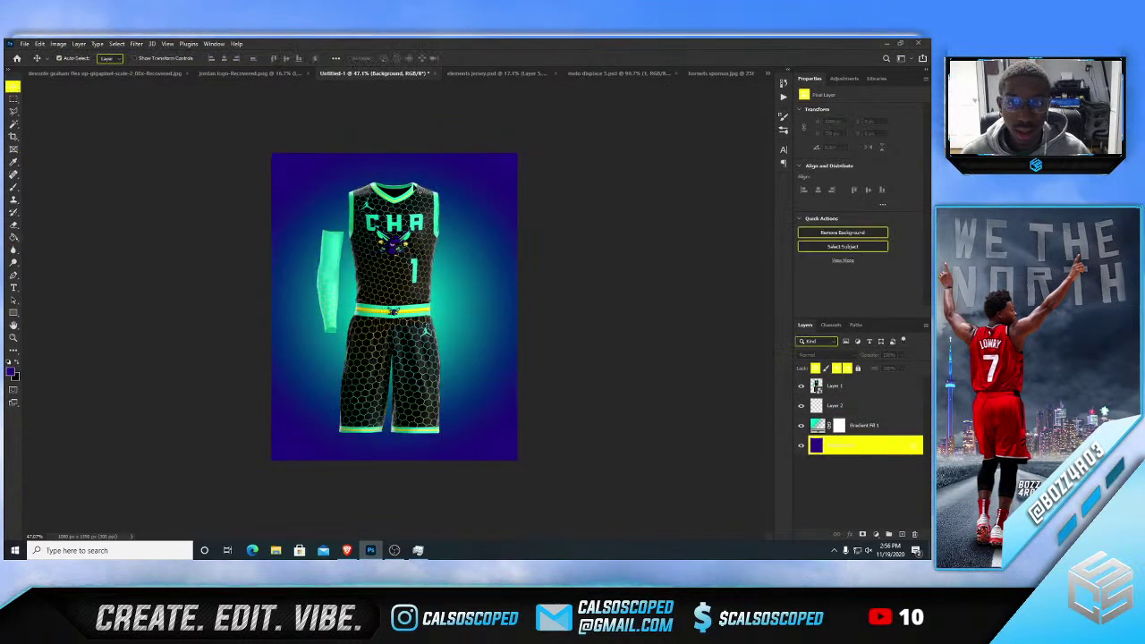
key("ctrl+0")
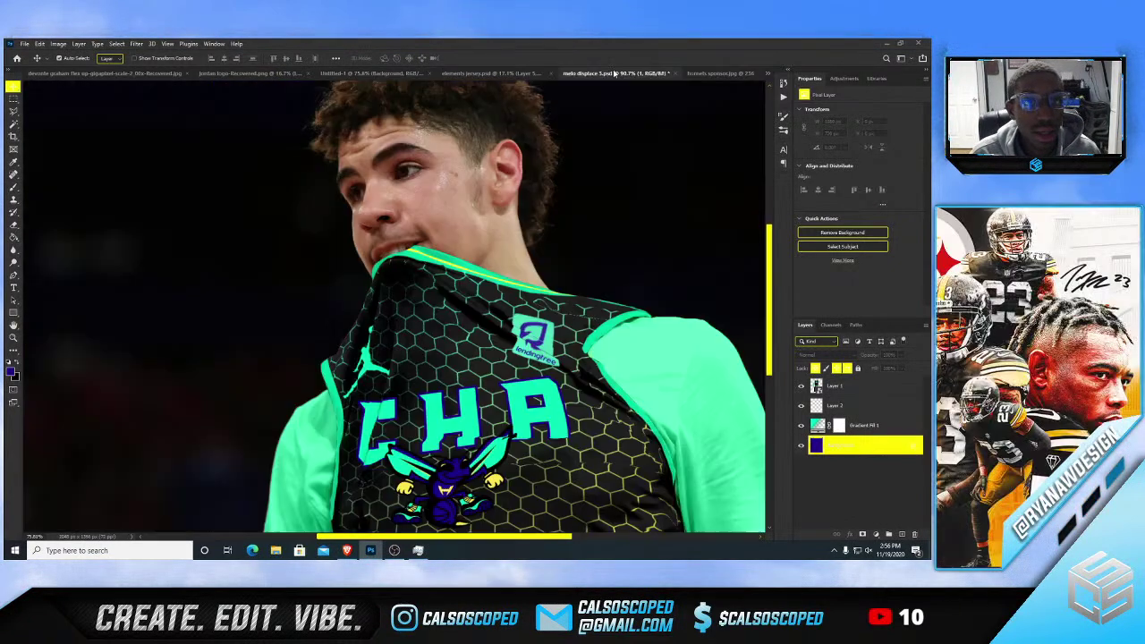
- Copy the hornet mascot artwork from elements jersey.psd and return to the Untitled-1 document
left_click(595, 72)
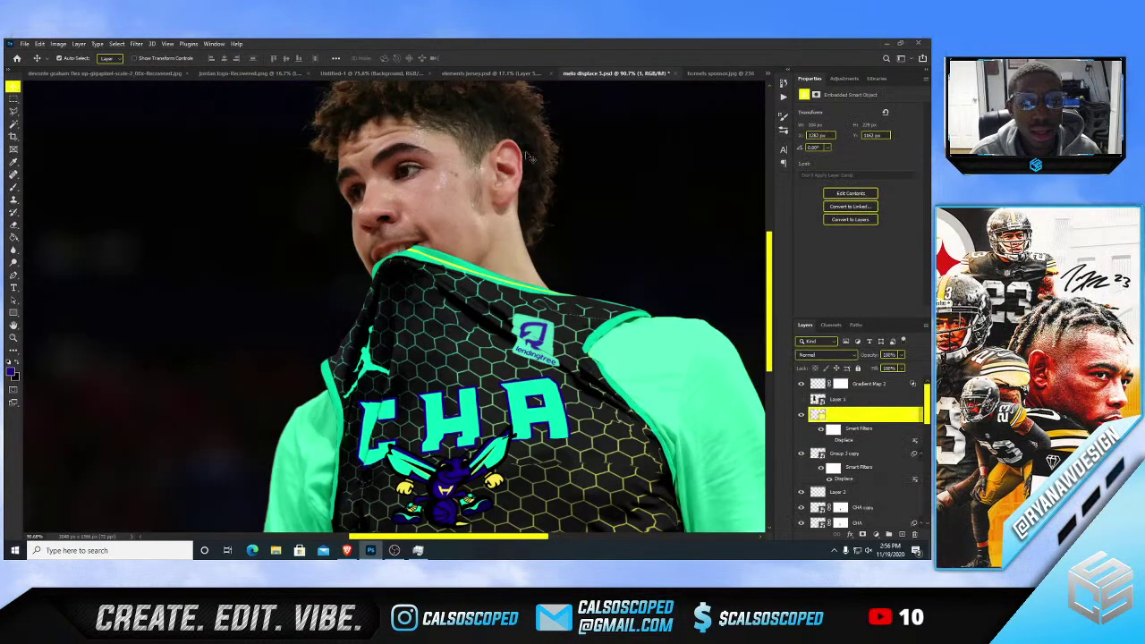
left_click(496, 73)
scroll(729, 364, "up", 3)
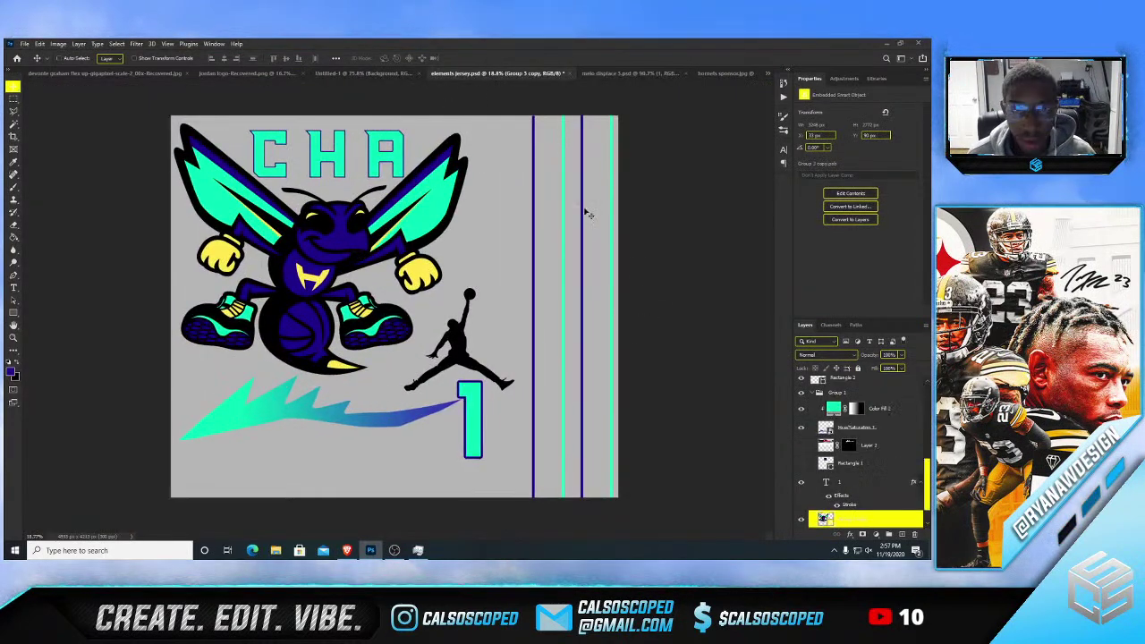
left_click(380, 74)
left_click(658, 72)
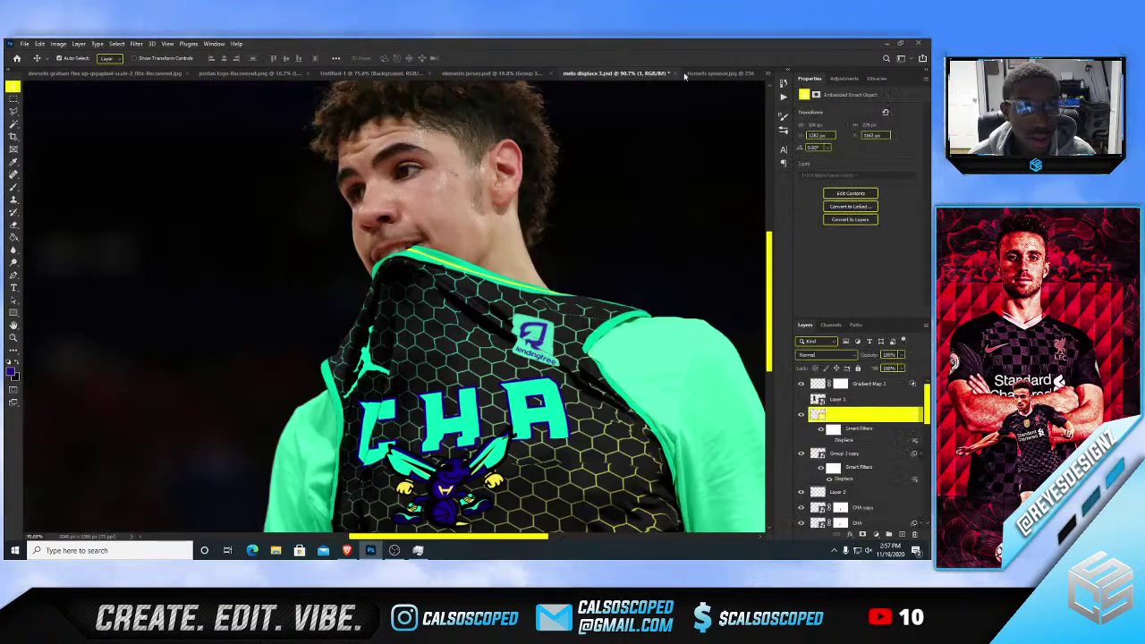
scroll(541, 161, "down", 3)
left_click(725, 72)
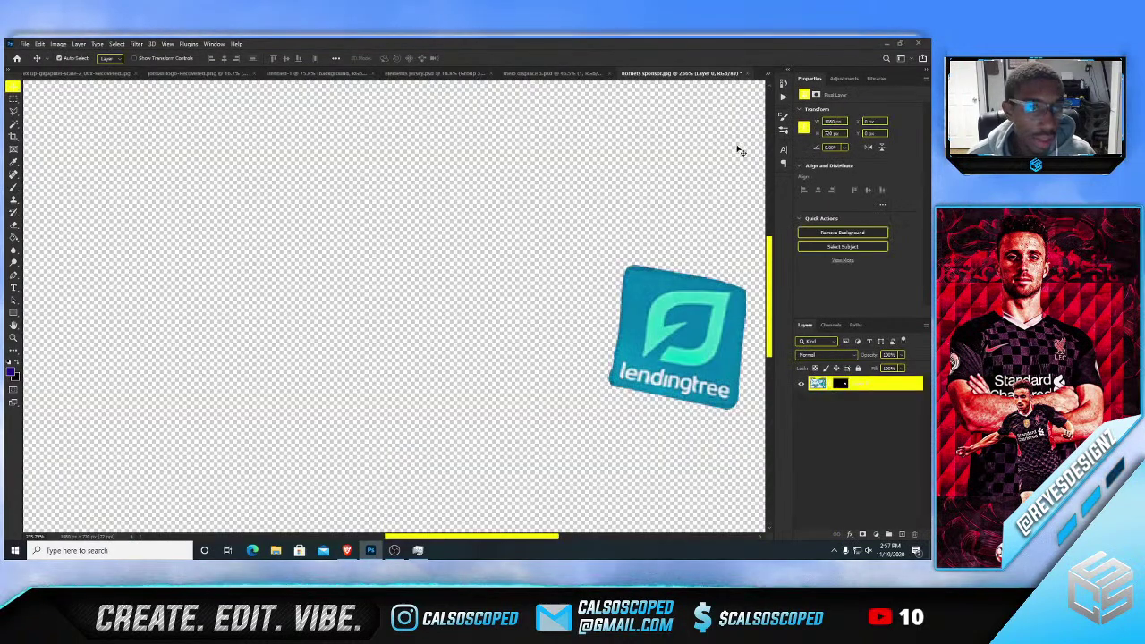
left_click(767, 73)
left_click(614, 101)
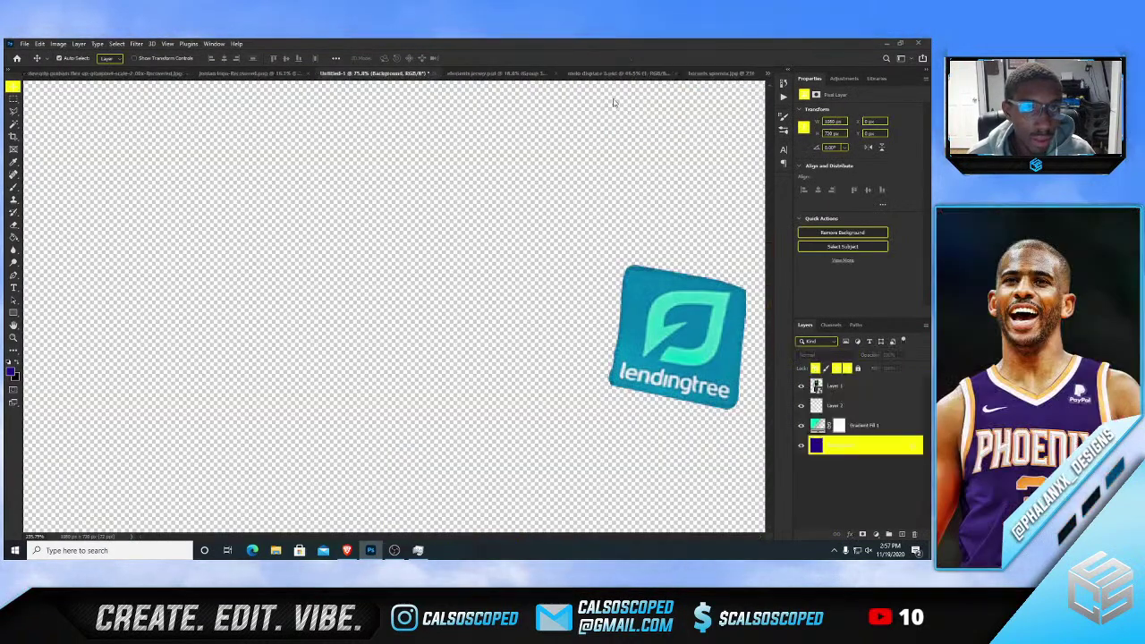
- Paste the hornet mascot directly above Gradient Fill 1, converting its colors to the document profile
left_click(861, 429)
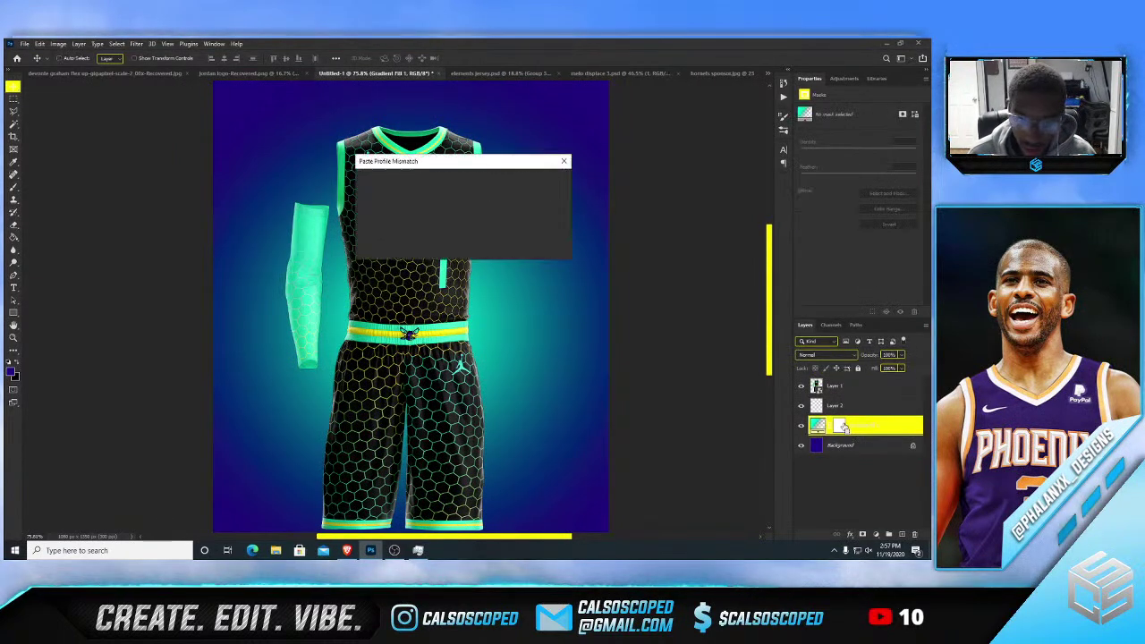
left_click(519, 246)
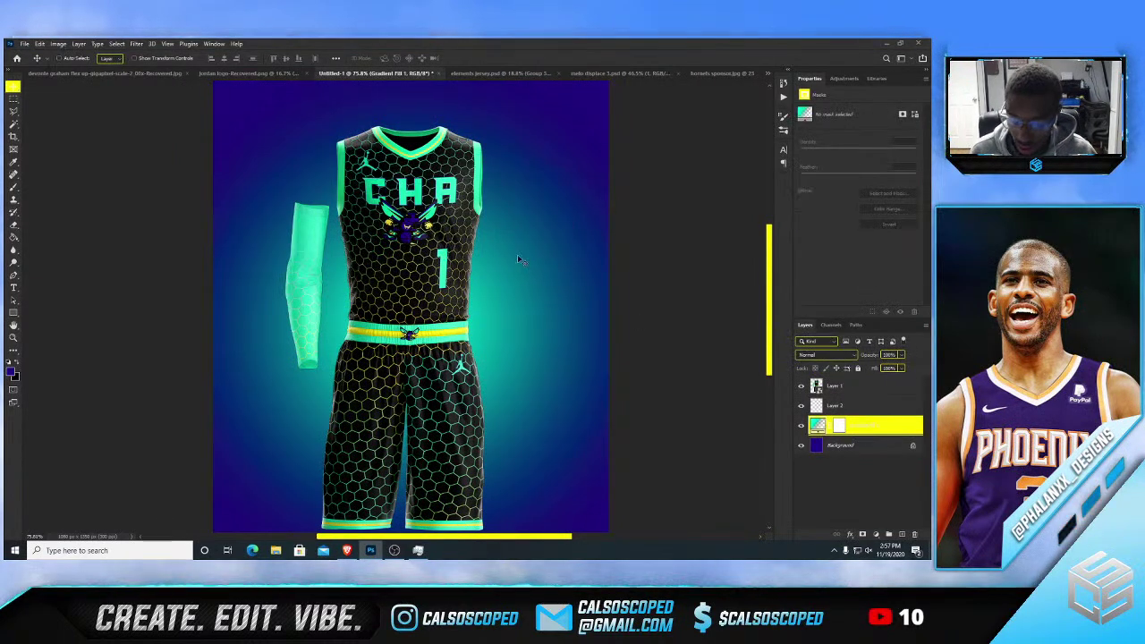
key("ctrl+v")
left_click(512, 247)
- Scale the pasted mascot down and center it behind the jersey, with its blend mode set to Soft Light
key("ctrl+t")
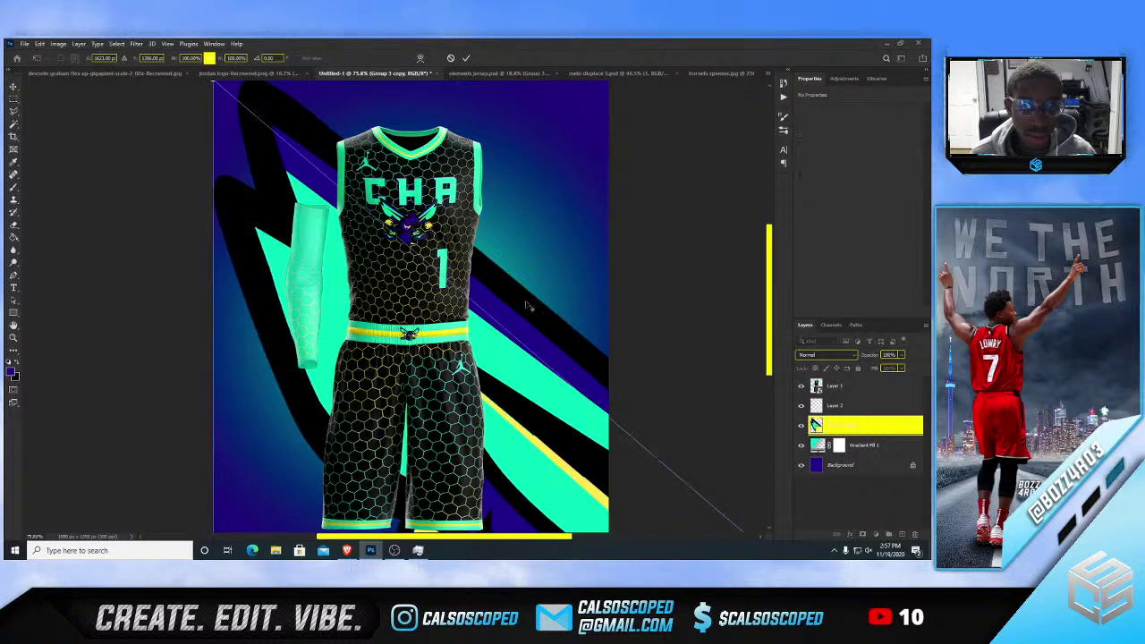
key("ctrl+0")
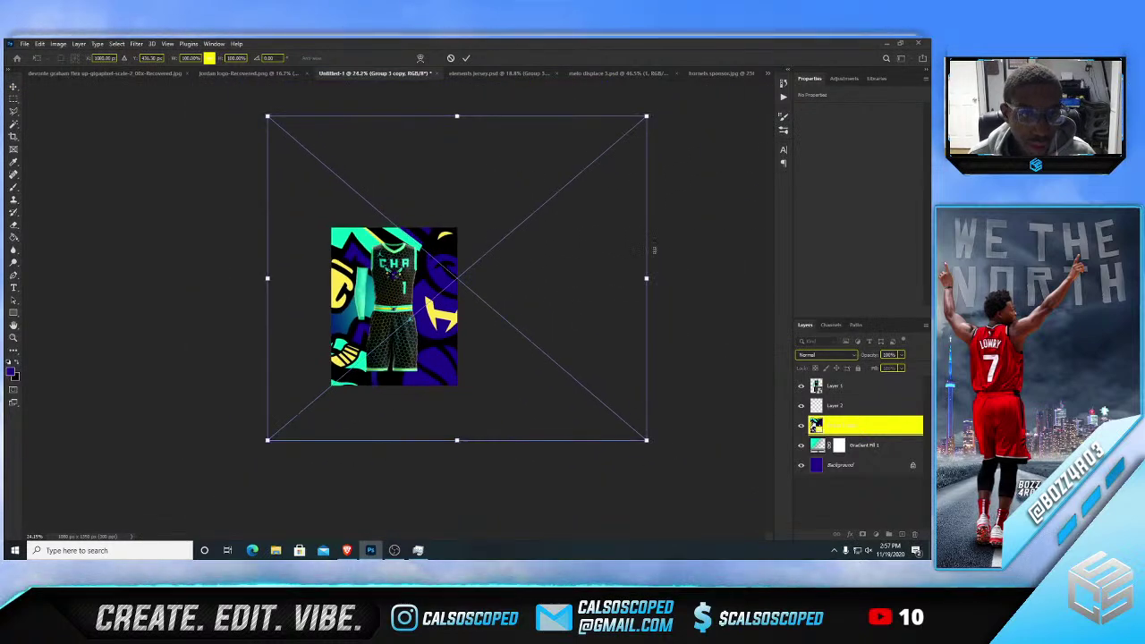
left_click_drag(647, 279, 501, 291)
scroll(429, 286, "up", 4)
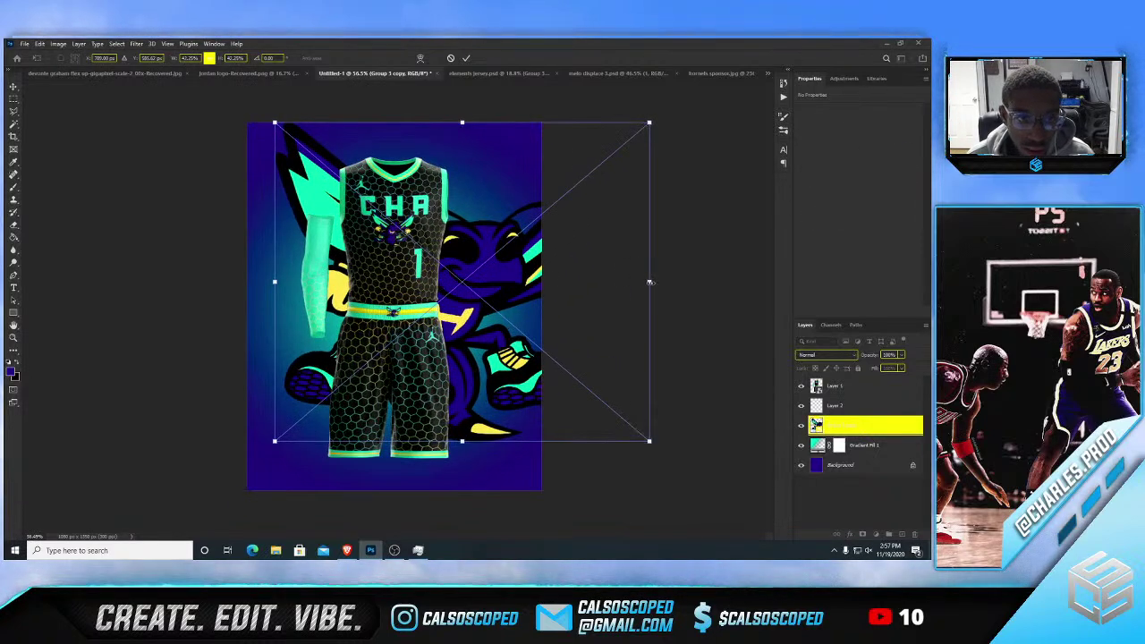
left_click_drag(650, 281, 495, 232)
left_click(825, 354)
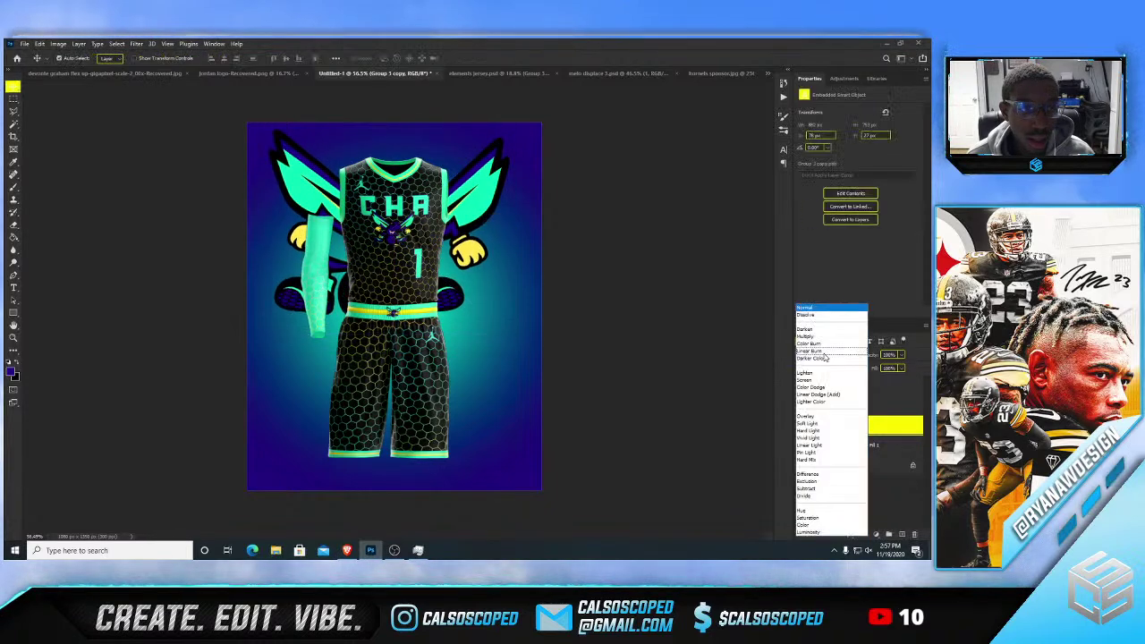
left_click(809, 423)
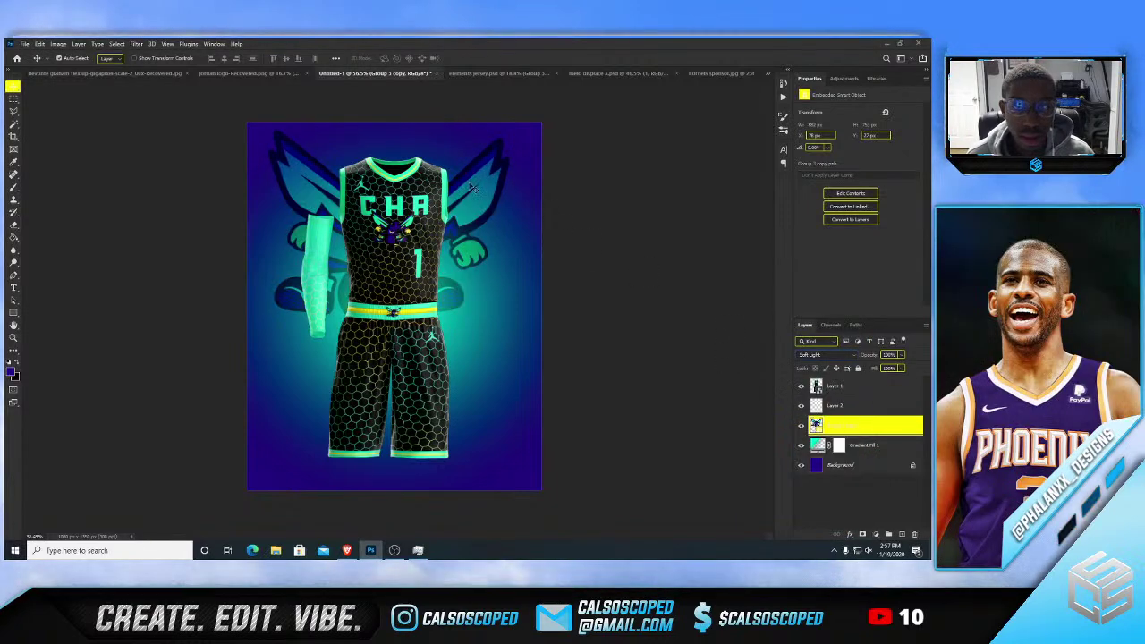
- Outline the mascot's legs and shoes with the Polygonal Lasso and hide that area with an inverted layer mask
scroll(483, 179, "up", 4)
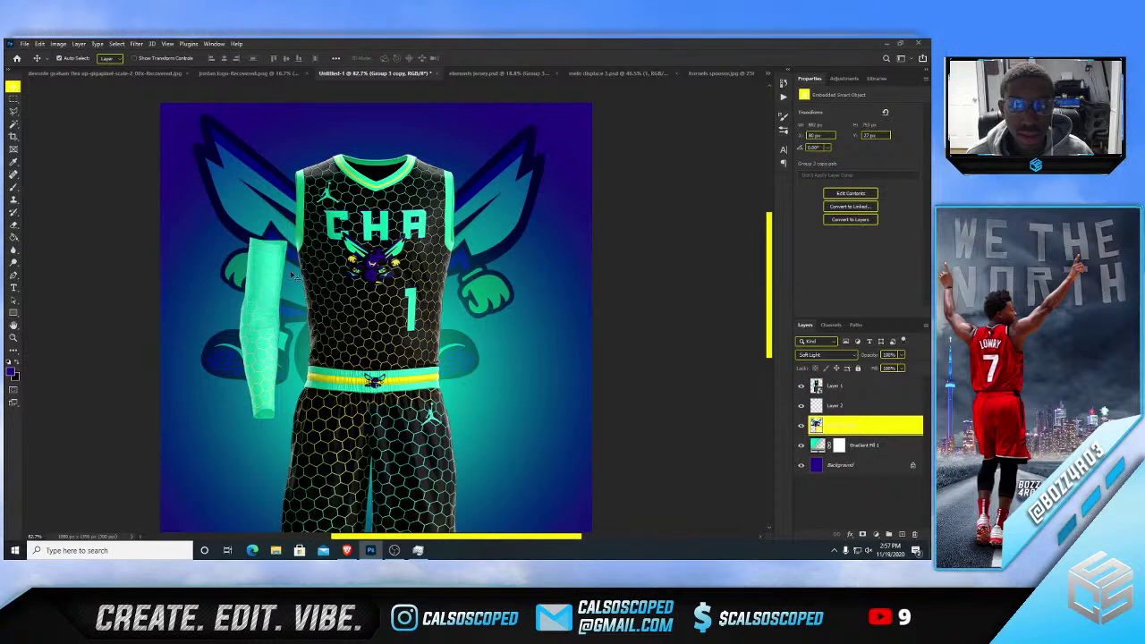
key("l")
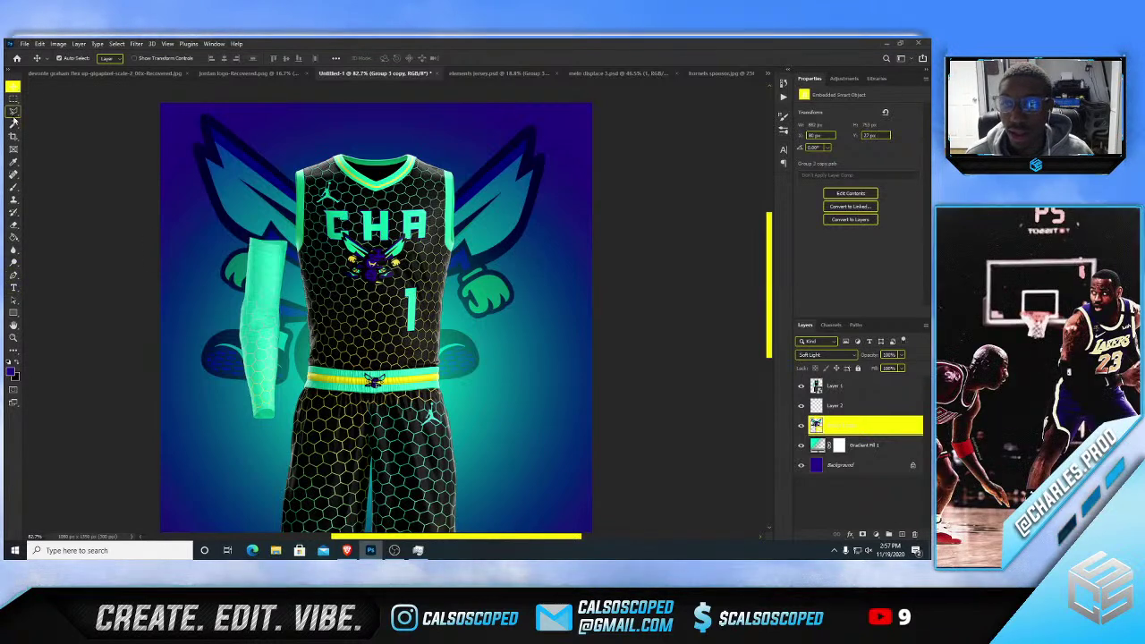
left_click(166, 337)
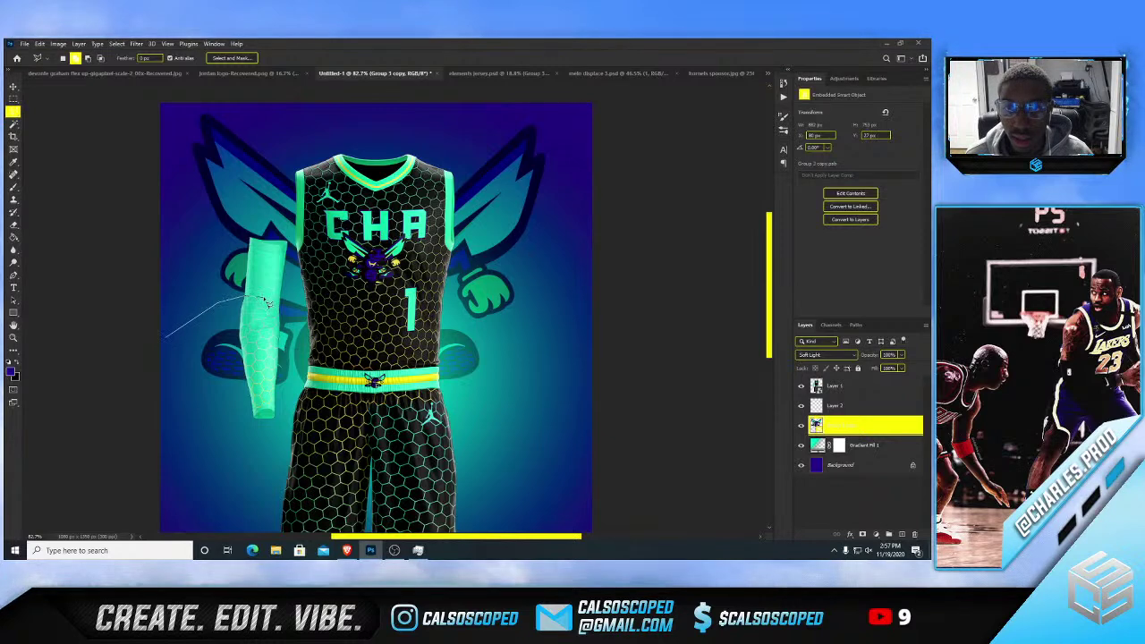
left_click(311, 291)
left_click(449, 316)
left_click(498, 350)
left_click(517, 415)
left_click(421, 443)
left_click(193, 421)
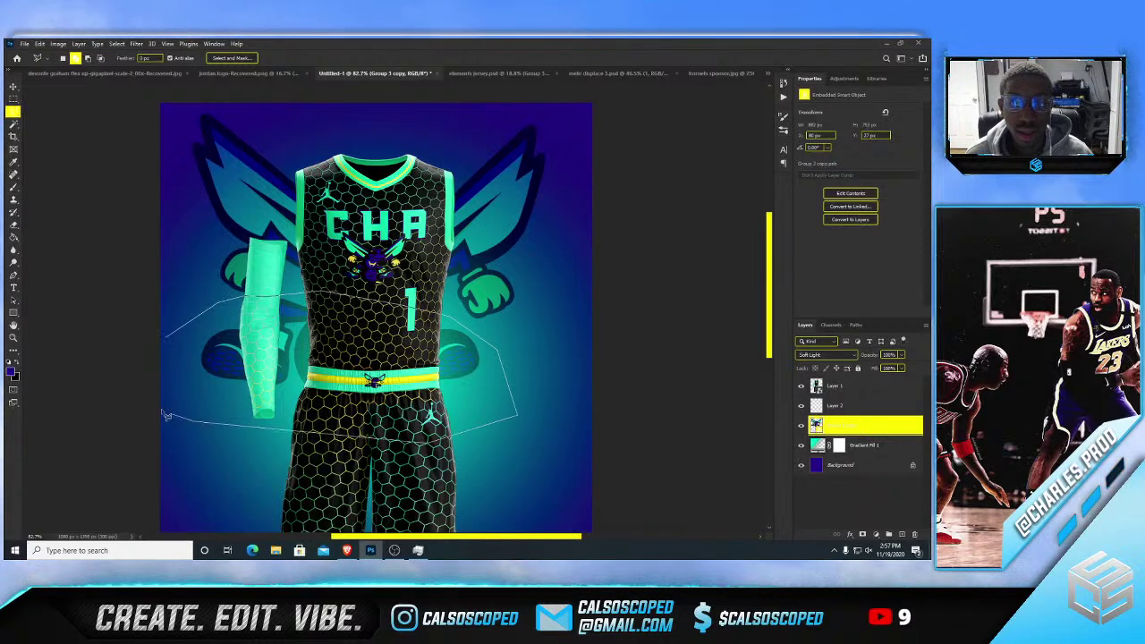
double_click(166, 415)
left_click(863, 534)
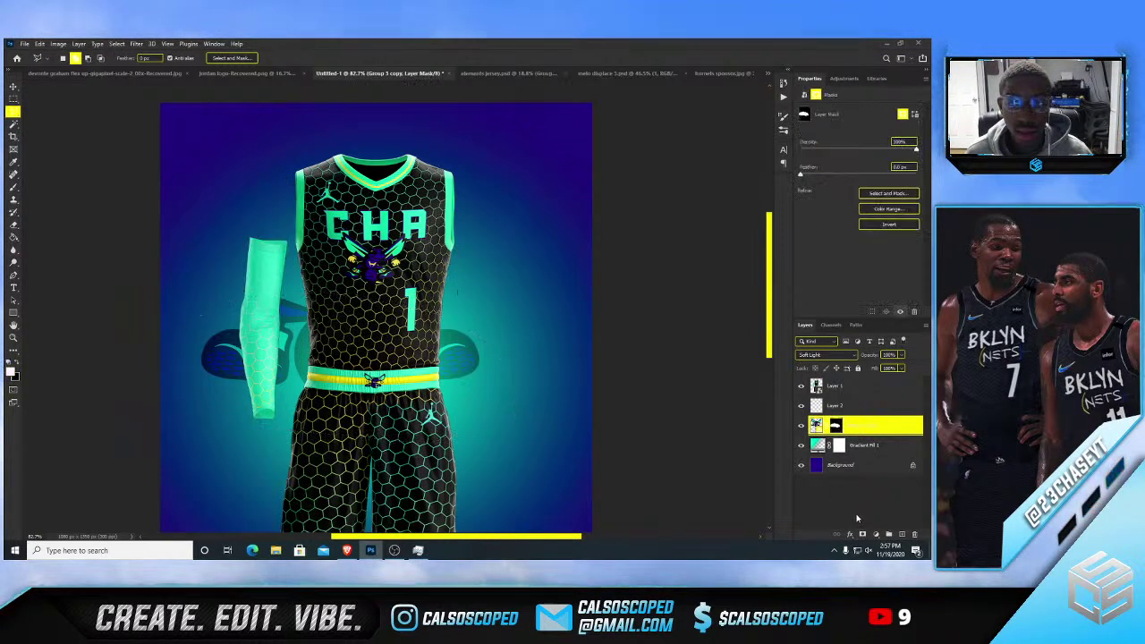
key("ctrl+i")
scroll(407, 202, "down", 4)
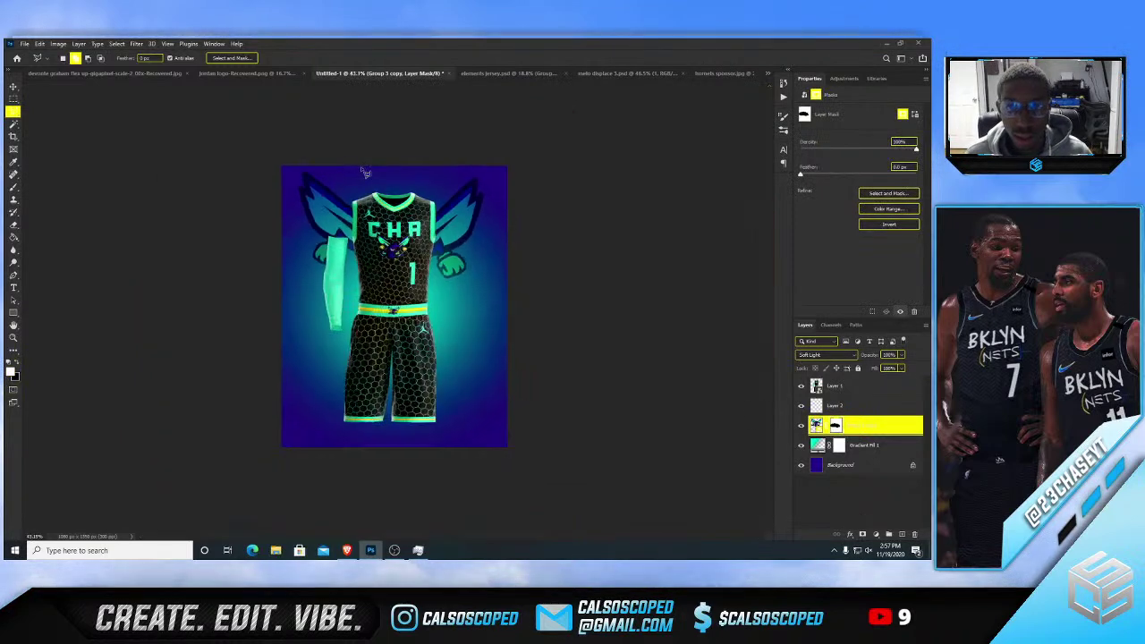
scroll(382, 155, "up", 2)
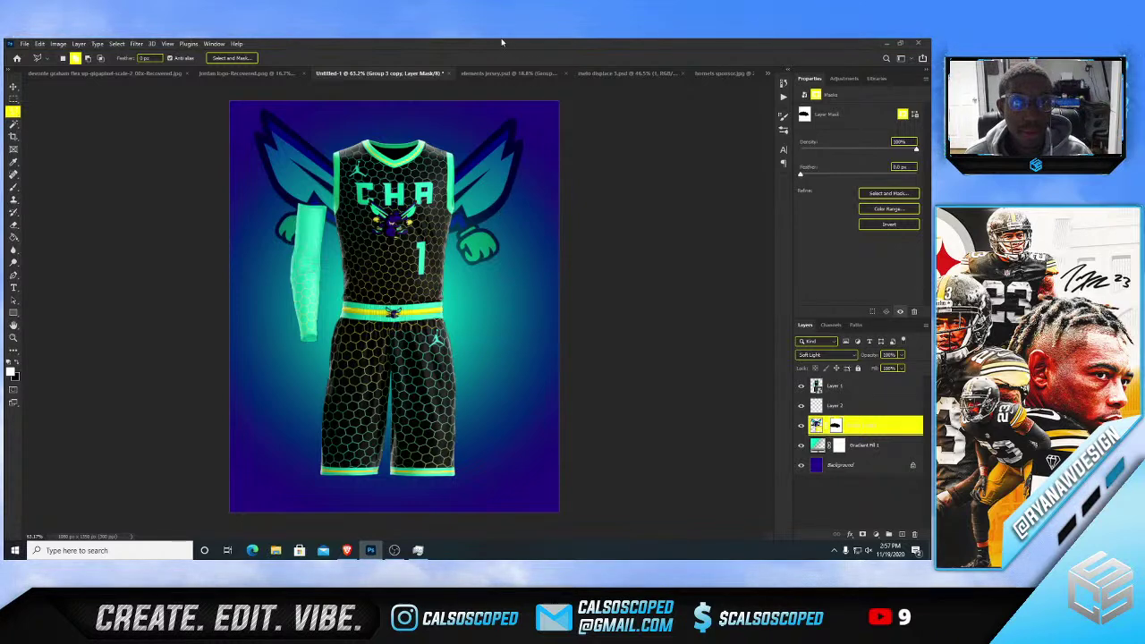
- Copy the hornet mascot from elements jersey.psd again and return to the Untitled-1 document
left_click(706, 75)
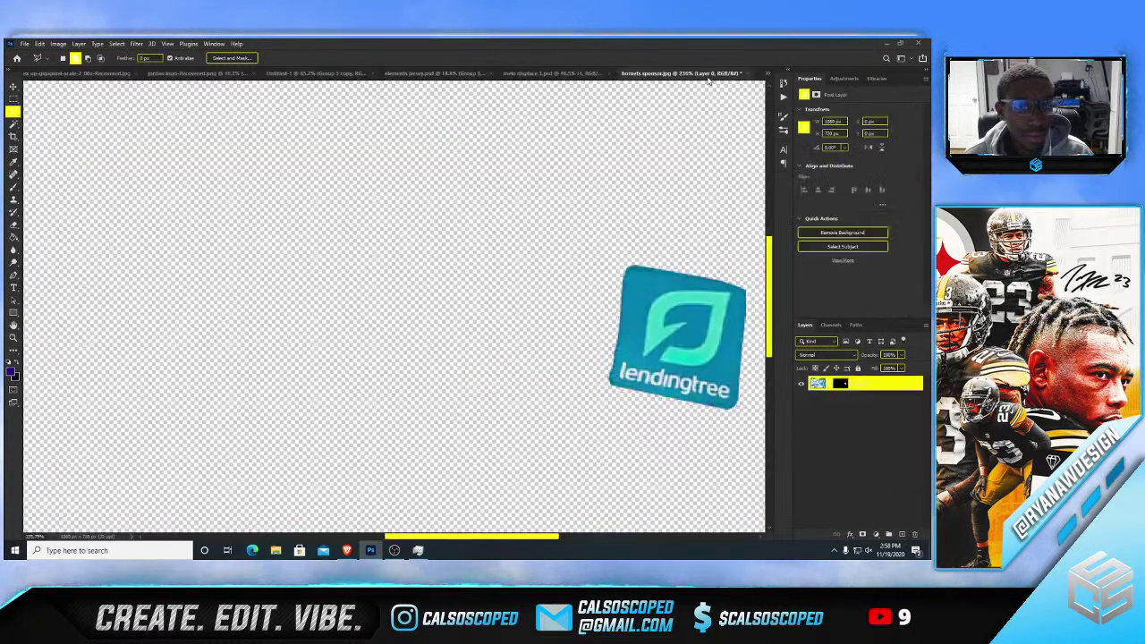
left_click(555, 73)
left_click(438, 74)
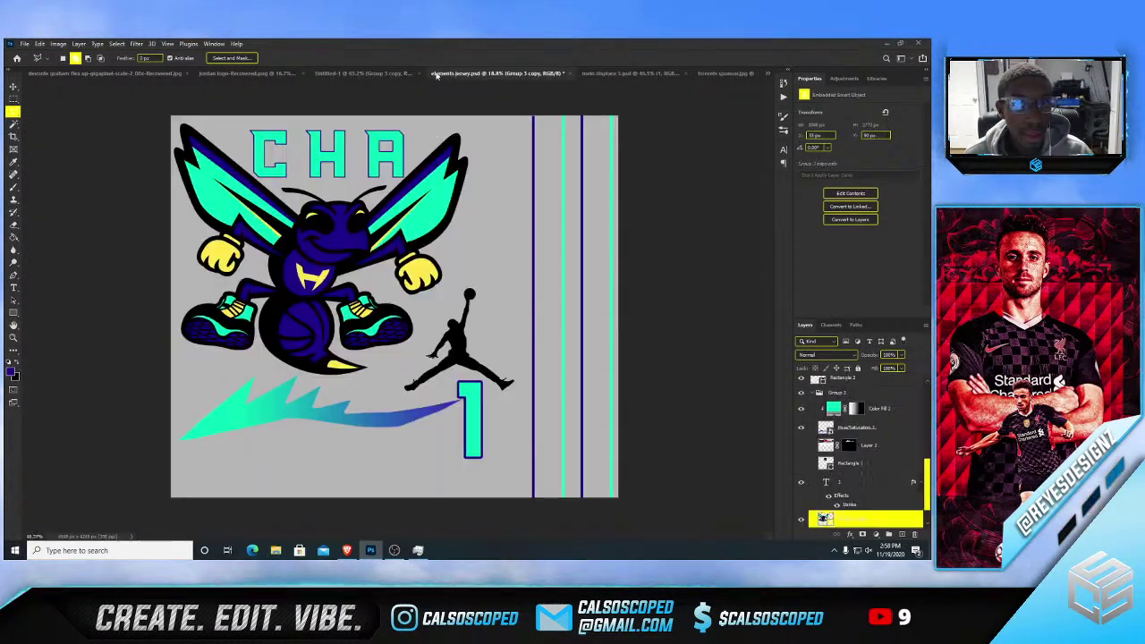
key("v")
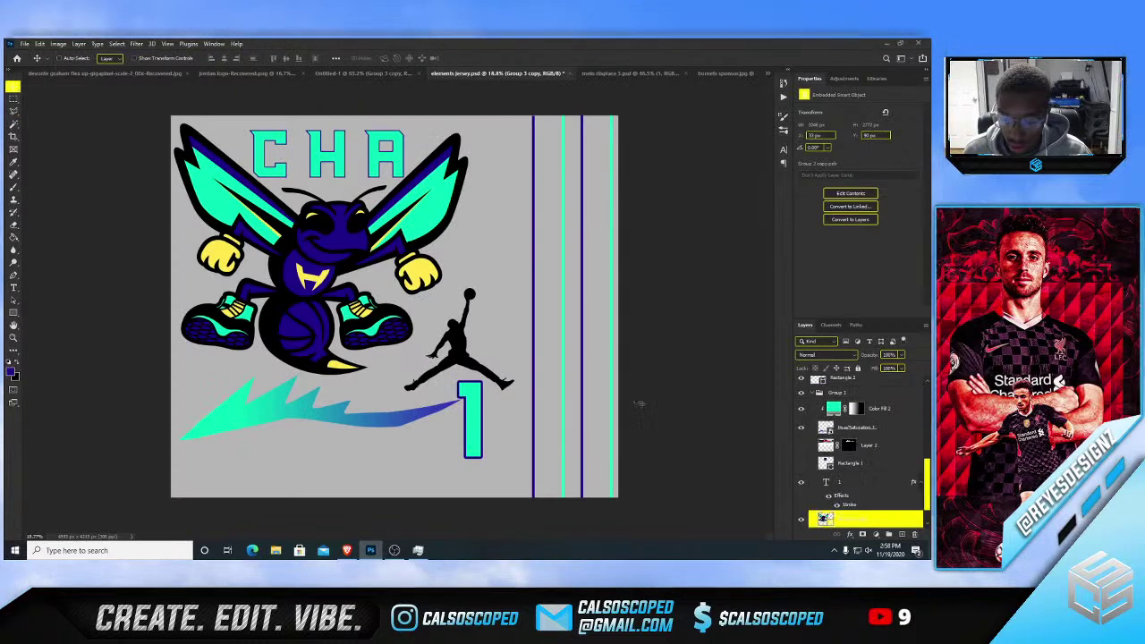
left_click(619, 75)
left_click(368, 76)
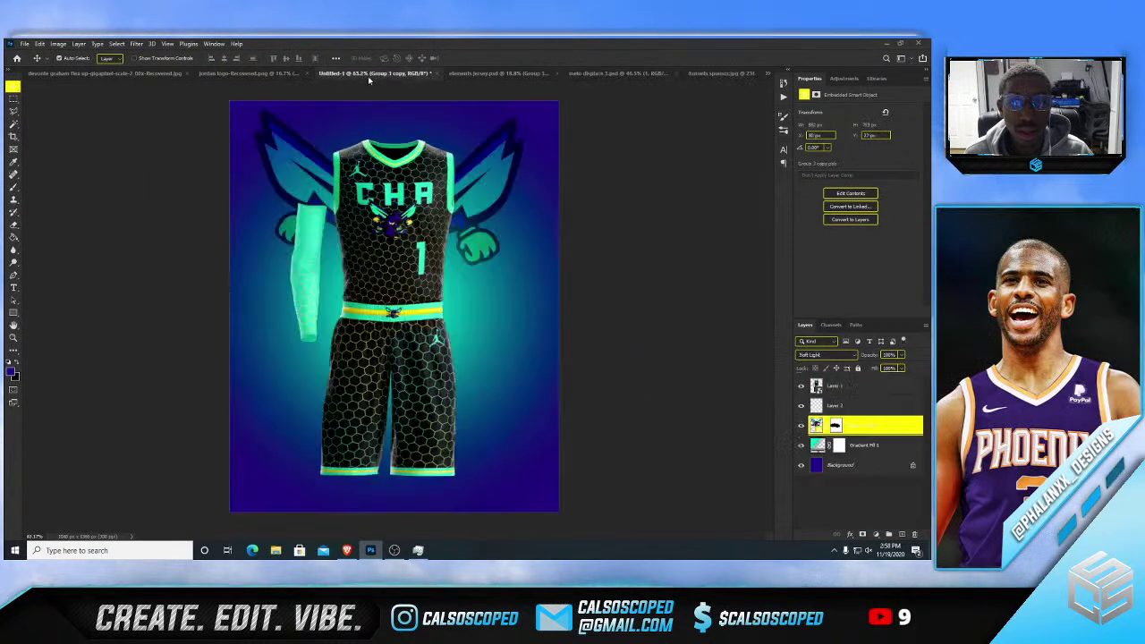
- Duplicate the uniform's Layer 1 and paste the second hornet mascot above the duplicate
left_click(837, 386)
key("ctrl+v")
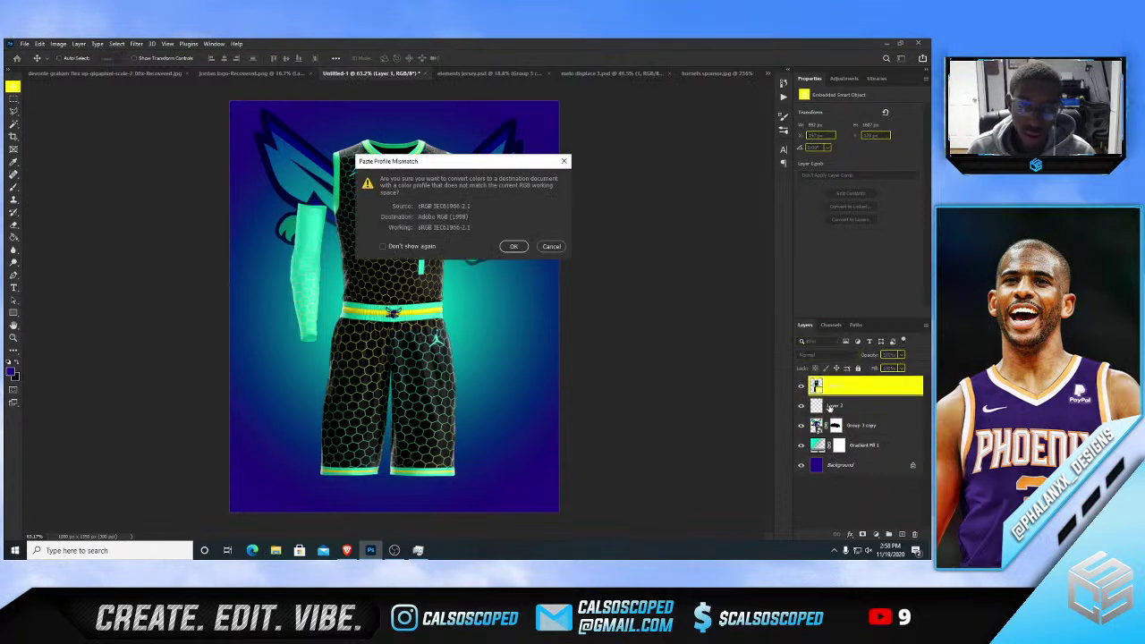
left_click(552, 246)
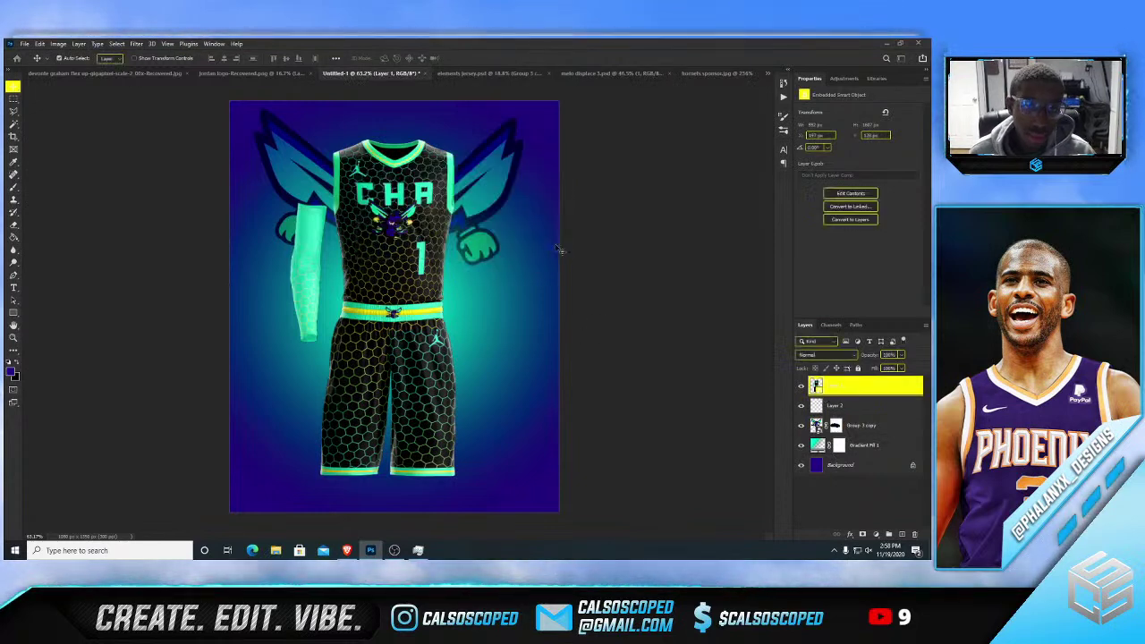
key("ctrl+j")
key("ctrl+v")
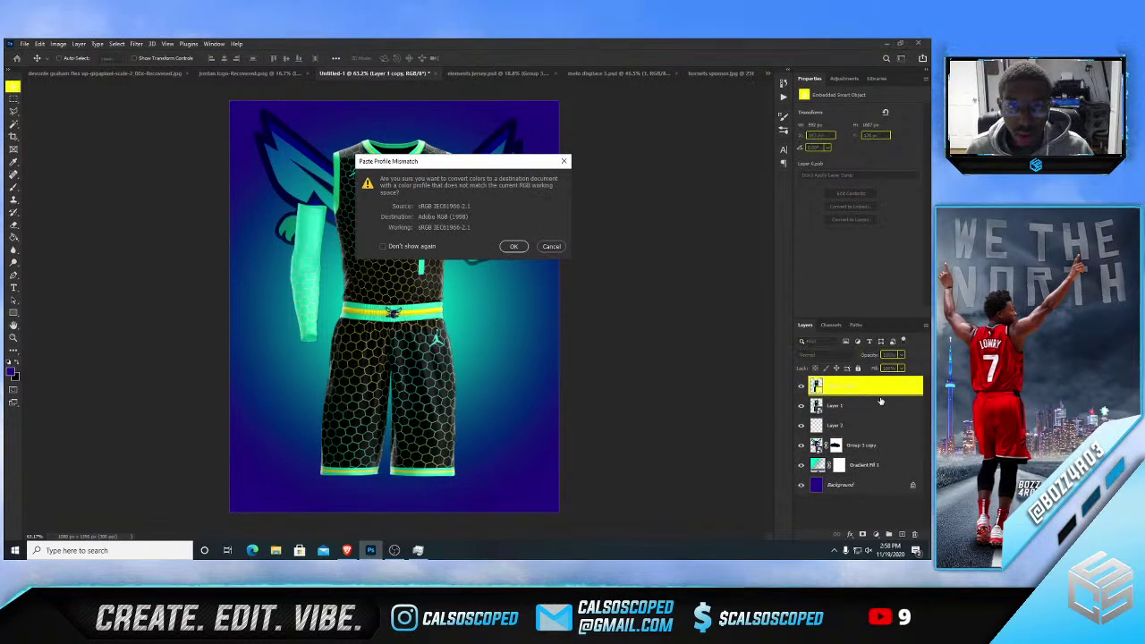
left_click(515, 247)
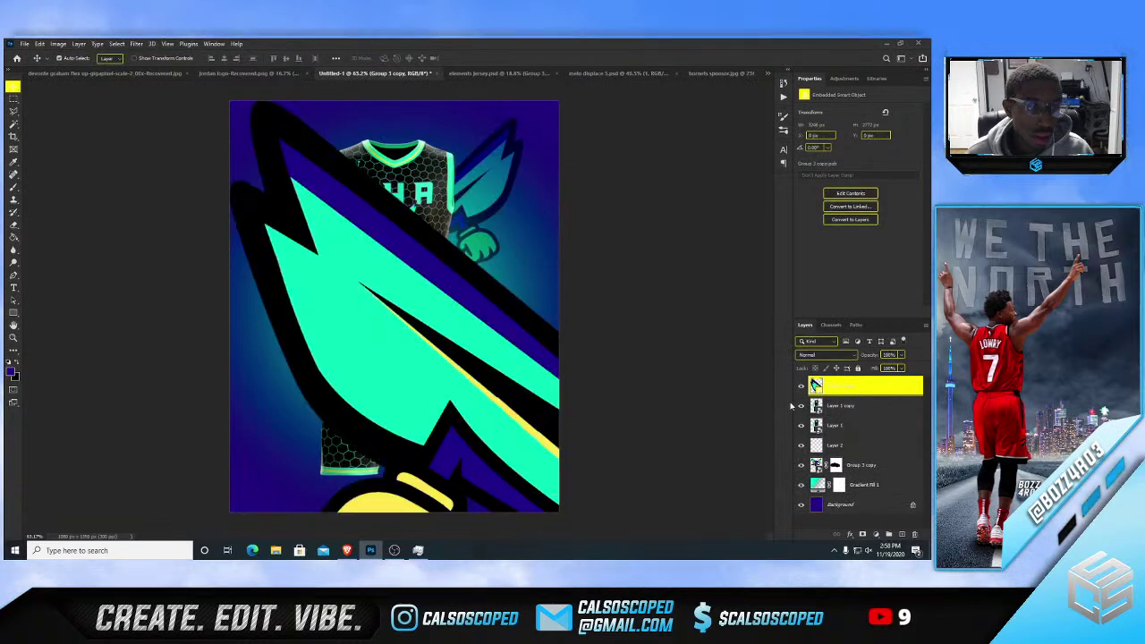
- Hide Layer 1 copy and place an unlocked duplicate of the dark purple-blue background directly beneath the new mascot
left_click(809, 407)
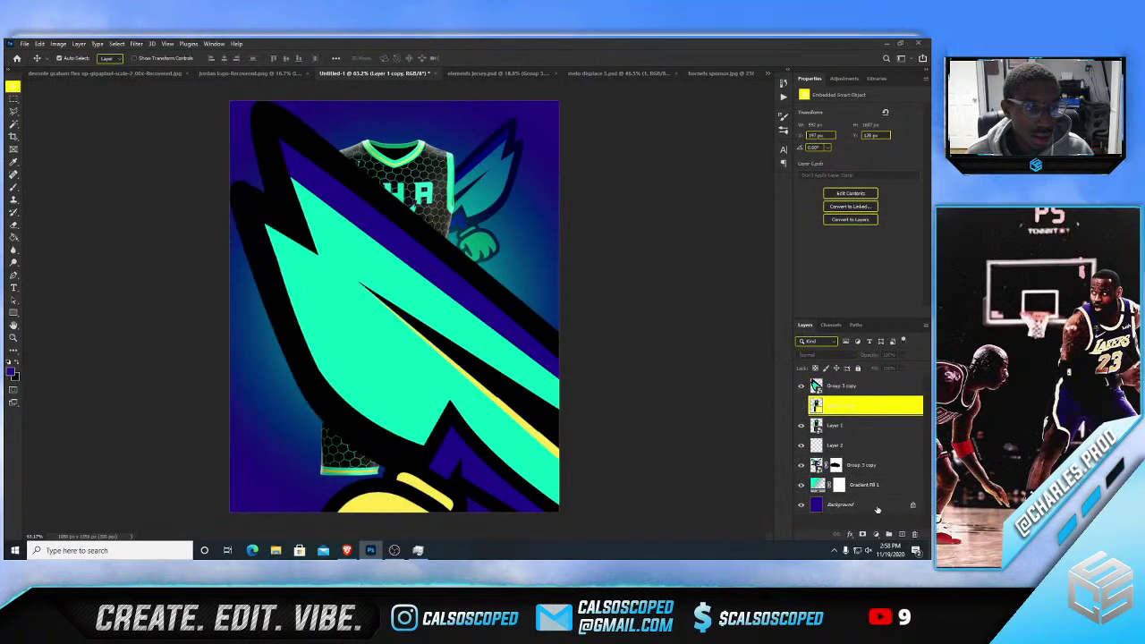
left_click_drag(871, 501, 860, 396)
key("ctrl+0")
left_click(913, 506)
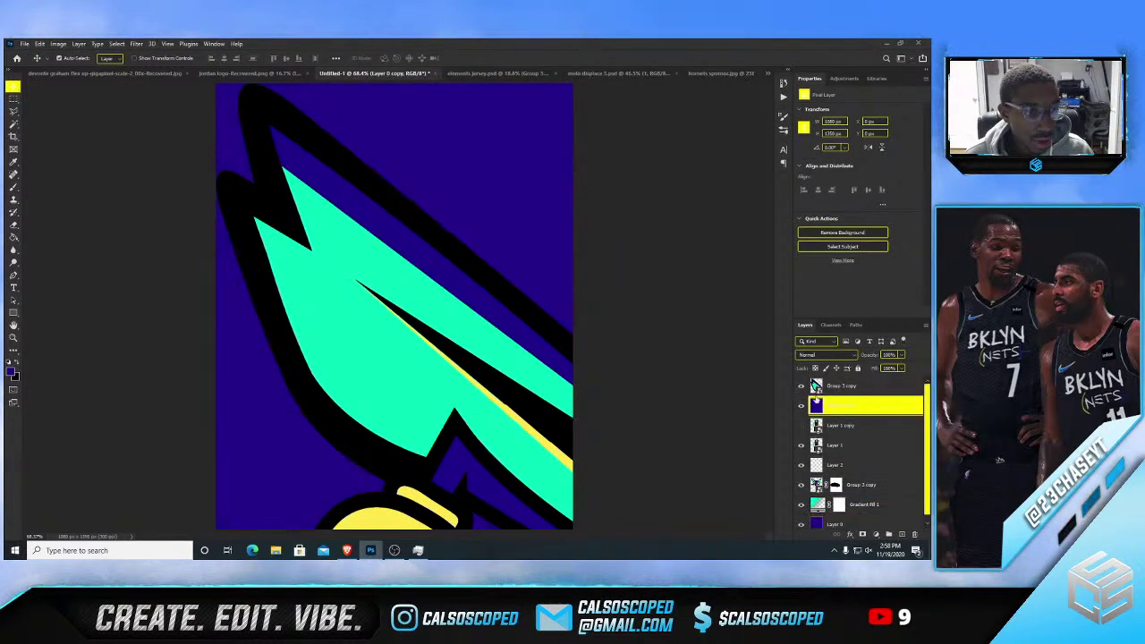
- Start a free transform on the pasted hornet mascot layer with the whole canvas in view
left_click(847, 388)
key("ctrl+t")
key("ctrl+0")
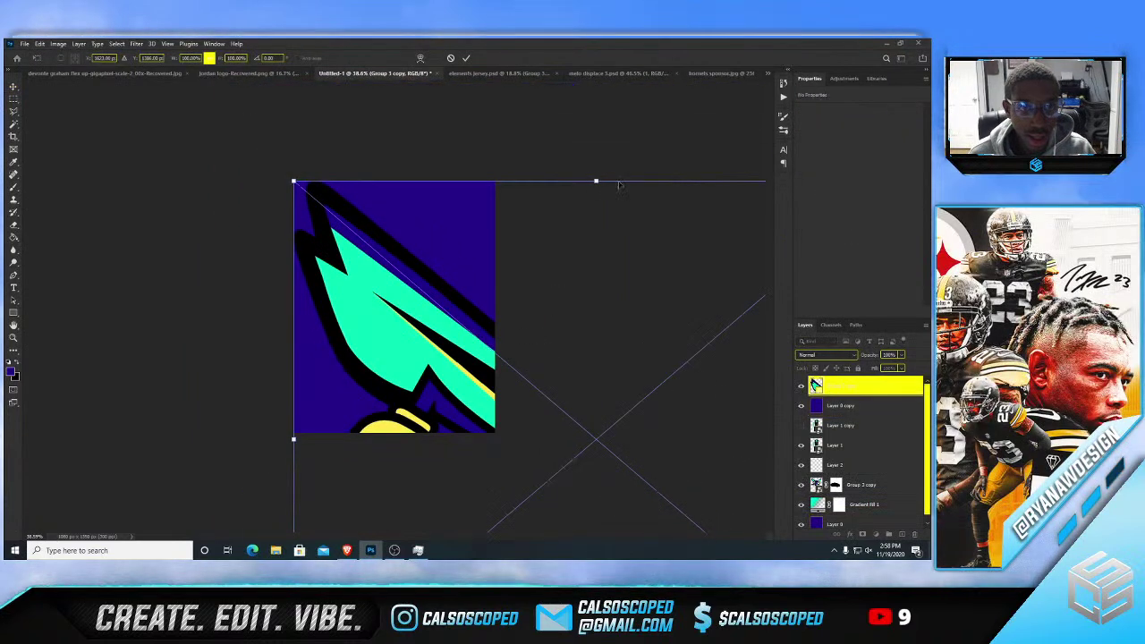
left_click_drag(306, 168, 629, 458)
left_click_drag(720, 468, 303, 237)
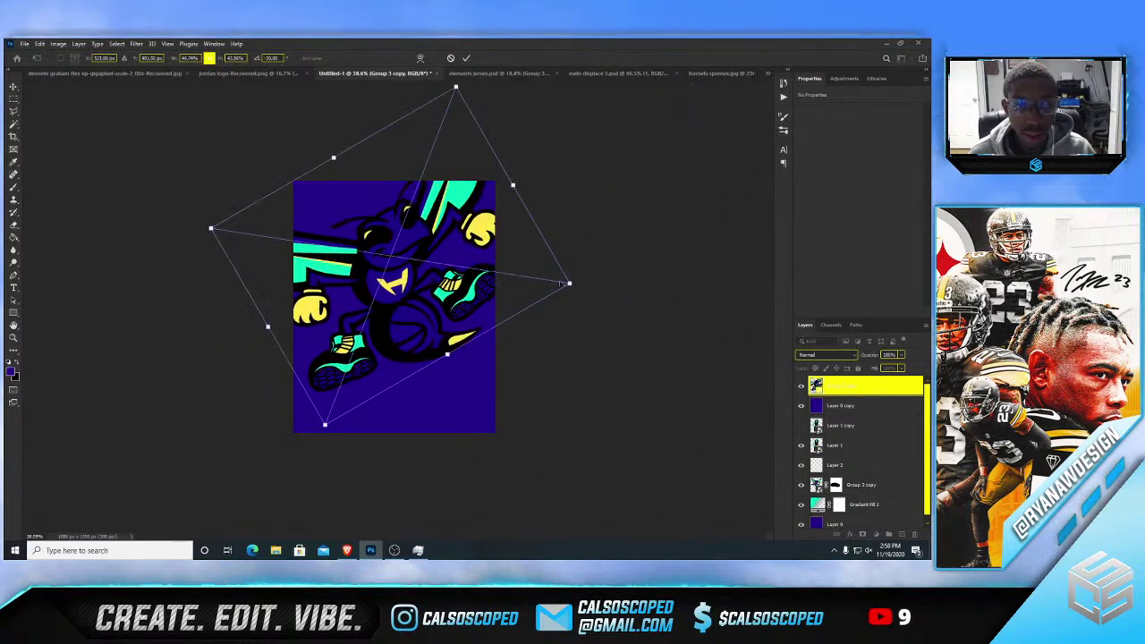
left_click_drag(570, 283, 363, 215)
key("ctrl+z")
left_click_drag(297, 257, 570, 283)
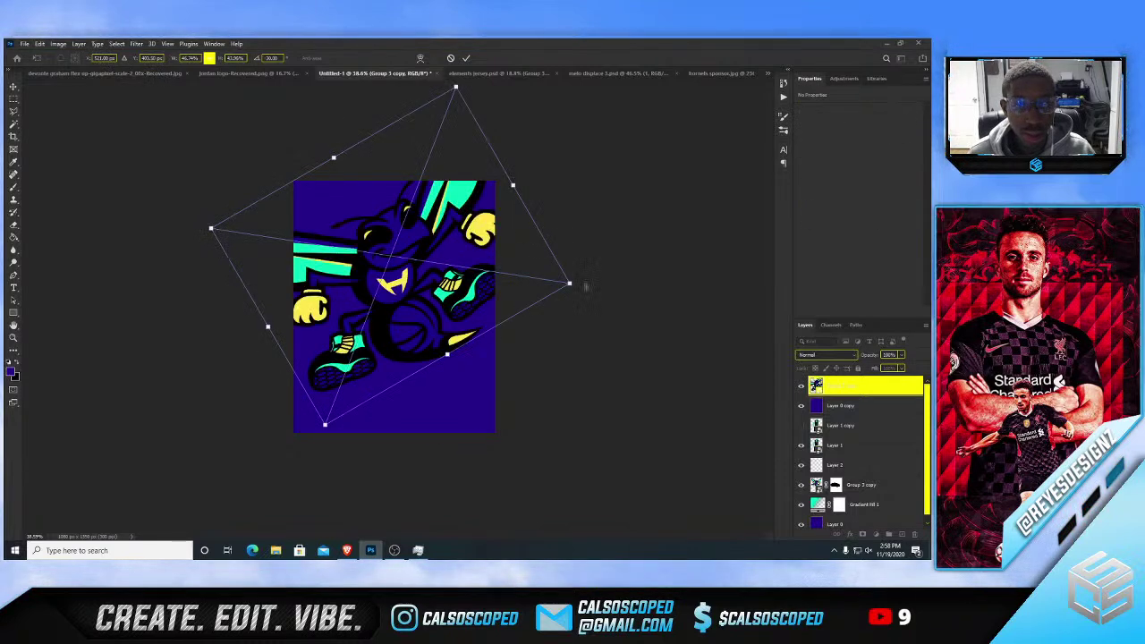
key("ctrl+z")
scroll(602, 344, "down", 5)
key("ctrl+z")
key("ctrl+z")
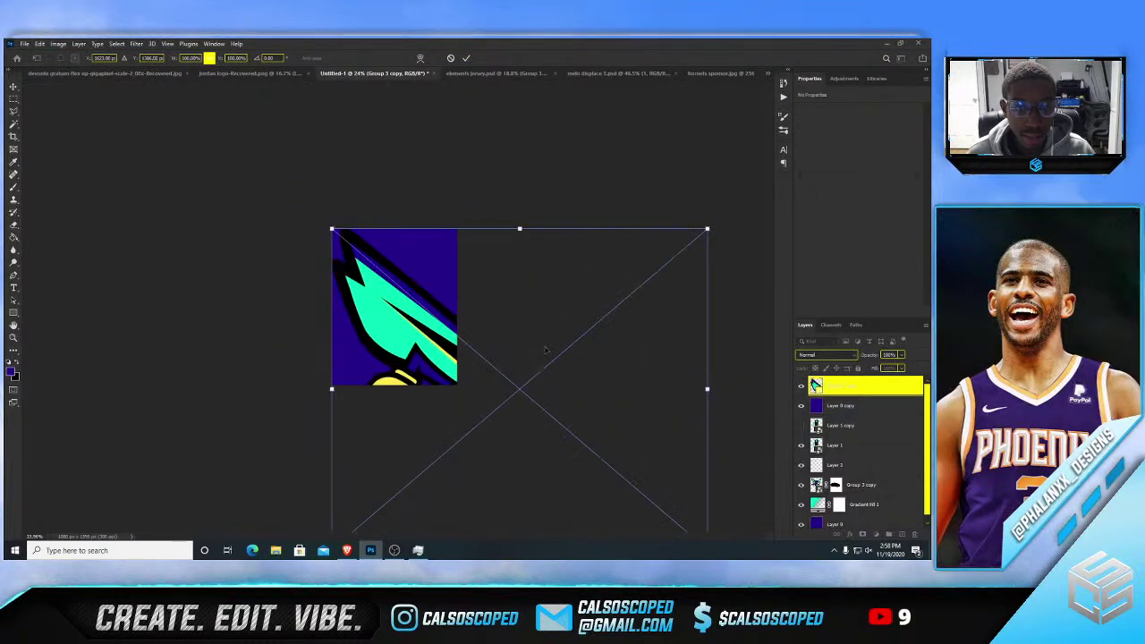
- Scale the hornet mascot down to about 7.62%, straighten it and place it in the canvas's upper-left corner
left_click_drag(706, 389, 426, 251)
scroll(426, 252, "up", 10)
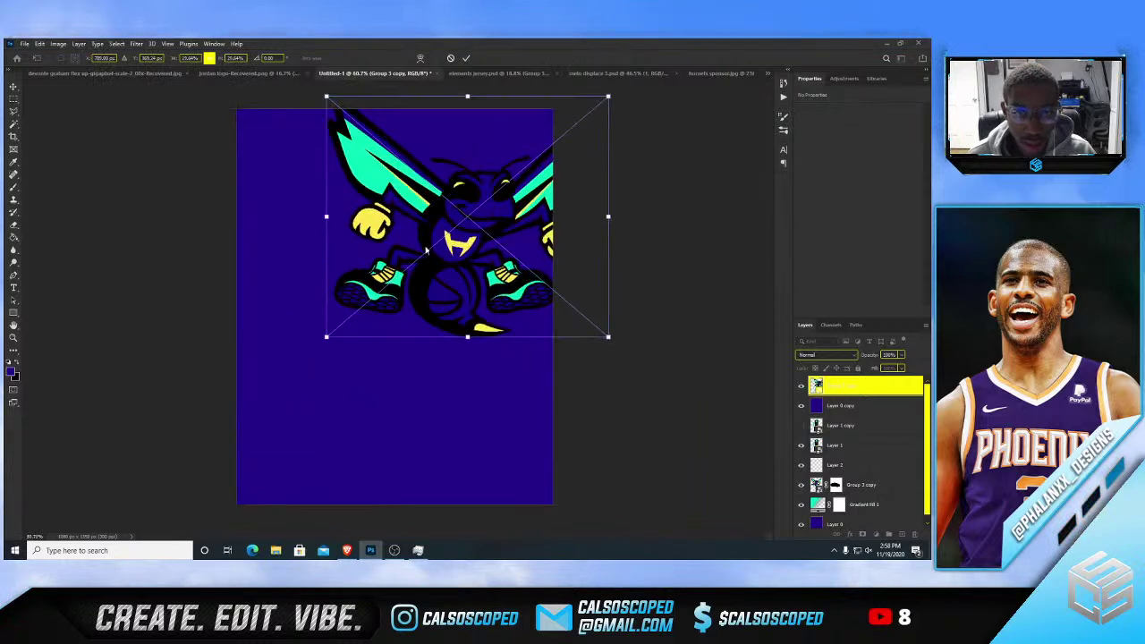
left_click_drag(675, 238, 597, 150)
left_click_drag(652, 237, 295, 151)
scroll(284, 145, "up", 4)
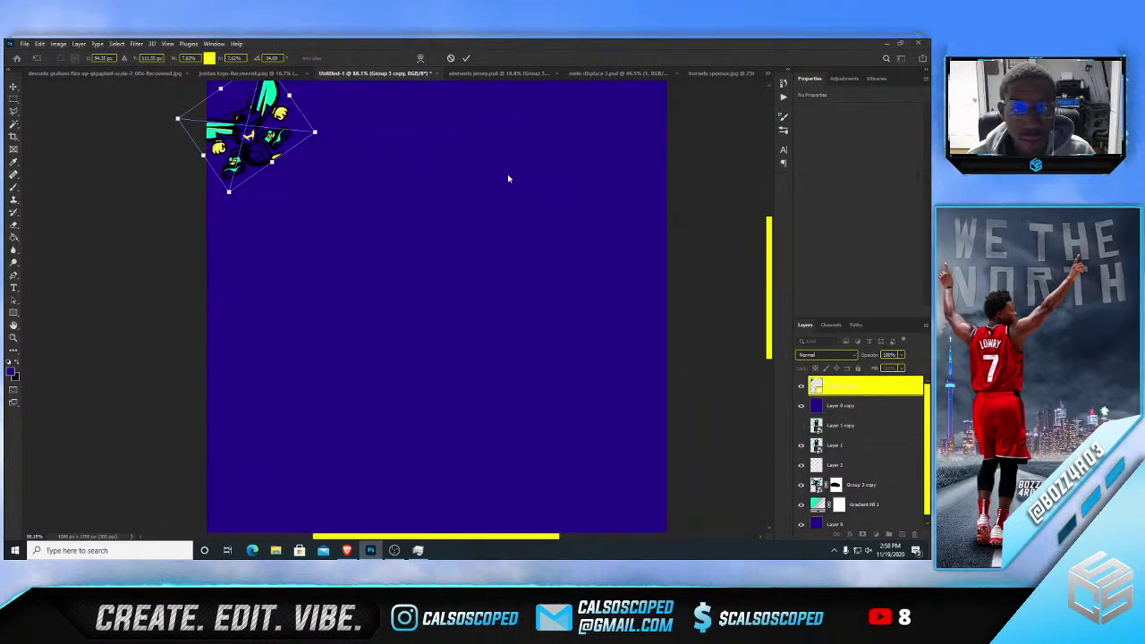
left_click_drag(769, 261, 769, 242)
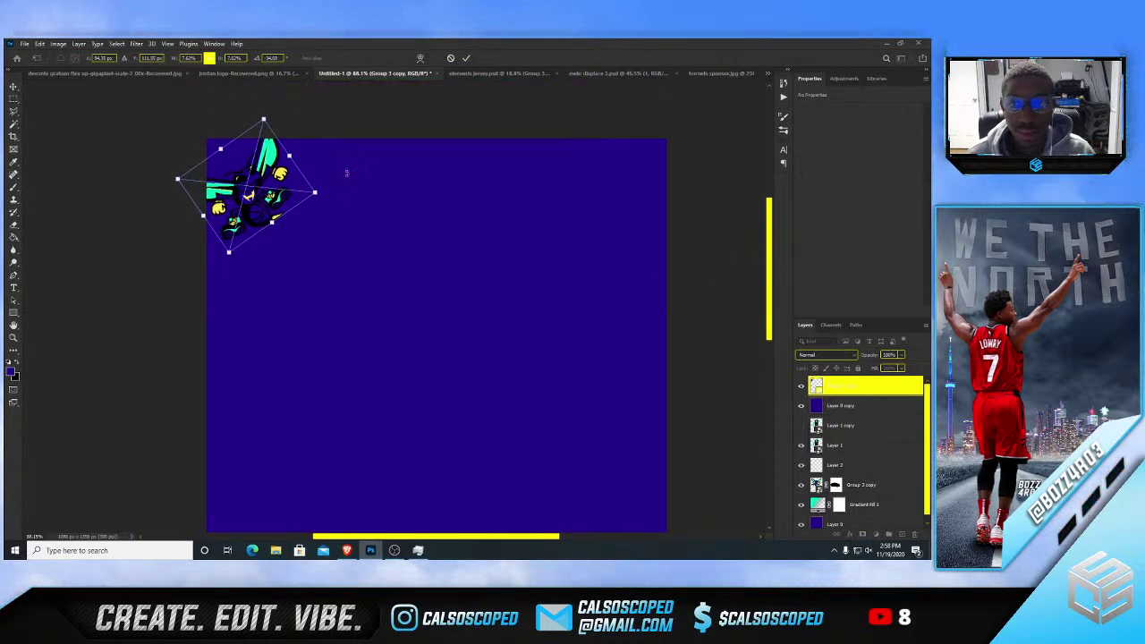
left_click_drag(347, 172, 338, 233)
left_click_drag(274, 191, 298, 193)
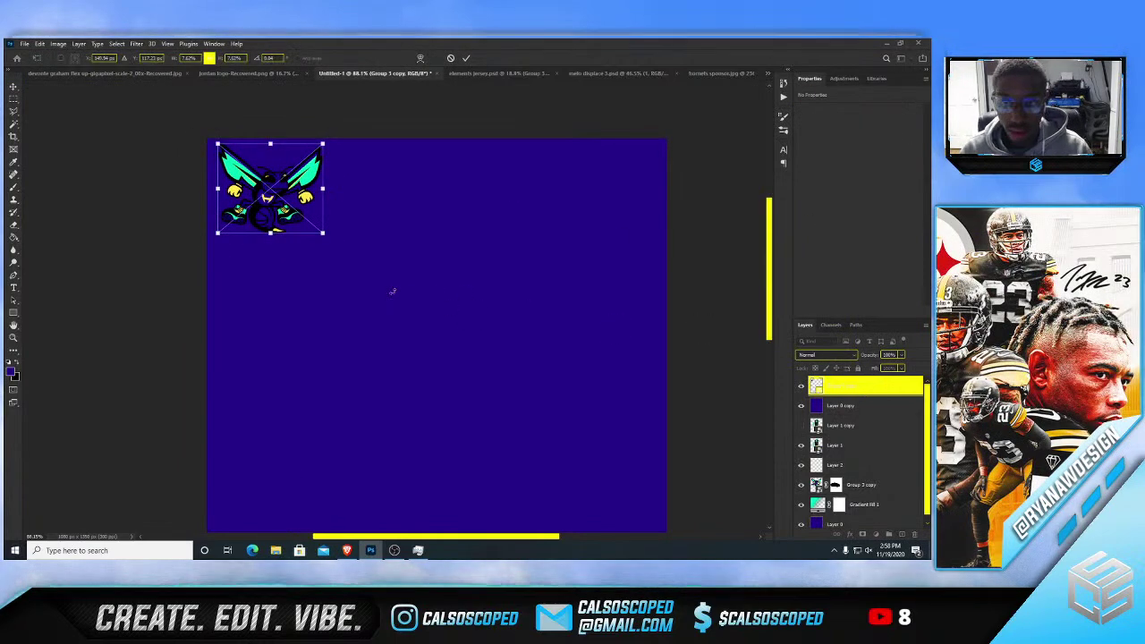
key("Return")
- Duplicate the small mascot three times to form an evenly spaced row of four across the canvas's upper edge
key("ctrl+j")
key("ctrl+t")
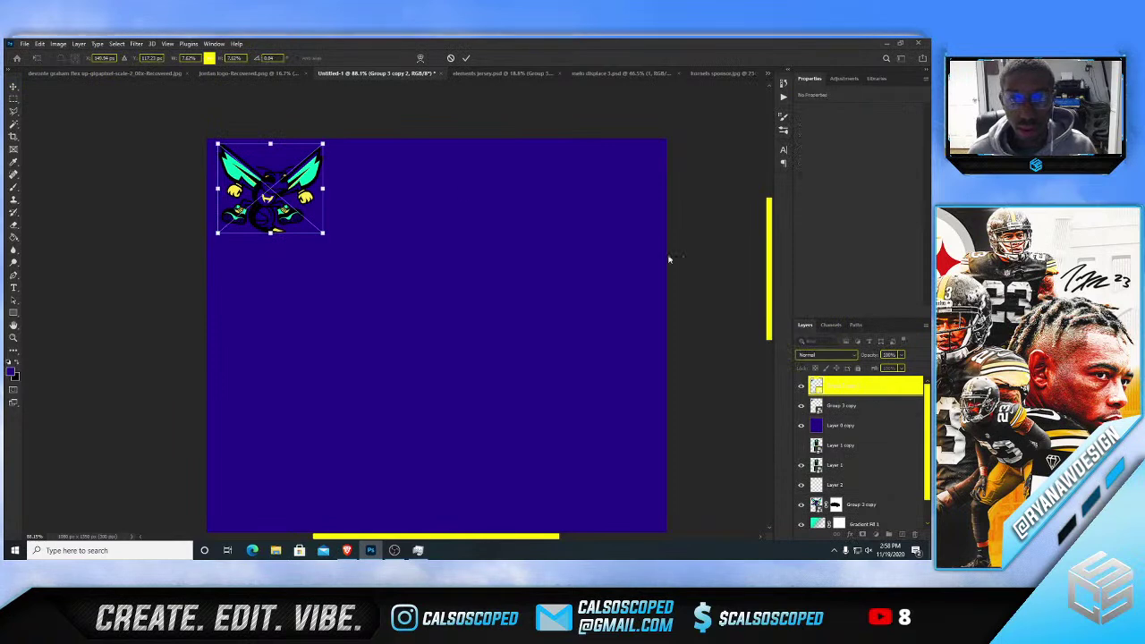
left_click_drag(268, 190, 608, 188)
key("Return")
key("ctrl+t")
key("Return")
key("ctrl+alt+t")
key("Return")
- Select all four mascot layers and scale the row down slightly along the canvas's upper edge
left_click(860, 406, "shift")
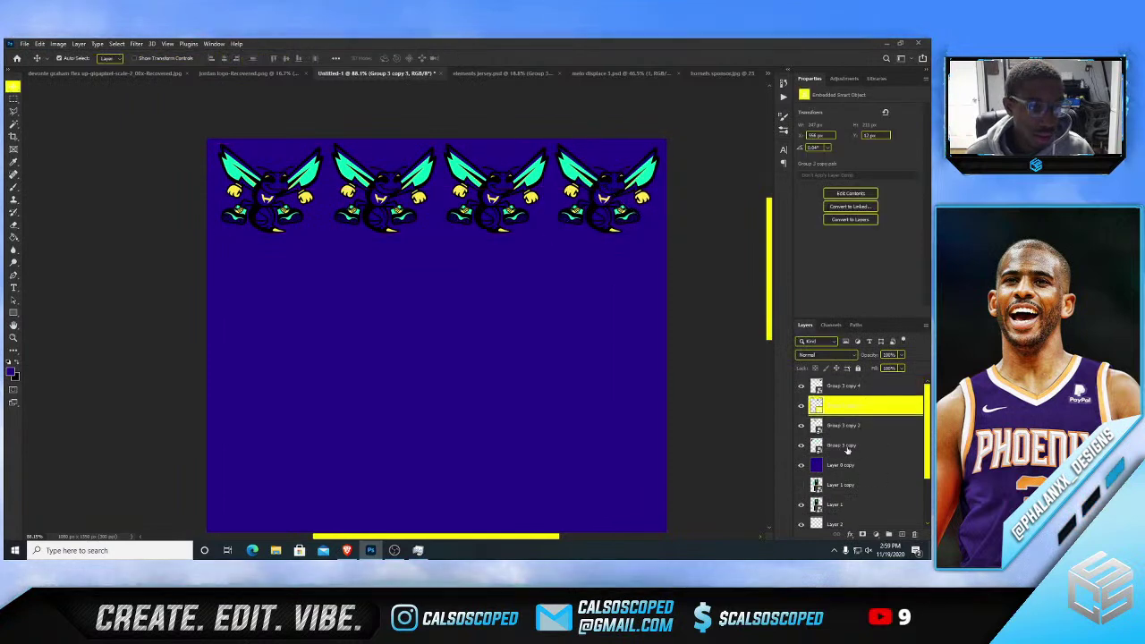
left_click(839, 446, "shift")
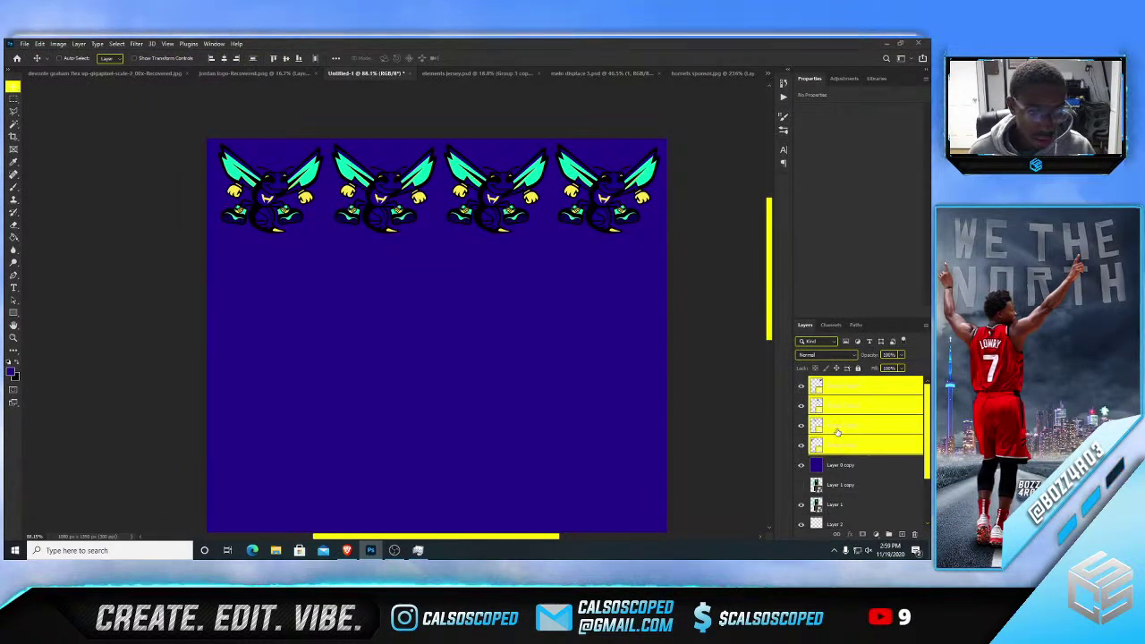
key("ctrl+t")
left_click_drag(438, 141, 456, 179)
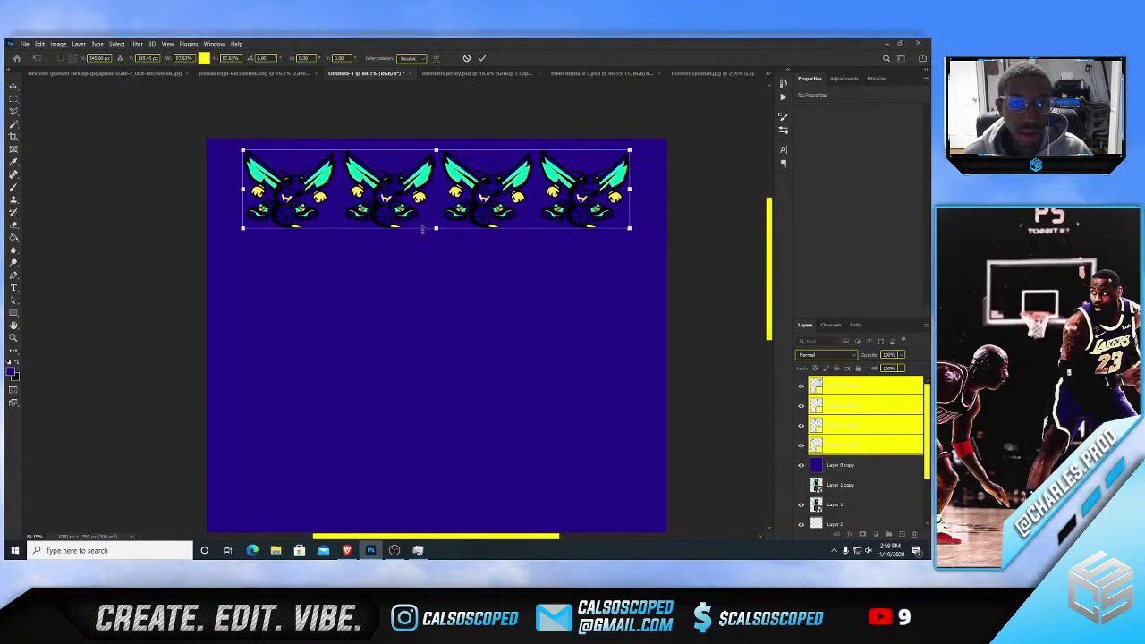
left_click_drag(437, 229, 438, 238)
left_click_drag(453, 227, 501, 199)
key("Return")
key("ctrl+z")
- Adjust individual mascots in the row, shifting the fourth one slightly down and towards the canvas's right edge
left_click(594, 129)
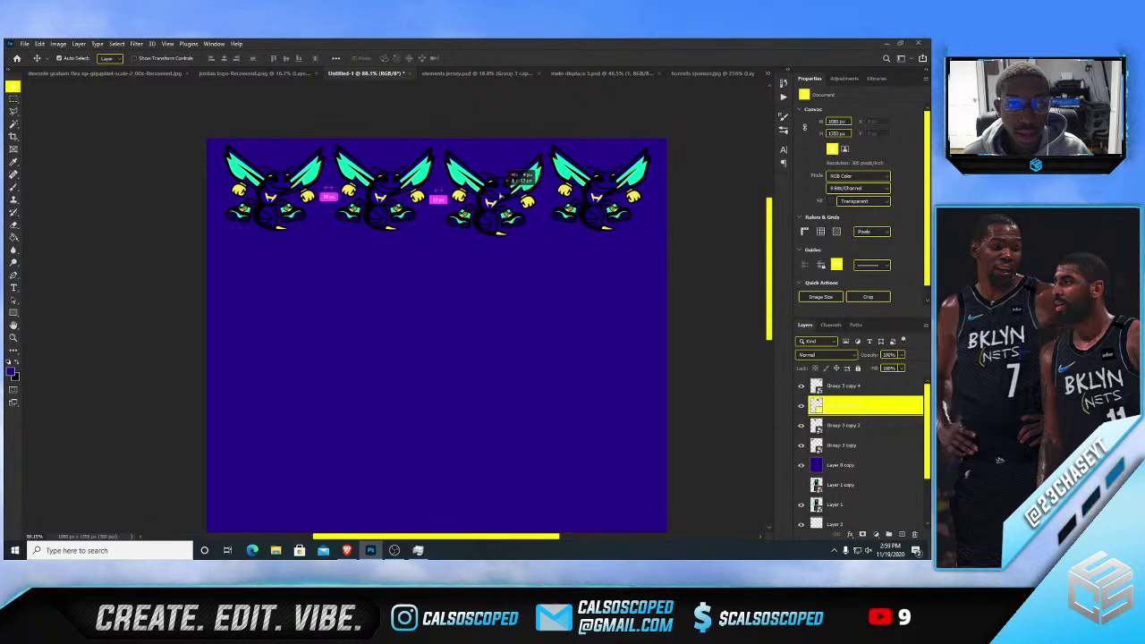
left_click_drag(593, 195, 599, 204)
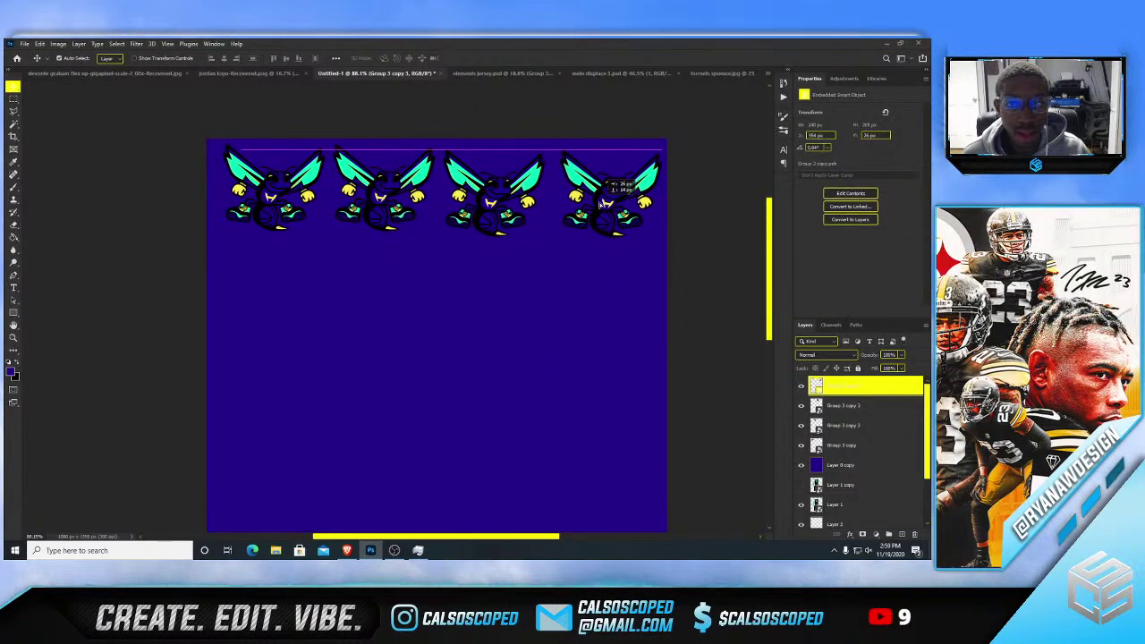
left_click_drag(260, 193, 256, 192)
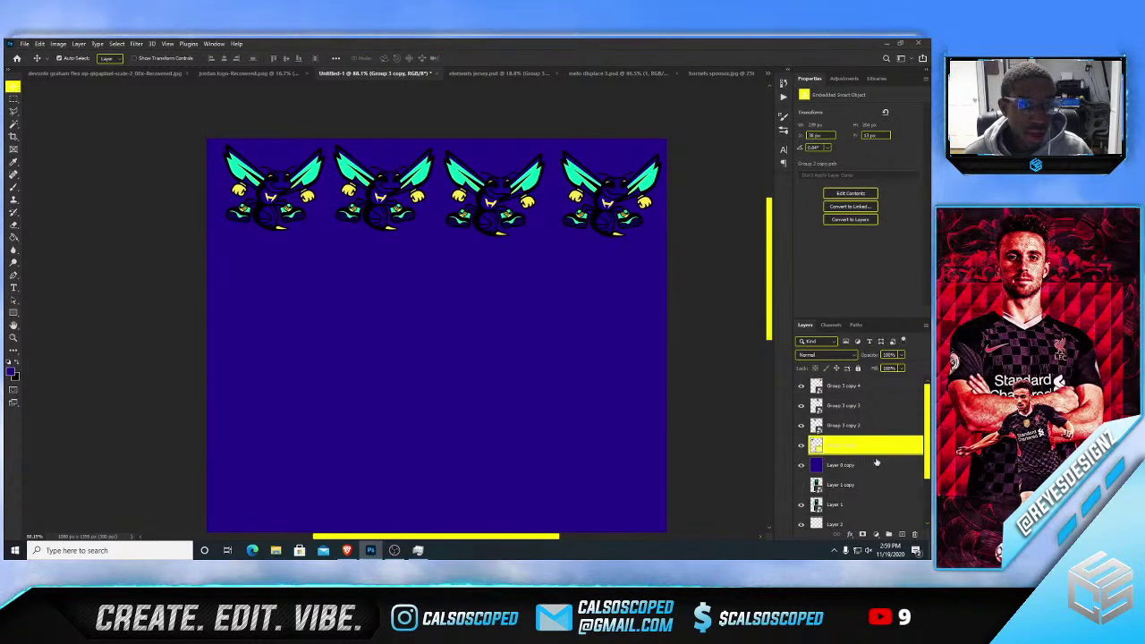
- Duplicate the row of four mascots and place the copy directly beneath it as a second row
left_click(856, 389, "shift")
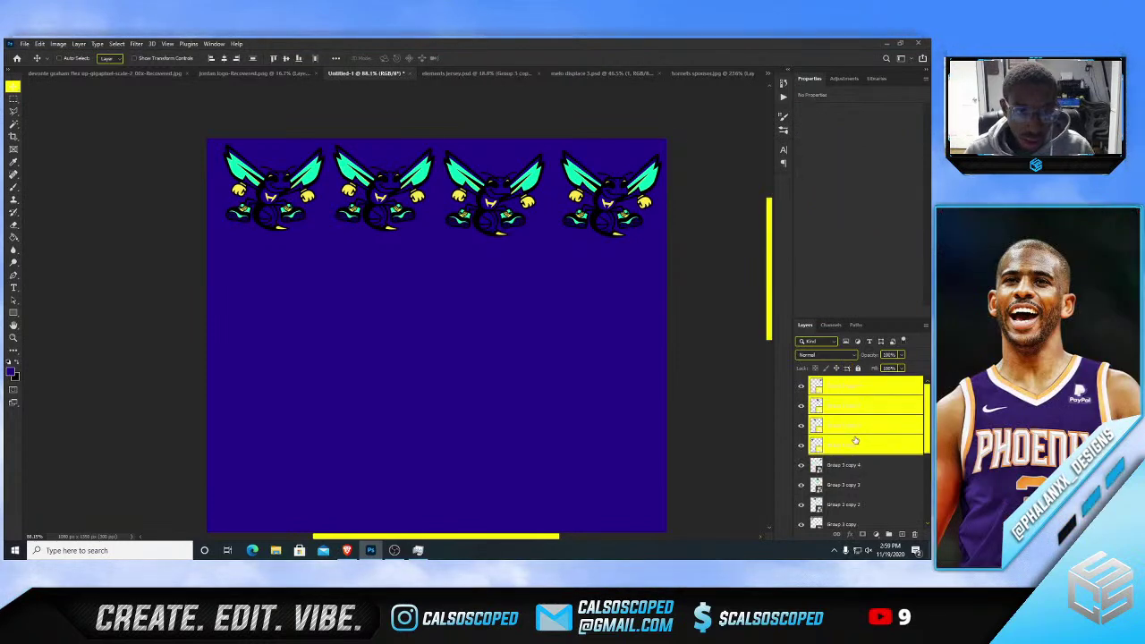
key("ctrl+alt+t")
key("shift+Down")
key("shift+Down")
key("shift+Down")
key("shift+Down")
key("shift+Down")
key("shift+Down")
key("shift+Down")
key("shift+Down")
key("shift+Down")
key("shift+Down")
key("shift+Down")
key("shift+Down")
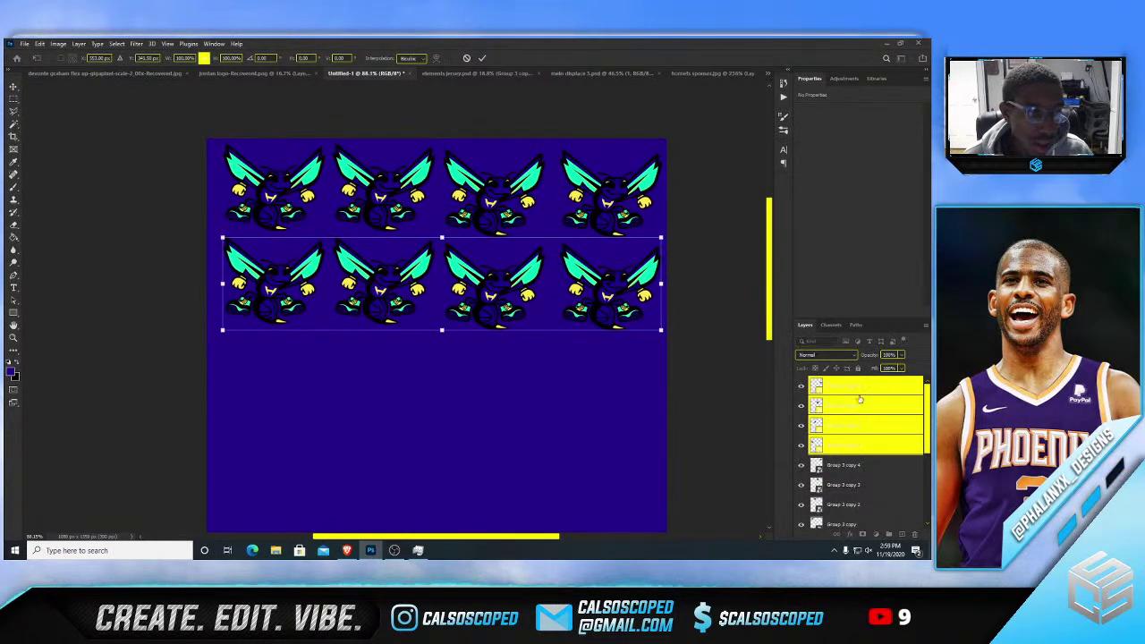
key("Return")
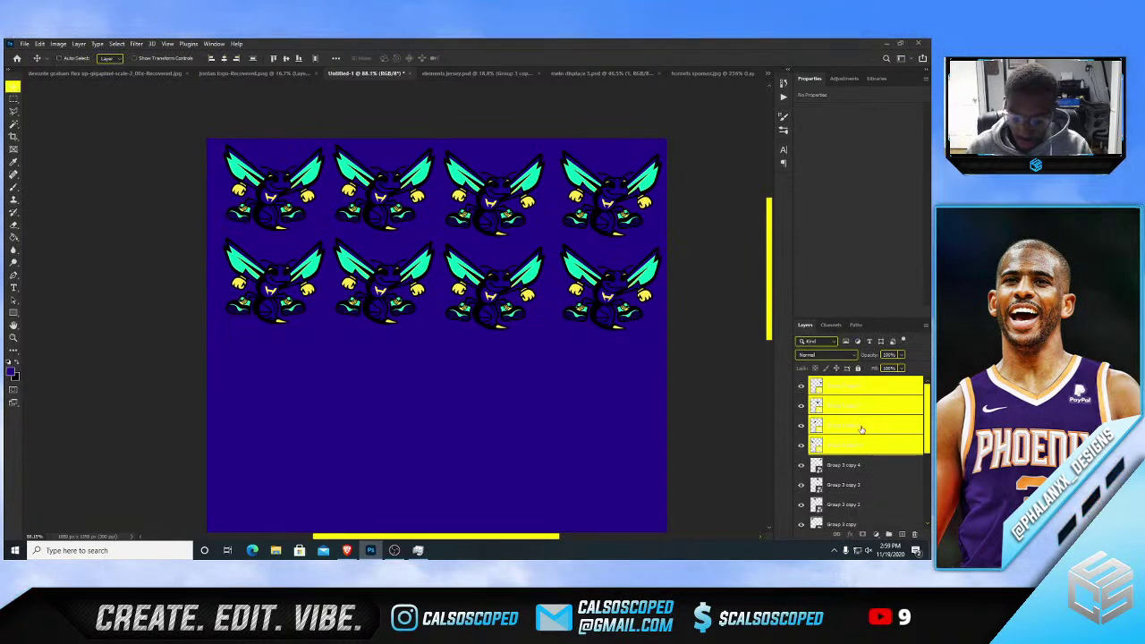
- Combine the selected mascot layers into one smart object and duplicate it
scroll(855, 495, "down", 2)
left_click(847, 452, "shift")
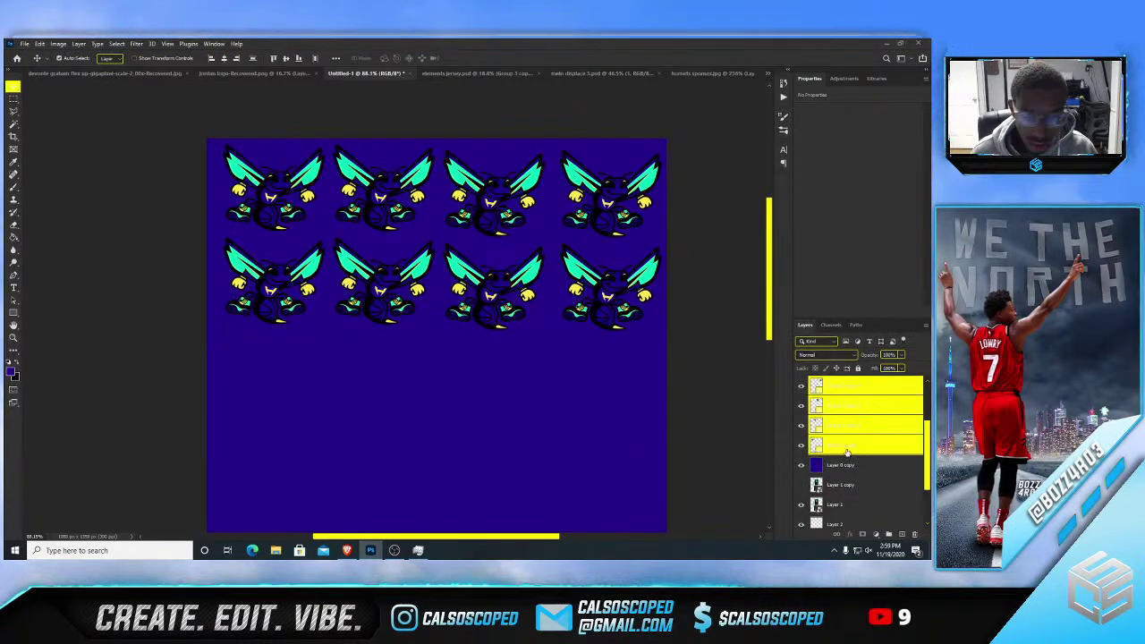
key("ctrl+alt+s")
key("ctrl+j")
- Try to place the duplicated mascot block beneath the two existing rows
key("ctrl+t")
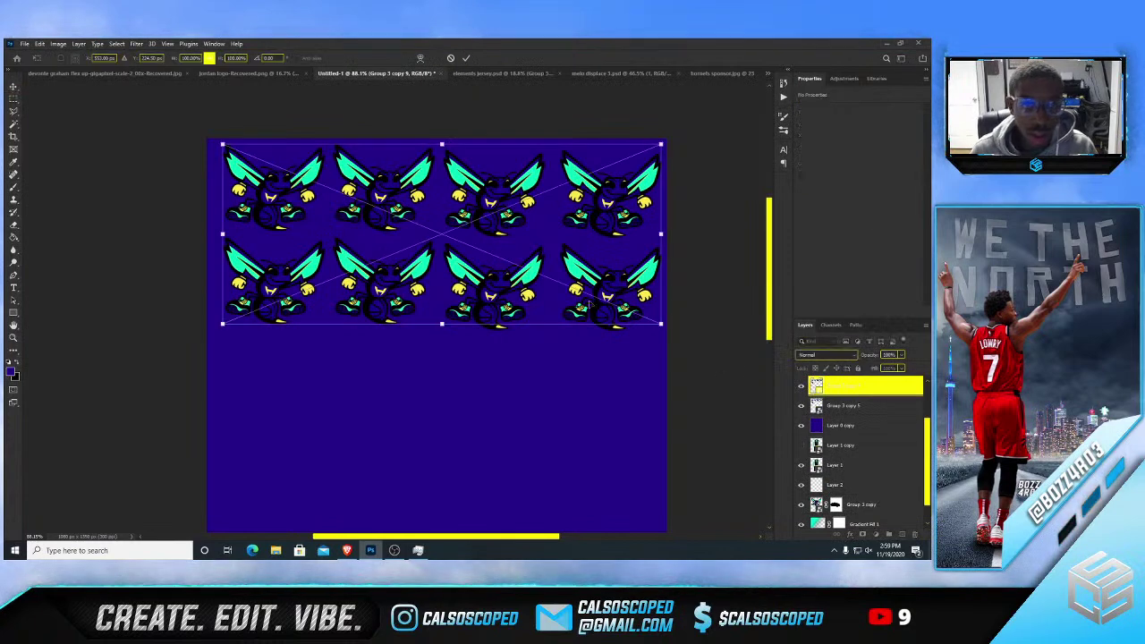
left_click_drag(464, 265, 460, 455)
key("Return")
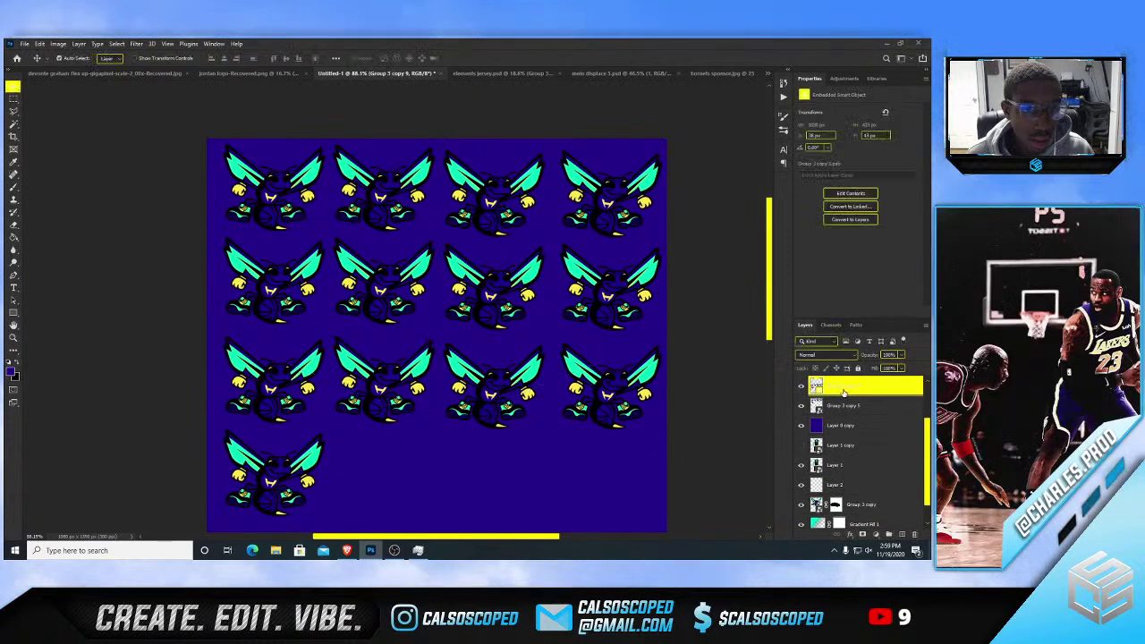
key("ctrl+z")
- Toggle the visibility of the combined mascot smart objects to check which mascots they contain
left_click(847, 406)
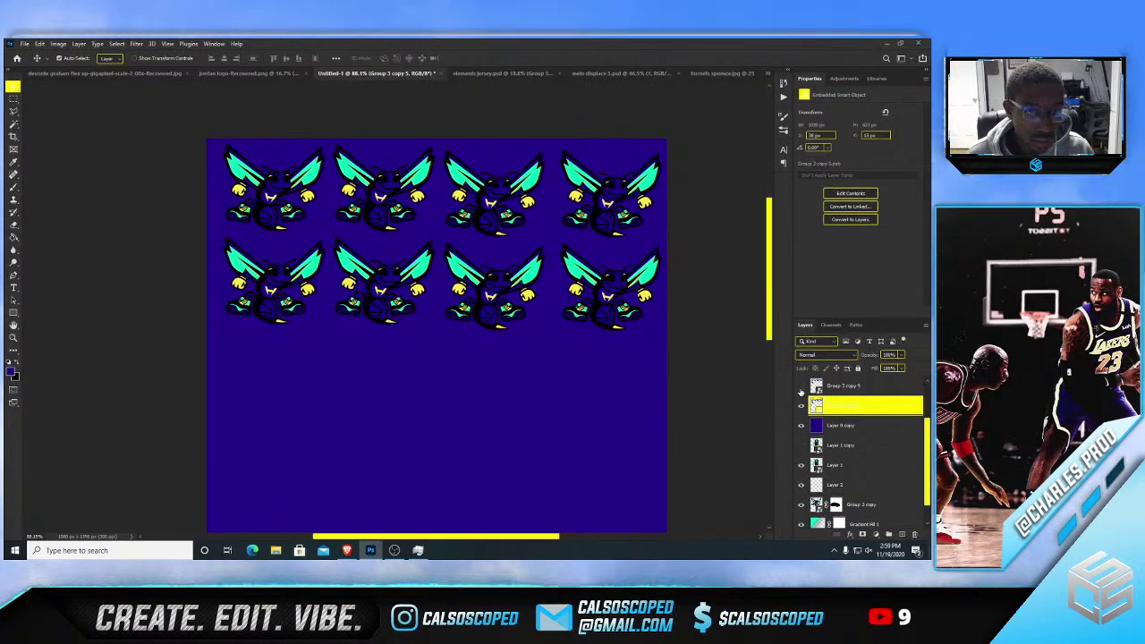
left_click(802, 407)
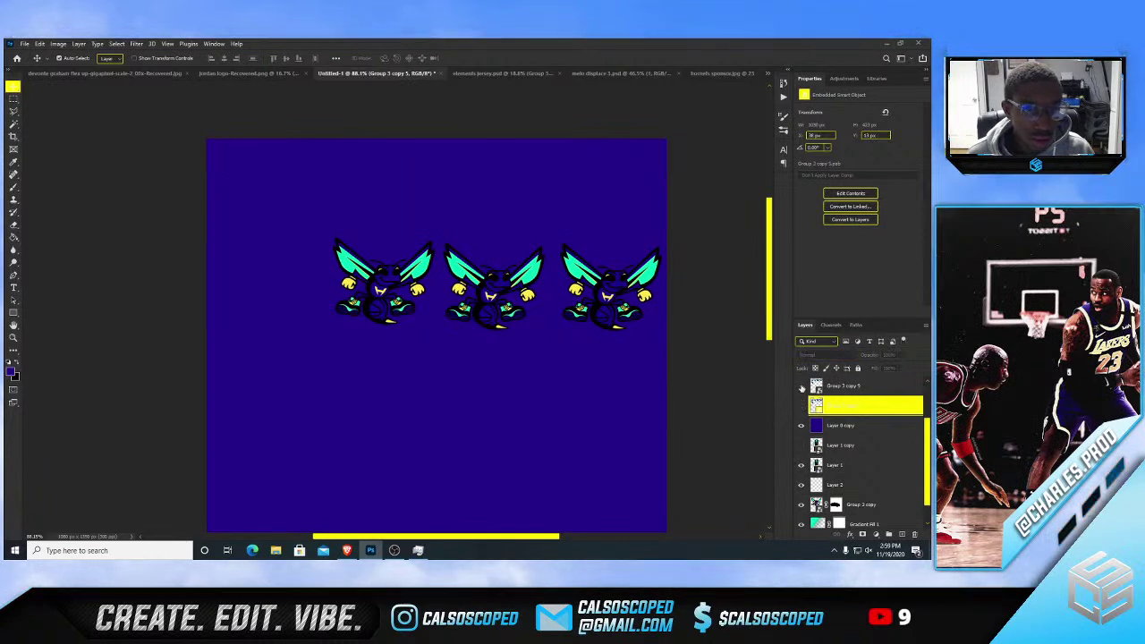
left_click(801, 406)
scroll(801, 404, "up", 3)
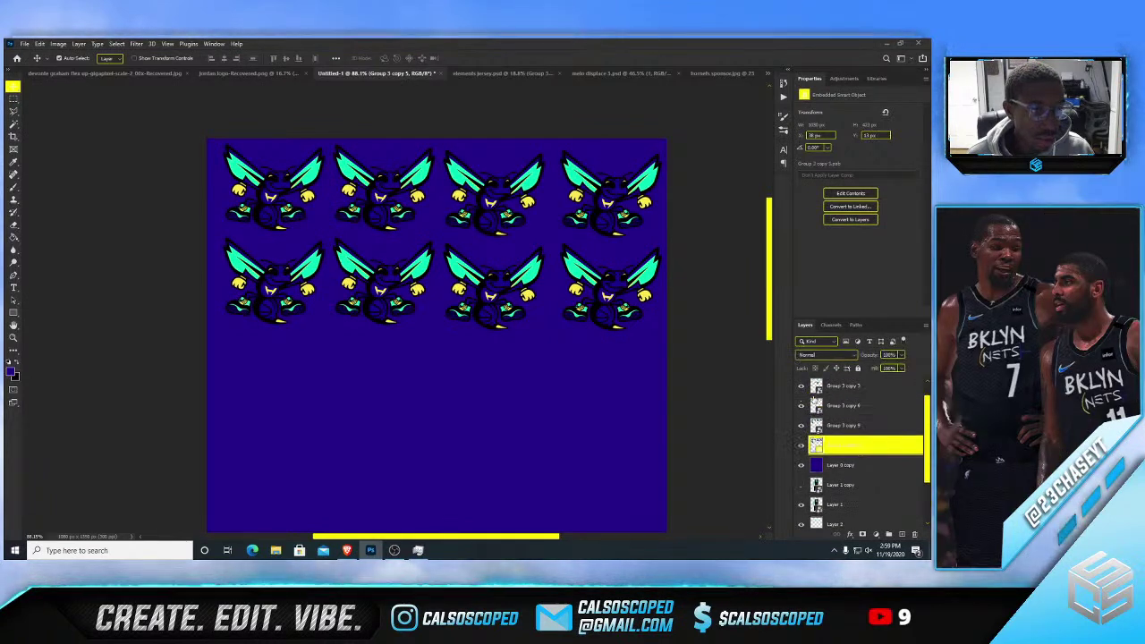
- Merge the upper mascot layers into one and place a copy of the two rows directly below them
left_click(843, 392, "shift")
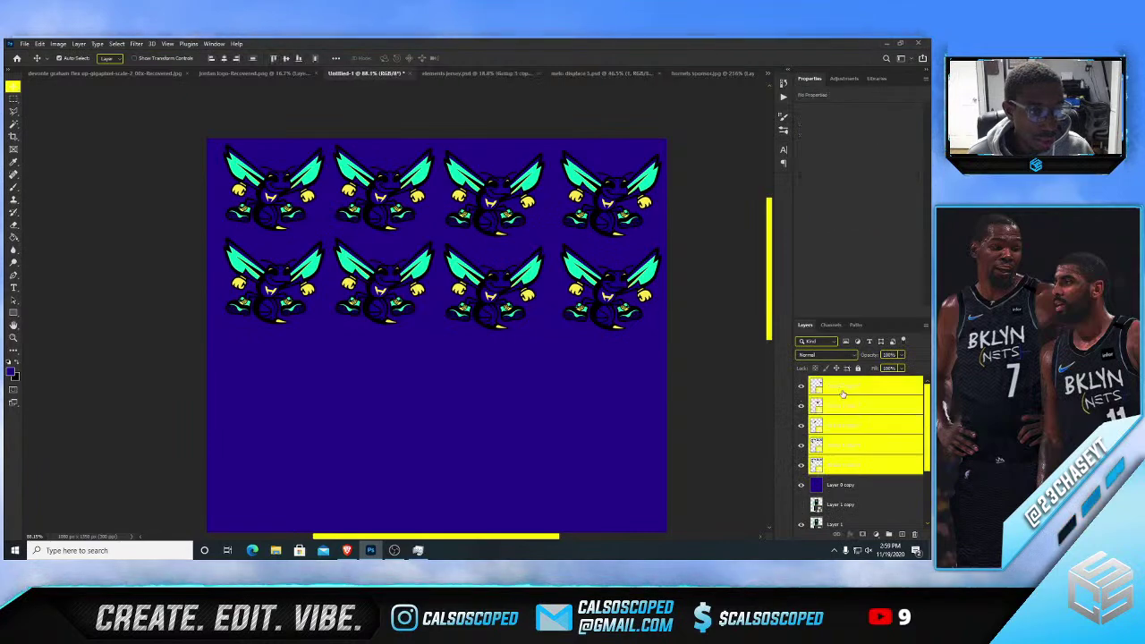
key("ctrl+e")
key("ctrl+alt+t")
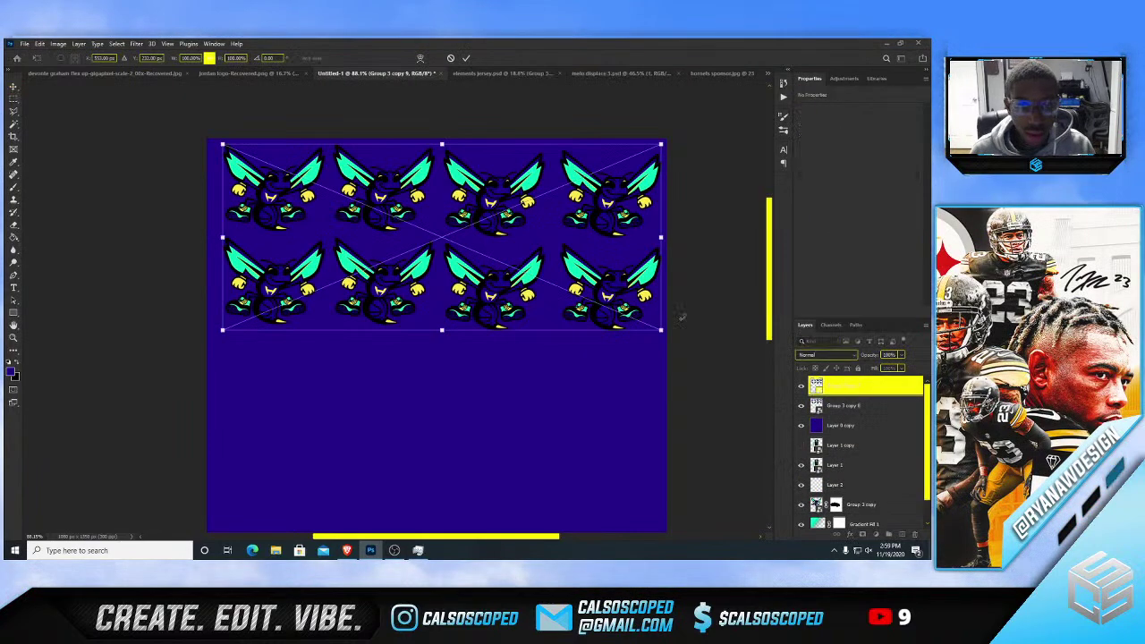
left_click_drag(538, 274, 538, 459)
key("Return")
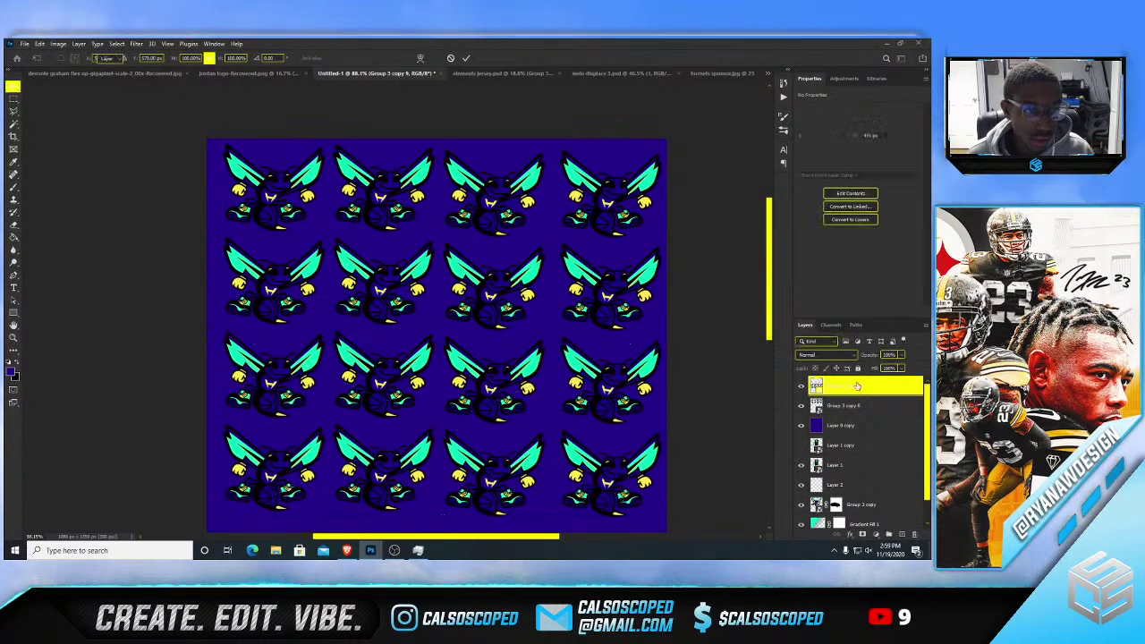
- Duplicate the lower mascot block and move the copy straight down to fill the empty bottom of the canvas
scroll(443, 389, "down", 5)
scroll(443, 388, "up", 2)
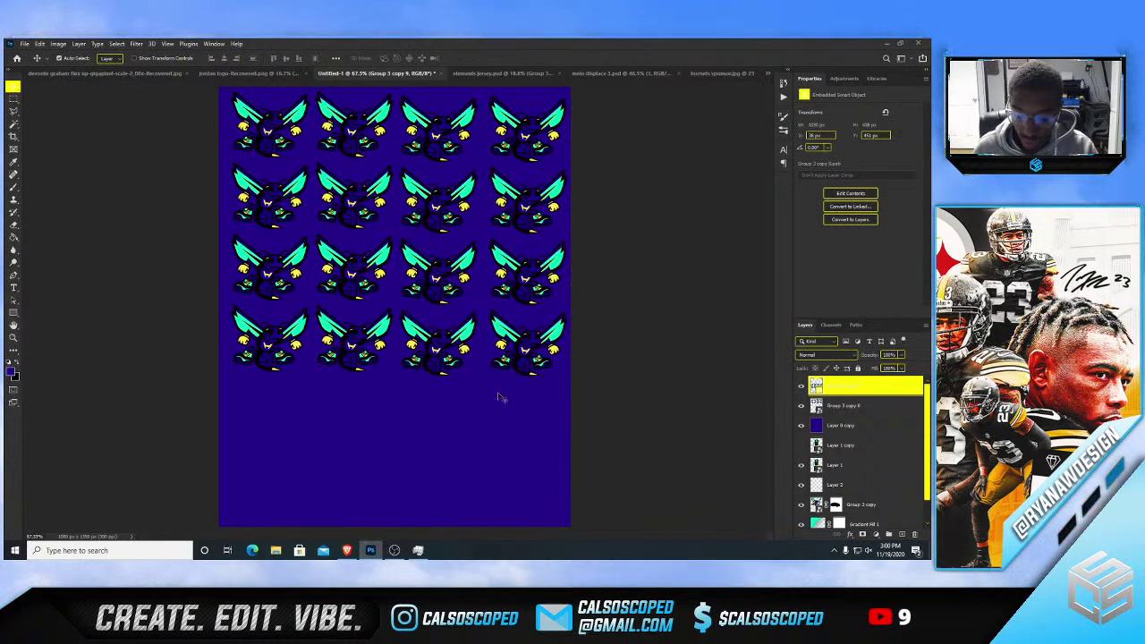
key("ctrl+j")
key("ctrl+t")
left_click_drag(497, 325, 494, 466)
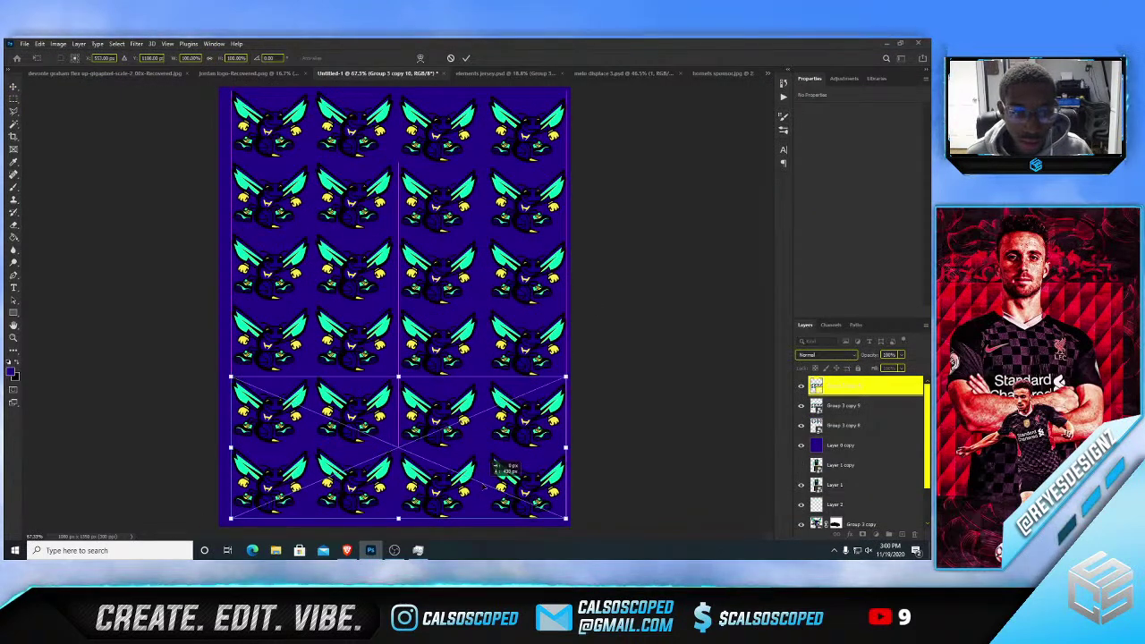
key("Return")
- Merge the three mascot block layers into a single pattern layer above Layer 0 copy
left_click(846, 405)
left_click(848, 426, "shift")
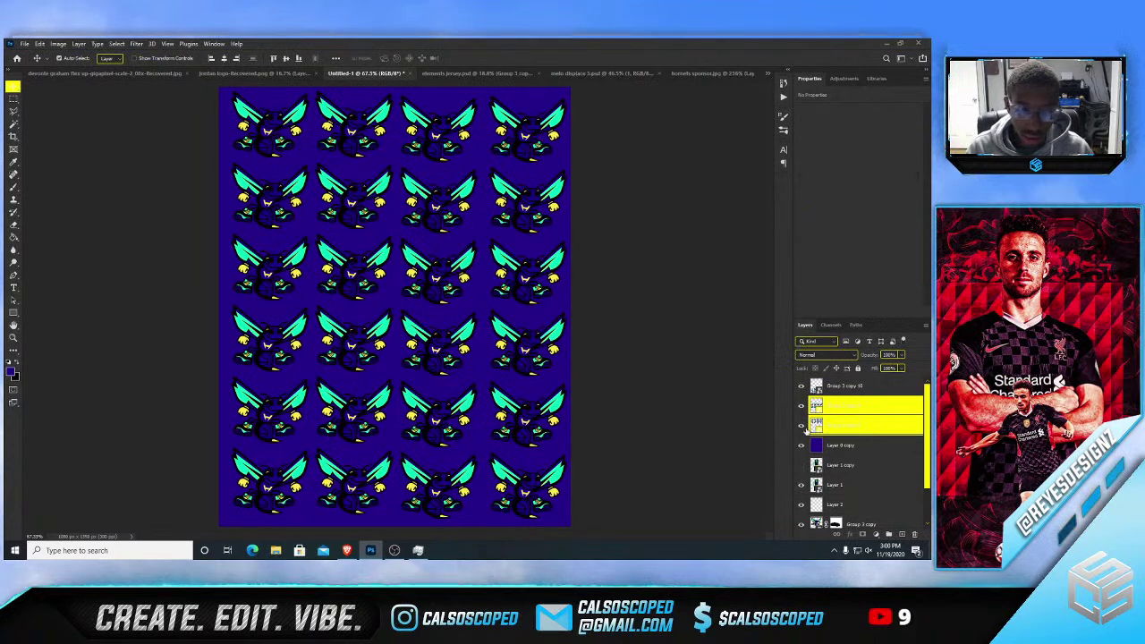
key("ctrl+e")
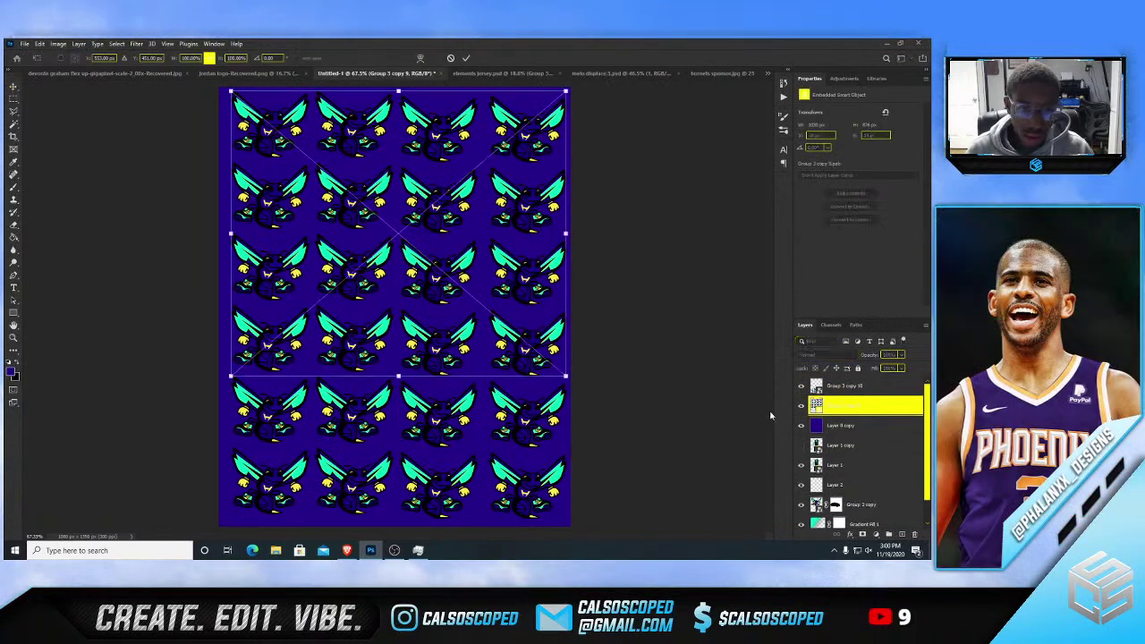
left_click(845, 390)
left_click(837, 407, "shift")
key("ctrl+e")
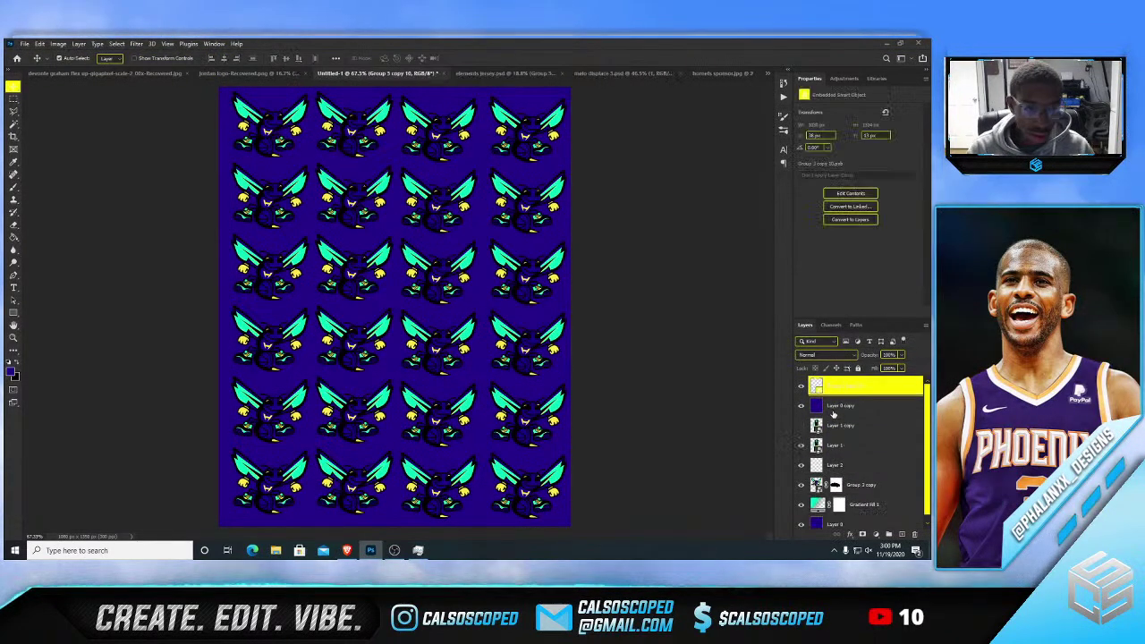
- Rotate the mascot pattern counterclockwise by about 24.4° and move it into the canvas's upper-left area
key("ctrl+t")
left_click_drag(645, 389, 632, 259)
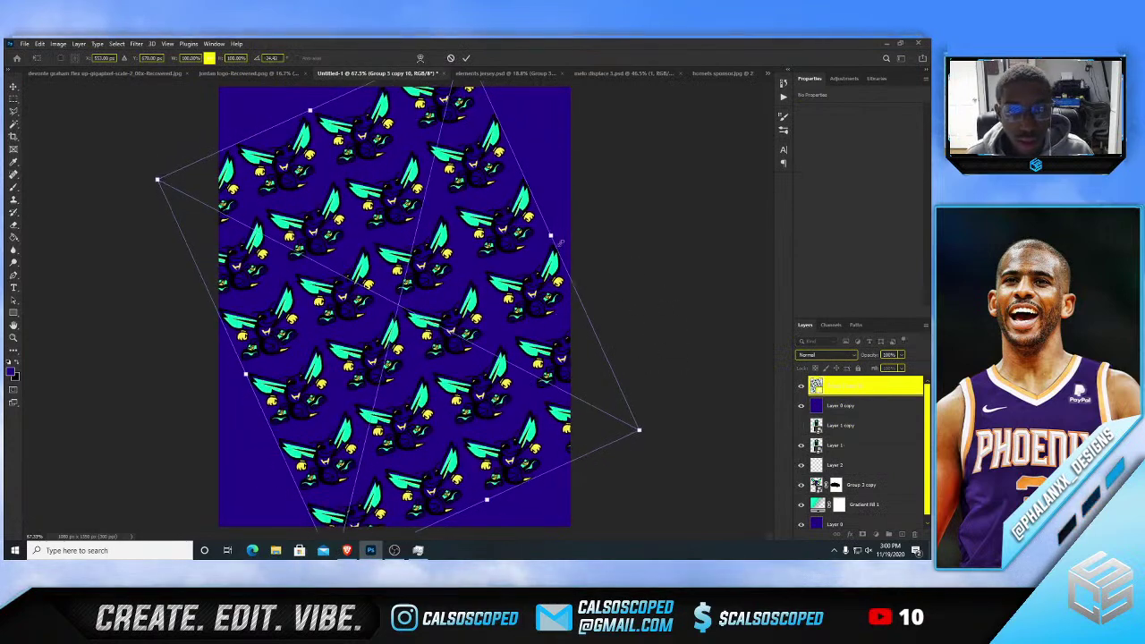
left_click_drag(491, 273, 246, 191)
scroll(353, 215, "down", 4)
key("Return")
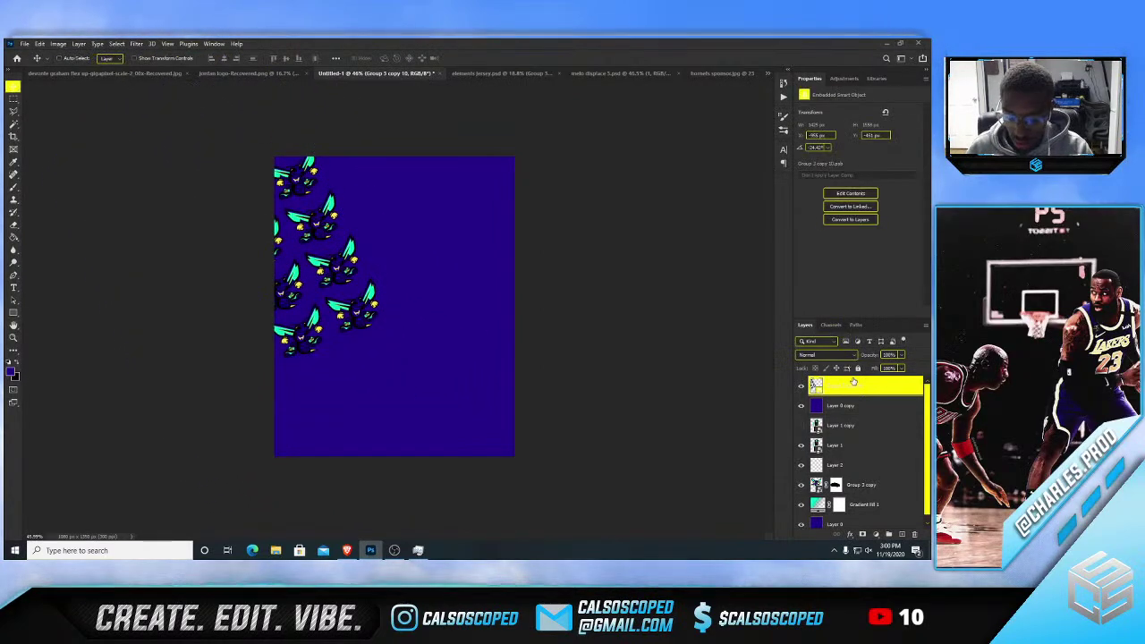
- Duplicate the tilted pattern and fit the copy beneath the original to fill the canvas's lower-left area
key("ctrl+j")
key("ctrl+t")
left_click_drag(322, 251, 459, 522)
left_click_drag(423, 463, 410, 458)
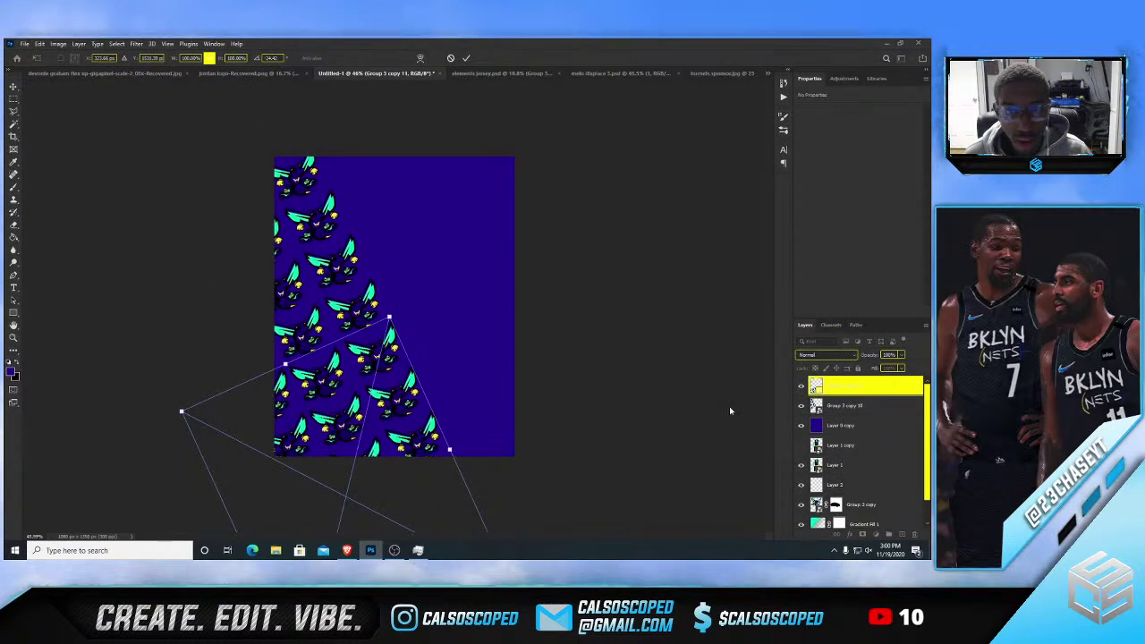
key("Return")
- Duplicate the lower-left pattern piece and fit the copy alongside to cover the canvas's right side
key("ctrl+j")
key("ctrl+t")
left_click_drag(390, 368, 562, 223)
key("Return")
- Fit another copy of the tilted pattern into the remaining gap at the canvas's upper right
key("ctrl+t")
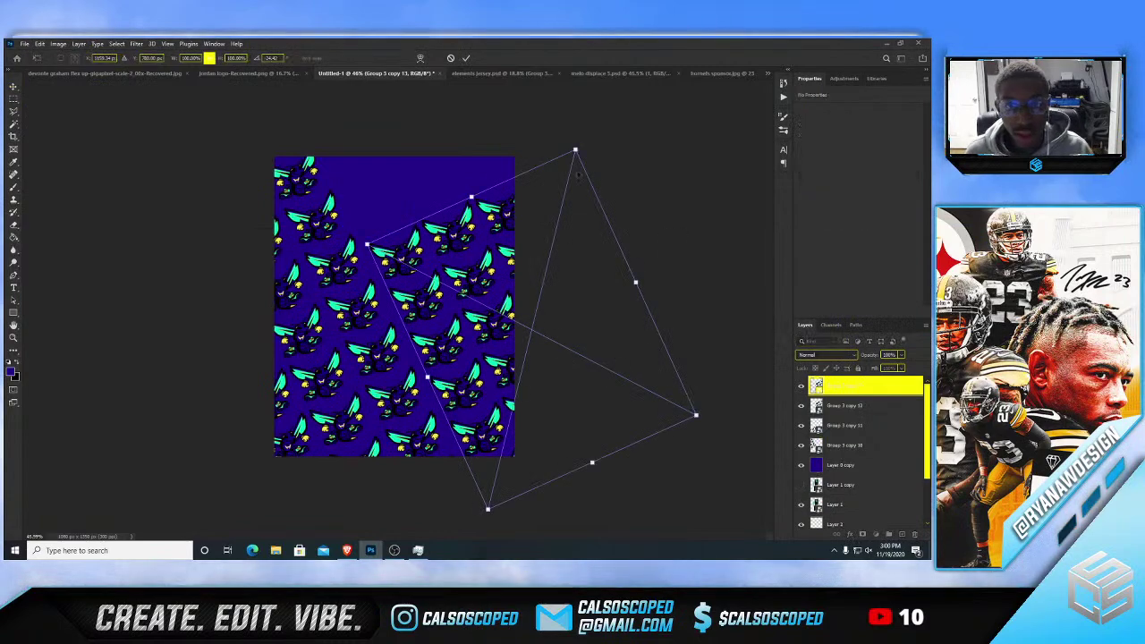
left_click_drag(515, 302, 392, 146)
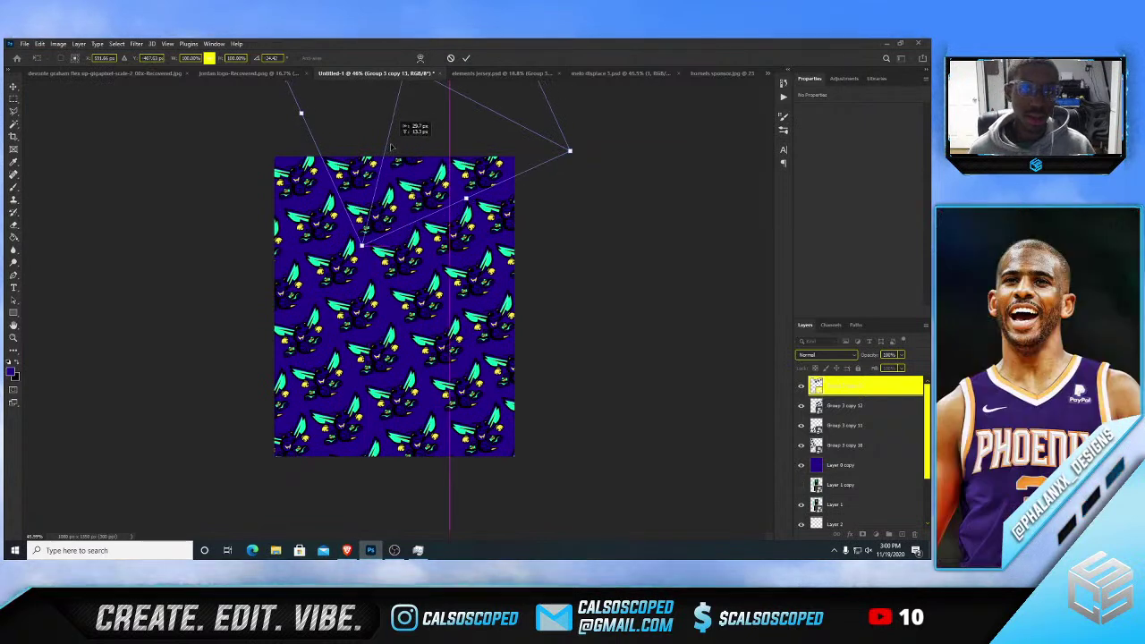
key("Return")
- Merge a copy of the four tilted pattern layers into one layer, then group and hide the four originals
left_click(834, 447, "shift")
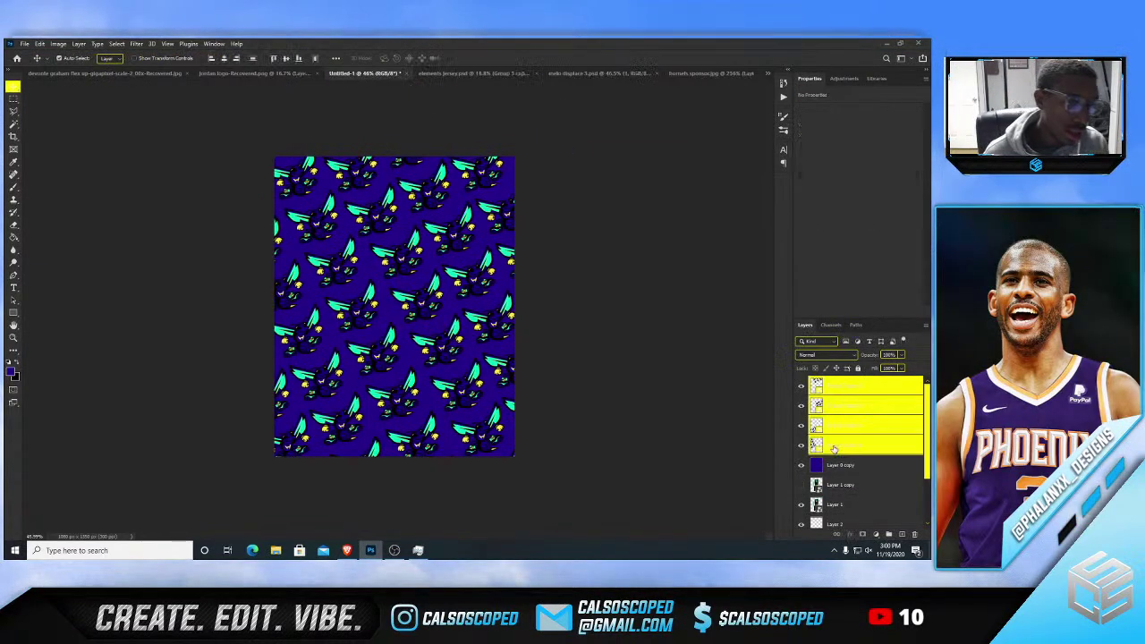
key("ctrl+e")
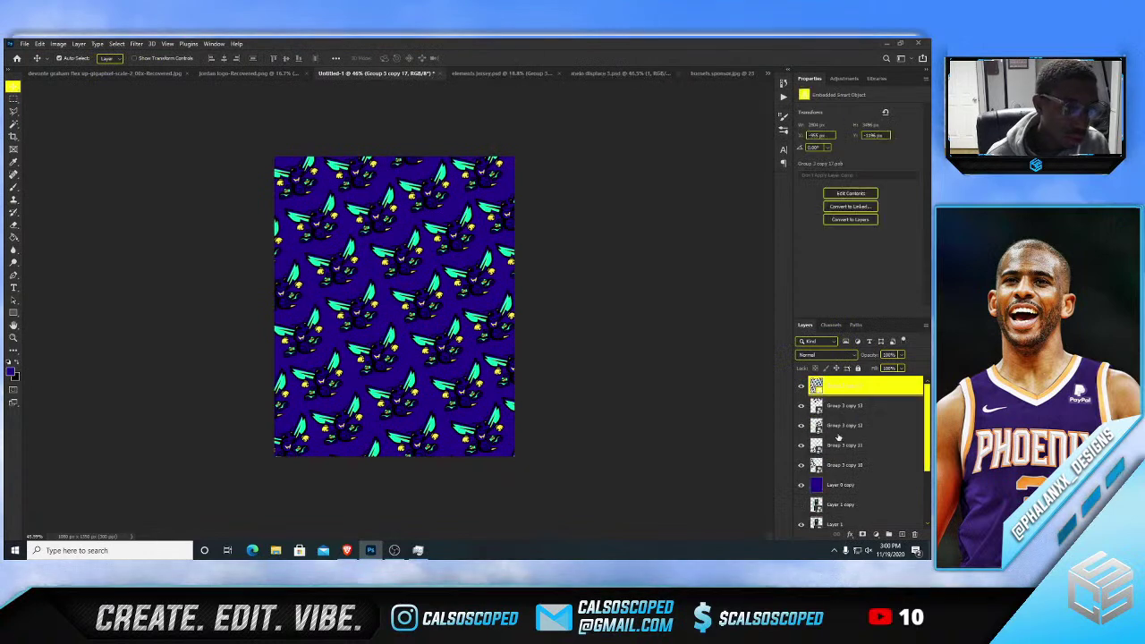
left_click(842, 408)
left_click(851, 467, "shift")
key("ctrl+g")
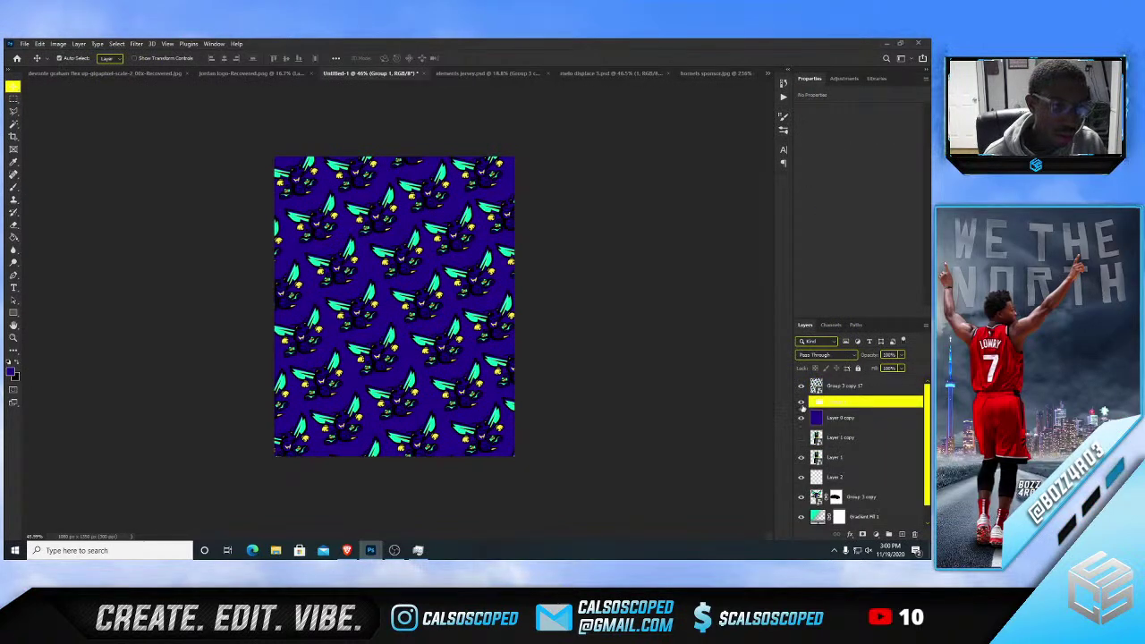
left_click(801, 403)
- Set the merged pattern layer's blend mode to Soft Light and place it between Gradient Fill 1 and Layer 0
left_click(850, 387)
left_click_drag(846, 387, 850, 486)
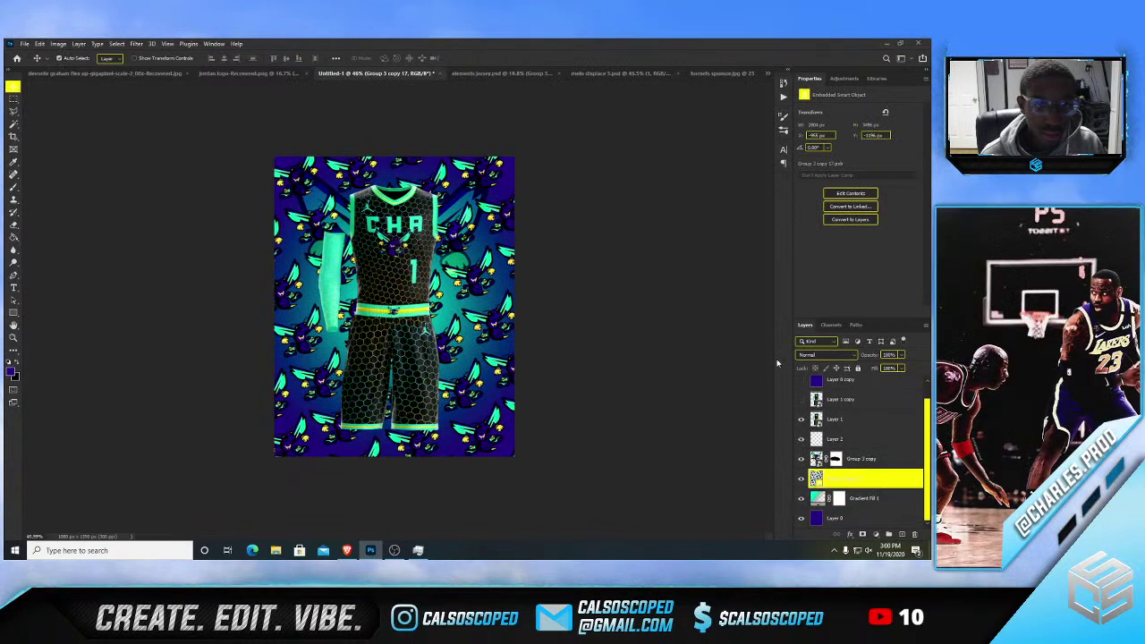
left_click(819, 355)
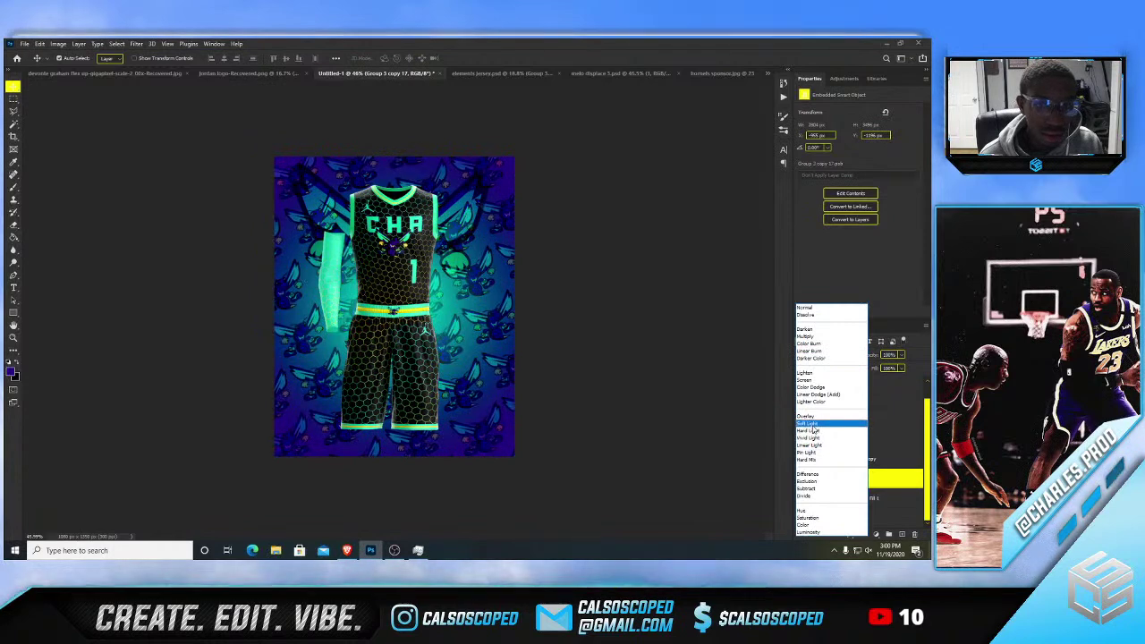
left_click(810, 425)
left_click_drag(849, 480, 857, 514)
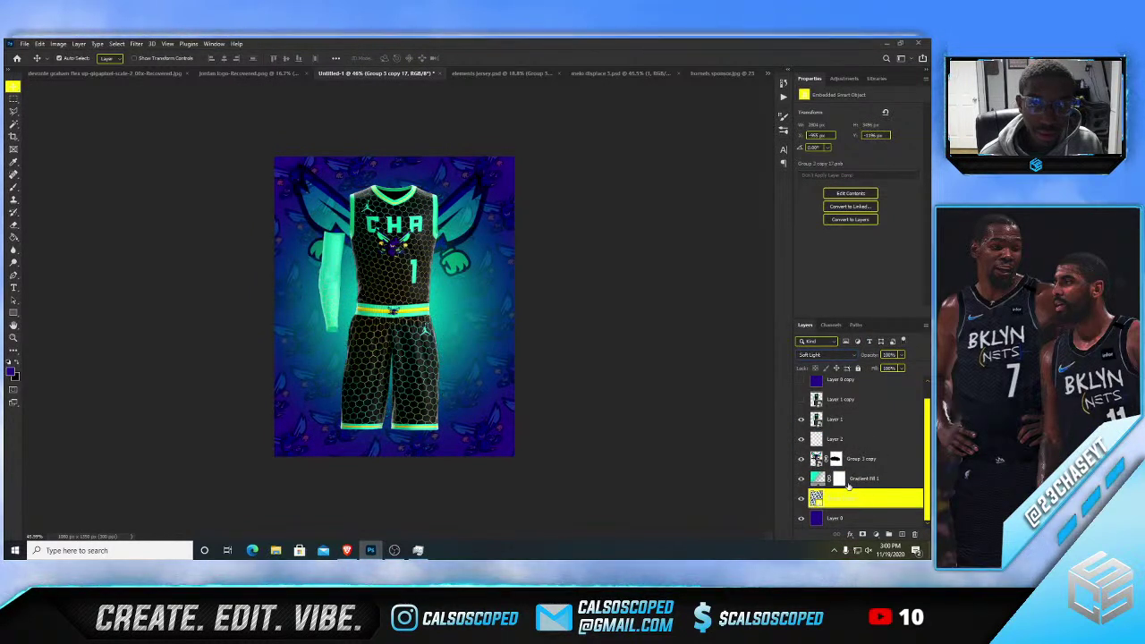
- In the pattern layer's Blend If options, split the underlying layer's black slider to 0 / 42
right_click(821, 499)
left_click(851, 308)
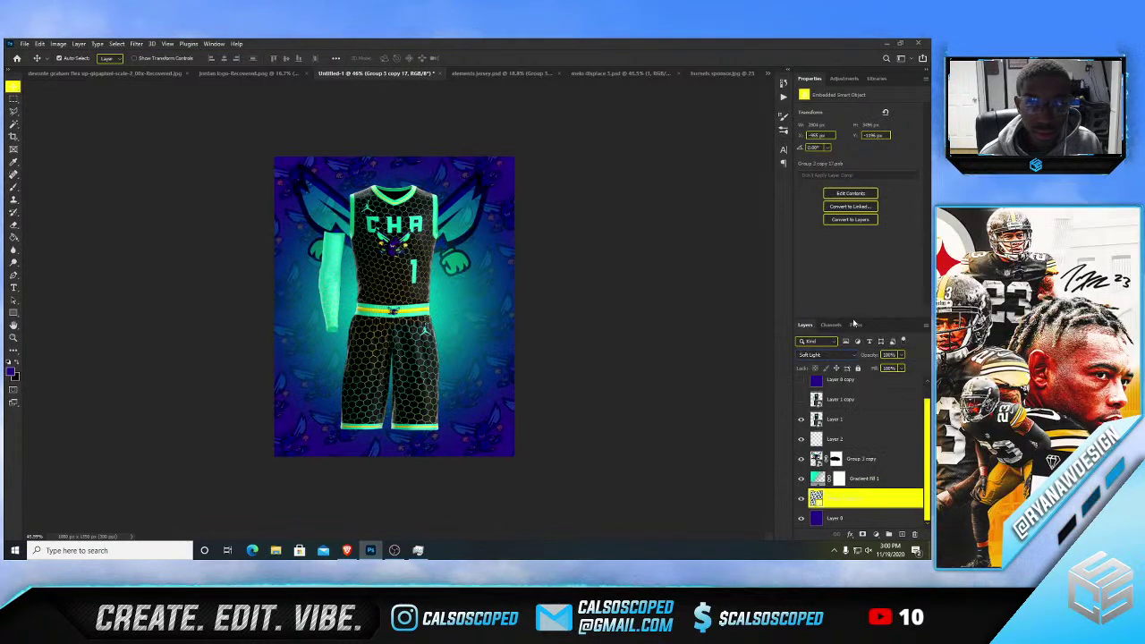
left_click_drag(723, 341, 728, 340)
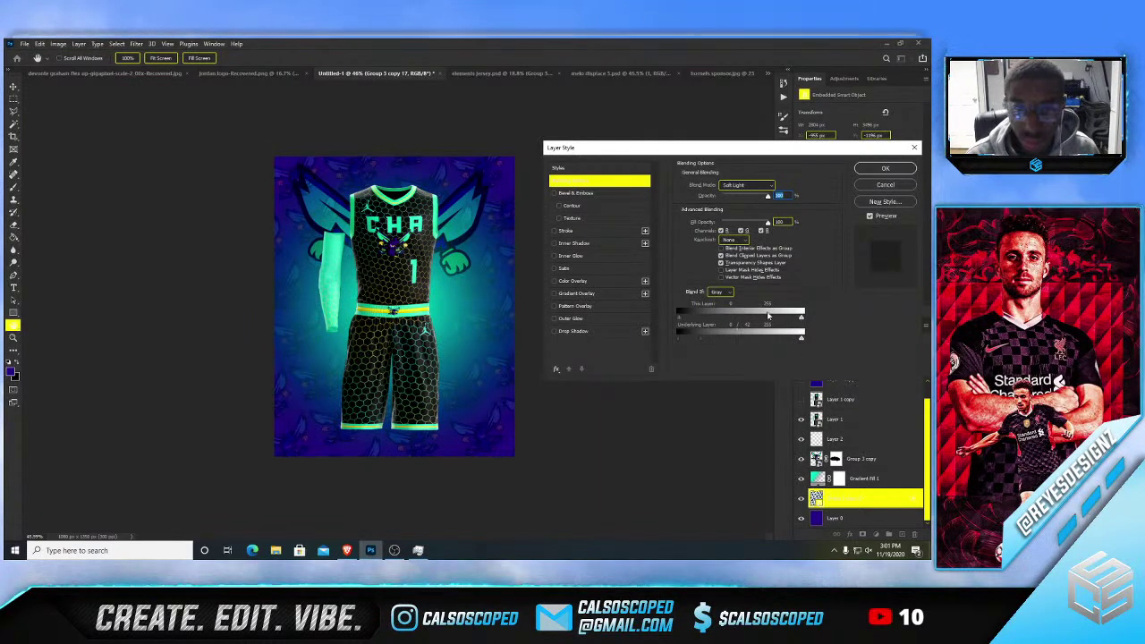
left_click(869, 170)
key("v")
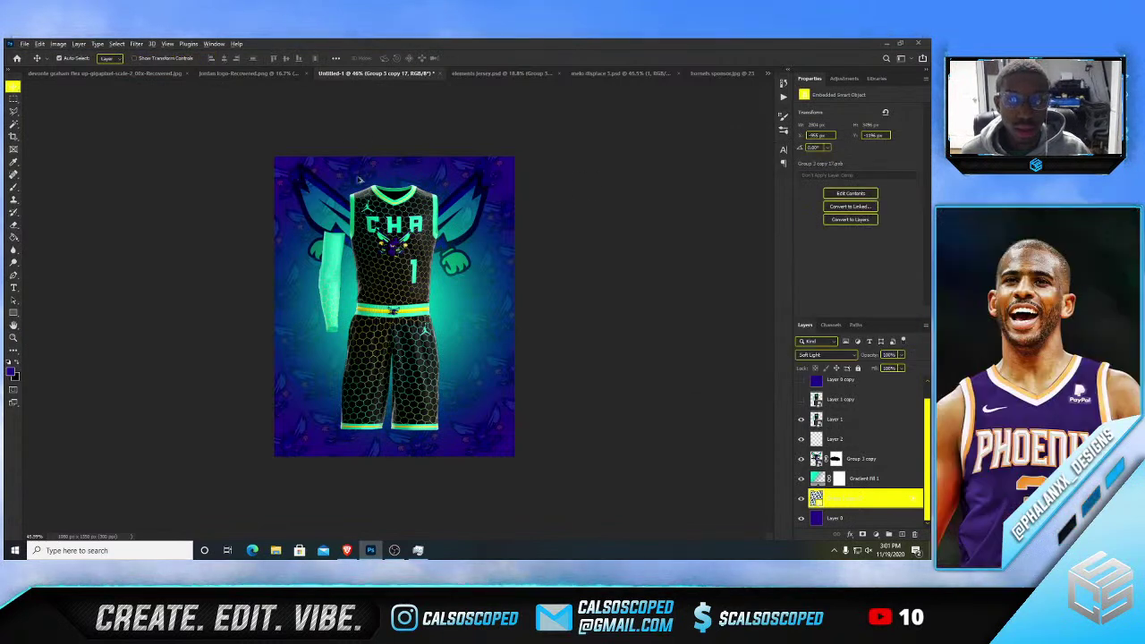
- Add an empty layer directly above Gradient Fill 1
scroll(441, 251, "up", 2)
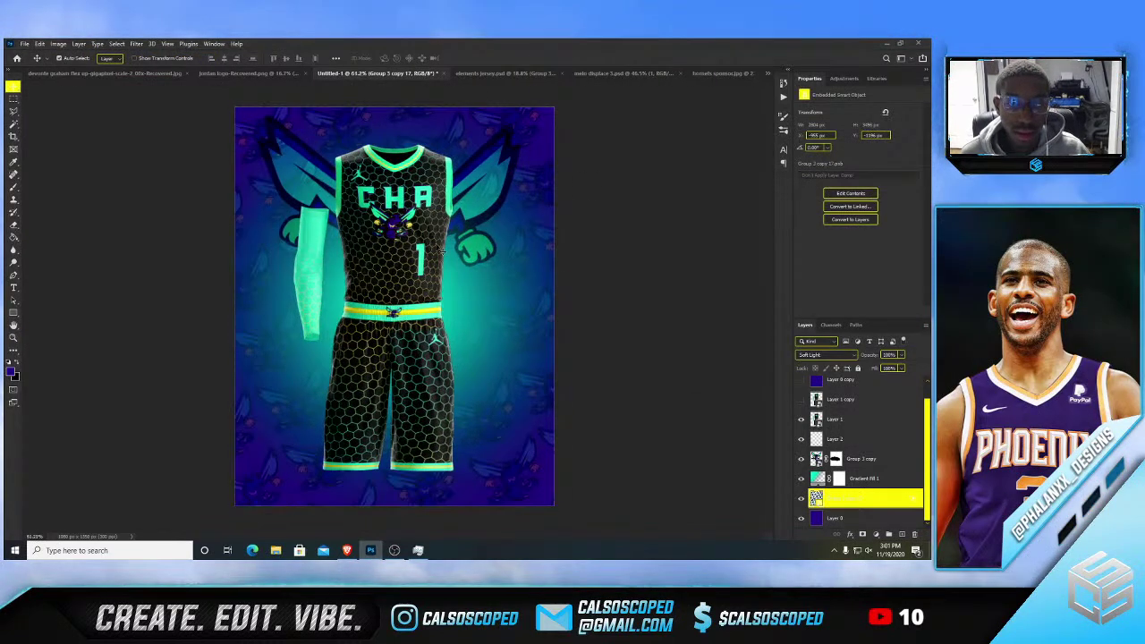
left_click(859, 480)
left_click(901, 534)
- Paint soft black shading around the canvas edges on the new layer with a large, soft brush
key("b")
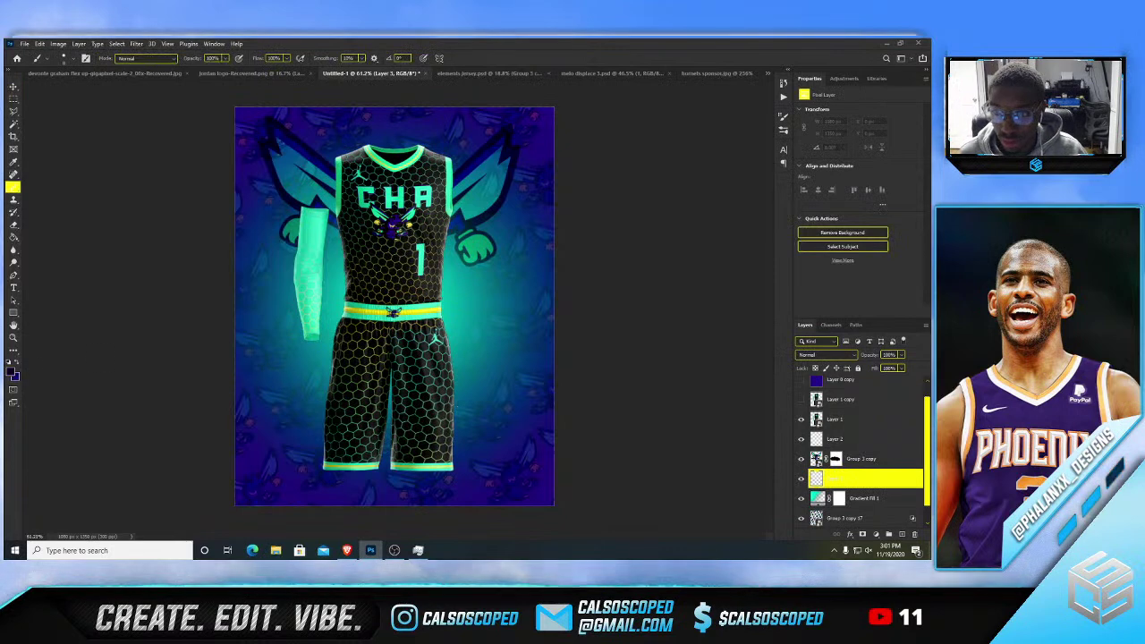
left_click_drag(256, 380, 364, 380)
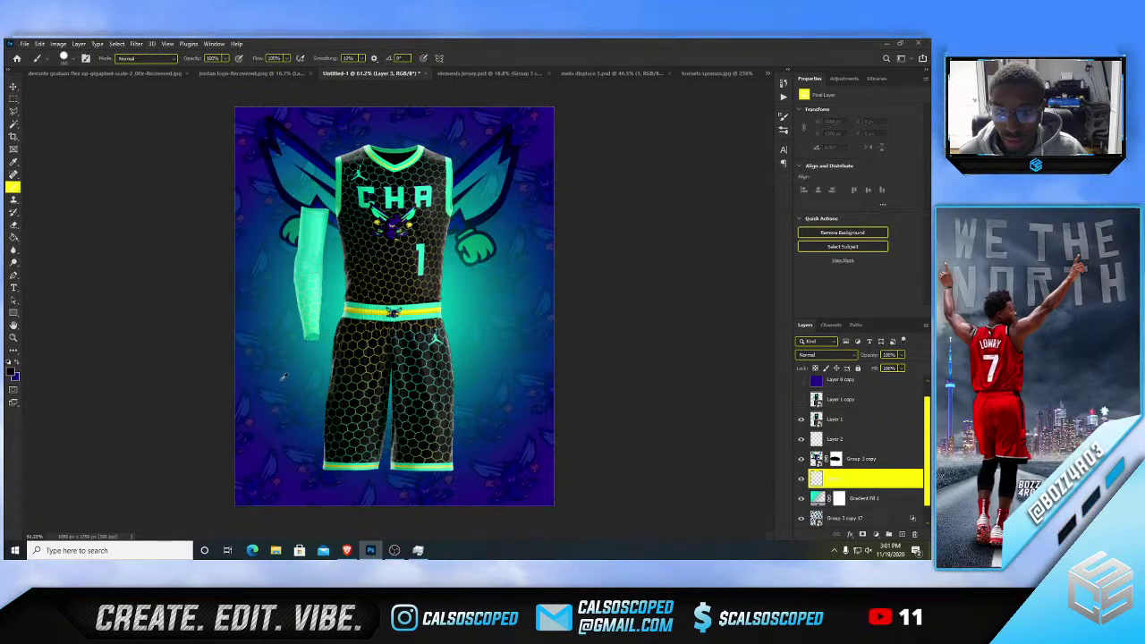
left_click(292, 434)
key("ctrl+z")
left_click_drag(306, 427, 303, 427)
left_click(257, 399)
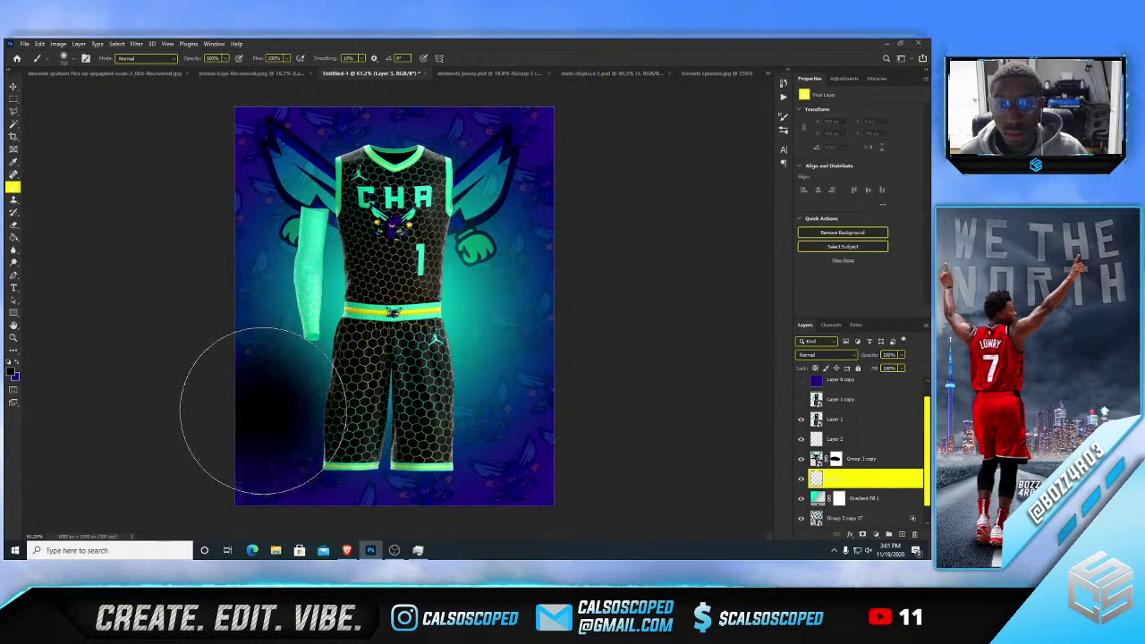
key("ctrl+z")
left_click_drag(279, 473, 309, 474)
left_click(294, 486)
key("ctrl+z")
scroll(323, 504, "down", 3)
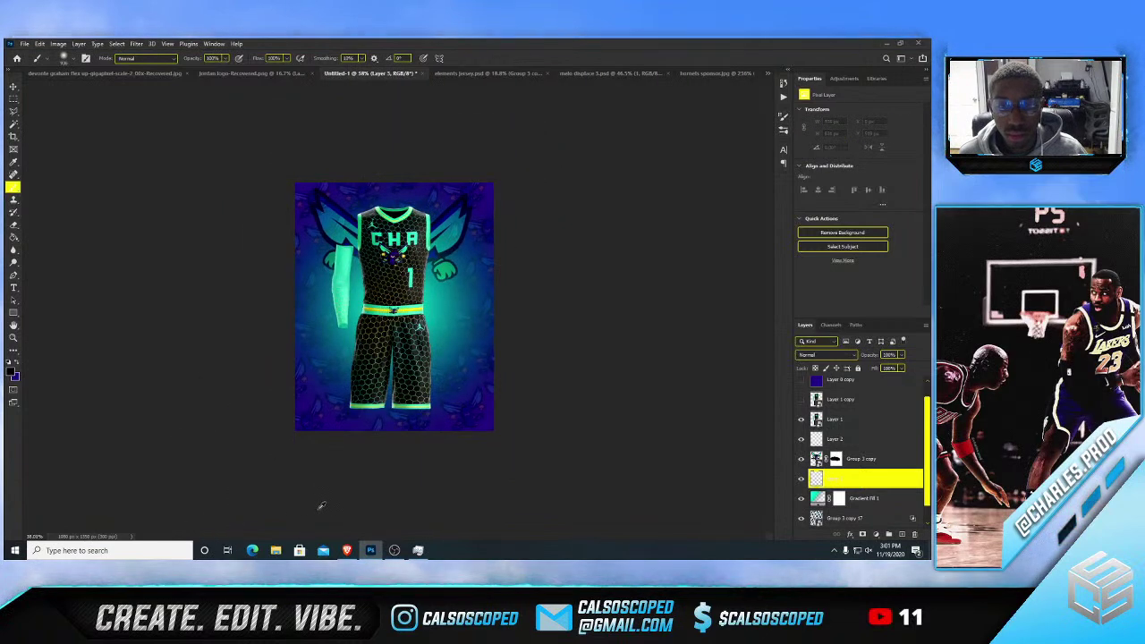
left_click_drag(242, 450, 207, 272)
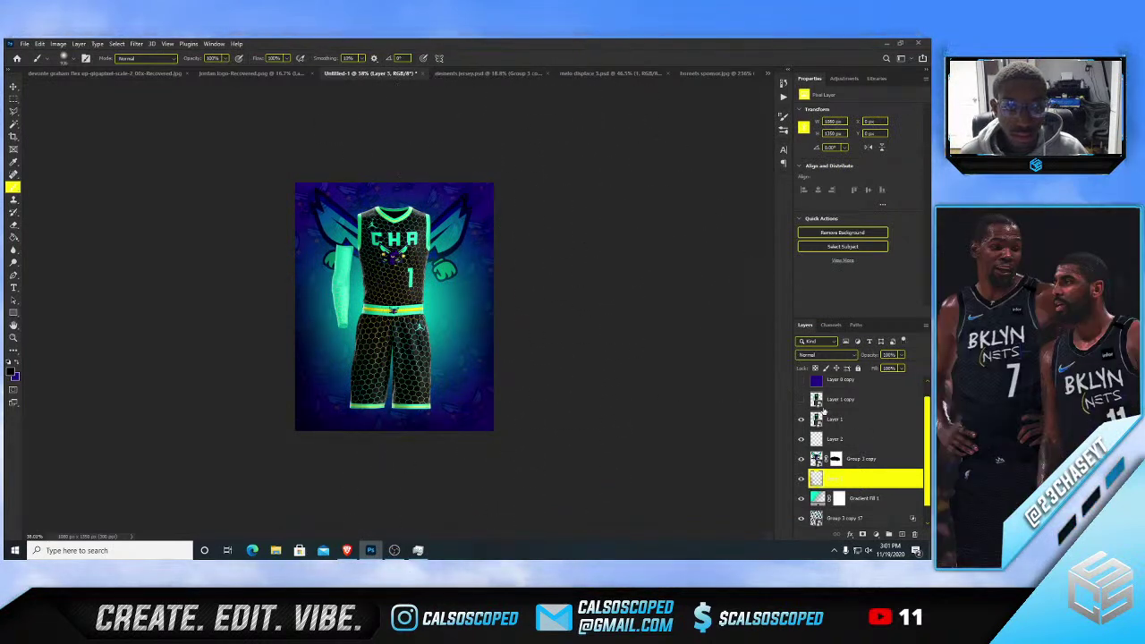
left_click(57, 43)
mouse_move(98, 69)
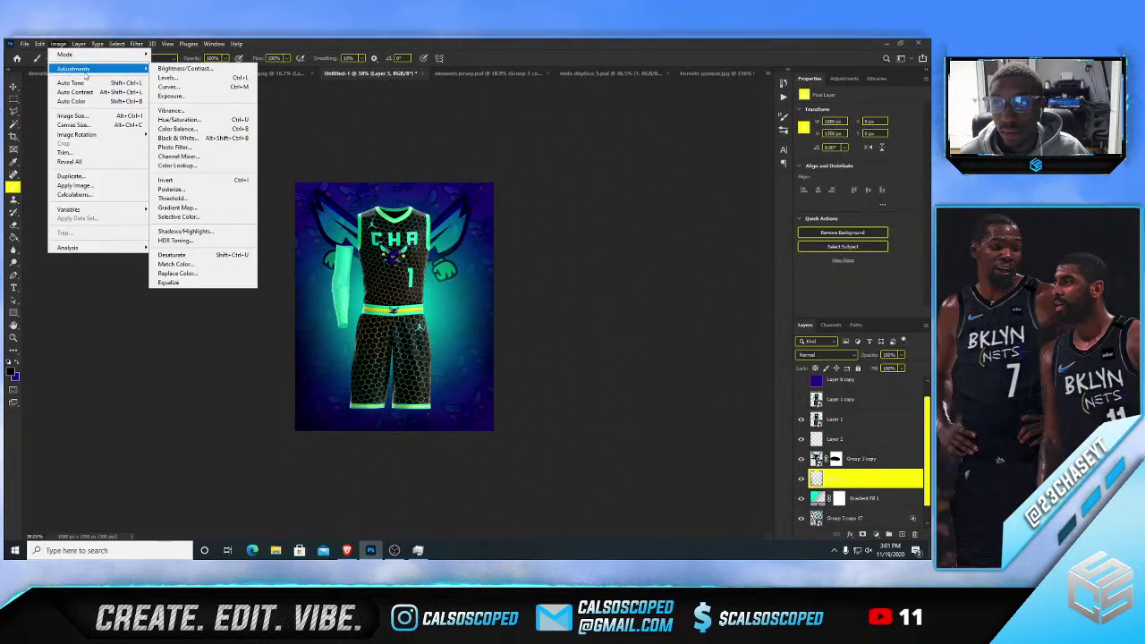
left_click(179, 110)
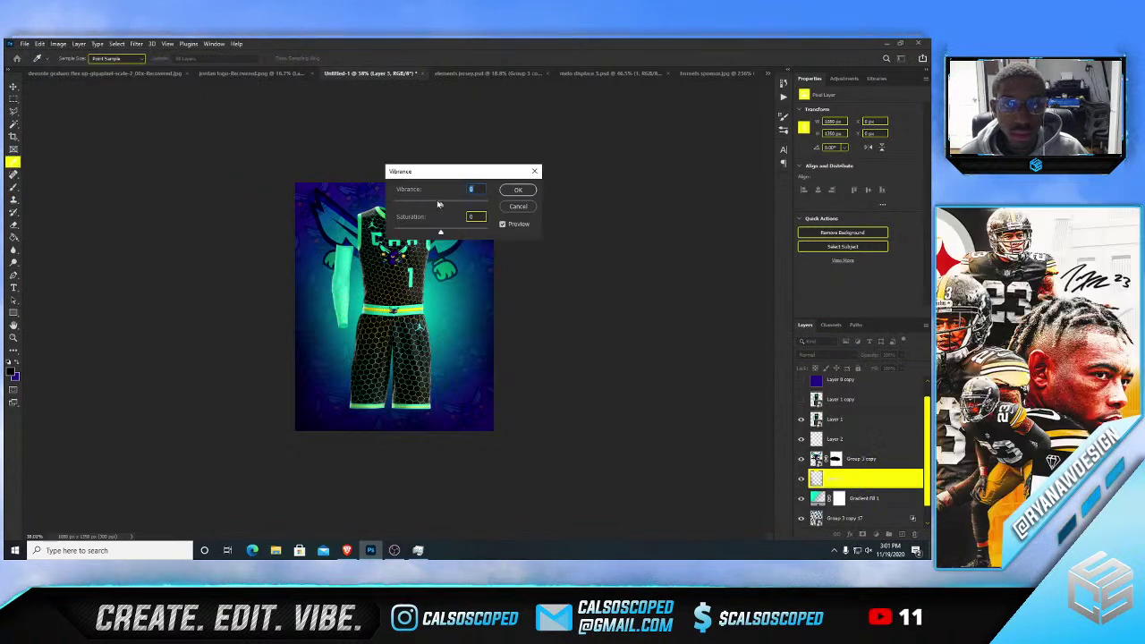
left_click(519, 187)
- Apply a Hue/Saturation adjustment to the edge shading layer with Lightness set to -100
left_click(57, 43)
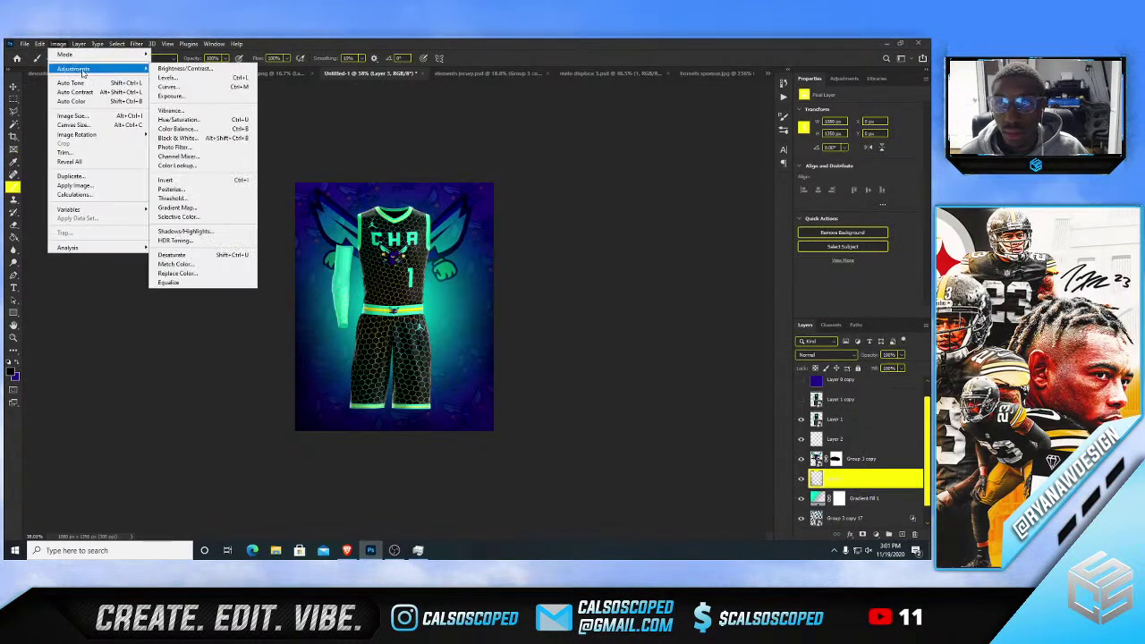
mouse_move(99, 68)
left_click(207, 119)
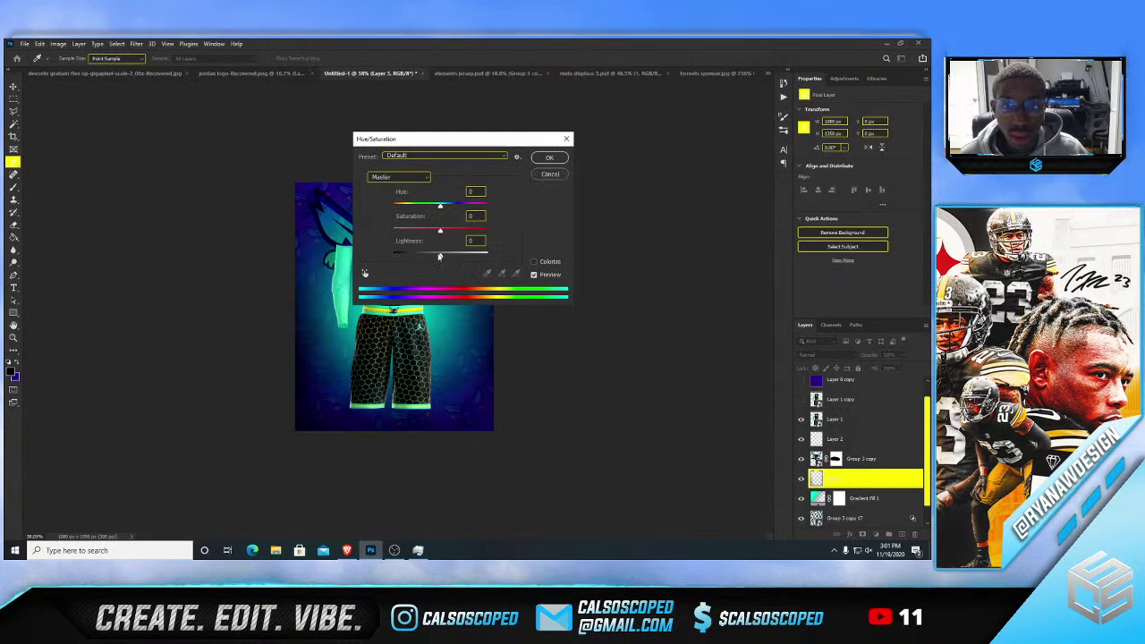
left_click_drag(440, 256, 500, 259)
left_click_drag(656, 147, 657, 149)
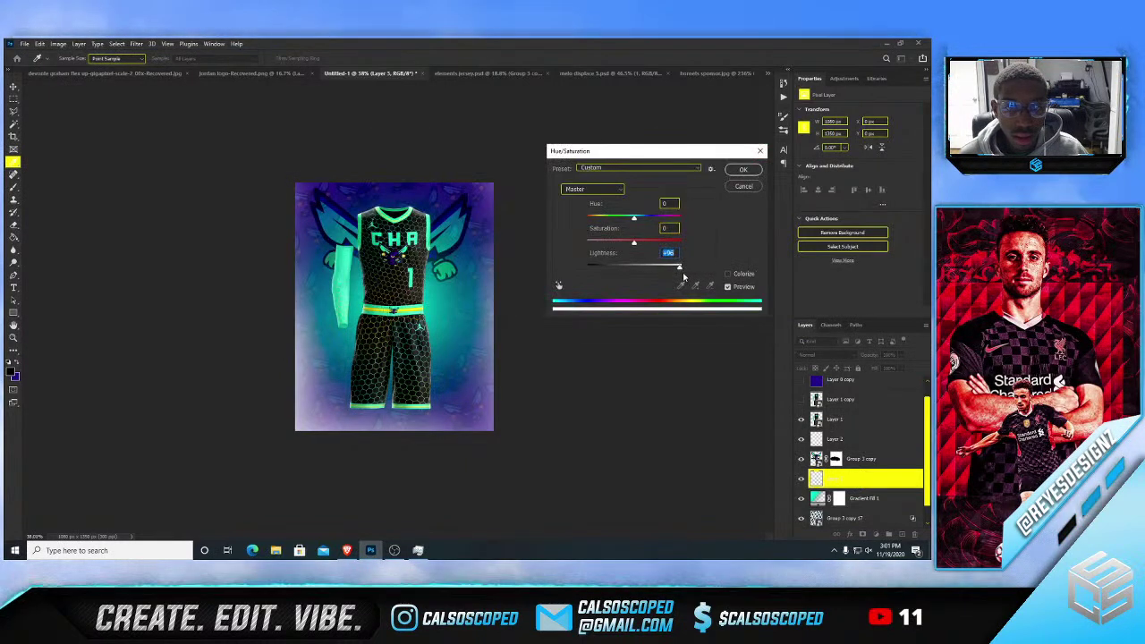
left_click_drag(680, 270, 556, 267)
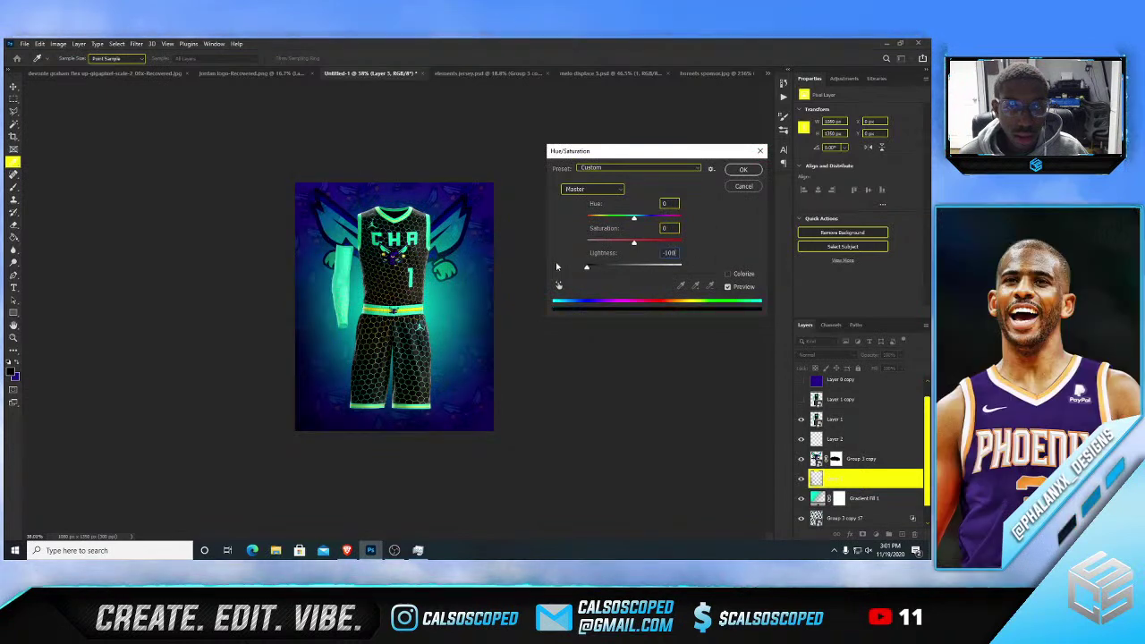
left_click(743, 169)
key("ctrl+plus")
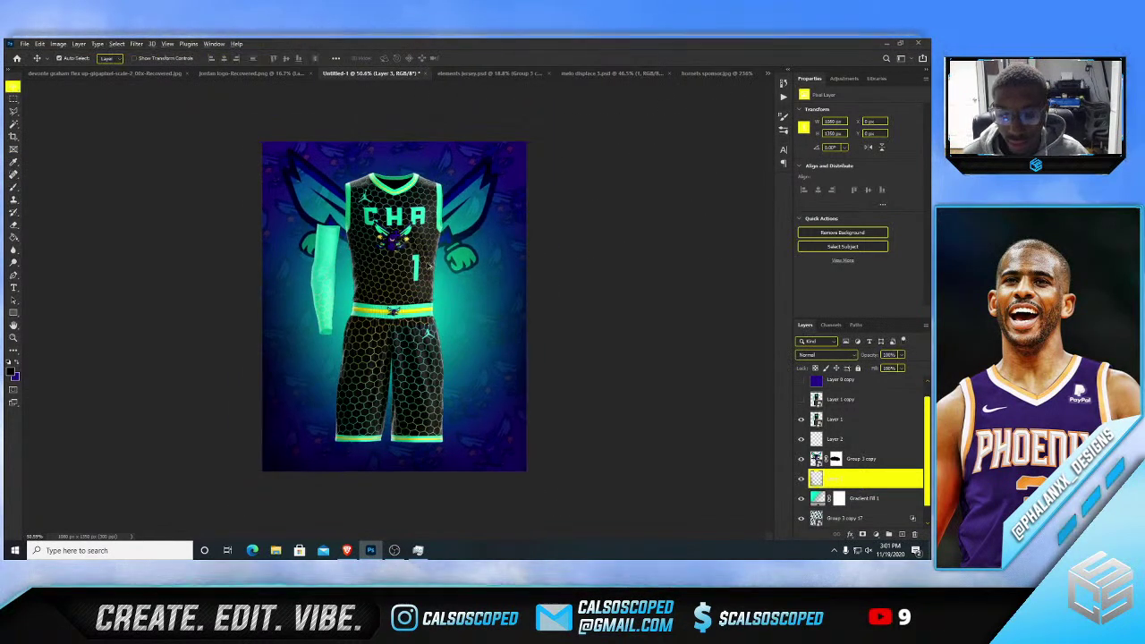
- Reduce the Fill of the repeating hornet pattern layer to about 50%
scroll(430, 266, "up", 1)
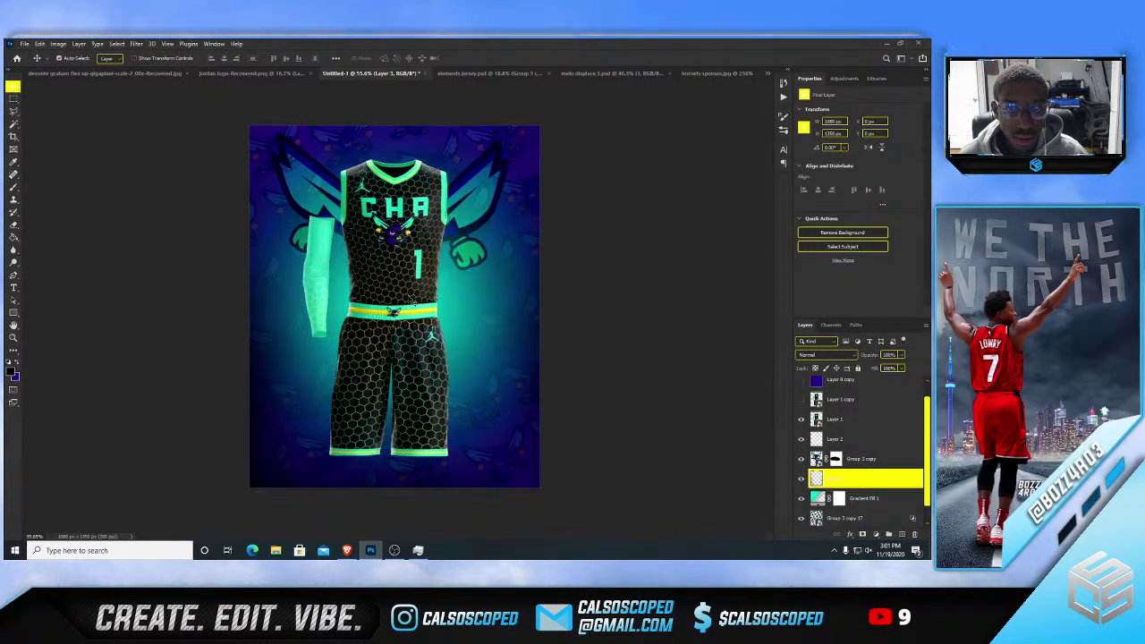
left_click(877, 460)
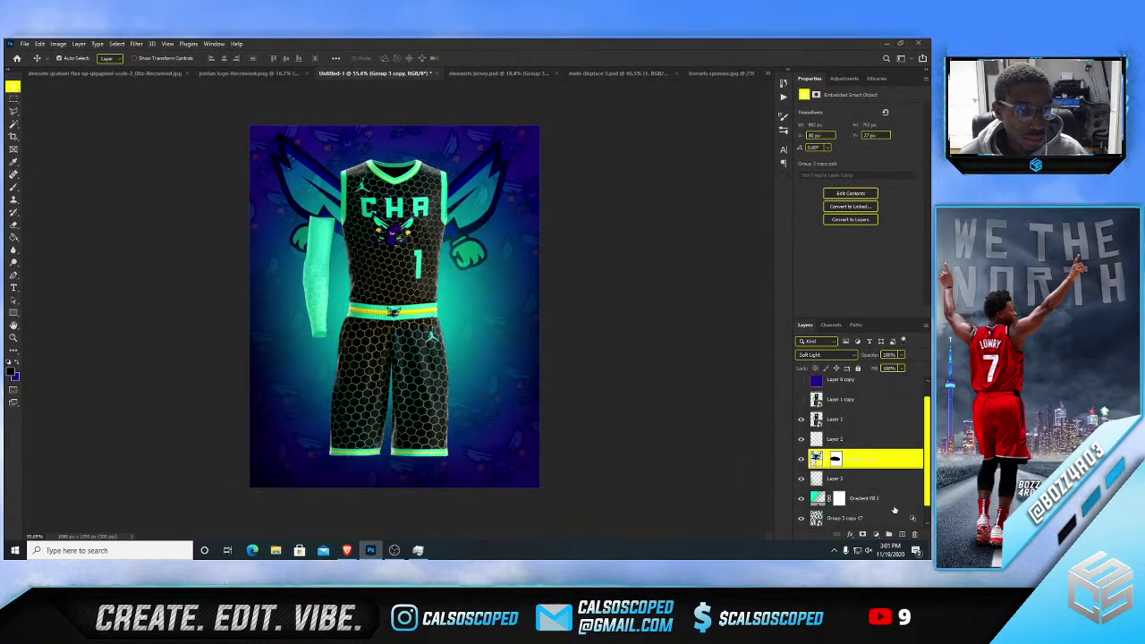
left_click(881, 518)
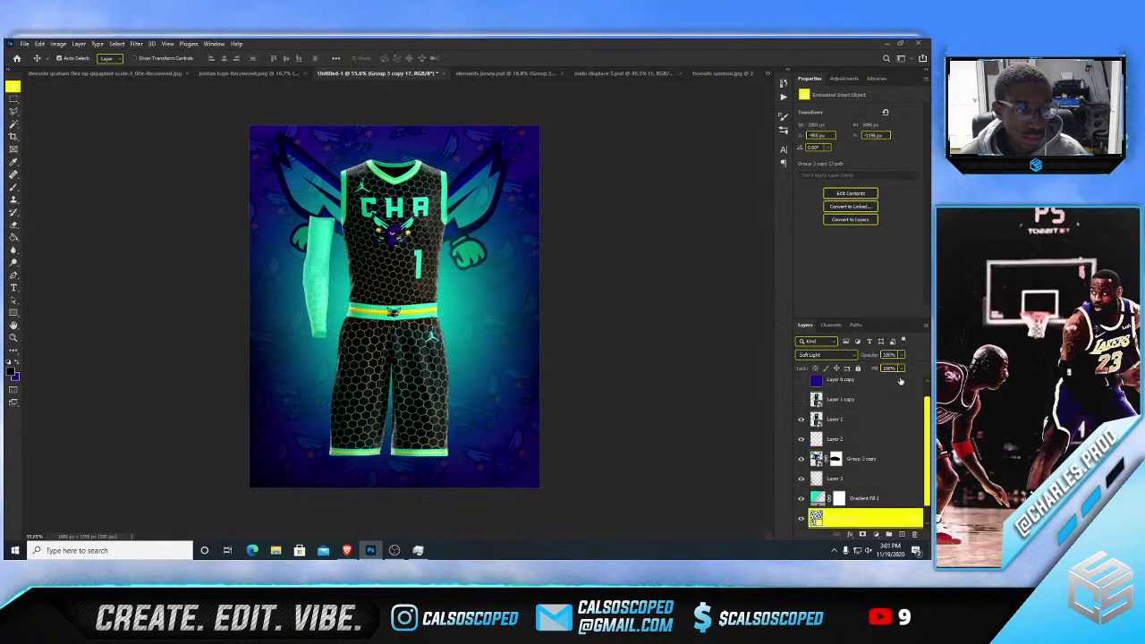
left_click_drag(900, 381, 872, 383)
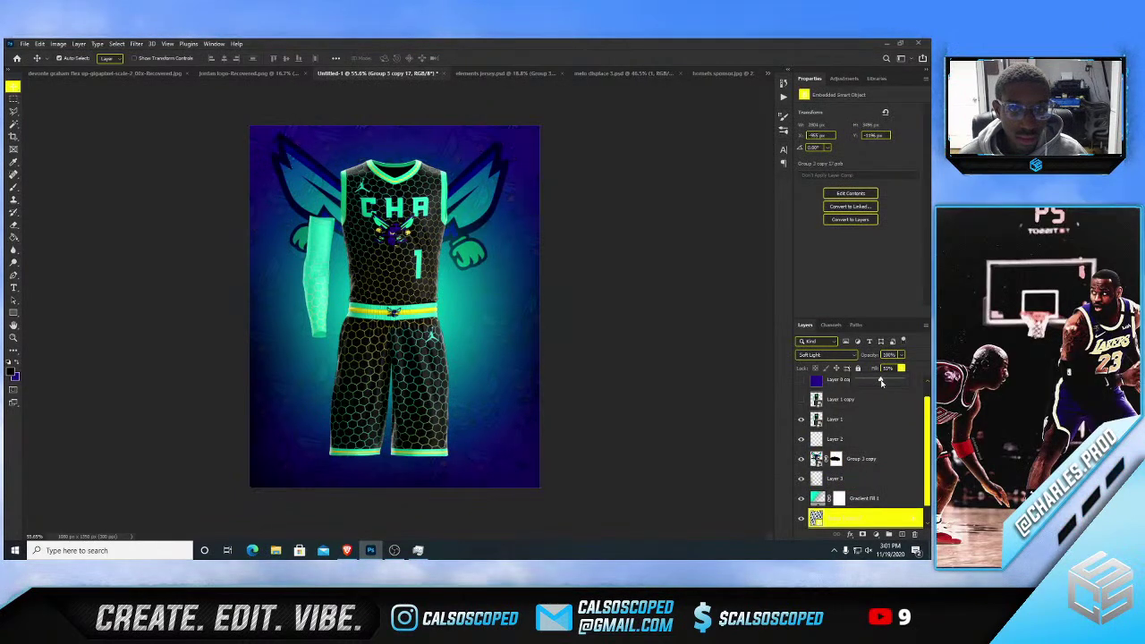
left_click(595, 296)
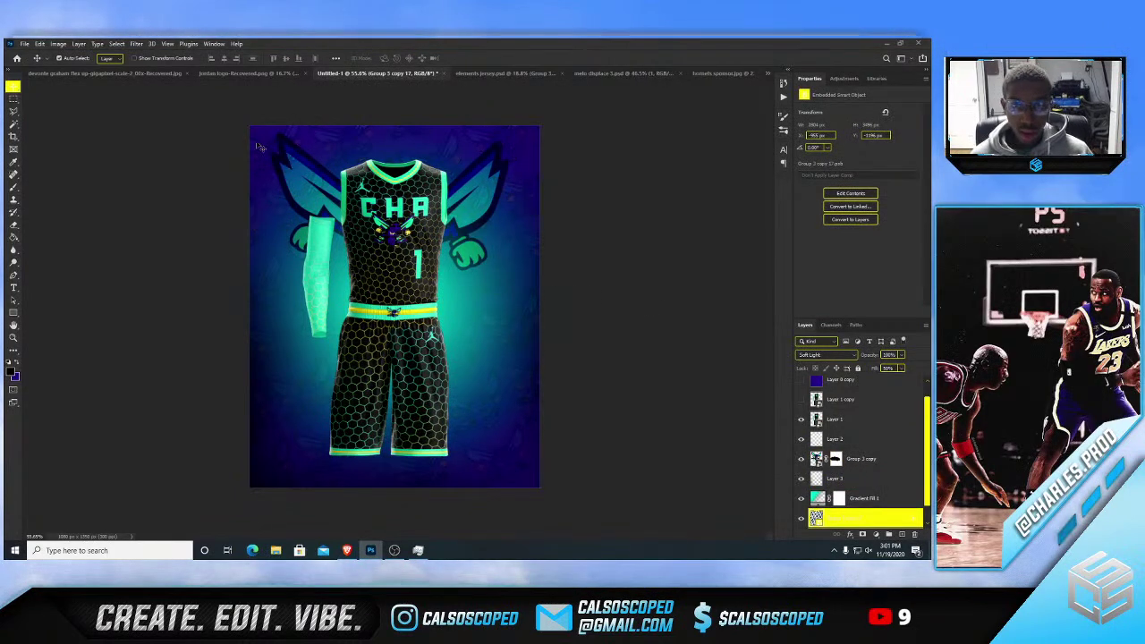
scroll(267, 209, "up", 2)
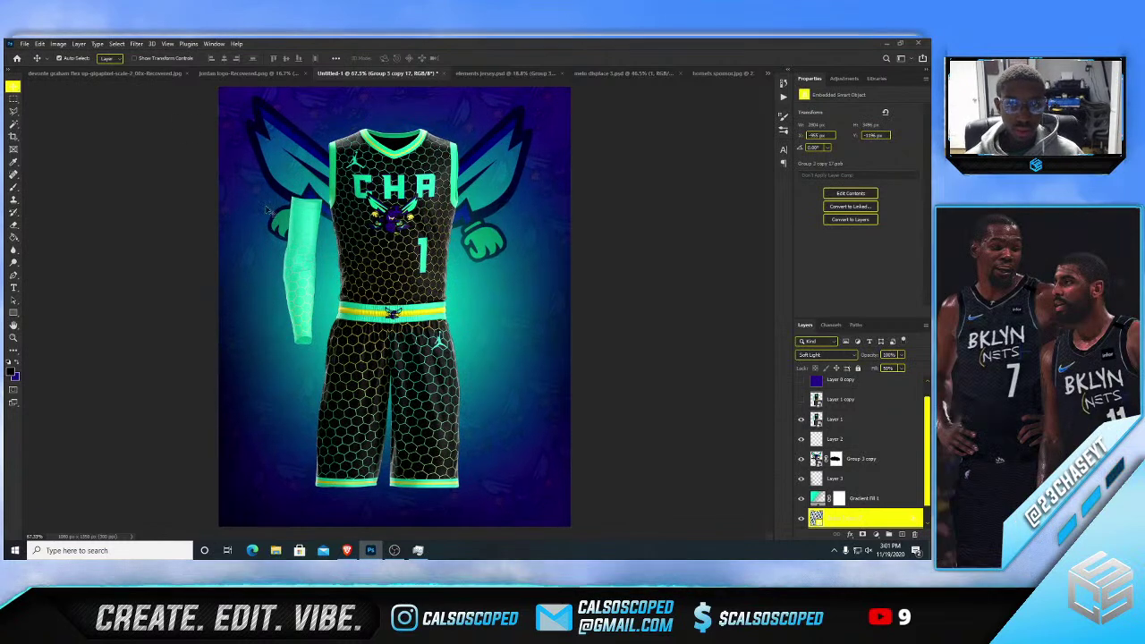
- Draw a 100 by 100 px dark purple square with a 1 px white stroke beside the jersey, on a layer above the hornet wings
left_click(851, 494)
left_click(859, 459)
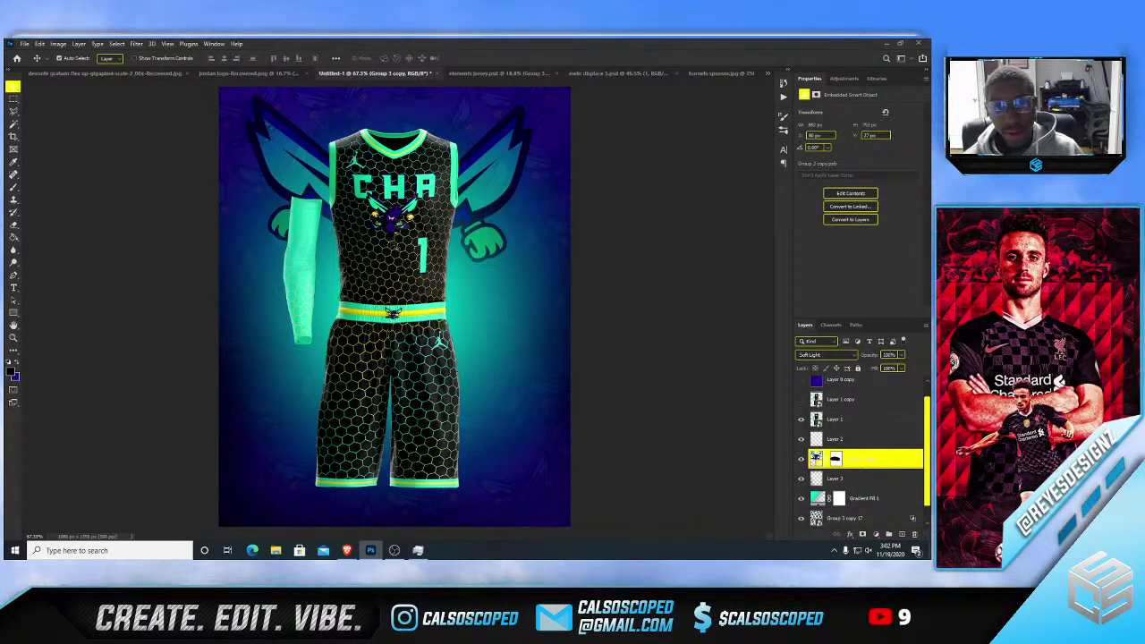
scroll(419, 346, "up", 1)
scroll(421, 346, "up", 2)
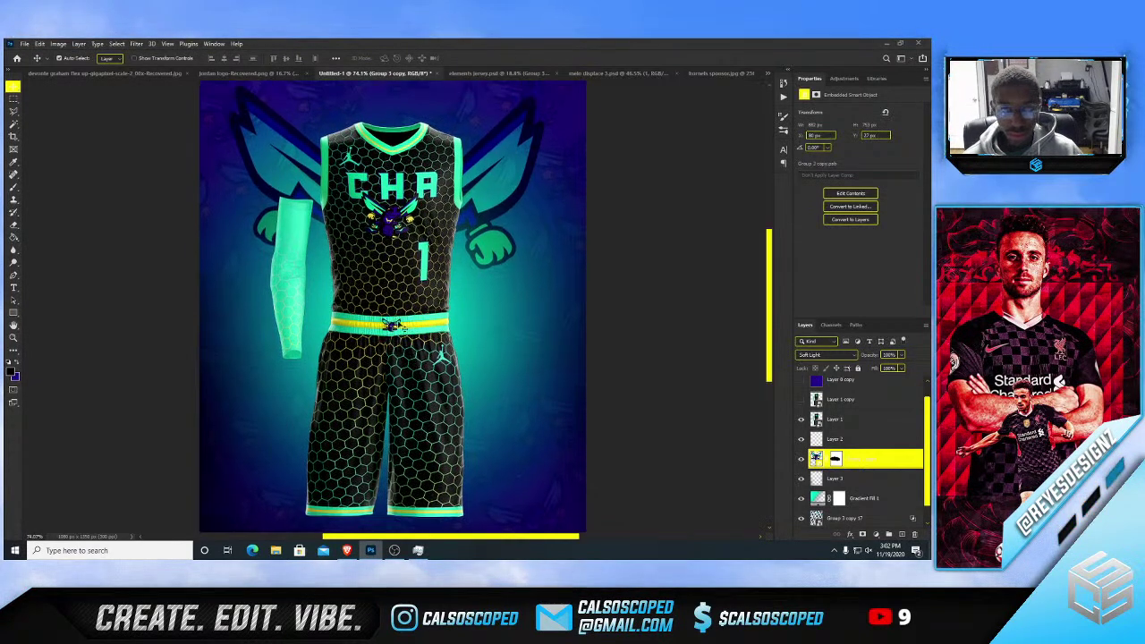
left_click(13, 313)
left_click(17, 363)
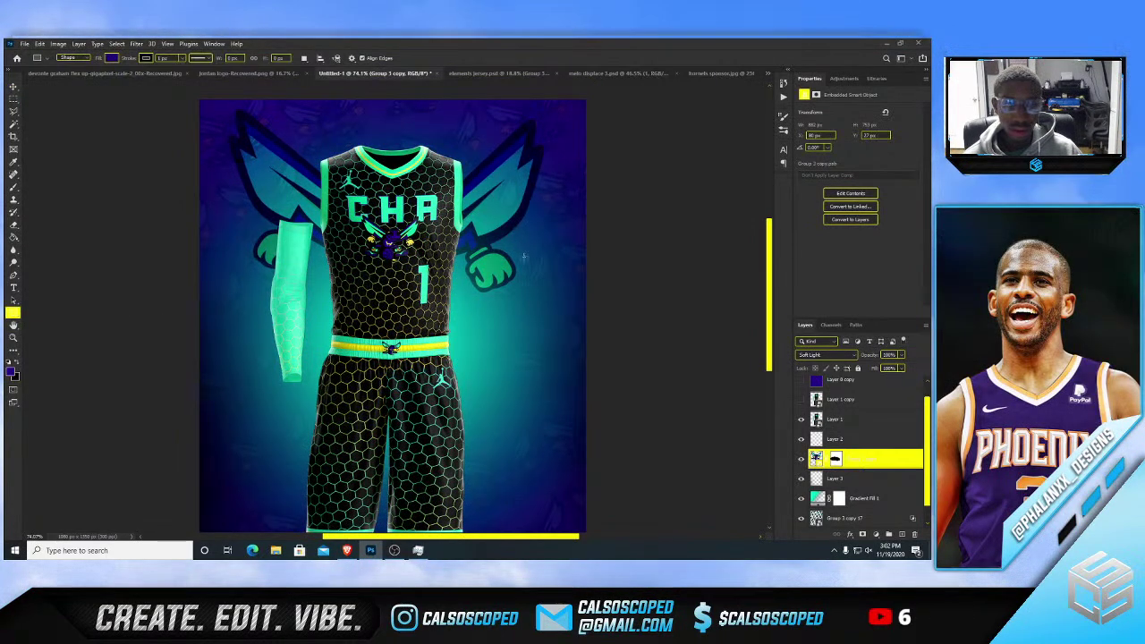
left_click(146, 58)
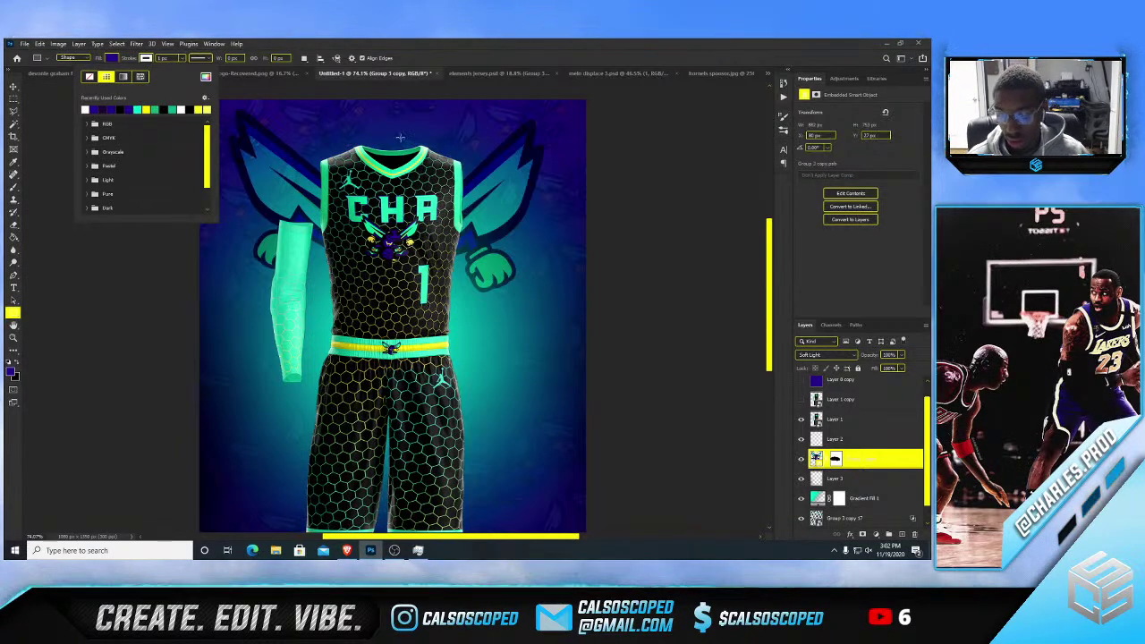
scroll(458, 145, "up", 2)
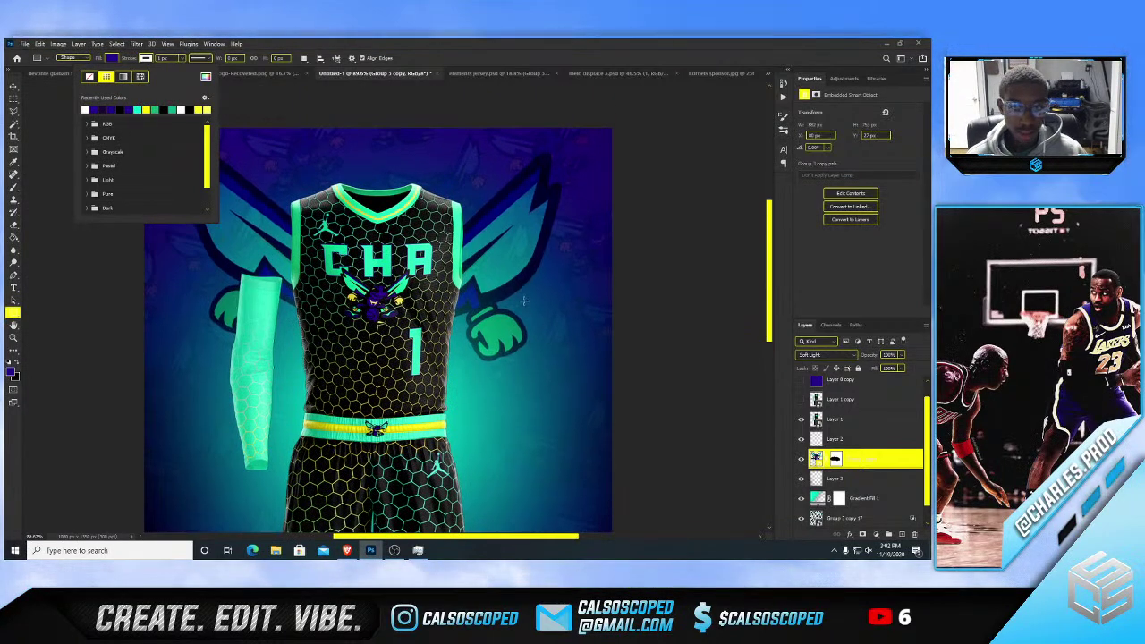
left_click_drag(530, 363, 569, 402)
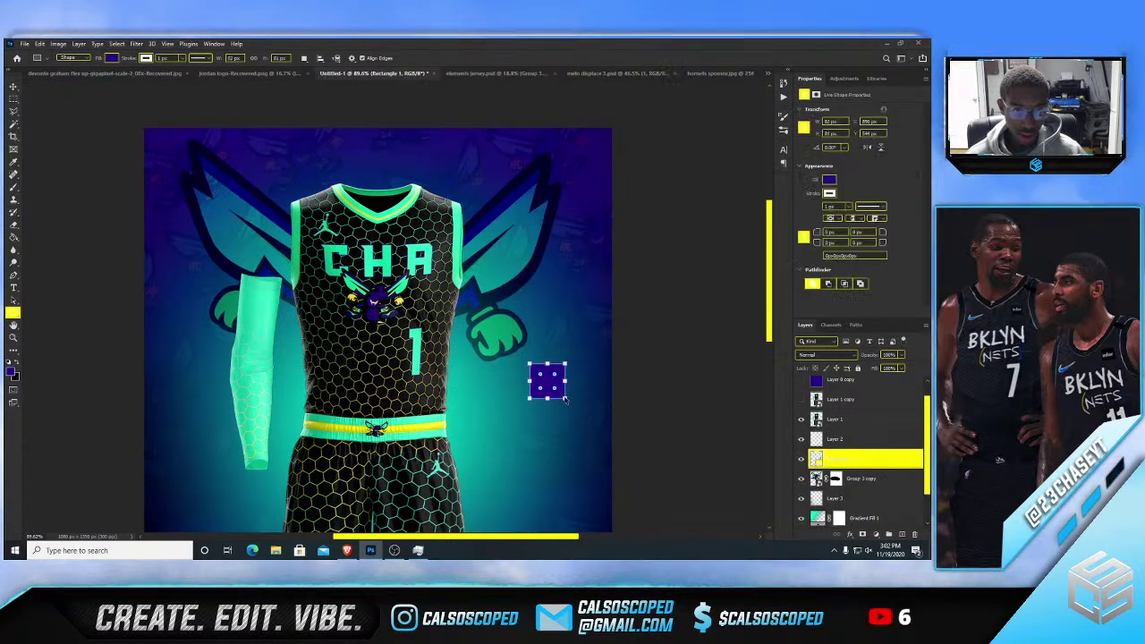
key("ctrl+z")
left_click_drag(540, 362, 584, 407)
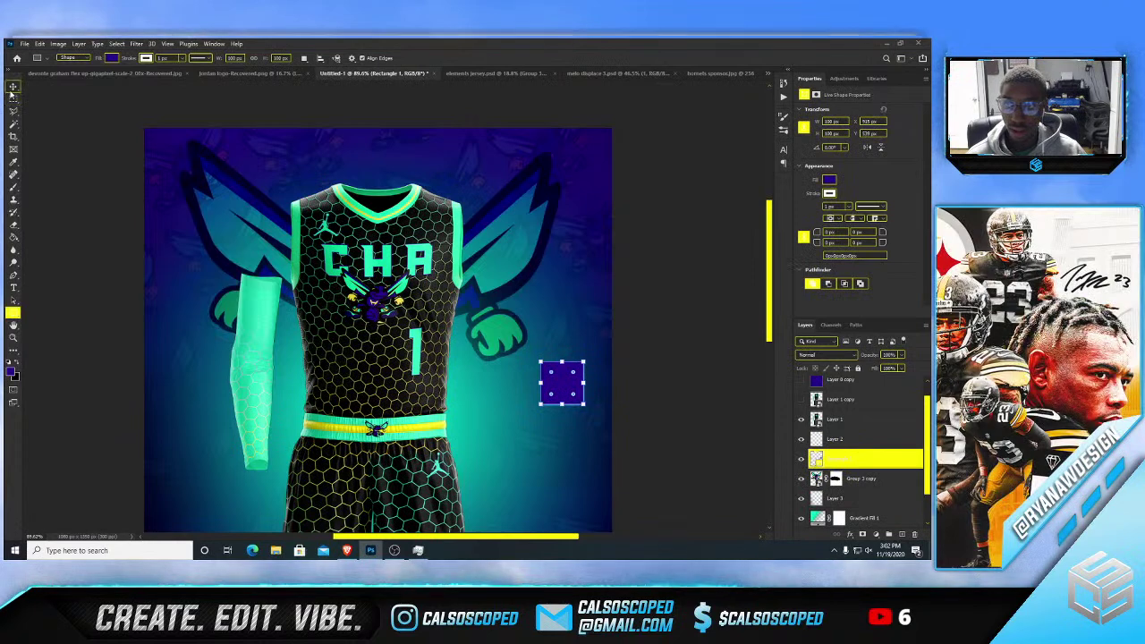
- Move the purple square down and inward so it sits beside the upper part of the shorts
key("ctrl+t")
left_click_drag(573, 385, 526, 407)
scroll(530, 368, "down", 3)
scroll(529, 369, "up", 1)
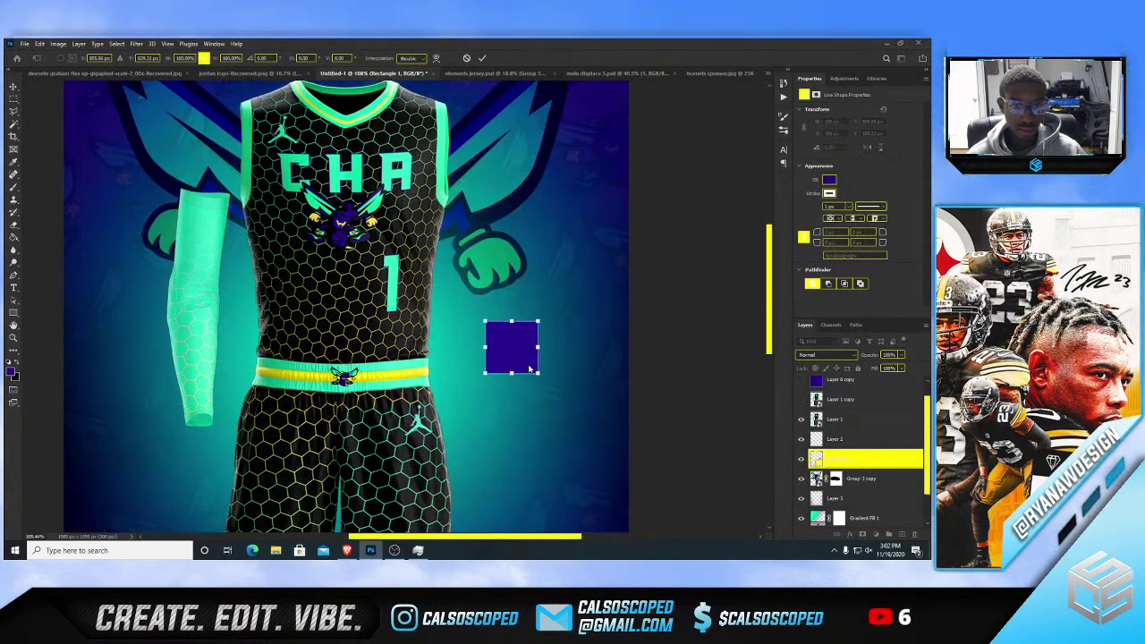
left_click_drag(524, 358, 535, 422)
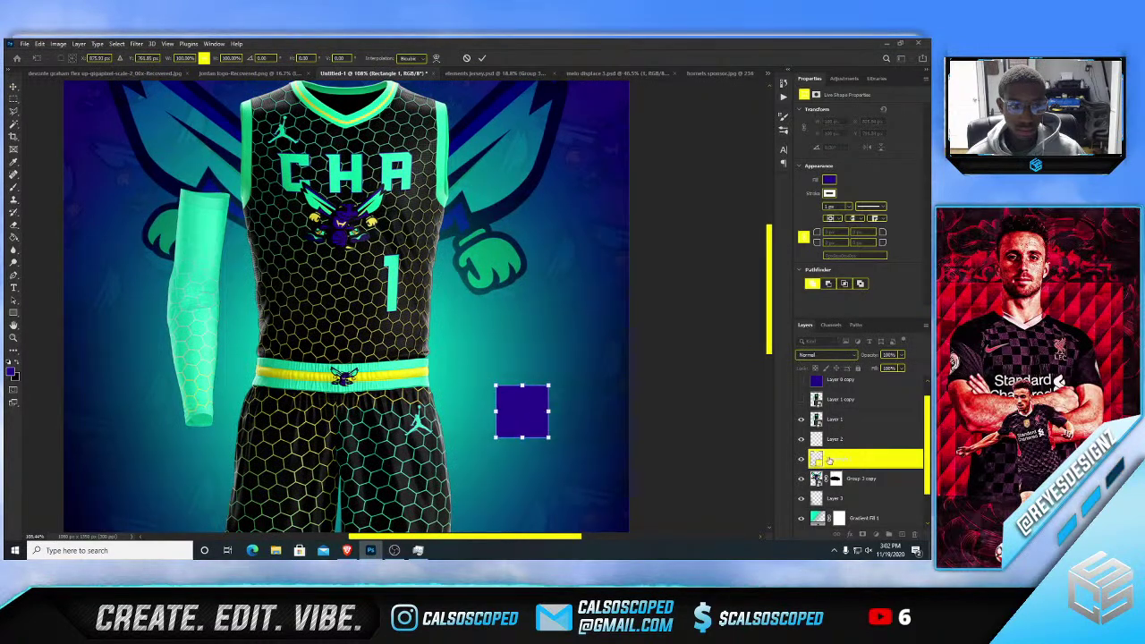
key("Return")
- Duplicate the purple square and place the copy directly above the original with a small gap
left_click(391, 308)
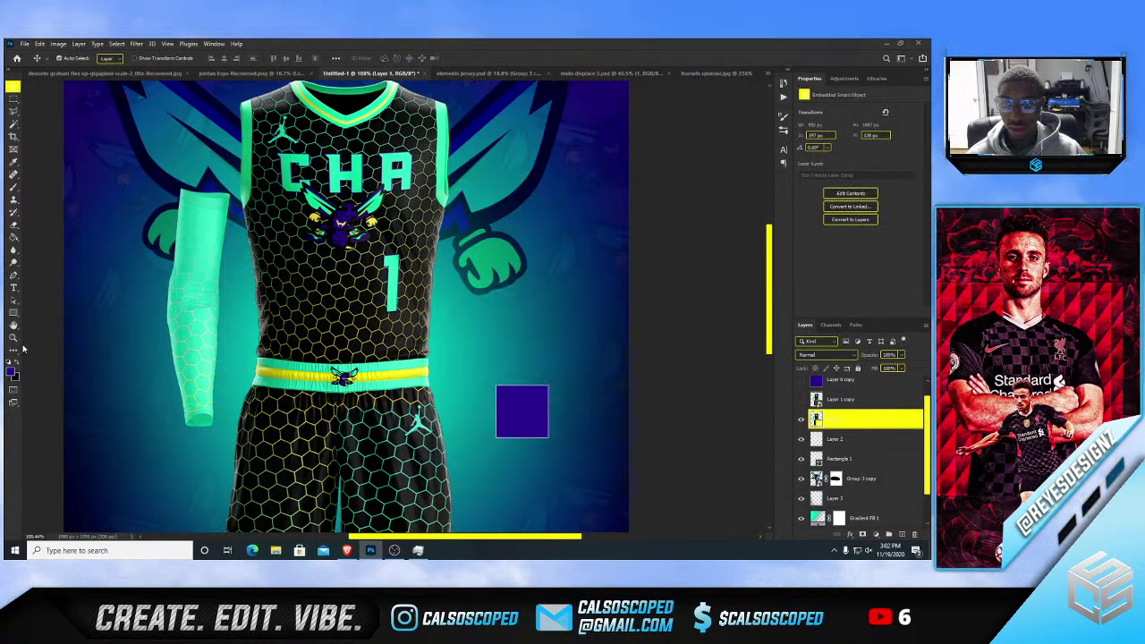
left_click(510, 410)
key("ctrl+j")
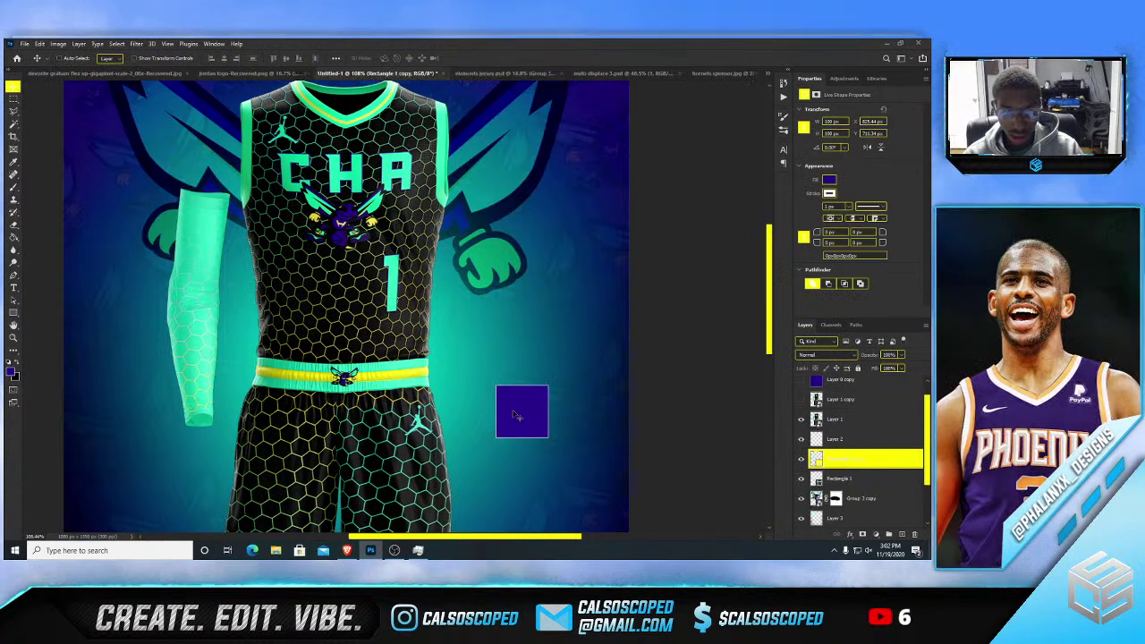
key("ctrl+t")
left_click_drag(510, 411, 510, 339)
key("Return")
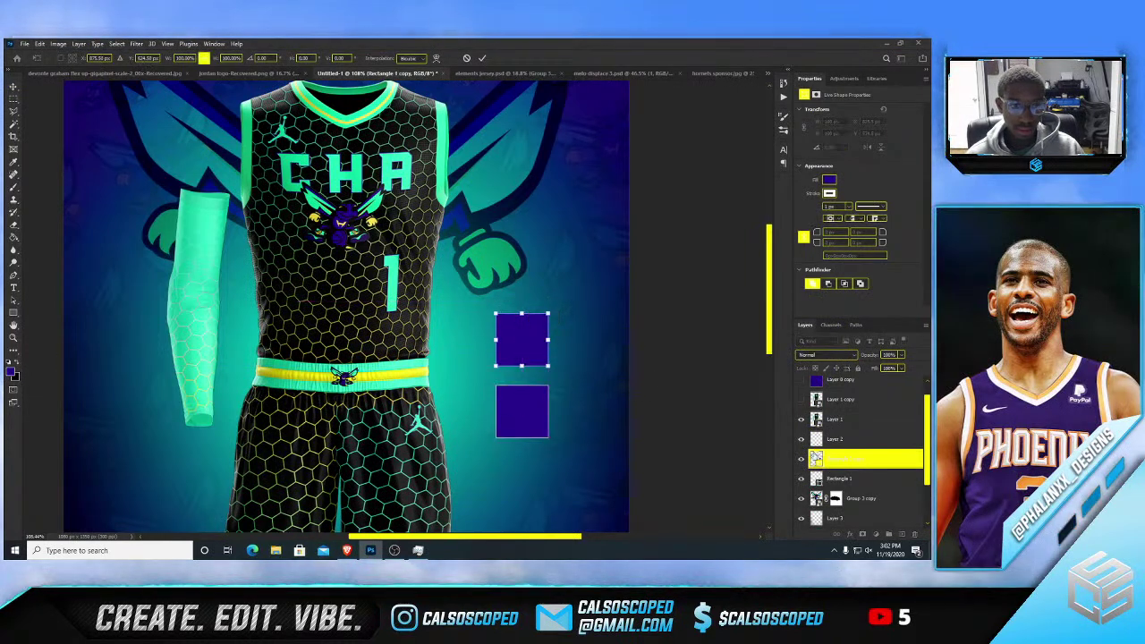
- Recolor the upper square with the teal sampled from the jersey number
double_click(817, 460)
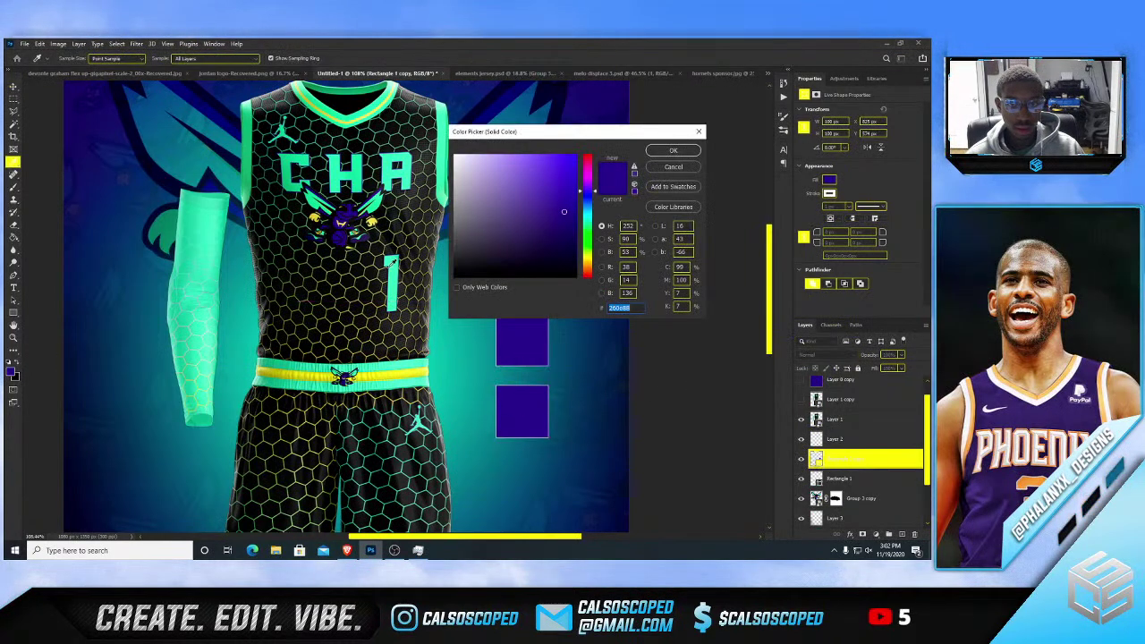
left_click(391, 262)
key("Return")
left_click(833, 446)
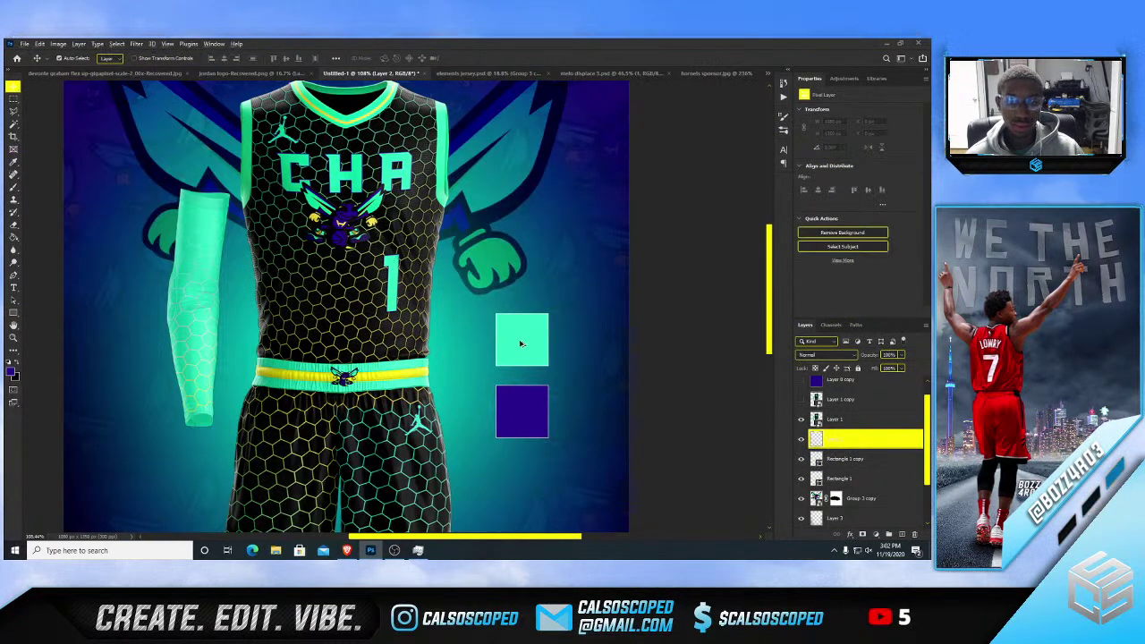
- Duplicate the teal square and place the copy directly below the purple square with a matching gap
left_click(846, 460)
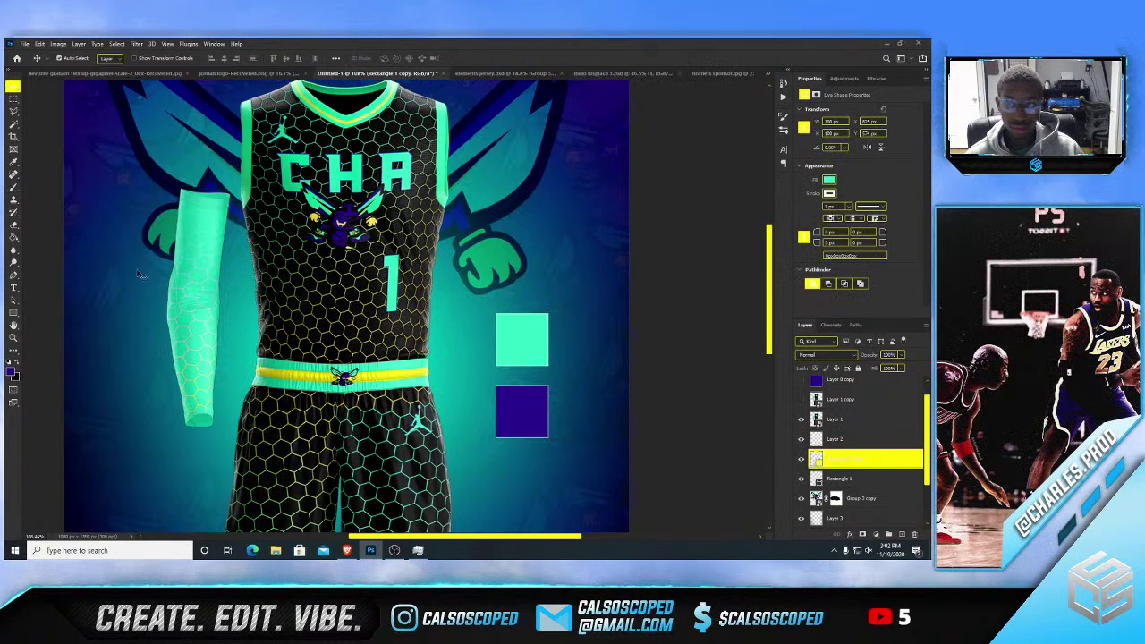
left_click(13, 237)
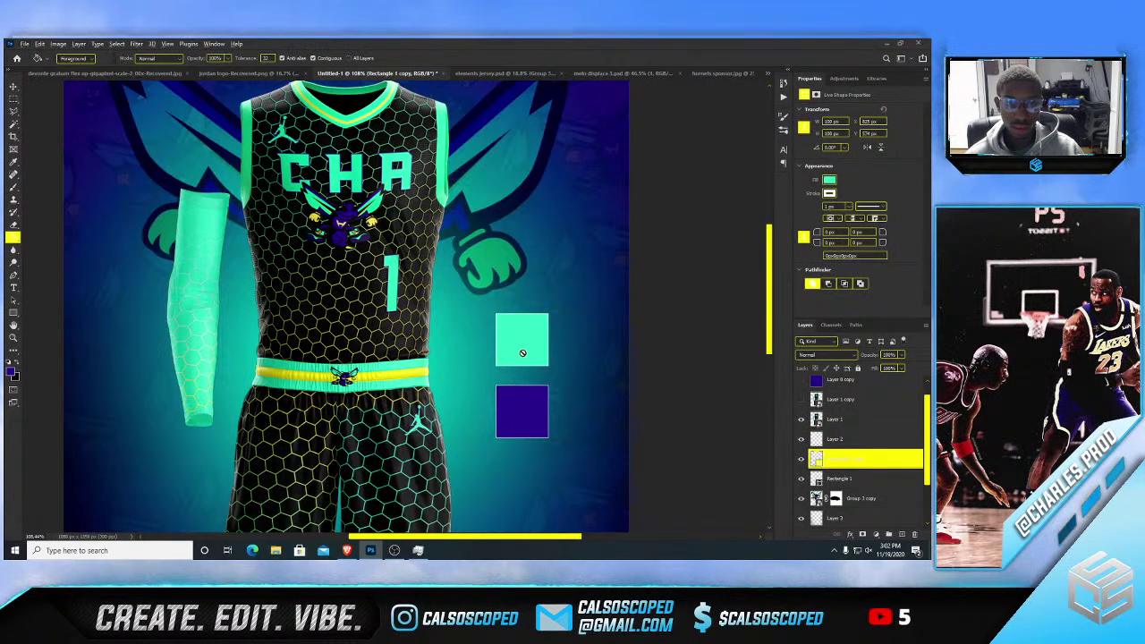
key("v")
key("ctrl+j")
key("ctrl+t")
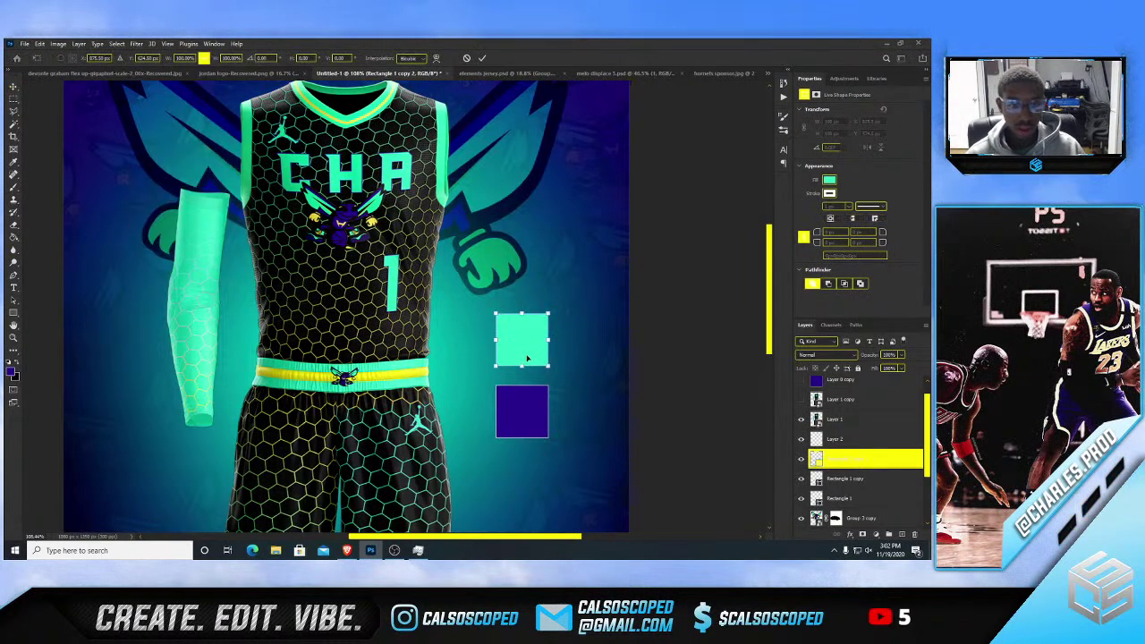
left_click_drag(526, 362, 527, 504)
key("Return")
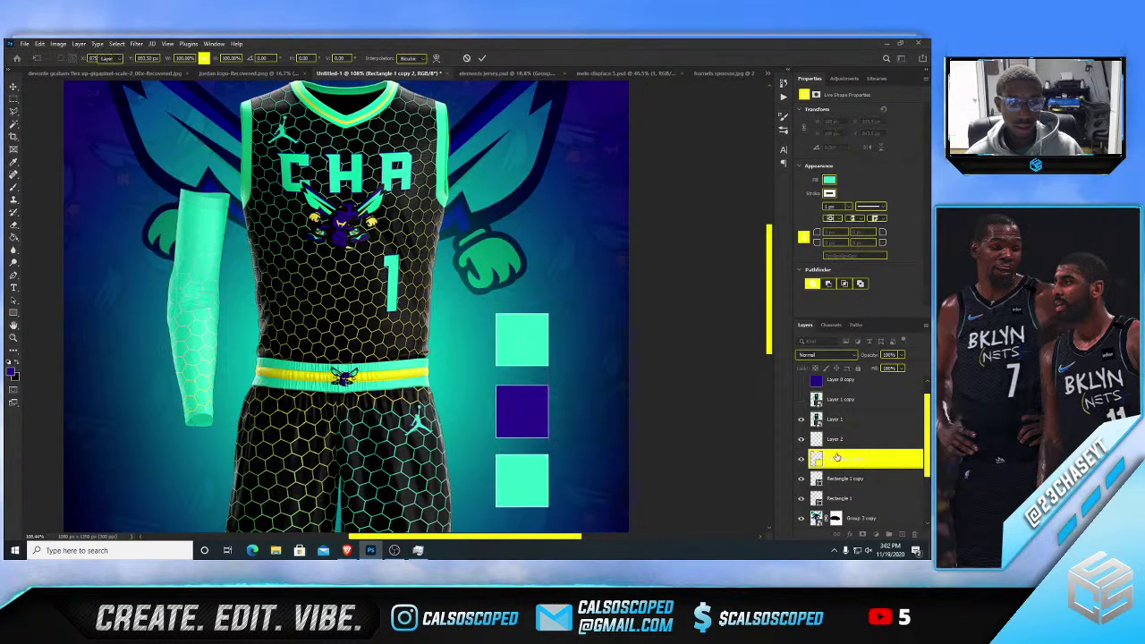
- Recolor the lowest square bright yellow to match the waistband stripe
double_click(818, 463)
left_click(588, 258)
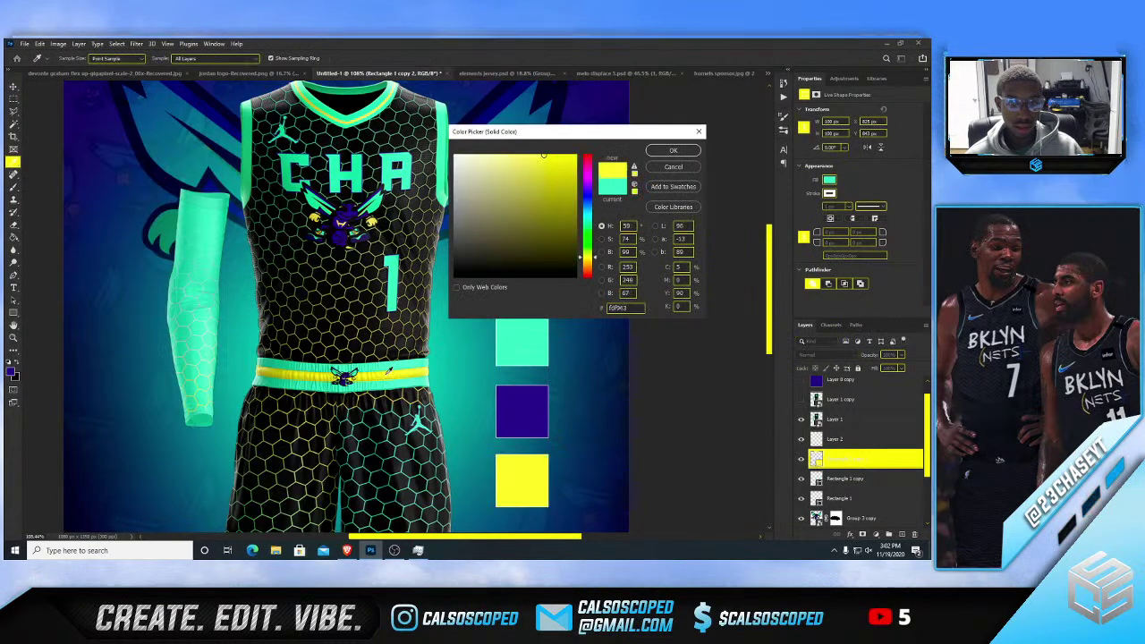
left_click(677, 153)
scroll(515, 304, "down", 4)
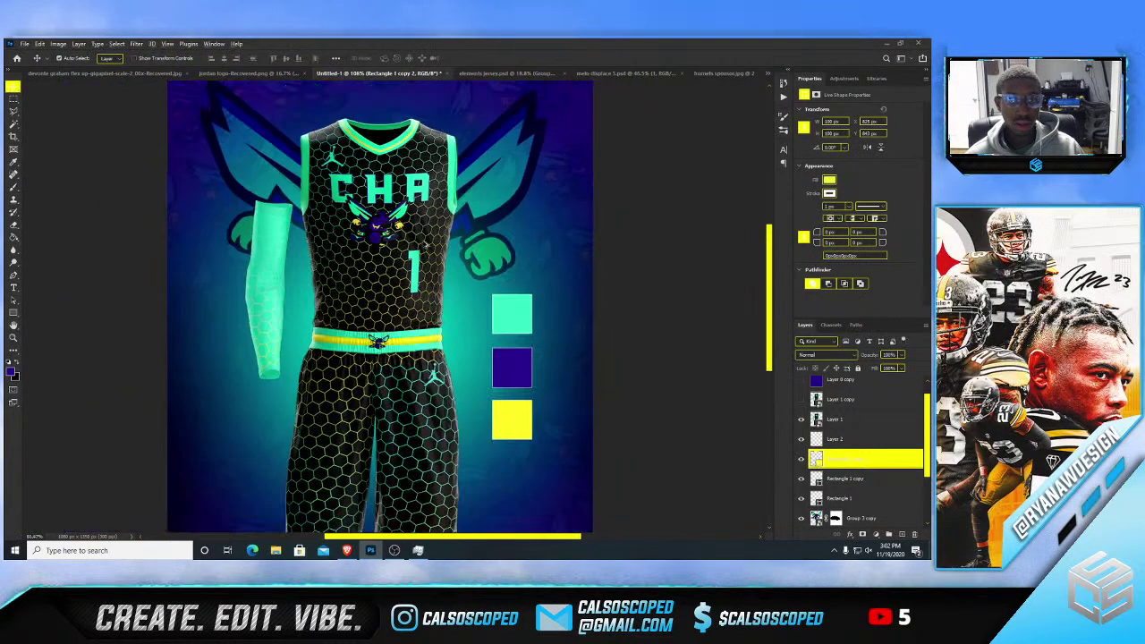
scroll(517, 377, "up", 2)
key("g")
scroll(506, 369, "down", 2)
scroll(503, 364, "down", 1)
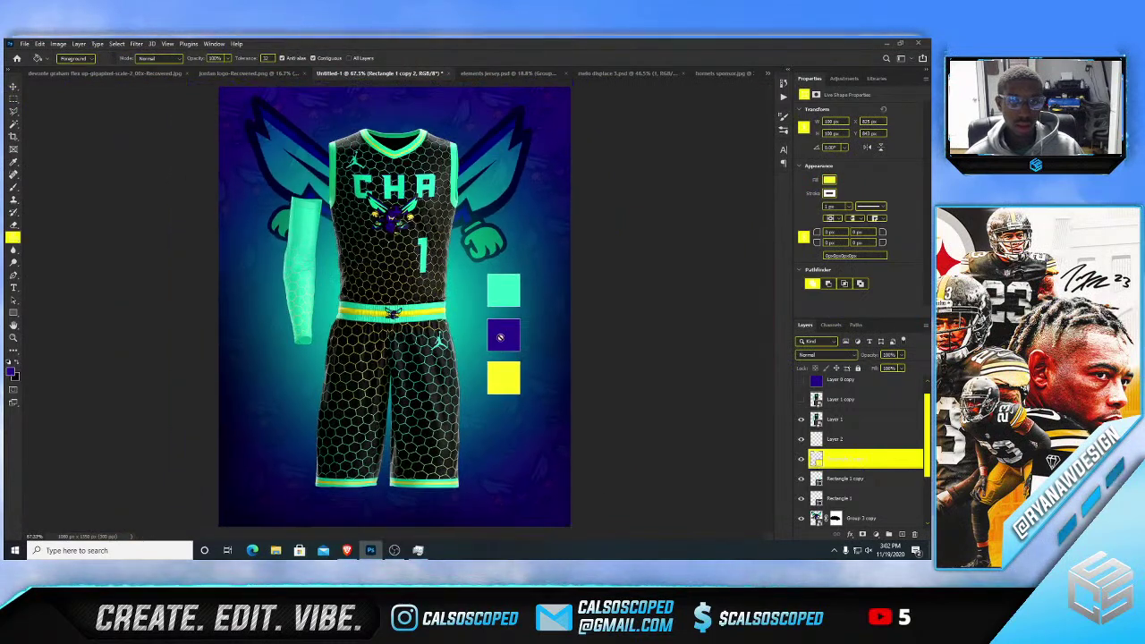
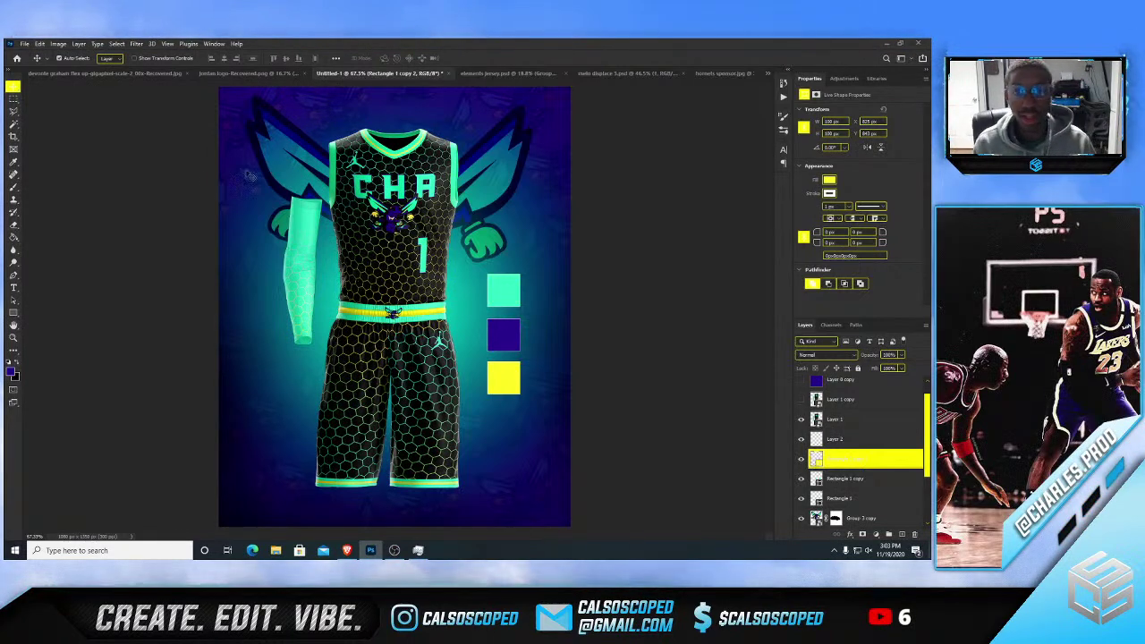
- Move the uniform and the hornet wings behind it slightly lower on the poster
scroll(397, 259, "up", 1)
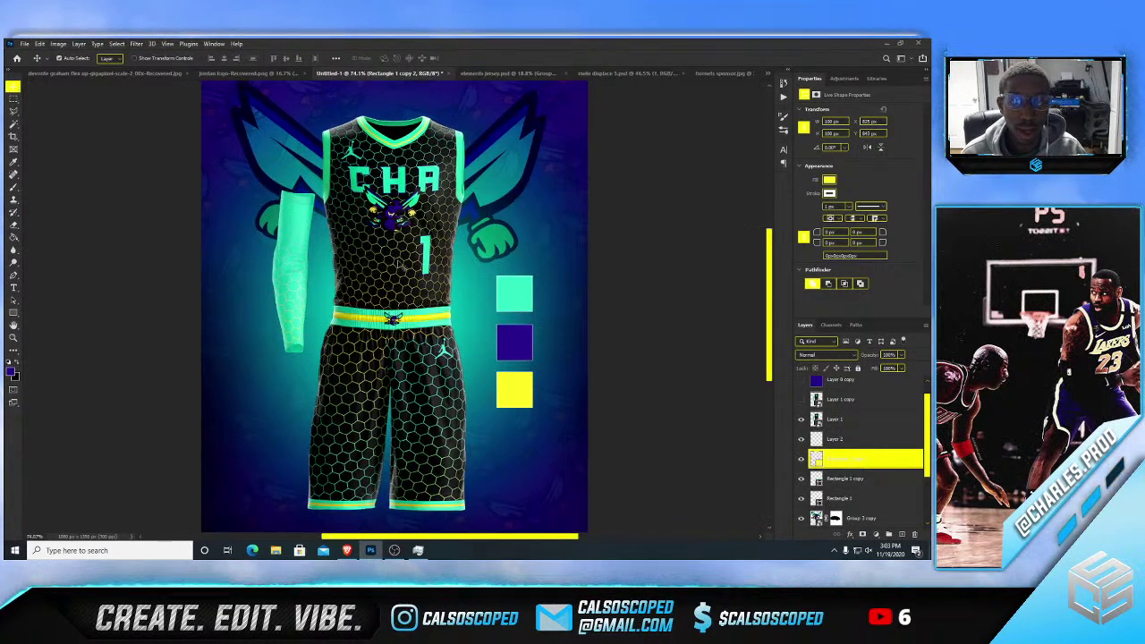
left_click_drag(398, 262, 398, 283)
key("ctrl+z")
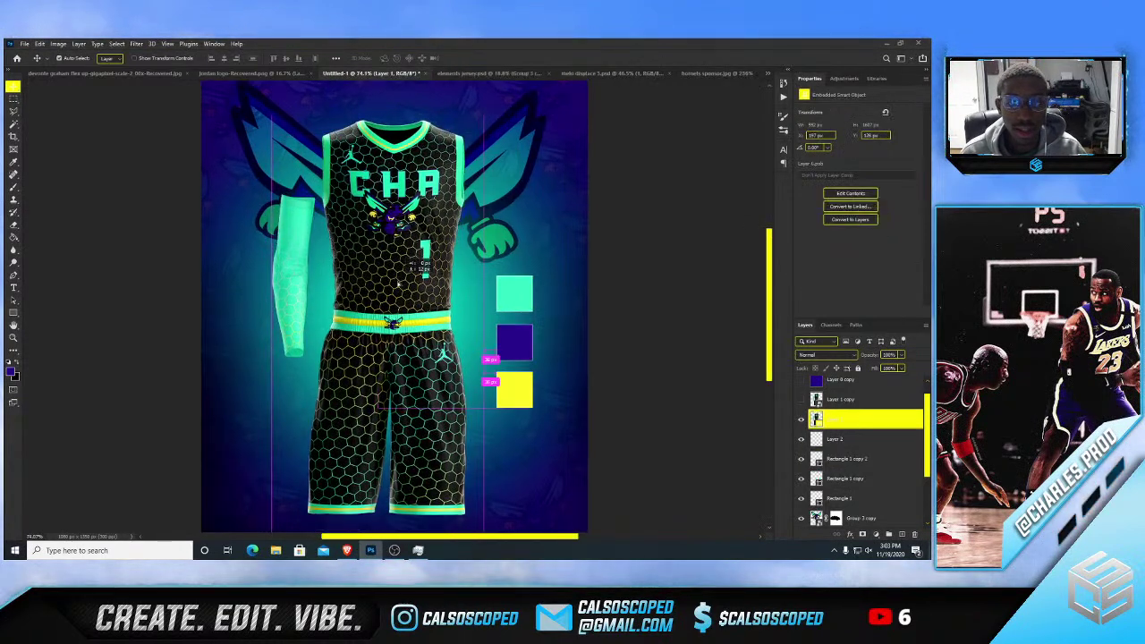
scroll(358, 170, "up", 1)
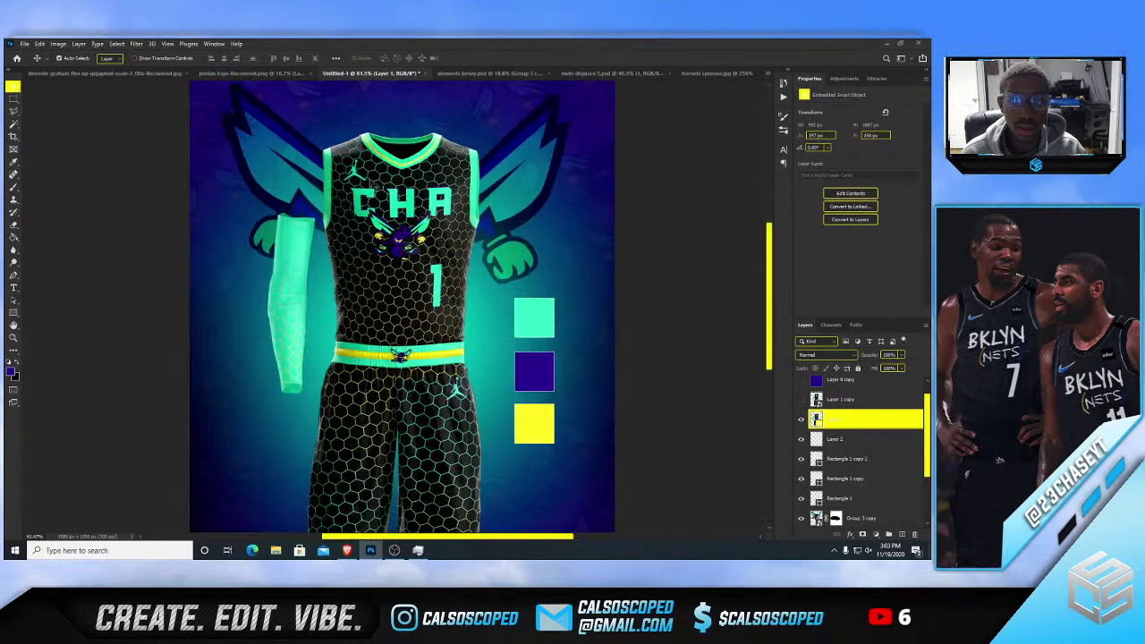
scroll(359, 171, "up", 2)
left_click_drag(287, 201, 285, 215)
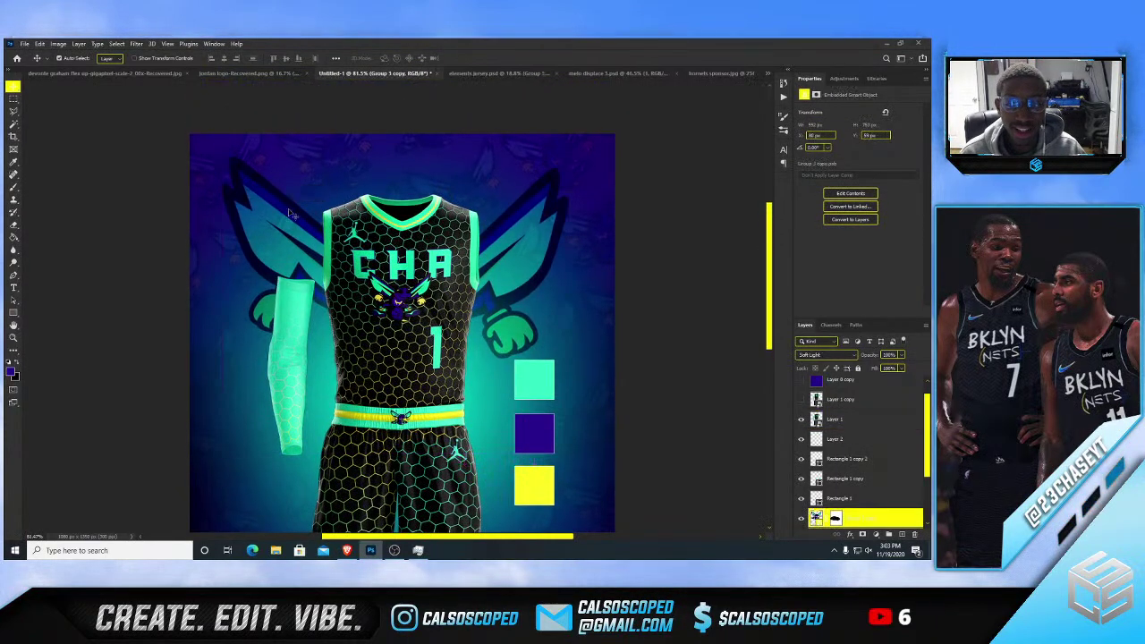
- Set up the text tool with the Evogria Regular font and the white text color ffffff
left_click(13, 287)
left_click(136, 59)
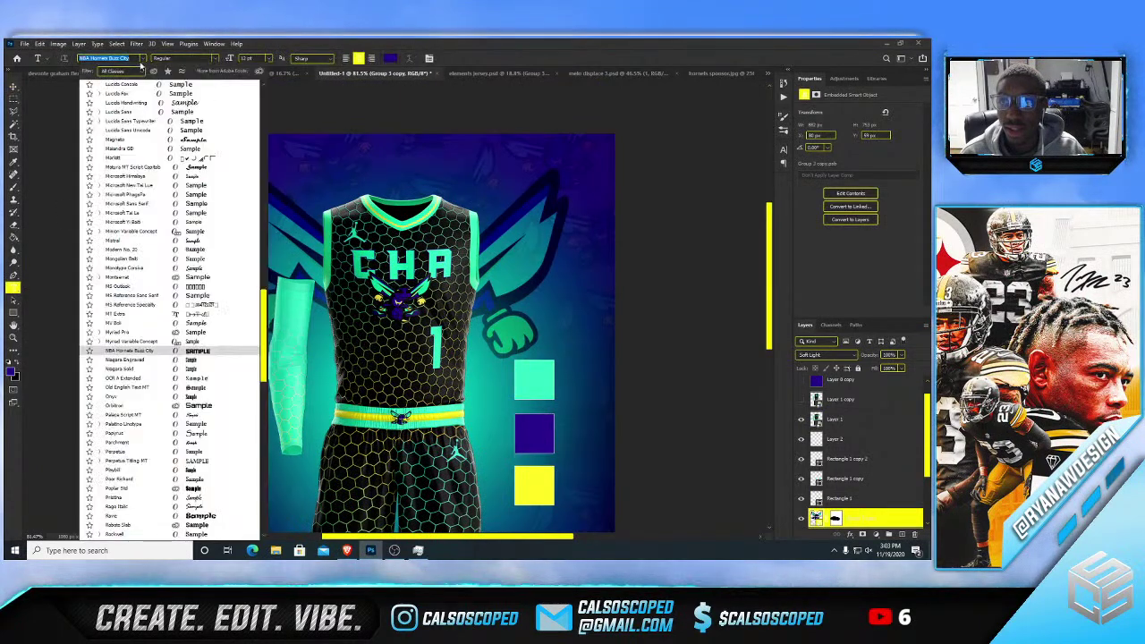
type("Evogria")
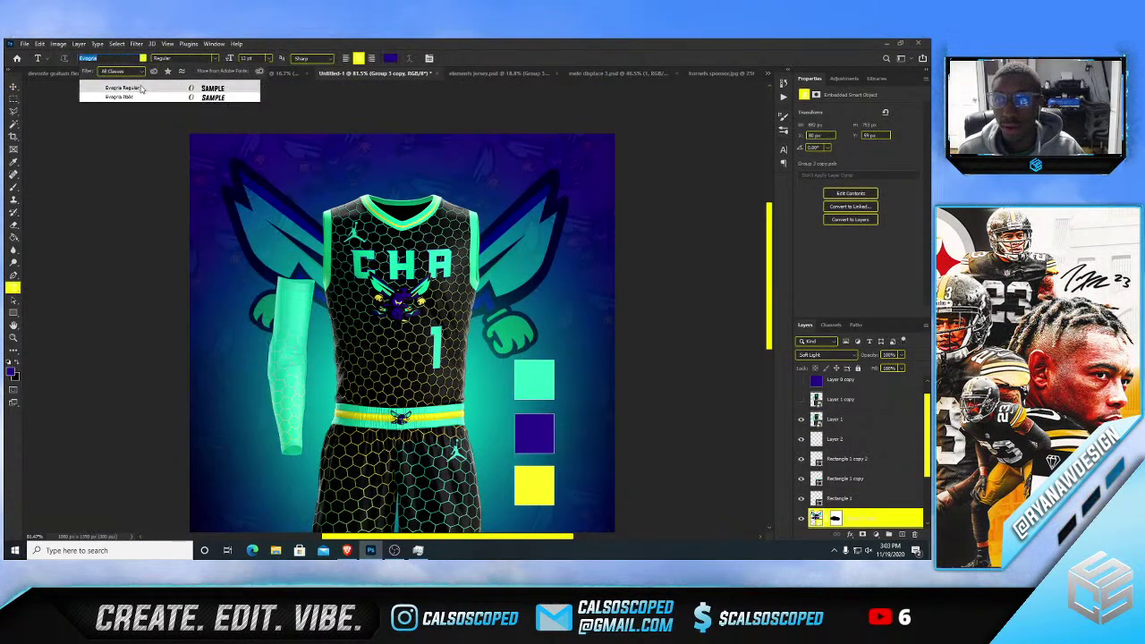
key("Return")
left_click(390, 59)
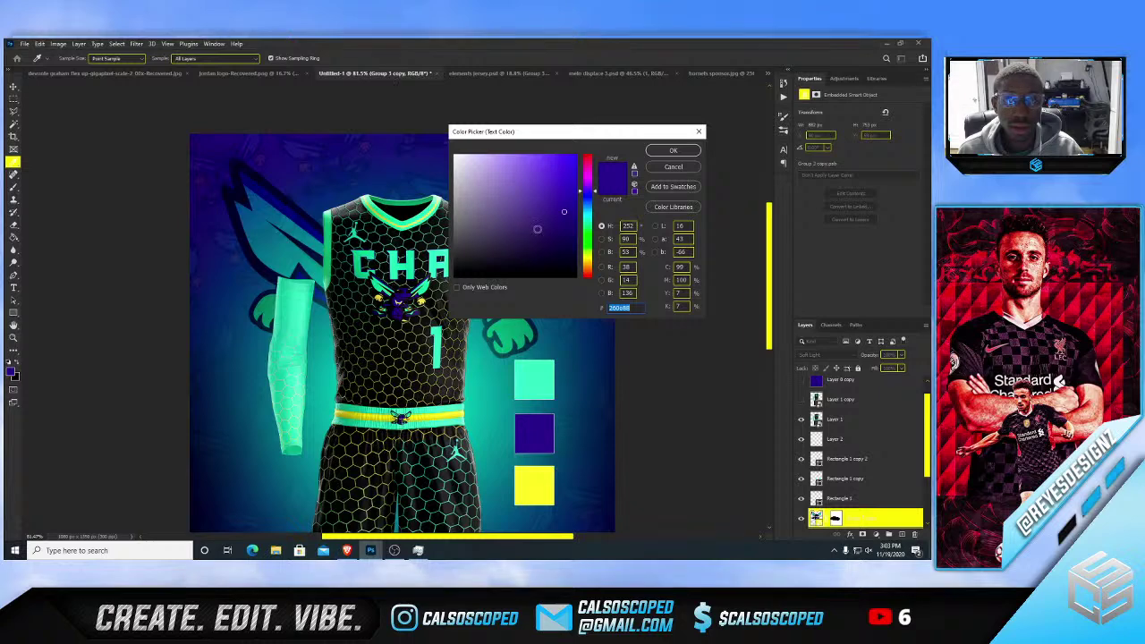
type("ffffff")
left_click(673, 149)
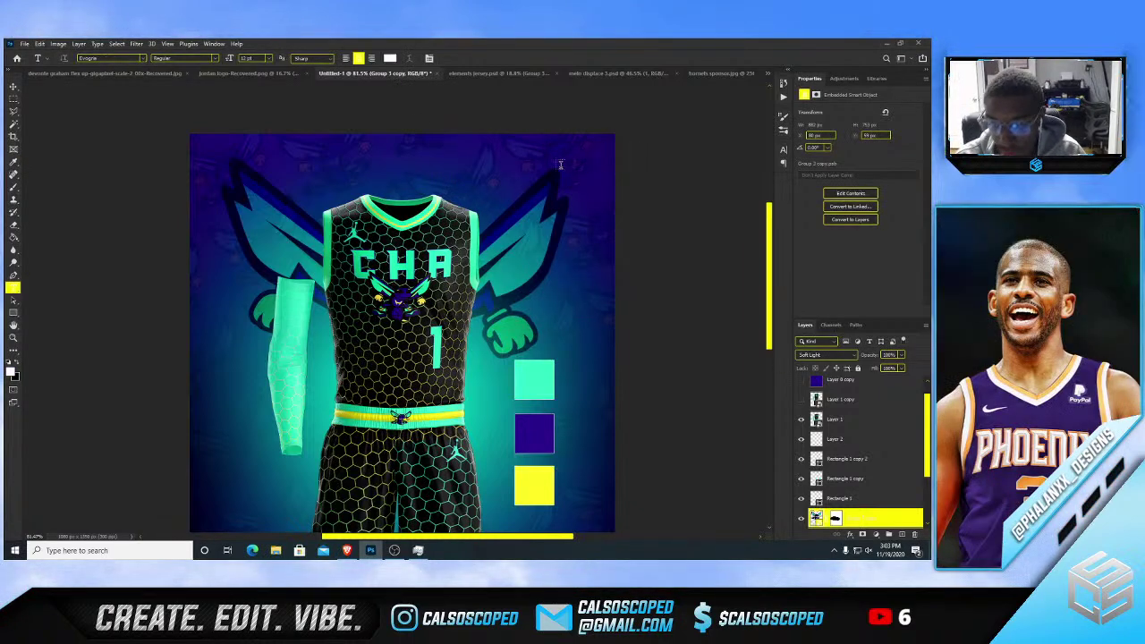
- Add the title CHARLOTTE HORNETS and move it fully onto the poster, into the upper-left corner
left_click(228, 148)
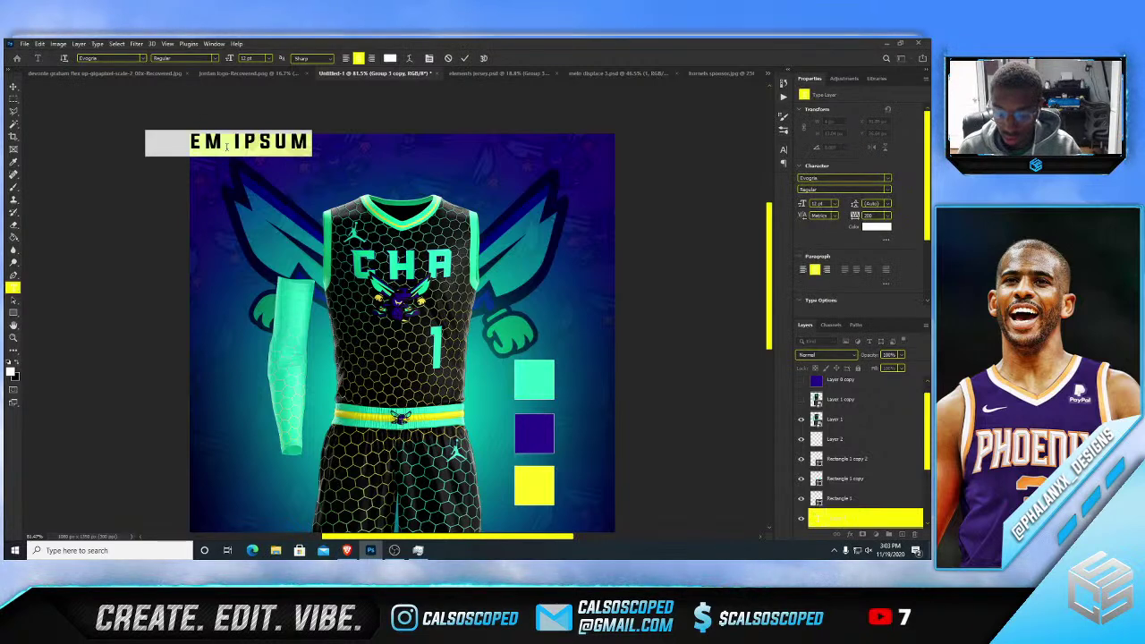
type("CHARLOTTE")
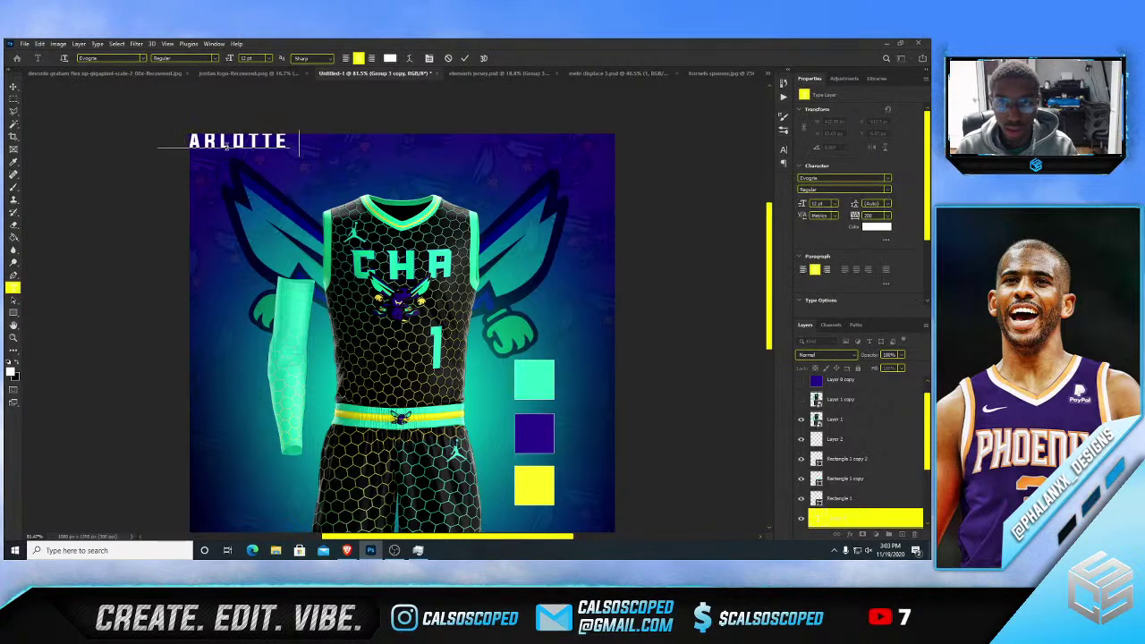
type(" HORNETS")
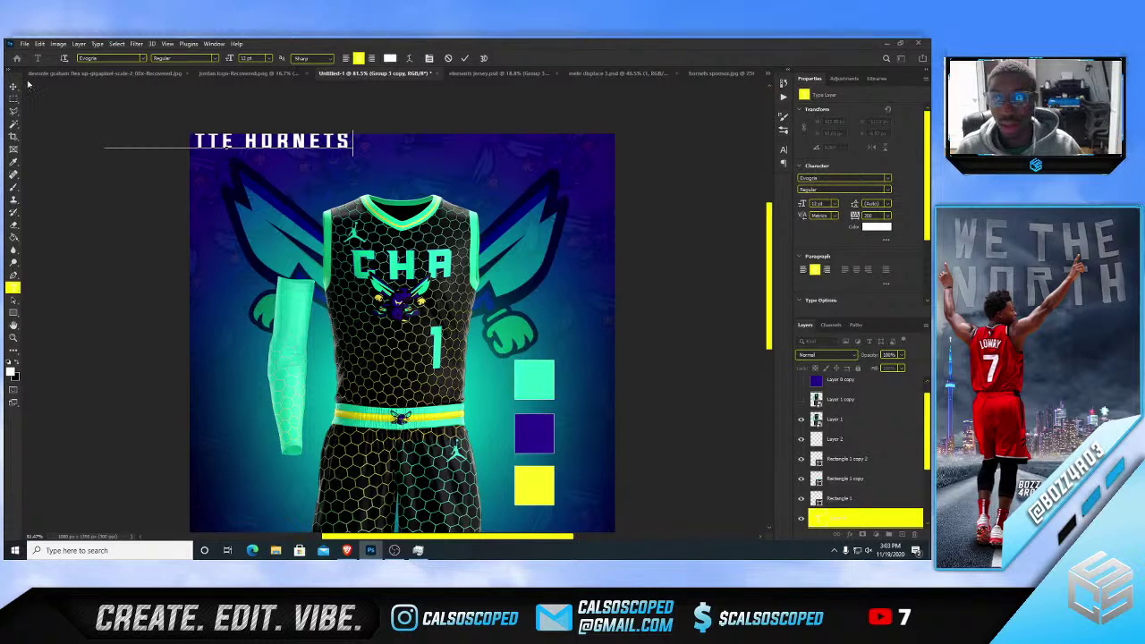
left_click(13, 87)
key("ctrl+t")
left_click_drag(317, 145, 410, 158)
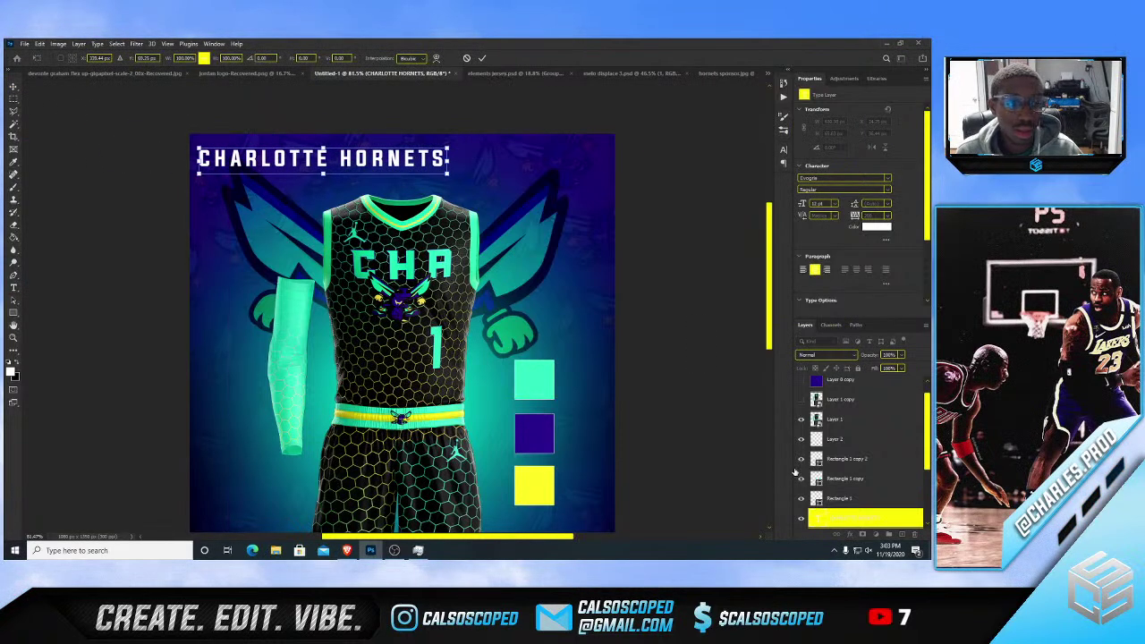
key("Return")
scroll(510, 373, "down", 2)
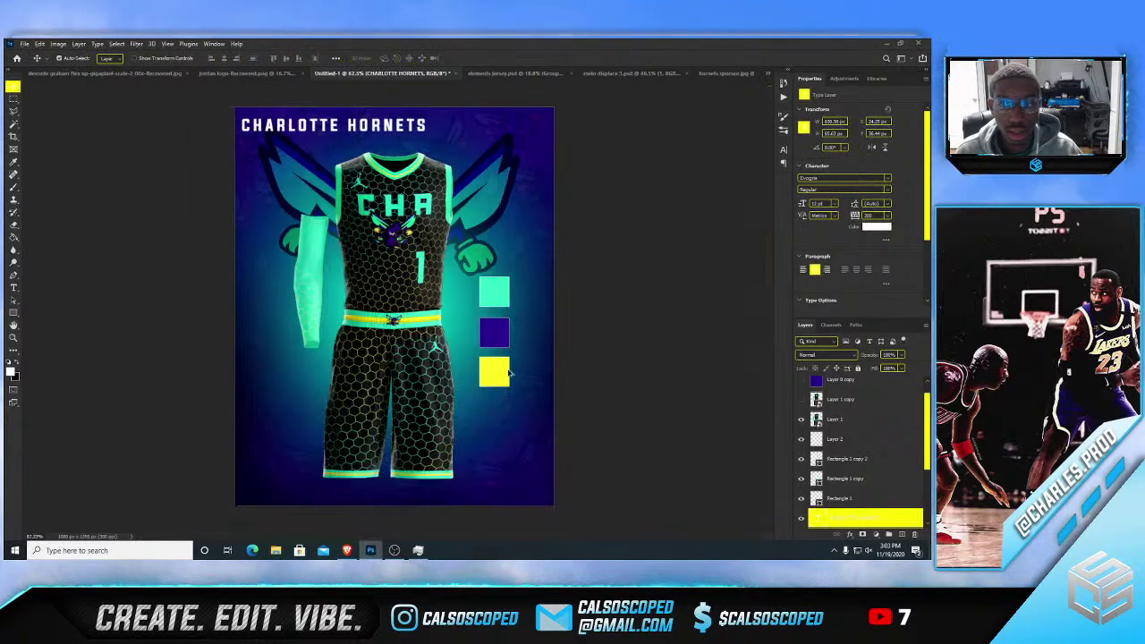
scroll(355, 156, "up", 2)
scroll(365, 186, "down", 2)
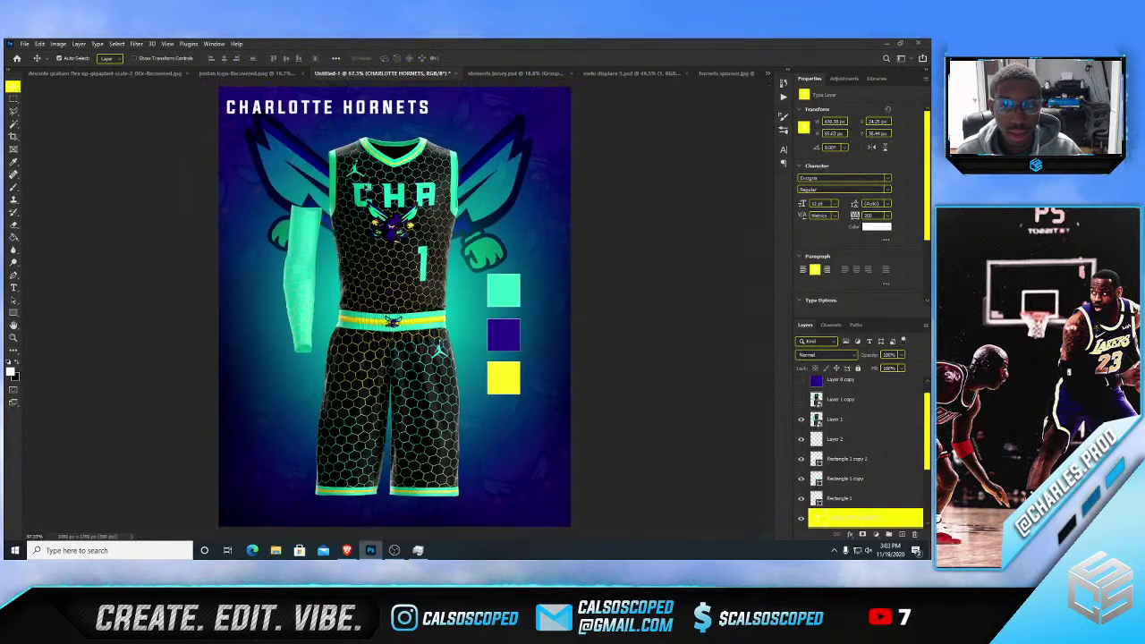
scroll(385, 157, "up", 2)
scroll(416, 208, "down", 2)
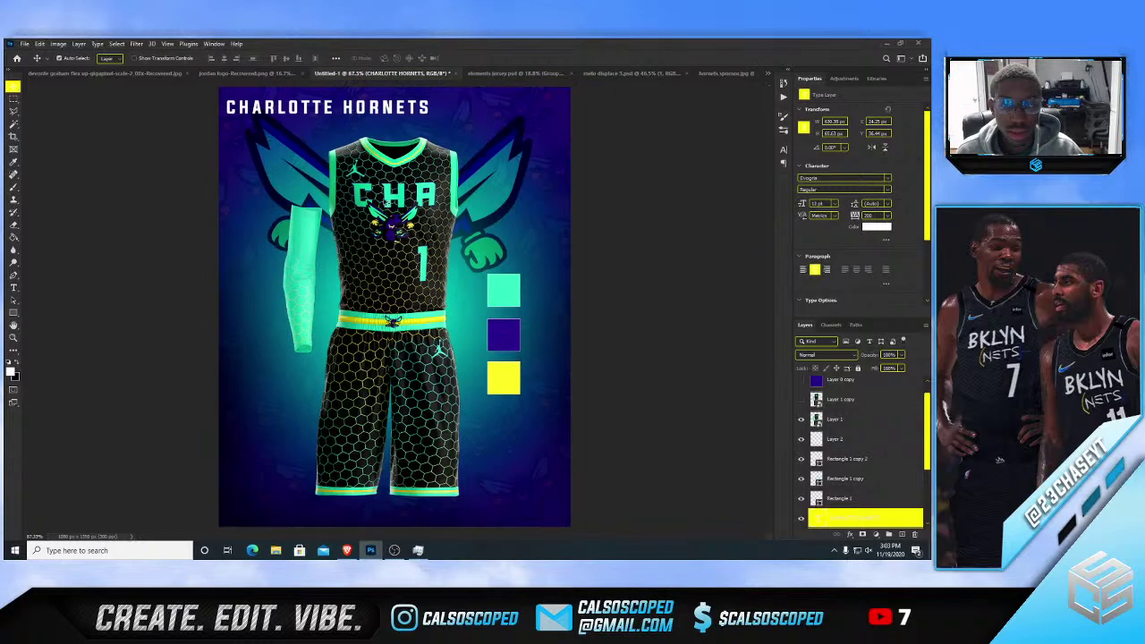
- Select a triangle about 174 px wide and 222 px tall at the poster's lower-left corner with the Polygonal Lasso
scroll(223, 427, "up", 3)
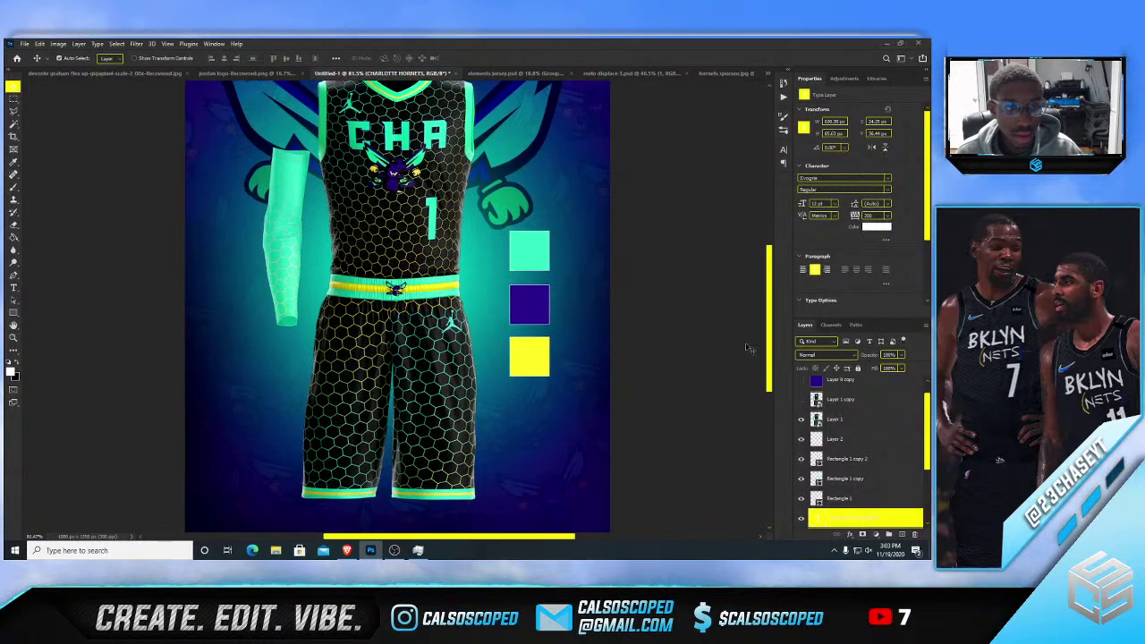
scroll(223, 428, "up", 1)
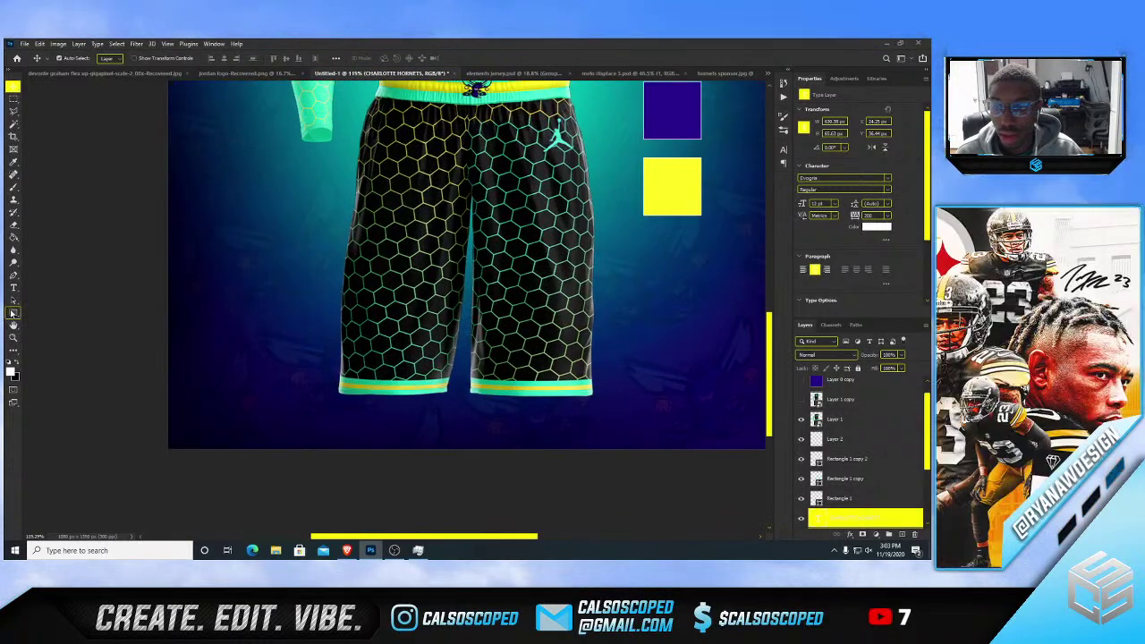
left_click(13, 312)
left_click(56, 313)
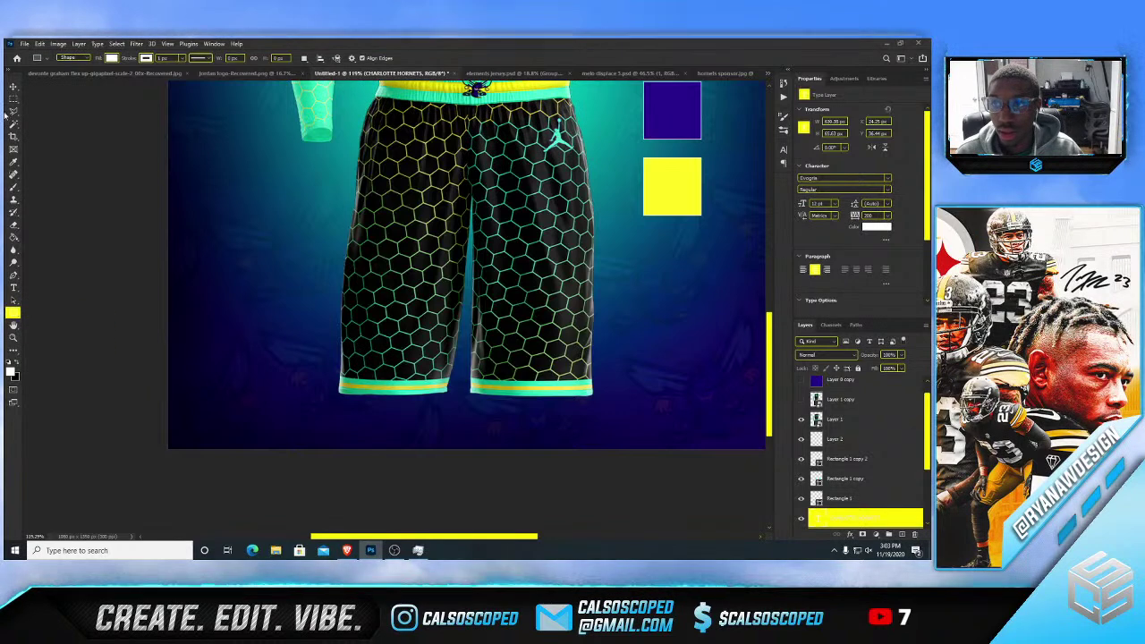
left_click(13, 112)
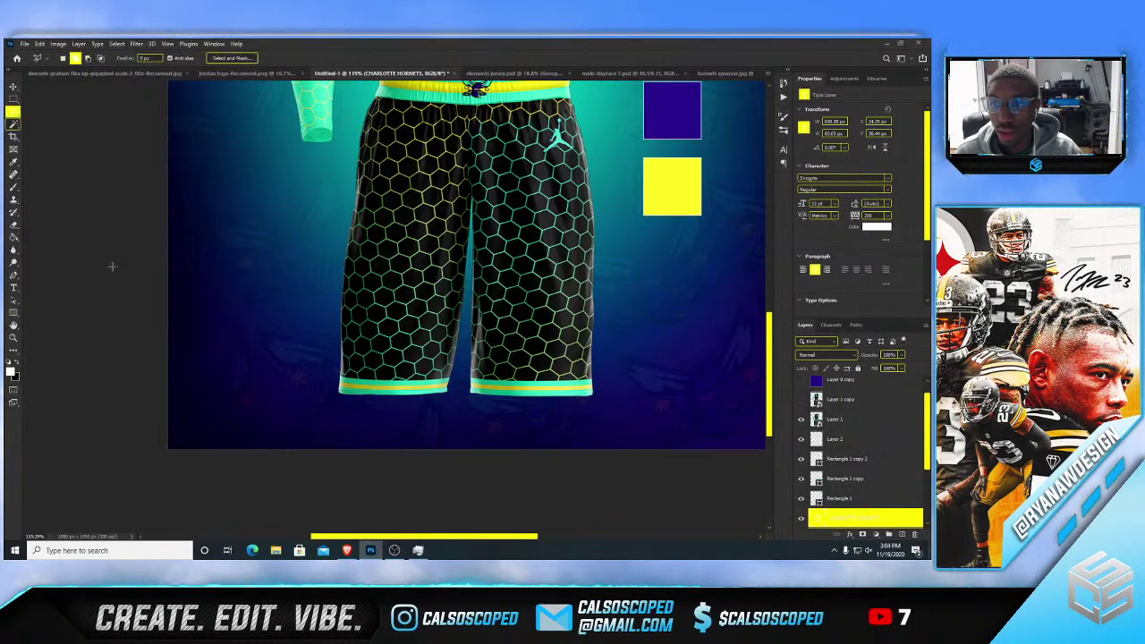
left_click(272, 455)
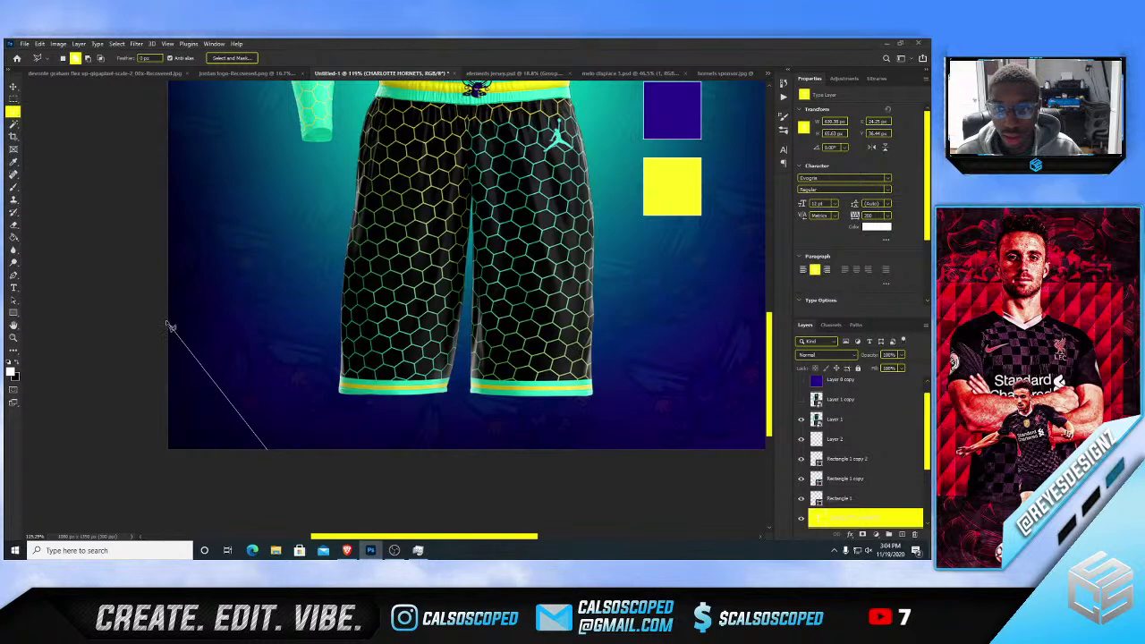
double_click(255, 481)
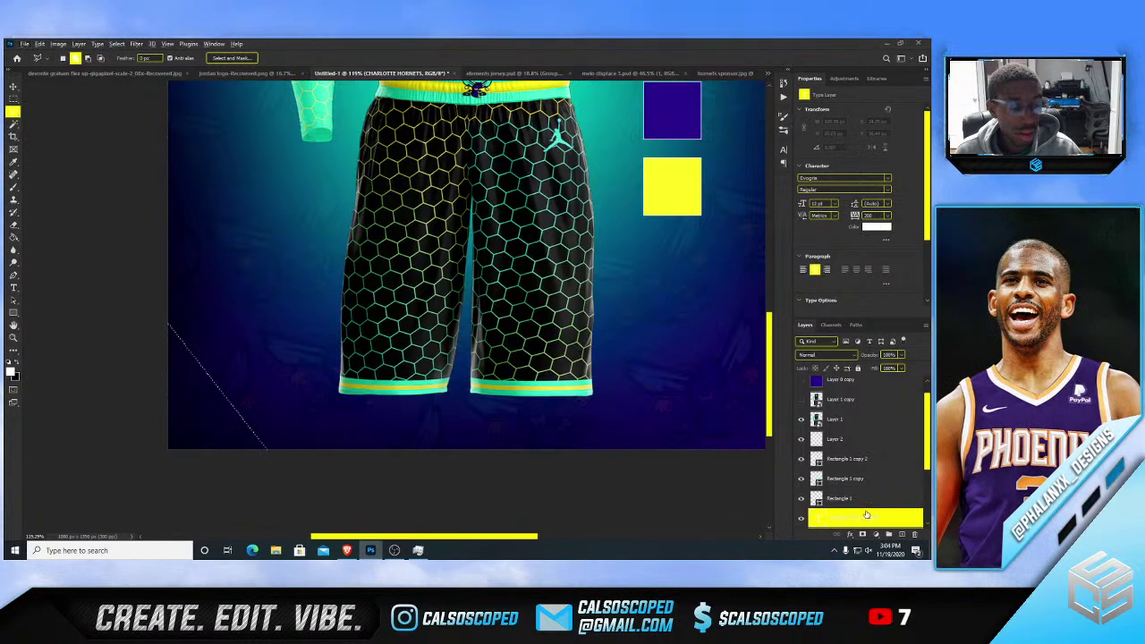
- Create a new layer above the uniform layers and fill the triangular corner selection with teal
scroll(865, 416, "up", 1)
left_click(865, 416)
left_click(903, 534)
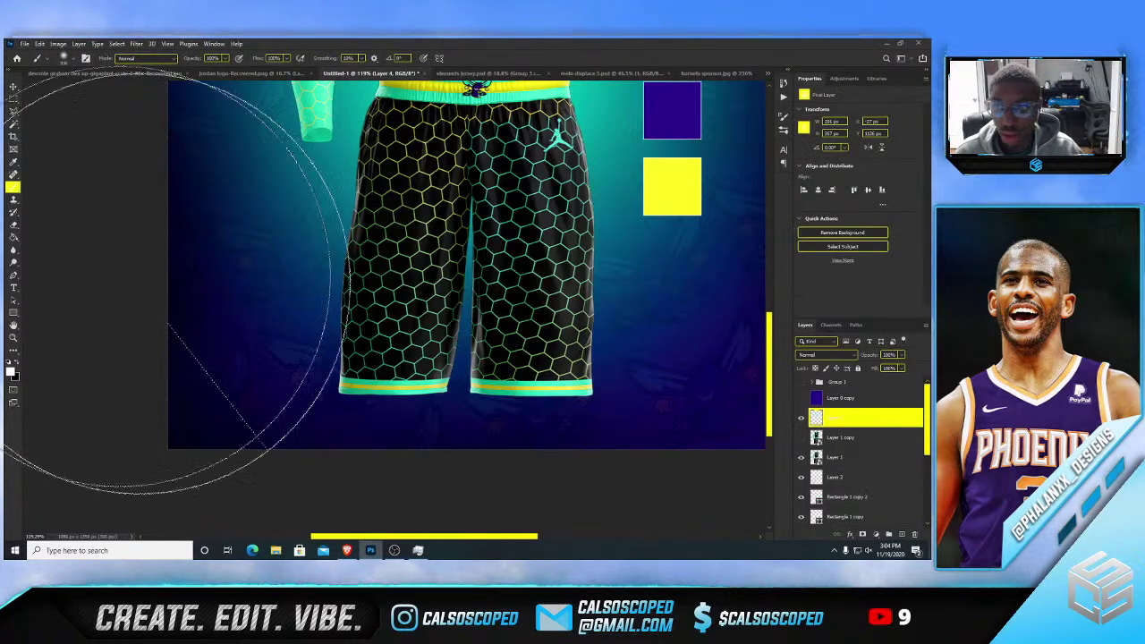
key("g")
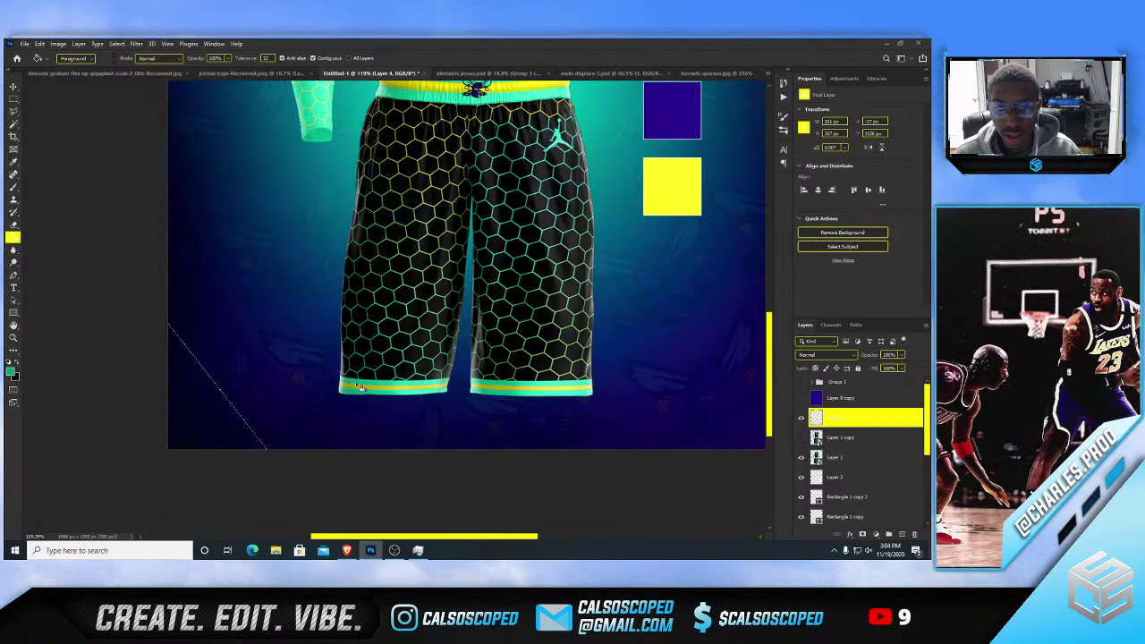
key("ctrl+0")
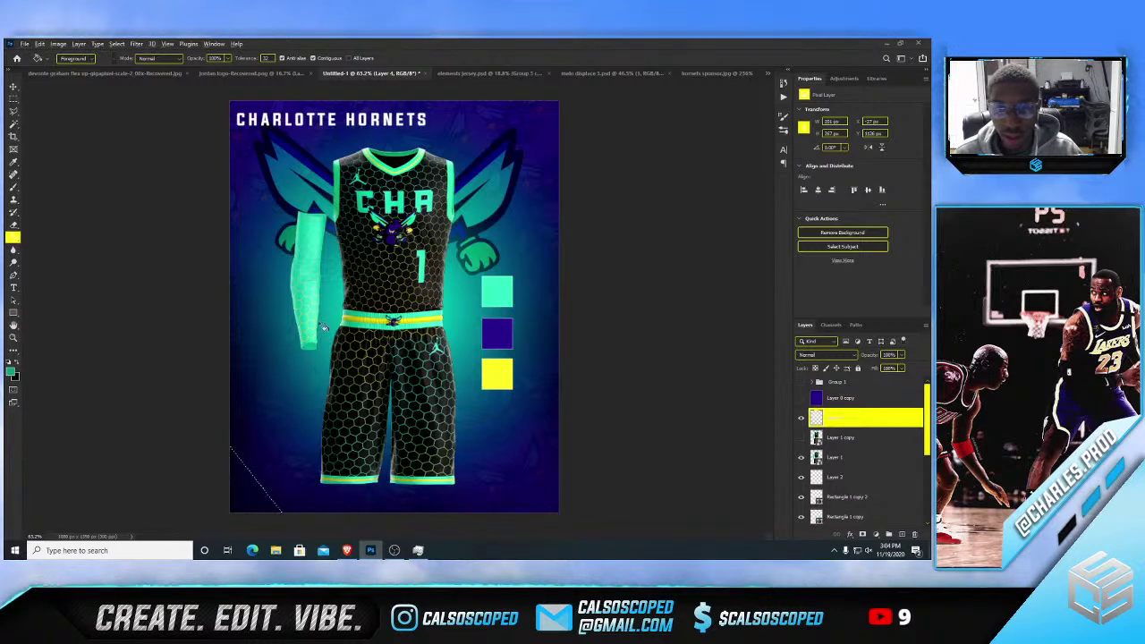
left_click(244, 484)
scroll(232, 465, "up", 5)
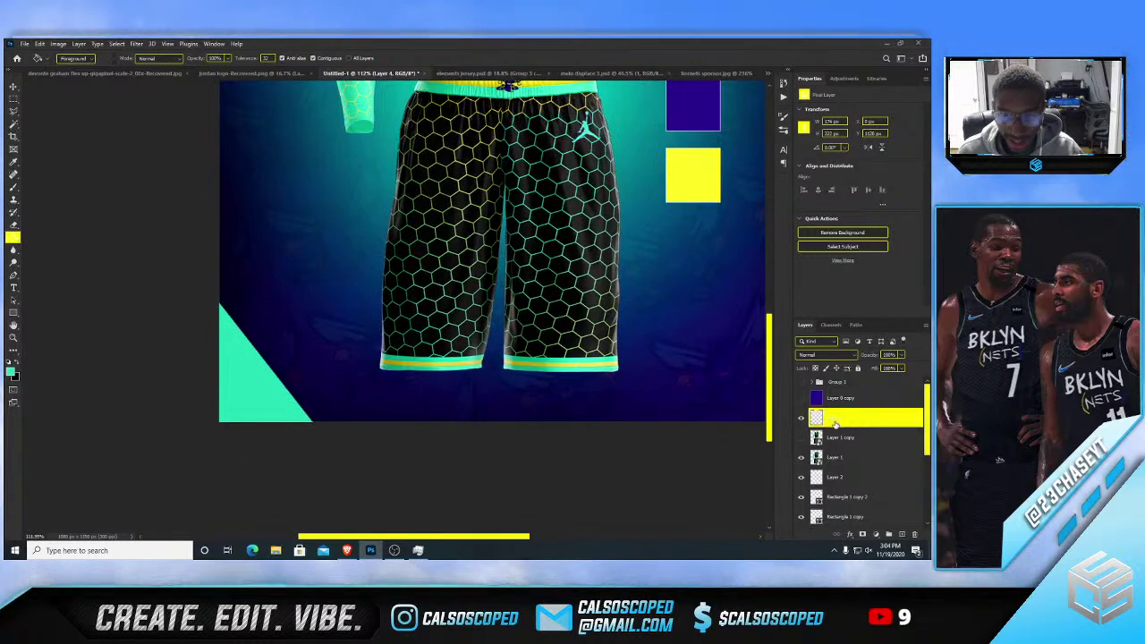
scroll(276, 389, "down", 5)
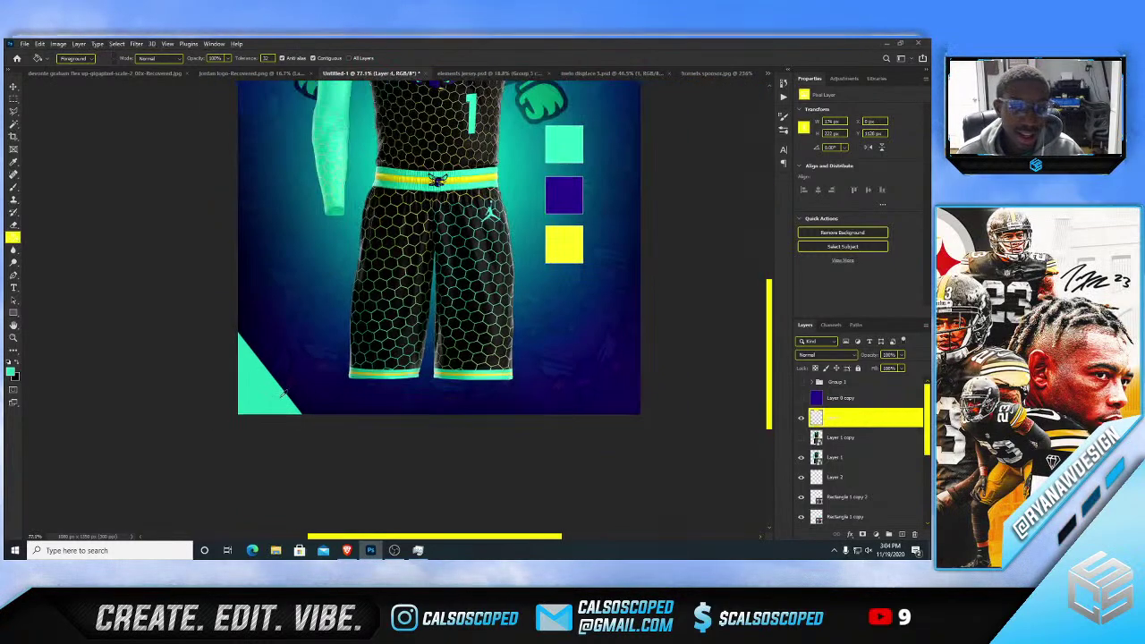
scroll(289, 180, "up", 1)
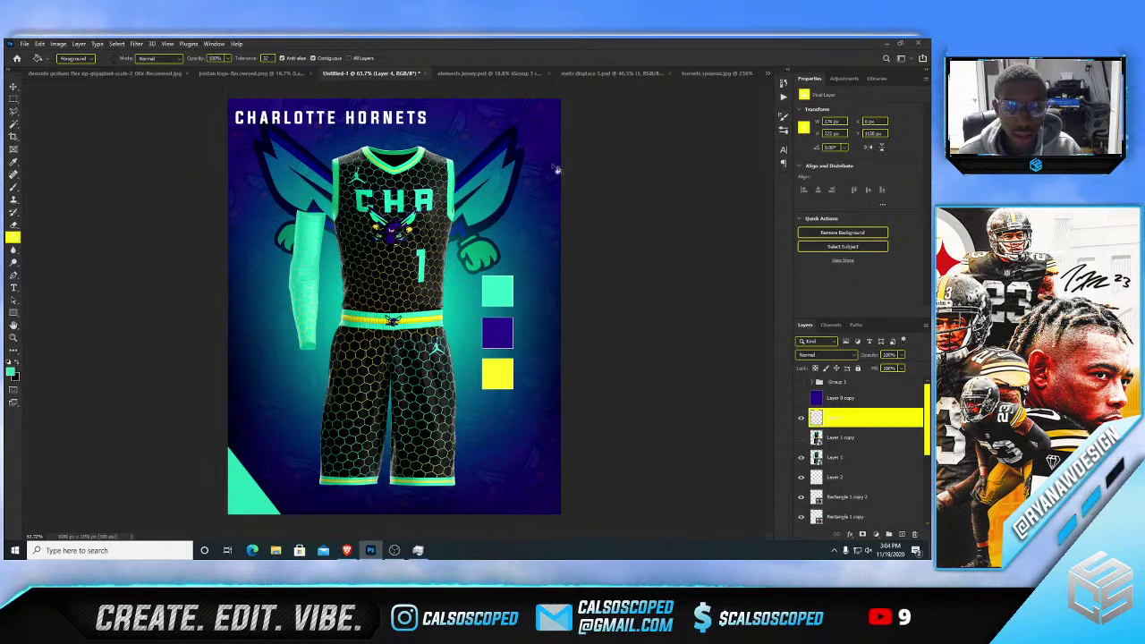
key("ctrl+t")
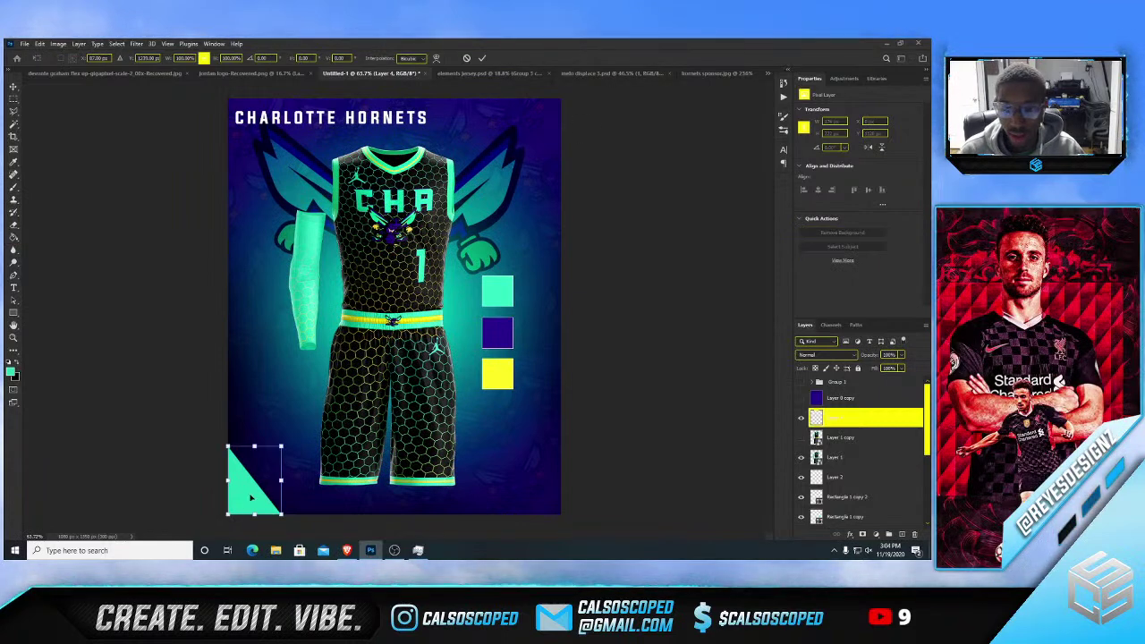
key("Return")
- Find the full-body hornet mascot among the open documents and copy it from elements jersey.psd
left_click(836, 397)
key("g")
left_click(729, 73)
left_click(569, 75)
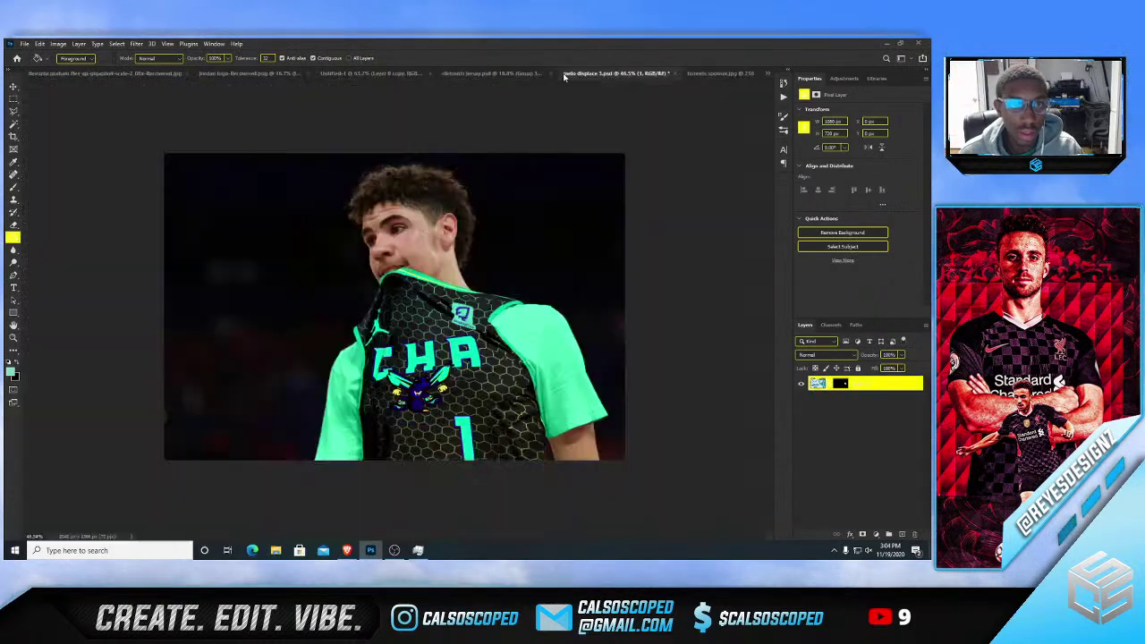
left_click(493, 75)
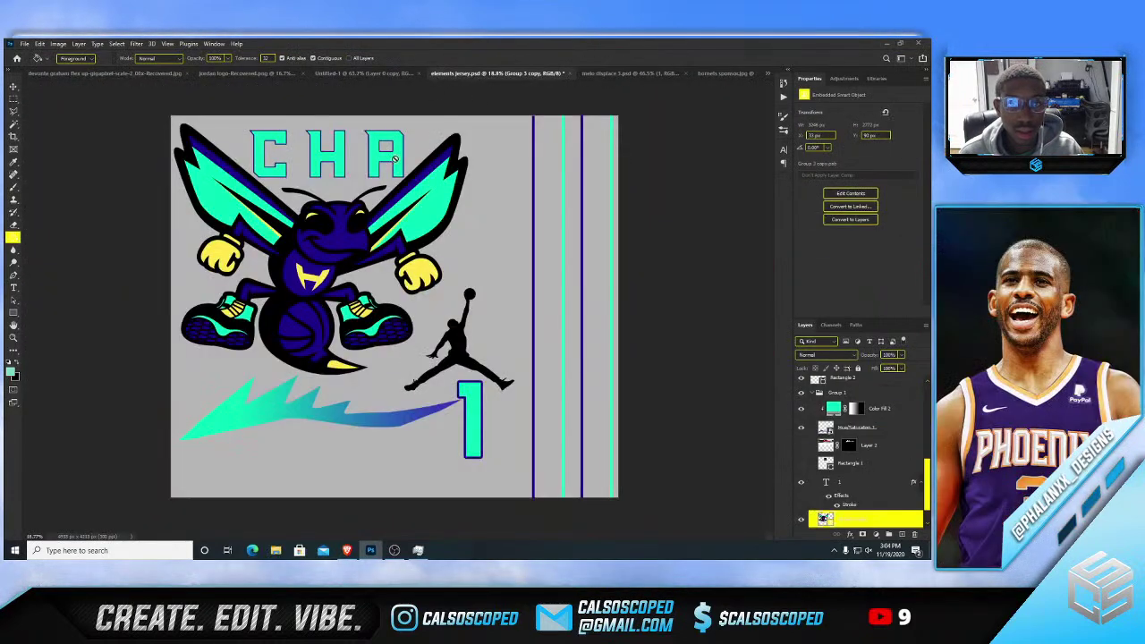
key("v")
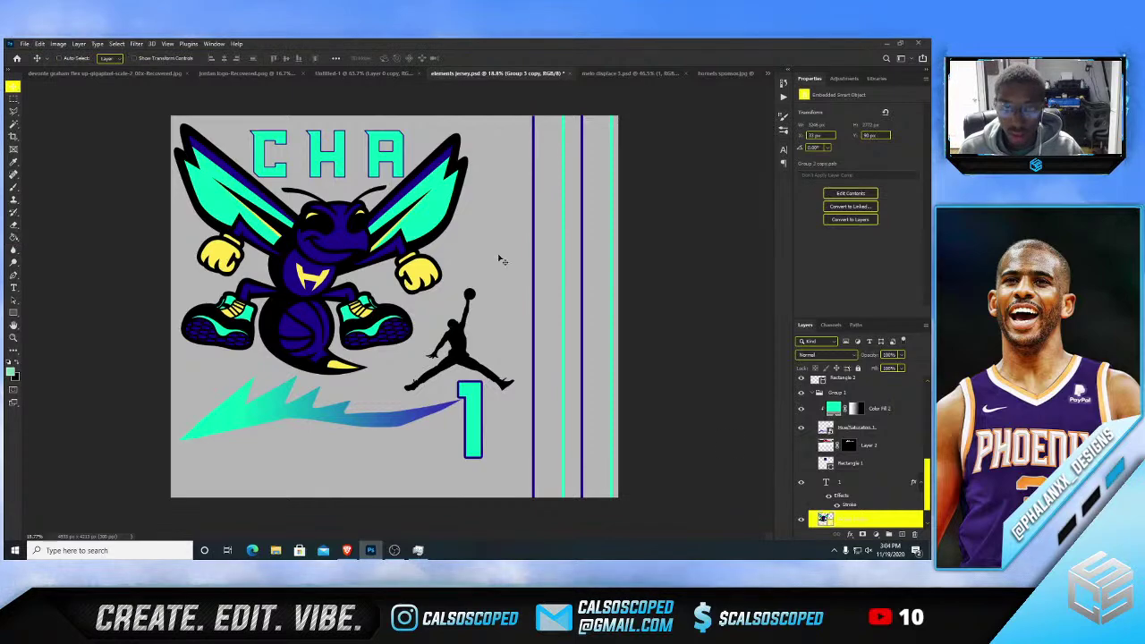
key("ctrl+Tab")
key("ctrl+Tab")
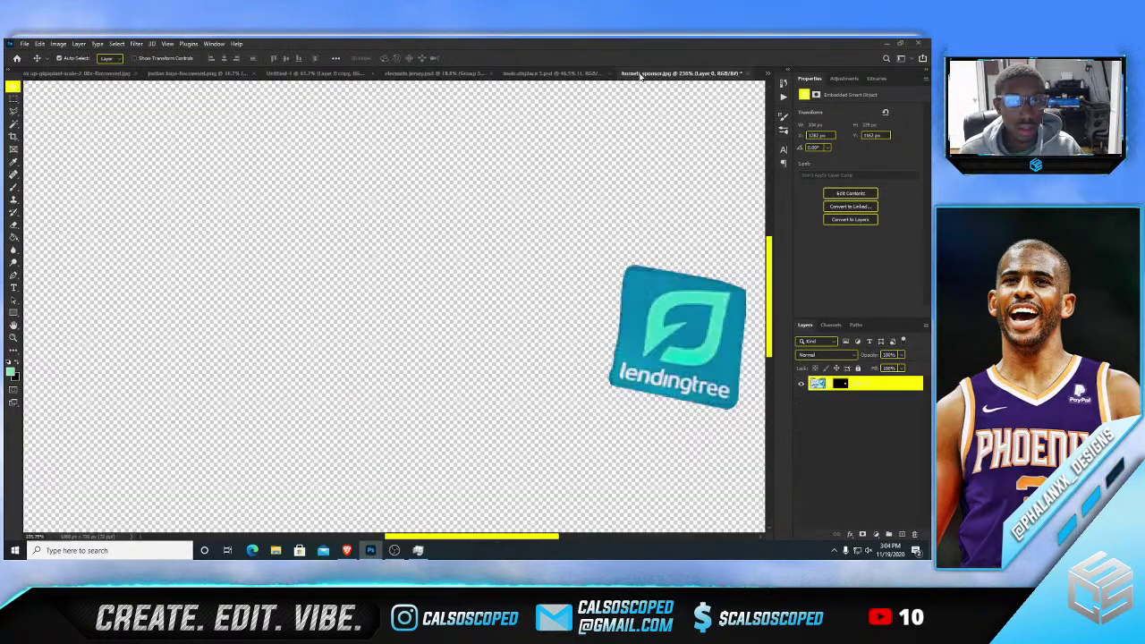
left_click(460, 75)
- Paste the hornet mascot into the poster above the teal corner layer, accepting the color profile conversion
left_click(343, 75)
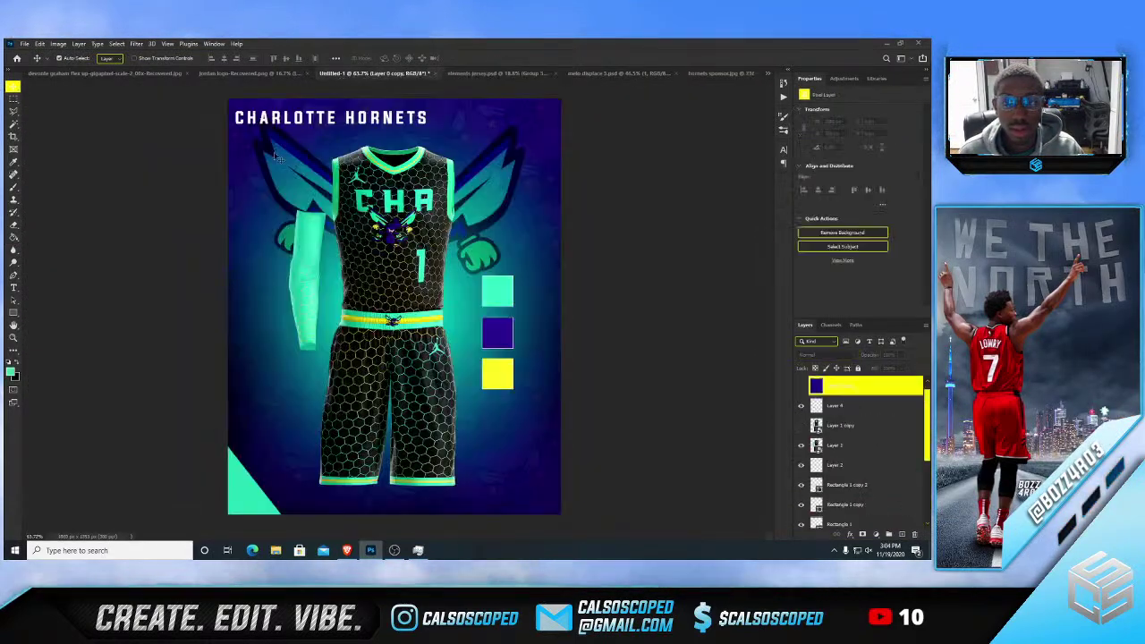
scroll(241, 497, "up", 2)
left_click(244, 497)
key("ctrl+v")
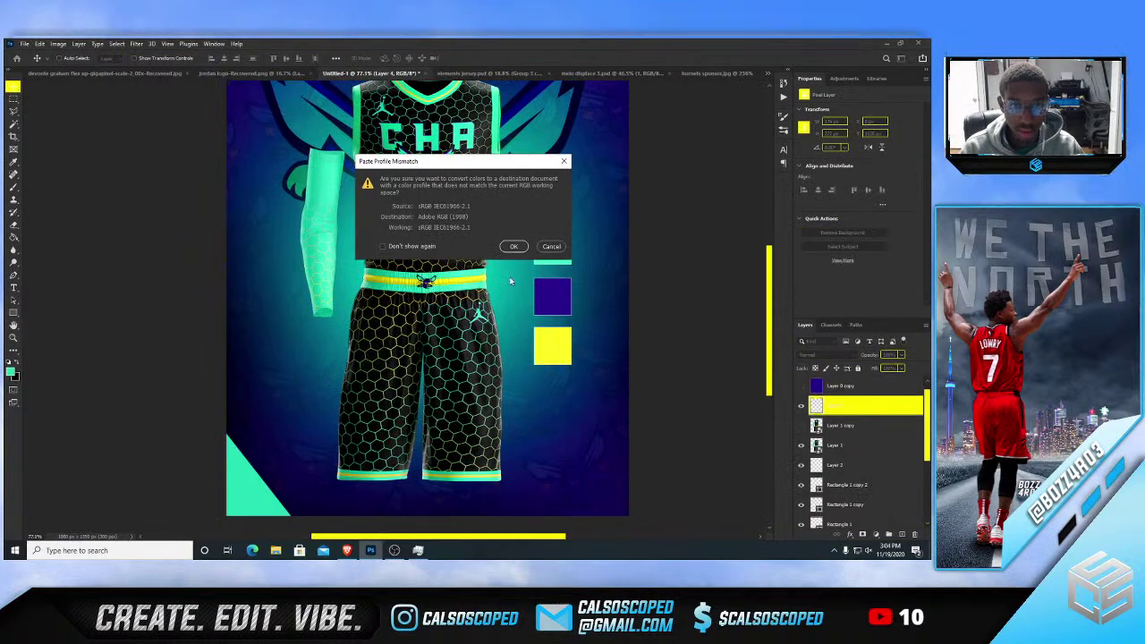
left_click(514, 247)
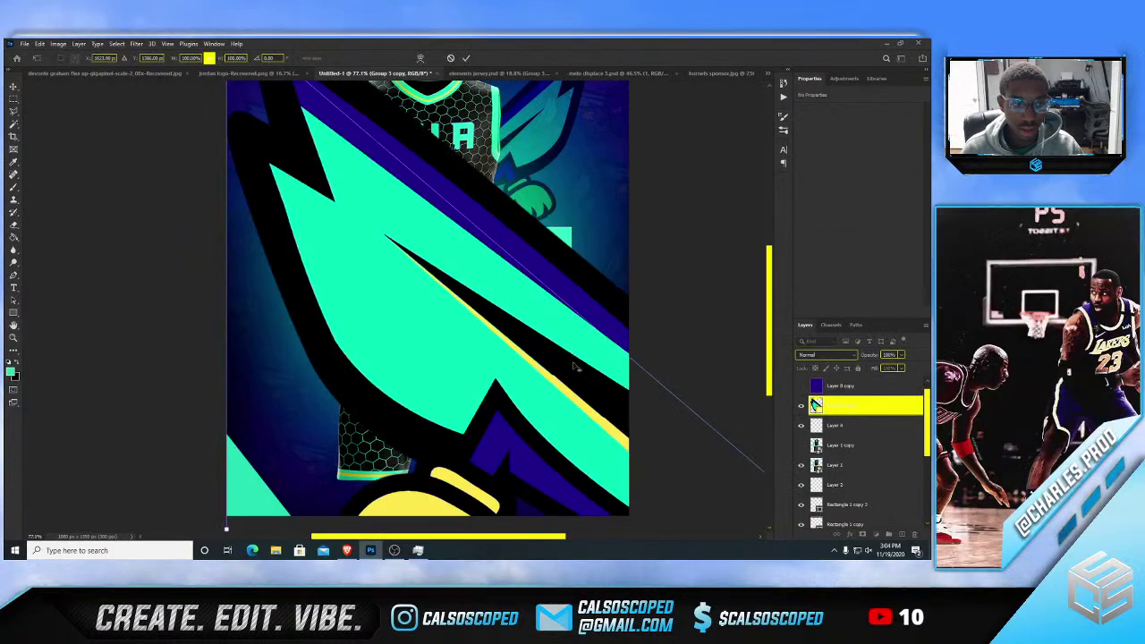
- Scale the pasted hornet mascot down to about 4.7% and place it over the teal corner triangle
scroll(575, 367, "down", 6)
left_click_drag(620, 168, 692, 538)
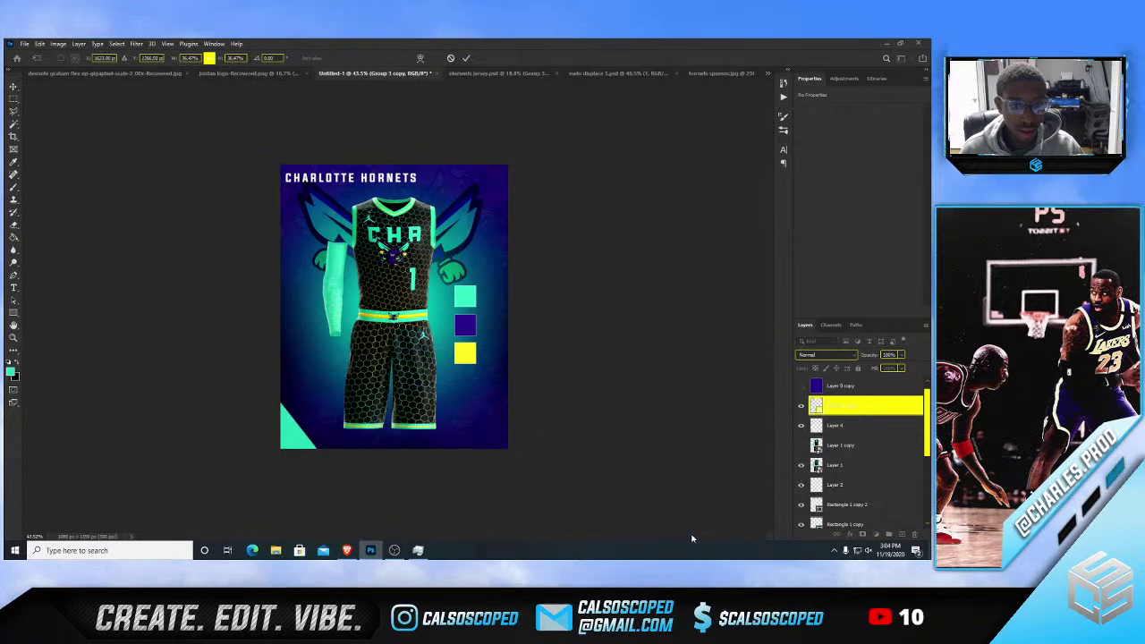
key("ctrl+0")
left_click_drag(571, 501, 376, 343)
left_click_drag(335, 368, 289, 431)
mouse_move(281, 431)
left_mouse_down()
mouse_move(272, 443)
mouse_move(290, 442)
left_mouse_up()
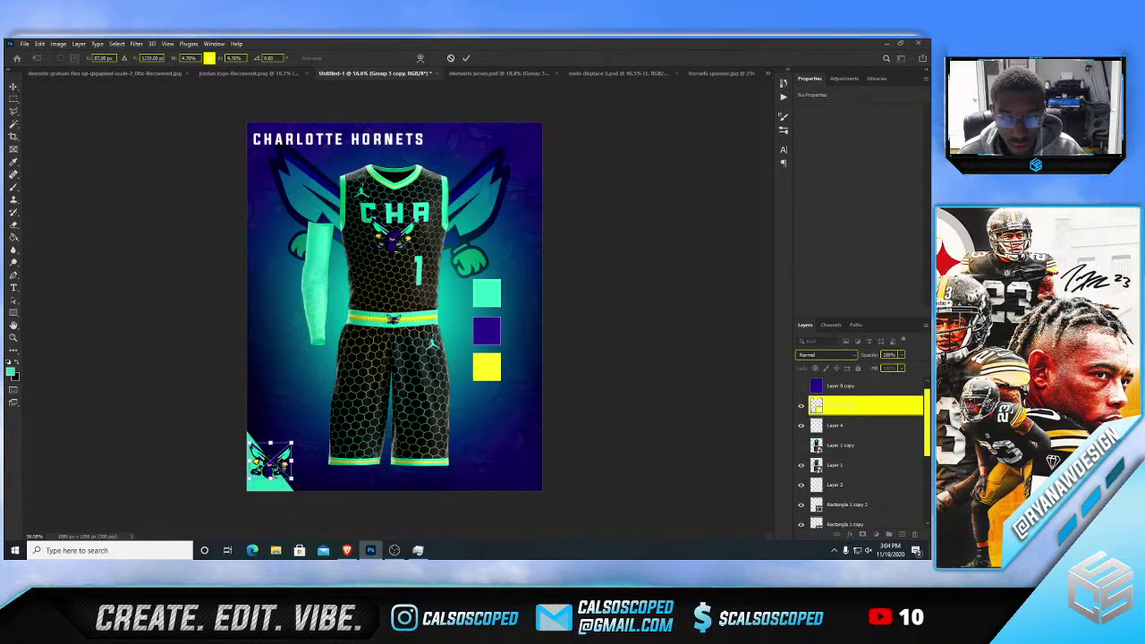
- Fine-tune the mascot's placement on the teal triangle and apply the transform
scroll(285, 452, "up", 4)
left_click_drag(770, 331, 762, 347)
scroll(763, 346, "up", 3)
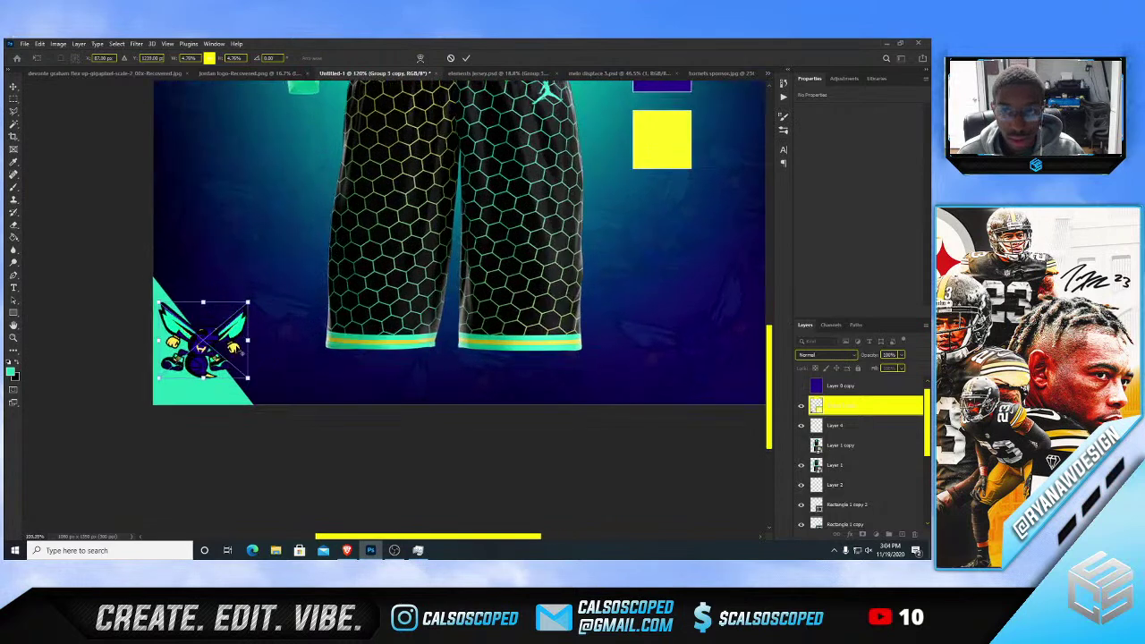
left_click_drag(268, 339, 266, 349)
key("Return")
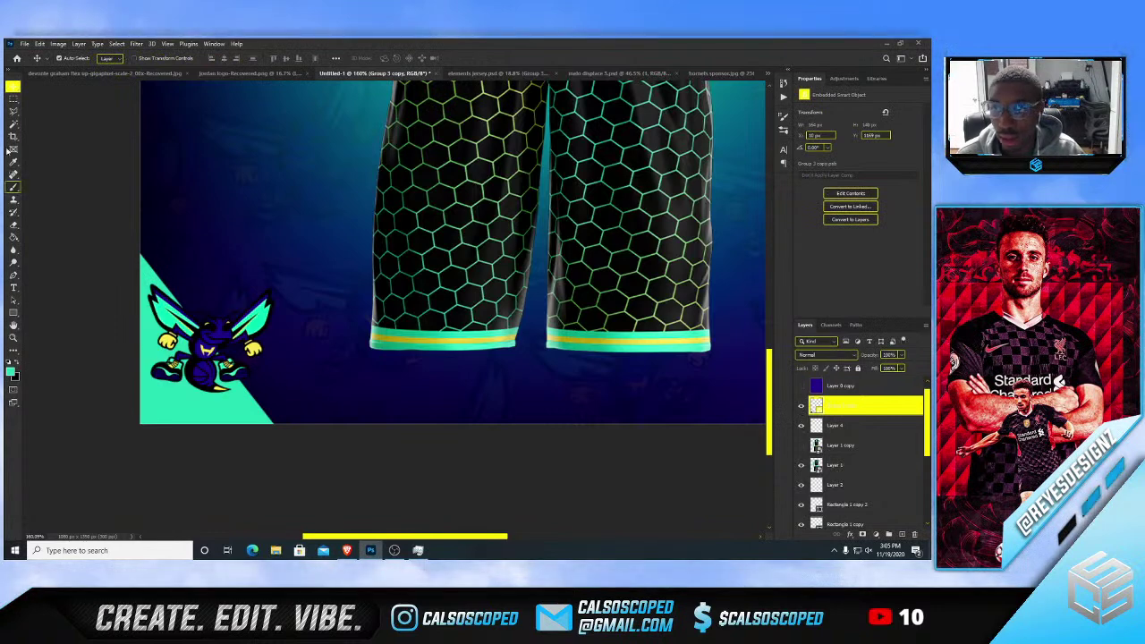
left_click(12, 115)
left_click(273, 422)
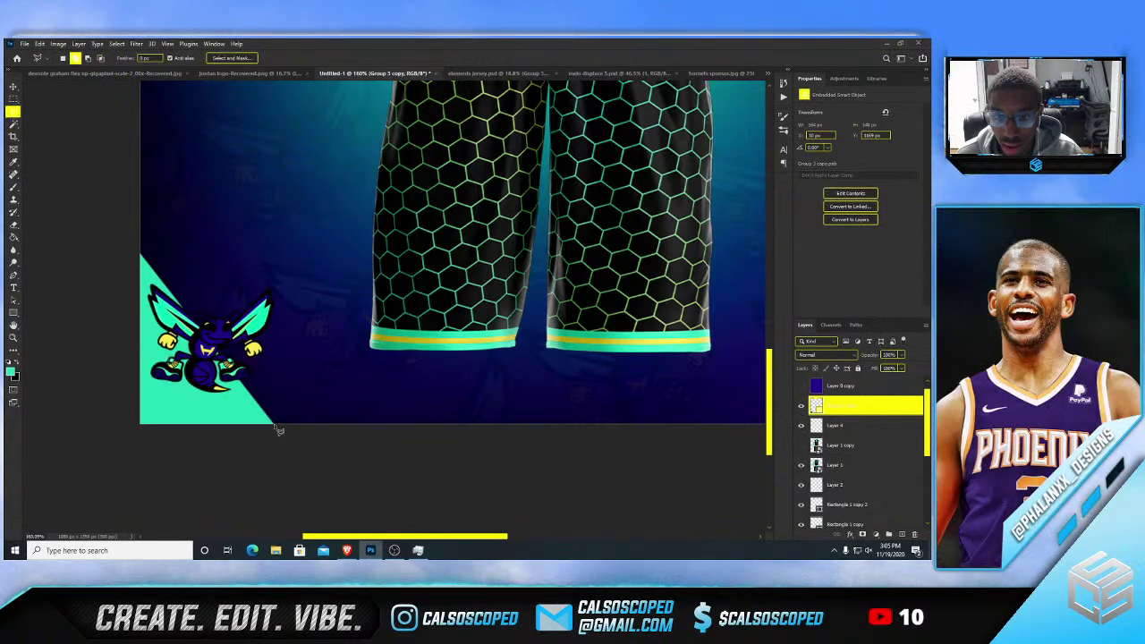
left_click(150, 259)
left_click(276, 409)
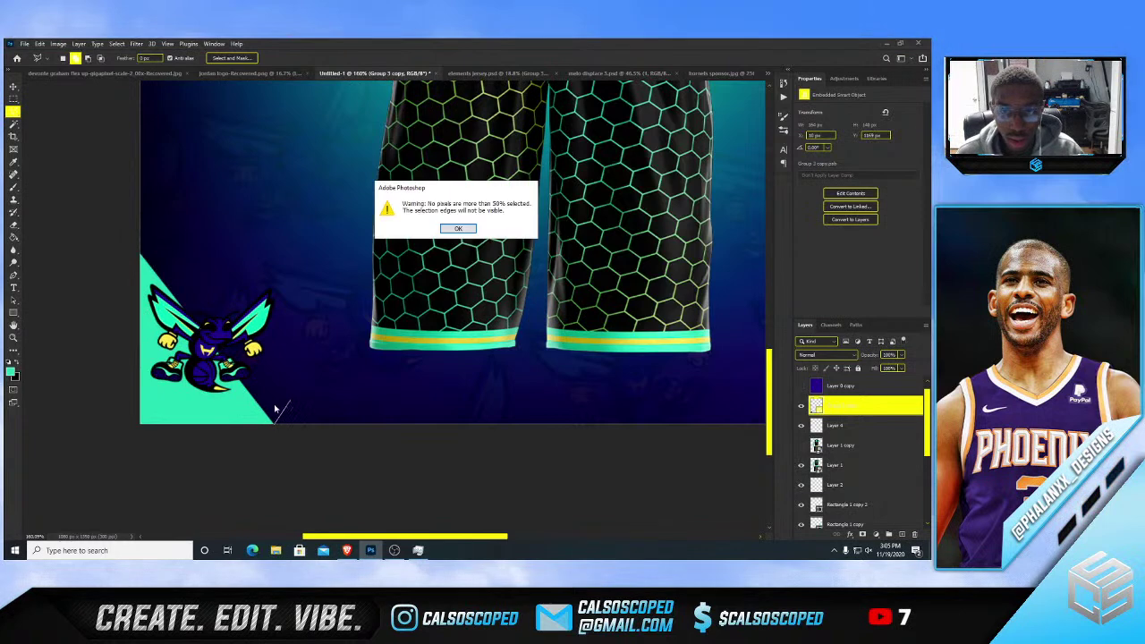
left_click(446, 229)
key("v")
- Load the teal triangle of Layer 4 as a selection and mask the mascot so only the part inside the triangle shows
left_click(230, 411, "ctrl")
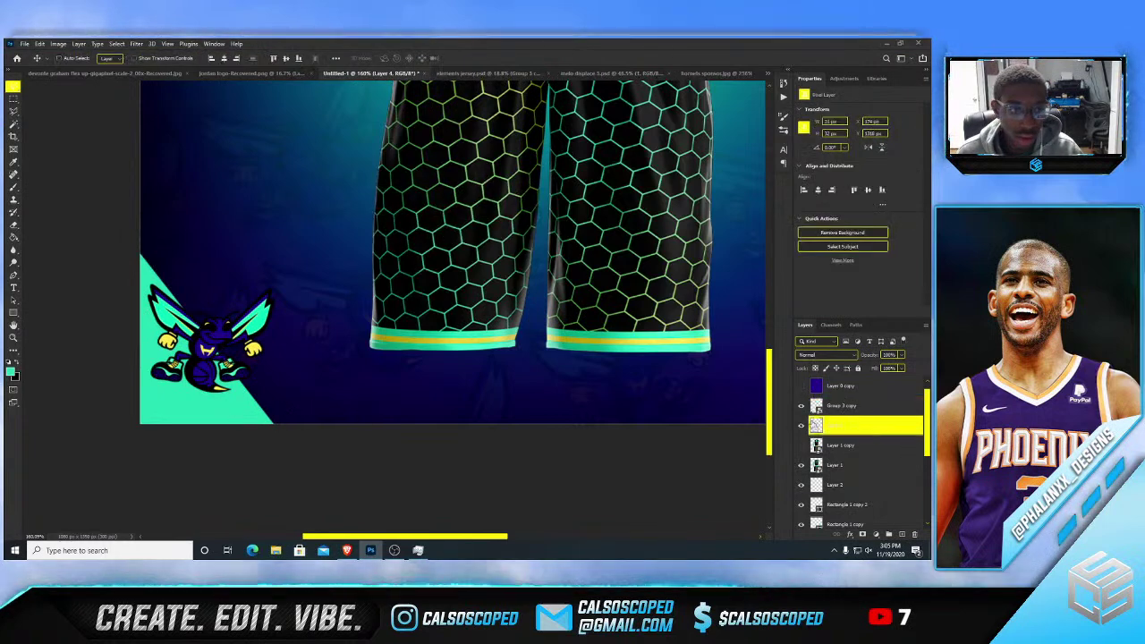
left_click(817, 425, "ctrl")
key("ctrl+shift+i")
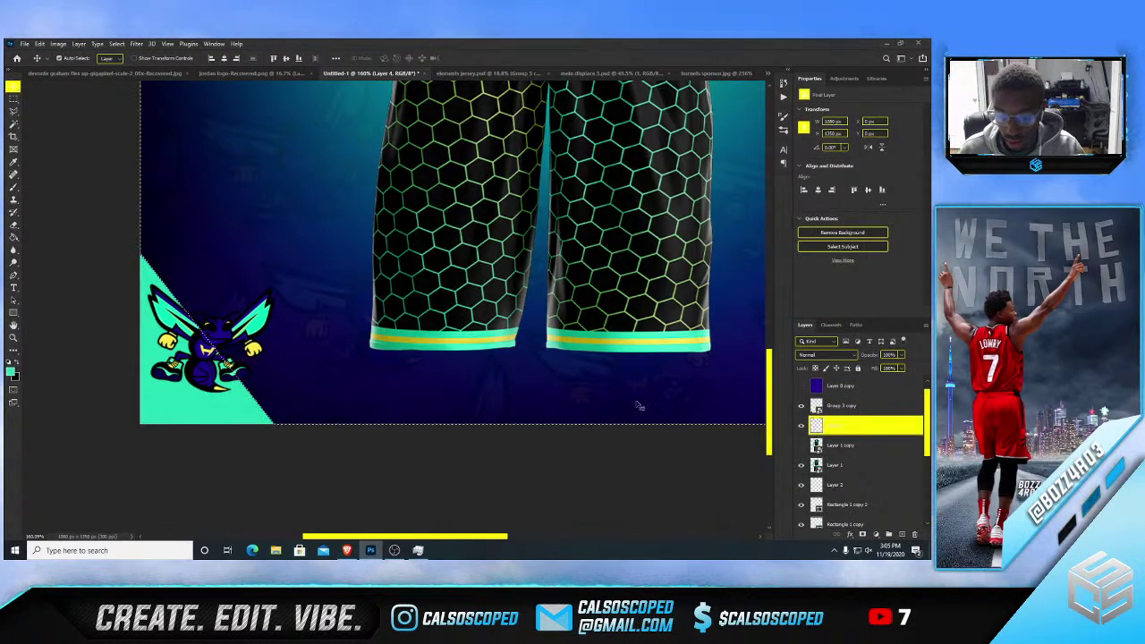
left_click(365, 386, "ctrl")
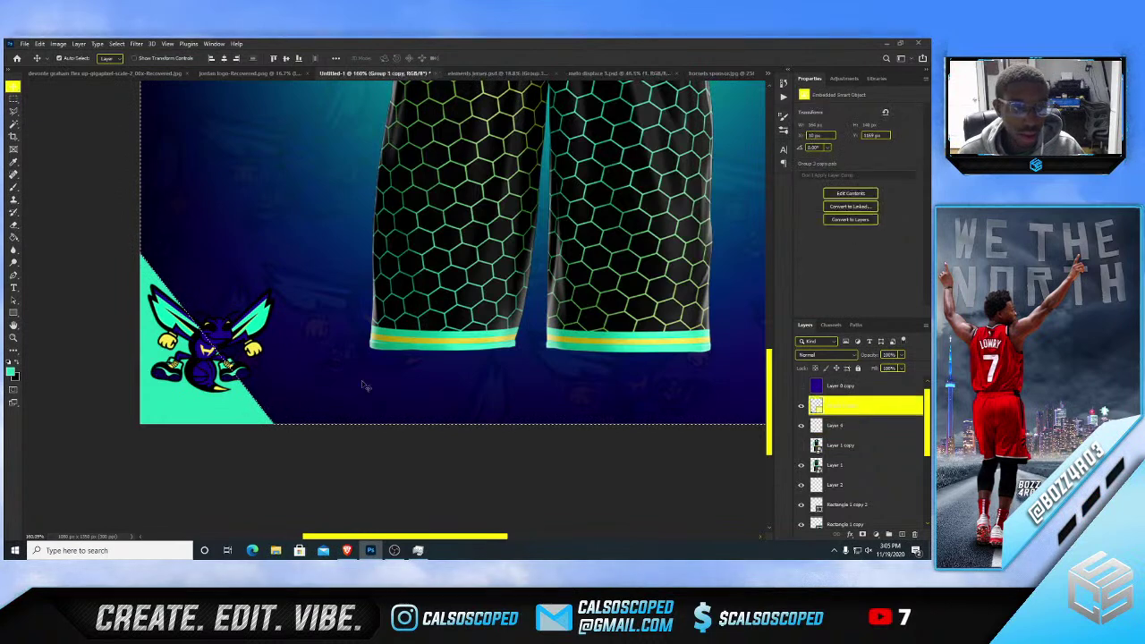
left_click(863, 534)
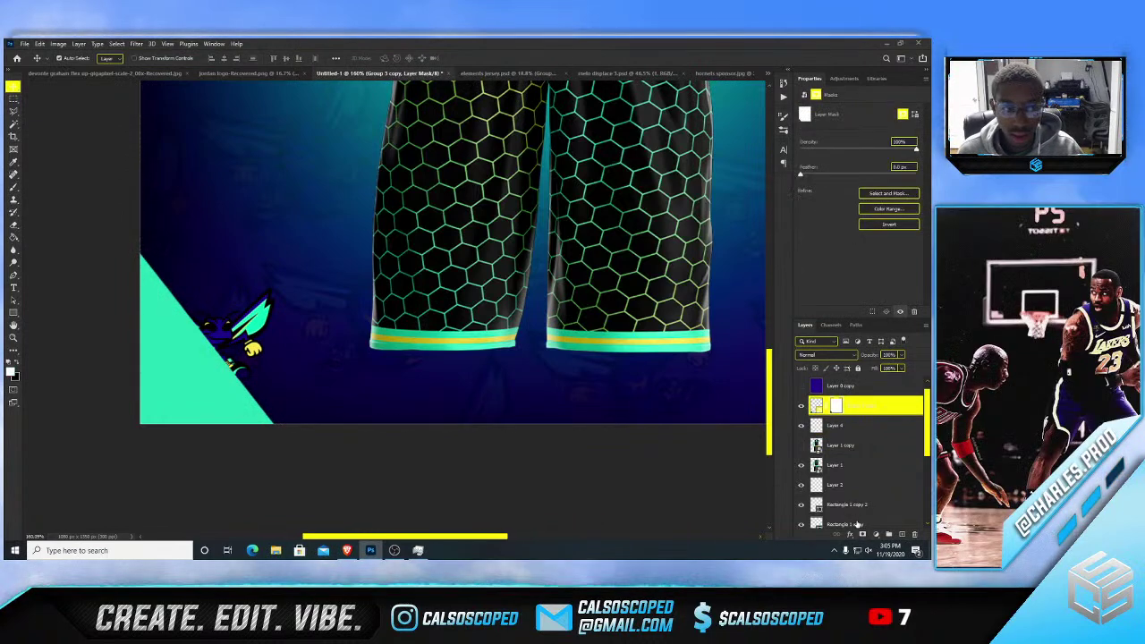
key("ctrl+i")
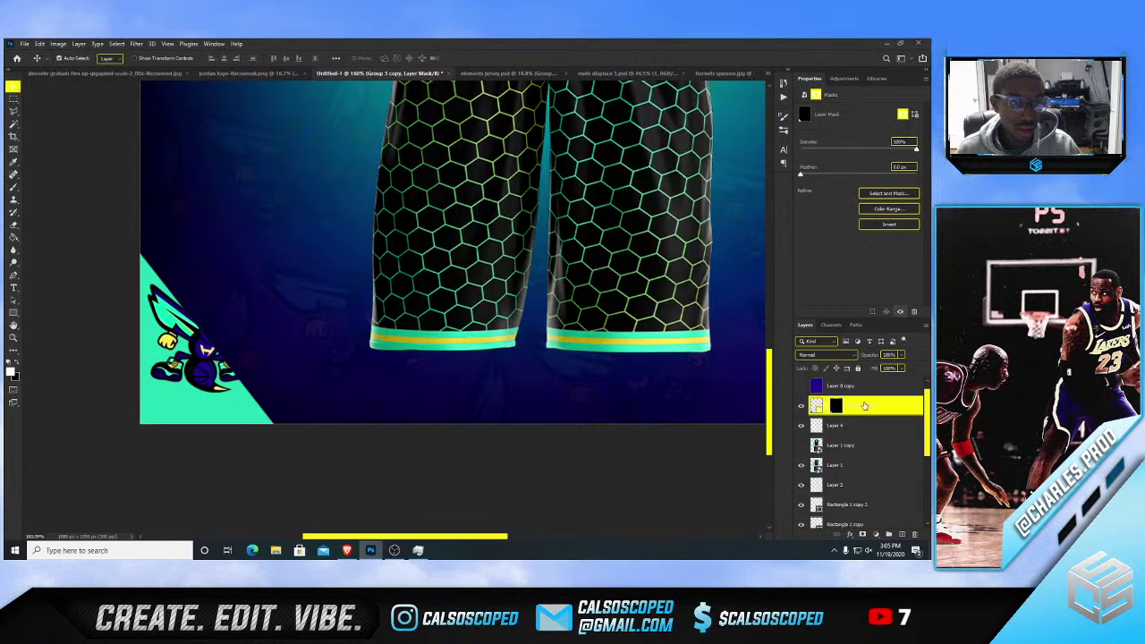
- Duplicate the masked mascot layer and invert the copy's mask to show the part outside the teal triangle
left_click(864, 407)
key("ctrl+j")
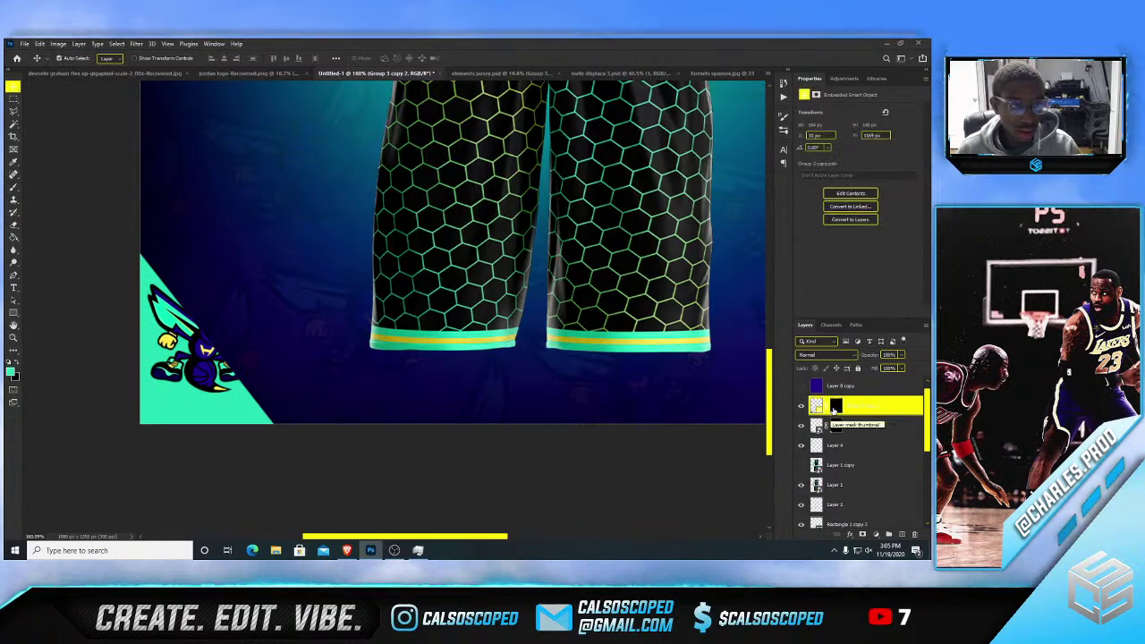
left_click(836, 407)
key("ctrl+i")
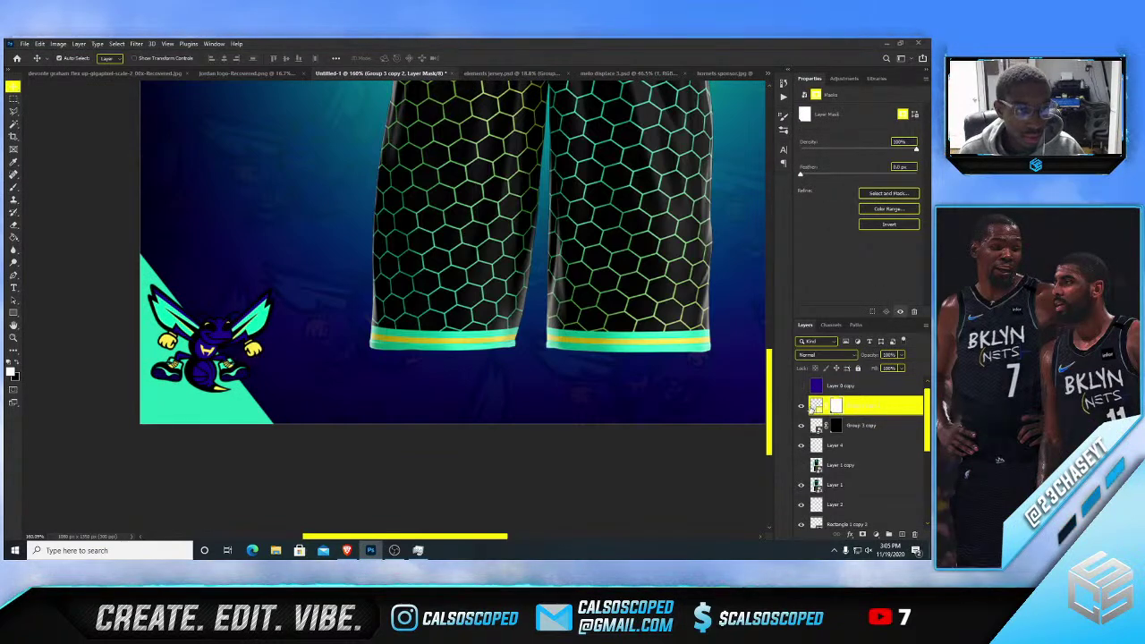
- Try inverting the duplicated mascot's colors and invert them back
left_click(816, 407)
key("ctrl+i")
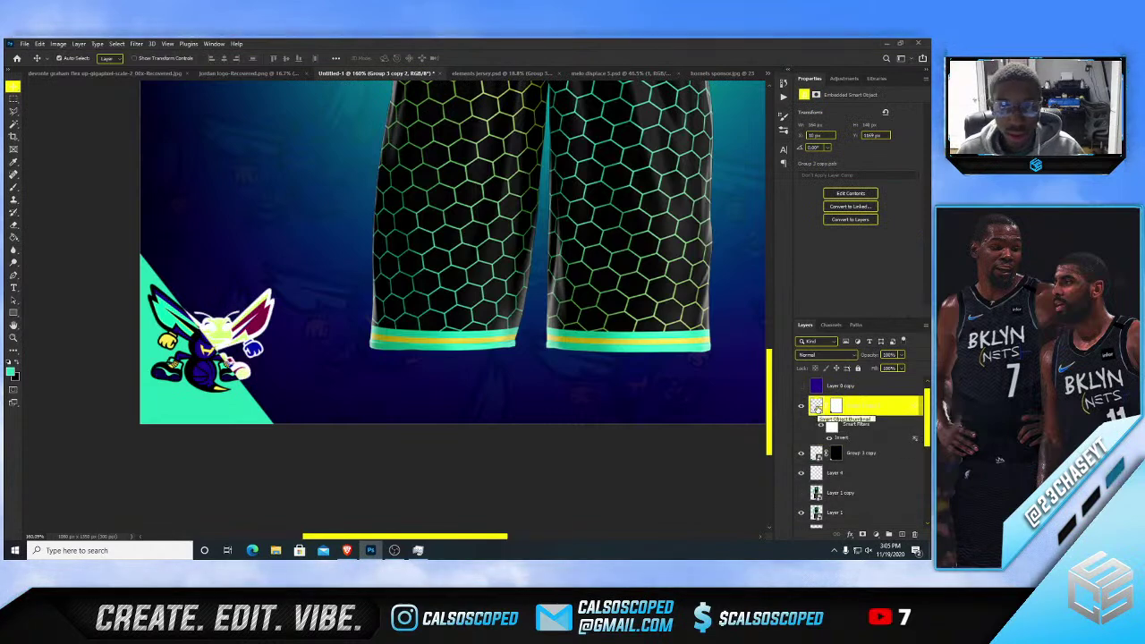
key("ctrl+i")
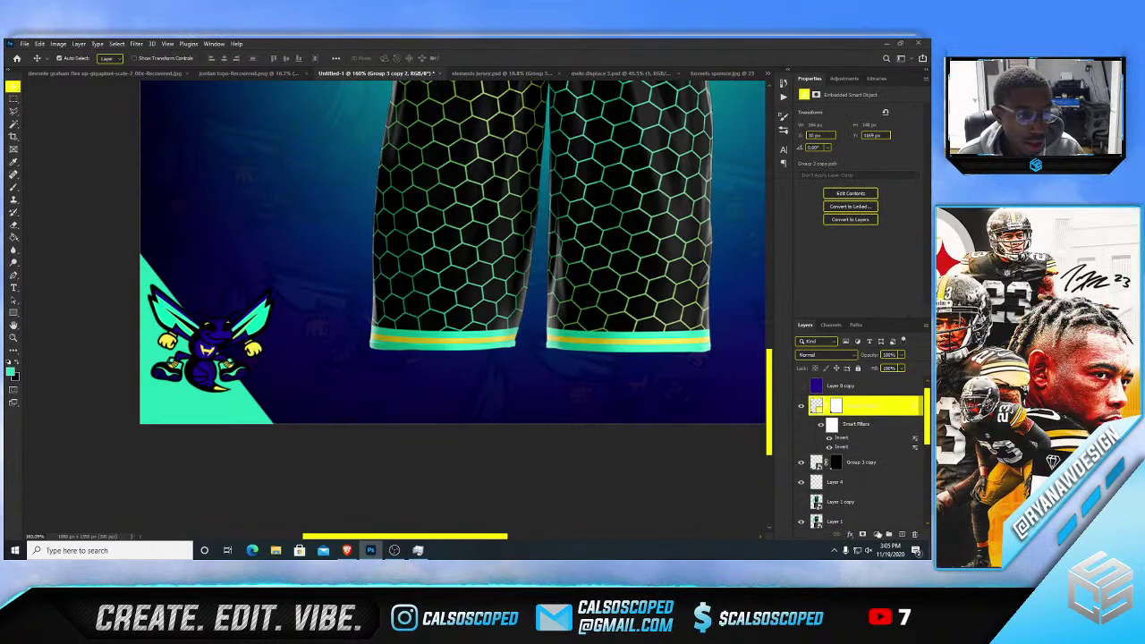
left_click(876, 534)
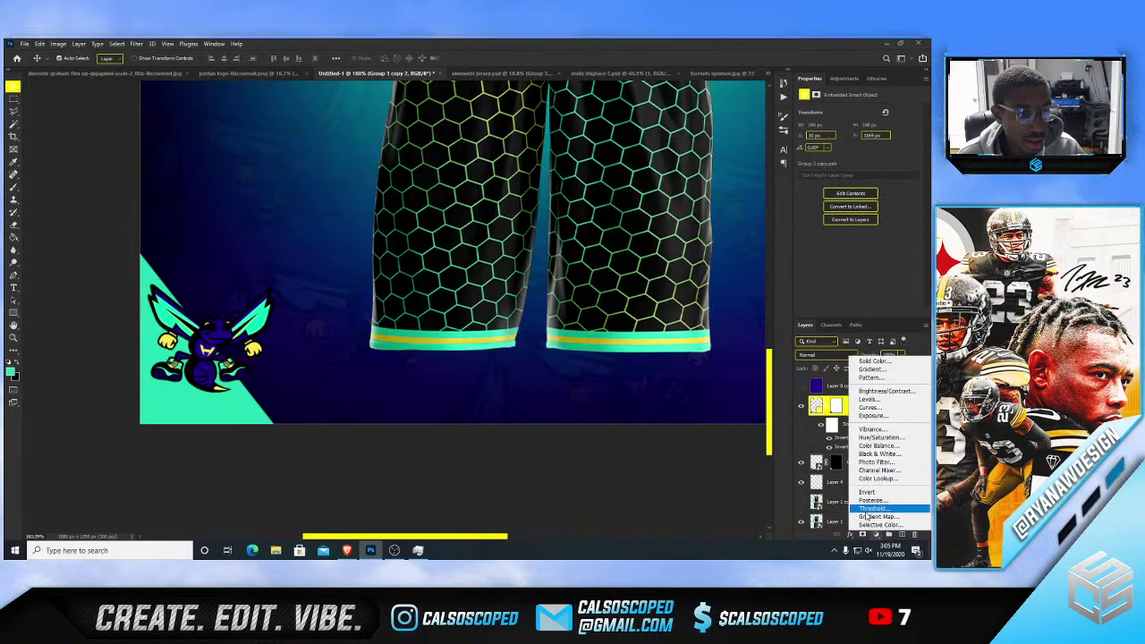
left_click(837, 406)
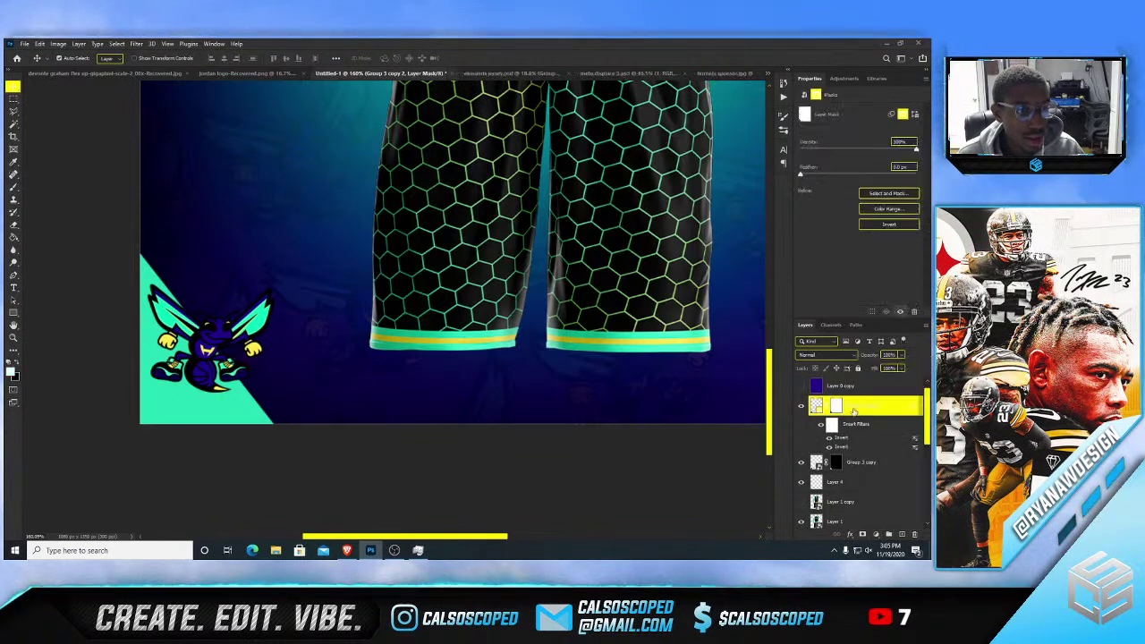
- Clip a monochrome Channel Mixer adjustment to the duplicated mascot and combine both layers into one smart object
left_click(817, 406)
left_click(876, 535)
left_click(879, 470)
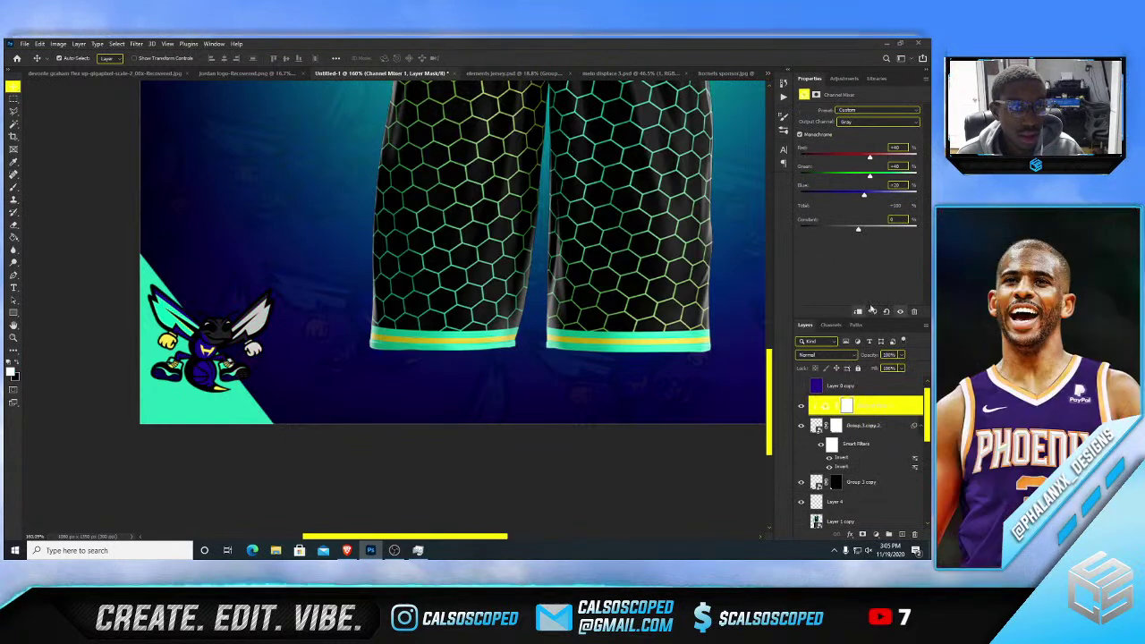
left_click(868, 427, "shift")
key("F2")
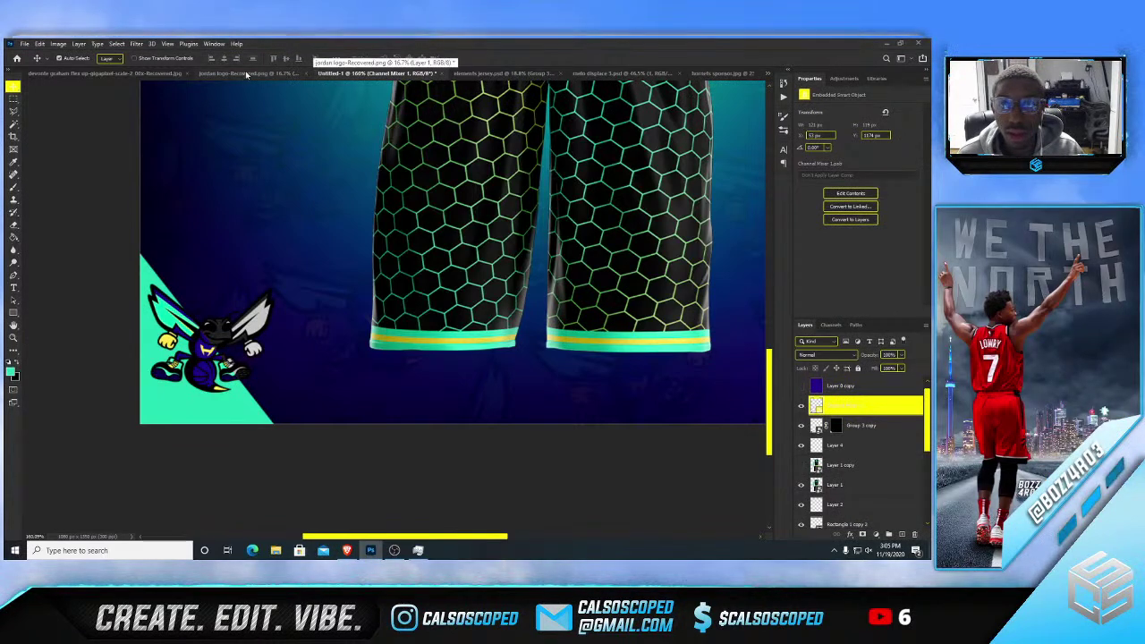
- In elements jersey.psd, open the mascot's nested smart objects Group 3 copy and Gradient Map 1, and copy the gradient map adjustment layer
key("ctrl+Tab")
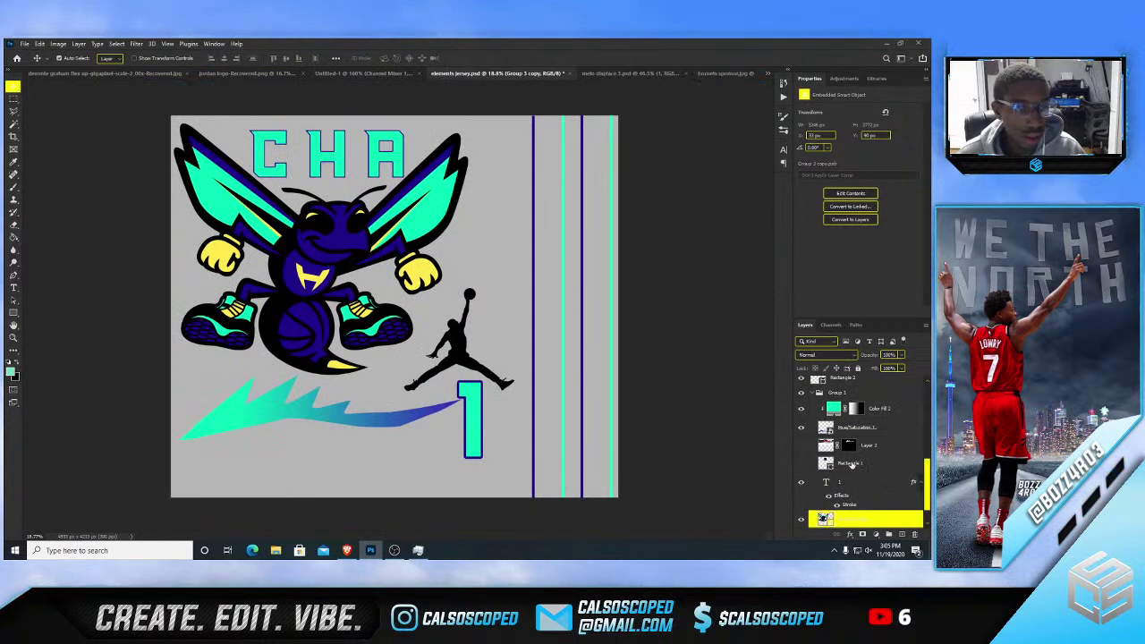
scroll(850, 464, "down", 3)
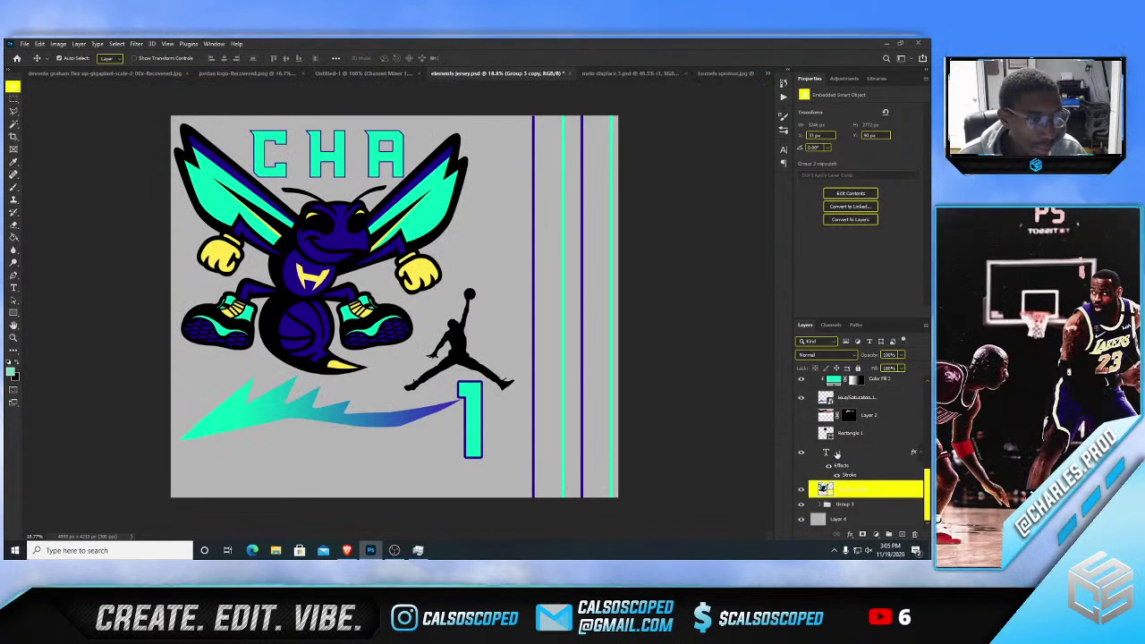
left_click(819, 504)
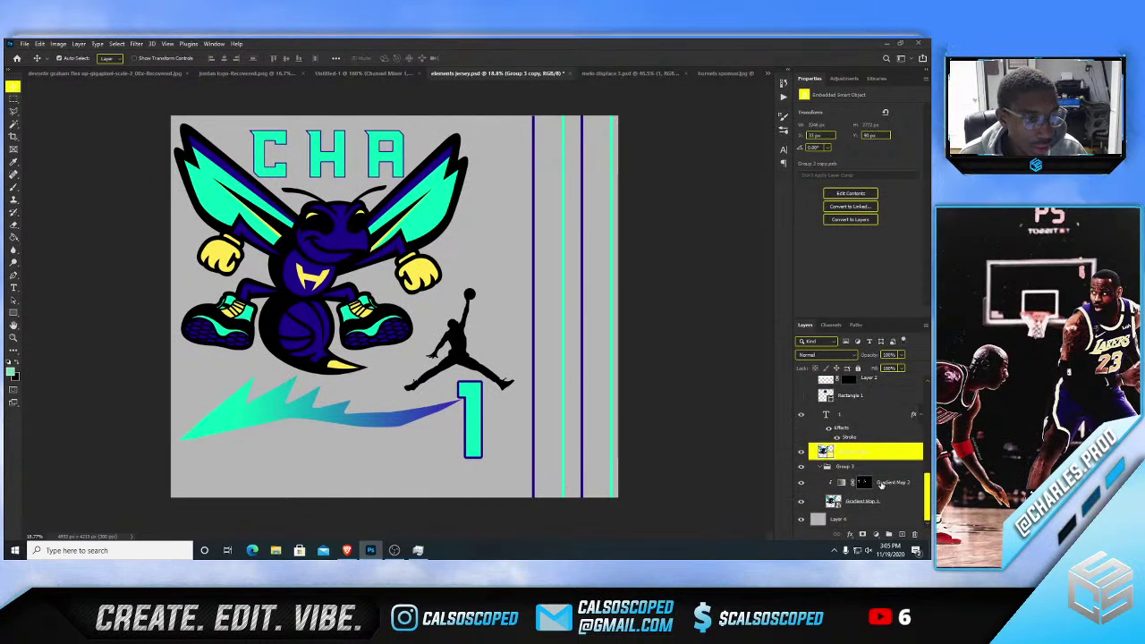
left_click(812, 481)
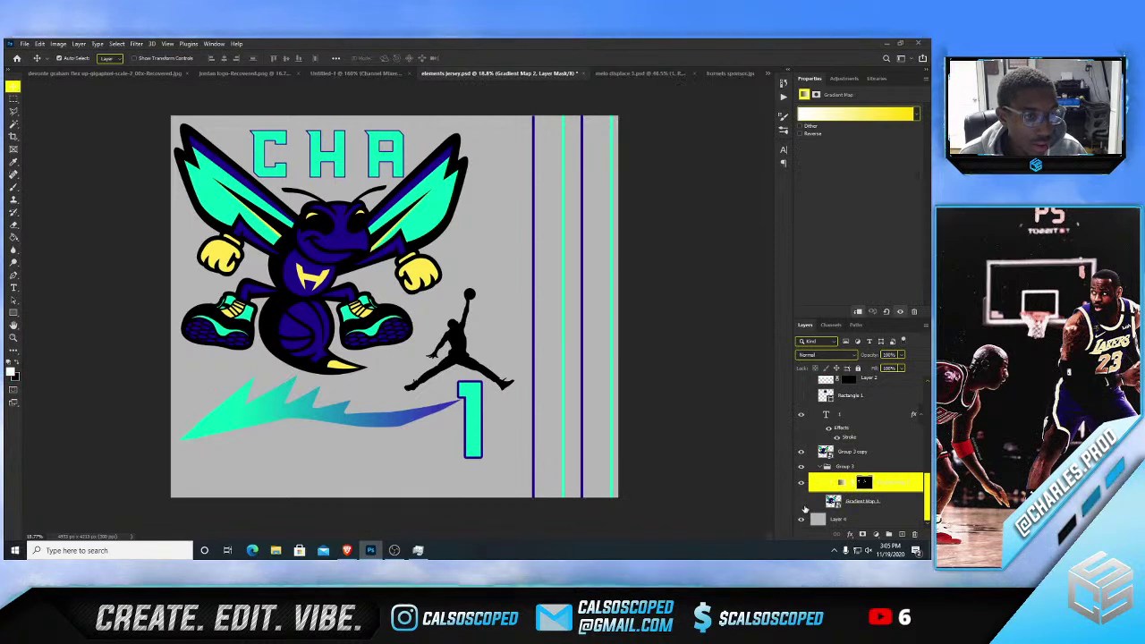
left_click(821, 466)
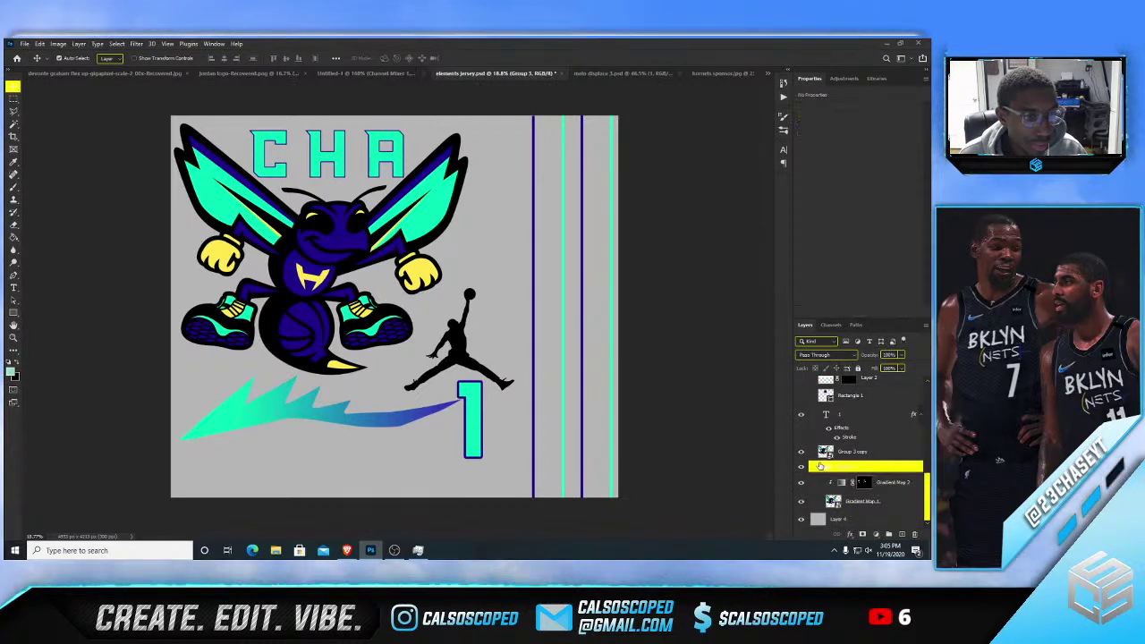
left_click(815, 466)
double_click(826, 490)
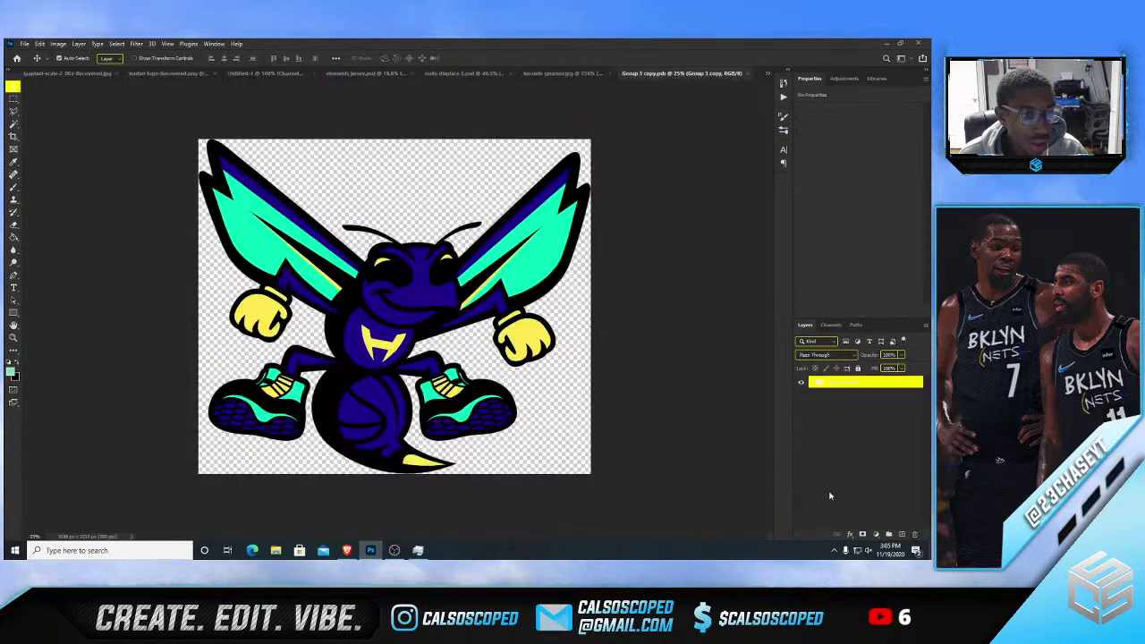
left_click(814, 383)
double_click(827, 420)
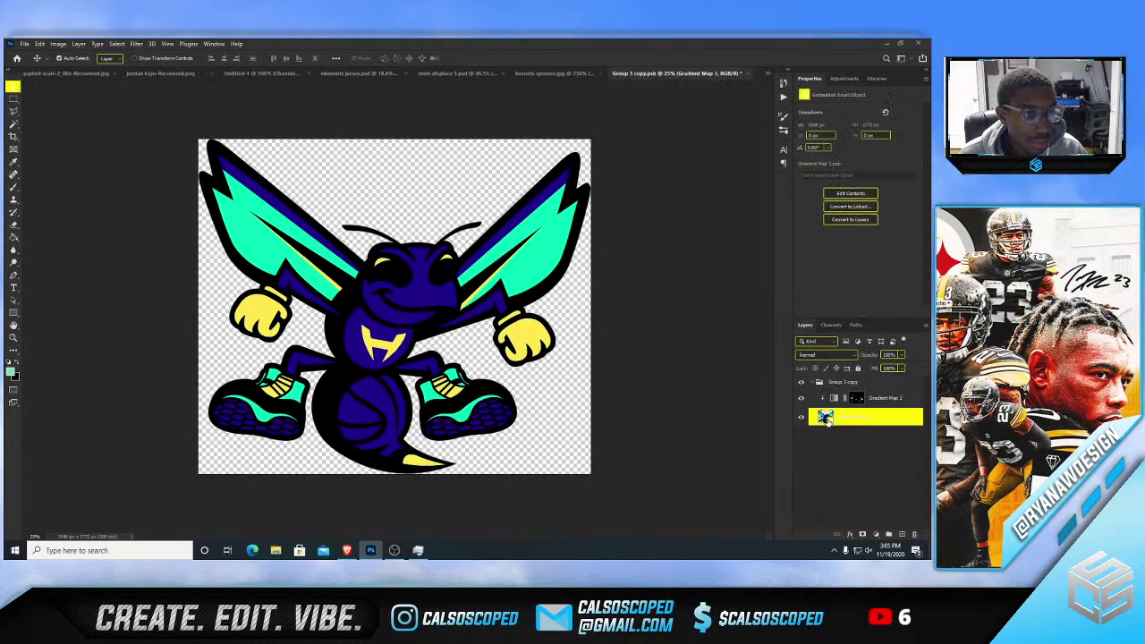
left_click(872, 396)
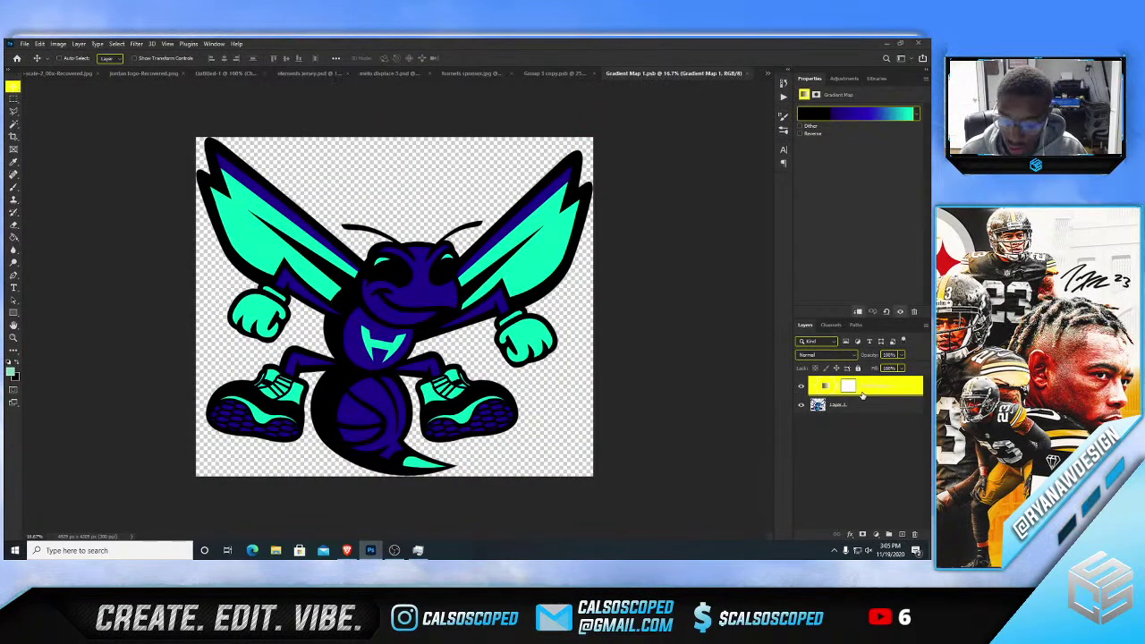
- Close the Gradient Map 1 and Group 3 copy smart object documents, saving the changes to Group 3 copy.psb
left_click(750, 75)
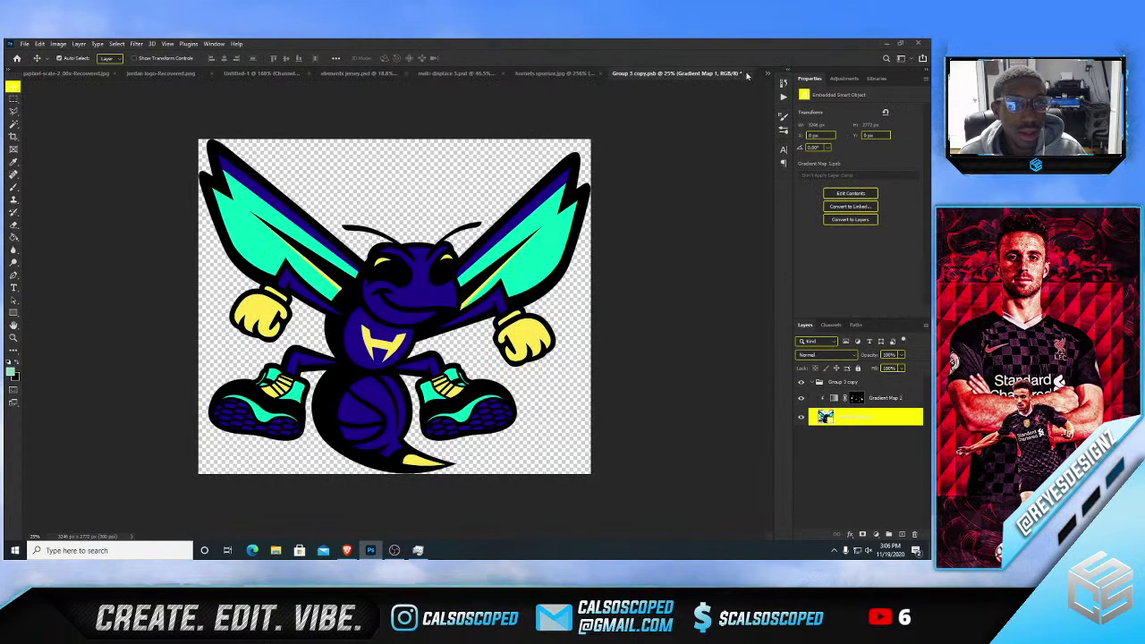
left_click(749, 73)
left_click(503, 229)
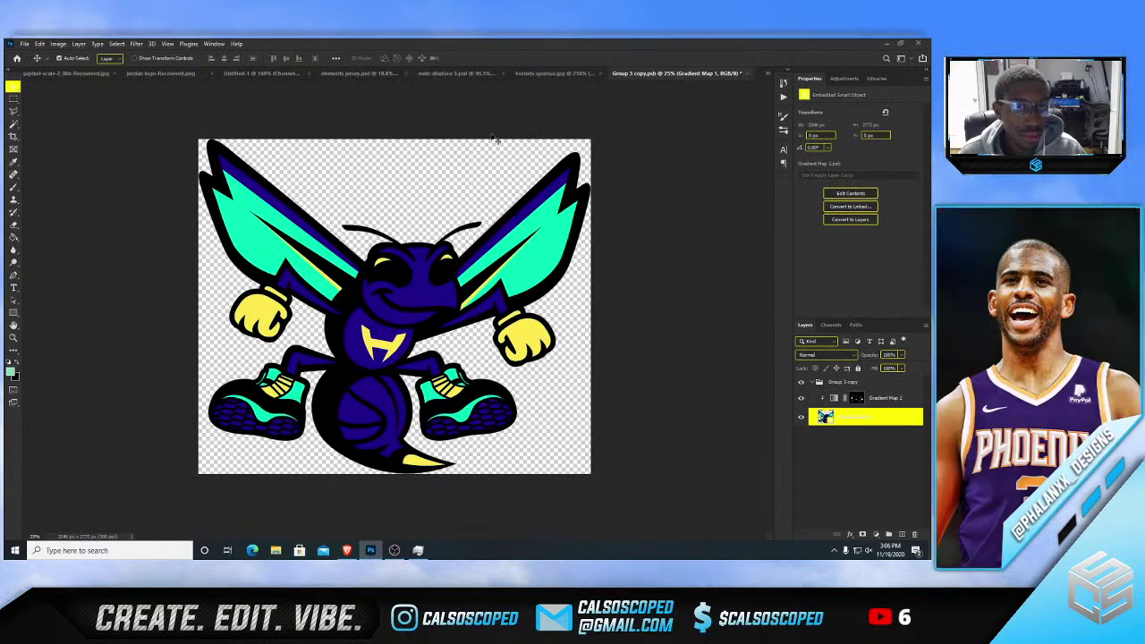
left_click(747, 76)
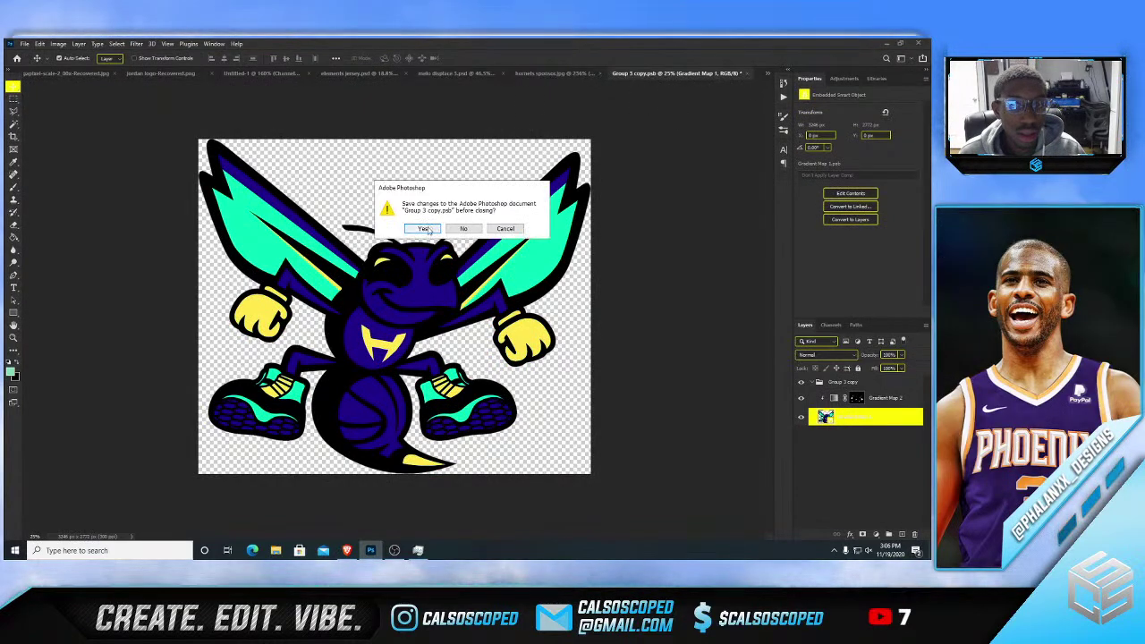
left_click(425, 229)
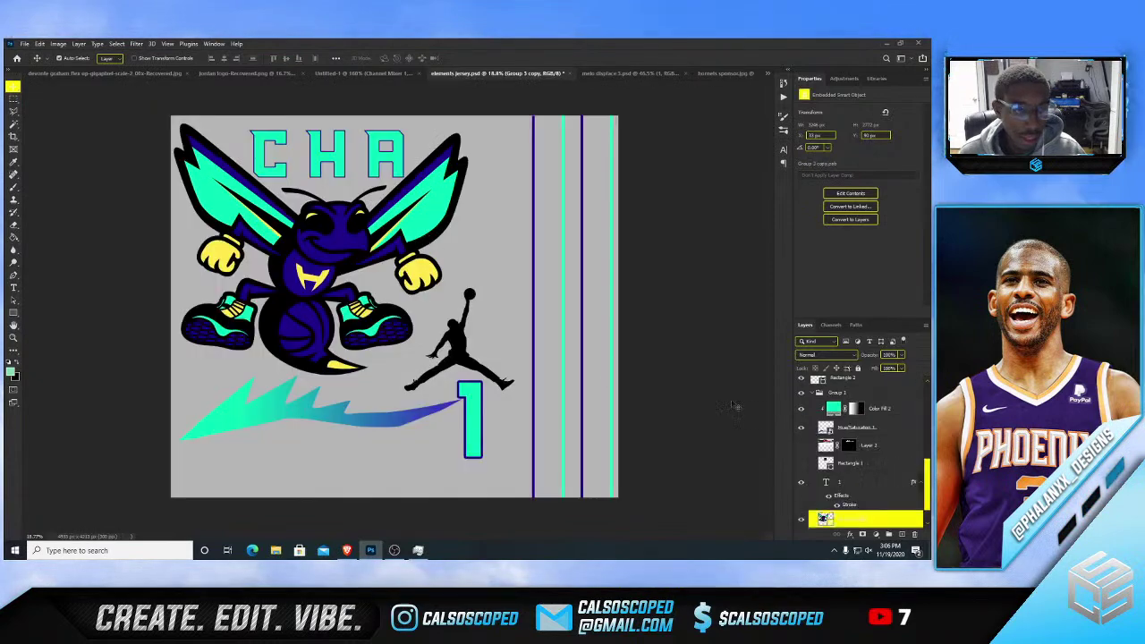
- Paste the gradient map into the Untitled-1 poster, accepting the color profile conversion, and clip it to the grayscale mascot part
left_click(353, 73)
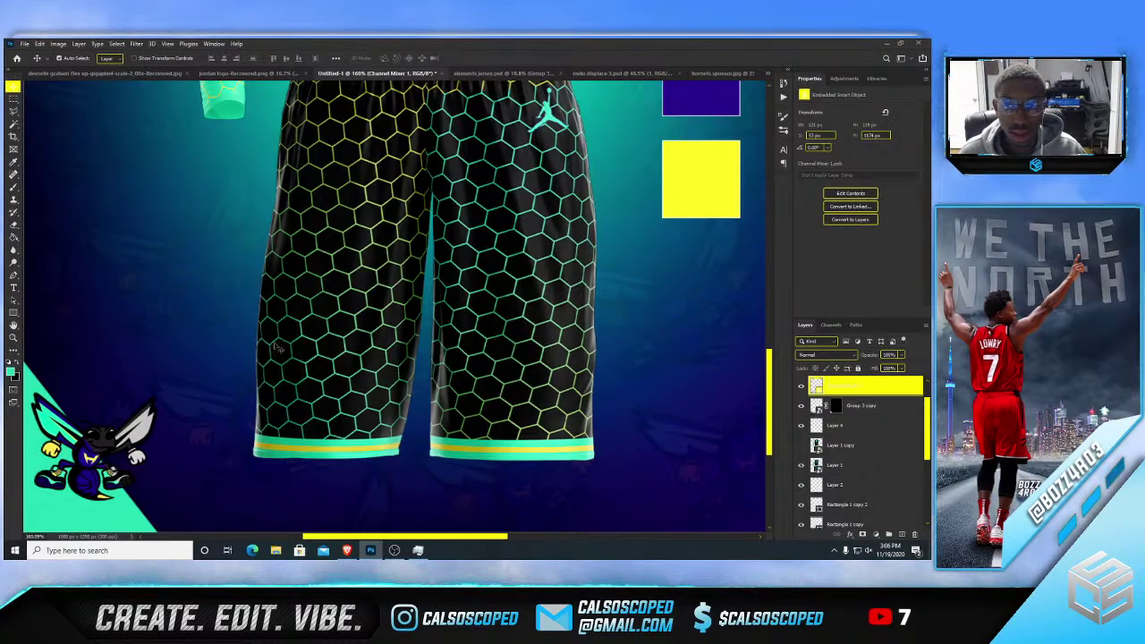
key("ctrl+v")
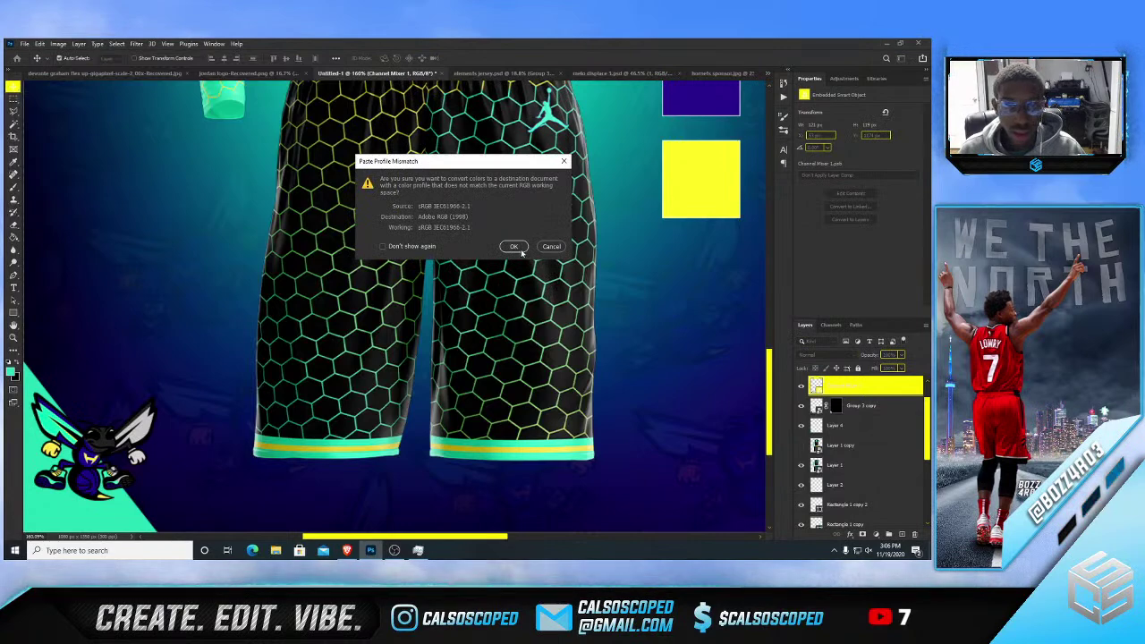
left_click(522, 251)
left_click(863, 394, "alt")
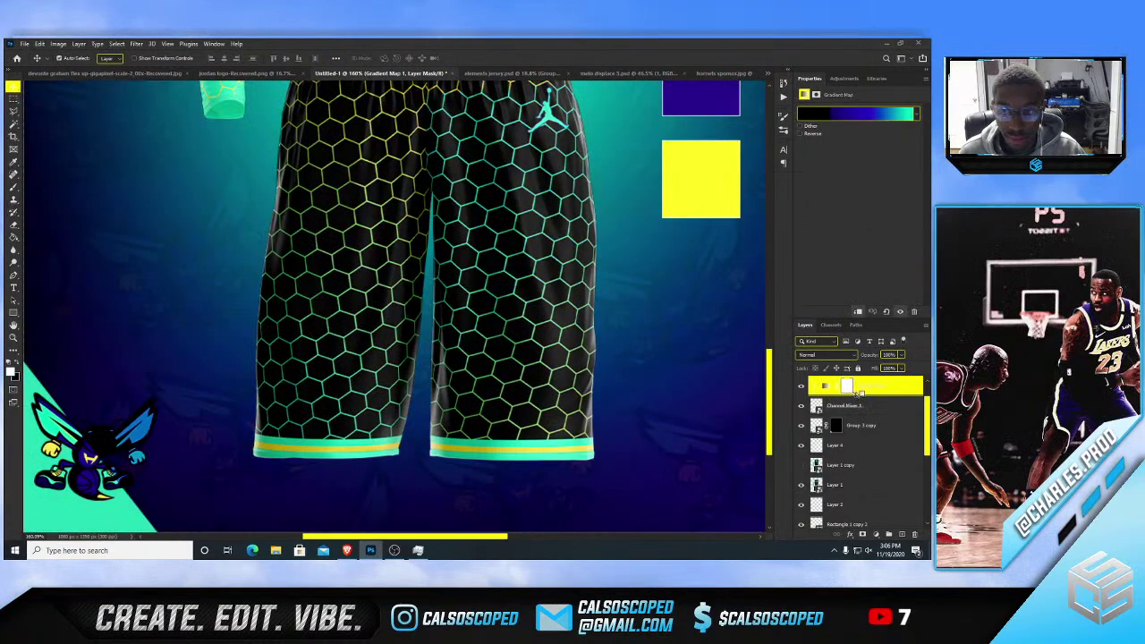
- In the mascot's gradient map, make the first stop teal, shift the black stop toward the centre and recolor the 49% stop purple 6b51f7
left_click(838, 117)
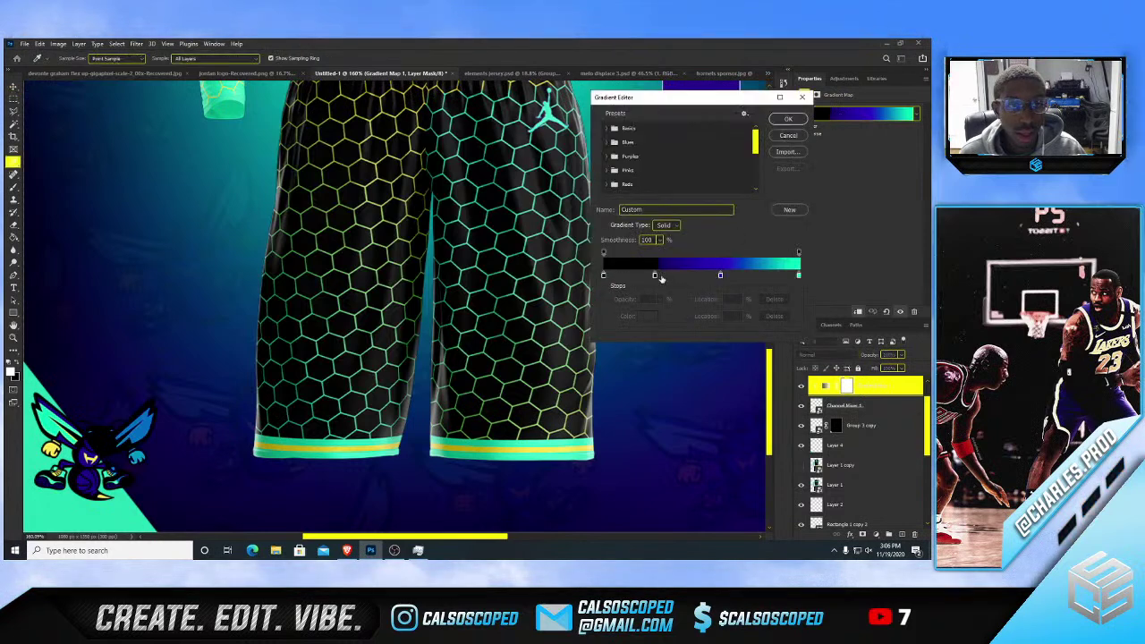
left_click(603, 276)
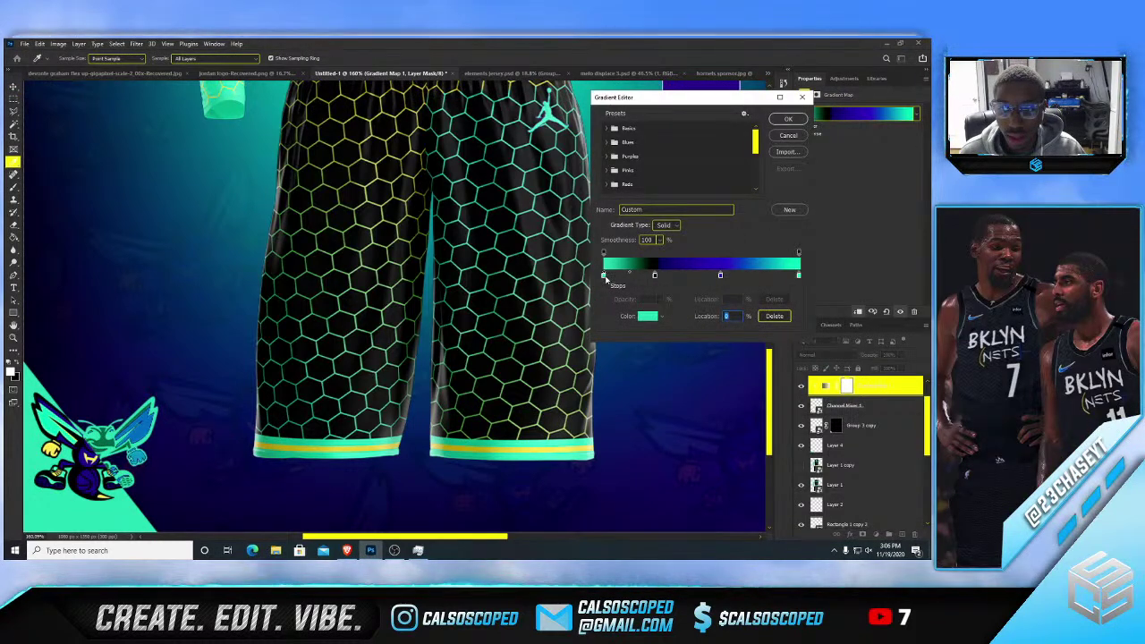
left_click_drag(654, 275, 700, 277)
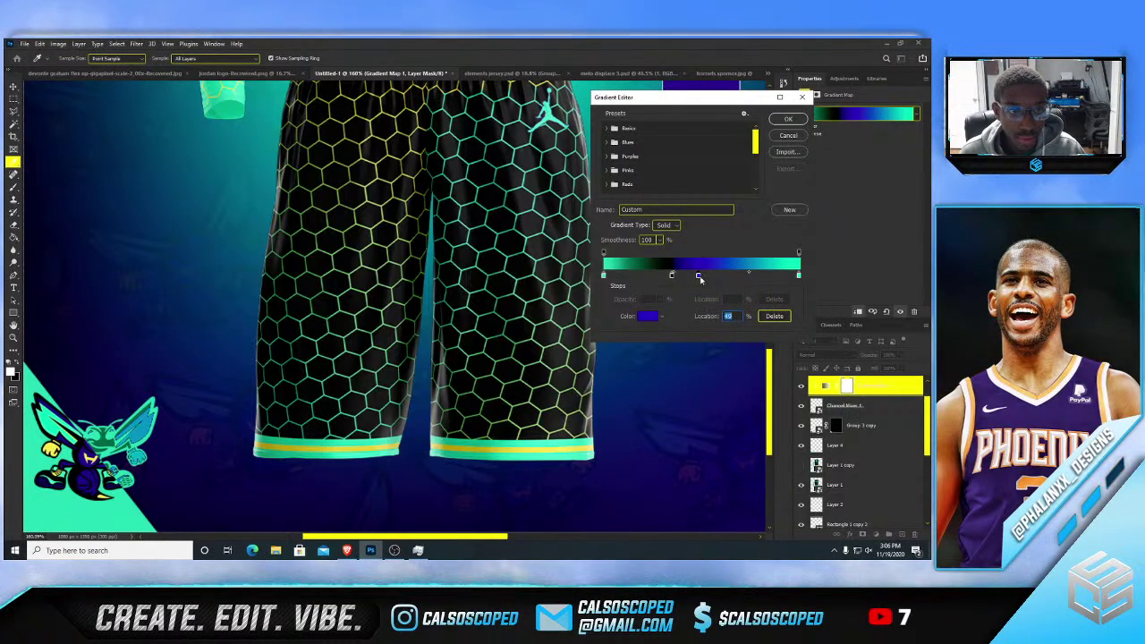
double_click(698, 277)
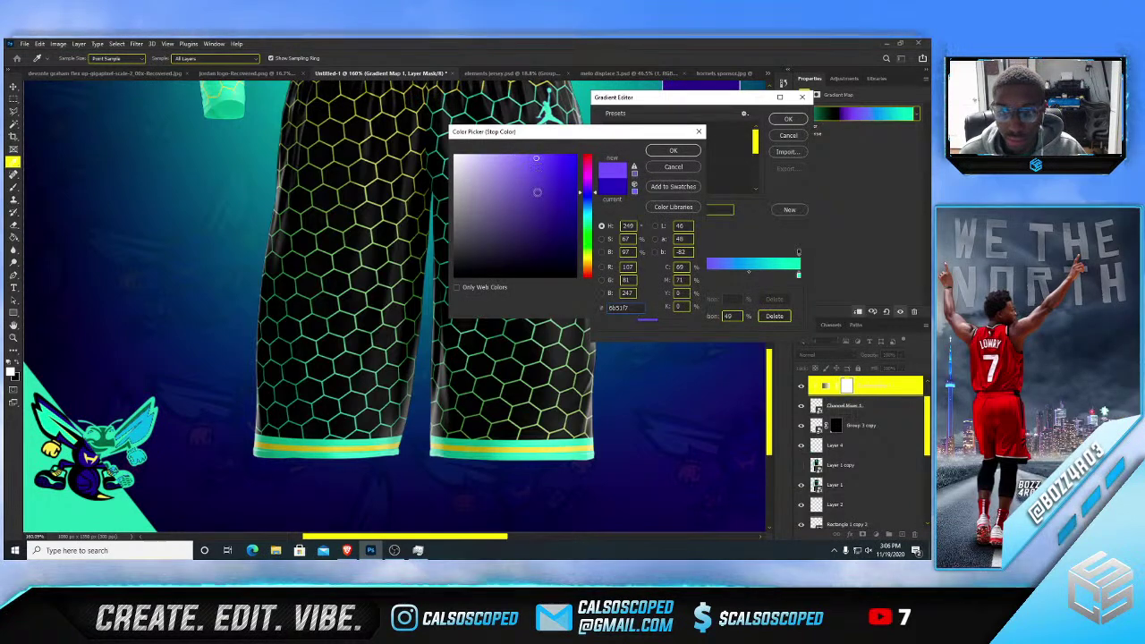
left_click(683, 151)
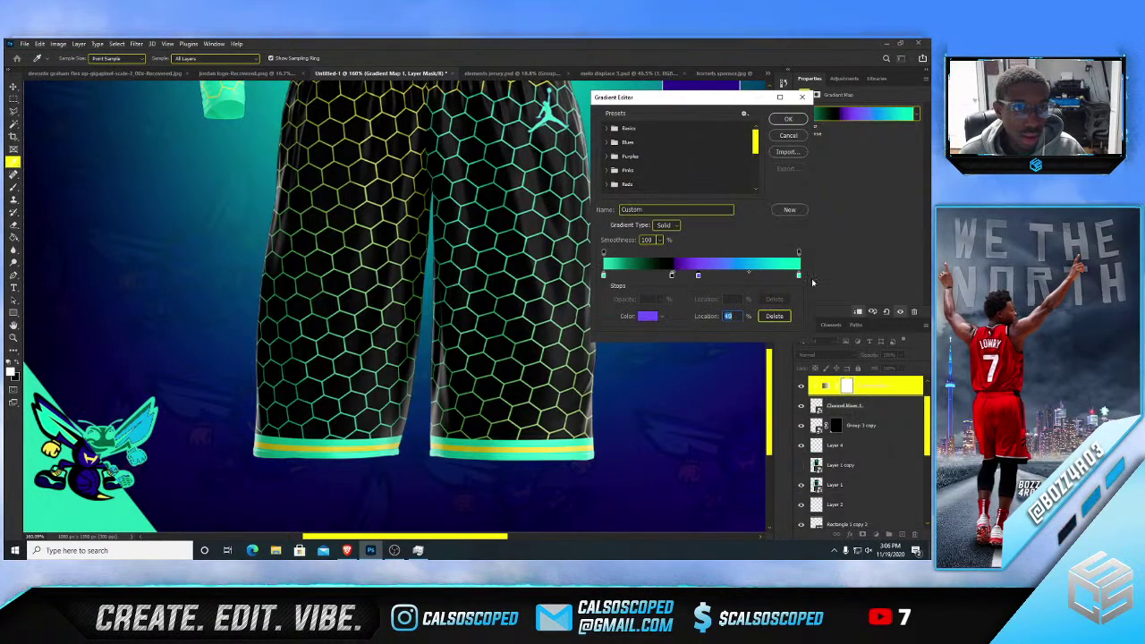
- Change the gradient map's last color stop to a fully saturated blue and apply the edited gradient
double_click(799, 275)
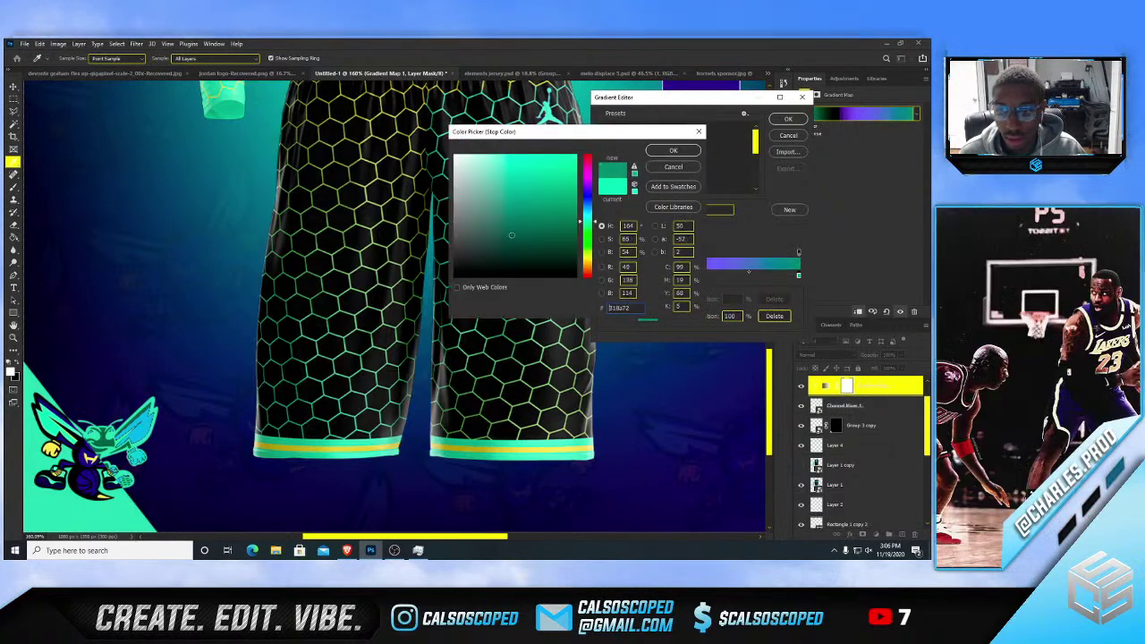
mouse_move(512, 235)
left_mouse_down()
mouse_move(498, 274)
mouse_move(522, 212)
mouse_move(577, 166)
left_mouse_up()
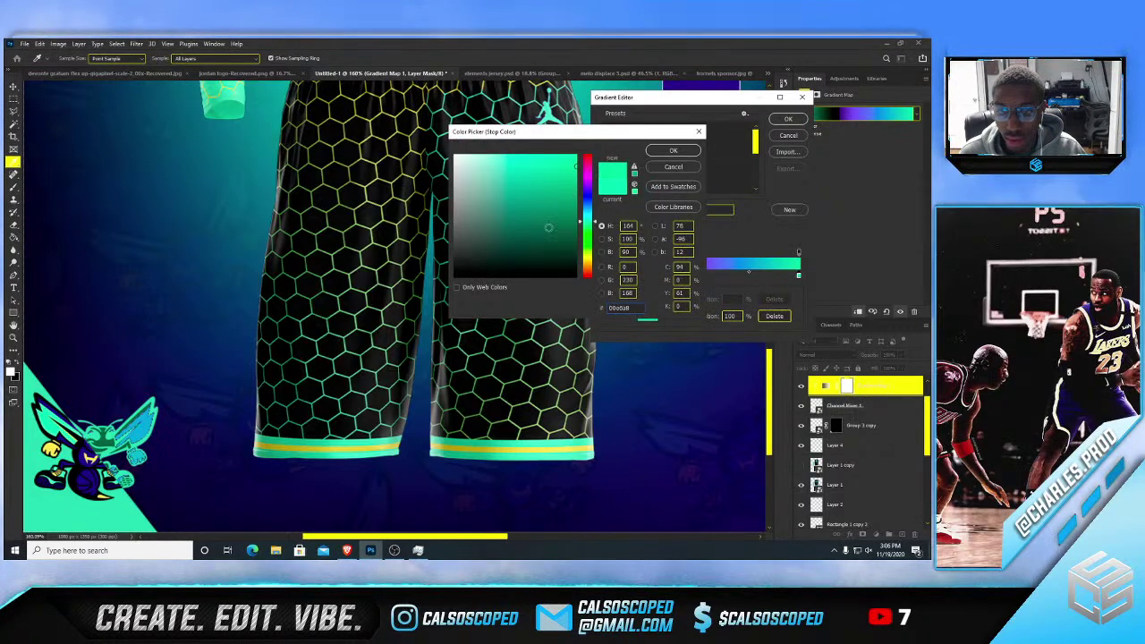
mouse_move(548, 228)
left_mouse_down()
mouse_move(481, 192)
mouse_move(458, 159)
left_mouse_up()
left_click_drag(588, 214, 607, 140)
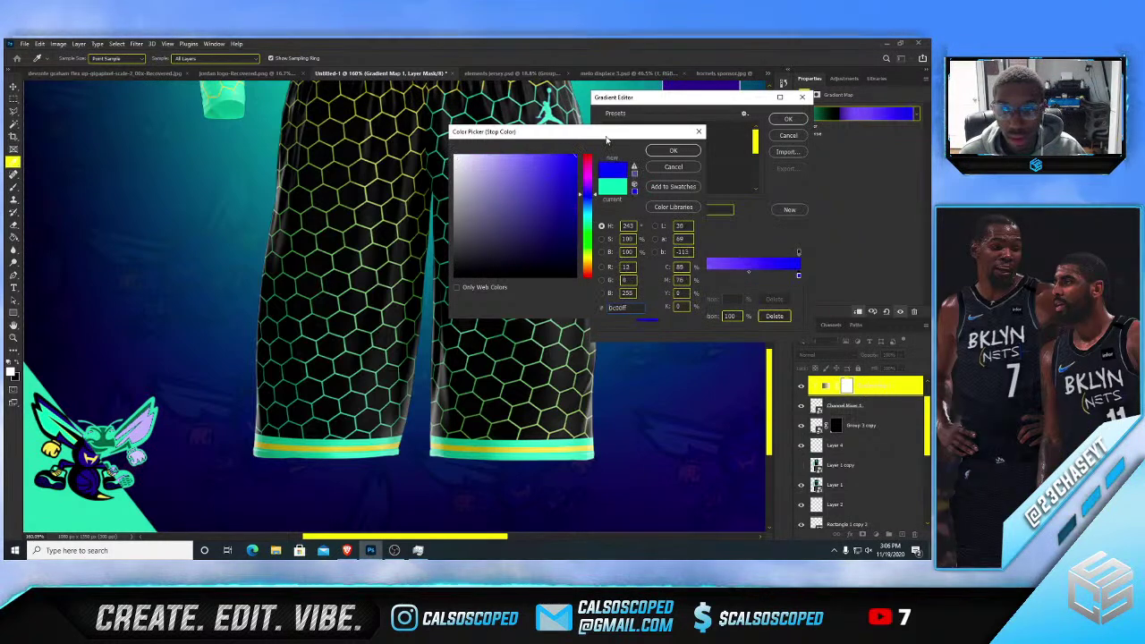
left_click(673, 150)
left_click(790, 120)
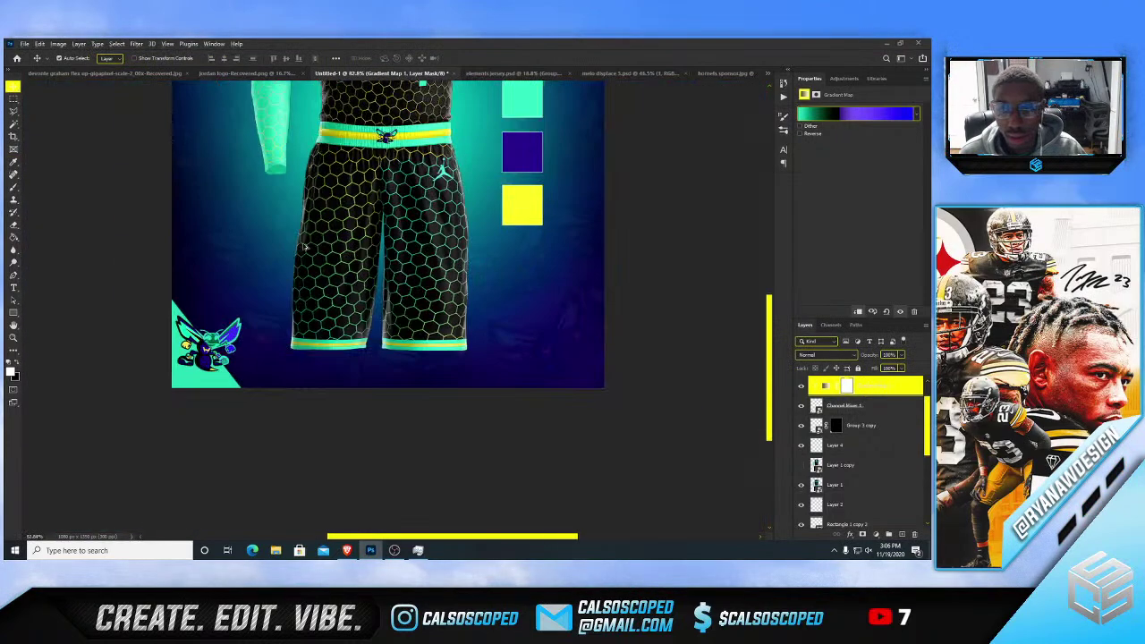
scroll(208, 277, "down", 3)
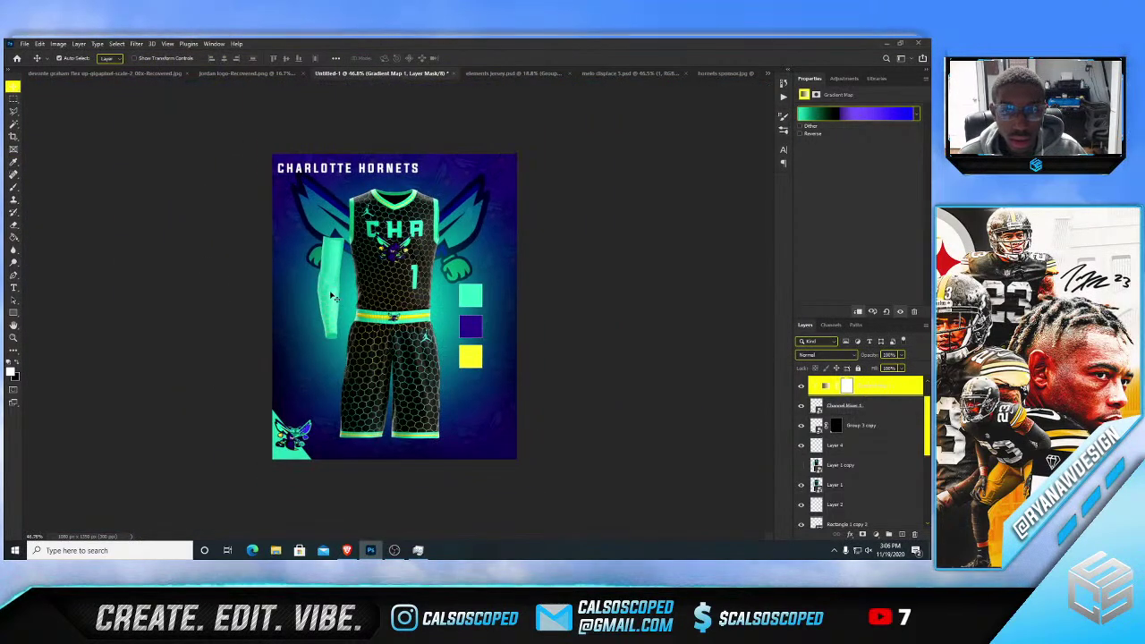
scroll(338, 329, "up", 2)
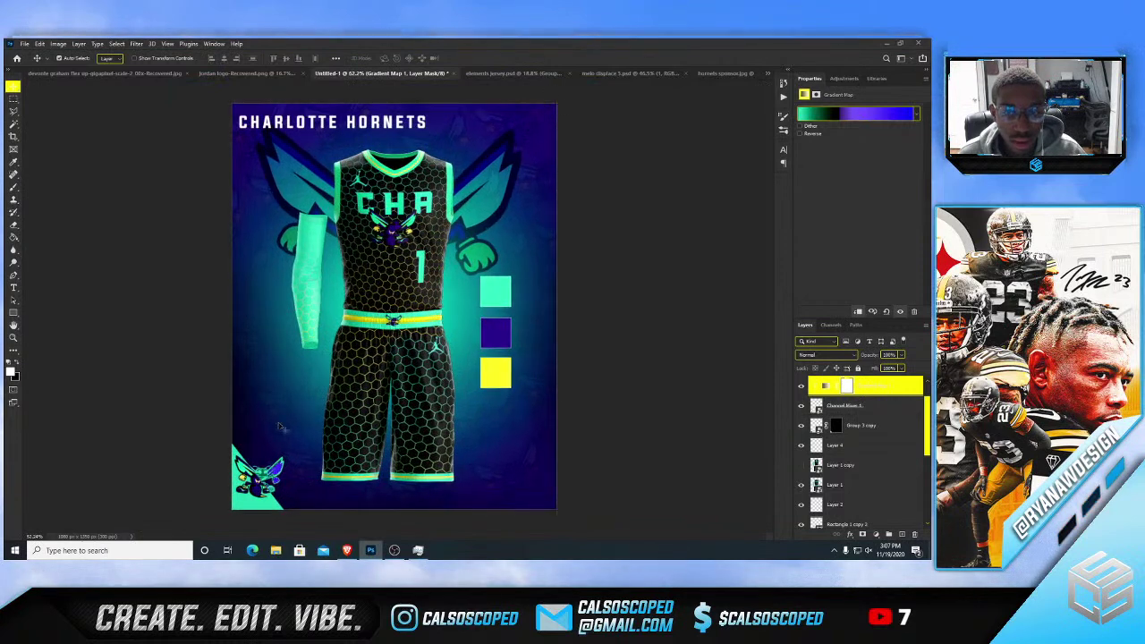
left_click(828, 122)
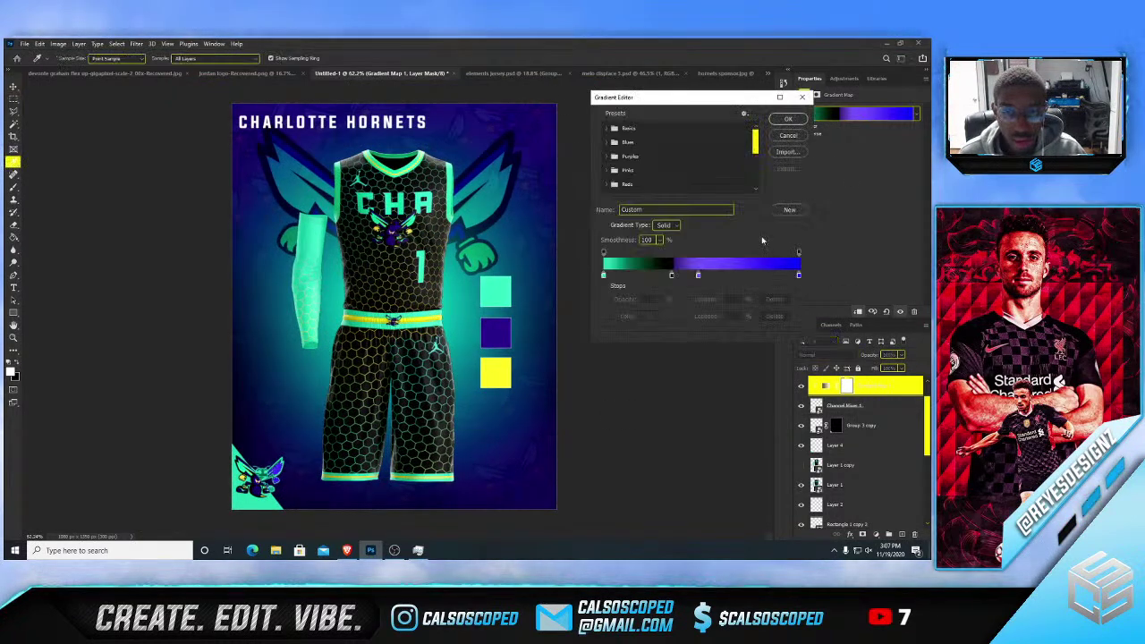
double_click(603, 275)
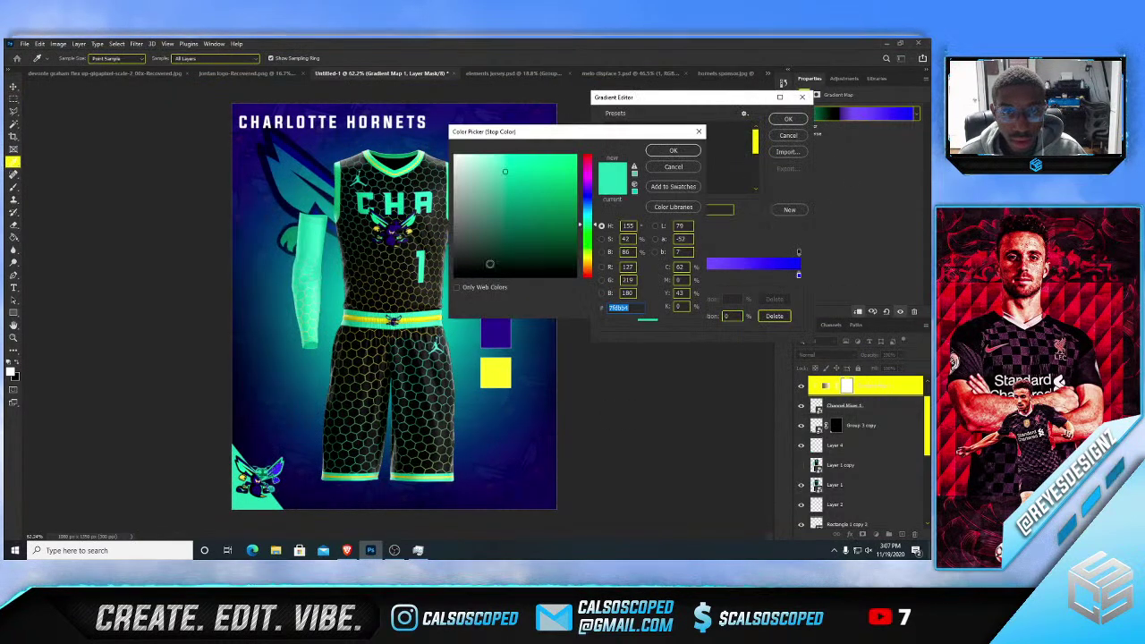
left_click(588, 258)
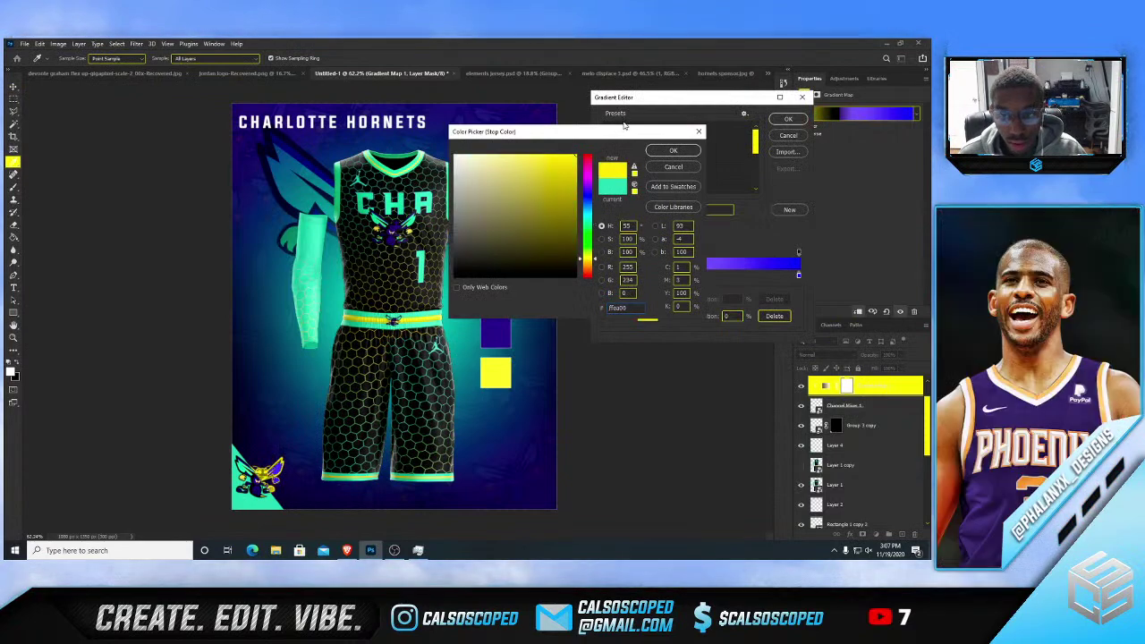
left_click(675, 152)
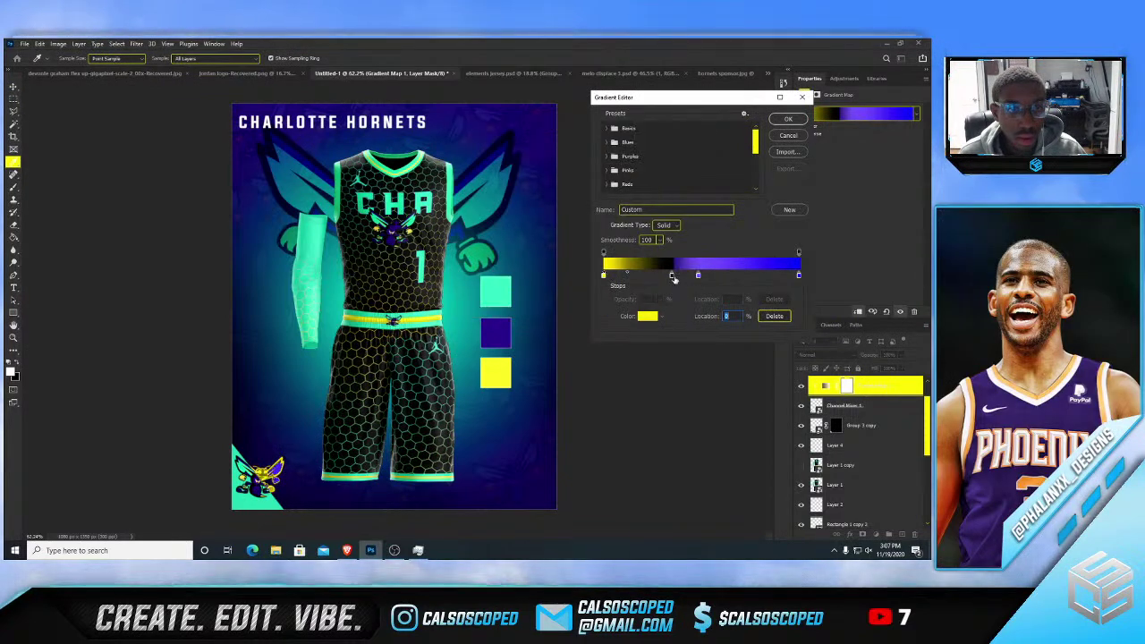
double_click(672, 276)
mouse_move(508, 278)
left_mouse_down()
mouse_move(558, 187)
mouse_move(565, 218)
mouse_move(608, 136)
left_mouse_up()
left_click(588, 193)
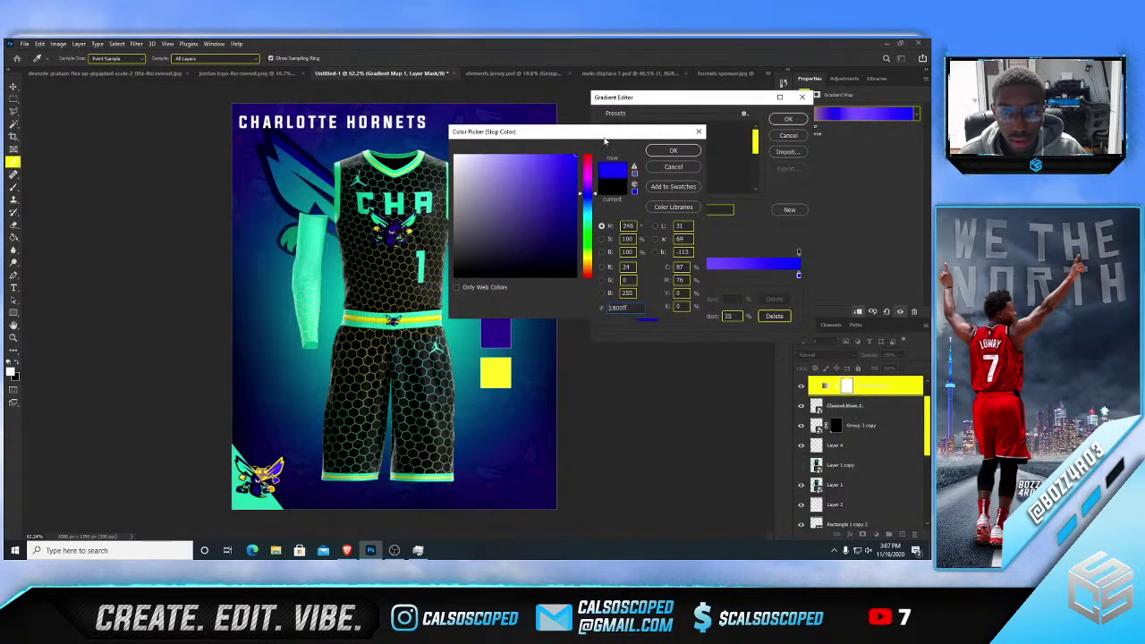
left_click(673, 151)
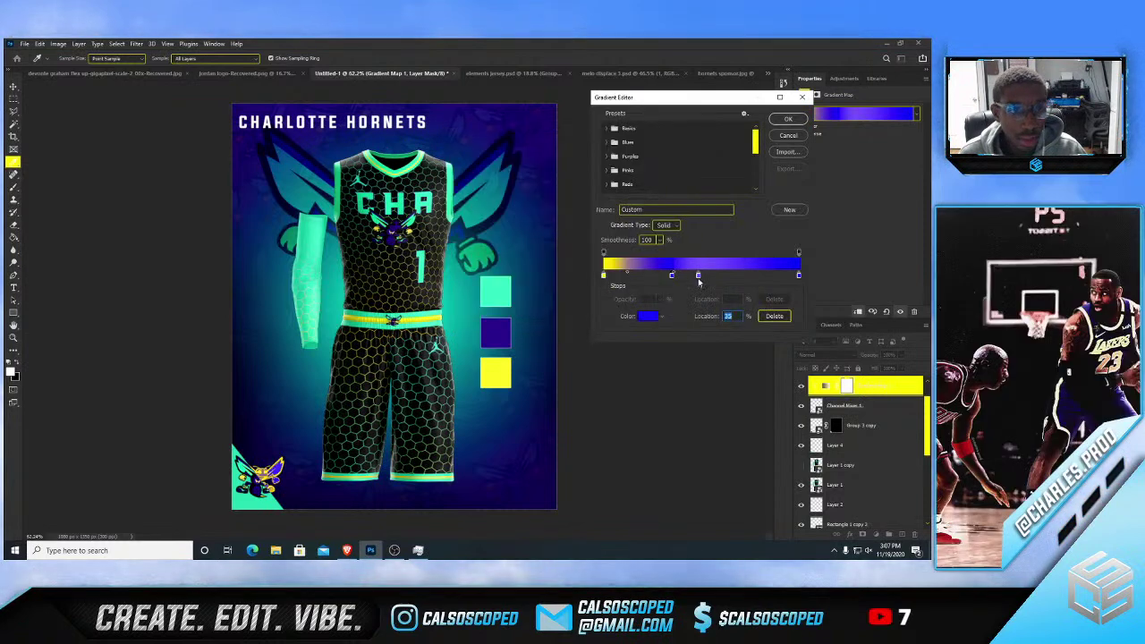
left_click_drag(698, 277, 758, 279)
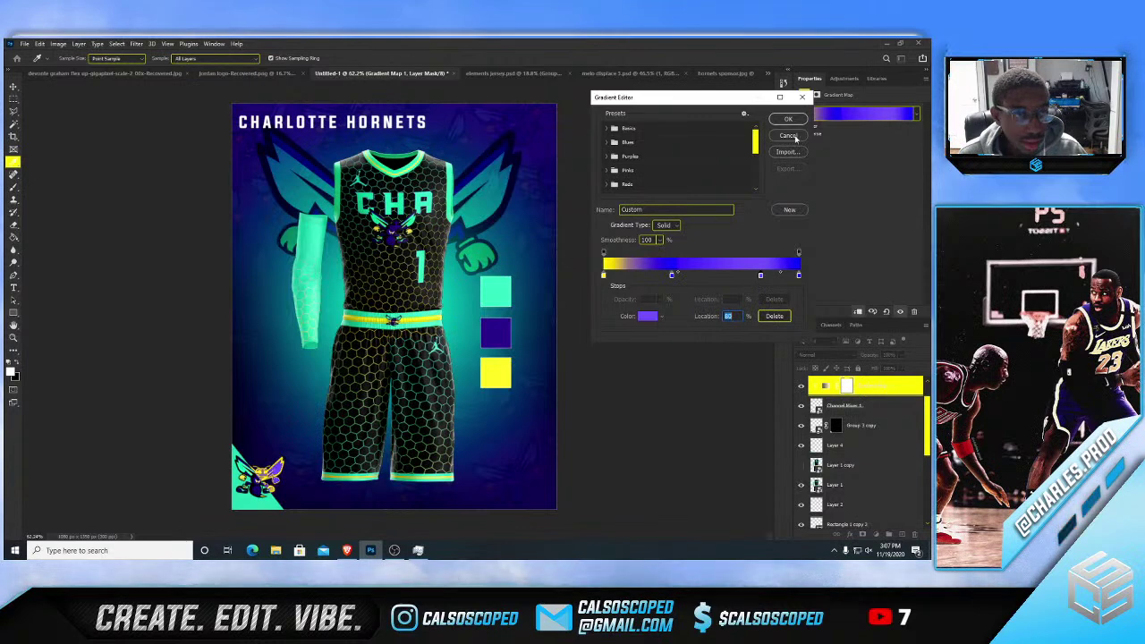
left_click(795, 136)
- Hide the Channel Mixer 1 mascot layer and delete the layer mask from the Group 3 copy mascot
left_click(806, 406)
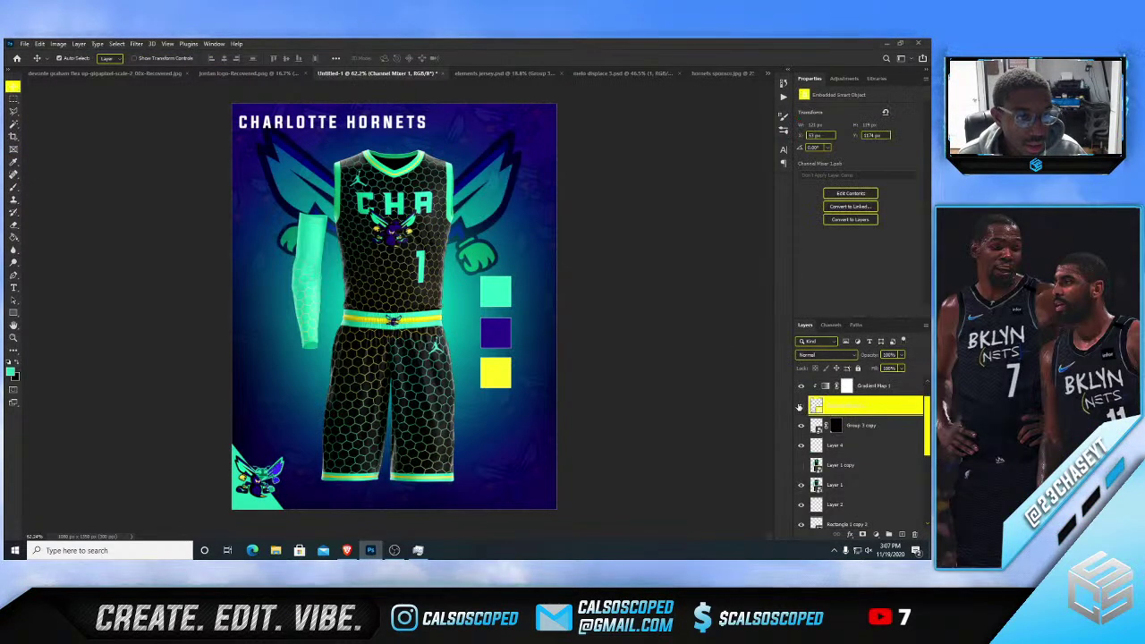
left_click(800, 408)
left_click(800, 407)
left_click(801, 406)
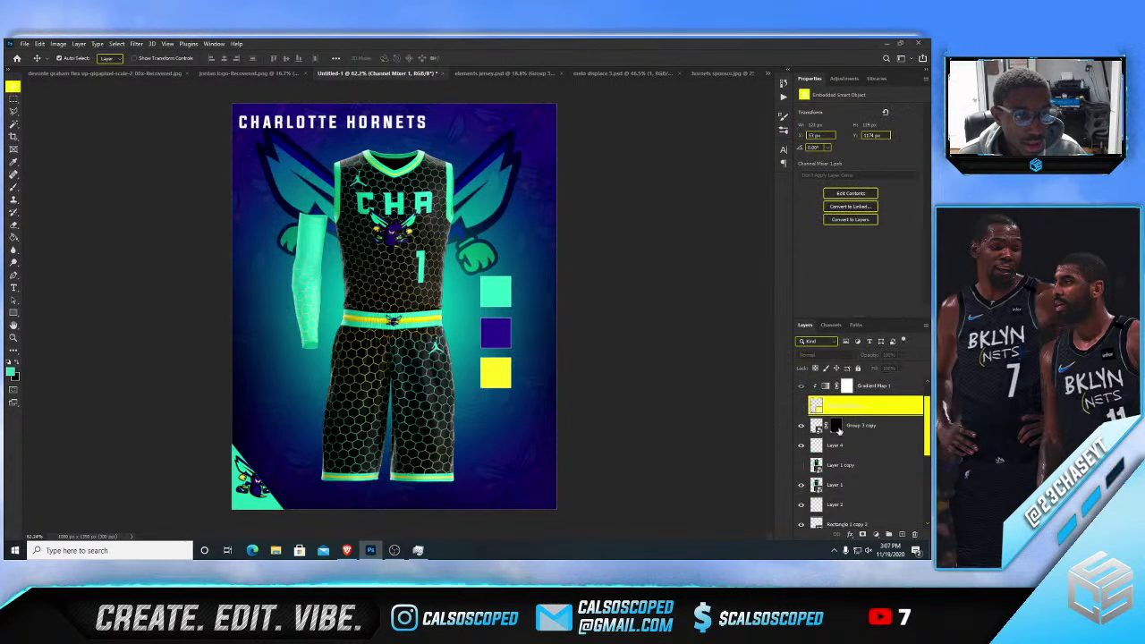
left_click(837, 427)
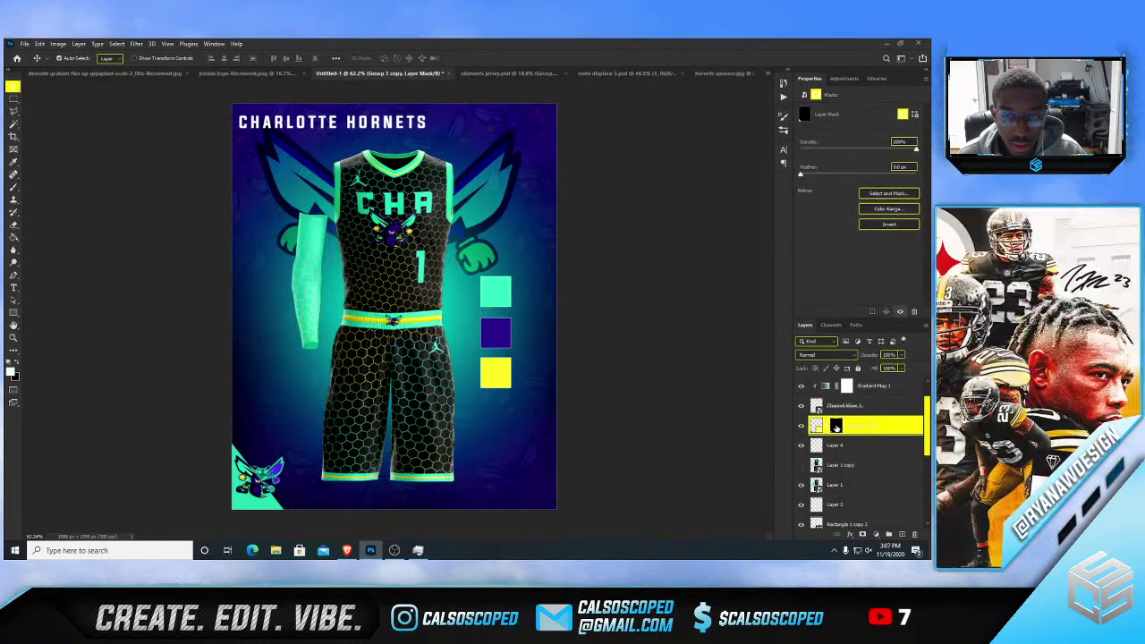
right_click(838, 427)
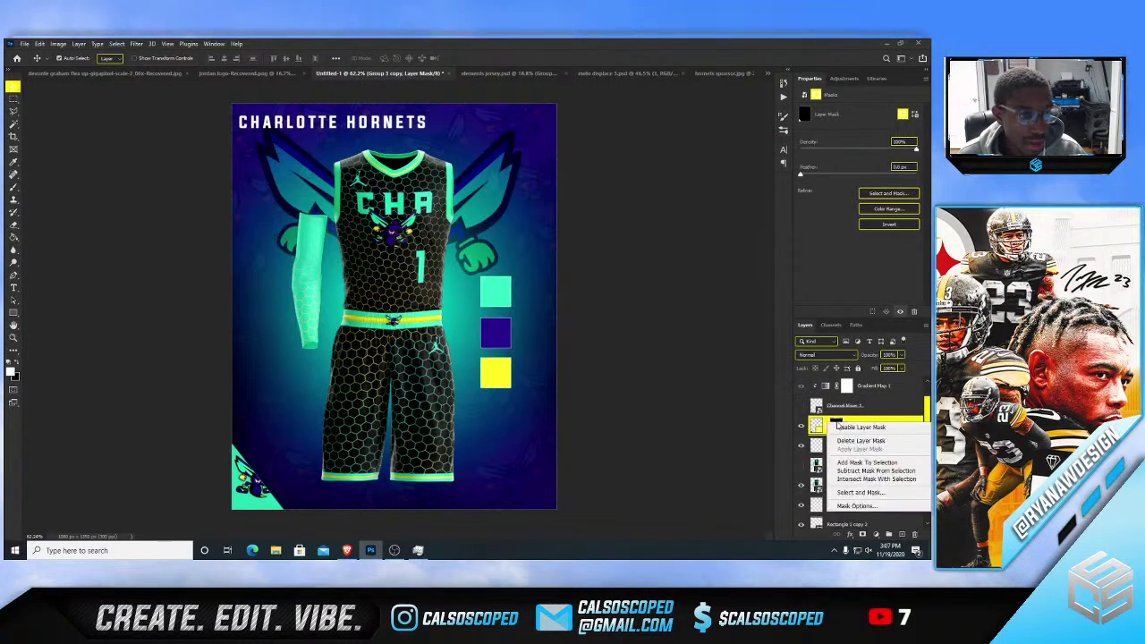
left_click(837, 452)
- Add a slightly softened Multiply drop shadow to the Group 3 copy mascot, with about 65% opacity, 7 px distance and 0% spread
scroll(359, 417, "up", 5)
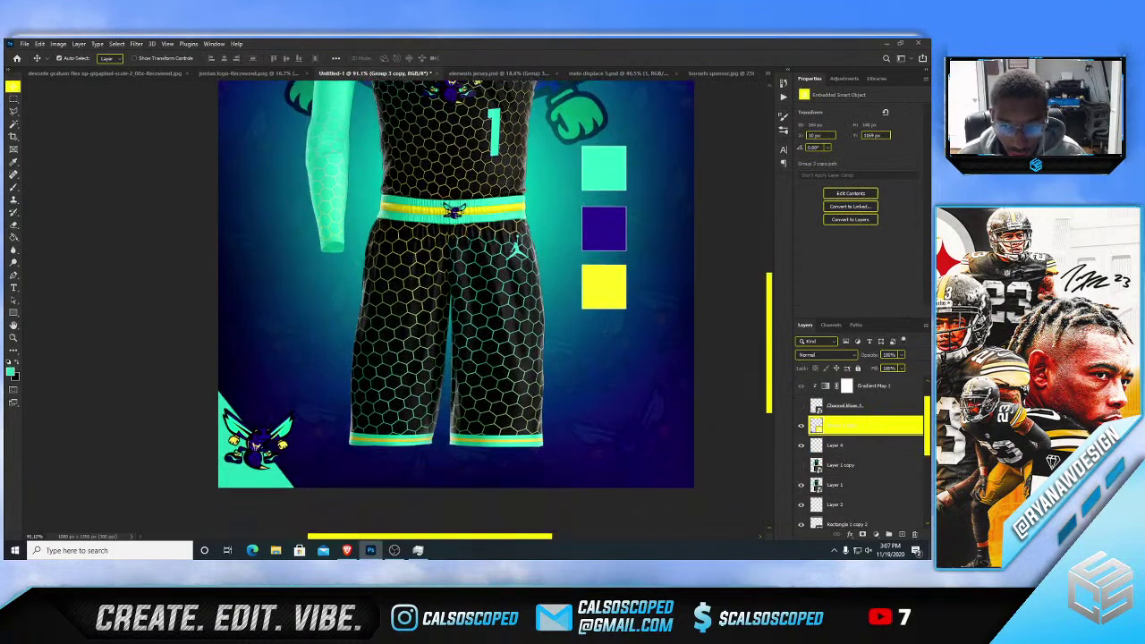
left_click(851, 534)
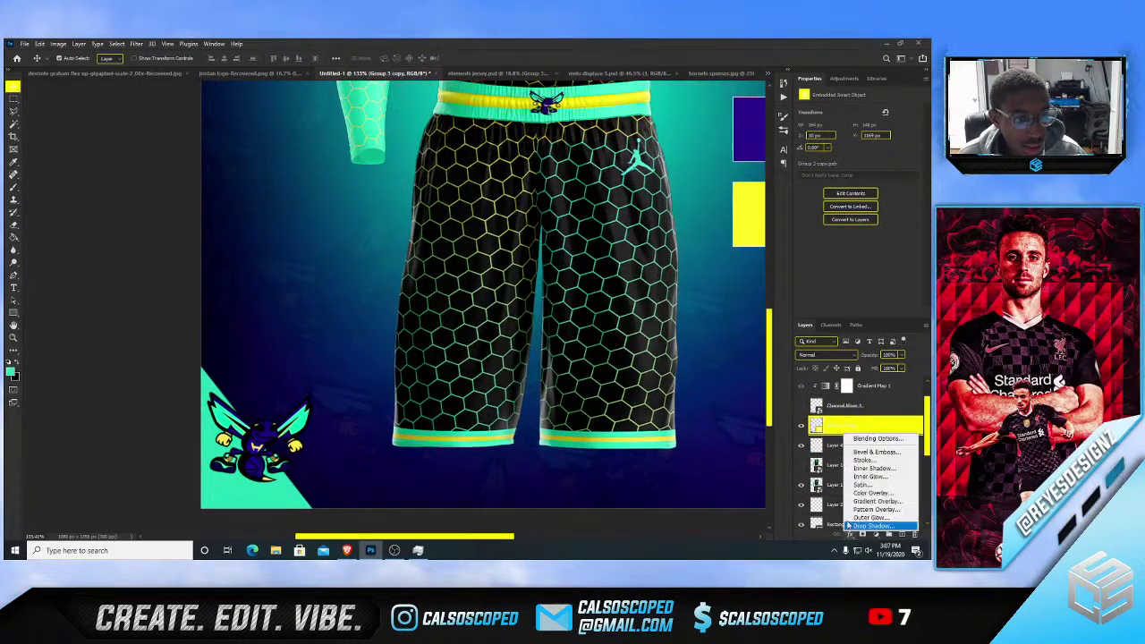
left_click(863, 526)
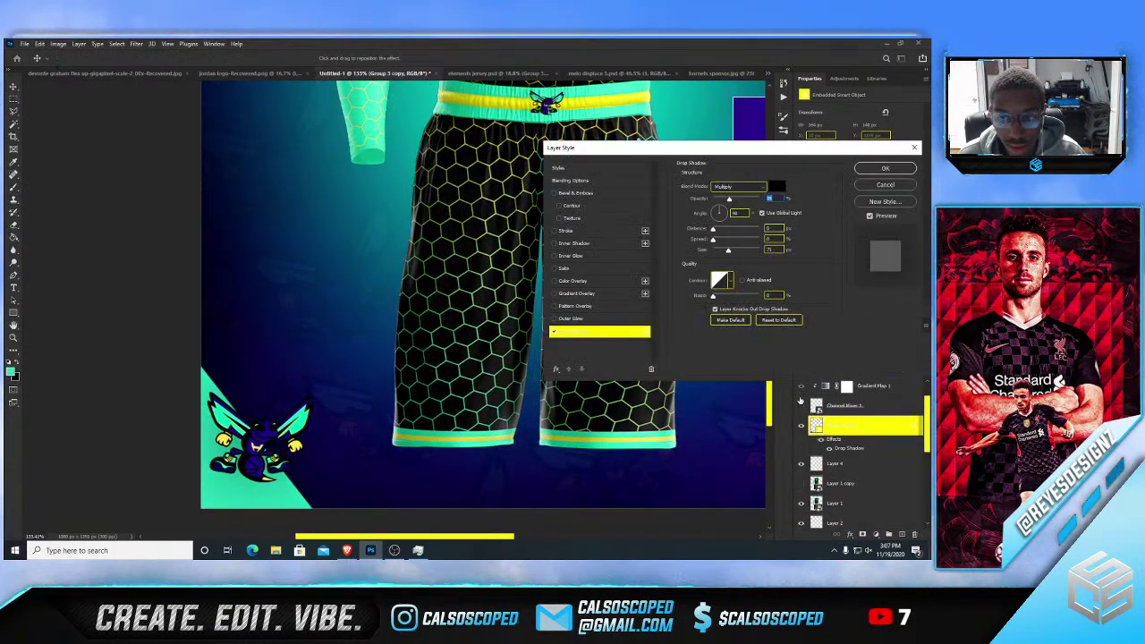
left_click_drag(729, 250, 713, 250)
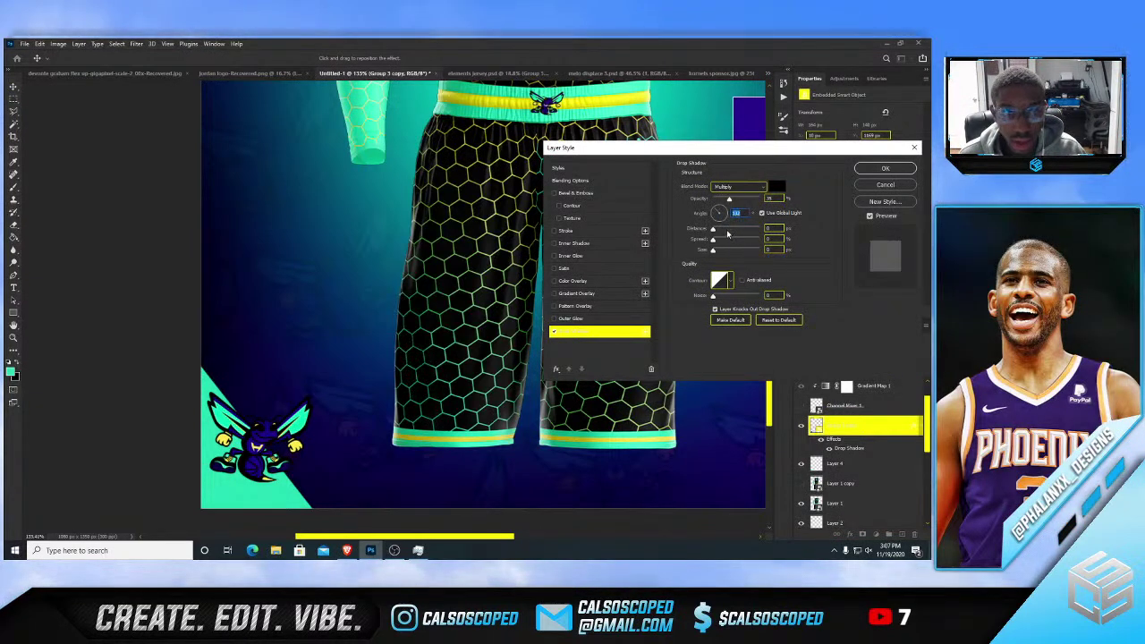
left_click(723, 230)
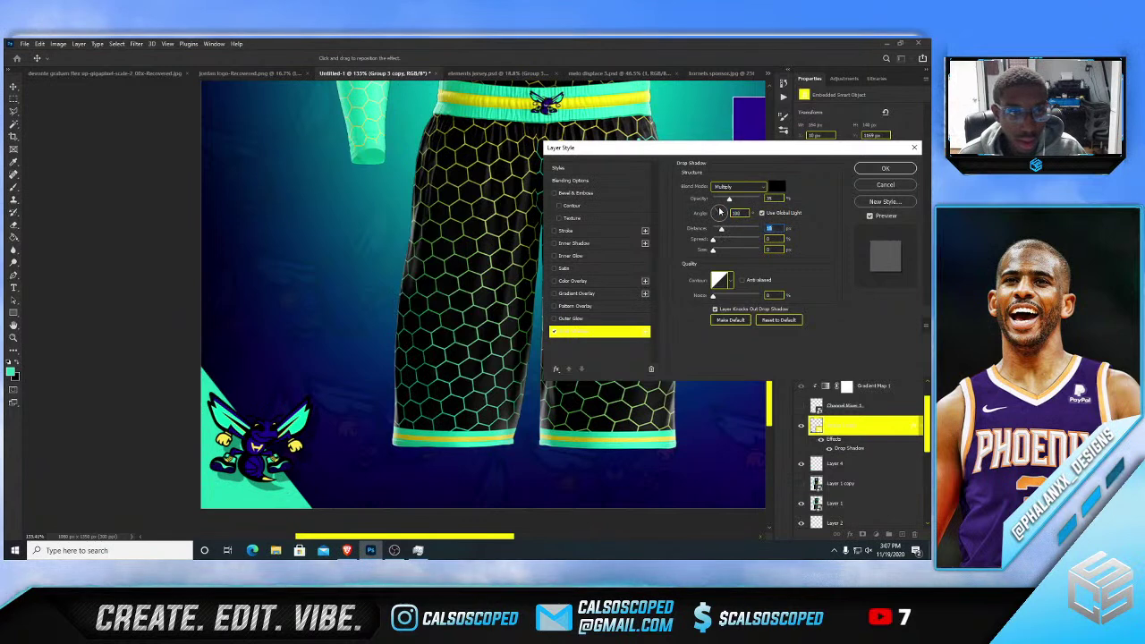
left_click(726, 210)
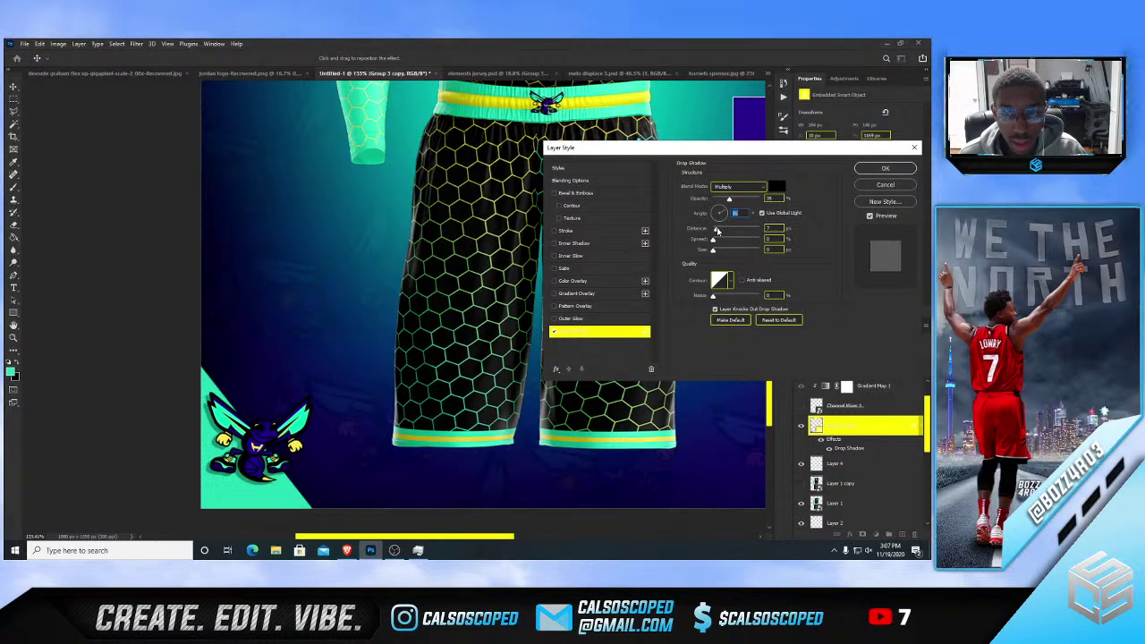
left_click_drag(746, 201, 757, 201)
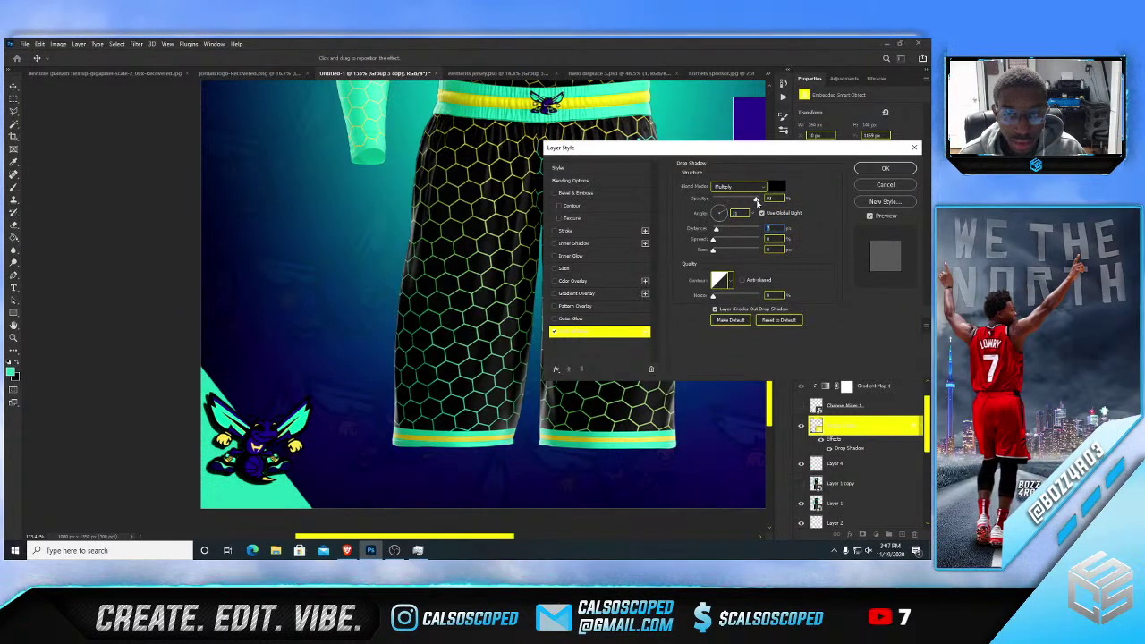
left_click(714, 242)
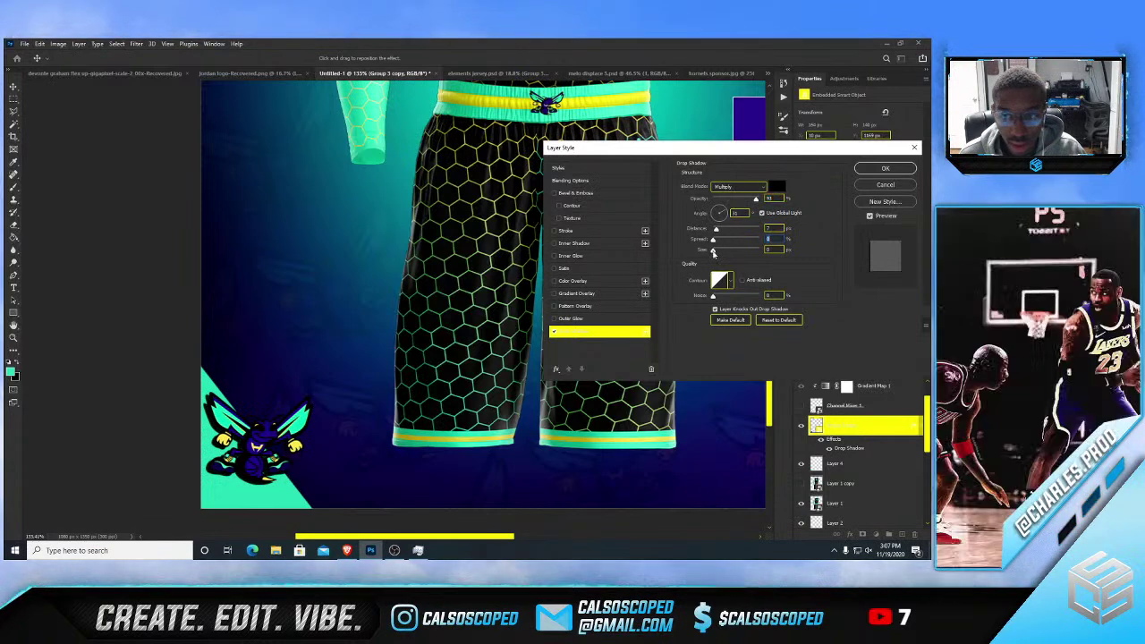
left_click_drag(714, 252, 719, 253)
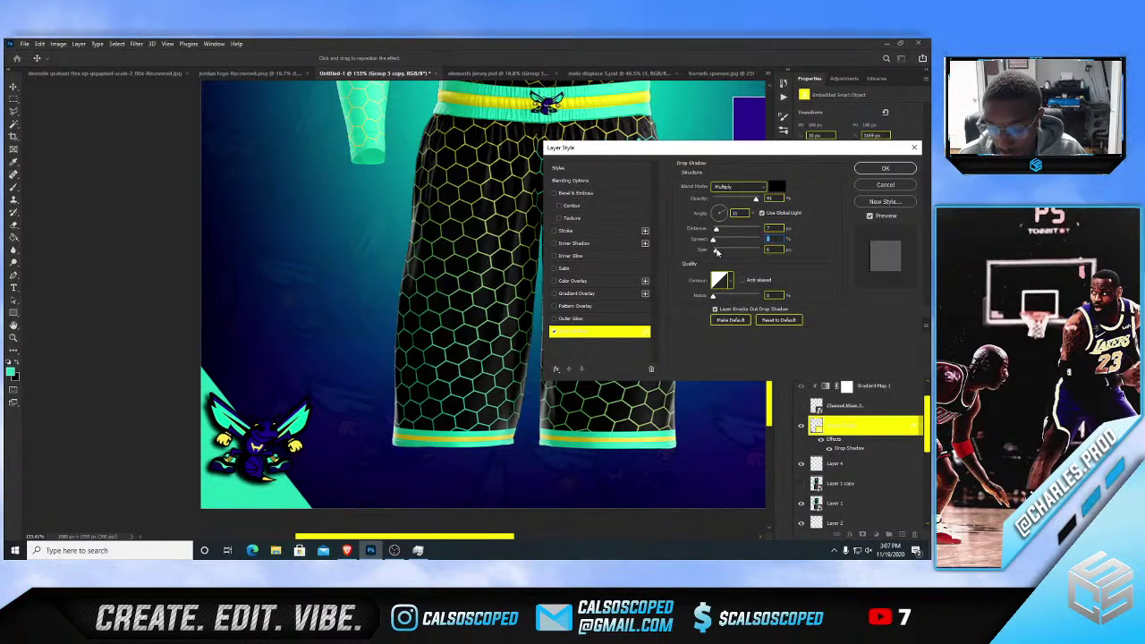
left_click_drag(754, 200, 741, 204)
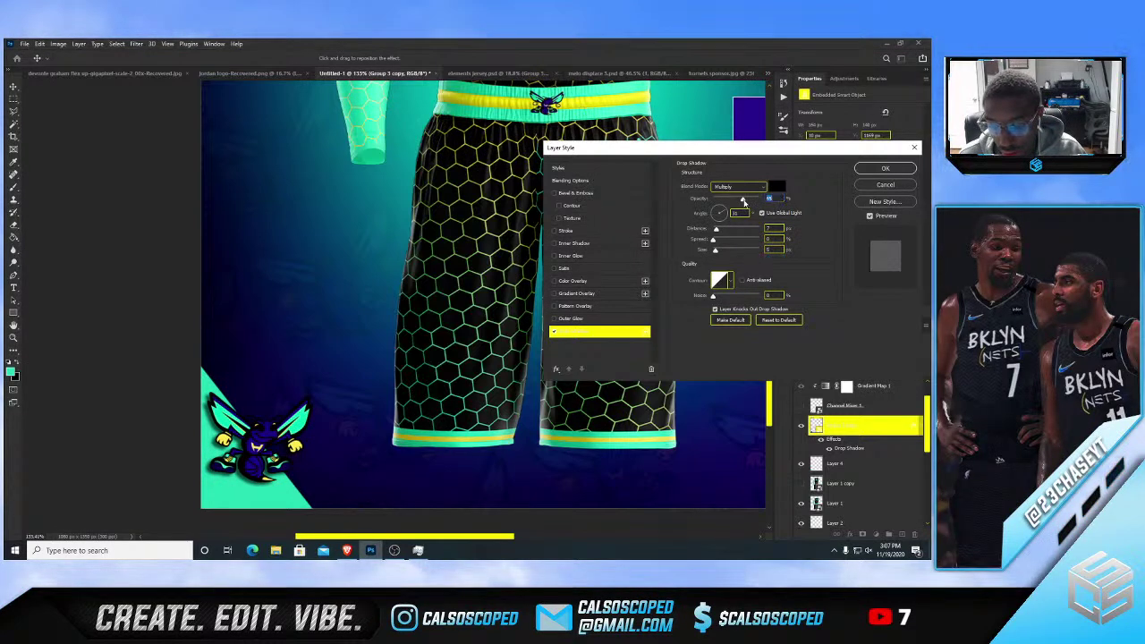
left_click(884, 169)
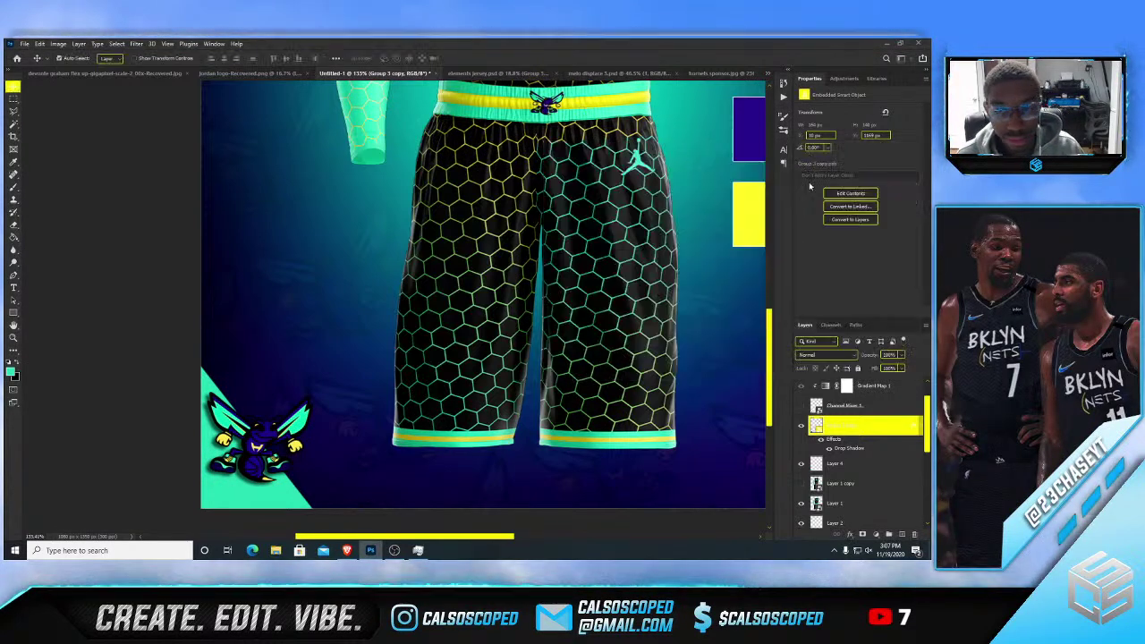
key("ctrl+0")
scroll(380, 128, "up", 2)
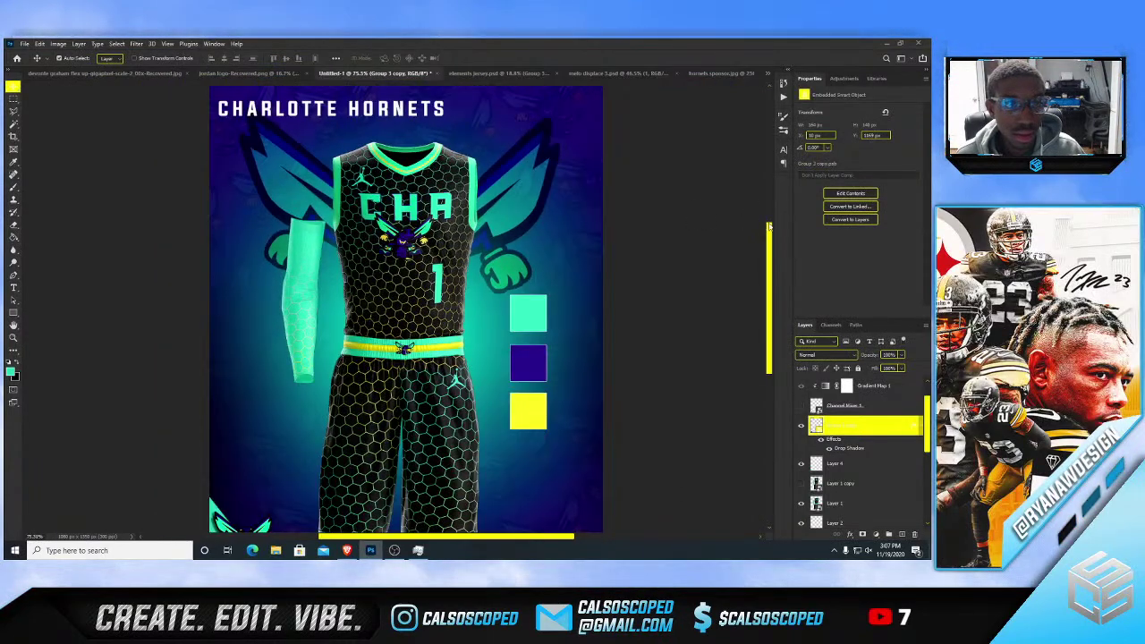
left_click_drag(770, 226, 750, 202)
scroll(465, 176, "down", 4)
scroll(447, 170, "up", 3)
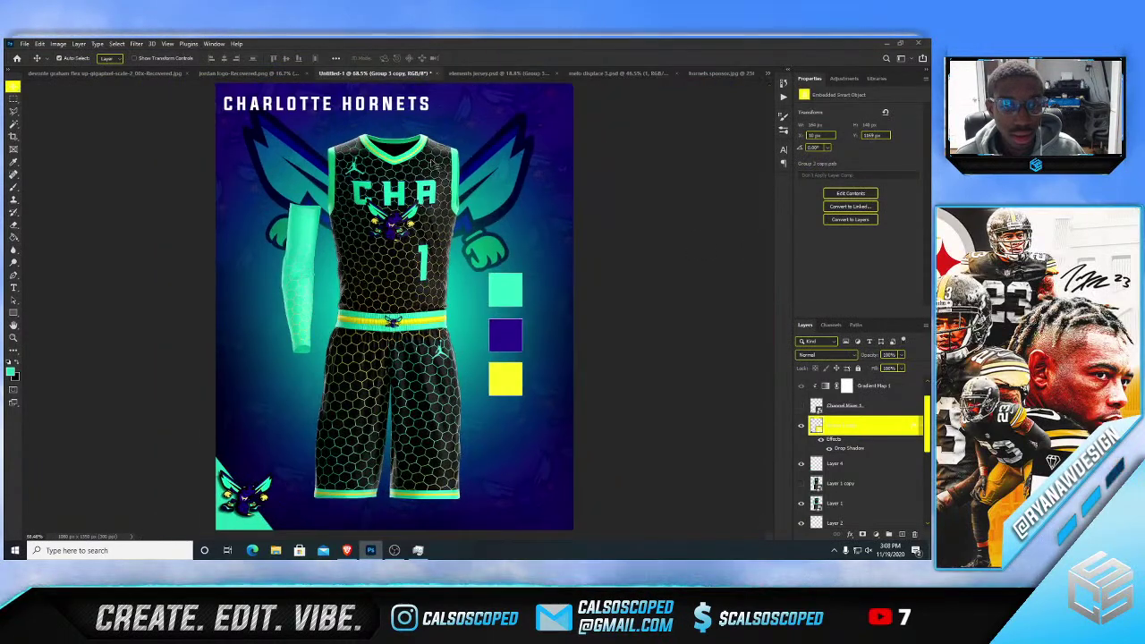
- Recolor the first stop of the Gradient Fill 1 background gradient with the dark purple sampled from the poster's swatch and apply it
scroll(515, 191, "up", 2)
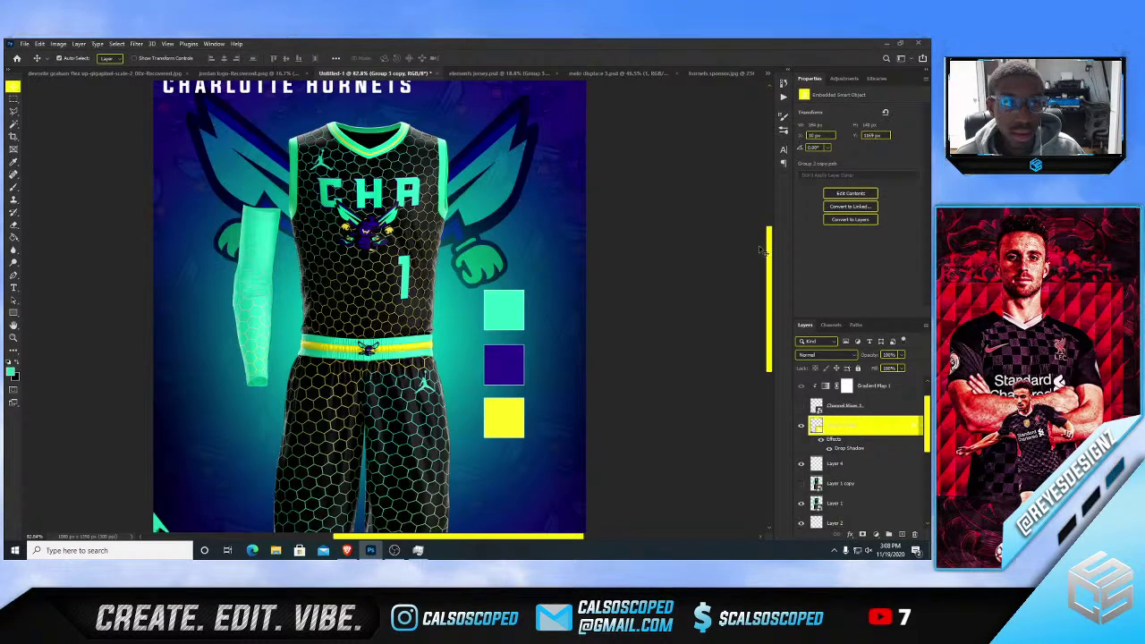
left_click_drag(770, 250, 767, 233)
left_click(567, 177)
scroll(850, 488, "down", 1)
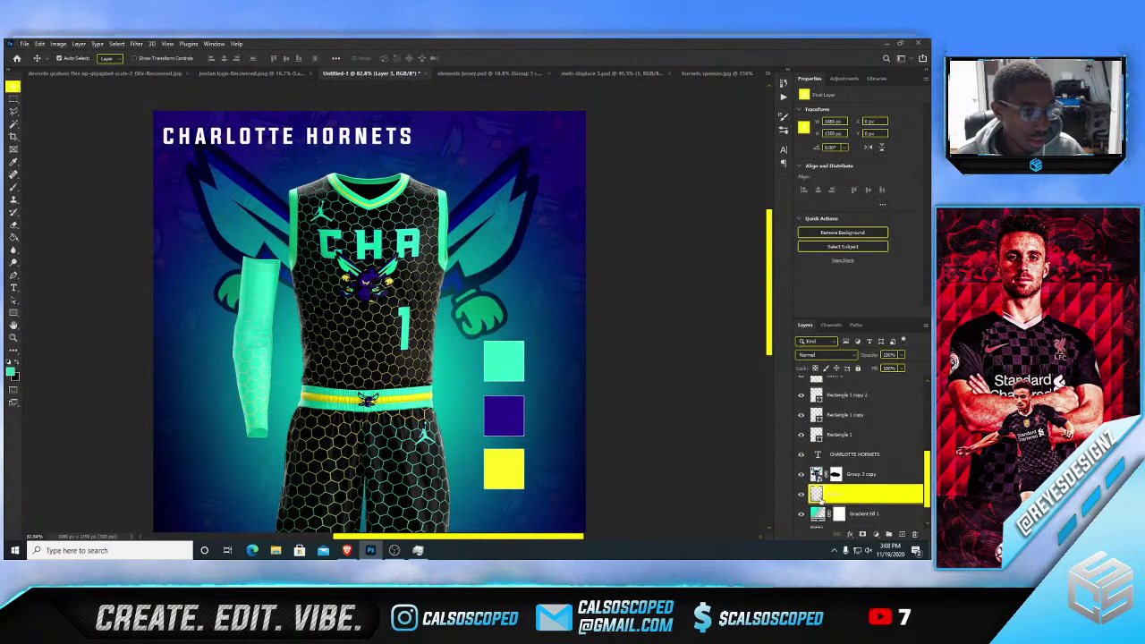
scroll(821, 500, "down", 1)
left_click(819, 493)
scroll(818, 499, "down", 1)
left_click(834, 521)
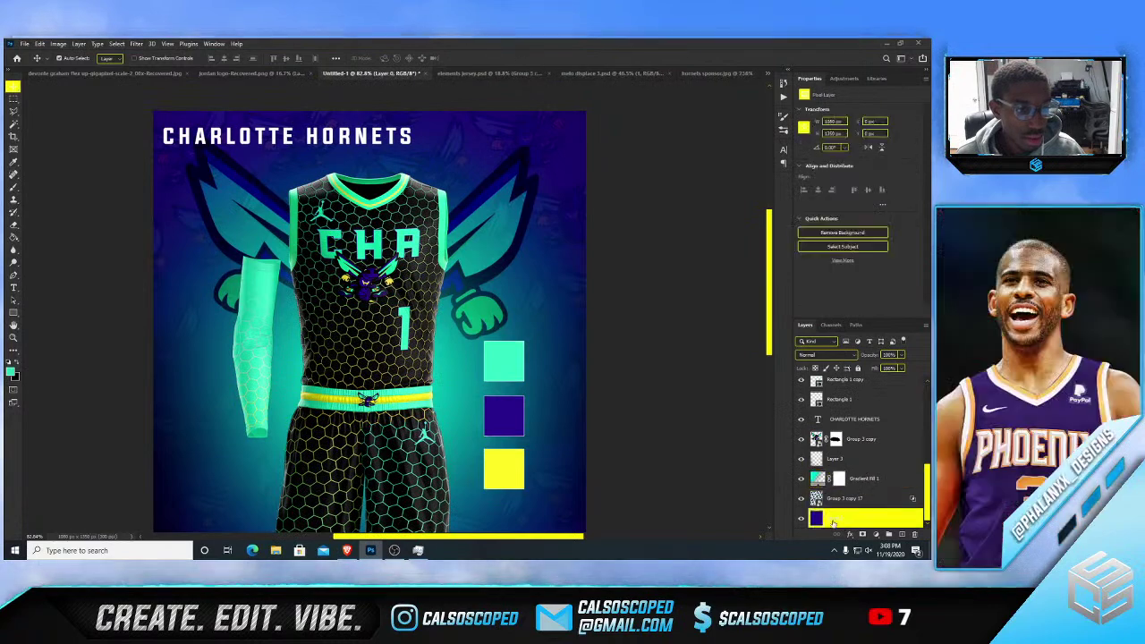
left_click(818, 479)
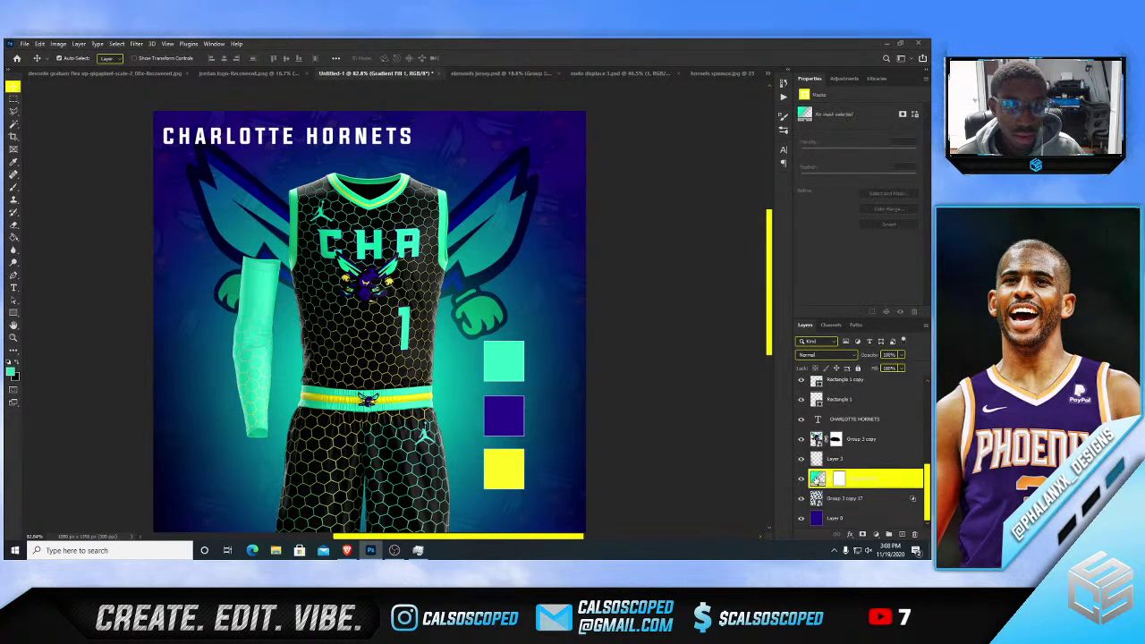
double_click(818, 479)
left_click(436, 176)
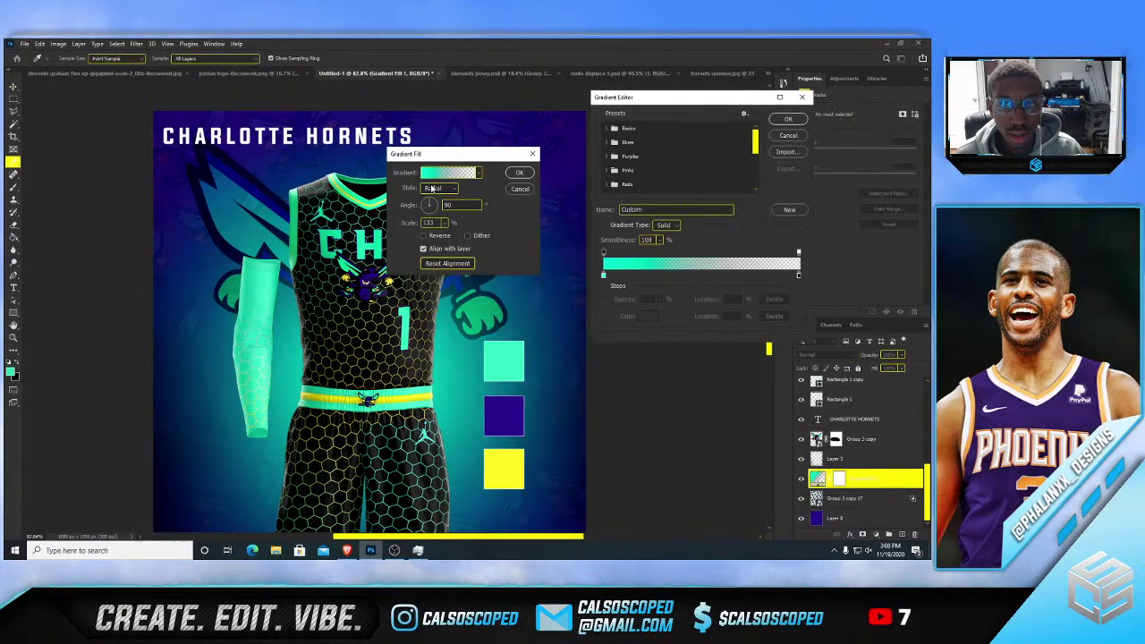
double_click(603, 274)
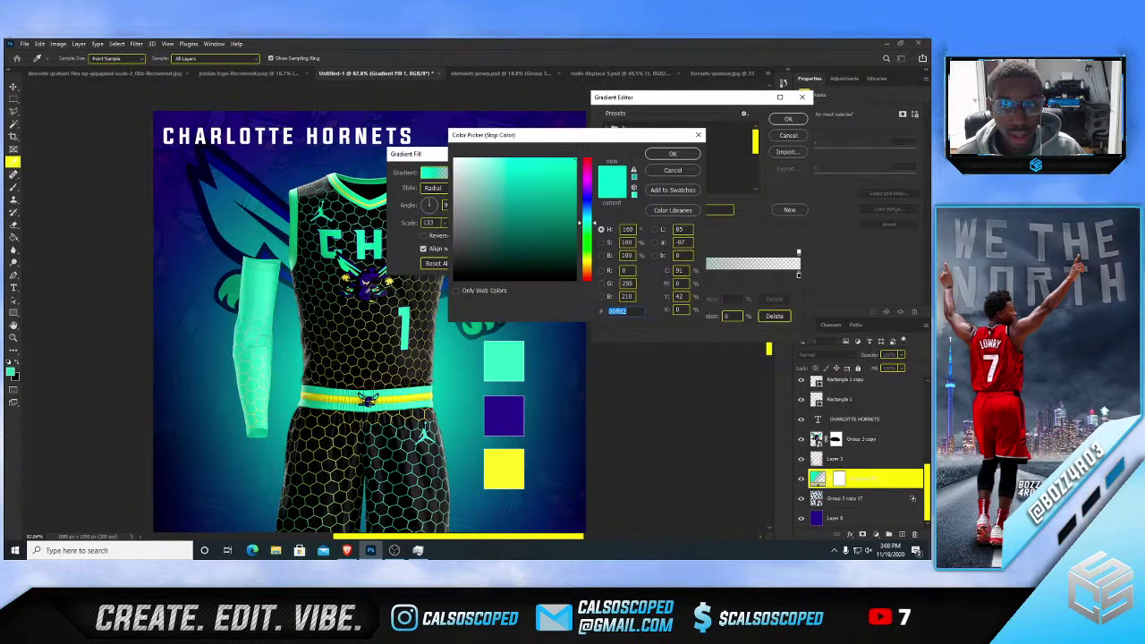
left_click(504, 417)
left_click(673, 154)
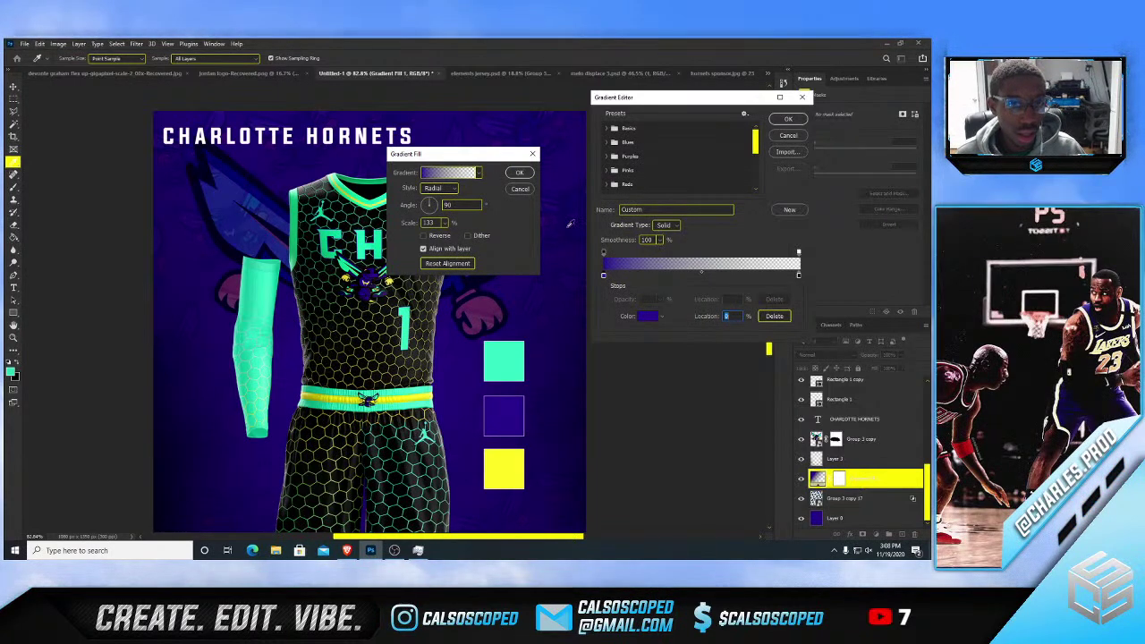
left_click(789, 119)
key("Return")
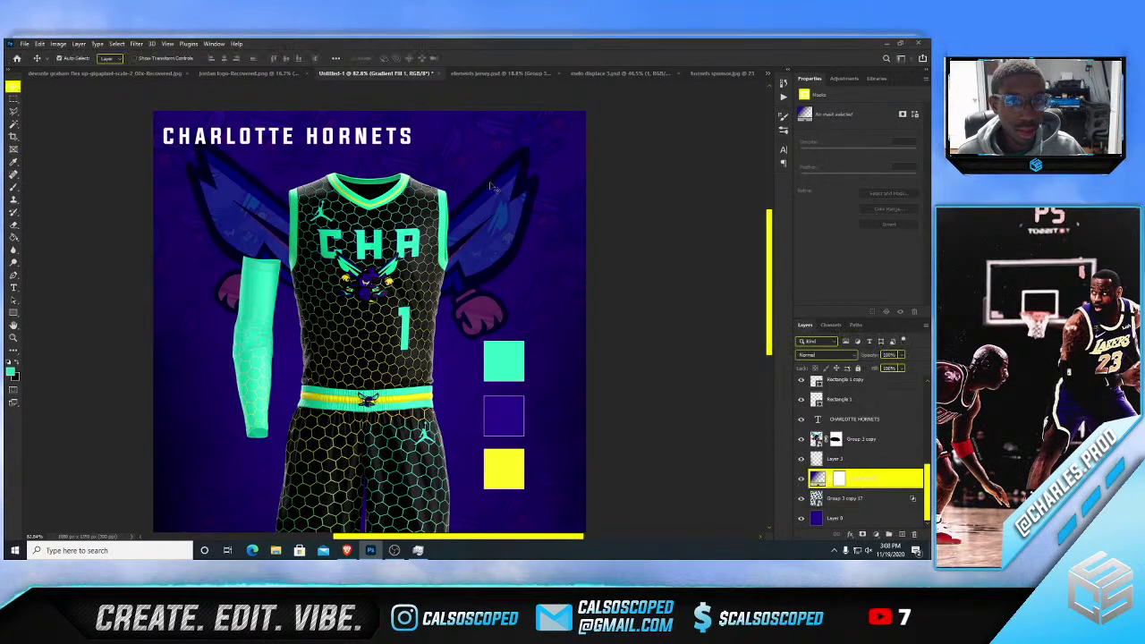
- Fill the Layer 0 background with the teal foreground color using the Paint Bucket
left_click(851, 516)
left_click(13, 236)
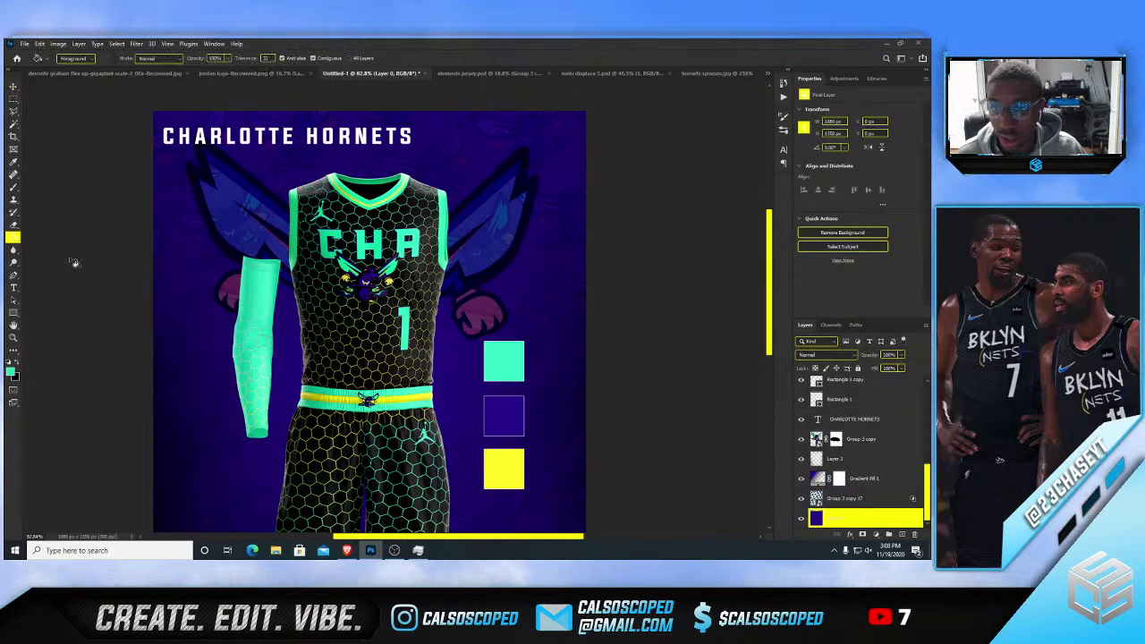
left_click(187, 258)
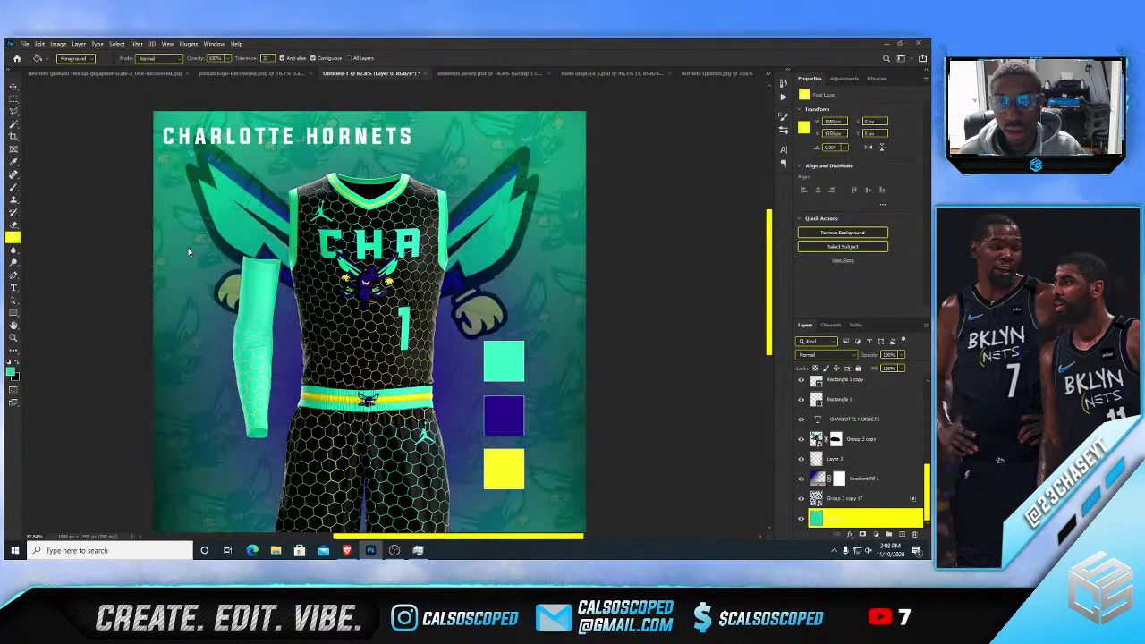
scroll(291, 225, "down", 3)
scroll(291, 225, "up", 1)
key("v")
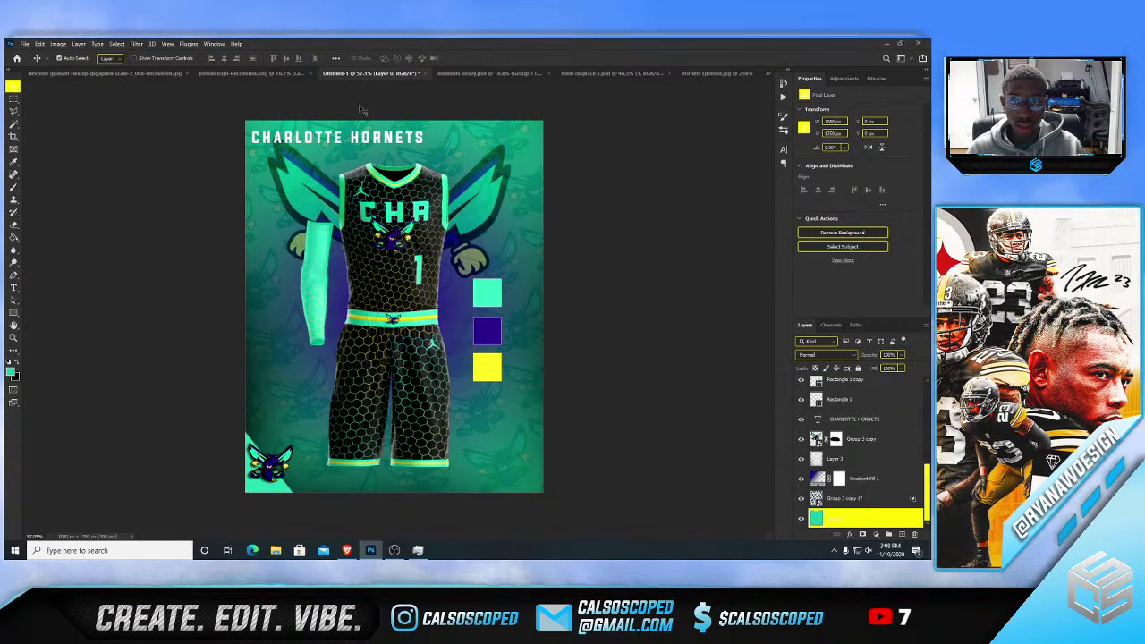
- Extend the poster title to read CHARLOTTE HORNETS “BUZZY NIGHT” EDITION
scroll(307, 141, "up", 2)
double_click(294, 149)
left_click(440, 141)
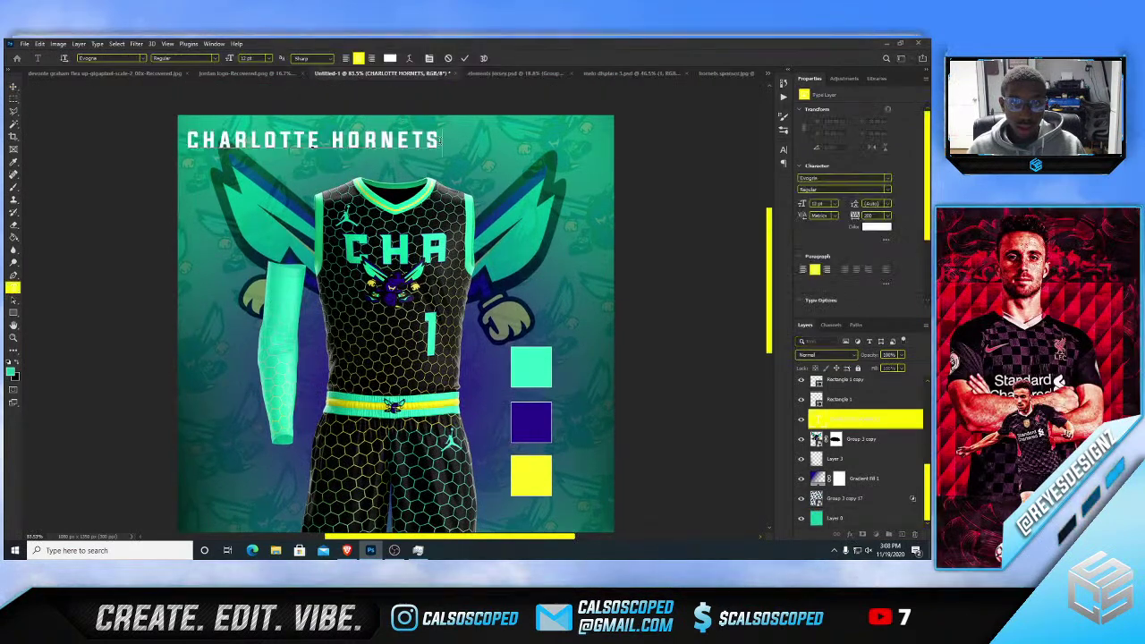
type("\"BU")
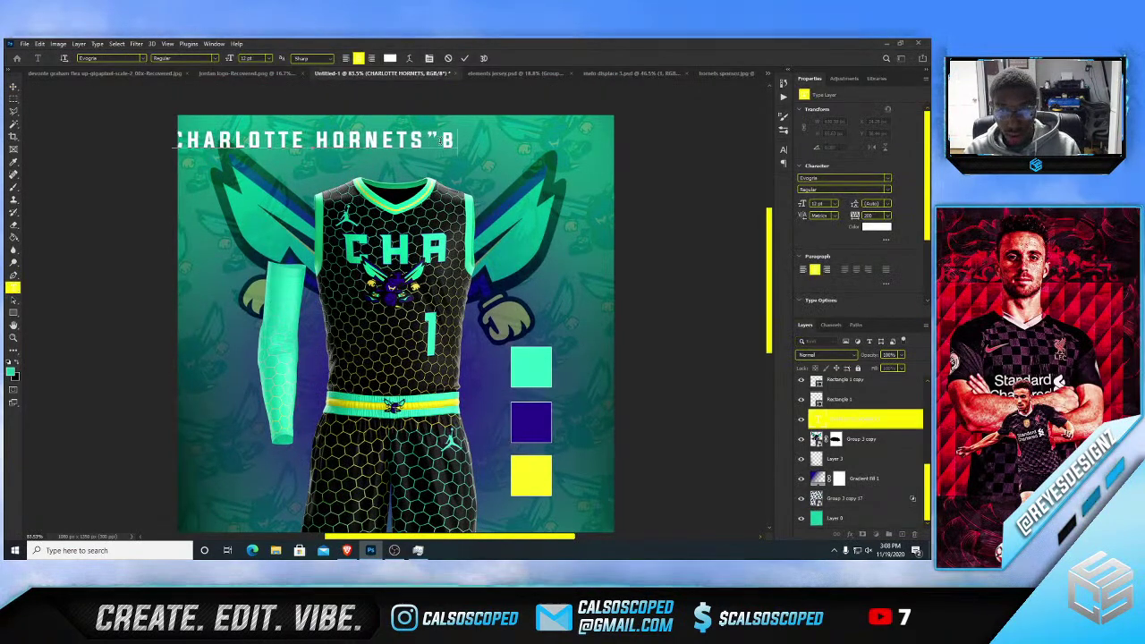
type("ZZY")
key("BackSpace")
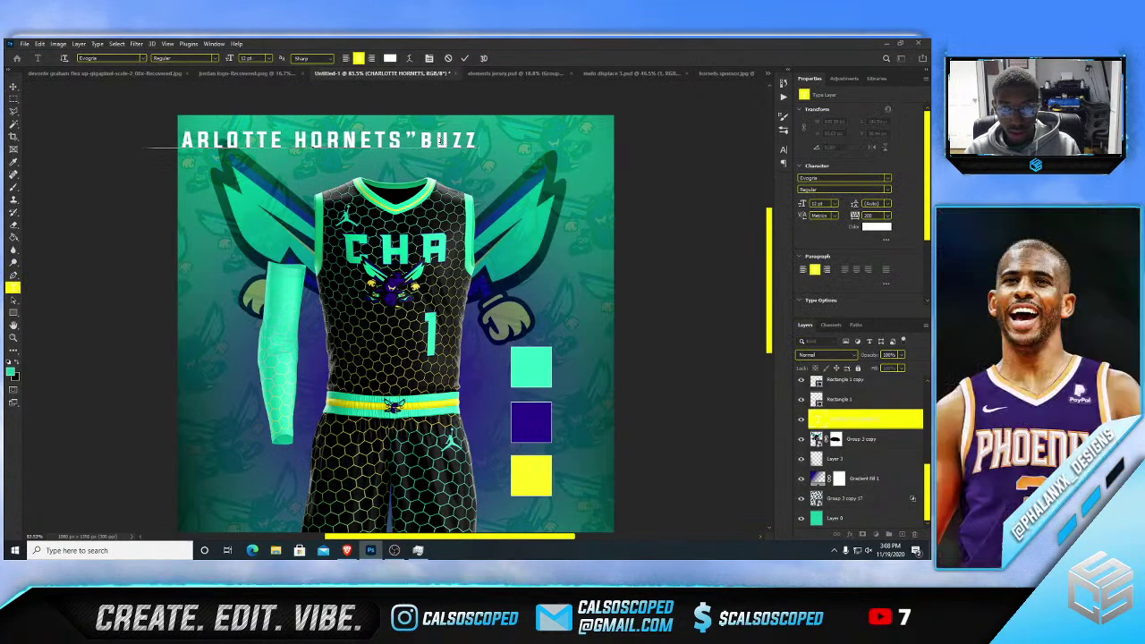
key("BackSpace")
key("BackSpace")
key("BackSpace")
key("BackSpace")
key("BackSpace")
key("BackSpace")
key("BackSpace")
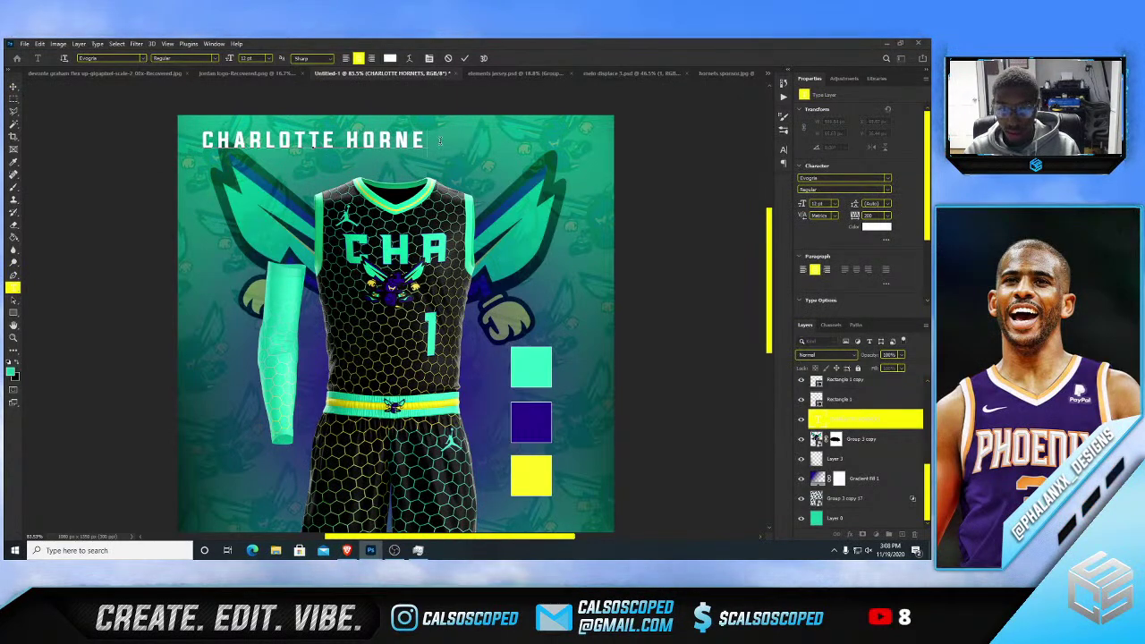
type("TS \"BUZZY")
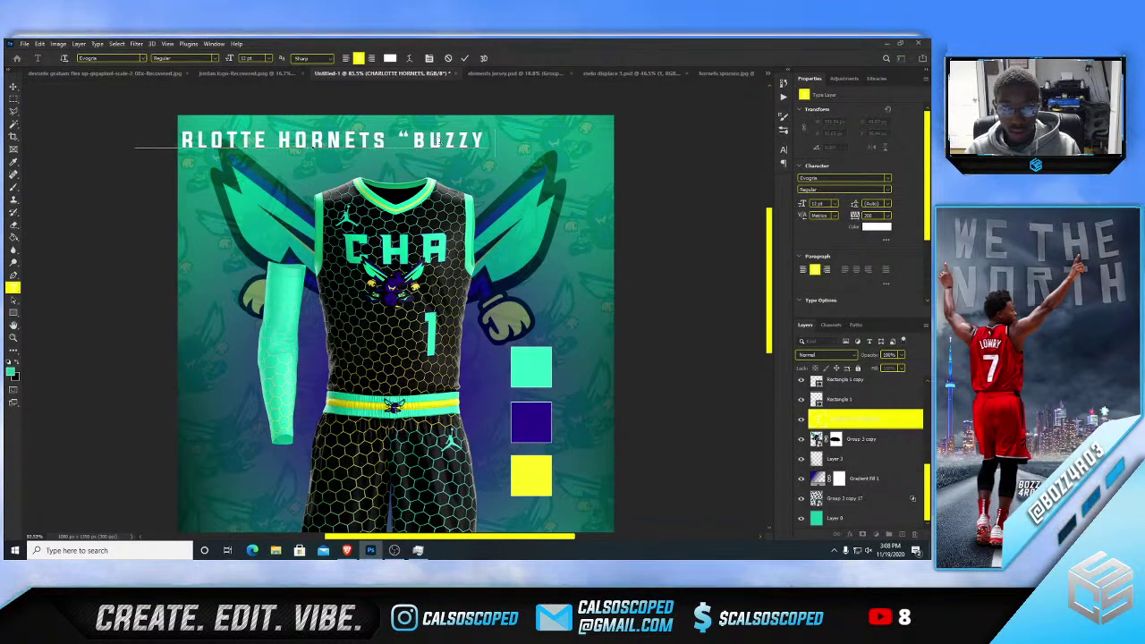
type(" M")
key("BackSpace")
type("NIGHT")
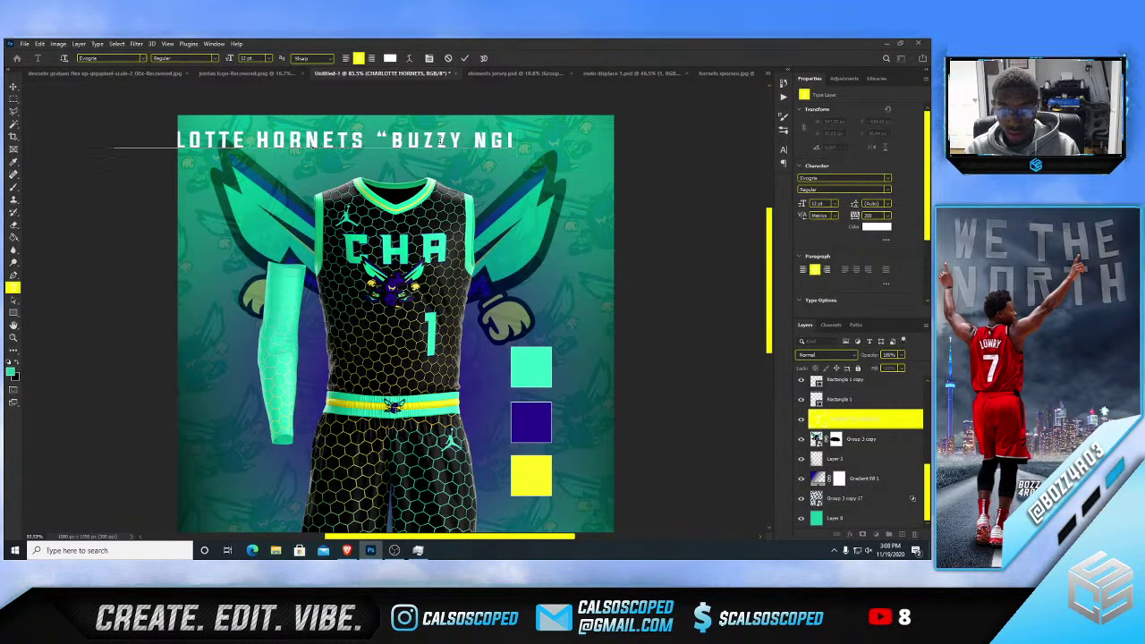
key("BackSpace")
key("BackSpace")
key("BackSpace")
key("BackSpace")
type("IGHT\"")
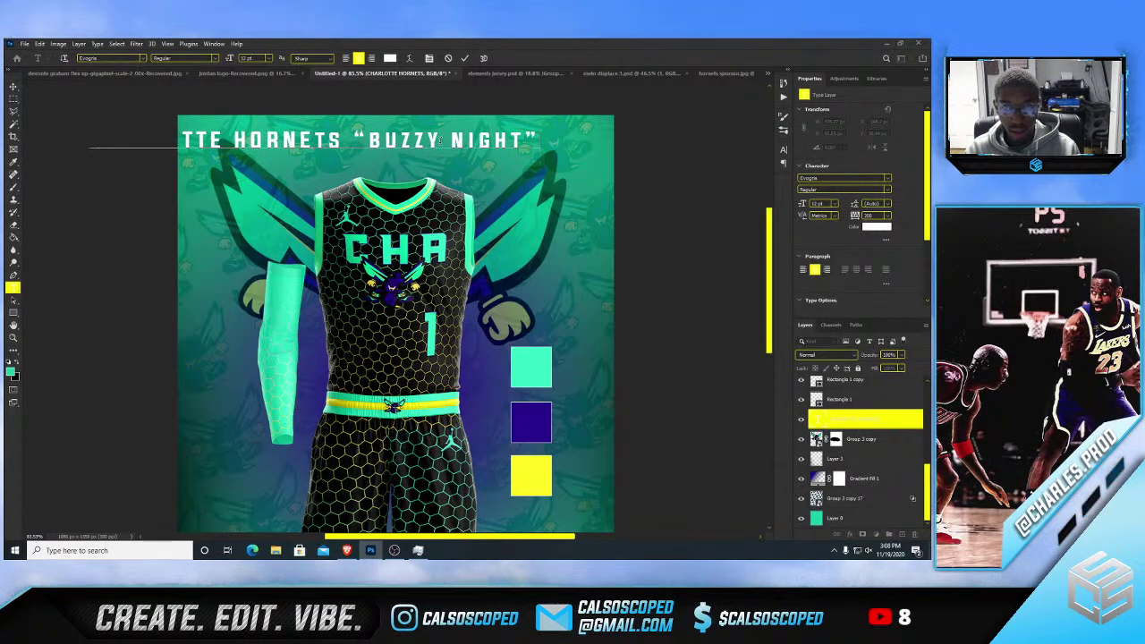
type(" EDITION")
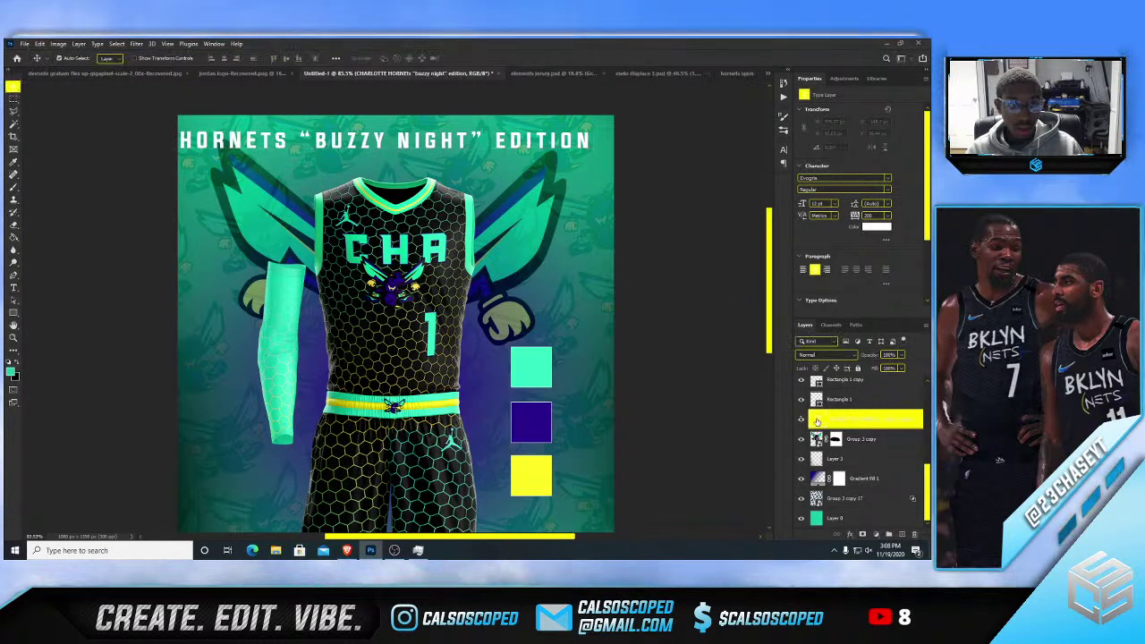
- Set the tracking of the whole poster title to 0
double_click(817, 419)
left_click(784, 149)
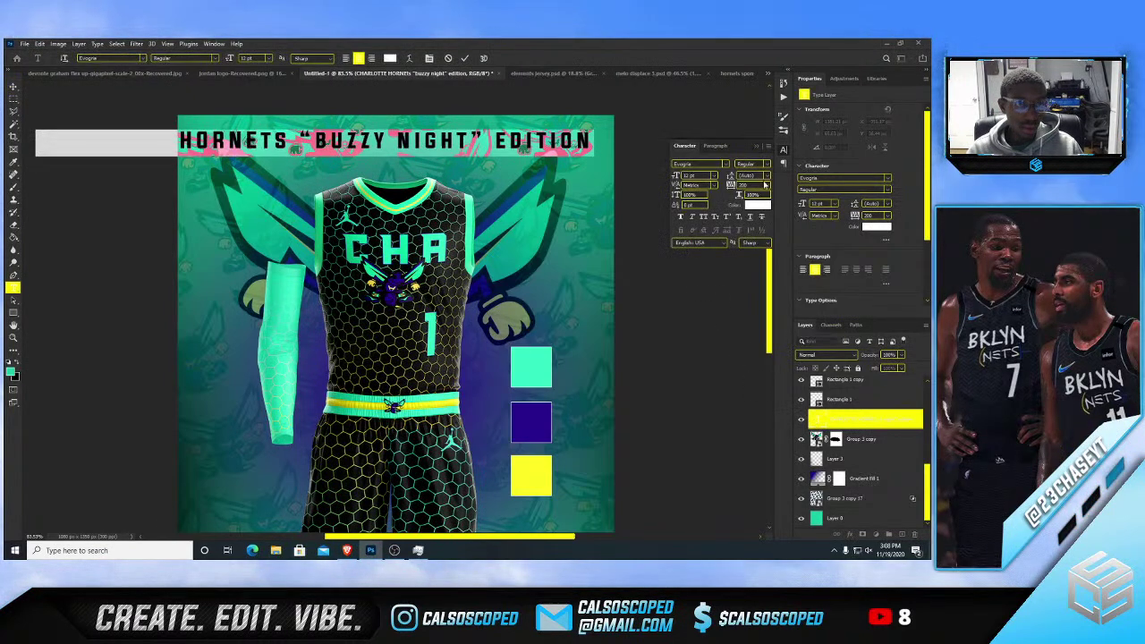
left_click(765, 184)
left_click(749, 242)
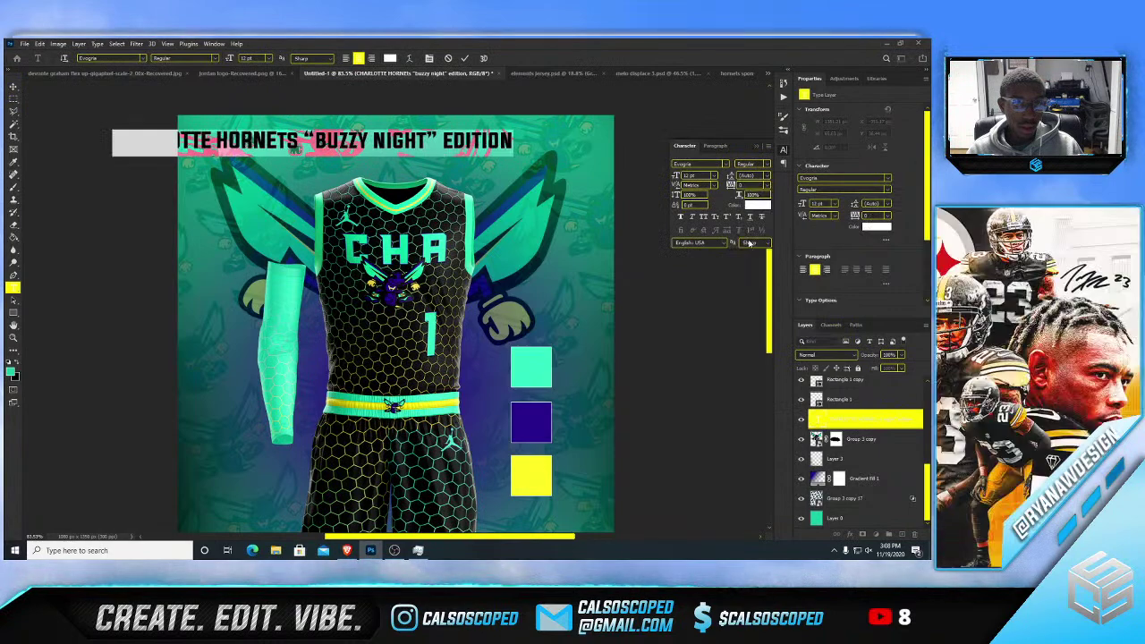
- Move the title so that it fits centred across the top of the poster
key("ctrl+t")
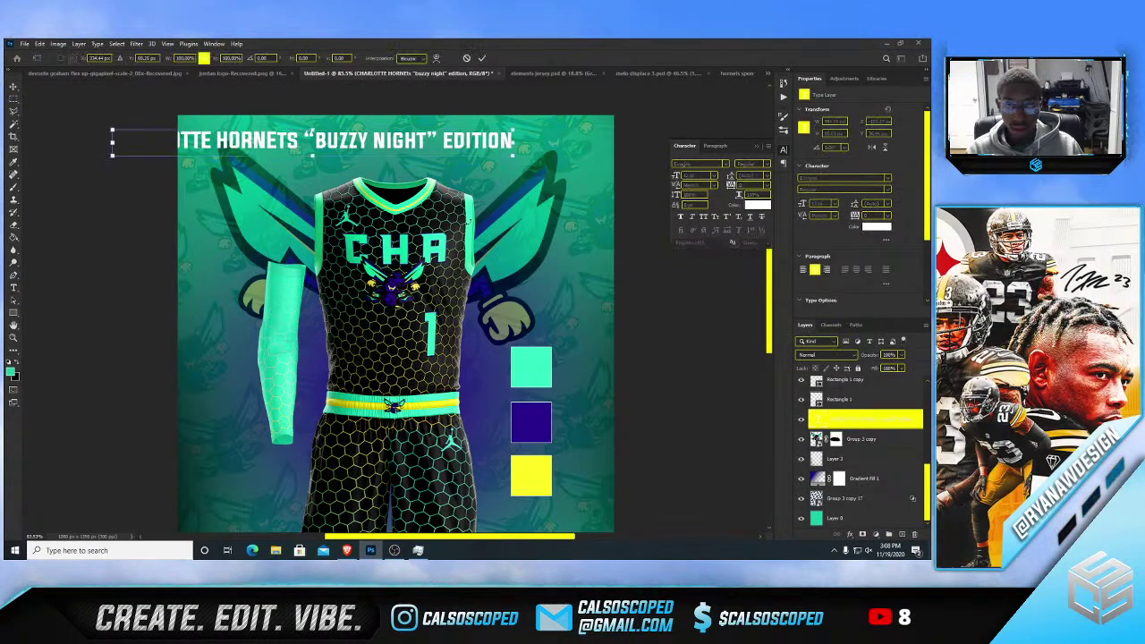
left_click_drag(453, 156, 548, 149)
key("Return")
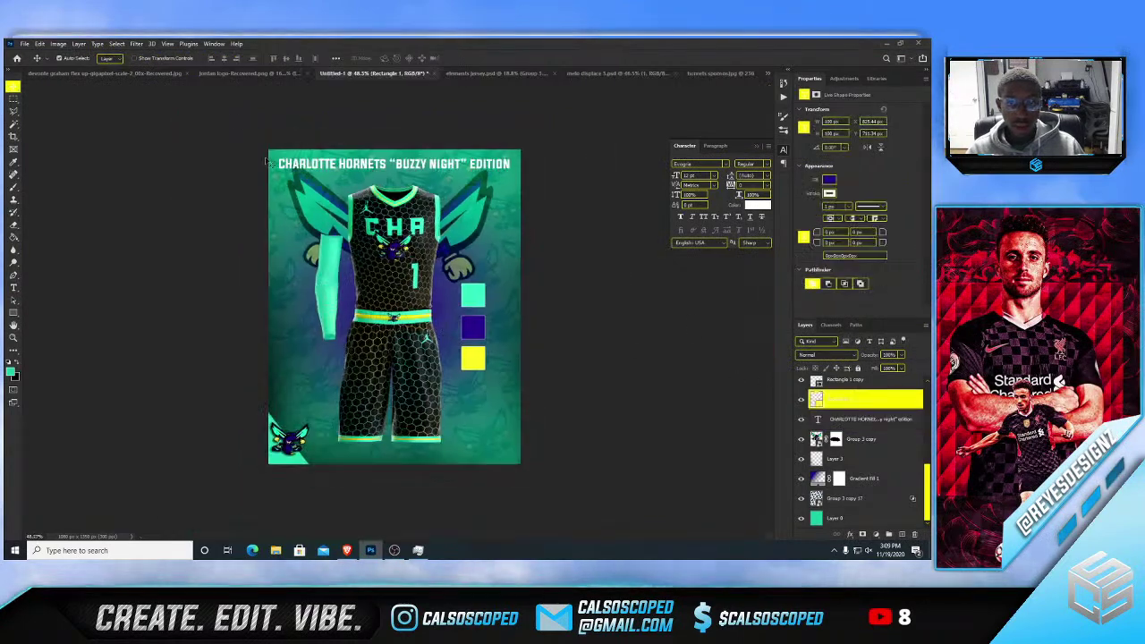
key("ctrl+plus")
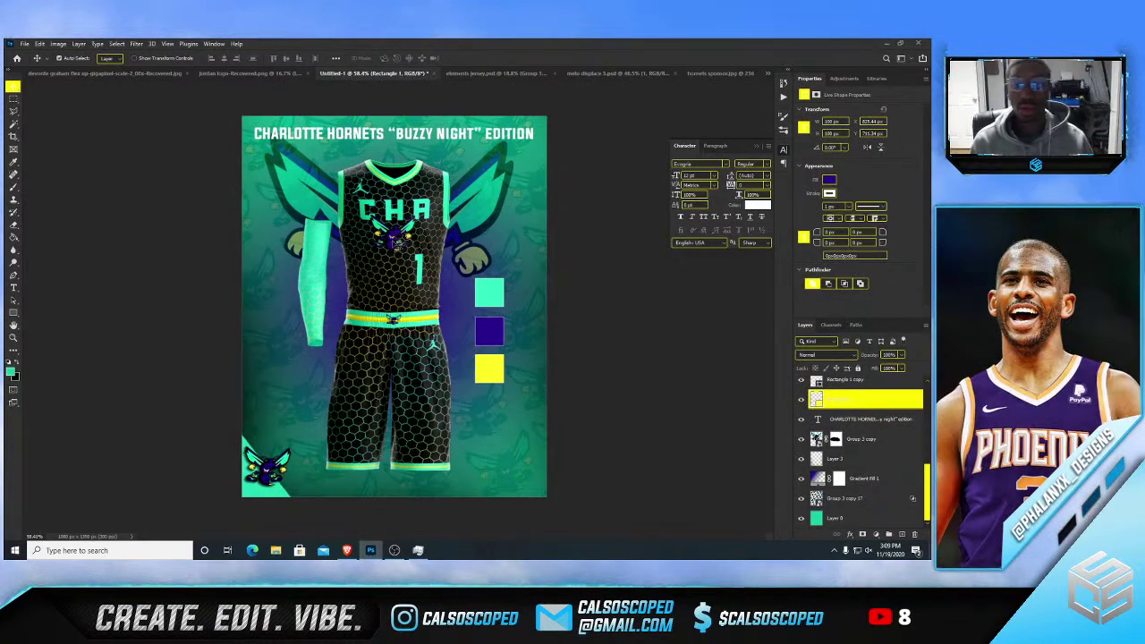
key("ctrl+plus")
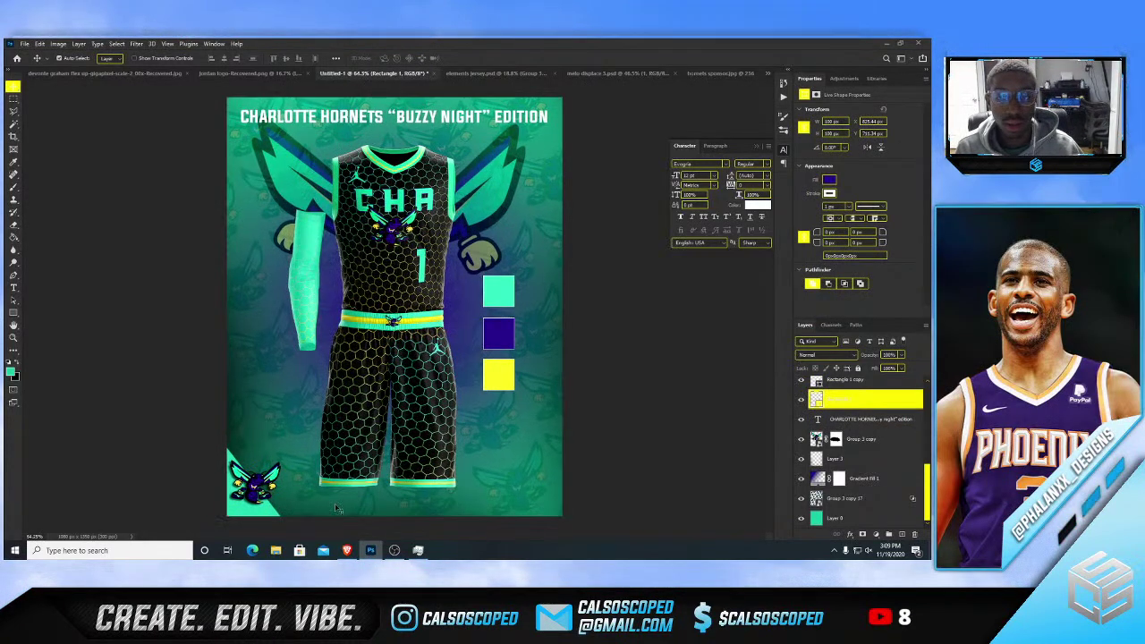
scroll(337, 508, "up", 2)
left_click_drag(772, 340, 772, 376)
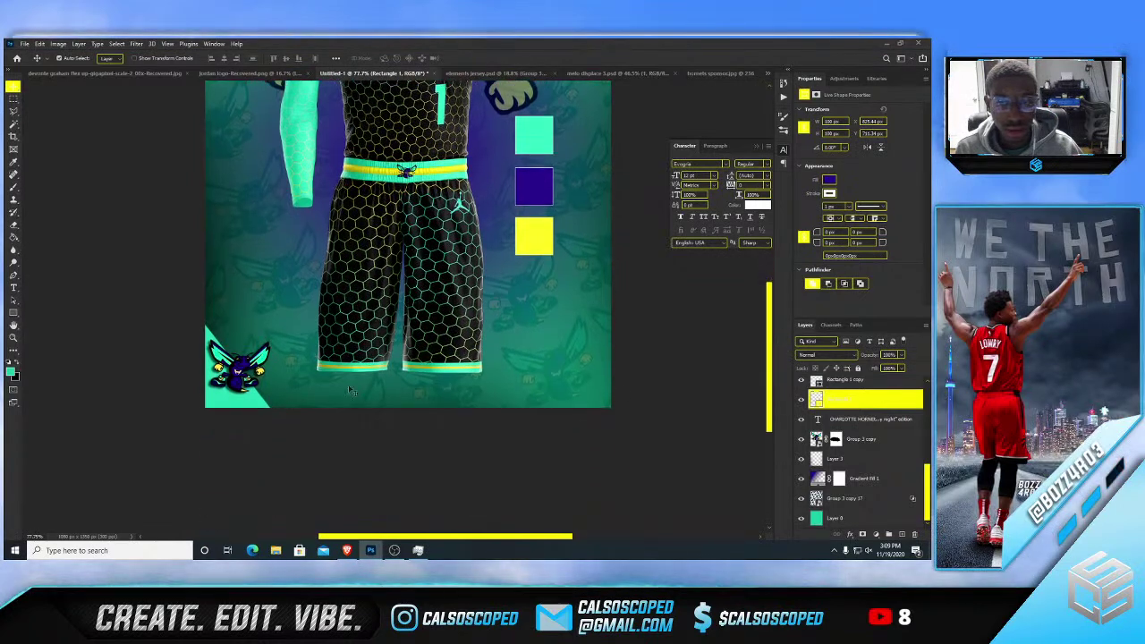
scroll(286, 386, "up", 2)
left_click(14, 288)
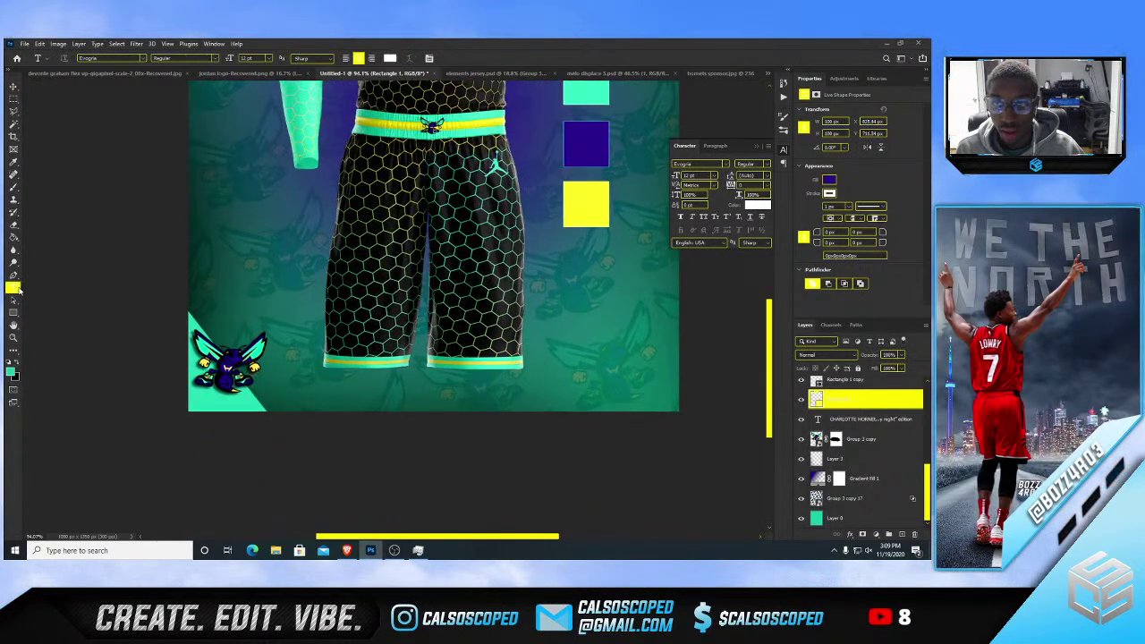
left_click(349, 404)
type("BY")
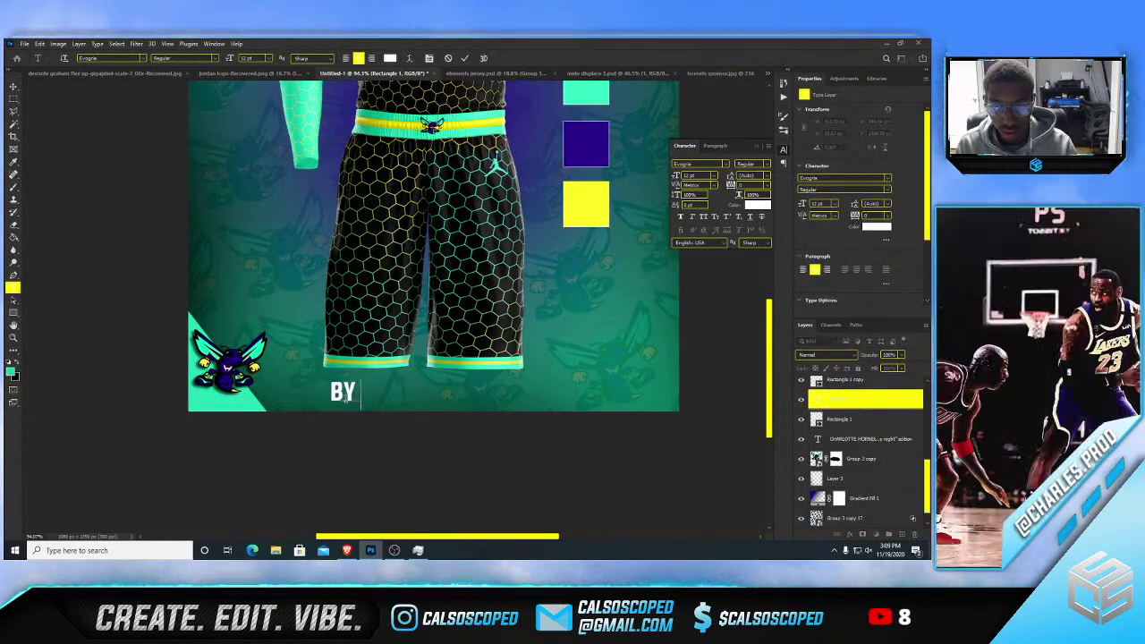
type(" @")
key("BackSpace")
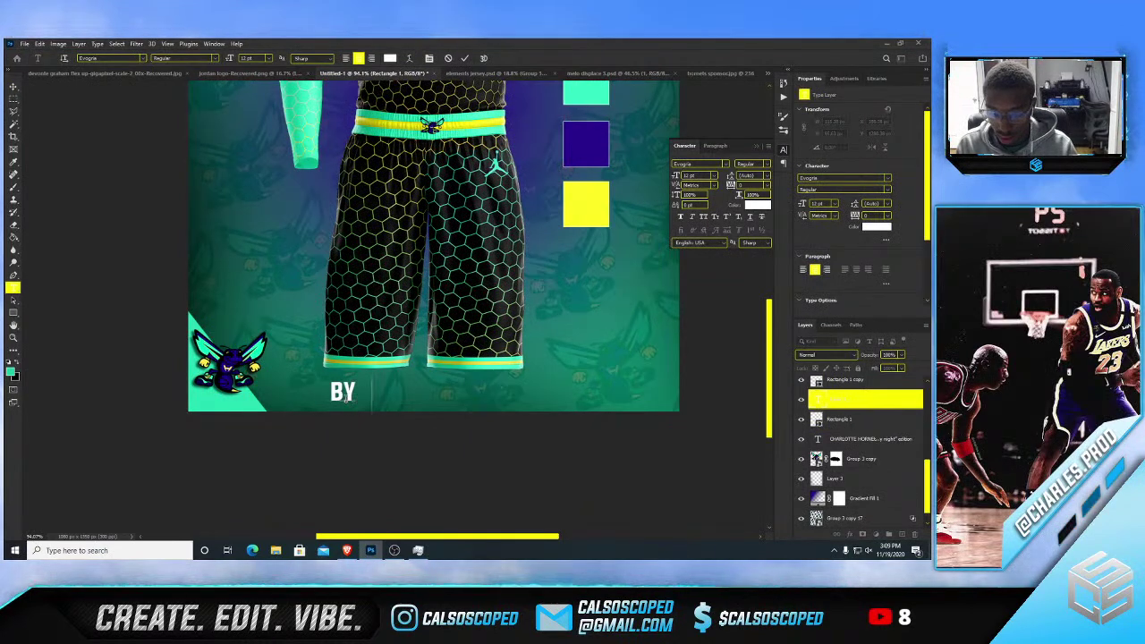
type("@CALSOSCOPED")
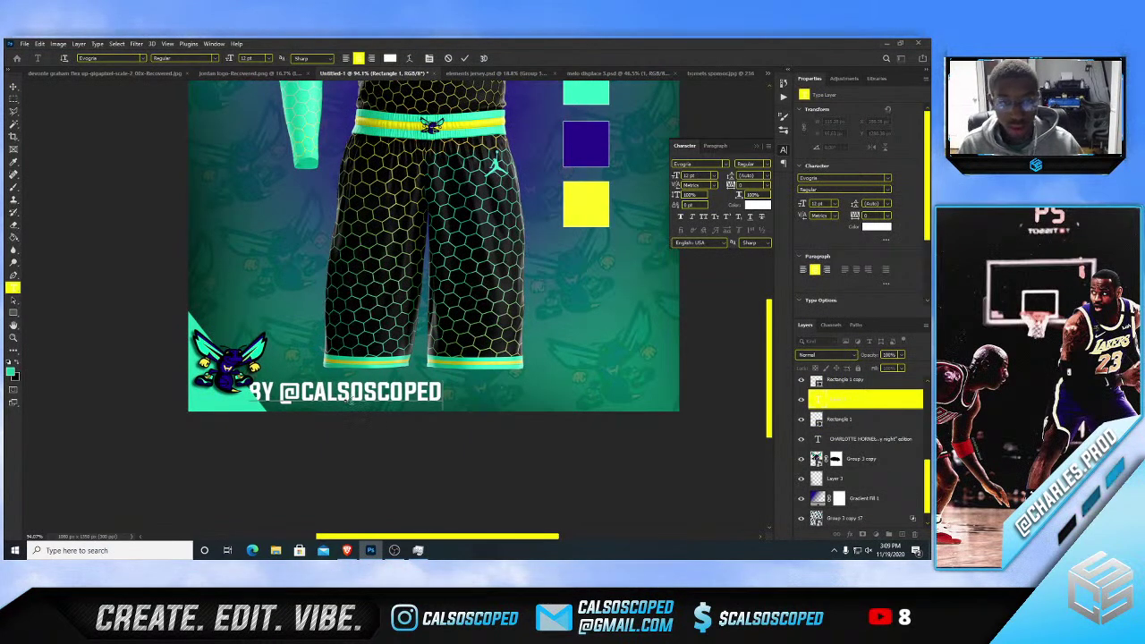
- Scale the credit line down to 6.77 pt and centre it beneath the shorts
left_click_drag(380, 398, 461, 400)
key("ctrl+0")
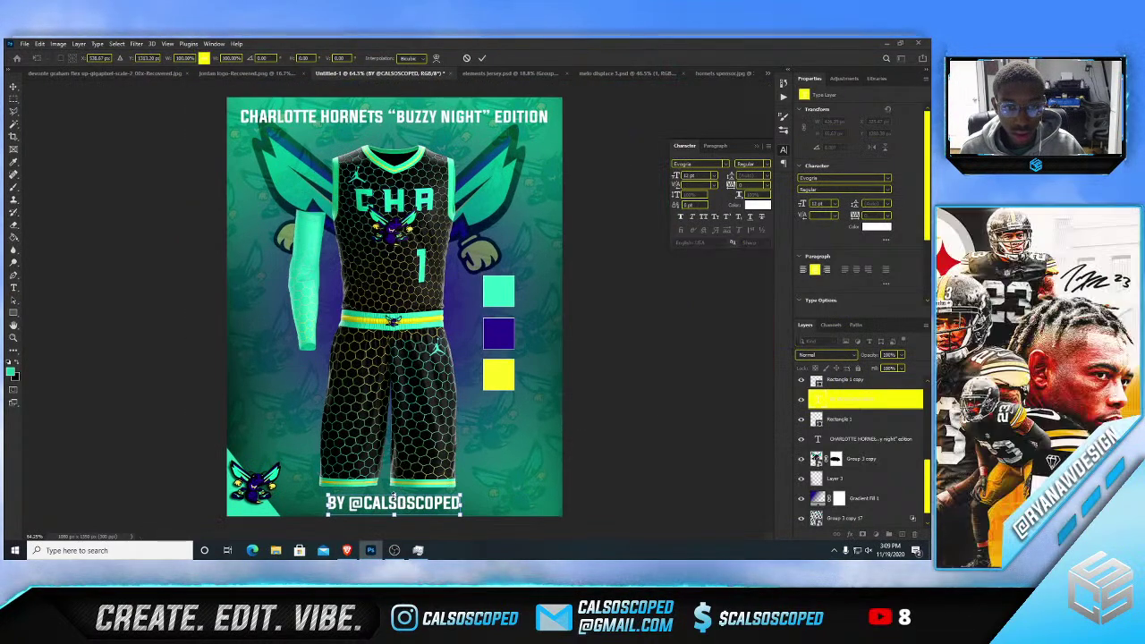
left_click_drag(393, 494, 431, 501)
key("Return")
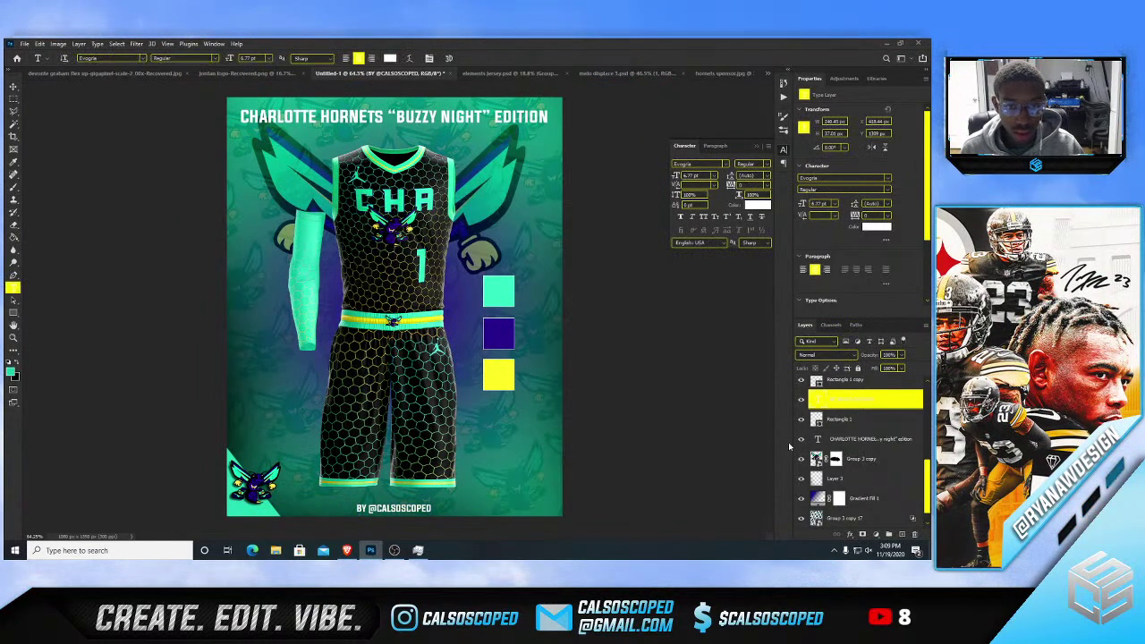
- Add a Multiply drop shadow with 7 px distance and 0% spread to the credit line
left_click(851, 533)
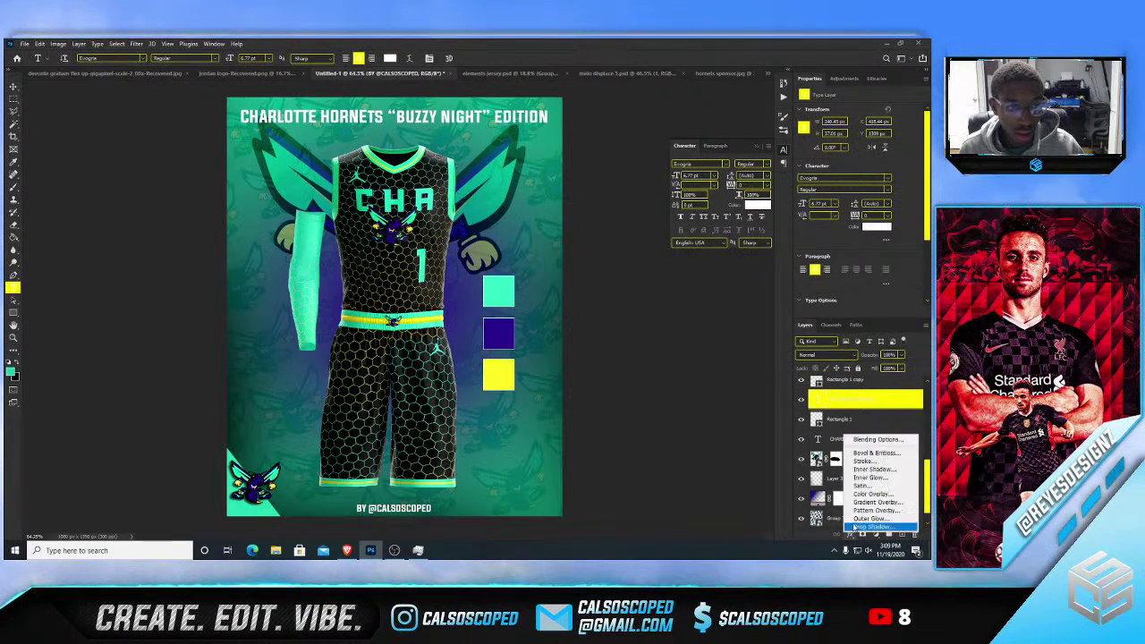
left_click(864, 524)
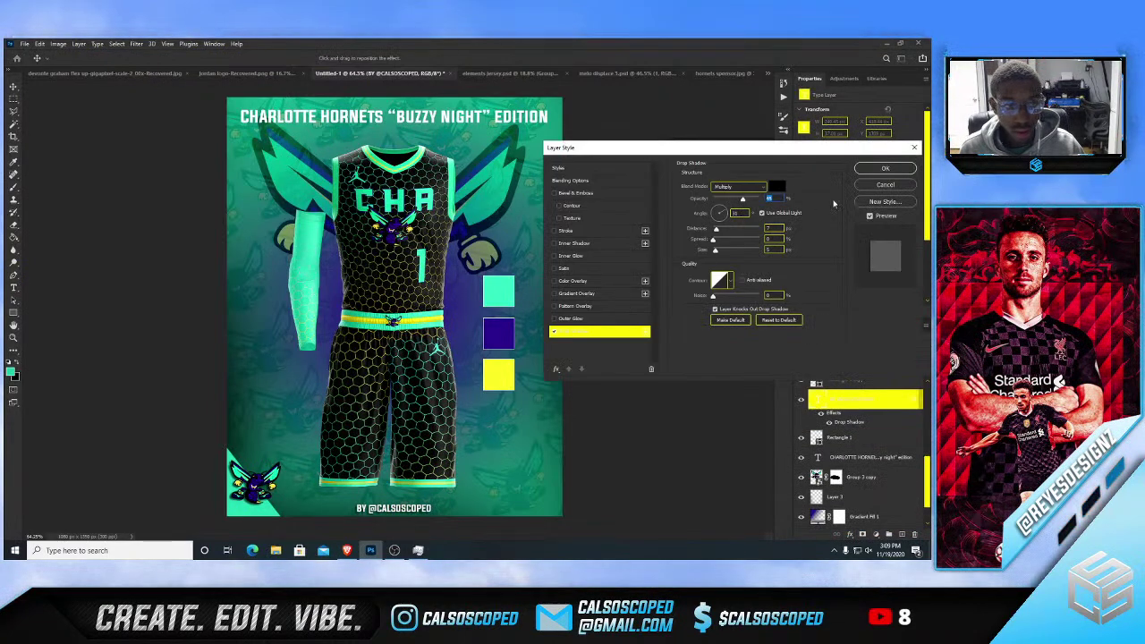
left_click(886, 169)
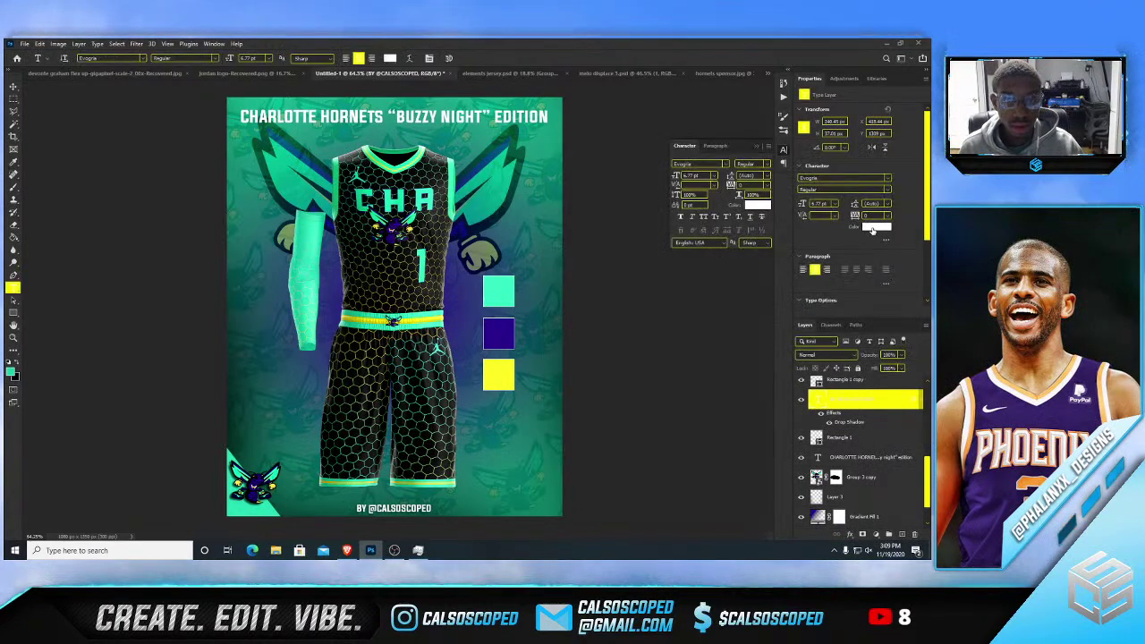
- Nudge the credit line slightly upward below the shorts
scroll(405, 507, "up", 2)
scroll(398, 498, "down", 1)
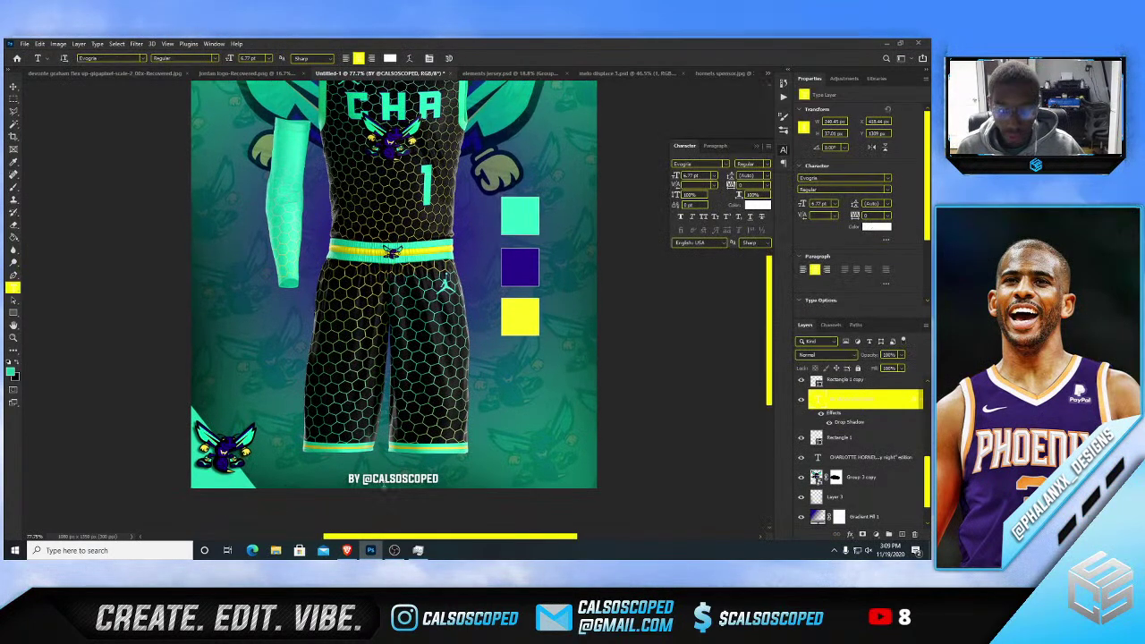
key("v")
scroll(378, 497, "up", 4)
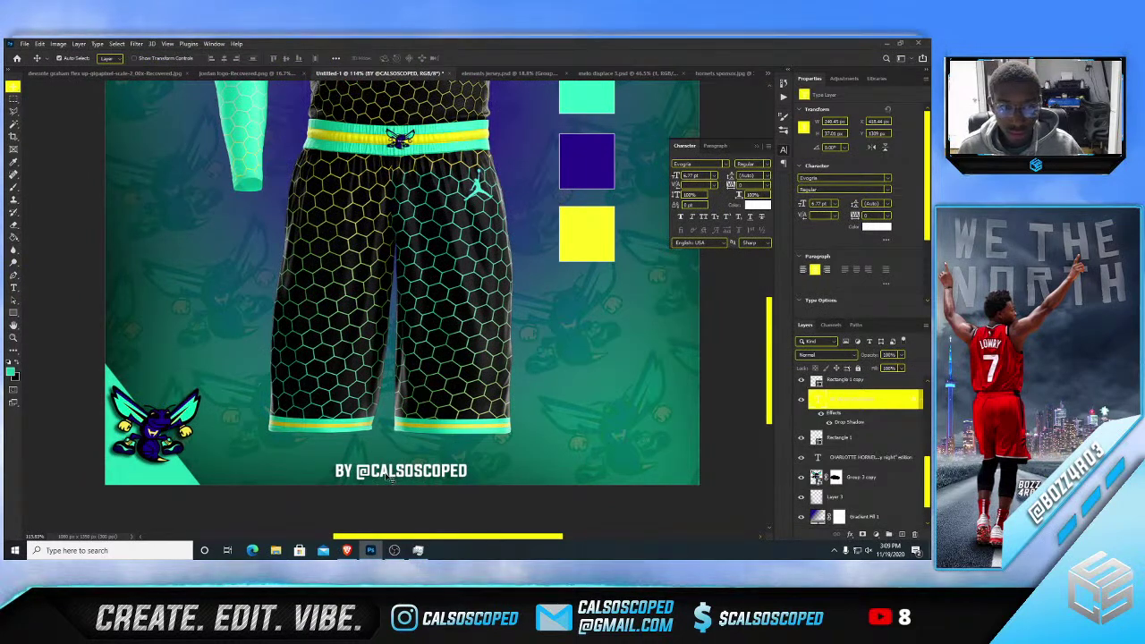
key("Up")
key("Up")
key("Up")
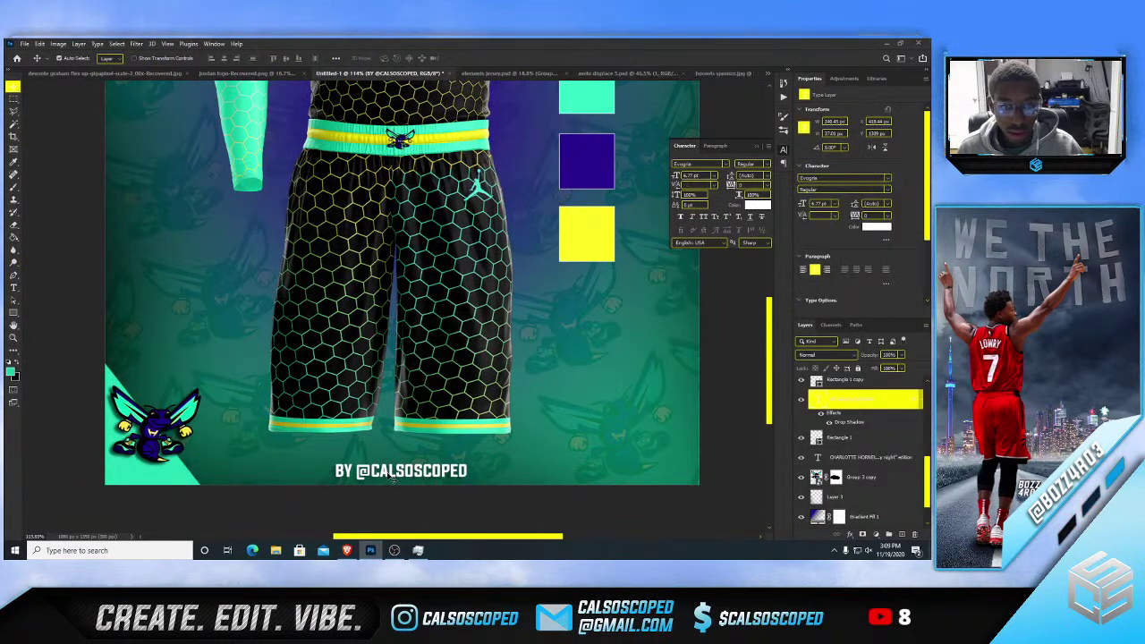
- Review the whole poster, then examine the jersey details in the melo displace 5.psd player mock-up
scroll(389, 474, "down", 6)
scroll(391, 175, "up", 6)
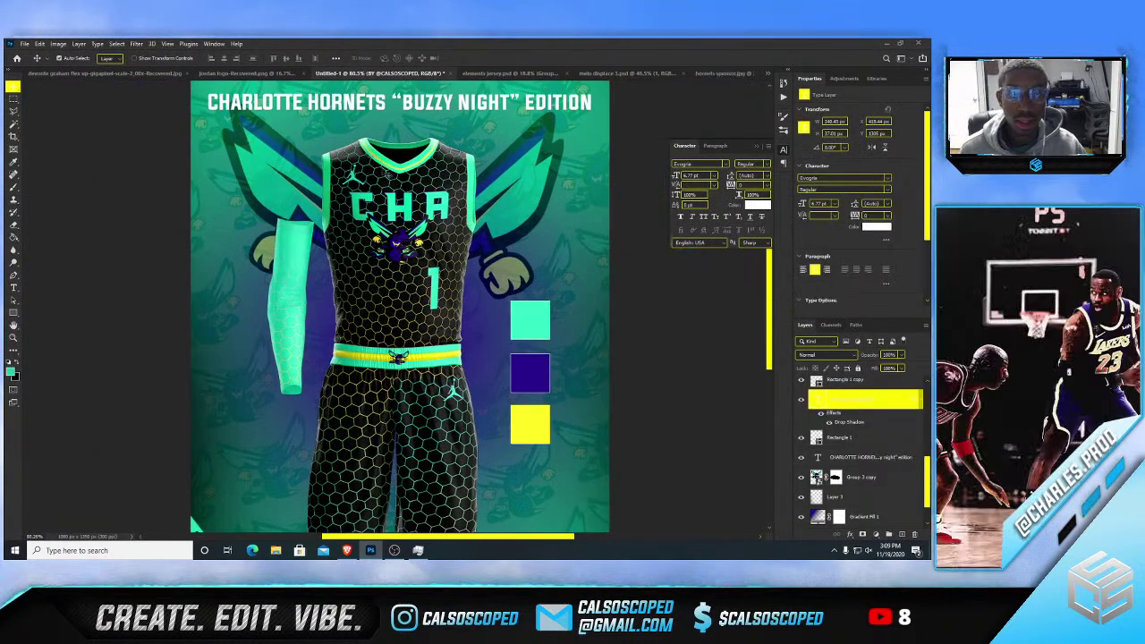
left_click_drag(392, 169, 388, 200)
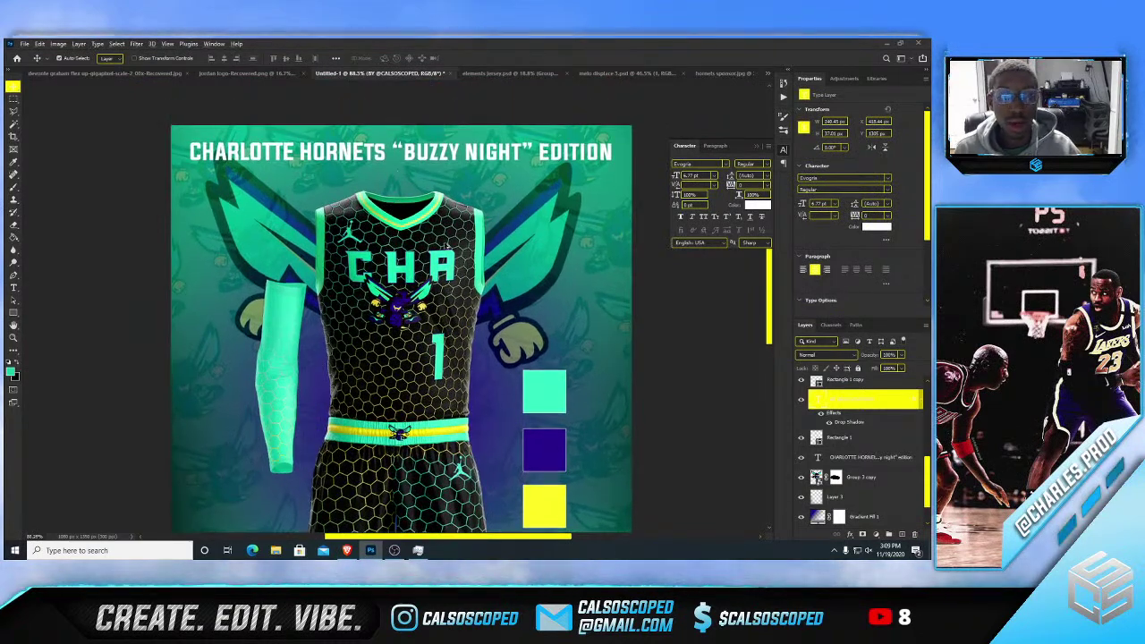
scroll(432, 237, "up", 3)
scroll(433, 233, "down", 3)
scroll(429, 231, "up", 1)
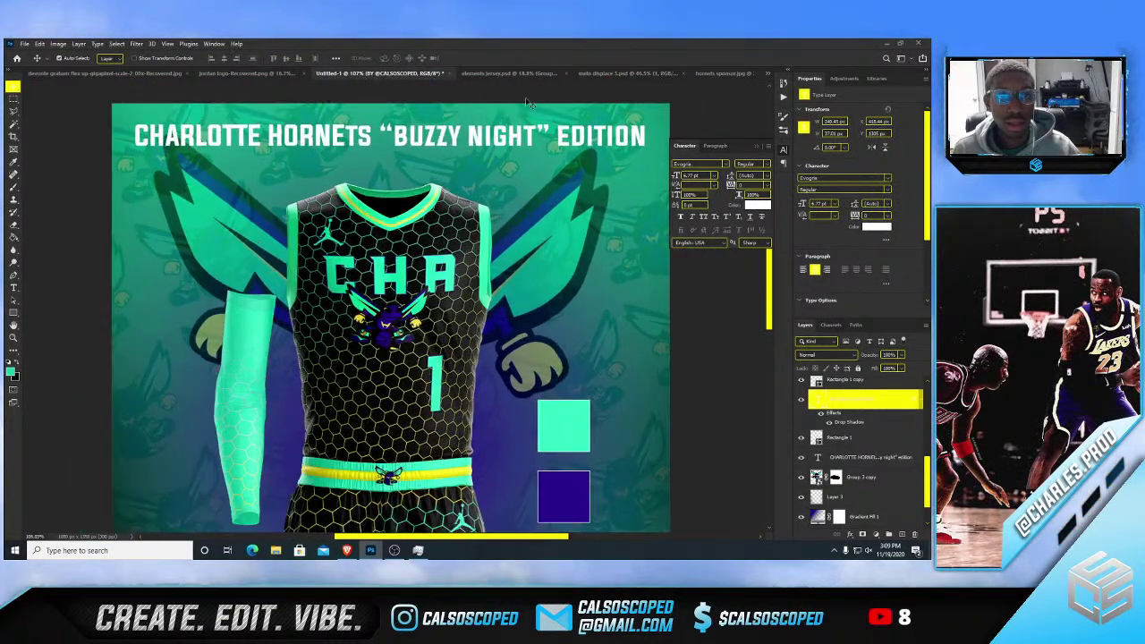
left_click(622, 74)
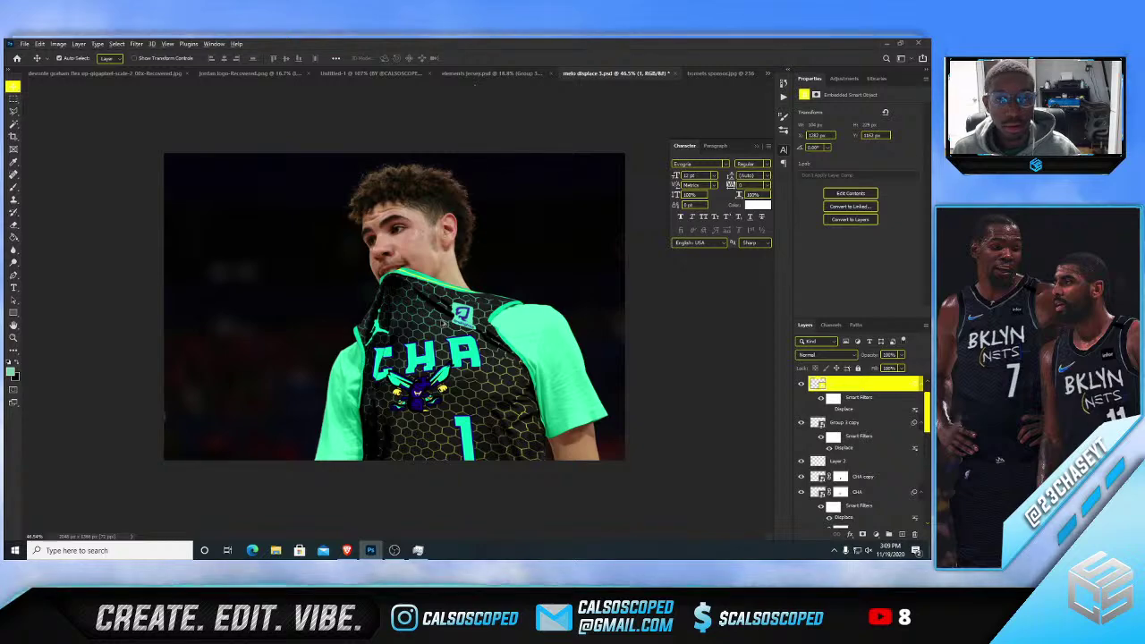
scroll(456, 338, "up", 1)
scroll(528, 414, "up", 7)
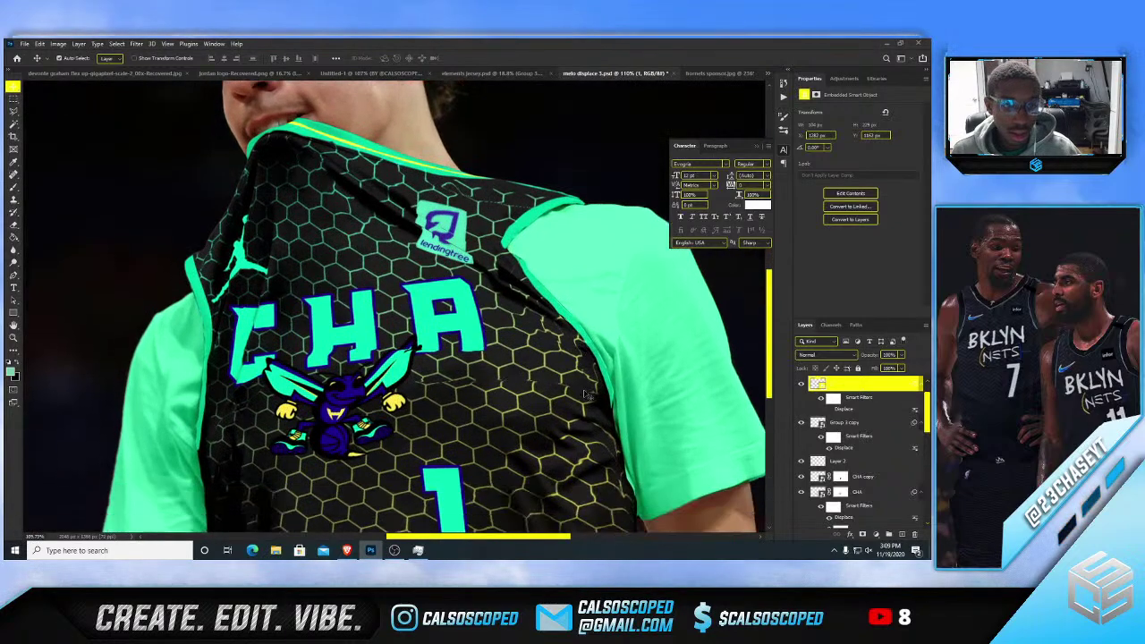
scroll(537, 416, "down", 1)
scroll(590, 420, "up", 10)
left_click_drag(614, 430, 703, 424)
key("ctrl+z")
left_click(647, 414)
scroll(610, 386, "down", 4)
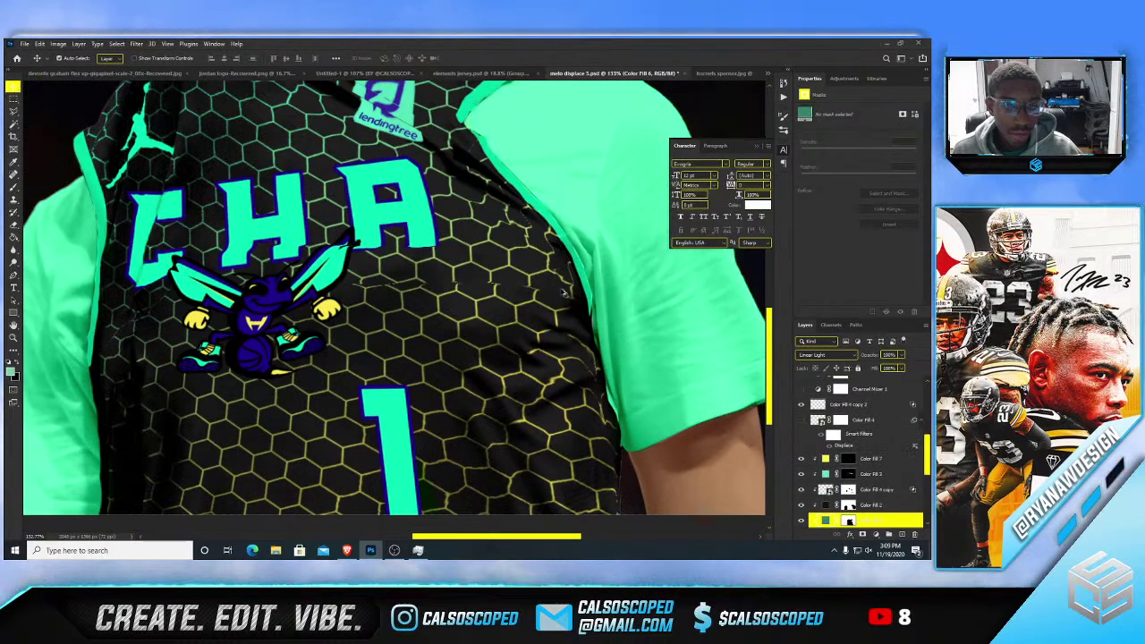
scroll(565, 292, "down", 2)
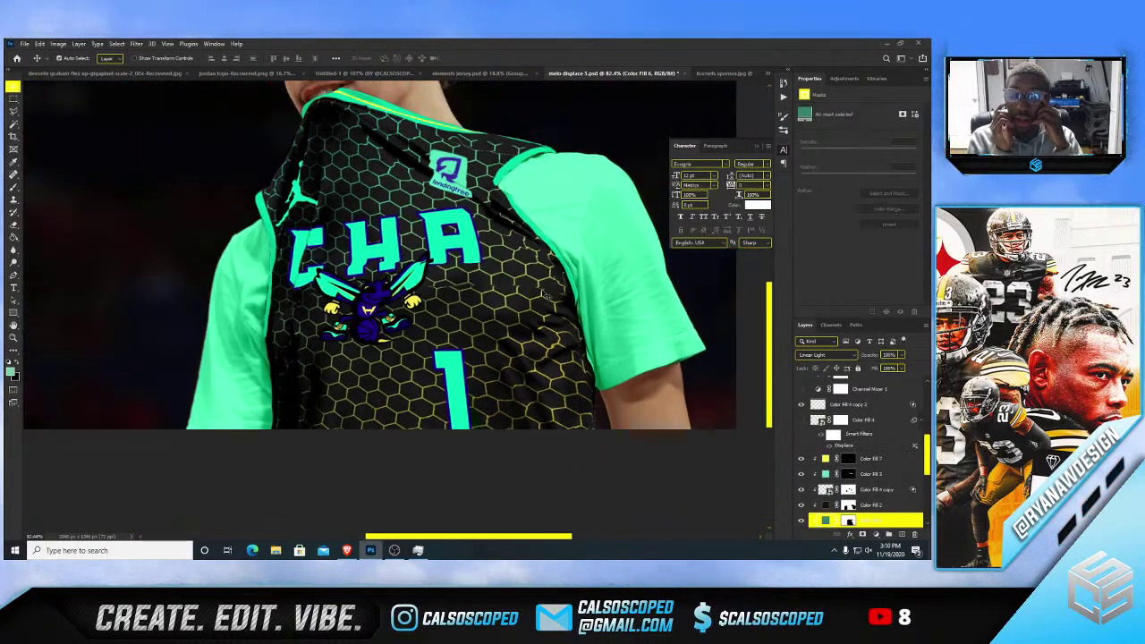
scroll(601, 266, "down", 2)
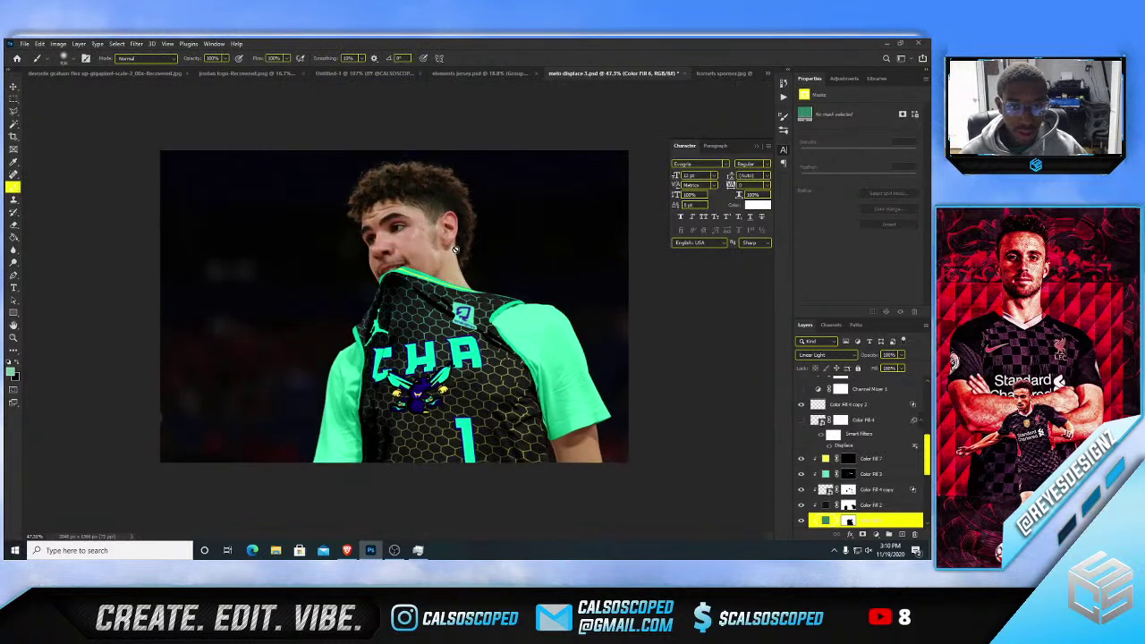
key("c")
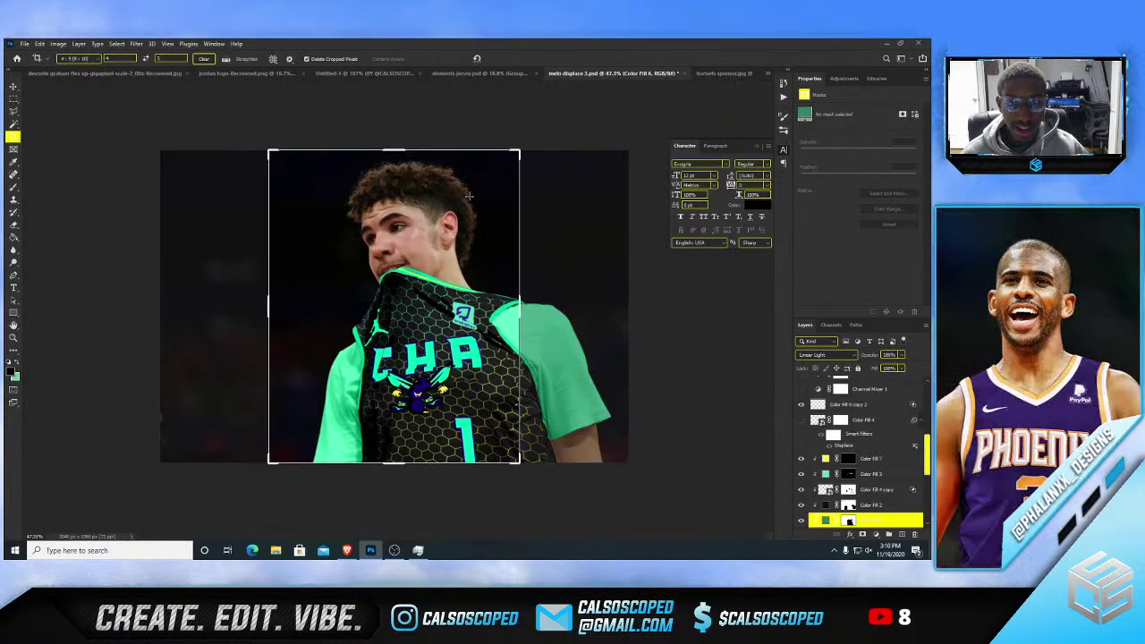
key("Escape")
key("v")
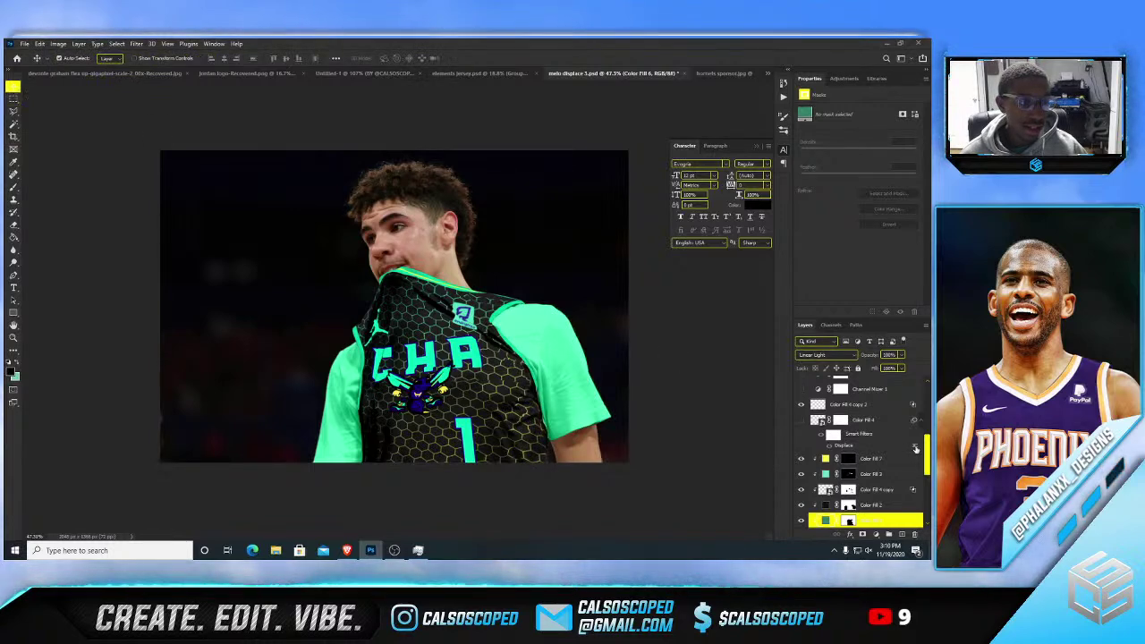
- Check the pixel dimensions of the player mock-up in the Image Size settings
scroll(916, 449, "up", 3)
left_click(57, 44)
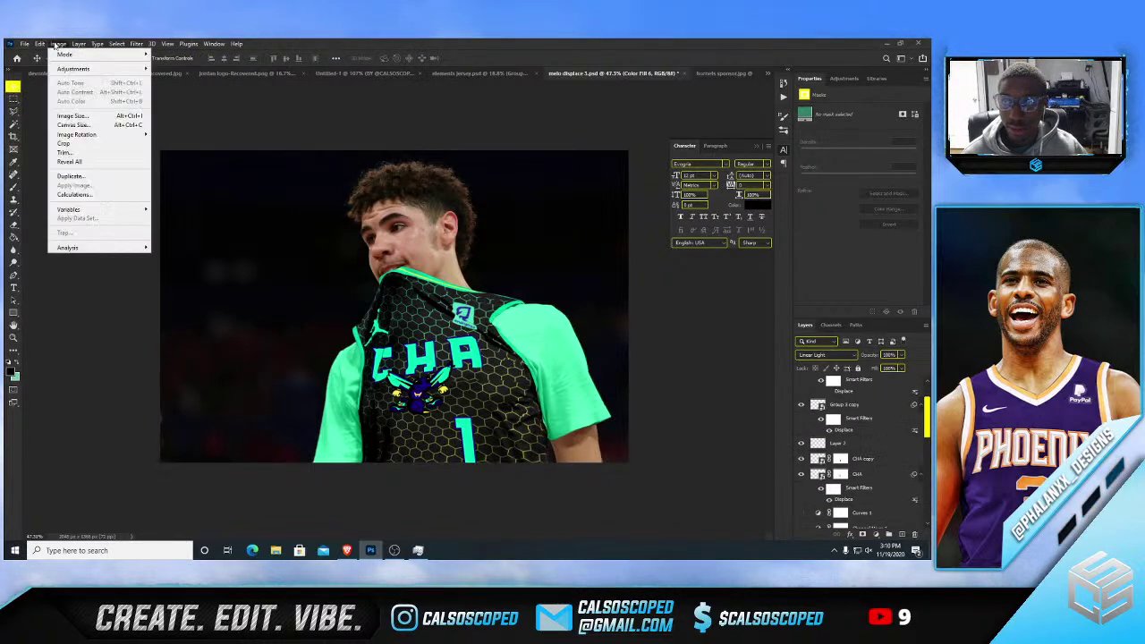
left_click(74, 115)
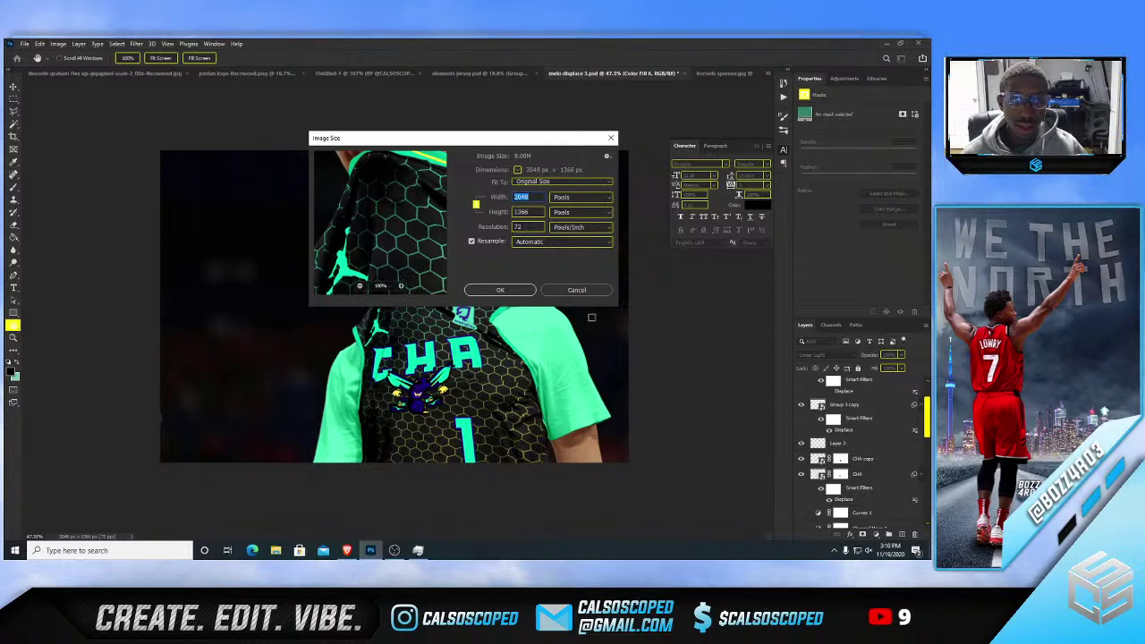
left_click(580, 290)
- Crop the player mock-up to a 4:5 portrait around the player, with Delete Cropped Pixels turned off
key("c")
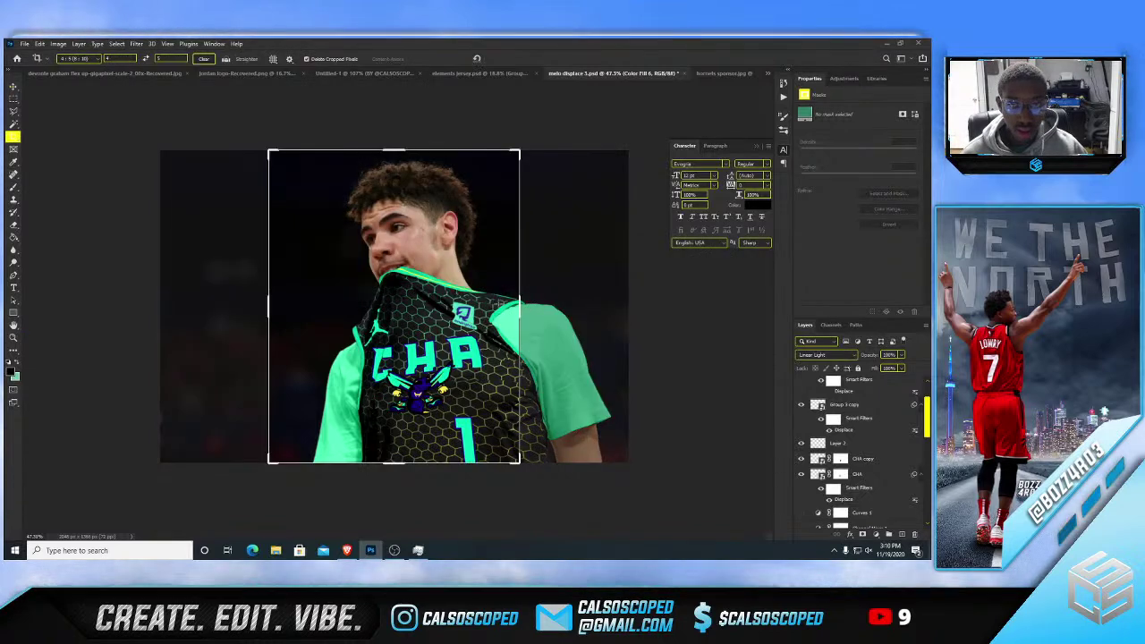
left_click(307, 58)
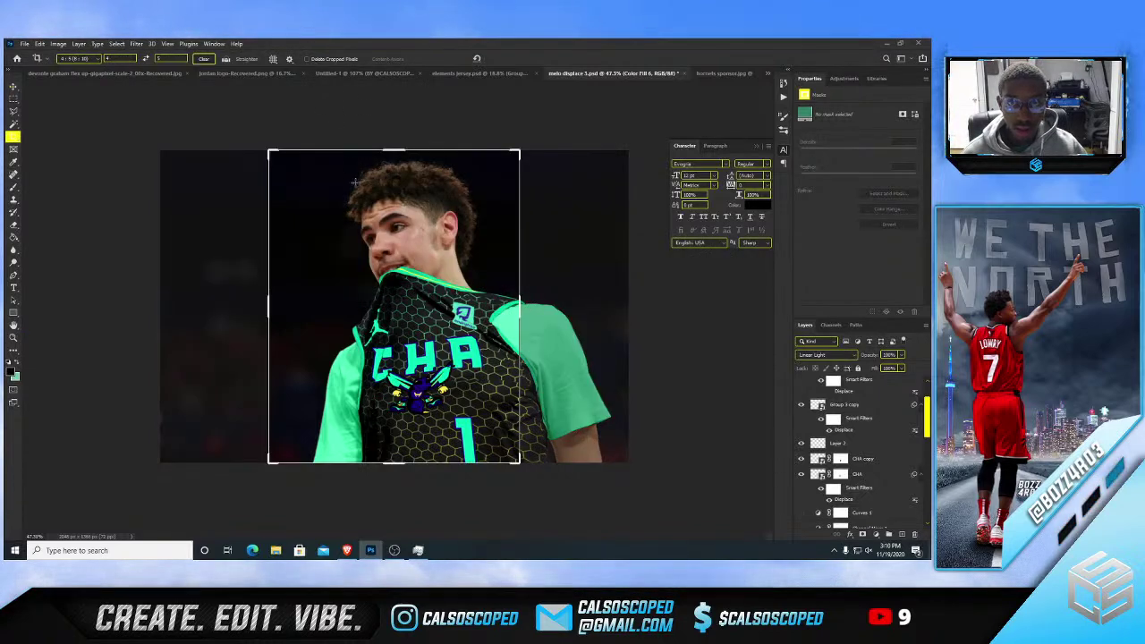
left_click_drag(429, 211, 396, 211)
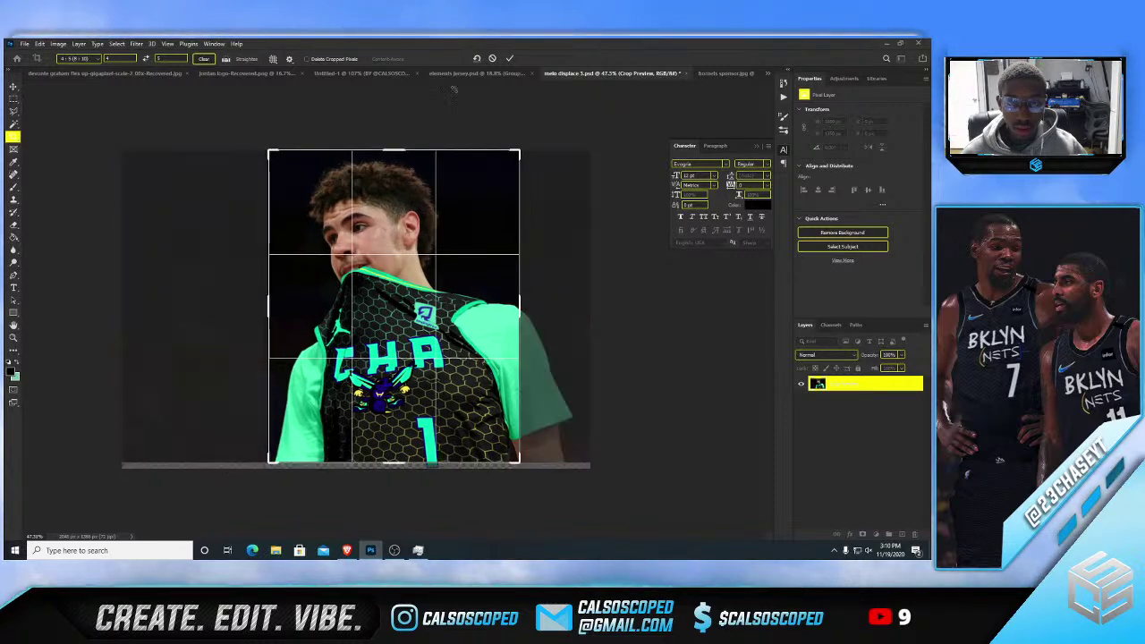
left_click(509, 59)
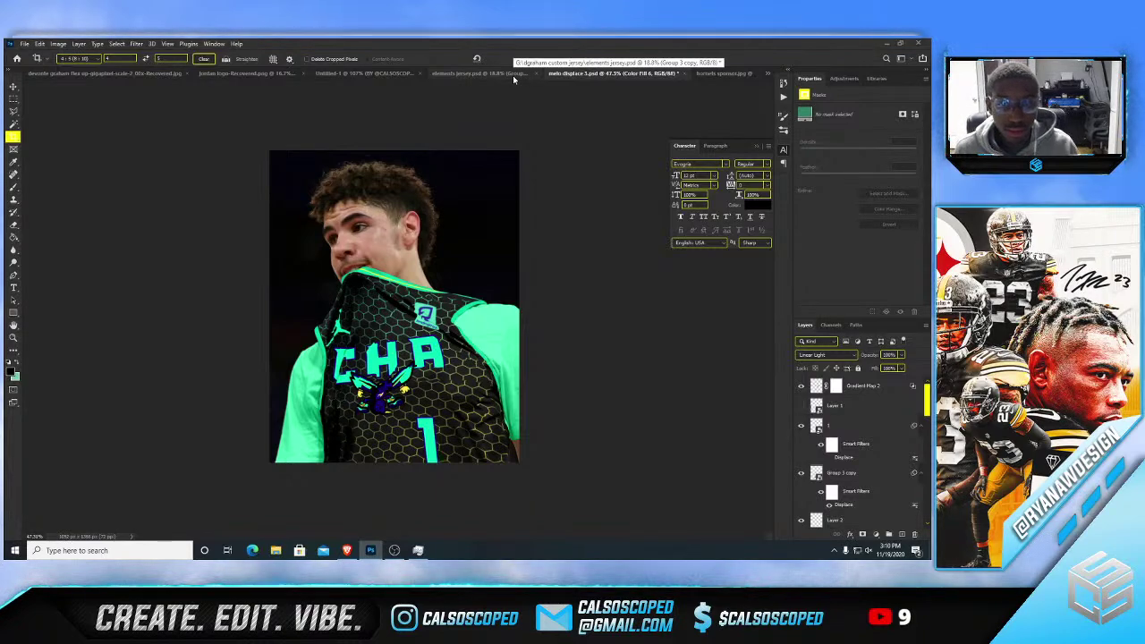
- Examine the face, collar, sponsor patch and sleeves of the cropped player mock-up
scroll(503, 313, "up", 8)
scroll(506, 313, "up", 3)
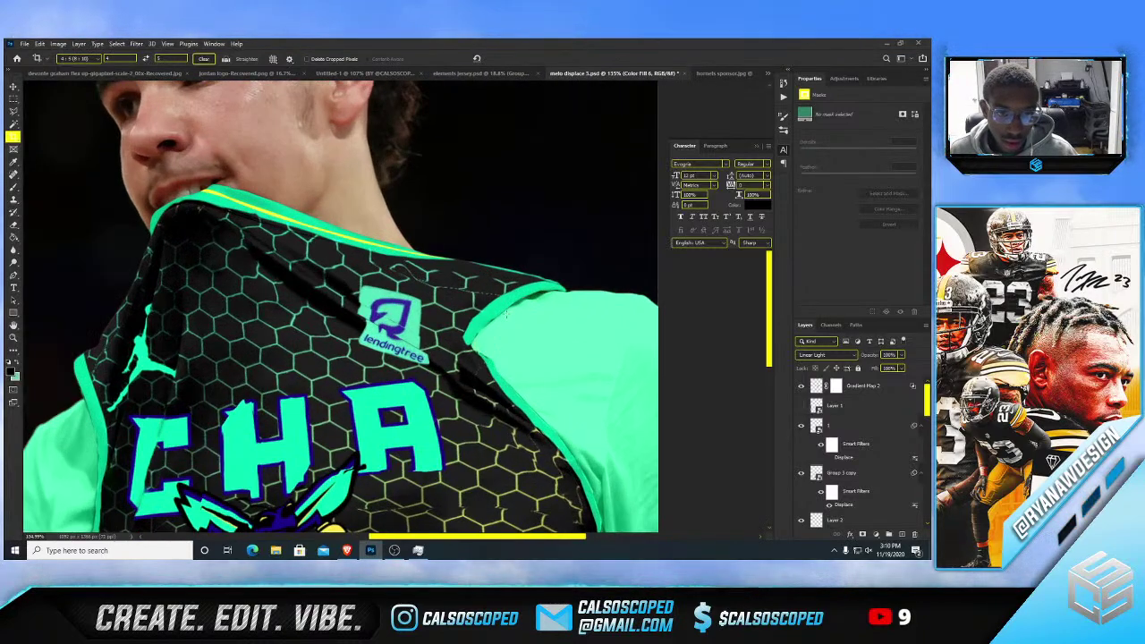
key("v")
scroll(491, 298, "down", 3)
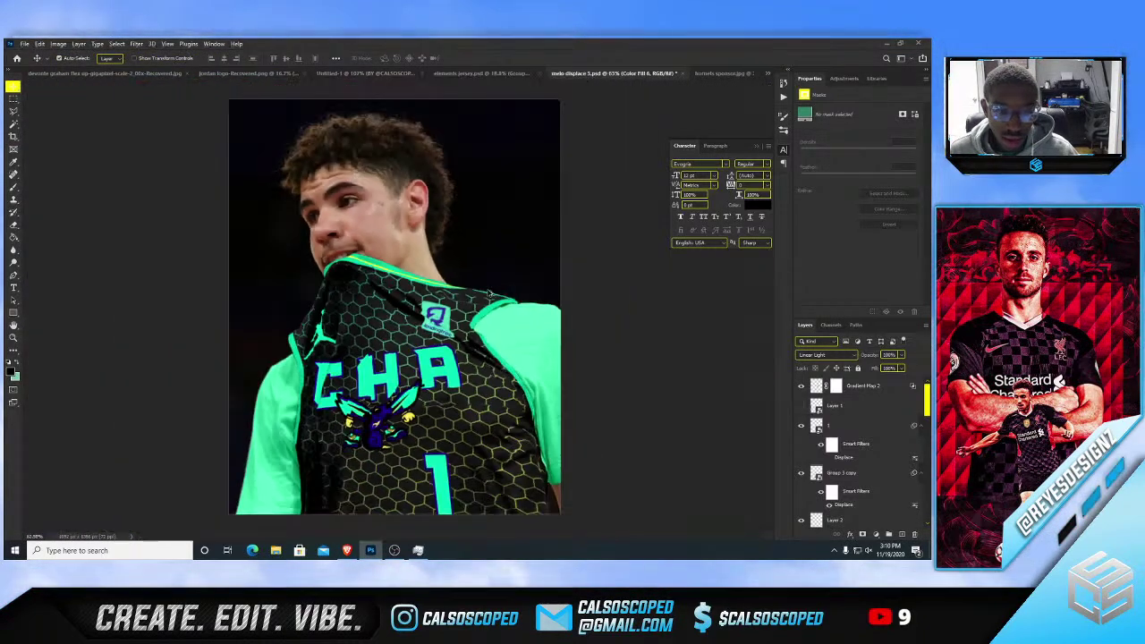
scroll(367, 292, "down", 1)
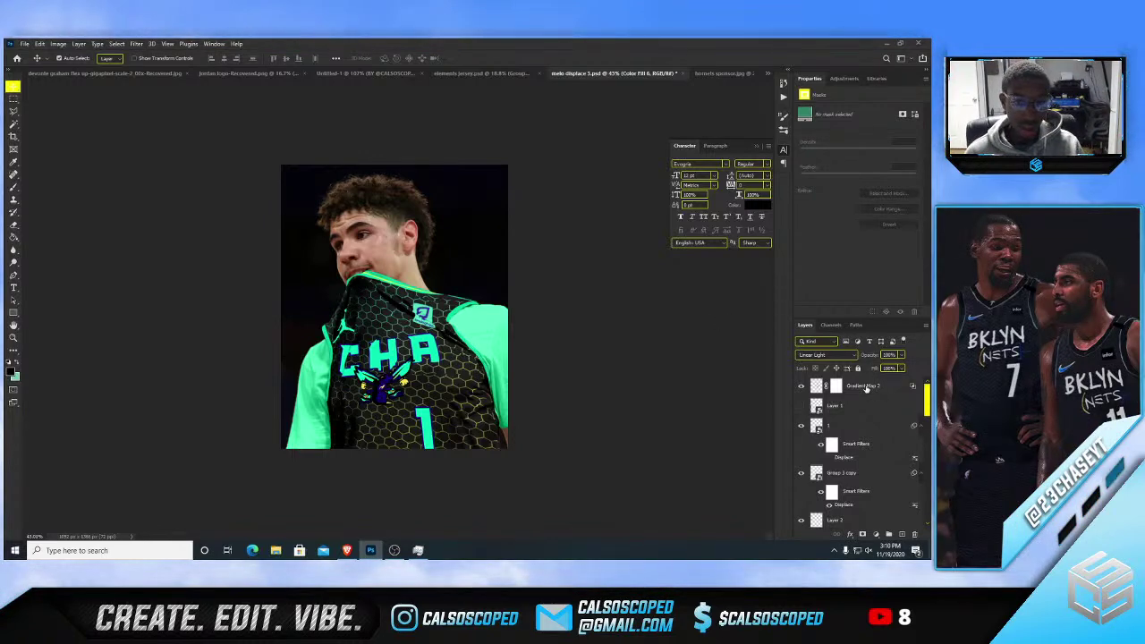
scroll(456, 293, "up", 3)
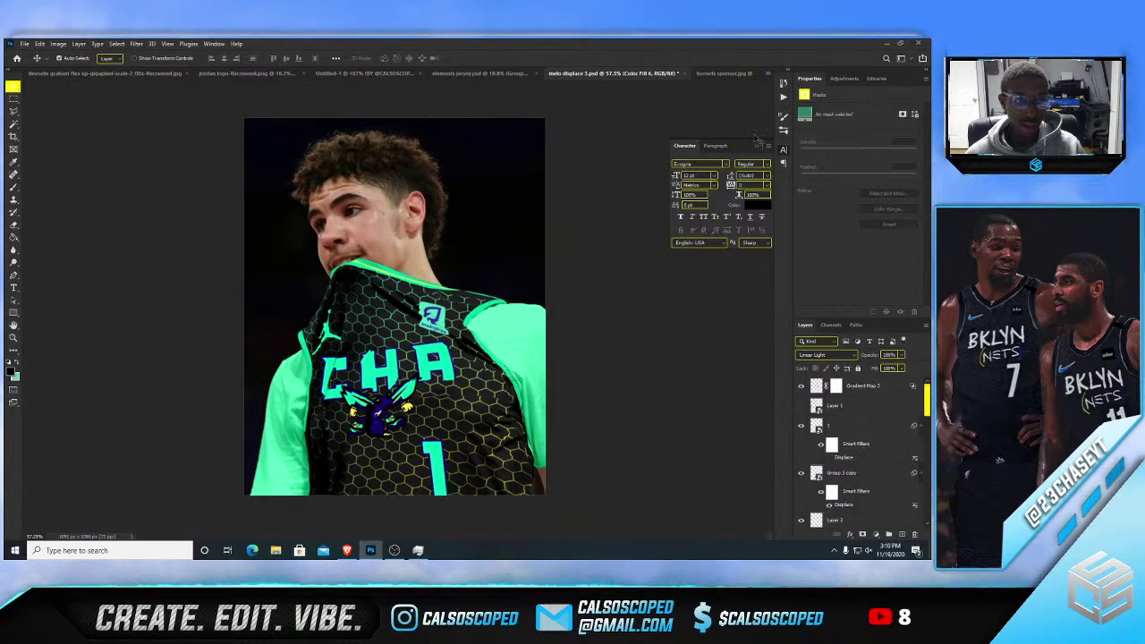
scroll(421, 214, "up", 5)
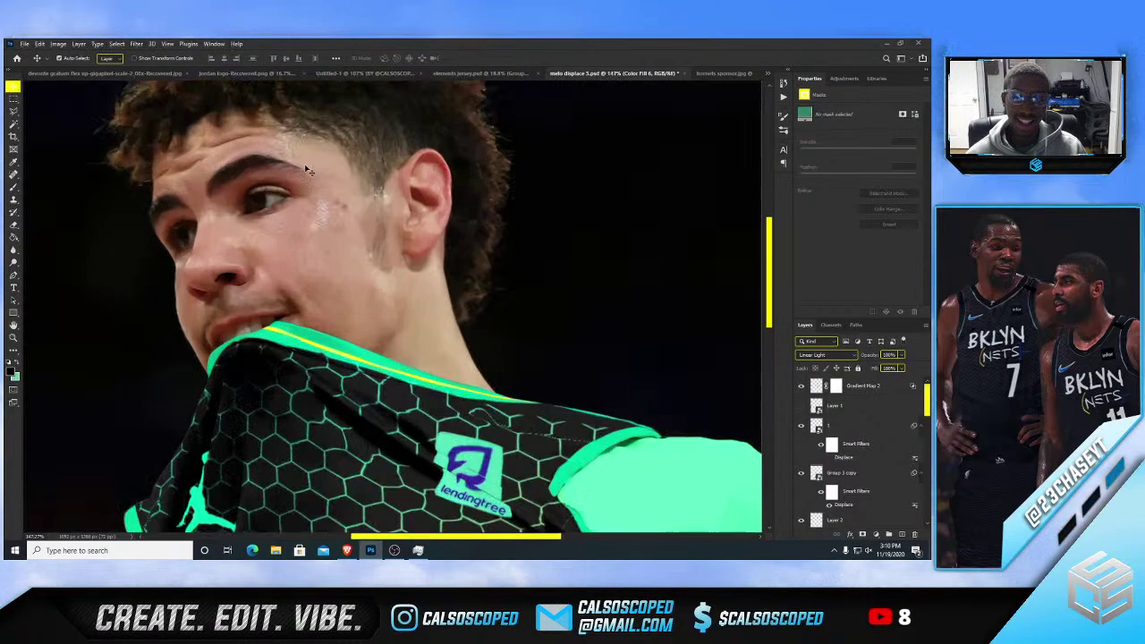
scroll(309, 170, "up", 1)
scroll(340, 179, "down", 3)
scroll(354, 184, "down", 2)
- Pick the face and the green sleeve in the image to find the layers they belong to
left_click(355, 185)
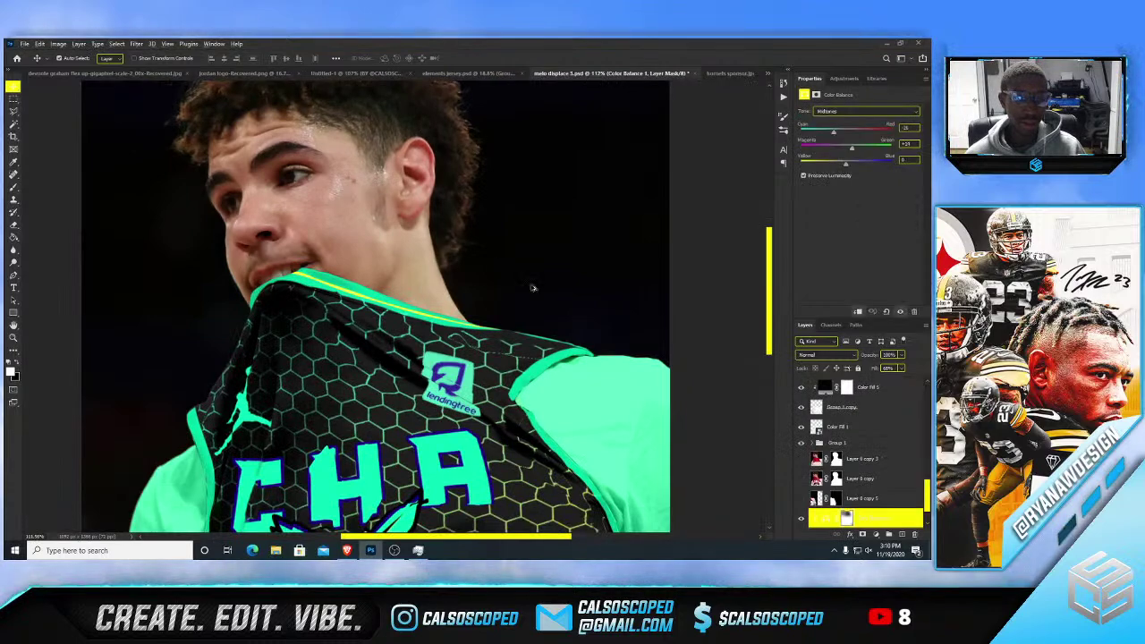
scroll(534, 288, "down", 5)
left_click(509, 349)
scroll(501, 335, "up", 5)
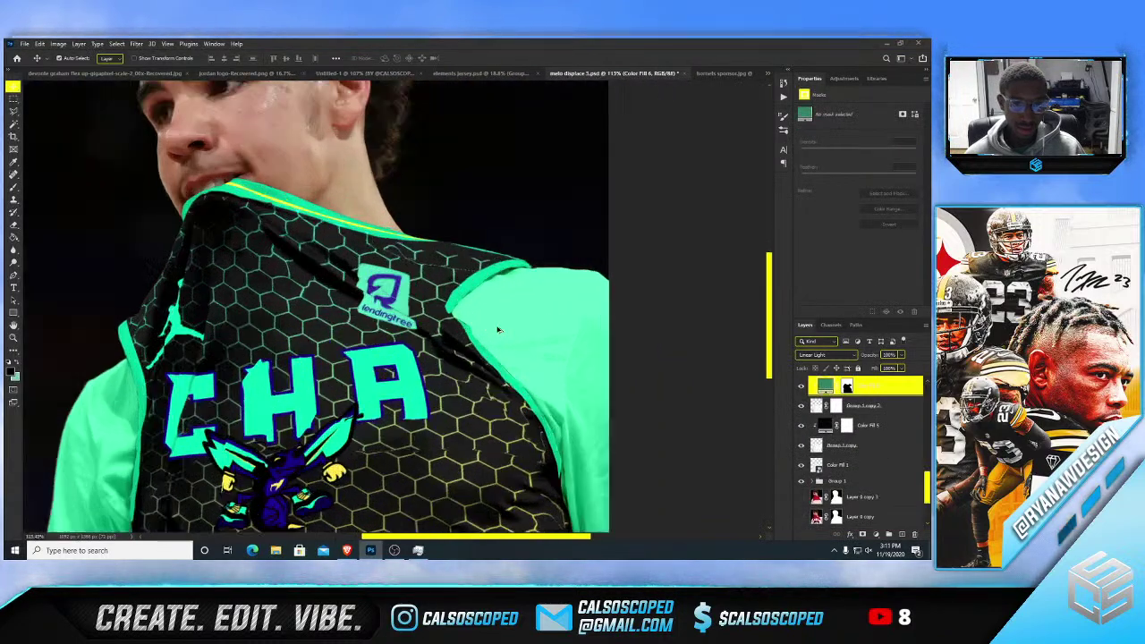
scroll(498, 330, "up", 1)
scroll(499, 330, "down", 3)
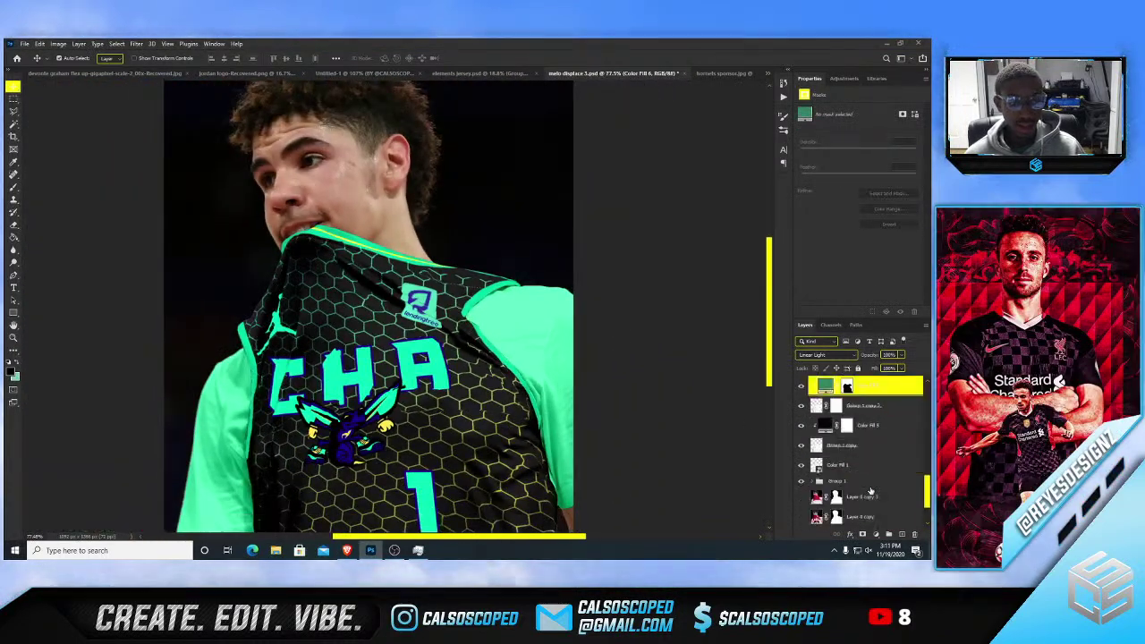
- Hide the background photo layer Layer 0 copy 2 so only the cut-out player shows
scroll(871, 491, "down", 4)
left_click(801, 518)
scroll(846, 508, "up", 1)
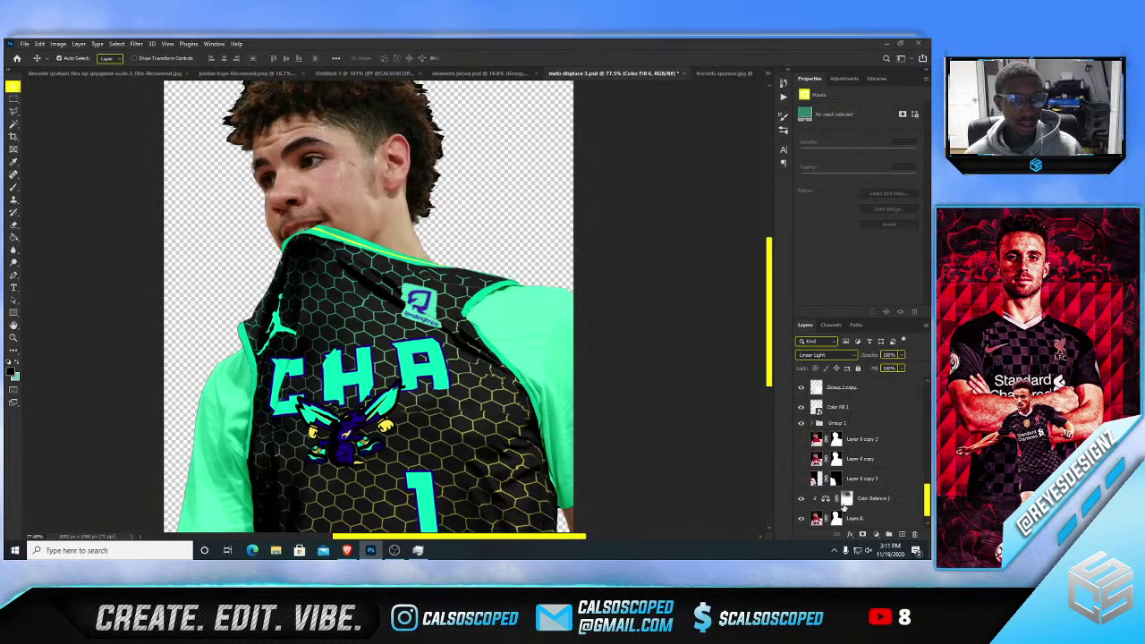
scroll(833, 506, "down", 1)
- Hide Layer 0 and show Layer 0 copy 3, comparing the hair edges of the two player cut-outs
left_click(802, 500)
left_click(802, 499)
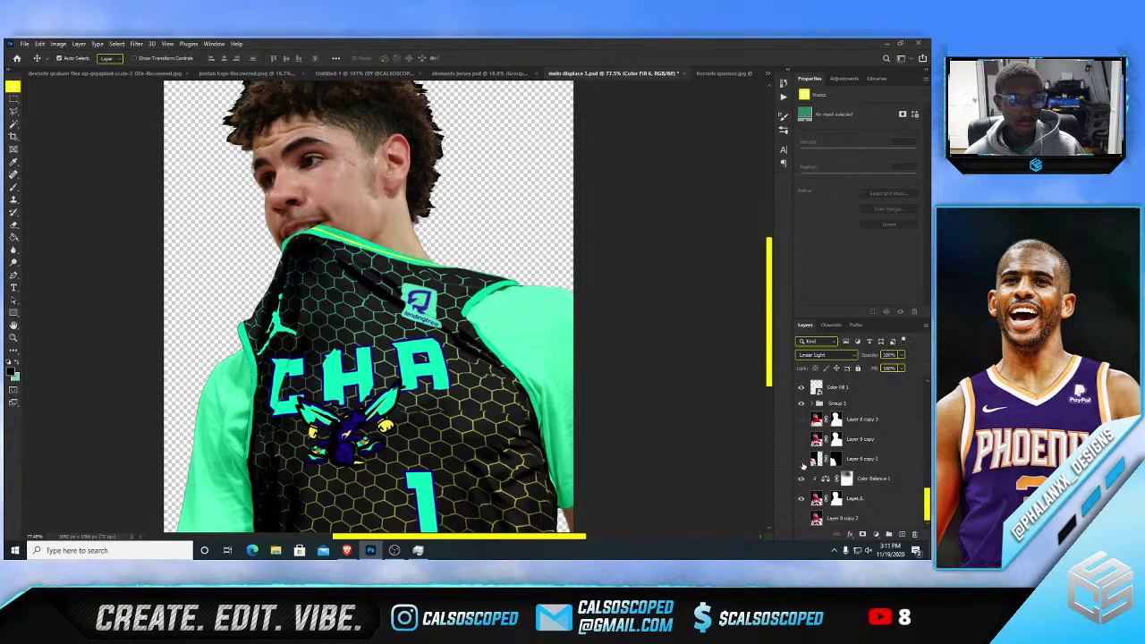
left_click(801, 499)
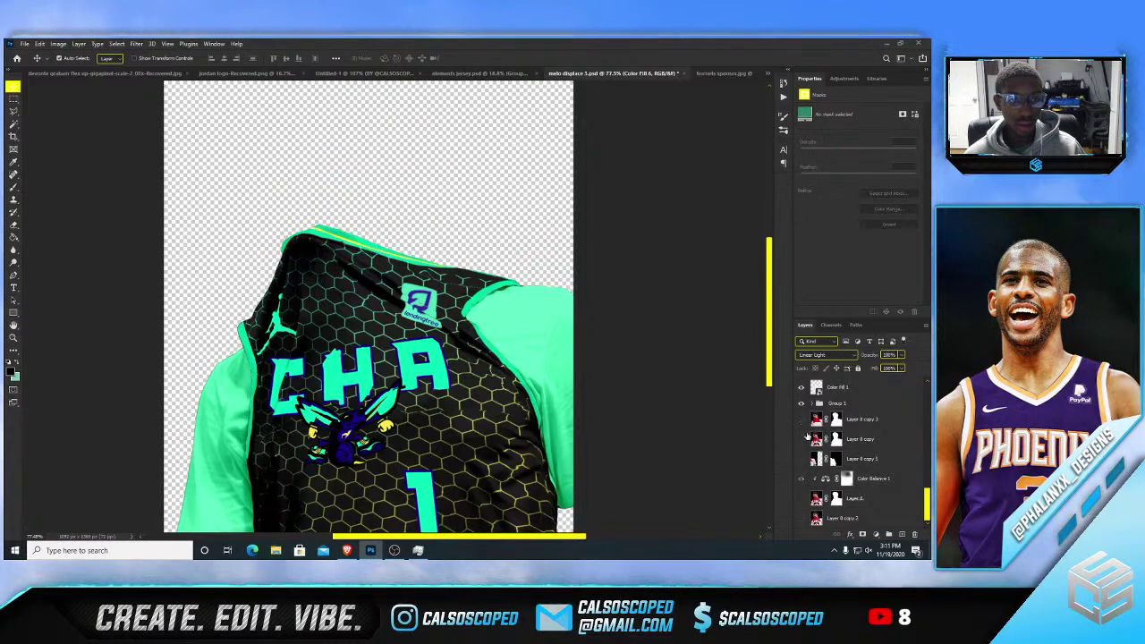
left_click(801, 420)
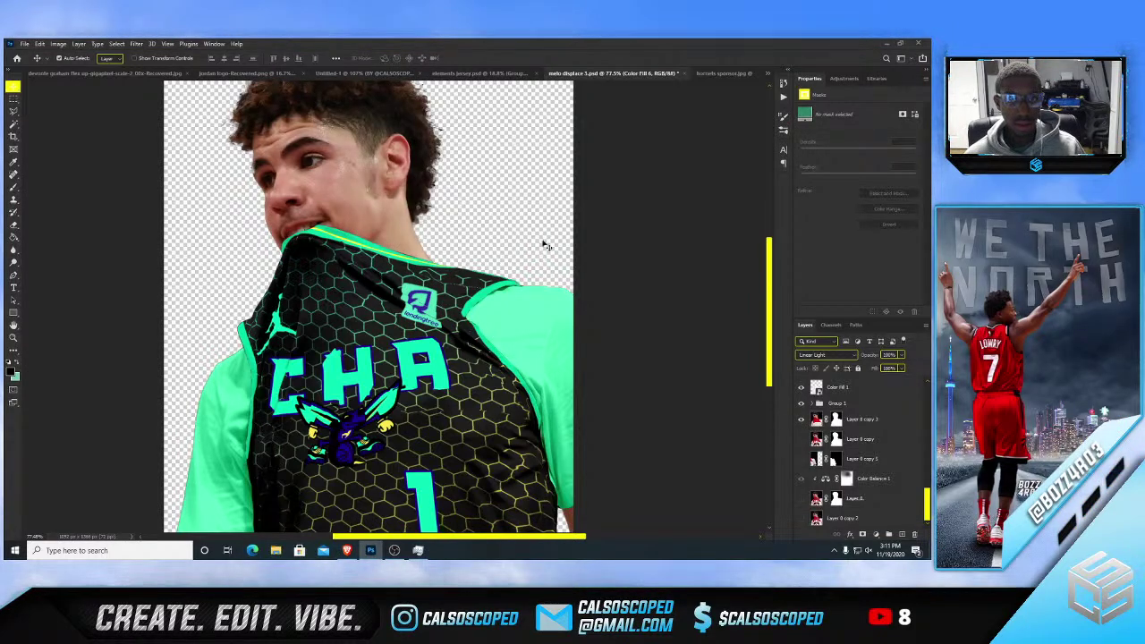
scroll(360, 220, "up", 3)
scroll(457, 258, "down", 4)
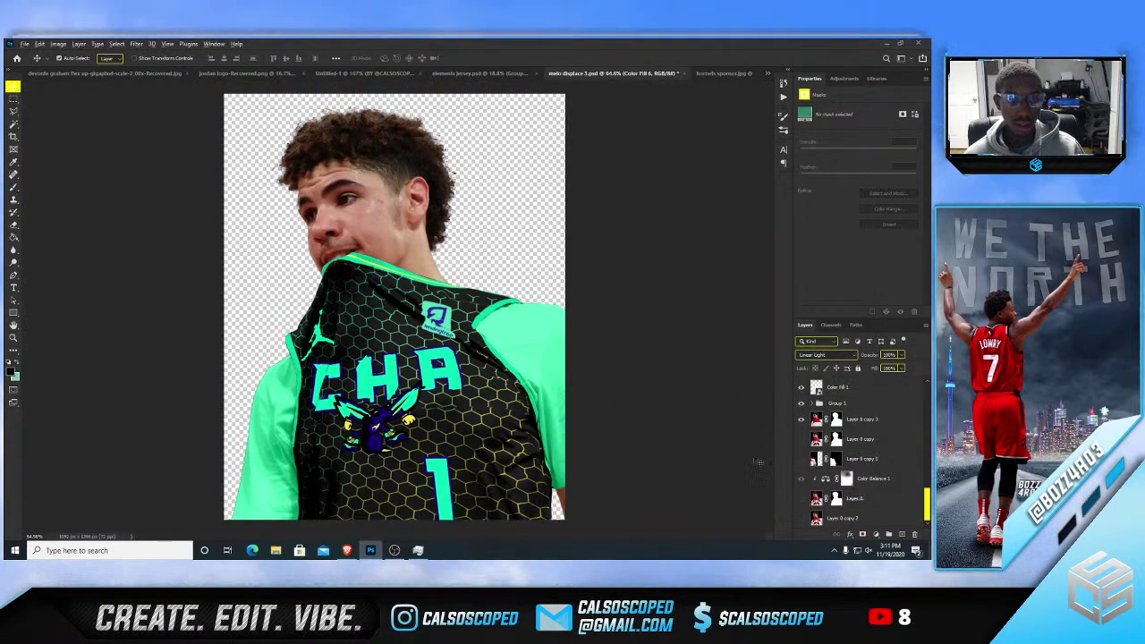
left_click(803, 497)
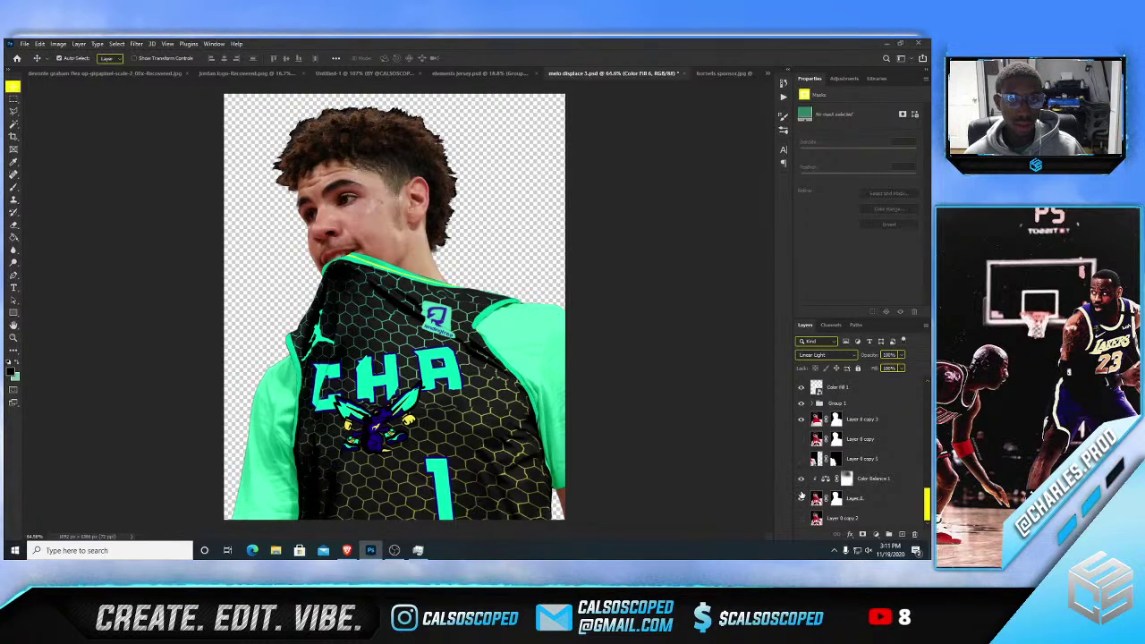
left_click(801, 496)
- Retouch the mouth area along the jersey collar edge on Layer 0 copy 3 with the Clone Stamp
scroll(407, 268, "up", 6)
left_click(432, 271)
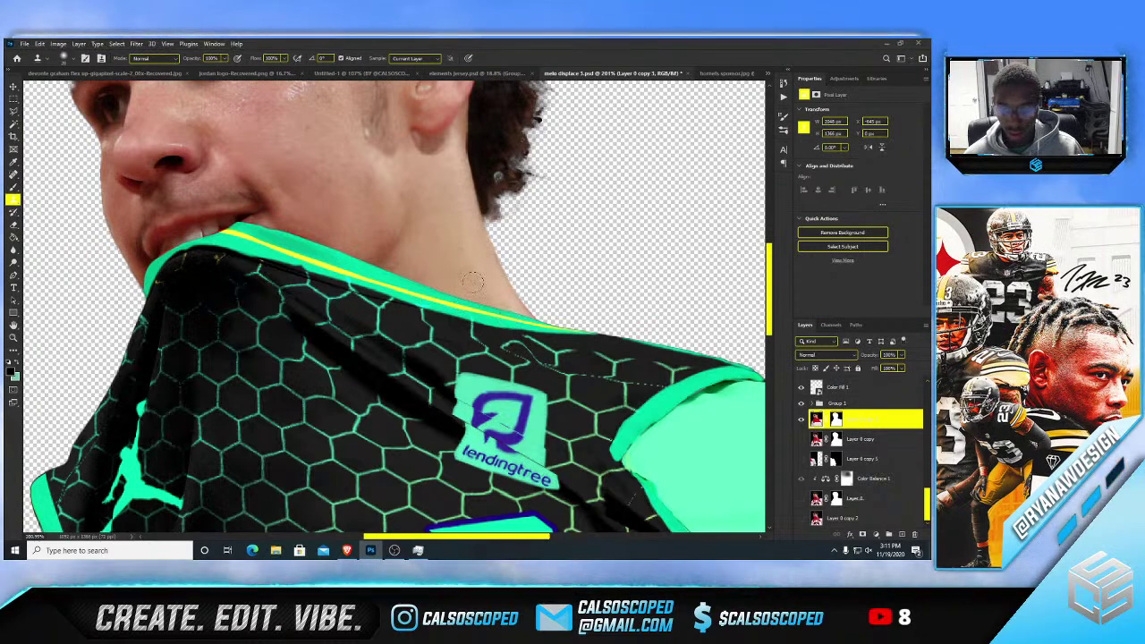
scroll(429, 270, "down", 3)
scroll(292, 236, "up", 6)
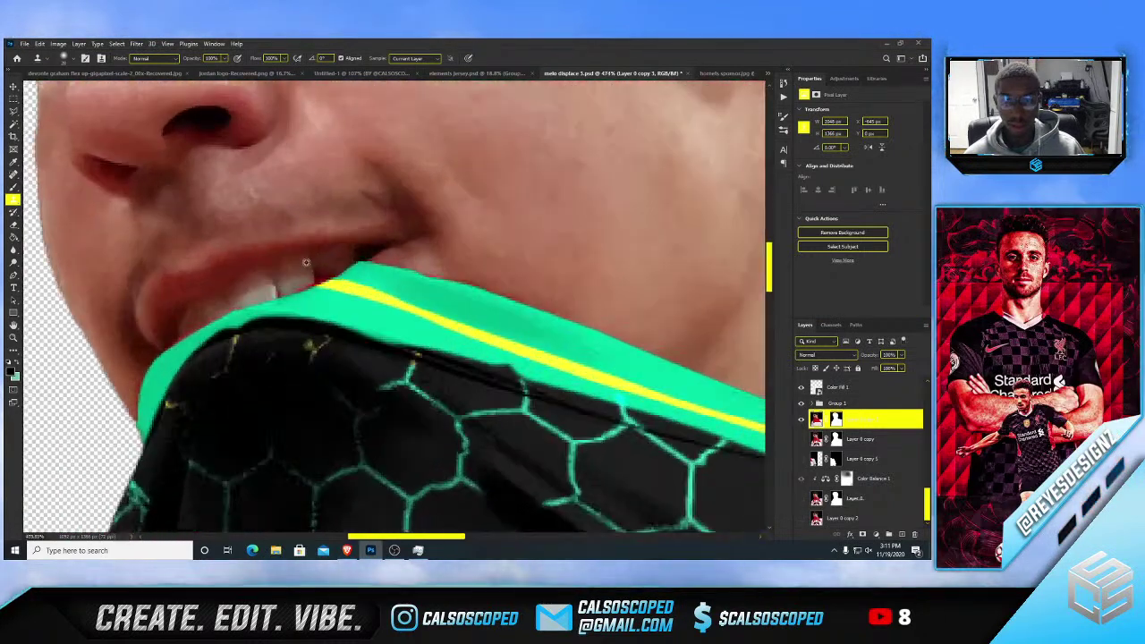
scroll(358, 251, "down", 1)
left_click_drag(395, 257, 382, 256)
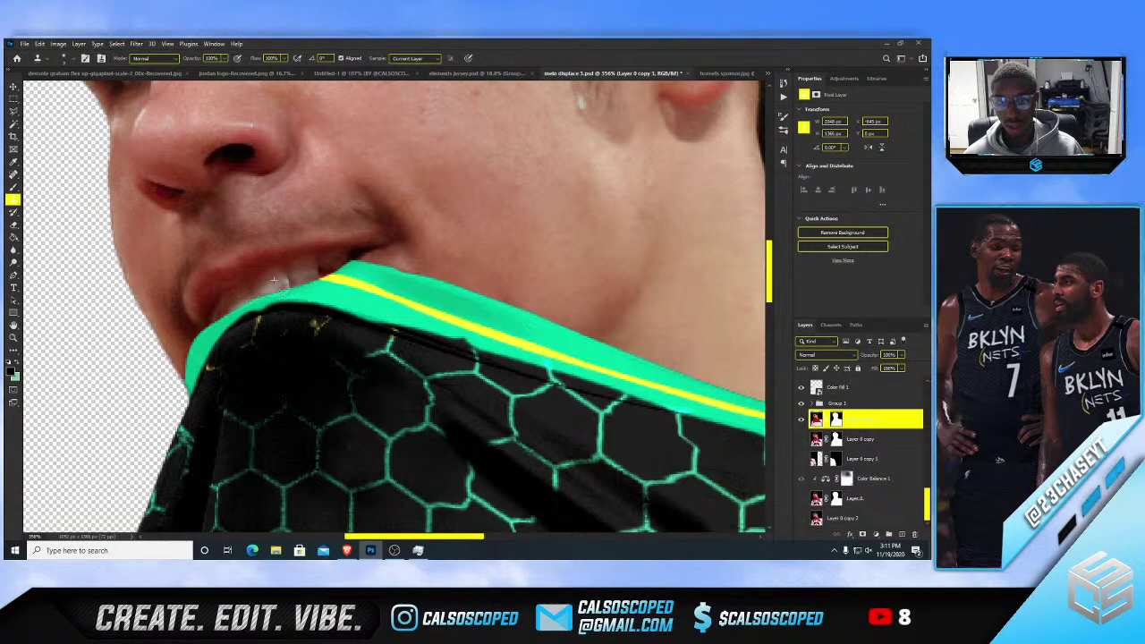
scroll(298, 268, "down", 10)
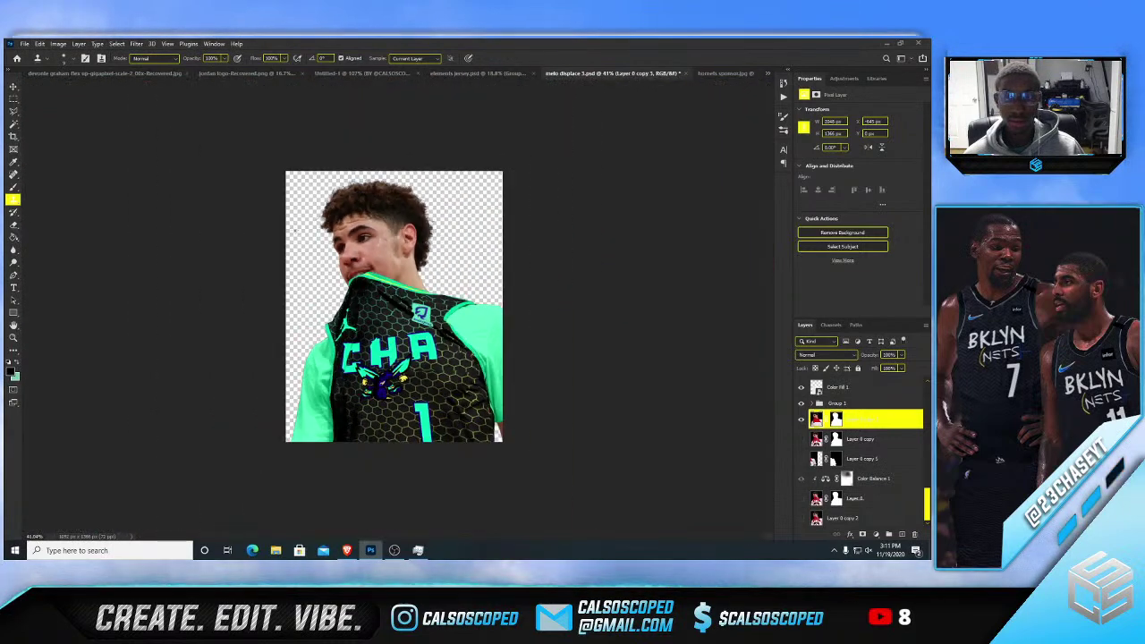
scroll(356, 235, "up", 2)
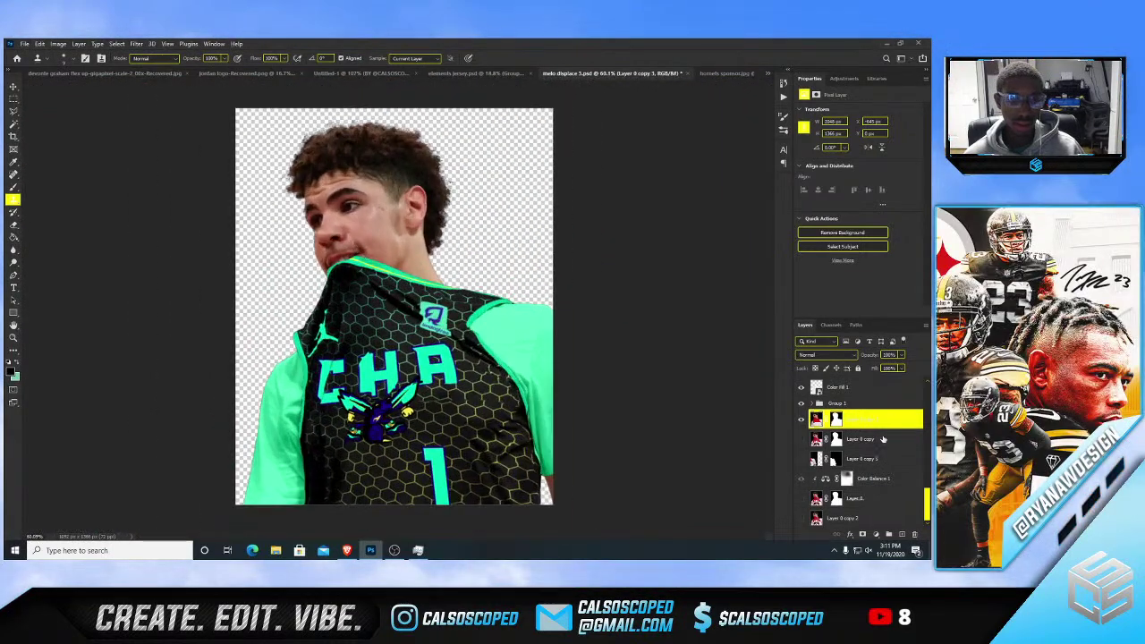
- Stamp all visible layers of the cut-out player mock-up into a new merged layer above Gradient Map 2
left_click(842, 405)
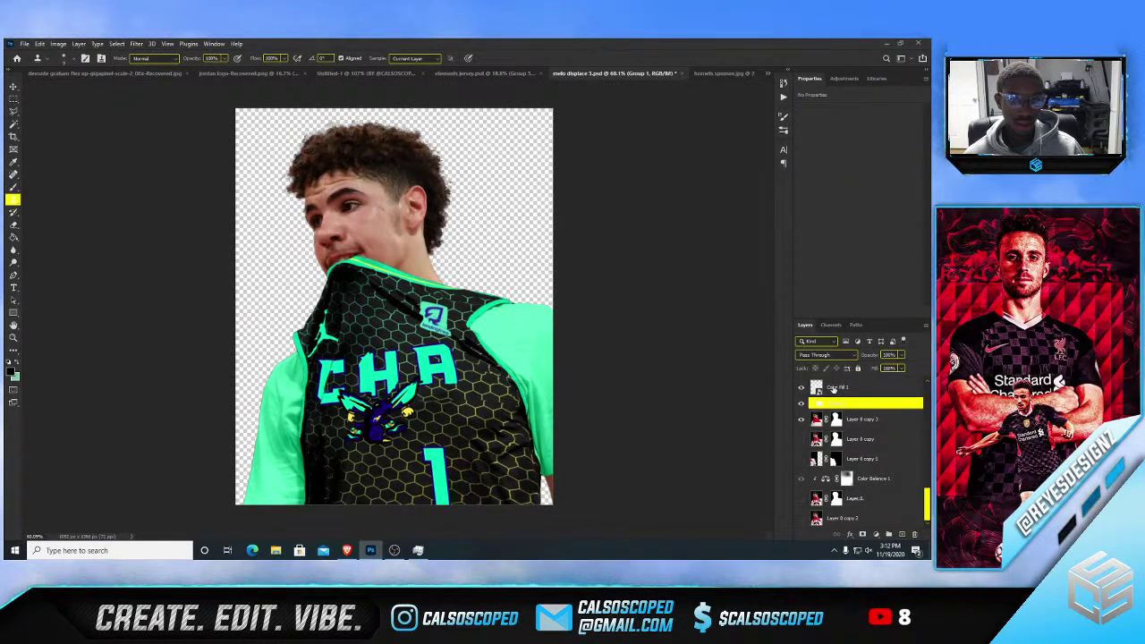
left_click(840, 388)
scroll(856, 398, "up", 2)
scroll(857, 400, "up", 3)
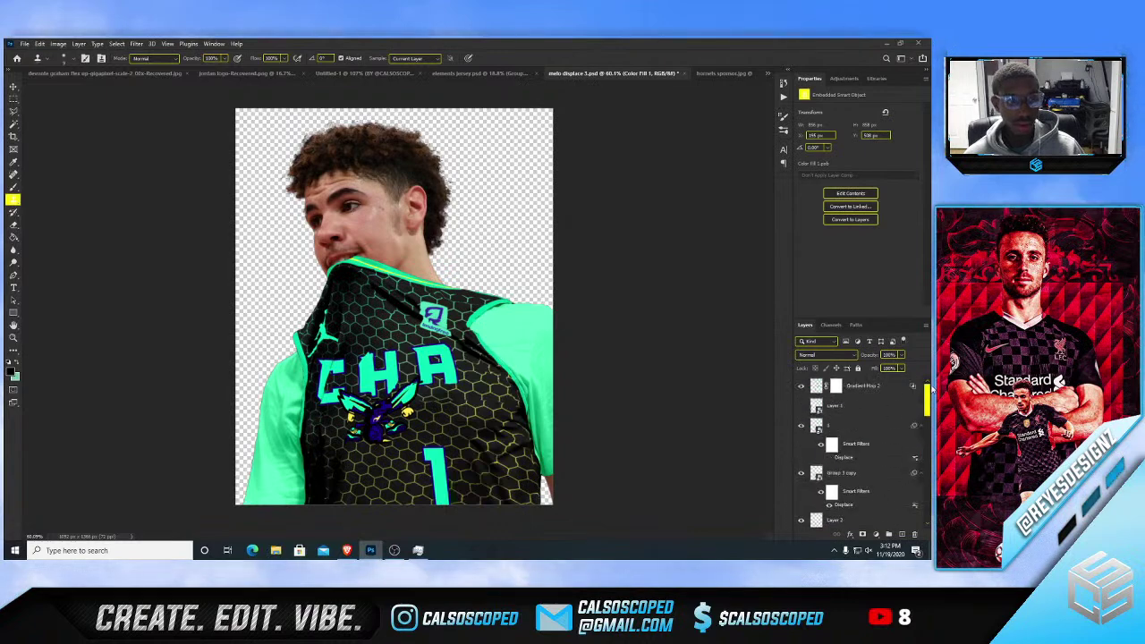
left_click(882, 394)
key("ctrl+shift+alt+e")
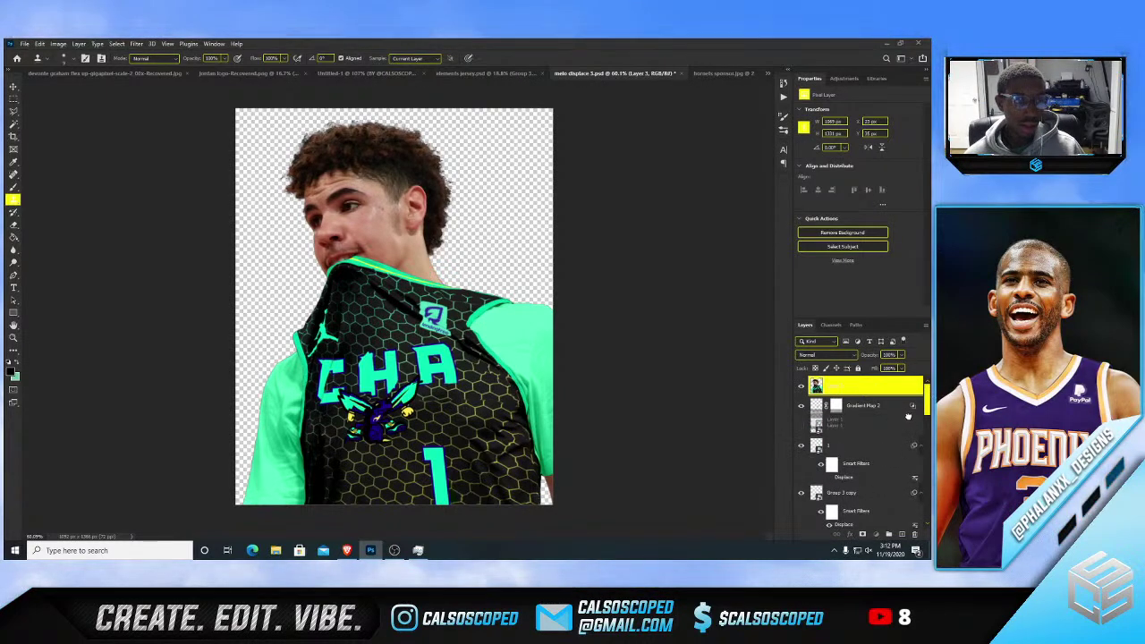
- Show the background photo layer Layer 0 copy 2 and move it directly beneath the merged player layer
left_click(903, 409)
left_click_drag(928, 404, 928, 512)
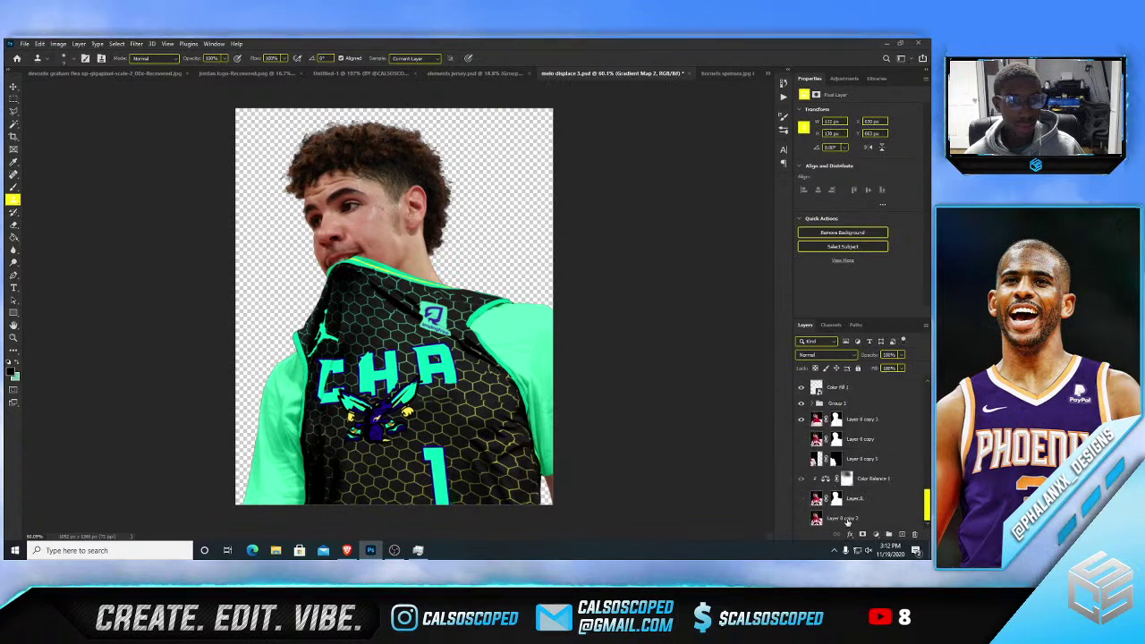
left_click(913, 521)
left_click(802, 520)
left_click_drag(855, 519, 871, 400)
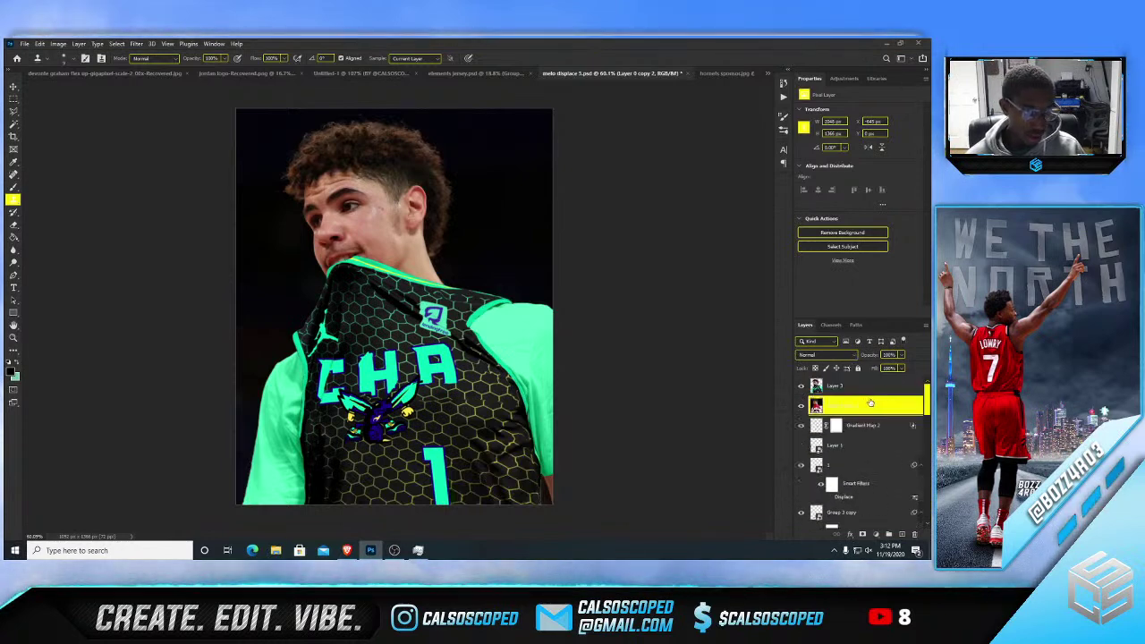
- Group all the layers from Gradient Map 2 down to the bottom of the stack and hide them
left_click(802, 426)
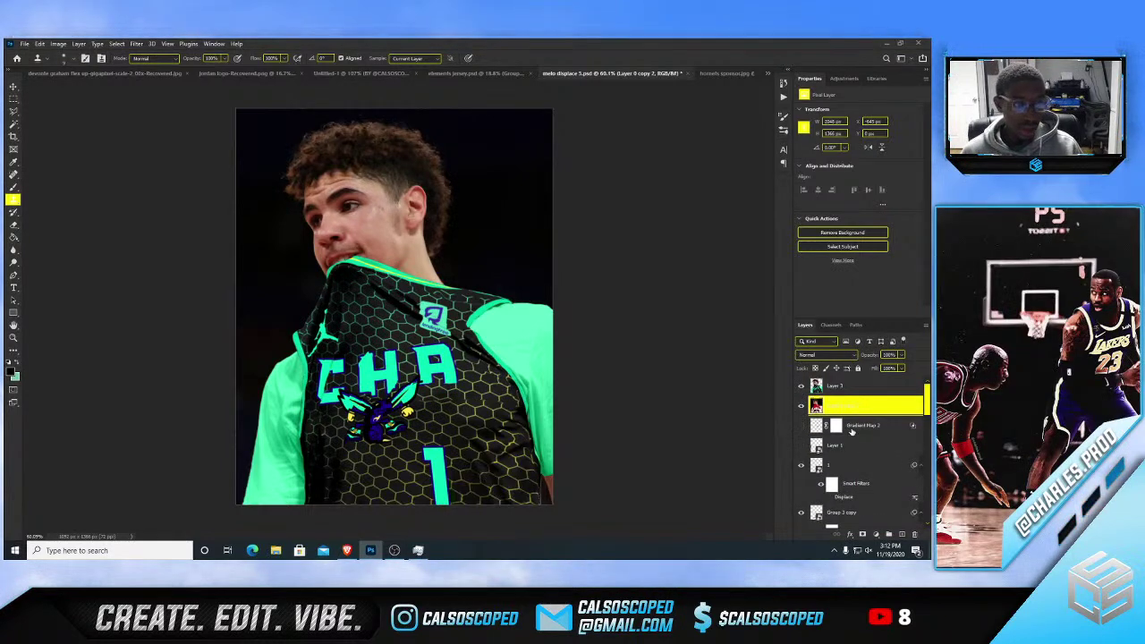
left_click(855, 427)
left_click_drag(928, 405, 923, 522)
left_click(920, 519, "shift")
key("ctrl+g")
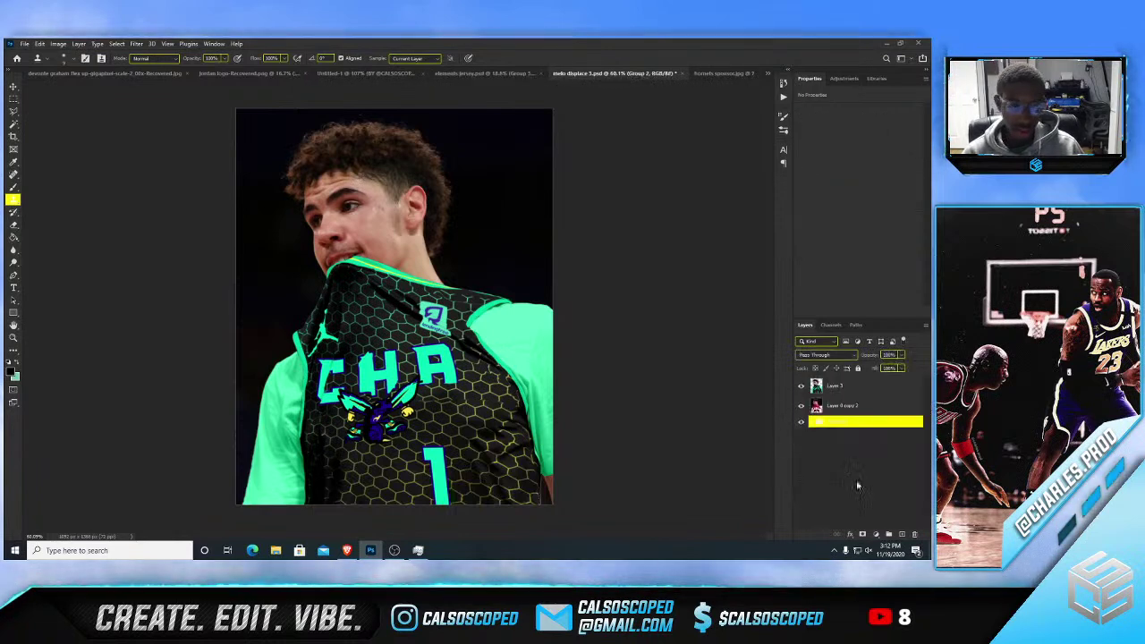
- Convert the merged Layer 3 to a smart object, duplicate it and hide the original
left_click(828, 385)
key("v")
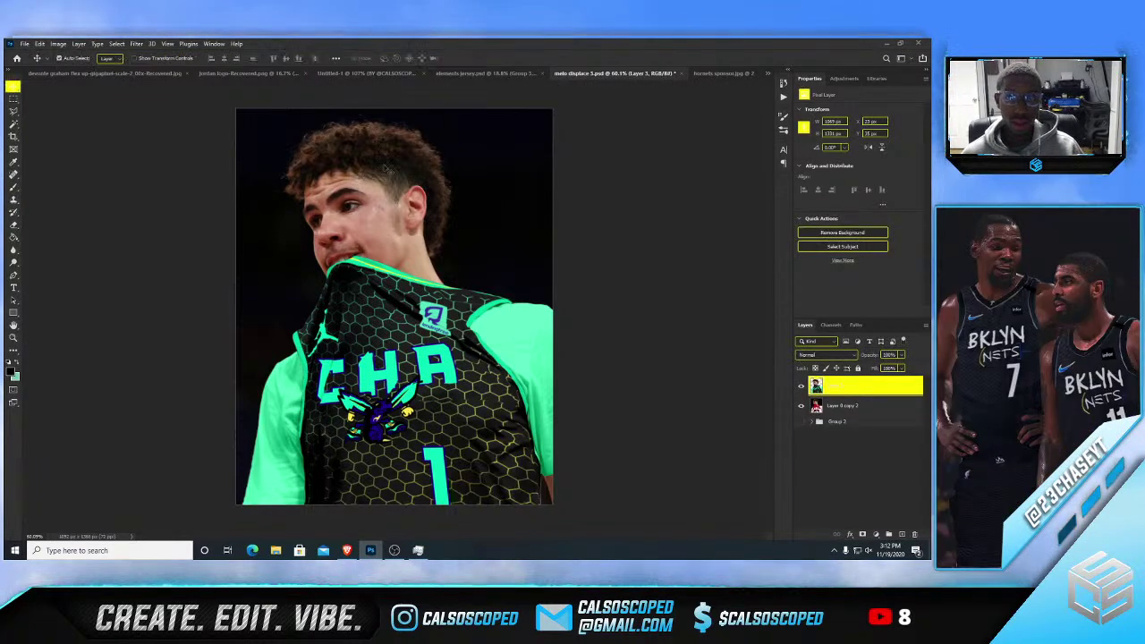
scroll(403, 191, "up", 2)
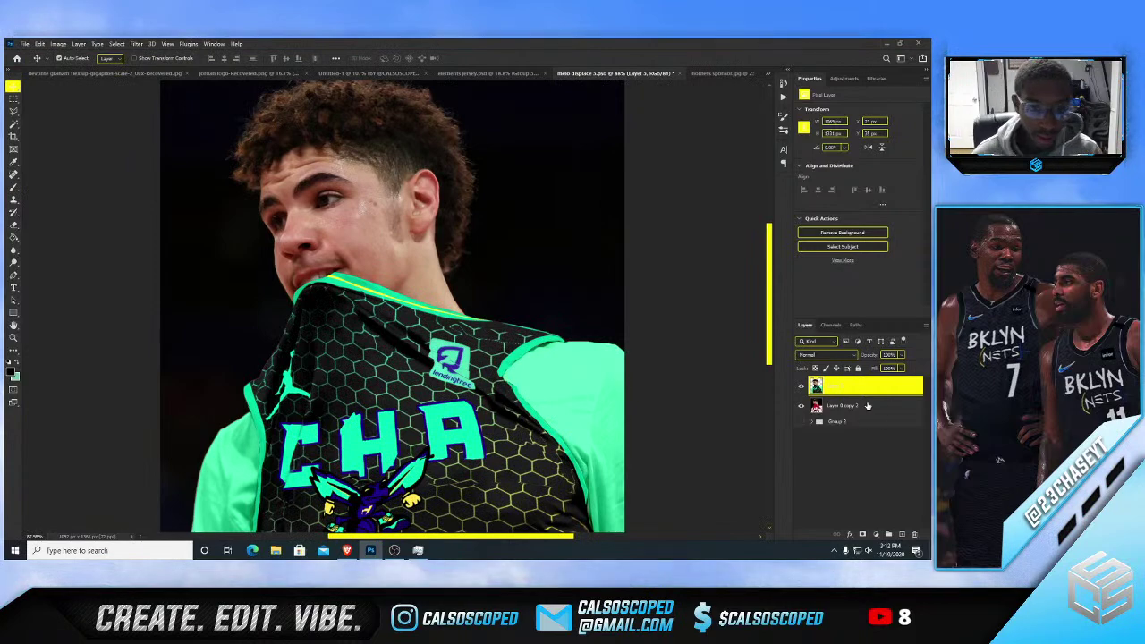
left_click(901, 392)
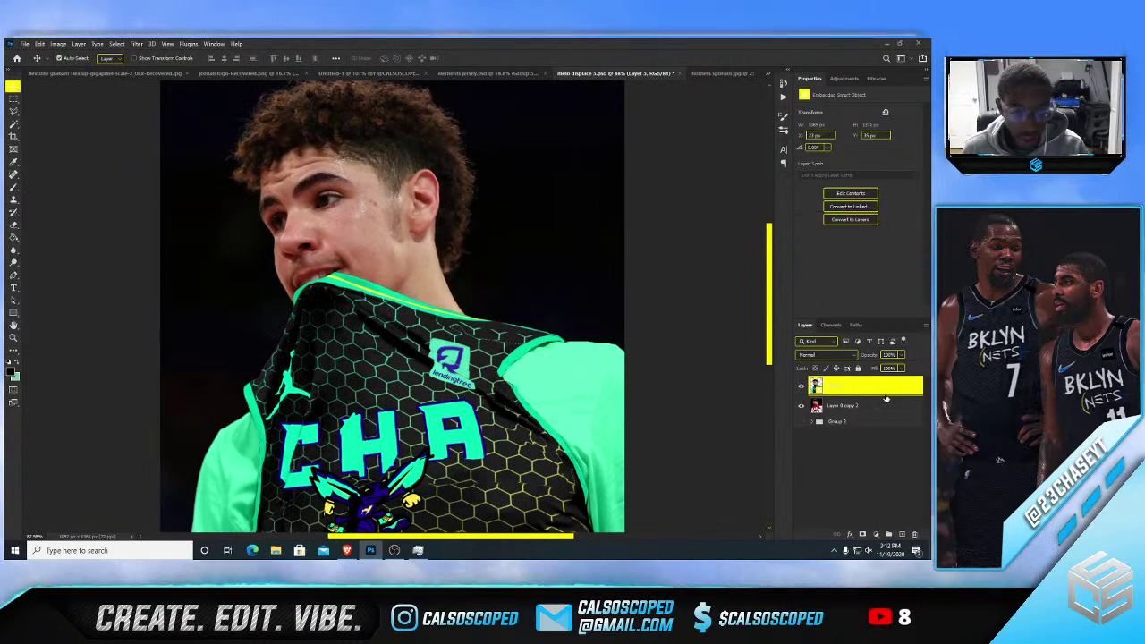
key("ctrl+j")
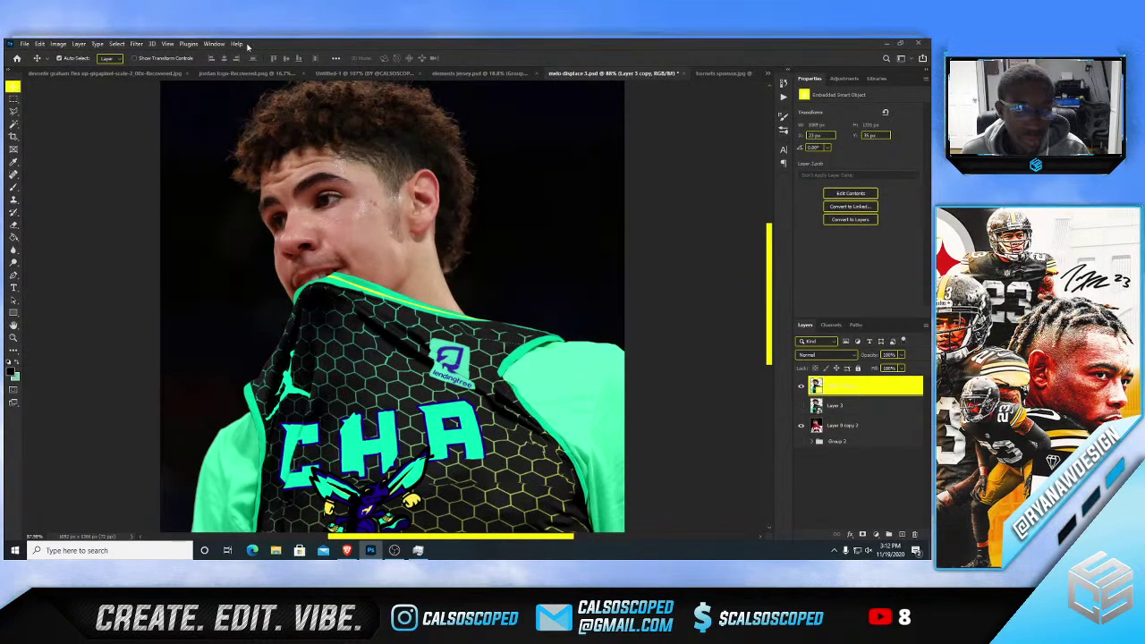
- Apply Topaz Adjust 5 to the duplicate with the Dynamic Pop preset, contrast -0.77 and regions 34
left_click(136, 42)
left_click(281, 264)
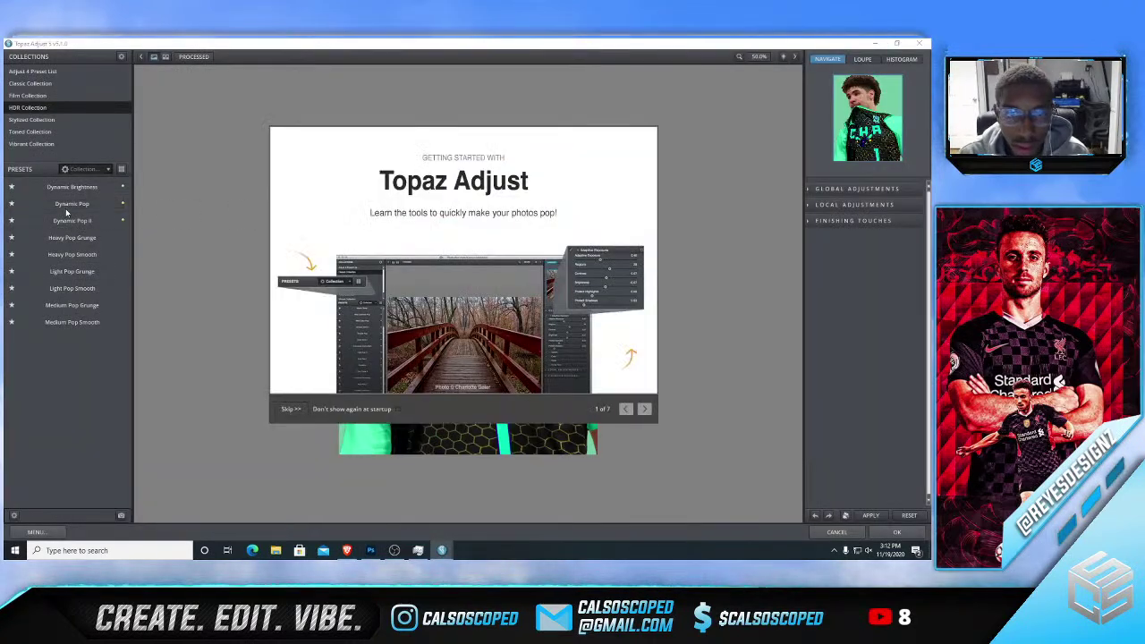
left_click(291, 409)
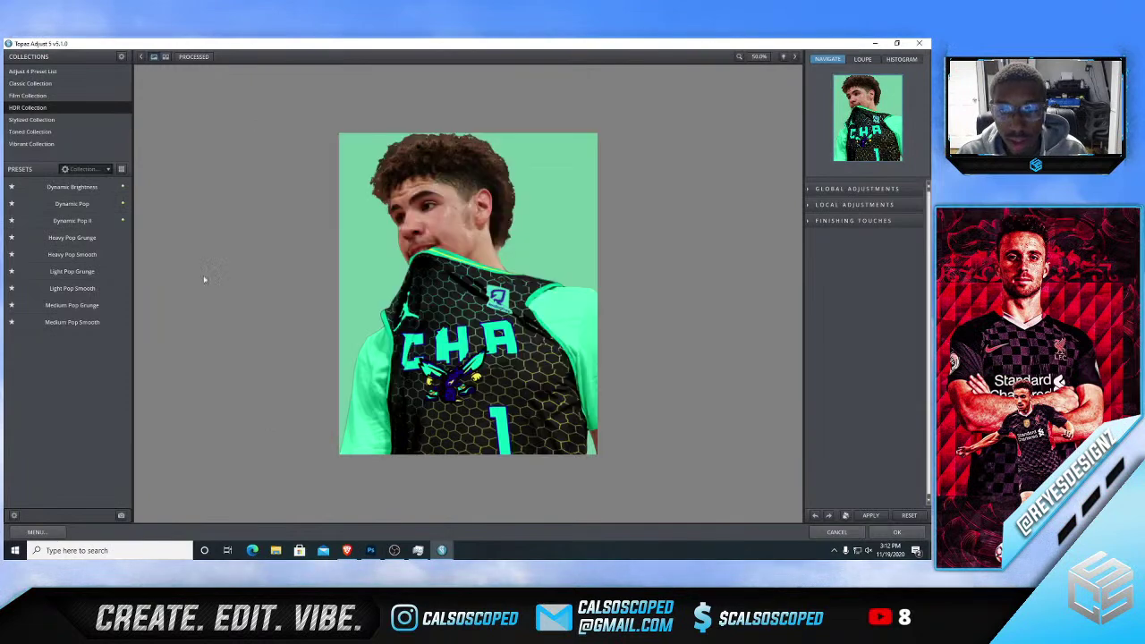
left_click(79, 204)
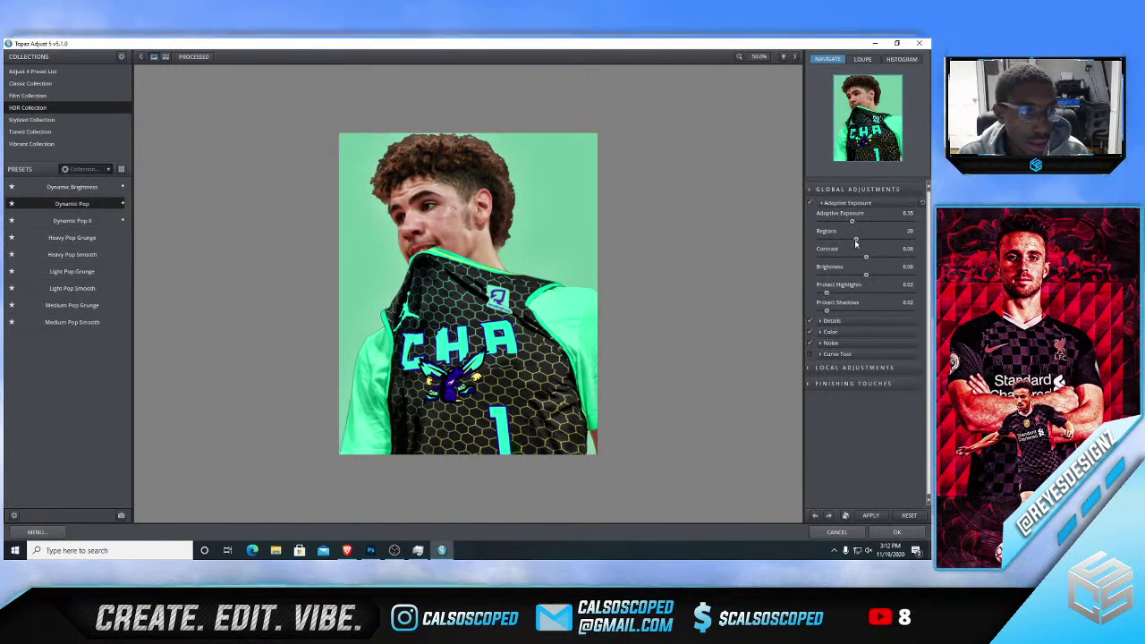
left_click_drag(867, 257, 856, 258)
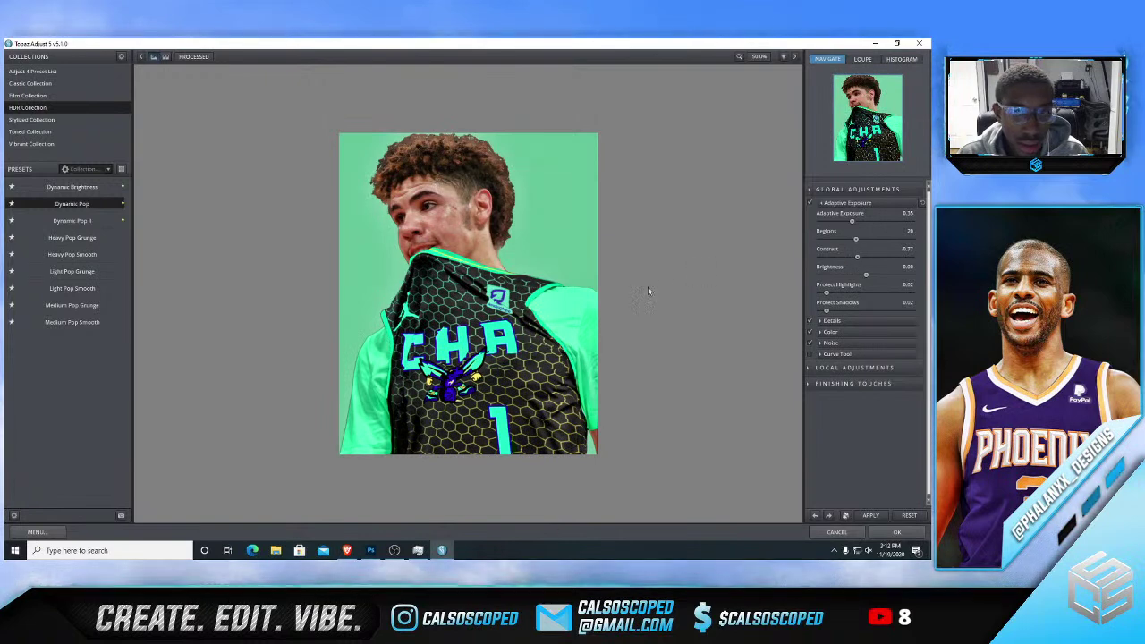
left_click_drag(855, 239, 881, 243)
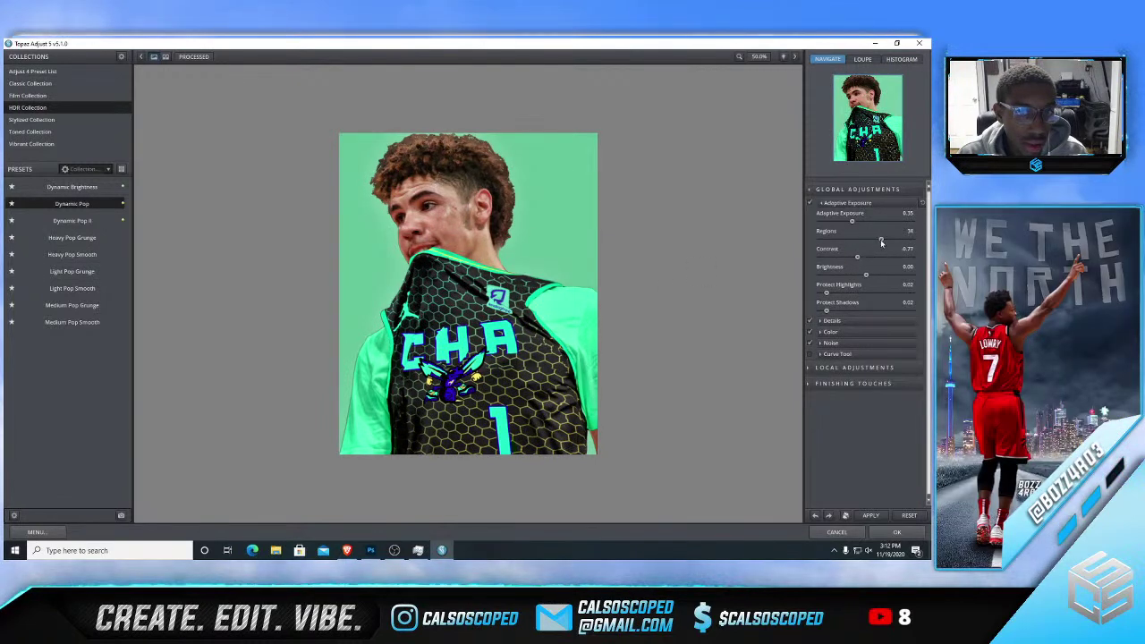
left_click(897, 532)
key("ctrl+minus")
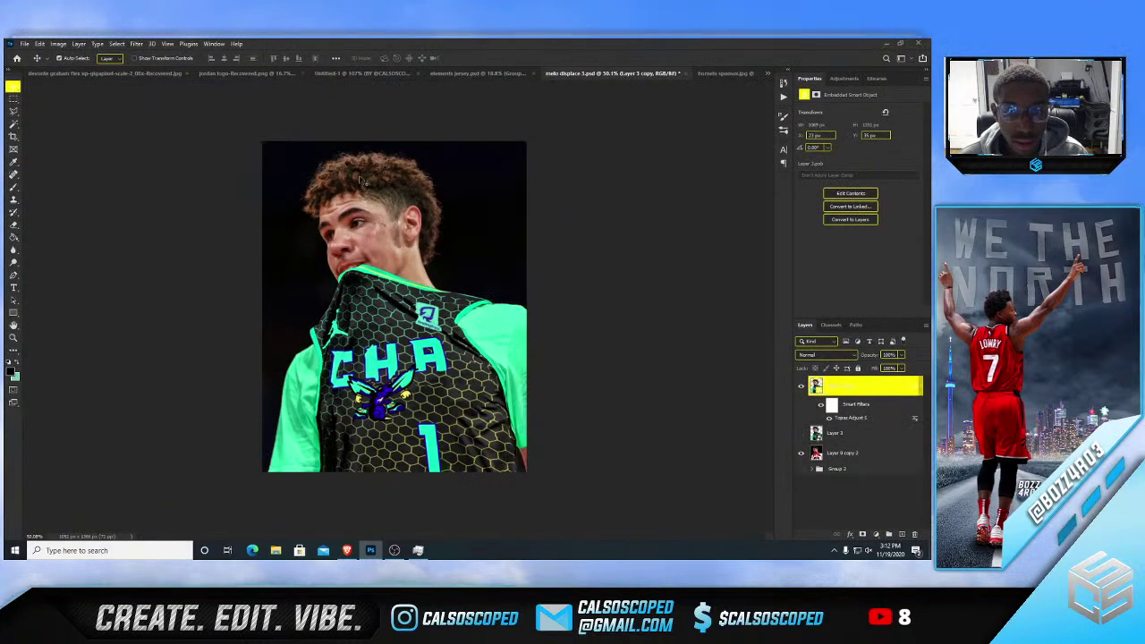
key("ctrl+plus")
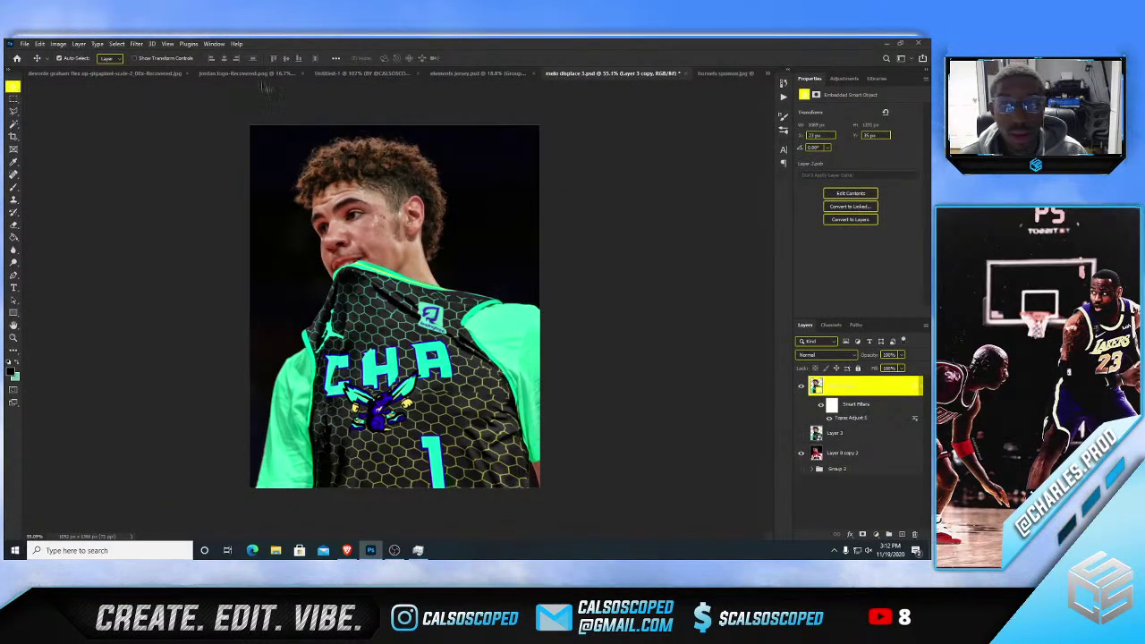
- Apply a second Topaz Adjust 5 filter with the Light Pop Smooth preset, enabling and adjusting its overall transparency
left_click(136, 43)
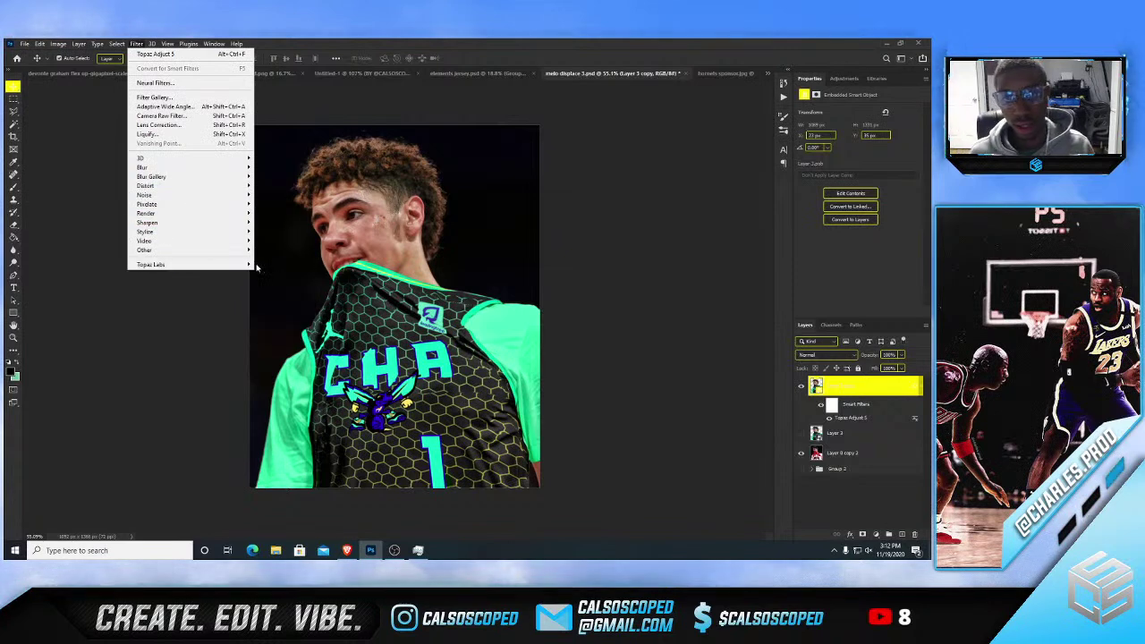
mouse_move(251, 265)
left_click(287, 266)
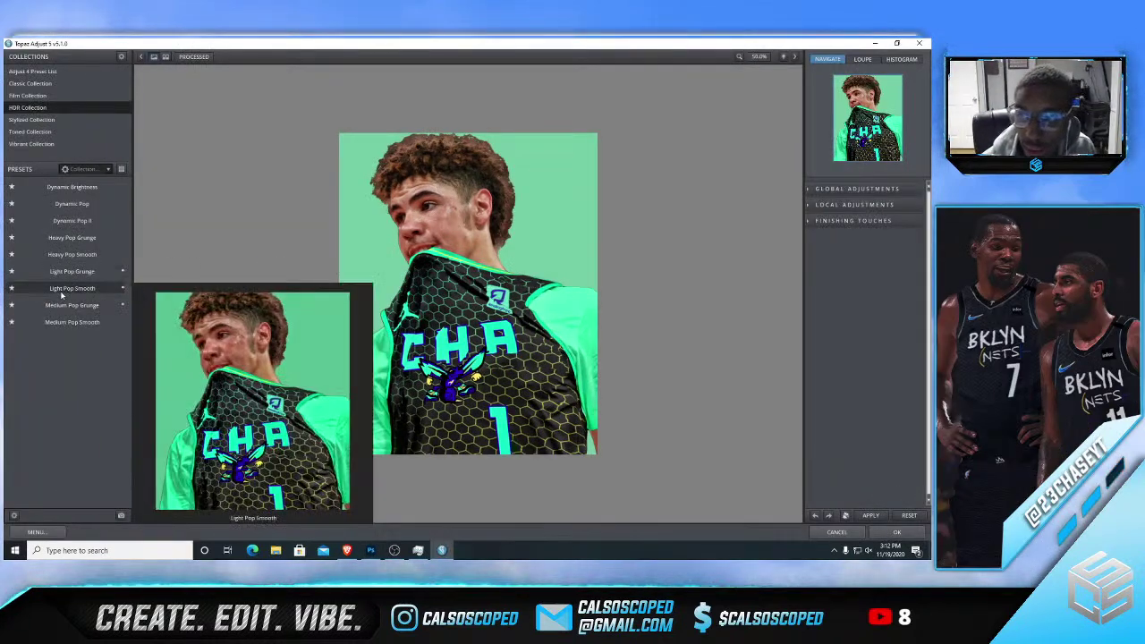
left_click(62, 291)
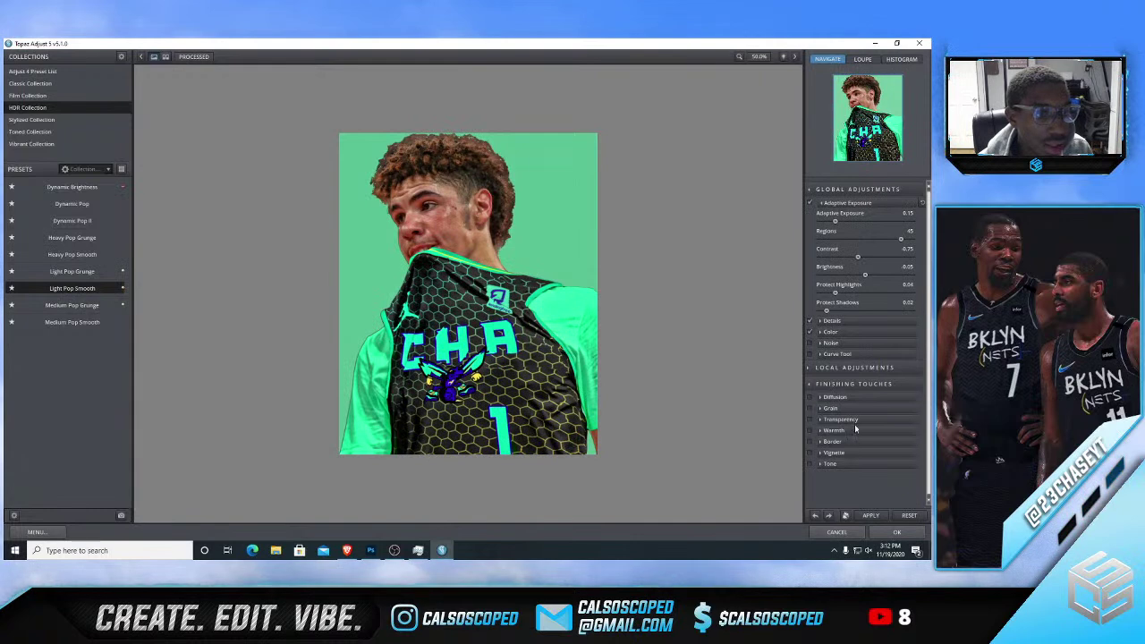
left_click(846, 420)
left_click_drag(882, 441, 872, 441)
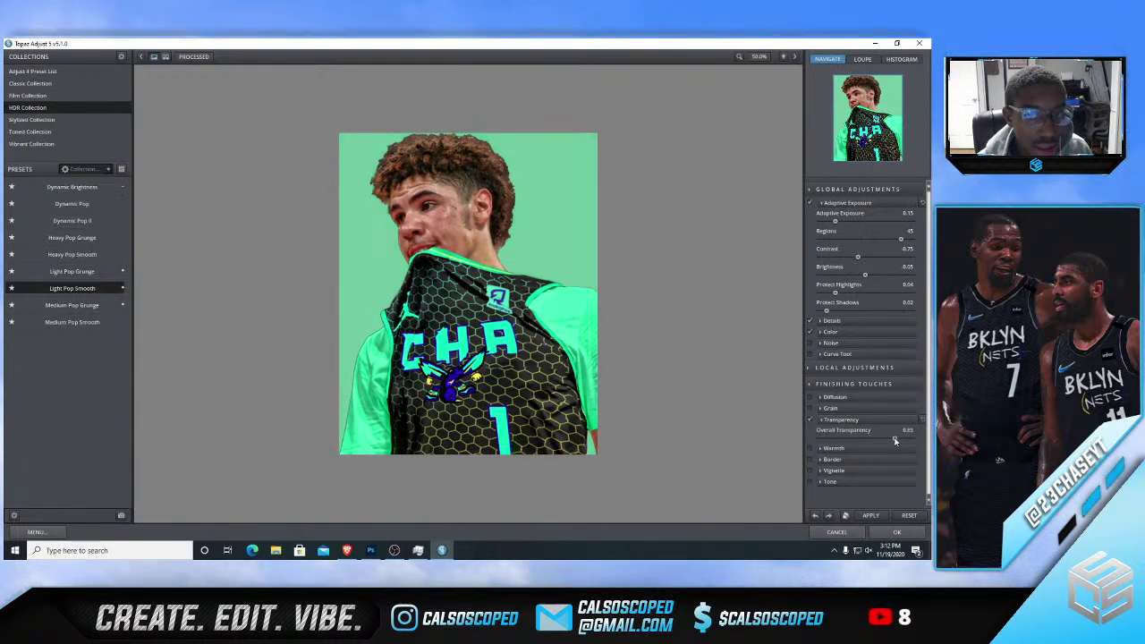
left_click(896, 531)
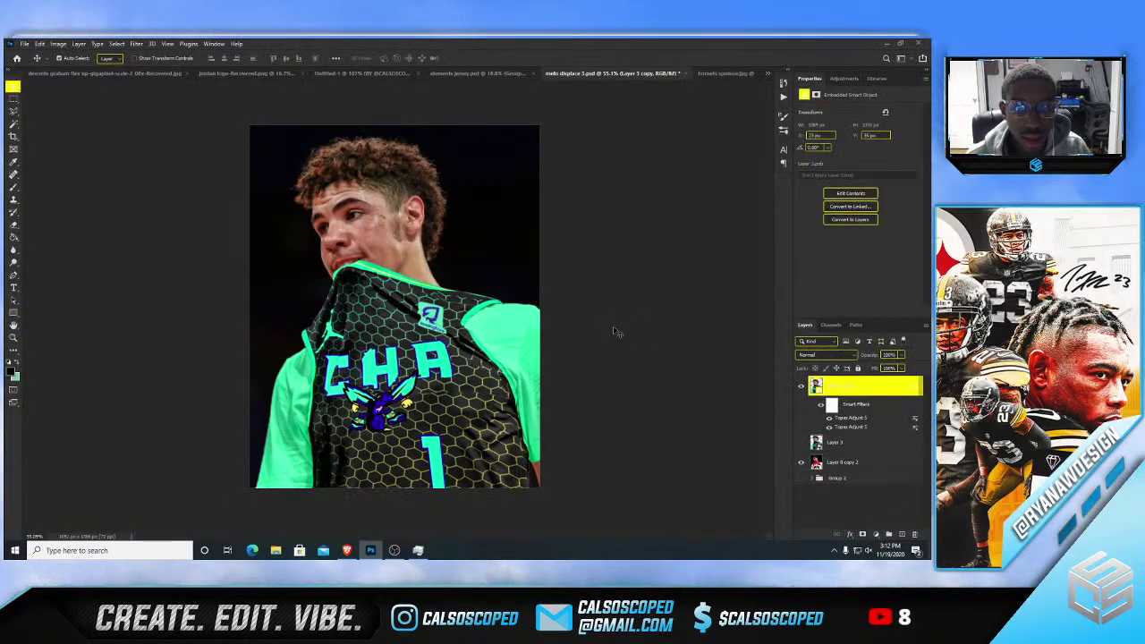
- Duplicate the filtered Layer 3 copy, rasterize the new duplicate and hide the smart object it came from
scroll(528, 246, "up", 3)
left_click(461, 242)
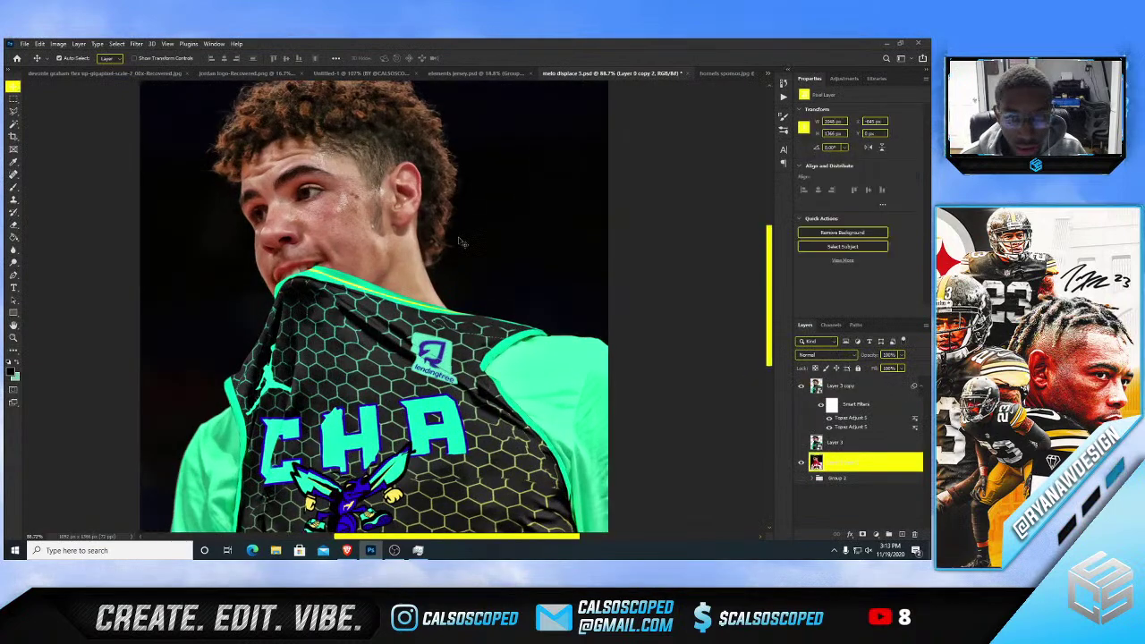
scroll(463, 260, "down", 3)
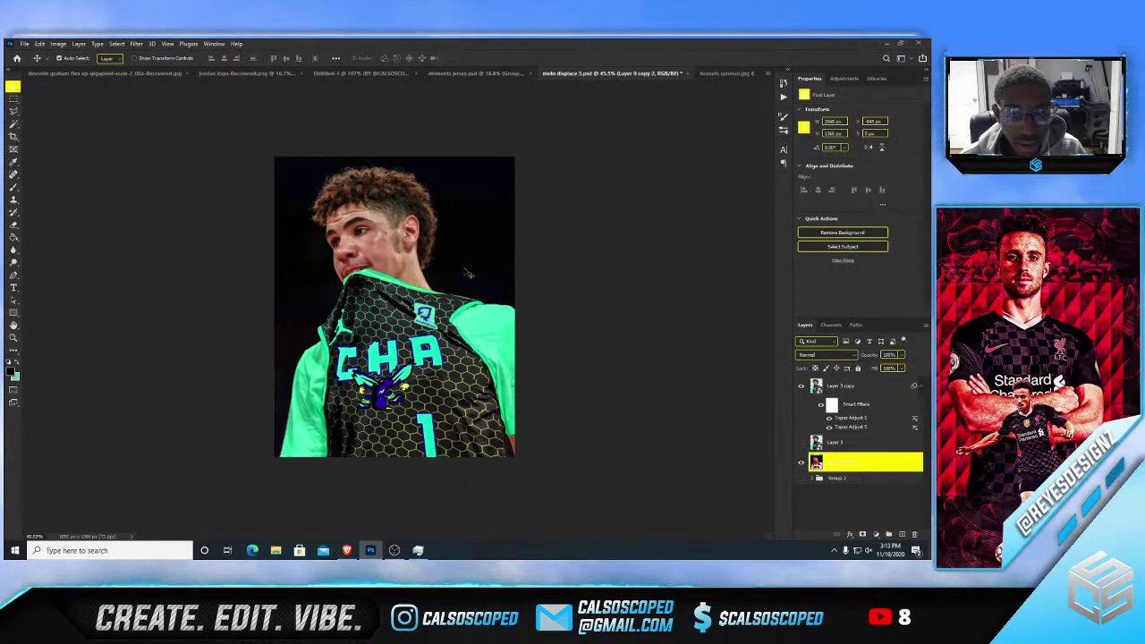
scroll(428, 343, "up", 3)
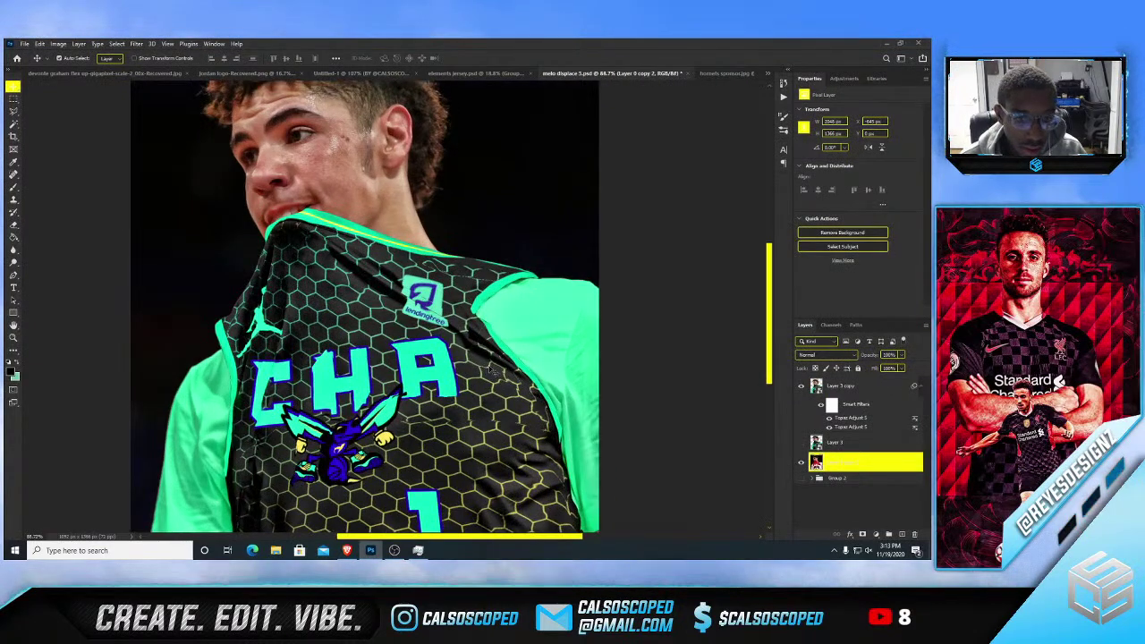
scroll(500, 368, "up", 2)
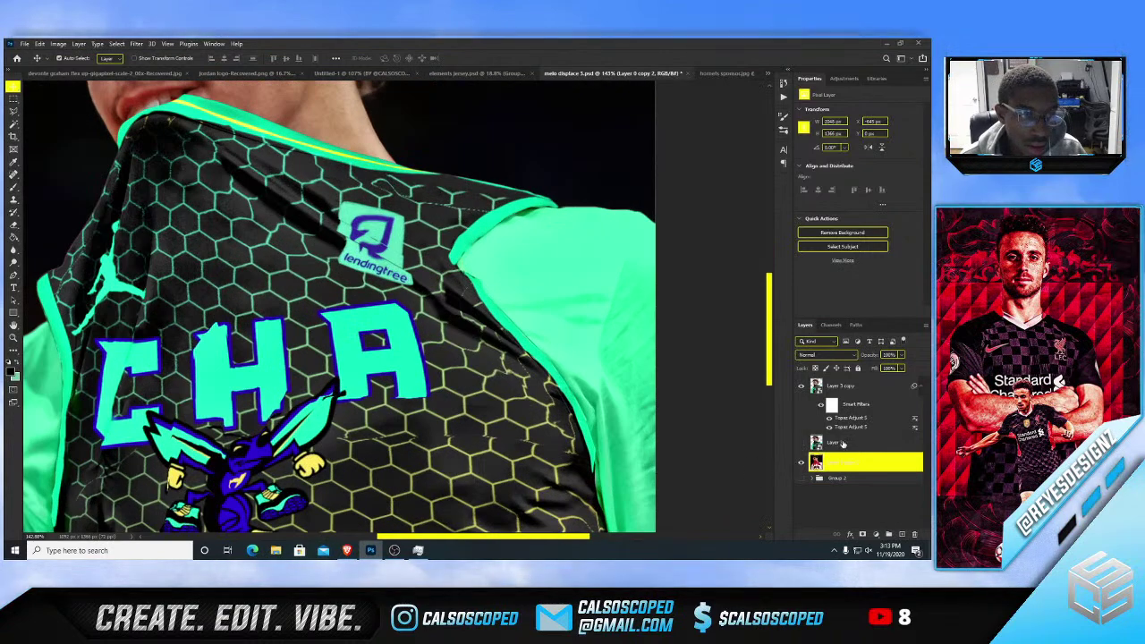
left_click(837, 386)
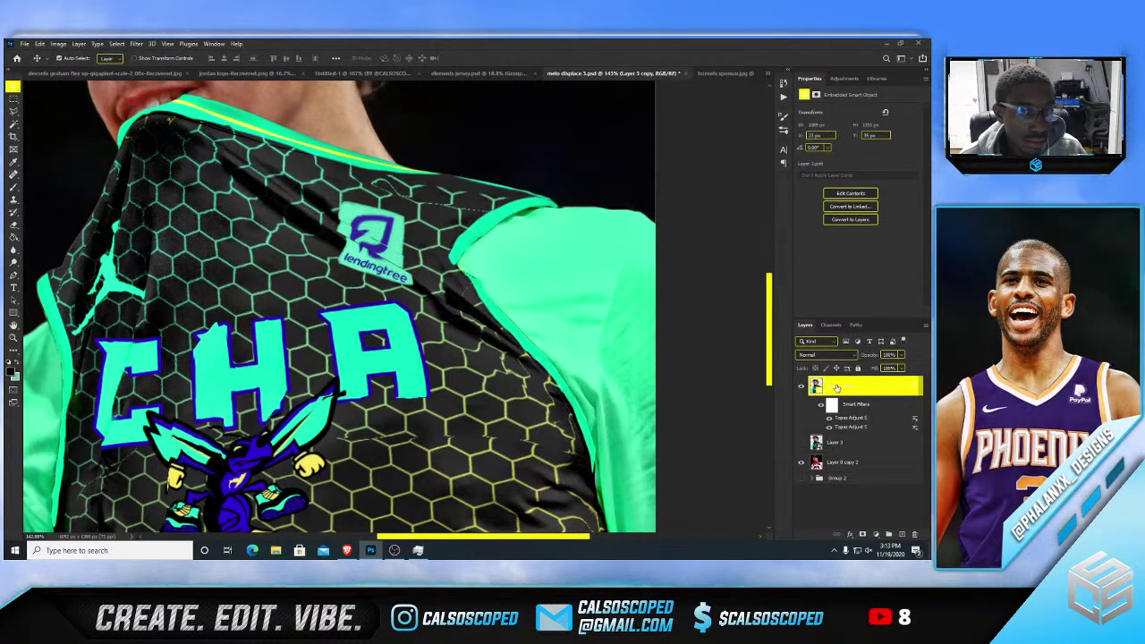
right_click(841, 390)
left_click(851, 399)
key("ctrl+j")
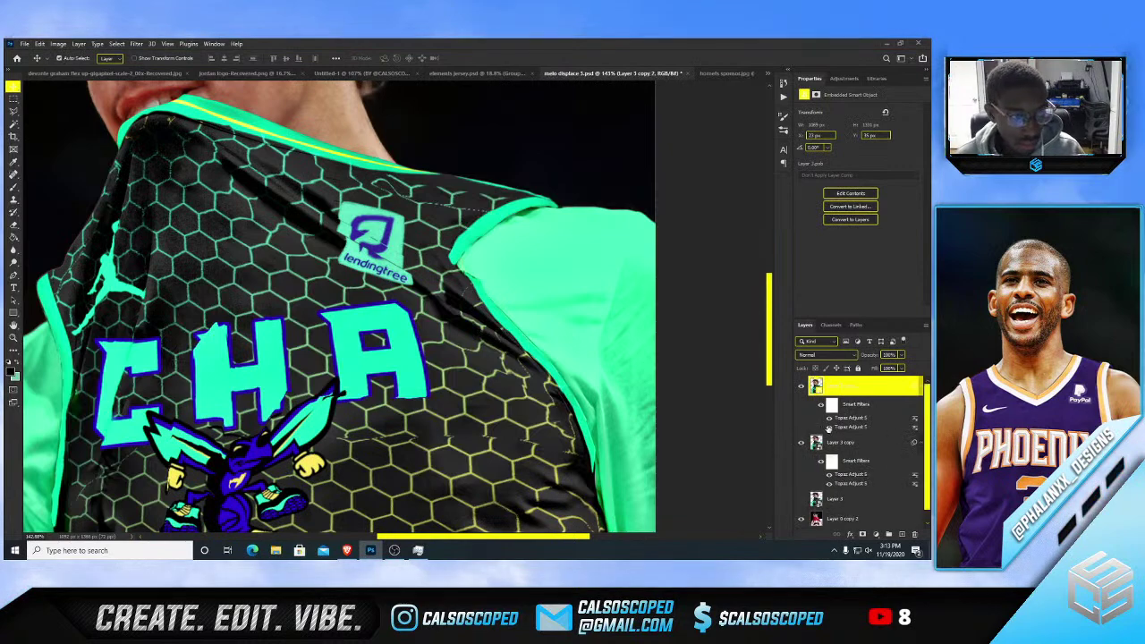
right_click(886, 387)
left_click(743, 301)
scroll(389, 224, "up", 2)
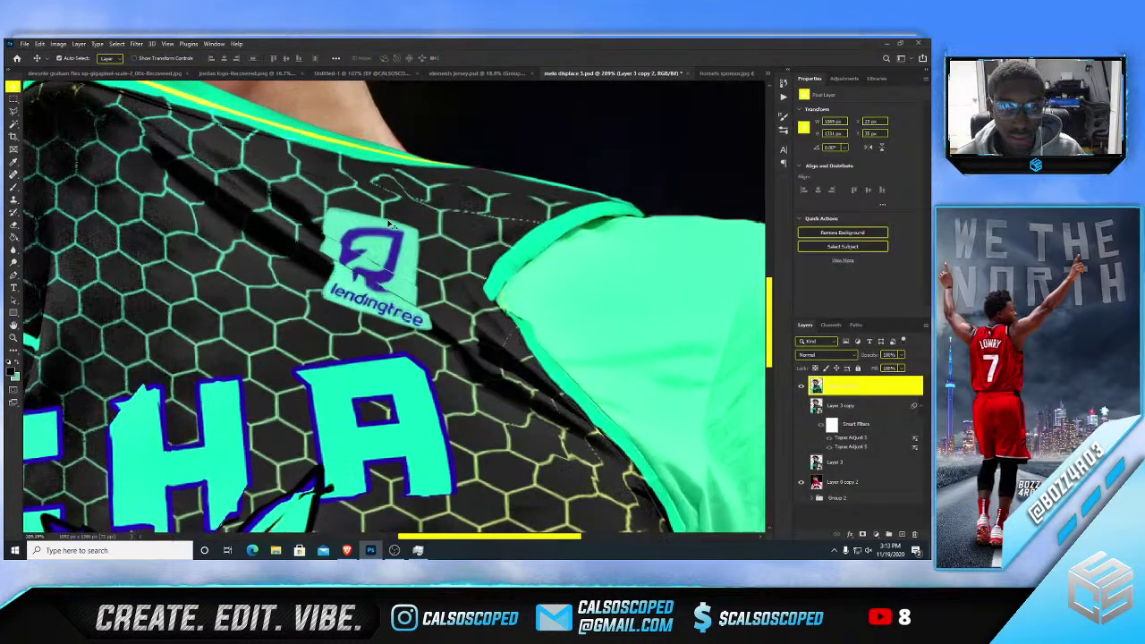
key("s")
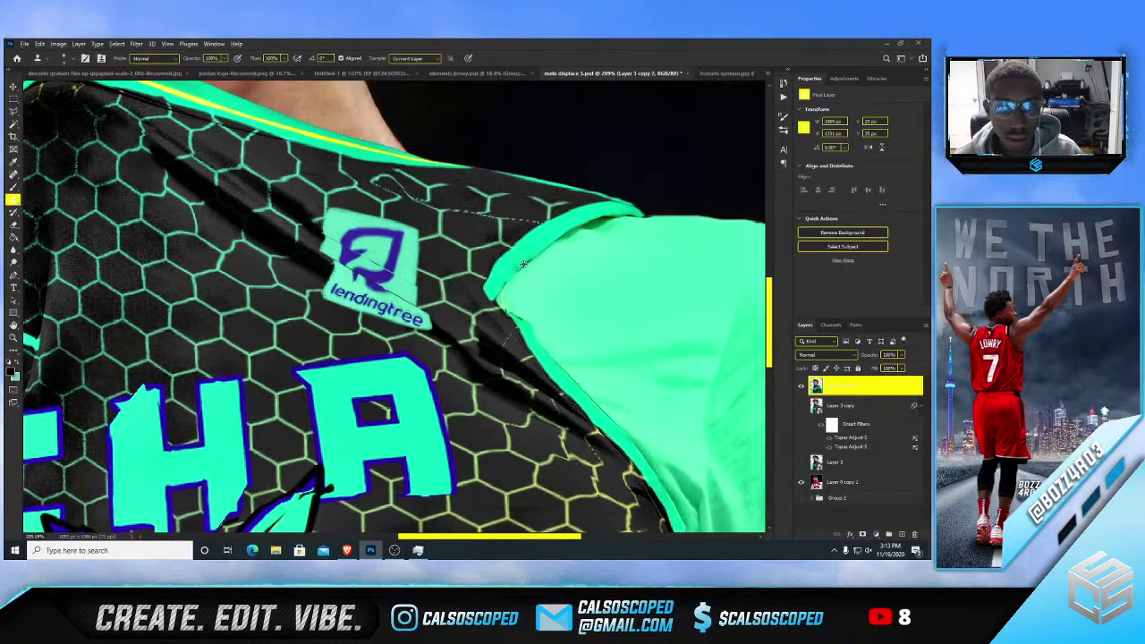
scroll(523, 264, "up", 1)
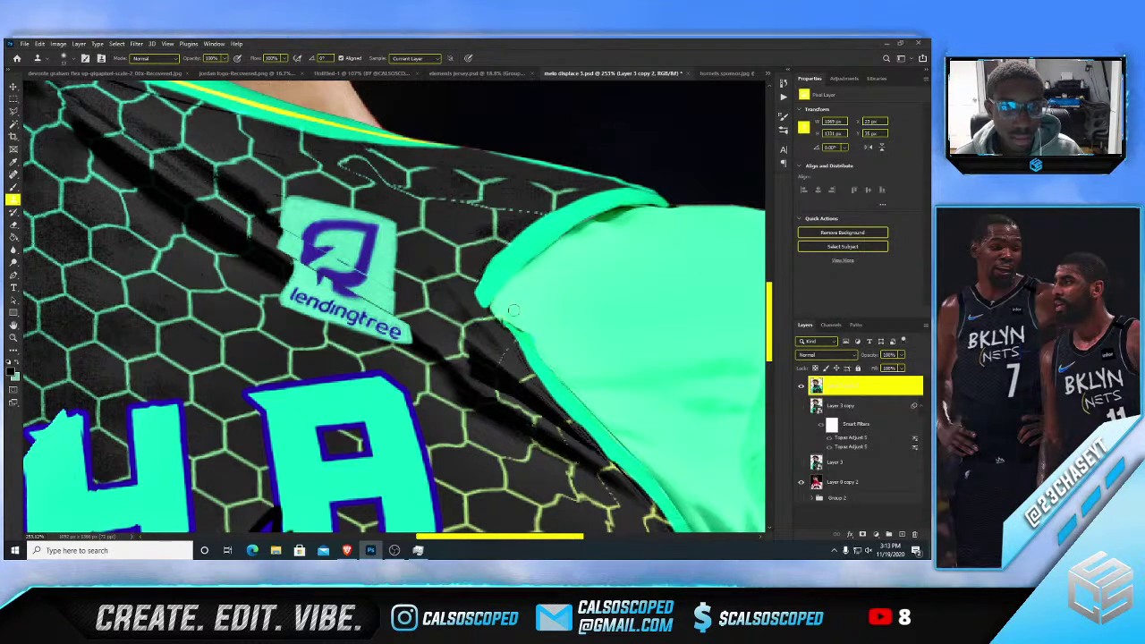
scroll(541, 347, "down", 5)
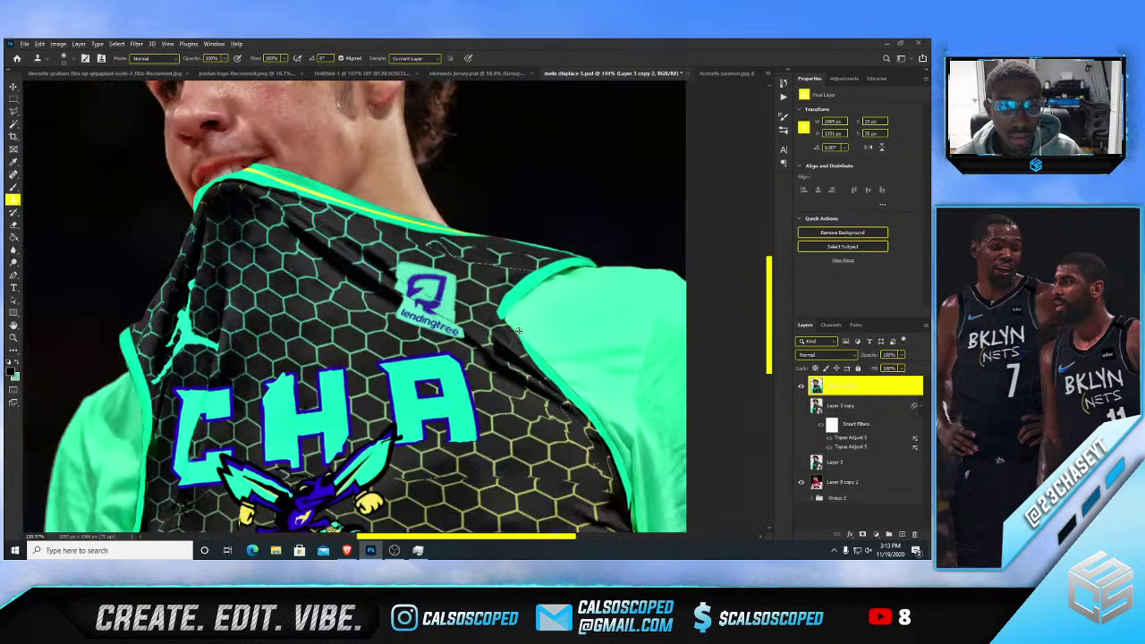
key("alt+v")
- Try the Topaz Adjust 5 Light Pop Smooth preset on the background photo layer, Layer 0 copy 2, and undo it
left_click(481, 222)
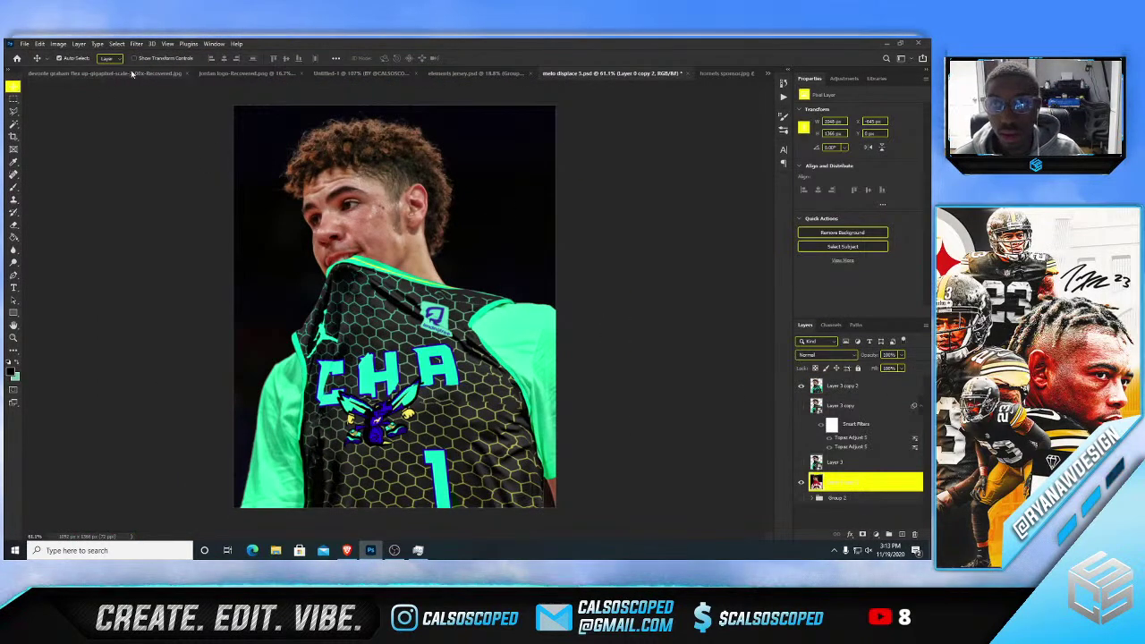
left_click(136, 42)
mouse_move(237, 264)
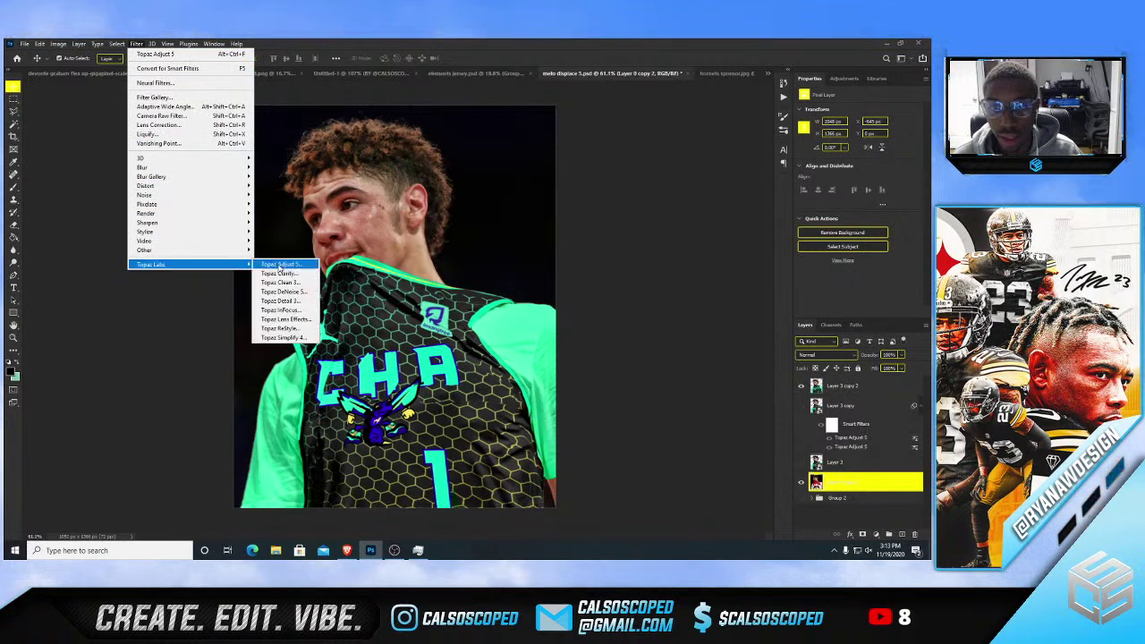
left_click(281, 266)
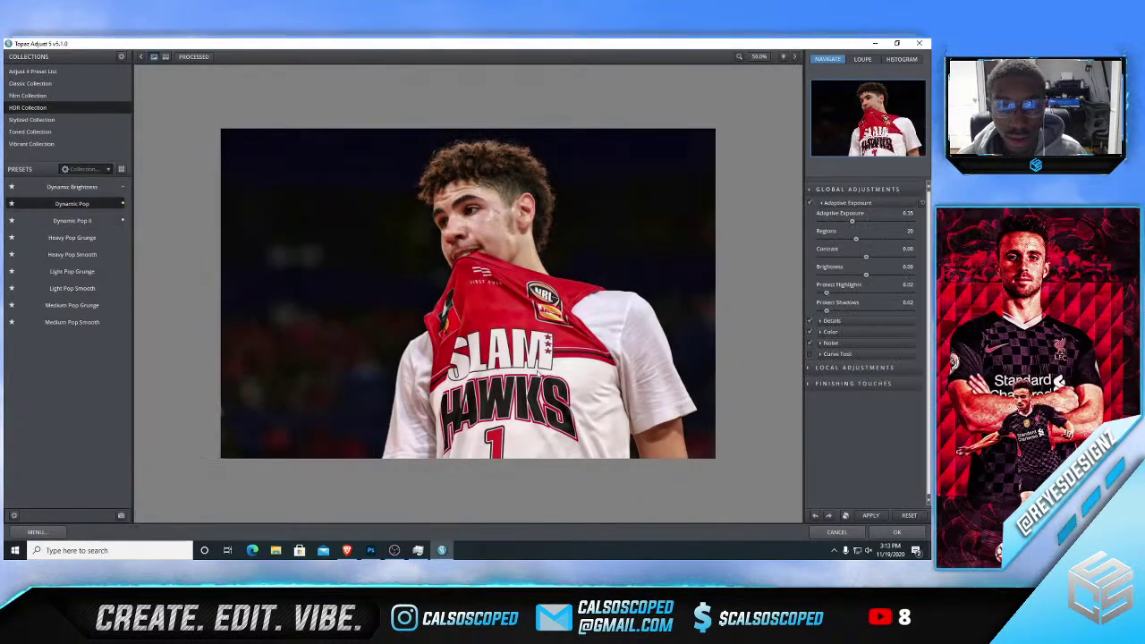
left_click(72, 288)
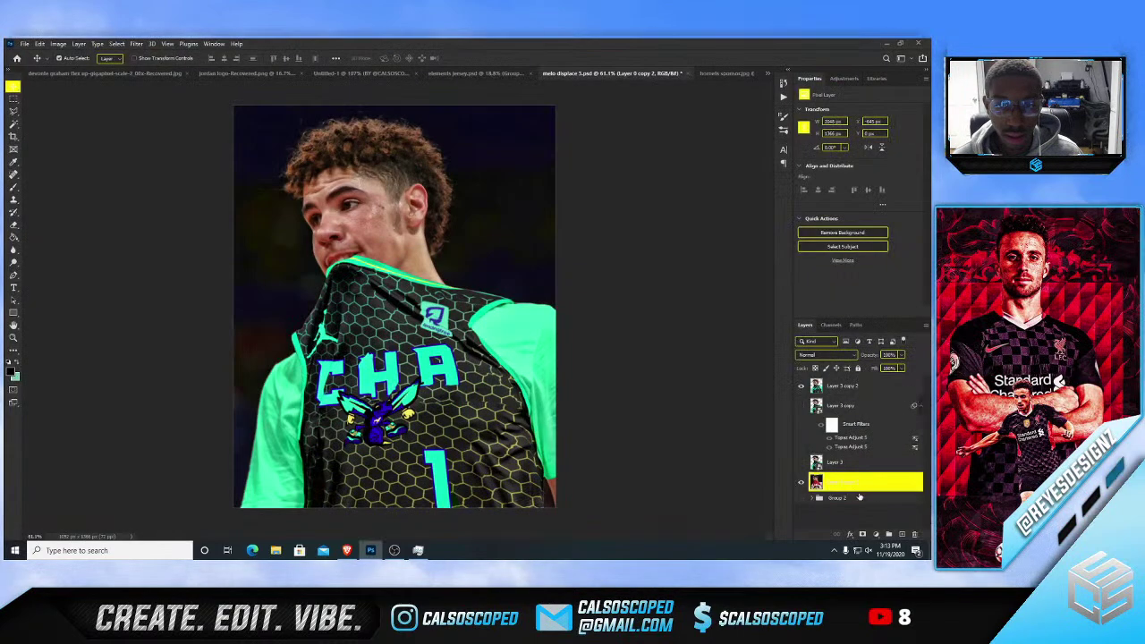
key("ctrl+z")
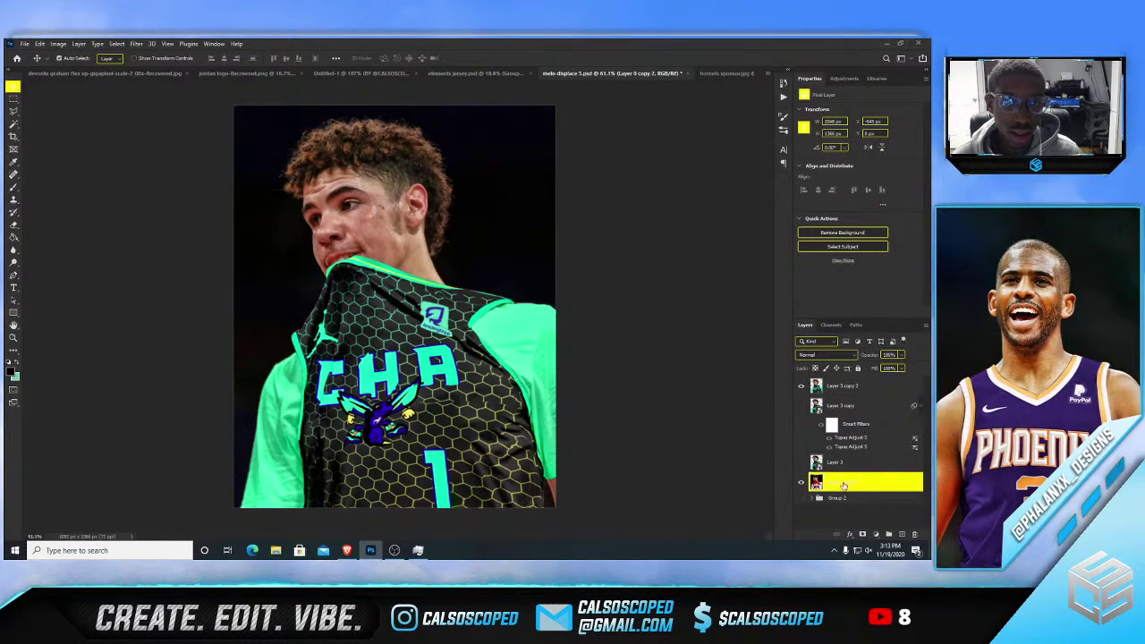
- Add a Color Balance adjustment clipped to Layer 0 copy 2 and shift its midtones toward cyan and yellow
left_click(876, 534)
left_click(828, 485)
key("ctrl+shift+z")
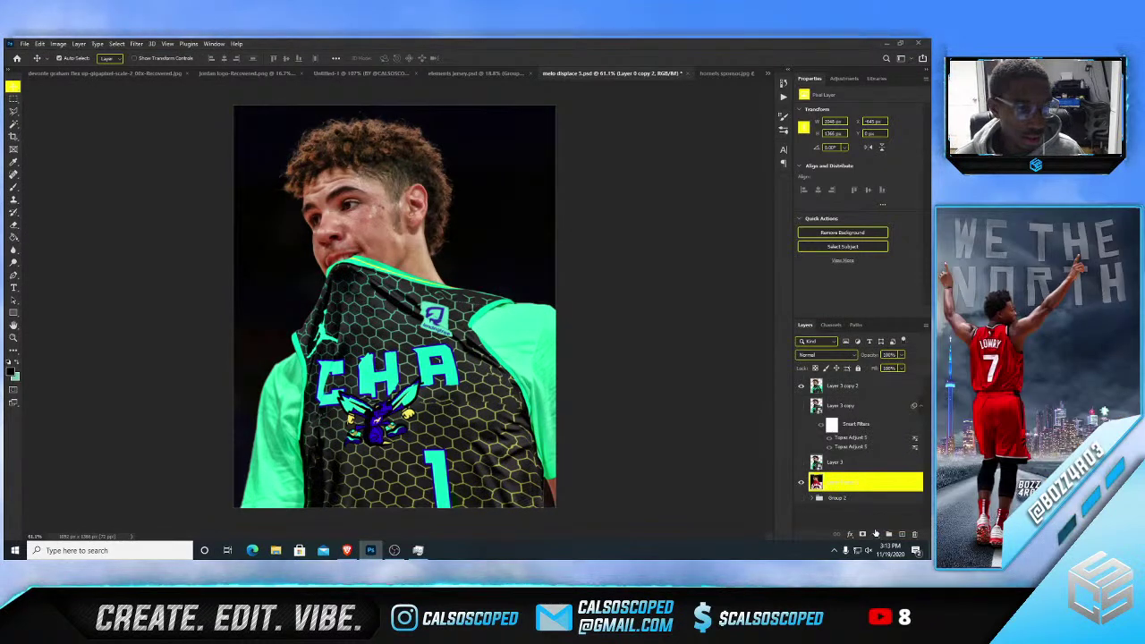
left_click(876, 533)
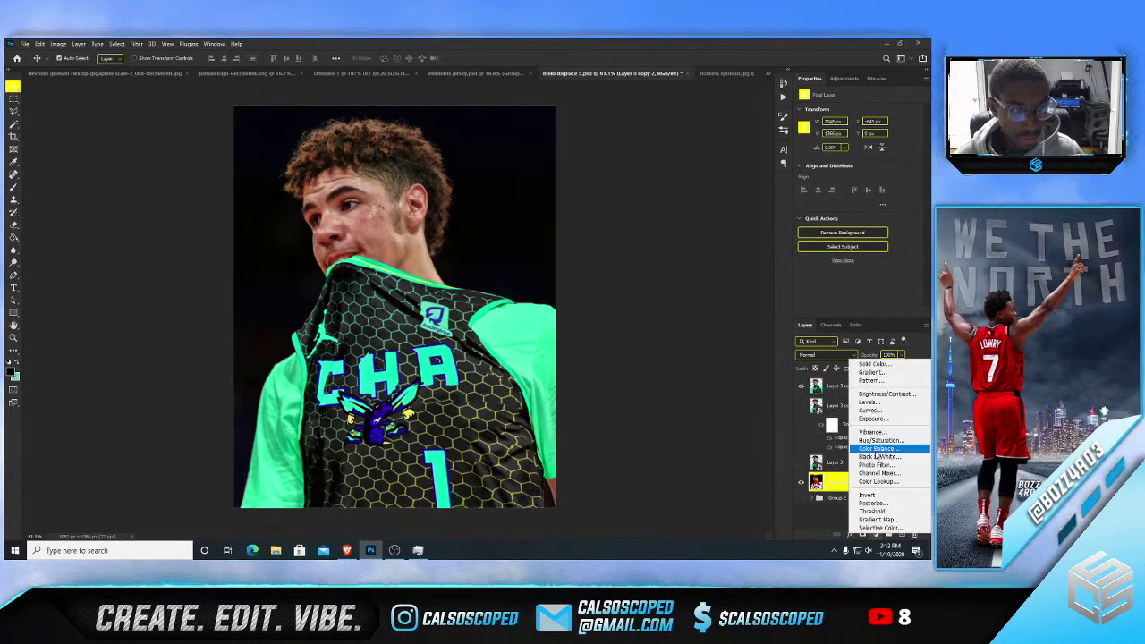
left_click(877, 448)
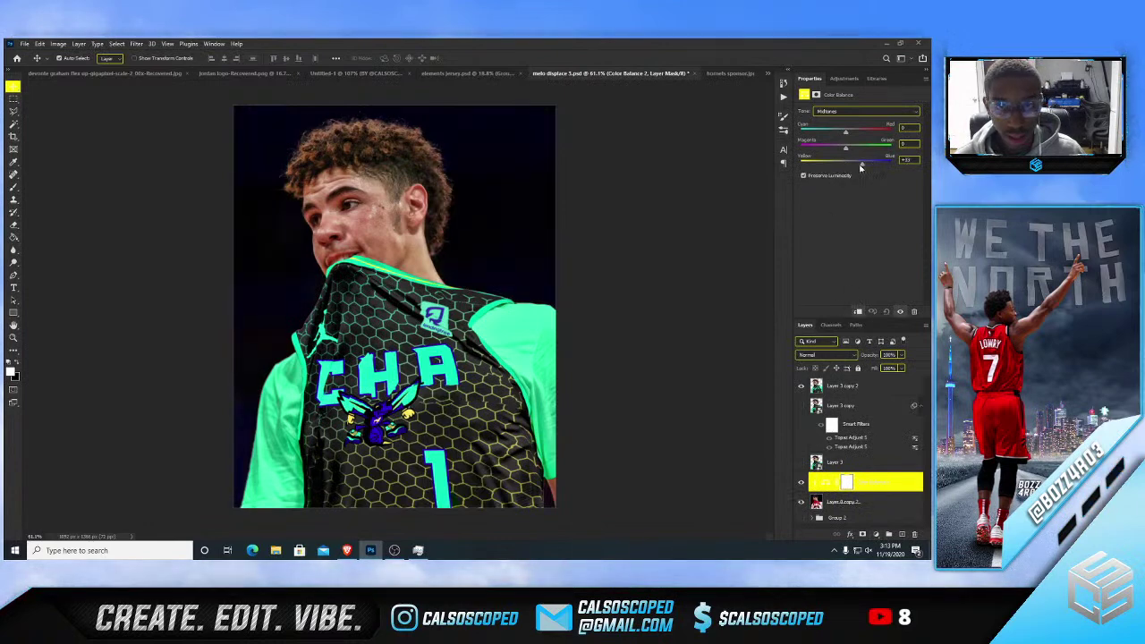
left_click_drag(862, 166, 838, 167)
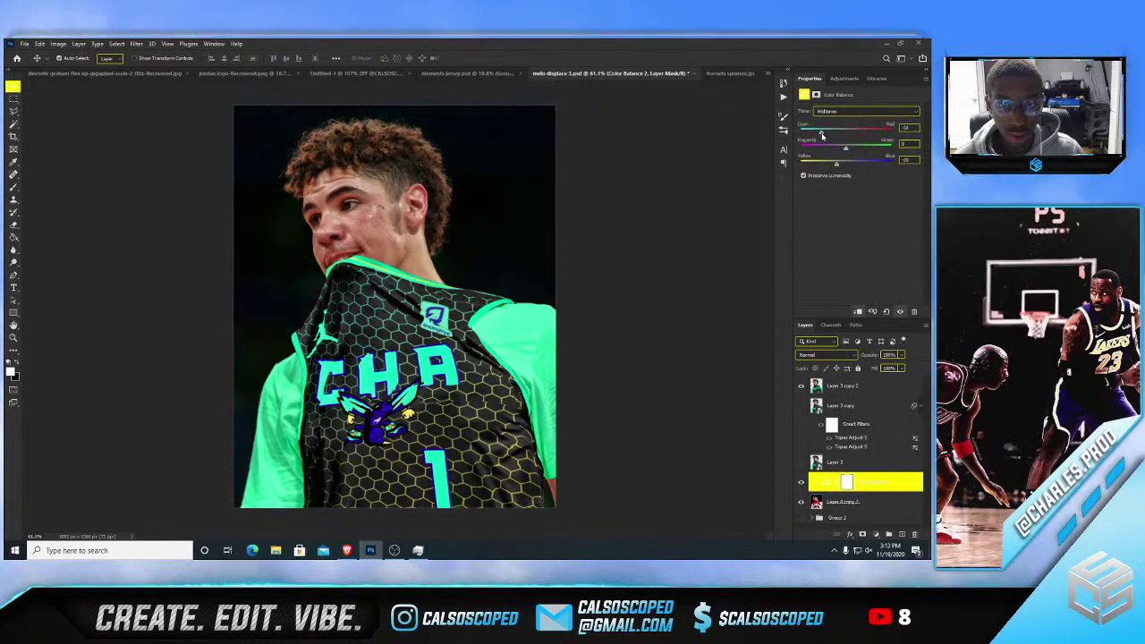
scroll(501, 269, "down", 4)
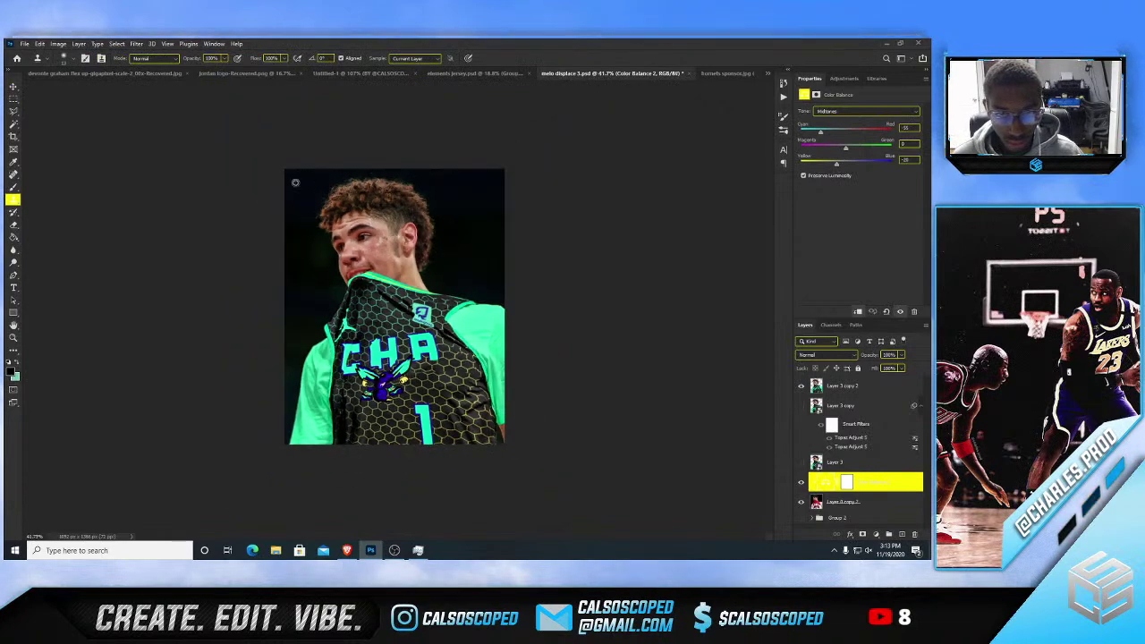
scroll(294, 181, "up", 3)
- On Layer 3 copy 2, smooth the edge between the green armhole trim and the sleeve beside the Jordan logo with the Mixer Brush
key("v")
left_click(472, 275)
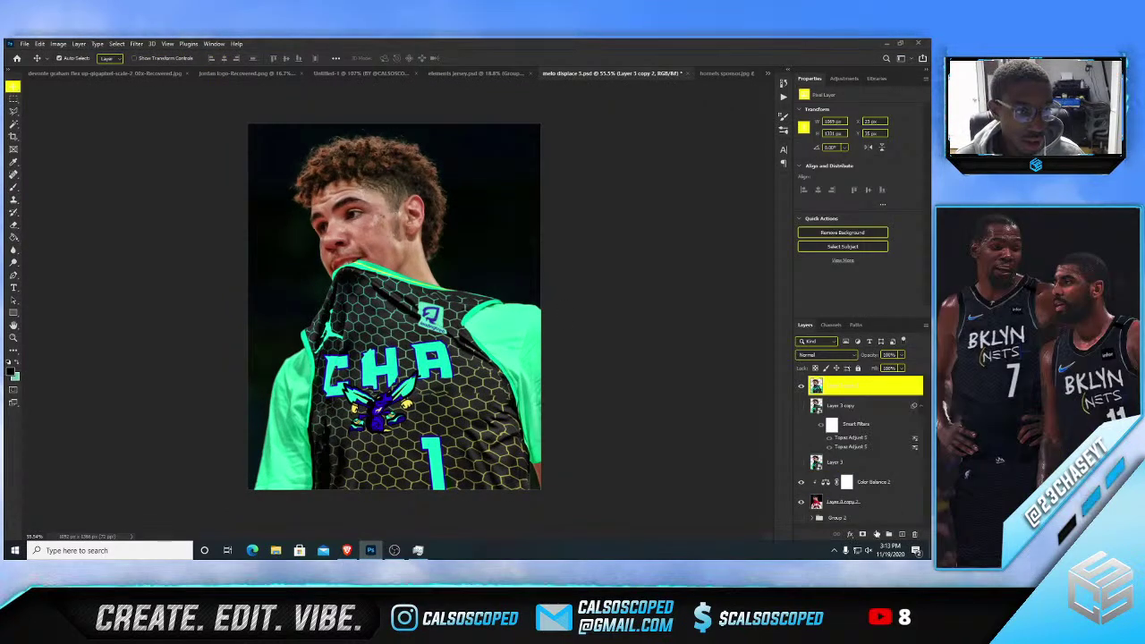
scroll(307, 382, "up", 5)
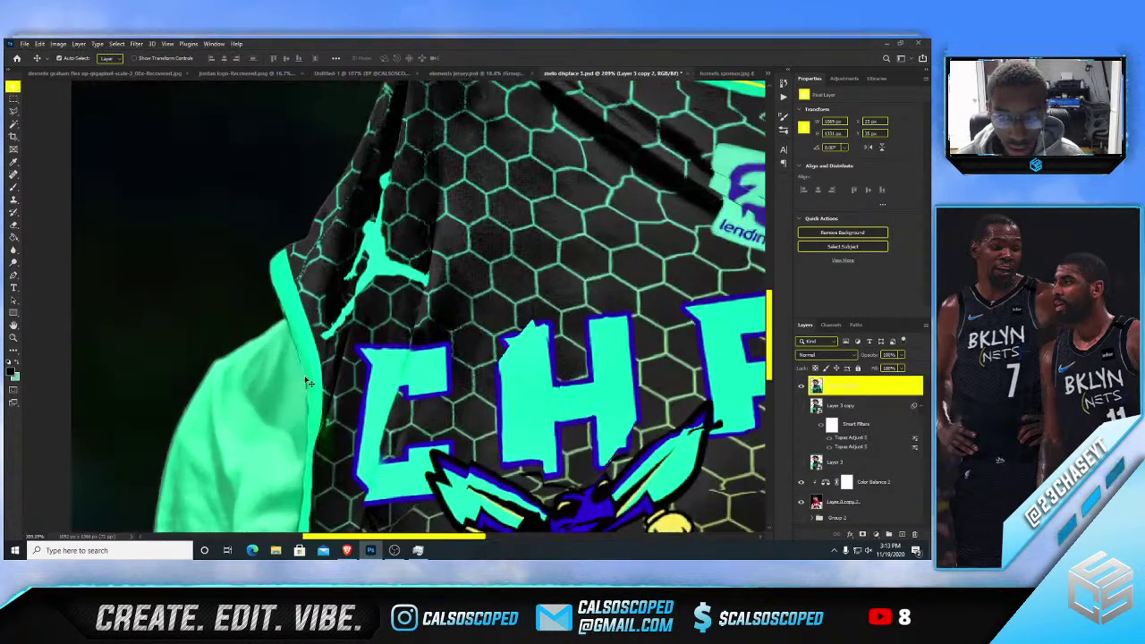
right_click(13, 188)
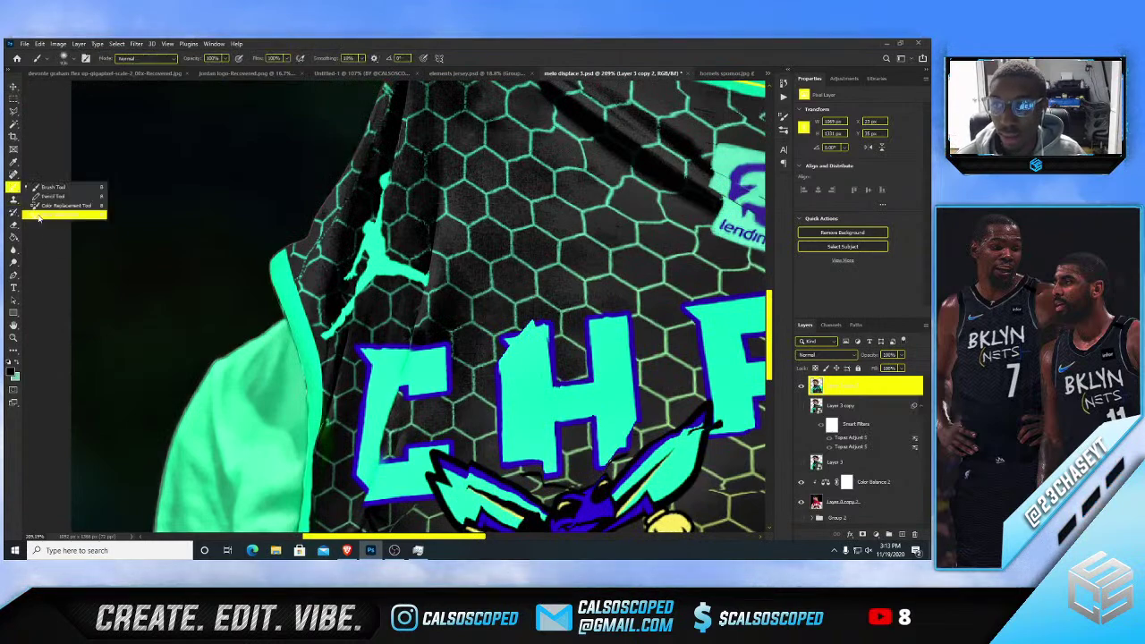
left_click(38, 214)
scroll(302, 308, "up", 3)
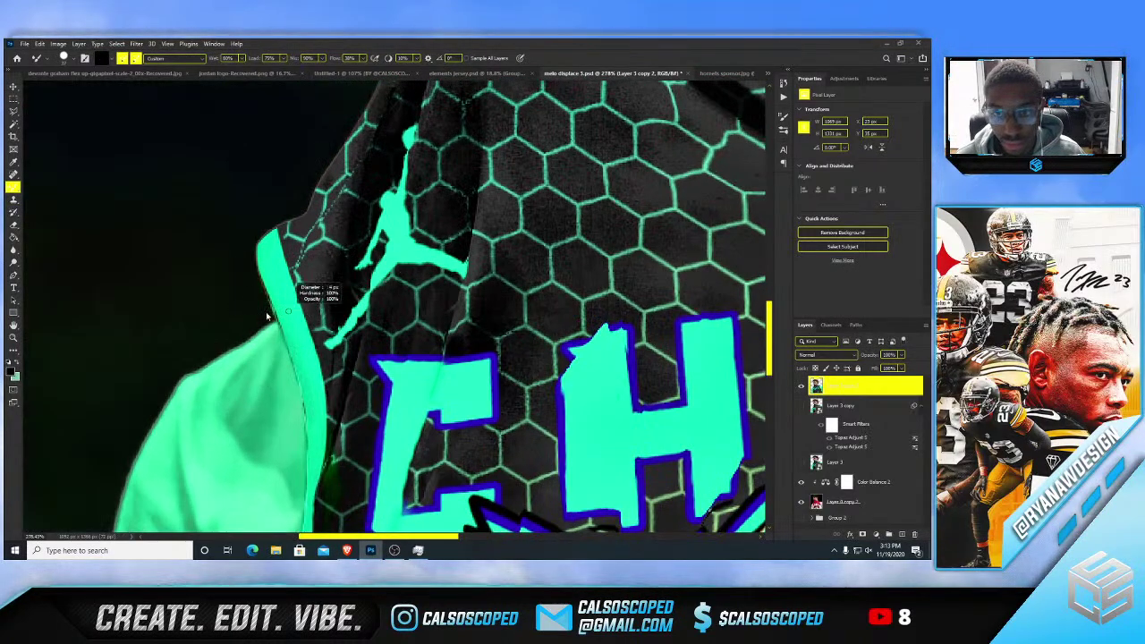
key("5")
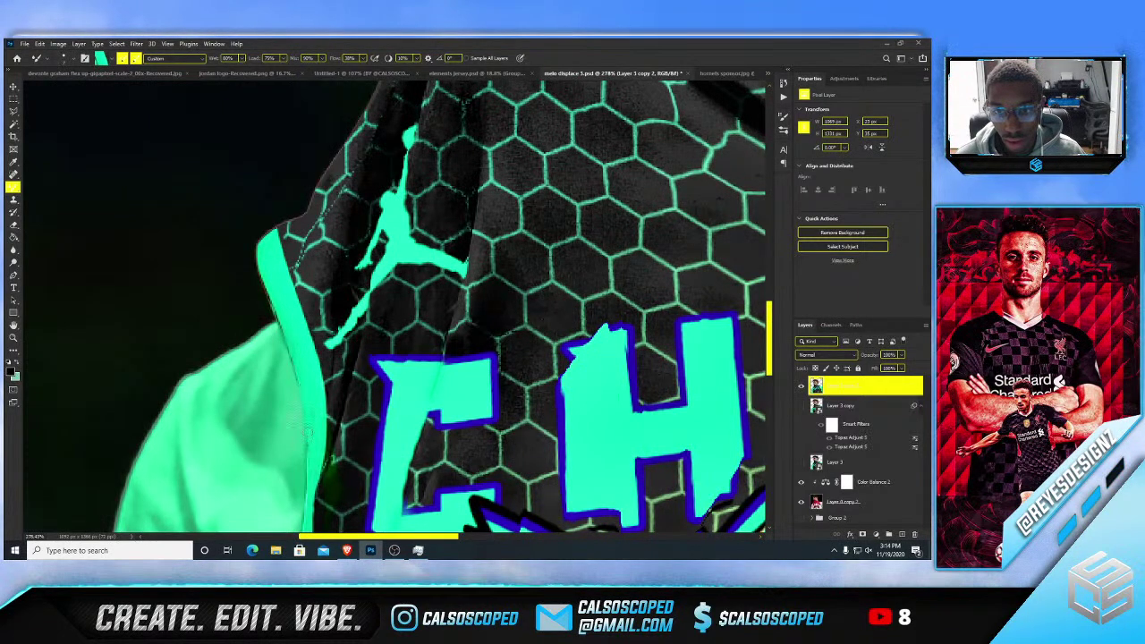
scroll(312, 412, "down", 2)
scroll(315, 351, "down", 2)
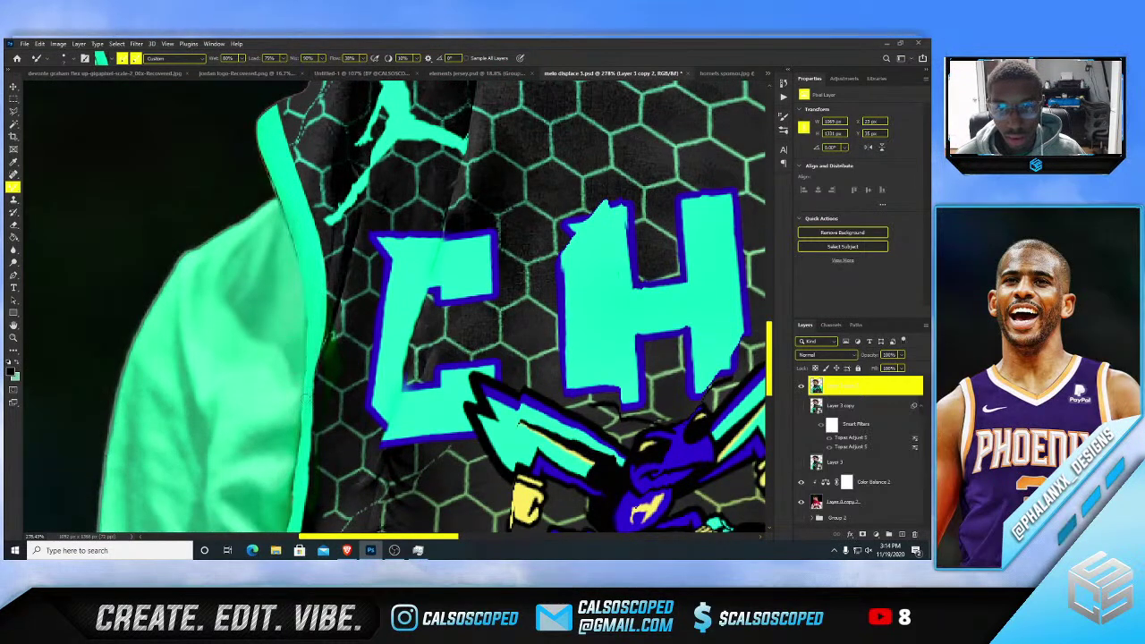
scroll(313, 358, "down", 2)
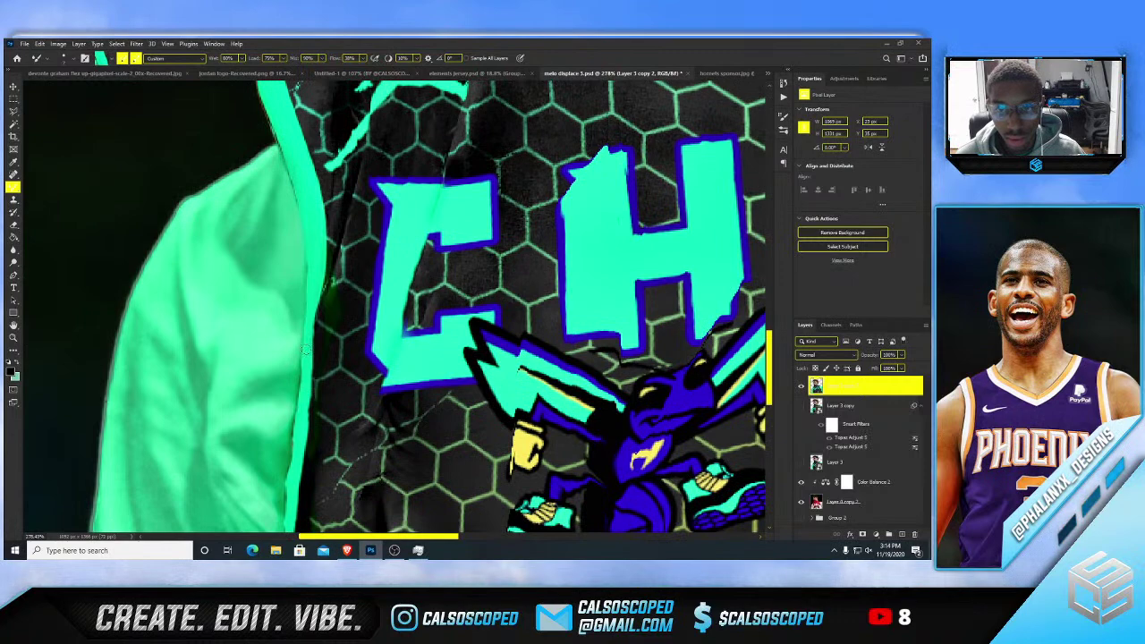
scroll(307, 349, "down", 5)
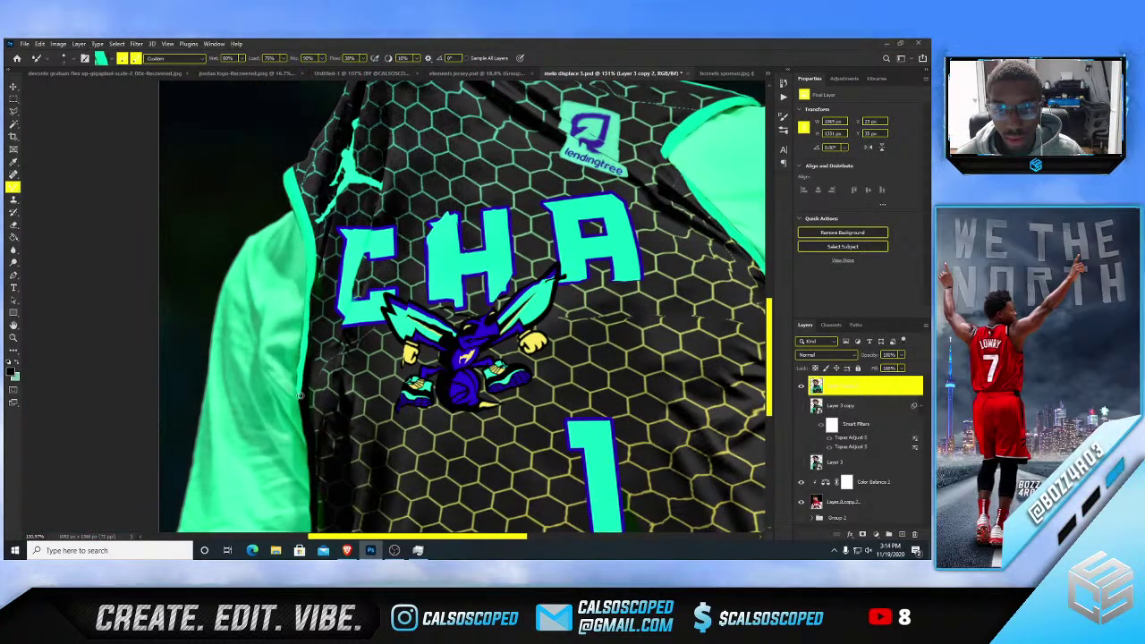
scroll(301, 395, "down", 2)
- Blend the edge of the other armhole trim, below the lendingtree patch, with the Mixer Brush
scroll(501, 304, "up", 6)
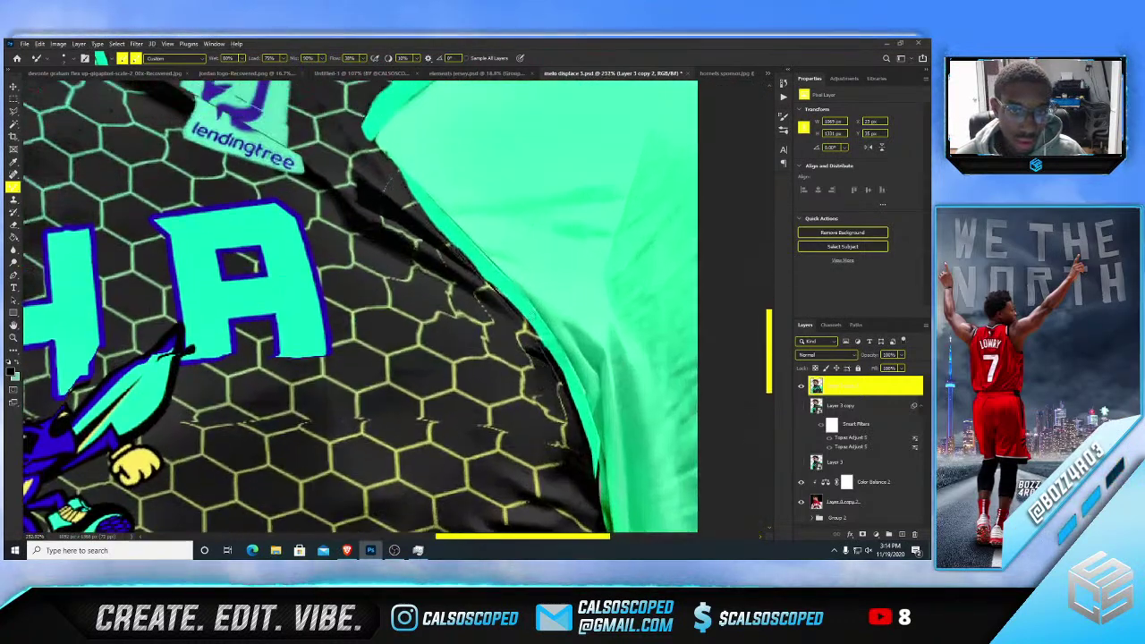
scroll(528, 315, "up", 2)
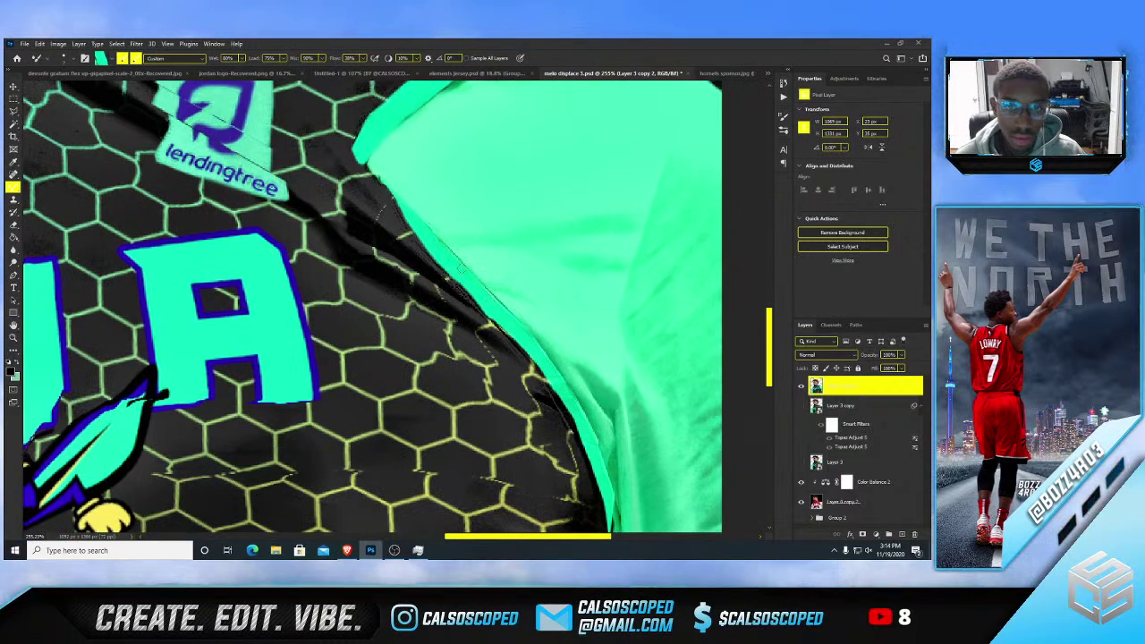
scroll(402, 195, "down", 4)
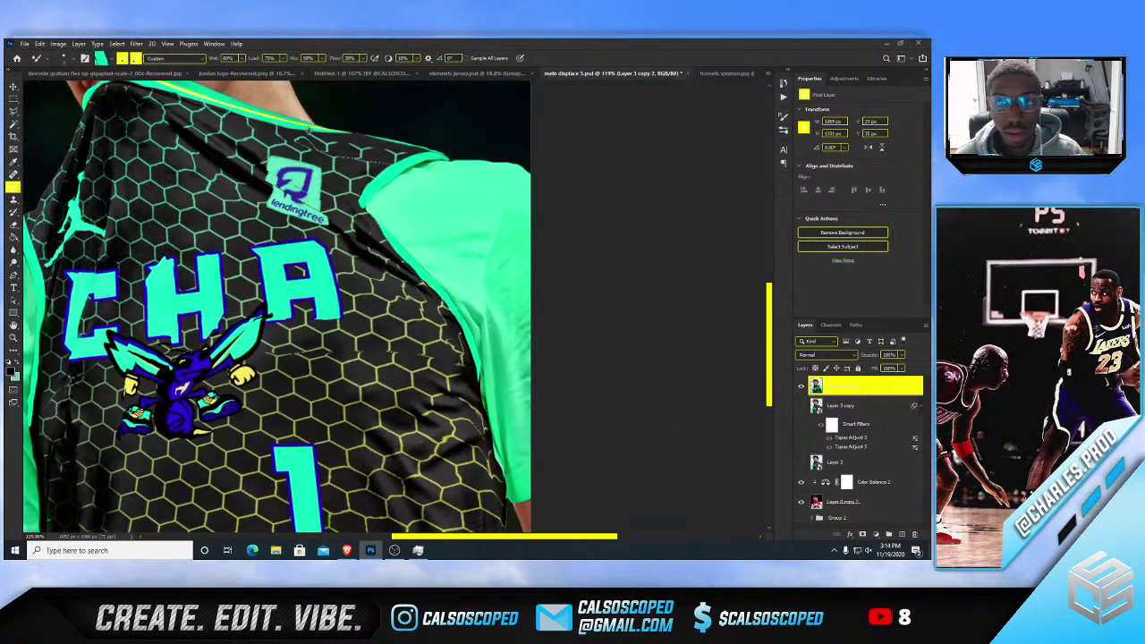
scroll(382, 133, "up", 3)
key("v")
left_click_drag(401, 139, 391, 169)
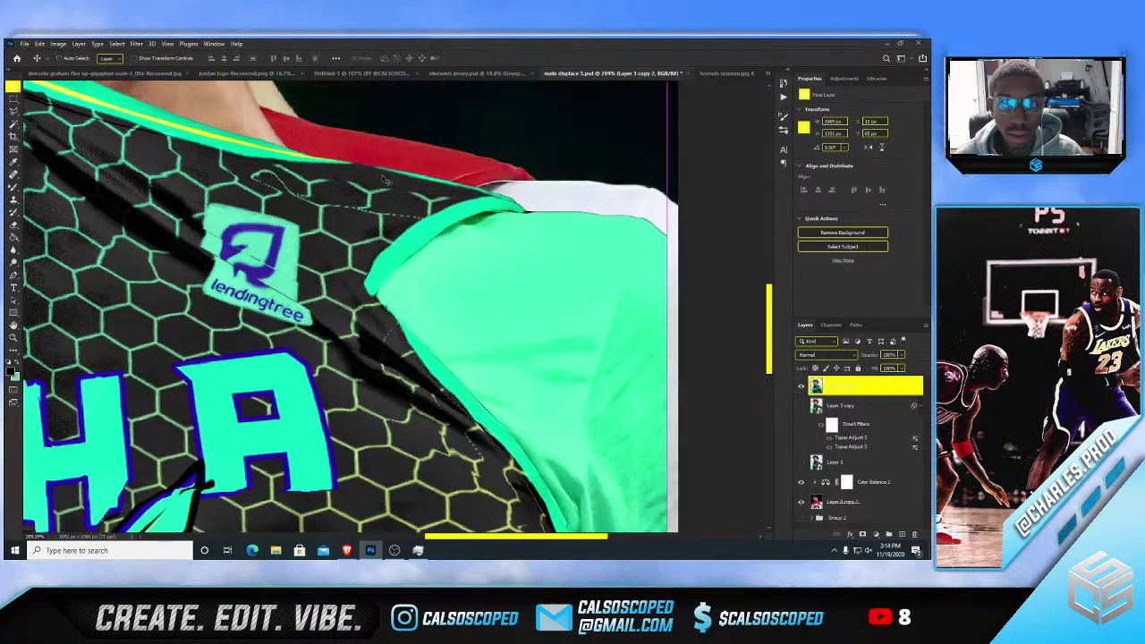
key("ctrl+z")
- On Layer 0 copy 2, clone dark background over the original red jersey along the shoulder edge beside the collar
left_click(841, 503)
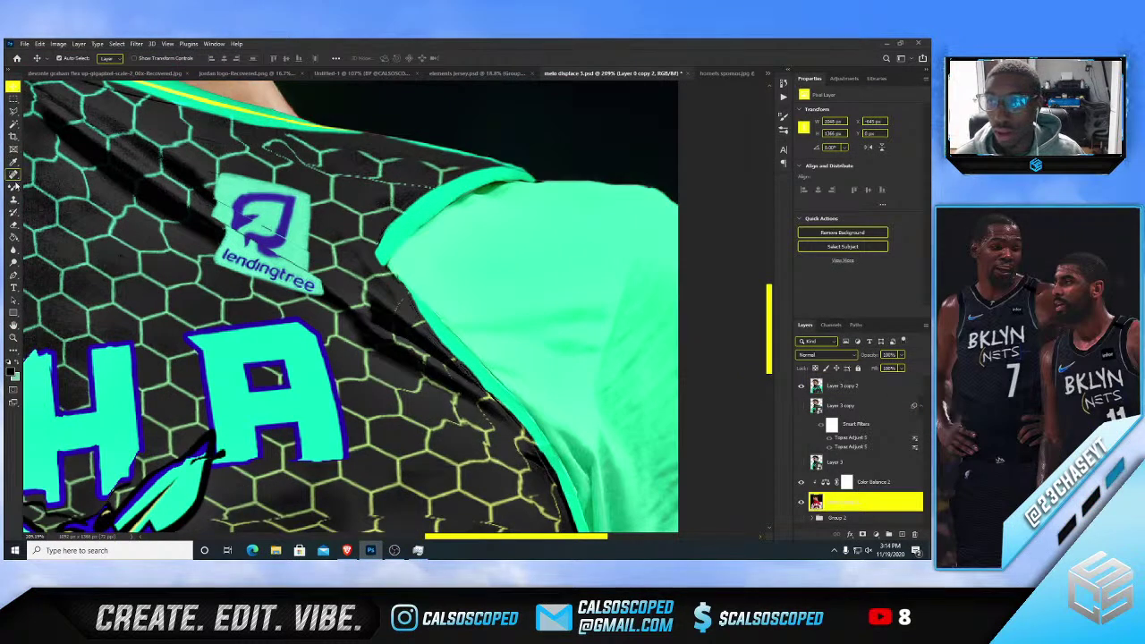
left_click(13, 200)
scroll(504, 122, "up", 5)
left_click(436, 114, "alt")
left_click_drag(351, 120, 300, 137)
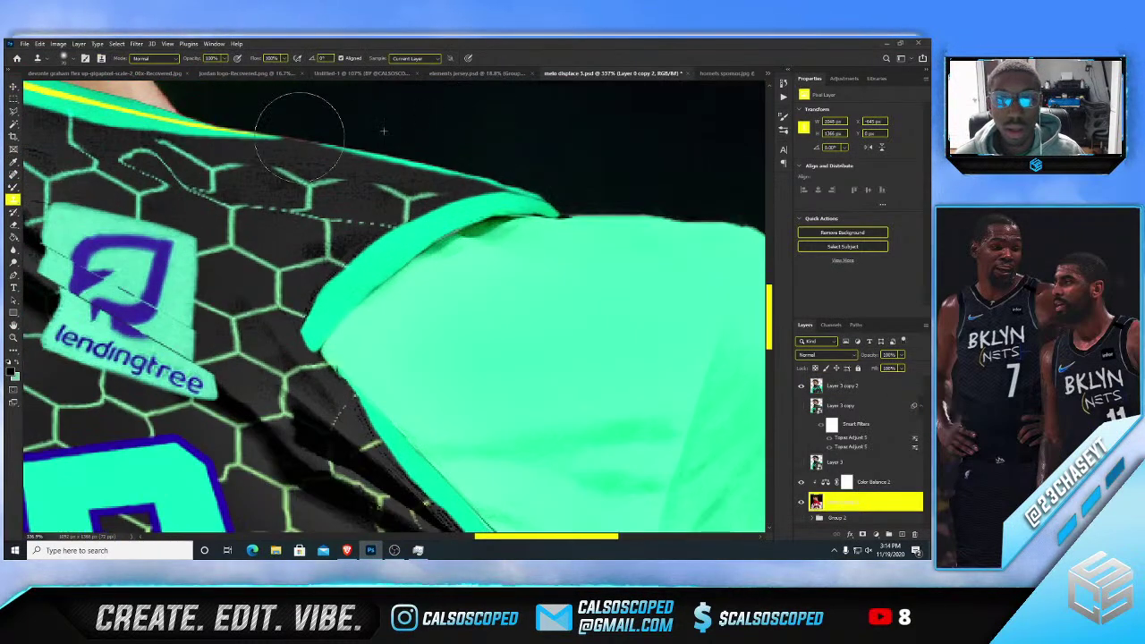
- Clean up the jersey's shoulder edge beside the collar on Layer 3 copy 2 with the Eraser
scroll(300, 136, "down", 3)
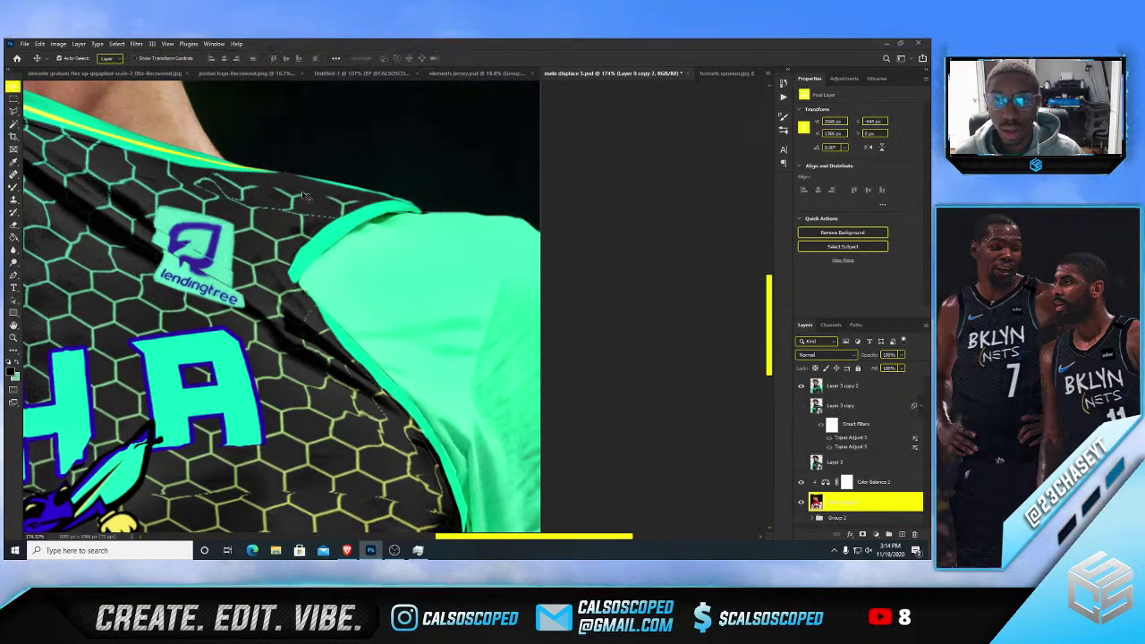
key("alt+period")
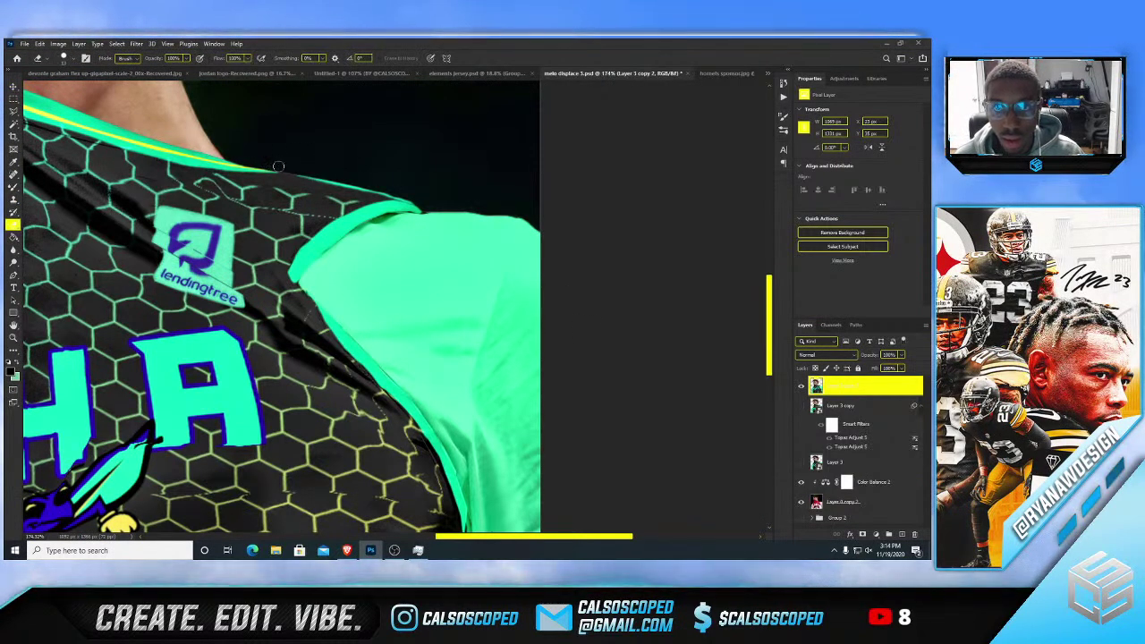
scroll(287, 167, "down", 5)
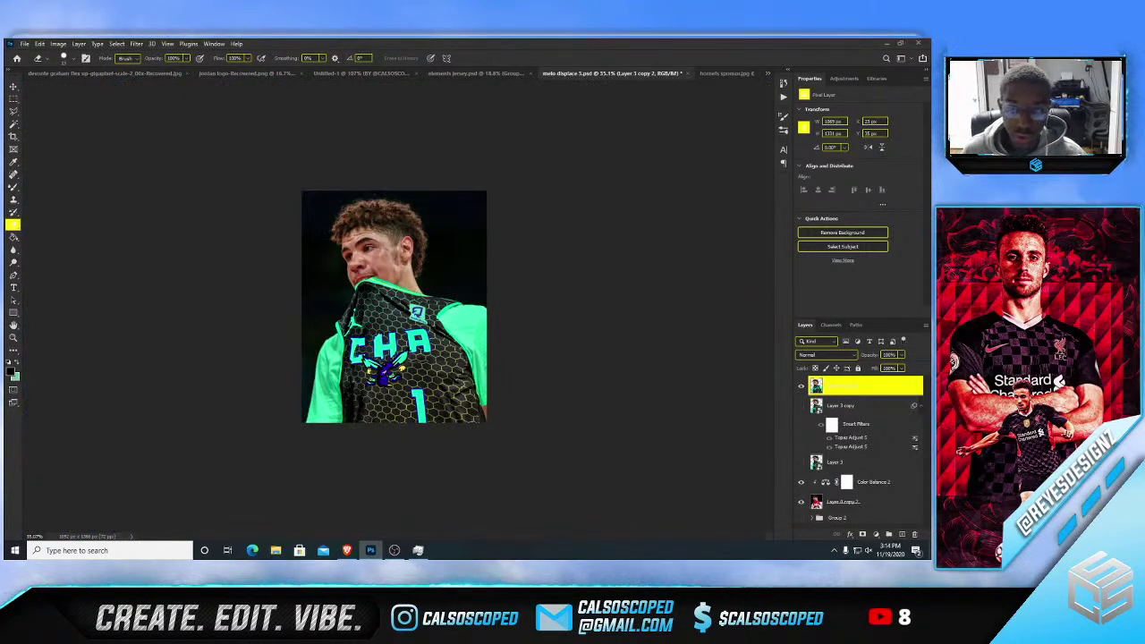
- Add a Hue/Saturation adjustment above Layer 3 copy 2, fully reduce its saturation and invert its mask to black
scroll(364, 350, "up", 5)
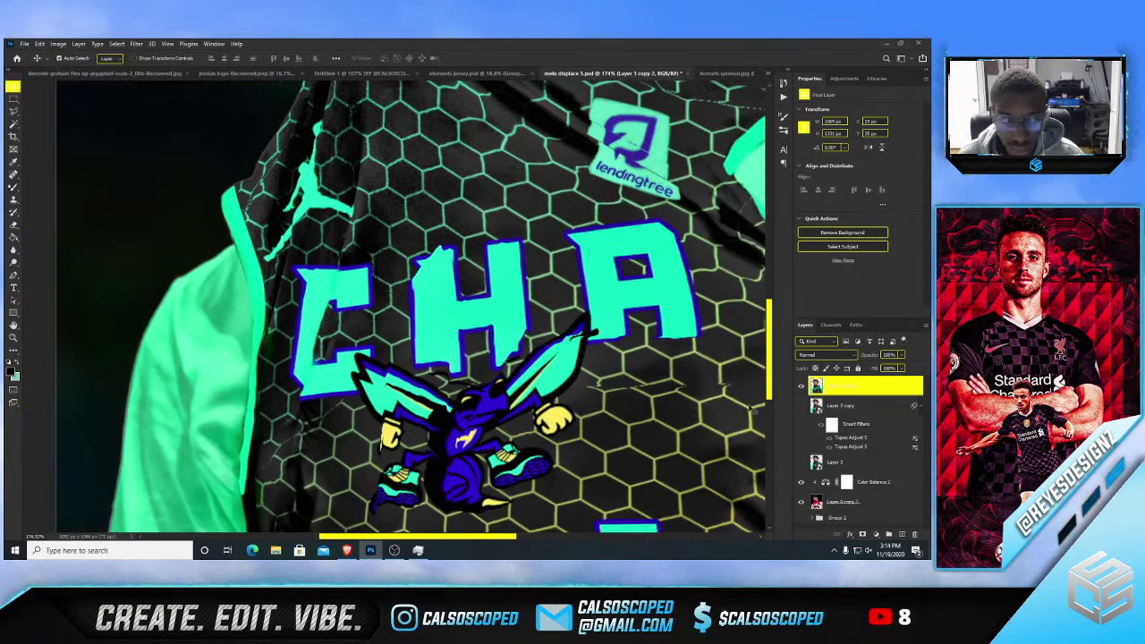
left_click(876, 534)
left_click(866, 411)
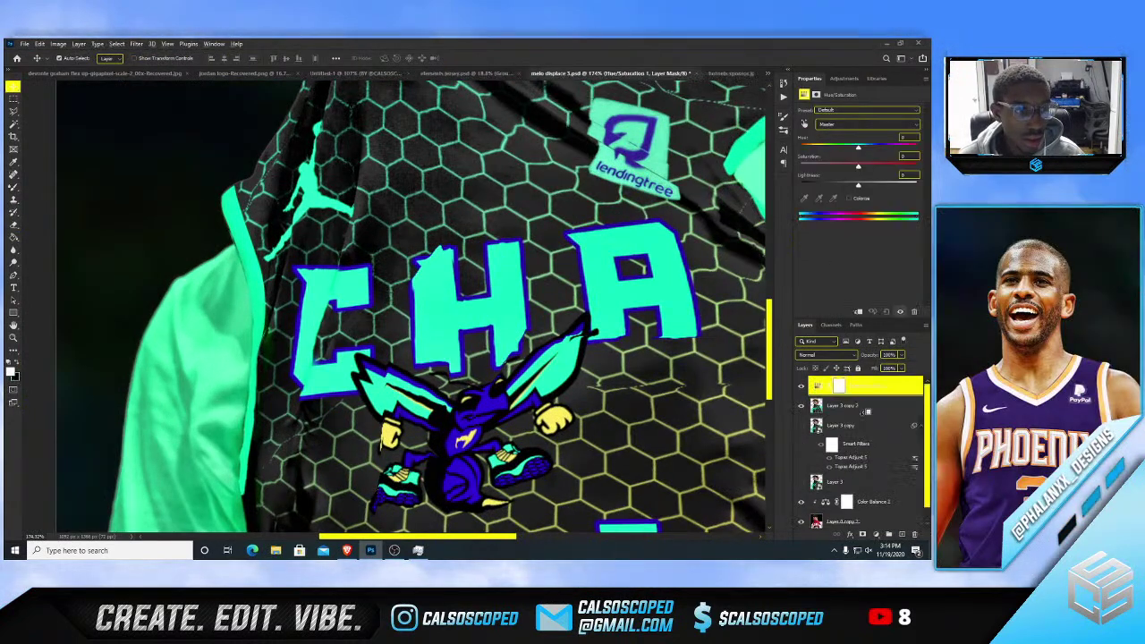
left_click_drag(859, 167, 797, 168)
left_click(848, 387)
key("ctrl+i")
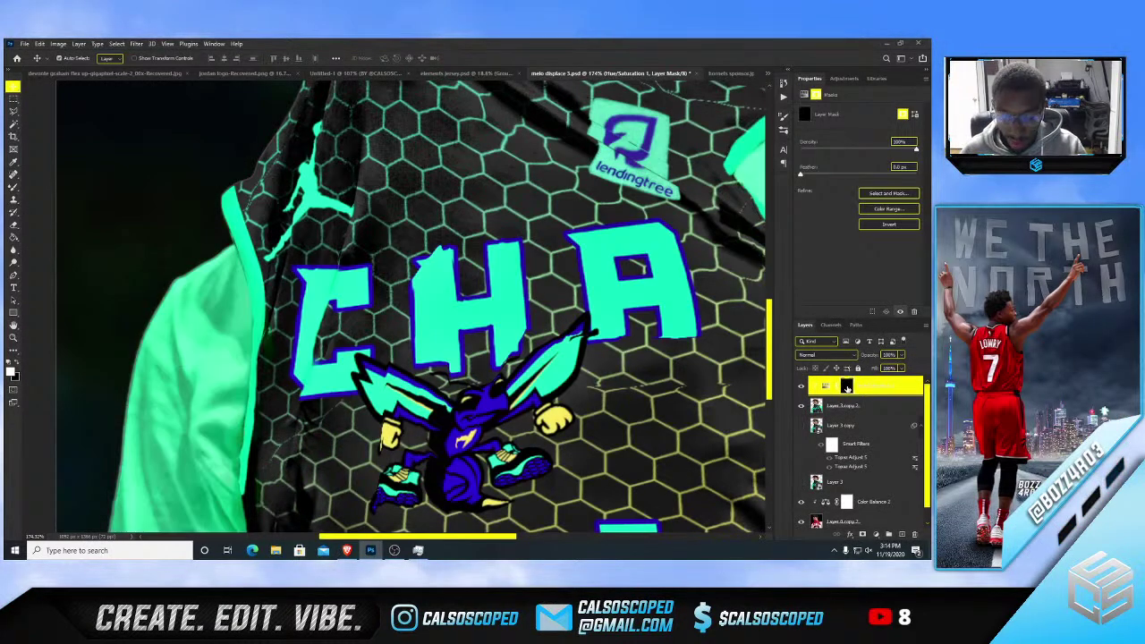
- Paint white with the Brush on the Hue/Saturation mask over the stray green tint beside the armhole trim, next to the letter C
key("b")
scroll(280, 346, "up", 5)
key("x")
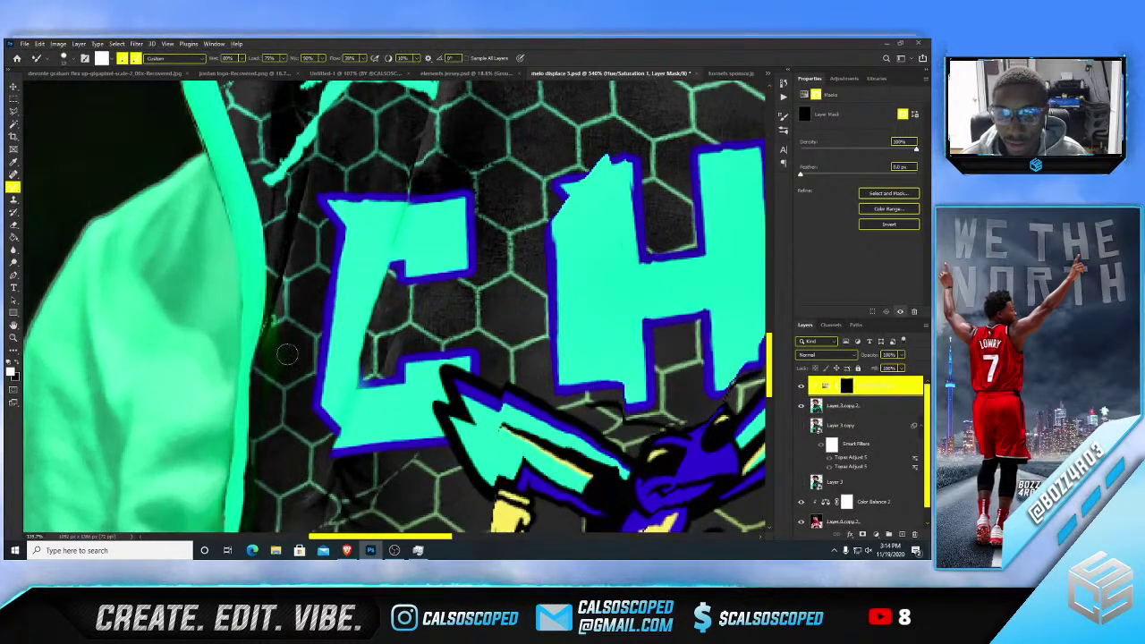
key("x")
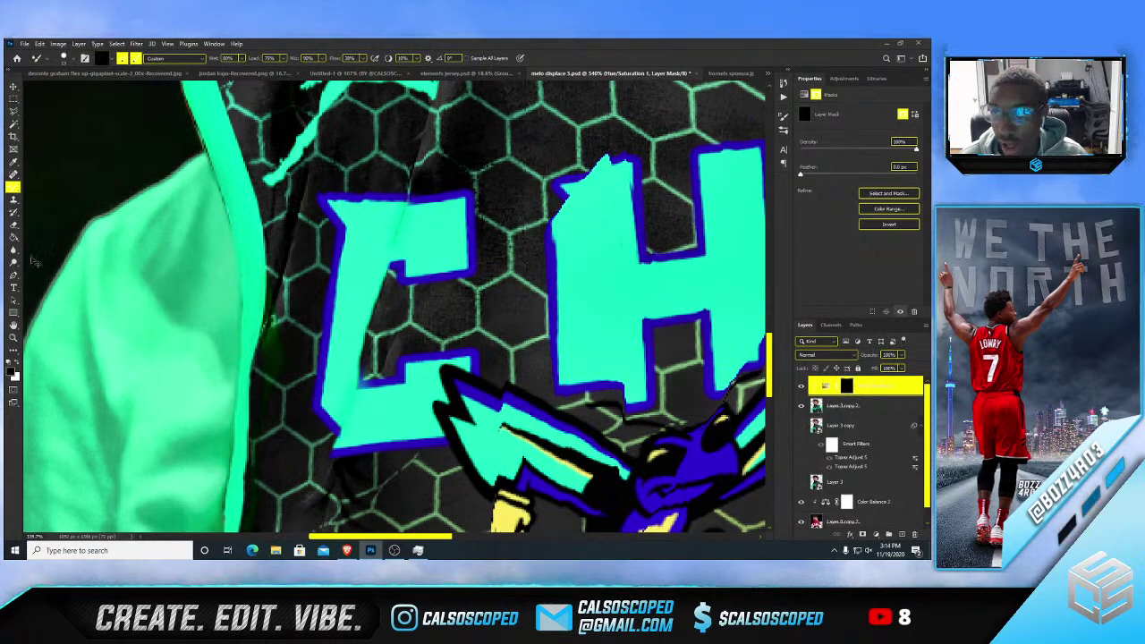
key("b")
key("x")
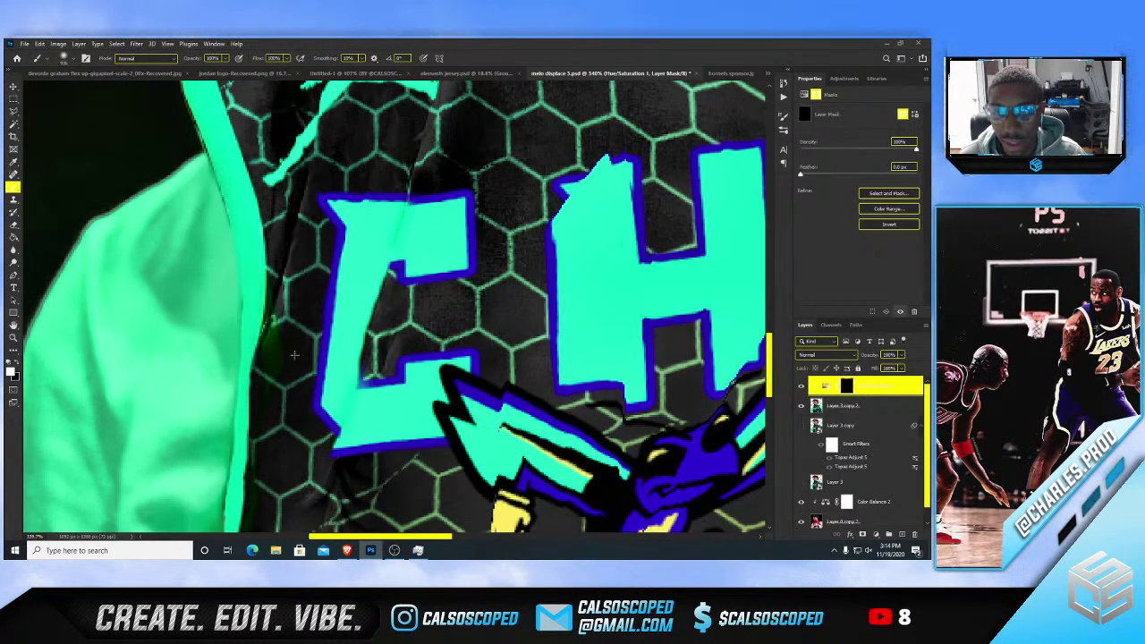
left_click_drag(309, 346, 223, 335)
left_click_drag(323, 328, 156, 331)
left_click_drag(296, 312, 170, 322)
left_click_drag(282, 350, 276, 354)
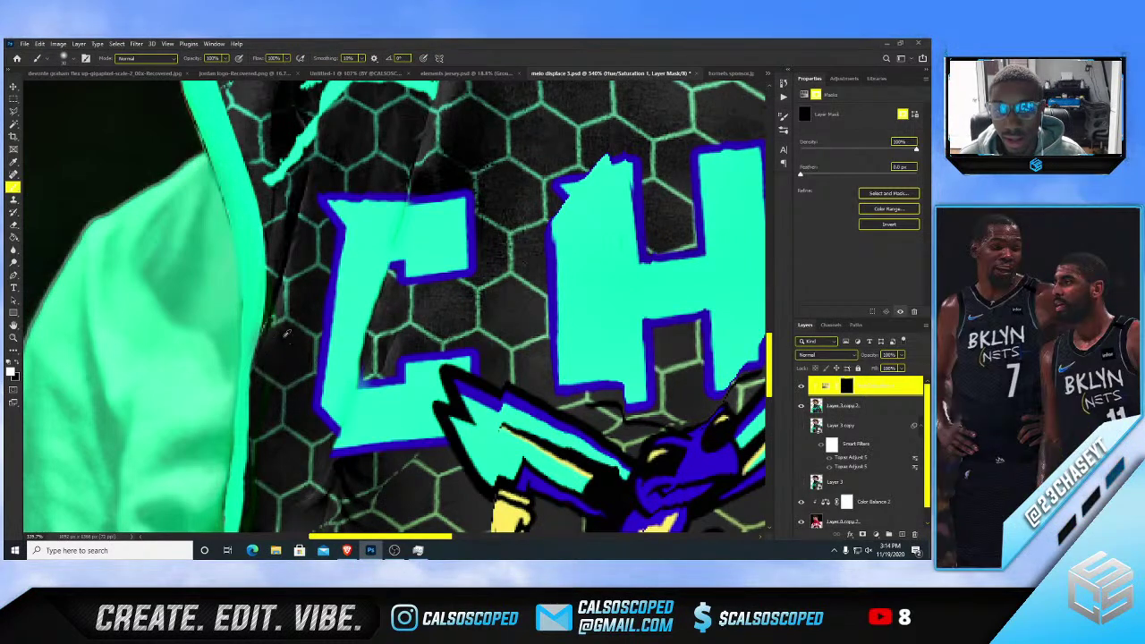
- Examine the jersey's side edge and compare the poster with Layer 3 copy 2 hidden and shown
scroll(265, 456, "down", 2)
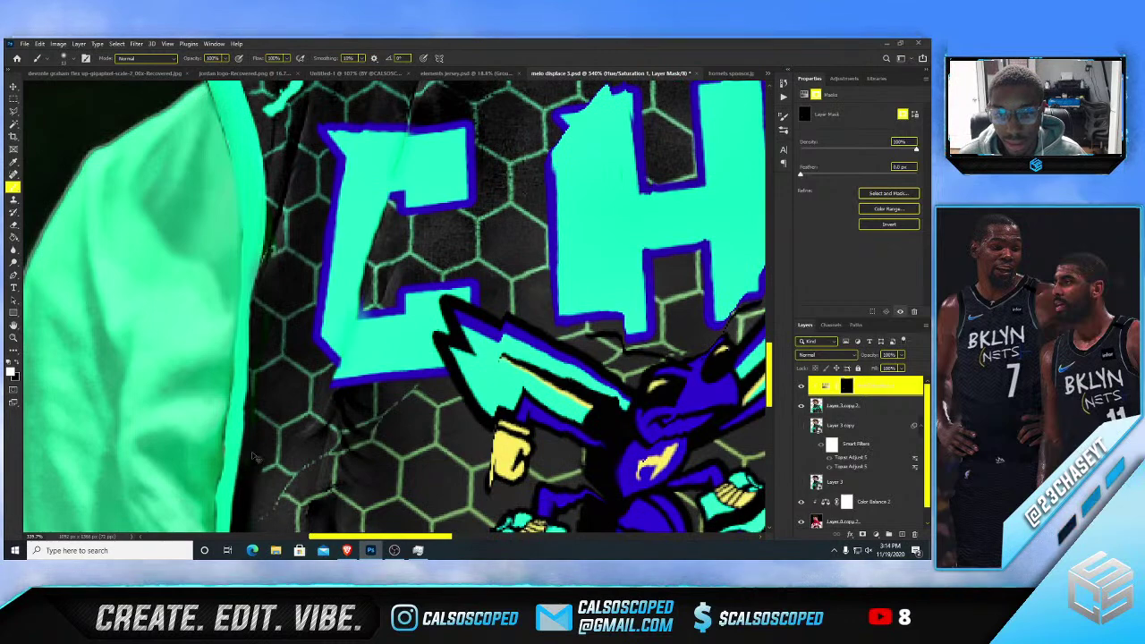
scroll(254, 445, "down", 5)
scroll(253, 445, "down", 1)
scroll(253, 448, "up", 3)
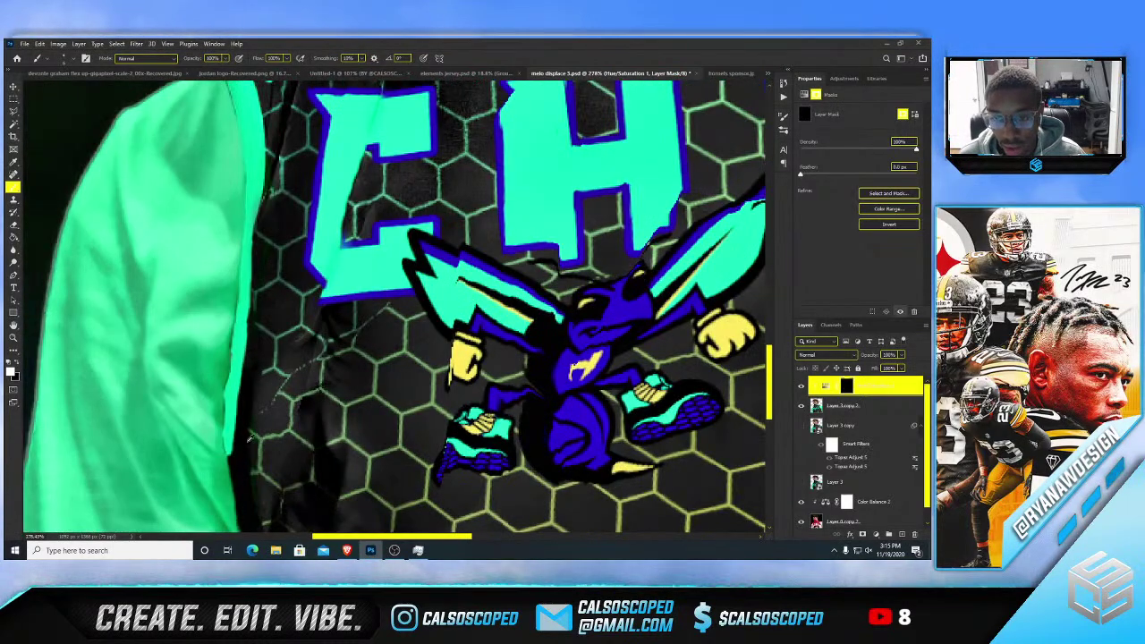
scroll(250, 436, "down", 5)
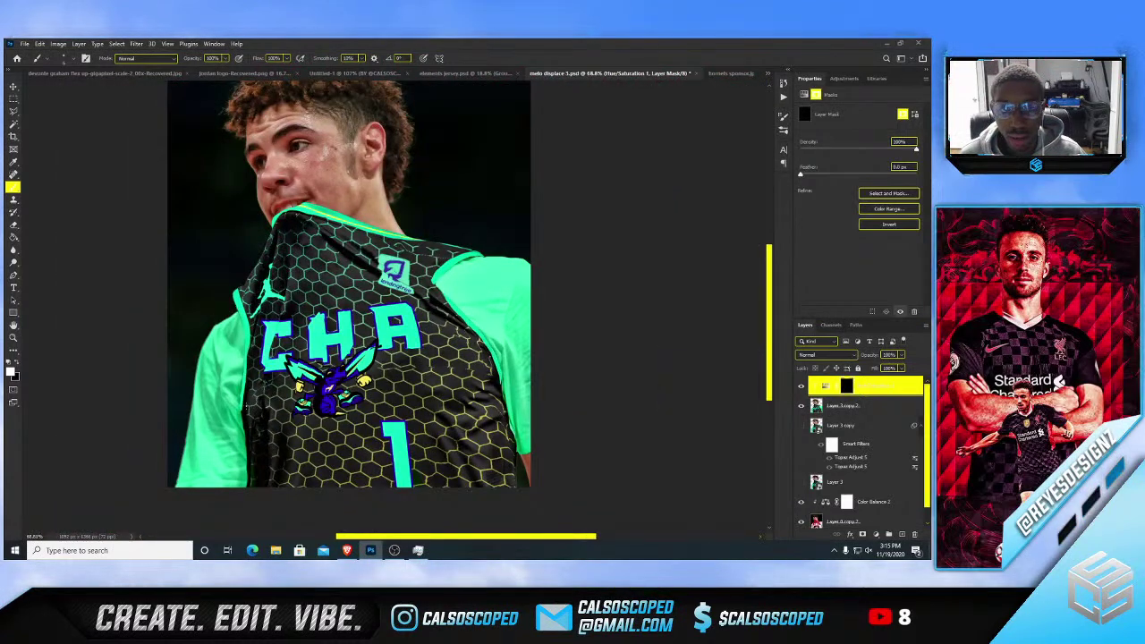
left_click(801, 407)
left_click(802, 406)
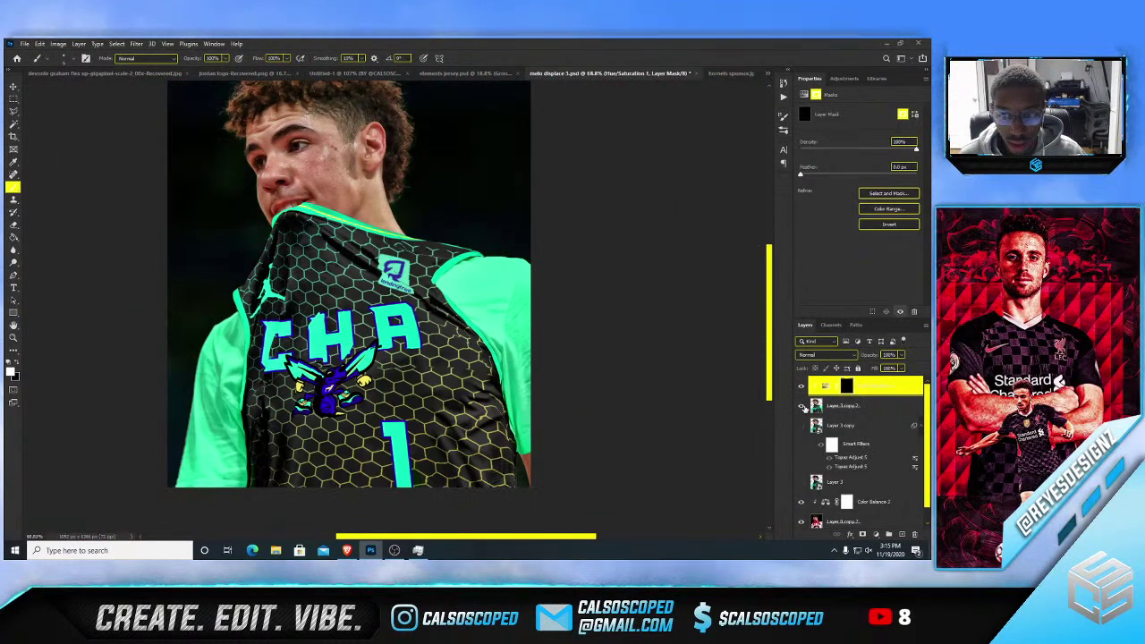
left_click(802, 406)
left_click(802, 406)
- Outline the black strip between the lower sleeve and the jersey with a freehand Lasso selection down to the image edge
scroll(237, 428, "up", 4)
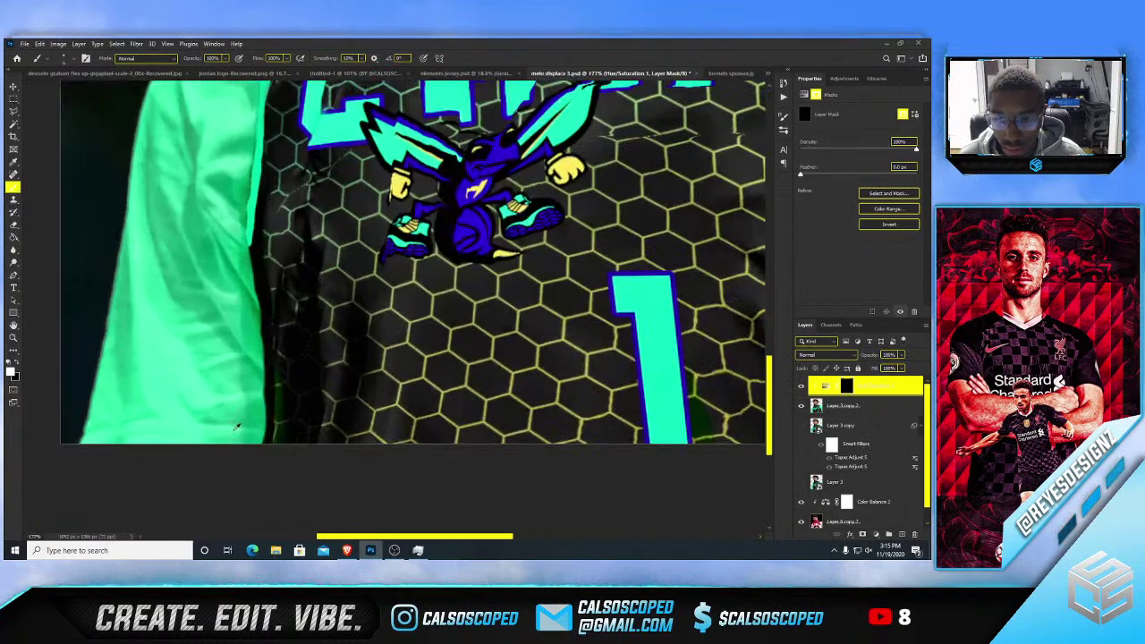
scroll(238, 428, "up", 1)
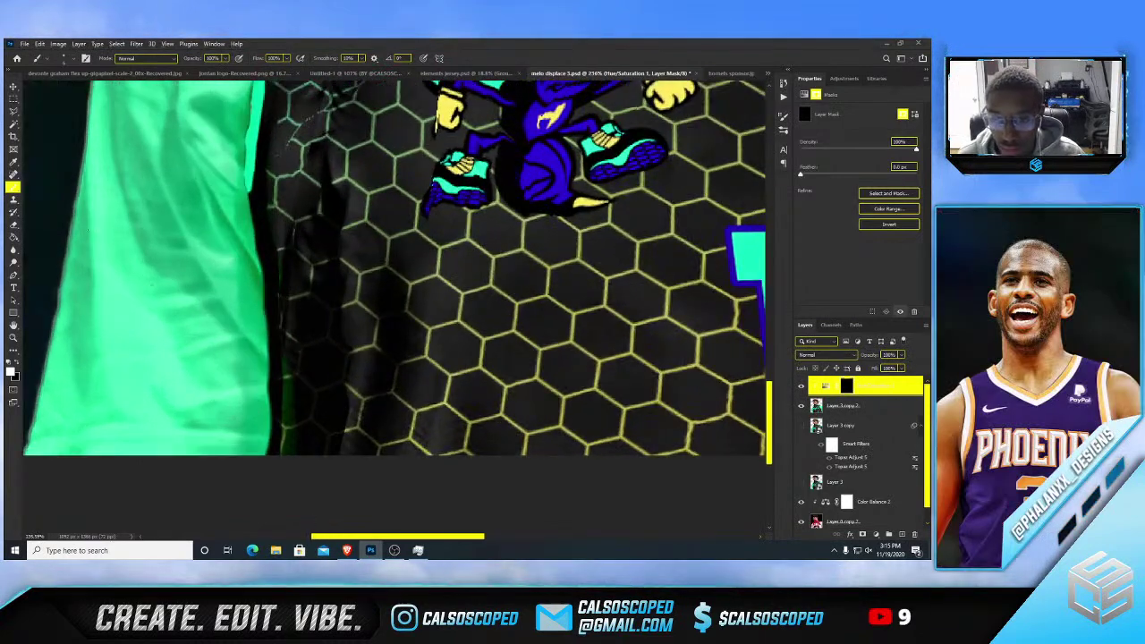
left_click(13, 123)
left_click(13, 113)
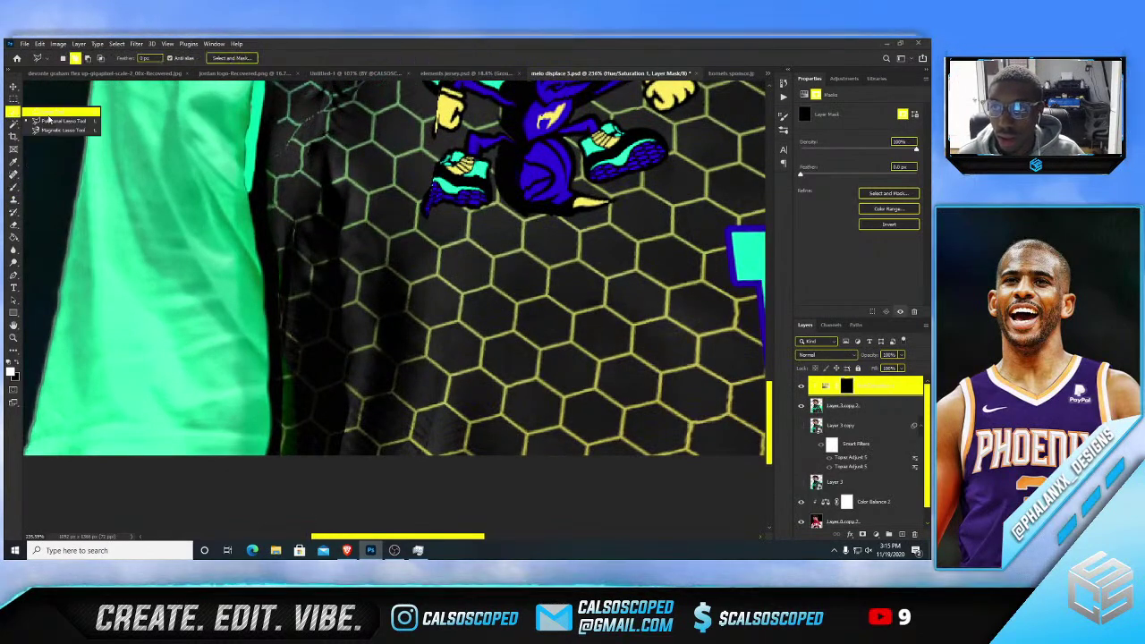
left_click(47, 112)
left_click_drag(281, 456, 288, 377)
mouse_move(282, 333)
left_mouse_down()
mouse_move(279, 248)
mouse_move(250, 195)
mouse_move(264, 268)
left_mouse_up()
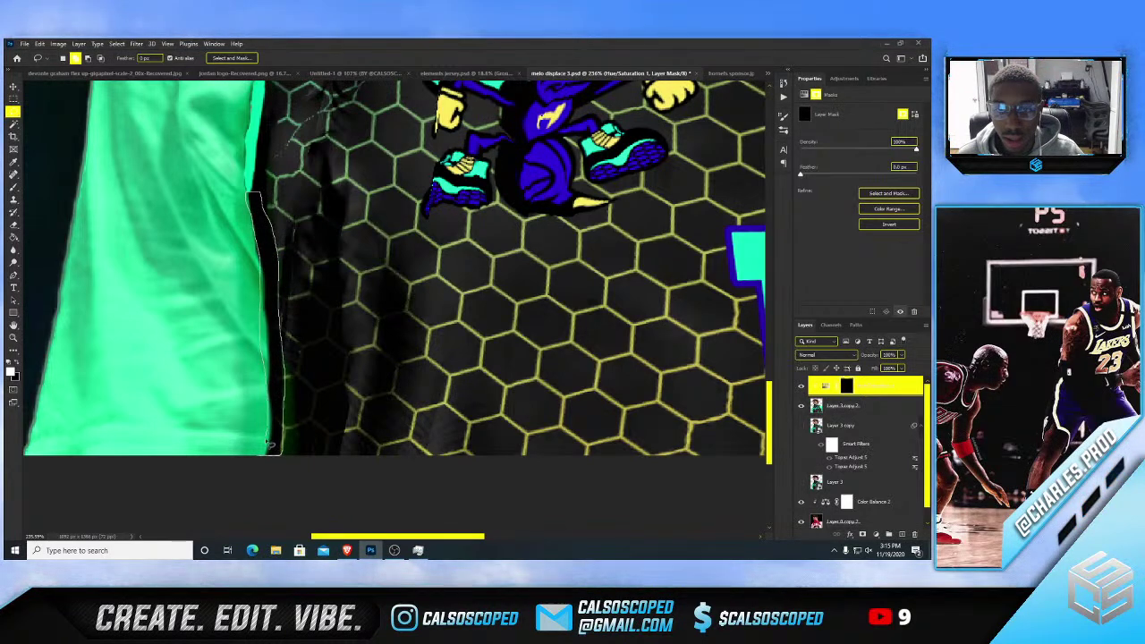
left_click_drag(269, 443, 270, 454)
- On Layer 3 copy 2, clone green sleeve fabric over the selected black strip with the Clone Stamp and deselect it
key("s")
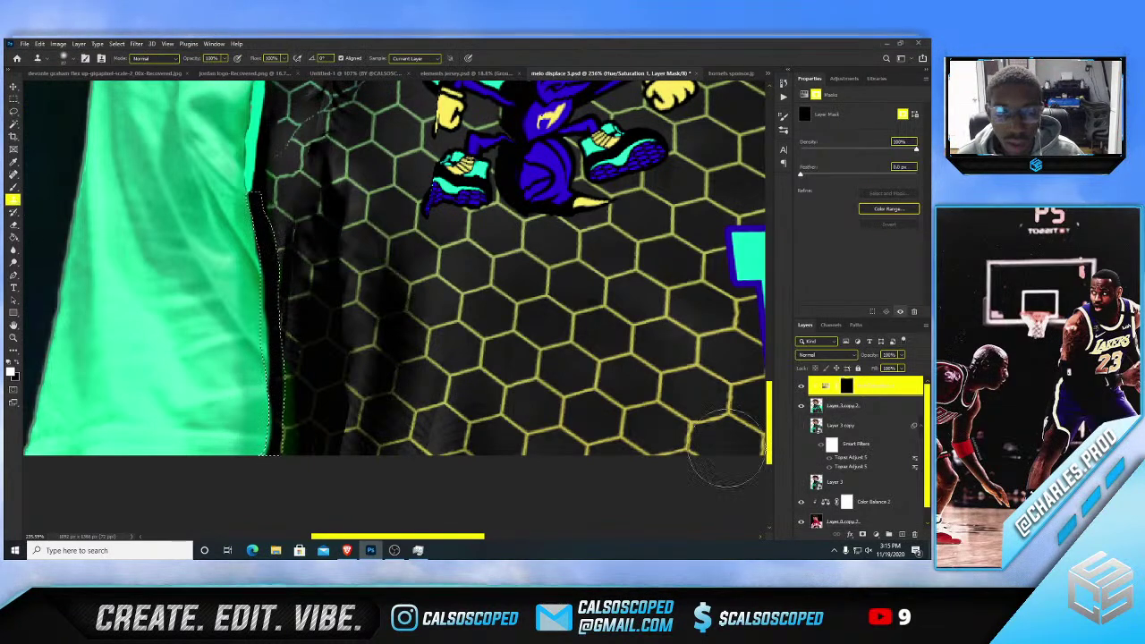
key("alt+bracketleft")
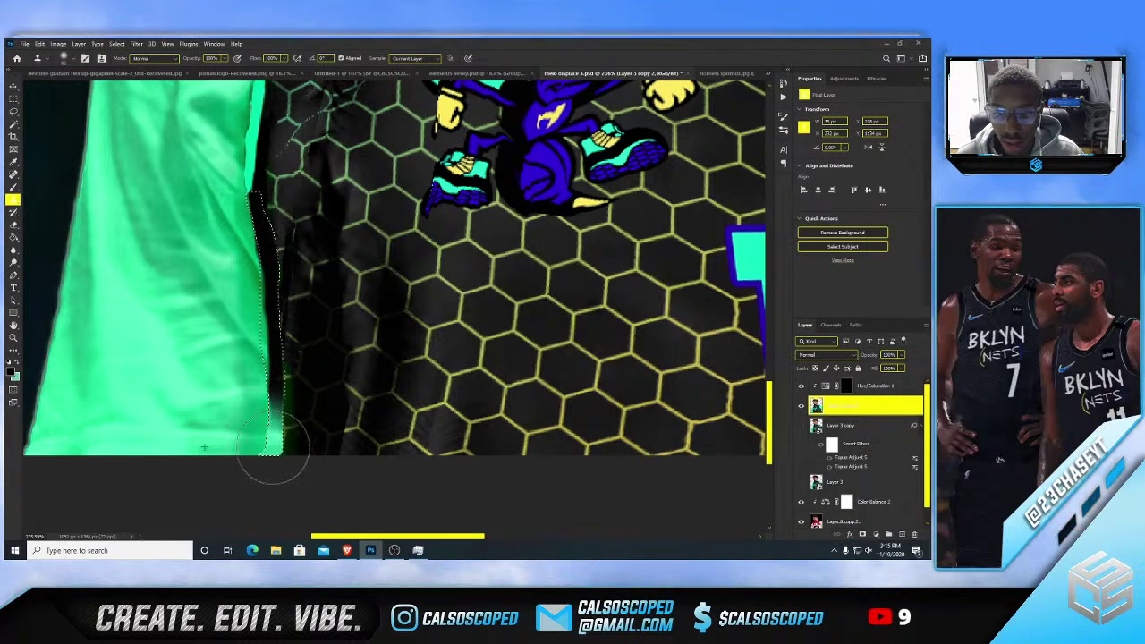
mouse_move(273, 457)
left_mouse_down()
mouse_move(246, 411)
mouse_move(250, 391)
mouse_move(286, 394)
mouse_move(270, 362)
mouse_move(285, 309)
mouse_move(269, 202)
left_mouse_up()
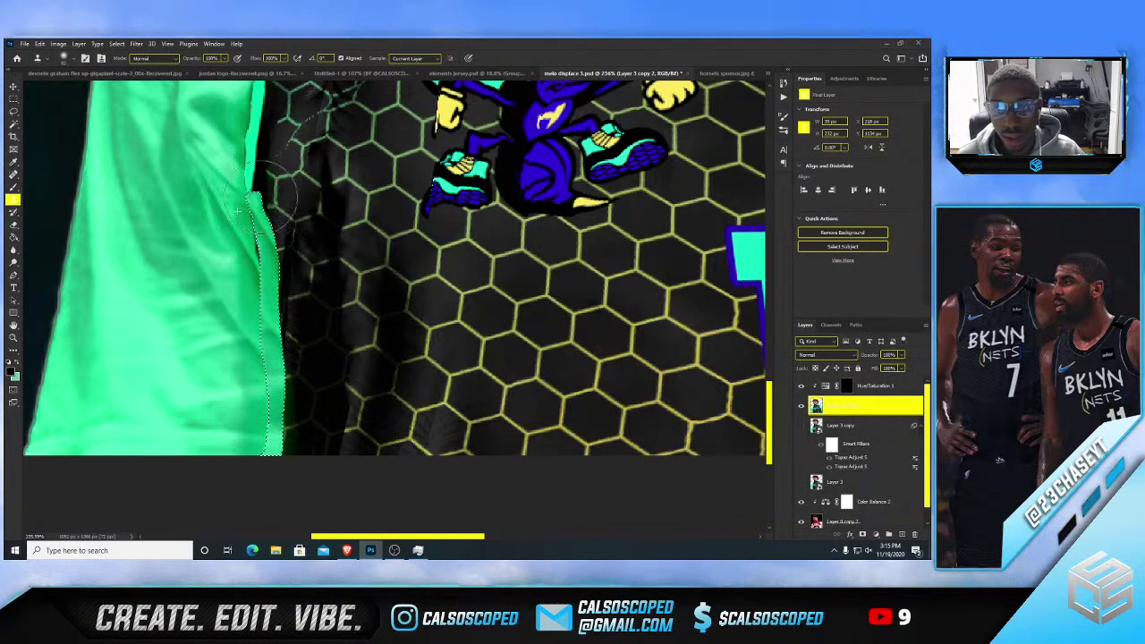
scroll(240, 215, "down", 5)
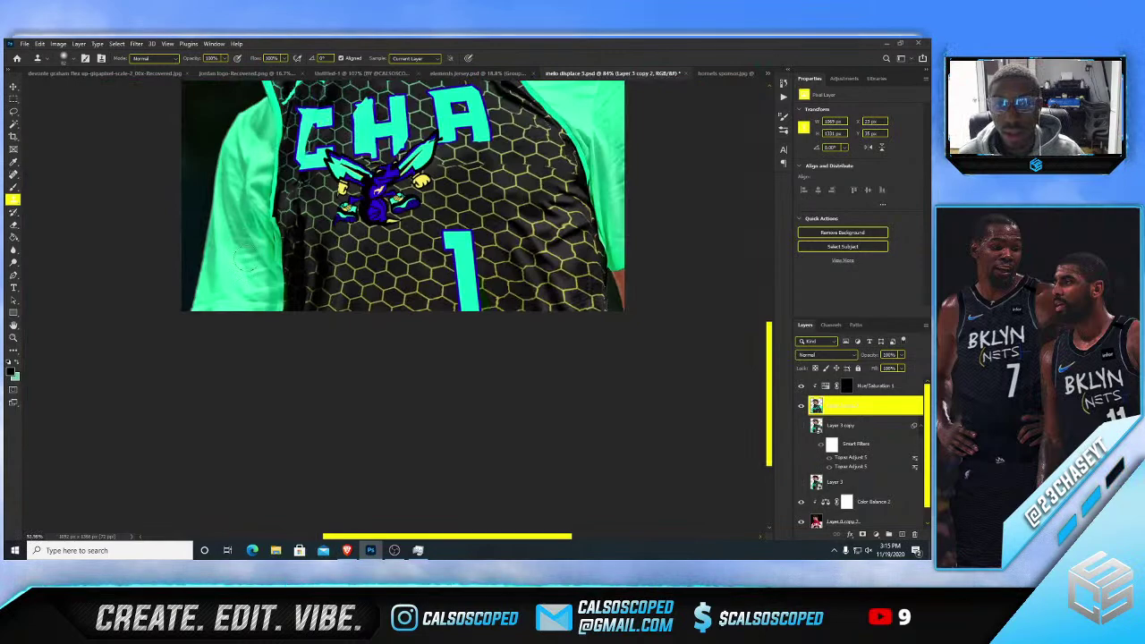
scroll(245, 260, "up", 5)
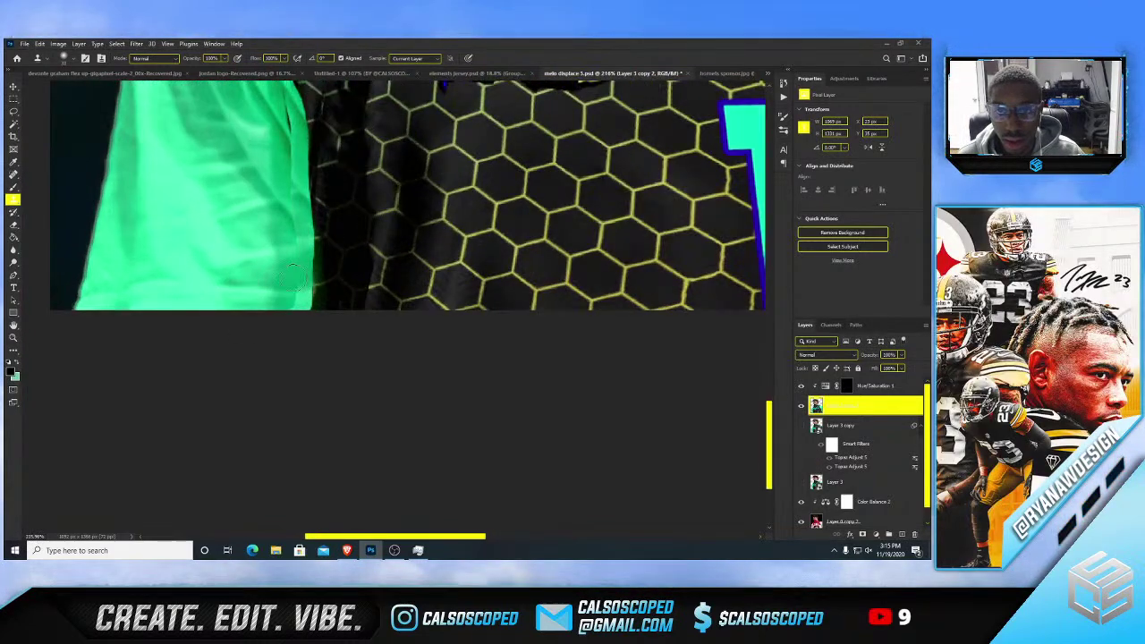
- Lower the Clone Stamp flow and blend the added fabric into the lower sleeve's folds beside the jersey edge
left_click_drag(276, 71, 258, 71)
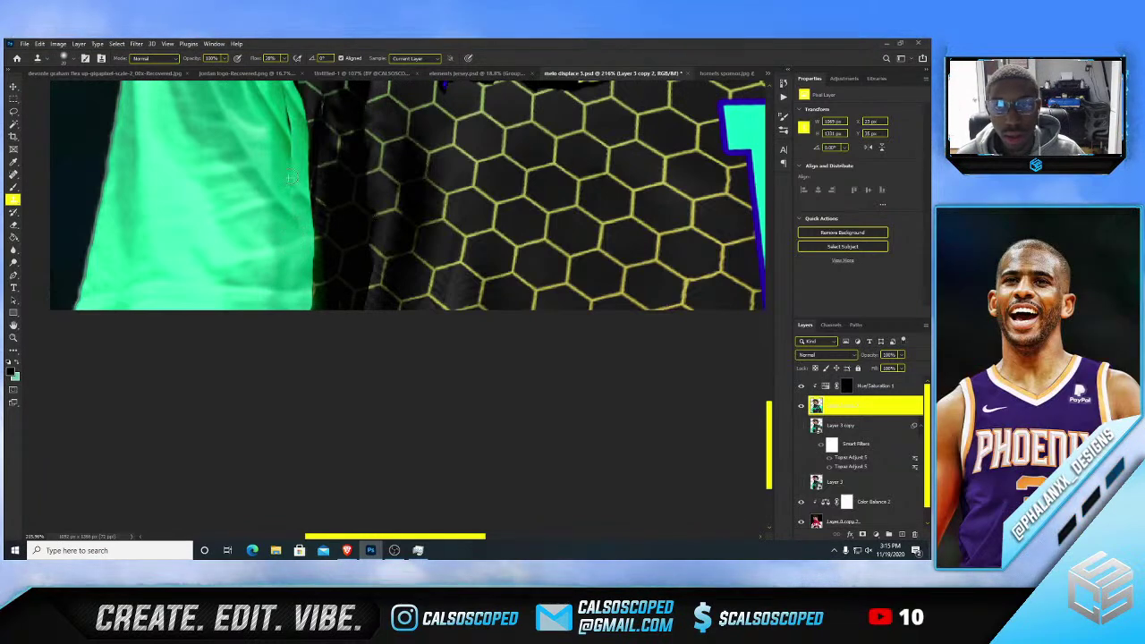
scroll(261, 152, "up", 2)
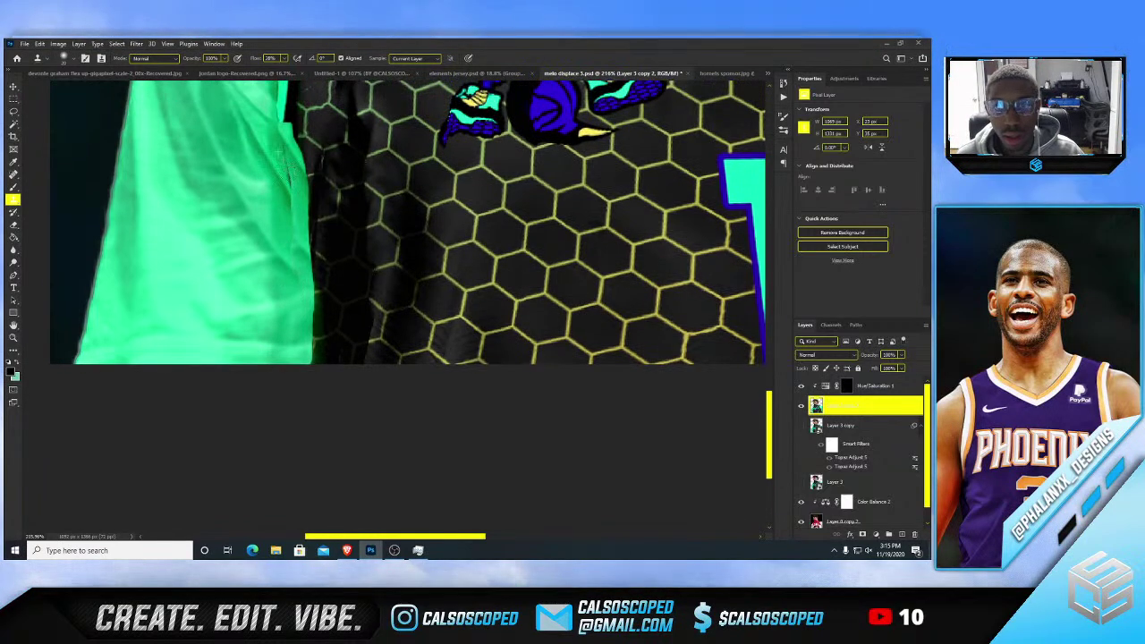
scroll(269, 145, "down", 14)
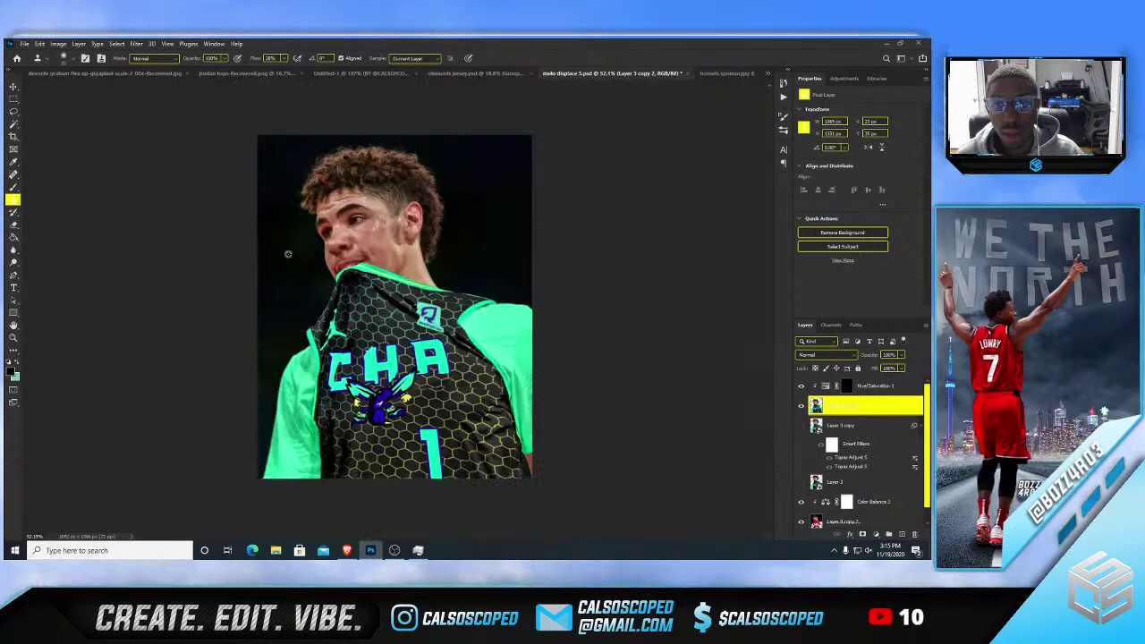
scroll(287, 255, "up", 3)
scroll(299, 392, "down", 2)
scroll(288, 251, "up", 8)
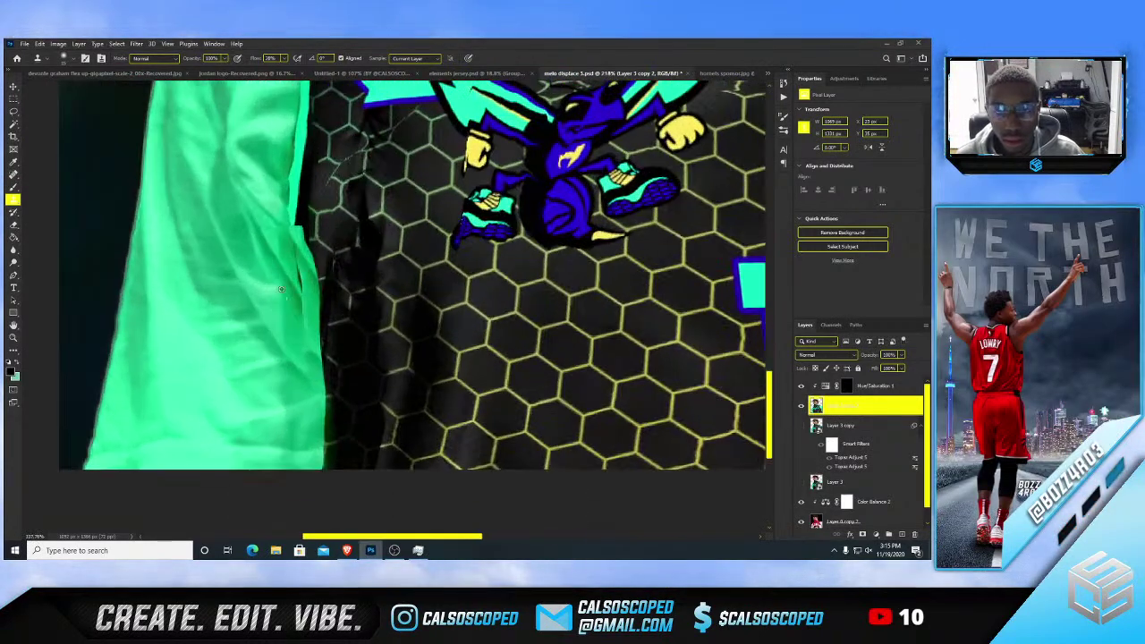
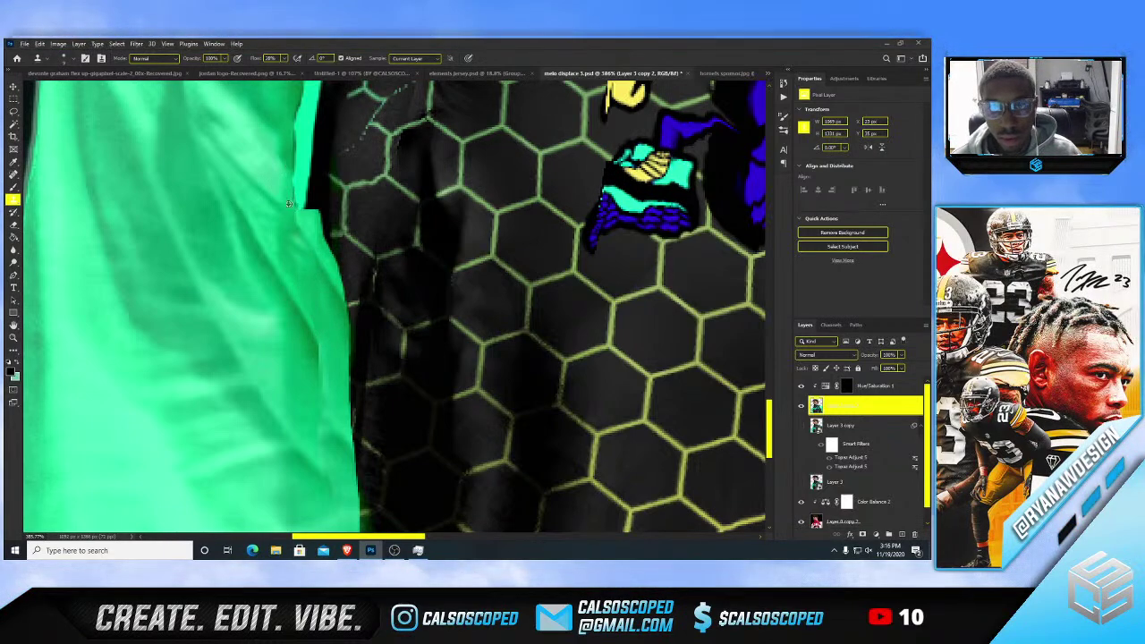
scroll(293, 283, "down", 5)
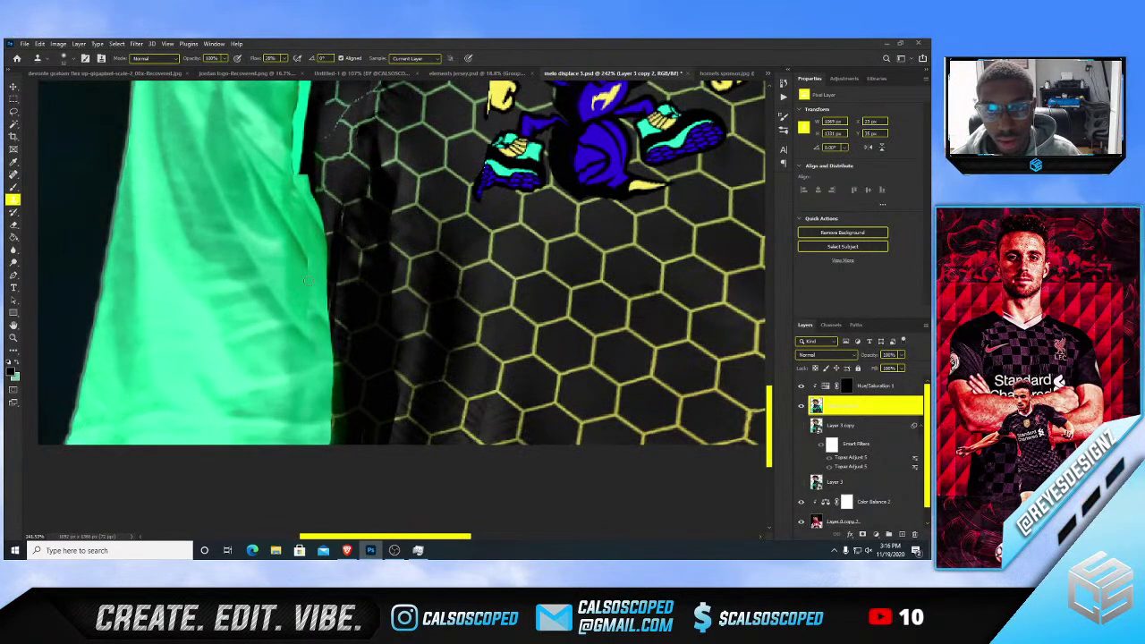
scroll(305, 282, "down", 2)
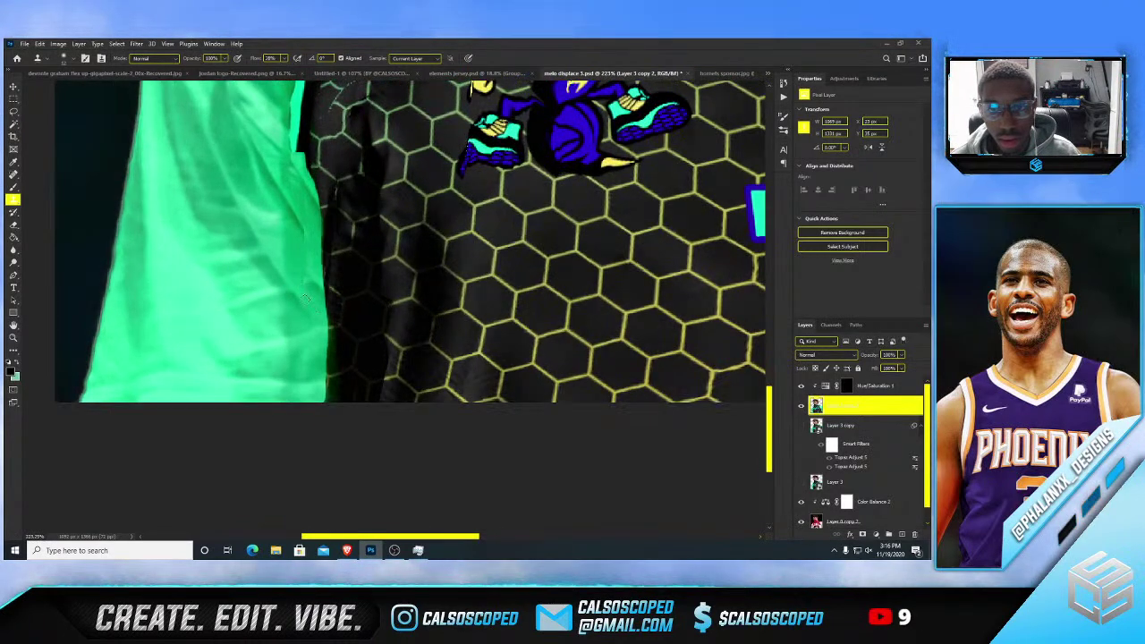
scroll(276, 256, "down", 2)
scroll(276, 255, "down", 2)
- Clone clean sleeve fabric over the stray marks along the armhole trim below the lendingtree patch
scroll(516, 314, "up", 6)
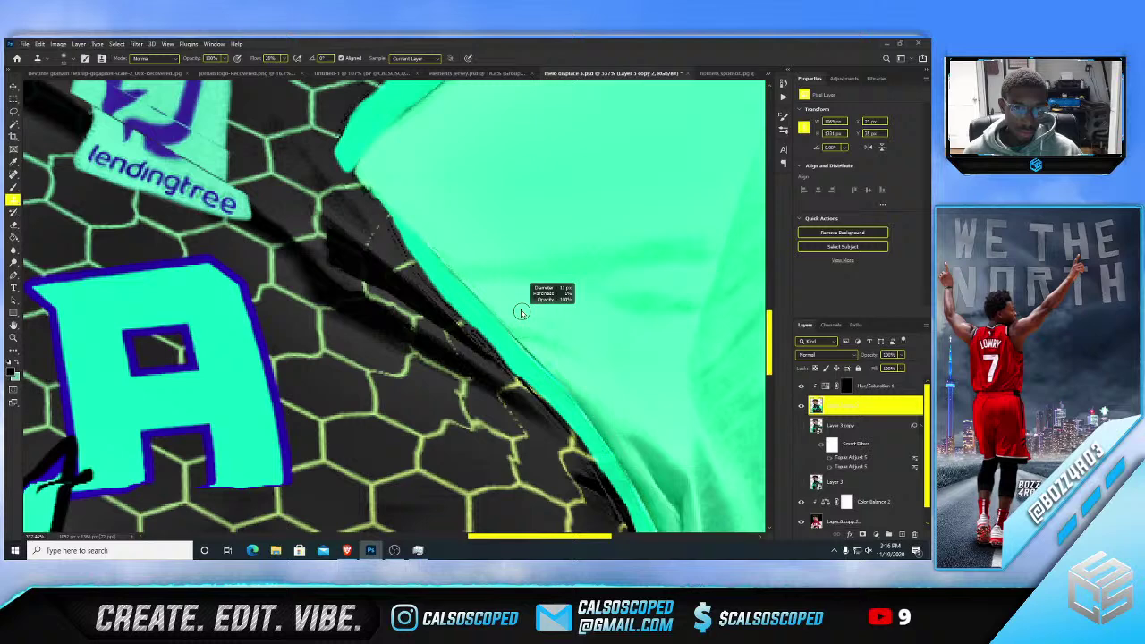
left_click(522, 313, "alt")
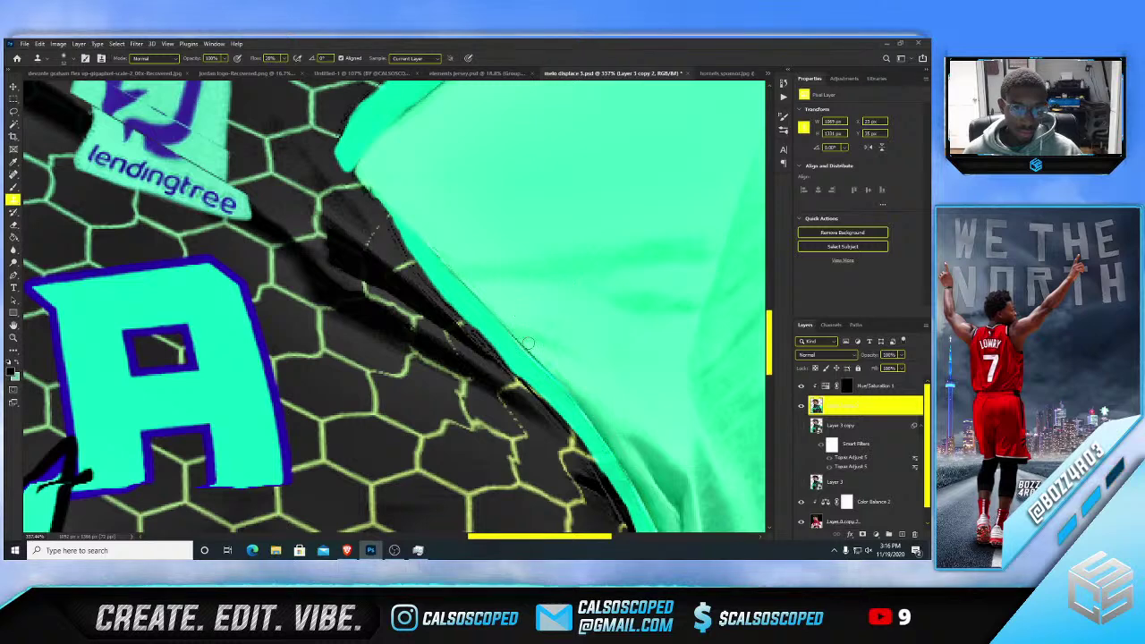
left_click_drag(529, 340, 515, 335)
scroll(492, 290, "up", 2)
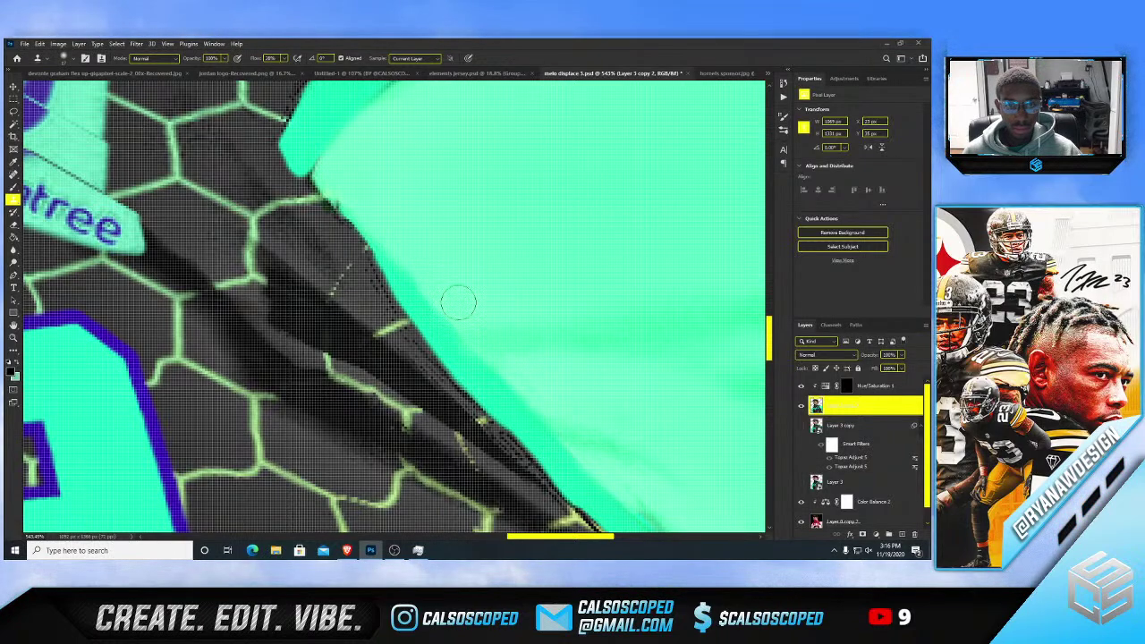
scroll(458, 302, "down", 10)
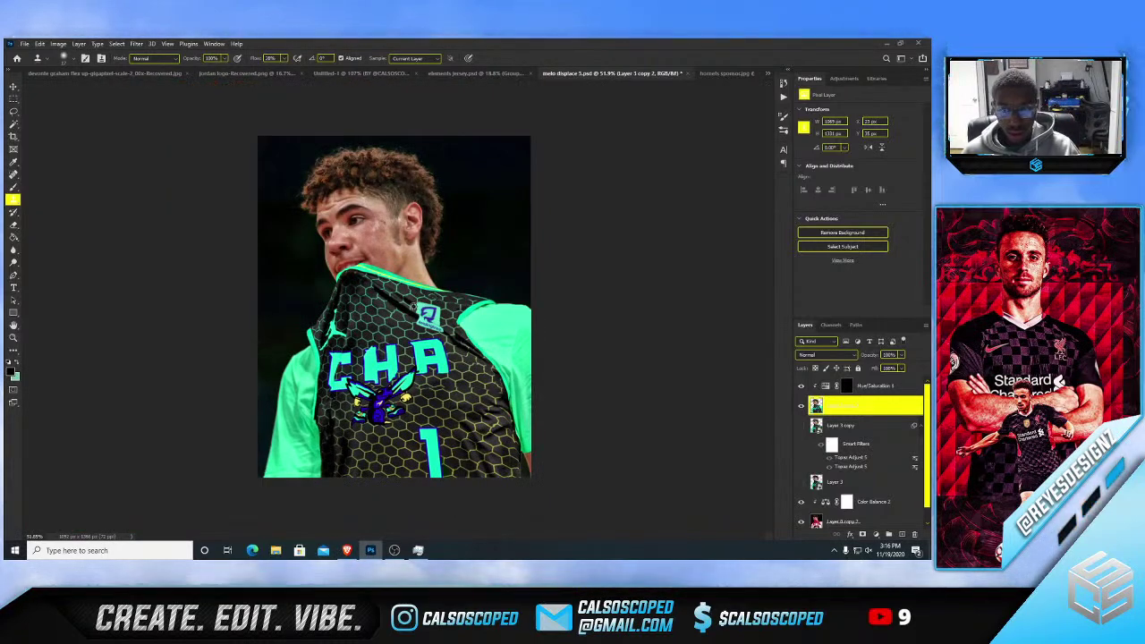
- On Layer 0 copy 2, set the Clone Stamp flow to 100% and clone dark background around the armhole trim and upper sleeve edge
scroll(328, 397, "up", 8)
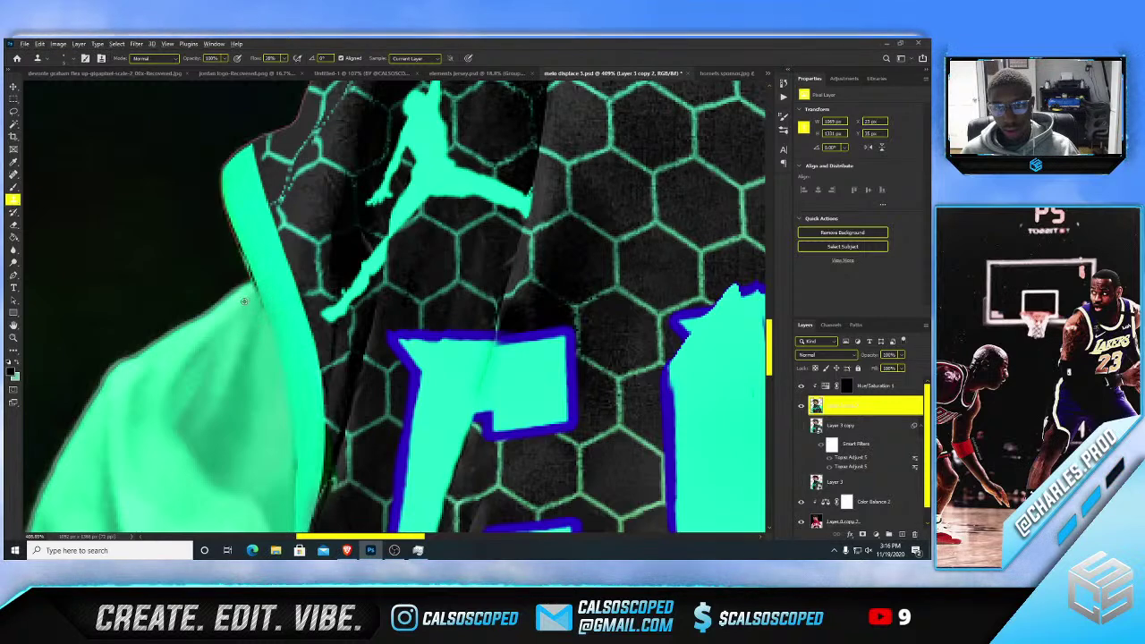
key("v")
left_click_drag(183, 327, 183, 300)
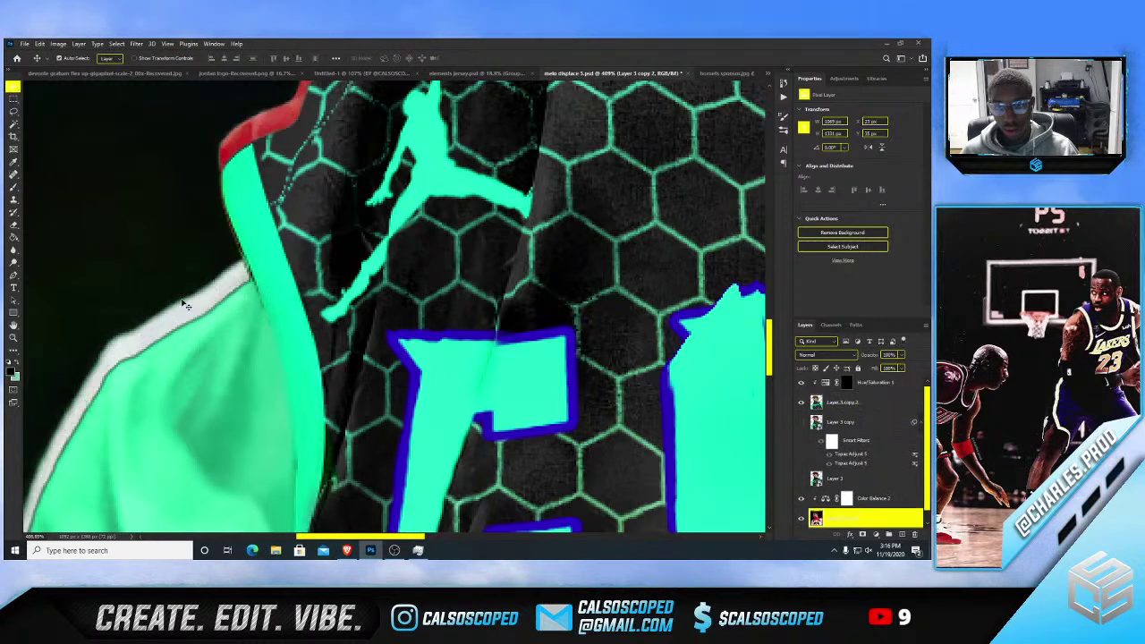
key("ctrl+z")
left_click(13, 199)
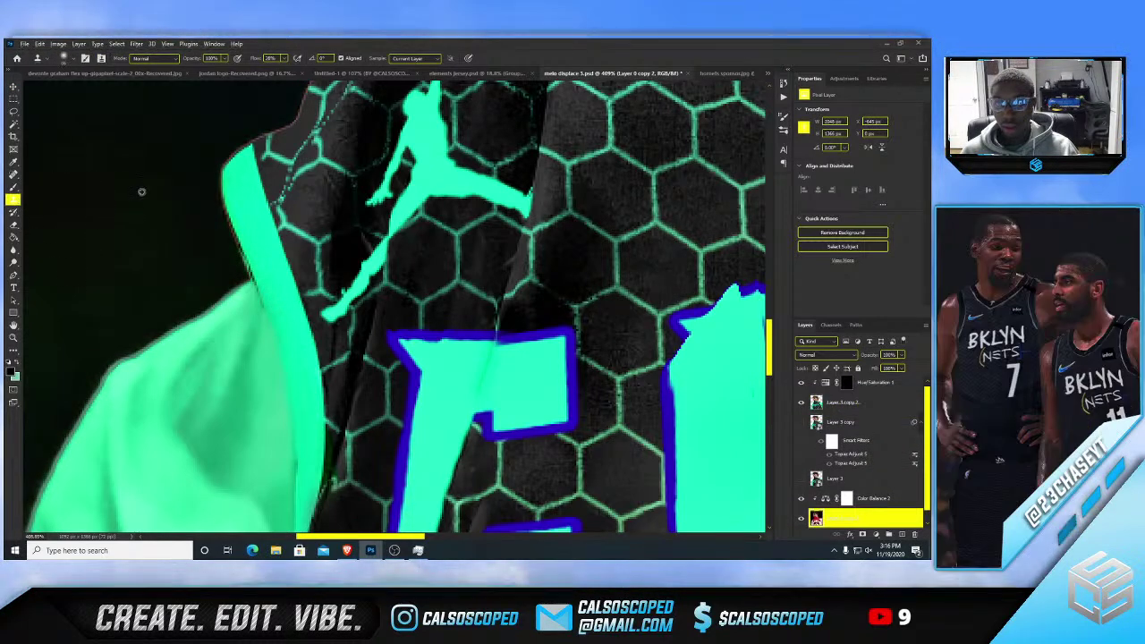
left_click_drag(289, 72, 318, 72)
left_click(176, 159, "alt")
mouse_move(269, 132)
left_mouse_down()
mouse_move(236, 146)
mouse_move(264, 141)
left_mouse_up()
left_click(167, 215, "alt")
left_click_drag(258, 277, 194, 325)
- Inspect the sleeve edges, armhole trim and dark background across the whole player mock-up
scroll(137, 296, "down", 5)
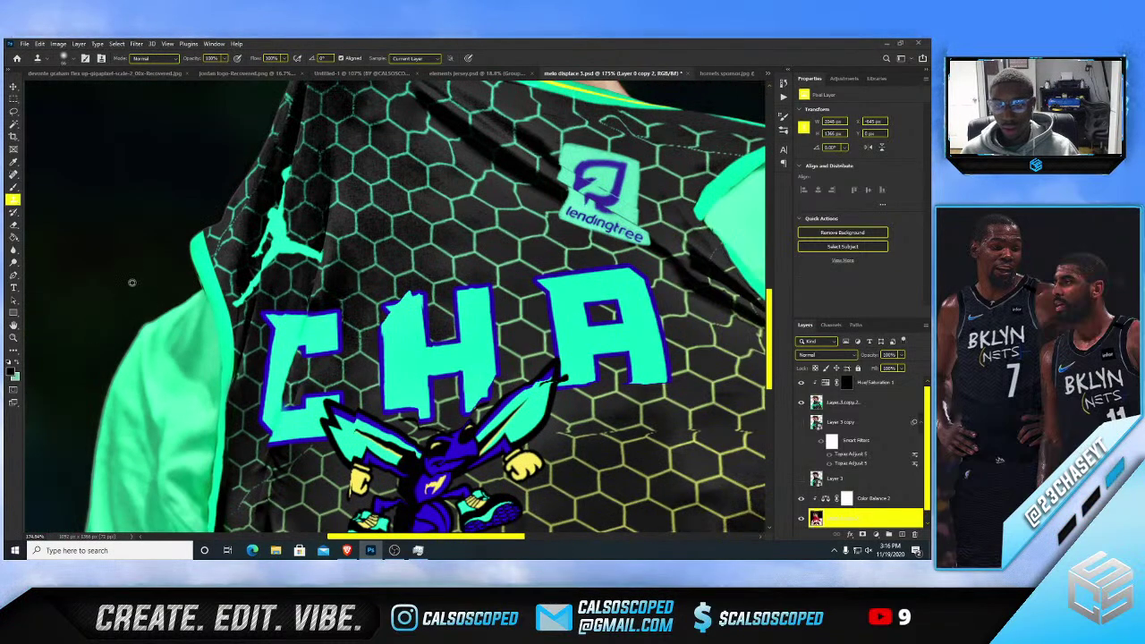
scroll(136, 324, "down", 4)
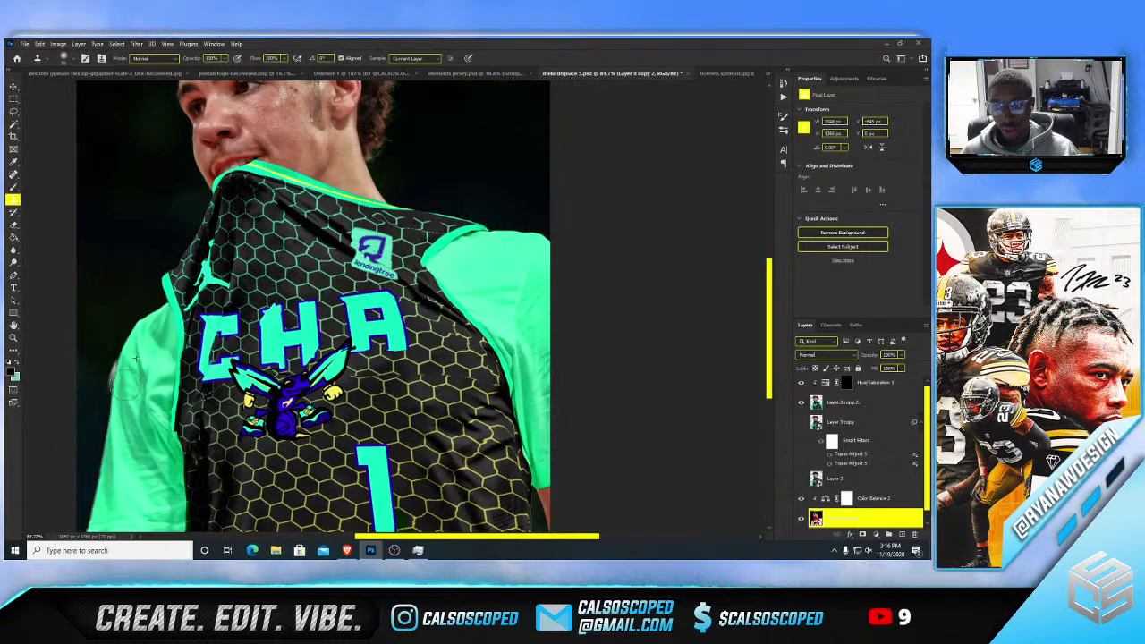
scroll(94, 363, "down", 2)
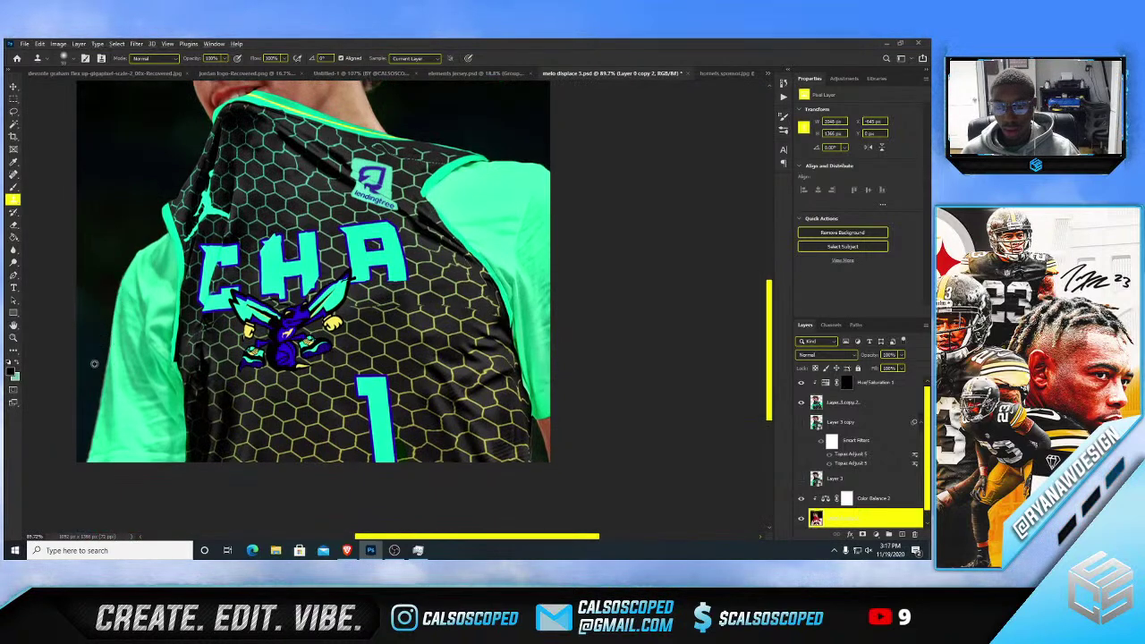
scroll(94, 363, "up", 3)
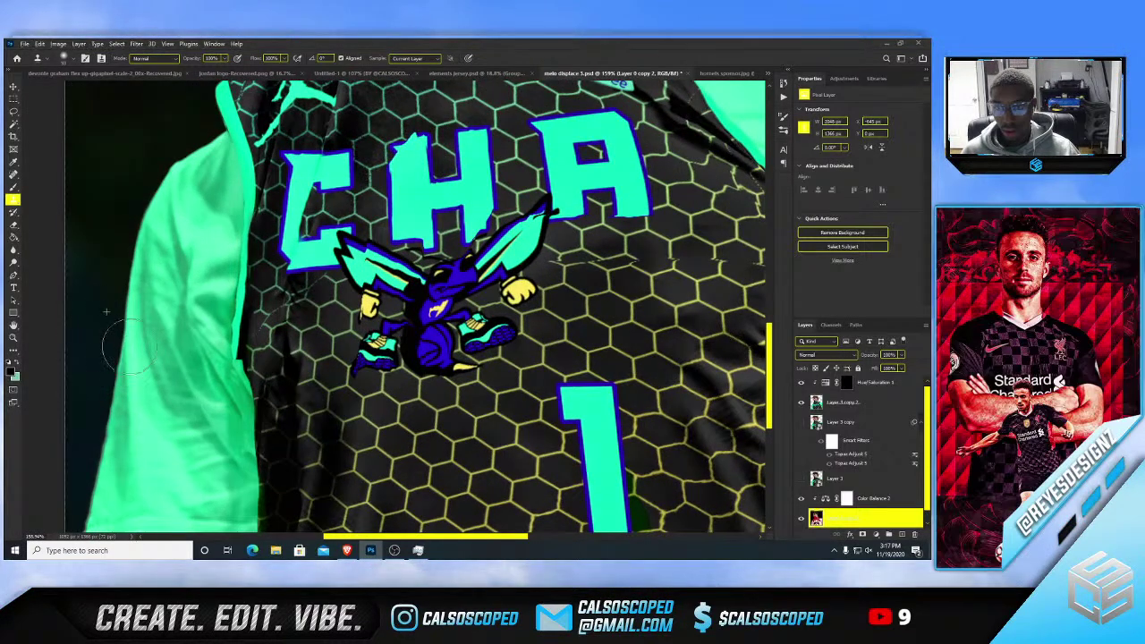
scroll(101, 345, "down", 1)
scroll(96, 347, "down", 5)
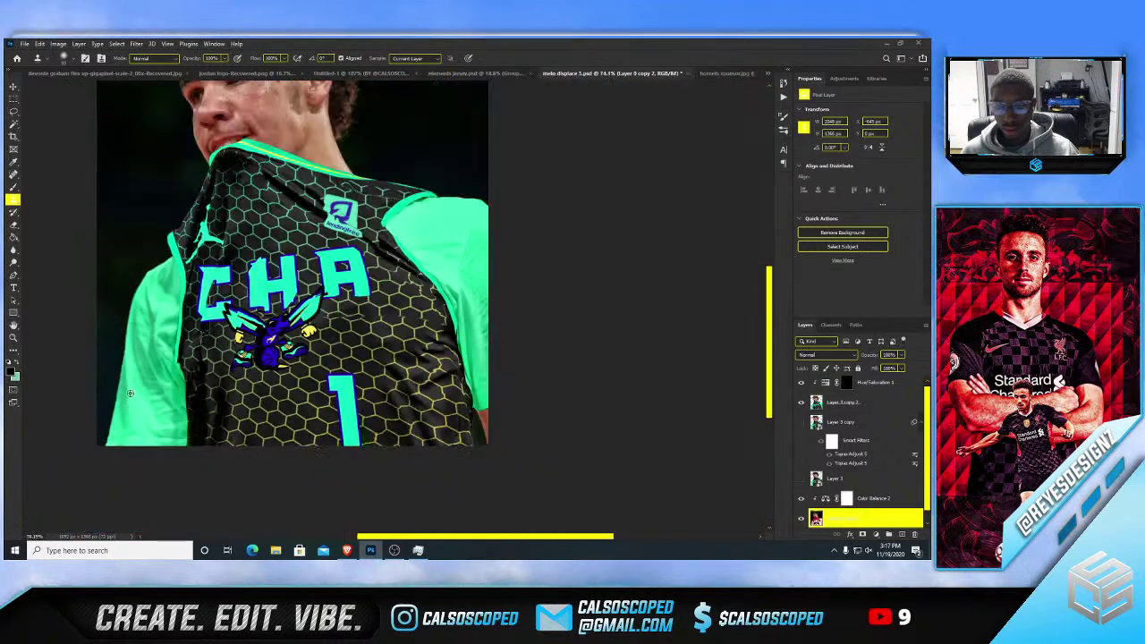
key("v")
scroll(392, 307, "up", 1)
- Add a Selective Color adjustment clipped to Layer 3 copy 2 and increase the magenta in the Reds
left_click(866, 404)
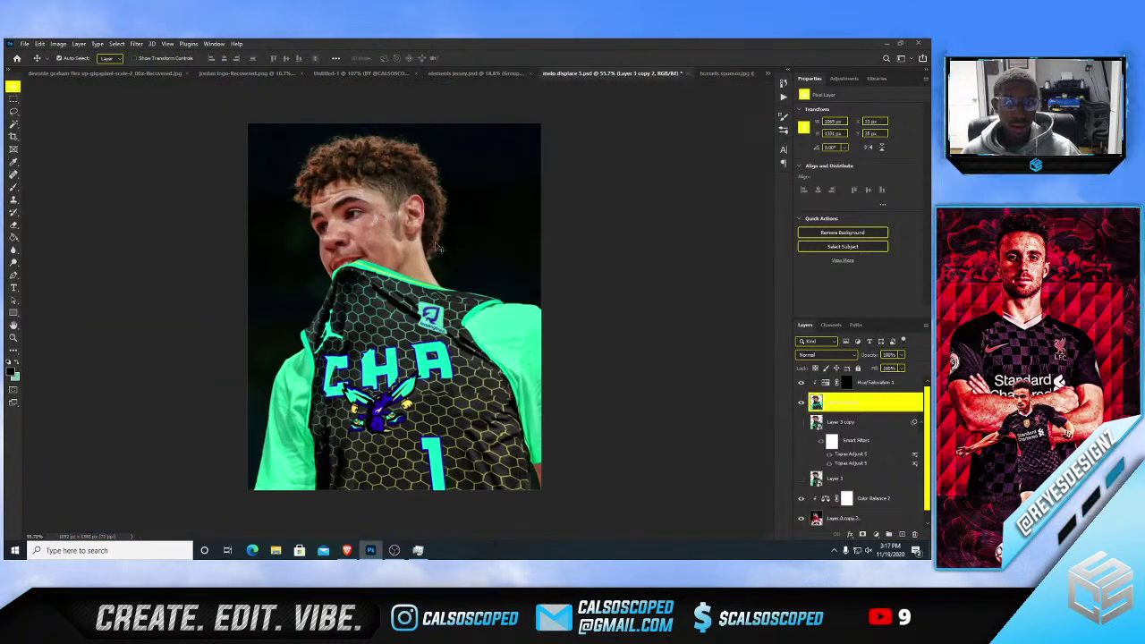
left_click(876, 534)
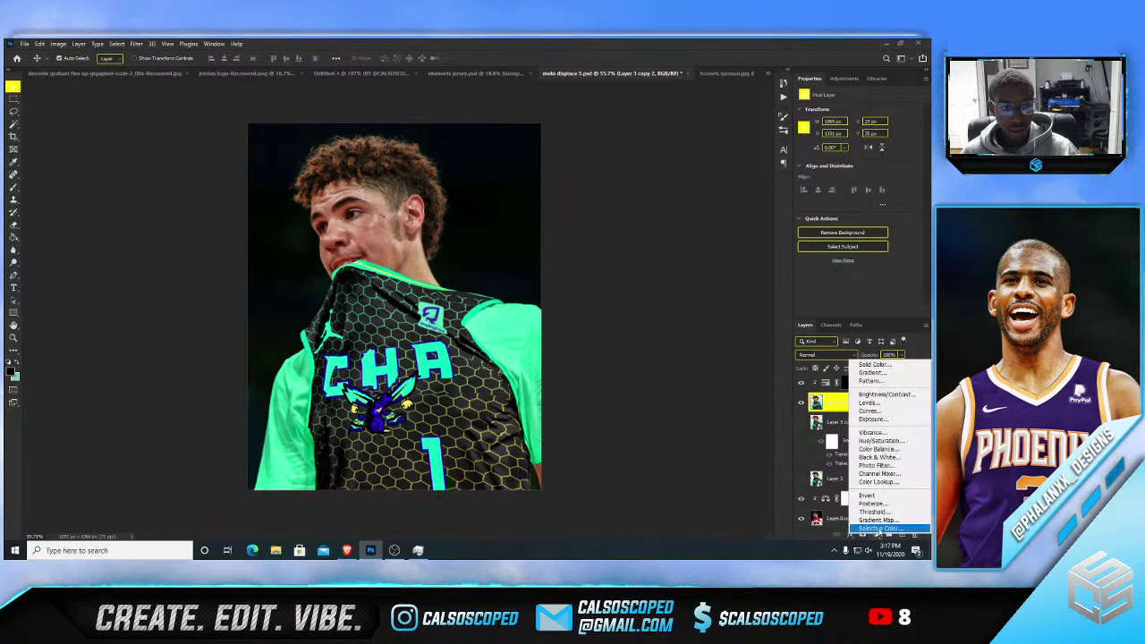
left_click(877, 528)
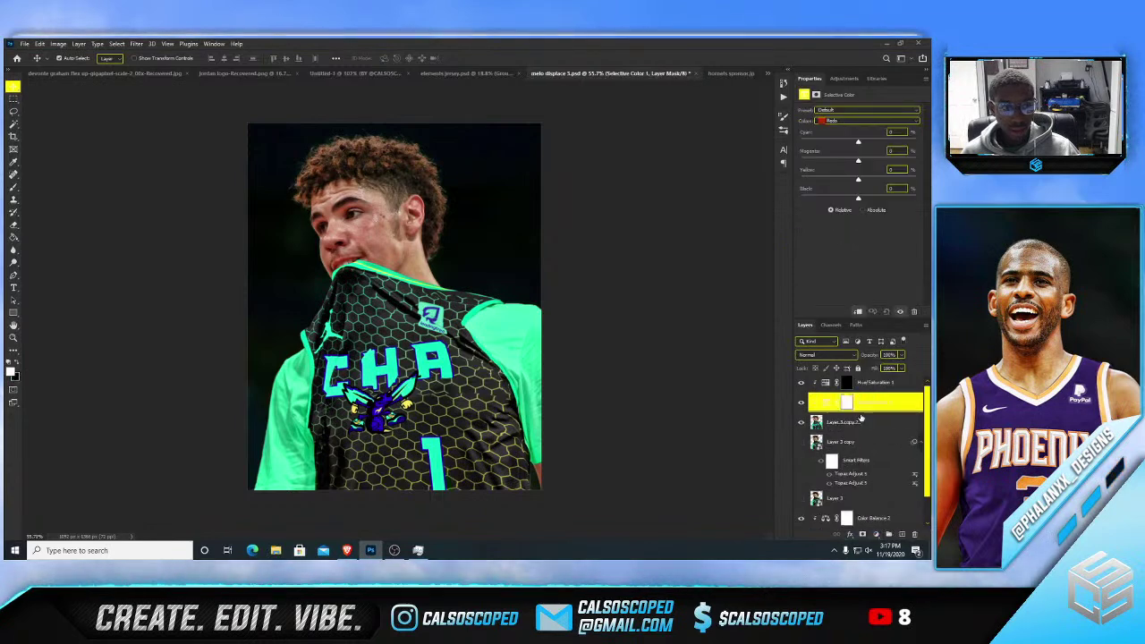
mouse_move(857, 163)
left_mouse_down()
mouse_move(826, 199)
mouse_move(876, 199)
mouse_move(859, 195)
mouse_move(872, 163)
left_mouse_up()
- In the Selective Color adjustment's Yellows, raise cyan to about +54% and increase black
left_click(859, 120)
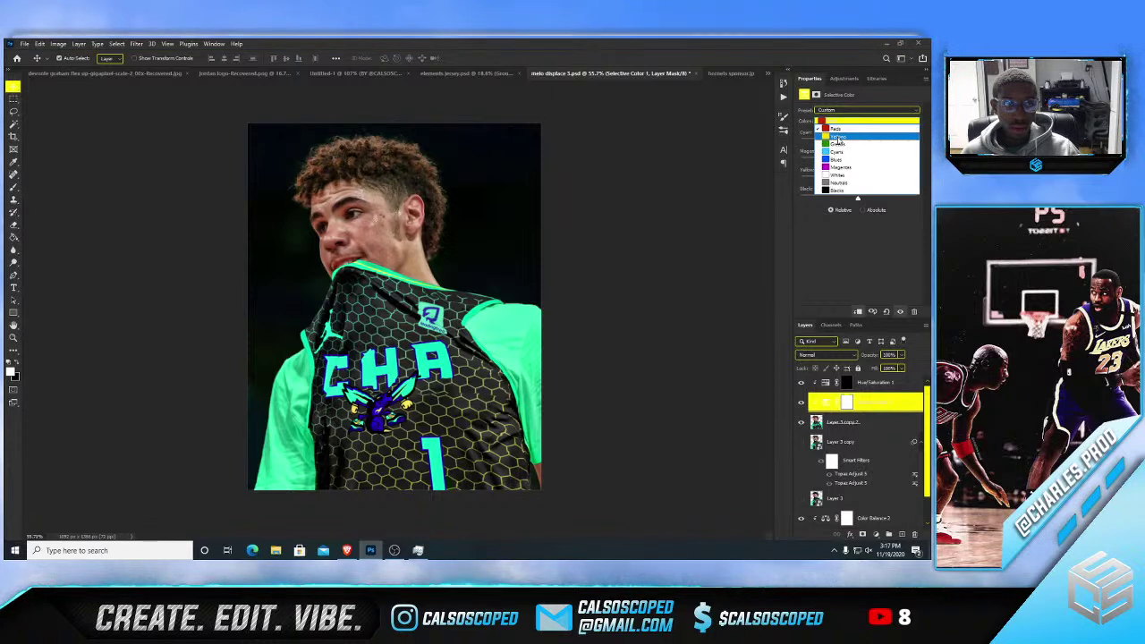
left_click(837, 129)
mouse_move(858, 161)
left_mouse_down()
mouse_move(883, 163)
mouse_move(880, 201)
mouse_move(850, 178)
mouse_move(868, 178)
mouse_move(823, 178)
mouse_move(860, 162)
left_mouse_up()
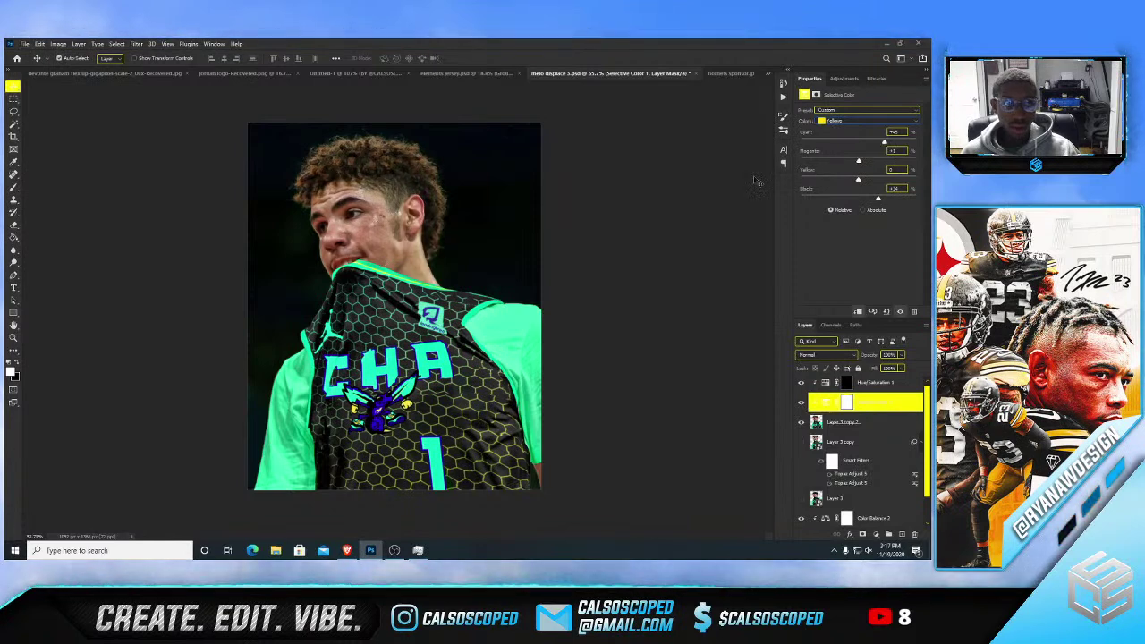
left_click_drag(858, 148, 887, 150)
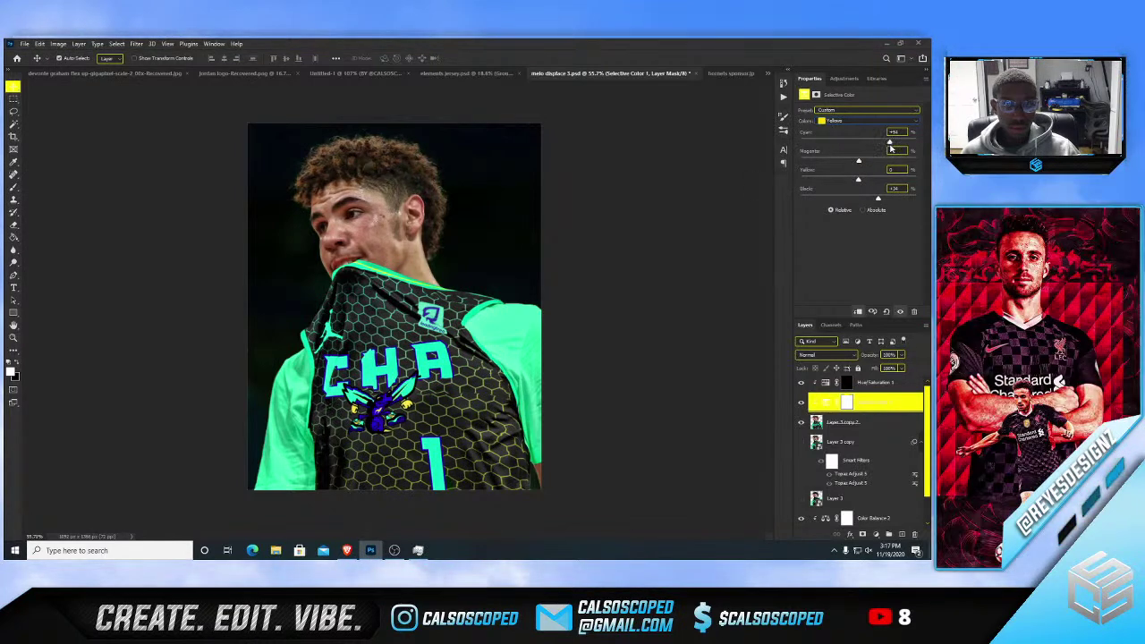
mouse_move(872, 200)
left_mouse_down()
mouse_move(892, 201)
mouse_move(879, 203)
left_mouse_up()
- Merge Layer 3 copy 2 with its Selective Color and Hue/Saturation adjustments into one layer
left_click(385, 240)
scroll(383, 239, "down", 5)
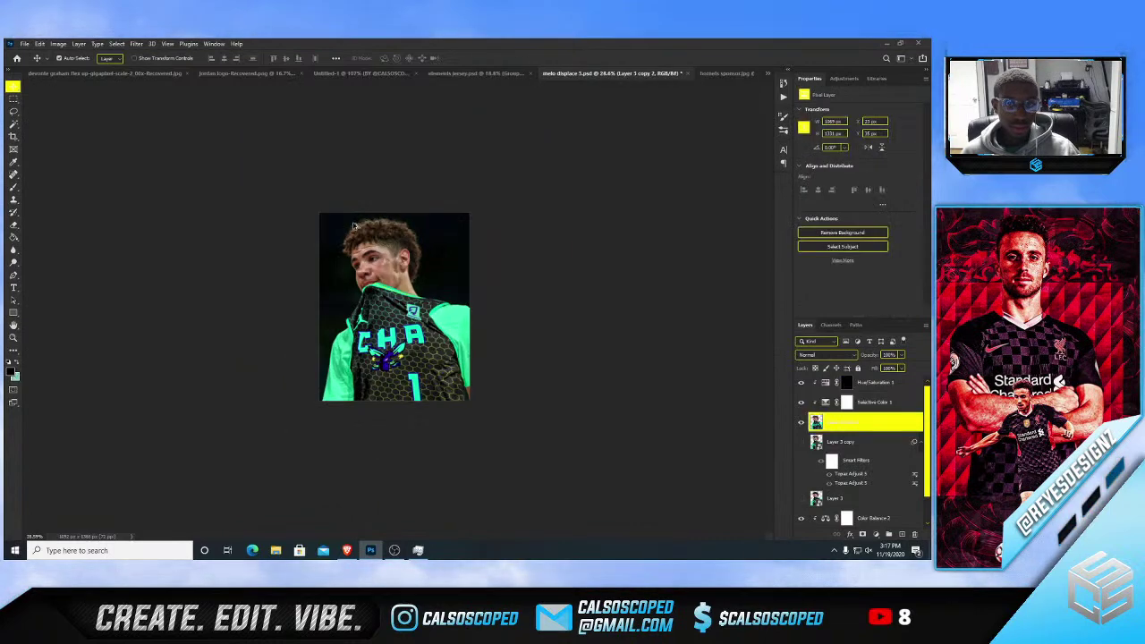
scroll(383, 239, "up", 9)
left_click(870, 383)
left_click(837, 421, "shift")
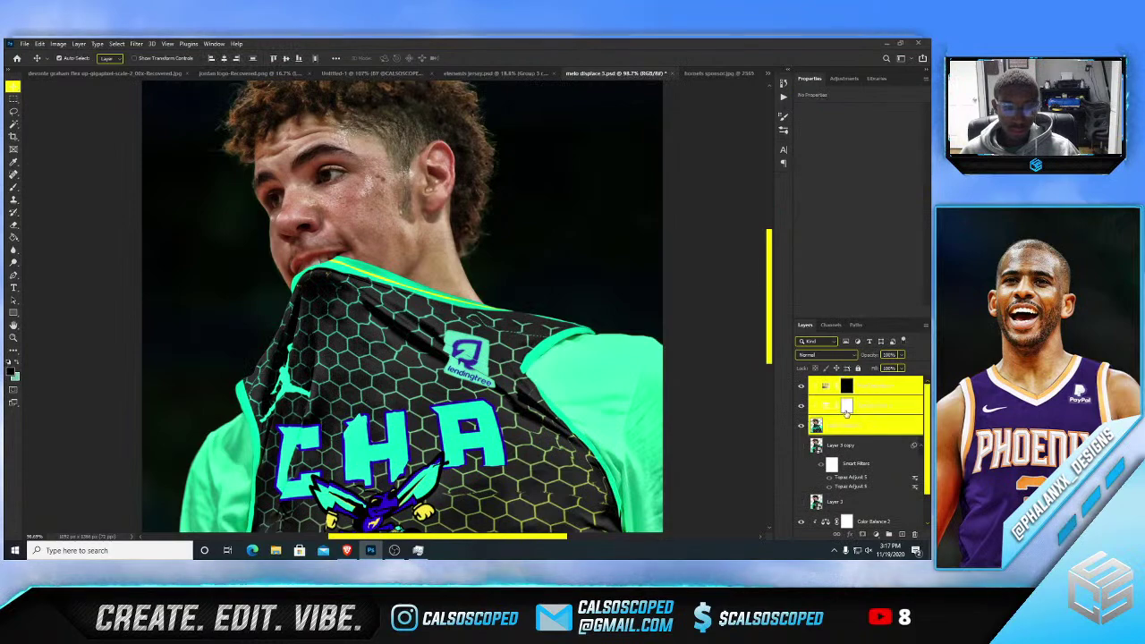
key("ctrl+e")
- Add a Hue/Saturation adjustment clipped to the merged player layer and target the Reds range for the skin
scroll(411, 256, "down", 4)
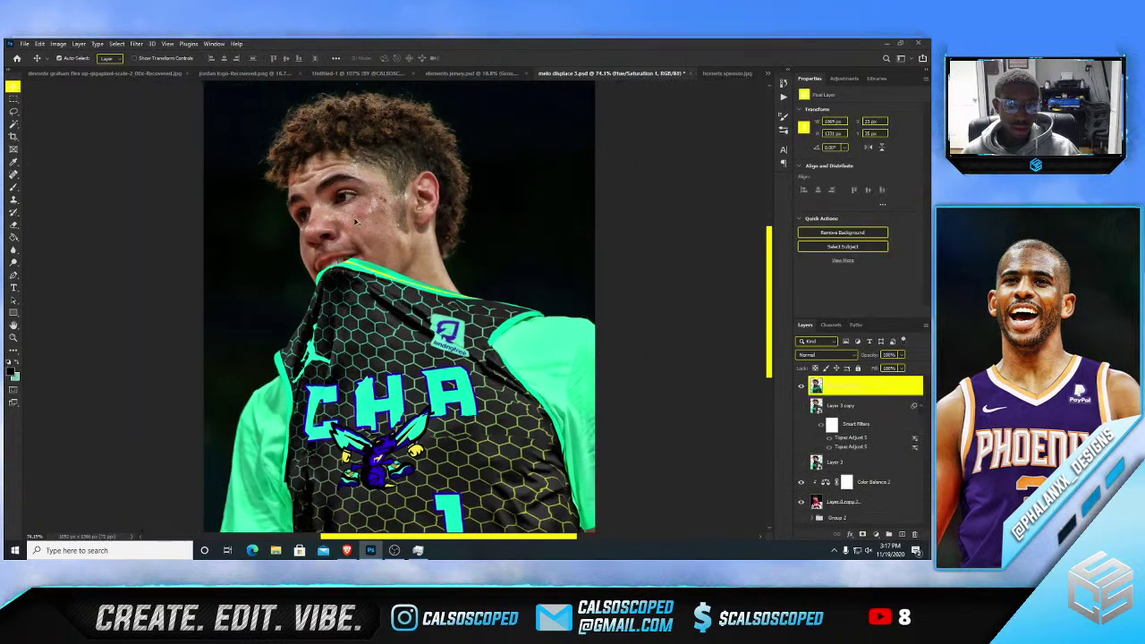
scroll(412, 257, "up", 6)
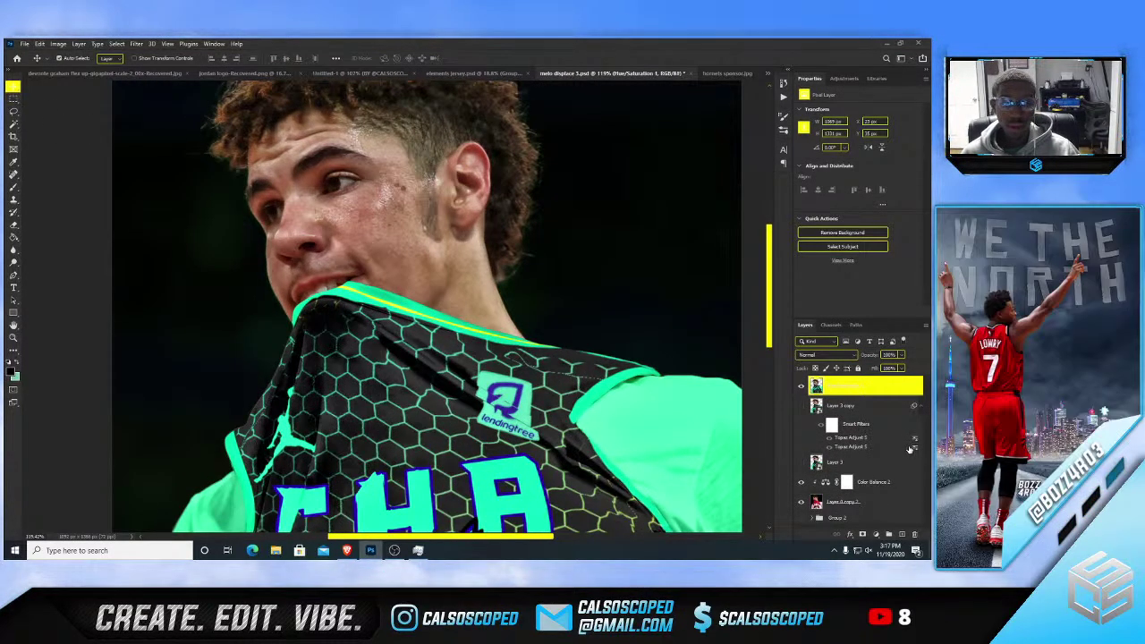
left_click(879, 533)
left_click(877, 442)
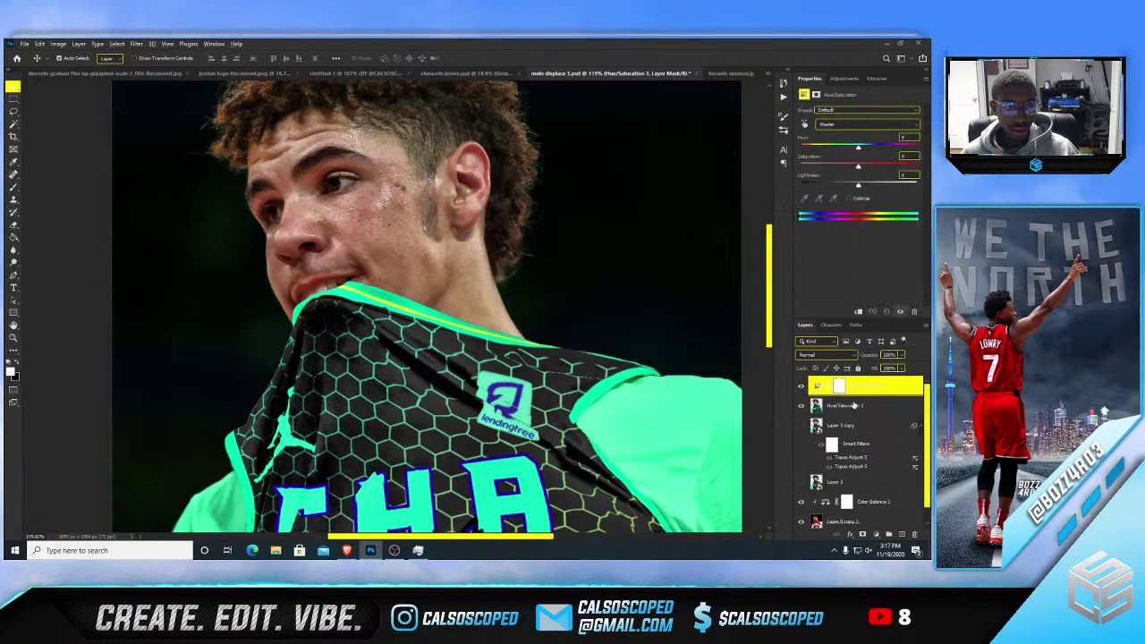
scroll(421, 243, "up", 4)
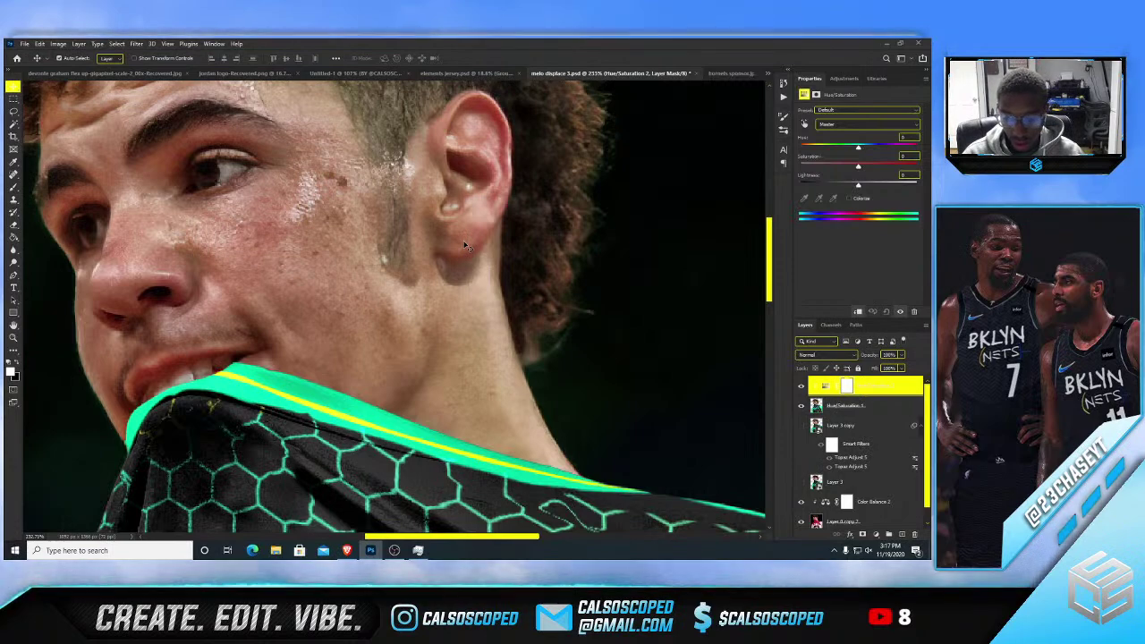
scroll(395, 297, "down", 4)
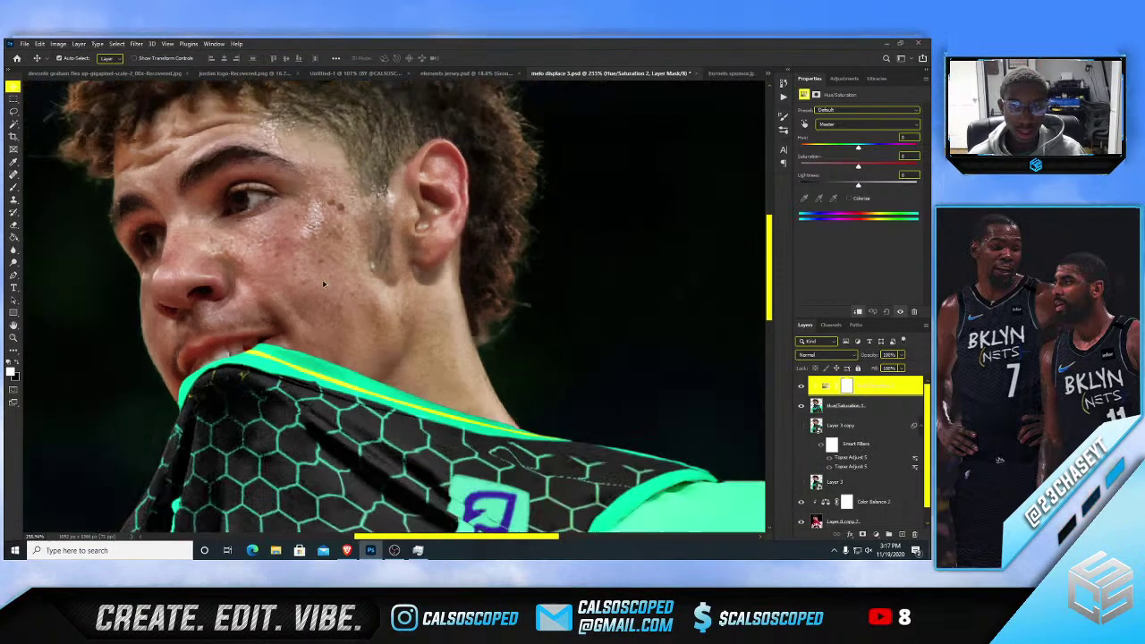
scroll(259, 240, "up", 3)
left_click(804, 124)
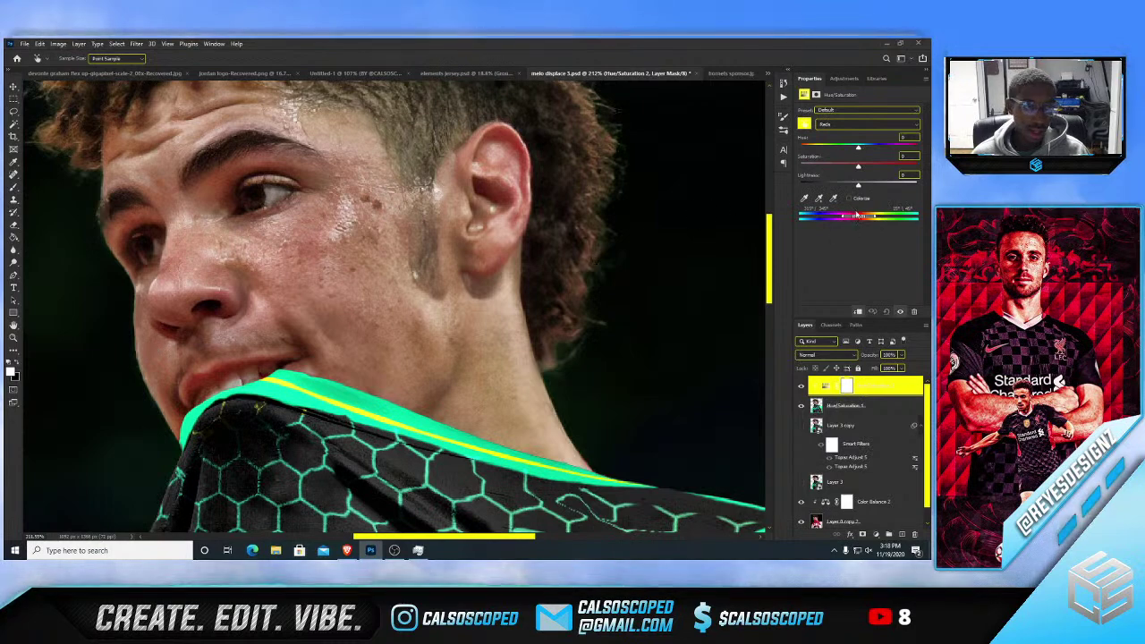
- Push the Reds hue to +180 and saturation to +100 as a preview, and narrow the range to the face's reddest skin
scroll(270, 281, "down", 4)
scroll(271, 269, "up", 8)
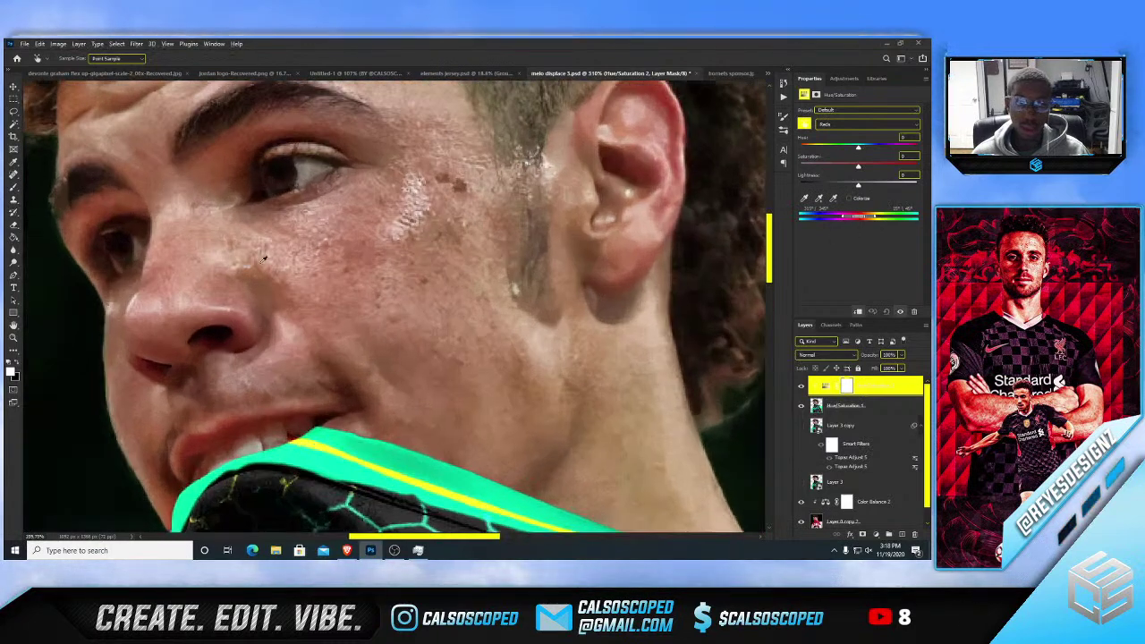
left_click_drag(881, 167, 920, 149)
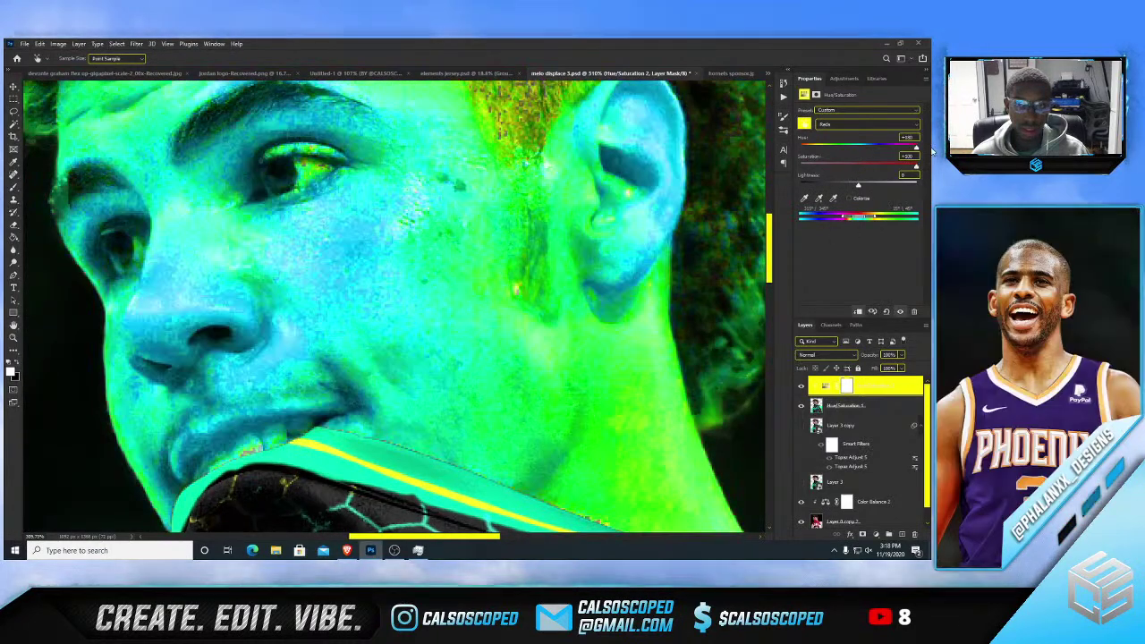
scroll(291, 259, "down", 7)
scroll(212, 275, "up", 2)
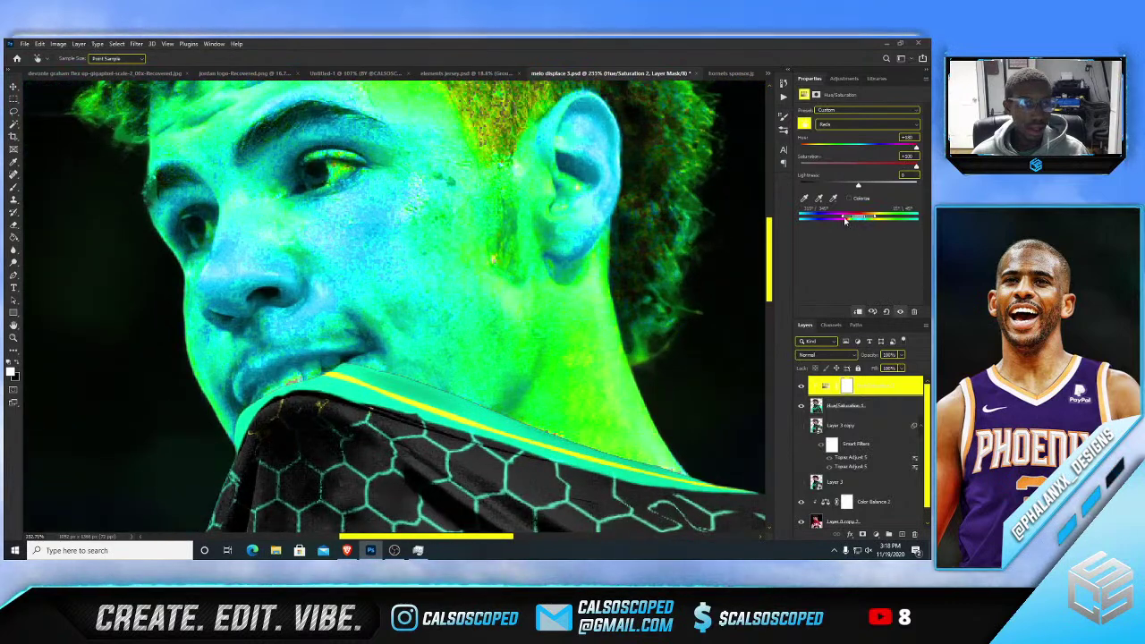
left_click_drag(857, 220, 850, 222)
left_click_drag(851, 221, 868, 218)
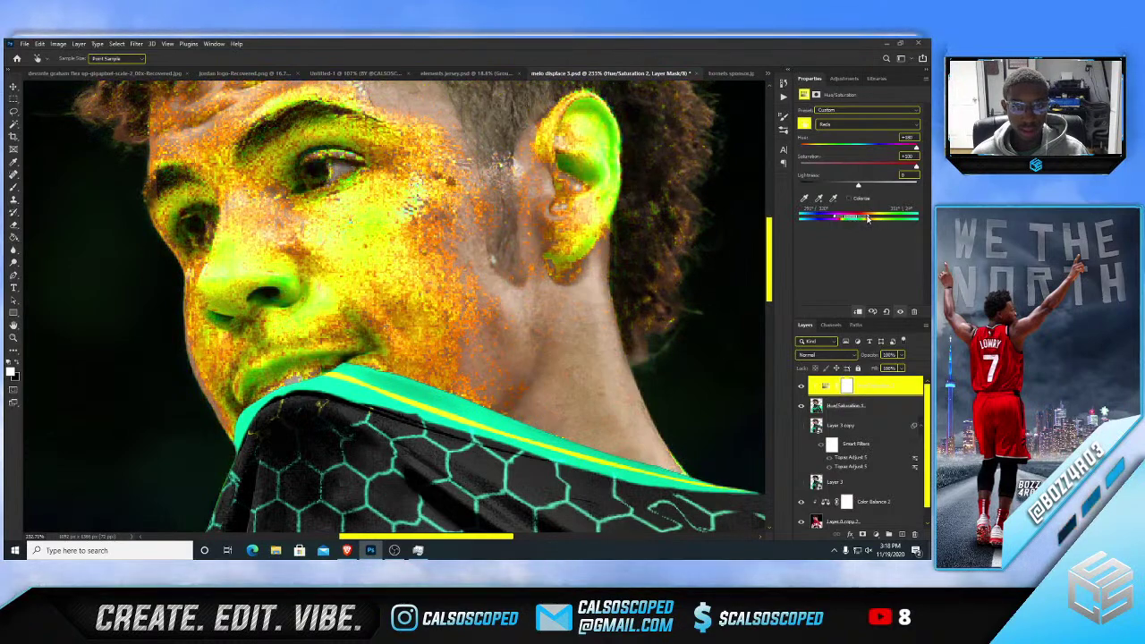
- Reset the Reds hue and saturation to 0, then raise the hue and lower the saturation to about -20
scroll(331, 291, "down", 4)
scroll(367, 335, "up", 2)
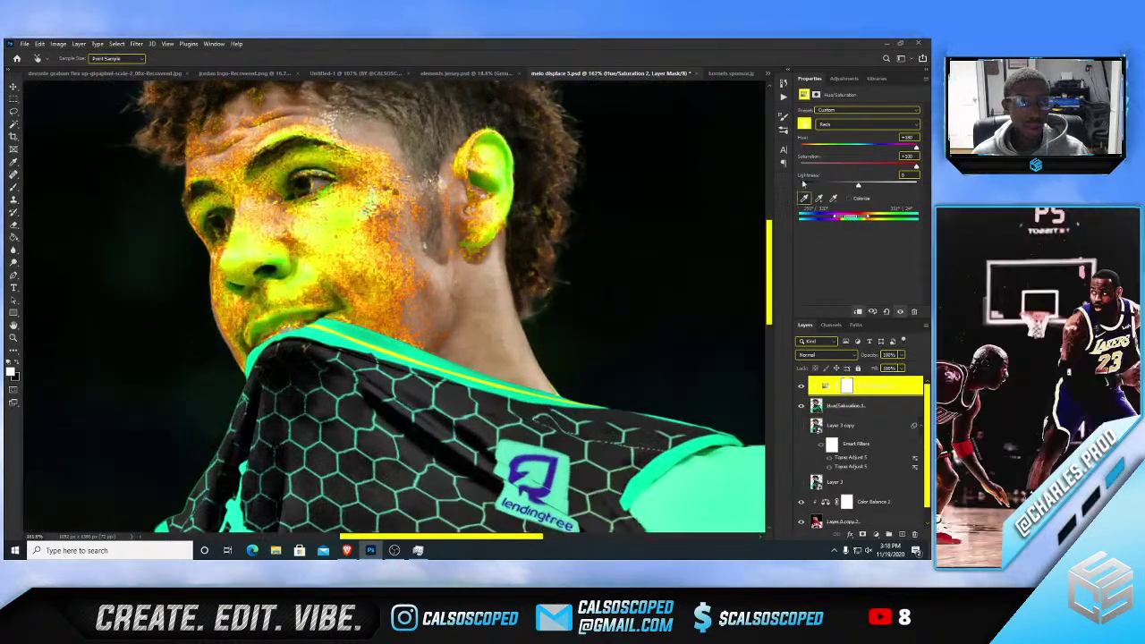
scroll(391, 279, "down", 3)
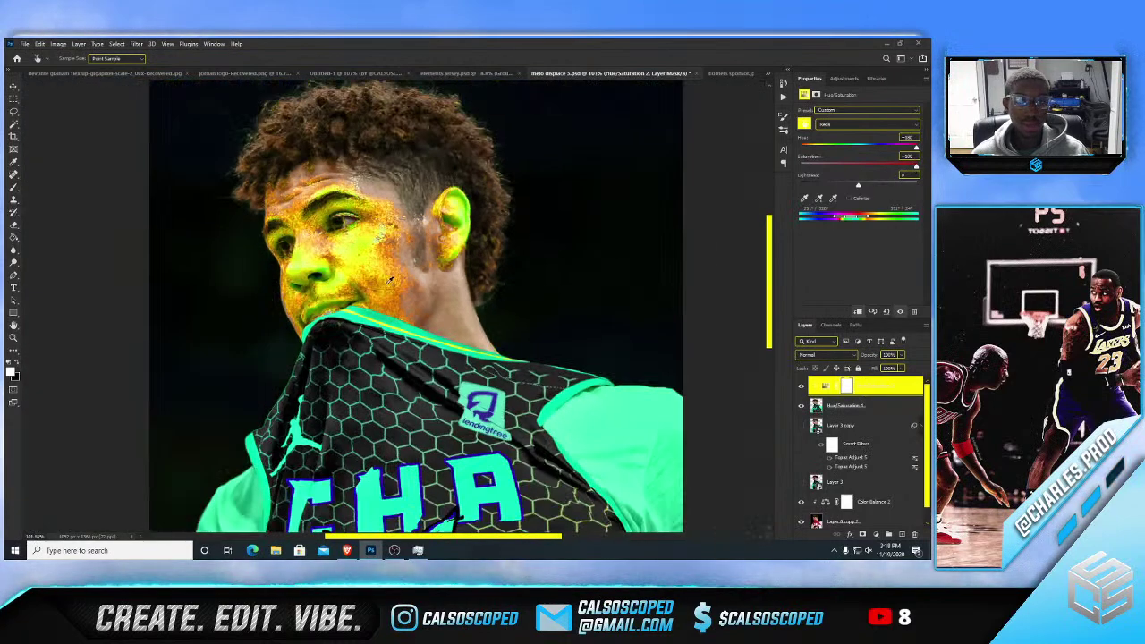
scroll(355, 249, "up", 2)
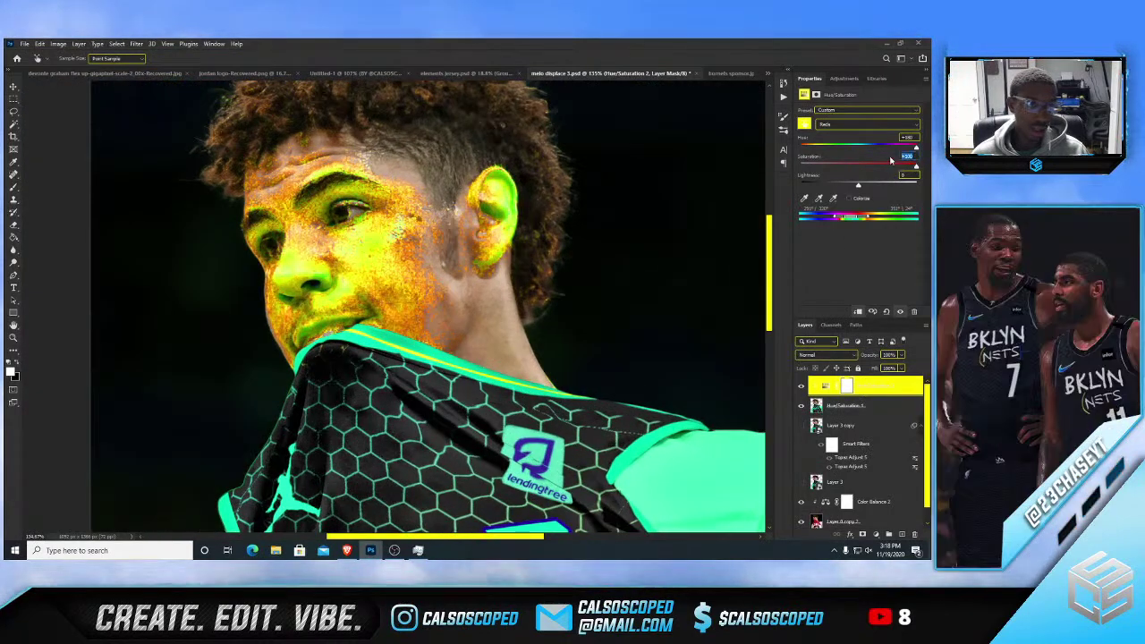
type("0")
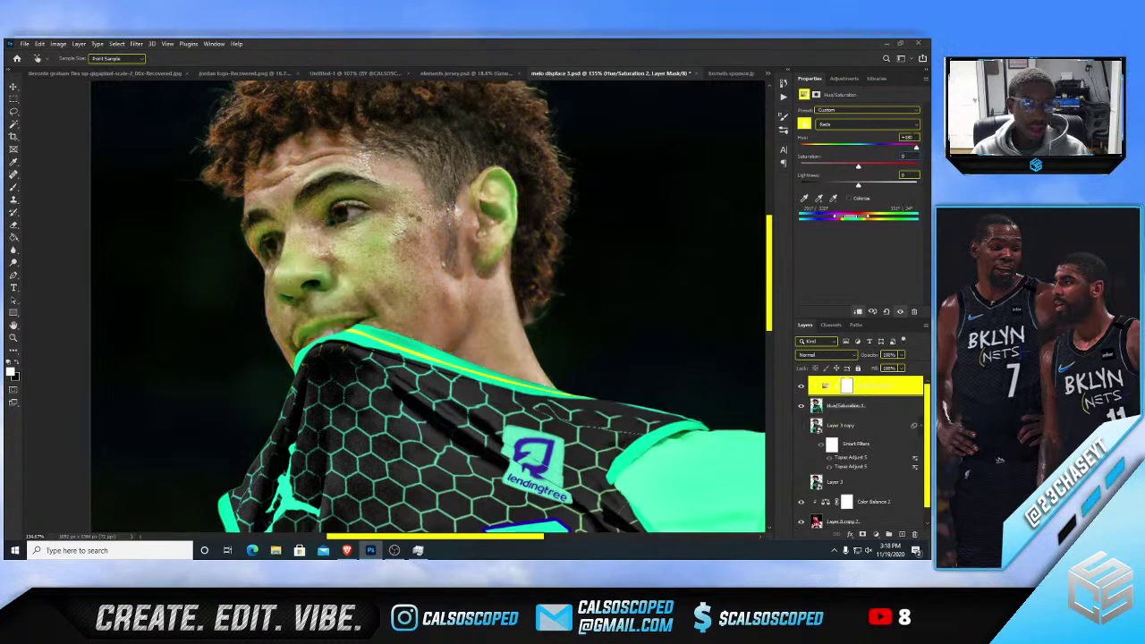
type("0")
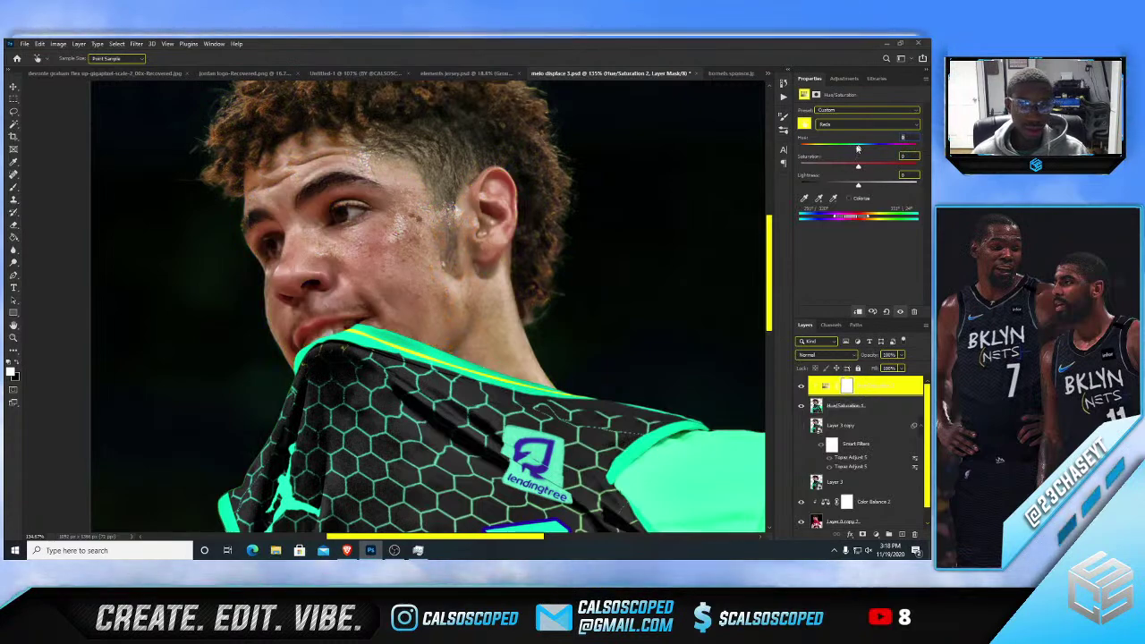
left_click_drag(857, 148, 881, 148)
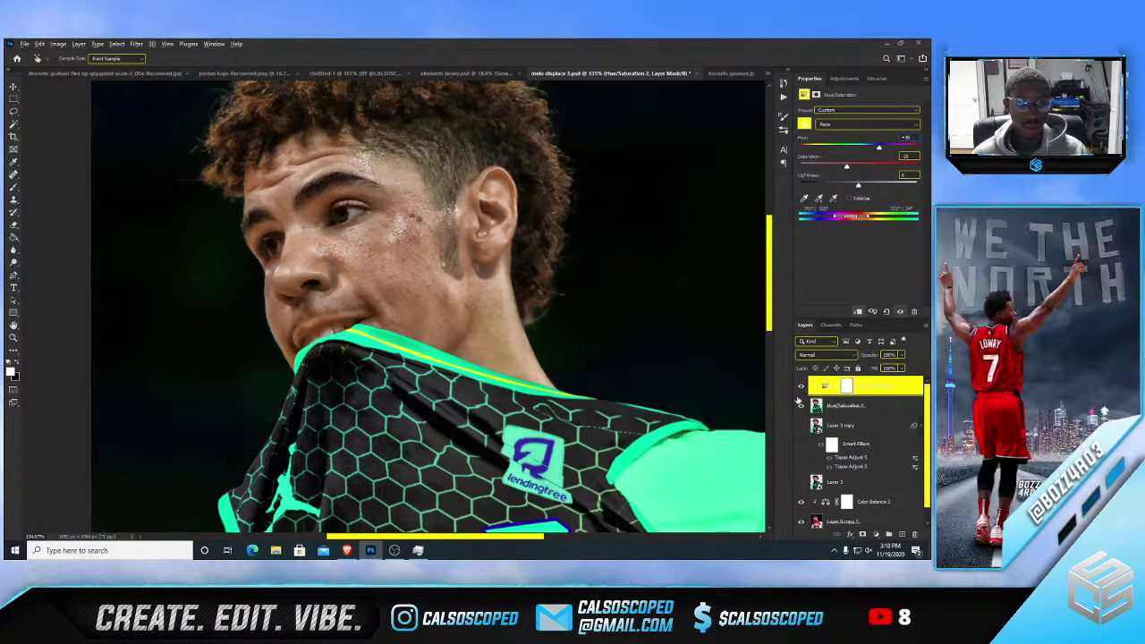
- Compare the skin tones with the Hue/Saturation adjustment off and on, and examine the full mock-up
left_click(801, 386)
left_click(801, 386)
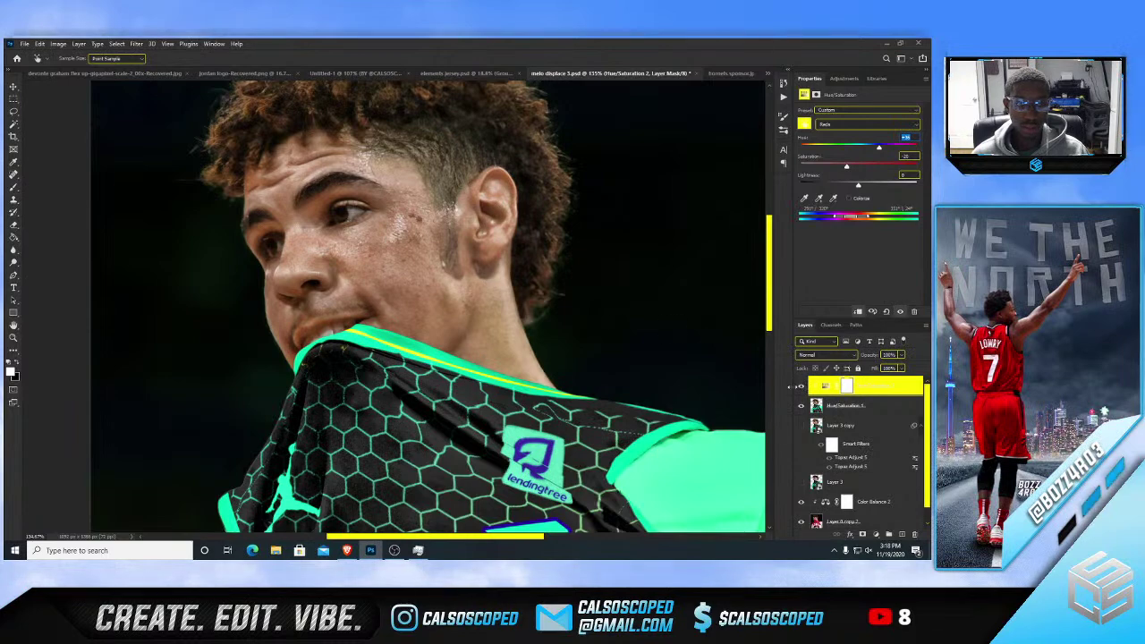
left_click(795, 387)
left_click(796, 387)
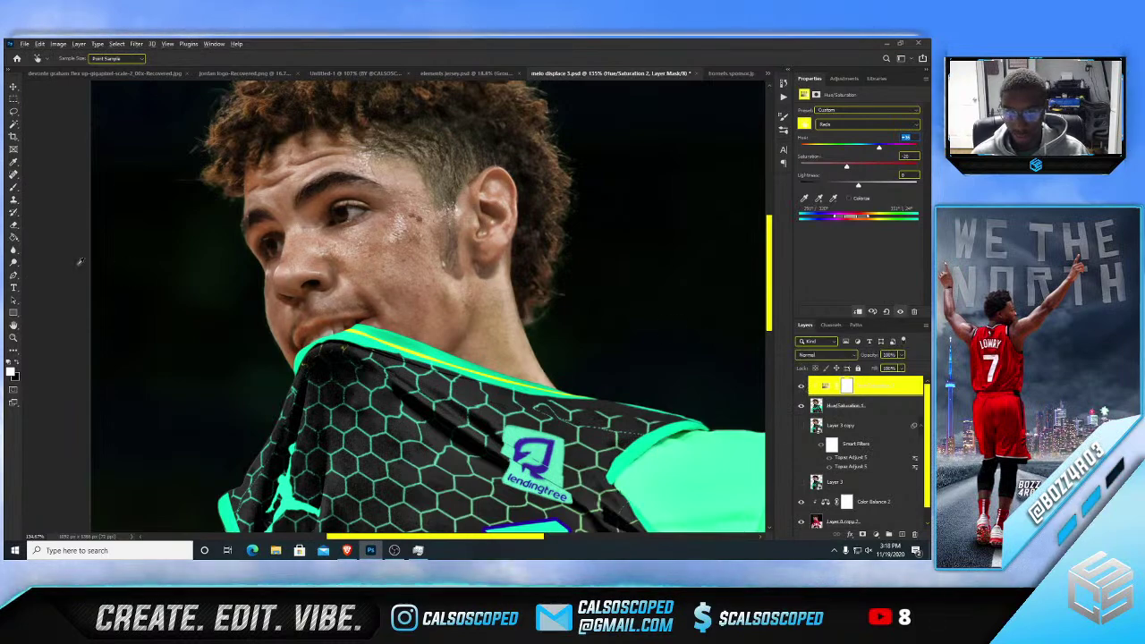
left_click(13, 87)
left_click(104, 164)
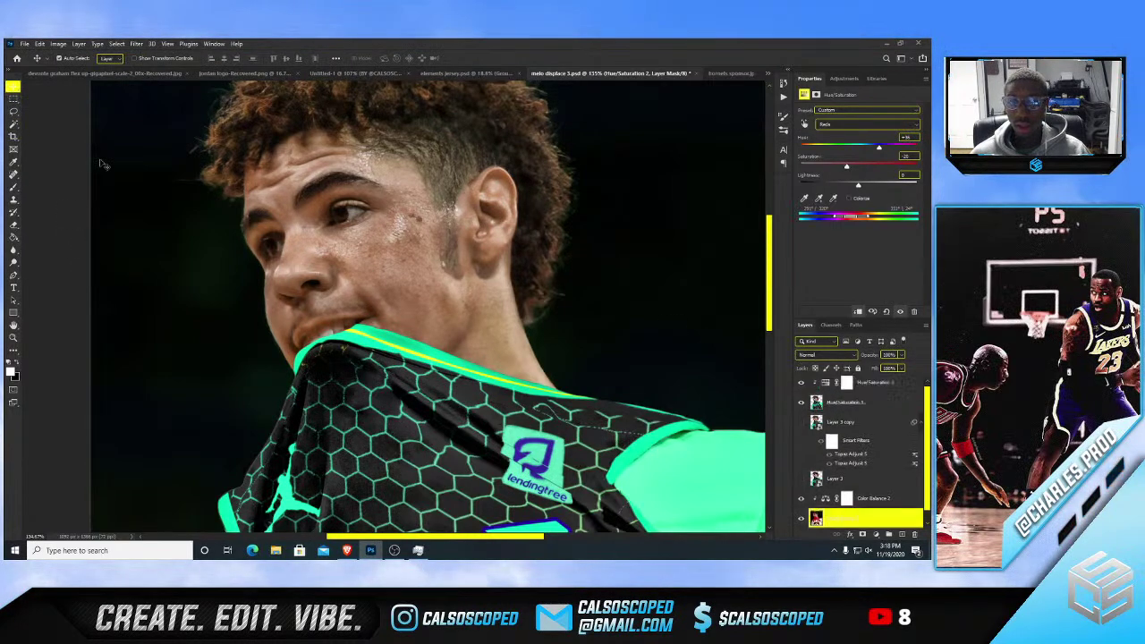
scroll(133, 175, "down", 6)
scroll(215, 209, "down", 6)
scroll(353, 176, "up", 4)
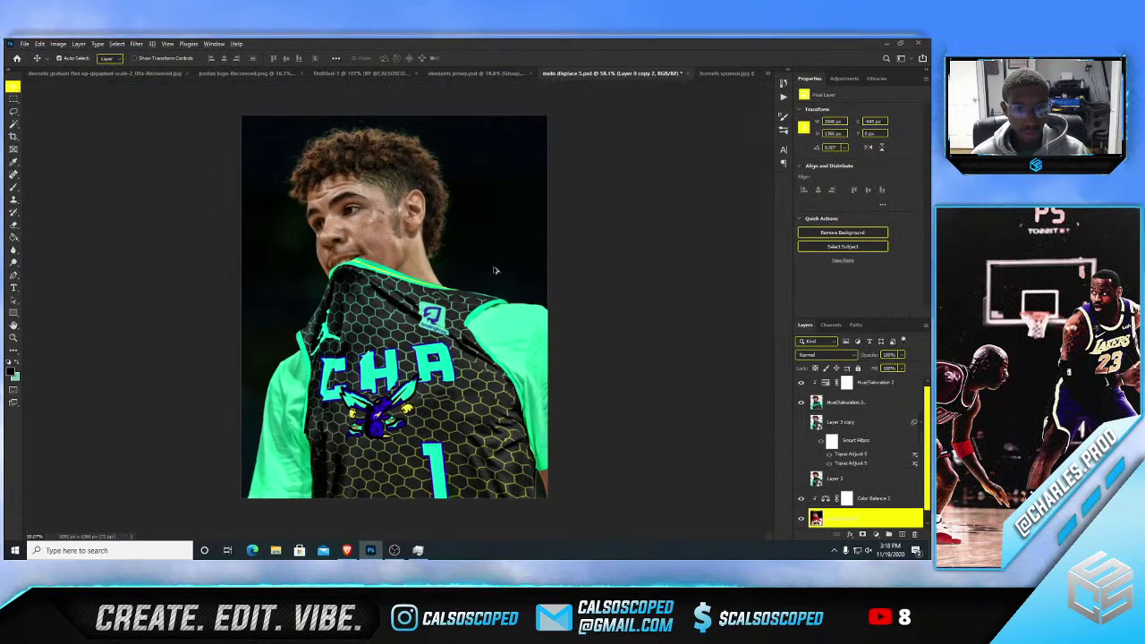
scroll(517, 288, "up", 5)
scroll(616, 323, "down", 2)
- Convert the merged player layer and its Hue/Saturation adjustment together into one smart object
left_click(859, 390)
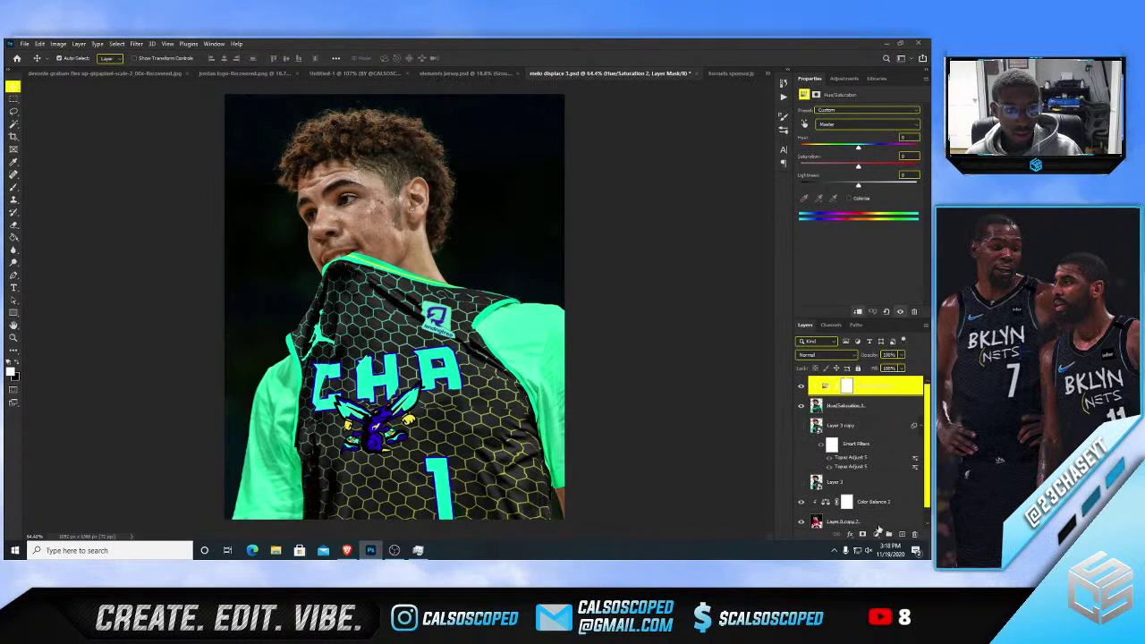
left_click(877, 534)
left_click(842, 407)
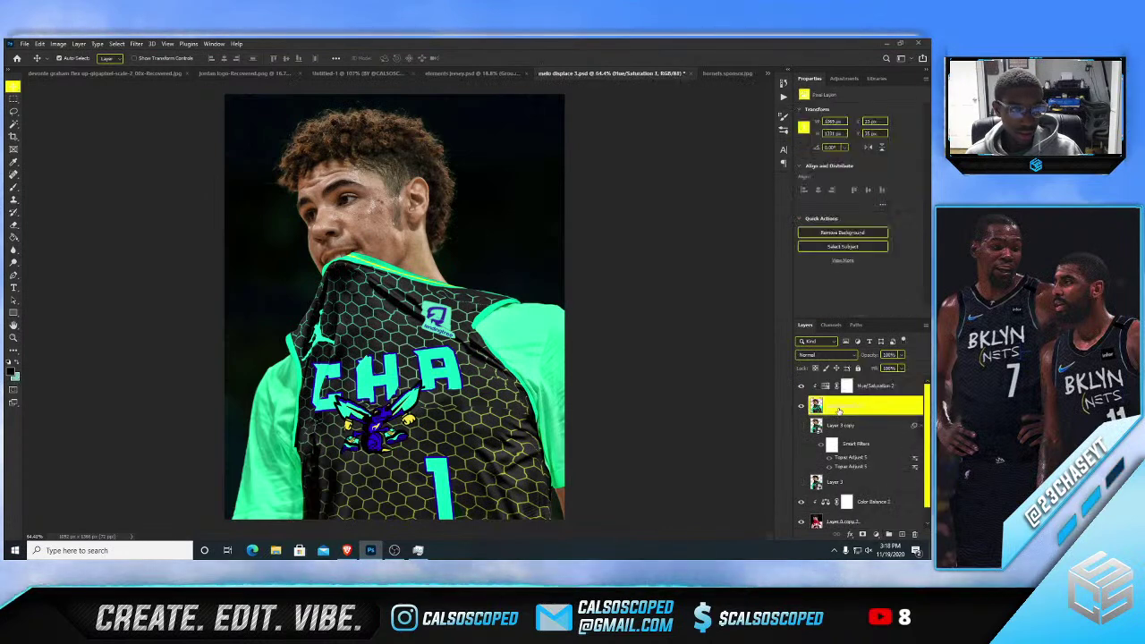
left_click(877, 389, "shift")
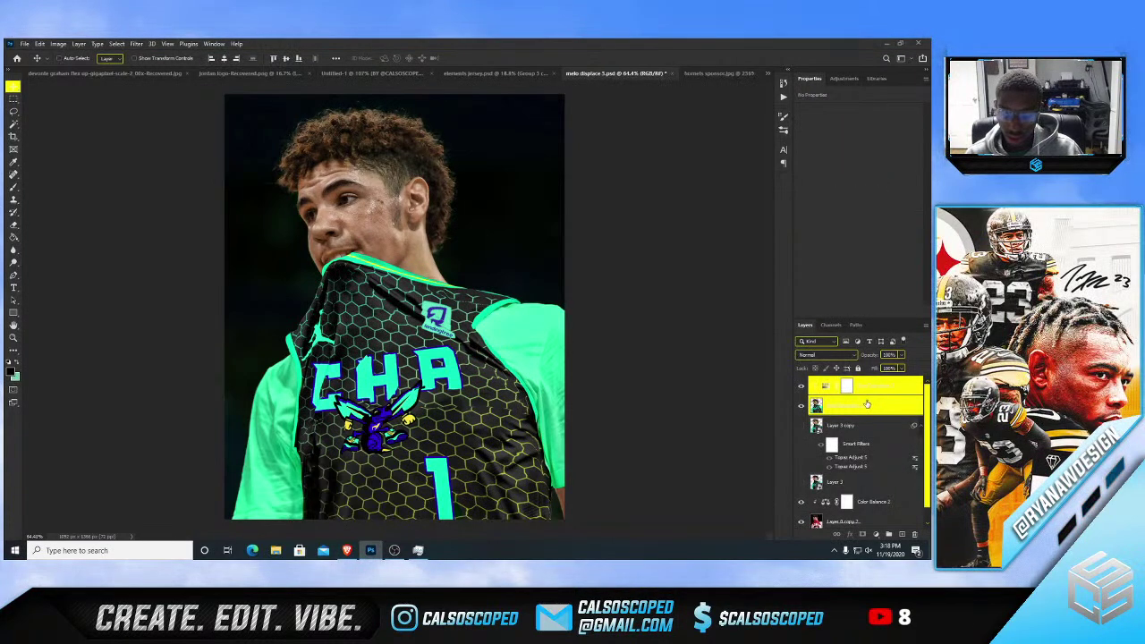
key("ctrl+alt+s")
left_click(880, 538)
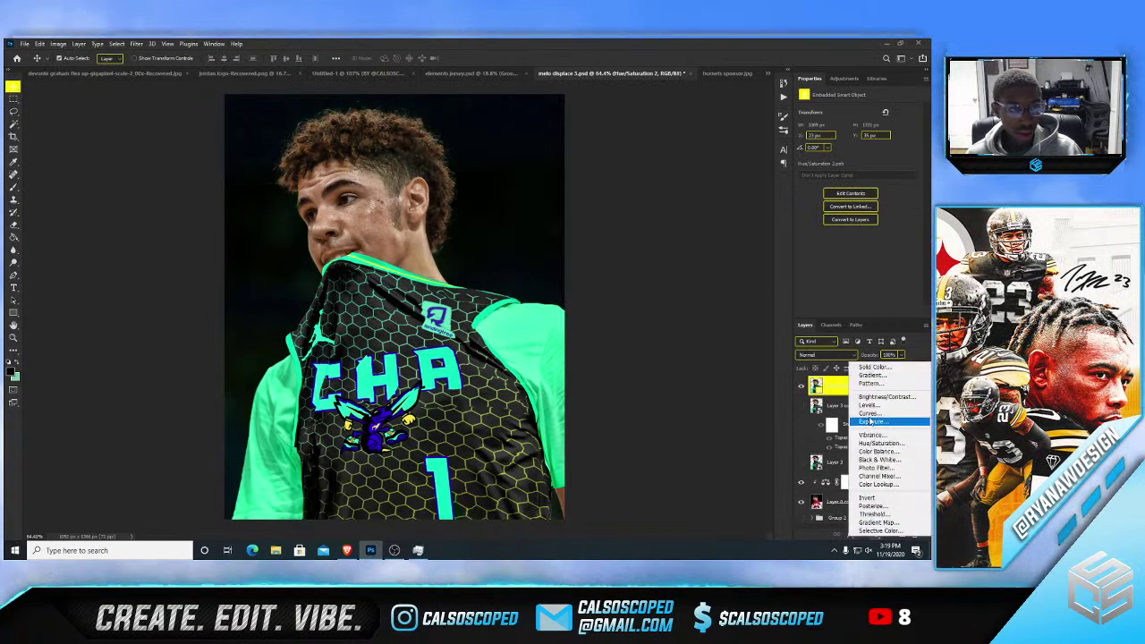
left_click(861, 411)
left_click_drag(866, 184, 889, 190)
key("ctrl+z")
key("ctrl+z")
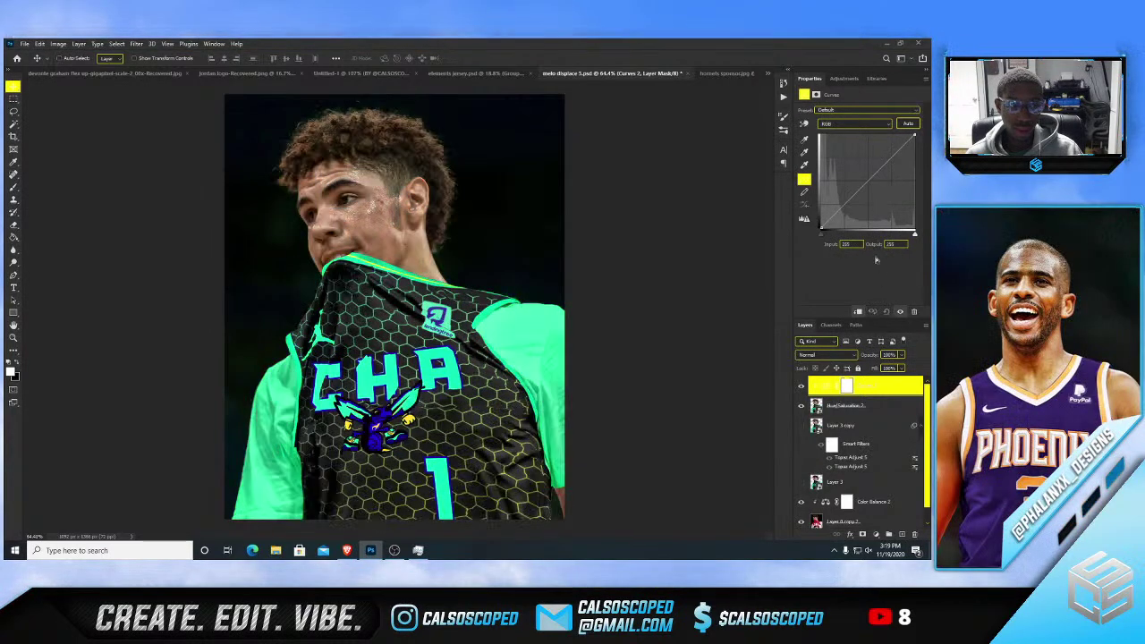
key("Delete")
left_click(872, 534)
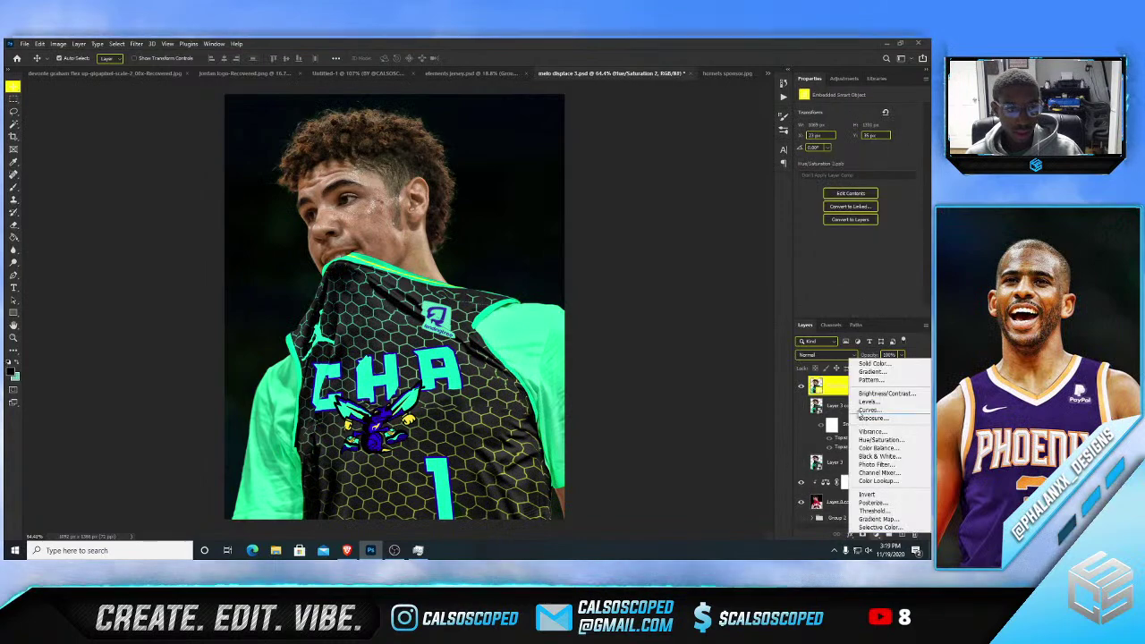
left_click(866, 420)
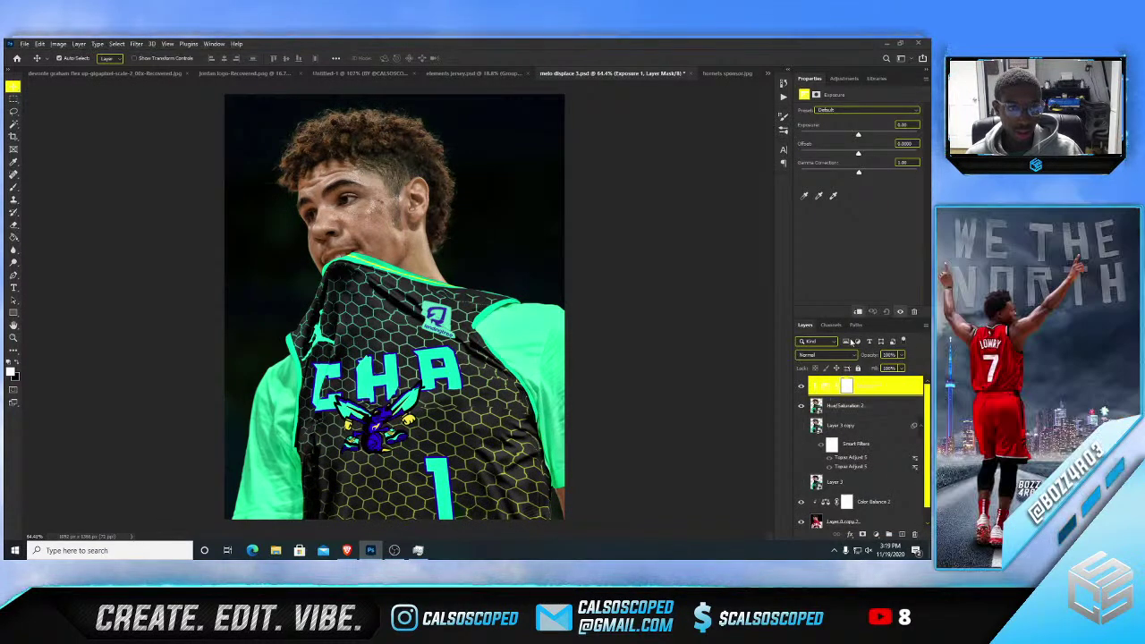
left_click_drag(858, 134, 821, 138)
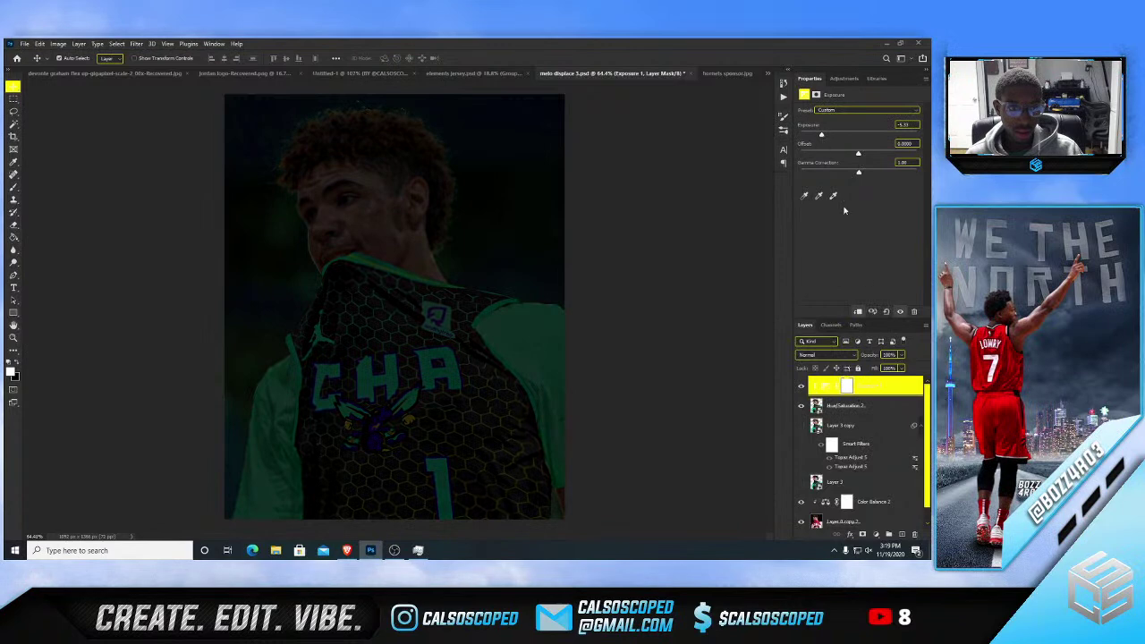
key("ctrl+z")
key("Delete")
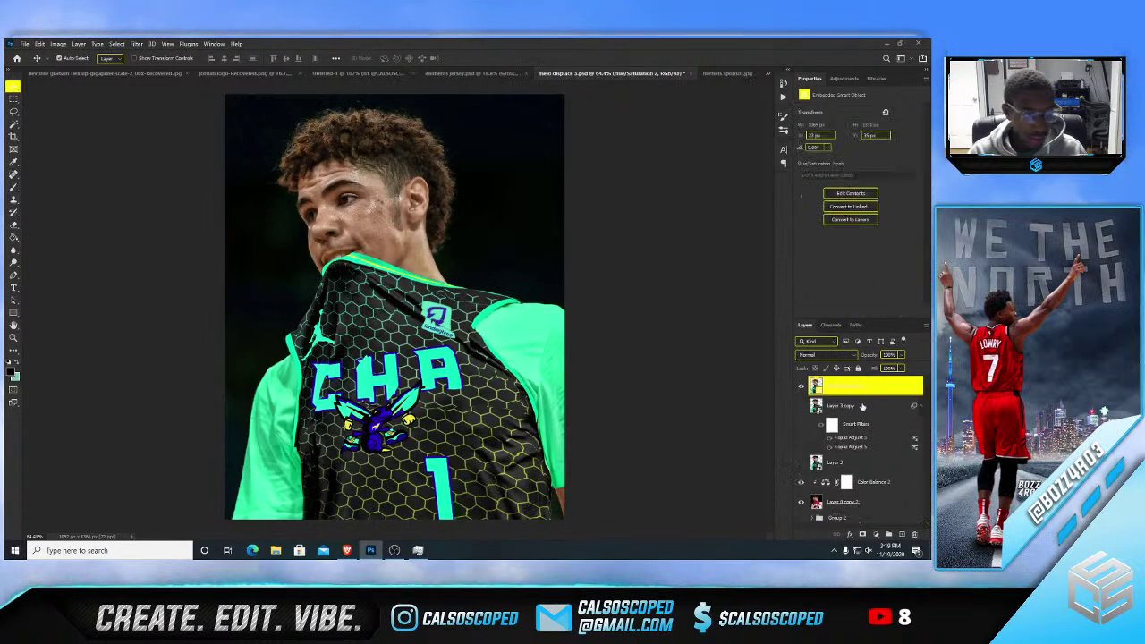
- Add a Curves adjustment clipped to the player smart object and darken the RGB midtones to about input 125, output 74
left_click(874, 534)
left_click(870, 407)
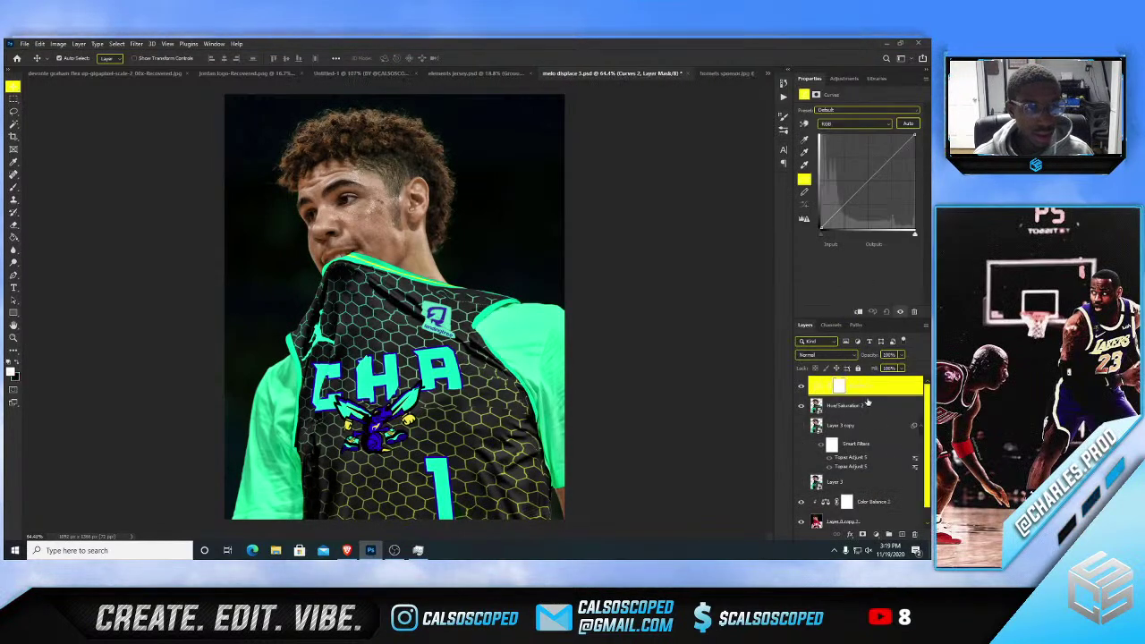
mouse_move(852, 200)
left_mouse_down()
mouse_move(862, 220)
mouse_move(868, 201)
left_mouse_up()
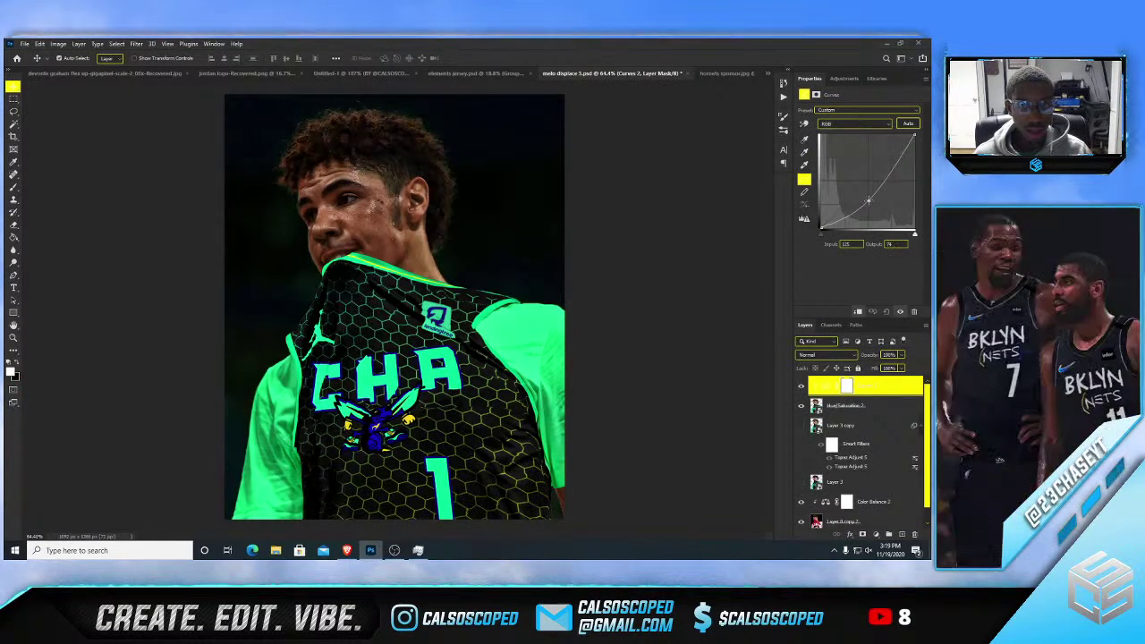
- Adjust the green channel curve in the player's Curves adjustment to shift its colour tint
left_click(845, 122)
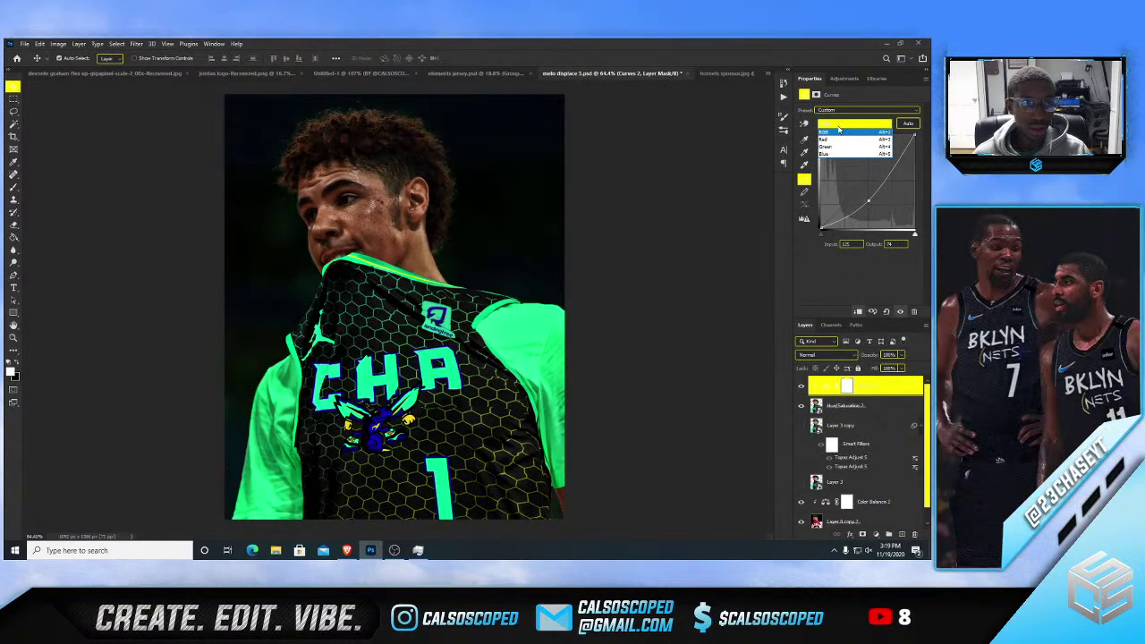
left_click(838, 140)
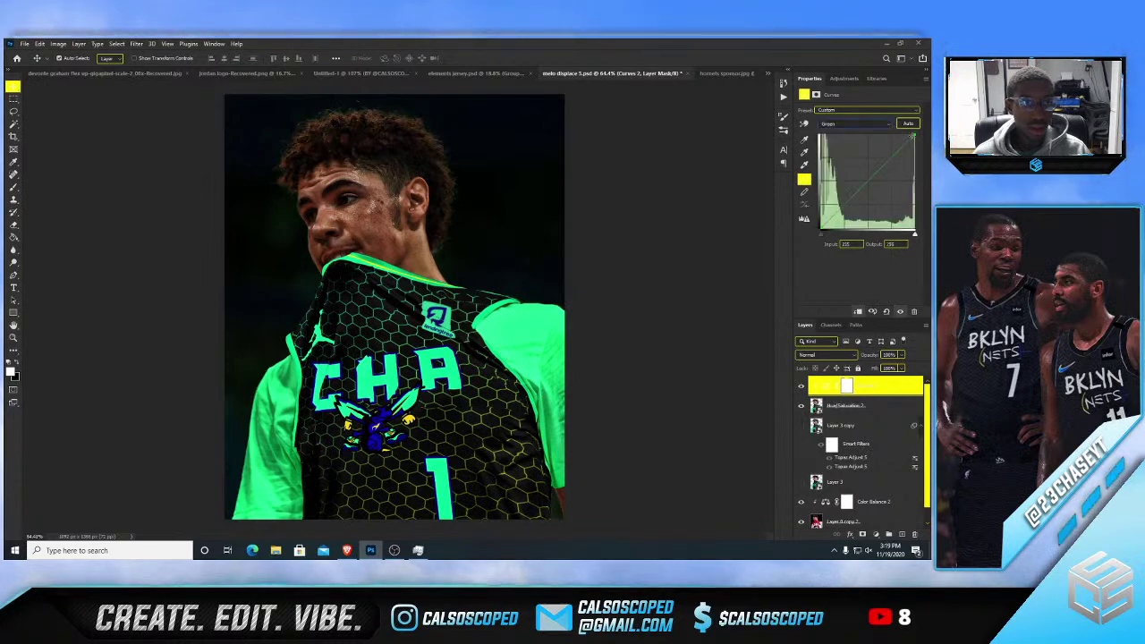
mouse_move(913, 134)
left_mouse_down()
mouse_move(895, 134)
mouse_move(908, 134)
mouse_move(897, 134)
mouse_move(897, 210)
mouse_move(907, 136)
left_mouse_up()
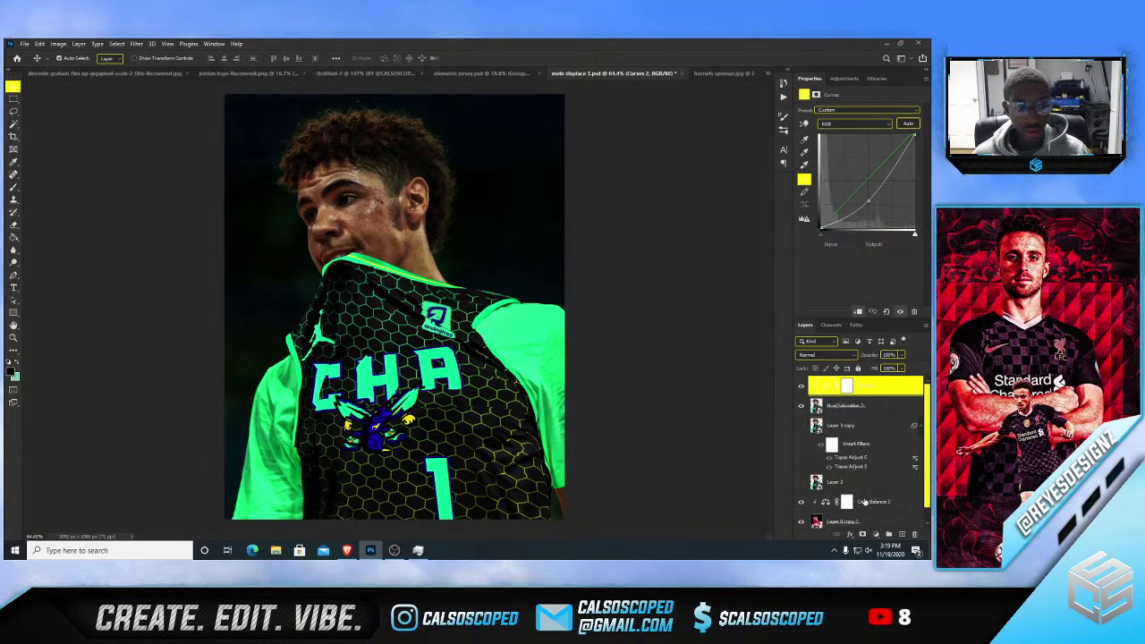
- Add an Exposure adjustment above the Curves layer, lower the exposure to about -2.72, and clip it to the player
left_click(875, 533)
left_click(872, 415)
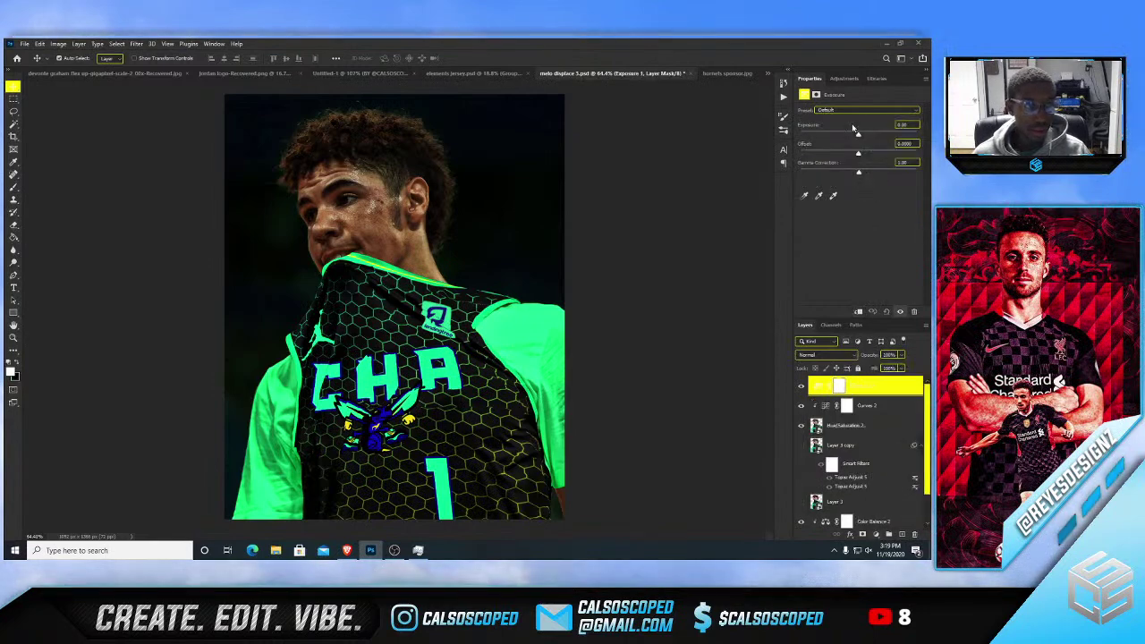
left_click_drag(853, 127, 835, 138)
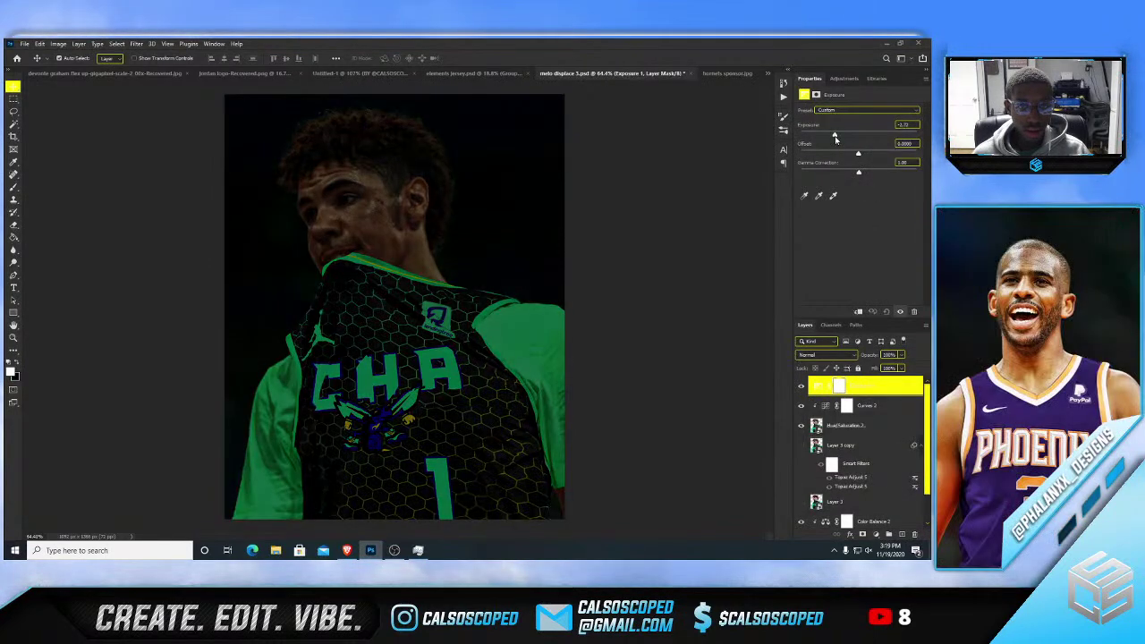
left_click(880, 395, "alt")
scroll(313, 213, "down", 4)
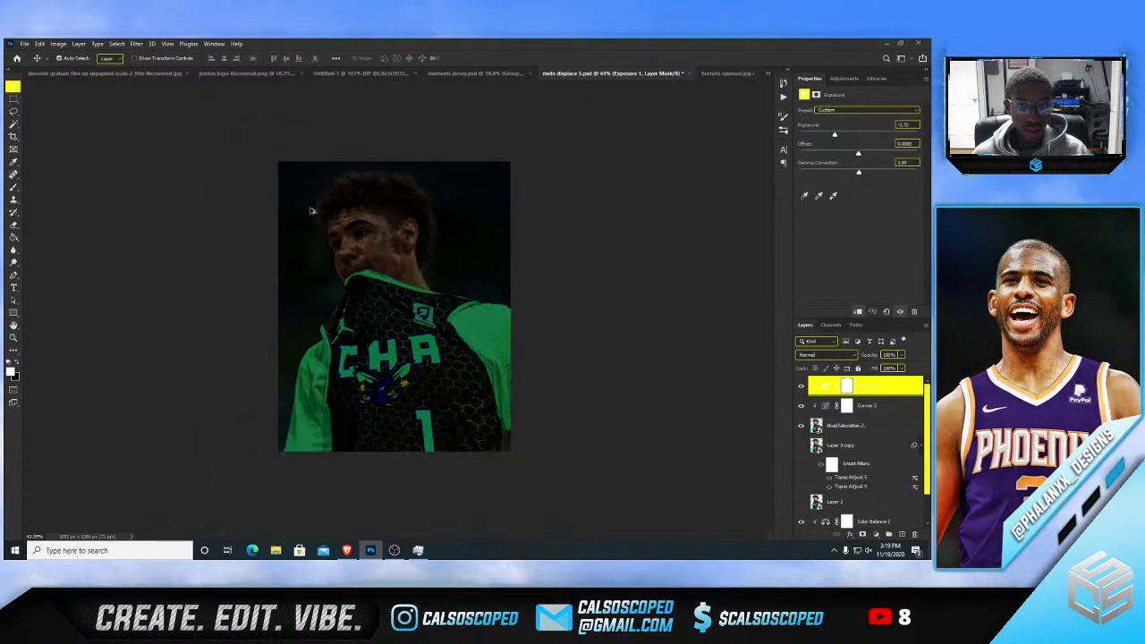
scroll(312, 211, "up", 2)
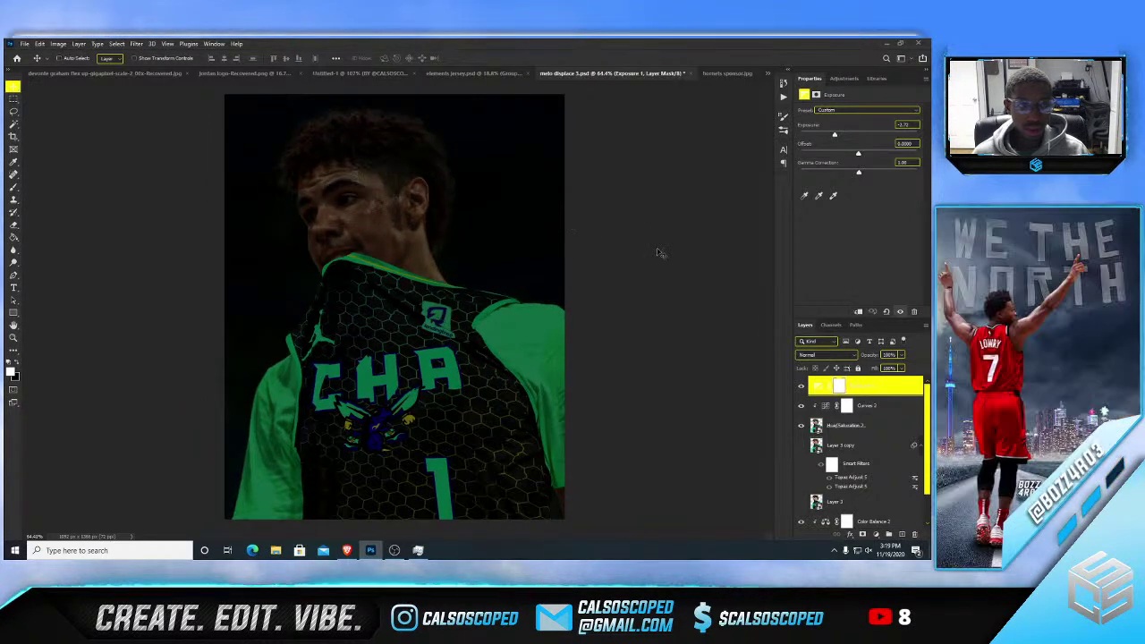
left_click(855, 387)
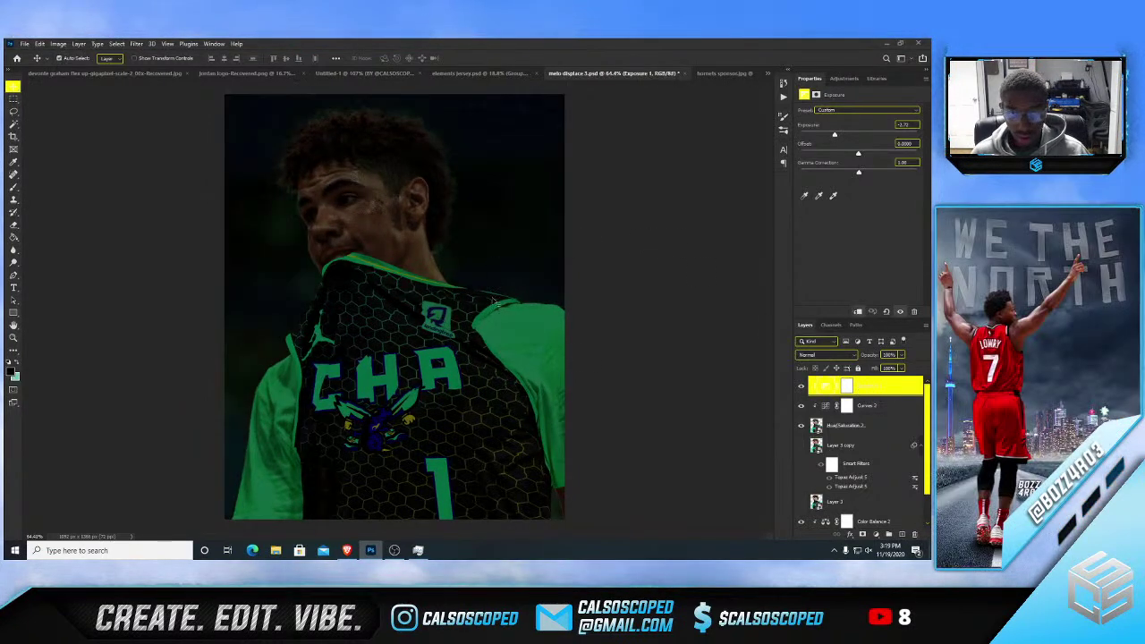
- Duplicate the Exposure adjustment above the background's Color Balance layer and reduce the copy's fill to about 50%
left_click(504, 253)
left_click(869, 502)
key("ctrl+v")
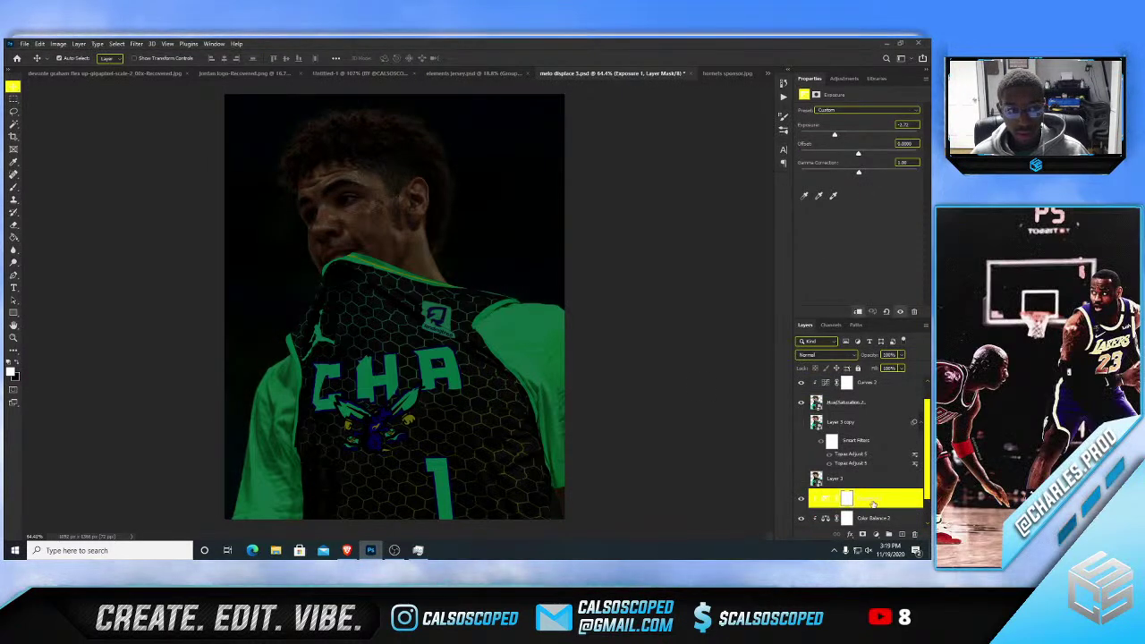
left_click(874, 504)
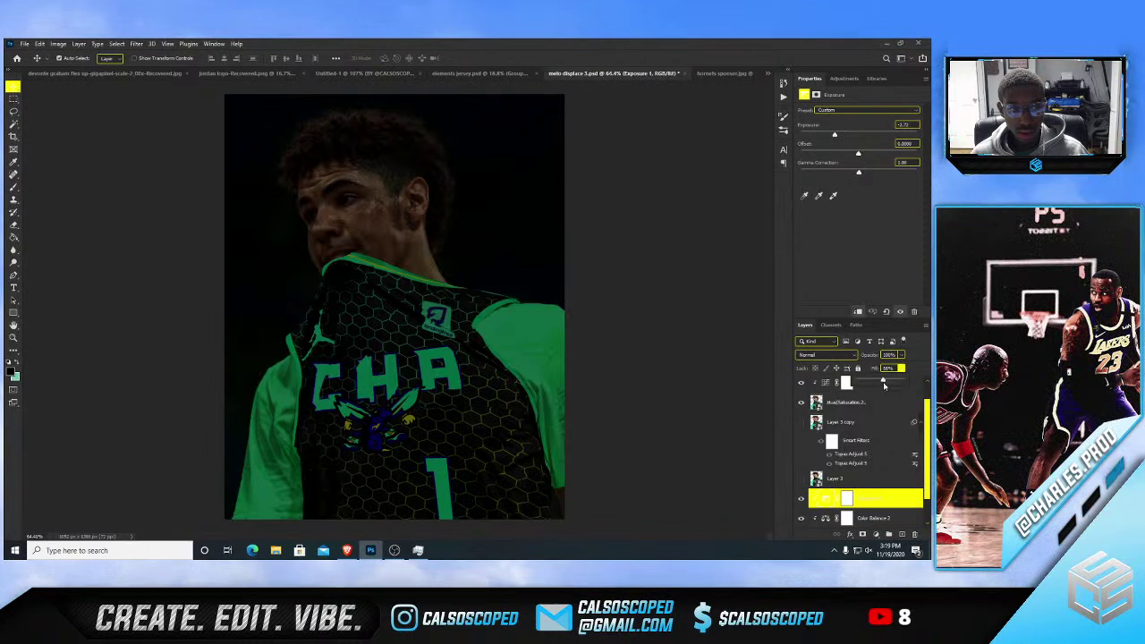
- Select the player's Exposure adjustment and raise its exposure to about -0.11
left_click(340, 217)
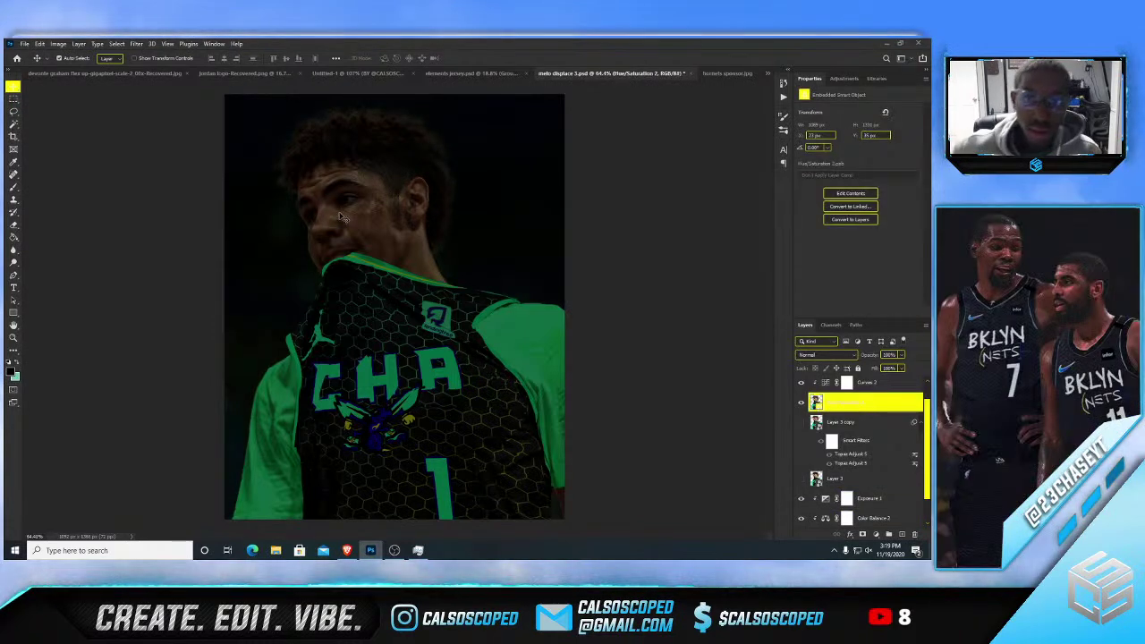
key("alt+bracketright")
key("alt+bracketright")
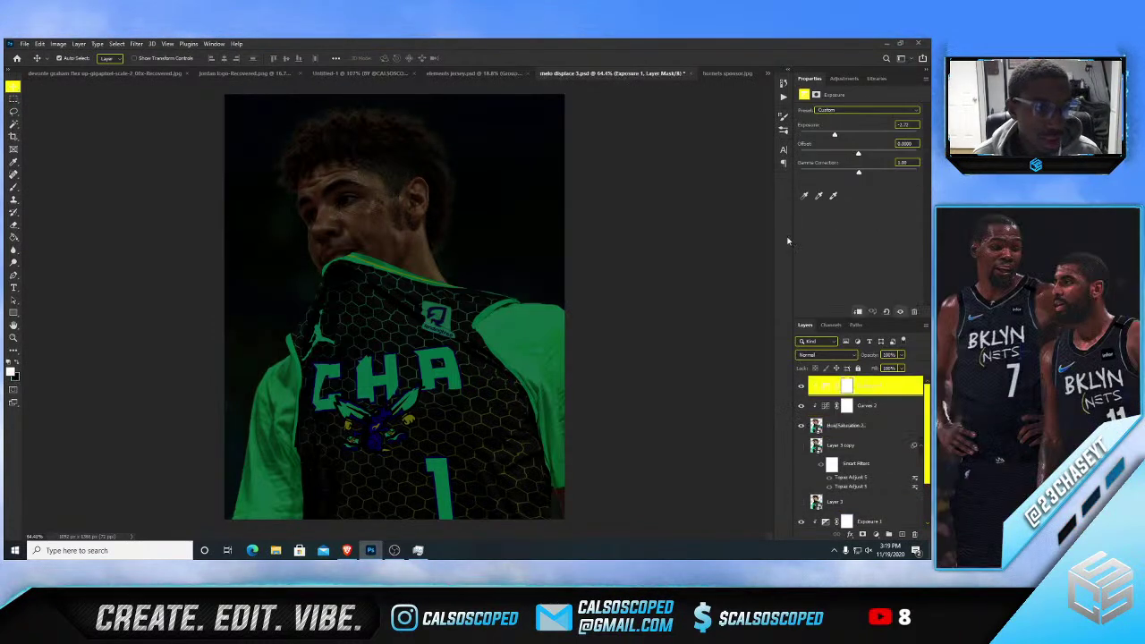
left_click_drag(839, 136, 859, 135)
- Select the background's Exposure adjustment and fine-tune its fill to soften the darkening
left_click(643, 336)
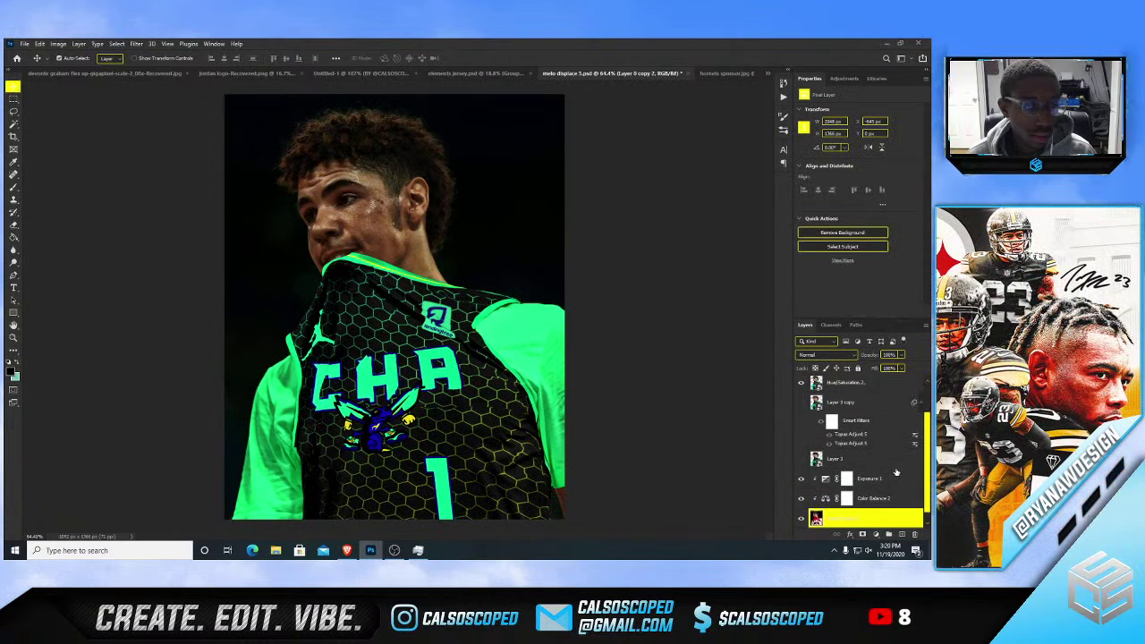
left_click(896, 475)
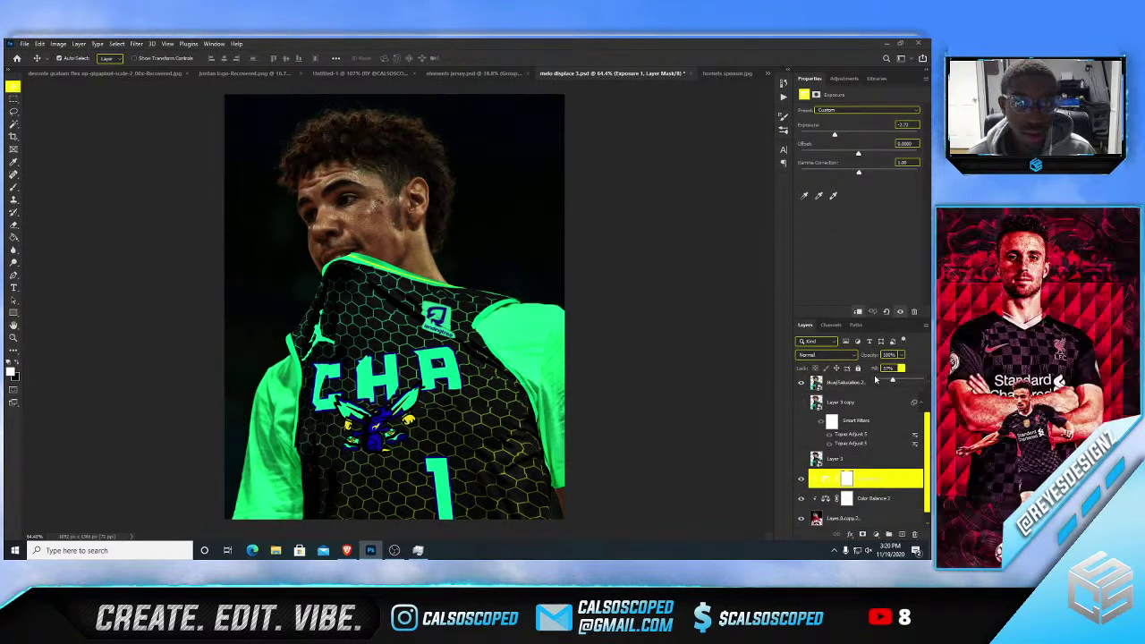
key("alt+period")
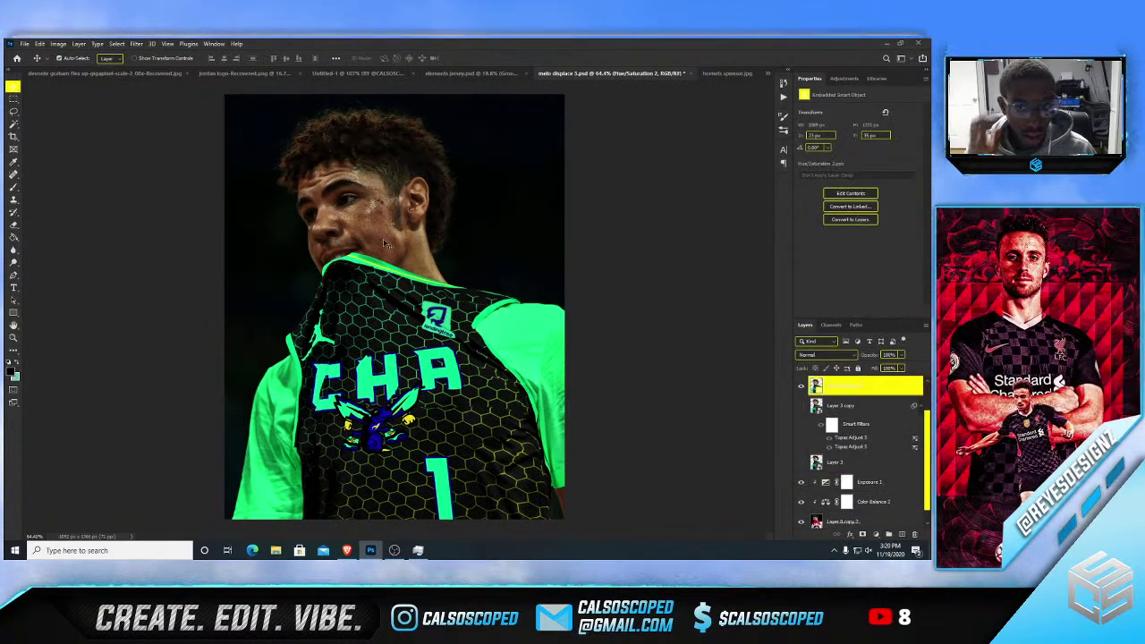
- Compare the player with the Curves and Exposure adjustments on and off, and leave the Curves adjustment hidden
scroll(875, 399, "up", 2)
left_click(874, 388)
left_click(878, 535)
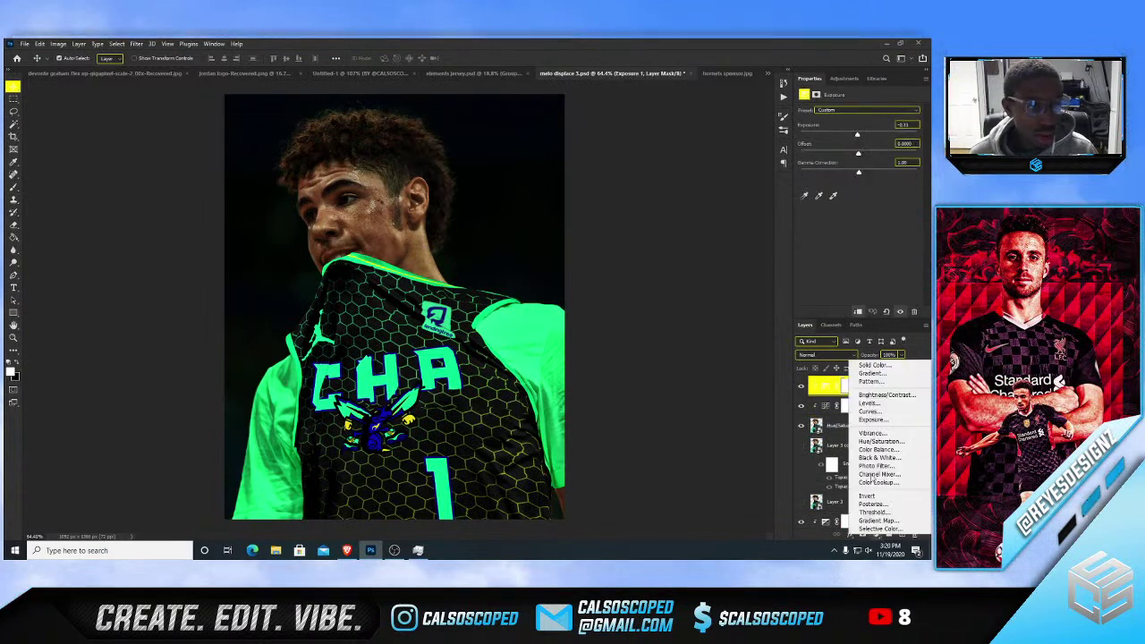
left_click(802, 426)
left_click(802, 426)
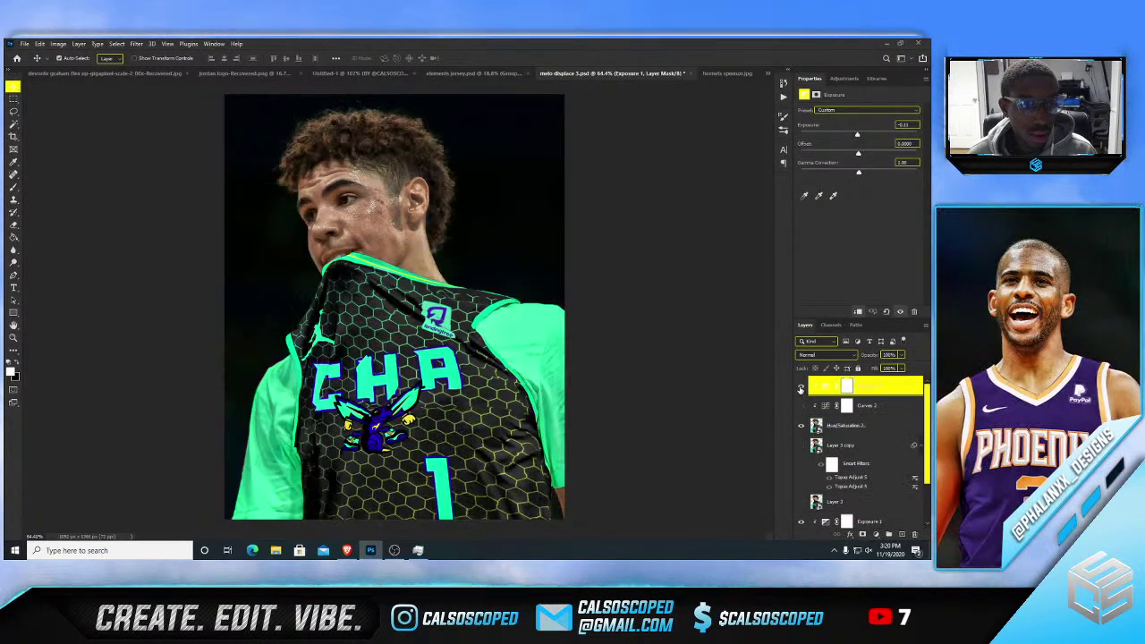
left_click(801, 386)
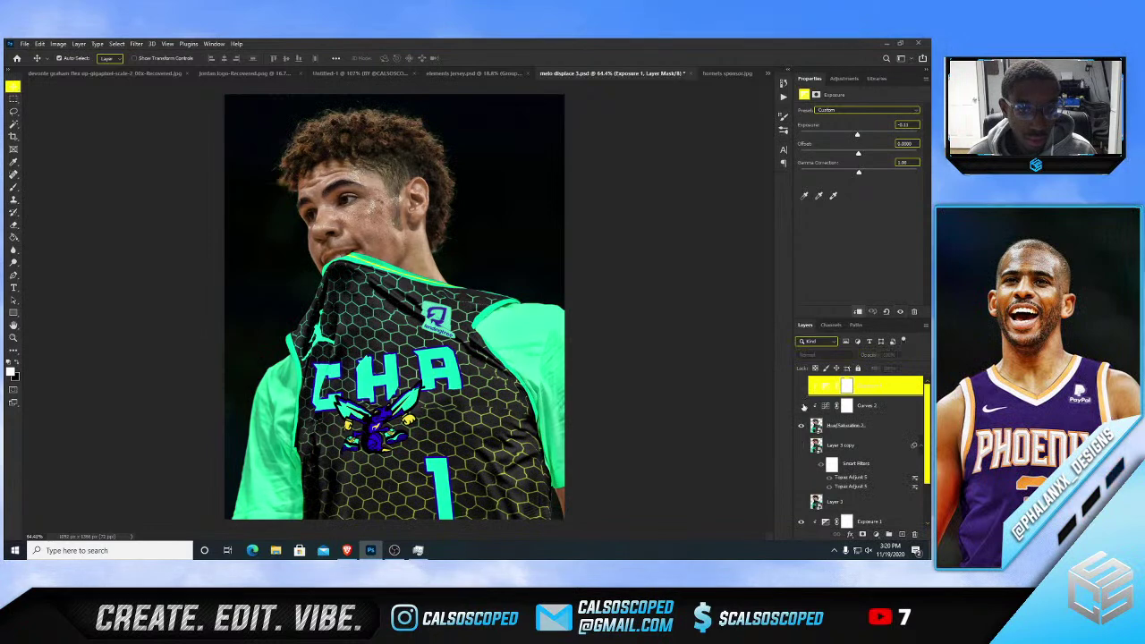
left_click(802, 406)
left_click(803, 406)
- Show the player's Exposure adjustment again and lower its exposure to about -2.34
left_click(801, 389)
left_click(803, 388)
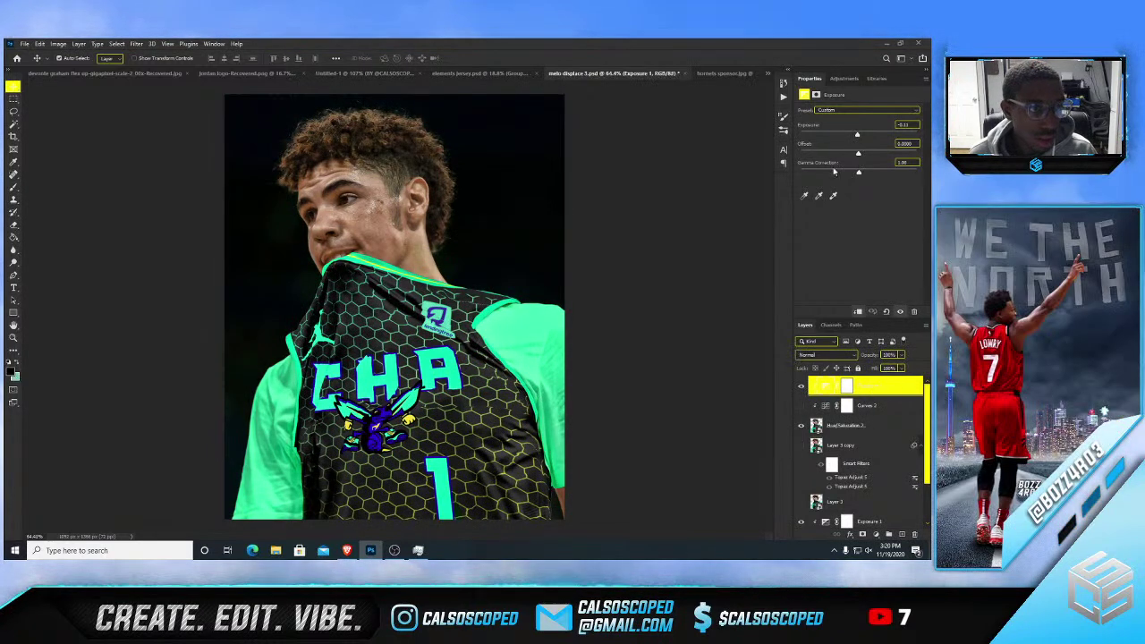
left_click_drag(859, 137, 840, 138)
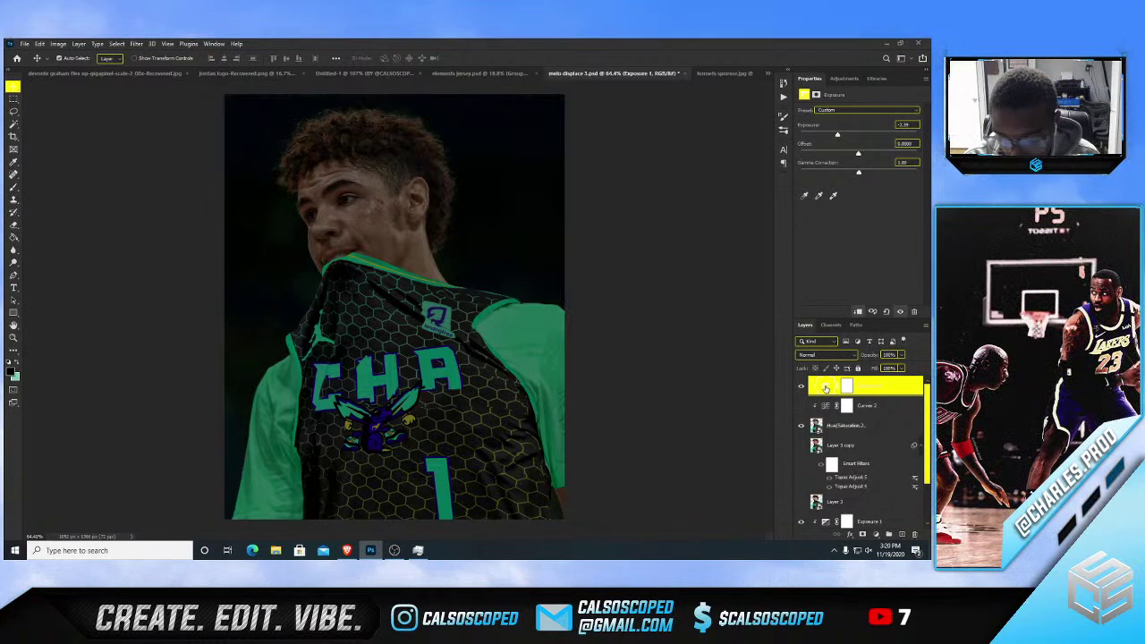
- Split the underlying layer's highlight Blend If slider to 127 / 255 for the top Exposure layer
right_click(828, 399)
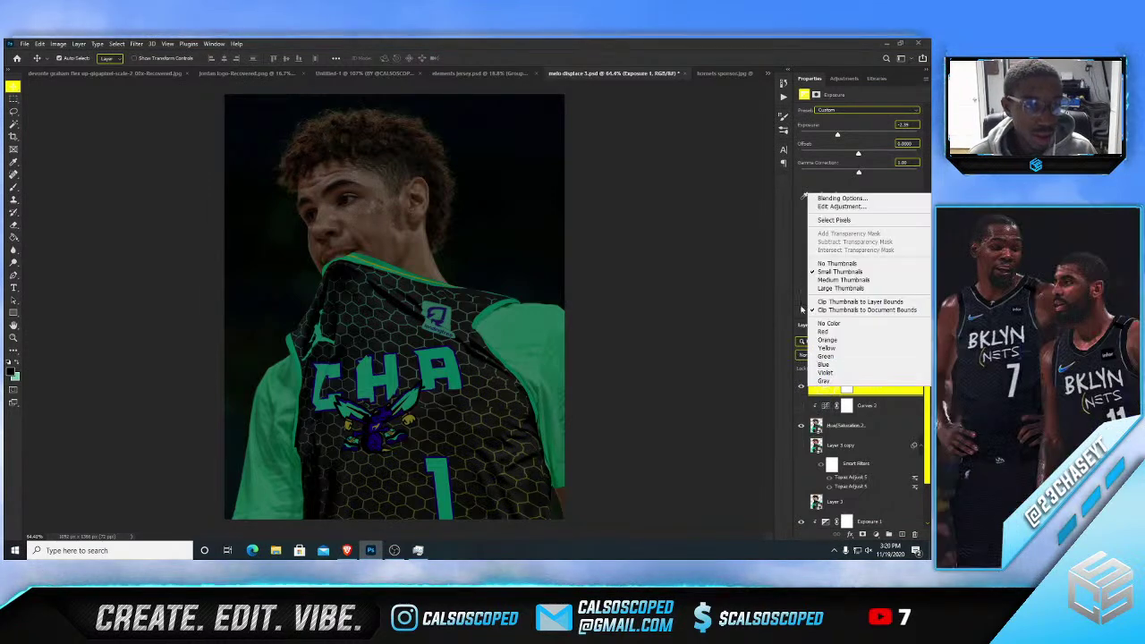
left_click(842, 203)
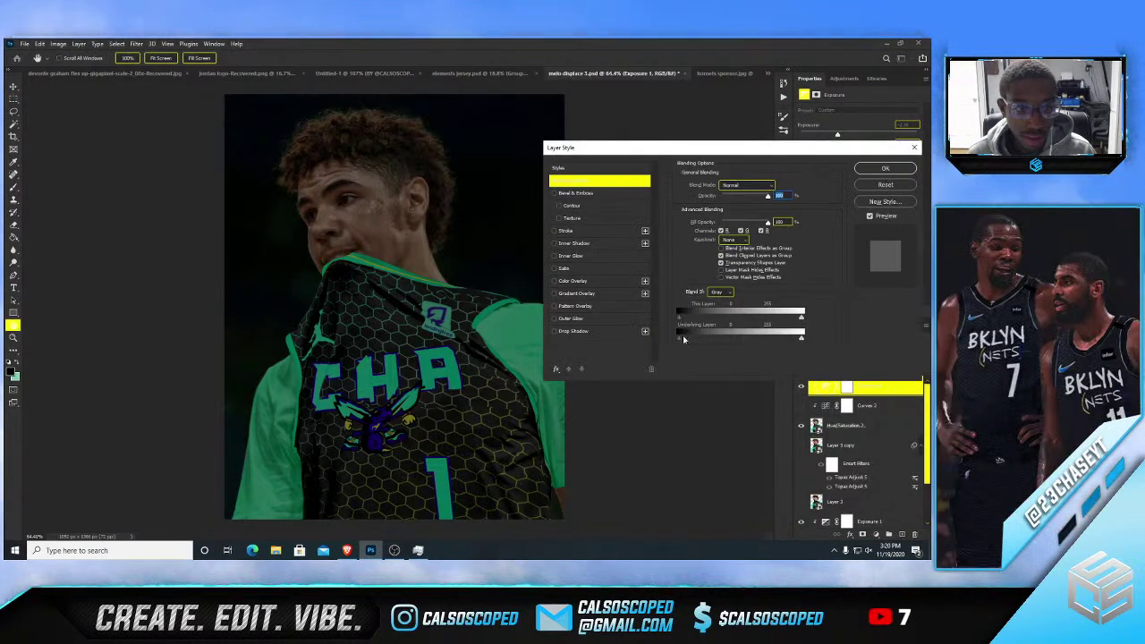
left_click_drag(800, 338, 740, 338)
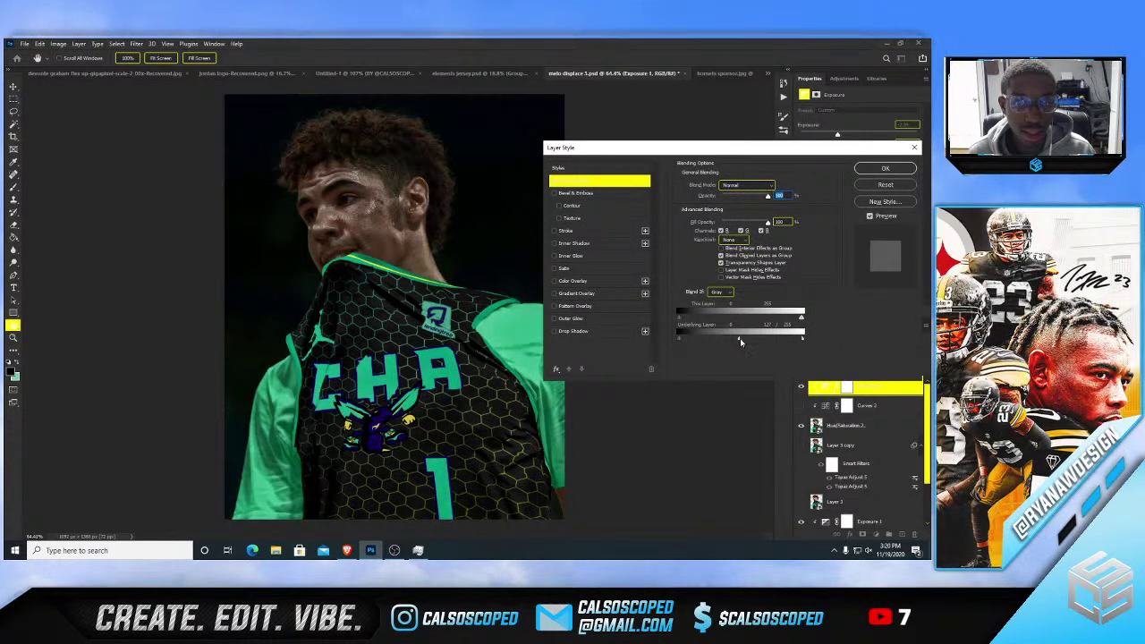
left_click(866, 170)
- Raise the exposure of the top Exposure layer to brighten the player moderately
left_click_drag(836, 135, 838, 136)
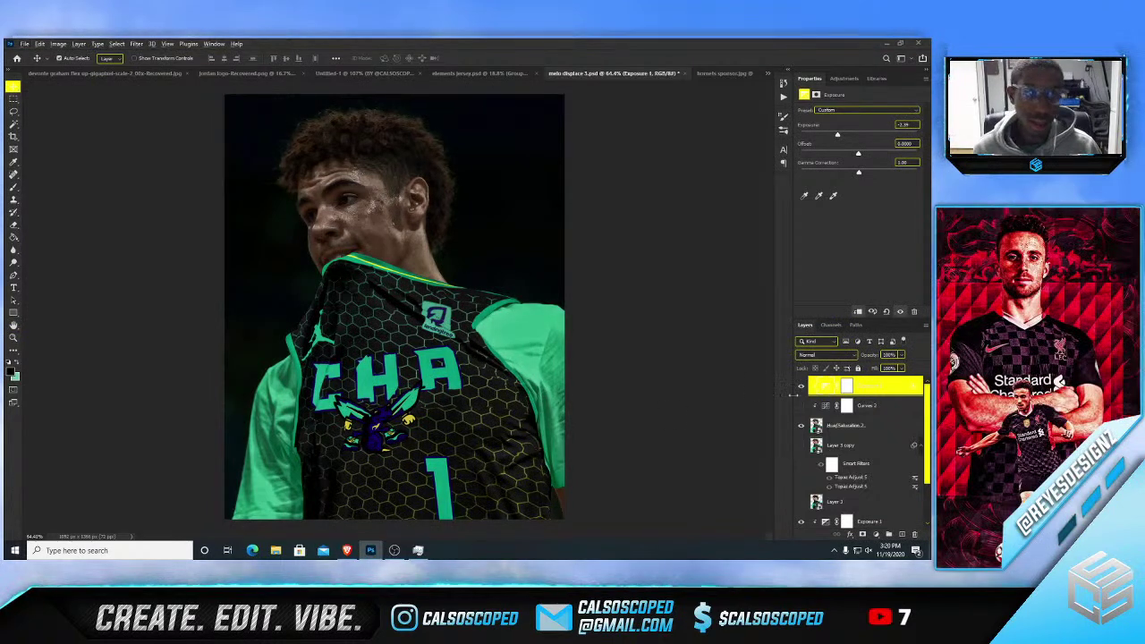
left_click(846, 387)
left_click(826, 386)
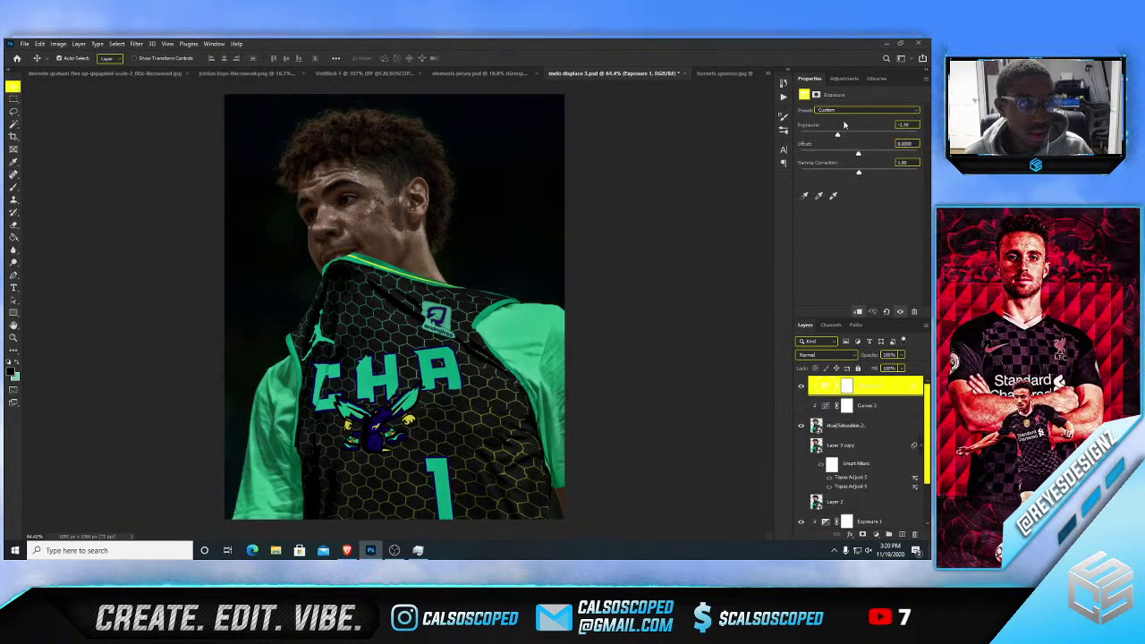
left_click_drag(833, 136, 844, 137)
scroll(412, 310, "down", 3)
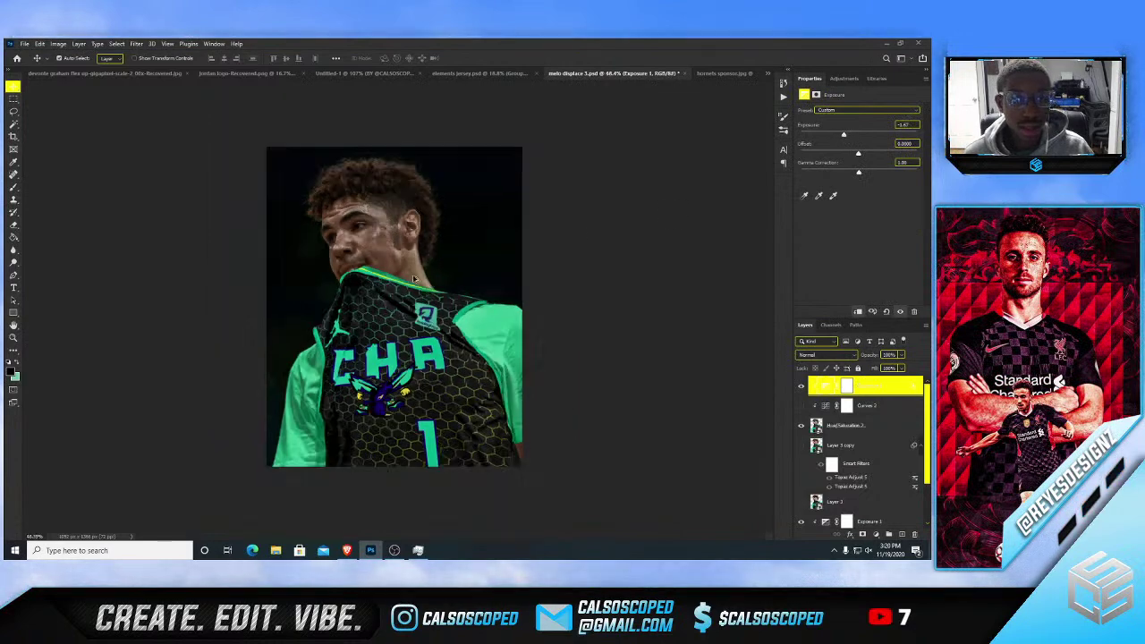
scroll(412, 310, "up", 3)
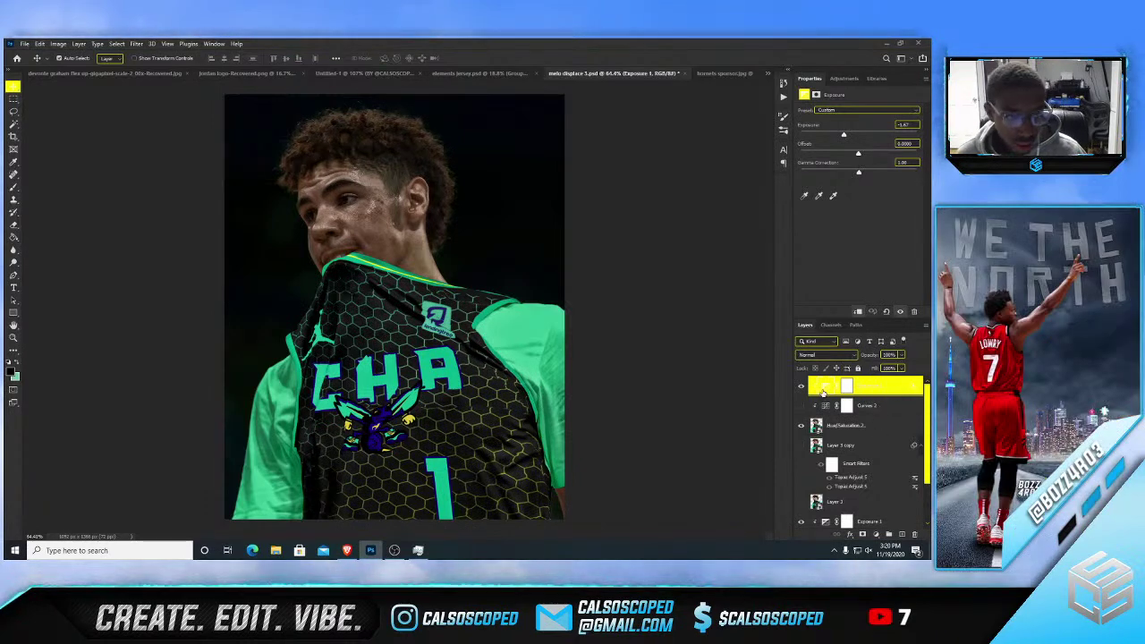
left_click_drag(844, 135, 848, 136)
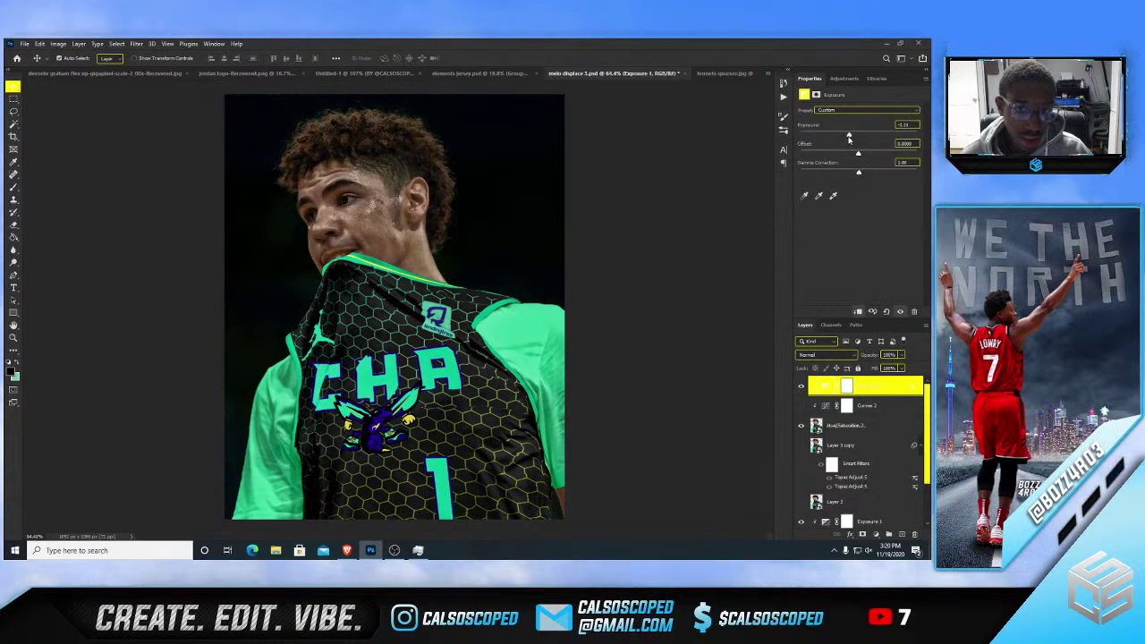
- Add a Hue/Saturation adjustment layer on top, colorized green with hue about 170 and saturation about 85
left_click(876, 534)
left_click(874, 437)
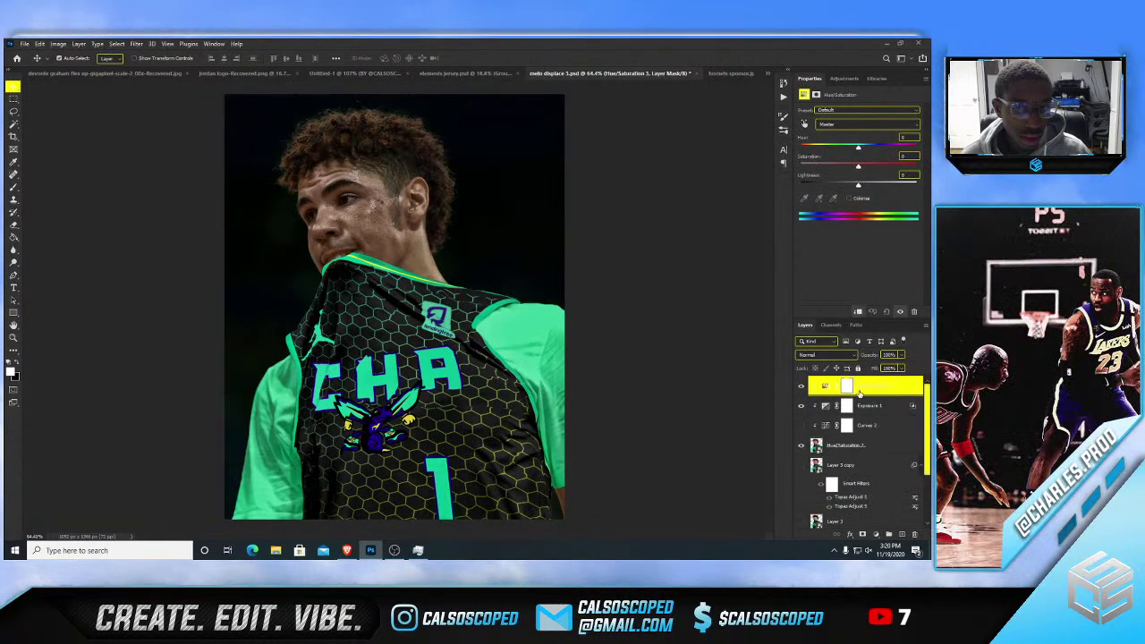
left_click(850, 198)
left_click_drag(835, 166, 902, 168)
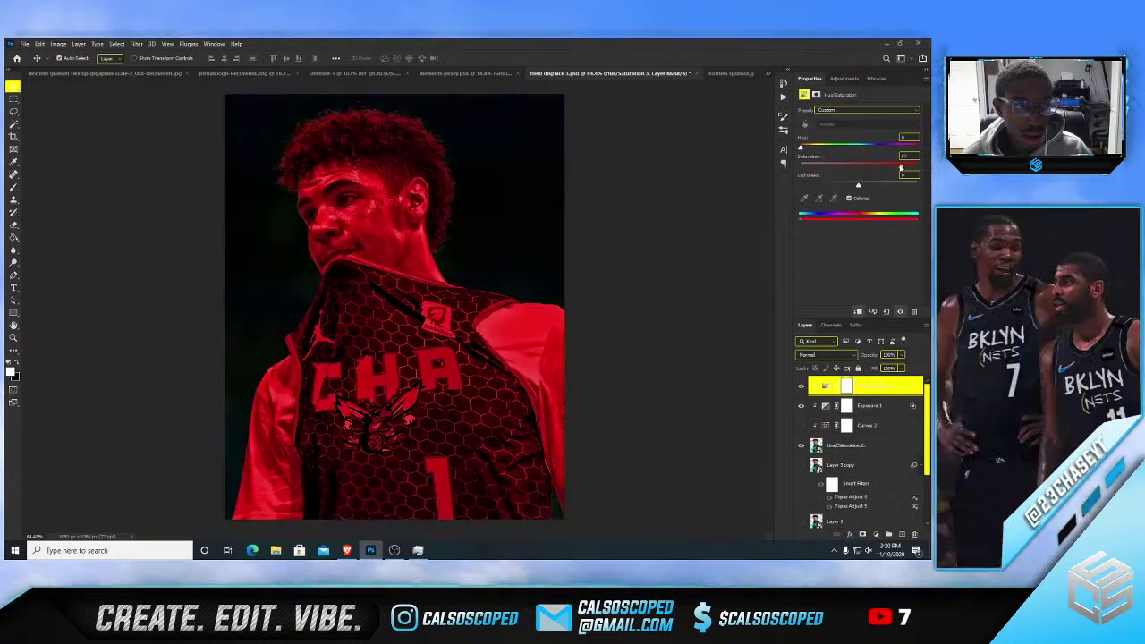
left_click_drag(818, 151, 856, 150)
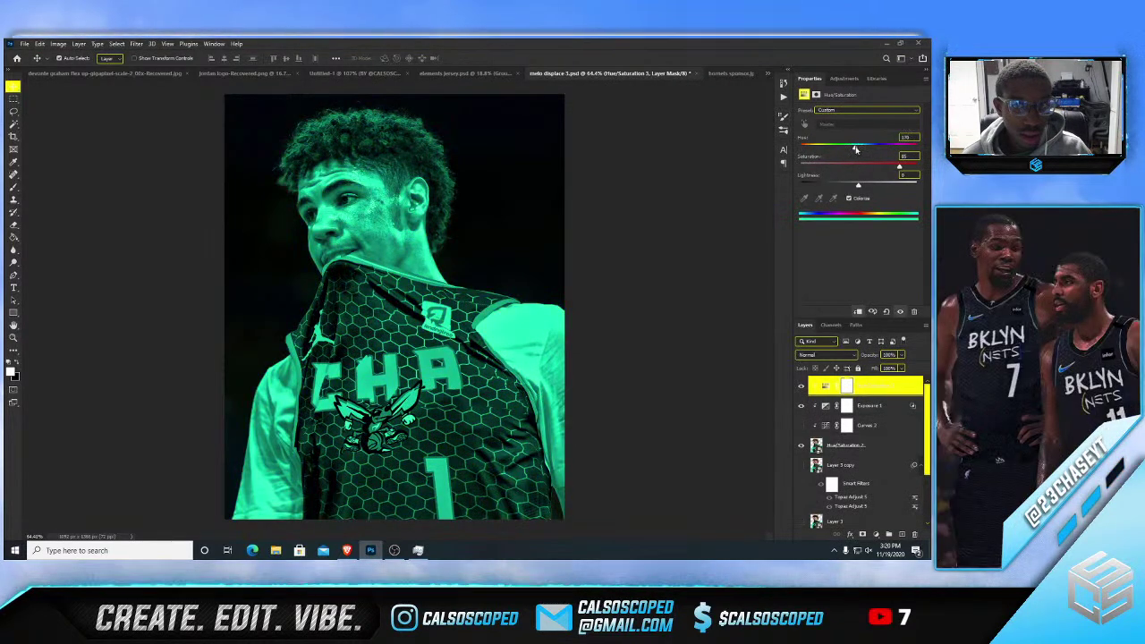
- Split the underlying layer's shadow Blend If slider to about 0 / 170 for the new Hue/Saturation layer
right_click(826, 386)
left_click(841, 195)
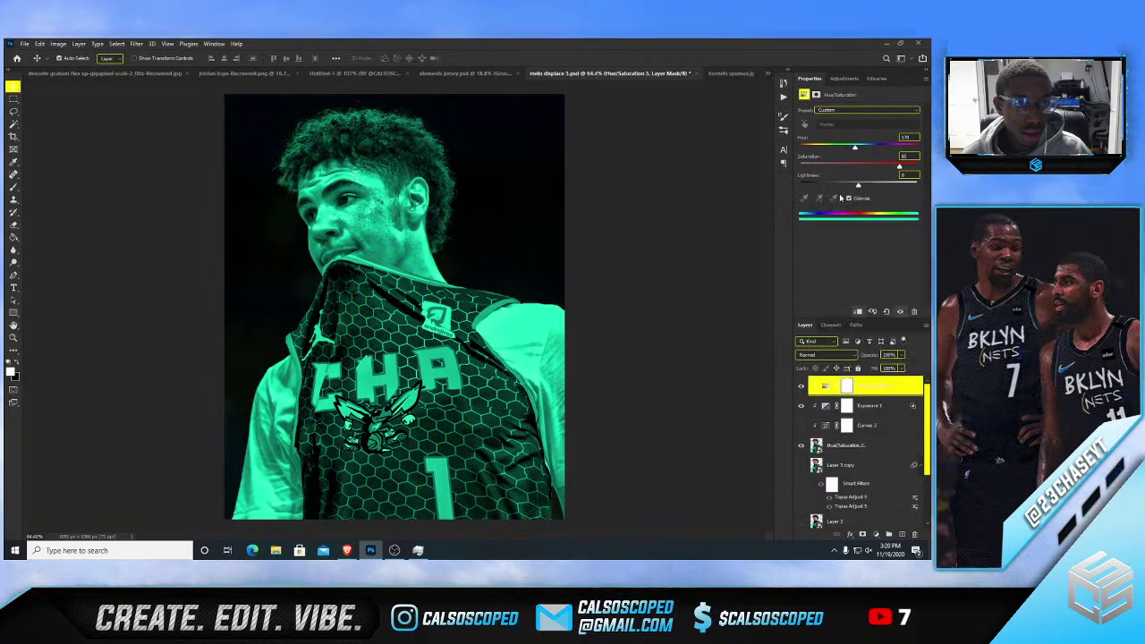
left_click_drag(707, 343, 750, 343)
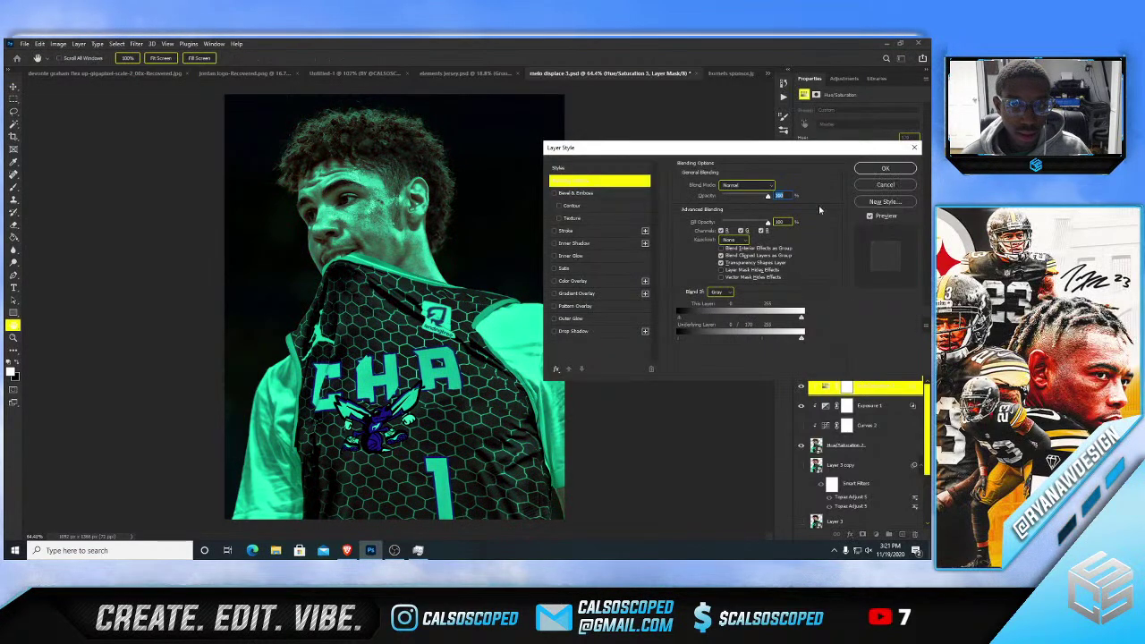
left_click(885, 169)
- Invert the Hue/Saturation layer mask to black and brush in green highlights on the nose, eyebrow and ear
left_click(846, 387)
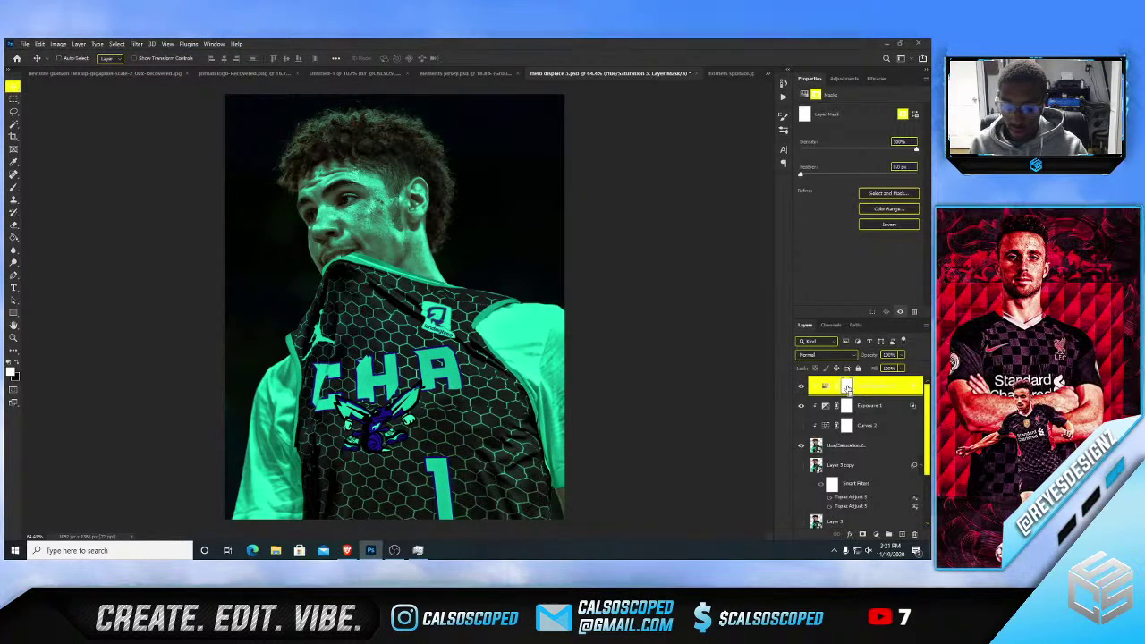
key("ctrl+i")
key("b")
scroll(275, 125, "up", 5)
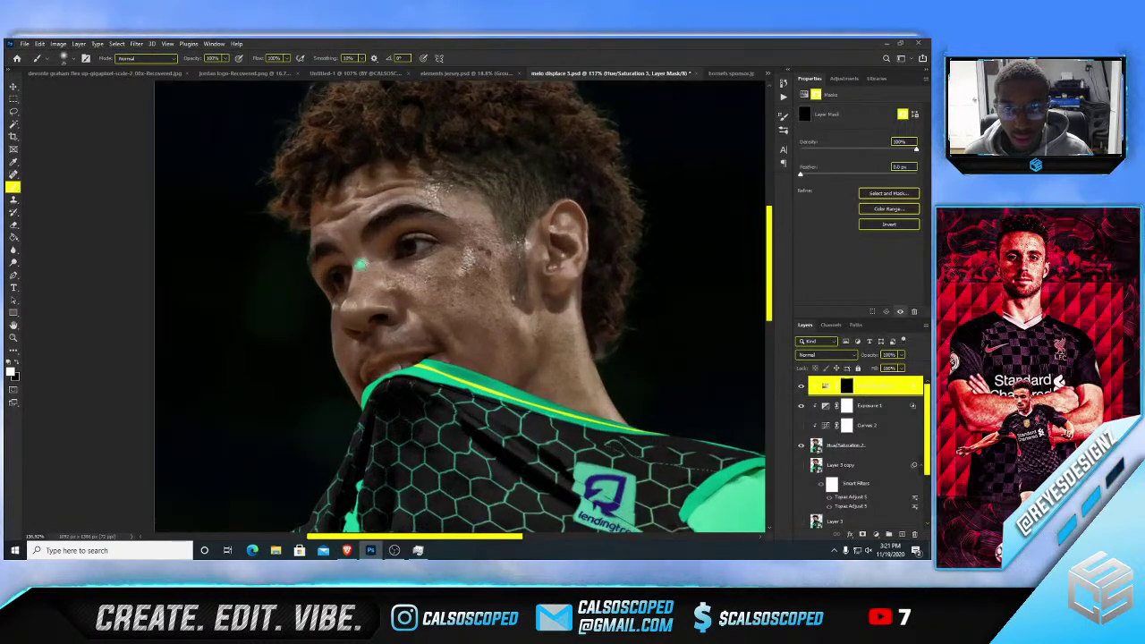
scroll(363, 329, "up", 1)
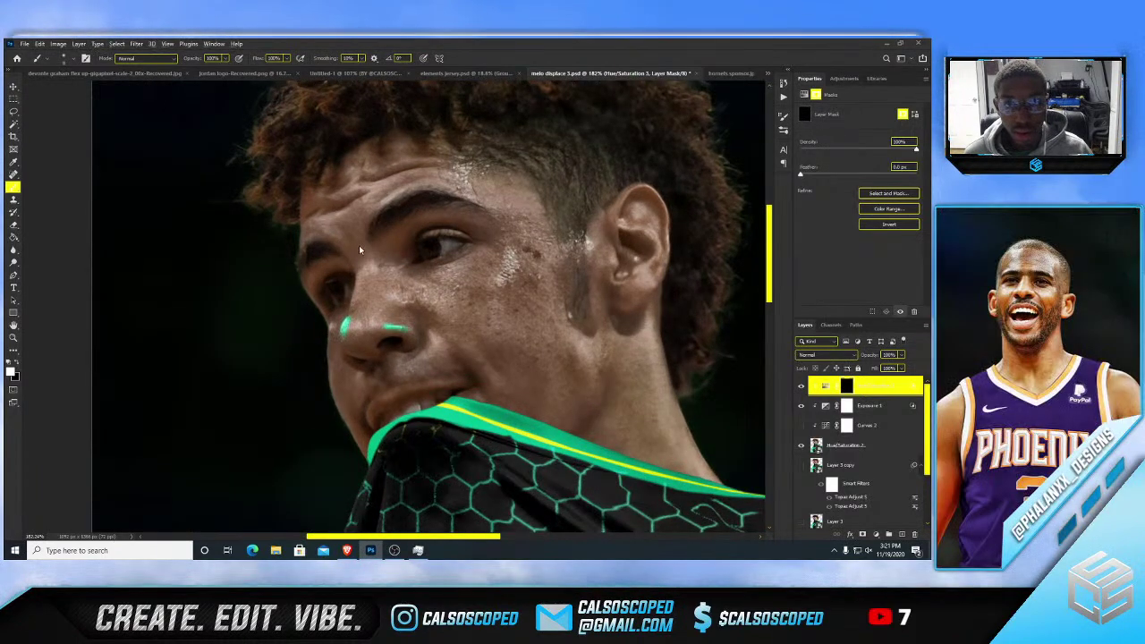
left_click_drag(370, 207, 423, 186)
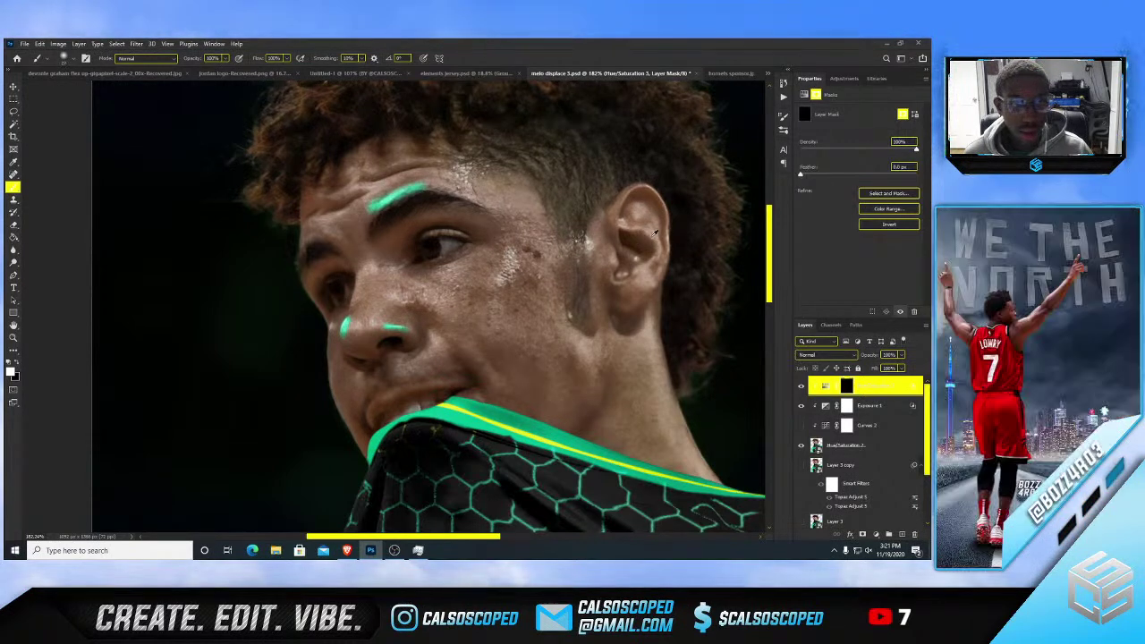
mouse_move(657, 237)
left_mouse_down()
mouse_move(661, 199)
mouse_move(622, 197)
left_mouse_up()
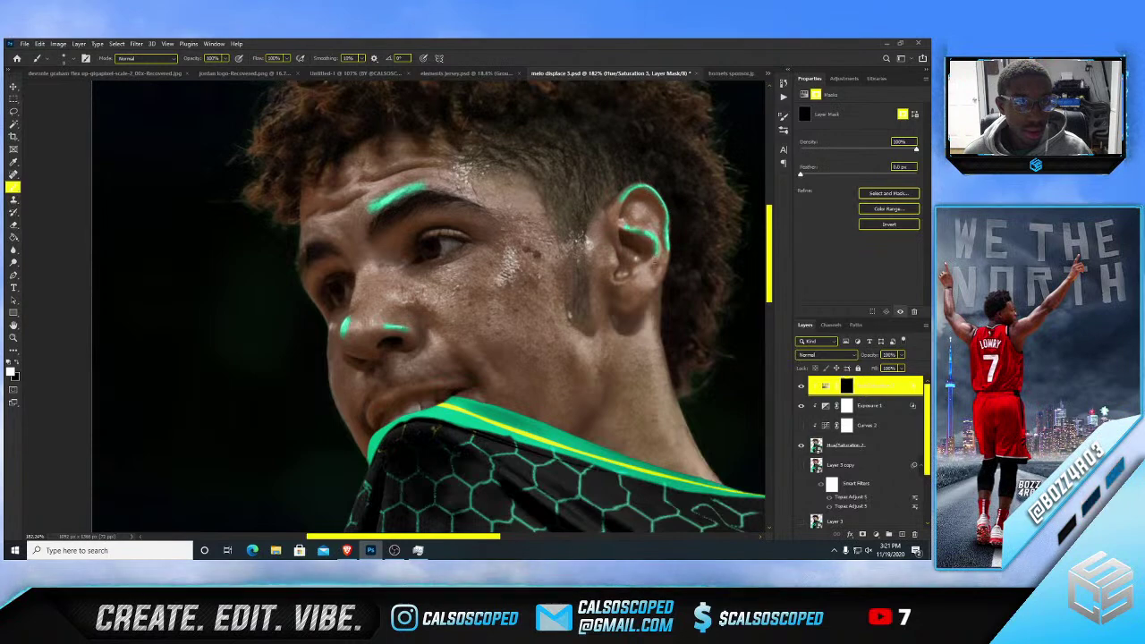
- Paint a large, soft green glow on the mask along the front of the face, the jersey edge and nearby background
scroll(413, 294, "down", 7)
mouse_move(344, 289)
left_mouse_down()
mouse_move(366, 292)
mouse_move(334, 270)
left_mouse_up()
left_click(334, 270)
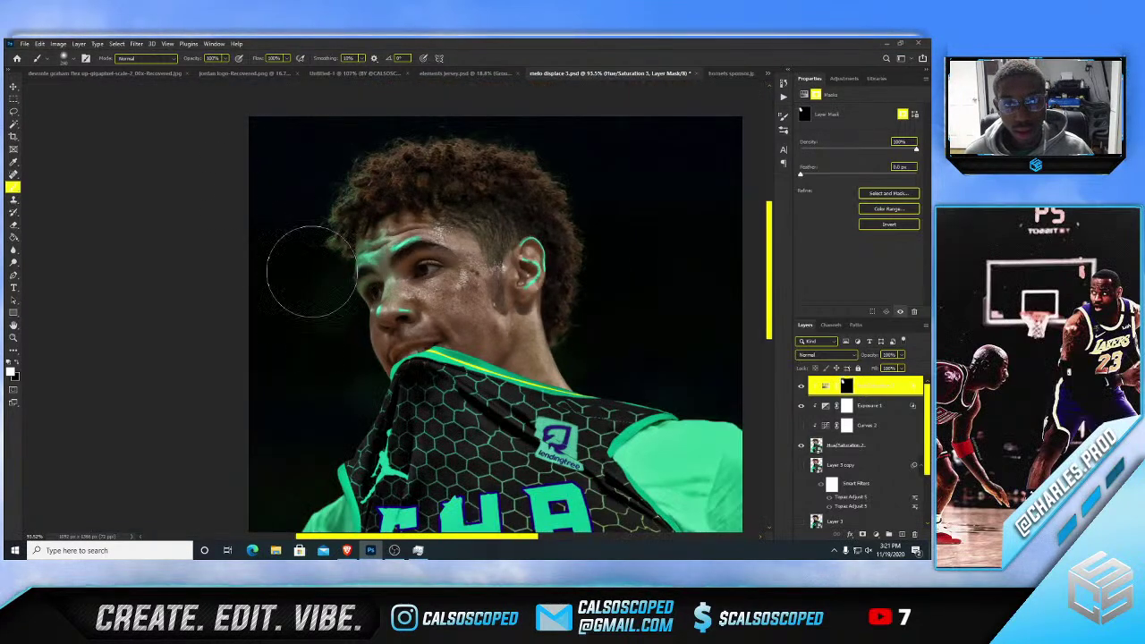
scroll(286, 260, "down", 3)
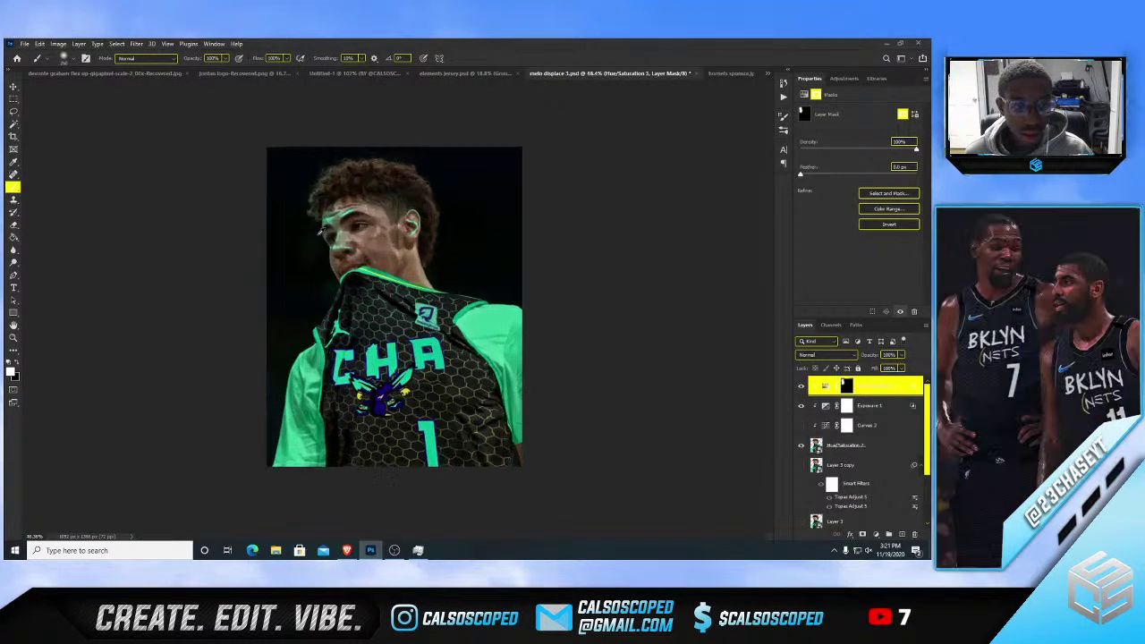
scroll(320, 244, "up", 1)
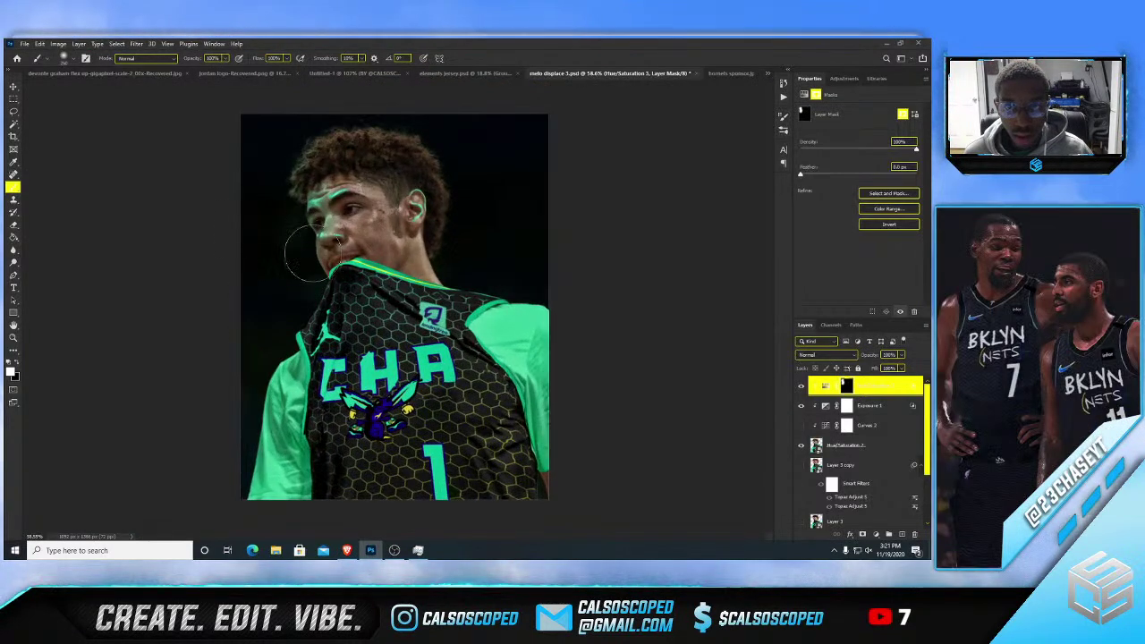
left_click_drag(275, 302, 294, 306)
mouse_move(283, 322)
left_mouse_down()
mouse_move(268, 356)
mouse_move(297, 322)
mouse_move(272, 209)
left_mouse_up()
left_click_drag(270, 144, 277, 134)
- Brush soft green light onto the mask along the top and front of the player's hair
scroll(307, 134, "up", 5)
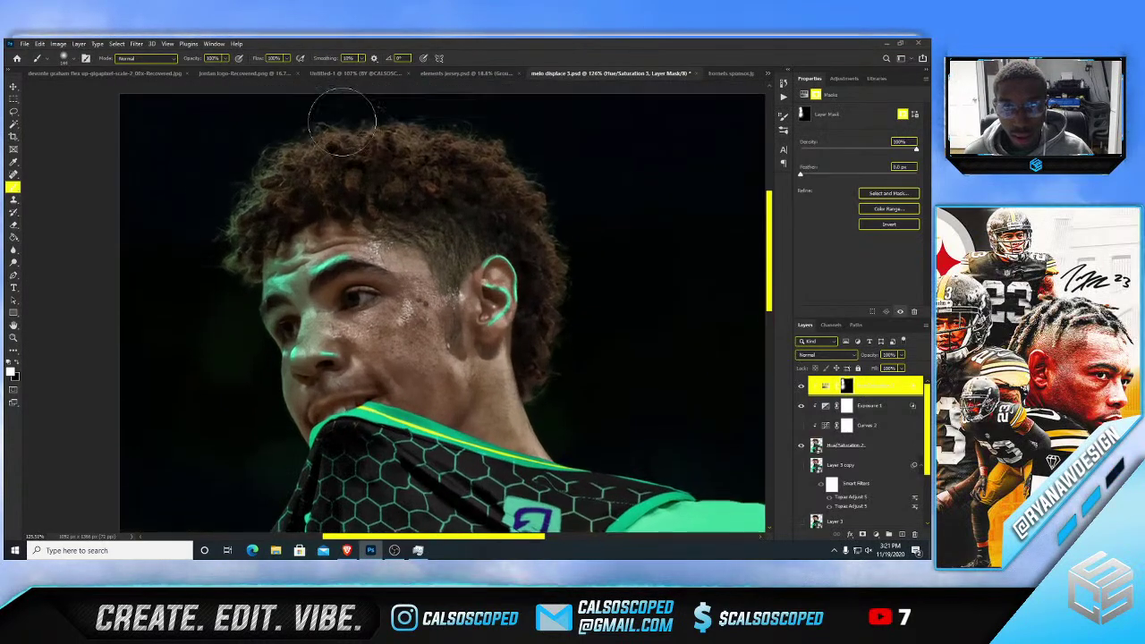
left_click_drag(343, 121, 316, 126)
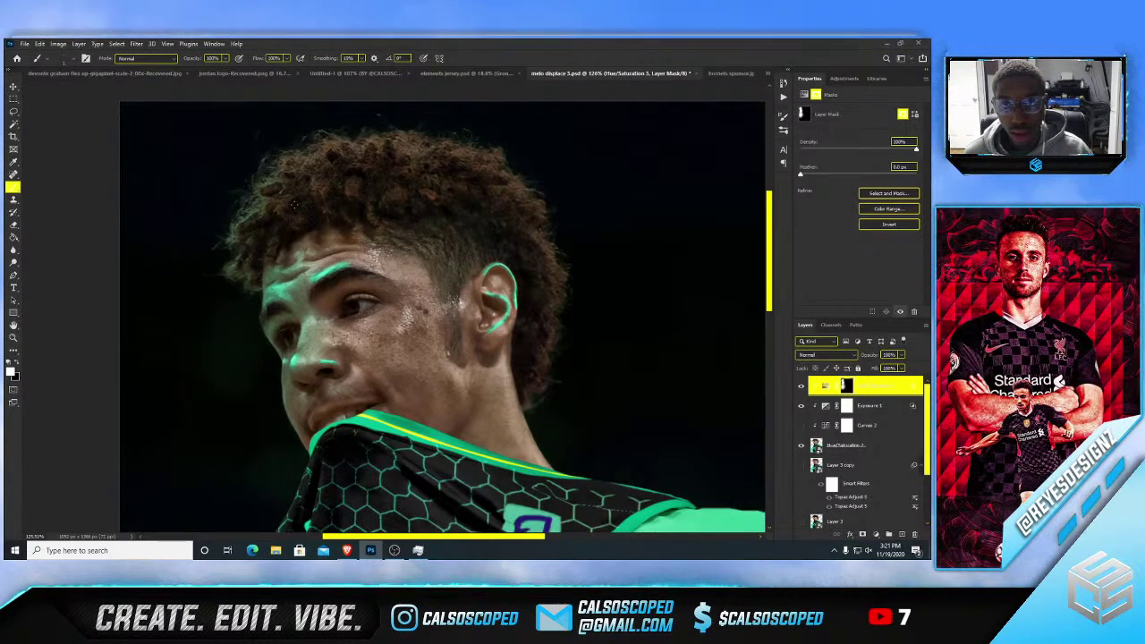
right_click(359, 186, "alt")
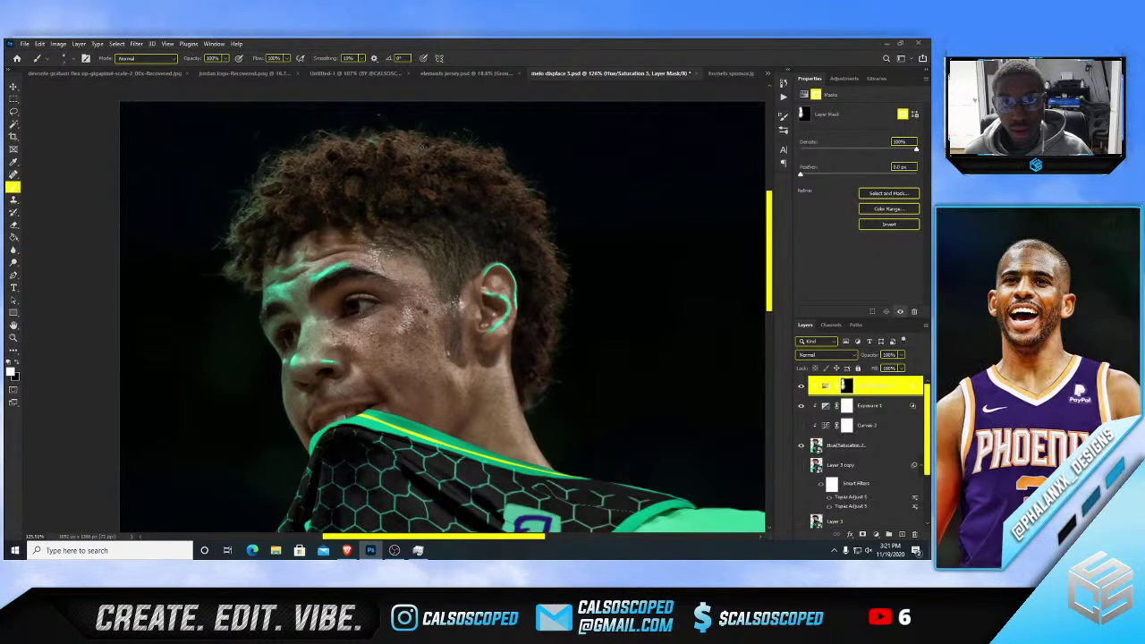
scroll(299, 268, "down", 3)
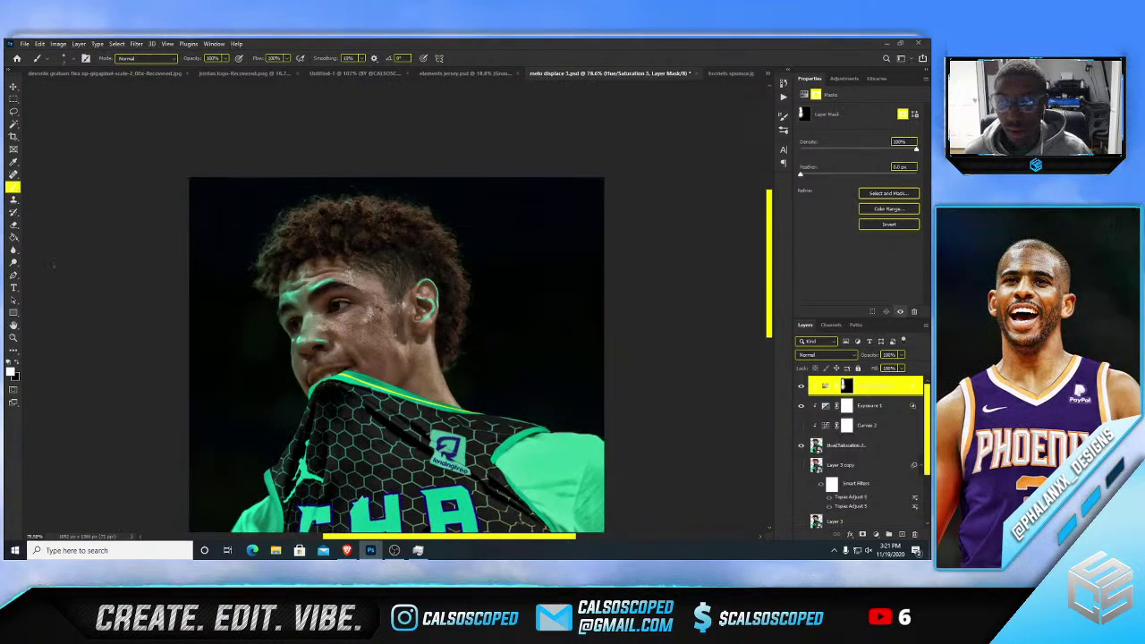
left_click(13, 275)
left_click(13, 250)
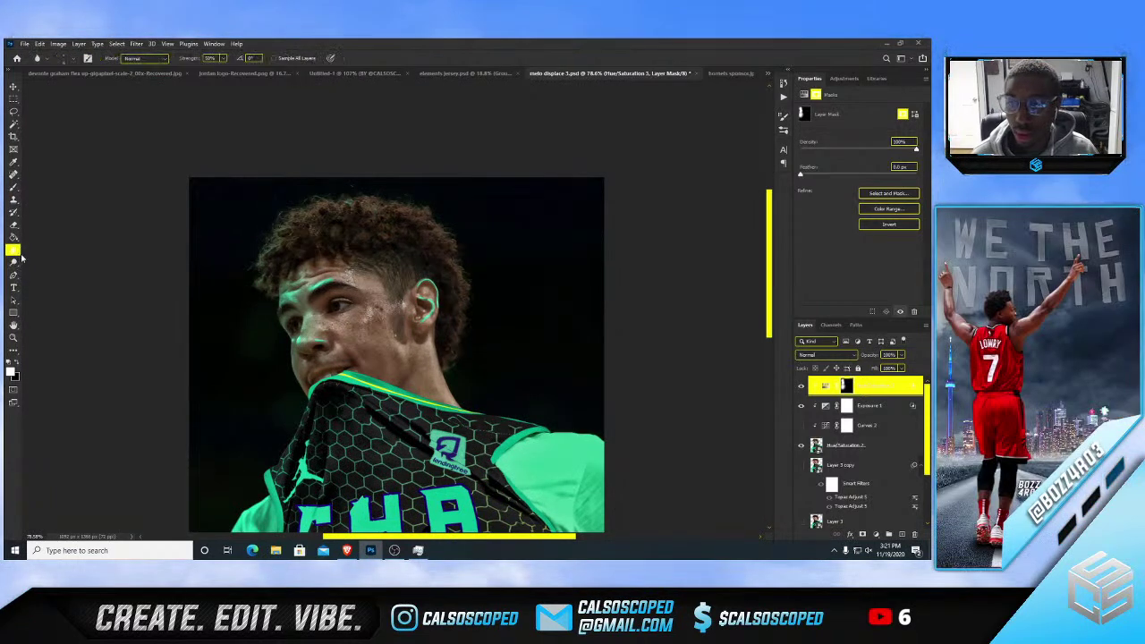
key("bracketright")
key("bracketright")
key("bracketright")
key("bracketright")
key("bracketright")
key("bracketright")
key("bracketright")
key("bracketright")
key("bracketright")
key("bracketright")
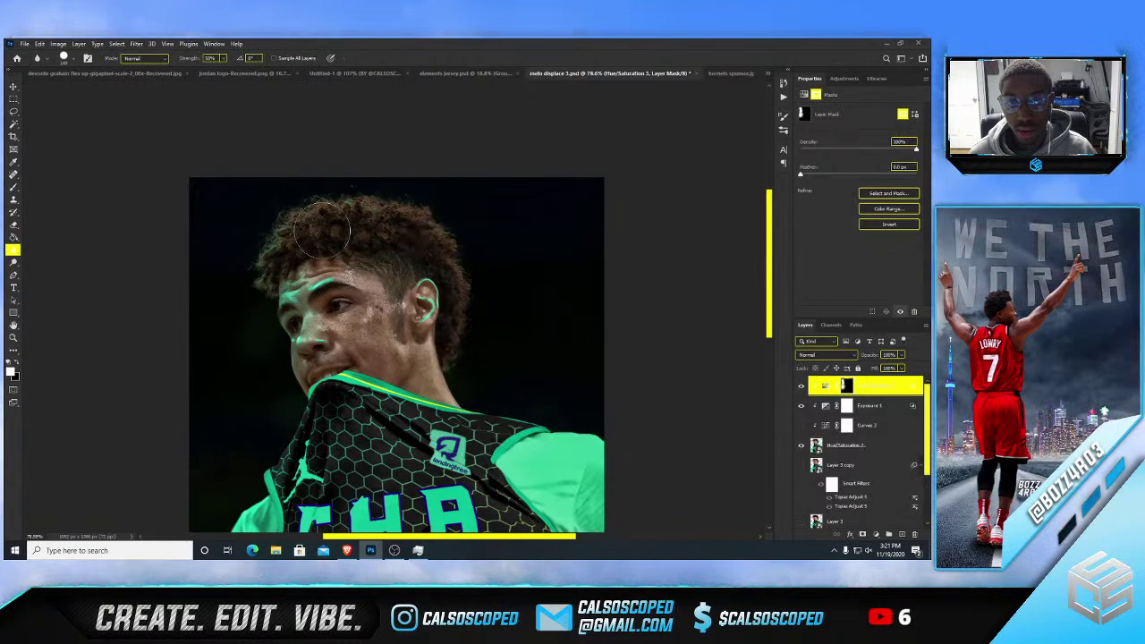
scroll(295, 234, "down", 2)
scroll(294, 234, "up", 4)
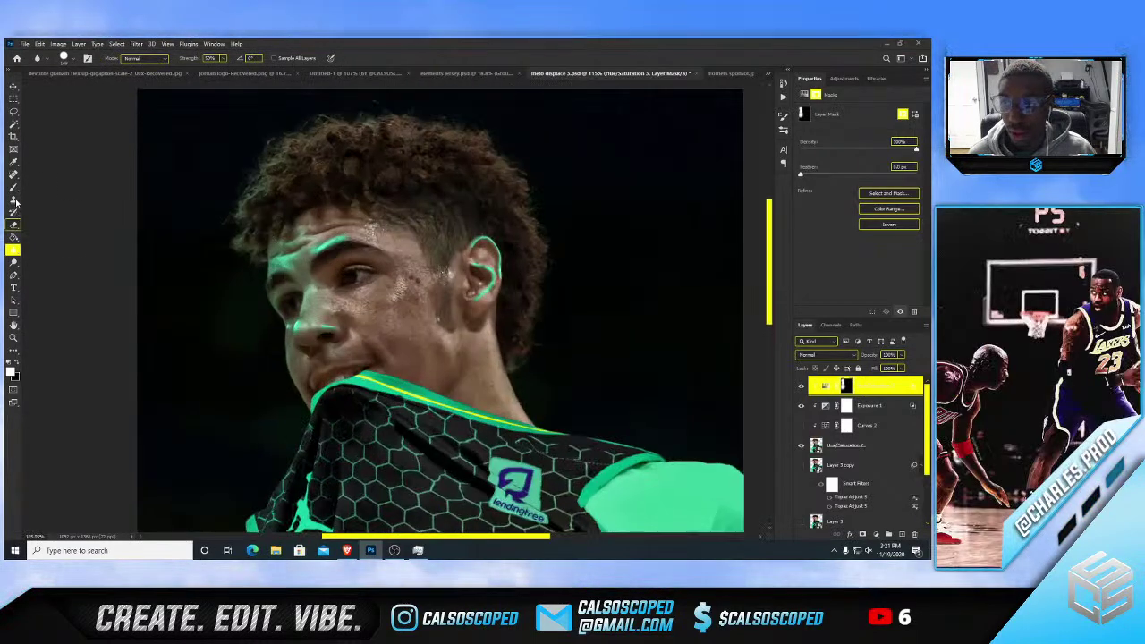
- Soften the eyebrow highlight with a 34% flow brush and paint a green highlight along the upper eyelid
key("b")
scroll(358, 219, "up", 2)
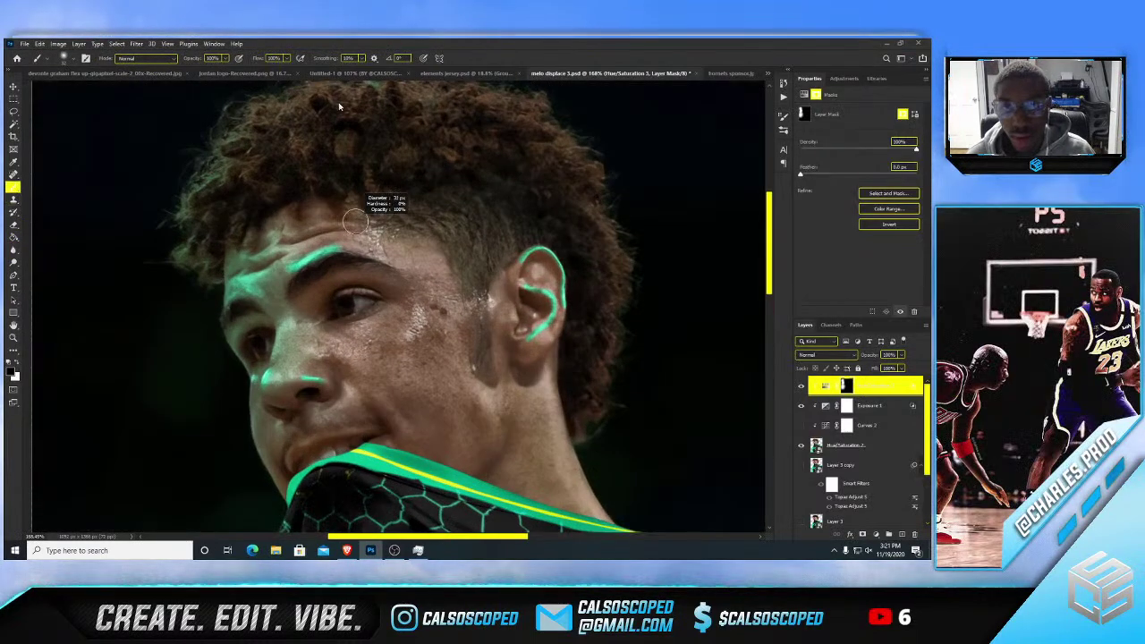
scroll(325, 247, "up", 2)
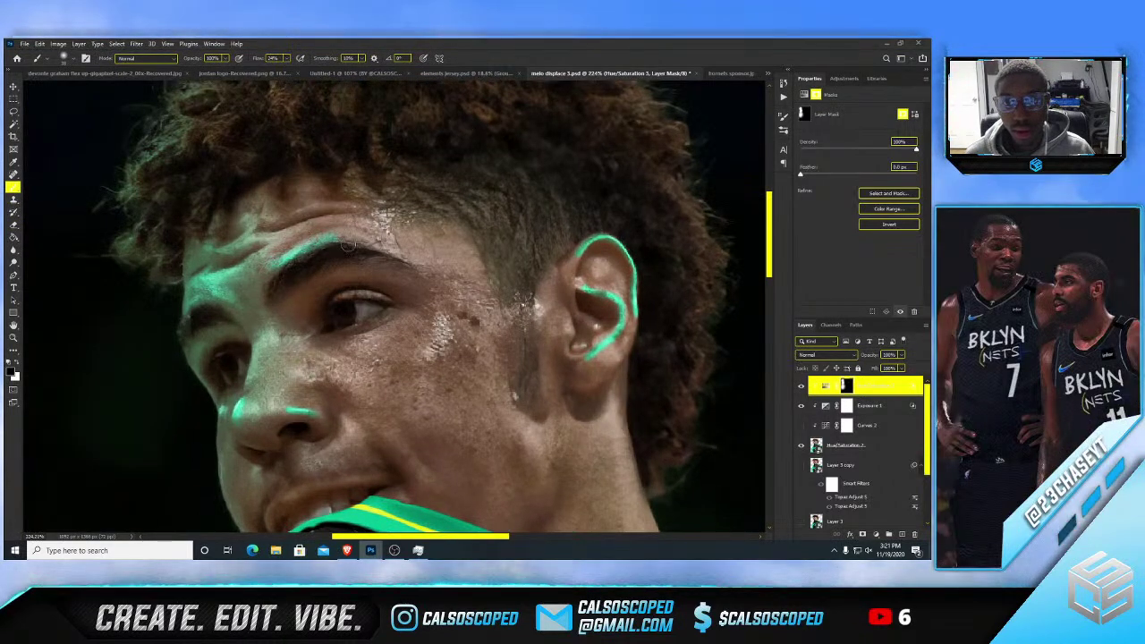
key("x")
left_click_drag(344, 294, 385, 297)
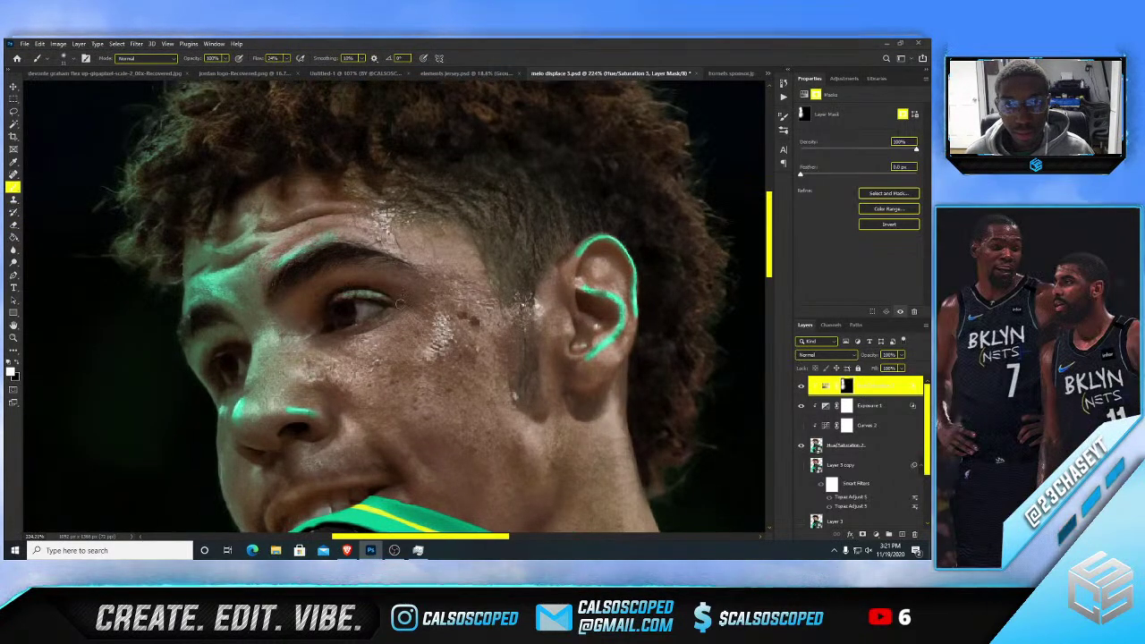
- Tone down the green on the nose bridge and brush a soft glow back around the front eye
key("x")
mouse_move(238, 353)
left_mouse_down()
mouse_move(290, 353)
mouse_move(279, 375)
left_mouse_up()
key("x")
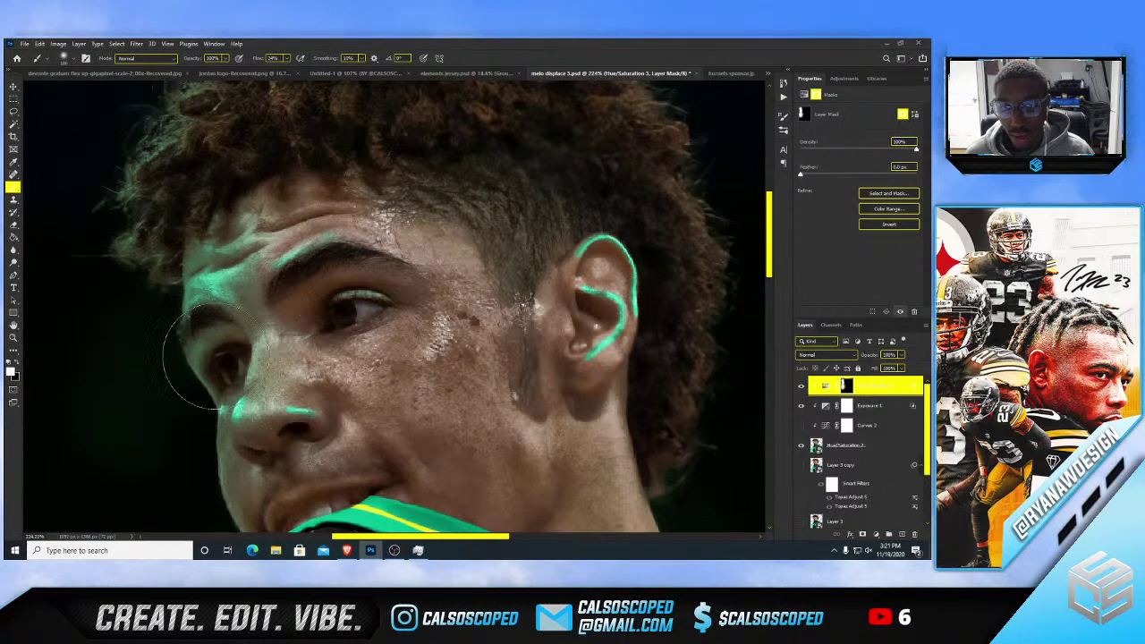
mouse_move(221, 349)
left_mouse_down()
mouse_move(195, 350)
mouse_move(228, 353)
mouse_move(218, 353)
left_mouse_up()
left_click_drag(221, 352, 214, 353)
- Fade the green on the ear's rim and inner fold, and paint green highlights on the cheek below the temple
key("bracketright")
key("bracketright")
key("bracketright")
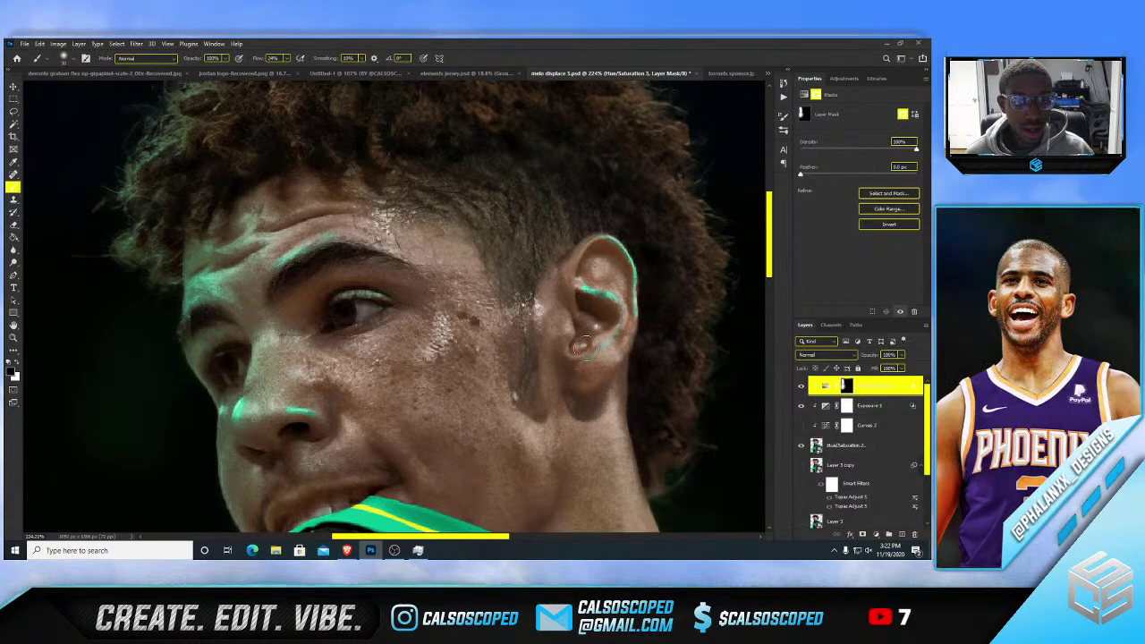
key("x")
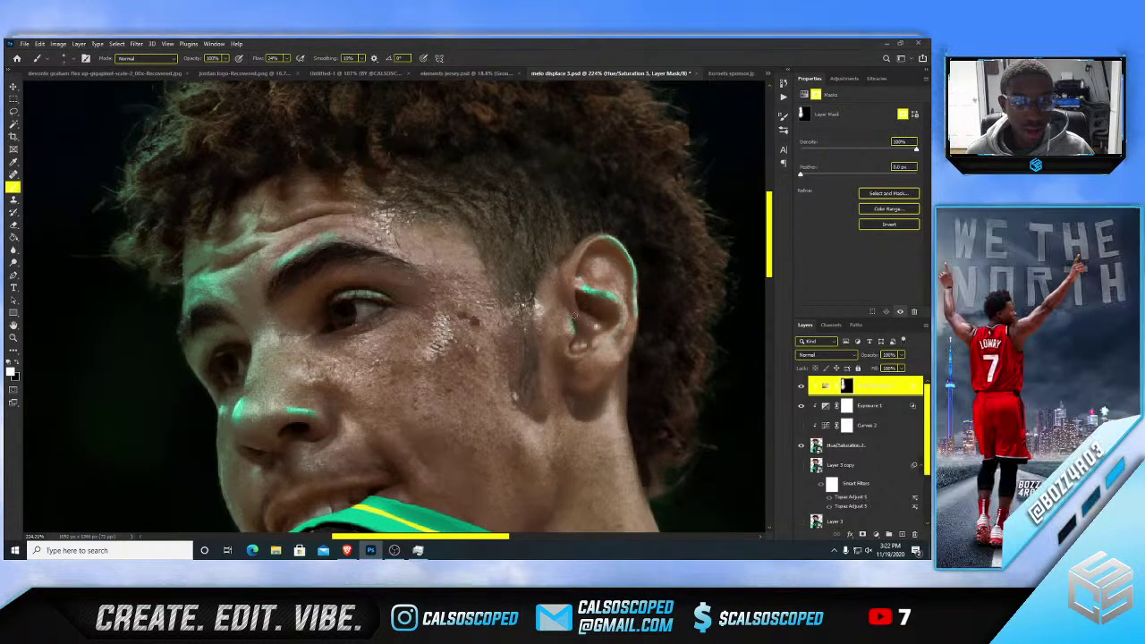
scroll(465, 358, "down", 5)
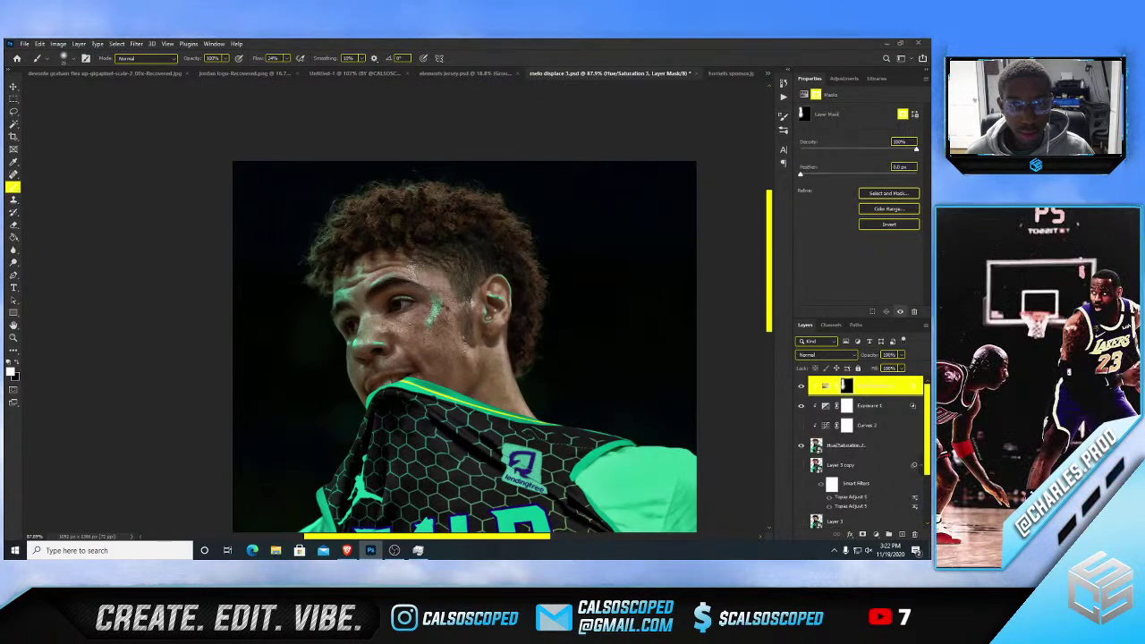
- Brush black onto the mask to soften the green highlights beside the mouth and on the cheek below the temple
scroll(421, 363, "down", 3)
scroll(421, 361, "up", 5)
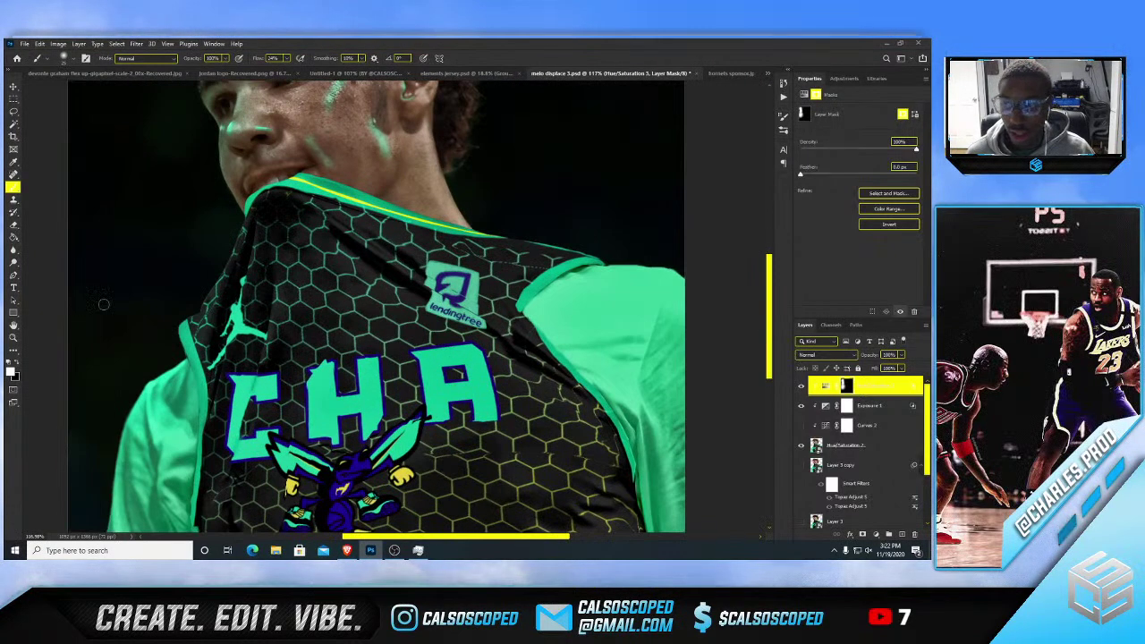
scroll(302, 214, "up", 1)
key("x")
left_click_drag(303, 180, 320, 184)
scroll(320, 184, "up", 3)
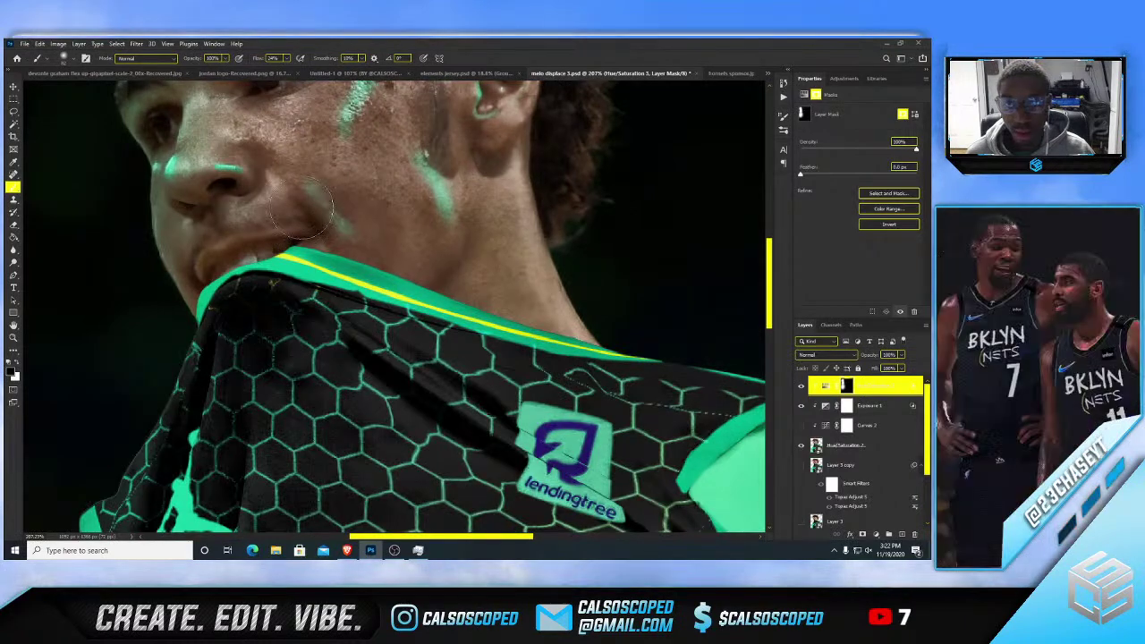
scroll(405, 202, "down", 2)
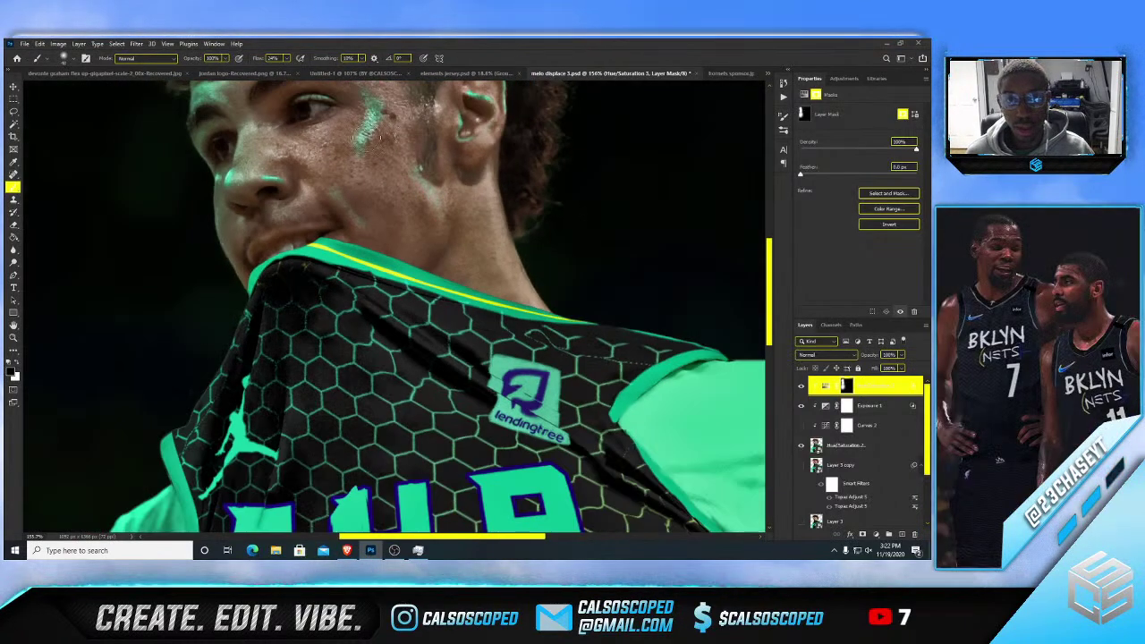
scroll(392, 165, "up", 2)
scroll(383, 166, "down", 4)
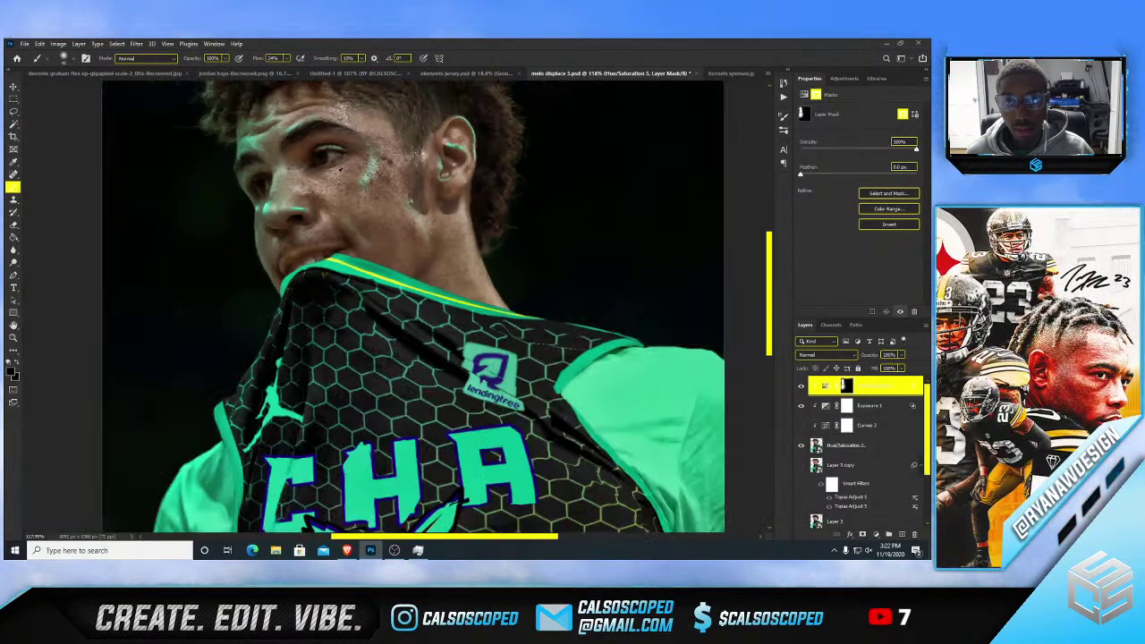
left_click_drag(302, 211, 318, 213)
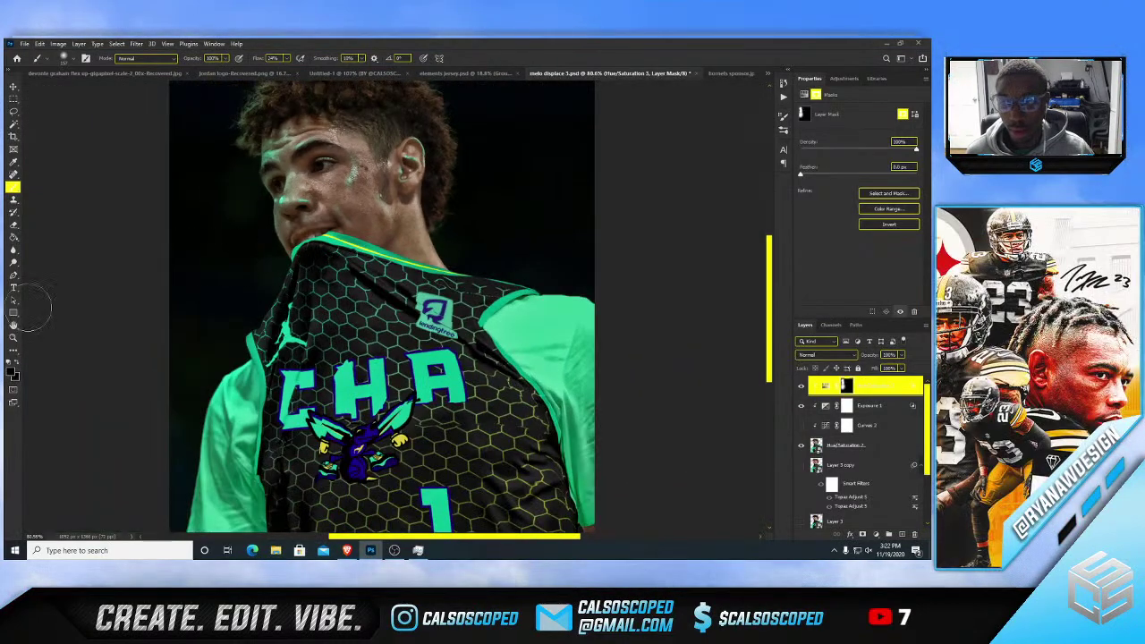
- Paint soft green highlights on the cheek beside the nose and above the upper lip with a 34% flow brush
left_click_drag(280, 324, 349, 324)
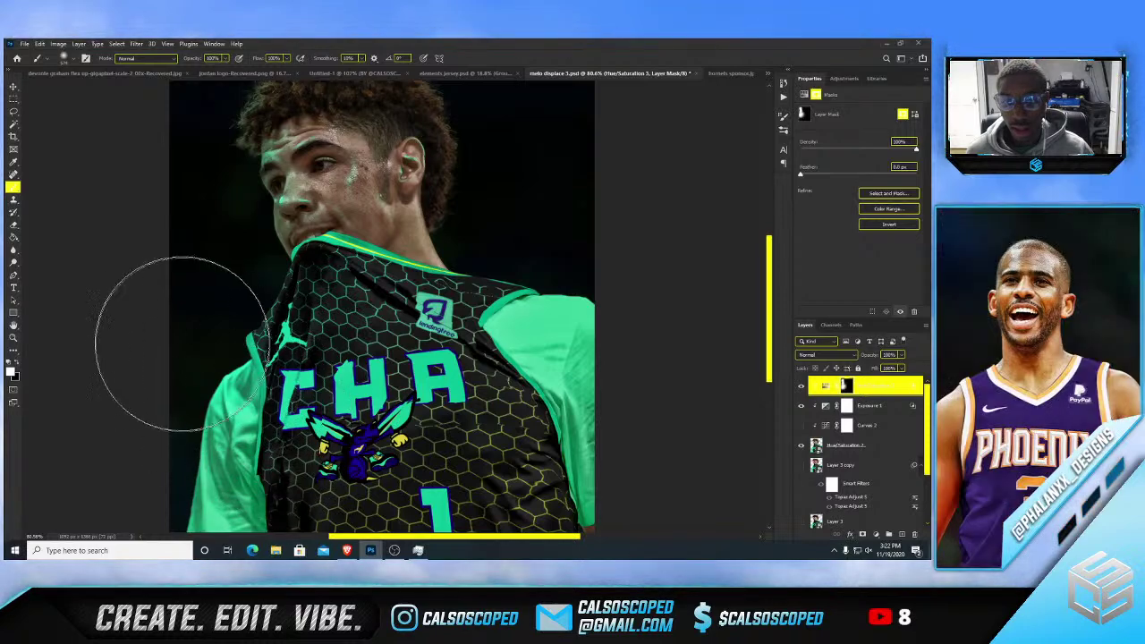
scroll(276, 193, "down", 1)
scroll(279, 189, "up", 6)
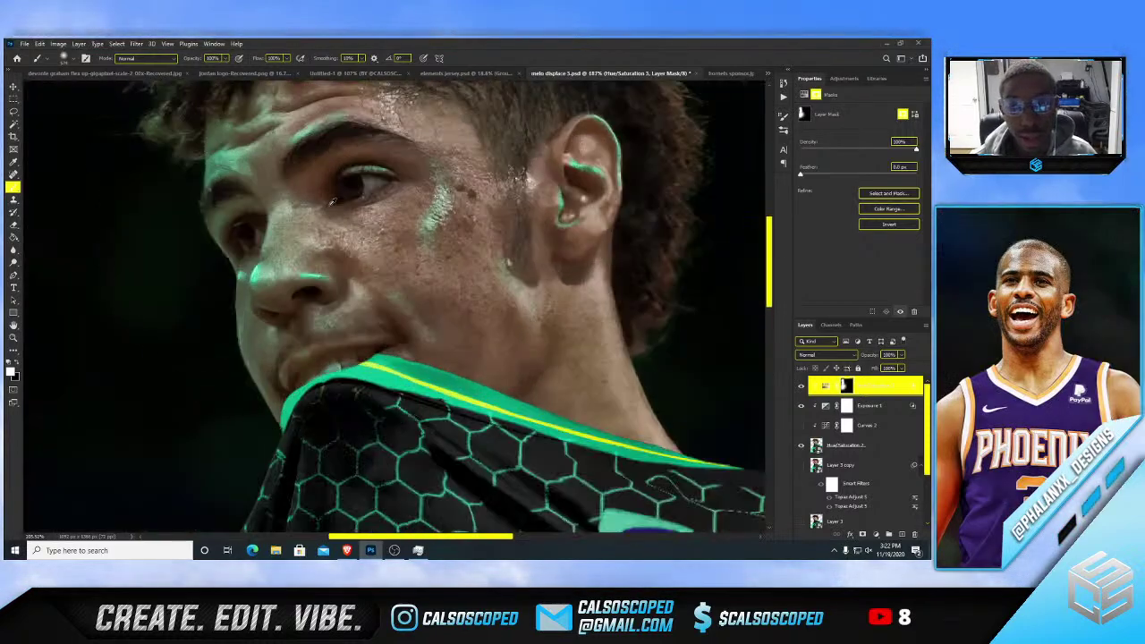
key("x")
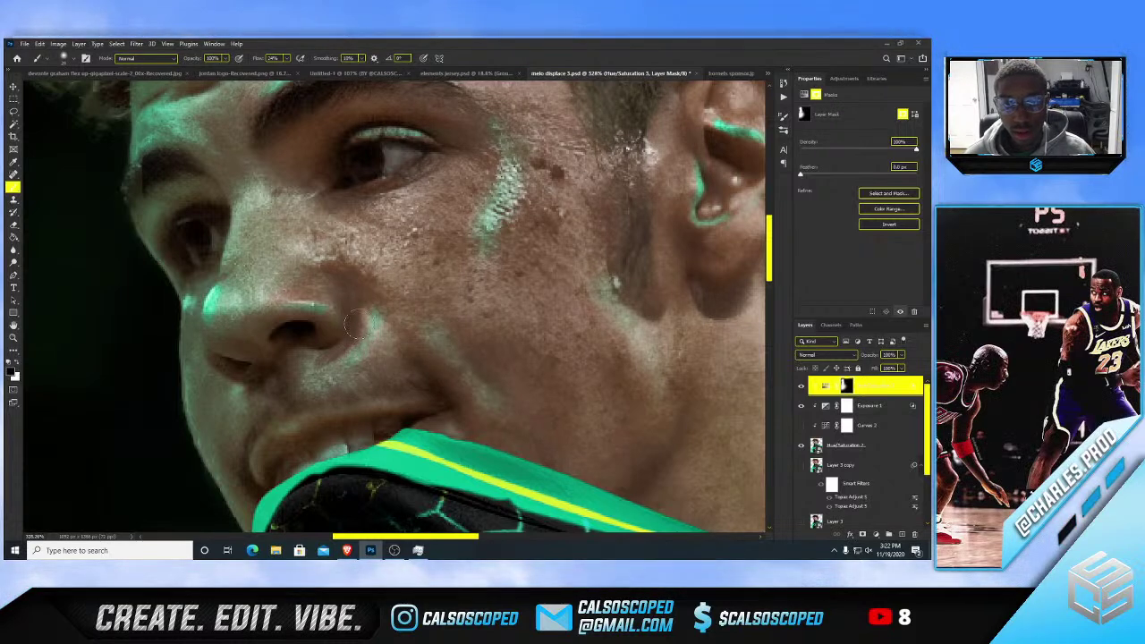
left_click_drag(342, 219, 403, 269)
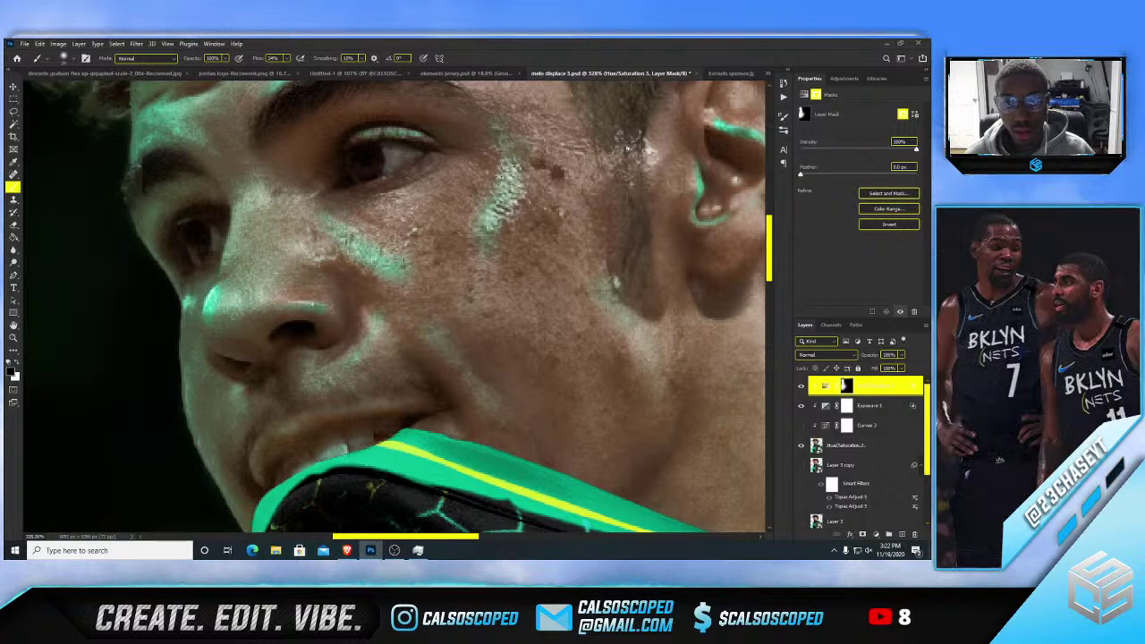
scroll(400, 266, "down", 5)
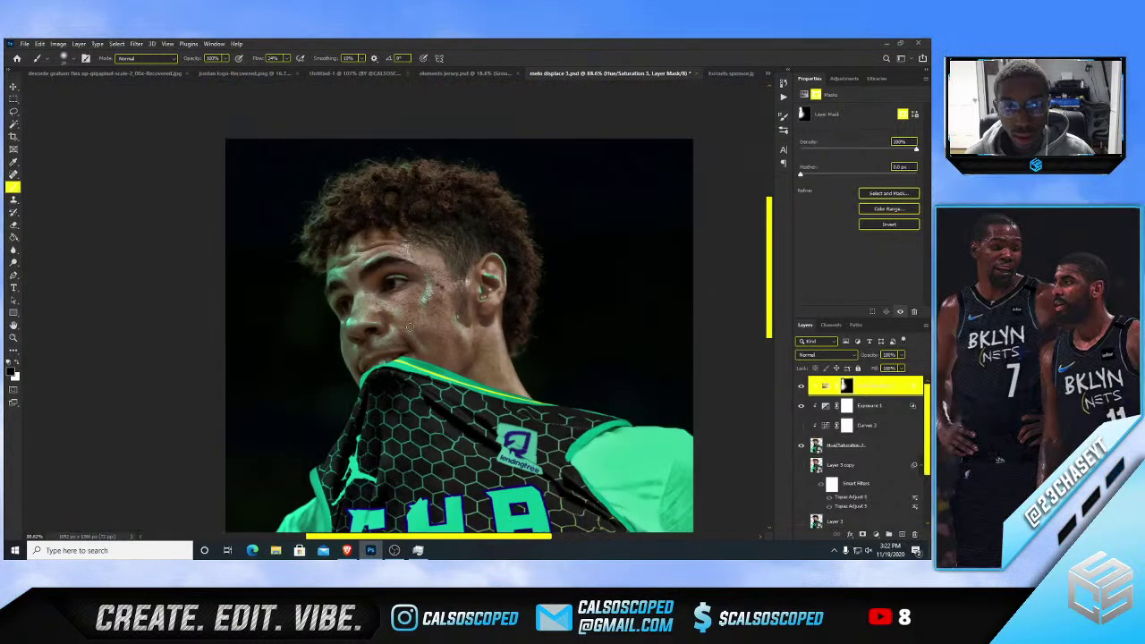
scroll(416, 333, "up", 1)
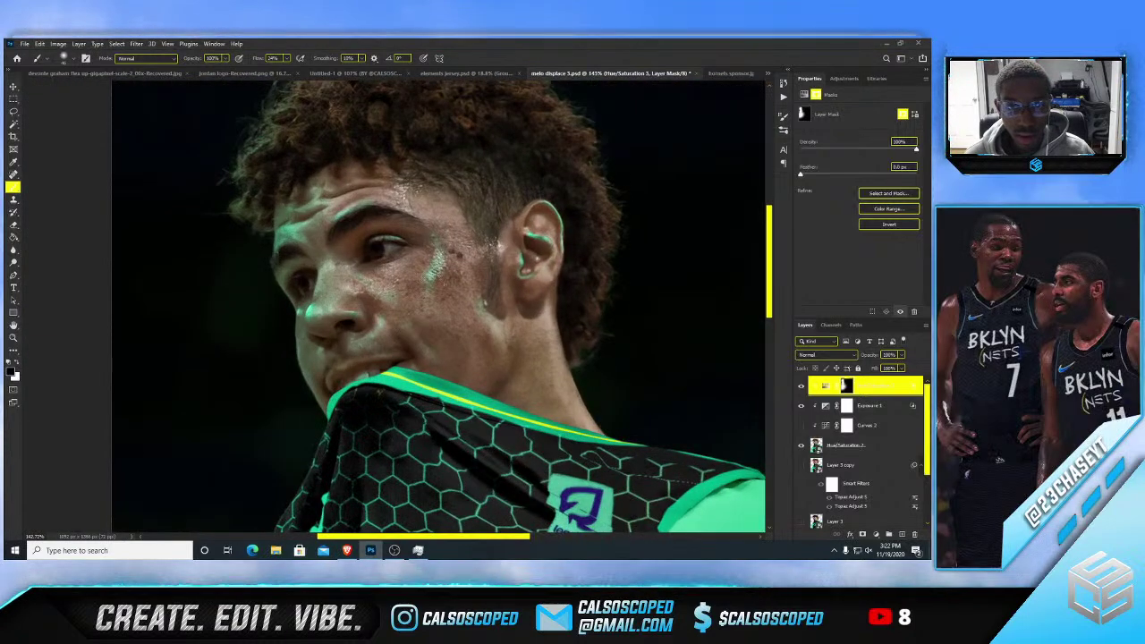
- Add a faint green edge to the back of the neck and fade the green on the ear's inner fold
scroll(434, 266, "down", 3)
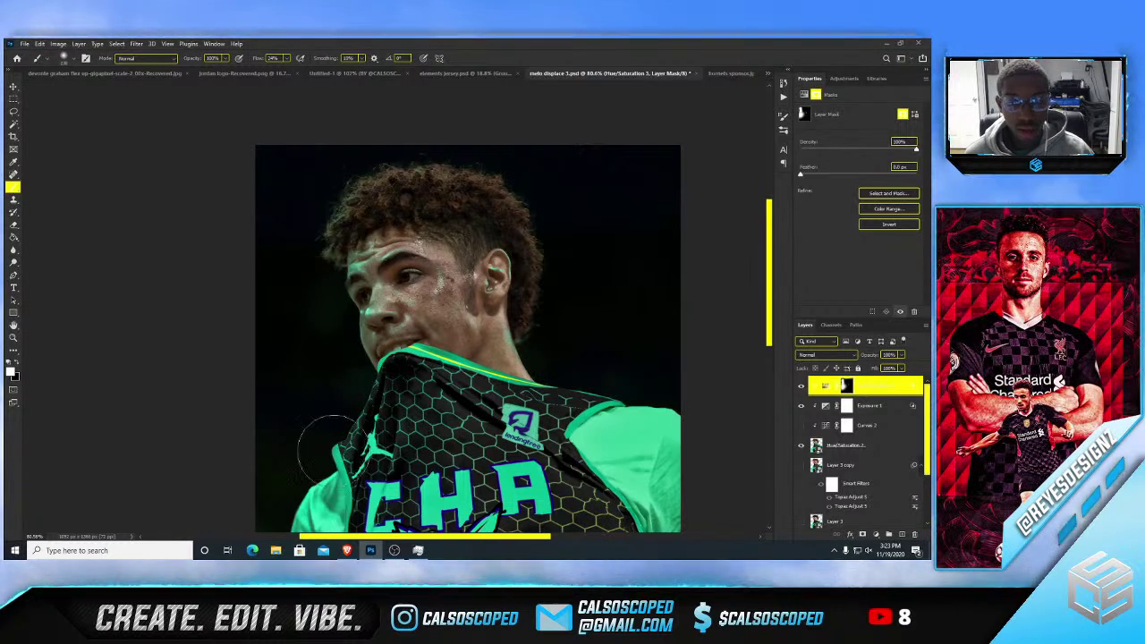
scroll(306, 446, "down", 3)
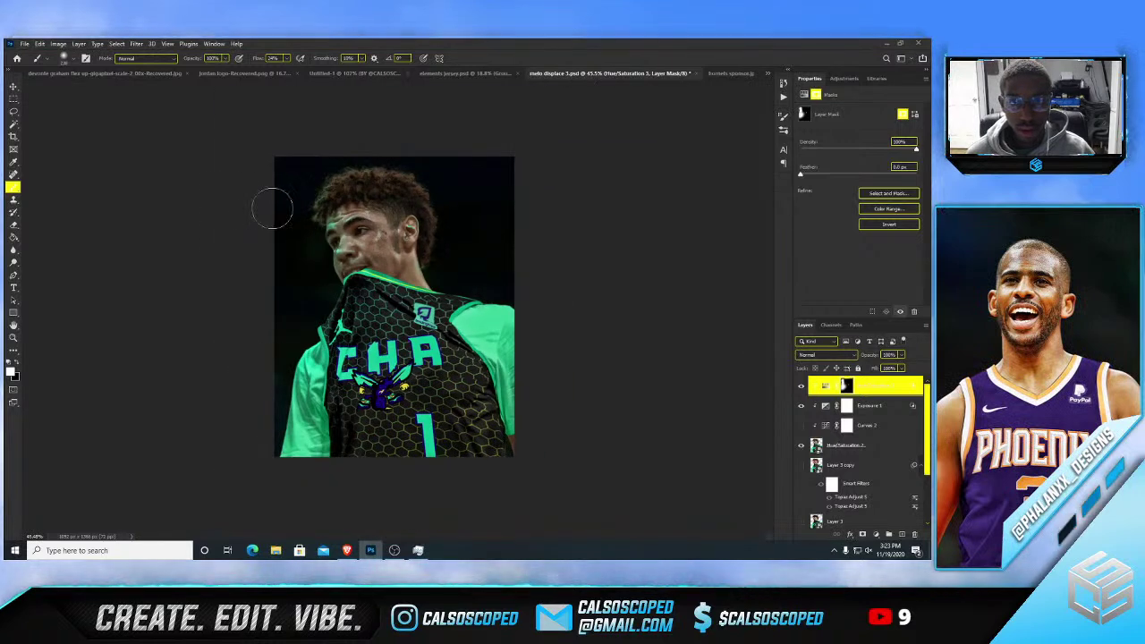
scroll(304, 178, "up", 2)
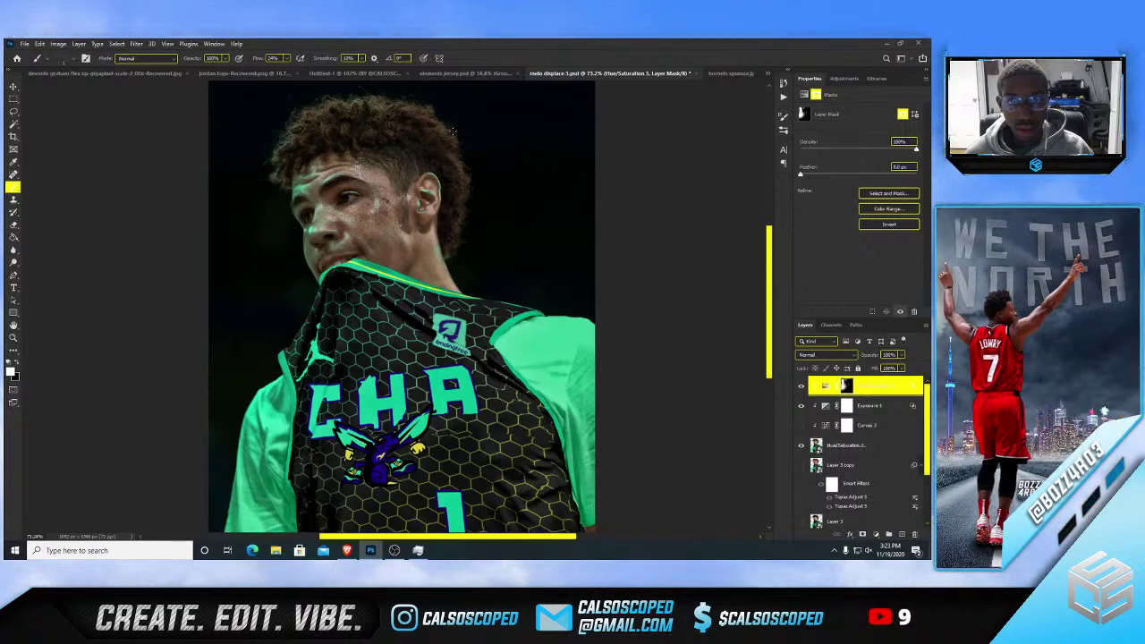
scroll(328, 168, "down", 2)
scroll(334, 165, "up", 1)
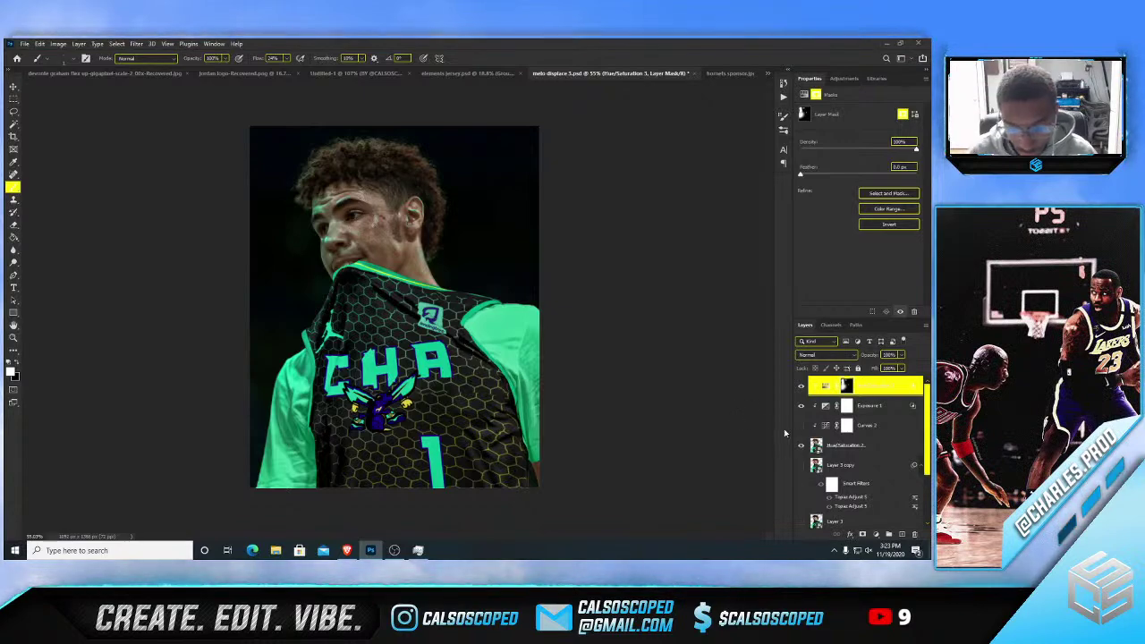
scroll(436, 209, "up", 5)
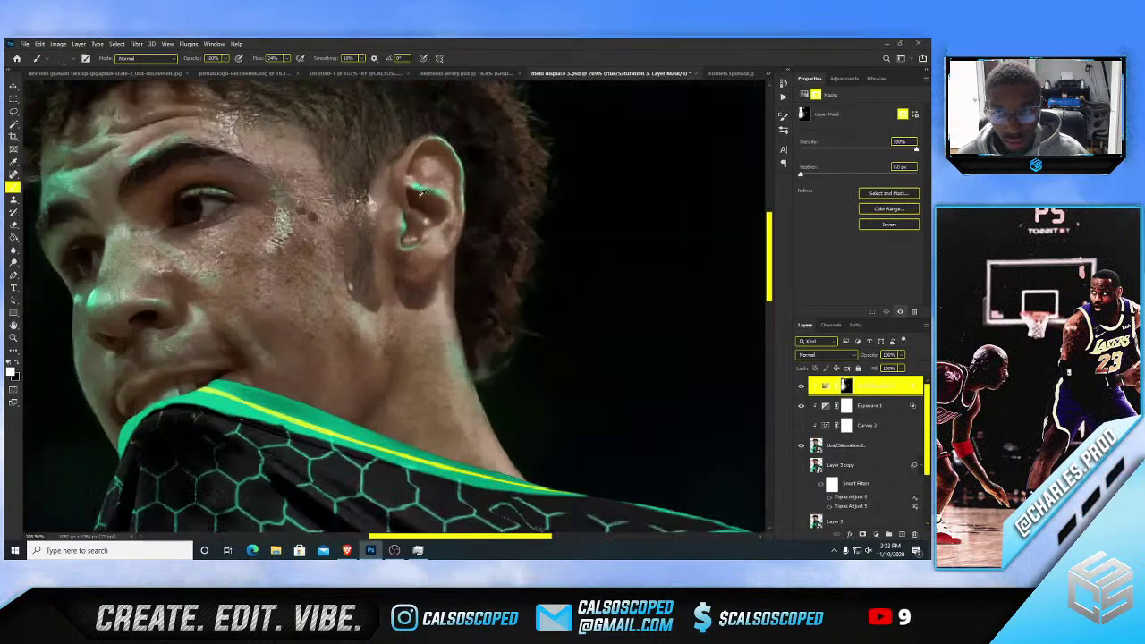
scroll(378, 189, "up", 1)
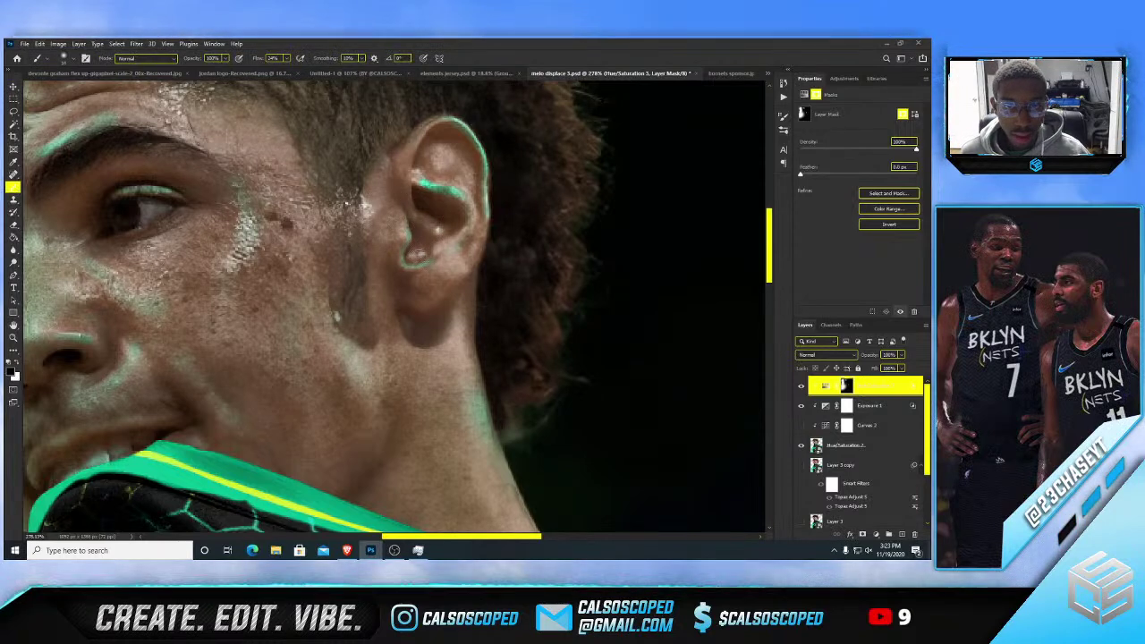
left_click_drag(425, 198, 437, 188)
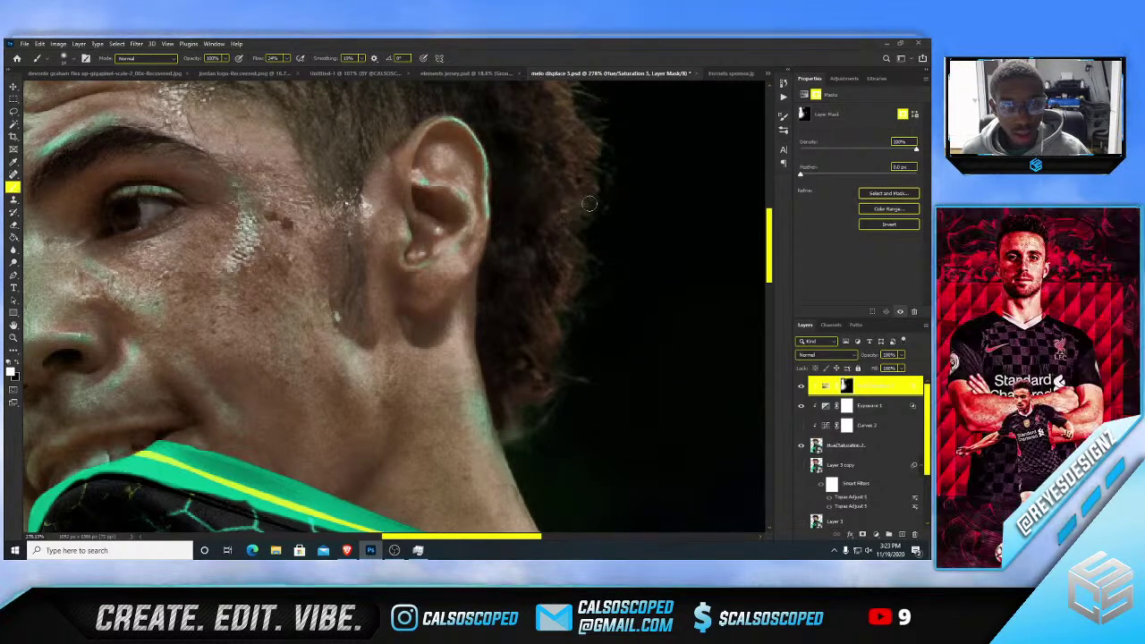
- Add a new layer above Hue/Saturation 3, set it to Linear Dodge (Add), and ready a green brush at 100% flow
scroll(594, 204, "down", 14)
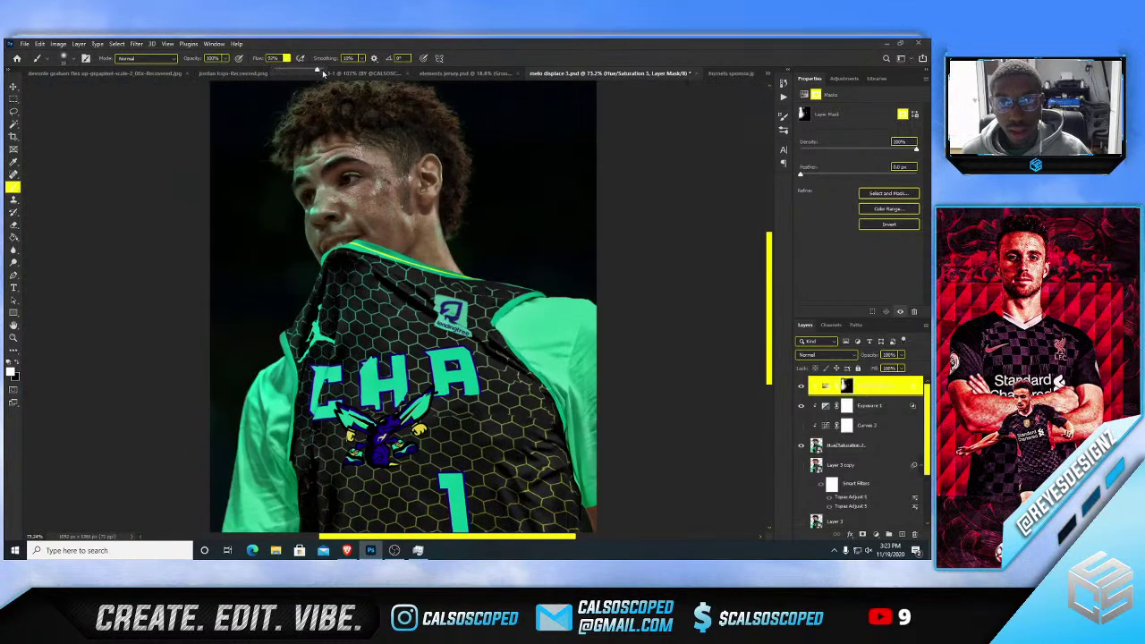
scroll(363, 151, "down", 3)
left_click_drag(424, 190, 427, 190)
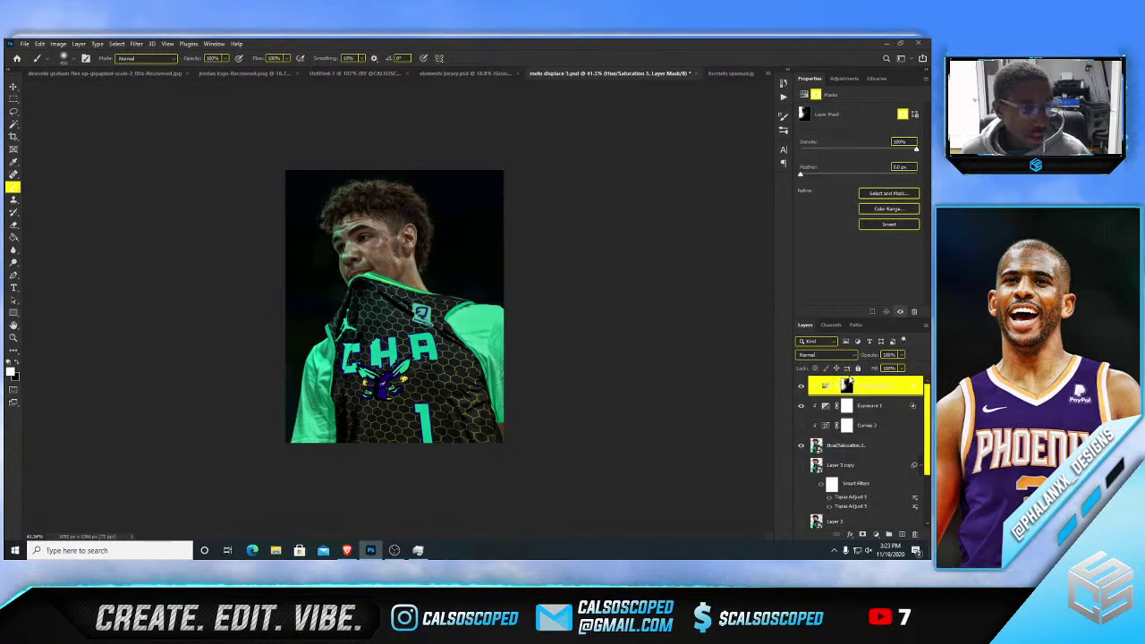
left_click(826, 386)
left_click(902, 534)
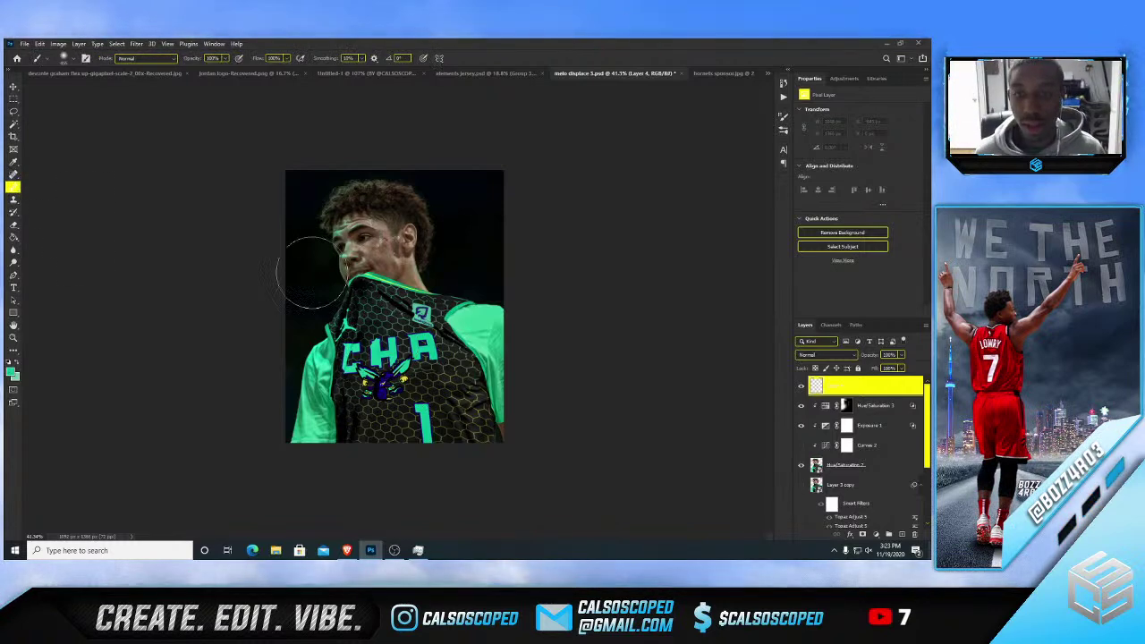
key("ctrl+plus")
left_click(823, 355)
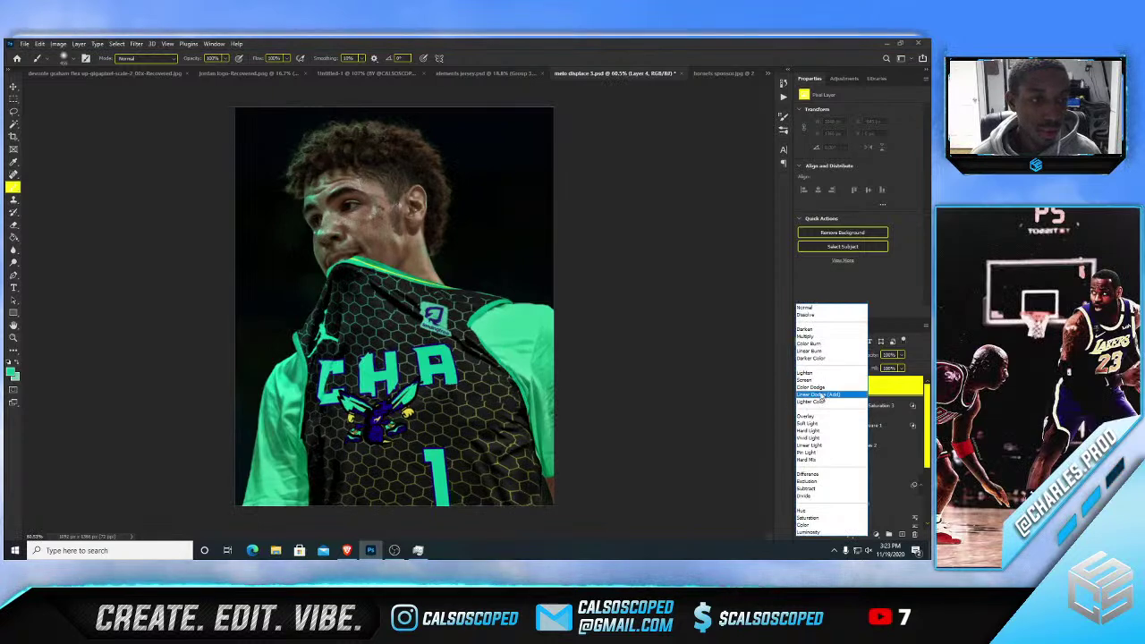
left_click(822, 395)
right_click(276, 264, "alt")
left_click(305, 213)
key("ctrl+z")
left_click(258, 212)
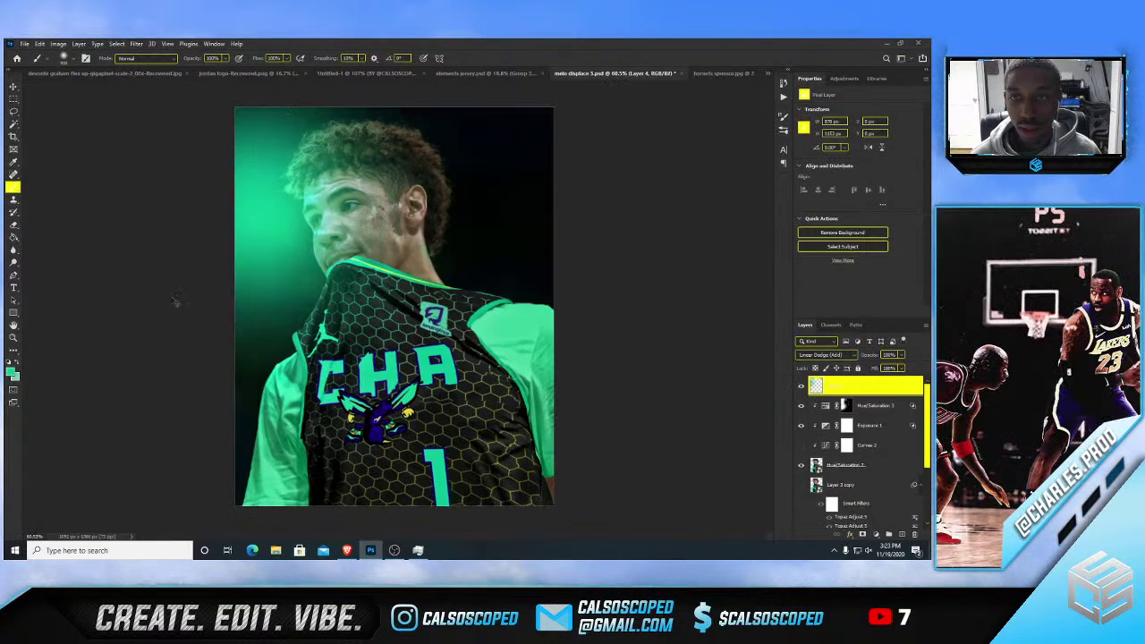
key("ctrl+z")
- Set the brush color to dark green #225b4c and try a large soft glow in front of the player's face
left_click(13, 372)
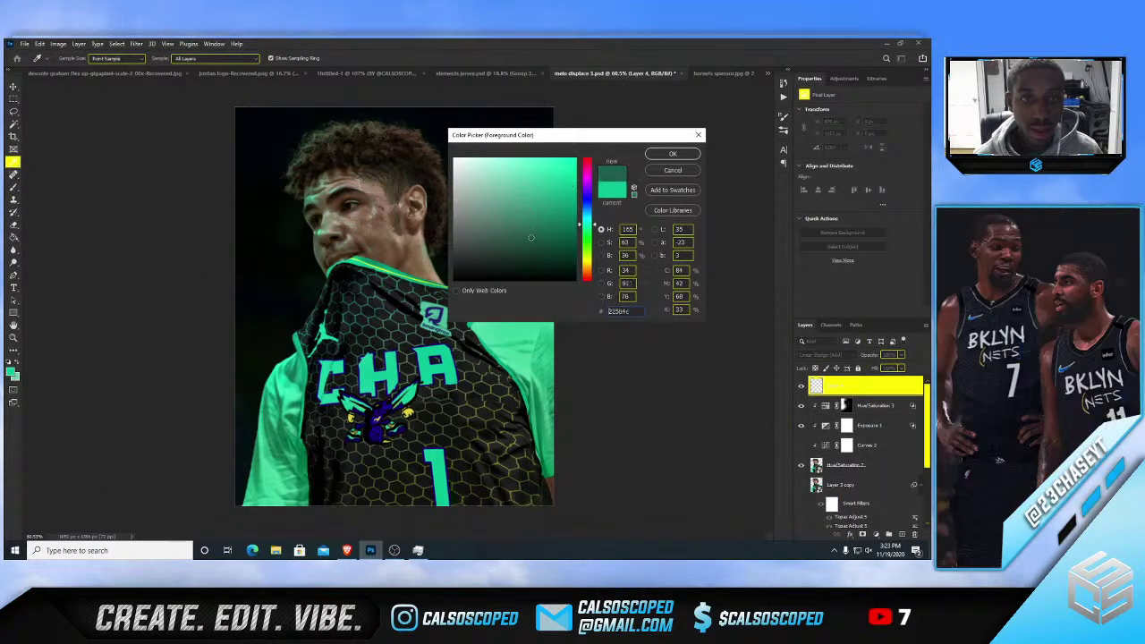
left_click(673, 154)
left_click(281, 153)
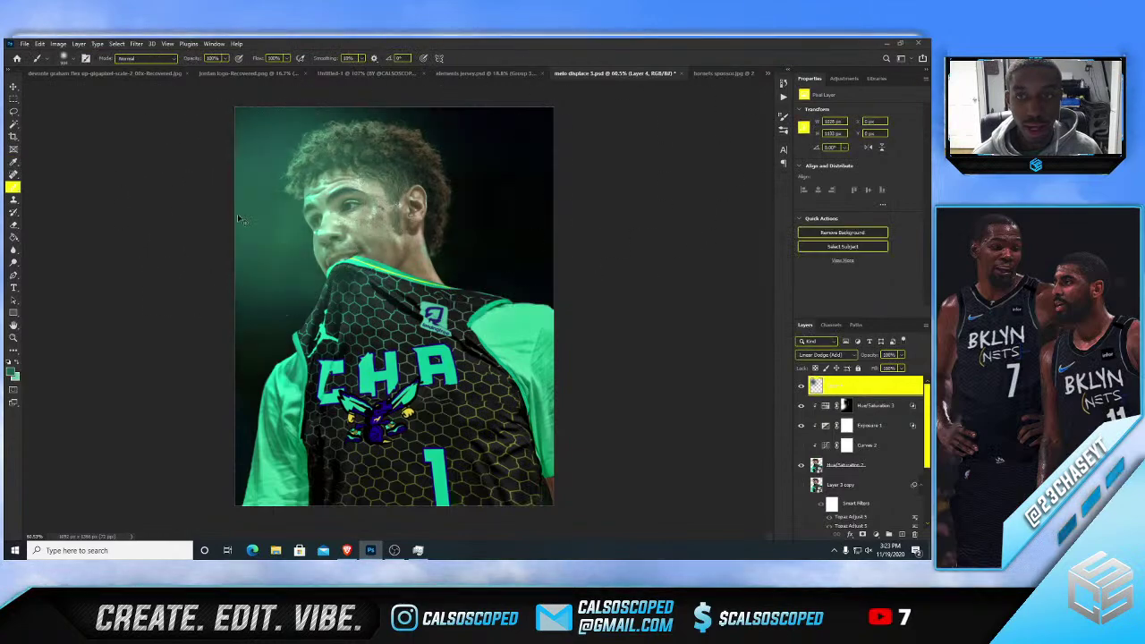
key("ctrl+z")
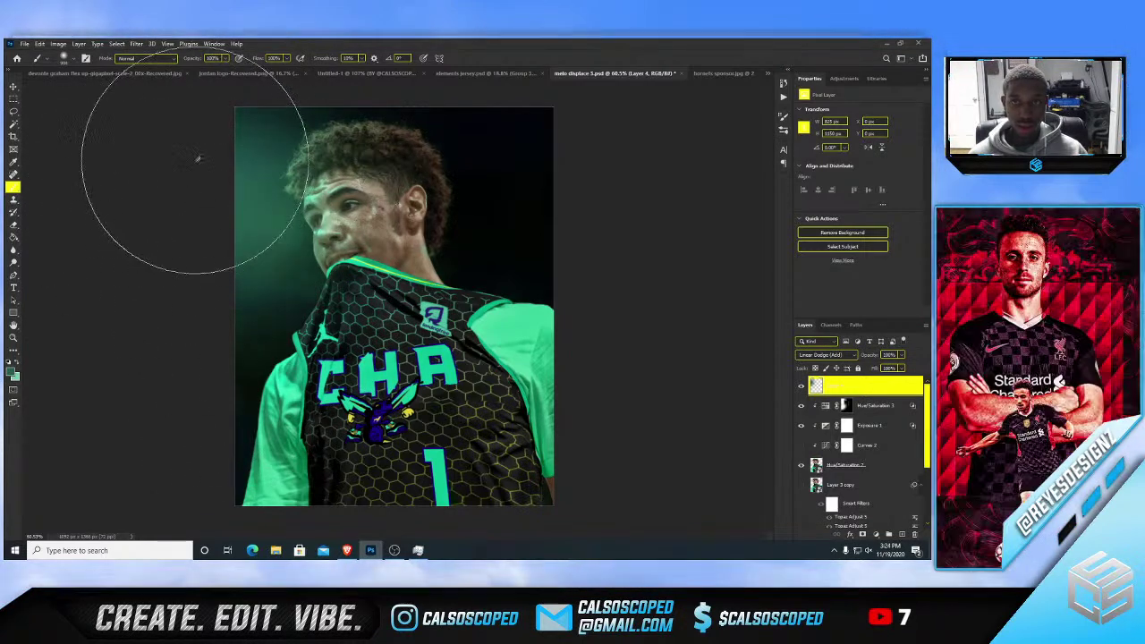
- Change the brush color to #59a793 and brush a lighter glow along the photo's edge in front of the face
left_click(12, 372)
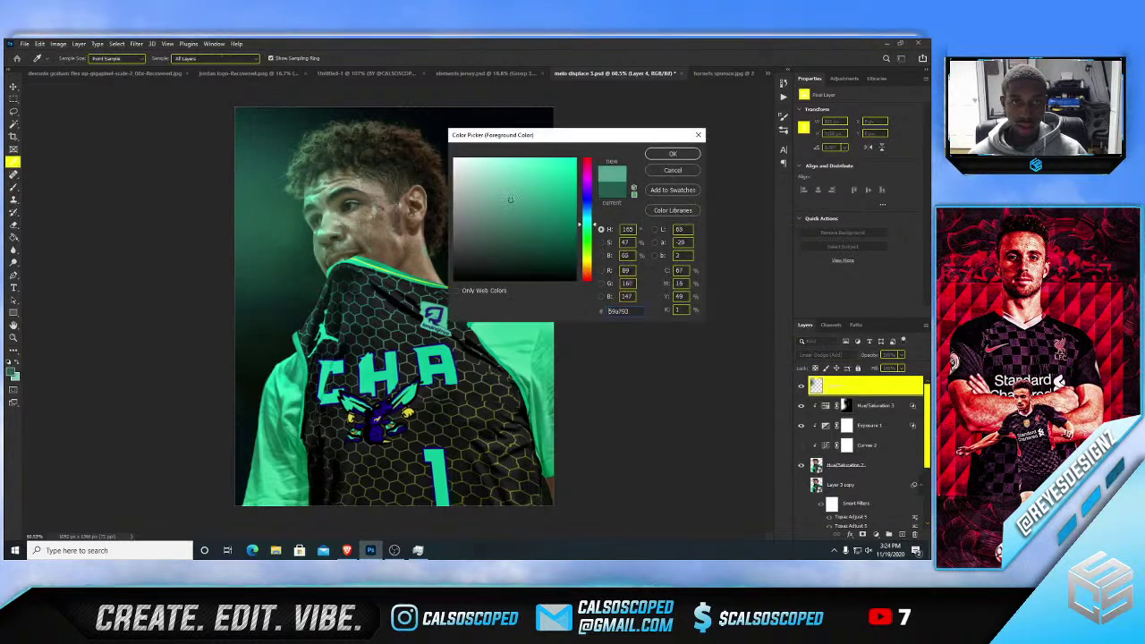
key("Return")
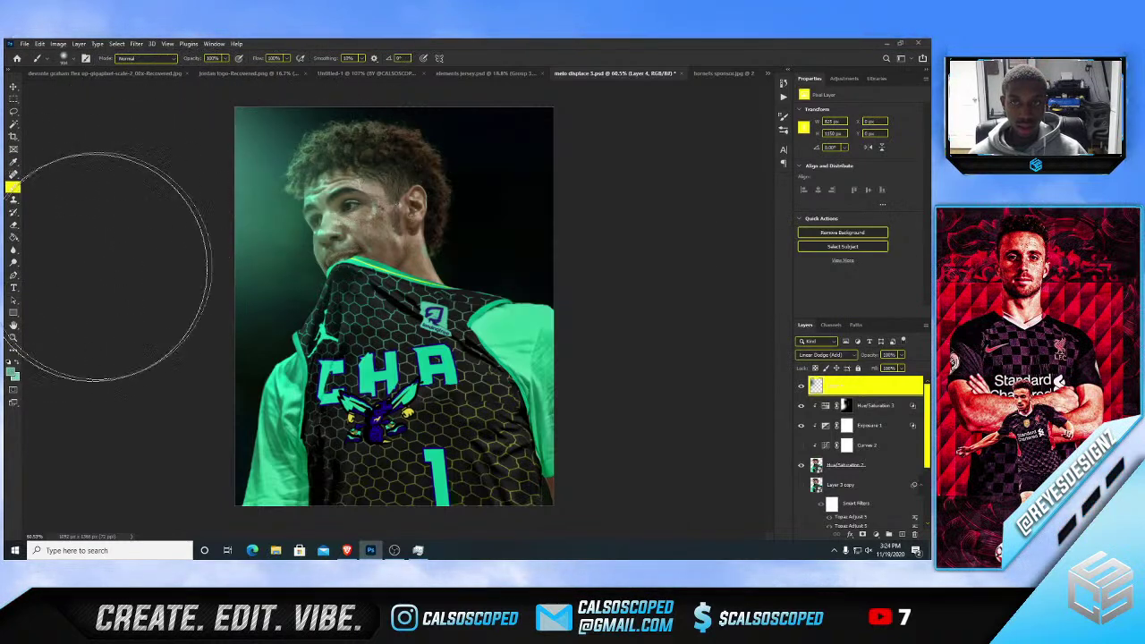
key("v")
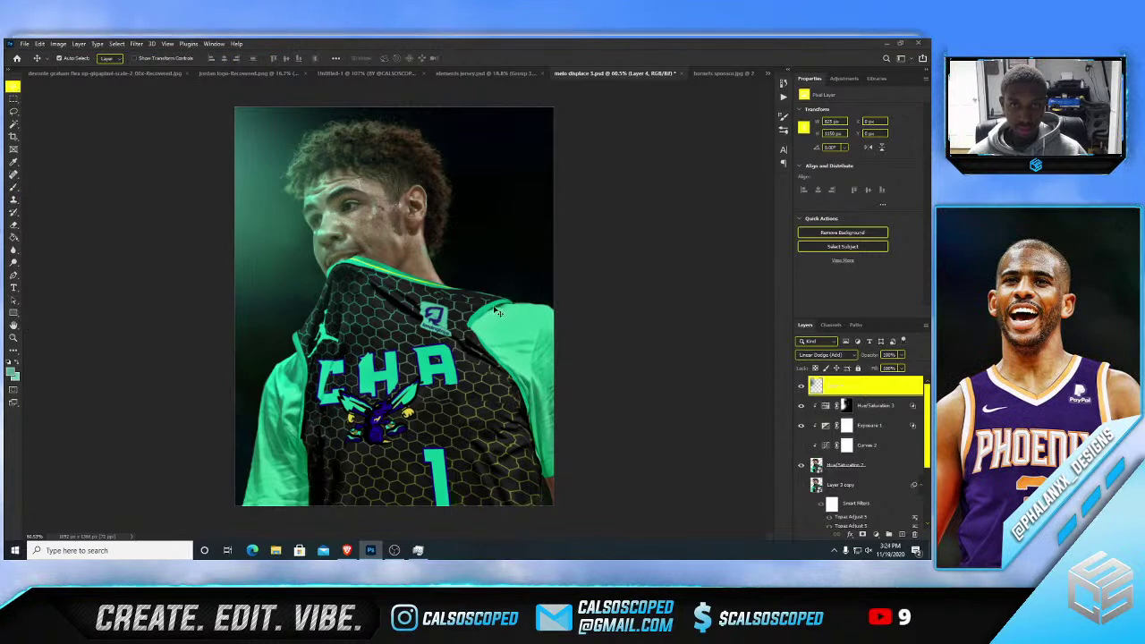
- Brush white at 20% flow onto the Hue/Saturation 3 mask over the jersey's chest and shoulder
left_click(847, 405)
key("b")
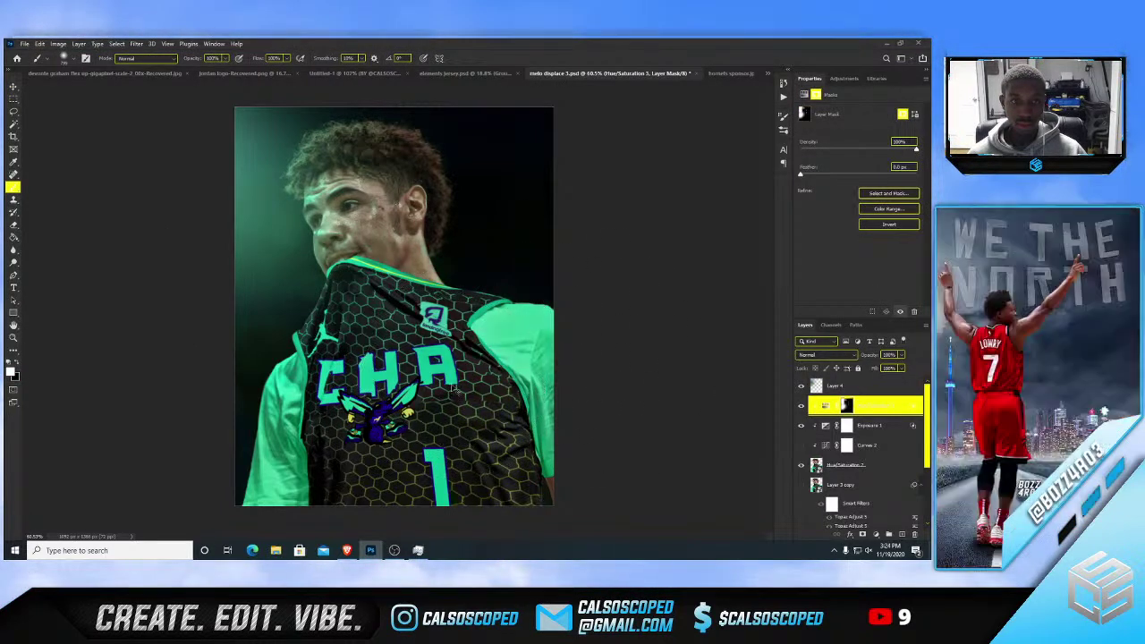
left_click_drag(256, 70, 251, 70)
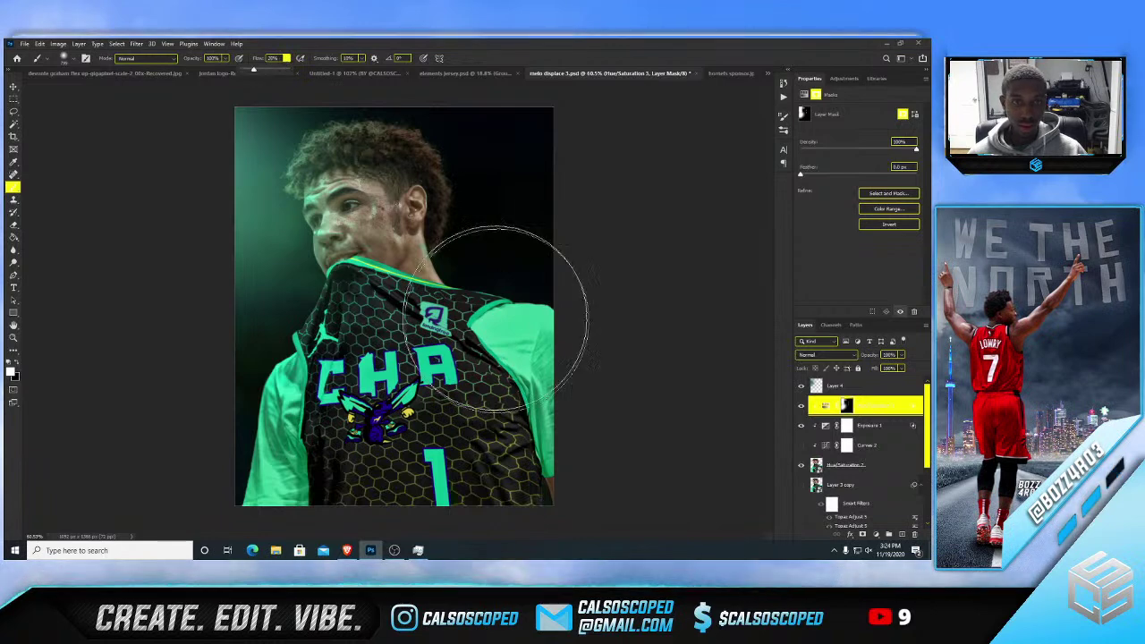
left_click_drag(502, 328, 447, 331)
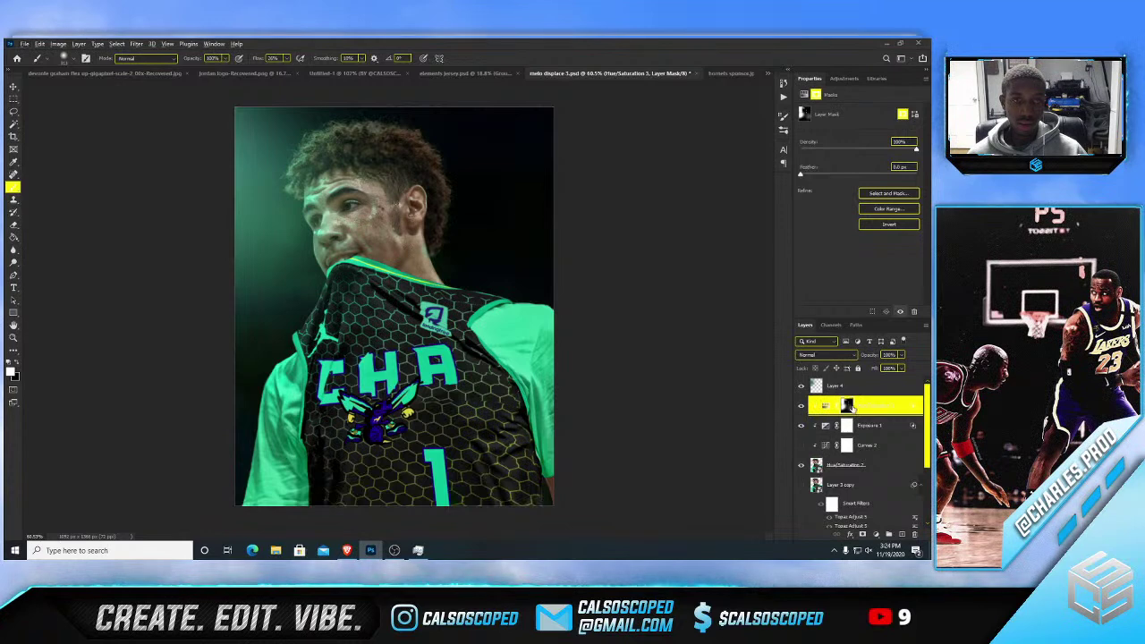
- Brush black onto the Exposure 1 mask over the front of the face and hair to brighten the side facing the glow
left_click(868, 428)
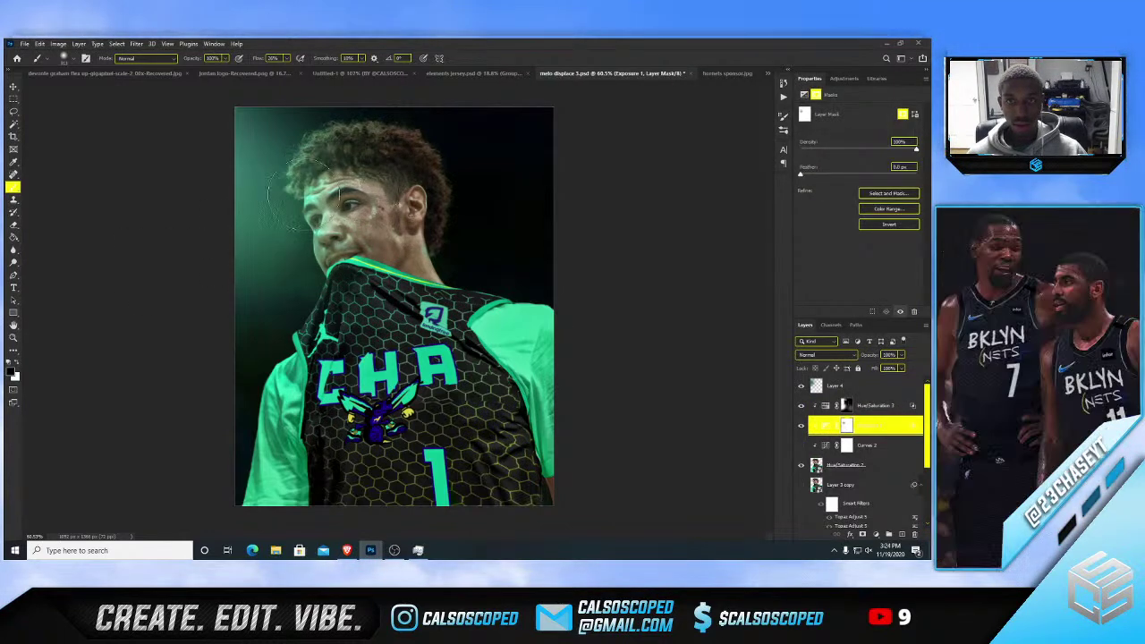
scroll(261, 237, "down", 3)
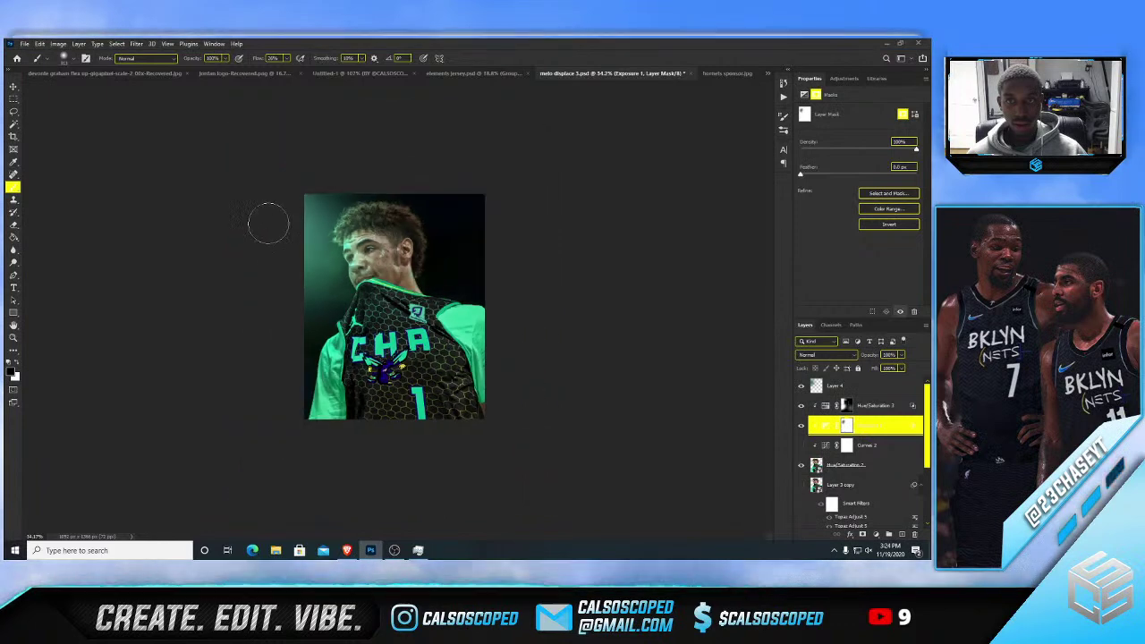
key("v")
key("ctrl+plus")
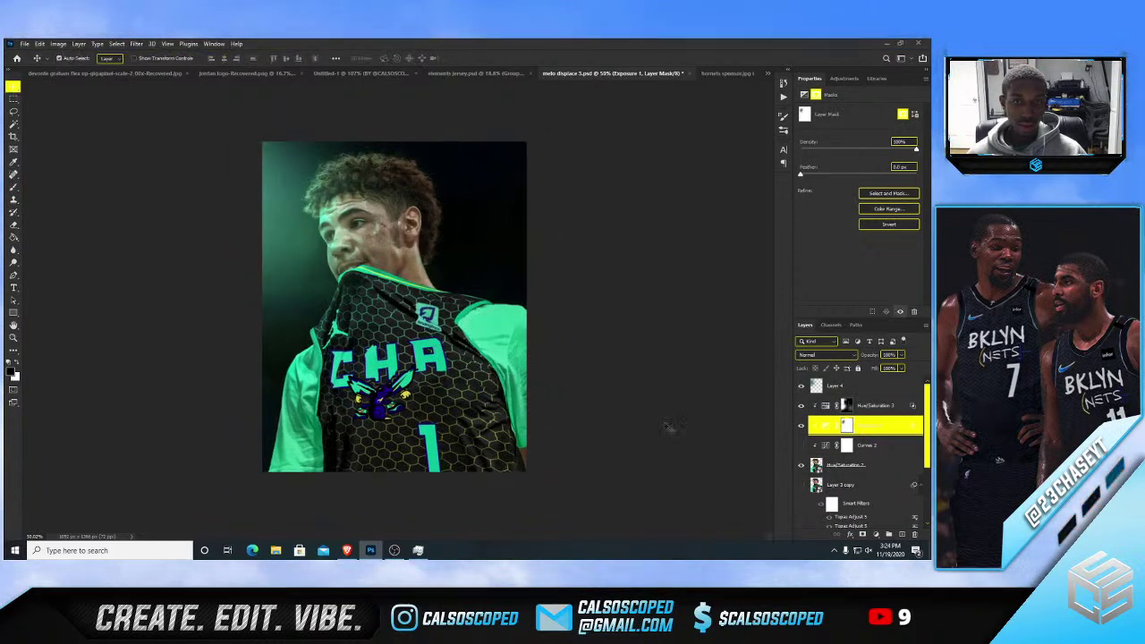
- Examine the green lighting on the player's face, neck and jersey from full view and close up
left_click(884, 408)
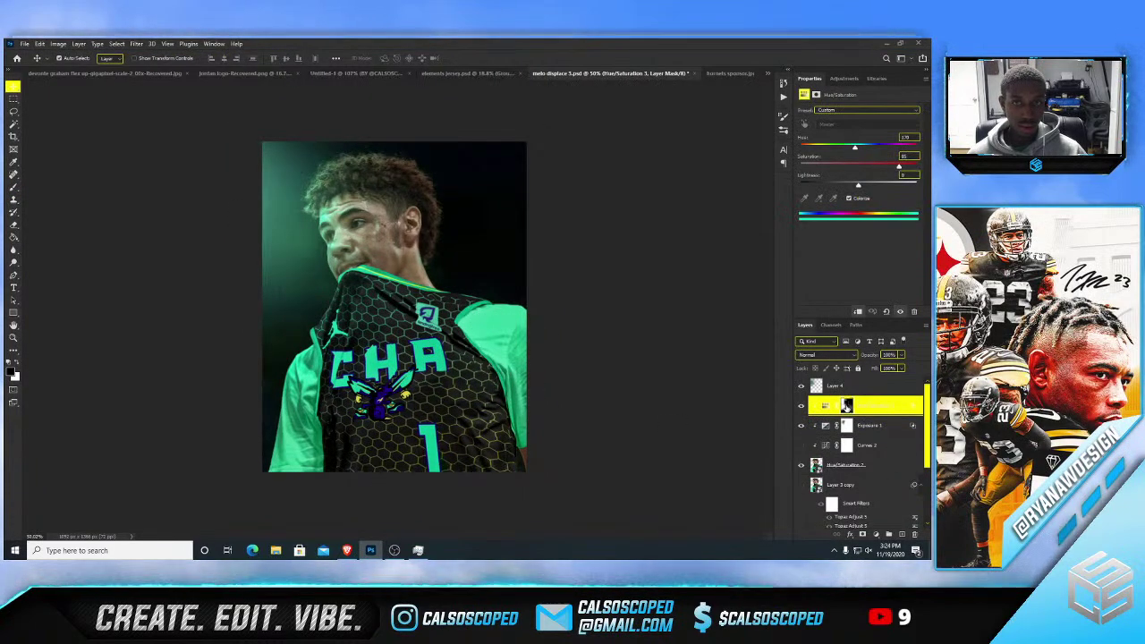
left_click(877, 389)
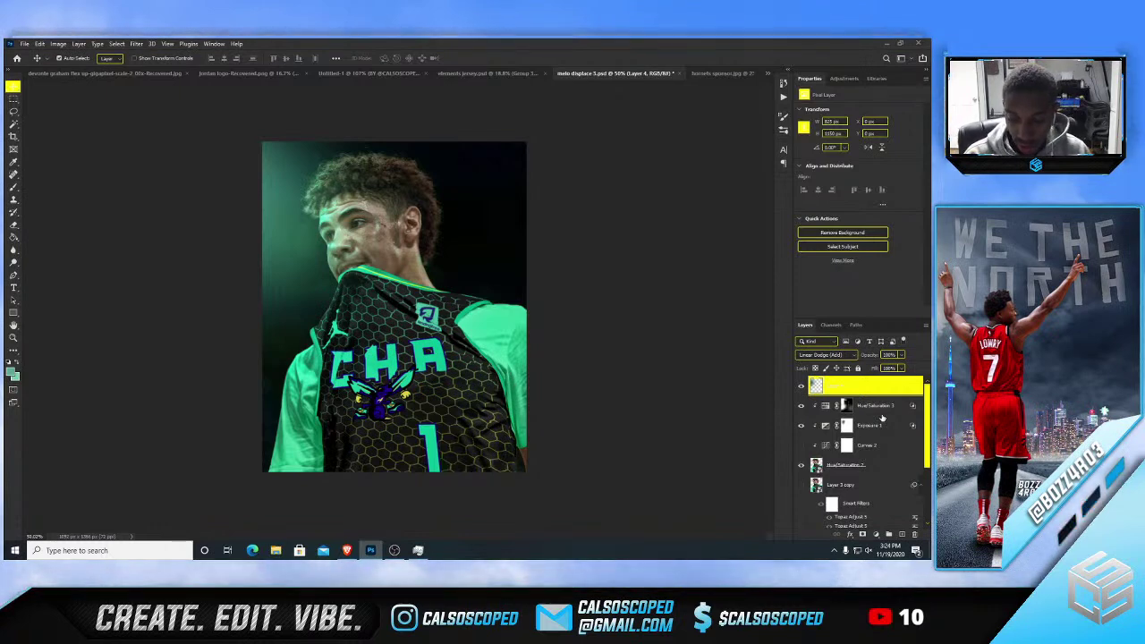
scroll(403, 237, "down", 2)
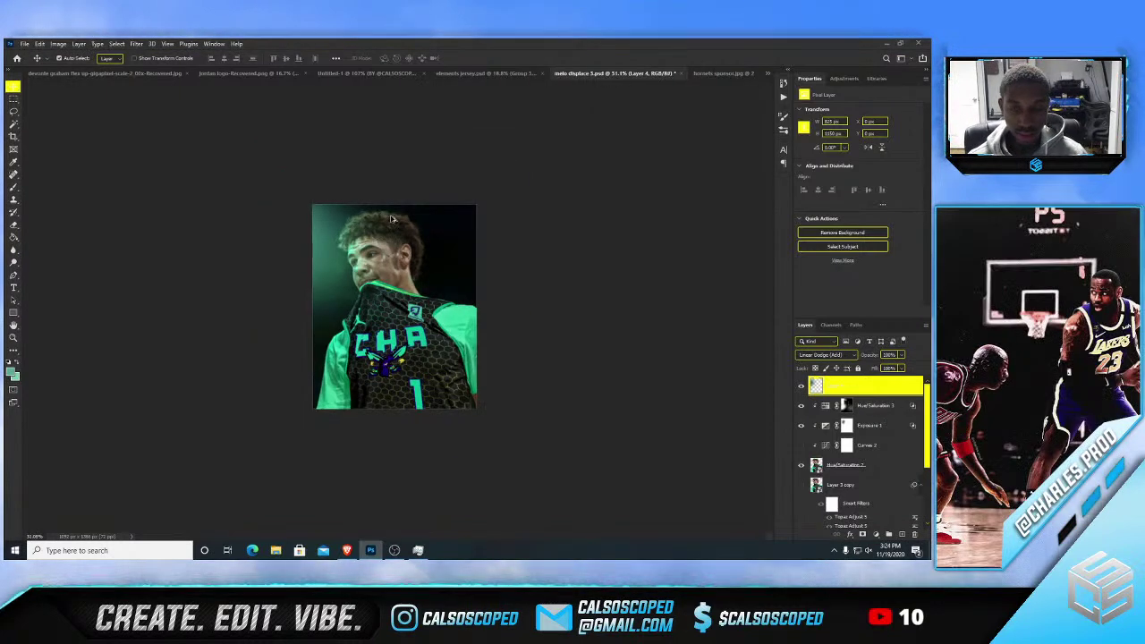
scroll(398, 221, "up", 3)
scroll(387, 173, "up", 2)
scroll(394, 205, "up", 2)
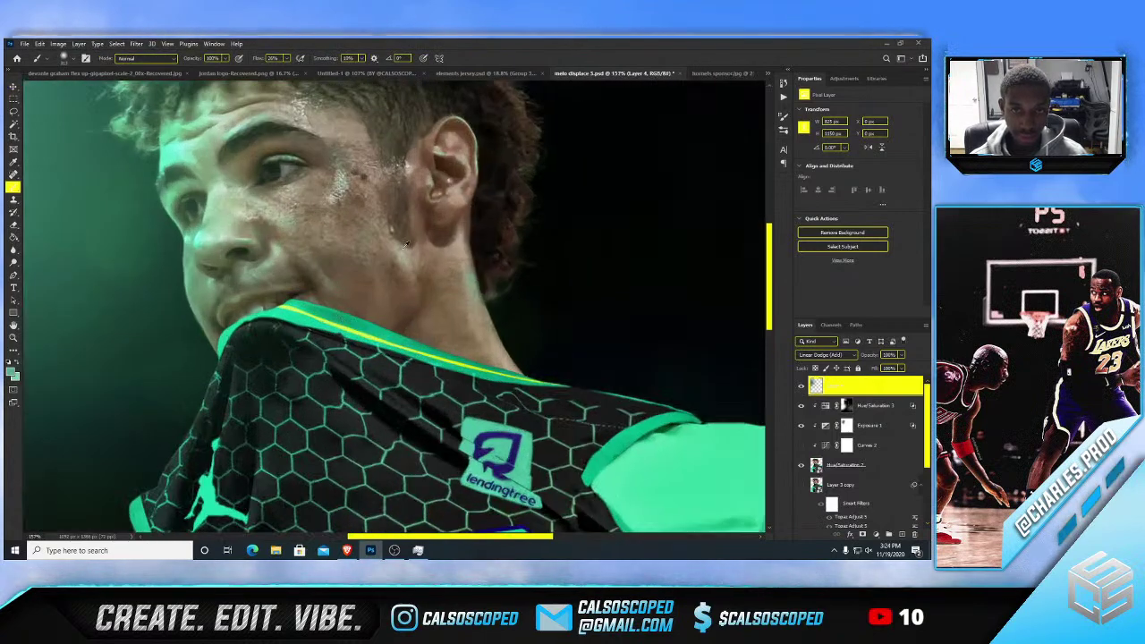
key("v")
scroll(395, 229, "down", 3)
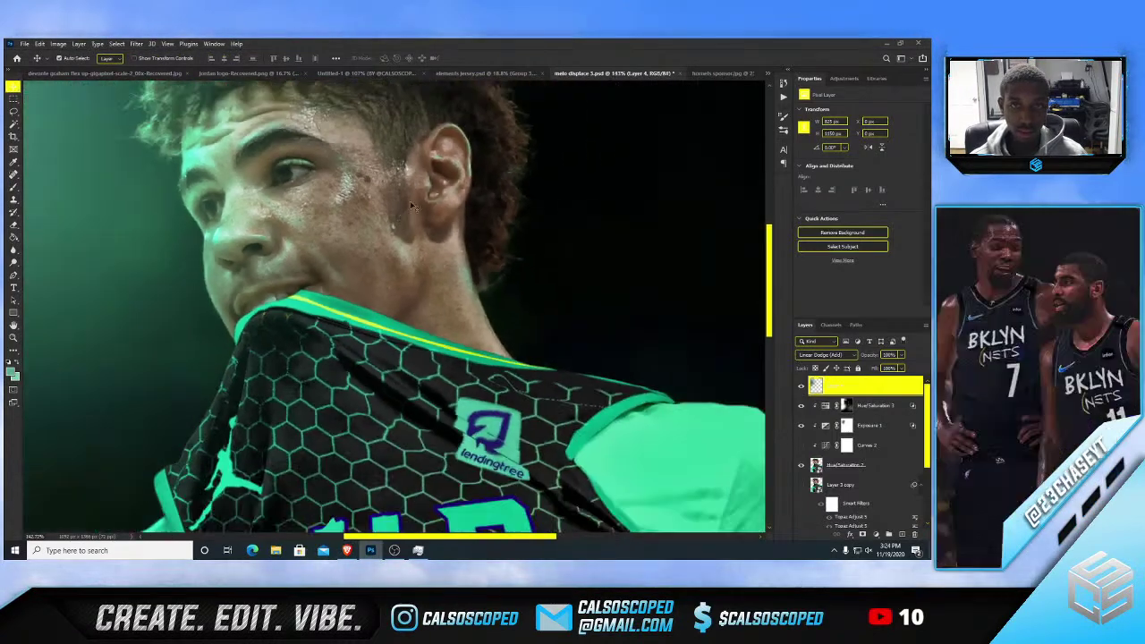
- Compare the photo with the Hue/Saturation 2 smart object and the Exposure 1 adjustment each hidden and shown
left_click(832, 427)
left_click(801, 466)
left_click(801, 467)
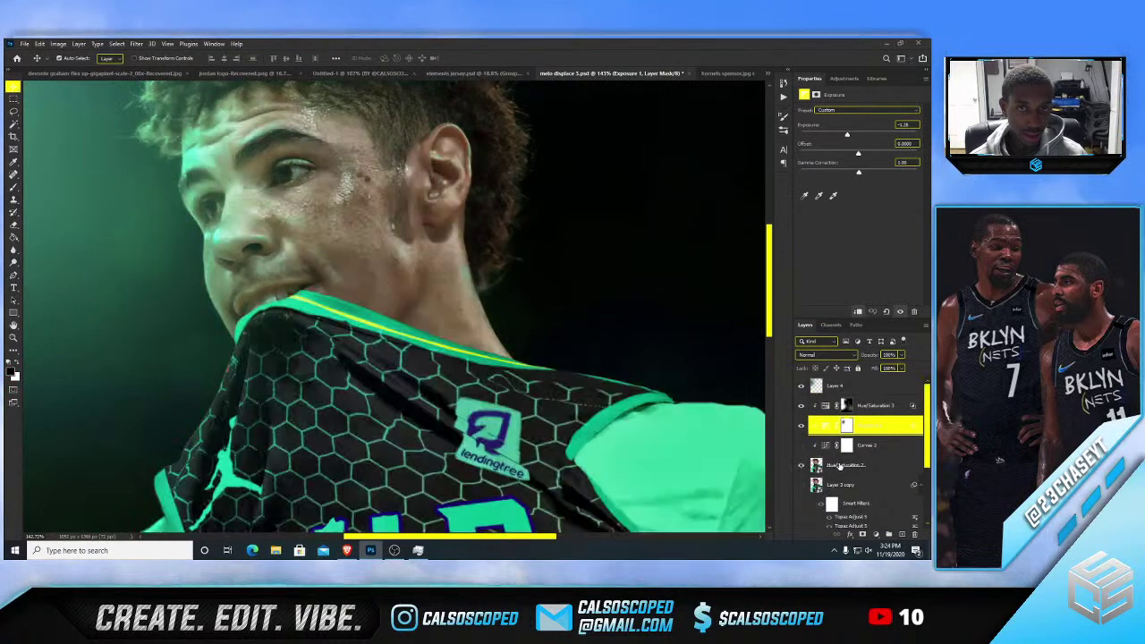
left_click(836, 465)
left_click(847, 426)
left_click(801, 427)
left_click(802, 427)
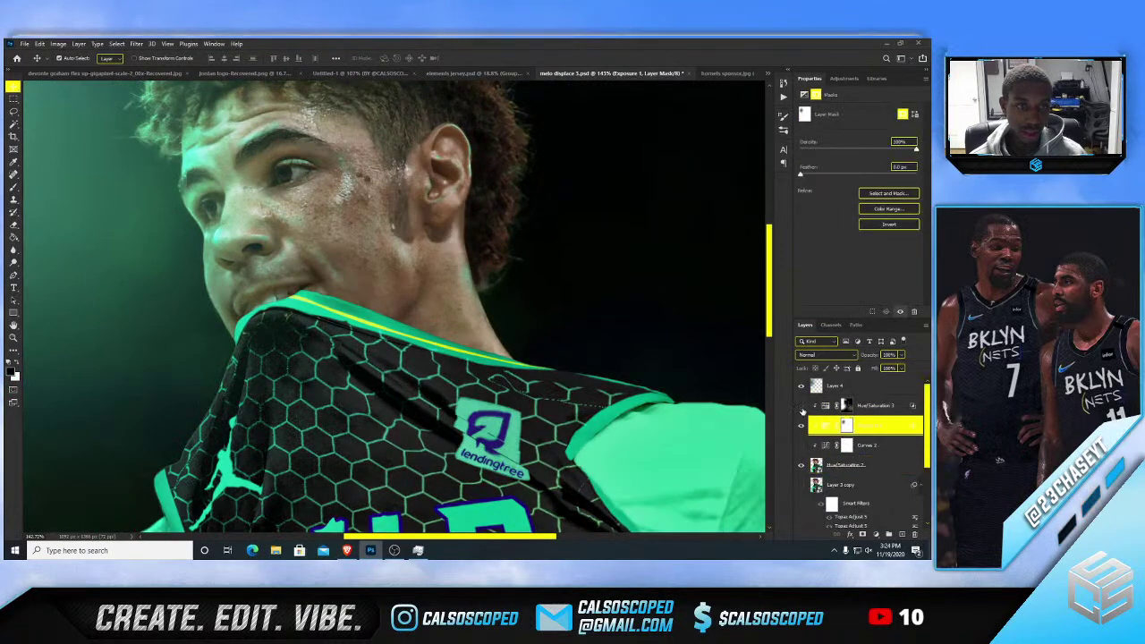
- Refine the Hue/Saturation 3 mask with a soft brush at 20% flow around the jaw, neck and upper jersey
left_click(823, 405)
key("b")
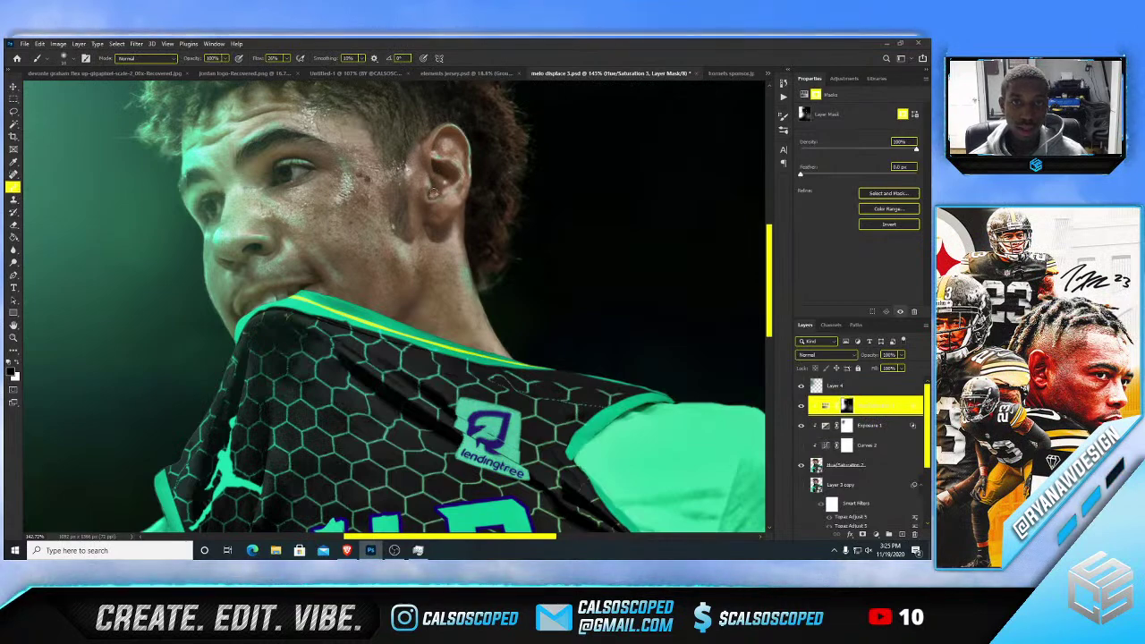
scroll(434, 190, "down", 3)
scroll(361, 175, "down", 3)
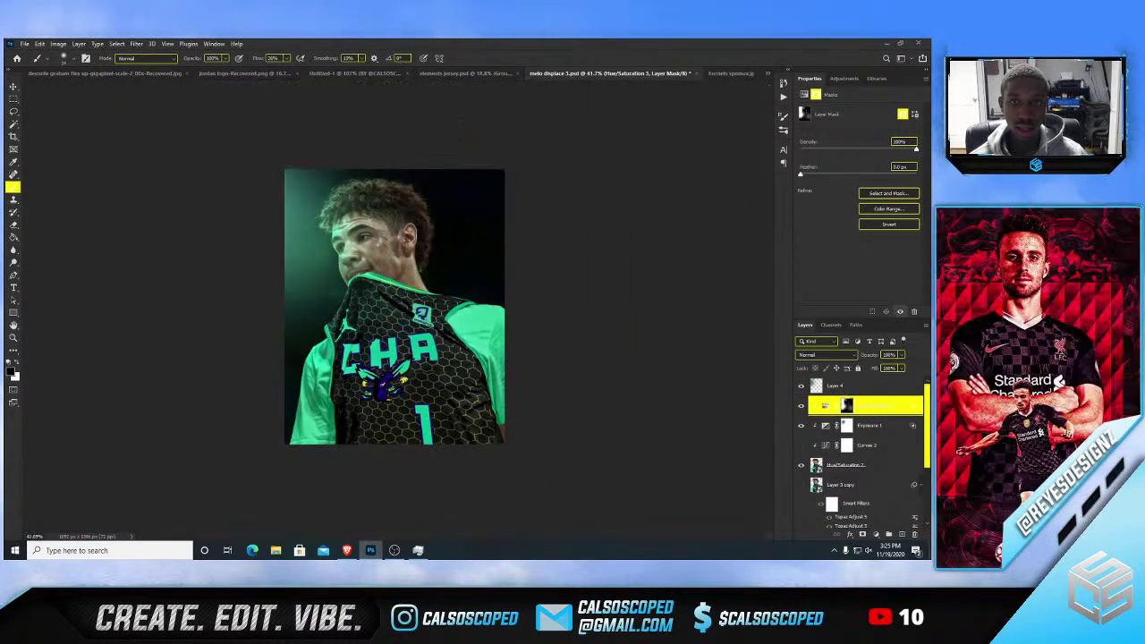
scroll(374, 240, "up", 4)
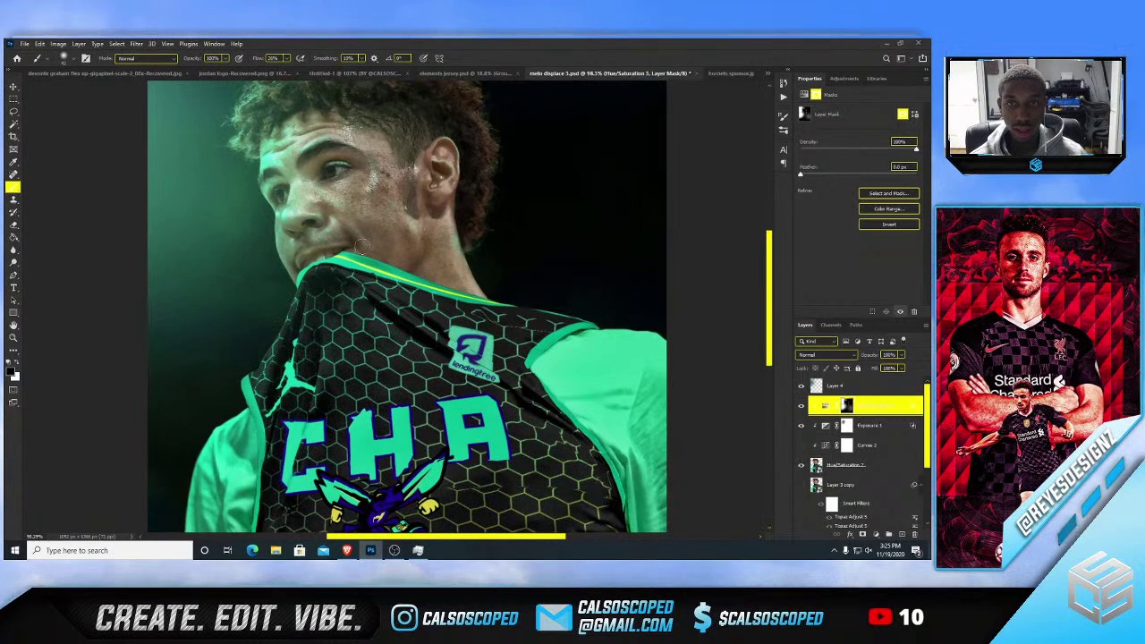
scroll(357, 244, "down", 2)
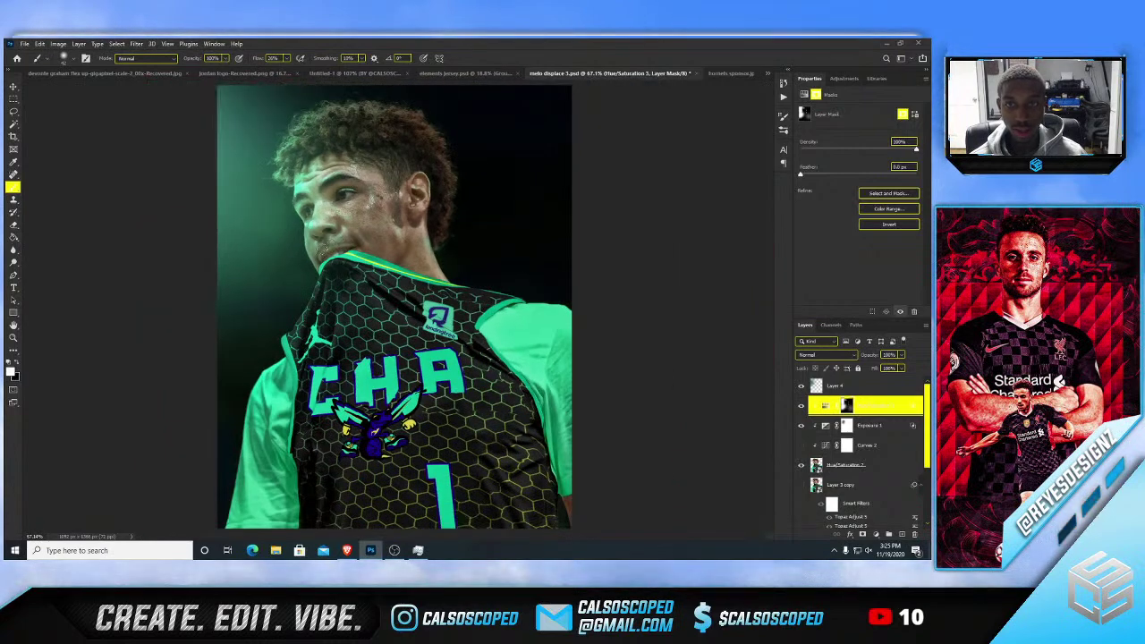
scroll(327, 255, "up", 3)
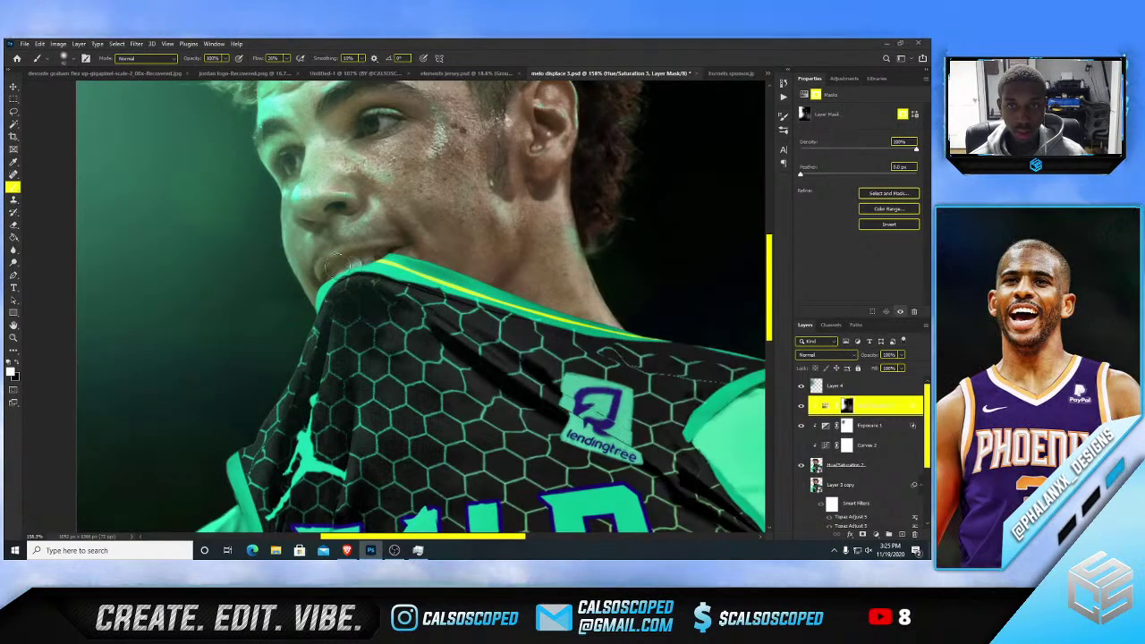
scroll(328, 270, "down", 3)
scroll(301, 319, "up", 3)
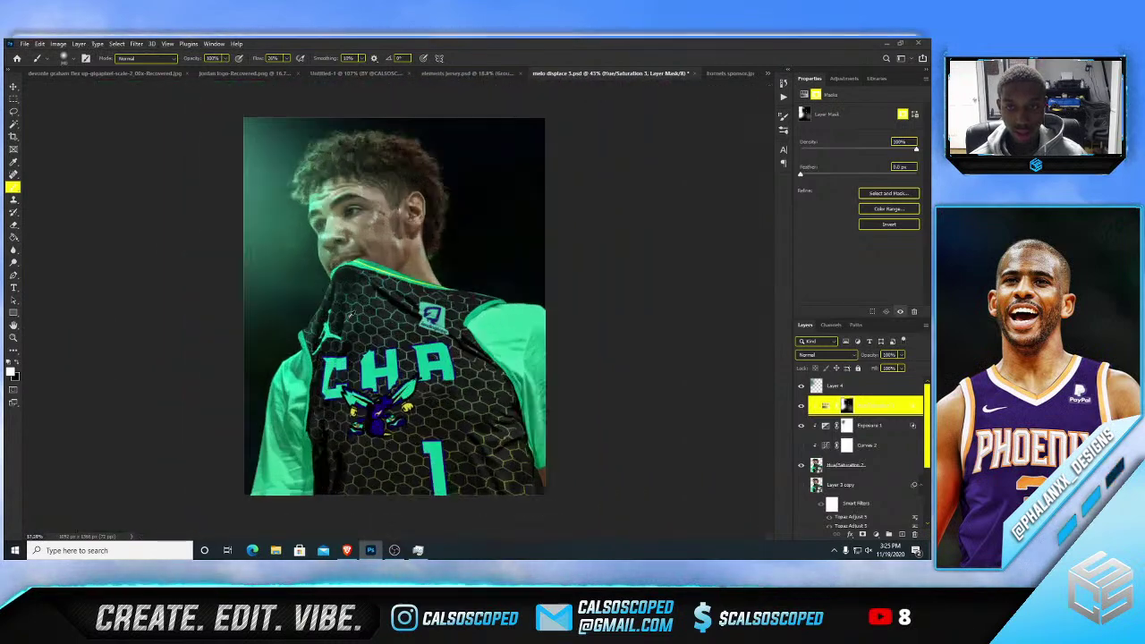
scroll(300, 319, "down", 3)
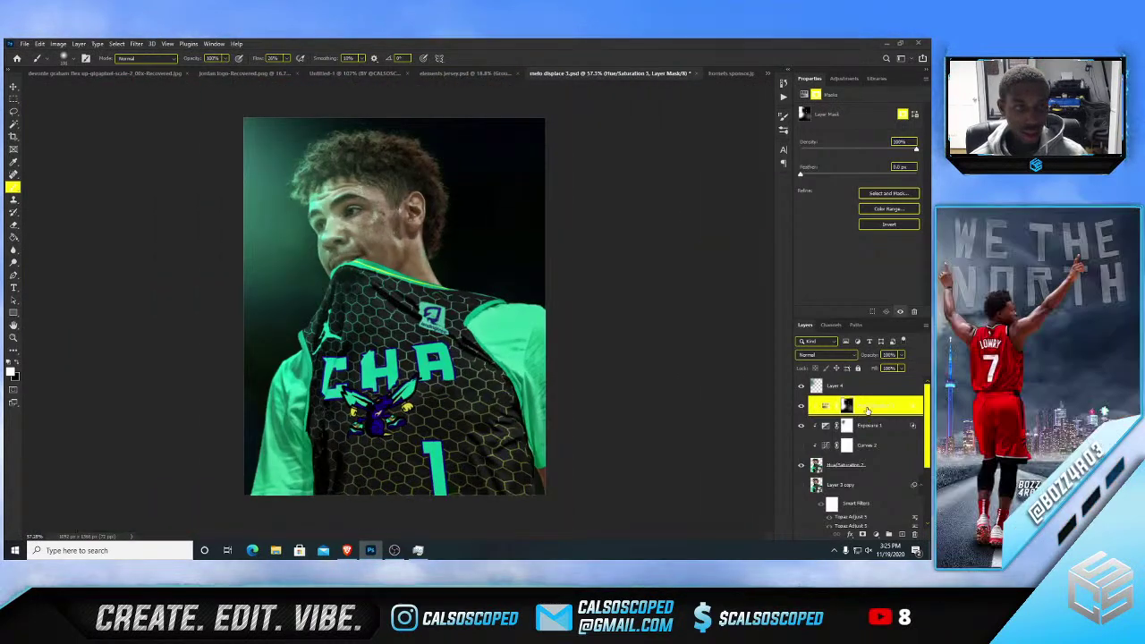
- Add a Hue/Saturation adjustment above Hue/Saturation 3, enable Colorize for a green tint and set Saturation to 100
left_click(866, 408)
left_click(881, 534)
left_click(881, 432)
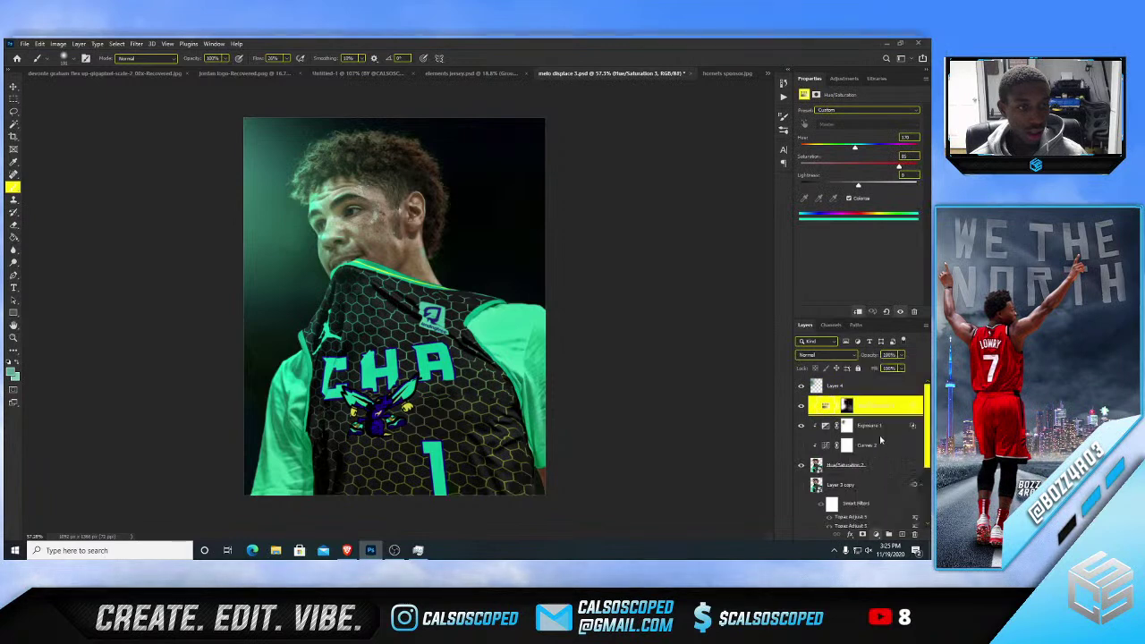
left_click(850, 198)
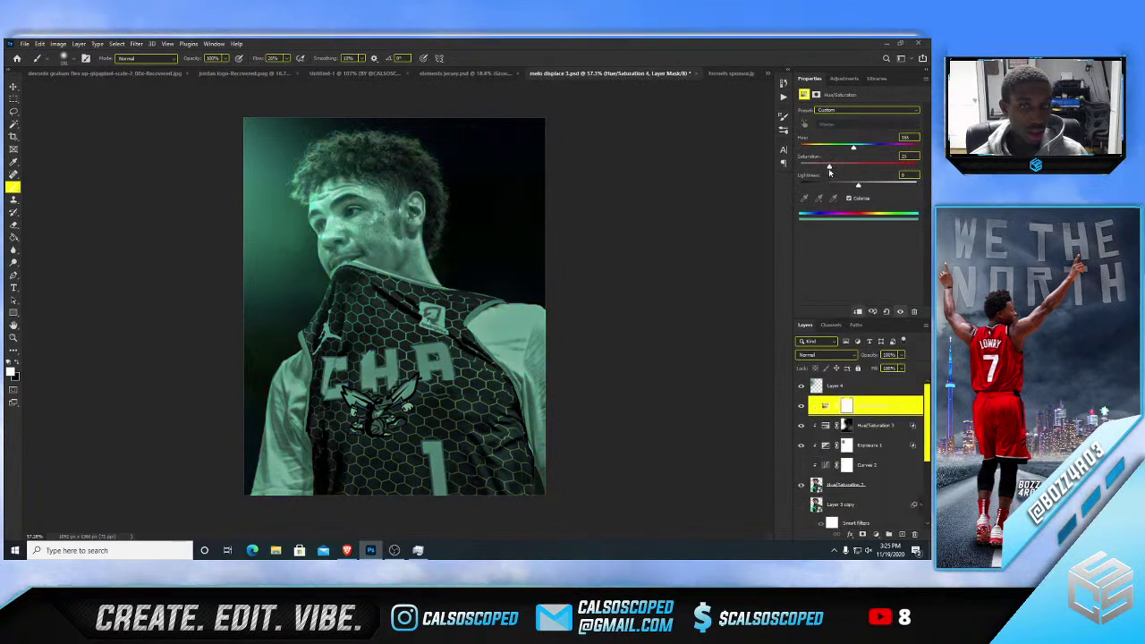
left_click_drag(829, 167, 902, 166)
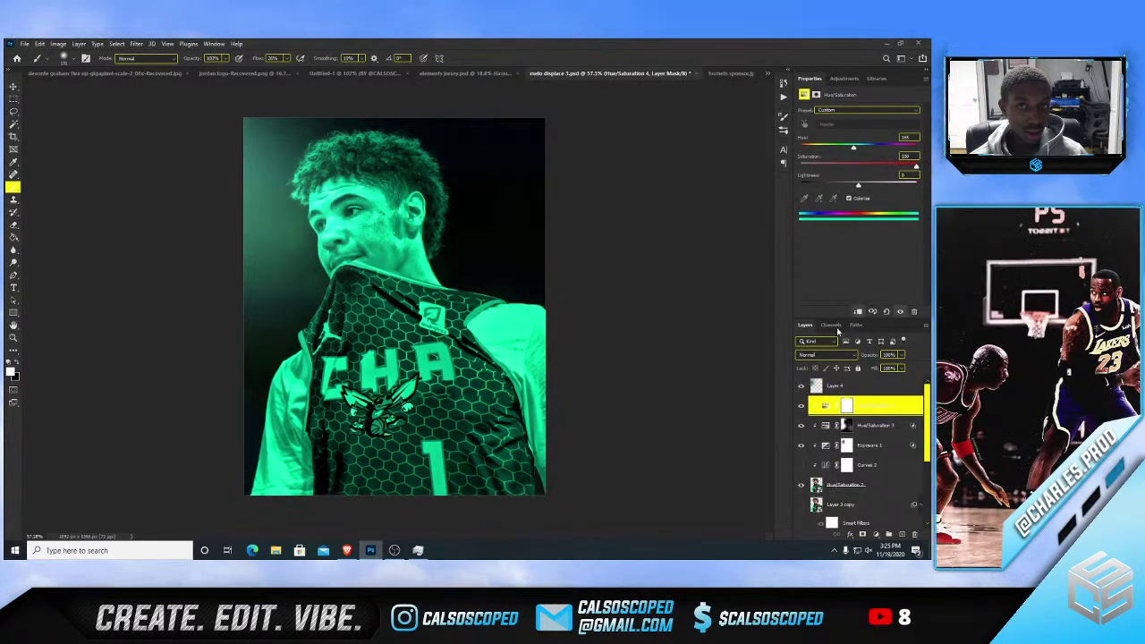
right_click(829, 408)
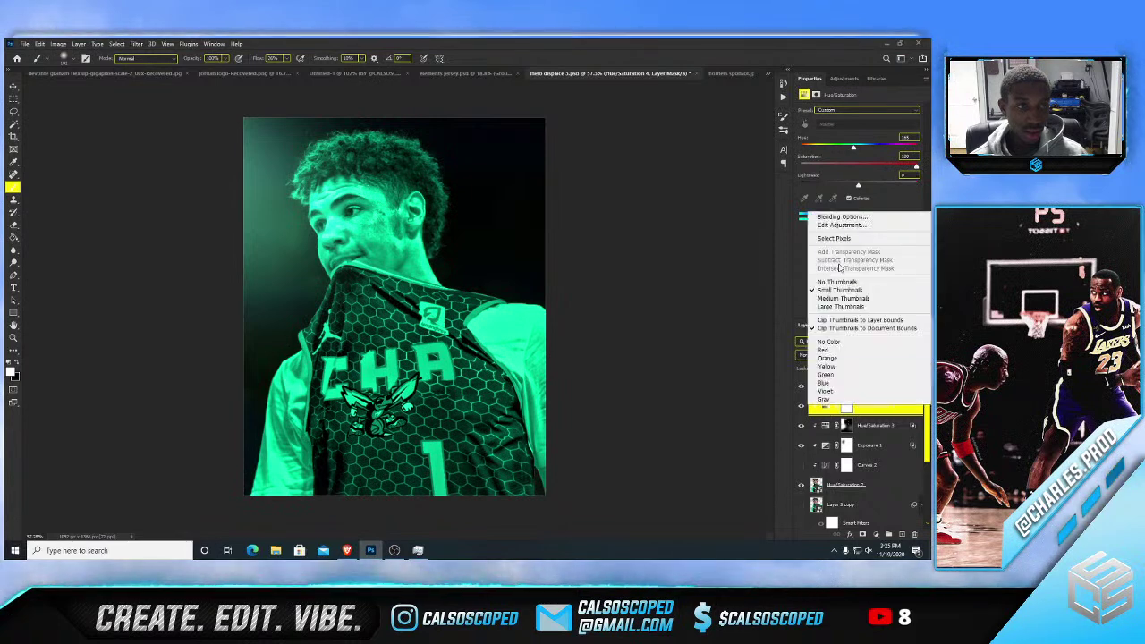
left_click(865, 217)
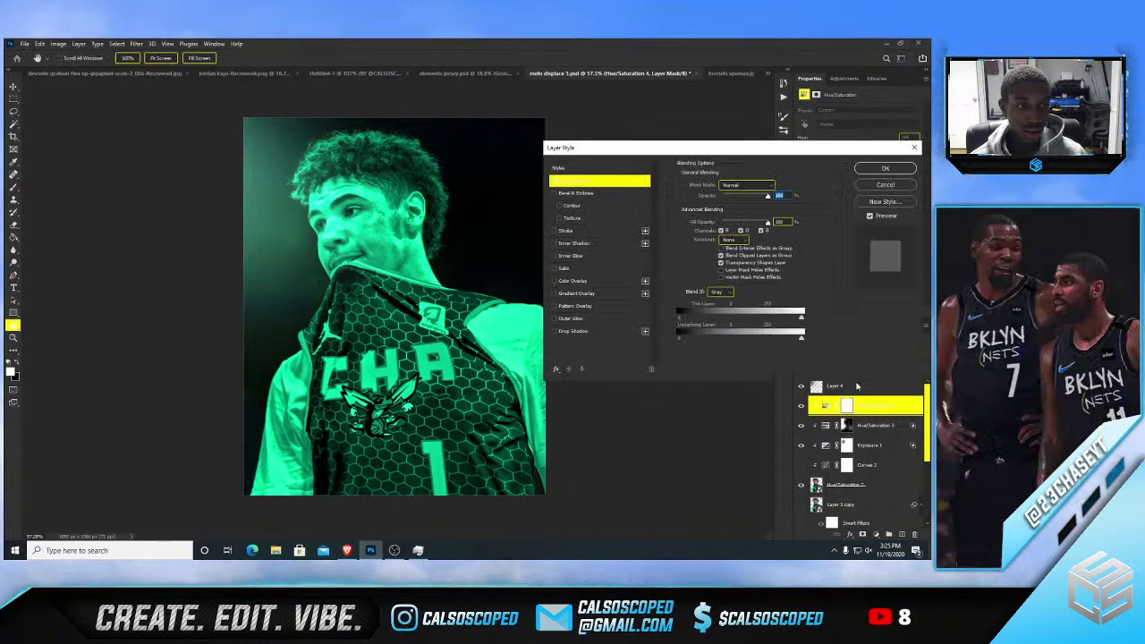
left_click(882, 169)
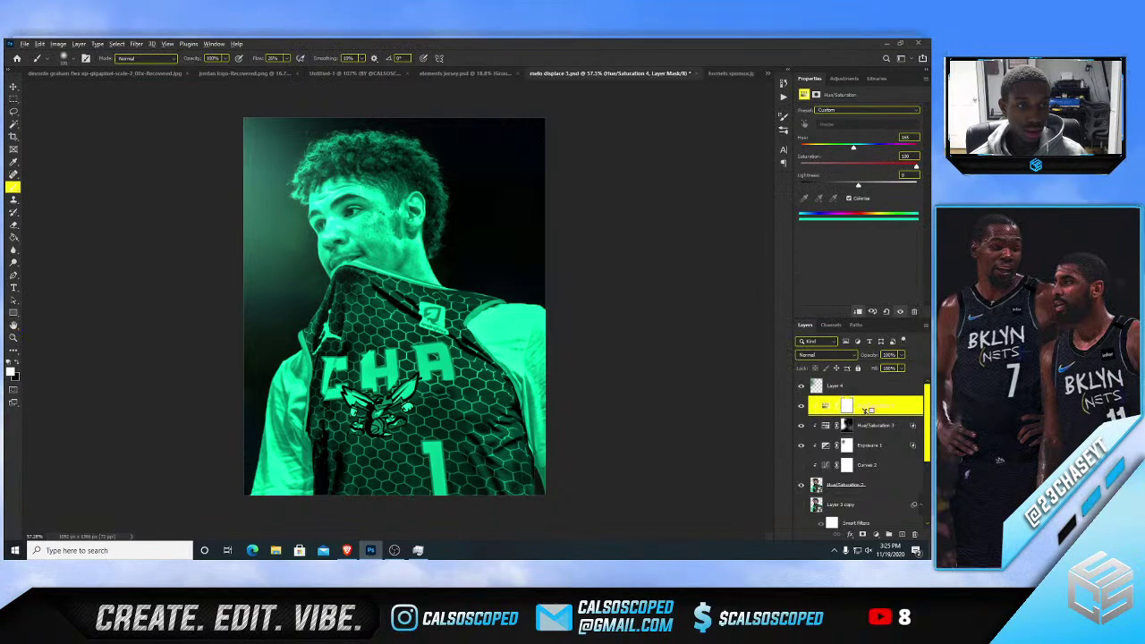
- Invert the Hue/Saturation 4 mask to black and brush white softly over the jersey's chest and front edge
left_click(845, 407)
key("ctrl+i")
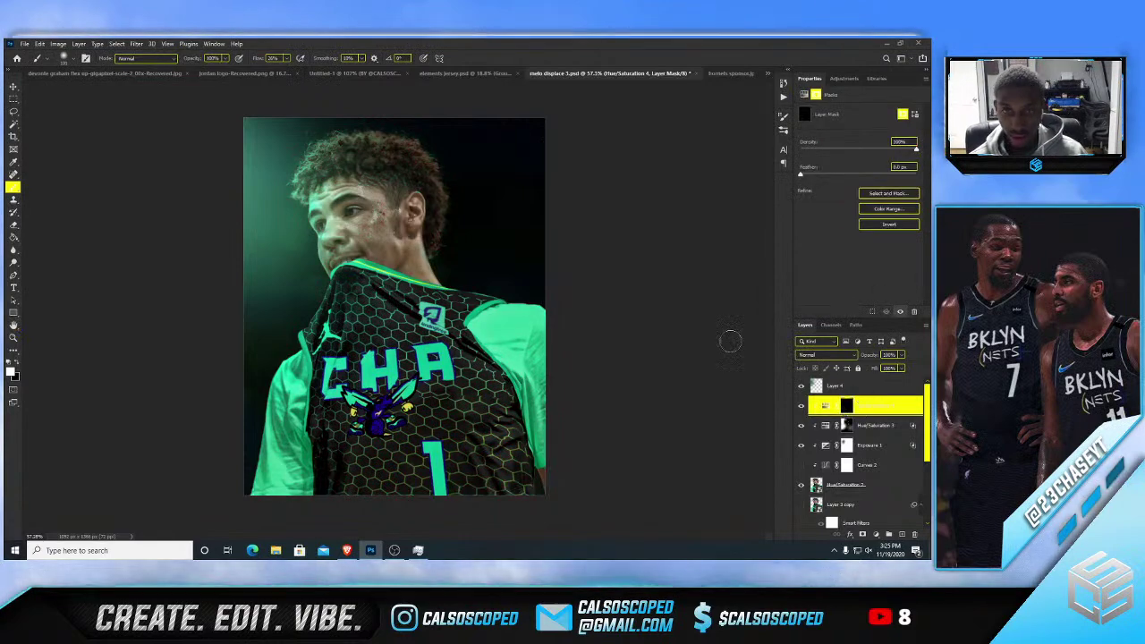
scroll(330, 326, "up", 5)
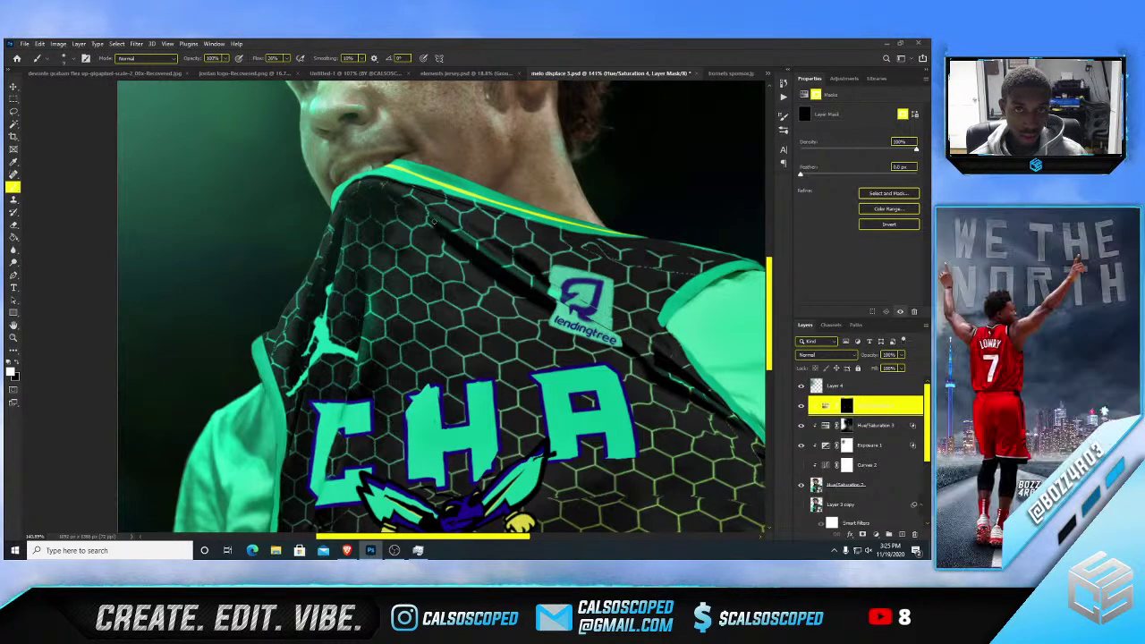
scroll(430, 194, "down", 7)
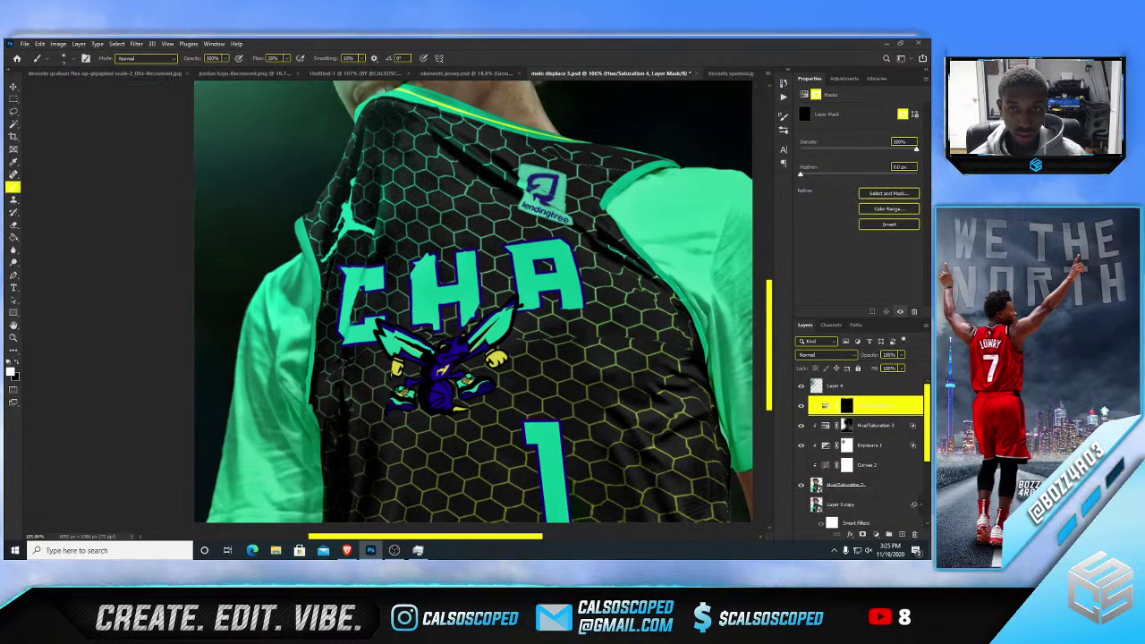
scroll(340, 235, "down", 4)
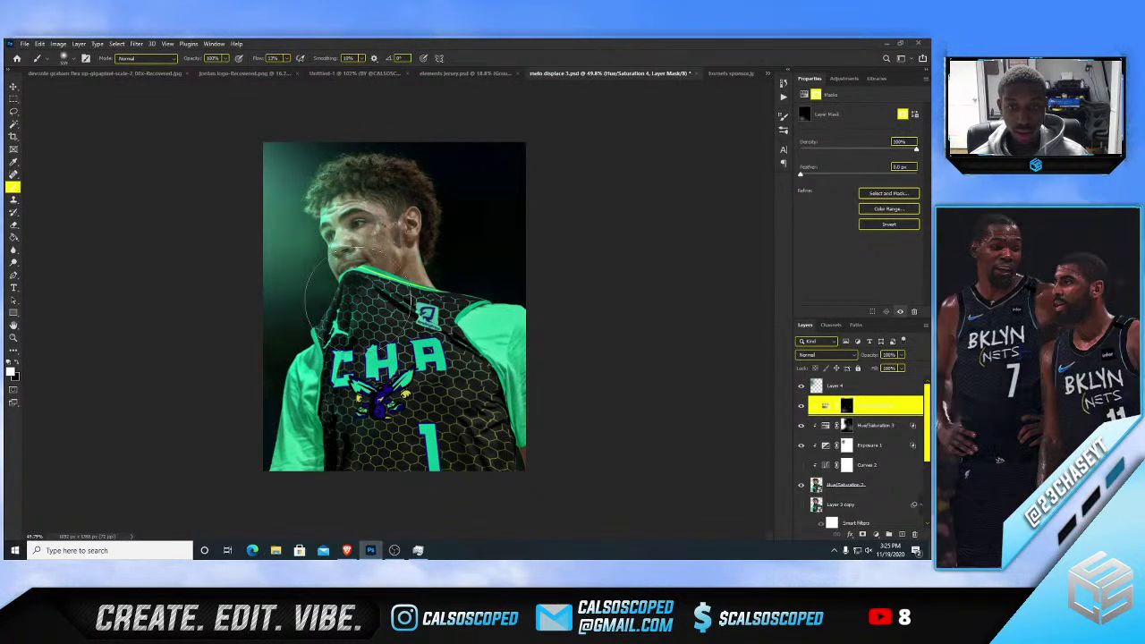
scroll(340, 230, "down", 1)
scroll(398, 295, "up", 2)
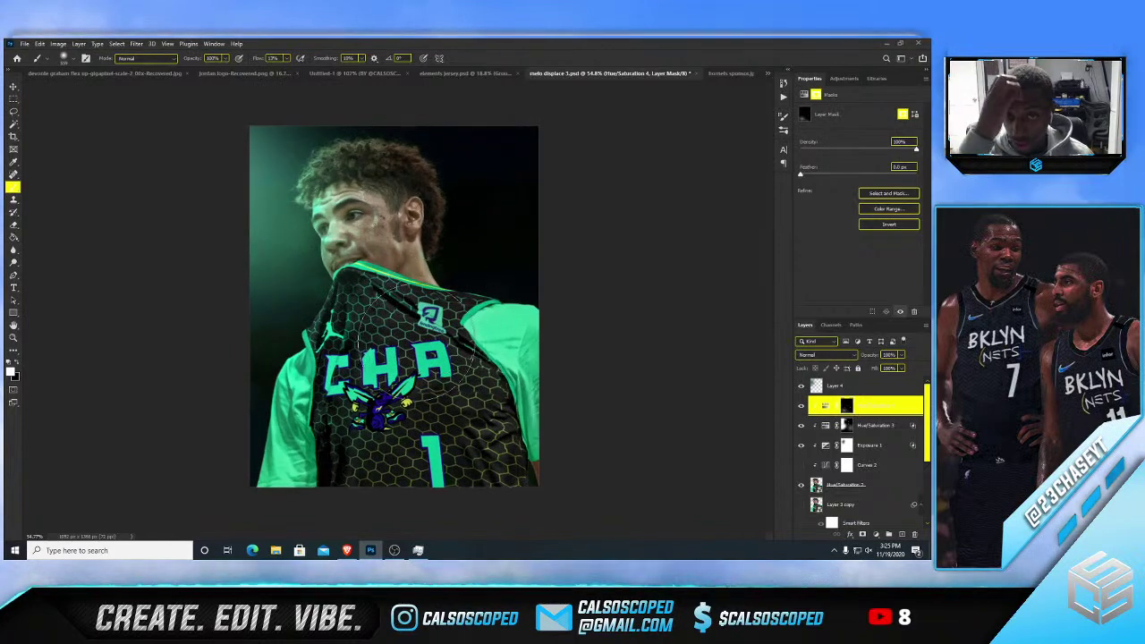
- Inspect the jersey's neckline and shoulder edge closely and select the Hue/Saturation 2 smart object layer
key("v")
scroll(409, 313, "up", 8)
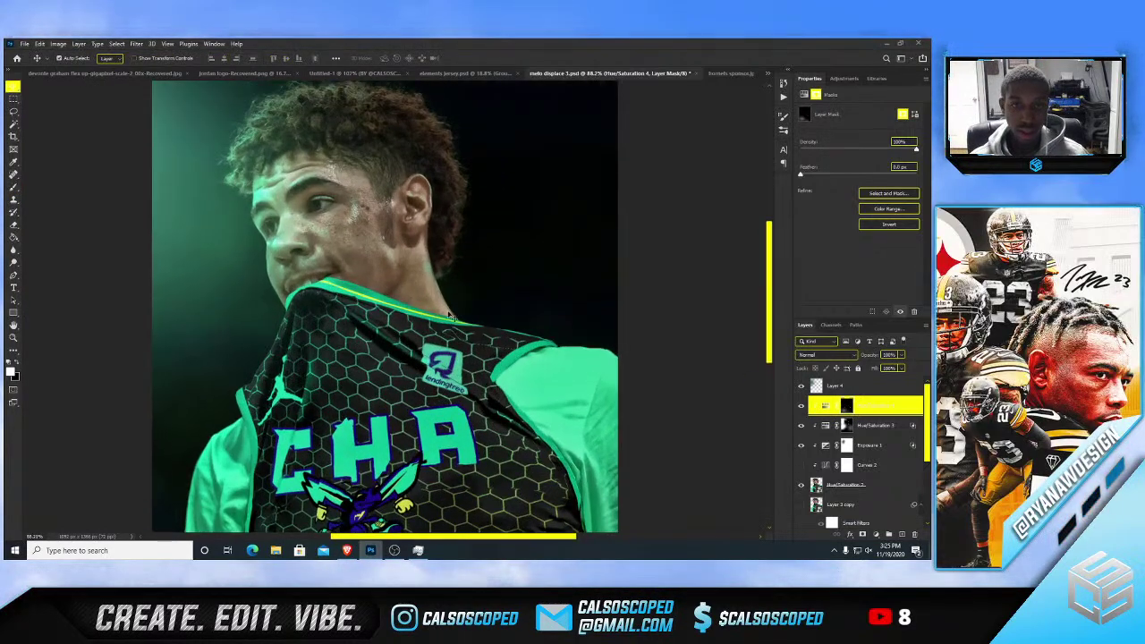
scroll(452, 370, "down", 2)
scroll(503, 354, "up", 6)
left_click(505, 355)
scroll(503, 356, "down", 6)
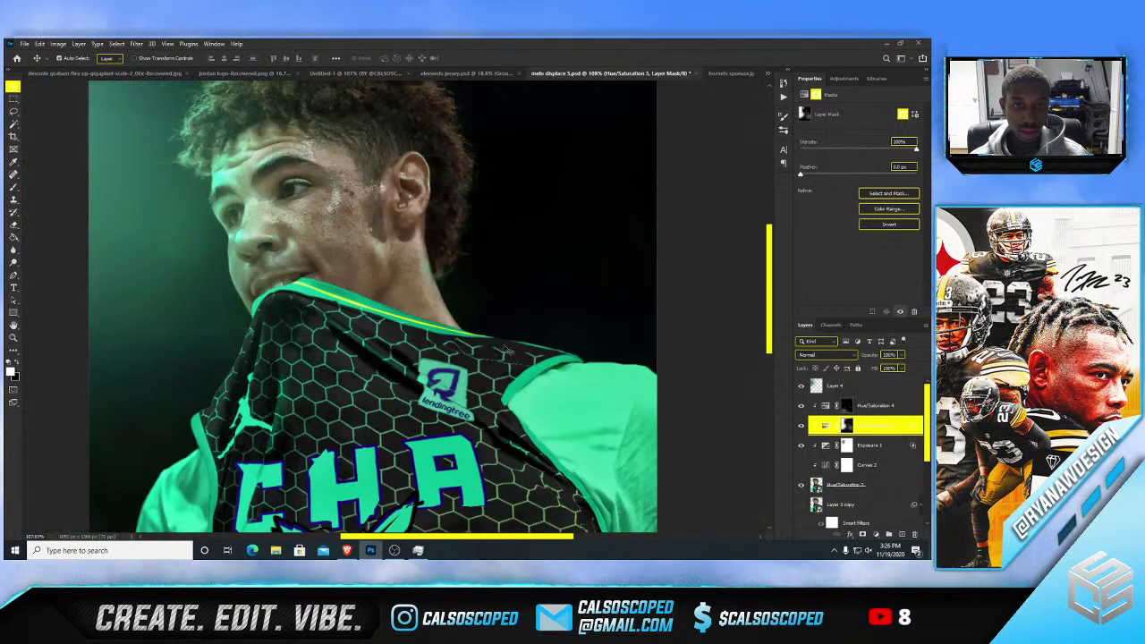
scroll(507, 354, "up", 9)
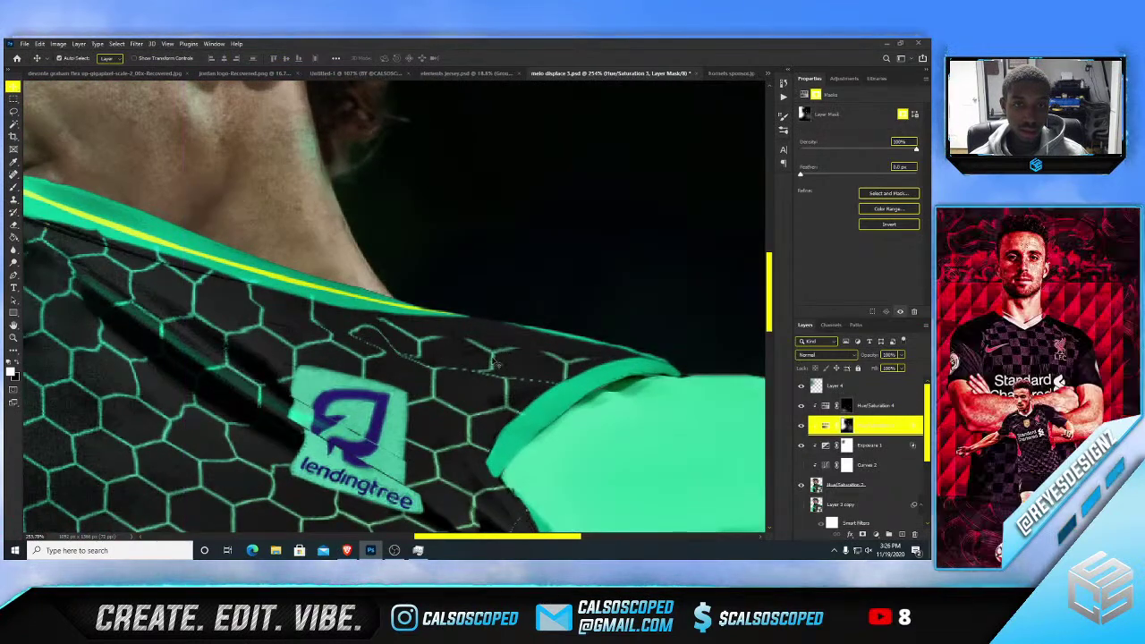
left_click(887, 467)
left_click(859, 485)
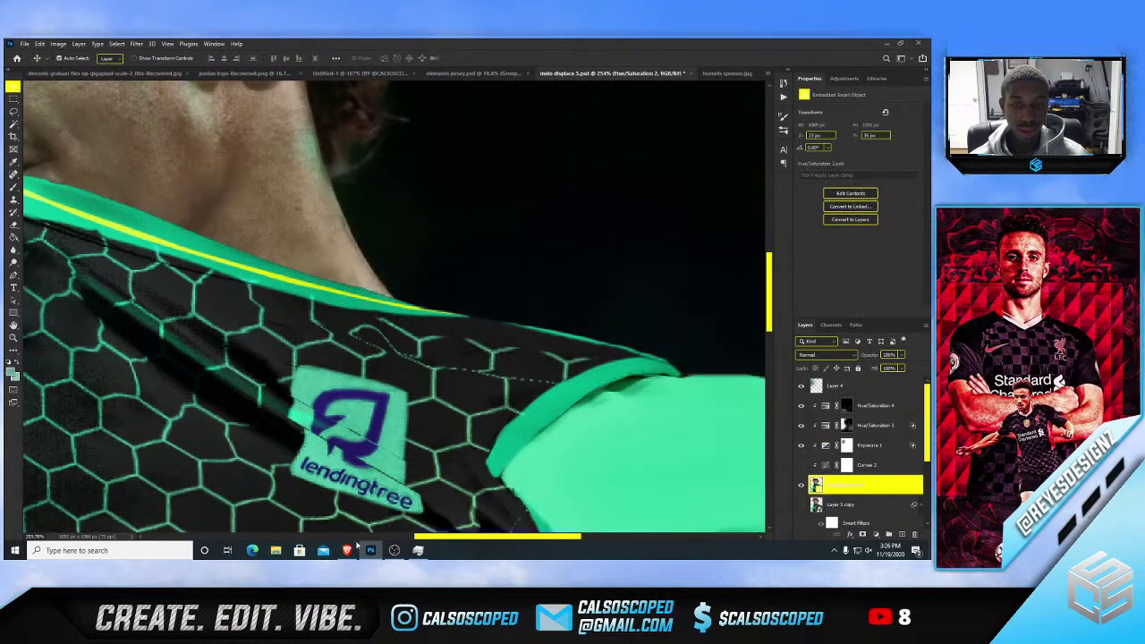
key("super+s")
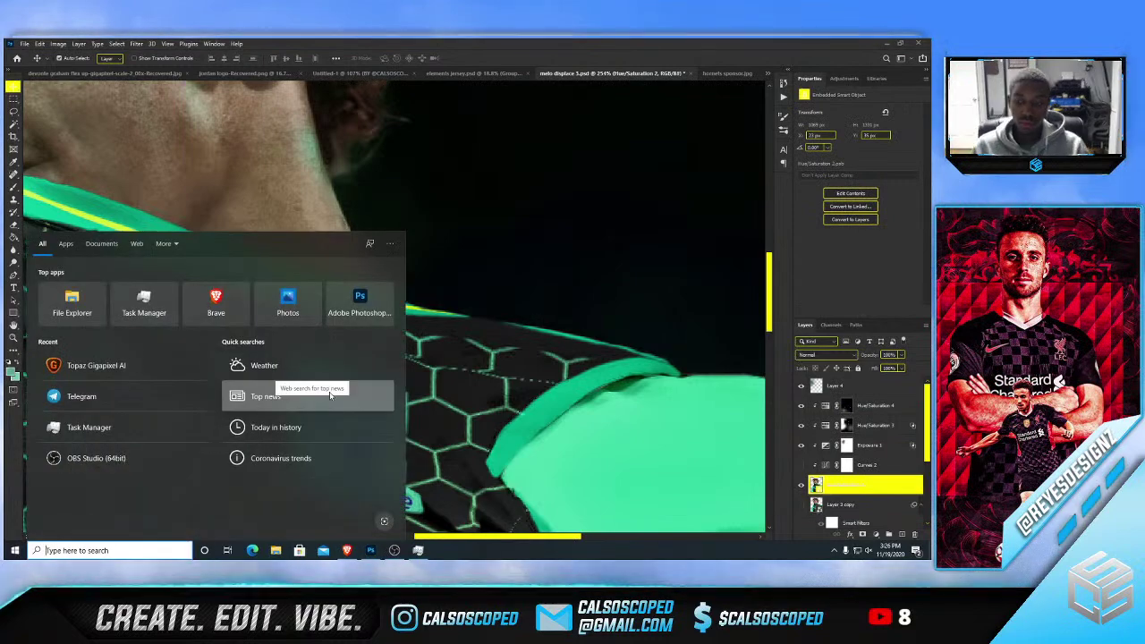
type("di")
key("BackSpace")
key("BackSpace")
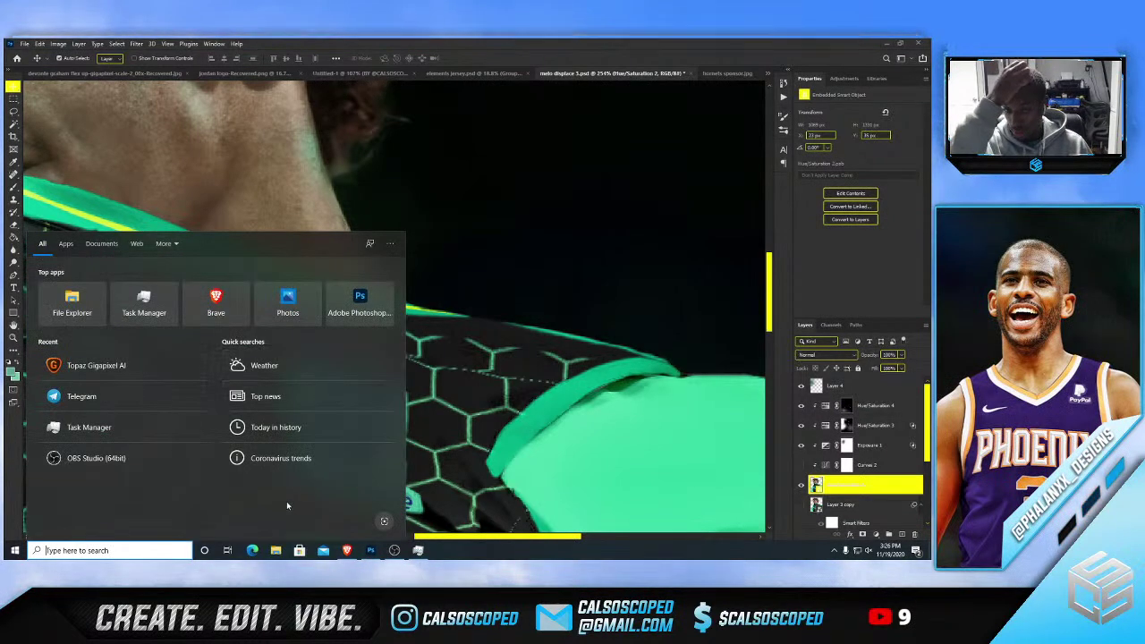
- Switch to the Brave browser and search Google for "calsoscoped gigapixel"
left_click(347, 551)
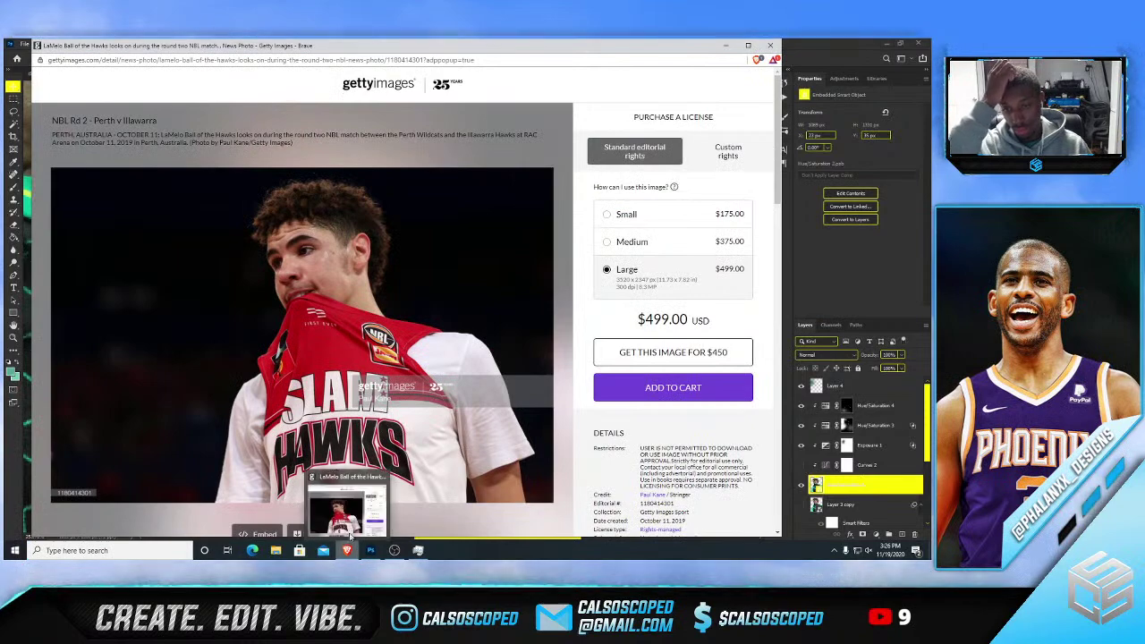
left_click(772, 45)
left_click(347, 550)
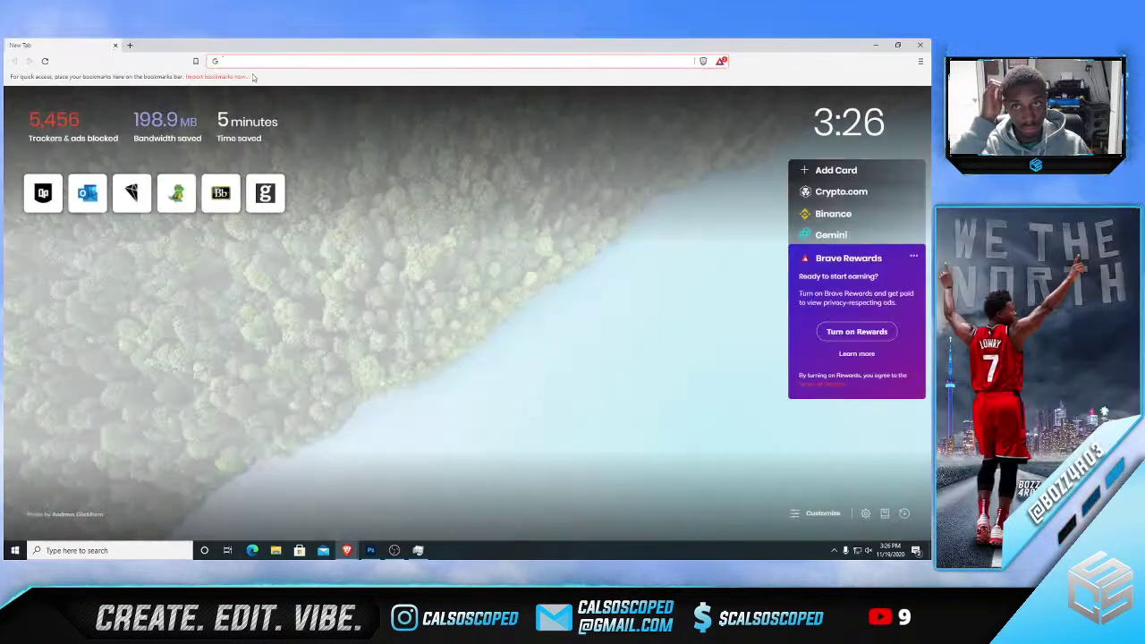
left_click(253, 62)
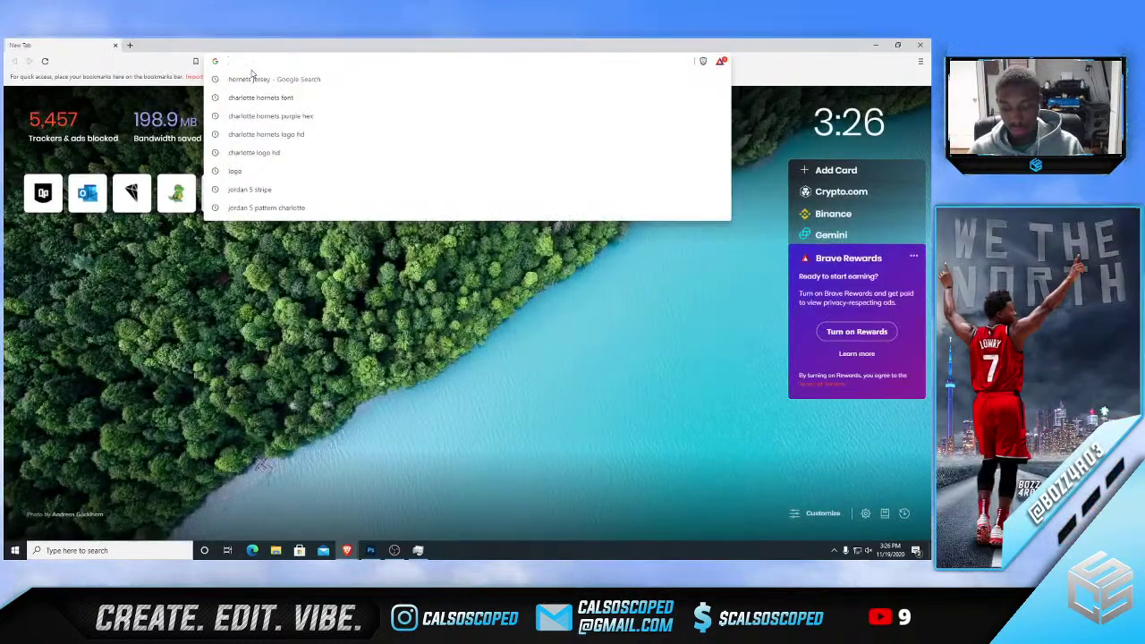
type("calsoscoped gig")
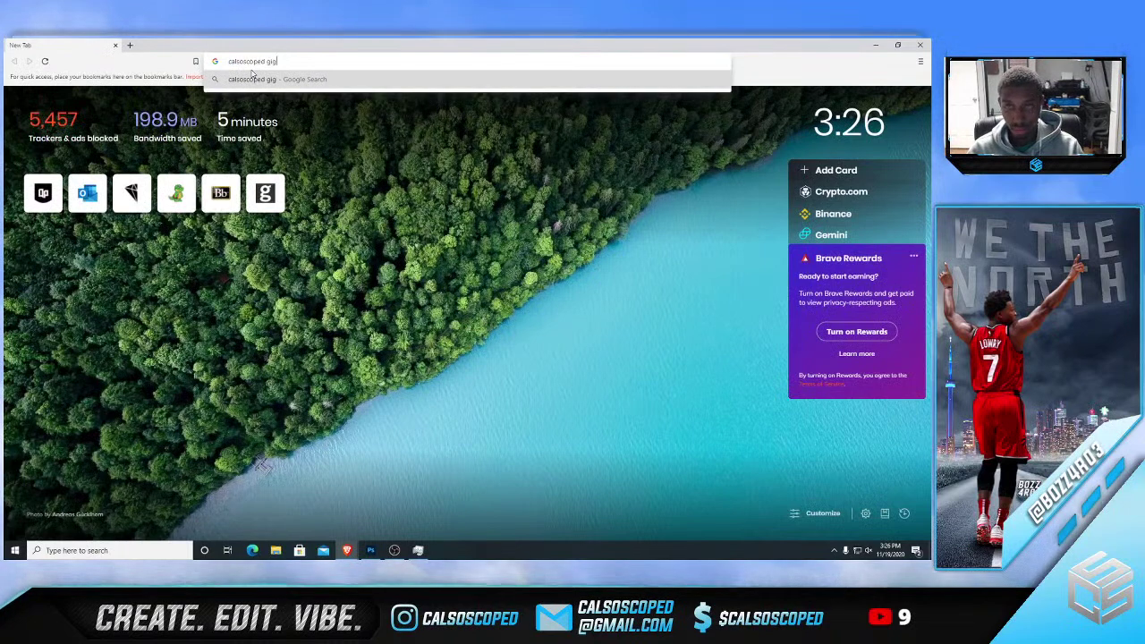
type("apixel")
key("Return")
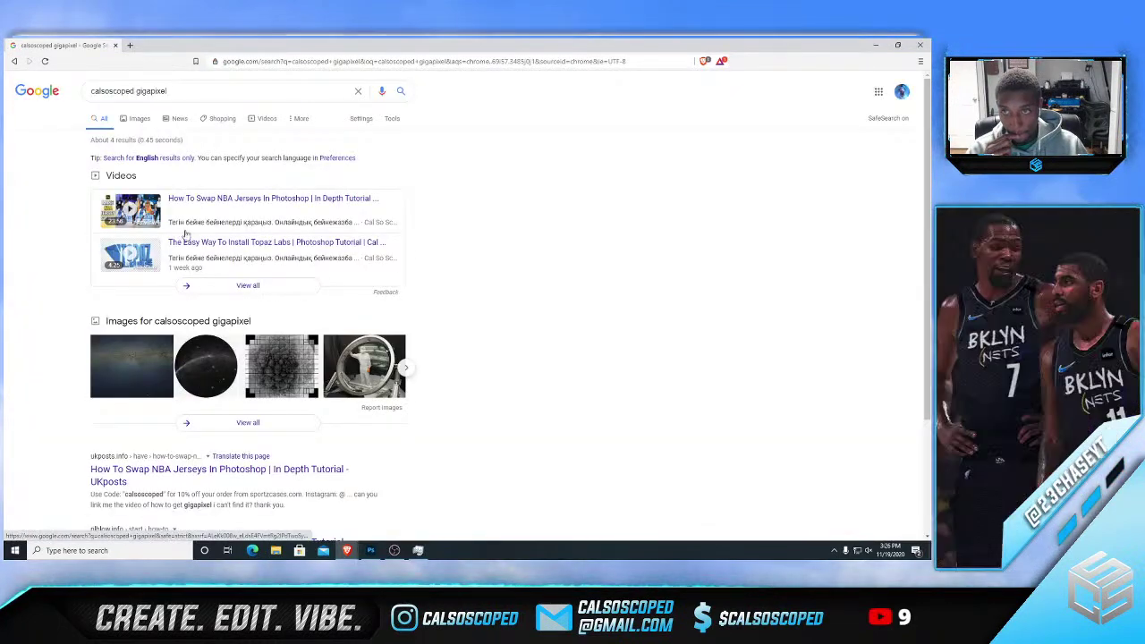
- Check the video results for the search, return to the main results and look through them
left_click(204, 286)
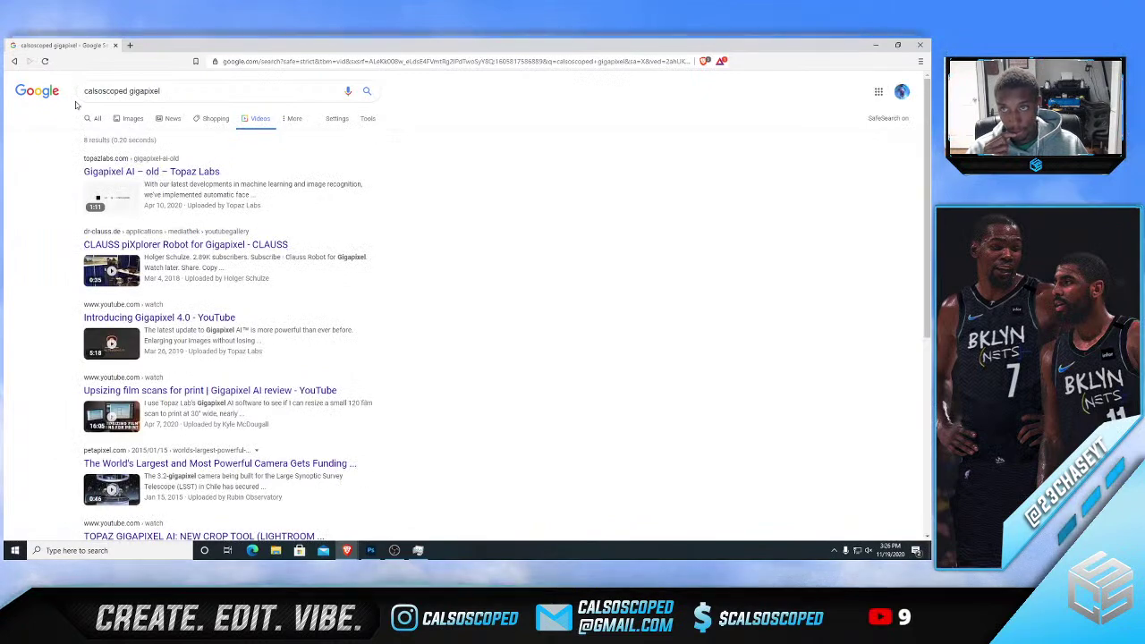
left_click(14, 61)
scroll(158, 113, "down", 2)
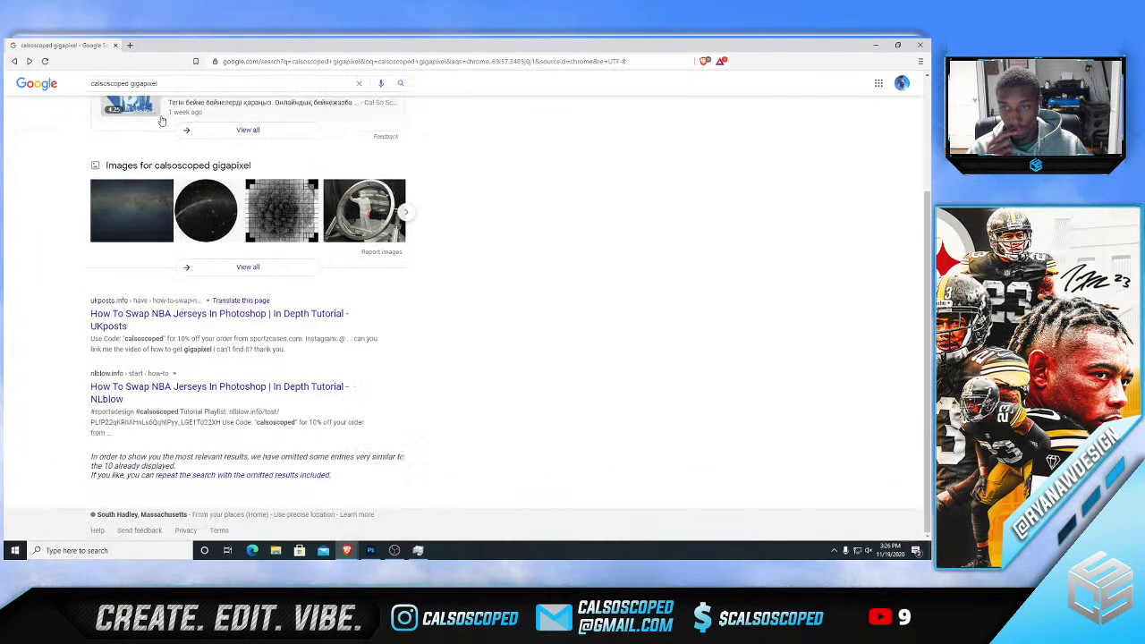
scroll(162, 120, "up", 2)
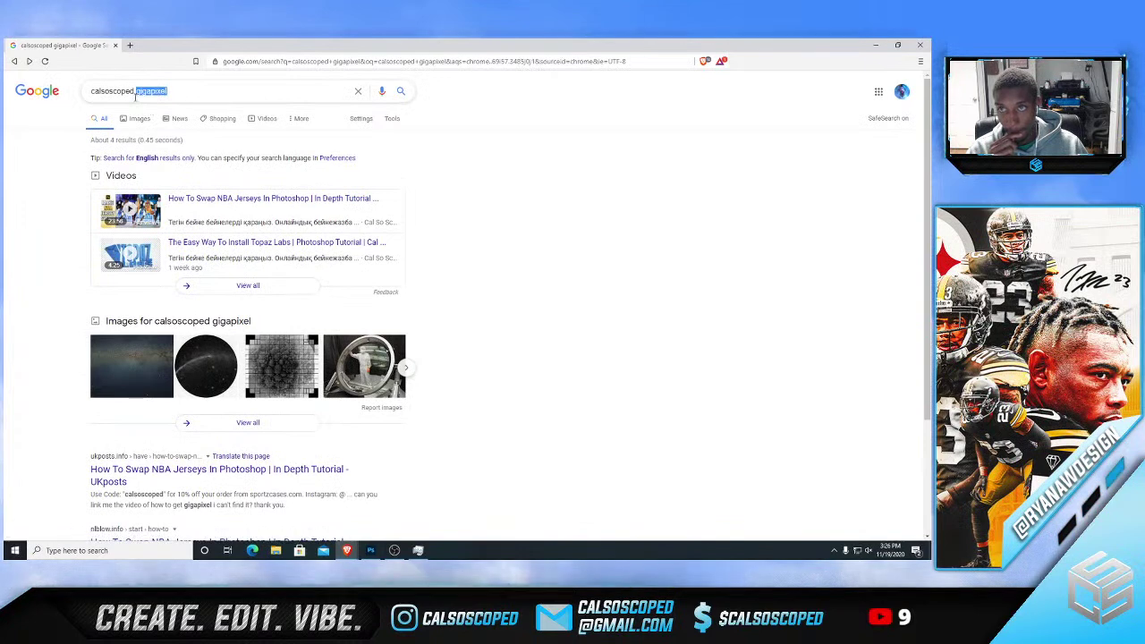
- Search Google for "calsoscoped" and open the Cal So Scoped YouTube channel
key("BackSpace")
key("Return")
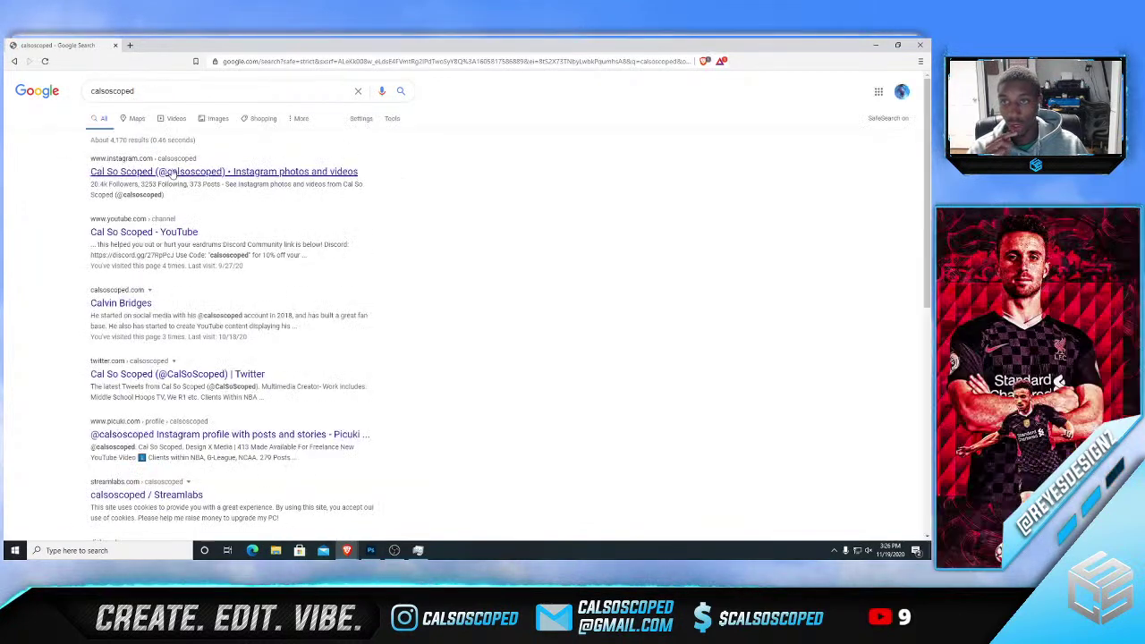
left_click(174, 172)
left_click(13, 62)
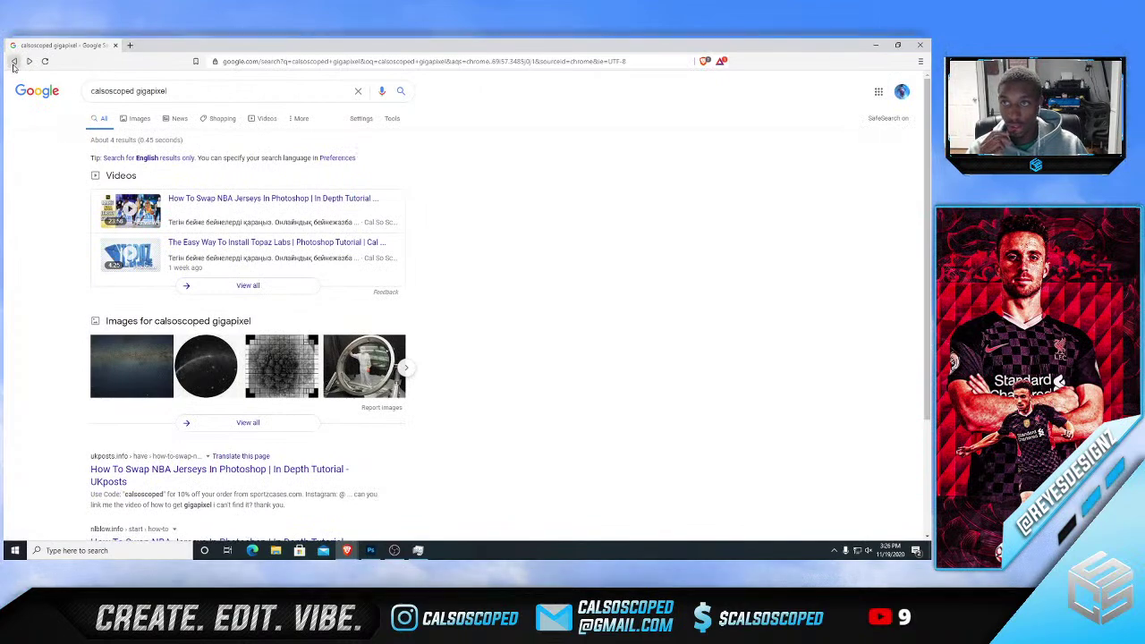
left_click(14, 62)
left_click(259, 60)
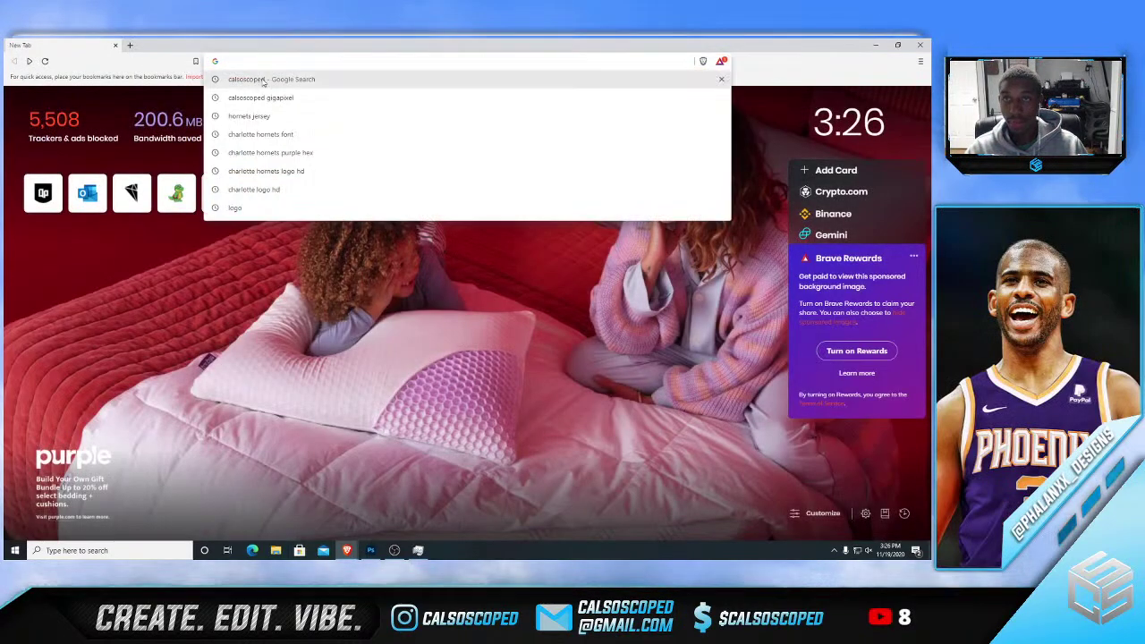
left_click(263, 80)
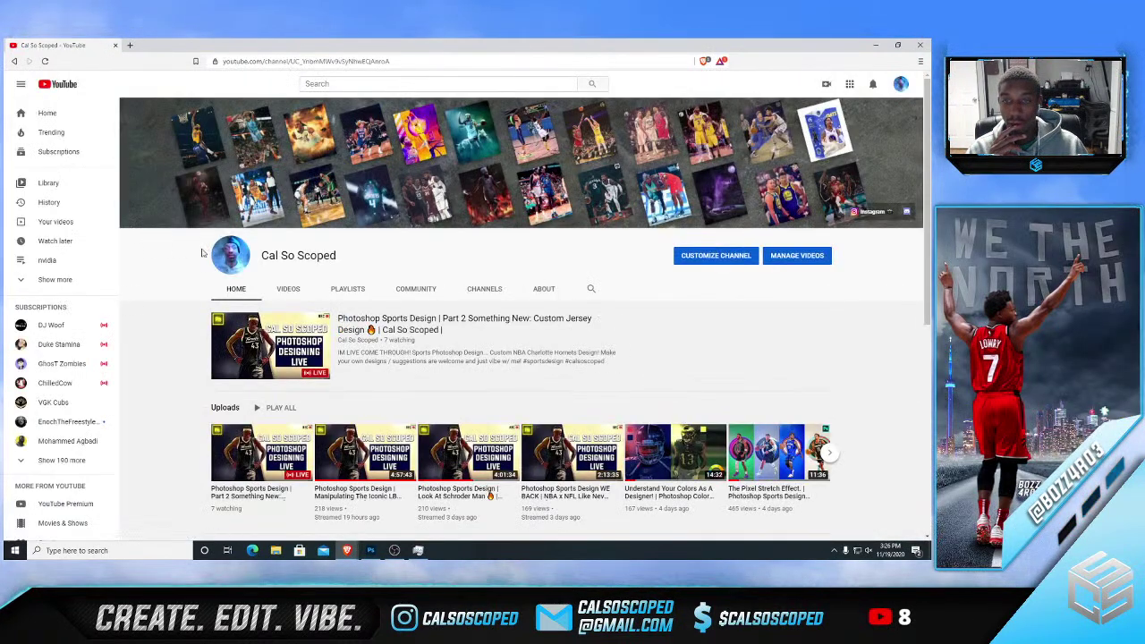
- Search YouTube for "gigapixel" and look through the listed videos
left_click(392, 83)
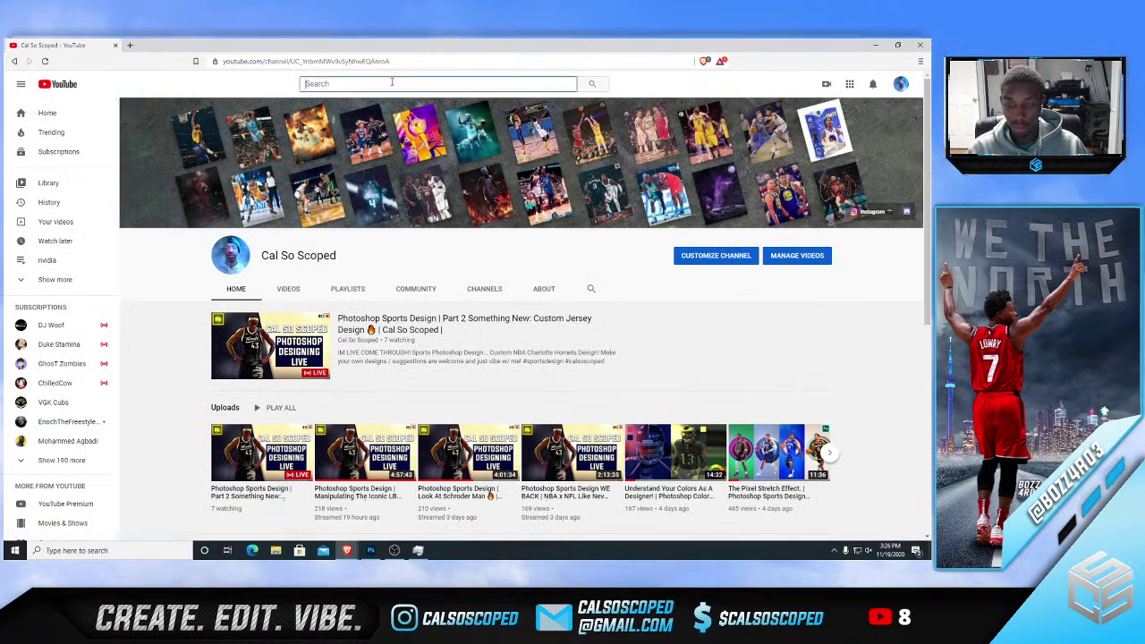
type("gigapixel")
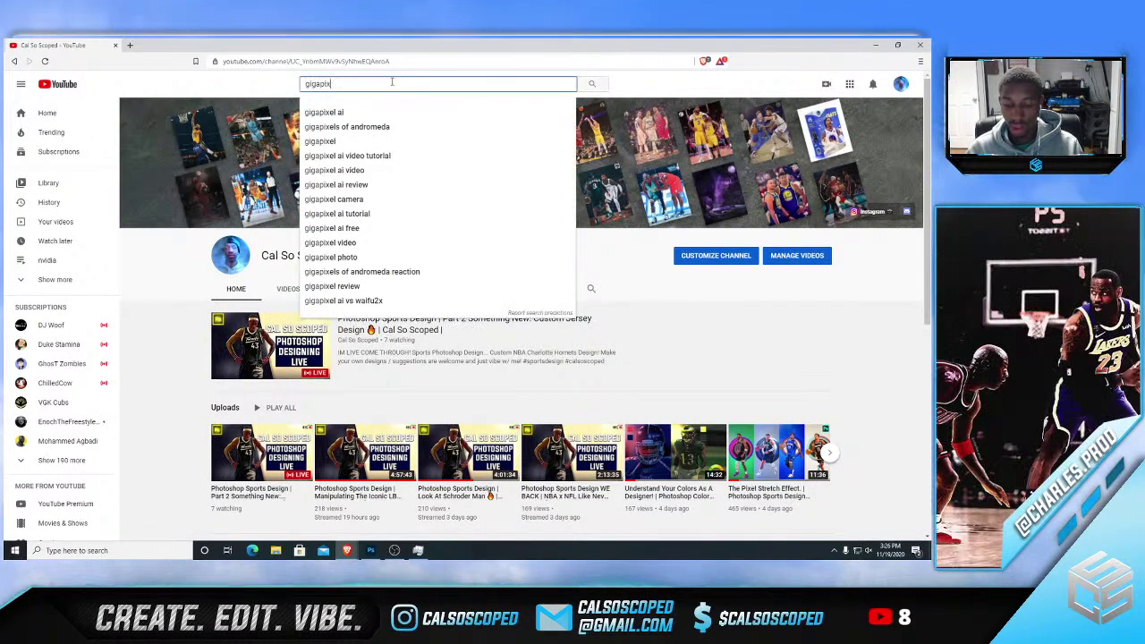
key("Return")
scroll(444, 186, "down", 2)
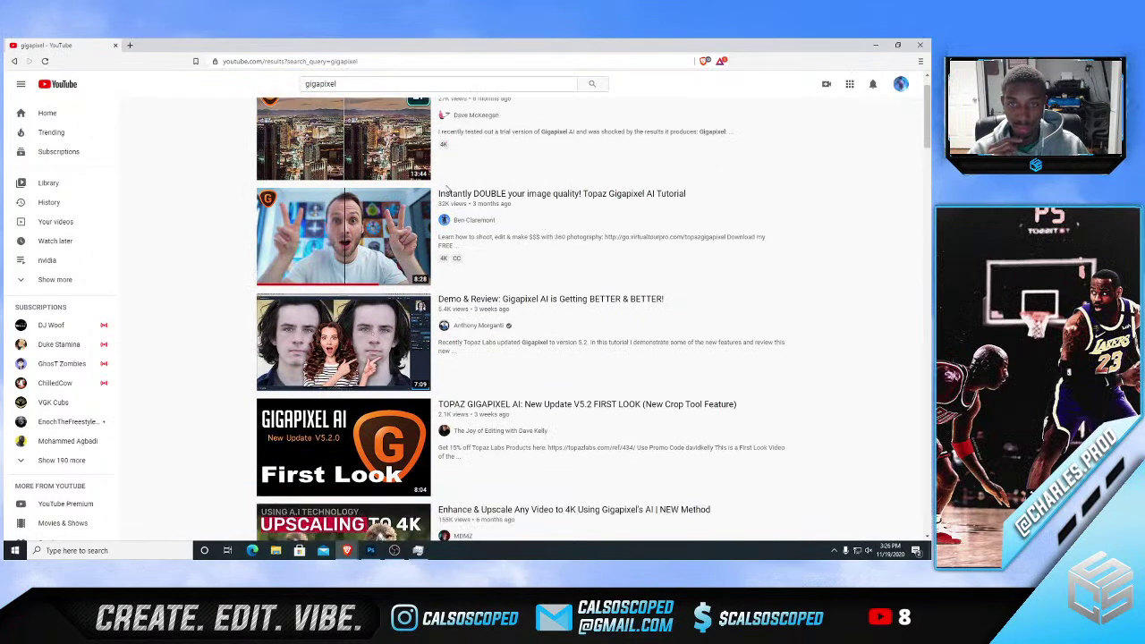
scroll(445, 186, "up", 2)
scroll(448, 206, "down", 6)
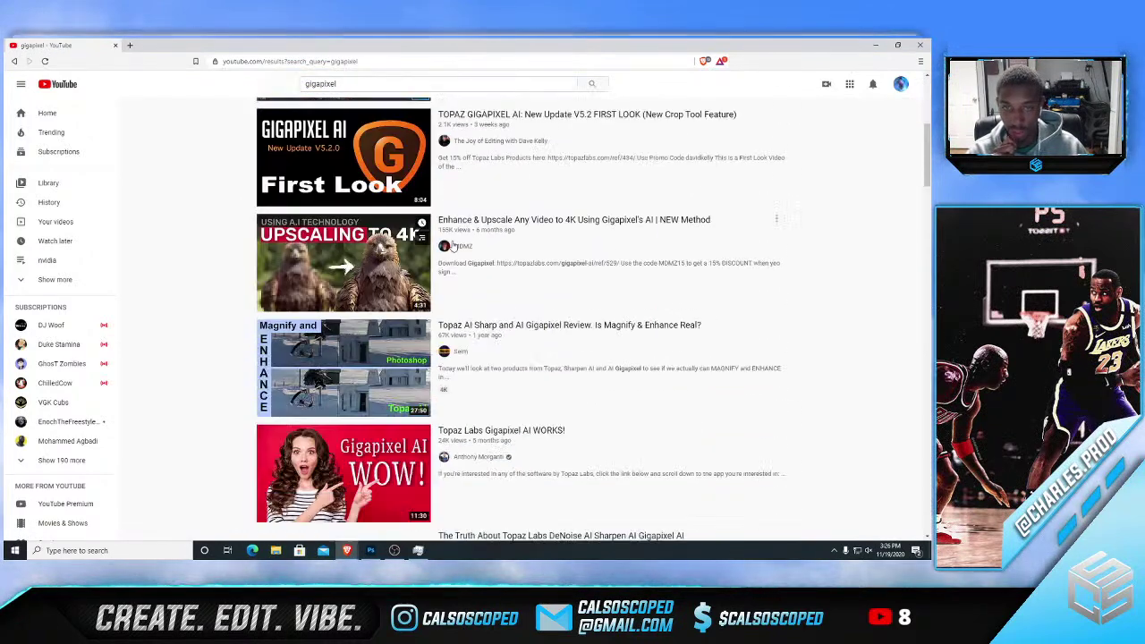
scroll(452, 231, "down", 2)
scroll(453, 197, "up", 6)
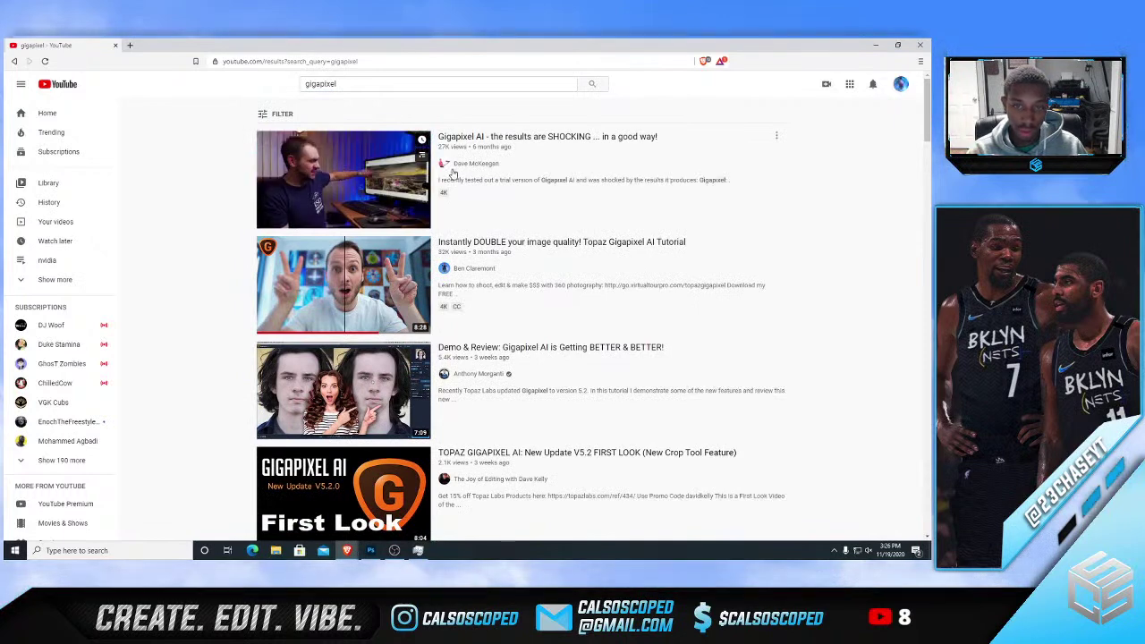
scroll(453, 173, "down", 1)
scroll(421, 134, "up", 1)
- Narrow the YouTube search to "gigapixel free"
left_click(374, 86)
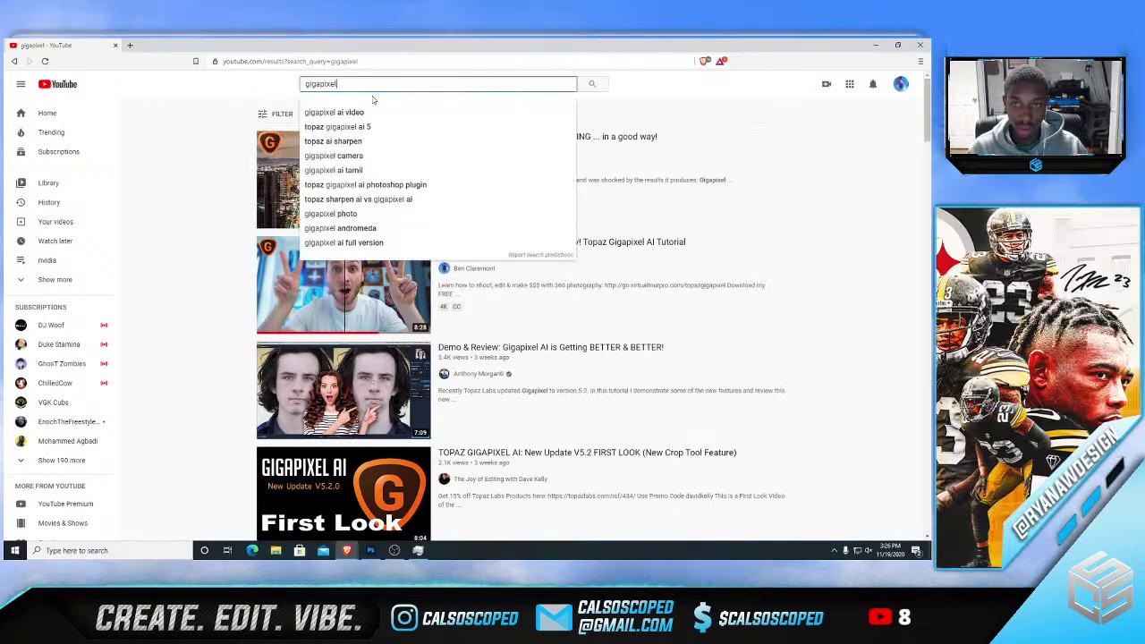
type("free")
key("Return")
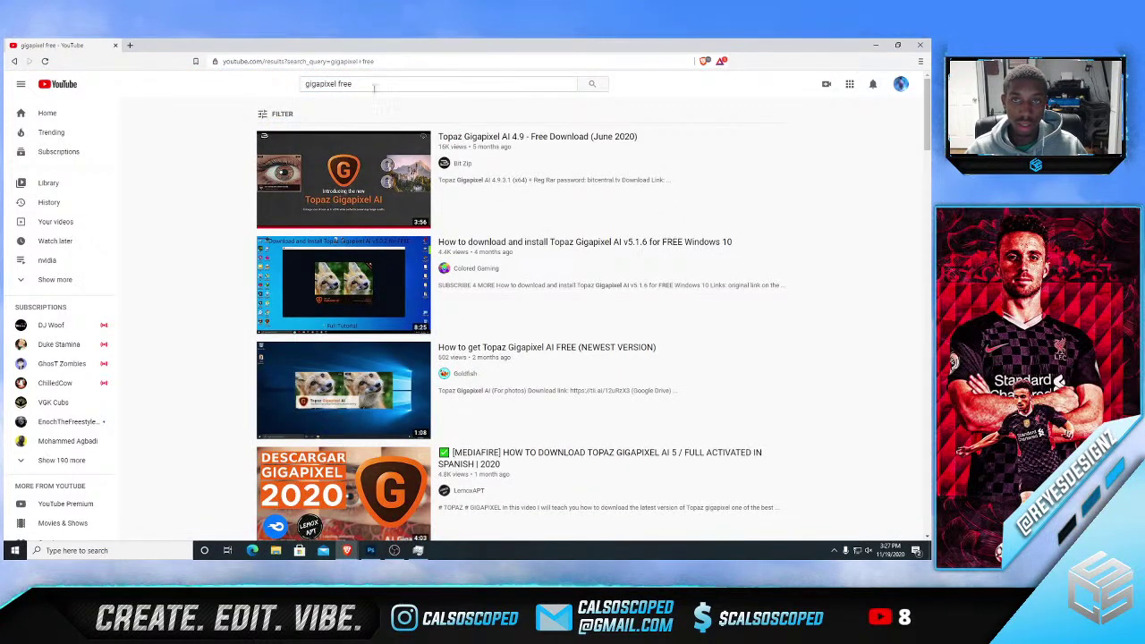
- Change the YouTube search to "gigapixel calsoscoped" and look through the results for a Gigapixel tutorial
left_click_drag(358, 84, 339, 85)
type("c")
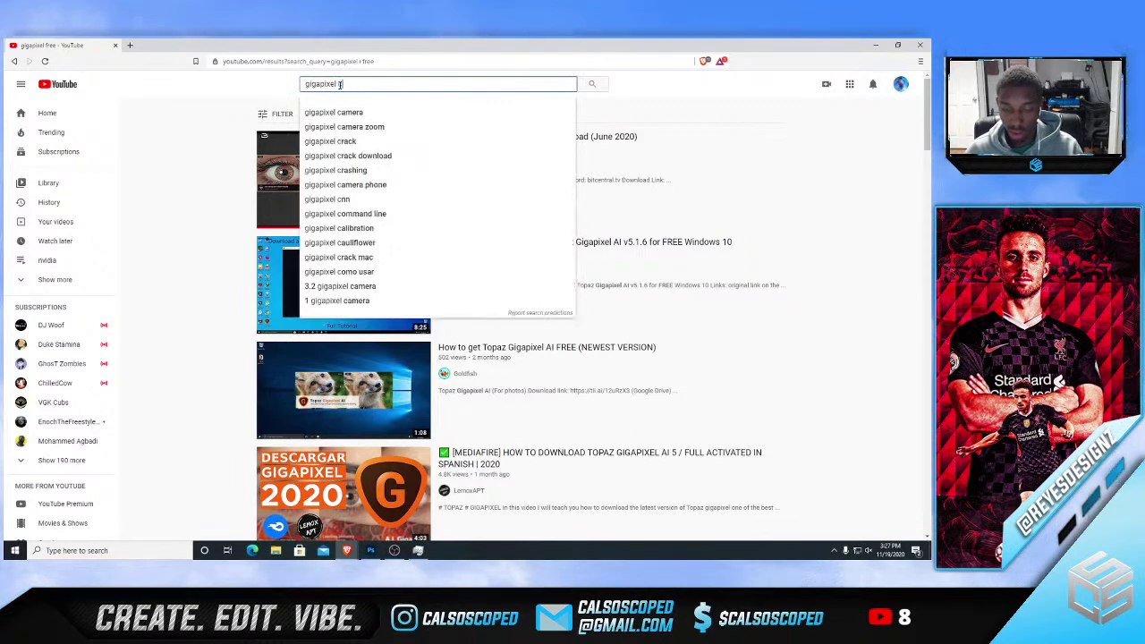
type("alsoscoped")
key("Return")
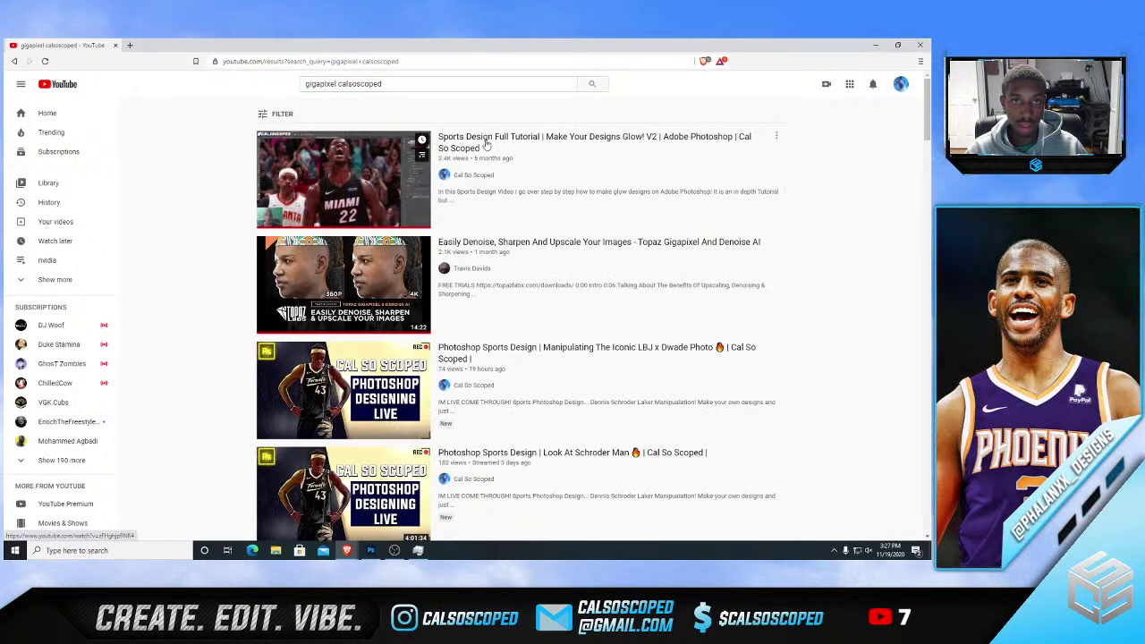
scroll(486, 143, "down", 5)
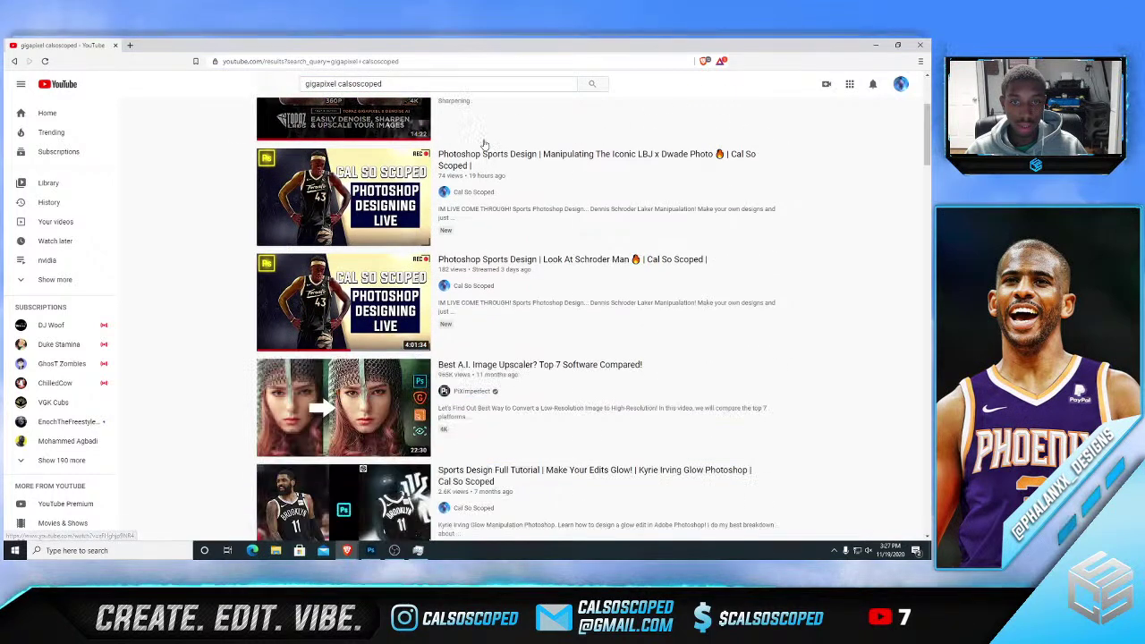
scroll(486, 143, "up", 5)
scroll(483, 145, "down", 7)
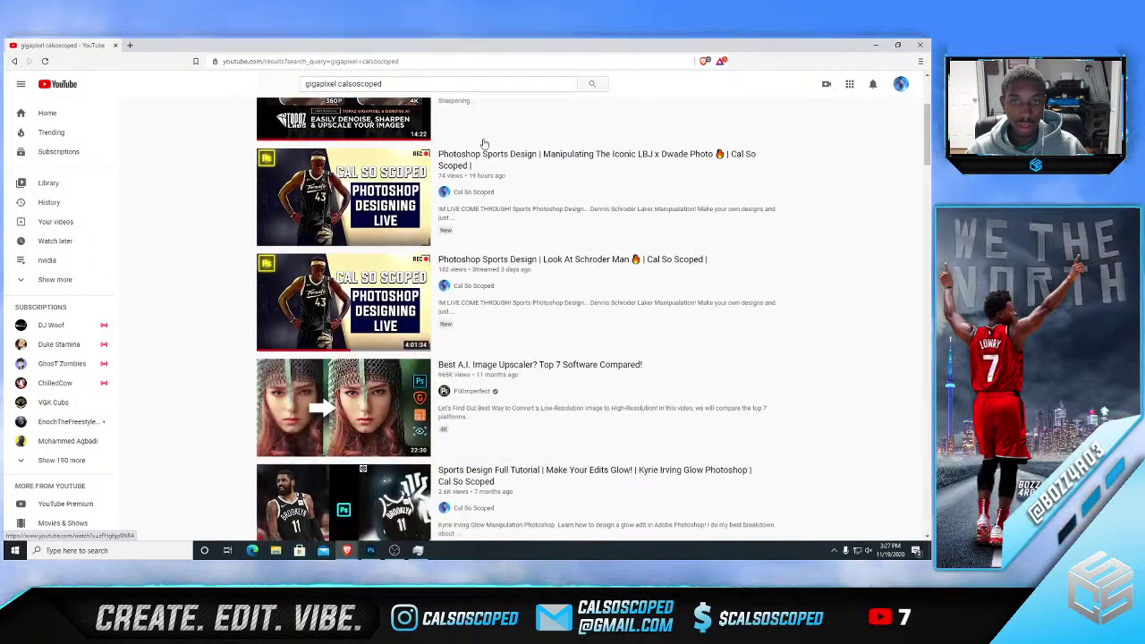
scroll(484, 143, "down", 12)
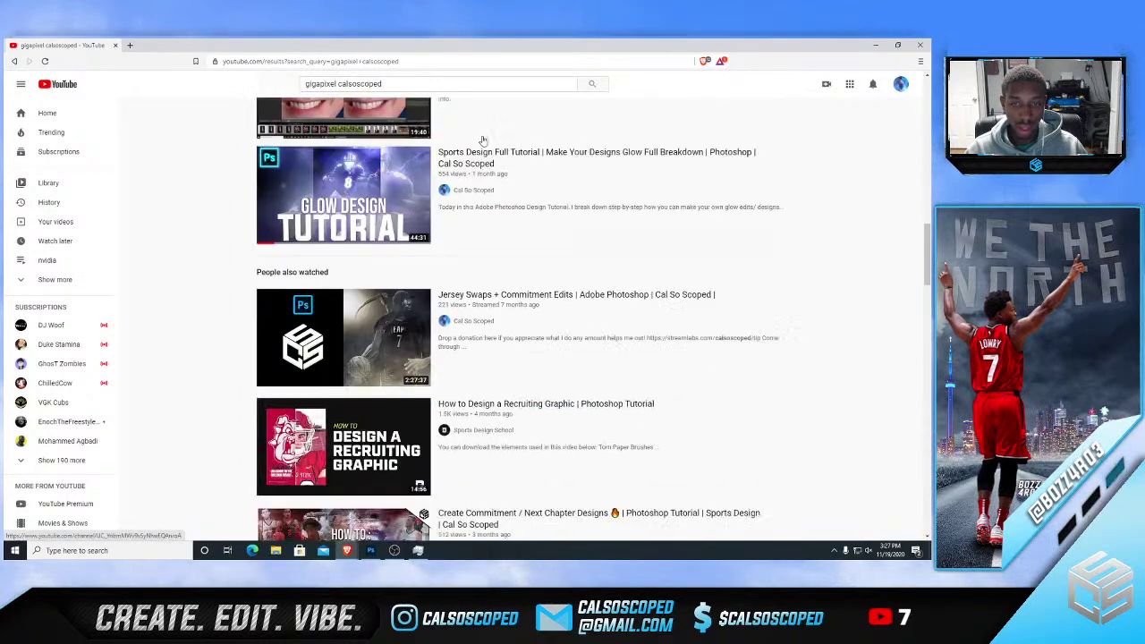
scroll(483, 141, "down", 2)
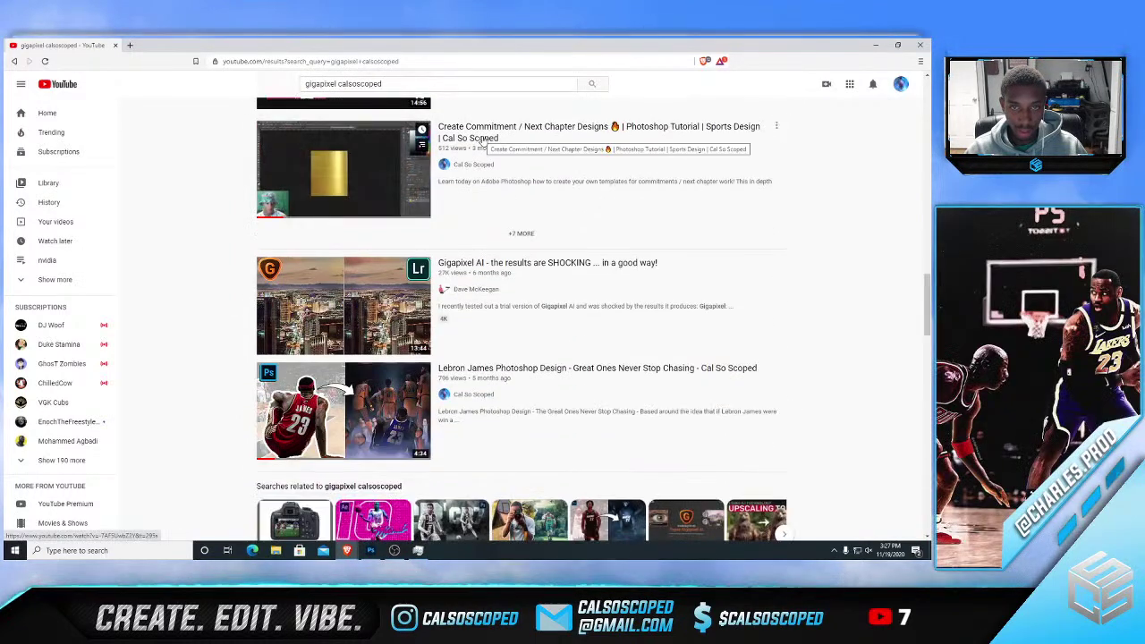
scroll(431, 128, "up", 4)
scroll(432, 128, "up", 2)
- Search YouTube for "gigapixel free" again and compare the free download videos listed
left_click(342, 87)
double_click(342, 87)
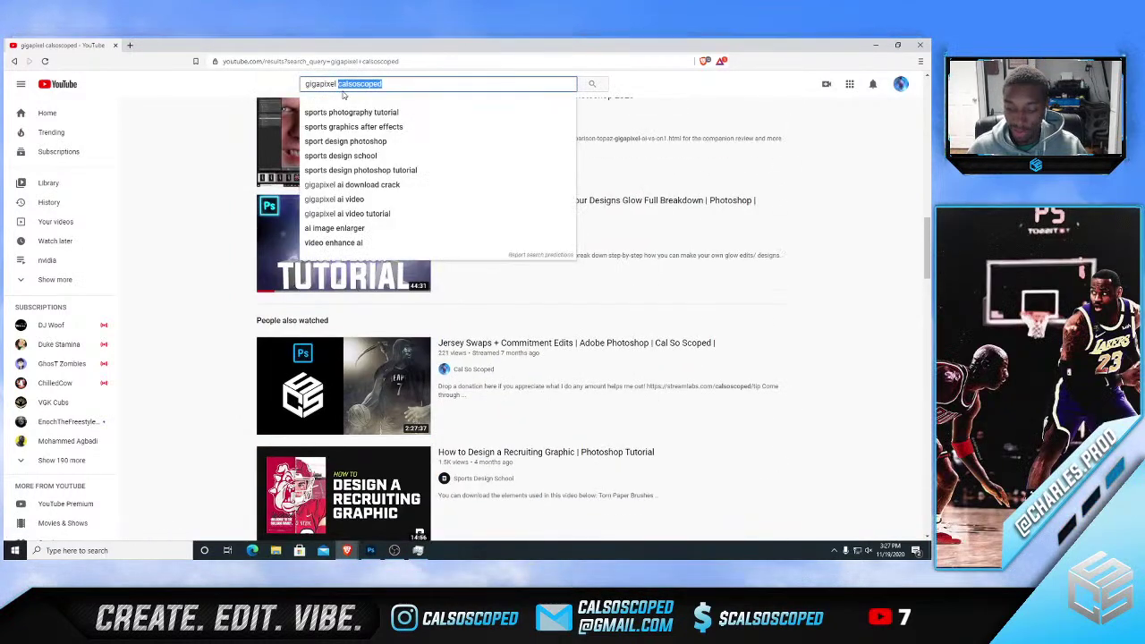
type("free")
key("Return")
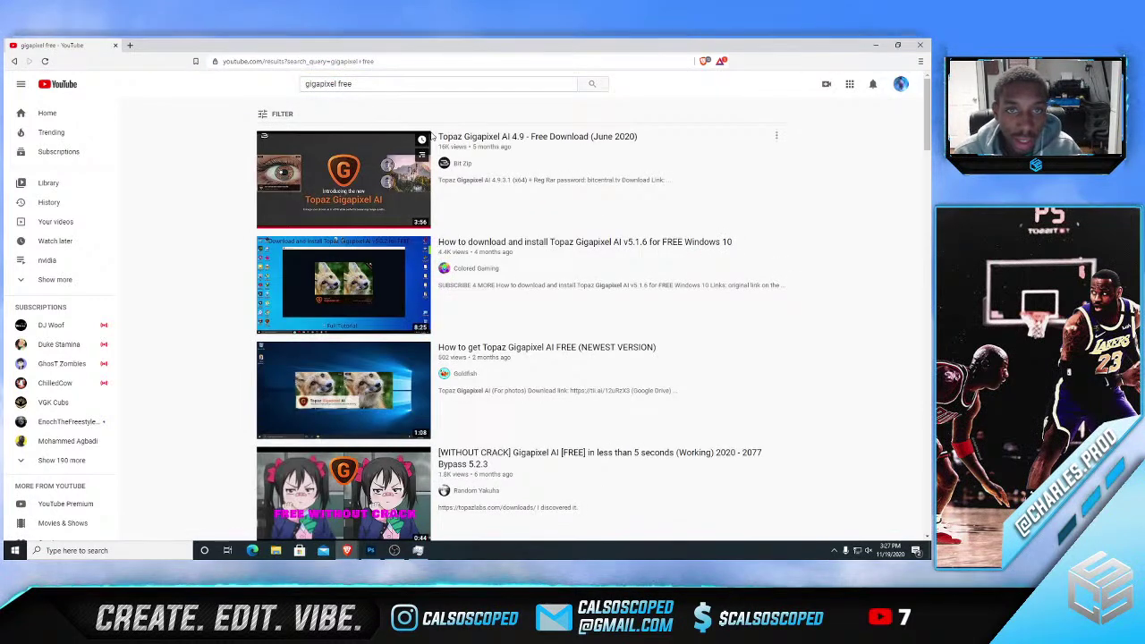
left_click(777, 135)
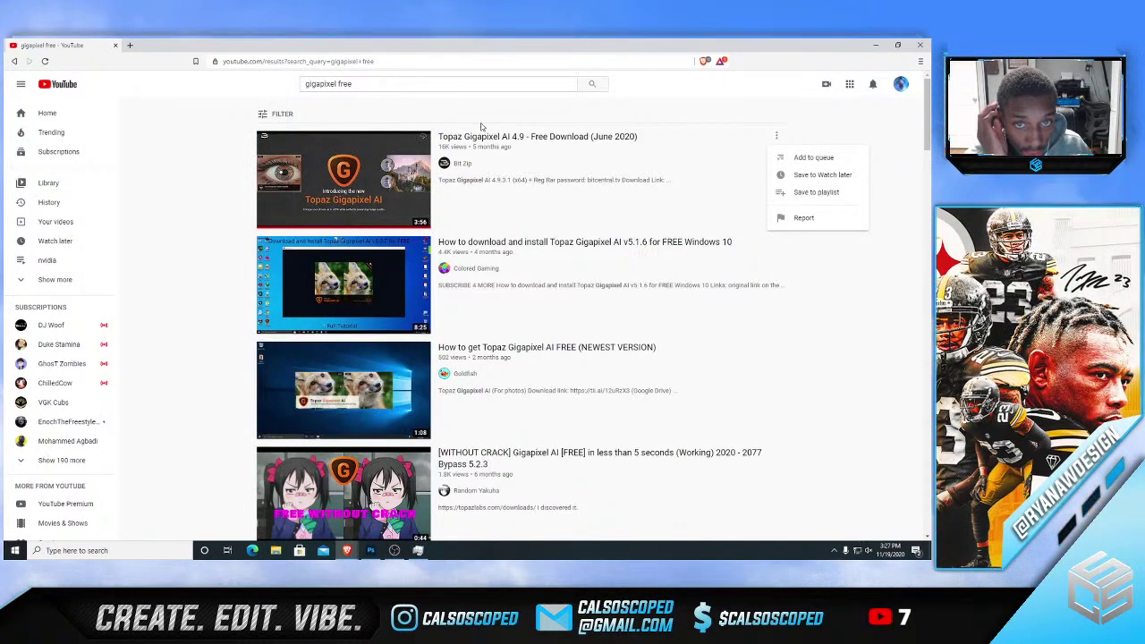
left_click(228, 201)
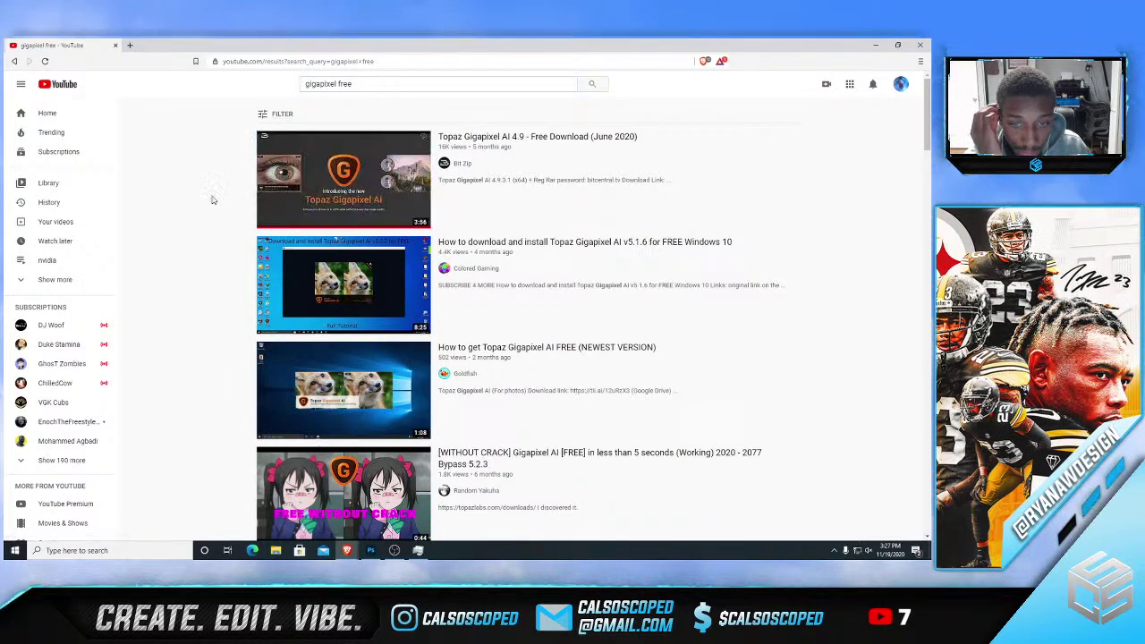
scroll(232, 202, "down", 3)
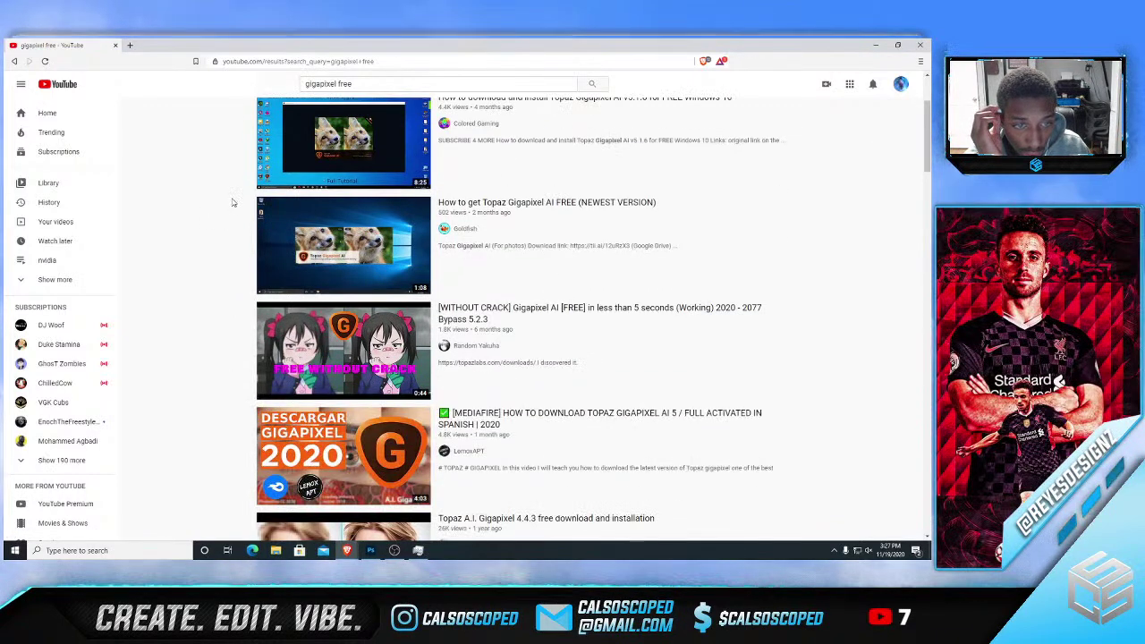
scroll(341, 279, "down", 2)
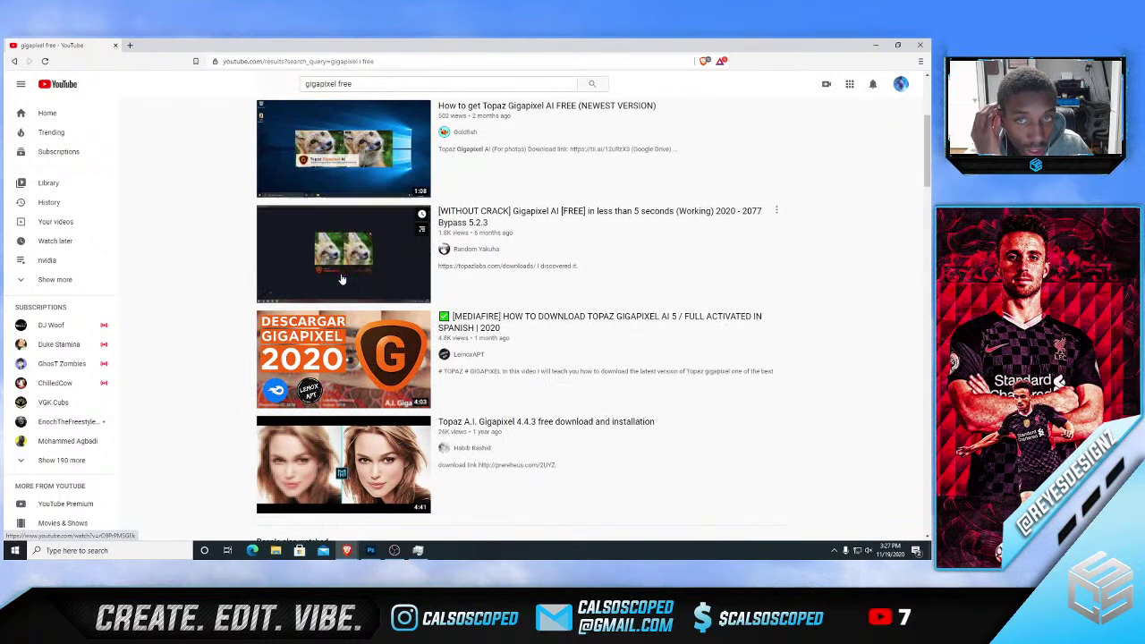
scroll(341, 279, "up", 5)
- Open the video "Topaz Gigapixel AI 4.9 - Free Download (June 2020)", copy its URL and close the browser tab
left_click(445, 149)
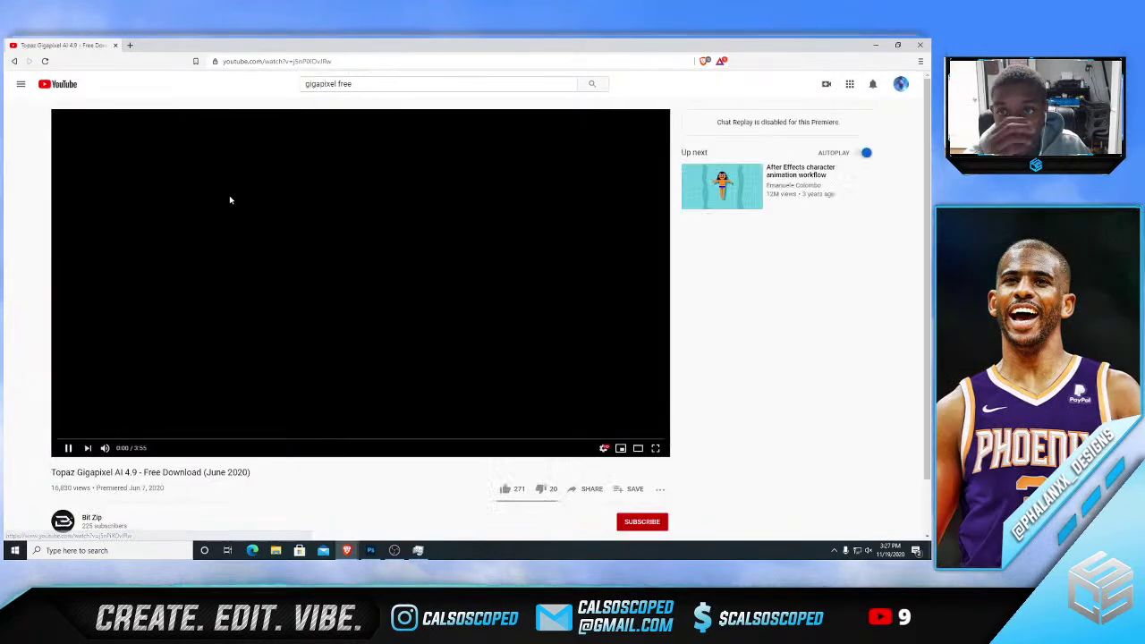
right_click(253, 62)
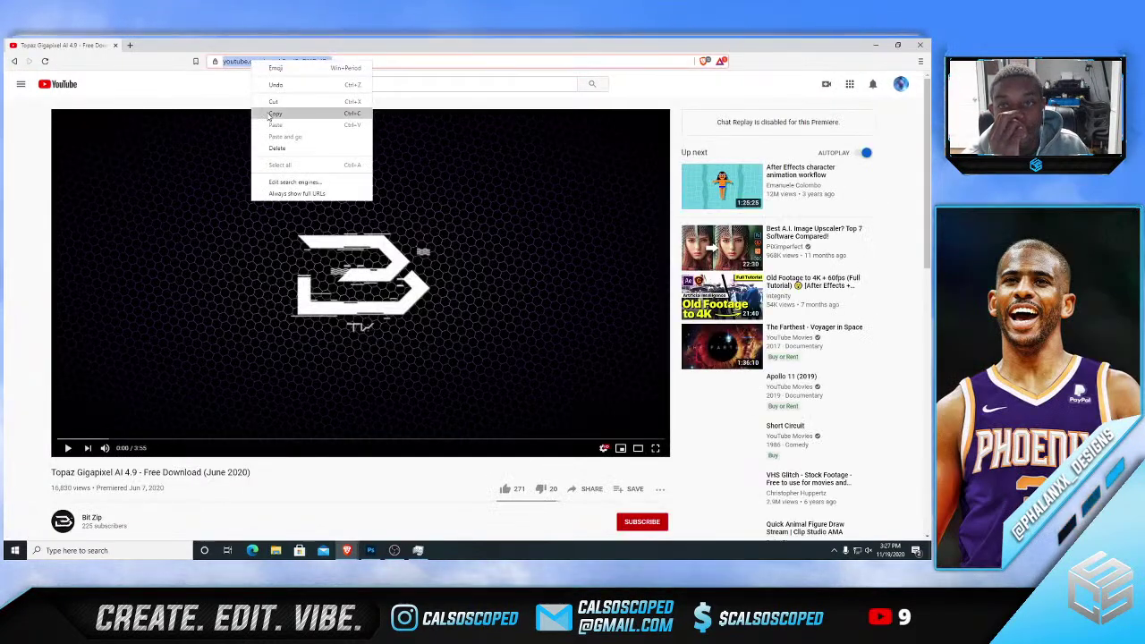
left_click(274, 114)
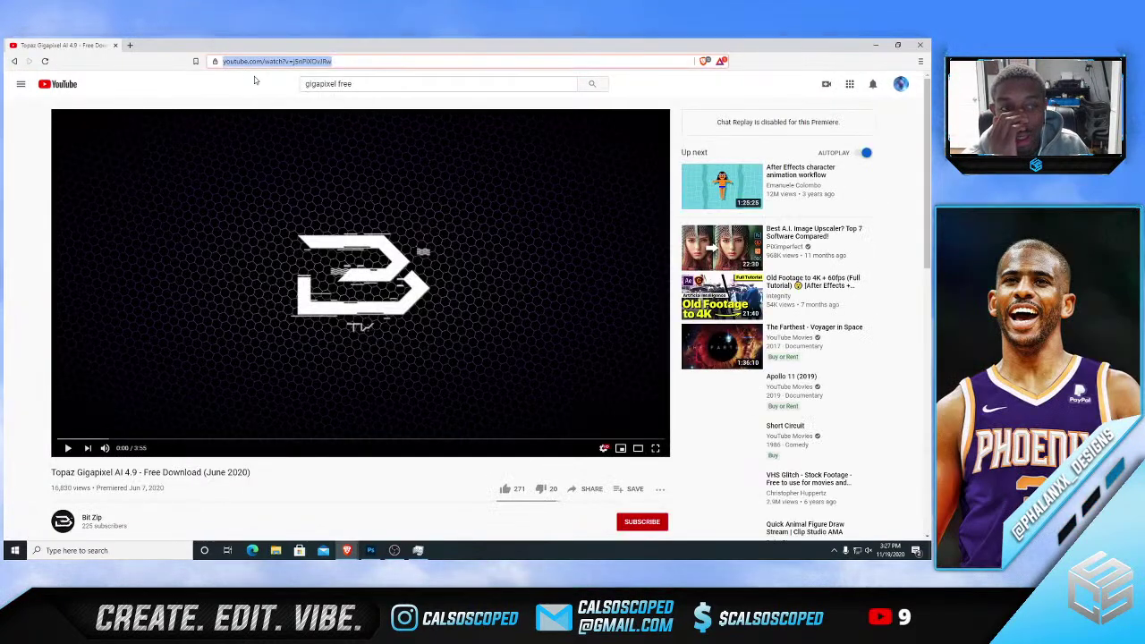
left_click(116, 46)
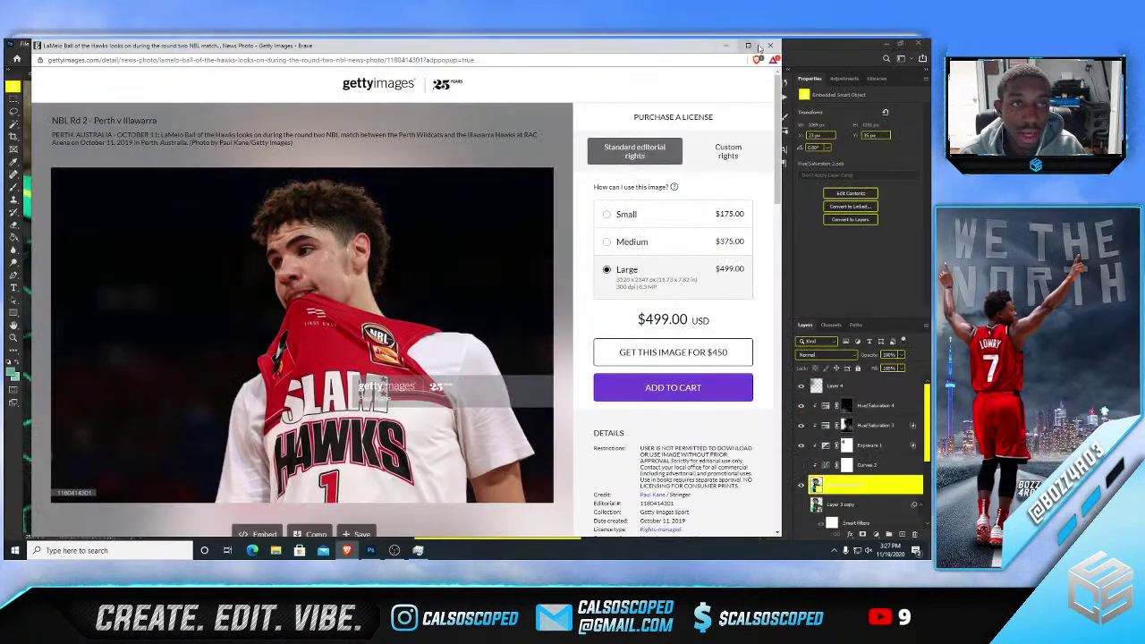
- Close the Getty Images window and open the CalSoScoped Creative server in Discord
left_click(770, 45)
left_click(107, 550)
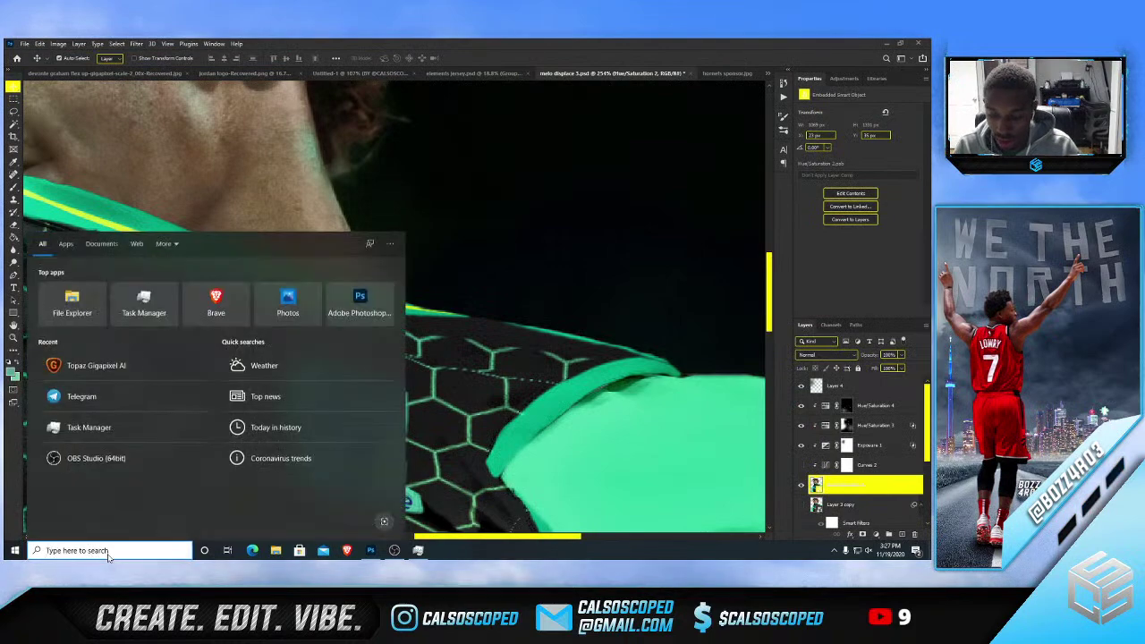
type("dis")
key("Return")
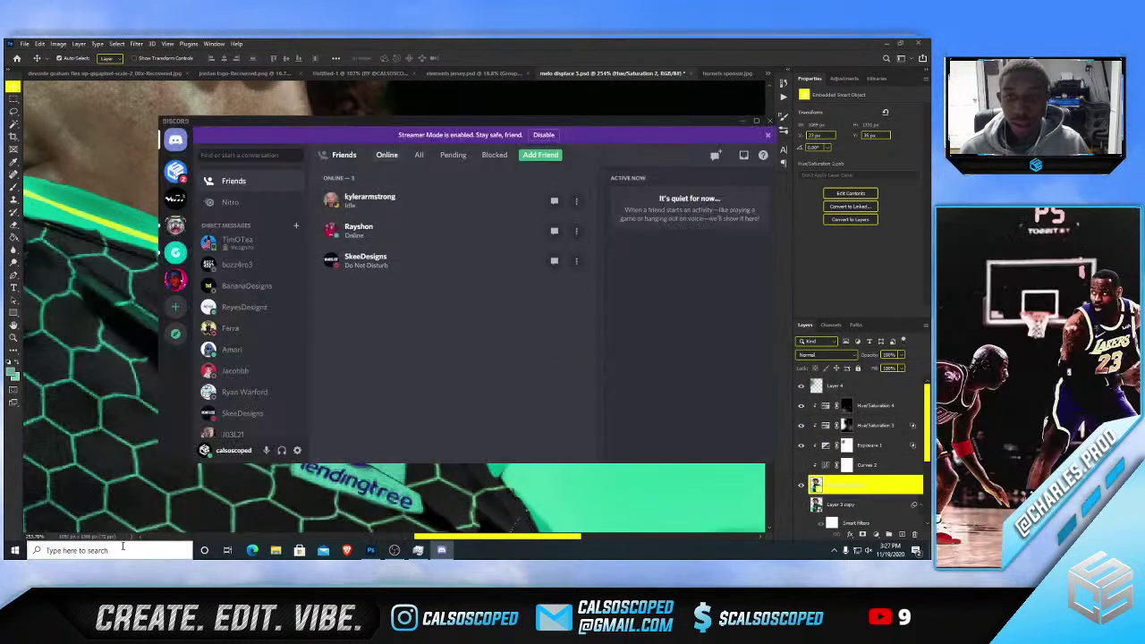
left_click(175, 176)
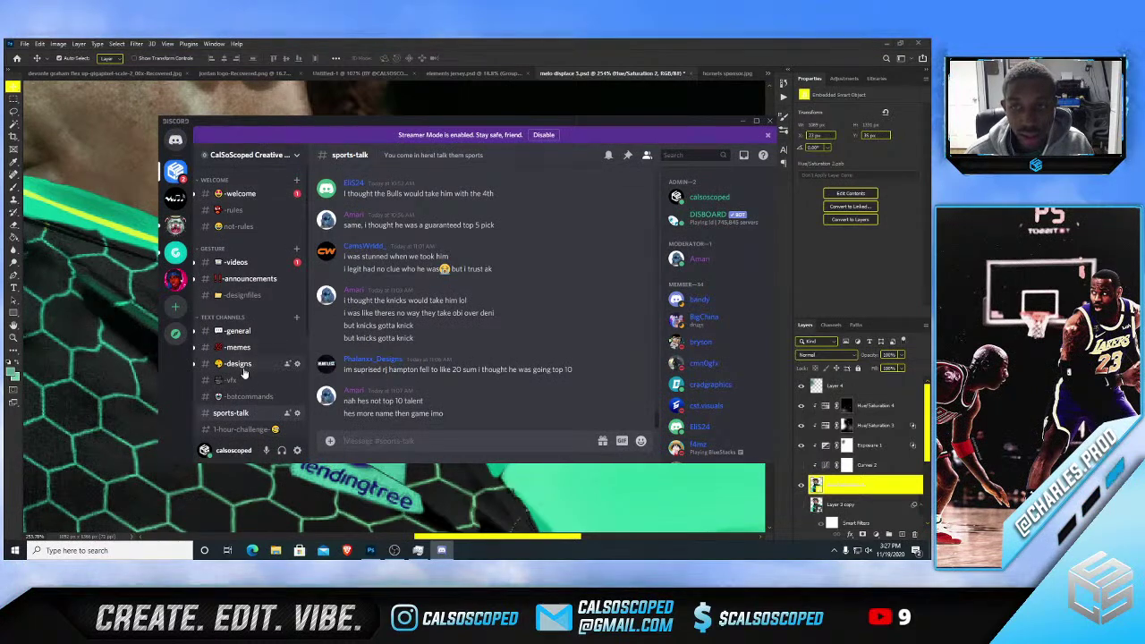
- Post the copied Gigapixel video link in the designfiles channel and close Discord
left_click(242, 294)
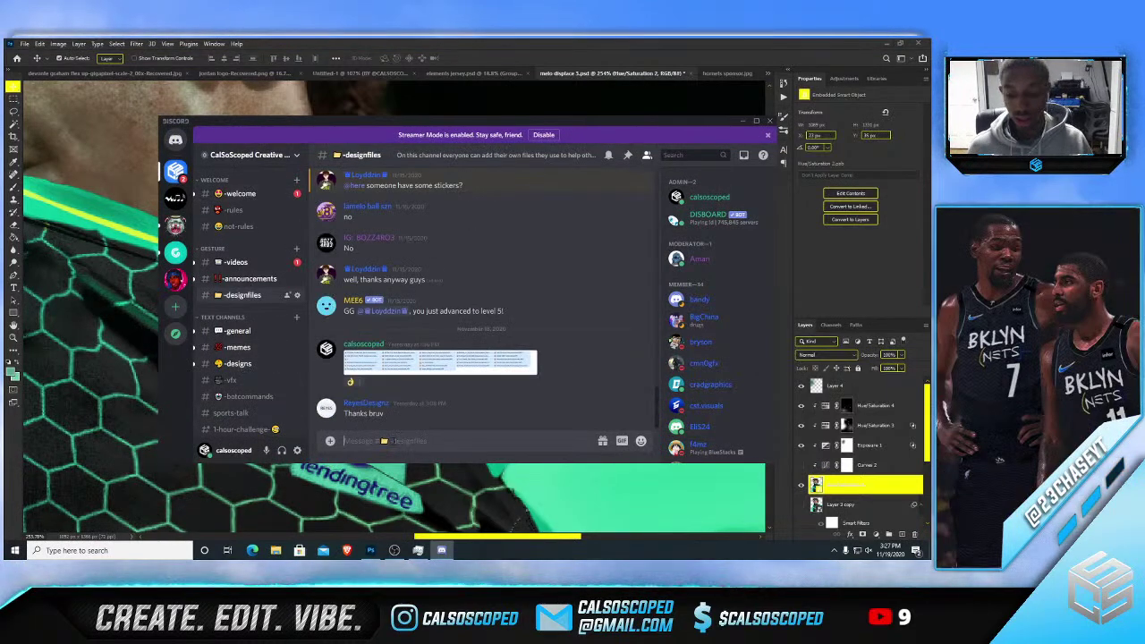
type("https://www.youtube.com/watch?v=jSnPlXOvIRw")
key("Return")
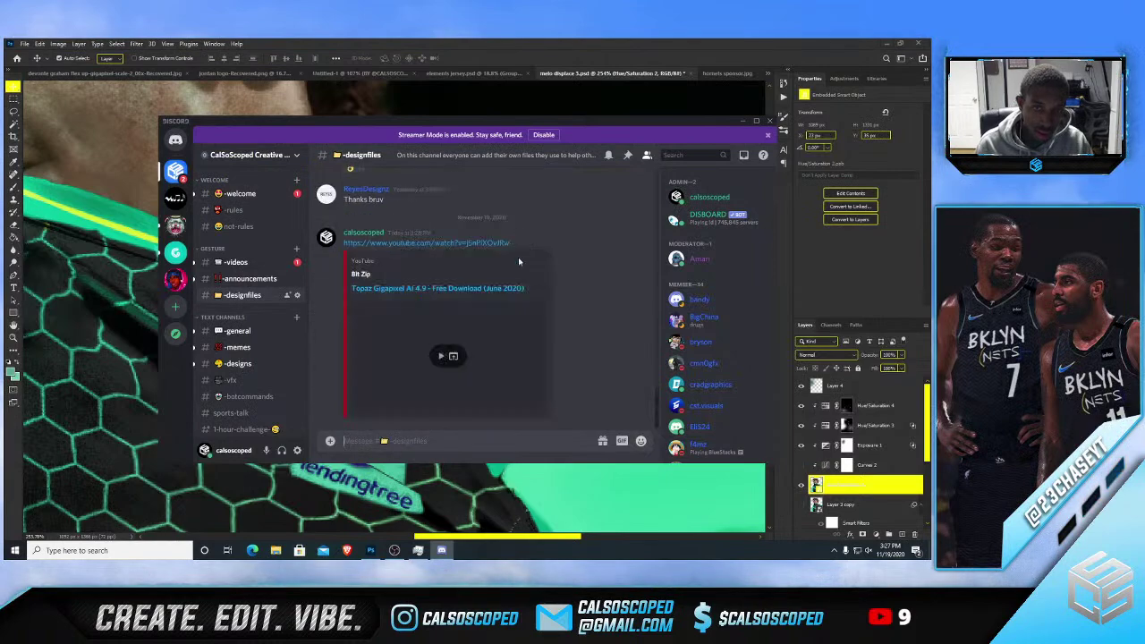
left_click(769, 121)
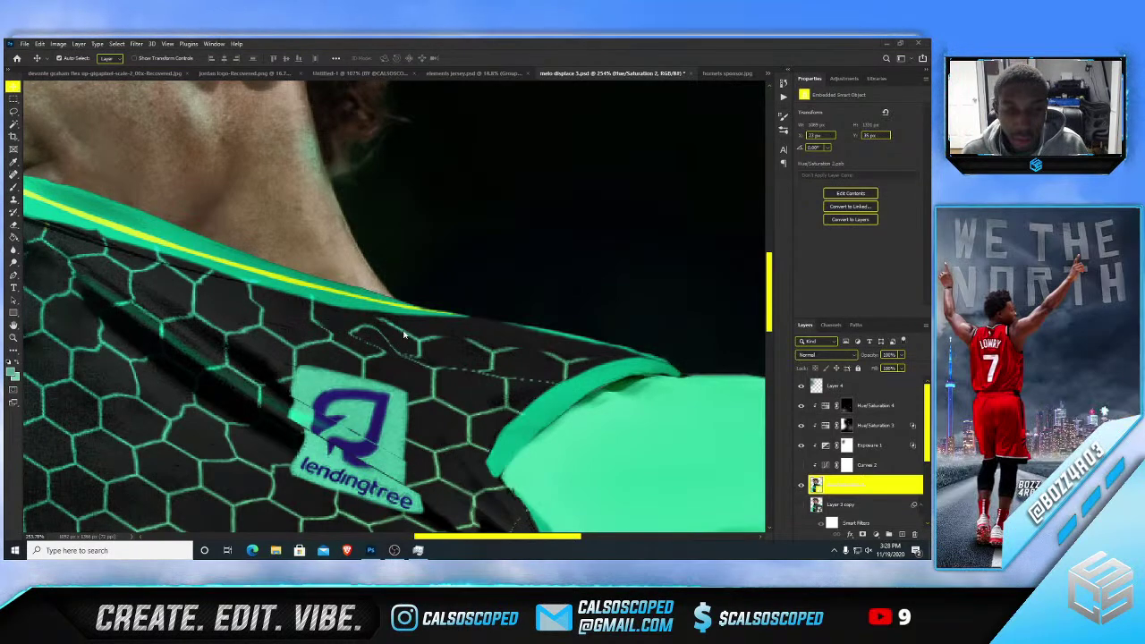
- Rasterize the Hue/Saturation 2 smart object layer so that its pixels can be retouched directly
scroll(402, 338, "down", 10)
scroll(398, 327, "up", 5)
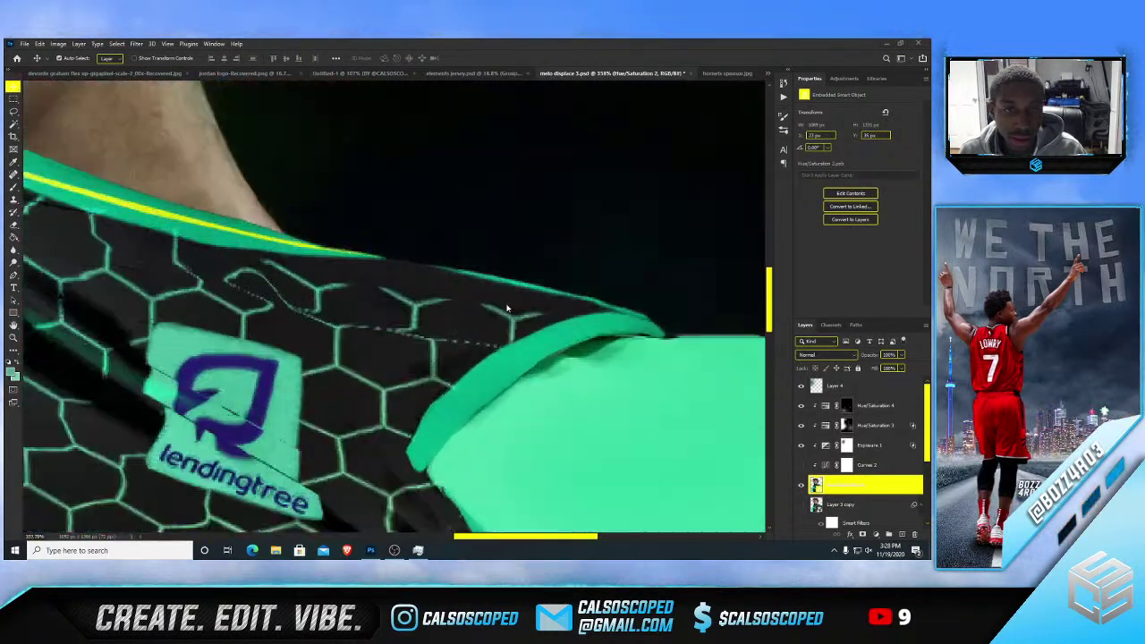
left_click(824, 426)
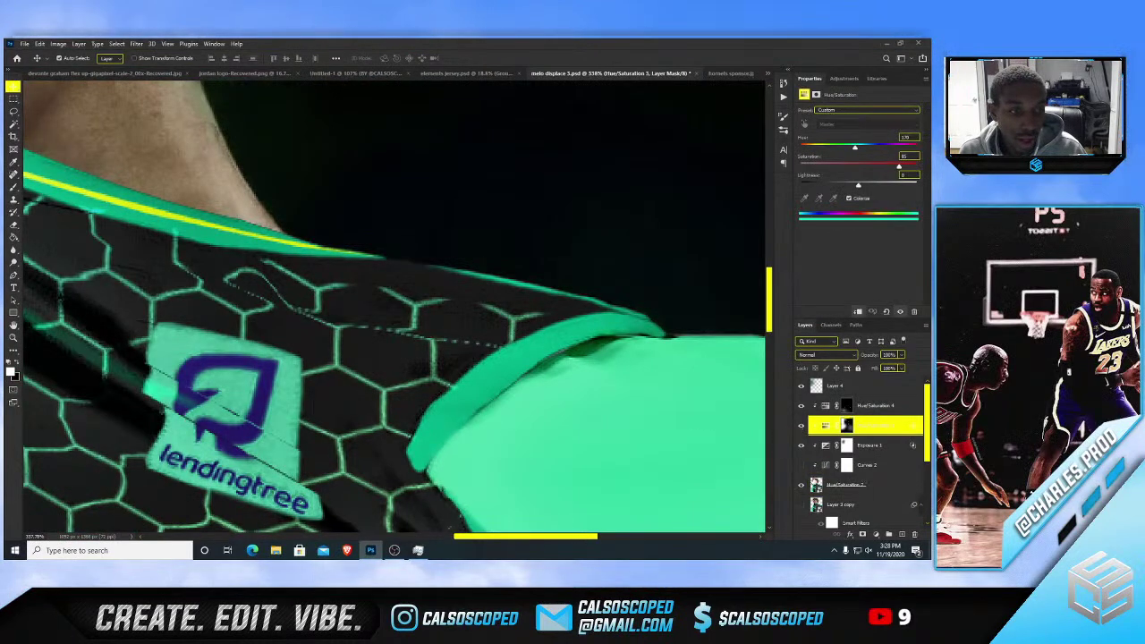
left_click(850, 485)
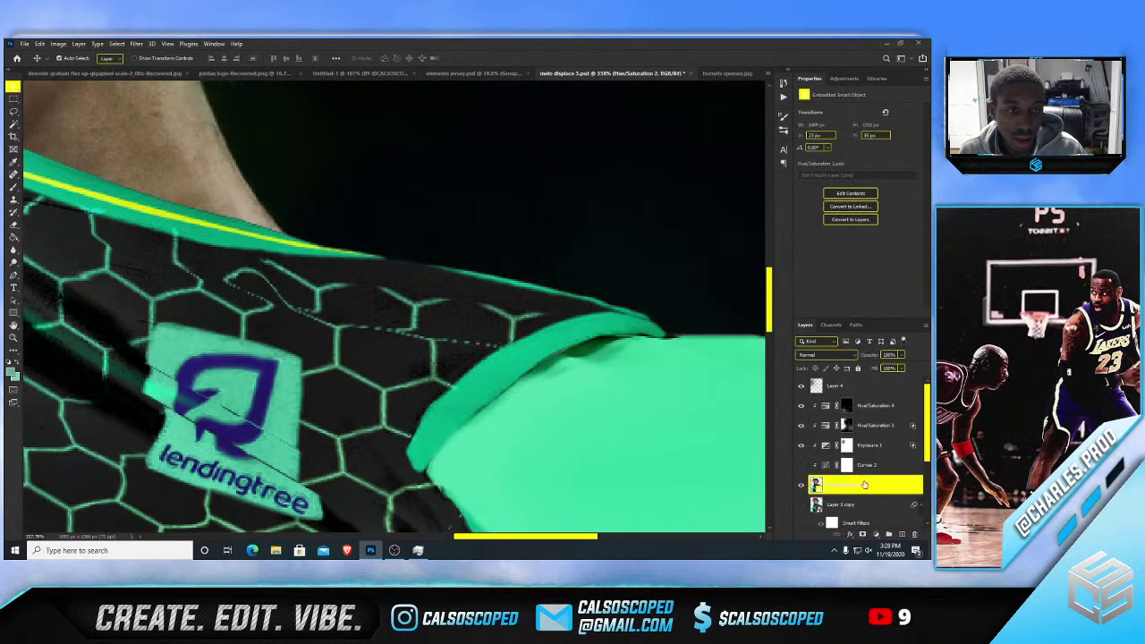
scroll(426, 404, "down", 3)
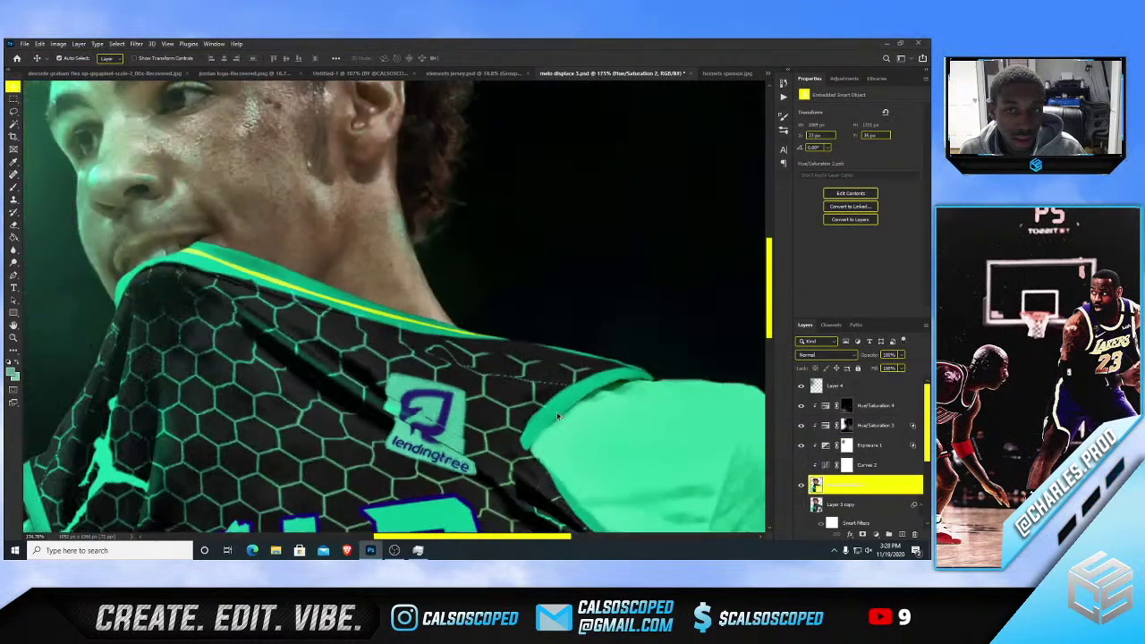
scroll(426, 405, "down", 1)
scroll(490, 418, "up", 2)
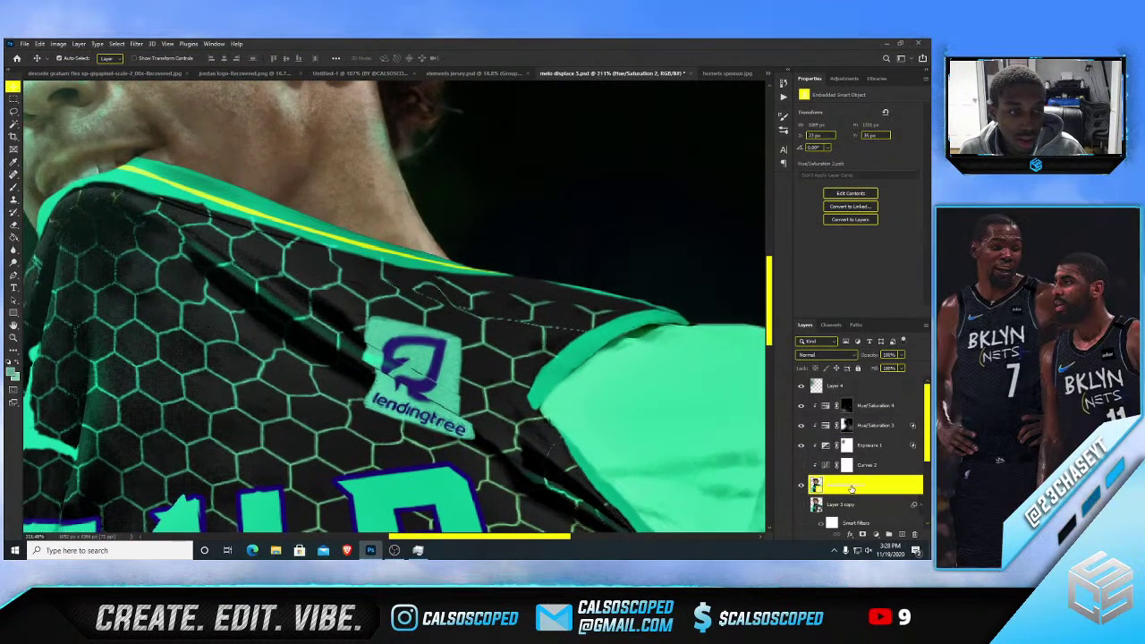
right_click(851, 488)
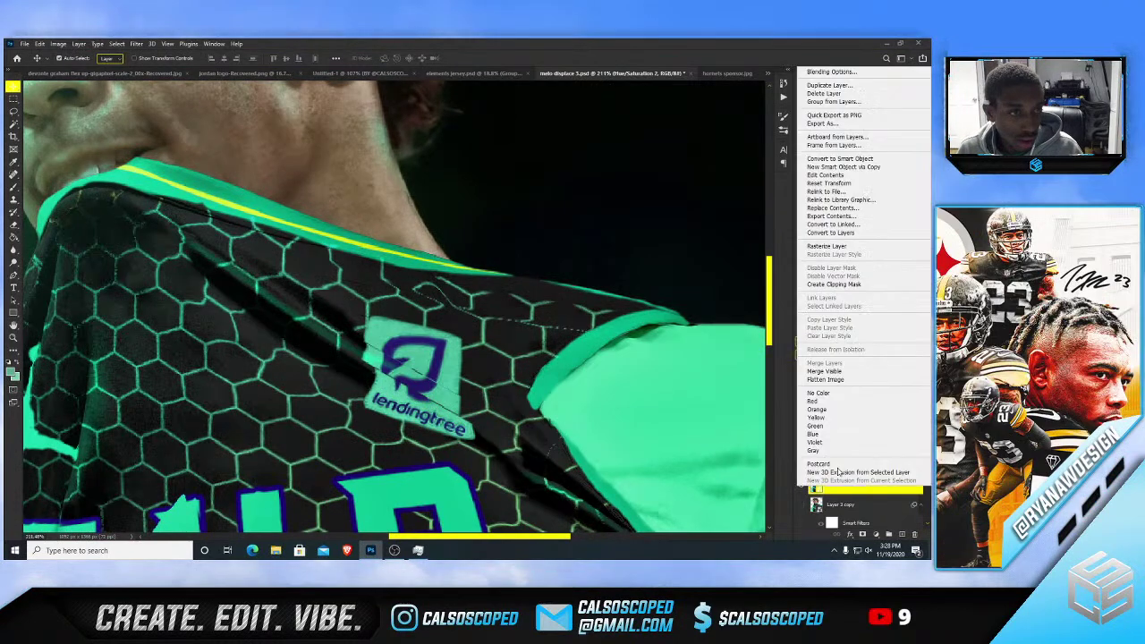
left_click(832, 246)
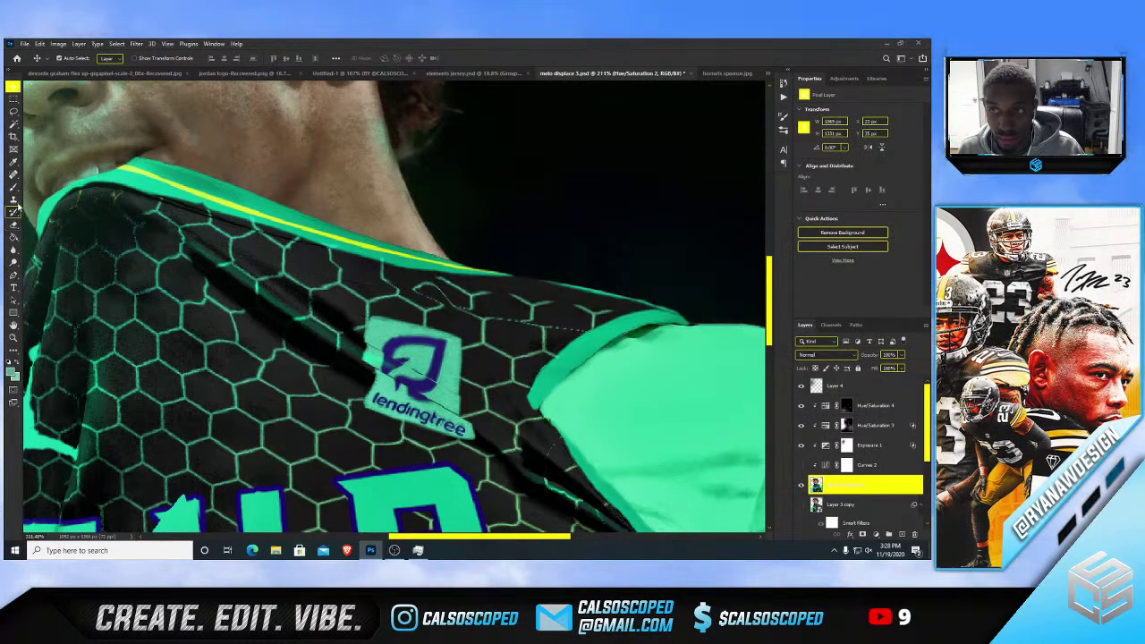
- Use the Clone Stamp to copy jersey hexagon lines onto the broken pattern along the shoulder edge
left_click(13, 200)
left_click_drag(271, 417, 289, 417)
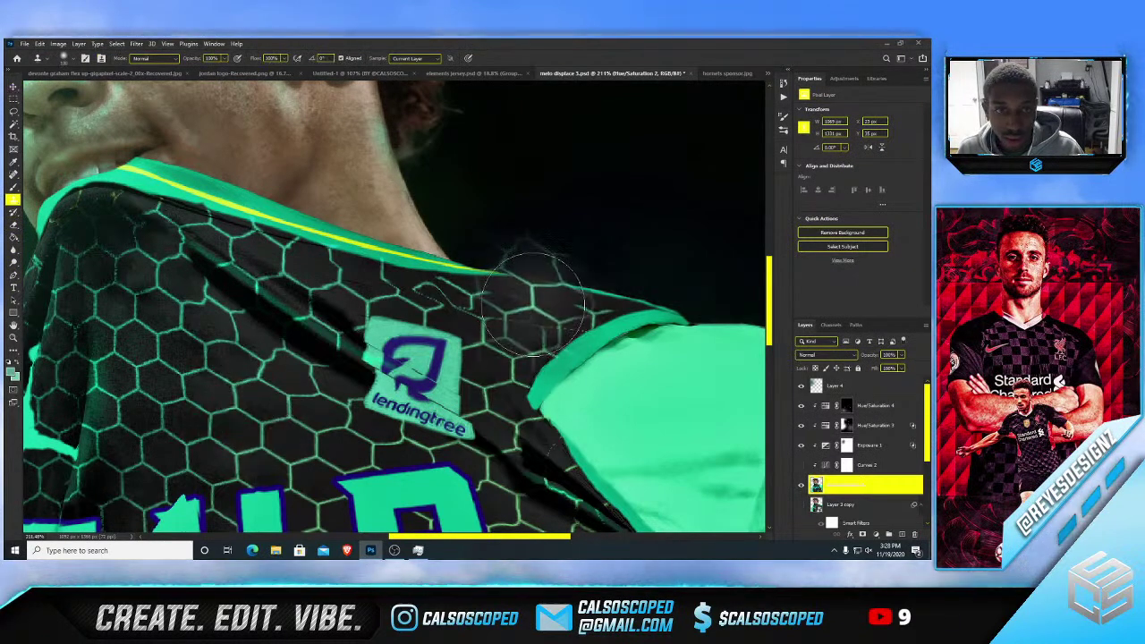
mouse_move(536, 302)
left_mouse_down()
mouse_move(501, 303)
mouse_move(526, 304)
left_mouse_up()
left_click(529, 299, "alt")
left_click(533, 289)
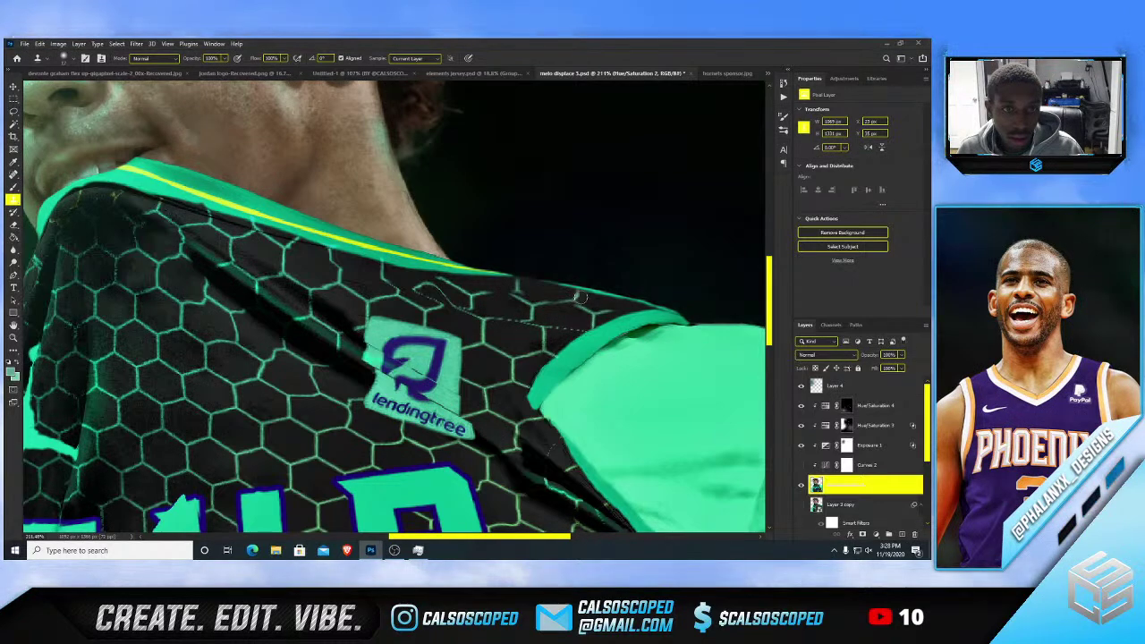
scroll(564, 306, "up", 3)
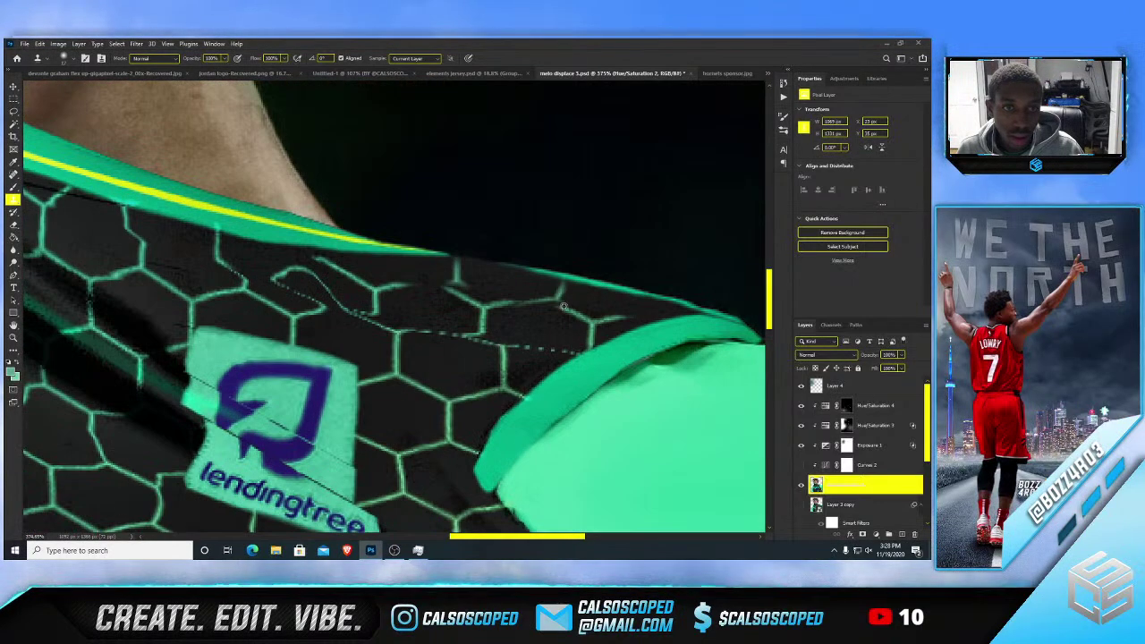
- Paint the missing hexagon line segments on the jersey shoulder with a very small brush
left_click(13, 186)
scroll(525, 301, "up", 1)
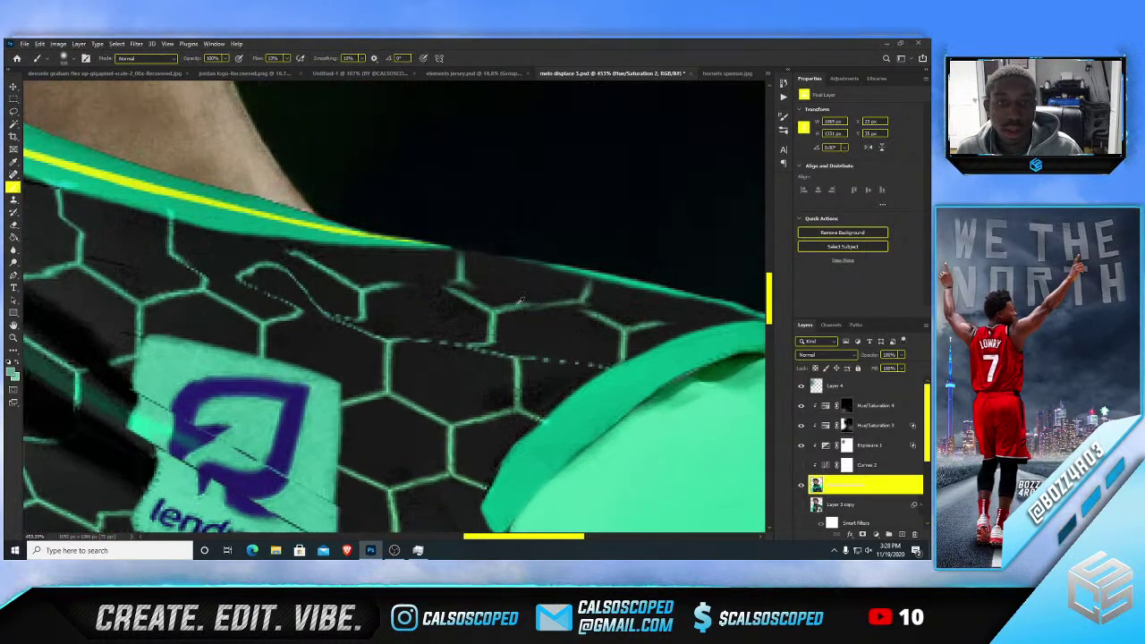
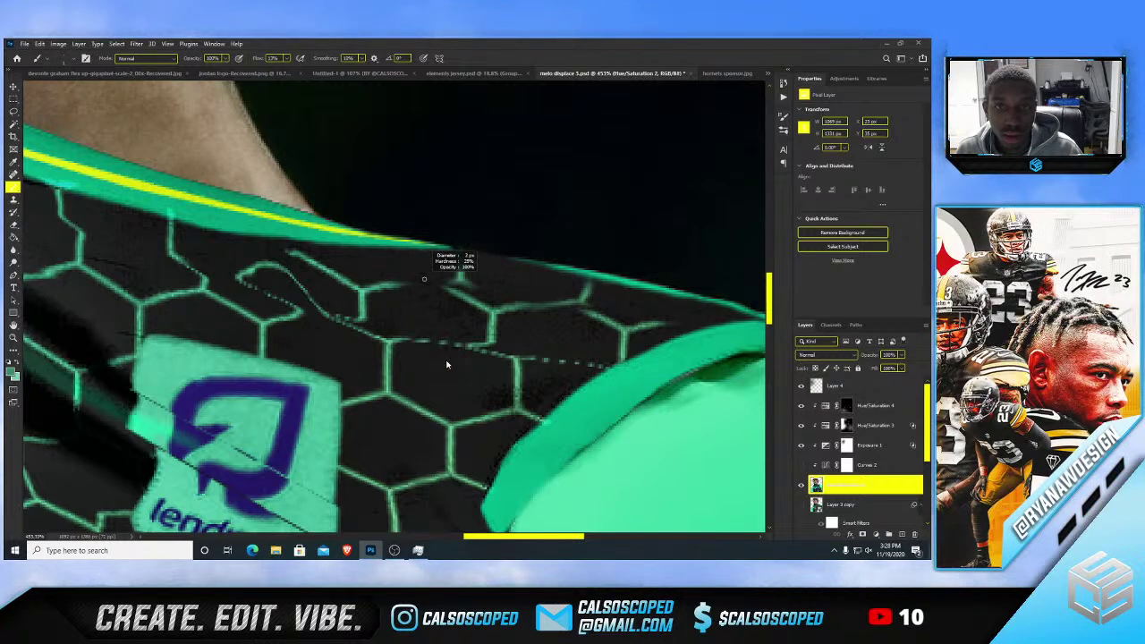
left_click_drag(401, 313, 403, 309)
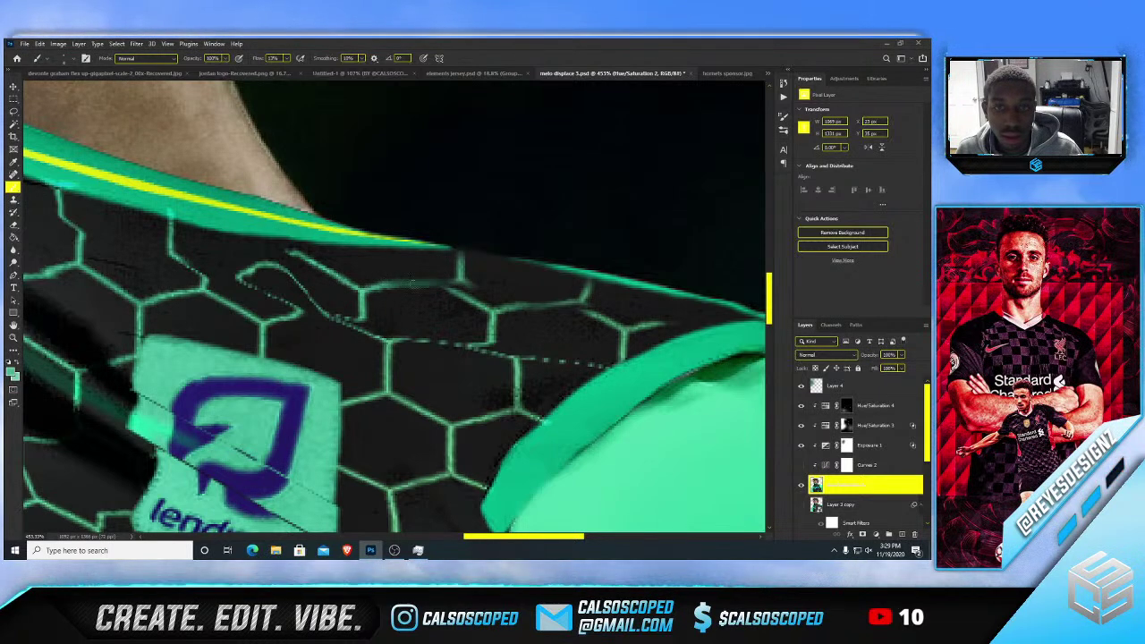
scroll(377, 257, "down", 5)
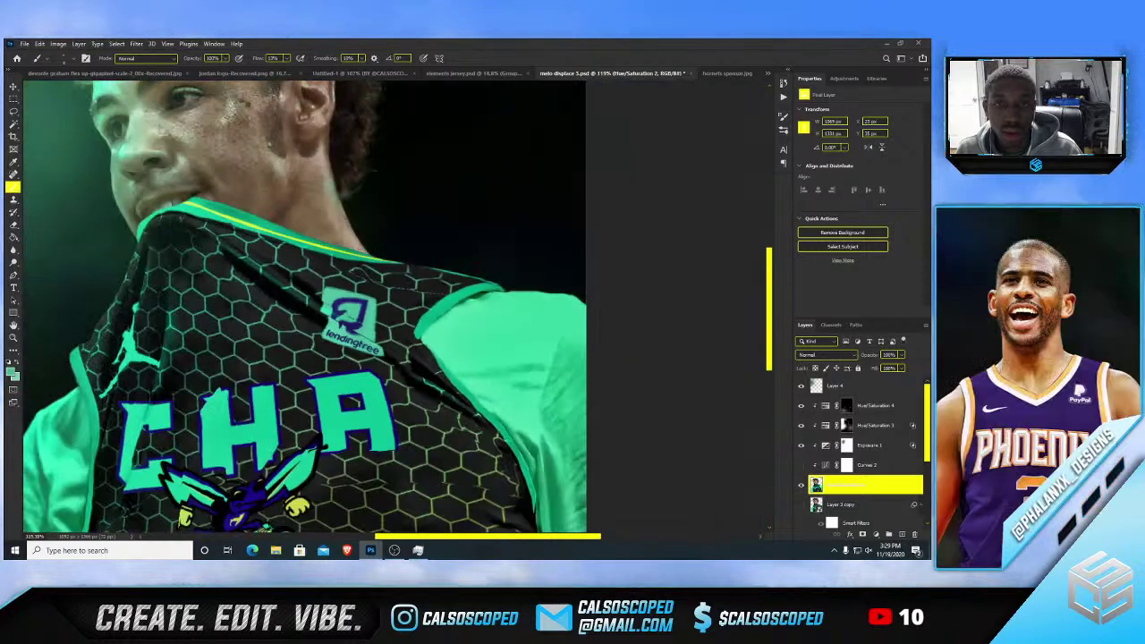
scroll(356, 233, "down", 3)
- Set the foreground colour to light mint (RGB 141, 240, 204) and brush over the shoulder's hexagon lines
scroll(387, 223, "up", 4)
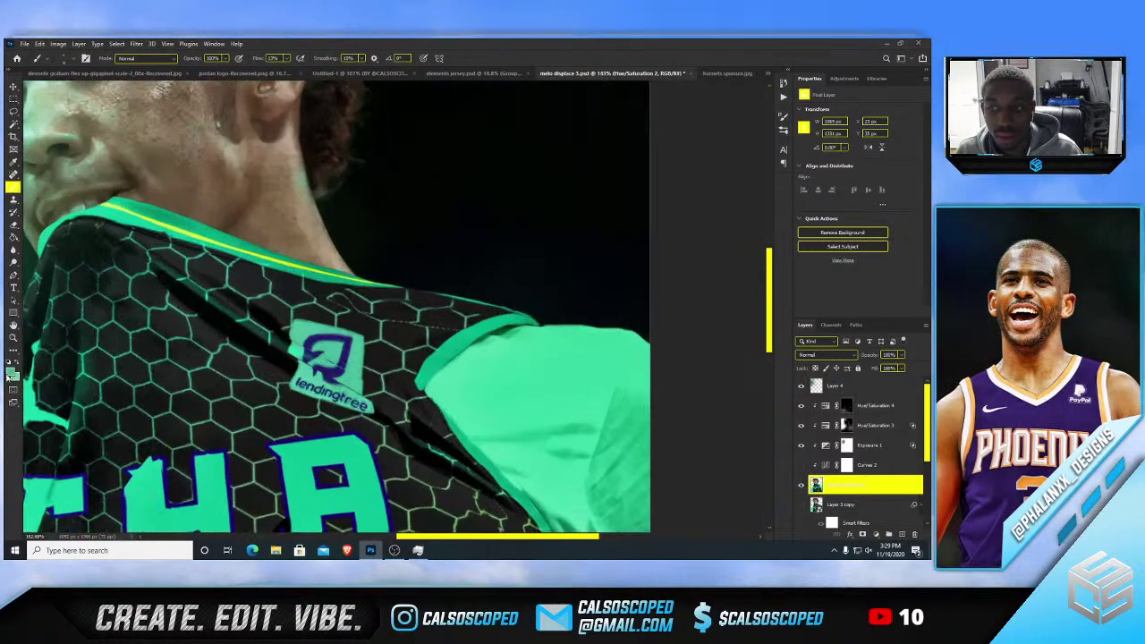
left_click(12, 372)
left_click(504, 165)
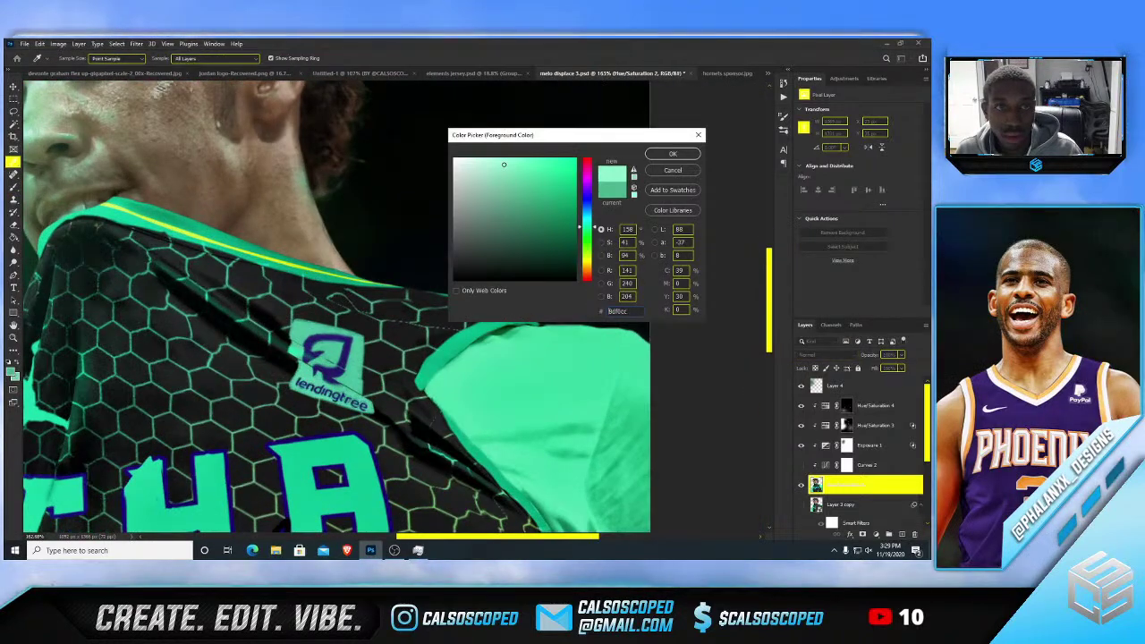
left_click(679, 156)
key("b")
scroll(385, 319, "up", 3)
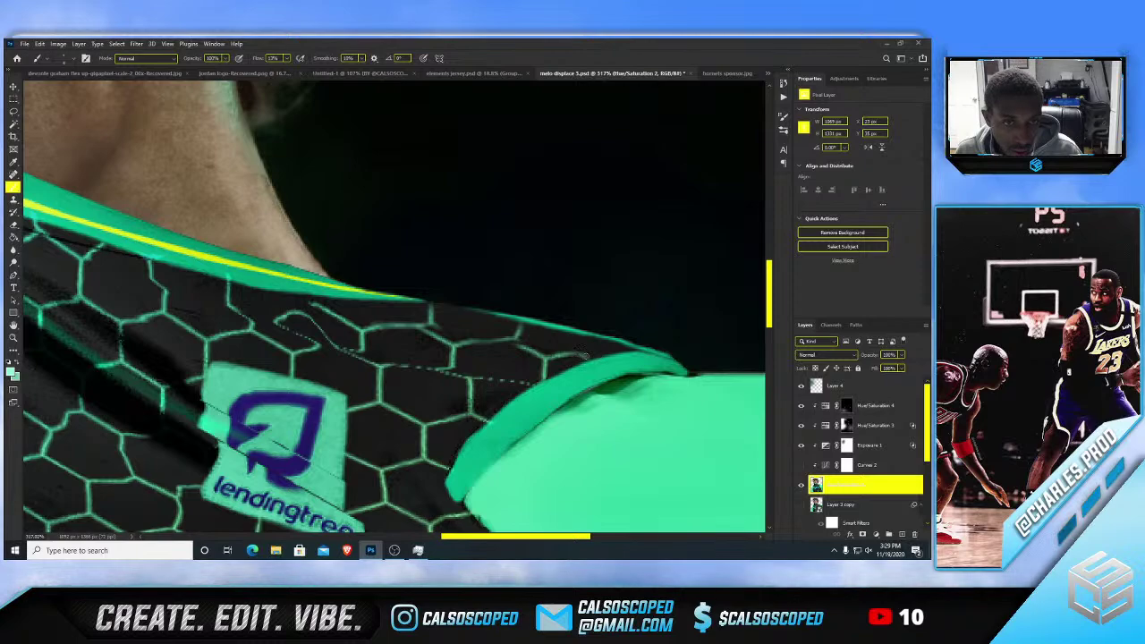
- Examine the repainted shoulder pattern up close and against the whole jersey
scroll(251, 238, "down", 6)
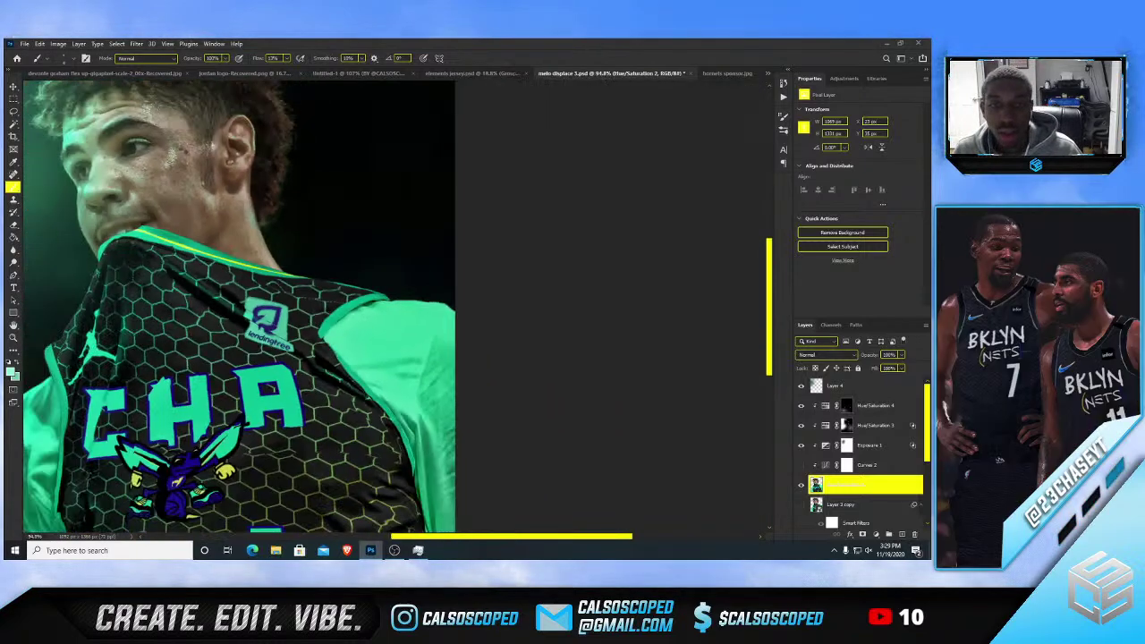
scroll(319, 291, "up", 3)
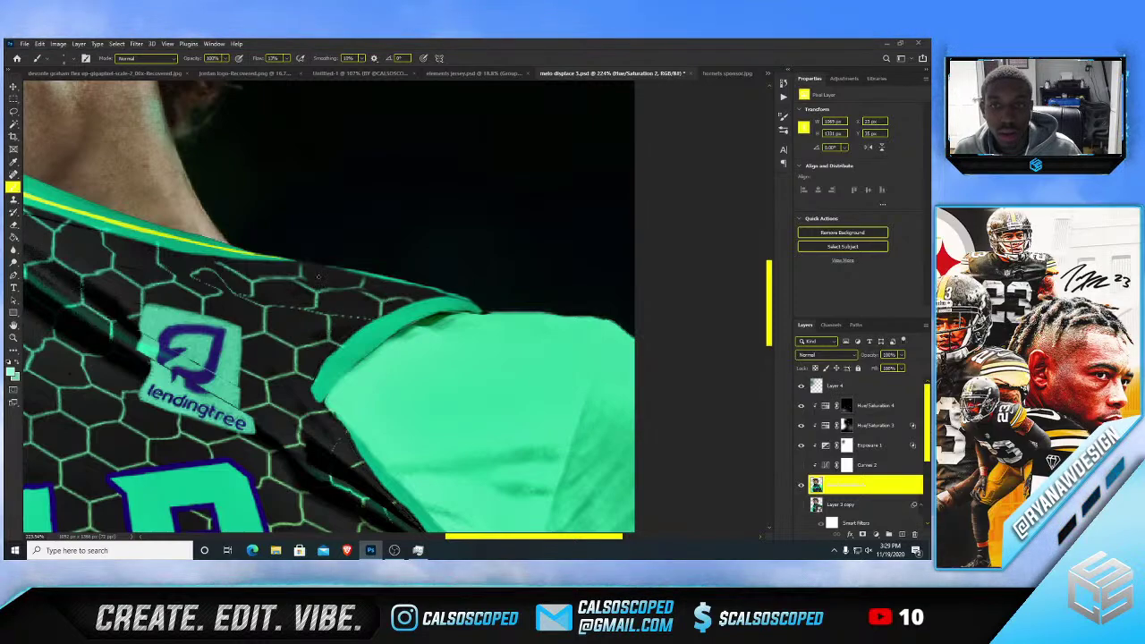
scroll(317, 276, "down", 4)
scroll(461, 295, "up", 5)
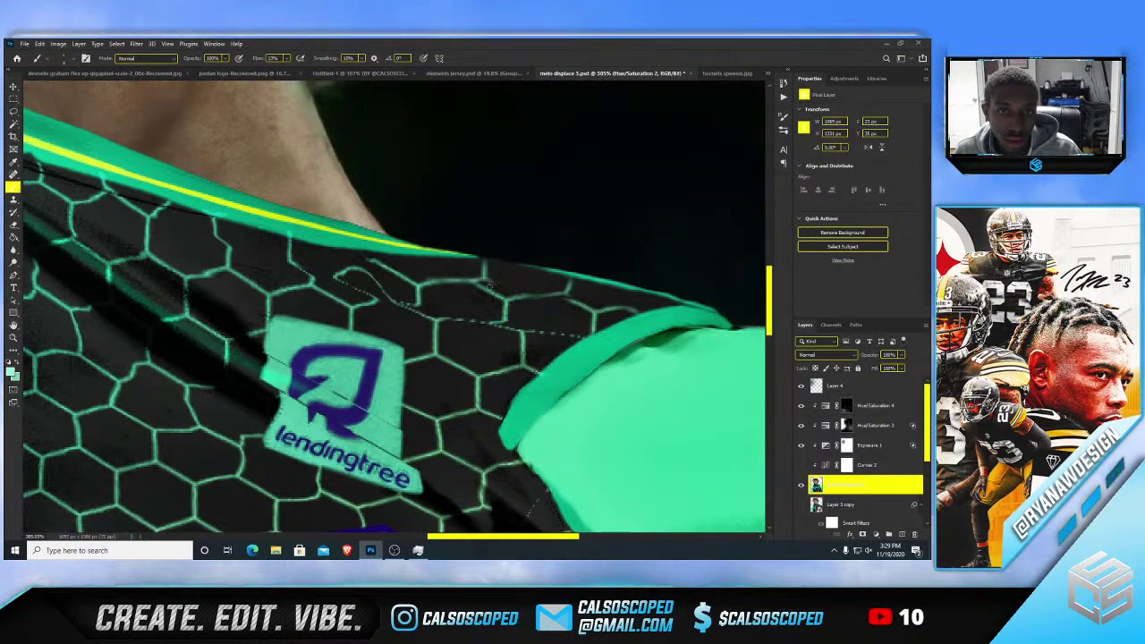
key("e")
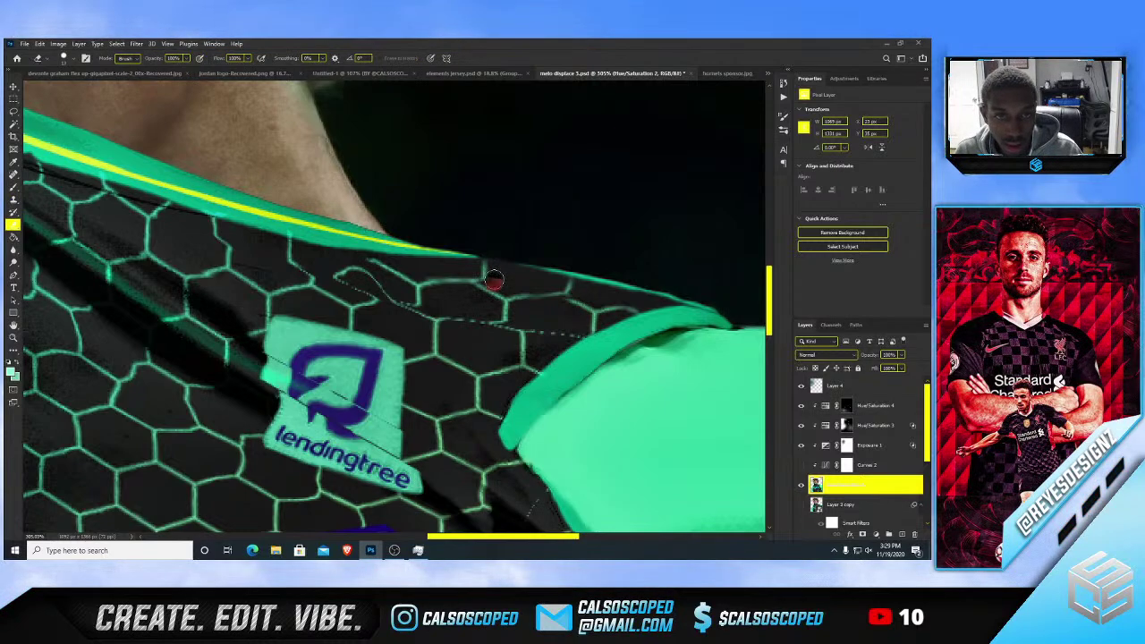
scroll(475, 296, "down", 6)
key("v")
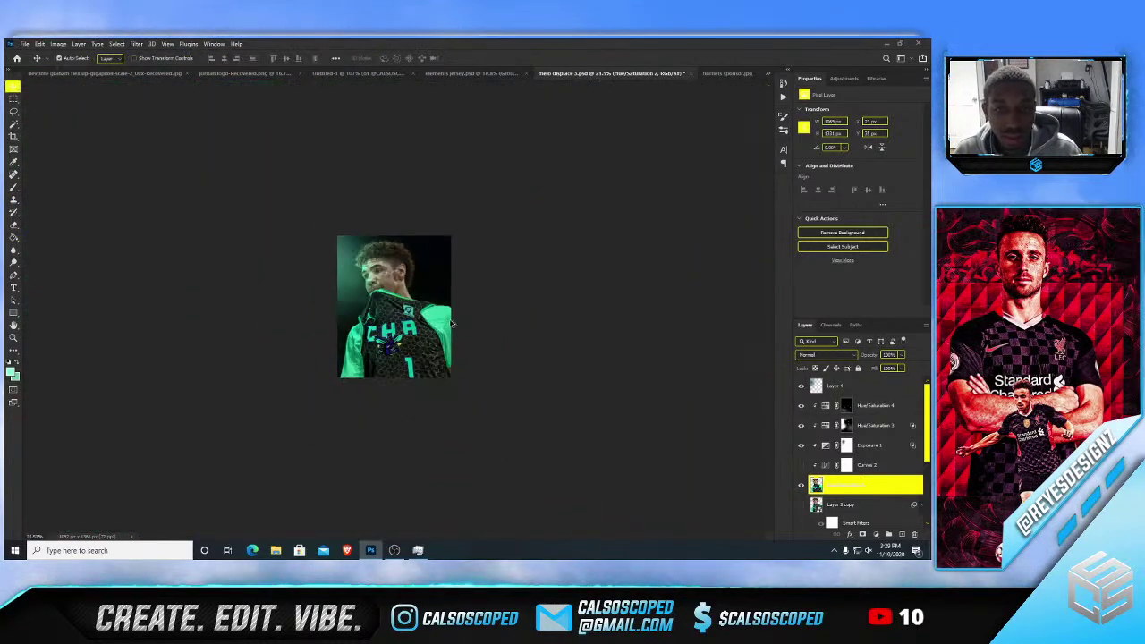
key("ctrl+plus")
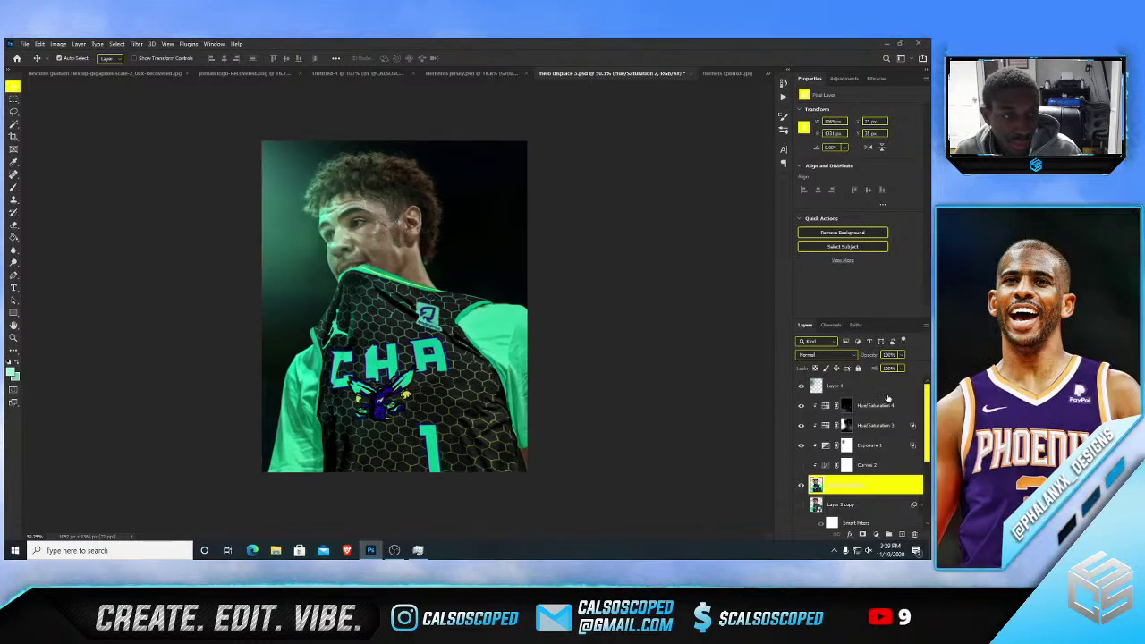
- Add a Color Lookup adjustment layer above Layer 4 and load the 3DLUT file (4) u2 studio.3dl
left_click(879, 388)
left_click(877, 534)
left_click(877, 478)
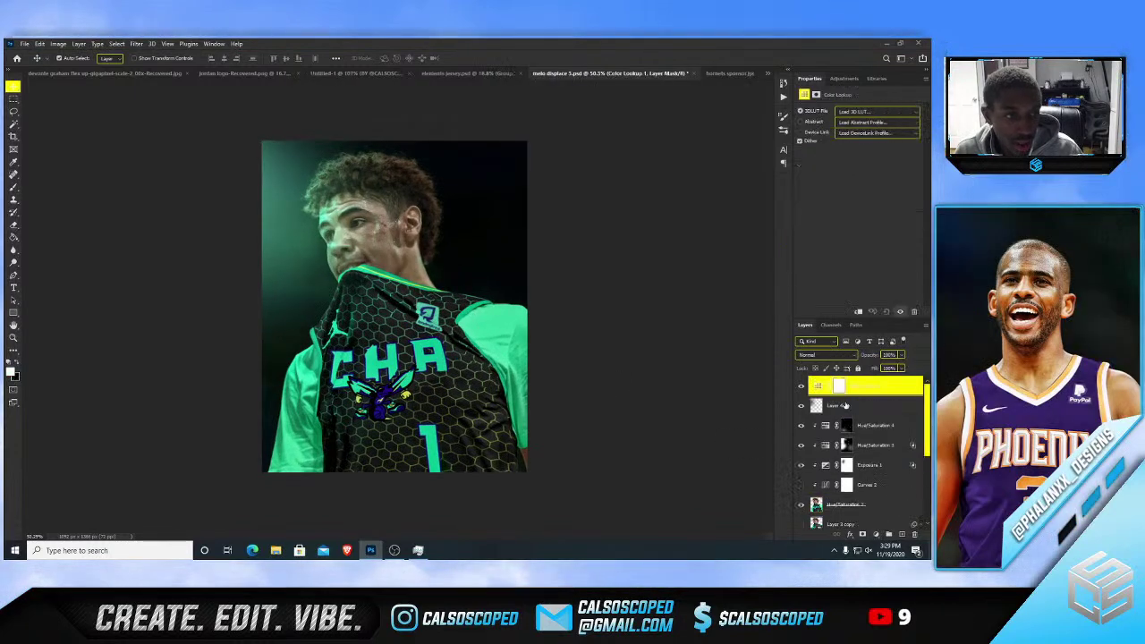
left_click(877, 111)
left_click(878, 125)
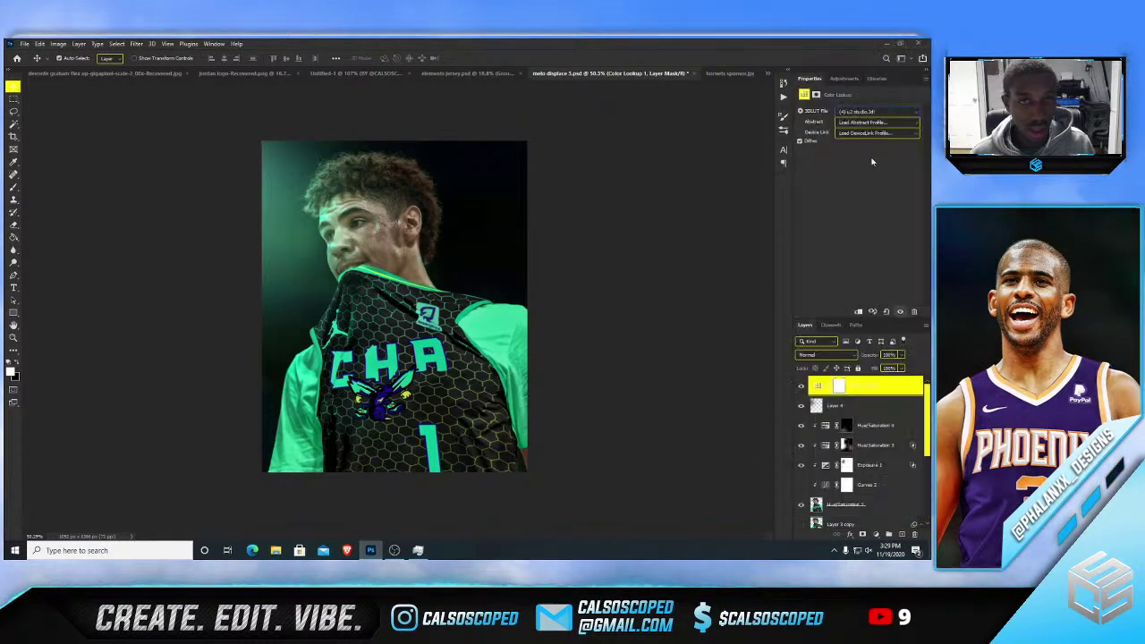
- Try other u2 studio 3DLUT files on the Color Lookup layer, including (10) u2 studio.cube
left_click(878, 114)
left_click(868, 117)
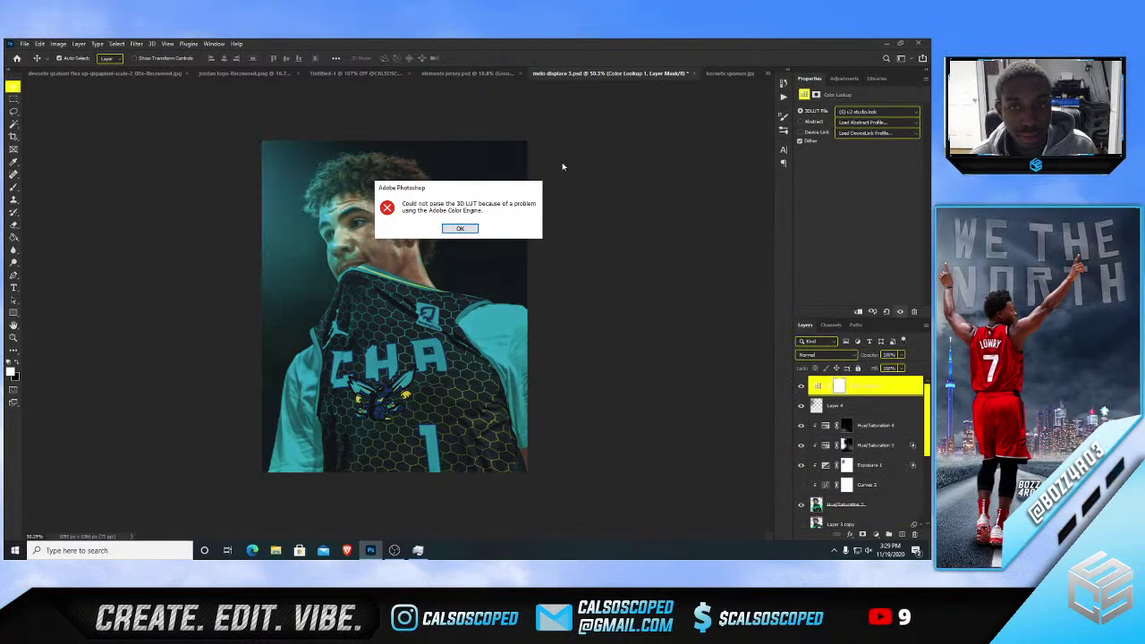
left_click(460, 230)
left_click(460, 230)
left_click(857, 112)
left_click(842, 143)
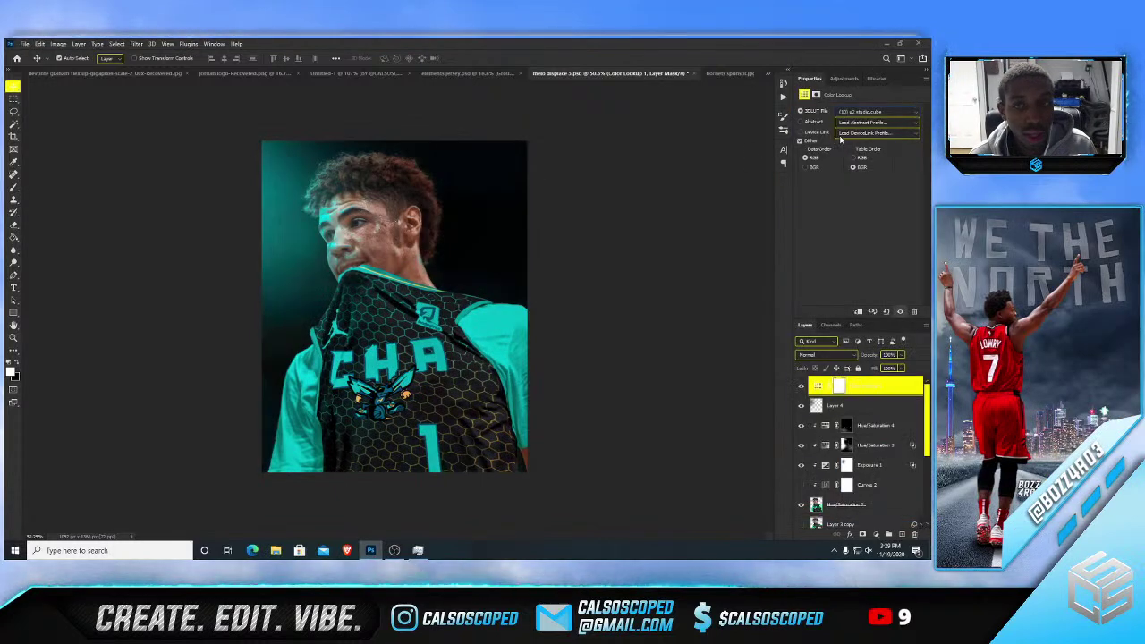
- Try other u2 studio 3DLUT files on the Color Lookup layer, including (14) u2 studio.3dl and (21) u2 studio.cube
left_click(858, 112)
left_click(847, 126)
left_click(850, 112)
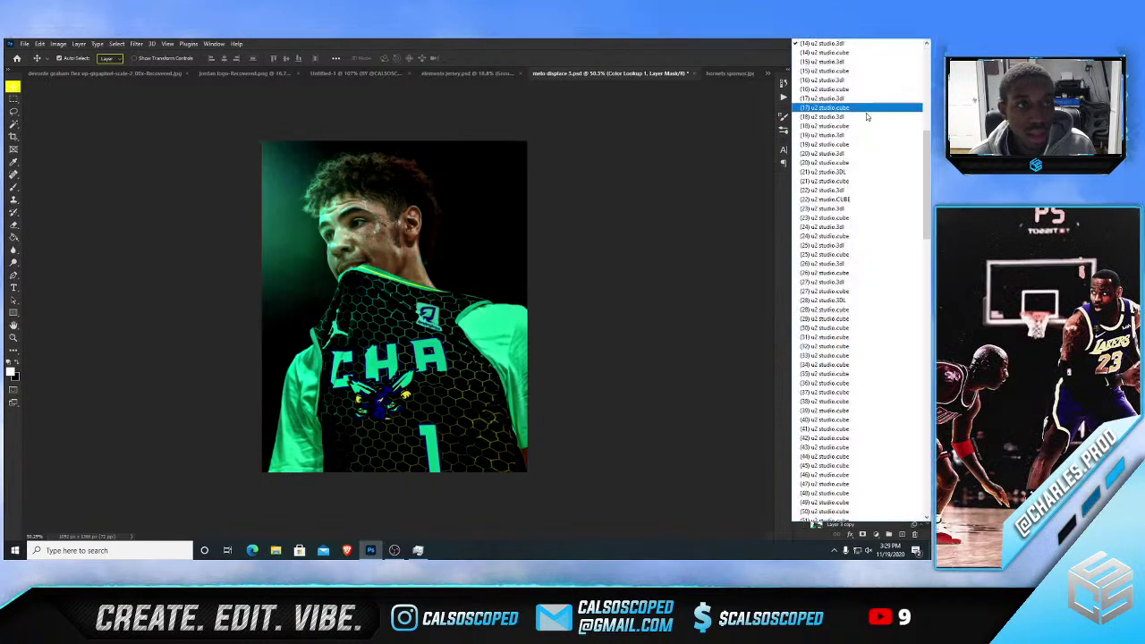
left_click(851, 114)
left_click(873, 110)
left_click(860, 113)
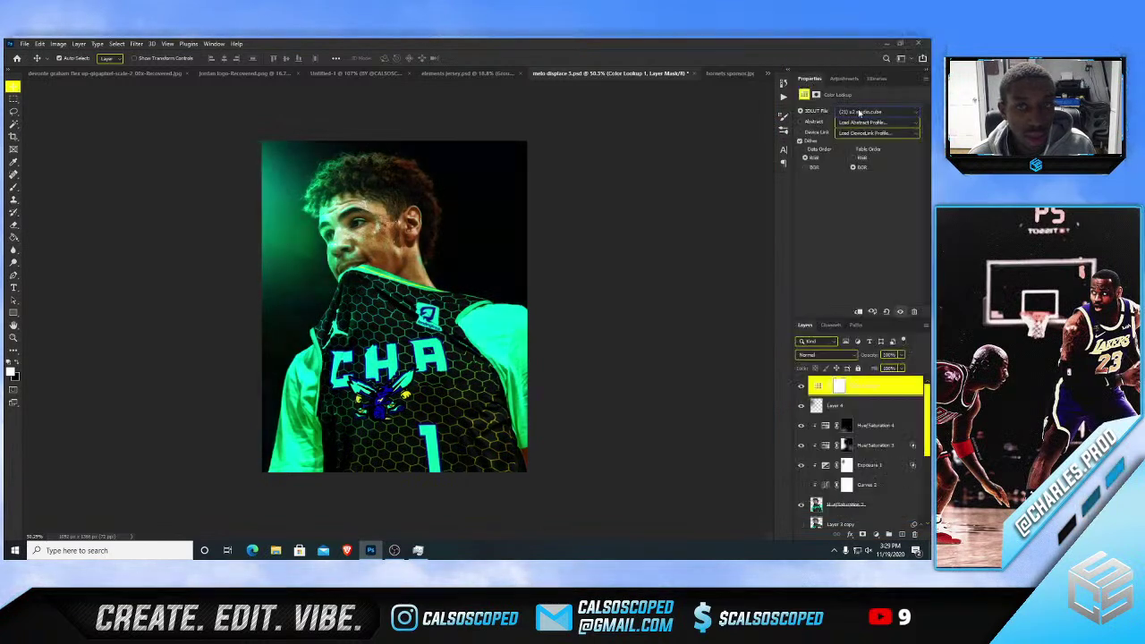
- Load the 3DLUT file (30) u2 studio.cube on the Color Lookup layer and compare the photo with and without the layer
left_click(868, 112)
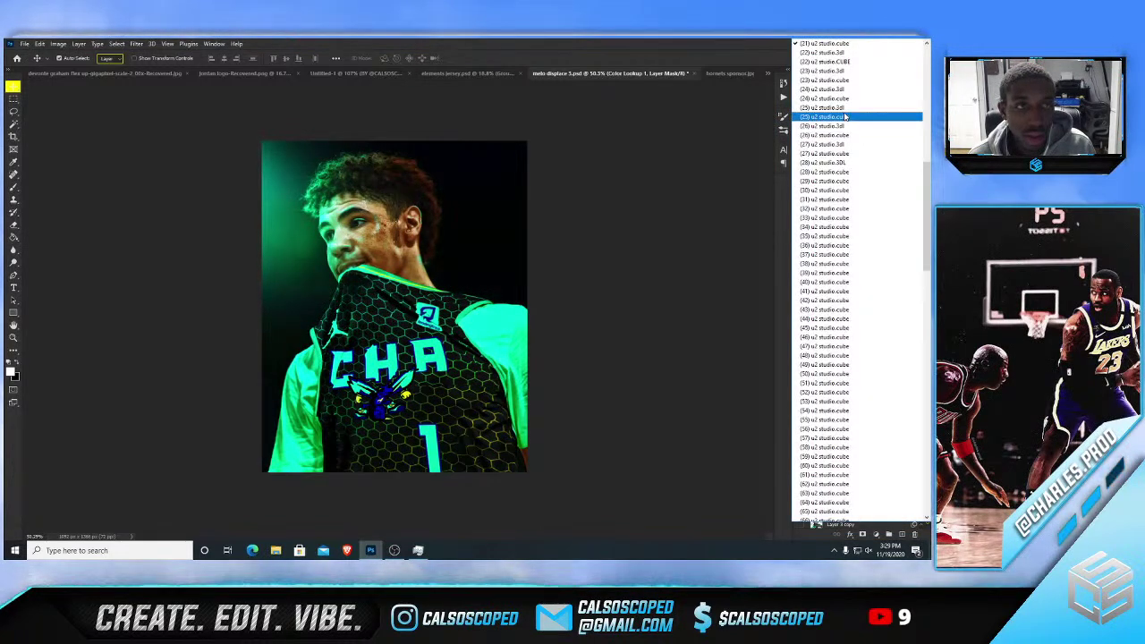
left_click(845, 117)
left_click(873, 112)
left_click(859, 111)
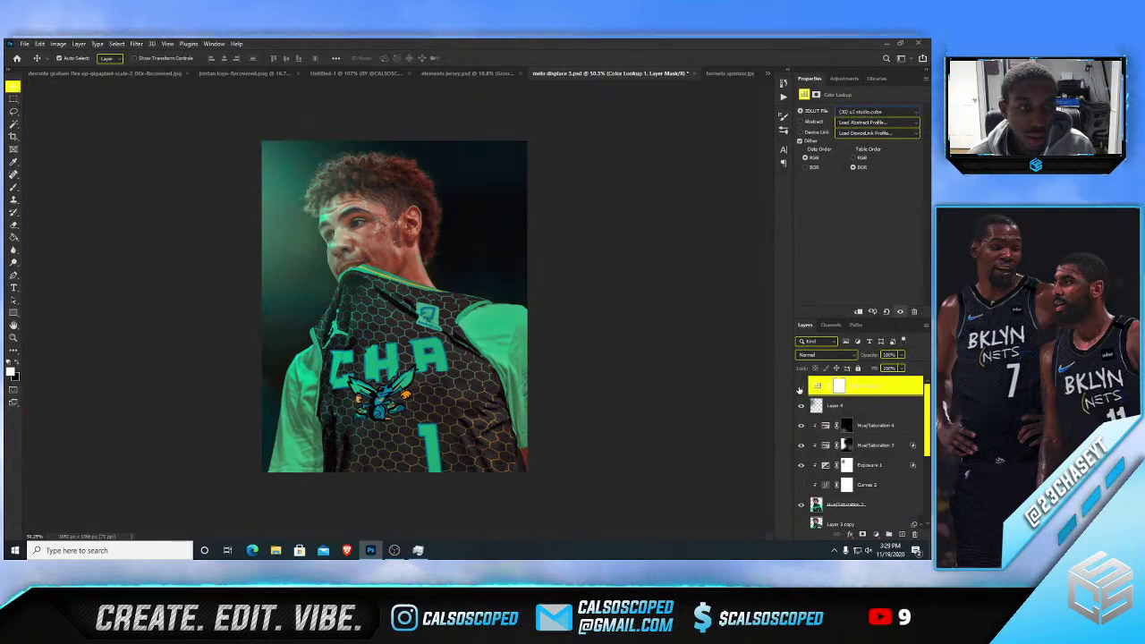
left_click(800, 387)
left_click(801, 387)
- Adjust the Color Lookup layer's Blend If dark slider for the underlying layer and reduce the layer's fill to 53%
right_click(815, 386)
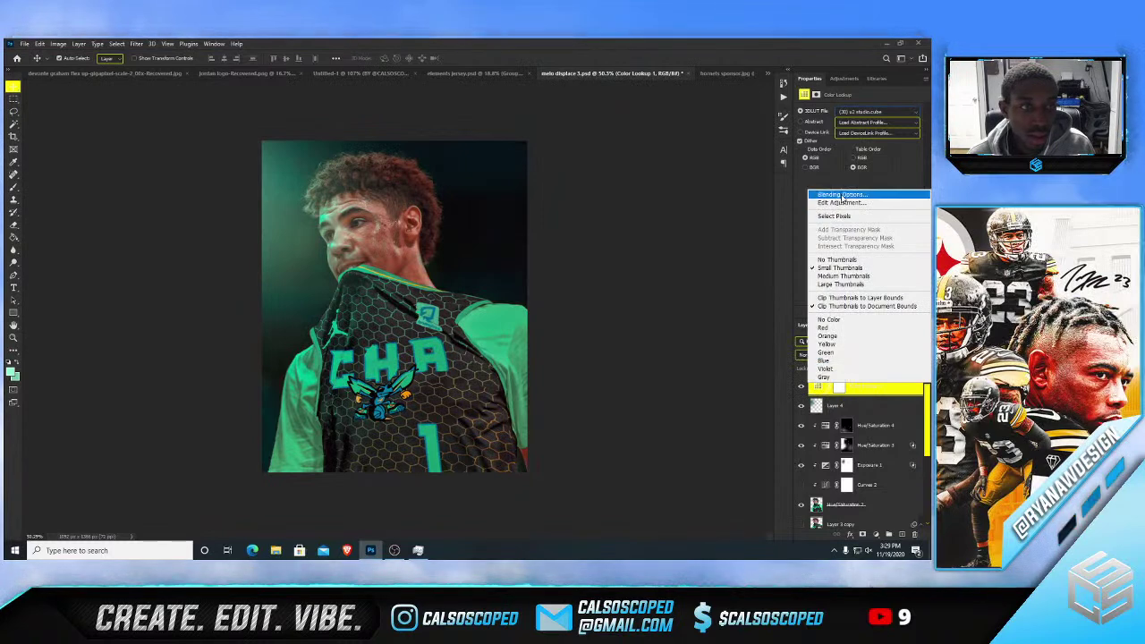
left_click(842, 195)
left_click_drag(681, 341, 708, 338)
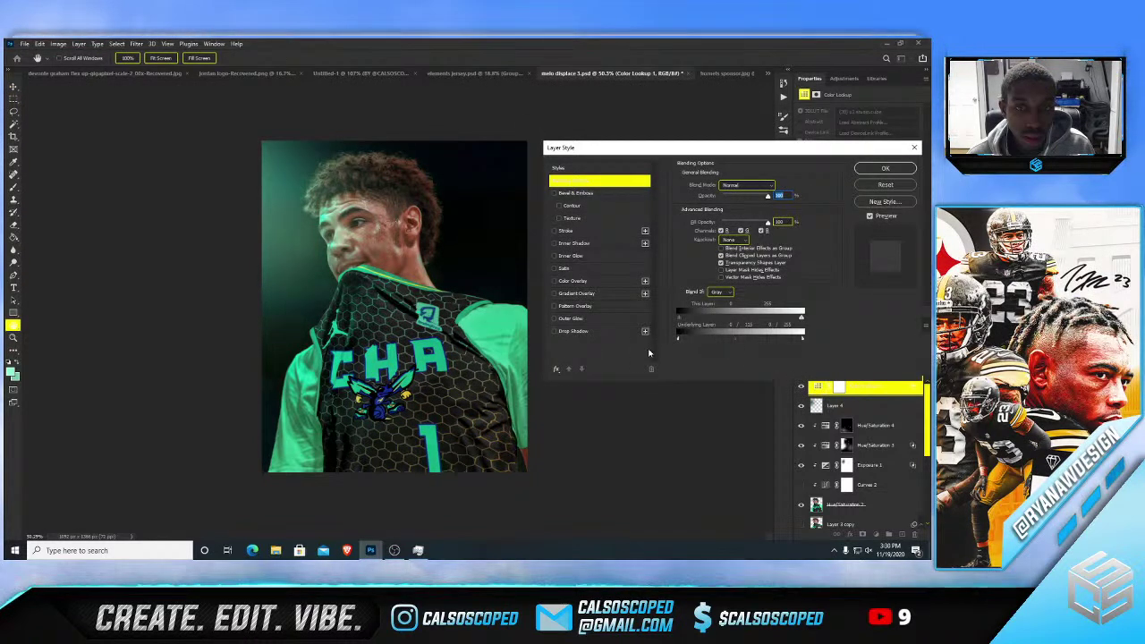
key("Return")
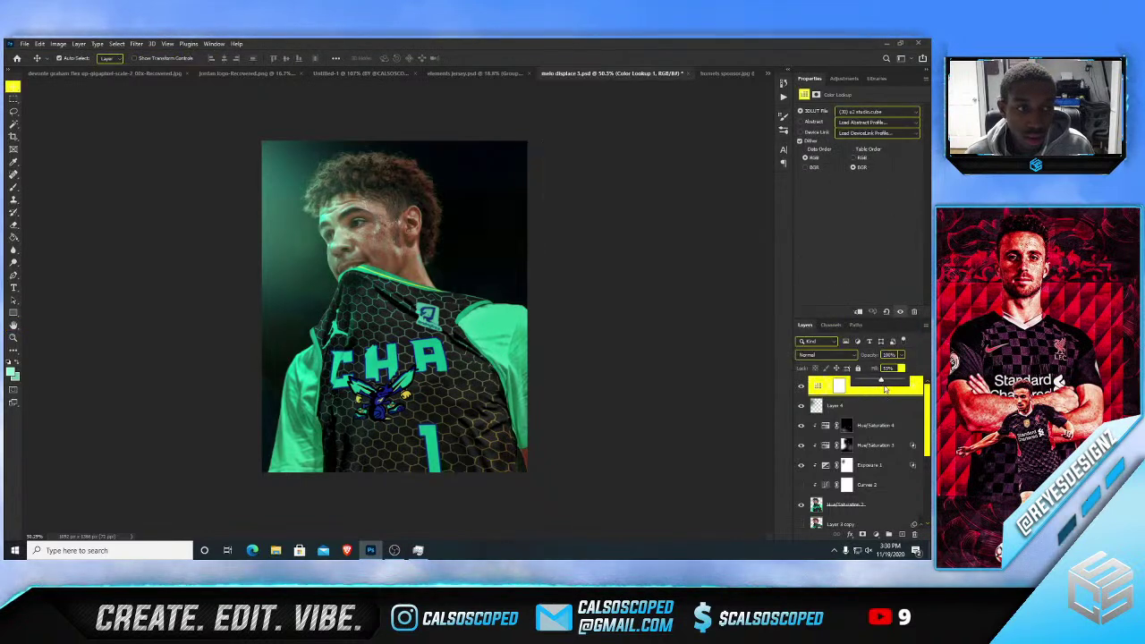
- Target the Hue/Saturation 3 layer mask and brush over the player's face with a soft white brush
scroll(423, 272, "up", 5)
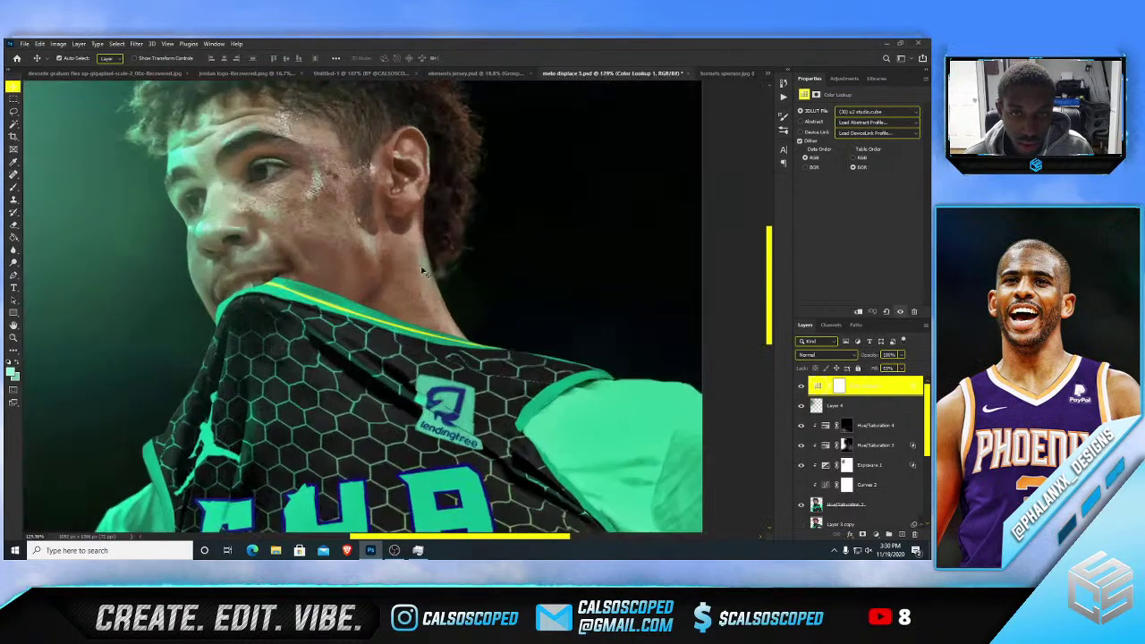
left_click(798, 445)
left_click(848, 446)
key("b")
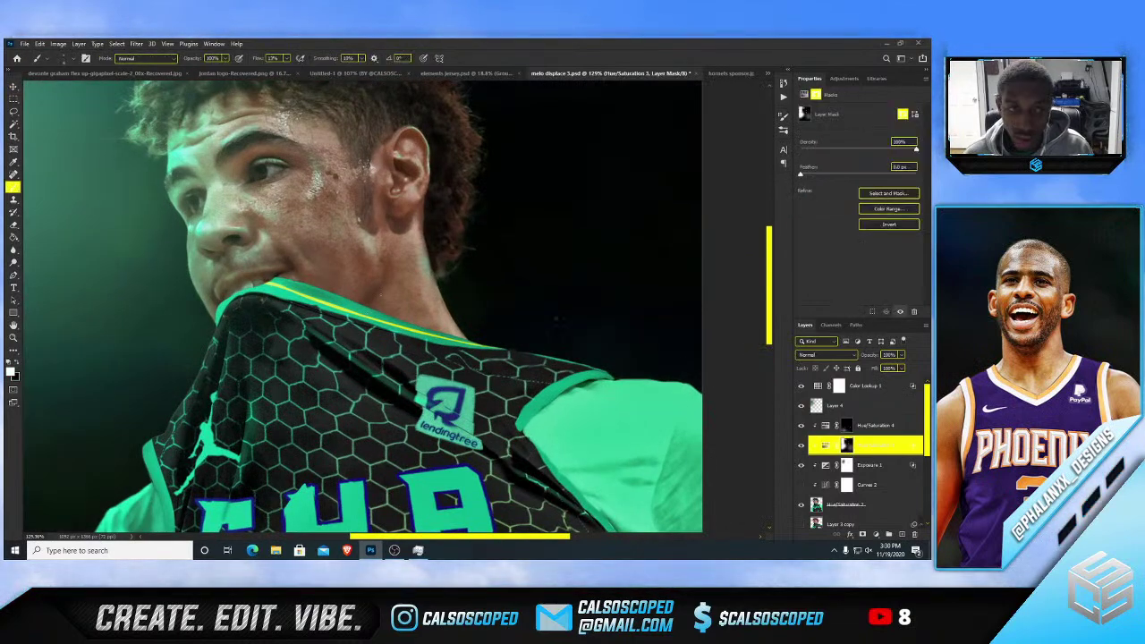
left_click(847, 427)
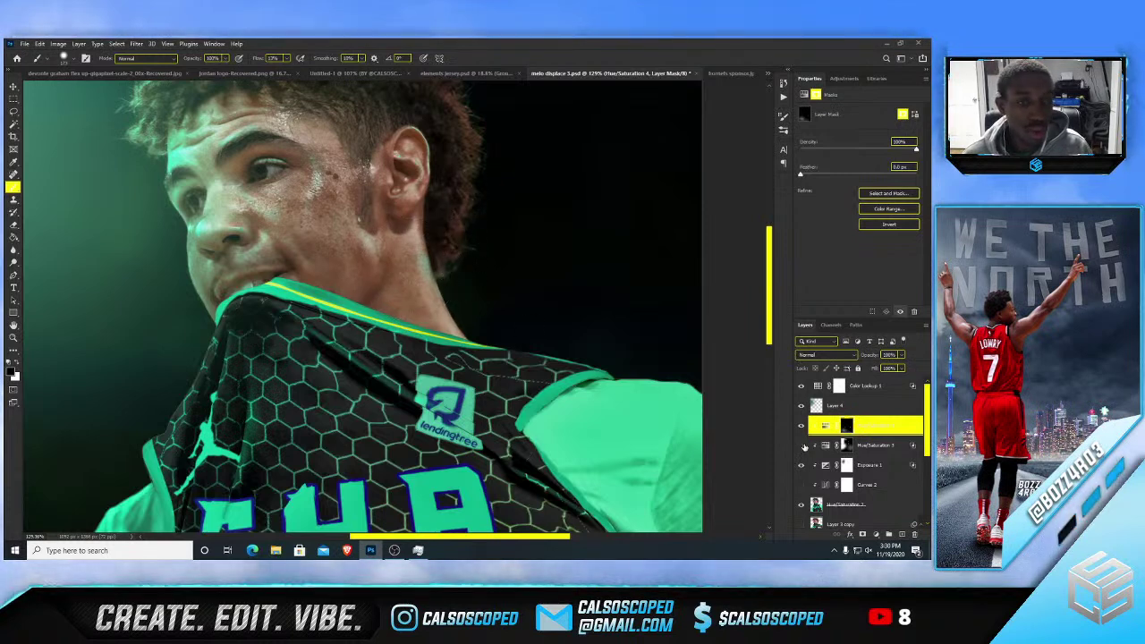
left_click(861, 448)
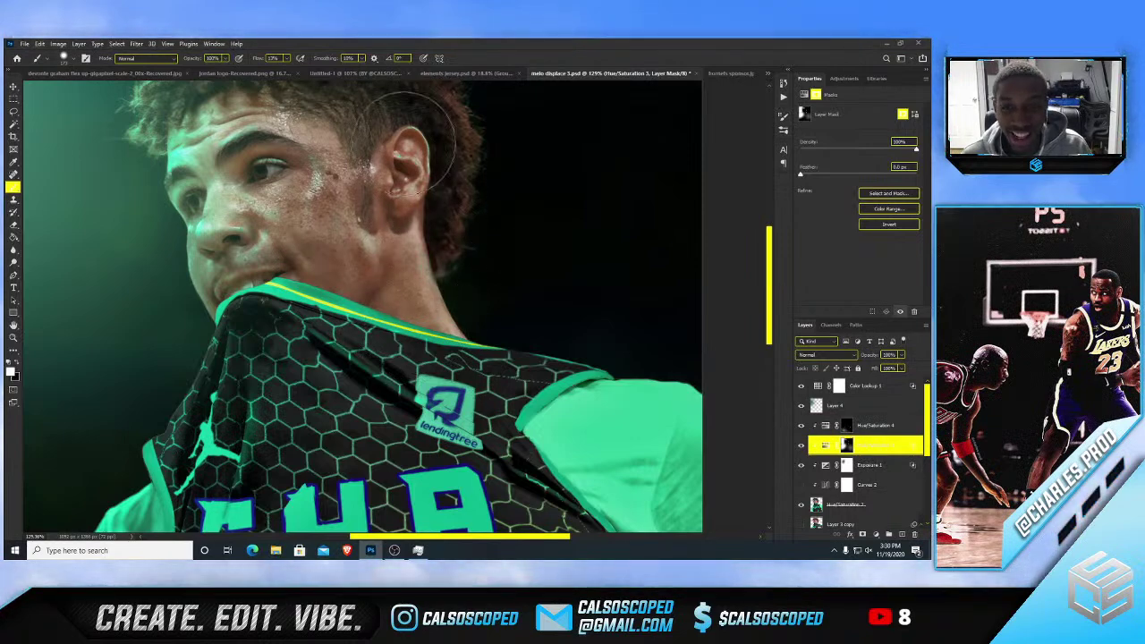
scroll(396, 176, "up", 2)
scroll(397, 175, "down", 2)
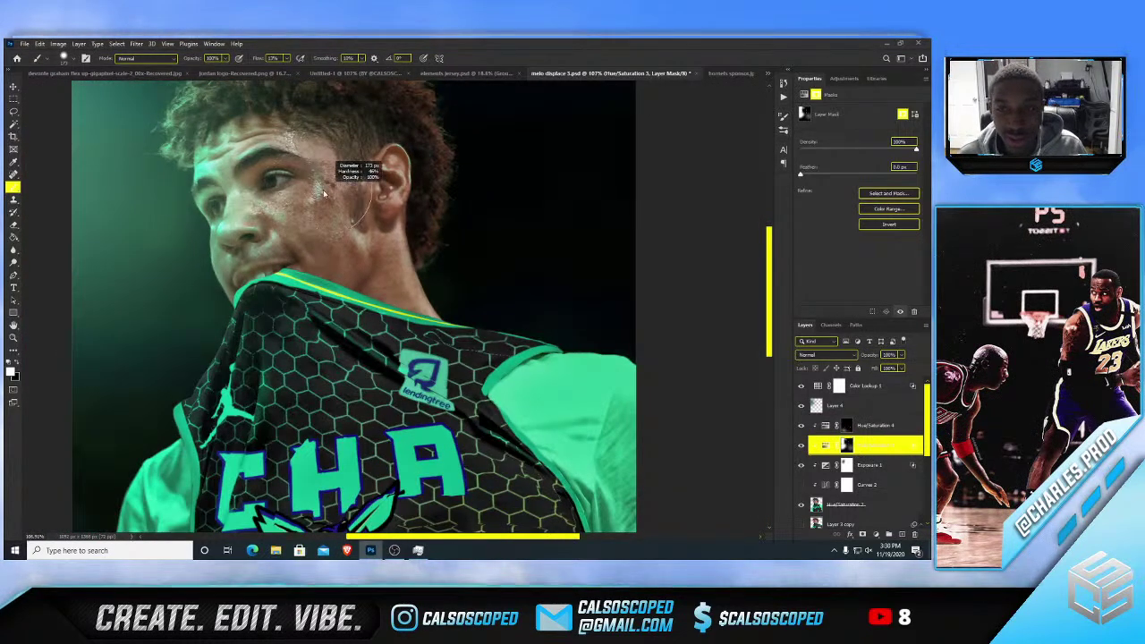
left_click_drag(284, 268, 293, 268)
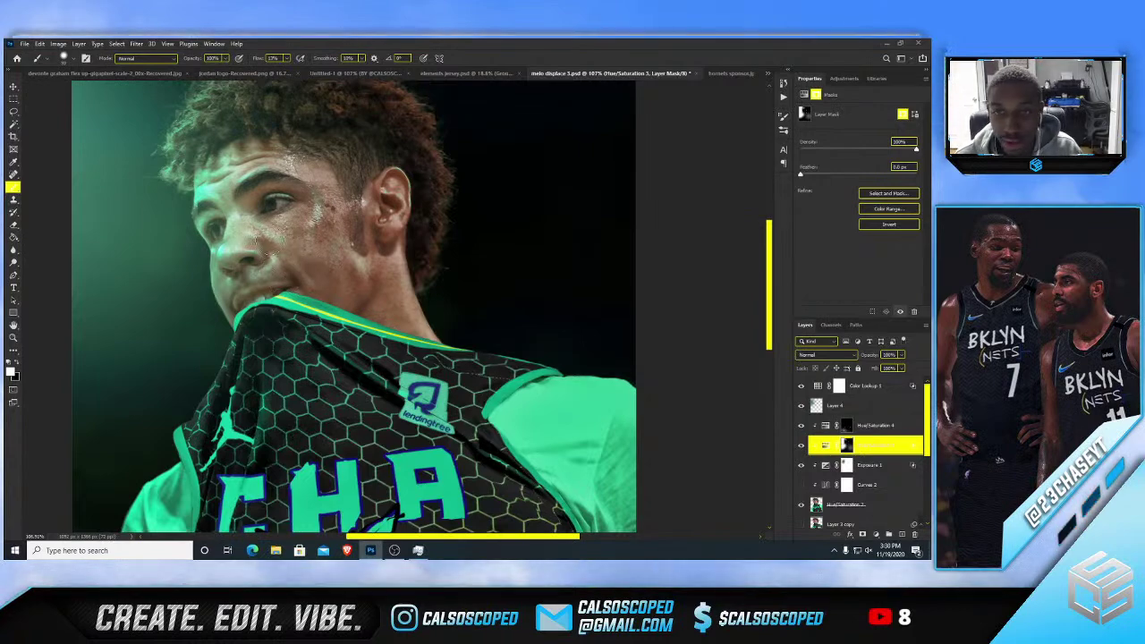
- Refine the Hue/Saturation 3 mask around the face and ear, alternating black and white with a smaller brush
key("x")
scroll(289, 242, "down", 3)
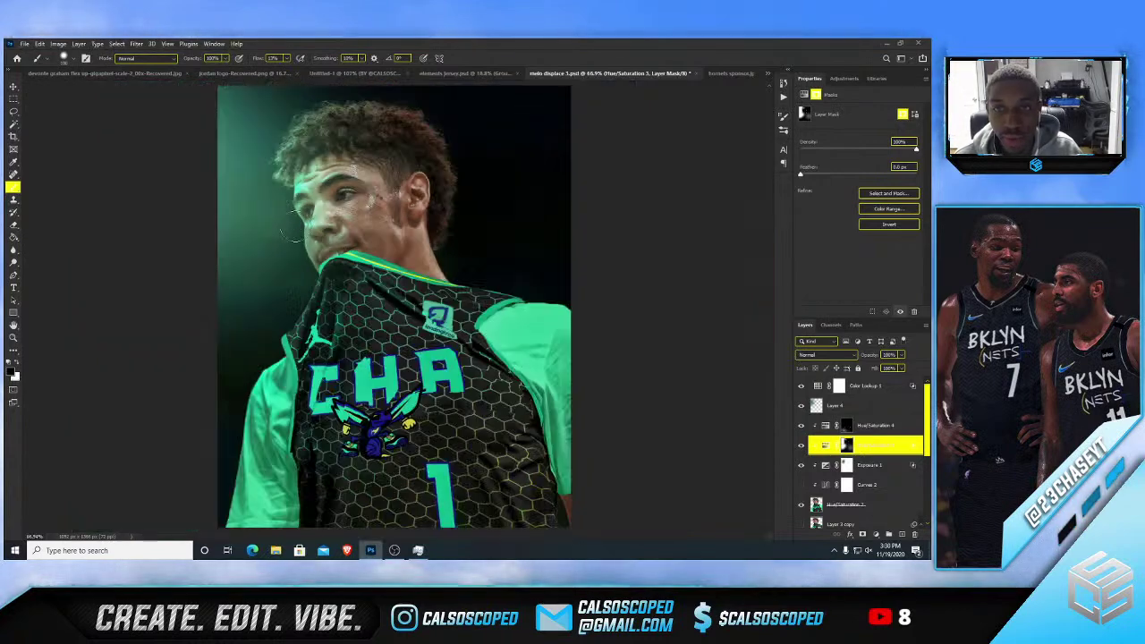
scroll(336, 166, "up", 4)
scroll(337, 166, "down", 2)
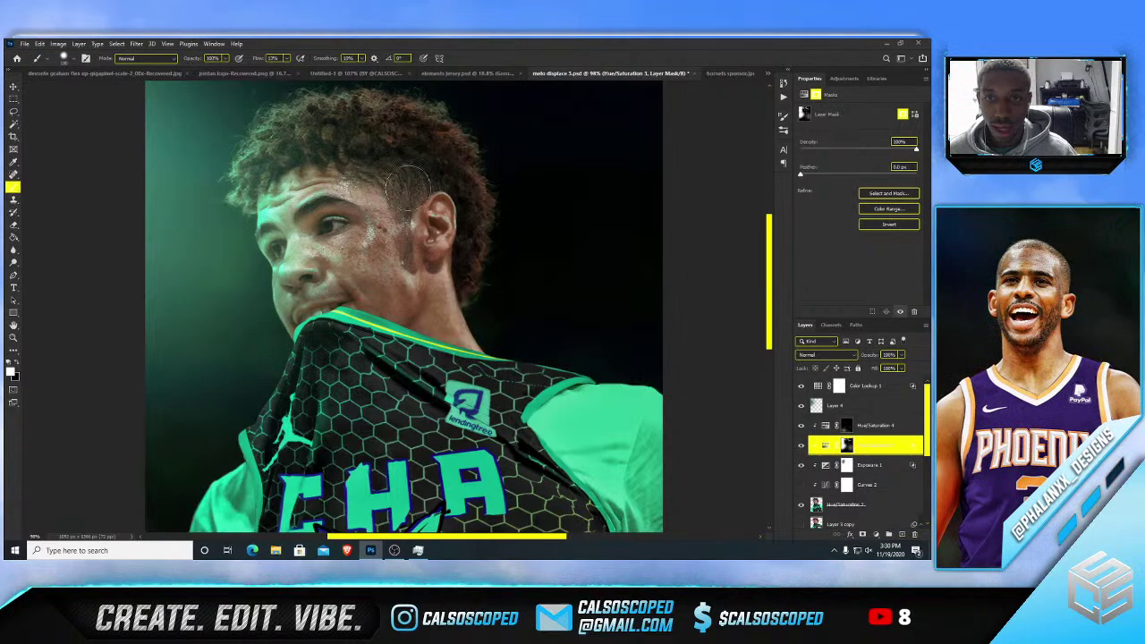
scroll(309, 222, "up", 3)
left_click_drag(294, 219, 253, 219)
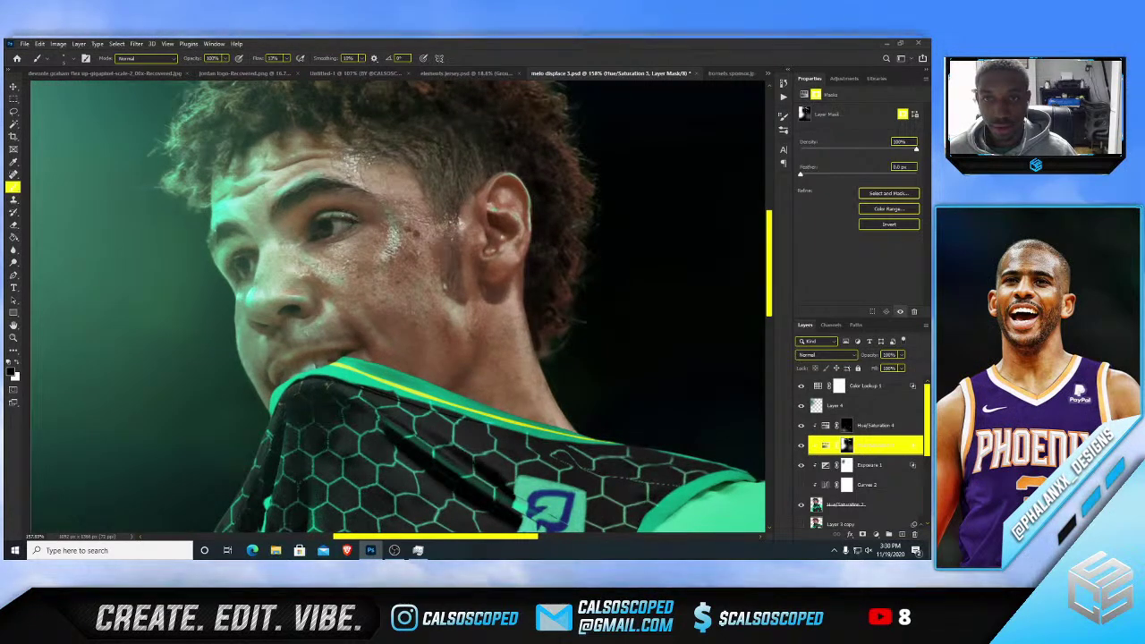
key("ctrl+0")
scroll(428, 255, "up", 6)
scroll(423, 182, "up", 1)
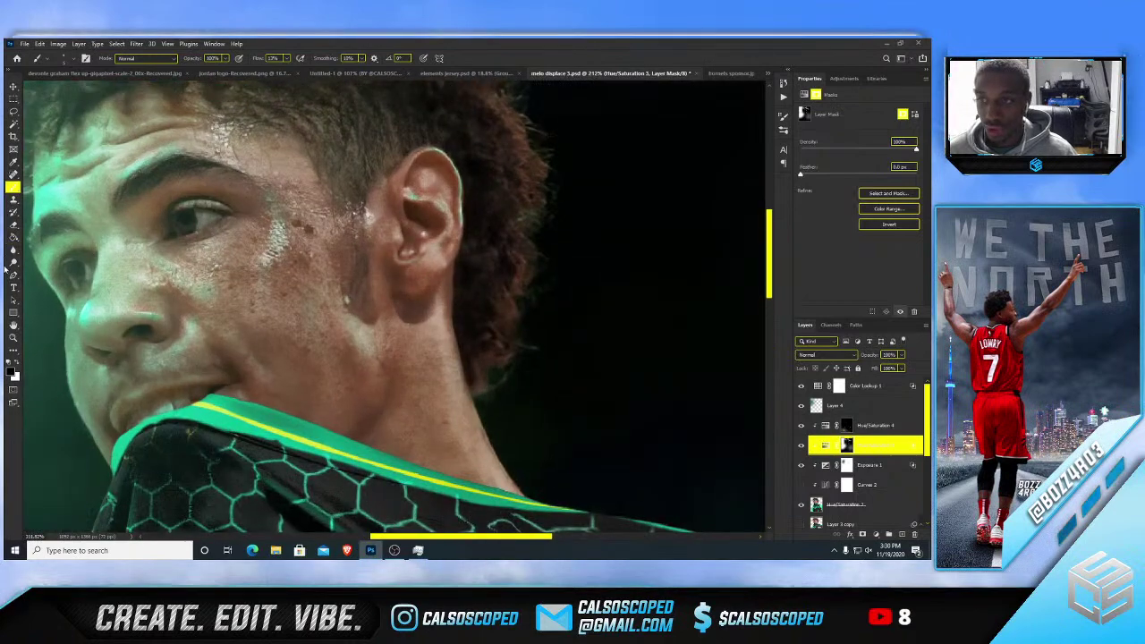
- Soften the Hue/Saturation 3 mask around the player's ear with the Blur tool at 50% strength
left_click(13, 249)
key("[")
key("[")
key("[")
key("[")
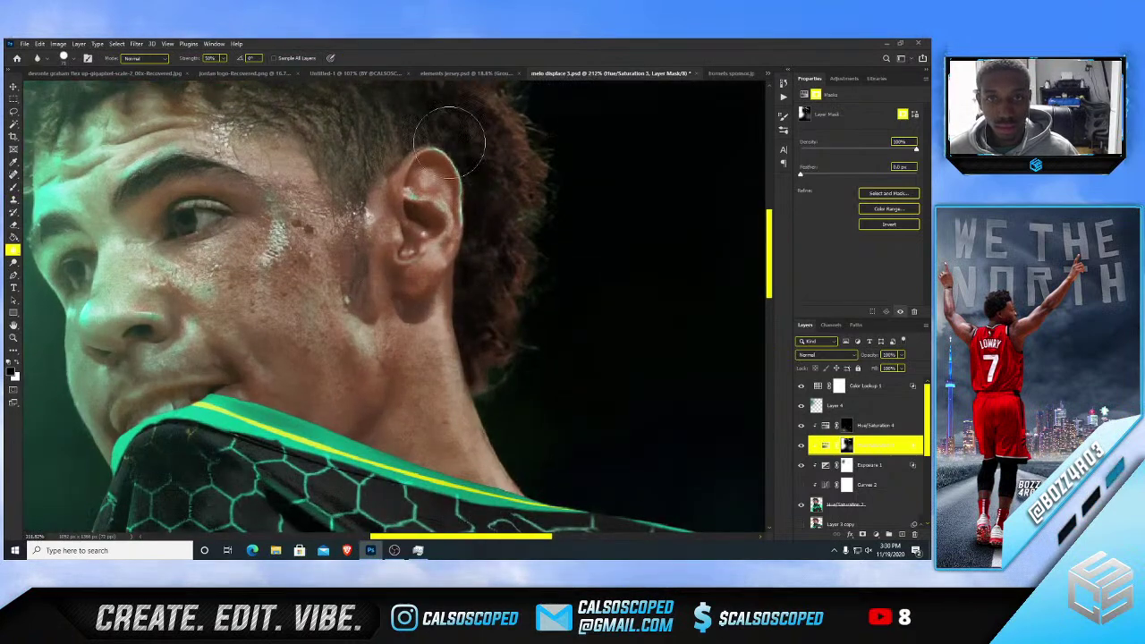
scroll(463, 159, "down", 4)
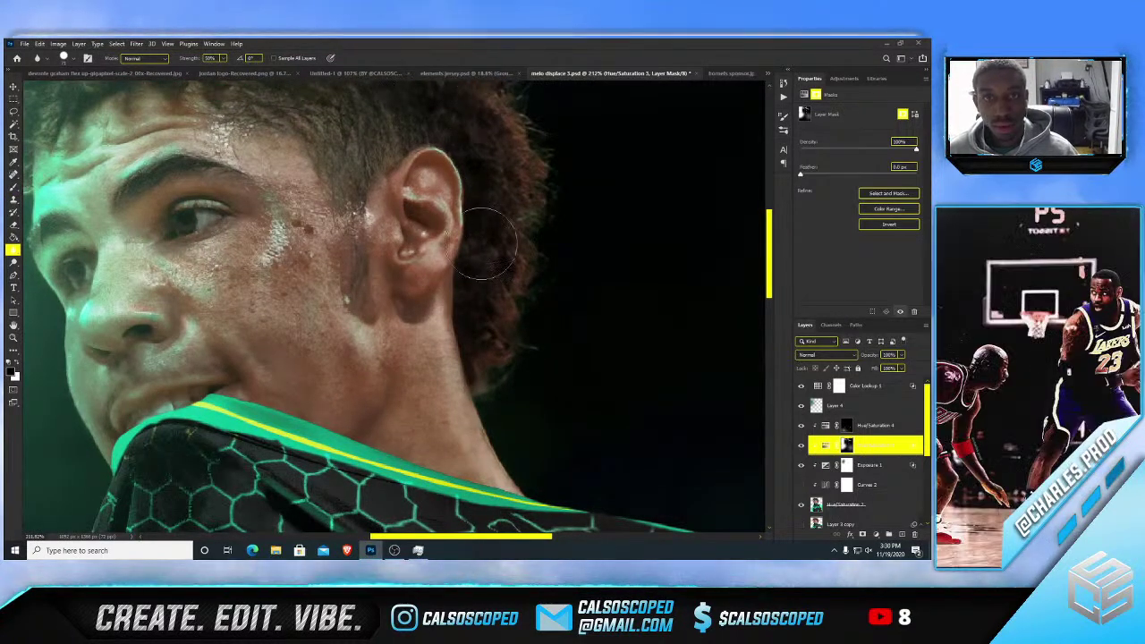
scroll(470, 231, "down", 2)
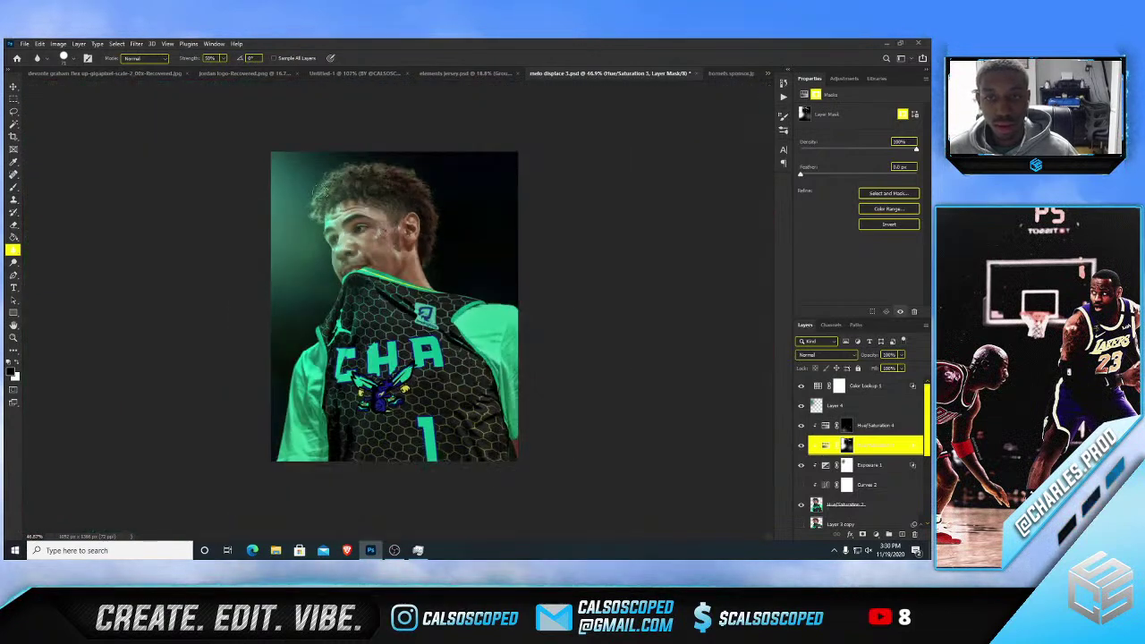
- Add a Curves adjustment layer above Color Lookup 1 and shape its RGB curve with several points for gentle contrast
left_click(873, 386)
left_click(877, 534)
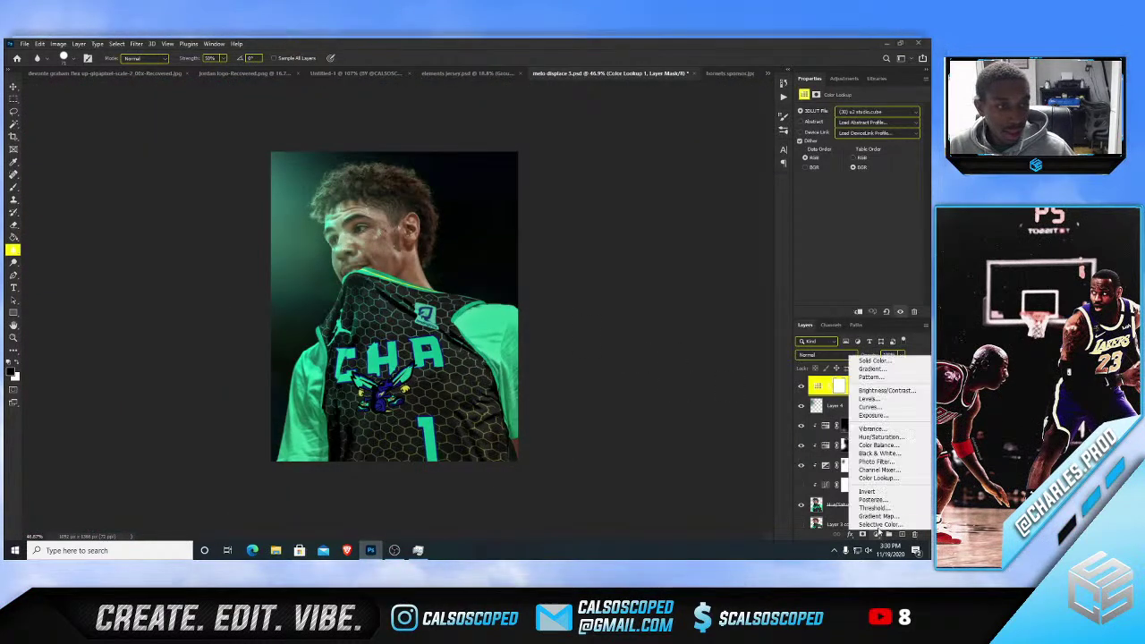
left_click(873, 412)
left_click_drag(838, 213, 866, 181)
left_click(881, 167)
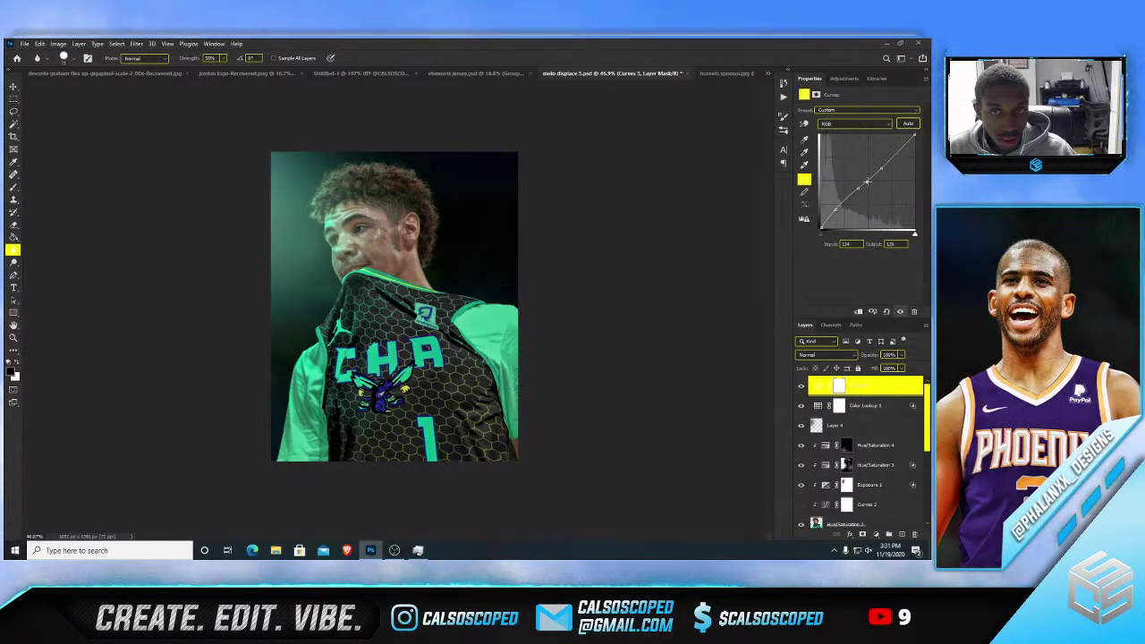
left_click(891, 159)
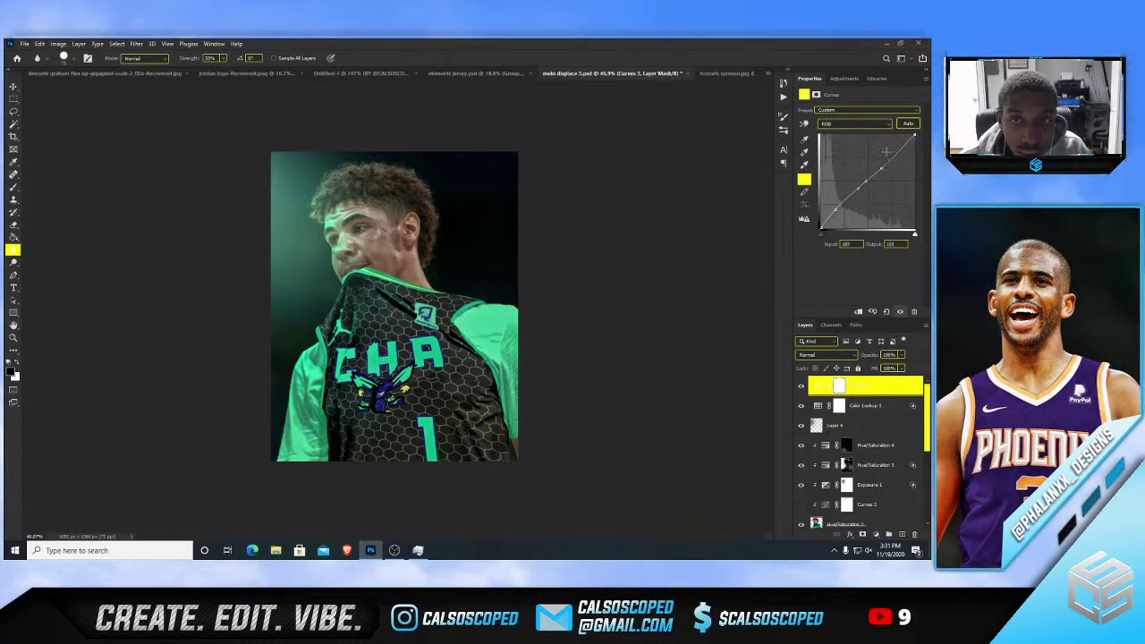
- Lower the highlights of the Curves layer's Green channel and raise the midtones of its Blue channel
left_click(885, 123)
left_click(890, 142)
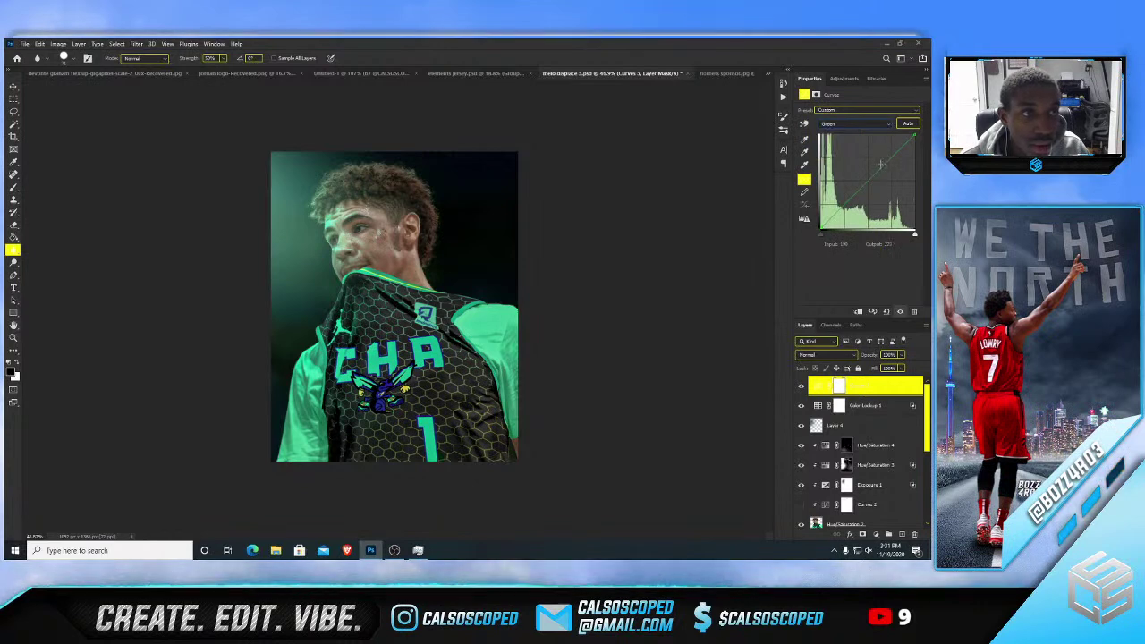
left_click_drag(880, 164, 918, 150)
left_click(861, 124)
left_click(847, 156)
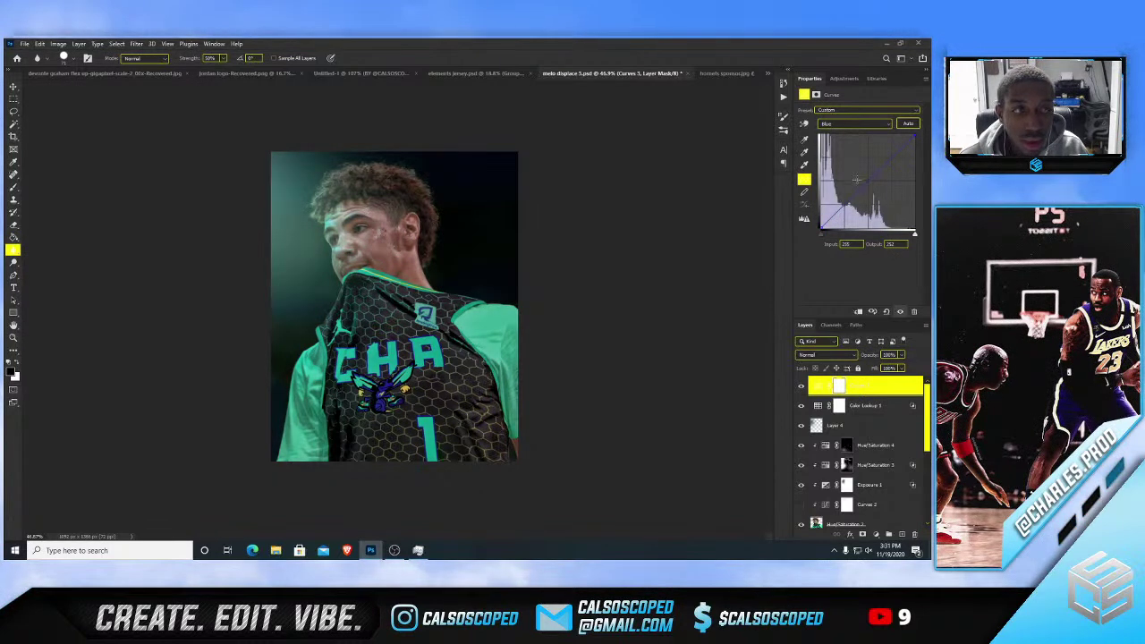
left_click(854, 195)
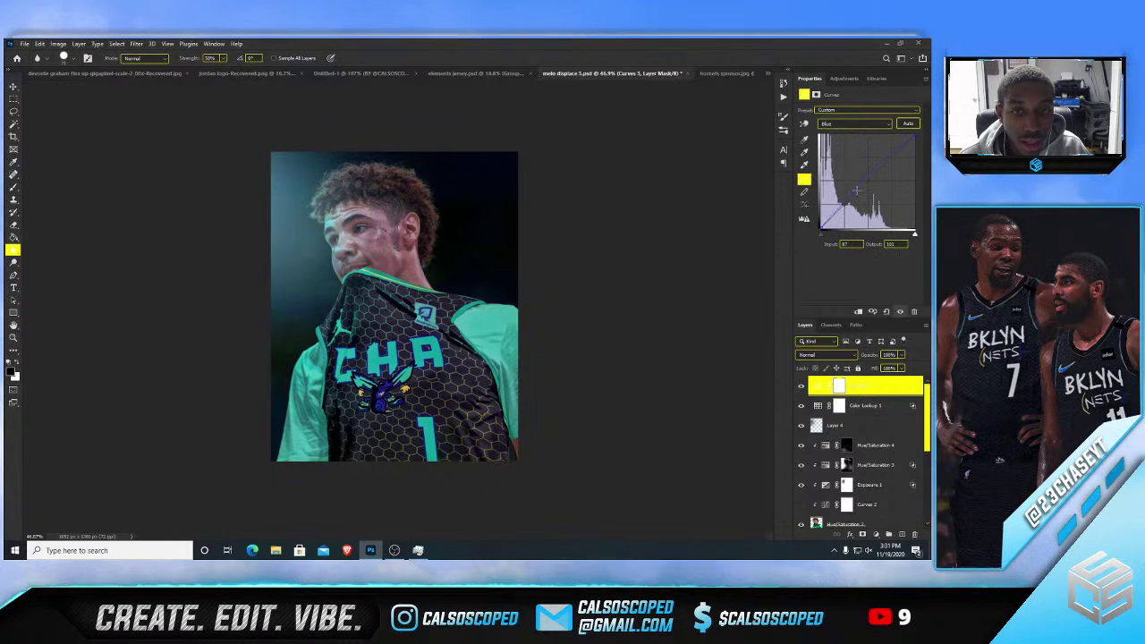
left_click_drag(857, 189, 856, 190)
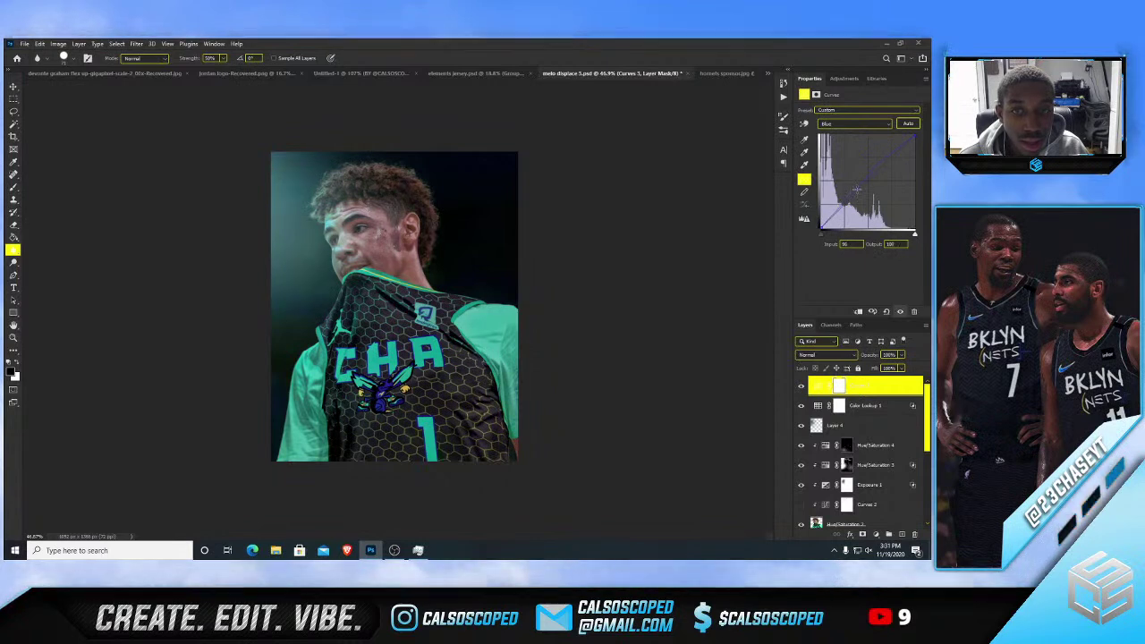
- Compare the photo with and without the new Curves layer and reduce the layer's fill to about 50%
scroll(384, 262, "up", 2)
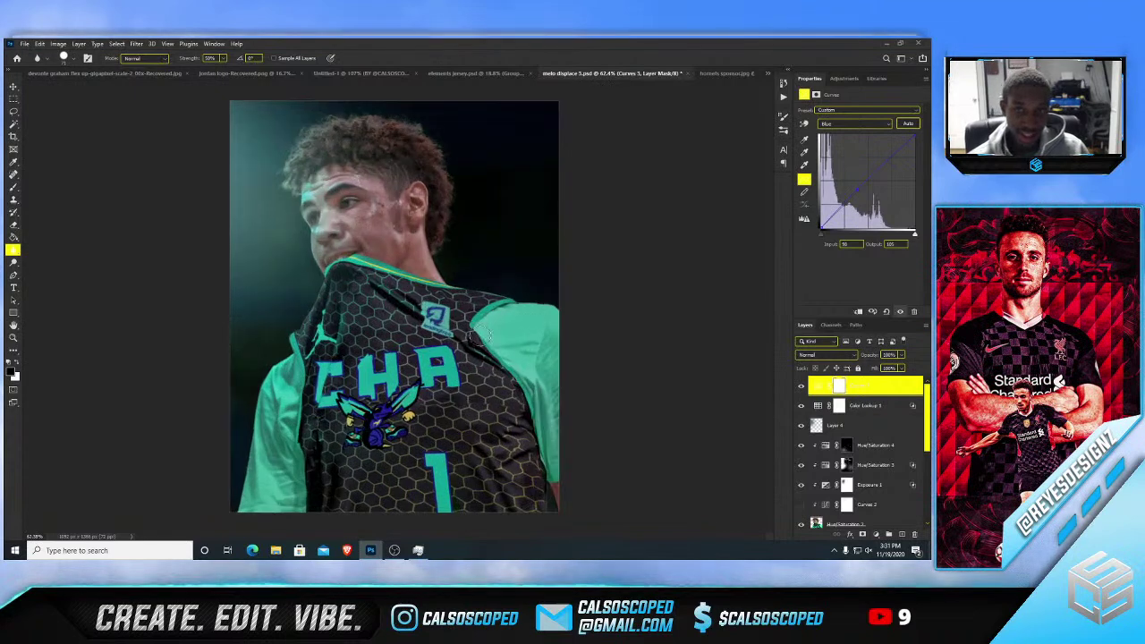
left_click(801, 386)
left_click(801, 387)
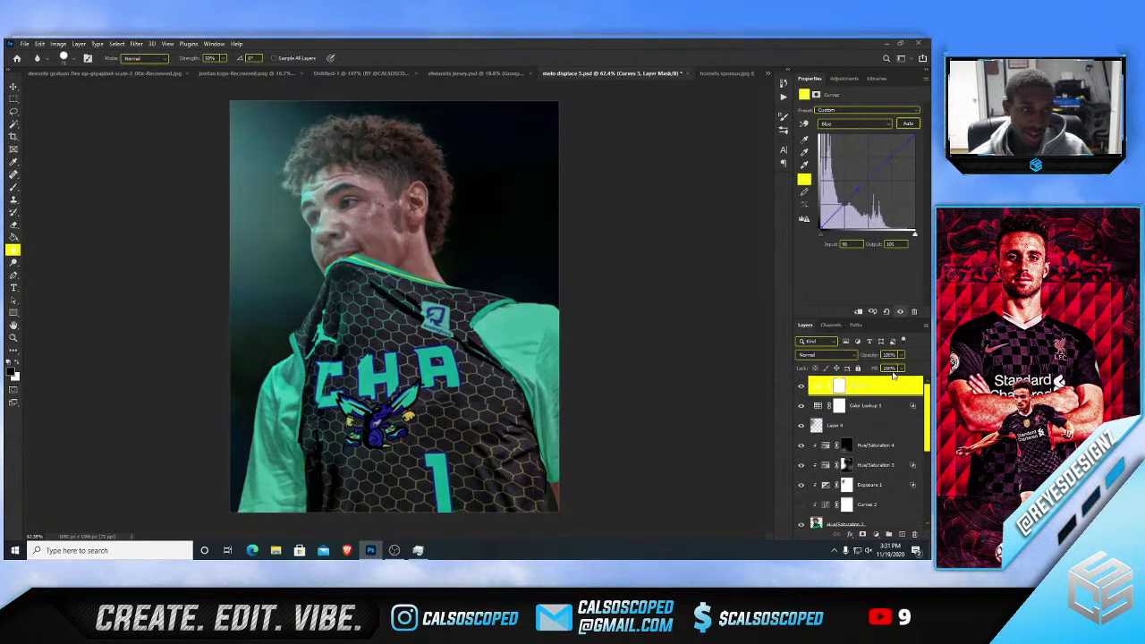
left_click(902, 369)
left_click_drag(901, 378, 880, 385)
left_click(874, 395)
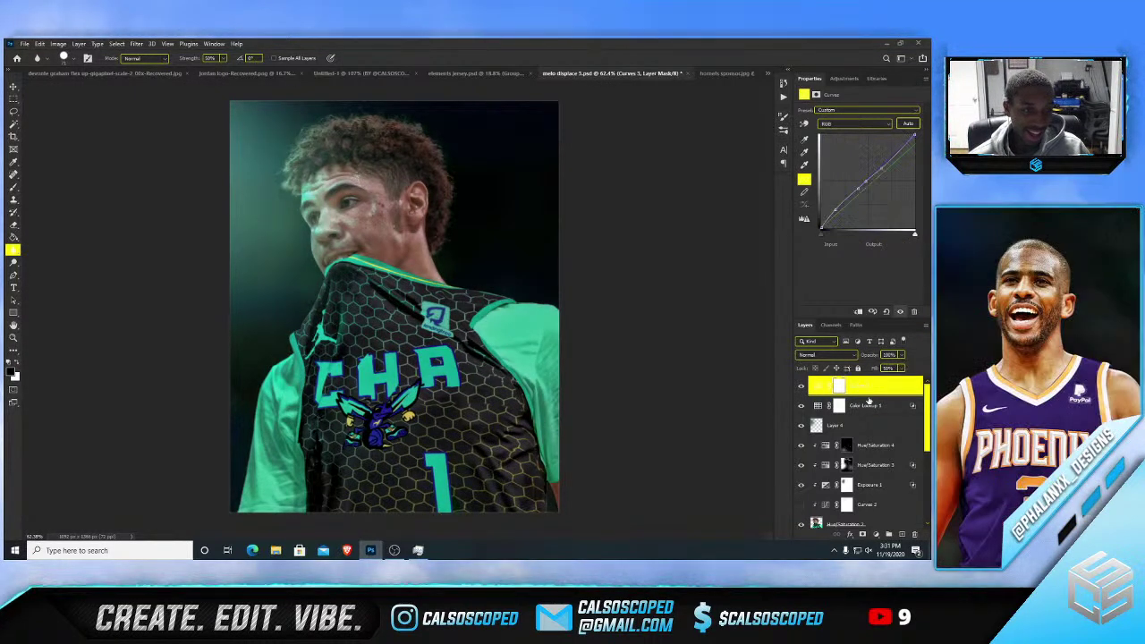
- Check the stripe artwork in elements jersey.psd and return to the jersey photo document
left_click(875, 534)
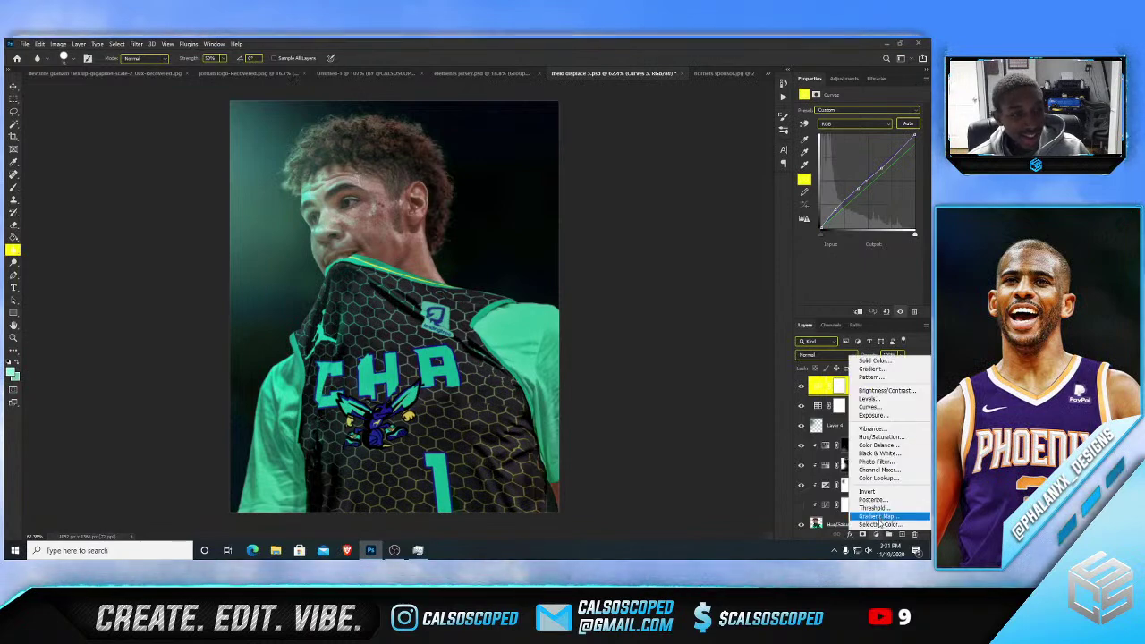
left_click(690, 328)
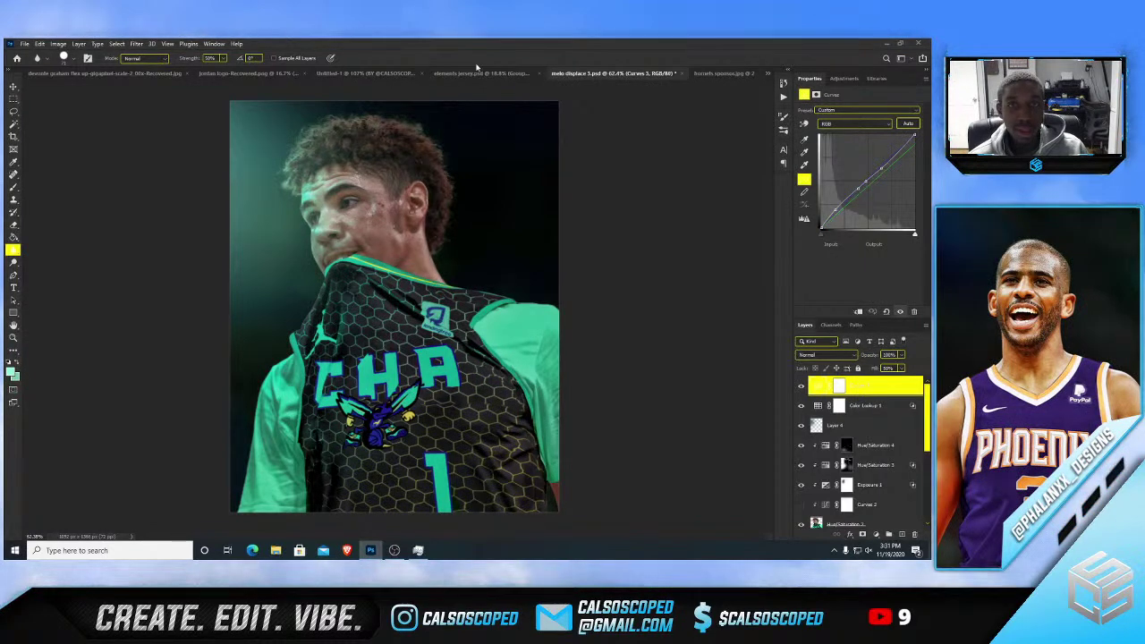
left_click(478, 72)
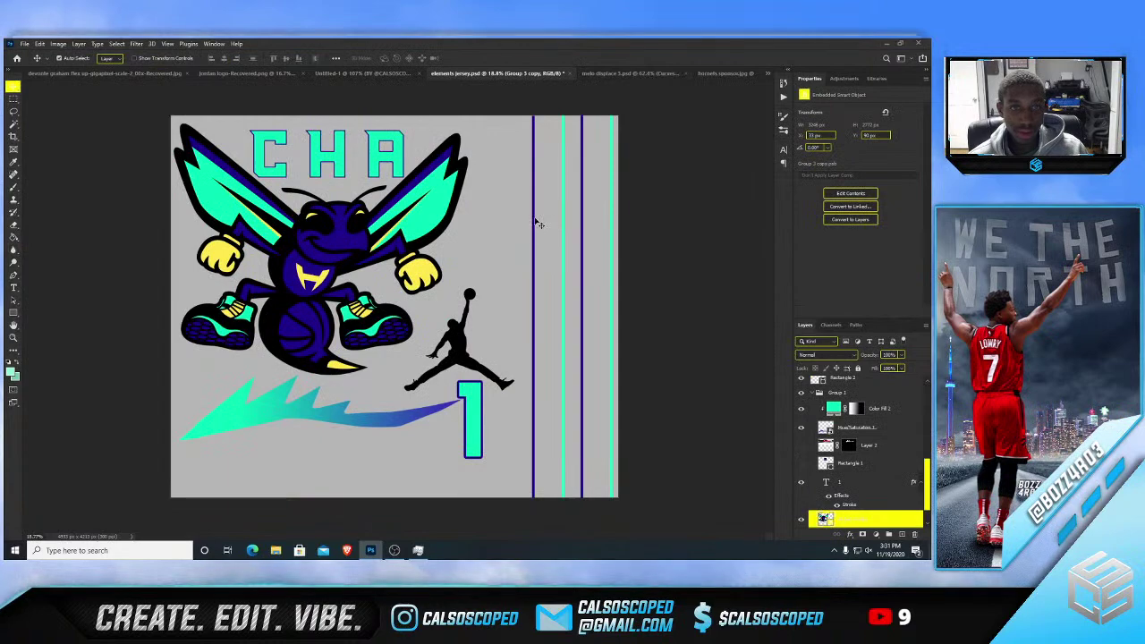
left_click(573, 222)
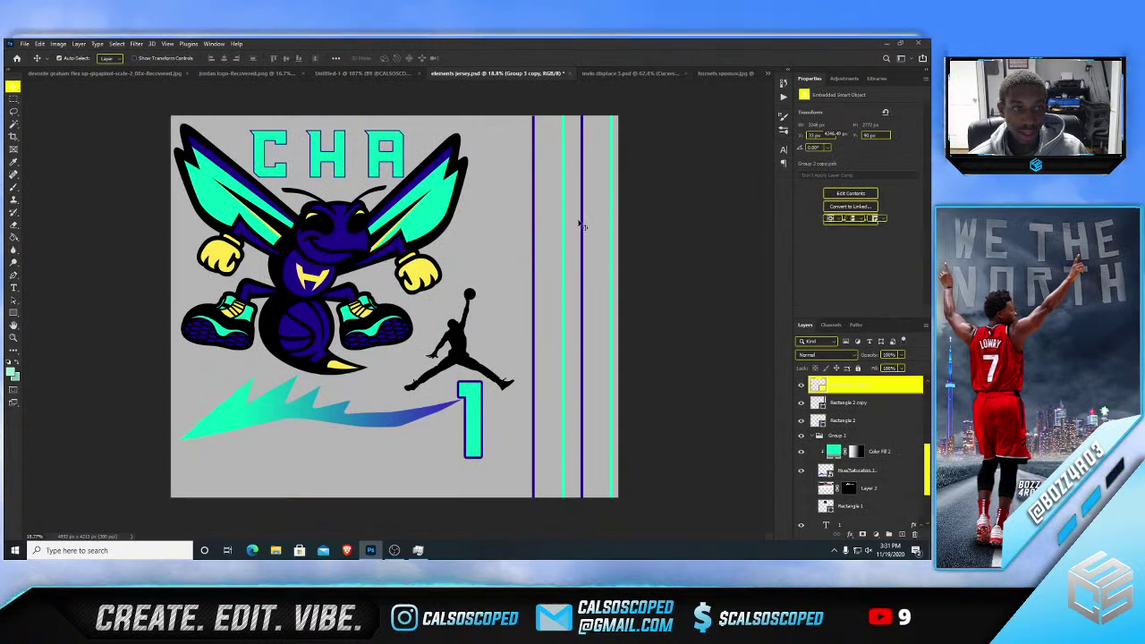
left_click(691, 75)
left_click(578, 73)
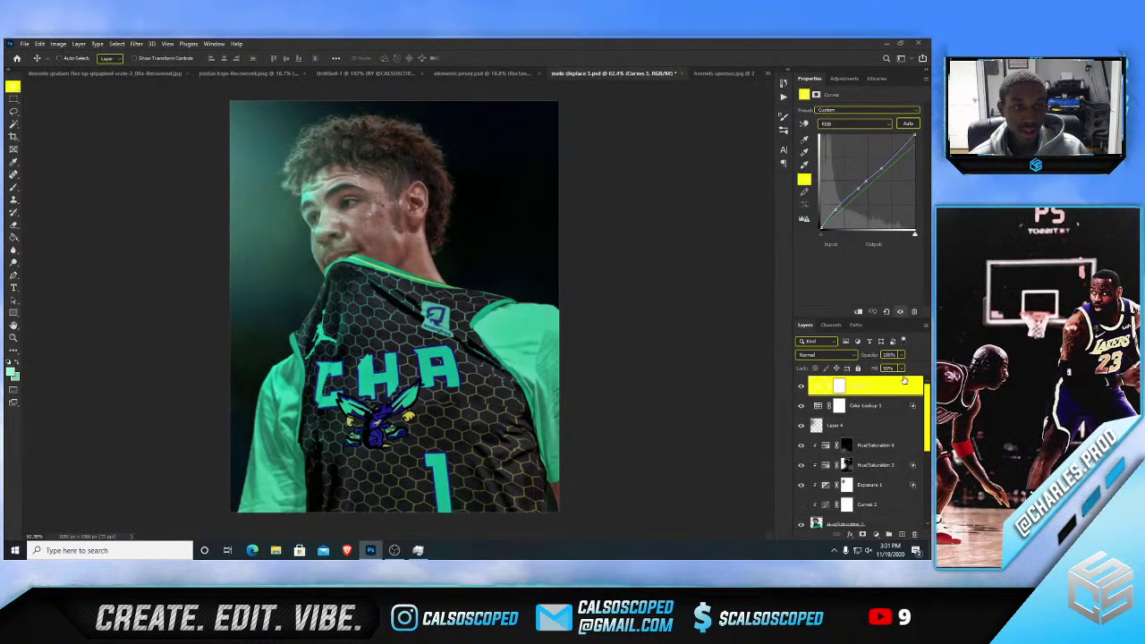
- Paste the copied green stripe into the jersey photo and add a Selective Color adjustment layer above Curves 3
key("ctrl+v")
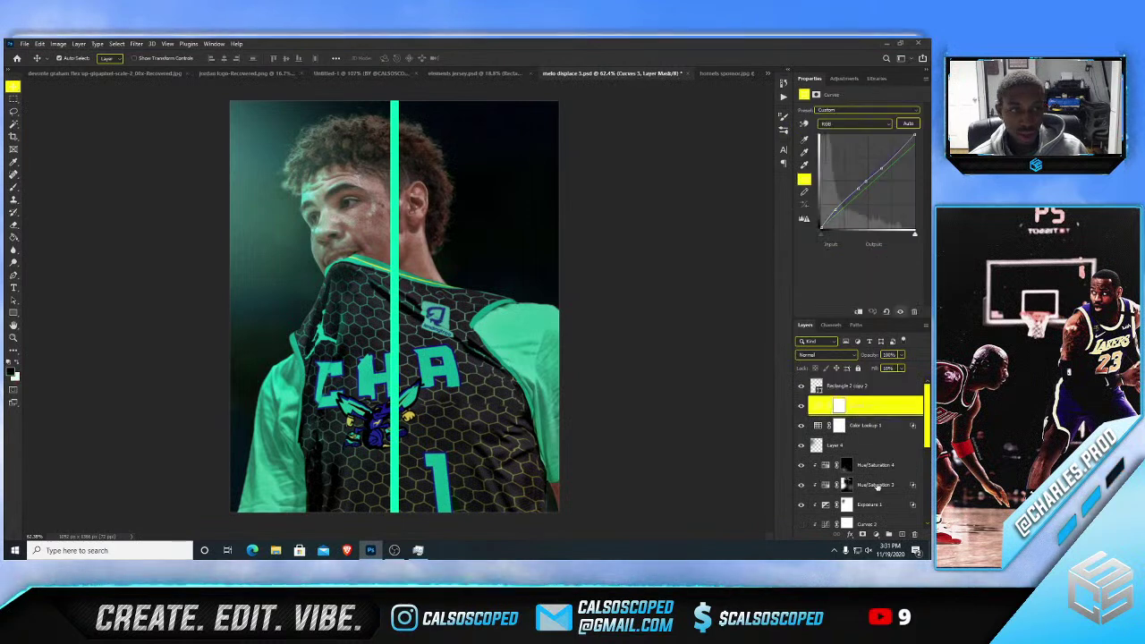
left_click(876, 534)
left_click(878, 525)
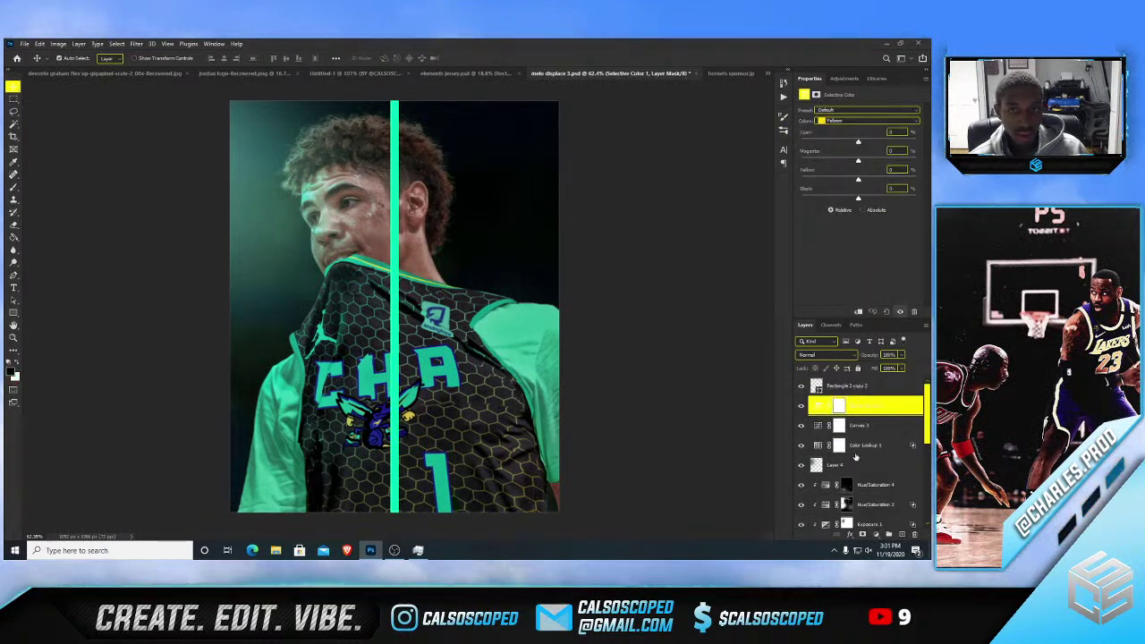
- For the Greens in Selective Color, raise cyan to about +20 and lower magenta, yellow and black, with magenta at about -84
left_click(813, 121)
left_click(836, 143)
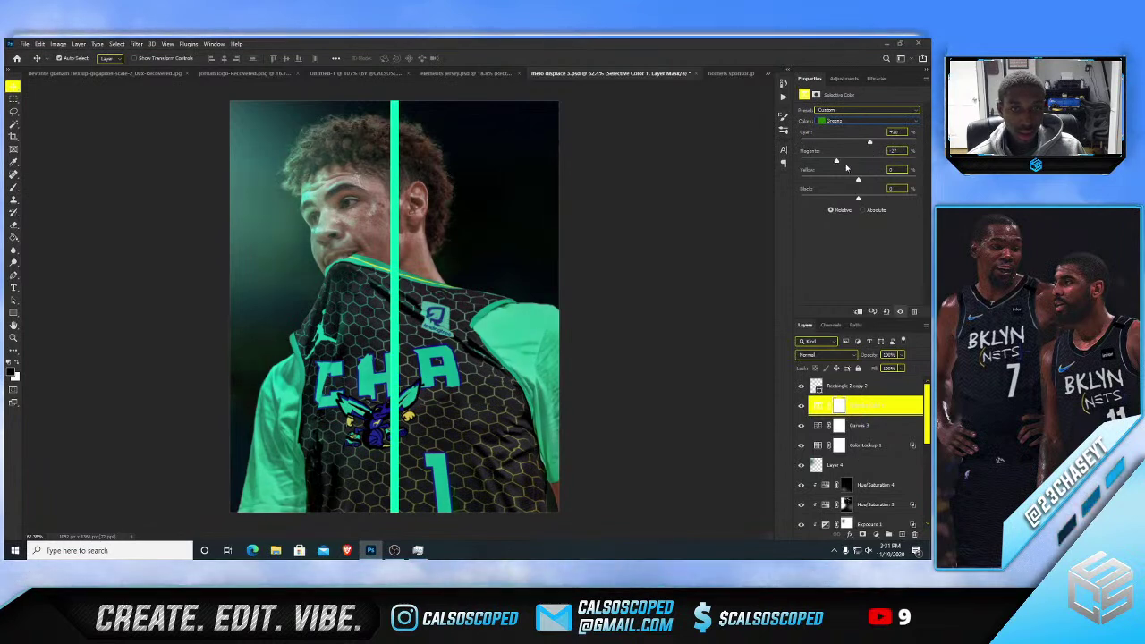
left_click_drag(848, 167, 810, 182)
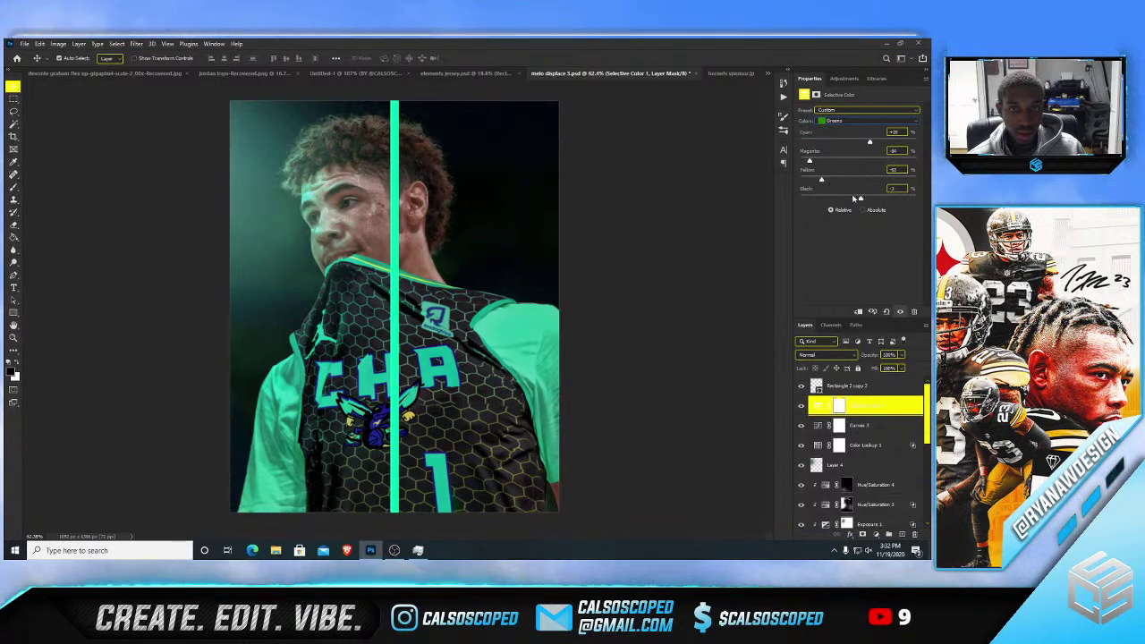
left_click_drag(858, 198, 838, 198)
- For the Blues in Selective Color, set cyan to about -15 and yellow to about +13
left_click(812, 121)
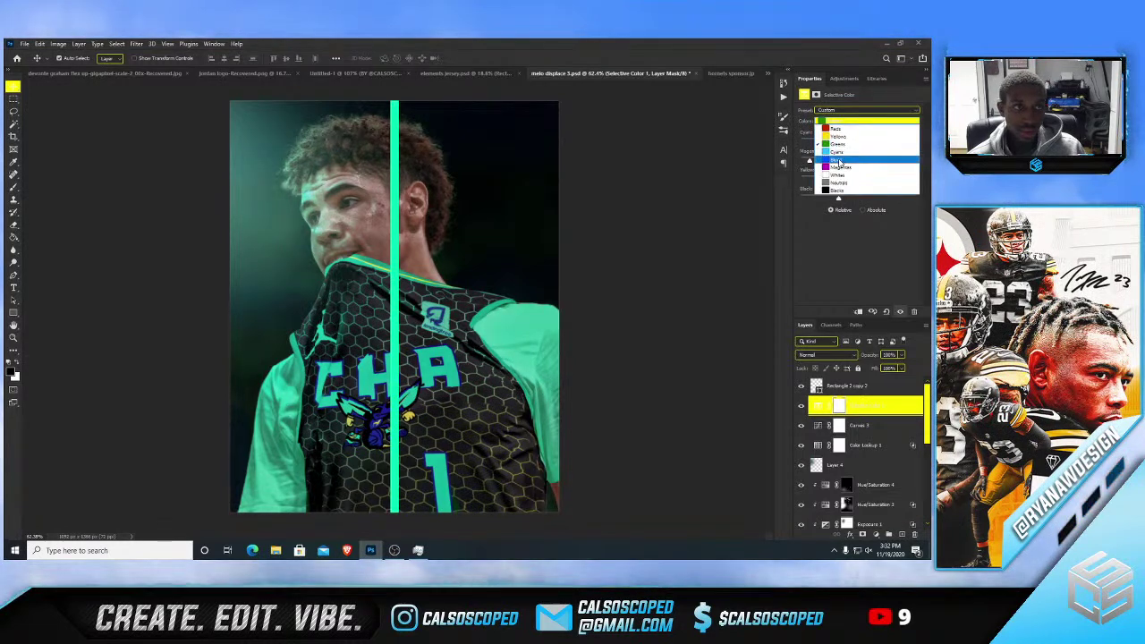
left_click(837, 162)
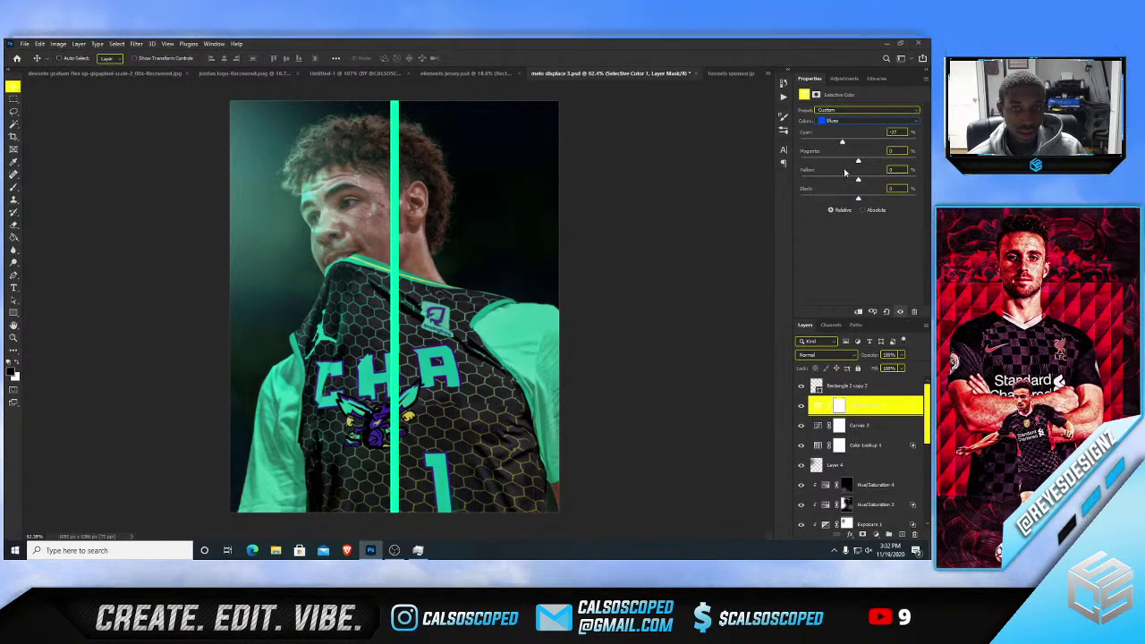
key("ctrl+z")
left_click_drag(859, 199, 857, 144)
key("ctrl+z")
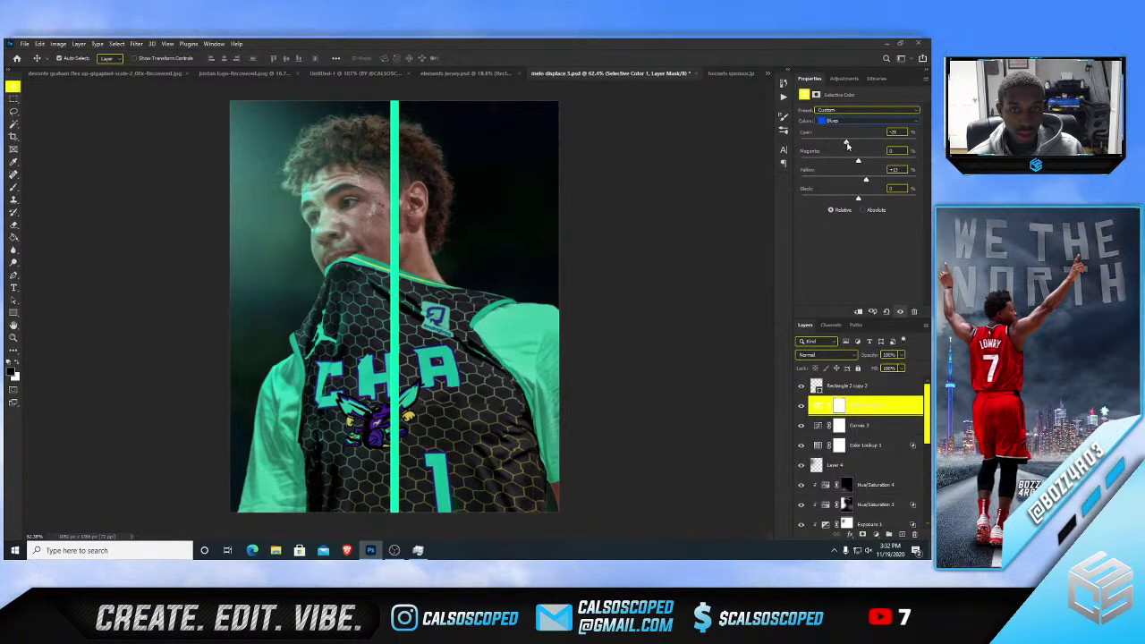
left_click_drag(849, 145, 851, 145)
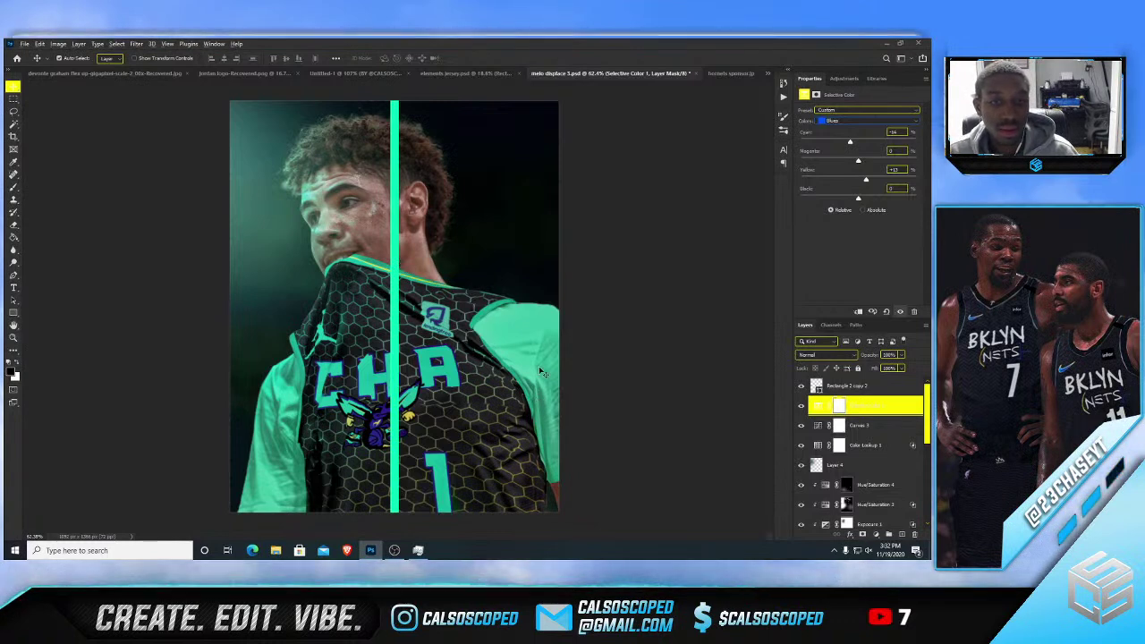
- Add a Curves adjustment layer above Hue/Saturation 4 and pull its midtones down strongly to darken the photo
left_click(872, 504)
left_click(872, 484)
left_click(886, 534)
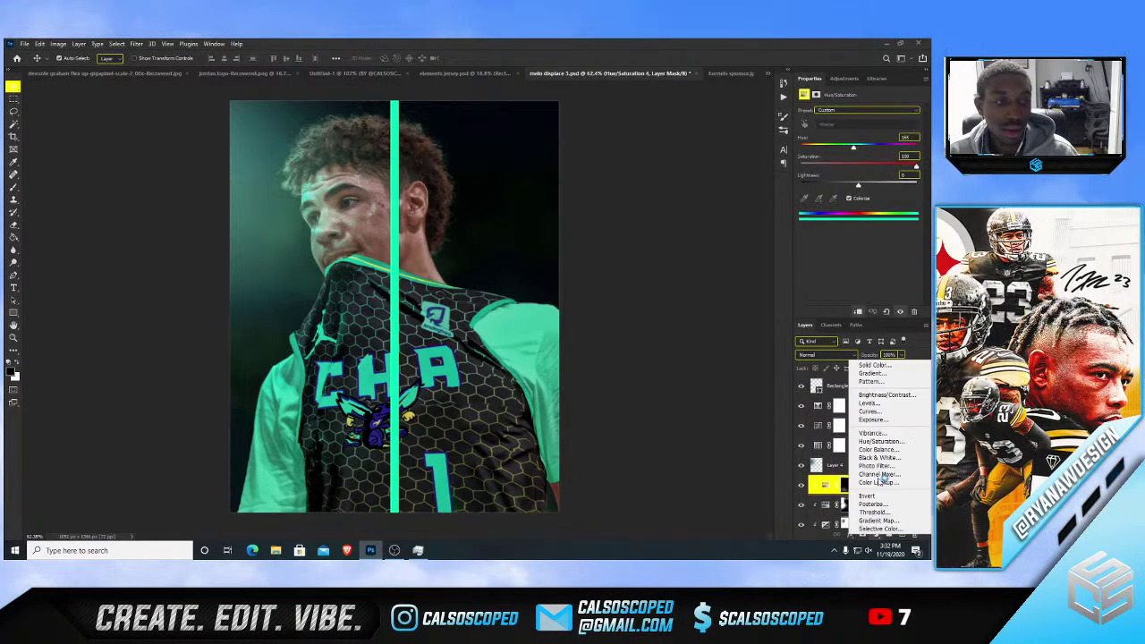
left_click(873, 414)
left_click_drag(860, 193, 871, 201)
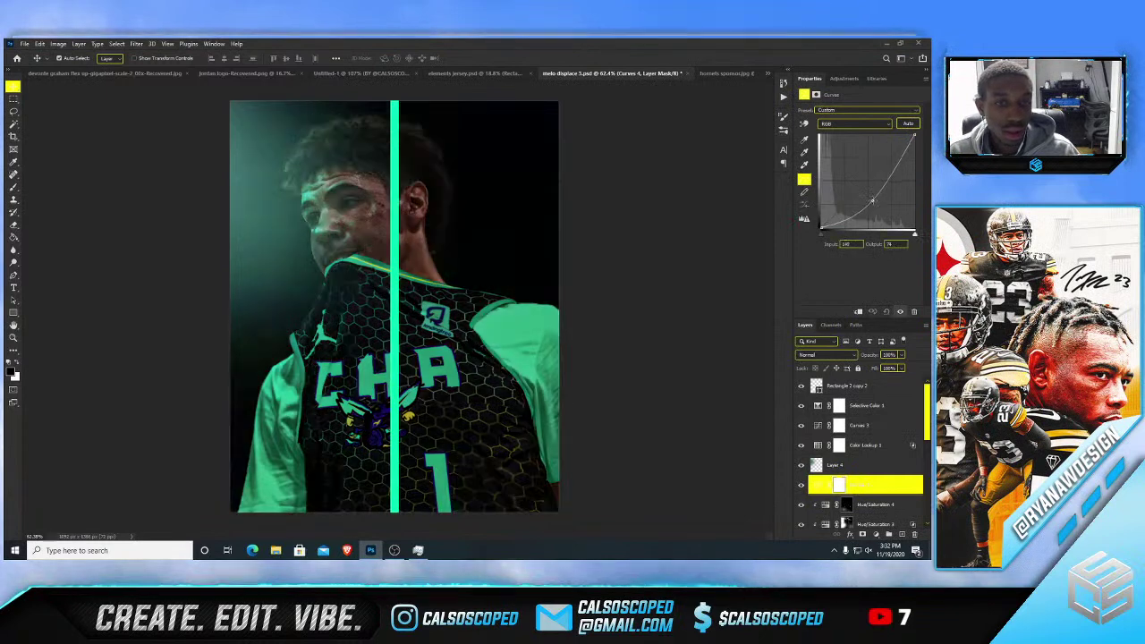
- Invert the new Curves mask and paint the darkening back over the player's shoulder-side sleeve and the lower jersey
key("ctrl+i")
key("b")
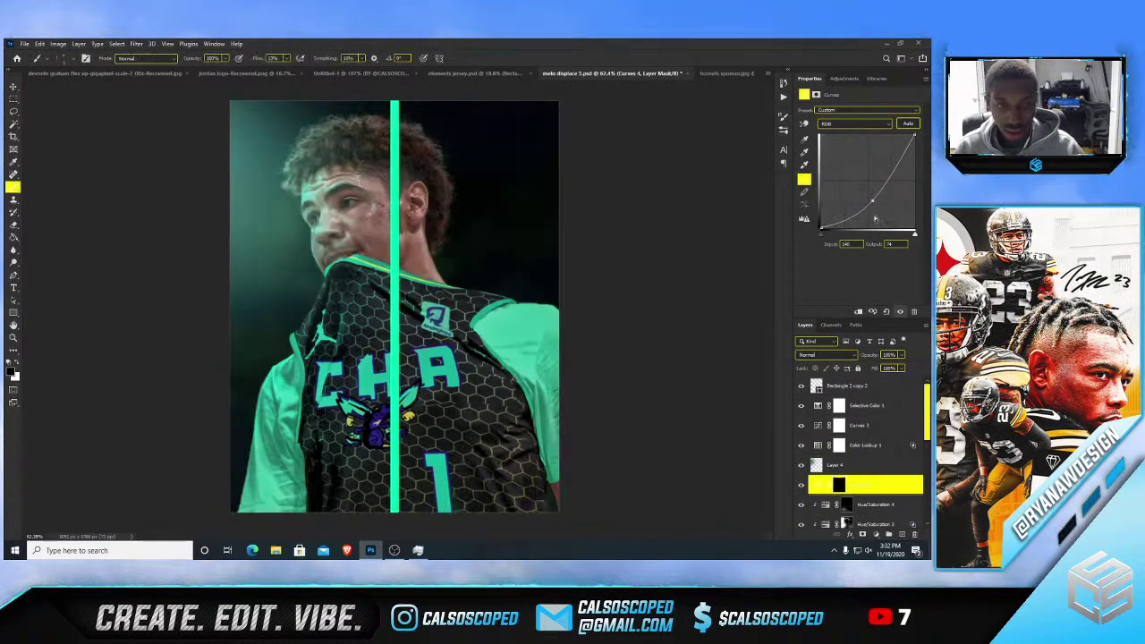
mouse_move(537, 358)
left_mouse_down()
mouse_move(532, 407)
mouse_move(522, 342)
mouse_move(536, 360)
mouse_move(503, 315)
mouse_move(553, 371)
left_mouse_up()
mouse_move(550, 452)
left_mouse_down()
mouse_move(499, 519)
mouse_move(518, 463)
mouse_move(591, 526)
mouse_move(545, 504)
left_mouse_up()
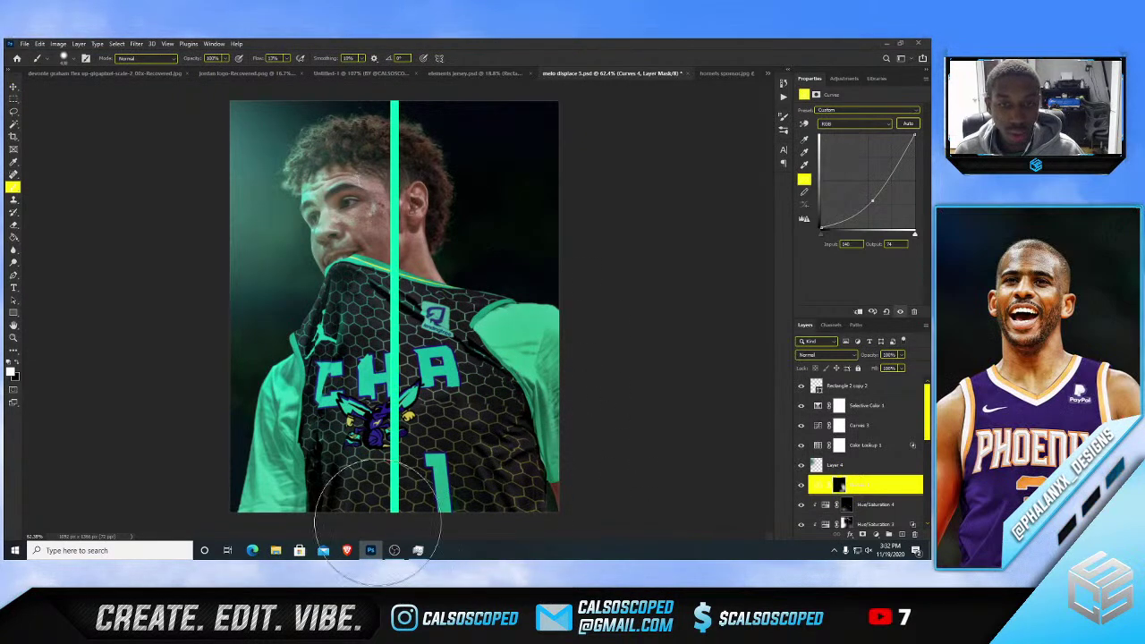
- Create a new layer above Selective Color 1 and fill it with the near-black green 040b08
left_click(892, 411)
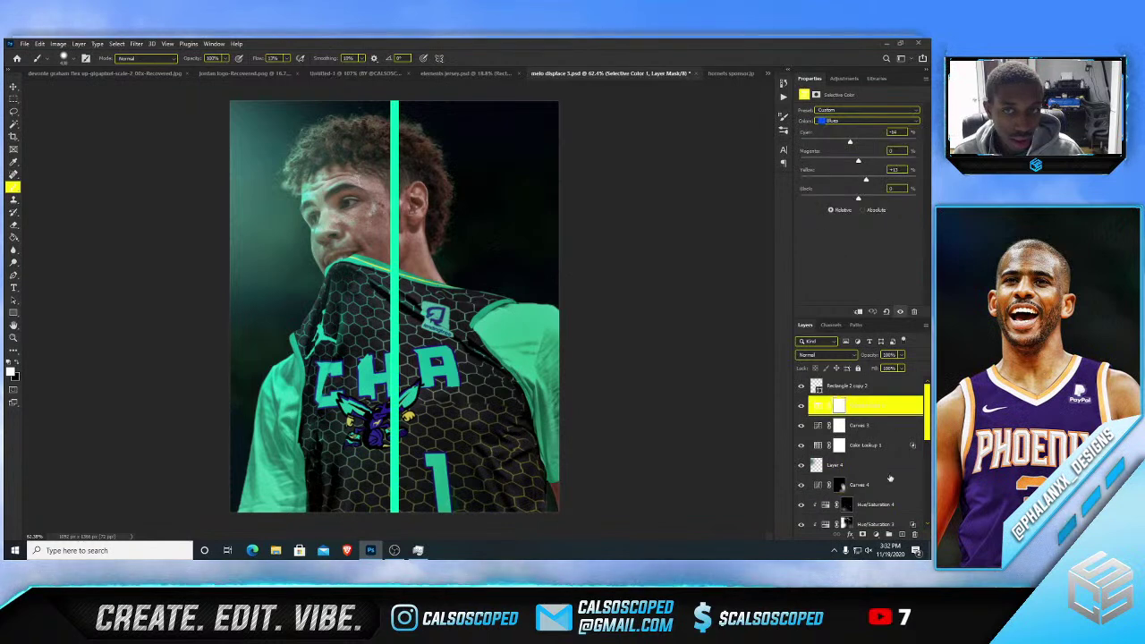
left_click(902, 535)
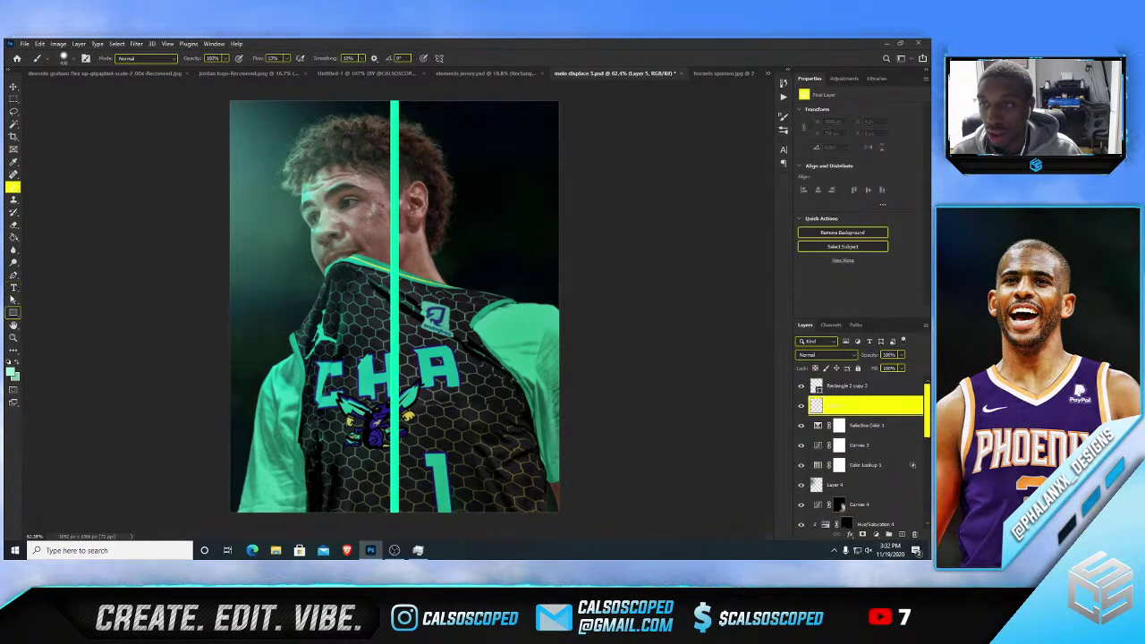
left_click(13, 237)
left_click(13, 373)
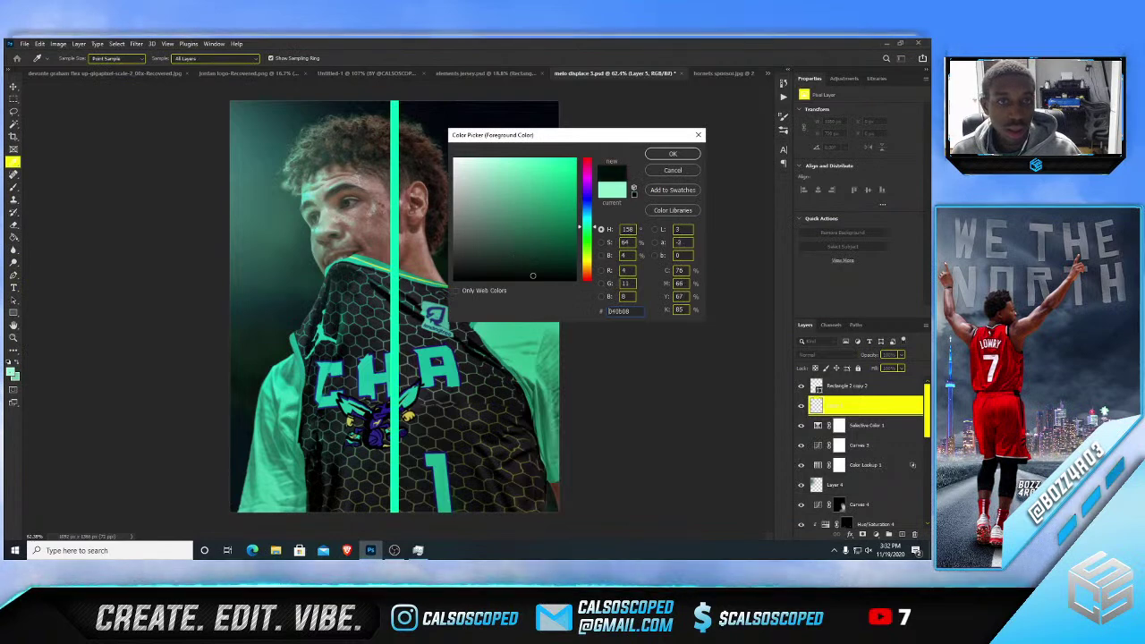
left_click(672, 154)
left_click(450, 315)
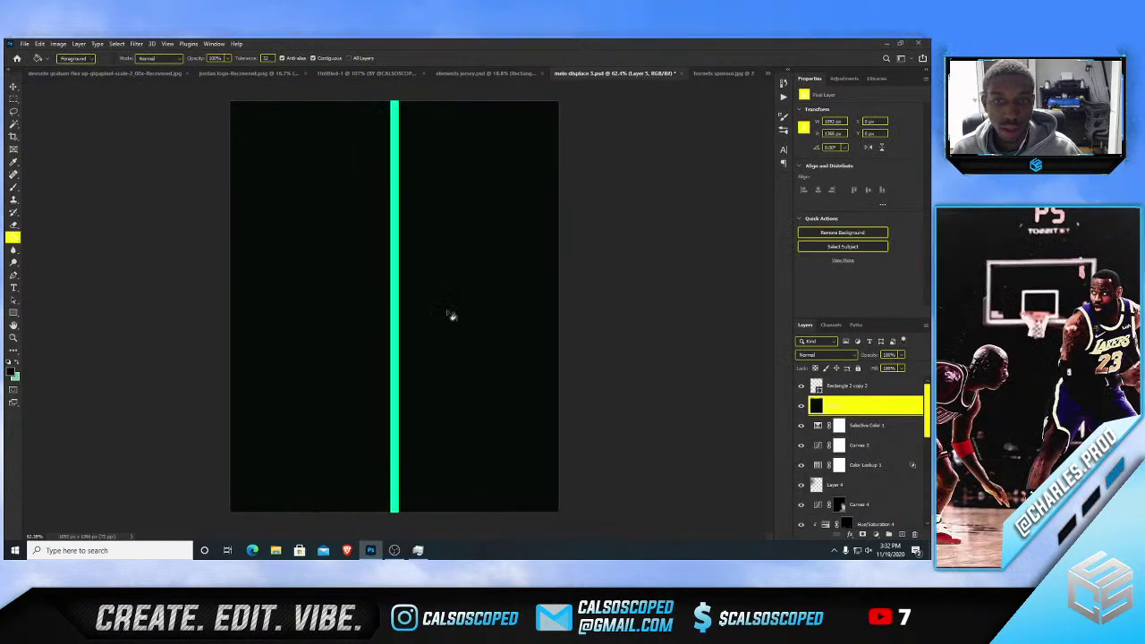
- Mask the dark fill layer with a linear gradient so that it only fades in along the photo's bottom edge
key("ctrl+backslash")
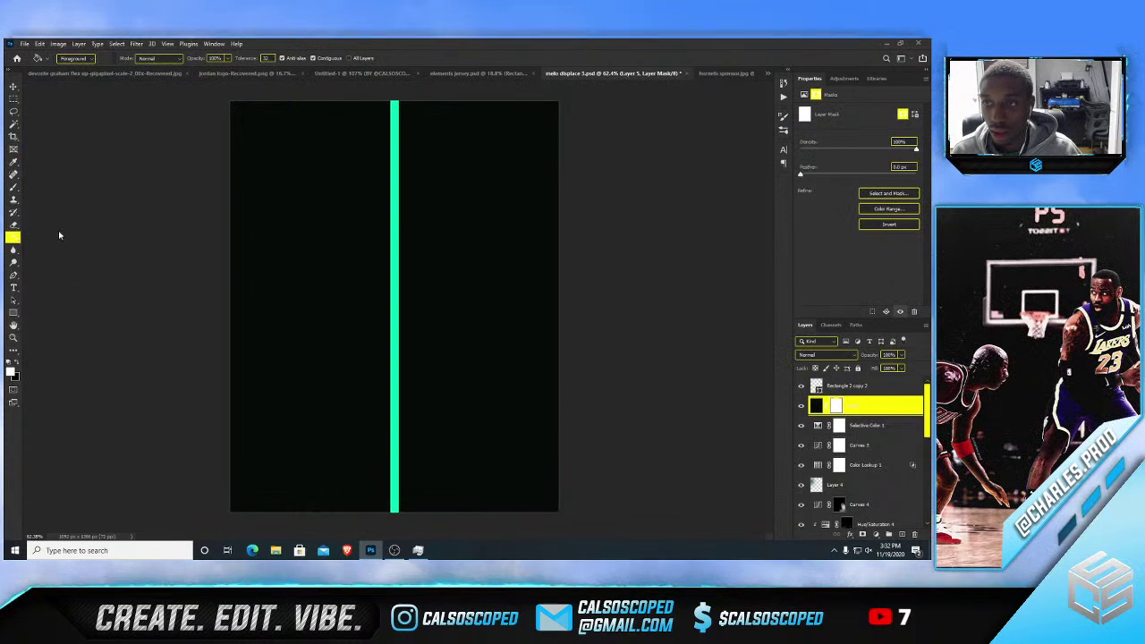
right_click(12, 237)
left_click(77, 238)
left_click_drag(376, 332, 371, 555)
key("ctrl+z")
key("x")
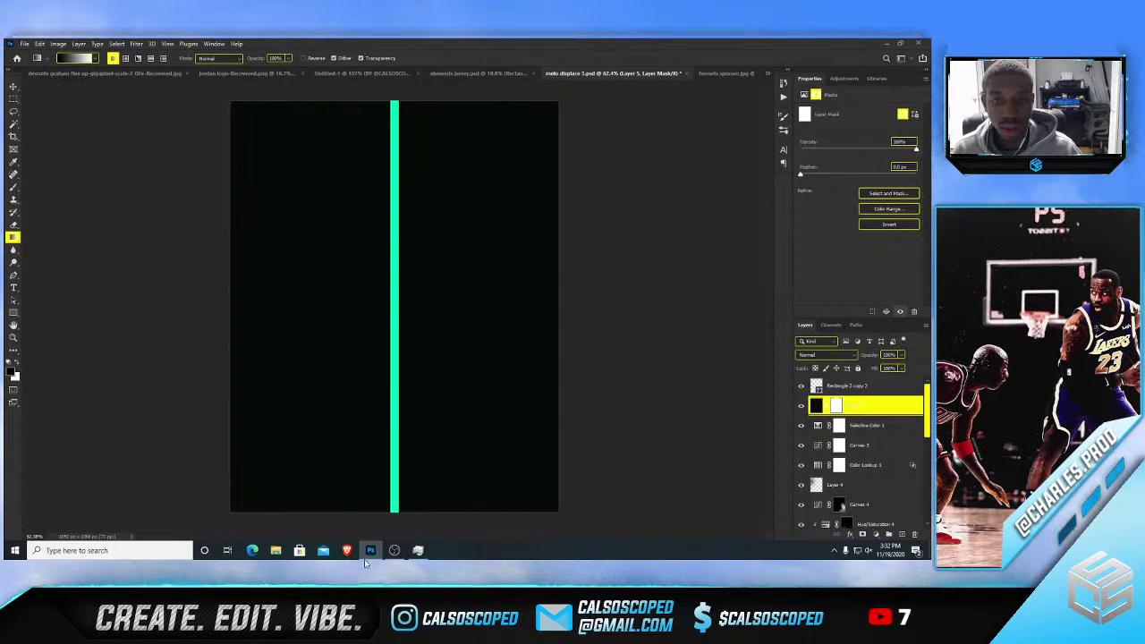
key("ctrl+i")
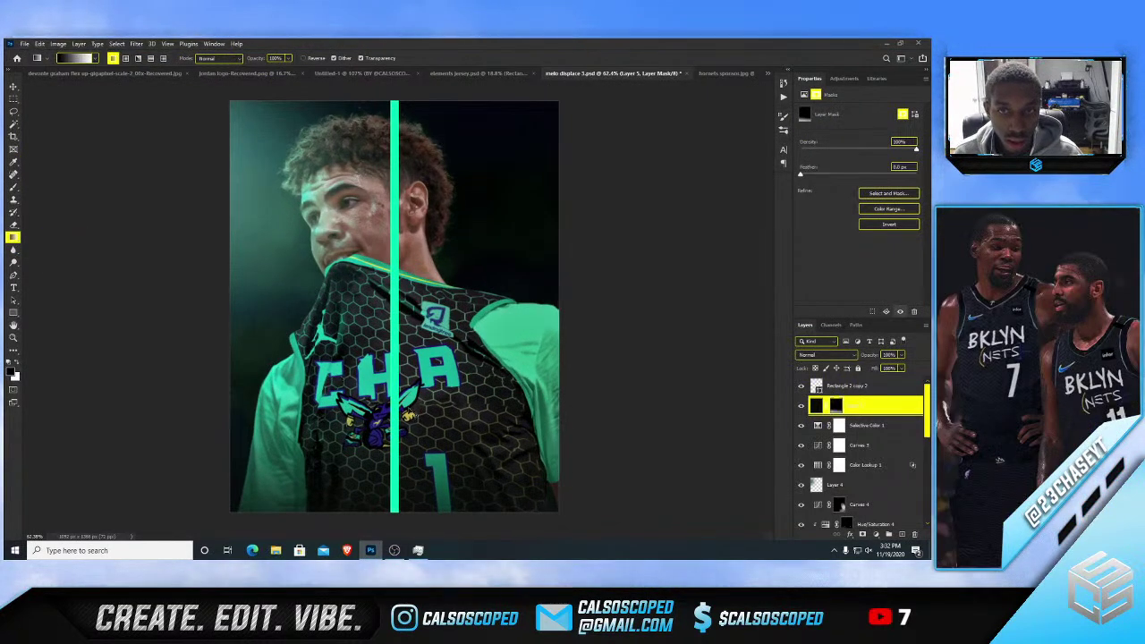
- Touch up the mask of the dark fill layer near the photo's bottom edge with a larger brush
key("ctrl+minus")
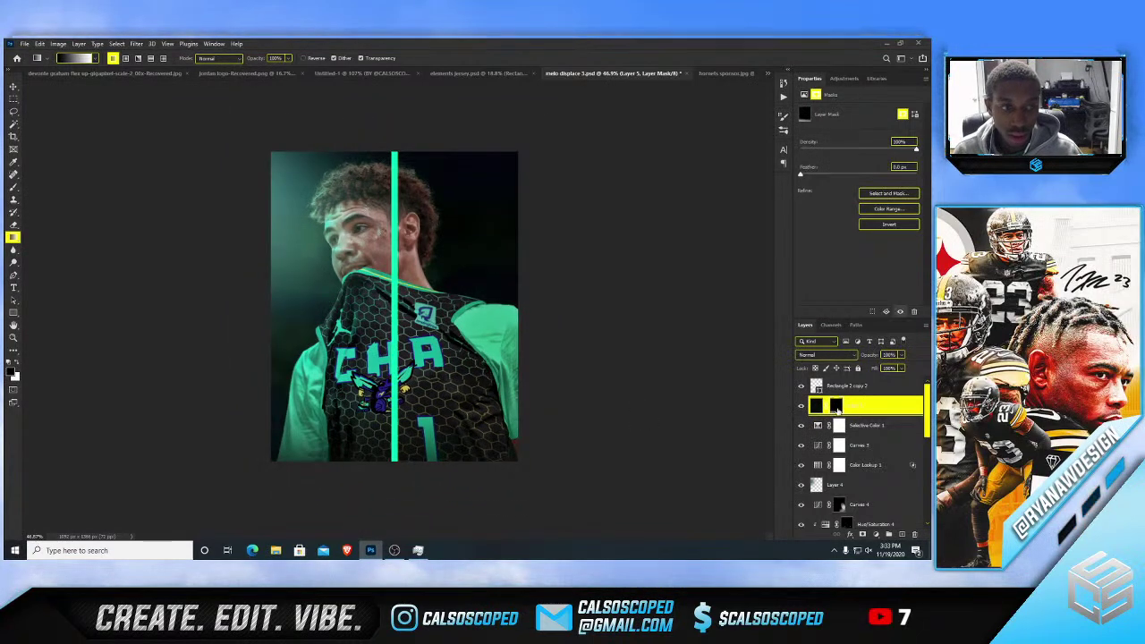
key("b")
key("bracketright")
key("bracketright")
key("bracketright")
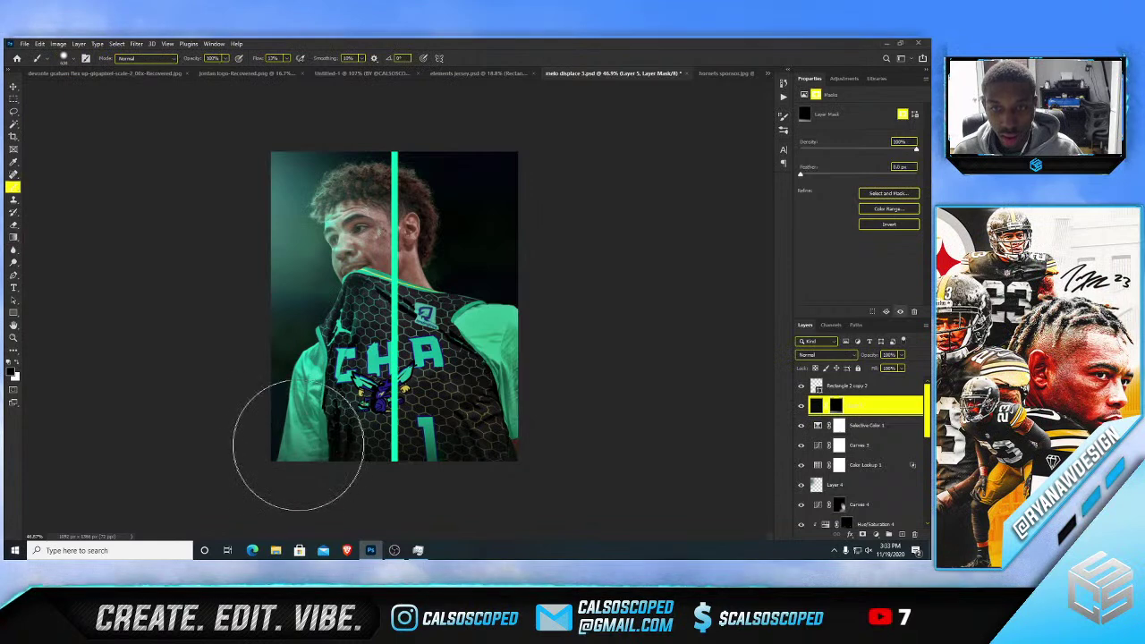
key("v")
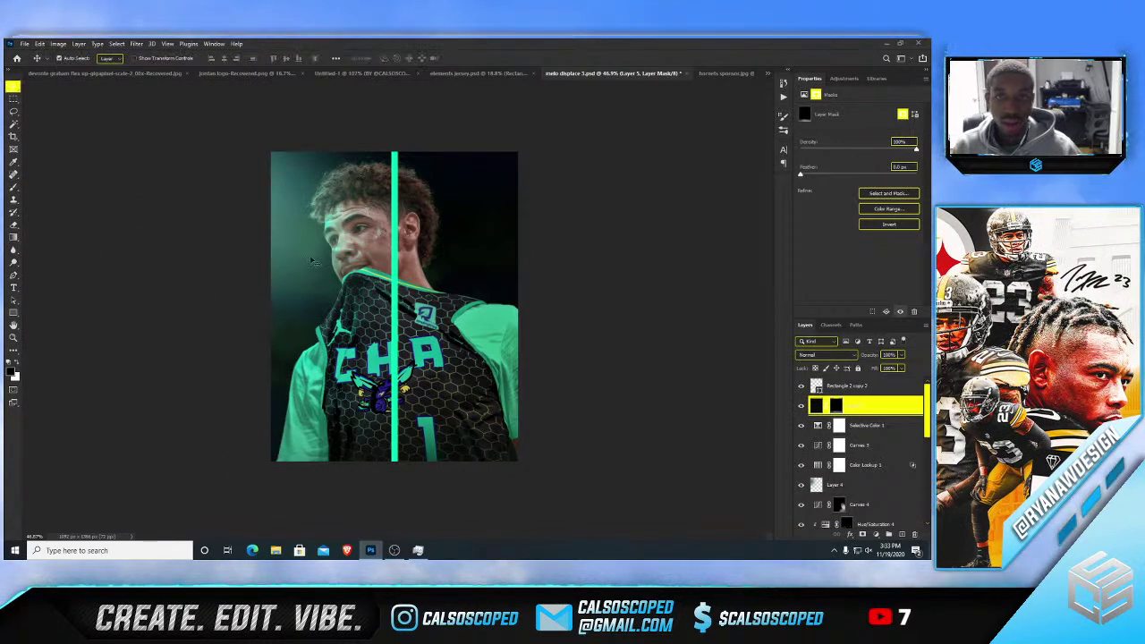
- Select the pasted green stripe and hide its layer
left_click_drag(397, 205, 397, 208)
left_click(802, 384)
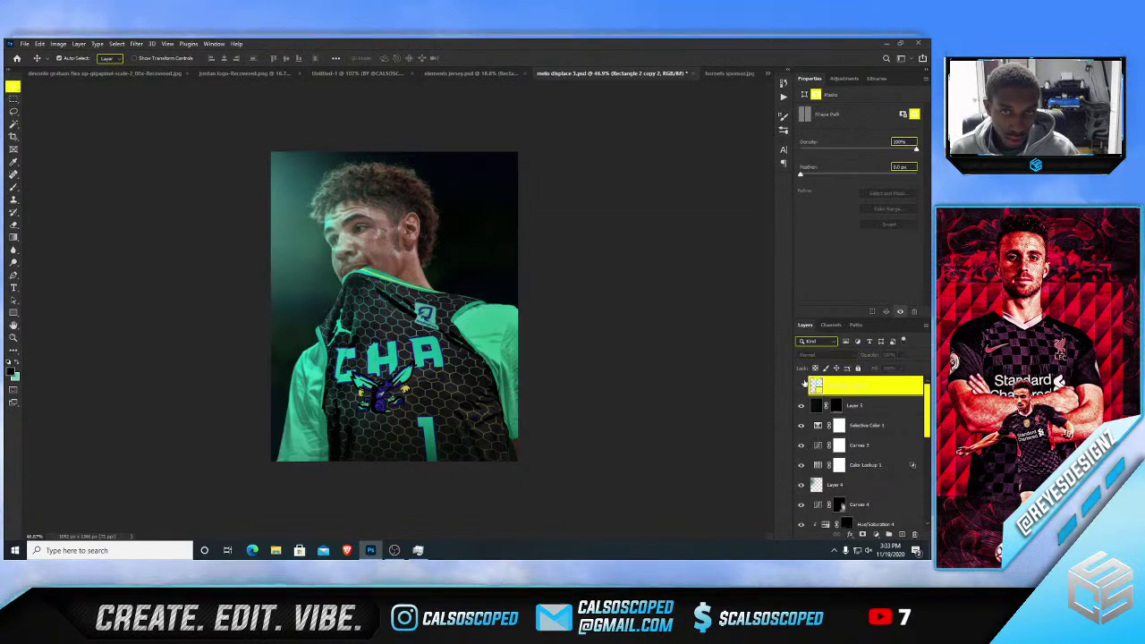
scroll(333, 145, "up", 3)
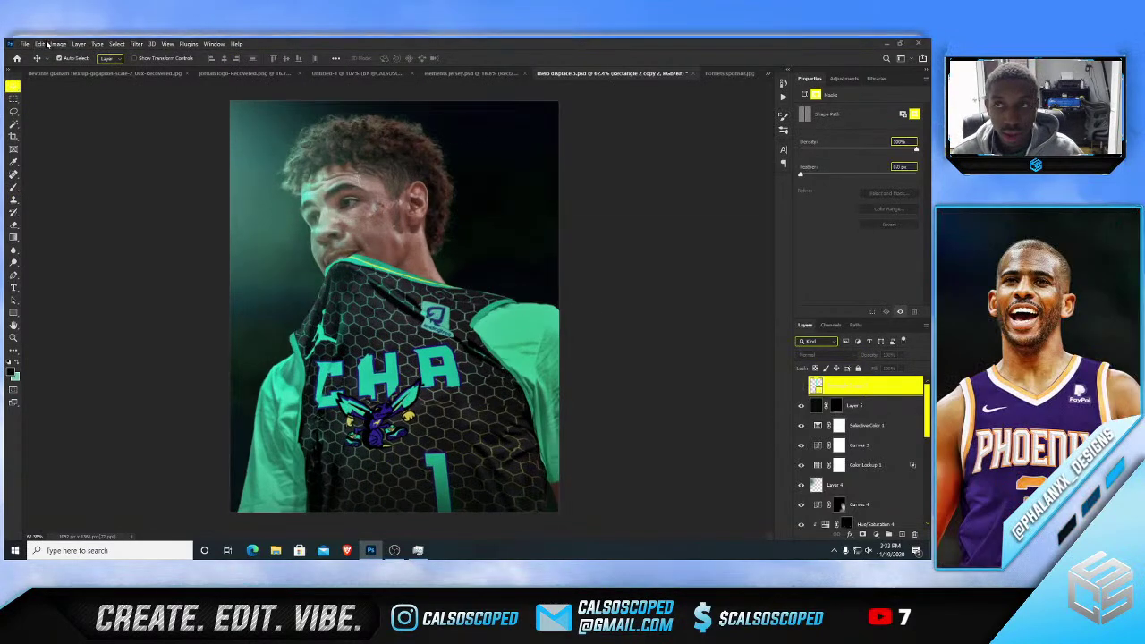
- Start placing an embedded file and browse the Seagate Desktop Drive for the logos folder
left_click(25, 45)
left_click(52, 234)
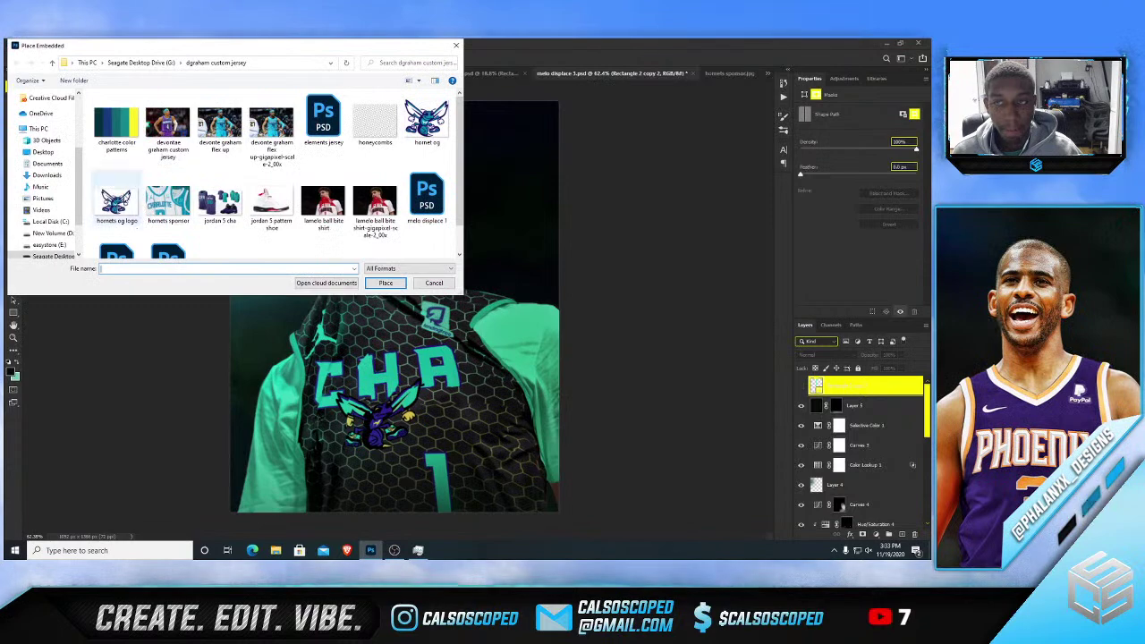
left_click(50, 256)
scroll(130, 211, "down", 8)
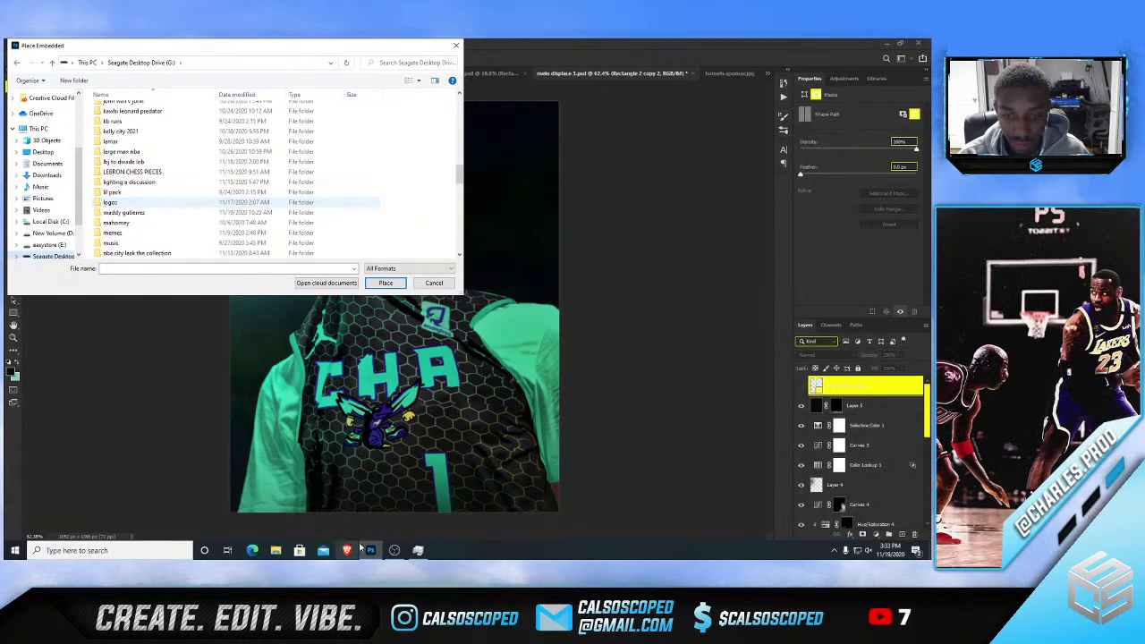
left_click(394, 550)
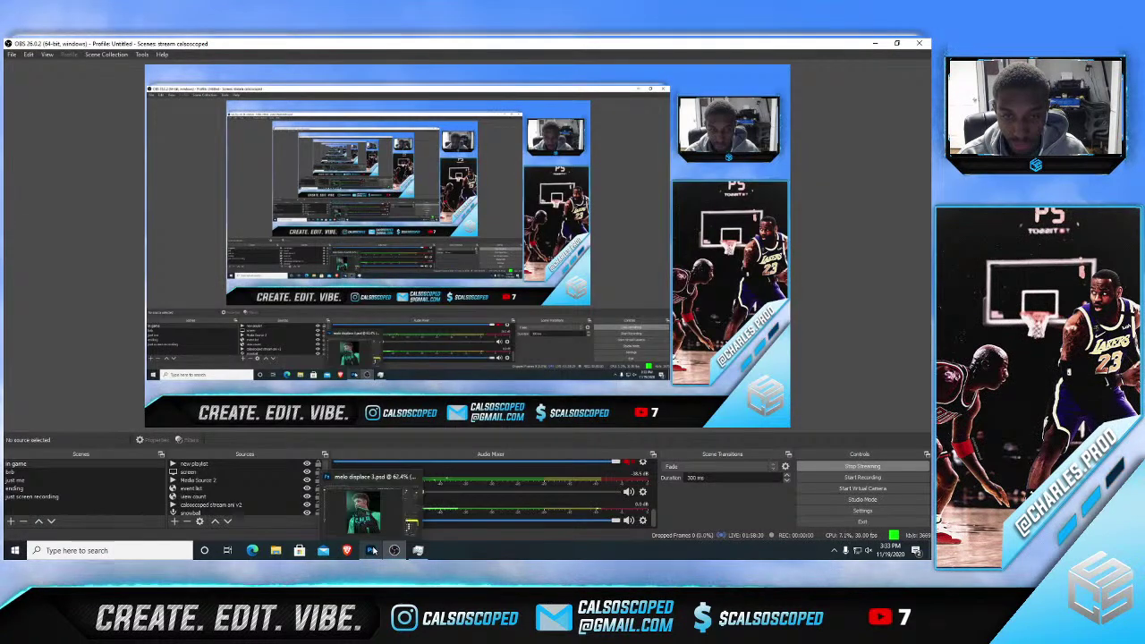
left_click(373, 550)
mouse_move(394, 550)
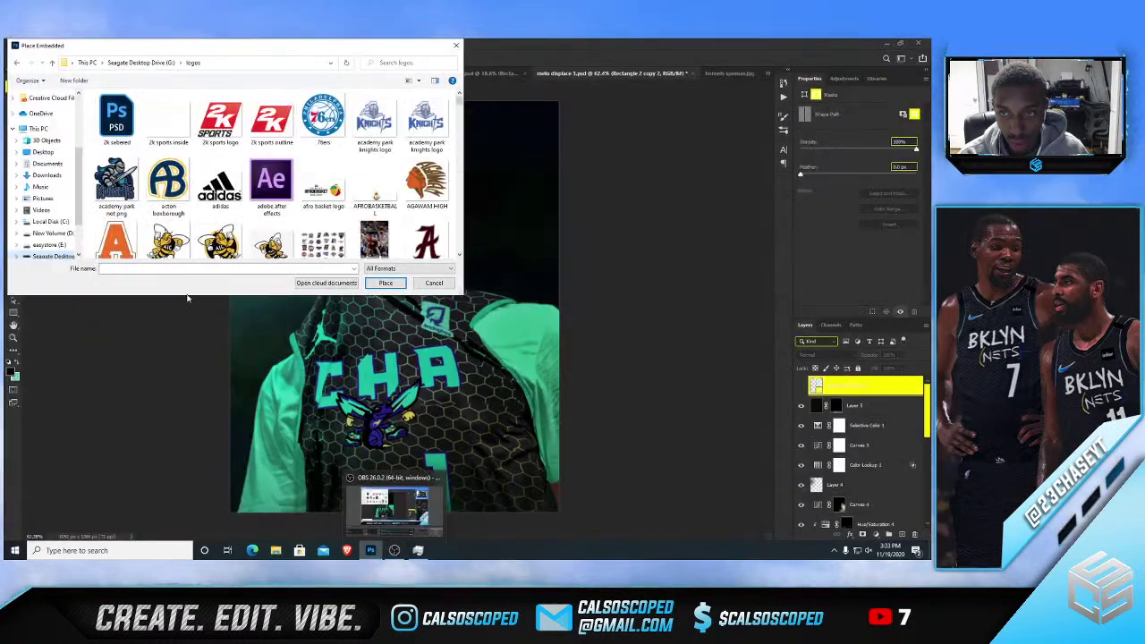
- Place the calsoscoped cube logo file from the logos folder into the jersey photo
type("calso")
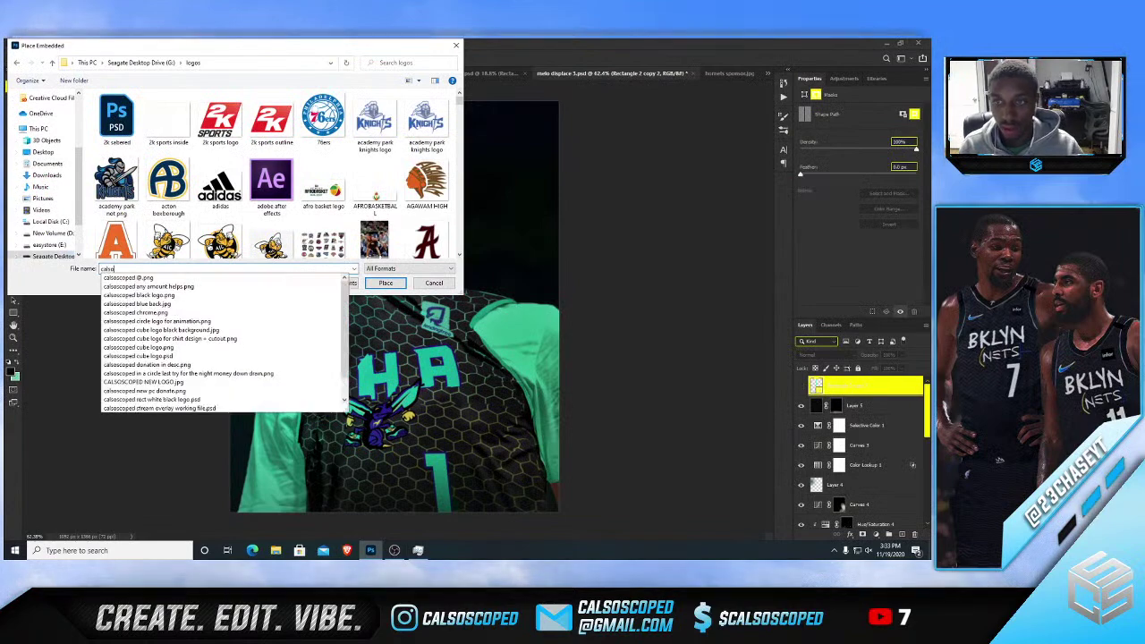
key("Down")
key("Down")
key("Down")
key("Down")
key("Down")
key("Down")
key("Down")
key("Down")
key("Return")
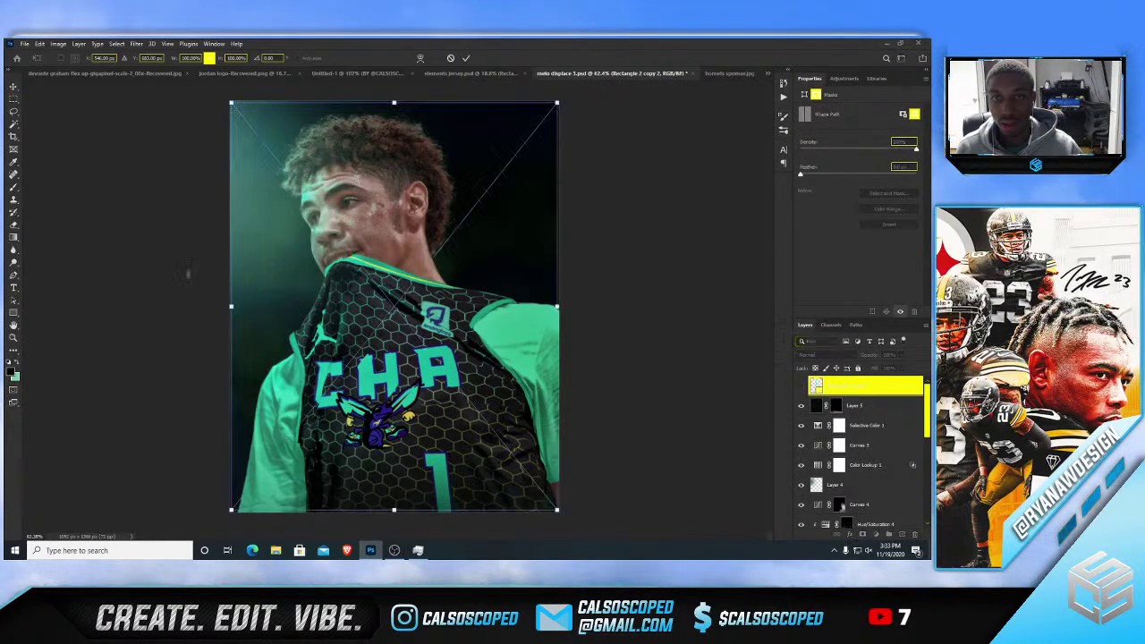
- Scale the cube logo down to a small mark and place it against the dark background just beside the neck
left_click_drag(424, 315, 479, 272)
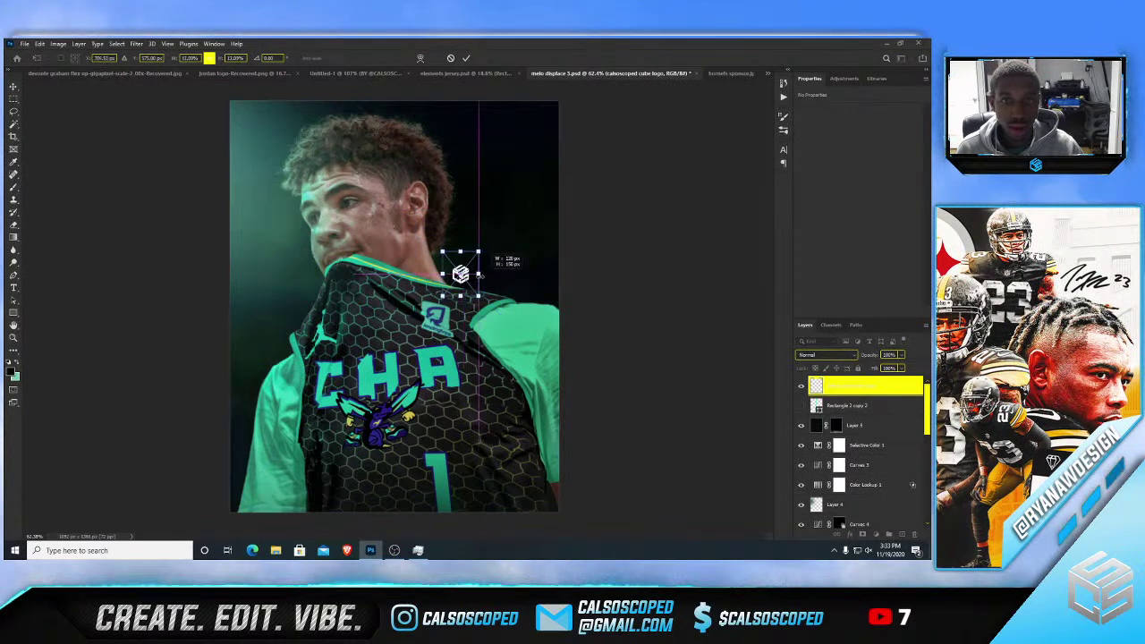
key("Return")
- Set the cube logo's blend mode to Overlay and duplicate its layer
left_click(824, 355)
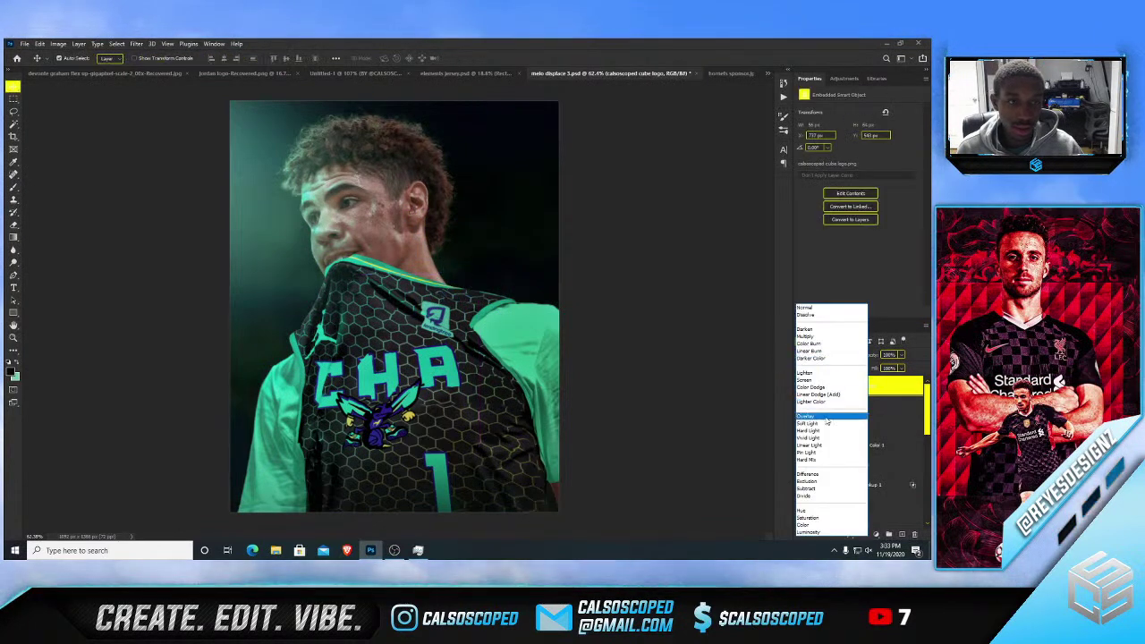
left_click(822, 417)
key("ctrl+j")
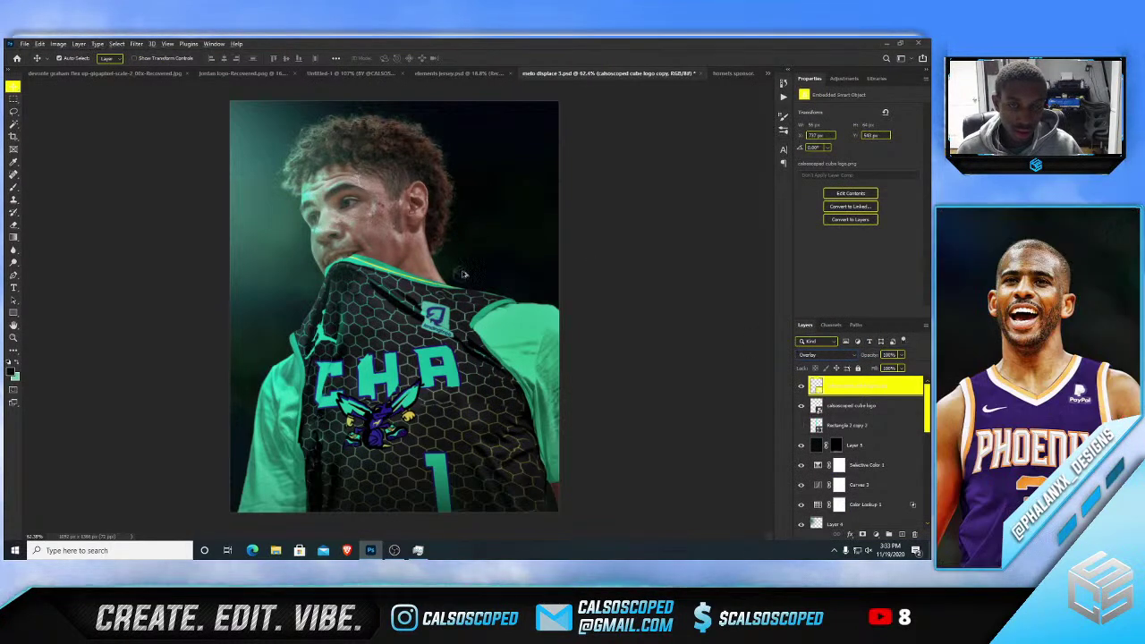
- Review the whole graded photo and check it against the elements jersey document
left_click(210, 210)
scroll(223, 204, "down", 2)
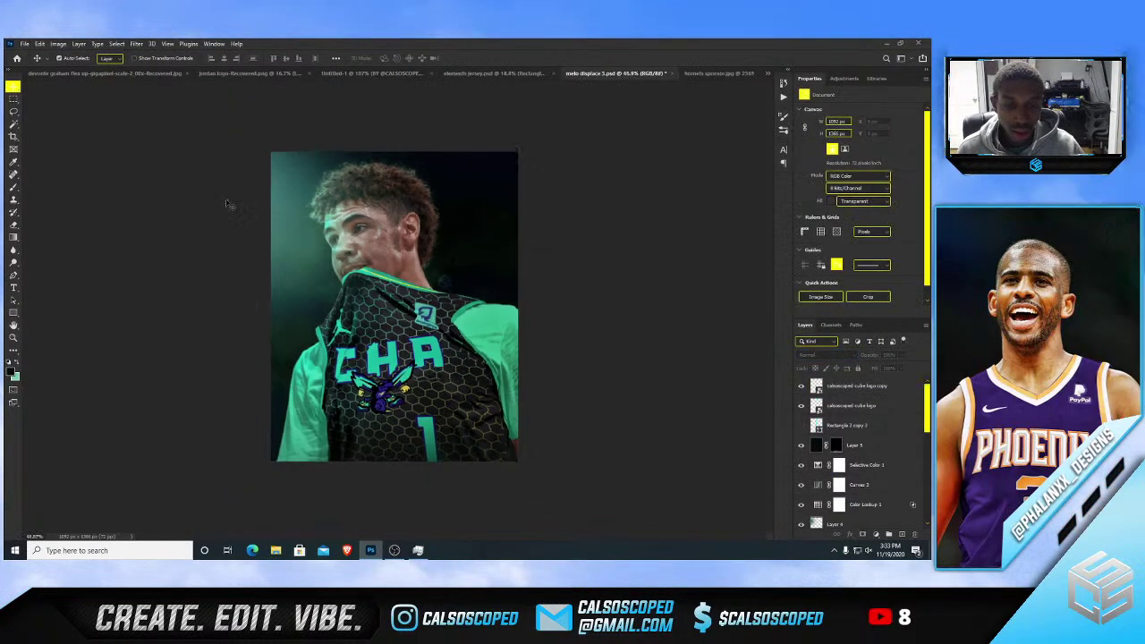
left_click(504, 73)
left_click(623, 75)
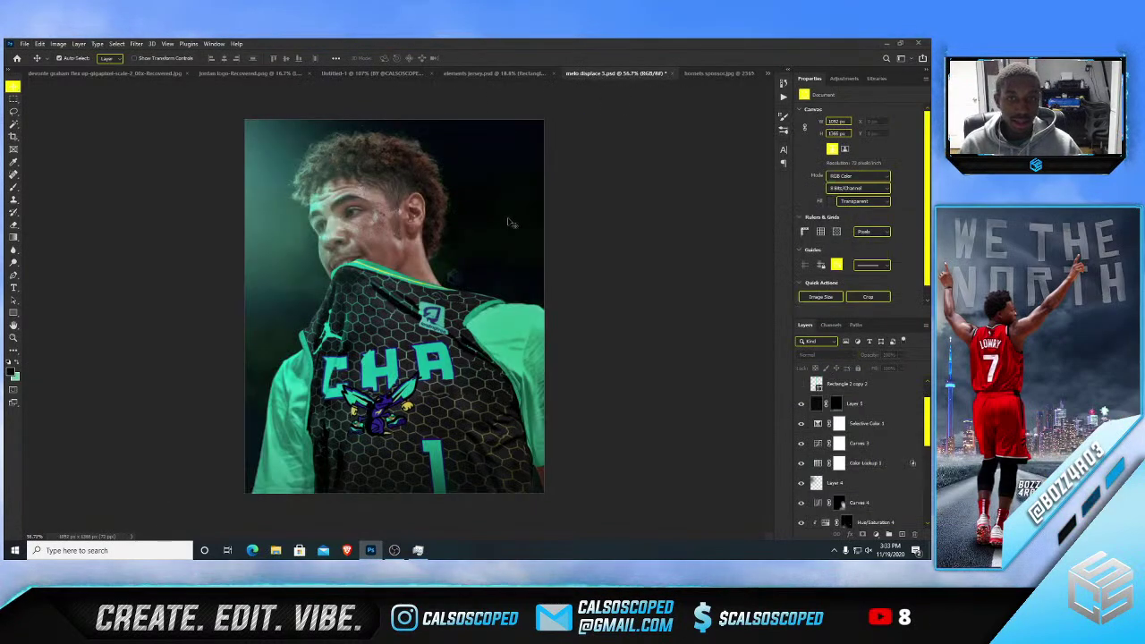
- Review the graded jersey photo and compare it with the Charlotte Hornets "Buzzy Night" Edition uniform document
scroll(431, 288, "up", 2)
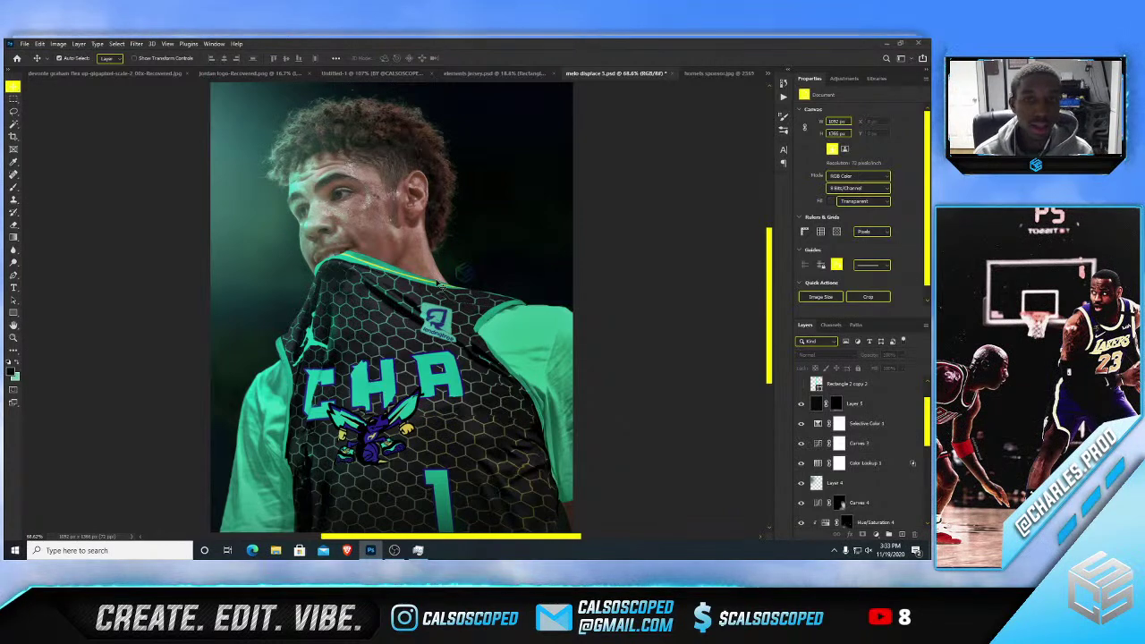
left_click(495, 74)
left_click(370, 74)
scroll(426, 175, "down", 2)
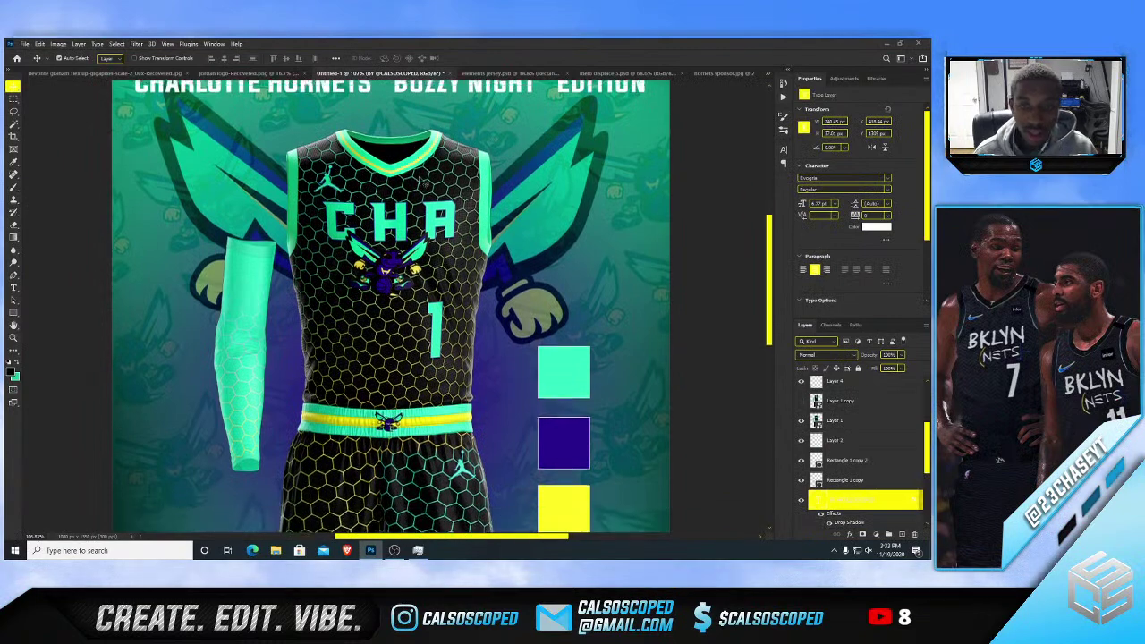
scroll(424, 181, "down", 3)
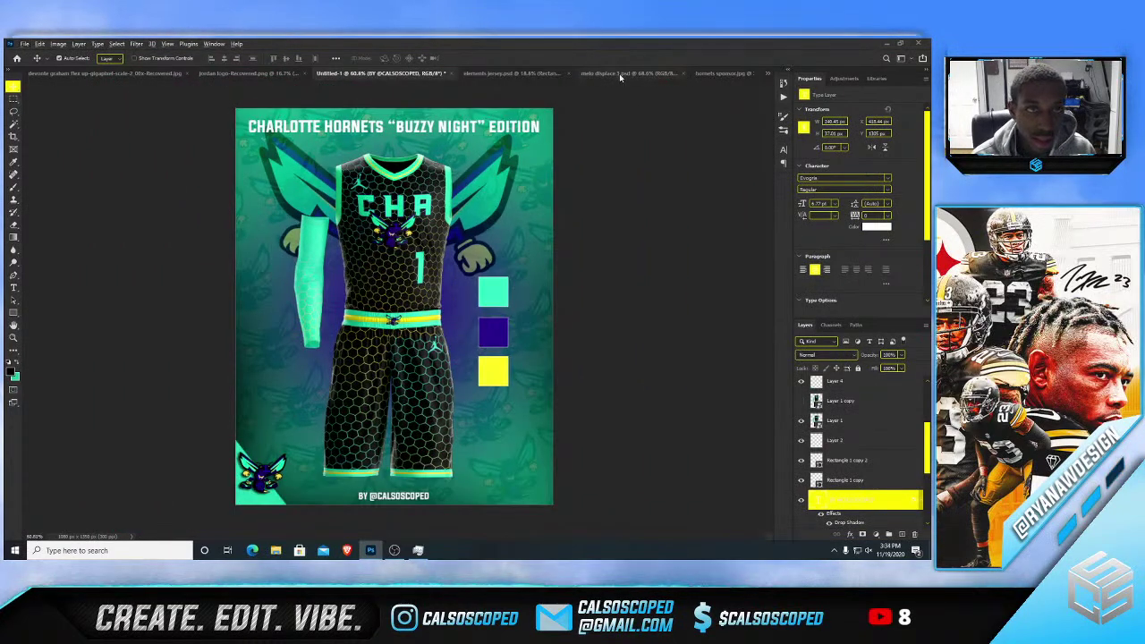
left_click(619, 73)
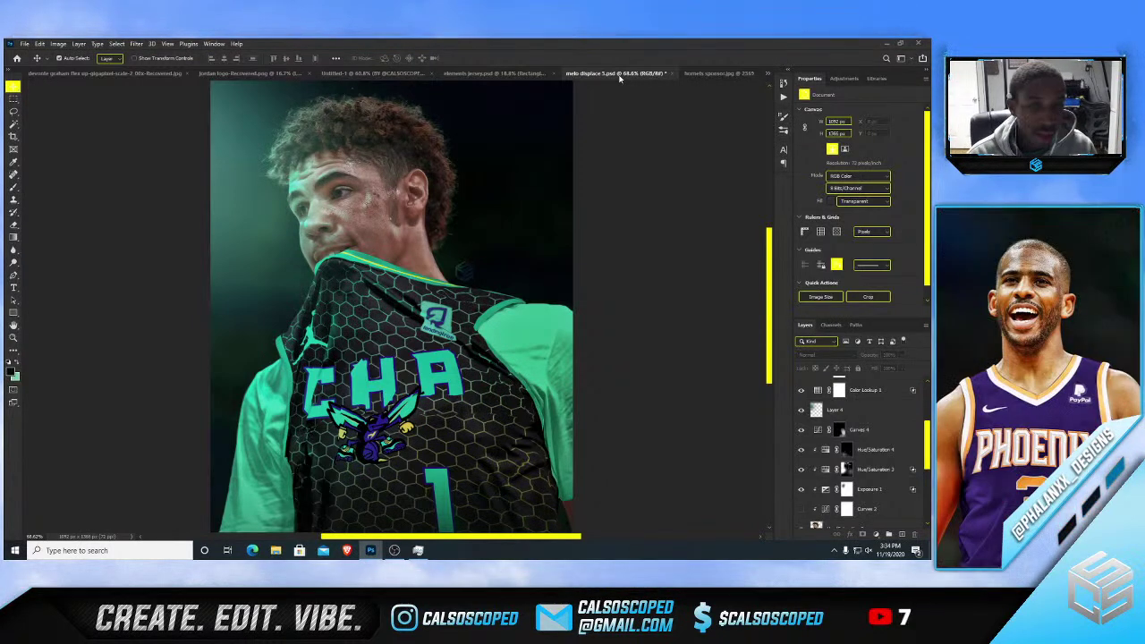
- Switch to OBS and change the stream to the "ending" scene
left_click(394, 550)
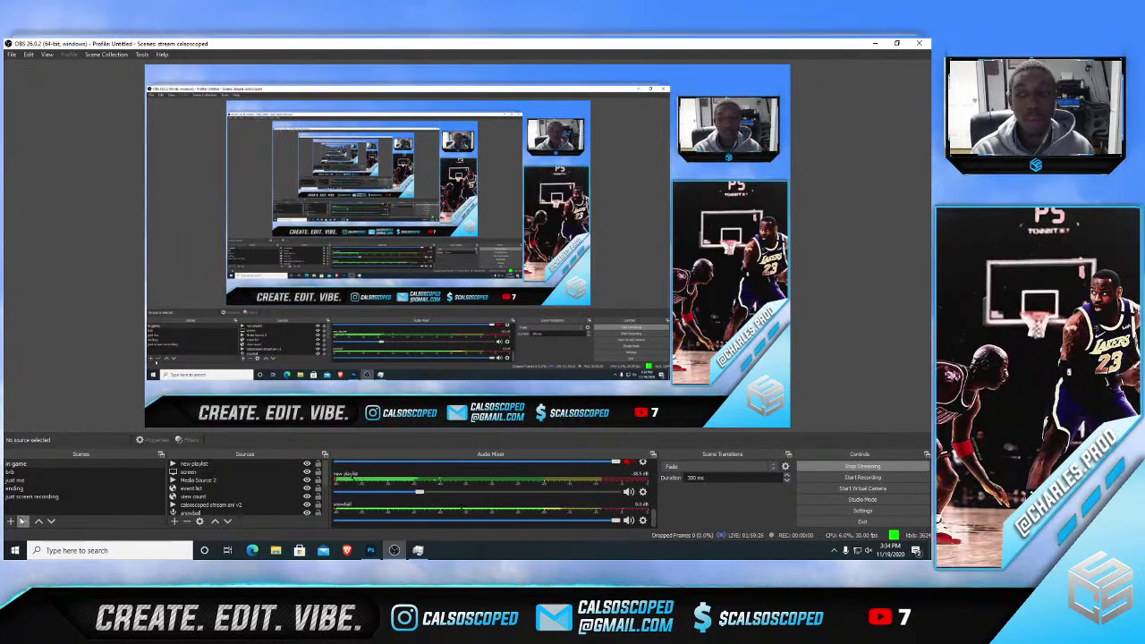
left_click(15, 490)
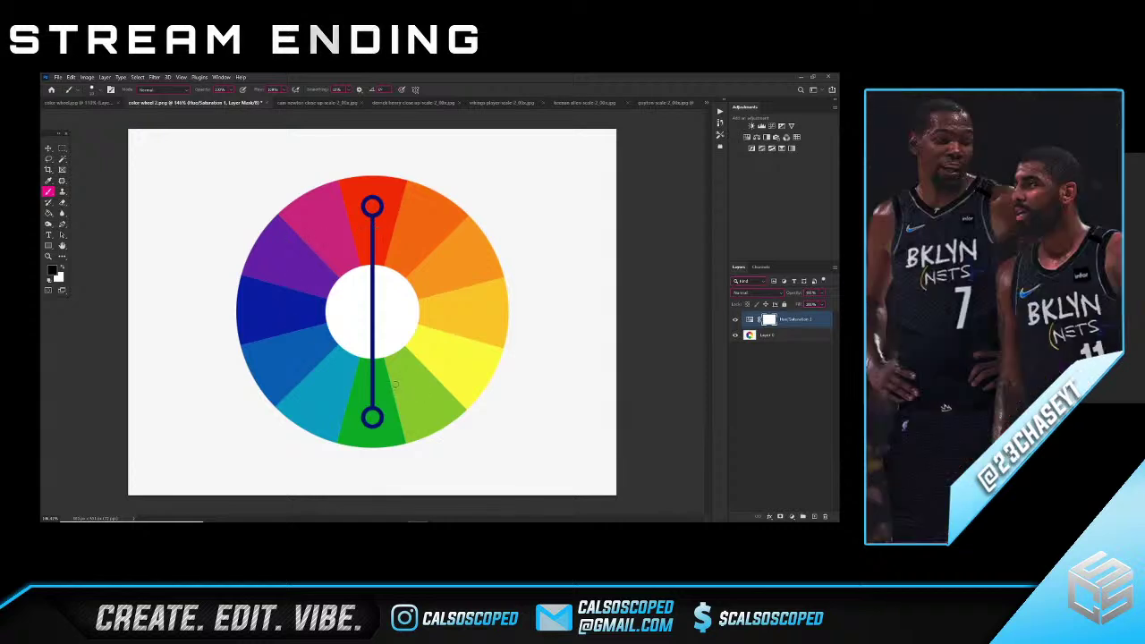
- Check the Hue/Saturation adjustment's settings on the color wheel and set the foreground colour to a fully saturated red
double_click(761, 320)
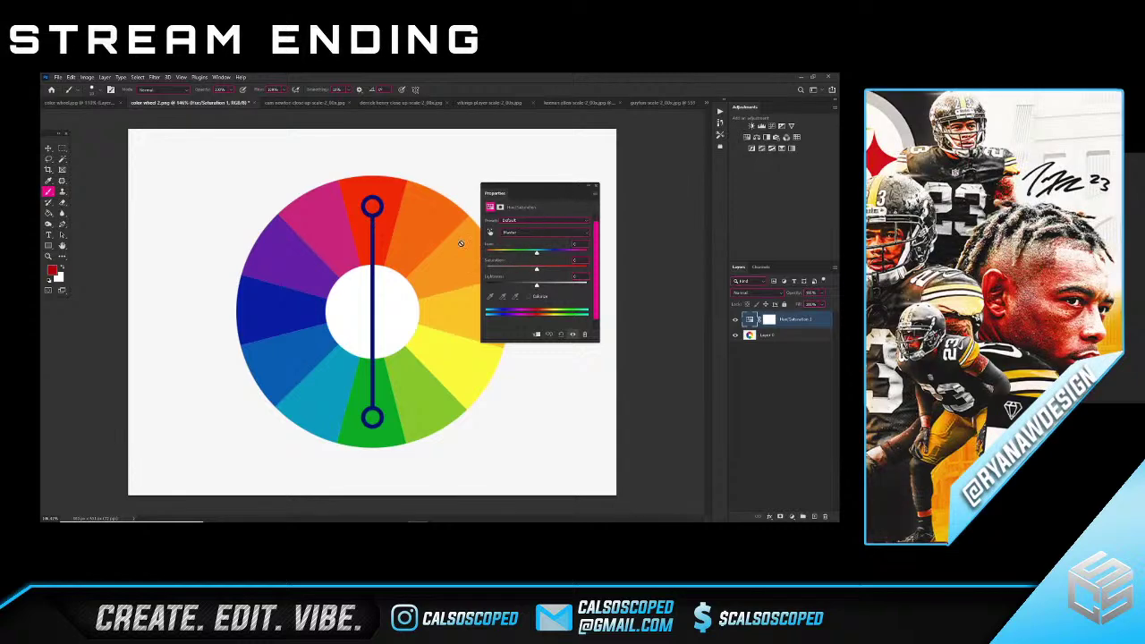
left_click(594, 188)
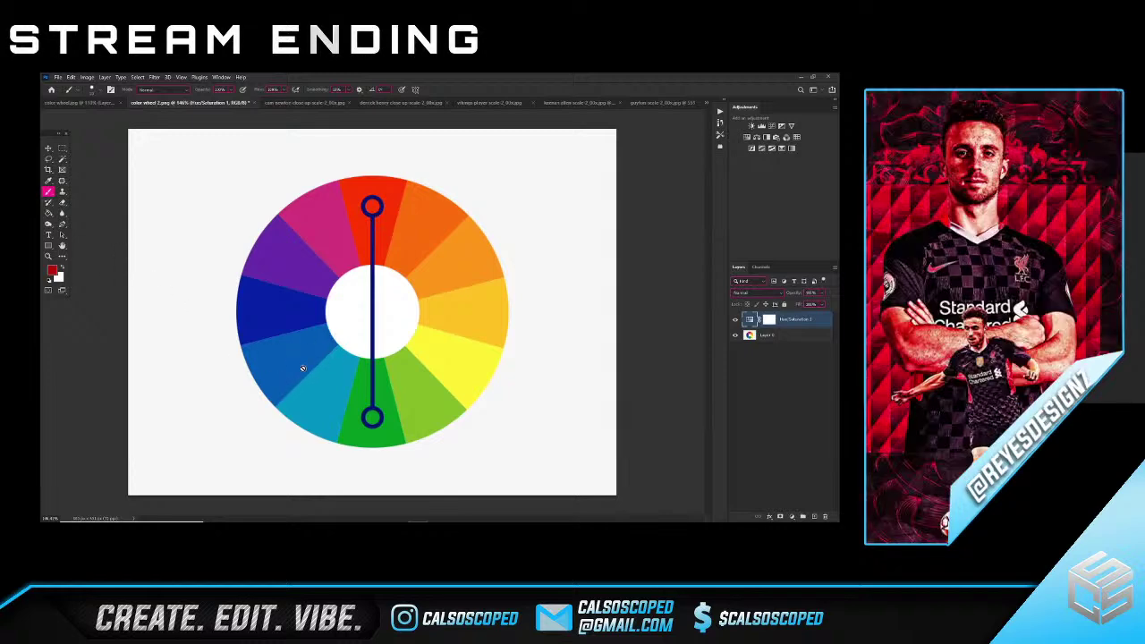
left_click(52, 271)
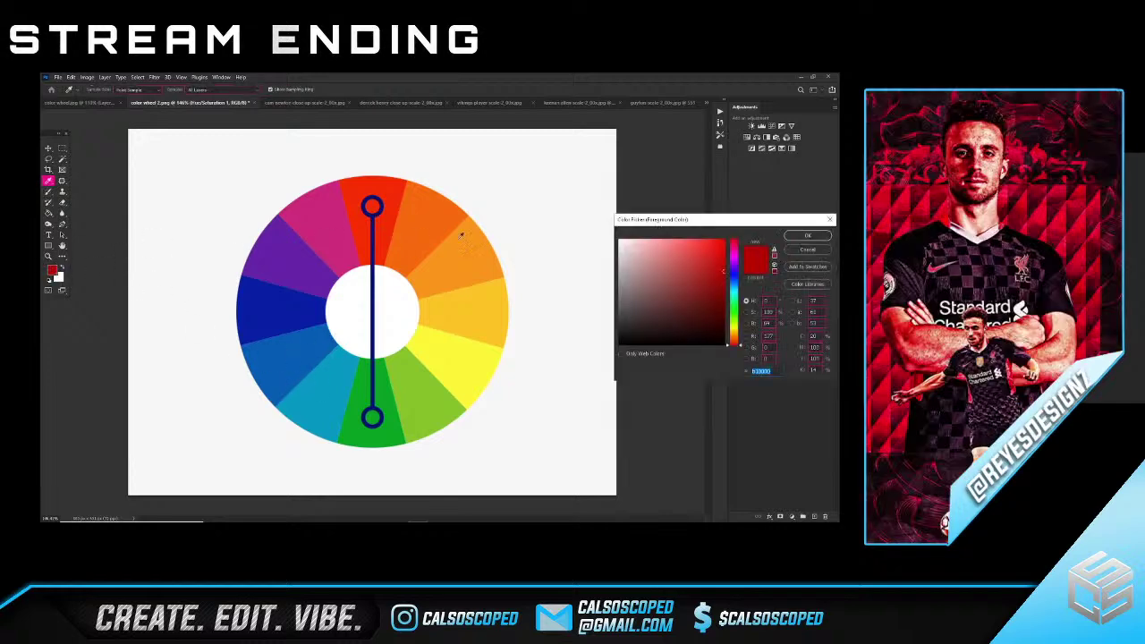
left_click_drag(693, 272, 741, 229)
left_click_drag(735, 290, 734, 356)
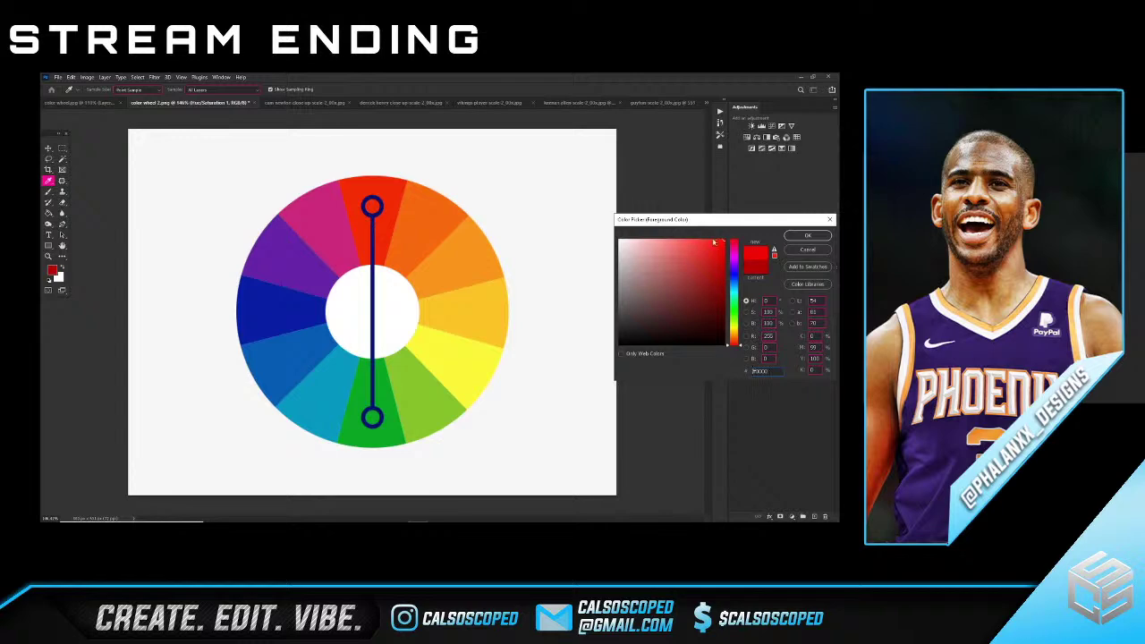
left_click(725, 287)
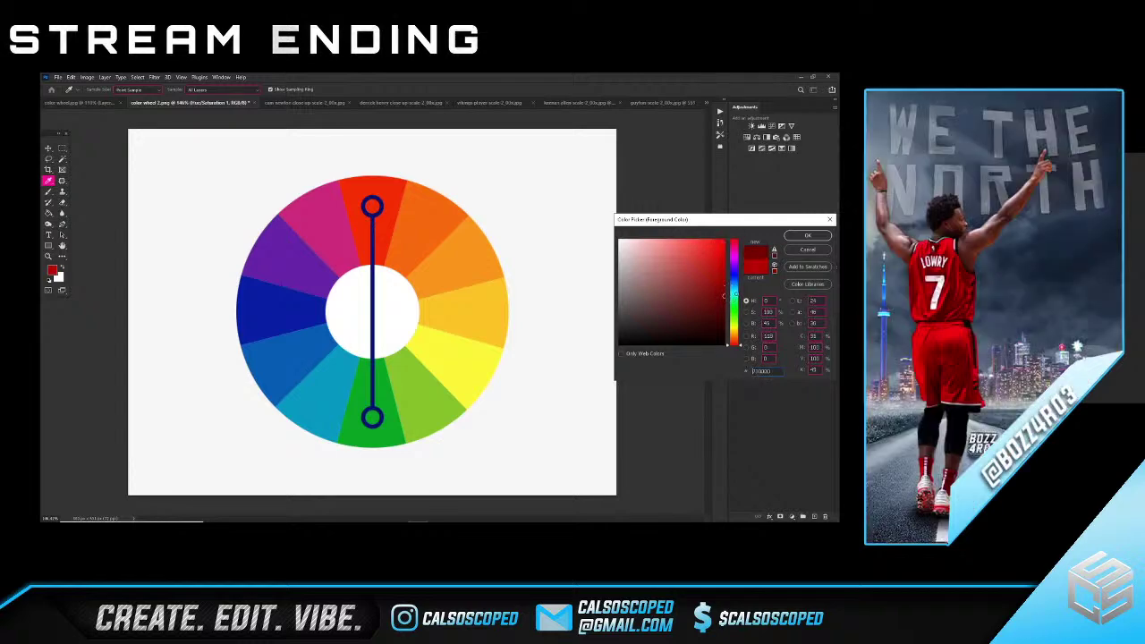
mouse_move(725, 303)
left_mouse_down()
mouse_move(741, 236)
mouse_move(638, 234)
mouse_move(698, 242)
mouse_move(726, 271)
left_mouse_up()
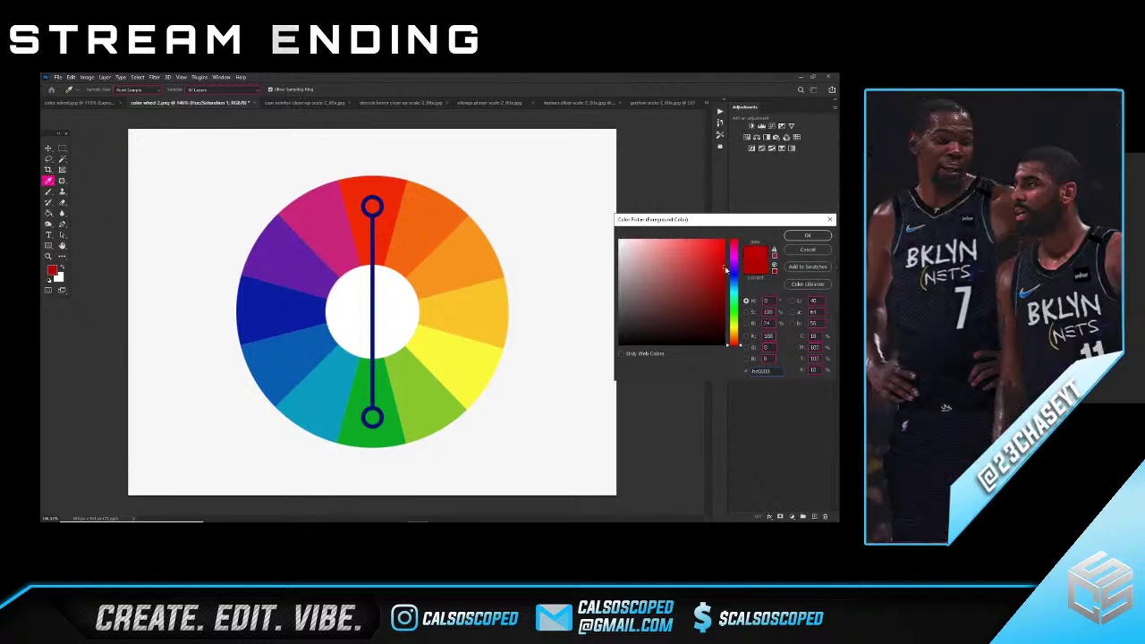
left_click(801, 235)
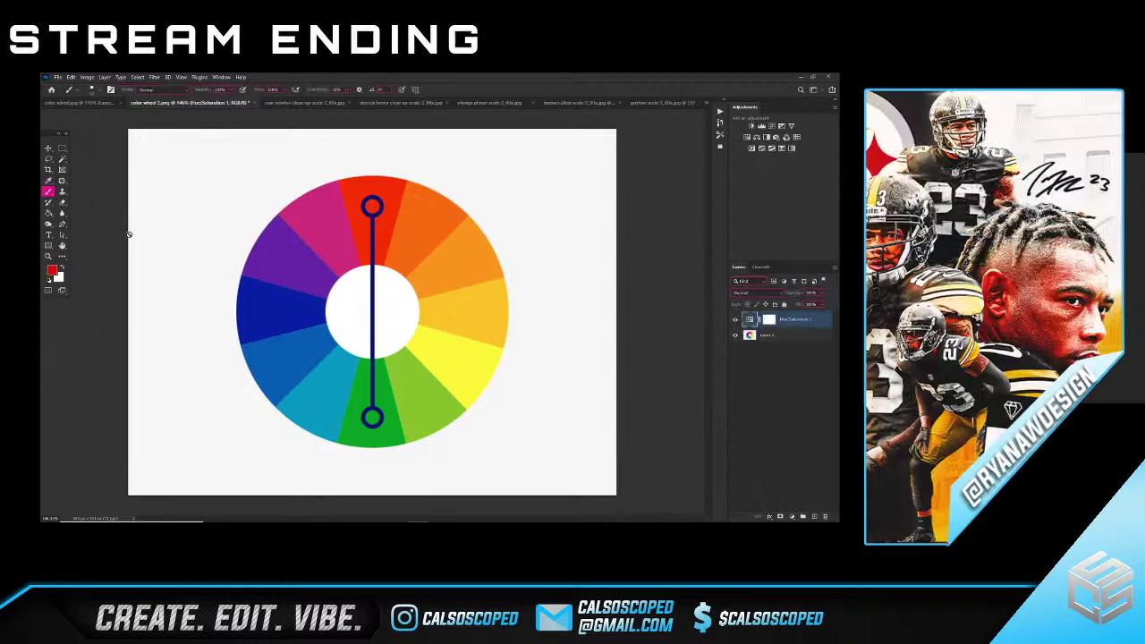
- Add a new layer and paint three straight black lines through the color wheel's centre, linking opposite colours
left_click(814, 516)
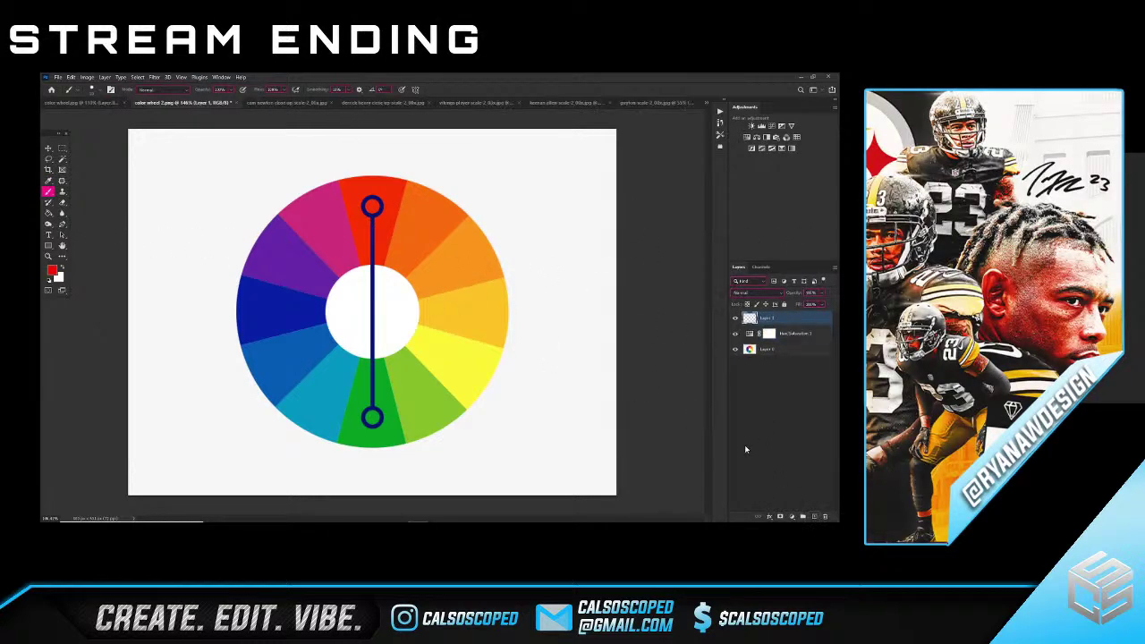
left_click(50, 282)
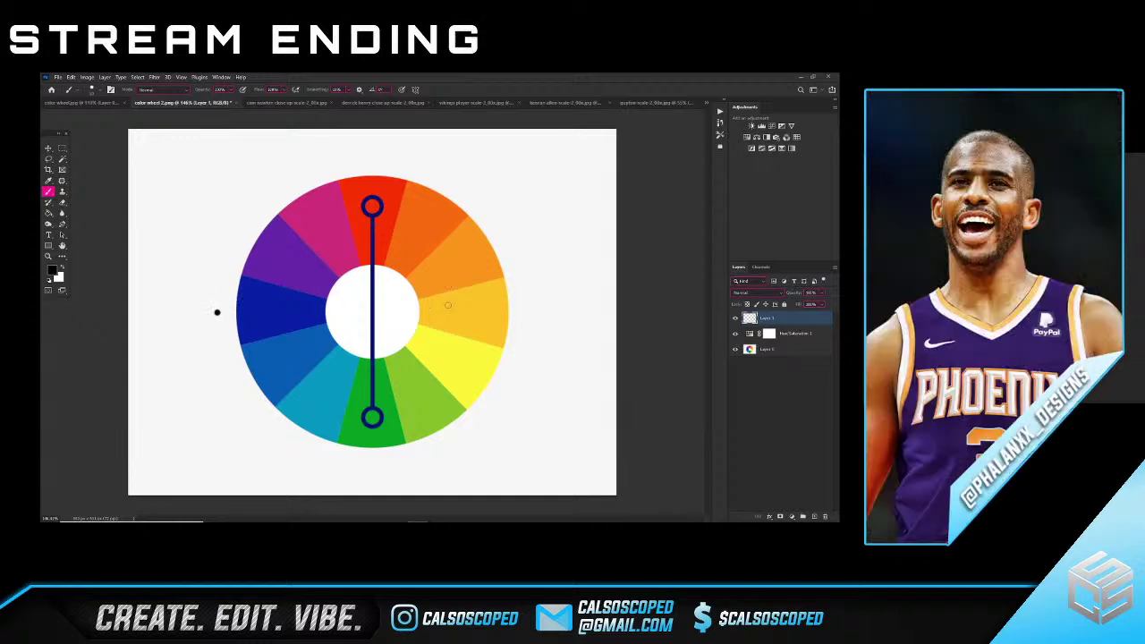
left_click(548, 307, "shift")
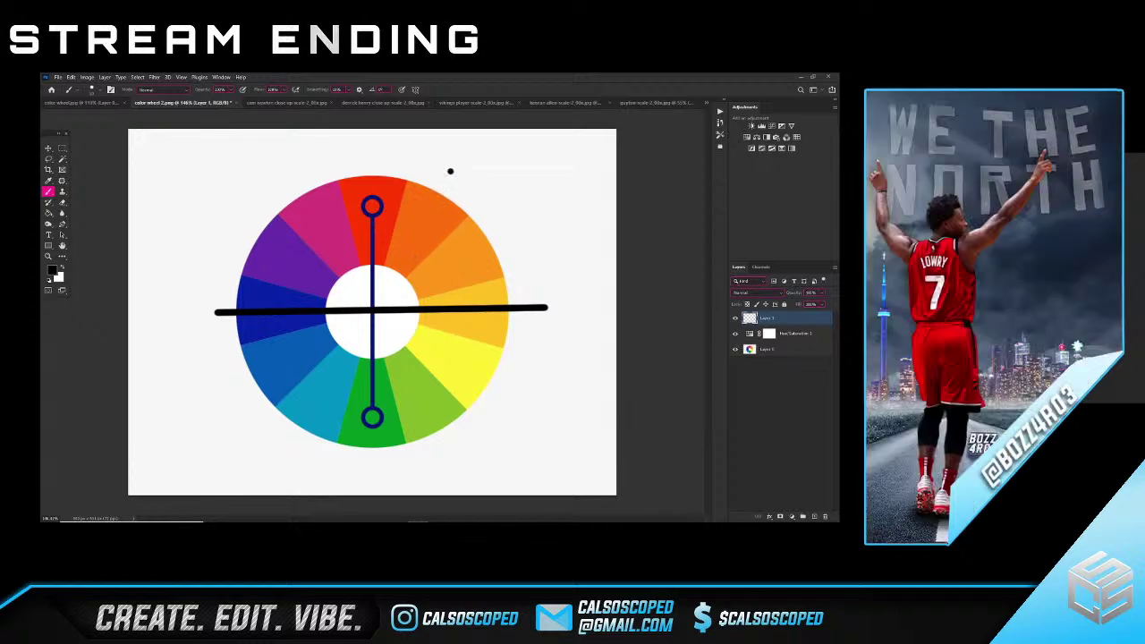
left_click(278, 454, "shift")
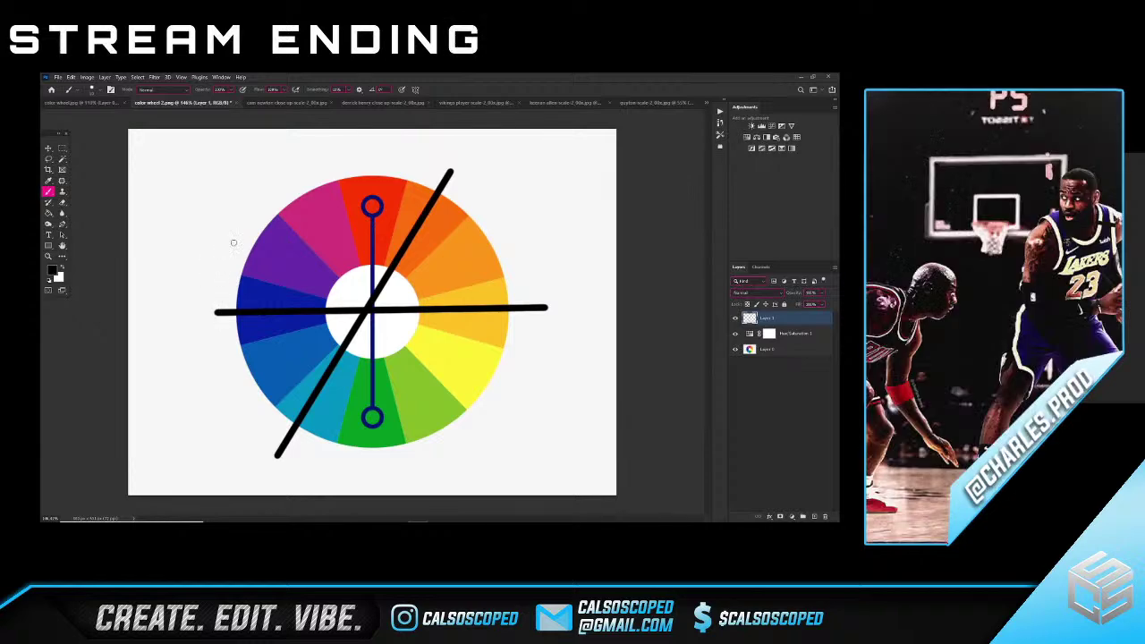
left_click(238, 233)
left_click(539, 413, "shift")
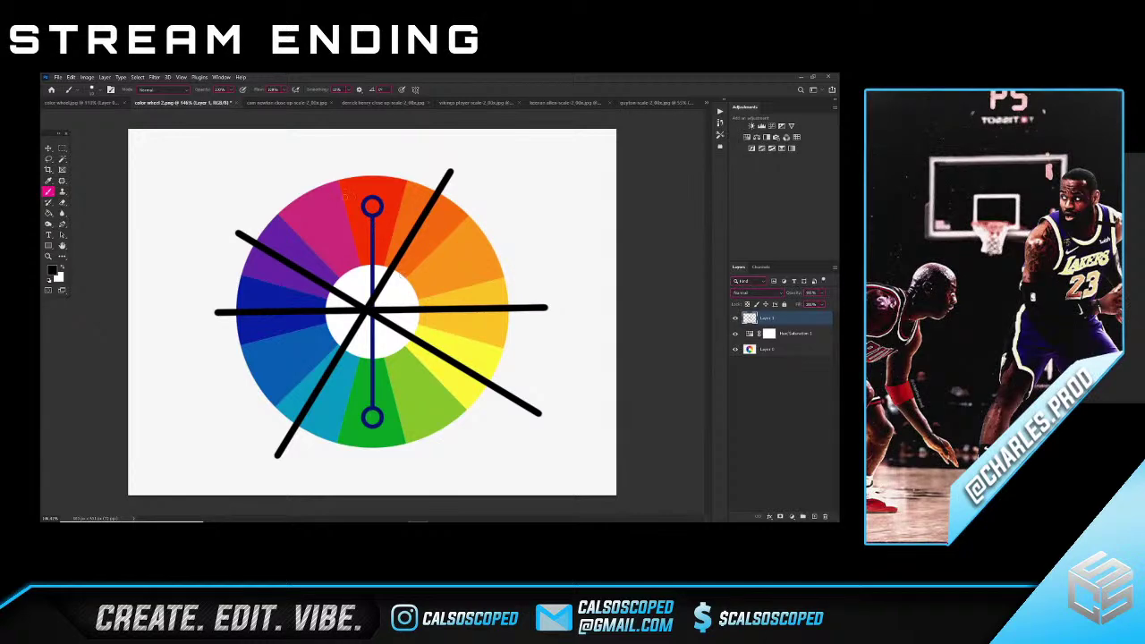
- Look through the open football player photos and bring up the vikings player image from the lighting discussion folder
left_click(278, 104)
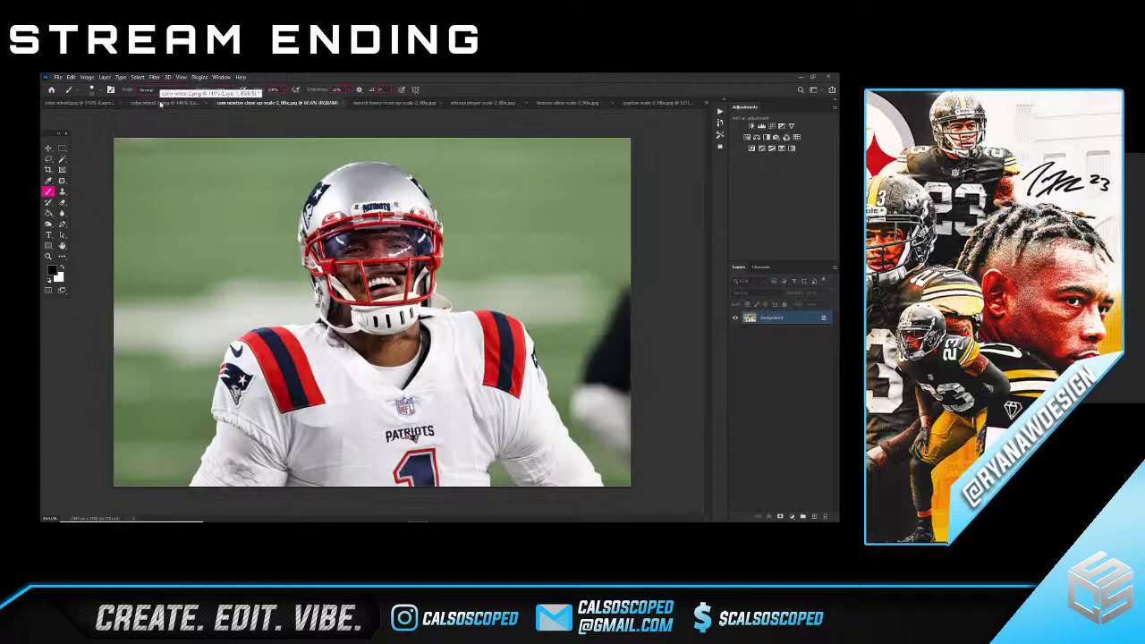
left_click(706, 103)
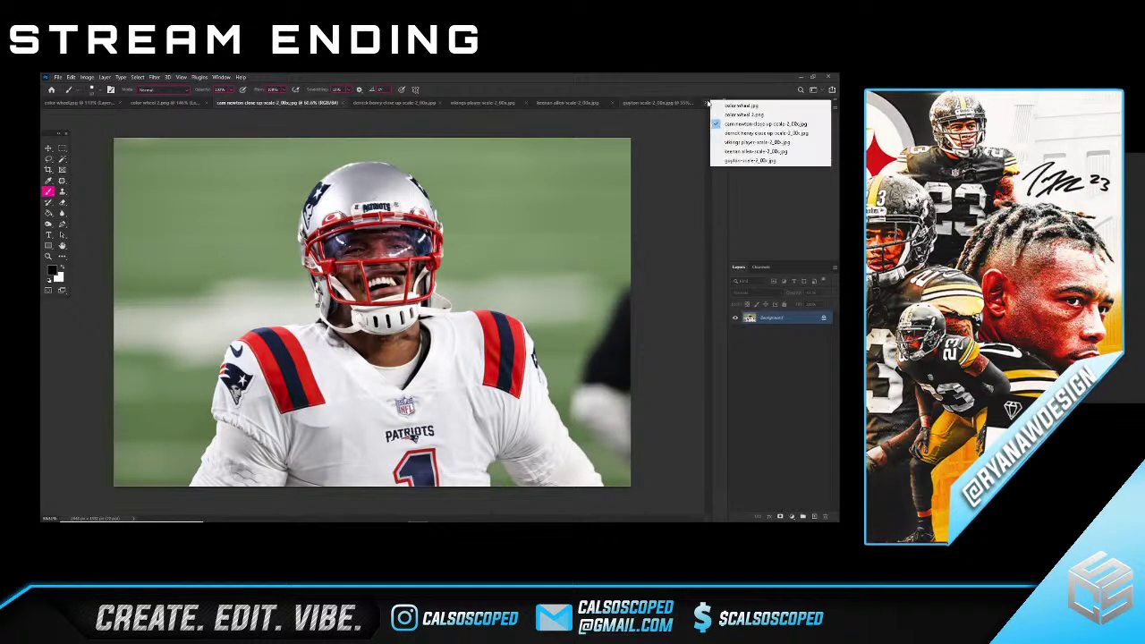
left_click(727, 159)
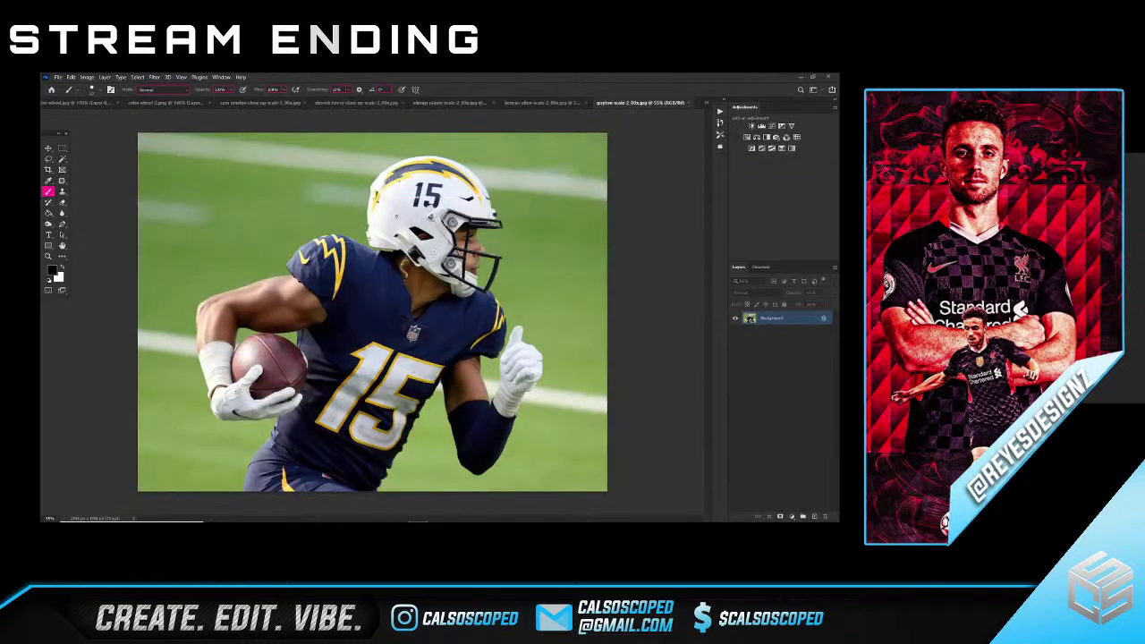
left_click(57, 77)
left_click(71, 96)
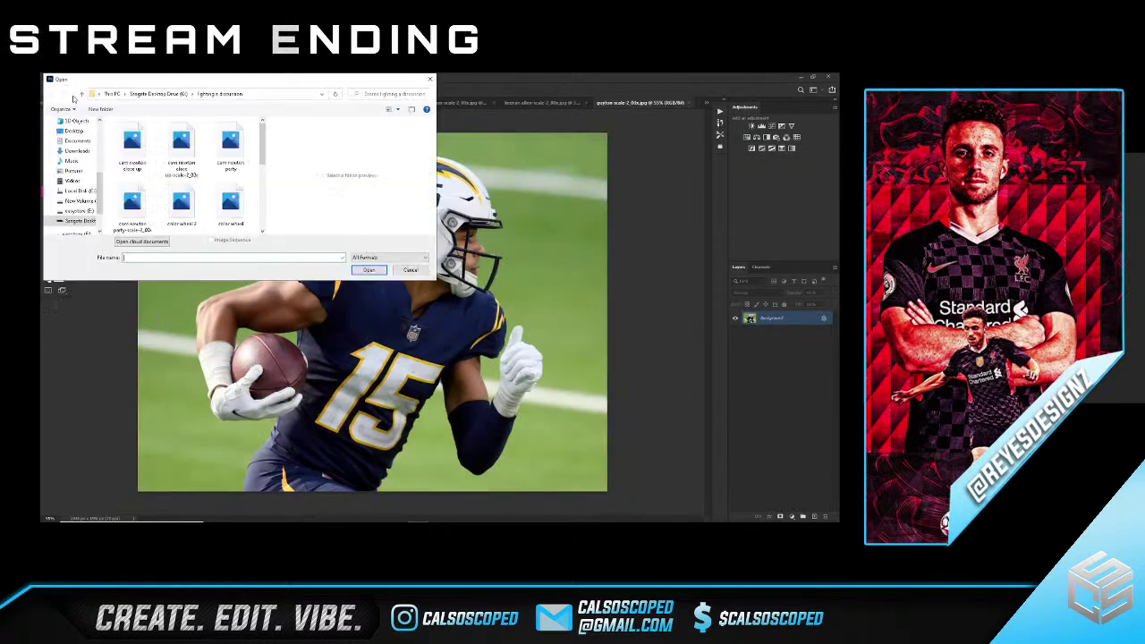
type("eh")
key("BackSpace")
key("BackSpace")
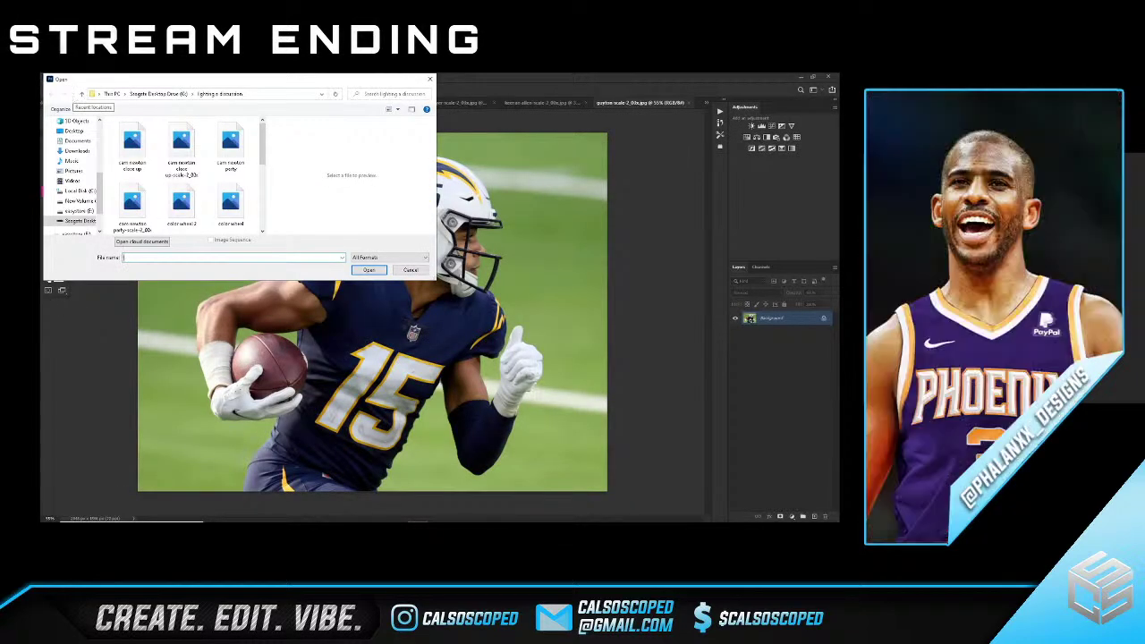
type("vik")
key("Down")
key("Return")
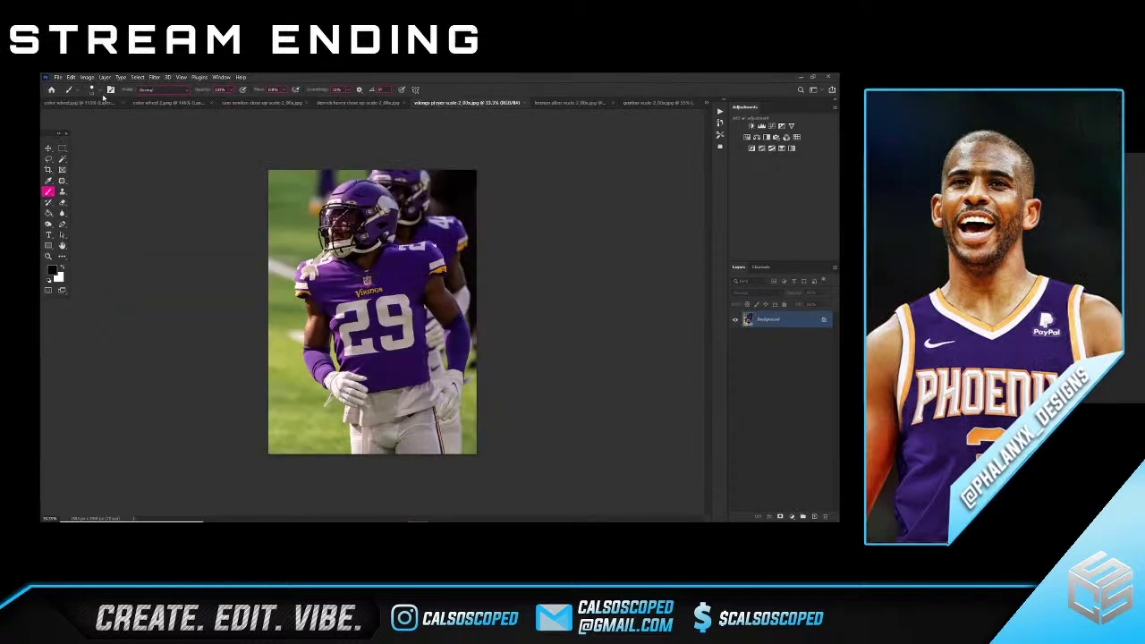
scroll(391, 279, "up", 2)
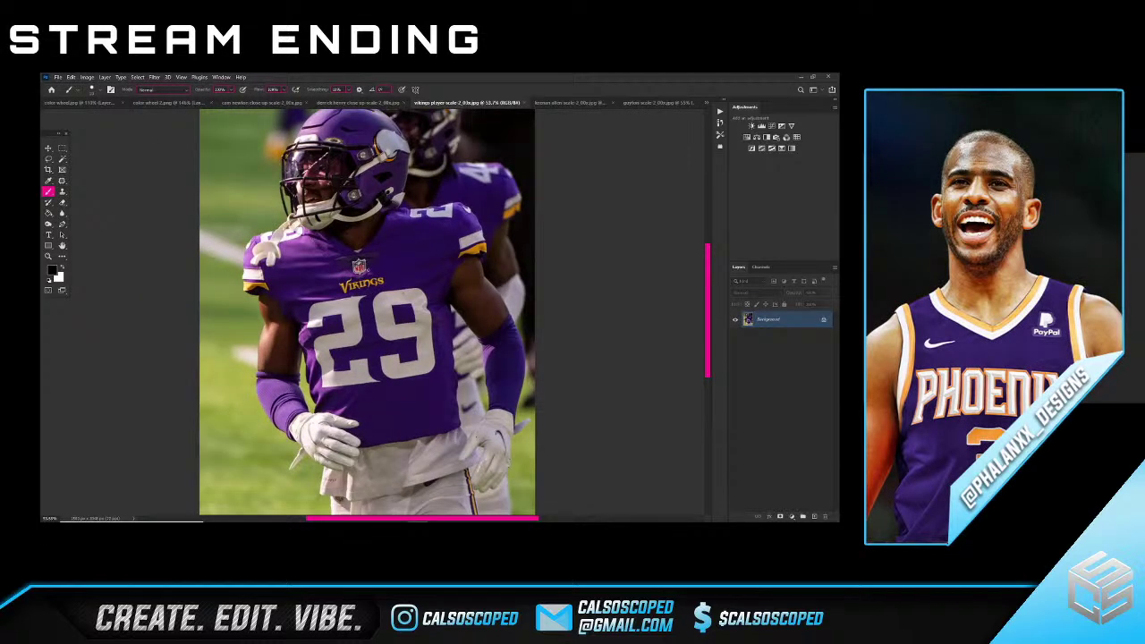
- Move the vikings player document next to color wheel 2.png and compare the uniform's colours with the wheel
left_click_drag(478, 103, 258, 104)
left_click(175, 105)
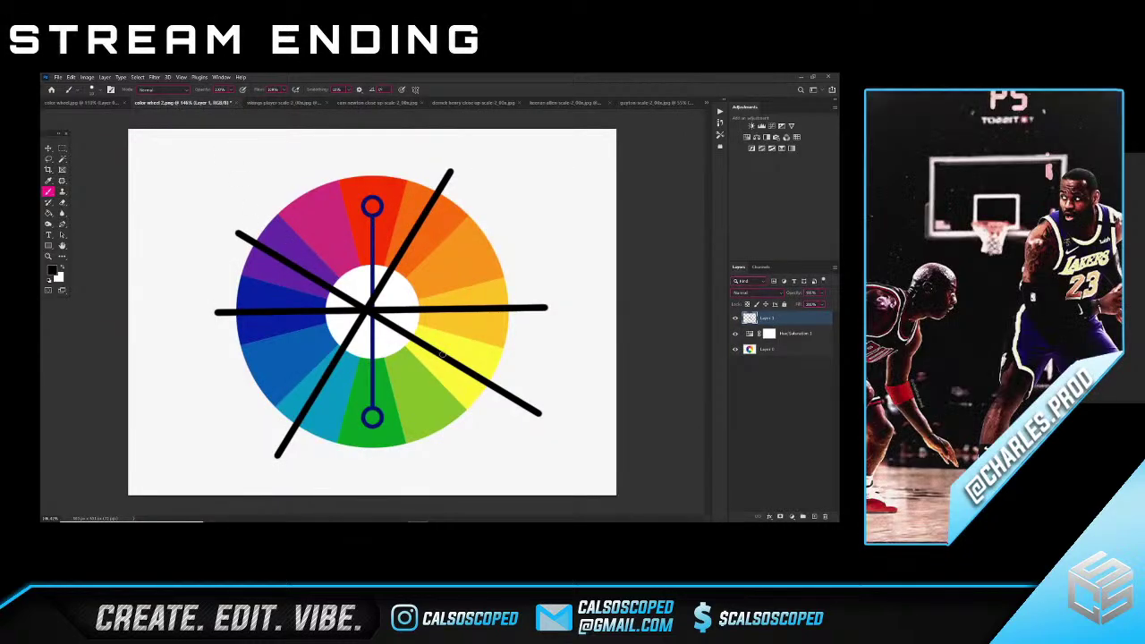
left_click(283, 103)
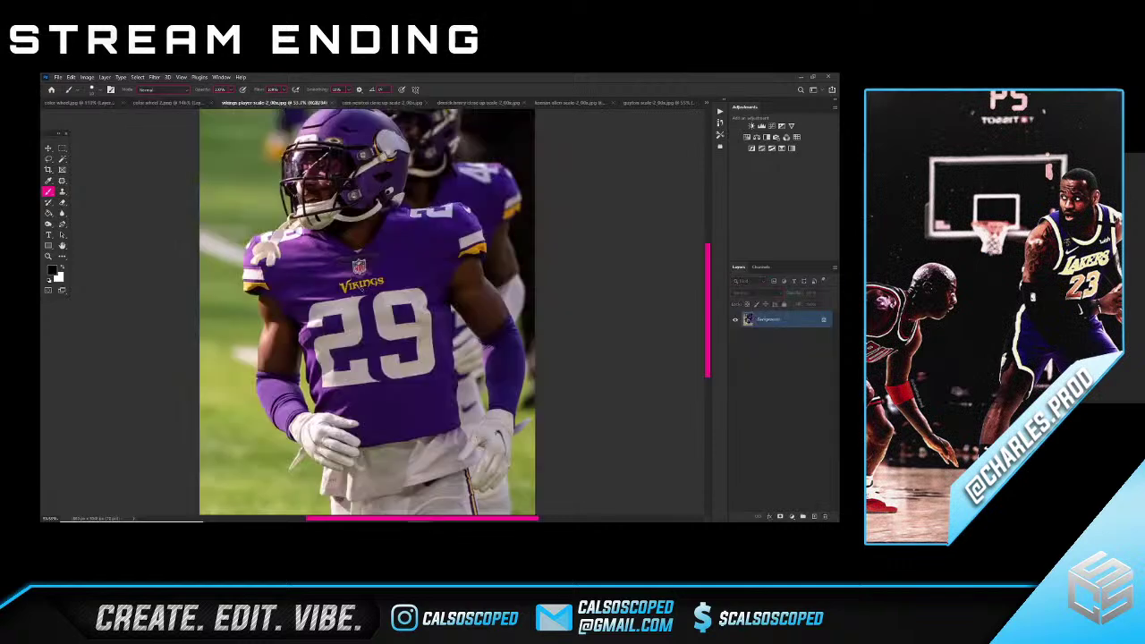
scroll(365, 286, "up", 1)
scroll(367, 287, "down", 3)
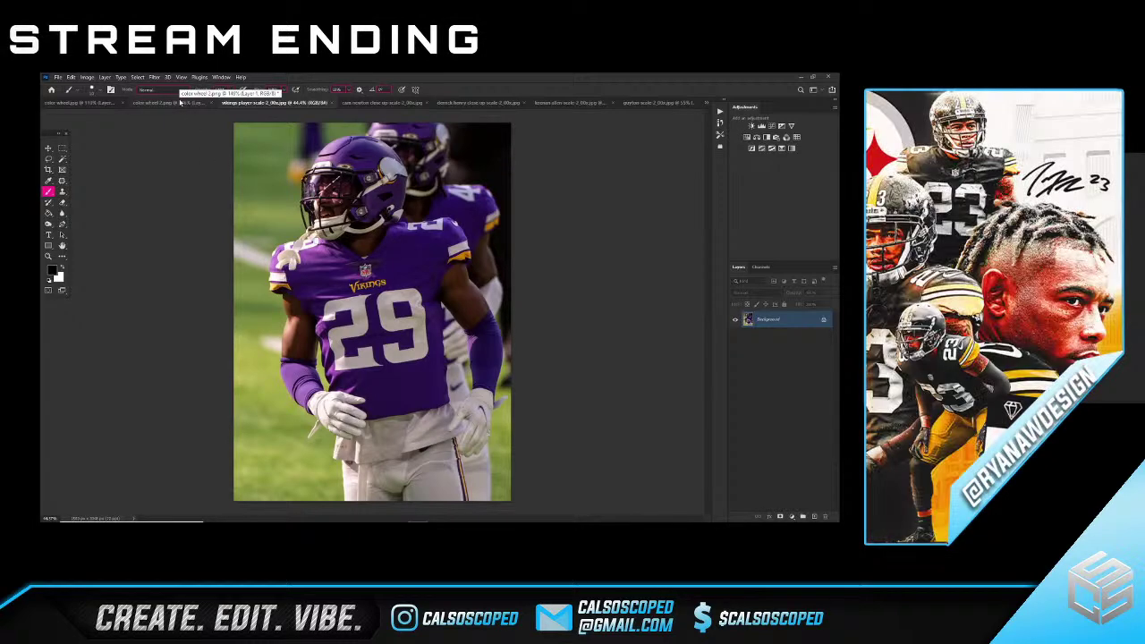
- Paint a black horizontal line across the color wheel's blue and yellow segments, with an arc over the neighbouring colours at each end
left_click(179, 103)
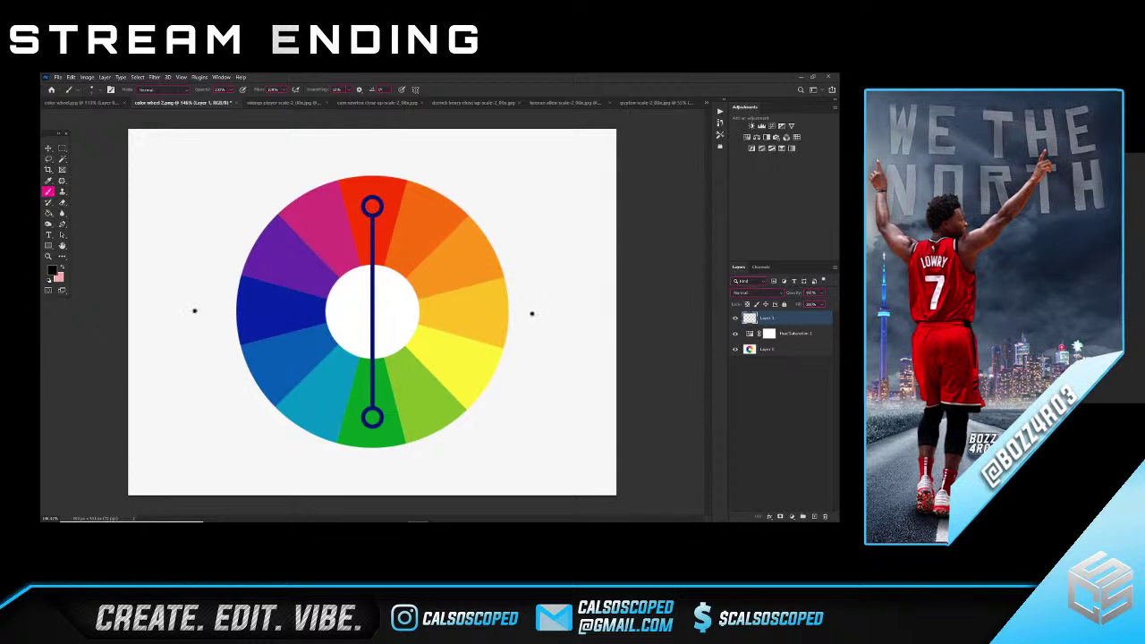
left_click(534, 314, "shift")
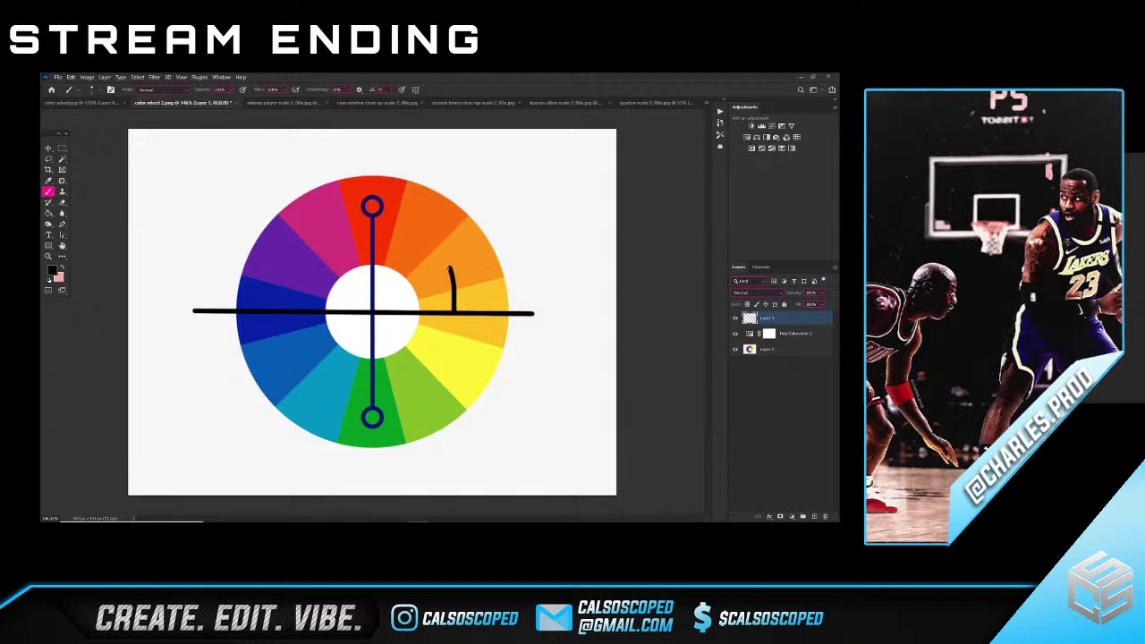
left_click_drag(450, 268, 444, 356)
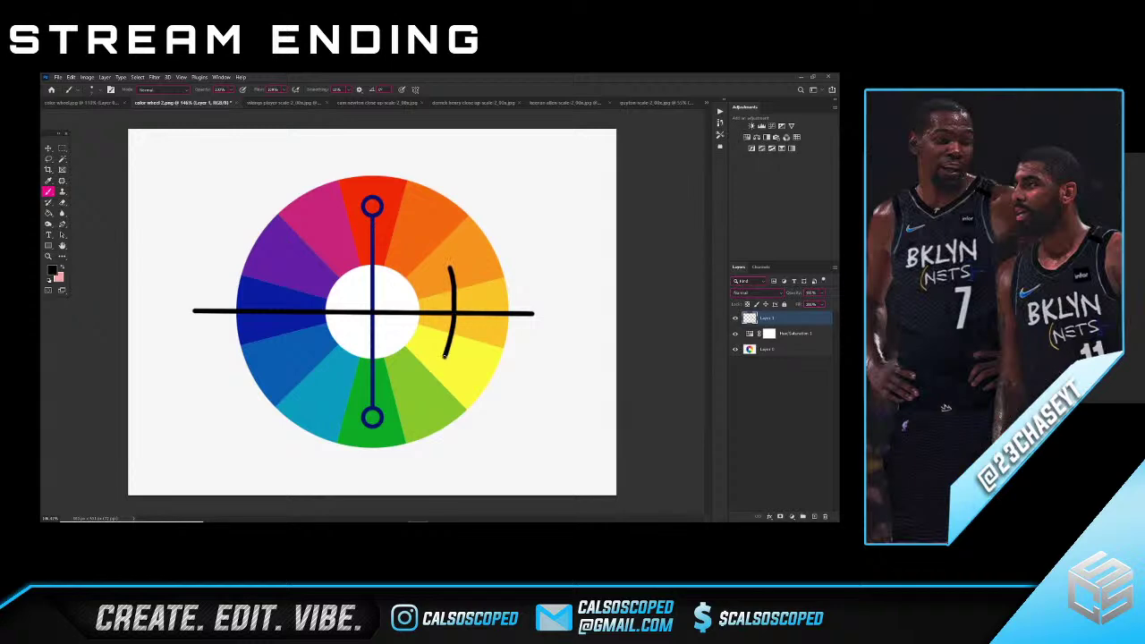
left_click_drag(261, 309, 285, 256)
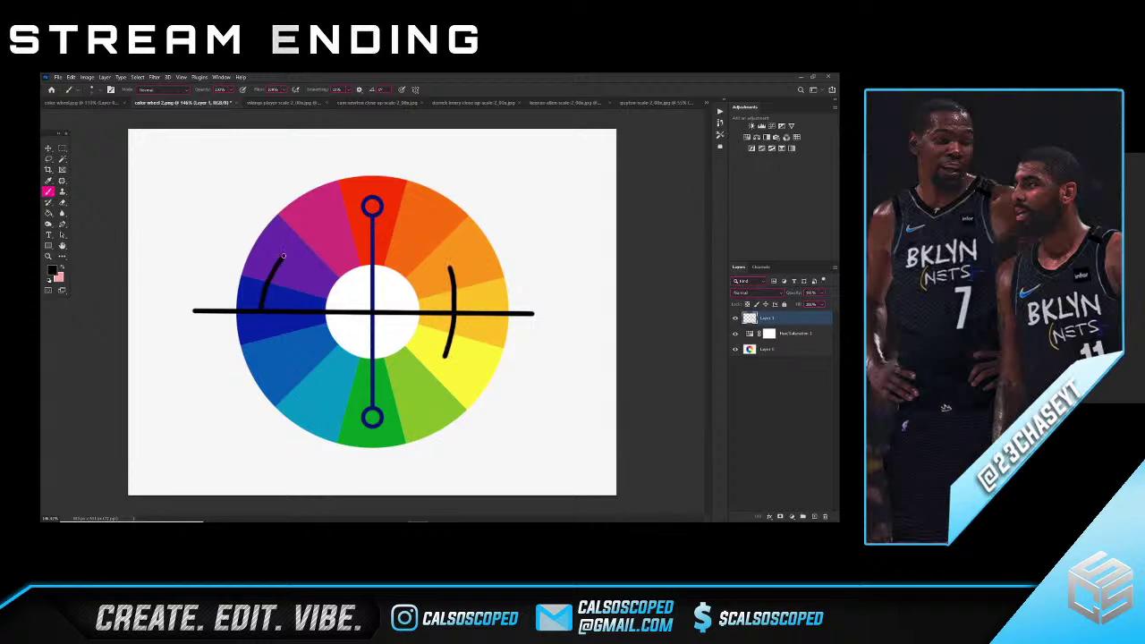
left_click_drag(259, 317, 272, 362)
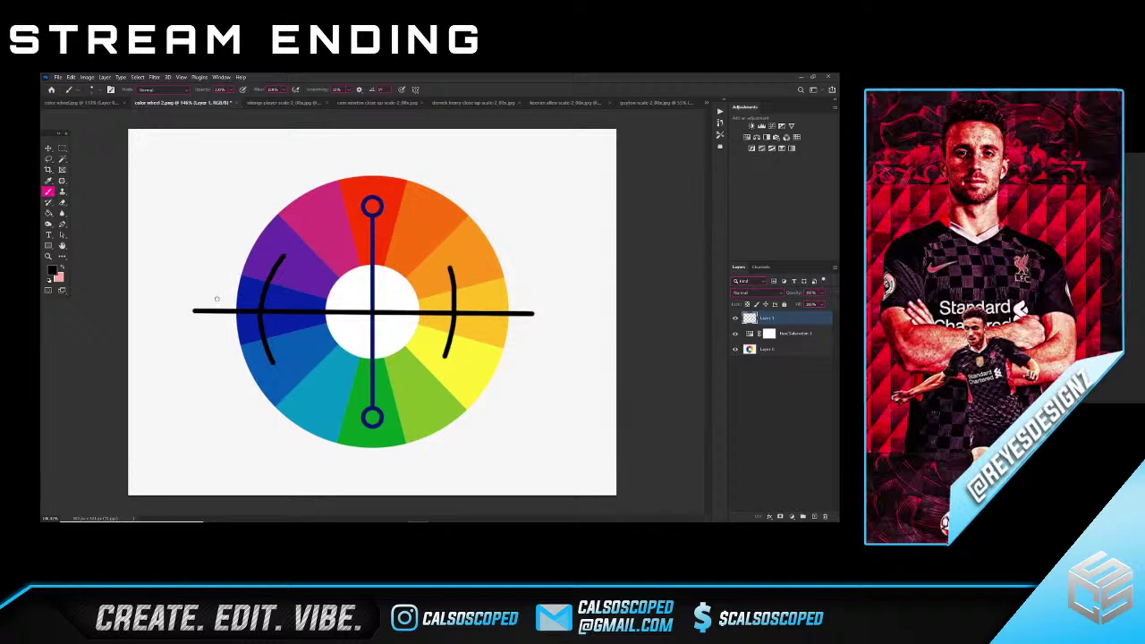
- Undo the black line and the arcs painted over the color wheel
key("ctrl+z")
key("ctrl+z")
key("ctrl+z")
key("ctrl+z")
key("ctrl+z")
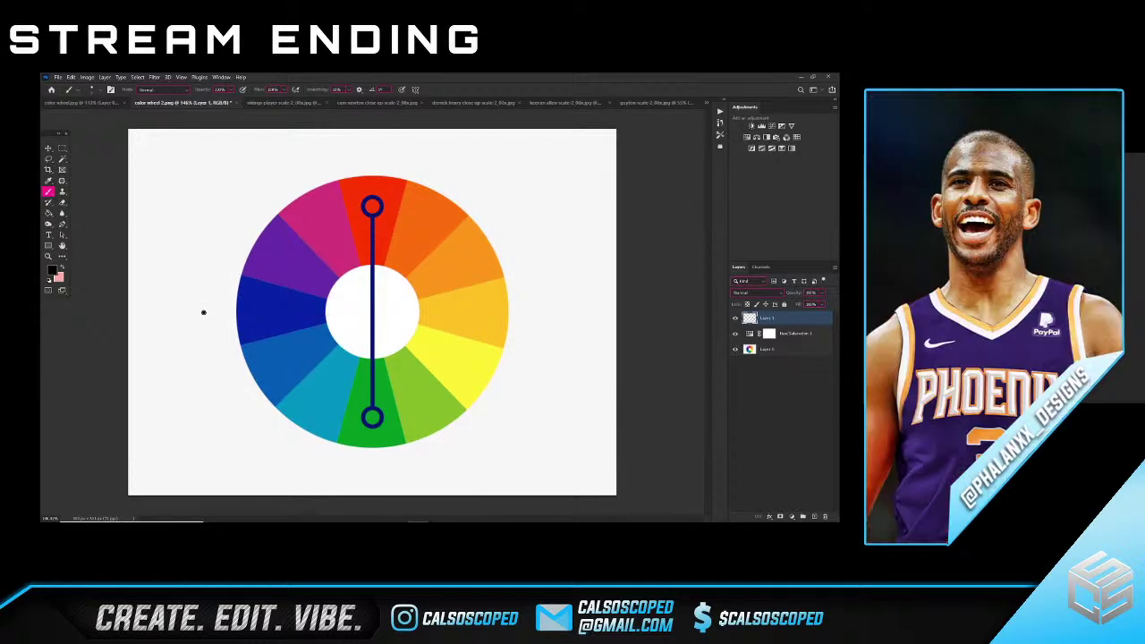
- Repaint a black horizontal line through the wheel's blue and yellow-orange segments, with an arc over the neighbouring colours at each end
left_click(567, 315, "shift")
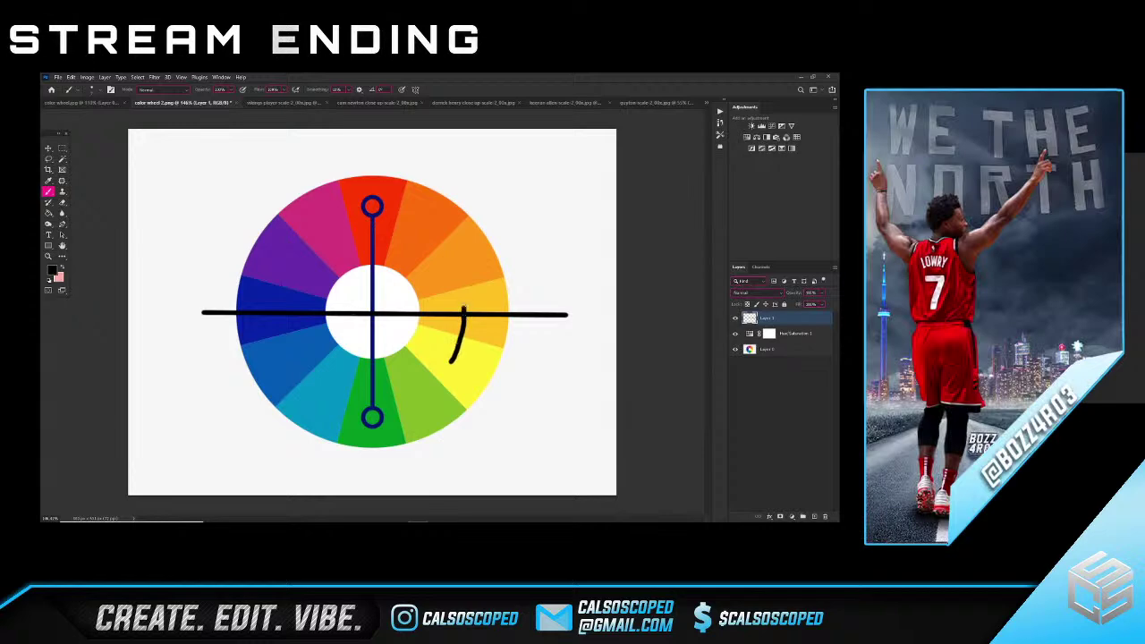
left_click_drag(463, 317, 456, 280)
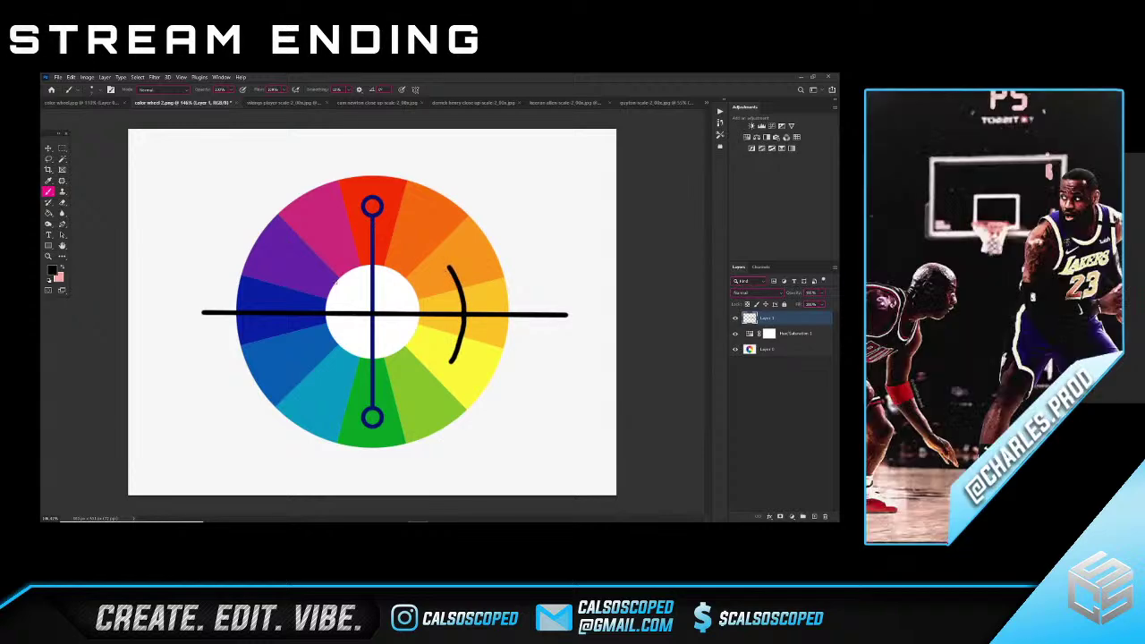
mouse_move(256, 312)
left_mouse_down()
mouse_move(280, 260)
mouse_move(279, 356)
left_mouse_up()
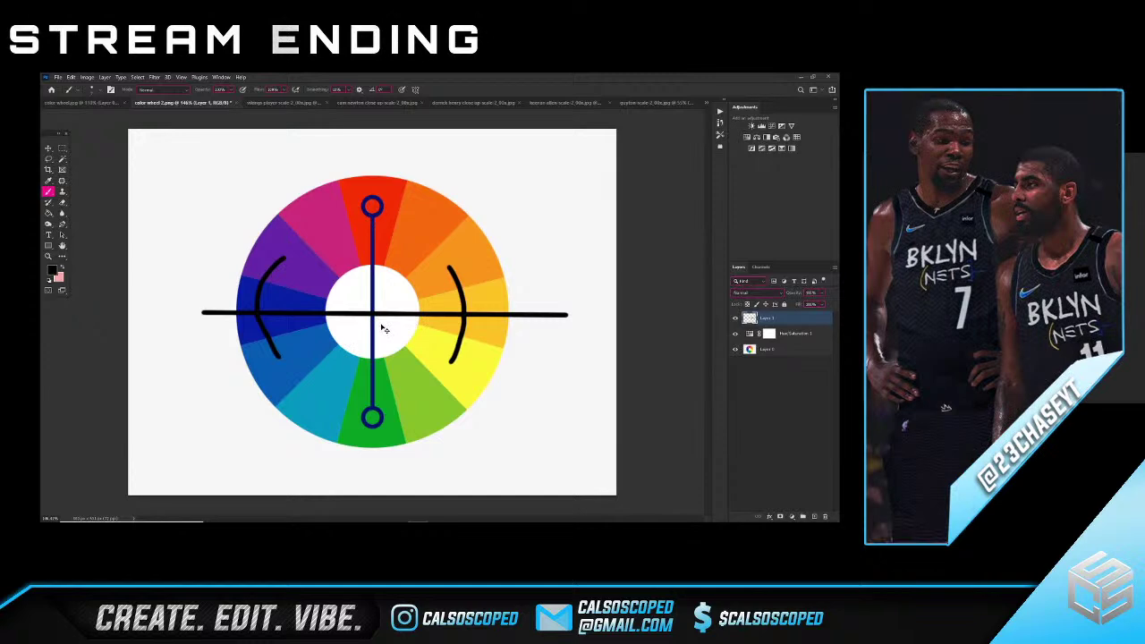
- Undo the repainted horizontal line and both arcs on the color wheel
key("ctrl+z")
key("ctrl+z")
key("ctrl+z")
key("ctrl+z")
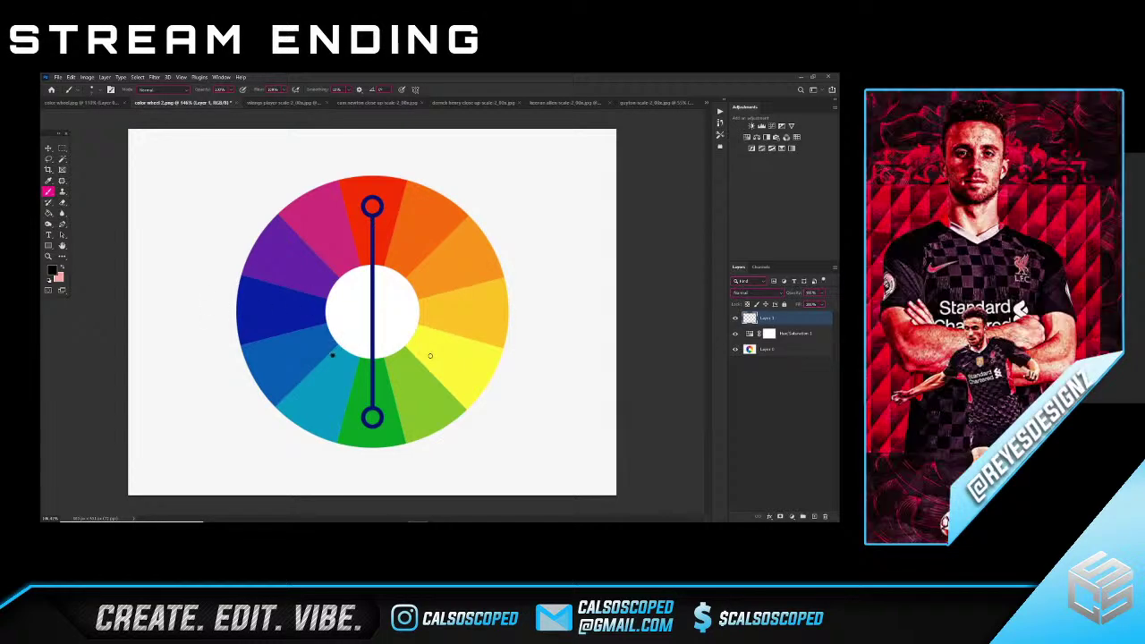
- Paint a black triangle of straight strokes around the wheel's white centre, with corners at the red, yellow and blue segments
left_click(422, 358, "shift")
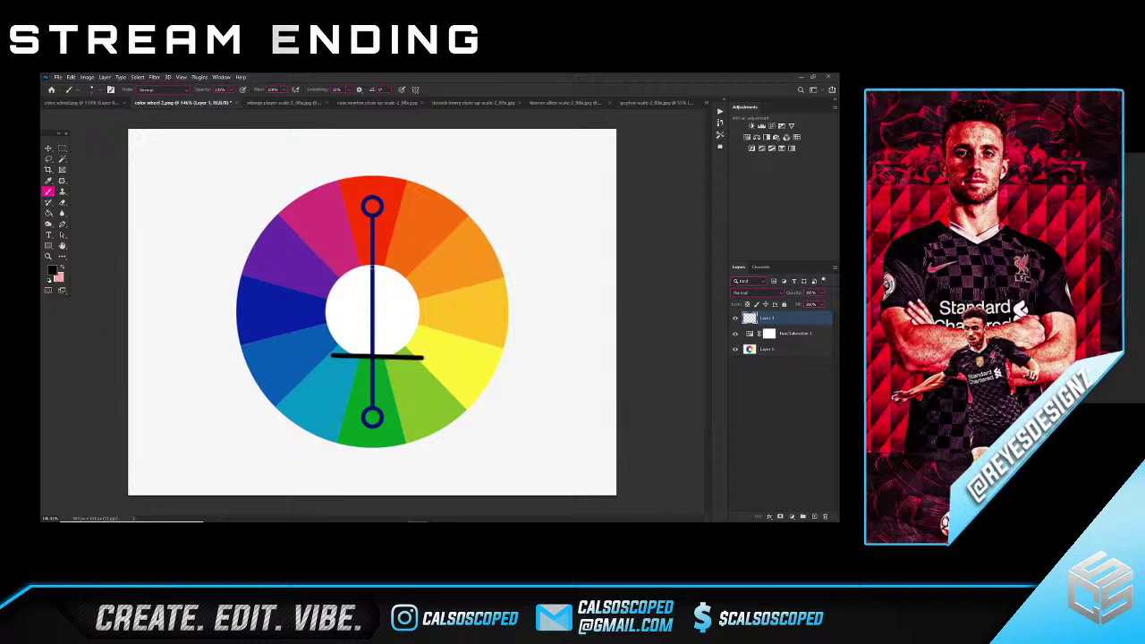
left_click(373, 267, "shift")
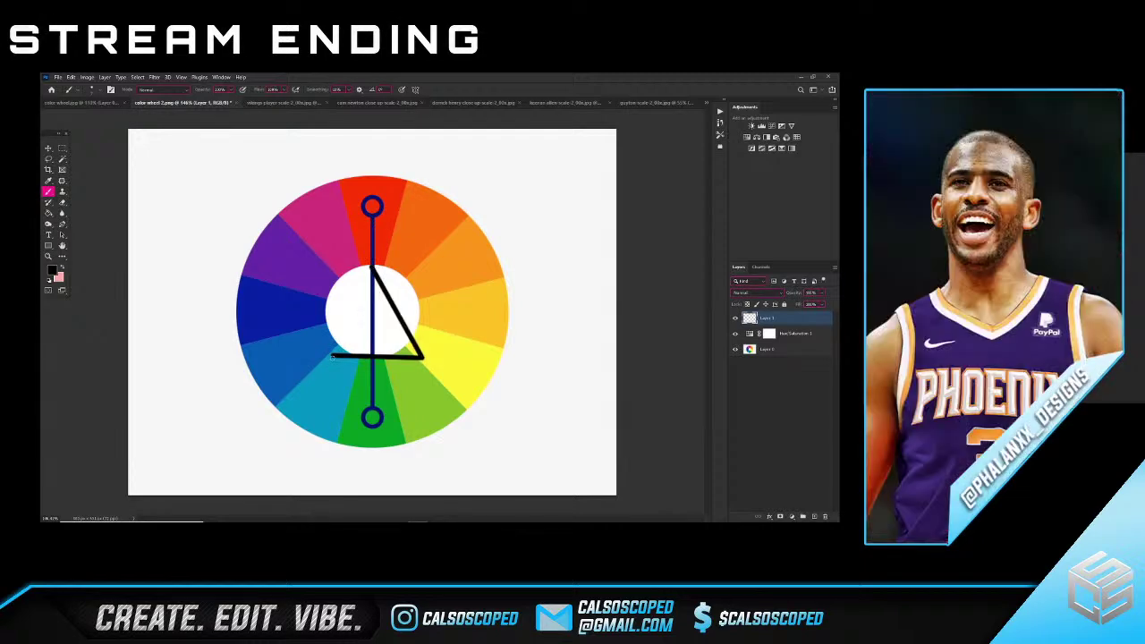
left_click(332, 355, "shift")
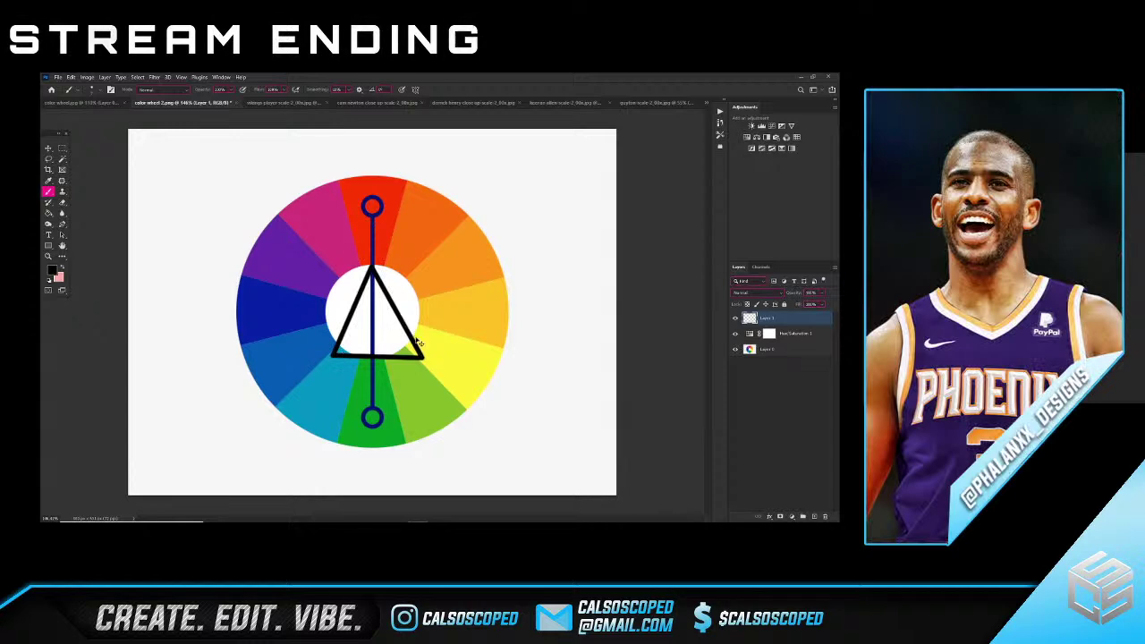
- Skew the painted triangle slightly and shift it up and sideways so its corners line up with the colour segments
key("ctrl+t")
right_click(384, 305)
left_click(395, 336)
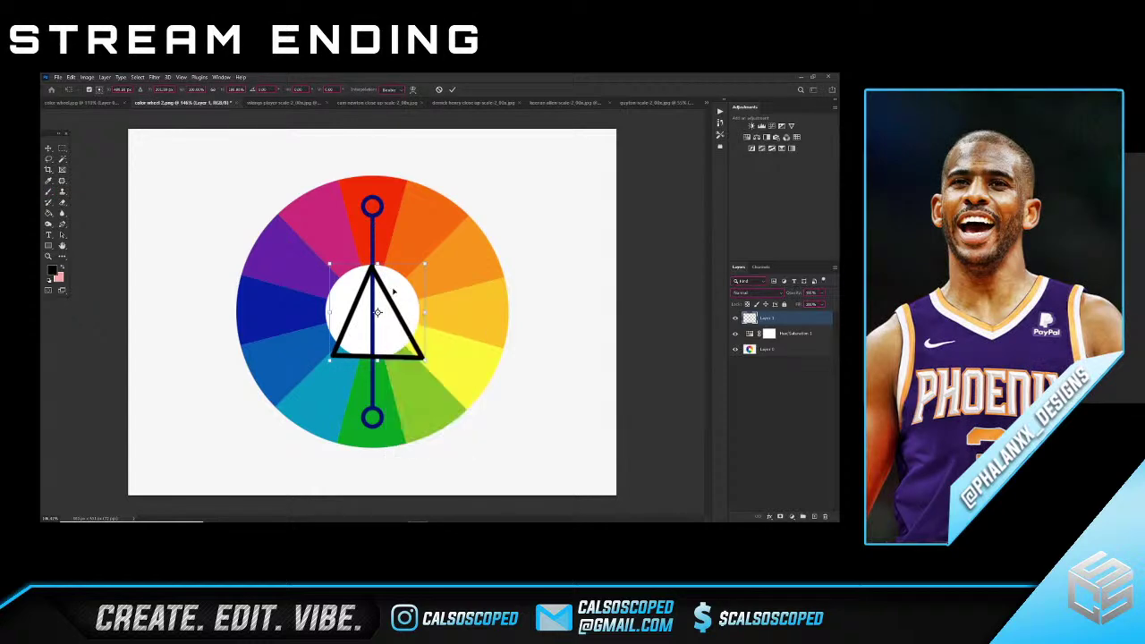
left_click_drag(378, 264, 389, 265)
left_click_drag(406, 296, 400, 291)
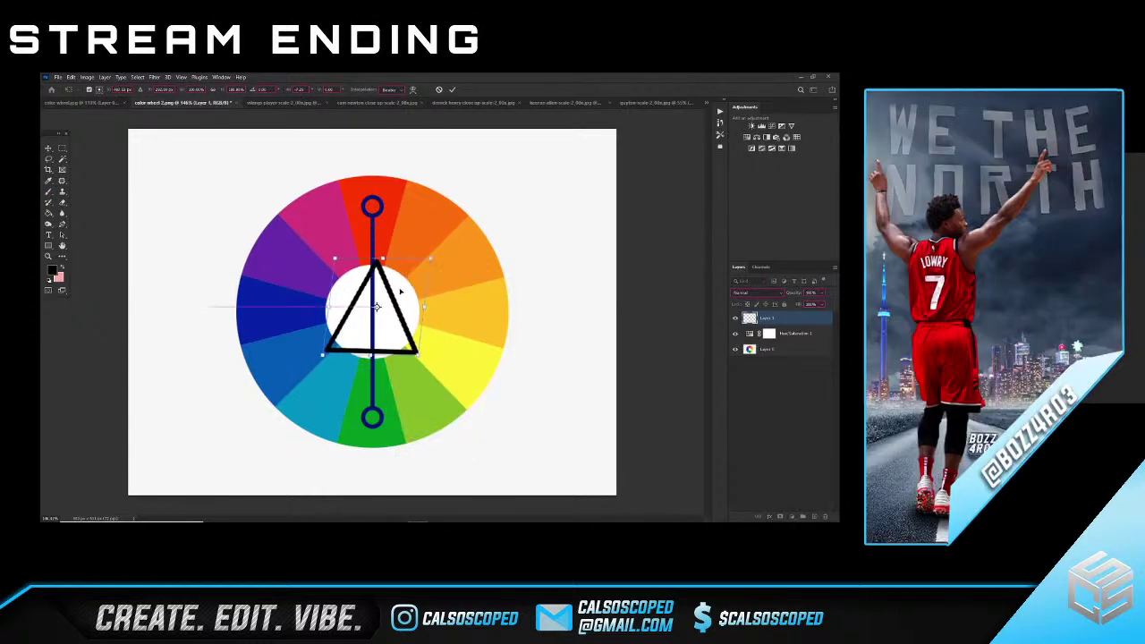
key("Return")
key("b")
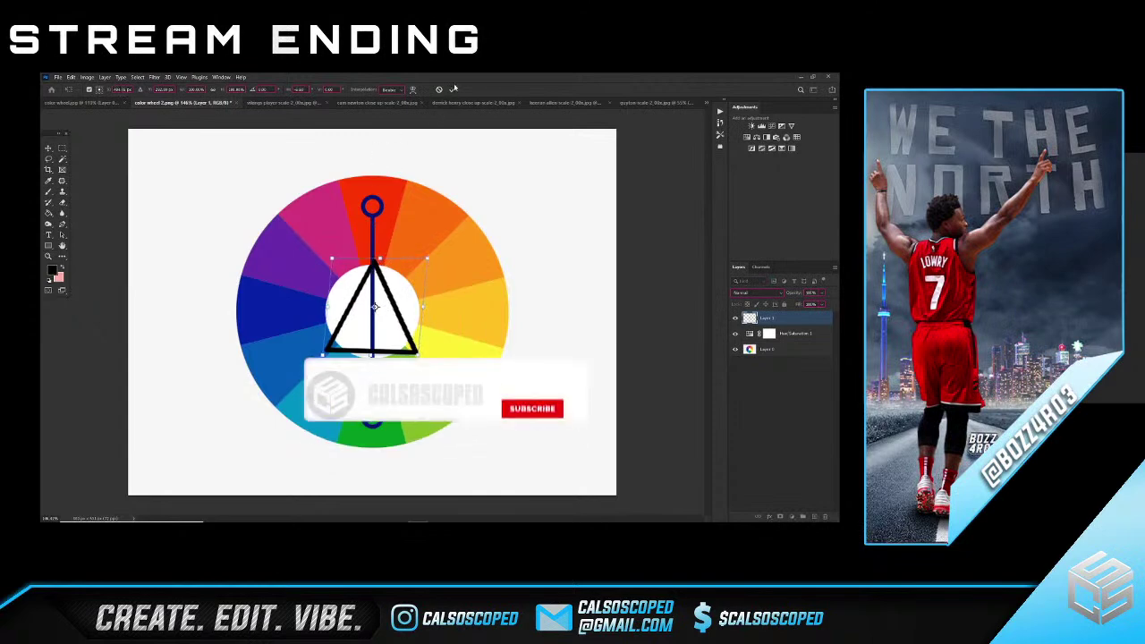
- Move the triangle slightly sideways so its apex sits on the wheel's vertical centre line
key("ctrl+plus")
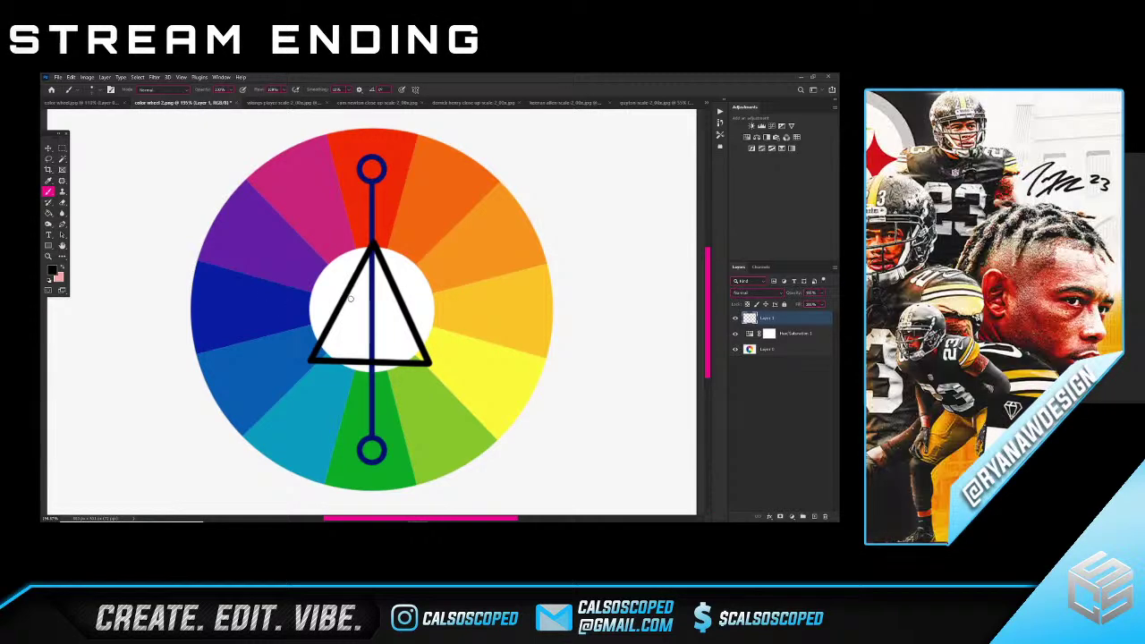
scroll(370, 276, "up", 1)
key("v")
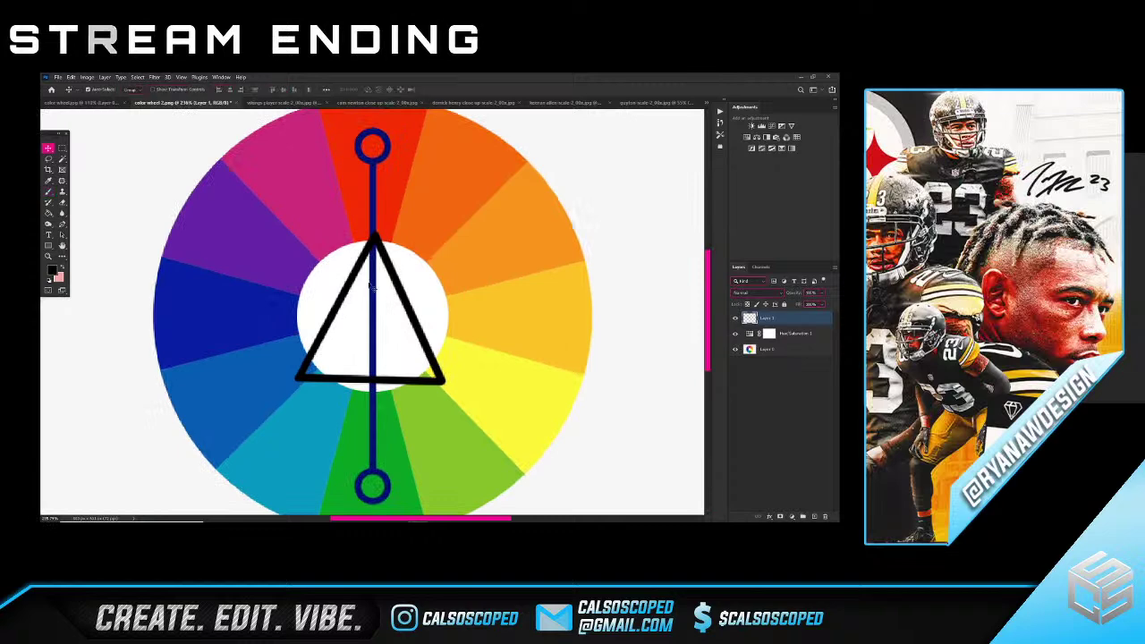
left_click_drag(396, 280, 392, 280)
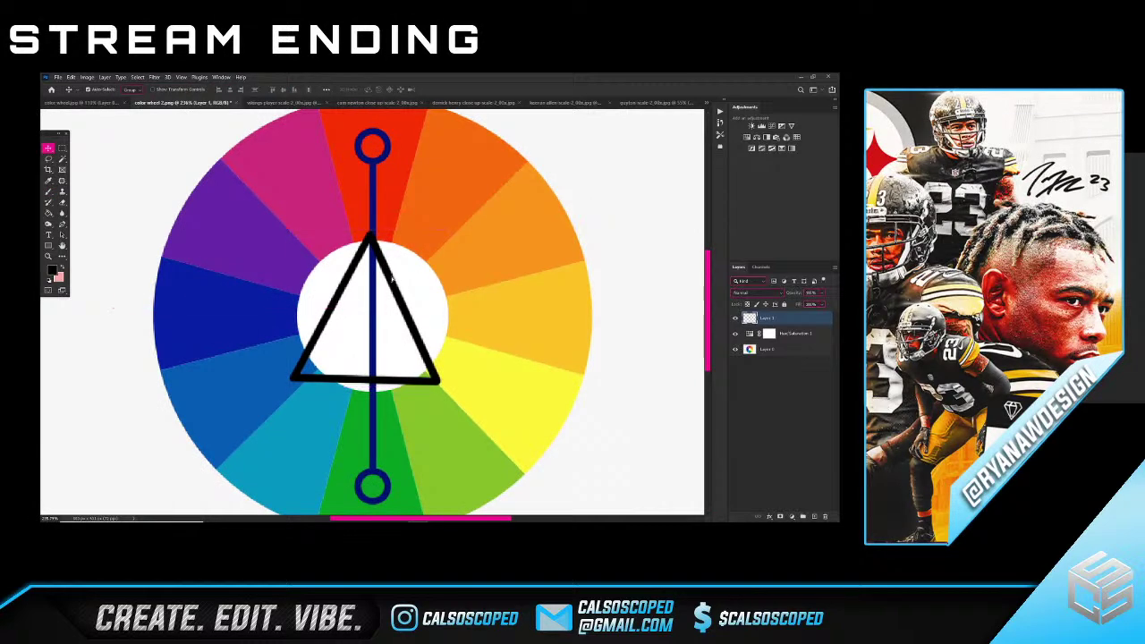
key("Right")
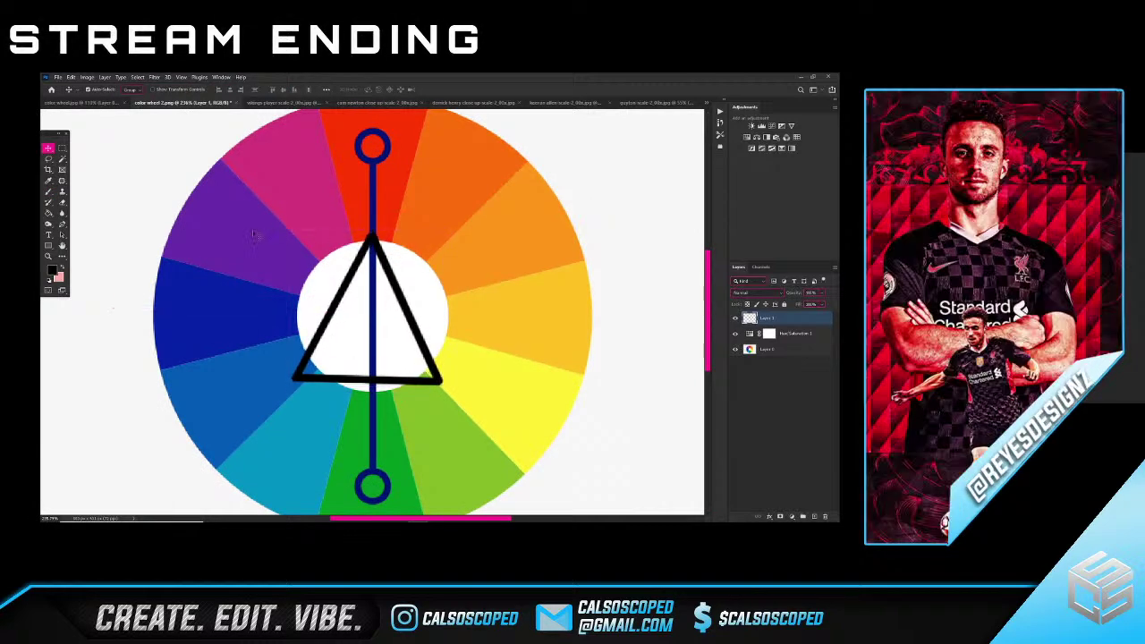
- Paint black arcs around the edge of the wheel's white centre, linking the segments between the triangle's corners
key("b")
scroll(307, 229, "down", 5)
scroll(338, 285, "up", 4)
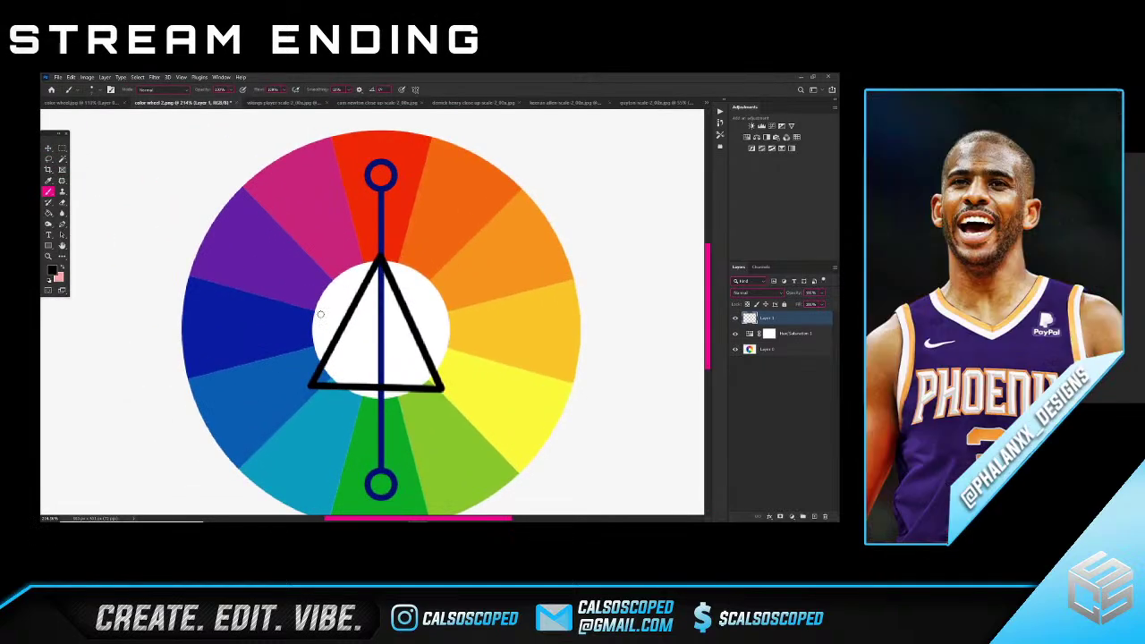
mouse_move(313, 323)
left_mouse_down()
mouse_move(332, 276)
mouse_move(374, 260)
left_mouse_up()
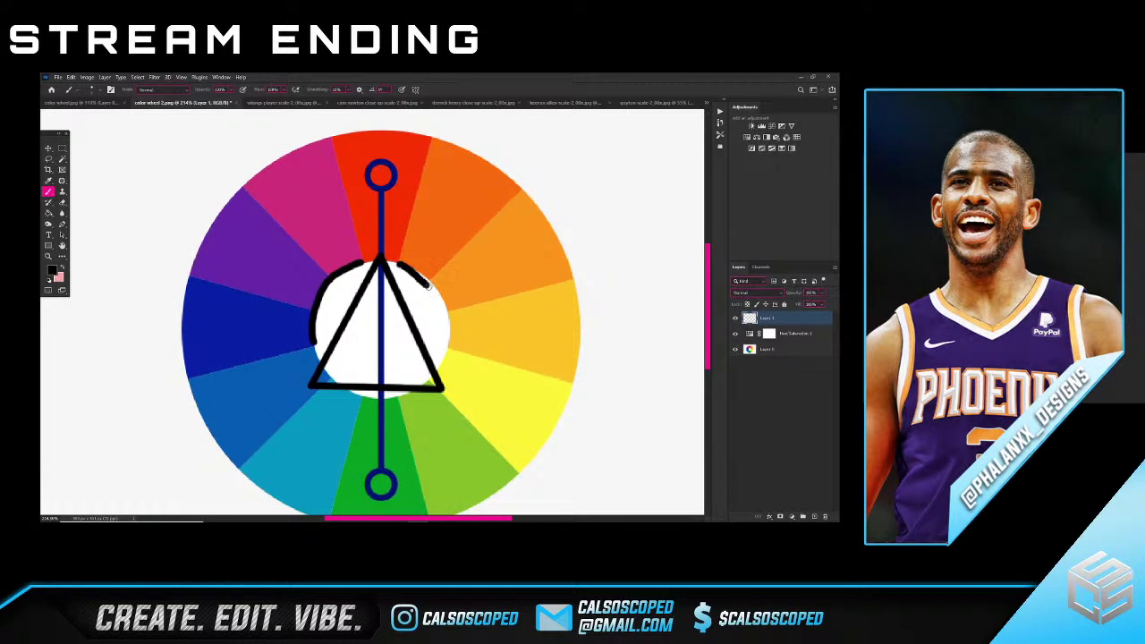
left_click_drag(428, 285, 447, 340)
left_click_drag(437, 387, 392, 399)
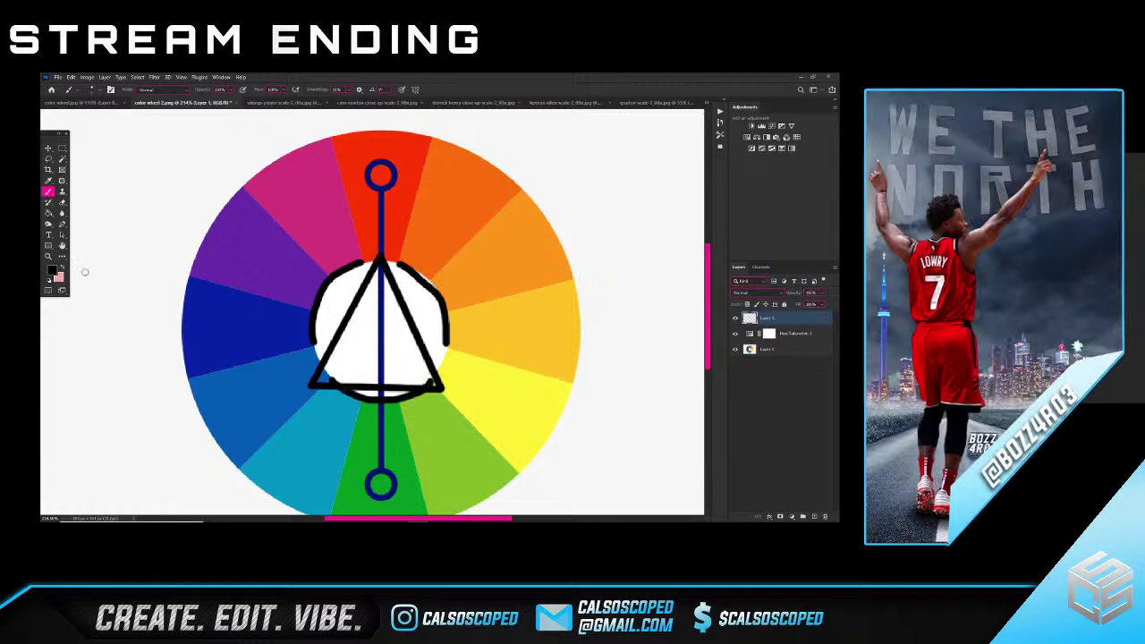
- Sample the wheel's red, paint short red arcs just inside the black ones, and undo them
left_click(358, 181, "alt")
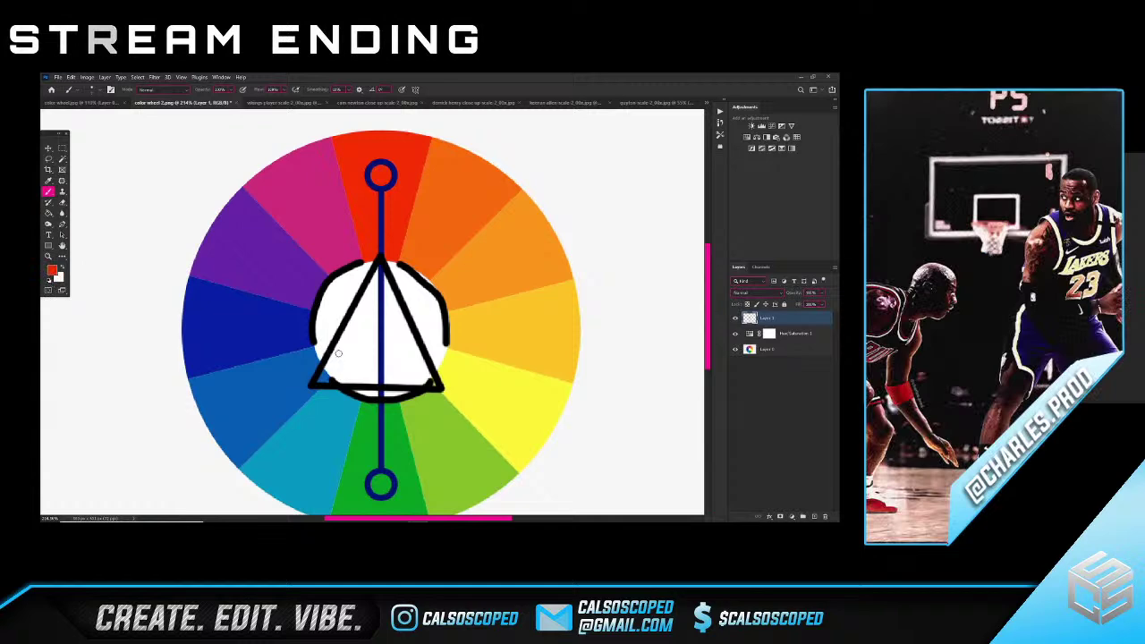
left_click_drag(331, 315, 359, 376)
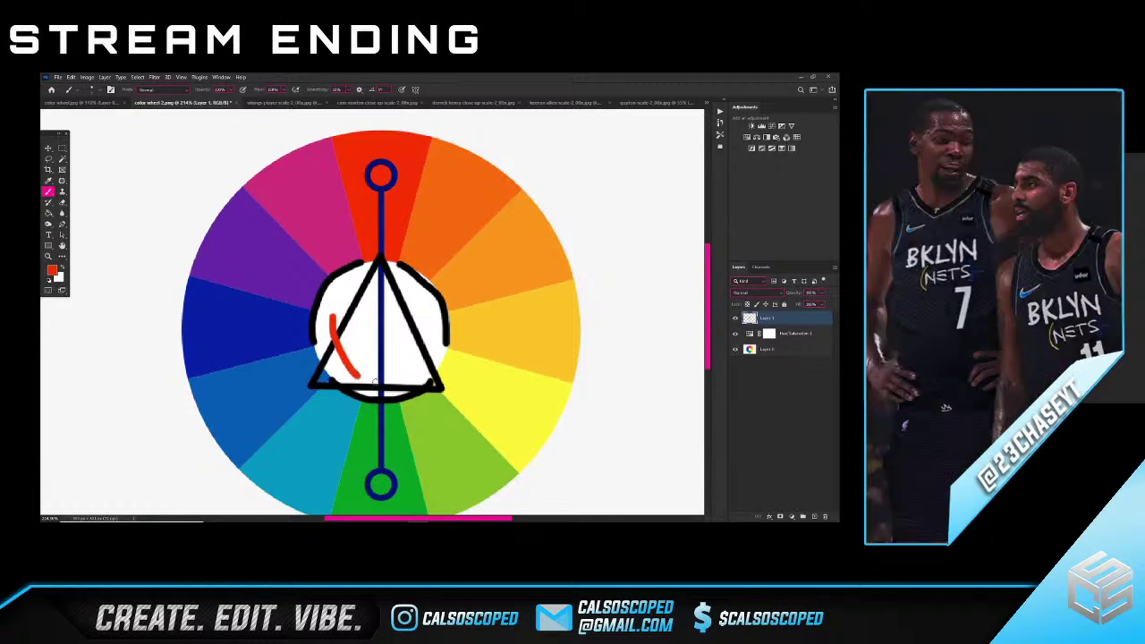
left_click_drag(376, 385, 436, 356)
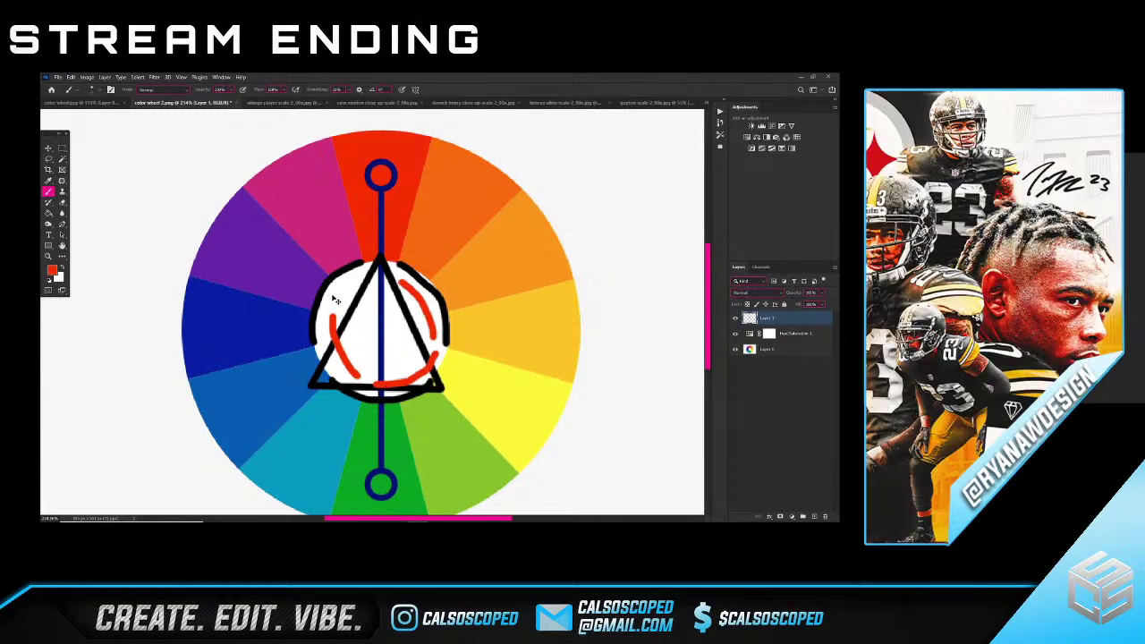
key("ctrl+z")
key("ctrl+z")
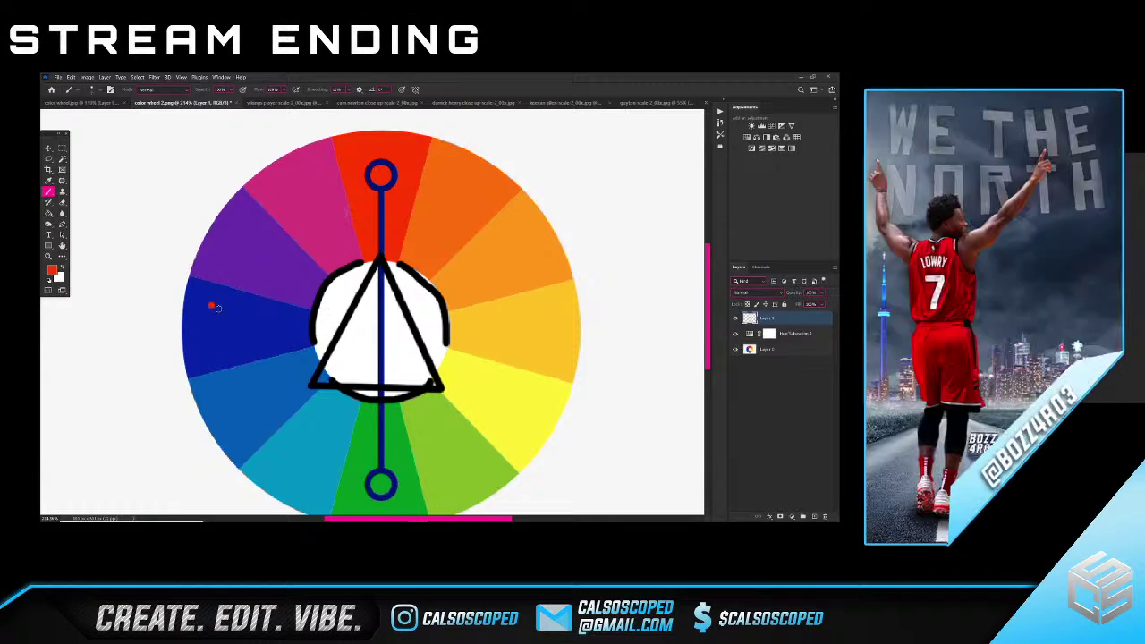
- Number the blue, purple and pink segments 1 to 3 in red, and likewise the red and two orange segments
left_click_drag(237, 235, 255, 253)
mouse_move(318, 192)
left_mouse_down()
mouse_move(332, 192)
mouse_move(321, 213)
left_mouse_up()
left_click_drag(426, 117, 423, 131)
left_click_drag(500, 134, 520, 162)
left_click_drag(579, 233, 579, 257)
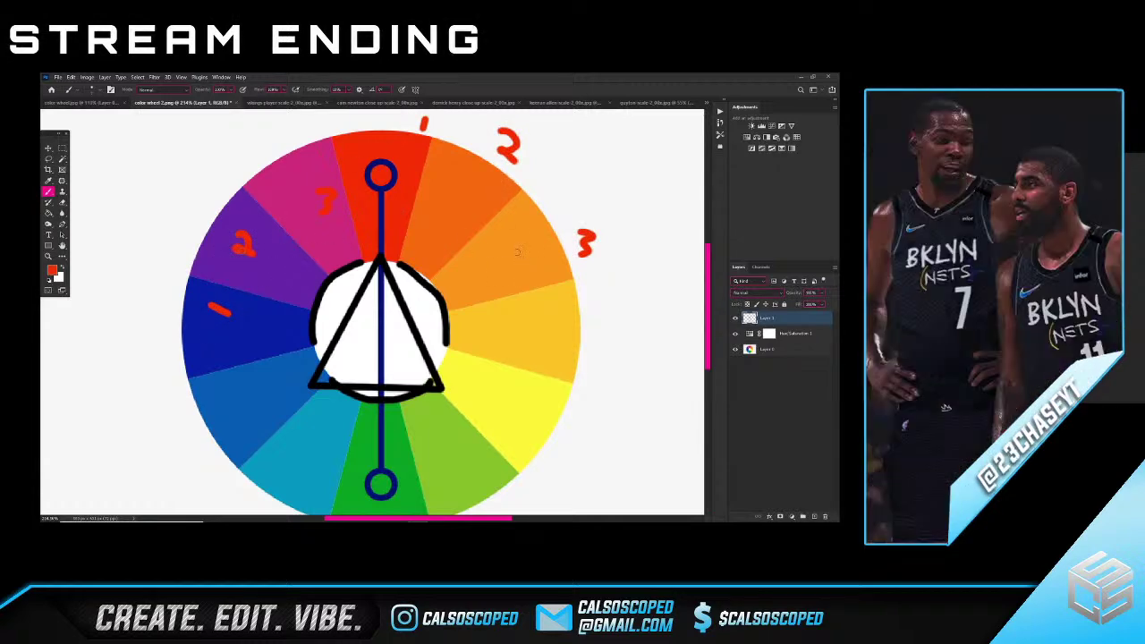
- Undo the red numbers, the black arcs and the triangle painted on the color wheel
scroll(433, 237, "down", 3)
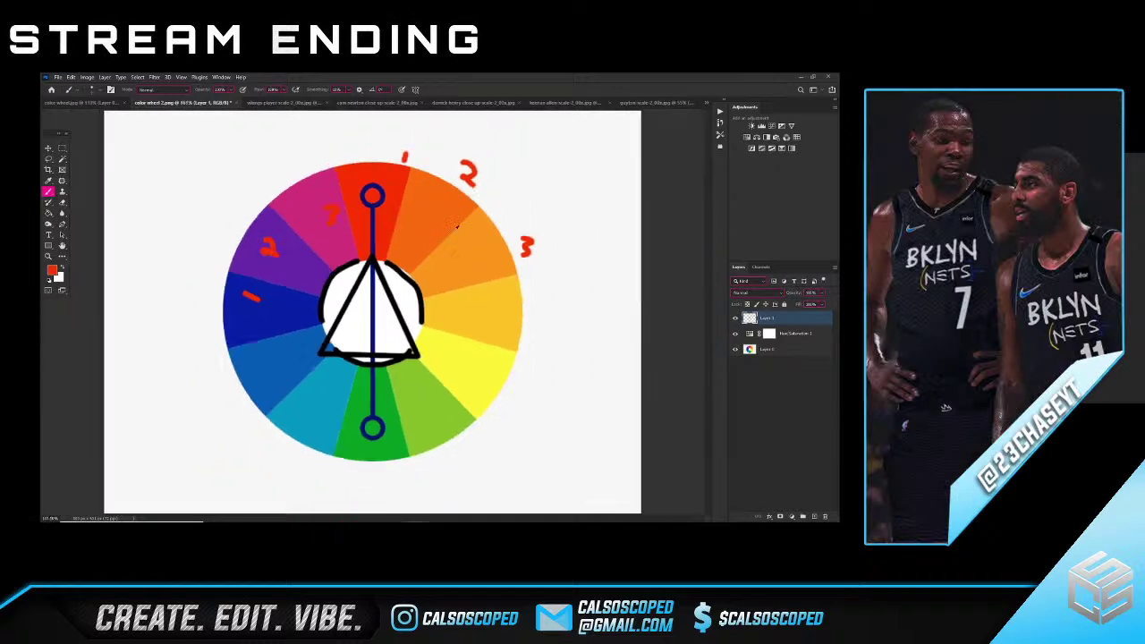
scroll(432, 237, "up", 1)
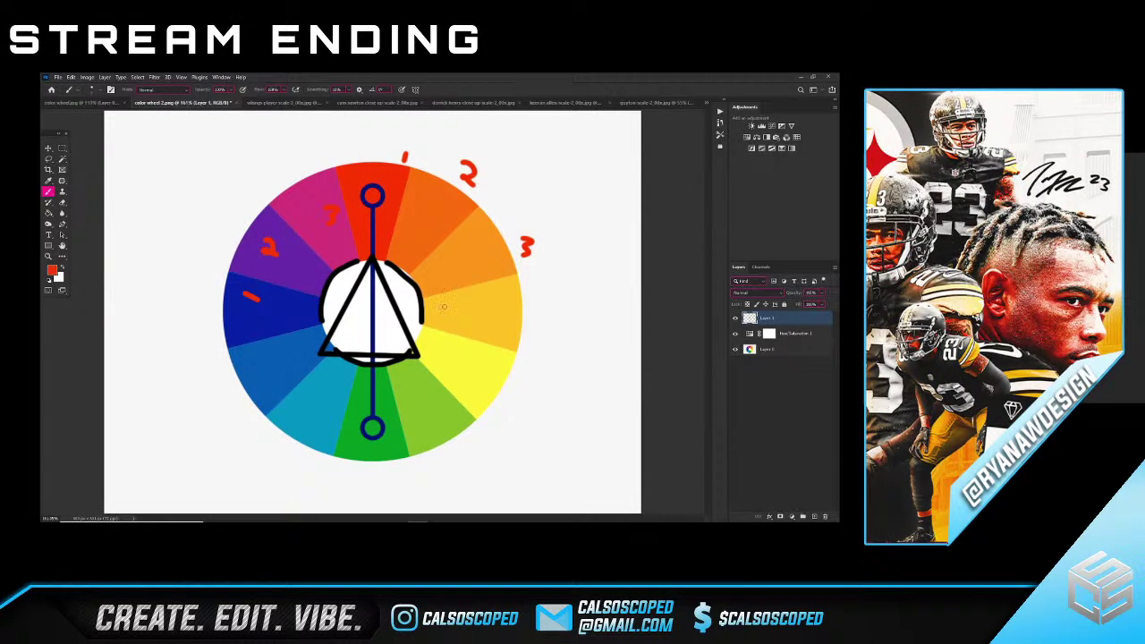
key("ctrl+z")
key("ctrl+z")
key("ctrl+z")
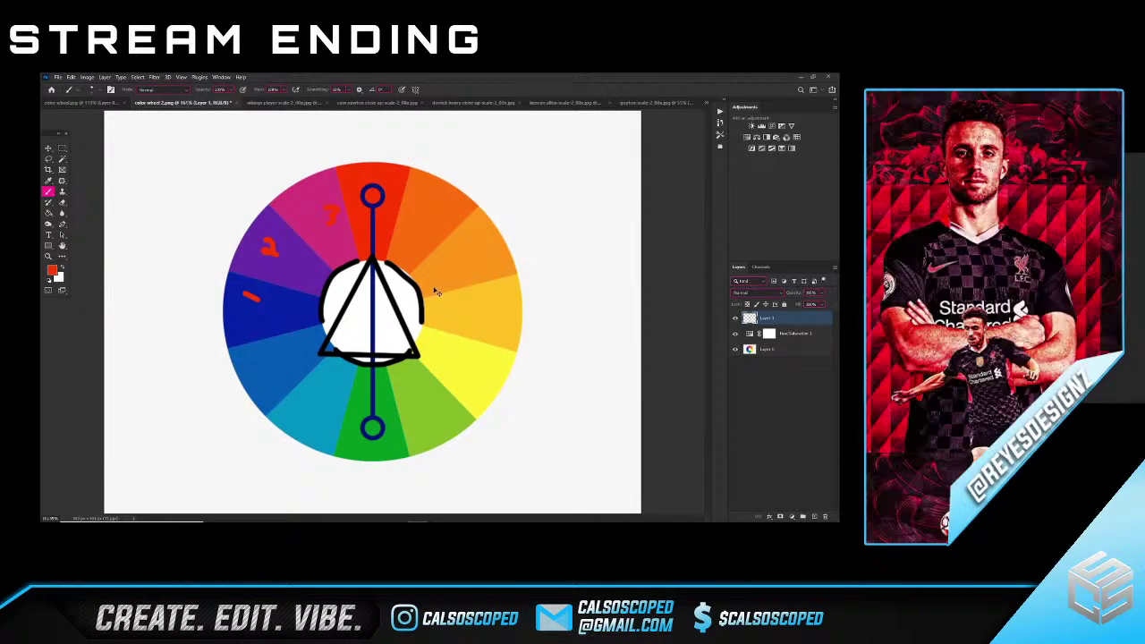
key("ctrl+z")
key("ctrl+z")
key("ctrl+z")
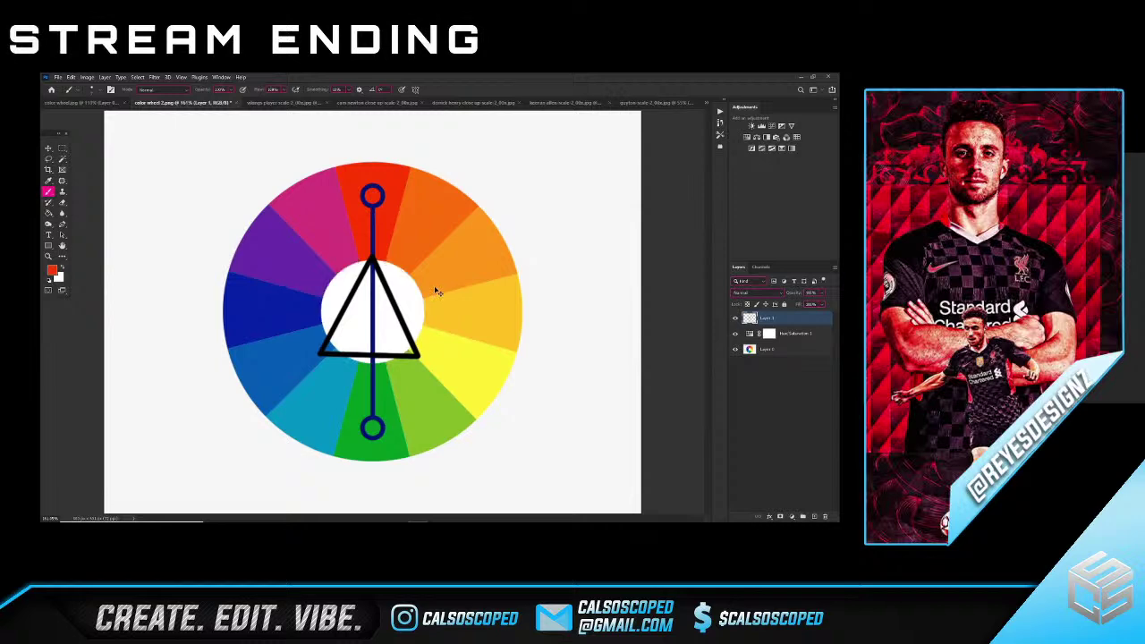
key("ctrl+z")
key("ctrl+z")
key("ctrl+z")
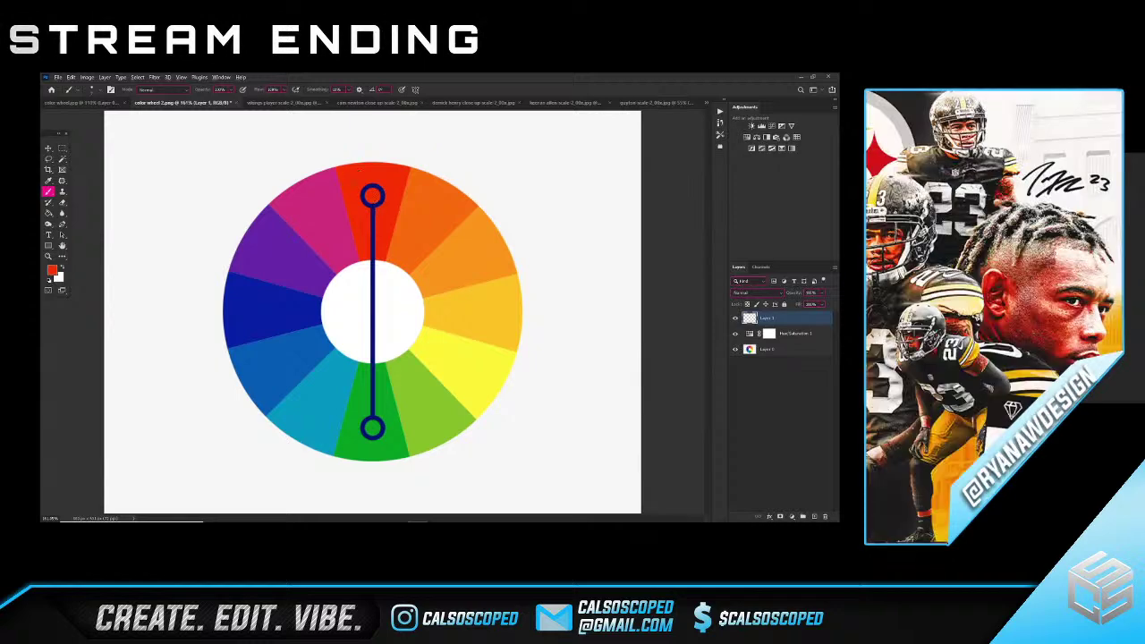
- Bring up the Patriots player photo and reorder the open documents so the vikings player image comes last
scroll(372, 195, "up", 1)
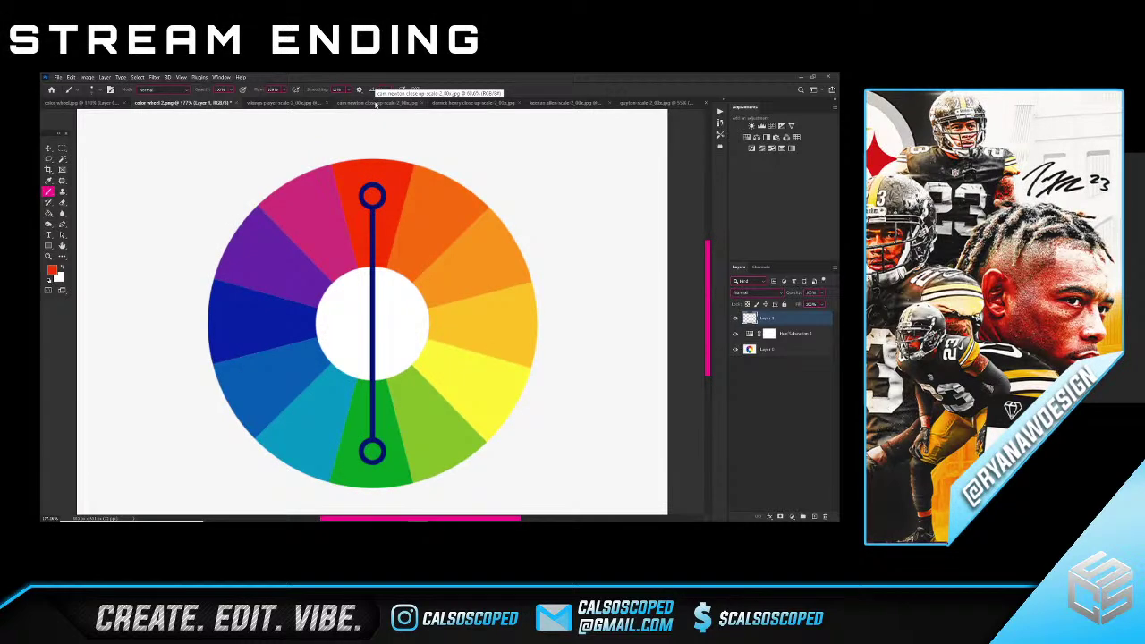
left_click(376, 104)
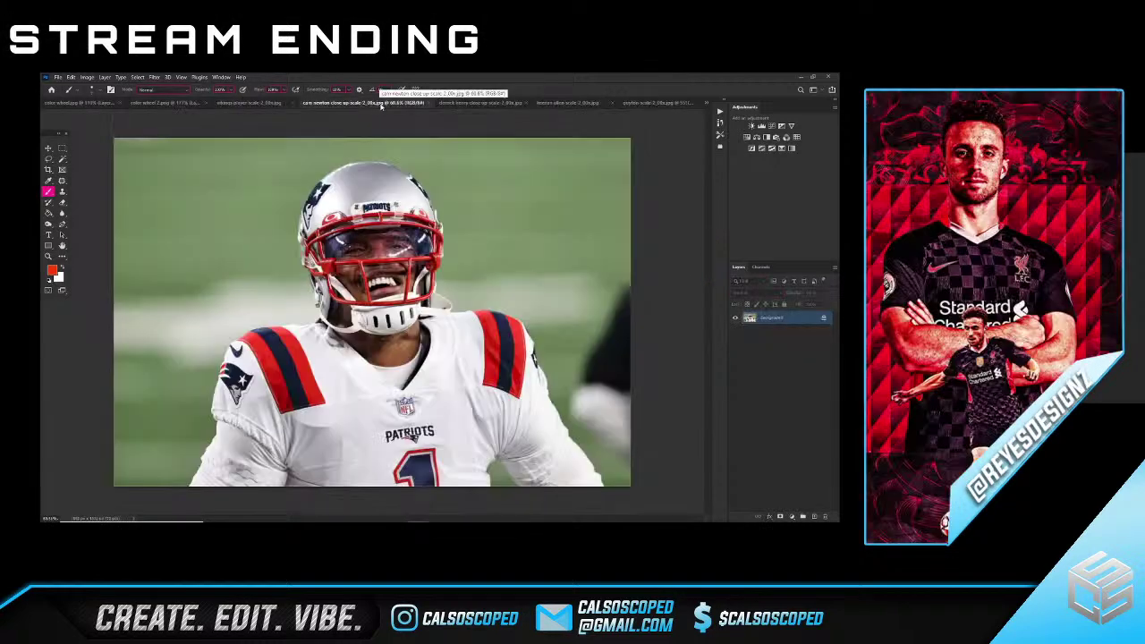
left_click_drag(284, 105, 287, 106)
left_click_drag(461, 105, 376, 106)
left_click_drag(566, 104, 477, 107)
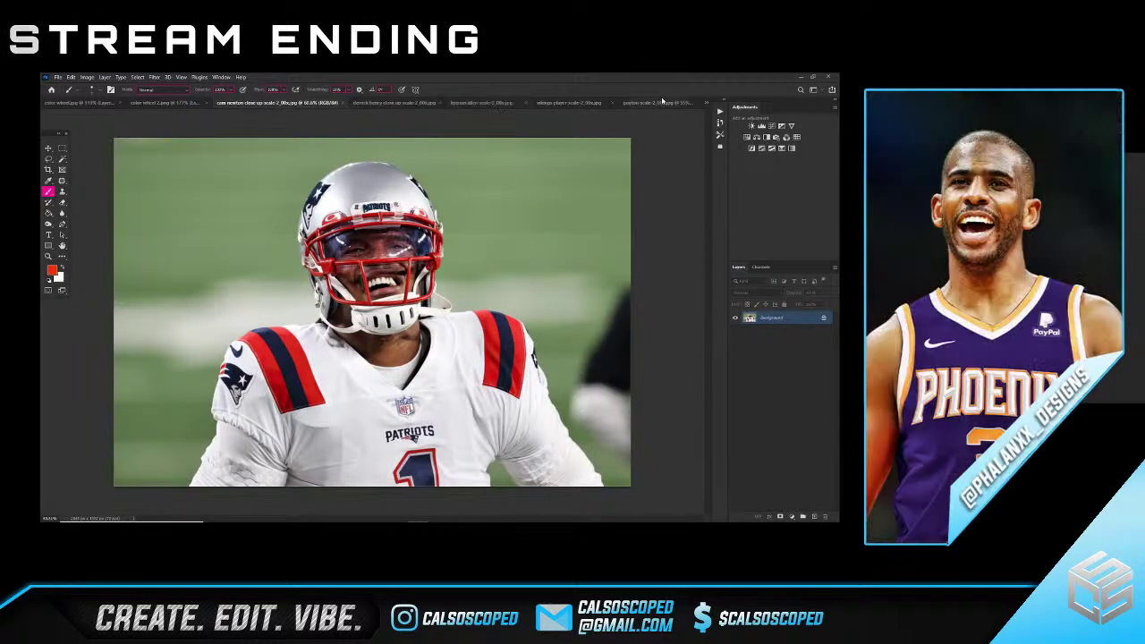
left_click_drag(665, 103, 574, 106)
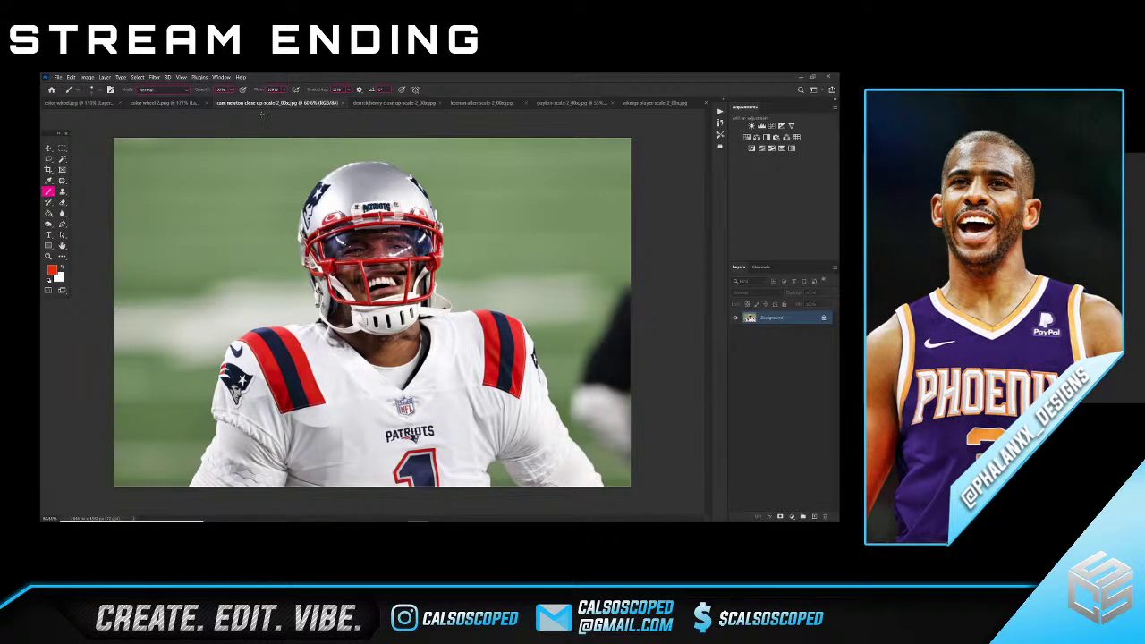
- Compare color wheel 2.png with the Patriots player photo and bring up the full jersey in the Titans player photo
left_click(159, 104)
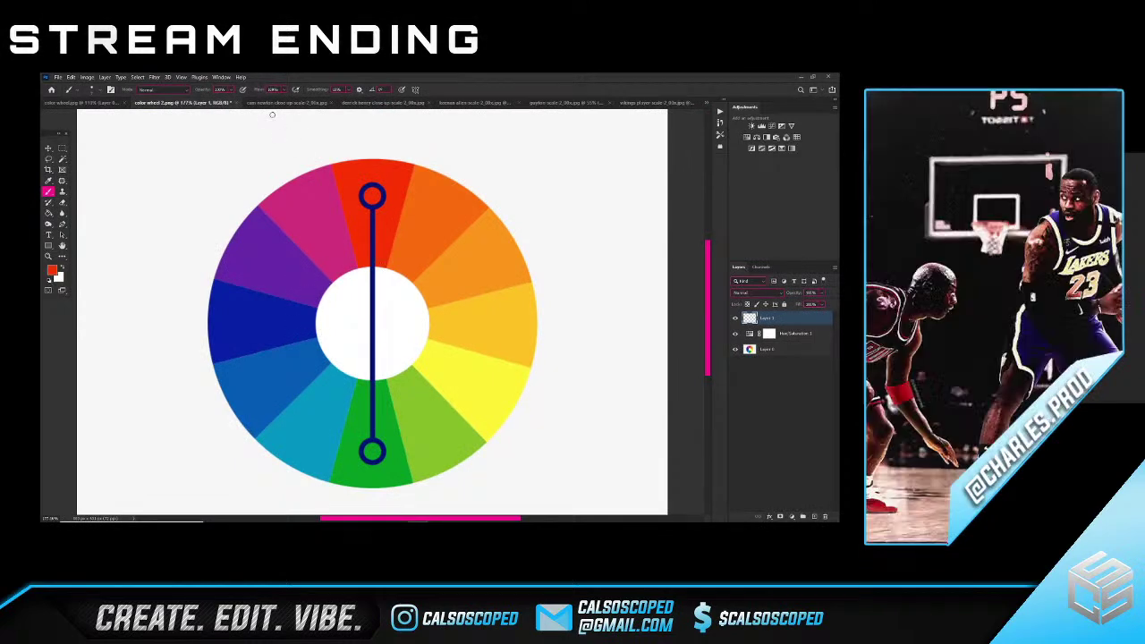
left_click(326, 104)
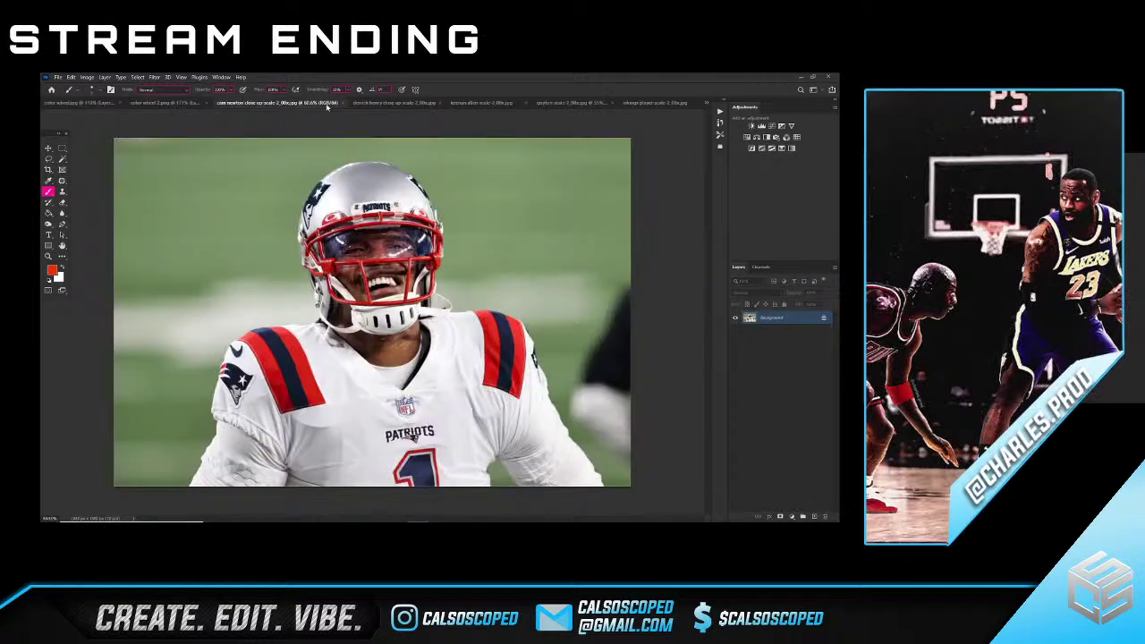
left_click(385, 103)
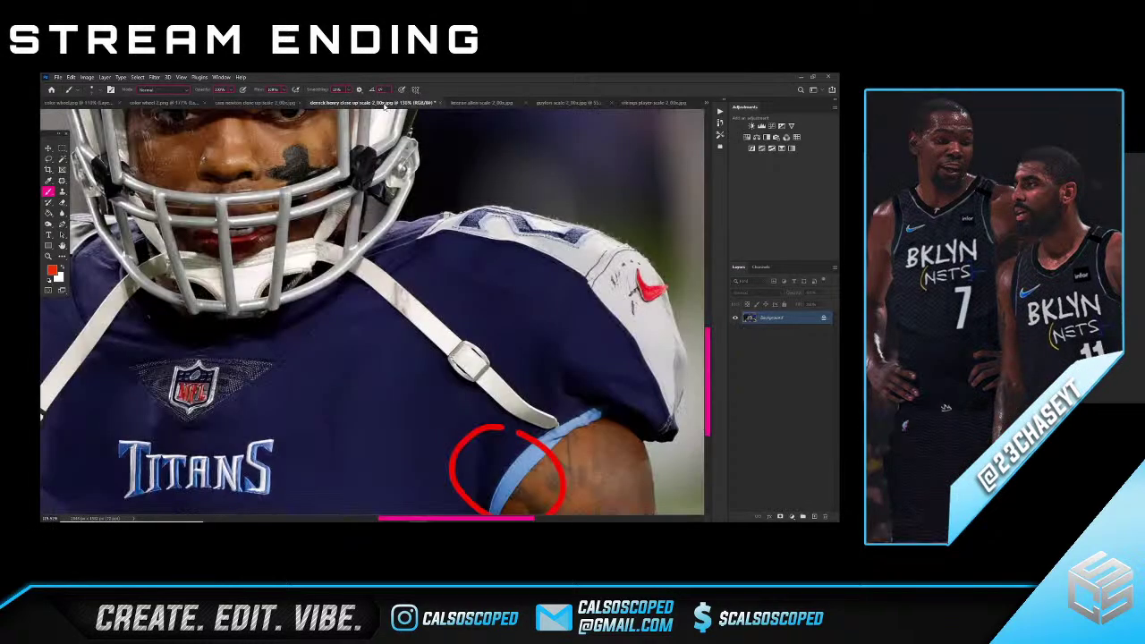
scroll(381, 119, "down", 3)
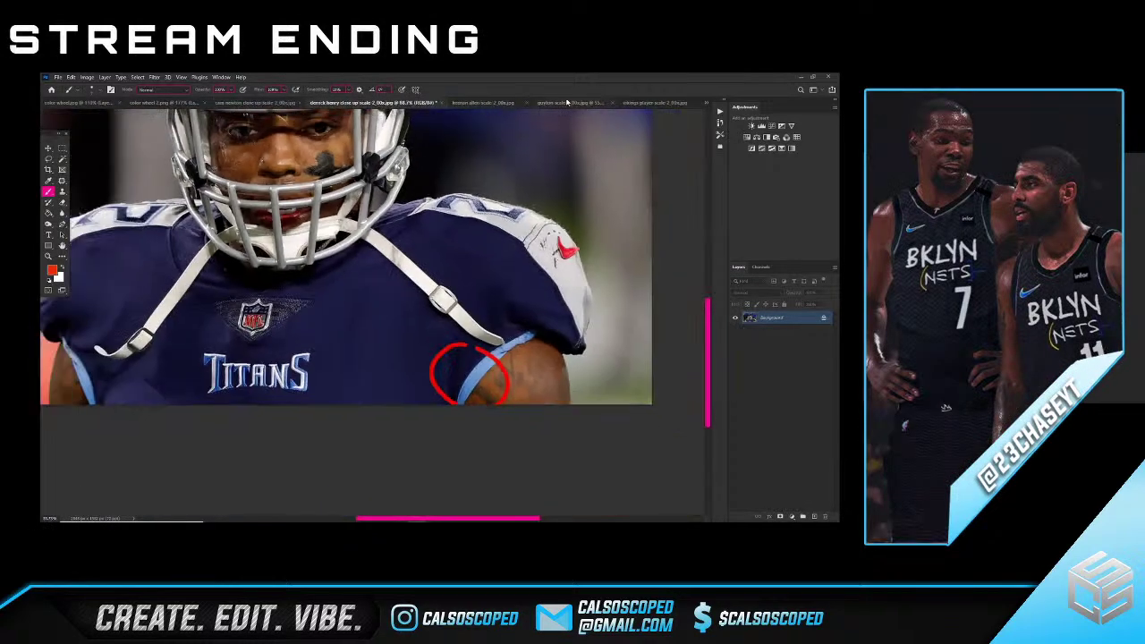
- Try marking the blue, yellow and red segments with short red arcs along the inner edge of color wheel 2.png, and undo the arcs
left_click(458, 104)
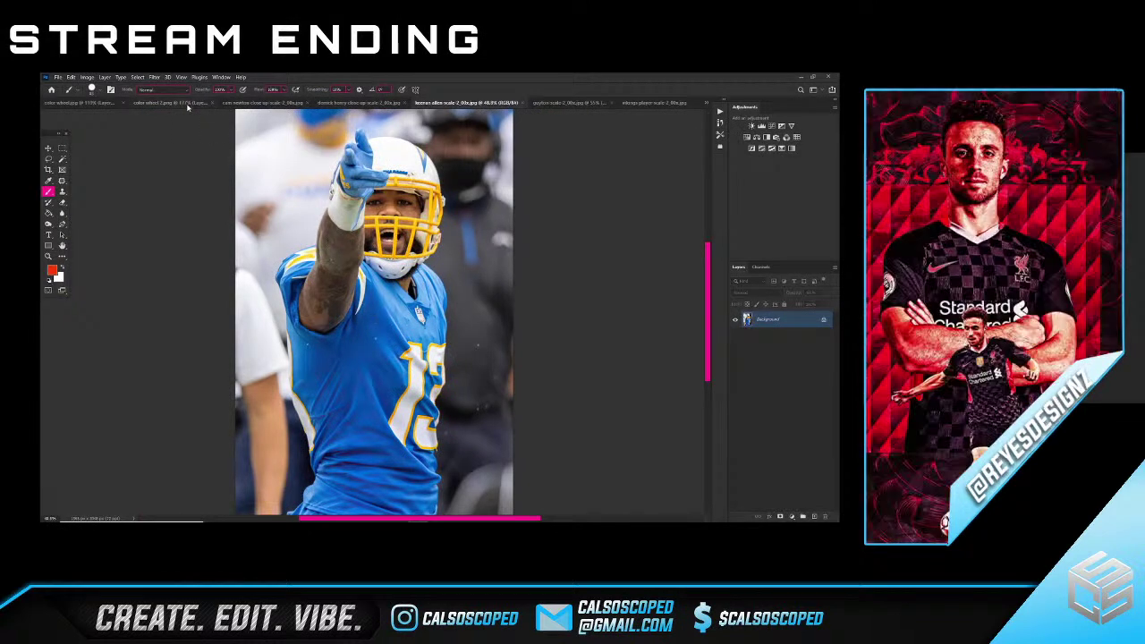
left_click(188, 104)
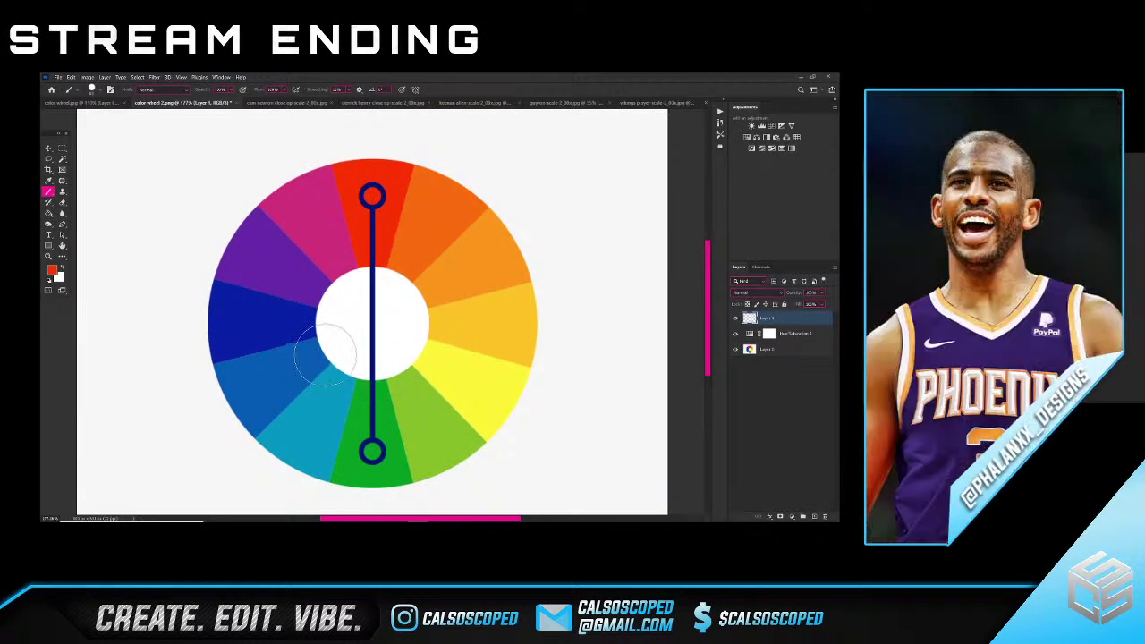
left_click_drag(330, 353, 310, 358)
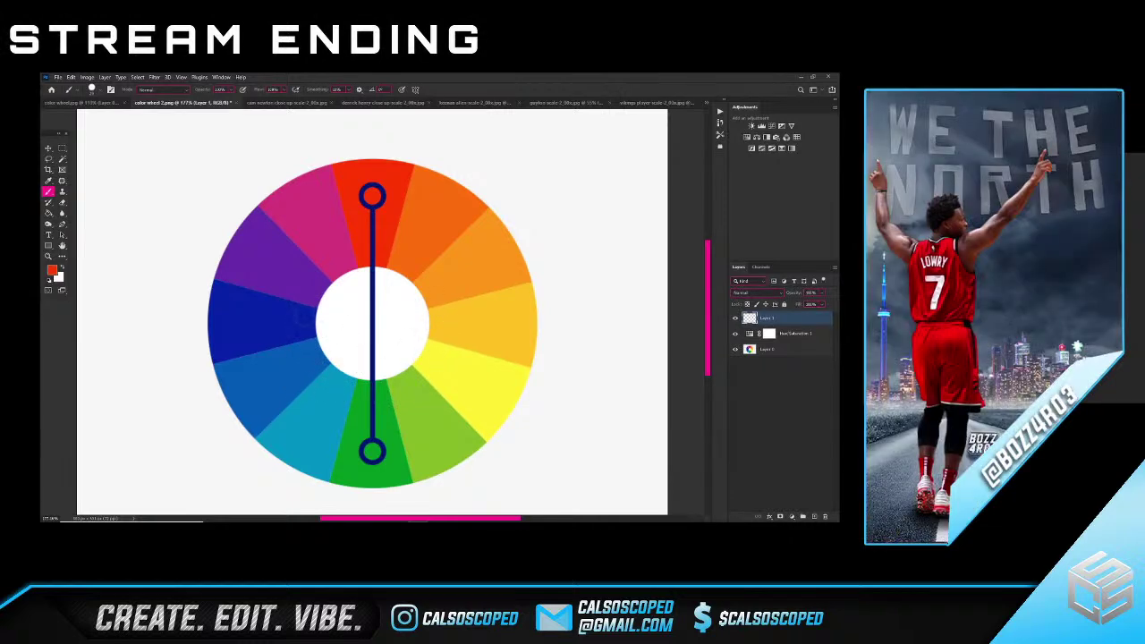
left_click_drag(322, 330, 340, 359)
key("ctrl+z")
right_click(331, 351, "alt")
left_click_drag(409, 364, 424, 345)
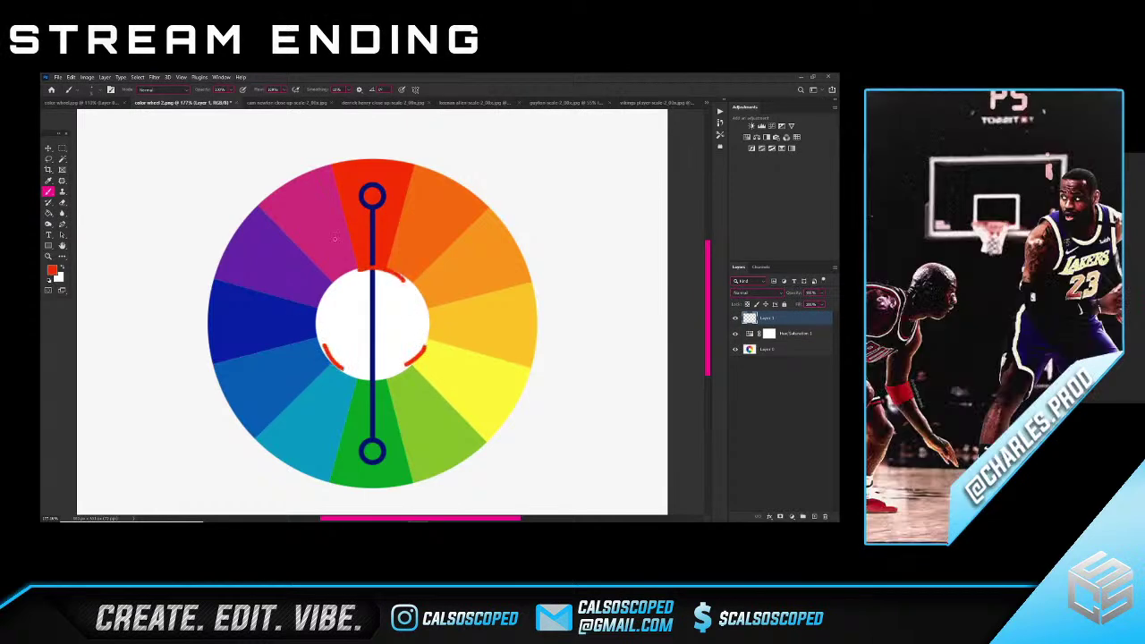
key("ctrl+z")
key("ctrl+z")
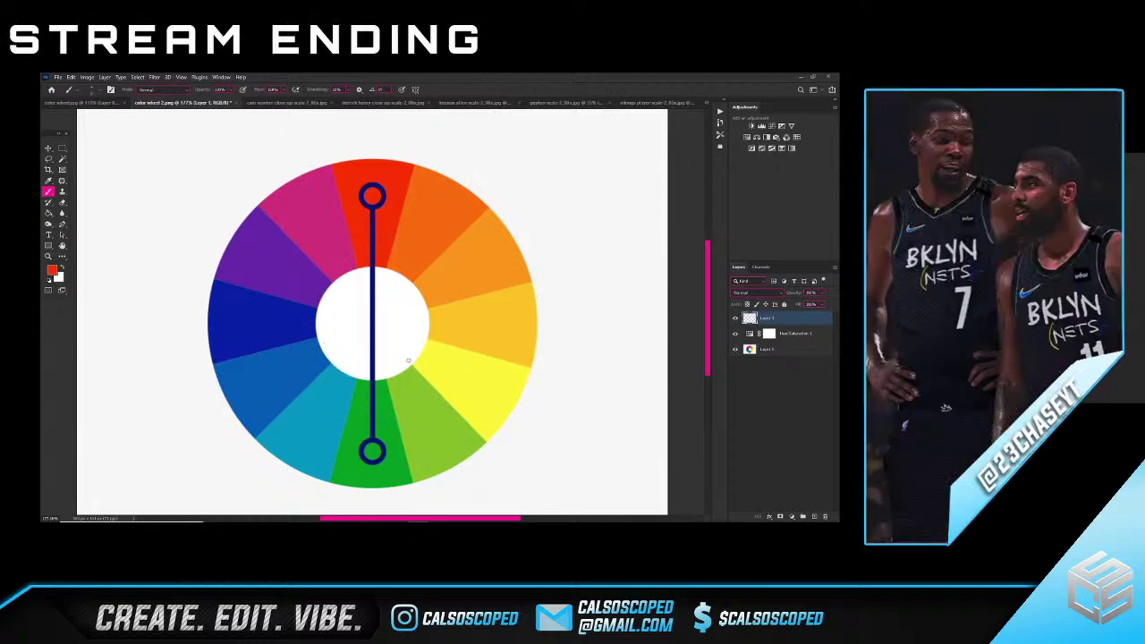
- Compare the uniform colours across the Vikings, Titans, Chargers and Patriots player photos
scroll(396, 358, "up", 3)
scroll(389, 331, "down", 3)
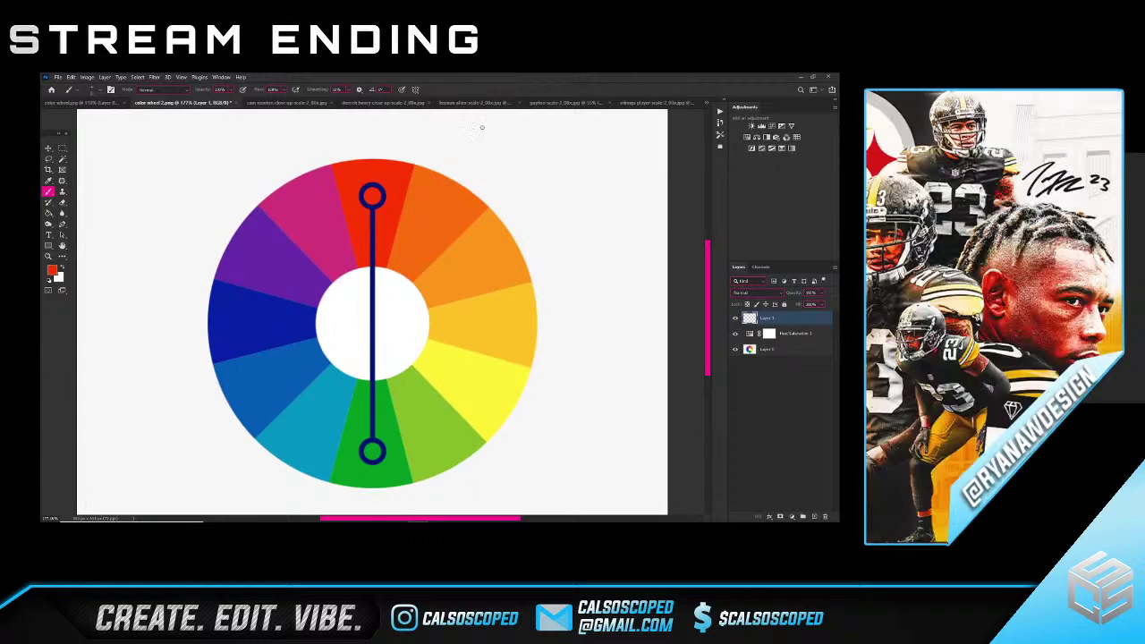
left_click(646, 103)
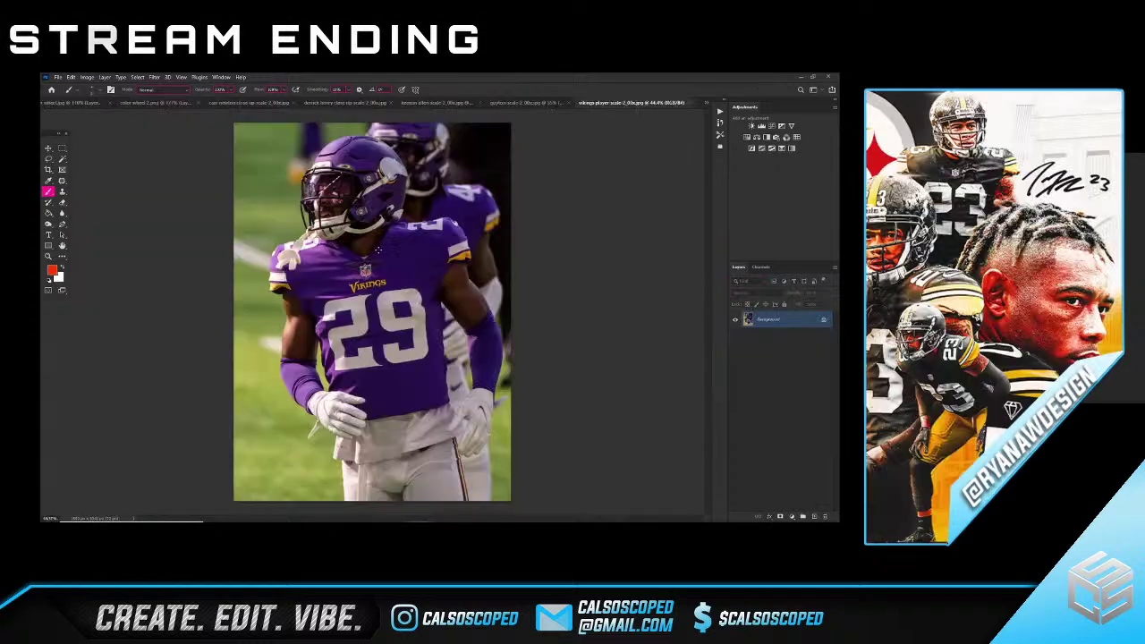
scroll(381, 230, "down", 1)
left_click(343, 104)
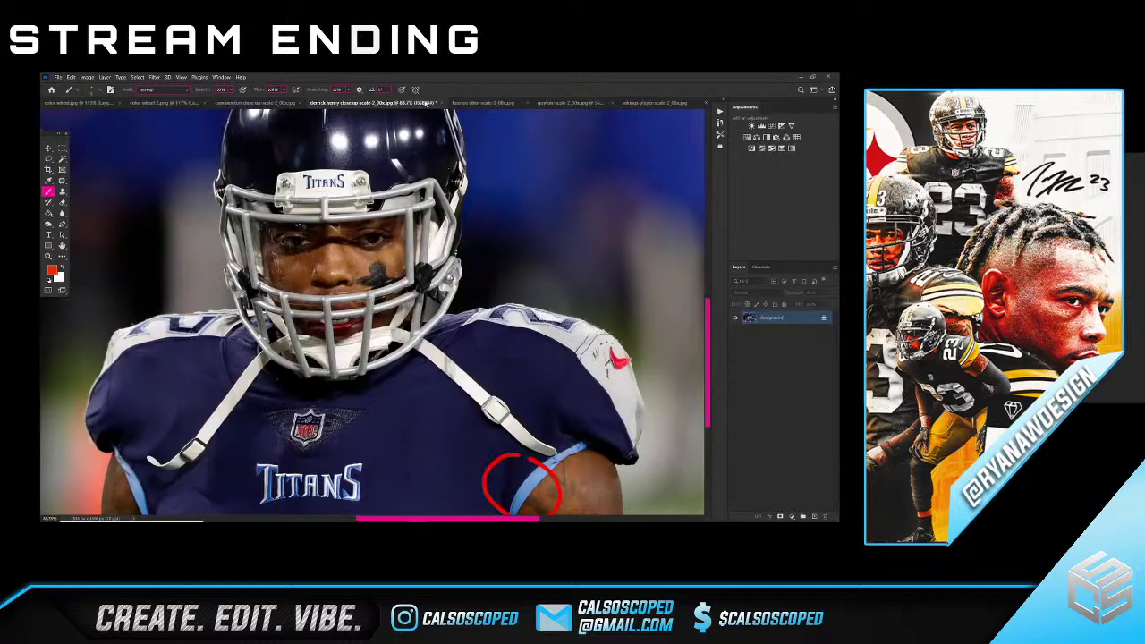
left_click(528, 104)
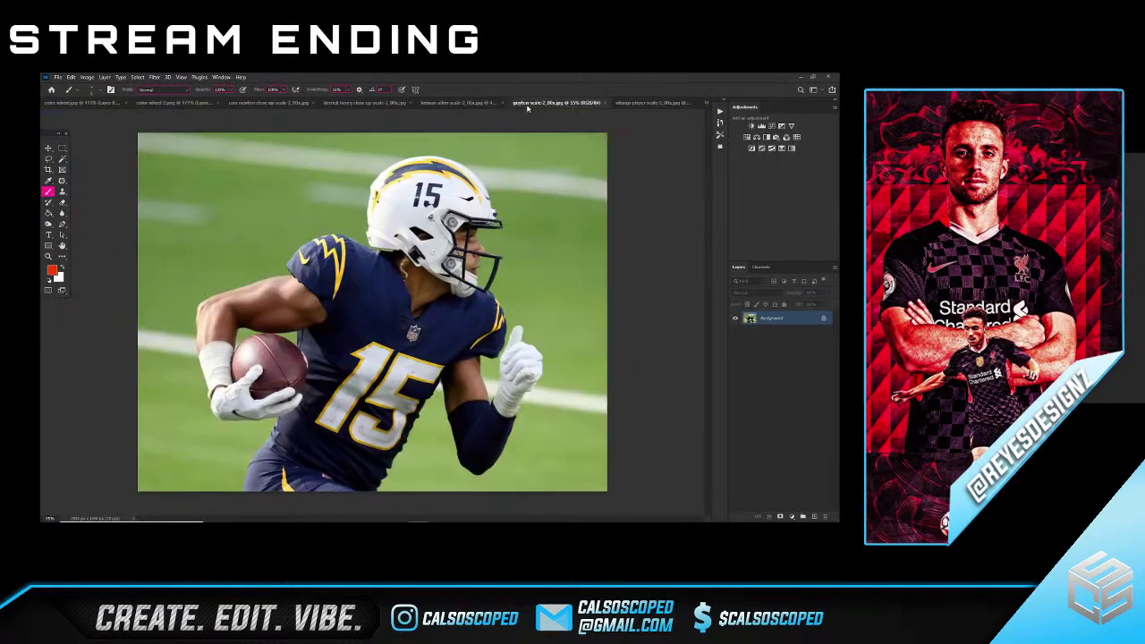
left_click(459, 103)
left_click(260, 104)
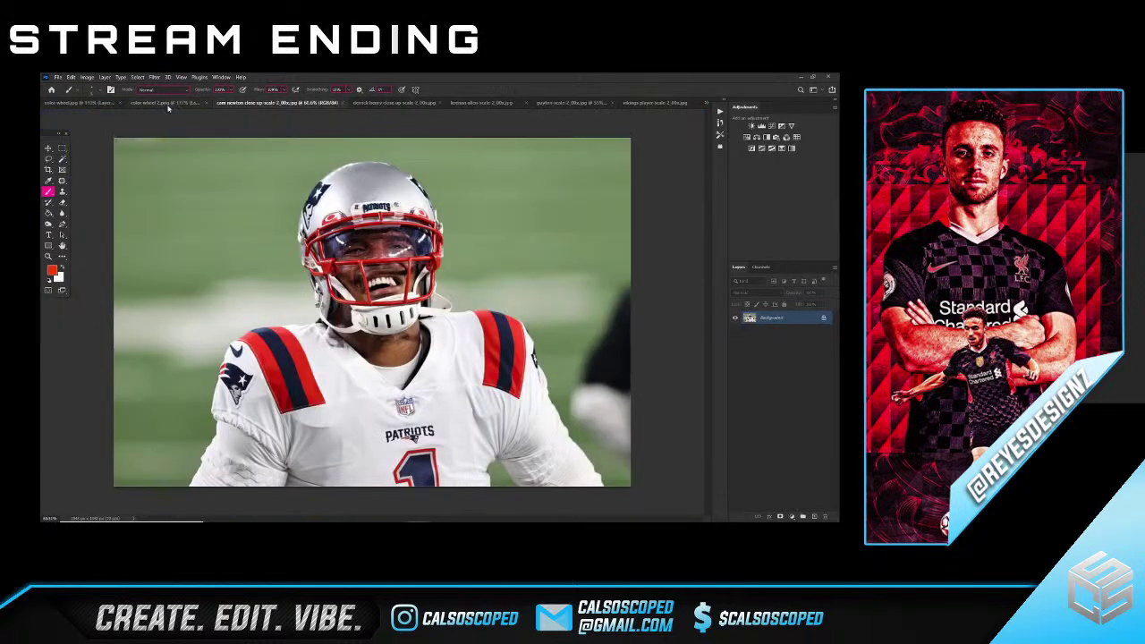
- On color wheel 2.png, draw red double-headed arrows linking the two neighbouring blue segments and the two neighbouring yellow segments
left_click(167, 104)
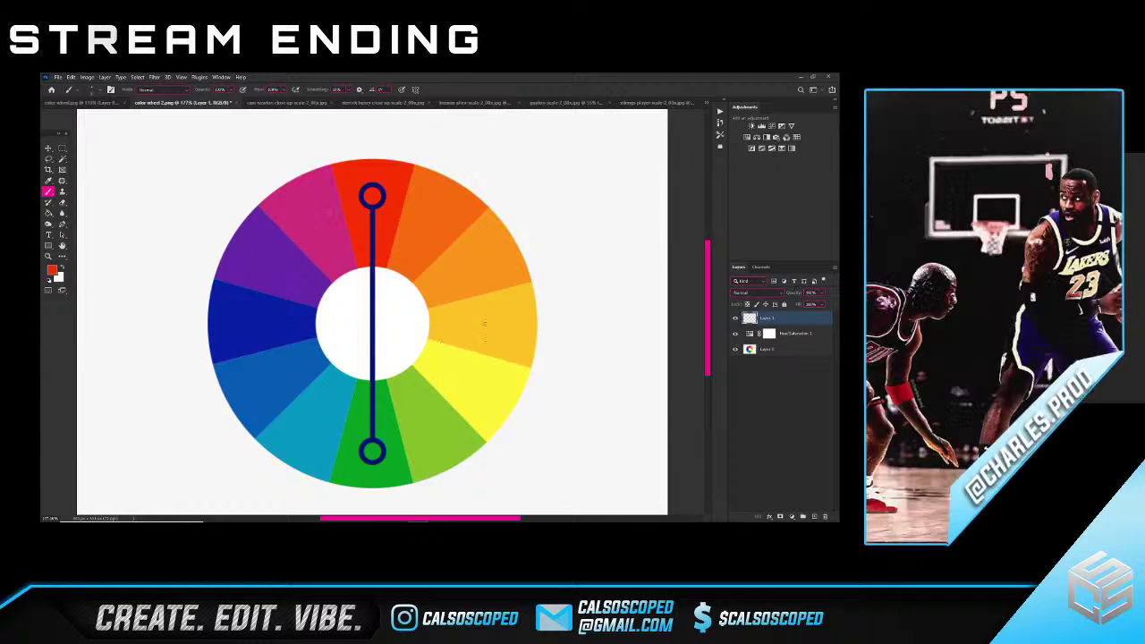
left_click_drag(300, 336, 312, 351)
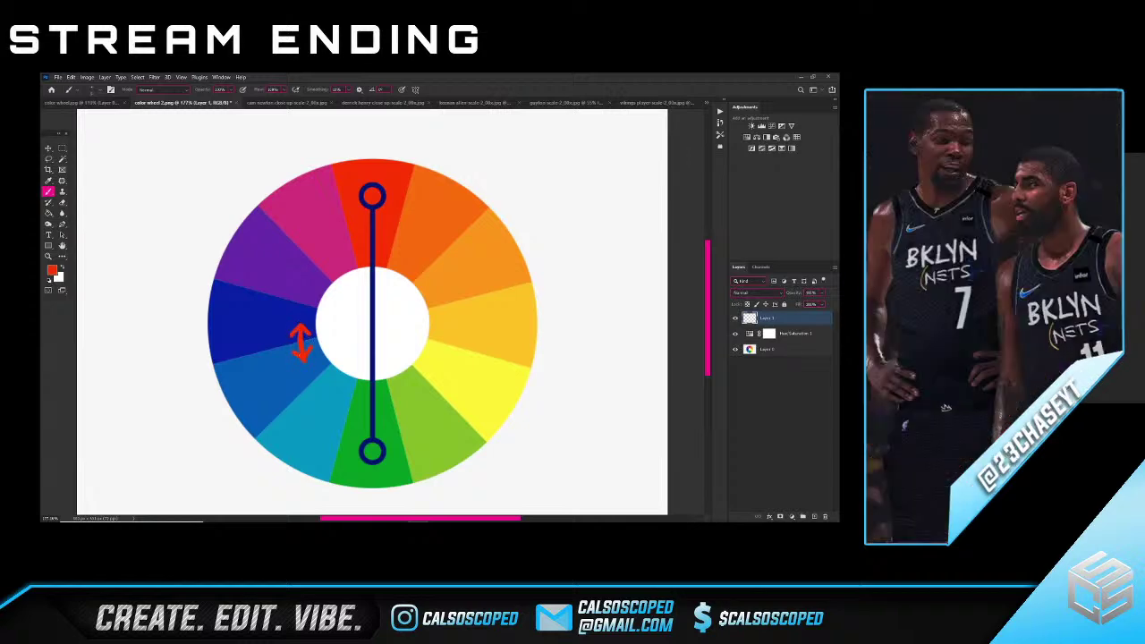
left_click_drag(476, 328, 475, 355)
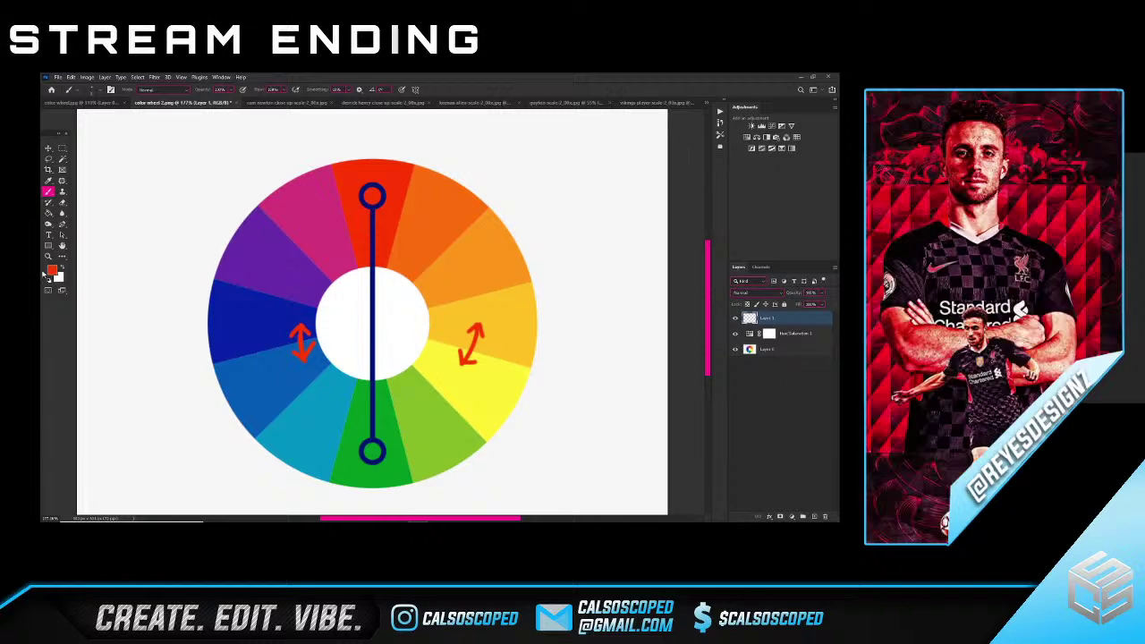
- Add a new layer above the color wheel layers and fill it with white
left_click(49, 214)
right_click(49, 214)
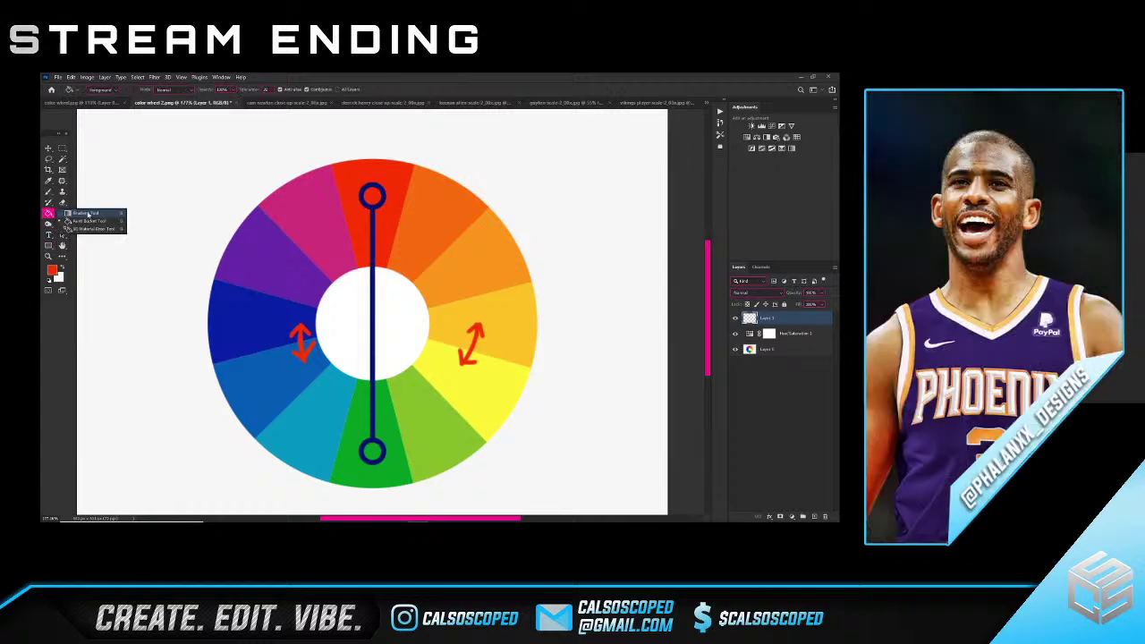
left_click(89, 214)
scroll(373, 296, "down", 4)
left_click(813, 517)
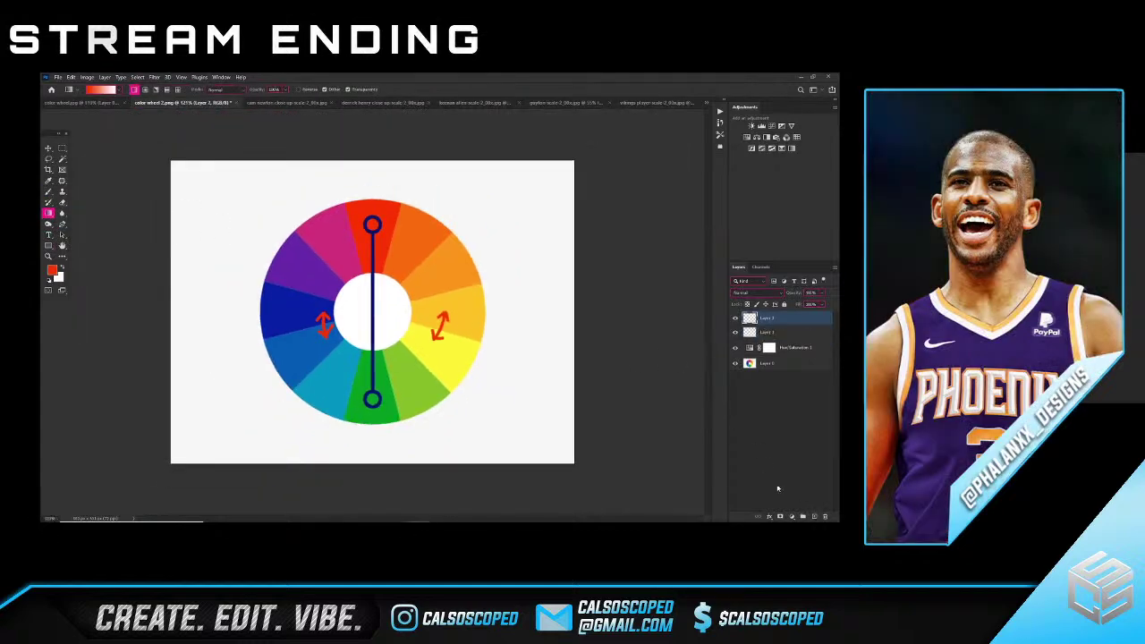
left_click(49, 279)
left_click(63, 267)
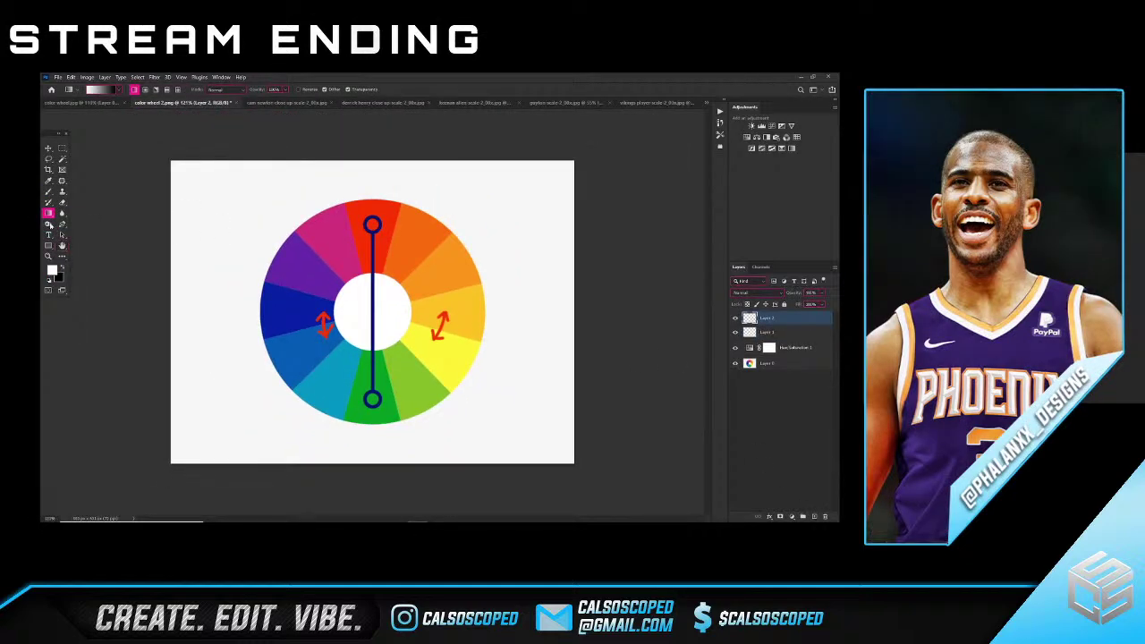
right_click(48, 213)
left_click(90, 224)
left_click(200, 205)
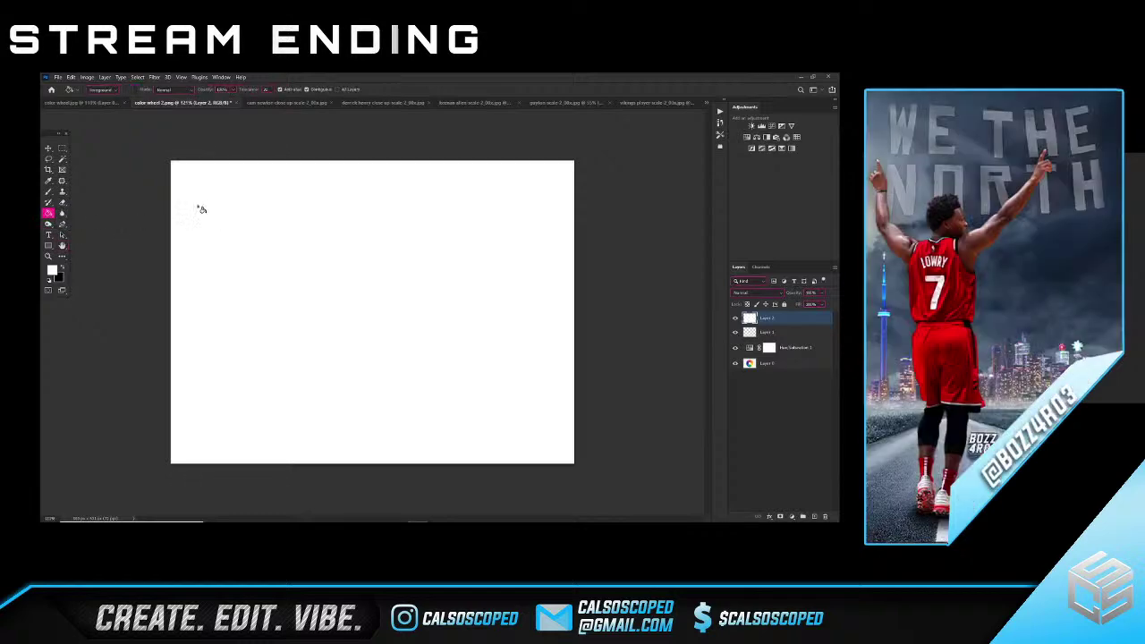
- Switch to the Gradient tool and set the foreground colour to a fully saturated orange
right_click(48, 213)
left_click(88, 215)
left_click(54, 272)
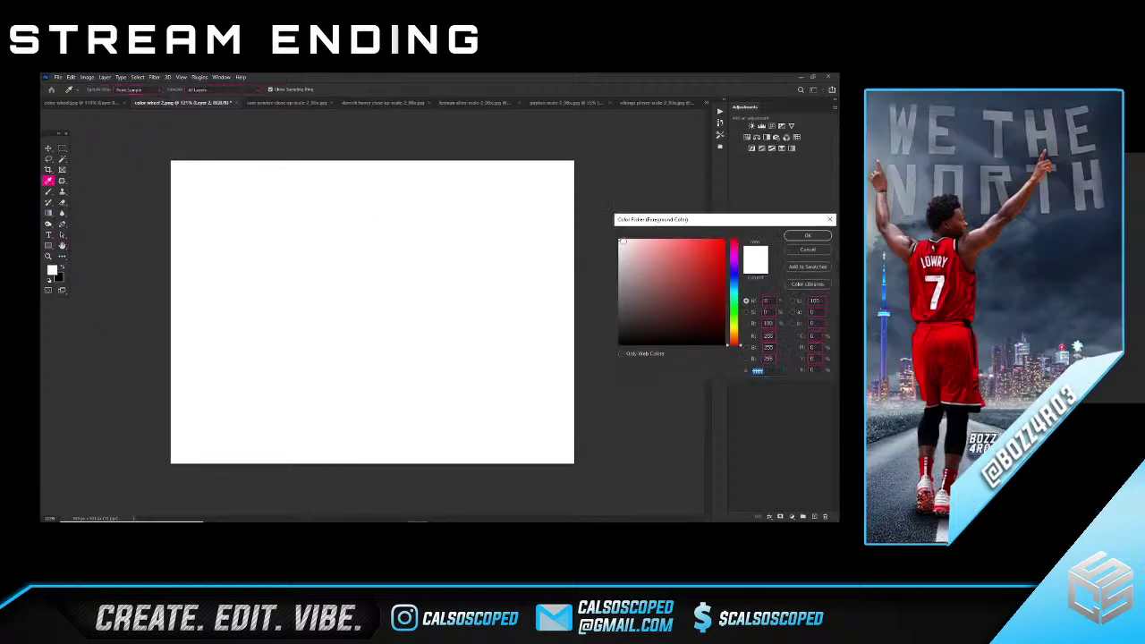
left_click_drag(703, 256, 722, 247)
left_click(808, 236)
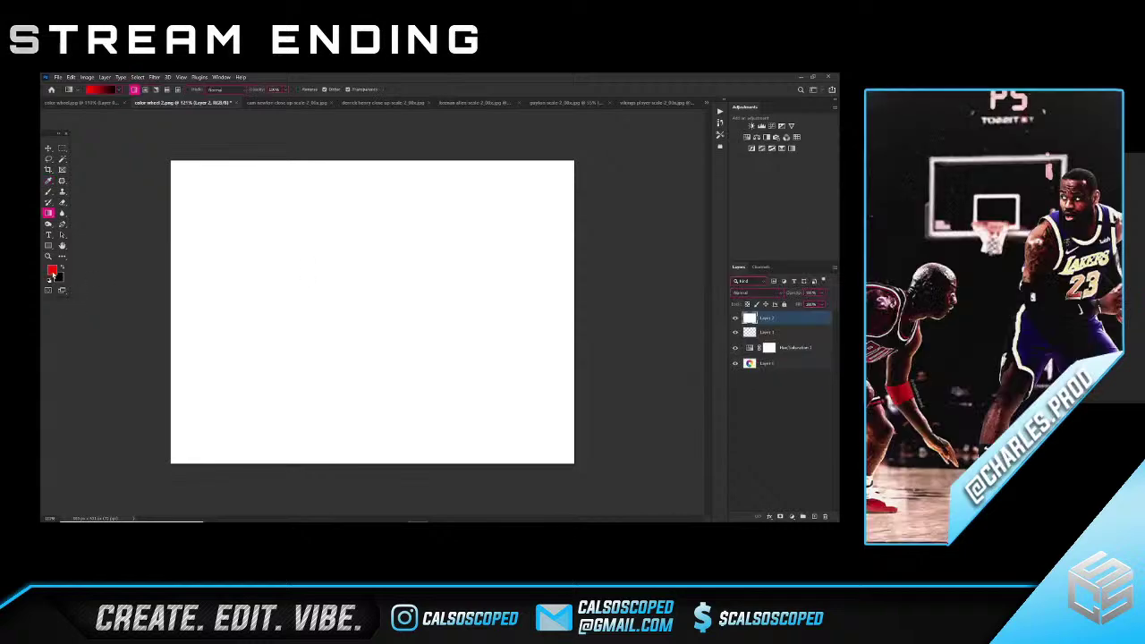
left_click(52, 270)
left_click_drag(735, 344, 736, 340)
left_click(803, 236)
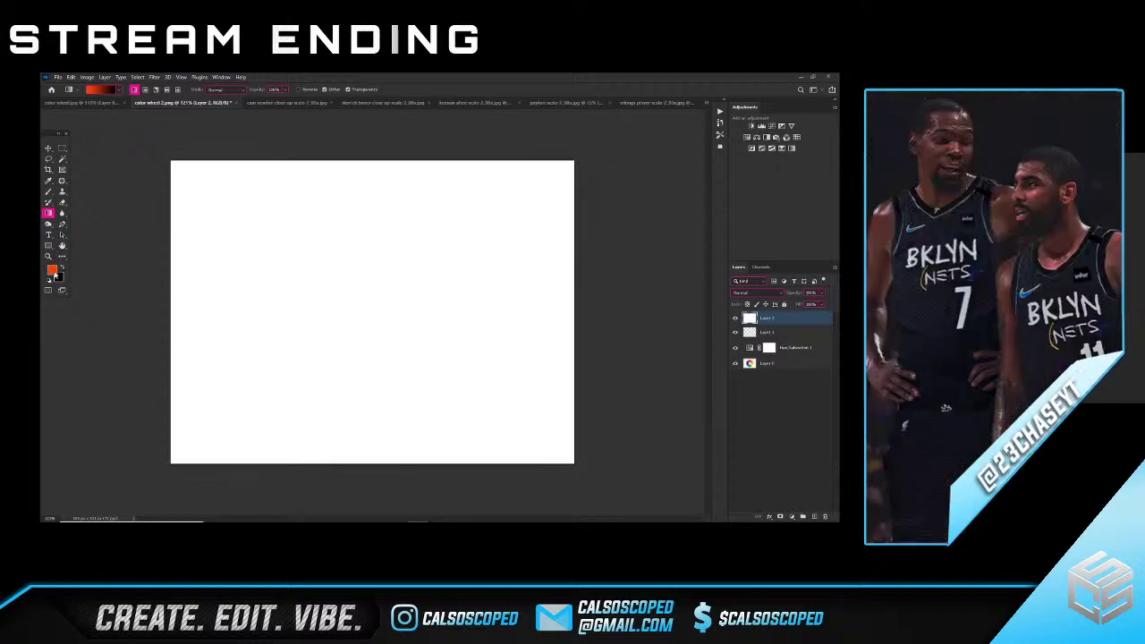
left_click(52, 271)
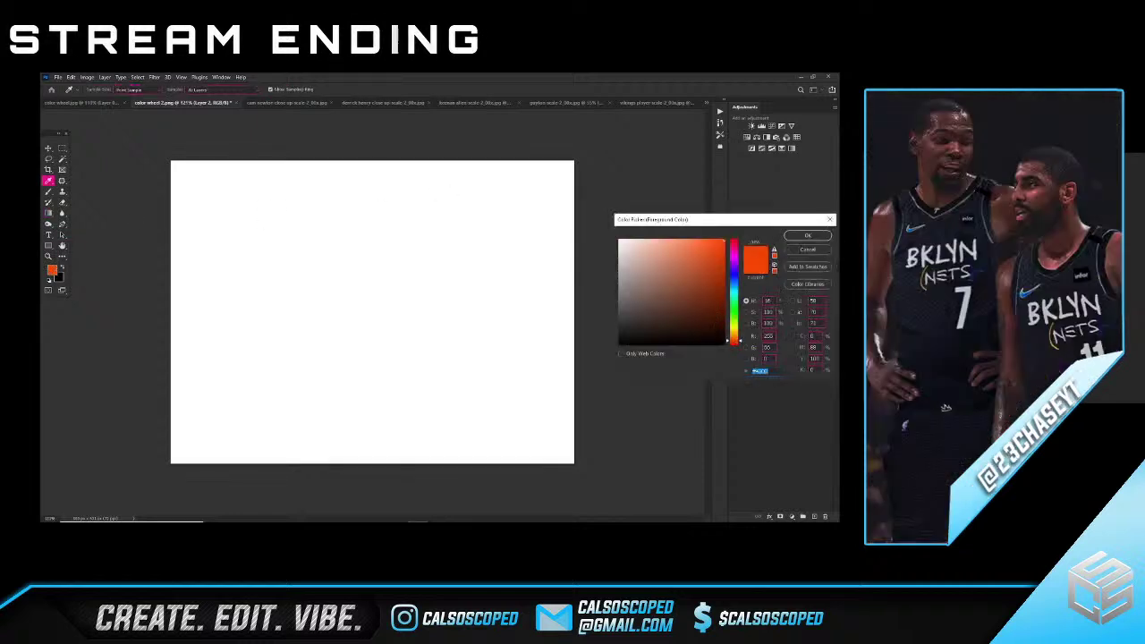
key("Return")
- Set the background colour to bright red and fill the layer with a gradient from orange at the top to red at the bottom
left_click(59, 278)
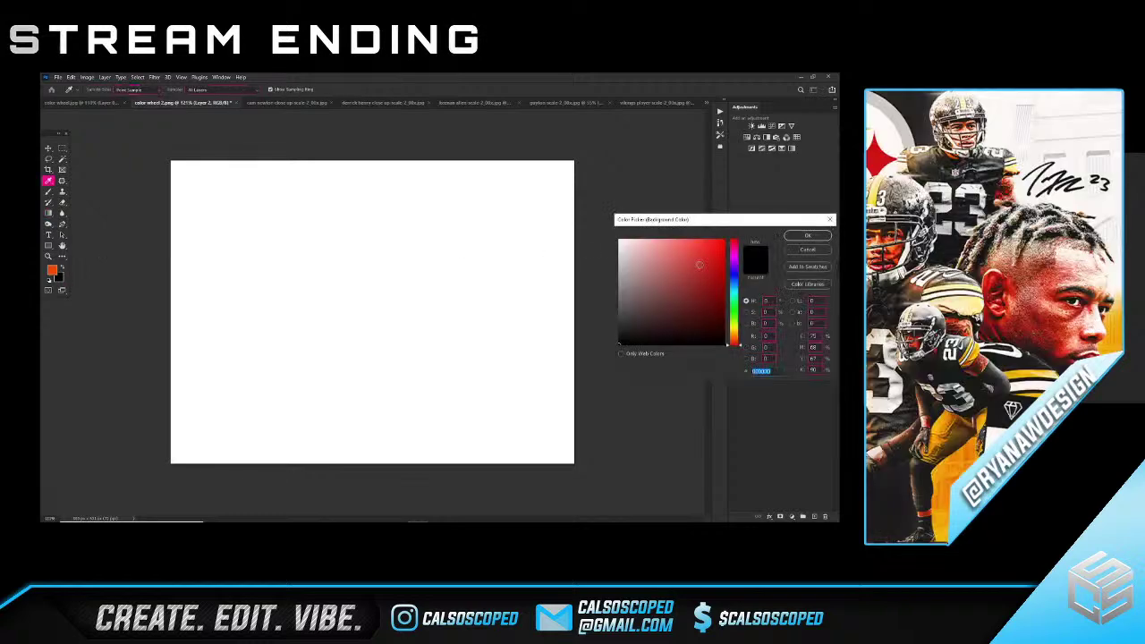
left_click(724, 239)
left_click(804, 236)
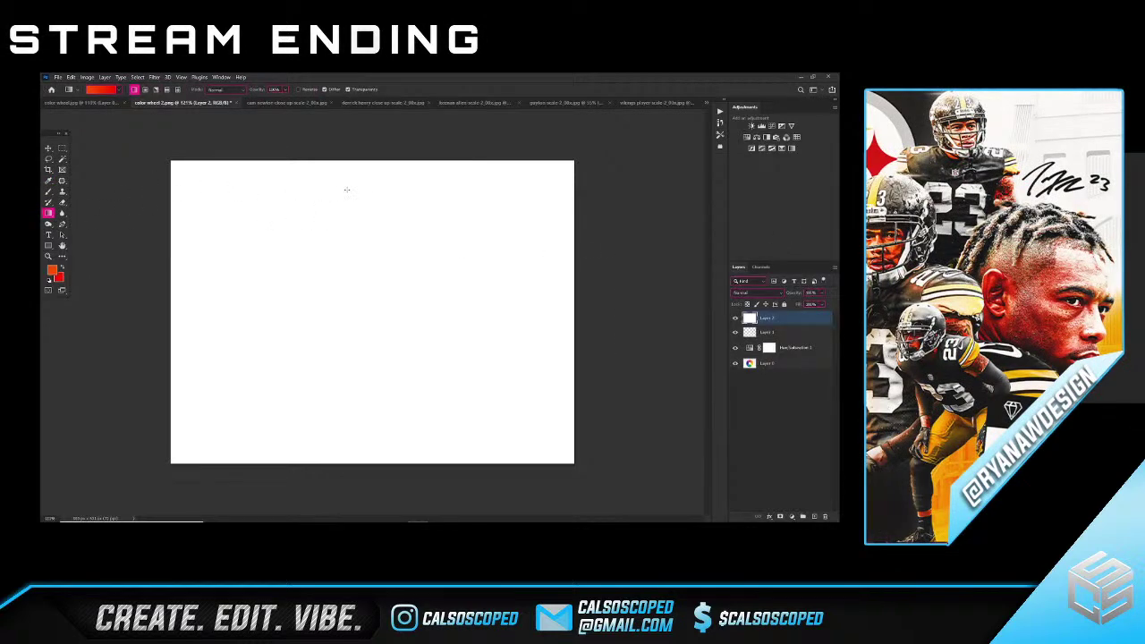
left_click_drag(353, 187, 354, 408)
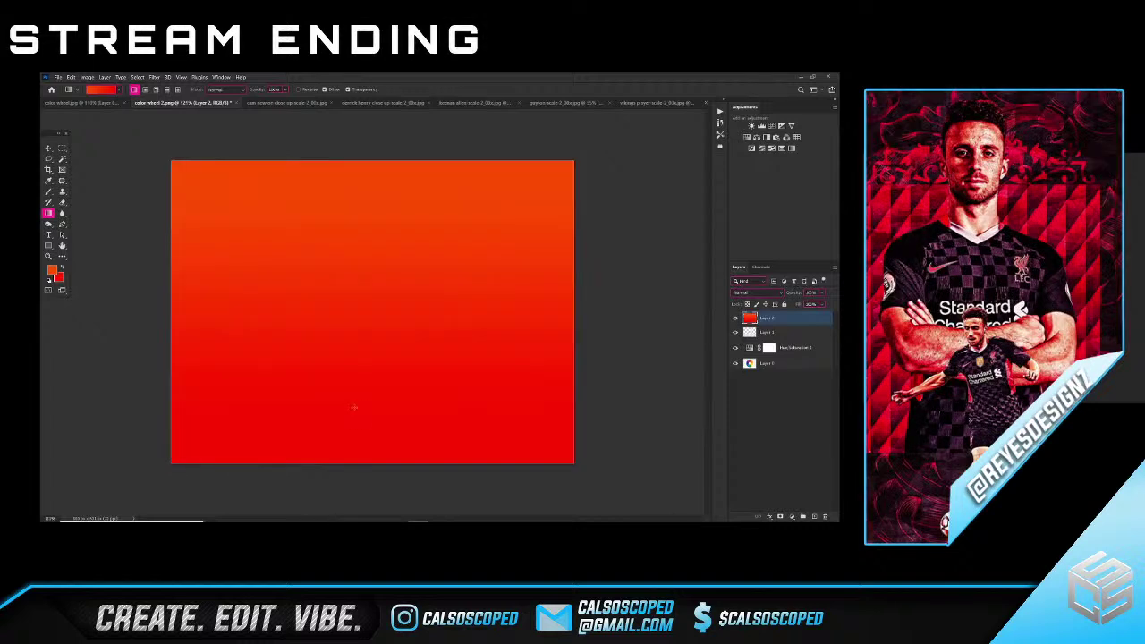
- Redraw the gradient across the layer so orange on the left blends into red on the right
scroll(323, 243, "up", 2)
scroll(324, 242, "down", 1)
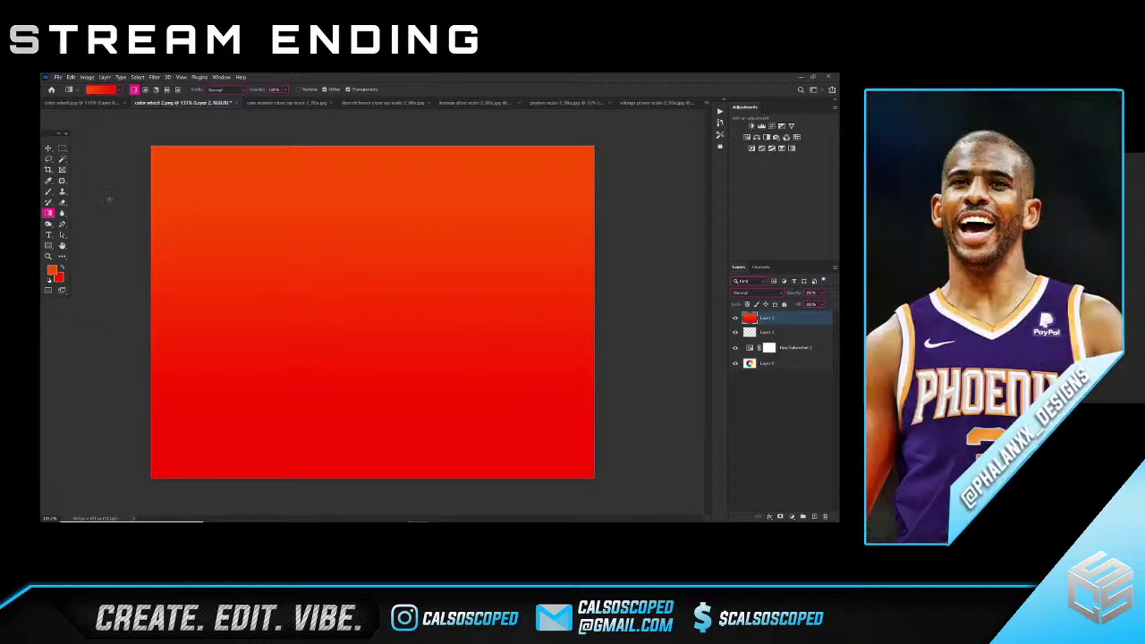
left_click_drag(333, 235, 358, 269)
left_click_drag(229, 302, 448, 242)
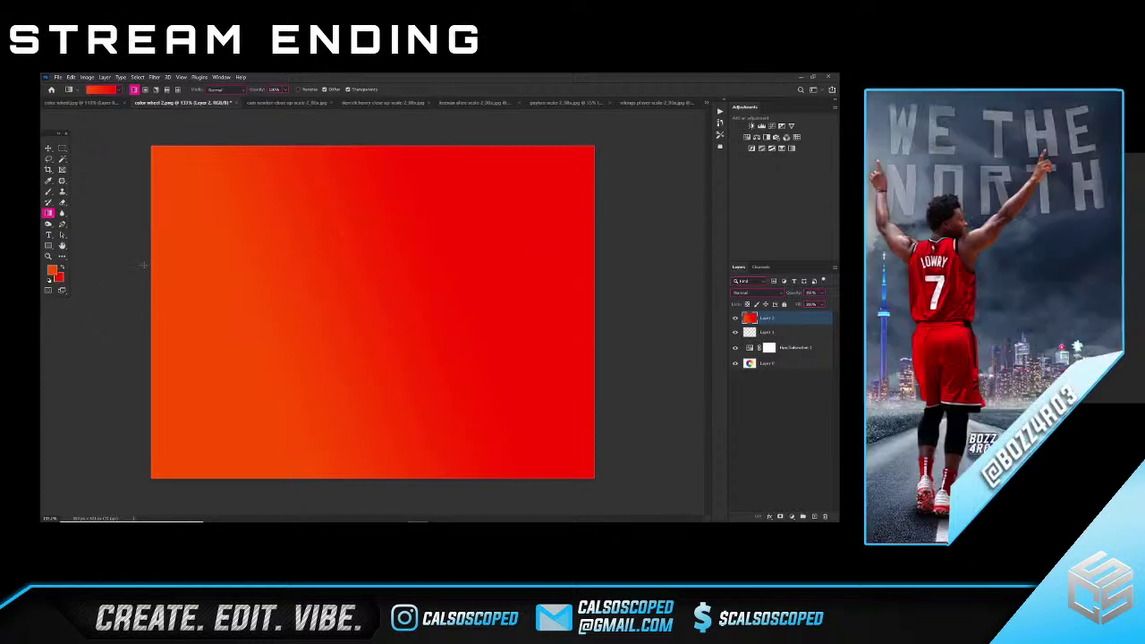
- Set the foreground colour to lime green and redraw the gradient from green on the left to red on the right
left_click(51, 272)
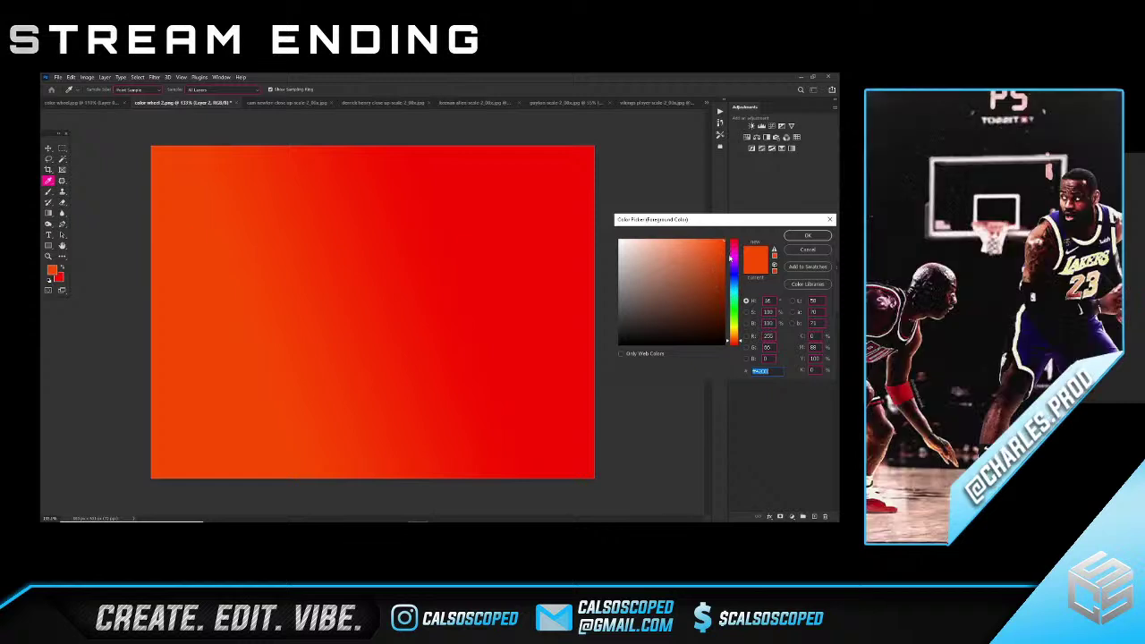
left_click(738, 334)
left_click_drag(738, 336, 739, 324)
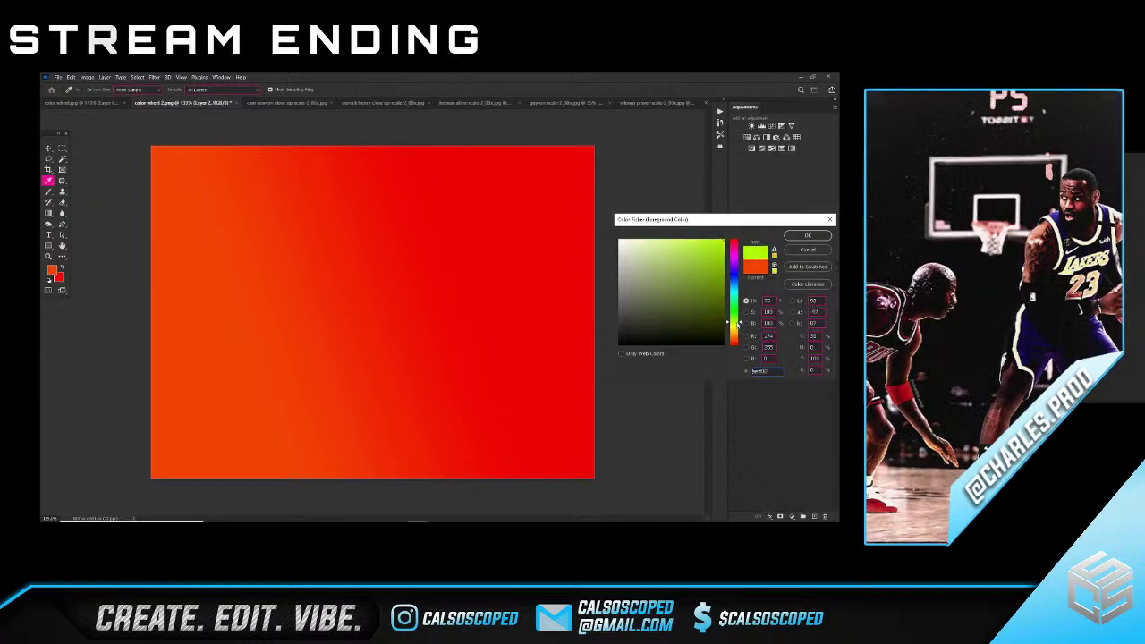
left_click(806, 239)
key("g")
left_click_drag(323, 295, 581, 195)
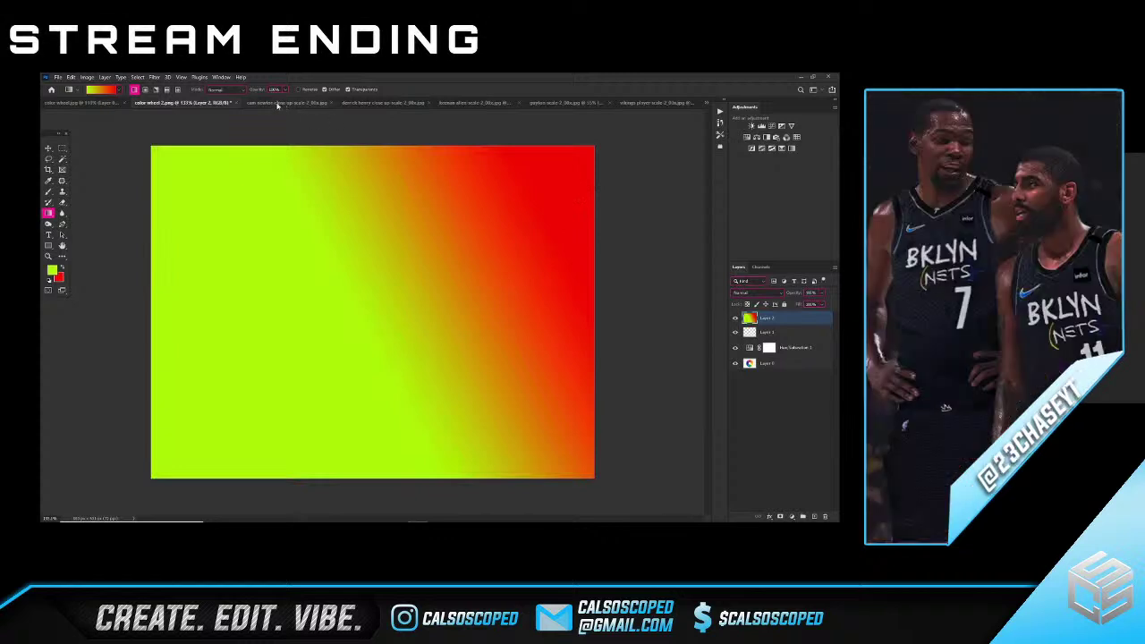
- Set the foreground colour back to orange and redraw the diagonal orange-to-red gradient over the layer
left_click(52, 271)
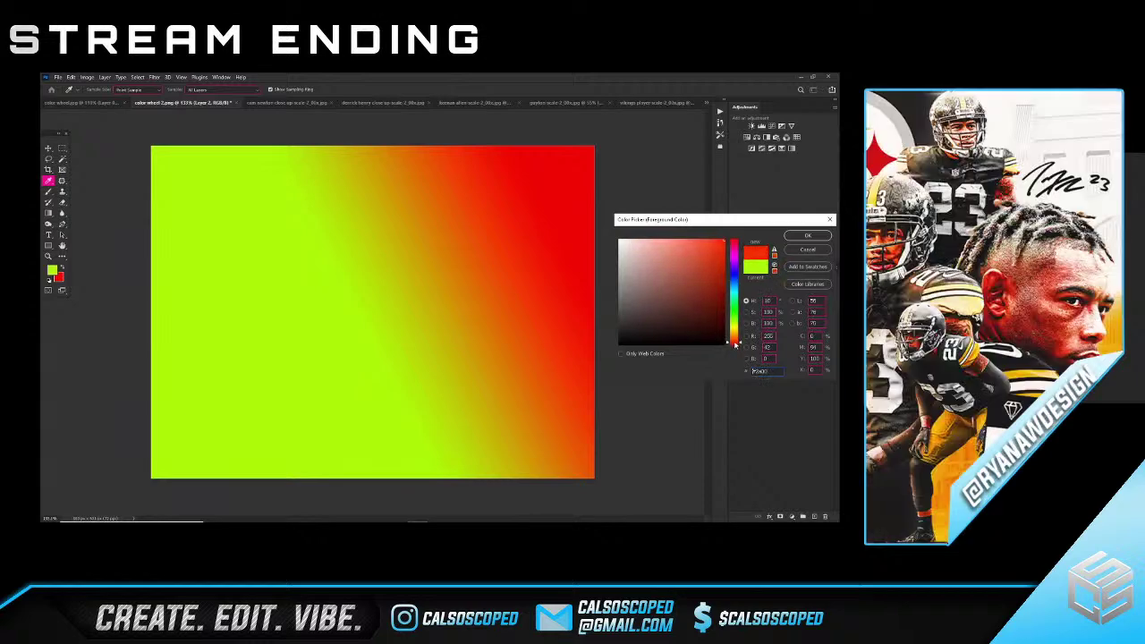
left_click(806, 238)
left_click_drag(333, 335, 473, 263)
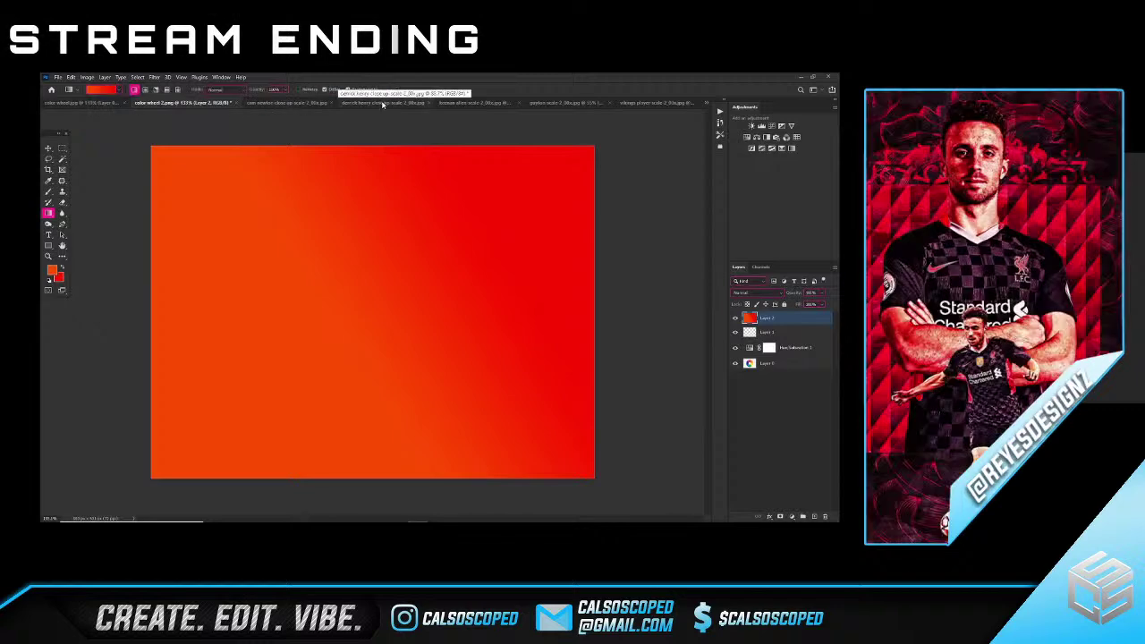
- Bring up the circled sleeve trim in the Titans player photo and unlock its background layer
left_click(383, 103)
scroll(546, 487, "up", 2)
left_click_drag(543, 488, 528, 392)
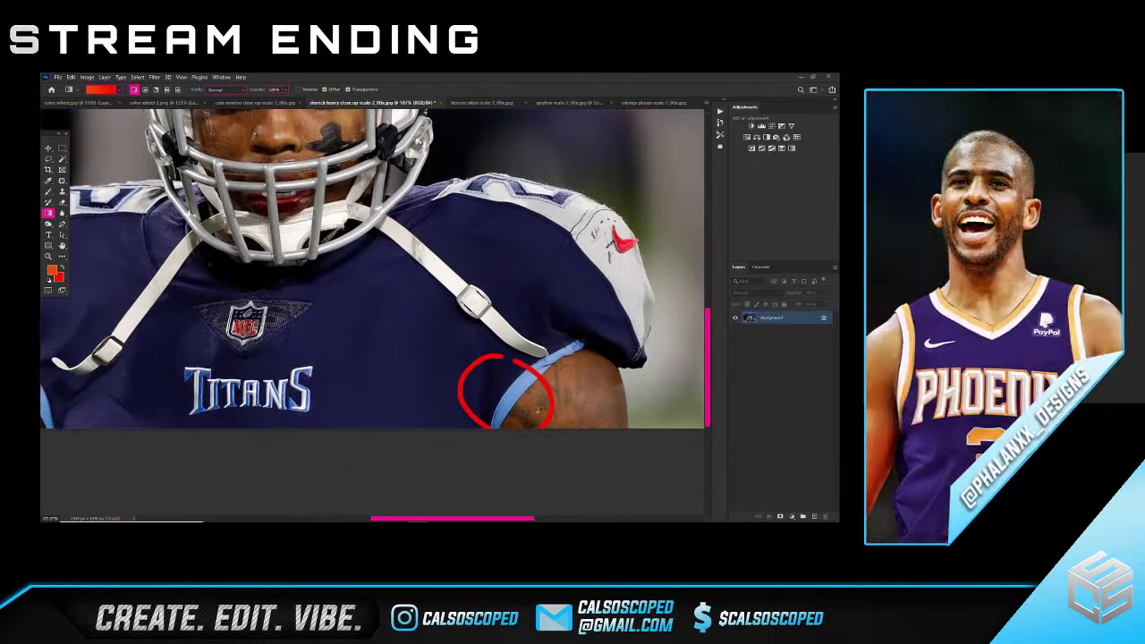
scroll(524, 392, "up", 5)
left_click(823, 318)
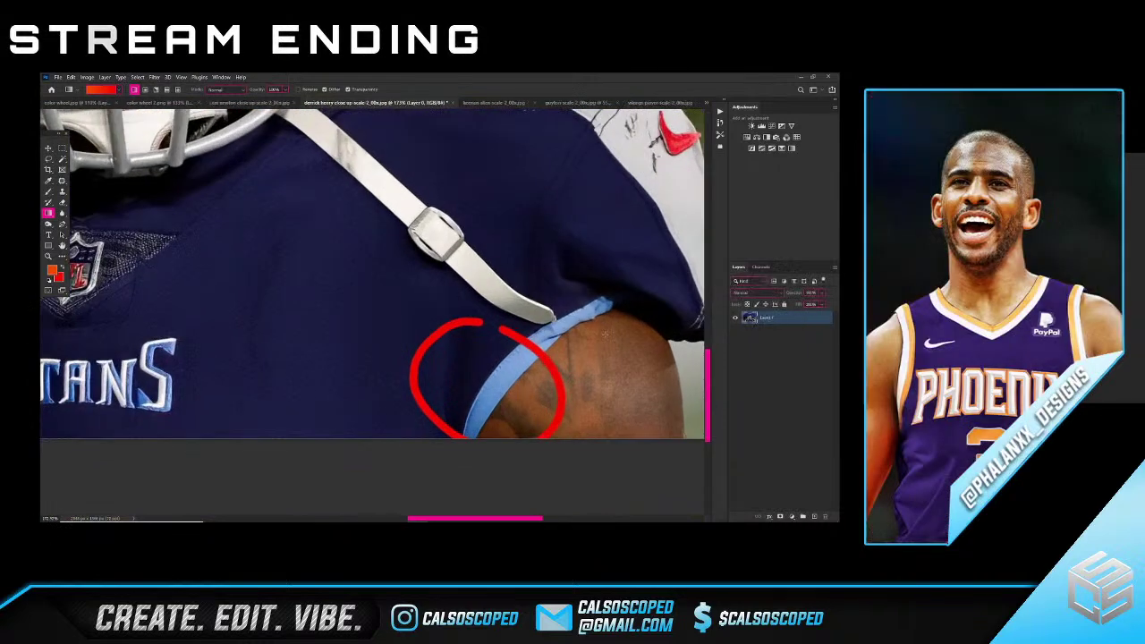
- Sample the jersey's navy against the trim's light blue and redraw the wheel document's gradient diagonally from navy to light blue
left_click(815, 516)
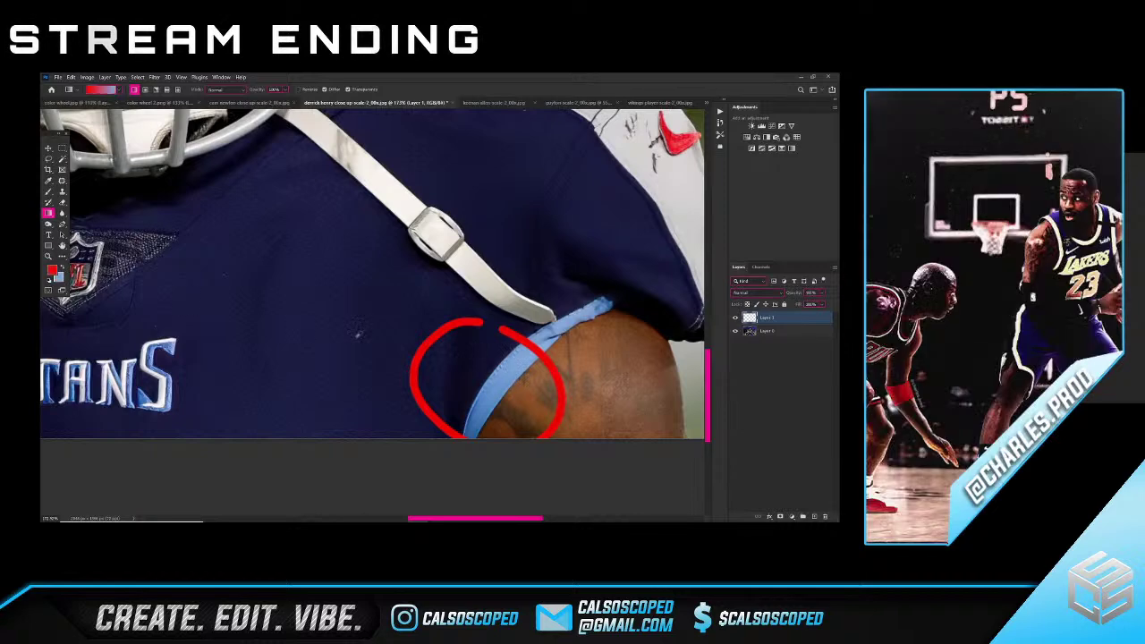
left_click(450, 337, "alt")
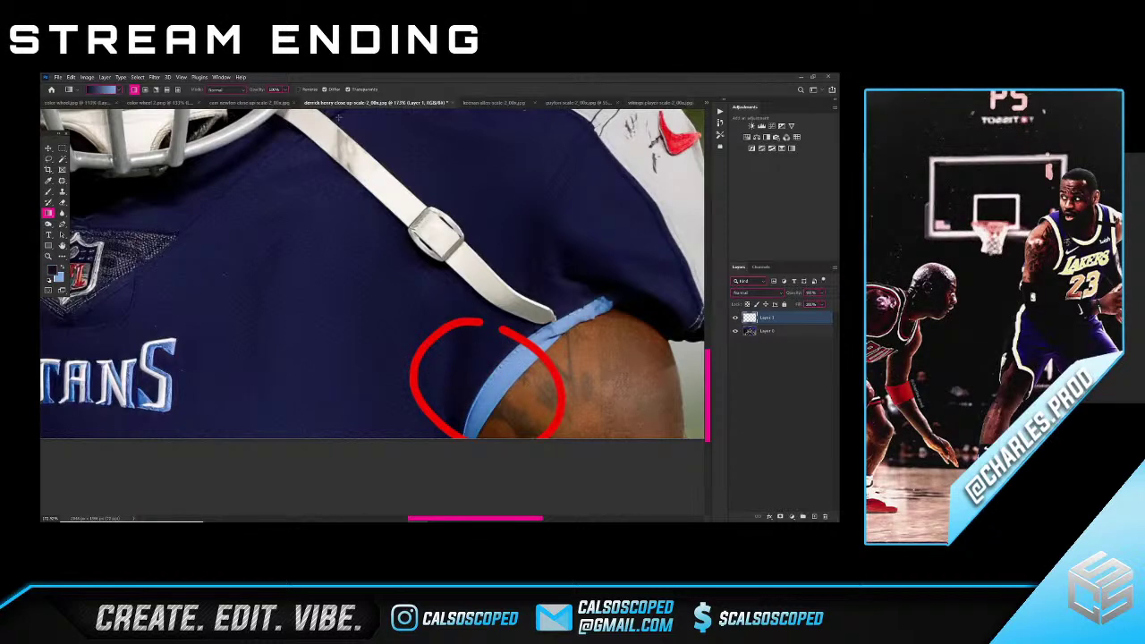
left_click(158, 103)
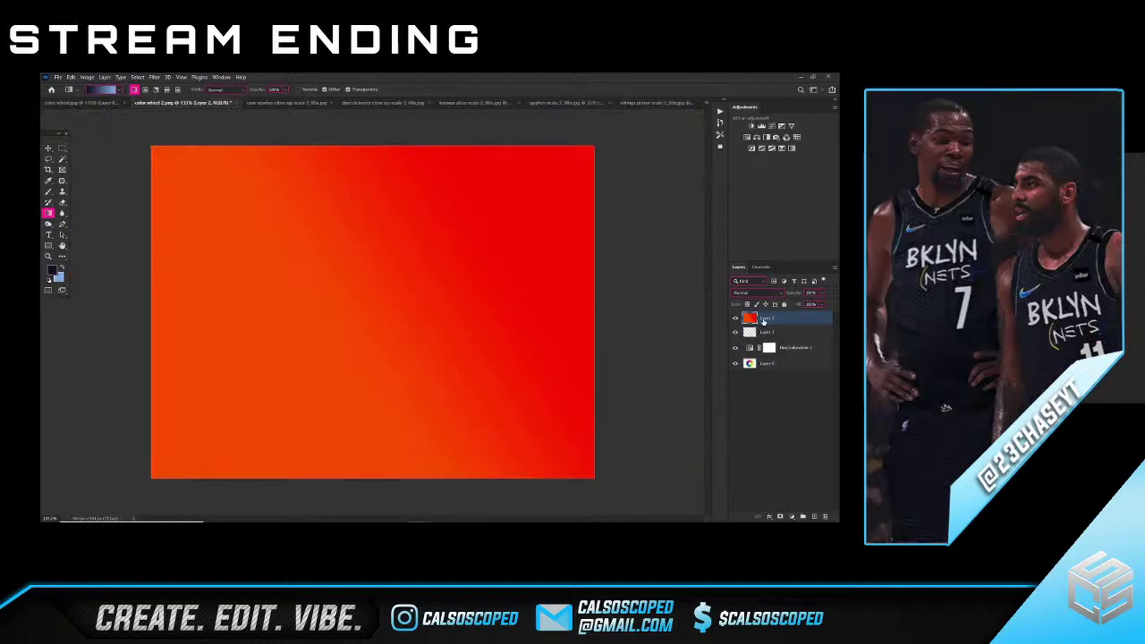
left_click_drag(300, 318, 443, 188)
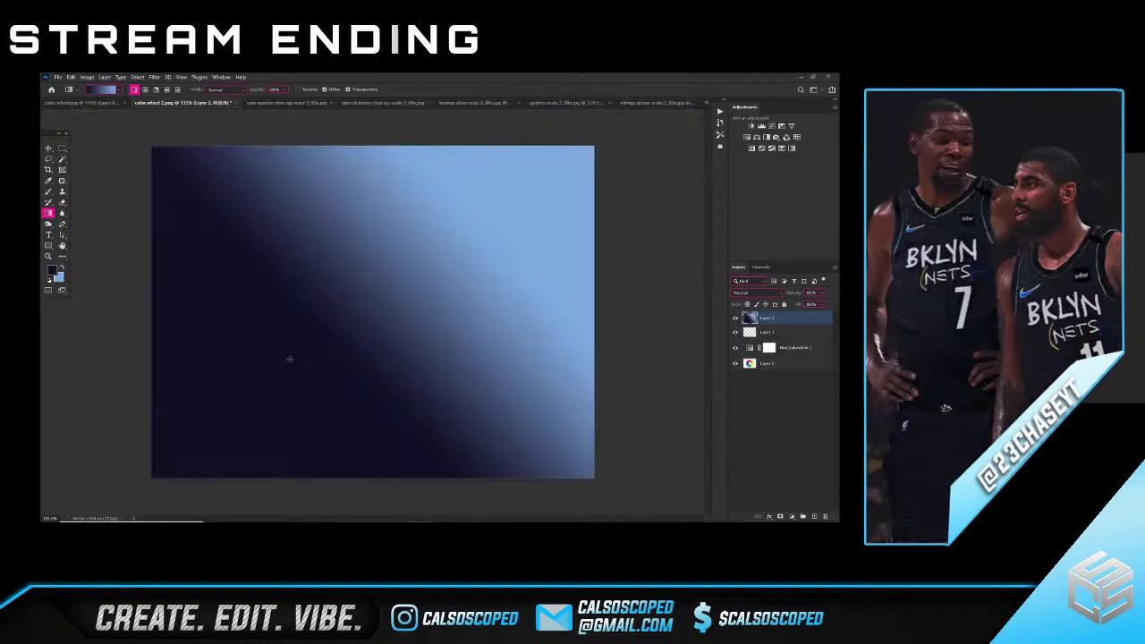
left_click_drag(289, 359, 491, 208)
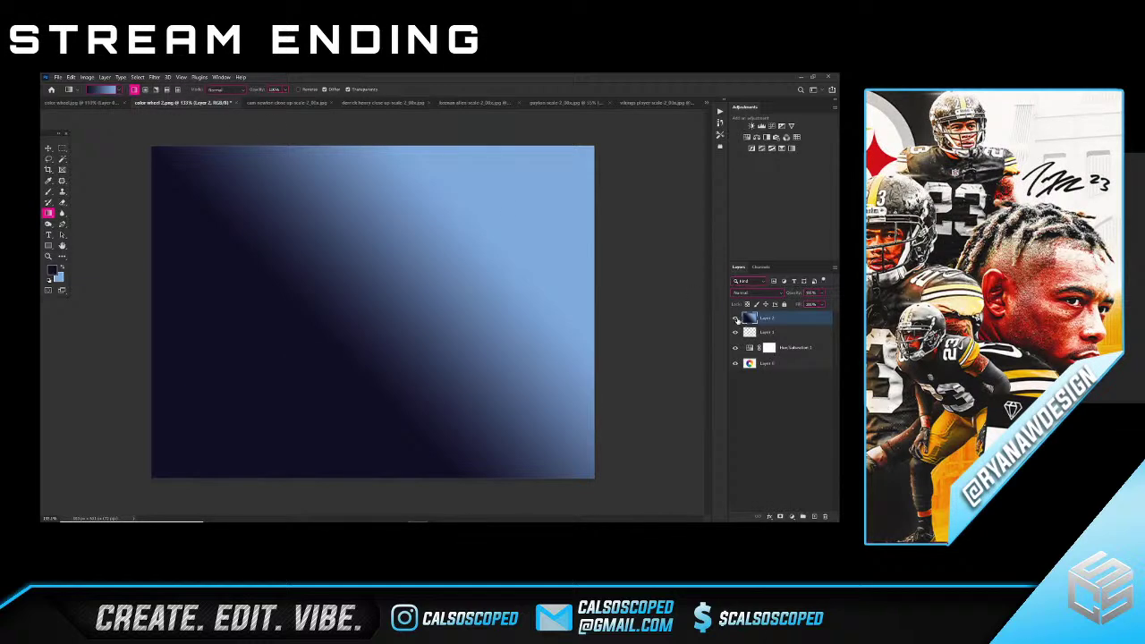
- Hide the two layers above the colour wheel and pick a fully saturated blue with hue 230° in the foreground colour picker
left_click(736, 319)
left_click(737, 333)
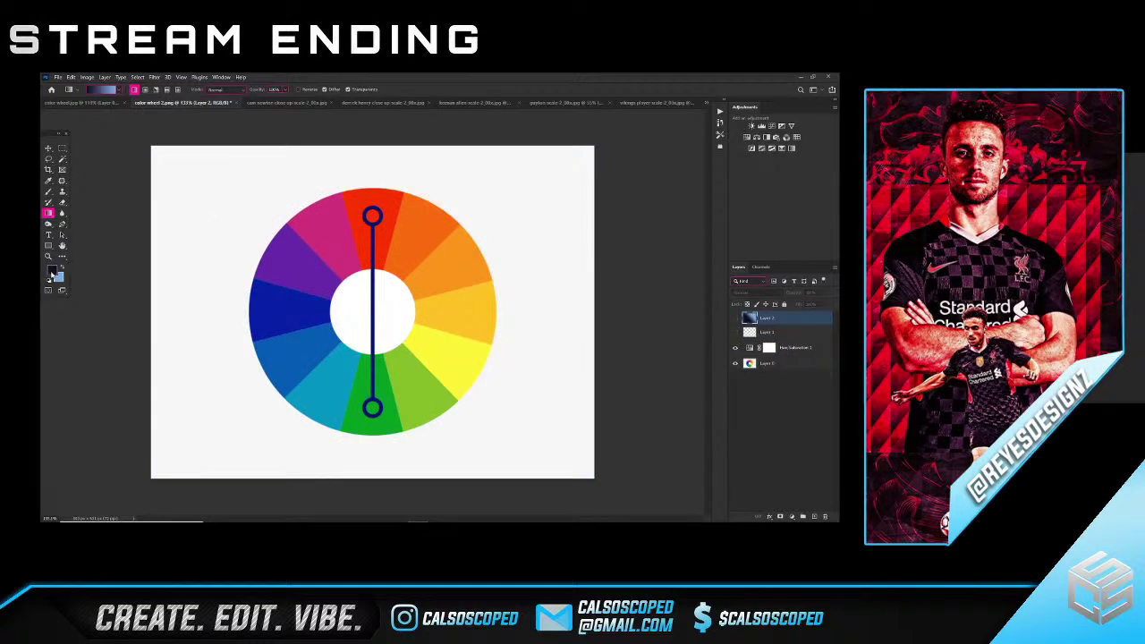
left_click(52, 273)
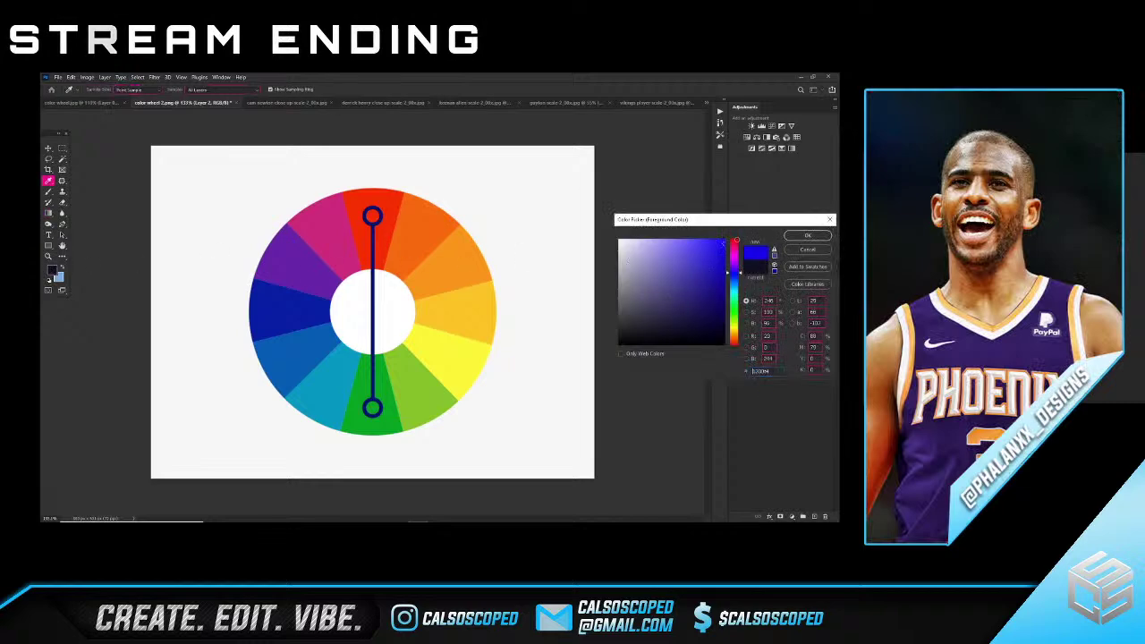
type("0000ff")
left_click(733, 278)
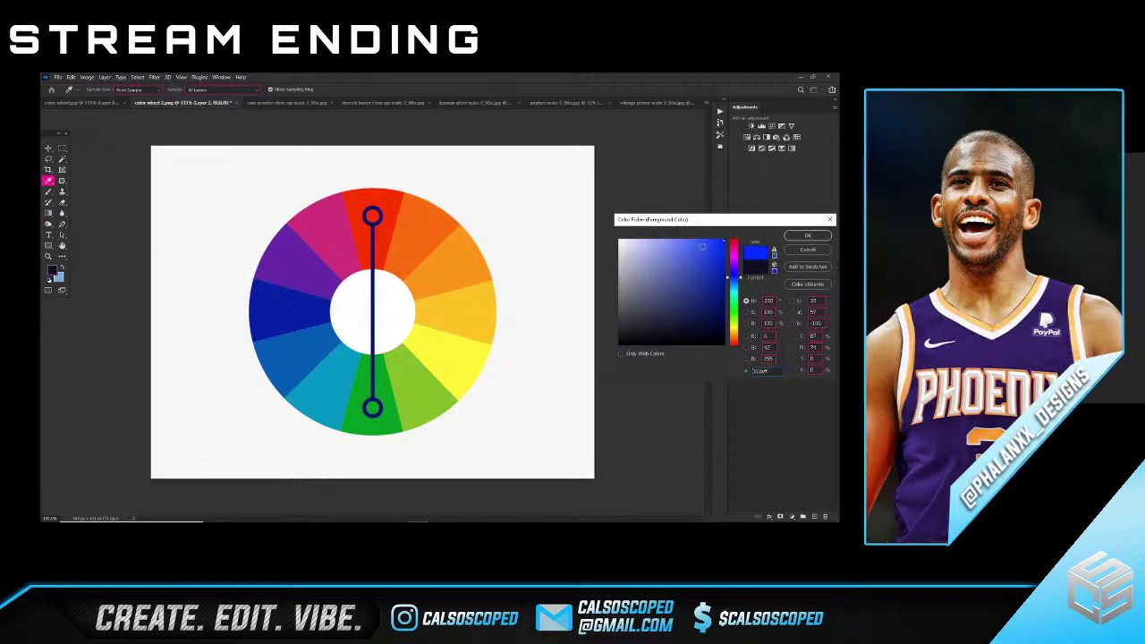
- Compare lighter tints, darker shades and neighbouring hues of the blue in the foreground colour picker
left_click(725, 237)
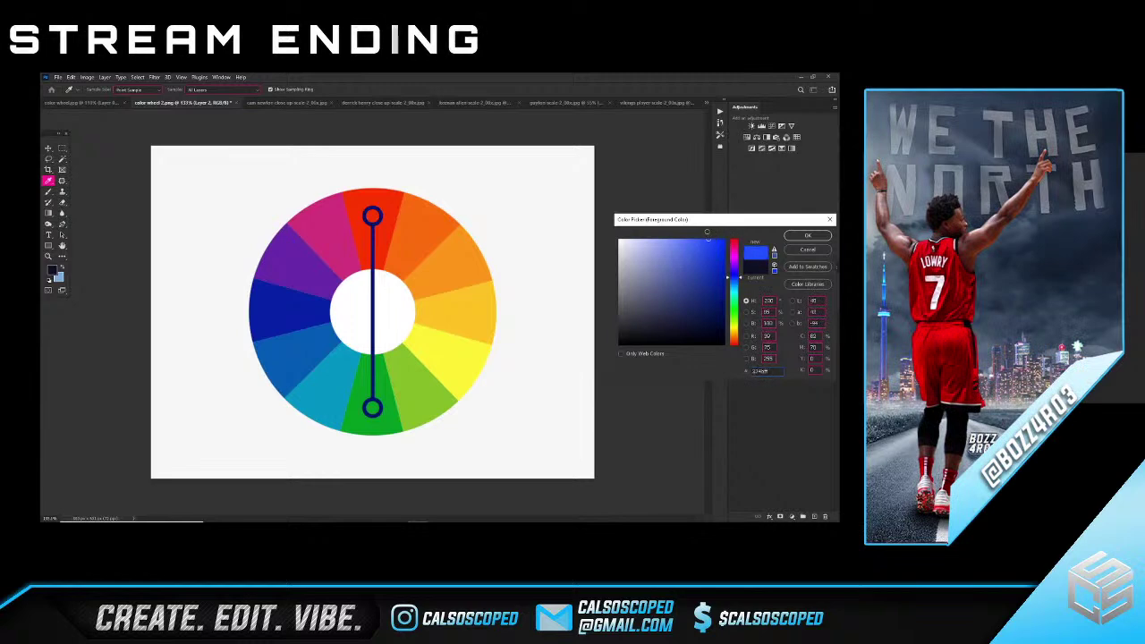
left_click(665, 230)
left_click(725, 258)
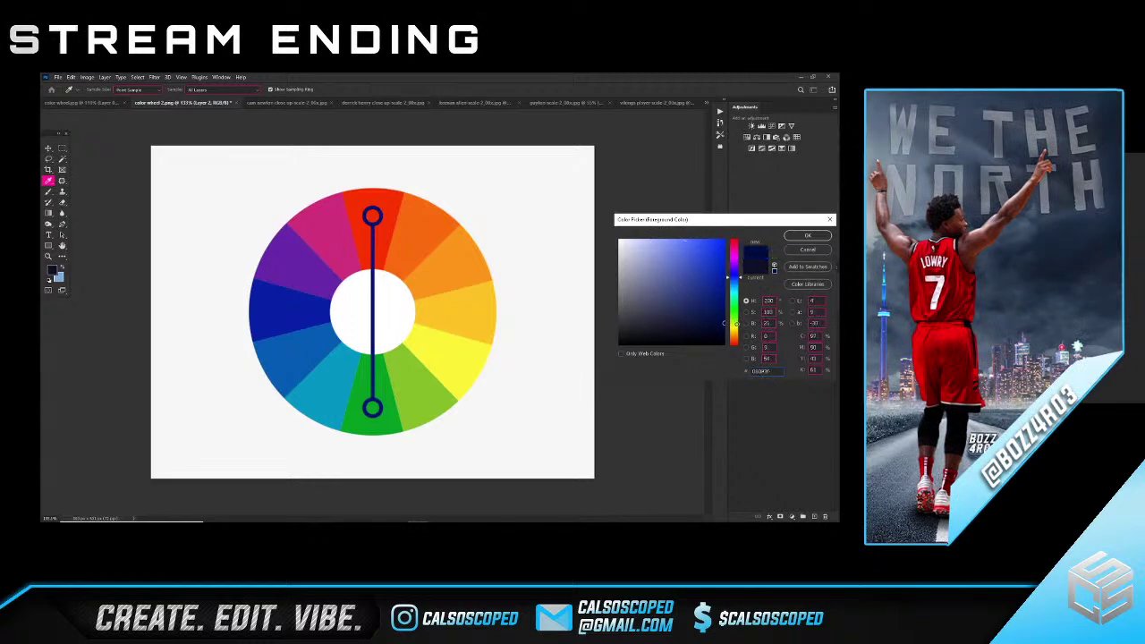
mouse_move(671, 237)
left_mouse_down()
mouse_move(731, 233)
mouse_move(734, 305)
mouse_move(729, 239)
mouse_move(643, 239)
mouse_move(724, 255)
left_mouse_up()
left_click_drag(747, 313, 737, 241)
left_click_drag(663, 228, 741, 267)
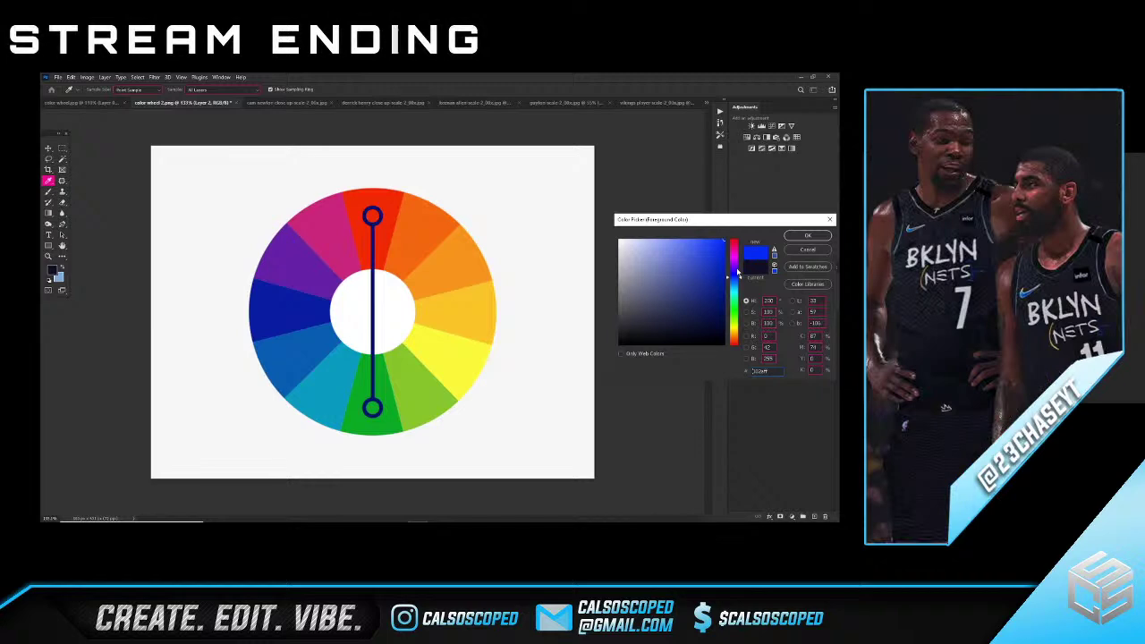
mouse_move(738, 271)
left_mouse_down()
mouse_move(736, 249)
mouse_move(736, 265)
left_mouse_up()
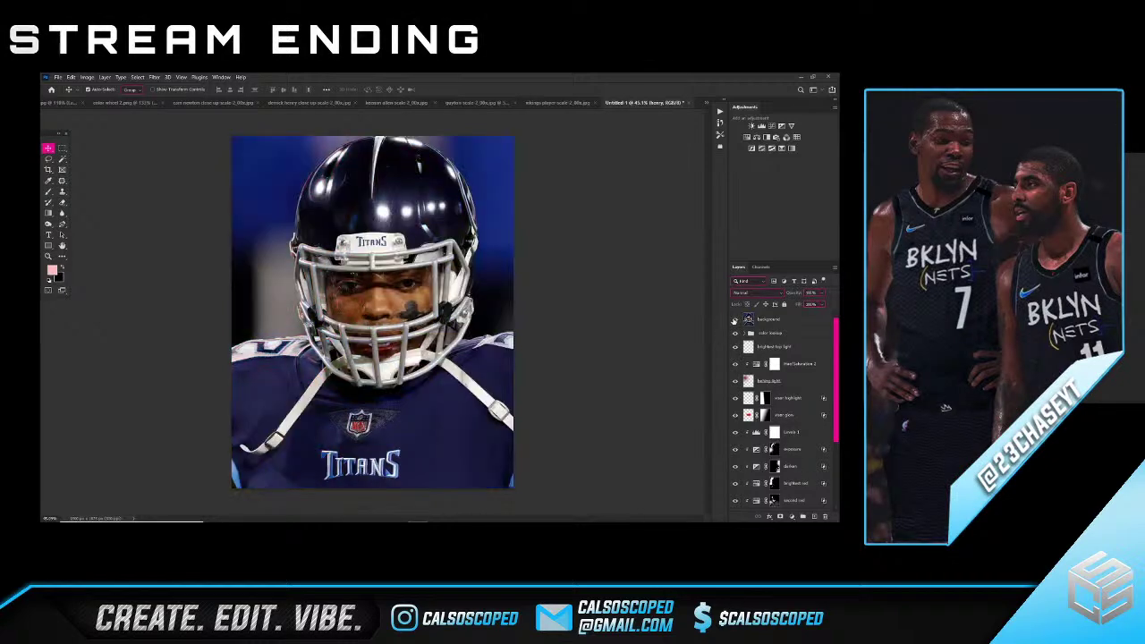
- In the Titans composite, hide the original photo, the colour lookup group, and the Hue/Saturation, falling light and inner highlight layers
left_click(734, 320)
left_click(735, 319)
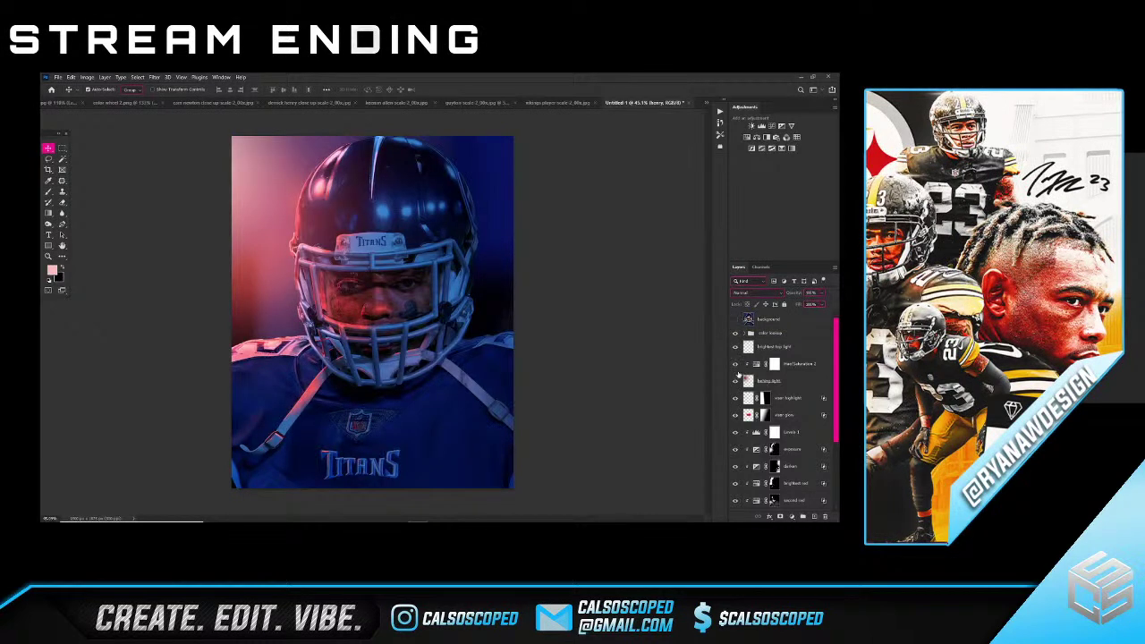
left_click(735, 334)
left_click(736, 366)
left_click(736, 382)
left_click(735, 400)
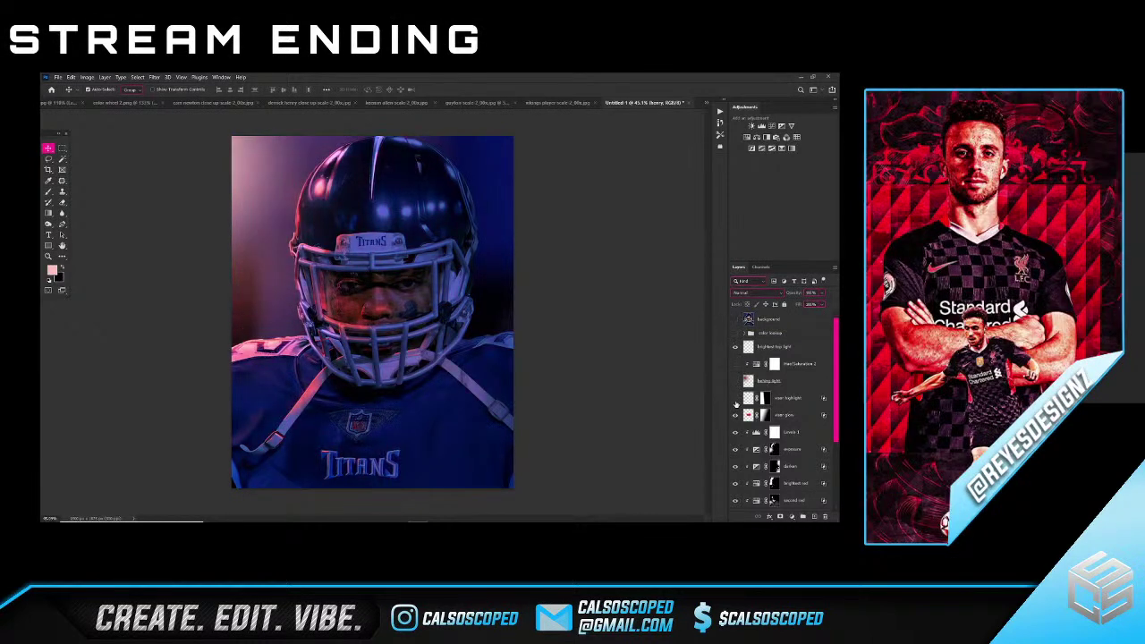
- Hide the Levels, exposure, darken, red light and multiply layers on the player and the Color Fill 1 copy over the background
left_click(735, 433)
scroll(735, 466, "down", 2)
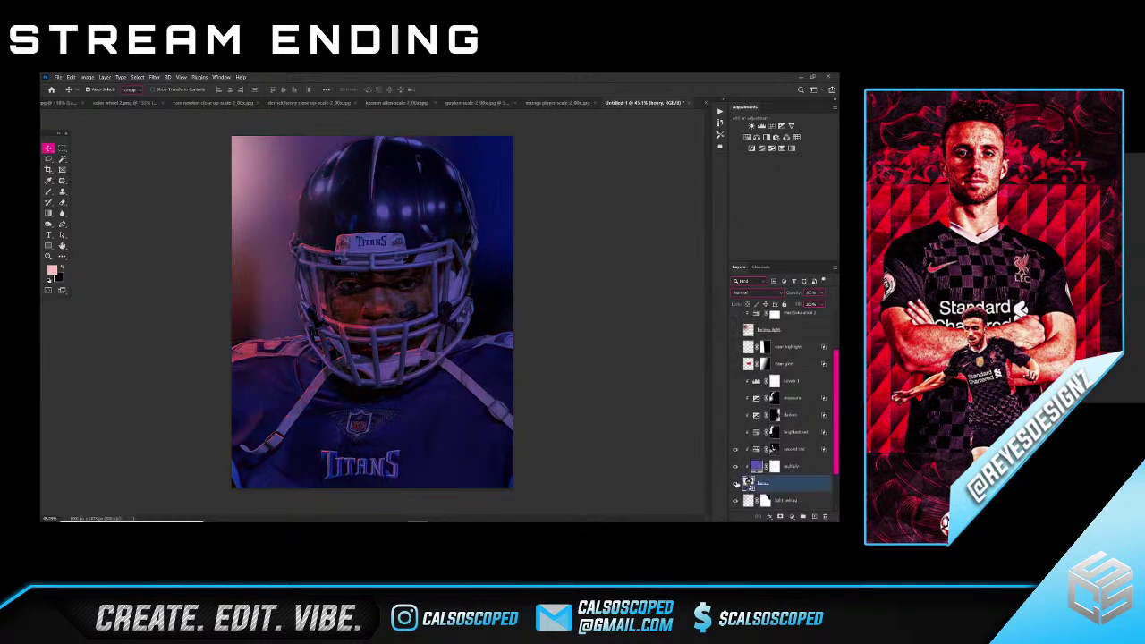
left_click(736, 466)
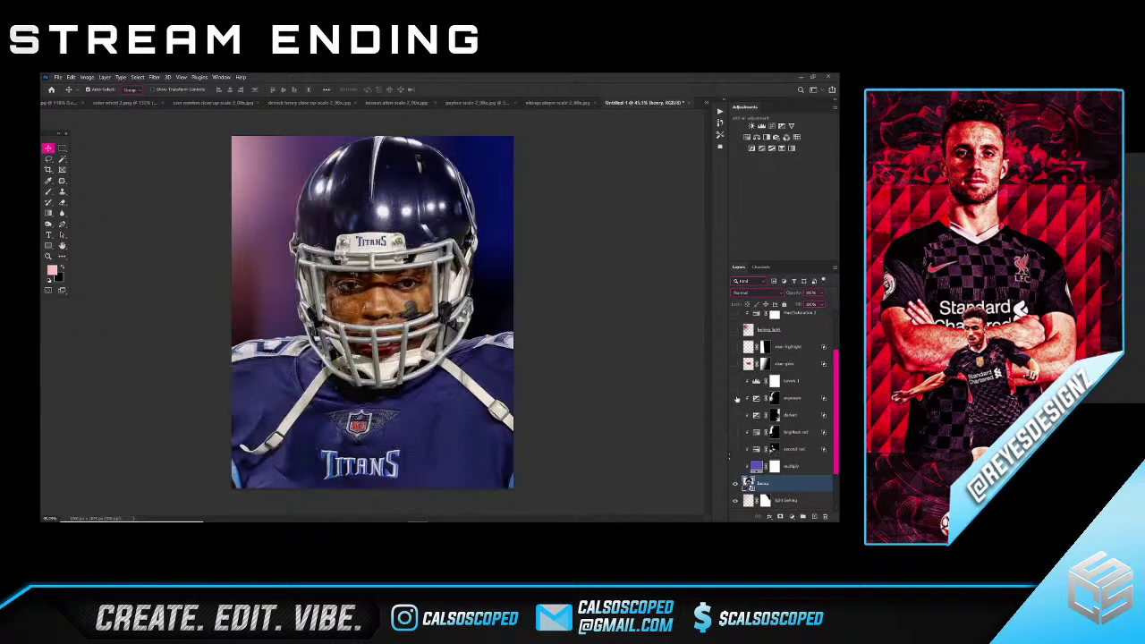
left_click(793, 468)
scroll(793, 469, "down", 3)
left_click(735, 469)
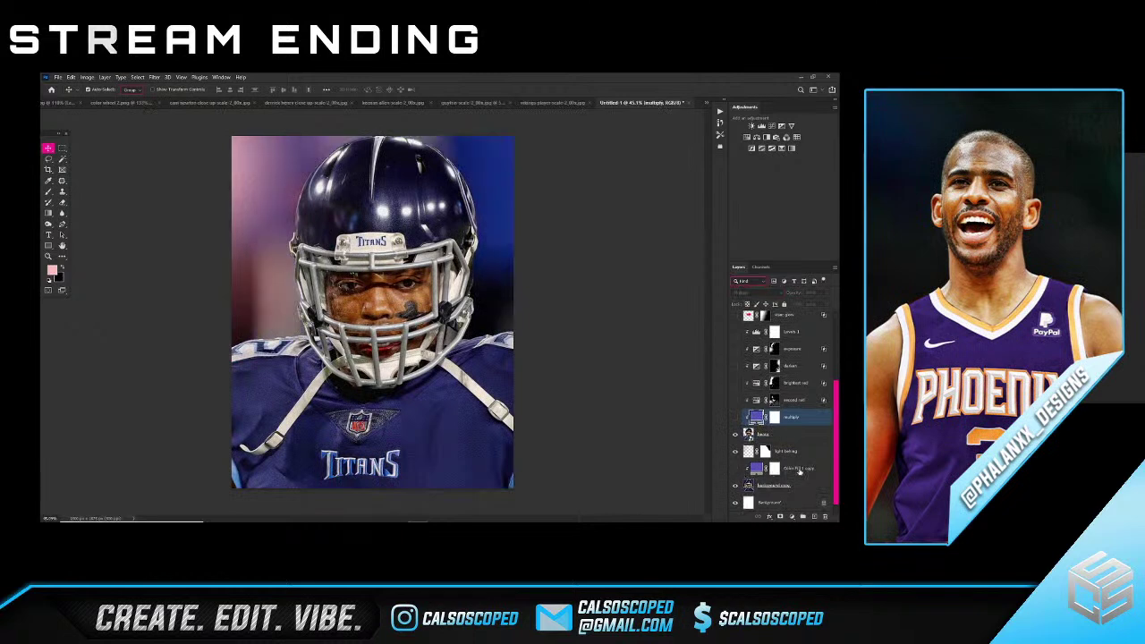
- Show the Color Fill 1 copy layer over the background and try a darker shade for its fill colour
left_click(799, 470)
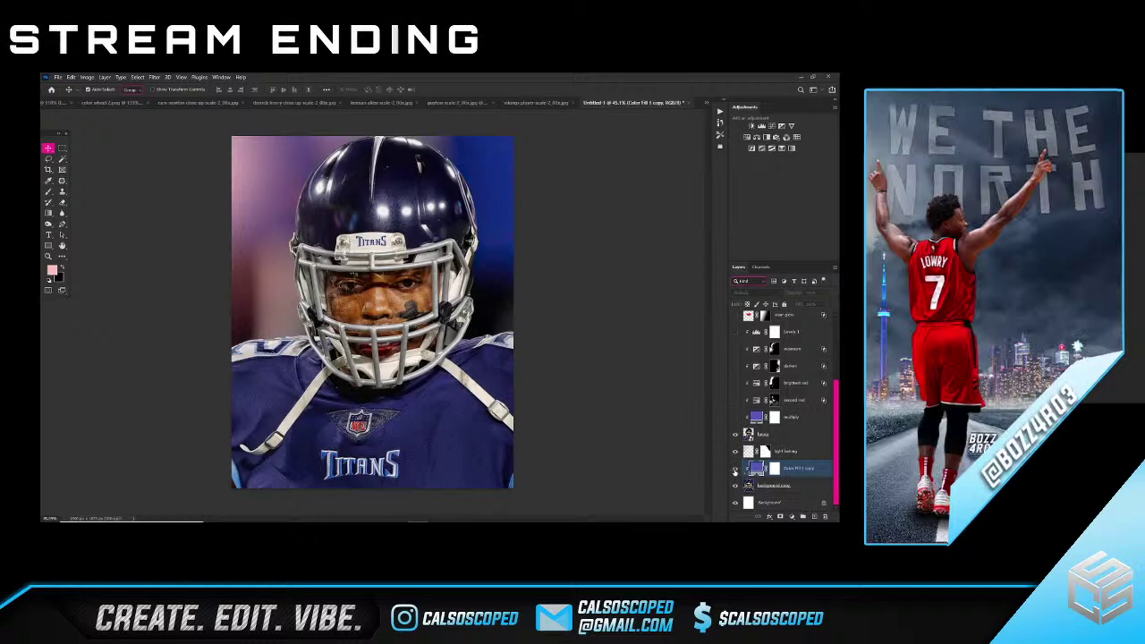
left_click(736, 468)
double_click(757, 468)
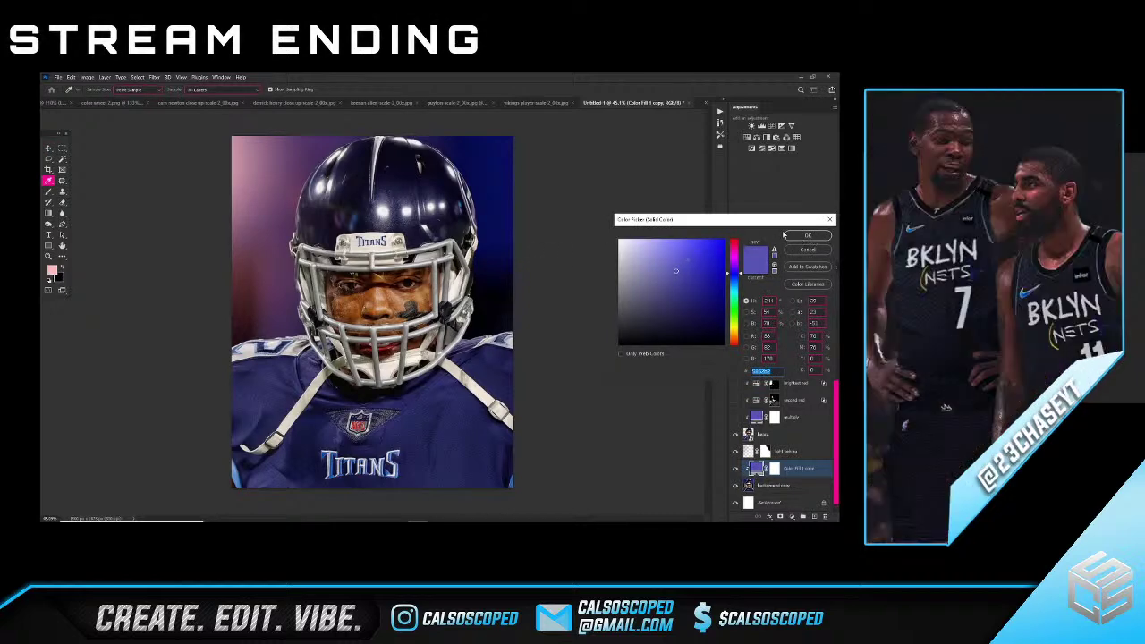
mouse_move(690, 272)
left_mouse_down()
mouse_move(676, 327)
mouse_move(677, 302)
left_mouse_up()
left_click(815, 252)
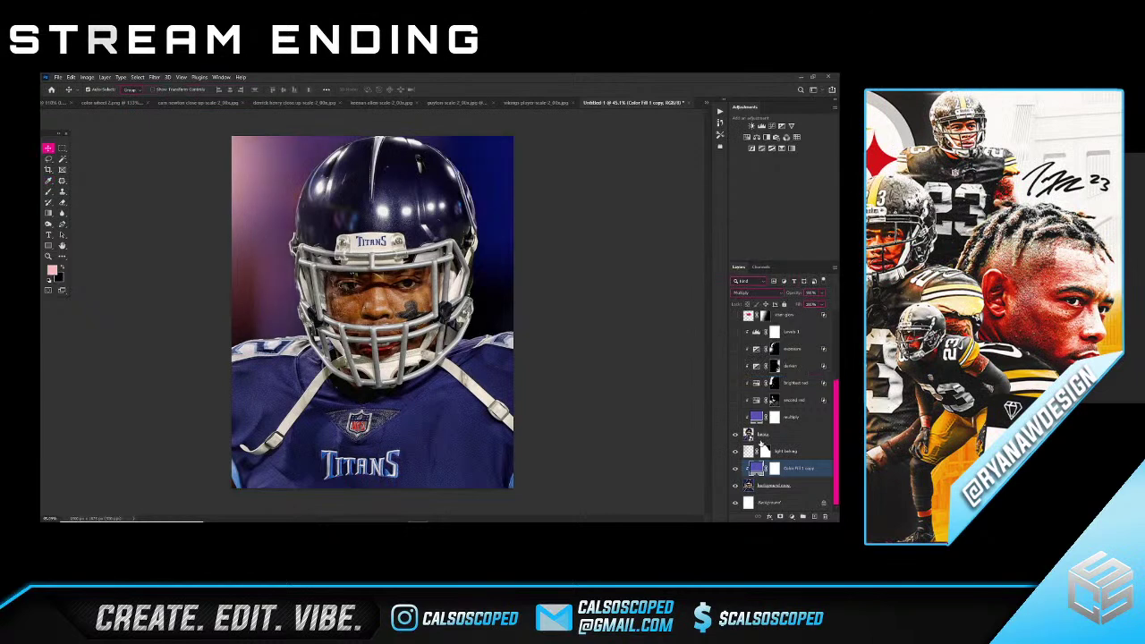
- Show the multiply fill layer on the player and try lighter, less saturated shades of its blue
left_click(735, 418)
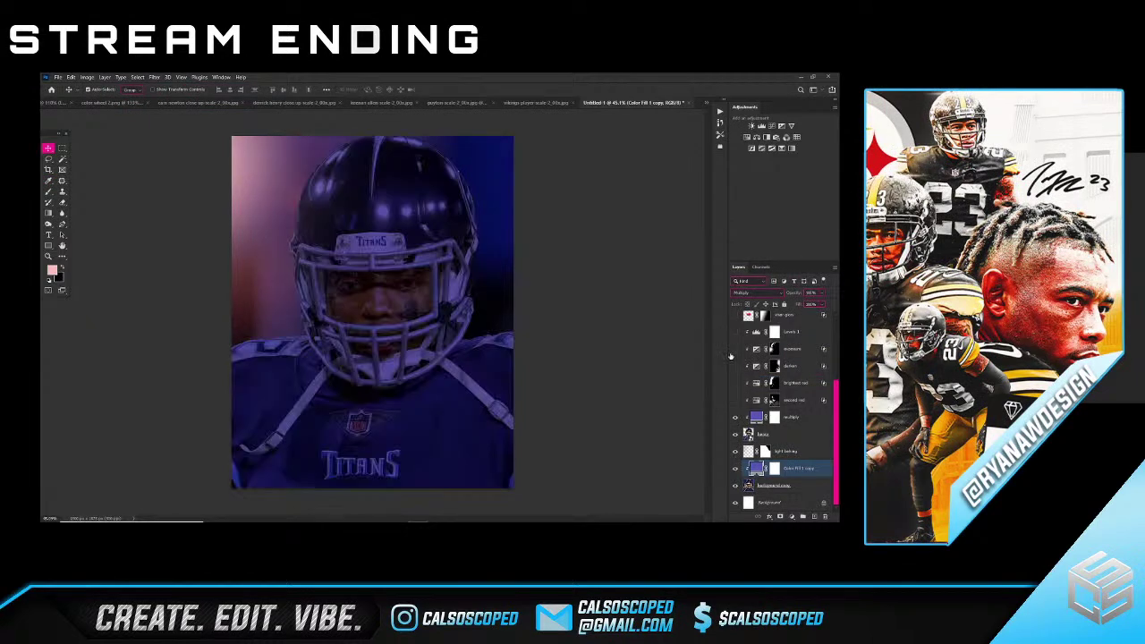
double_click(756, 417)
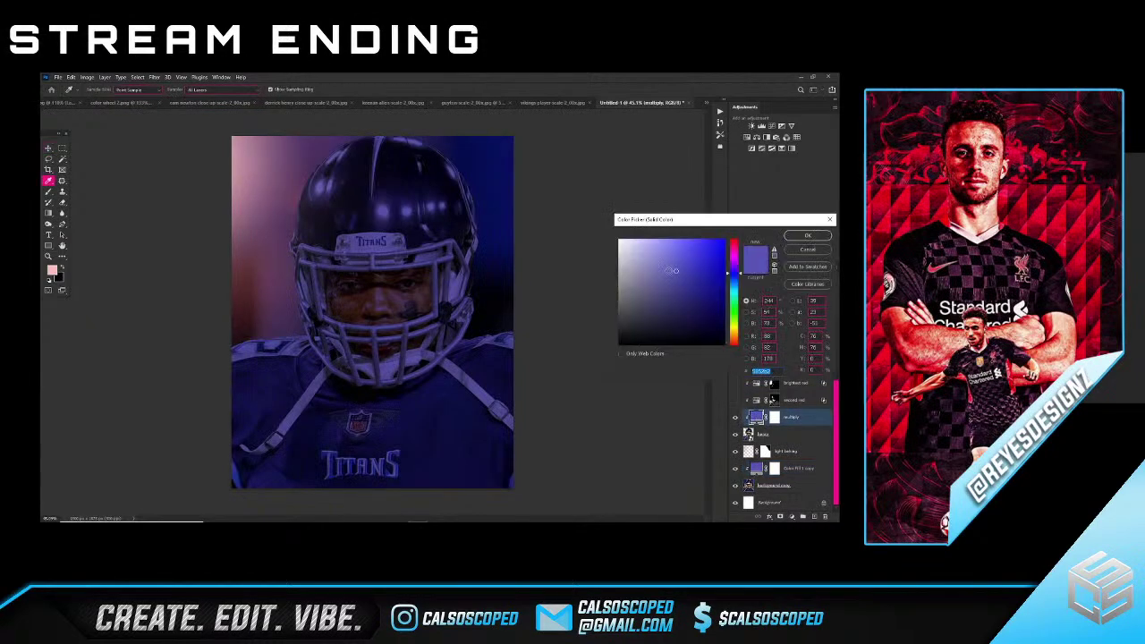
left_click_drag(671, 270, 666, 252)
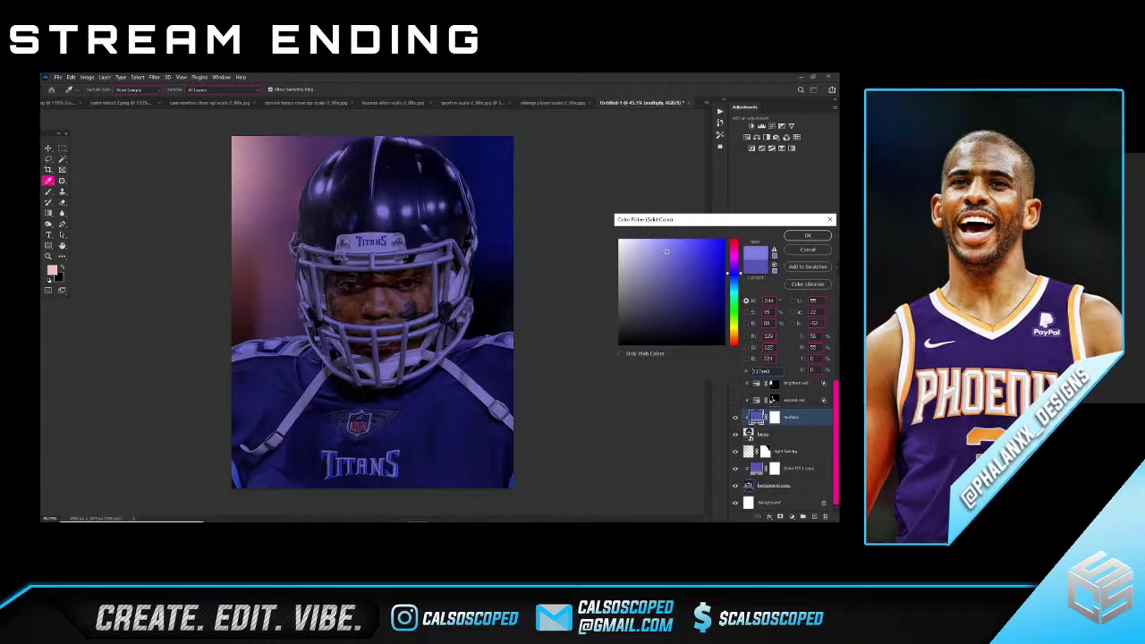
mouse_move(667, 253)
left_mouse_down()
mouse_move(653, 248)
mouse_move(662, 266)
left_mouse_up()
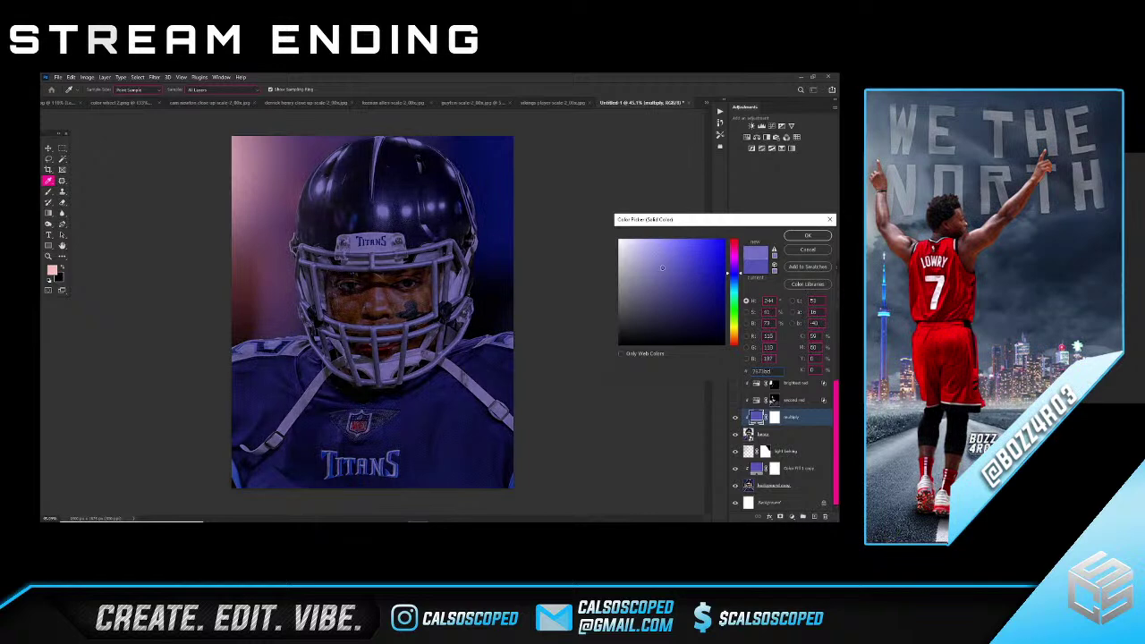
left_click(800, 251)
- Show the brightest red light layer on the player and check its Hue/Saturation settings
left_click(735, 401)
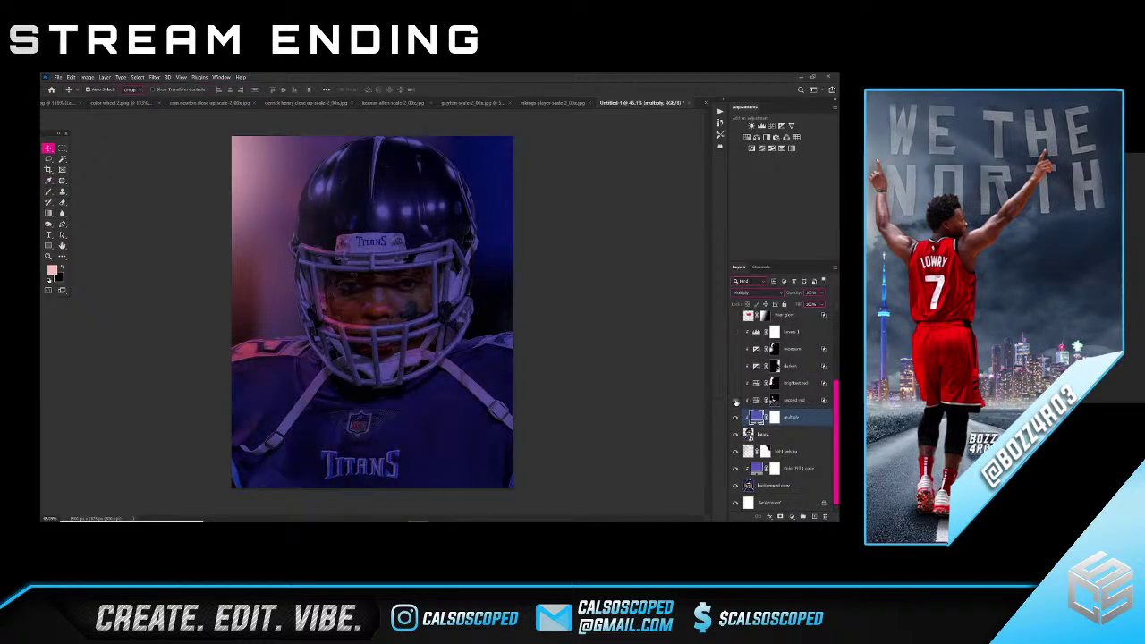
left_click(734, 383)
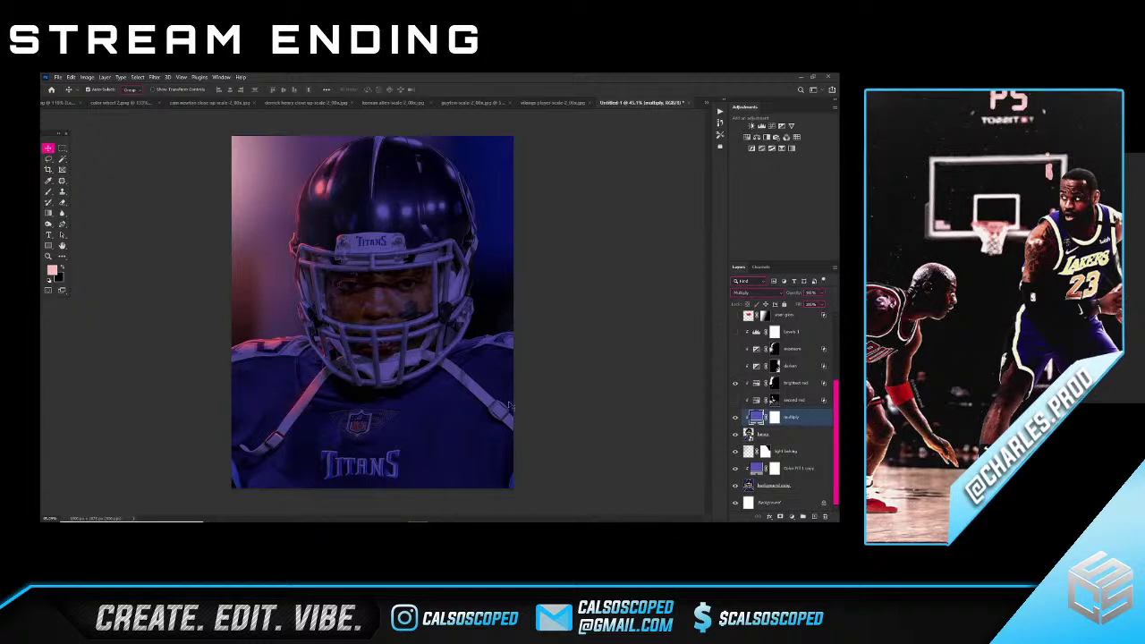
left_click(759, 383)
double_click(759, 383)
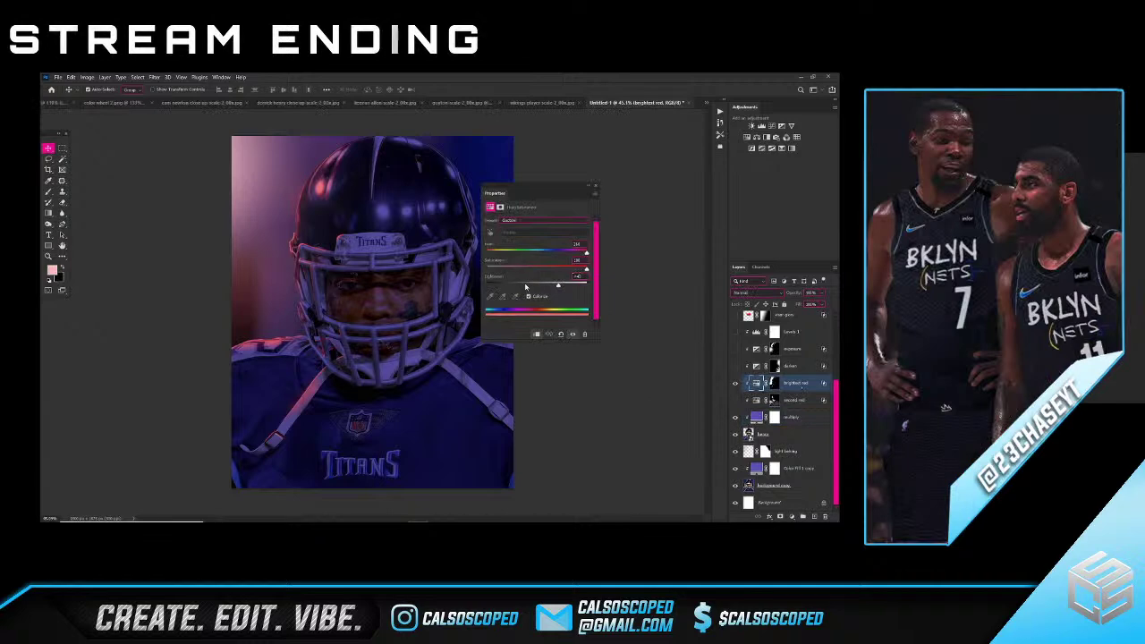
left_click(597, 186)
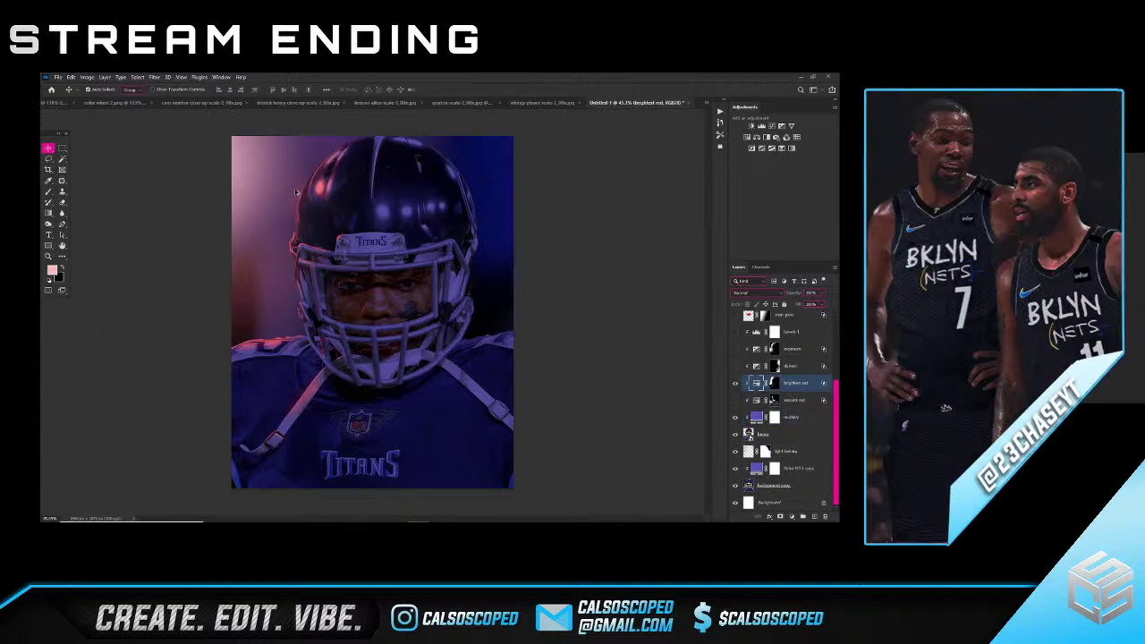
- Show the second red and darken layers on the player and check the darken layer's Exposure settings
scroll(309, 221, "up", 7)
scroll(309, 221, "down", 4)
scroll(307, 221, "down", 3)
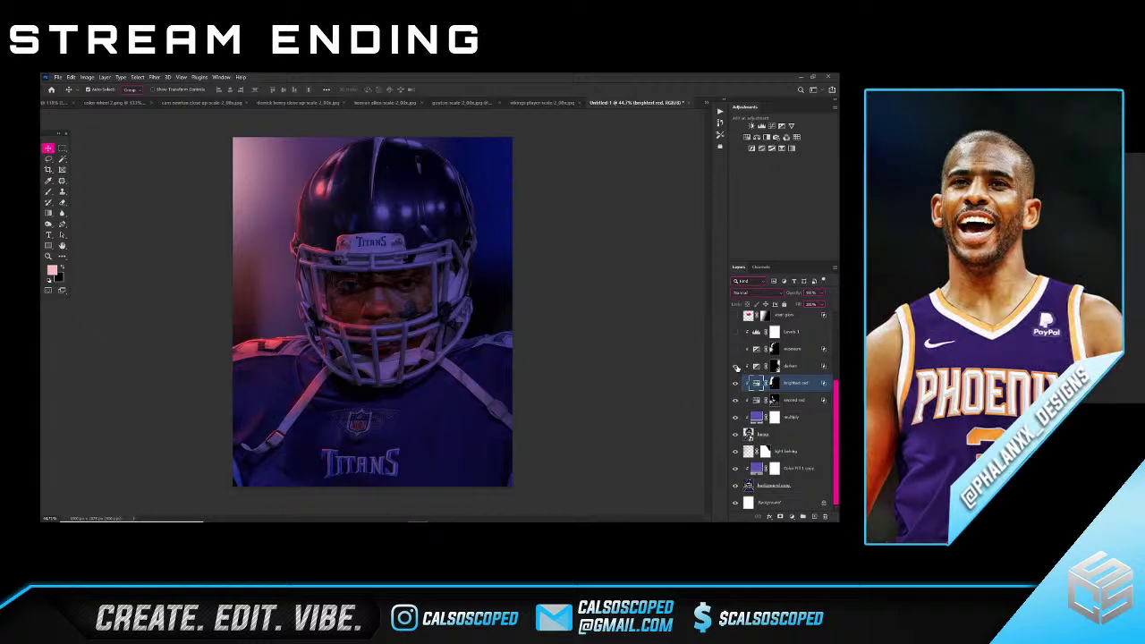
scroll(442, 311, "up", 5)
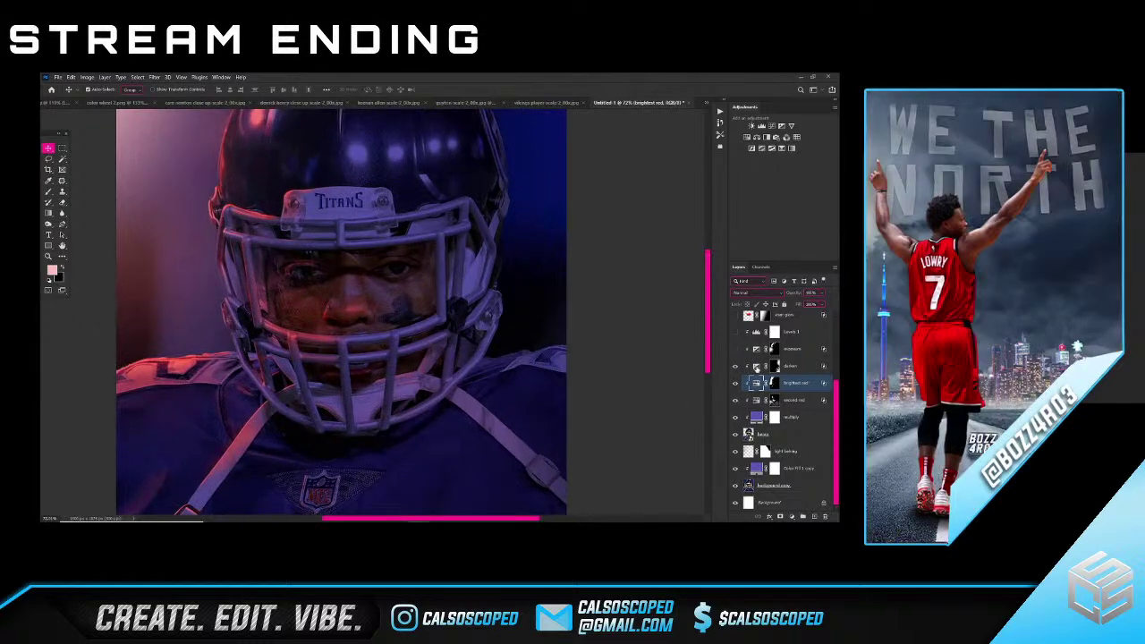
double_click(757, 367)
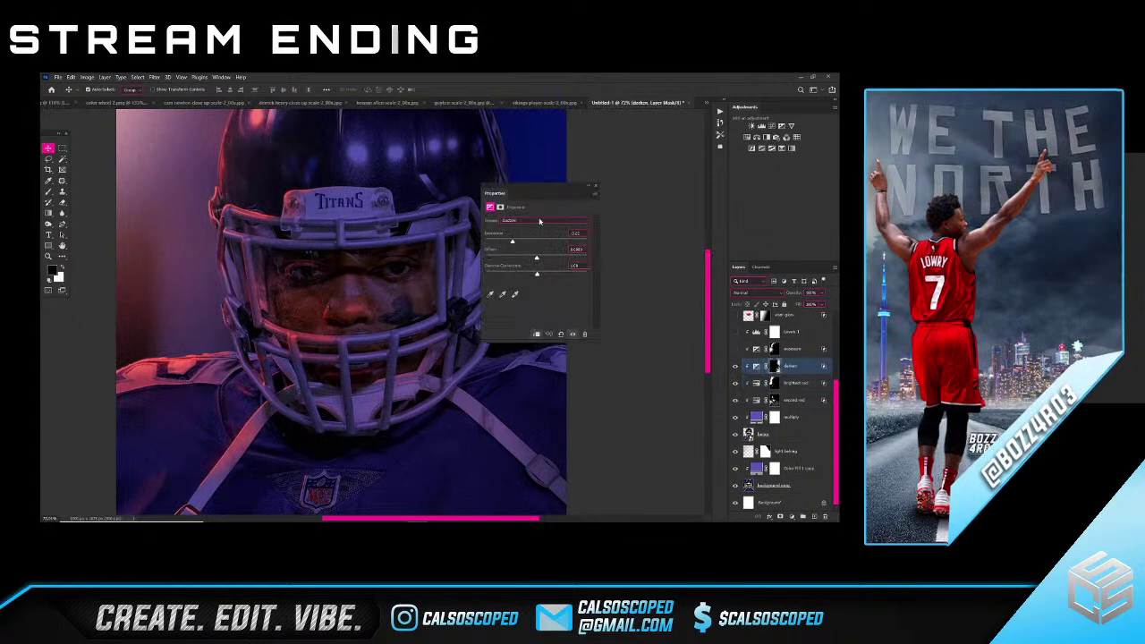
left_click(597, 189)
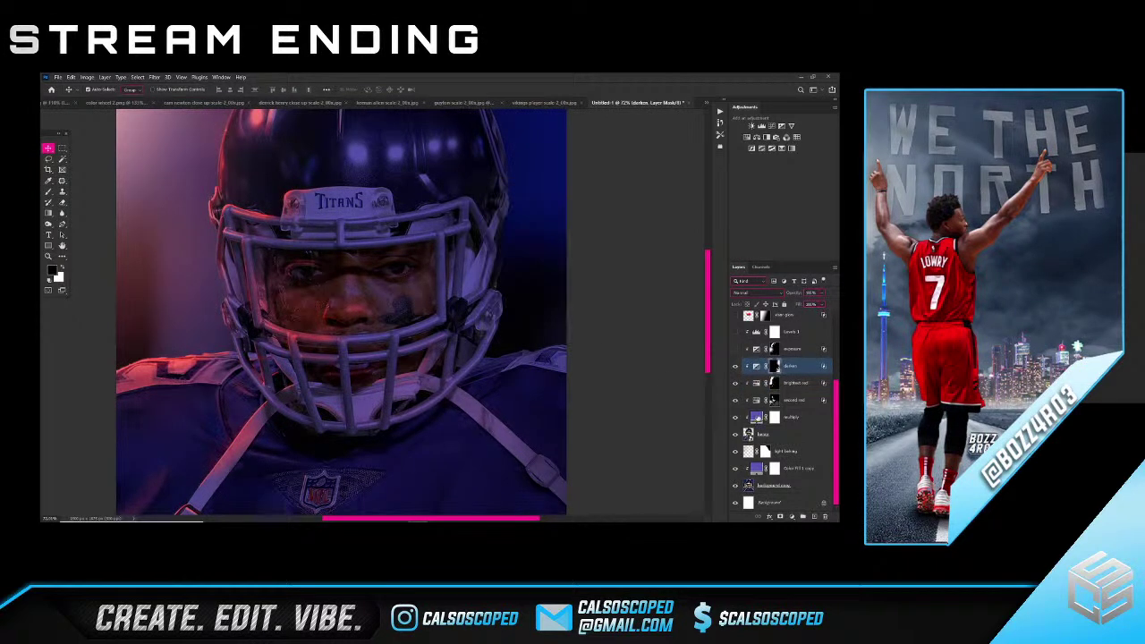
- Try strongly saturated blue and purple shades for the multiply layer's fill colour, discarding the changes
double_click(757, 417)
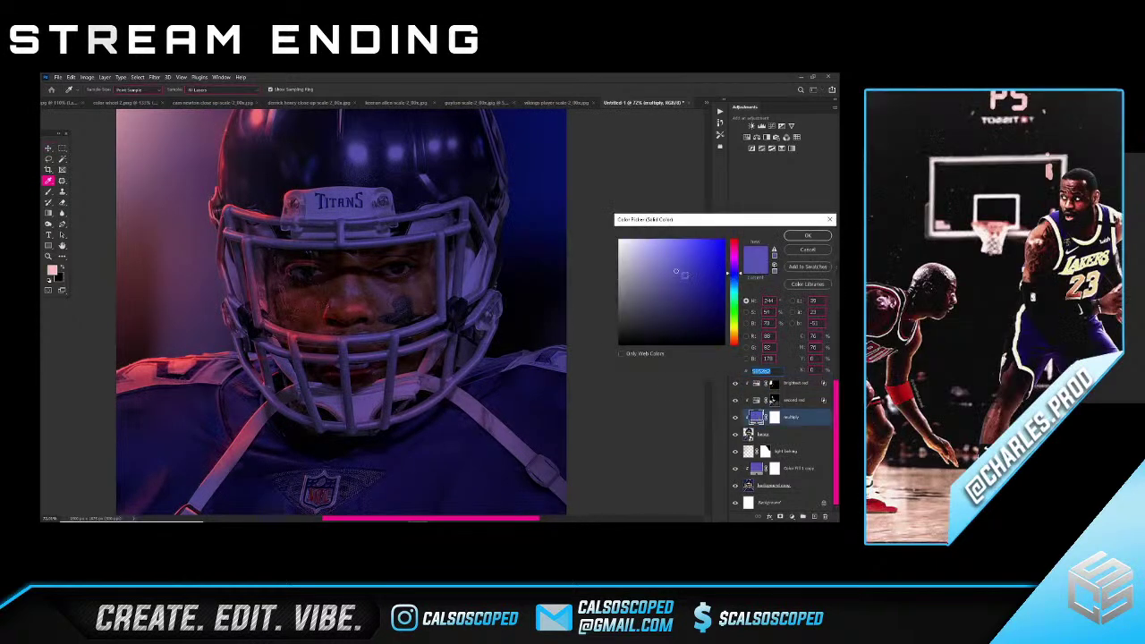
left_click_drag(684, 267, 752, 232)
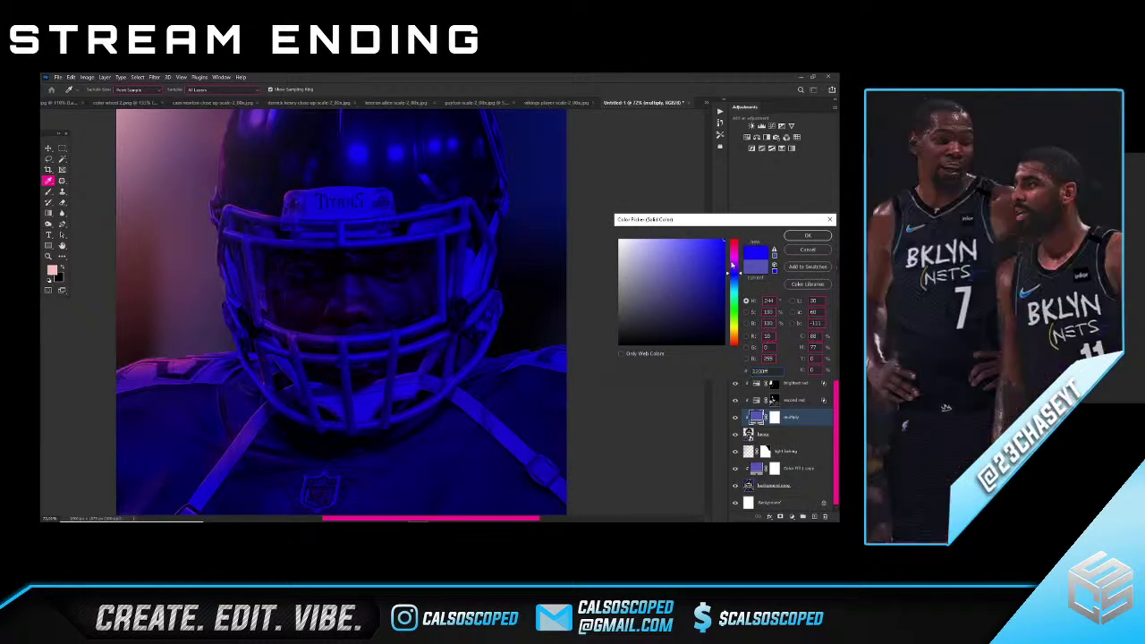
mouse_move(734, 273)
left_mouse_down()
mouse_move(707, 253)
mouse_move(688, 265)
left_mouse_up()
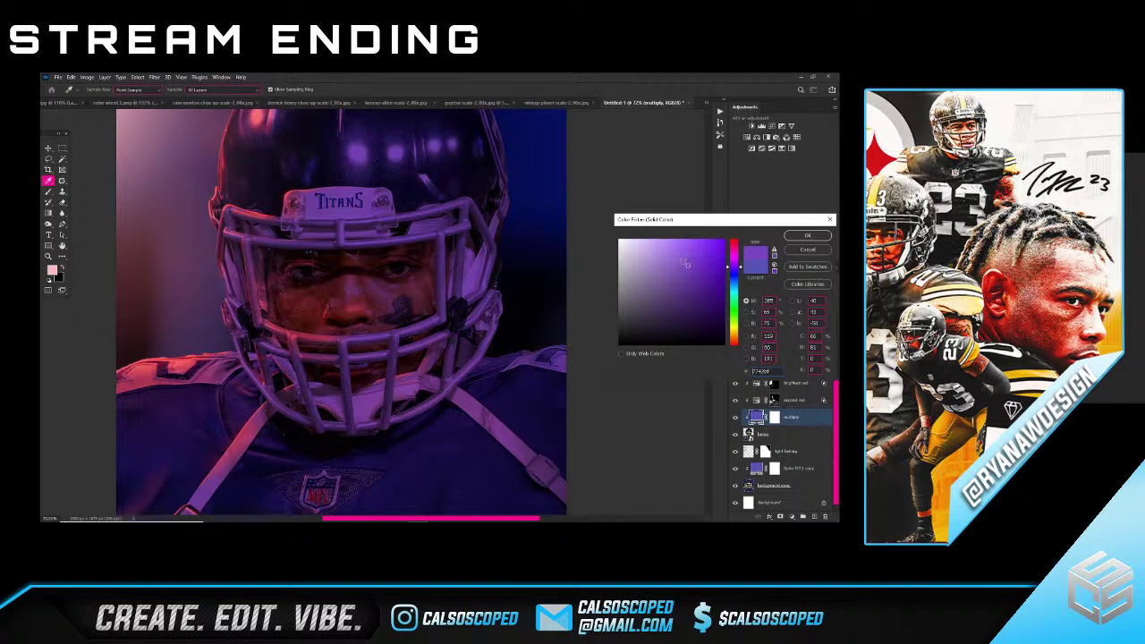
left_click_drag(737, 269, 737, 279)
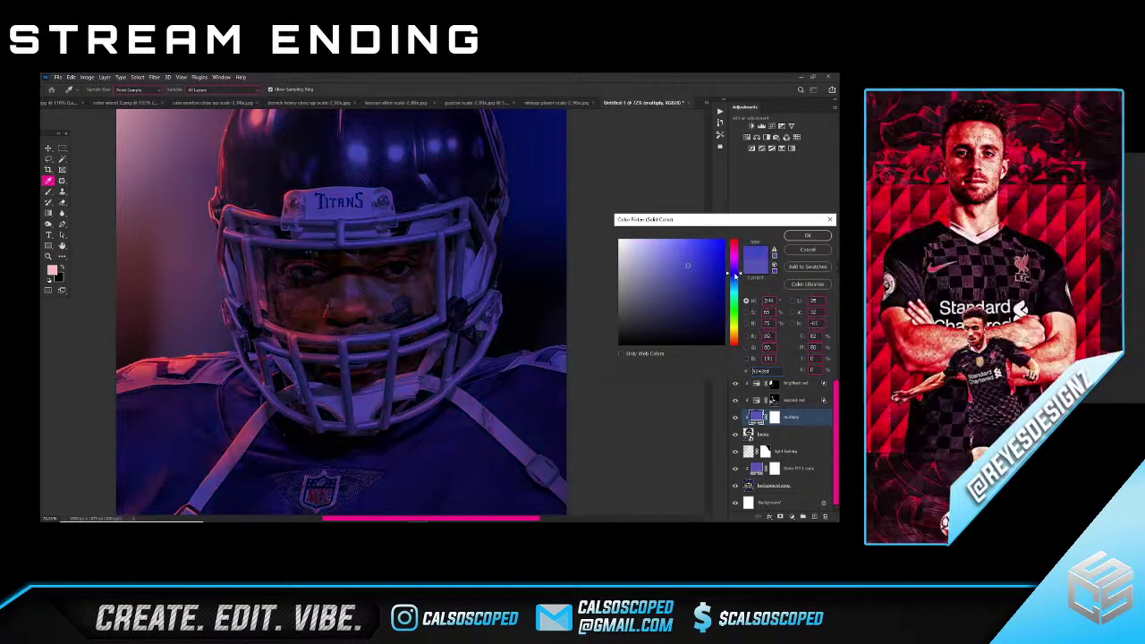
left_click(724, 244)
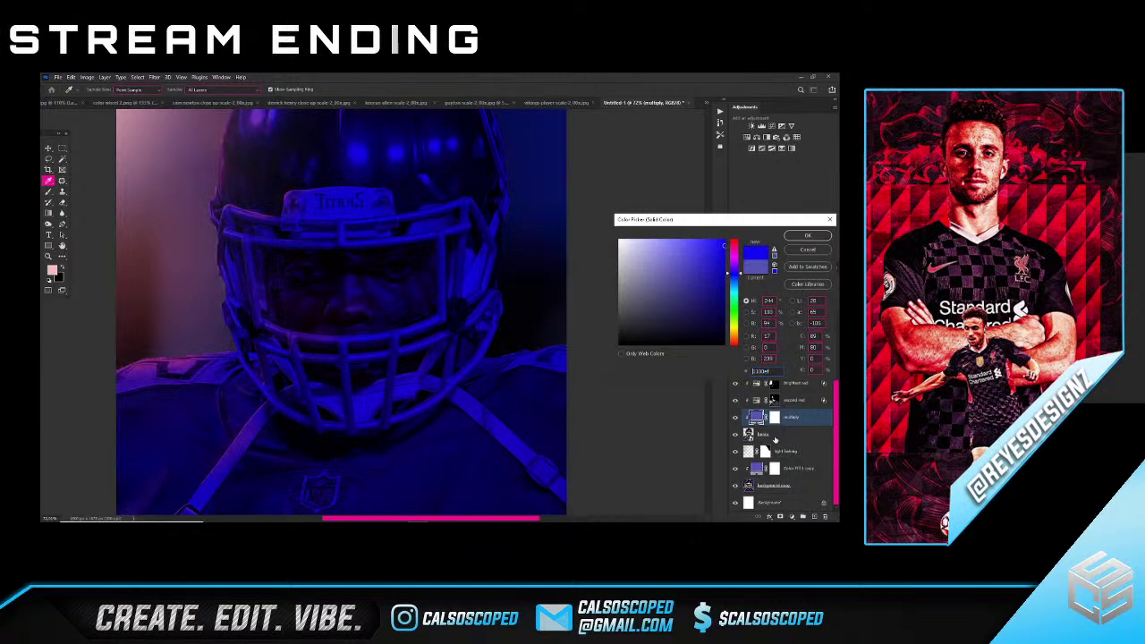
left_click(688, 253)
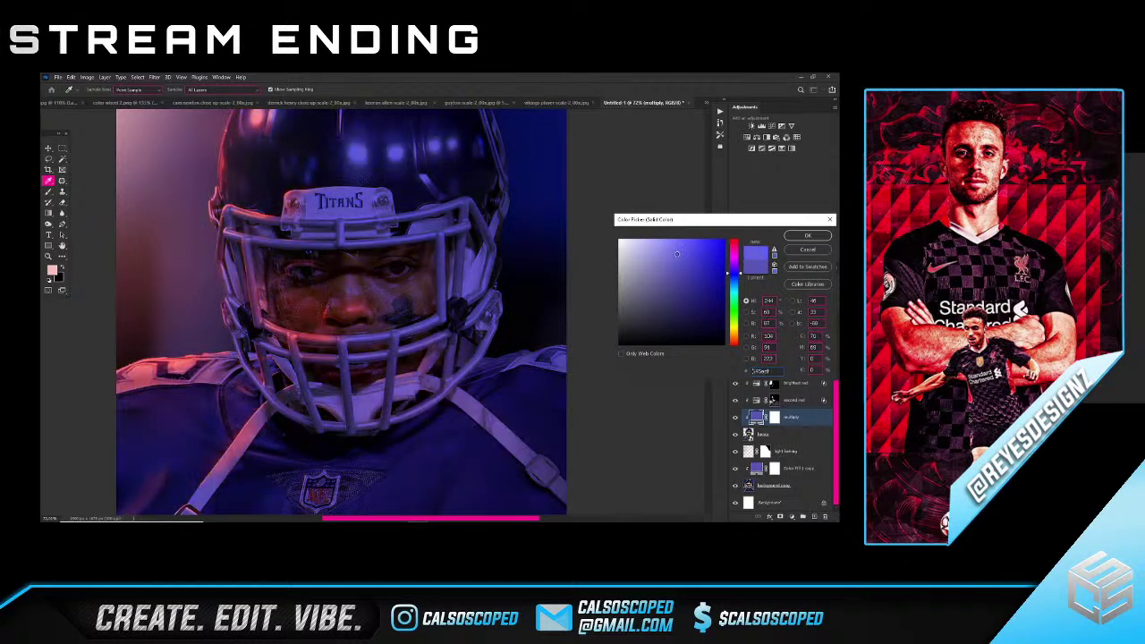
mouse_move(687, 252)
left_mouse_down()
mouse_move(689, 281)
mouse_move(715, 244)
left_mouse_up()
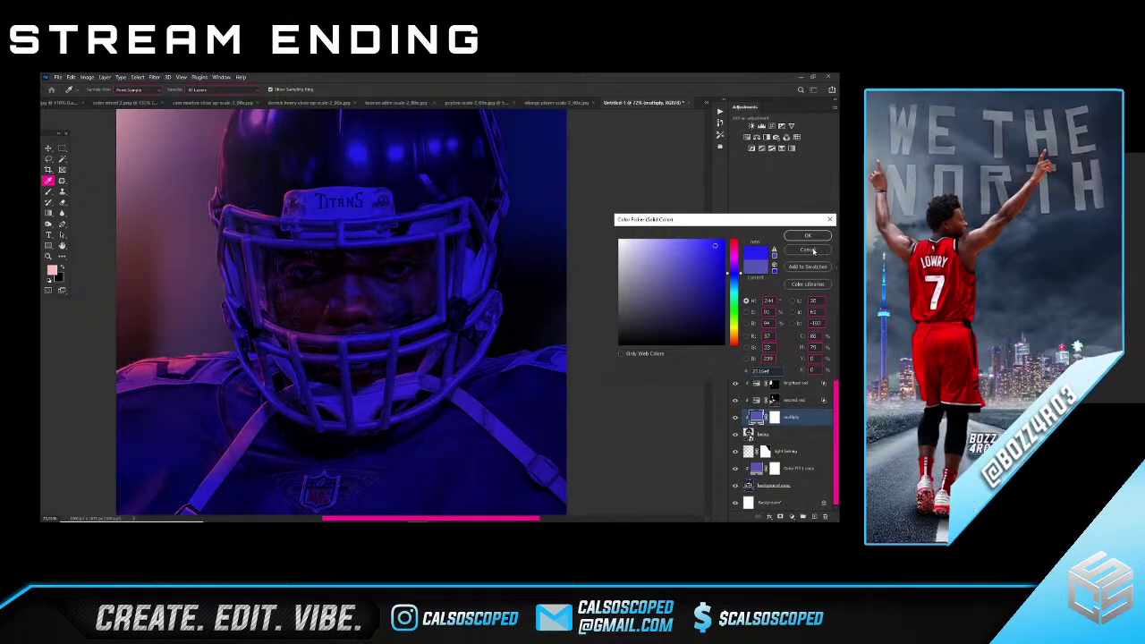
left_click(809, 250)
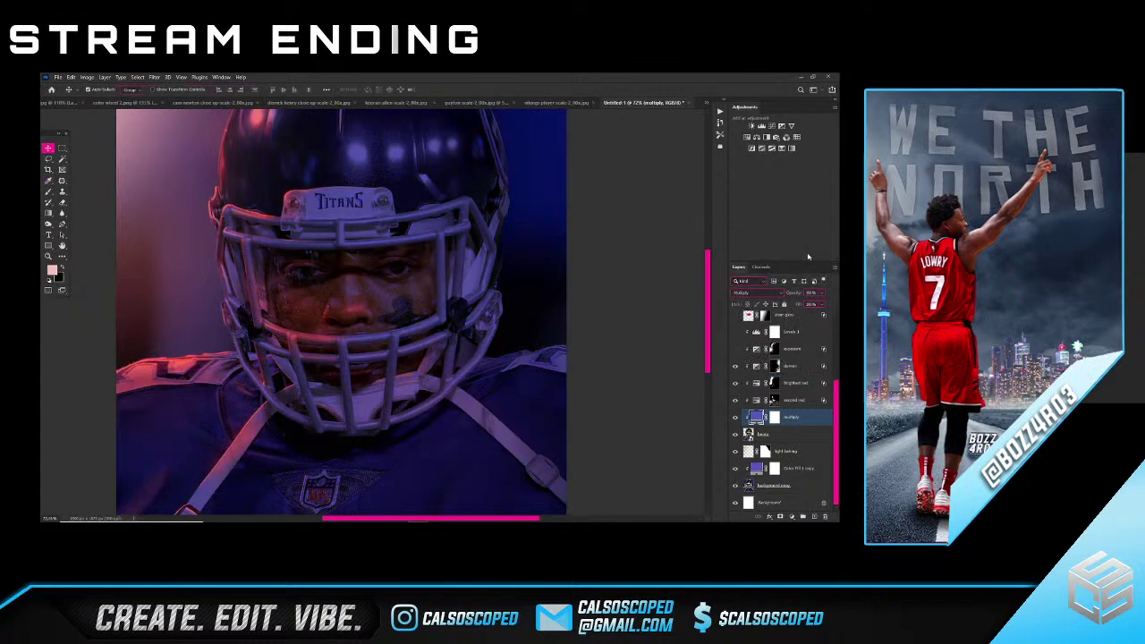
- Try a teal green hue with a lighter shade for the multiply layer's fill colour, discarding the changes
double_click(757, 419)
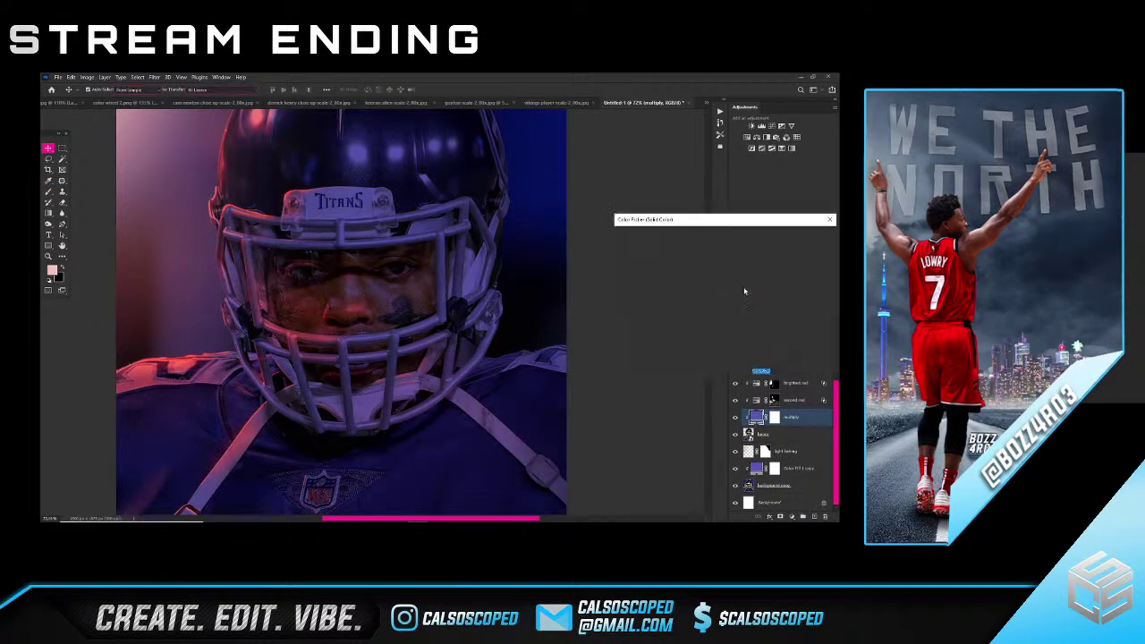
left_click(734, 240)
mouse_move(734, 239)
left_mouse_down()
mouse_move(733, 315)
mouse_move(734, 295)
left_mouse_up()
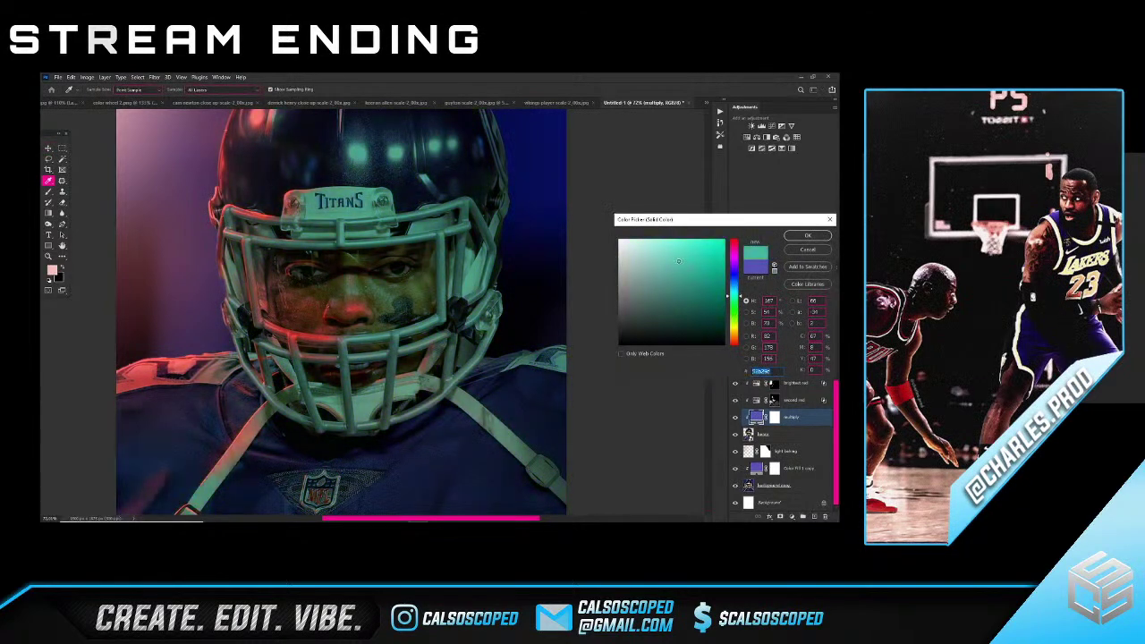
mouse_move(689, 260)
left_mouse_down()
mouse_move(673, 273)
mouse_move(683, 257)
left_mouse_up()
left_click(673, 256)
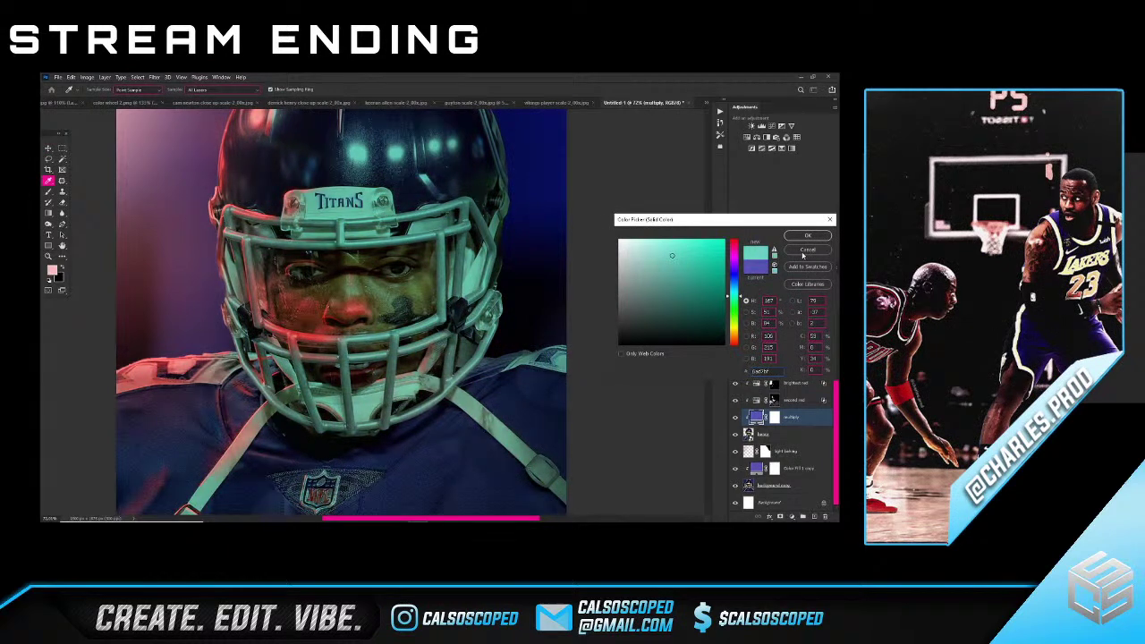
left_click(806, 251)
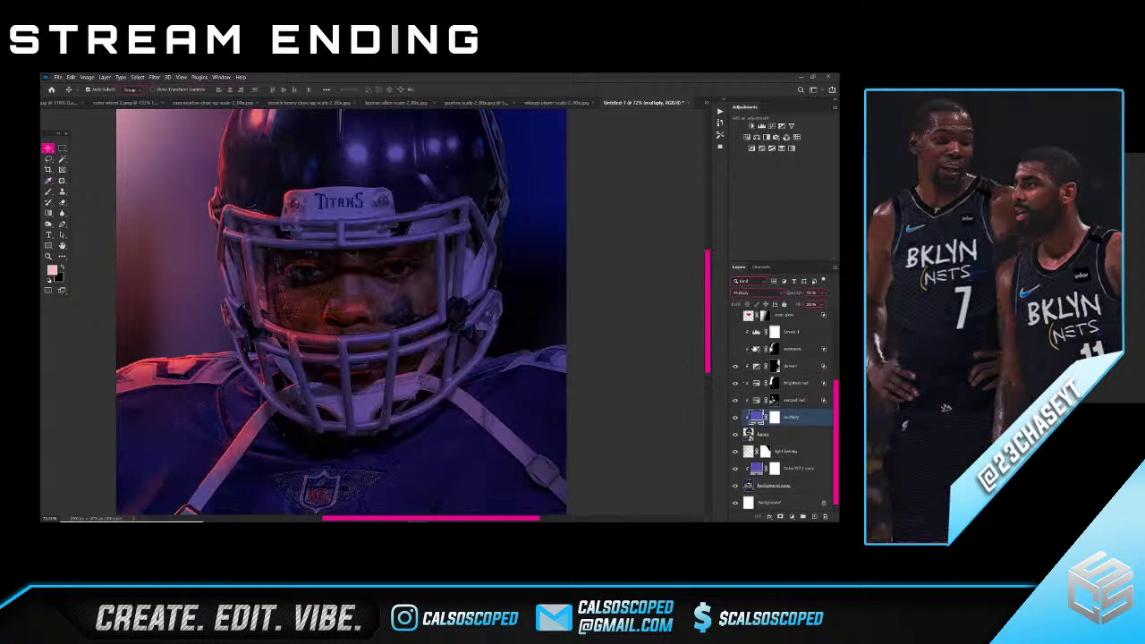
- Show the exposure layer on the player and check its effect on the whole composite
left_click(734, 350)
scroll(236, 241, "down", 6)
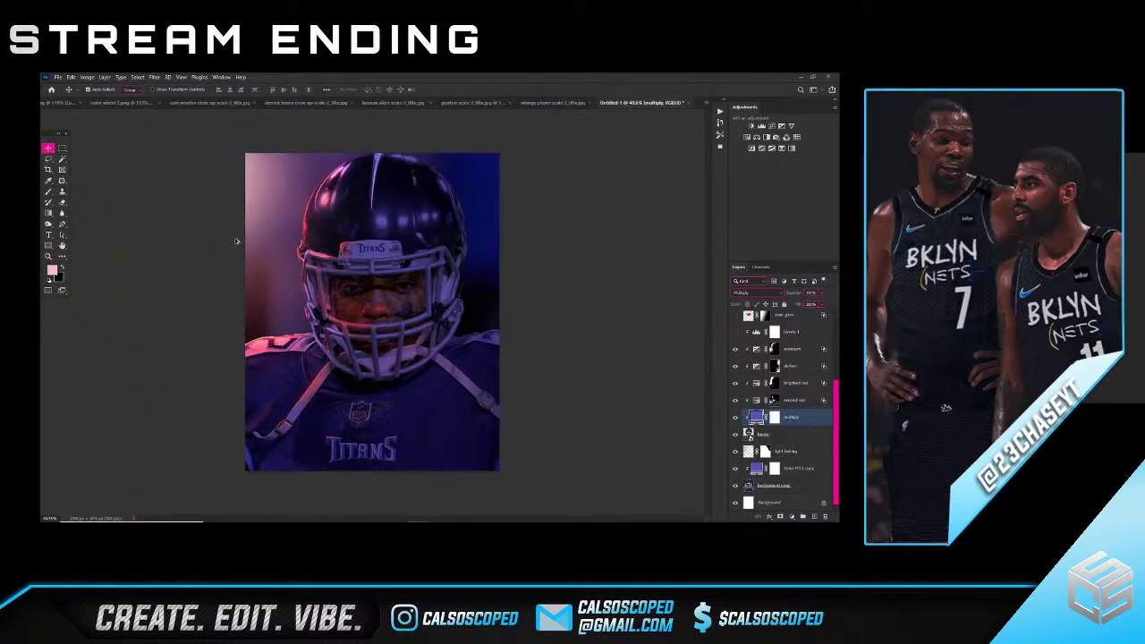
scroll(246, 307, "up", 3)
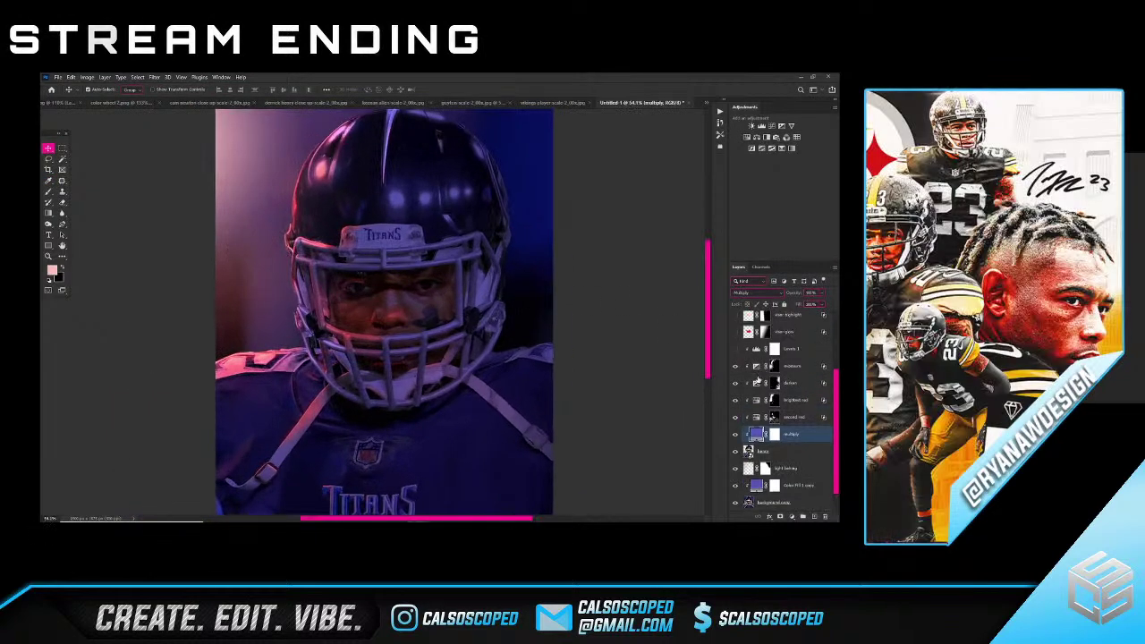
- Compare the background with and without the light layer behind the player
left_click(736, 451)
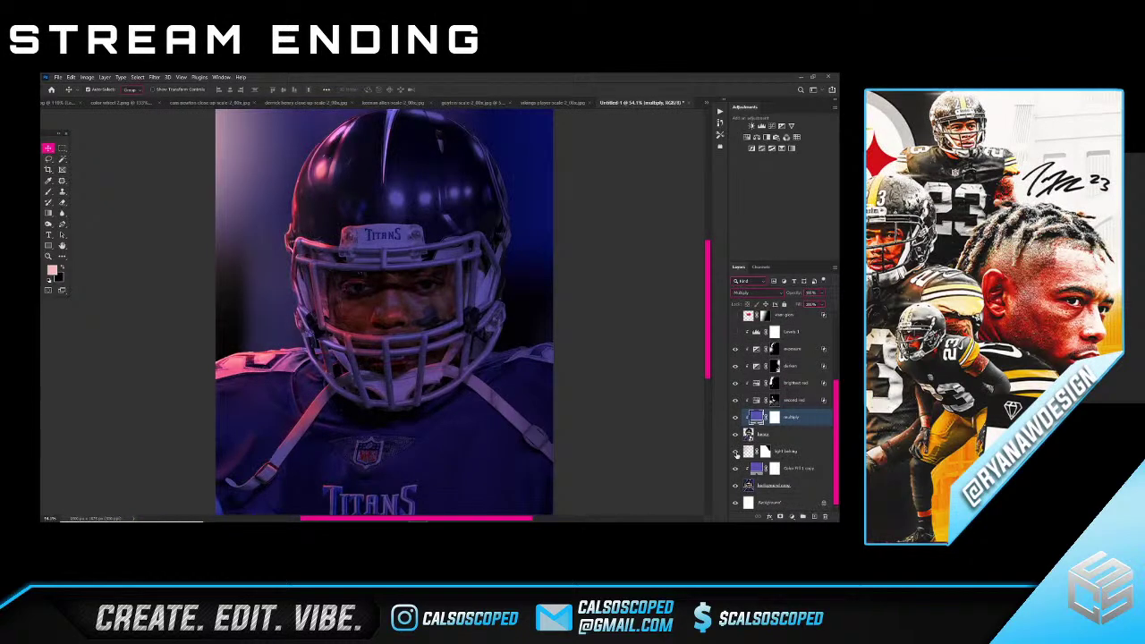
left_click(736, 451)
left_click(735, 451)
left_click(735, 451)
left_click(736, 451)
left_click(735, 451)
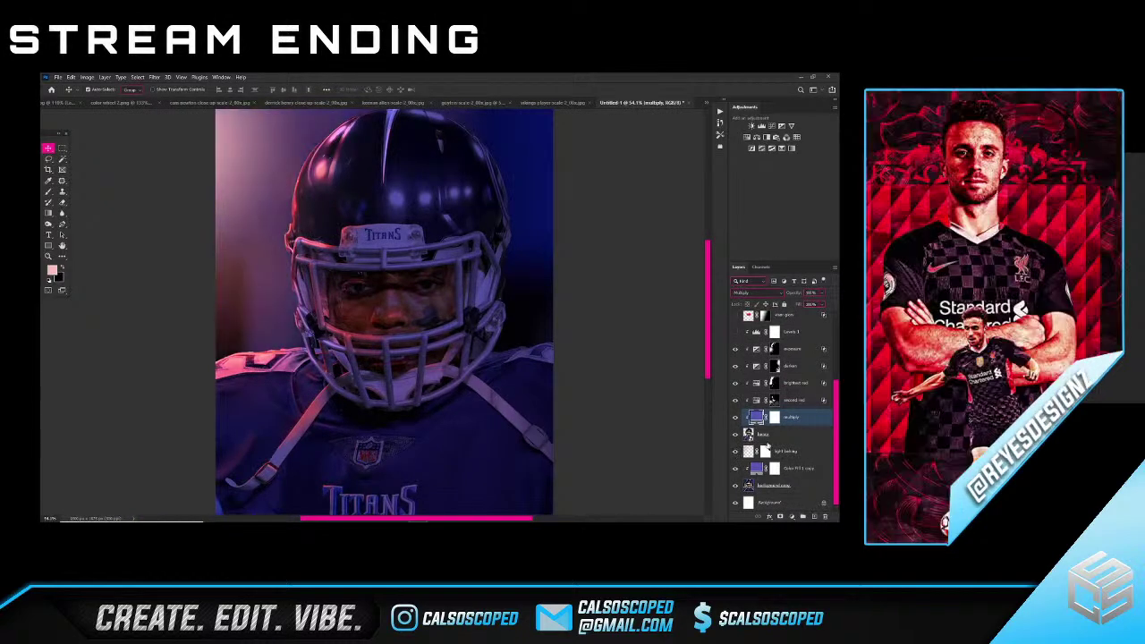
- Show the Levels 1 layer, comparing its effect on and off, and show the visor glow and visor highlight layers
scroll(736, 451, "up", 3)
left_click(735, 400)
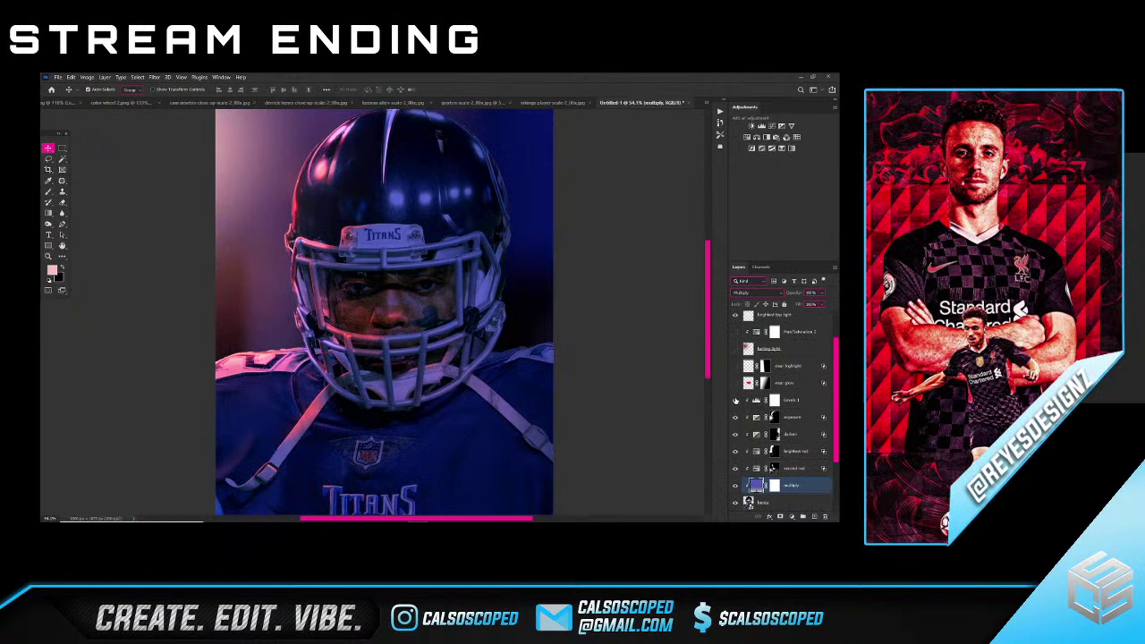
scroll(739, 398, "up", 1)
left_click(737, 418)
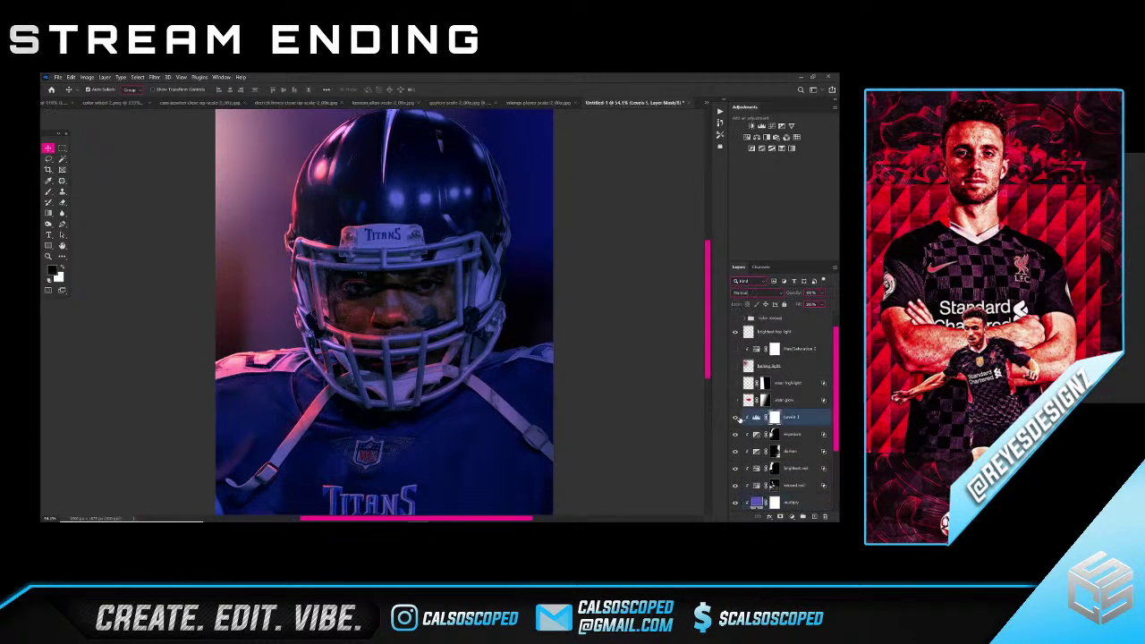
left_click(736, 418)
left_click(736, 418)
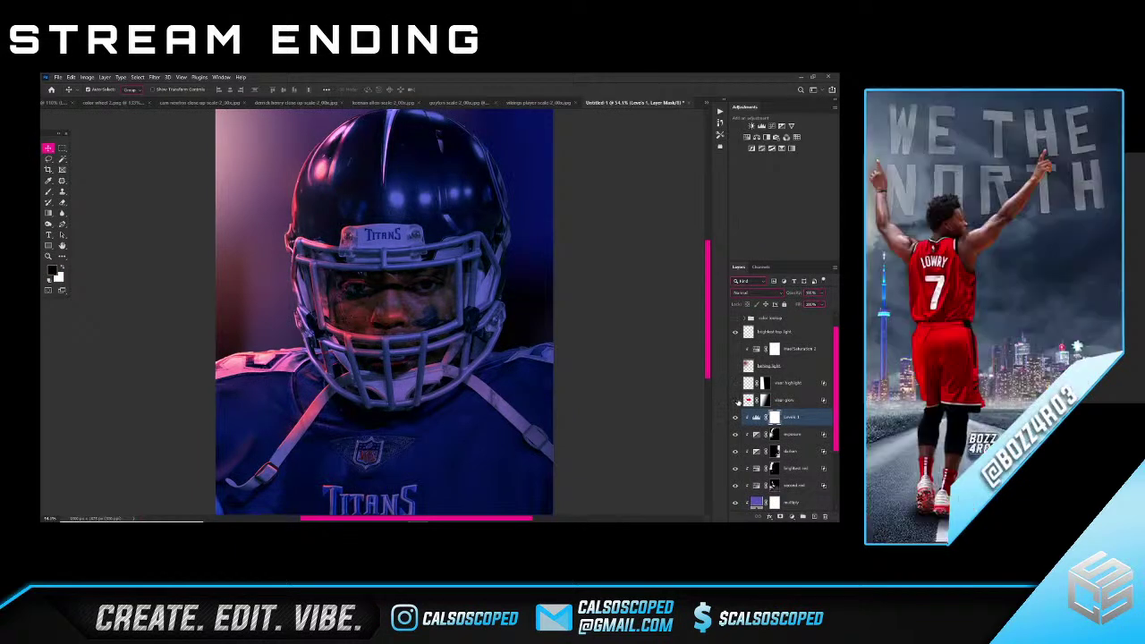
left_click(736, 400)
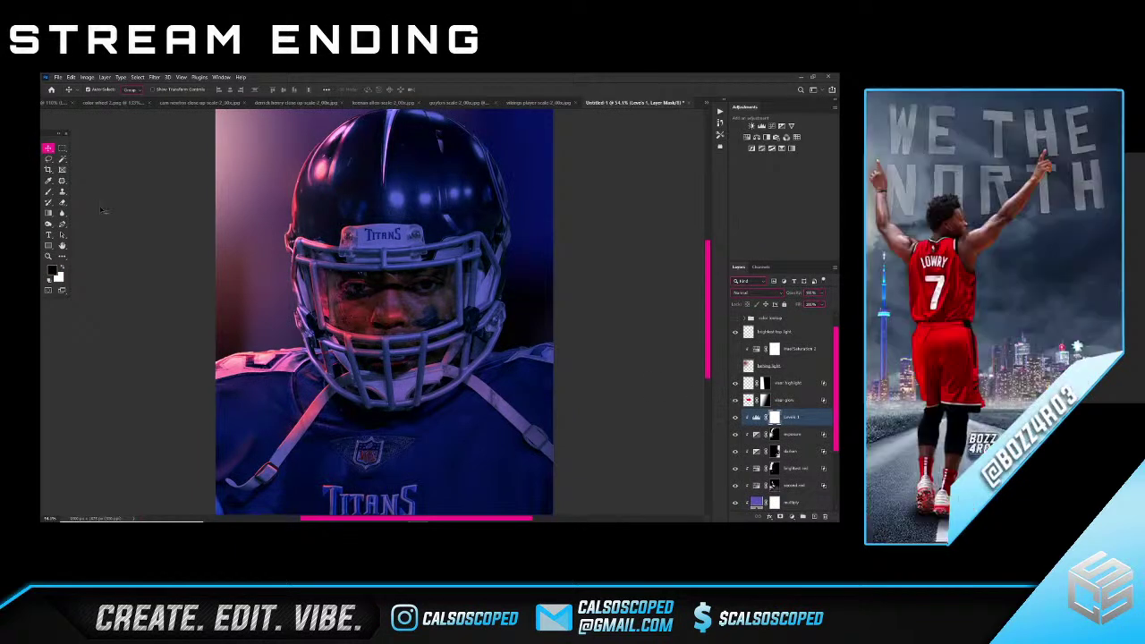
- Trace the helmet's visor opening with a closed Pen tool path and open the path's options
left_click(61, 224)
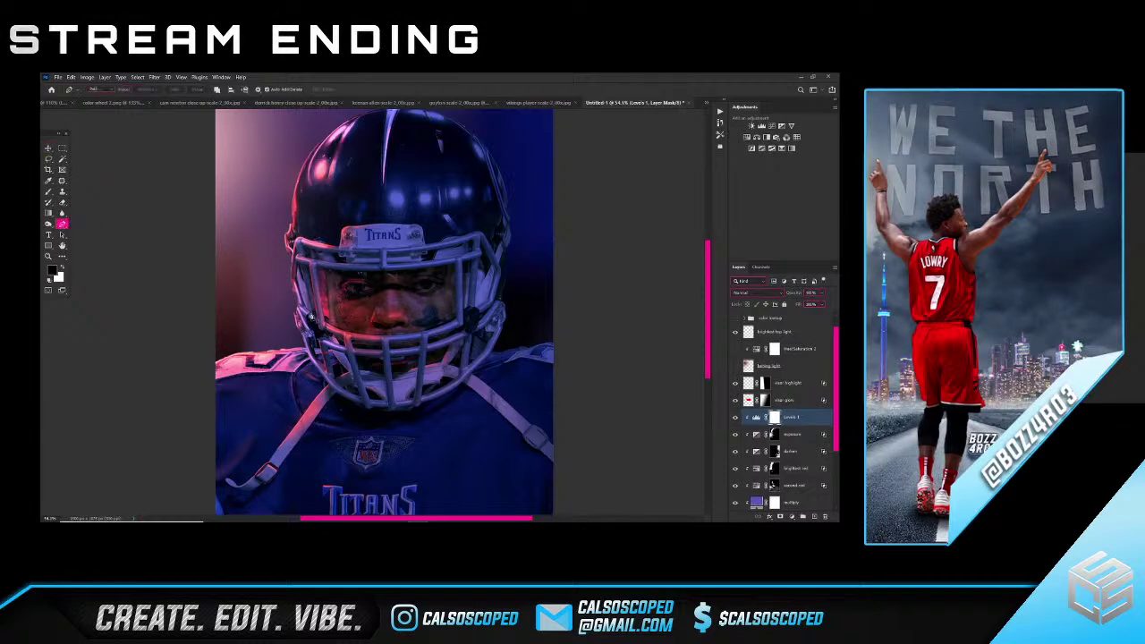
left_click(366, 273, "alt")
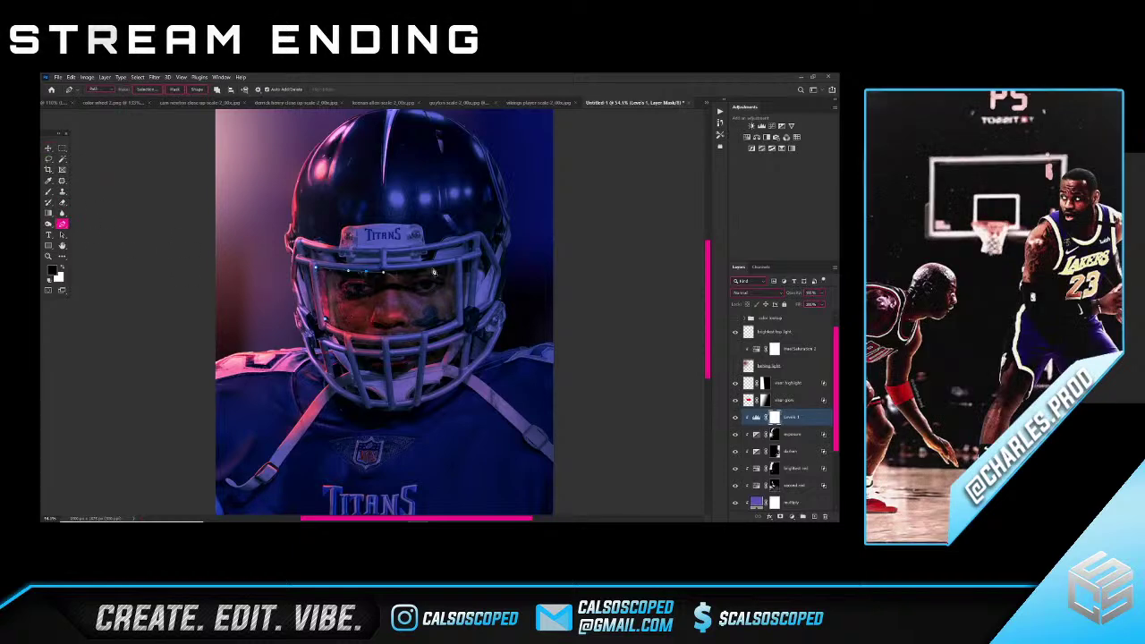
left_click_drag(457, 265, 474, 263)
left_click(457, 265, "alt")
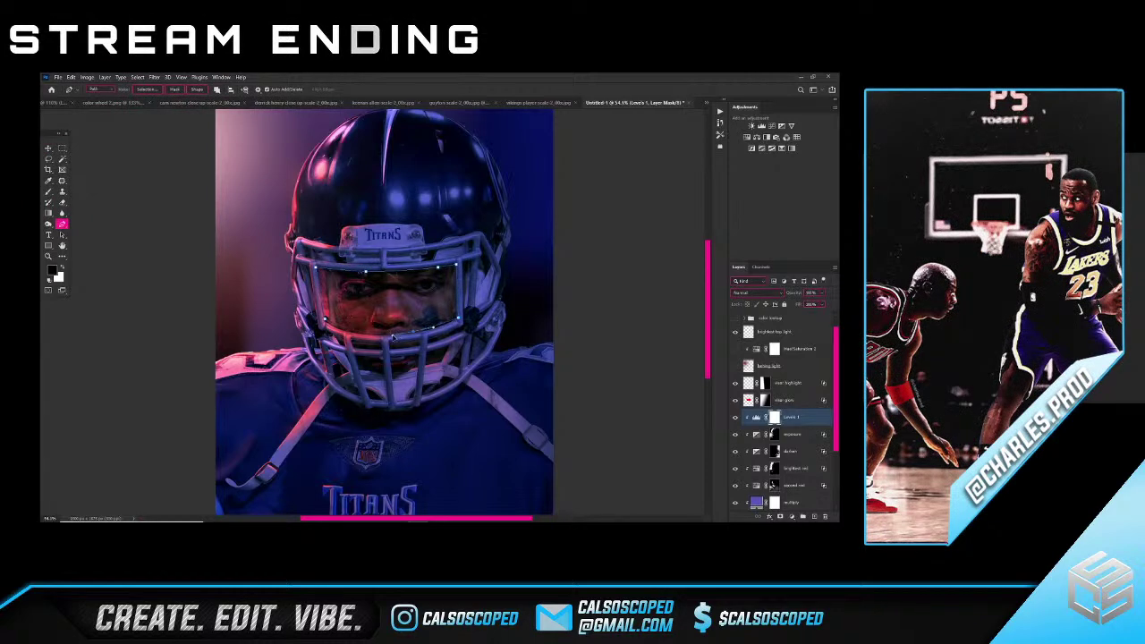
left_click(354, 335)
right_click(358, 303)
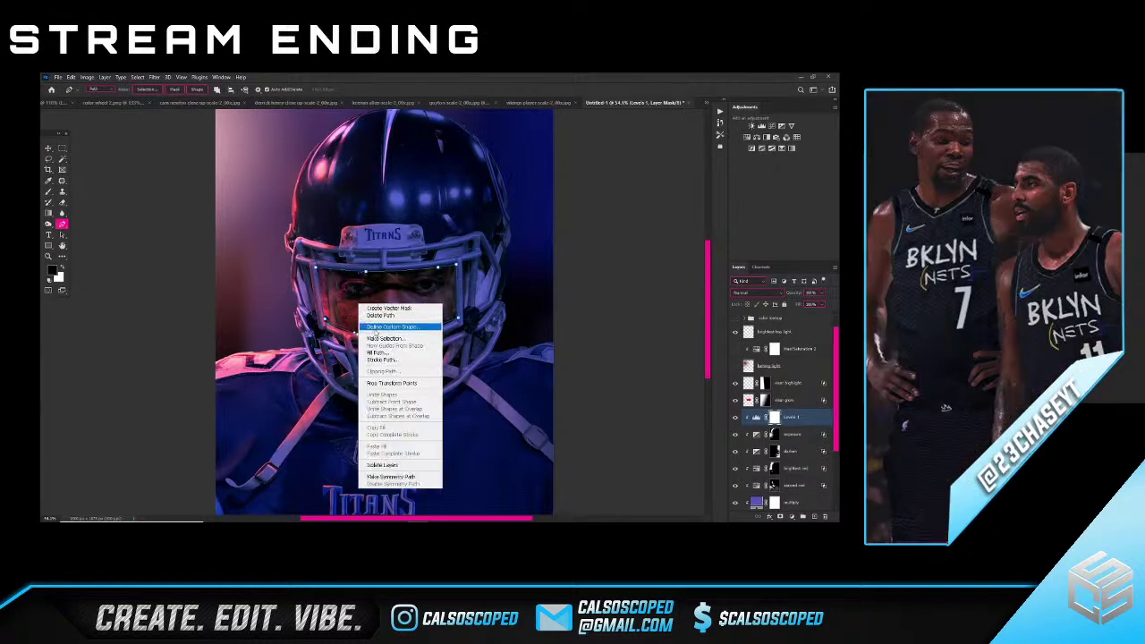